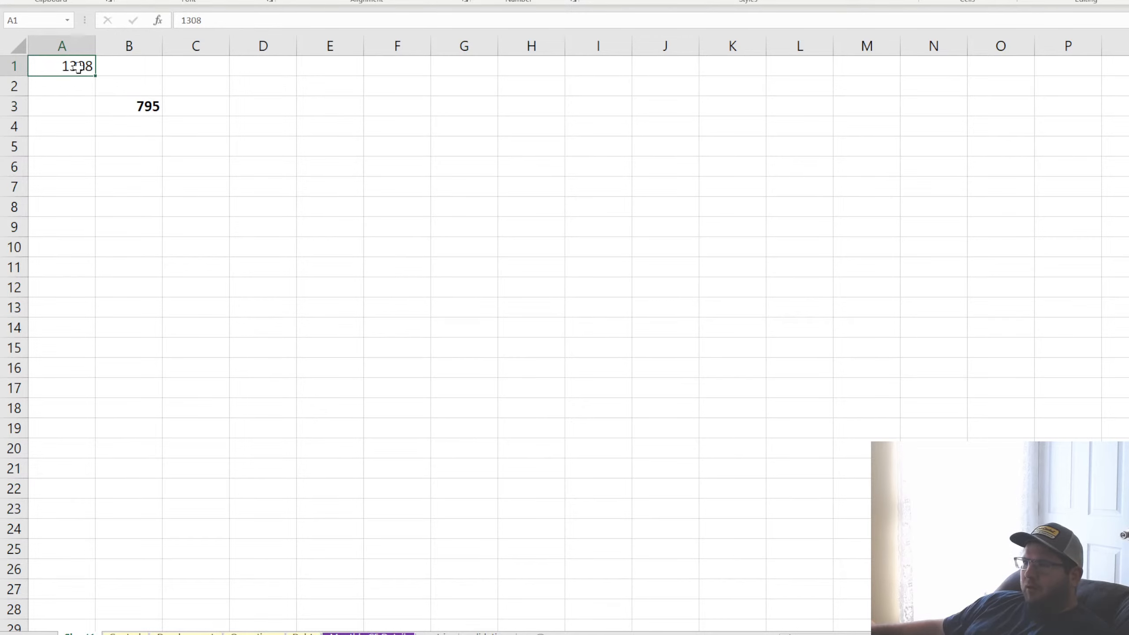
# Enter 1 in cell D5 to recalculate the random number in cell B3
pyautogui.click(147, 106)
pyautogui.click(69, 69)
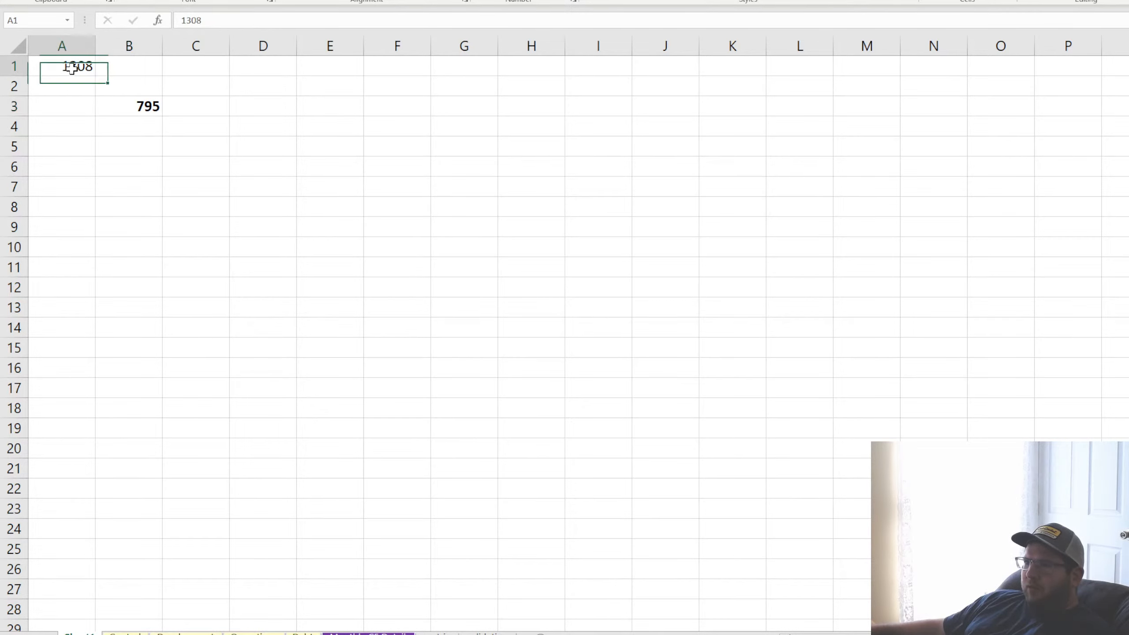
pyautogui.click(141, 106)
pyautogui.click(271, 142)
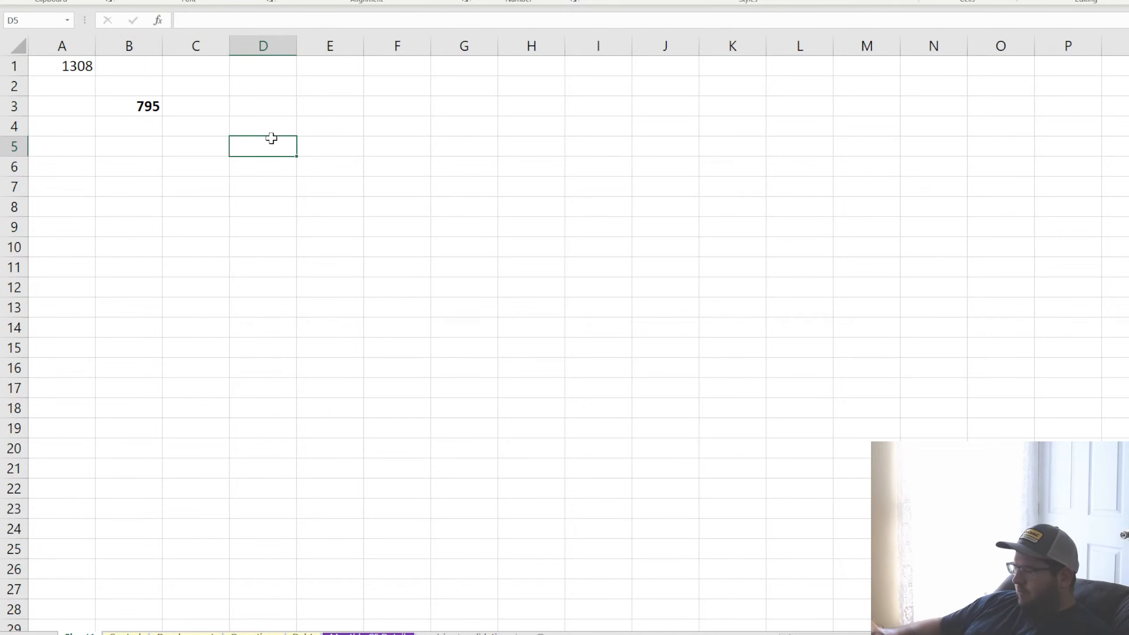
pyautogui.write('1')
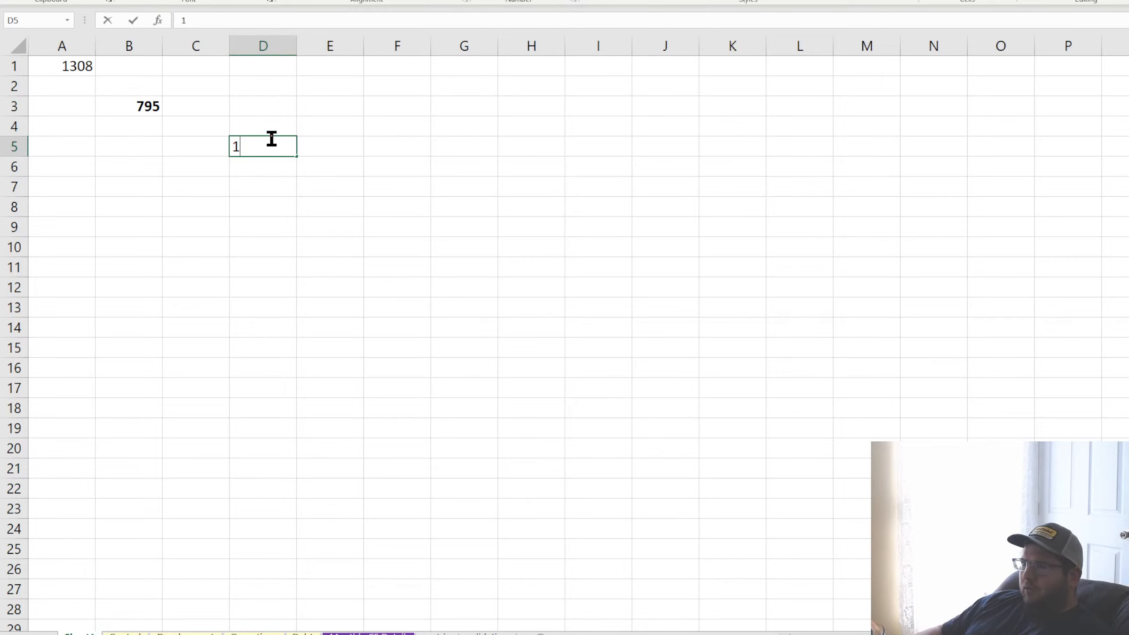
pyautogui.press('Return')
pyautogui.click(271, 138)
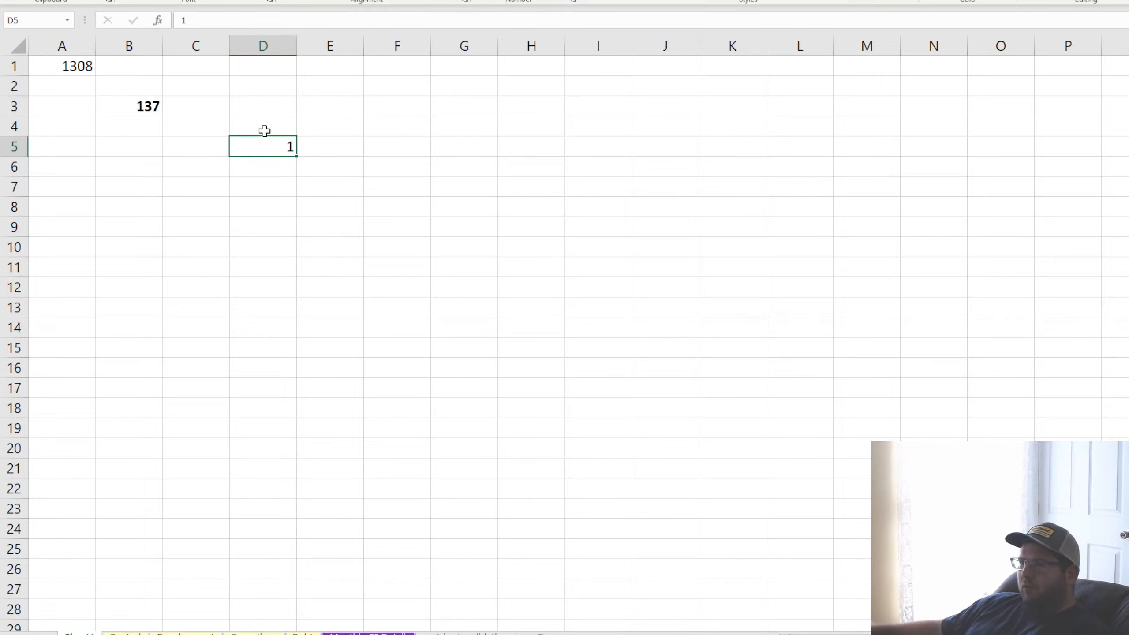
# Copy the random number in cell B3 and switch to the other window to use it
pyautogui.click(141, 113)
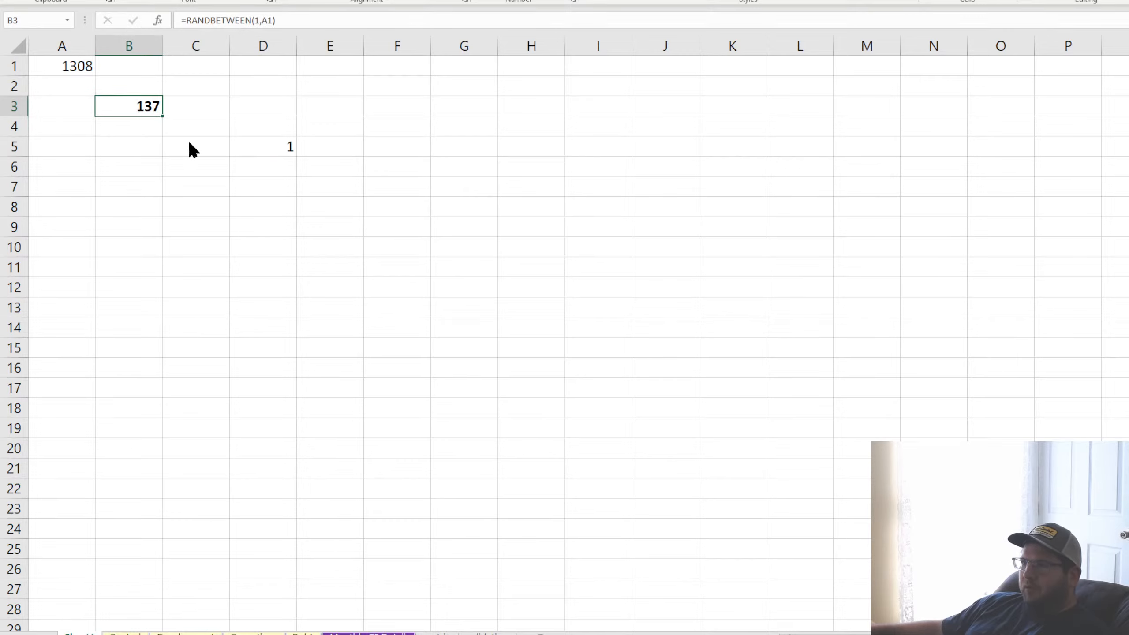
pyautogui.hotkey('ctrl', 'c')
pyautogui.hotkey('alt', 'Tab')
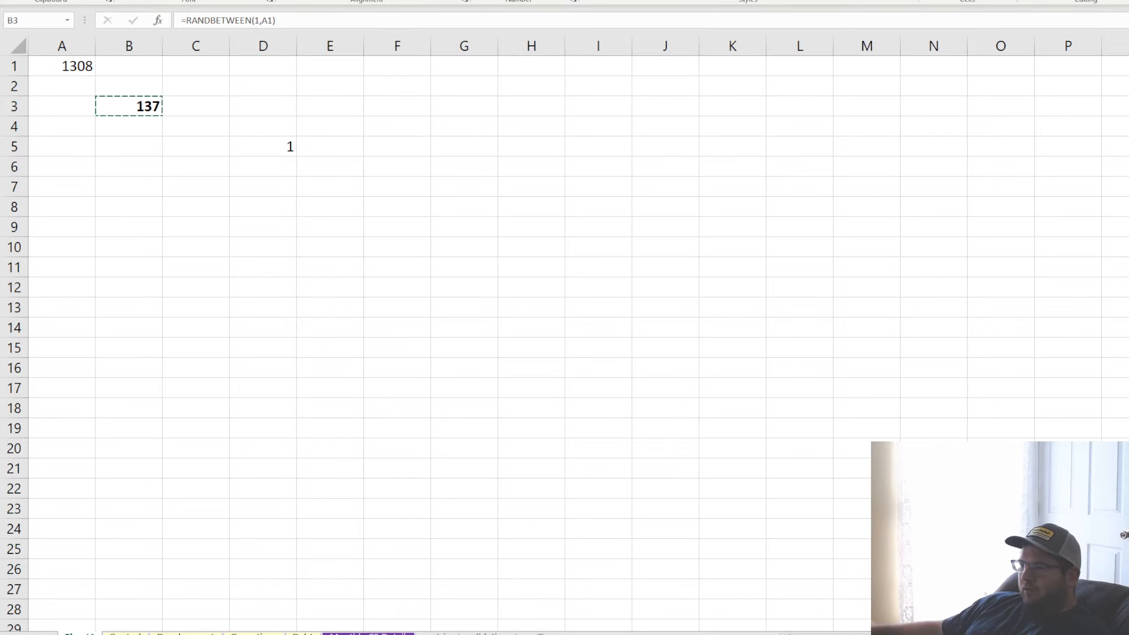
pyautogui.click(465, 374)
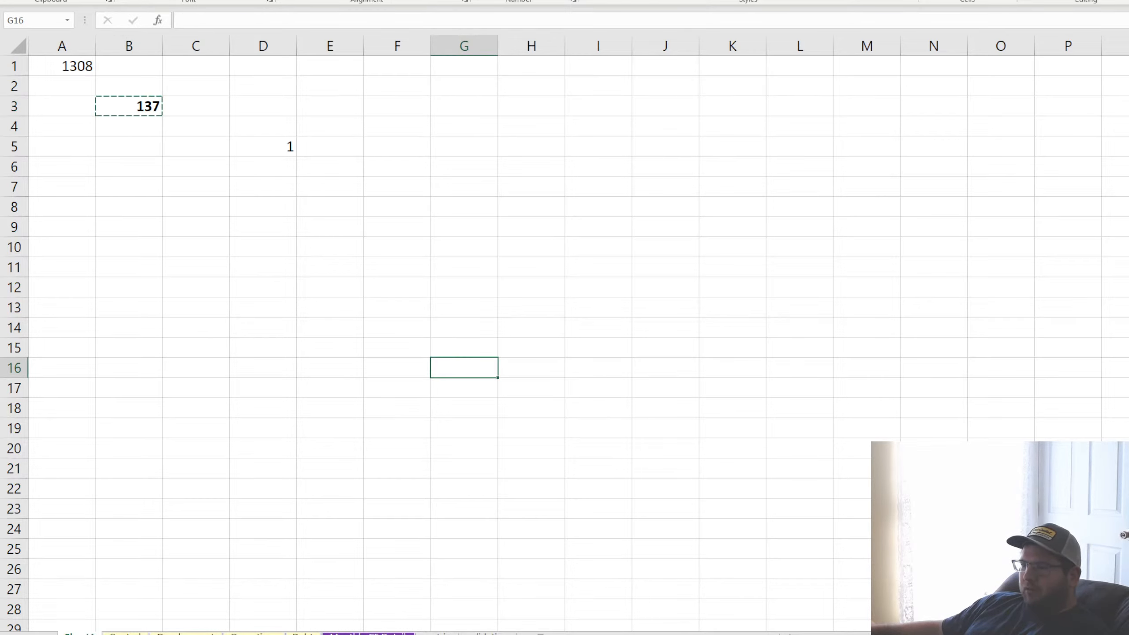
pyautogui.hotkey('alt', 'Tab')
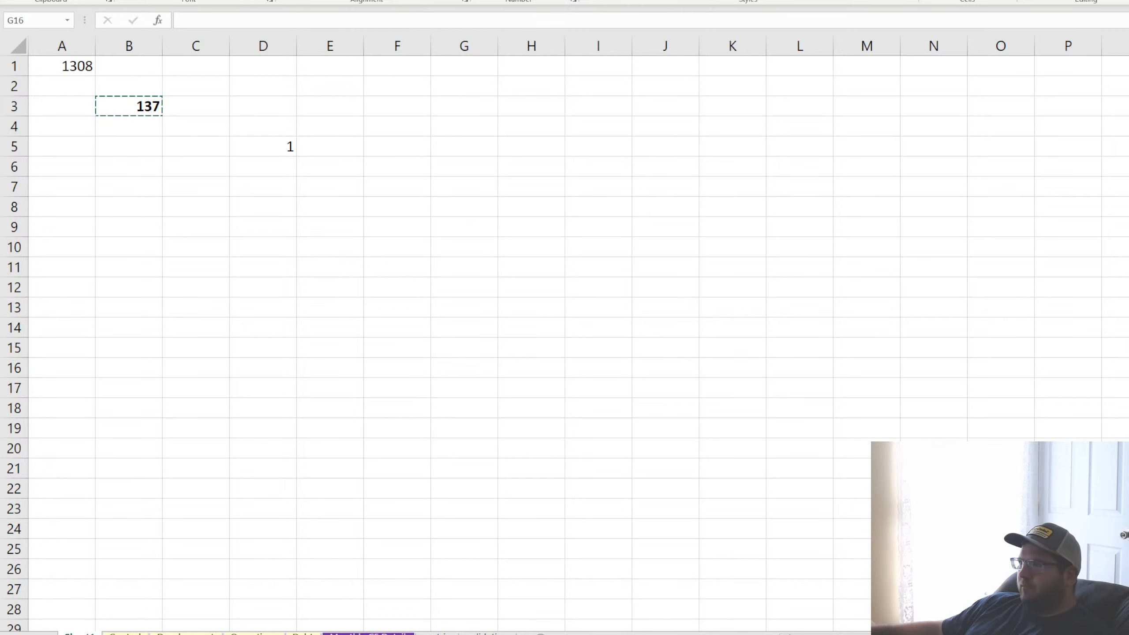
pyautogui.hotkey('alt', 'Tab')
# Remove the large "WHAT DO YOU NEED HELP ON?" heading from the Control sheet
pyautogui.hotkey('ctrl', 'pagedown')
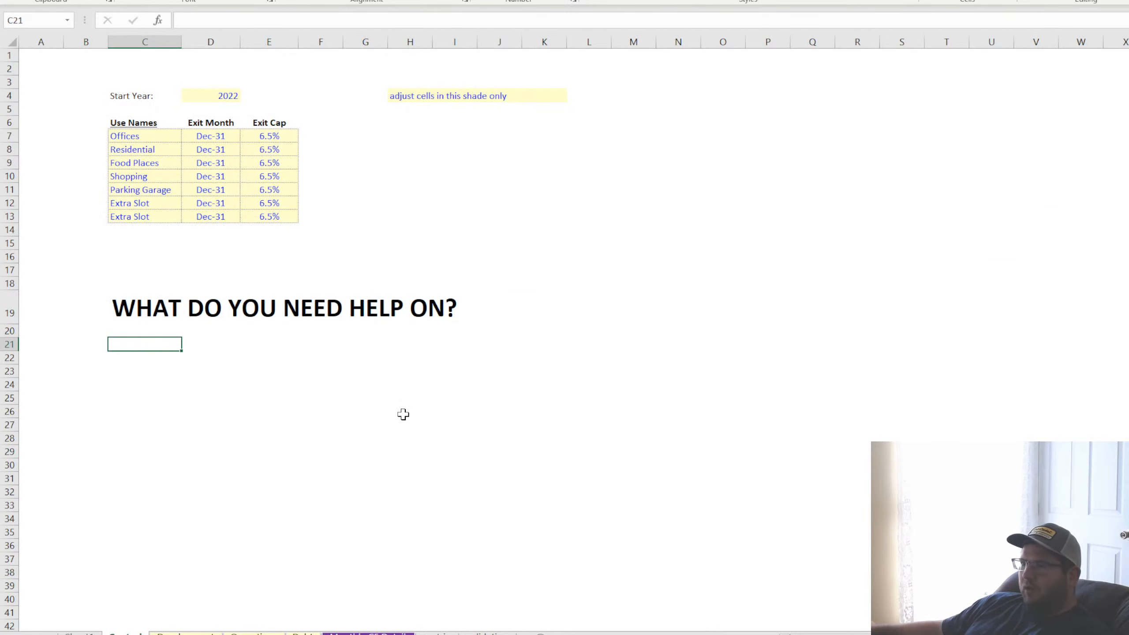
pyautogui.click(156, 287)
pyautogui.moveTo(183, 294); pyautogui.dragTo(183, 333)
pyautogui.click(157, 283)
pyautogui.click(306, 479)
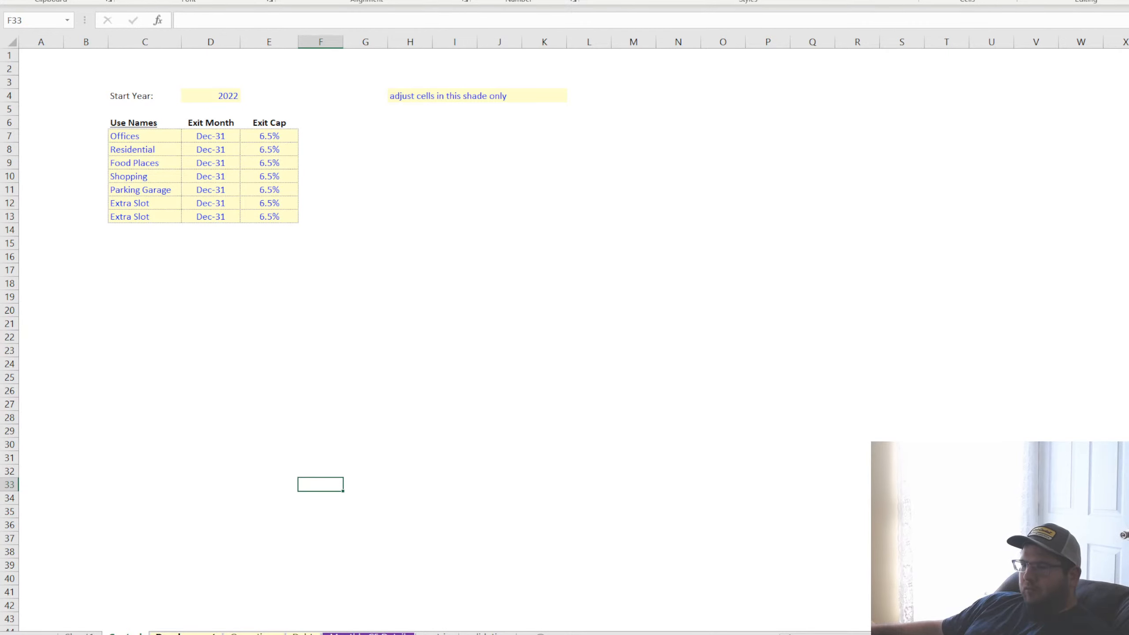
# Examine the rental revenue, vacancy and operating expense totals by month on the Monthly CF Detail sheet
pyautogui.click(369, 633)
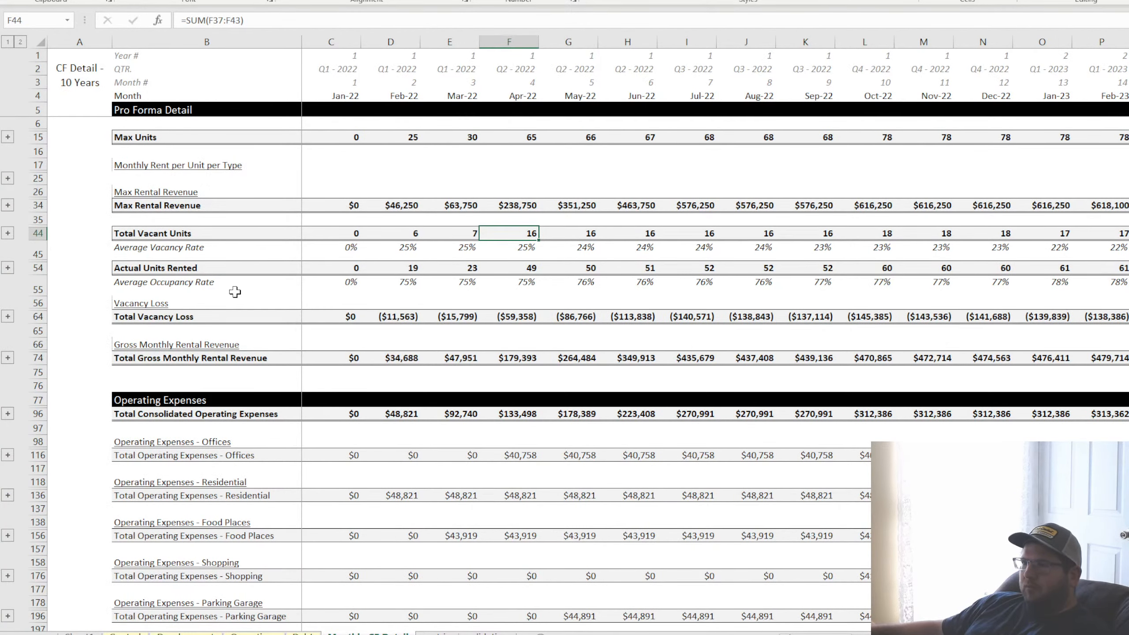
pyautogui.click(345, 204)
pyautogui.click(411, 205)
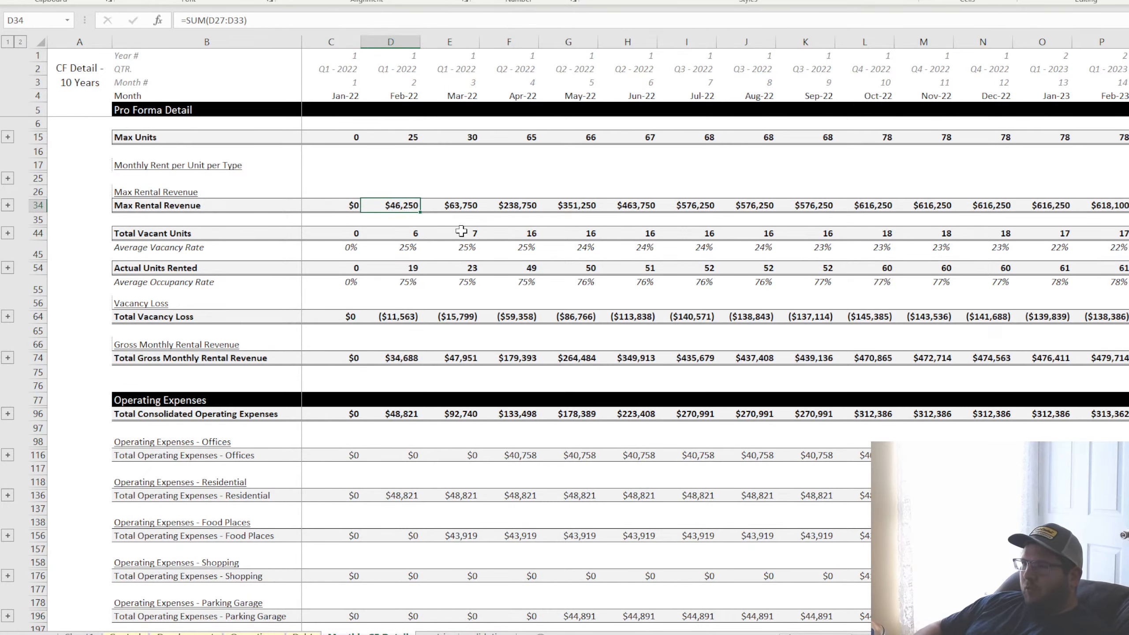
pyautogui.press('Down')
pyautogui.press('Down')
pyautogui.press('Down')
pyautogui.press('Down')
pyautogui.press('Down')
pyautogui.press('Down')
pyautogui.press('Down')
pyautogui.press('Down')
pyautogui.press('Down')
pyautogui.press('Down')
pyautogui.press('Down')
pyautogui.press('Down')
pyautogui.press('Down')
pyautogui.press('Down')
pyautogui.press('Down')
pyautogui.press('Down')
pyautogui.press('Down')
pyautogui.press('Down')
pyautogui.press('Down')
pyautogui.press('Down')
pyautogui.press('Down')
pyautogui.press('Down')
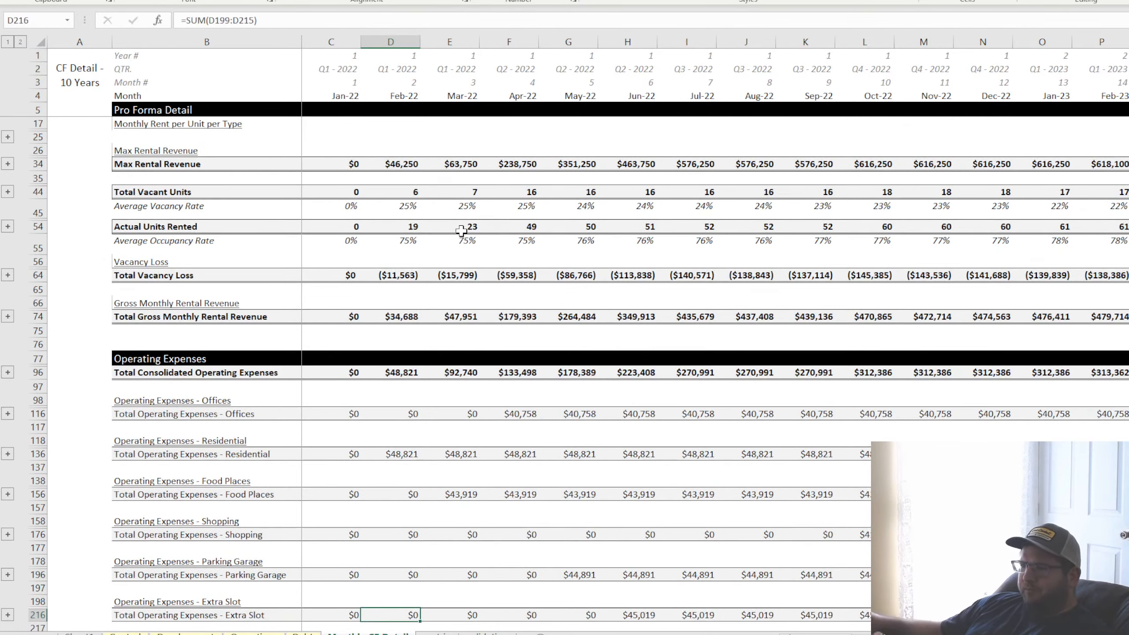
pyautogui.scroll(-1, 472, 354)
pyautogui.scroll(-3, 472, 353)
# Look over the operating assumptions, highlighting the OpEx rows from use names through 3rd party contractors
pyautogui.click(253, 631)
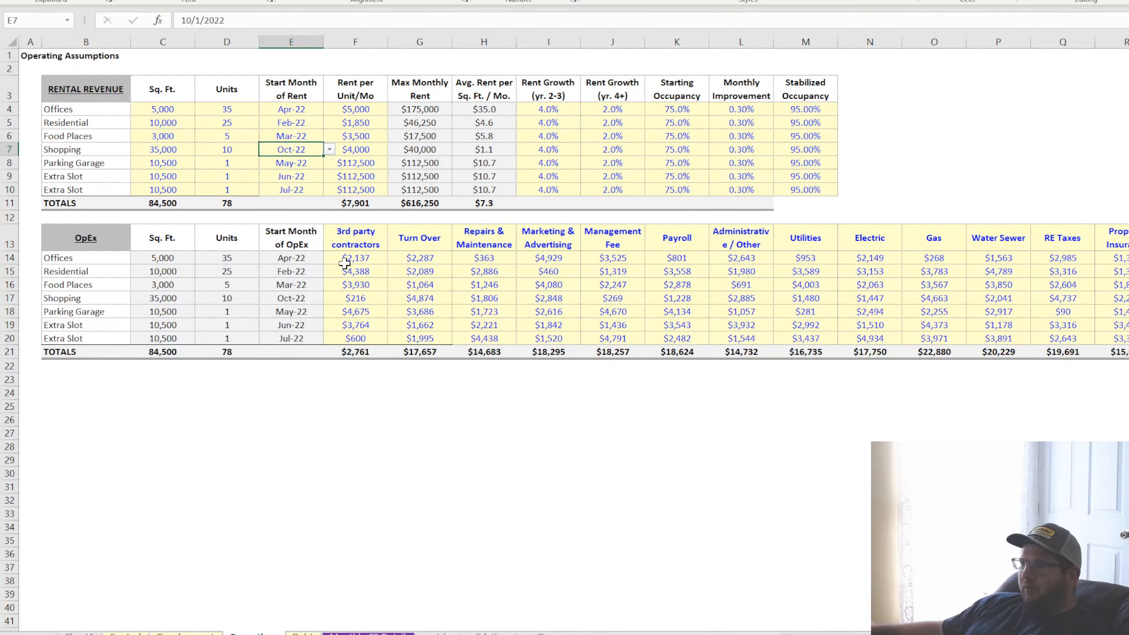
pyautogui.moveTo(344, 264); pyautogui.dragTo(73, 337)
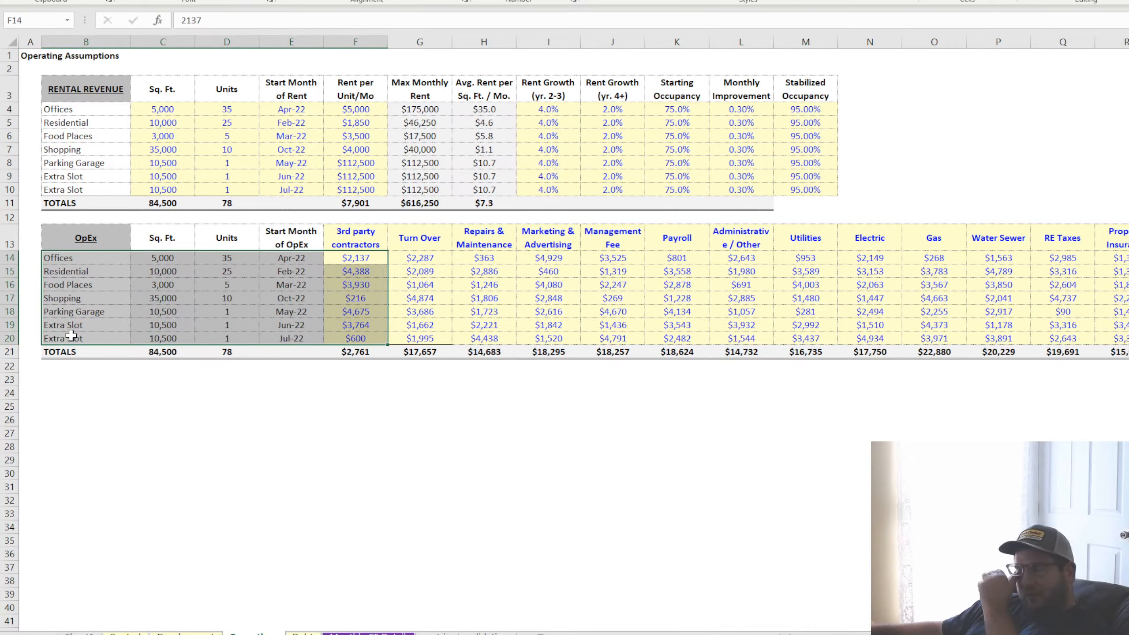
pyautogui.click(394, 633)
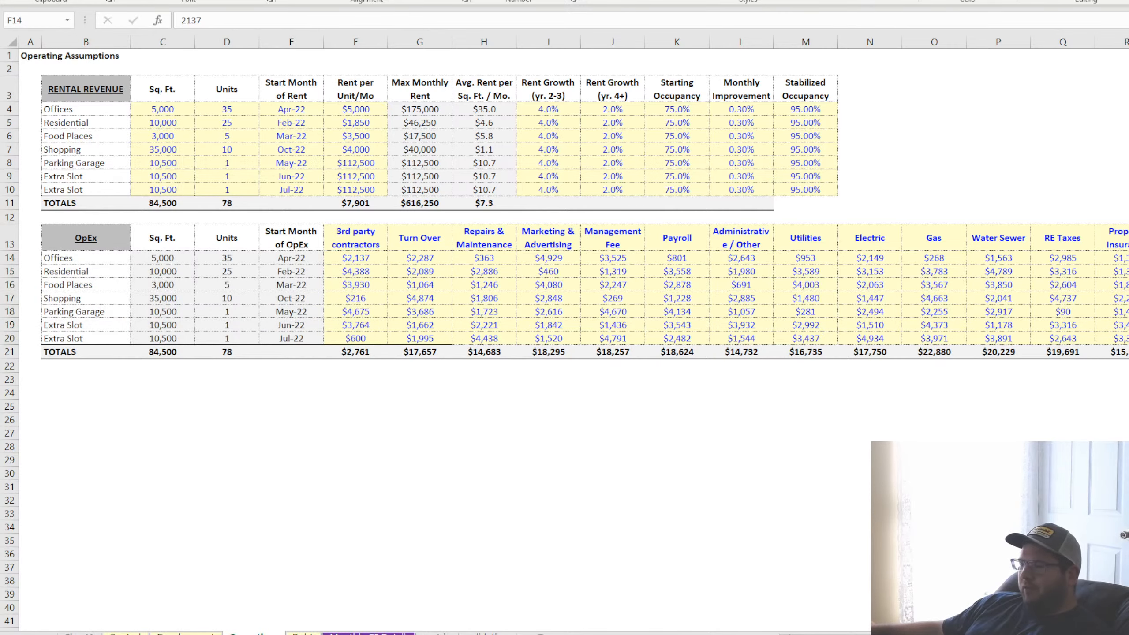
# Inspect each use name in the OpEx table, from Offices to the last Extra Slot, and the cell it references
pyautogui.click(68, 260)
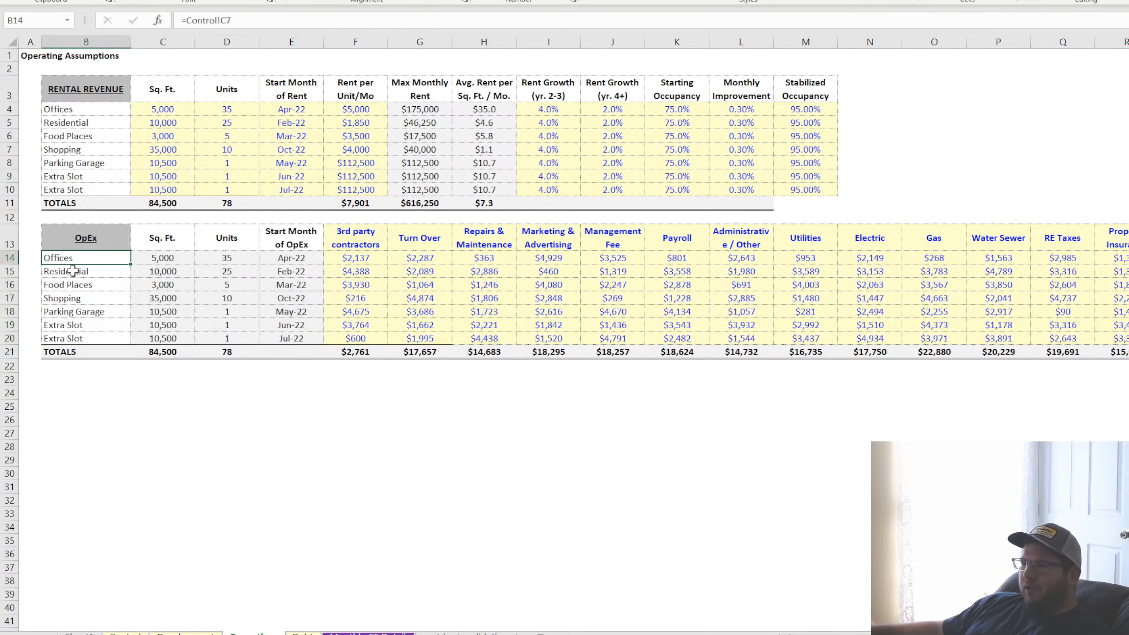
pyautogui.click(73, 270)
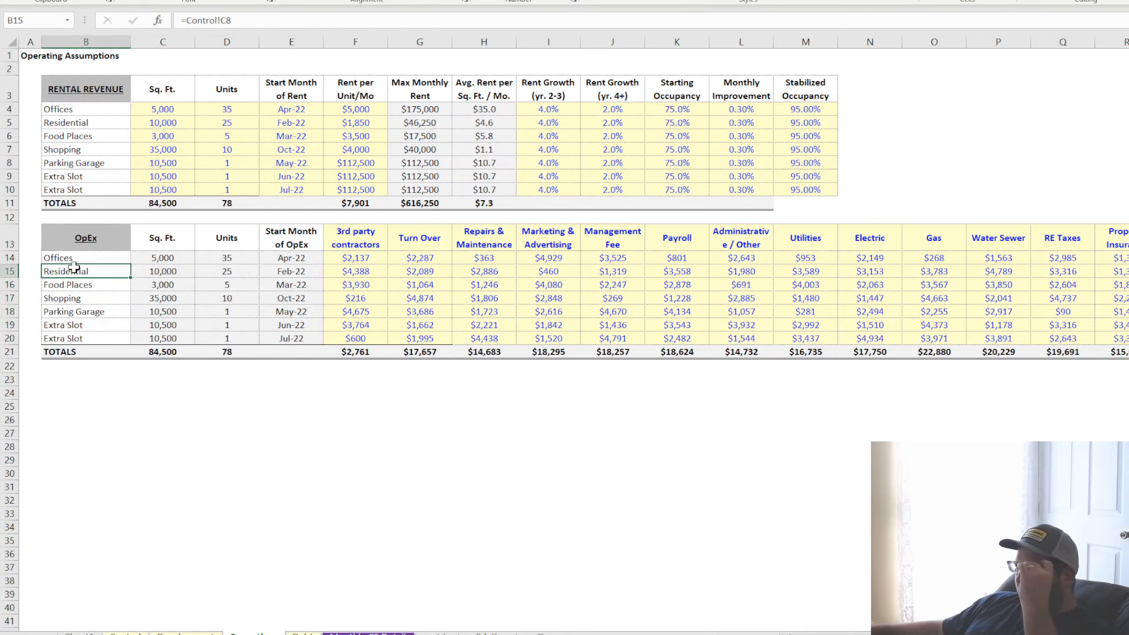
pyautogui.click(81, 258)
pyautogui.click(80, 270)
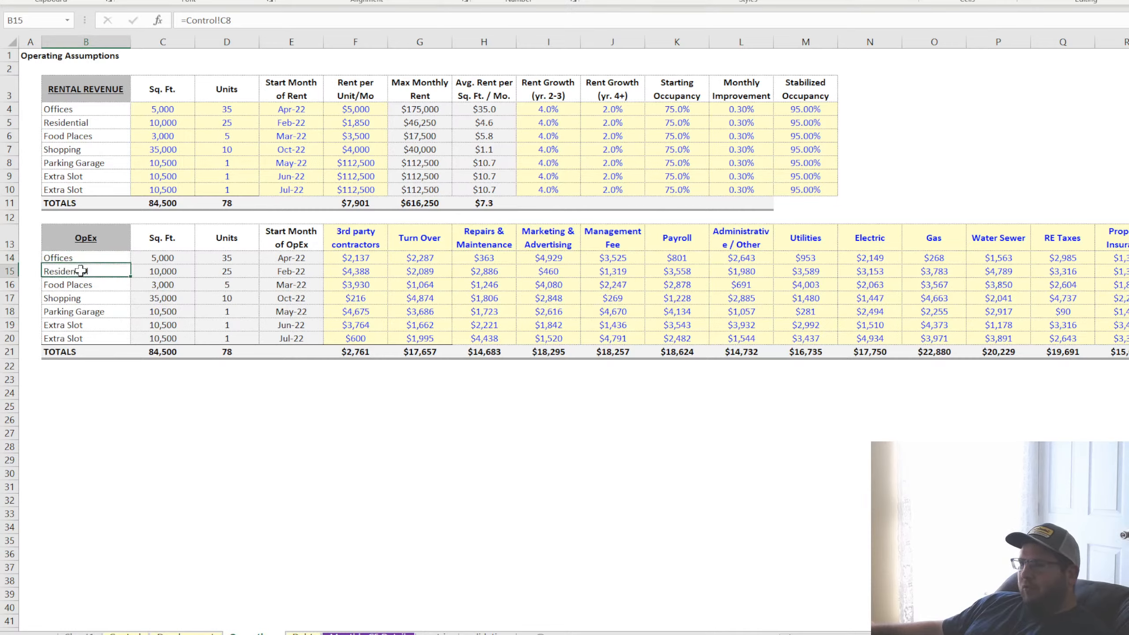
pyautogui.click(87, 285)
pyautogui.click(91, 300)
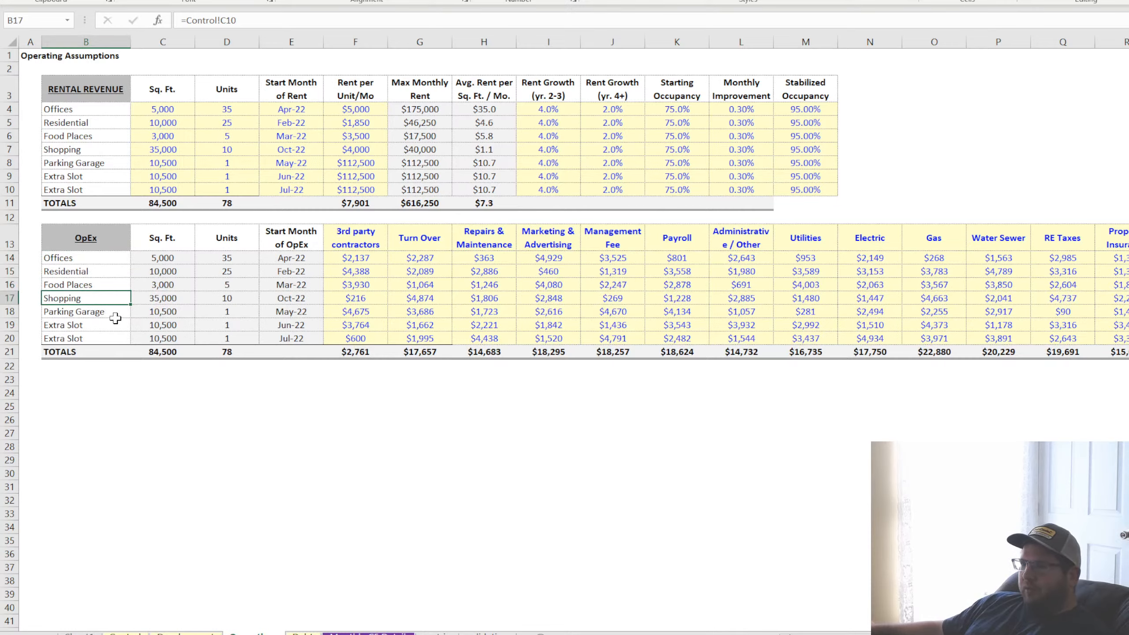
pyautogui.click(99, 311)
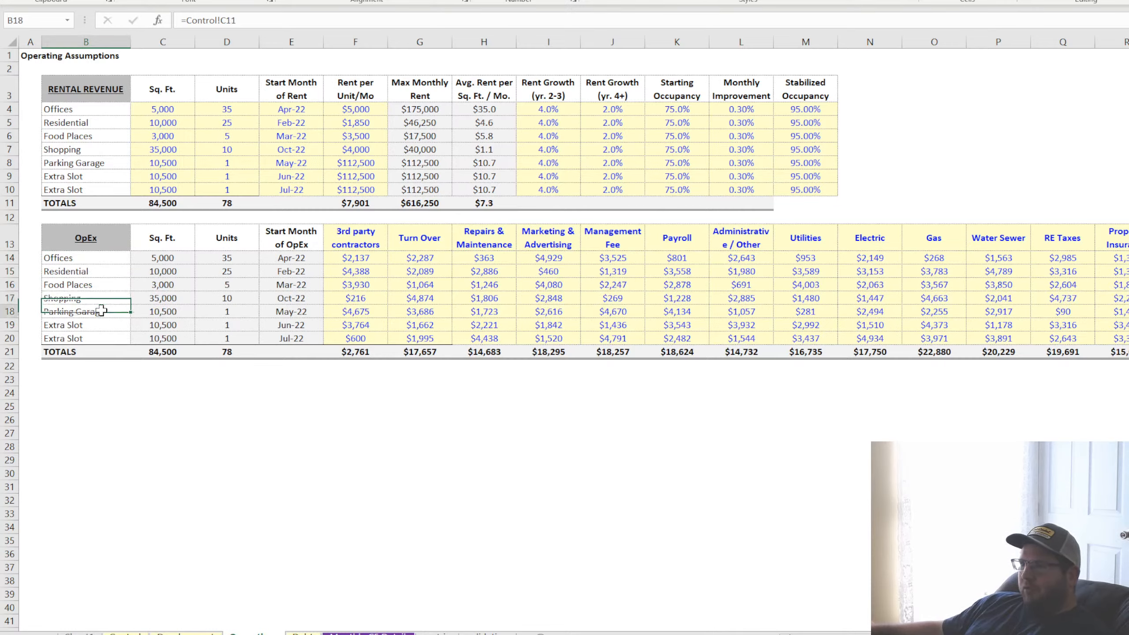
pyautogui.click(91, 325)
pyautogui.click(89, 338)
pyautogui.moveTo(90, 256); pyautogui.dragTo(91, 340)
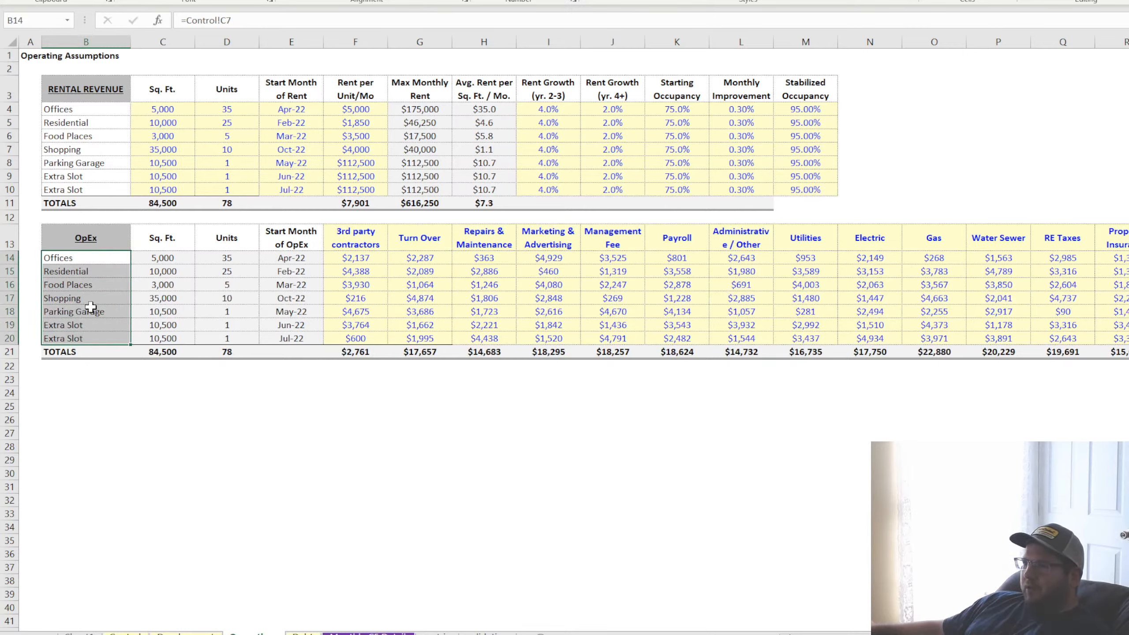
pyautogui.click(89, 258)
# Check the source list of use names in C7:C13 on the Control sheet, and return to the operating assumptions
pyautogui.click(126, 633)
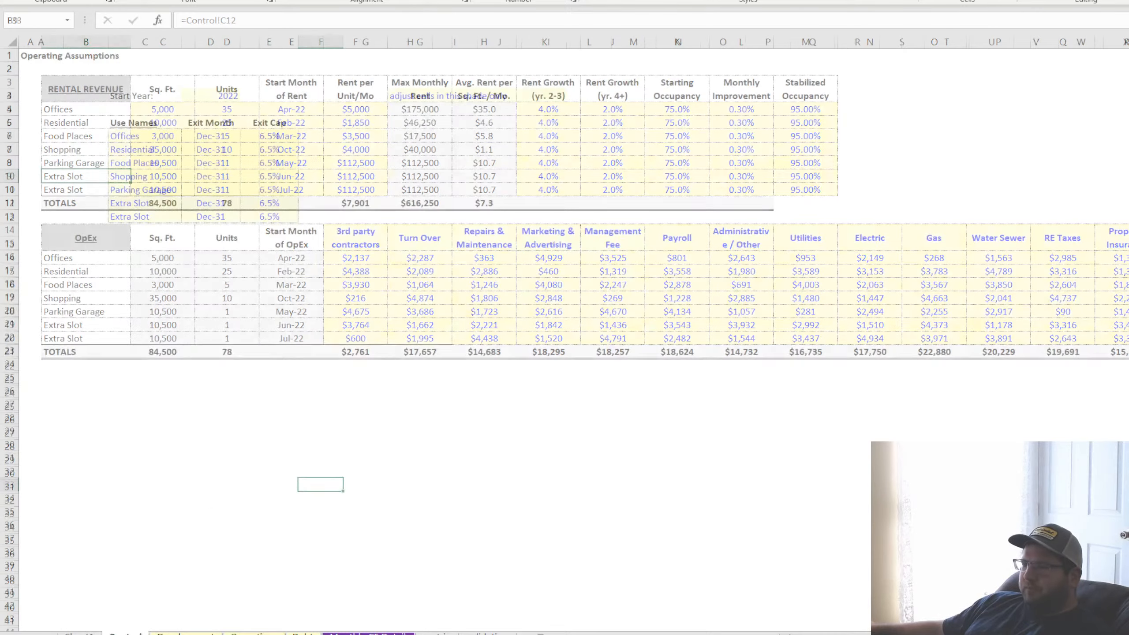
pyautogui.moveTo(146, 135); pyautogui.dragTo(148, 216)
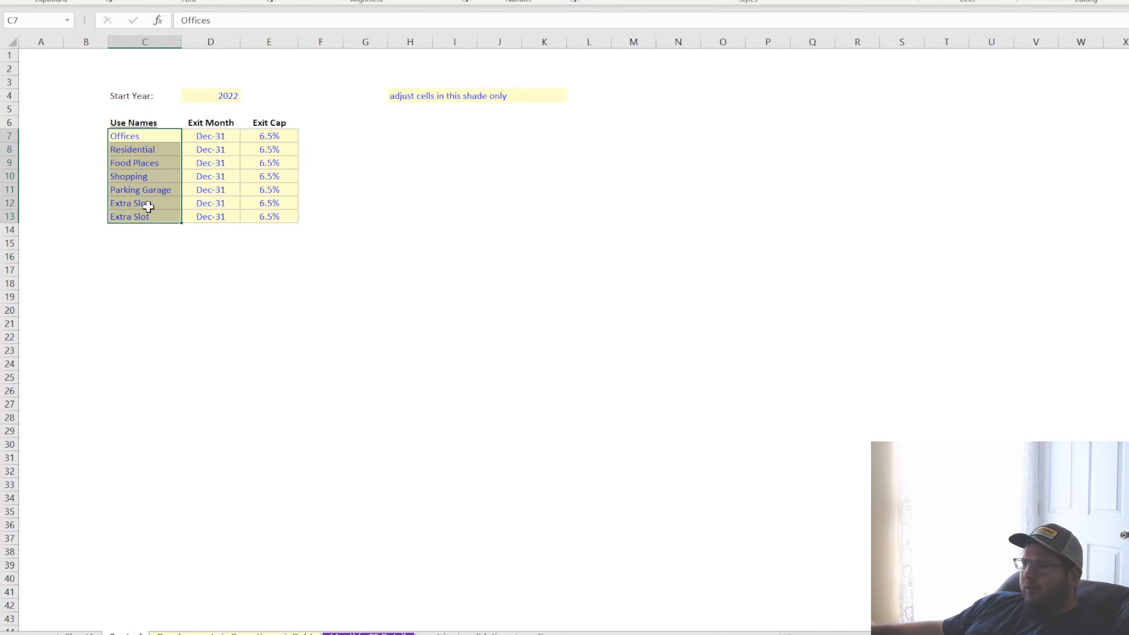
pyautogui.click(250, 633)
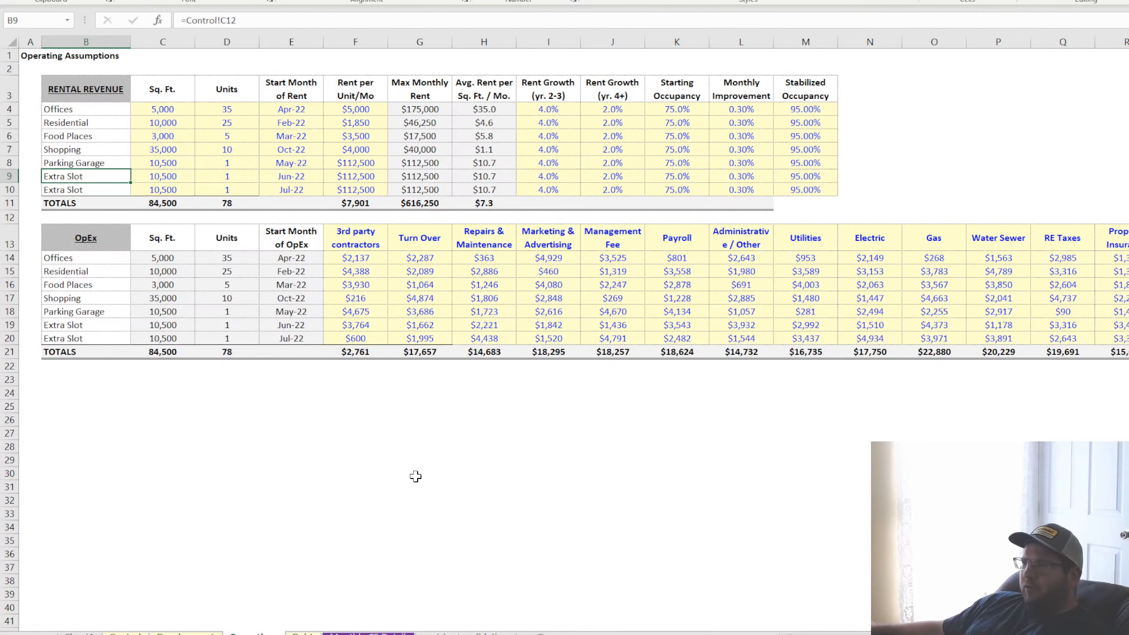
# Review the rental revenue table by use, focusing on the square footage inputs for Offices and Food Places
pyautogui.click(164, 111)
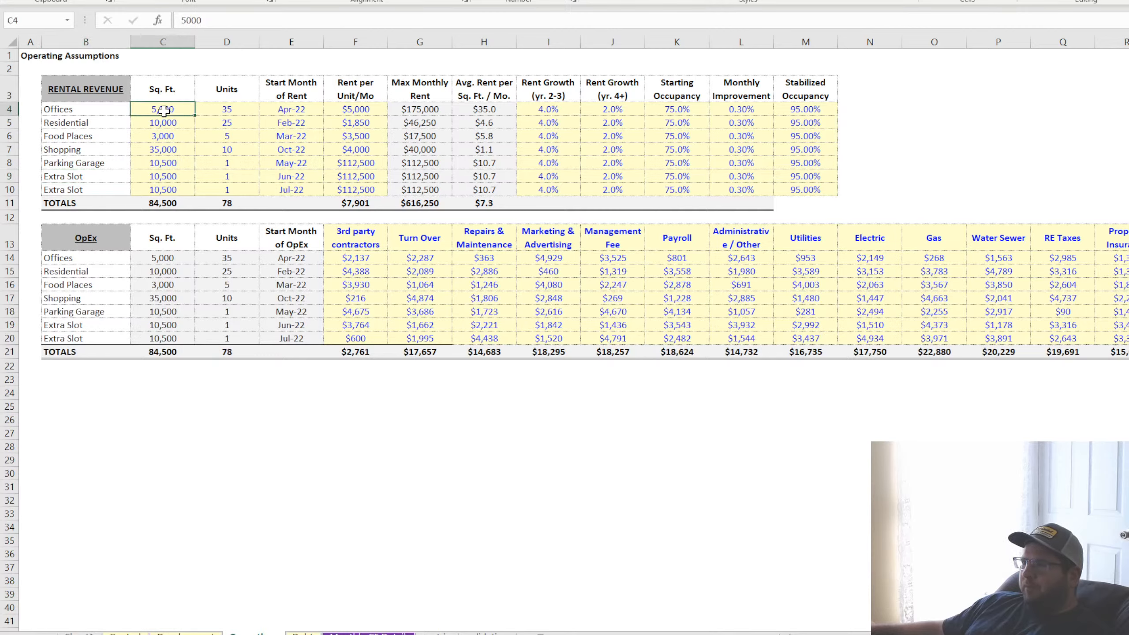
pyautogui.click(166, 134)
pyautogui.moveTo(72, 111); pyautogui.dragTo(790, 190)
pyautogui.moveTo(67, 109); pyautogui.dragTo(463, 149)
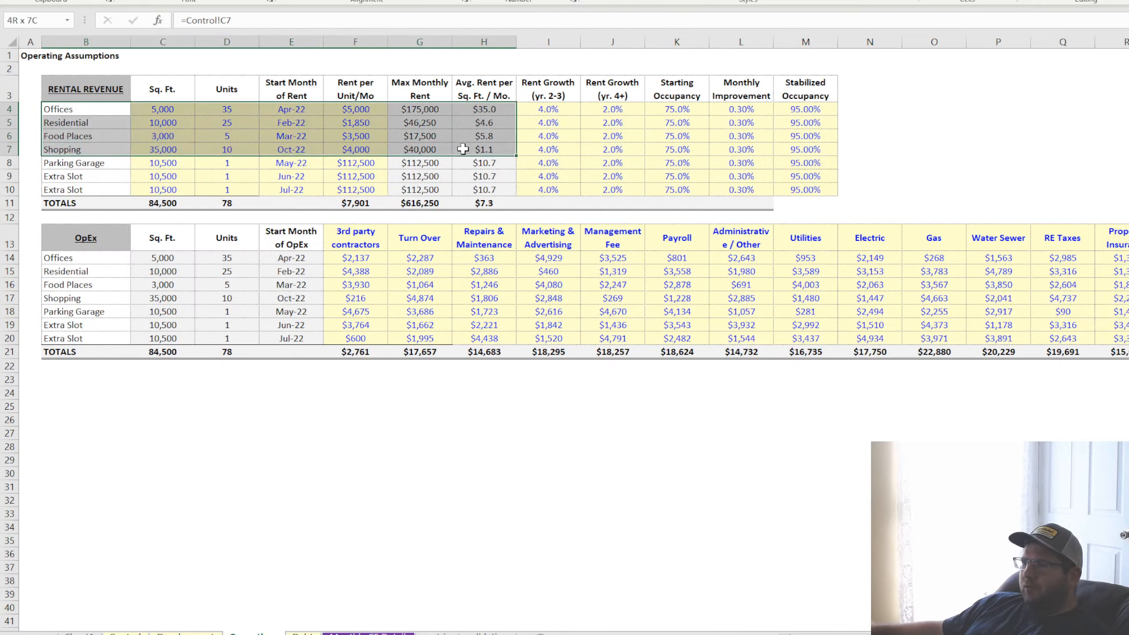
pyautogui.click(199, 110)
pyautogui.click(144, 112)
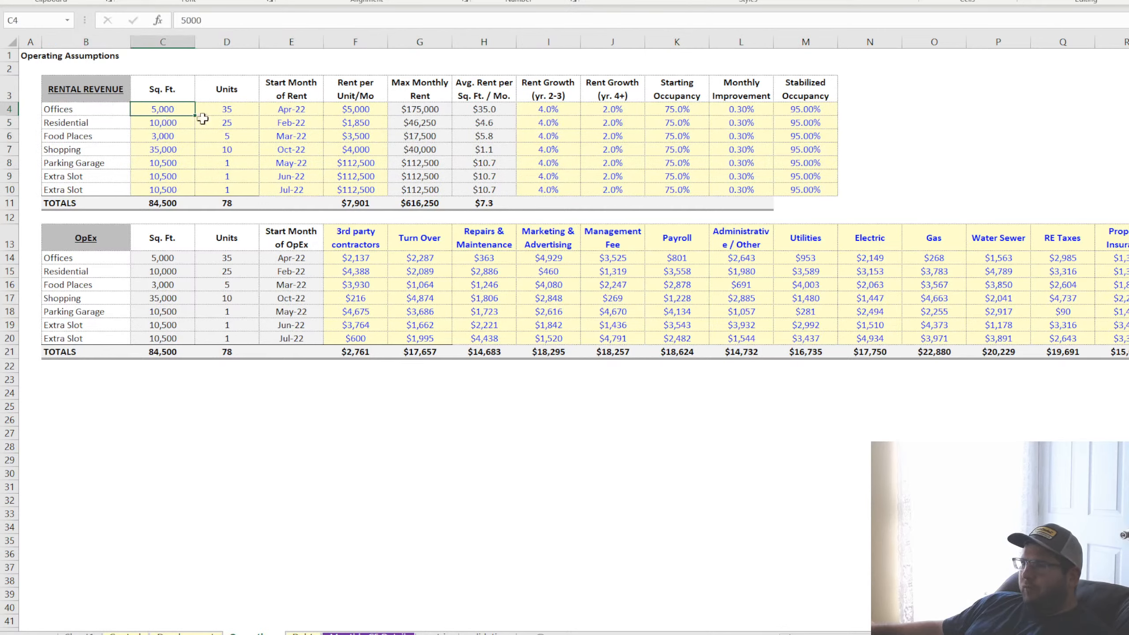
# Review the rent start month and monthly rent per unit for Offices and Shopping in the rental revenue table
pyautogui.click(295, 112)
pyautogui.click(294, 146)
pyautogui.click(355, 110)
pyautogui.click(361, 149)
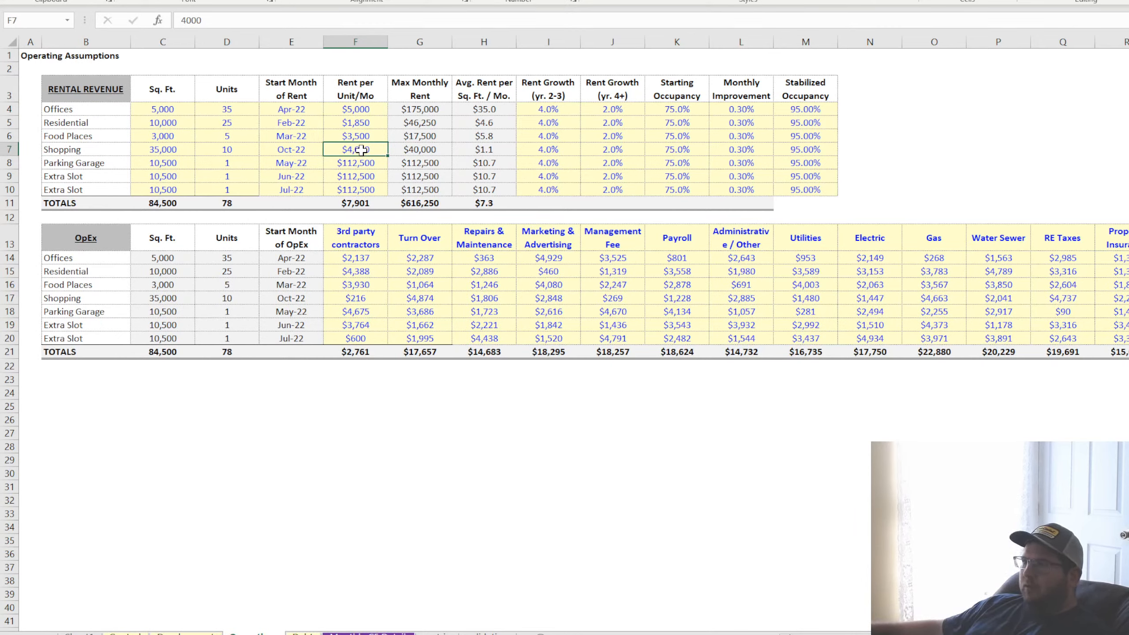
# Review the Offices inputs for rent growth, starting occupancy, monthly improvement and stabilized occupancy
pyautogui.click(551, 109)
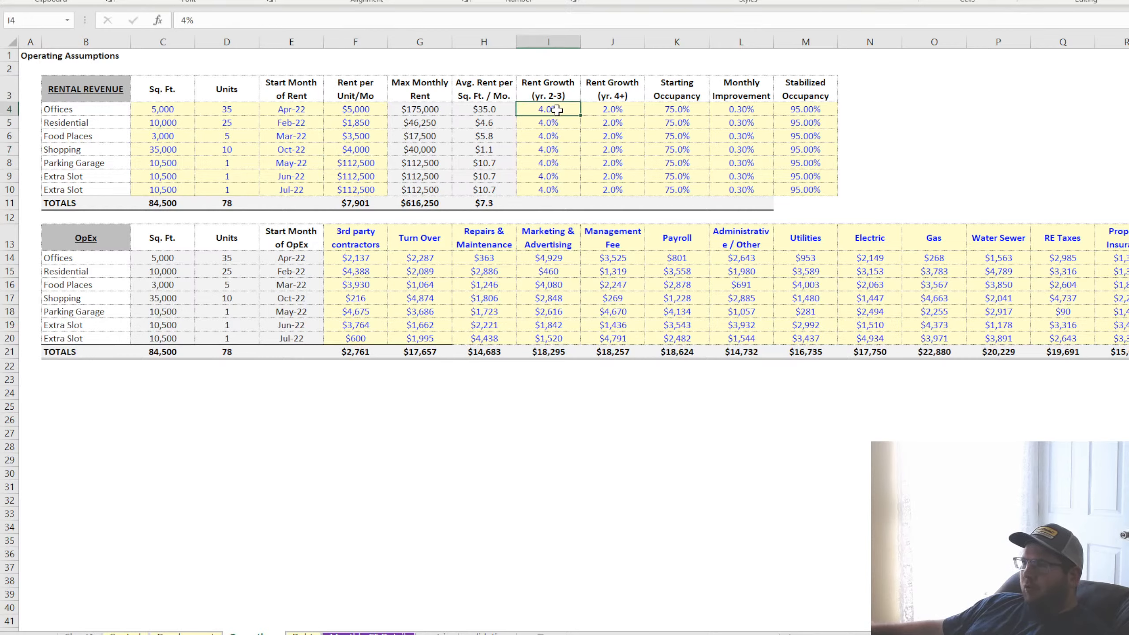
pyautogui.click(613, 109)
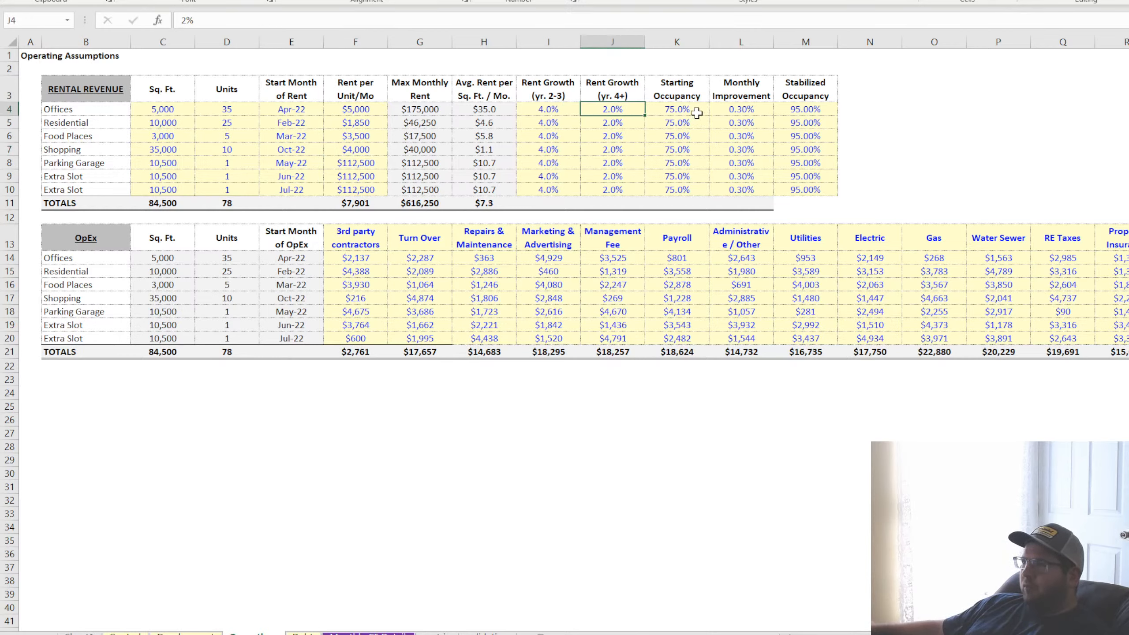
pyautogui.click(682, 110)
pyautogui.click(750, 109)
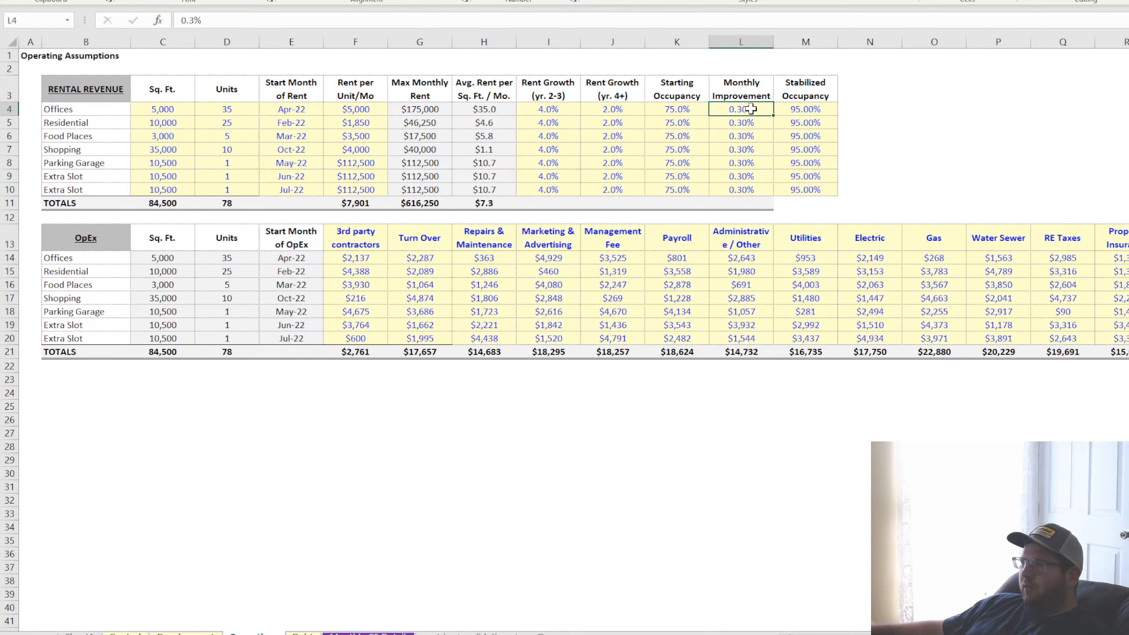
pyautogui.click(803, 109)
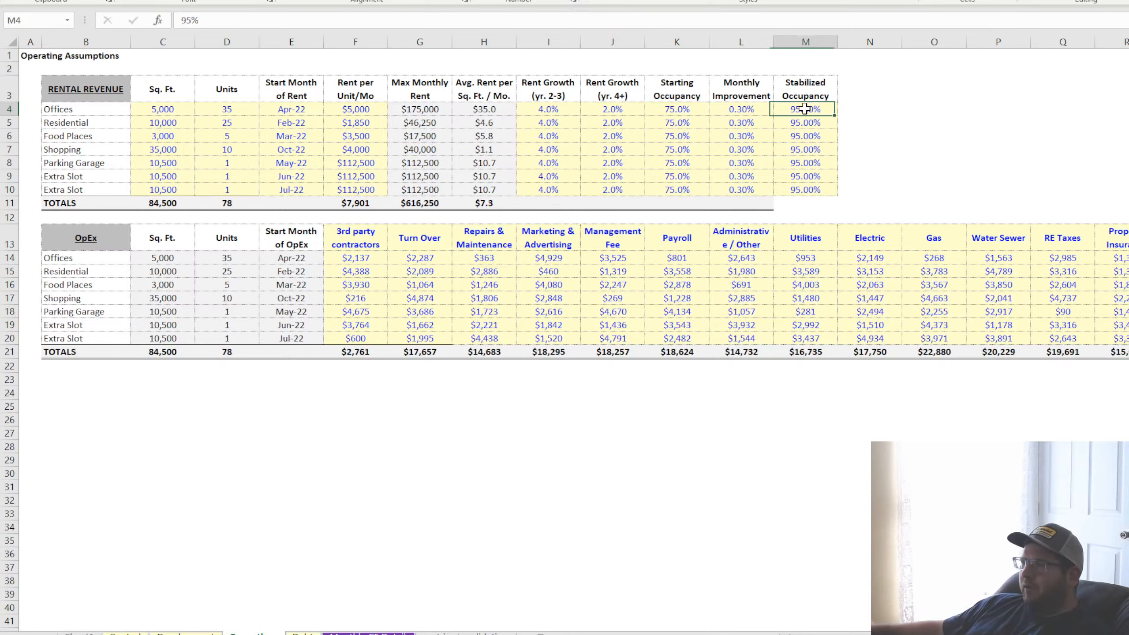
# Highlight the OpEx category headers from 3rd party contractors through Extra Field 4 to review the expense types
pyautogui.click(353, 257)
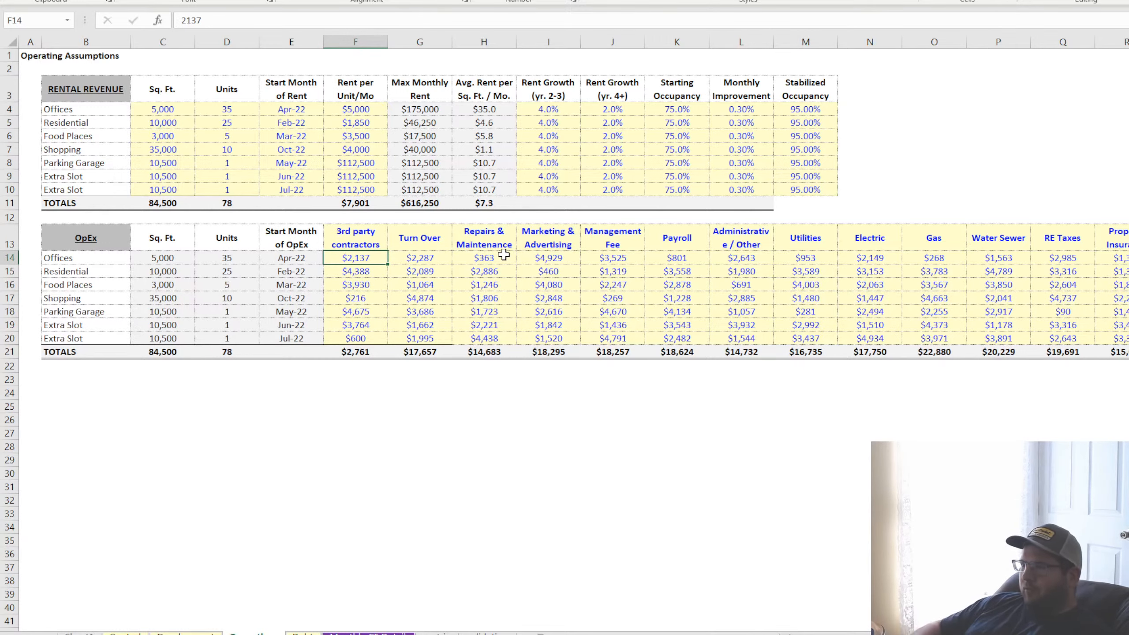
pyautogui.moveTo(354, 235); pyautogui.dragTo(1094, 248)
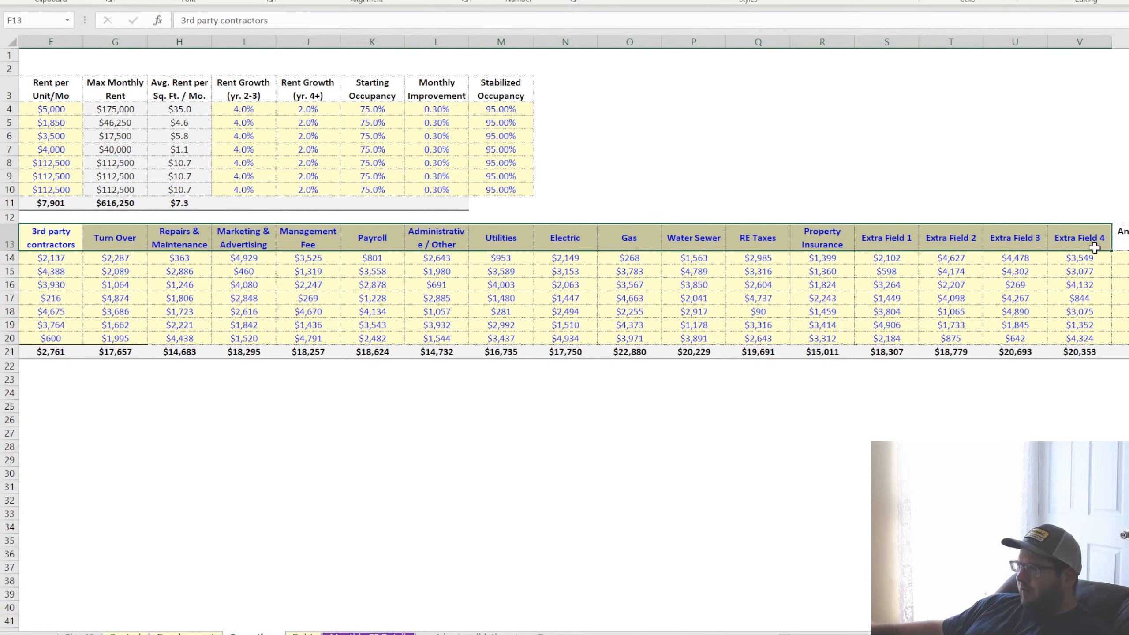
# Review the 3rd party contractors amounts for Offices, Residential and Shopping in the OpEx table
pyautogui.hscroll(-3, 464, 258)
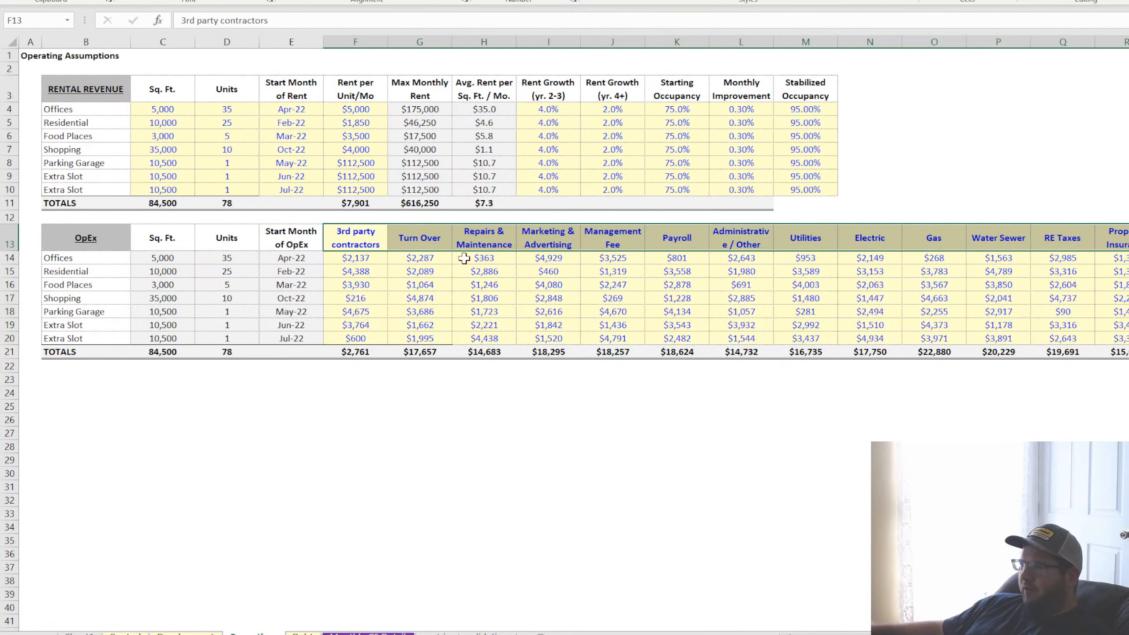
pyautogui.click(364, 261)
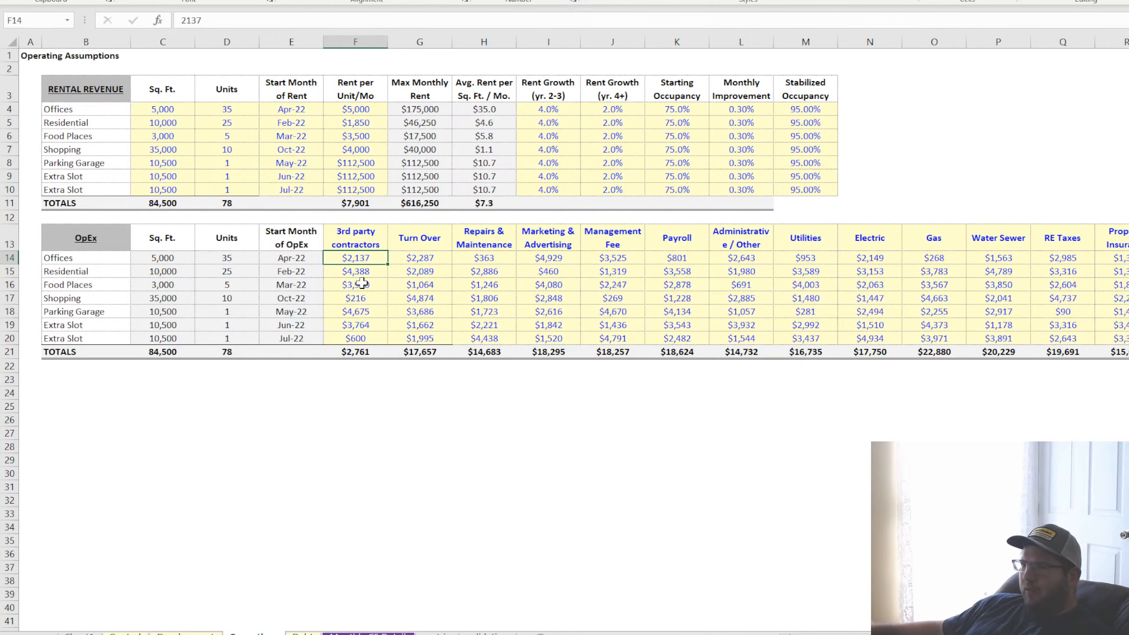
pyautogui.click(356, 271)
pyautogui.click(352, 299)
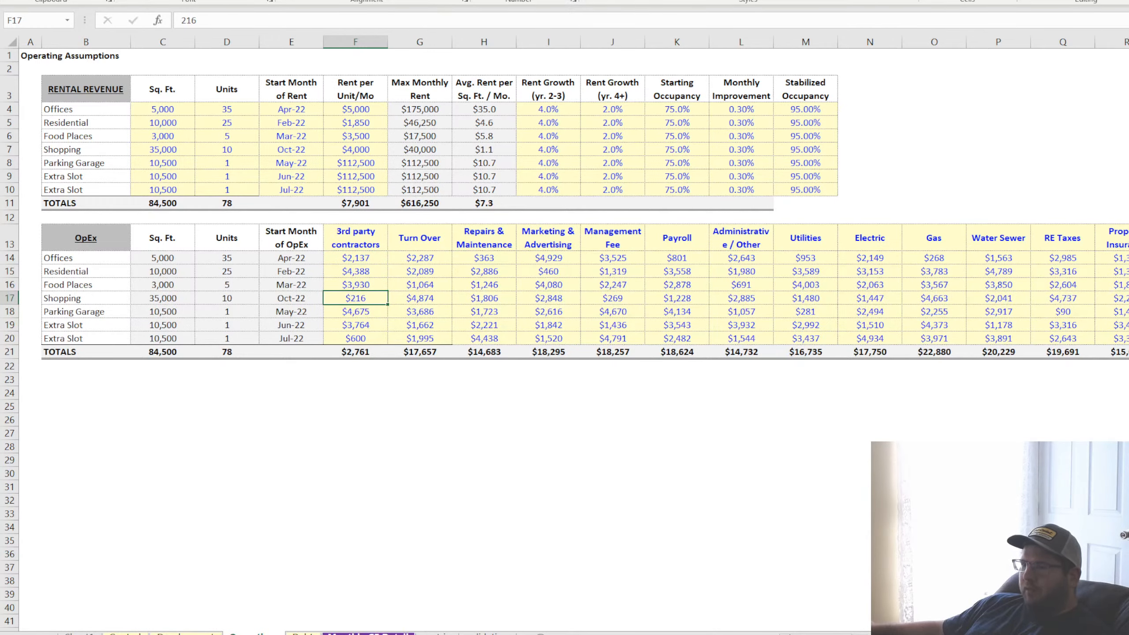
# On the monthly cash flow detail sheet, expand the Offices and consolidated operating expenses and inspect the Offices monthly line item formulas
pyautogui.click(368, 634)
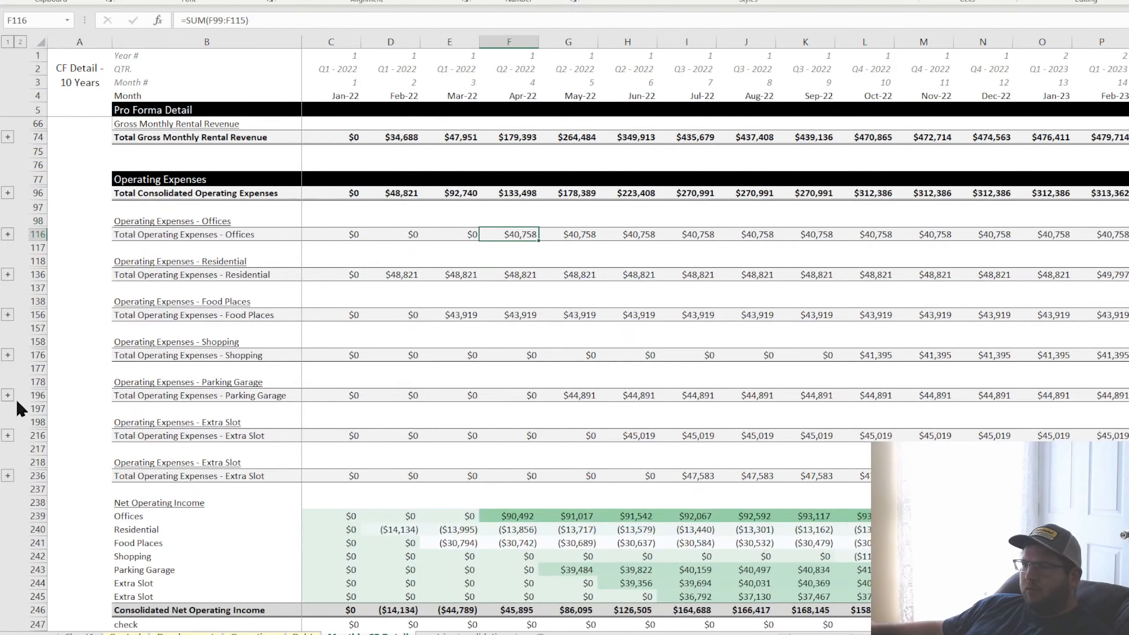
pyautogui.click(7, 434)
pyautogui.click(7, 234)
pyautogui.click(408, 289)
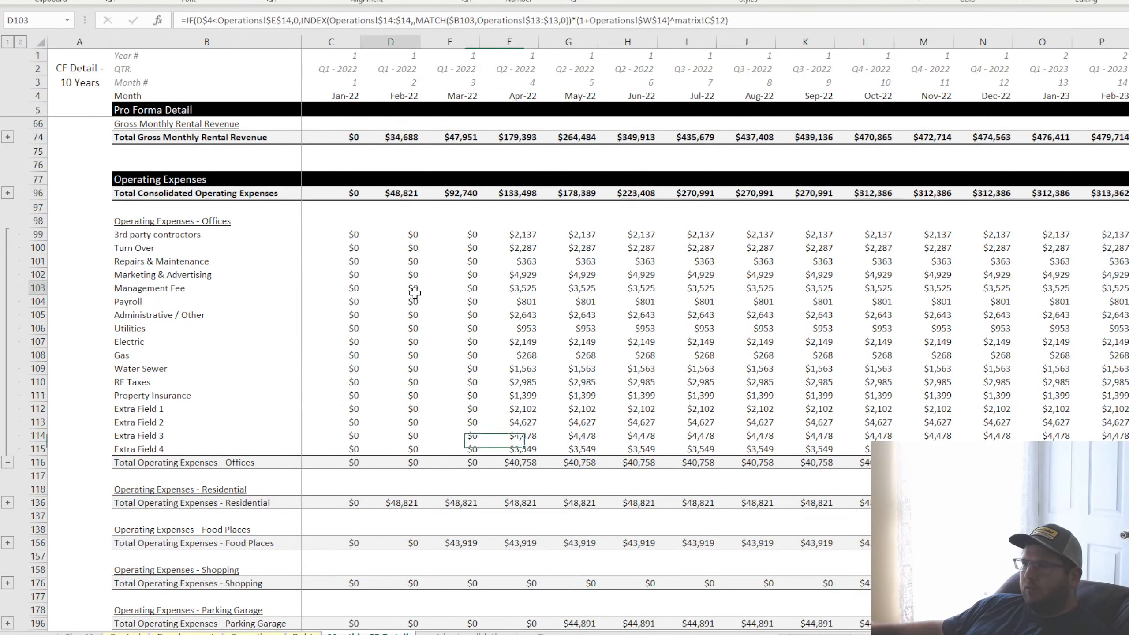
pyautogui.click(519, 302)
pyautogui.press('Right')
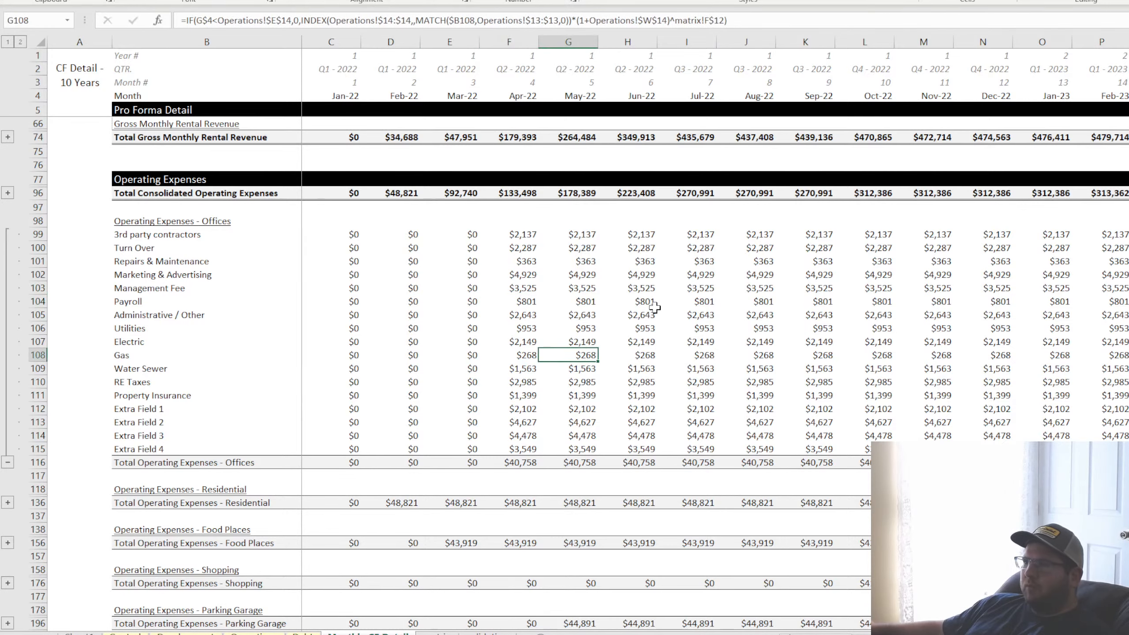
pyautogui.press('Right')
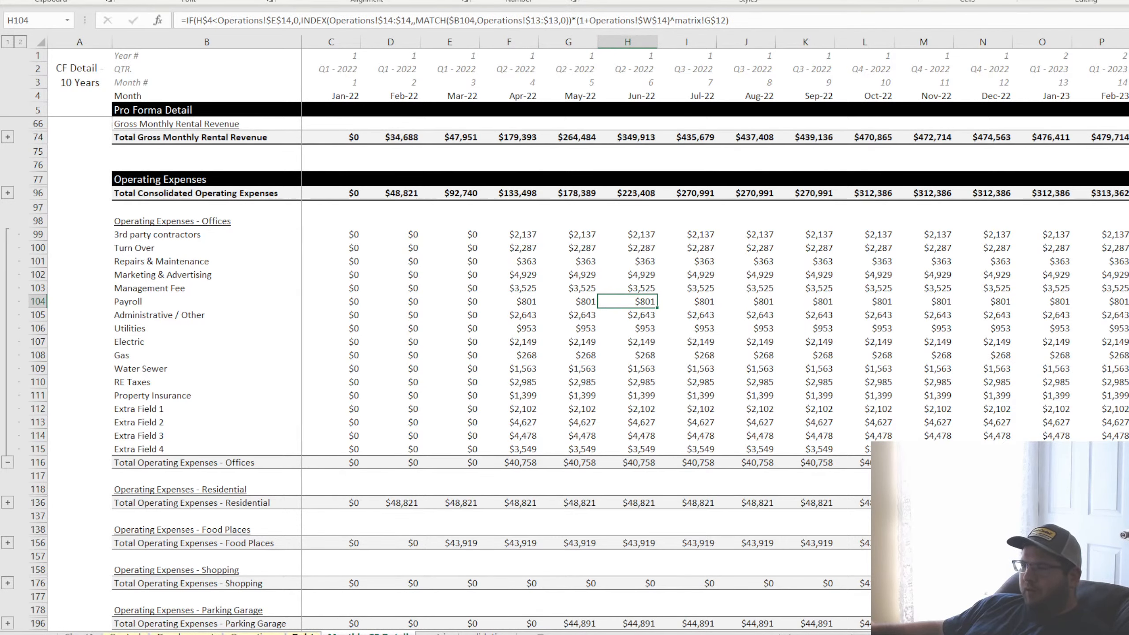
pyautogui.click(7, 193)
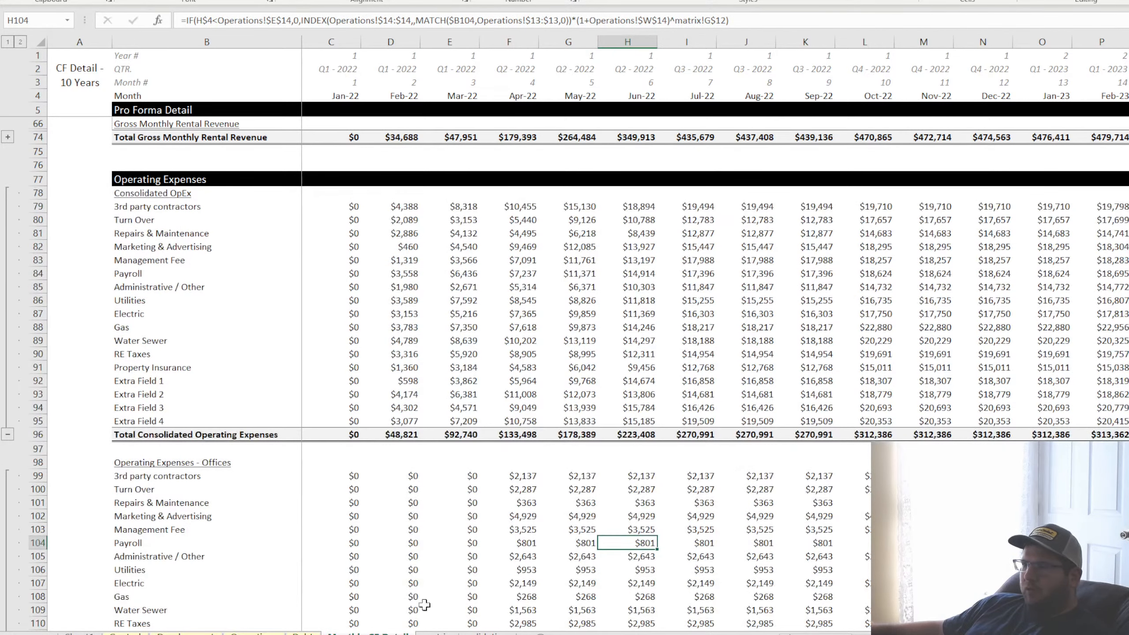
# Return to the Operations sheet and review the OpEx growth inputs in W14:W19 and the Offices Turn Over expense
pyautogui.click(186, 633)
pyautogui.click(254, 634)
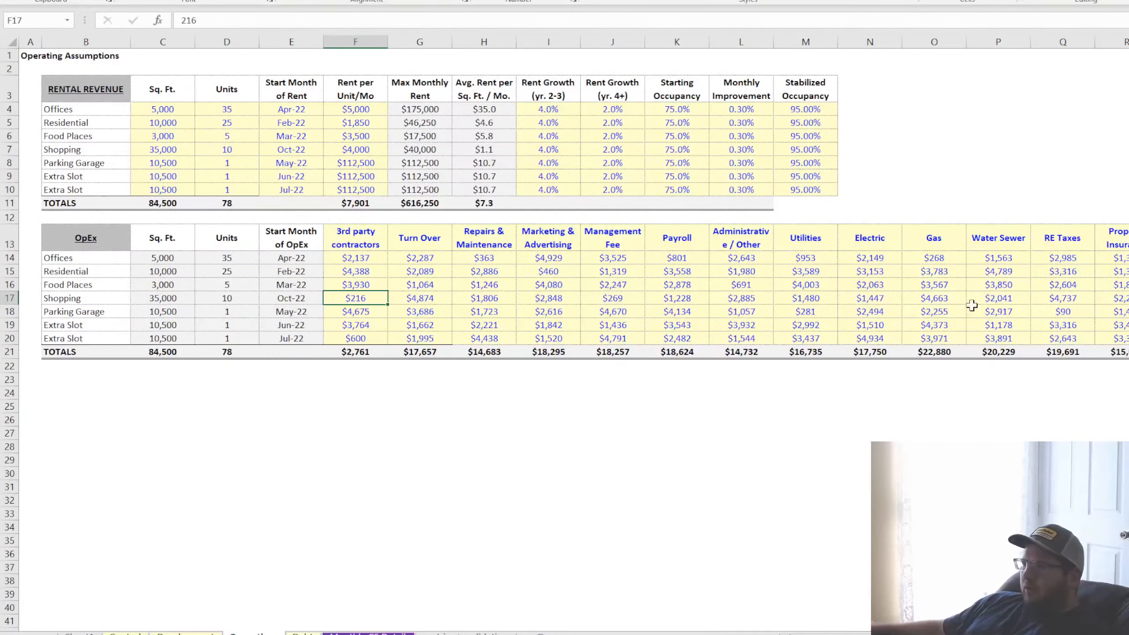
pyautogui.hscroll(2, 564, 311)
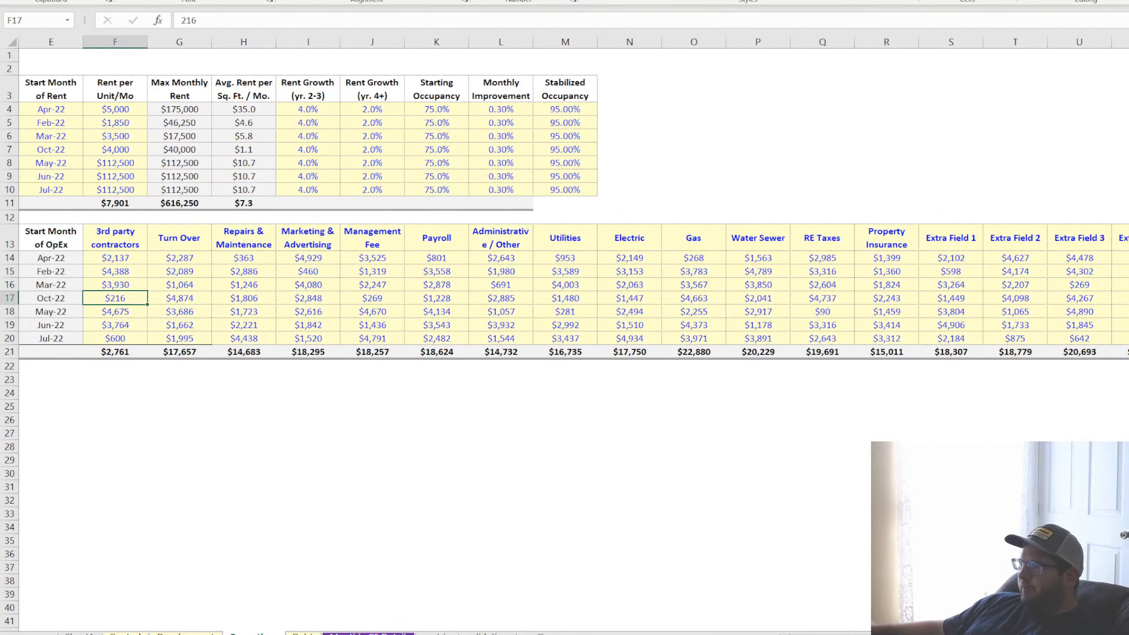
pyautogui.click(1128, 258)
pyautogui.click(1128, 271)
pyautogui.click(1128, 312)
pyautogui.moveTo(1128, 258); pyautogui.dragTo(1128, 325)
pyautogui.hscroll(-2, 617, 427)
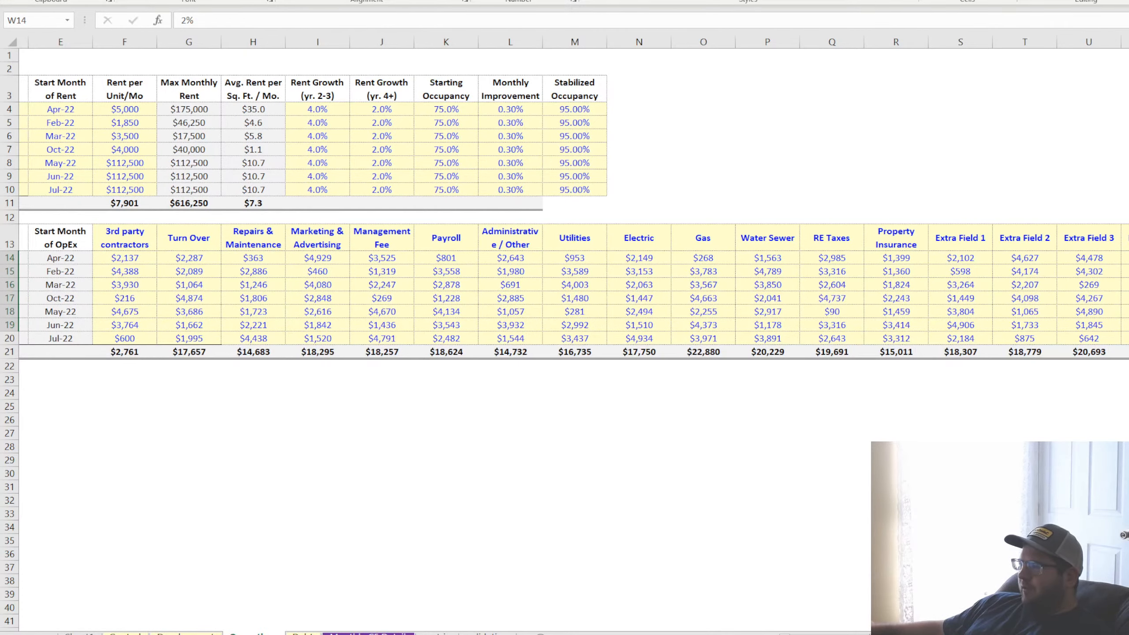
pyautogui.click(380, 259)
pyautogui.click(417, 261)
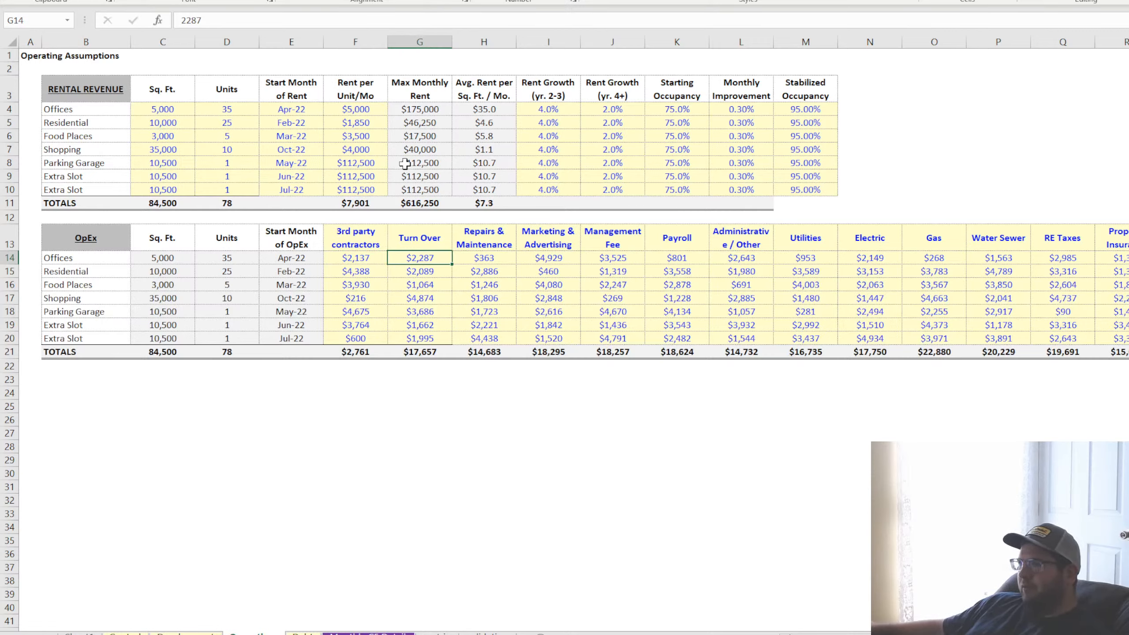
# Expand all grouped rows on the monthly cash flow detail sheet and go back to the start of the pro forma
pyautogui.click(369, 633)
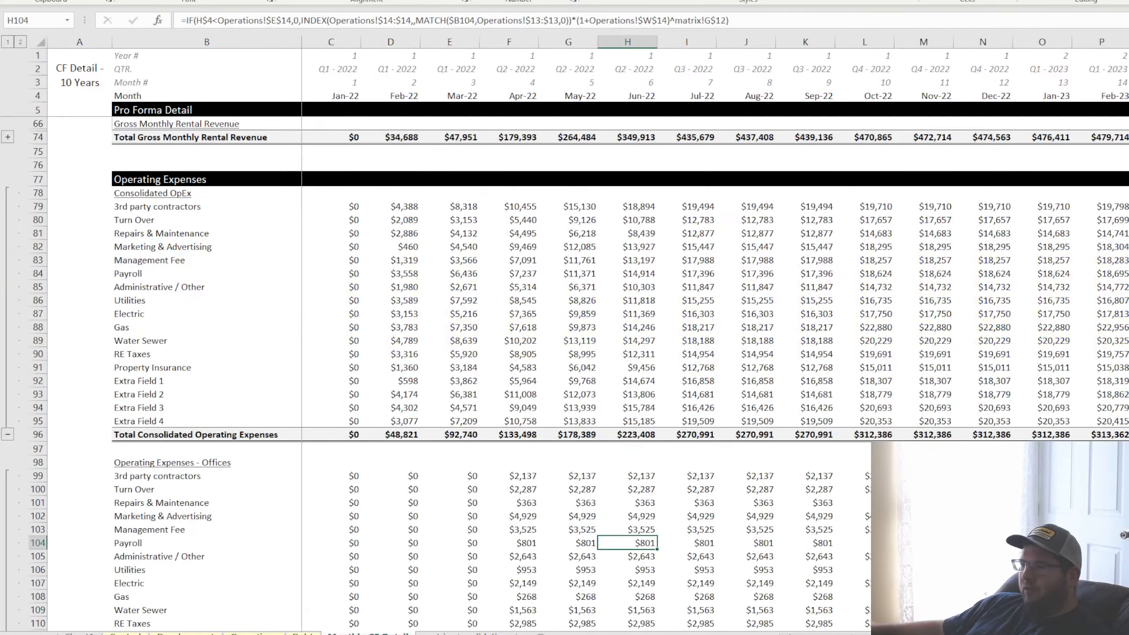
pyautogui.scroll(-16, 261, 514)
pyautogui.scroll(12, 261, 514)
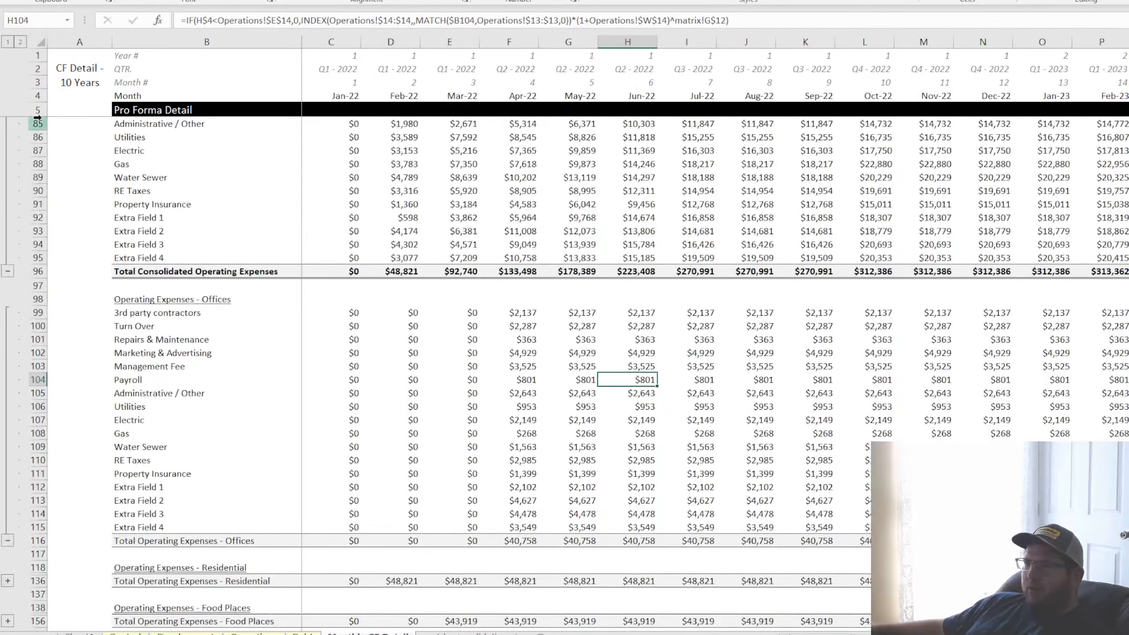
pyautogui.click(20, 42)
pyautogui.scroll(20, 277, 471)
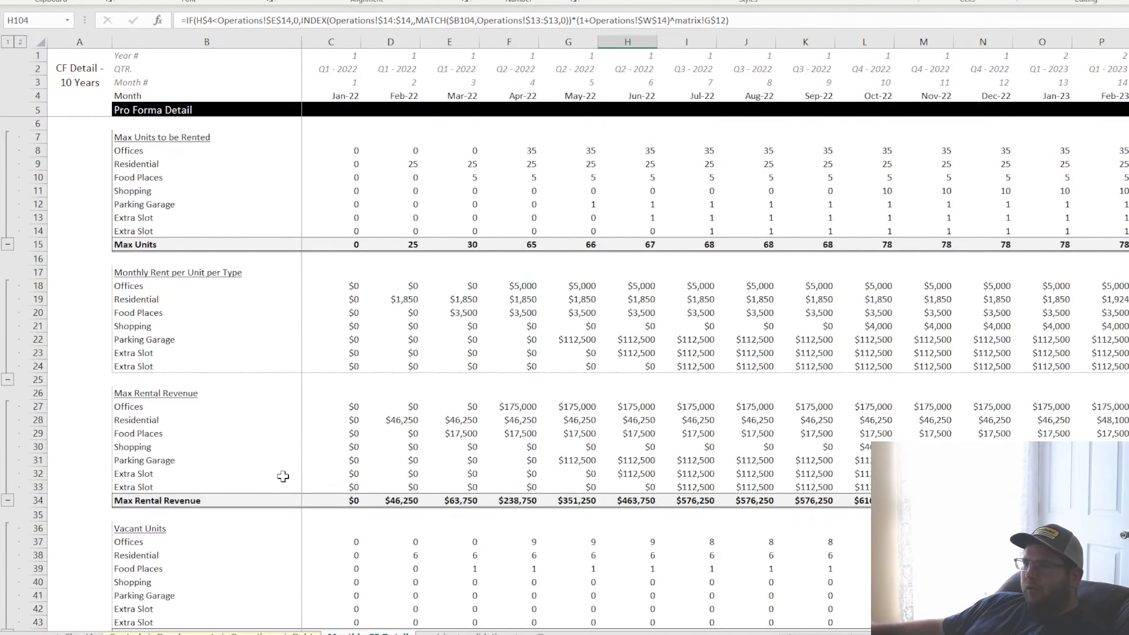
# Review the monthly detail sections from Max Units to be Rented and Monthly Rent per Unit through Vacant Units and Actual Units Rented
pyautogui.click(380, 168)
pyautogui.click(375, 311)
pyautogui.scroll(-4, 422, 373)
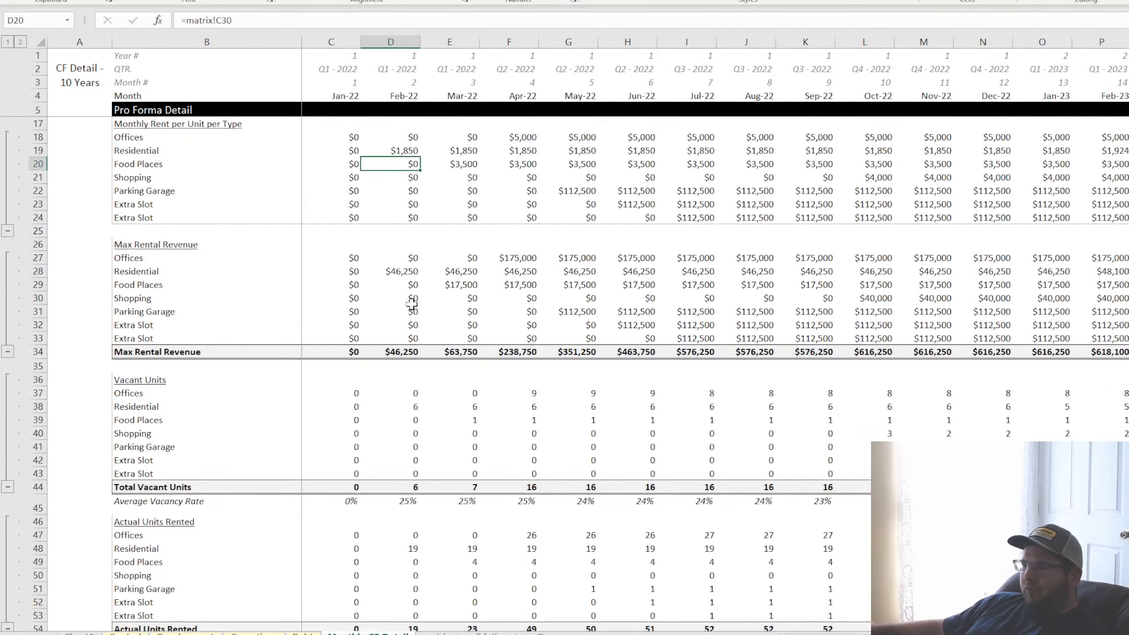
pyautogui.hotkey('ctrl', 'Down')
pyautogui.hotkey('ctrl', 'Down')
pyautogui.scroll(-4, 400, 395)
pyautogui.click(402, 294)
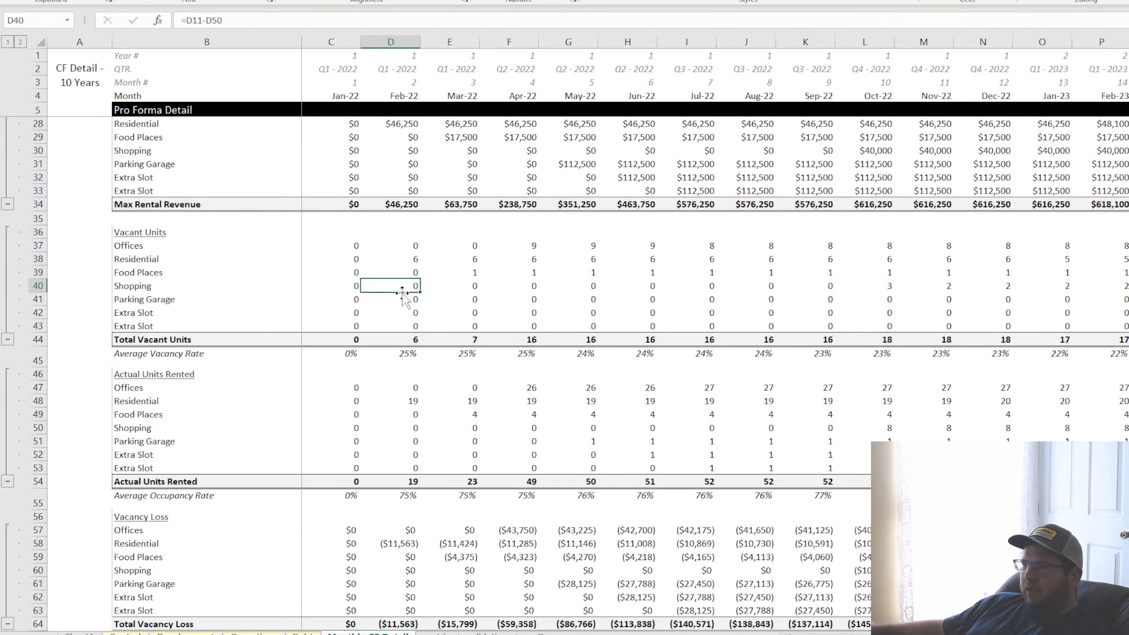
pyautogui.click(386, 414)
# Examine the Gross Monthly Rental Revenue section by use and its monthly totals starting at Feb-22
pyautogui.scroll(-7, 386, 414)
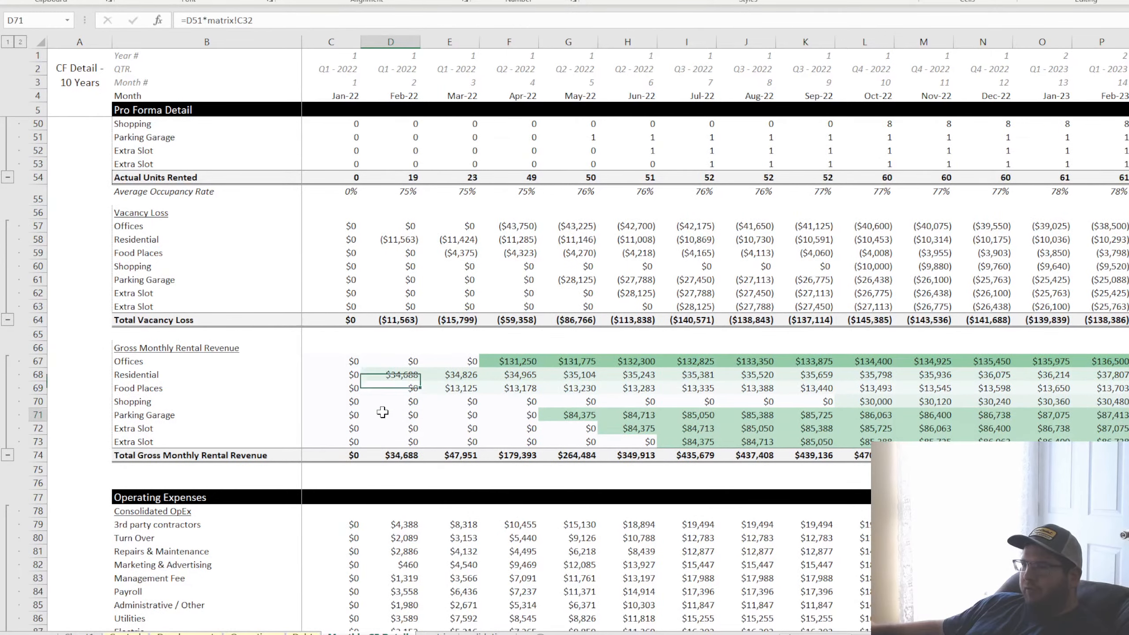
pyautogui.click(386, 414)
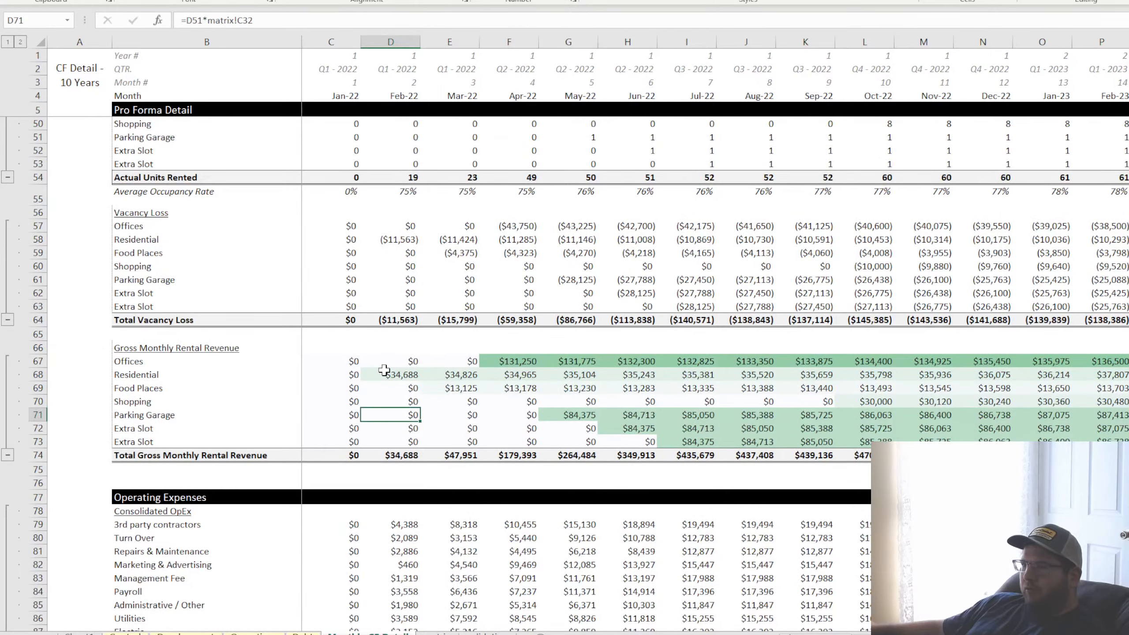
pyautogui.click(383, 455)
pyautogui.hotkey('shift', 'Right')
pyautogui.hotkey('shift', 'Right')
pyautogui.hotkey('shift', 'Right')
# Inspect the Feb-22 Consolidated OpEx formulas for Marketing & Advertising, Water Sewer and 3rd party contractors
pyautogui.scroll(-7, 379, 467)
pyautogui.click(387, 259)
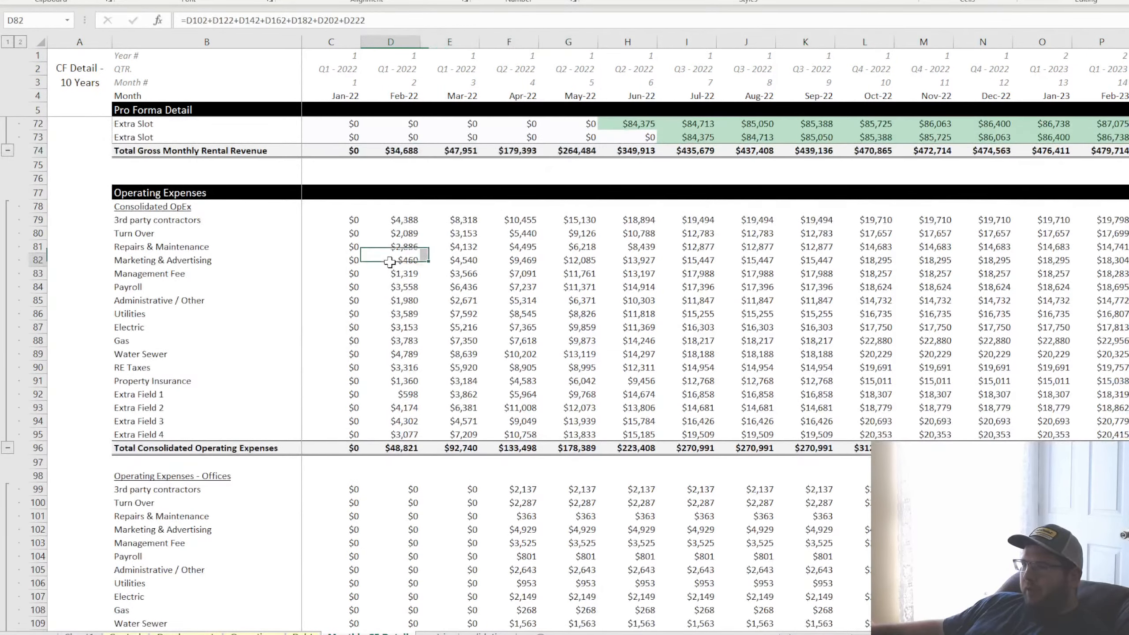
pyautogui.click(395, 354)
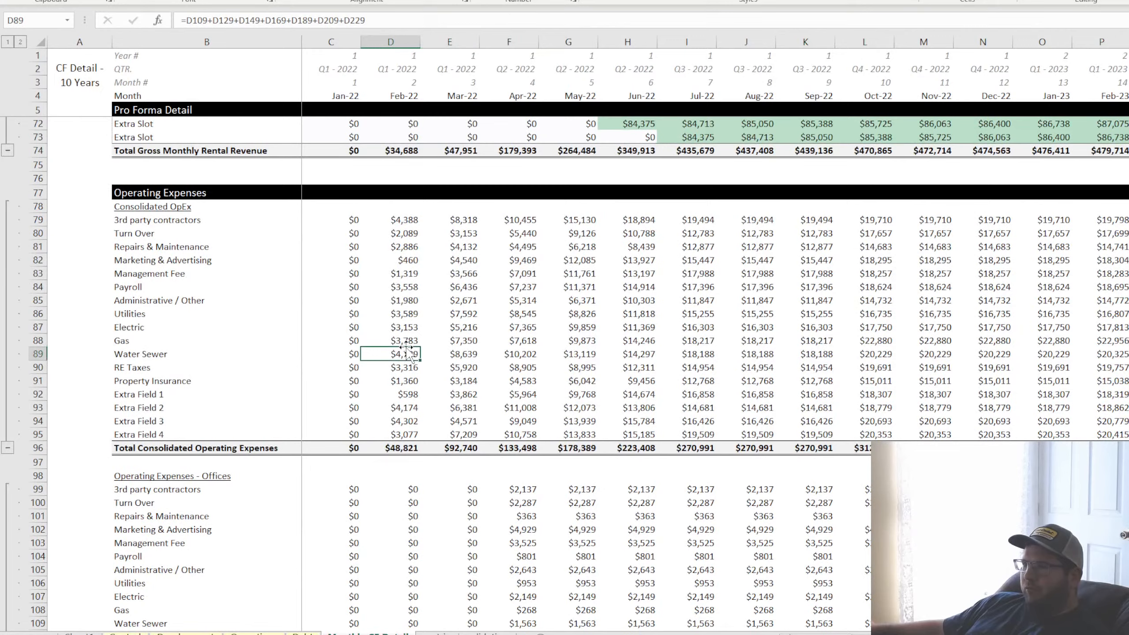
pyautogui.click(404, 219)
# Highlight the Offices operating expense amounts from Feb-22 to Jul-22 and the expense labels from 3rd party contractors to Extra Field 4
pyautogui.scroll(-7, 421, 404)
pyautogui.moveTo(398, 202); pyautogui.dragTo(683, 409)
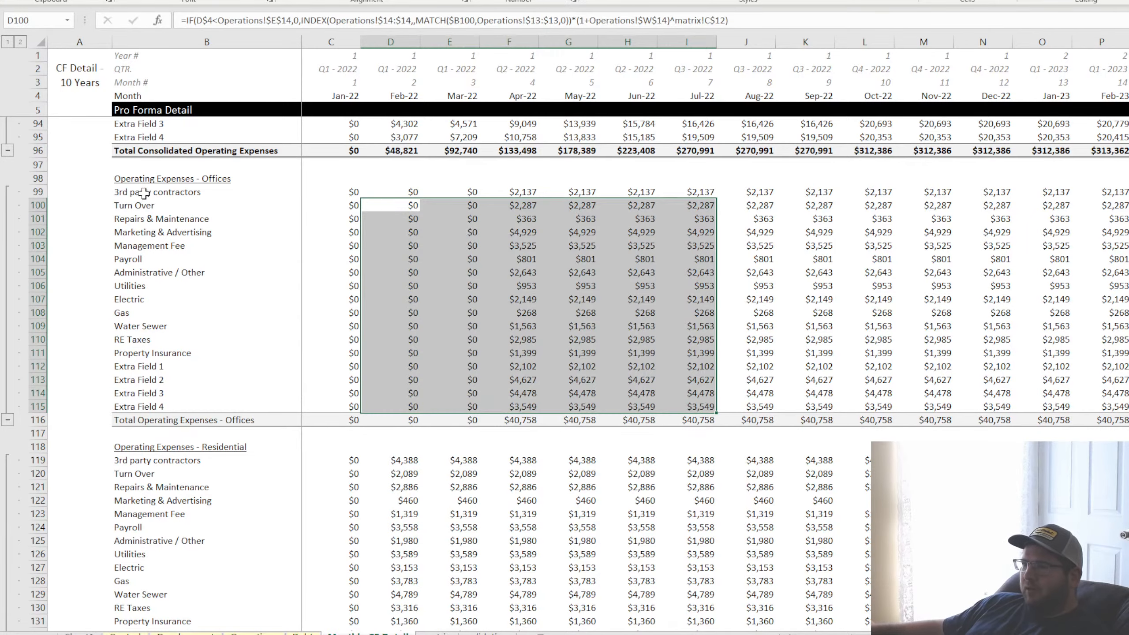
pyautogui.moveTo(144, 196); pyautogui.dragTo(159, 404)
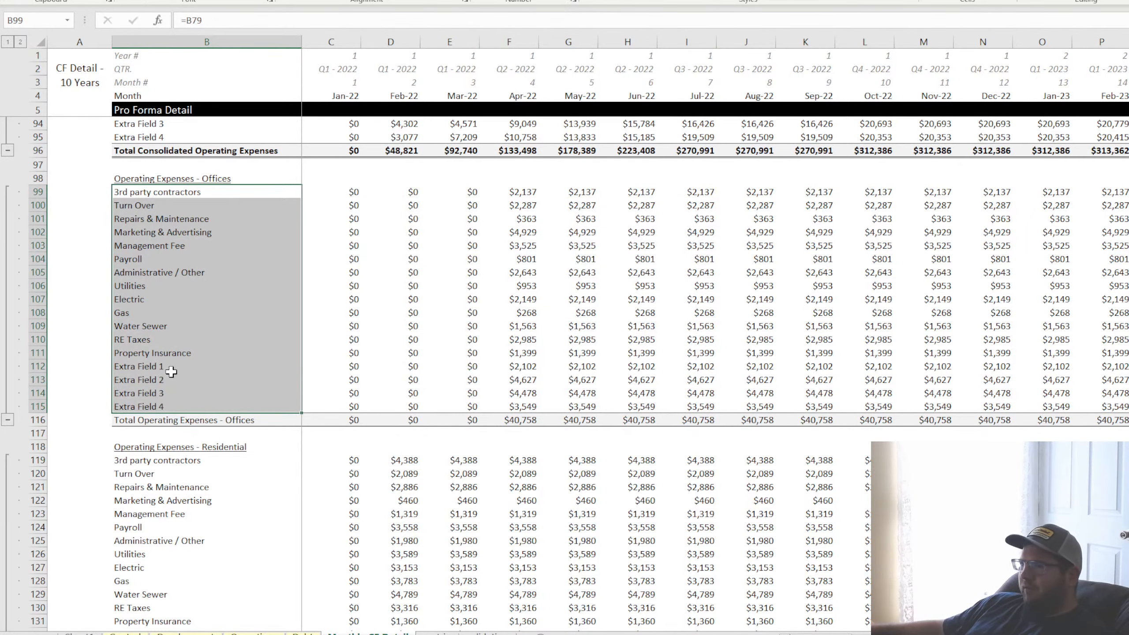
pyautogui.click(166, 192)
# Review the Operating Expenses - Residential section, including its Marketing & Advertising and Utilities labels
pyautogui.scroll(-4, 171, 288)
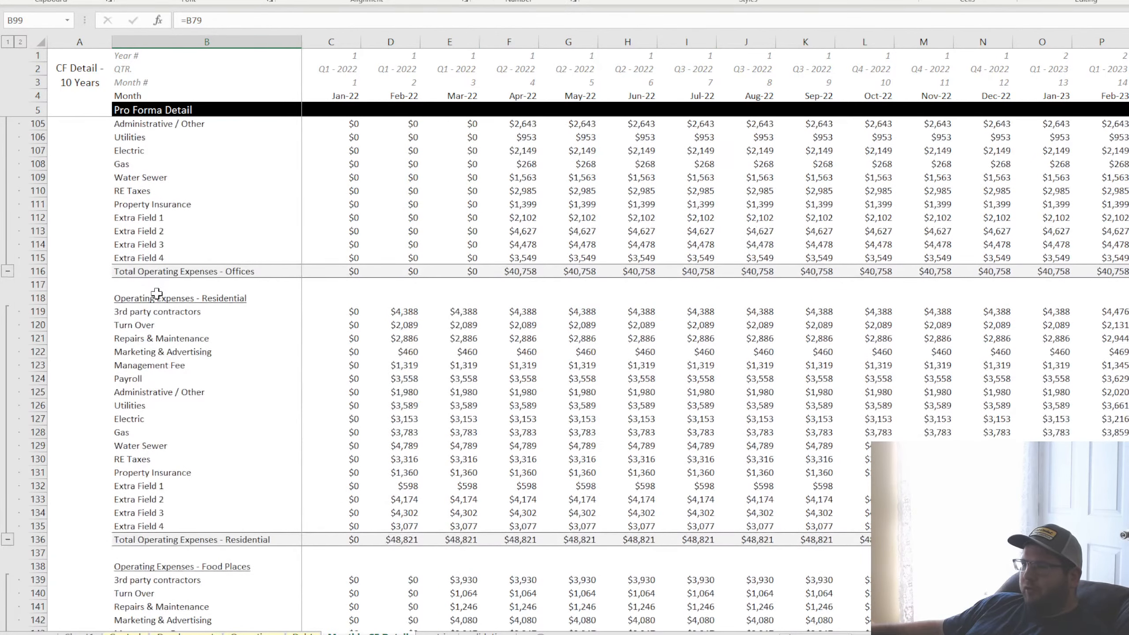
pyautogui.click(158, 297)
pyautogui.click(149, 351)
pyautogui.click(137, 405)
pyautogui.scroll(-20, 210, 449)
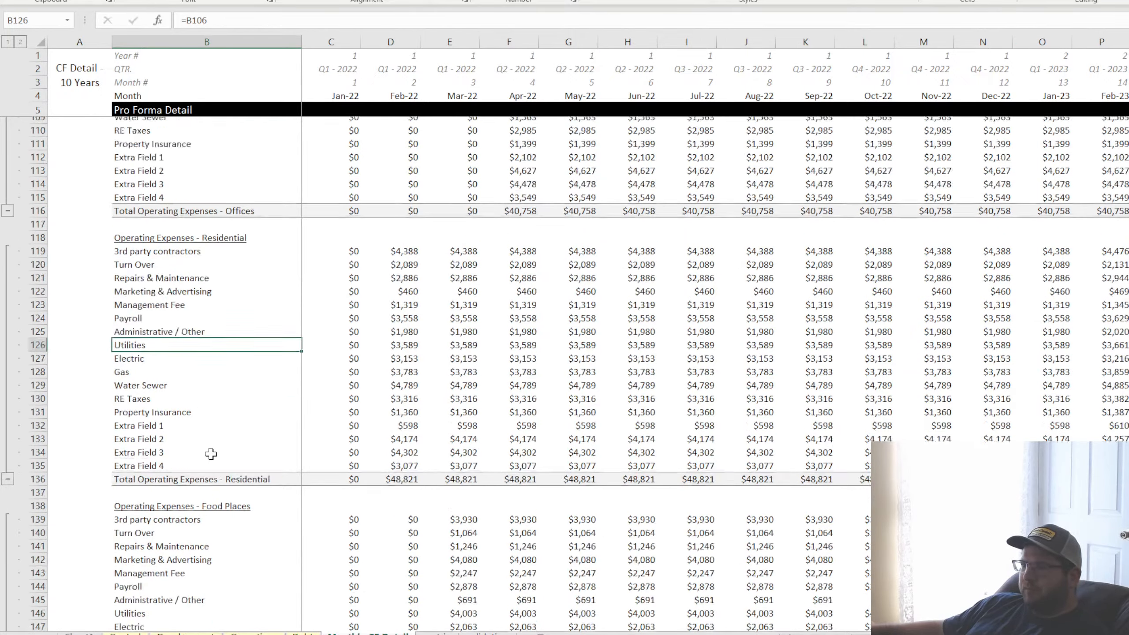
# Highlight the Net Operating Income rows by use and the consolidated net operating income from Feb-22 to Jul-22
pyautogui.scroll(-20, 211, 449)
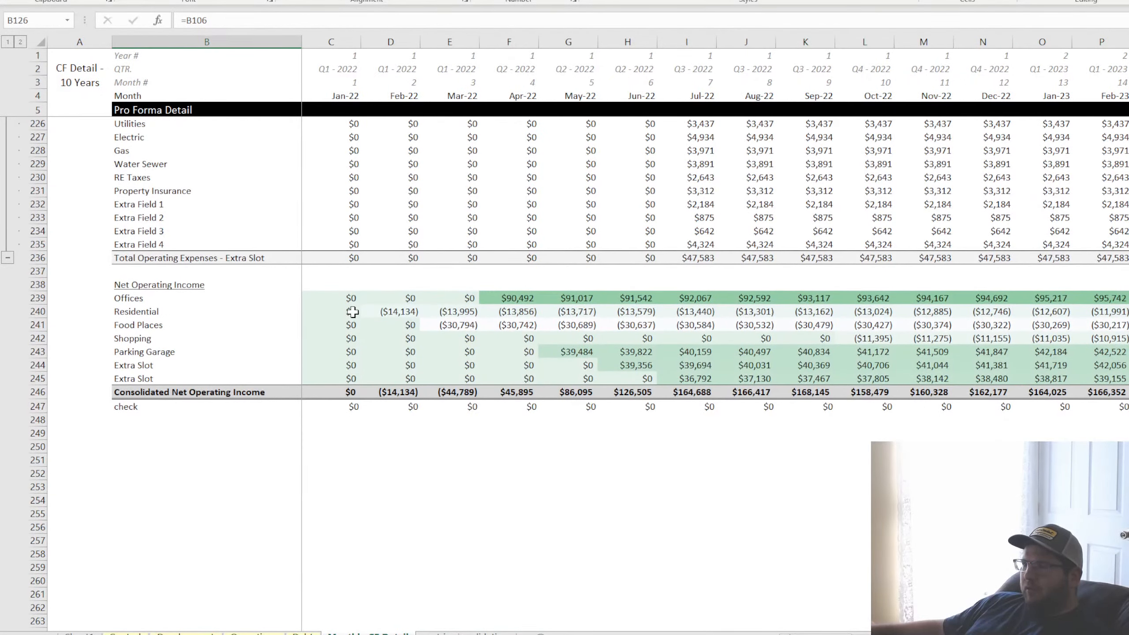
pyautogui.click(322, 299)
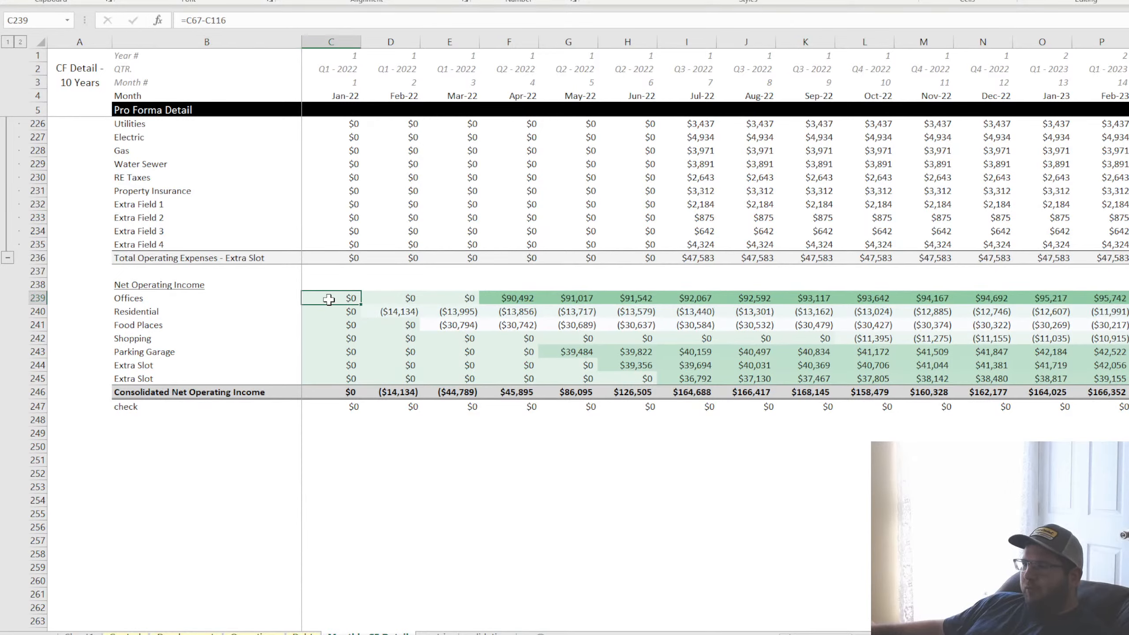
pyautogui.moveTo(329, 299); pyautogui.dragTo(593, 378)
pyautogui.moveTo(390, 392); pyautogui.dragTo(696, 392)
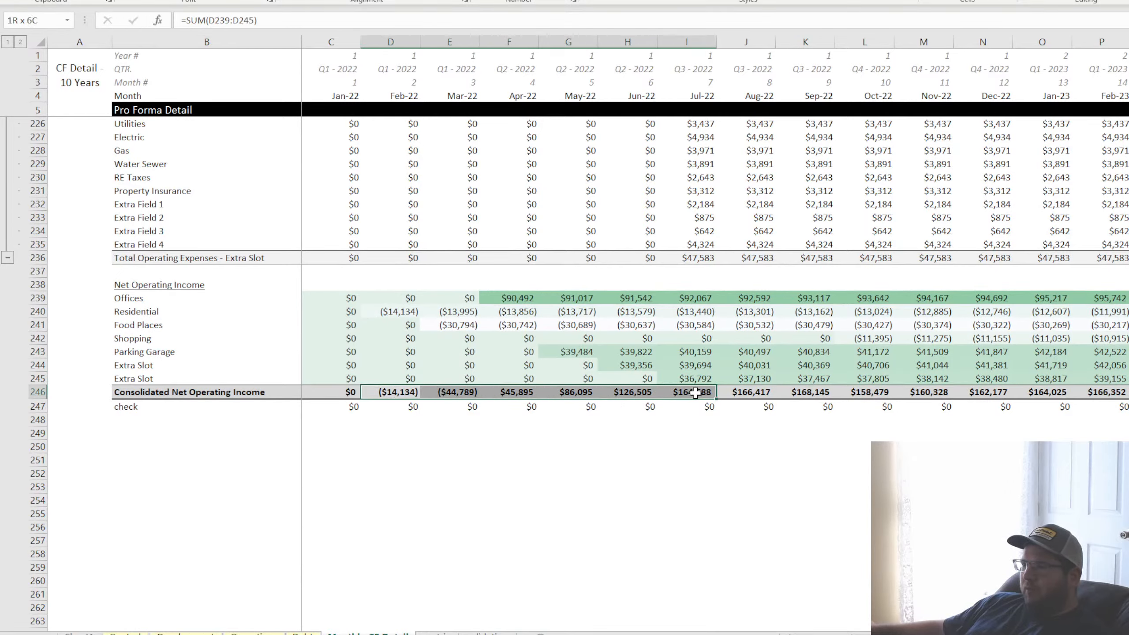
# Inspect the check row formulas below Consolidated Net Operating Income from Mar-22 to Jun-22
pyautogui.click(450, 407)
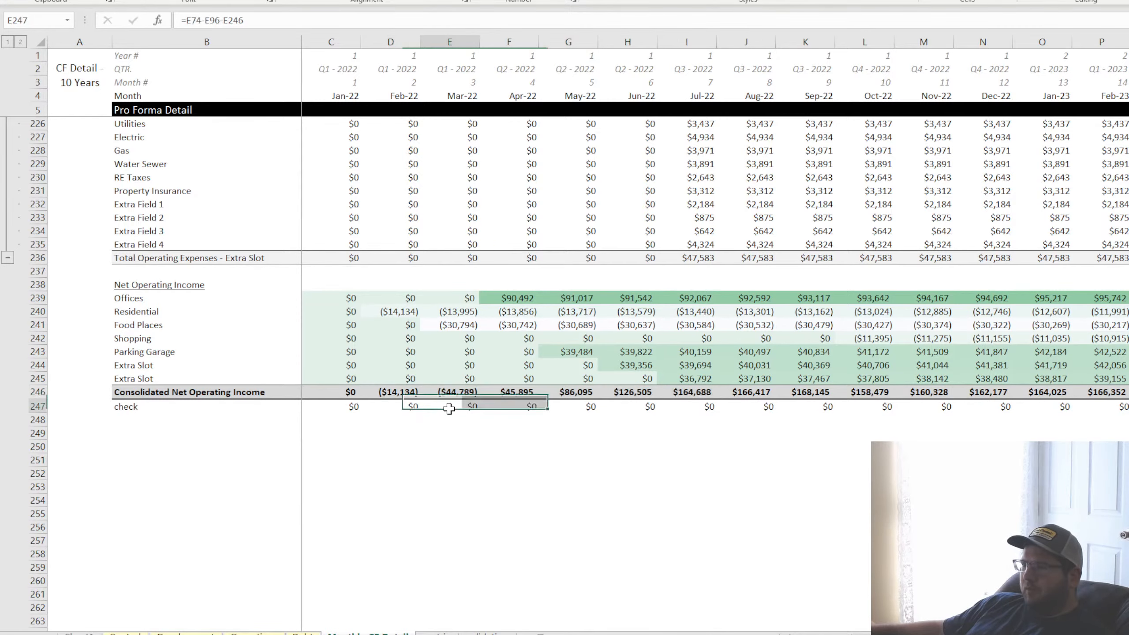
pyautogui.click(512, 406)
pyautogui.click(573, 406)
pyautogui.click(634, 410)
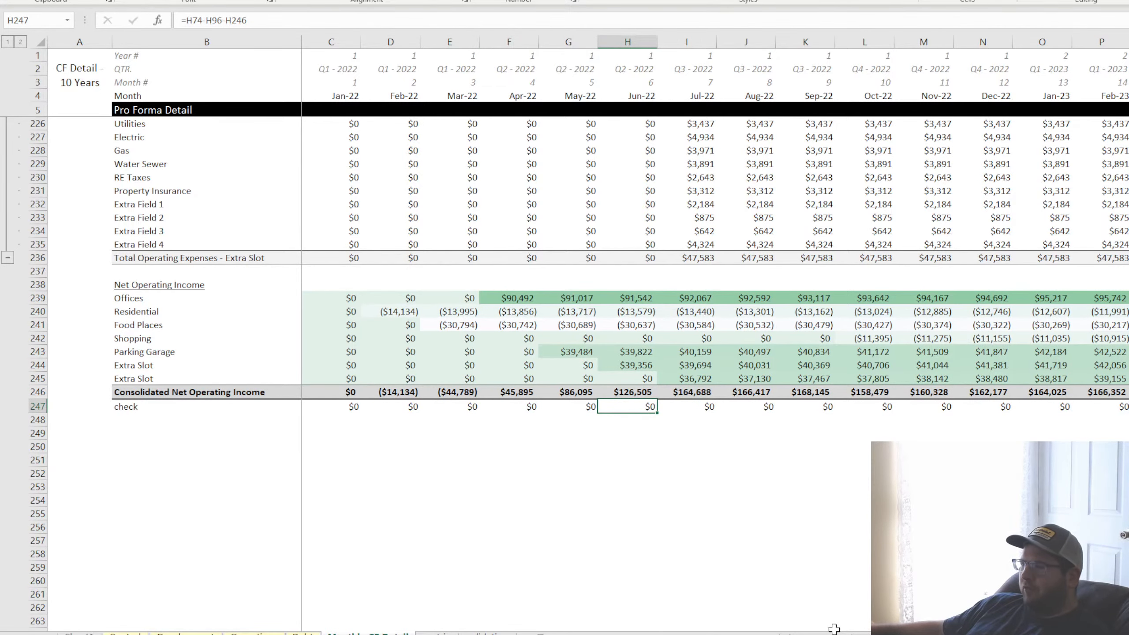
pyautogui.moveTo(834, 634)
pyautogui.mouseDown()
pyautogui.moveTo(1065, 634)
pyautogui.moveTo(831, 634)
pyautogui.mouseUp()
# Skim the full monthly pro forma detail from Max Units to be Rented down to Net Operating Income
pyautogui.click(594, 496)
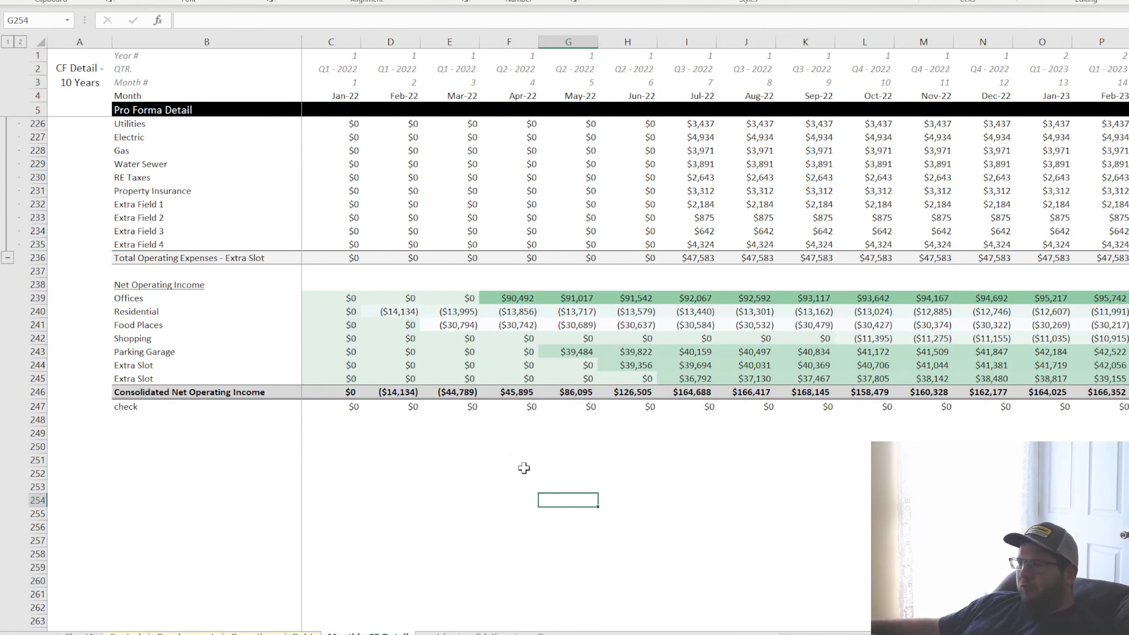
pyautogui.click(362, 474)
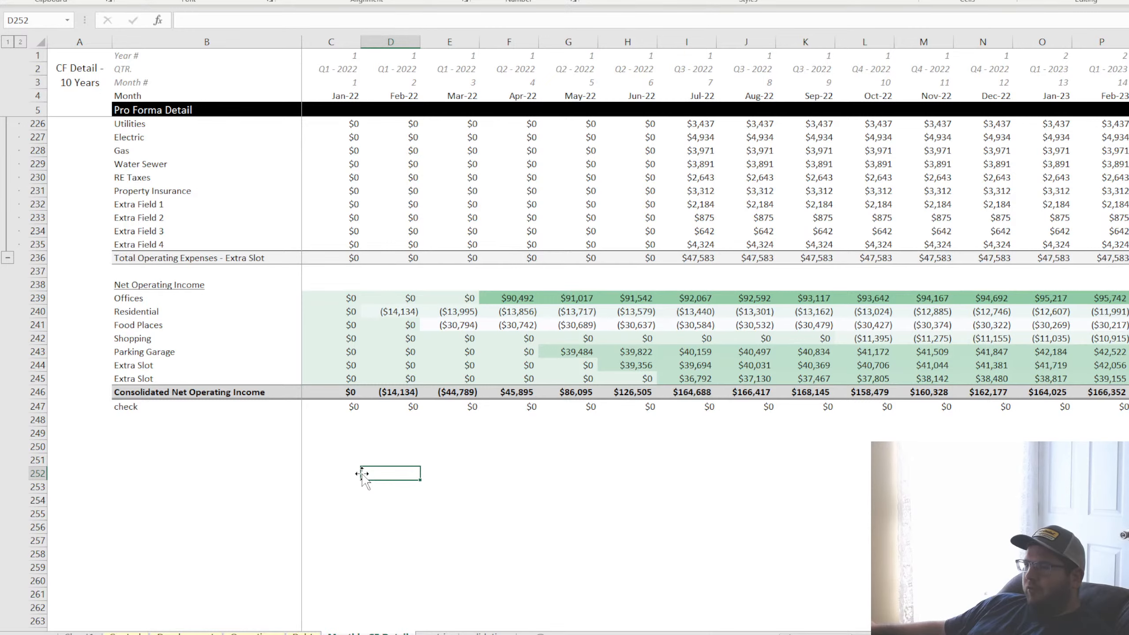
pyautogui.scroll(20, 368, 472)
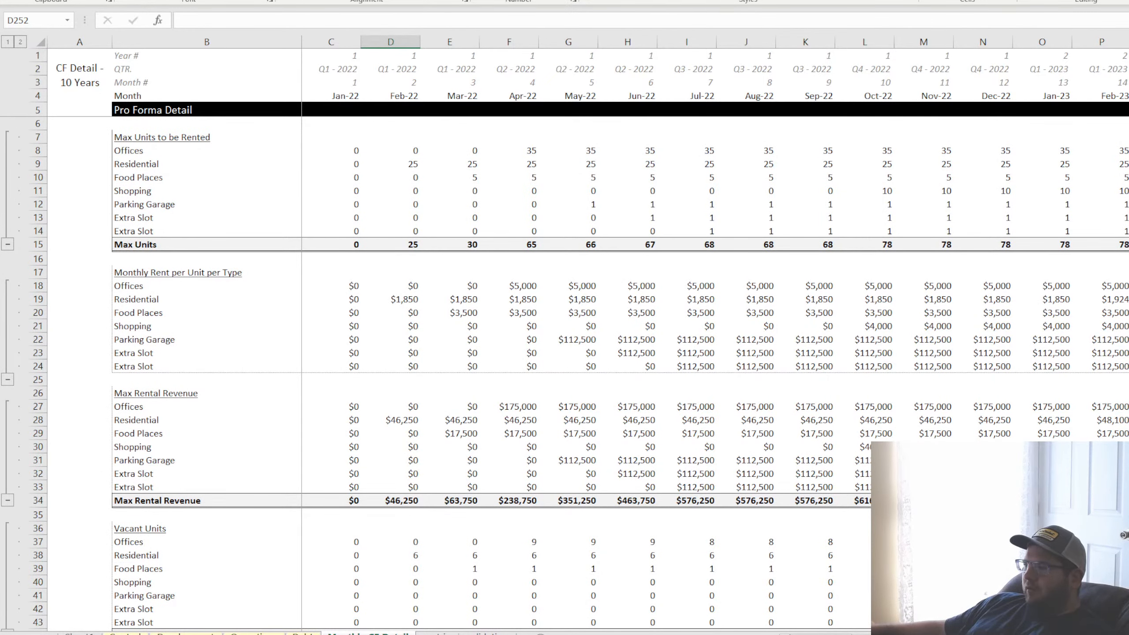
pyautogui.scroll(-20, 452, 324)
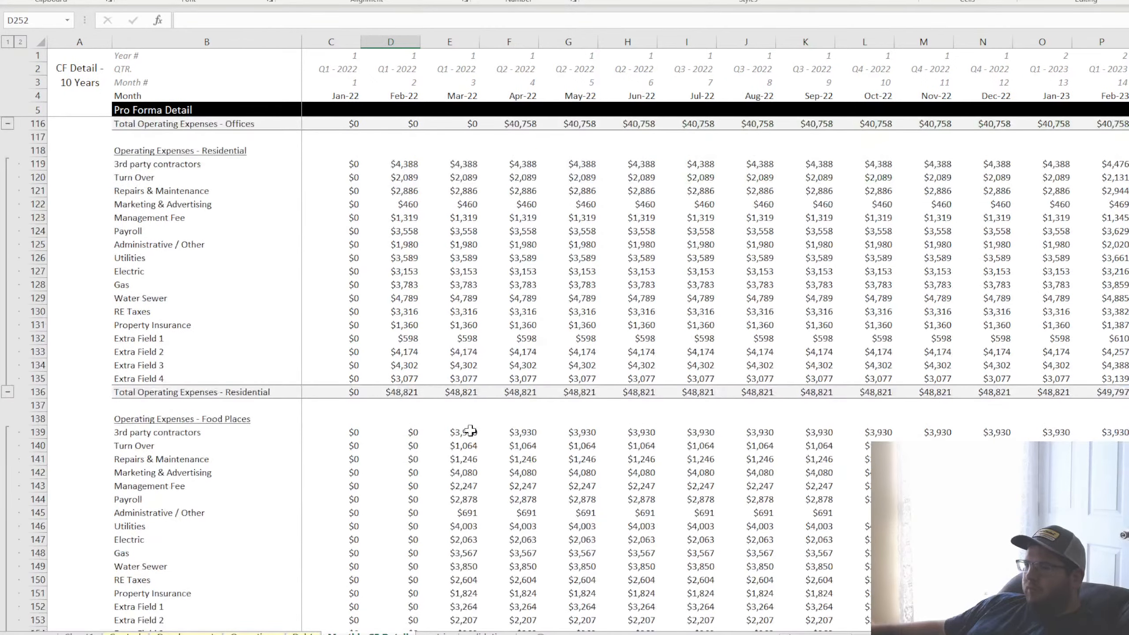
pyautogui.scroll(-18, 470, 431)
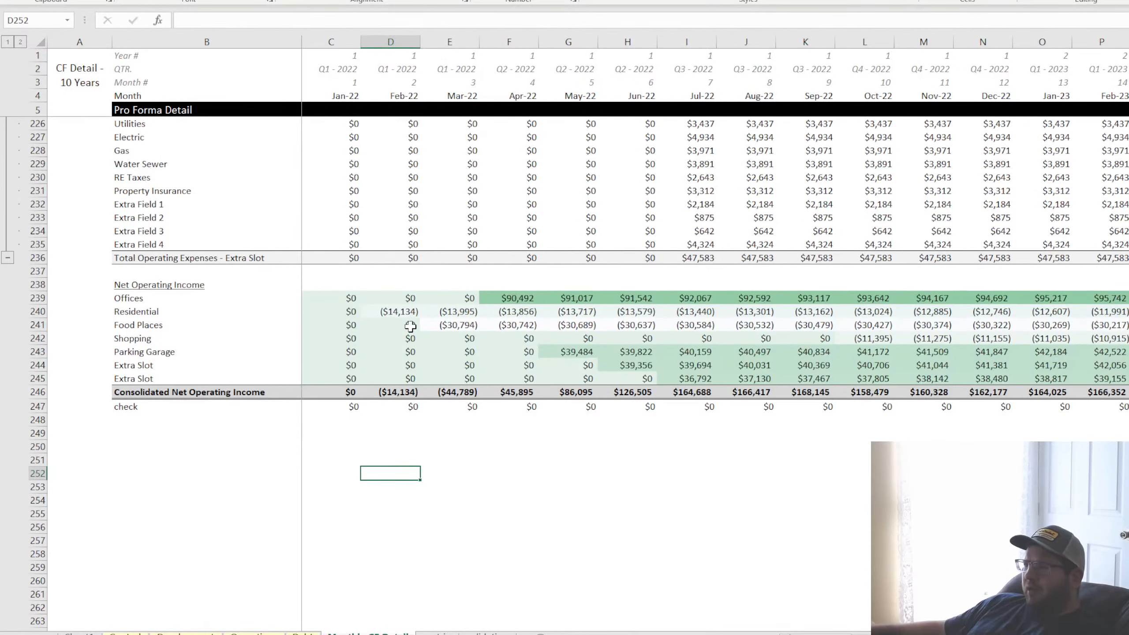
# Inspect the Residential net operating income formulas from Feb-22 to Apr-22 and highlight the Net Operating Income rows by use
pyautogui.click(402, 298)
pyautogui.click(402, 312)
pyautogui.click(458, 312)
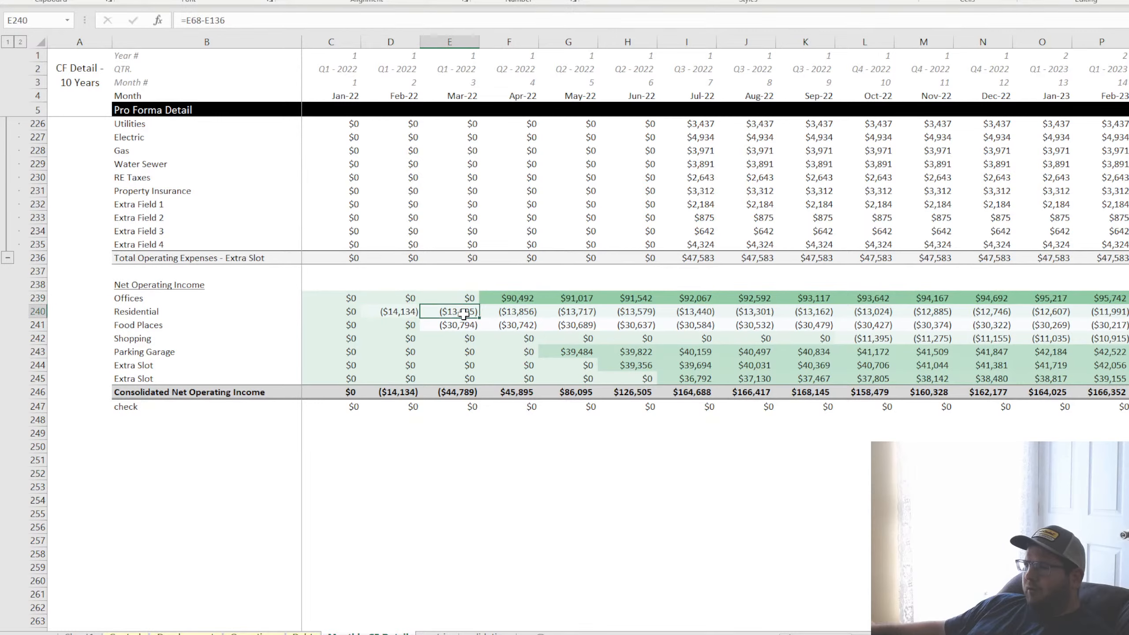
pyautogui.click(504, 312)
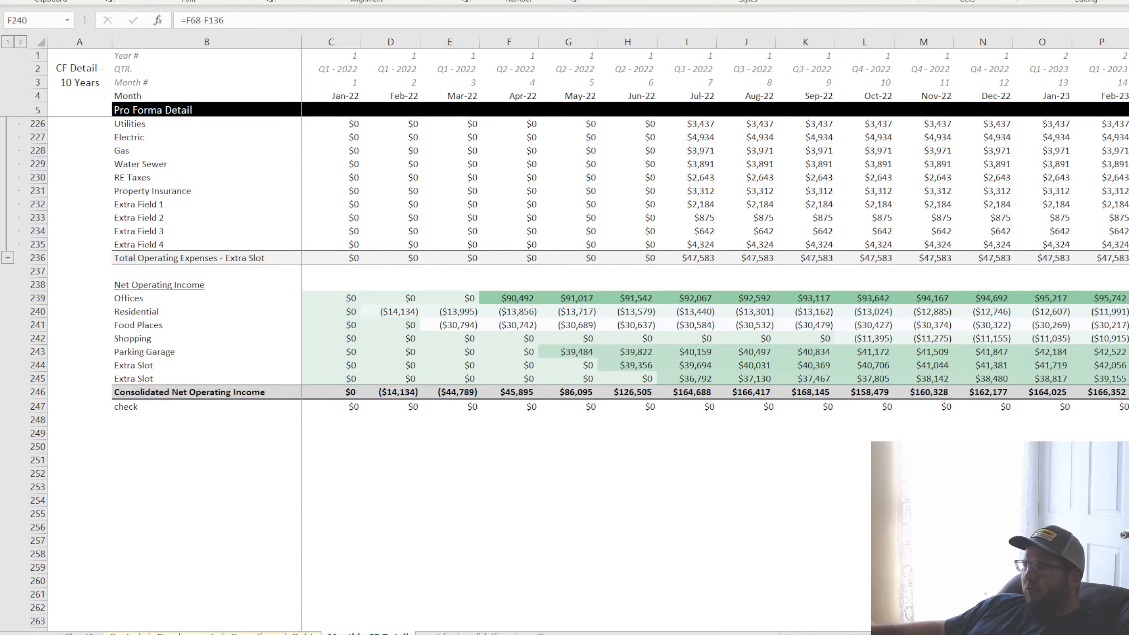
pyautogui.click(437, 484)
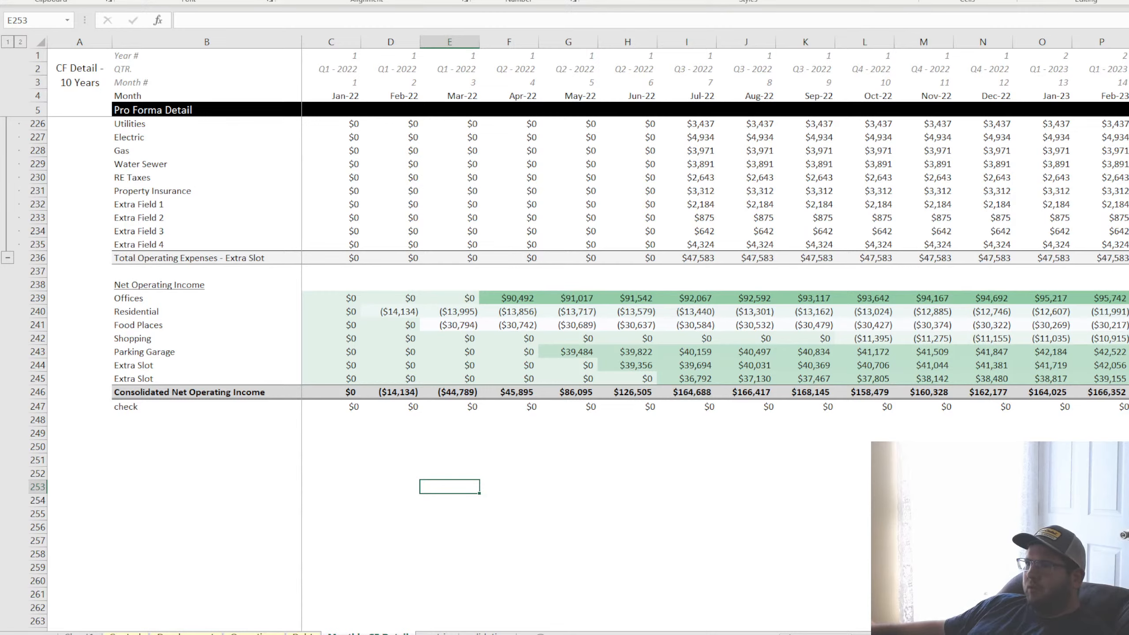
pyautogui.click(395, 446)
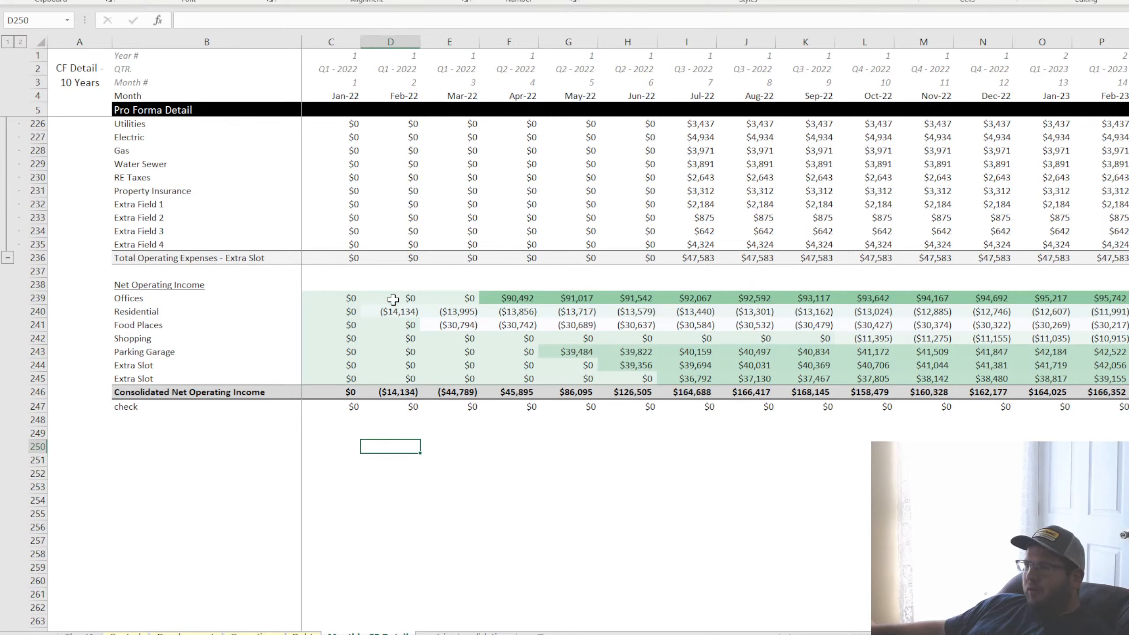
pyautogui.moveTo(396, 299); pyautogui.dragTo(576, 363)
pyautogui.moveTo(510, 296); pyautogui.dragTo(508, 376)
# On the Control sheet, review the exit months and highlight the use names from Offices to the last Extra Slot
pyautogui.click(126, 634)
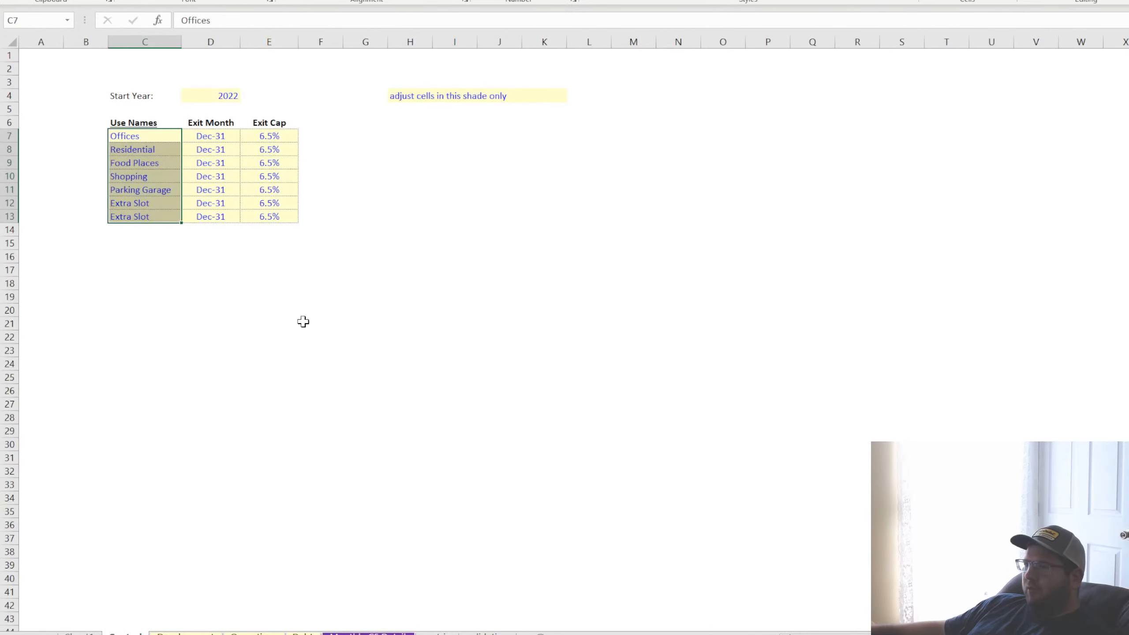
pyautogui.click(224, 137)
pyautogui.click(219, 164)
pyautogui.click(219, 213)
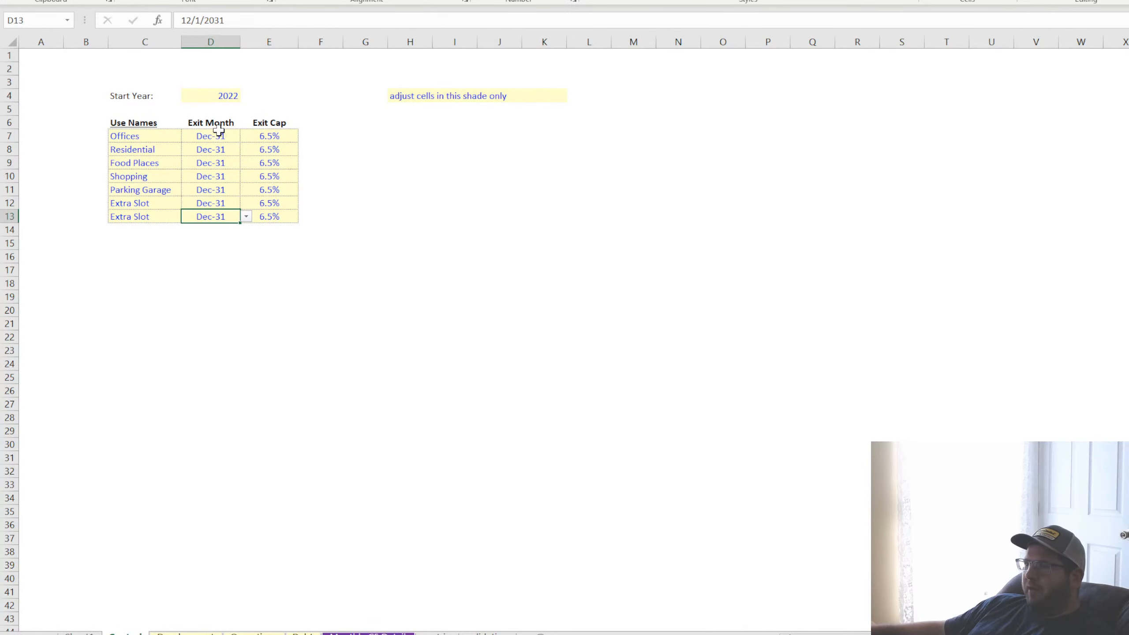
pyautogui.click(219, 133)
pyautogui.click(217, 175)
pyautogui.moveTo(136, 134); pyautogui.dragTo(139, 217)
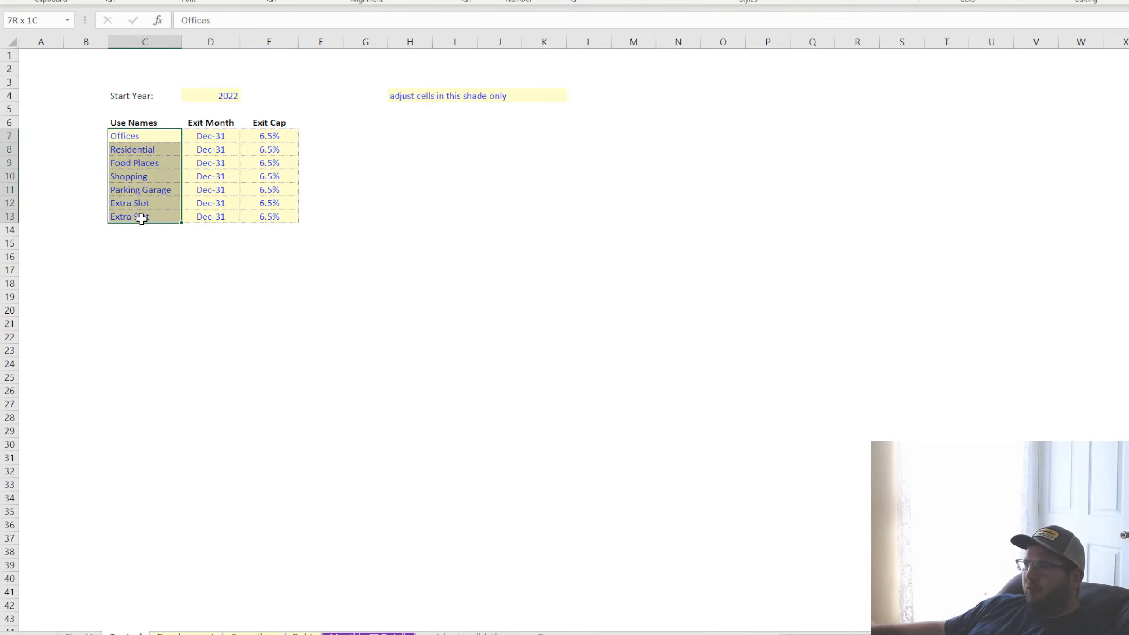
pyautogui.moveTo(139, 130); pyautogui.dragTo(140, 171)
pyautogui.click(133, 218)
pyautogui.click(222, 202)
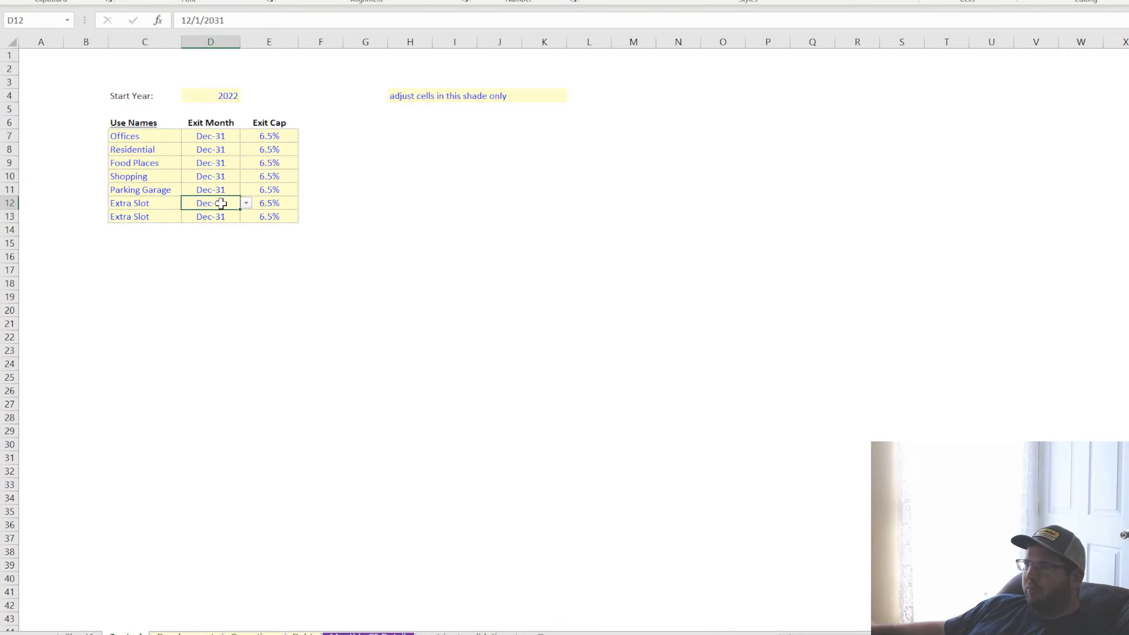
# Highlight the exit cap rates of all seven uses and inspect the Offices exit cap and exit month
pyautogui.press('Left')
pyautogui.click(211, 201)
pyautogui.moveTo(270, 136); pyautogui.dragTo(267, 217)
pyautogui.click(270, 134)
pyautogui.click(210, 133)
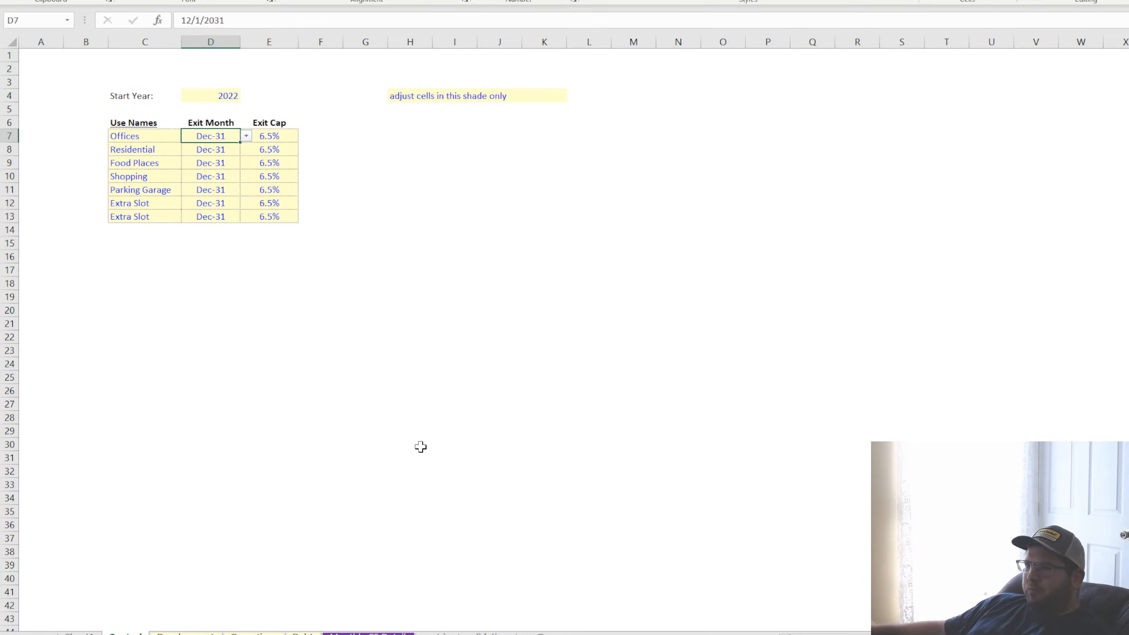
# Examine the Start Year input on the Control sheet and the exit months for Offices and Food Places
pyautogui.click(214, 101)
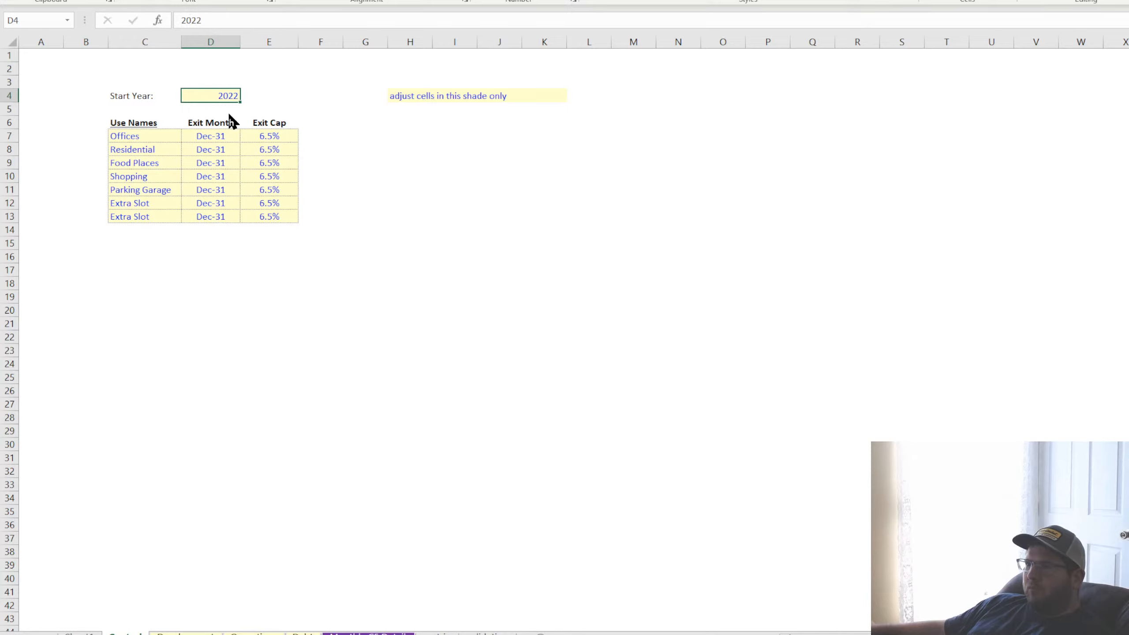
pyautogui.click(410, 227)
pyautogui.click(218, 100)
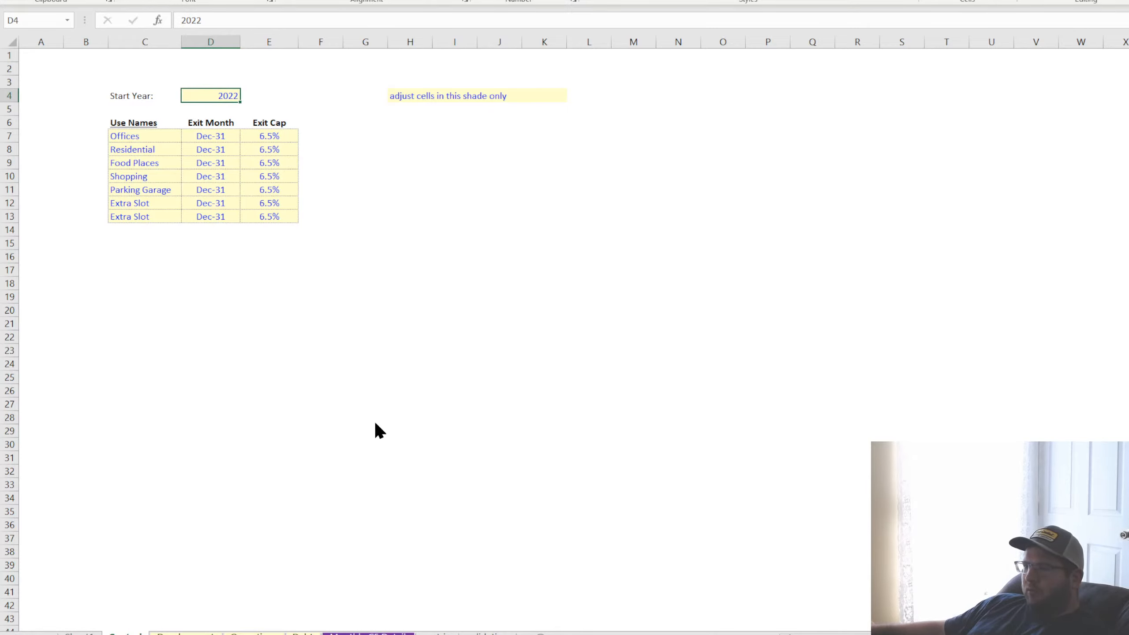
pyautogui.moveTo(410, 216); pyautogui.dragTo(408, 204)
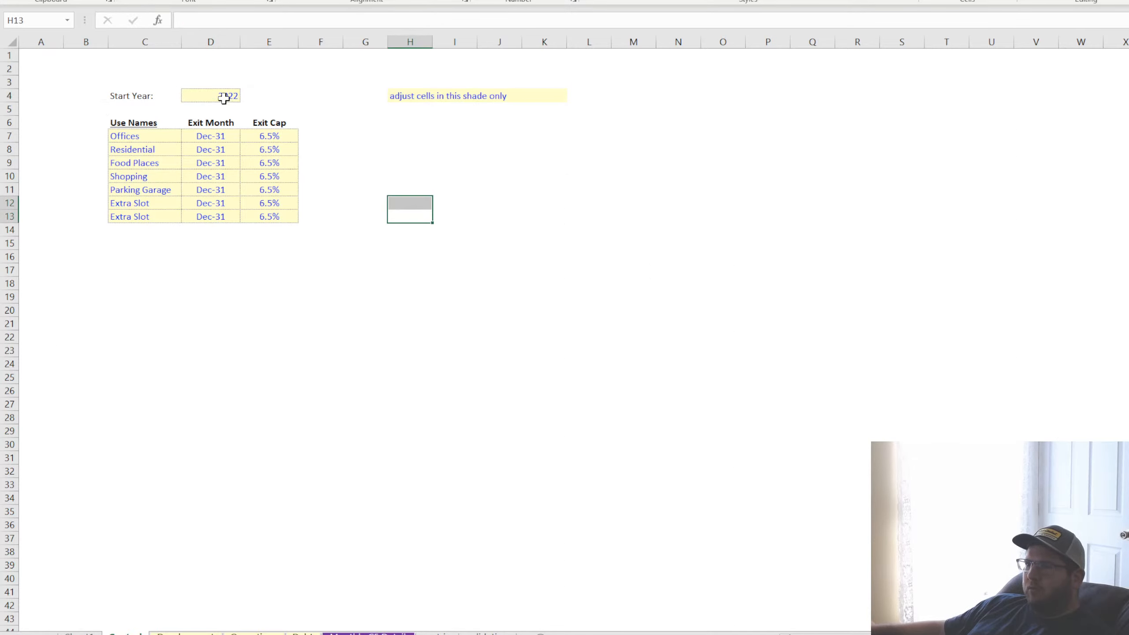
pyautogui.click(158, 95)
pyautogui.click(214, 96)
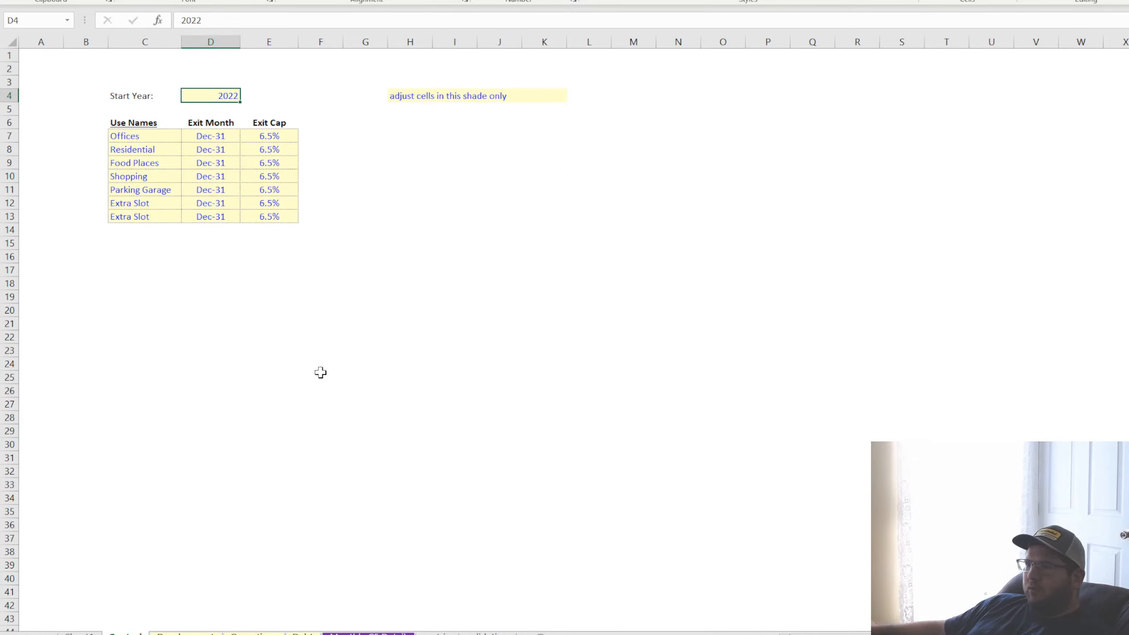
pyautogui.click(214, 140)
pyautogui.click(210, 161)
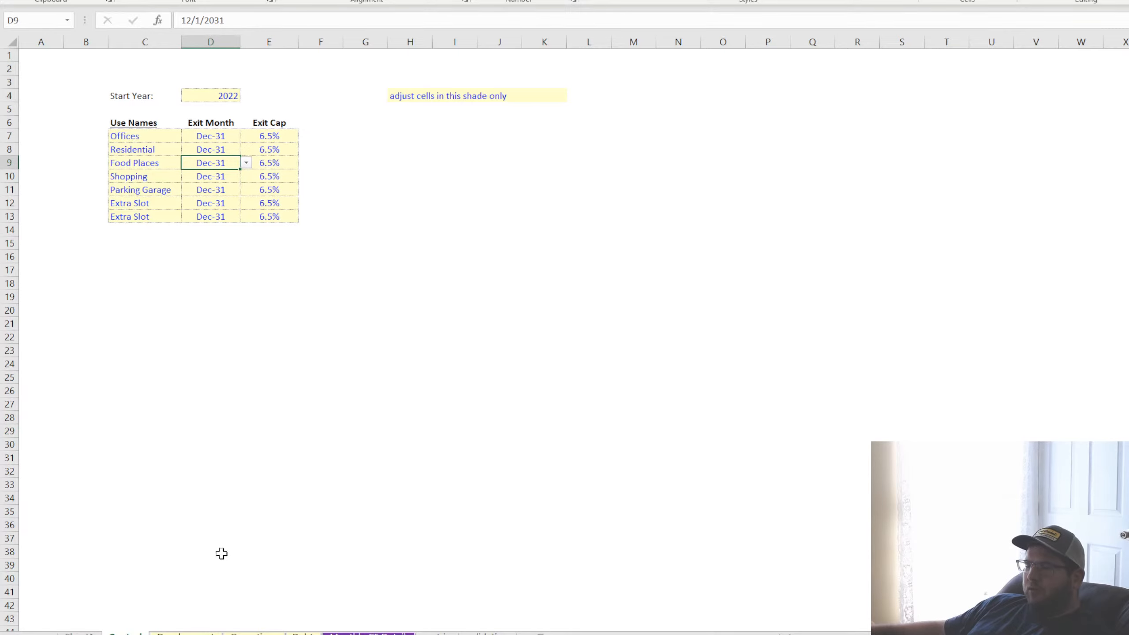
# On the Development sheet, highlight the monthly Offices cost inputs starting at the Jan-22 Property cost
pyautogui.click(185, 633)
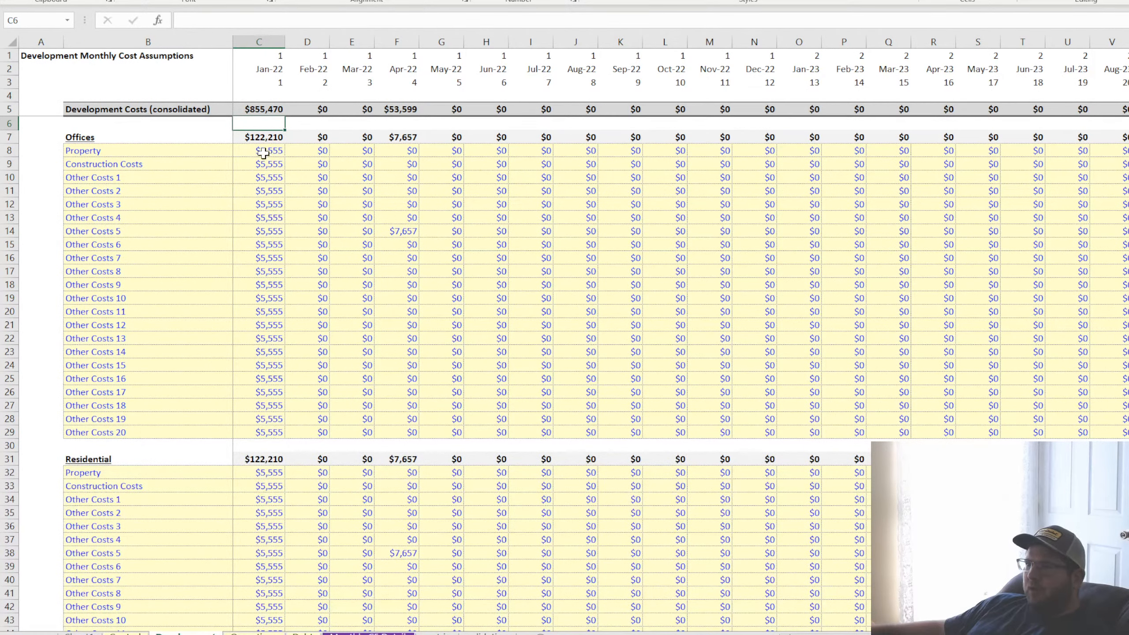
pyautogui.moveTo(264, 152); pyautogui.dragTo(667, 389)
pyautogui.click(400, 245)
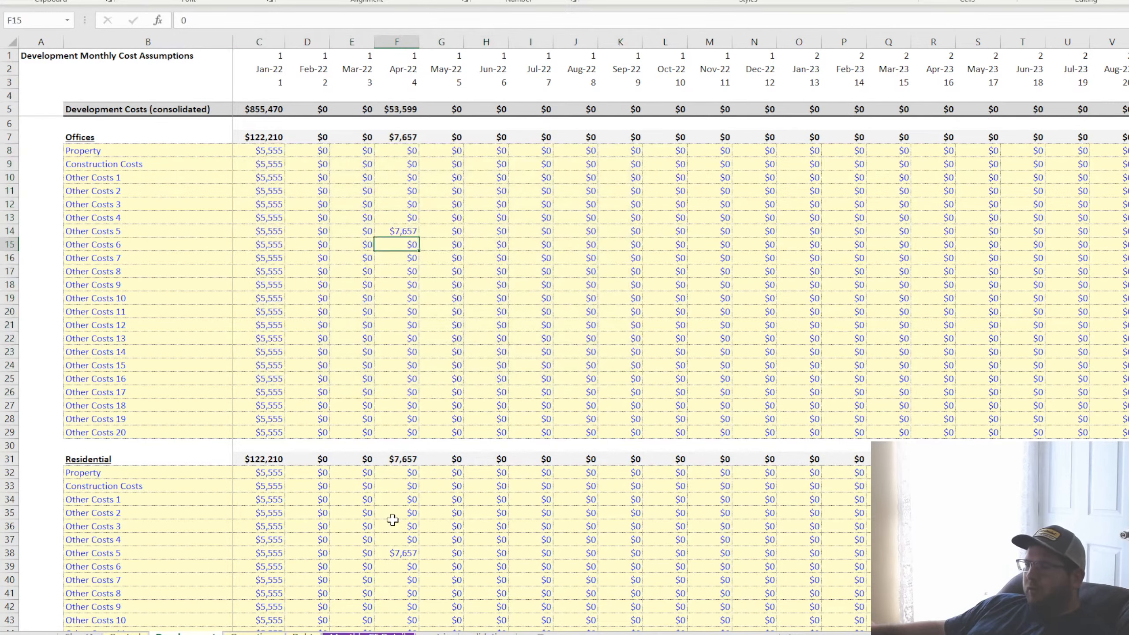
# Check the Shopping label's link to the Control sheet and skim the monthly detail from Max Units to be Rented to Net Operating Income
pyautogui.click(366, 634)
pyautogui.scroll(20, 304, 498)
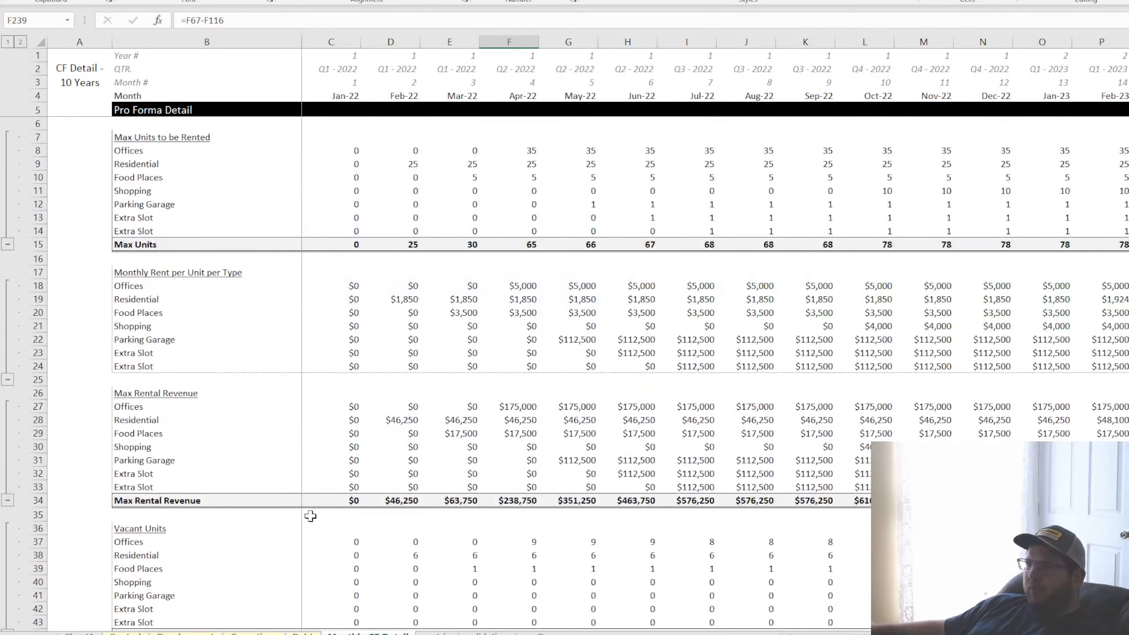
pyautogui.click(151, 190)
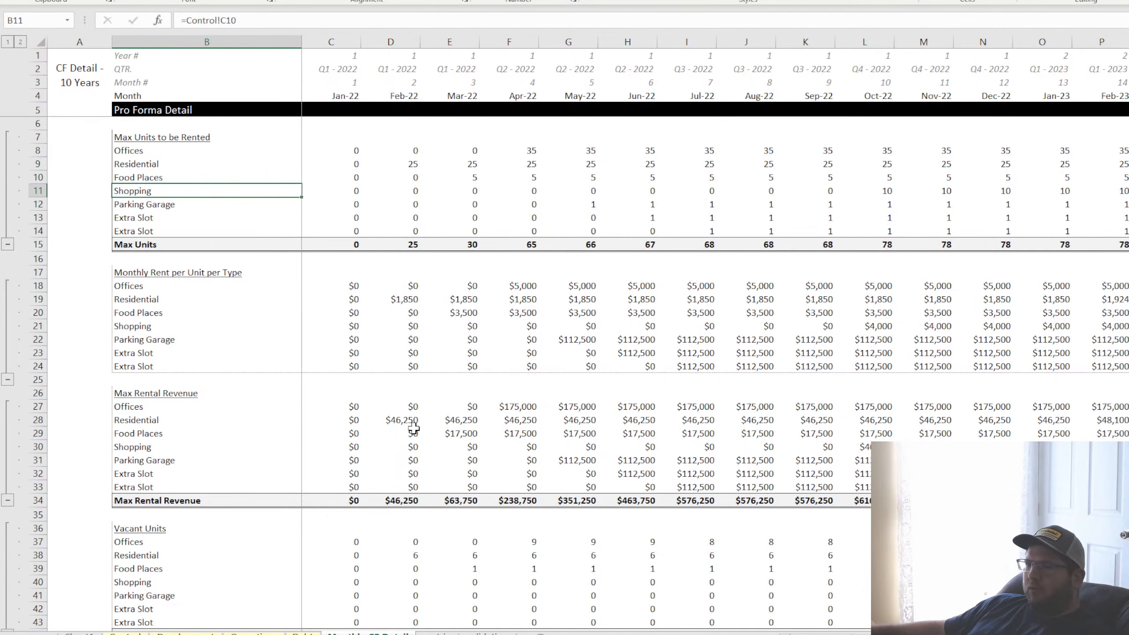
pyautogui.scroll(-11, 341, 449)
pyautogui.scroll(-20, 341, 449)
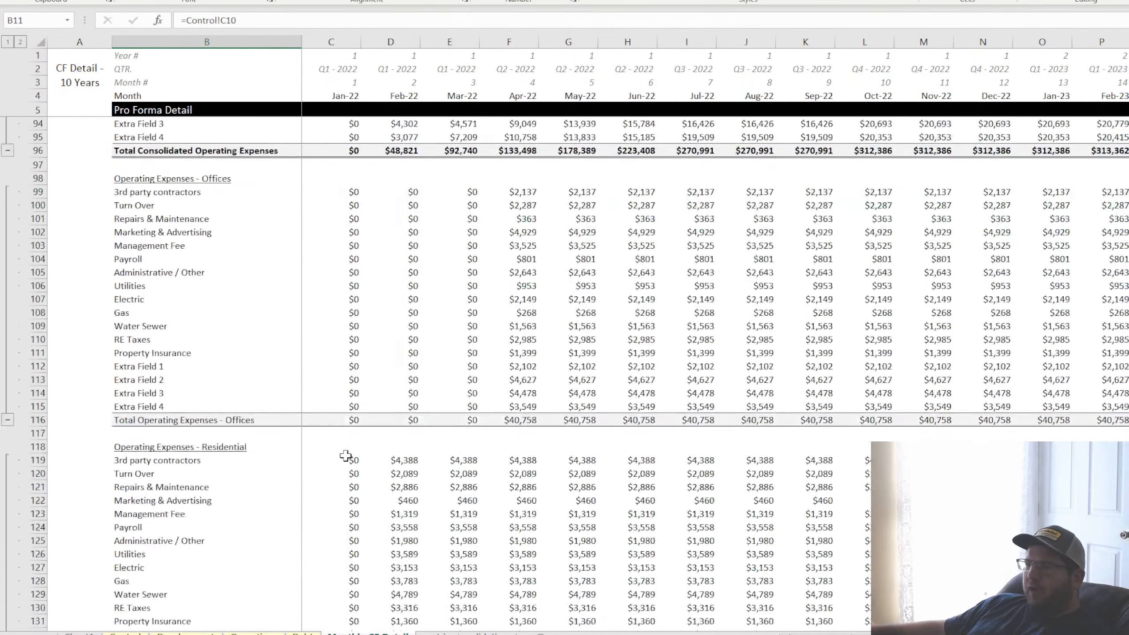
pyautogui.scroll(-15, 348, 454)
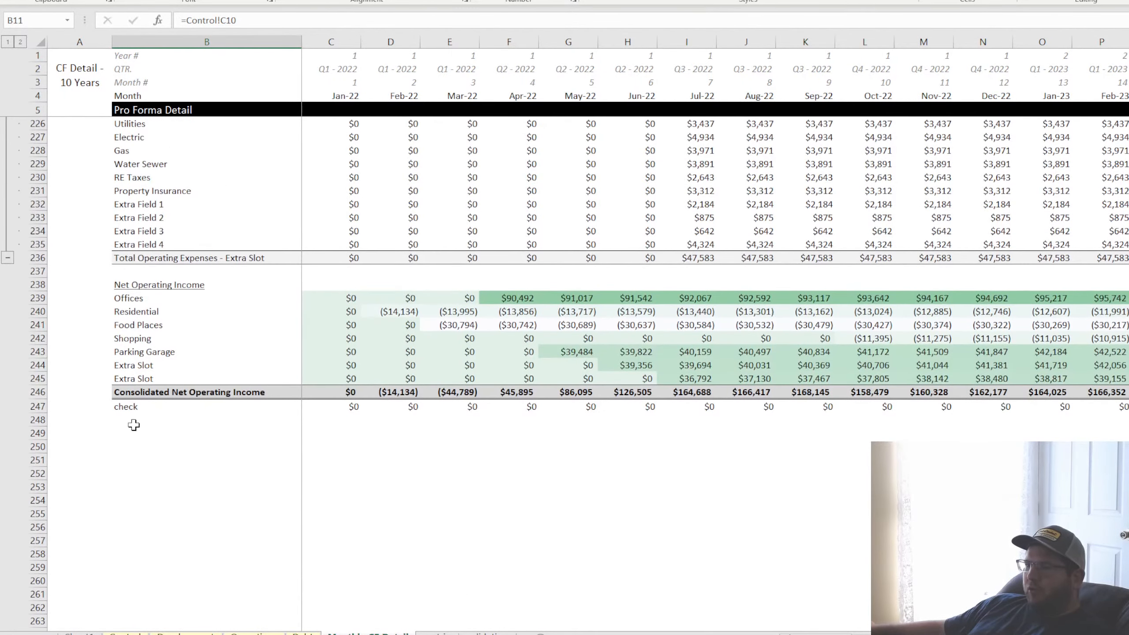
# Point out the empty rows below the check row under Consolidated Net Operating Income
pyautogui.click(126, 420)
pyautogui.click(140, 436)
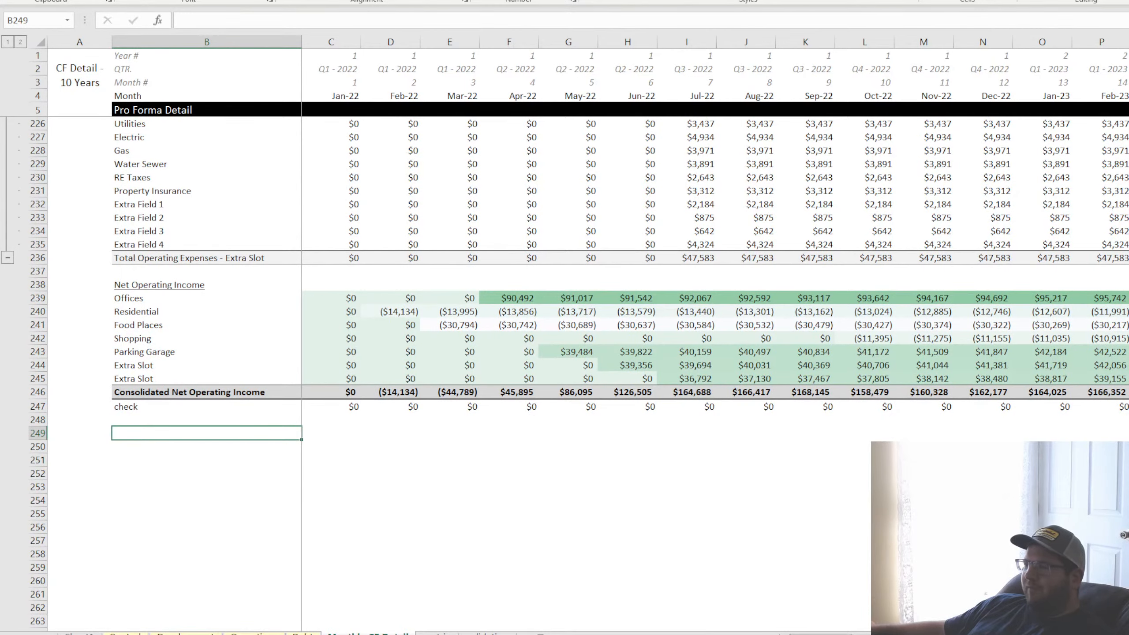
pyautogui.scroll(8, 418, 445)
pyautogui.scroll(-12, 377, 526)
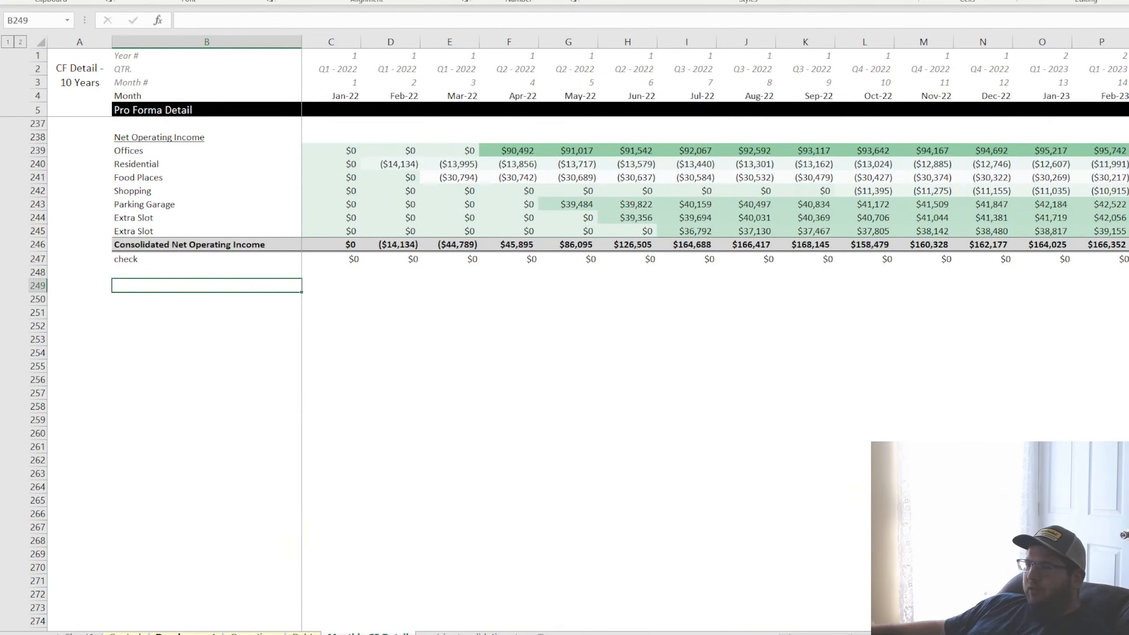
# On the Development sheet, highlight the Offices costs from Property to Other Costs 18 for Jan-22 through Mar-23
pyautogui.click(185, 634)
pyautogui.moveTo(265, 149); pyautogui.dragTo(893, 405)
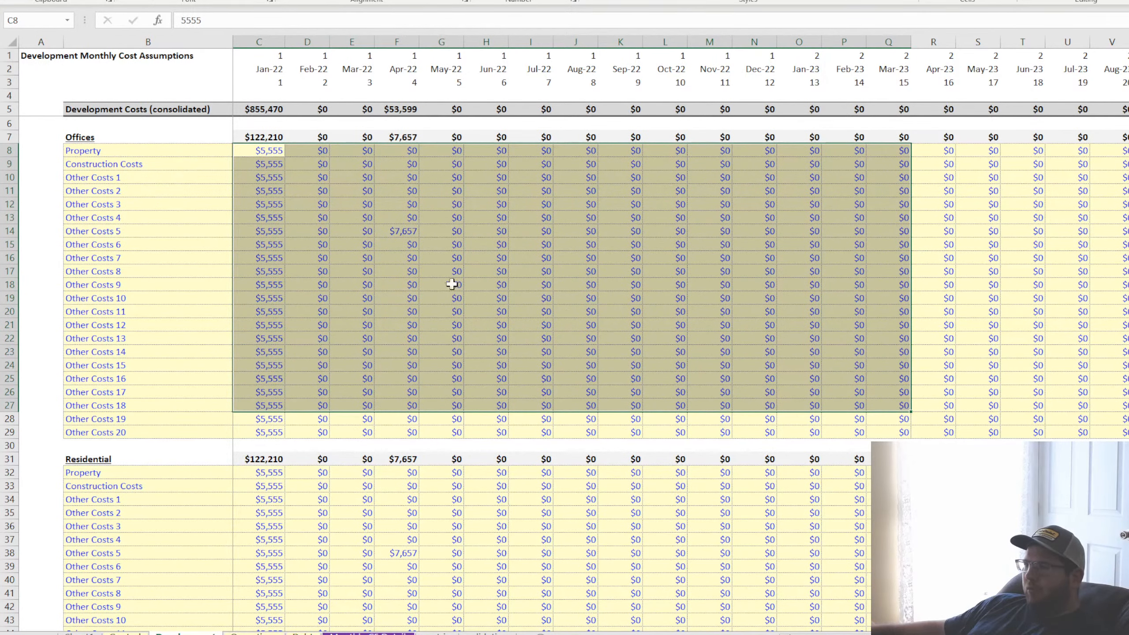
pyautogui.click(447, 272)
# In the Operating Assumptions, set the Start Month of Rent for the seven uses to consecutive months, from Jan-23 for Offices to Jul-23 for the last Extra Slot
pyautogui.hotkey('ctrl', 'pagedown')
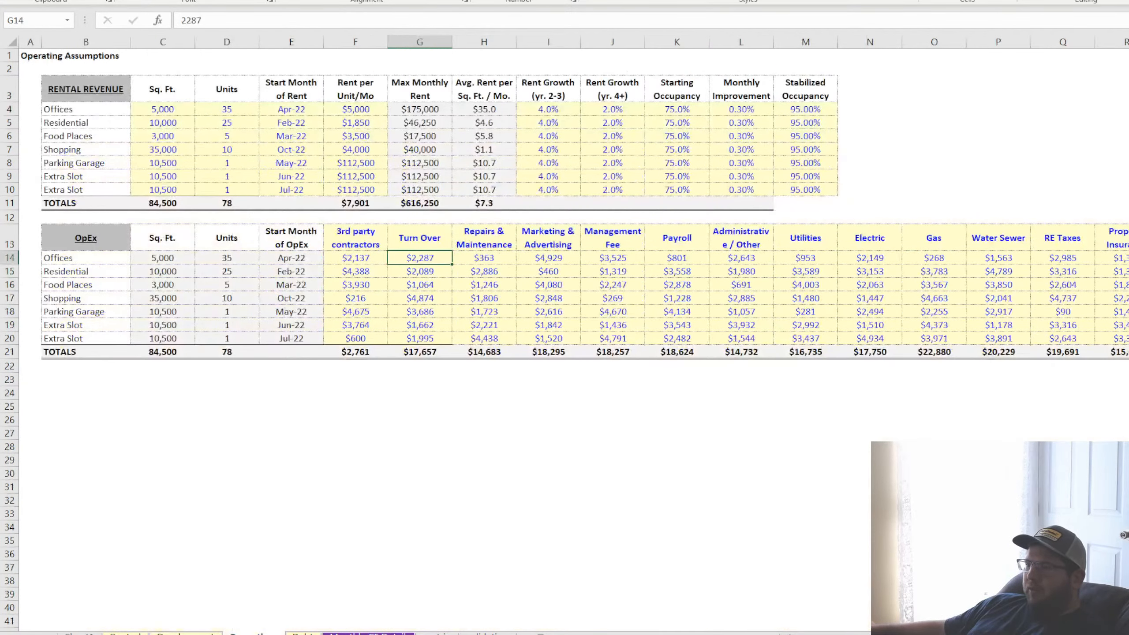
pyautogui.click(287, 109)
pyautogui.click(296, 147)
pyautogui.click(311, 107)
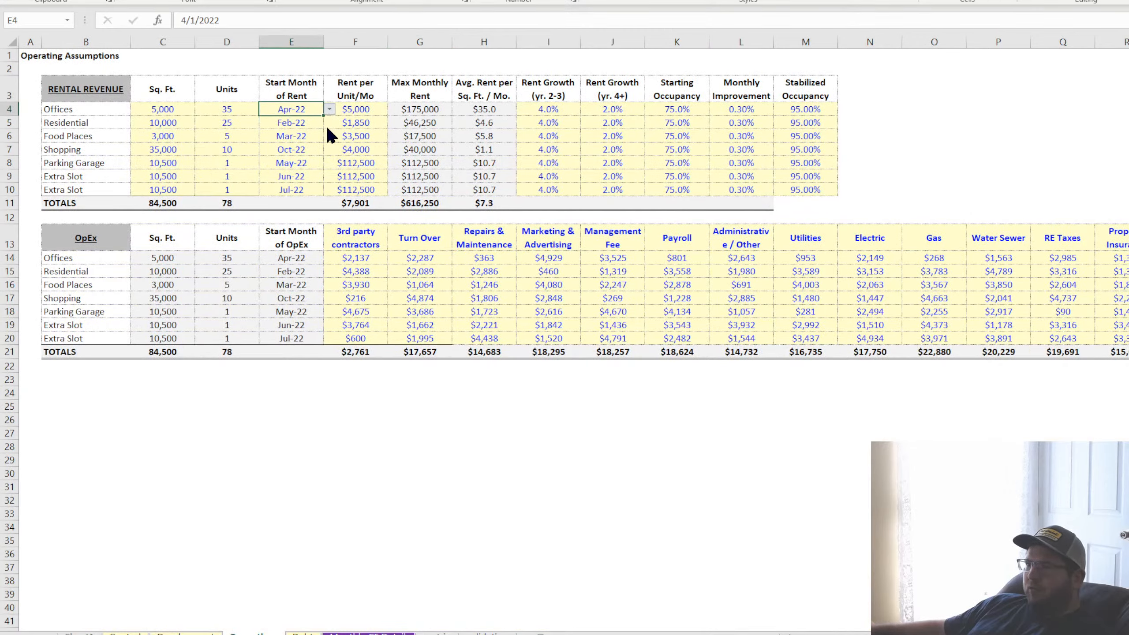
pyautogui.click(324, 183)
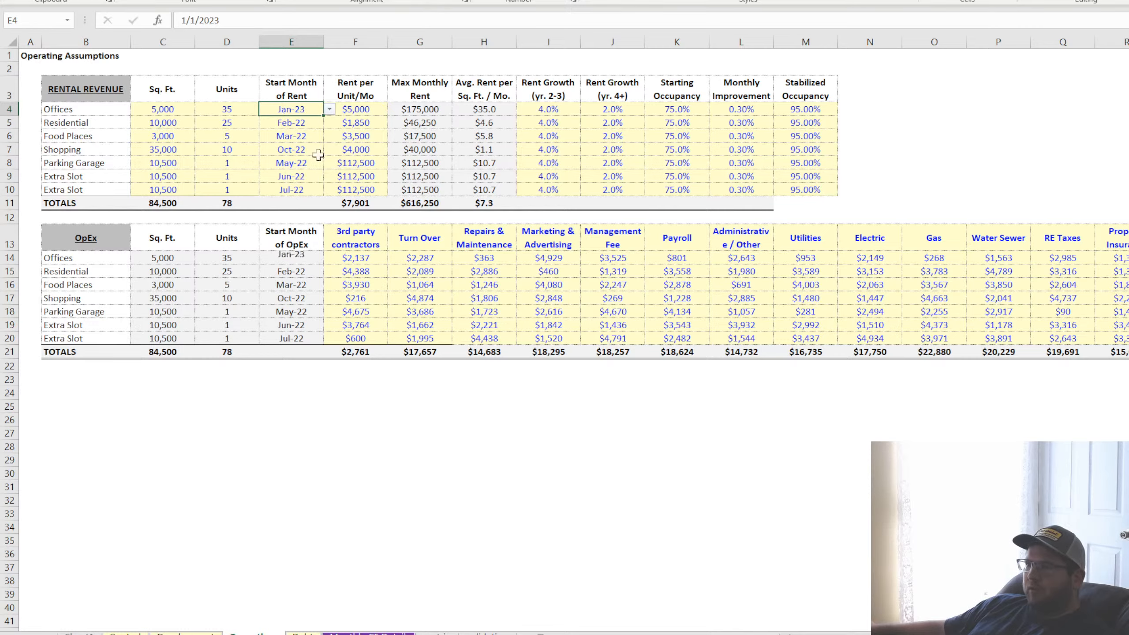
pyautogui.moveTo(323, 116); pyautogui.dragTo(313, 190)
pyautogui.click(315, 123)
pyautogui.click(306, 139)
pyautogui.click(305, 163)
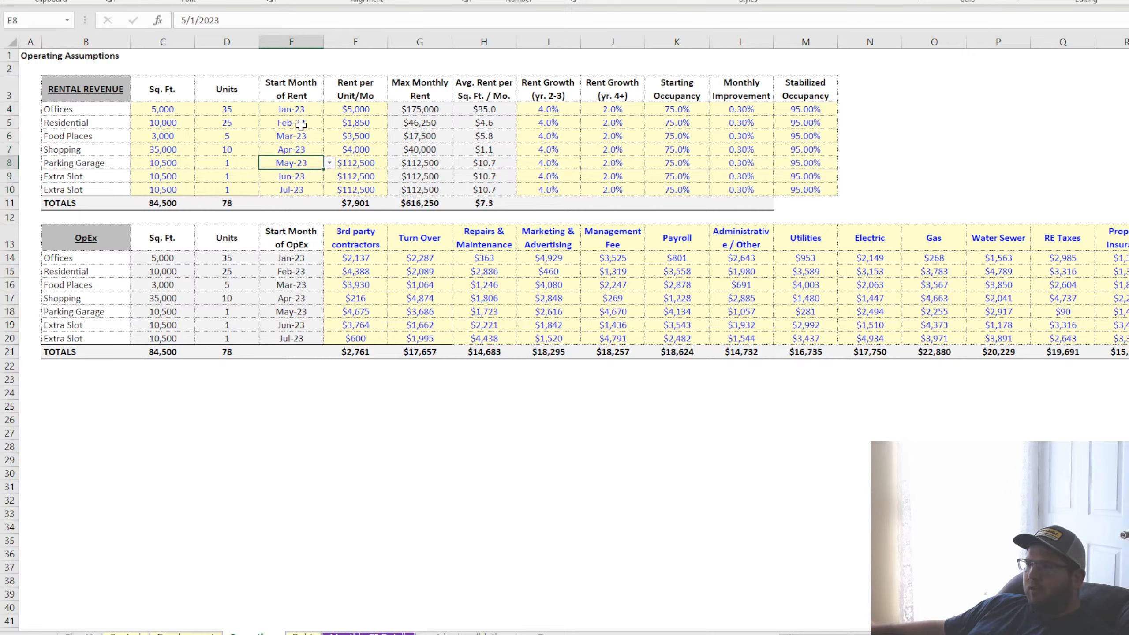
# Review the Start Month of Rent entries for the uses in the Rental Revenue table
pyautogui.click(301, 125)
pyautogui.click(301, 110)
pyautogui.click(294, 149)
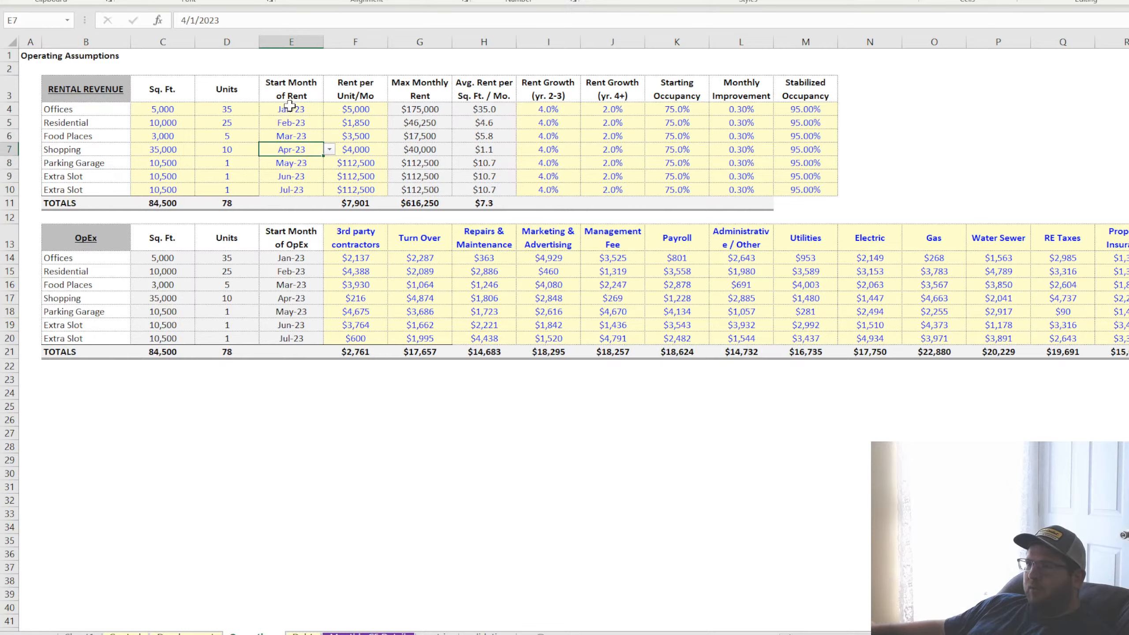
pyautogui.moveTo(289, 105); pyautogui.dragTo(289, 190)
pyautogui.click(288, 151)
pyautogui.click(289, 107)
pyautogui.click(303, 124)
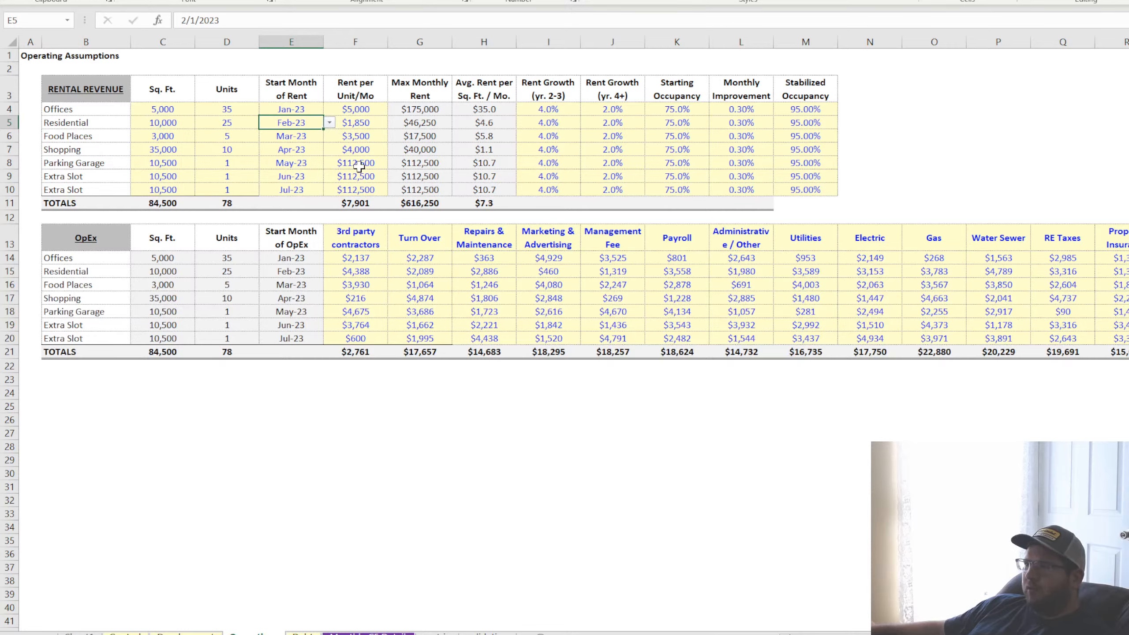
# Revisit the development cost inputs and scan the monthly pro forma detail for the effect of the rent start months on revenue, expenses and NOI
pyautogui.hotkey('ctrl', 'pageup')
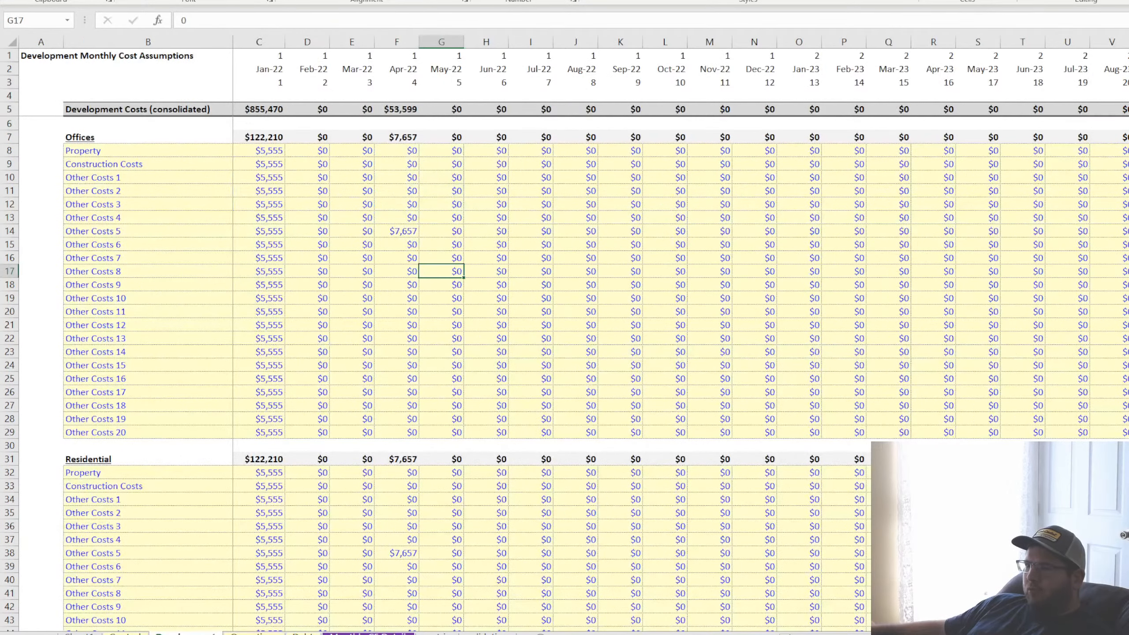
pyautogui.click(365, 307)
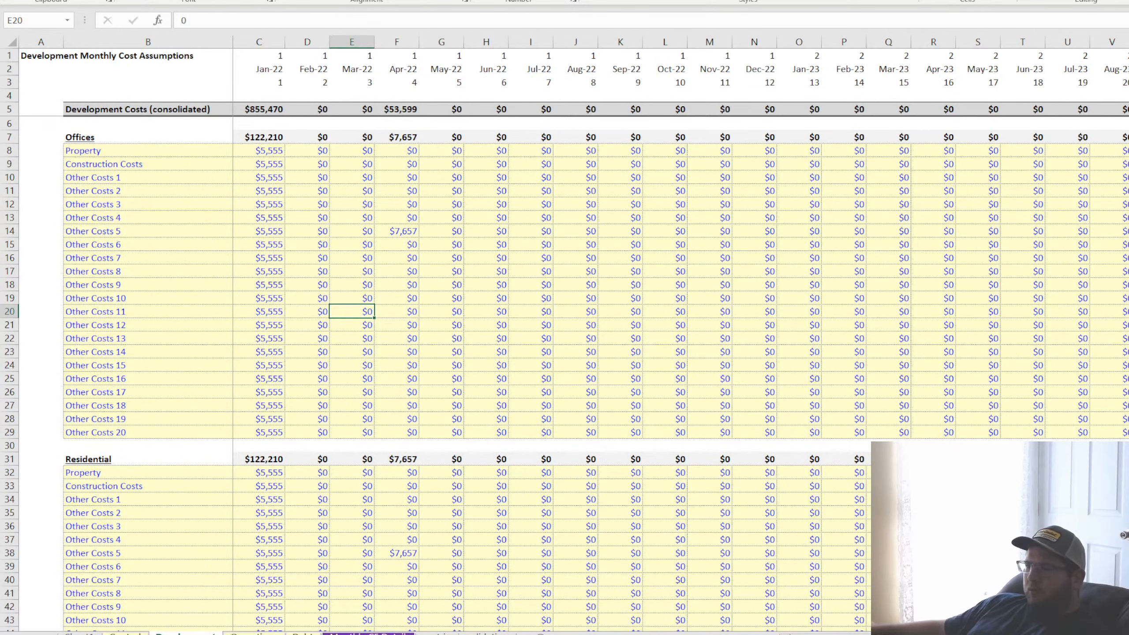
pyautogui.click(368, 633)
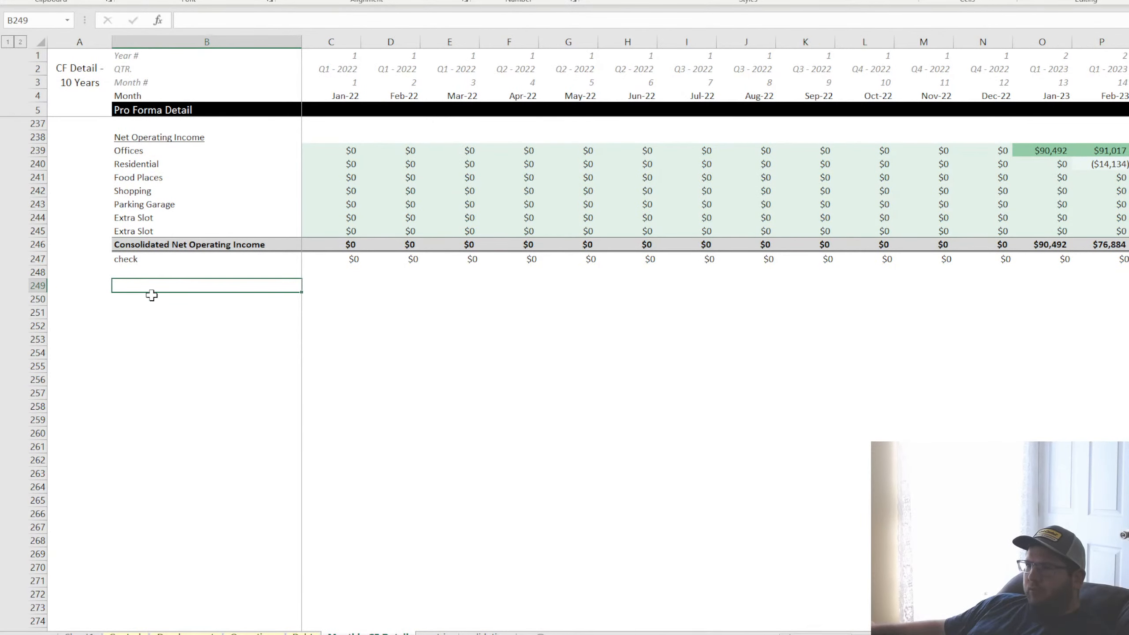
pyautogui.scroll(20, 217, 374)
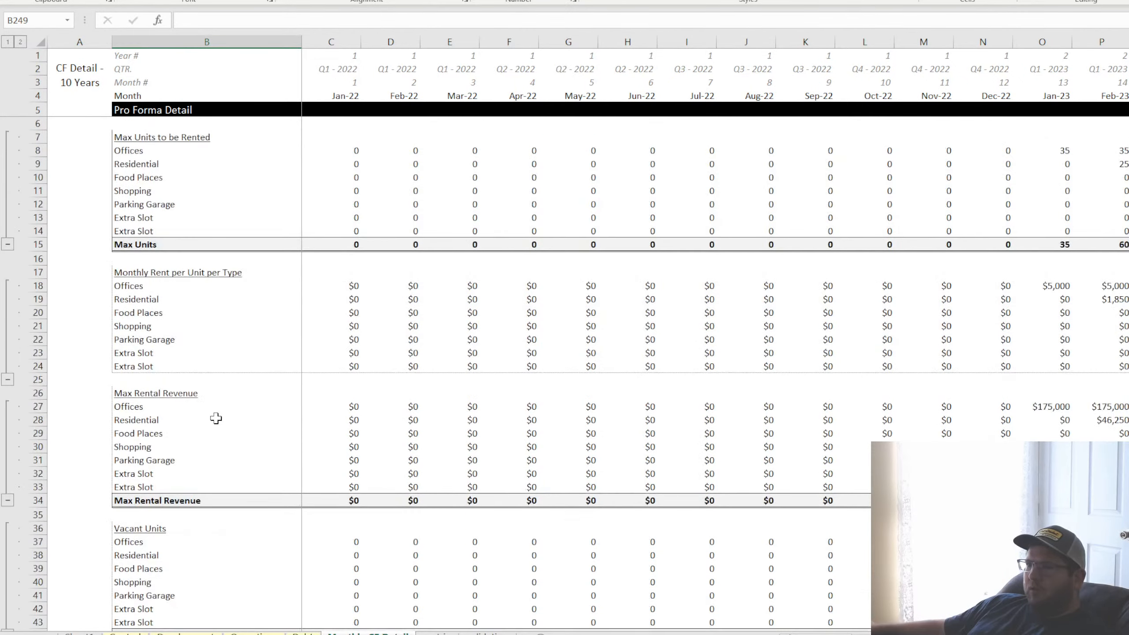
pyautogui.scroll(-15, 216, 418)
pyautogui.moveTo(127, 498); pyautogui.dragTo(392, 498)
pyautogui.hotkey('ctrl', 'c')
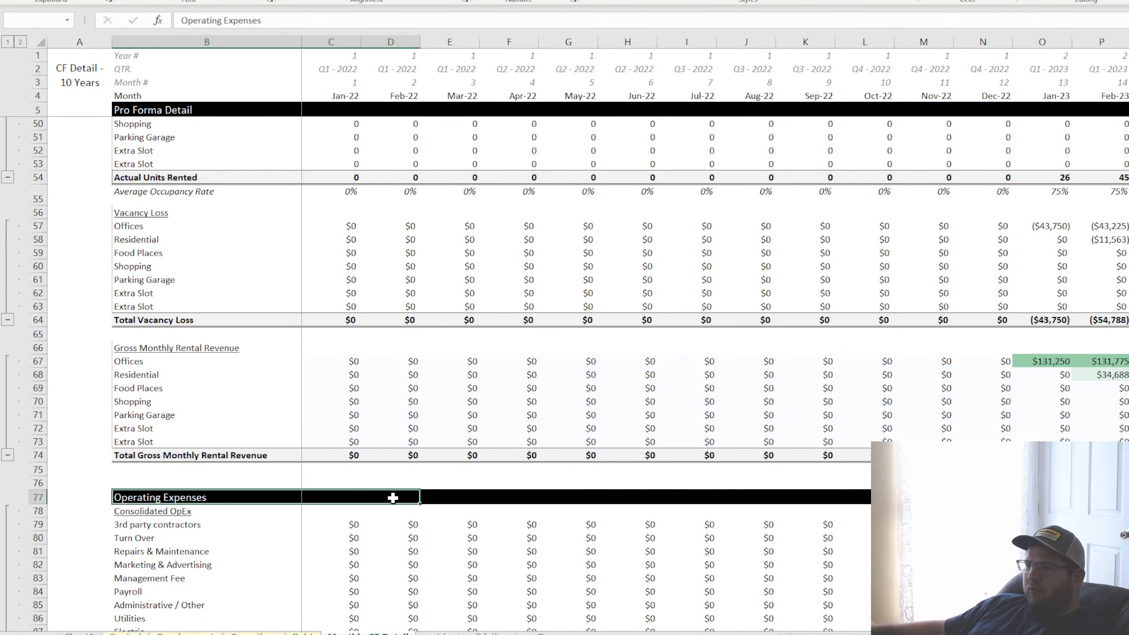
pyautogui.scroll(-15, 295, 468)
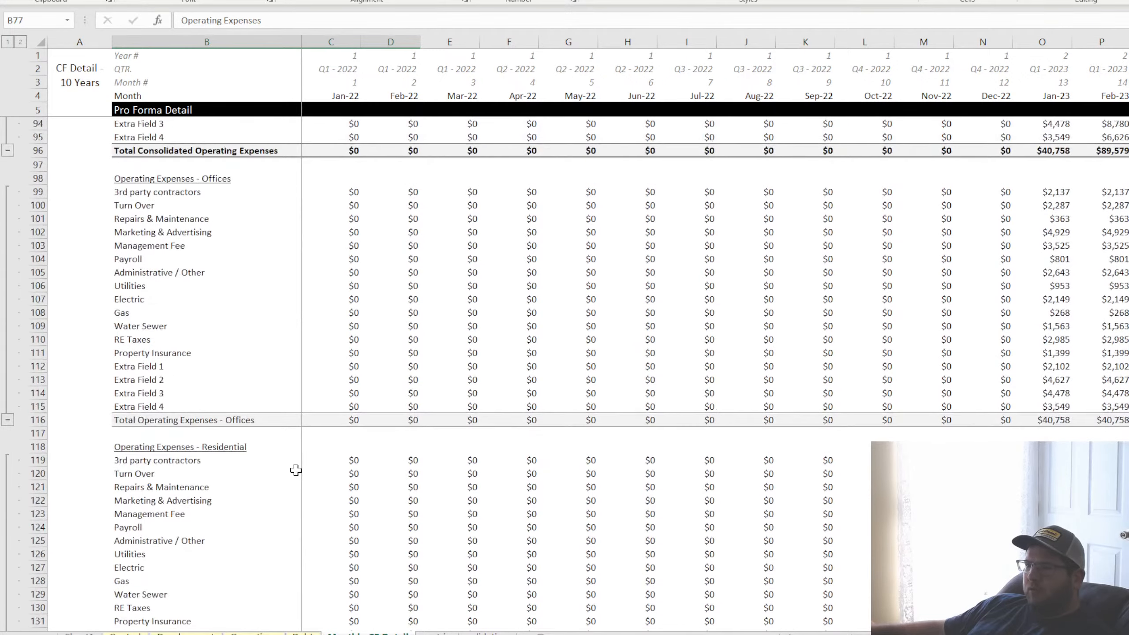
pyautogui.scroll(18, 295, 470)
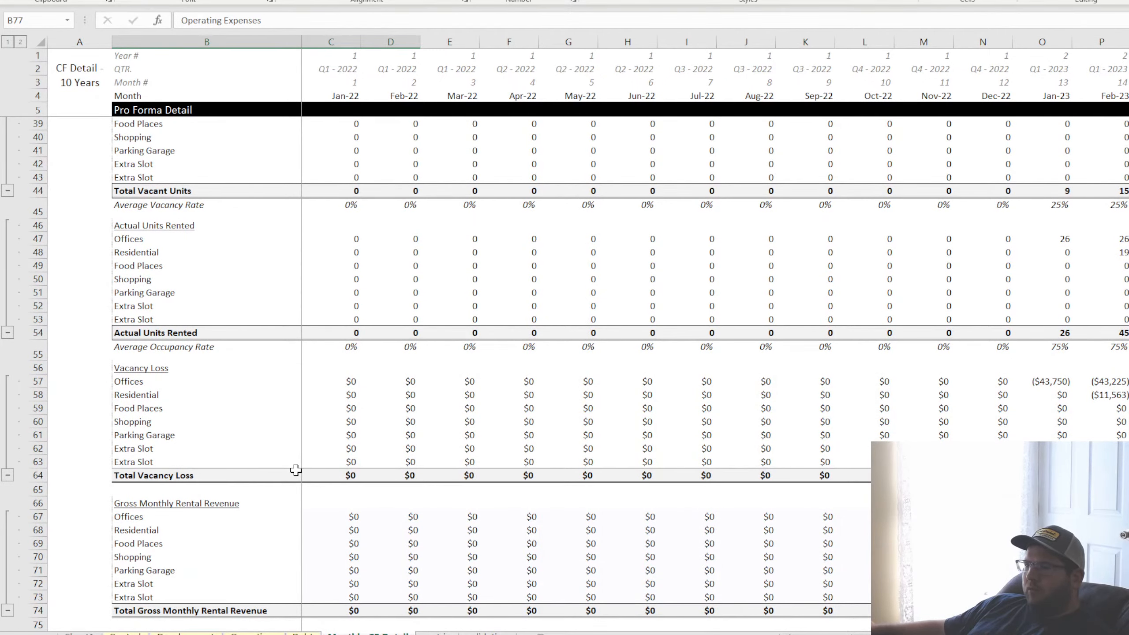
# Examine the monthly pro forma detail through Consolidated Net Operating Income, across the months out to 2031
pyautogui.scroll(-7, 296, 470)
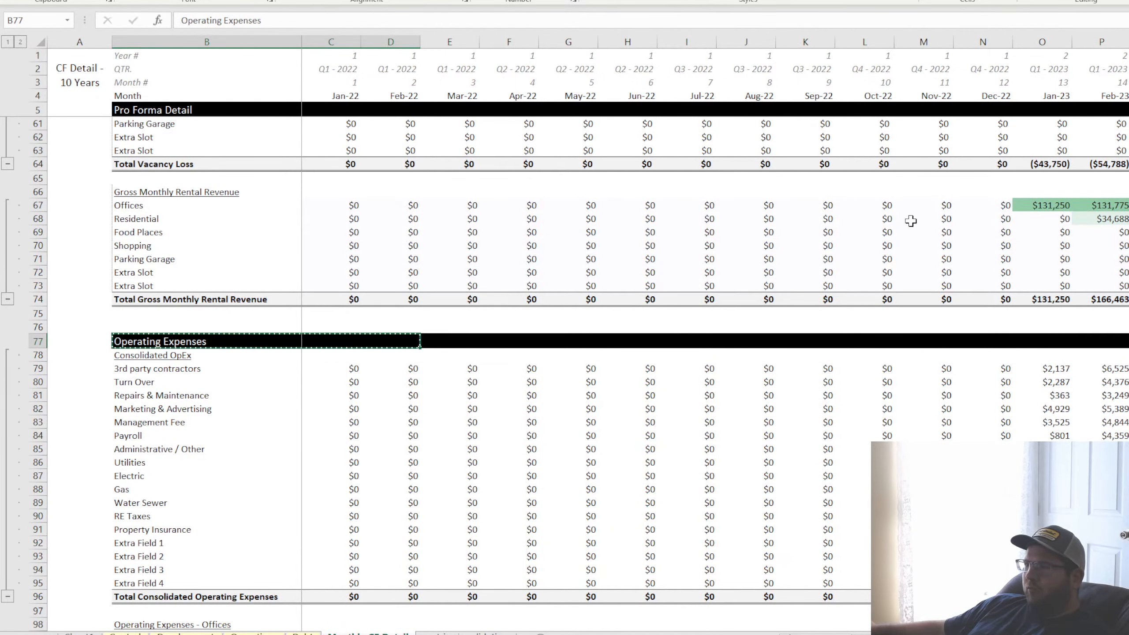
pyautogui.scroll(-20, 434, 405)
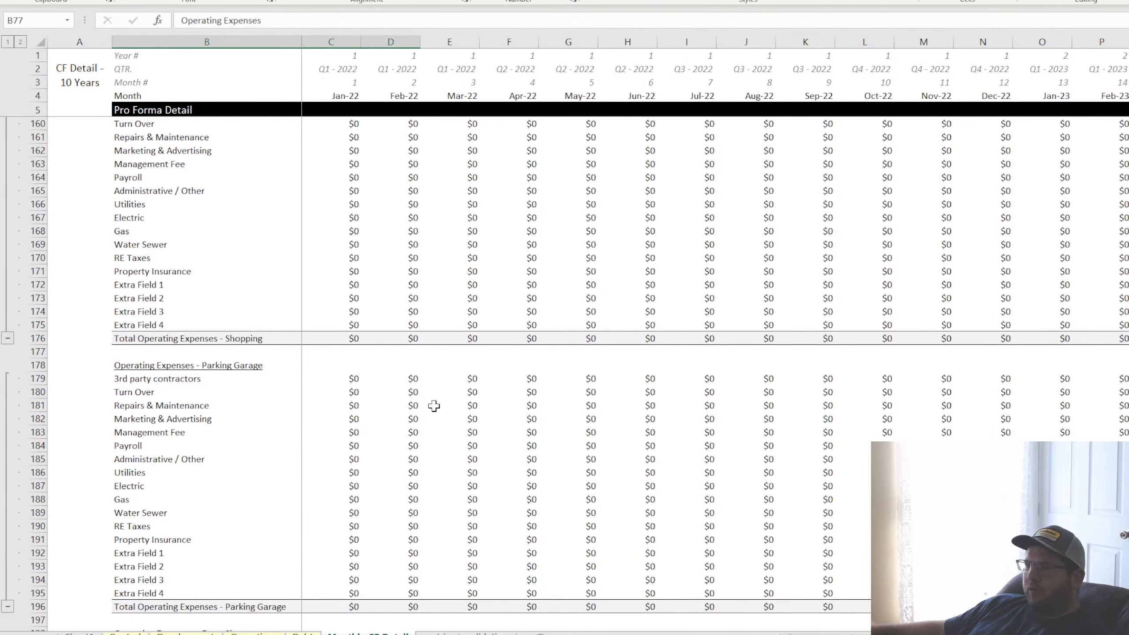
pyautogui.scroll(-20, 434, 406)
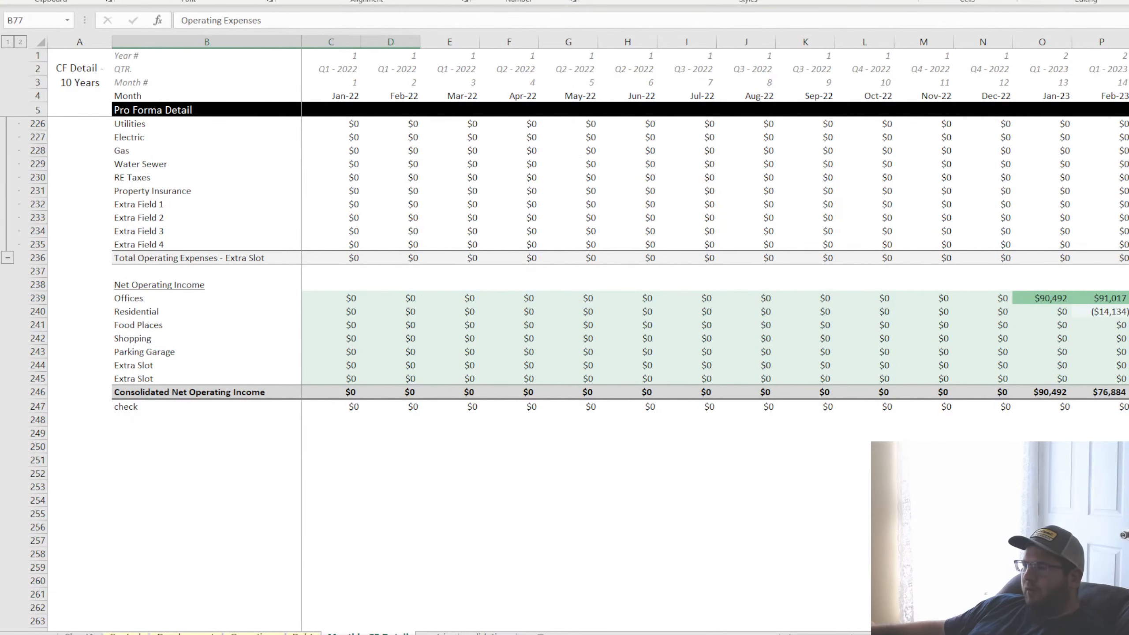
pyautogui.hscroll(20, 711, 311)
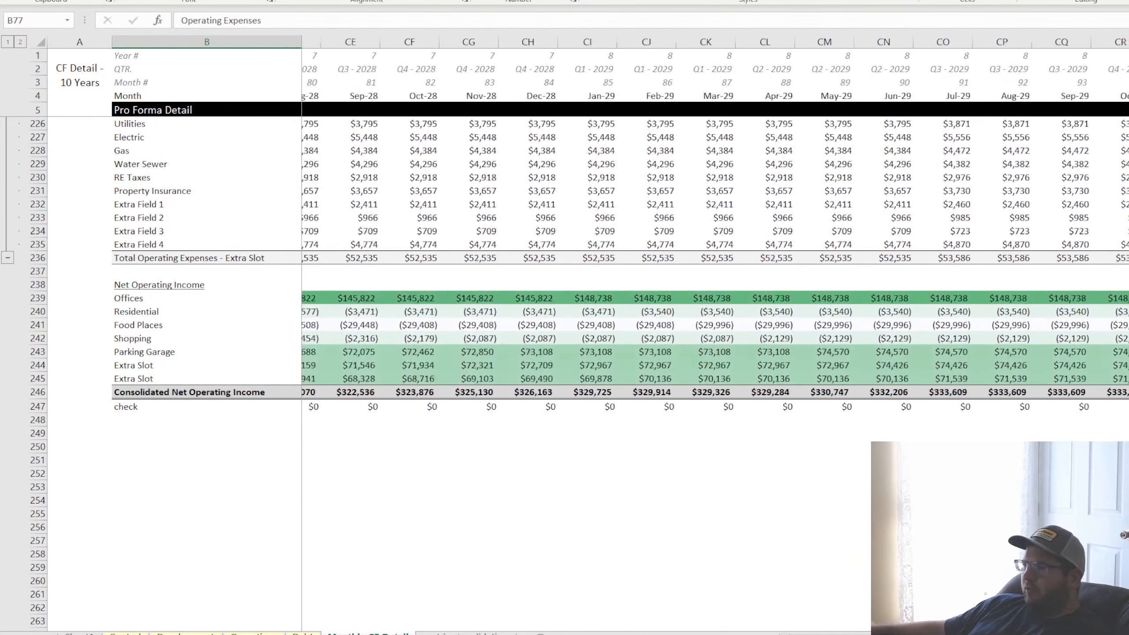
pyautogui.hscroll(8, 711, 311)
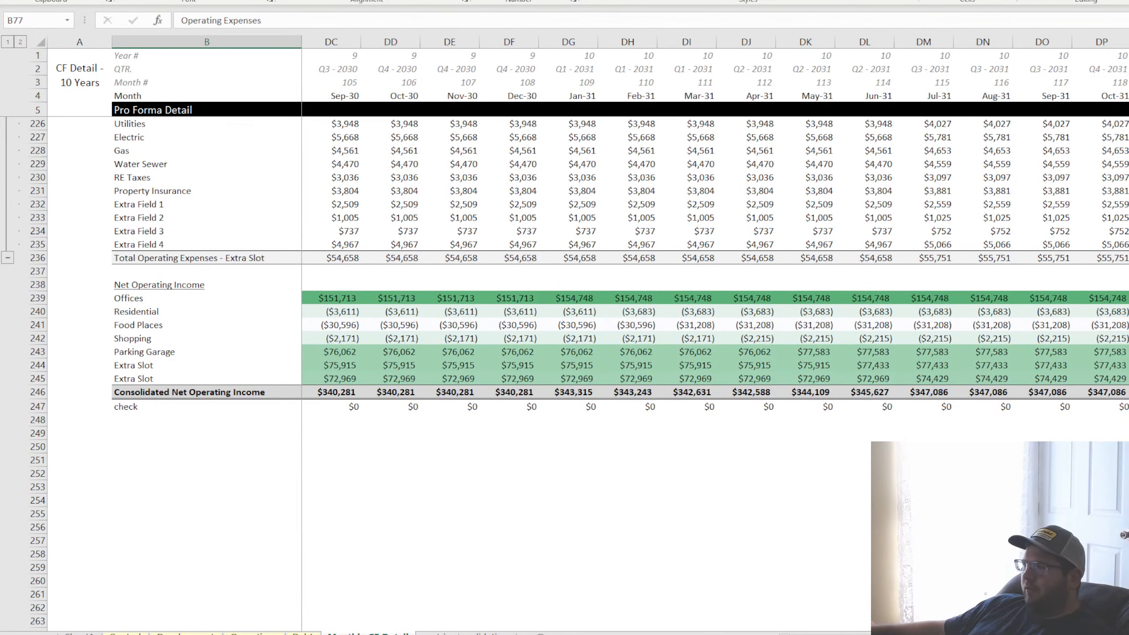
pyautogui.hscroll(-1, 711, 311)
pyautogui.moveTo(1085, 634); pyautogui.dragTo(820, 634)
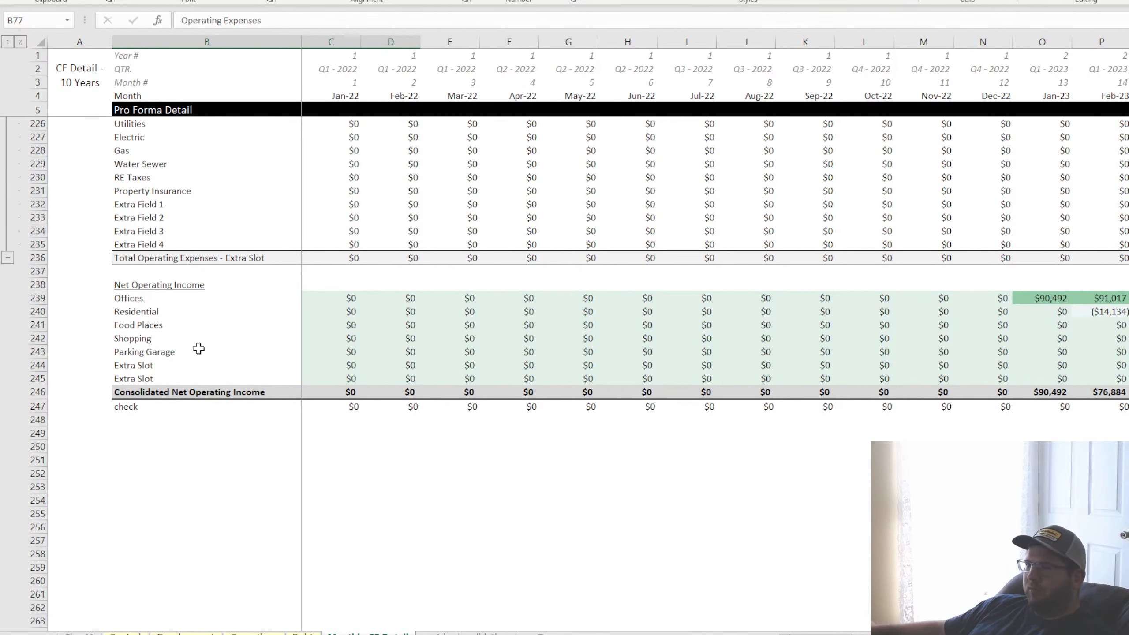
# Paste the copied black Operating Expenses header at B249, two rows below the Net Operating Income check row
pyautogui.click(138, 282)
pyautogui.click(131, 409)
pyautogui.click(132, 421)
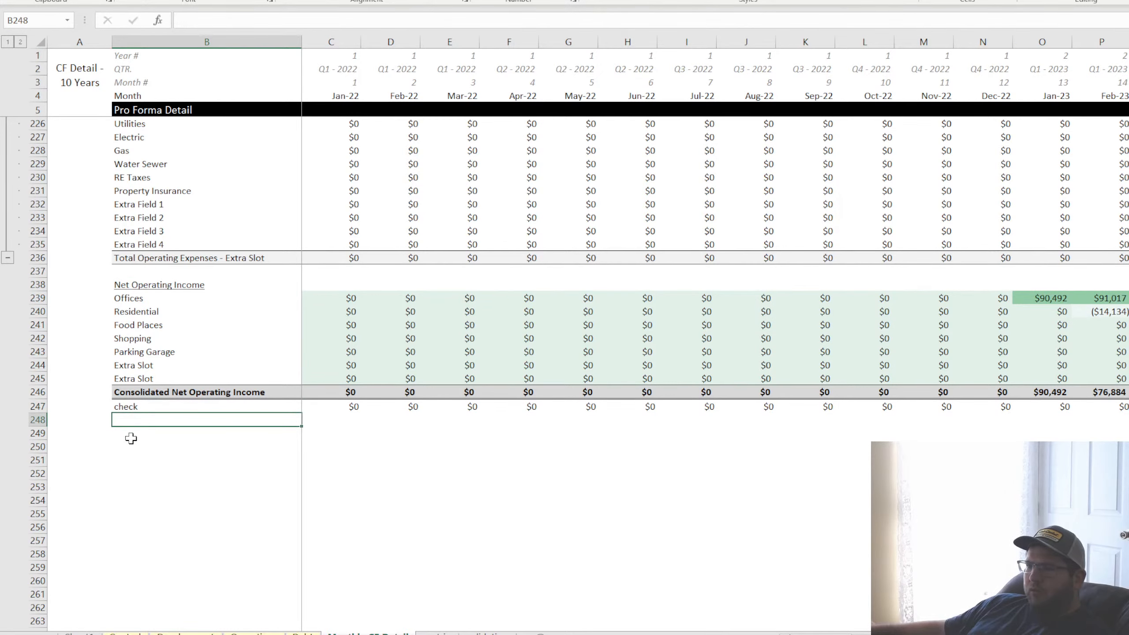
pyautogui.click(131, 436)
pyautogui.hotkey('ctrl', 'v')
pyautogui.click(146, 438)
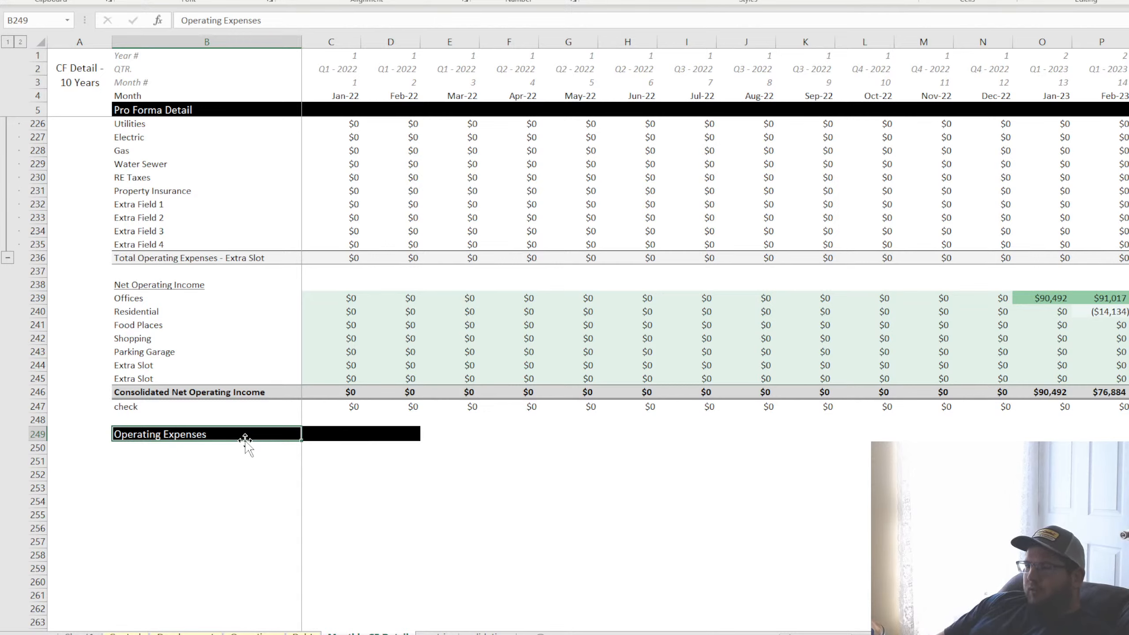
pyautogui.press('Down')
pyautogui.press('Up')
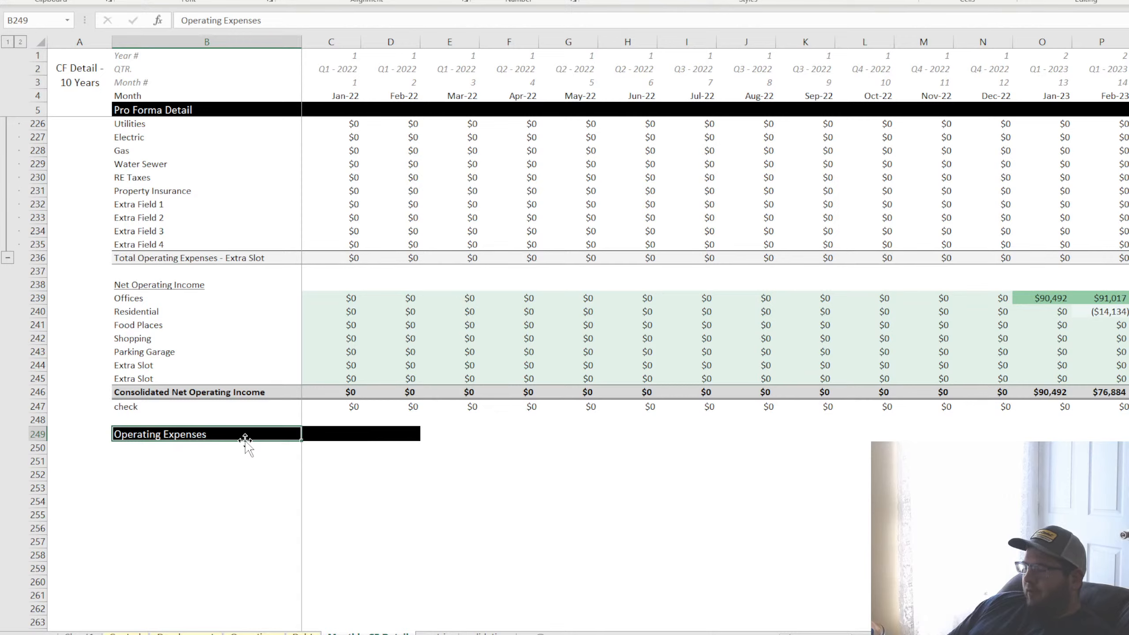
pyautogui.press('Down')
pyautogui.press('Up')
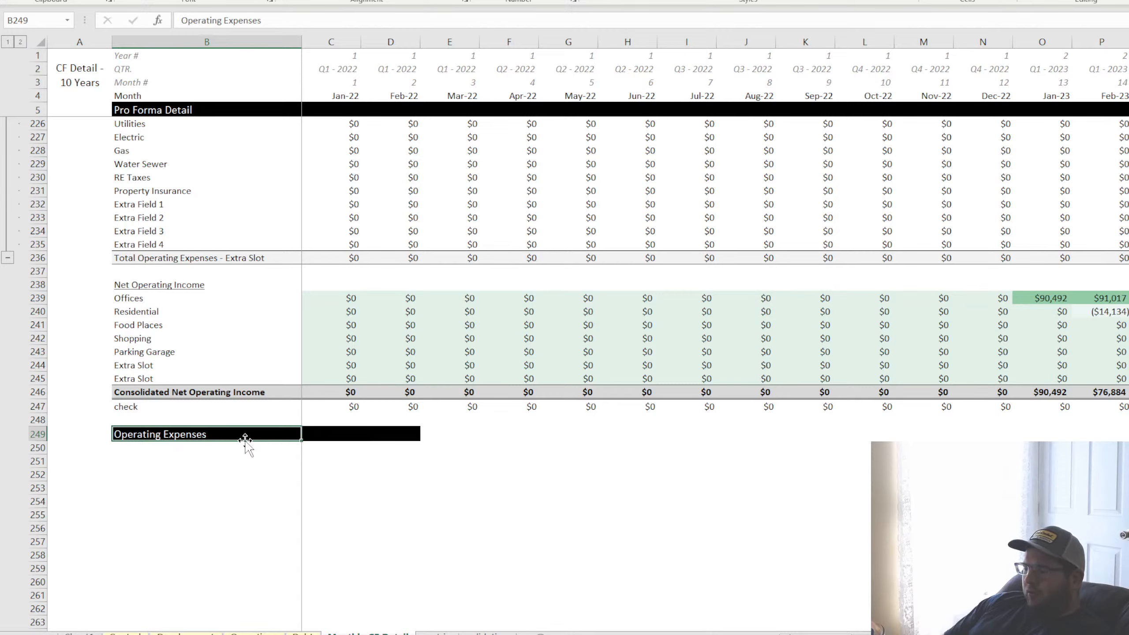
# Rename the pasted section header in B249 as "Development Costs"
pyautogui.write('Developm')
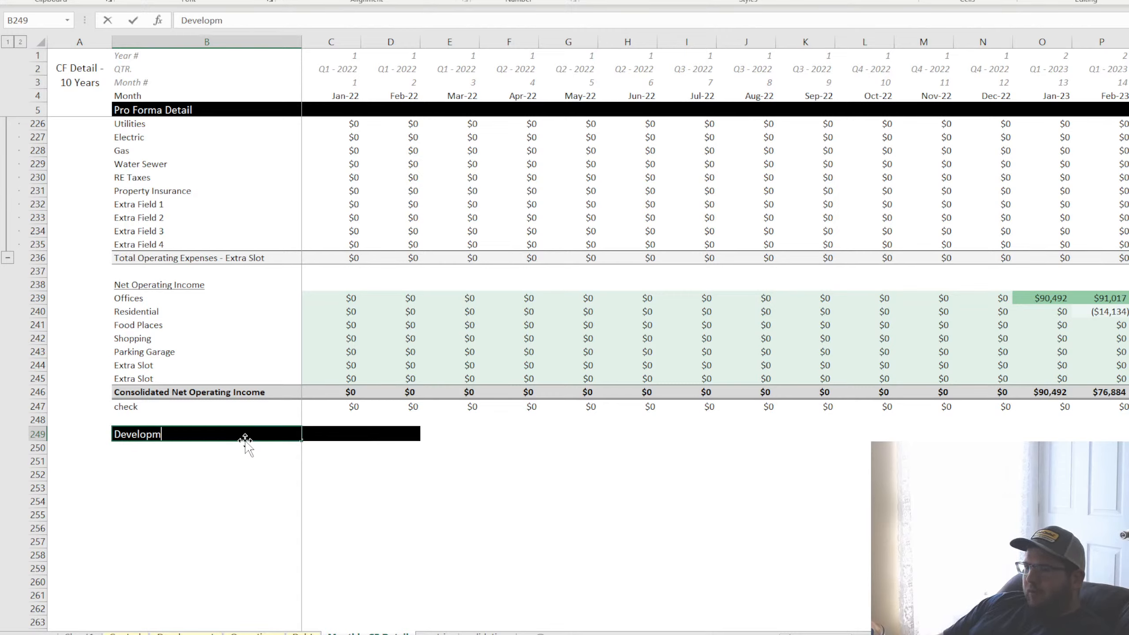
pyautogui.write('ent co')
pyautogui.press('BackSpace')
pyautogui.press('BackSpace')
pyautogui.write('Costs')
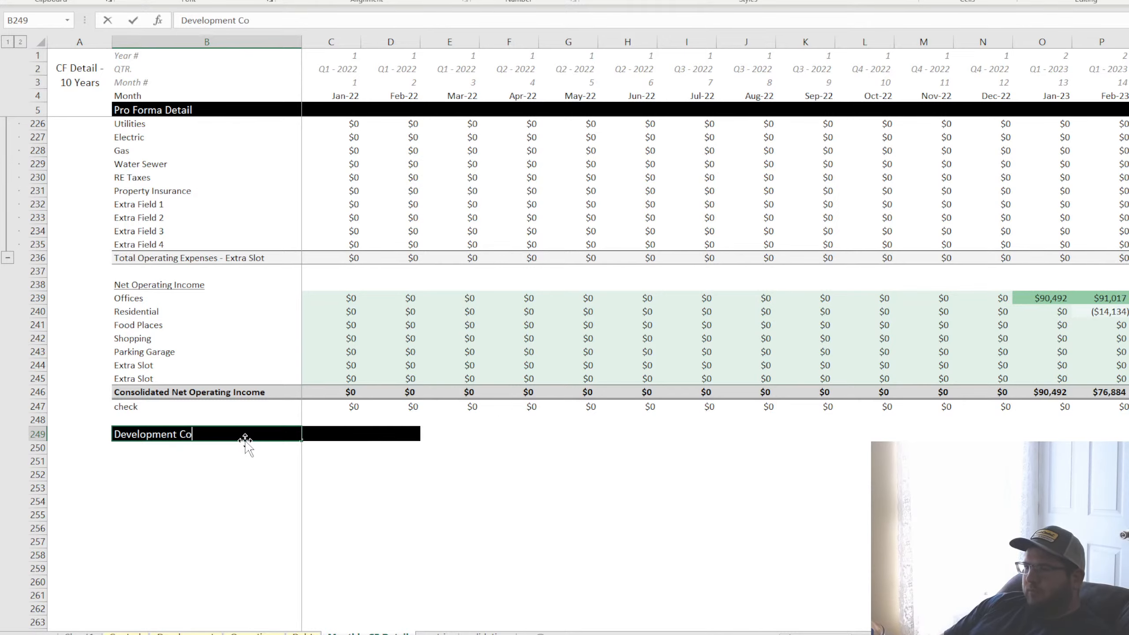
pyautogui.press('Return')
pyautogui.write('=')
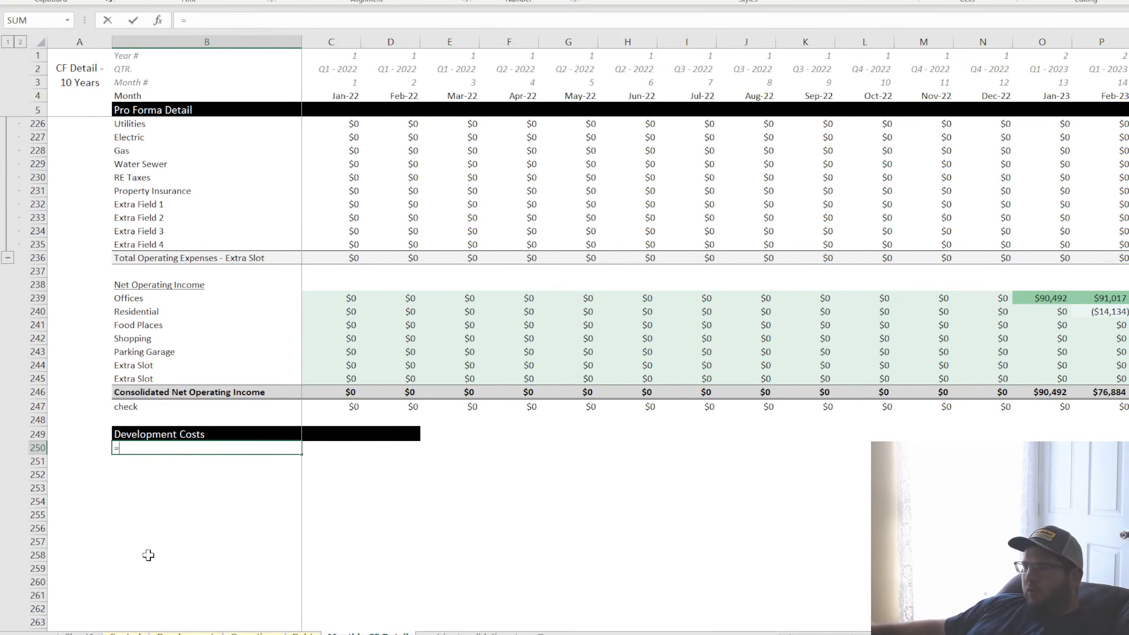
pyautogui.click(125, 633)
pyautogui.click(185, 633)
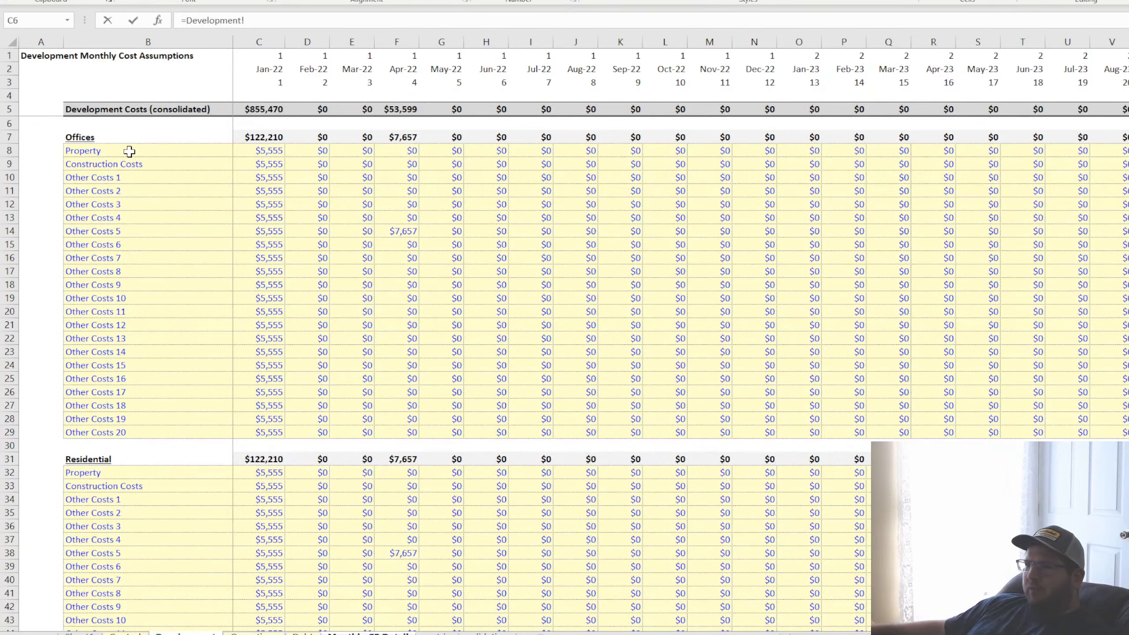
pyautogui.moveTo(278, 20); pyautogui.dragTo(132, 20)
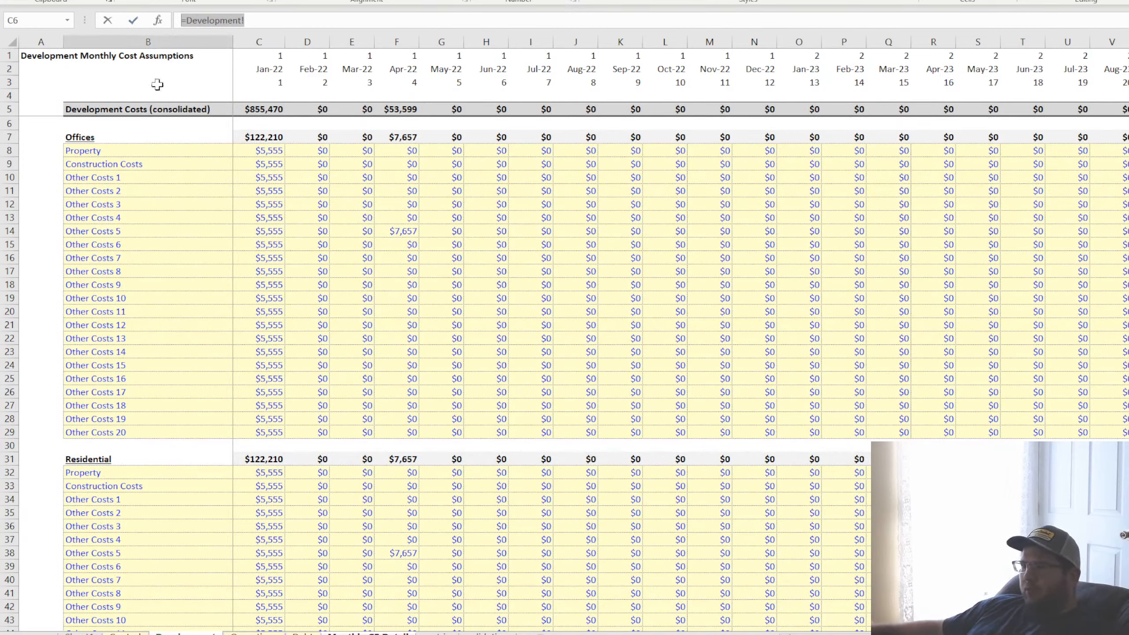
pyautogui.press('BackSpace')
pyautogui.press('Return')
# Link B250 to the Offices name in Control!C7 and fill the formula down through B260
pyautogui.click(158, 448)
pyautogui.write('=')
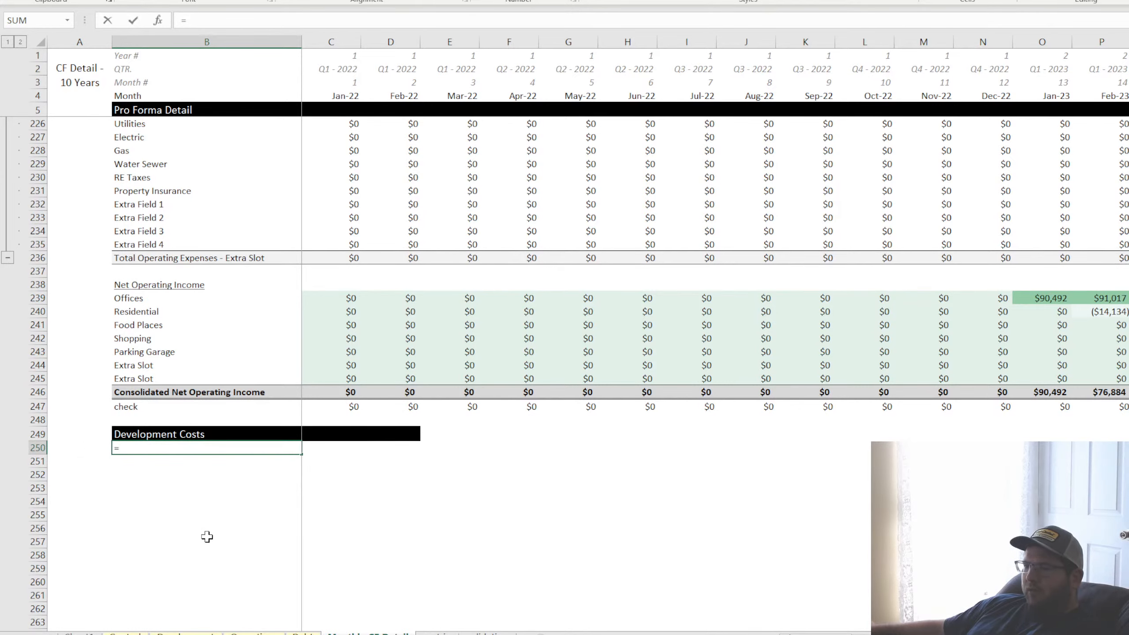
pyautogui.click(128, 629)
pyautogui.click(147, 138)
pyautogui.press('Return')
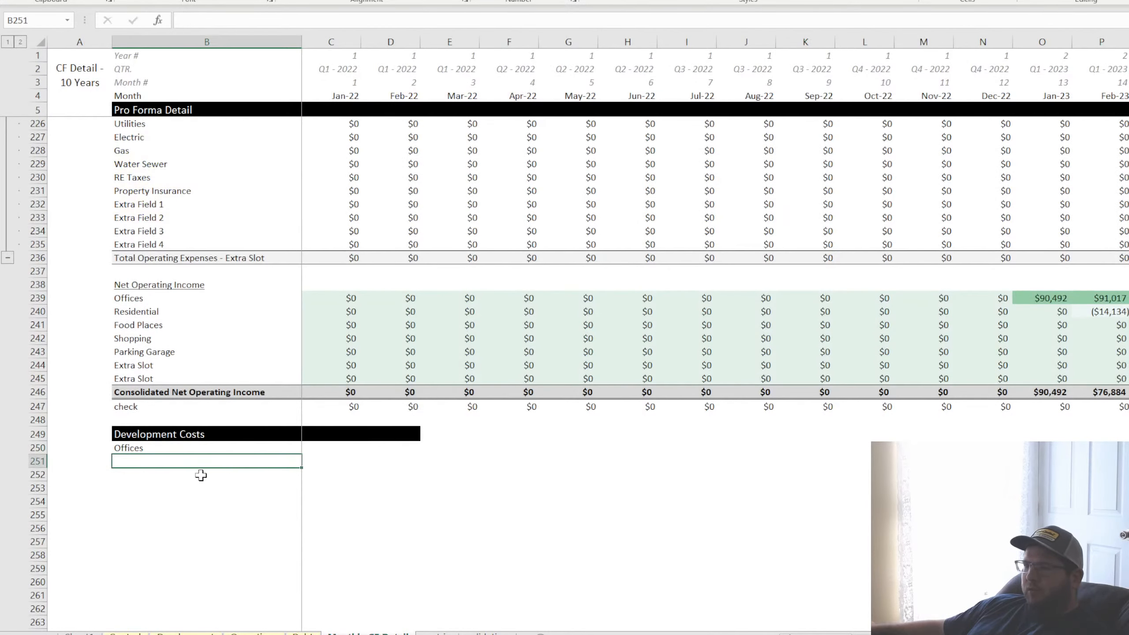
pyautogui.click(260, 448)
pyautogui.moveTo(300, 454); pyautogui.dragTo(292, 586)
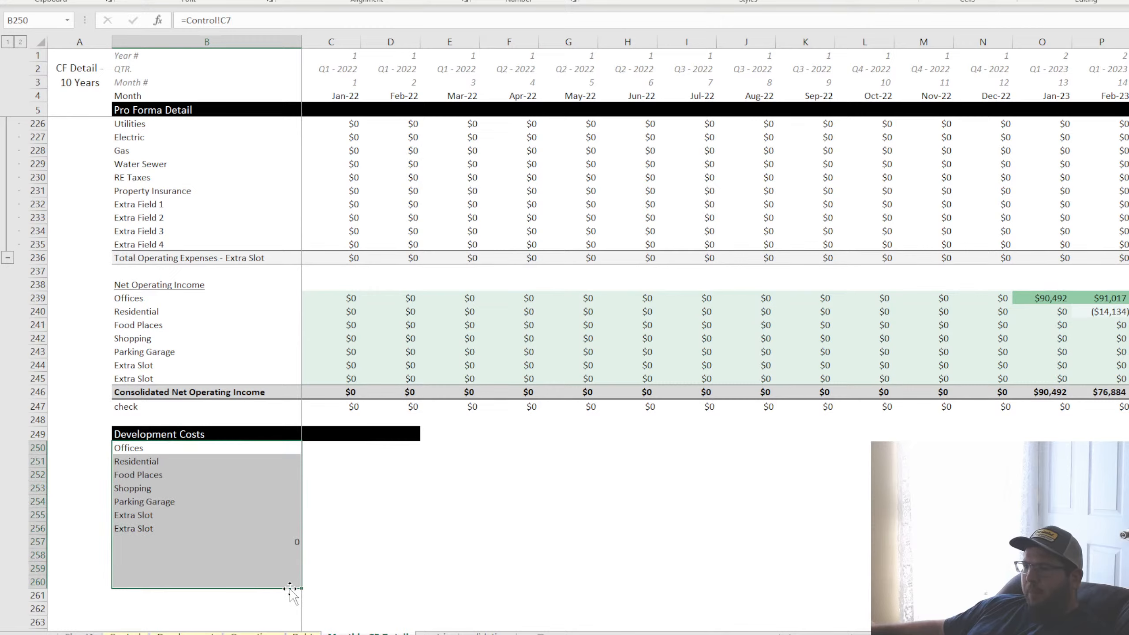
# Clear the surplus filled cells below the last Extra Slot label in the Development Costs section
pyautogui.click(190, 539)
pyautogui.press('BackSpace')
pyautogui.press('Return')
pyautogui.press('BackSpace')
pyautogui.press('Return')
pyautogui.press('BackSpace')
pyautogui.press('Return')
pyautogui.press('BackSpace')
pyautogui.click(153, 540)
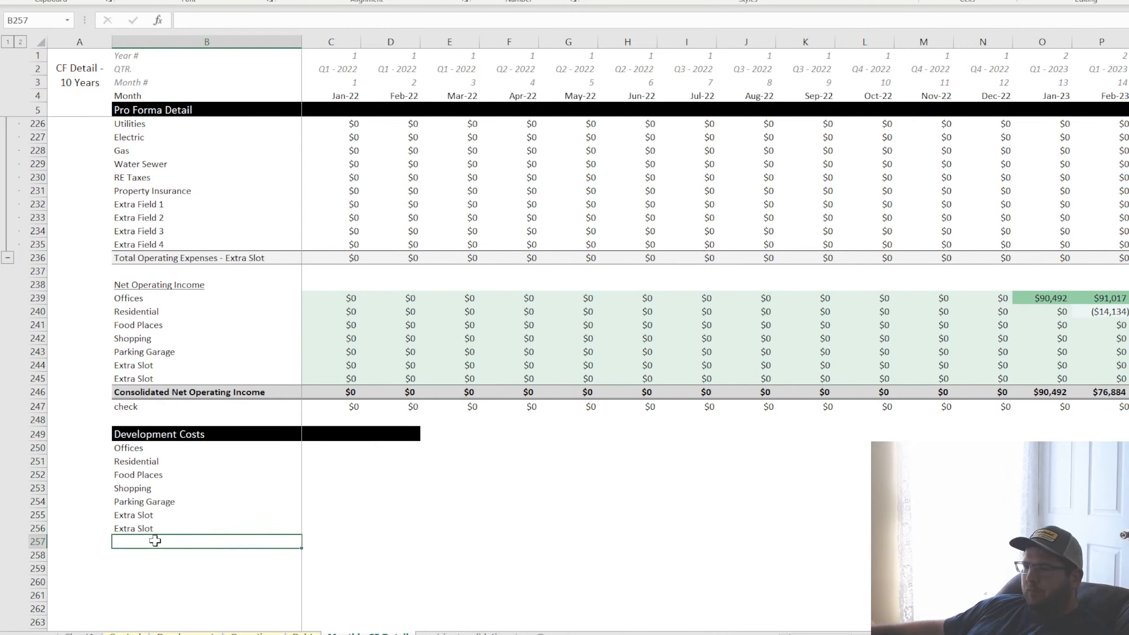
# Label B257 "Total Development Costs" and format B257:E257 with light grey fill and top and bottom borders
pyautogui.write('Total ')
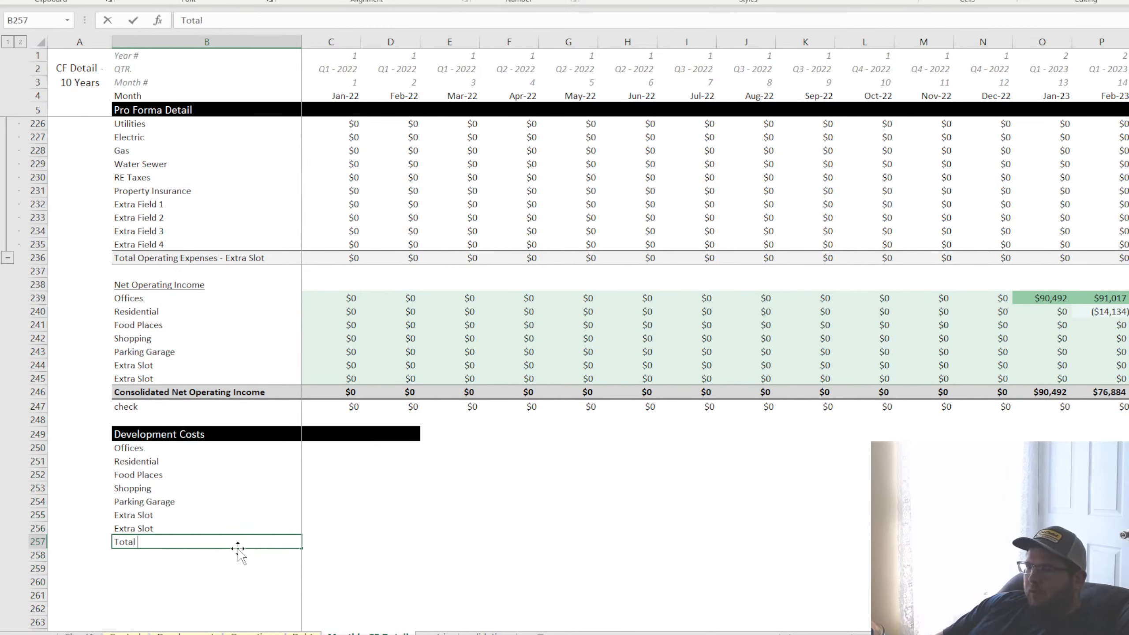
pyautogui.write('Development Costs')
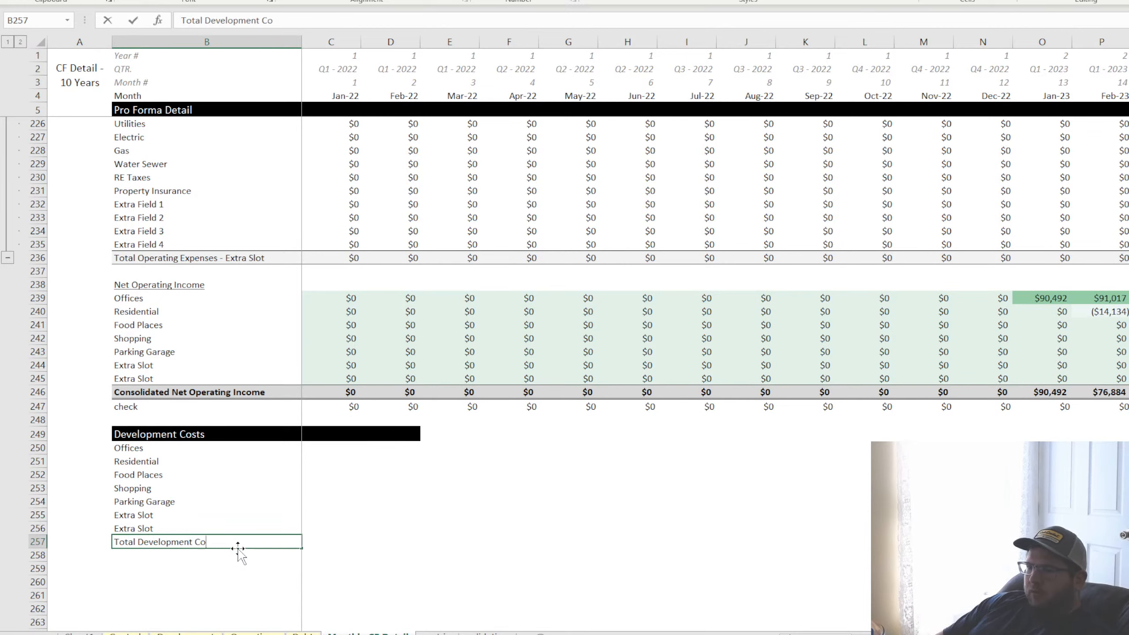
pyautogui.press('Return')
pyautogui.press('Up')
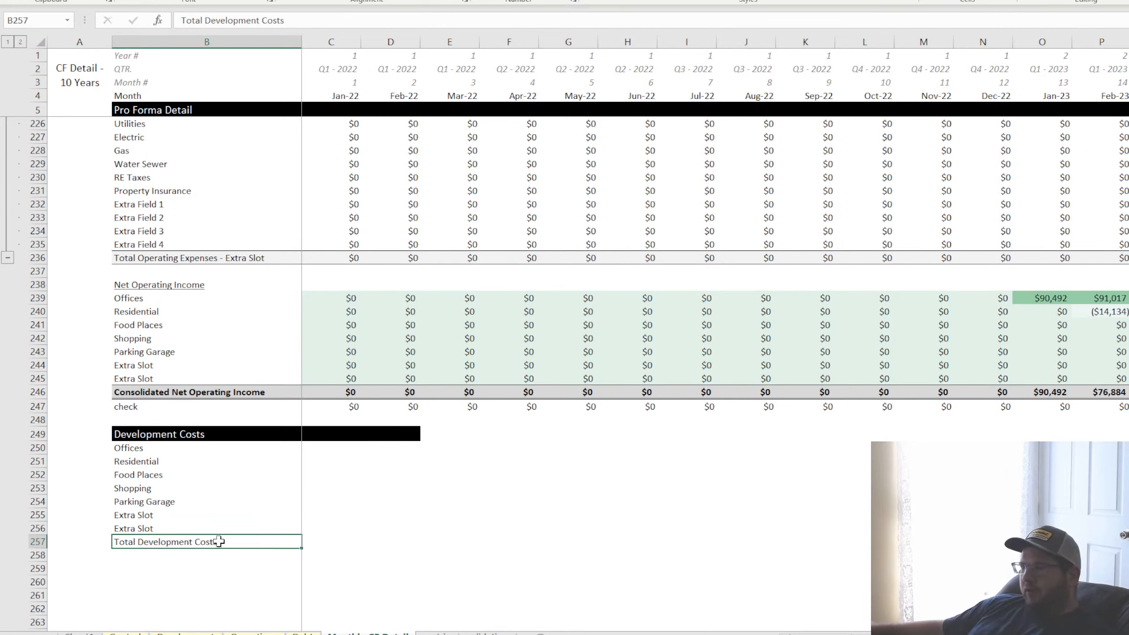
pyautogui.moveTo(286, 545); pyautogui.dragTo(449, 541)
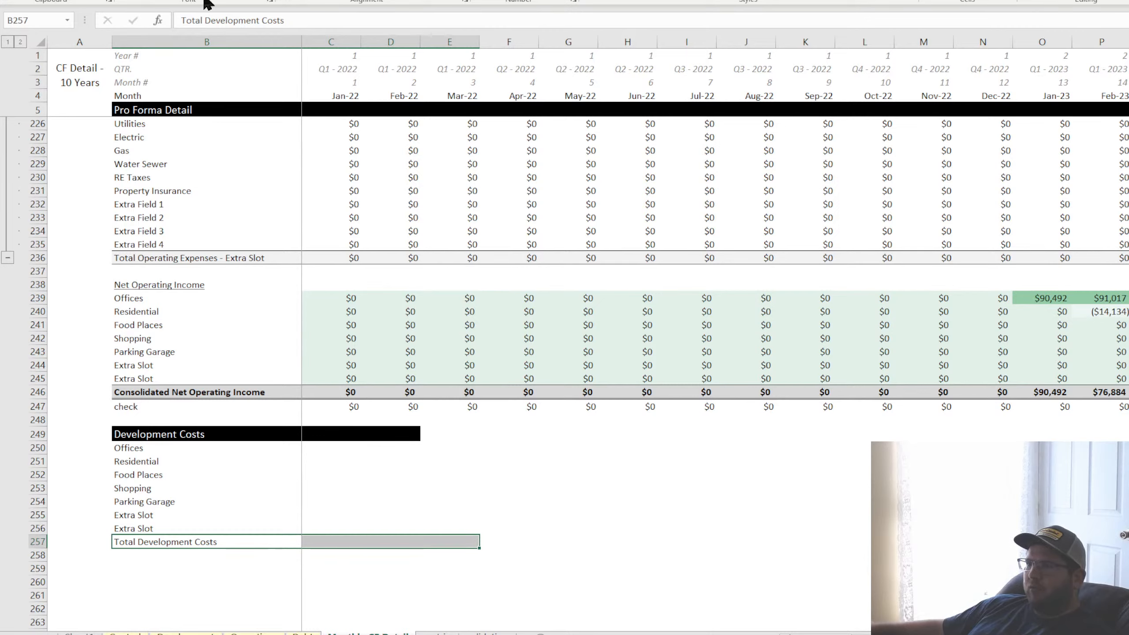
pyautogui.click(238, 258)
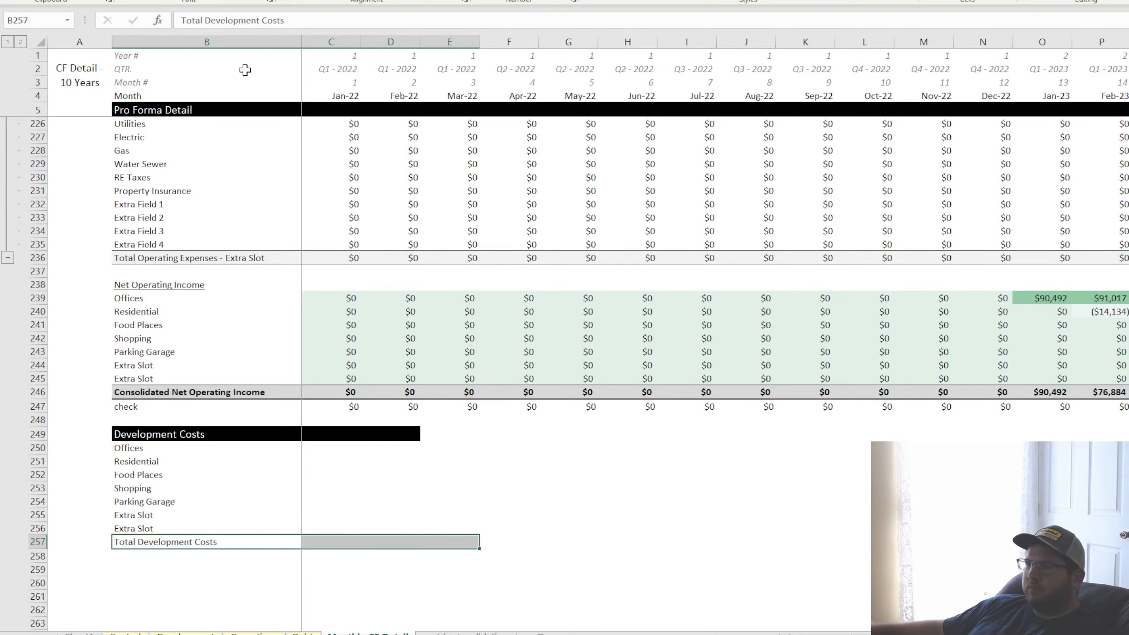
pyautogui.click(235, 0)
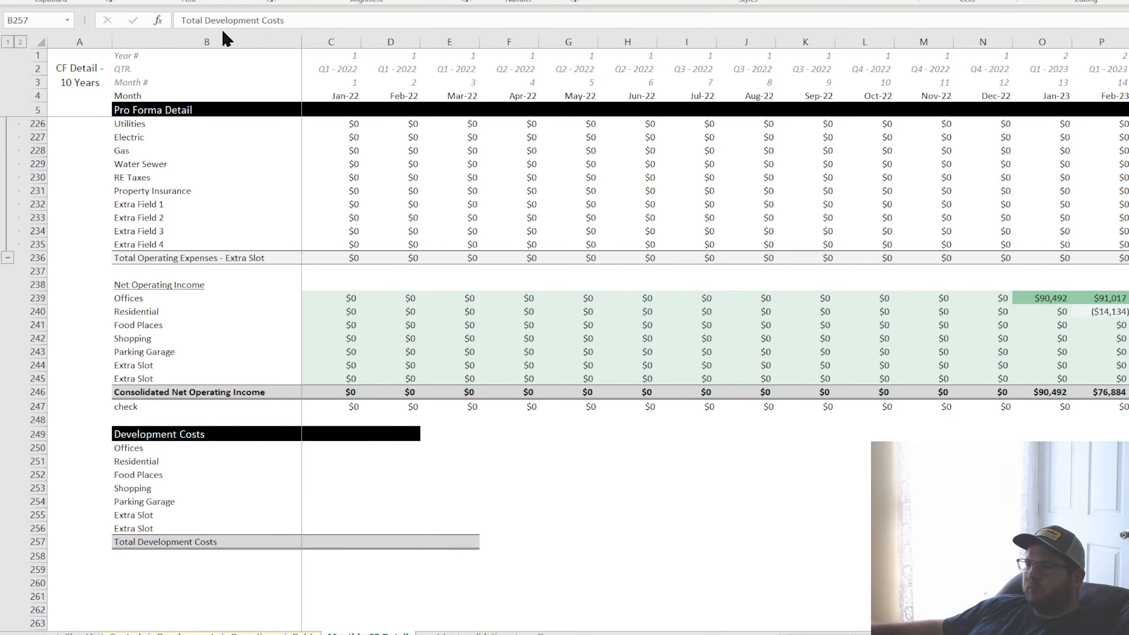
# Link the Jan-22 development costs of Offices and Residential to Development!C7 and Development!C31
pyautogui.click(199, 441)
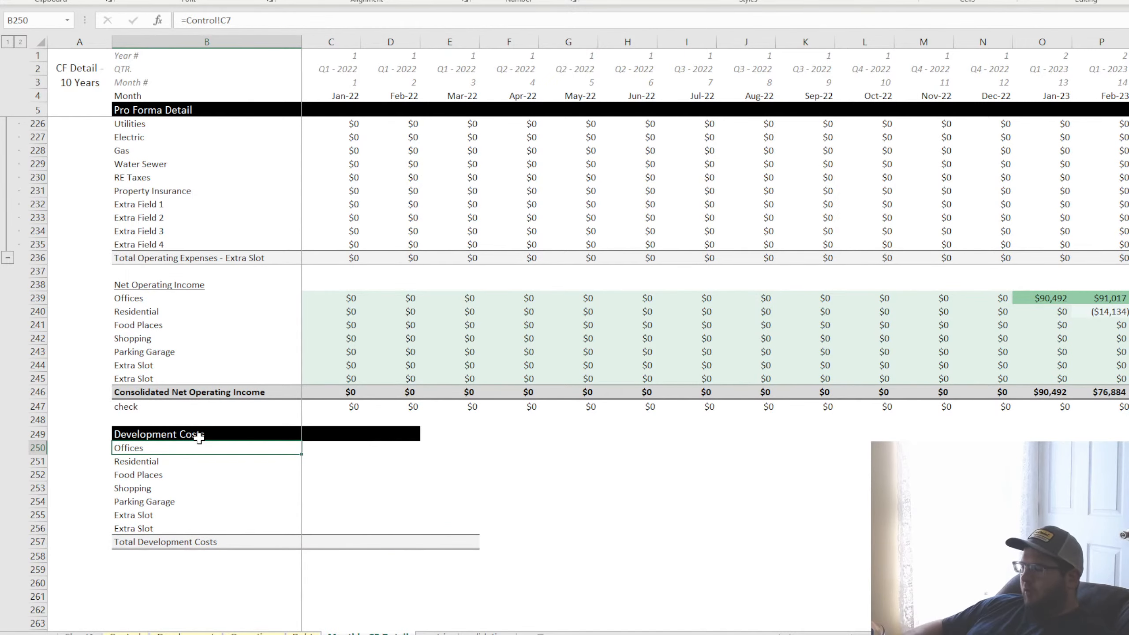
pyautogui.press('Right')
pyautogui.write('=')
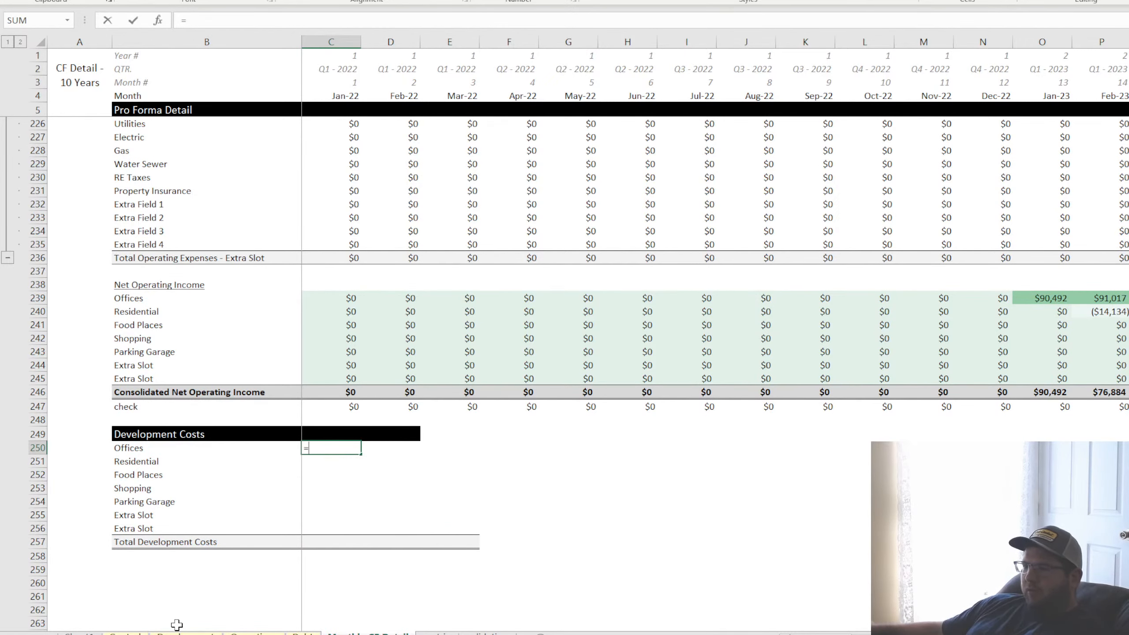
pyautogui.click(180, 632)
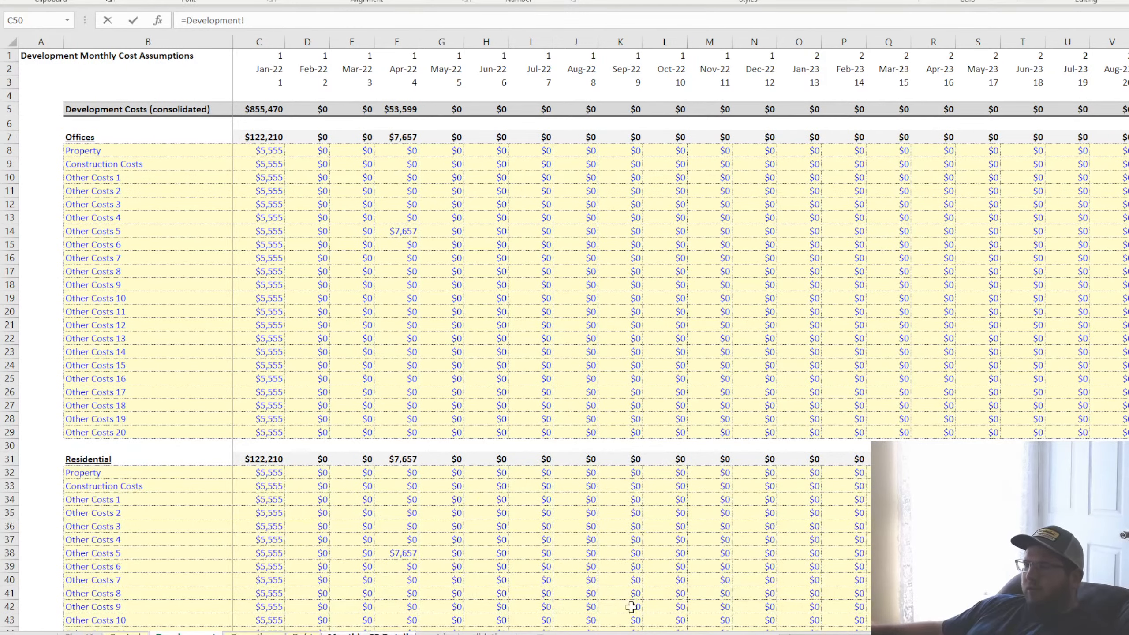
pyautogui.click(266, 137)
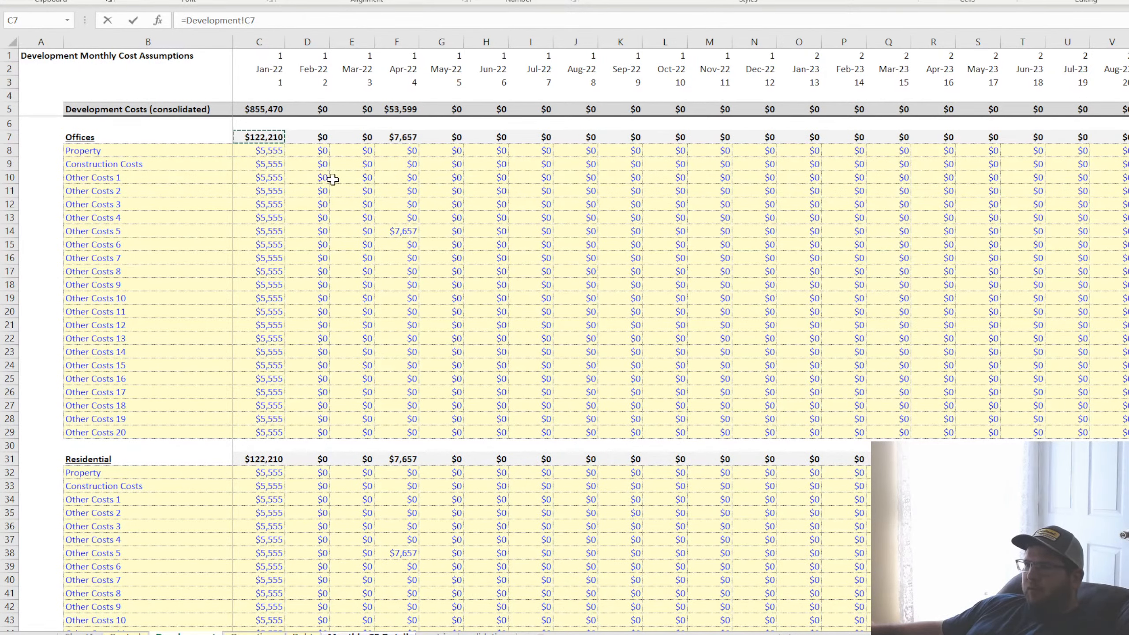
pyautogui.press('Return')
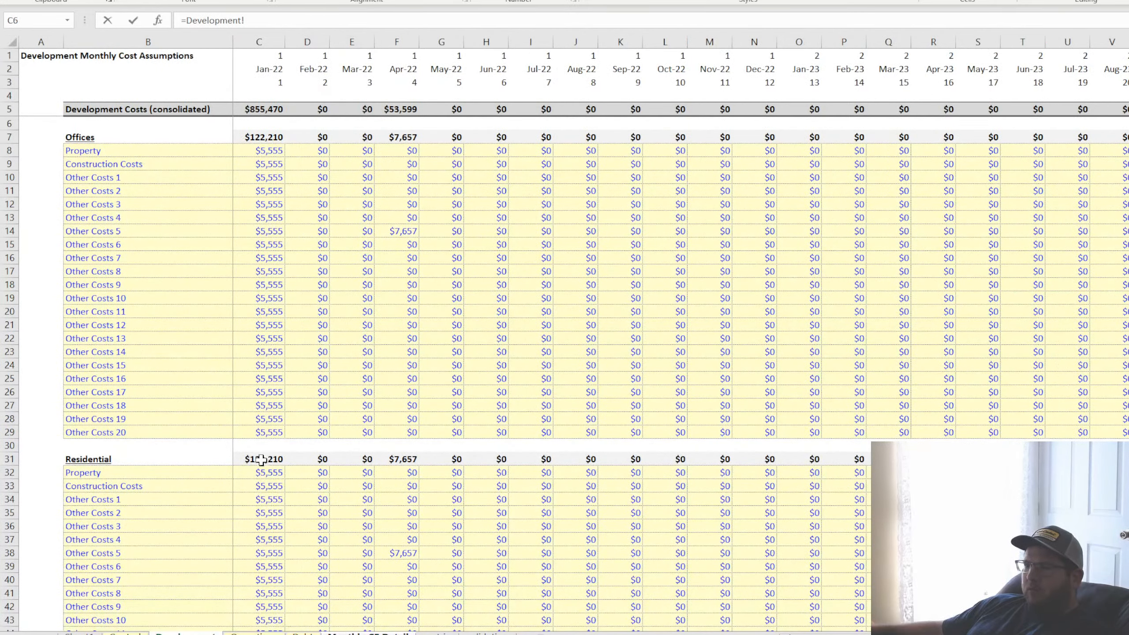
pyautogui.click(262, 459)
pyautogui.press('Return')
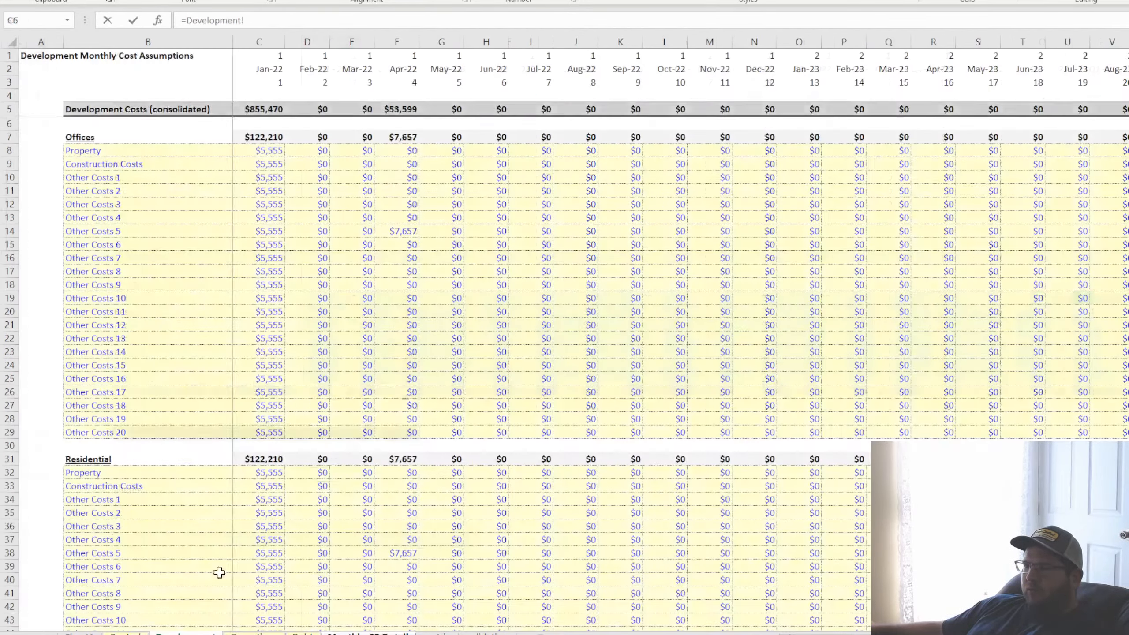
# Link the Jan-22 development costs of Food Places and Shopping to Development!C55 and Development!C79
pyautogui.scroll(-10, 248, 489)
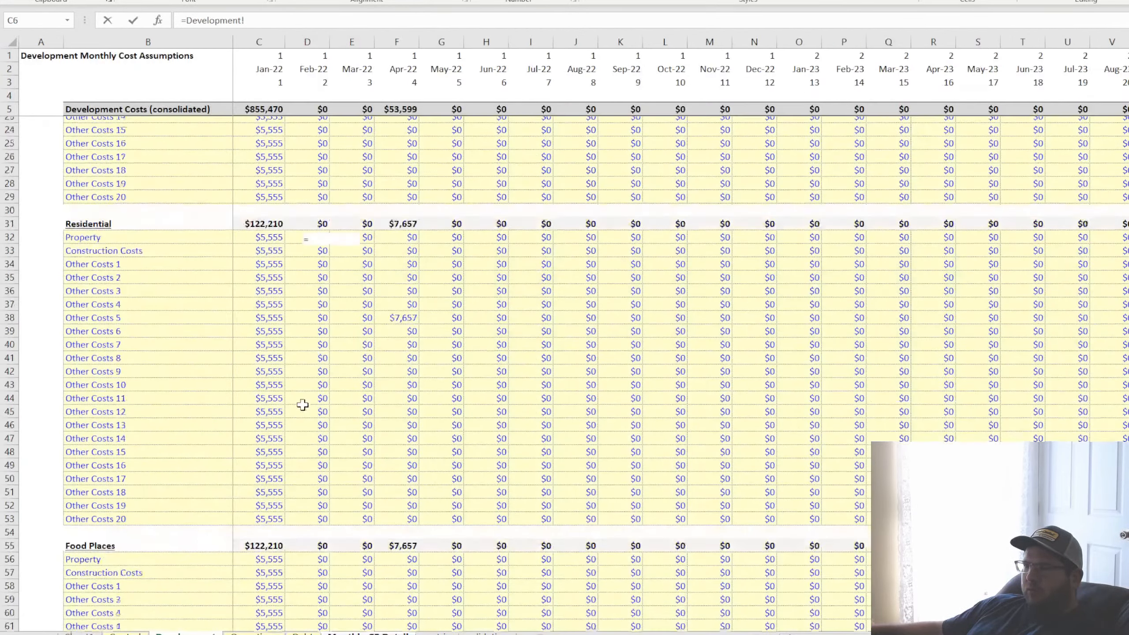
pyautogui.click(267, 335)
pyautogui.press('Return')
pyautogui.write('=Development!')
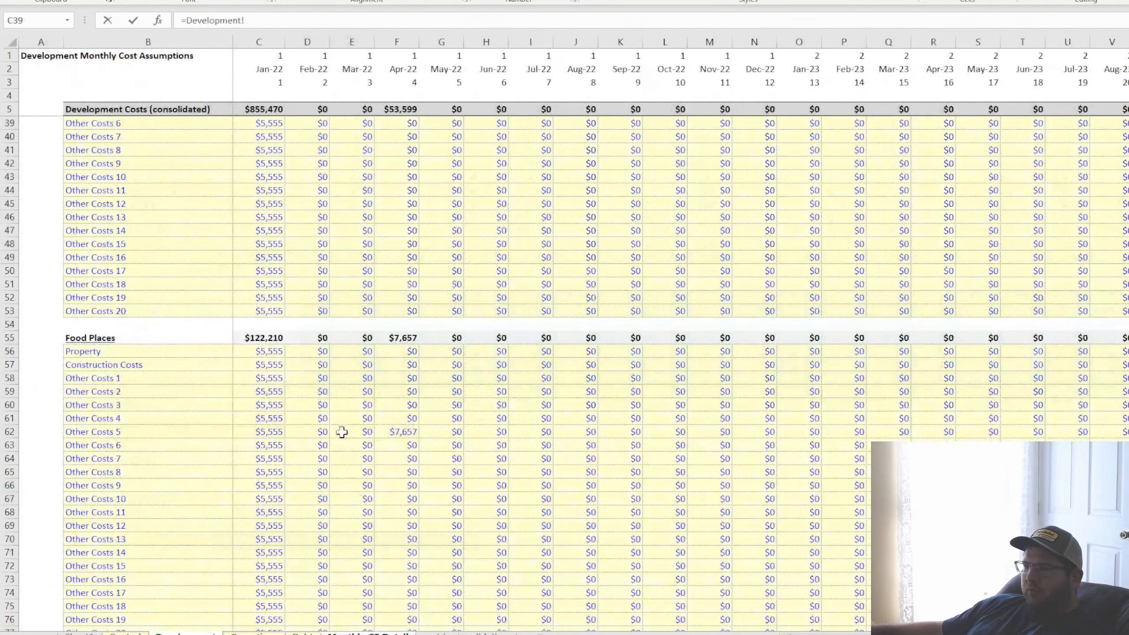
pyautogui.scroll(-7, 340, 429)
pyautogui.click(268, 364)
pyautogui.press('Return')
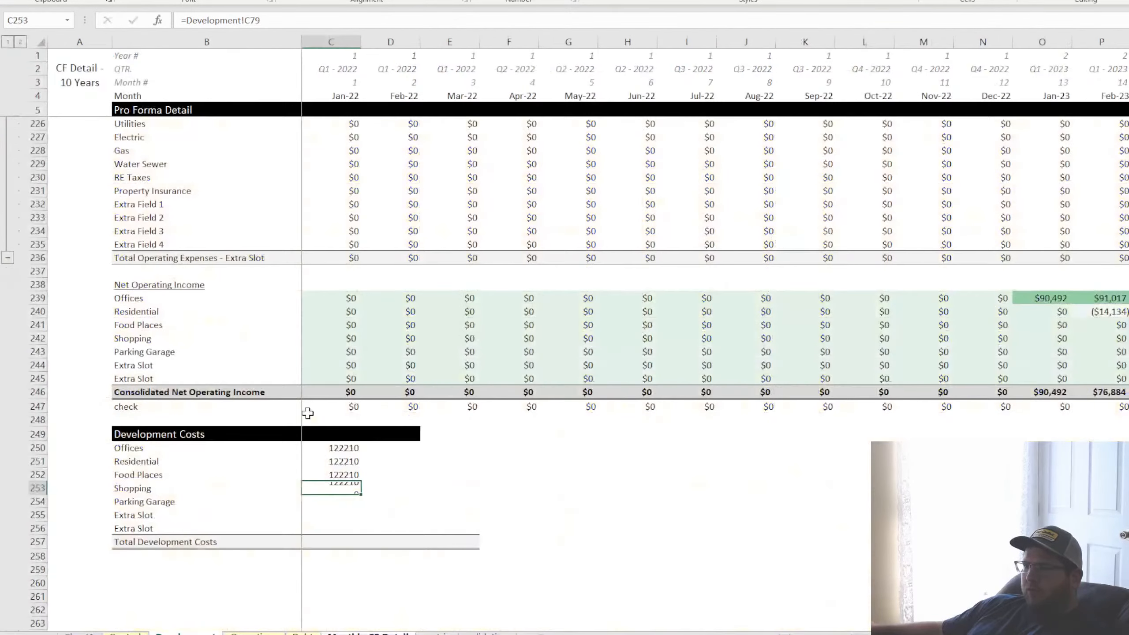
# Link the Jan-22 development cost of Parking Garage to Development!C103 and the first Extra Slot to its total on the Development sheet
pyautogui.write('=Development!')
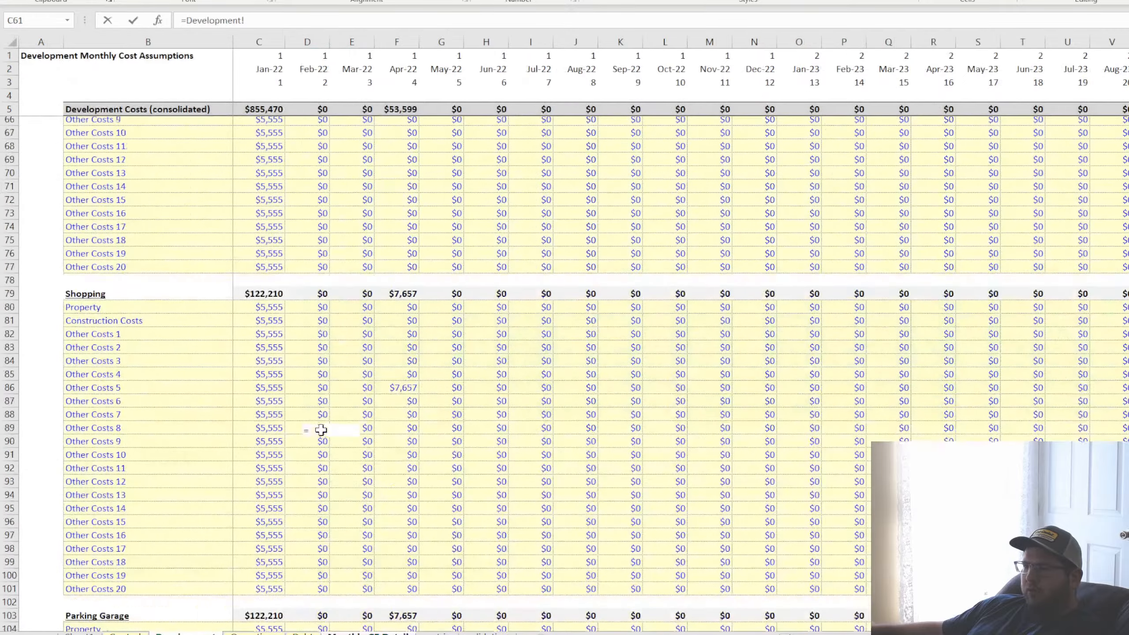
pyautogui.scroll(-10, 320, 433)
pyautogui.click(264, 391)
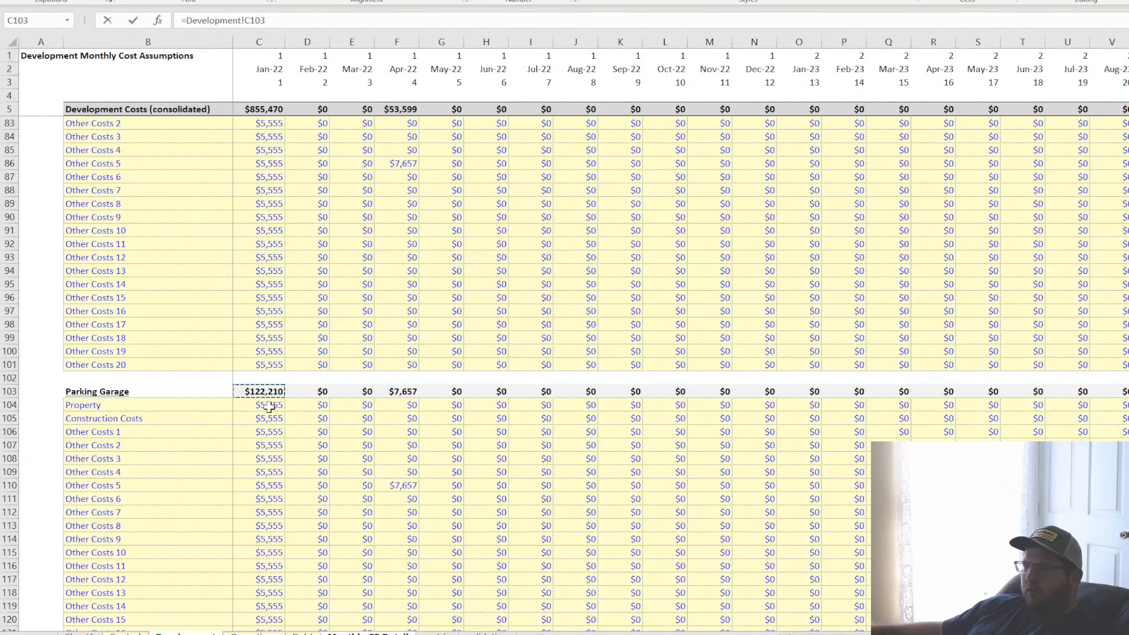
pyautogui.press('Return')
pyautogui.write('=Development!')
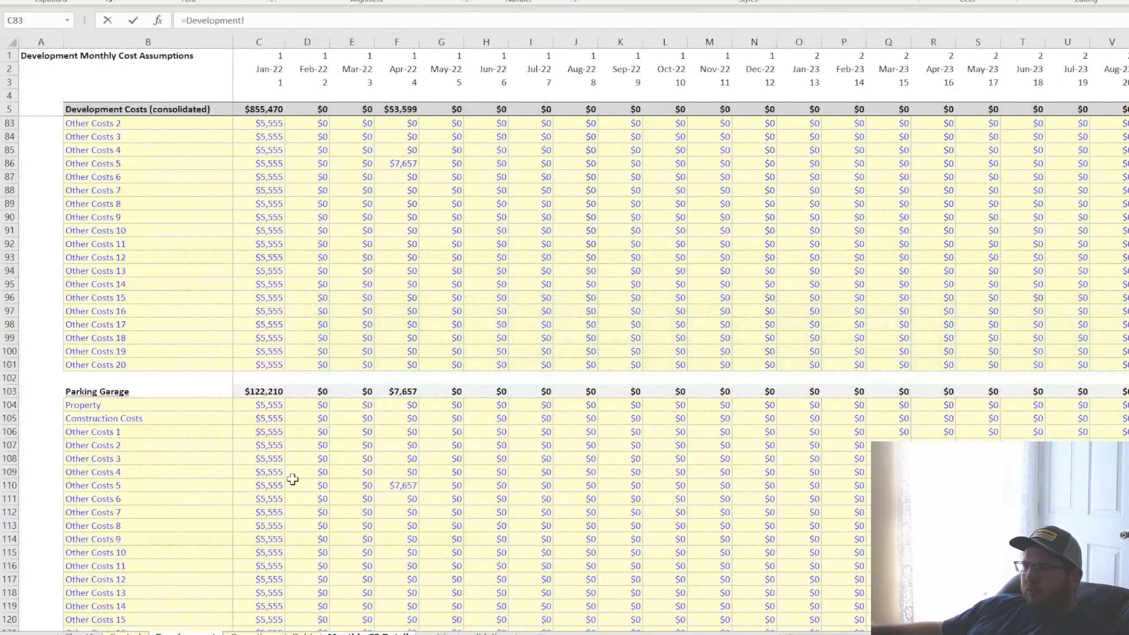
pyautogui.scroll(-5, 292, 471)
pyautogui.click(281, 418)
pyautogui.press('Return')
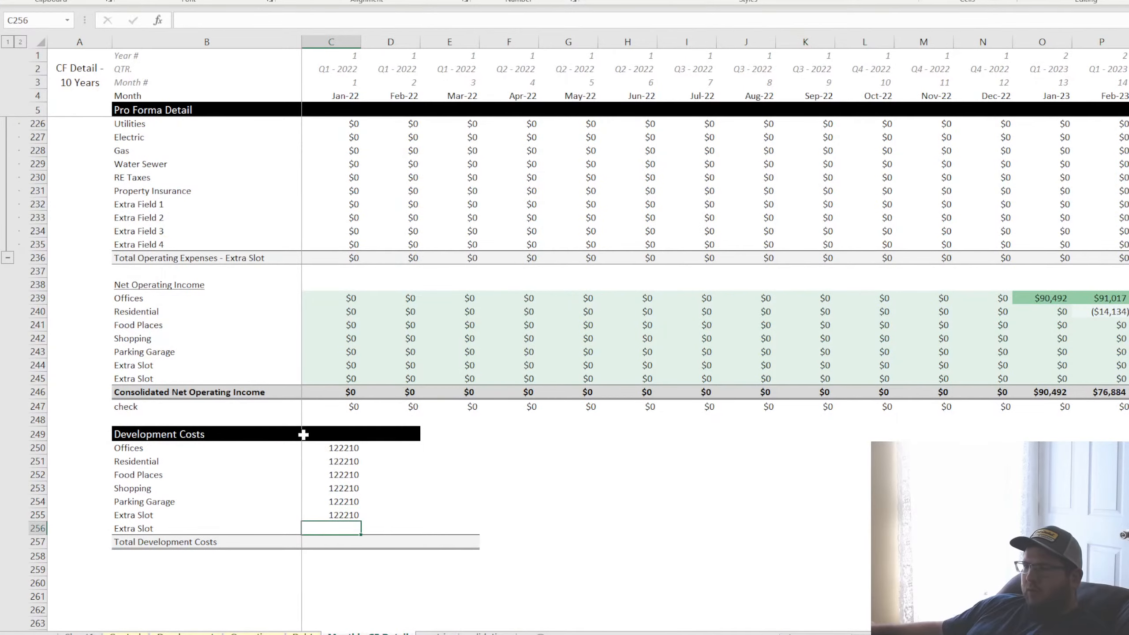
# Link the second Extra Slot's Jan-22 development cost in C256 to Development!C151
pyautogui.write('=')
pyautogui.click(191, 633)
pyautogui.scroll(-7, 248, 493)
pyautogui.scroll(-4, 257, 491)
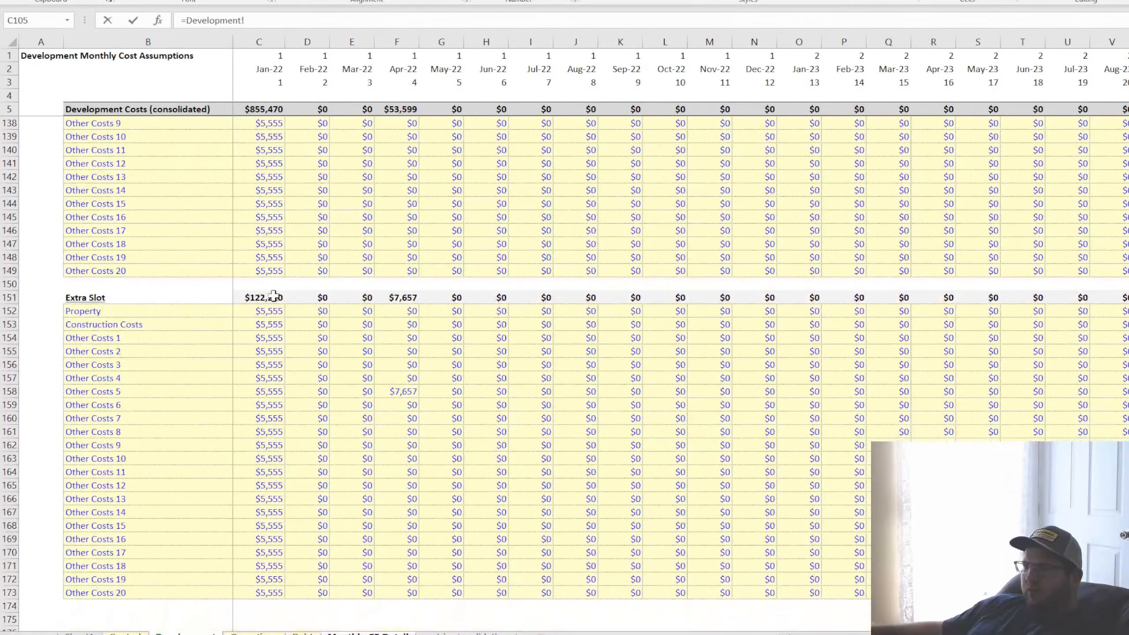
pyautogui.click(269, 297)
pyautogui.press('Return')
# Sum the Jan-22 development costs C250:C256 in the Total Development Costs cell C257
pyautogui.moveTo(334, 450); pyautogui.dragTo(339, 474)
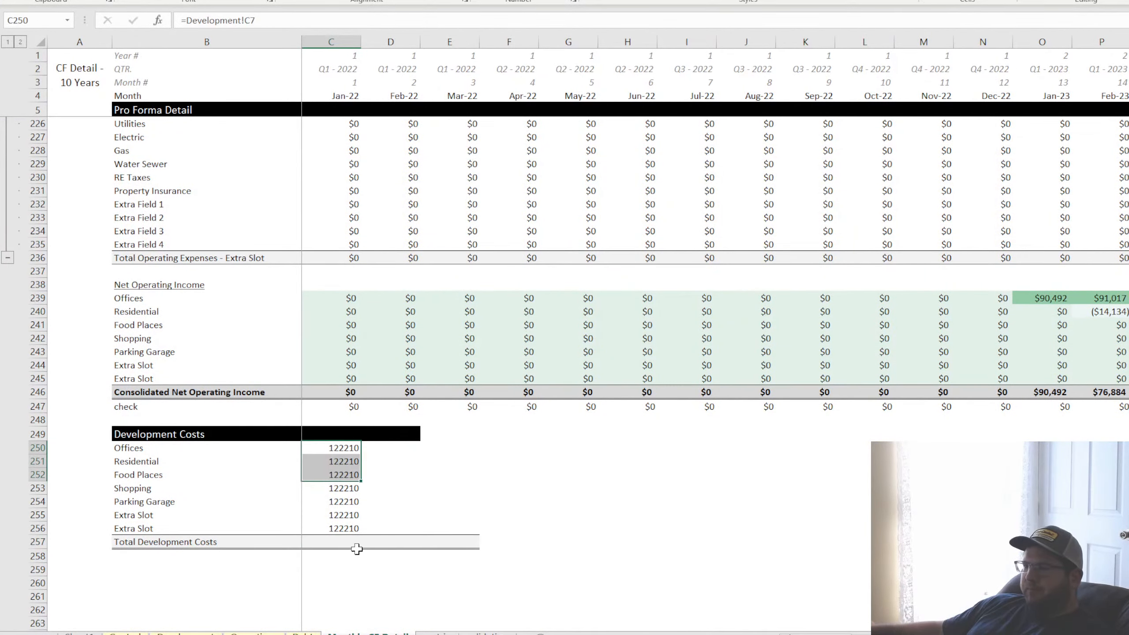
pyautogui.click(355, 543)
pyautogui.hotkey('alt', '=')
pyautogui.press('Return')
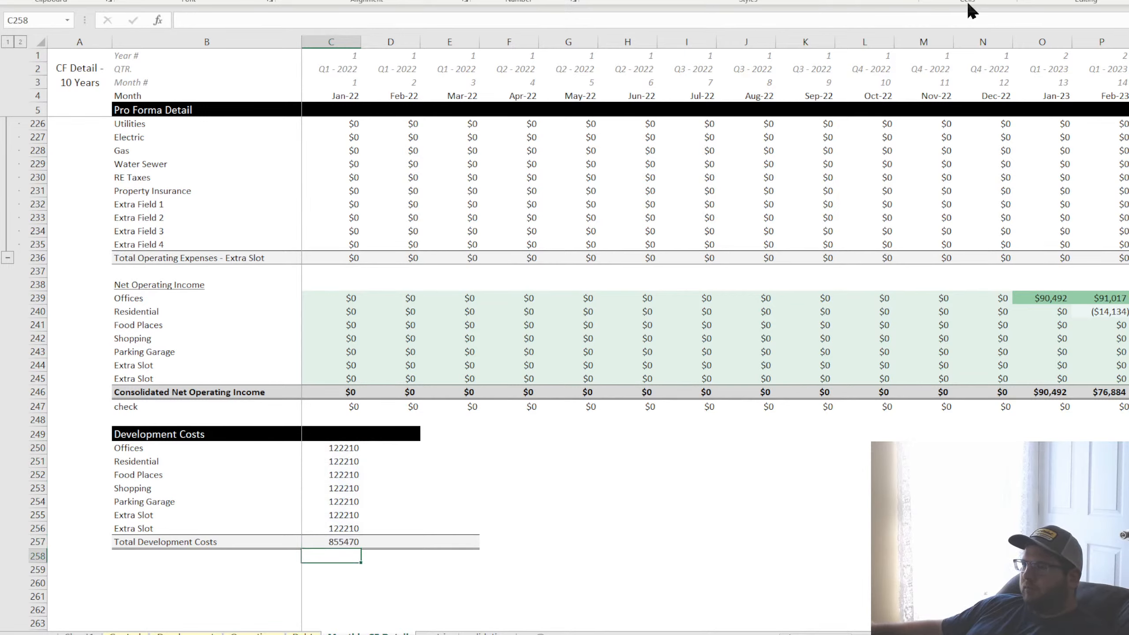
# Format the Jan-22 development costs as whole-dollar currency and fill C249:C257 right across the monthly timeline
pyautogui.moveTo(351, 434)
pyautogui.mouseDown()
pyautogui.moveTo(351, 541)
pyautogui.moveTo(353, 435)
pyautogui.mouseUp()
pyautogui.hotkey('ctrl', 'shift', '4')
pyautogui.moveTo(361, 548); pyautogui.dragTo(1062, 546)
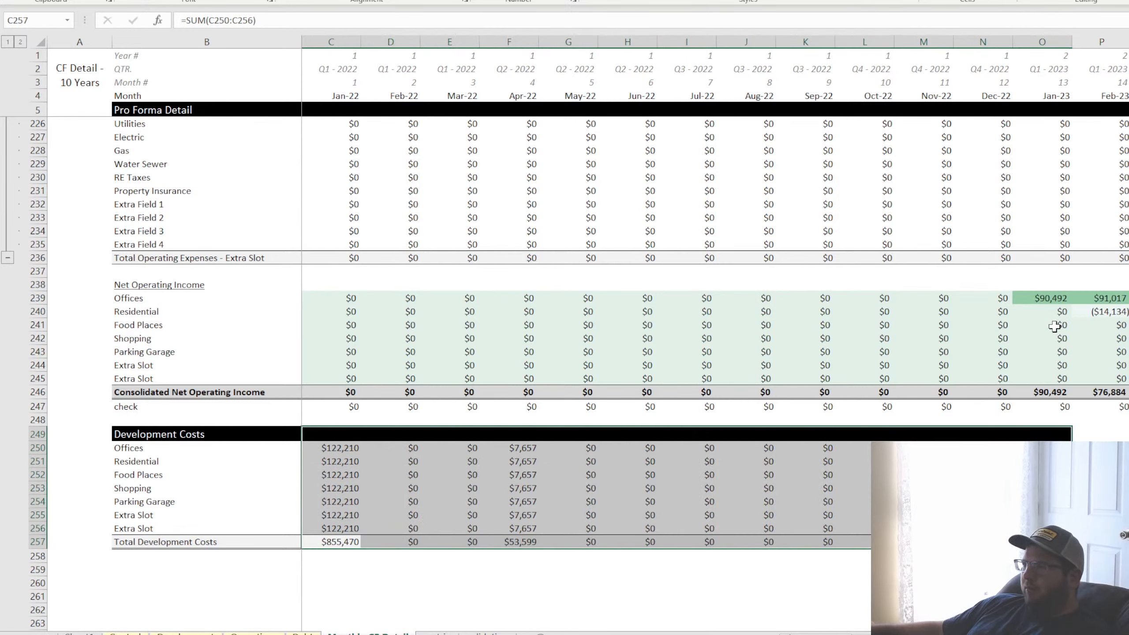
pyautogui.click(336, 472)
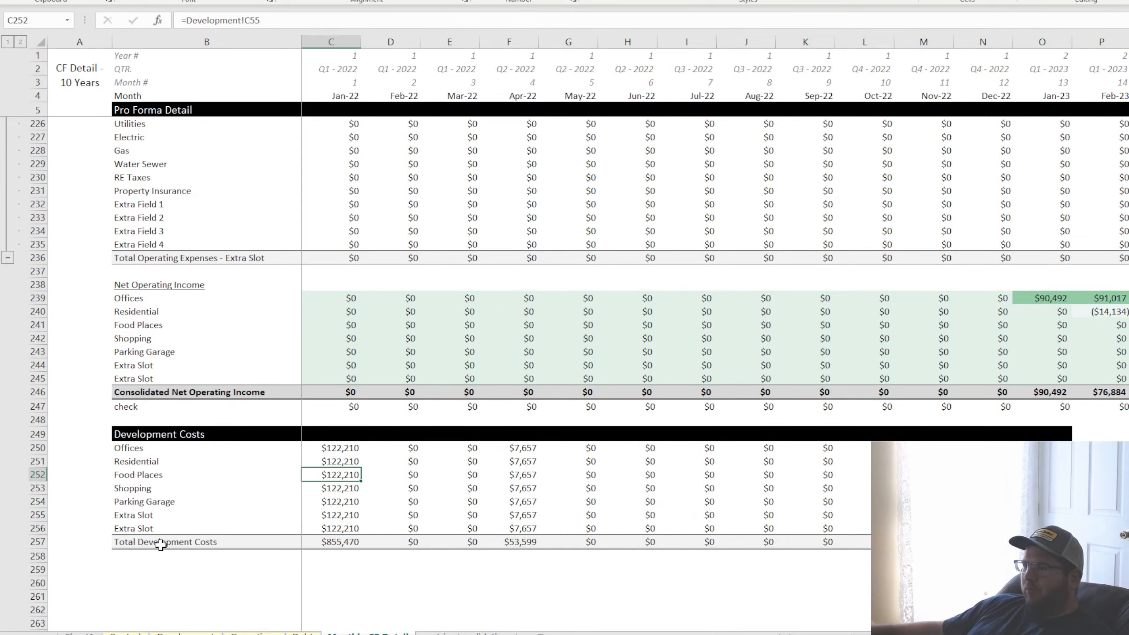
# Make the Total Development Costs row bold, including its label and all monthly totals
pyautogui.moveTo(161, 545); pyautogui.dragTo(1062, 546)
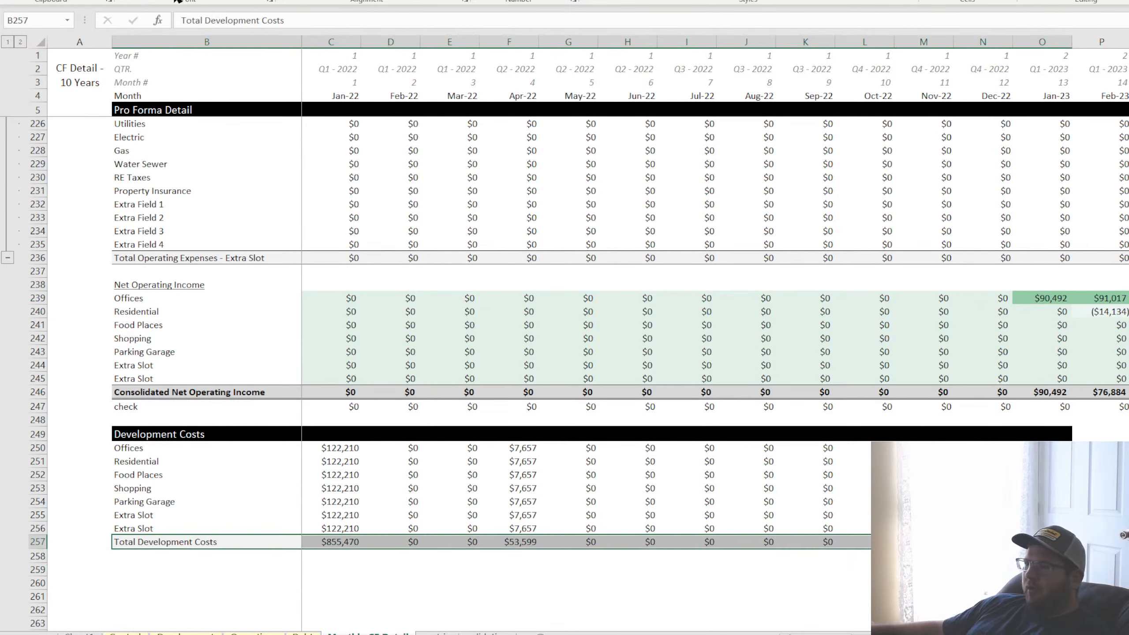
pyautogui.hotkey('ctrl', 'b')
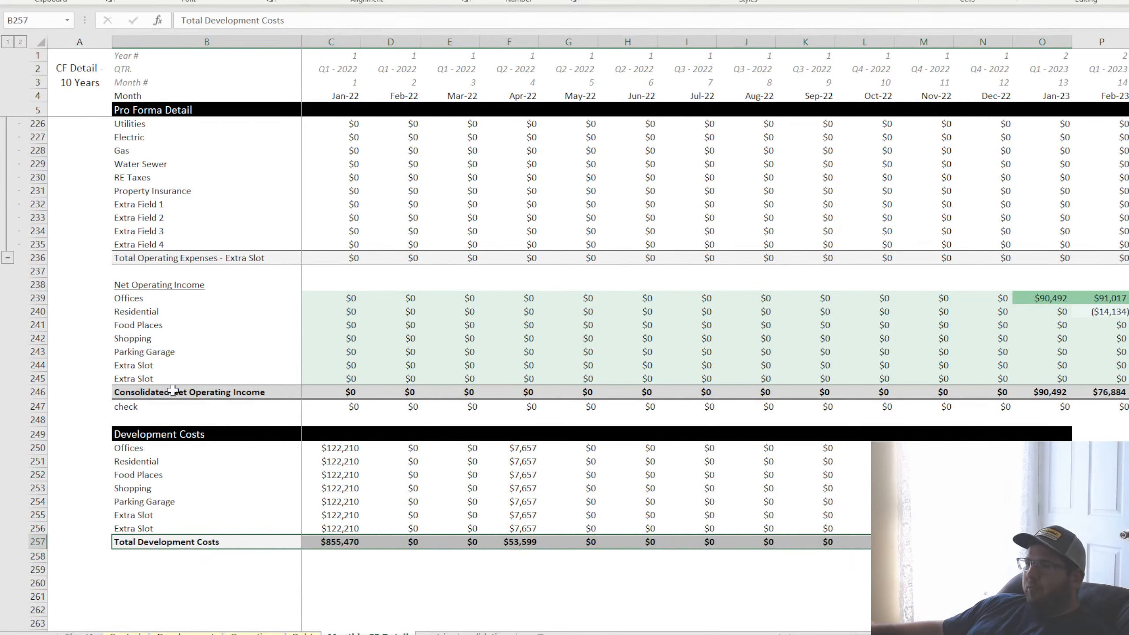
pyautogui.click(133, 446)
pyautogui.click(135, 462)
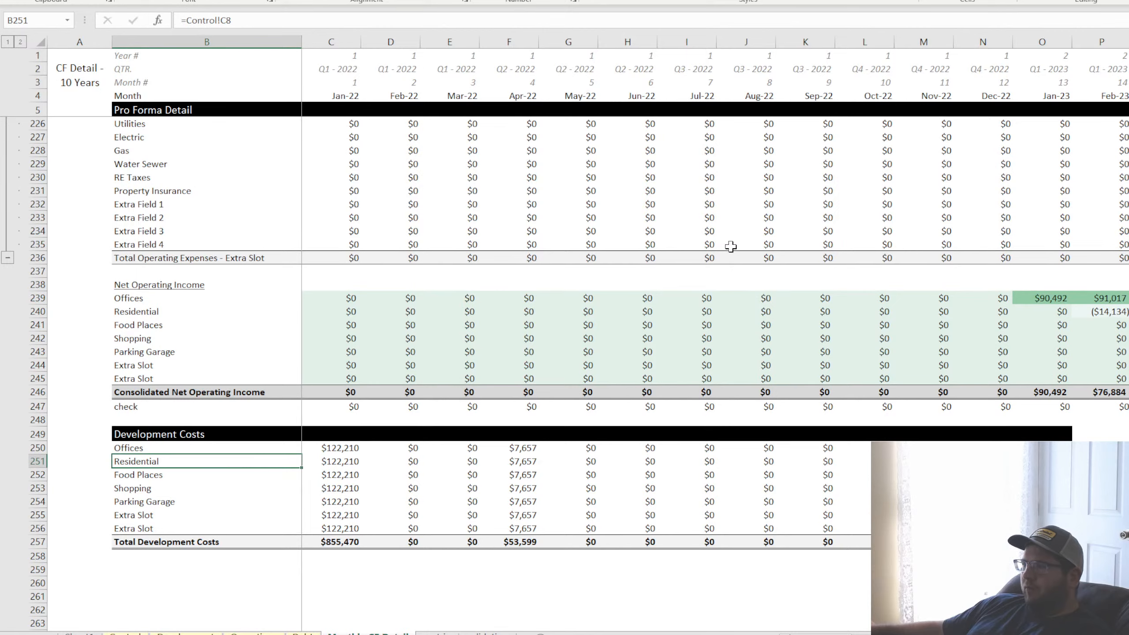
# Review the Development Costs rows across the ten-year timeline, the expense sections above, and the Development and Operating Assumptions sheets
pyautogui.moveTo(143, 475); pyautogui.dragTo(138, 535)
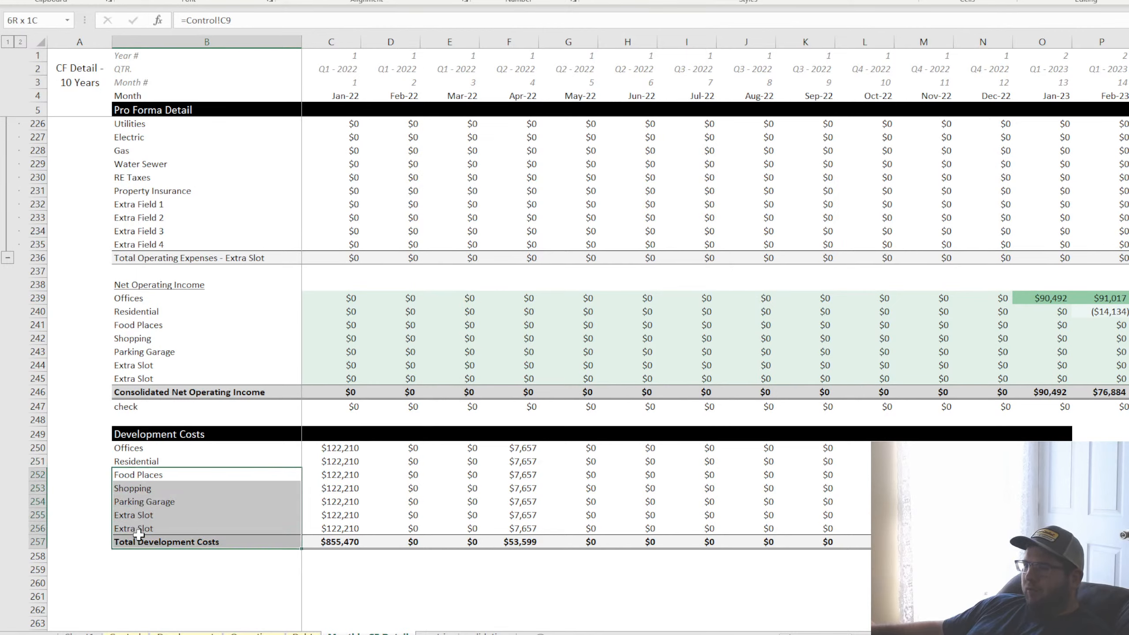
pyautogui.click(1044, 432)
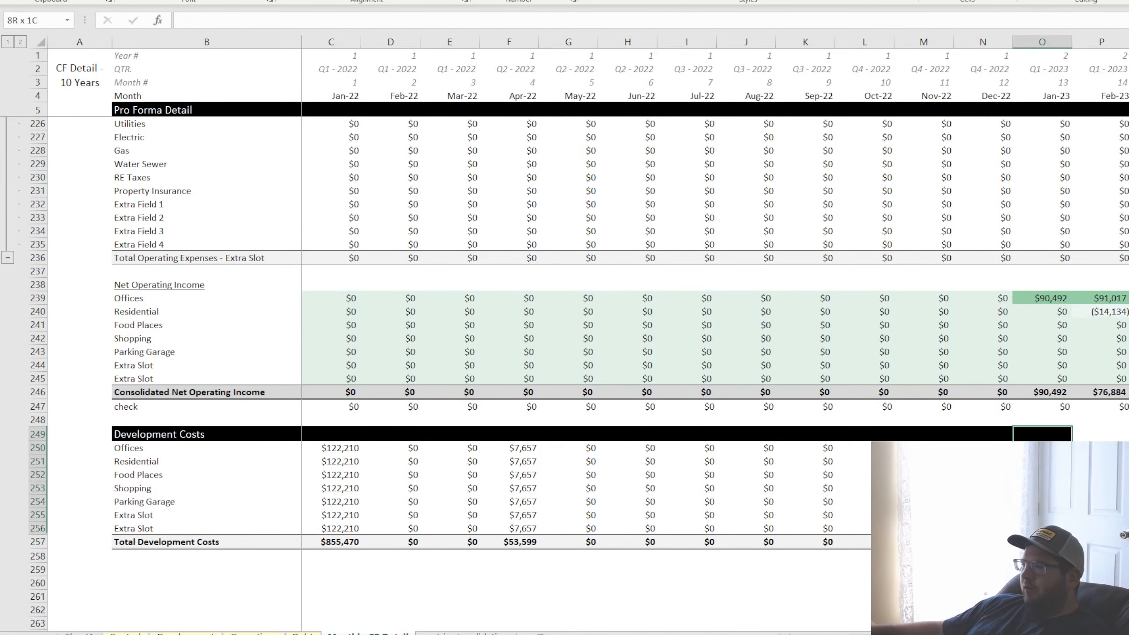
pyautogui.hscroll(20, 1041, 503)
pyautogui.click(1042, 488)
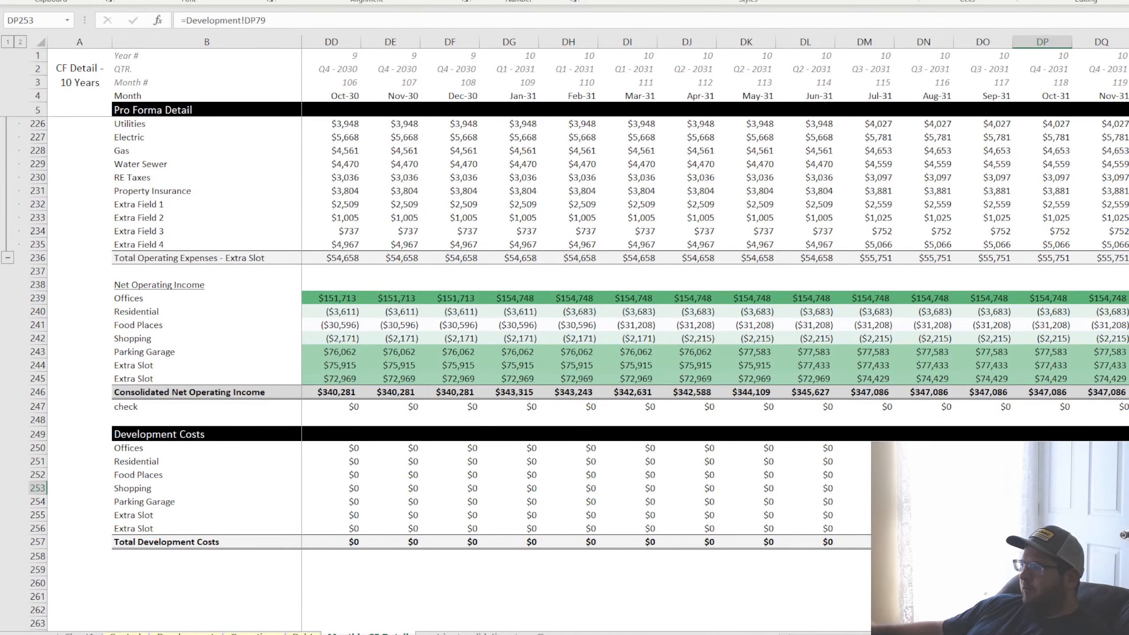
pyautogui.hscroll(-20, 650, 572)
pyautogui.click(378, 474)
pyautogui.scroll(3, 372, 496)
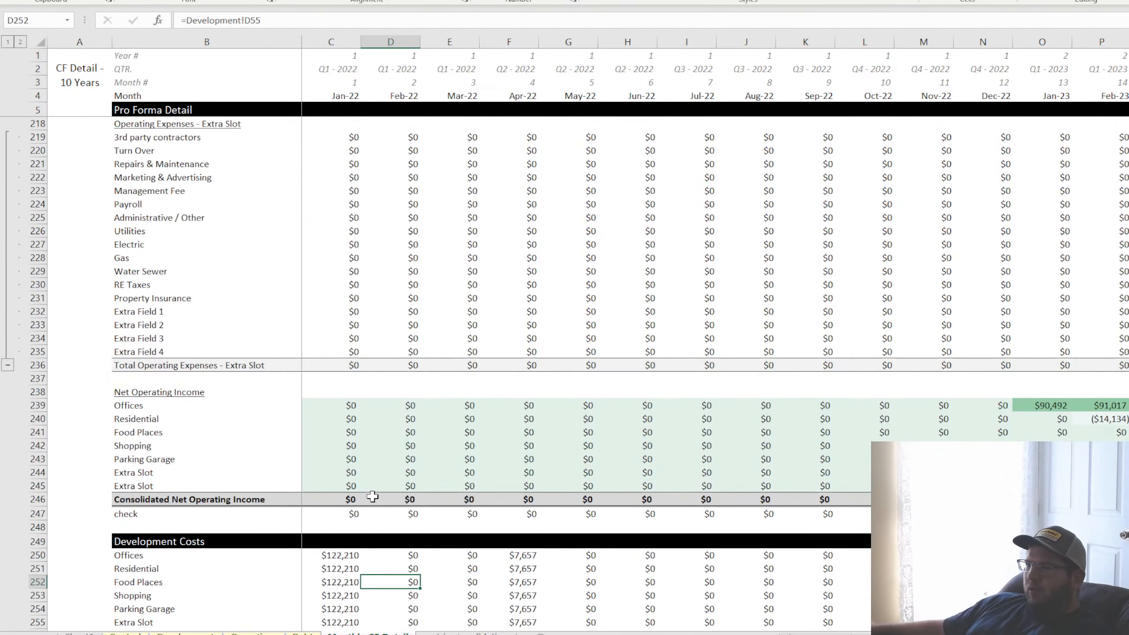
pyautogui.scroll(20, 373, 496)
pyautogui.scroll(-20, 383, 502)
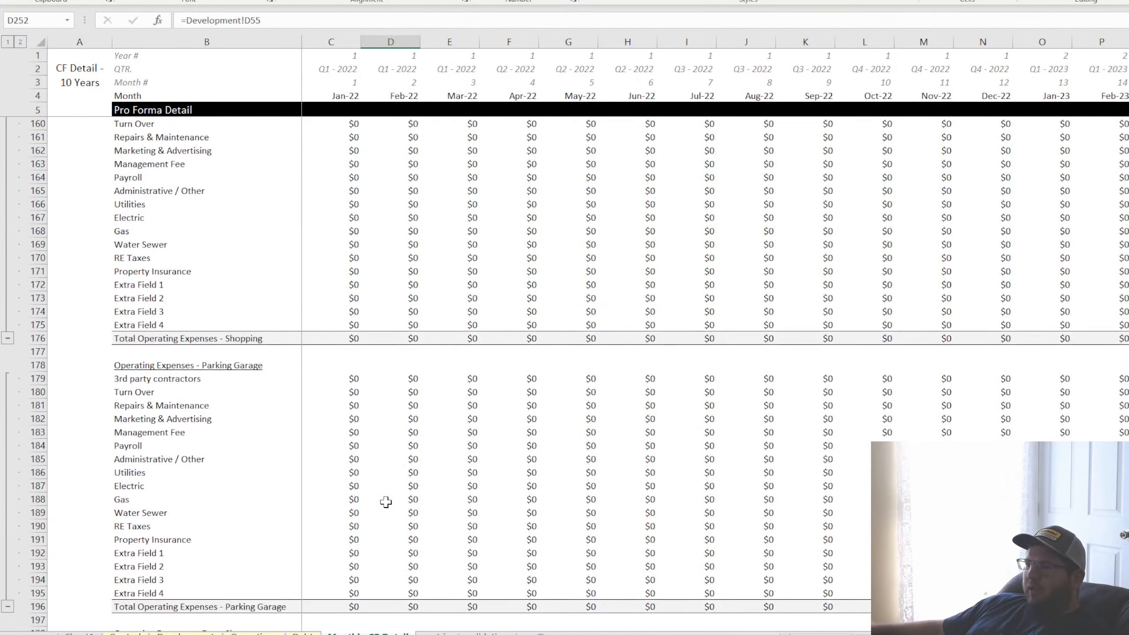
pyautogui.scroll(-20, 386, 502)
pyautogui.scroll(7, 386, 503)
pyautogui.scroll(-4, 376, 496)
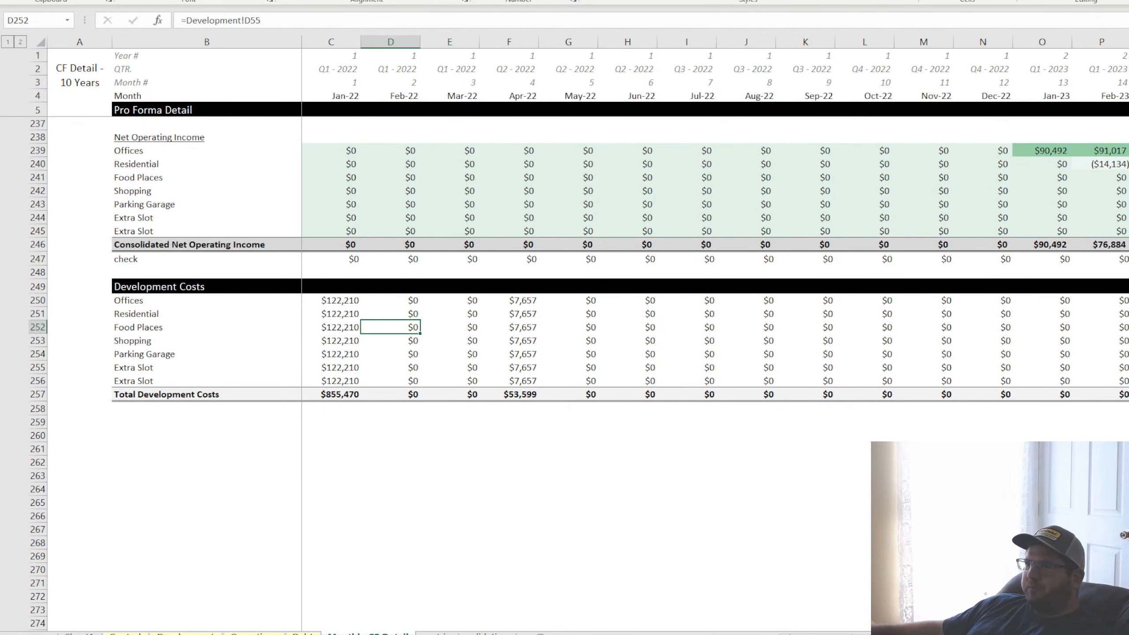
pyautogui.click(395, 487)
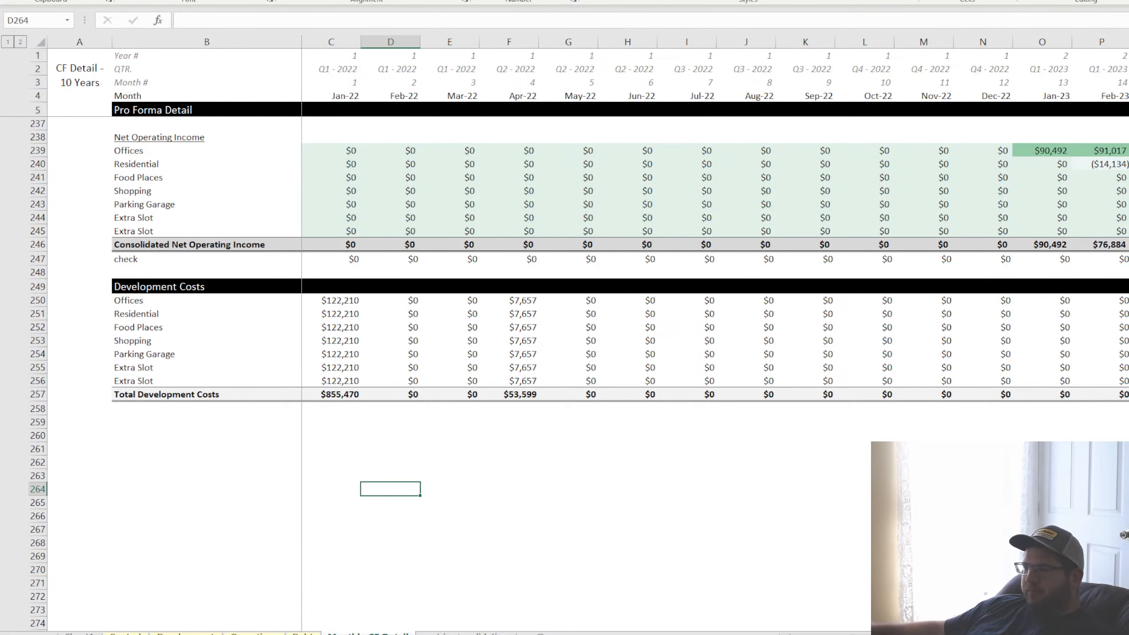
pyautogui.click(186, 634)
pyautogui.click(267, 136)
pyautogui.scroll(20, 277, 377)
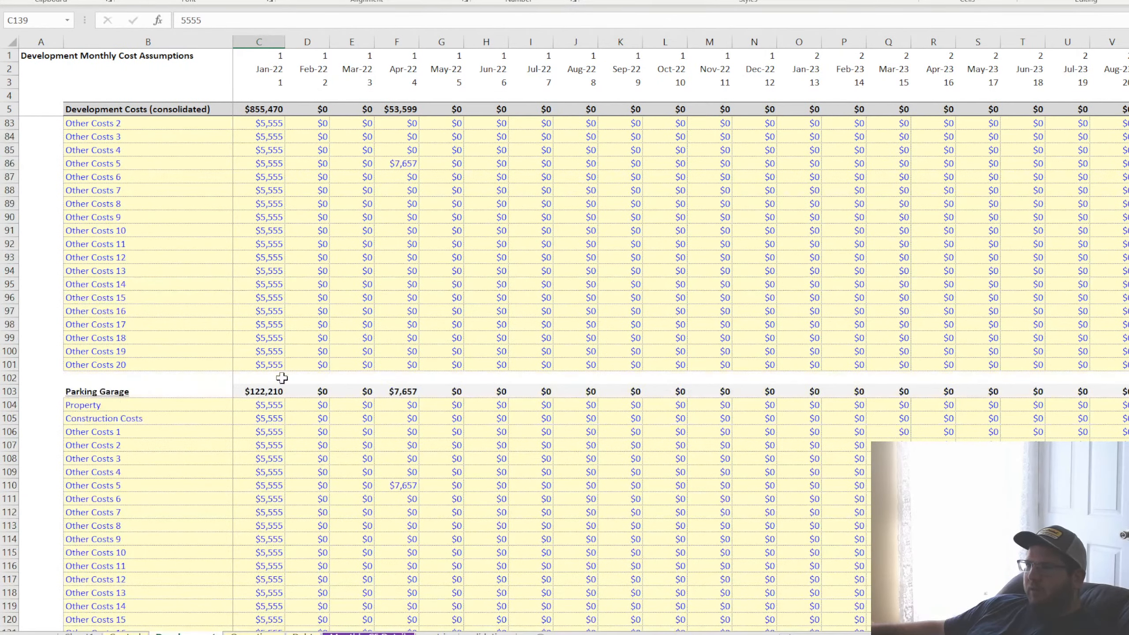
pyautogui.hotkey('ctrl', 'pagedown')
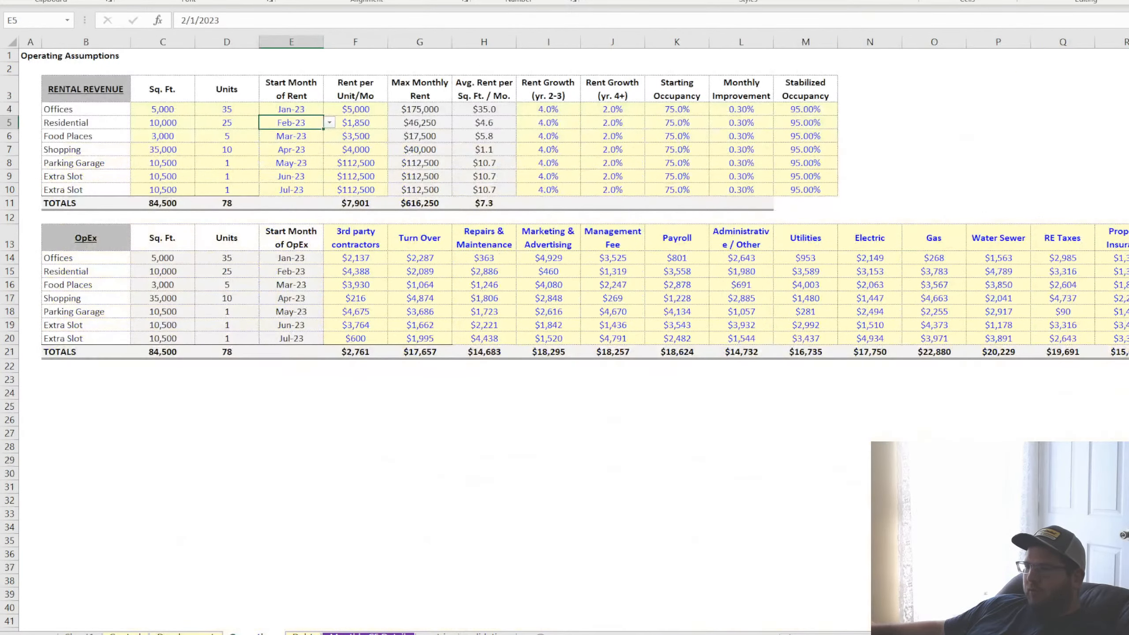
# Return to the monthly cash flow detail and label B259 "Cash Flow"
pyautogui.click(368, 633)
pyautogui.press('Down')
pyautogui.press('Down')
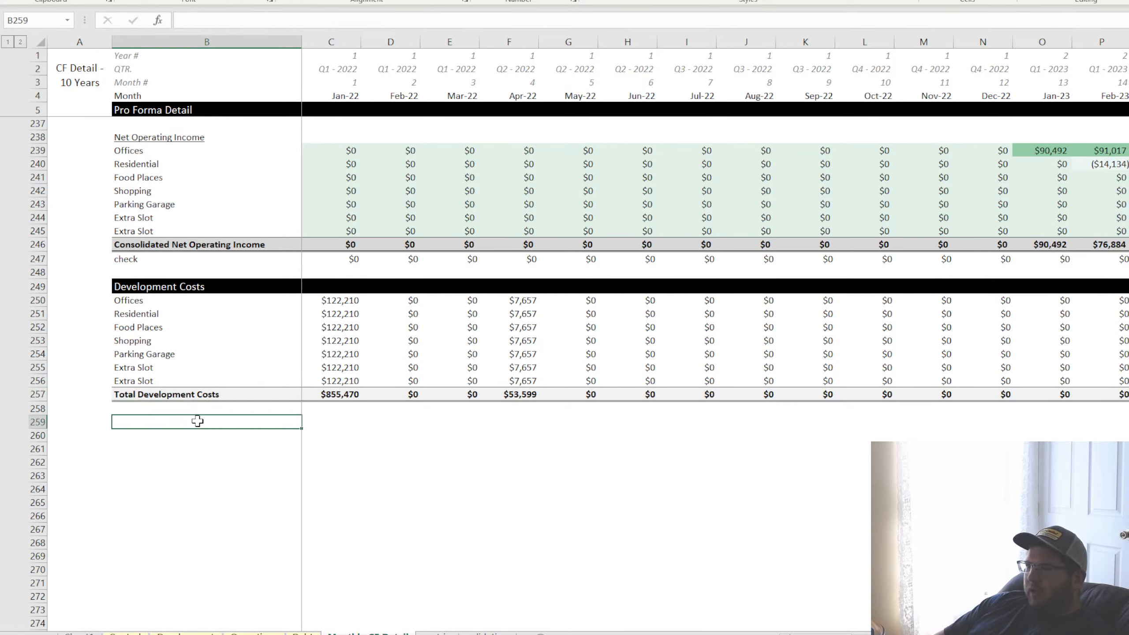
pyautogui.write('Cash Flow')
pyautogui.press('Return')
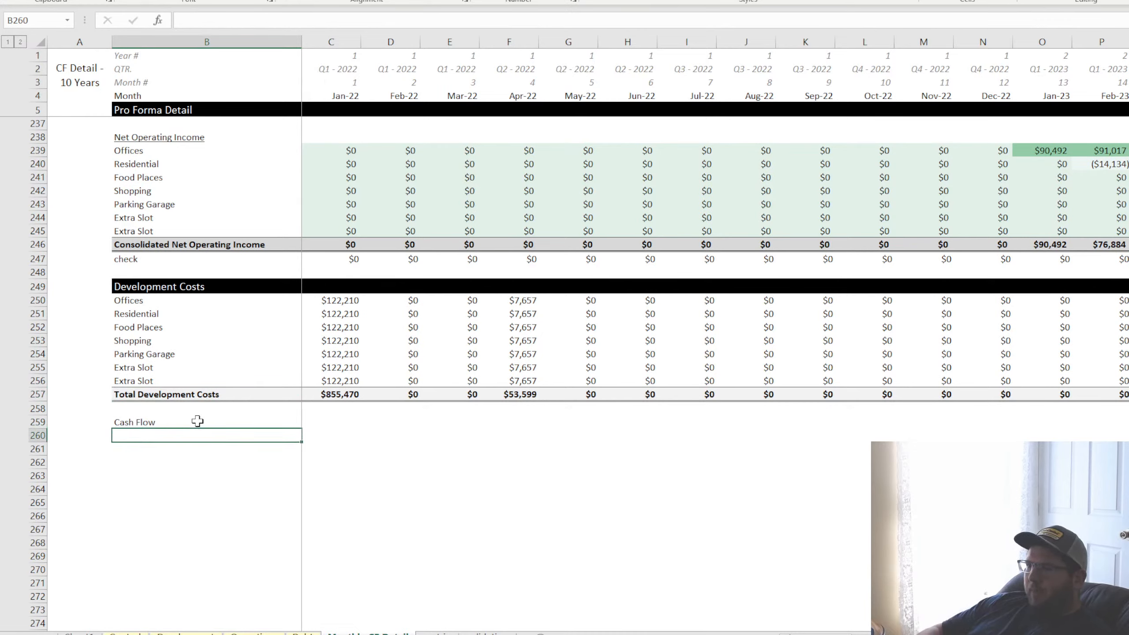
# Calculate the Jan-22 cash flow in C259 as Consolidated Net Operating Income minus Total Development Costs, =C246-C257
pyautogui.press('Right')
pyautogui.press('Up')
pyautogui.write('=')
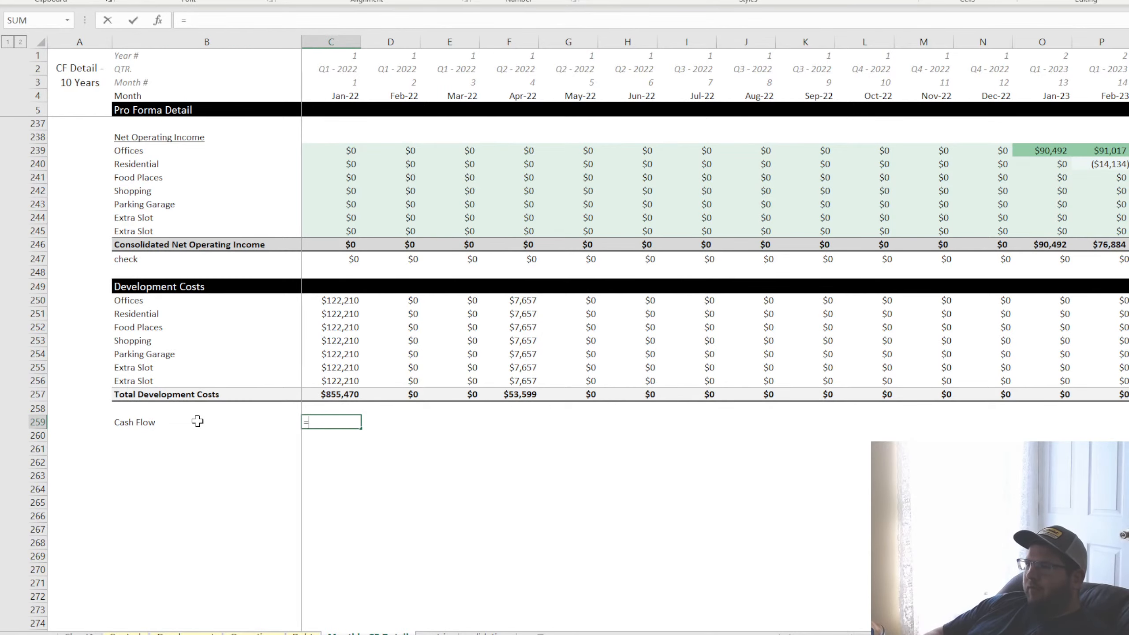
pyautogui.scroll(2, 446, 386)
pyautogui.scroll(1, 446, 386)
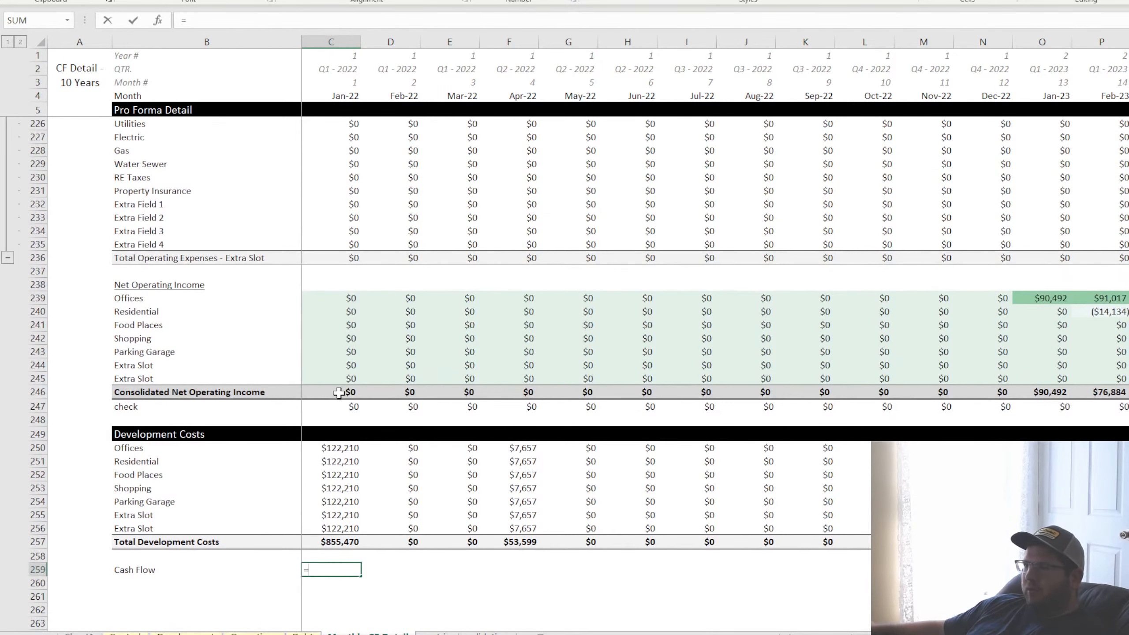
pyautogui.click(338, 392)
pyautogui.write('-')
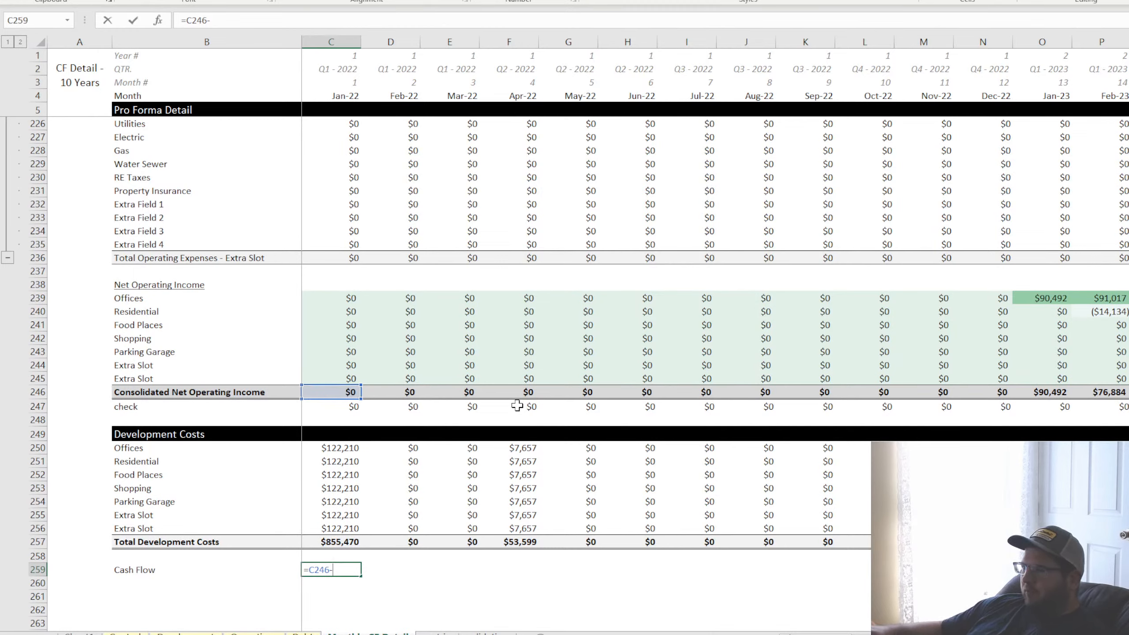
pyautogui.click(346, 543)
pyautogui.press('Return')
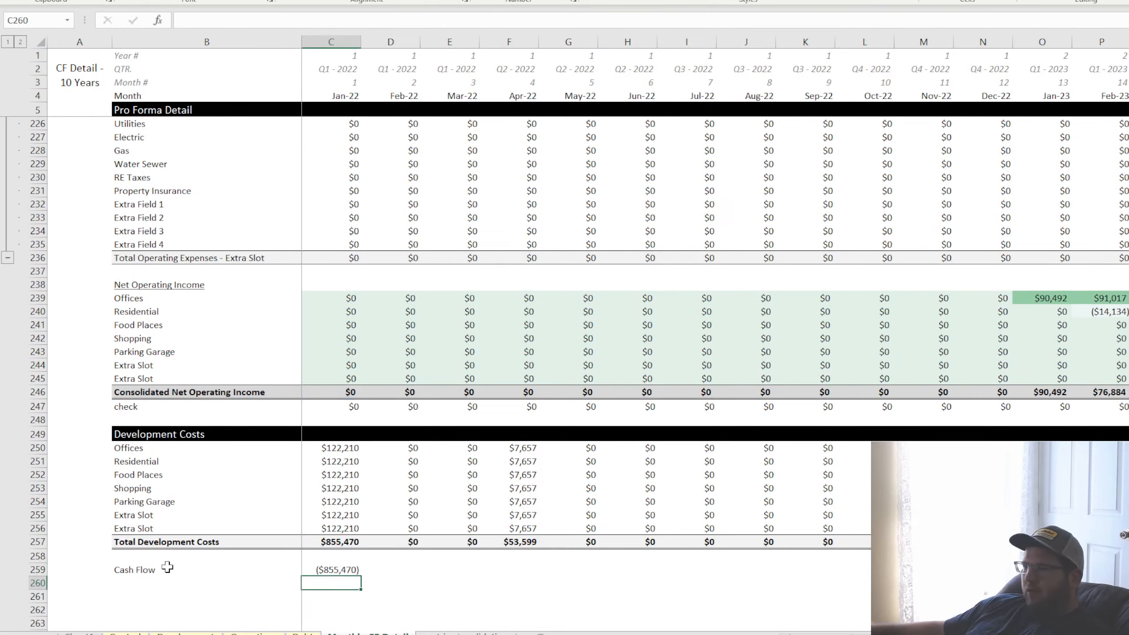
# Move the Cash Flow label and its Jan-22 formula down to row 260 and label B258 "check"
pyautogui.click(354, 570)
pyautogui.moveTo(188, 570); pyautogui.dragTo(340, 591)
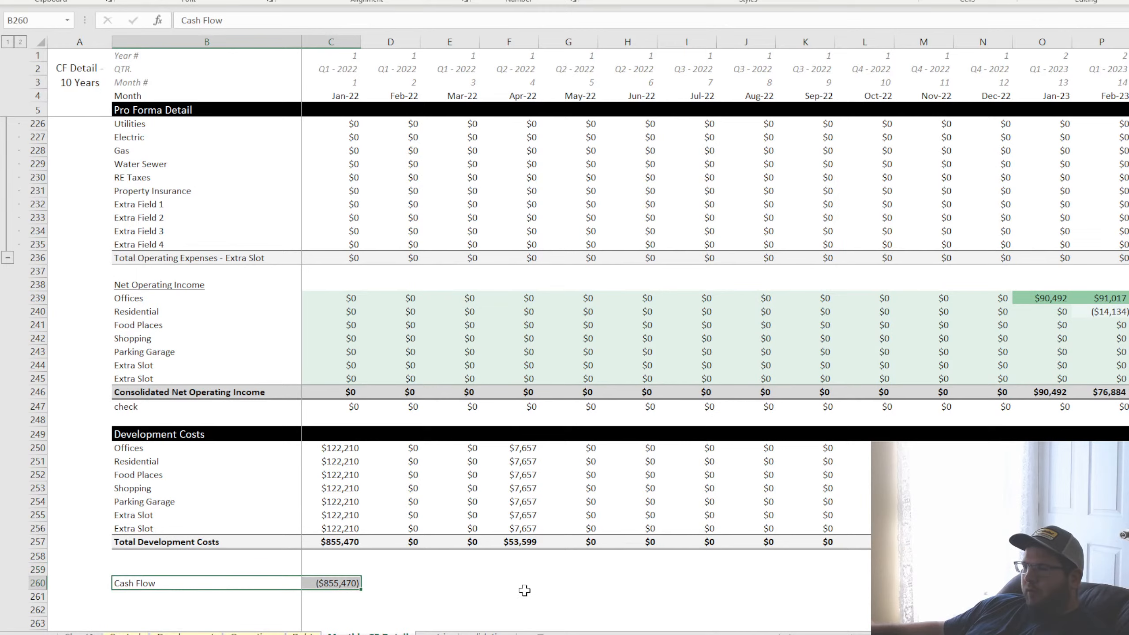
pyautogui.click(340, 556)
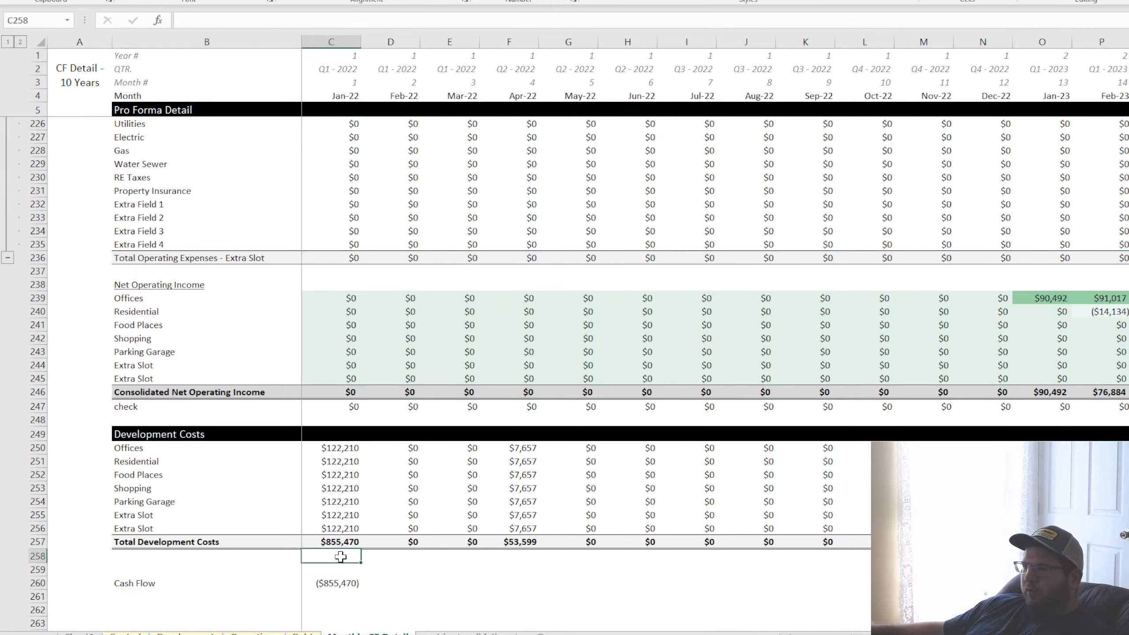
pyautogui.click(140, 560)
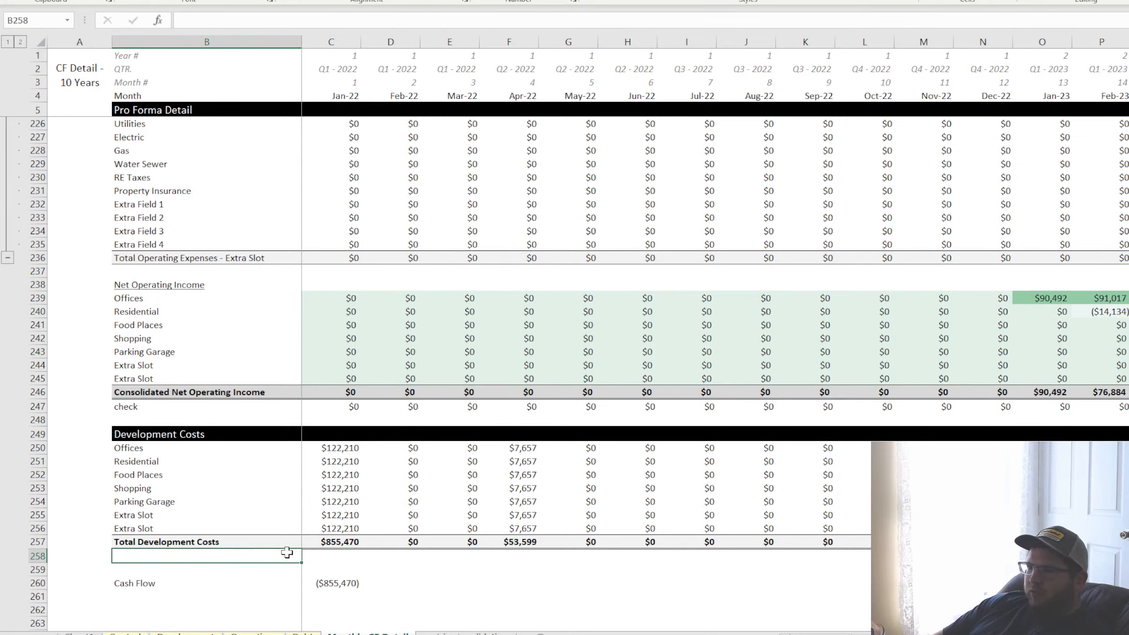
pyautogui.write('check')
pyautogui.click(337, 544)
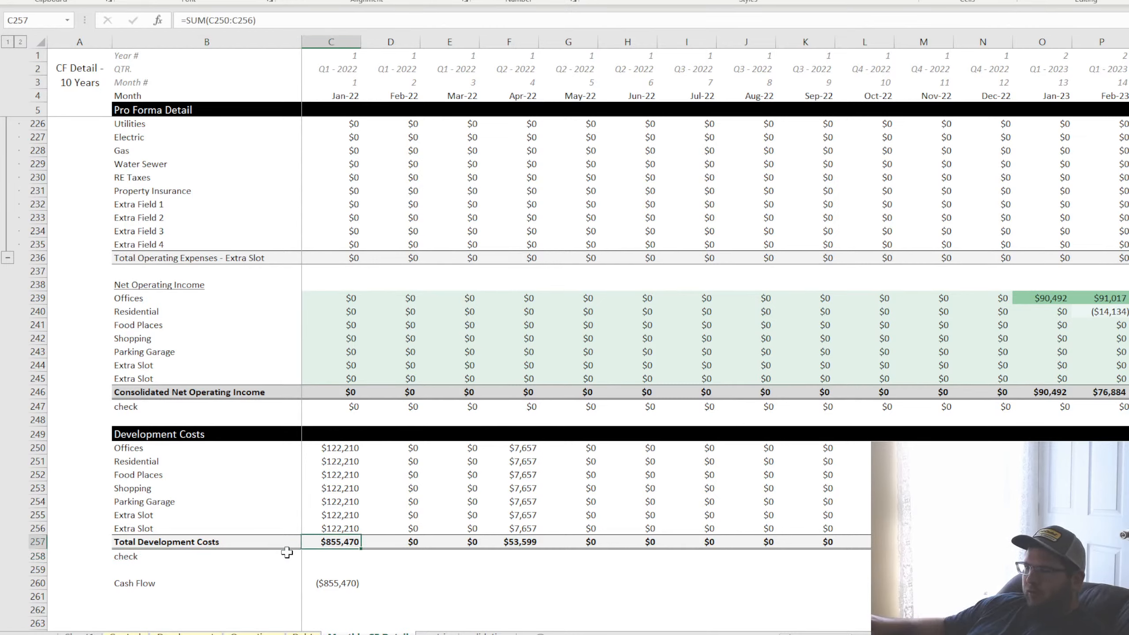
# Enter a Jan-22 check in C258 testing Total Development Costs against the Development sheet's consolidated costs, =C257=Development!C5
pyautogui.click(337, 555)
pyautogui.write('=')
pyautogui.click(337, 543)
pyautogui.write('=')
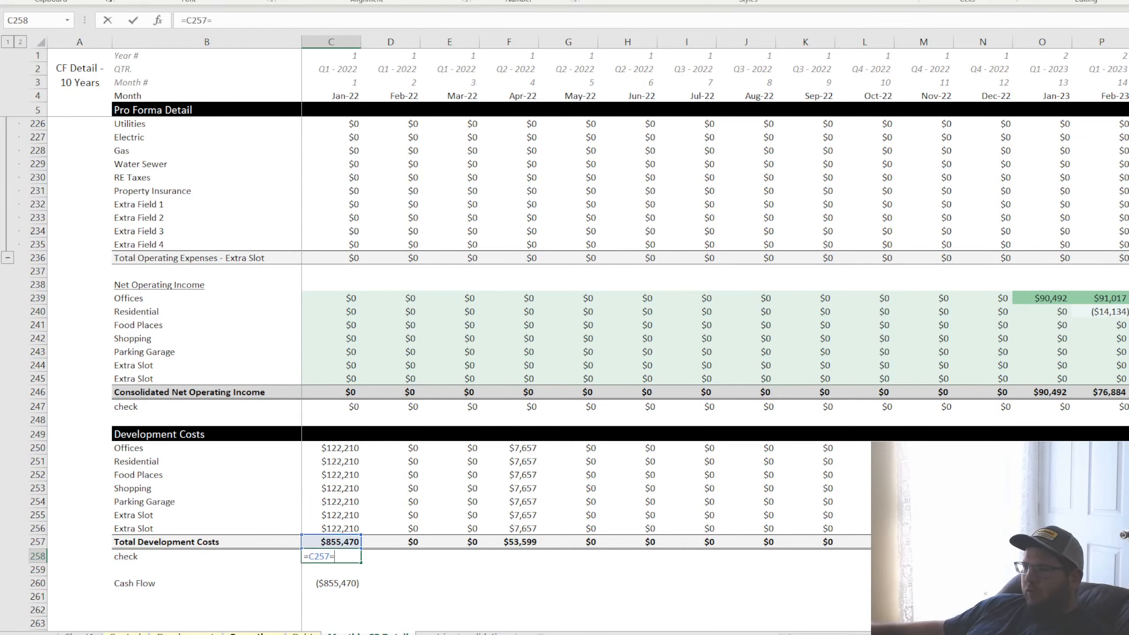
pyautogui.click(187, 632)
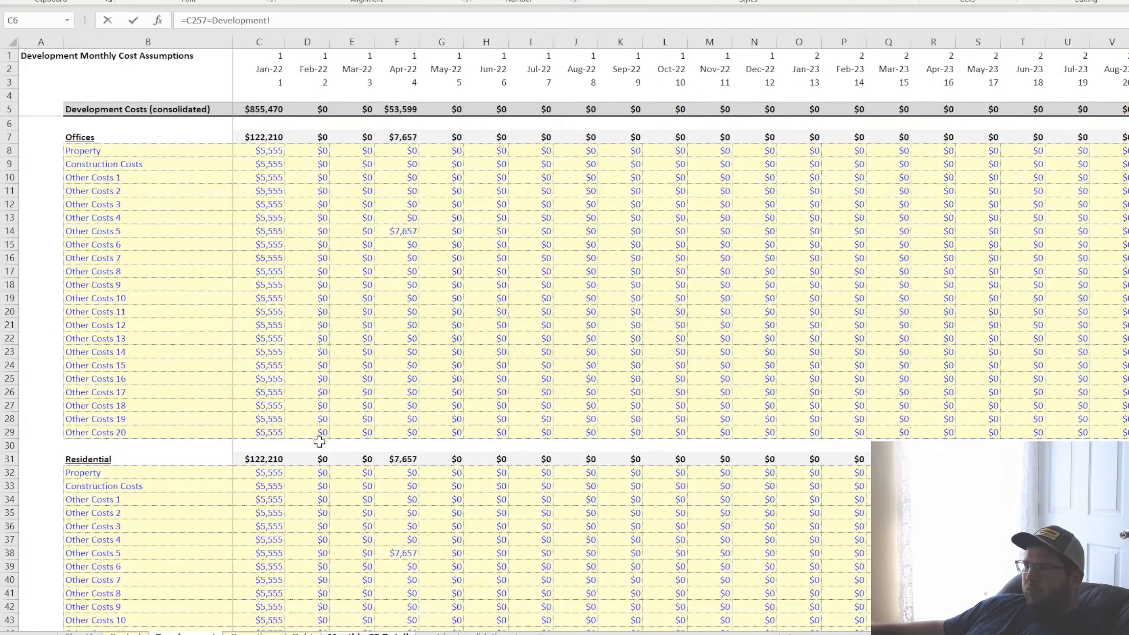
pyautogui.click(251, 110)
pyautogui.press('Return')
# Fill the development cost check from C258 across the monthly timeline to DR258
pyautogui.click(341, 552)
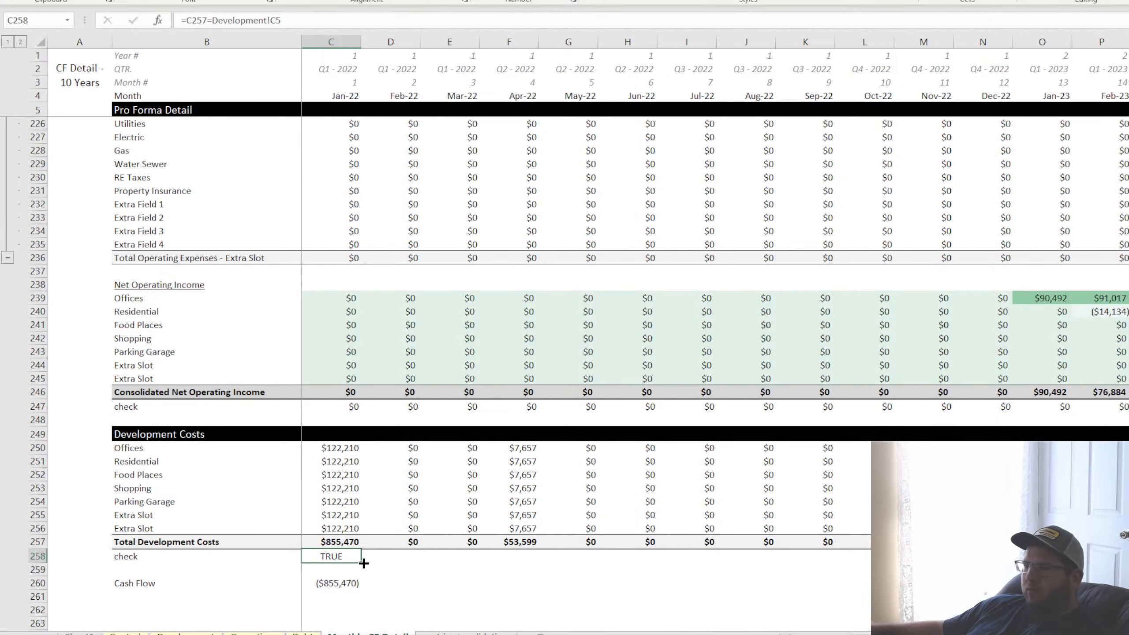
pyautogui.moveTo(363, 563); pyautogui.dragTo(1124, 561)
pyautogui.click(1128, 556)
# Change the DR258 check to a difference, =DR257-Development!DR5, and apply it across the whole check row back to Jan-22
pyautogui.click(217, 20)
pyautogui.press('Return')
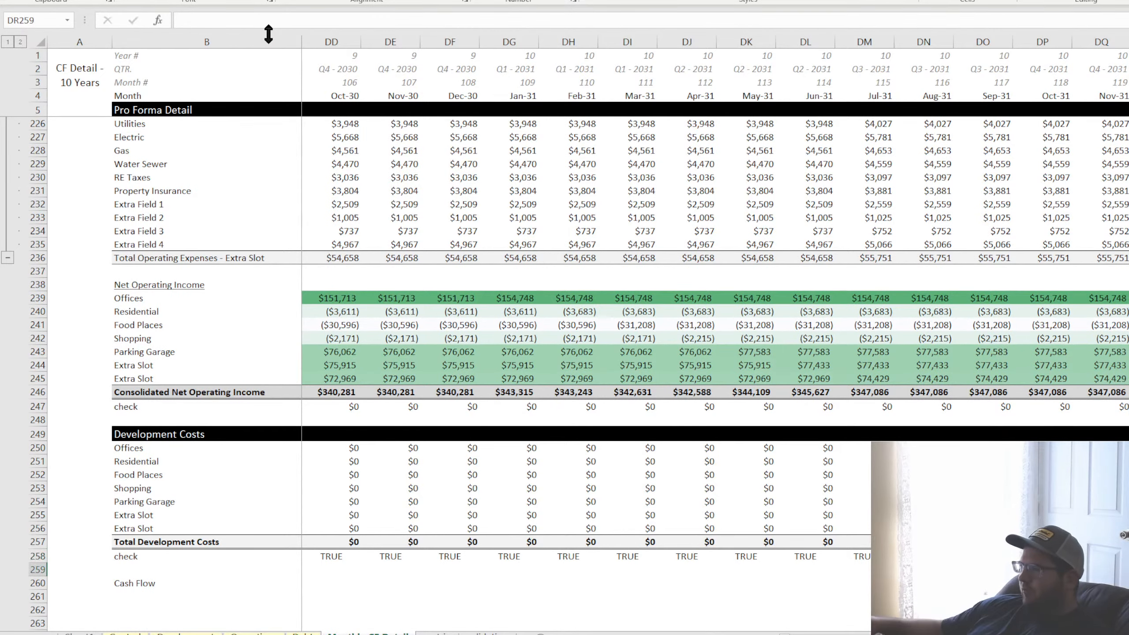
pyautogui.press('Up')
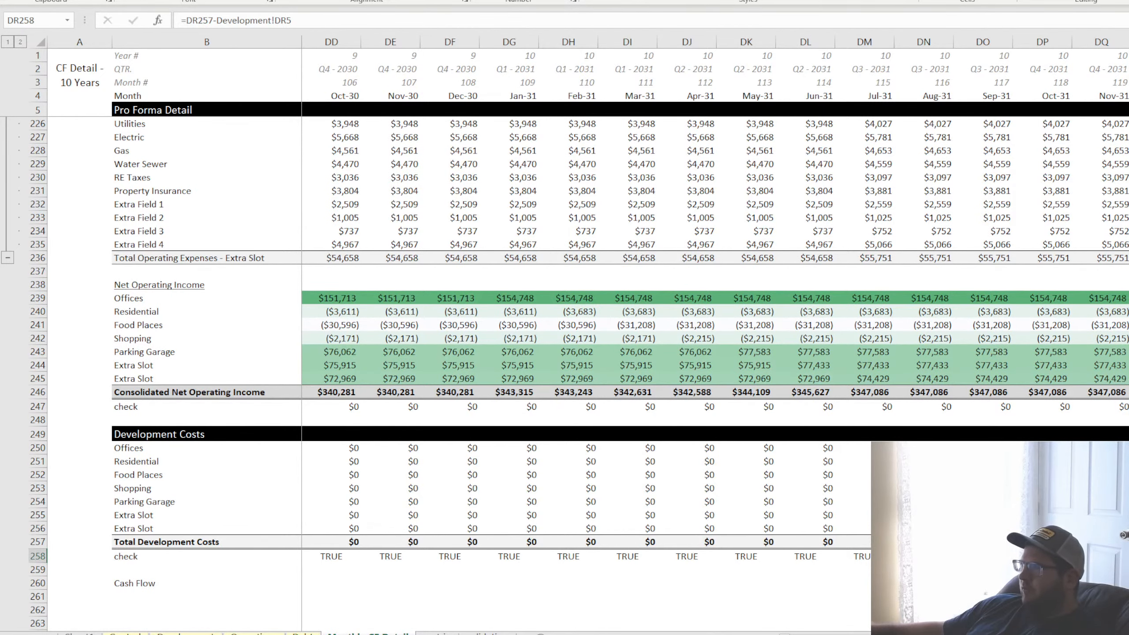
pyautogui.hotkey('ctrl', 'shift', 'Left')
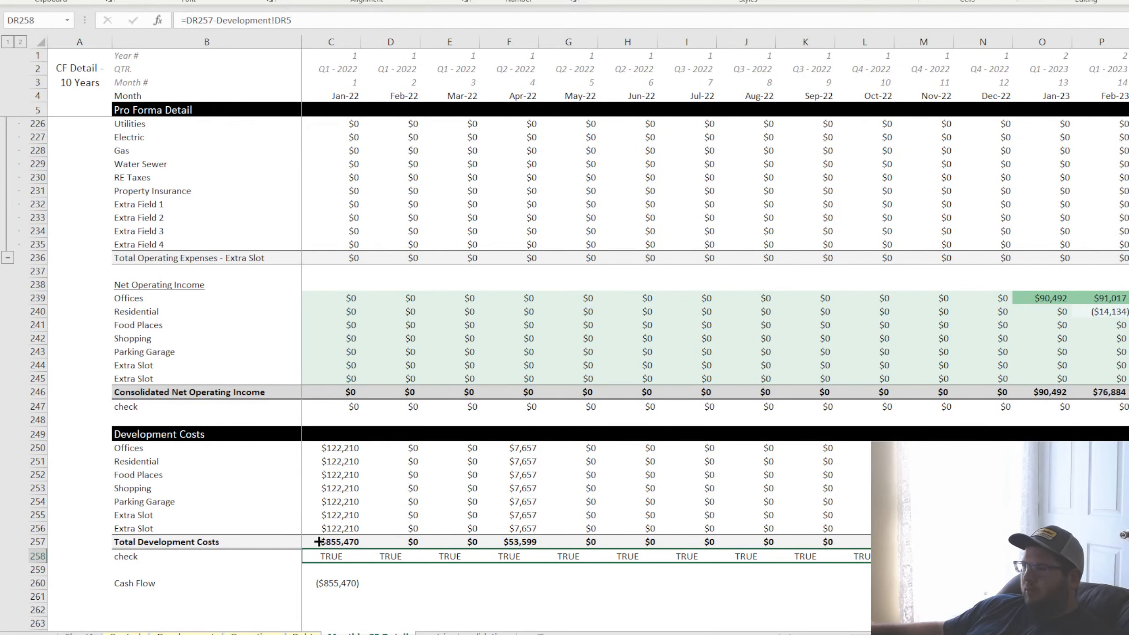
# Extend the Cash Flow formula across row 260 to column DR and format the row bold with gray shading and borders like Consolidated Net Operating Income
pyautogui.click(355, 585)
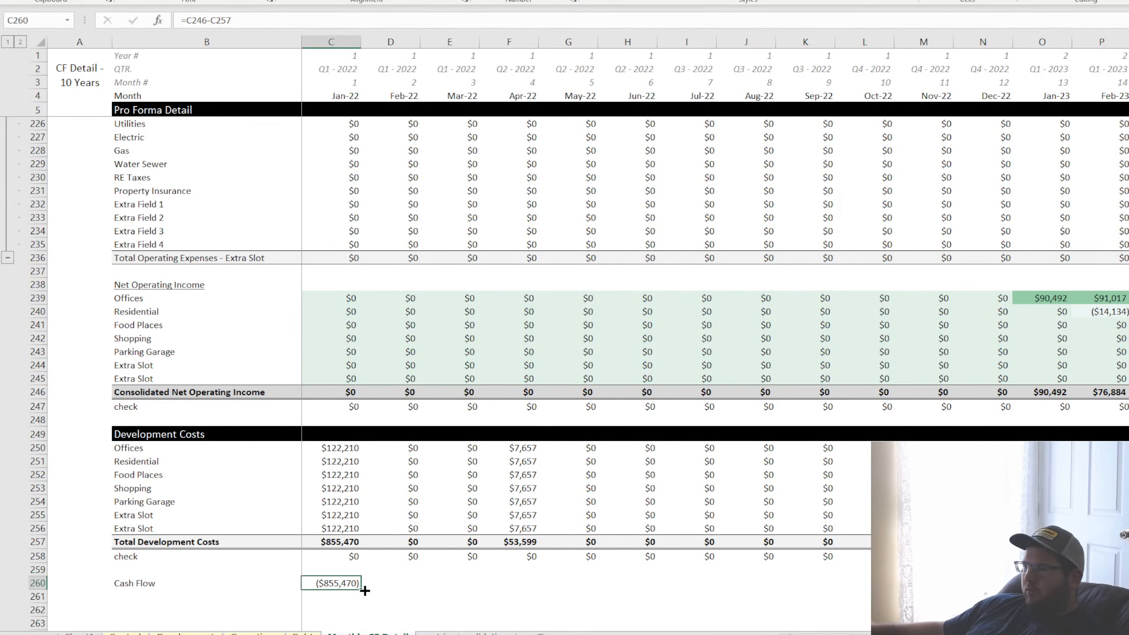
pyautogui.moveTo(364, 590); pyautogui.dragTo(135, 588)
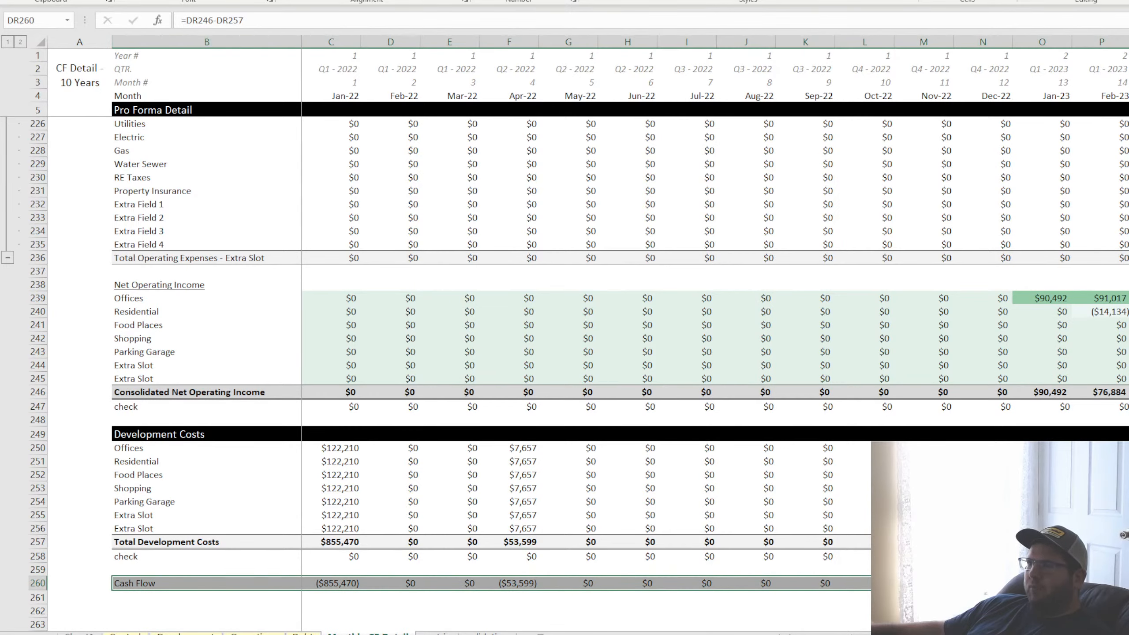
# Examine the Offices development cost for Apr-22 and the Total Development Costs row from Jan-22 through Jan-23
pyautogui.click(493, 448)
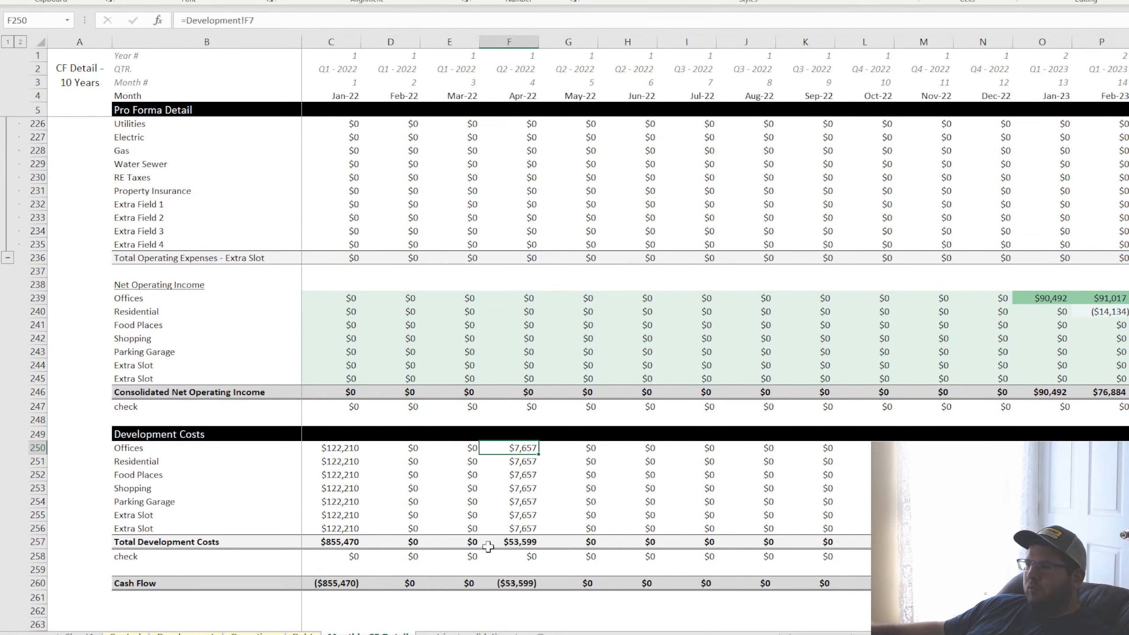
pyautogui.click(512, 545)
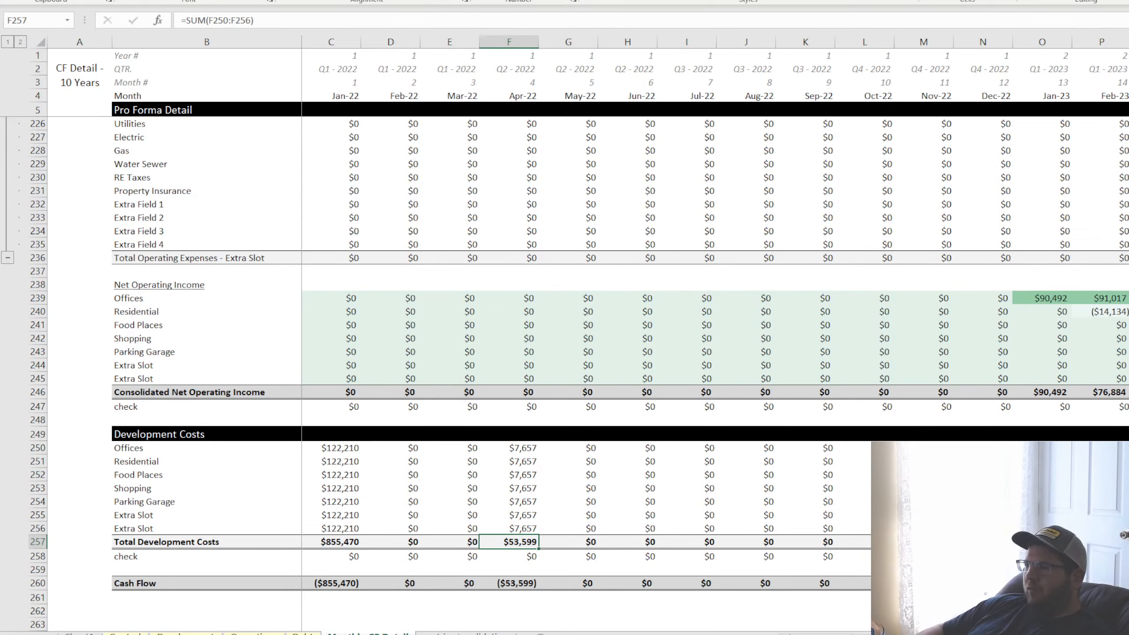
pyautogui.press('Left')
pyautogui.press('Left')
pyautogui.press('Left')
pyautogui.press('Up')
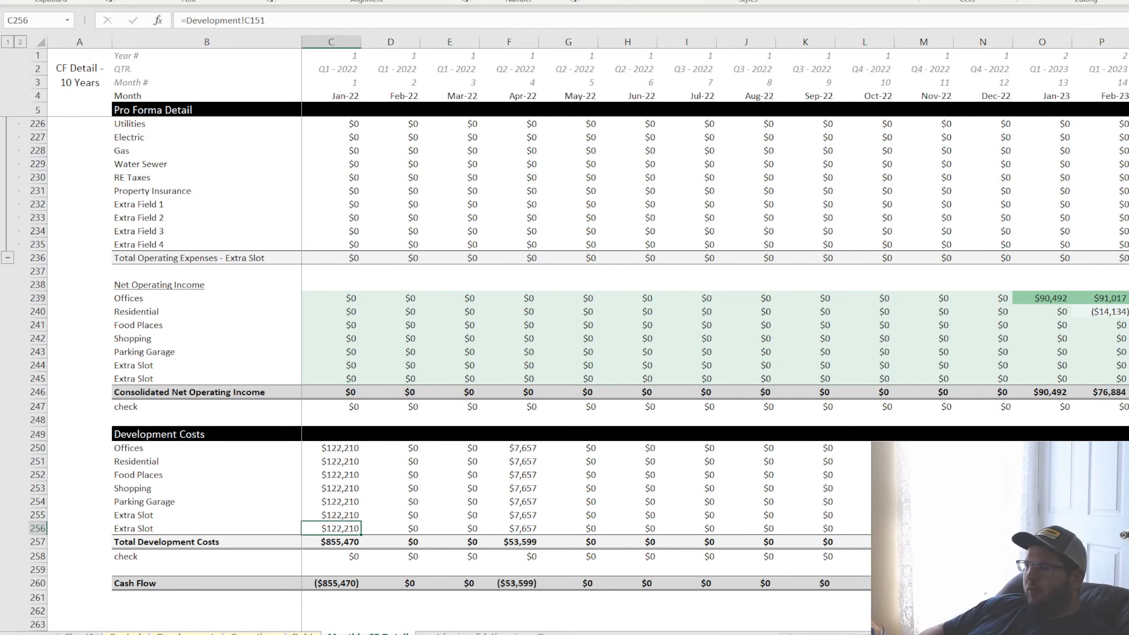
pyautogui.press('Down')
pyautogui.press('Right')
pyautogui.press('Right')
pyautogui.press('Right')
pyautogui.press('Right')
pyautogui.press('Right')
pyautogui.press('Right')
pyautogui.press('Right')
pyautogui.press('Right')
pyautogui.press('Right')
pyautogui.press('Right')
pyautogui.press('Right')
pyautogui.press('Right')
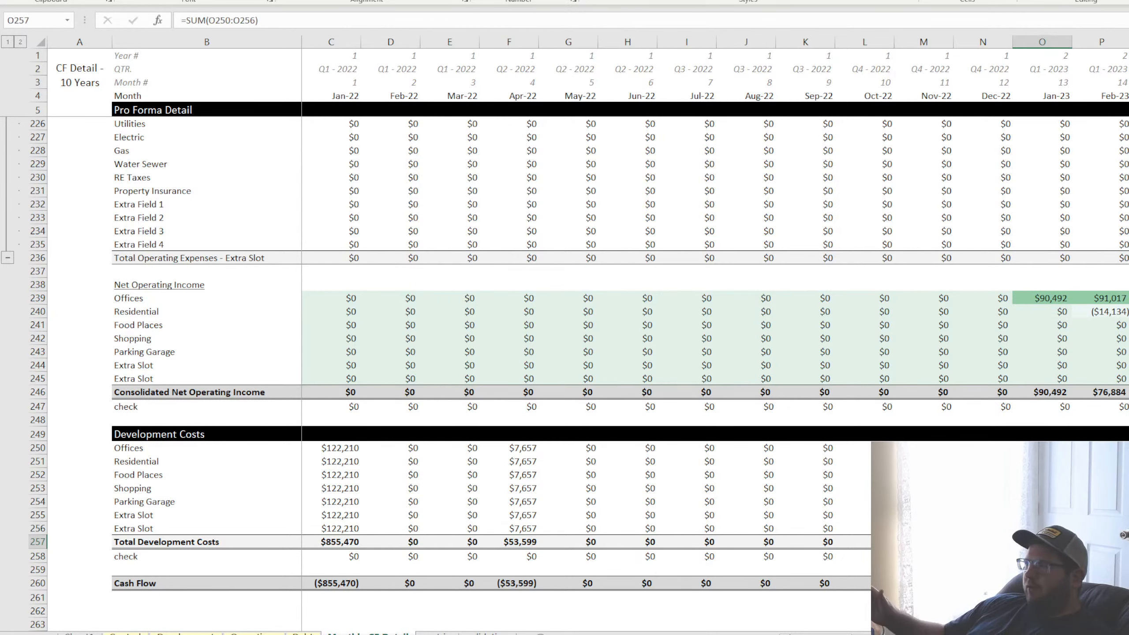
# Review Jan-23 Consolidated Net Operating Income, the revenue and operating expense sections above, and the first-year Cash Flow row
pyautogui.click(1035, 391)
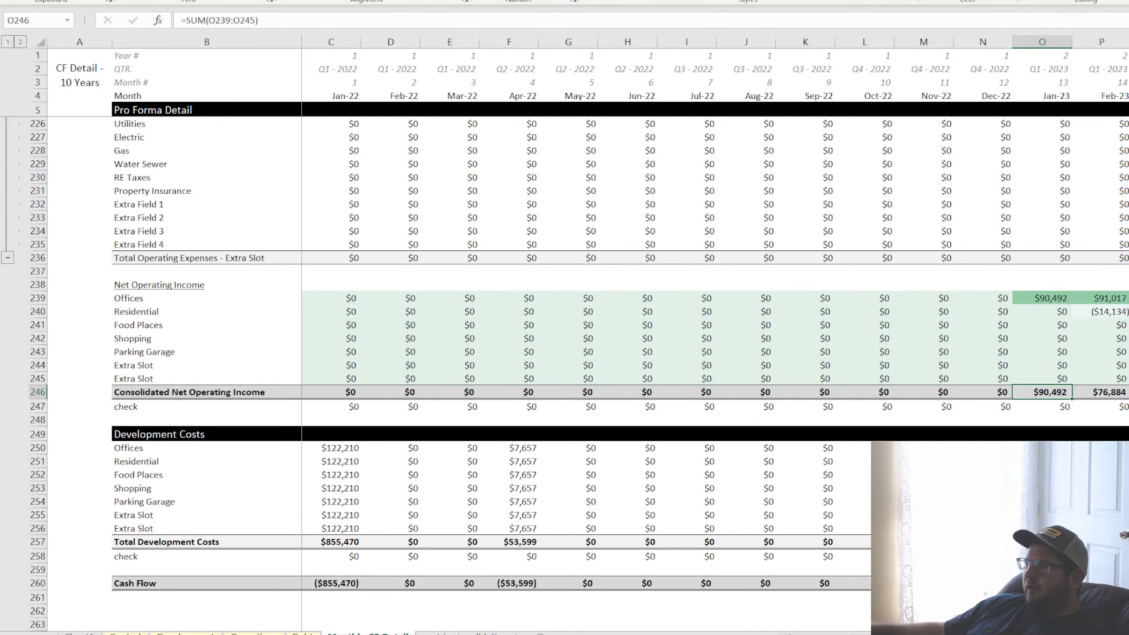
pyautogui.scroll(10, 1035, 391)
pyautogui.scroll(9, 1035, 391)
pyautogui.scroll(20, 577, 374)
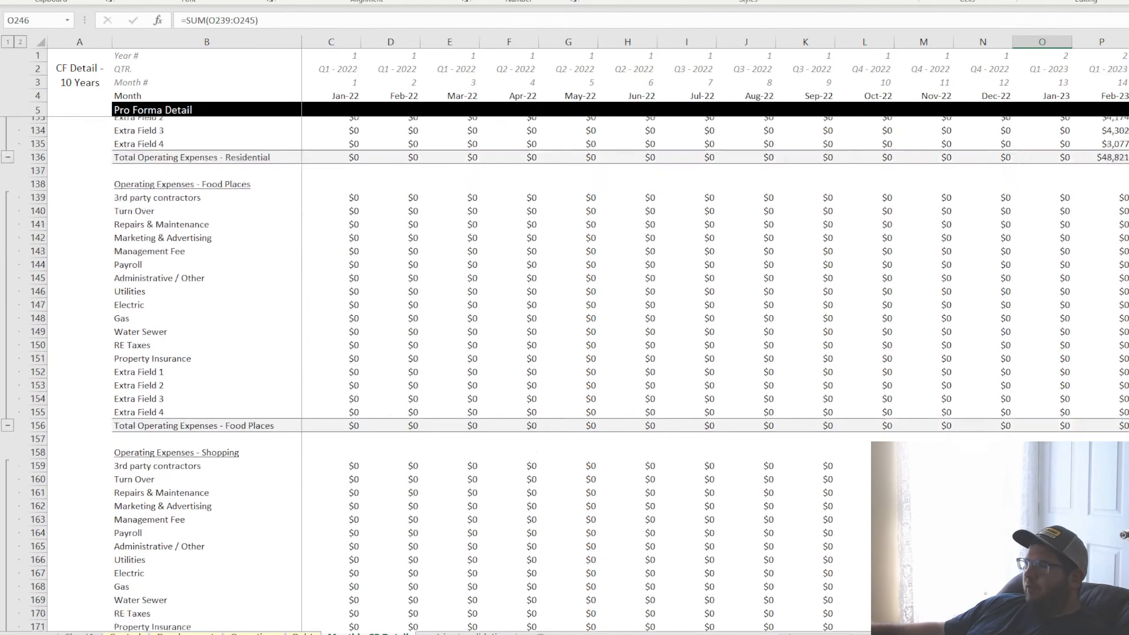
pyautogui.scroll(4, 578, 374)
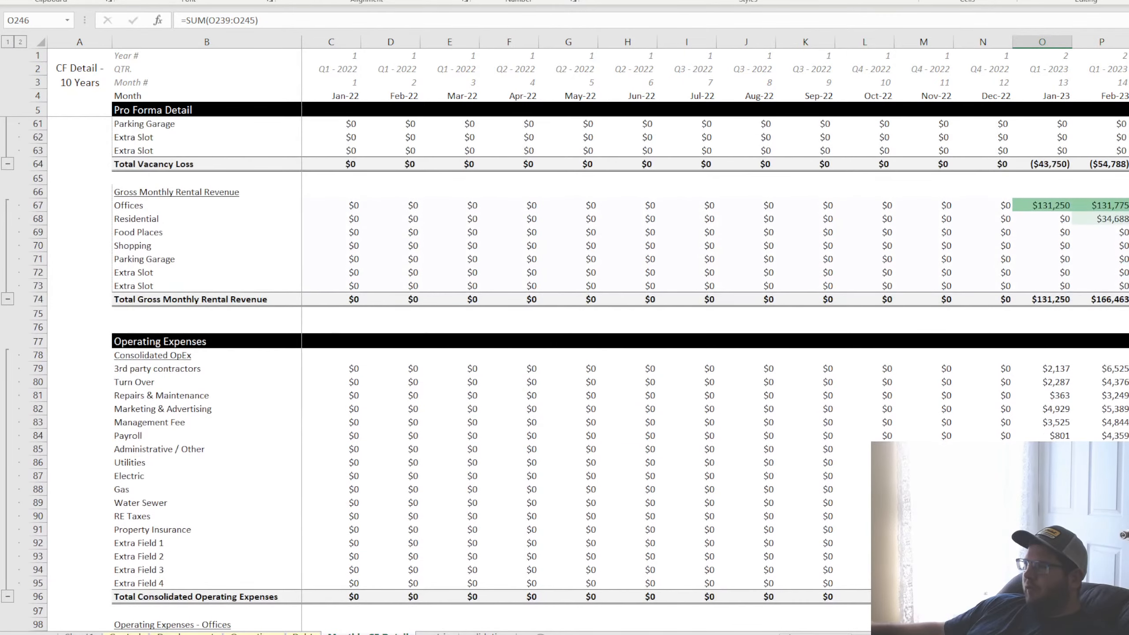
pyautogui.scroll(-20, 578, 374)
pyautogui.scroll(-15, 578, 374)
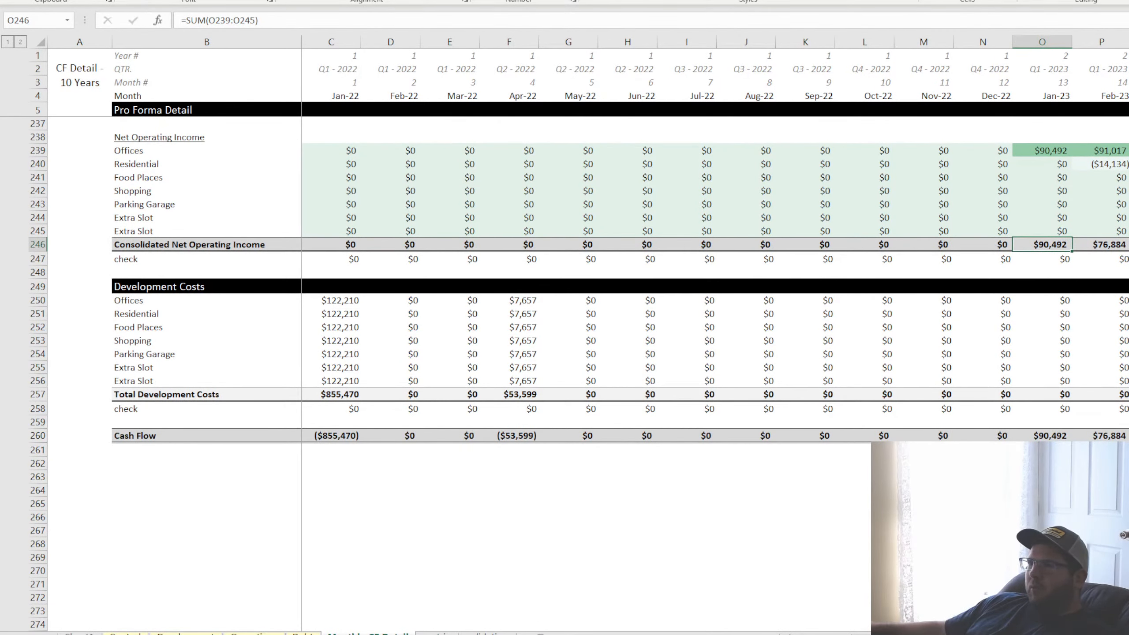
pyautogui.moveTo(333, 438); pyautogui.dragTo(977, 449)
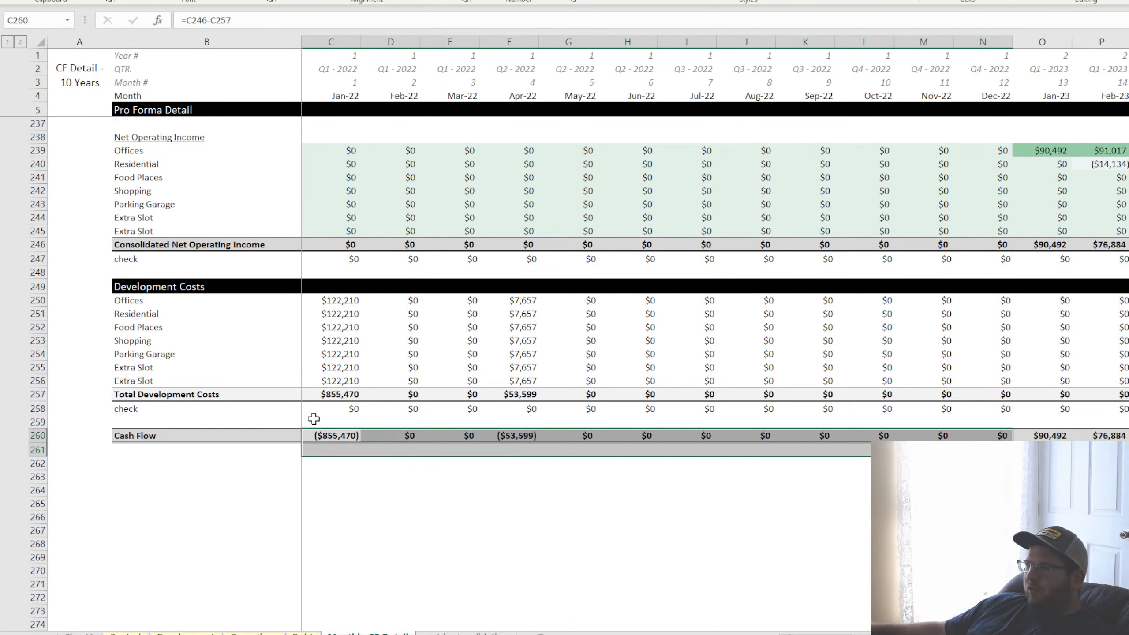
pyautogui.click(319, 435)
pyautogui.click(511, 434)
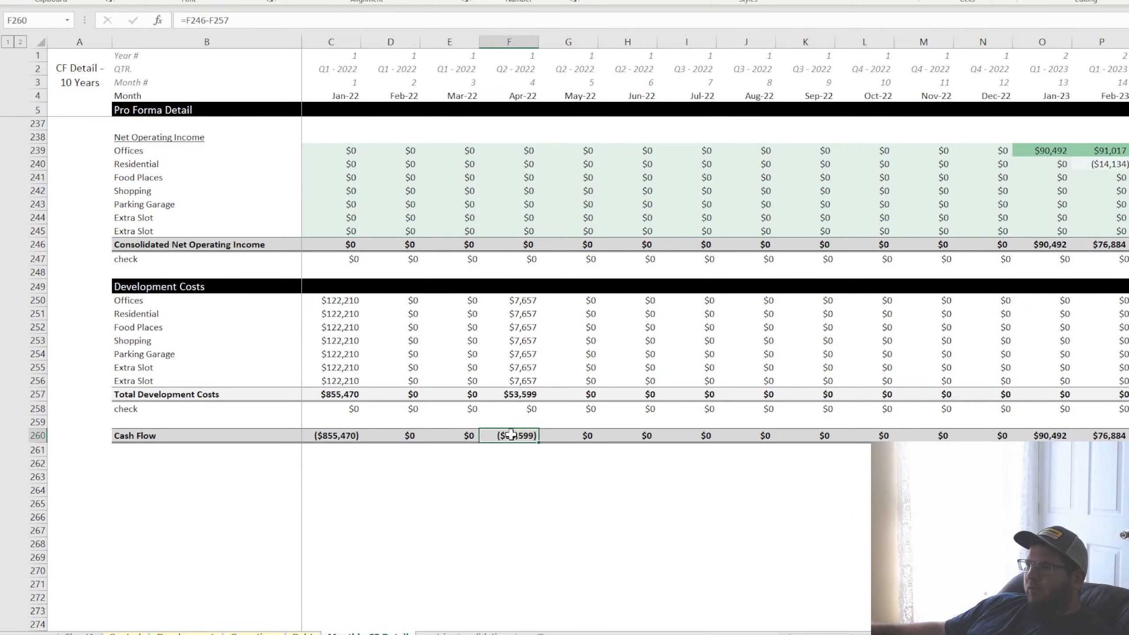
pyautogui.click(344, 439)
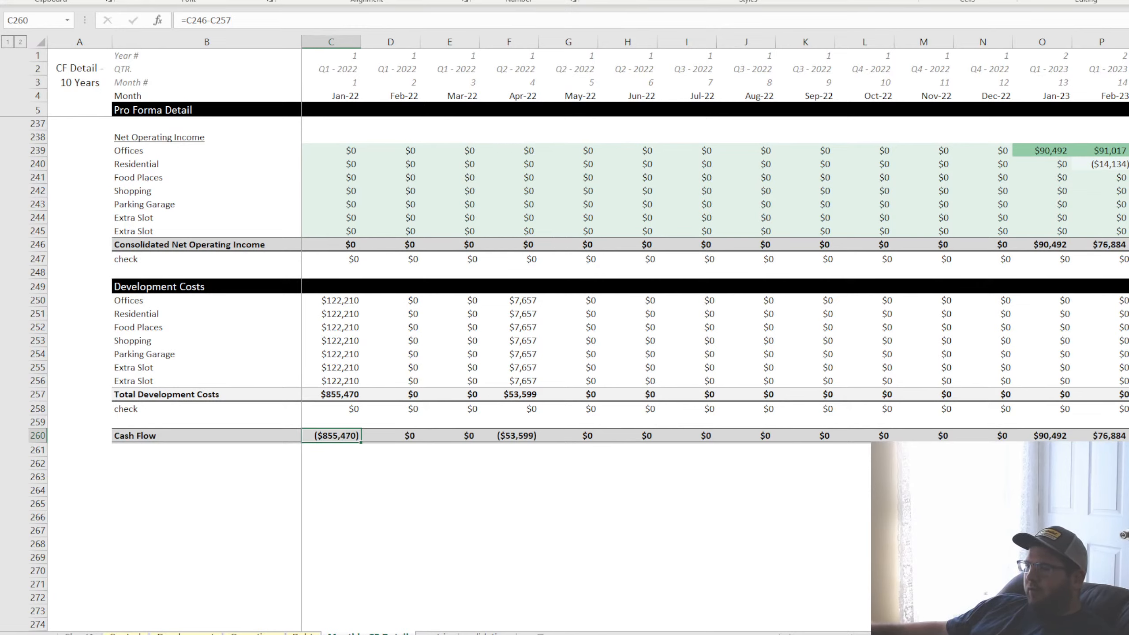
pyautogui.click(482, 542)
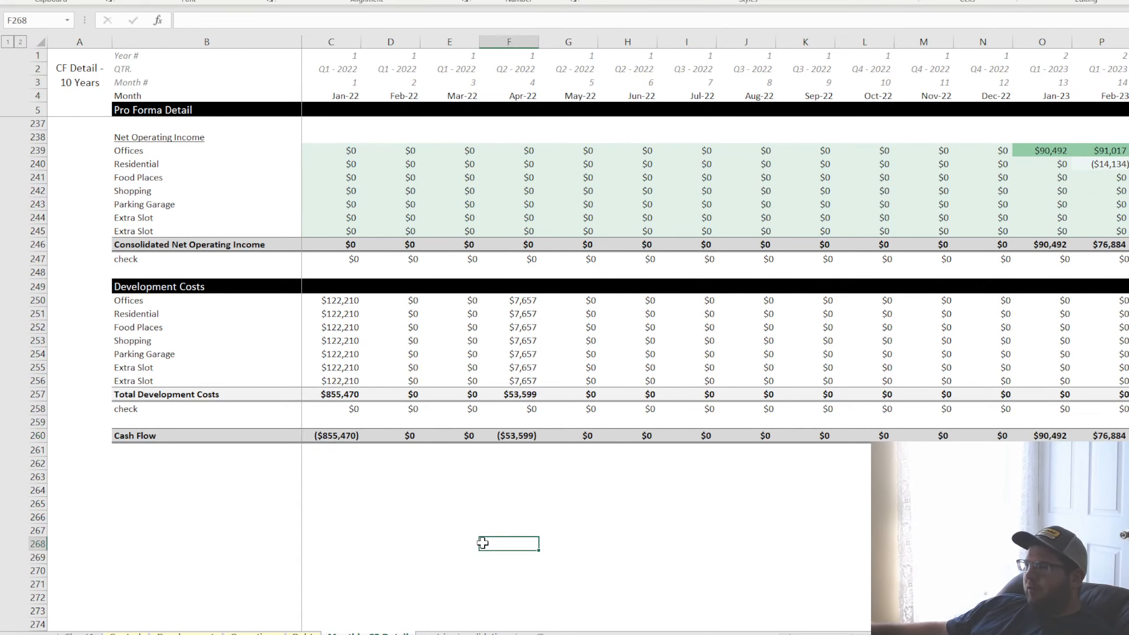
pyautogui.click(661, 518)
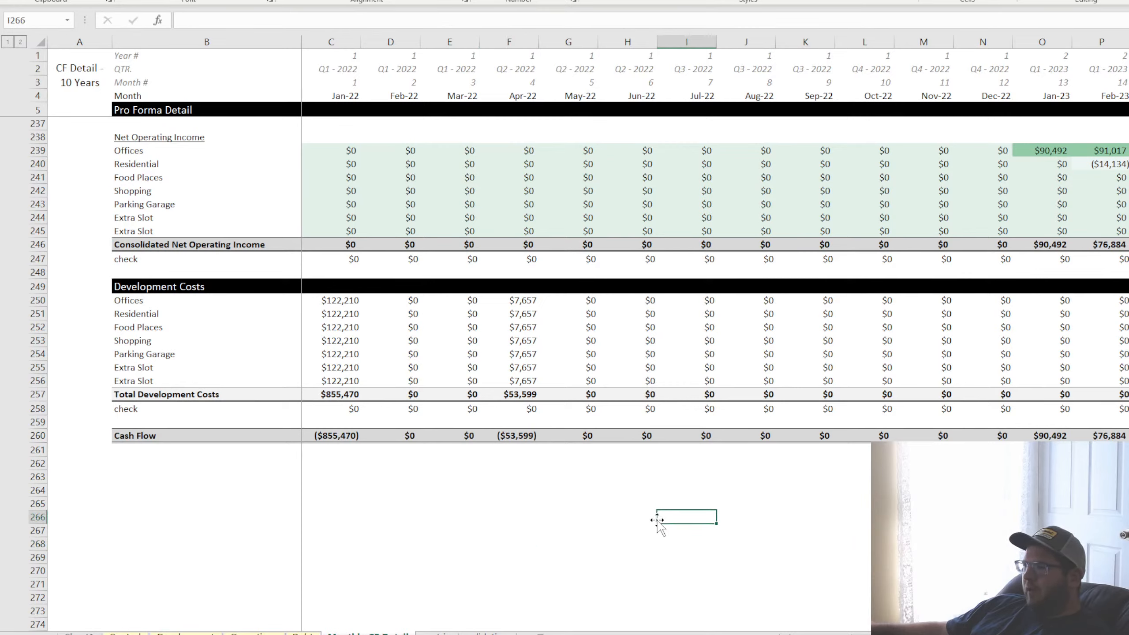
pyautogui.click(437, 515)
pyautogui.click(614, 518)
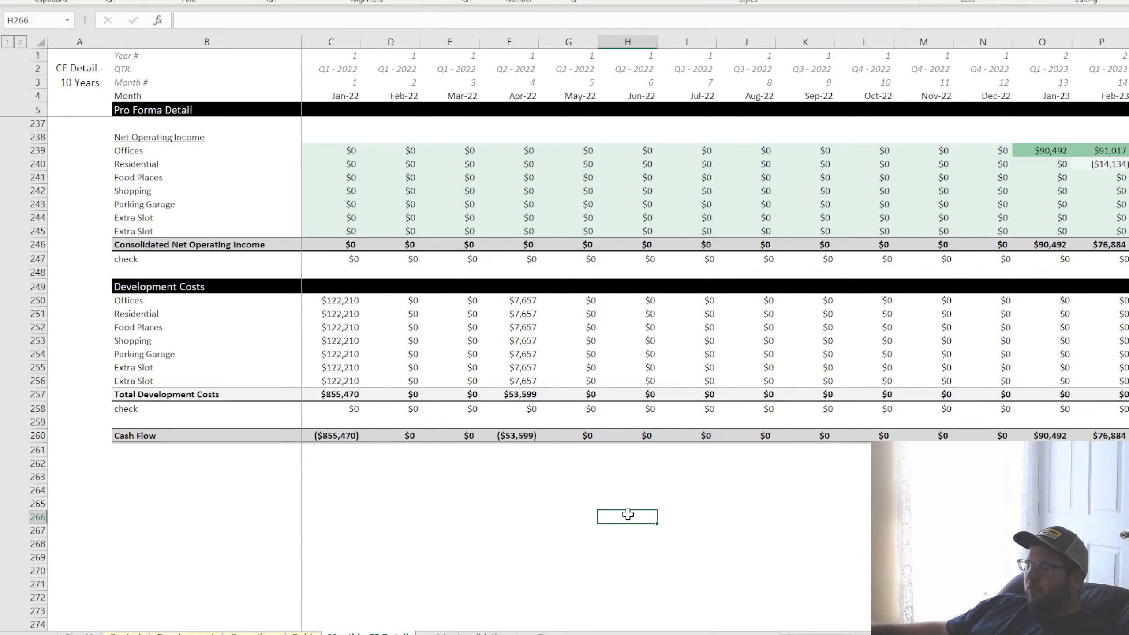
pyautogui.press('Left')
pyautogui.press('Left')
pyautogui.press('Left')
pyautogui.press('Left')
pyautogui.press('Left')
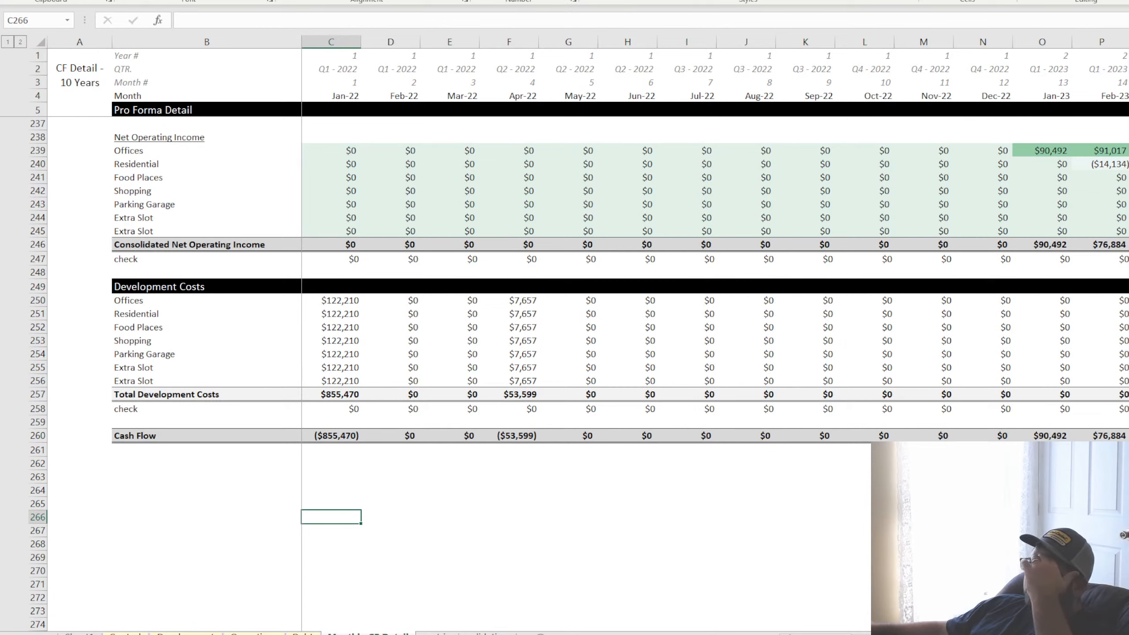
pyautogui.click(439, 522)
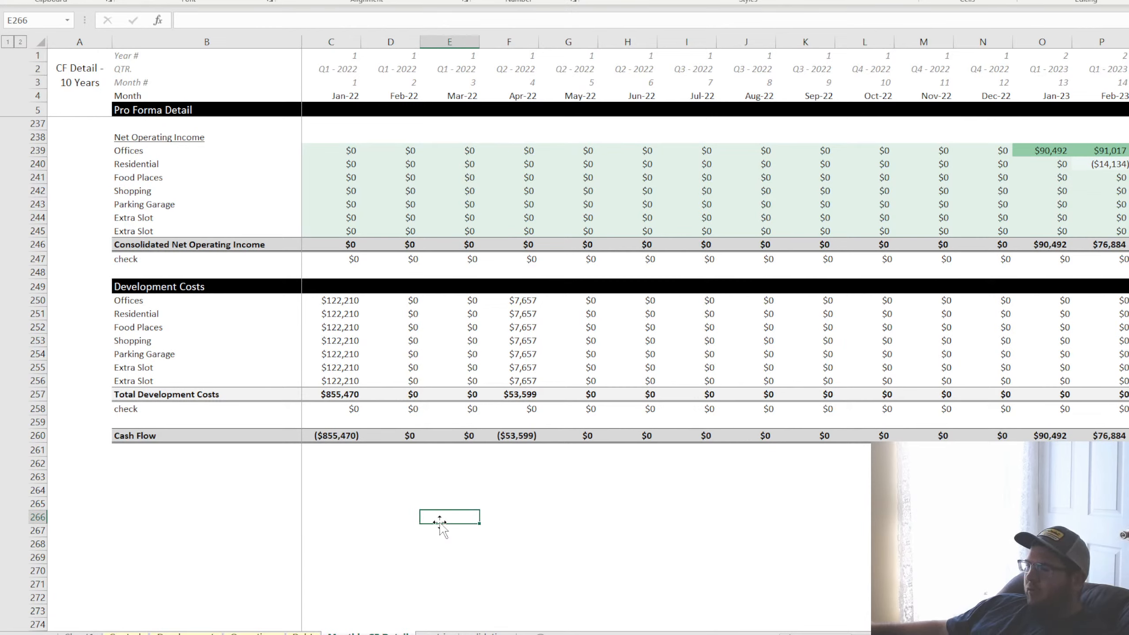
pyautogui.click(342, 438)
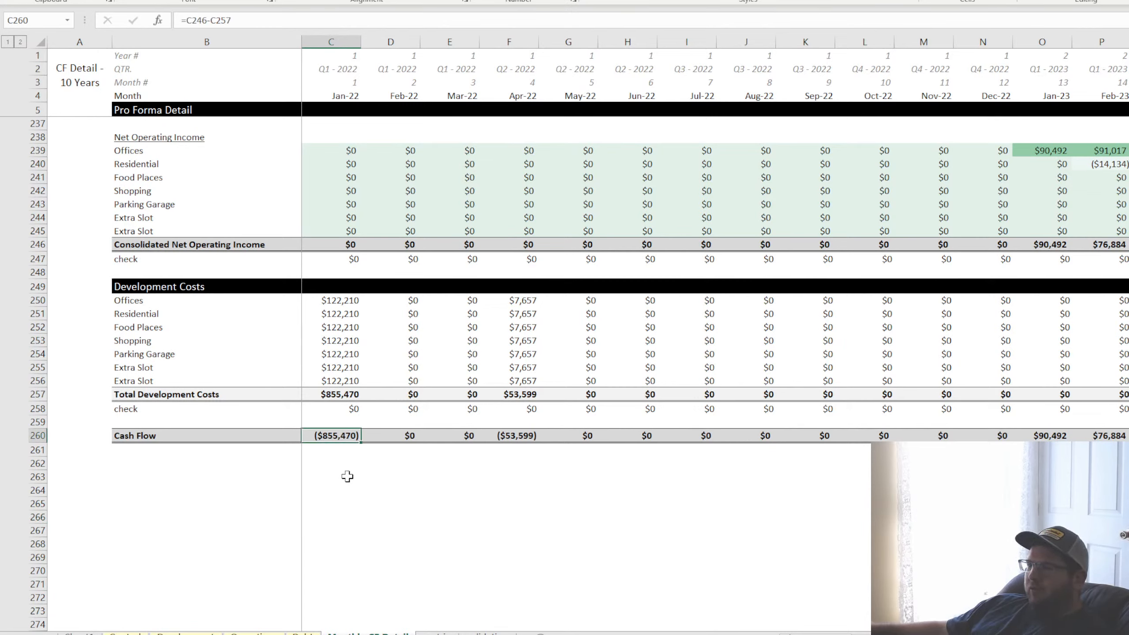
pyautogui.click(333, 477)
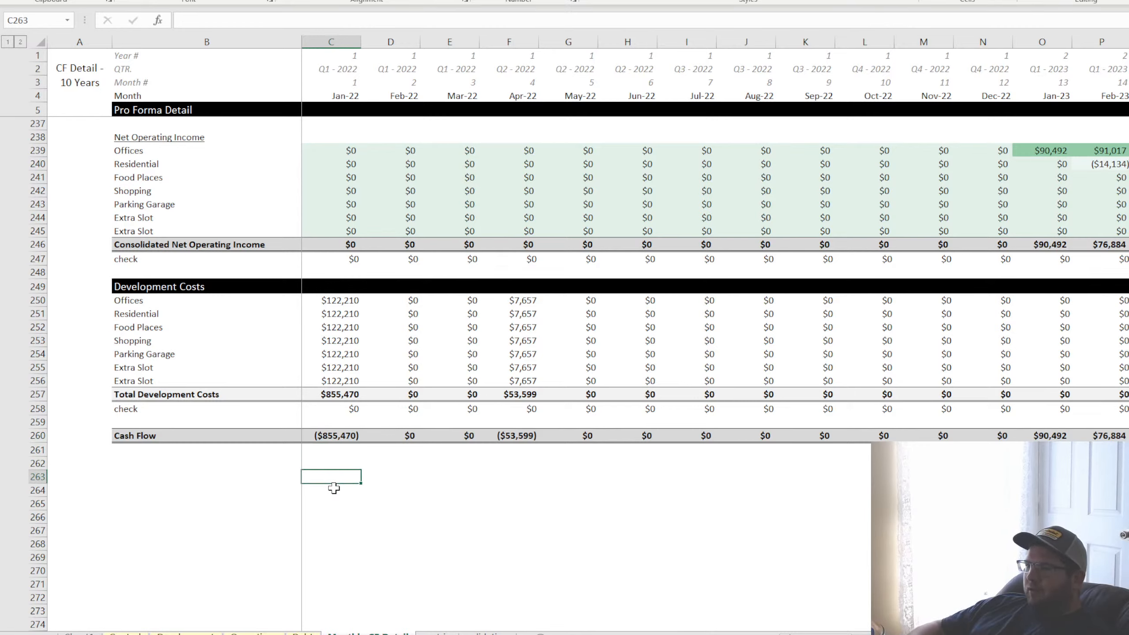
pyautogui.press('Left')
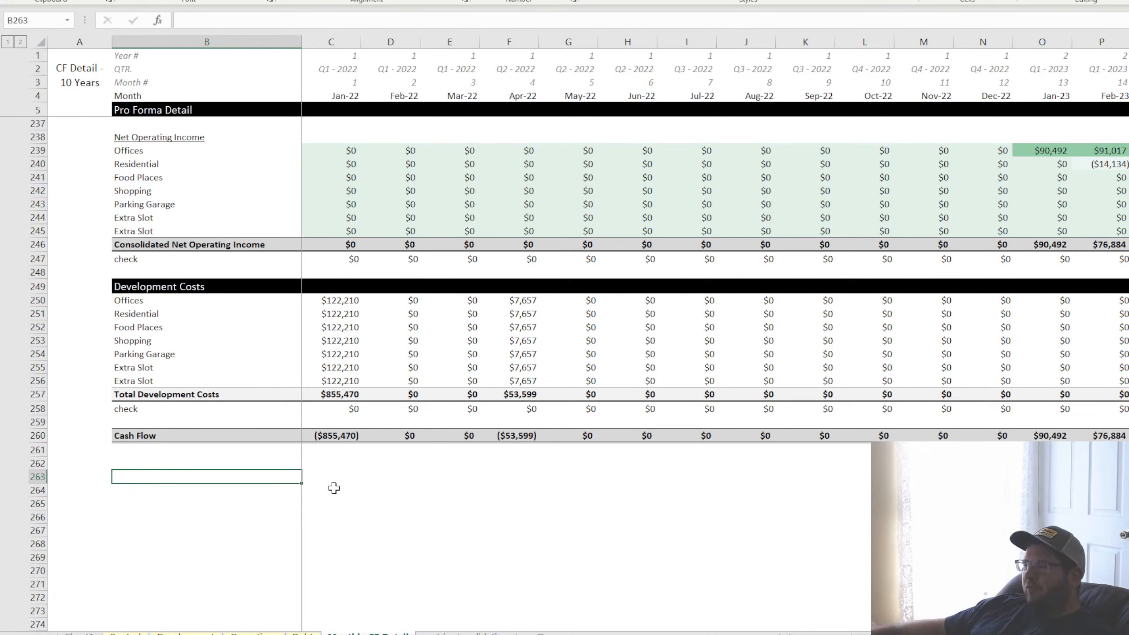
pyautogui.click(187, 451)
pyautogui.click(176, 463)
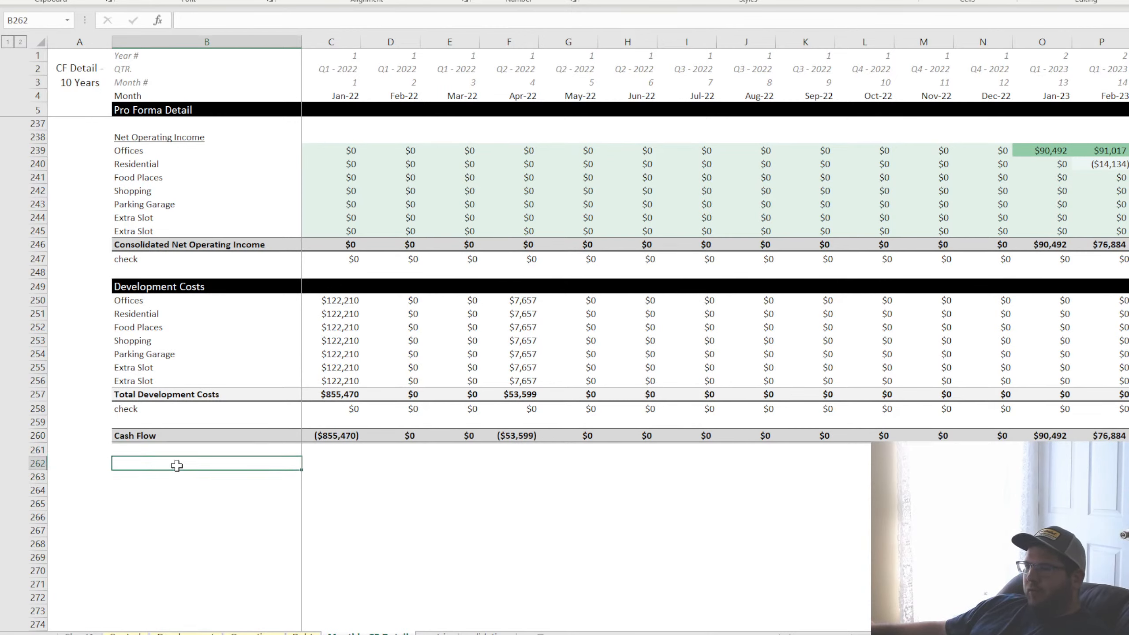
pyautogui.click(176, 475)
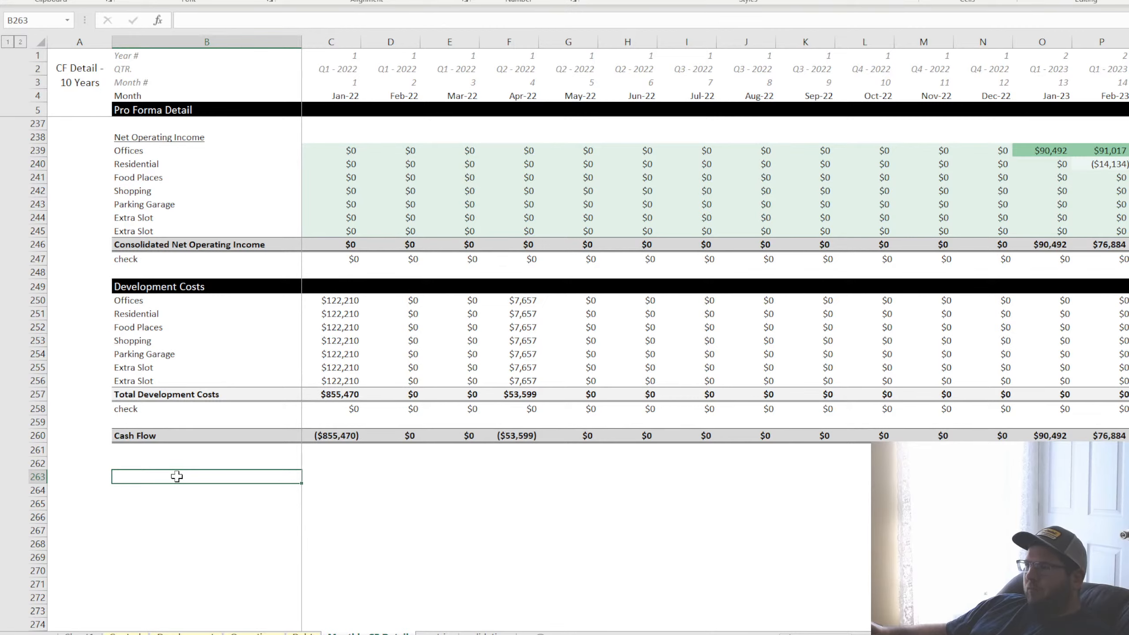
pyautogui.click(324, 464)
pyautogui.click(444, 464)
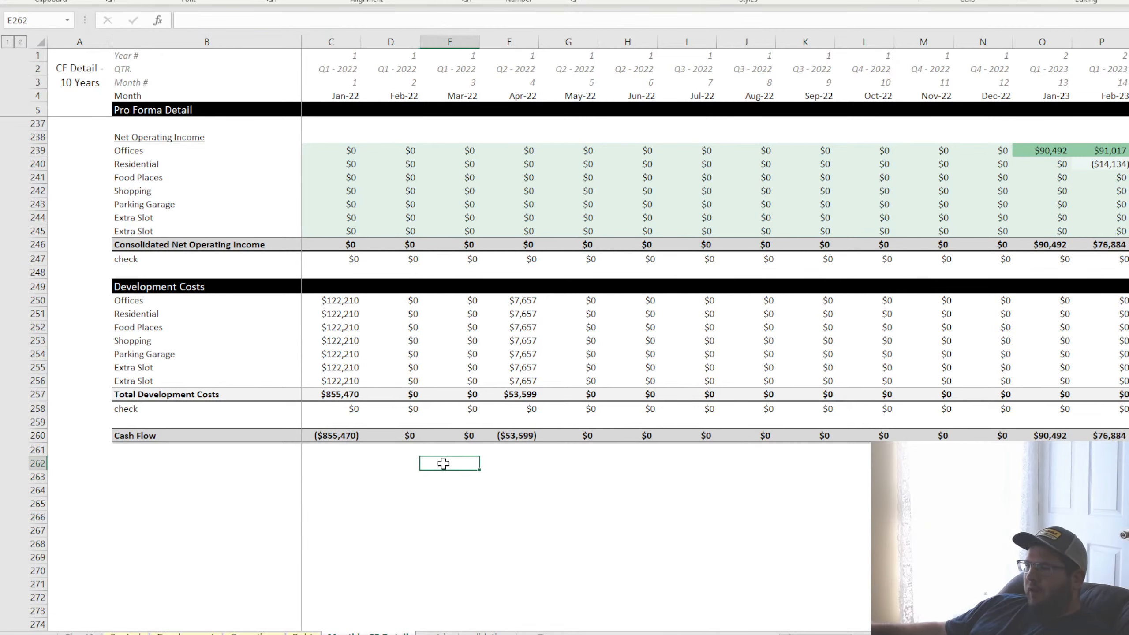
pyautogui.moveTo(160, 463); pyautogui.dragTo(982, 517)
pyautogui.moveTo(194, 464); pyautogui.dragTo(1039, 464)
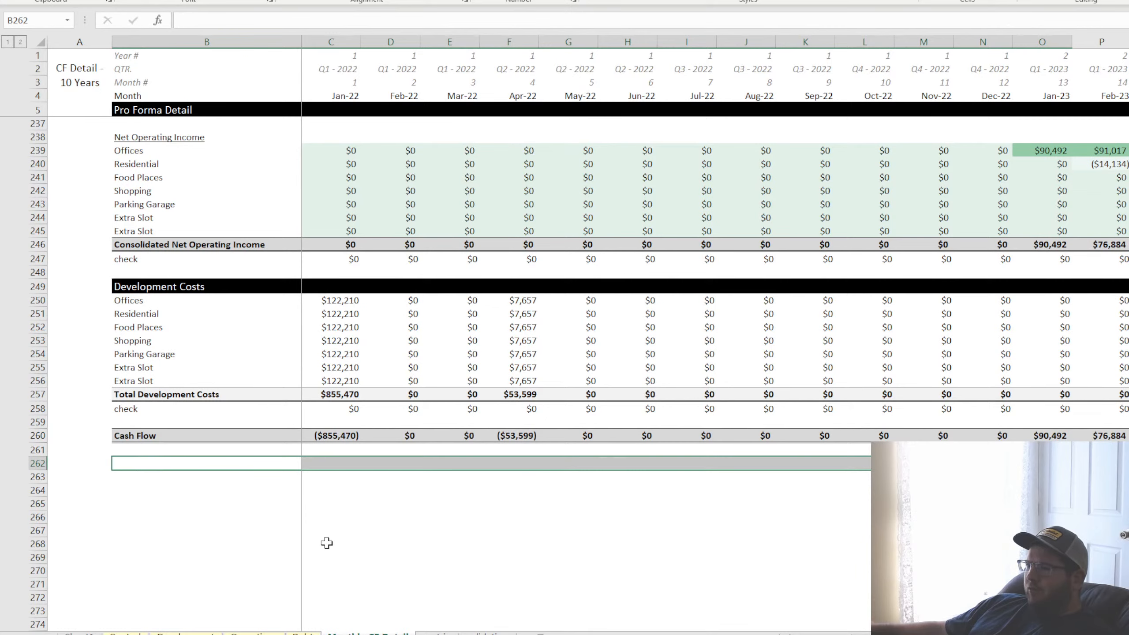
pyautogui.moveTo(327, 462); pyautogui.dragTo(326, 580)
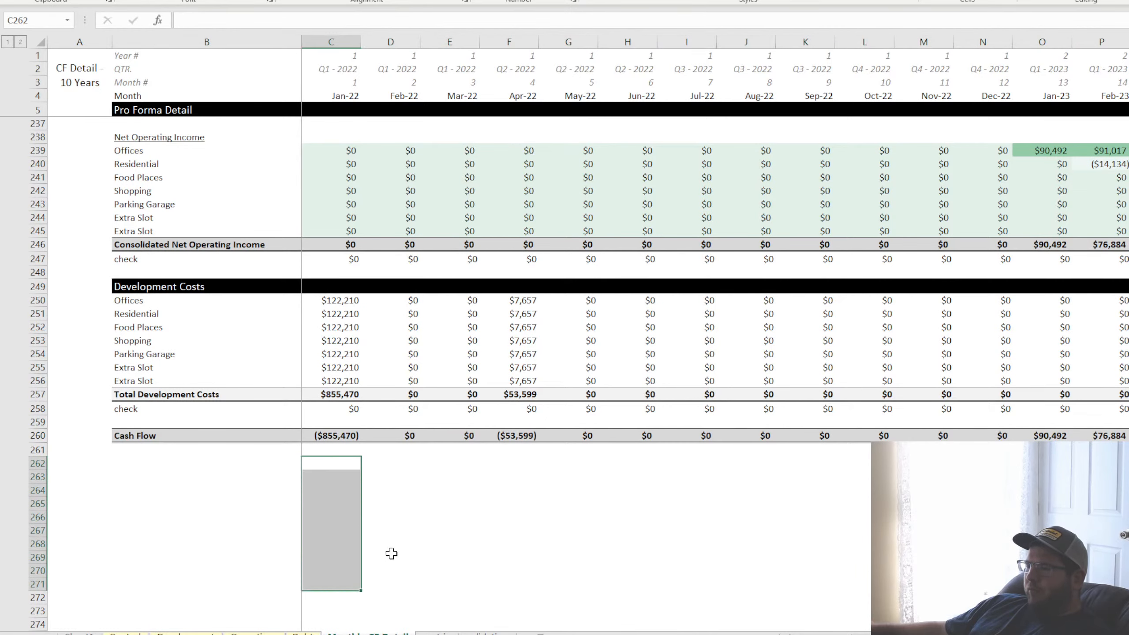
pyautogui.click(331, 466)
pyautogui.click(345, 504)
pyautogui.click(409, 531)
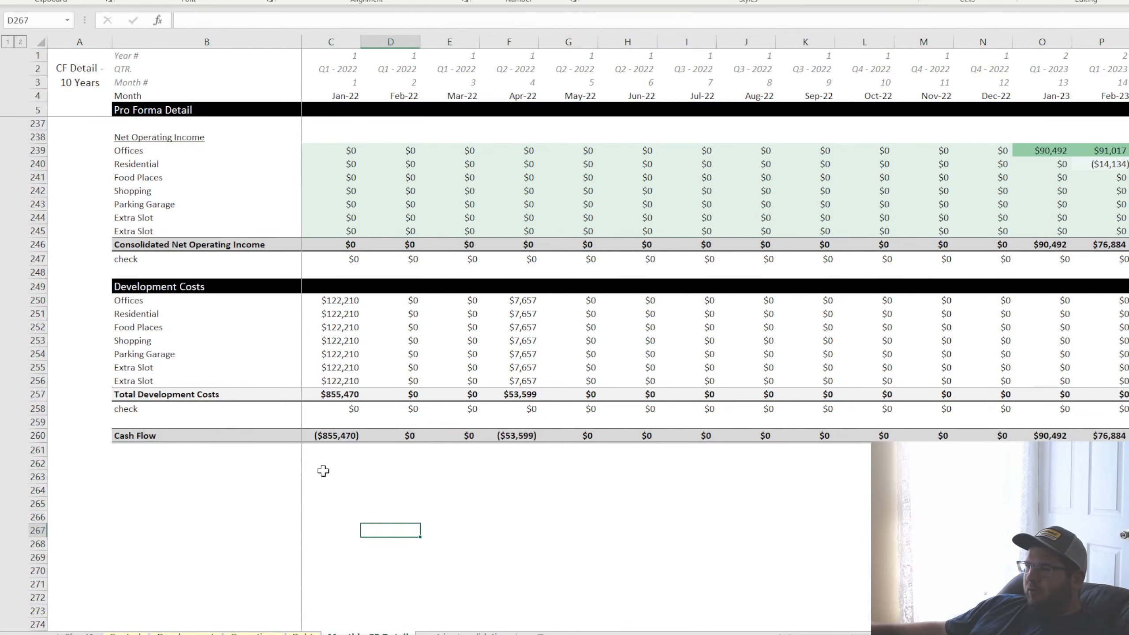
pyautogui.click(323, 470)
pyautogui.click(326, 516)
pyautogui.moveTo(154, 476); pyautogui.dragTo(911, 505)
pyautogui.moveTo(982, 502); pyautogui.dragTo(983, 478)
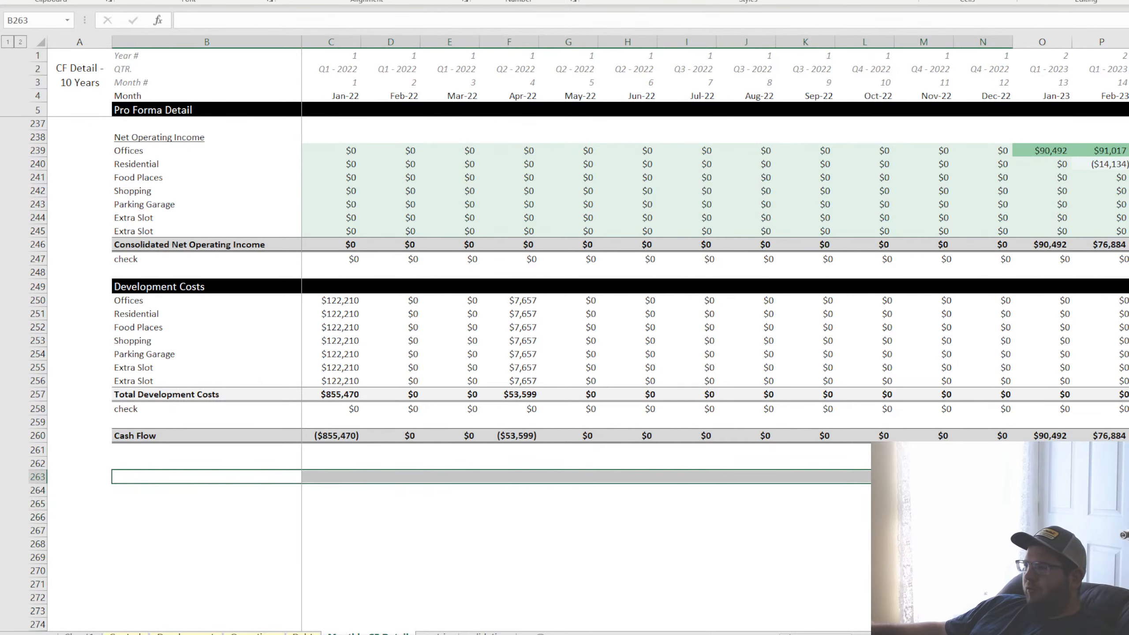
pyautogui.click(1042, 477)
pyautogui.click(154, 469)
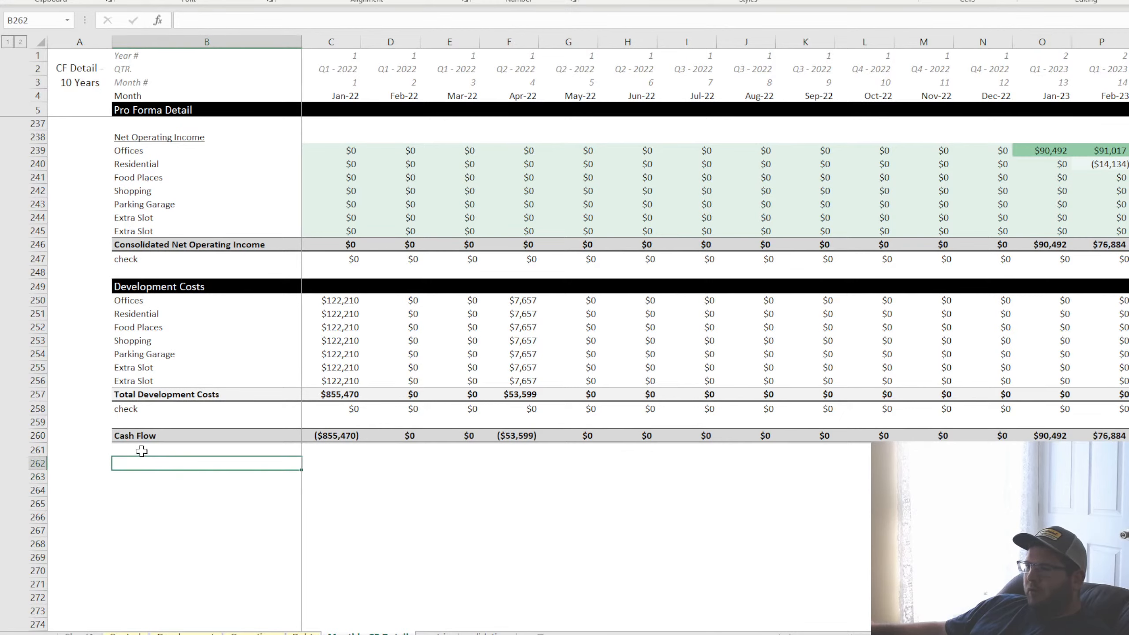
# Examine the Cash Flow row from Jan-22 through early 2023, including the formulas in the Jan-22 to Apr-22 cells
pyautogui.click(142, 452)
pyautogui.click(152, 474)
pyautogui.click(334, 438)
pyautogui.click(153, 454)
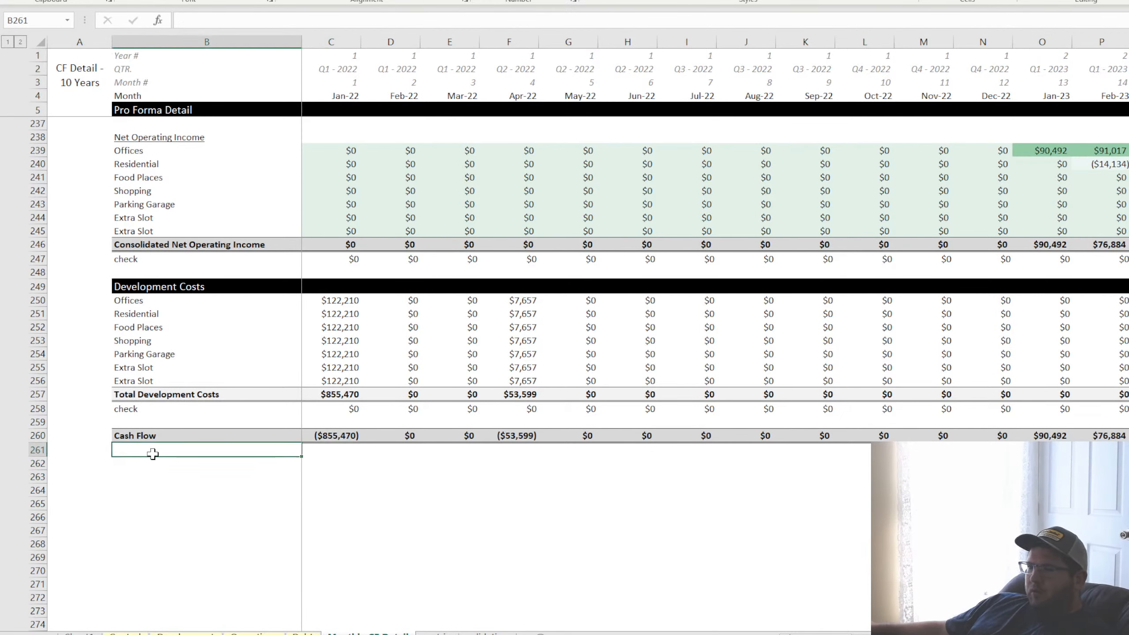
pyautogui.click(140, 438)
pyautogui.click(346, 439)
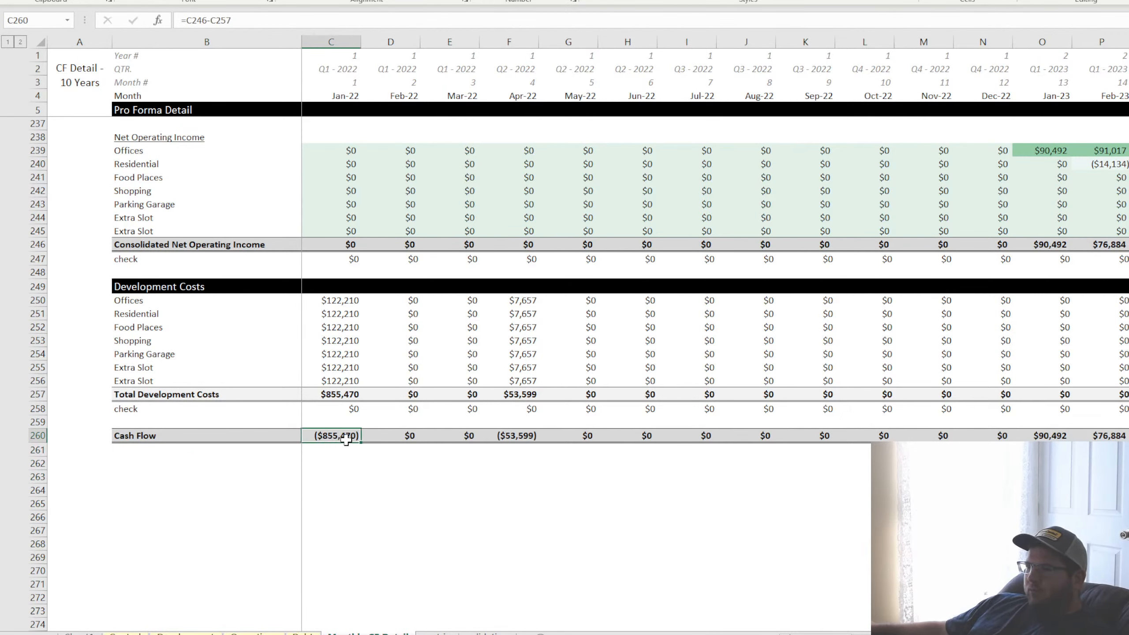
pyautogui.click(498, 433)
pyautogui.click(448, 435)
pyautogui.click(410, 435)
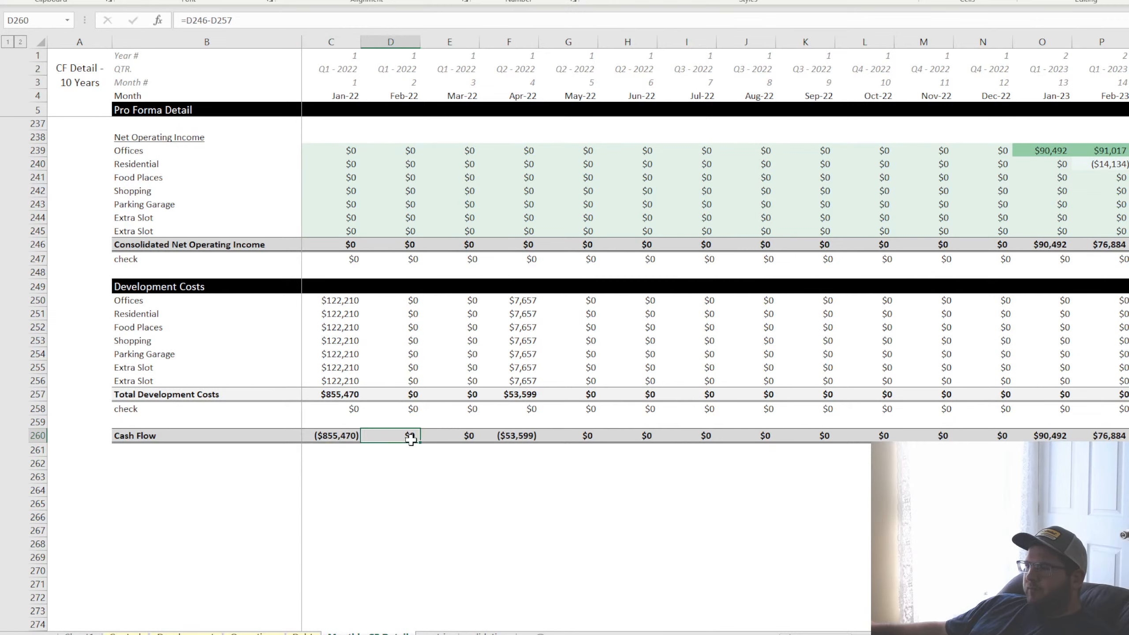
pyautogui.click(341, 438)
pyautogui.moveTo(135, 440); pyautogui.dragTo(1084, 435)
pyautogui.moveTo(118, 435); pyautogui.dragTo(763, 434)
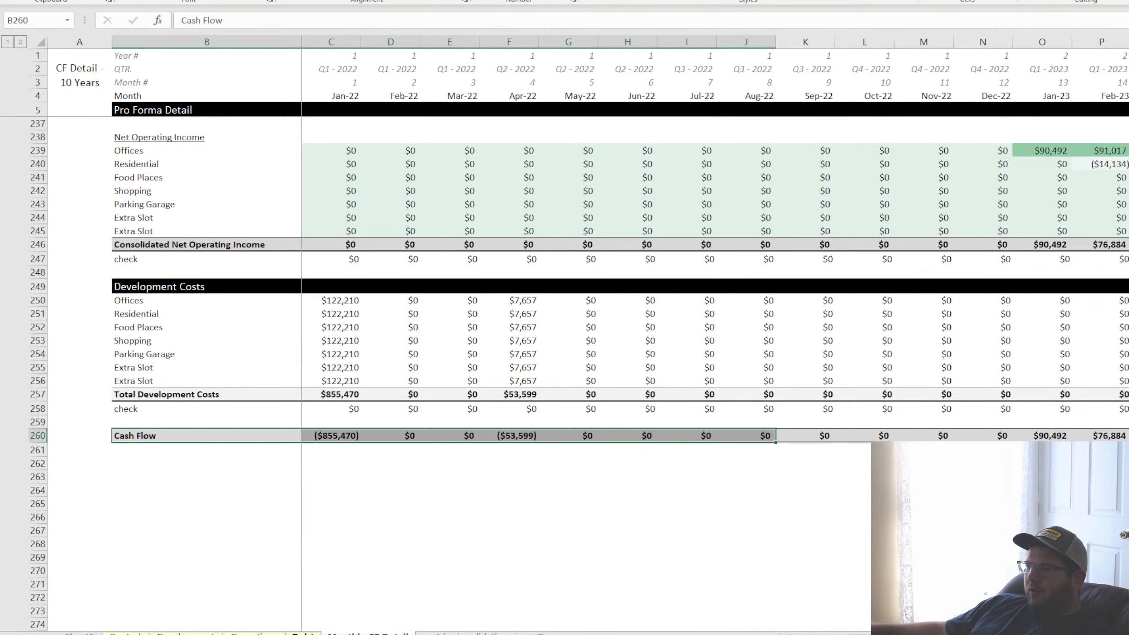
# Open the Debt worksheet and select cell C3 below its title
pyautogui.click(307, 633)
pyautogui.click(121, 84)
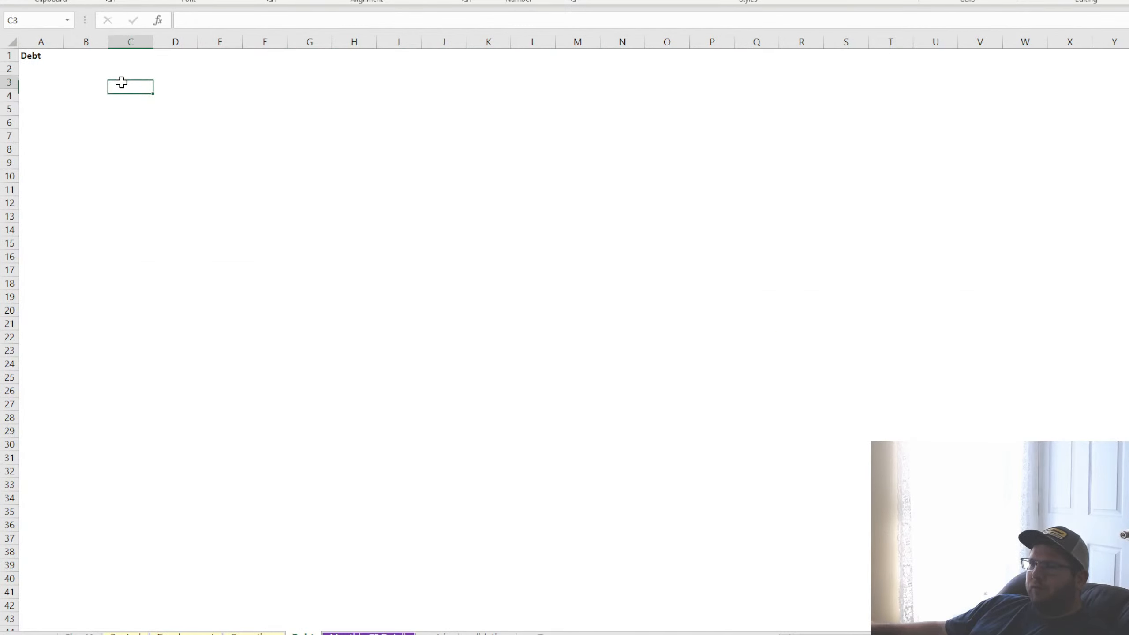
pyautogui.click(86, 81)
pyautogui.click(120, 87)
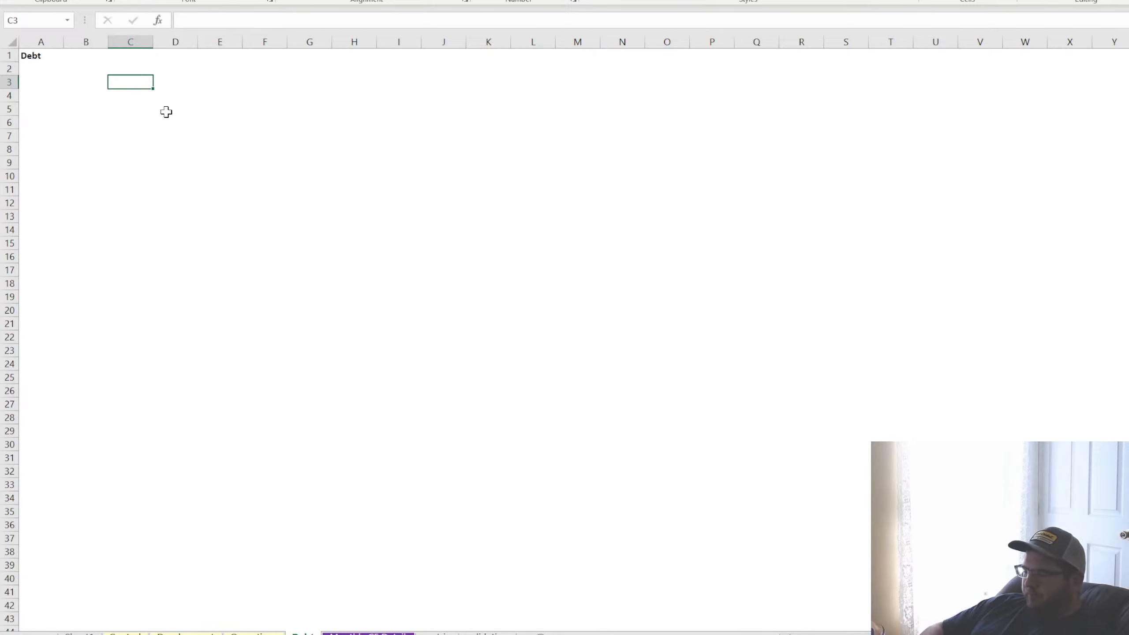
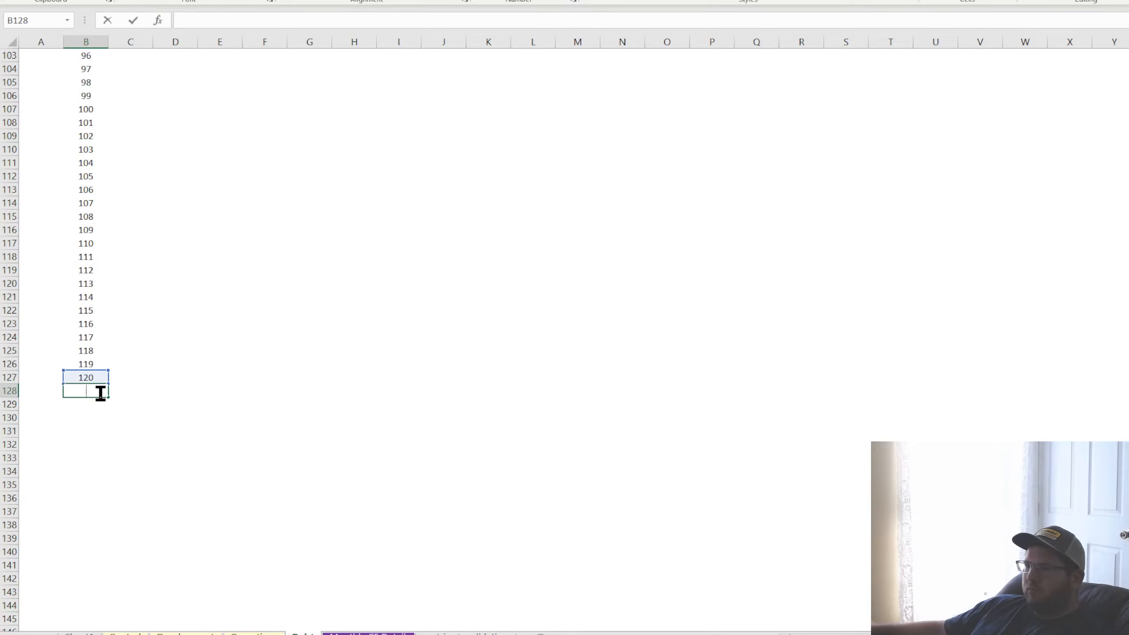
# Clear cell B128 below month 120 on the Debt sheet and open the Control sheet
pyautogui.press('Delete')
pyautogui.press('Down')
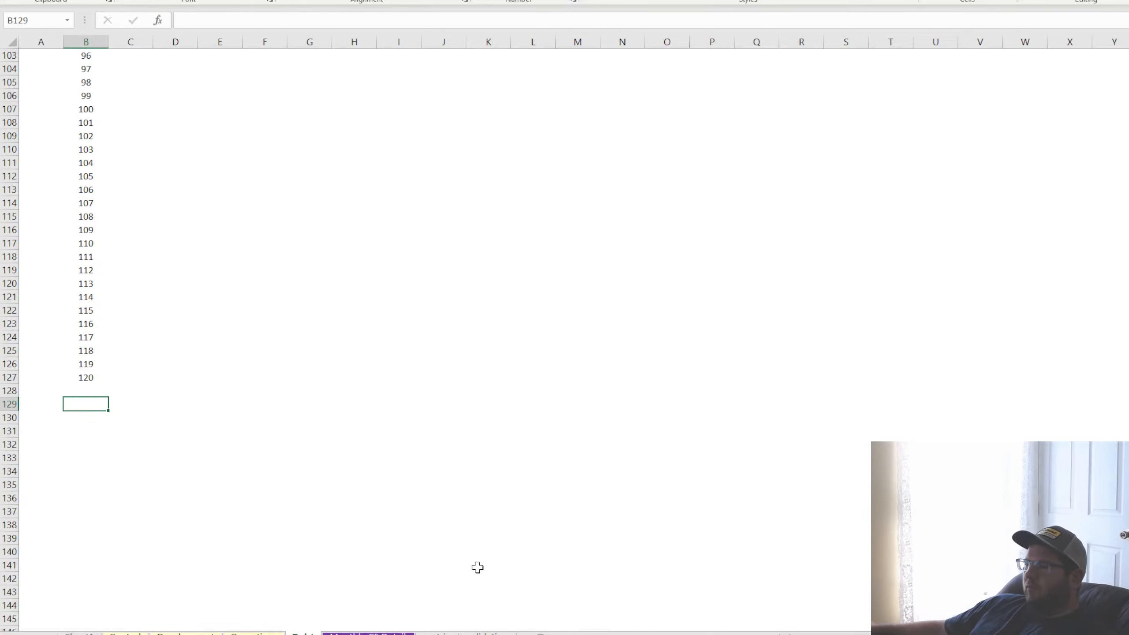
pyautogui.click(125, 633)
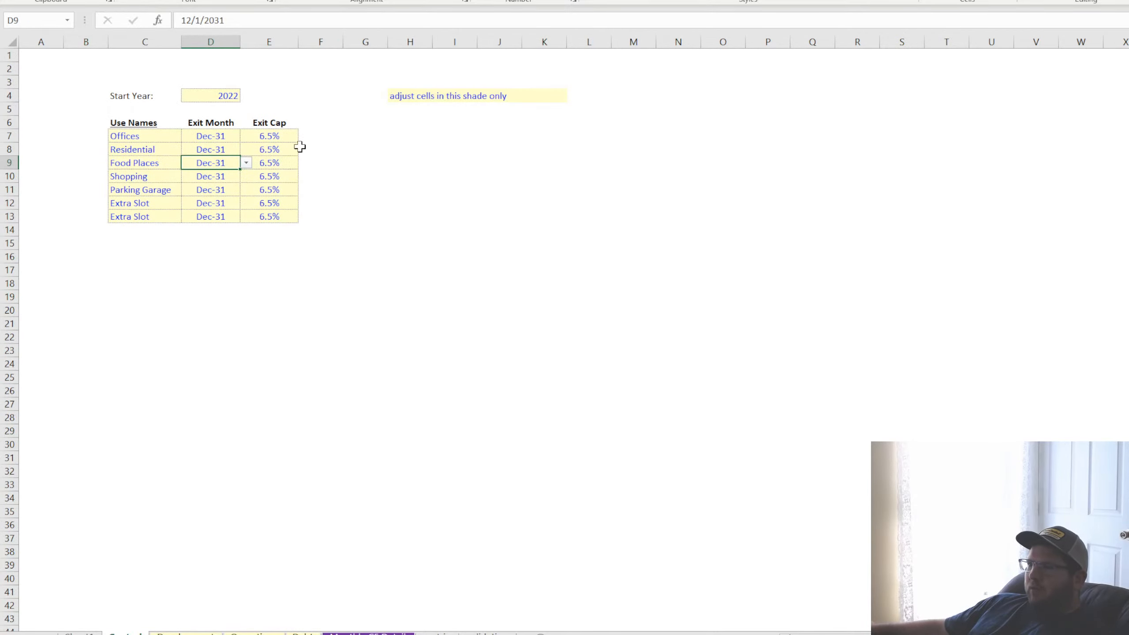
# Examine the Exit Month and Exit Cap inputs for Offices and the uses below it
pyautogui.click(272, 137)
pyautogui.click(464, 217)
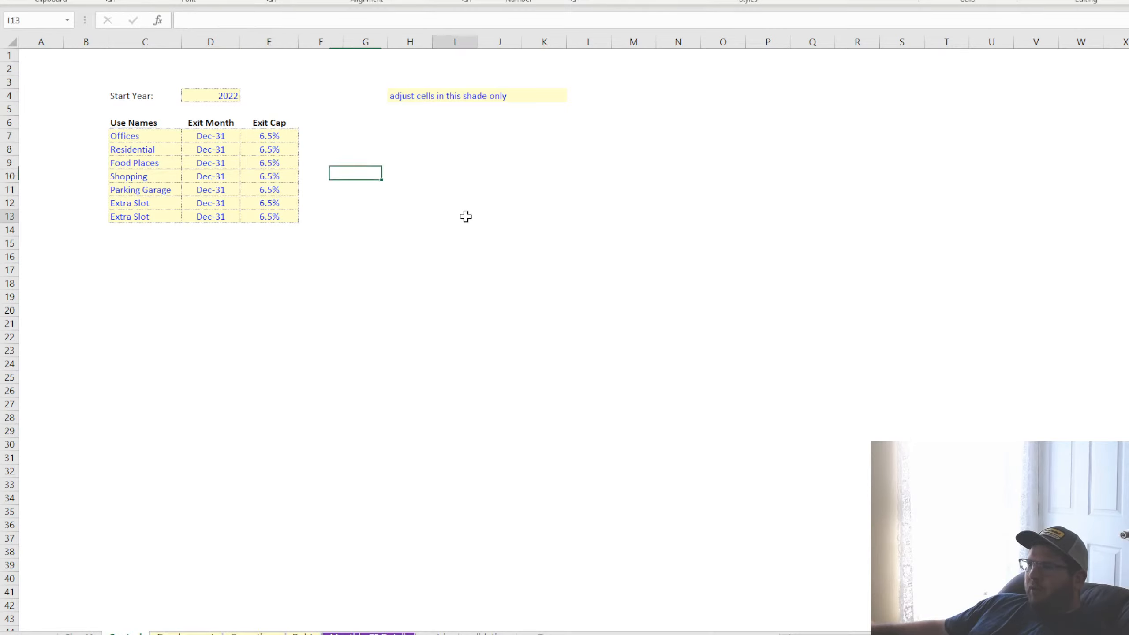
pyautogui.click(272, 134)
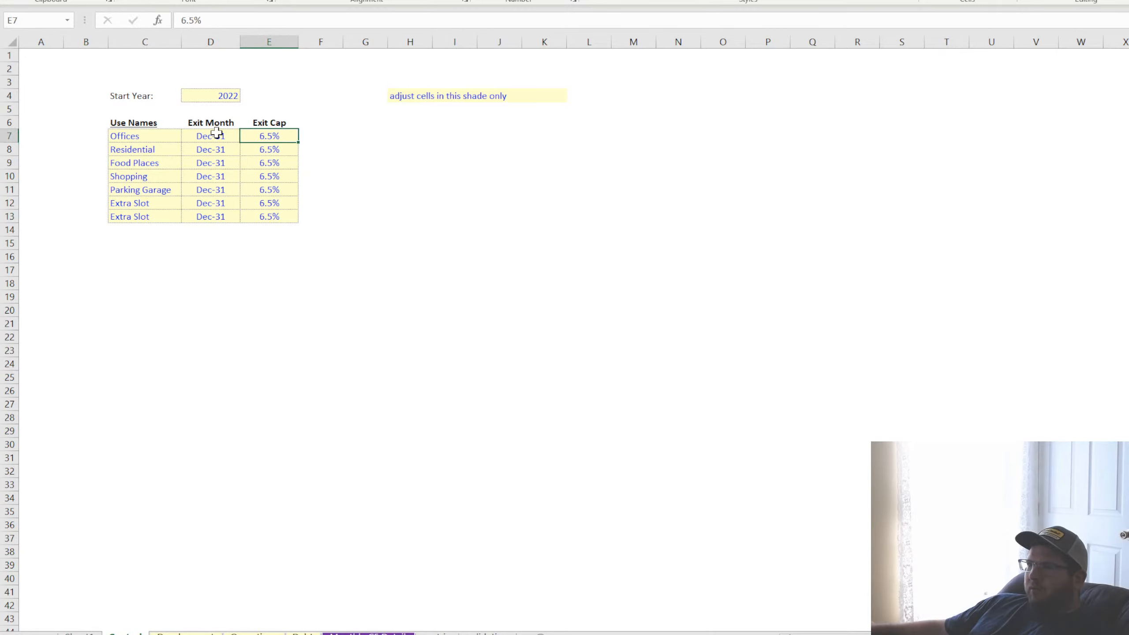
pyautogui.click(217, 134)
pyautogui.click(210, 171)
pyautogui.click(223, 137)
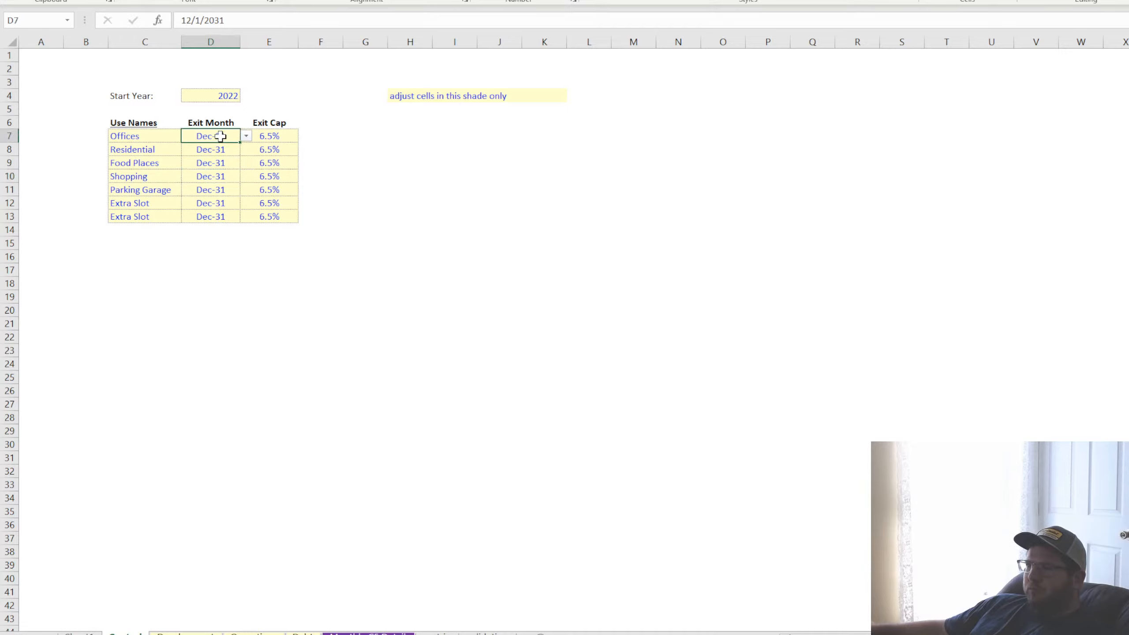
pyautogui.click(222, 162)
pyautogui.click(226, 137)
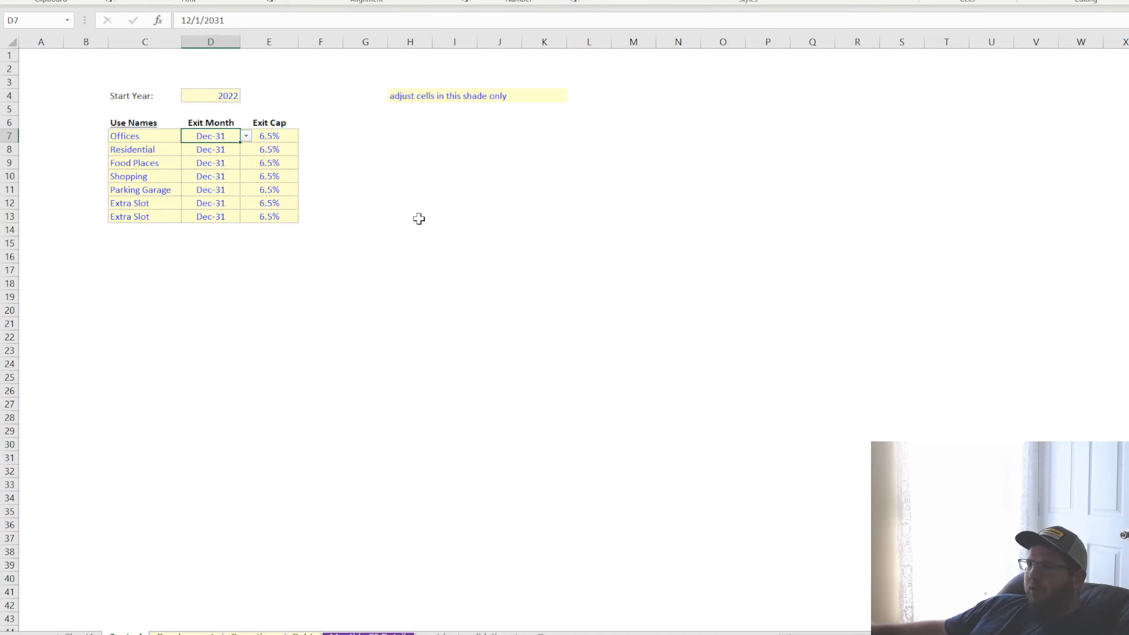
# Set the Offices Exit Month to May-31 and fill the monthly series down through Nov-31 for the last Extra Slot
pyautogui.click(246, 136)
pyautogui.click(216, 150)
pyautogui.moveTo(241, 143); pyautogui.dragTo(229, 221)
pyautogui.click(236, 150)
pyautogui.click(249, 154)
pyautogui.click(238, 176)
pyautogui.click(226, 218)
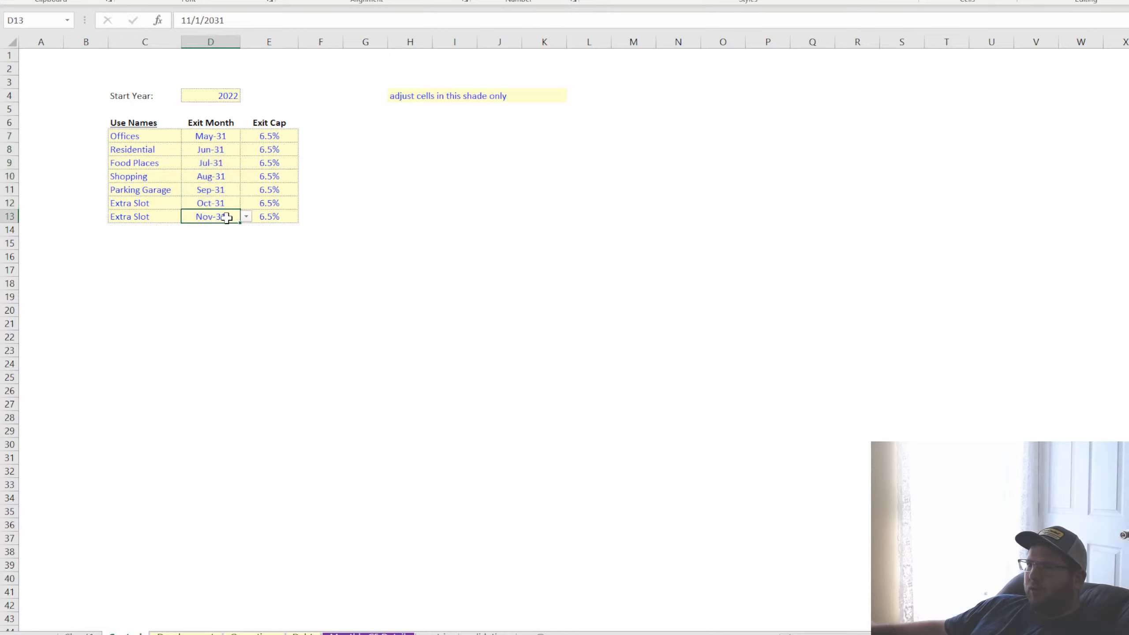
# On the monthly cash flow detail sheet, move the whole Cash Flow row from row 260 to row 268
pyautogui.click(369, 633)
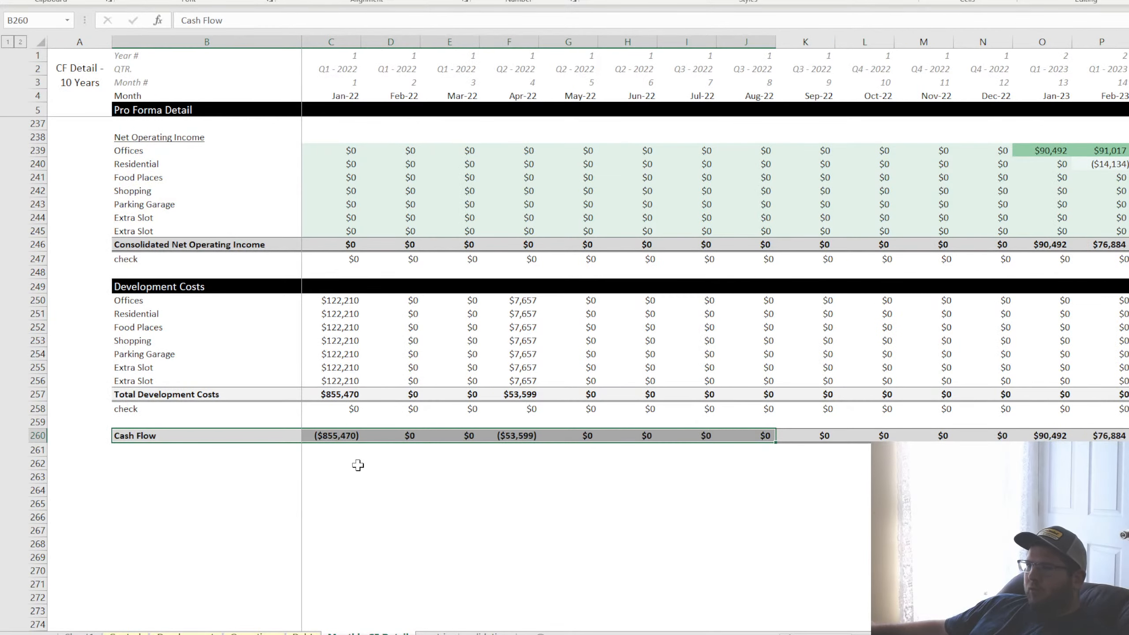
pyautogui.scroll(4, 215, 381)
pyautogui.scroll(-4, 214, 381)
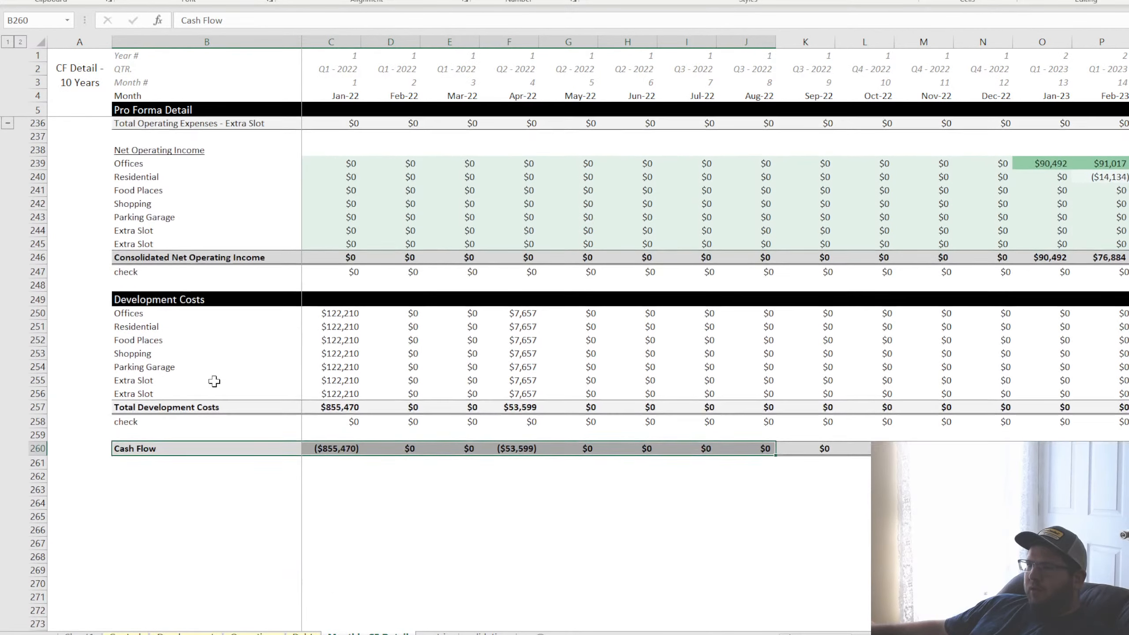
pyautogui.click(153, 286)
pyautogui.click(149, 327)
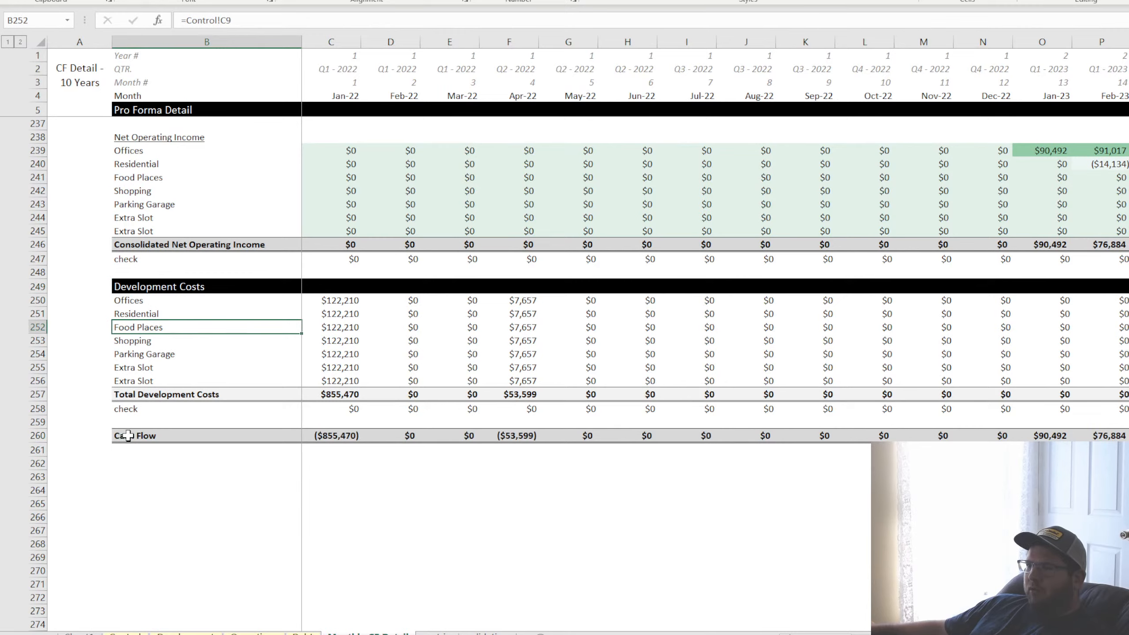
pyautogui.click(39, 435)
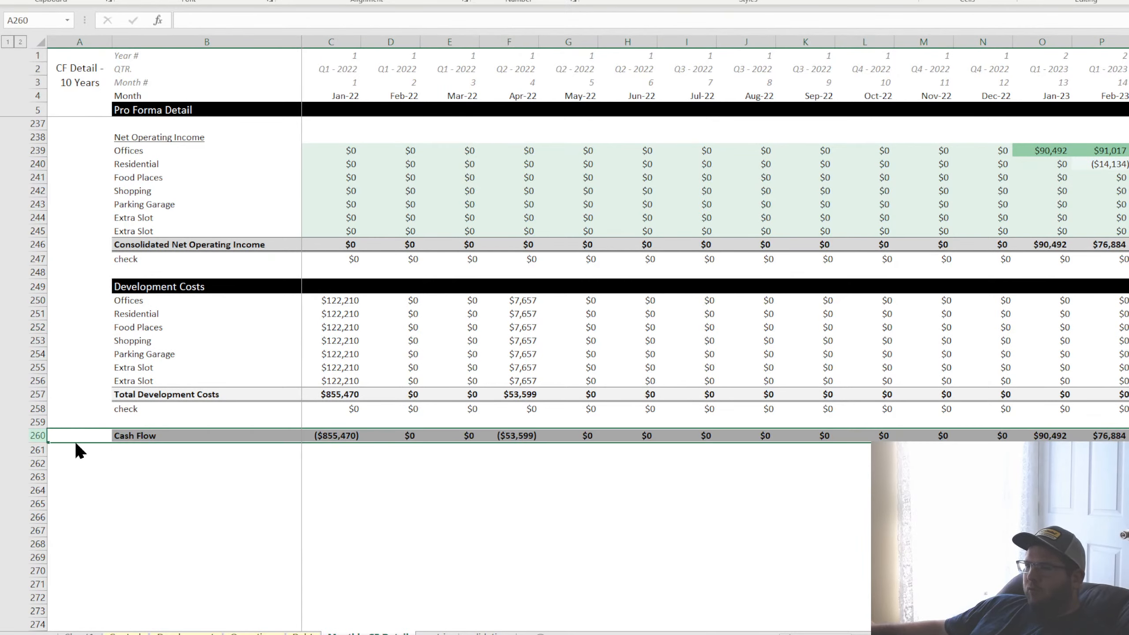
pyautogui.moveTo(75, 443); pyautogui.dragTo(61, 542)
# Copy the Development Costs header band from B249:D249 to row 260 and retitle it "Exit Proceeds"
pyautogui.click(214, 285)
pyautogui.moveTo(214, 285); pyautogui.dragTo(396, 283)
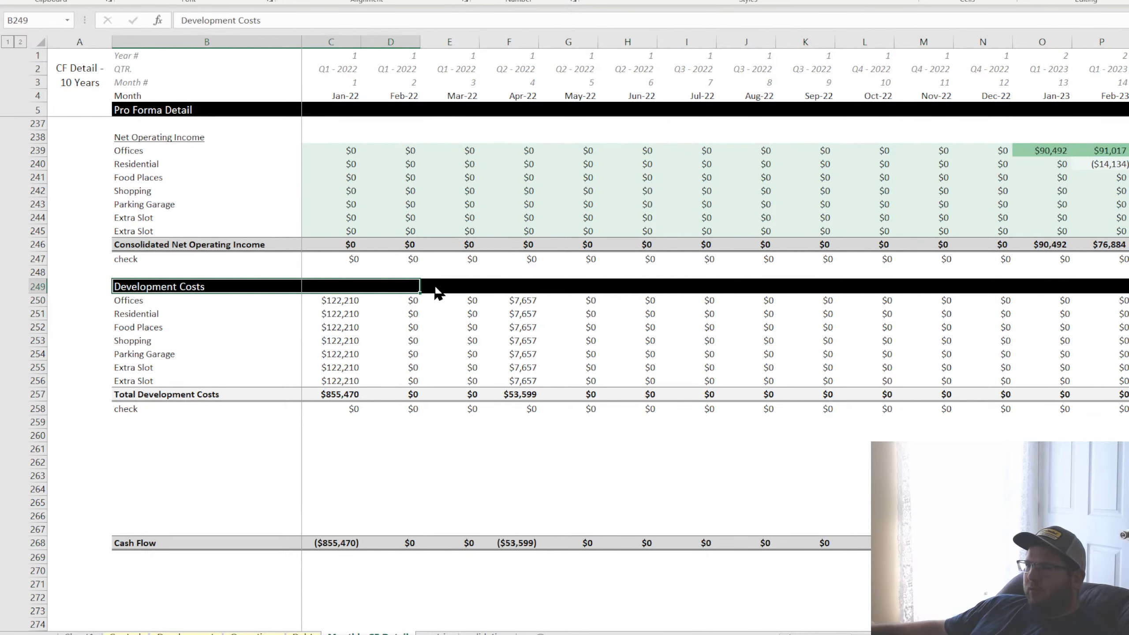
pyautogui.hotkey('ctrl', 'c')
pyautogui.click(128, 433)
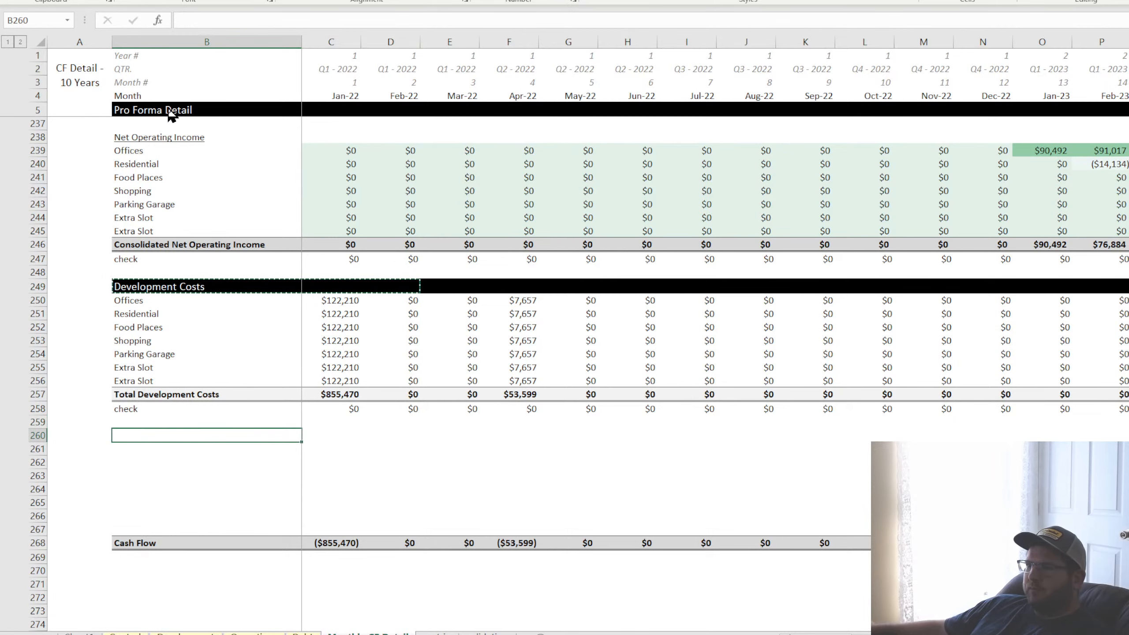
pyautogui.hotkey('ctrl', 'v')
pyautogui.write('Exi')
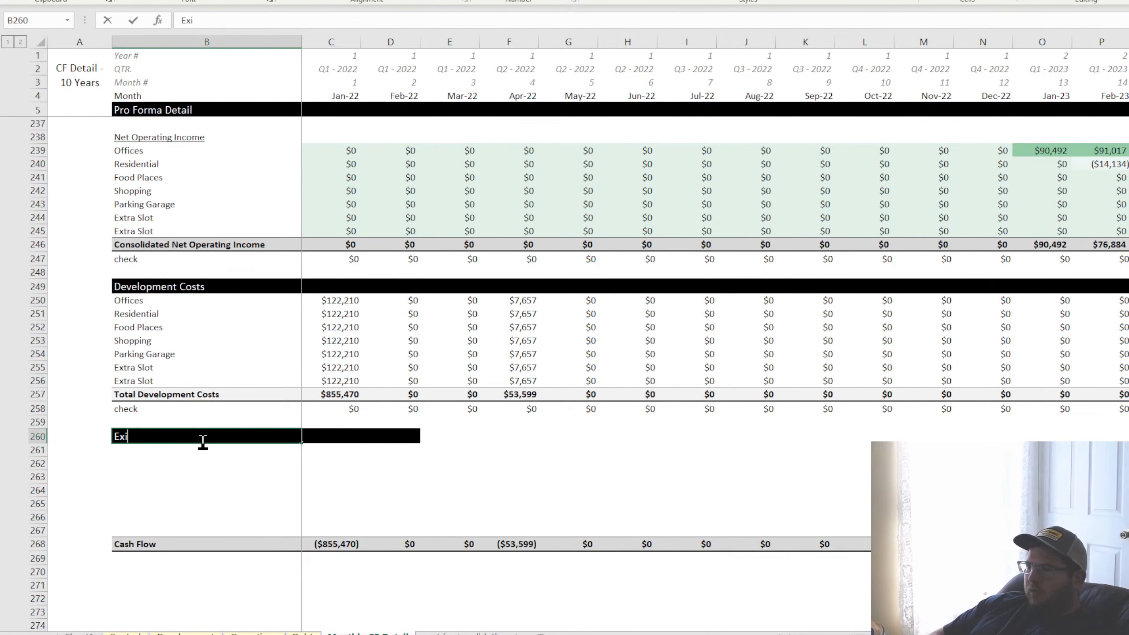
pyautogui.write('t Proceds')
pyautogui.press('Return')
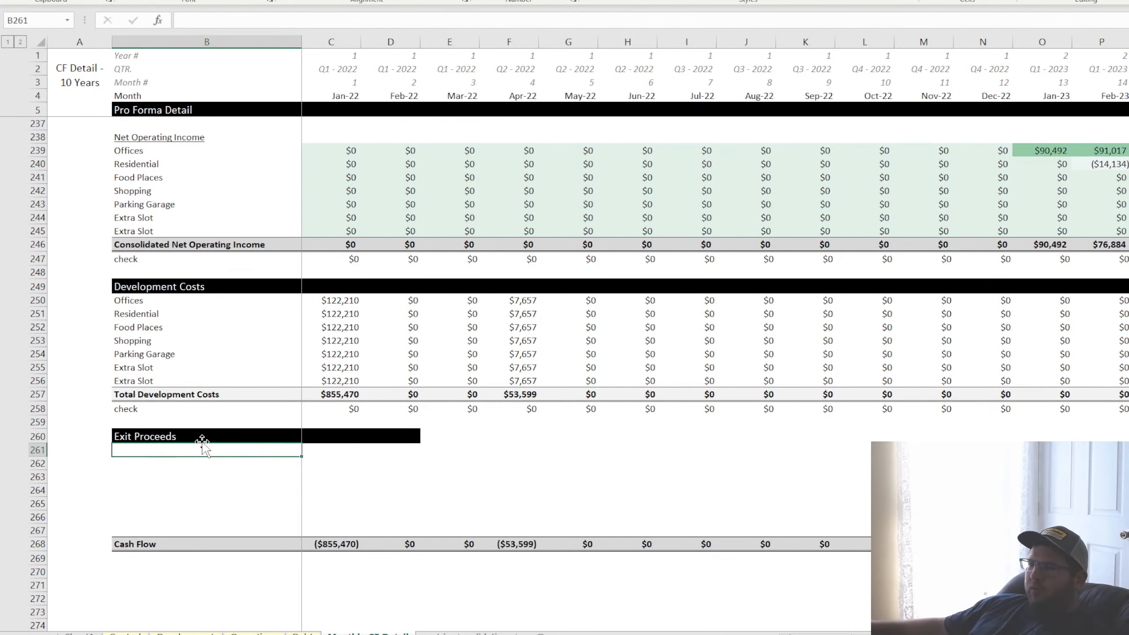
# On the Control sheet, extend the Exit Cap column into column F, head it "Selling Fees" and widen the column to fit
pyautogui.click(168, 632)
pyautogui.hotkey('ctrl', 'pageup')
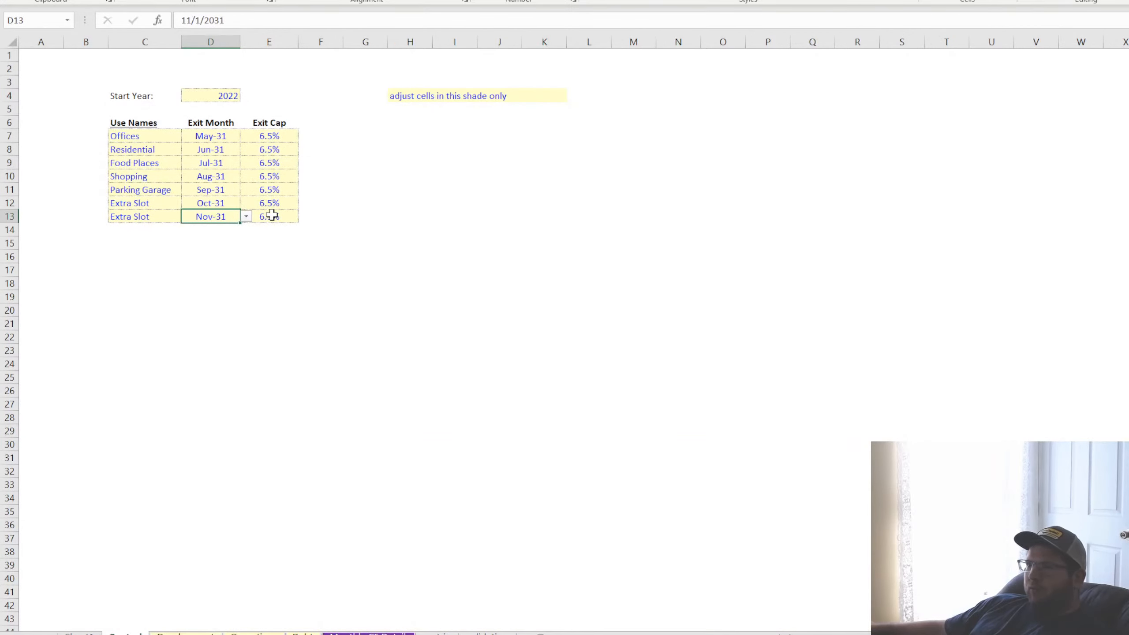
pyautogui.moveTo(277, 121); pyautogui.dragTo(328, 134)
pyautogui.click(329, 124)
pyautogui.write('Sel')
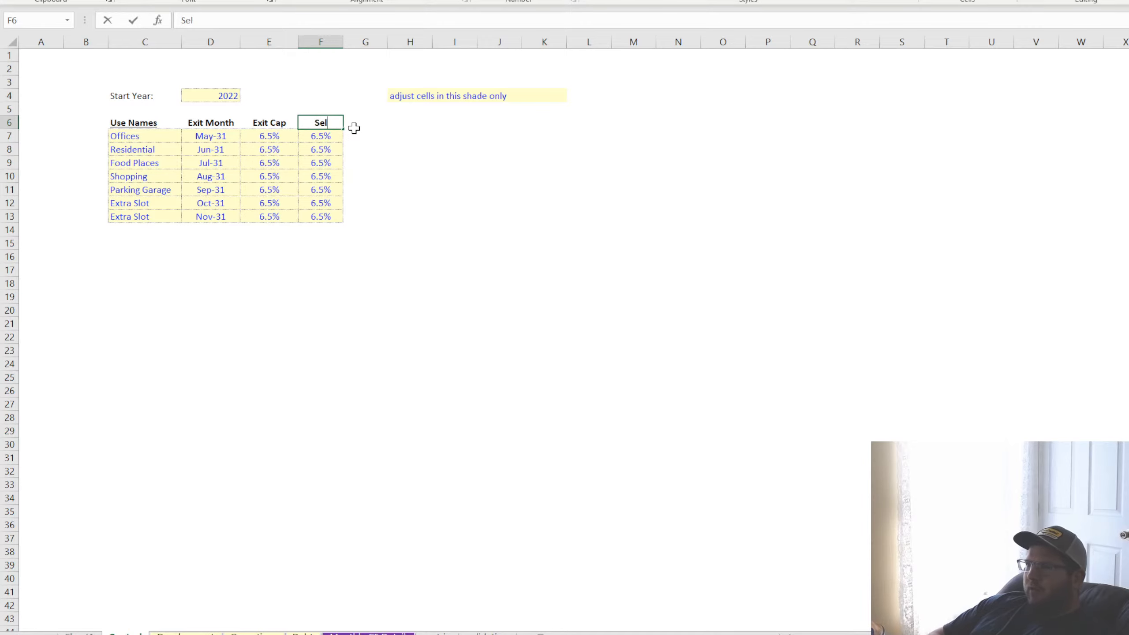
pyautogui.write('ling Fees')
pyautogui.press('Return')
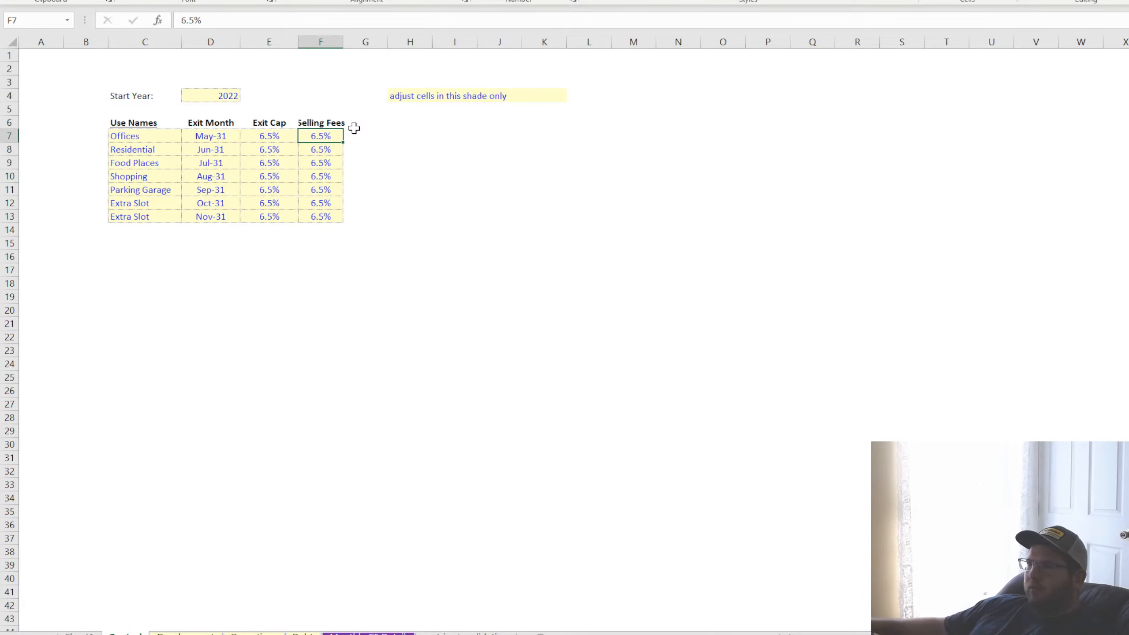
pyautogui.moveTo(343, 42); pyautogui.dragTo(374, 42)
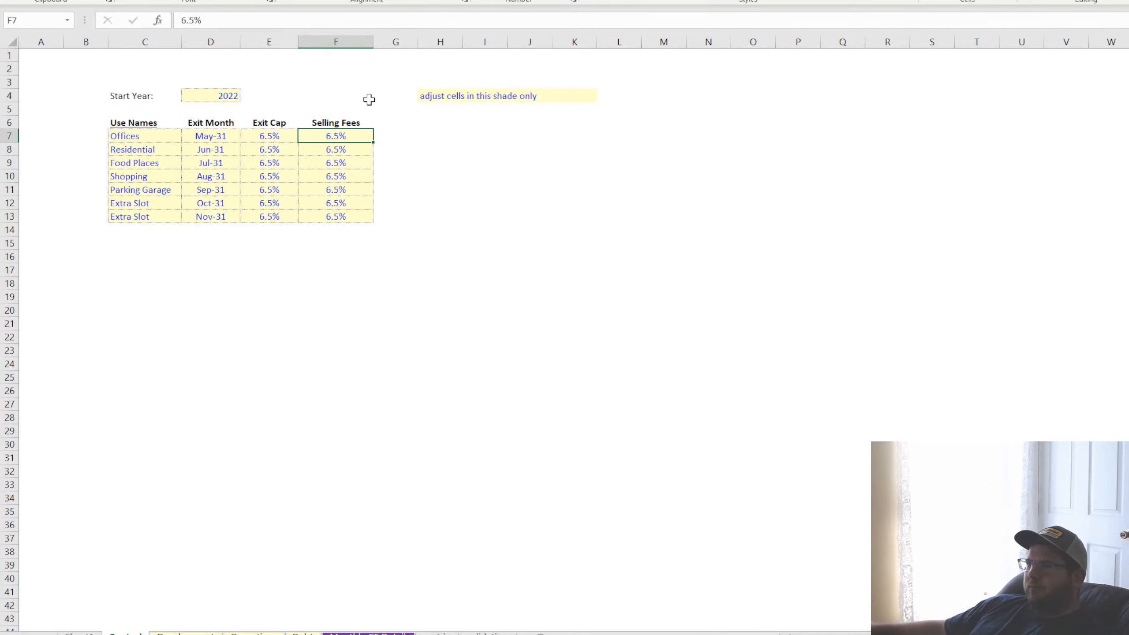
pyautogui.click(360, 123)
# Set the Offices selling fee to 8% and fill it down to all other uses through row 13
pyautogui.click(353, 135)
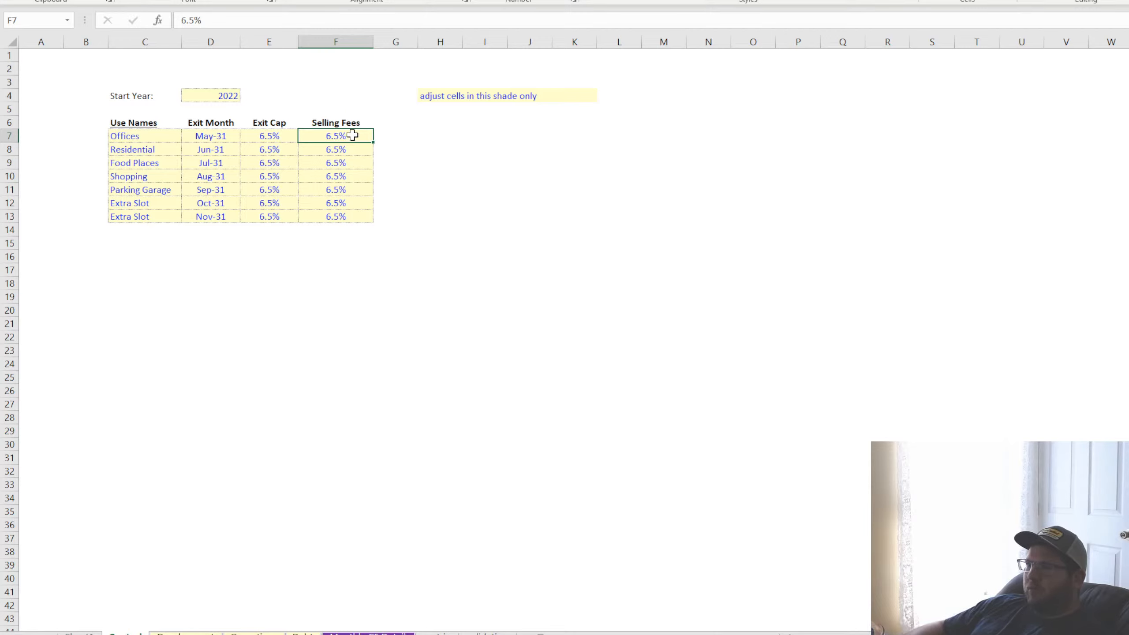
pyautogui.write('8')
pyautogui.press('Return')
pyautogui.click(352, 136)
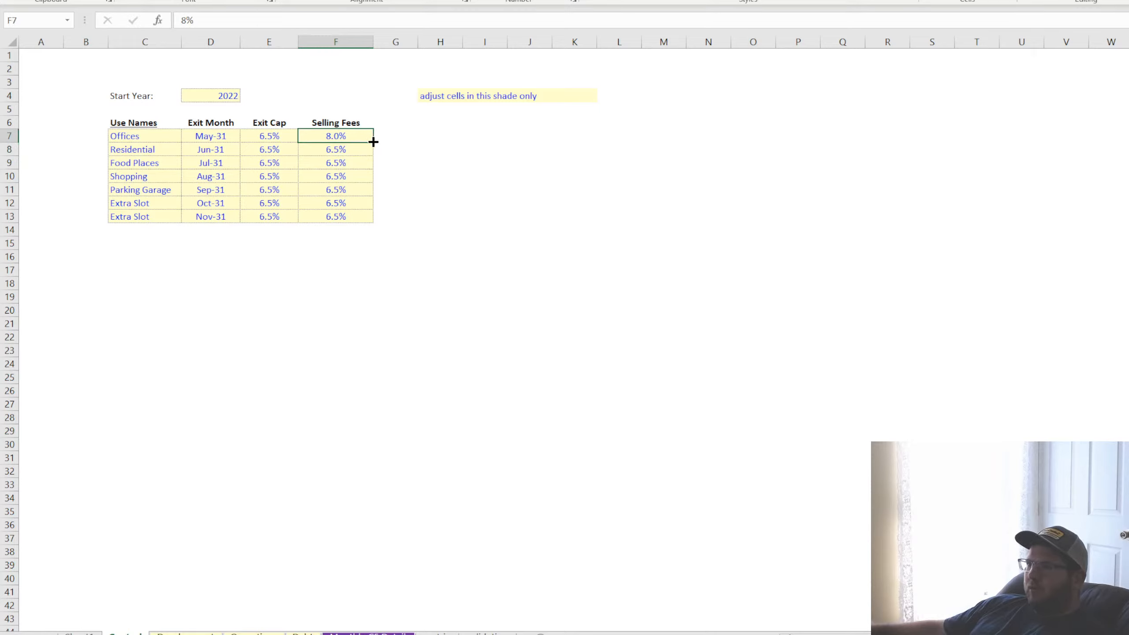
pyautogui.moveTo(374, 141); pyautogui.dragTo(362, 216)
pyautogui.moveTo(353, 142); pyautogui.dragTo(344, 217)
pyautogui.click(347, 139)
pyautogui.click(345, 160)
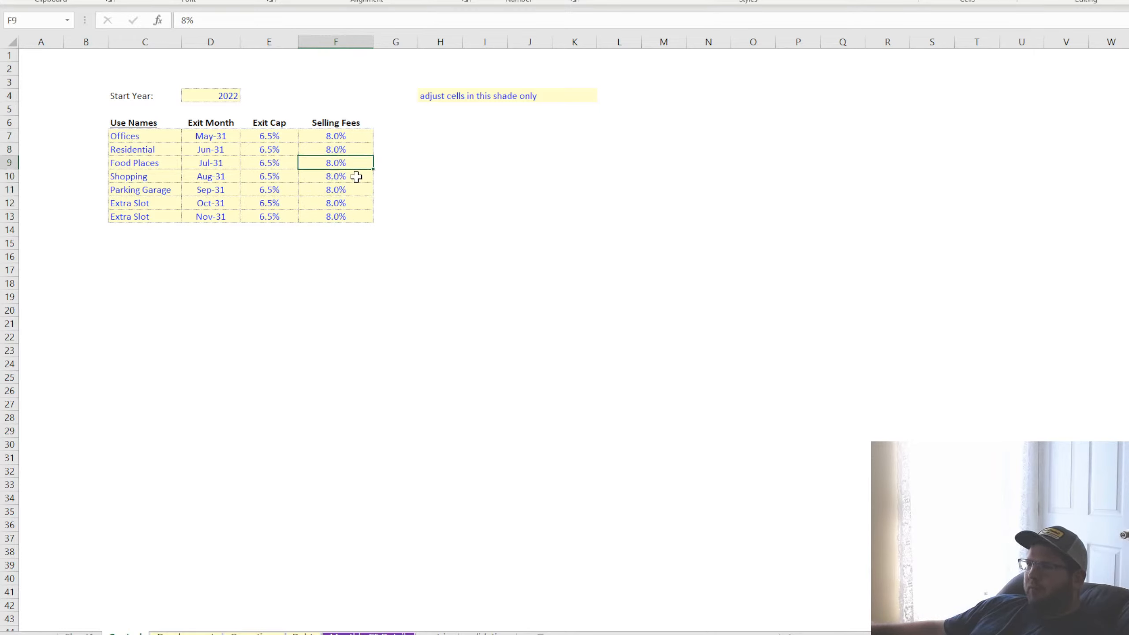
pyautogui.click(348, 134)
pyautogui.click(345, 164)
# Rename the Exit Proceeds heading on the monthly cash flow detail sheet as "Total Exit Proceeds"
pyautogui.click(368, 634)
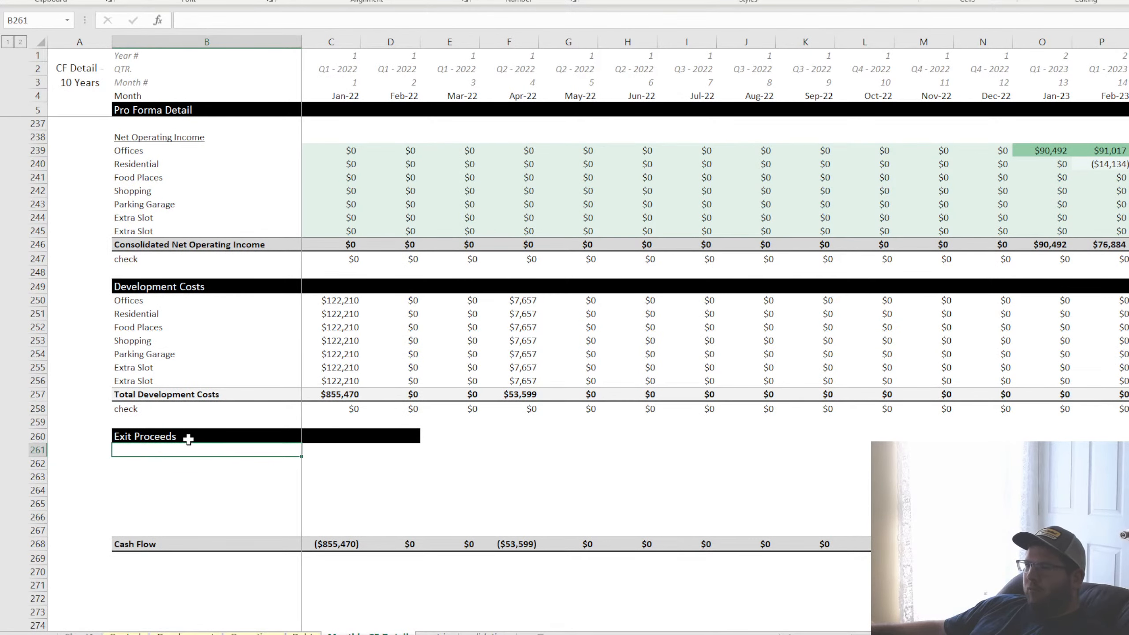
pyautogui.click(144, 435)
pyautogui.doubleClick(133, 436)
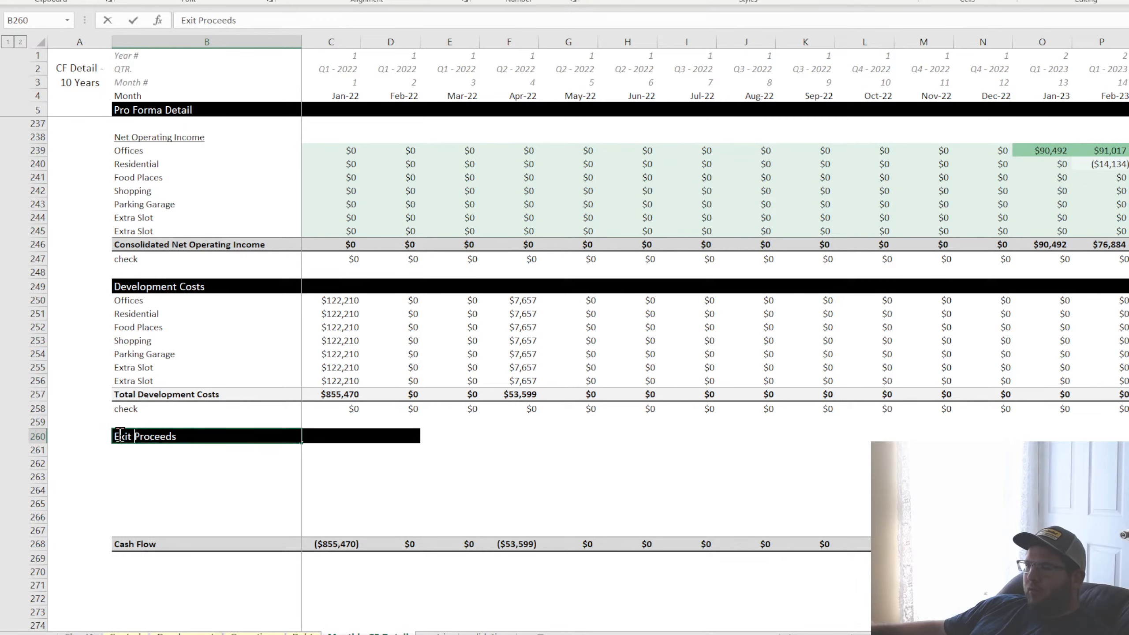
pyautogui.write('Total')
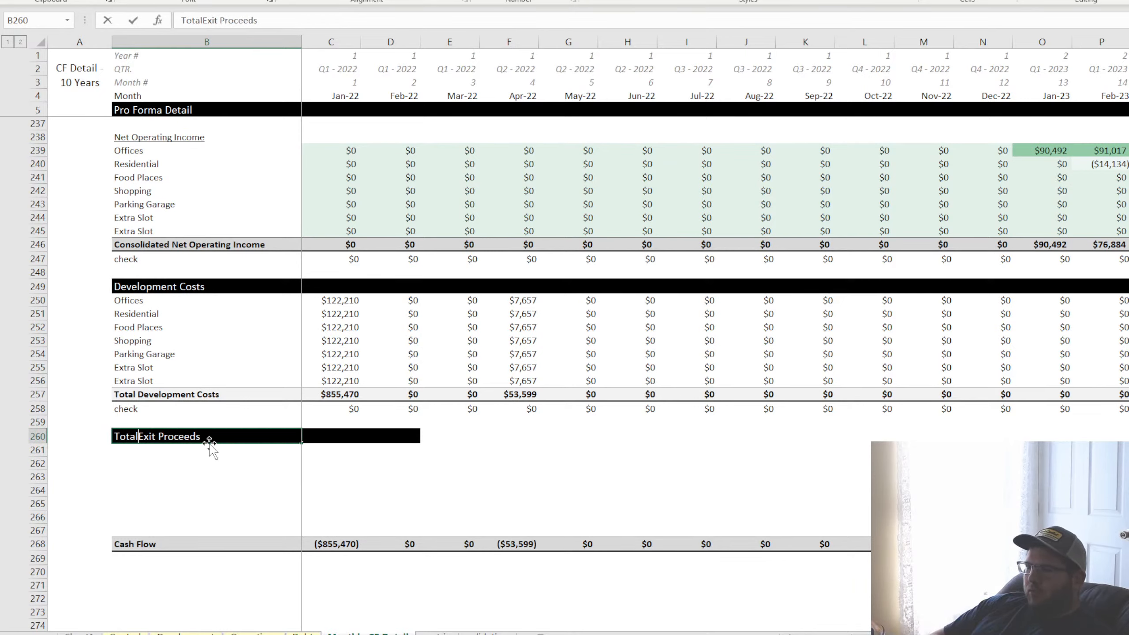
pyautogui.press('Return')
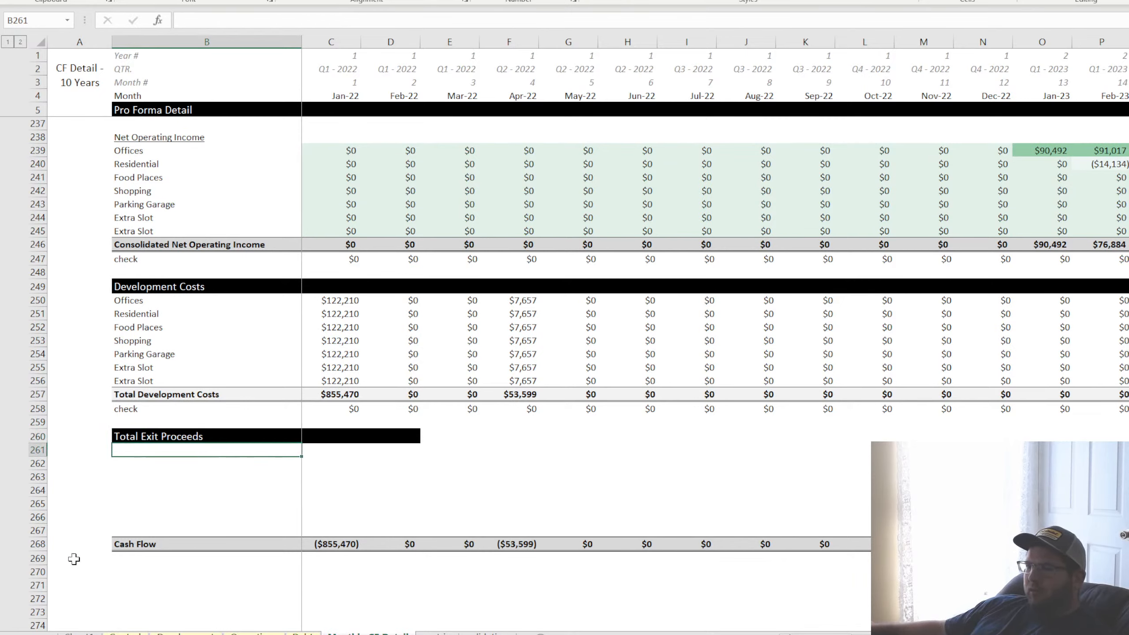
# Move the Cash Flow row from row 268 further down the sheet, beyond row 285
pyautogui.click(40, 544)
pyautogui.scroll(-7, 146, 477)
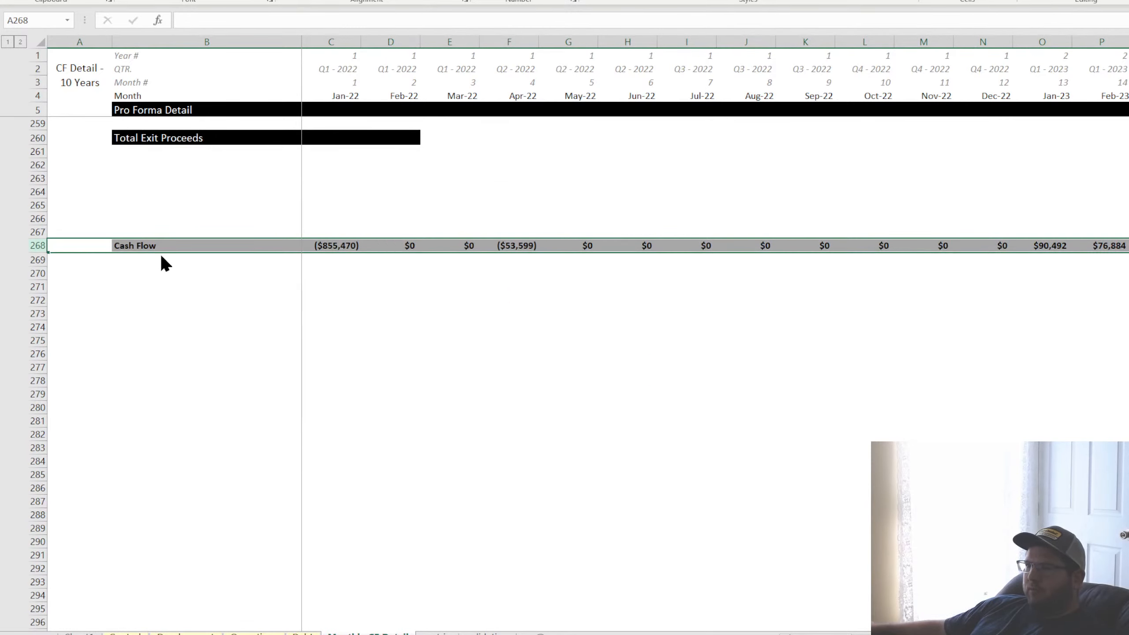
pyautogui.scroll(7, 160, 458)
# Copy the Total Exit Proceeds header band from B260:D260 to row 270
pyautogui.moveTo(131, 438); pyautogui.dragTo(364, 434)
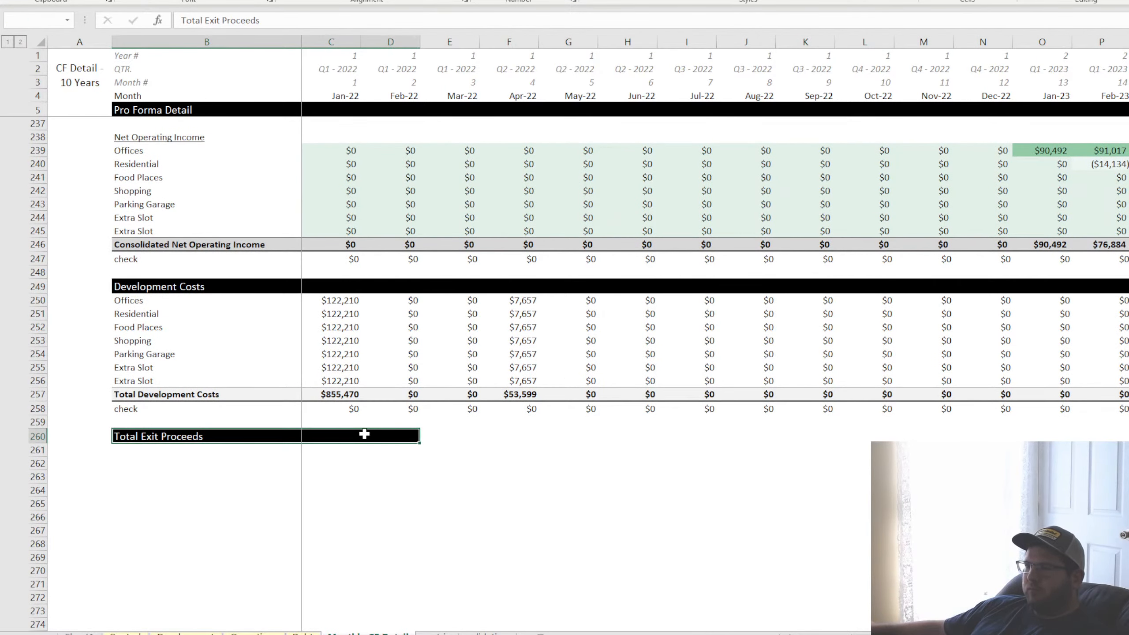
pyautogui.hotkey('ctrl', 'c')
pyautogui.click(146, 452)
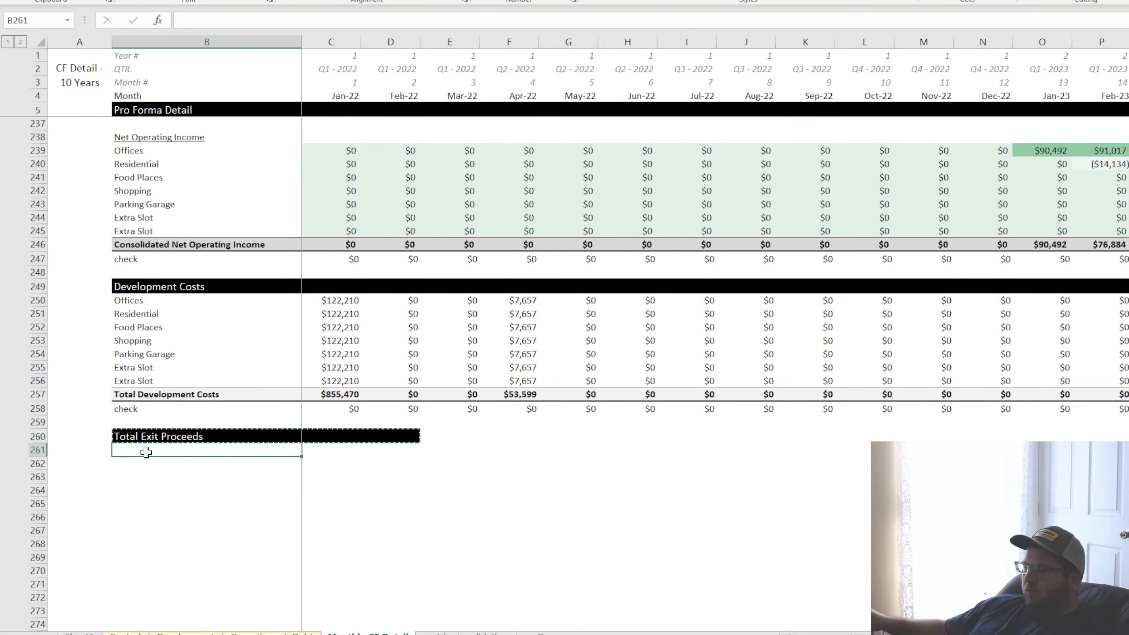
pyautogui.press('Down')
pyautogui.press('Down')
pyautogui.press('Down')
pyautogui.press('Down')
pyautogui.press('Down')
pyautogui.press('Down')
pyautogui.press('Down')
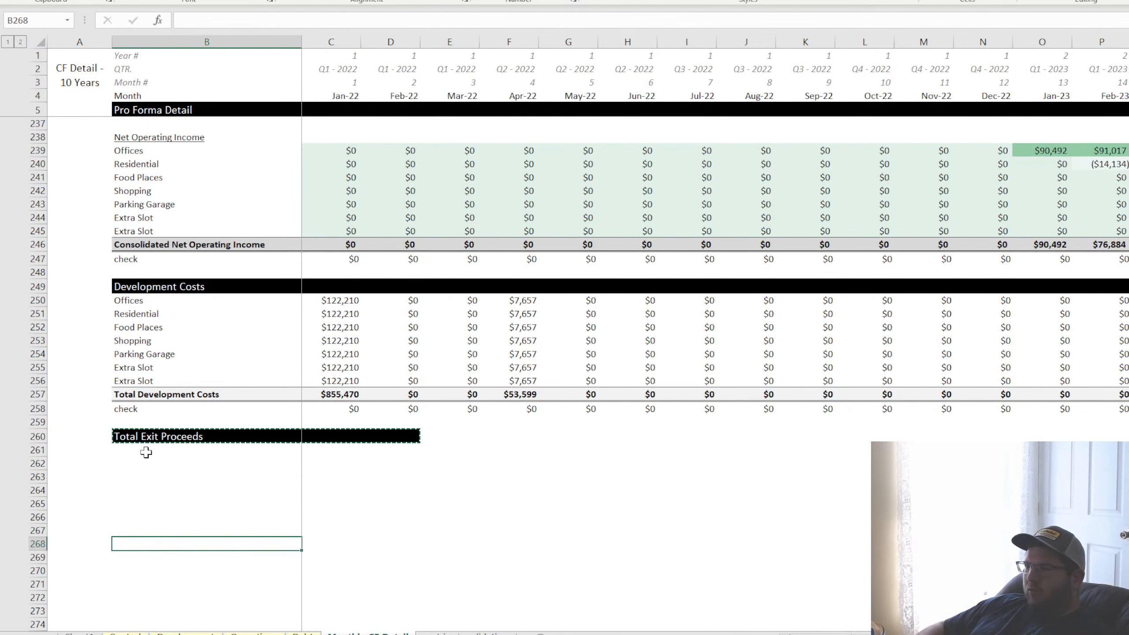
pyautogui.press('Down')
pyautogui.press('Down')
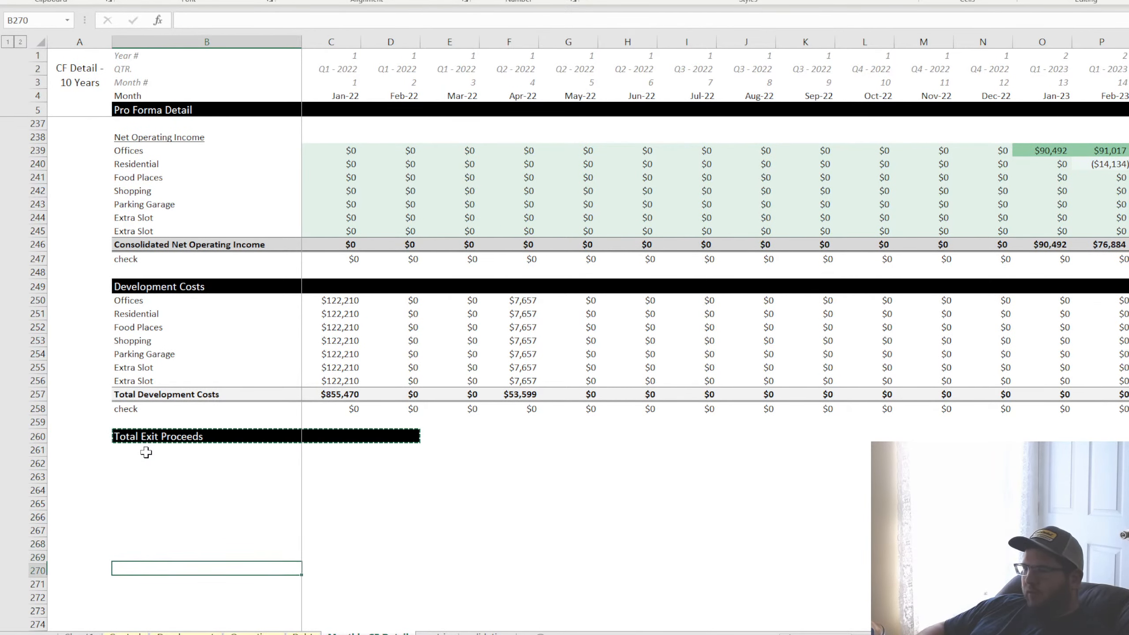
pyautogui.hotkey('ctrl', 'v')
# Retitle the copied header in B270 as "Selling Costs"
pyautogui.doubleClick(186, 571)
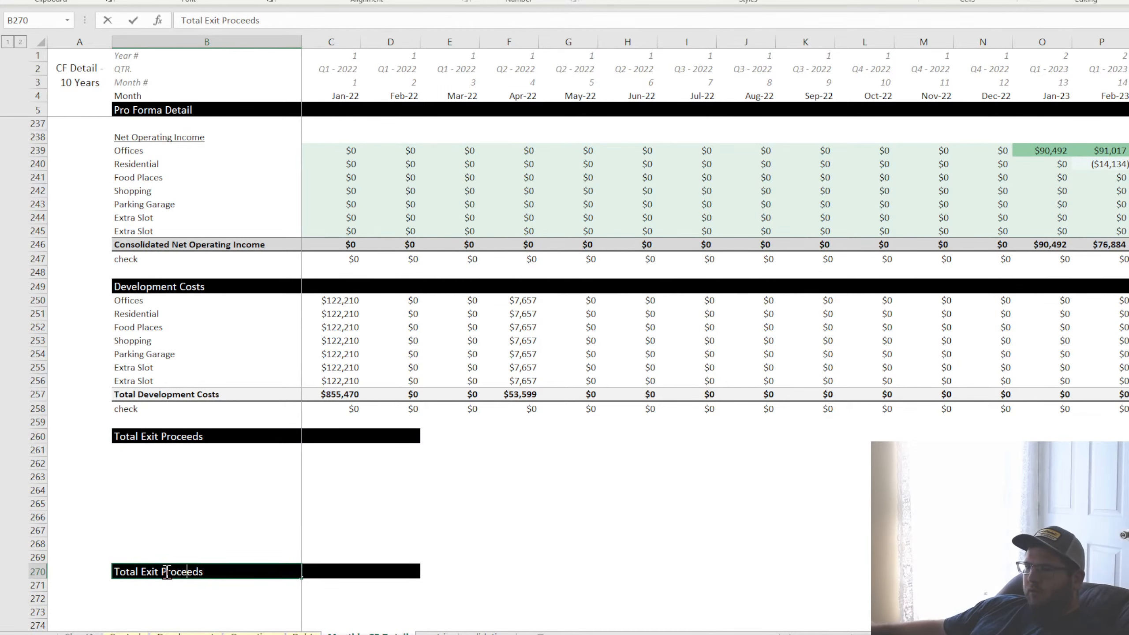
pyautogui.moveTo(217, 571); pyautogui.dragTo(8, 584)
pyautogui.write('Selling Costs')
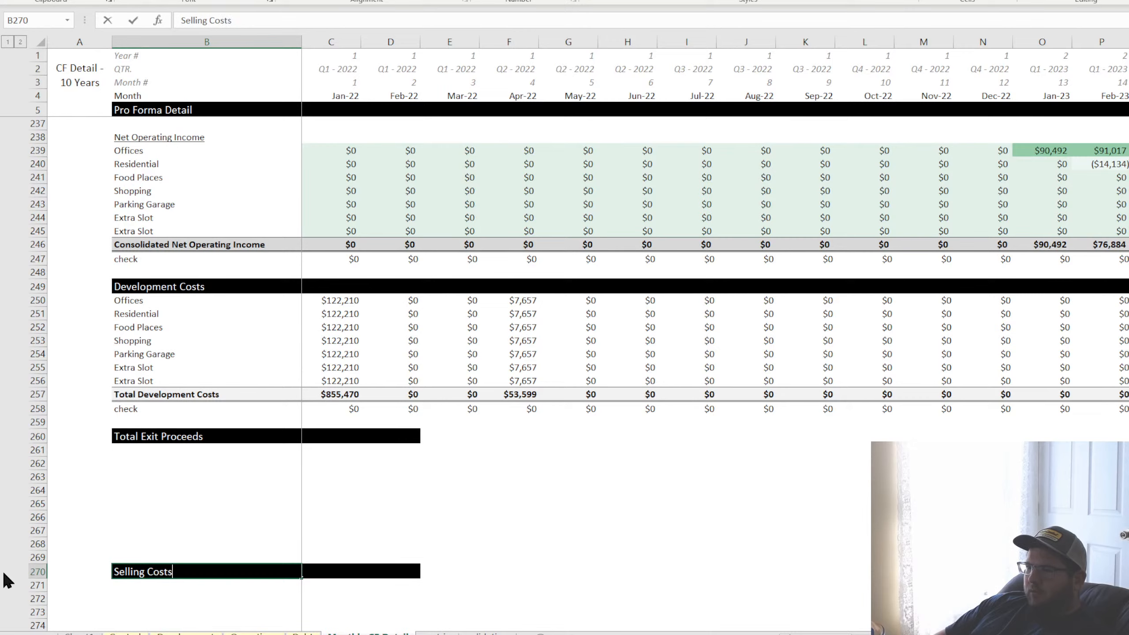
pyautogui.press('Return')
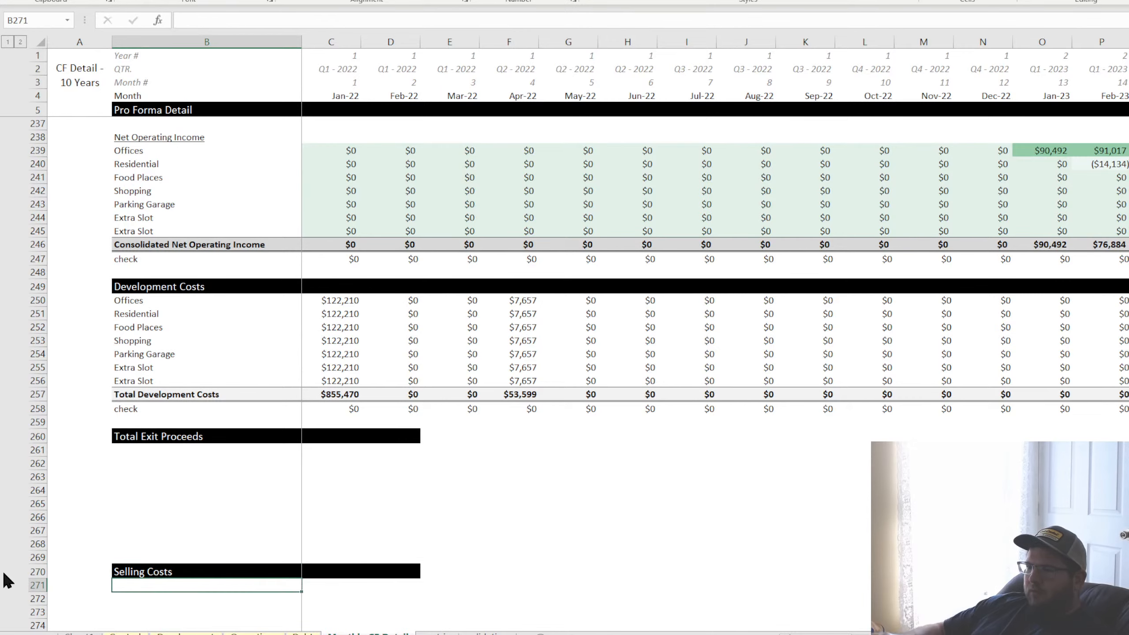
pyautogui.scroll(-4, 103, 532)
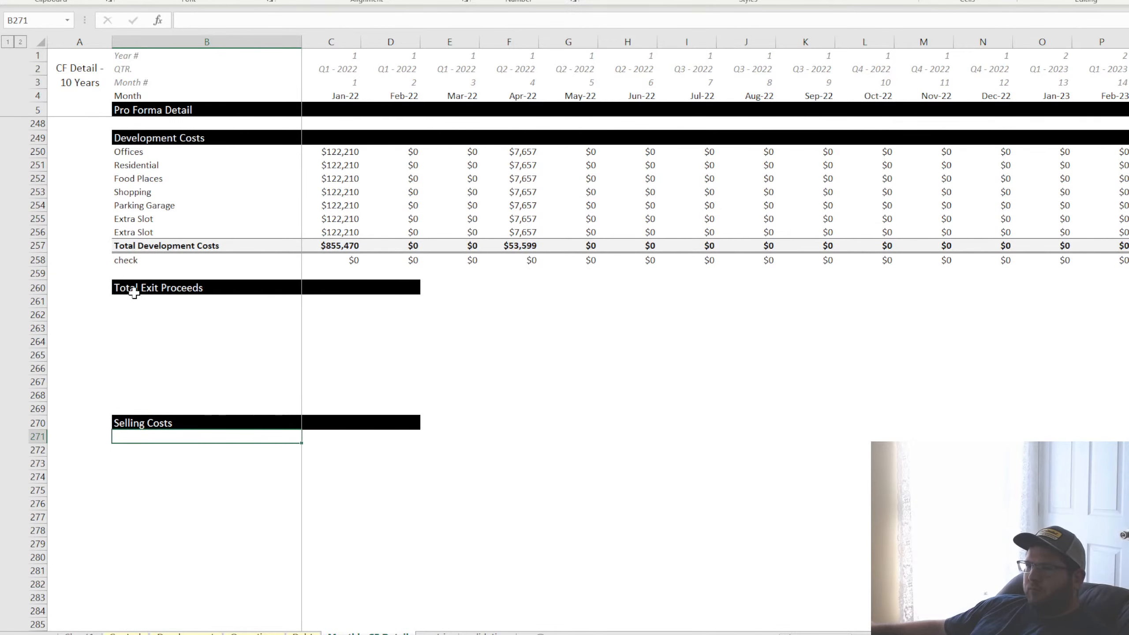
pyautogui.moveTo(131, 287); pyautogui.dragTo(389, 288)
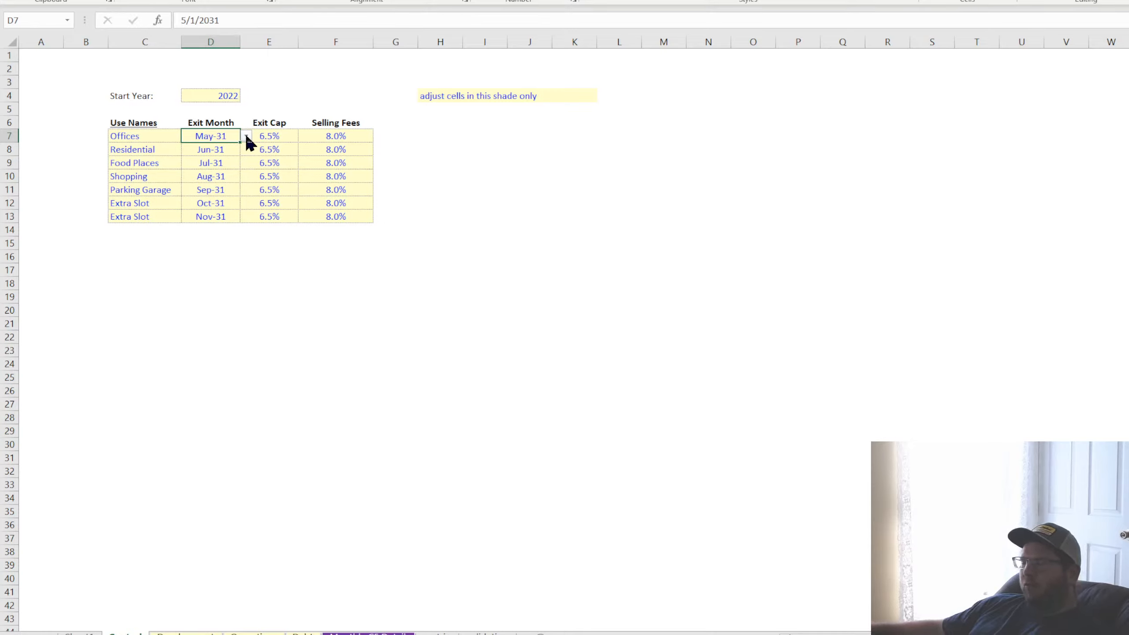
pyautogui.click(276, 139)
pyautogui.click(263, 149)
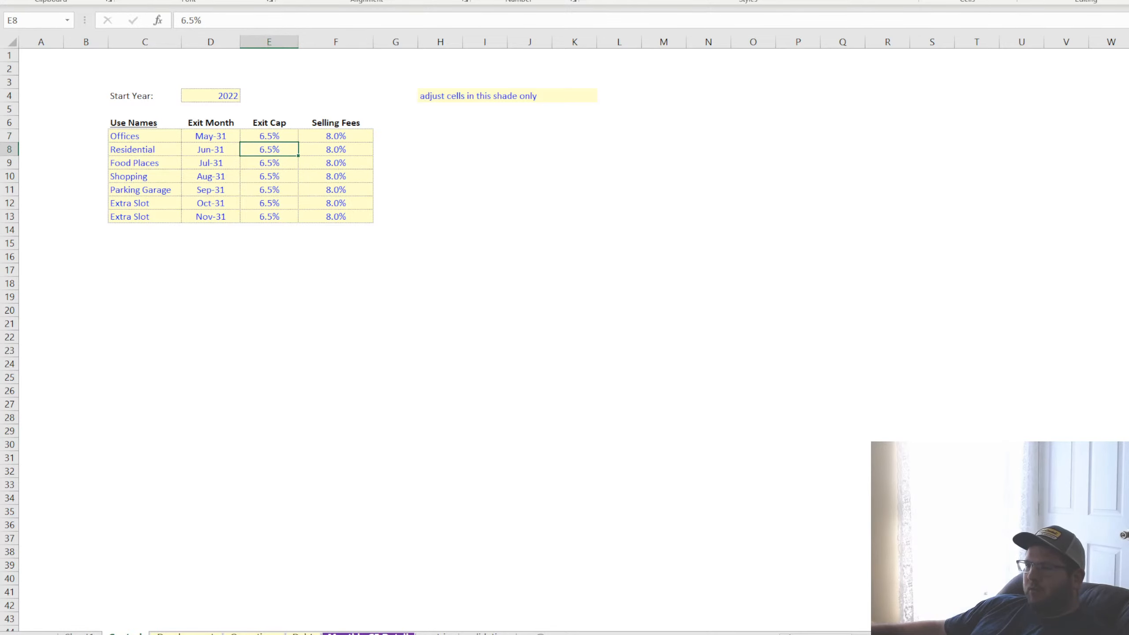
pyautogui.click(351, 633)
pyautogui.click(128, 436)
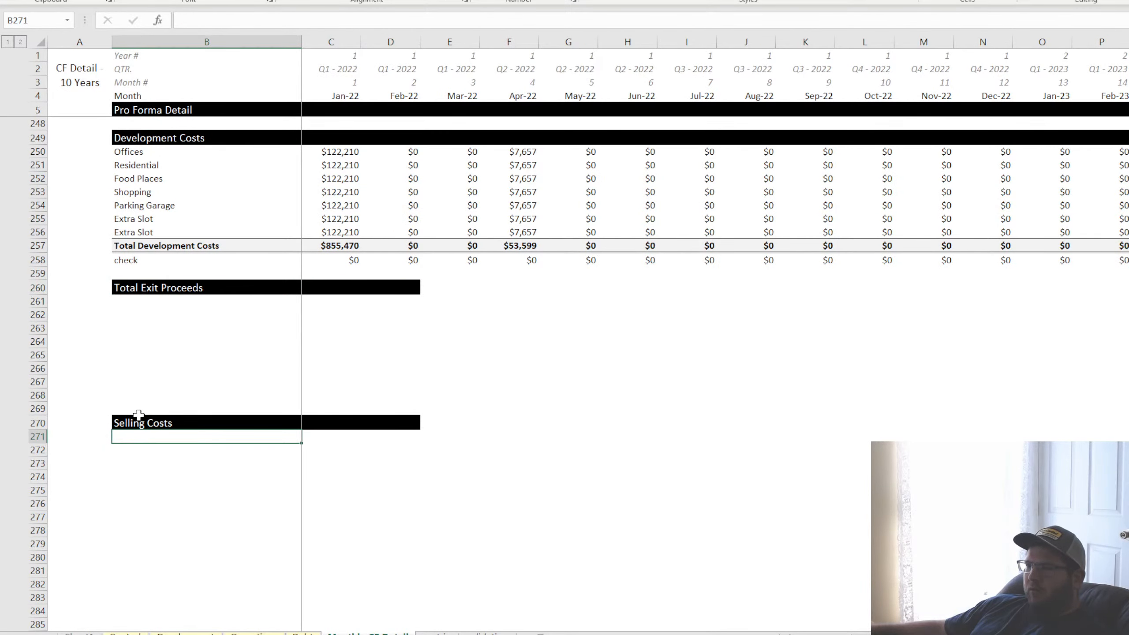
# Copy the blank rows and Selling Costs header band in B261:D270 to the block starting at B271
pyautogui.moveTo(131, 303); pyautogui.dragTo(372, 420)
pyautogui.hotkey('ctrl', 'c')
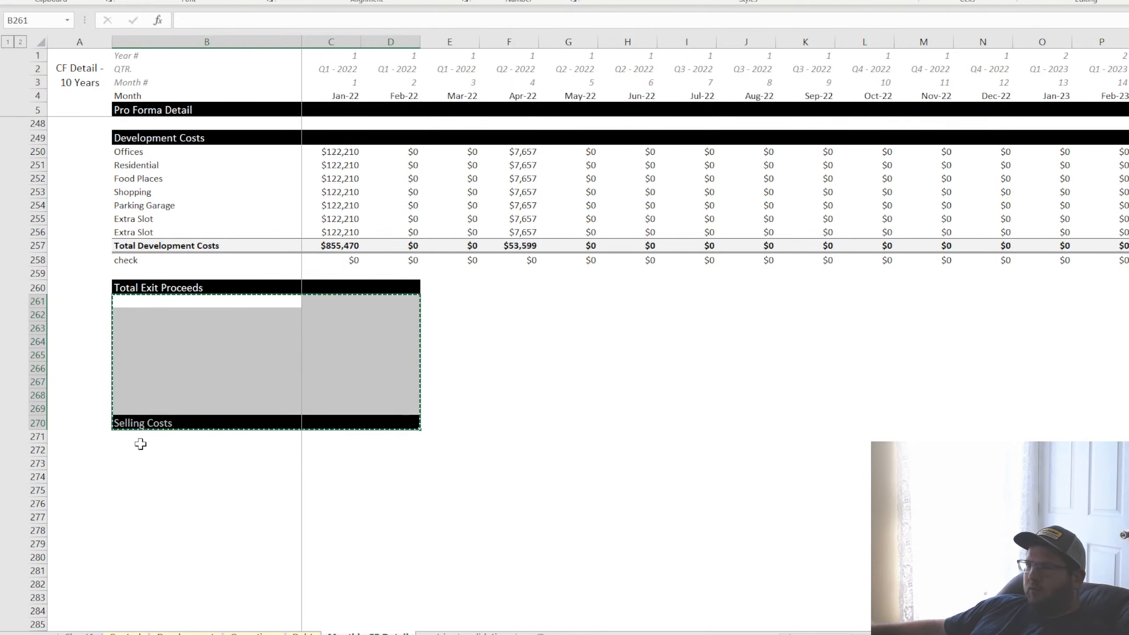
pyautogui.click(142, 437)
pyautogui.hotkey('ctrl', 'v')
pyautogui.scroll(-4, 137, 393)
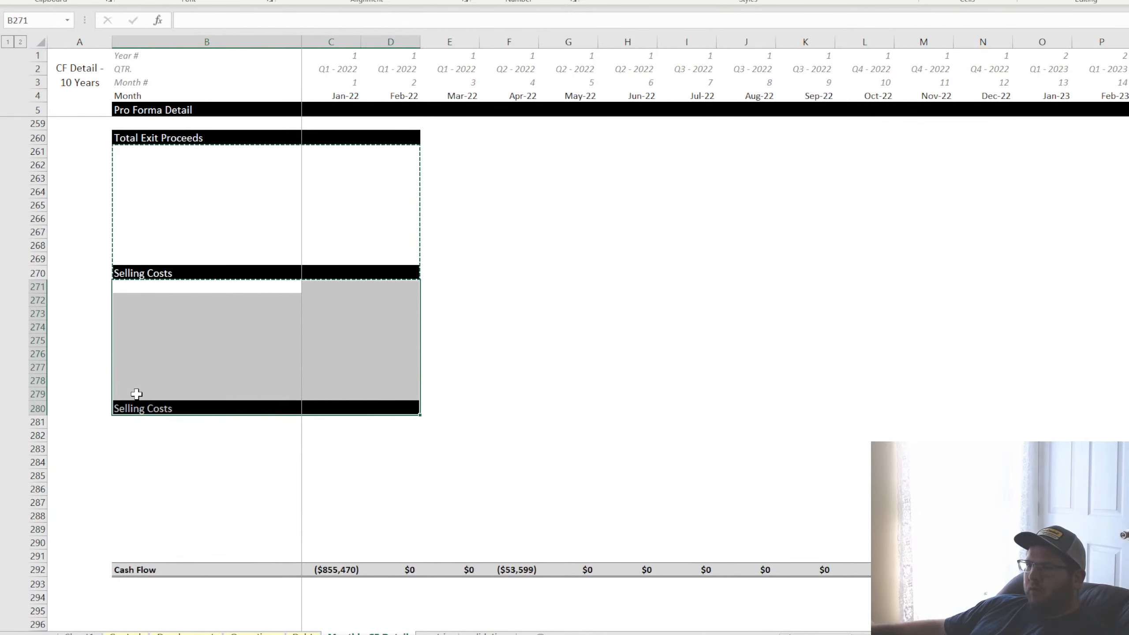
# Retitle the duplicated header band in B280 as "Net Sales Proceeds"
pyautogui.click(133, 408)
pyautogui.write('N')
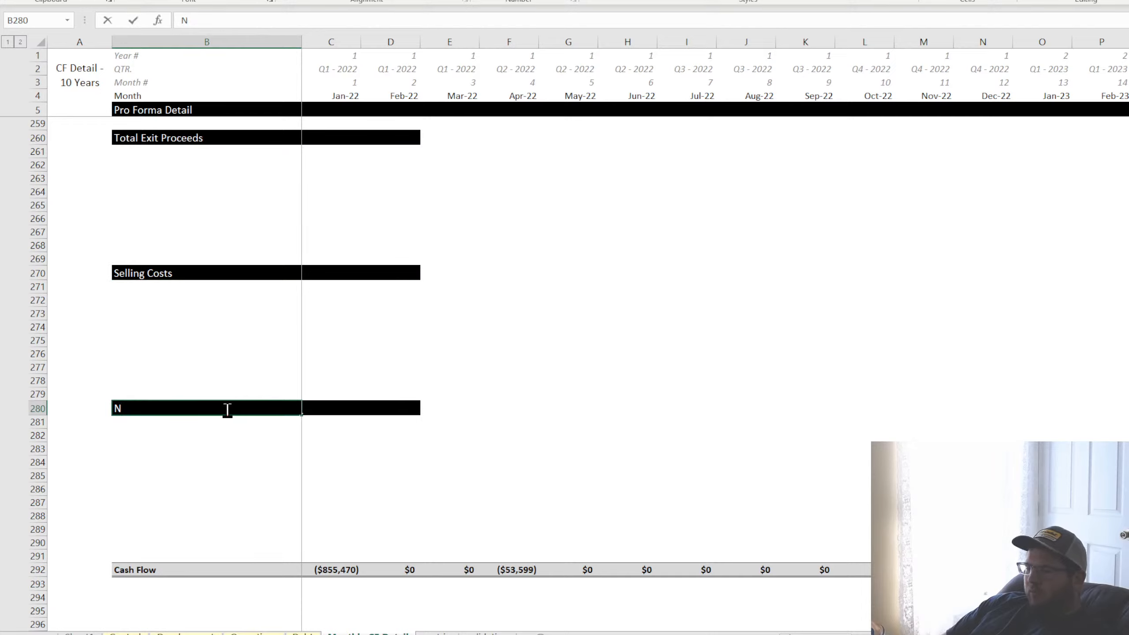
pyautogui.write('et')
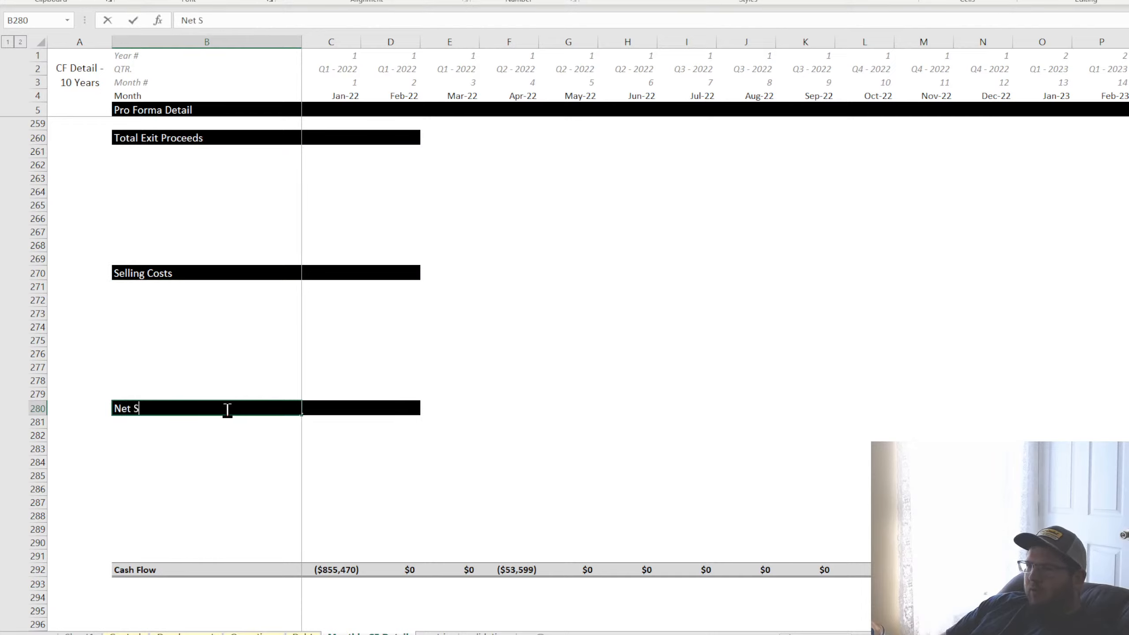
pyautogui.write(' Sales Proceeds')
pyautogui.press('Return')
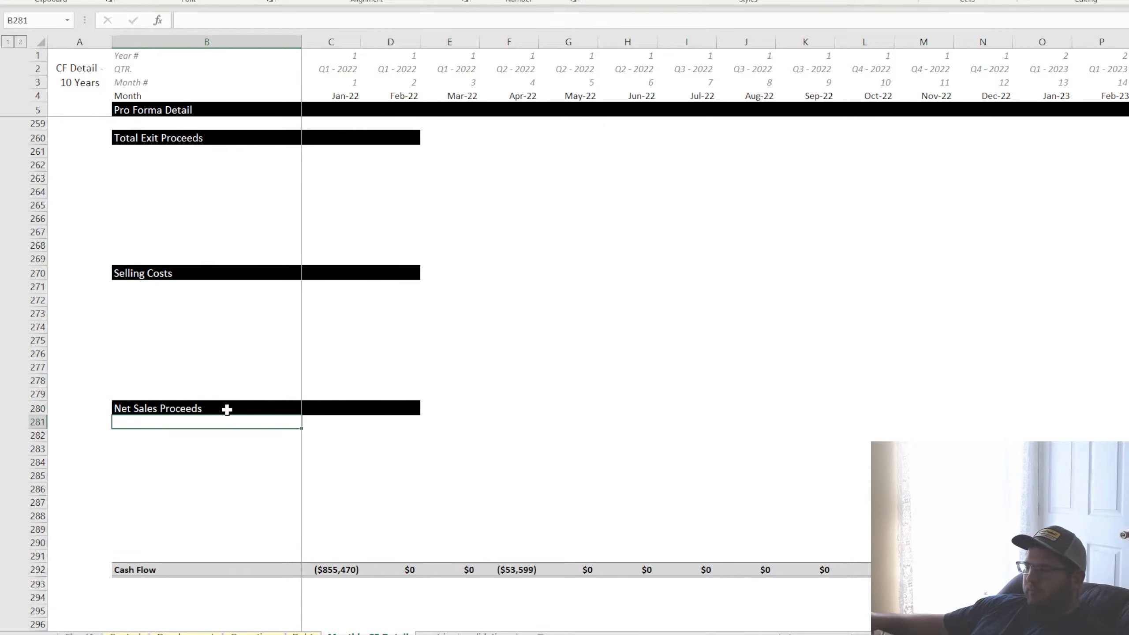
# Link B261 to the first use name with =Control!C7 and fill the formula down to B268
pyautogui.click(145, 150)
pyautogui.write('=')
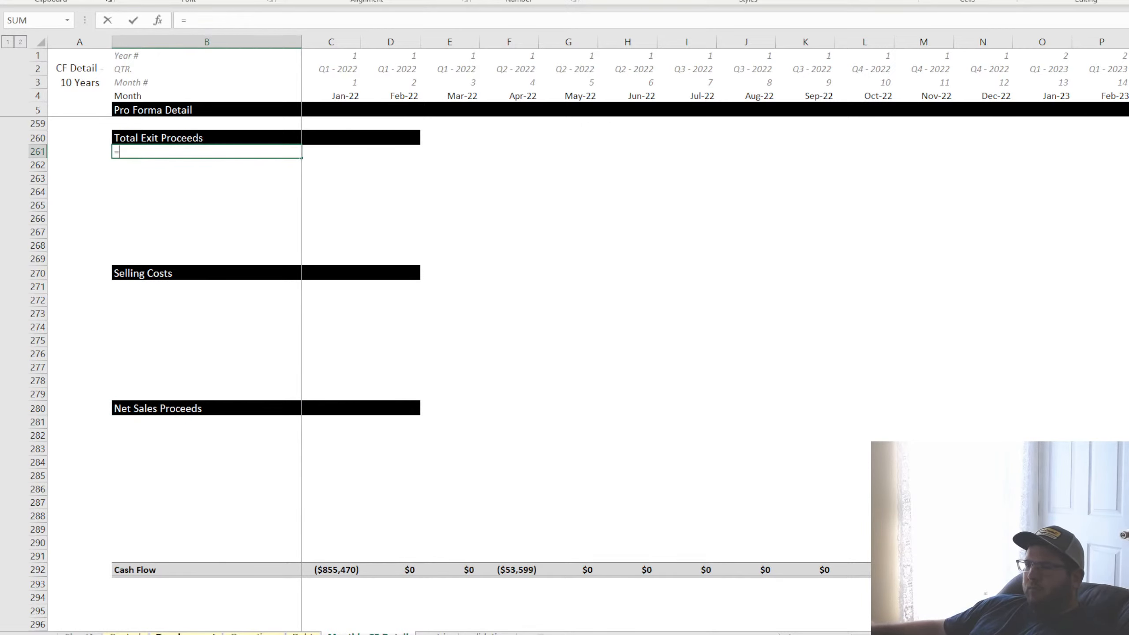
pyautogui.click(126, 632)
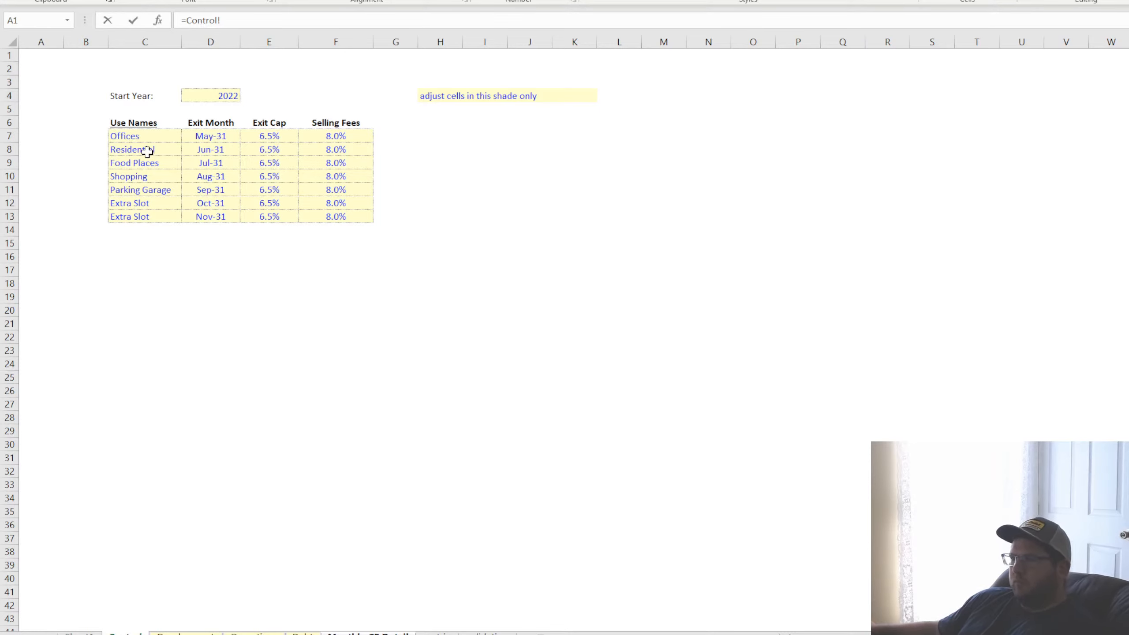
pyautogui.click(146, 138)
pyautogui.press('Return')
pyautogui.press('Up')
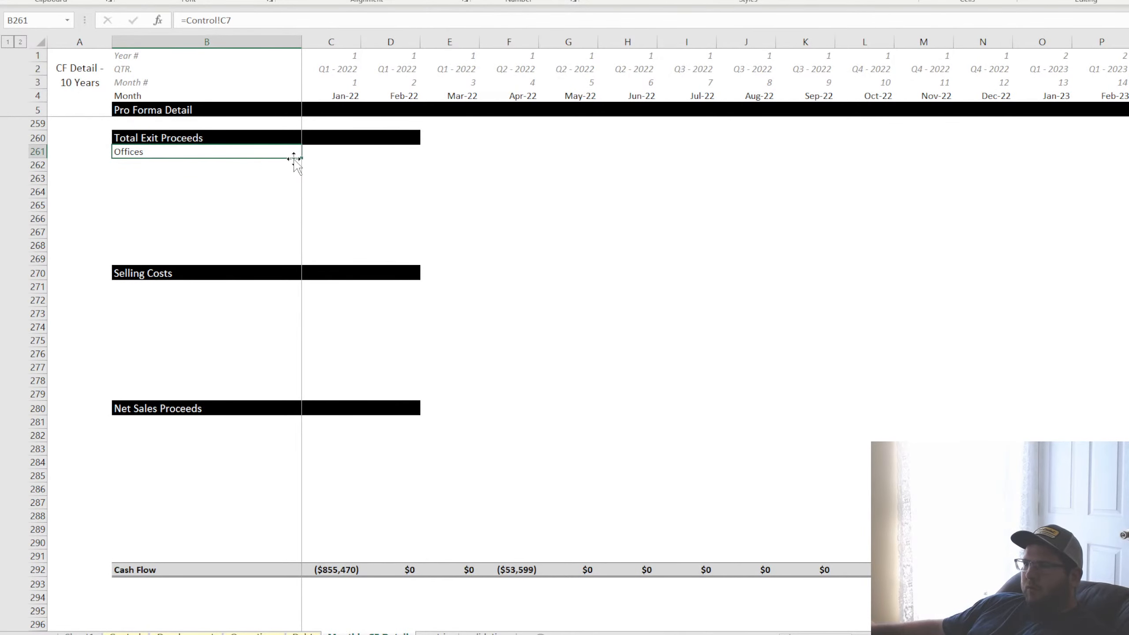
pyautogui.moveTo(300, 161); pyautogui.dragTo(290, 252)
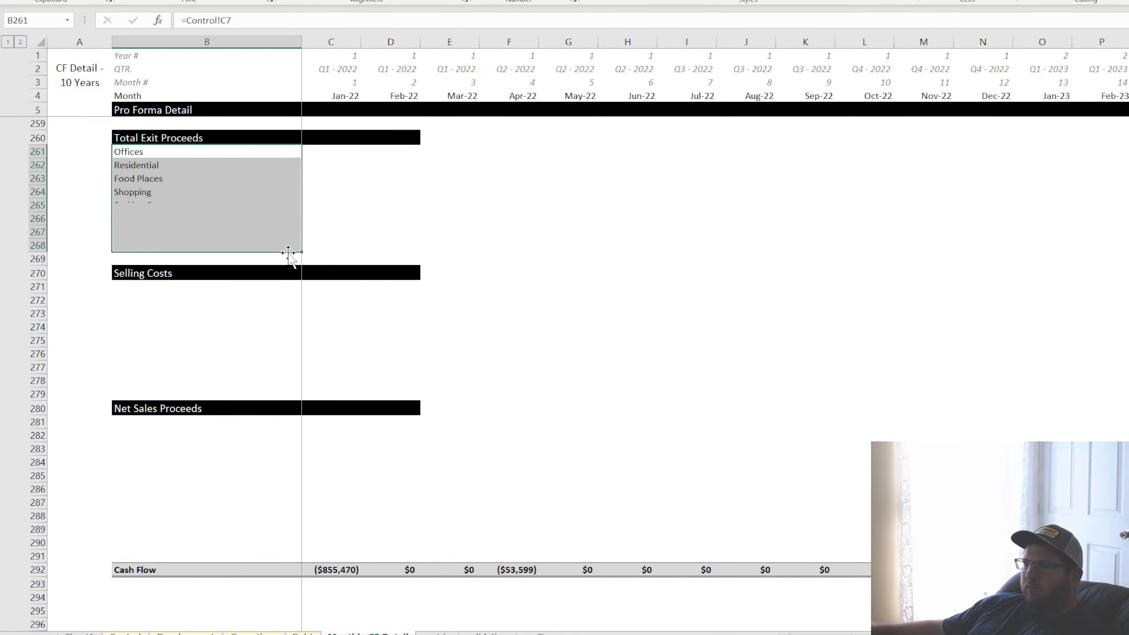
# Replace the formula in B268 with the label "Total Exit Proceeds"
pyautogui.click(185, 244)
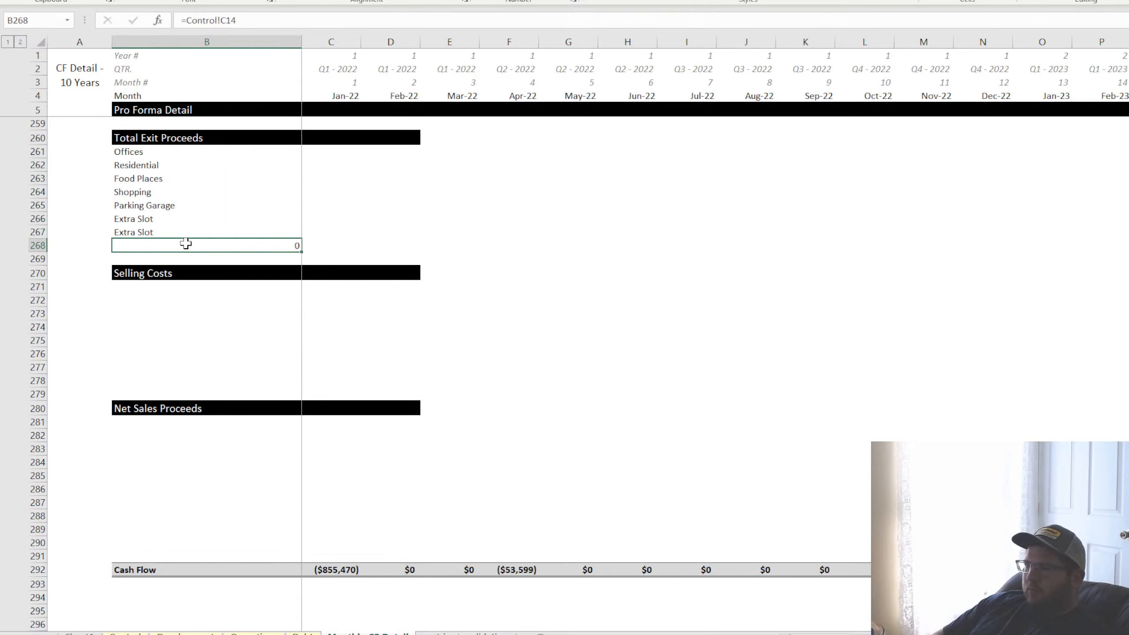
pyautogui.write('Total Exit Proc')
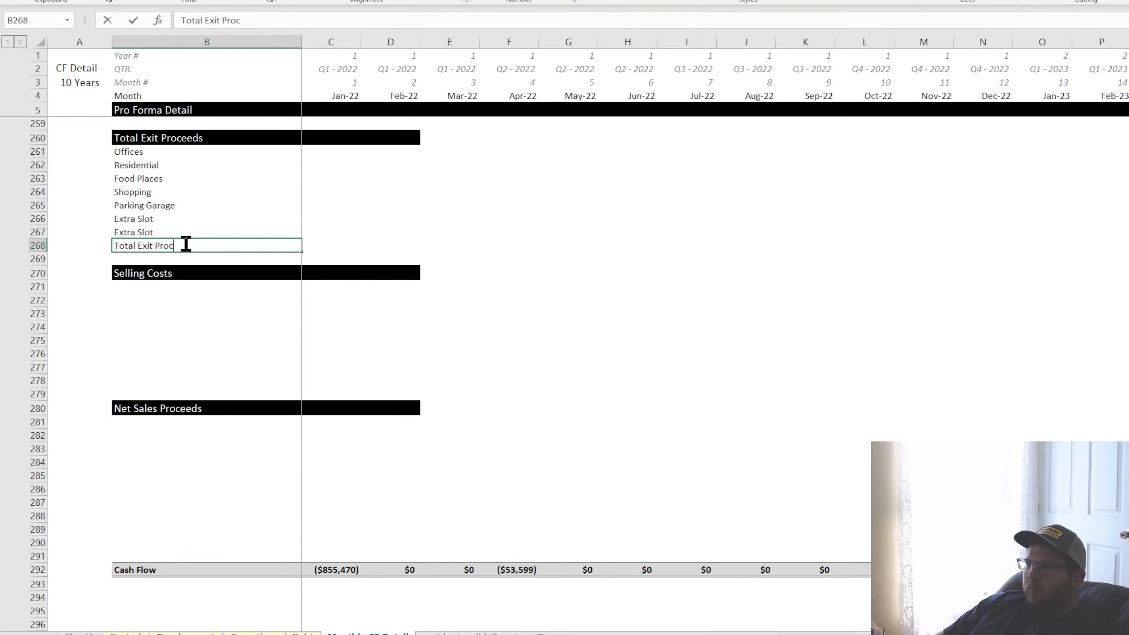
pyautogui.write('eeds')
pyautogui.press('Return')
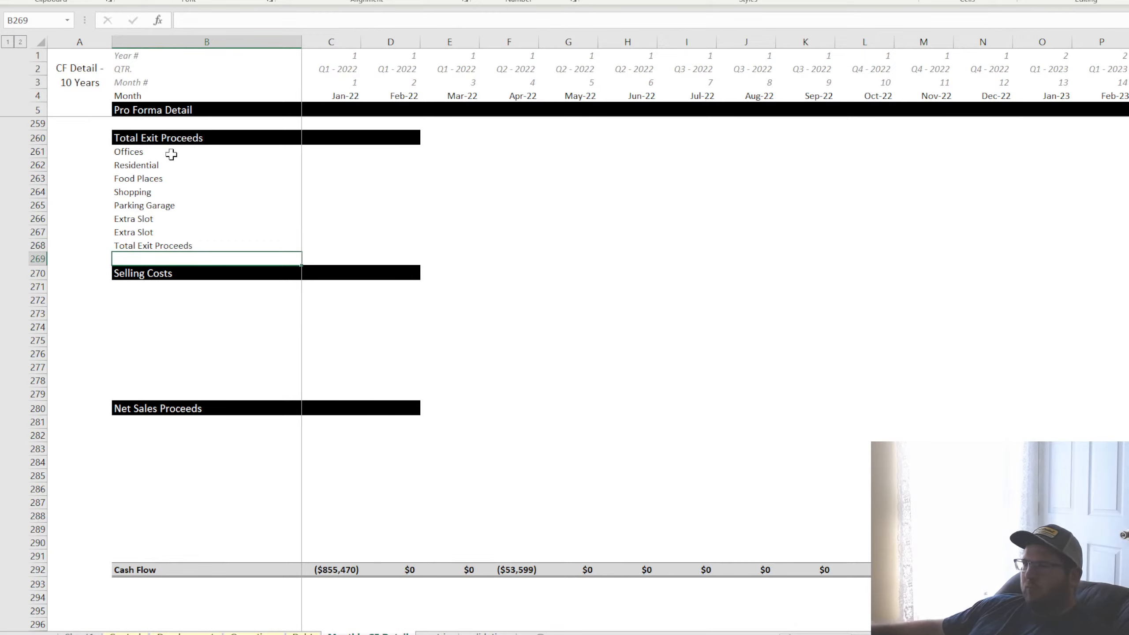
# Link the first Selling Costs label in B271 to B261 and fill it down to B278
pyautogui.click(145, 292)
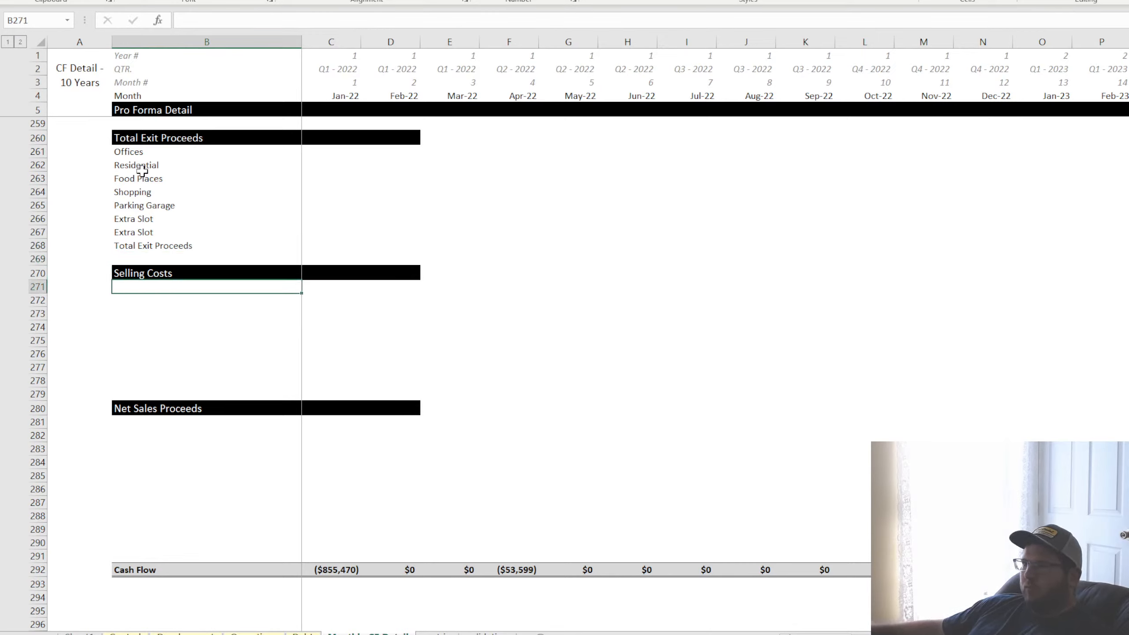
pyautogui.write('=')
pyautogui.click(137, 153)
pyautogui.press('Return')
pyautogui.click(174, 288)
pyautogui.moveTo(301, 294); pyautogui.dragTo(239, 381)
# Replace the formula in B278 with the label "Total Selling Costs"
pyautogui.click(185, 381)
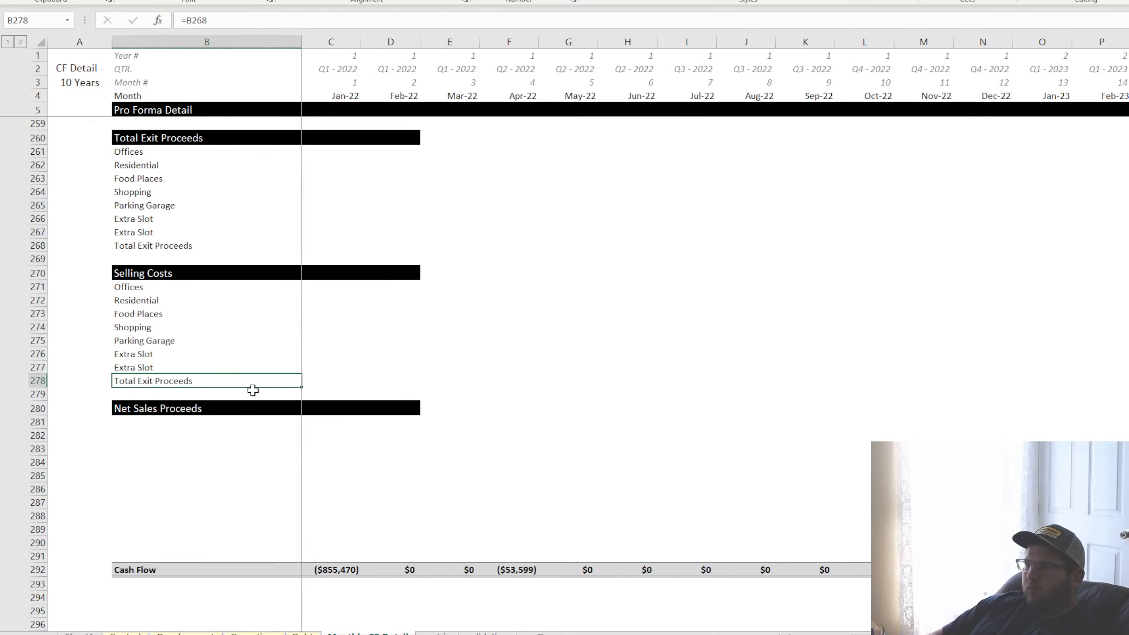
pyautogui.write('Total Selling Costs')
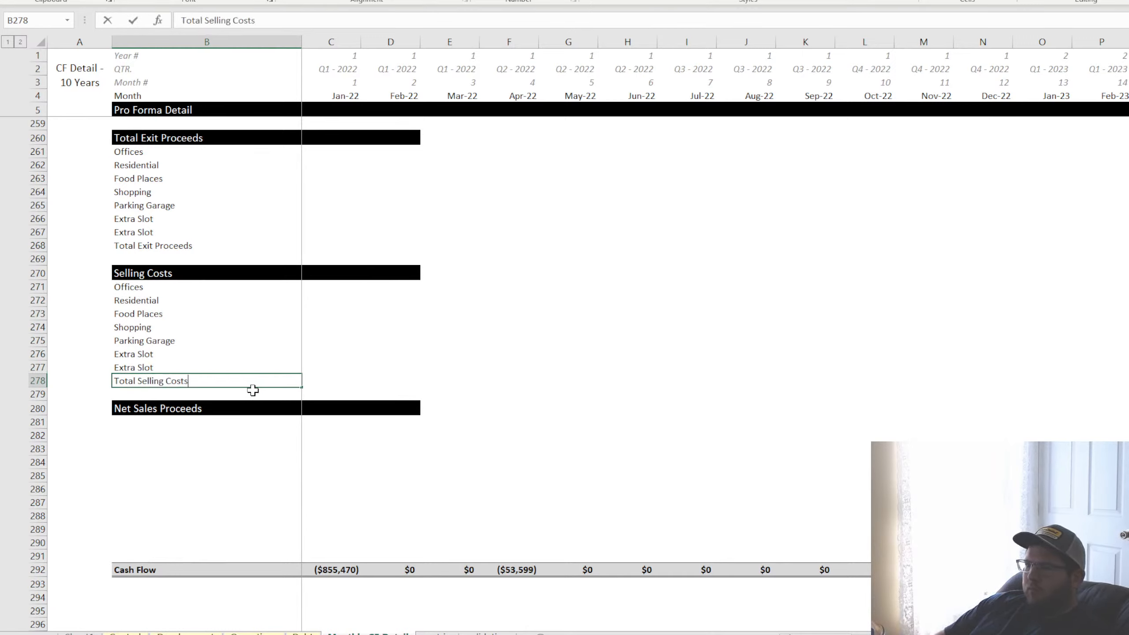
pyautogui.press('Return')
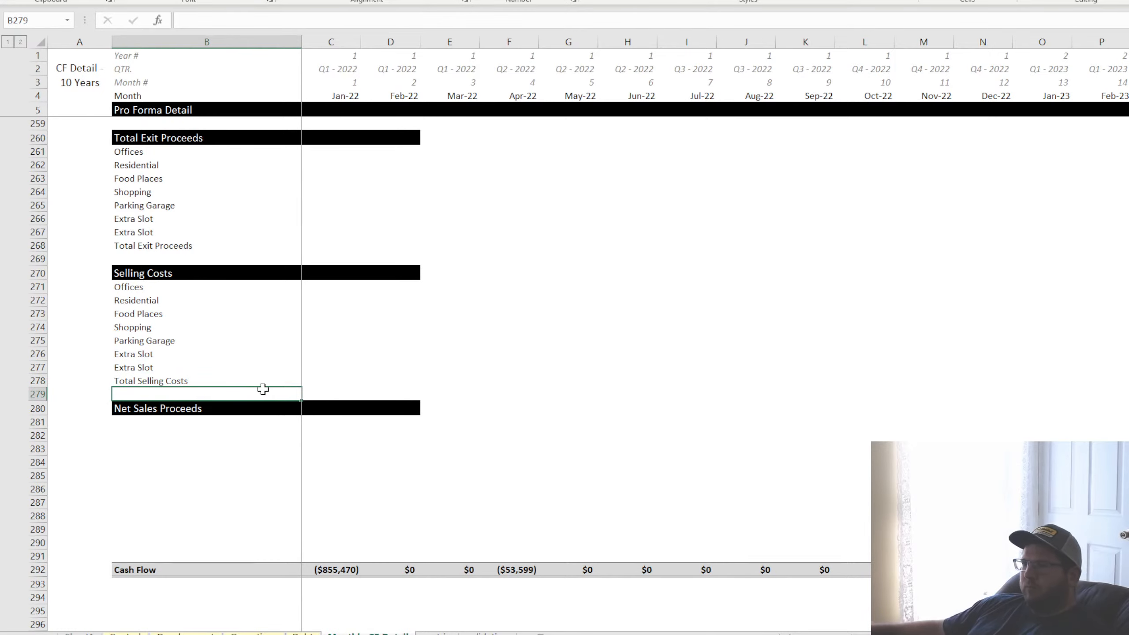
# Copy the Selling Costs row labels from B271:B278 into the Net Sales Proceeds section starting at B281
pyautogui.moveTo(158, 290); pyautogui.dragTo(159, 380)
pyautogui.hotkey('ctrl', 'c')
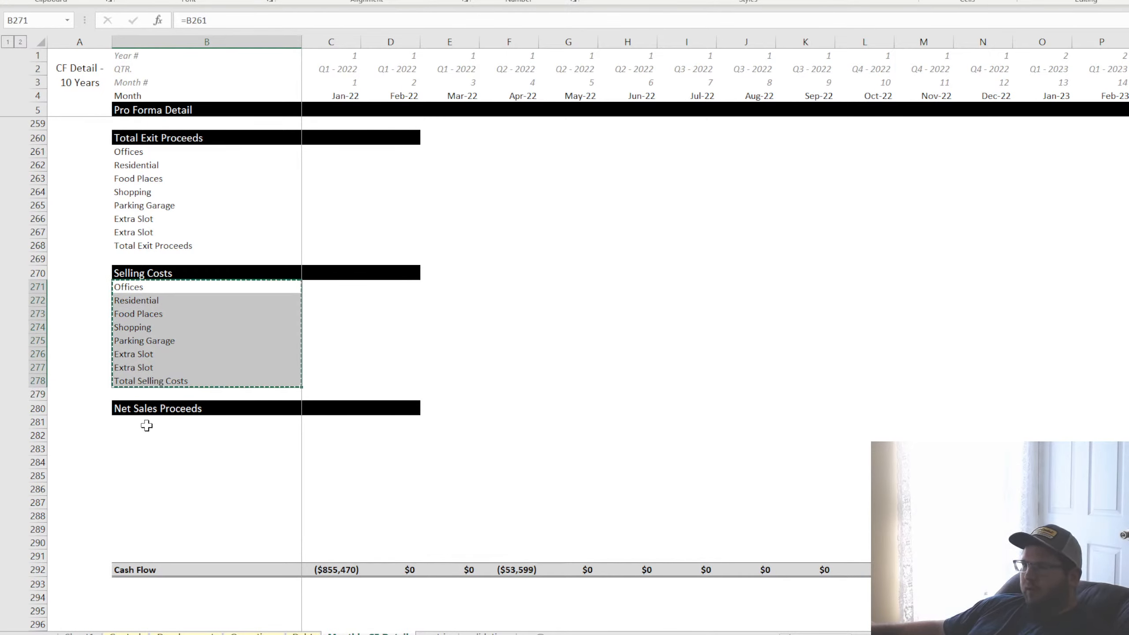
pyautogui.click(144, 422)
pyautogui.hotkey('ctrl', 'v')
# Relabel the last row of the Net Sales Proceeds section, B288, as "Total Net Sales Proceeds"
pyautogui.click(151, 516)
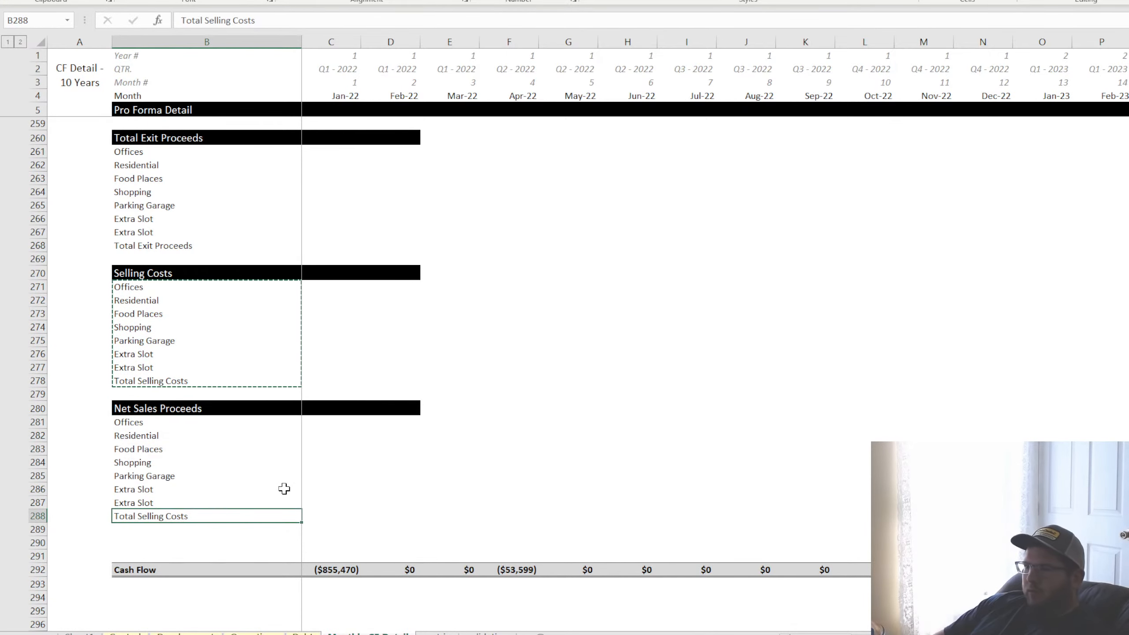
pyautogui.write('Total Net')
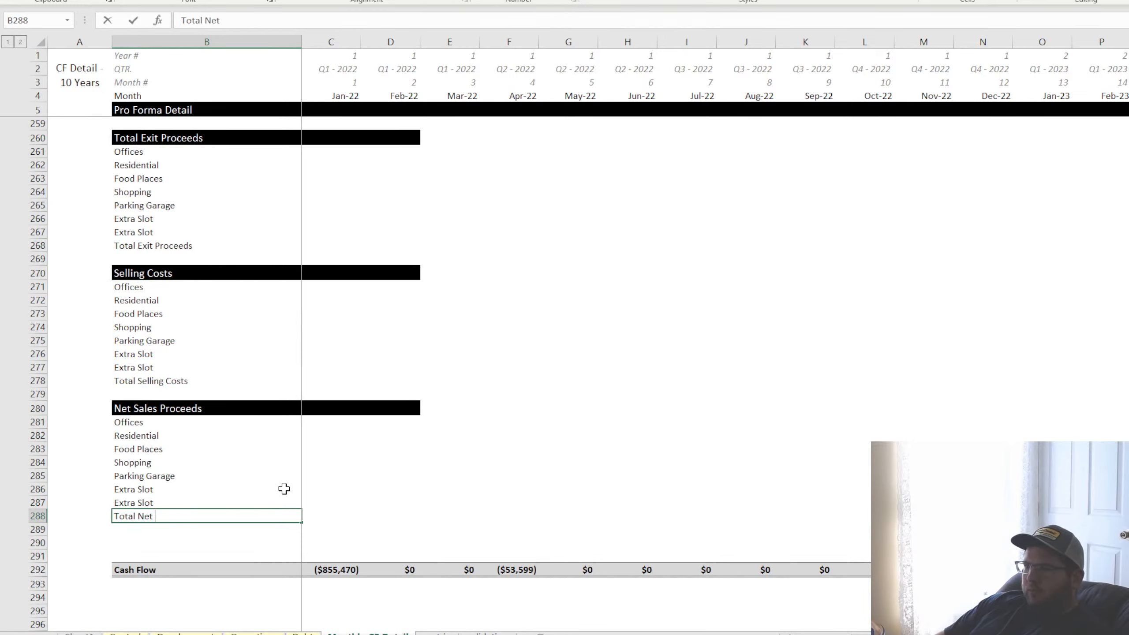
pyautogui.write(' Sales Proce')
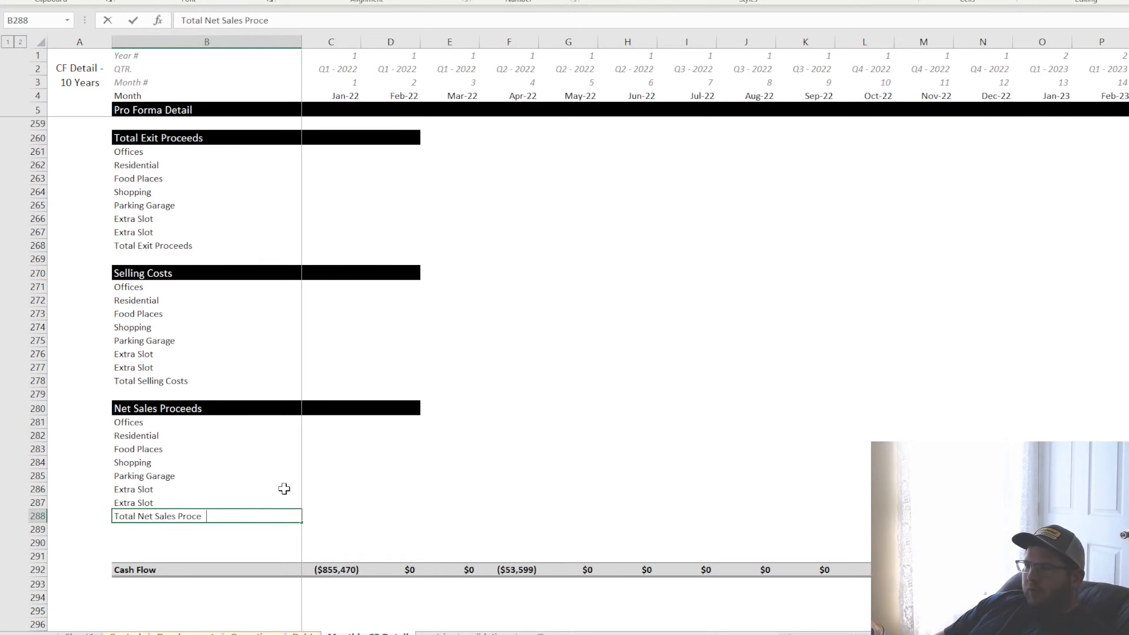
pyautogui.write('eds')
pyautogui.press('Return')
# Review the Selling Fees inputs on the Control sheet and the Selling Costs rows they relate to
pyautogui.click(390, 189)
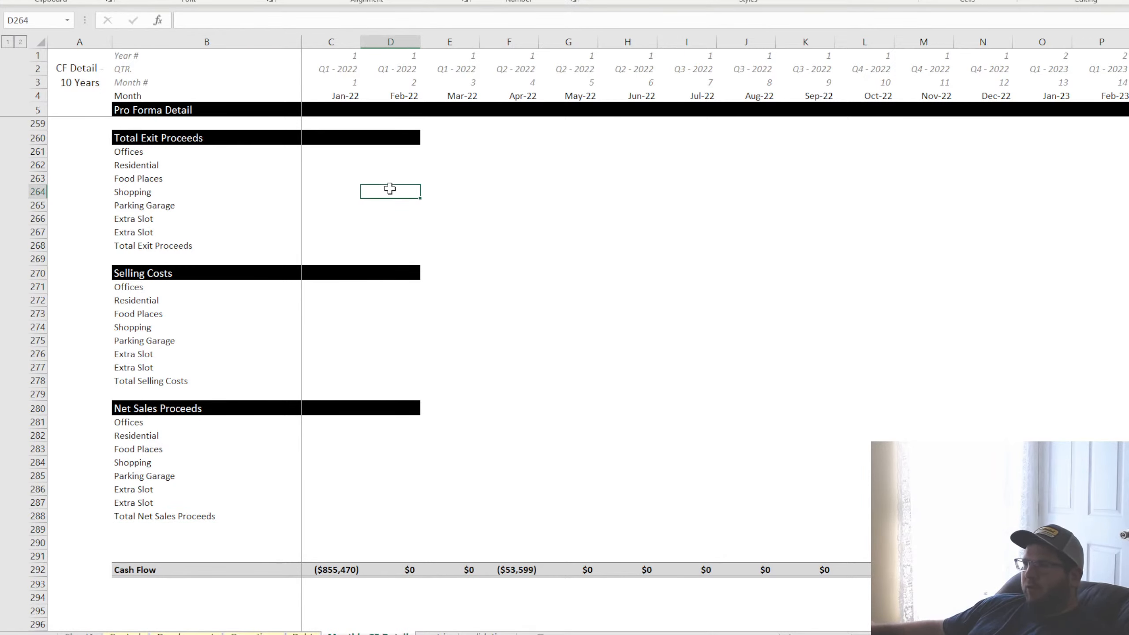
pyautogui.click(138, 631)
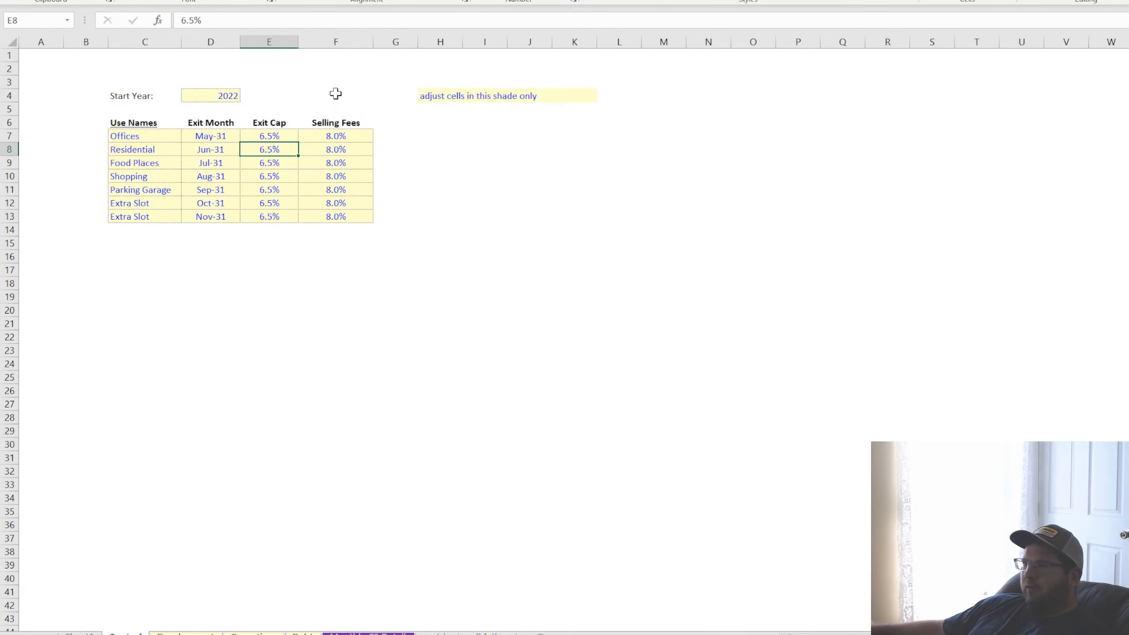
pyautogui.moveTo(339, 140); pyautogui.dragTo(325, 241)
pyautogui.click(365, 177)
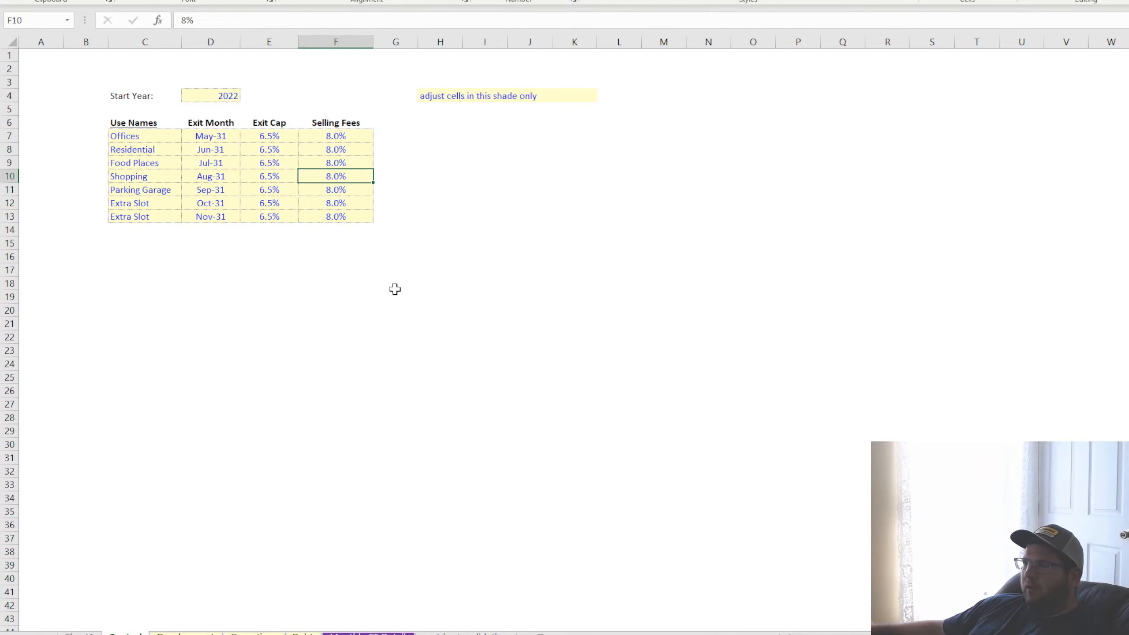
pyautogui.click(331, 630)
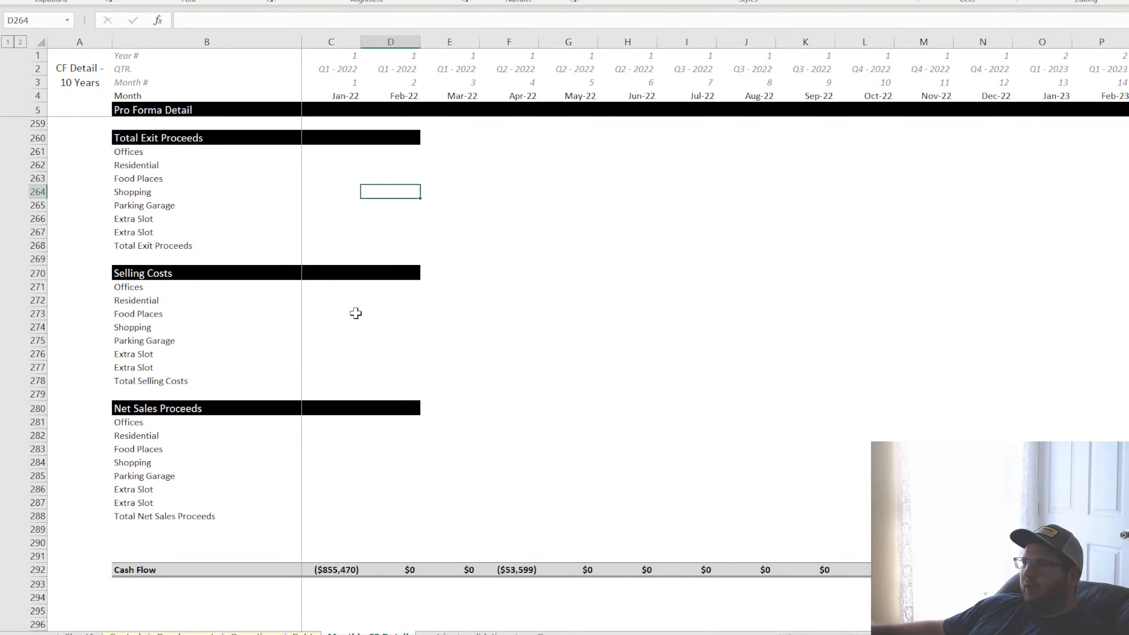
pyautogui.moveTo(149, 290); pyautogui.dragTo(552, 363)
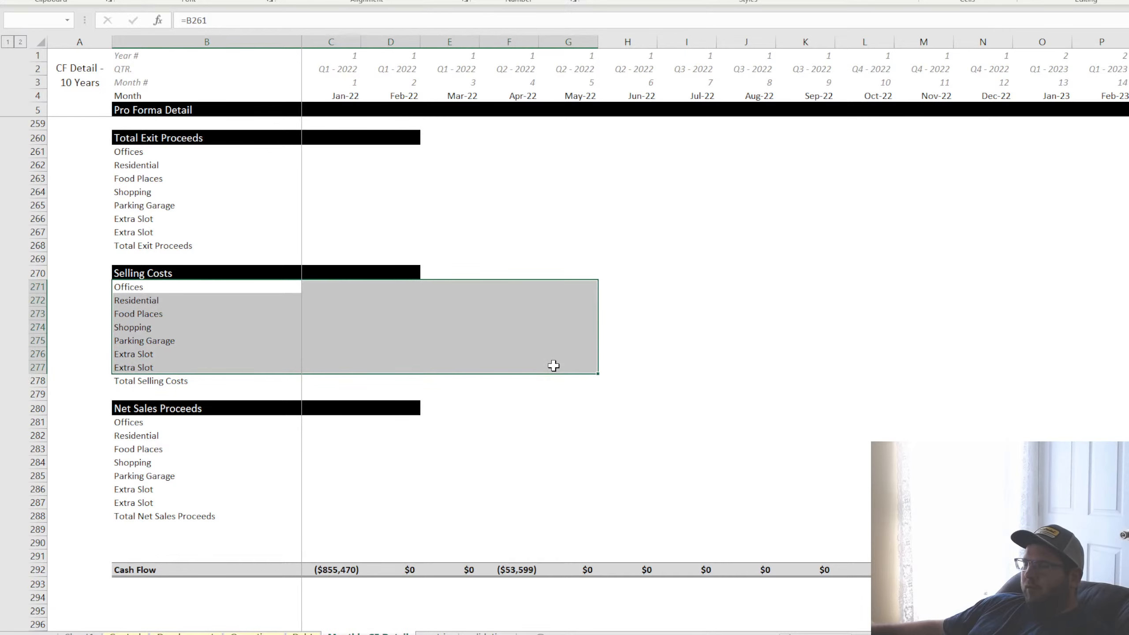
pyautogui.moveTo(374, 328); pyautogui.dragTo(503, 338)
# Extend the black header bands of rows 260, 270 and 280 from column D across the monthly columns
pyautogui.moveTo(385, 144); pyautogui.dragTo(1127, 413)
pyautogui.moveTo(1075, 634); pyautogui.dragTo(818, 634)
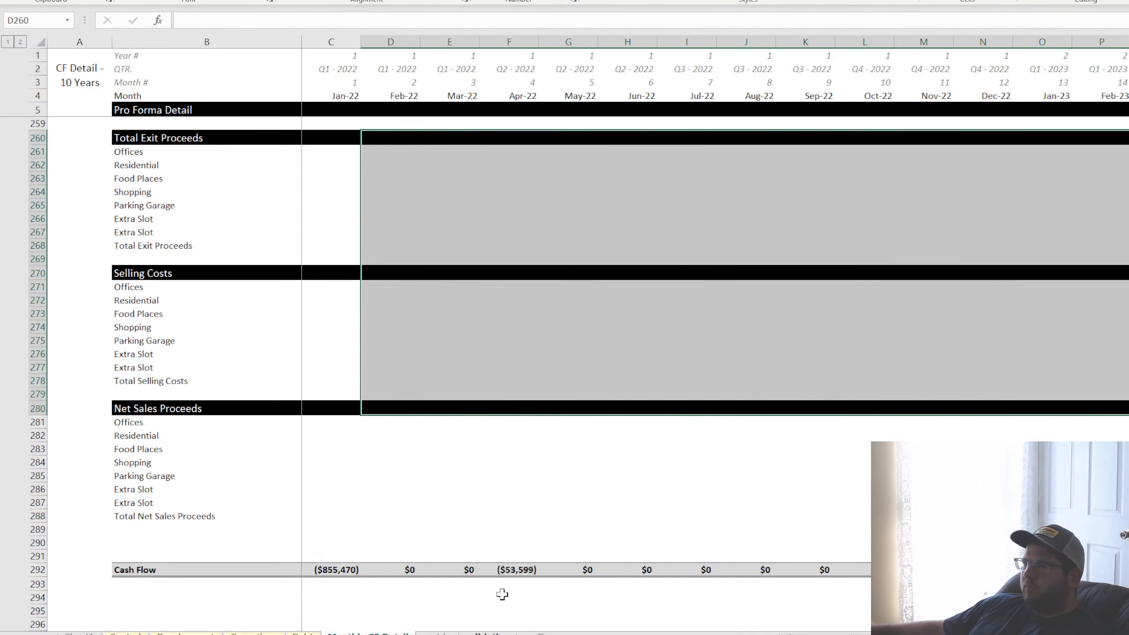
pyautogui.click(135, 153)
# Format the Total Exit Proceeds cells B268:E268 in bold with light grey shading and top and bottom borders
pyautogui.click(135, 248)
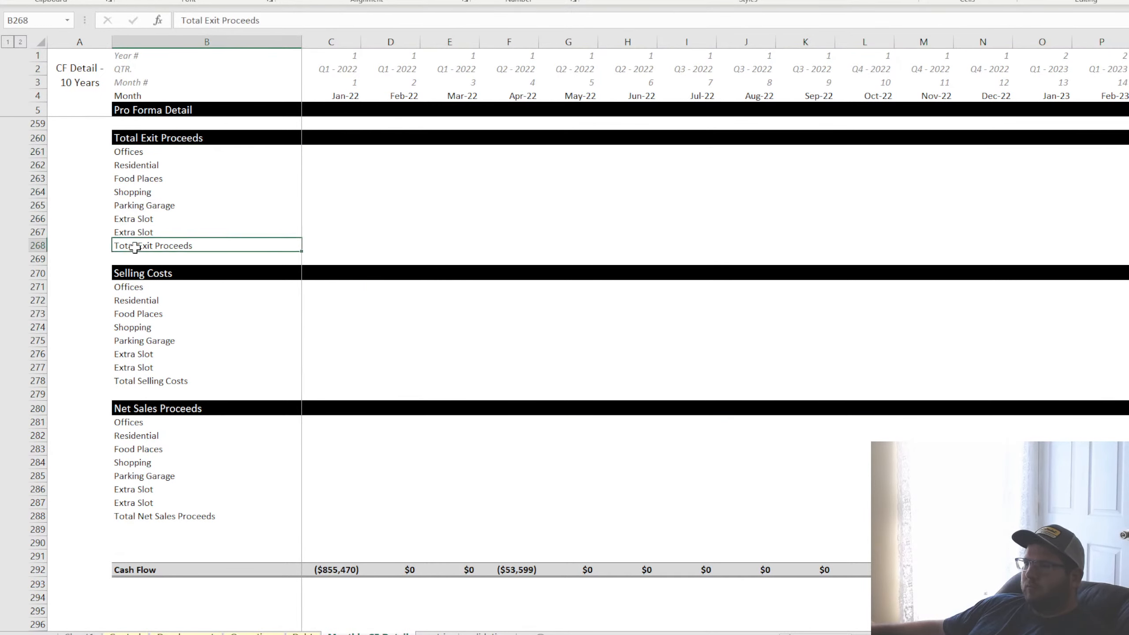
pyautogui.moveTo(135, 248); pyautogui.dragTo(425, 245)
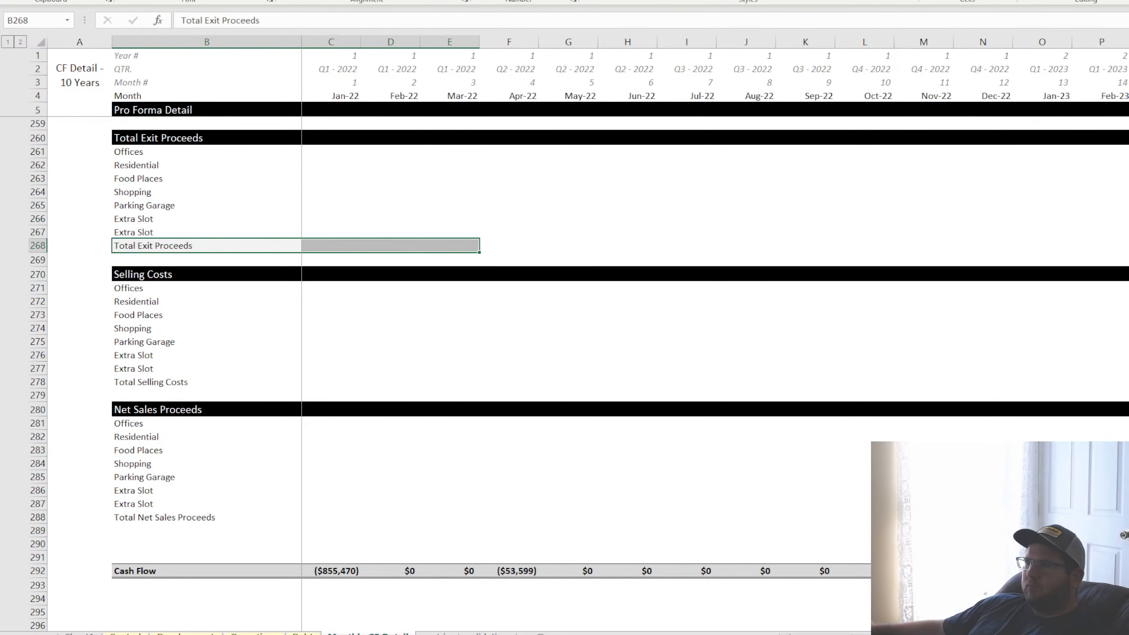
pyautogui.hotkey('ctrl', 'b')
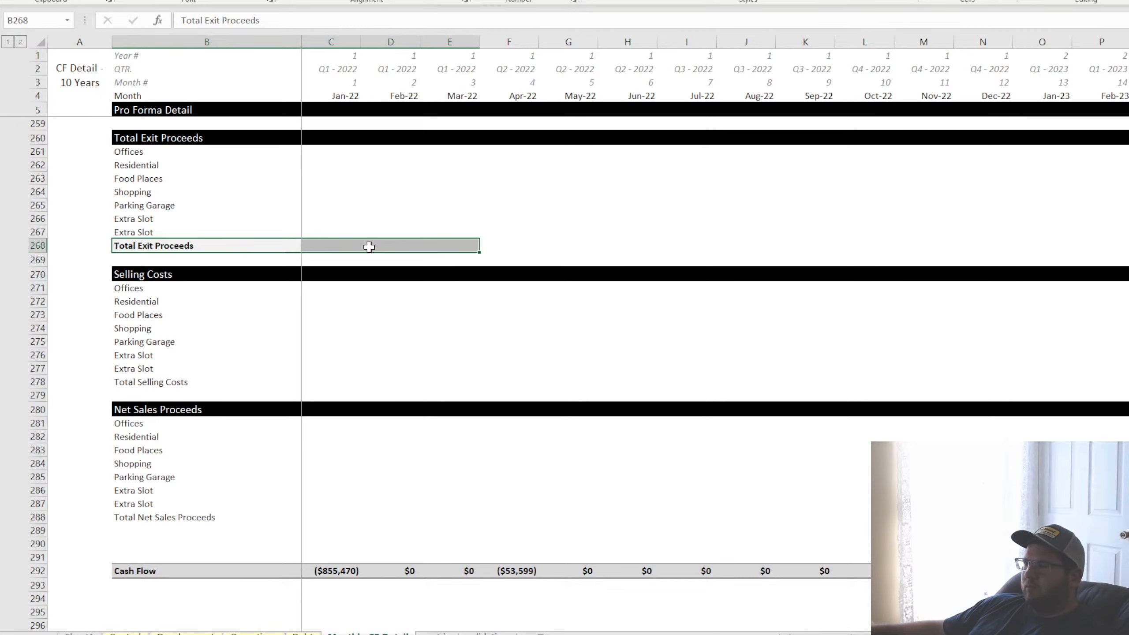
# Sum the exit proceeds of all uses, C261:C267, in C268 for Jan-22
pyautogui.click(317, 245)
pyautogui.hotkey('alt', '=')
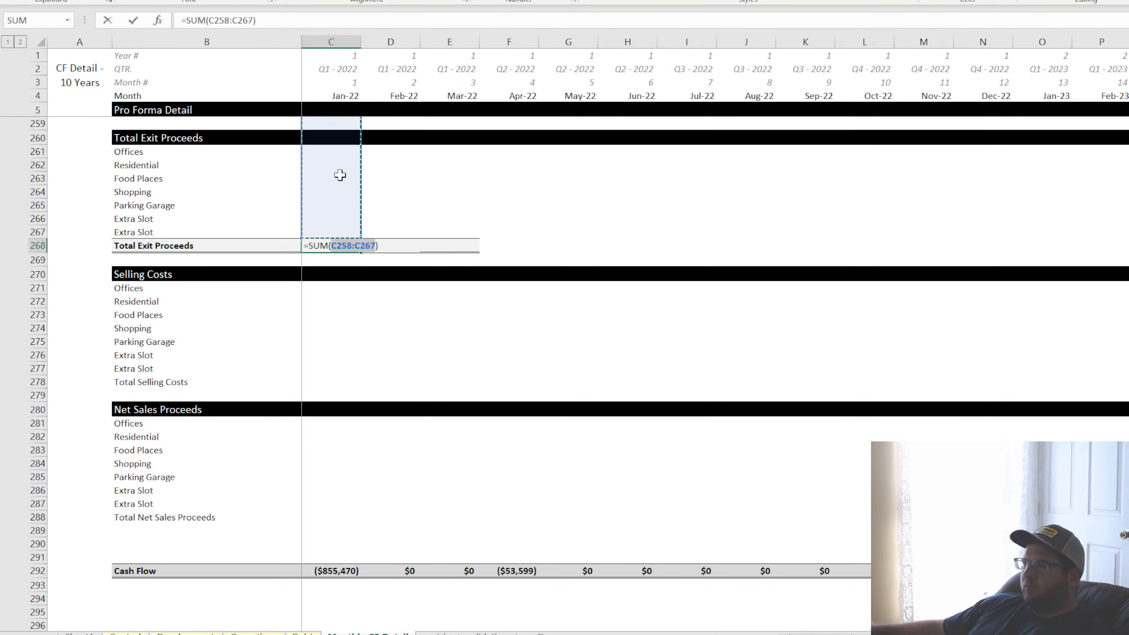
pyautogui.moveTo(325, 152); pyautogui.dragTo(333, 228)
pyautogui.press('Return')
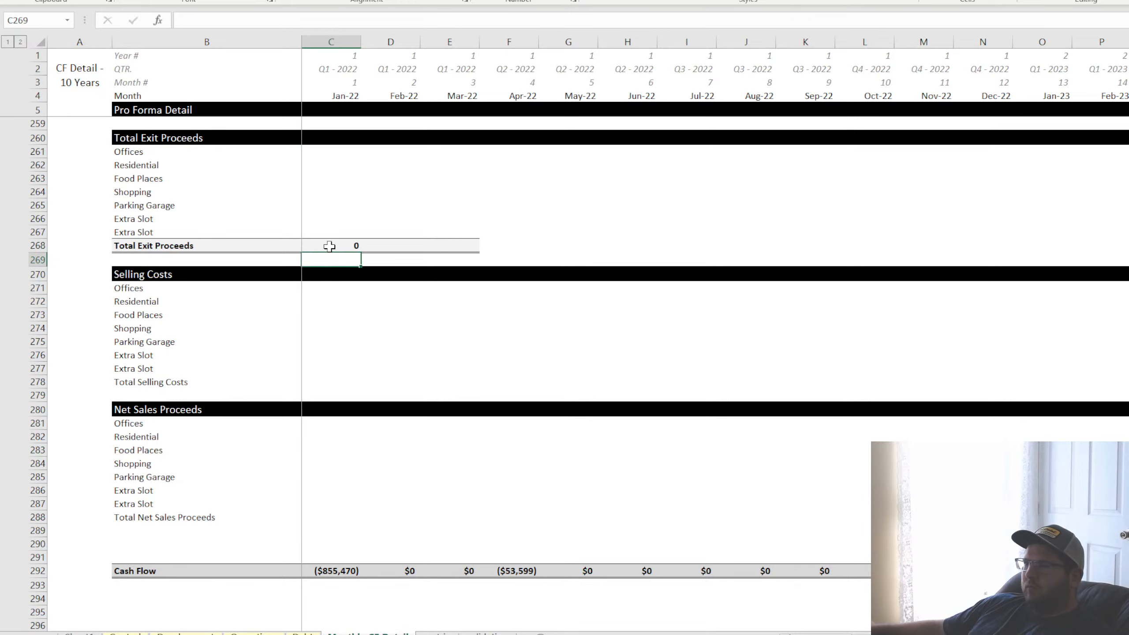
# Format the Total Selling Costs cells B278:E278 in bold with light grey shading and top and bottom borders
pyautogui.moveTo(139, 382); pyautogui.dragTo(425, 383)
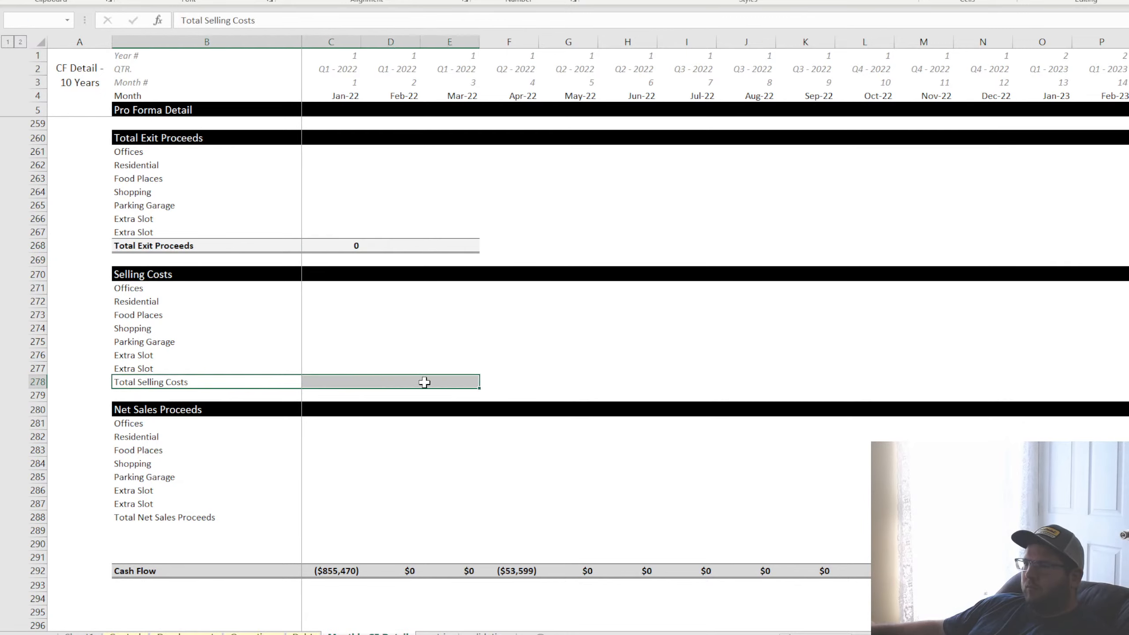
pyautogui.click(222, 1)
pyautogui.click(192, 1)
# Sum the selling costs of all uses, C271:C277, in C278 for Jan-22
pyautogui.click(315, 381)
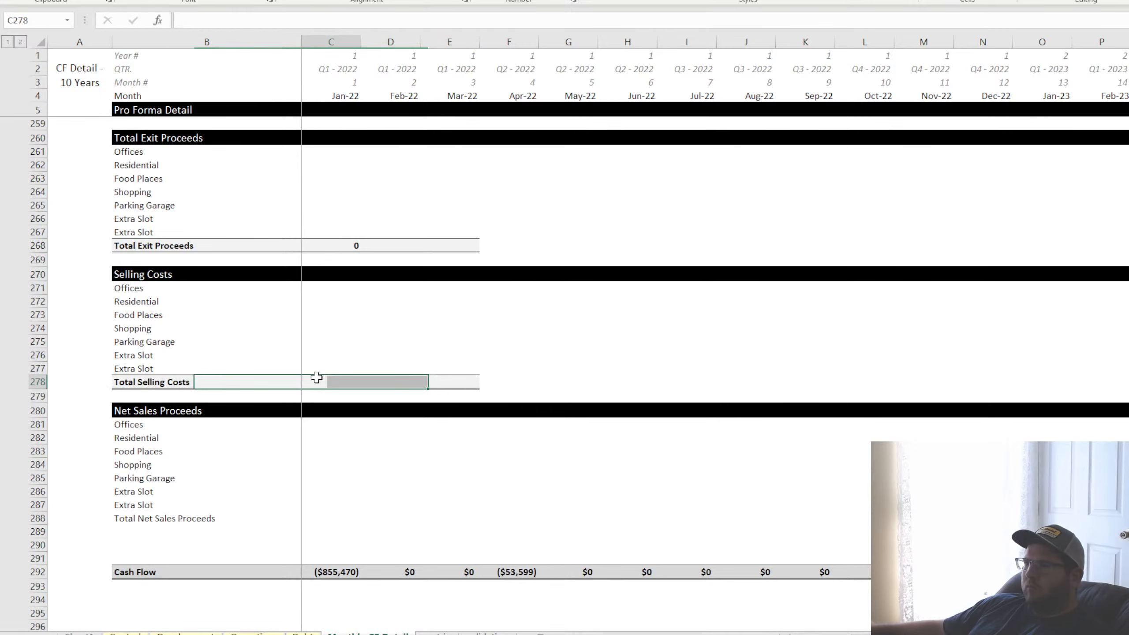
pyautogui.write('=sum(')
pyautogui.click(339, 246)
pyautogui.moveTo(324, 289); pyautogui.dragTo(323, 365)
pyautogui.press('Return')
# Format the Total Net Sales Proceeds cells B288:E288 in bold with light grey shading and top and bottom borders
pyautogui.moveTo(173, 518); pyautogui.dragTo(462, 520)
pyautogui.click(219, 0)
pyautogui.click(188, 0)
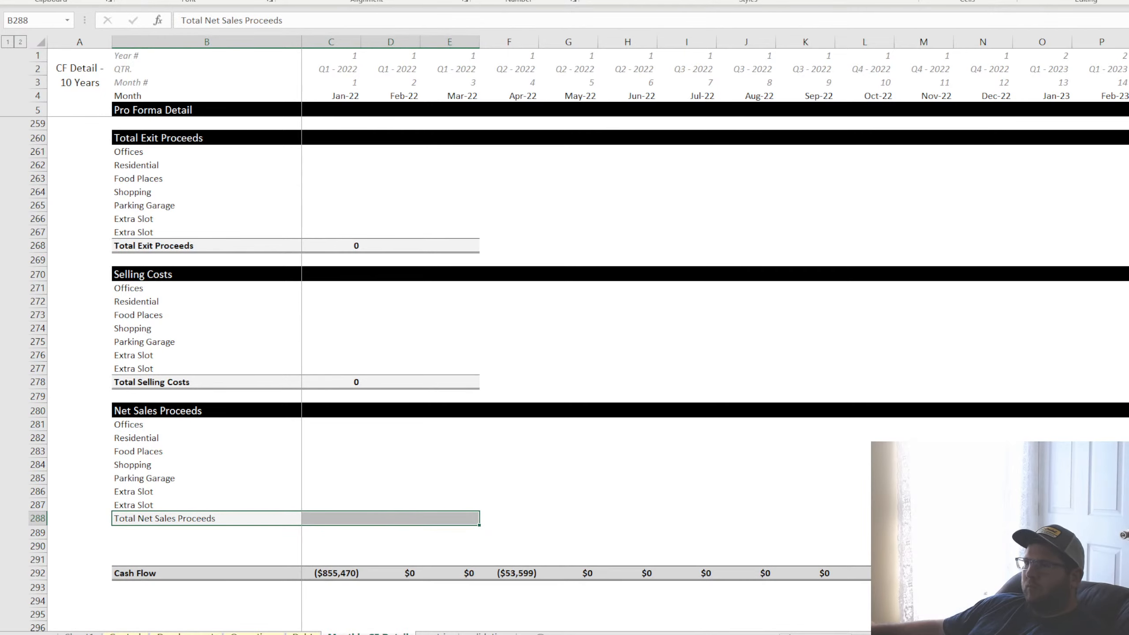
pyautogui.click(129, 0)
# Sum the net sales proceeds of all uses, C281:C287, in C288 for Jan-22
pyautogui.click(331, 521)
pyautogui.write('=SUM(')
pyautogui.click(306, 382)
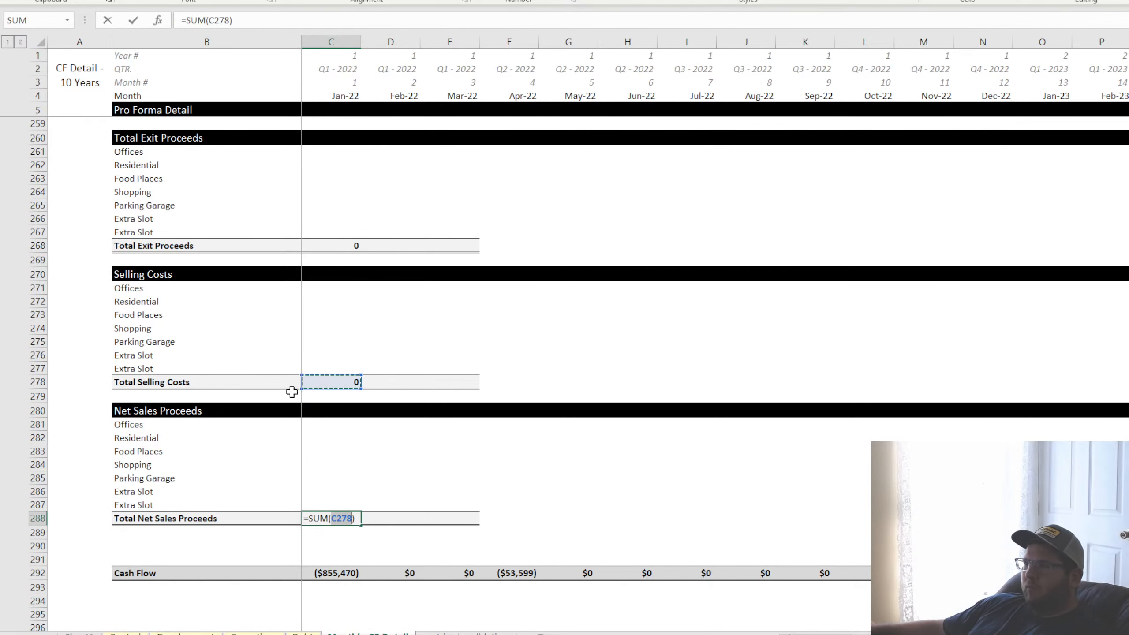
pyautogui.moveTo(157, 425); pyautogui.dragTo(328, 502)
pyautogui.press('Return')
pyautogui.click(336, 521)
pyautogui.doubleClick(339, 520)
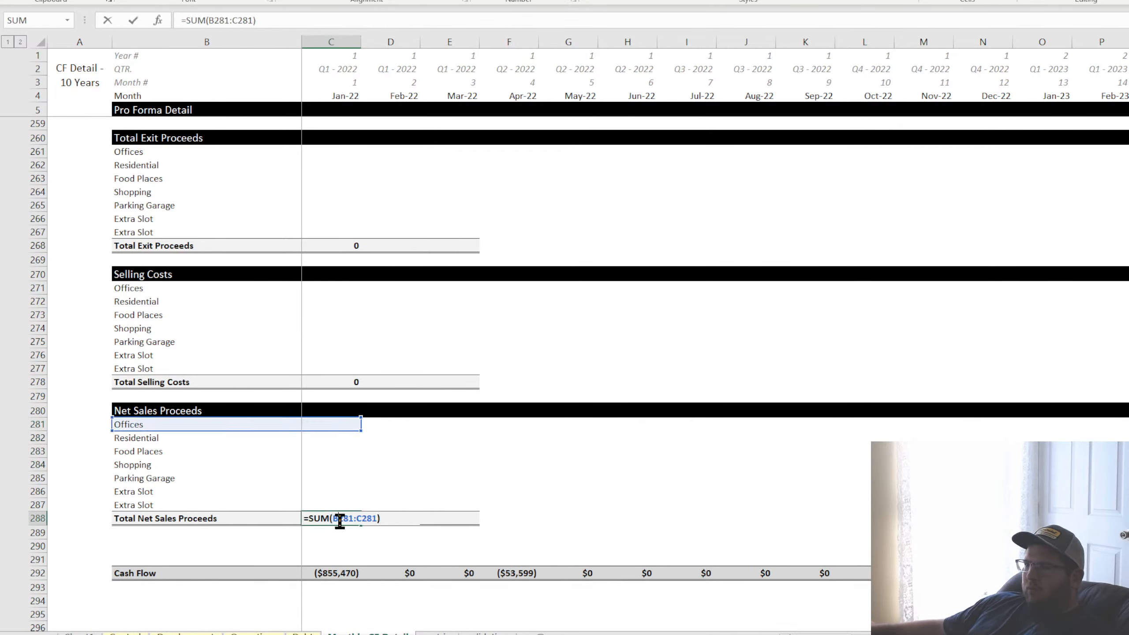
pyautogui.click(329, 427)
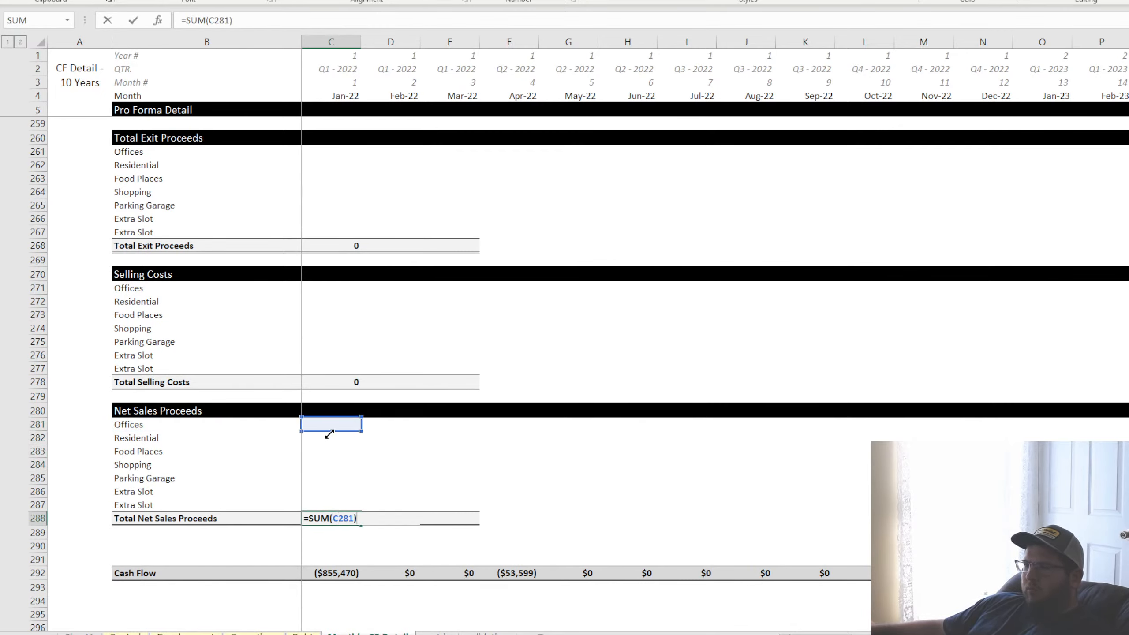
pyautogui.moveTo(359, 430); pyautogui.dragTo(346, 505)
pyautogui.press('Return')
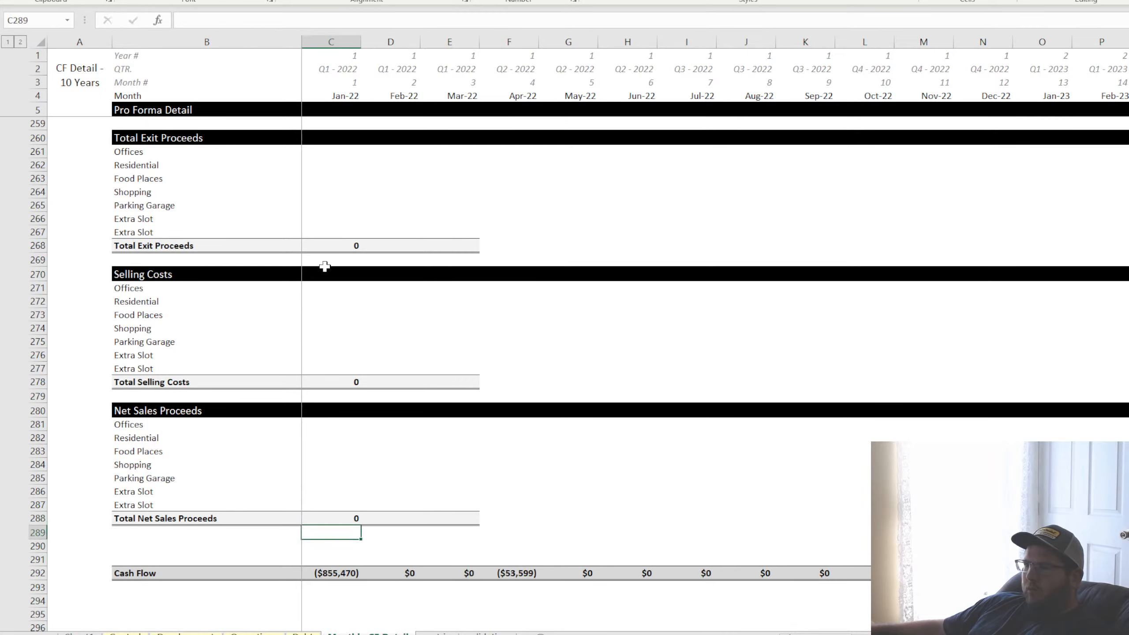
# Start an IF formula in the Offices exit proceeds cell C261 that tests whether month C4 equals the exit month in Control!D7
pyautogui.click(338, 160)
pyautogui.click(337, 151)
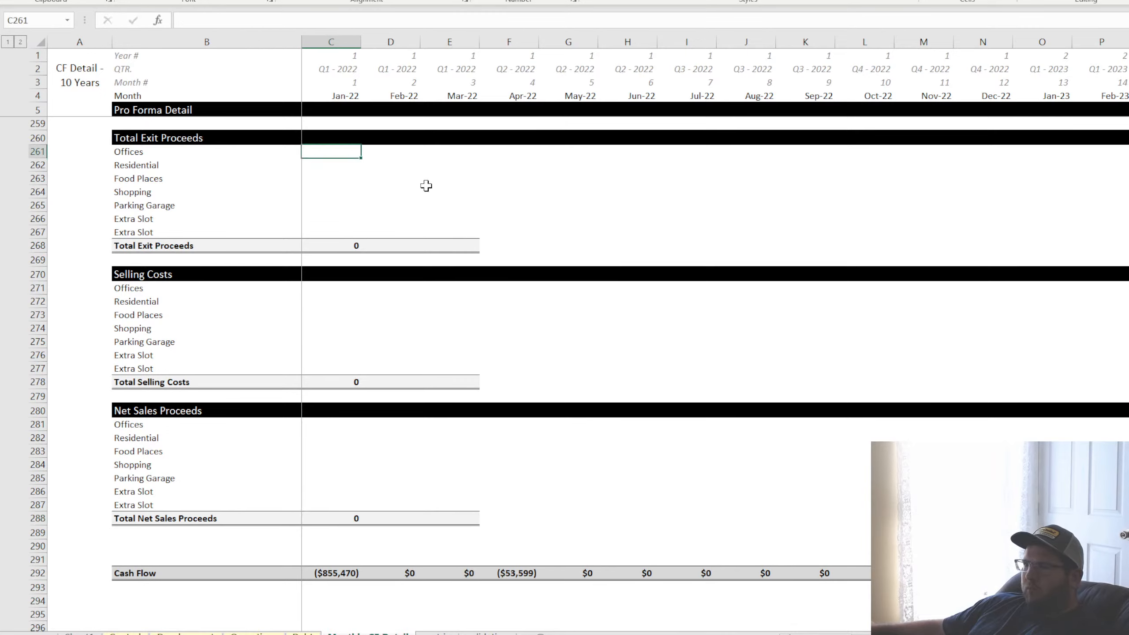
pyautogui.write('=if(')
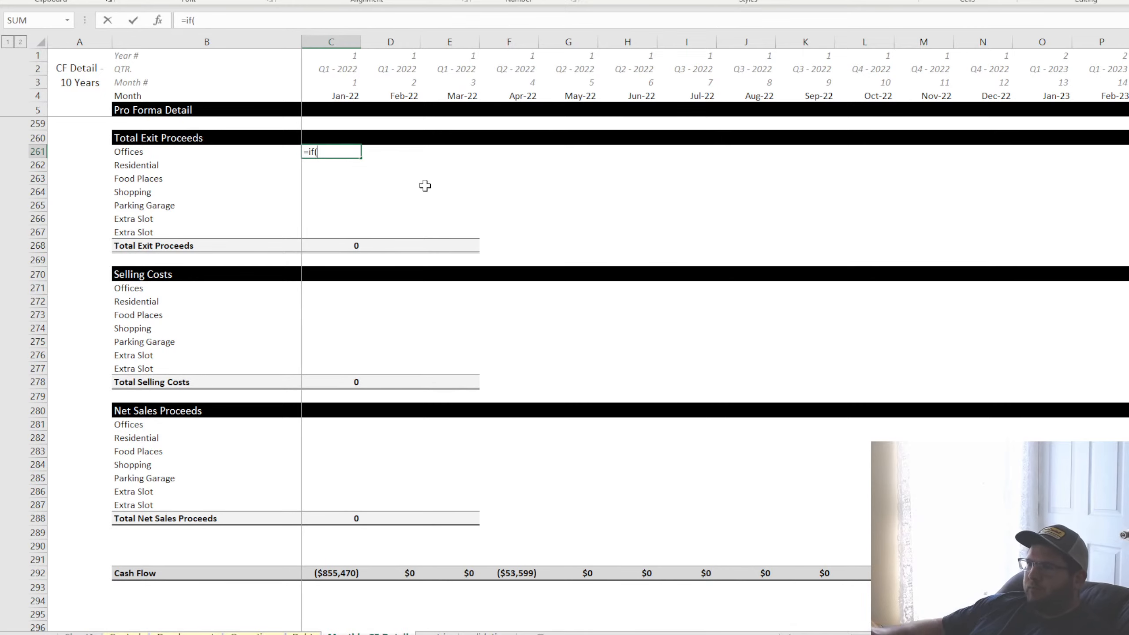
pyautogui.click(327, 91)
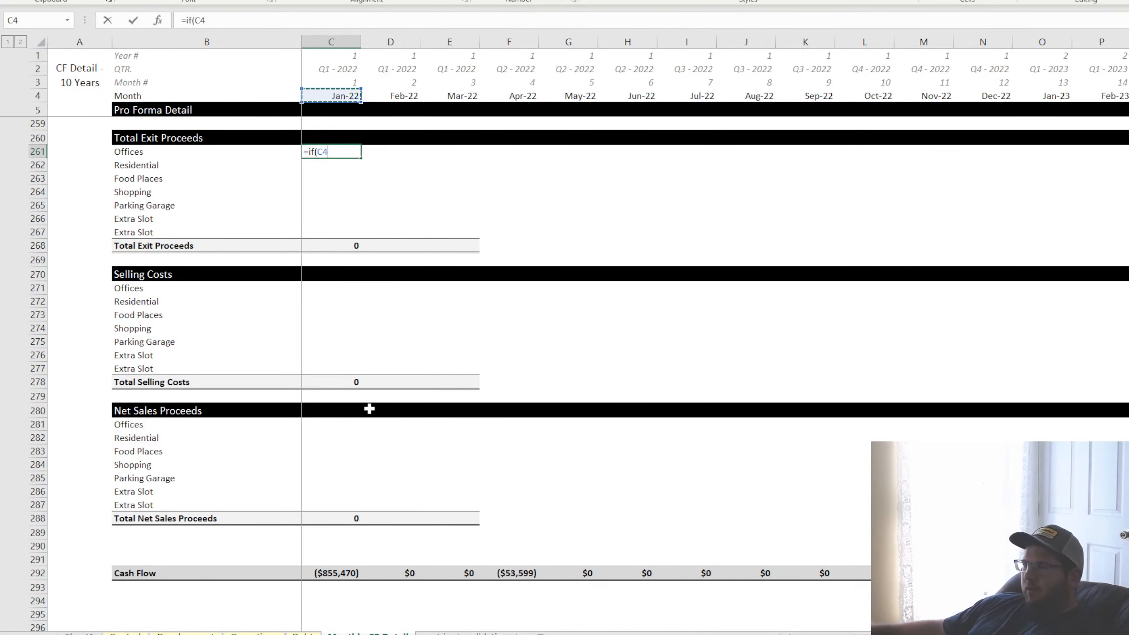
pyautogui.write('=')
pyautogui.click(117, 625)
pyautogui.click(125, 632)
pyautogui.click(229, 136)
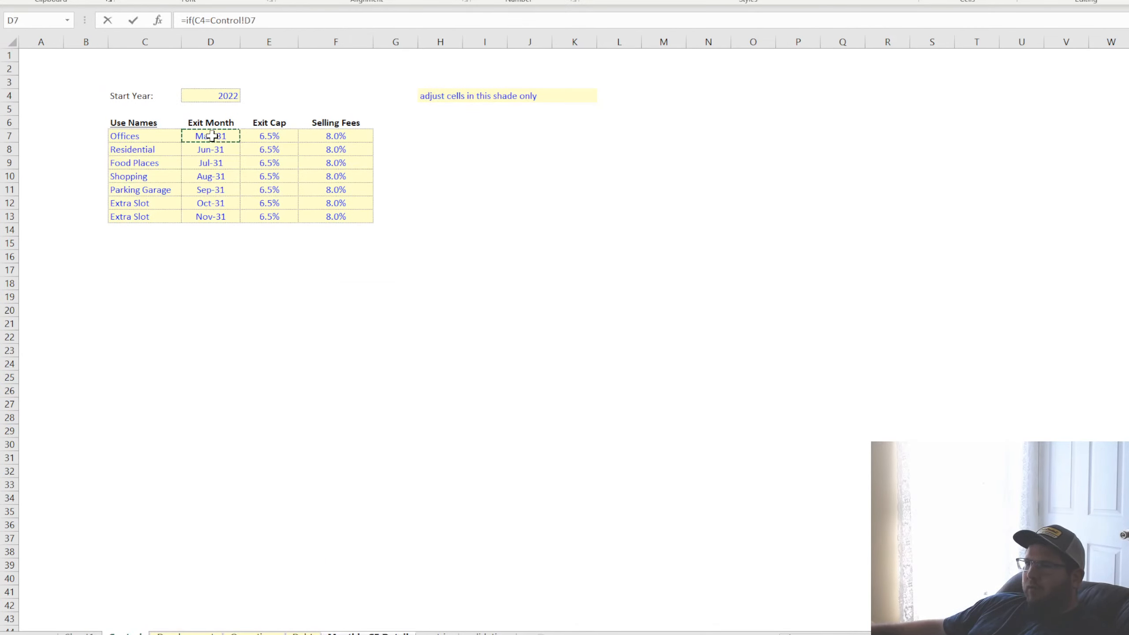
pyautogui.write(',')
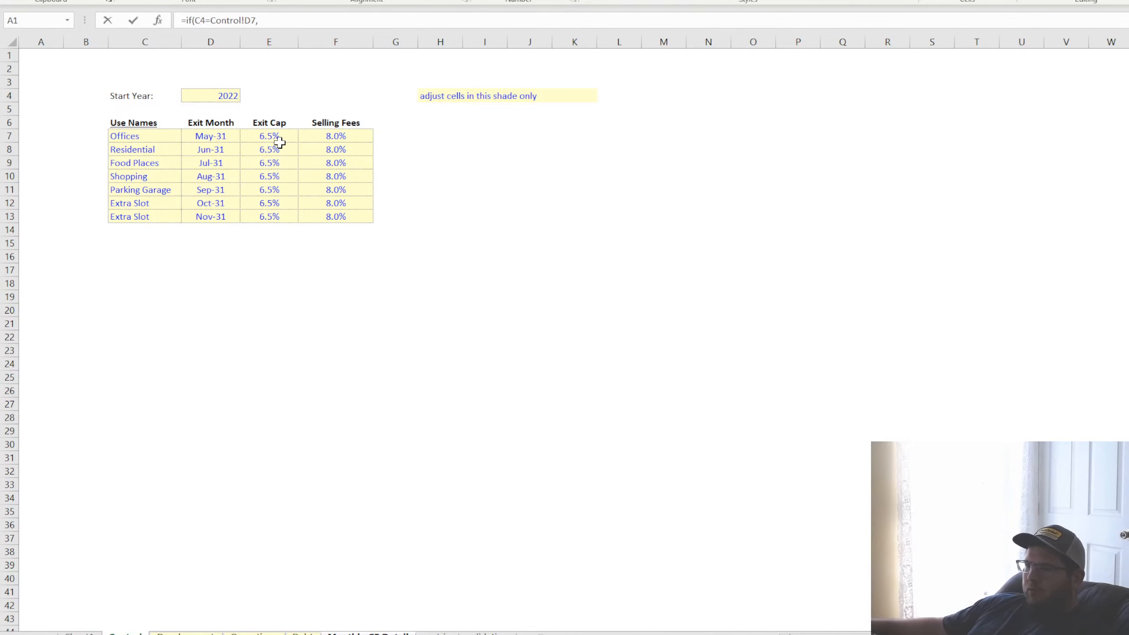
# Make the IF return the Offices net operating income C239 divided by the exit cap in Control!E7, otherwise 0
pyautogui.click(369, 633)
pyautogui.scroll(20, 427, 467)
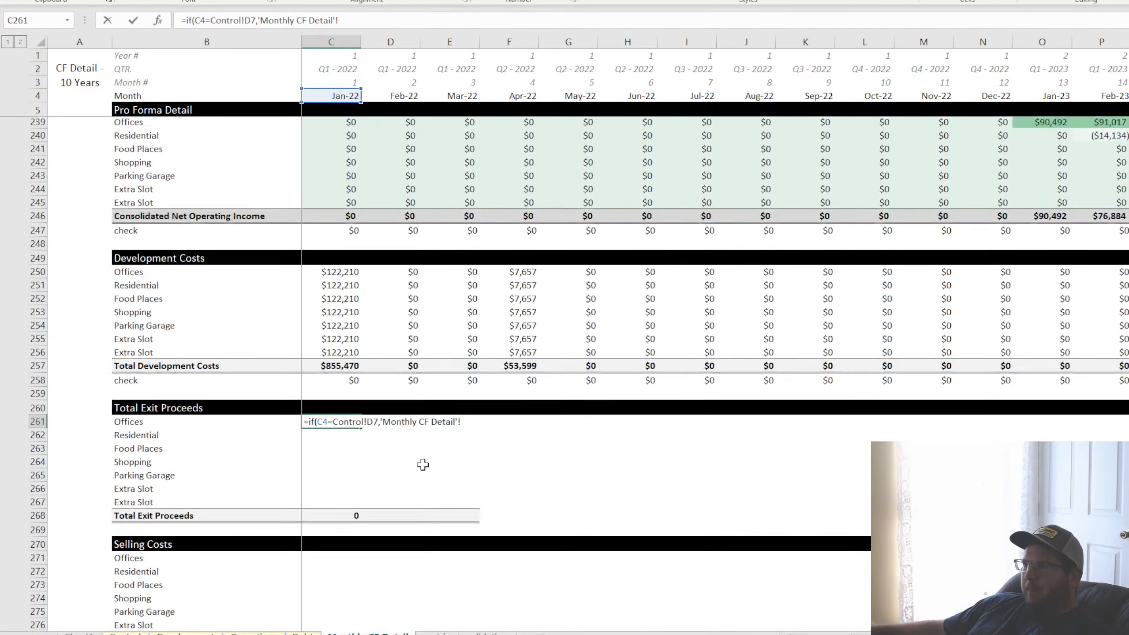
pyautogui.scroll(-11, 423, 464)
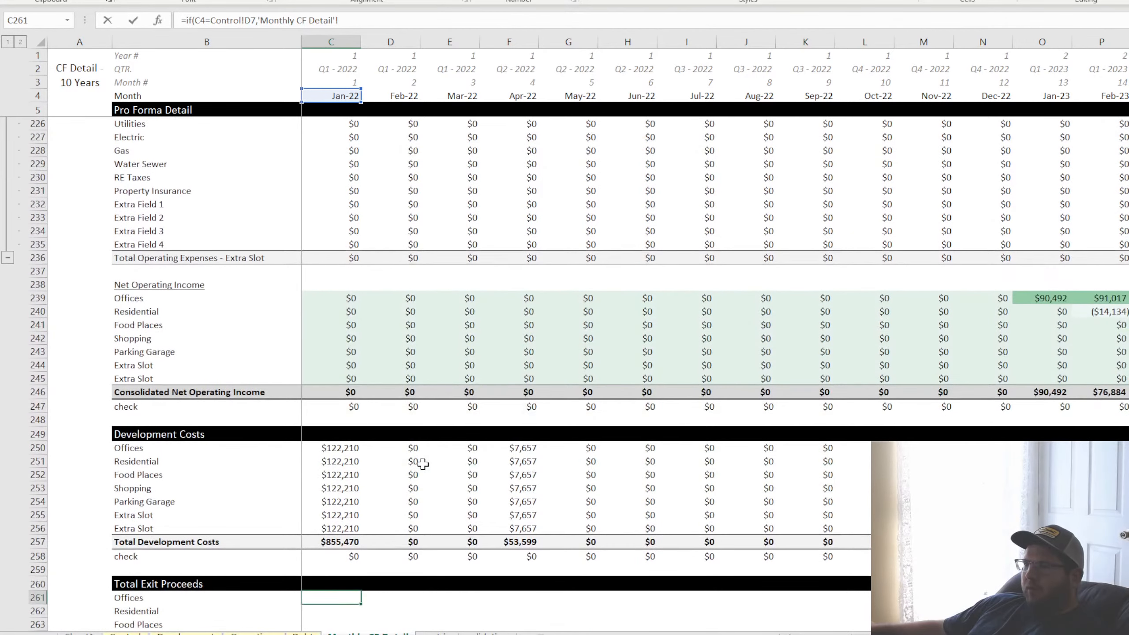
pyautogui.click(341, 302)
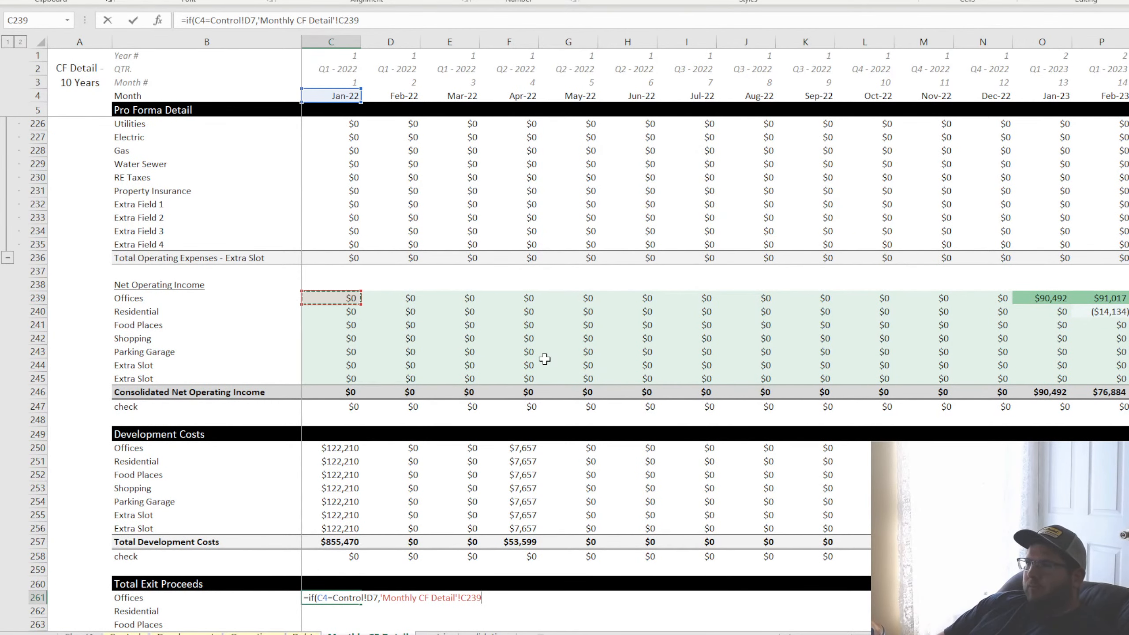
pyautogui.write('/')
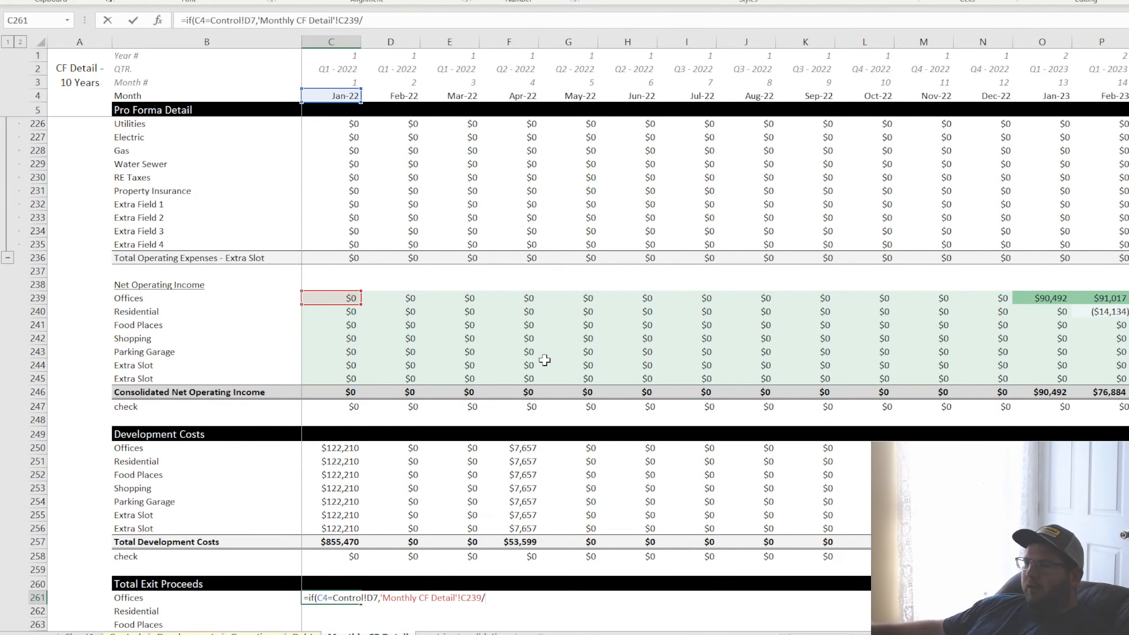
pyautogui.click(125, 633)
pyautogui.click(270, 134)
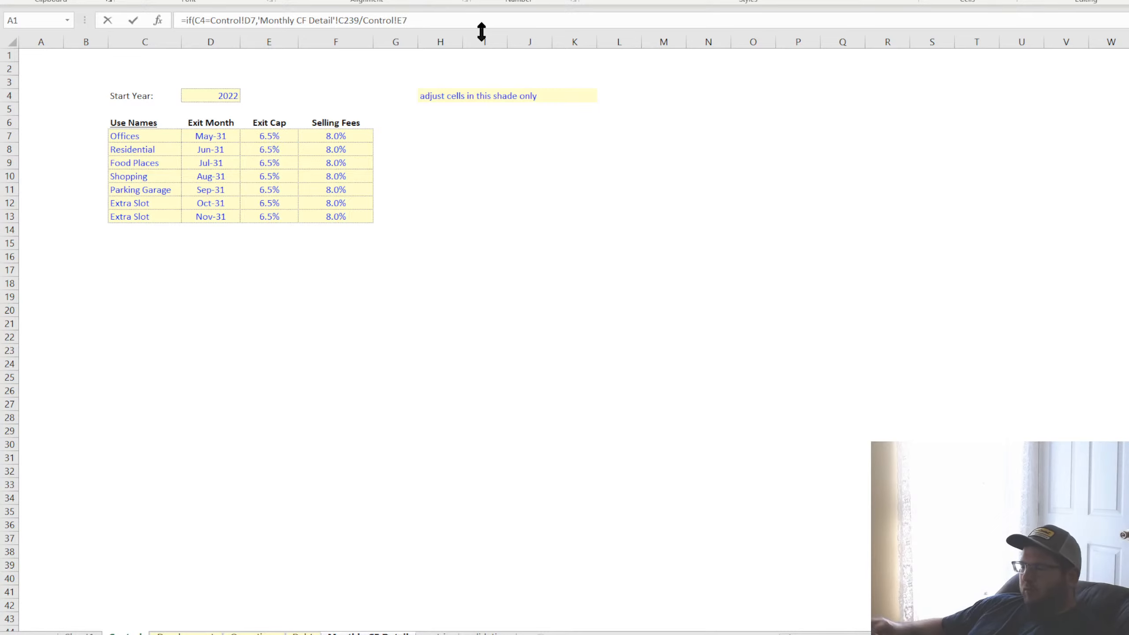
pyautogui.write(',0')
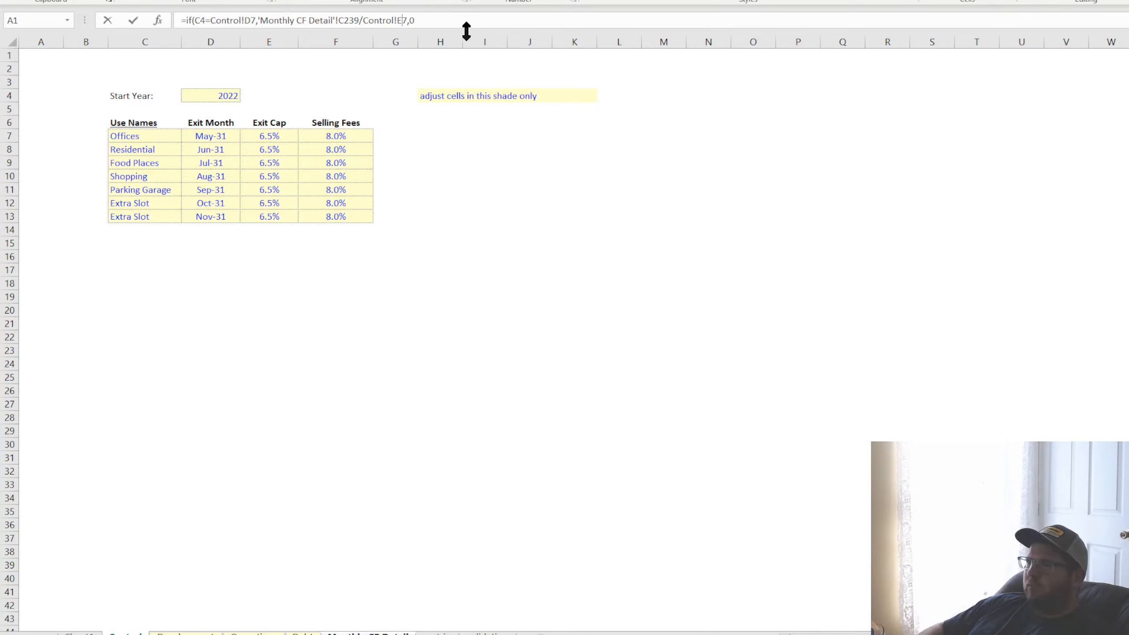
pyautogui.write('$')
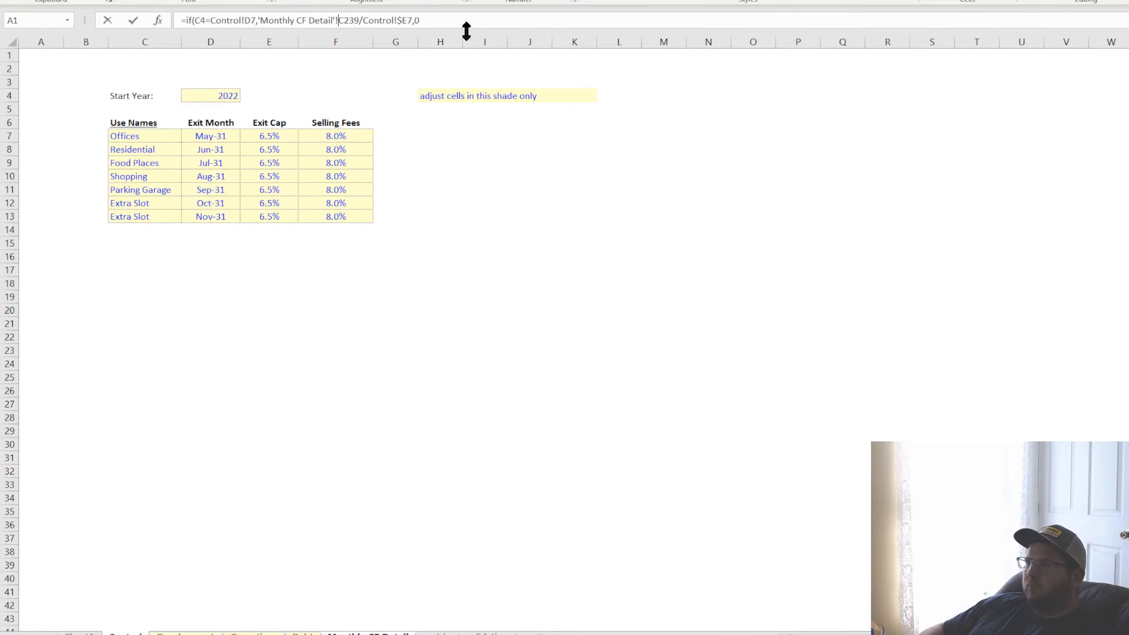
pyautogui.write('$')
pyautogui.write('$')
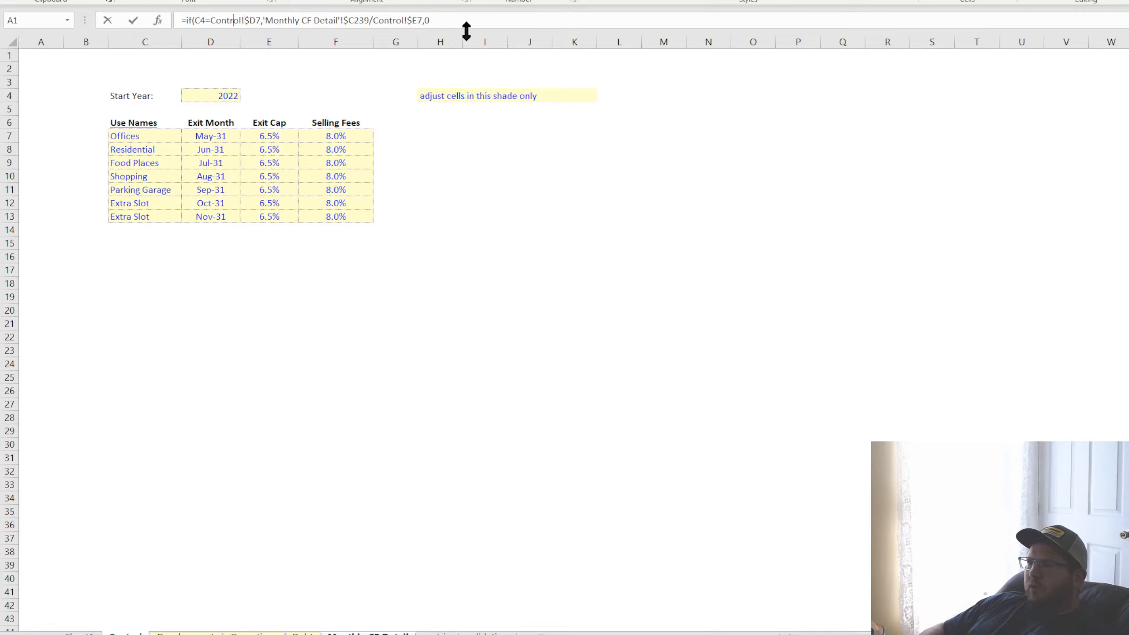
pyautogui.write('$')
# Add dollar signs to the formula's references so they read Control!$E7, $C239, Control!$D7 and C$4
pyautogui.press('Right')
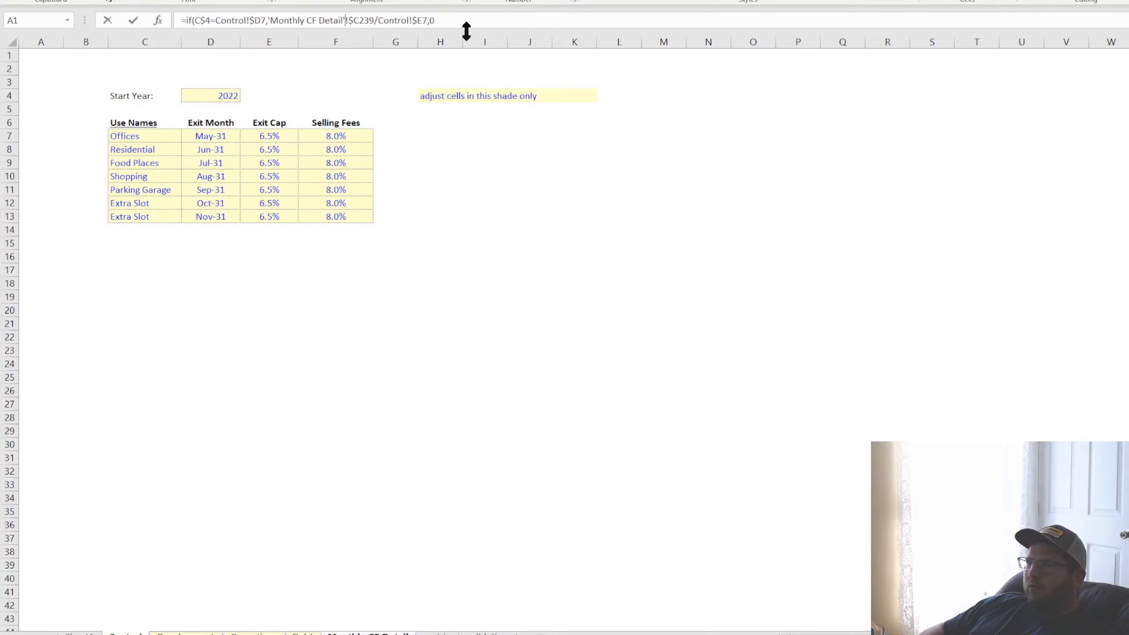
# Remove the 'Monthly CF Detail'! prefix and the dollar sign from C239, and commit the formula as =IF(C$4=Control!$D7,C239/Control!$E7,0)
pyautogui.press('Delete')
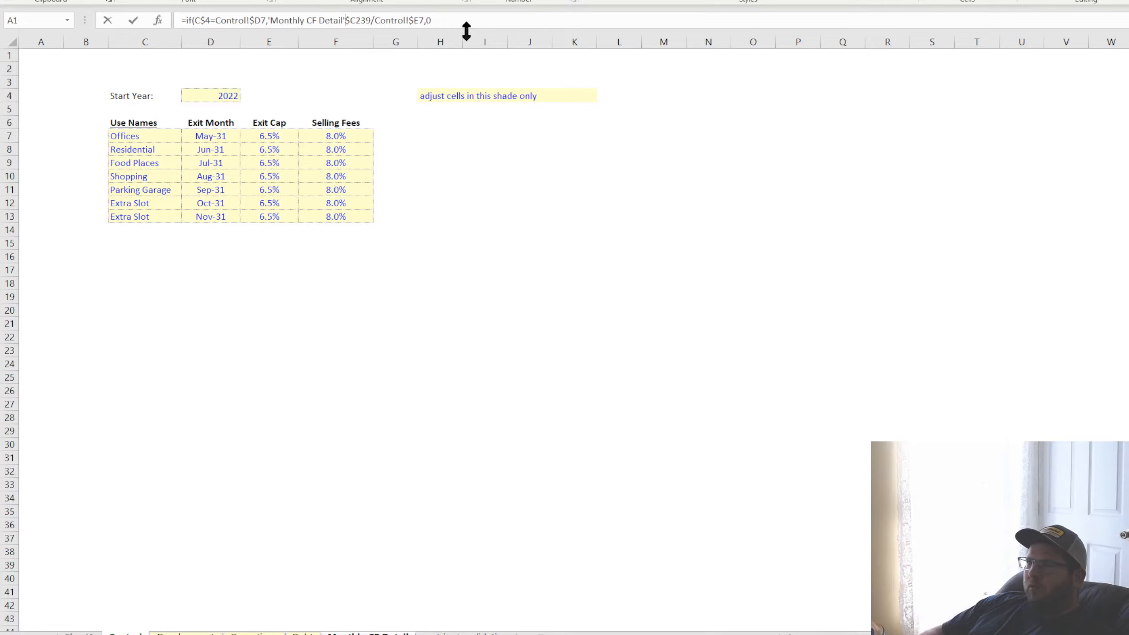
pyautogui.press('BackSpace')
pyautogui.press('BackSpace')
pyautogui.press('BackSpace')
pyautogui.press('BackSpace')
pyautogui.press('BackSpace')
pyautogui.press('BackSpace')
pyautogui.press('BackSpace')
pyautogui.press('BackSpace')
pyautogui.press('BackSpace')
pyautogui.press('BackSpace')
pyautogui.press('BackSpace')
pyautogui.press('BackSpace')
pyautogui.press('BackSpace')
pyautogui.press('BackSpace')
pyautogui.press('BackSpace')
pyautogui.press('BackSpace')
pyautogui.press('BackSpace')
pyautogui.press('BackSpace')
pyautogui.press('BackSpace')
pyautogui.press('Right')
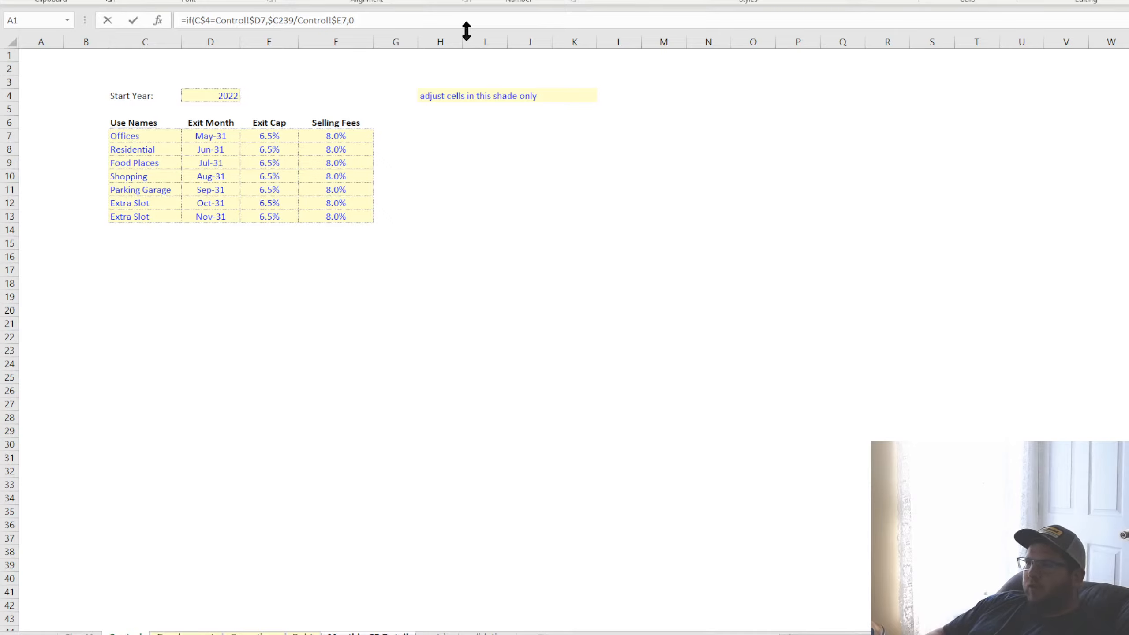
pyautogui.press('BackSpace')
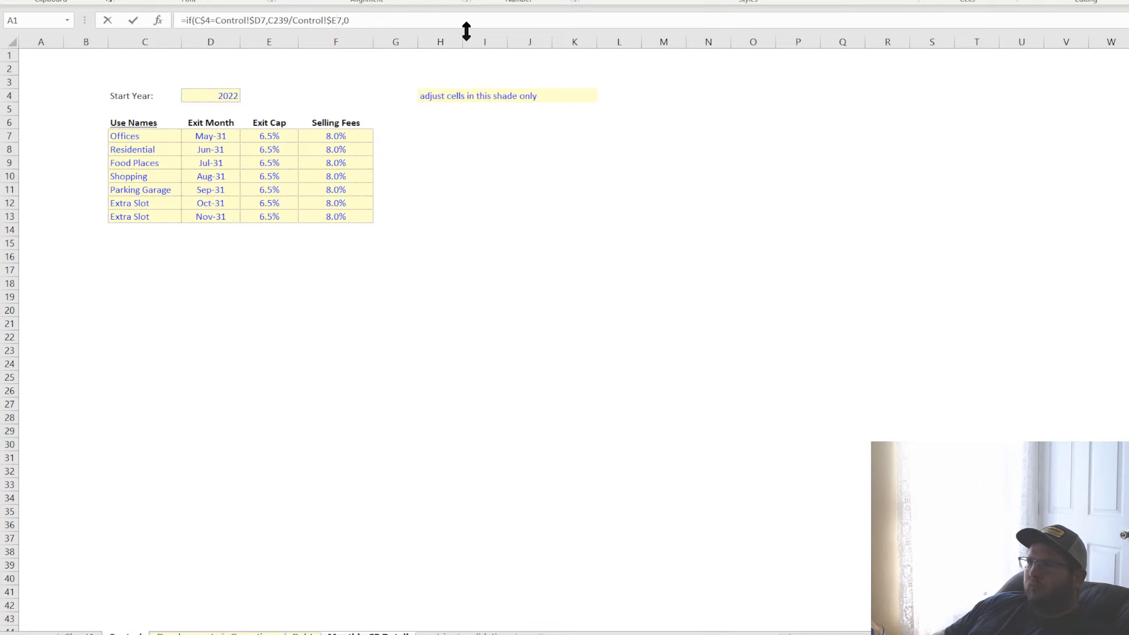
pyautogui.press('Return')
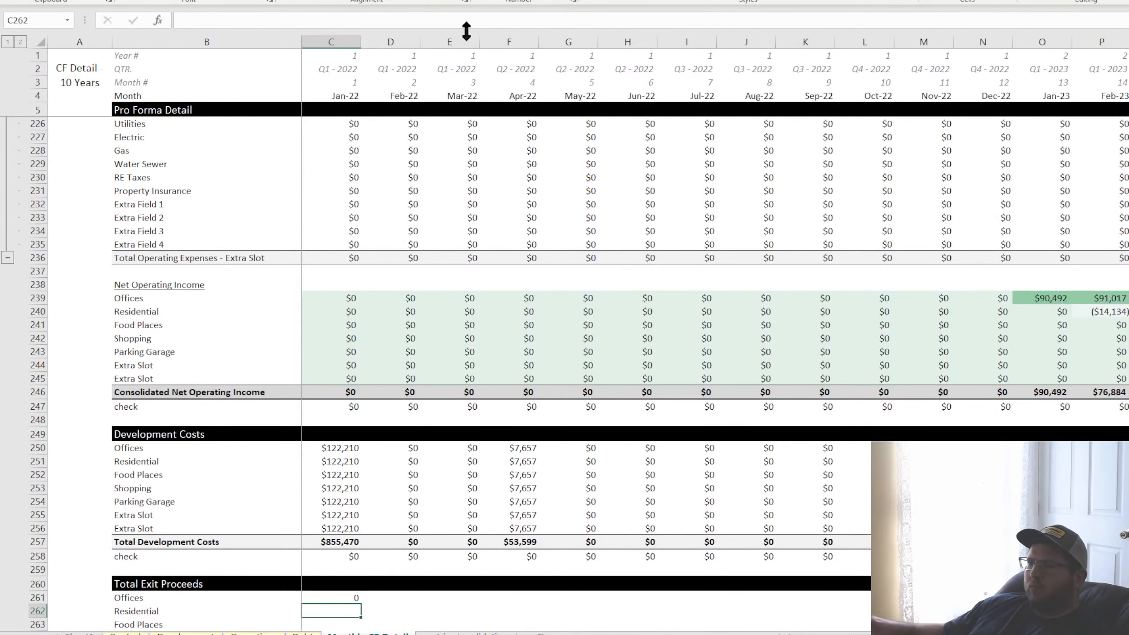
# Fill the Offices exit formula down to C267, and copy C261:C268 across all monthly columns in whole-dollar currency format
pyautogui.scroll(-5, 307, 497)
pyautogui.click(347, 444)
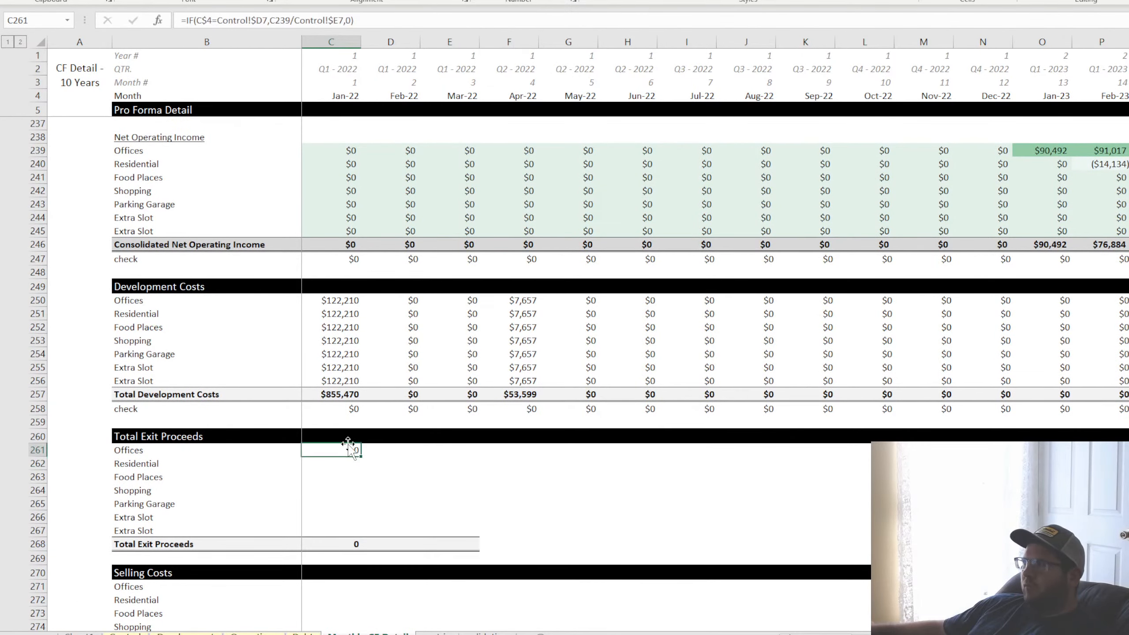
pyautogui.moveTo(360, 456)
pyautogui.mouseDown()
pyautogui.moveTo(351, 533)
pyautogui.moveTo(353, 449)
pyautogui.mouseUp()
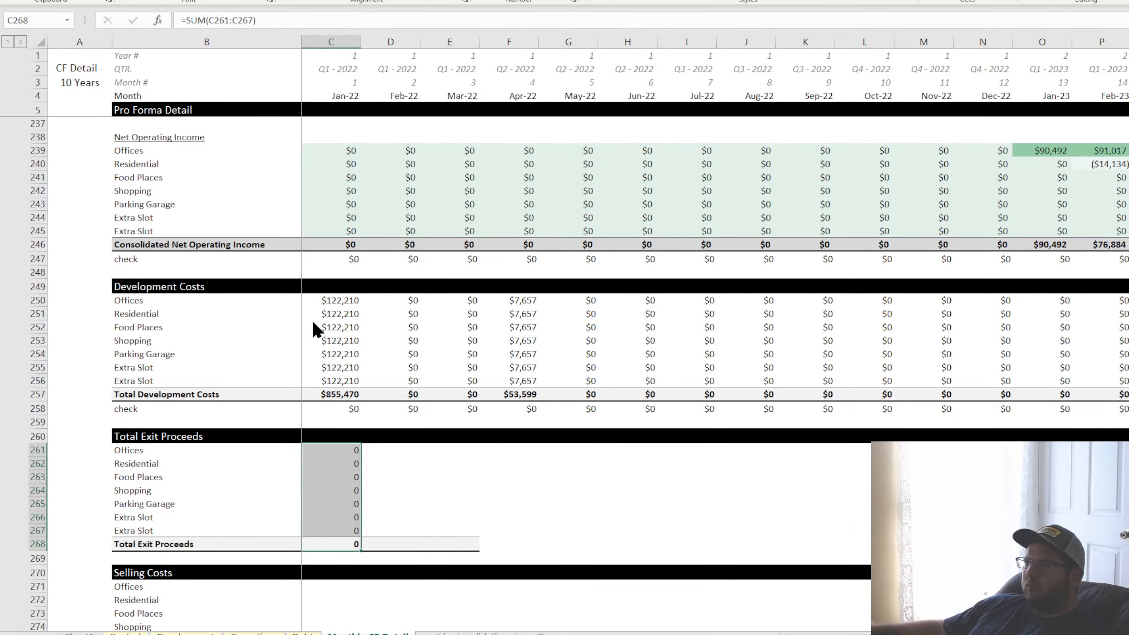
pyautogui.click(484, 540)
pyautogui.moveTo(347, 451); pyautogui.dragTo(1111, 551)
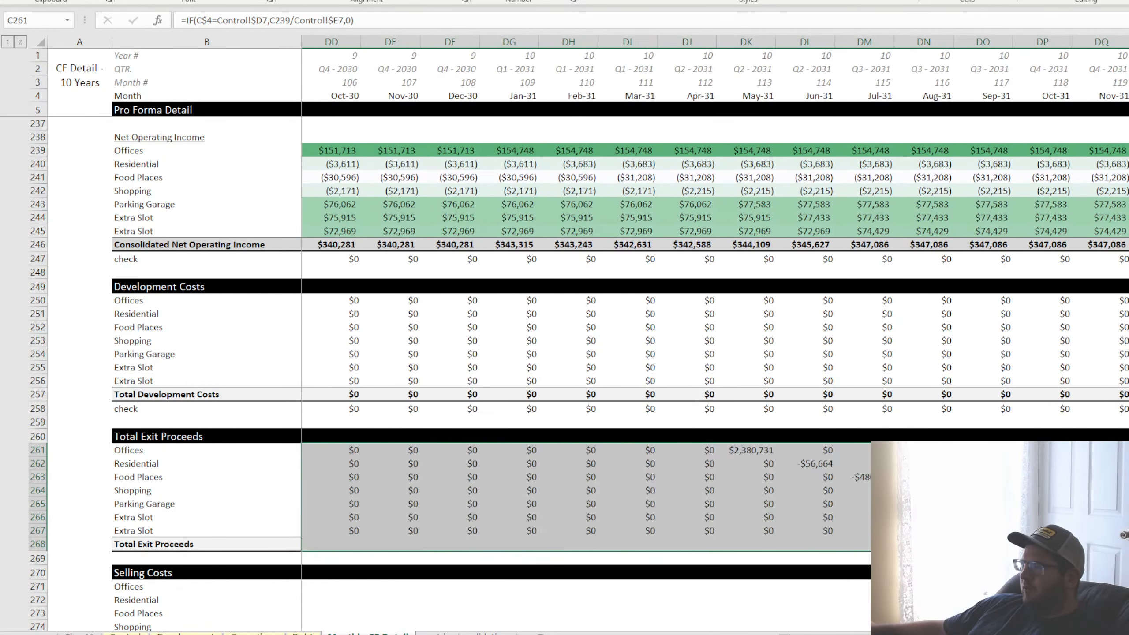
# Inspect the Jun-31 Residential exit proceeds formula in DL262 and trace its net operating income in DL240 back to the Residential operating expenses
pyautogui.doubleClick(793, 466)
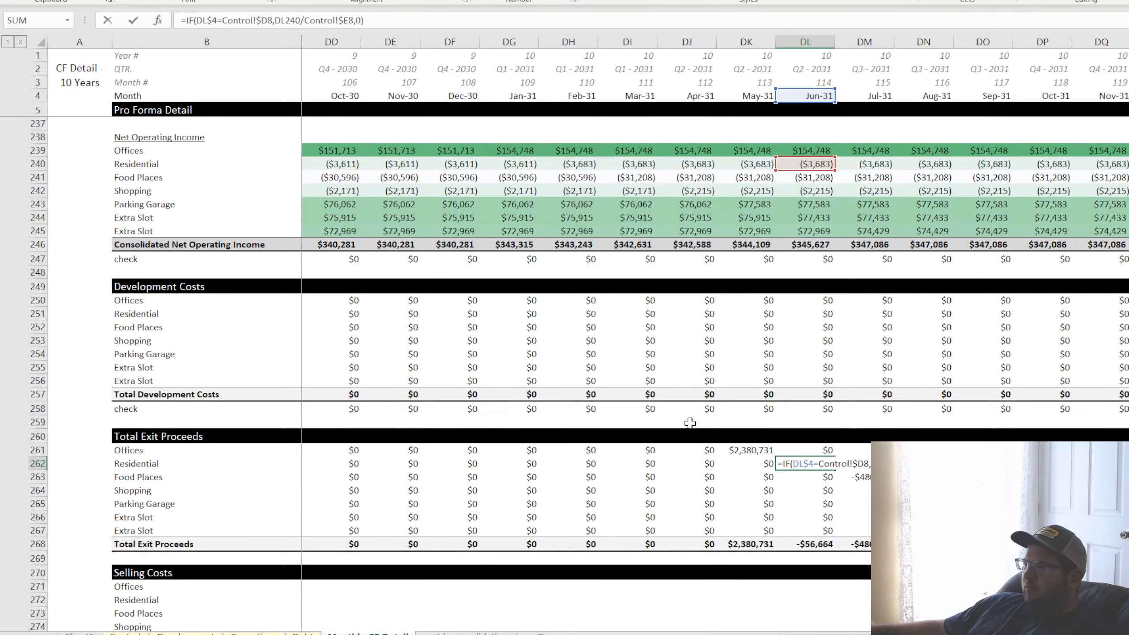
pyautogui.press('Return')
pyautogui.scroll(4, 813, 310)
pyautogui.doubleClick(813, 310)
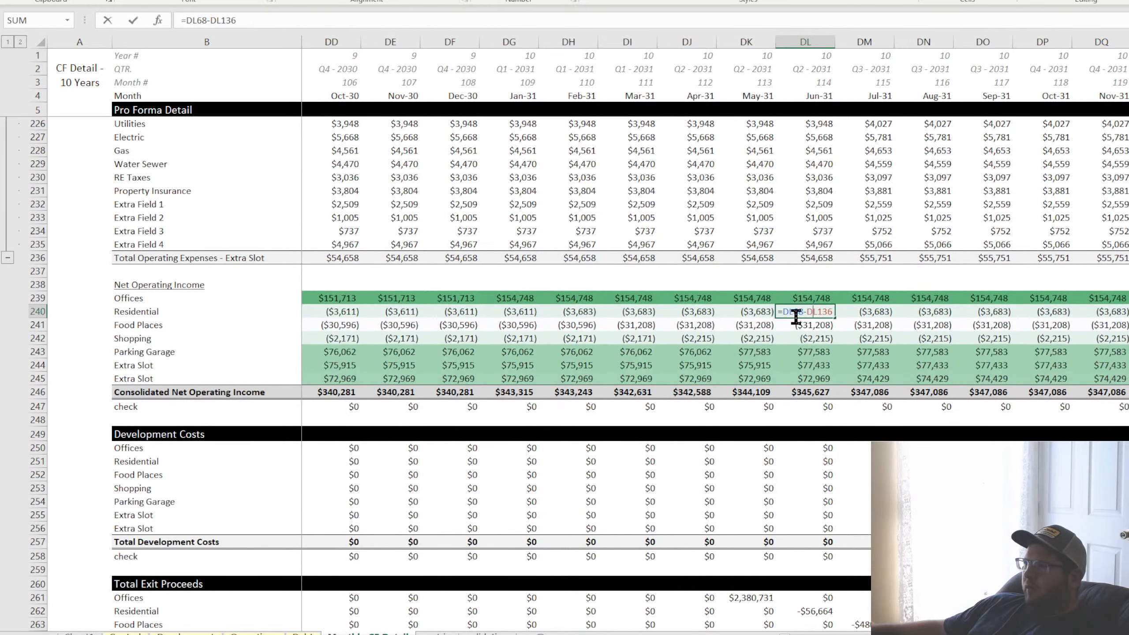
pyautogui.scroll(3, 679, 459)
pyautogui.scroll(20, 679, 459)
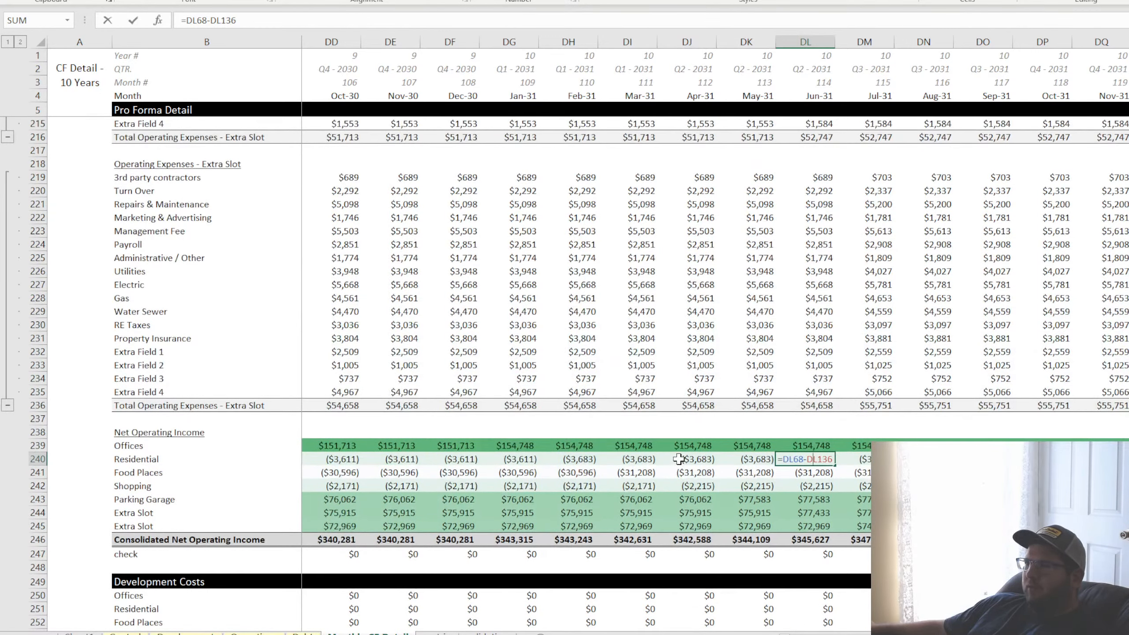
pyautogui.scroll(20, 678, 459)
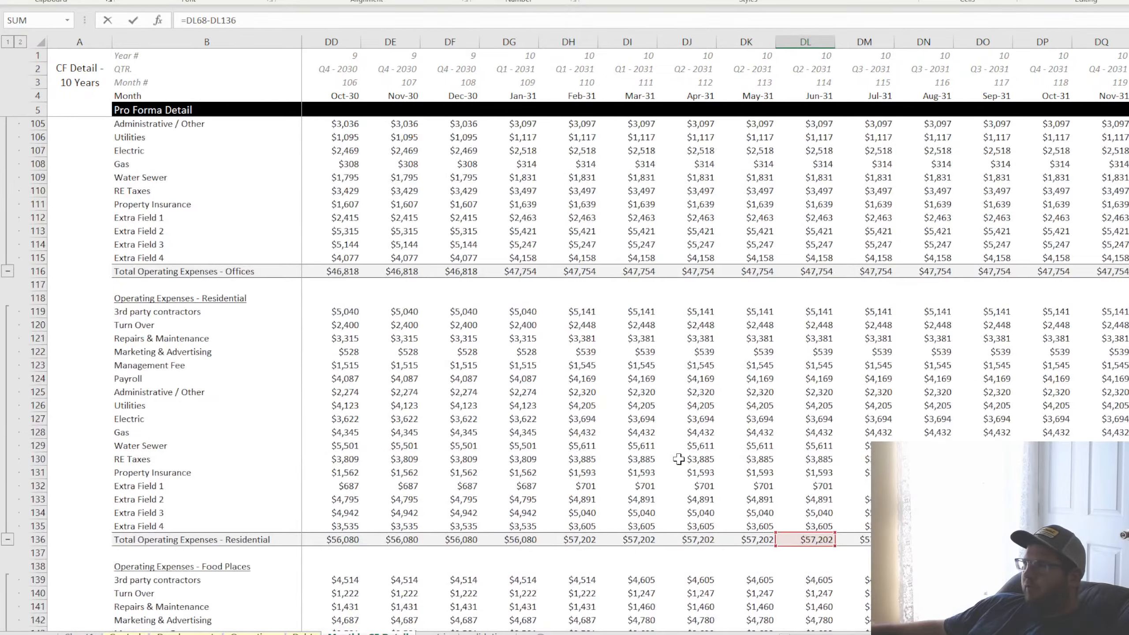
pyautogui.scroll(-20, 678, 459)
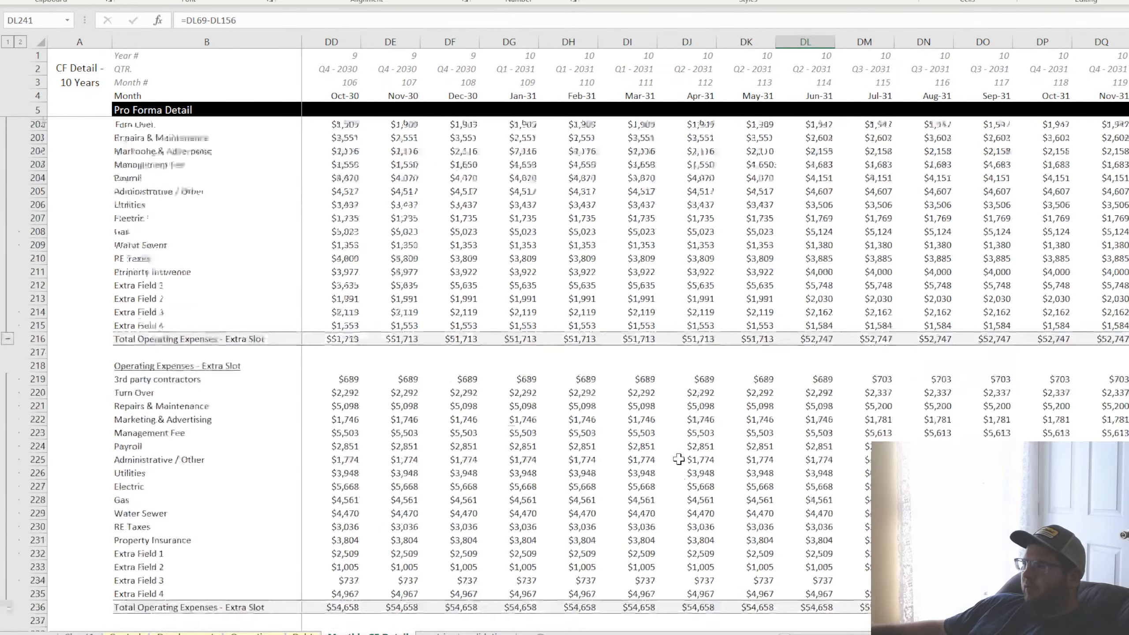
# Trace the Residential net operating income formula in DL240 to its gross monthly rental revenue in row 68
pyautogui.click(813, 459)
pyautogui.doubleClick(814, 459)
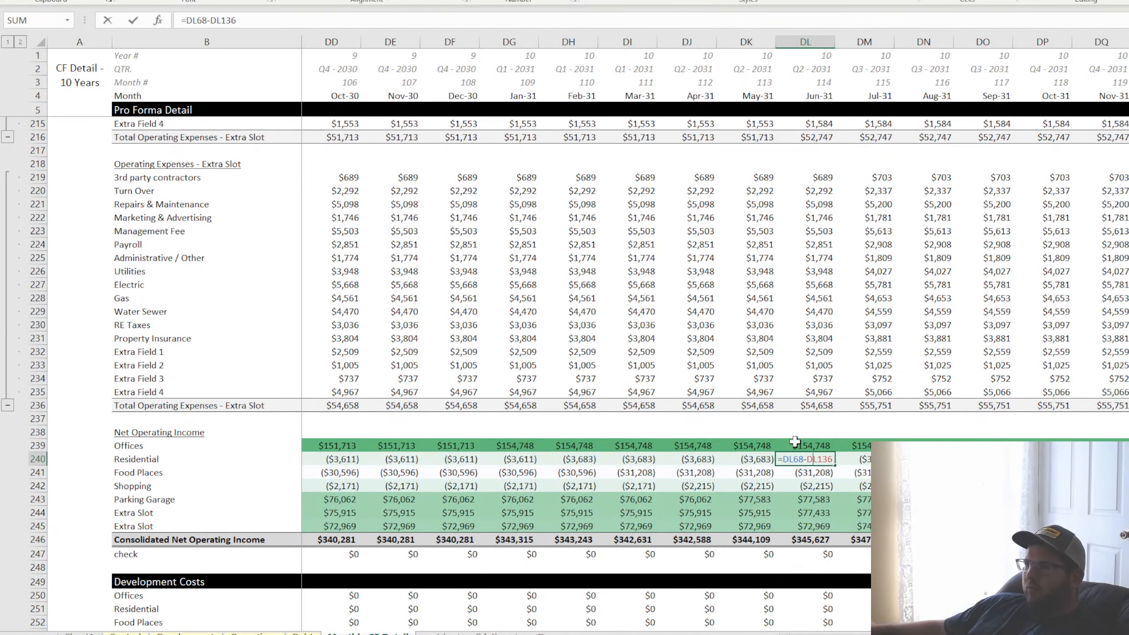
pyautogui.scroll(20, 796, 442)
pyautogui.scroll(15, 817, 477)
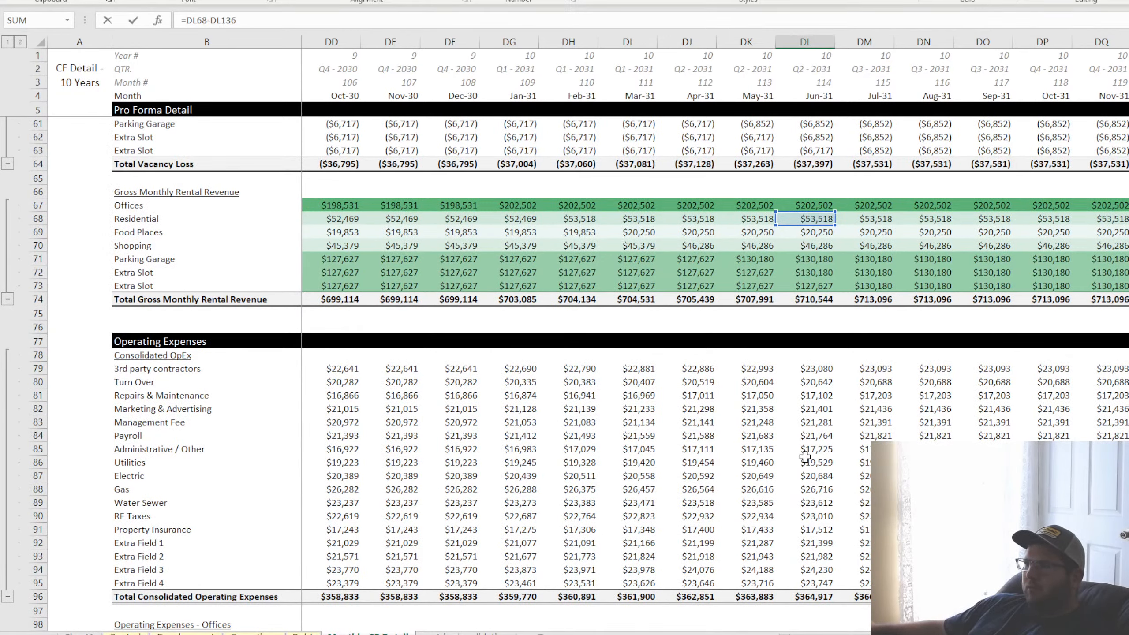
# Trace the Residential net operating income in DL240 to its total operating expenses in row 136, and review the net operating income rows
pyautogui.scroll(-18, 811, 472)
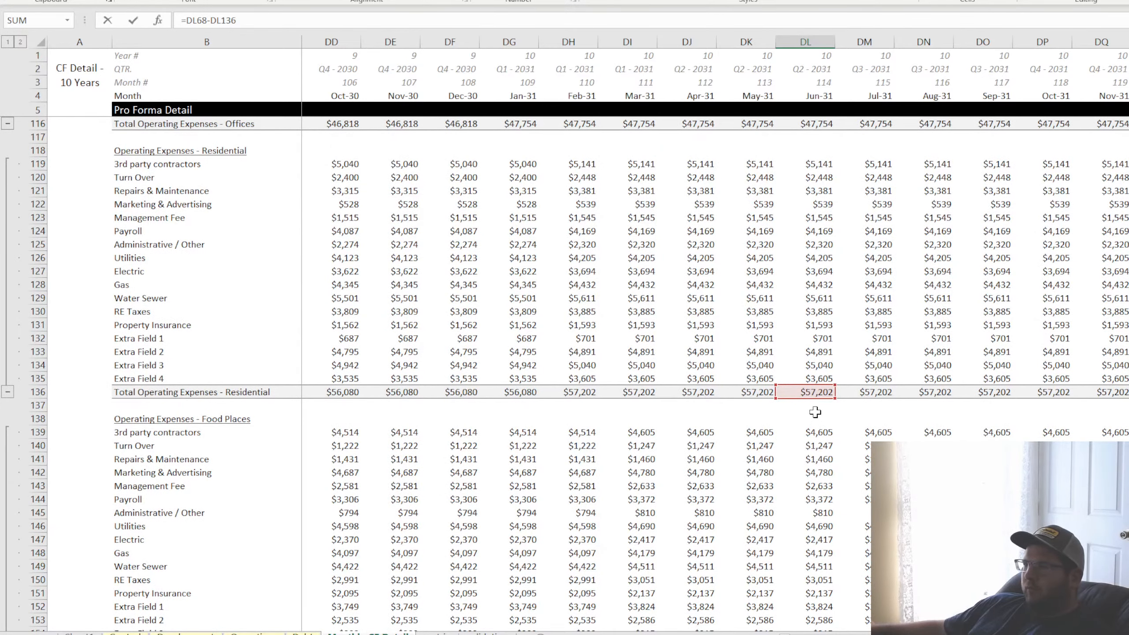
pyautogui.press('Return')
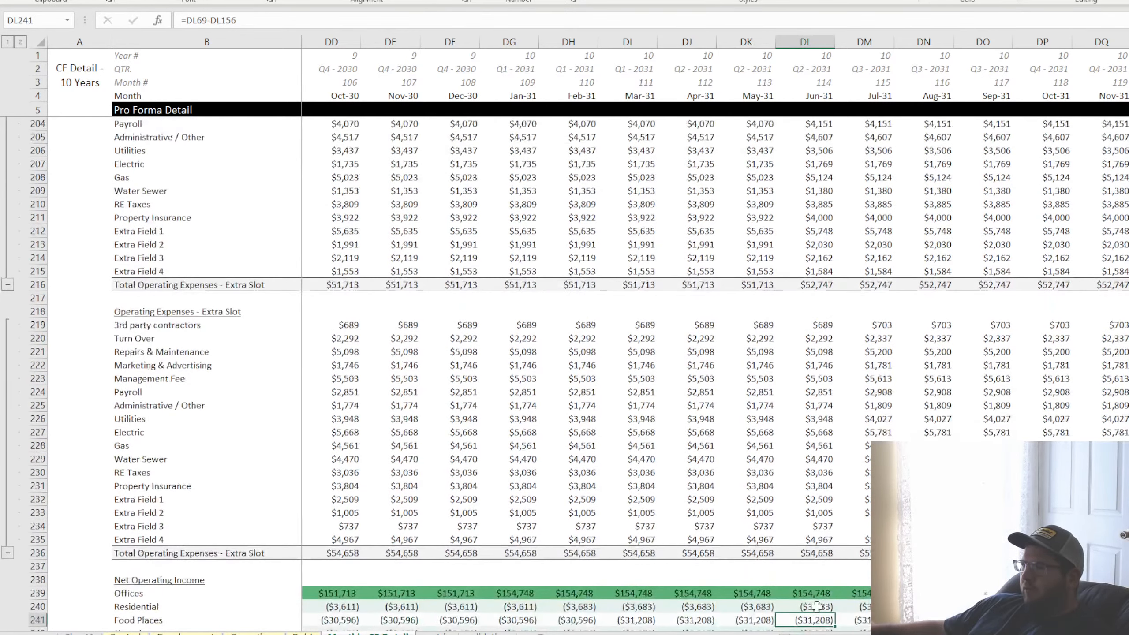
pyautogui.click(816, 607)
pyautogui.scroll(-4, 748, 536)
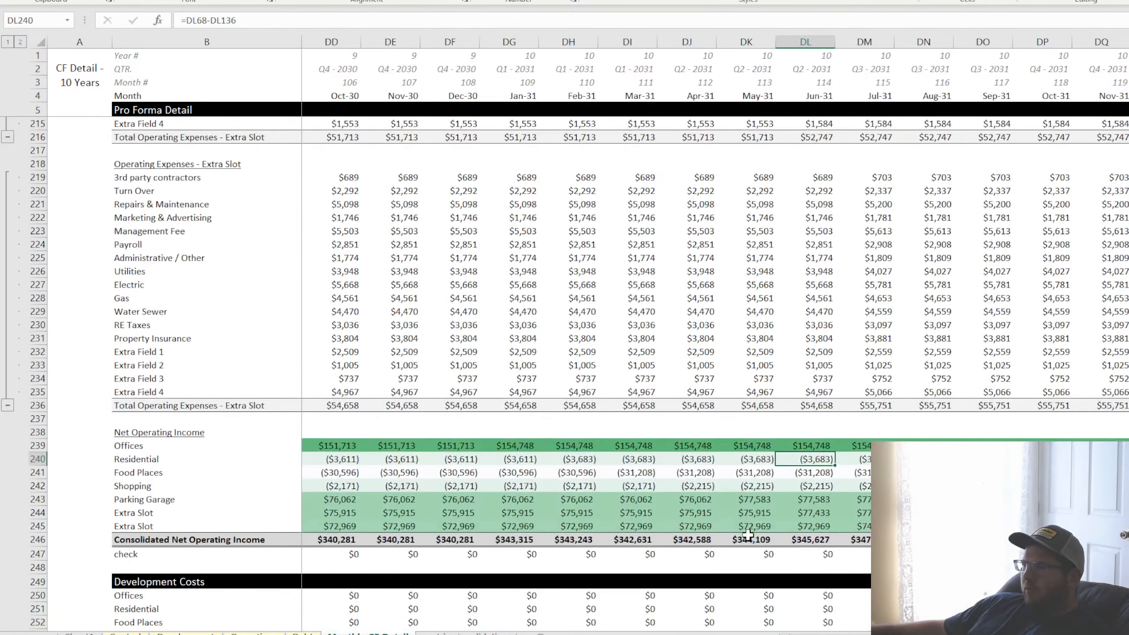
# Set the Residential rent per unit per month to $3,500 in the operating assumptions
pyautogui.click(253, 633)
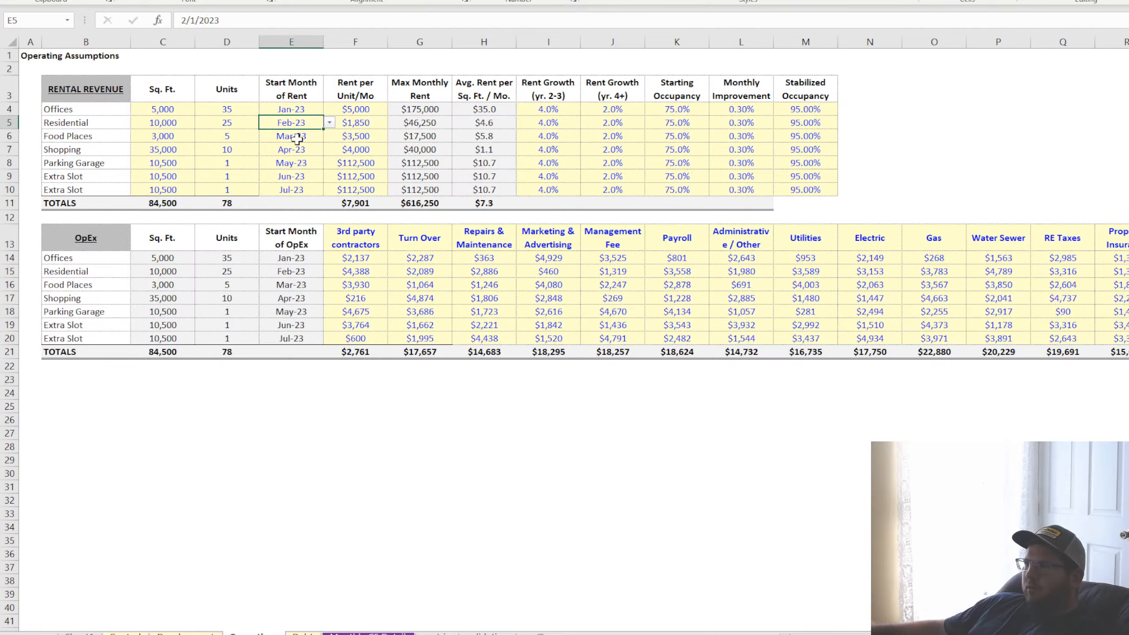
pyautogui.press('Right')
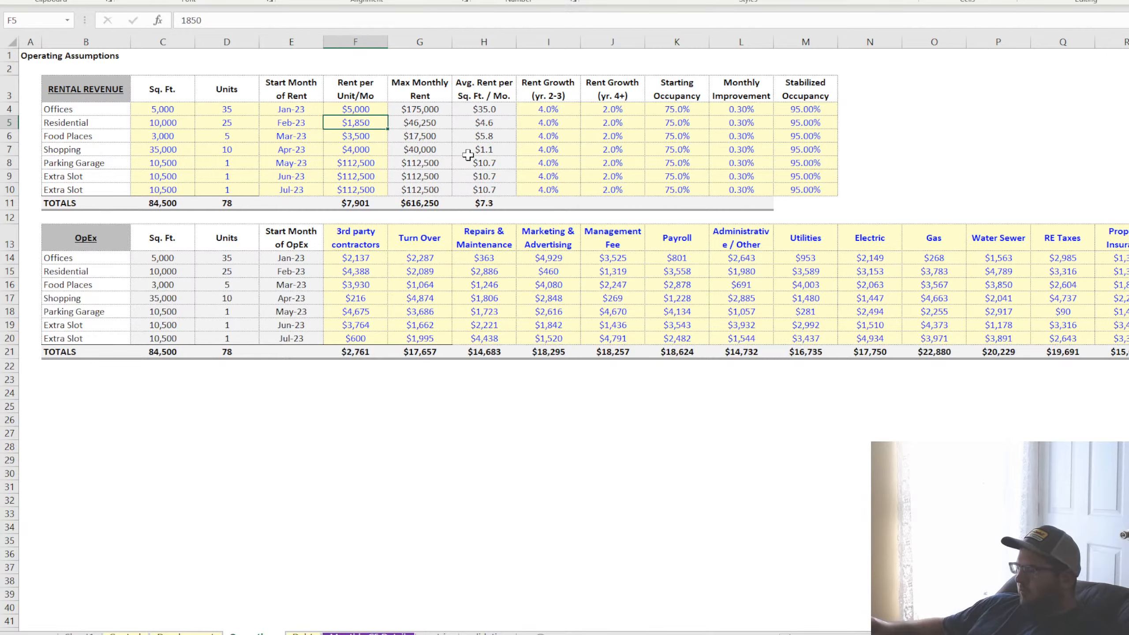
pyautogui.write('3500')
pyautogui.press('Return')
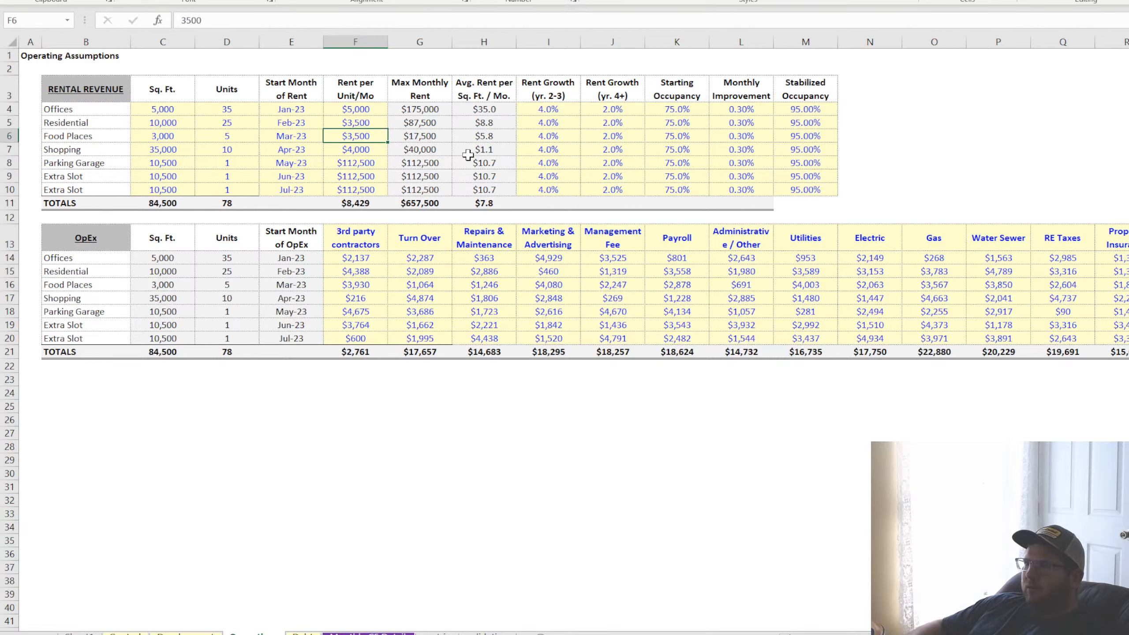
# Set the rent per unit per month to $4,000 for both Residential and Food Places
pyautogui.press('Up')
pyautogui.write('400')
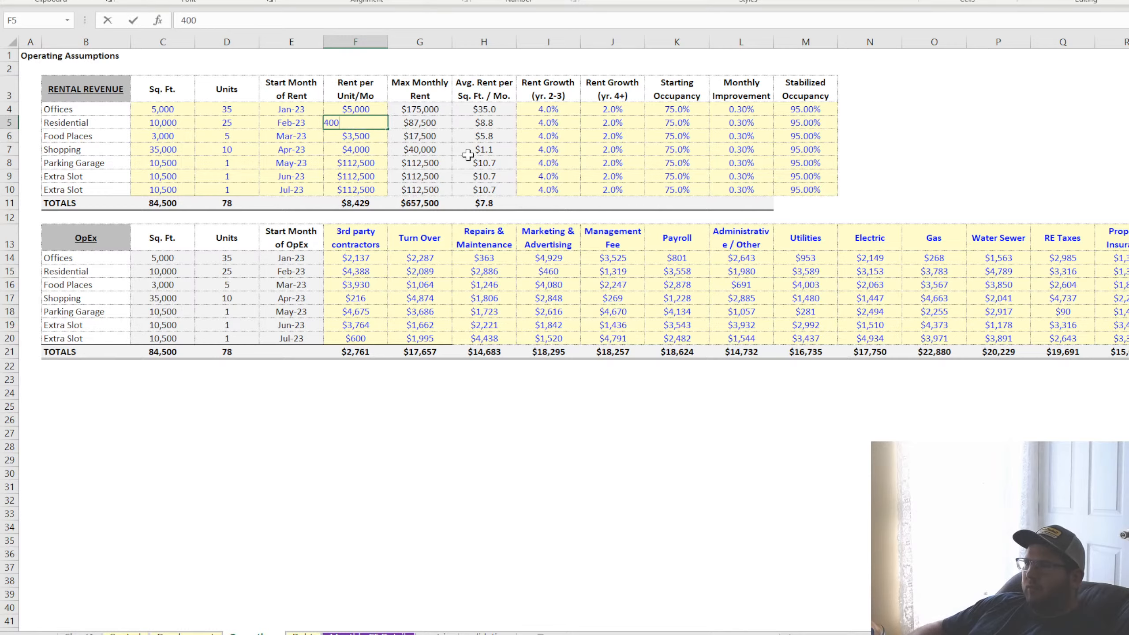
pyautogui.write('0')
pyautogui.press('Return')
pyautogui.write('4000')
pyautogui.press('Return')
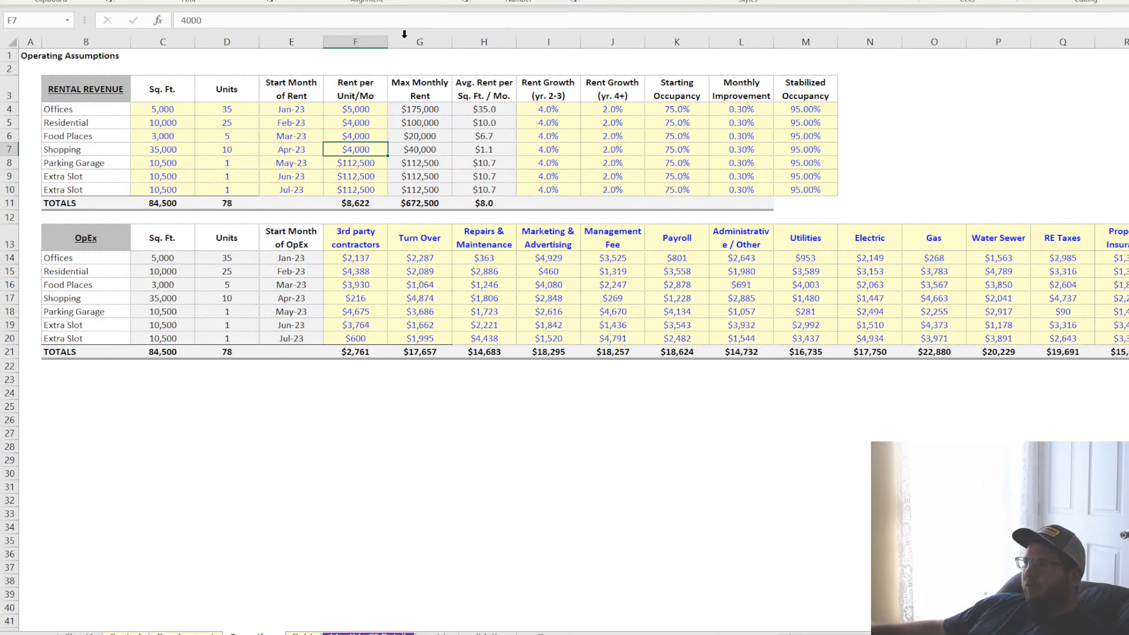
# Review the operating expense assumptions and check the Jun-31 net operating income of Food Places and Shopping in the monthly cash flow
pyautogui.moveTo(351, 256); pyautogui.dragTo(873, 337)
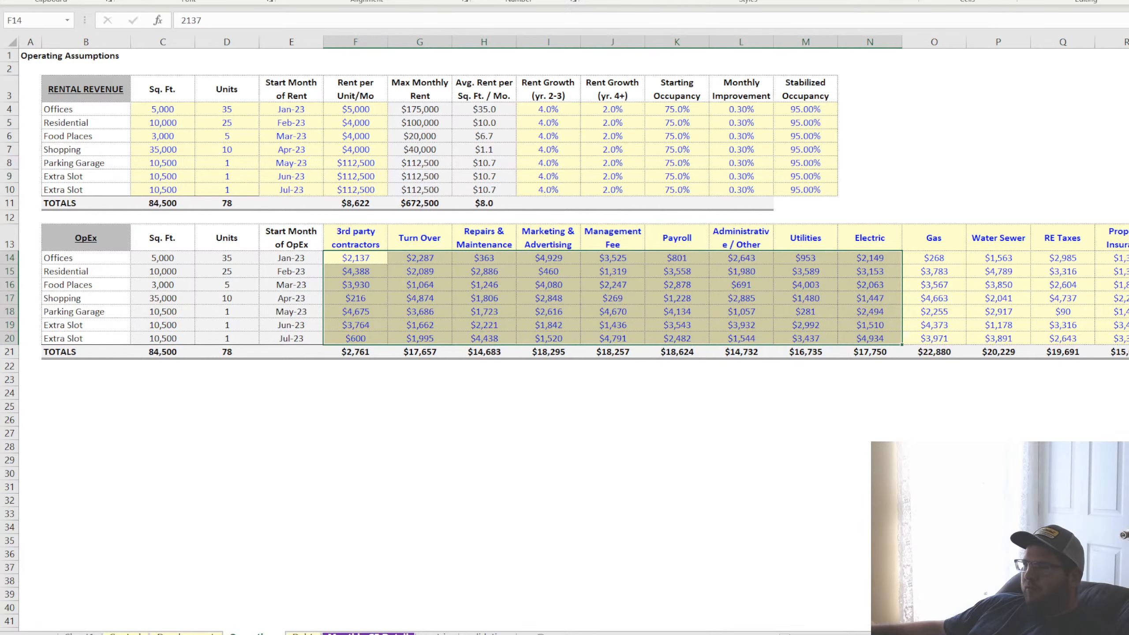
pyautogui.click(369, 633)
pyautogui.moveTo(814, 470); pyautogui.dragTo(812, 485)
# Set the rent per unit per month to $8,000 for Food Places and $10,000 for Shopping in the operating assumptions
pyautogui.click(247, 630)
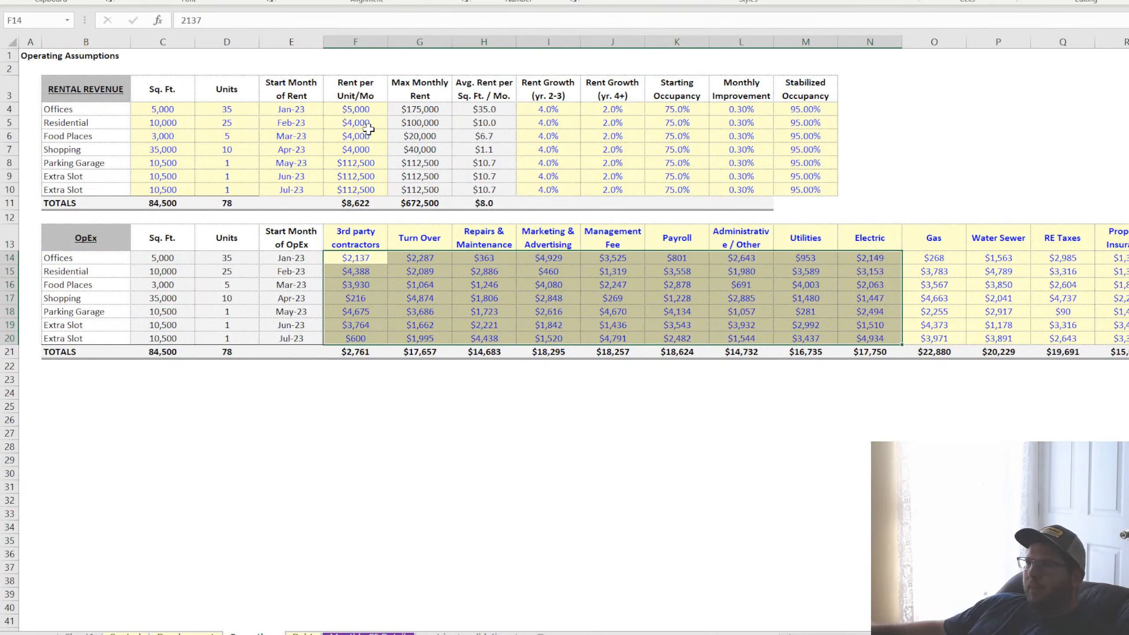
pyautogui.click(351, 138)
pyautogui.write('80')
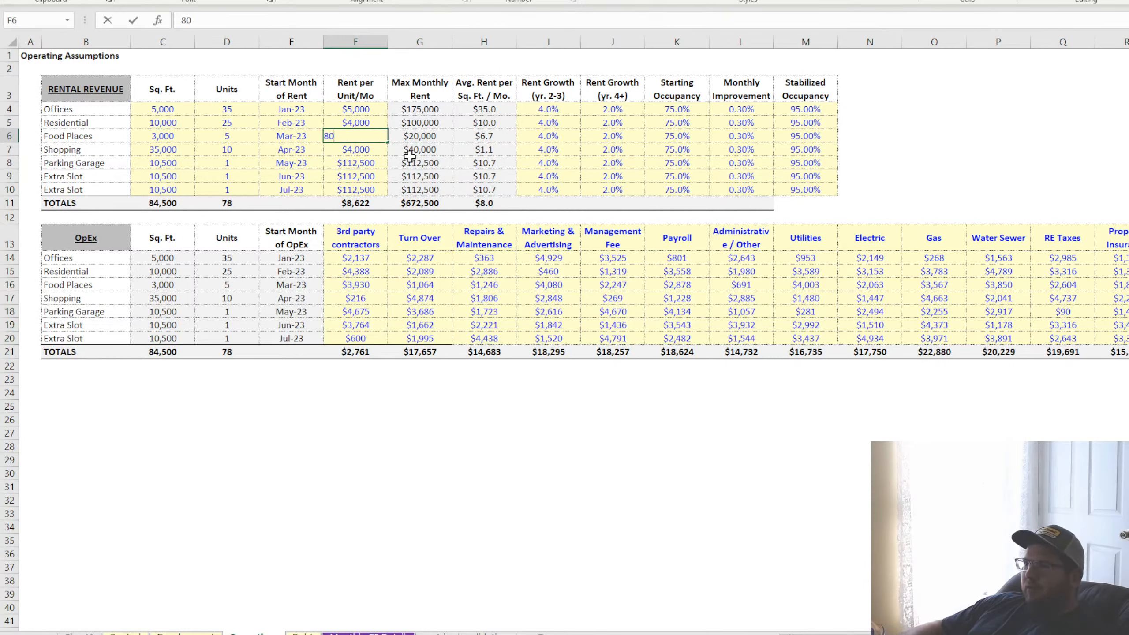
pyautogui.write('00')
pyautogui.press('Return')
# Check the Food Places net operating income in the monthly cash flow and set its rent per unit per month to $15,000
pyautogui.click(369, 633)
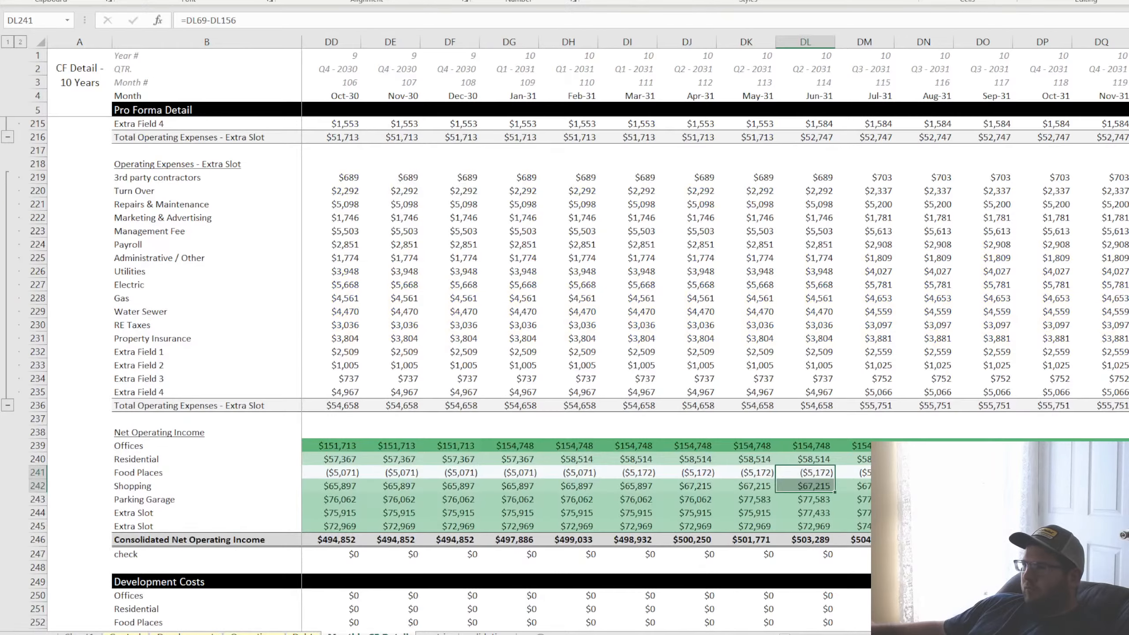
pyautogui.click(728, 471)
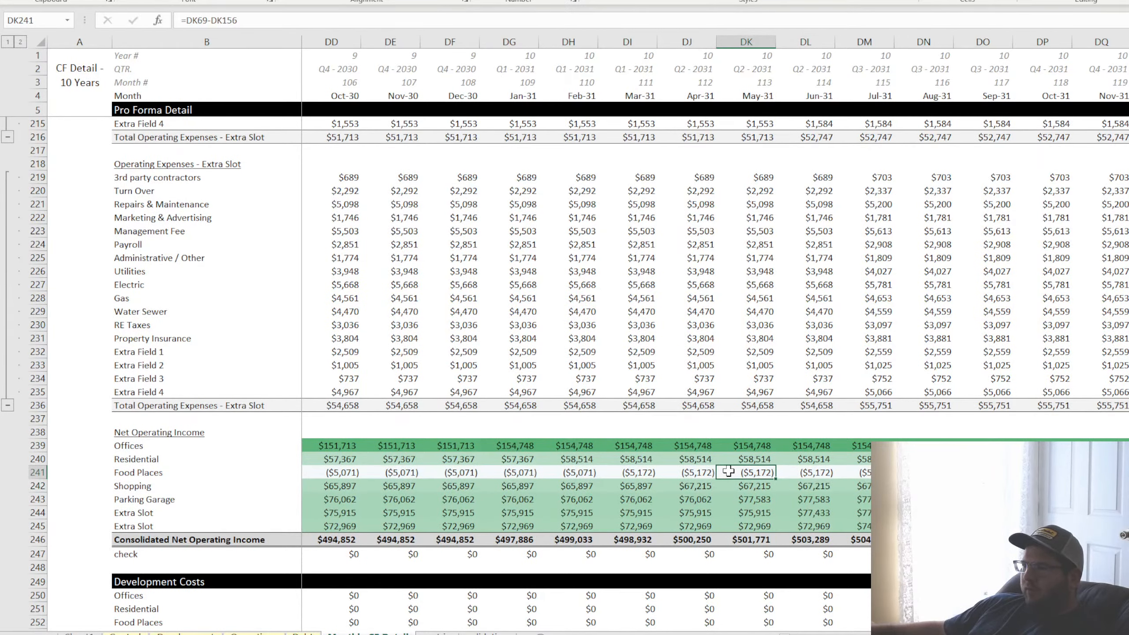
pyautogui.click(187, 634)
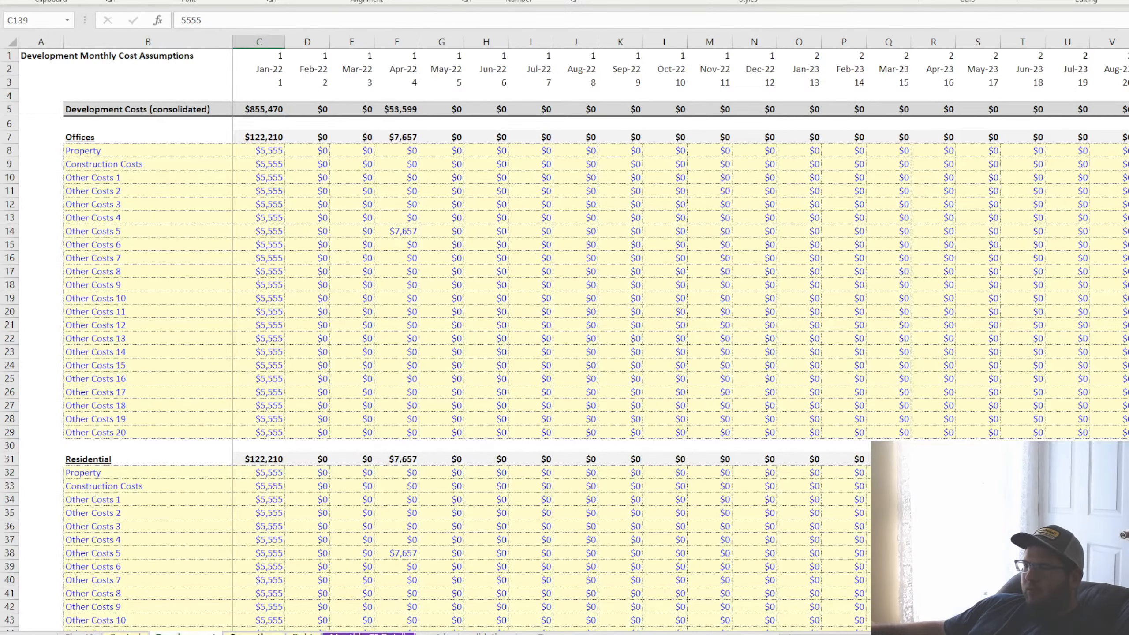
pyautogui.click(253, 633)
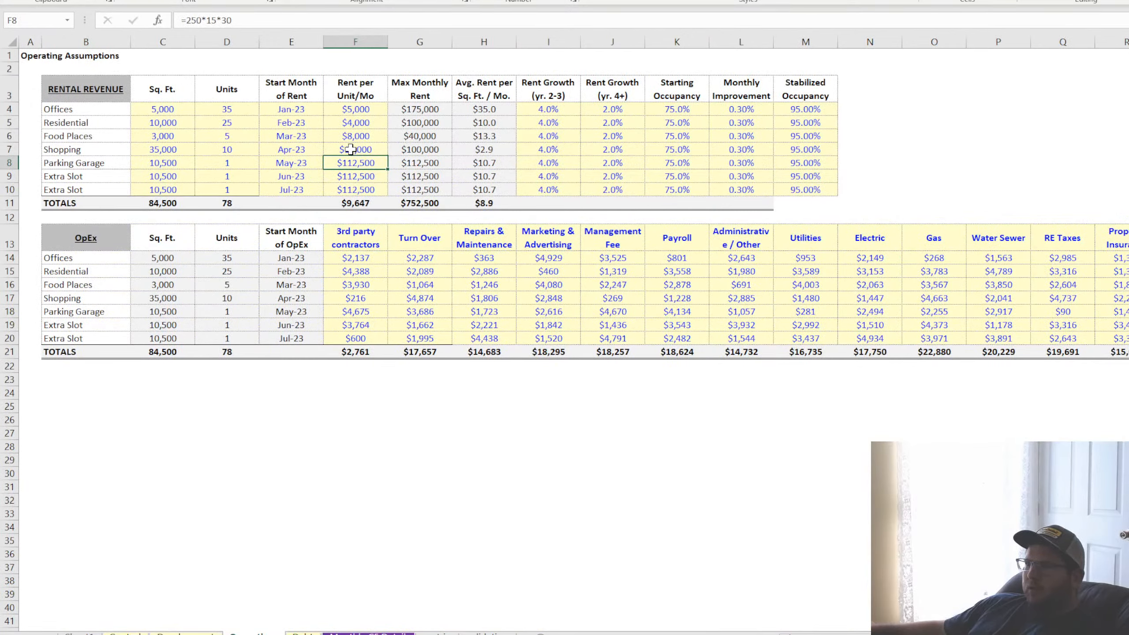
pyautogui.click(359, 137)
pyautogui.write('15000')
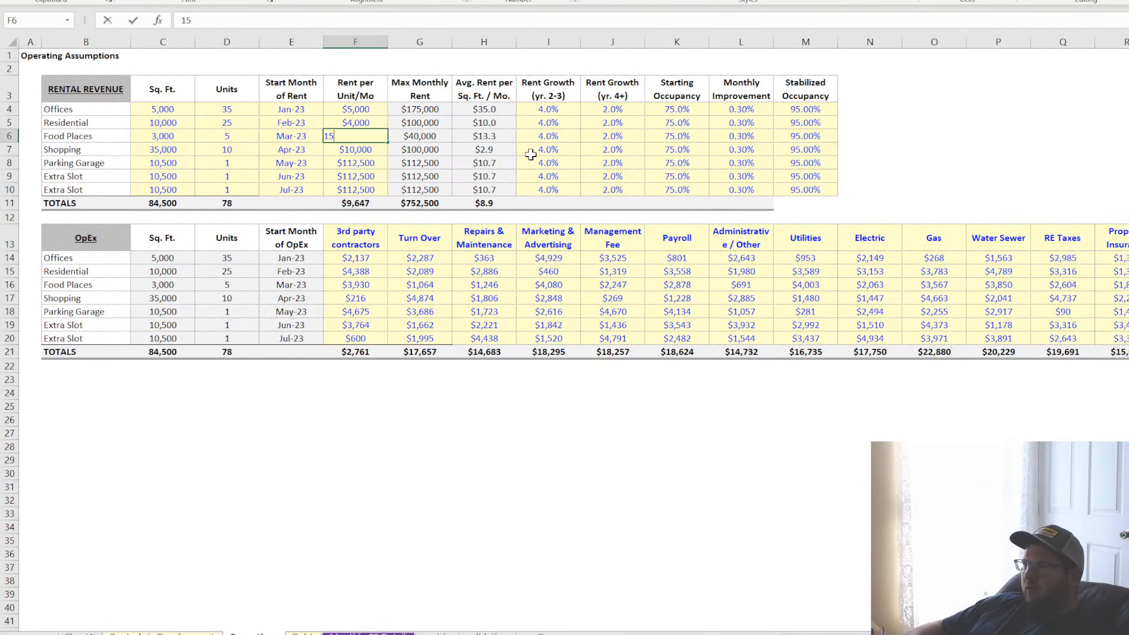
pyautogui.hotkey('ctrl', 'Return')
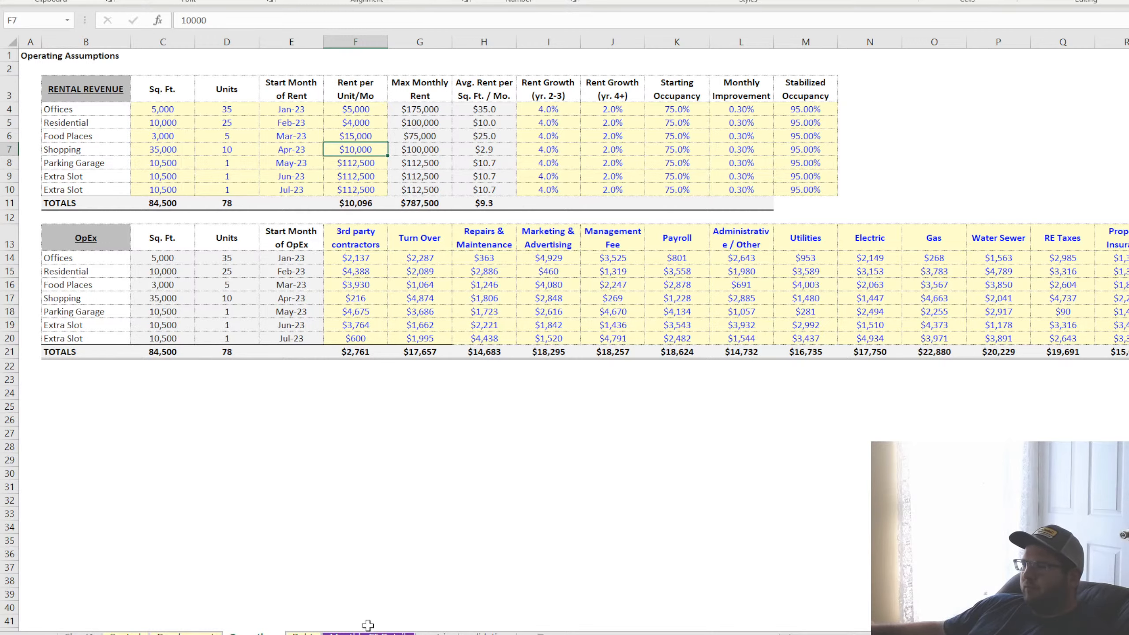
# Review the updated net operating income and inspect the exit proceeds formulas for Offices in DK261 and Residential in DL262
pyautogui.click(366, 633)
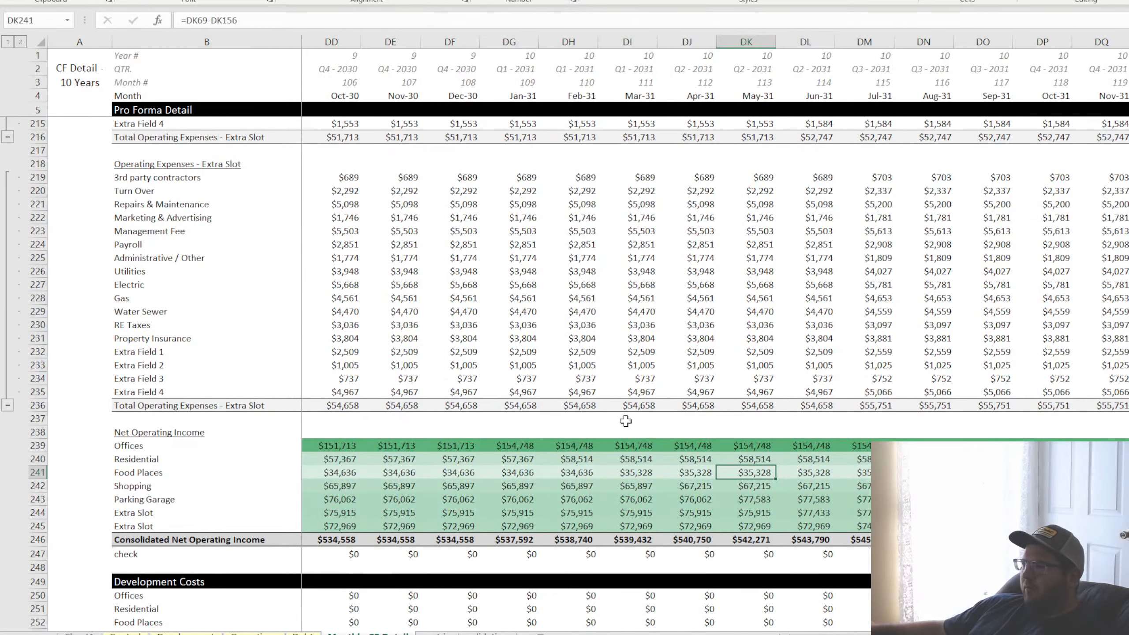
pyautogui.scroll(-7, 636, 471)
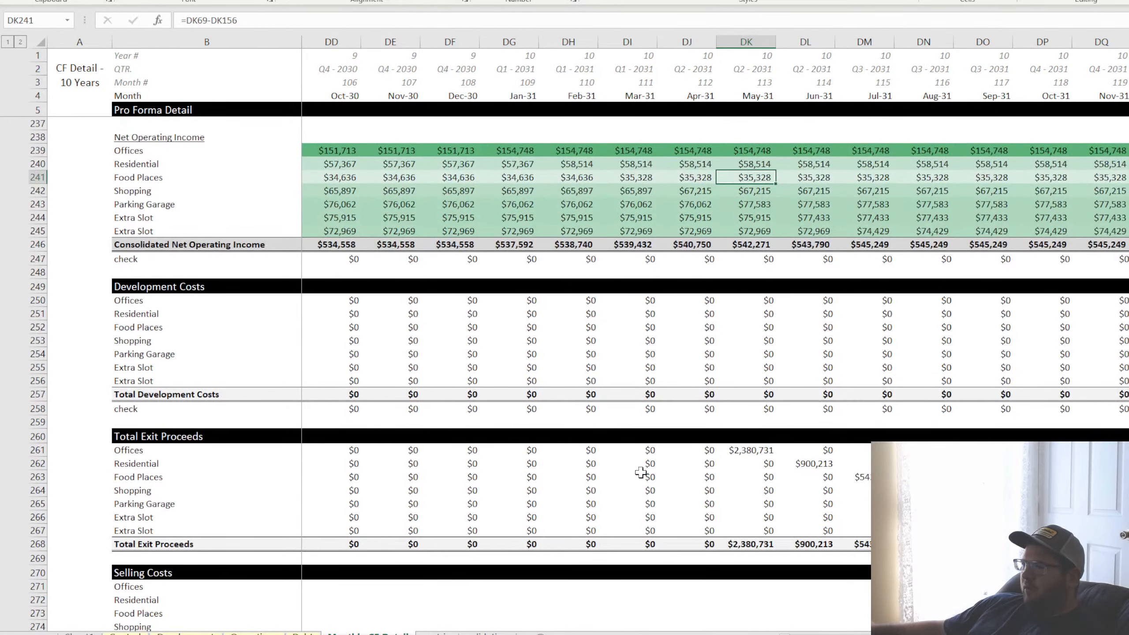
pyautogui.click(754, 452)
pyautogui.click(824, 464)
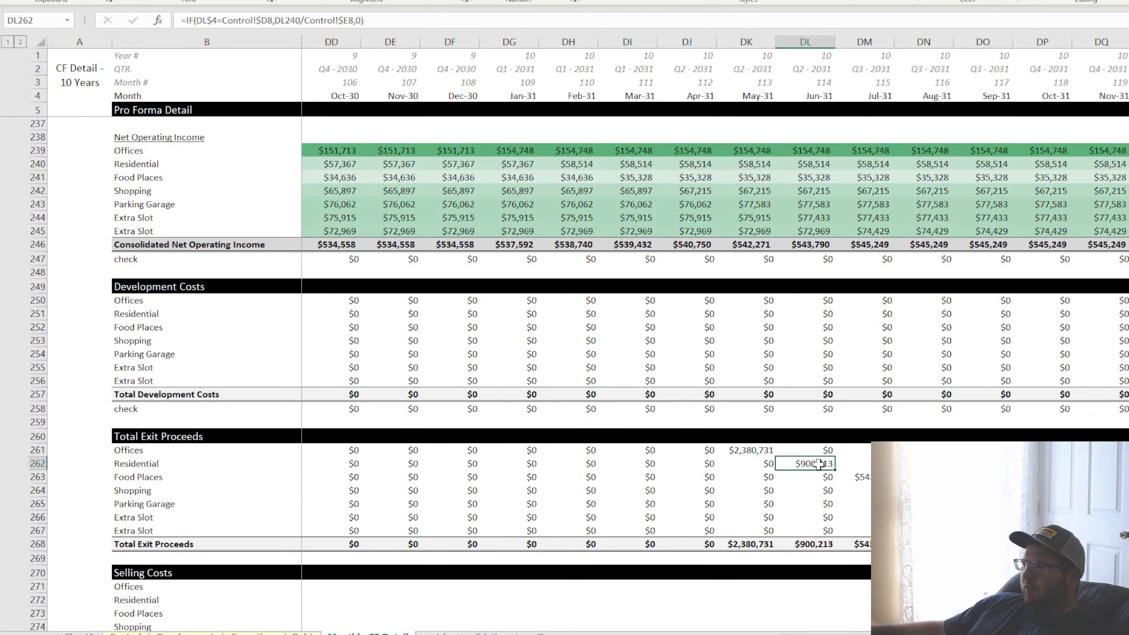
pyautogui.click(746, 452)
pyautogui.doubleClick(746, 450)
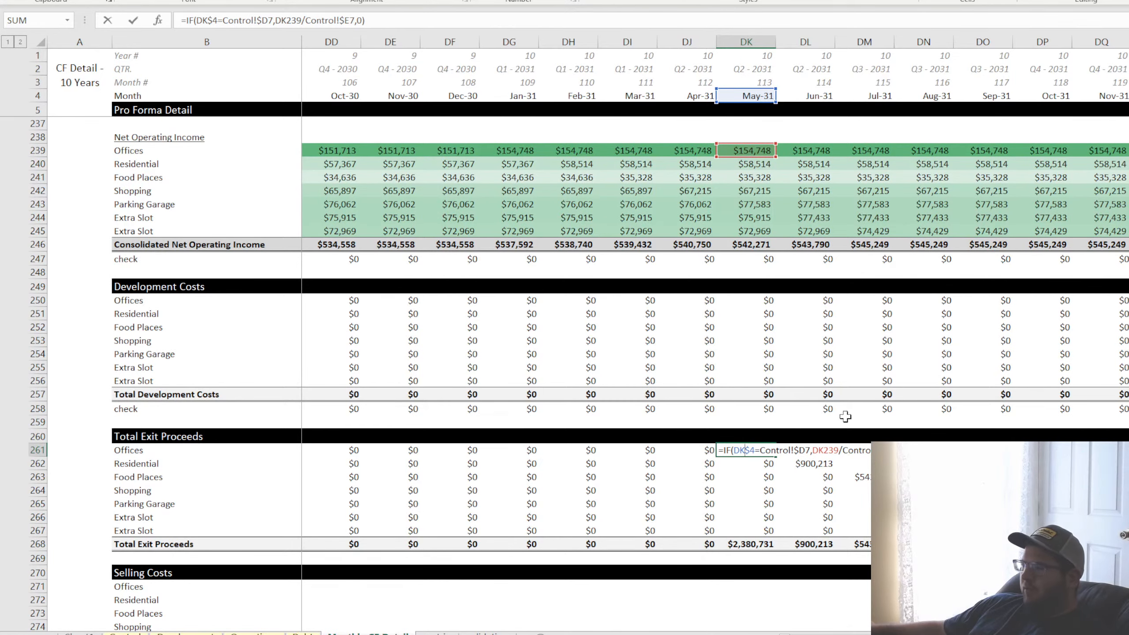
pyautogui.press('Return')
# Annualize the net operating income in the Offices exit formula in C261, making it =IF(C$4=Control!$D7,(C239*12)/Control!$E7,0)
pyautogui.moveTo(1062, 634); pyautogui.dragTo(817, 634)
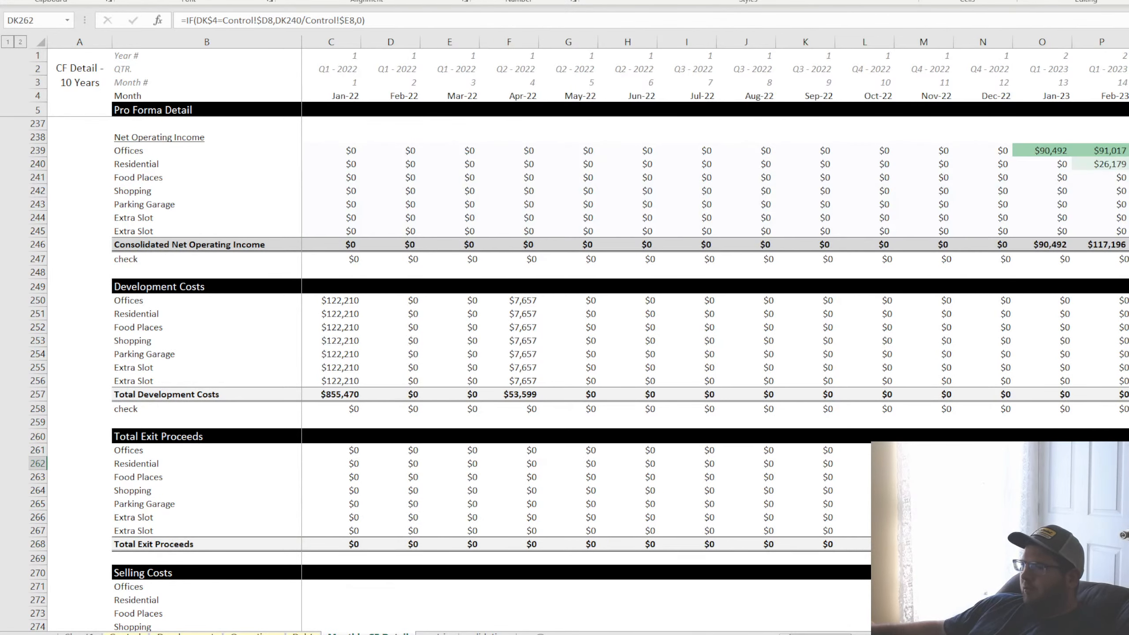
pyautogui.click(346, 451)
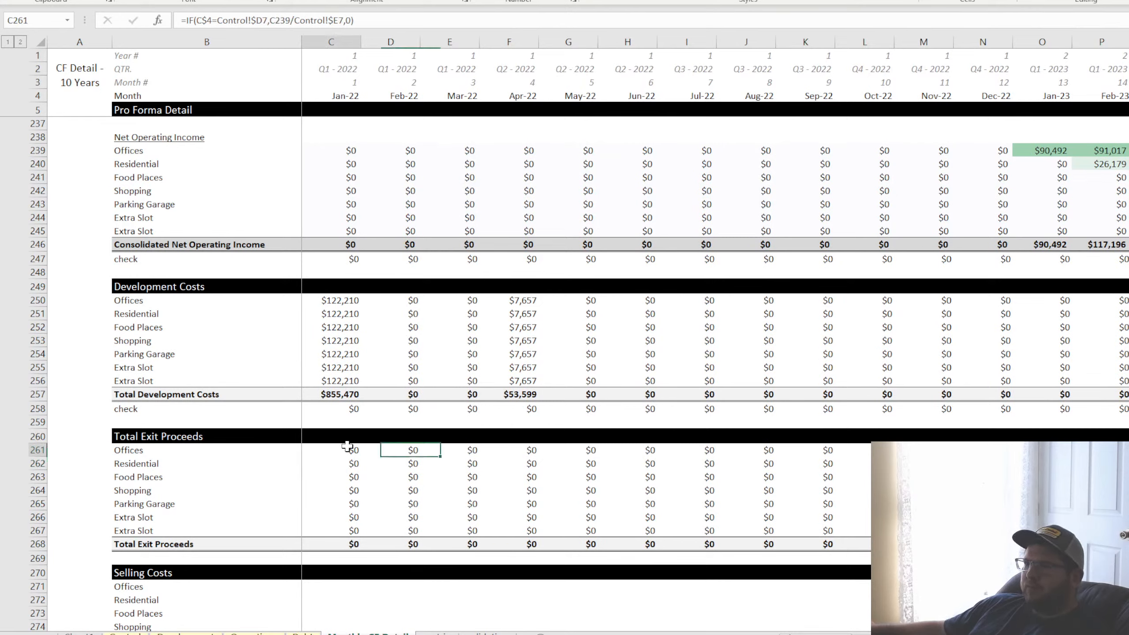
pyautogui.click(268, 20)
pyautogui.write('(')
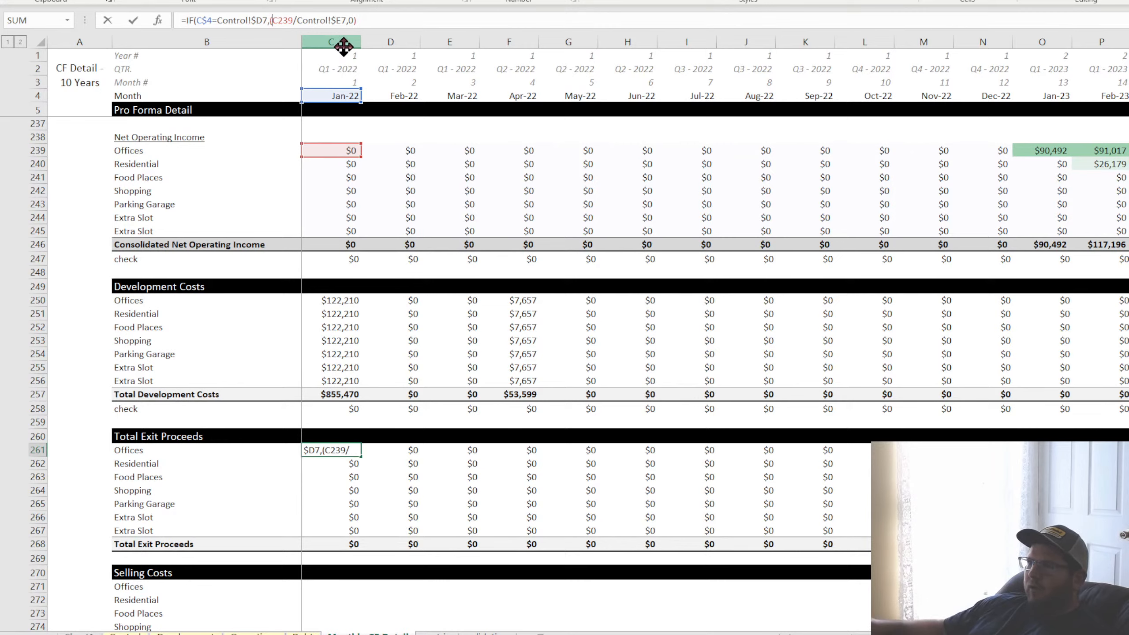
pyautogui.click(294, 20)
pyautogui.write('*12)')
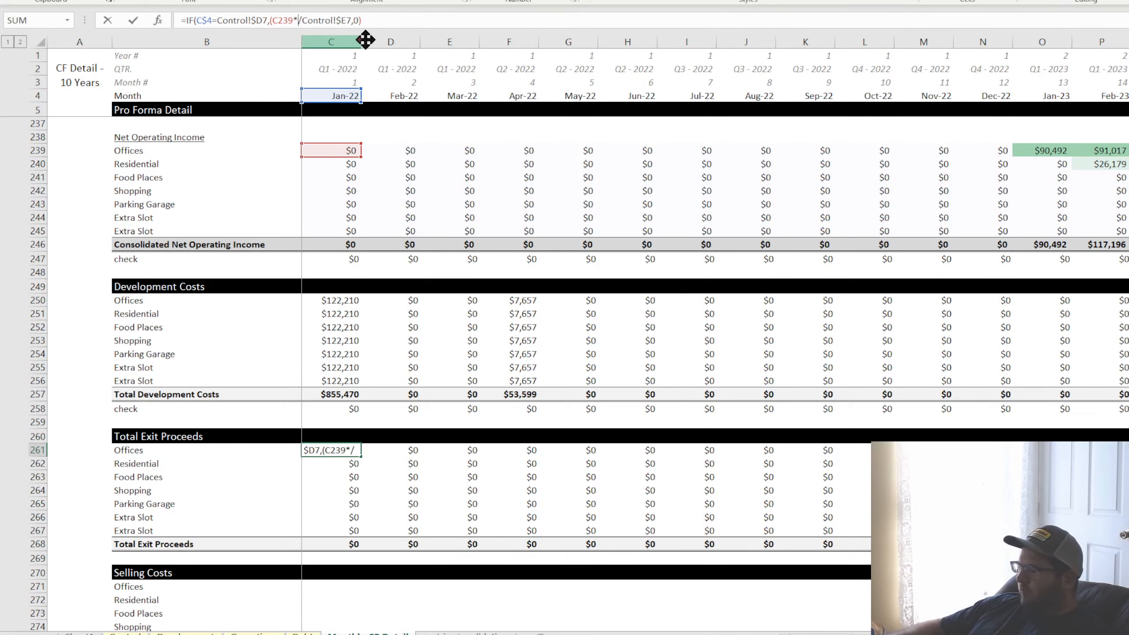
pyautogui.press('Return')
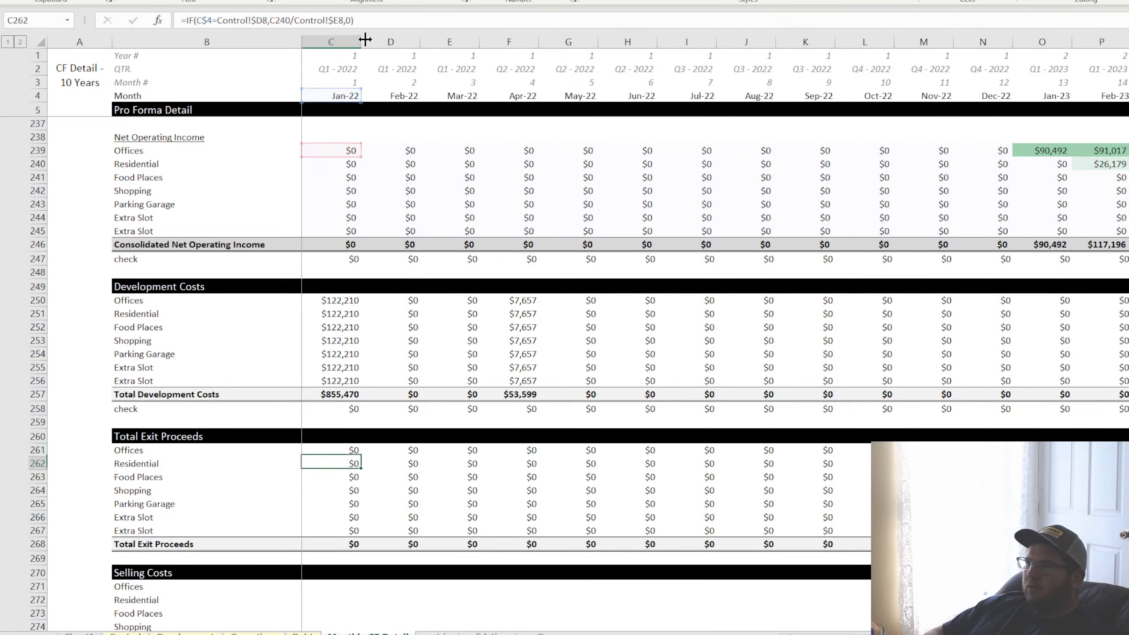
# Fill the revised exit proceeds formula from C261 down to C267 and across all monthly columns
pyautogui.click(354, 451)
pyautogui.moveTo(354, 452); pyautogui.dragTo(355, 530)
pyautogui.click(353, 529)
pyautogui.moveTo(351, 529); pyautogui.dragTo(1124, 536)
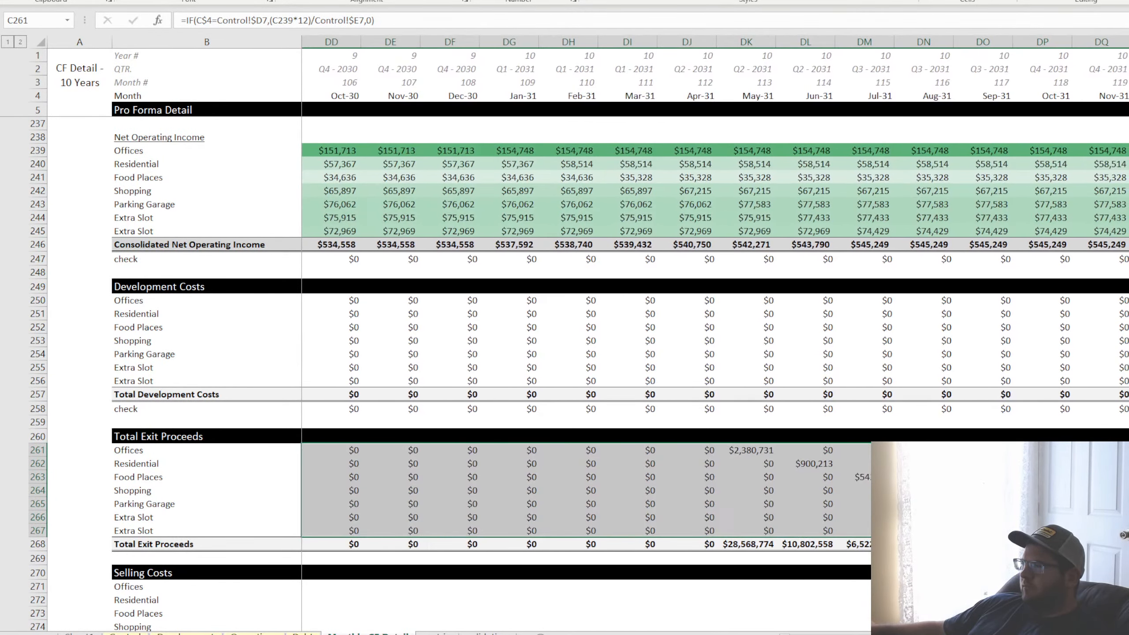
# Calculate the annualized May-31 Offices net operating income in DK259 as =DK239*12, and widen column DK to fit it
pyautogui.click(746, 450)
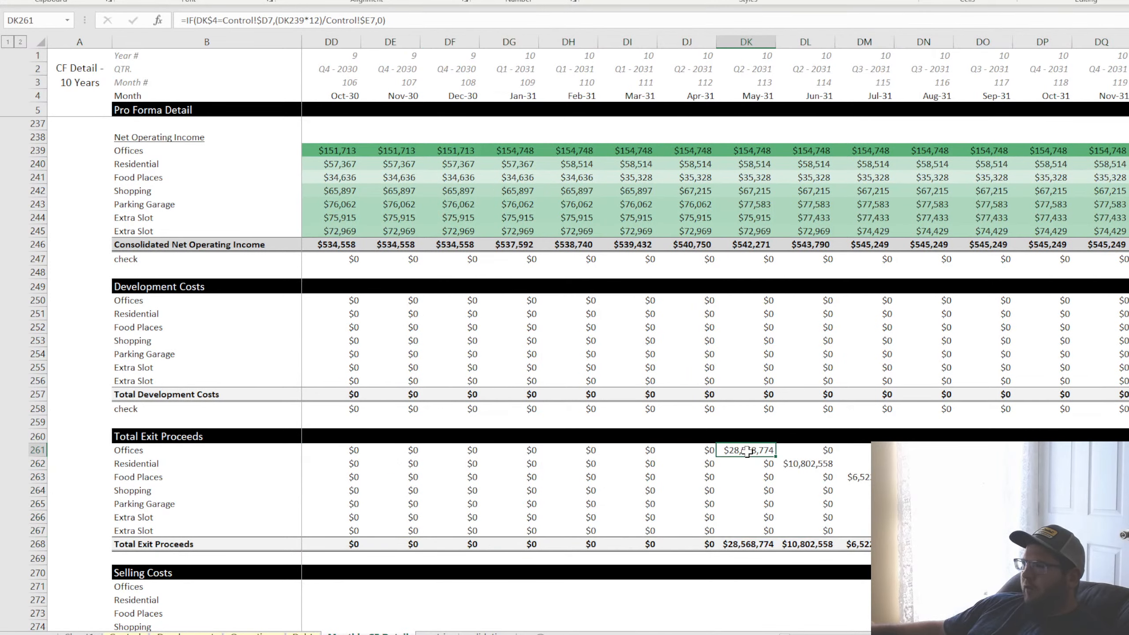
pyautogui.click(754, 152)
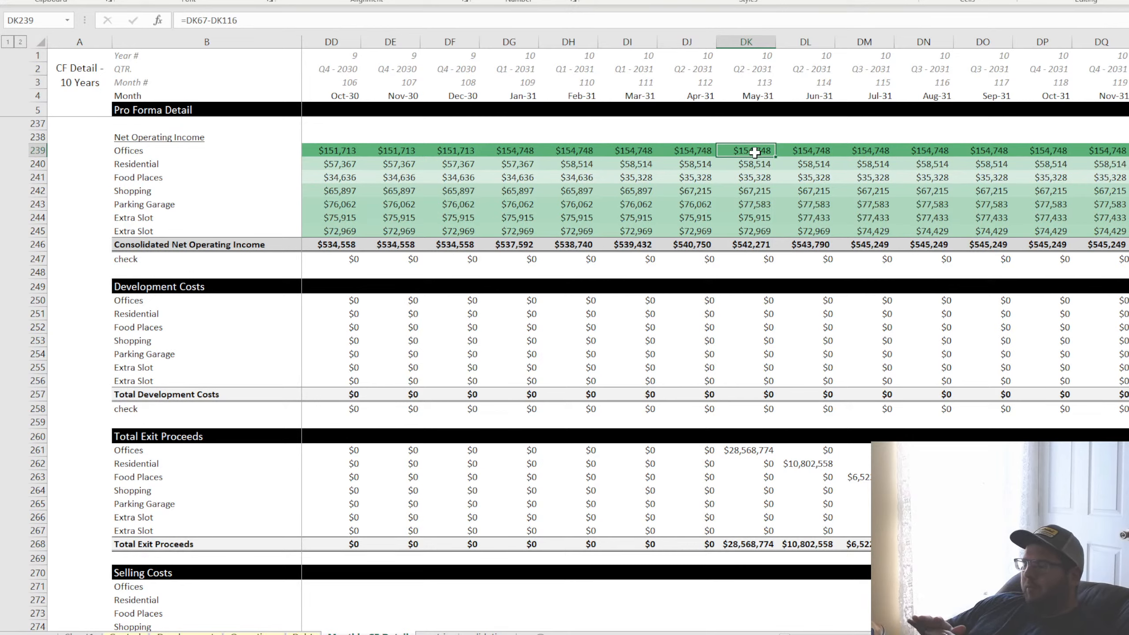
pyautogui.click(764, 421)
pyautogui.write('=')
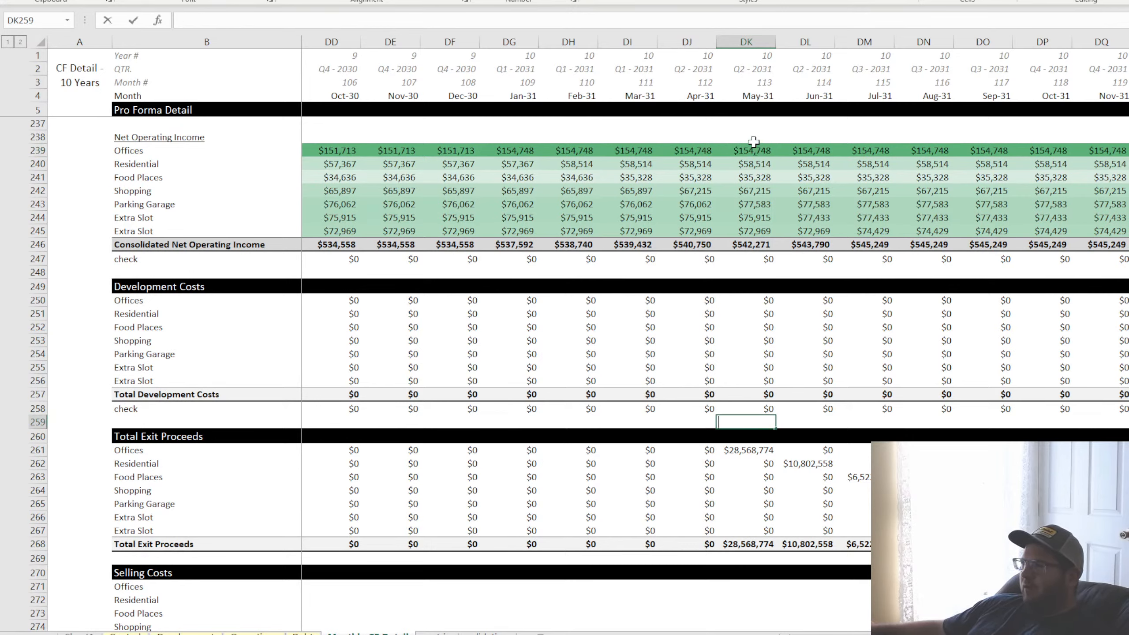
pyautogui.click(755, 151)
pyautogui.write('*12')
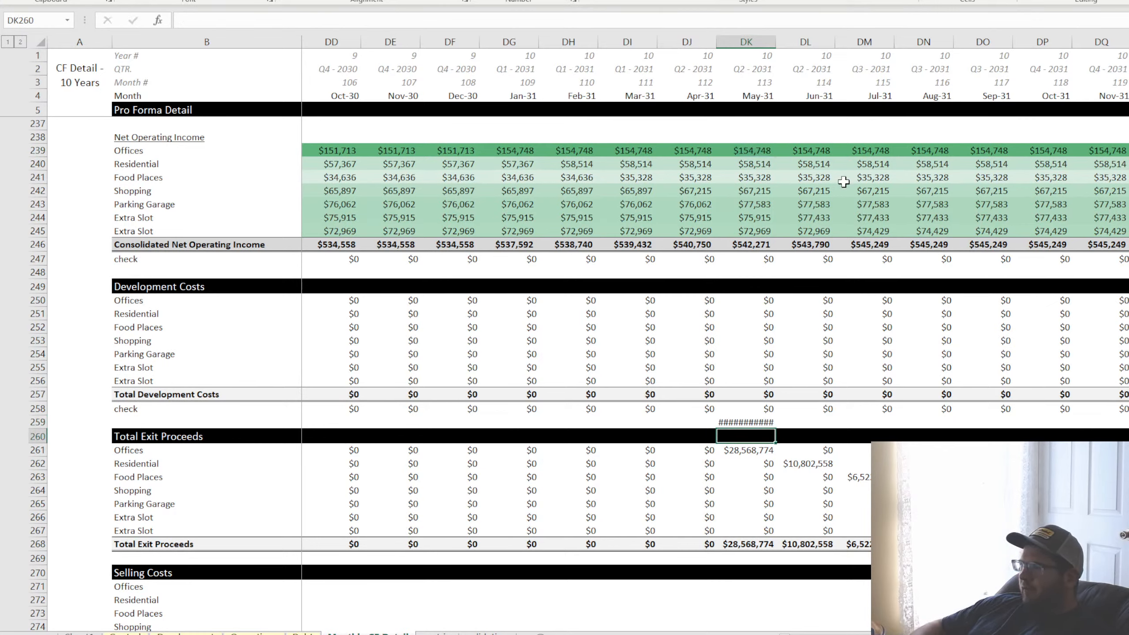
pyautogui.hotkey('ctrl', 'Return')
pyautogui.moveTo(776, 45); pyautogui.dragTo(790, 45)
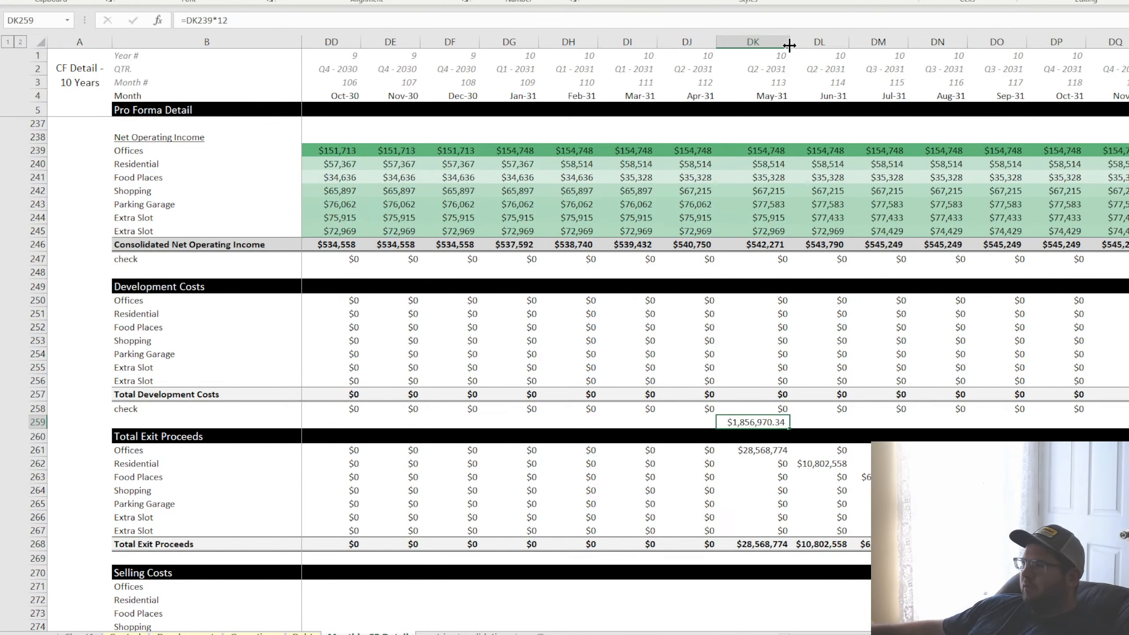
# In DL259, divide the annualized income in DK259 by the Offices exit cap in Control!E7
pyautogui.click(805, 424)
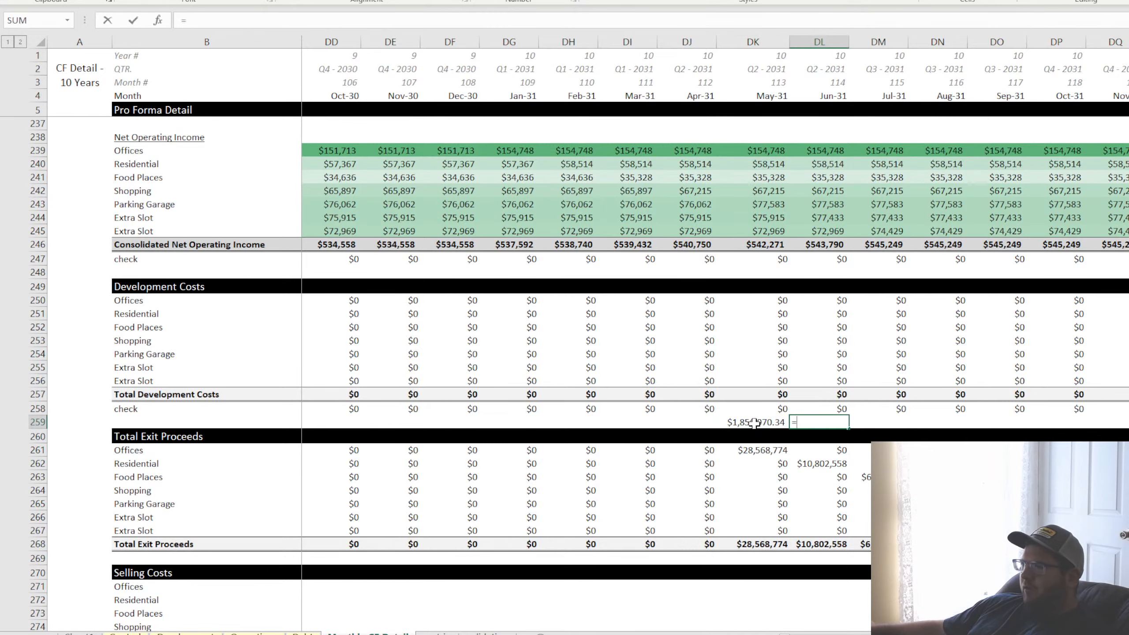
pyautogui.write('=')
pyautogui.click(755, 422)
pyautogui.write('/')
pyautogui.hotkey('ctrl', 'pageup')
pyautogui.hotkey('ctrl', 'pageup')
pyautogui.hotkey('ctrl', 'pageup')
pyautogui.hotkey('ctrl', 'pageup')
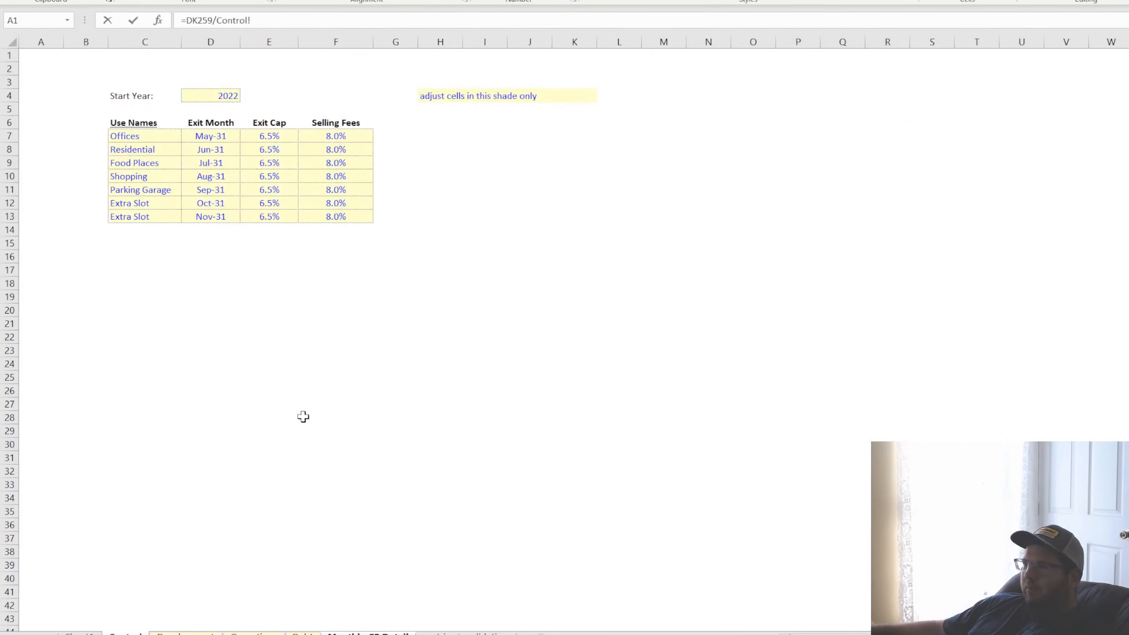
pyautogui.click(272, 136)
pyautogui.press('Return')
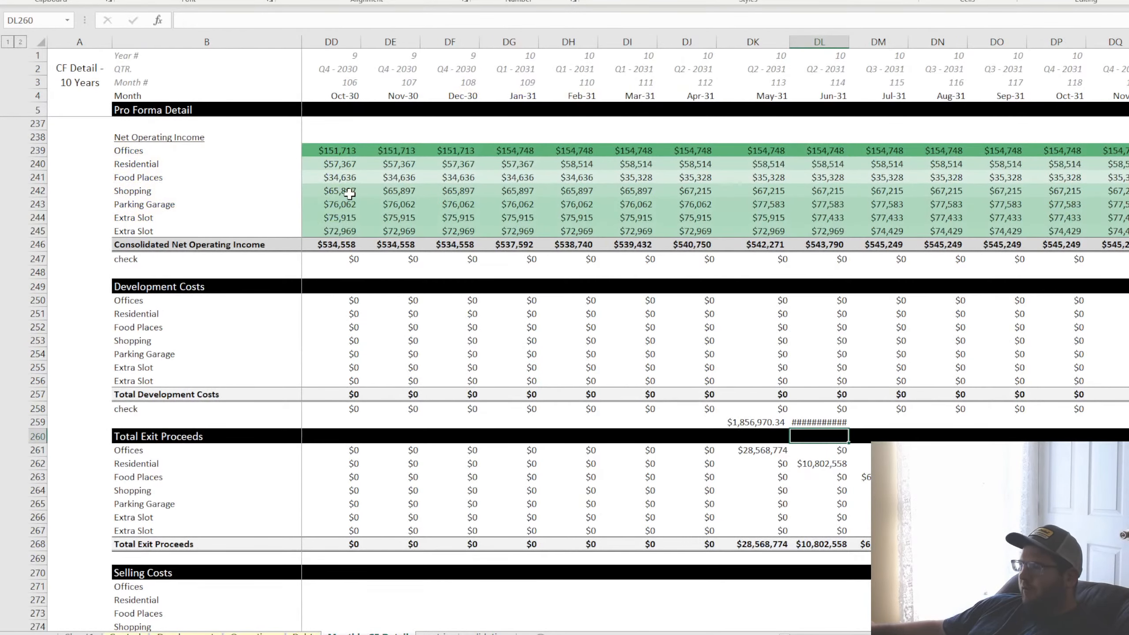
# Widen column DL to fit the check value in DL259 and compare it with the Offices exit proceeds in DK261
pyautogui.moveTo(848, 41); pyautogui.dragTo(866, 40)
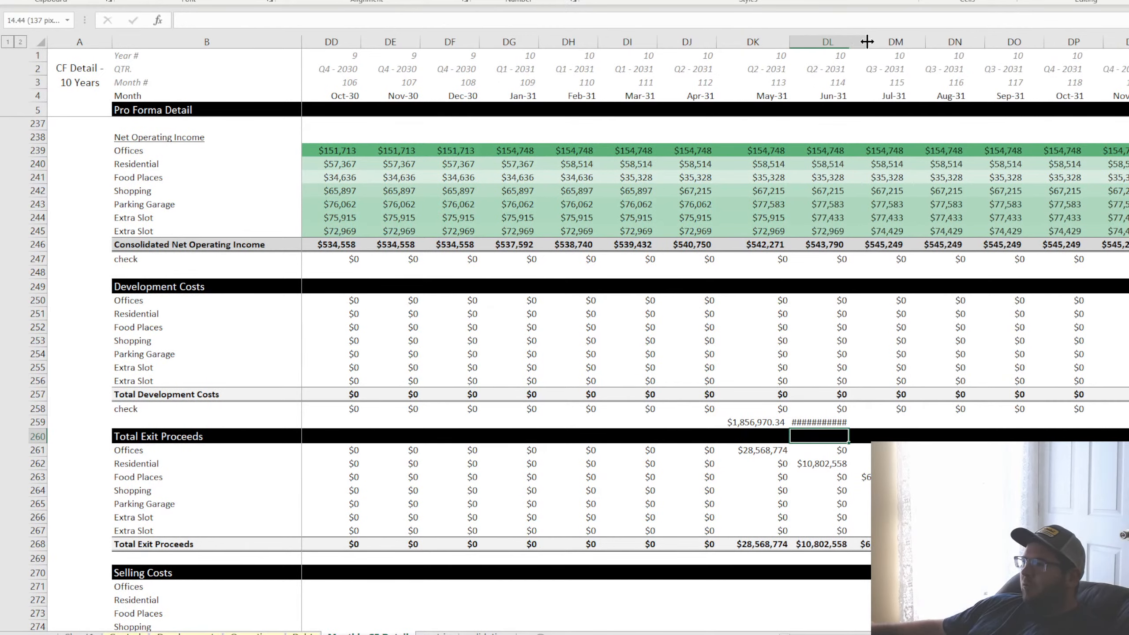
pyautogui.click(811, 421)
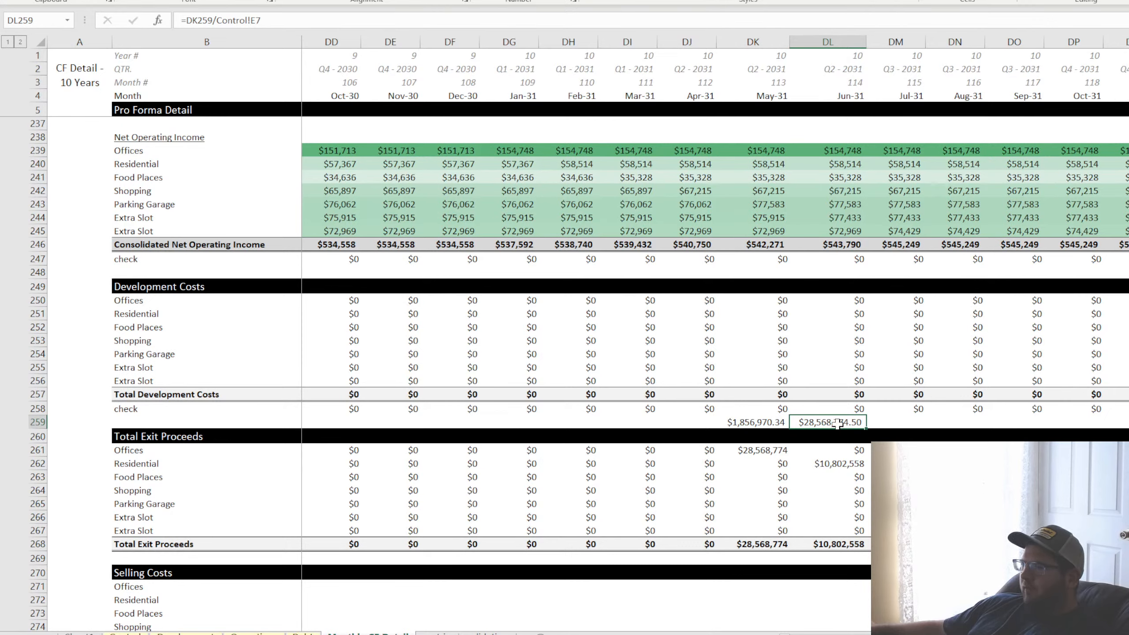
pyautogui.click(755, 450)
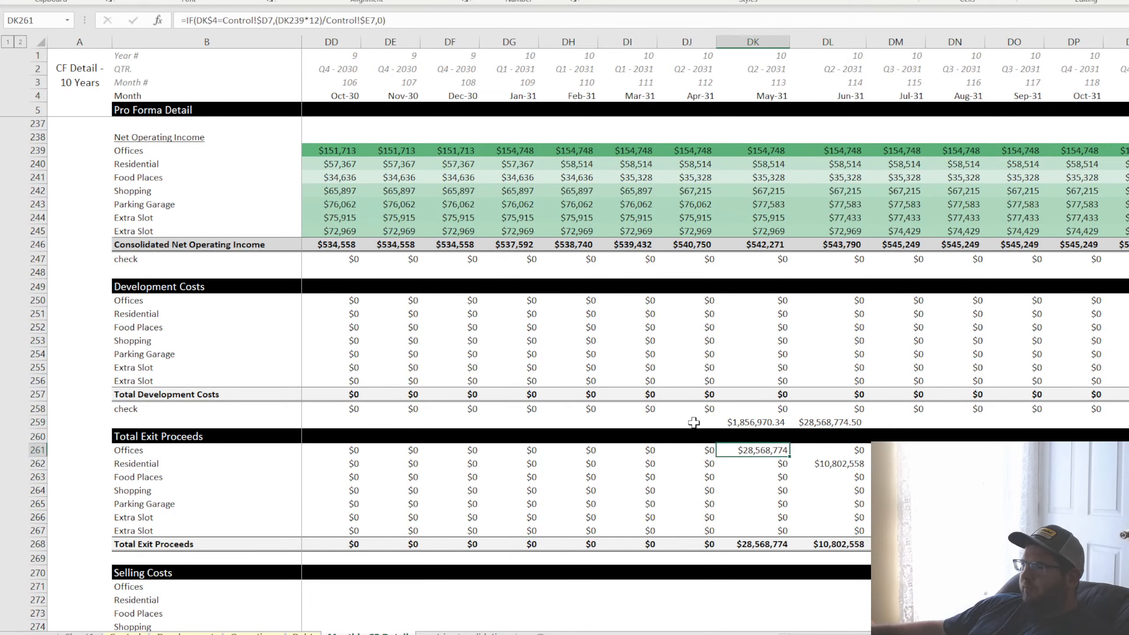
# Remove the scratch exit-value calculations from row 259 and restore the original widths of columns DK and DL
pyautogui.moveTo(693, 423); pyautogui.dragTo(904, 432)
pyautogui.press('Delete')
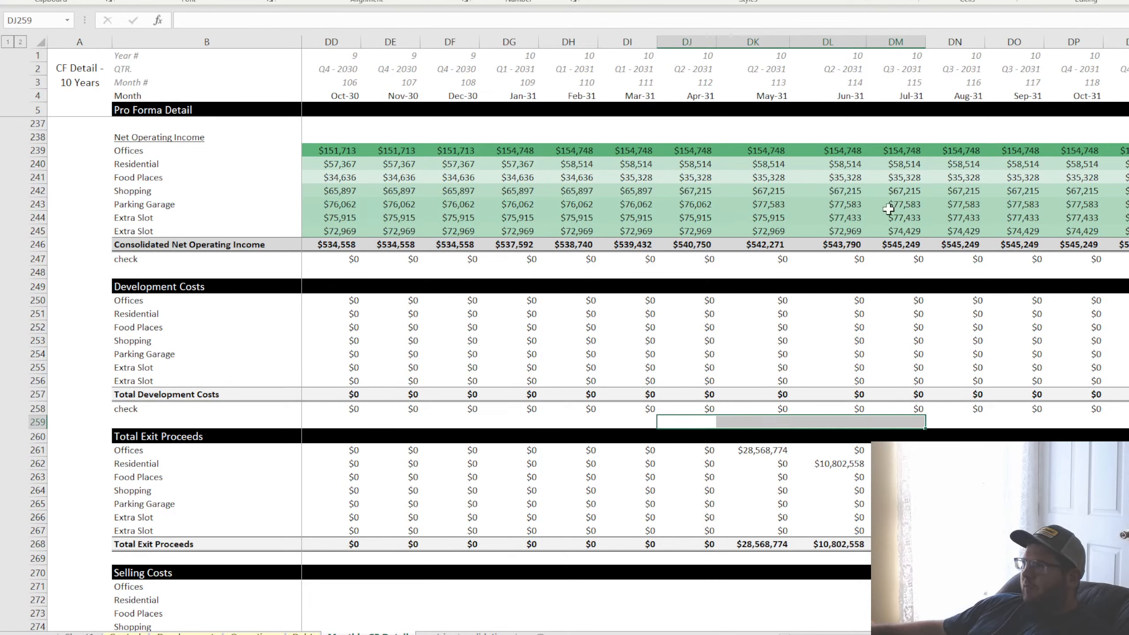
pyautogui.hotkey('ctrl', 'z')
pyautogui.hotkey('ctrl', 'z')
pyautogui.hotkey('ctrl', 'z')
pyautogui.hotkey('ctrl', 'z')
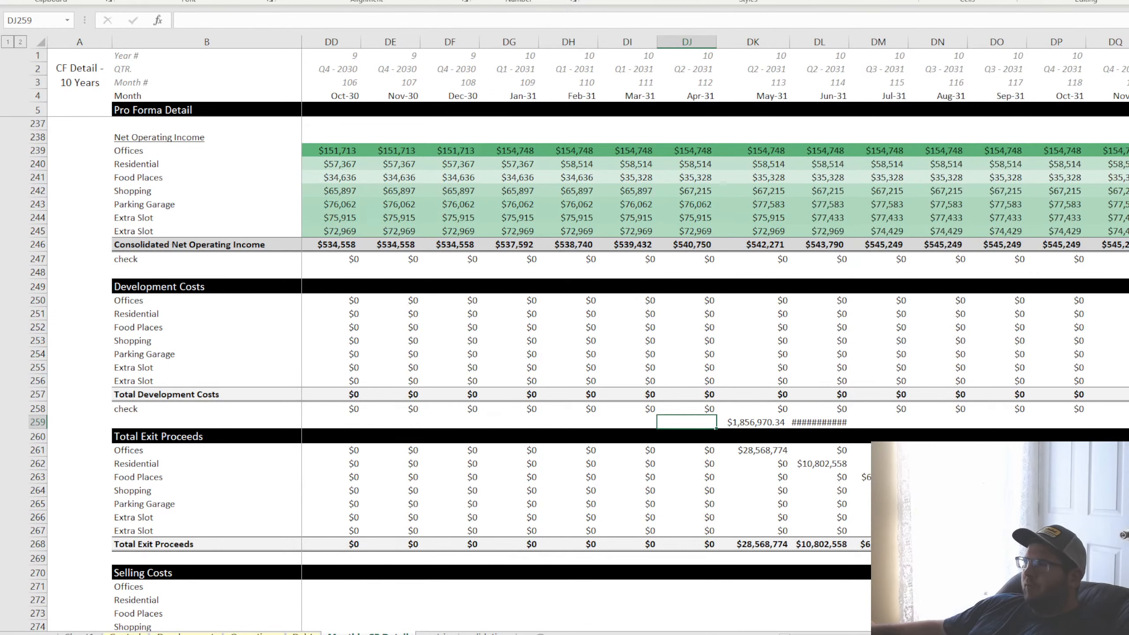
pyautogui.hotkey('ctrl', 'z')
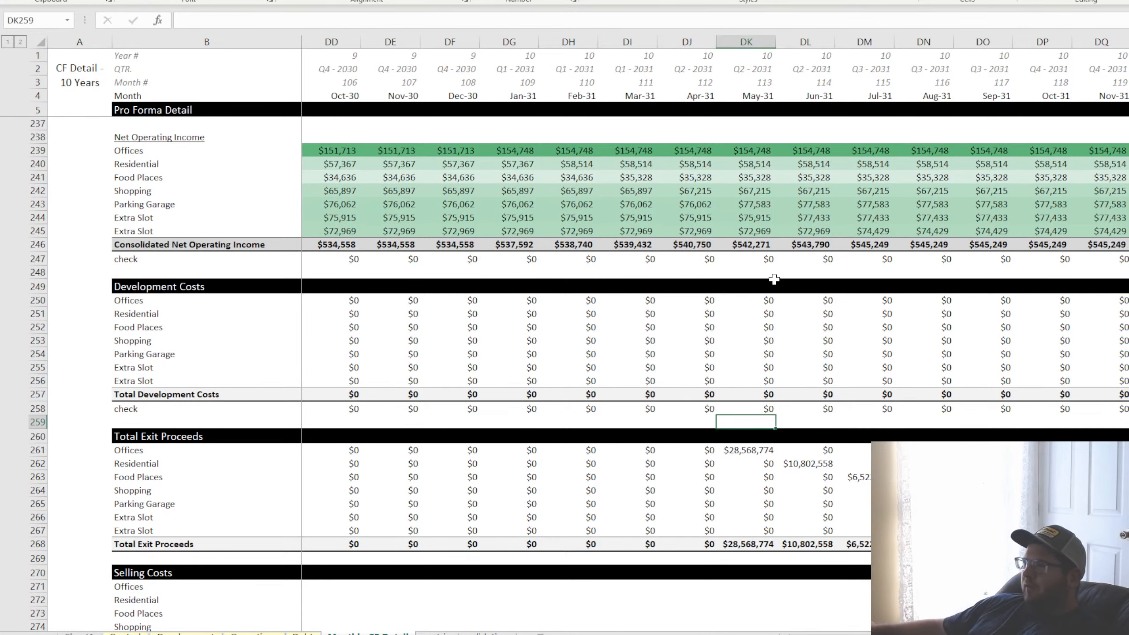
# Examine the exit proceeds formulas for Offices, Residential, Food Places and Shopping in their respective exit months
pyautogui.scroll(10, 782, 448)
pyautogui.scroll(-20, 812, 447)
pyautogui.scroll(11, 812, 447)
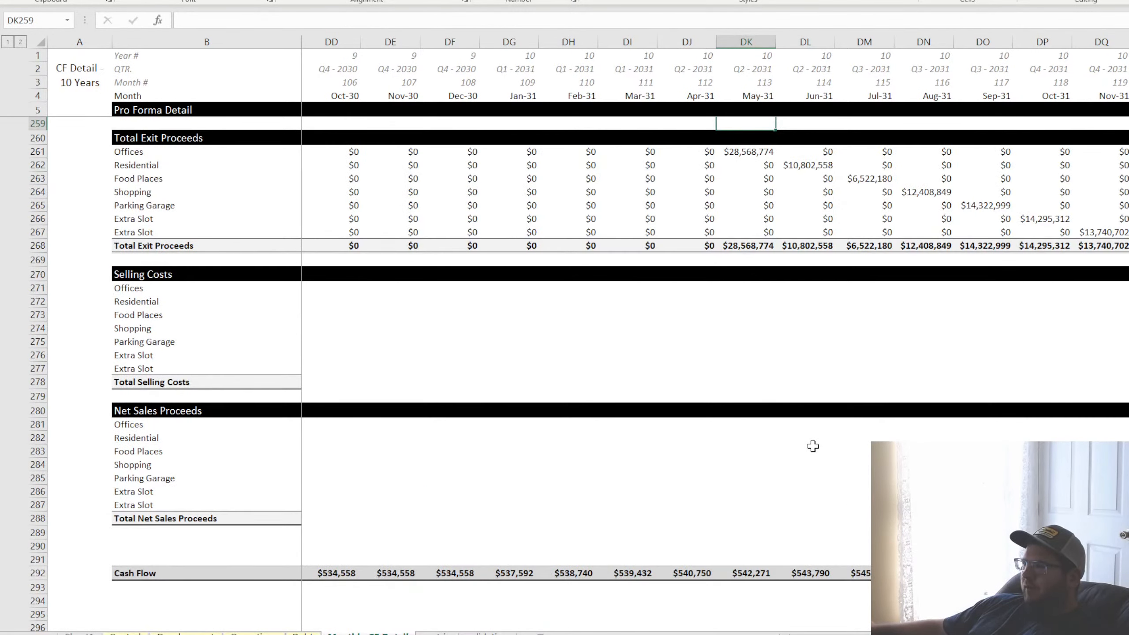
pyautogui.click(747, 302)
pyautogui.click(802, 315)
pyautogui.click(856, 327)
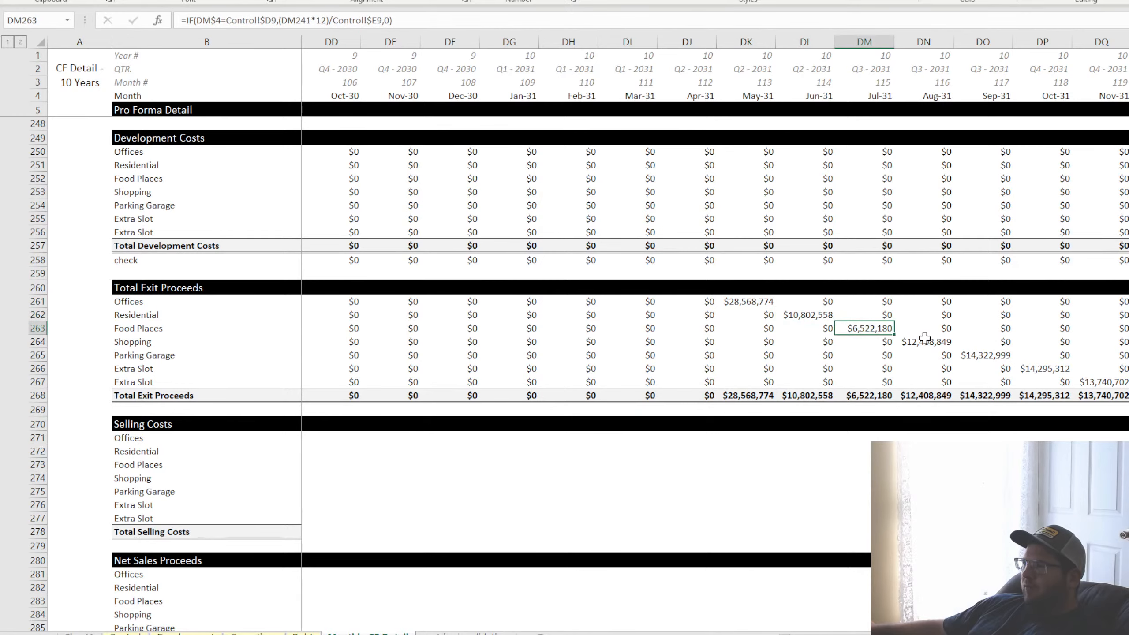
pyautogui.click(924, 340)
# Calculate the Offices selling costs in C271 as =C261*Control!$F7, locking the selling fee column
pyautogui.moveTo(1076, 634); pyautogui.dragTo(808, 633)
pyautogui.click(324, 437)
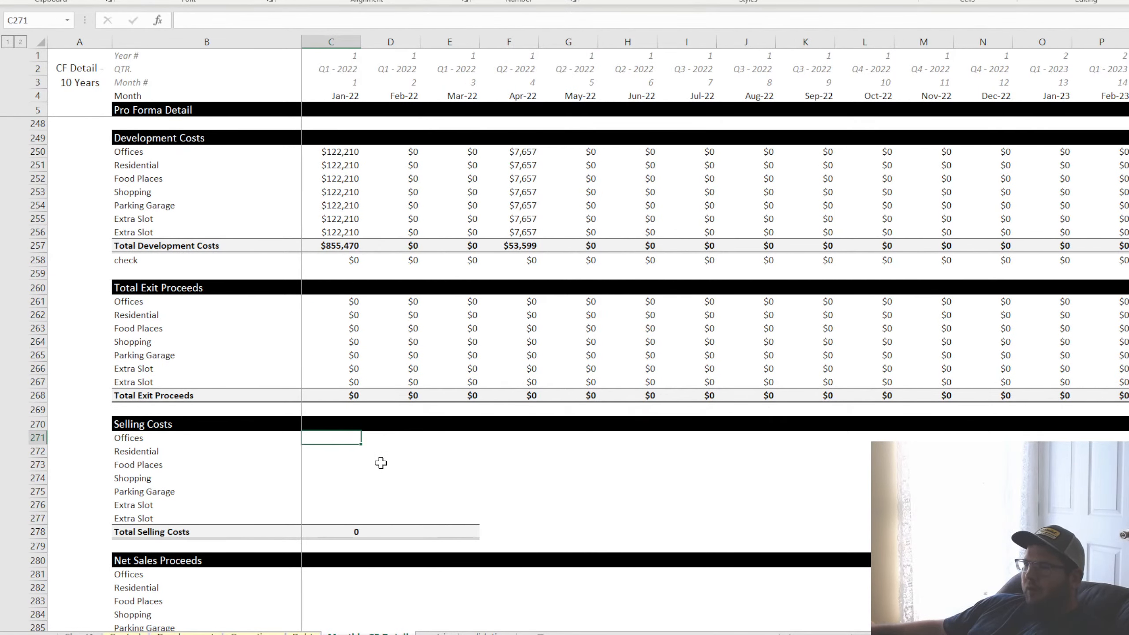
pyautogui.write('=')
pyautogui.click(337, 301)
pyautogui.write('*')
pyautogui.click(126, 633)
pyautogui.click(335, 137)
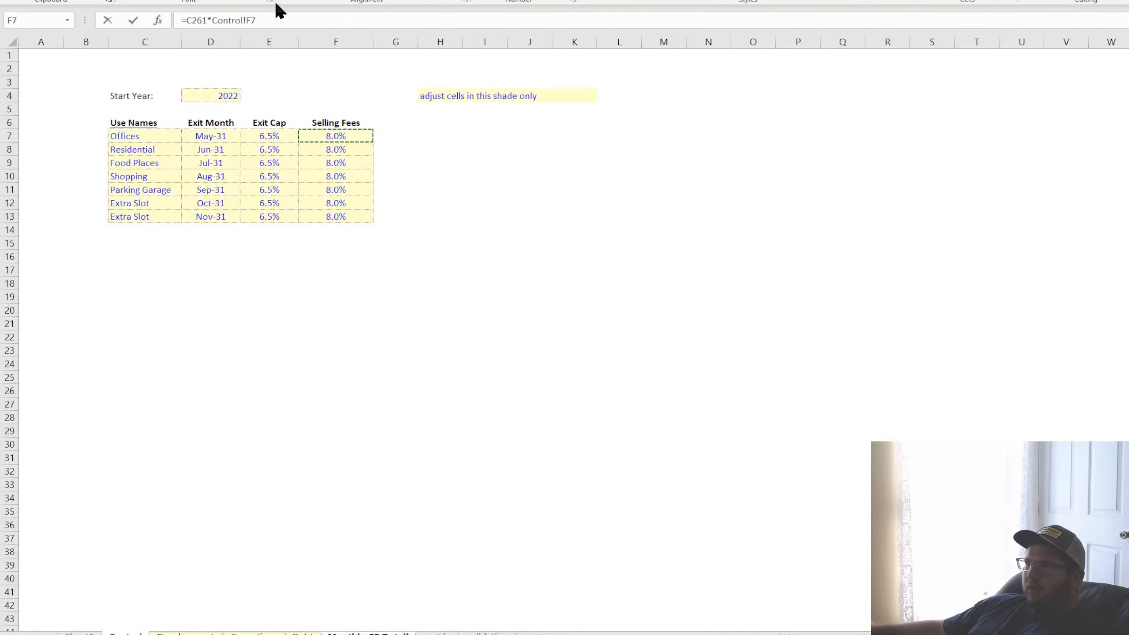
pyautogui.click(250, 20)
pyautogui.press('F4')
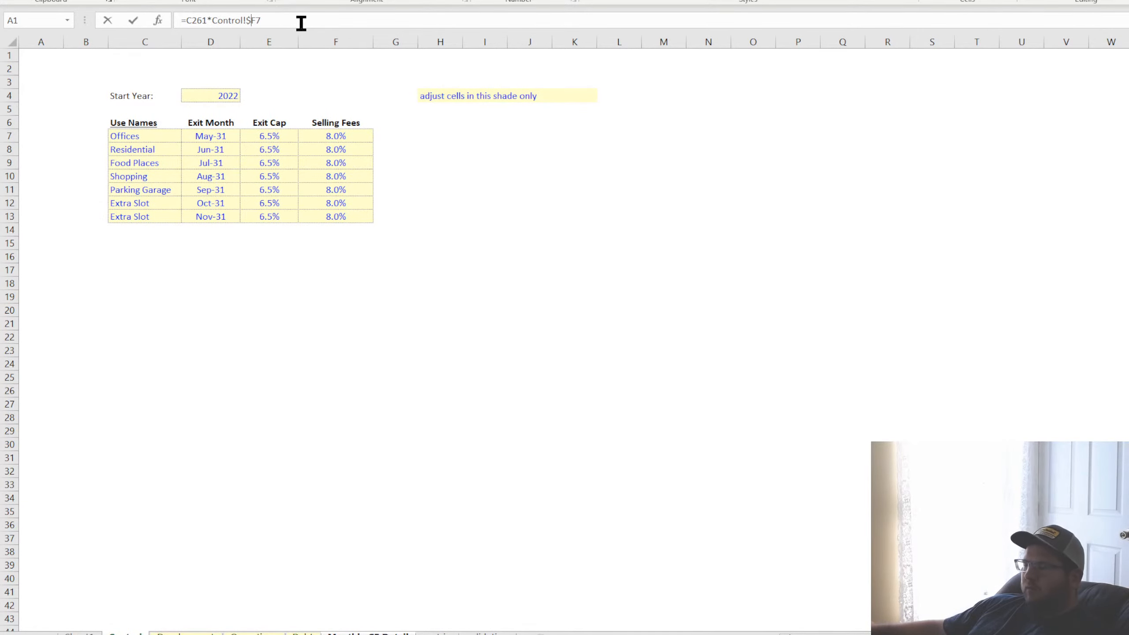
pyautogui.press('Return')
# Fill the Offices selling cost formula from C271 down to C277 and recommit the Total Selling Costs sum in C278
pyautogui.click(351, 437)
pyautogui.moveTo(361, 444); pyautogui.dragTo(358, 518)
pyautogui.click(353, 532)
pyautogui.press('F2')
pyautogui.press('Return')
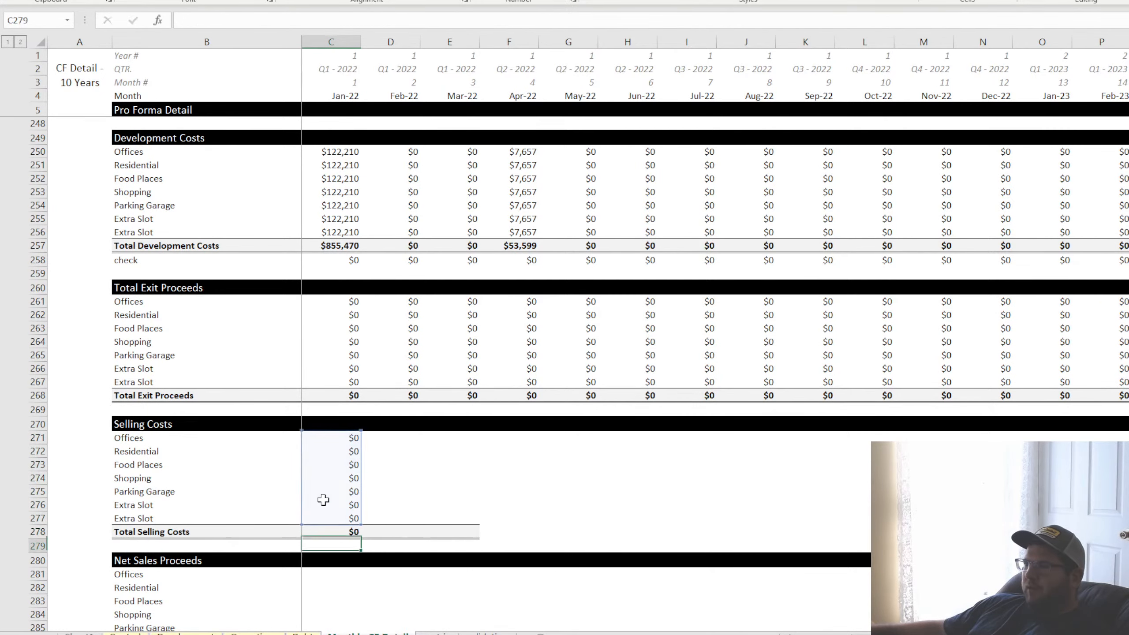
# Fill the Selling Costs block C270:C278 across all monthly columns and check the May-31 total formula in DK278
pyautogui.moveTo(358, 424); pyautogui.dragTo(1103, 540)
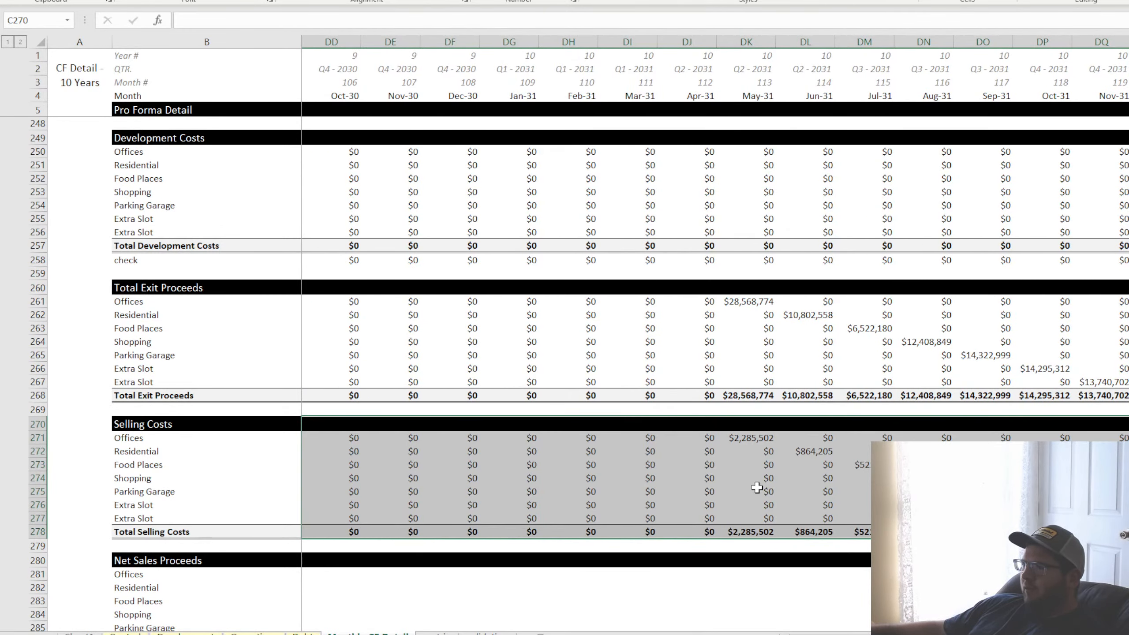
pyautogui.doubleClick(748, 532)
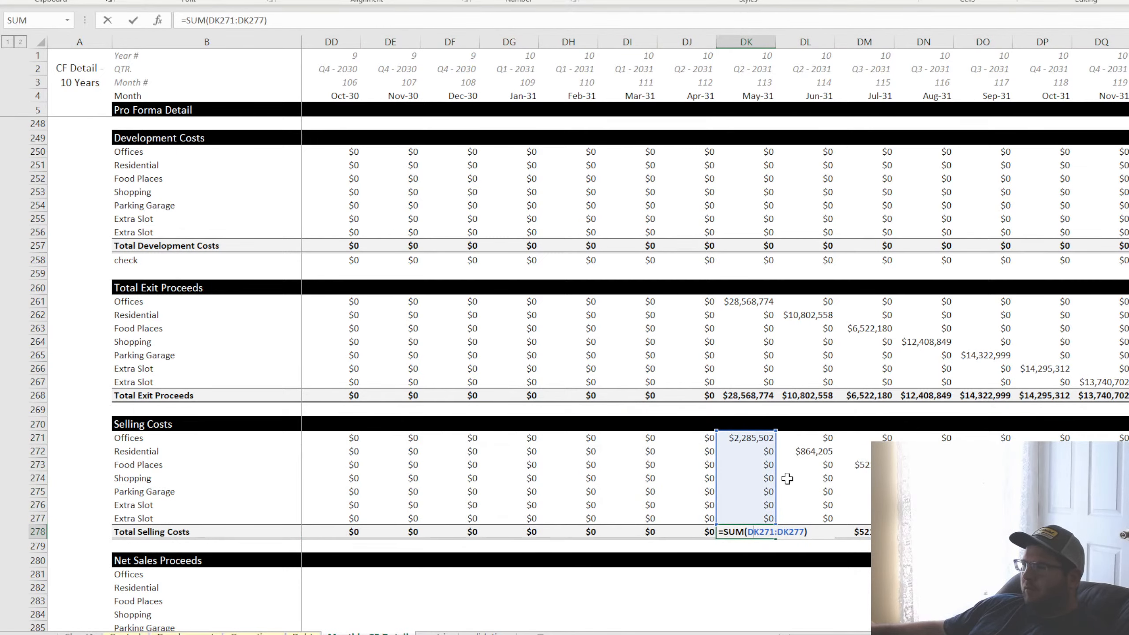
pyautogui.press('Return')
# Calculate the Offices net sales proceeds for Jan-22 in C281 as =C261-C271
pyautogui.moveTo(1053, 634); pyautogui.dragTo(800, 634)
pyautogui.scroll(-4, 353, 449)
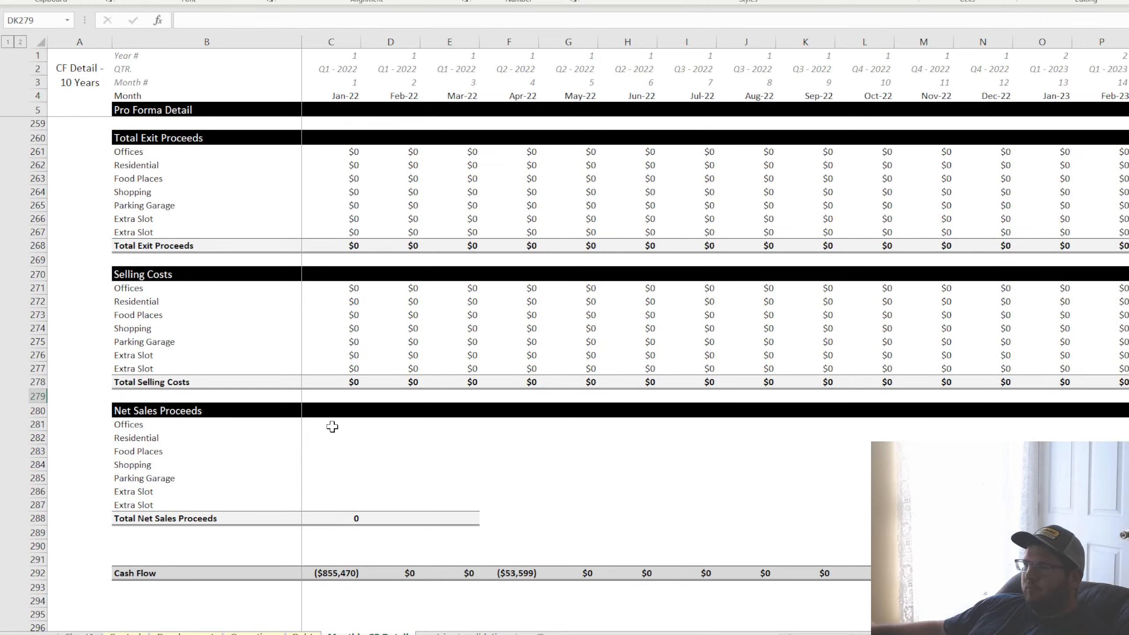
pyautogui.click(332, 426)
pyautogui.write('=')
pyautogui.click(348, 152)
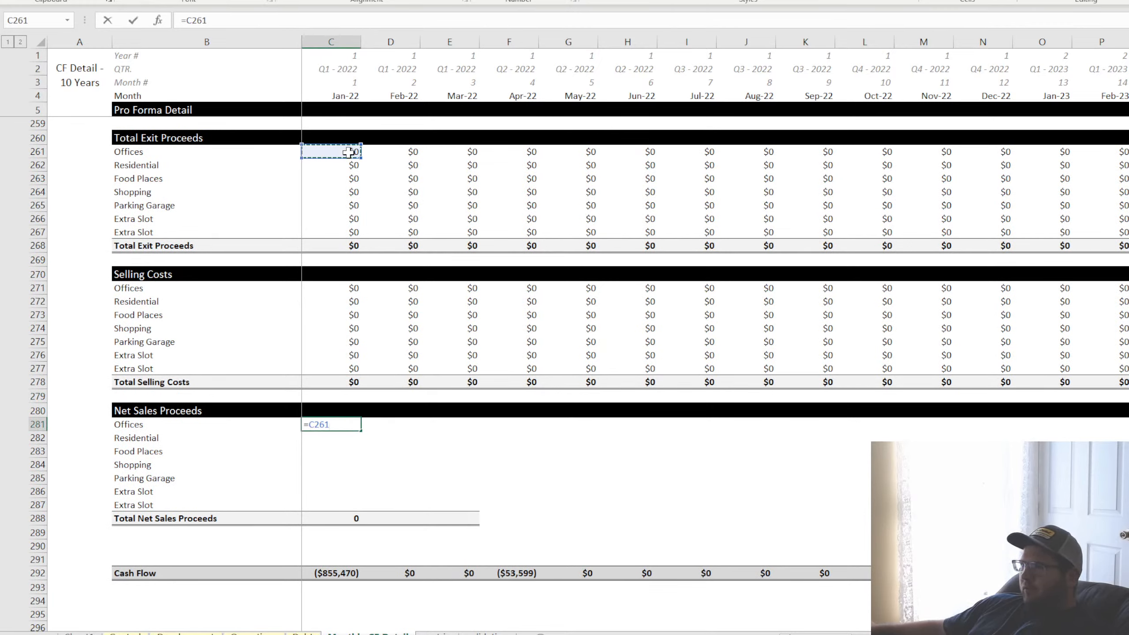
pyautogui.write('-')
pyautogui.click(346, 289)
pyautogui.press('Return')
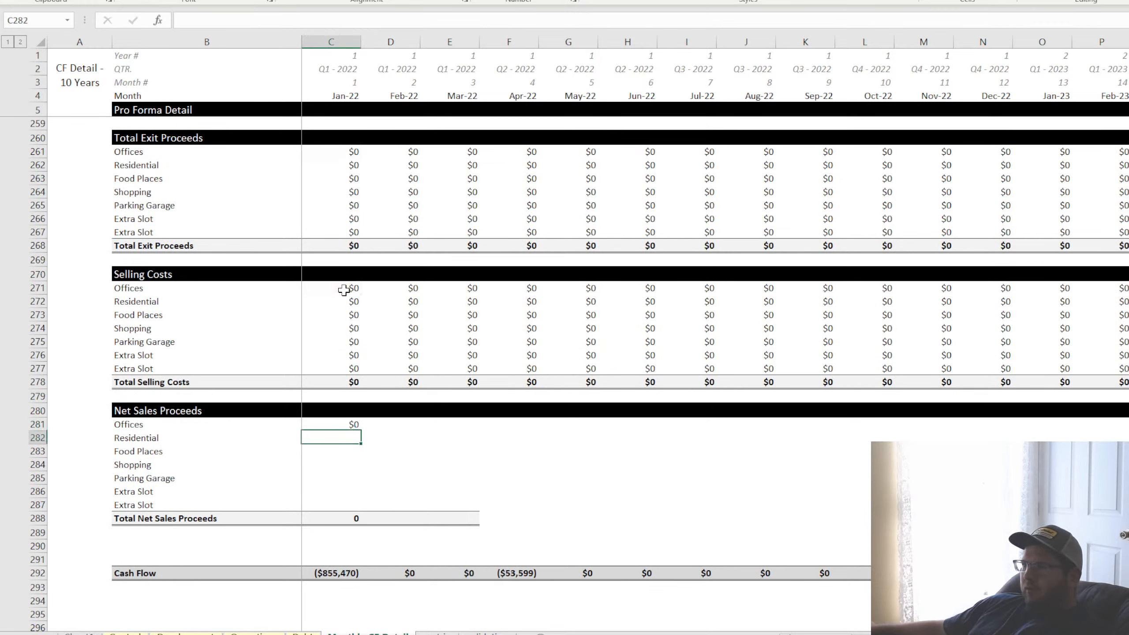
# Fill the net sales proceeds formula from C281 down to C287 and check the total formula in C288
pyautogui.click(353, 423)
pyautogui.moveTo(361, 443); pyautogui.dragTo(360, 509)
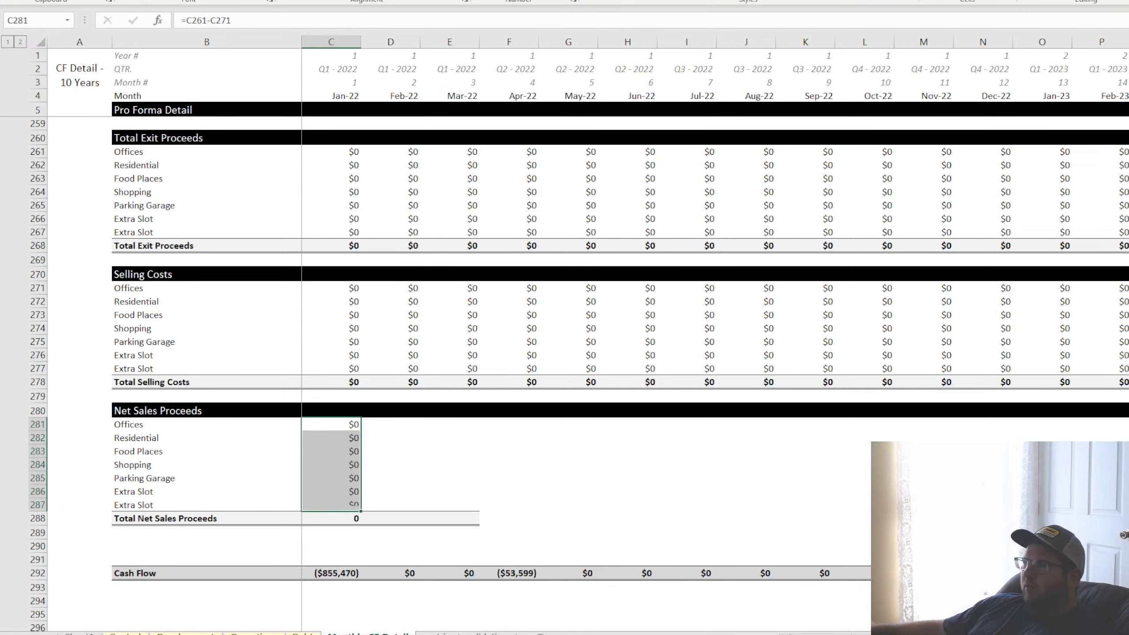
pyautogui.click(320, 519)
pyautogui.press('F2')
pyautogui.press('Escape')
# Fill the Net Sales Proceeds block C280:C288 across all monthly columns
pyautogui.moveTo(344, 410); pyautogui.dragTo(1022, 520)
pyautogui.moveTo(31, 429); pyautogui.dragTo(30, 508)
pyautogui.hotkey('ctrl', 'z')
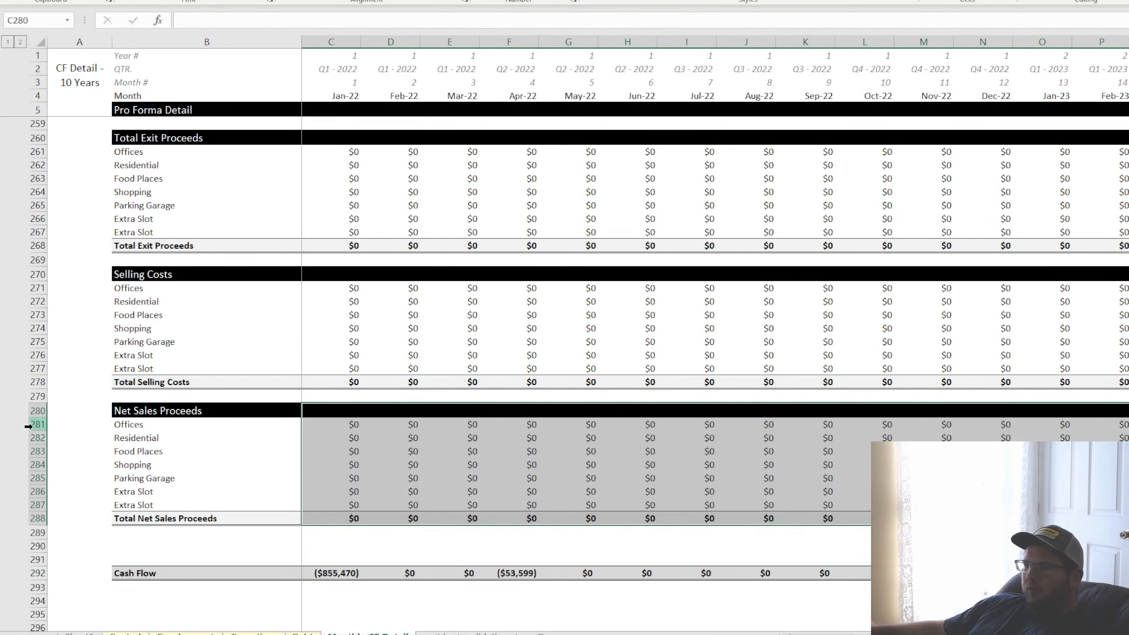
# Group the Net Sales Proceeds detail rows 281 to 287 into a collapsible outline
pyautogui.moveTo(36, 424); pyautogui.dragTo(35, 505)
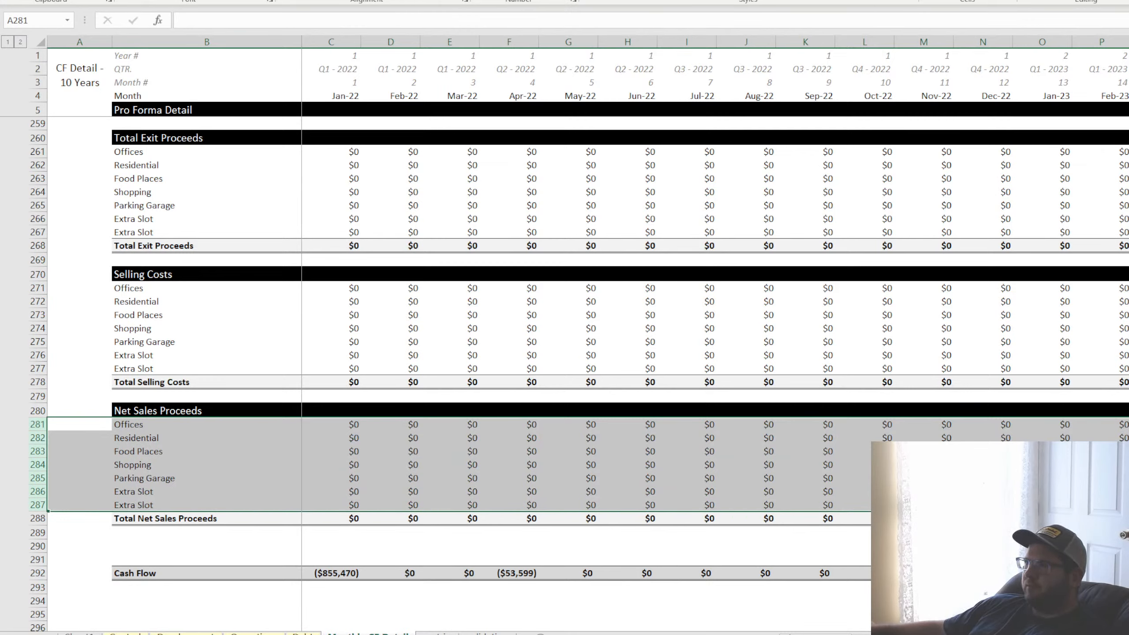
pyautogui.hotkey('alt', 'w')
pyautogui.hotkey('alt', 'a')
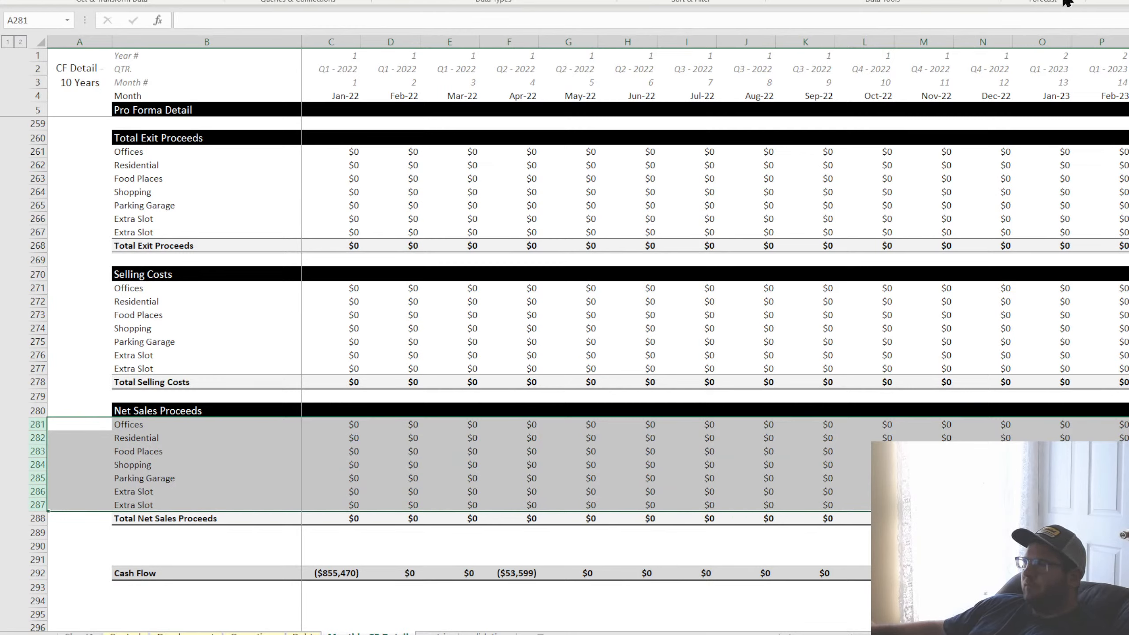
pyautogui.press('g')
pyautogui.press('g')
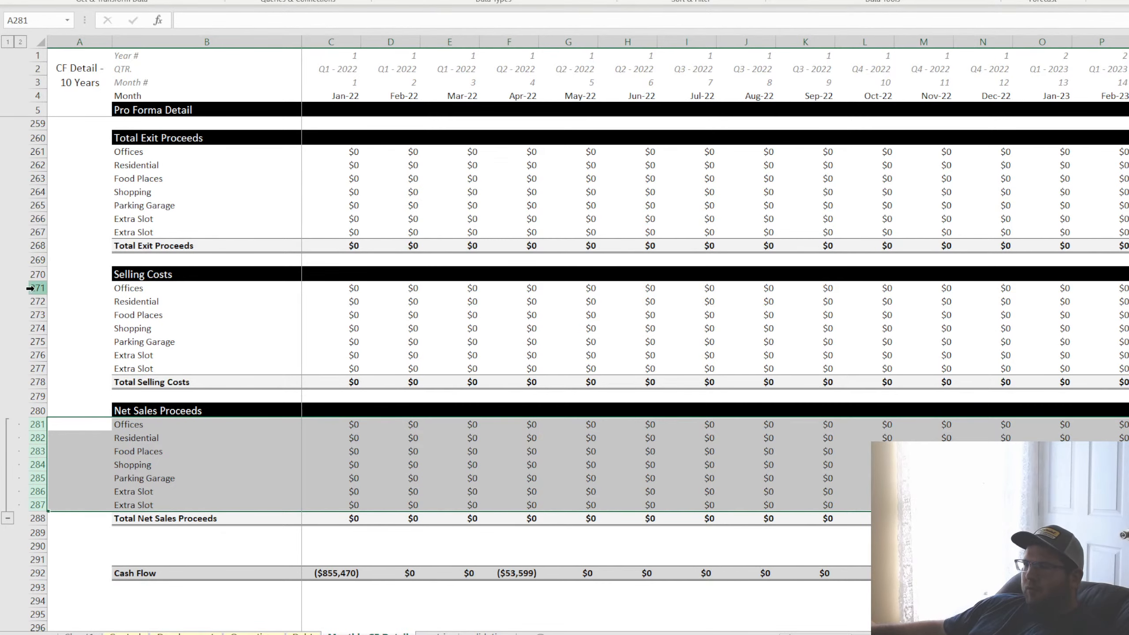
# Group the Selling Costs detail rows 271 to 277 into a collapsible outline
pyautogui.moveTo(38, 288); pyautogui.dragTo(38, 369)
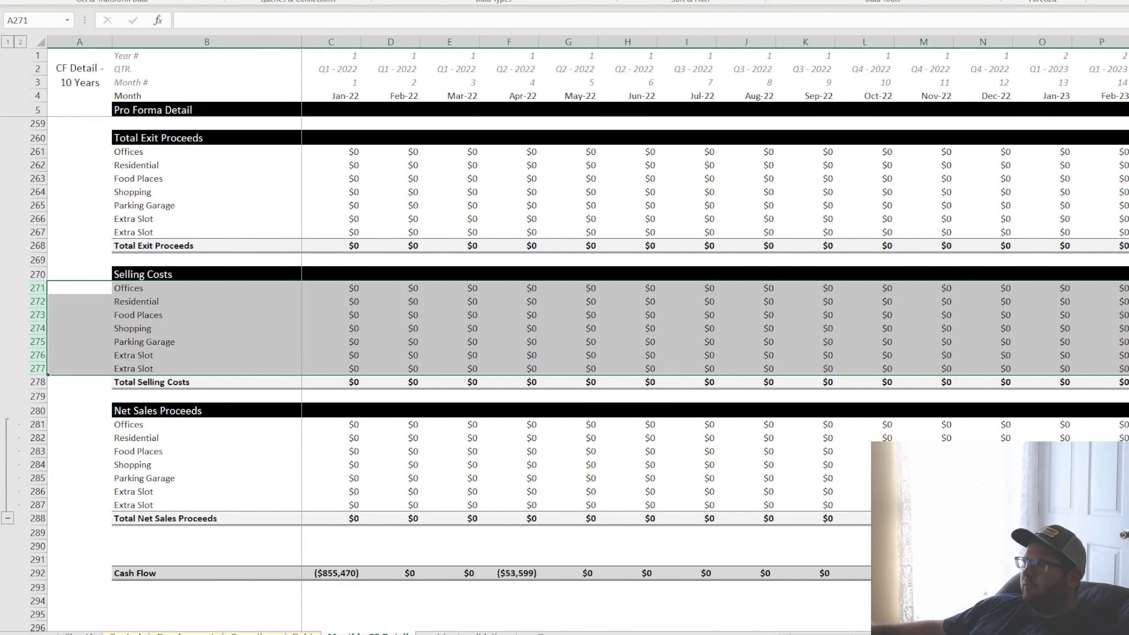
pyautogui.hotkey('alt', 'a')
pyautogui.press('g')
pyautogui.press('g')
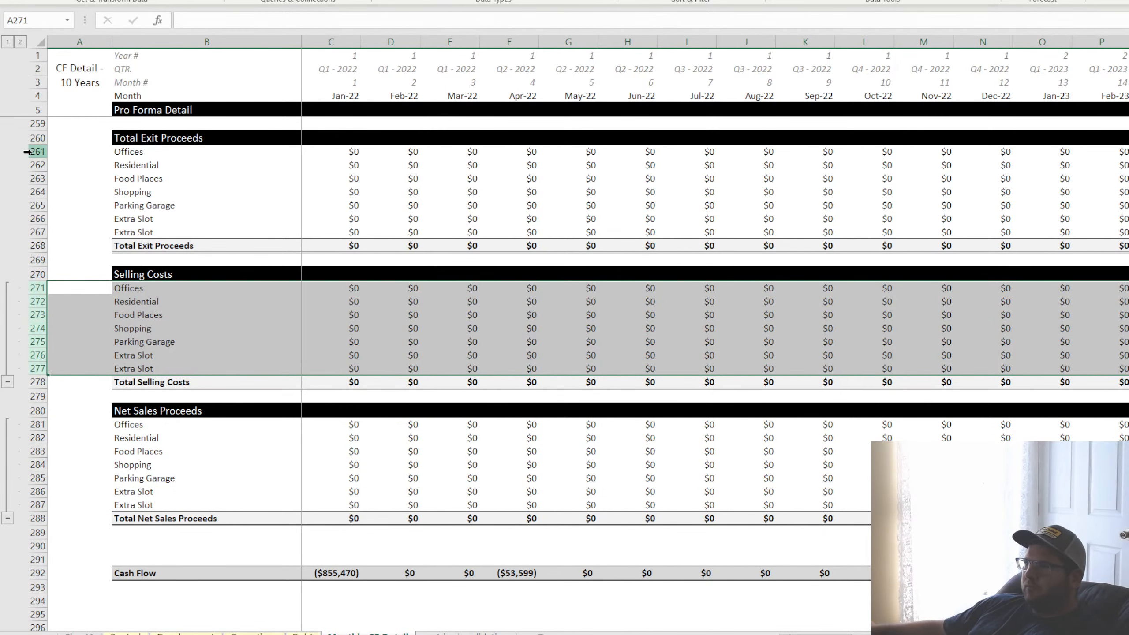
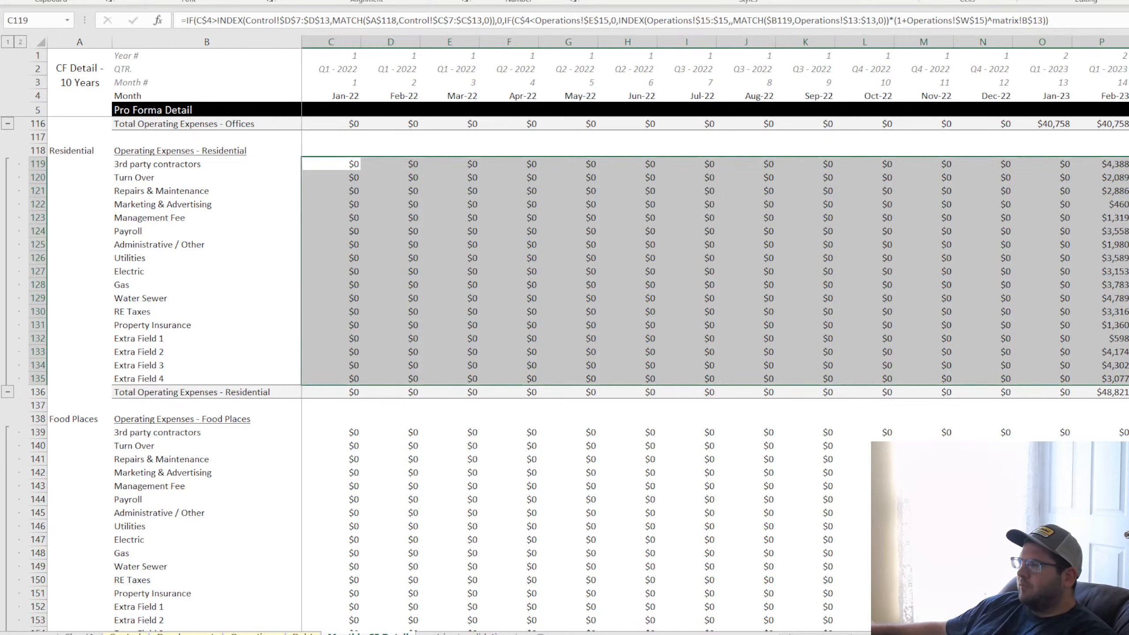
# Review the Residential operating expenses in rows 119 to 135 across the monthly columns
pyautogui.hotkey('shift', 'Right')
pyautogui.hotkey('shift', 'Right')
pyautogui.hotkey('shift', 'Right')
pyautogui.hotkey('shift', 'Right')
pyautogui.hotkey('shift', 'Right')
pyautogui.hotkey('shift', 'Right')
pyautogui.hotkey('shift', 'Right')
pyautogui.hotkey('shift', 'Right')
pyautogui.hotkey('shift', 'Right')
pyautogui.hotkey('shift', 'Right')
pyautogui.hotkey('shift', 'Right')
pyautogui.hotkey('shift', 'Right')
pyautogui.hotkey('shift', 'Right')
pyautogui.hotkey('shift', 'Right')
pyautogui.hotkey('shift', 'Right')
pyautogui.hotkey('shift', 'Right')
pyautogui.hotkey('shift', 'Right')
pyautogui.hotkey('shift', 'Right')
pyautogui.hotkey('shift', 'Right')
pyautogui.hotkey('shift', 'Right')
pyautogui.hotkey('shift', 'Right')
pyautogui.hotkey('shift', 'Right')
pyautogui.hotkey('shift', 'Right')
pyautogui.hotkey('shift', 'Right')
pyautogui.hotkey('shift', 'Right')
pyautogui.hotkey('shift', 'Right')
pyautogui.hotkey('shift', 'Right')
pyautogui.hotkey('shift', 'Right')
pyautogui.hotkey('shift', 'Right')
pyautogui.hotkey('shift', 'Right')
pyautogui.hotkey('shift', 'Right')
pyautogui.hotkey('shift', 'Right')
pyautogui.hotkey('shift', 'Right')
pyautogui.hotkey('shift', 'Right')
pyautogui.hotkey('shift', 'Right')
pyautogui.hotkey('shift', 'Right')
pyautogui.hotkey('shift', 'Right')
pyautogui.hotkey('shift', 'Right')
pyautogui.hotkey('shift', 'Right')
pyautogui.hotkey('shift', 'Right')
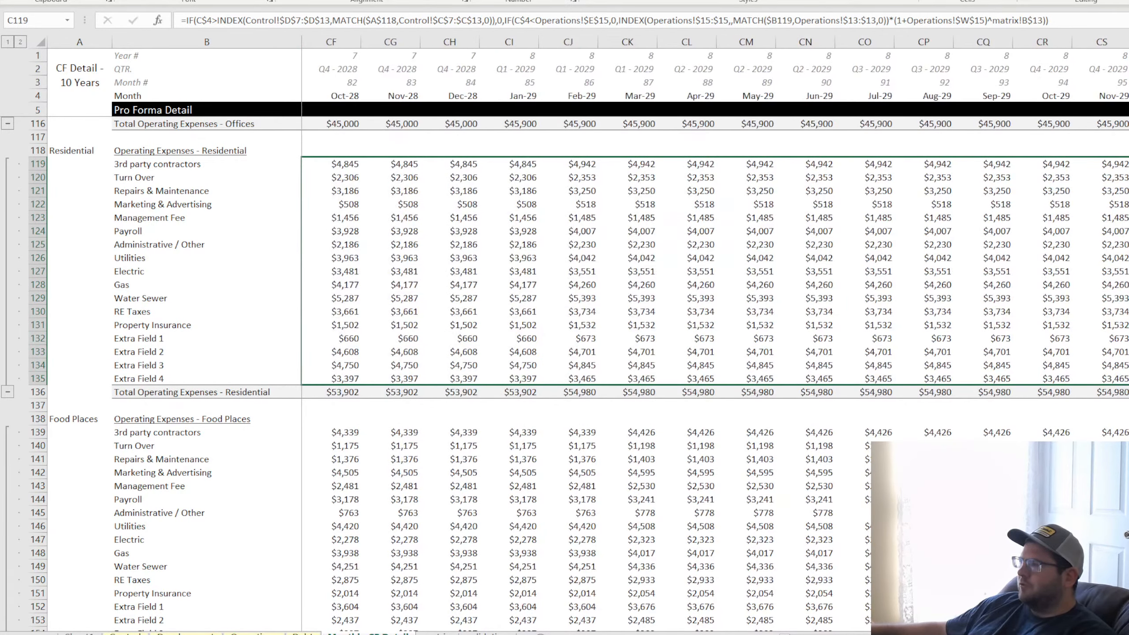
pyautogui.hotkey('shift', 'Right')
pyautogui.hotkey('shift', 'Right')
pyautogui.hotkey('shift', 'Right')
pyautogui.hotkey('shift', 'Right')
pyautogui.hotkey('shift', 'Right')
pyautogui.hotkey('shift', 'Right')
pyautogui.hotkey('shift', 'Right')
pyautogui.hotkey('shift', 'Right')
pyautogui.hotkey('shift', 'Right')
pyautogui.hotkey('shift', 'Right')
pyautogui.hotkey('shift', 'Right')
pyautogui.hotkey('shift', 'Right')
pyautogui.hotkey('shift', 'Right')
pyautogui.hotkey('shift', 'Right')
pyautogui.hotkey('shift', 'Right')
pyautogui.hotkey('shift', 'Right')
pyautogui.hotkey('shift', 'Right')
pyautogui.hotkey('shift', 'Right')
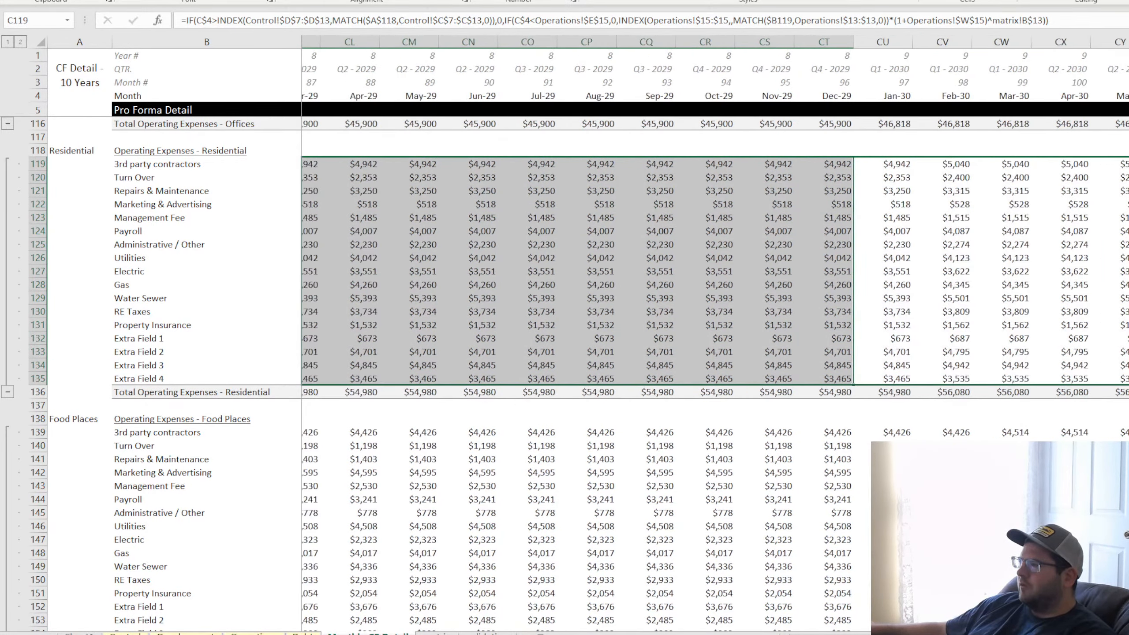
pyautogui.hotkey('shift', 'Right')
pyautogui.hotkey('shift', 'Right')
pyautogui.hotkey('shift', 'Right')
pyautogui.hotkey('shift', 'Right')
pyautogui.hotkey('shift', 'Right')
pyautogui.hotkey('shift', 'Right')
pyautogui.hotkey('shift', 'Right')
pyautogui.scroll(4, 711, 337)
pyautogui.moveTo(1084, 634); pyautogui.dragTo(821, 634)
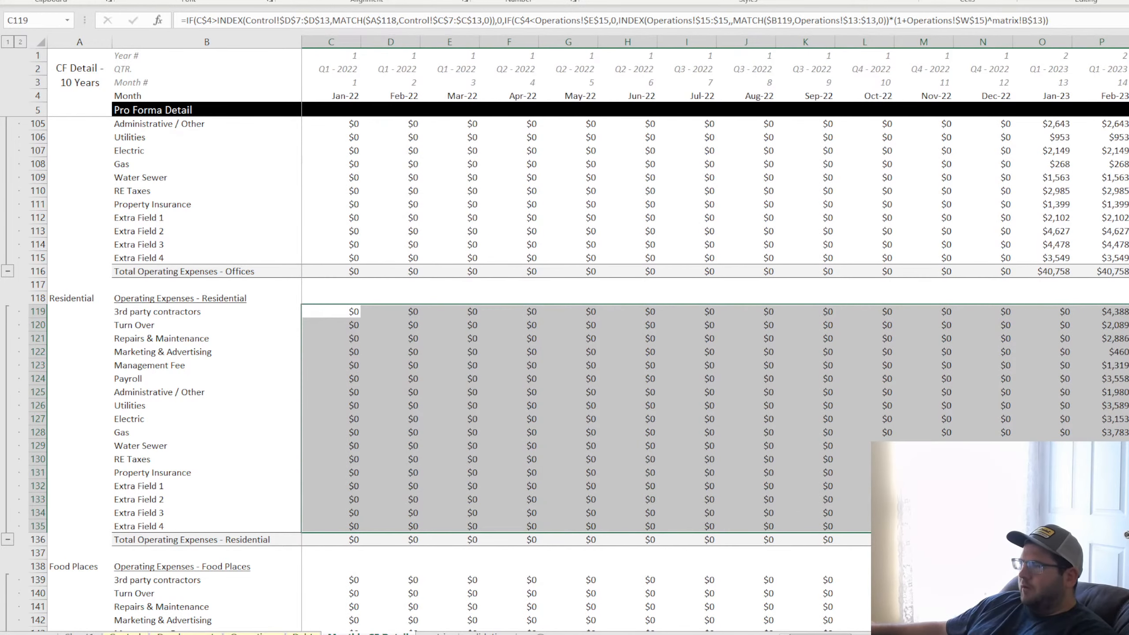
# Copy the exit-month IF test from C119 into the front of C139's formula, matching on the Food Places label in $A$138
pyautogui.click(320, 310)
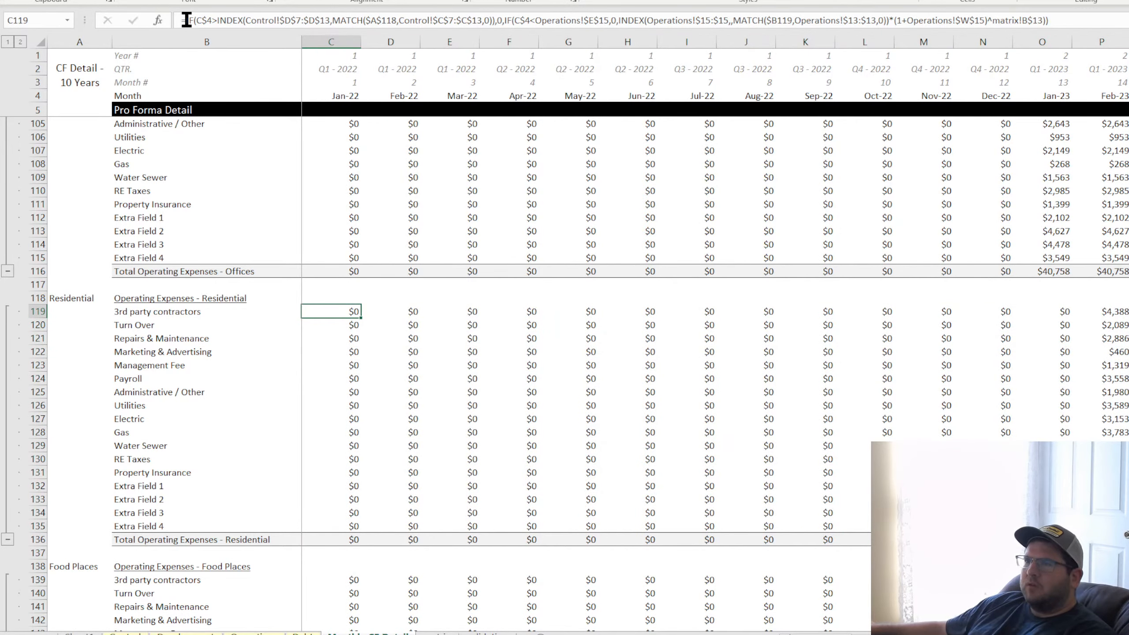
pyautogui.moveTo(186, 20); pyautogui.dragTo(504, 22)
pyautogui.hotkey('ctrl', 'c')
pyautogui.press('Return')
pyautogui.scroll(-4, 355, 360)
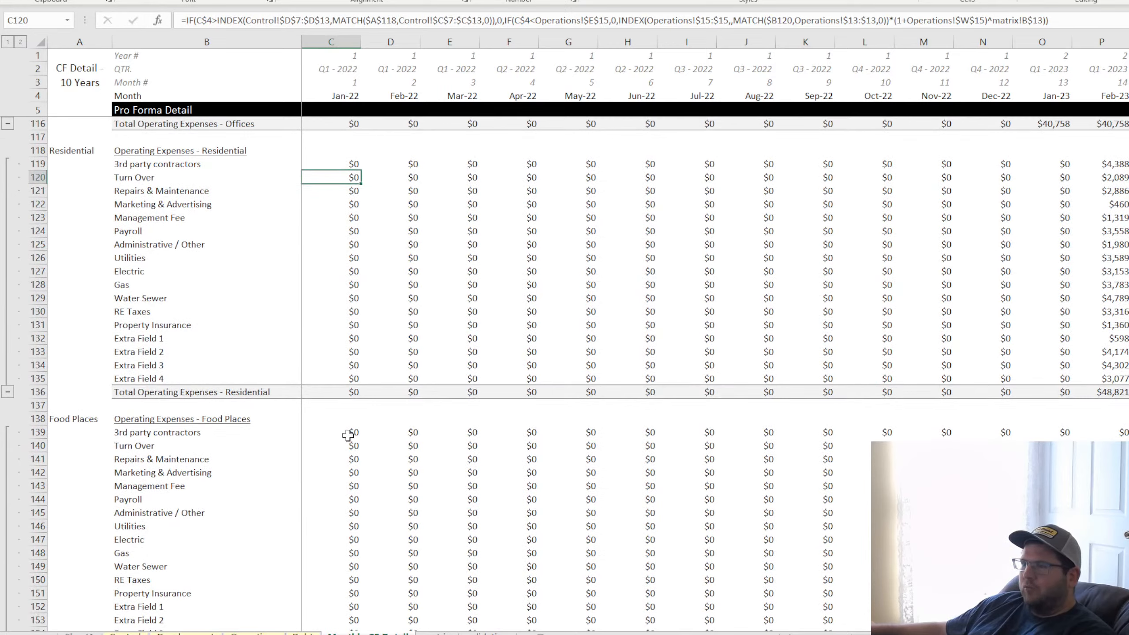
pyautogui.click(351, 433)
pyautogui.click(186, 19)
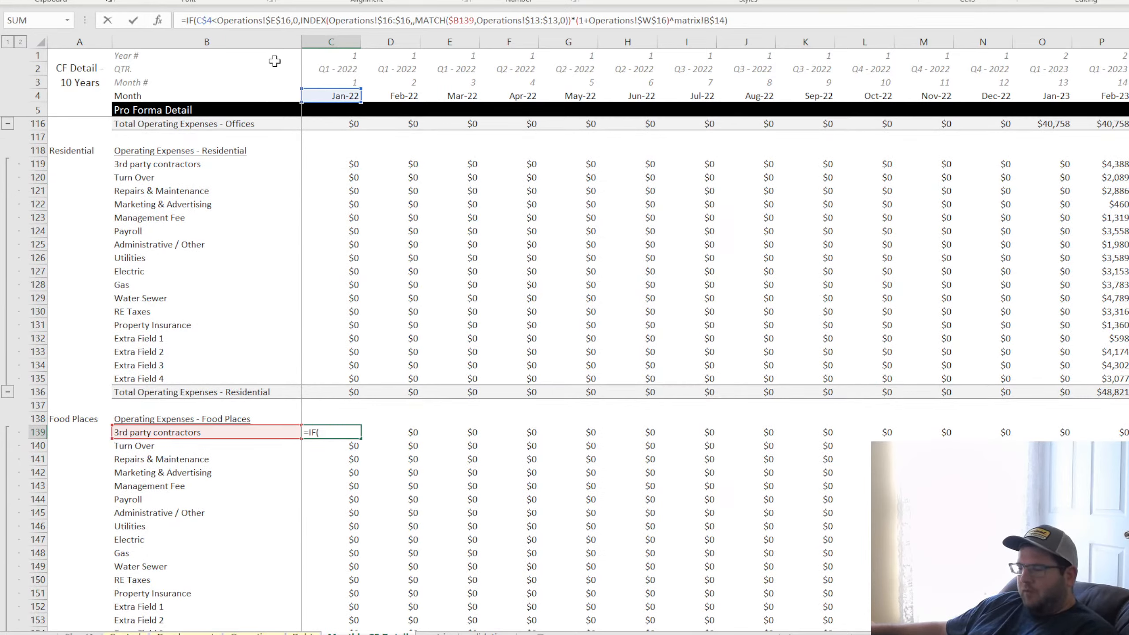
pyautogui.hotkey('ctrl', 'v')
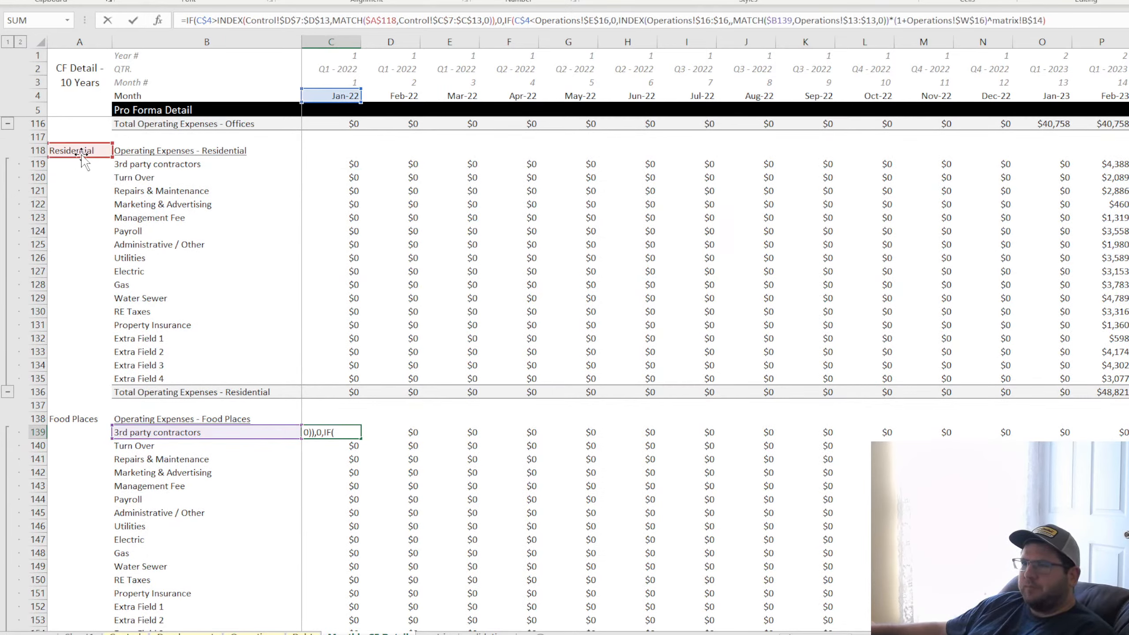
pyautogui.moveTo(83, 158); pyautogui.dragTo(86, 422)
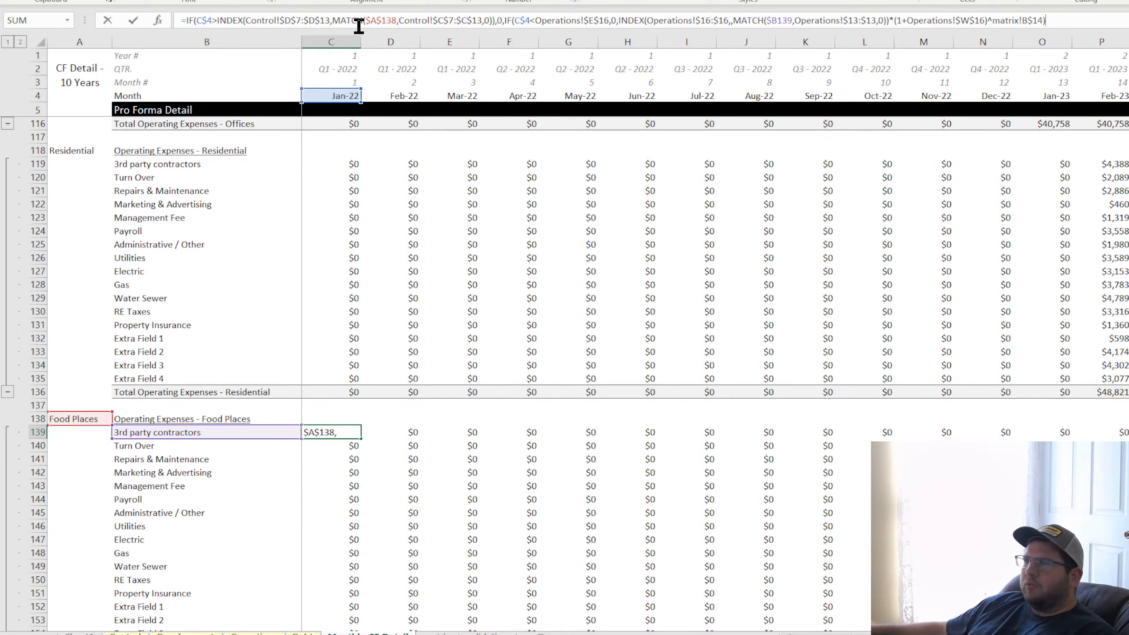
pyautogui.press('Escape')
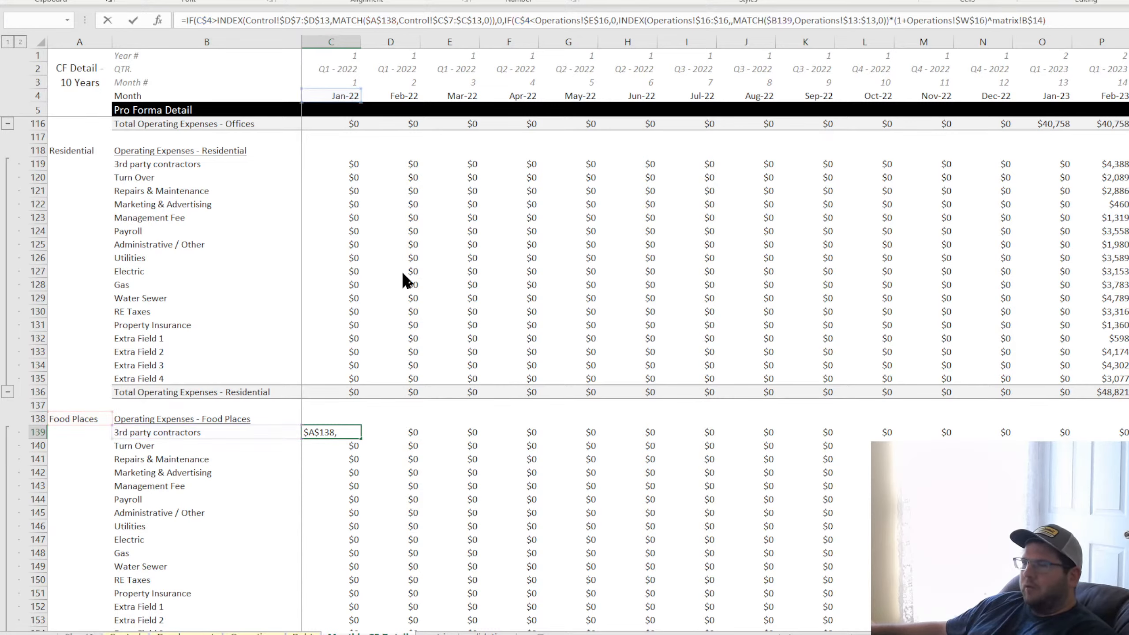
pyautogui.press('Return')
# Fill the C139 formula through the Food Places expense rows 139 to 155 and all monthly columns, and check the exit months
pyautogui.click(354, 431)
pyautogui.moveTo(361, 438); pyautogui.dragTo(1125, 598)
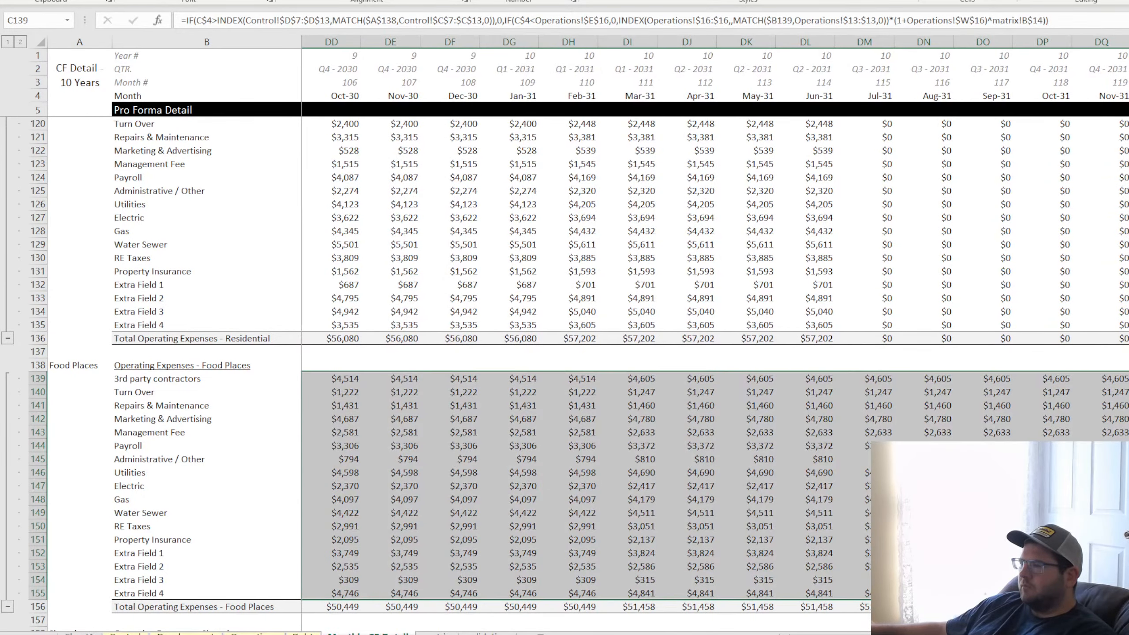
pyautogui.click(880, 513)
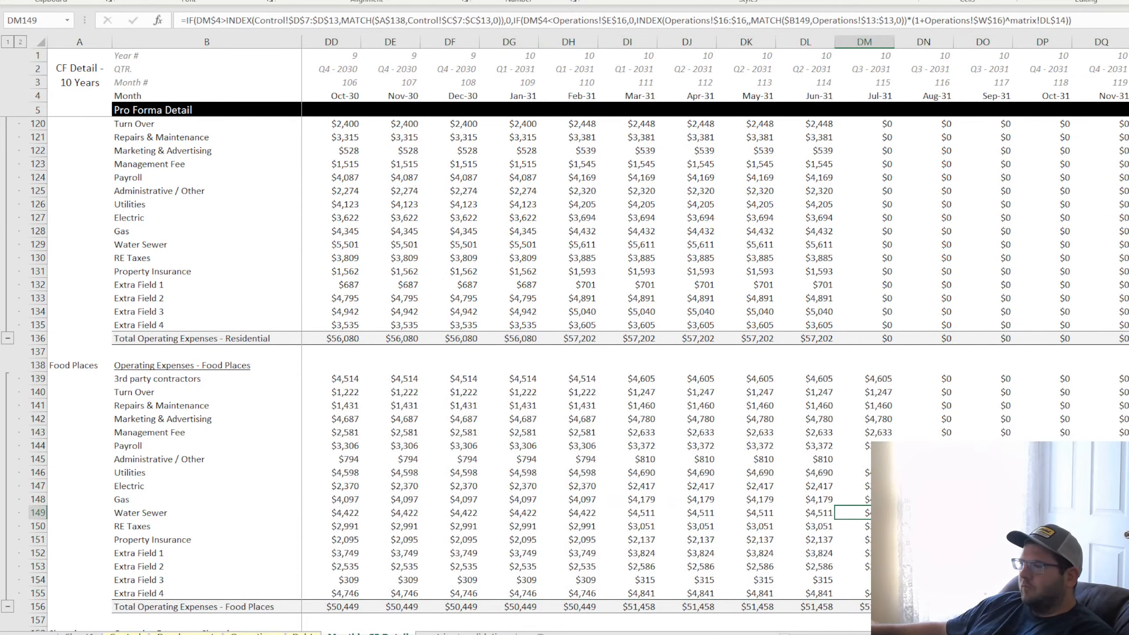
# Add the exit-month IF test to the Shopping expense formula in C159, matching on the Shopping label in $A$158
pyautogui.moveTo(1066, 634); pyautogui.dragTo(820, 634)
pyautogui.scroll(-5, 331, 400)
pyautogui.click(332, 446)
pyautogui.click(1058, 20)
pyautogui.scroll(9, 178, 356)
pyautogui.moveTo(84, 250); pyautogui.dragTo(80, 553)
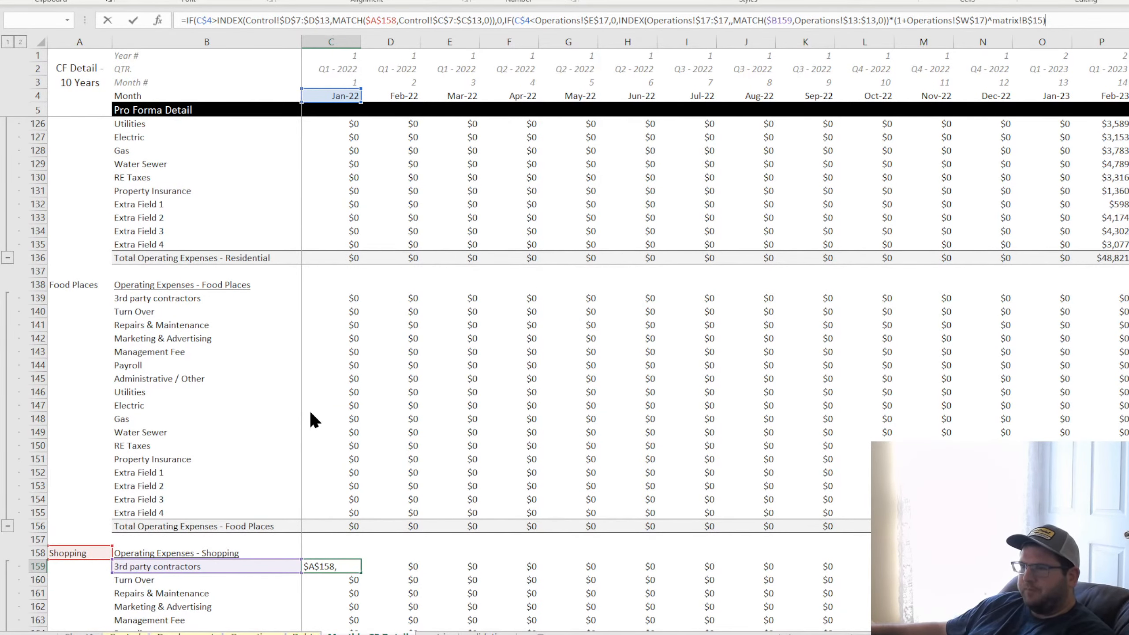
pyautogui.press('Return')
# Add the exit-month IF test to the Parking Garage expense formula in C179, matching on the label in $A$178
pyautogui.scroll(-7, 437, 378)
pyautogui.scroll(-8, 437, 378)
pyautogui.click(331, 245)
pyautogui.click(186, 21)
pyautogui.hotkey('ctrl', 'v')
pyautogui.click(1058, 20)
pyautogui.scroll(7, 144, 264)
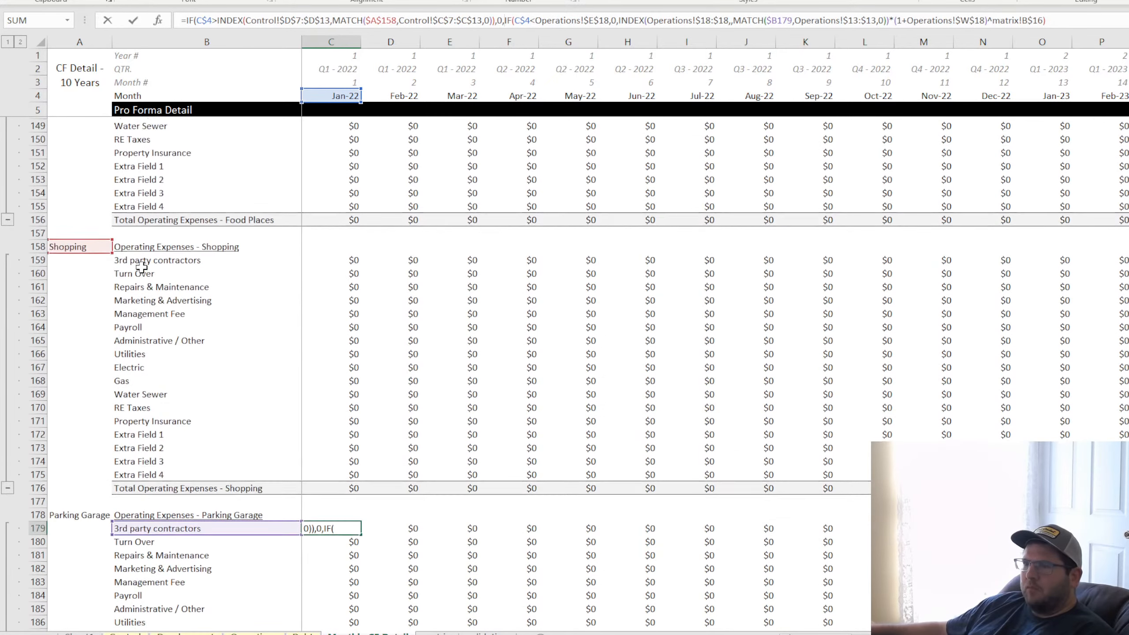
pyautogui.moveTo(89, 263); pyautogui.dragTo(85, 527)
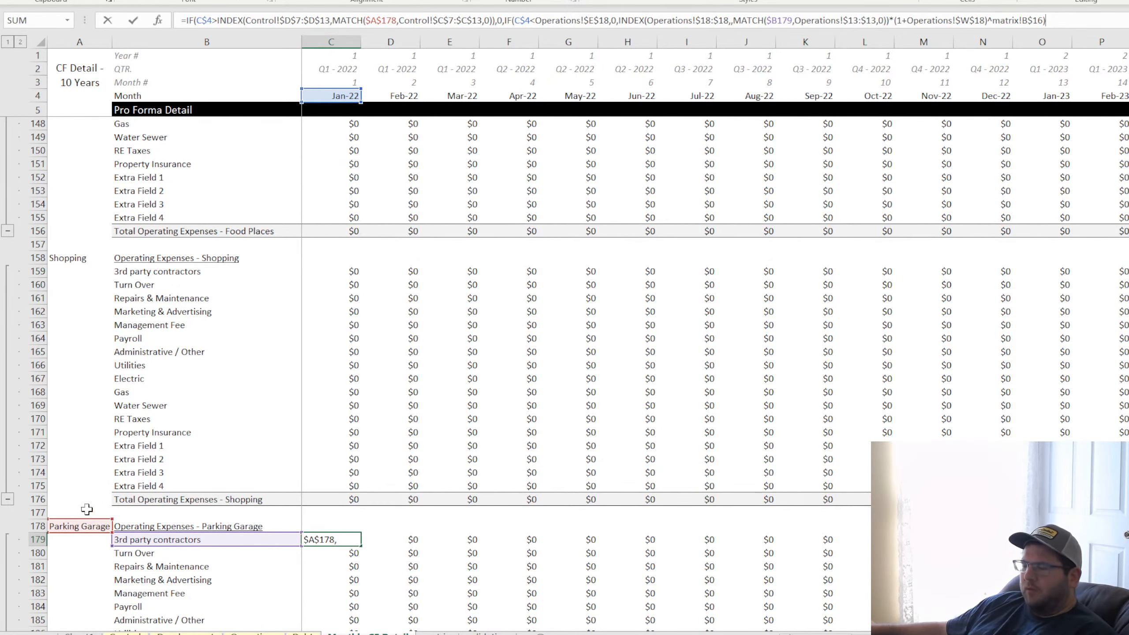
pyautogui.press('Return')
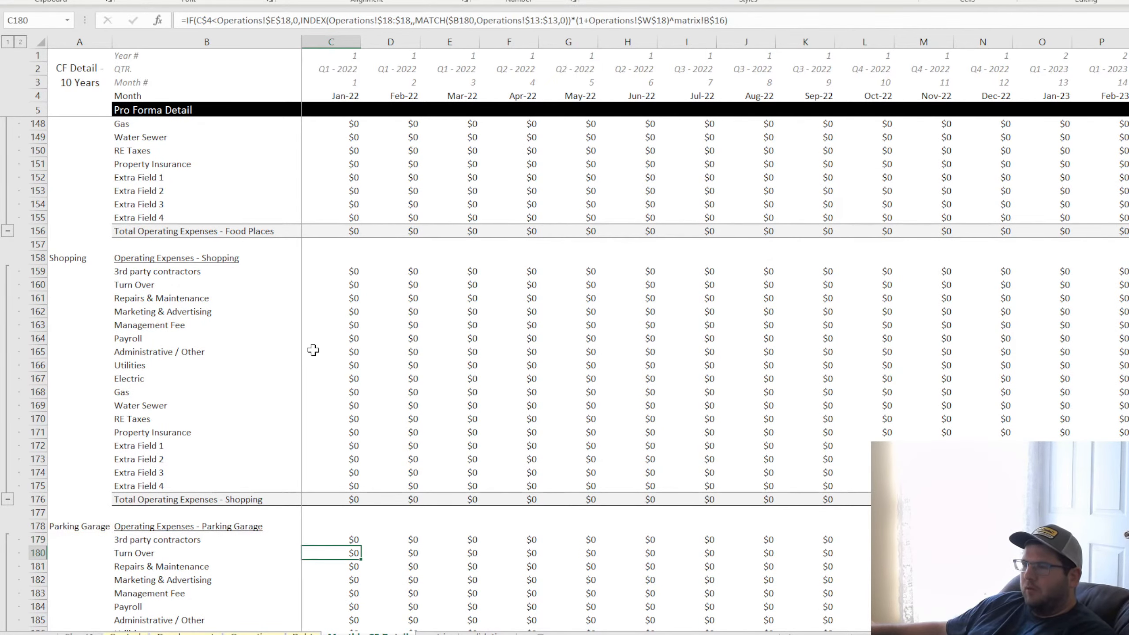
# Add the exit-month IF test to the first Extra Slot expense formula in C199, matching on the label in $A$198
pyautogui.scroll(-7, 347, 311)
pyautogui.click(331, 513)
pyautogui.click(185, 20)
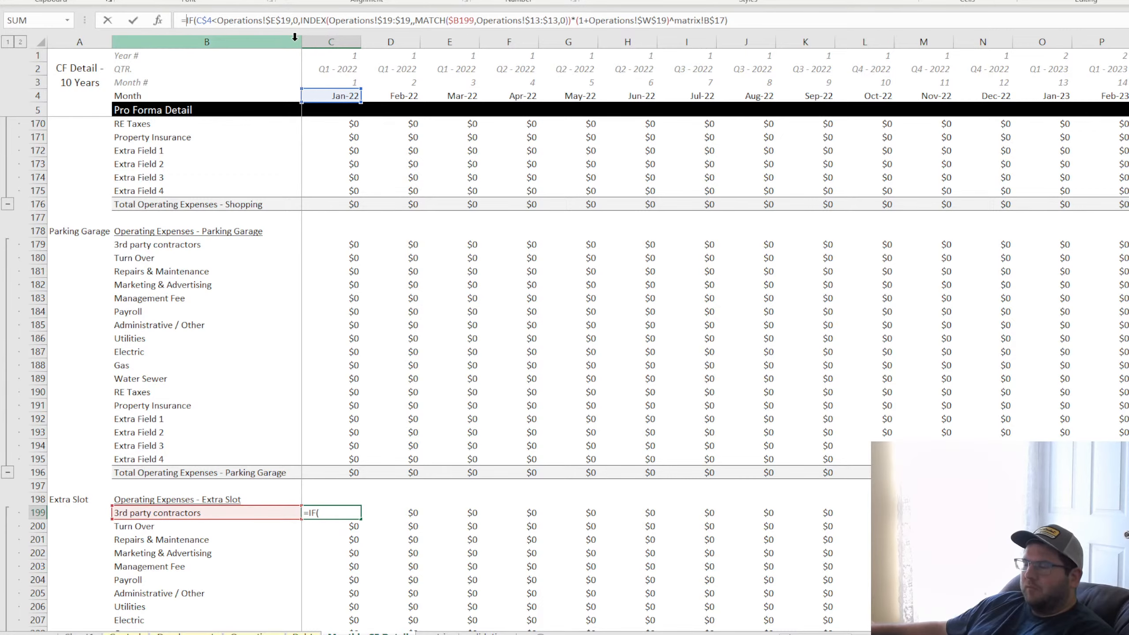
pyautogui.hotkey('ctrl', 'v')
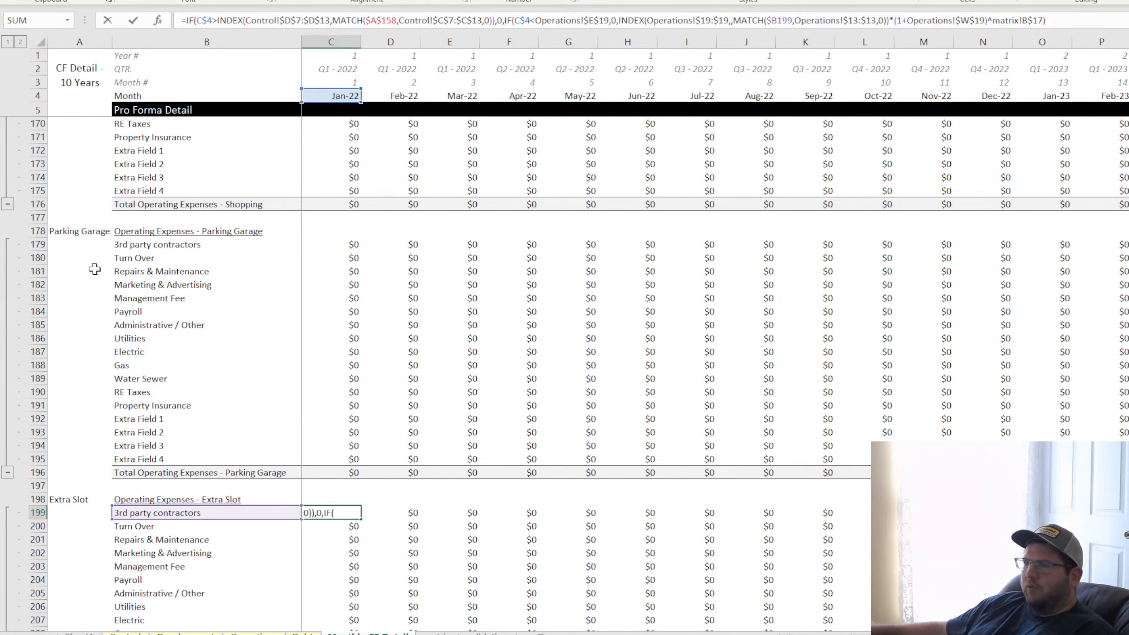
pyautogui.scroll(7, 91, 266)
pyautogui.moveTo(84, 260); pyautogui.dragTo(70, 473)
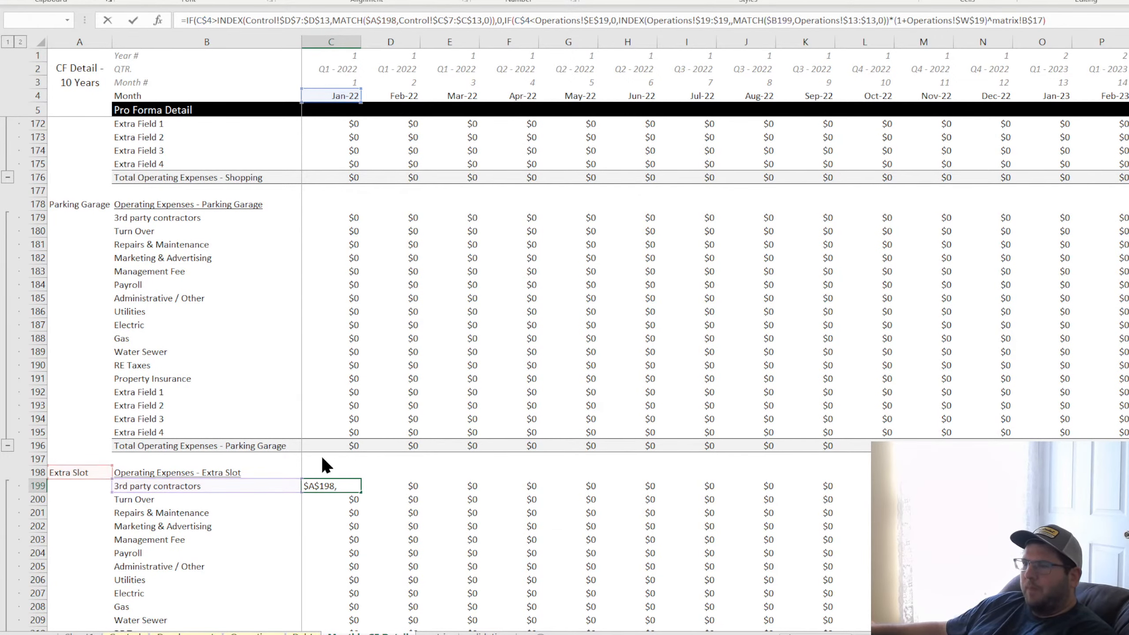
pyautogui.press('Return')
# Fill the C199 formula through the first Extra Slot's expense rows 199 to 215 and across all monthly columns
pyautogui.scroll(-7, 383, 354)
pyautogui.click(331, 195)
pyautogui.hotkey('ctrl', 'c')
pyautogui.moveTo(331, 194); pyautogui.dragTo(331, 409)
pyautogui.hotkey('ctrl', 'shift', 'Right')
pyautogui.hotkey('ctrl', 'v')
pyautogui.click(1042, 299)
# Add the exit-month IF test to the second Extra Slot expense formula in C219, matching on the label in $A$218
pyautogui.moveTo(1067, 634); pyautogui.dragTo(822, 634)
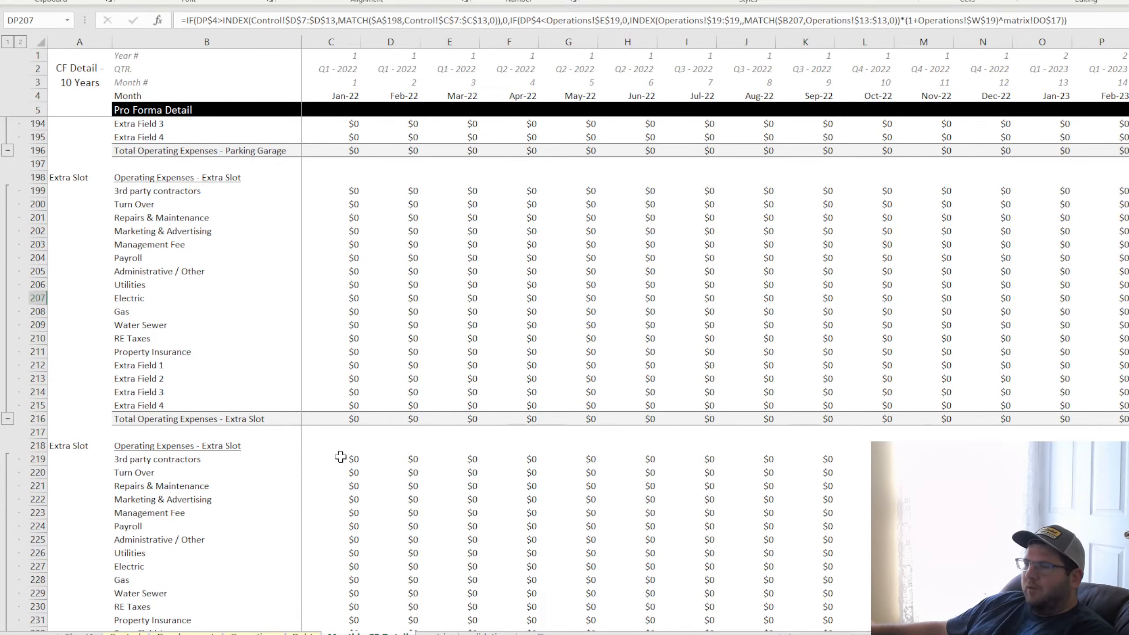
pyautogui.scroll(-4, 340, 457)
pyautogui.click(343, 312)
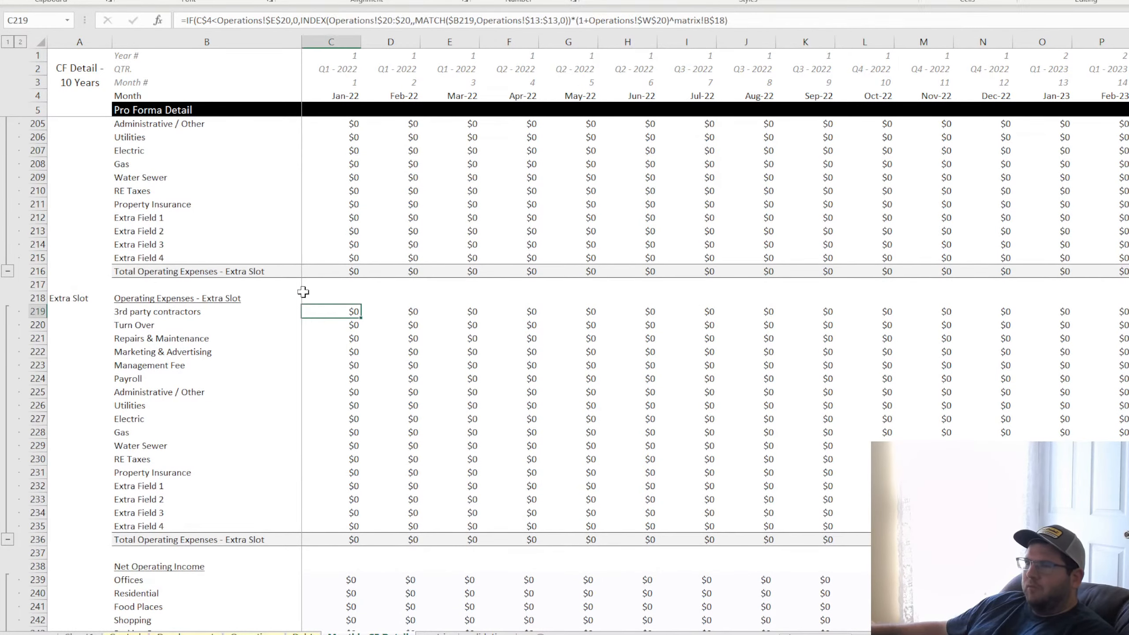
pyautogui.click(185, 19)
pyautogui.hotkey('ctrl', 'v')
pyautogui.scroll(18, 89, 266)
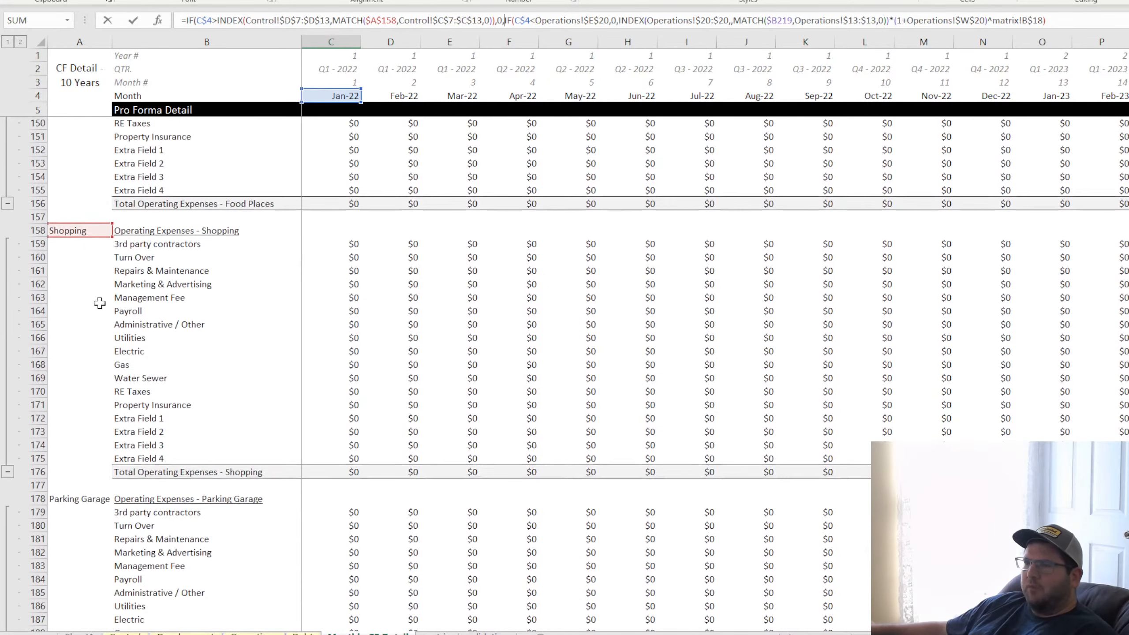
pyautogui.moveTo(87, 234); pyautogui.dragTo(86, 362)
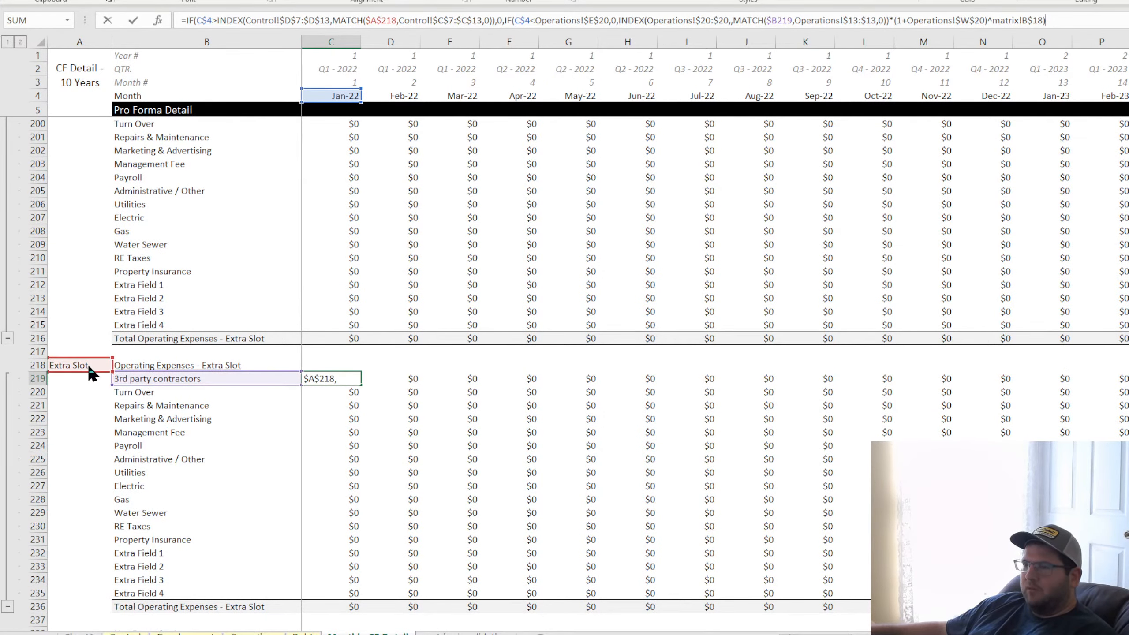
pyautogui.scroll(-4, 76, 434)
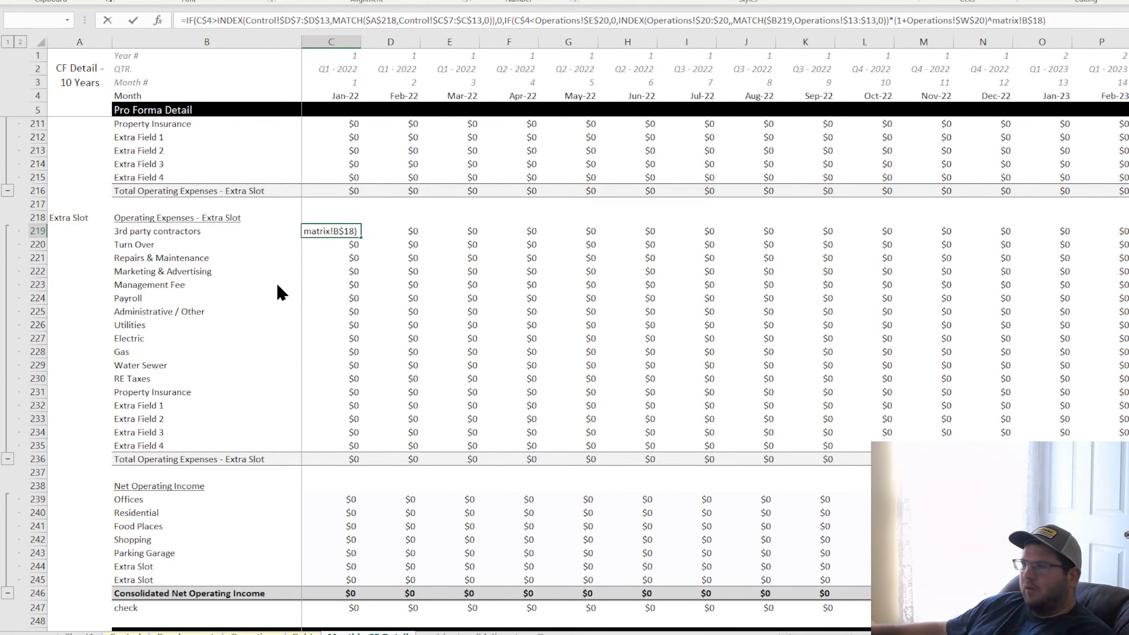
pyautogui.press('Return')
# Fill the C219 formula through the second Extra Slot's expense rows 219 to 235 and across all monthly columns
pyautogui.click(354, 230)
pyautogui.moveTo(359, 237); pyautogui.dragTo(1128, 449)
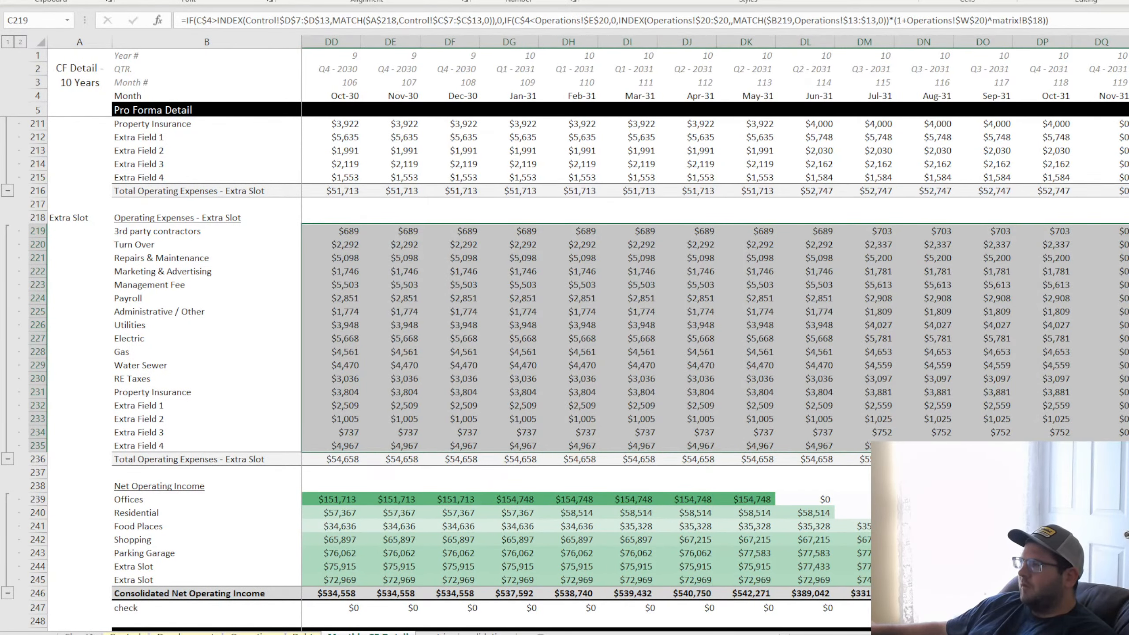
pyautogui.click(1125, 338)
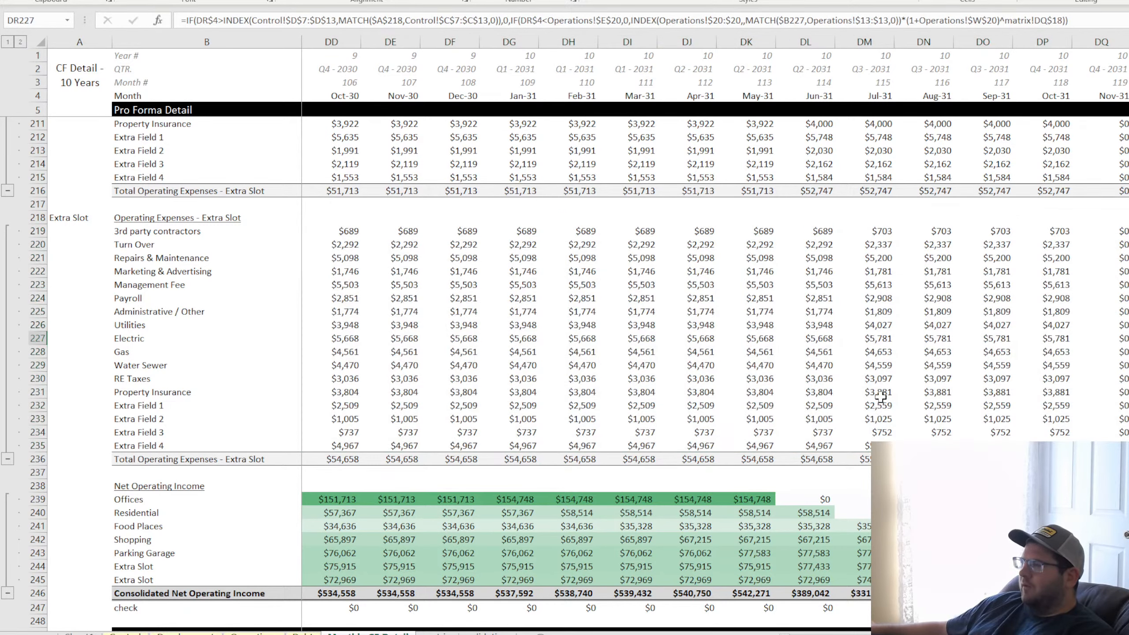
# Compare the exit months on the Control sheet with the second Extra Slot's final expense months in the monthly detail
pyautogui.click(126, 634)
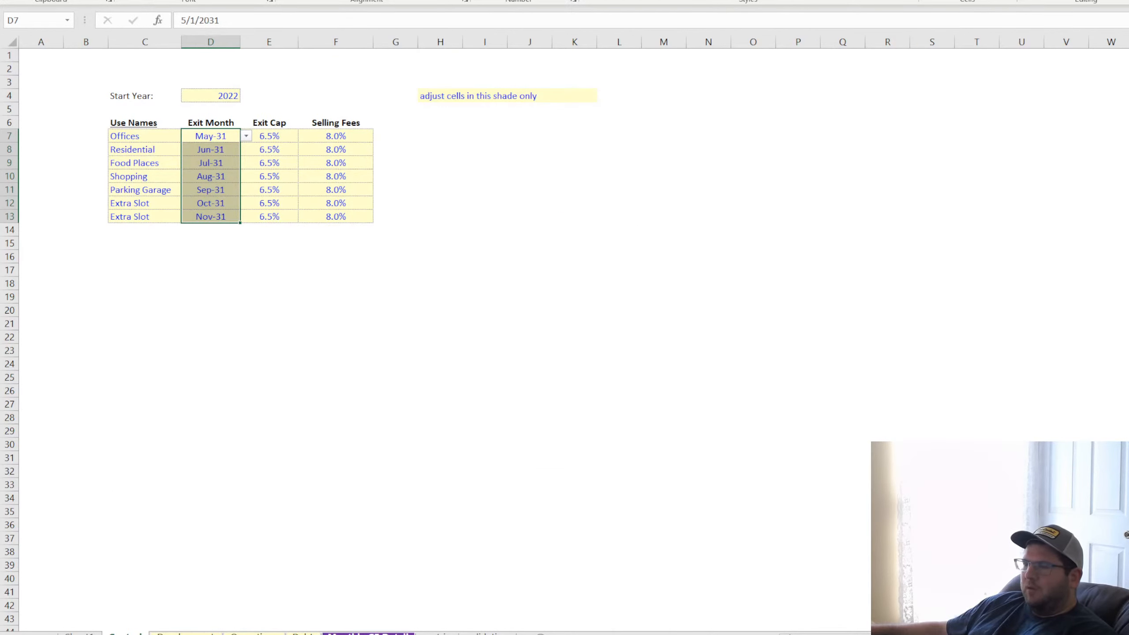
pyautogui.click(369, 634)
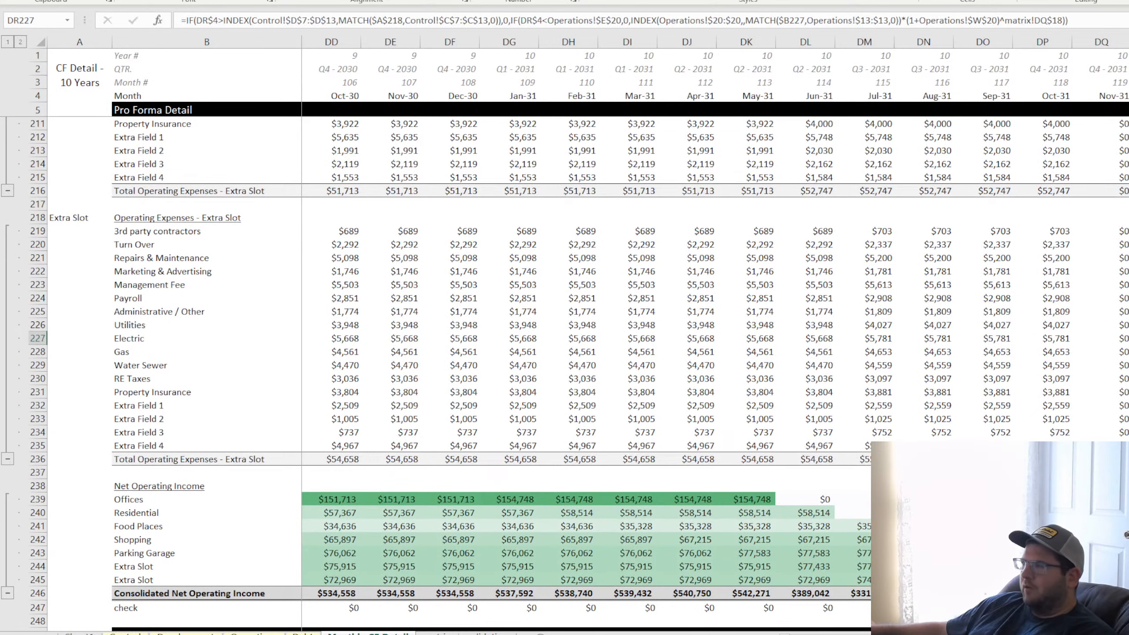
pyautogui.click(1062, 231)
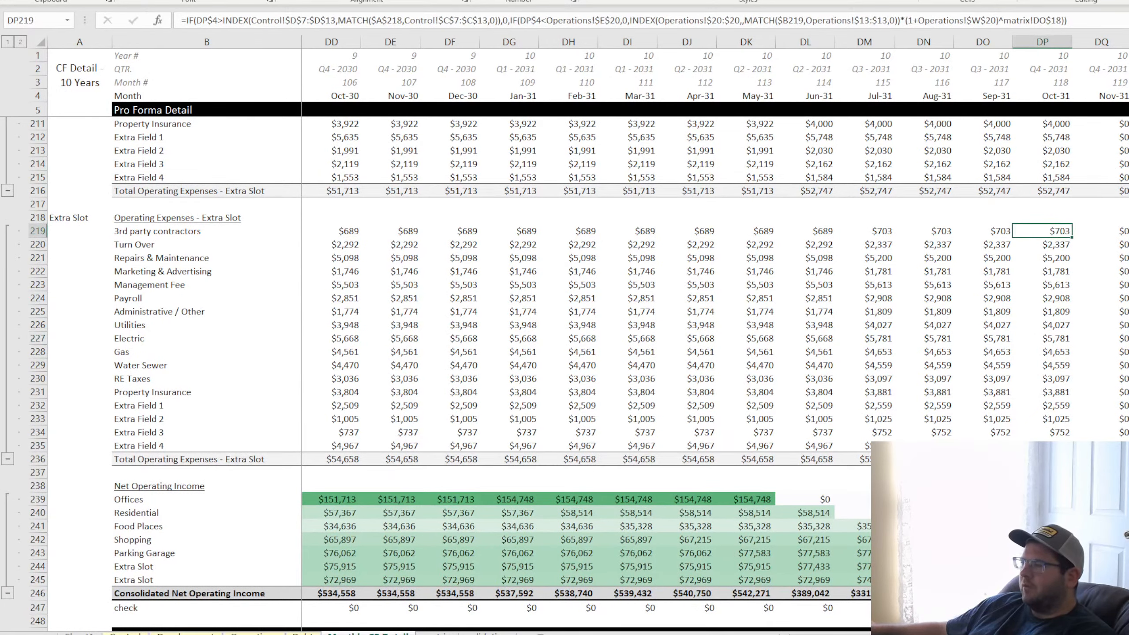
# Inspect the exit-month lookup in C219 and the source of the Extra Slot label in A218
pyautogui.moveTo(1067, 634); pyautogui.dragTo(799, 634)
pyautogui.doubleClick(345, 232)
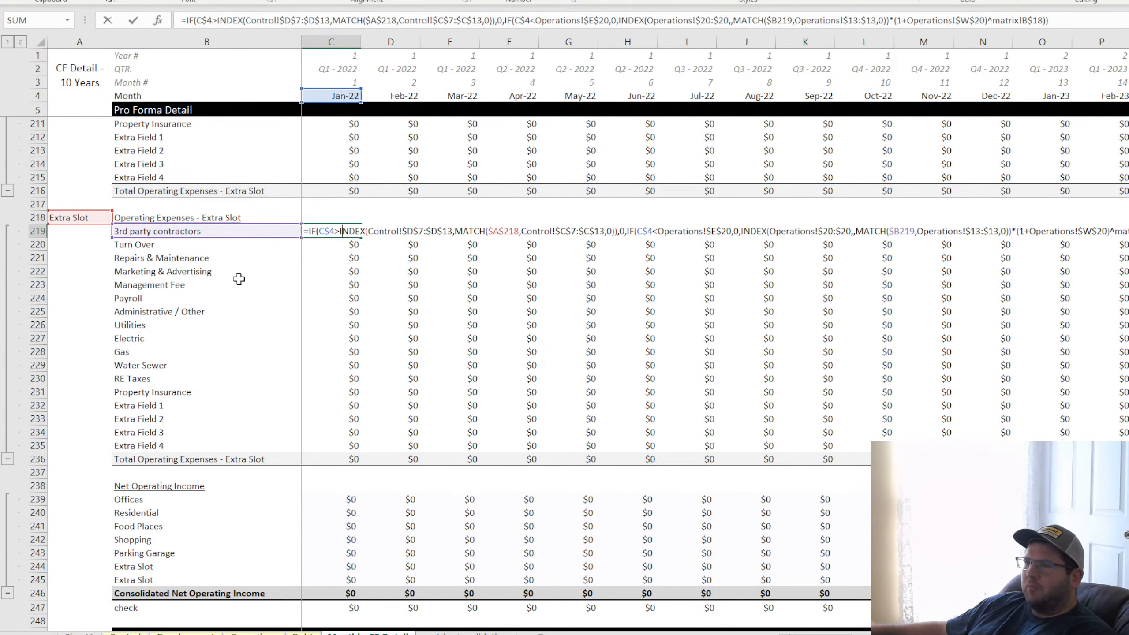
pyautogui.scroll(4, 125, 338)
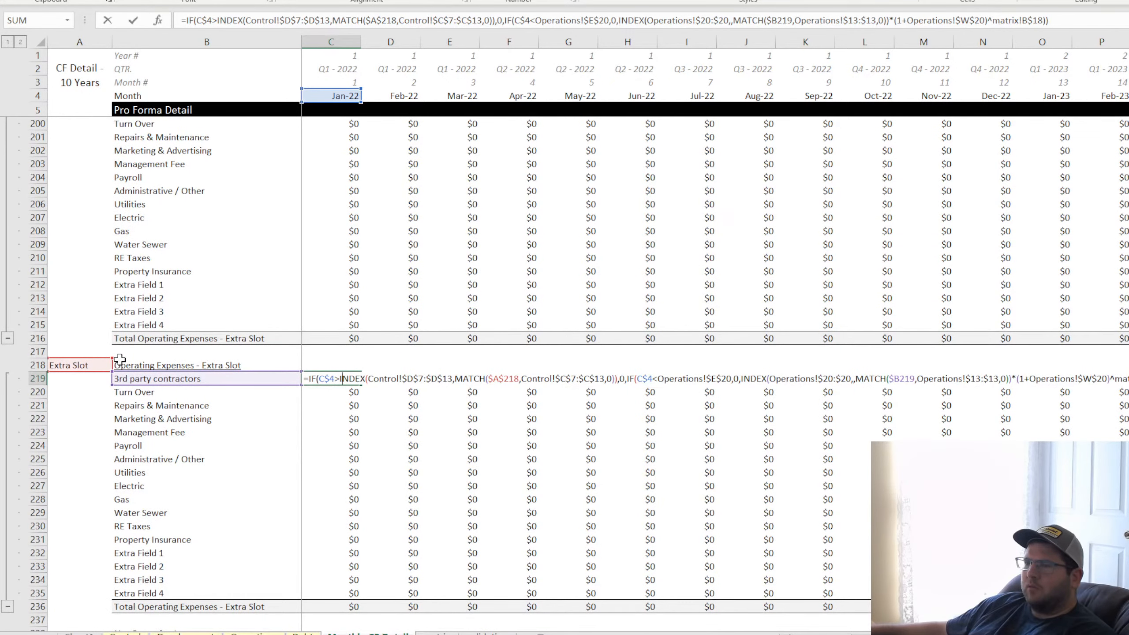
pyautogui.press('Return')
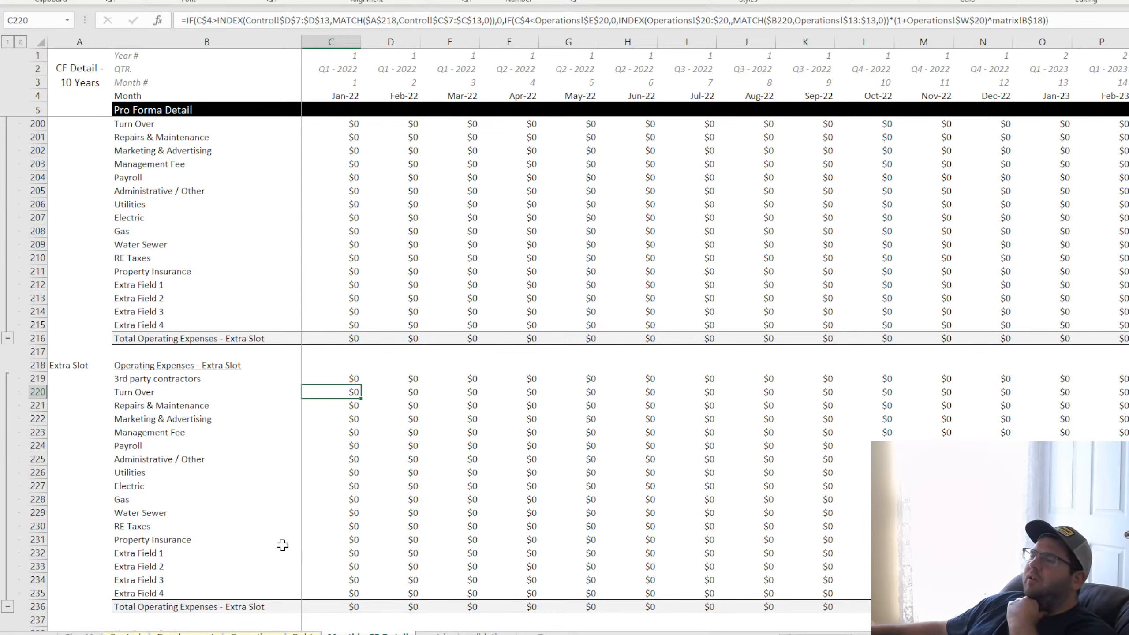
pyautogui.click(76, 364)
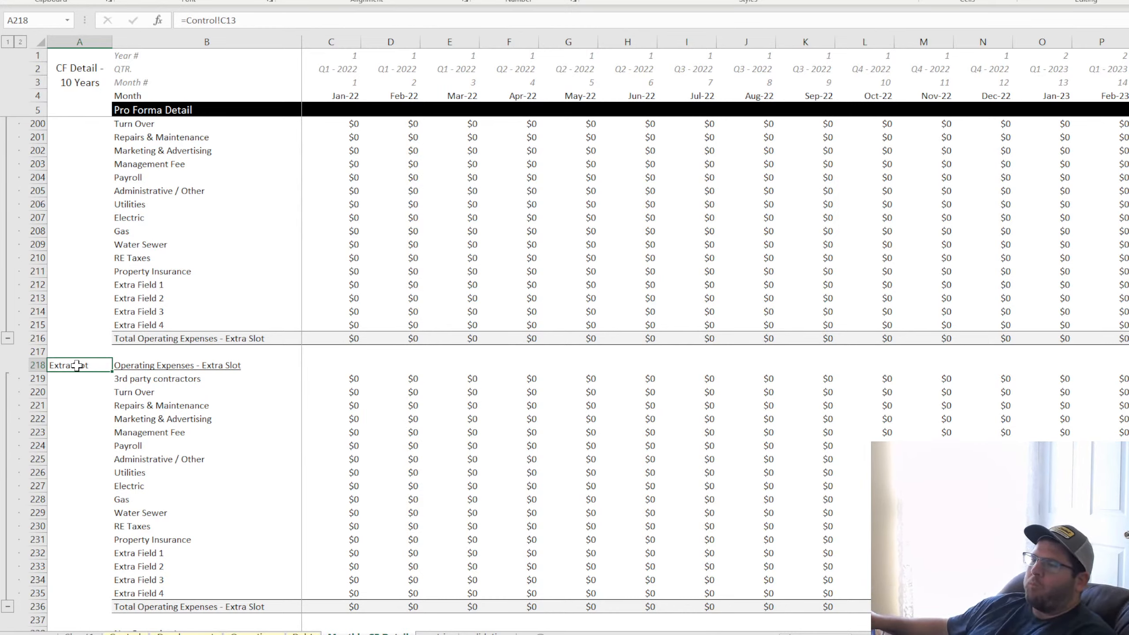
# Add the note "Names must be unique" in C14 beneath the use names on the Control sheet
pyautogui.click(125, 632)
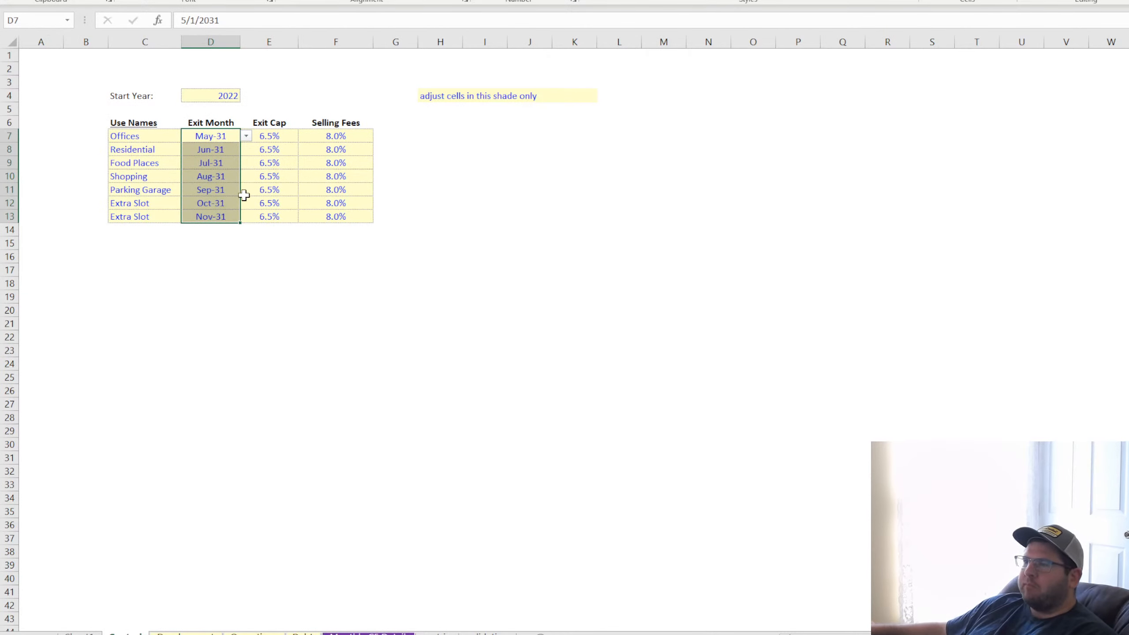
pyautogui.click(128, 228)
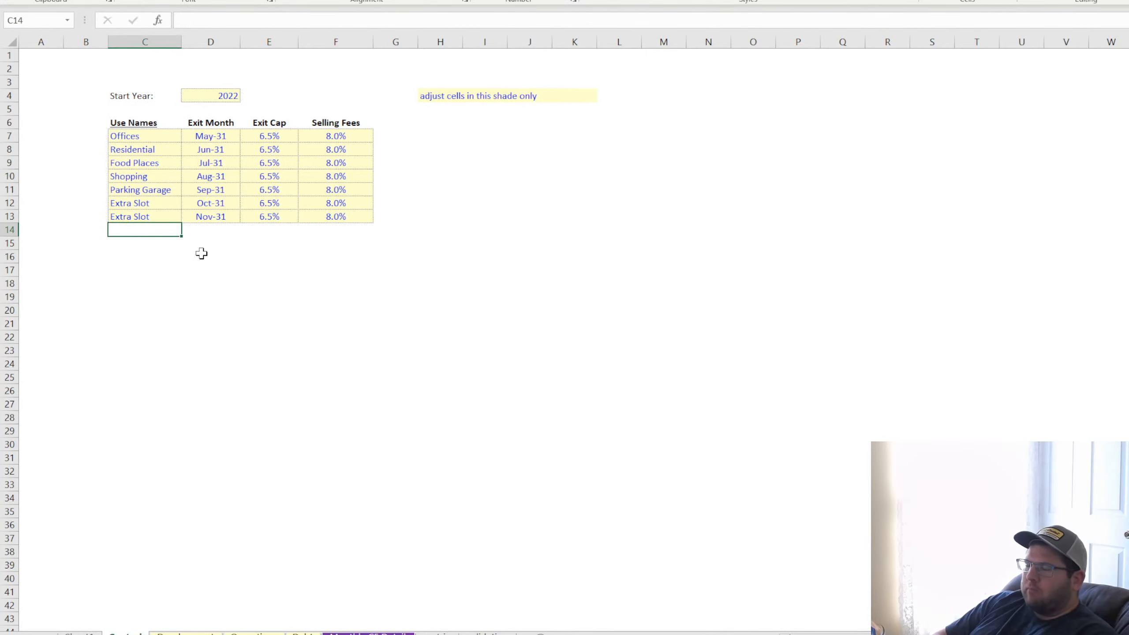
pyautogui.write('Names m')
pyautogui.write('ust be unique')
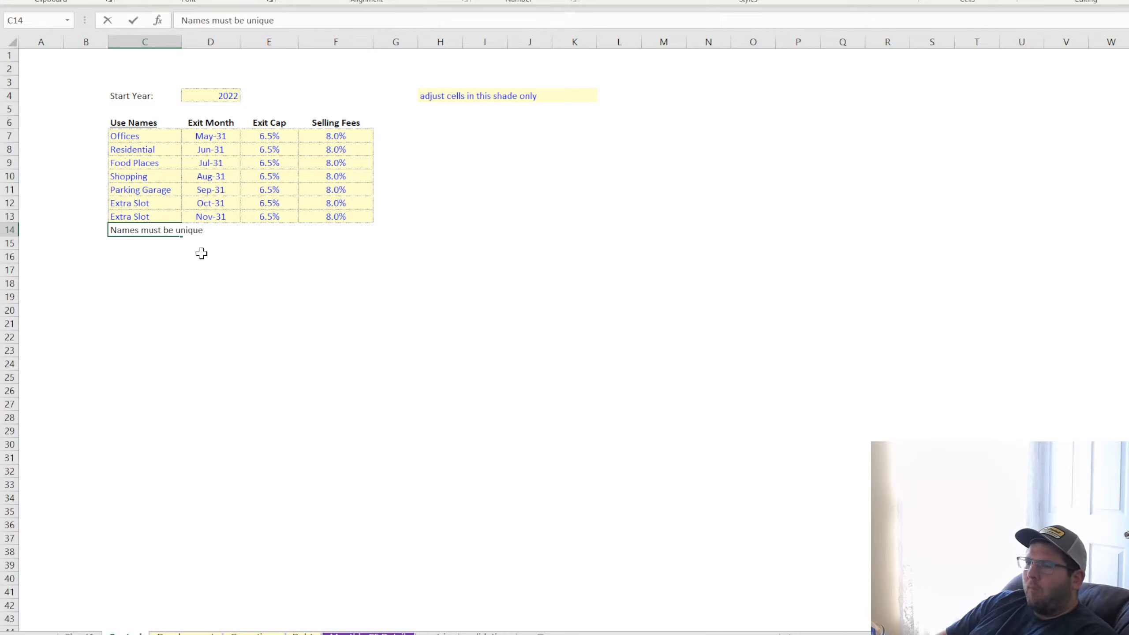
pyautogui.press('Return')
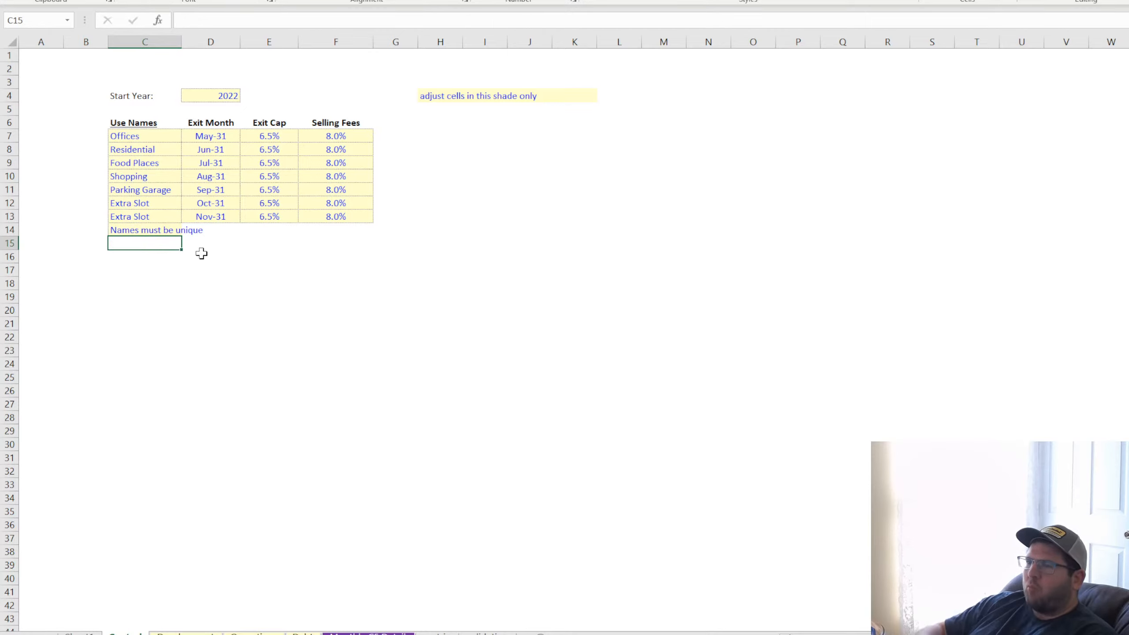
# Change the font colour of the uniqueness note in C14 to black
pyautogui.click(151, 229)
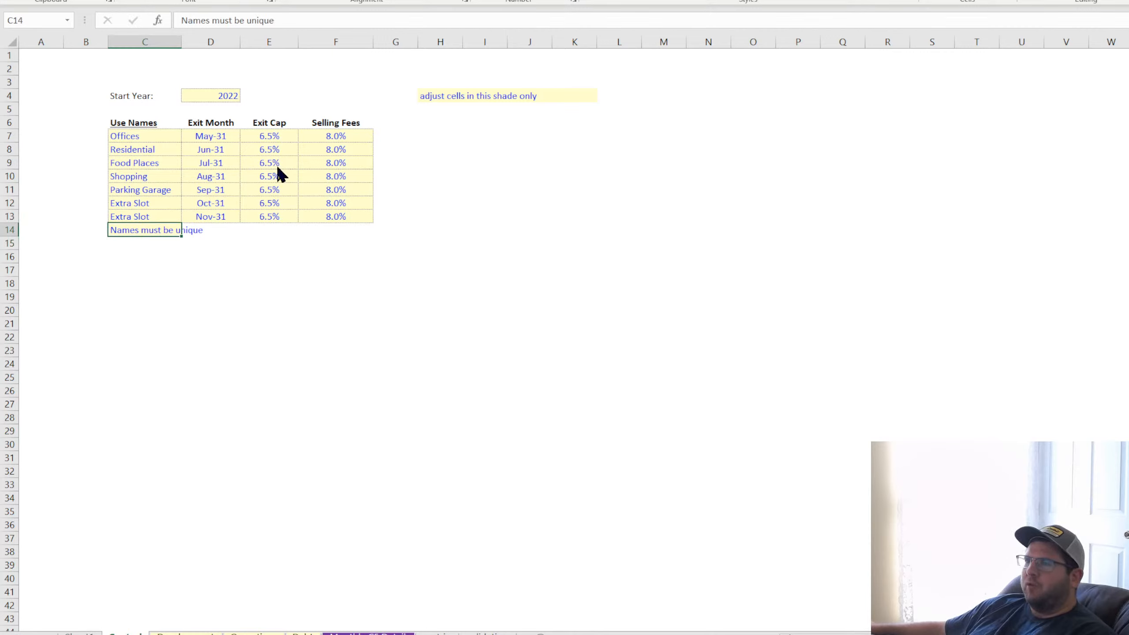
pyautogui.click(260, 25)
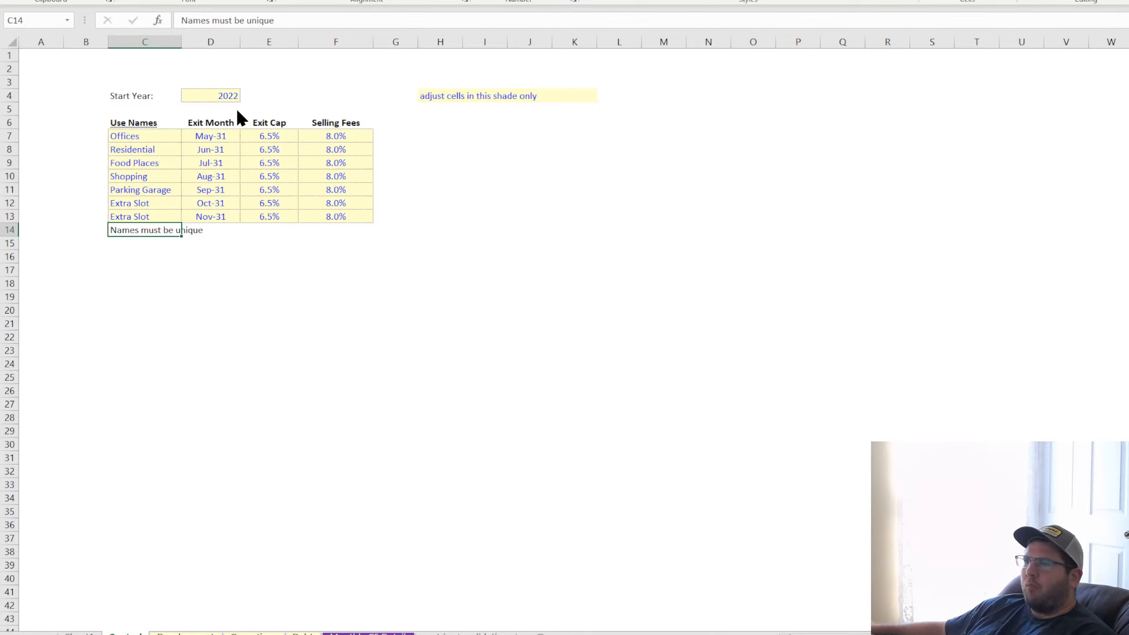
pyautogui.click(178, 283)
pyautogui.click(136, 217)
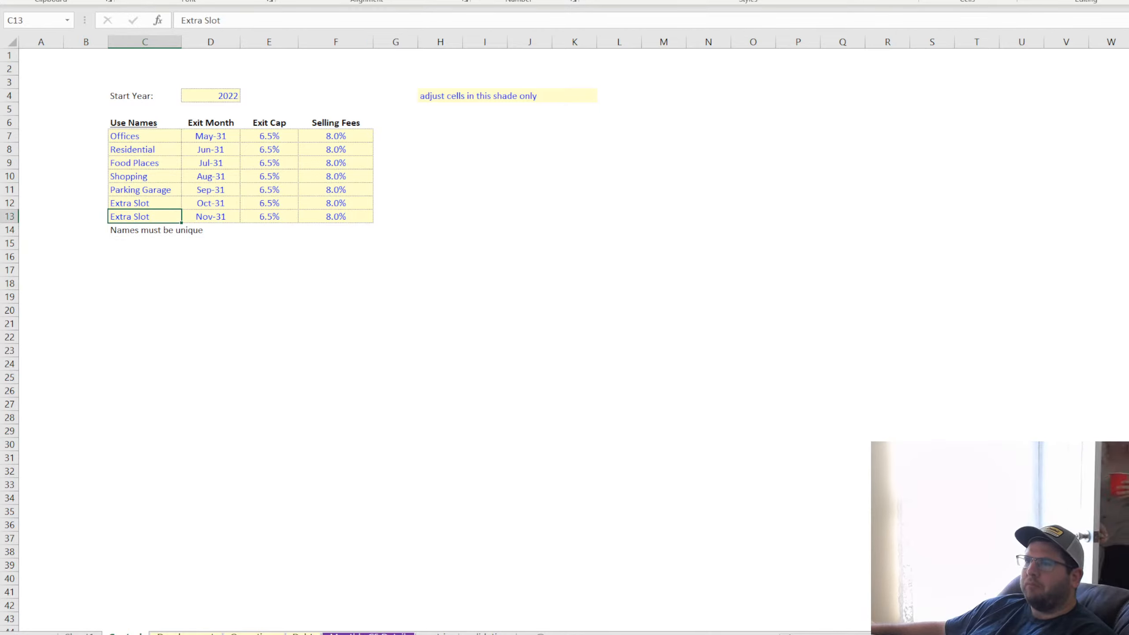
pyautogui.click(166, 306)
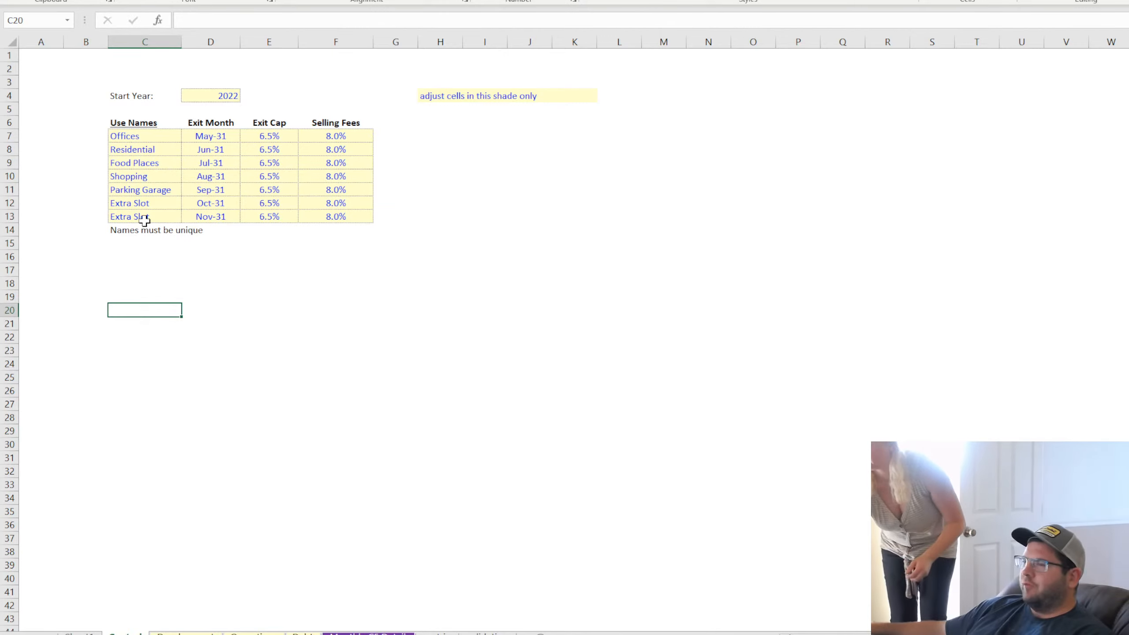
# Widen column C to fit the uniqueness note and fill C14 with yellow
pyautogui.click(134, 233)
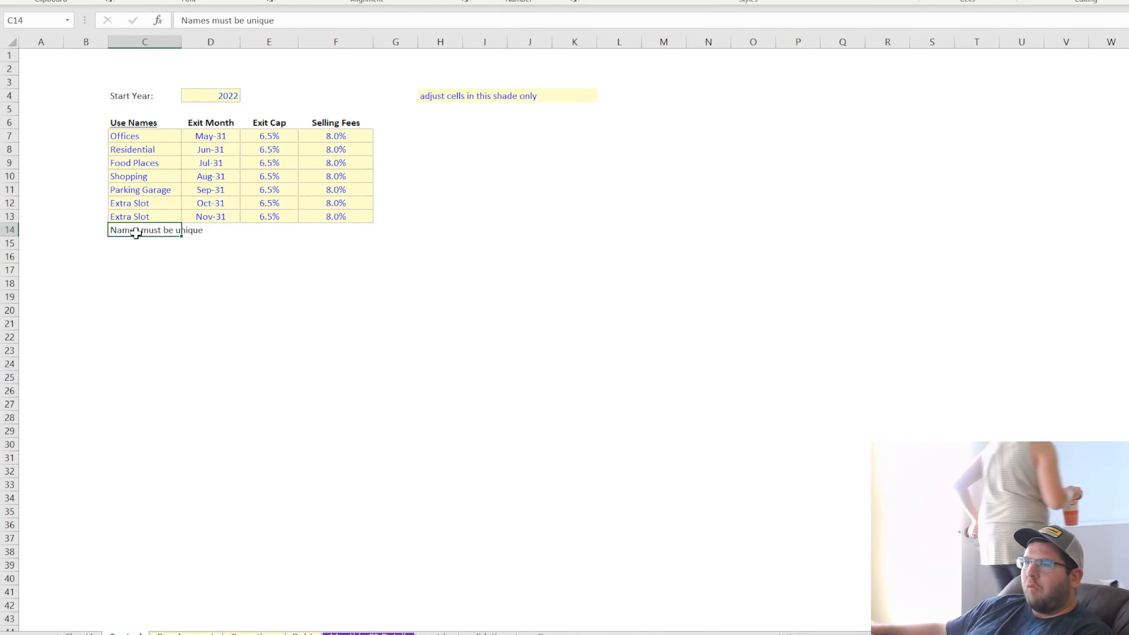
pyautogui.moveTo(181, 42); pyautogui.dragTo(222, 42)
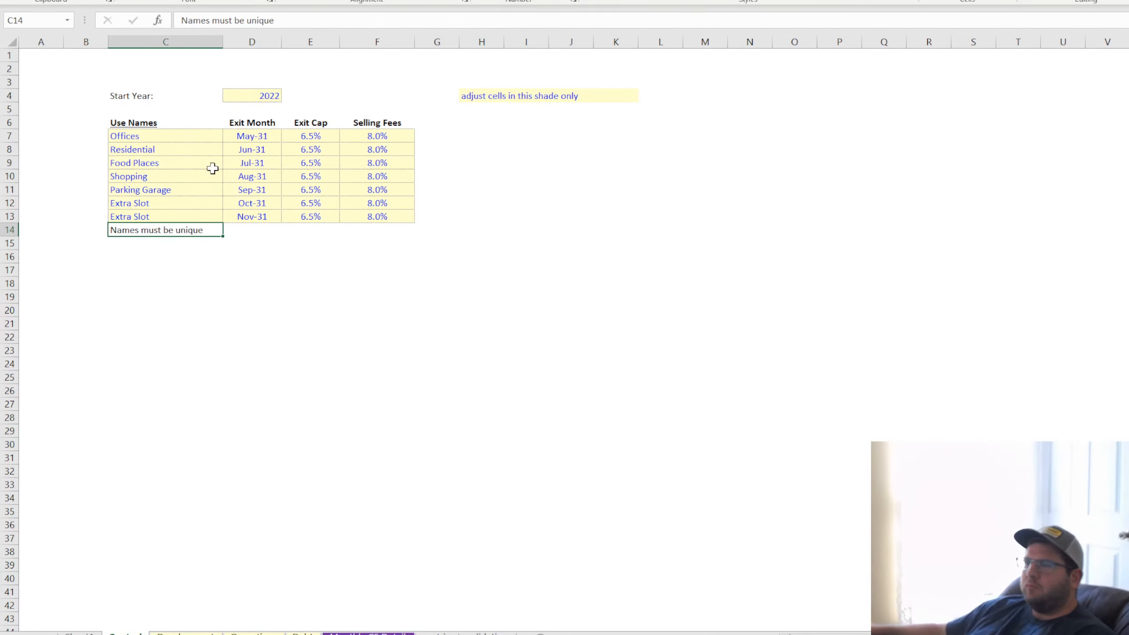
pyautogui.click(254, 108)
pyautogui.click(279, 311)
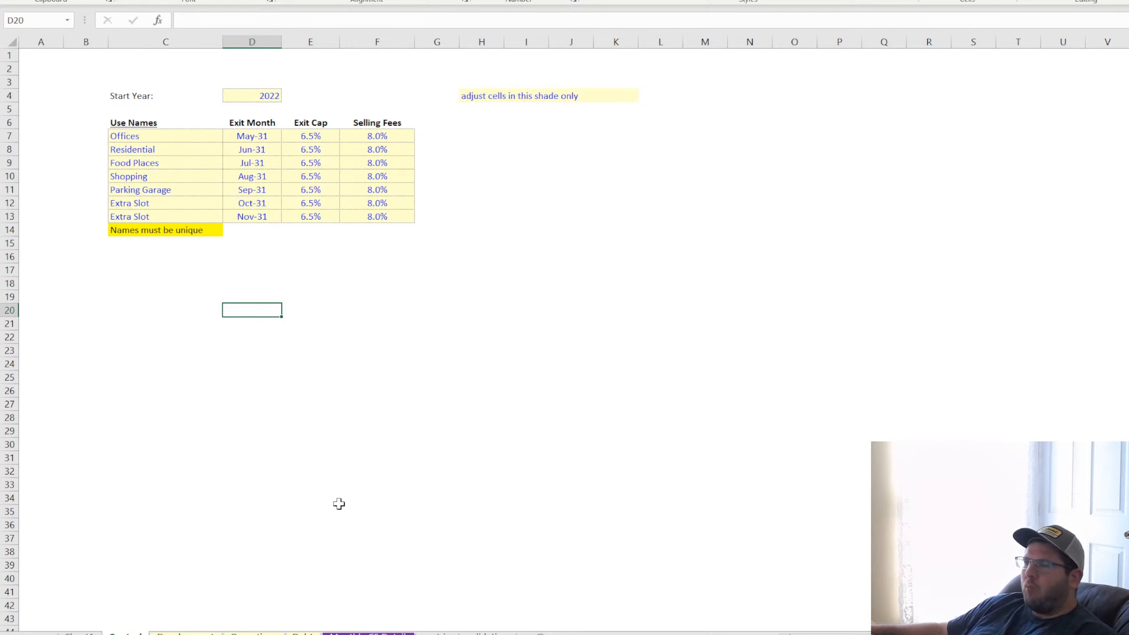
# Rename the last use in C13 to "Extra Slot 1" so it differs from the name above it
pyautogui.doubleClick(155, 216)
pyautogui.write('1')
pyautogui.click(192, 278)
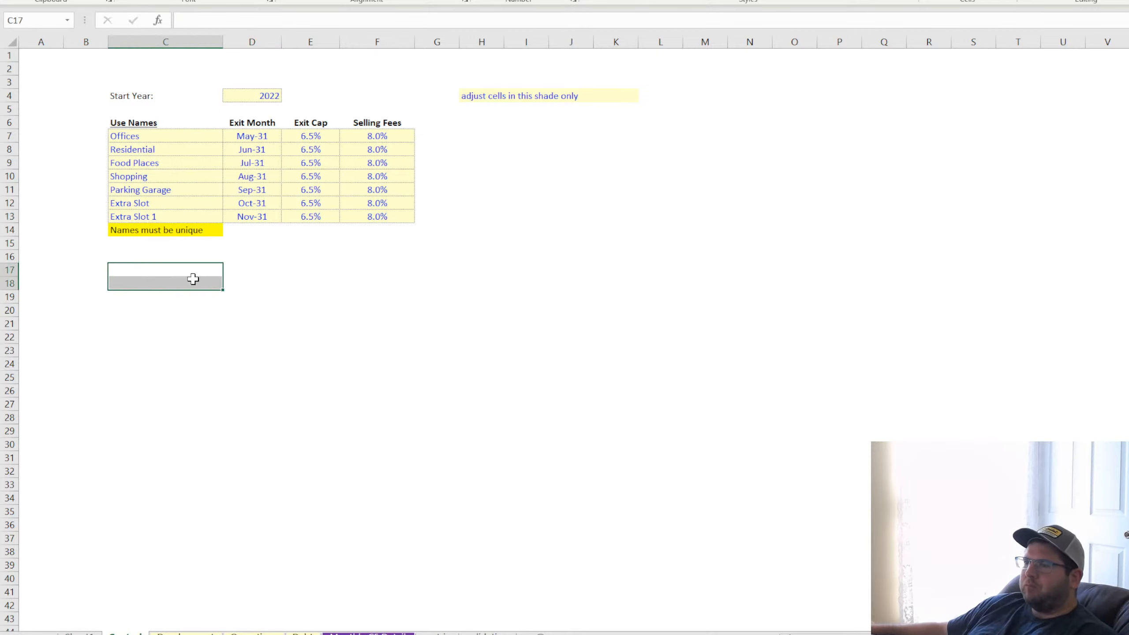
pyautogui.click(165, 230)
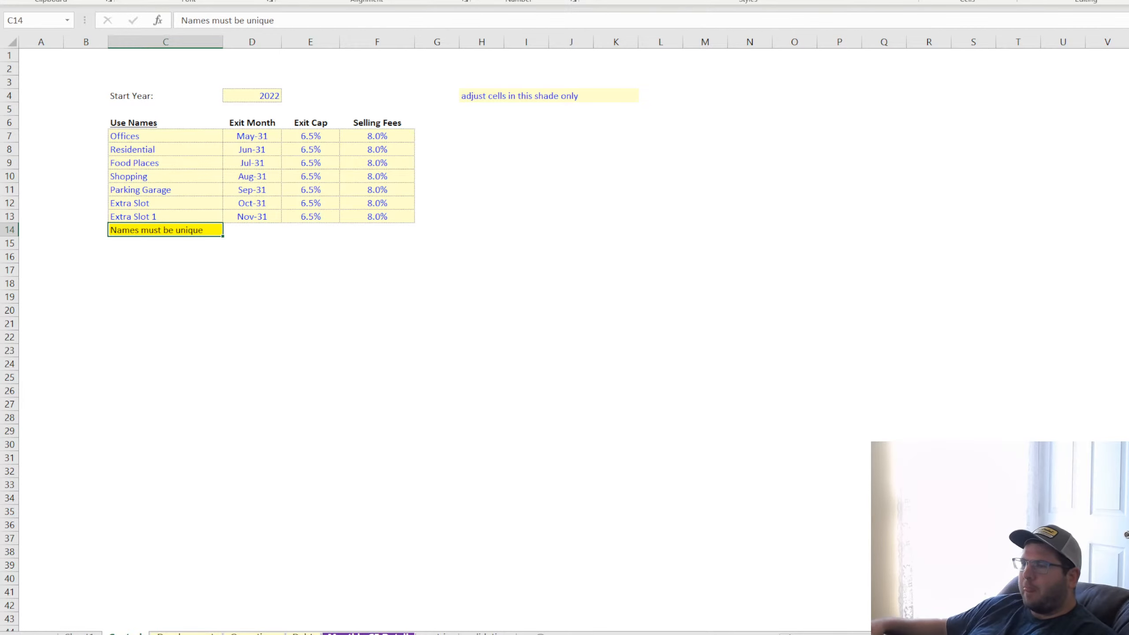
# Examine Extra Slot 1's expenses around its exit month in the monthly detail, including the exit-month formula in DQ225
pyautogui.click(369, 633)
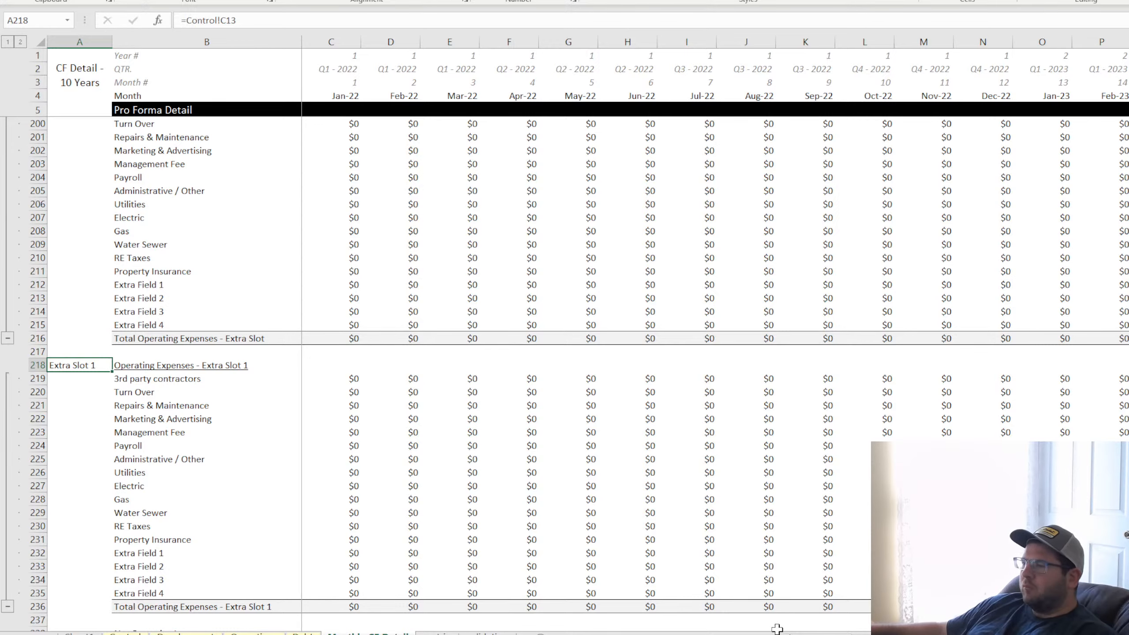
pyautogui.moveTo(815, 634); pyautogui.dragTo(1058, 634)
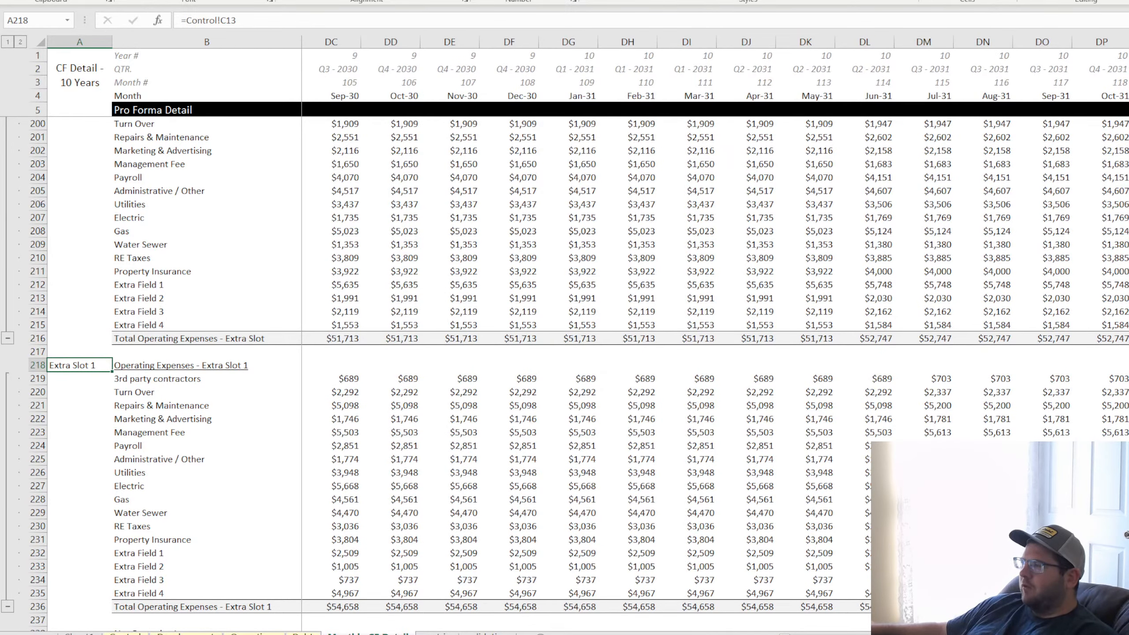
pyautogui.click(1128, 379)
pyautogui.click(1128, 459)
pyautogui.scroll(-4, 564, 373)
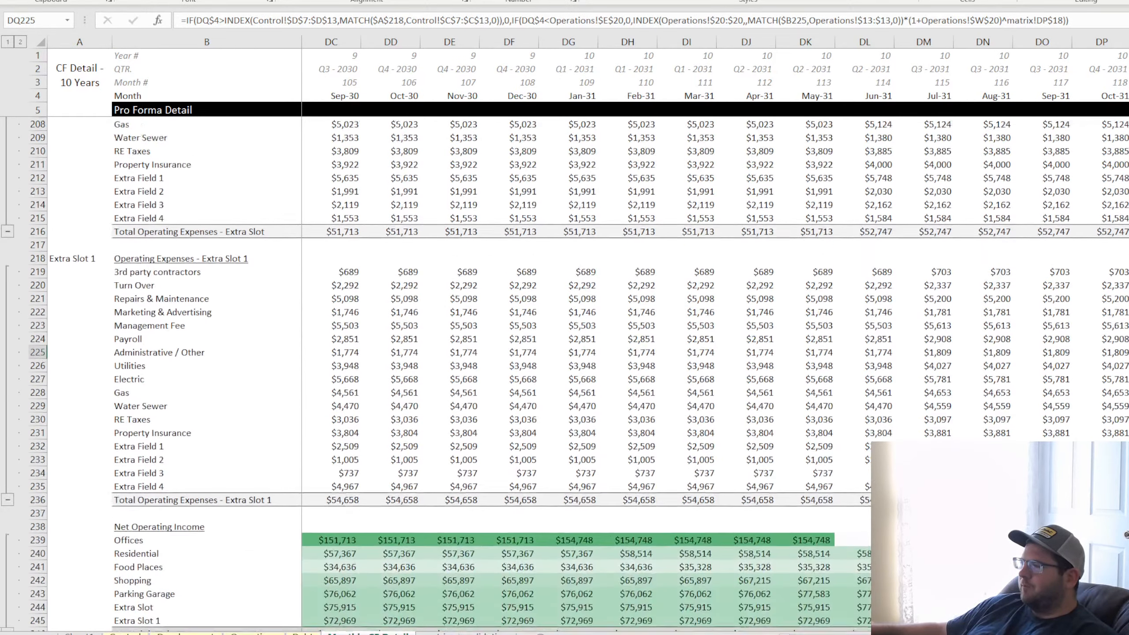
pyautogui.scroll(-4, 565, 373)
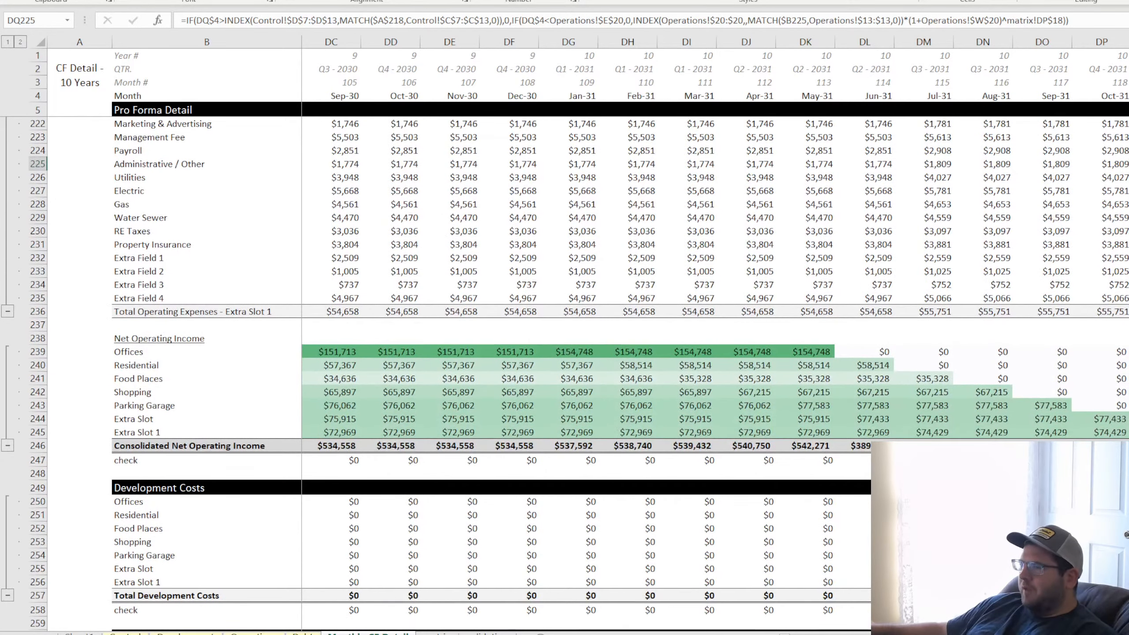
# Inspect the July 2031 consolidated net operating income and check formulas, the total expense formula in DM176, and the sales proceeds sections
pyautogui.click(882, 460)
pyautogui.click(924, 460)
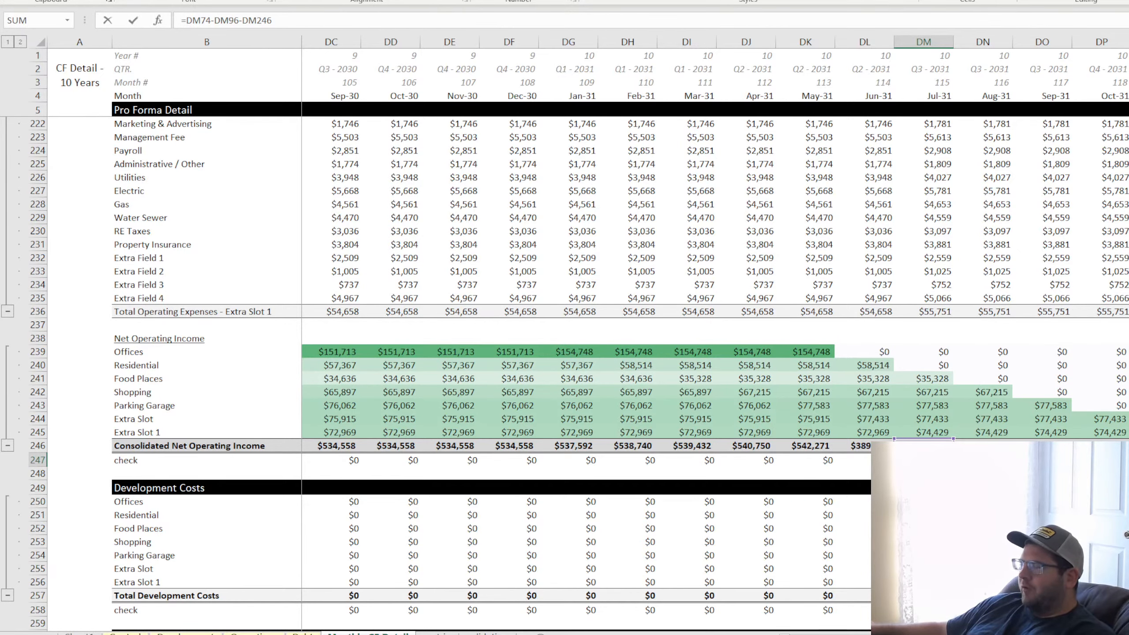
pyautogui.press('Up')
pyautogui.press('F2')
pyautogui.press('Return')
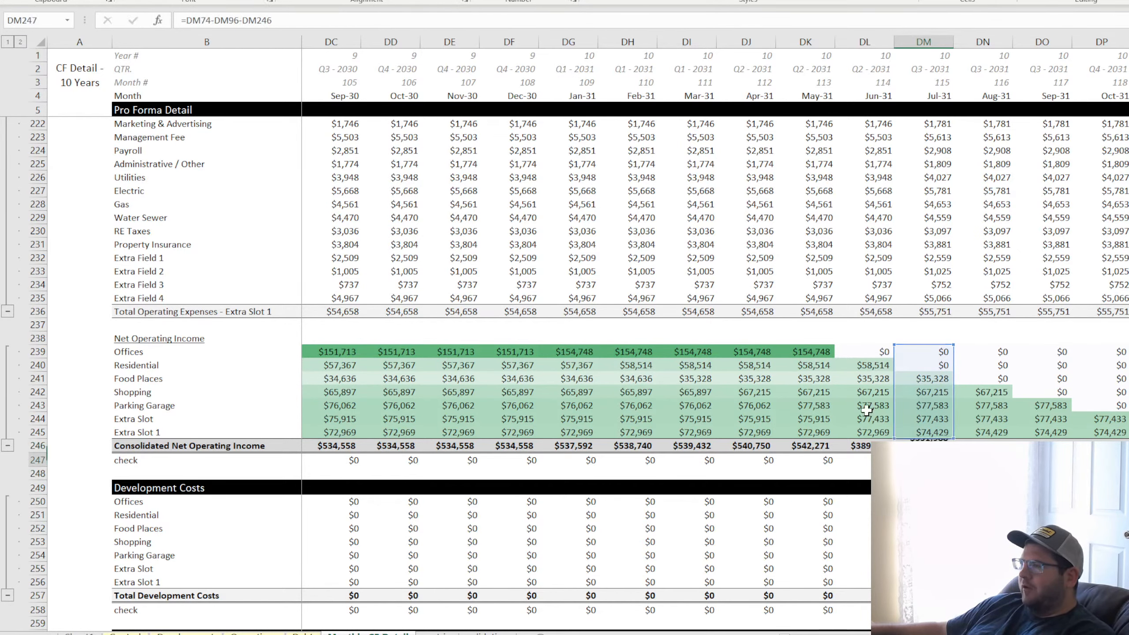
pyautogui.scroll(11, 837, 417)
pyautogui.scroll(9, 837, 417)
pyautogui.click(926, 312)
pyautogui.scroll(-20, 926, 312)
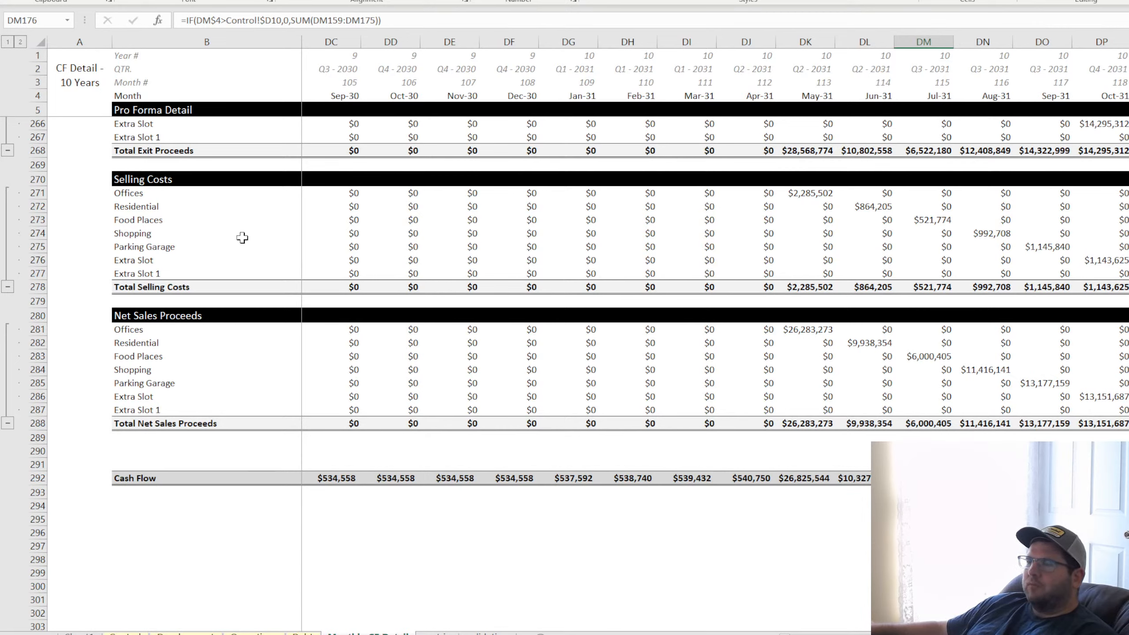
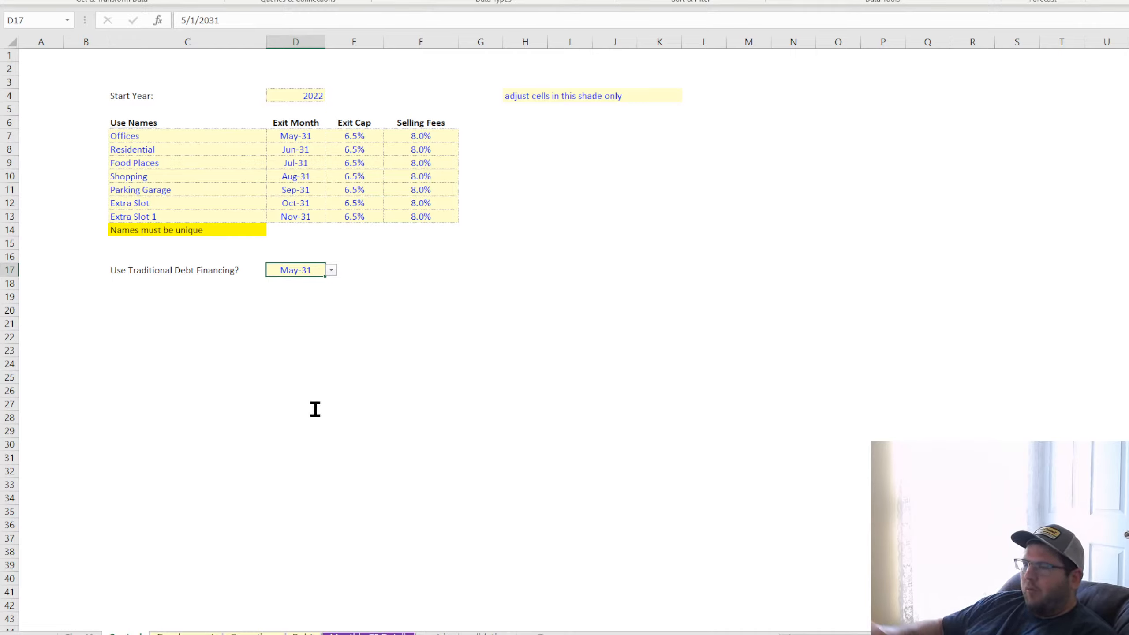
# Set "Use Traditional Debt Financing?" in D17 to Yes and add borders around C17:D17
pyautogui.click(331, 270)
pyautogui.click(311, 283)
pyautogui.moveTo(227, 269); pyautogui.dragTo(287, 269)
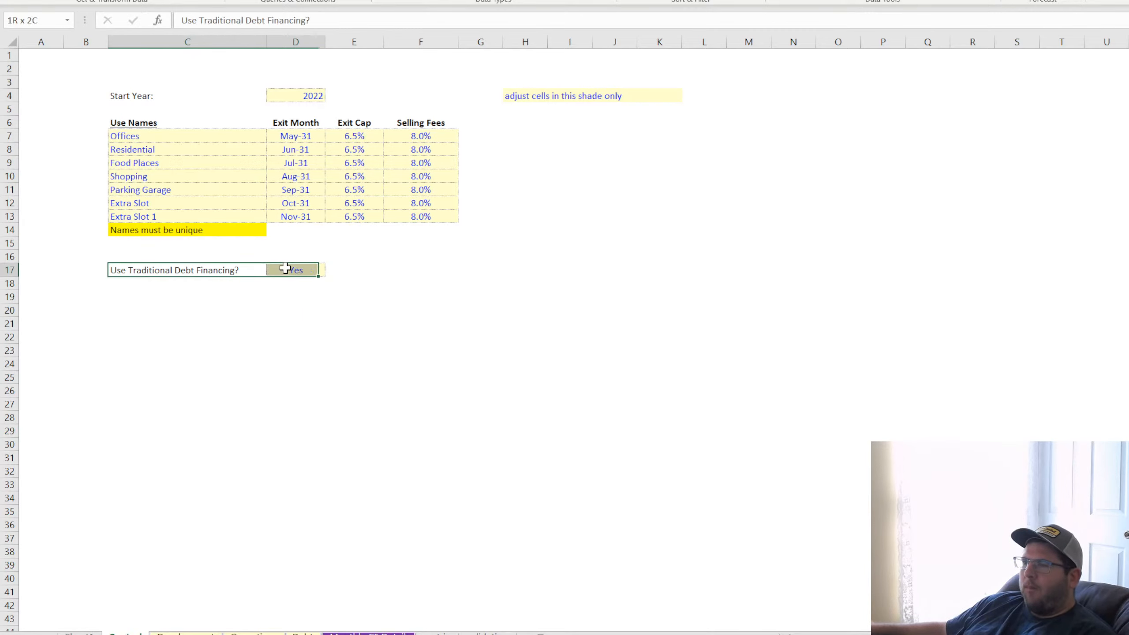
pyautogui.click(476, 322)
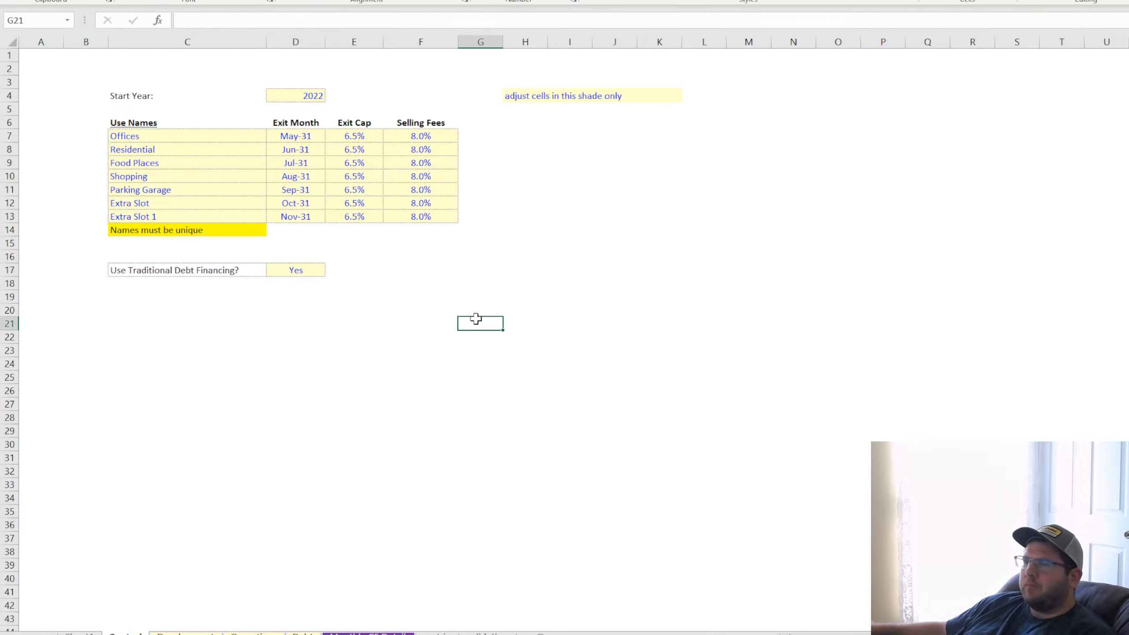
# Wrap the Debt sheet's C13 draw formula in IF(Control!D$17="No",0,...) and fill it down the Draw column
pyautogui.click(184, 632)
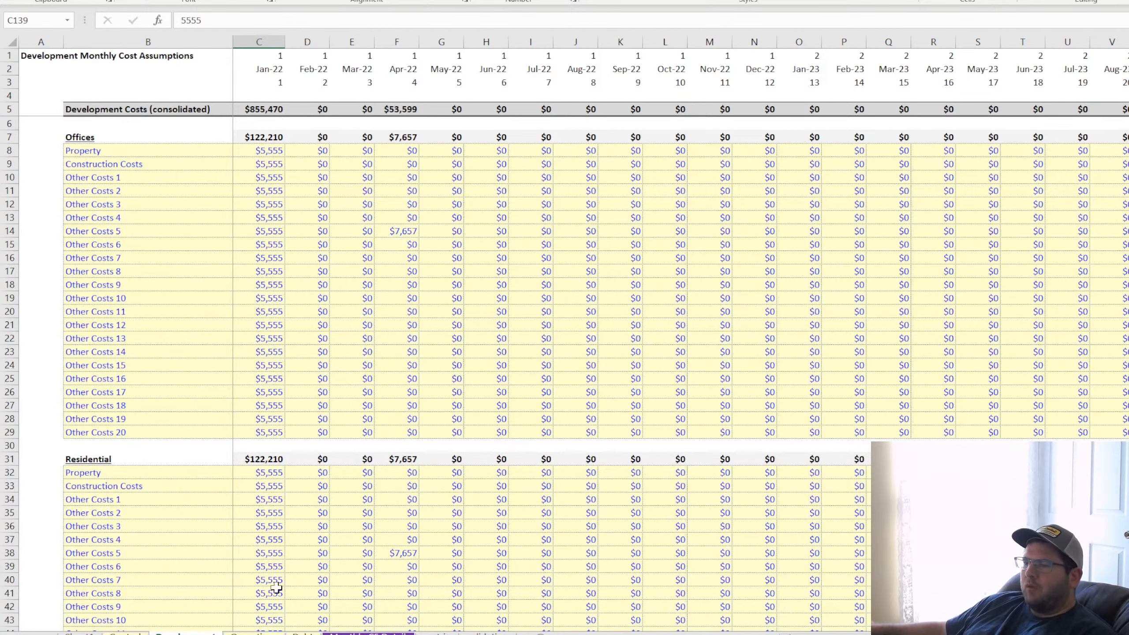
pyautogui.click(304, 633)
pyautogui.click(164, 213)
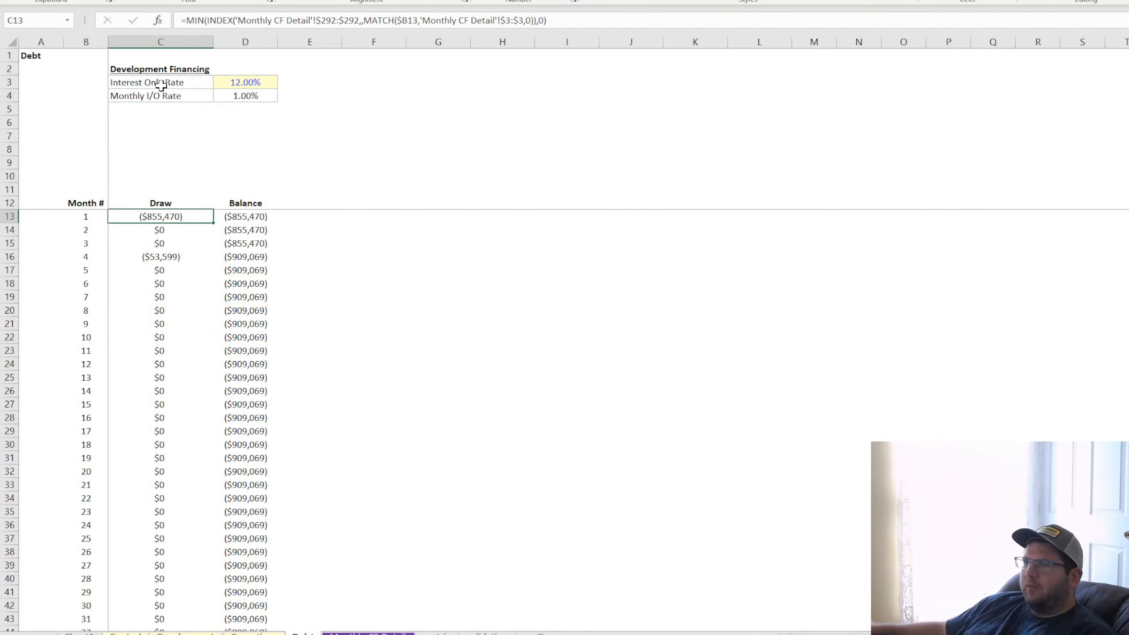
pyautogui.click(182, 17)
pyautogui.write('if(')
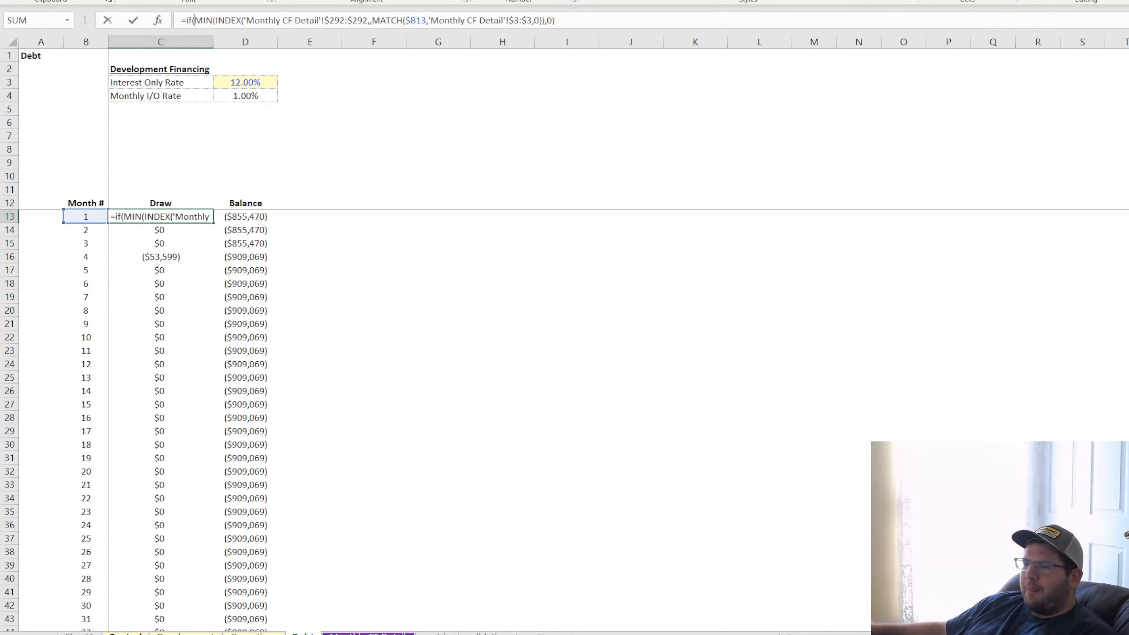
pyautogui.click(125, 633)
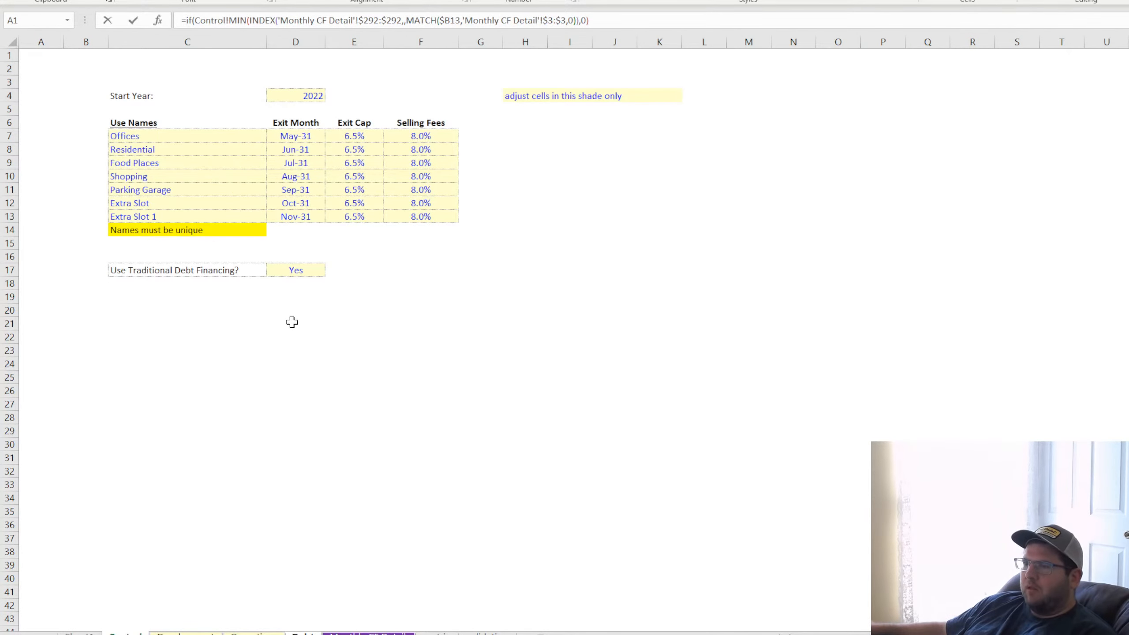
pyautogui.click(304, 272)
pyautogui.write('="No')
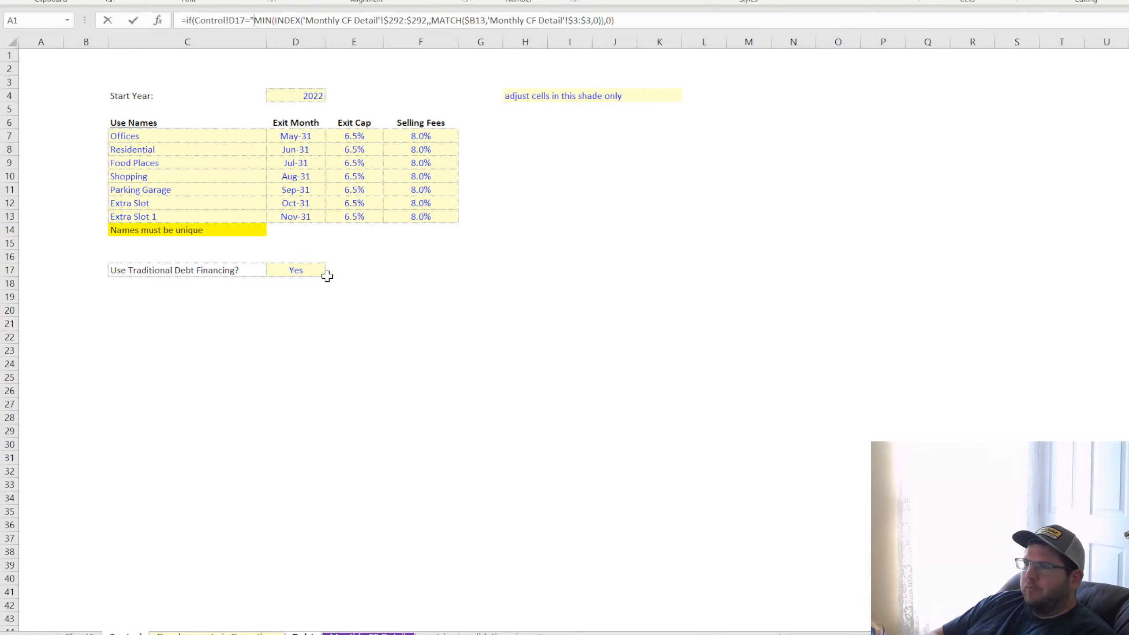
pyautogui.write('",0')
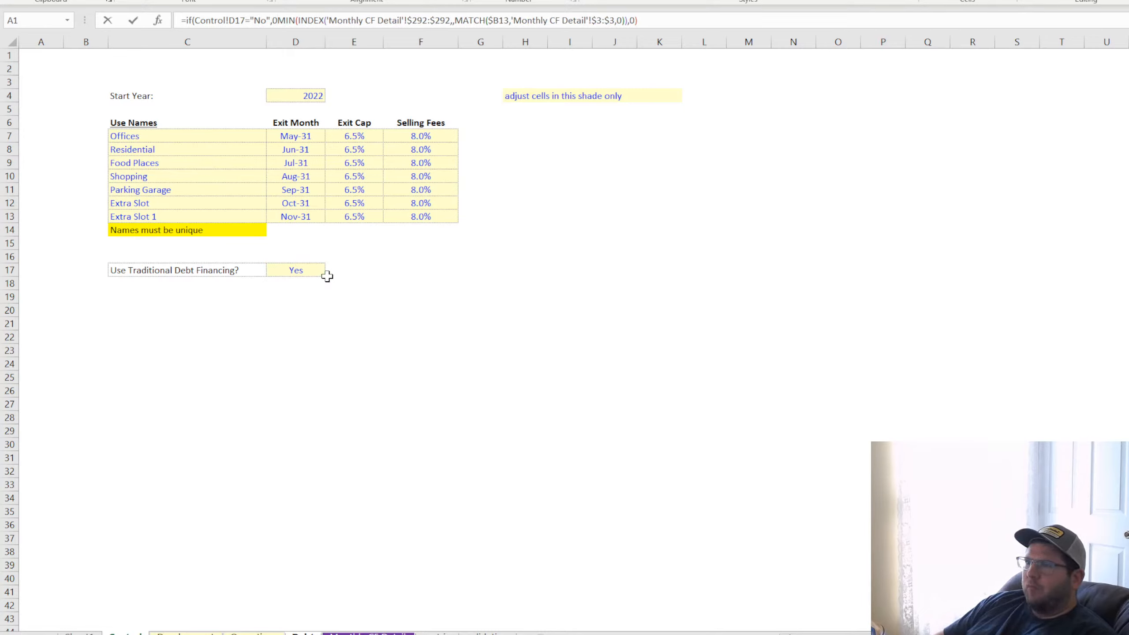
pyautogui.write(',')
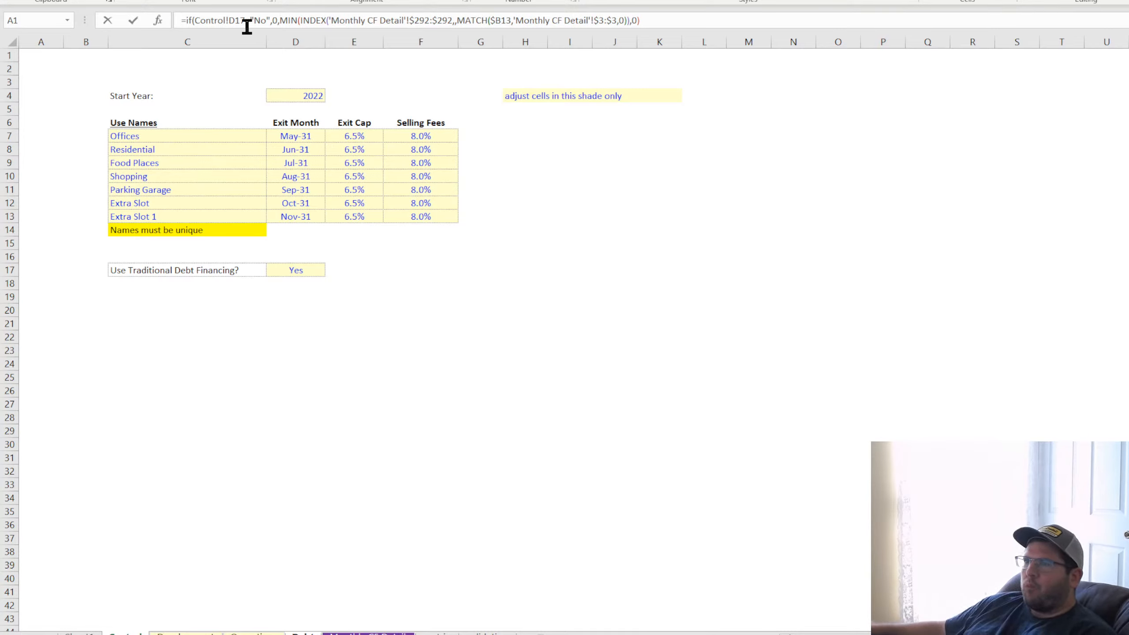
pyautogui.click(235, 20)
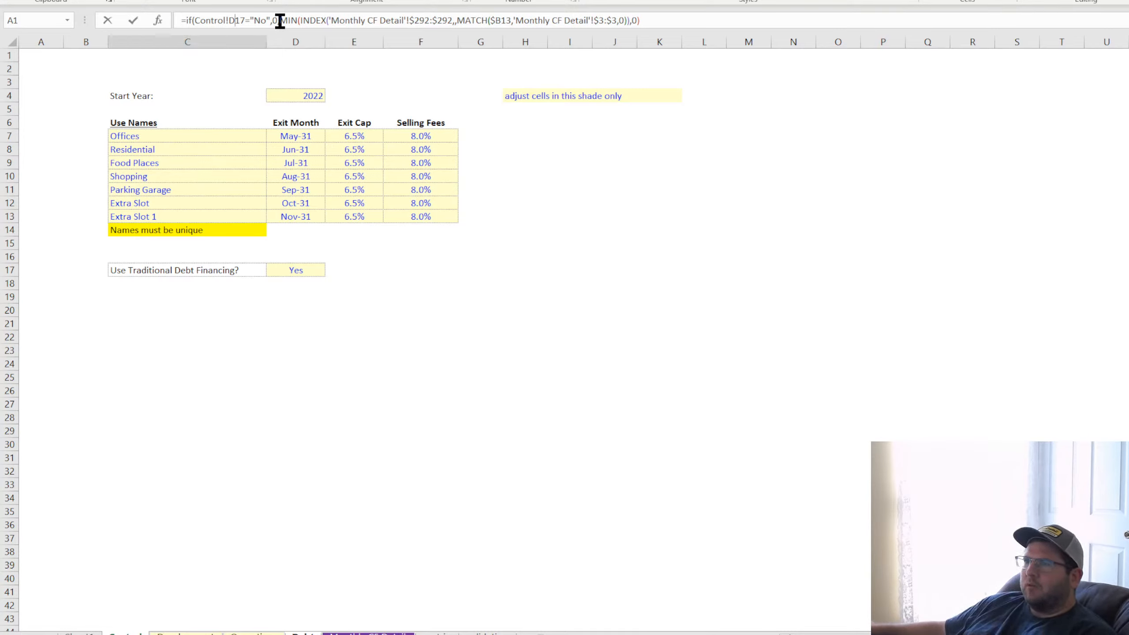
pyautogui.write('$')
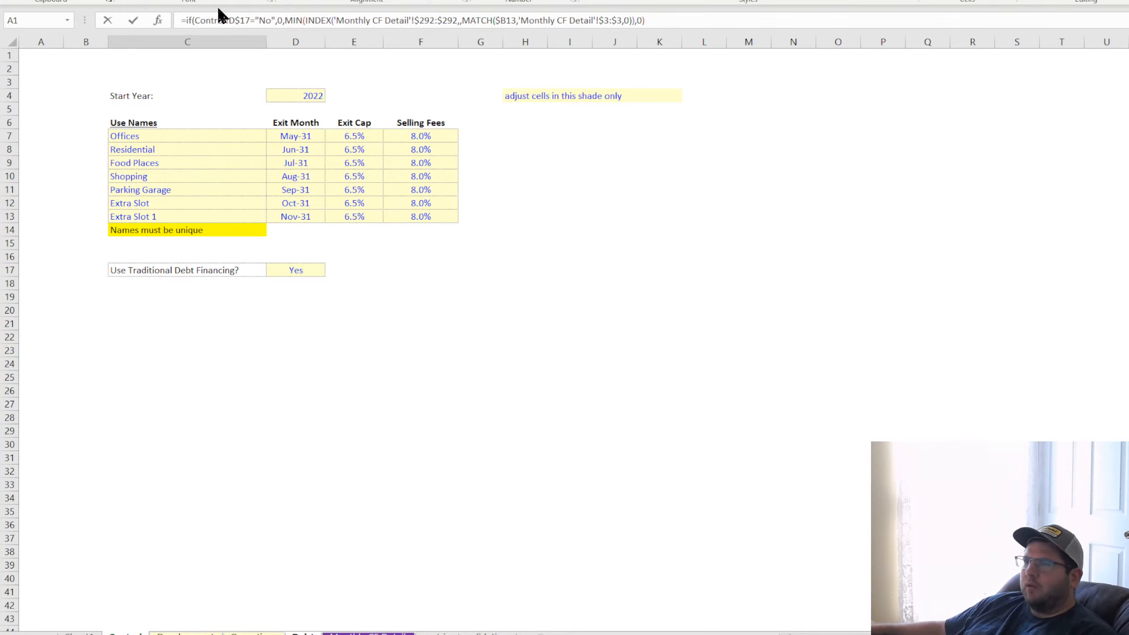
pyautogui.press('Return')
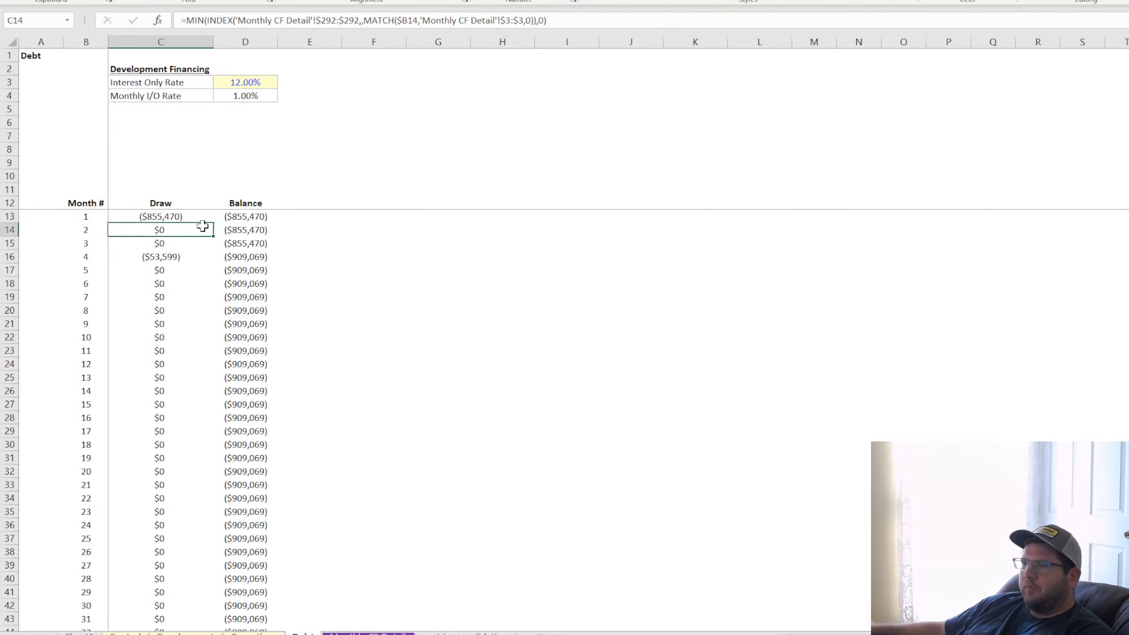
pyautogui.click(205, 218)
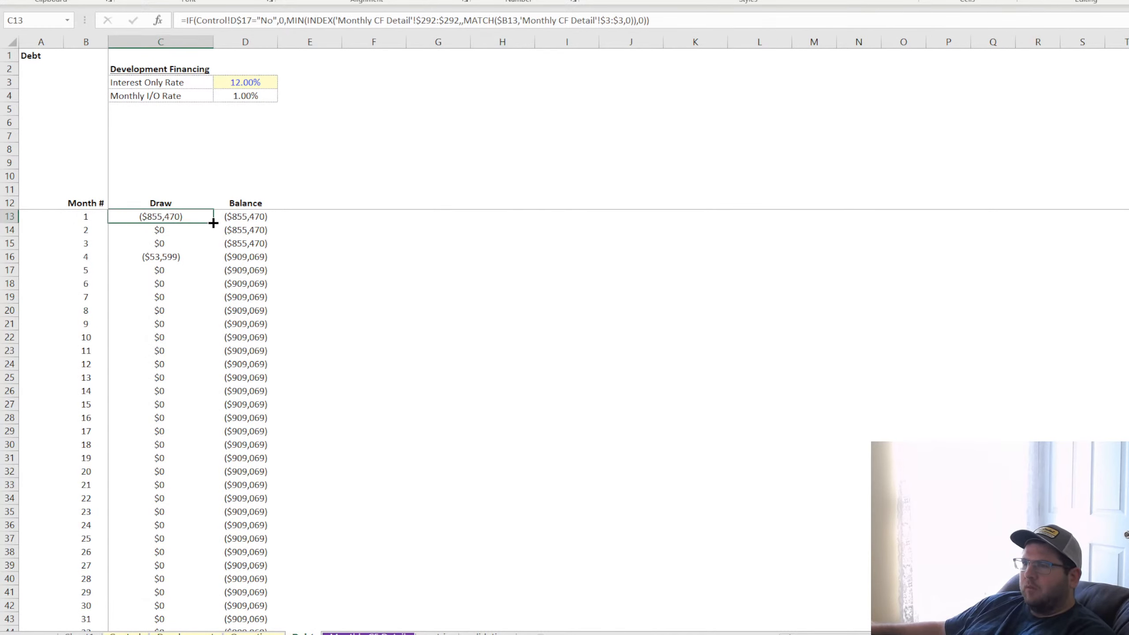
pyautogui.doubleClick(213, 223)
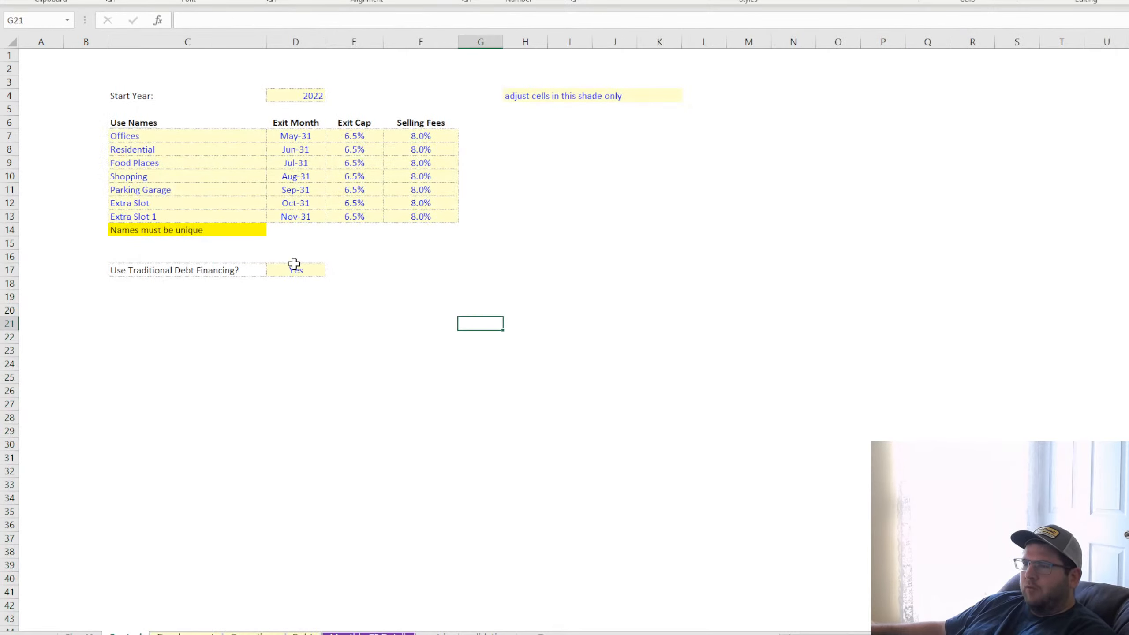
# Test the financing switch by setting D17 on the Control sheet to No and checking the debt draws and balances
pyautogui.click(294, 269)
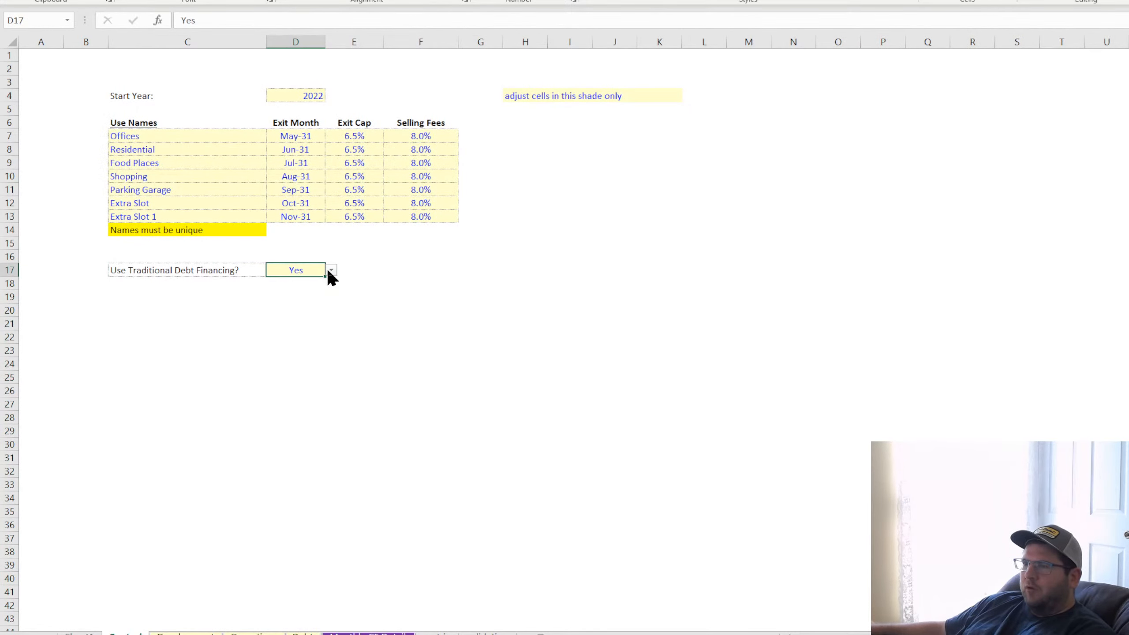
pyautogui.click(331, 270)
pyautogui.click(312, 297)
pyautogui.click(302, 633)
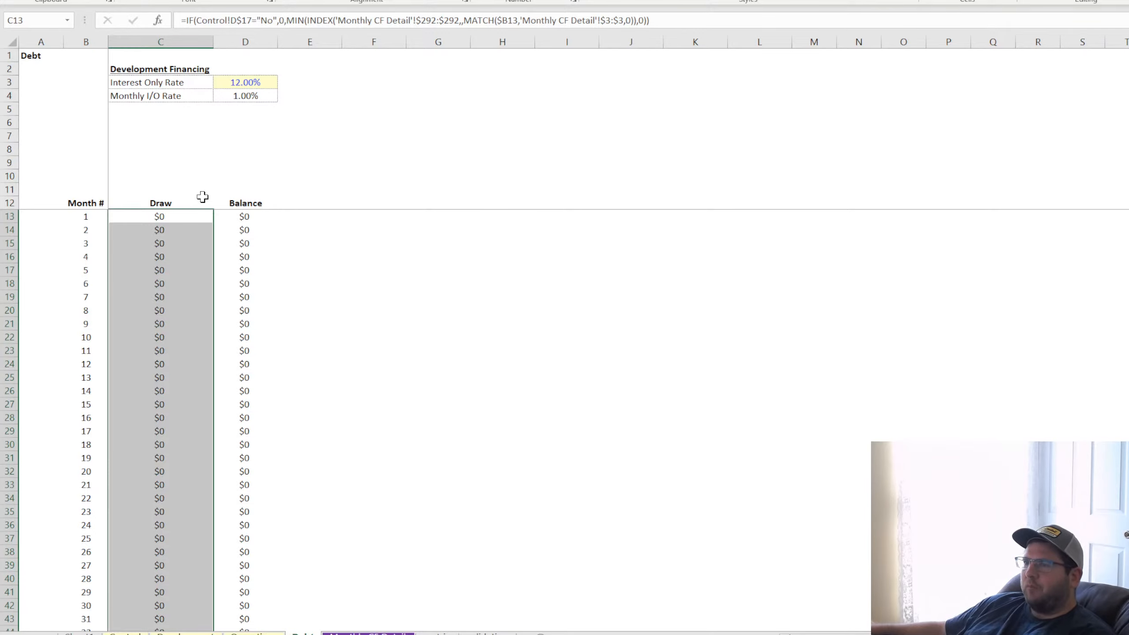
# Return the traditional debt financing switch in D17 to Yes and check the debt draws and balances again
pyautogui.click(127, 633)
pyautogui.click(331, 270)
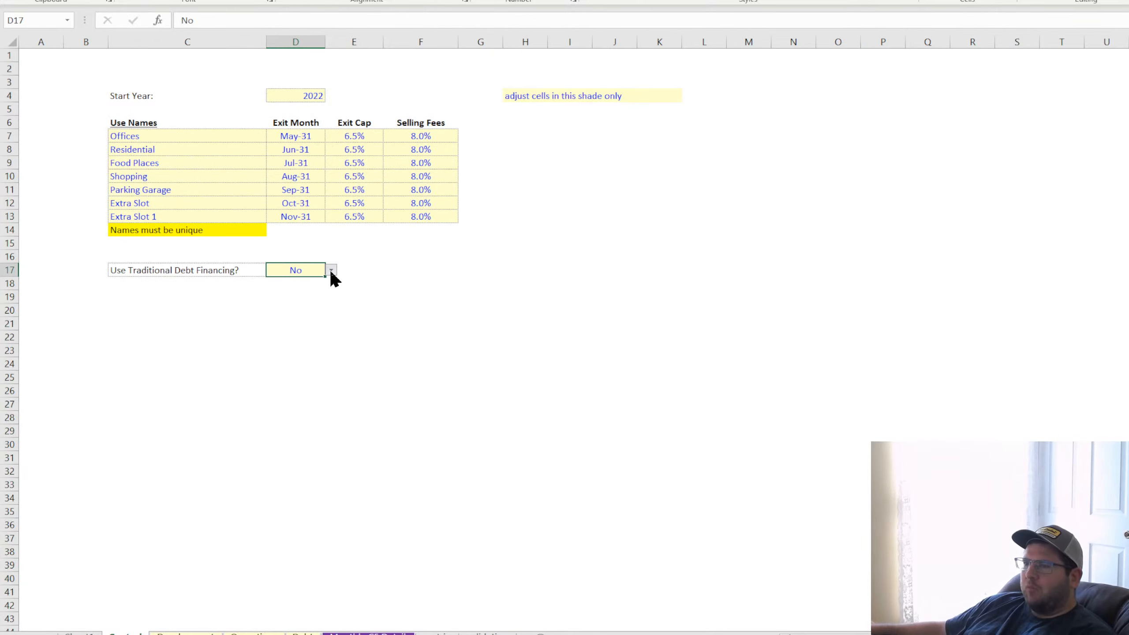
pyautogui.click(310, 282)
pyautogui.hotkey('ctrl', 'pagedown')
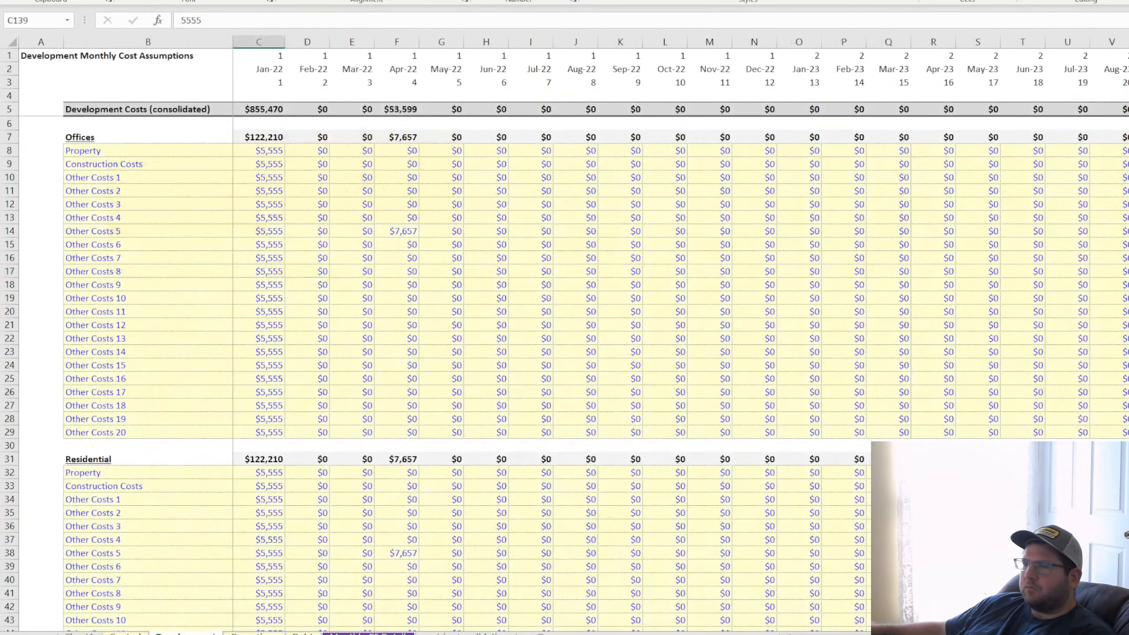
pyautogui.hotkey('ctrl', 'pagedown')
pyautogui.hotkey('ctrl', 'pagedown')
pyautogui.click(171, 85)
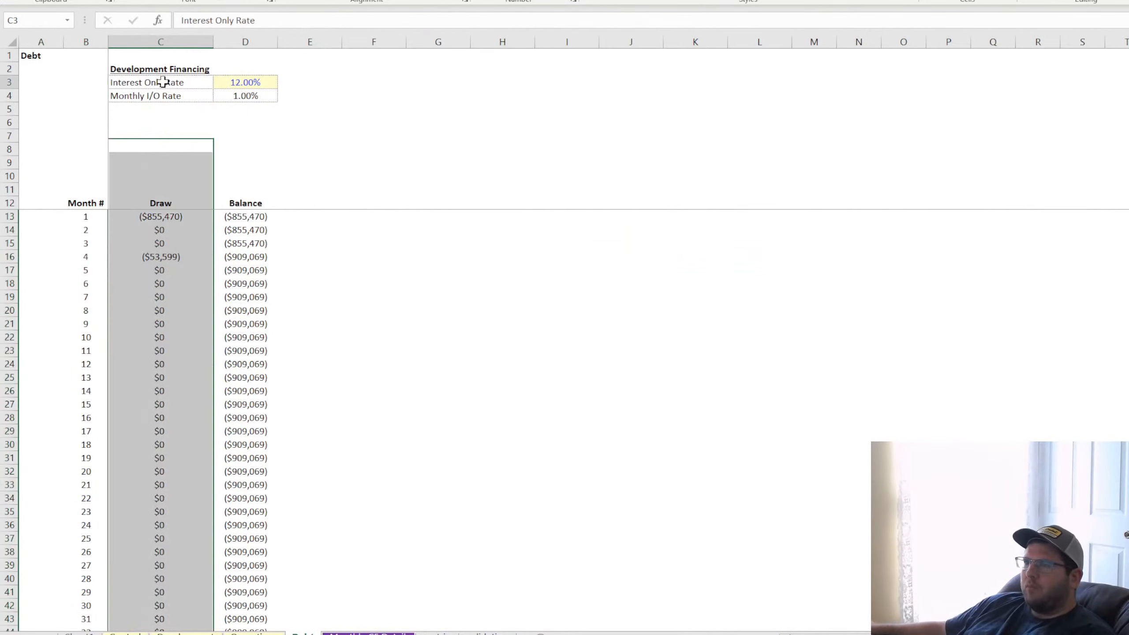
pyautogui.click(372, 271)
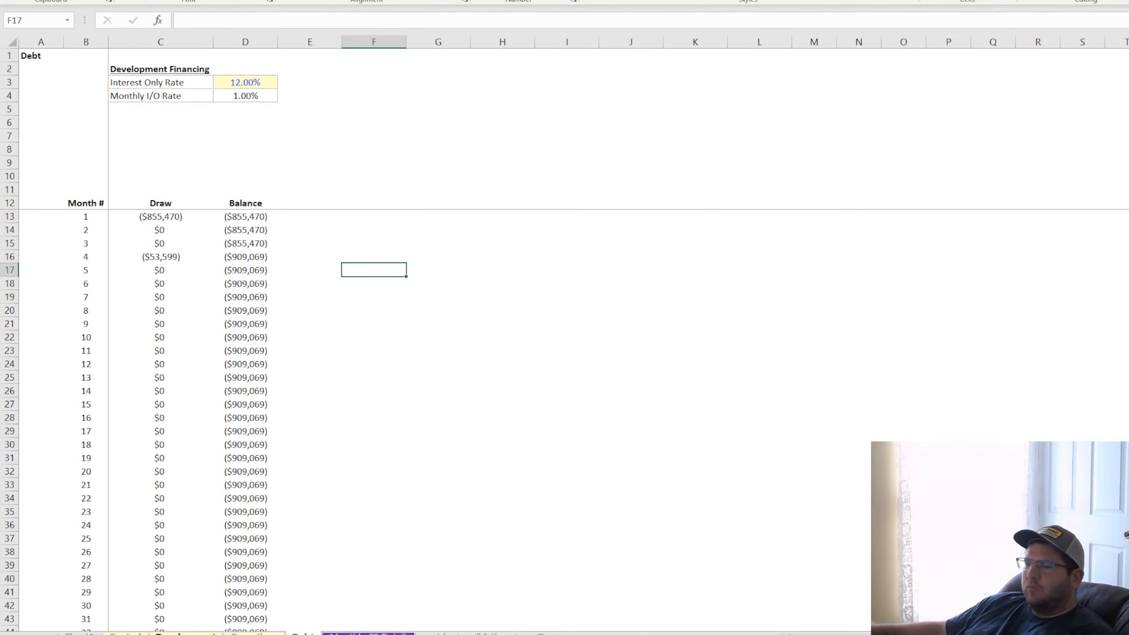
pyautogui.click(126, 633)
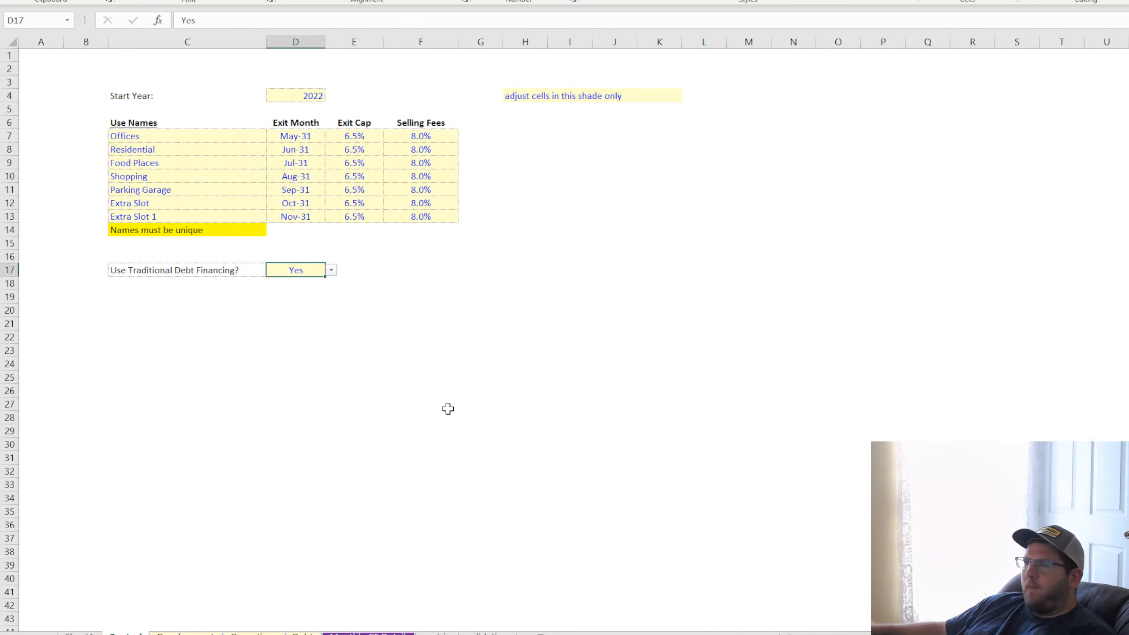
pyautogui.click(450, 391)
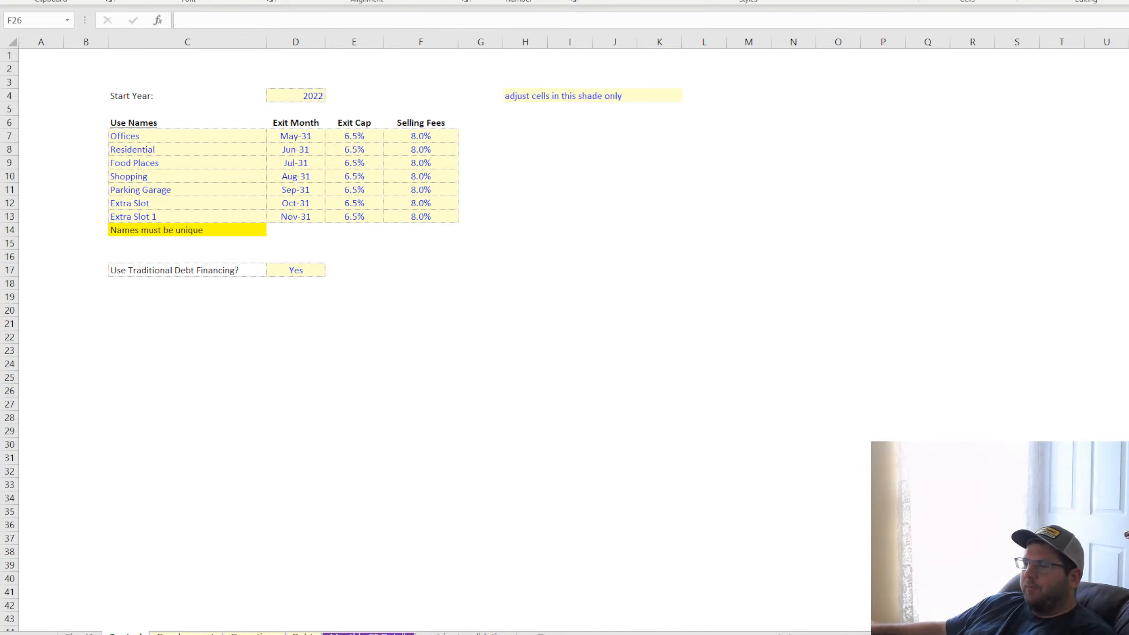
pyautogui.click(525, 404)
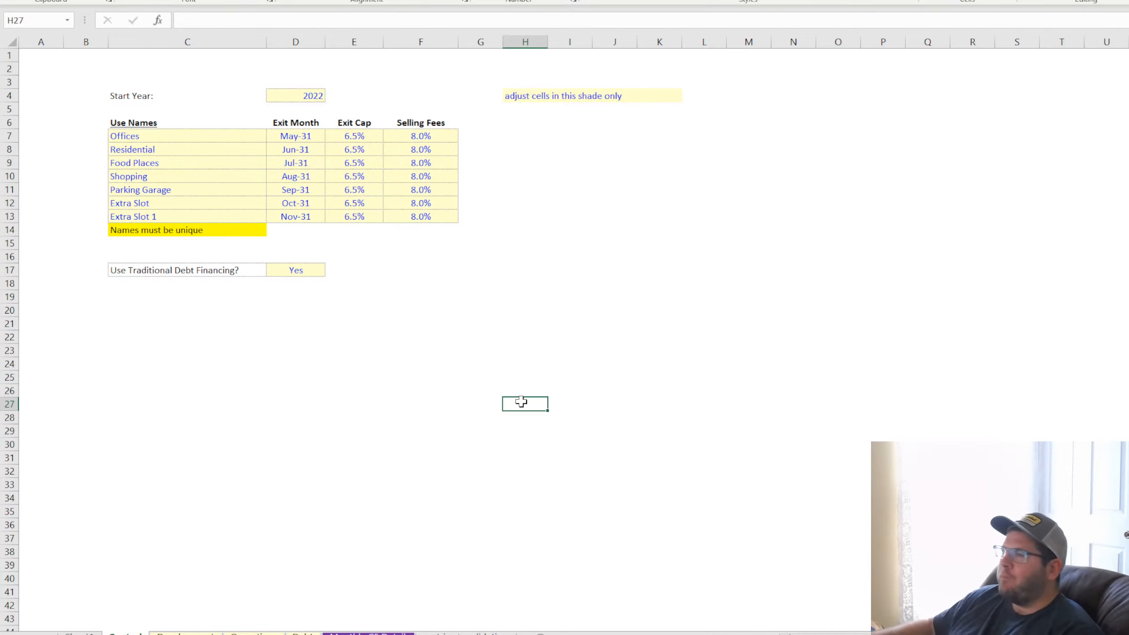
pyautogui.click(290, 269)
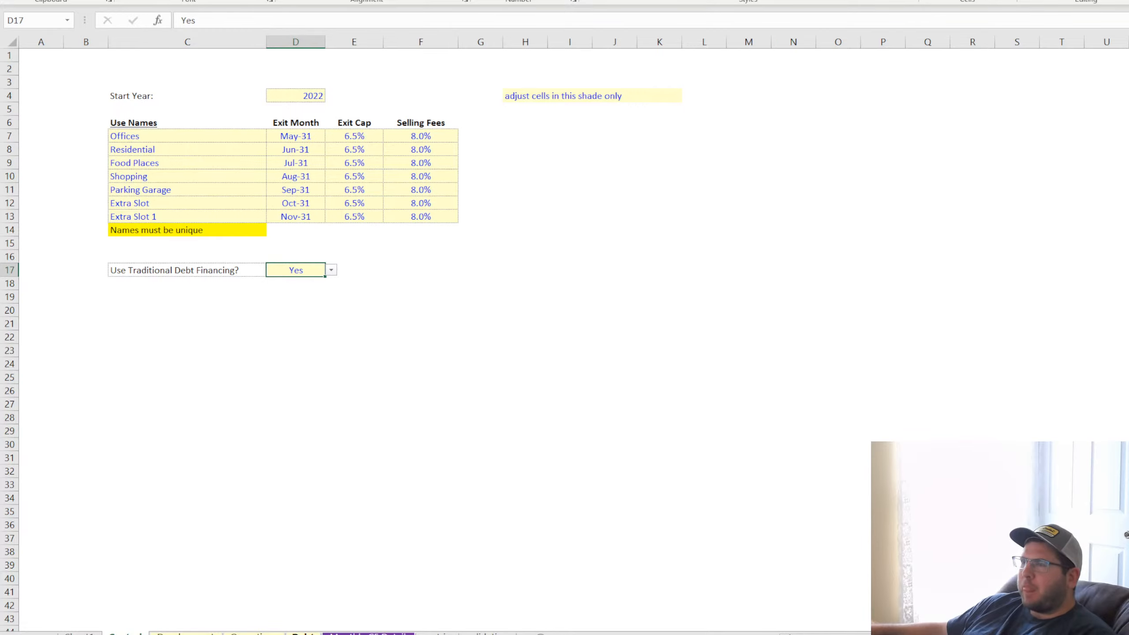
pyautogui.click(302, 633)
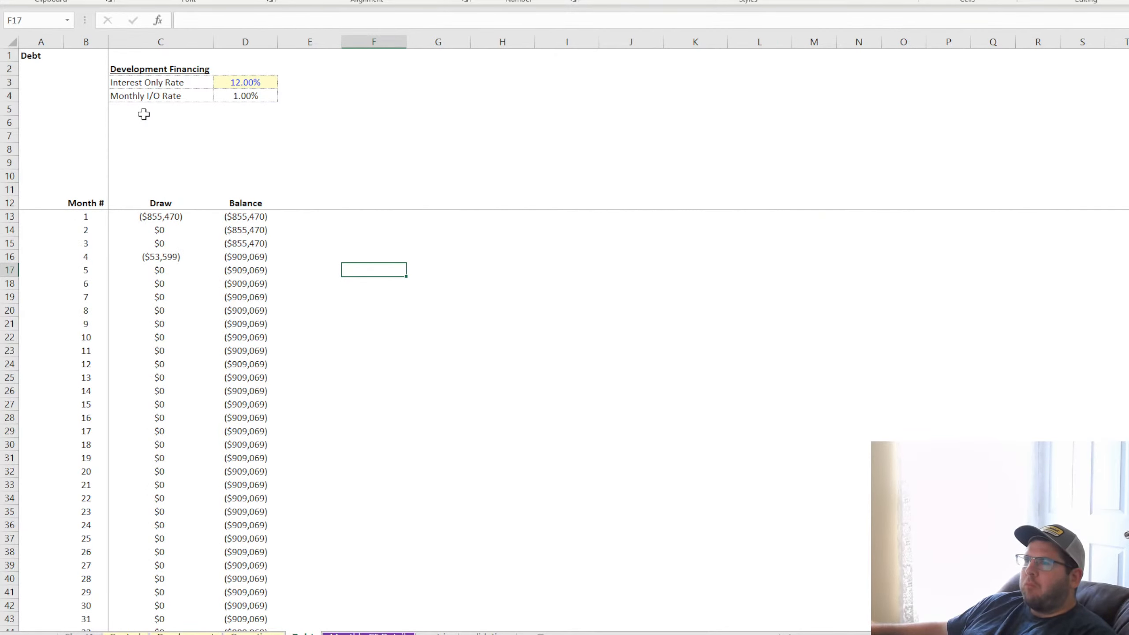
pyautogui.click(178, 633)
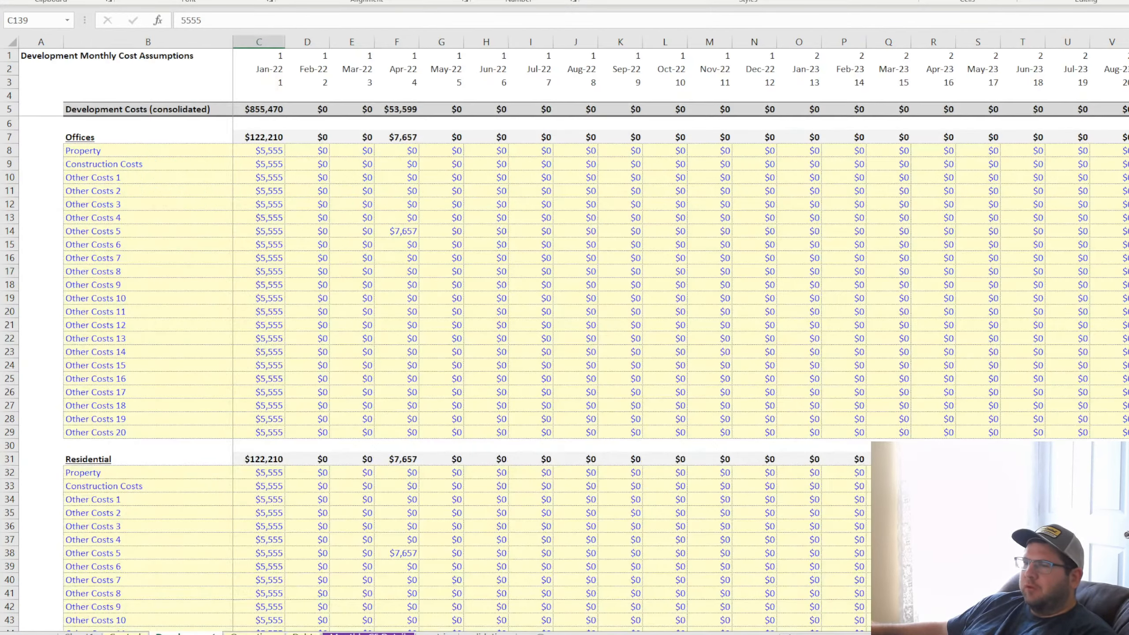
# Set the Offices selling fees in F7 of the Control sheet to 0%
pyautogui.click(126, 633)
pyautogui.click(426, 137)
pyautogui.write('0')
pyautogui.press('Return')
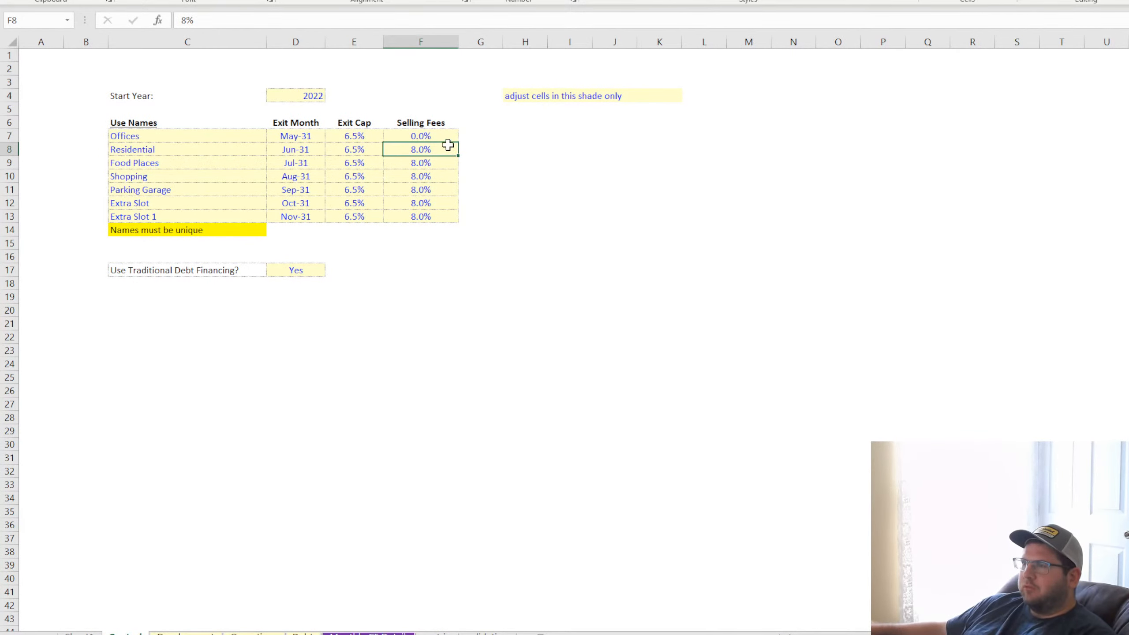
# Examine the Offices May 2031 net sales proceeds and trace the exit proceeds formula in DK261 to its net operating income
pyautogui.click(373, 633)
pyautogui.hscroll(20, 577, 267)
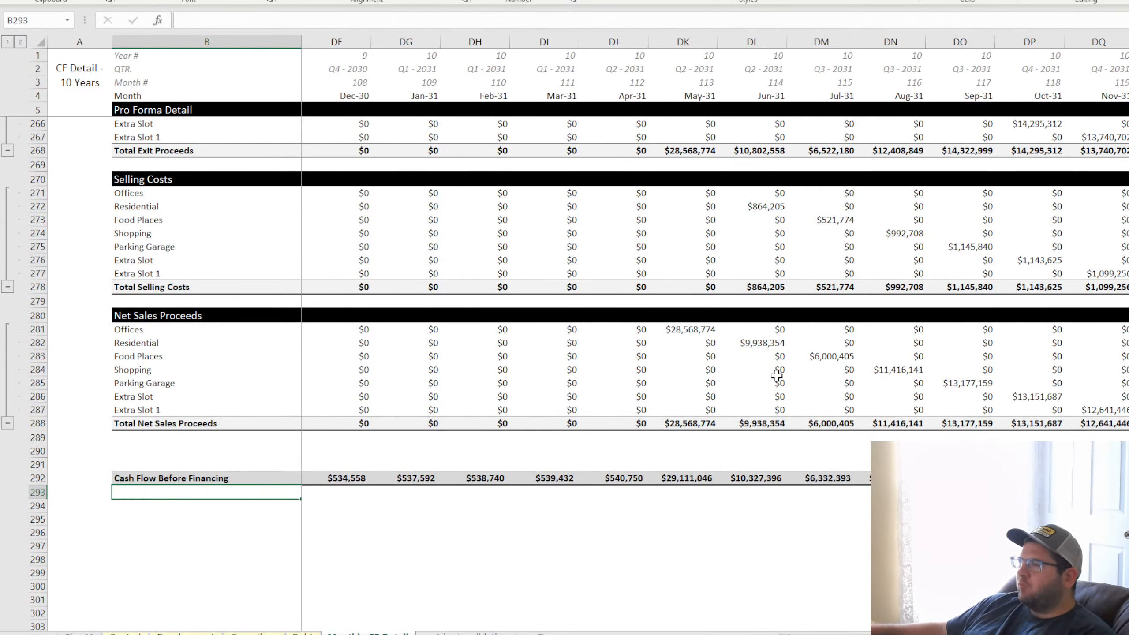
pyautogui.click(694, 329)
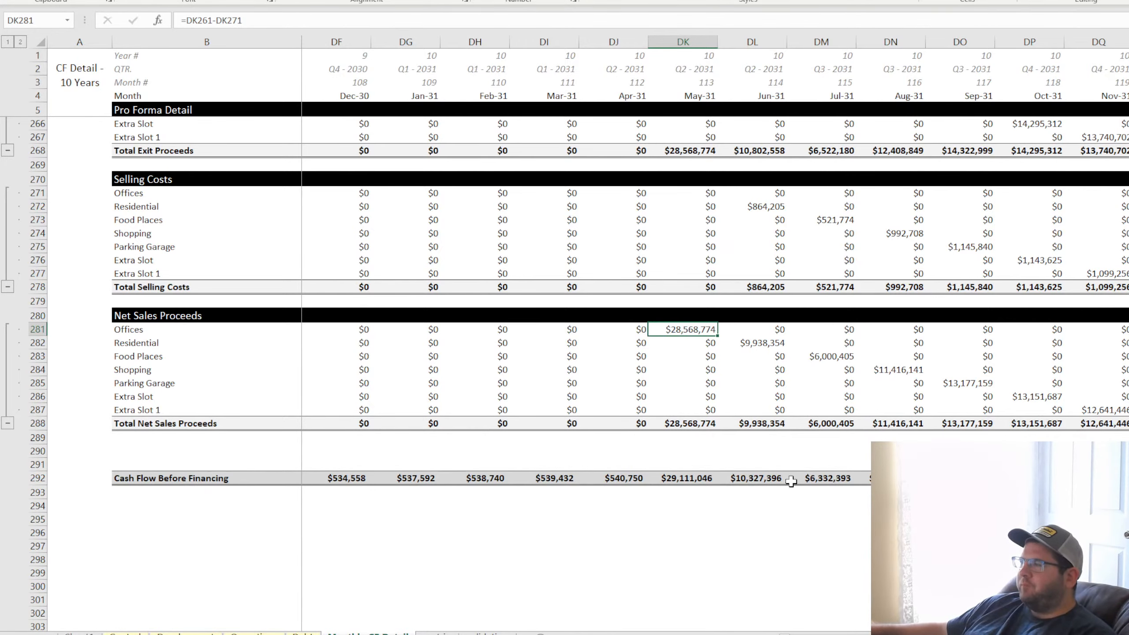
pyautogui.scroll(4, 751, 391)
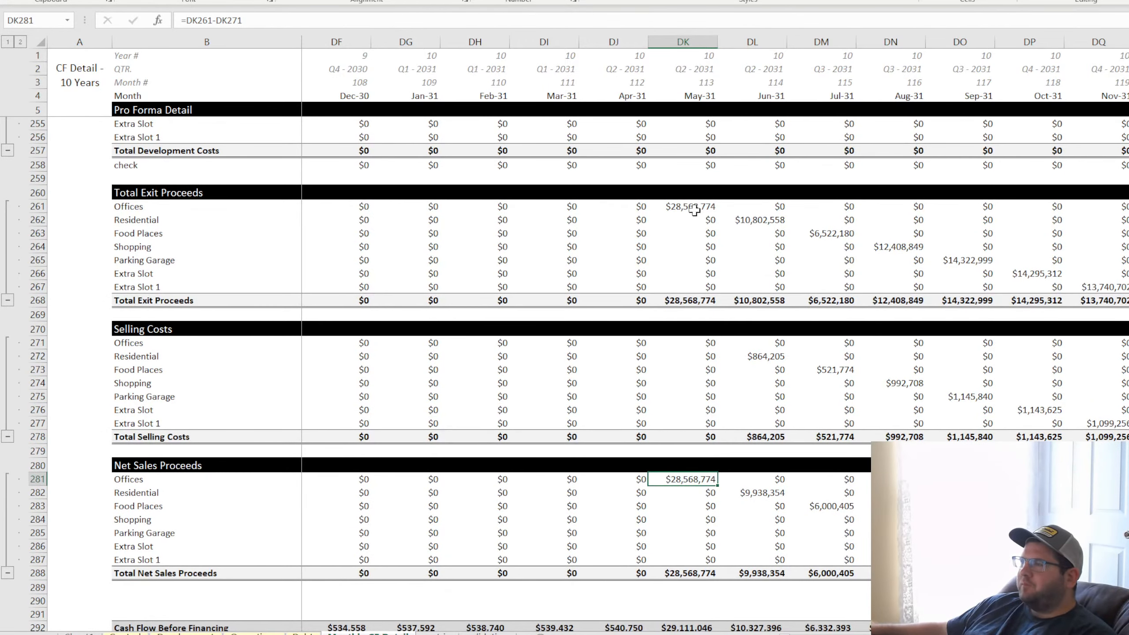
pyautogui.click(689, 205)
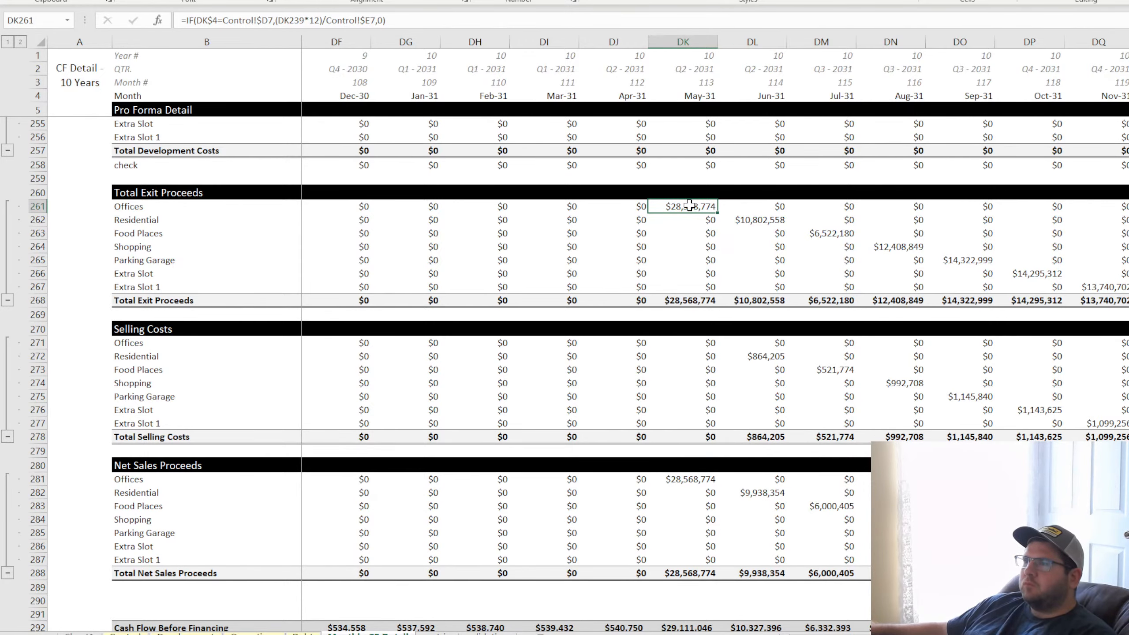
pyautogui.doubleClick(696, 207)
pyautogui.scroll(7, 607, 384)
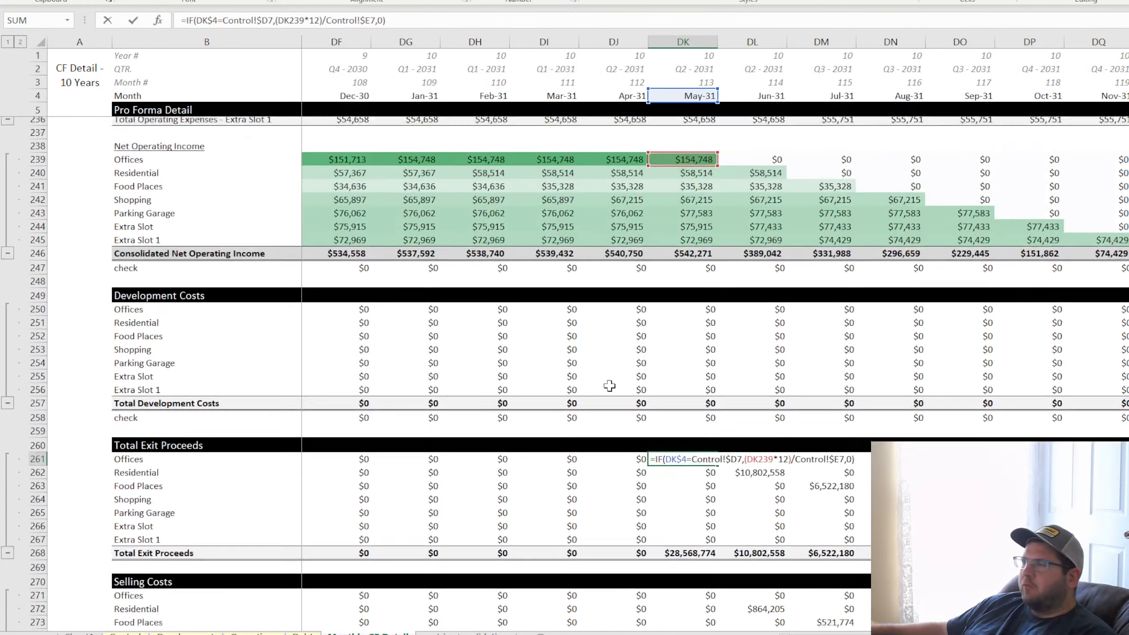
pyautogui.press('Escape')
pyautogui.scroll(-4, 607, 386)
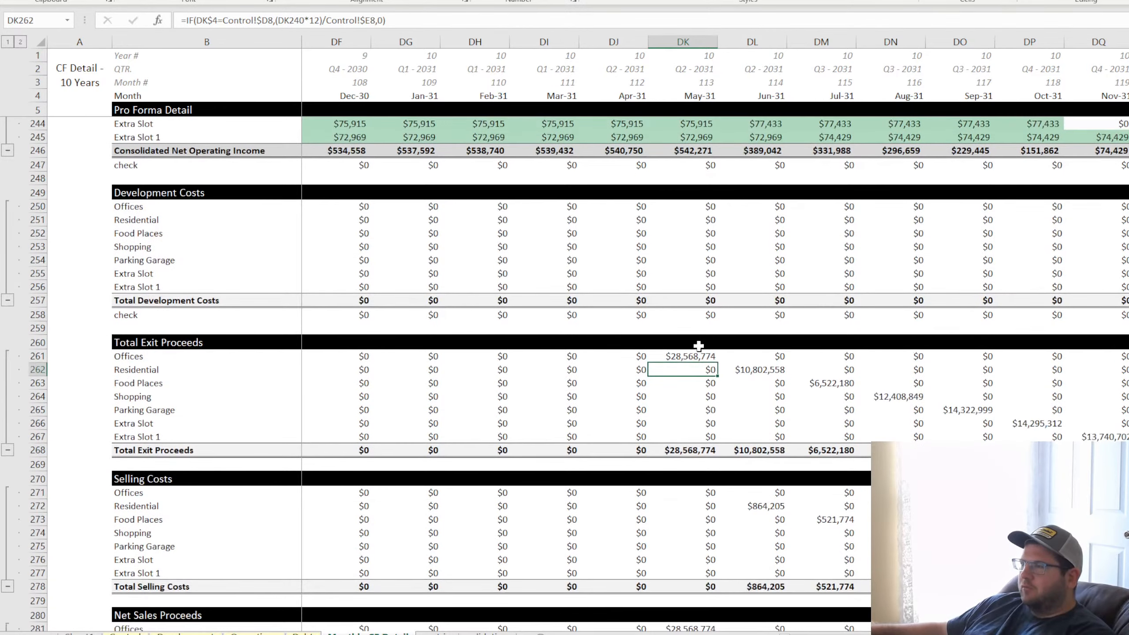
# Review the Offices exit proceeds in the monthly detail alongside its exit cap assumption in E7 of the Control sheet
pyautogui.click(185, 632)
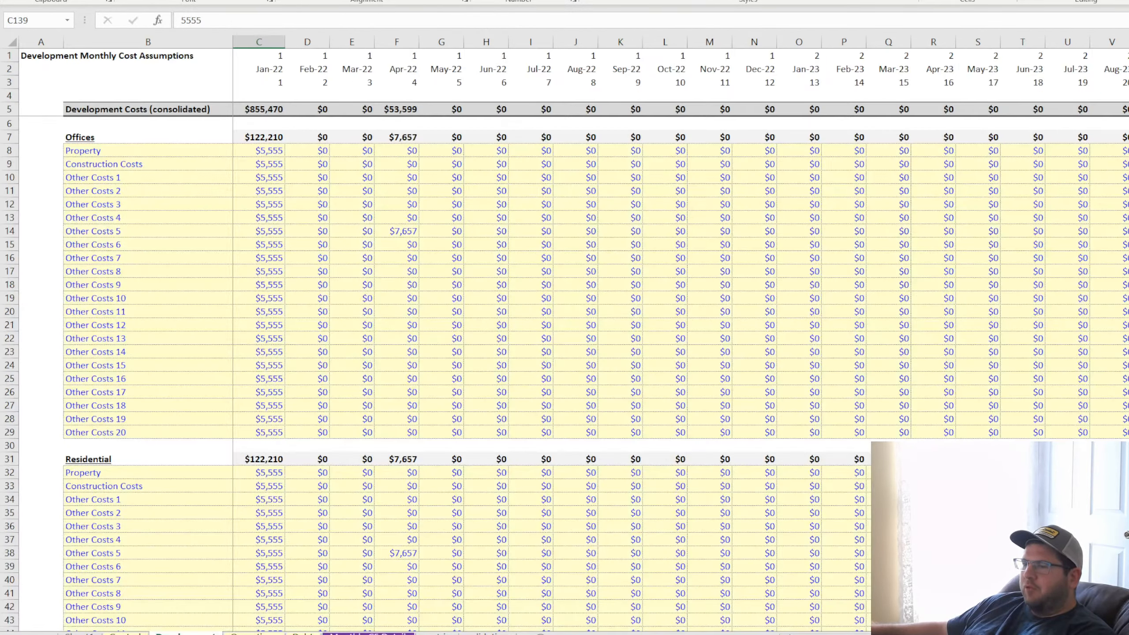
pyautogui.click(125, 633)
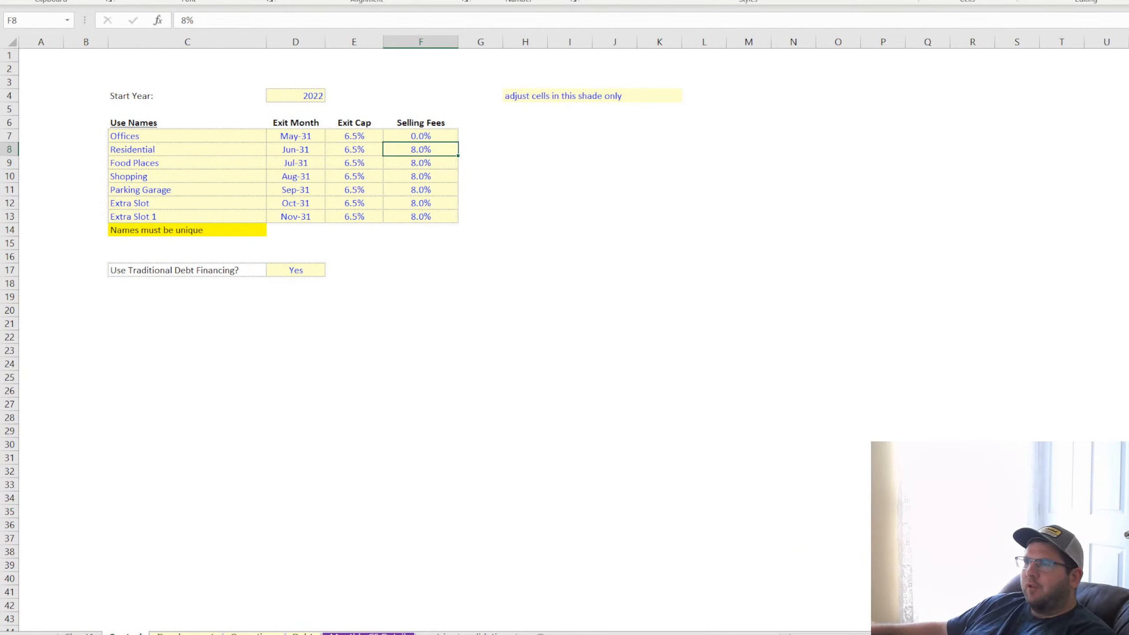
pyautogui.click(369, 633)
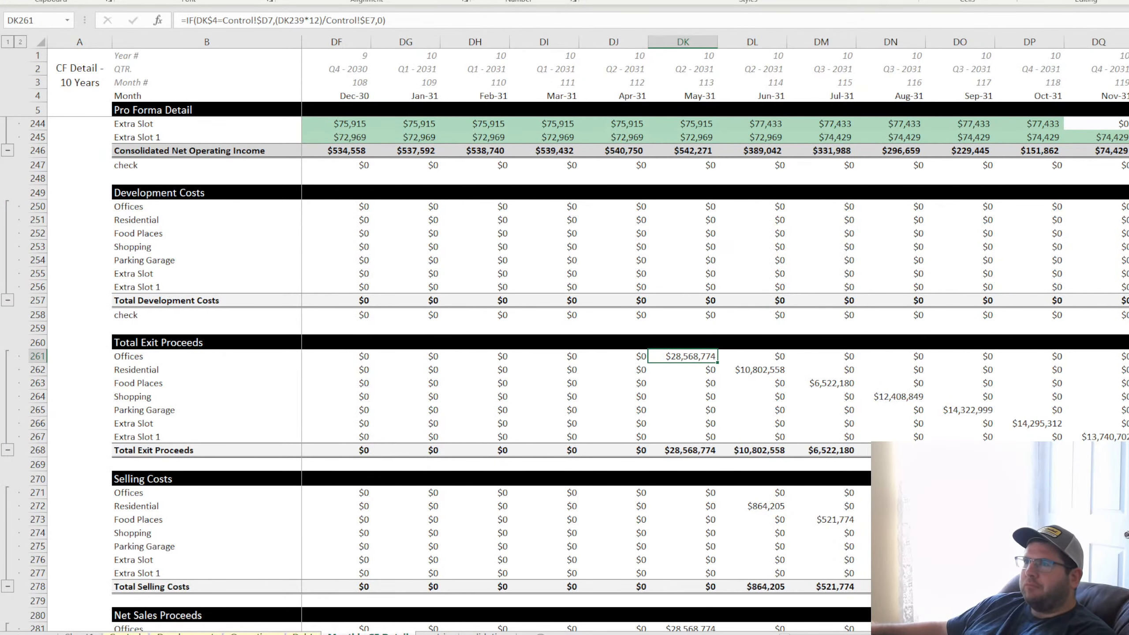
pyautogui.click(125, 633)
pyautogui.click(362, 137)
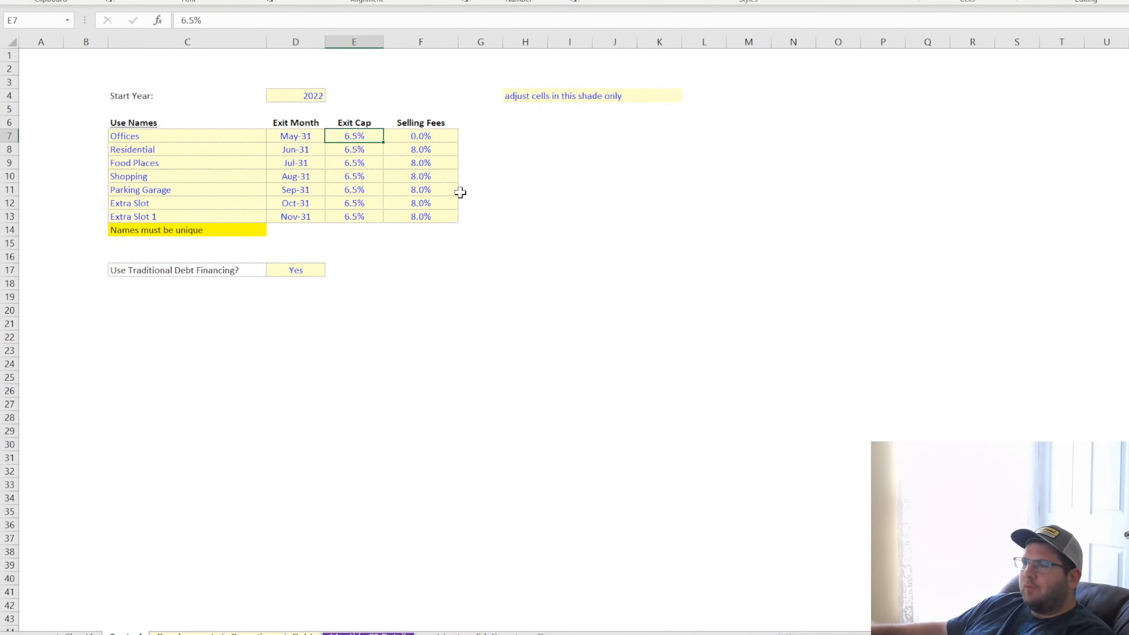
# Set the Offices exit cap in E7 to 0% and its selling fees in F7 to 8%
pyautogui.write('0')
pyautogui.press('Return')
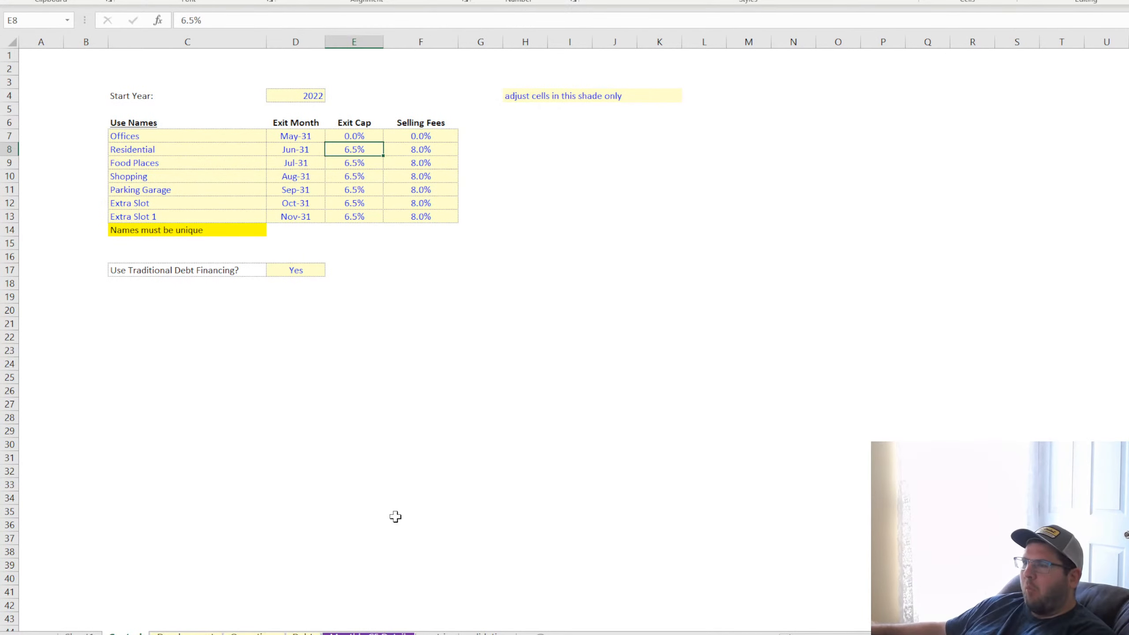
pyautogui.click(451, 151)
pyautogui.click(454, 137)
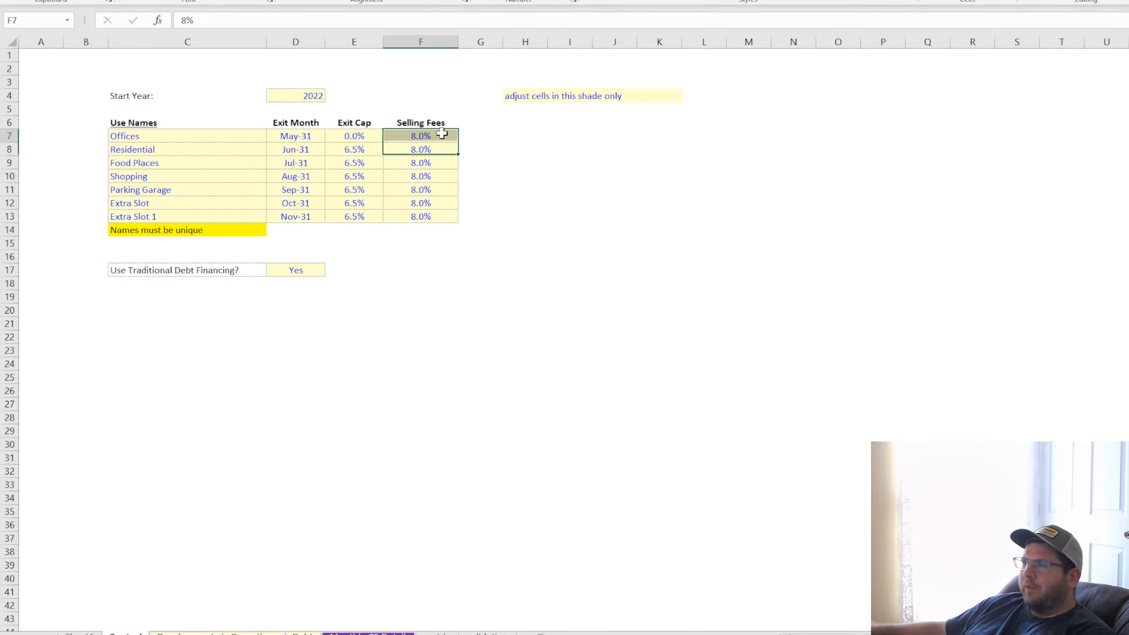
# In the monthly detail, wrap the Offices exit proceeds formula in C261 in IFERROR, leaving the fallback argument empty after the comma
pyautogui.click(369, 633)
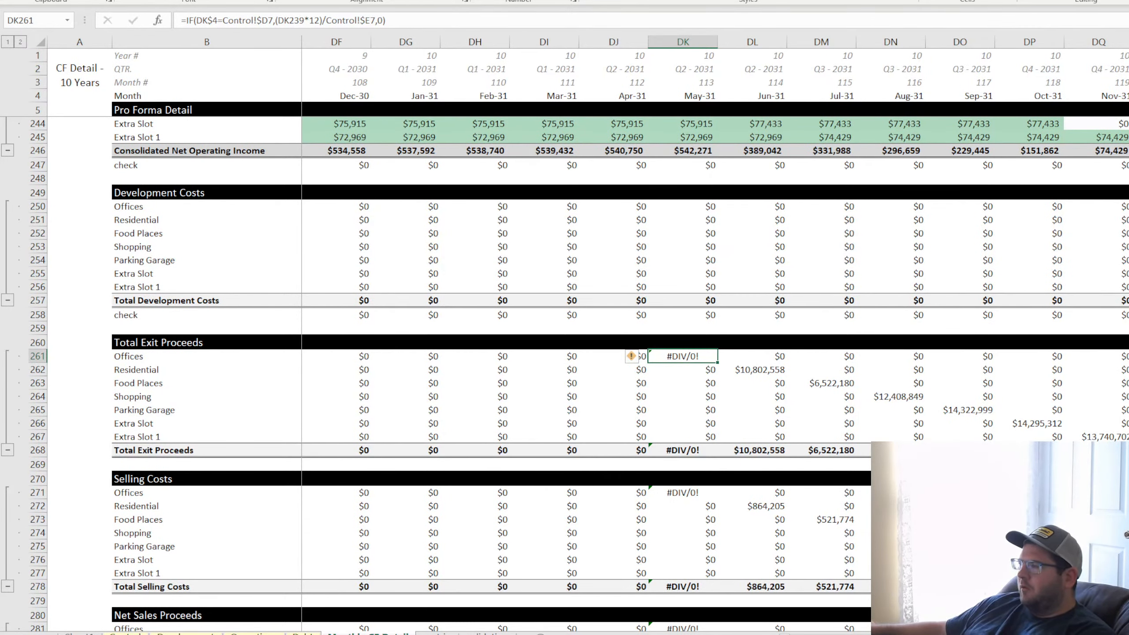
pyautogui.moveTo(1066, 634); pyautogui.dragTo(816, 634)
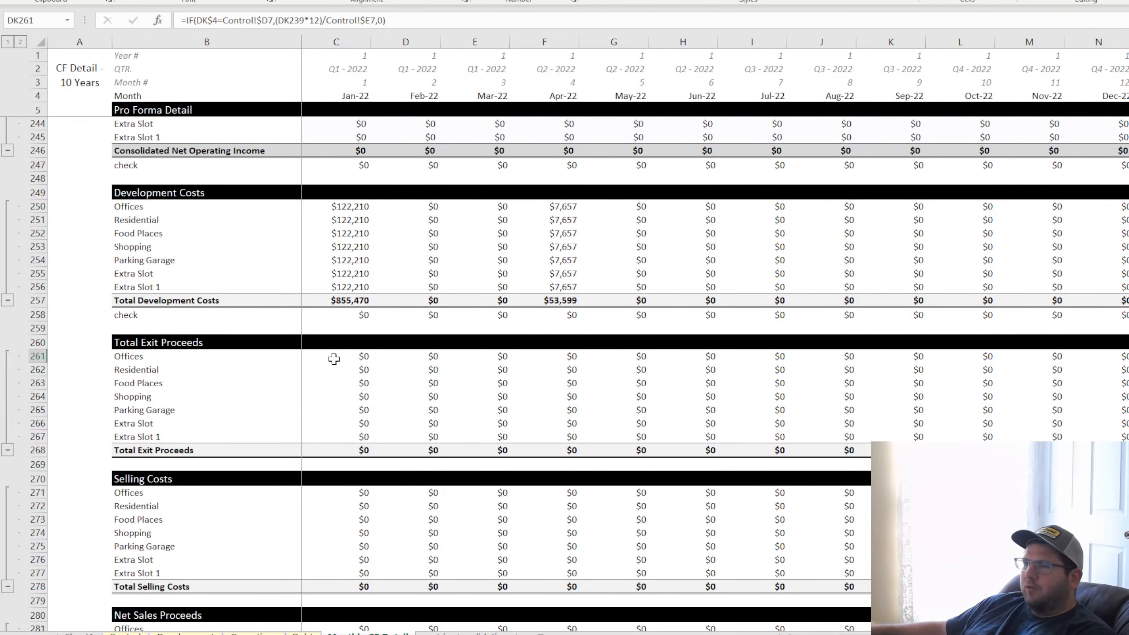
pyautogui.click(354, 354)
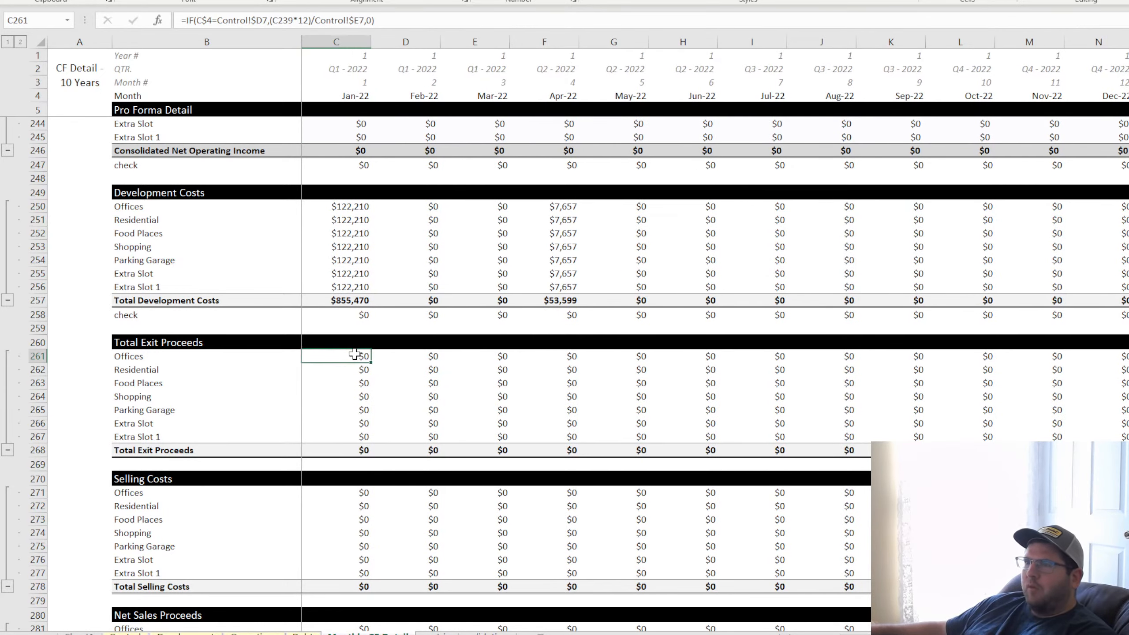
pyautogui.click(188, 19)
pyautogui.write('iferror(')
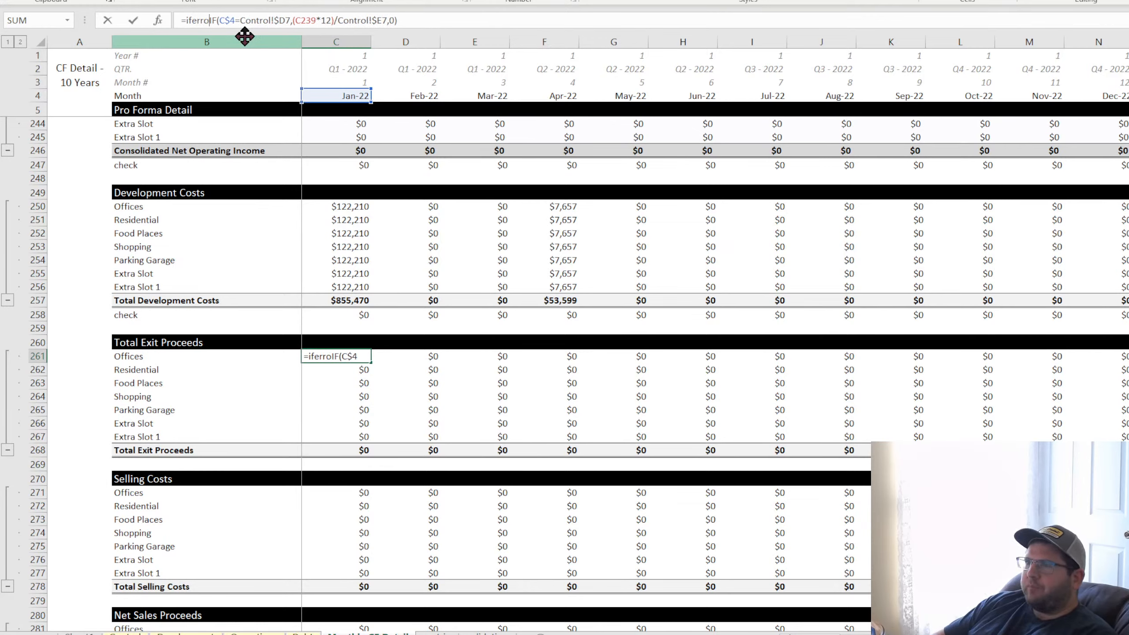
pyautogui.click(528, 18)
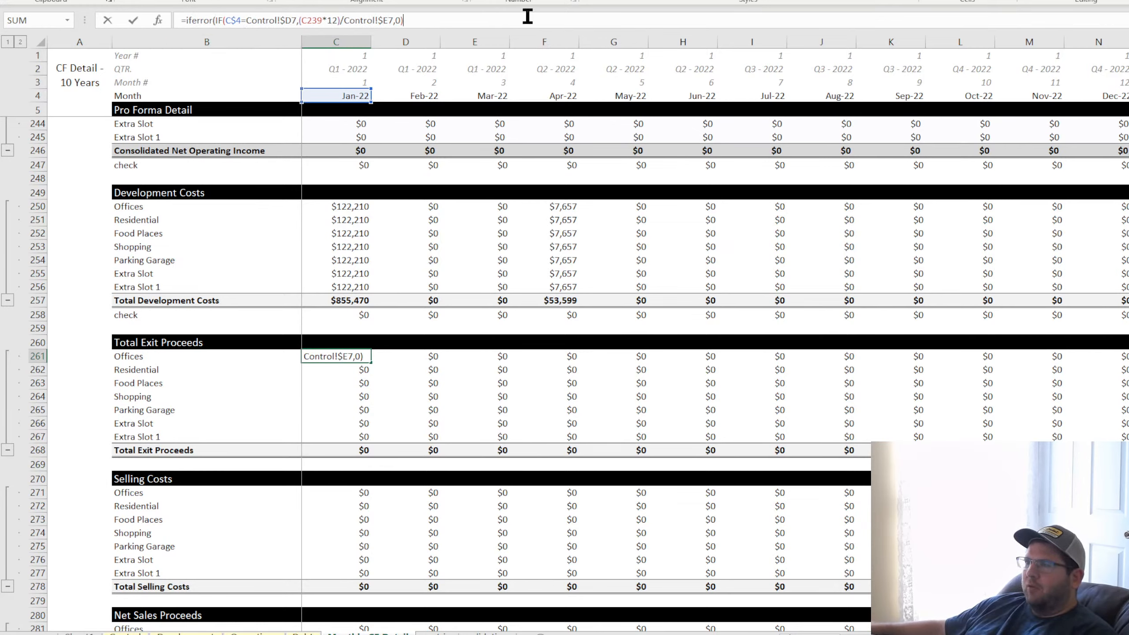
pyautogui.write(',0)')
pyautogui.press('Return')
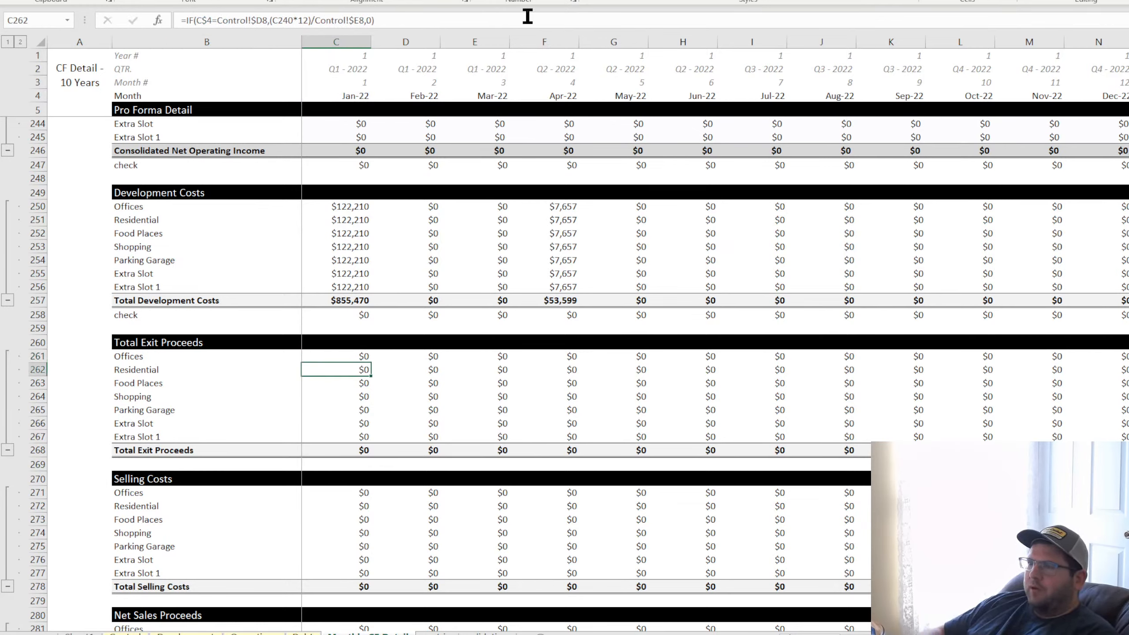
# Wrap the Residential exit proceeds formula in C262 in IFERROR with 0 as the fallback
pyautogui.click(183, 20)
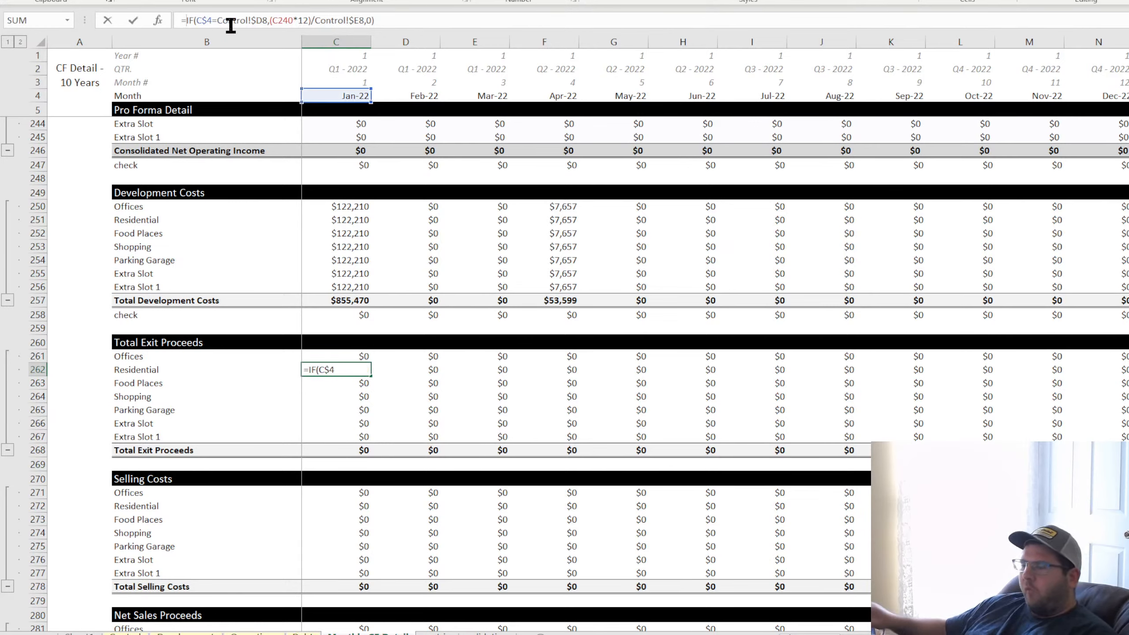
pyautogui.write('iferror(')
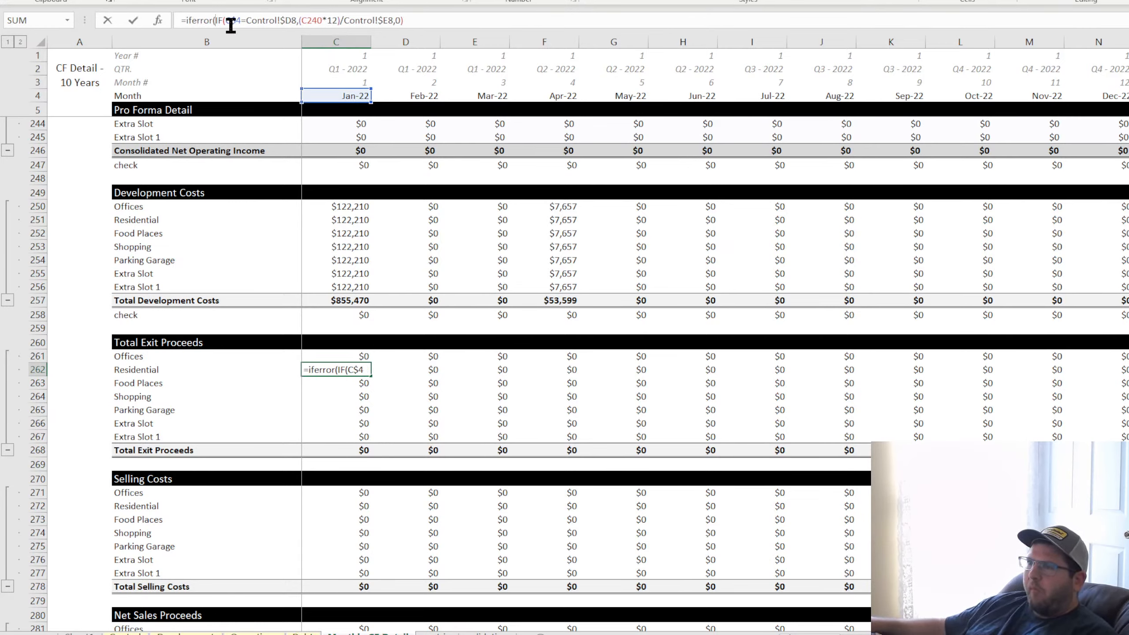
pyautogui.click(474, 21)
pyautogui.write(',')
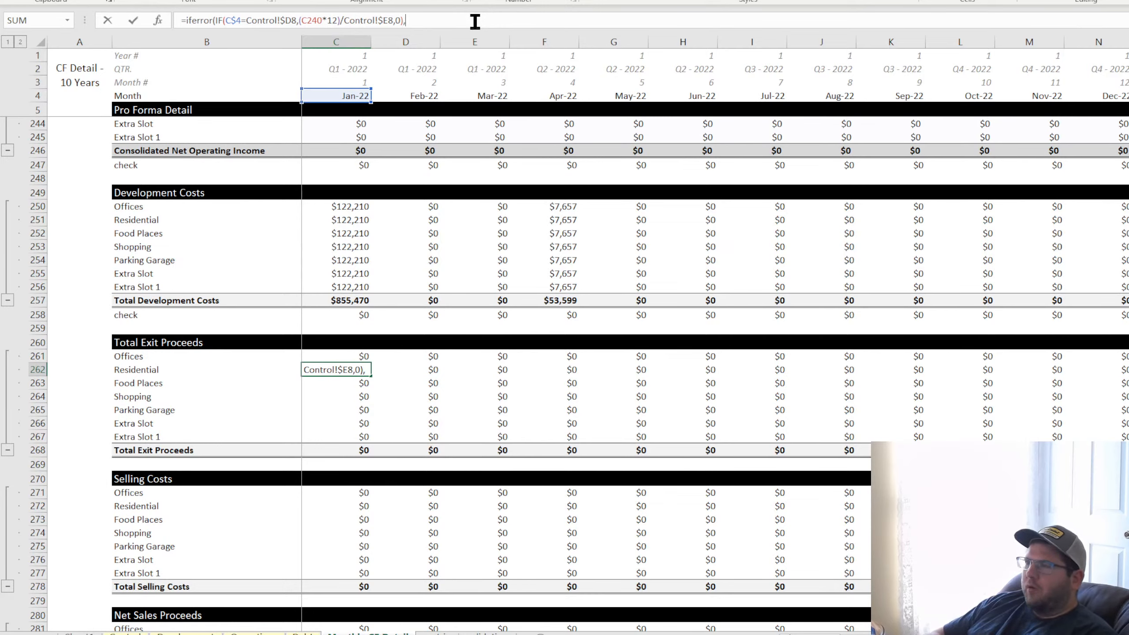
pyautogui.write('0)')
pyautogui.press('Return')
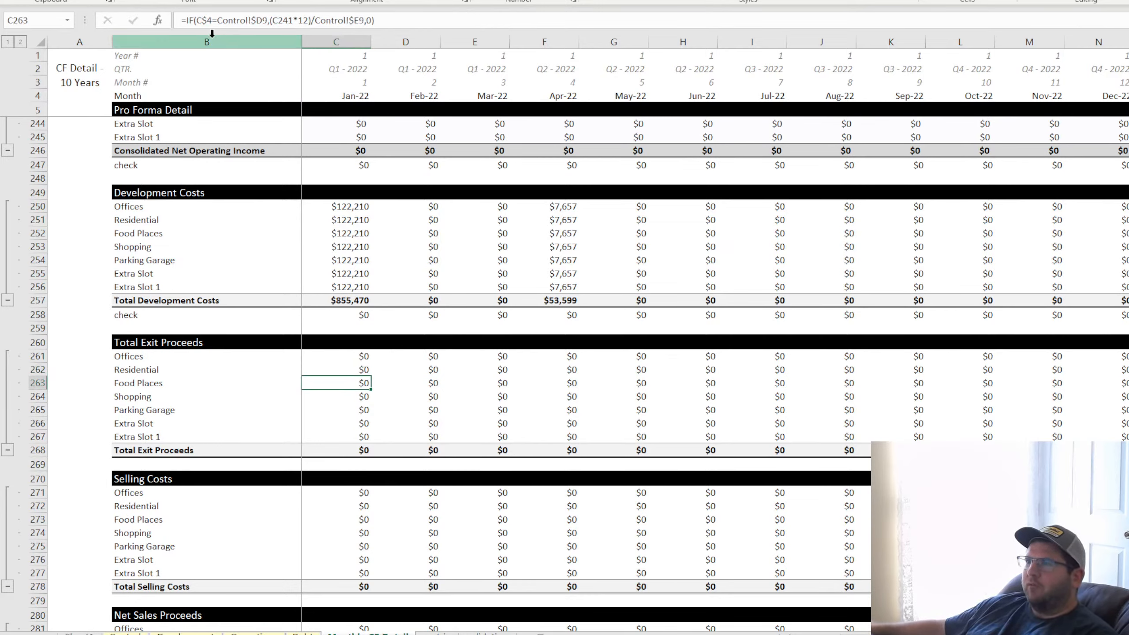
# Wrap the Food Places exit proceeds formula in C263 in IFERROR with 0 as the fallback
pyautogui.click(182, 20)
pyautogui.write('iferror(')
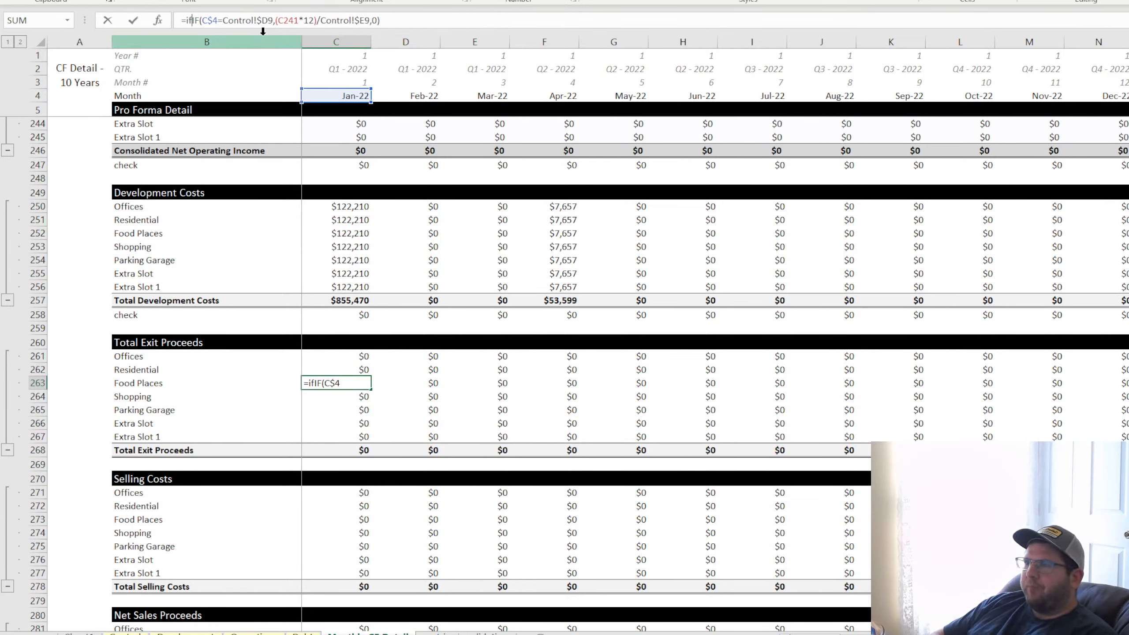
pyautogui.click(446, 21)
pyautogui.write(',0')
pyautogui.press('Return')
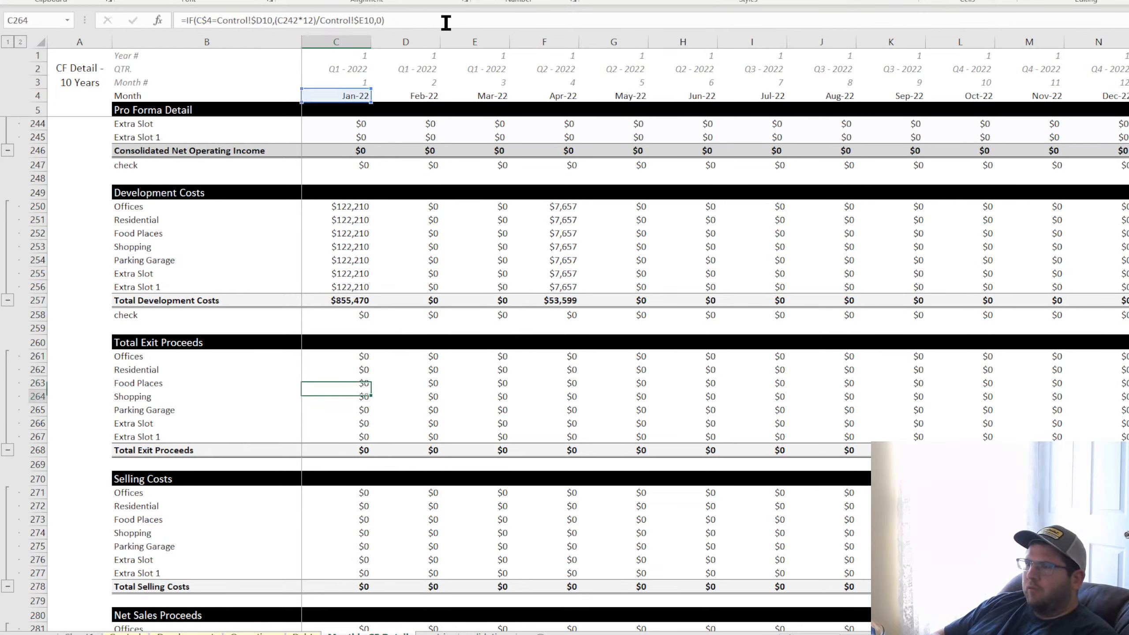
# Wrap the Shopping exit proceeds formula in C264 in IFERROR with 0 as the fallback
pyautogui.click(185, 20)
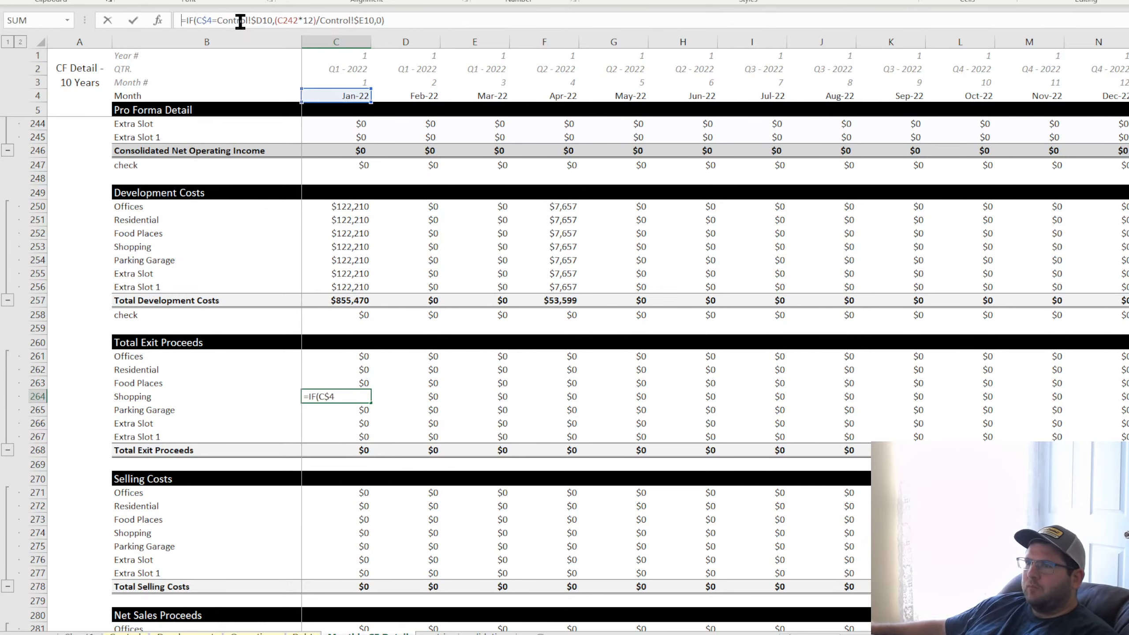
pyautogui.write('iferror(')
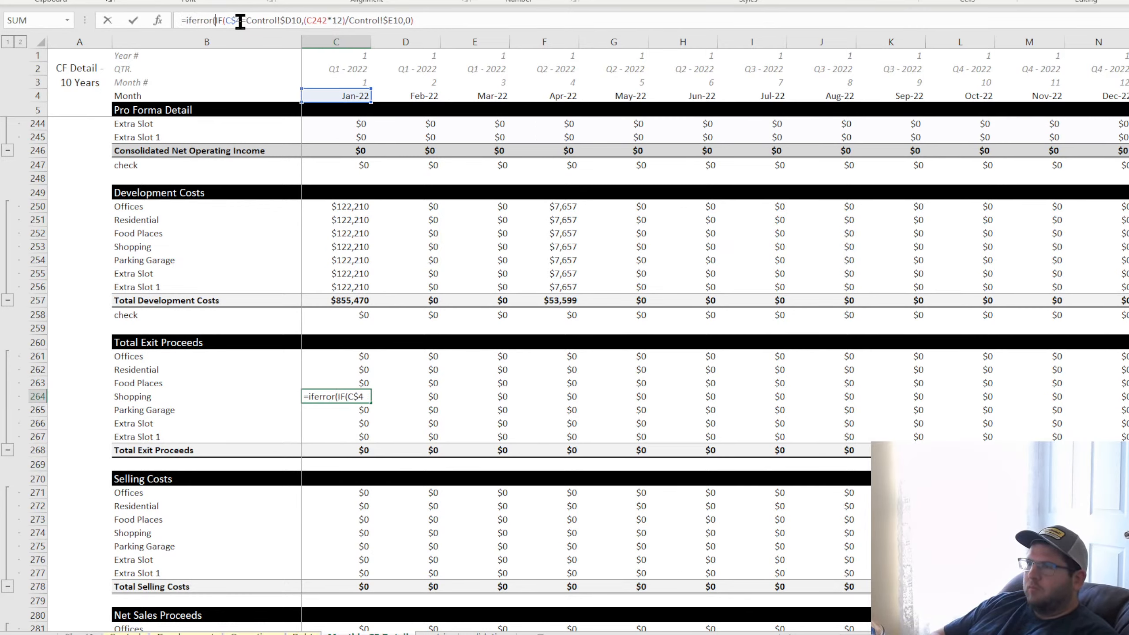
pyautogui.click(480, 18)
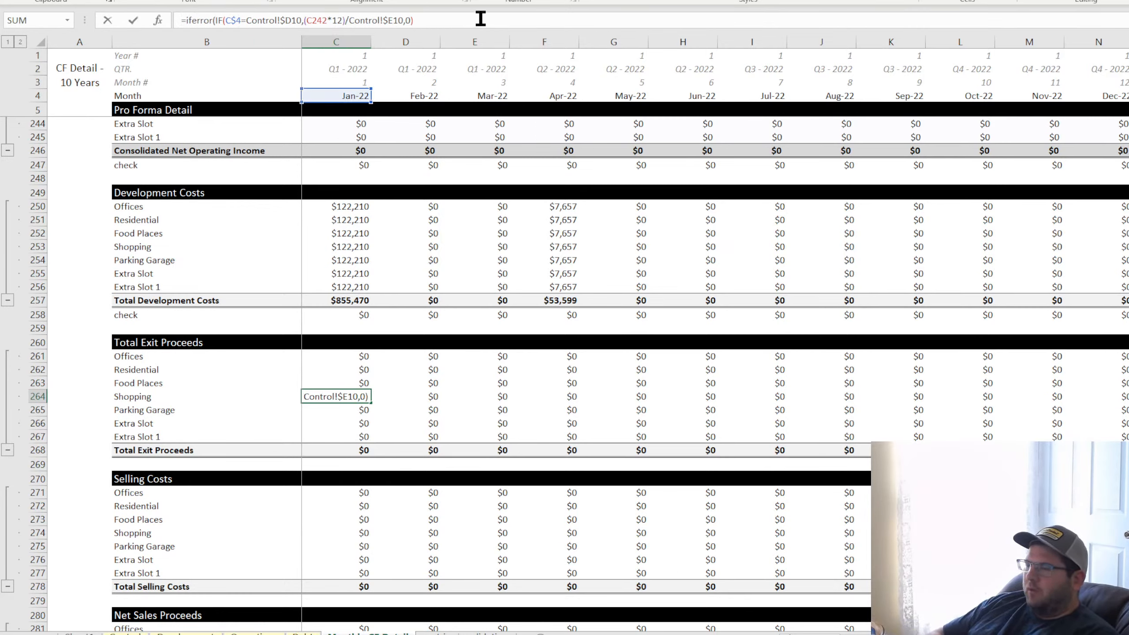
pyautogui.write(',0)')
pyautogui.press('Return')
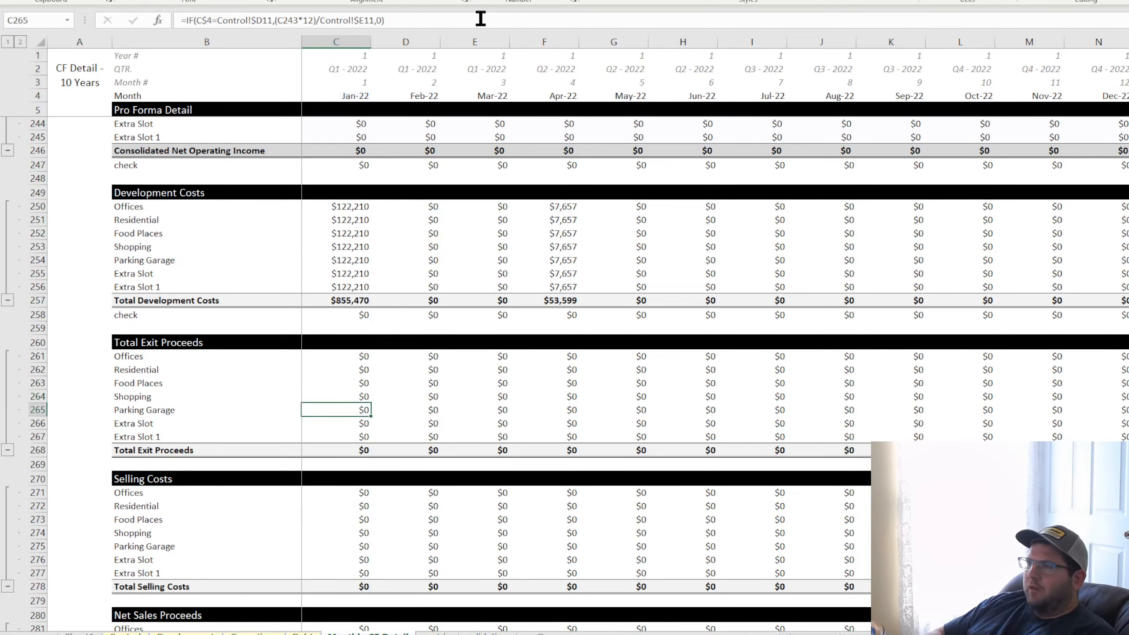
# Wrap the Parking Garage exit proceeds formula in C265 in IFERROR with 0 as the fallback
pyautogui.click(184, 20)
pyautogui.write('iferror(')
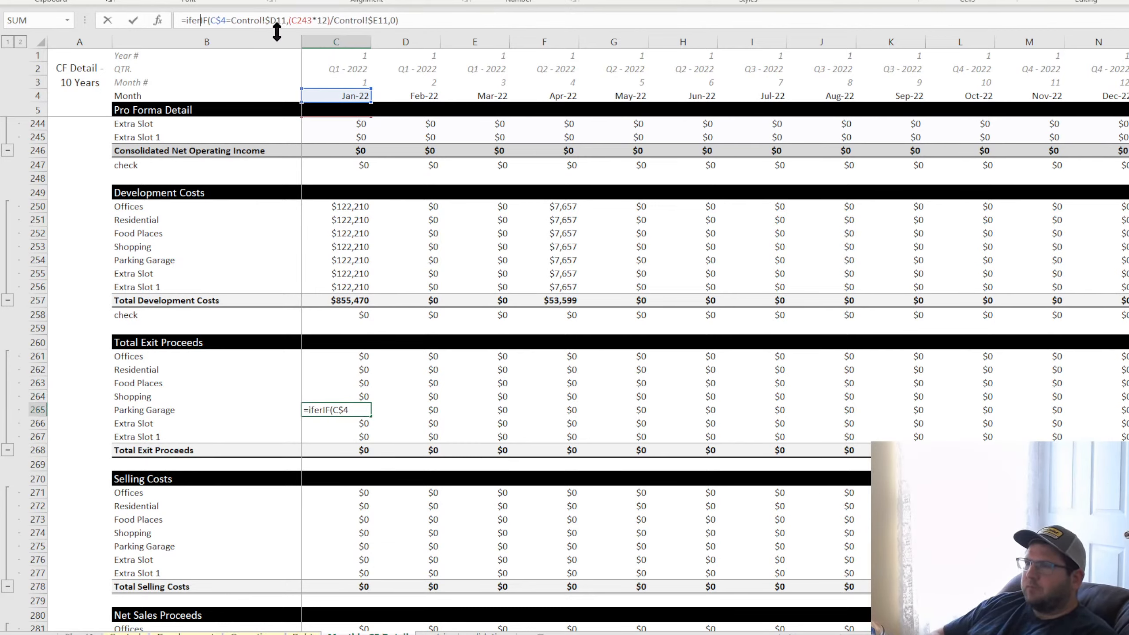
pyautogui.click(477, 22)
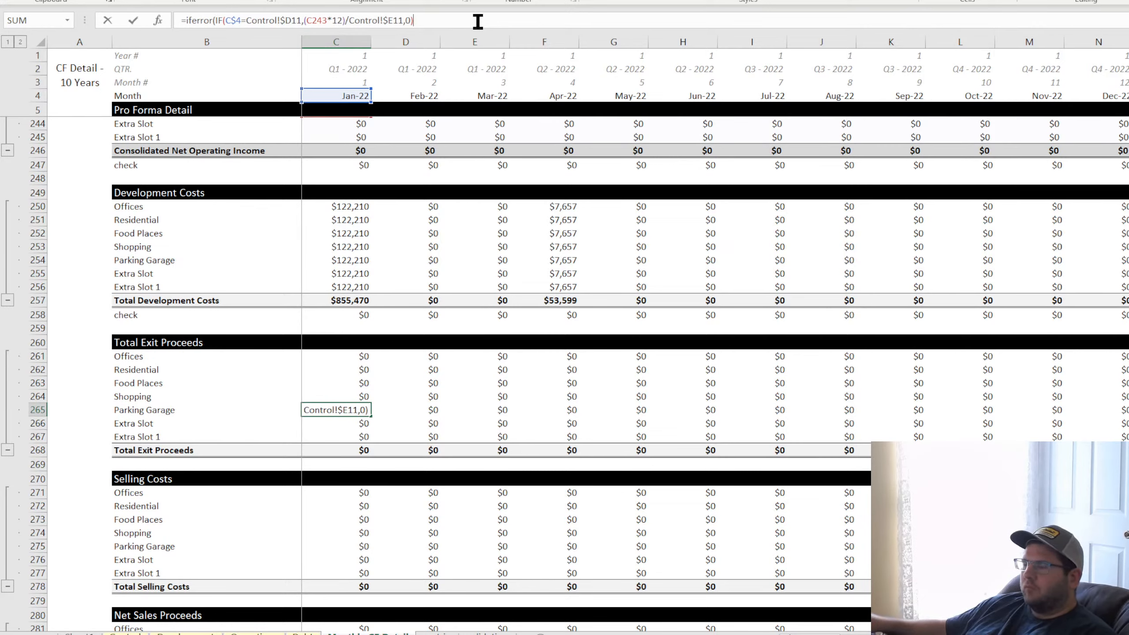
pyautogui.write(',0)')
pyautogui.press('Return')
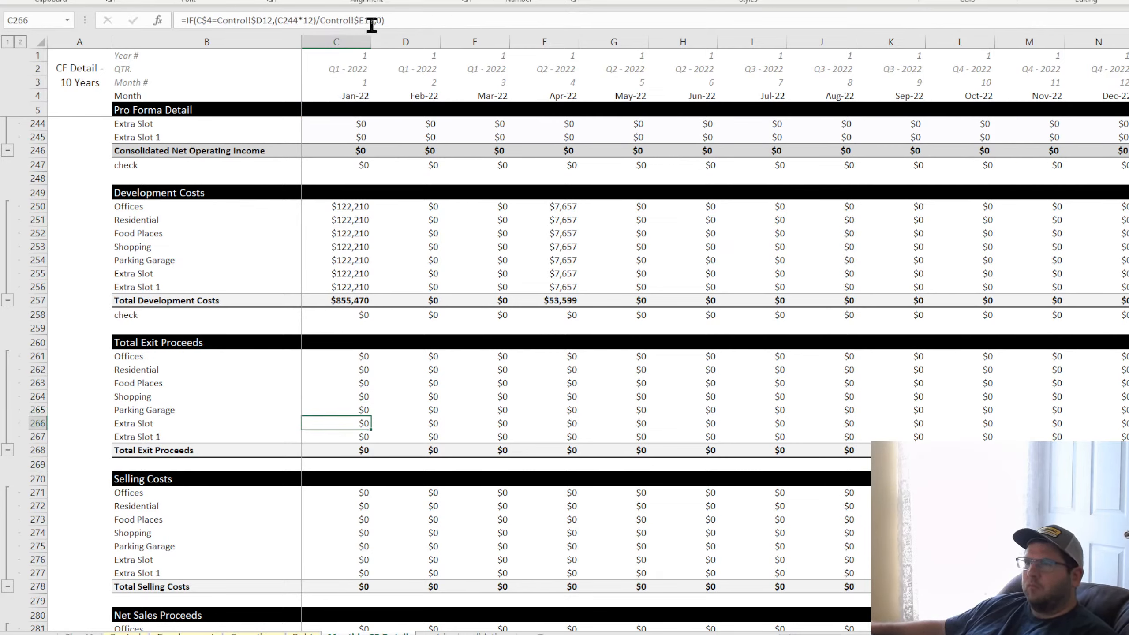
# Wrap the Extra Slot exit proceeds formula in C266 in IFERROR with 0 as the fallback
pyautogui.click(190, 21)
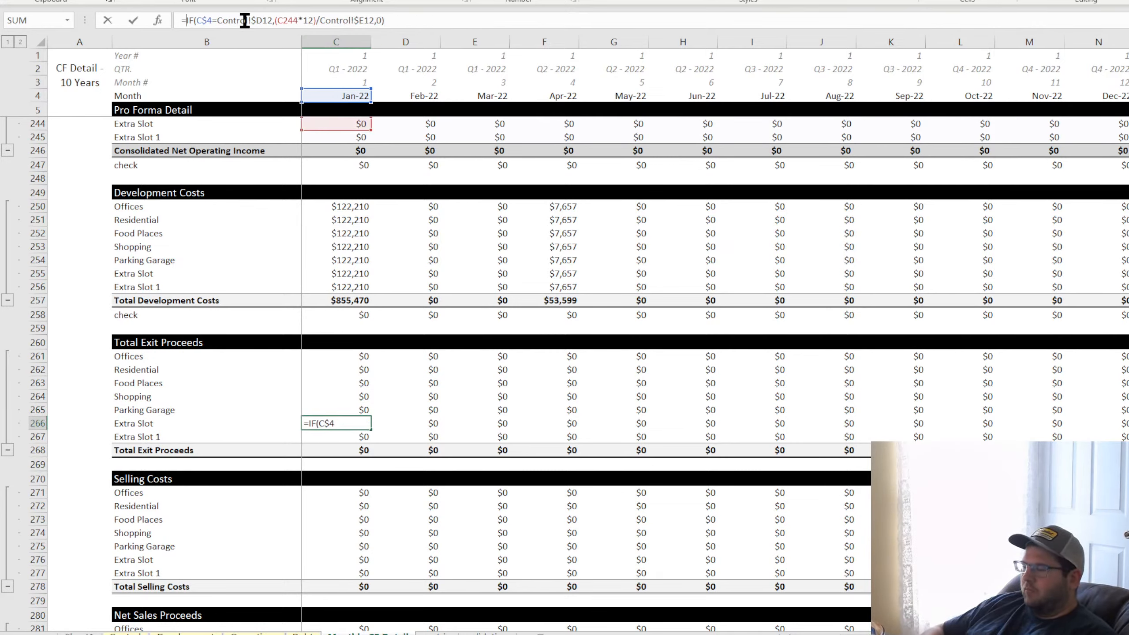
pyautogui.write('iferror(')
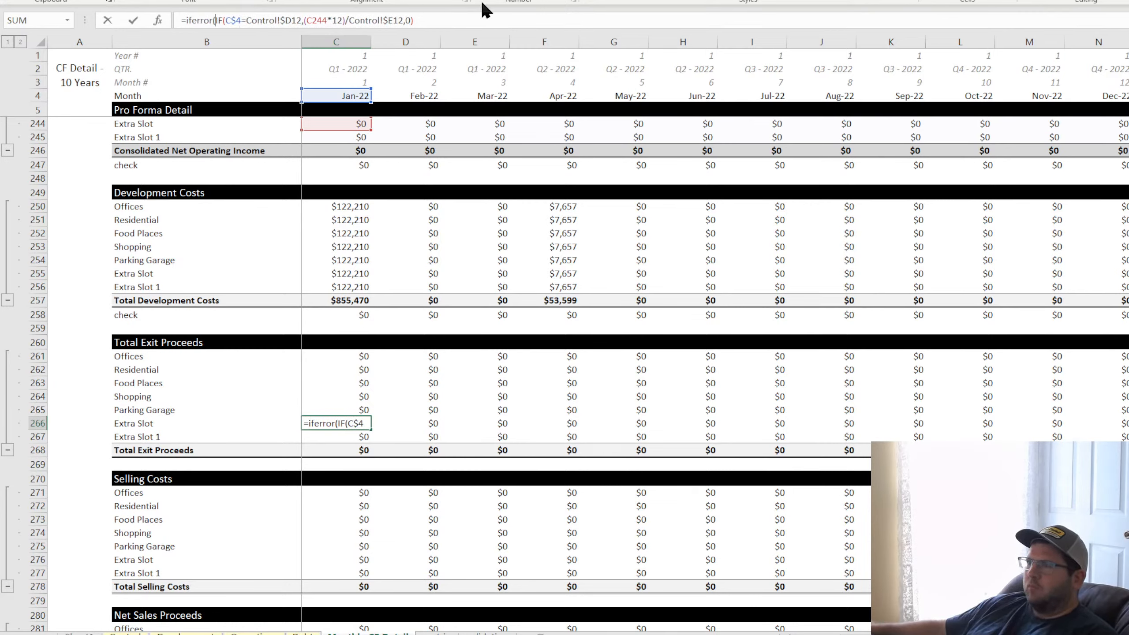
pyautogui.click(480, 19)
pyautogui.write(',0)')
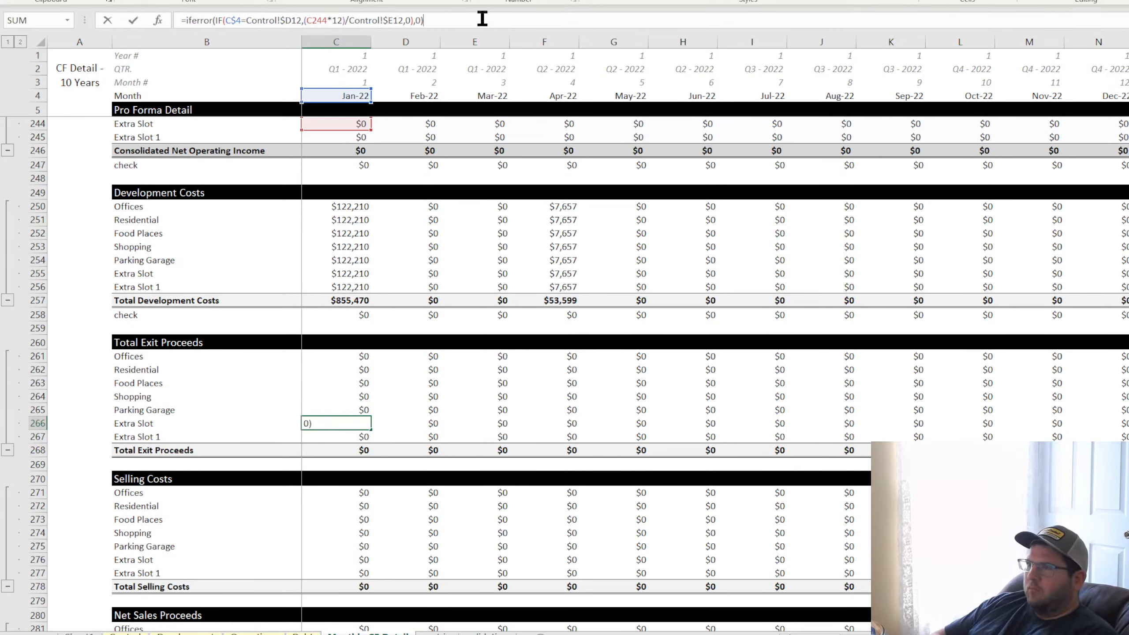
pyautogui.press('Return')
# Wrap the Extra Slot 1 exit proceeds formula in C267 in IFERROR
pyautogui.click(184, 20)
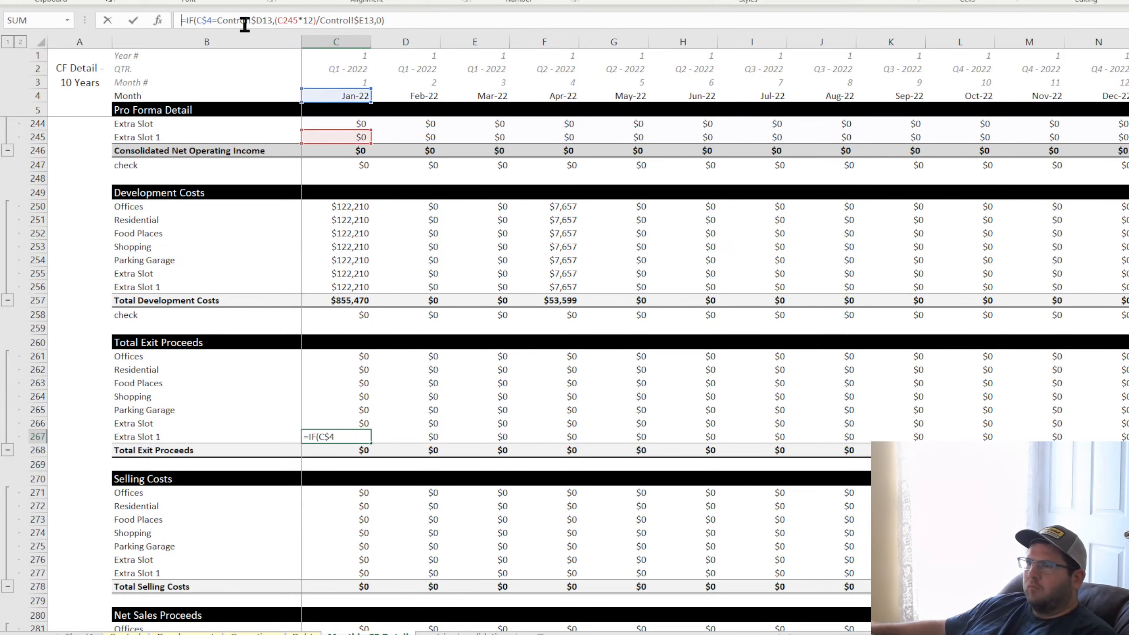
pyautogui.write('iferror(')
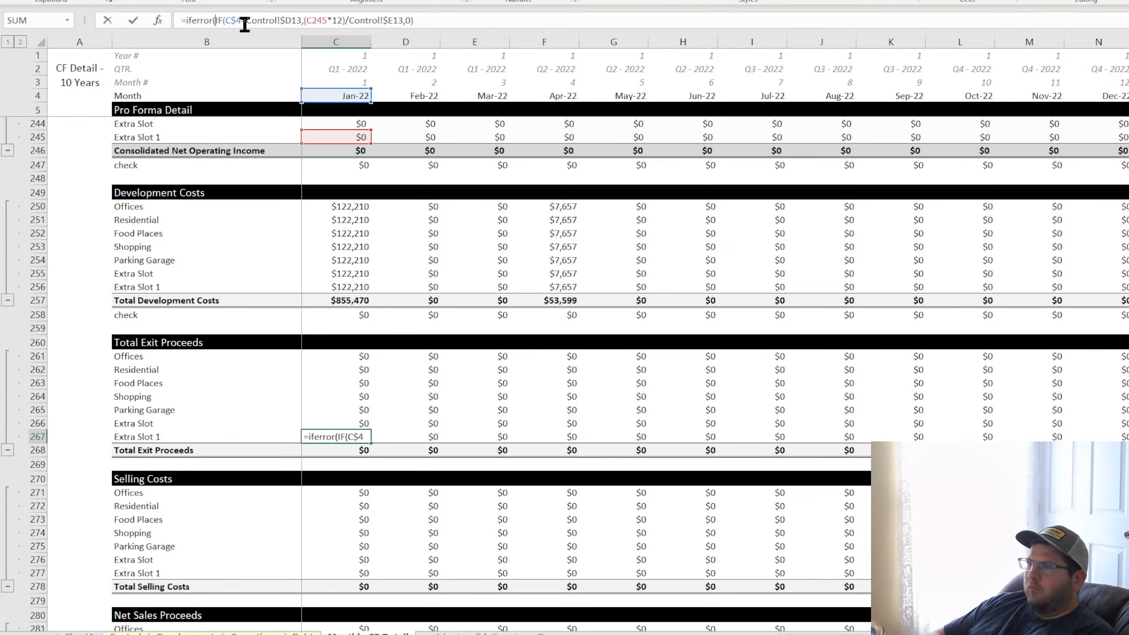
pyautogui.click(435, 18)
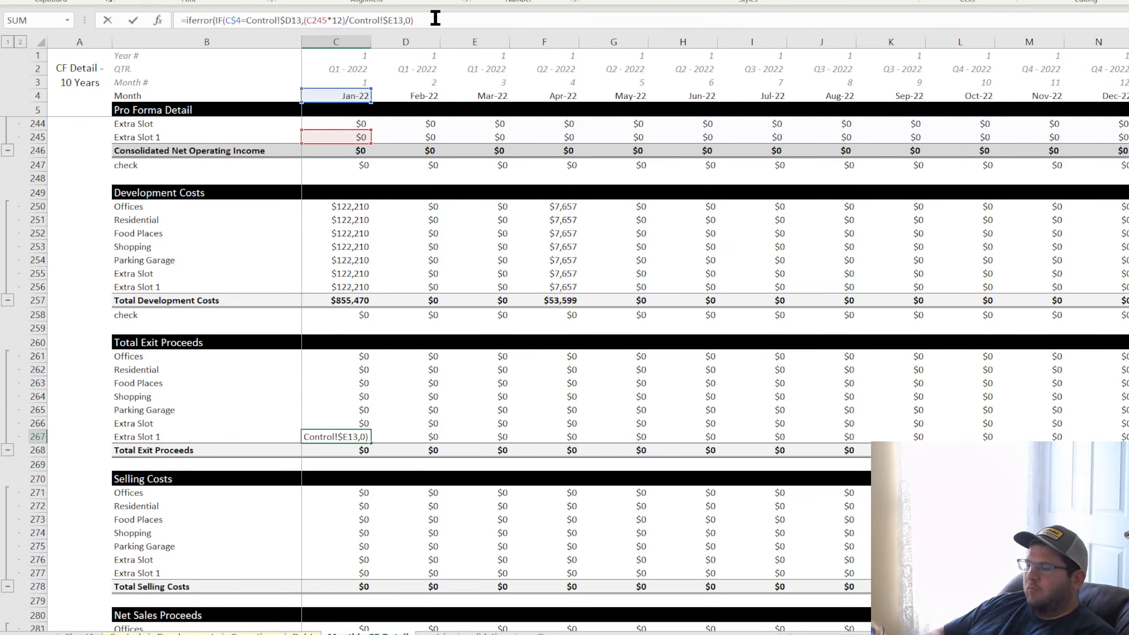
pyautogui.press('Return')
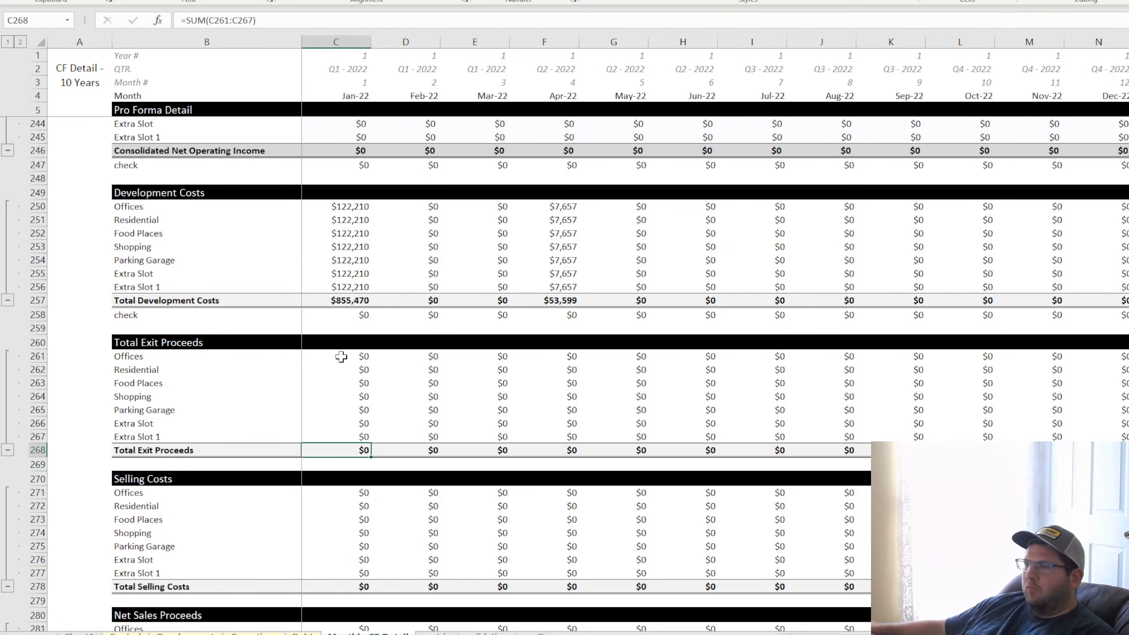
# Fill the exit proceeds formulas in C261:C267 across all monthly columns and check the Offices result for May 2031
pyautogui.moveTo(340, 356); pyautogui.dragTo(1127, 454)
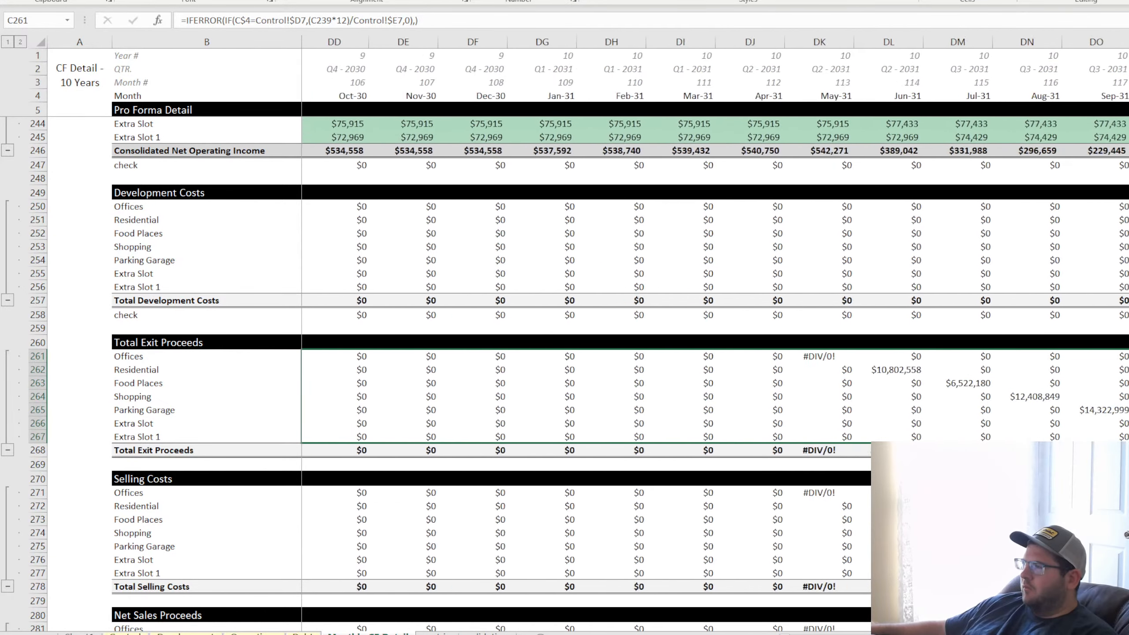
pyautogui.click(694, 360)
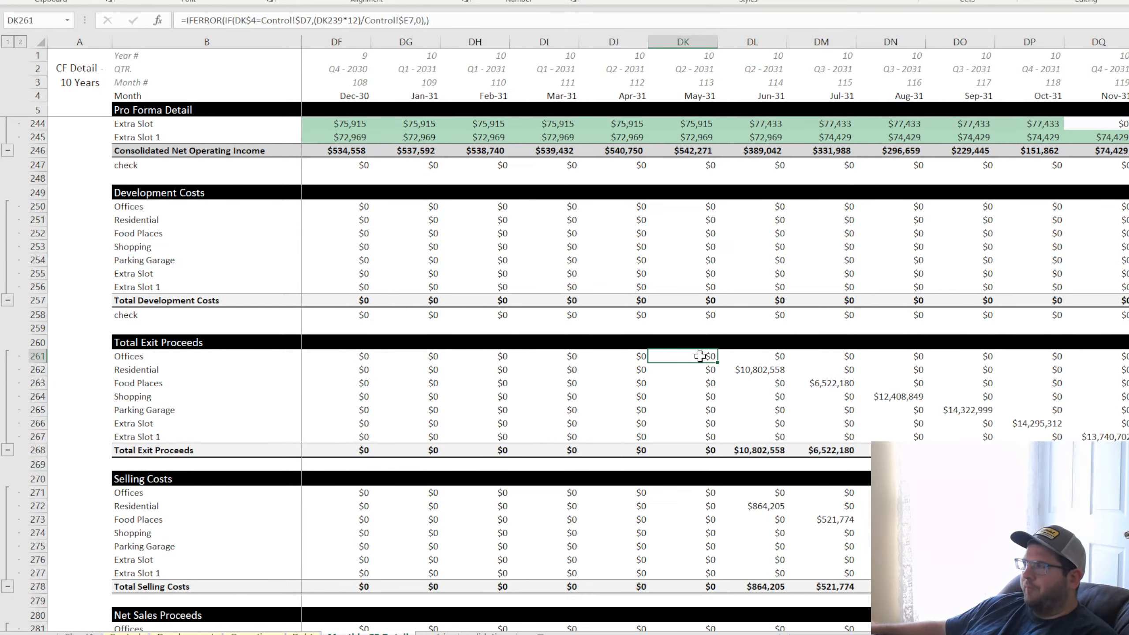
pyautogui.click(519, 634)
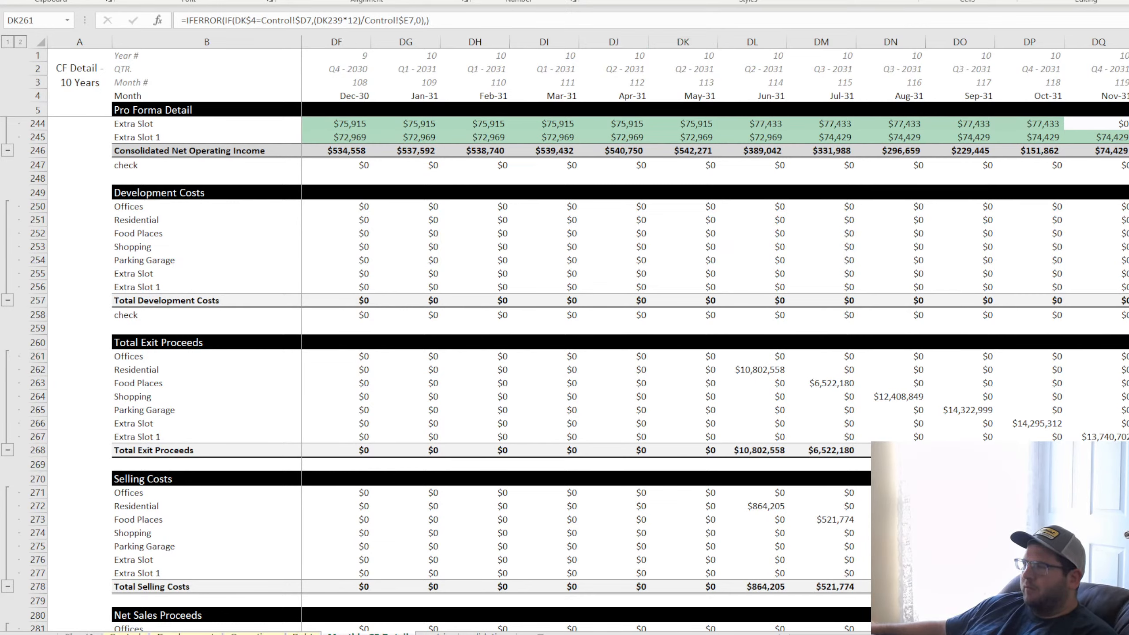
pyautogui.click(545, 634)
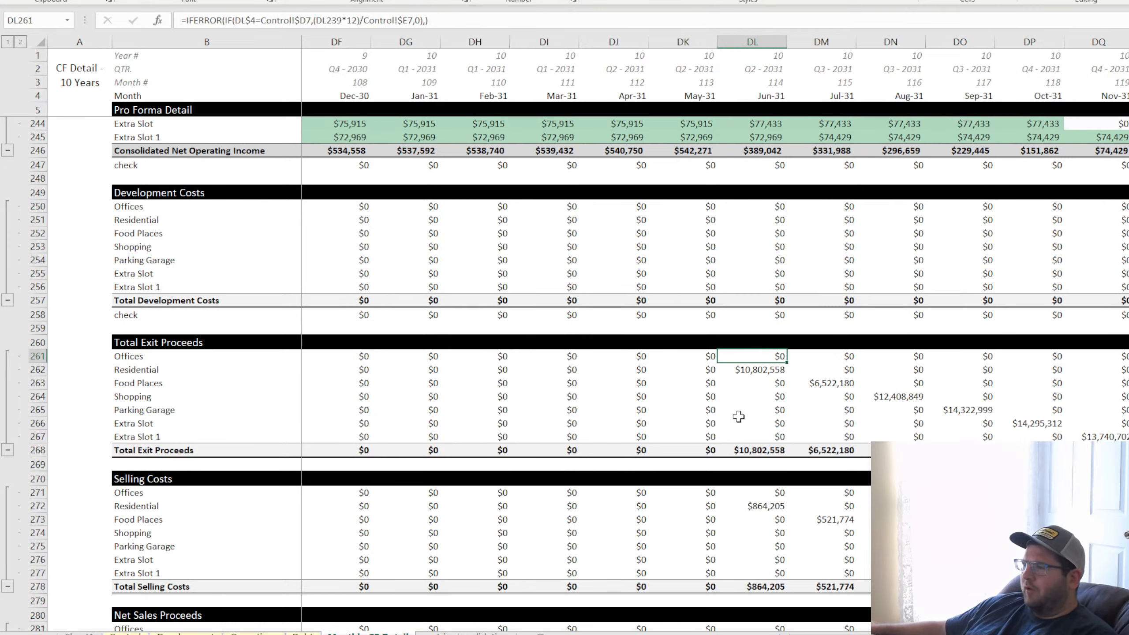
# Review the selling costs, net sales proceeds and cash flow before financing rows from the 2031 exit months back to January 2022
pyautogui.scroll(-4, 738, 417)
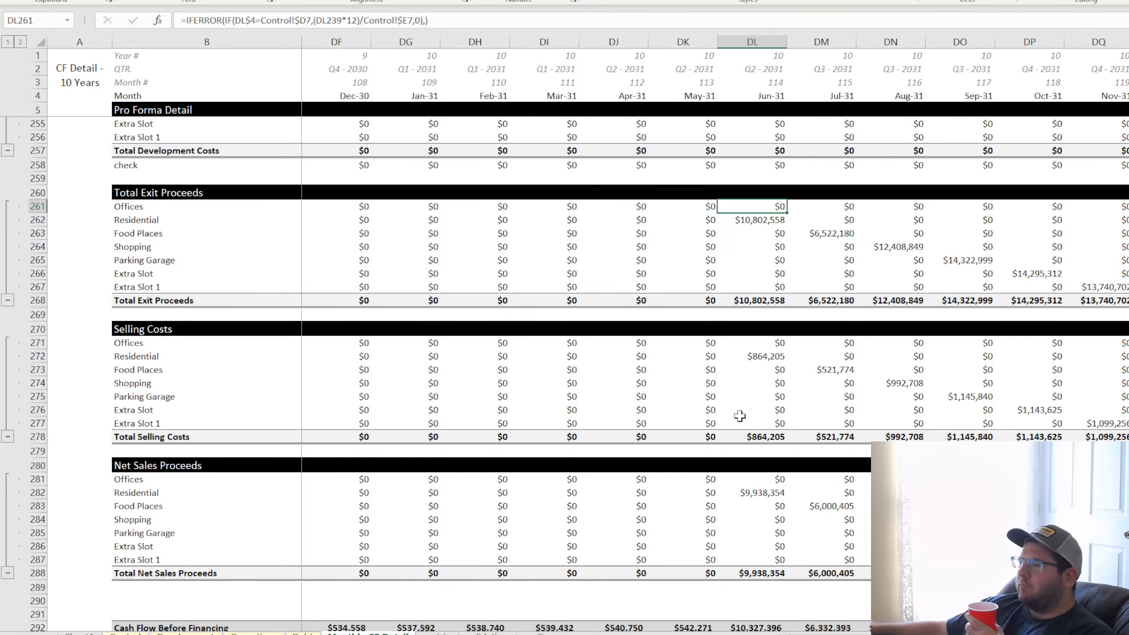
pyautogui.scroll(-4, 733, 423)
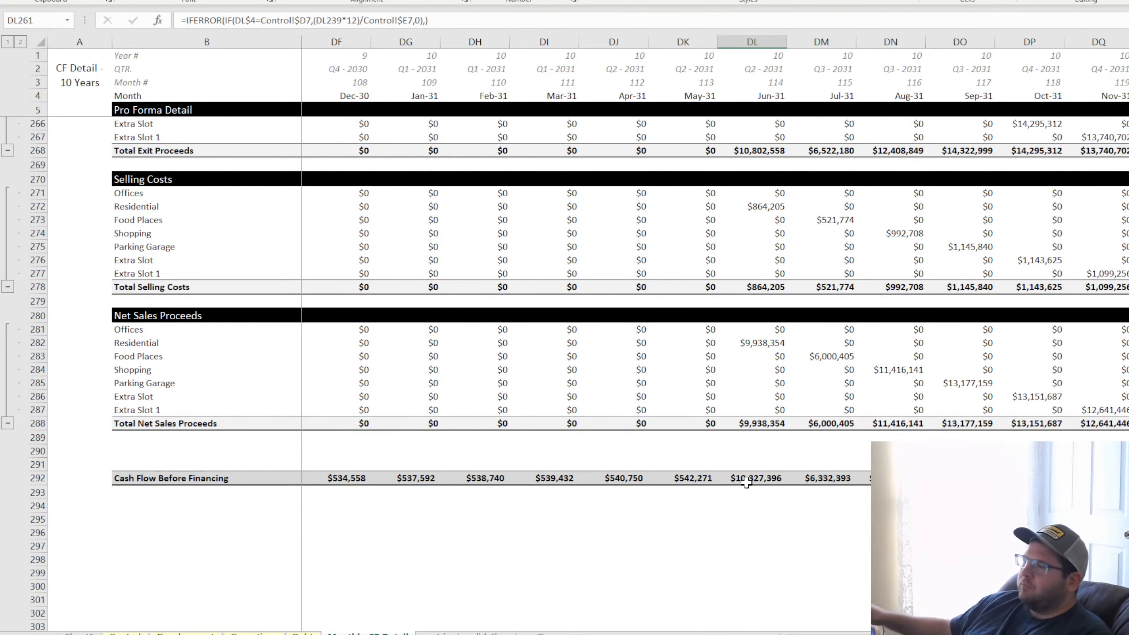
pyautogui.moveTo(889, 634); pyautogui.dragTo(780, 633)
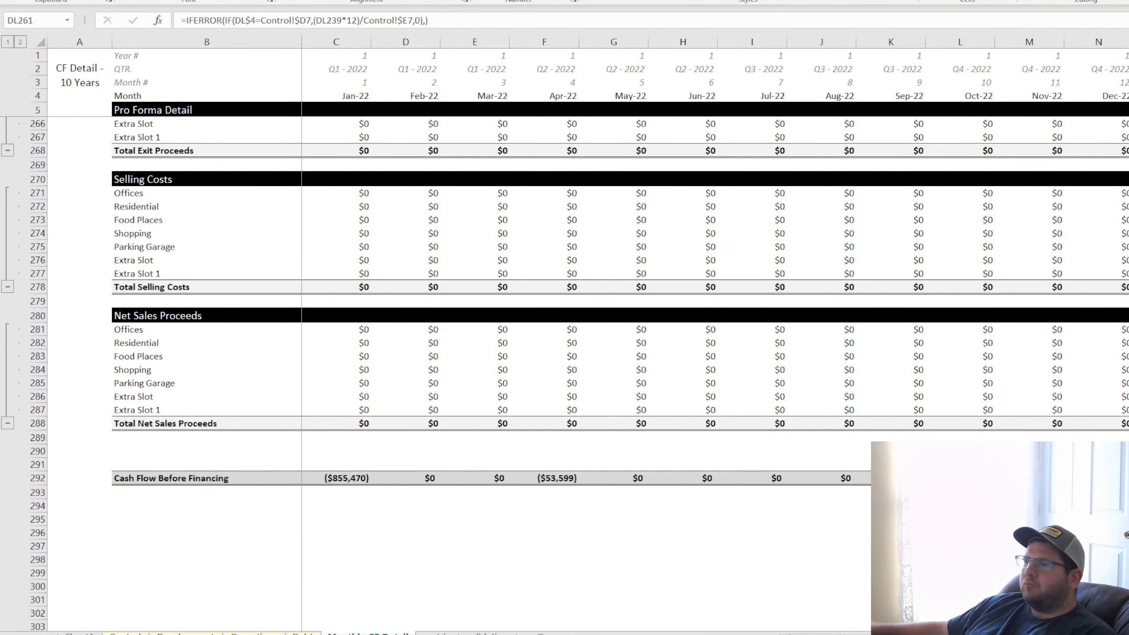
# Clear the title from A1 on the Debt sheet and narrow column A
pyautogui.click(302, 631)
pyautogui.click(368, 365)
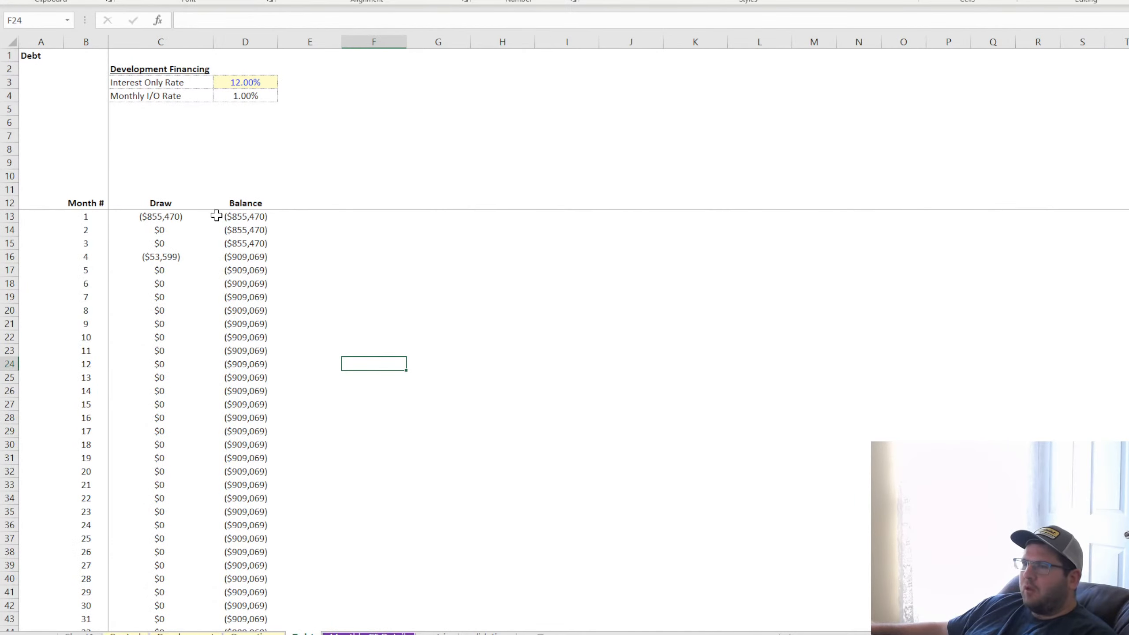
pyautogui.click(35, 57)
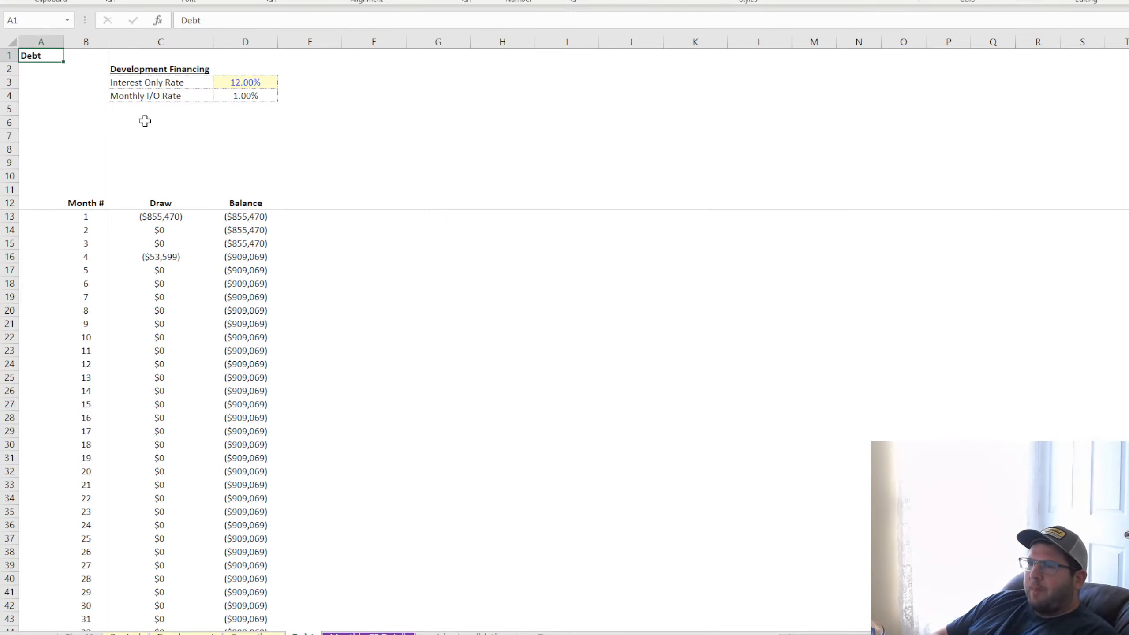
pyautogui.press('BackSpace')
pyautogui.press('Return')
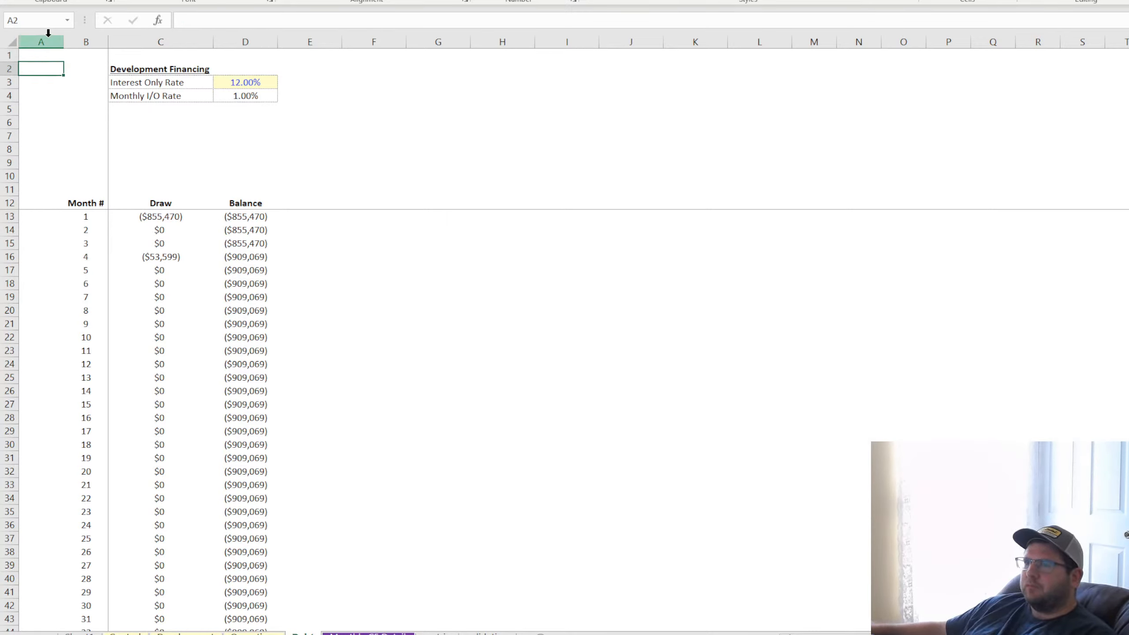
pyautogui.moveTo(63, 42); pyautogui.dragTo(42, 42)
pyautogui.click(293, 148)
# Examine the month 1 Draw formula in C13 and the Draw and Balance columns of the debt schedule
pyautogui.click(133, 218)
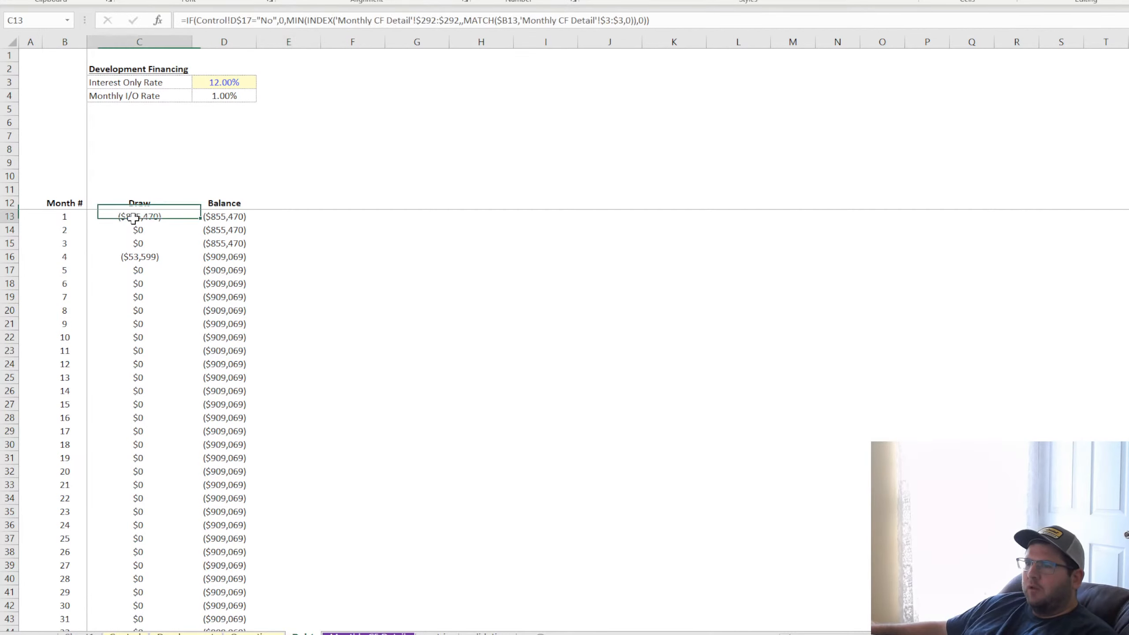
pyautogui.click(152, 242)
pyautogui.click(138, 217)
pyautogui.click(140, 203)
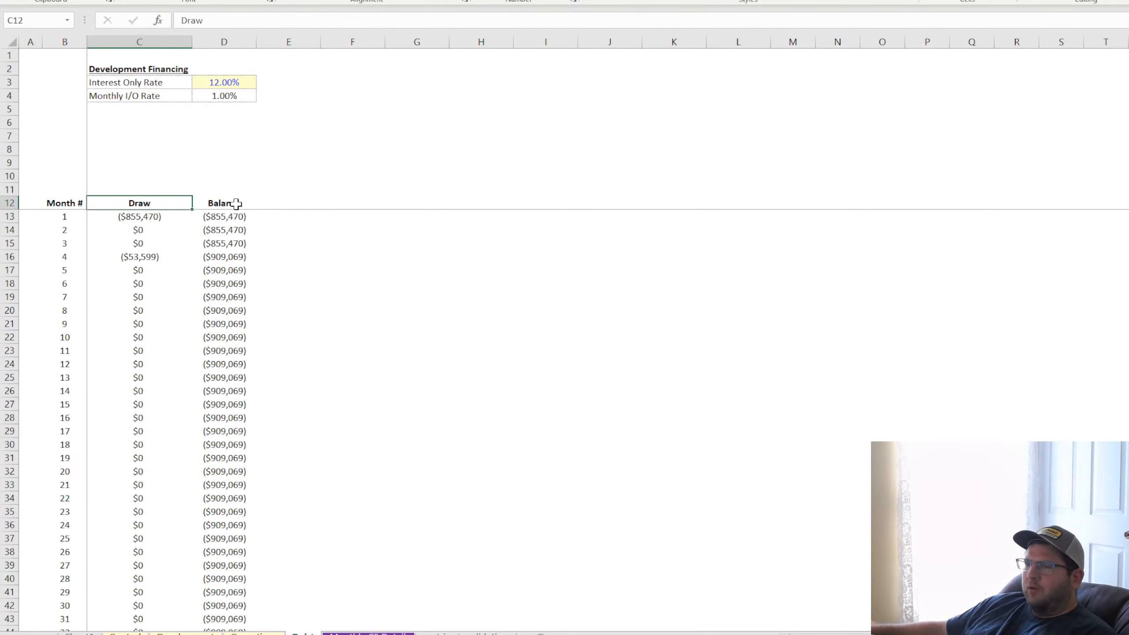
pyautogui.click(236, 203)
pyautogui.click(279, 203)
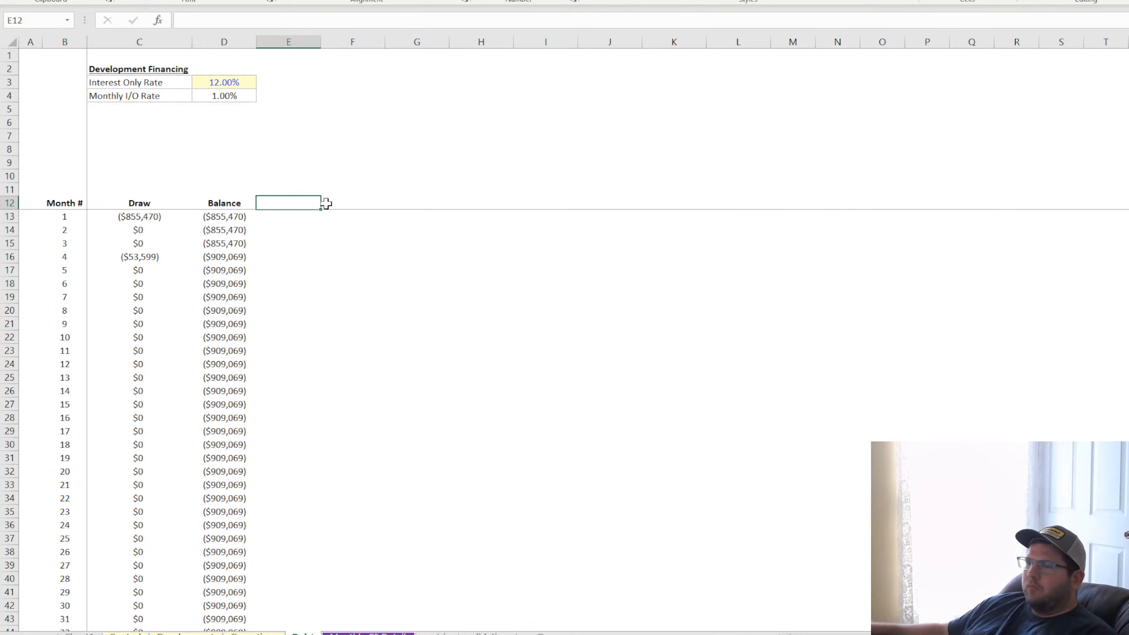
# Add the label "Accure Interest (yes/no)" in C5 below Monthly I/O Rate
pyautogui.click(140, 108)
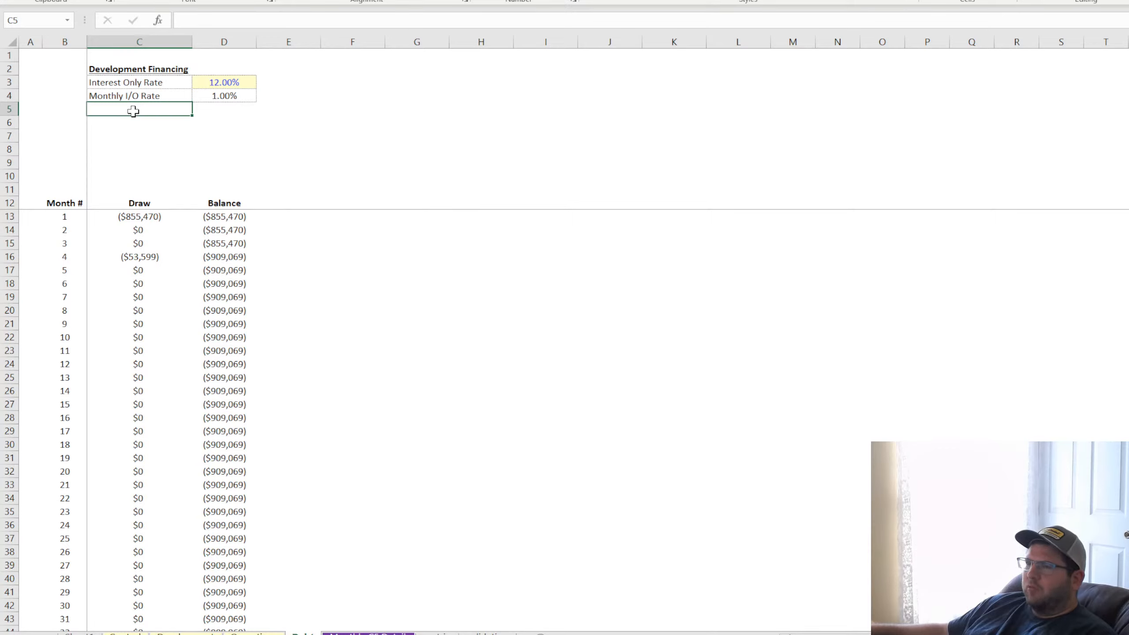
pyautogui.click(215, 112)
pyautogui.click(188, 110)
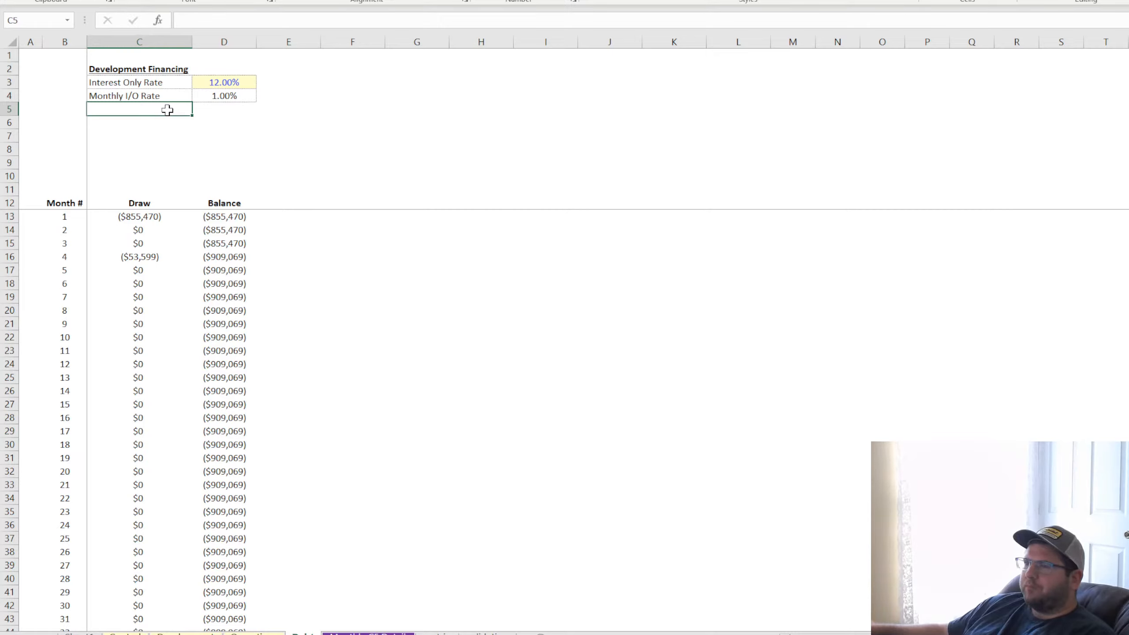
pyautogui.write('Accure Interest ')
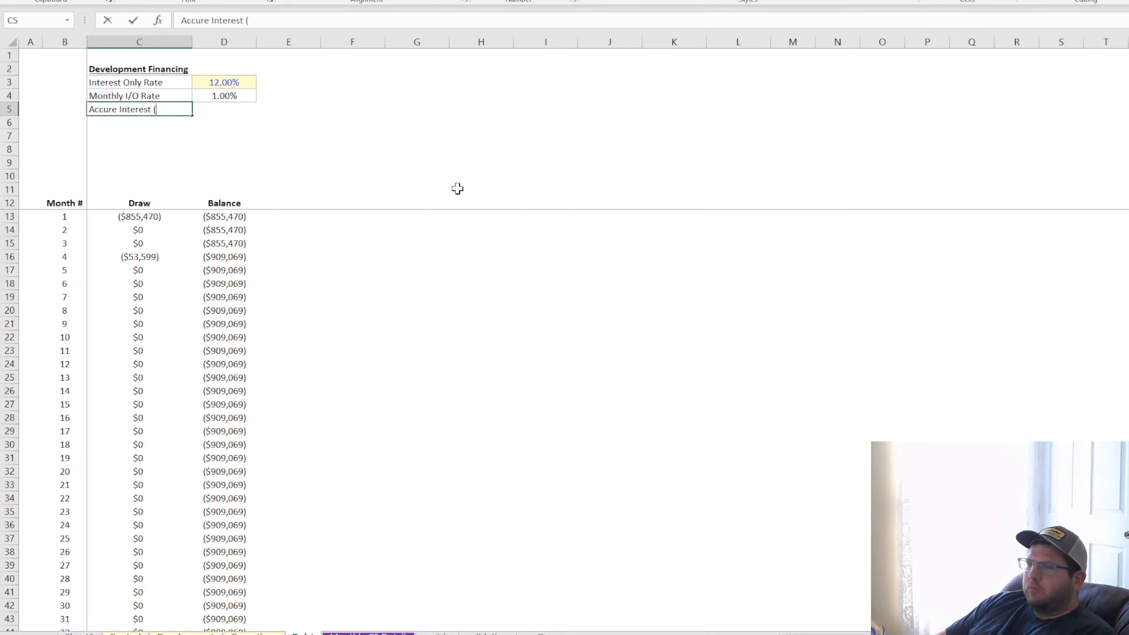
pyautogui.write('(yes/no)')
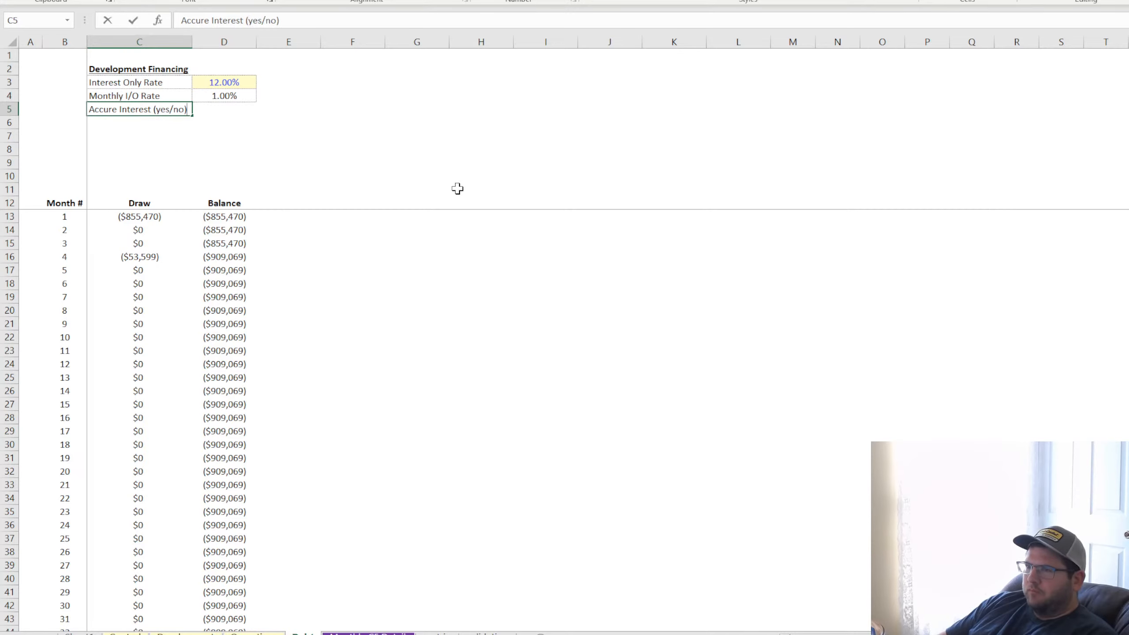
pyautogui.press('Return')
# Copy the Yes dropdown cell D17 from the Control sheet into D5 of the Debt sheet
pyautogui.click(125, 632)
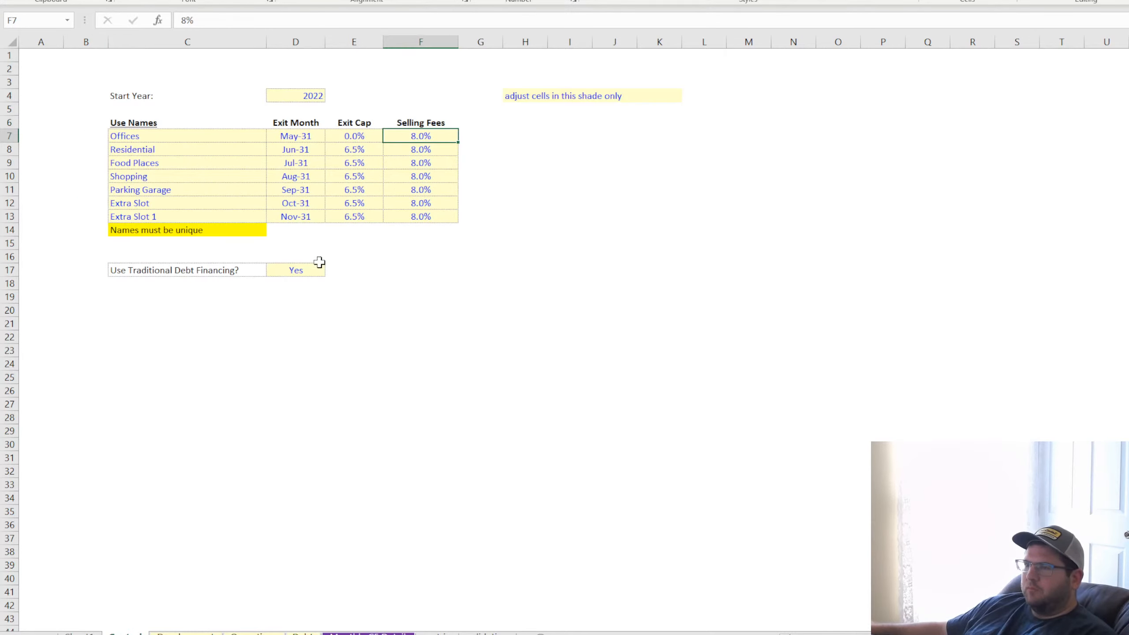
pyautogui.click(295, 270)
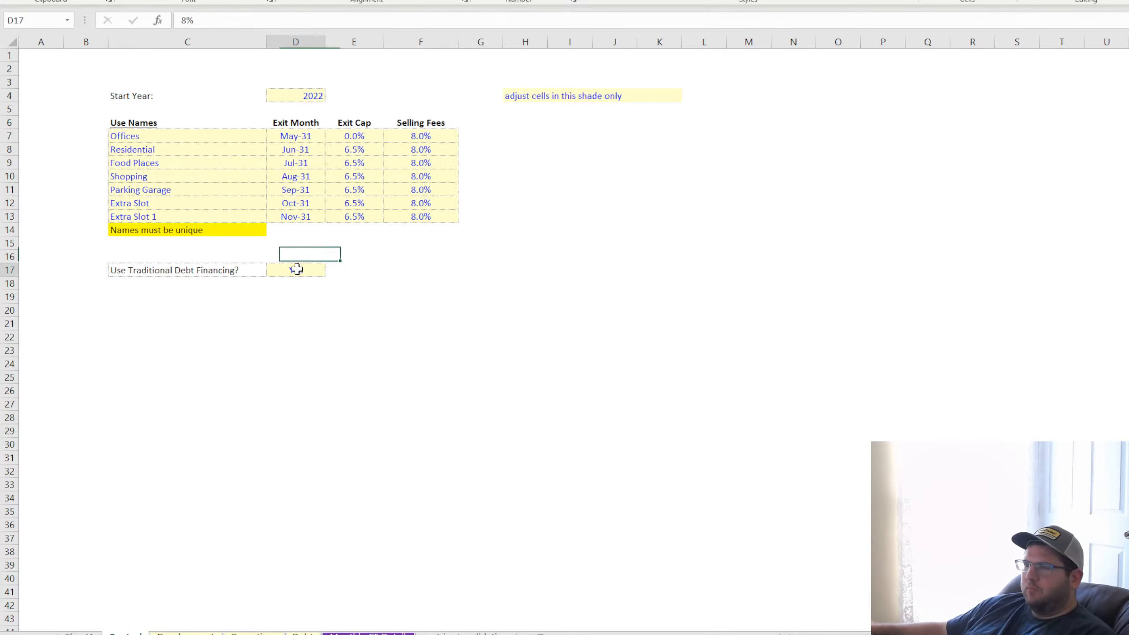
pyautogui.click(303, 632)
pyautogui.click(226, 114)
pyautogui.write('Yes')
pyautogui.click(391, 136)
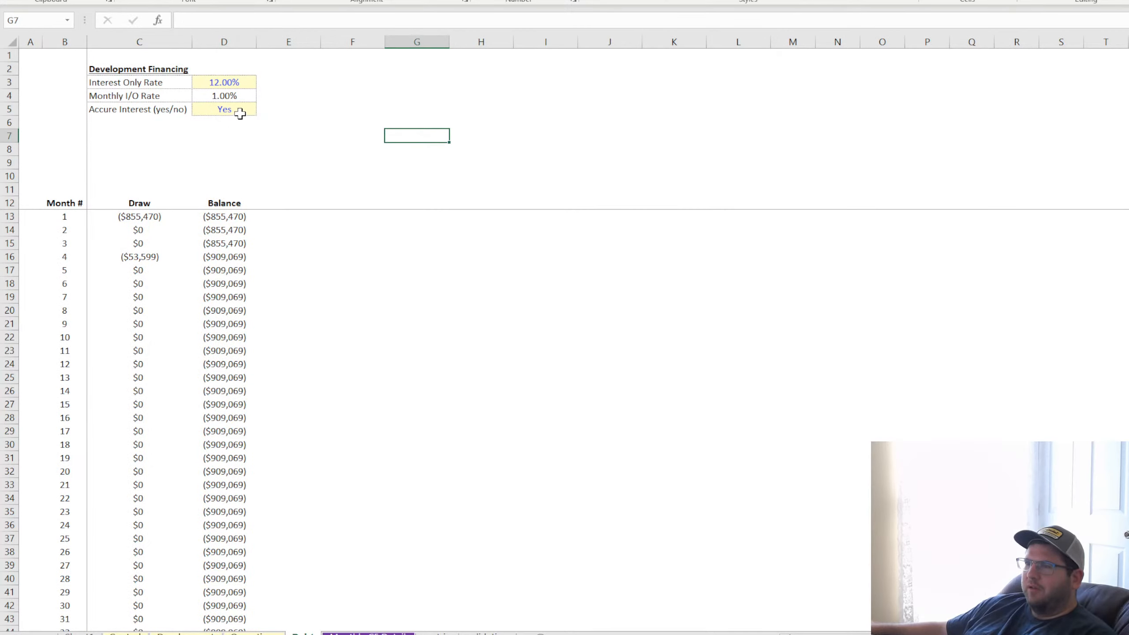
pyautogui.click(234, 110)
pyautogui.click(169, 110)
pyautogui.click(322, 148)
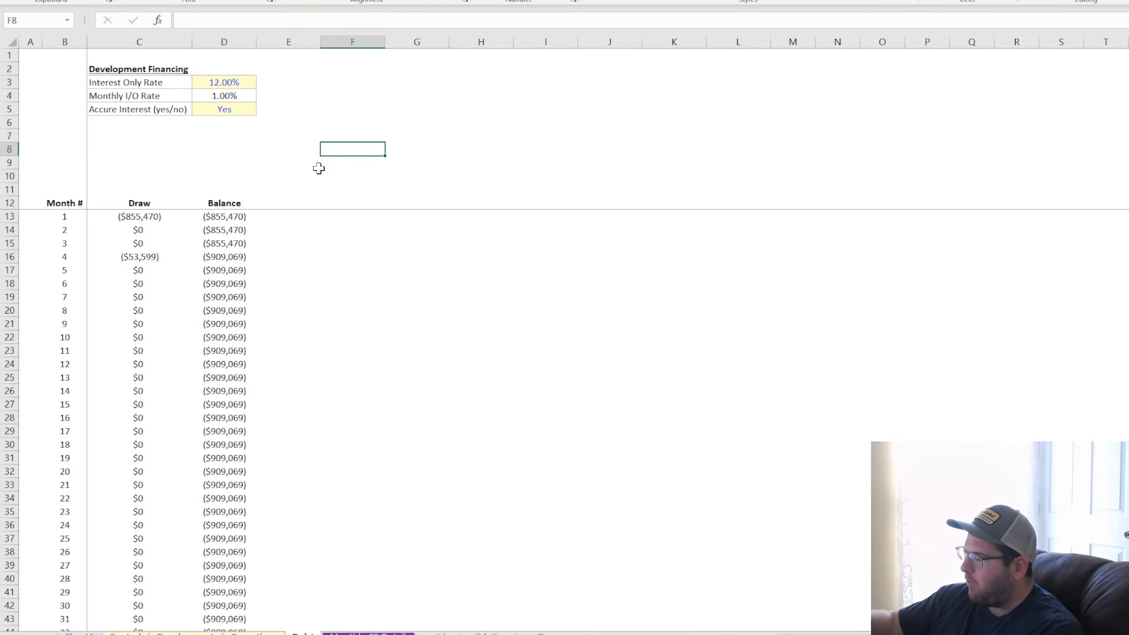
pyautogui.click(235, 162)
pyautogui.click(218, 205)
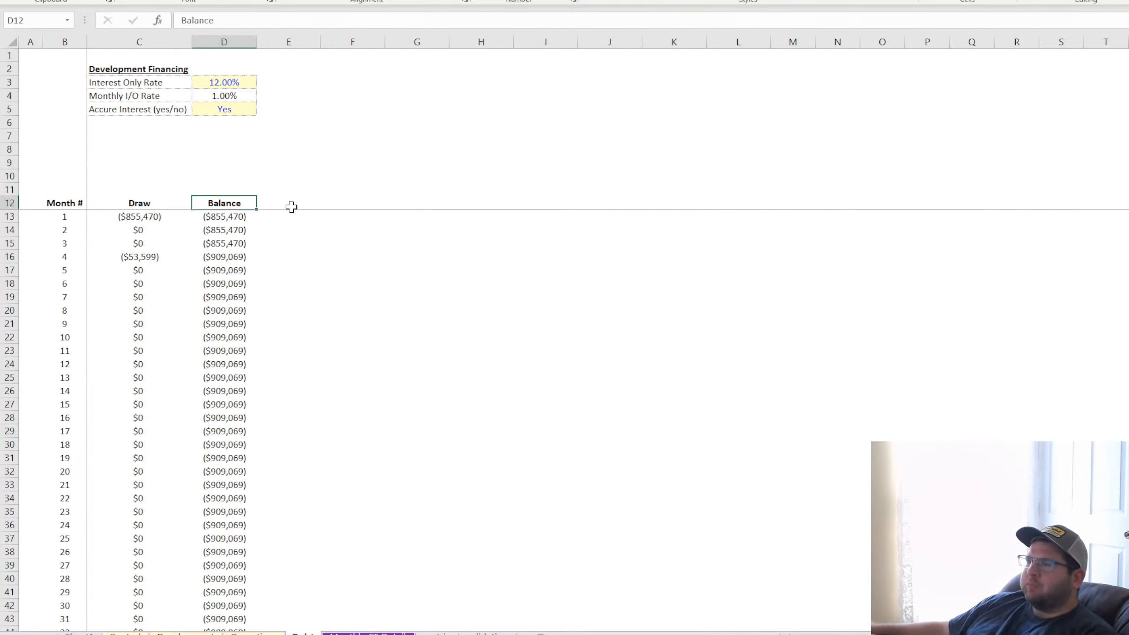
pyautogui.press('Right')
pyautogui.press('Left')
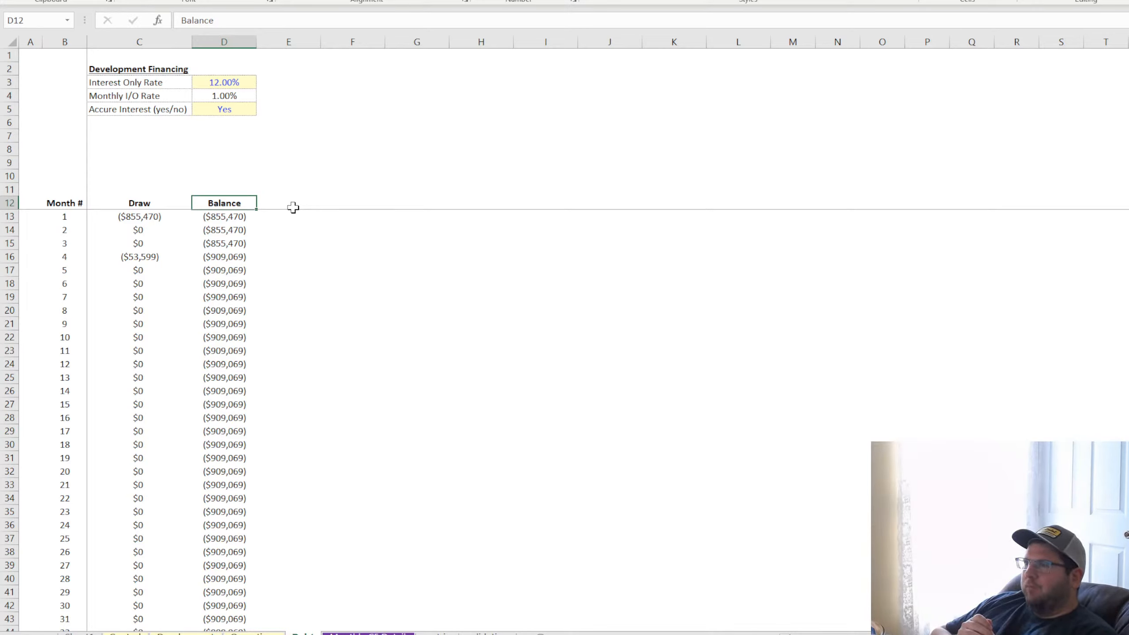
# Add an "Interest" column header in E12 beside Balance in the debt schedule
pyautogui.click(293, 207)
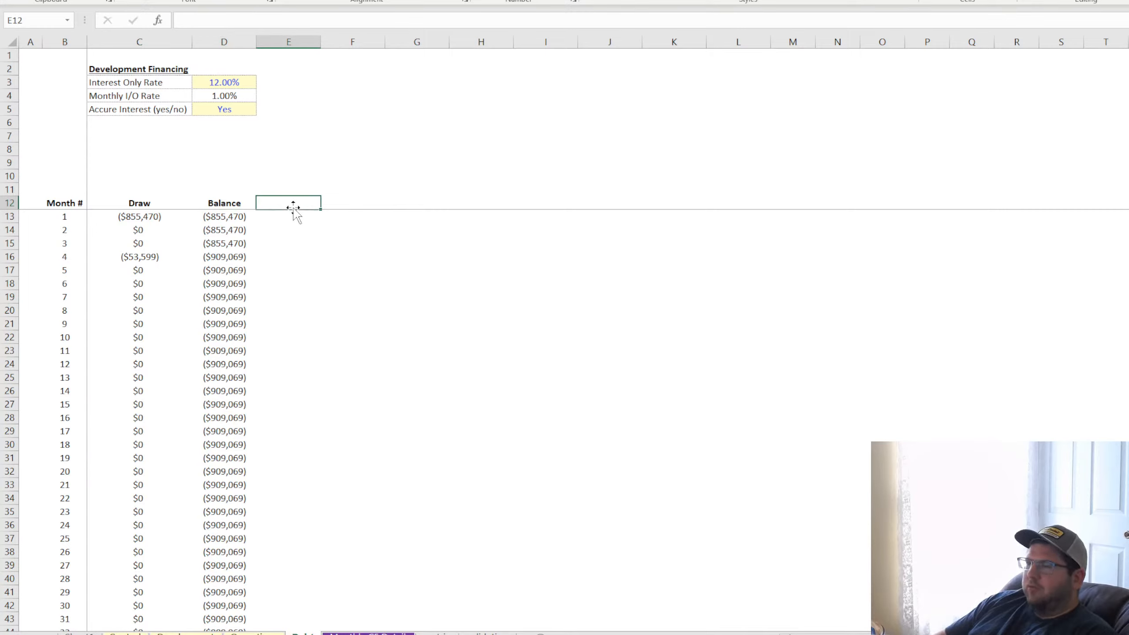
pyautogui.write('Interest')
pyautogui.press('Return')
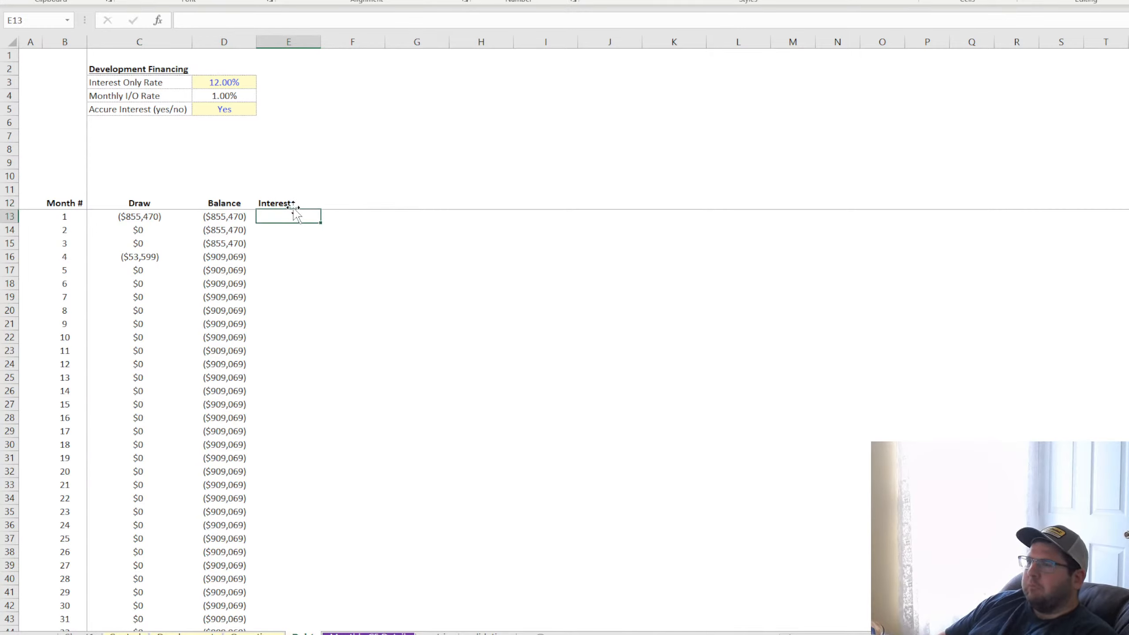
pyautogui.write('=')
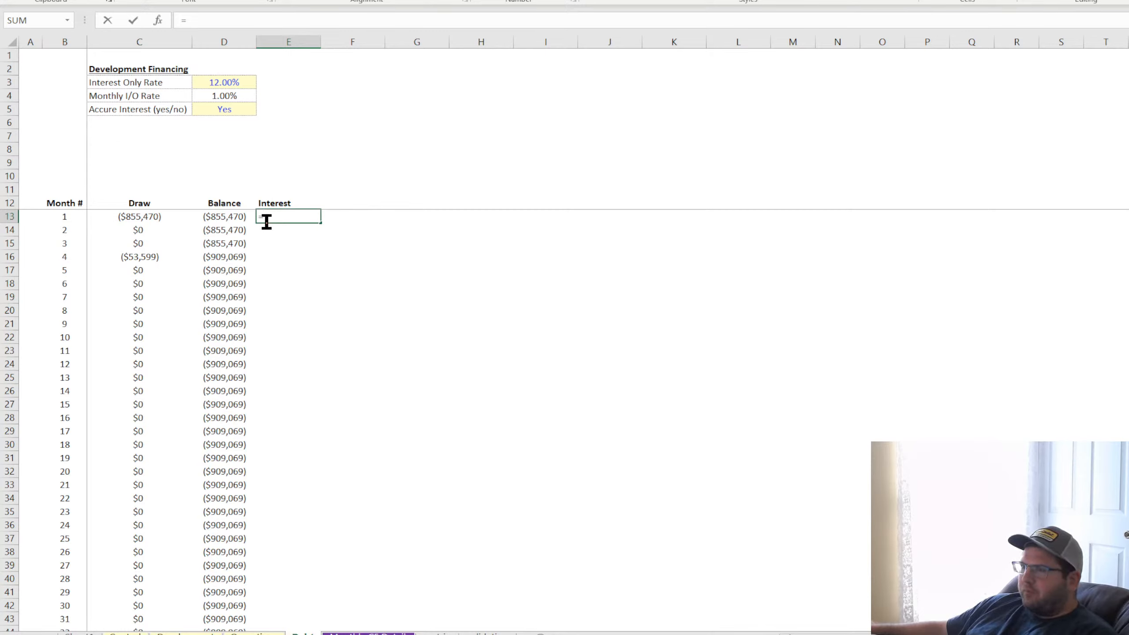
pyautogui.press('Escape')
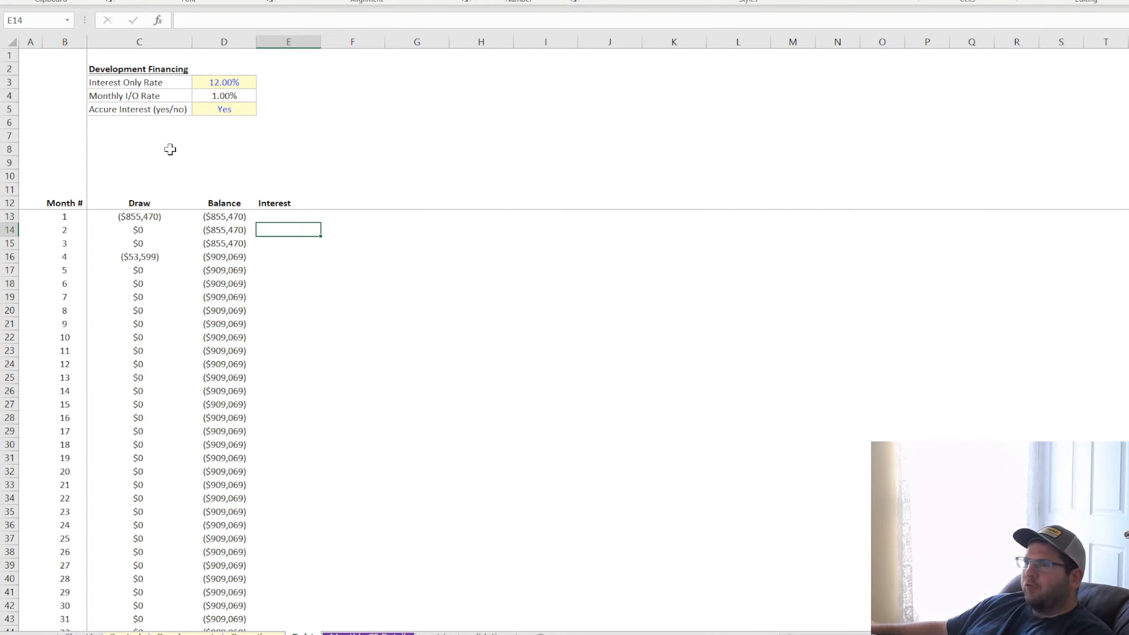
# Insert a copy of the Accure Interest label and dropdown at C3:D3, above the Interest Only Rate row
pyautogui.click(123, 111)
pyautogui.moveTo(123, 110); pyautogui.dragTo(240, 109)
pyautogui.moveTo(128, 84); pyautogui.dragTo(158, 122)
pyautogui.hotkey('ctrl', 'c')
pyautogui.click(144, 83)
pyautogui.hotkey('ctrl', 'v')
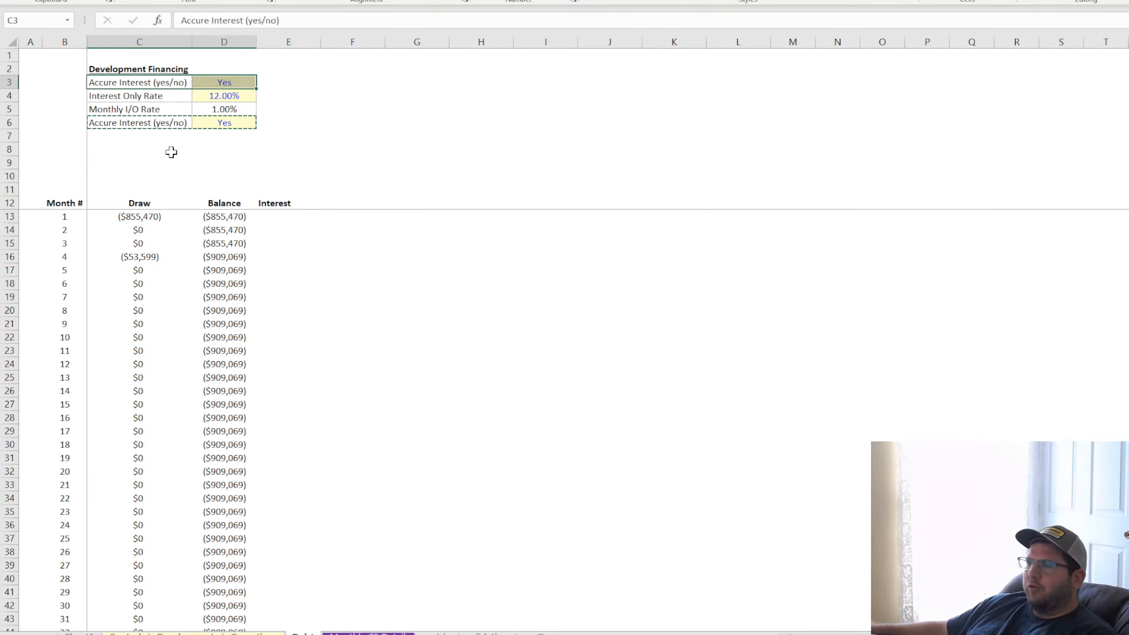
# Rename the label in C3 to "Interest-Only Period"
pyautogui.click(146, 83)
pyautogui.write('Interest')
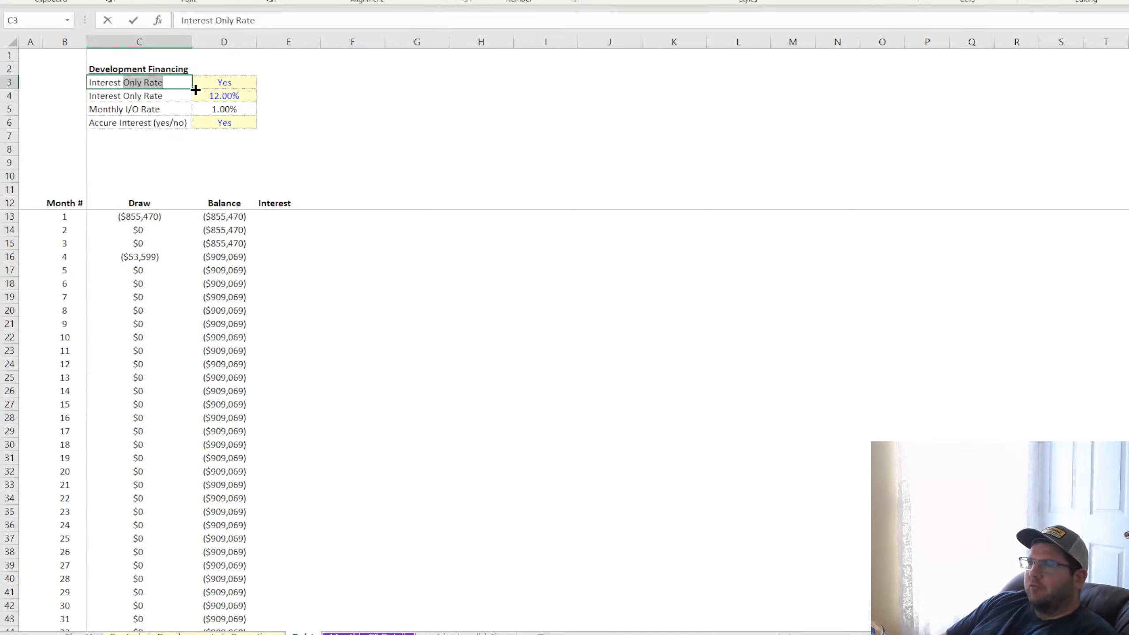
pyautogui.press('BackSpace')
pyautogui.write('-Only Period')
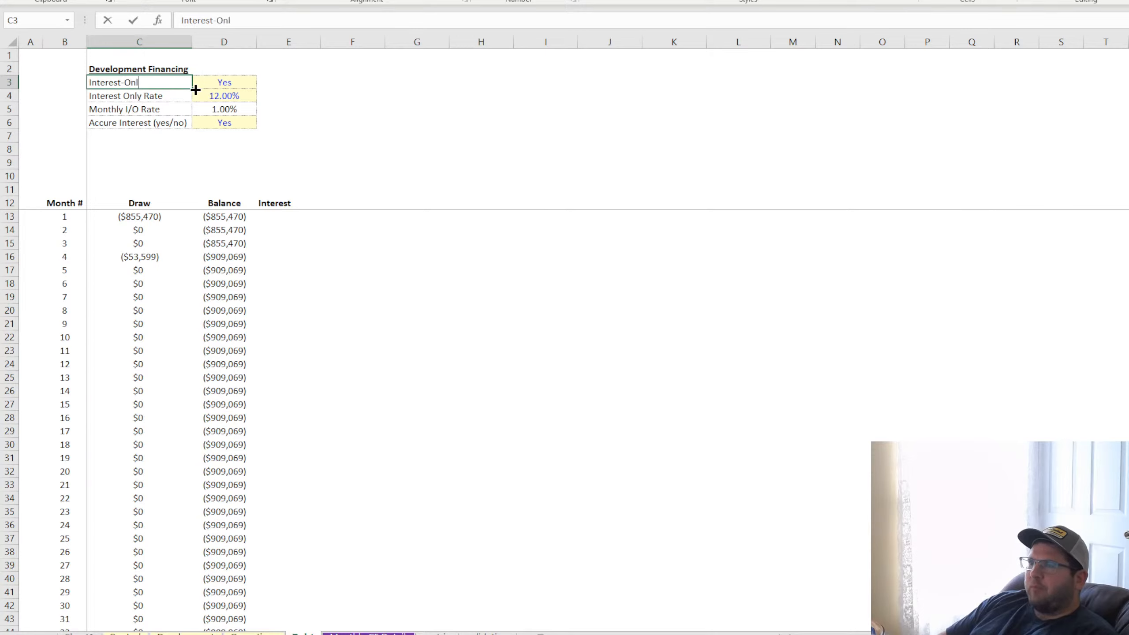
pyautogui.press('Return')
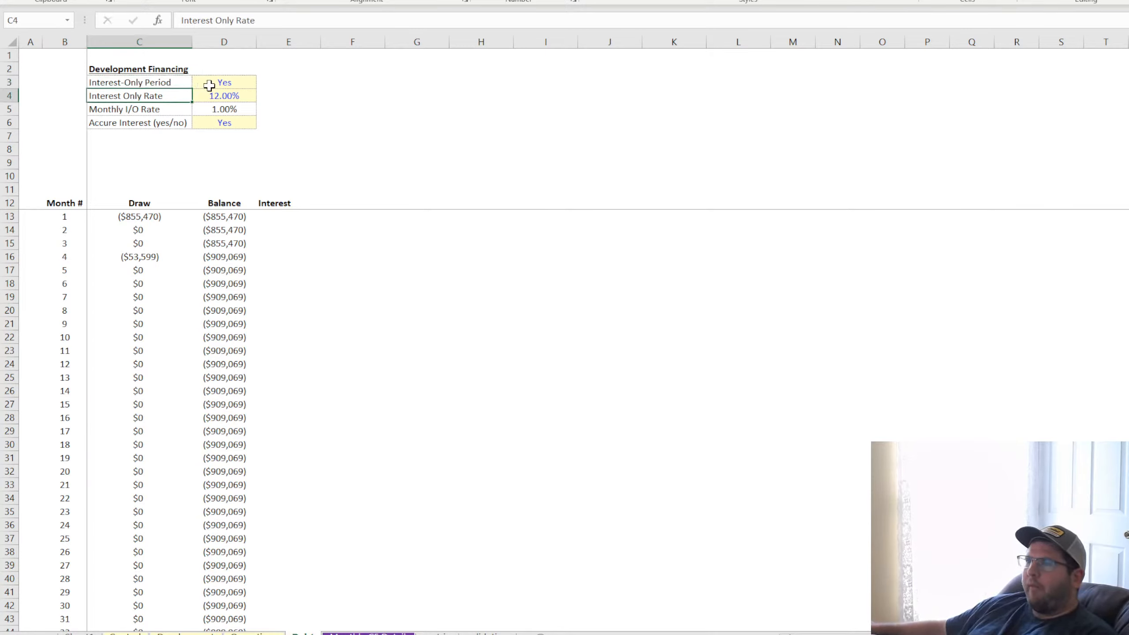
# Change the data validation on the Interest-Only Period input cell D3
pyautogui.click(213, 85)
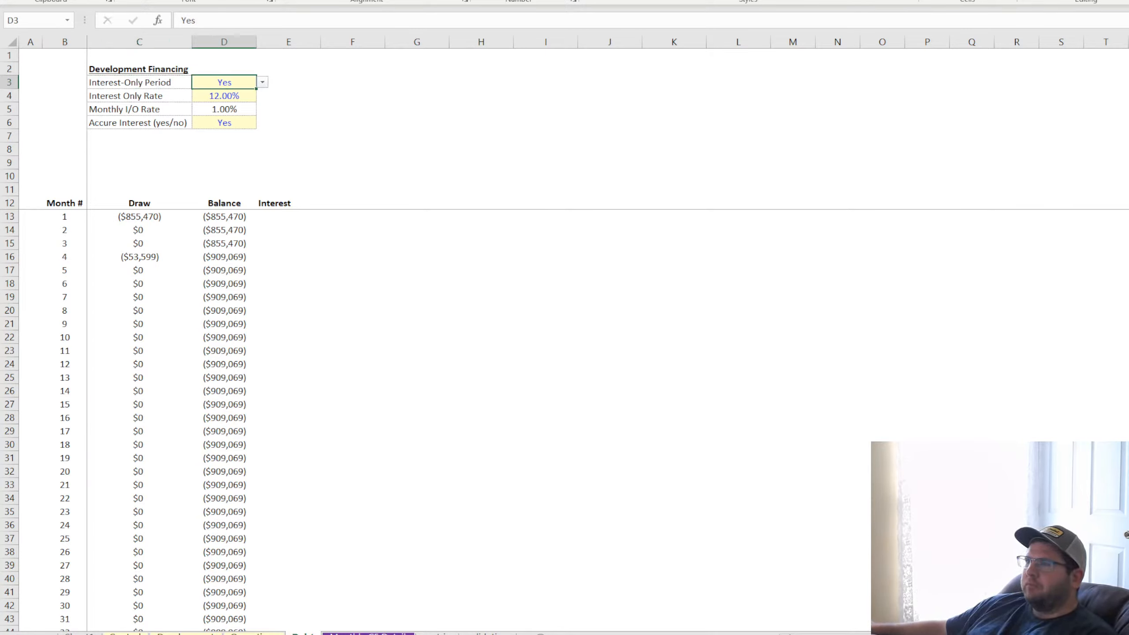
pyautogui.click(250, 0)
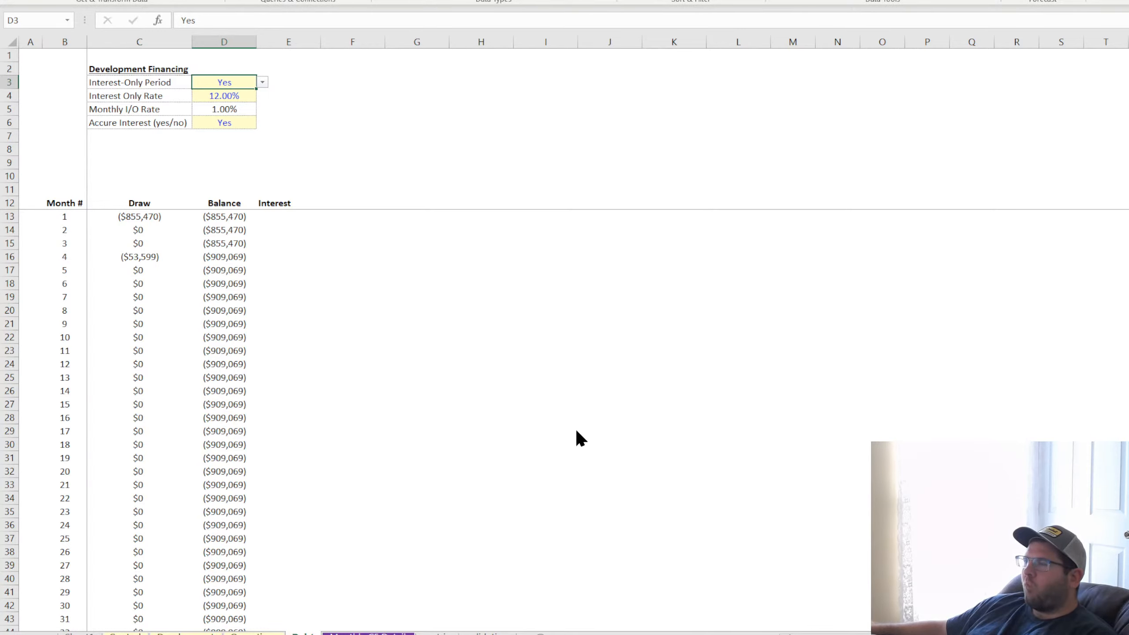
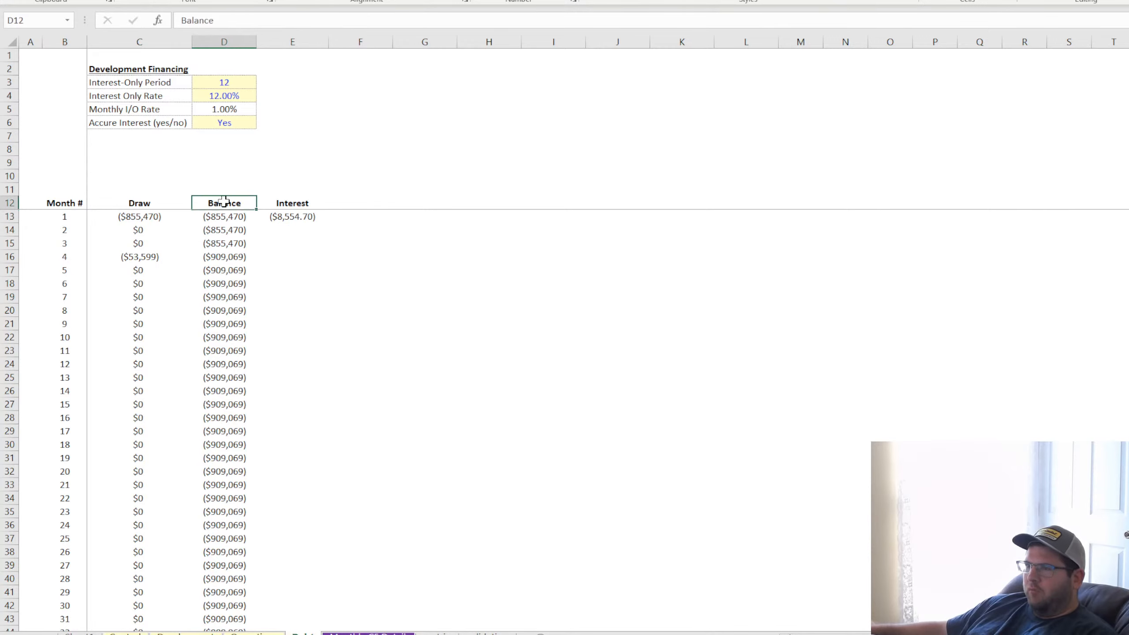
# Fill the Interest formula from E13 down through every month of the debt schedule
pyautogui.click(9, 217)
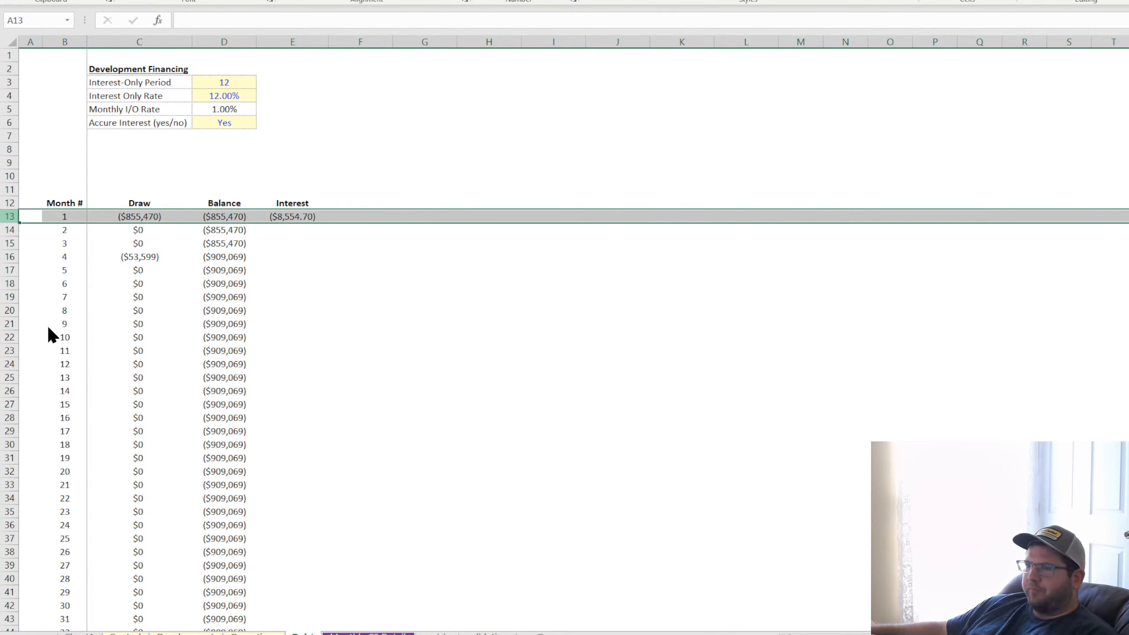
pyautogui.click(299, 214)
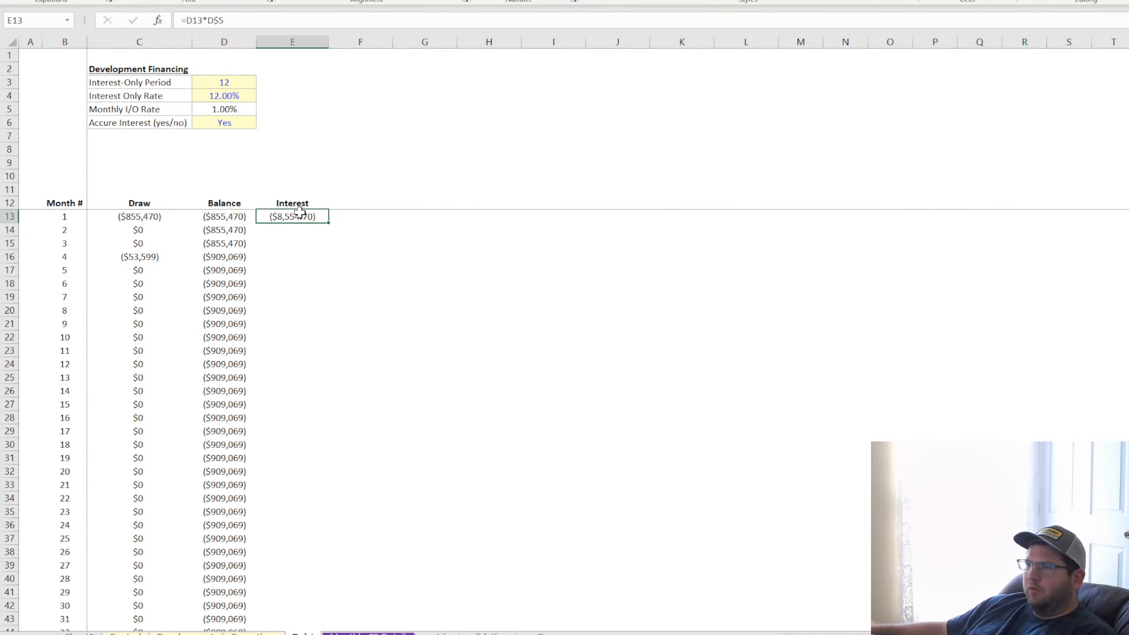
pyautogui.doubleClick(328, 223)
# Format the Interest column E as whole-dollar currency with negative values in parentheses
pyautogui.click(304, 43)
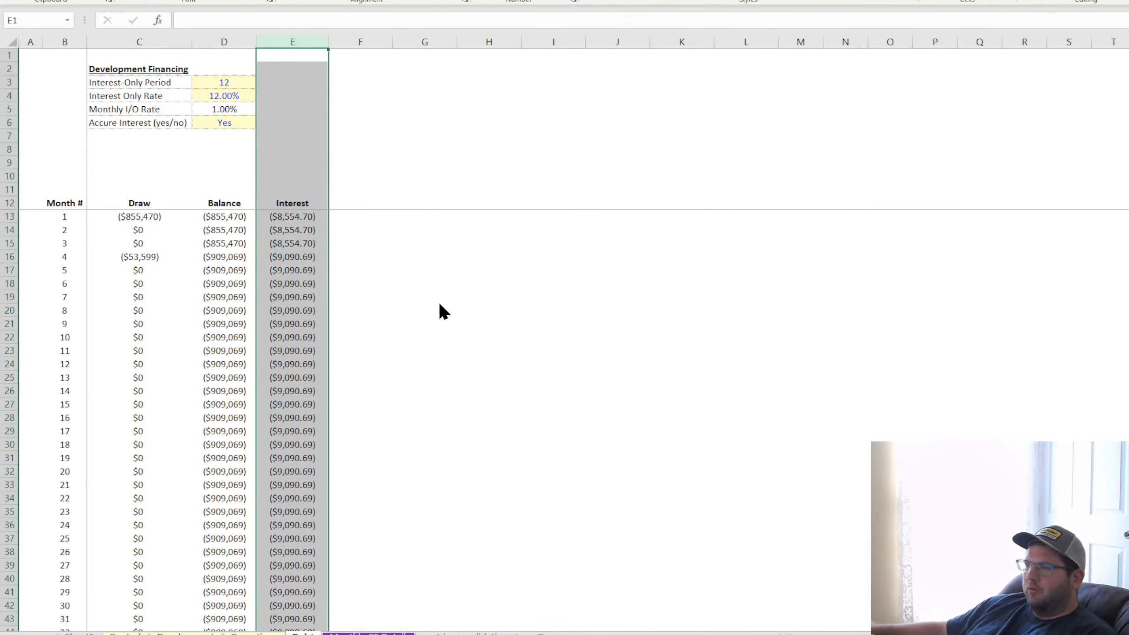
pyautogui.click(489, 545)
pyautogui.click(484, 337)
pyautogui.click(299, 35)
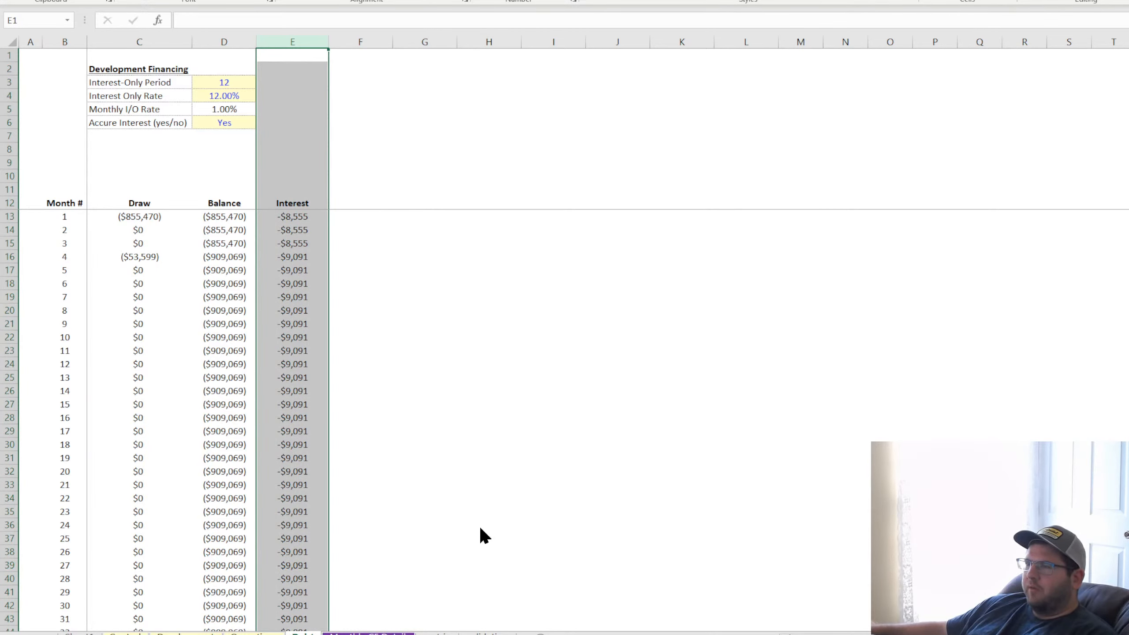
pyautogui.click(487, 541)
# Try reversing the sign of the month 1 Interest formula in E13, and undo that edit
pyautogui.click(301, 213)
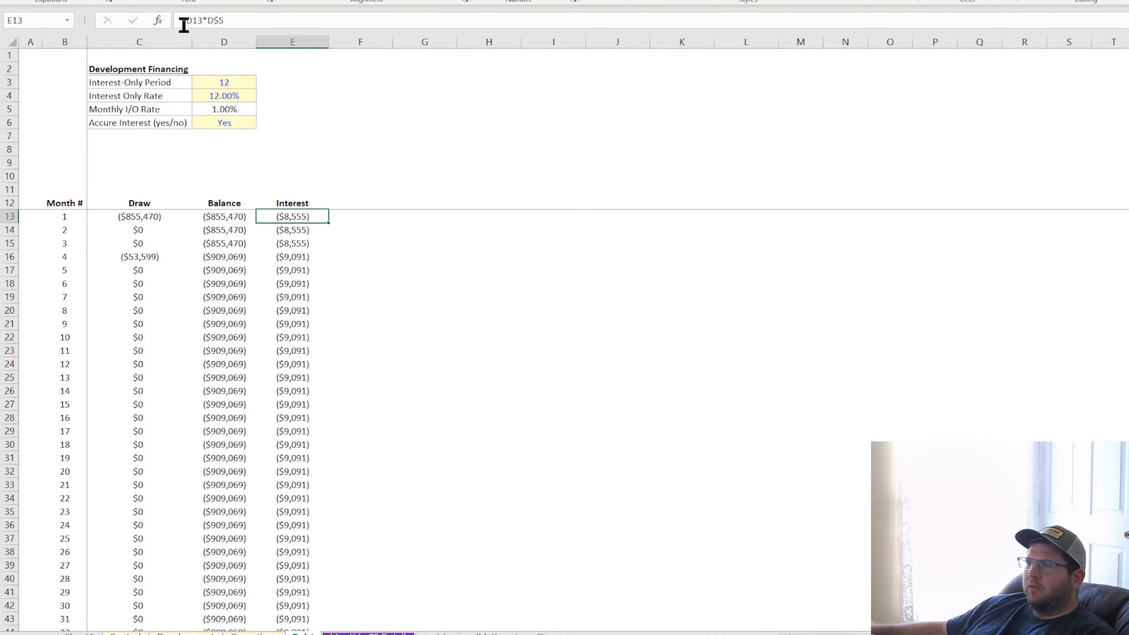
pyautogui.click(230, 22)
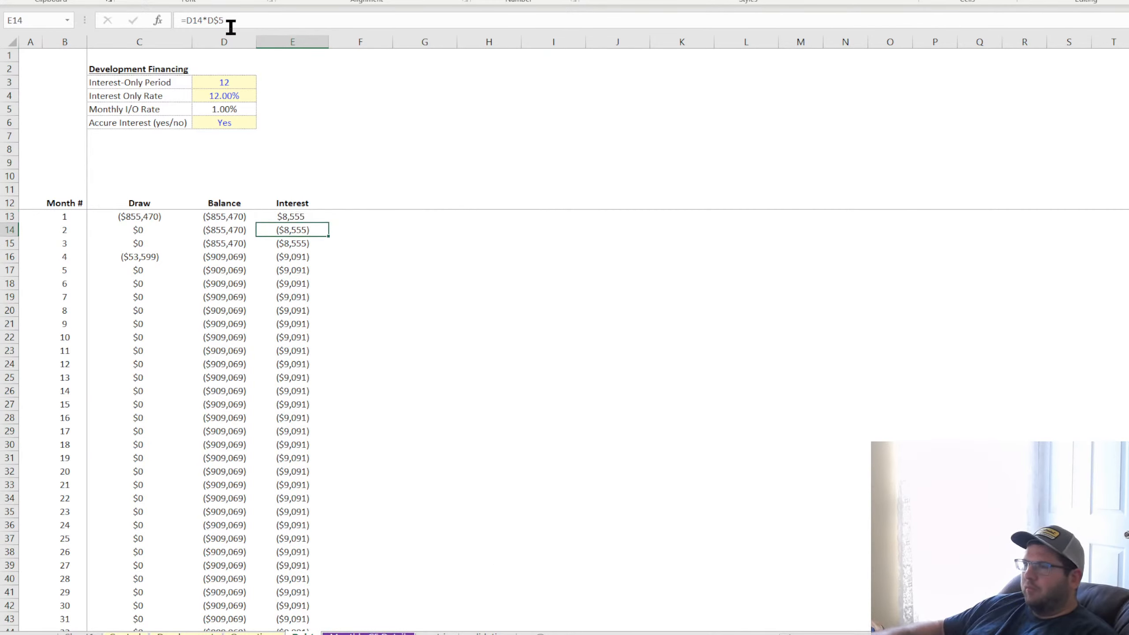
pyautogui.press('Return')
pyautogui.hotkey('ctrl', 'z')
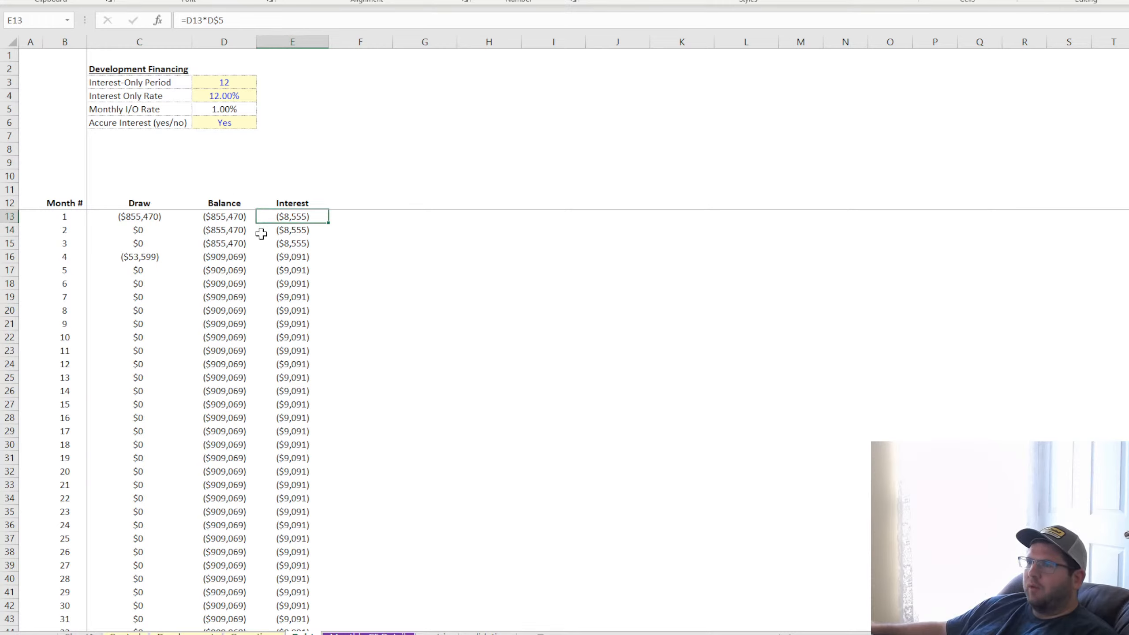
# Change the month 1 Balance formula in D13 to =-C13
pyautogui.click(225, 217)
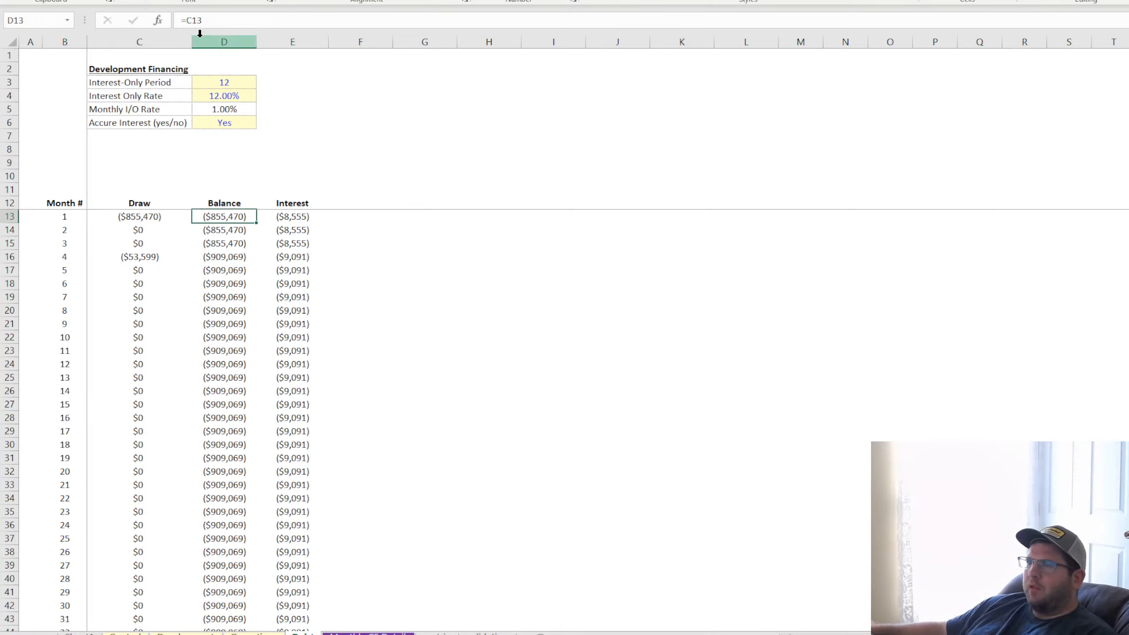
pyautogui.click(188, 20)
pyautogui.write('-')
pyautogui.press('Return')
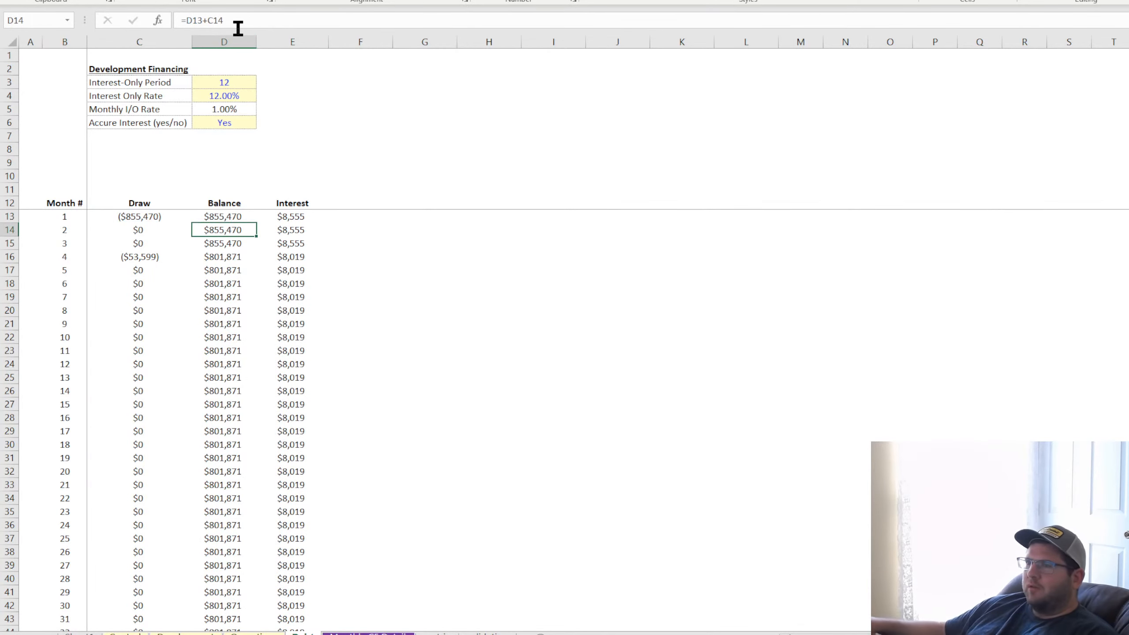
# Change the Balance formula in D14 to =D13-C14 and fill it down the rest of the column
pyautogui.click(210, 20)
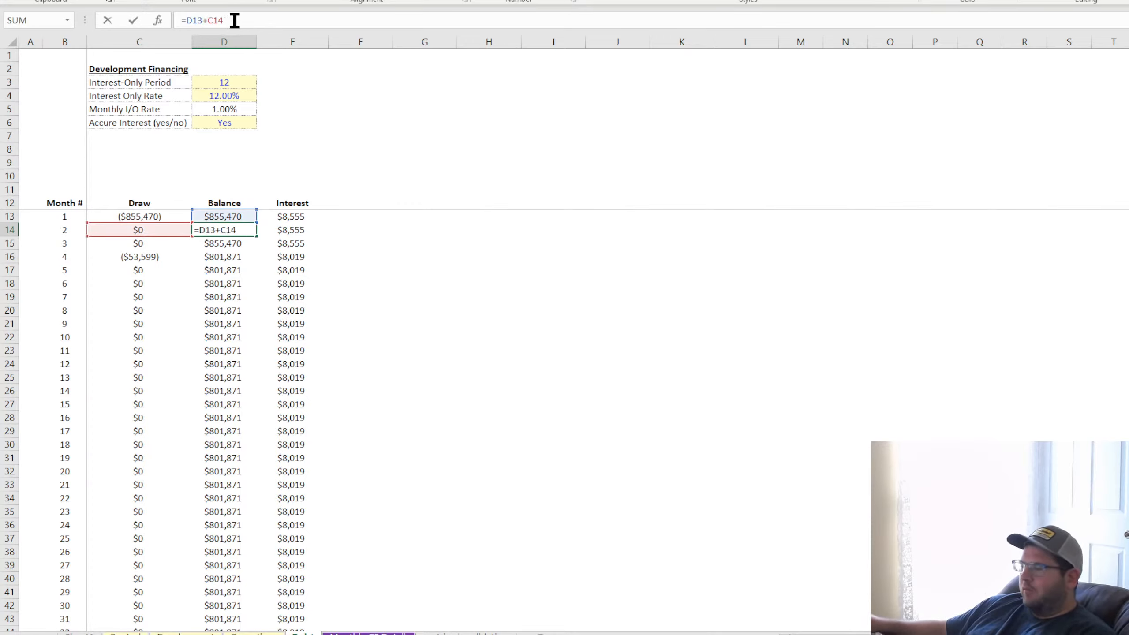
pyautogui.press('Return')
pyautogui.click(228, 230)
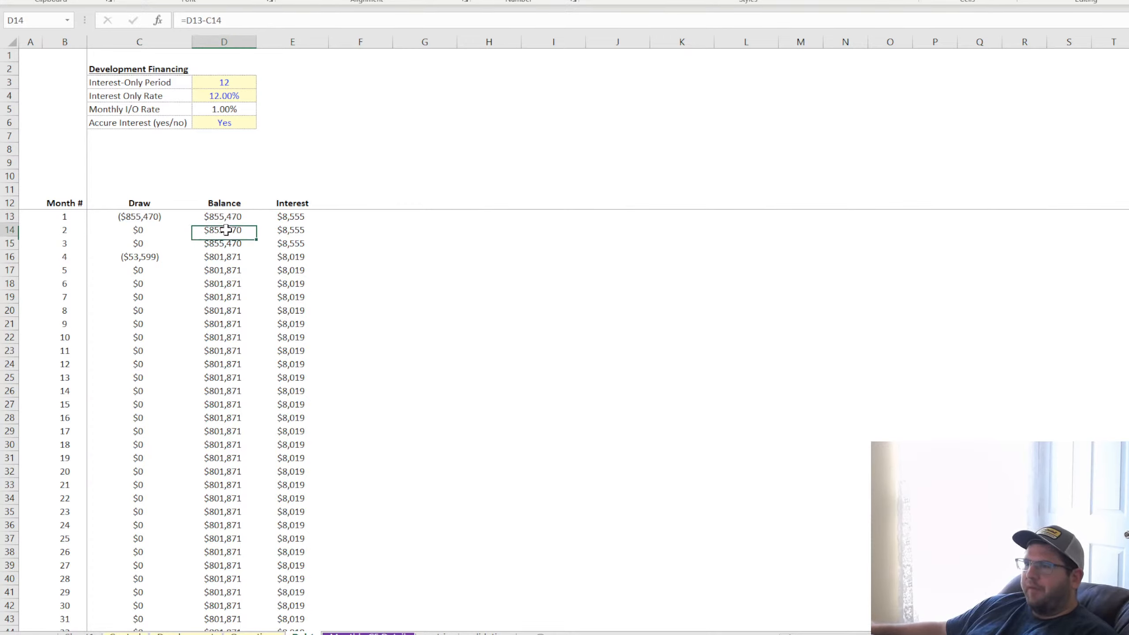
pyautogui.click(259, 233)
pyautogui.click(251, 235)
pyautogui.doubleClick(254, 237)
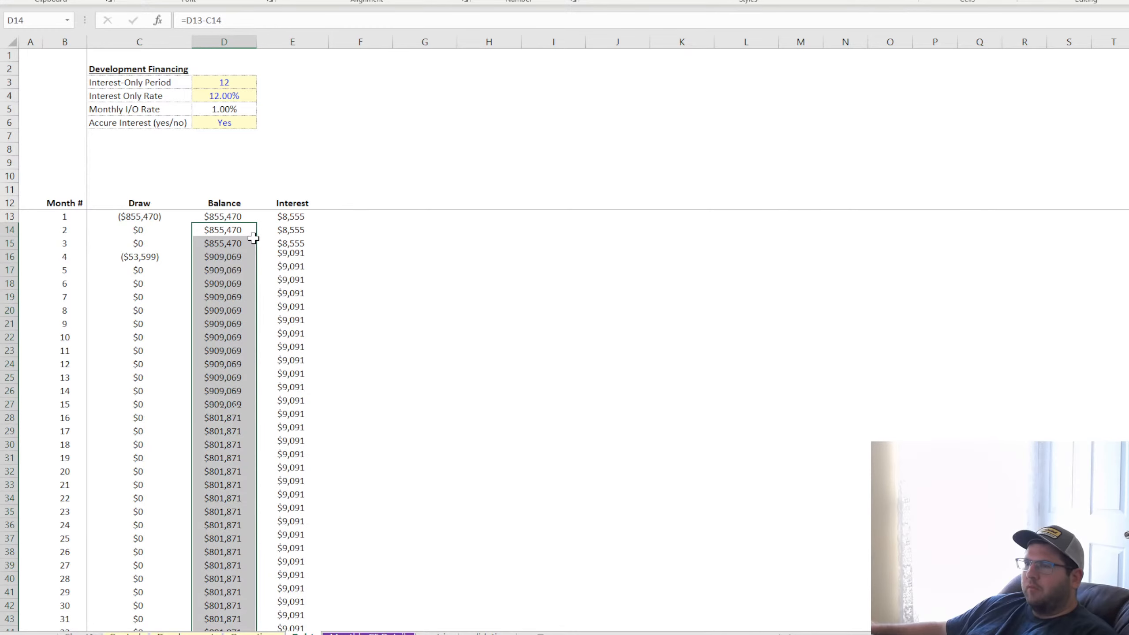
# Review the Draw, Balance and Interest formulas across the first few months of the debt schedule
pyautogui.moveTo(159, 222); pyautogui.dragTo(149, 267)
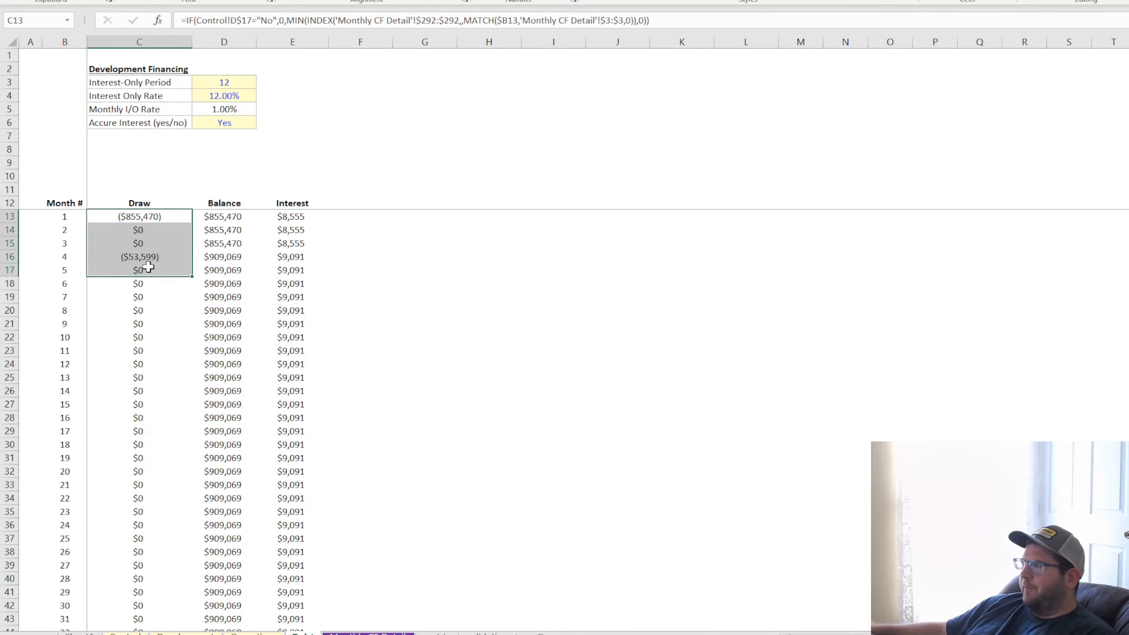
pyautogui.click(226, 257)
pyautogui.click(228, 284)
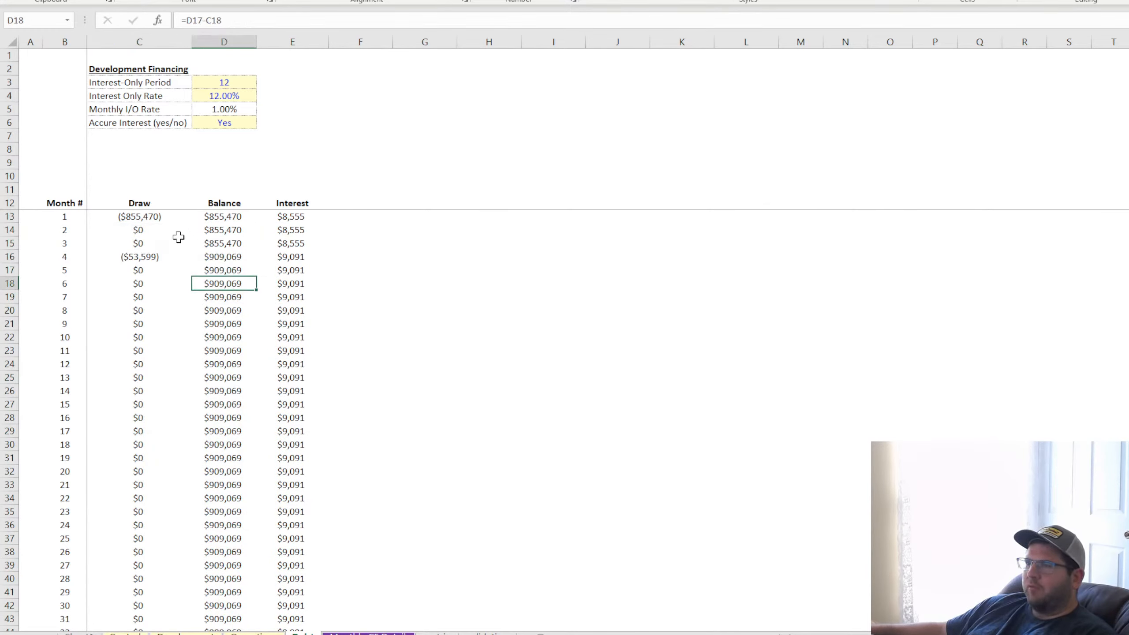
pyautogui.click(154, 220)
pyautogui.click(142, 243)
pyautogui.click(139, 271)
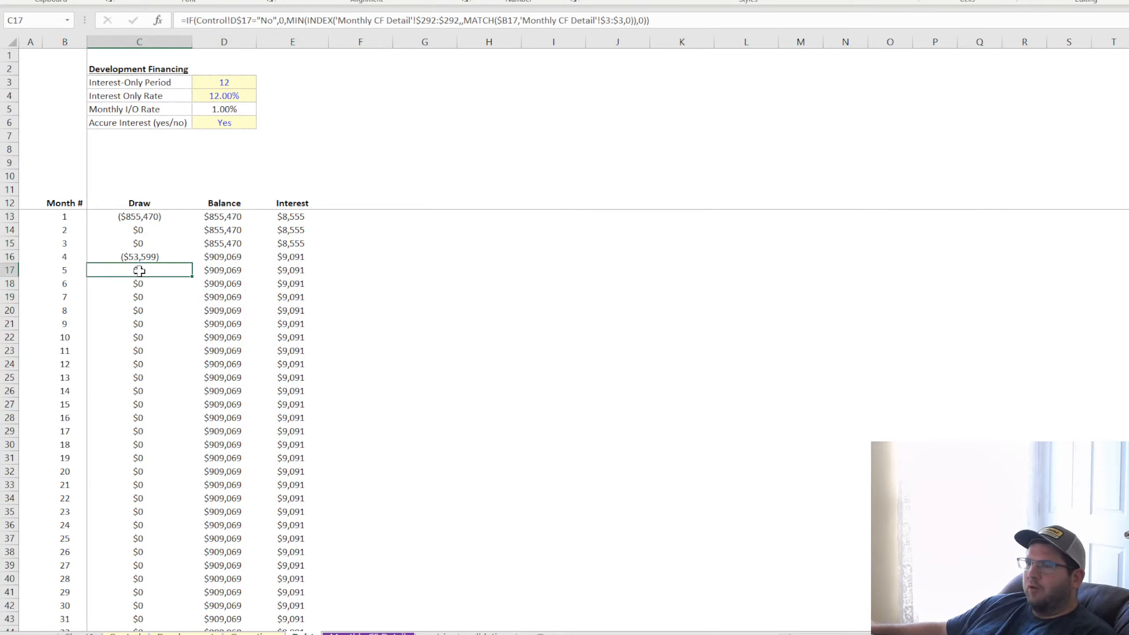
pyautogui.click(289, 218)
pyautogui.click(291, 244)
pyautogui.click(292, 283)
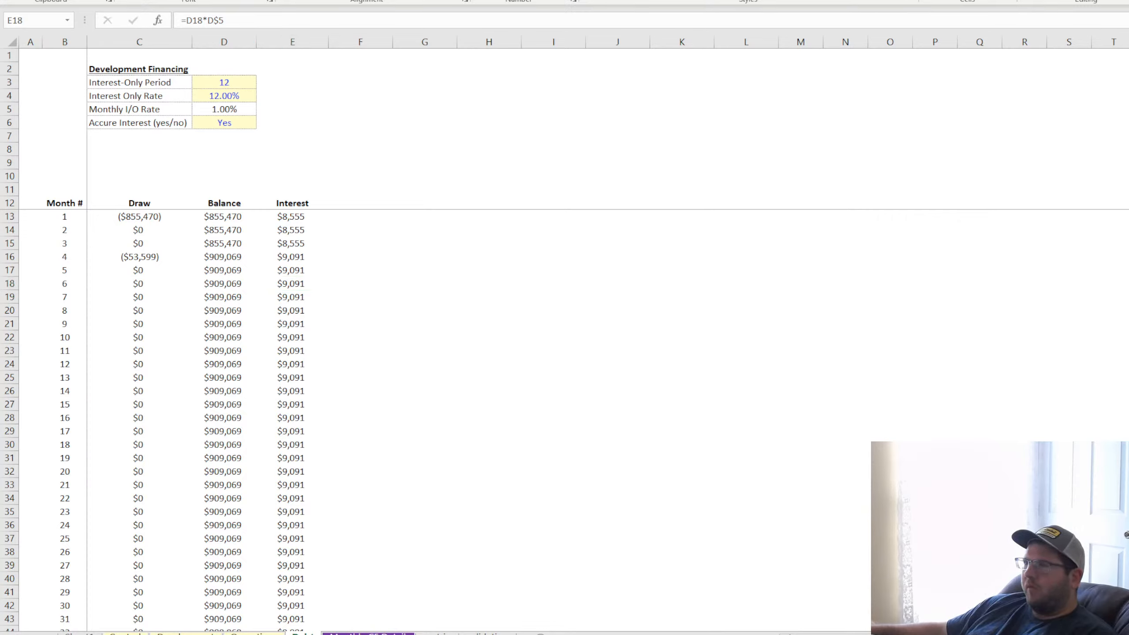
pyautogui.click(534, 469)
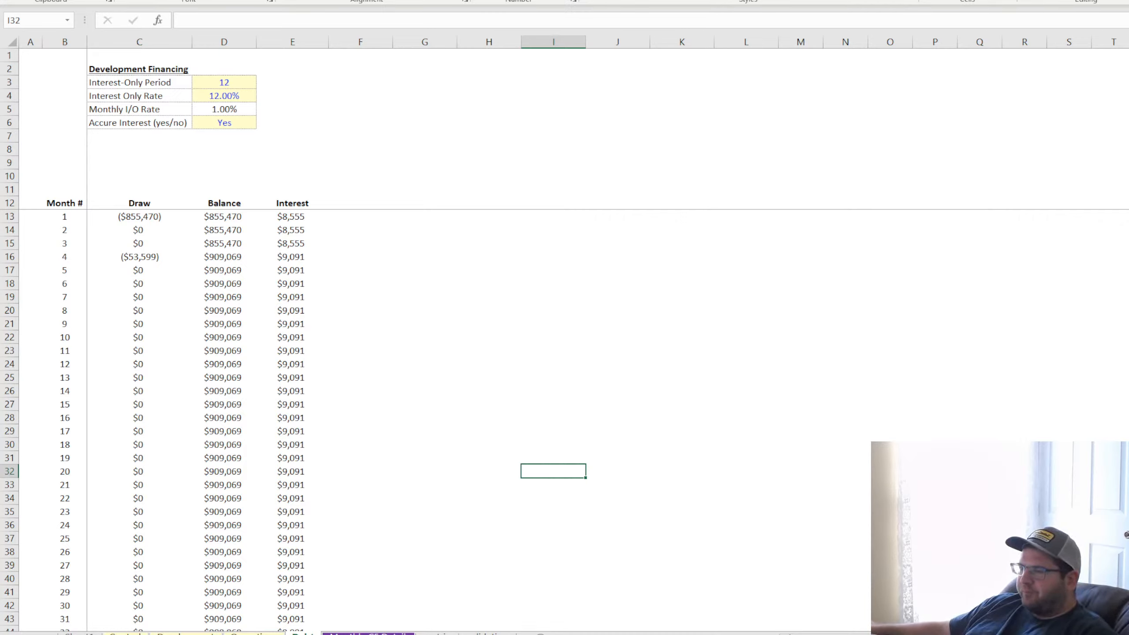
pyautogui.click(470, 496)
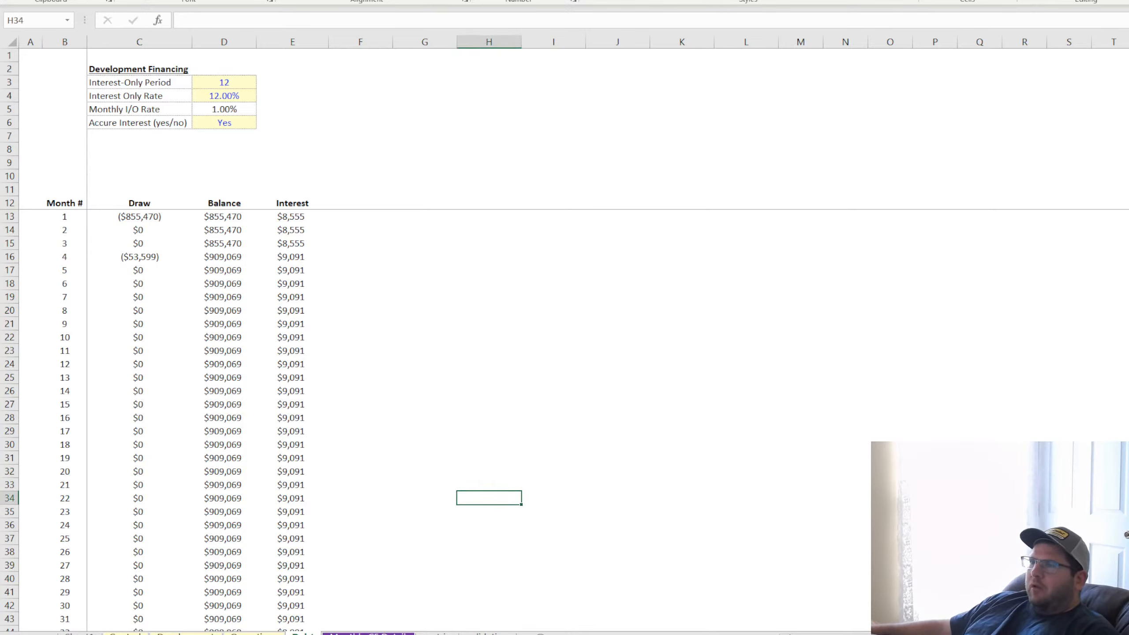
pyautogui.click(531, 378)
# Check the Interest-Only Period input against the Balance and Interest formulas in the schedule
pyautogui.click(291, 256)
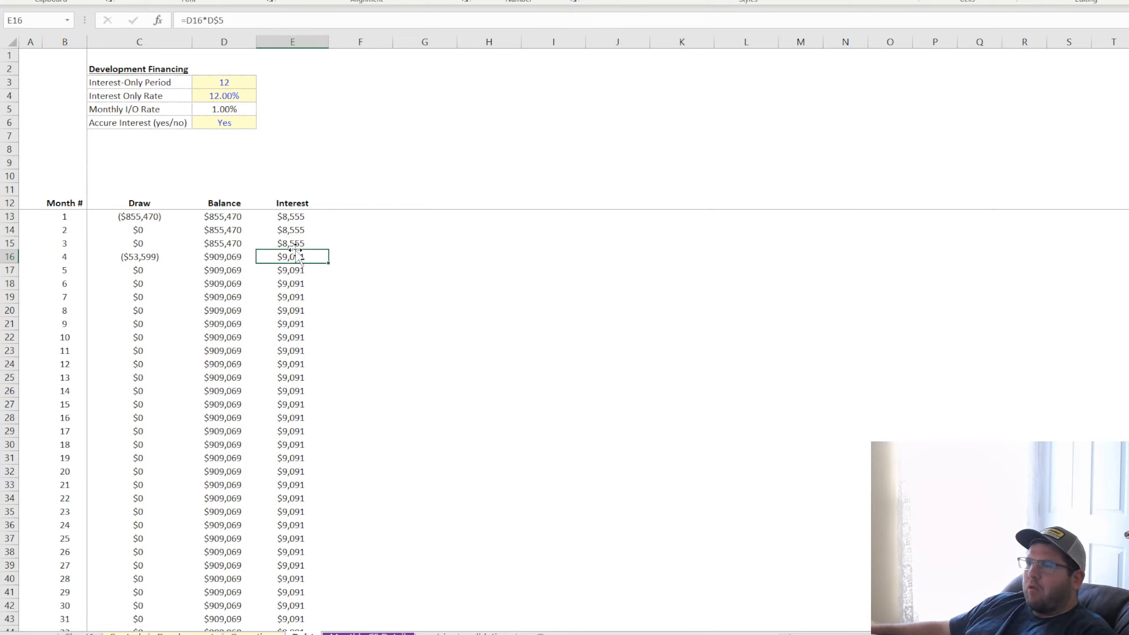
pyautogui.click(236, 85)
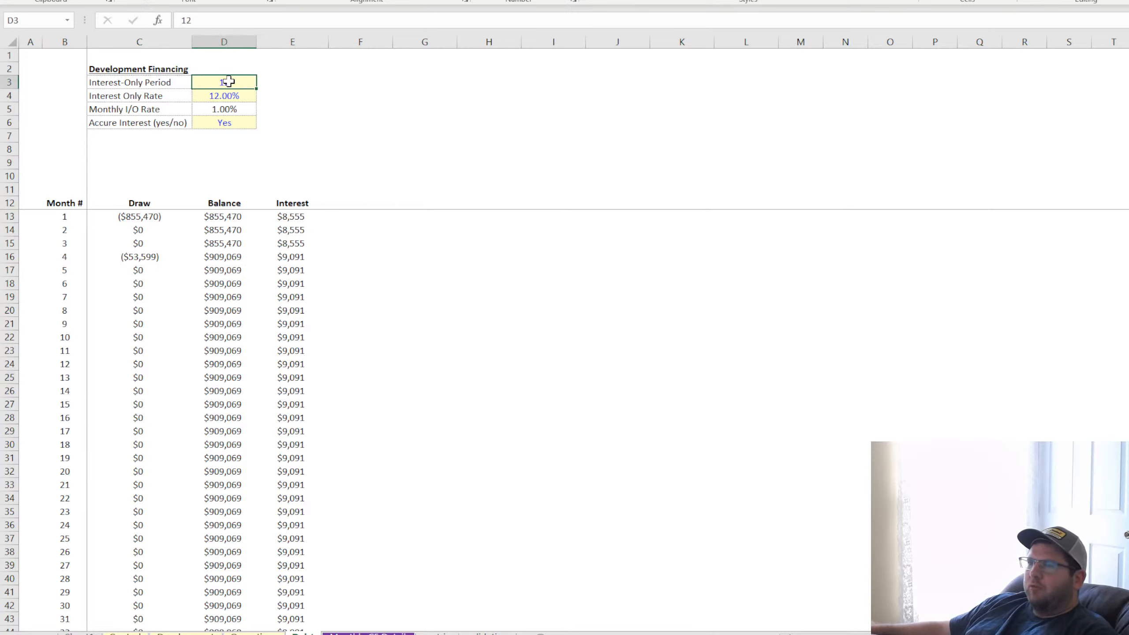
pyautogui.click(236, 216)
pyautogui.click(287, 217)
pyautogui.click(304, 282)
pyautogui.click(286, 333)
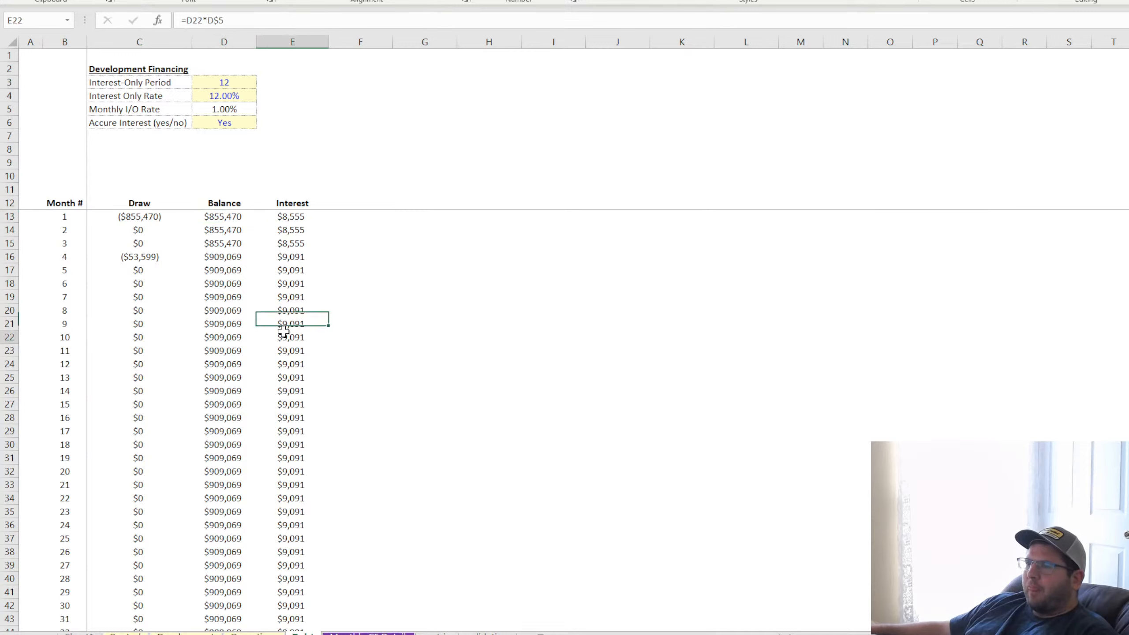
pyautogui.click(468, 349)
pyautogui.click(221, 218)
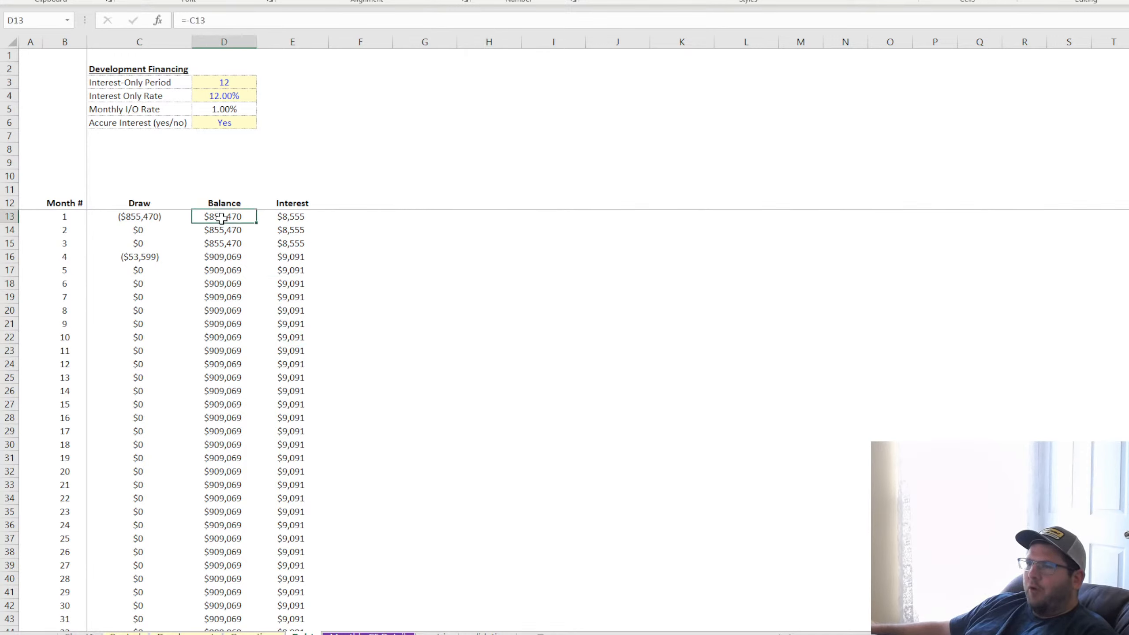
pyautogui.click(297, 218)
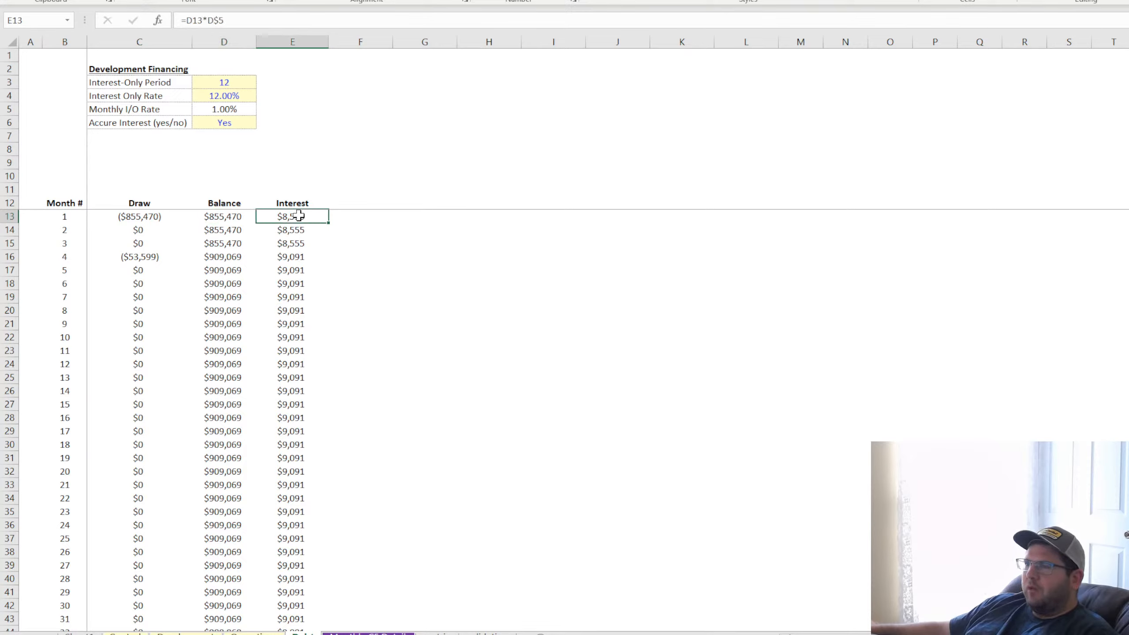
pyautogui.click(222, 217)
# Rename the Balance header in D12 to "Beginning Balance" and autofit column D to it
pyautogui.click(221, 205)
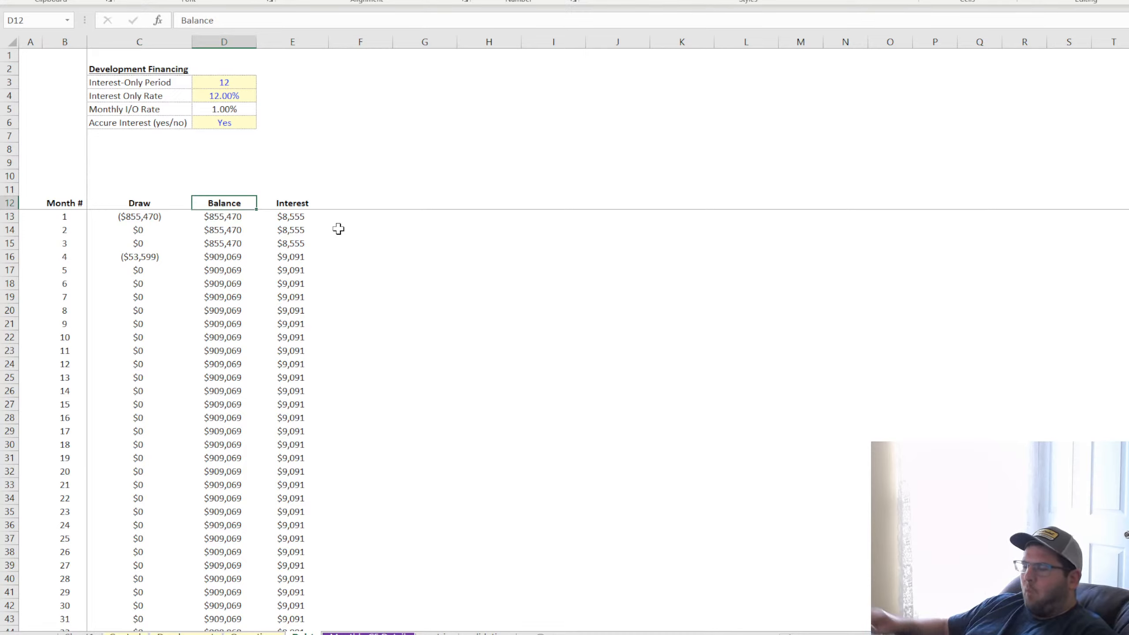
pyautogui.write('Beginning ')
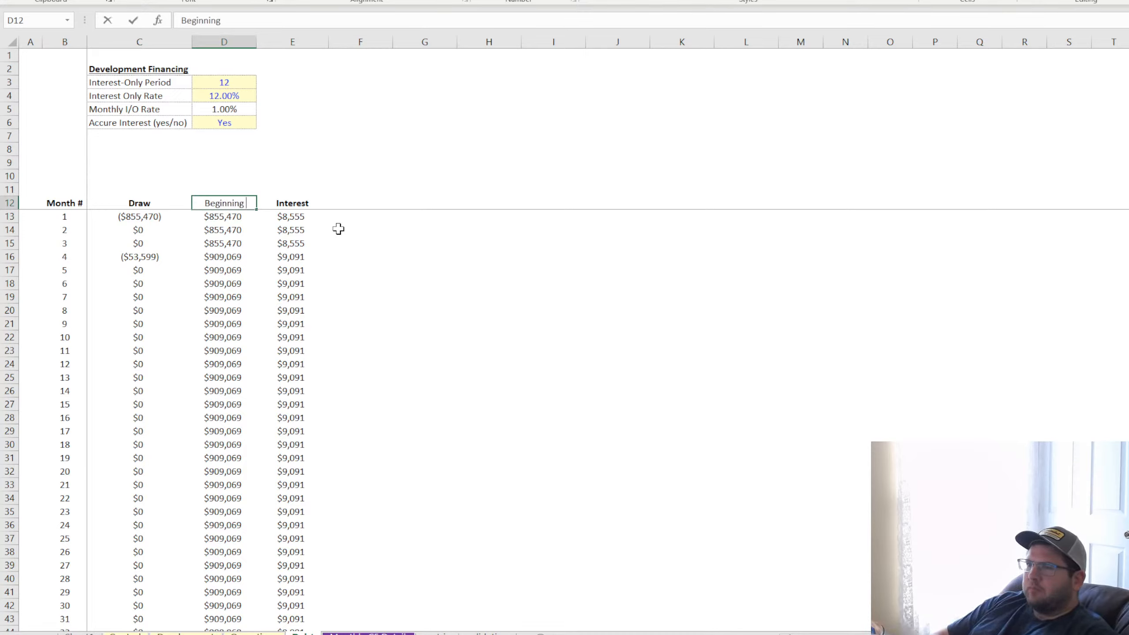
pyautogui.write('Balance')
pyautogui.press('Return')
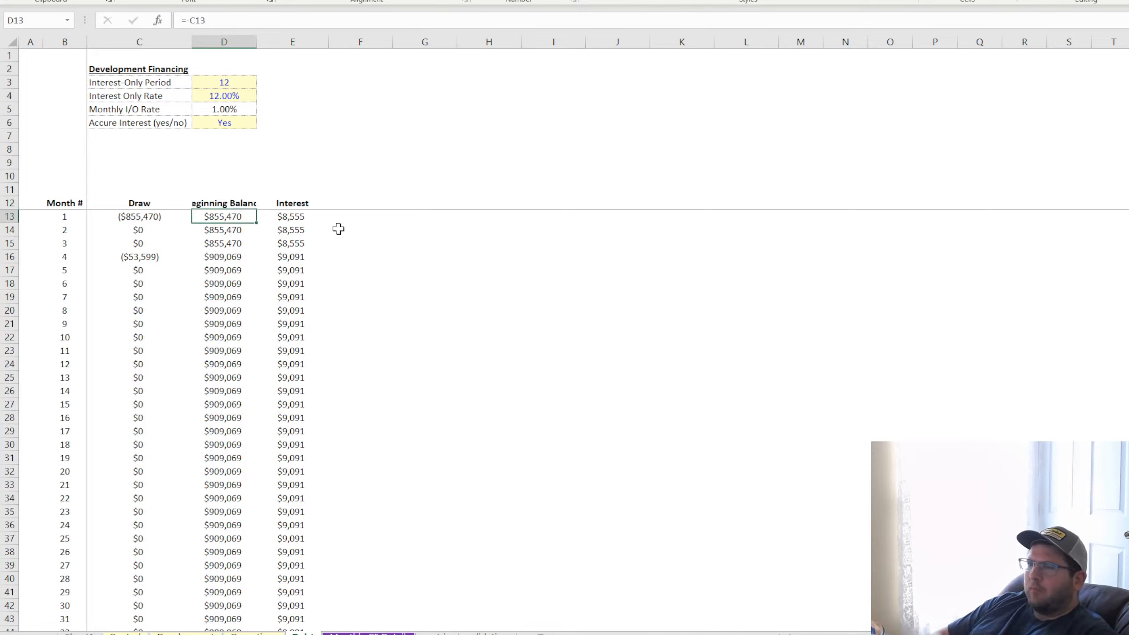
pyautogui.doubleClick(258, 40)
# Add a "Payment" header in F12, reusing the formatting of the Beginning Balance header
pyautogui.click(249, 203)
pyautogui.hotkey('ctrl', 'c')
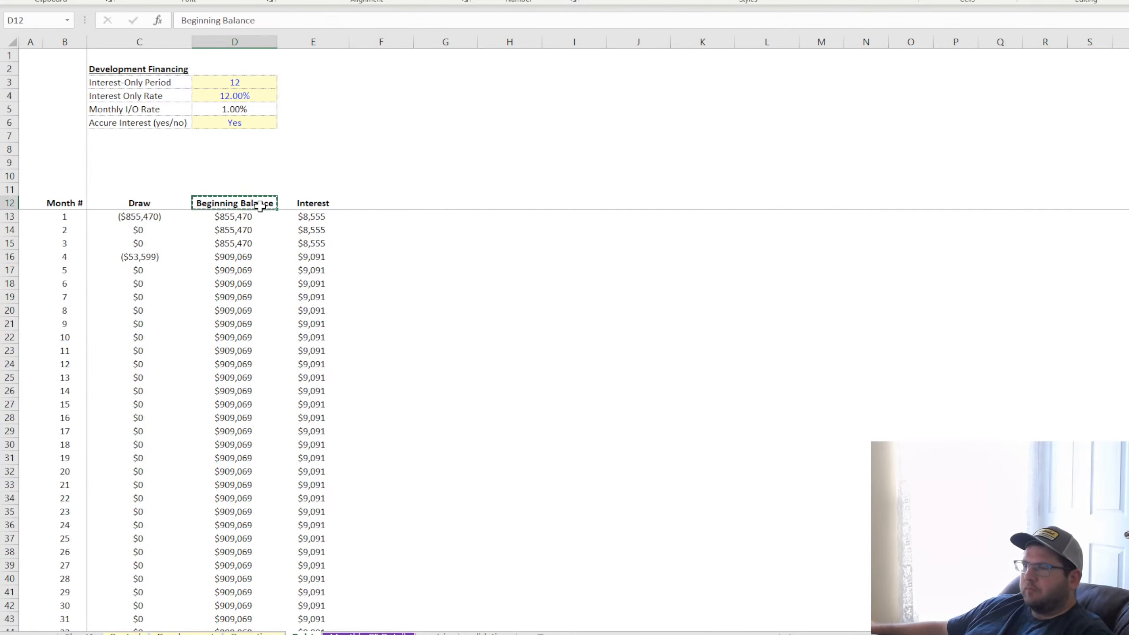
pyautogui.click(362, 198)
pyautogui.hotkey('ctrl', 'v')
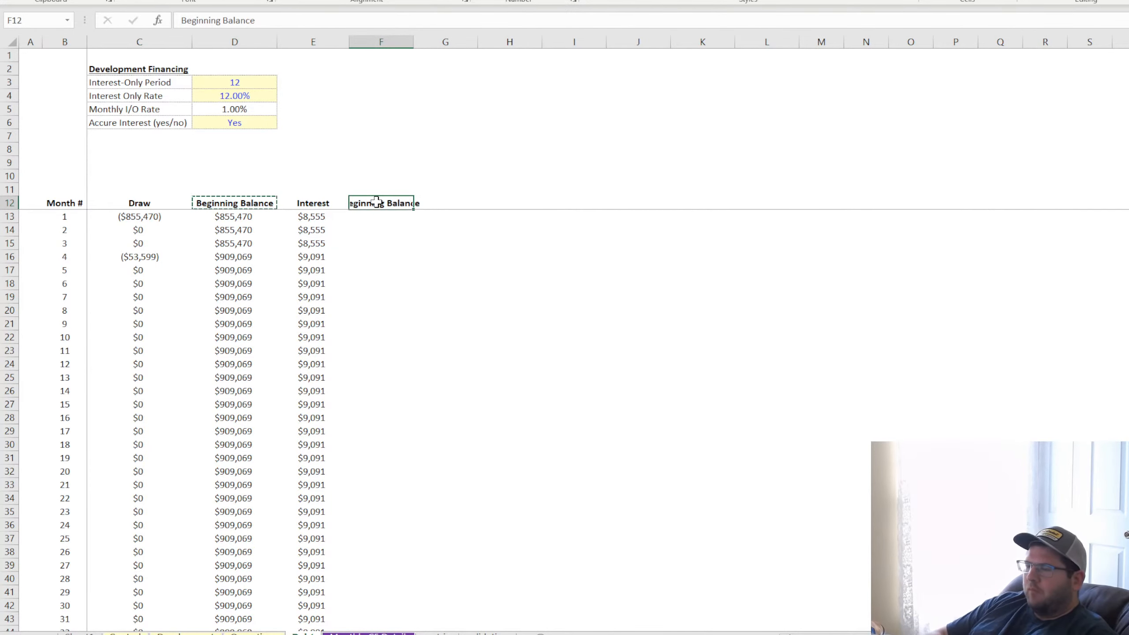
pyautogui.write('Payment')
pyautogui.press('Return')
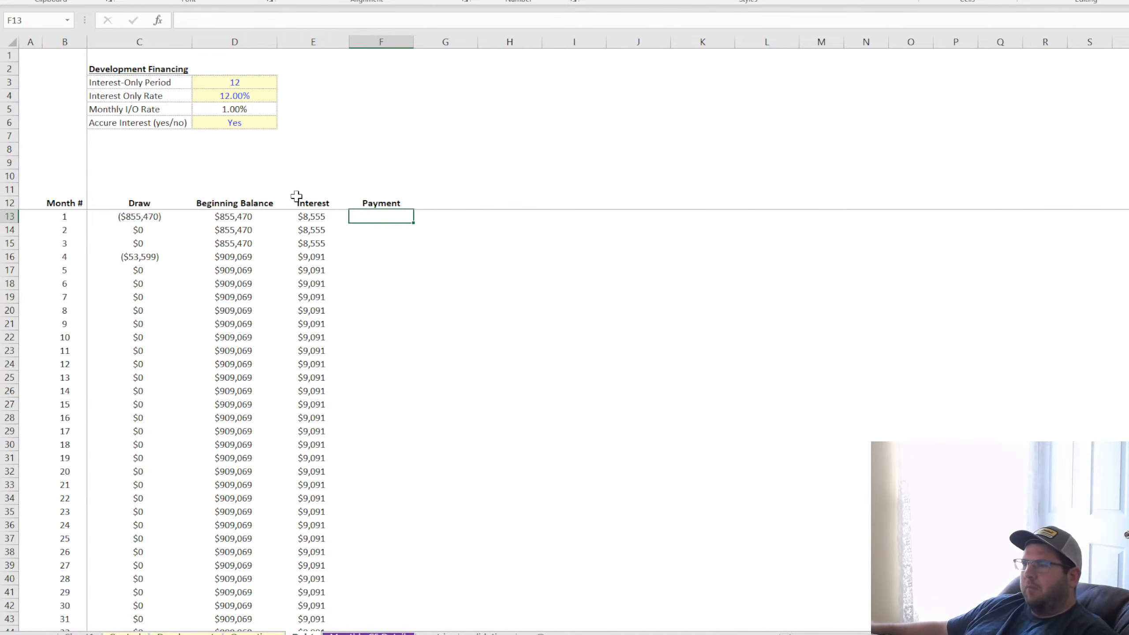
# Copy the Beginning Balance header into G12 beside Payment and autofit column G
pyautogui.click(248, 203)
pyautogui.hotkey('ctrl', 'c')
pyautogui.click(431, 204)
pyautogui.hotkey('ctrl', 'v')
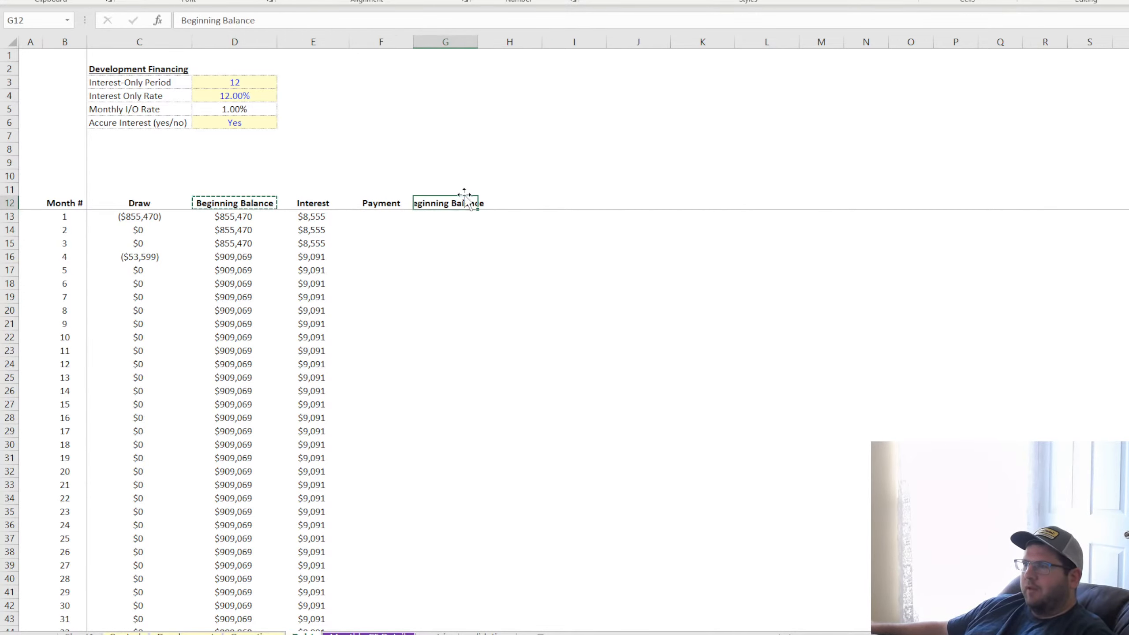
pyautogui.doubleClick(478, 46)
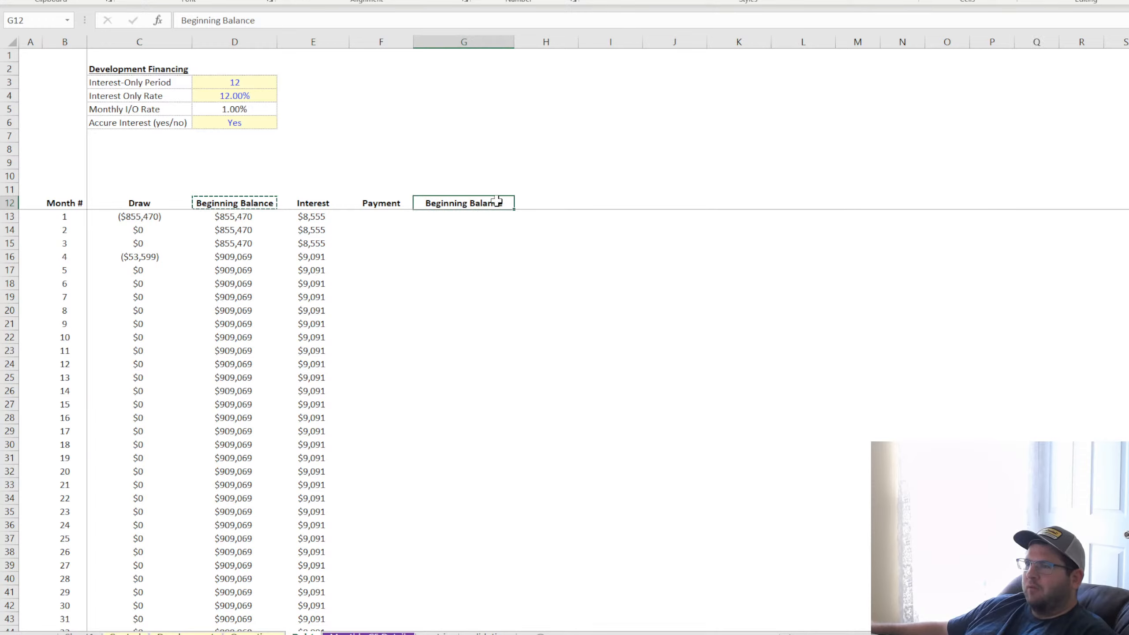
pyautogui.click(253, 177)
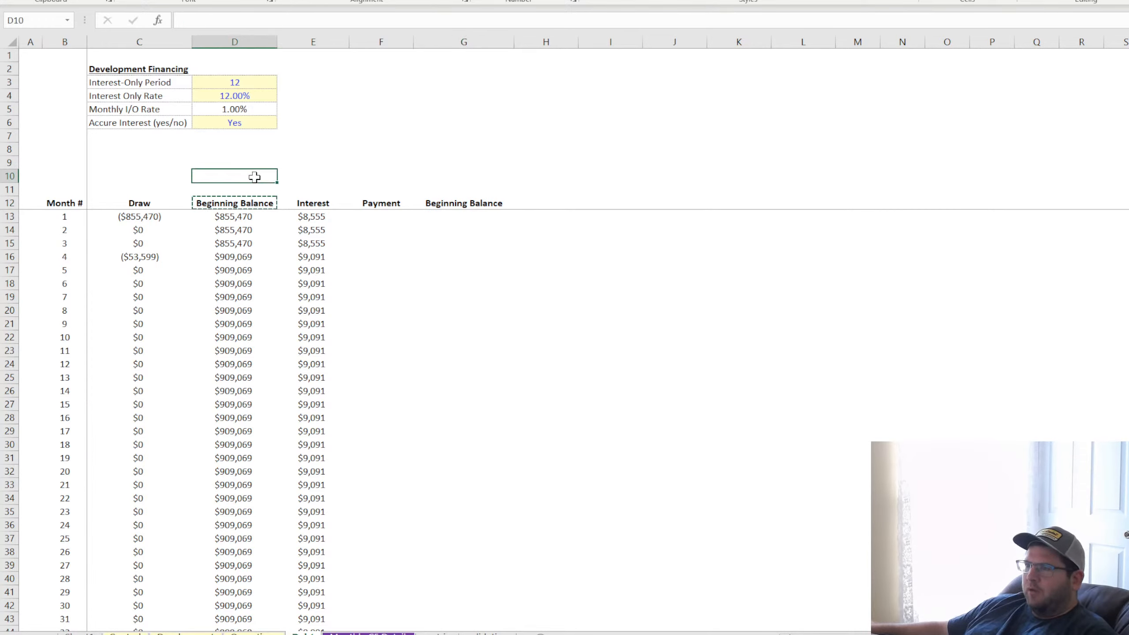
pyautogui.moveTo(255, 177); pyautogui.dragTo(390, 348)
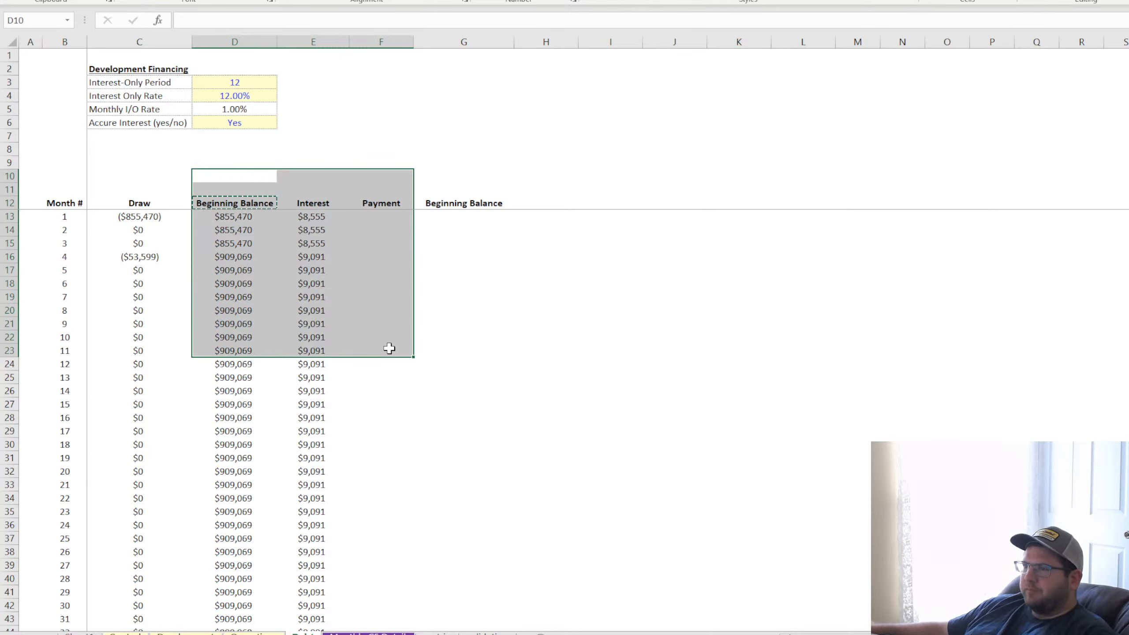
pyautogui.click(640, 165)
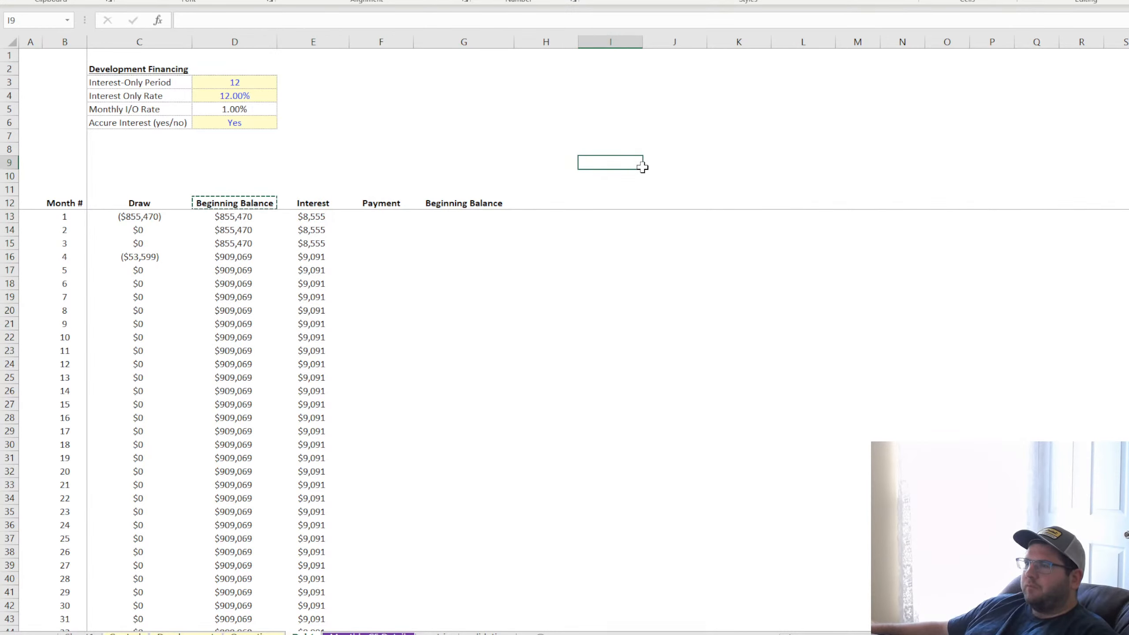
pyautogui.moveTo(642, 166); pyautogui.dragTo(937, 439)
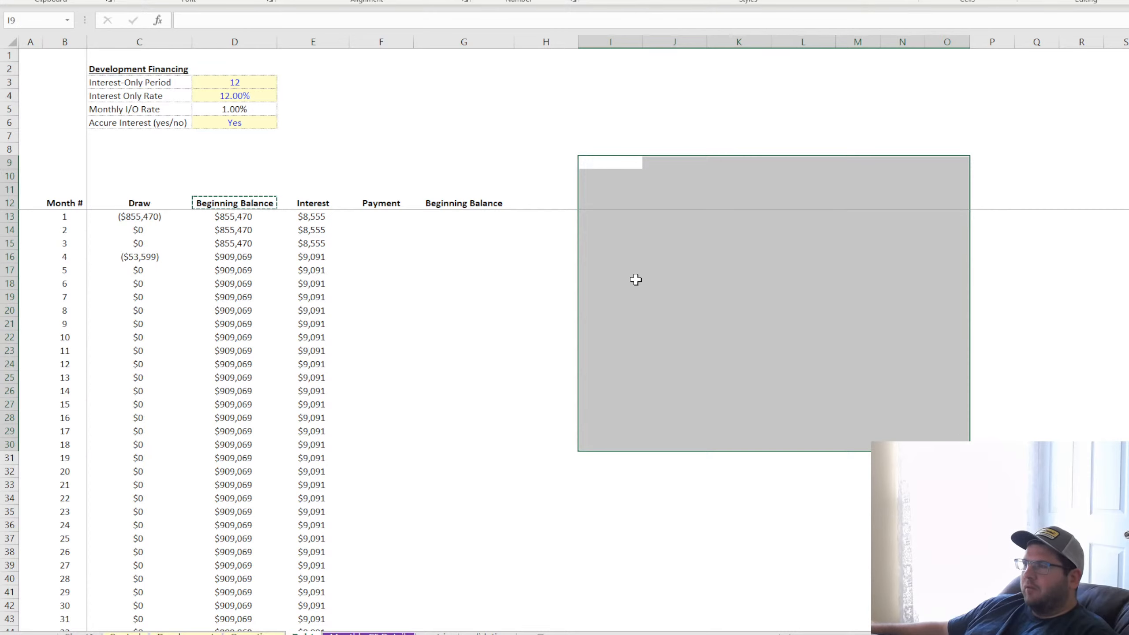
pyautogui.moveTo(140, 218); pyautogui.dragTo(315, 434)
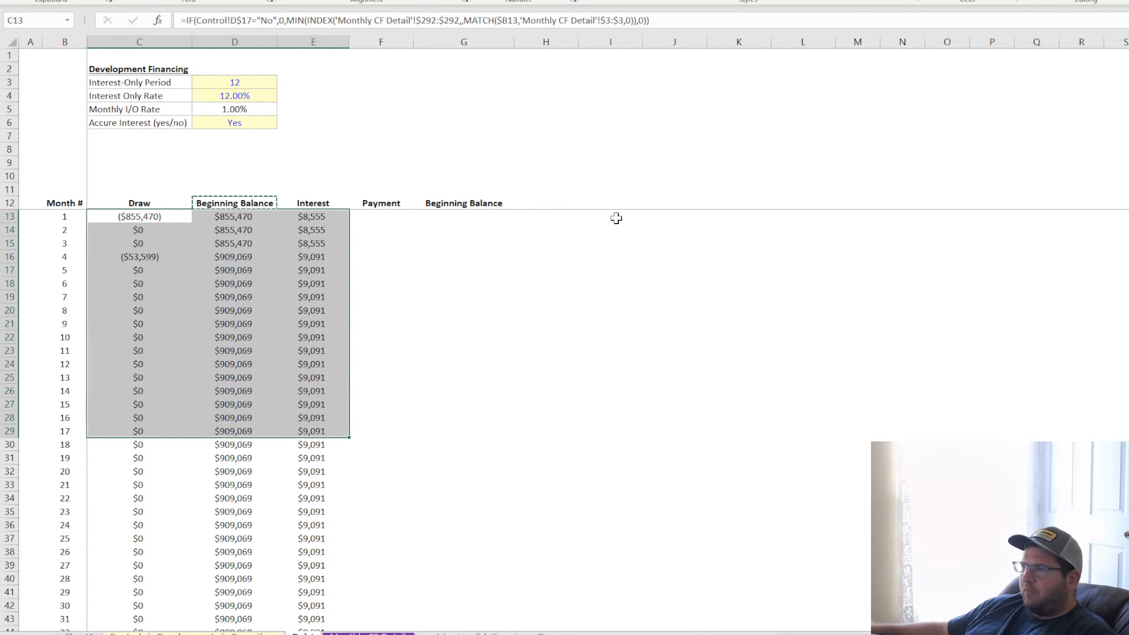
pyautogui.moveTo(615, 219); pyautogui.dragTo(850, 380)
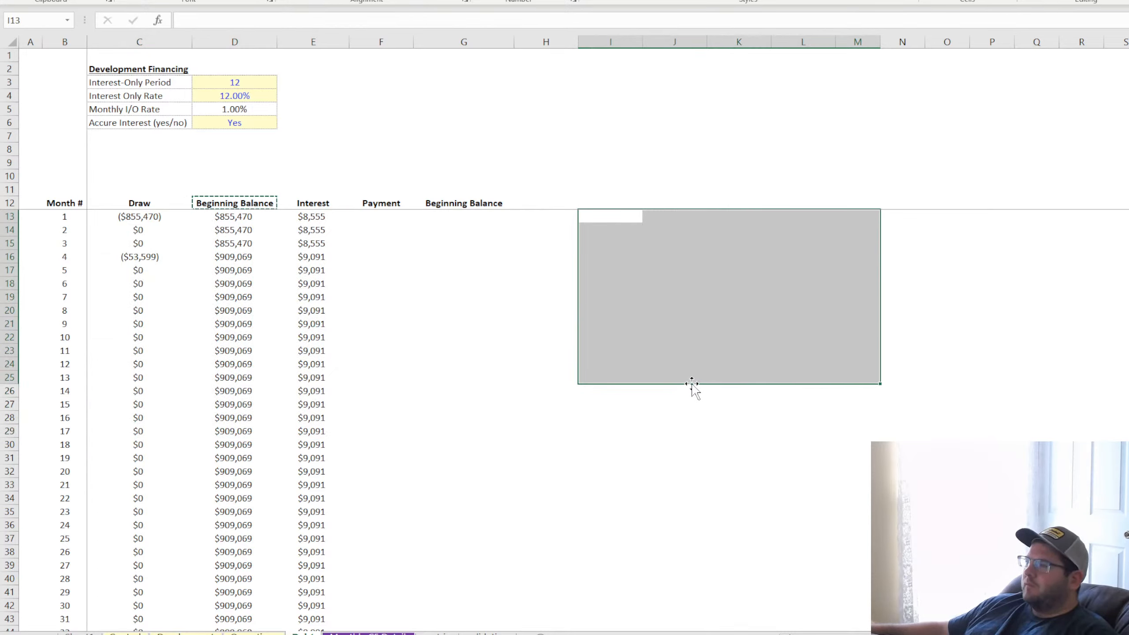
pyautogui.moveTo(963, 226); pyautogui.dragTo(1114, 435)
pyautogui.click(992, 445)
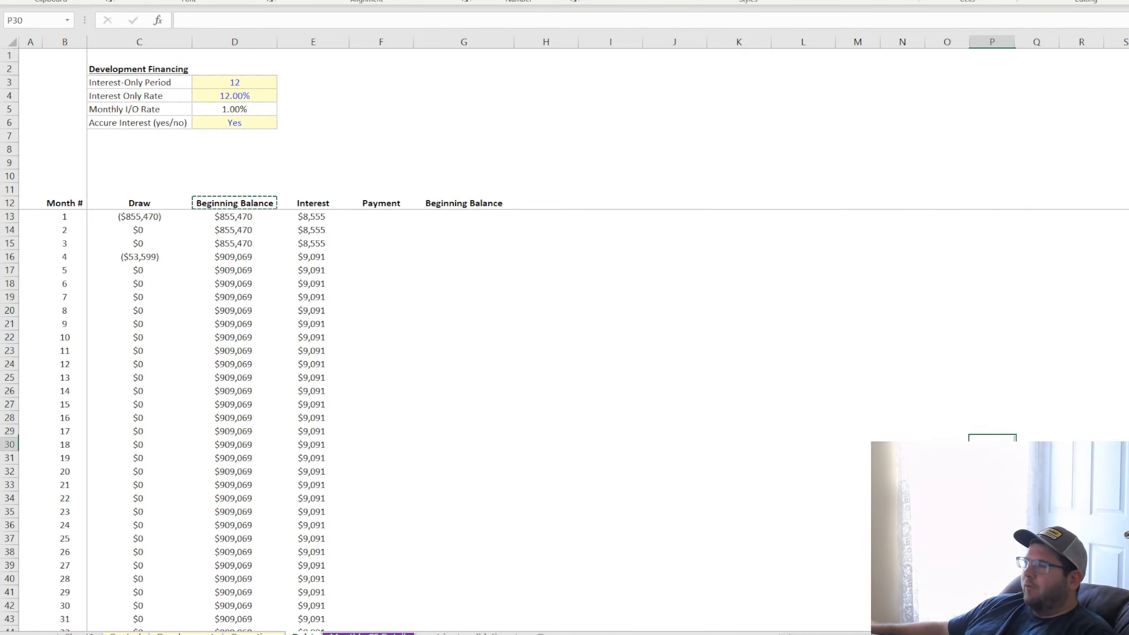
pyautogui.click(806, 365)
pyautogui.click(266, 150)
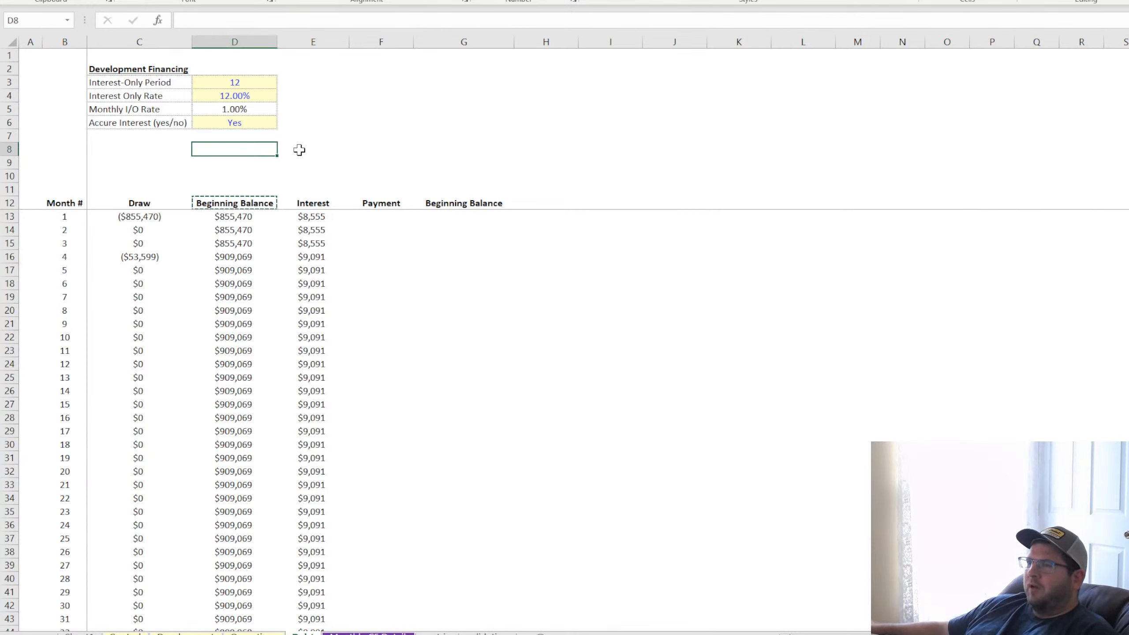
pyautogui.click(240, 121)
pyautogui.click(239, 82)
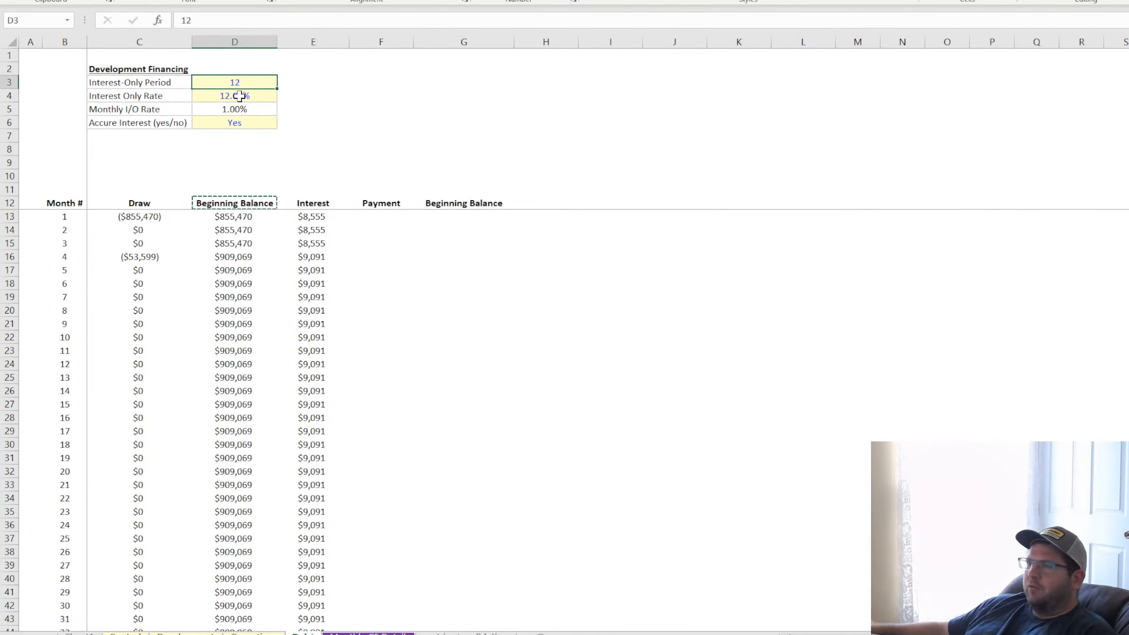
pyautogui.click(239, 94)
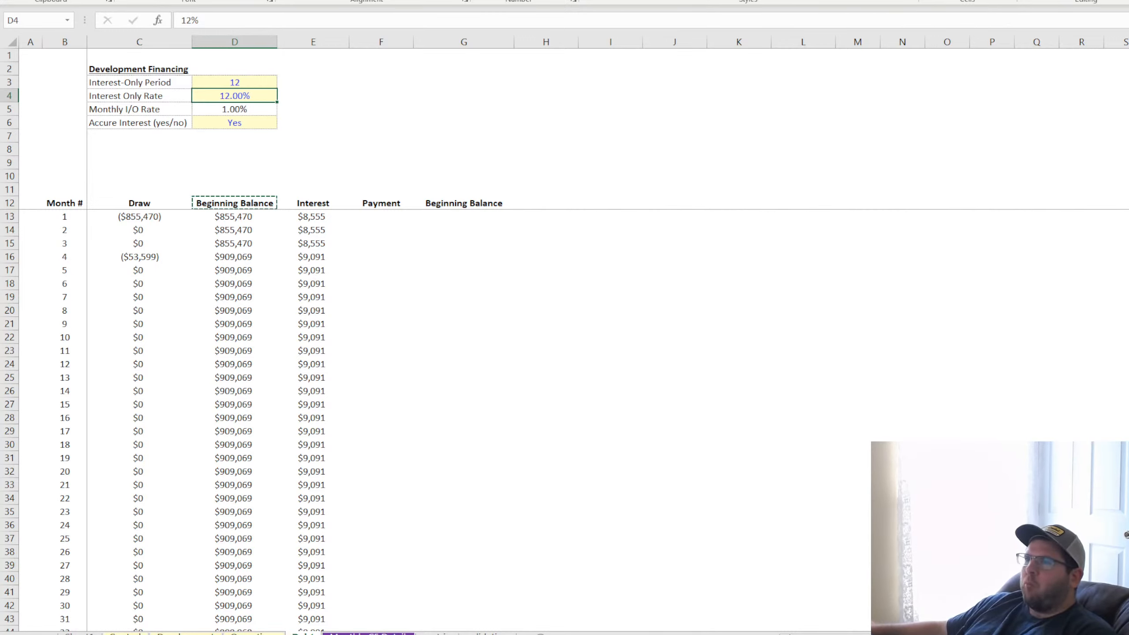
pyautogui.press('Escape')
pyautogui.hotkey('alt', 'Tab')
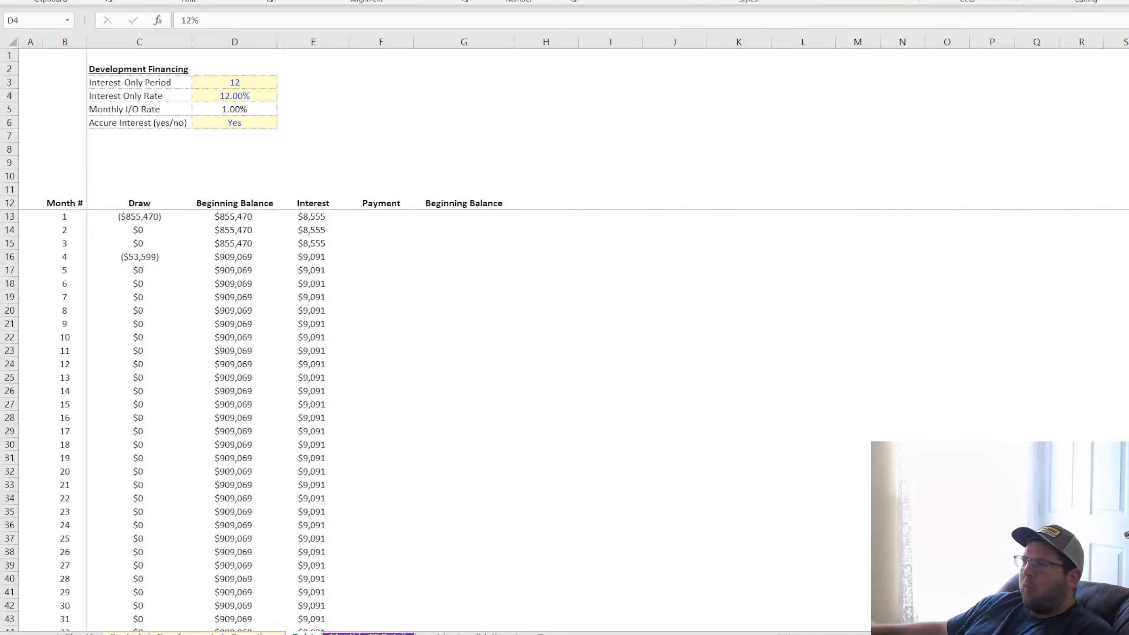
pyautogui.click(424, 323)
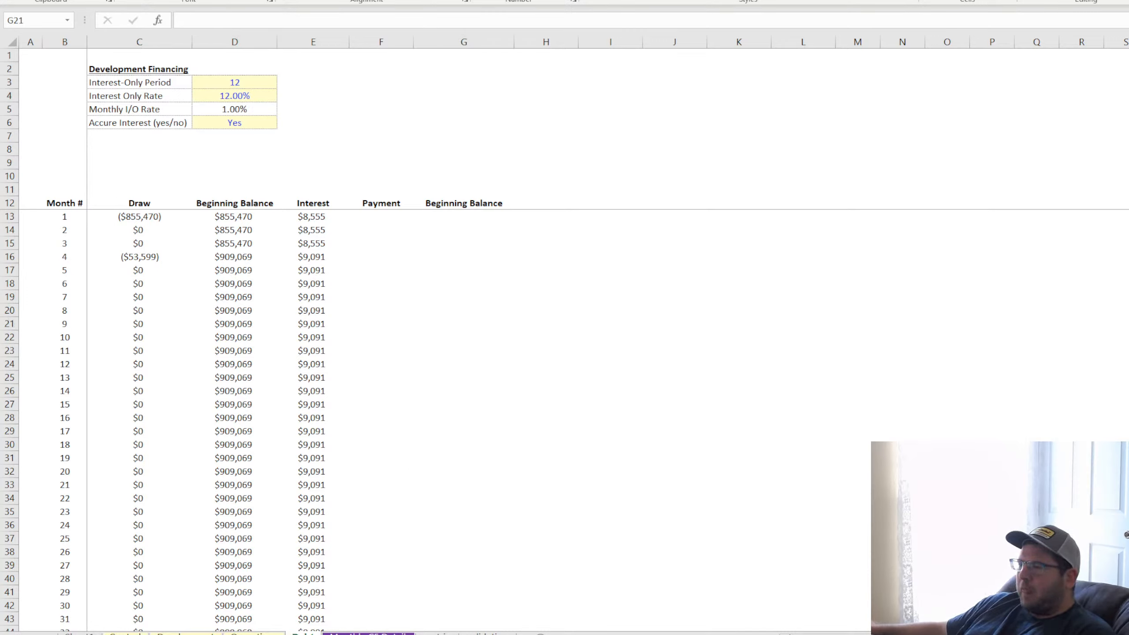
# Enter the month 1 Payment formula in F13 as =IF(D$6="Yes",0,E13), anchoring the row of the accrue-interest input
pyautogui.click(220, 216)
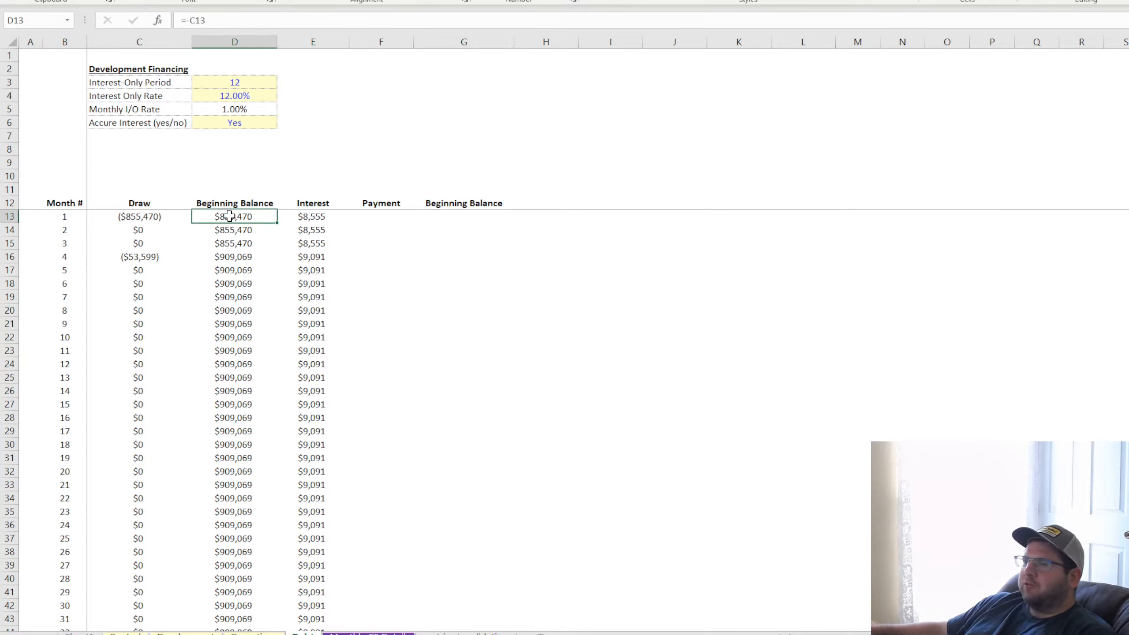
pyautogui.click(309, 217)
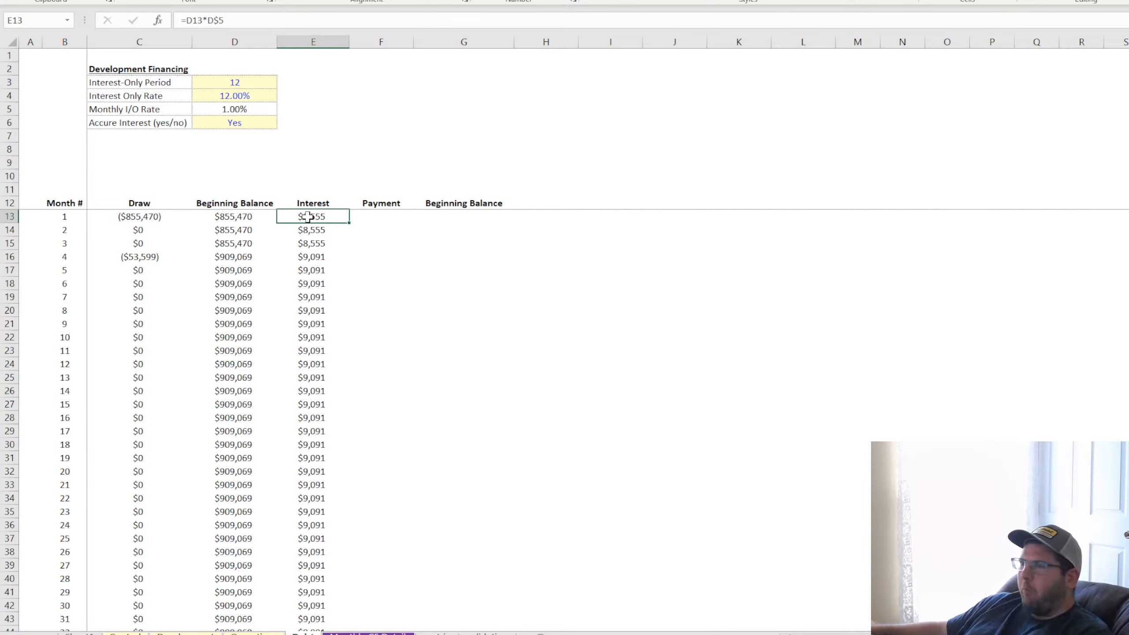
pyautogui.click(382, 218)
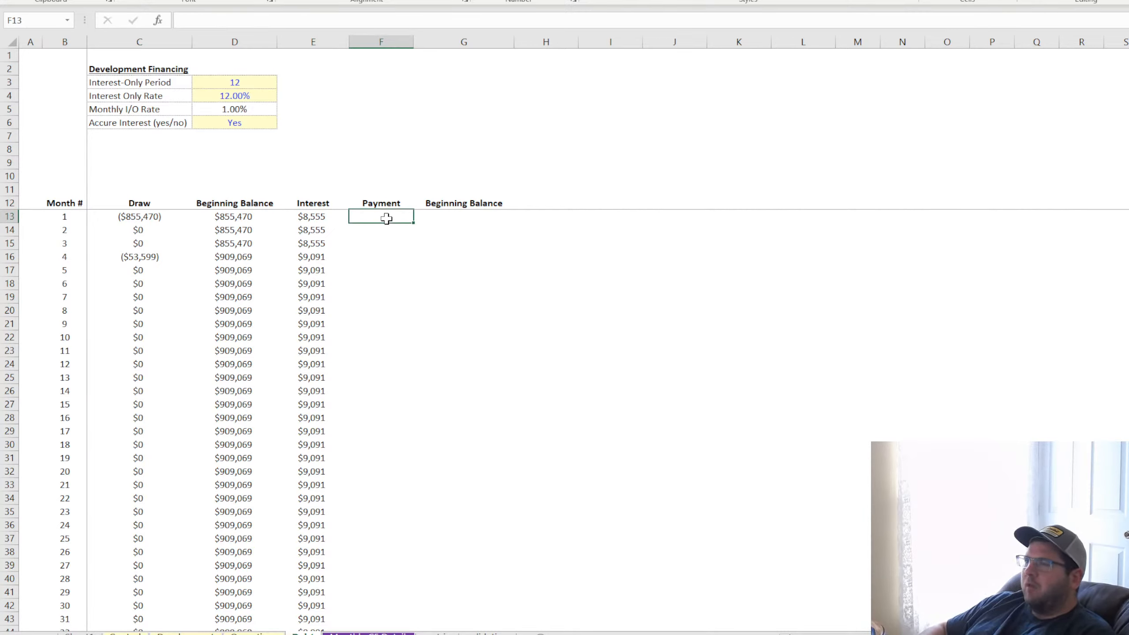
pyautogui.write('=if(')
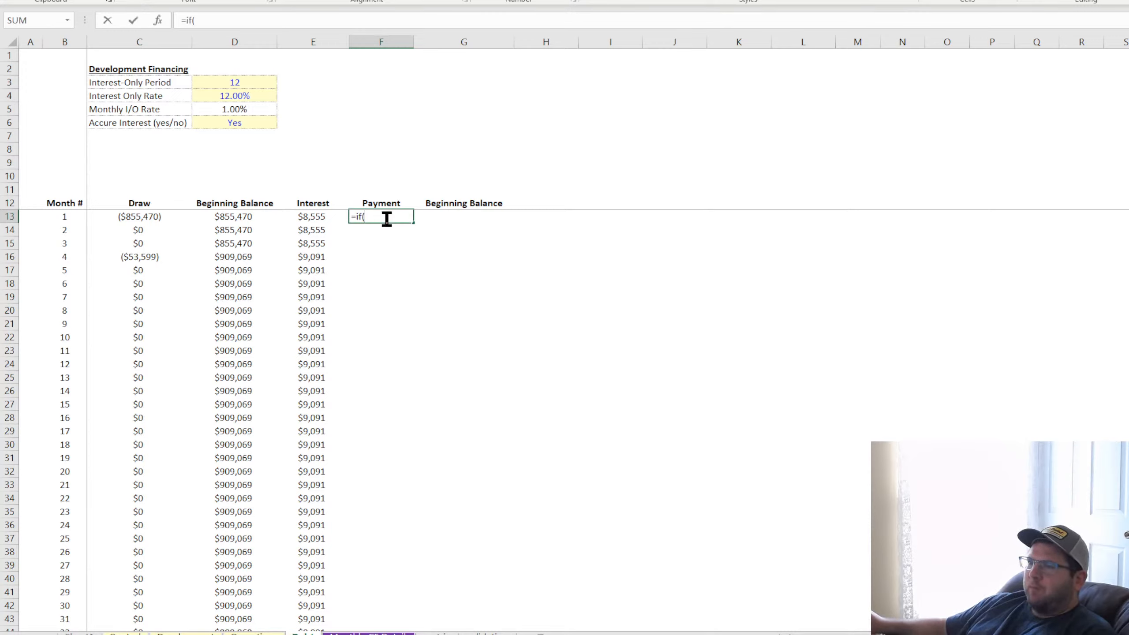
pyautogui.click(235, 123)
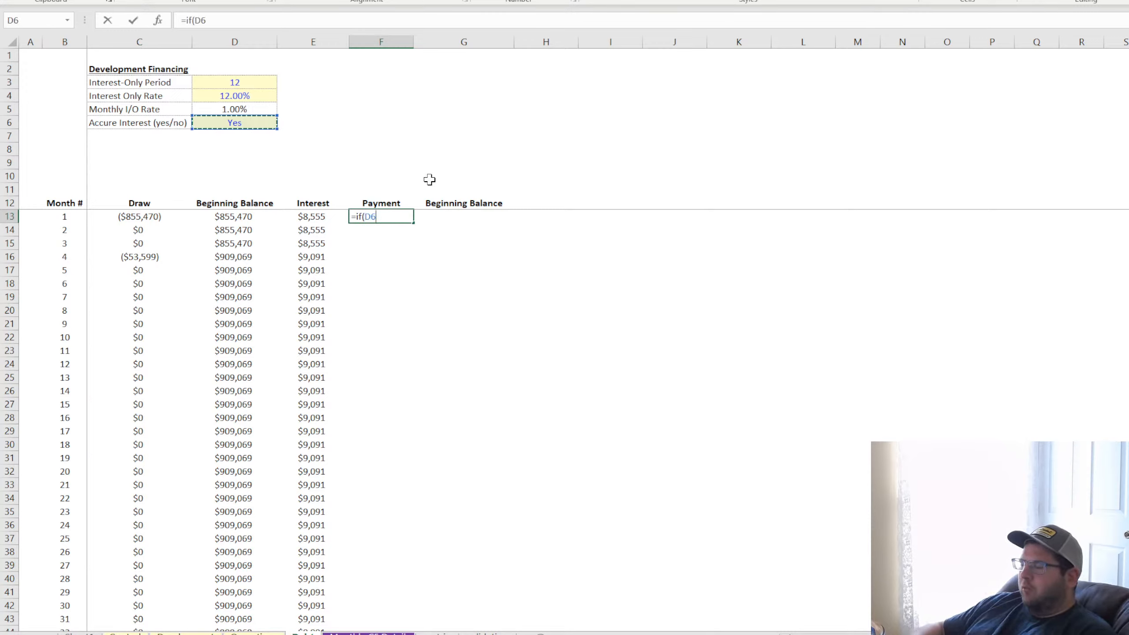
pyautogui.write('="Yes')
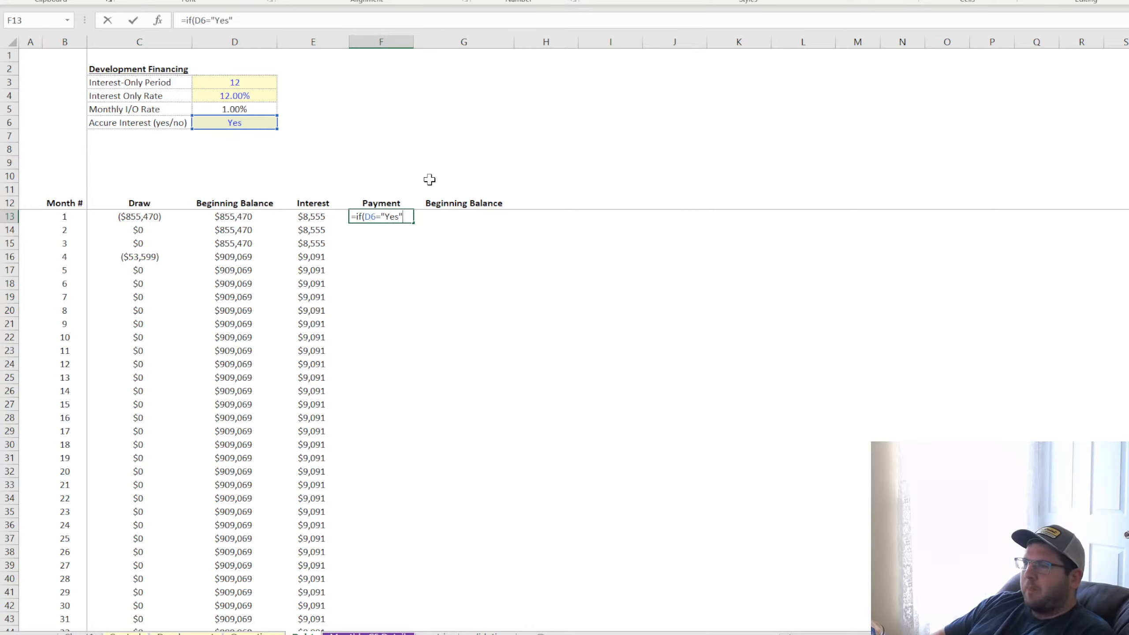
pyautogui.write('",')
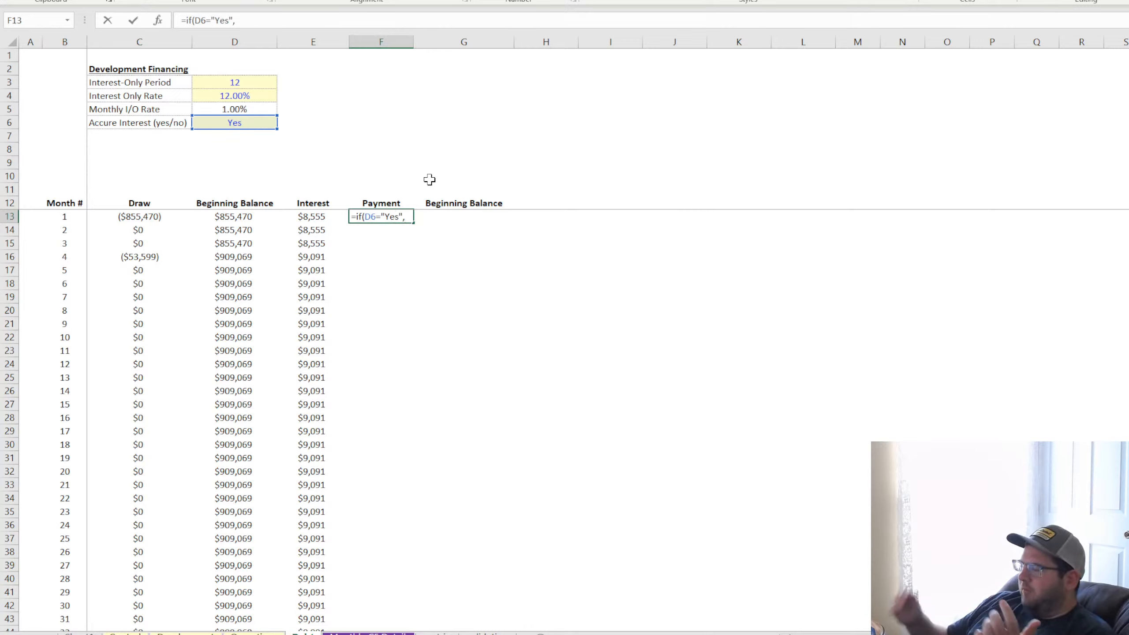
pyautogui.write('0')
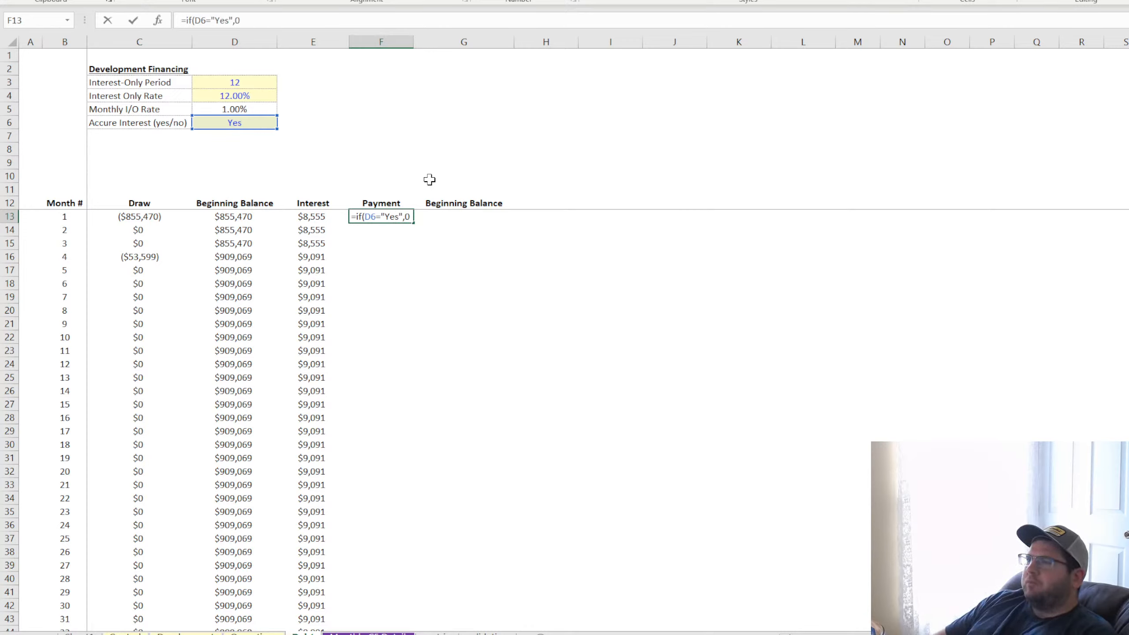
pyautogui.write(',')
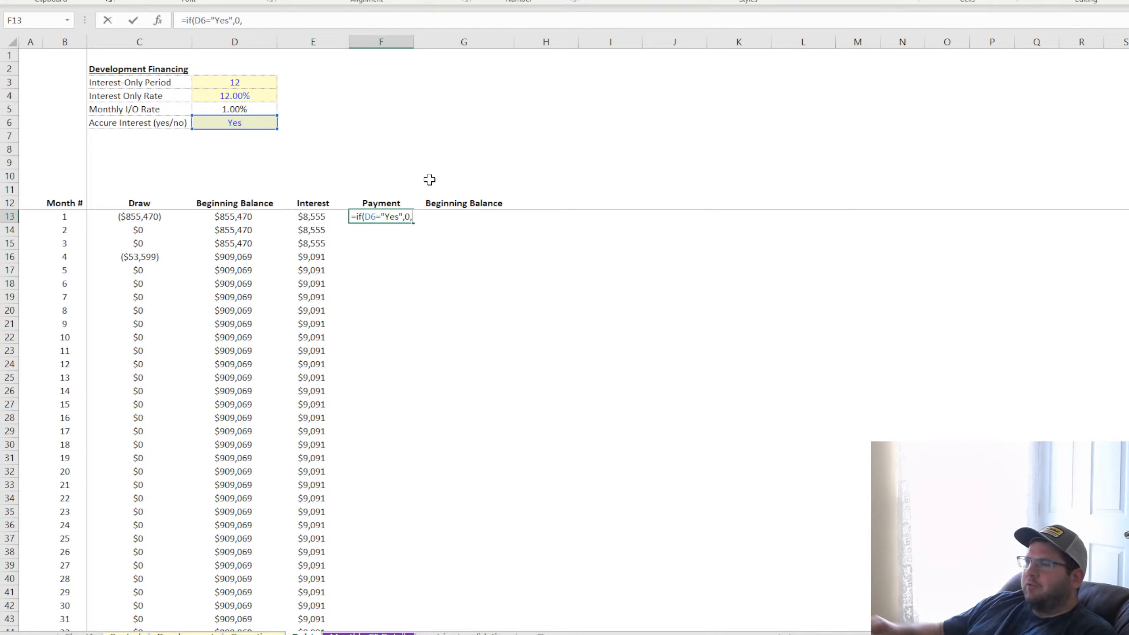
pyautogui.click(309, 216)
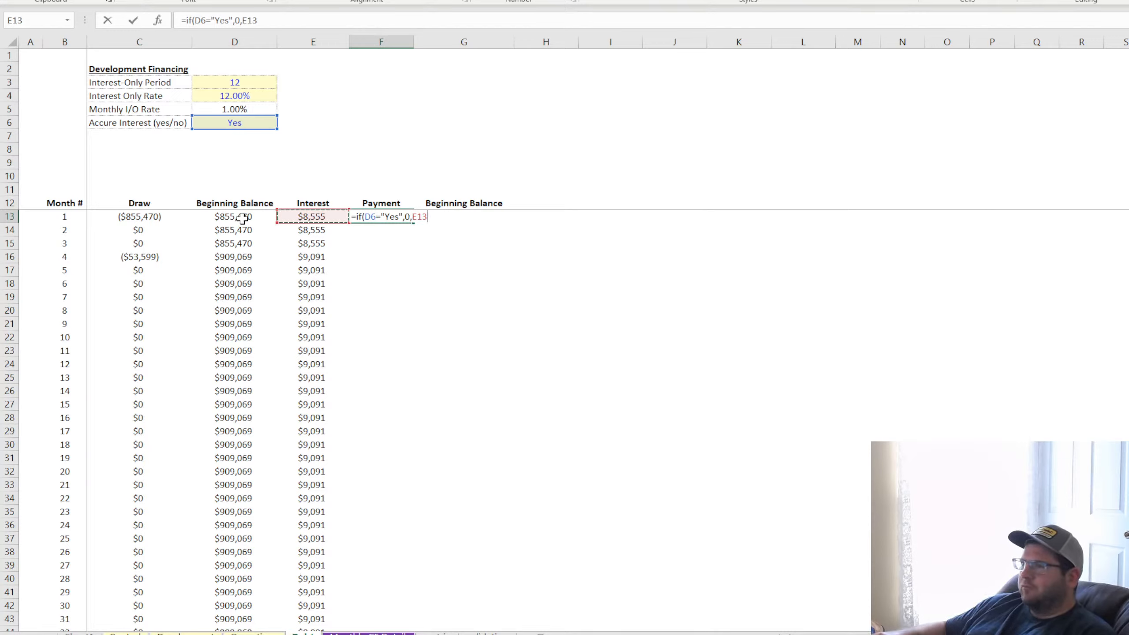
pyautogui.click(201, 20)
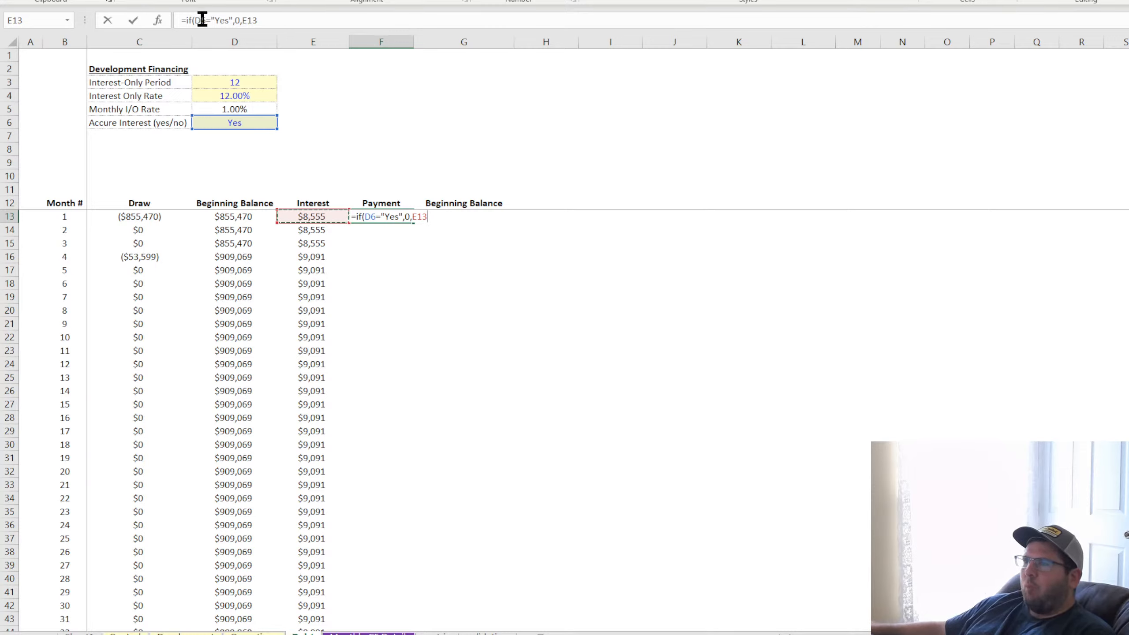
pyautogui.press('Return')
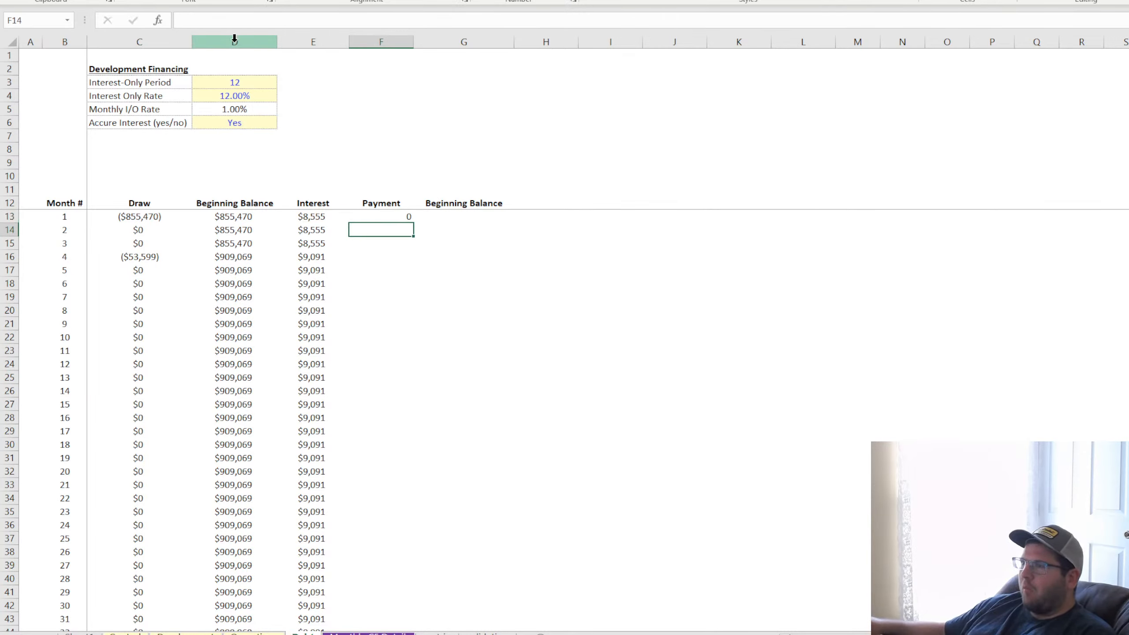
# Format the whole Payment column F as whole-dollar currency and centre its contents
pyautogui.click(382, 216)
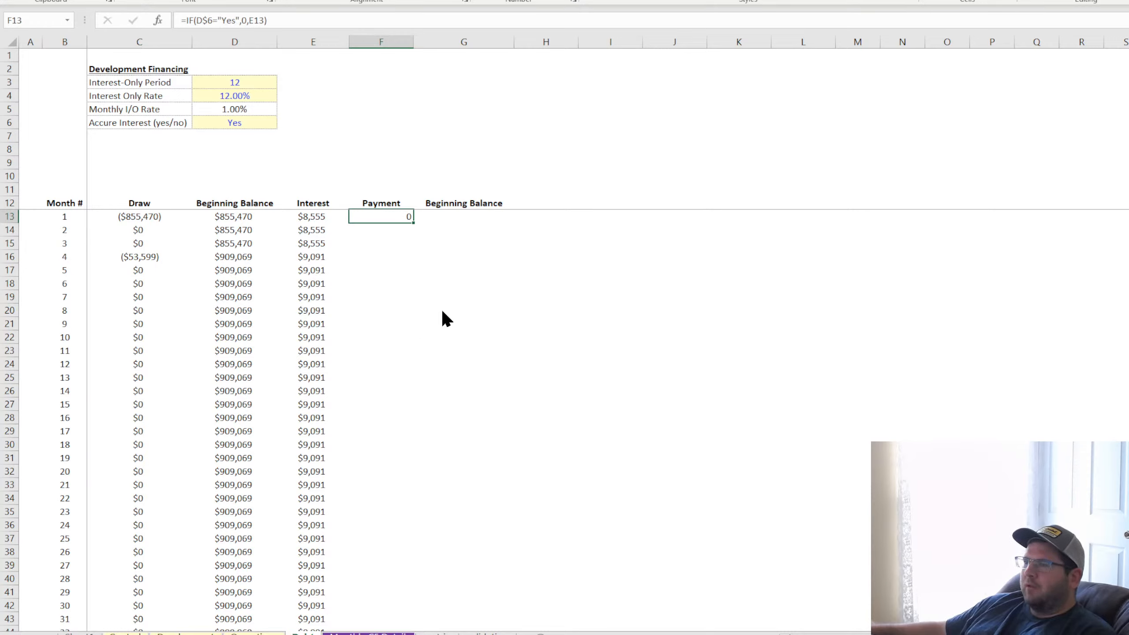
pyautogui.click(381, 42)
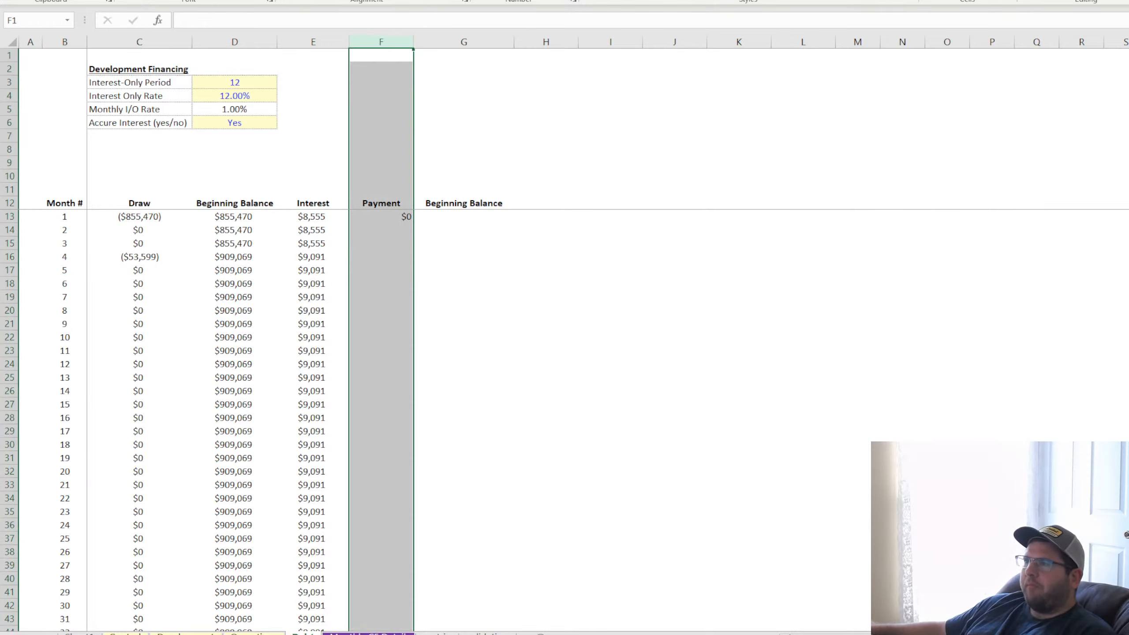
pyautogui.click(546, 270)
# Fill the F13 Payment formula down through all months of the schedule
pyautogui.click(391, 216)
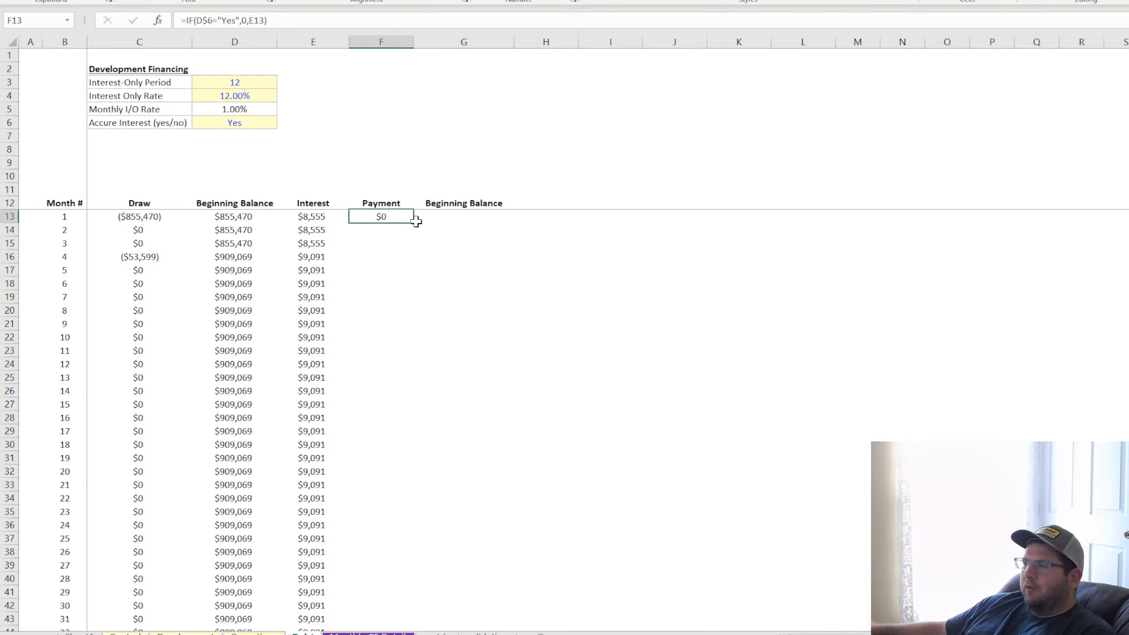
pyautogui.doubleClick(416, 223)
# Check the Payment formulas in the first months against the Interest formula and the accrue-interest input in D6
pyautogui.click(381, 217)
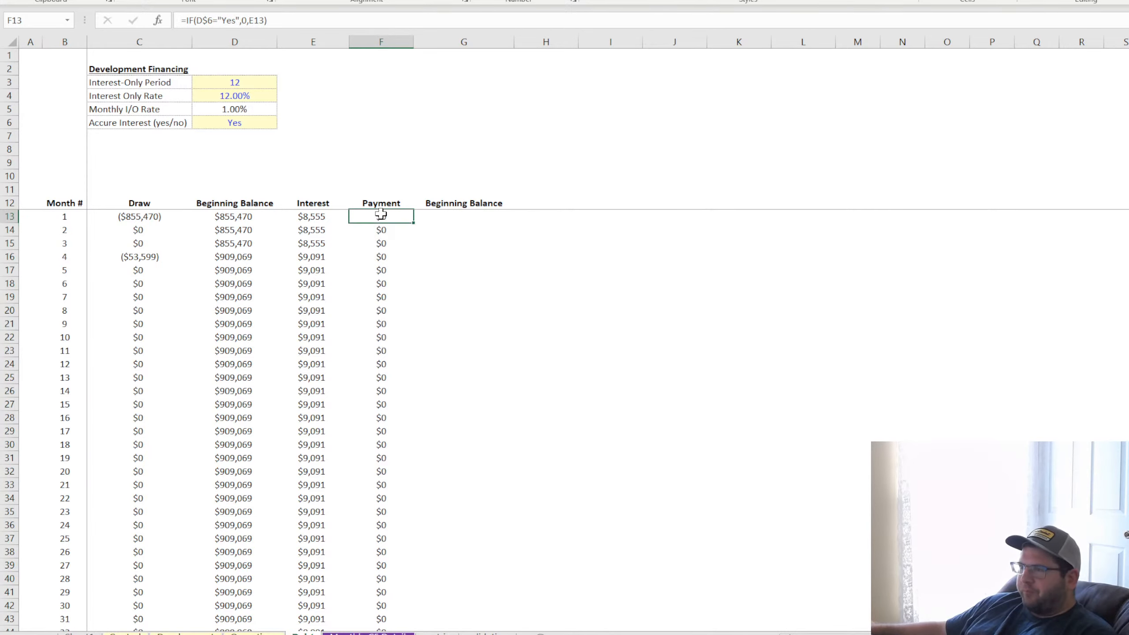
pyautogui.click(389, 240)
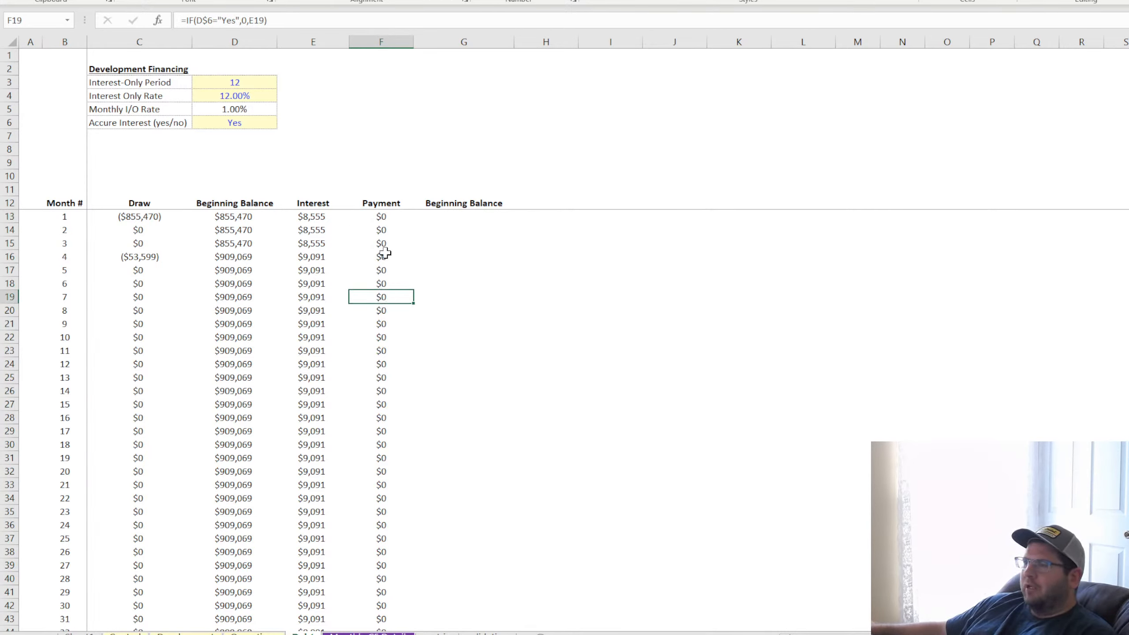
pyautogui.click(380, 217)
pyautogui.click(385, 231)
pyautogui.click(374, 271)
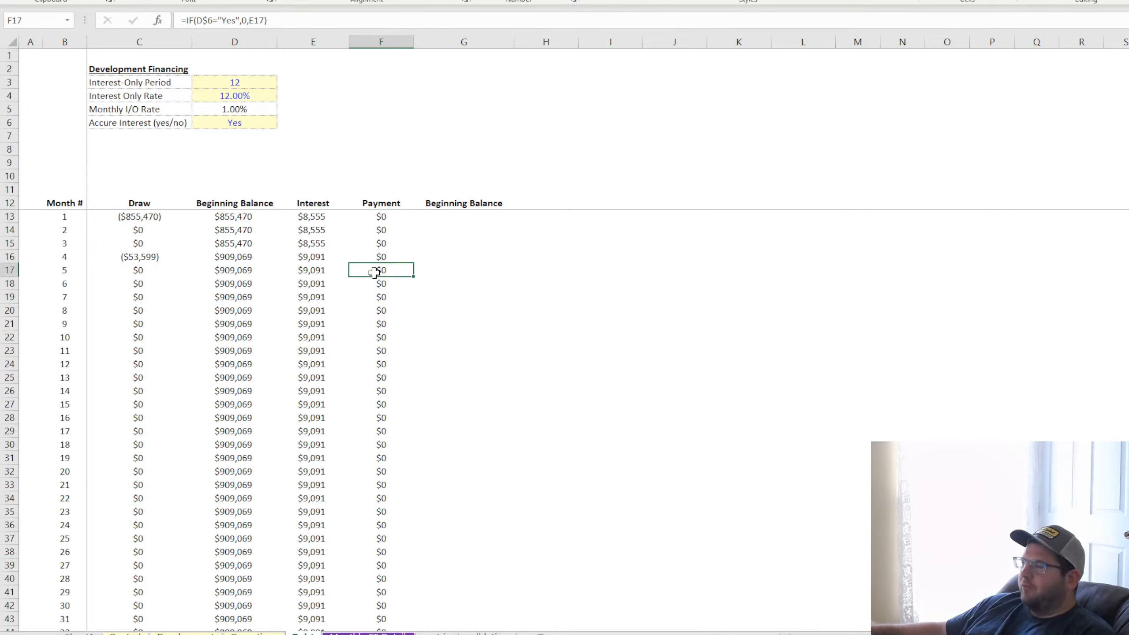
pyautogui.click(380, 217)
pyautogui.click(385, 230)
pyautogui.click(388, 254)
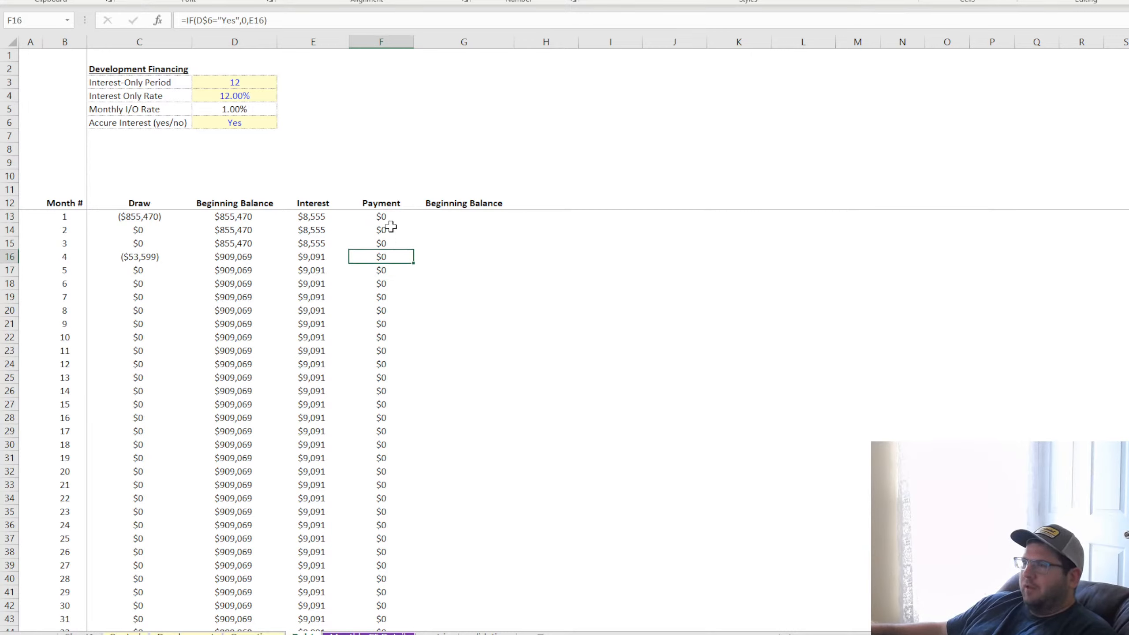
pyautogui.click(387, 218)
pyautogui.click(388, 230)
pyautogui.click(386, 269)
pyautogui.click(384, 217)
pyautogui.click(383, 230)
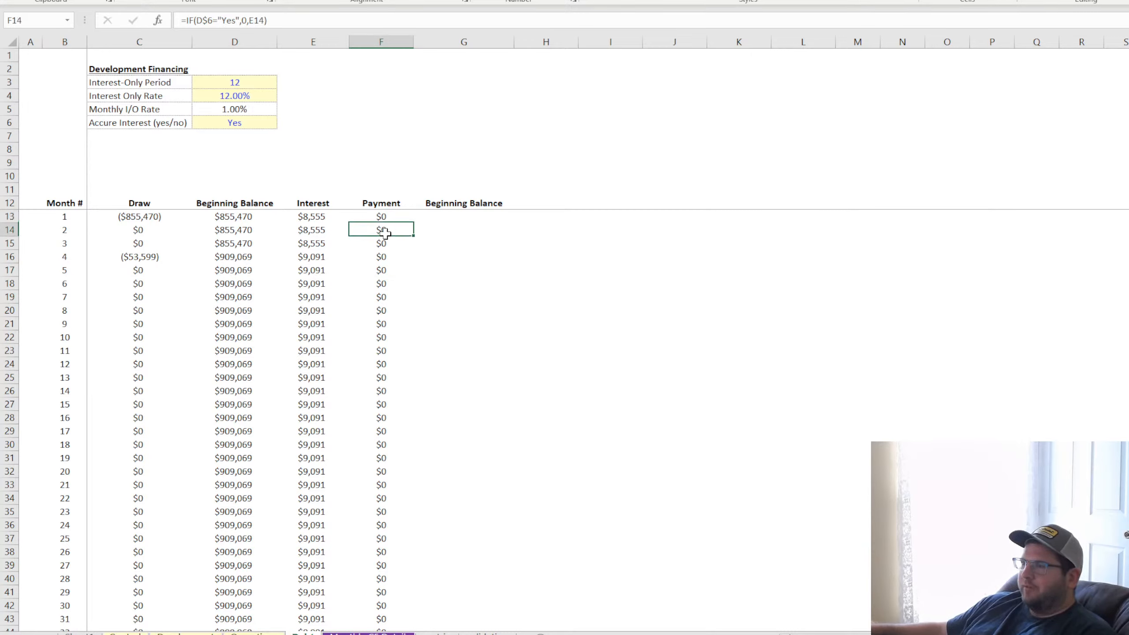
pyautogui.click(384, 258)
pyautogui.click(385, 218)
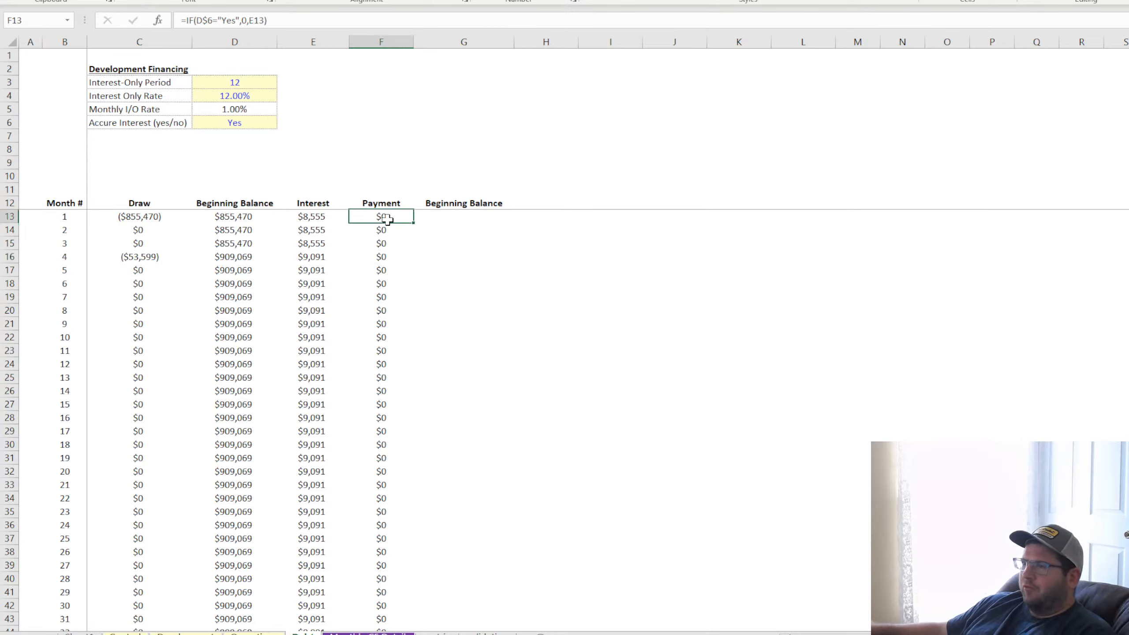
pyautogui.press('Left')
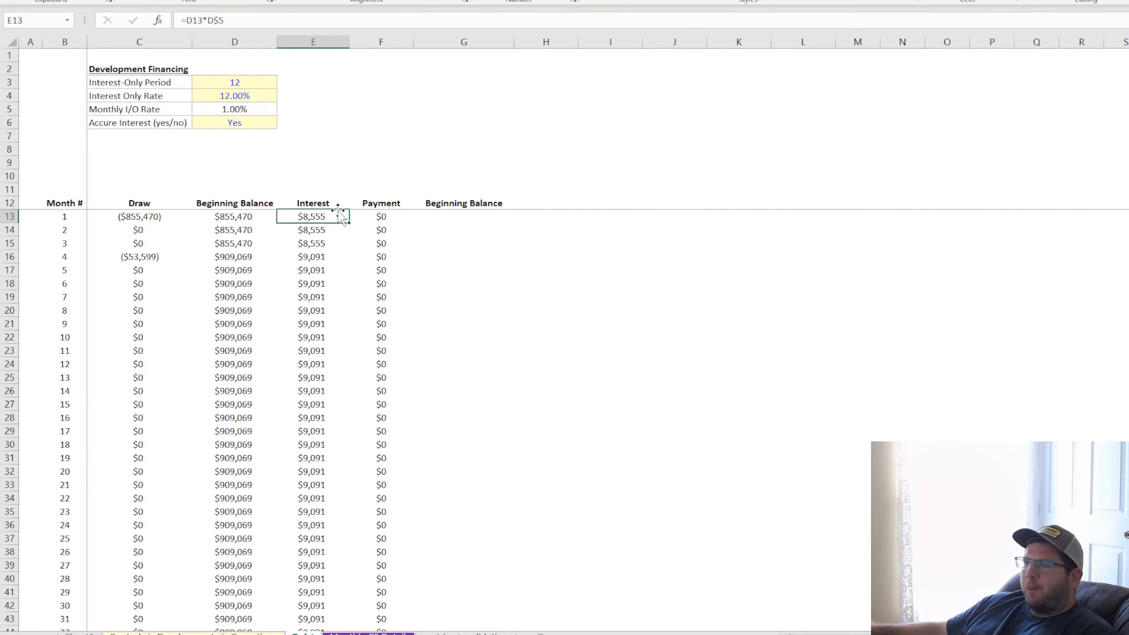
pyautogui.click(229, 119)
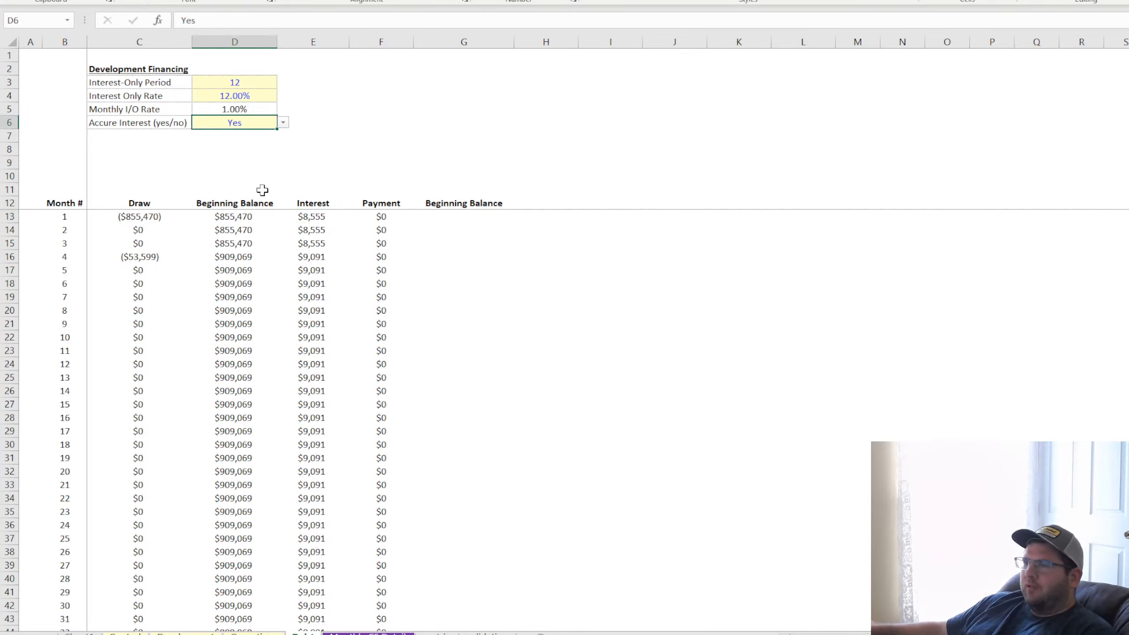
pyautogui.click(309, 220)
pyautogui.click(373, 217)
pyautogui.click(449, 216)
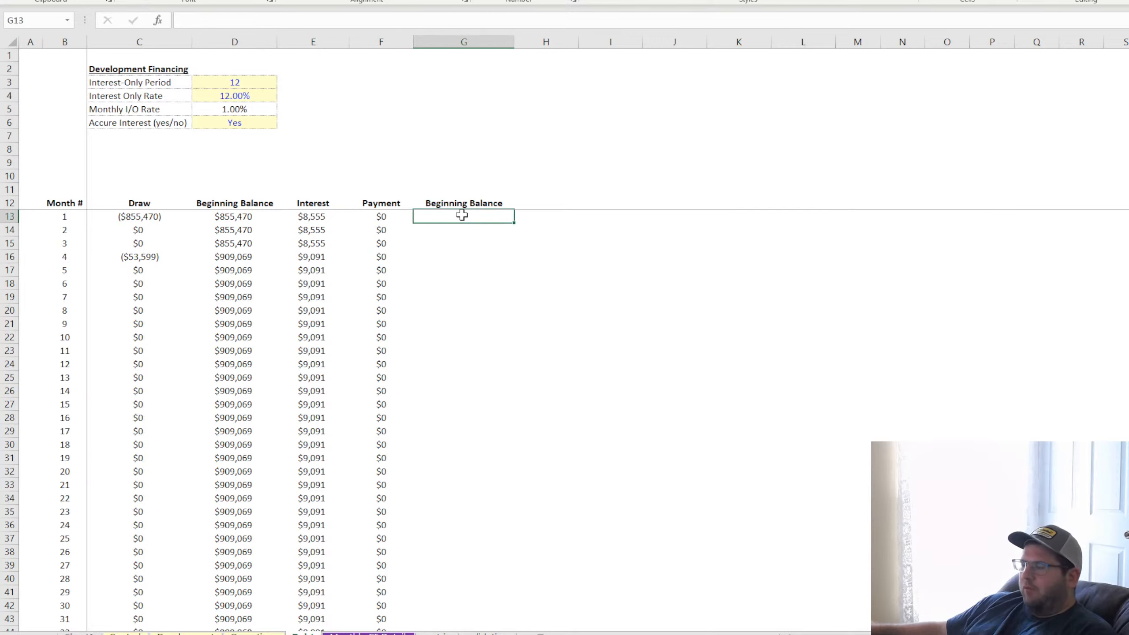
# Rename the second Beginning Balance header in G12 to "Ending Balance"
pyautogui.click(463, 205)
pyautogui.write('Ending')
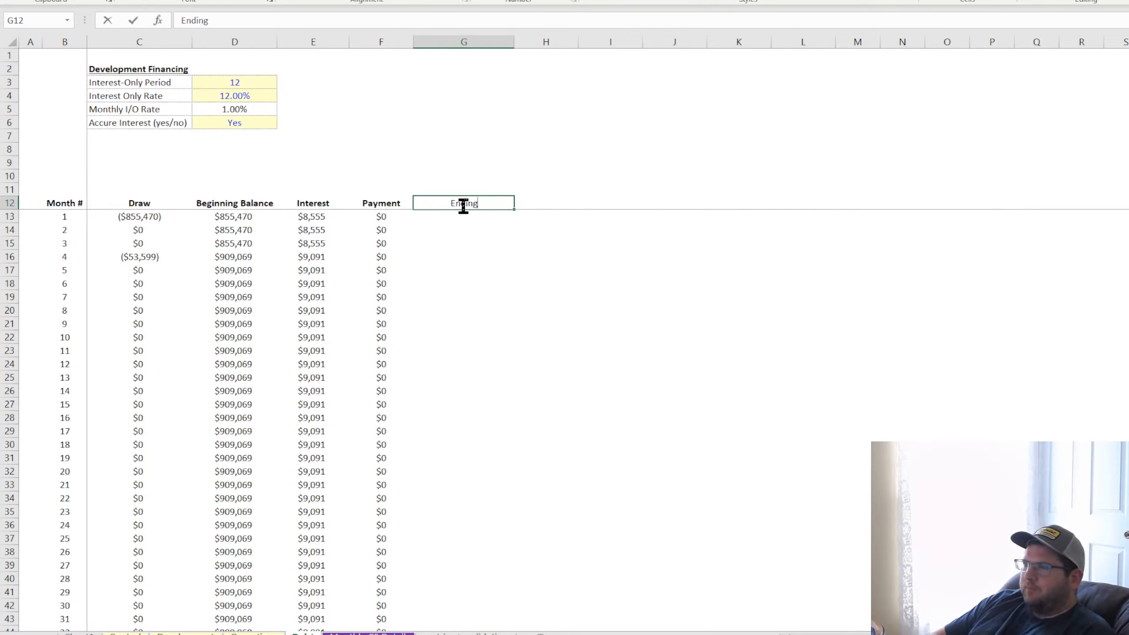
pyautogui.write(' Balance')
pyautogui.press('Return')
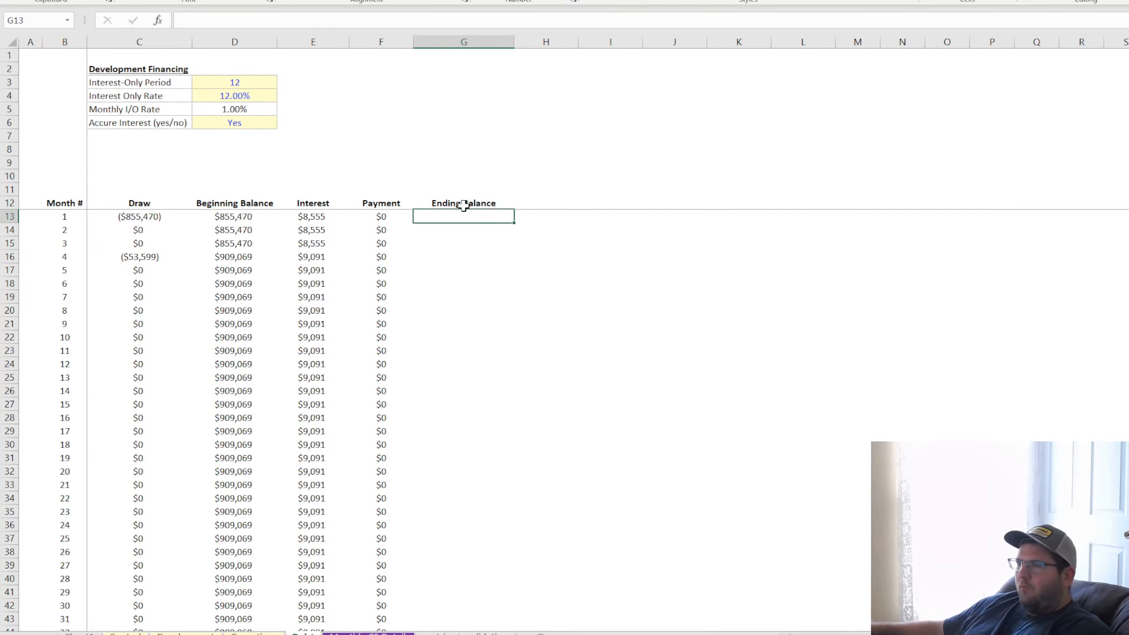
# Calculate the first month's Ending Balance in G13 as =D13+E13-F13 and centre the contents of column G
pyautogui.write('=')
pyautogui.click(262, 223)
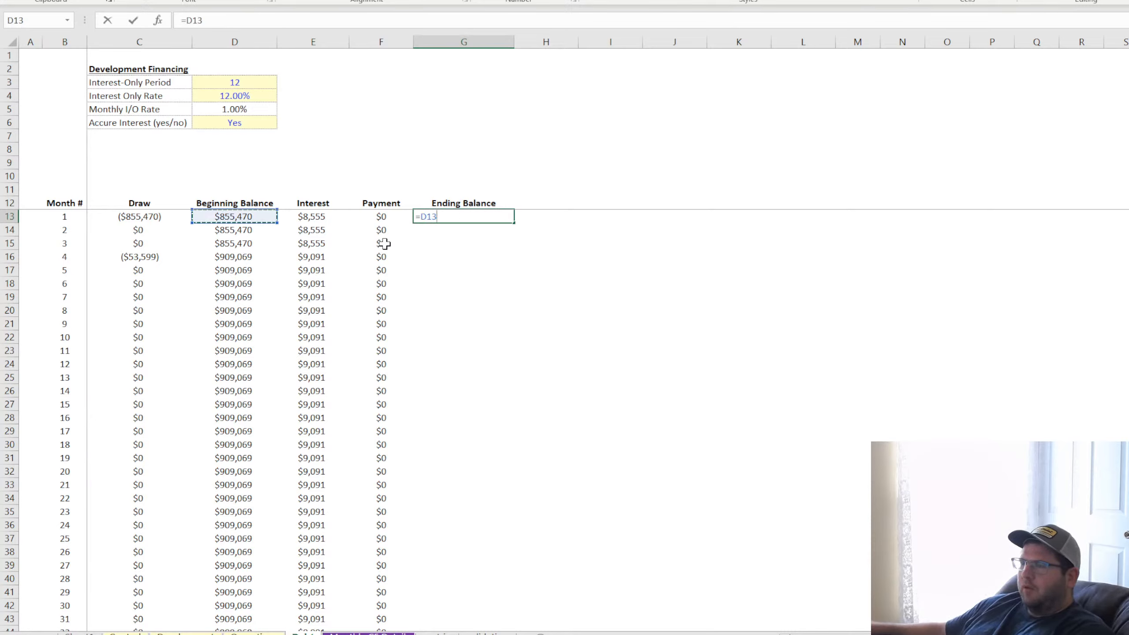
pyautogui.write('+')
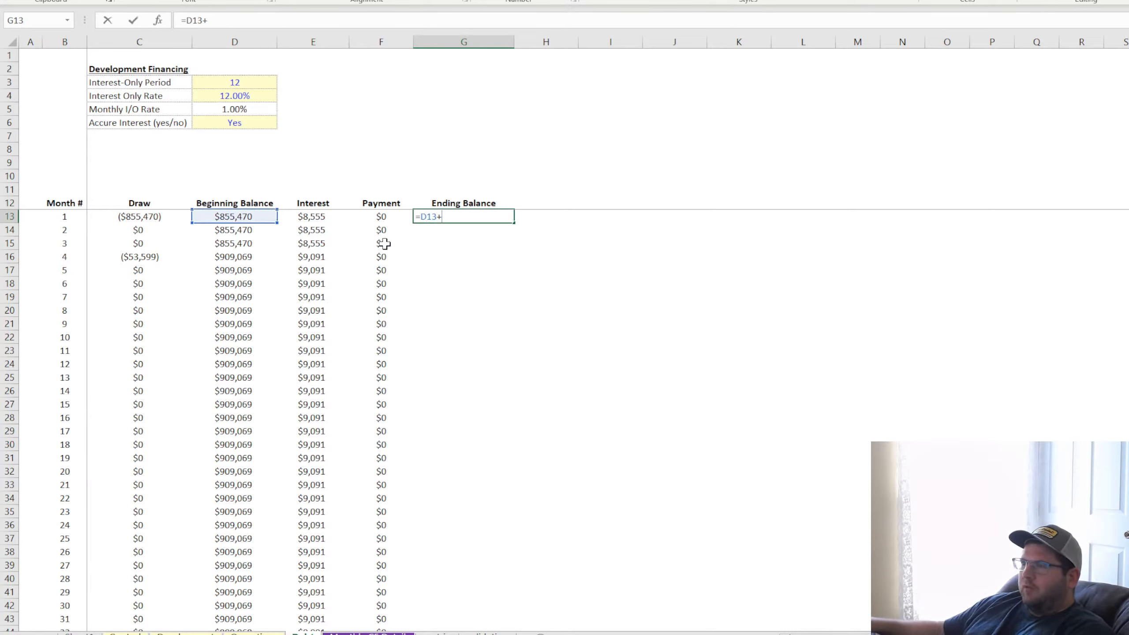
pyautogui.click(309, 223)
pyautogui.write('-')
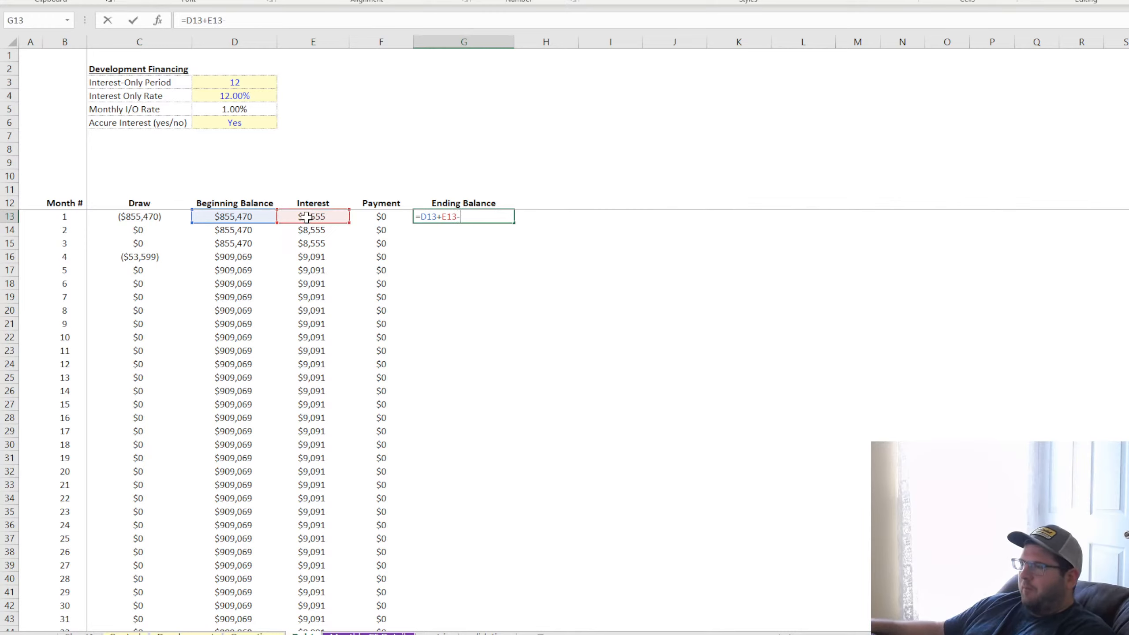
pyautogui.click(391, 220)
pyautogui.press('Return')
pyautogui.click(460, 217)
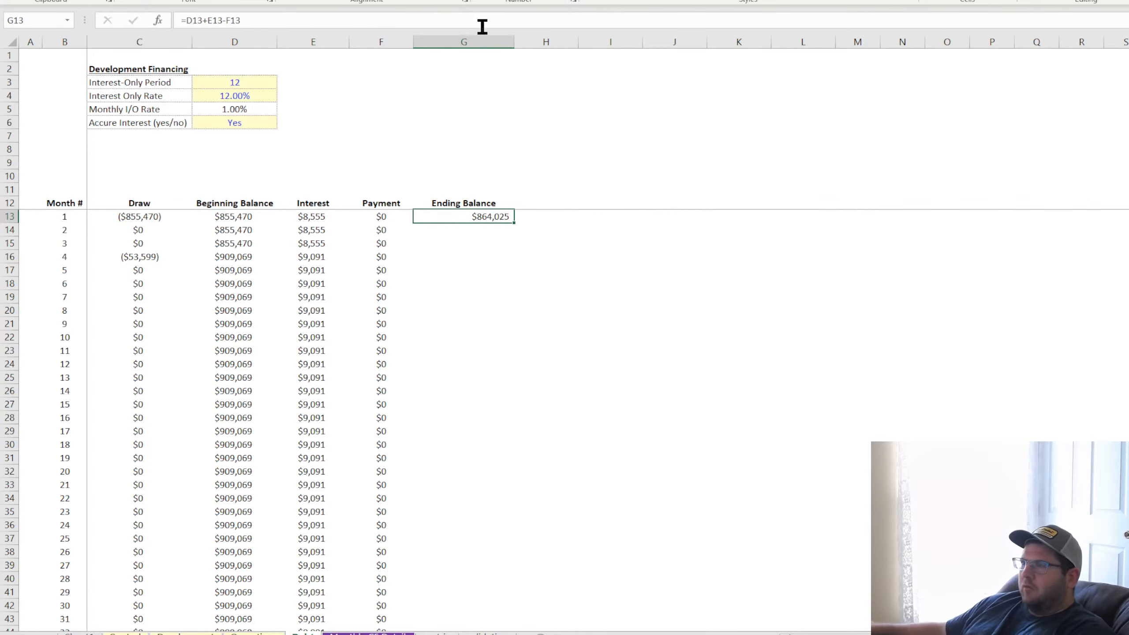
pyautogui.click(454, 43)
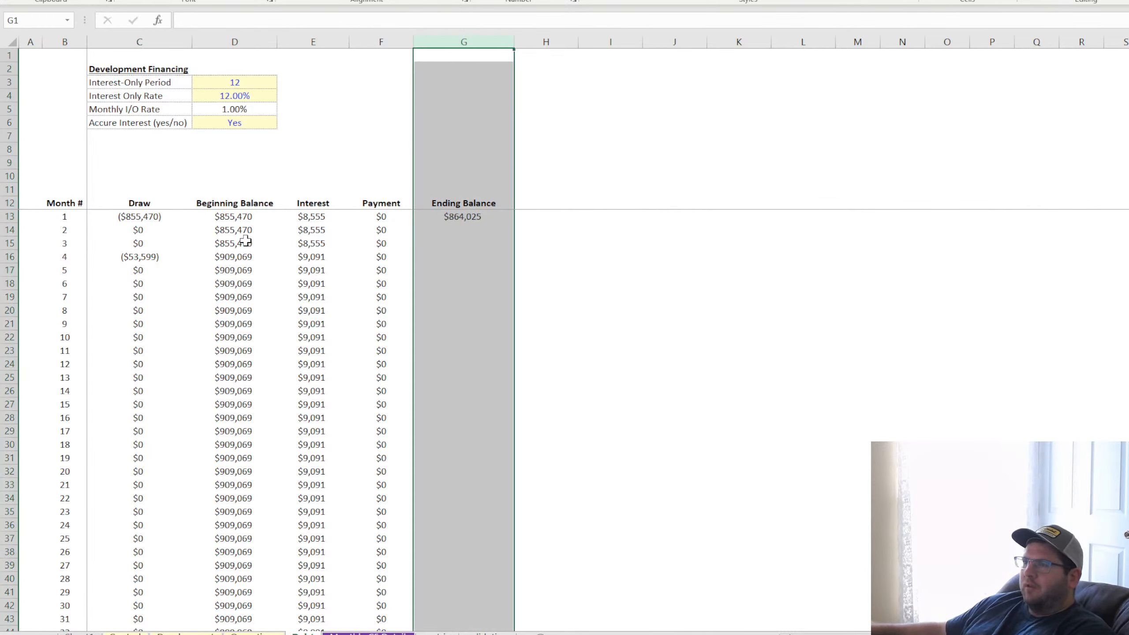
# Set the month 2 Beginning Balance in D14 to =G13 and fill it and the G13 Ending Balance formula down through all months
pyautogui.click(233, 228)
pyautogui.write('=')
pyautogui.click(453, 218)
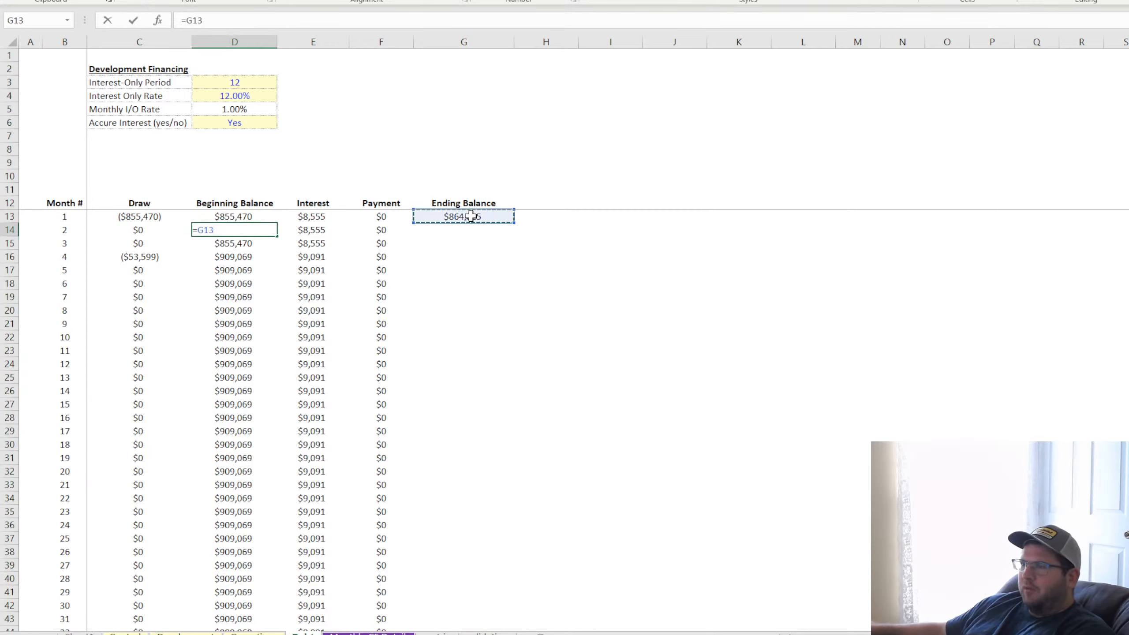
pyautogui.press('Return')
pyautogui.click(269, 232)
pyautogui.doubleClick(277, 236)
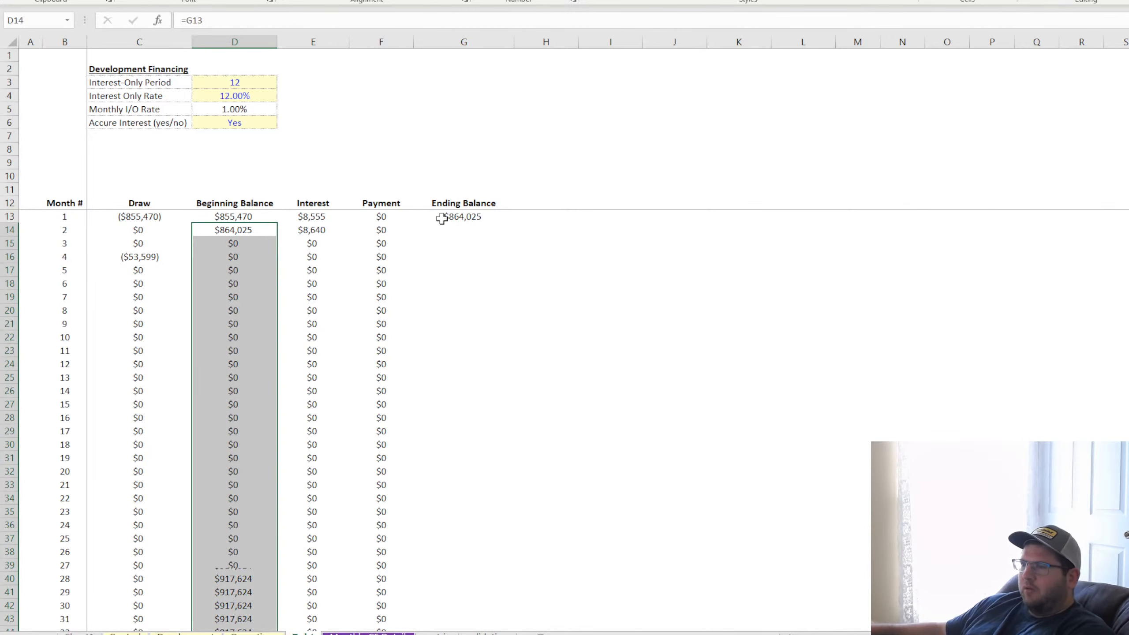
pyautogui.click(461, 217)
pyautogui.doubleClick(515, 223)
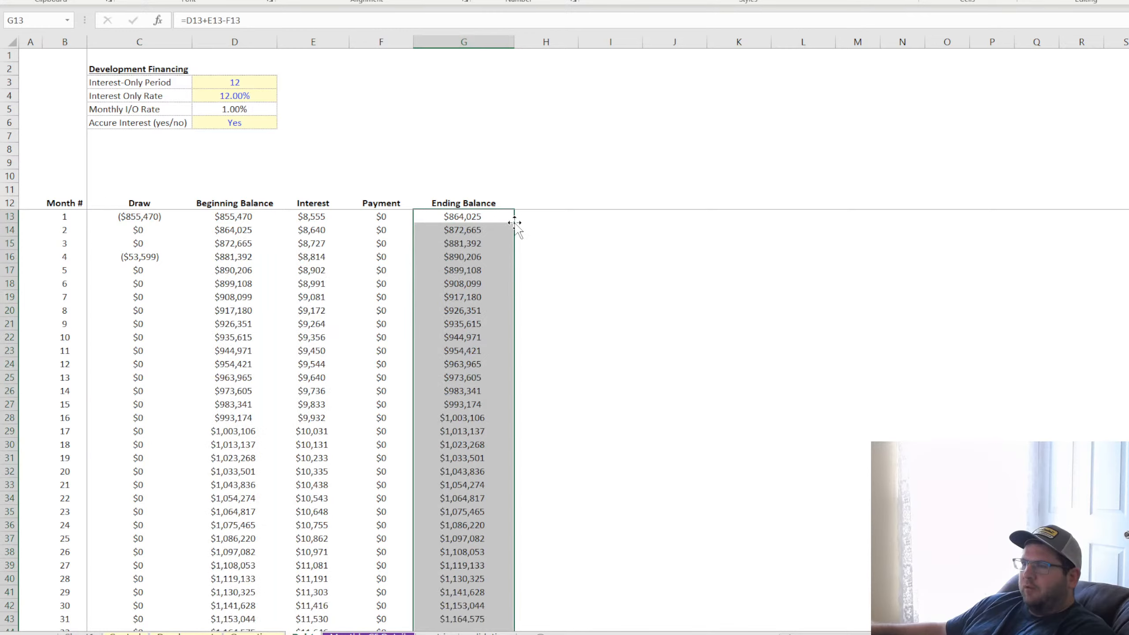
# Make the D13 Beginning Balance zero beyond the interest-only period with =IF(B13>D$3,0,-C13)
pyautogui.click(386, 217)
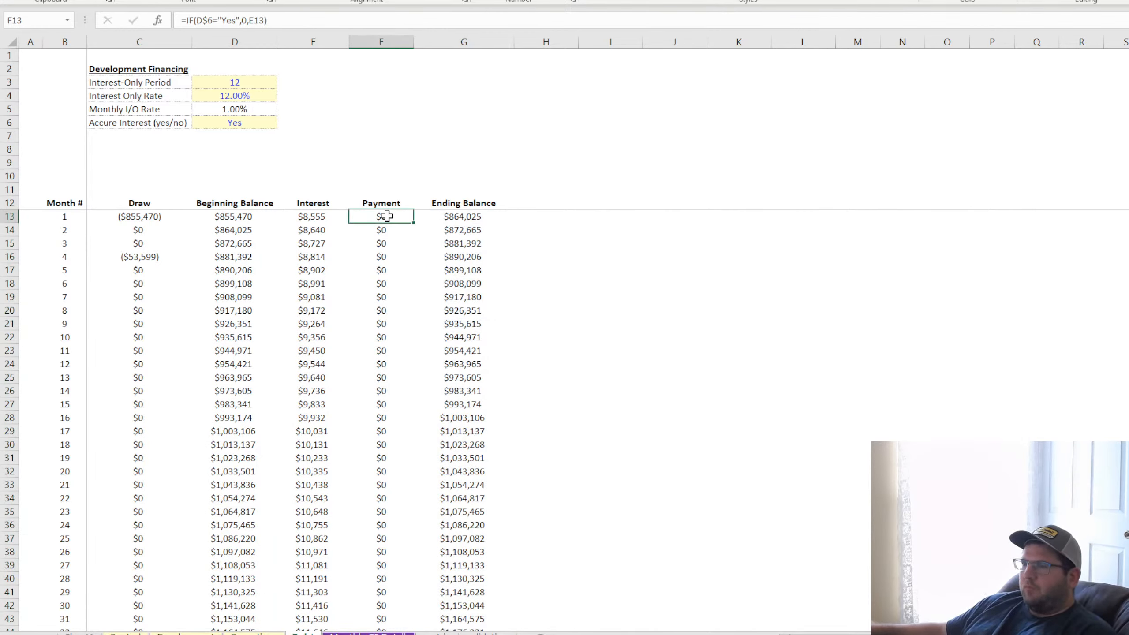
pyautogui.click(239, 218)
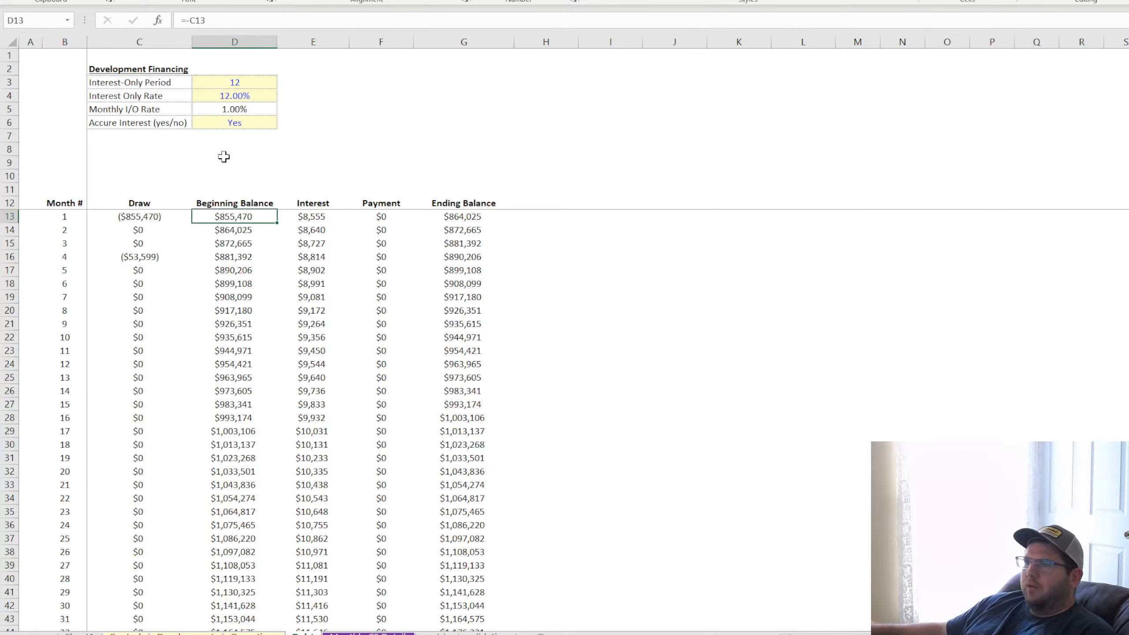
pyautogui.click(185, 20)
pyautogui.write('-')
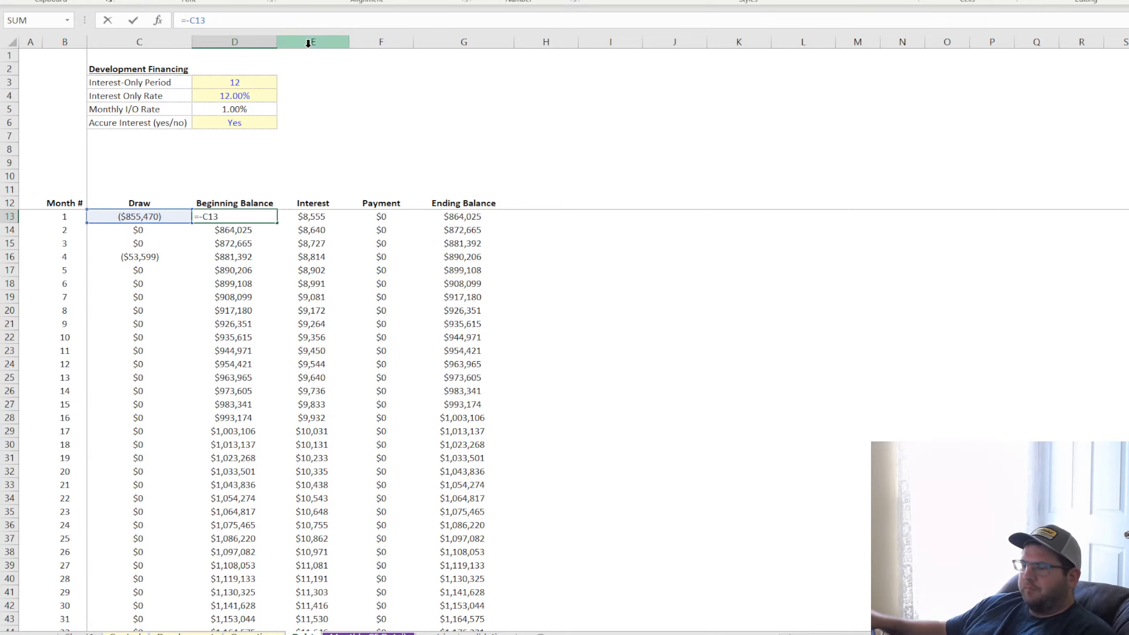
pyautogui.write('if(')
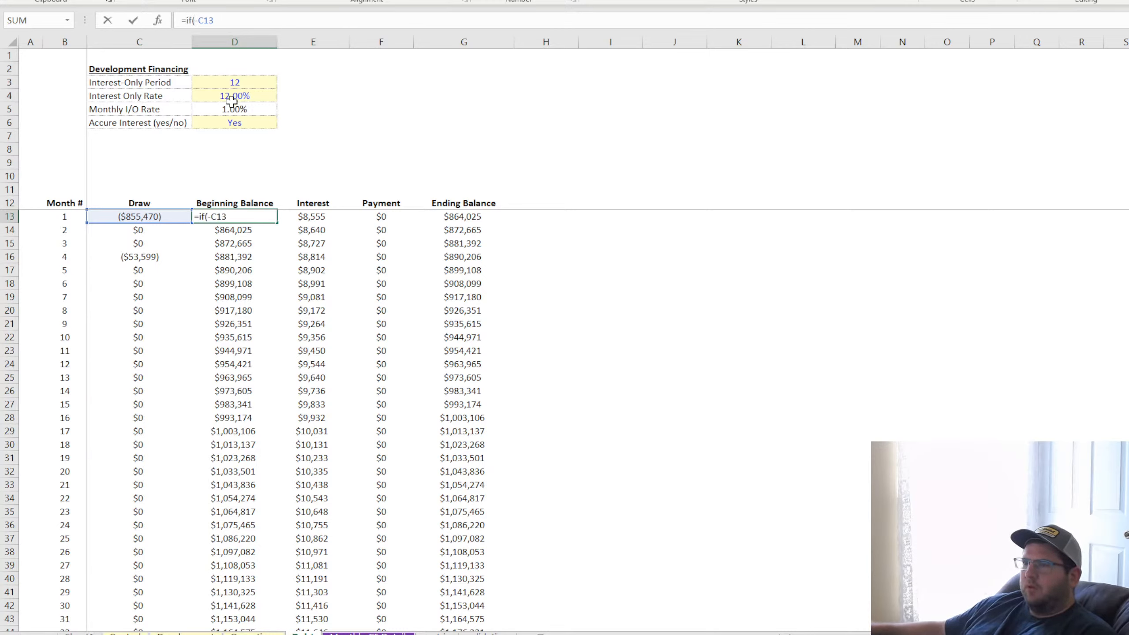
pyautogui.click(71, 218)
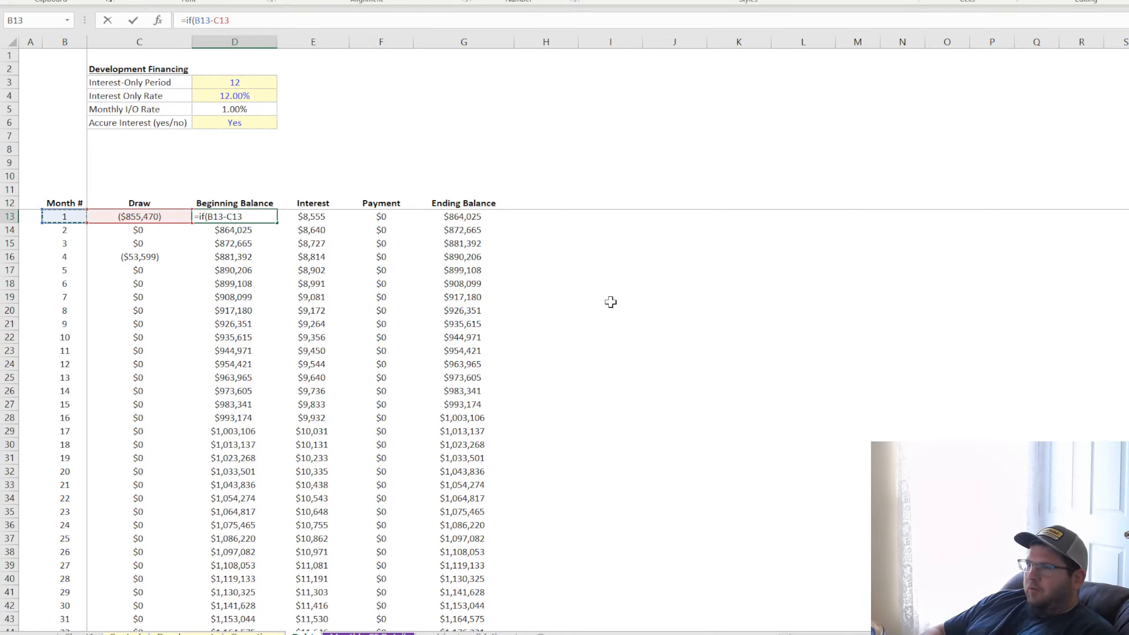
pyautogui.write('>')
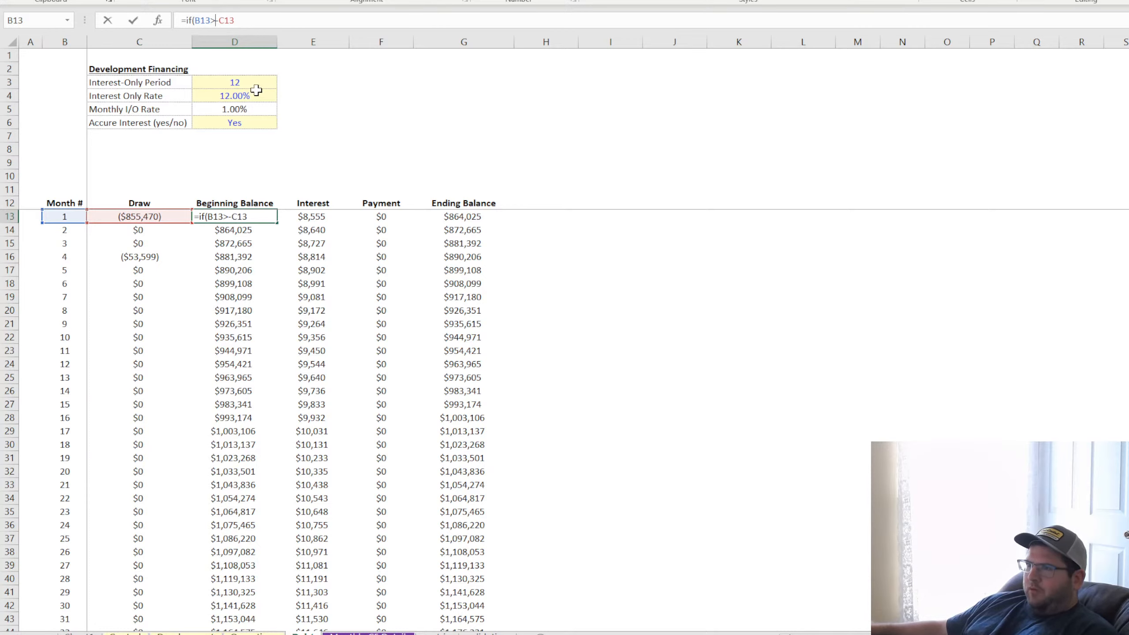
pyautogui.click(240, 83)
pyautogui.write(',0,')
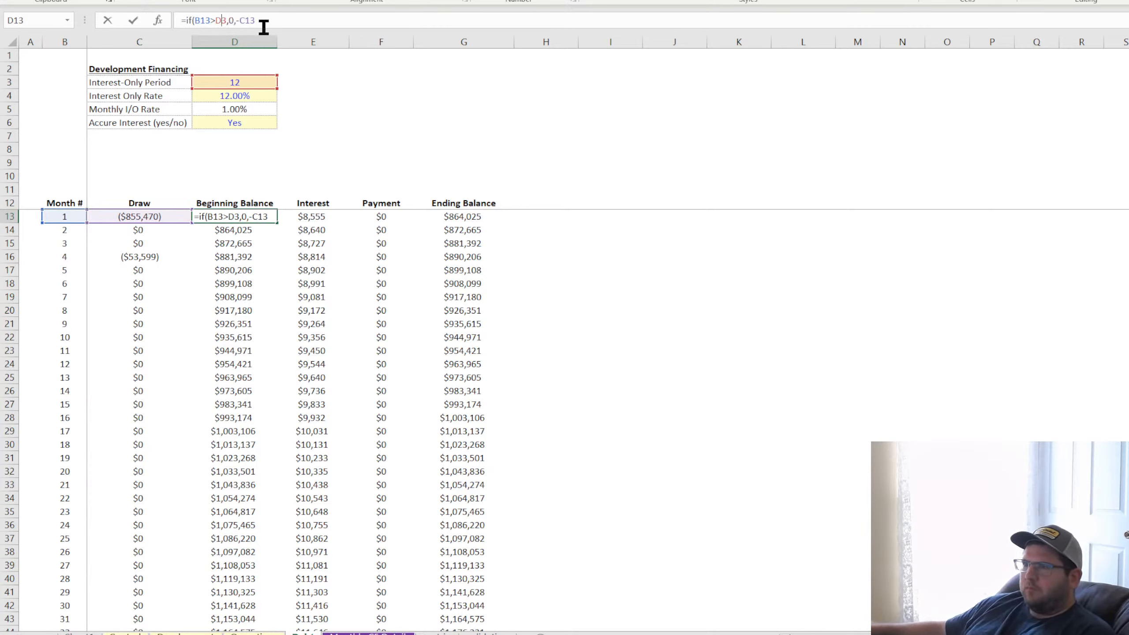
pyautogui.press('Return')
pyautogui.click(255, 218)
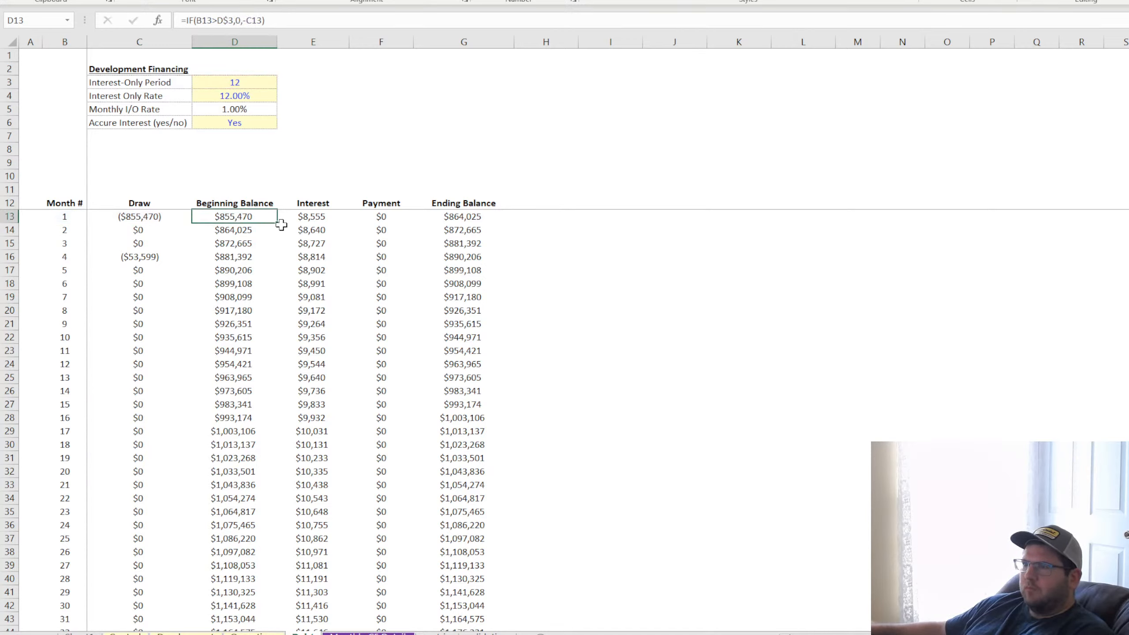
# Try to fill the D13 Beginning Balance formula down through all months and undo the fill
pyautogui.doubleClick(279, 223)
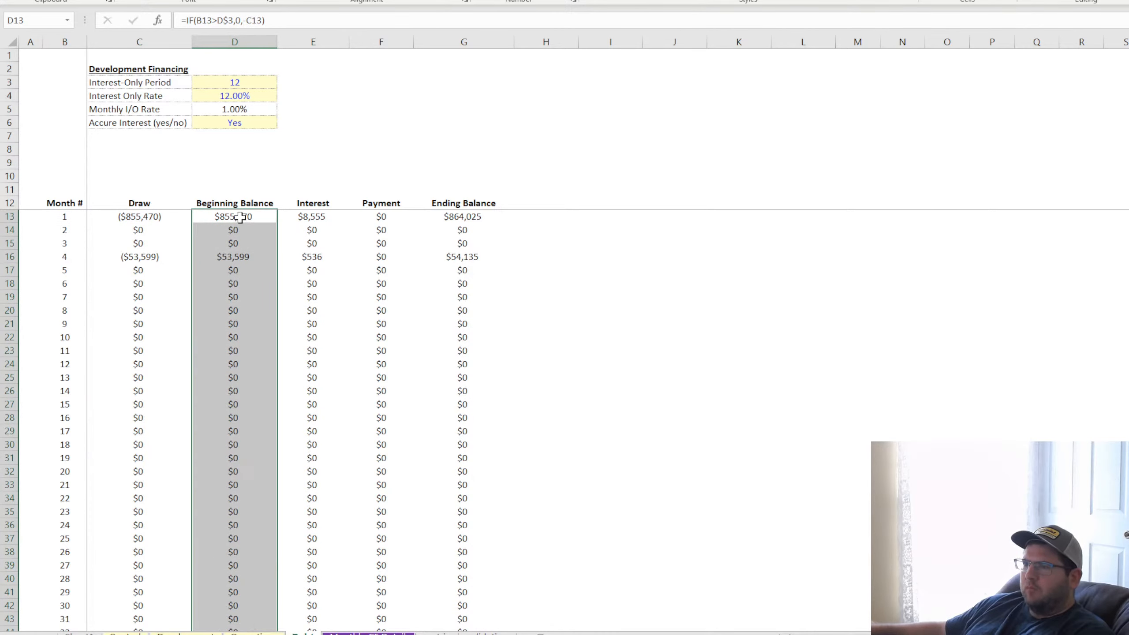
pyautogui.hotkey('ctrl', 'z')
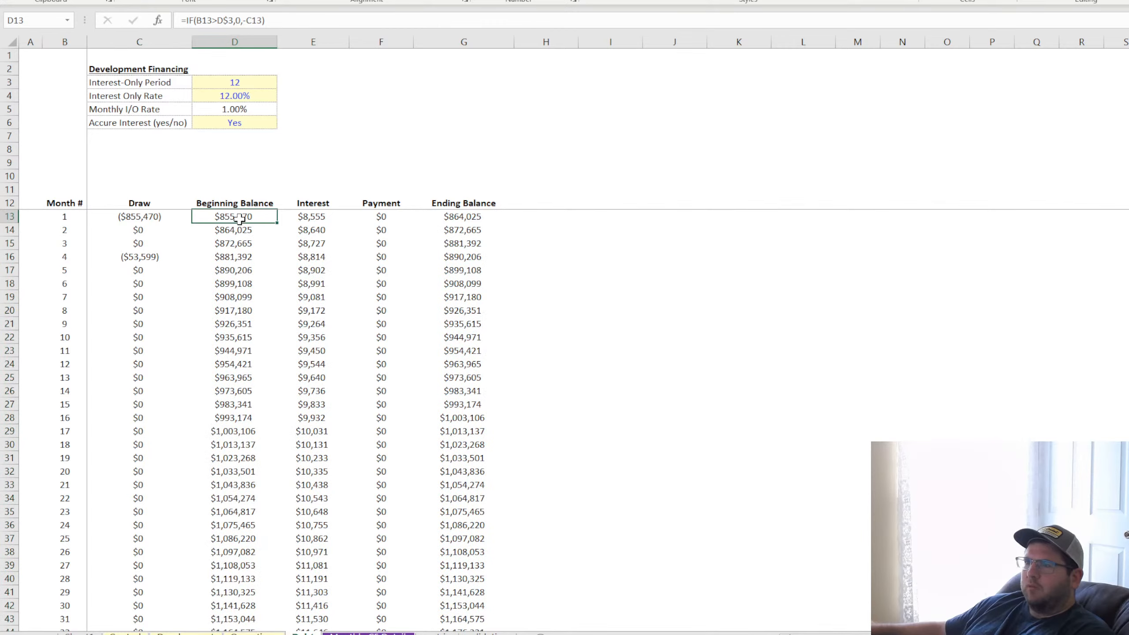
pyautogui.click(243, 232)
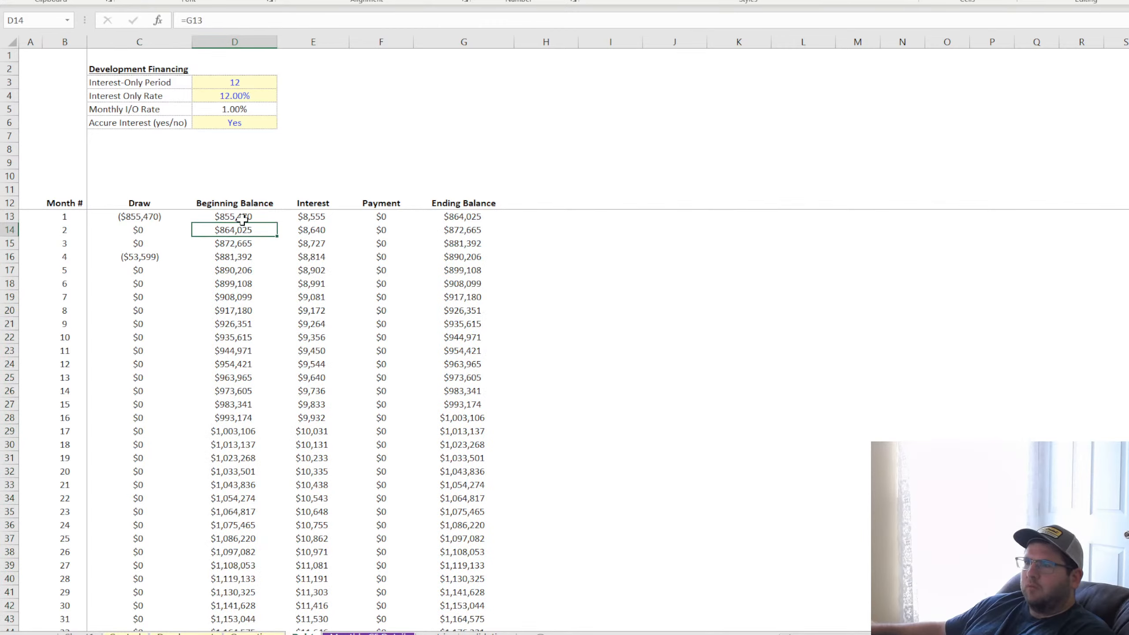
pyautogui.doubleClick(242, 219)
pyautogui.press('Return')
pyautogui.write('=G13')
pyautogui.press('Return')
pyautogui.click(244, 216)
# Change the D14 Beginning Balance formula to =IF(B14>D$3,0,G13) and fill it down through all remaining months
pyautogui.click(242, 230)
pyautogui.click(187, 19)
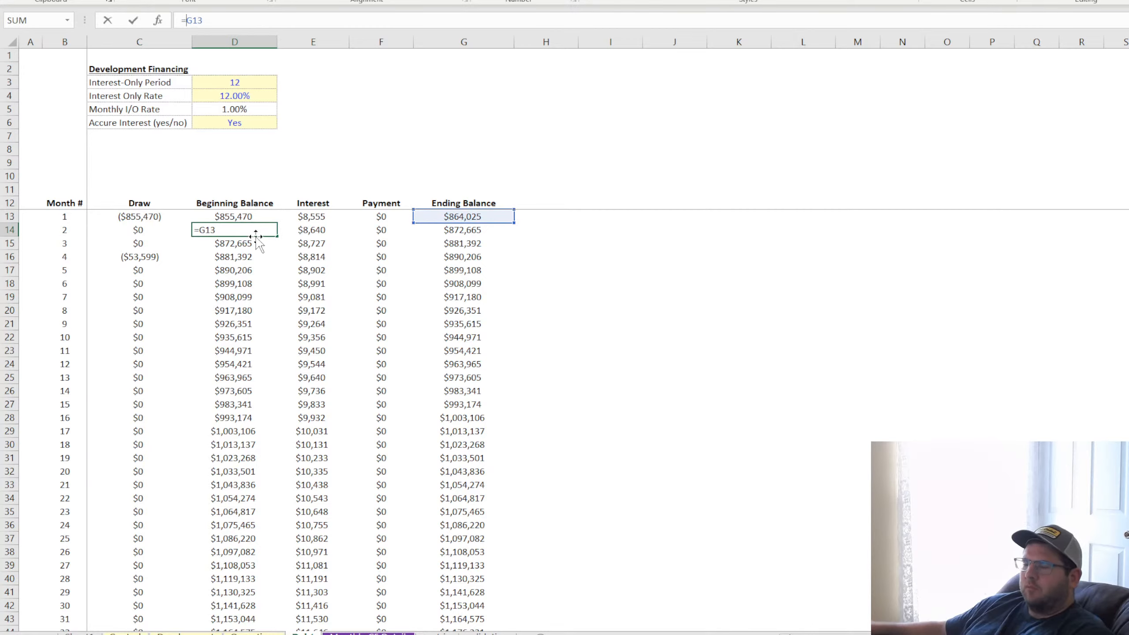
pyautogui.write('if(')
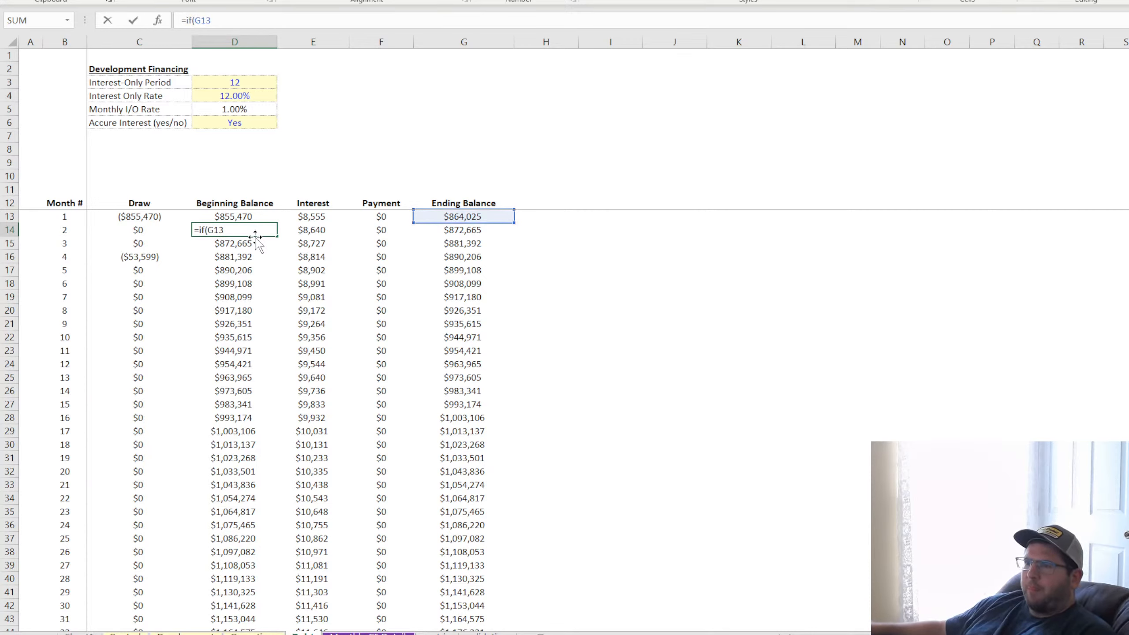
pyautogui.click(51, 231)
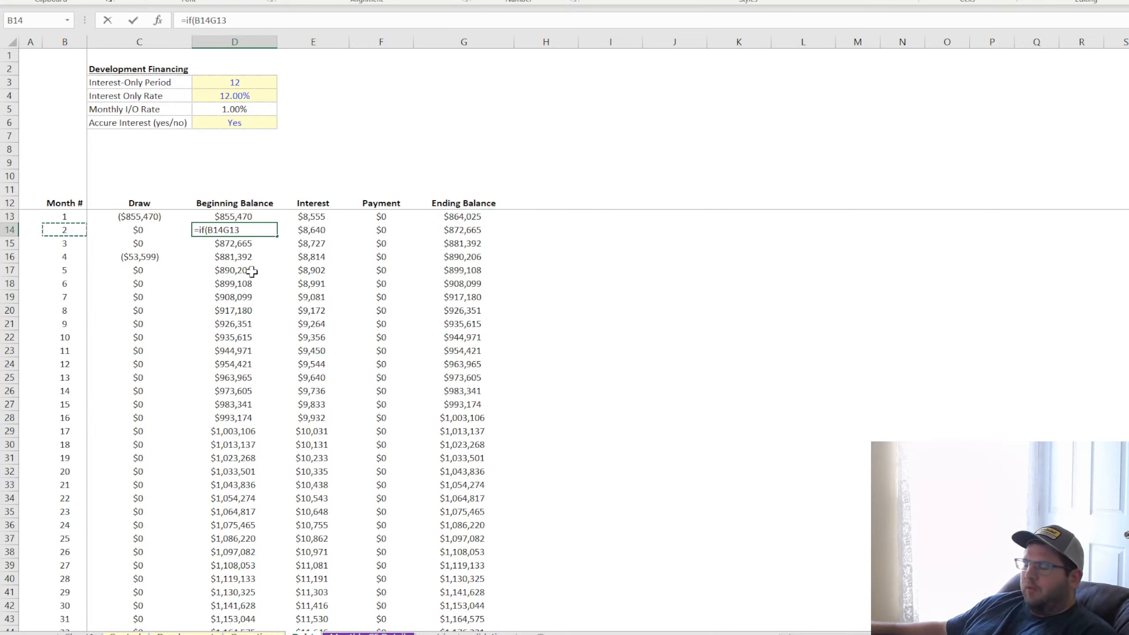
pyautogui.write('>')
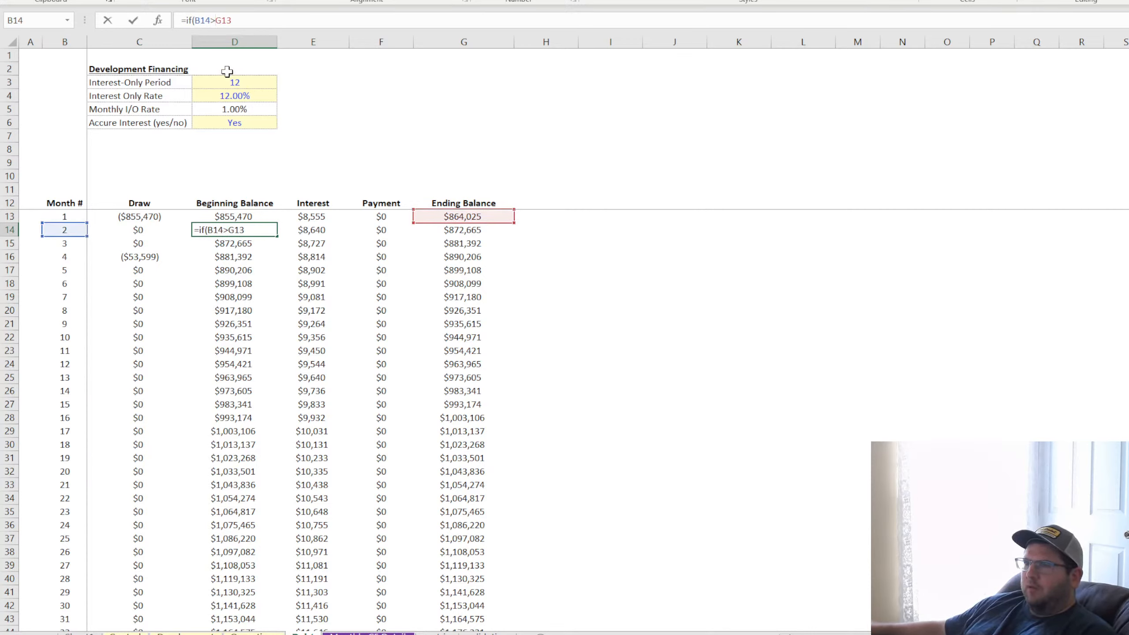
pyautogui.click(240, 83)
pyautogui.write(',0,')
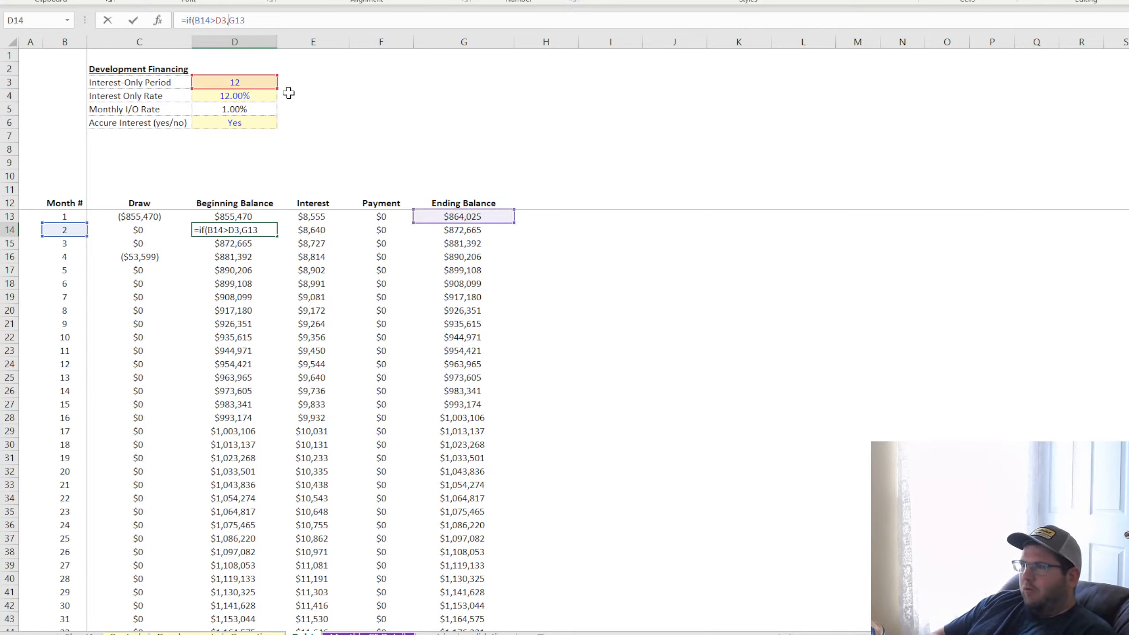
pyautogui.click(221, 20)
pyautogui.write('$')
pyautogui.press('Return')
pyautogui.press('Up')
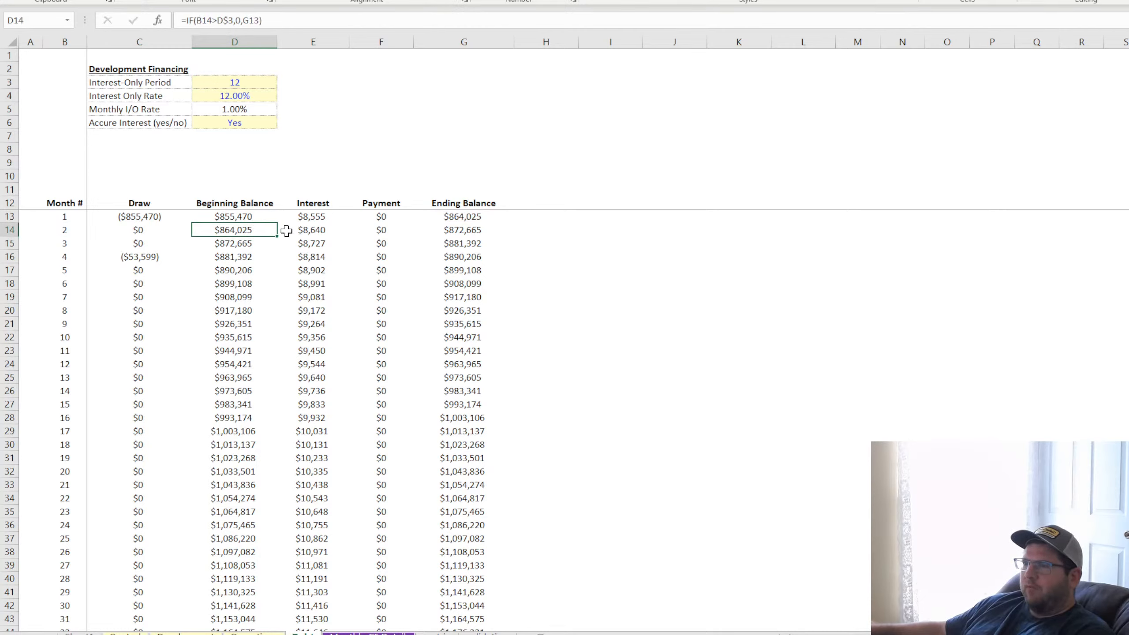
pyautogui.doubleClick(277, 236)
# Check the cell references in the first month's Beginning Balance formula in D13
pyautogui.click(243, 216)
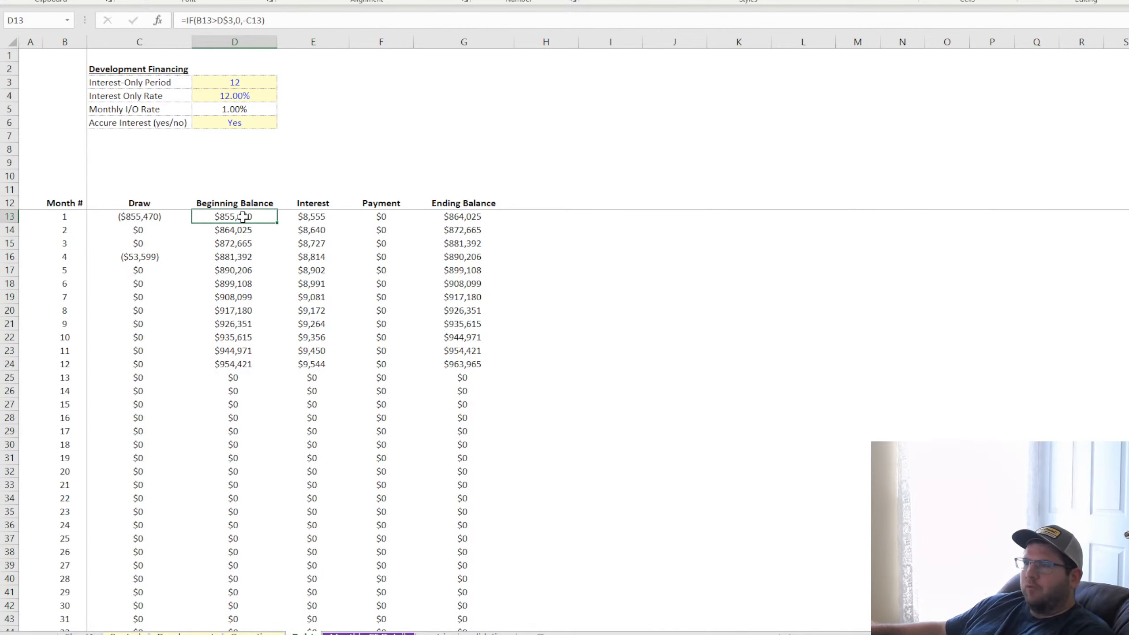
pyautogui.press('F2')
pyautogui.press('Return')
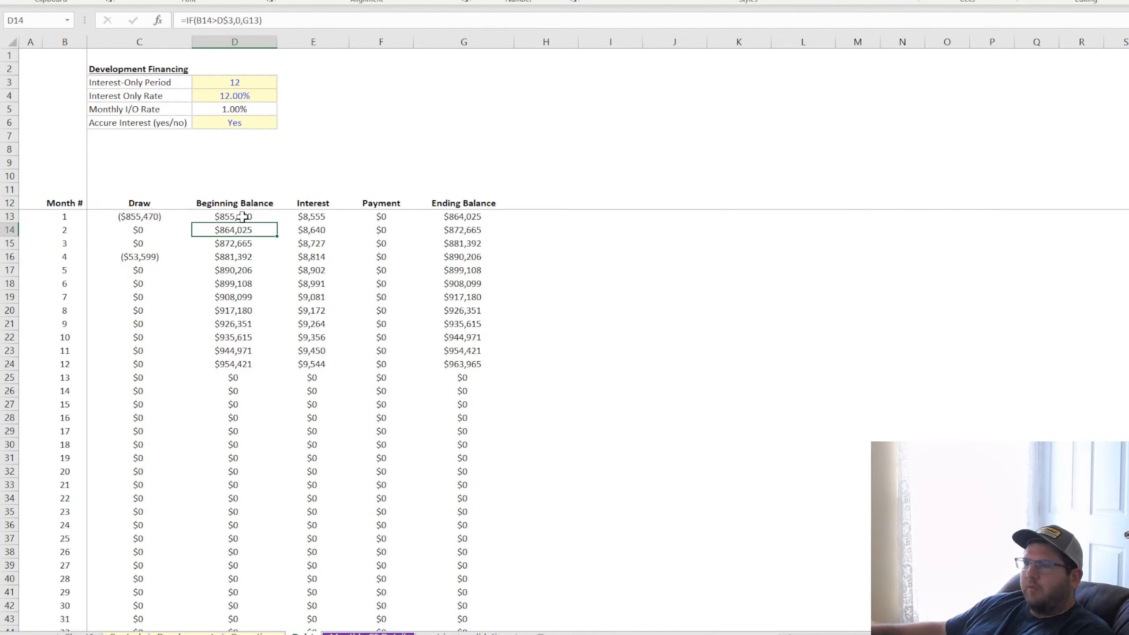
pyautogui.click(243, 216)
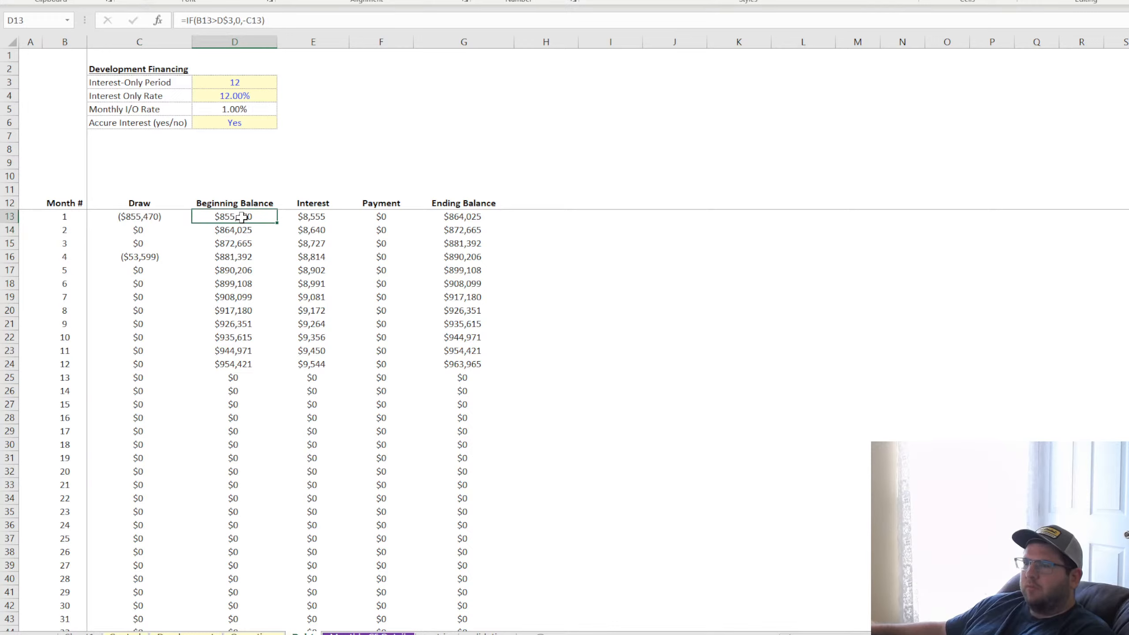
pyautogui.press('F2')
pyautogui.press('Return')
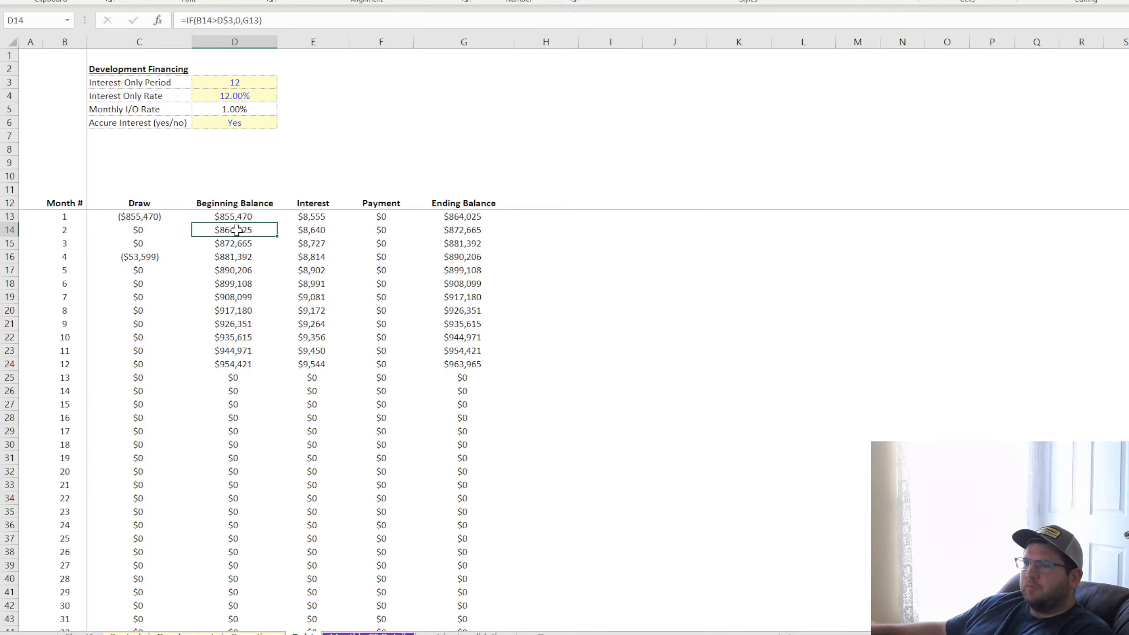
# Set the Interest-Only Period in D3 to 16 months
pyautogui.click(236, 83)
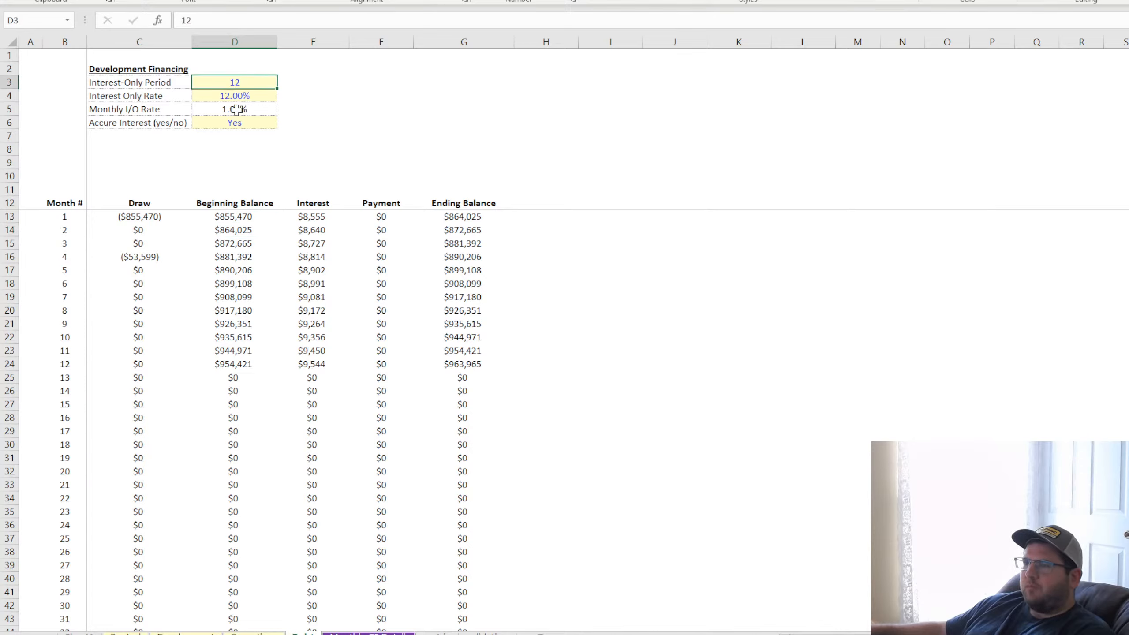
pyautogui.write('16')
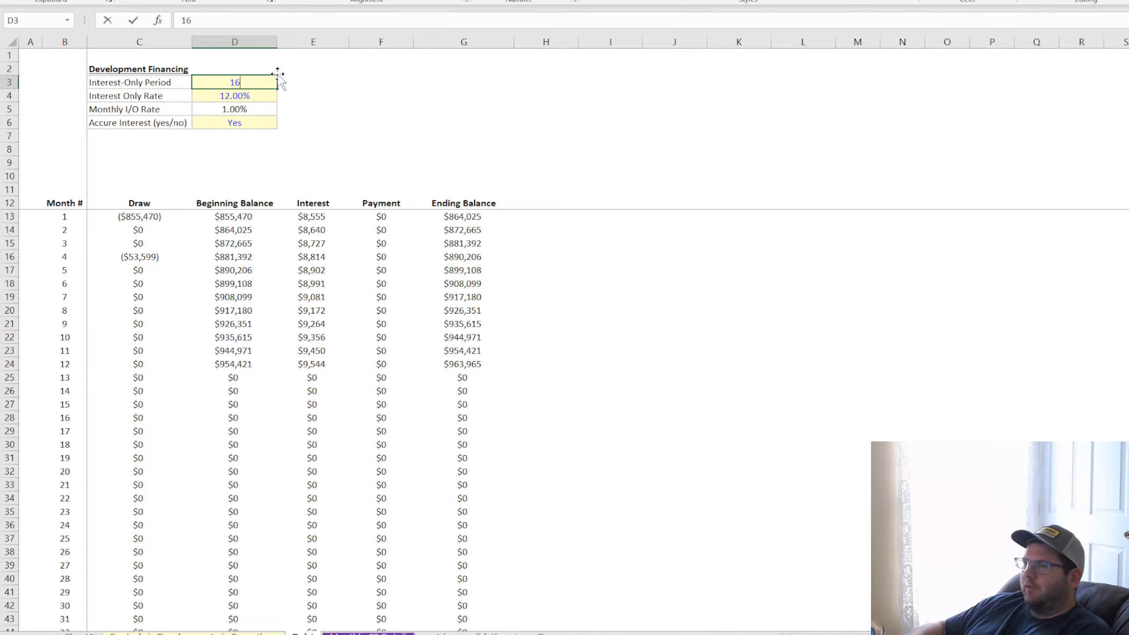
pyautogui.press('Return')
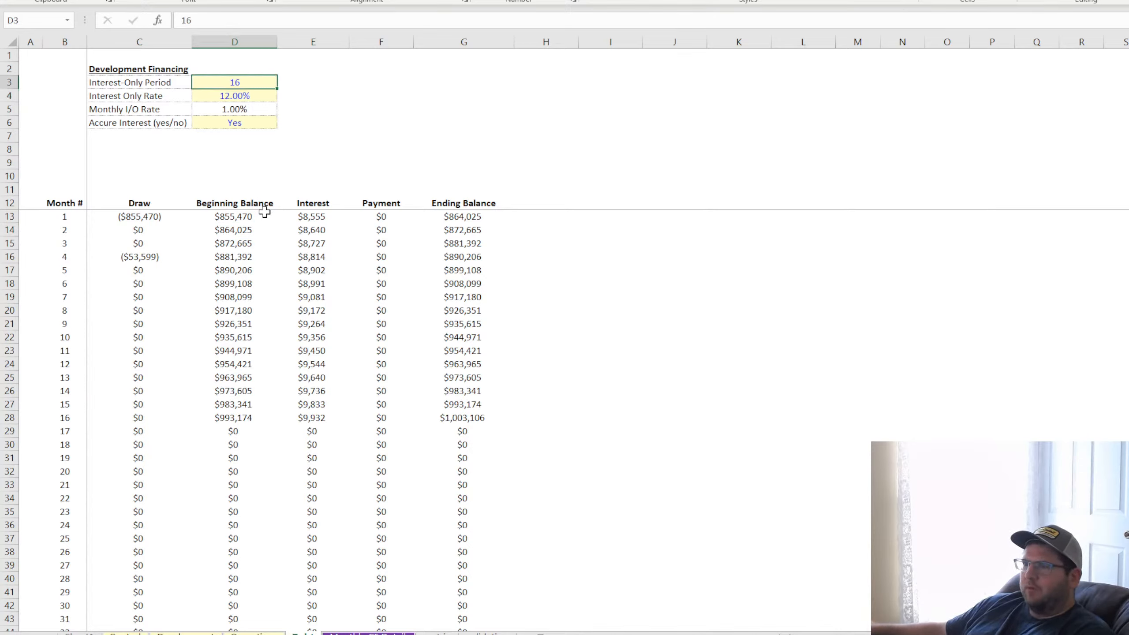
# Review the first months' Beginning Balance and Interest formulas along with the accrue-interest input in D6
pyautogui.click(239, 240)
pyautogui.press('Down')
pyautogui.press('Down')
pyautogui.press('Down')
pyautogui.click(324, 217)
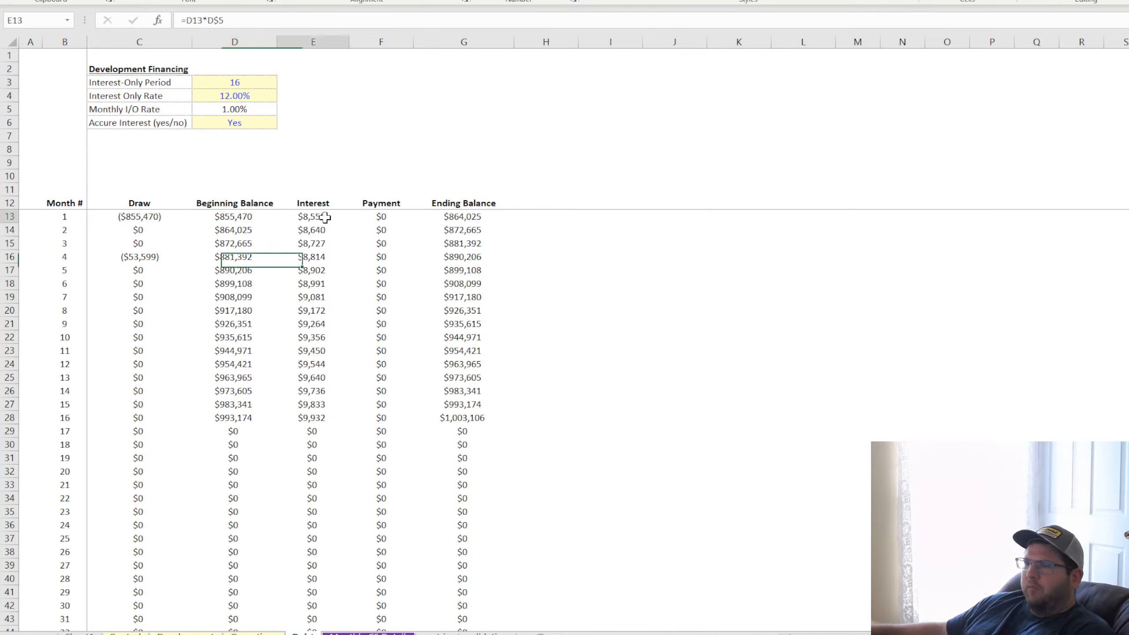
pyautogui.press('Down')
pyautogui.press('Down')
pyautogui.click(239, 123)
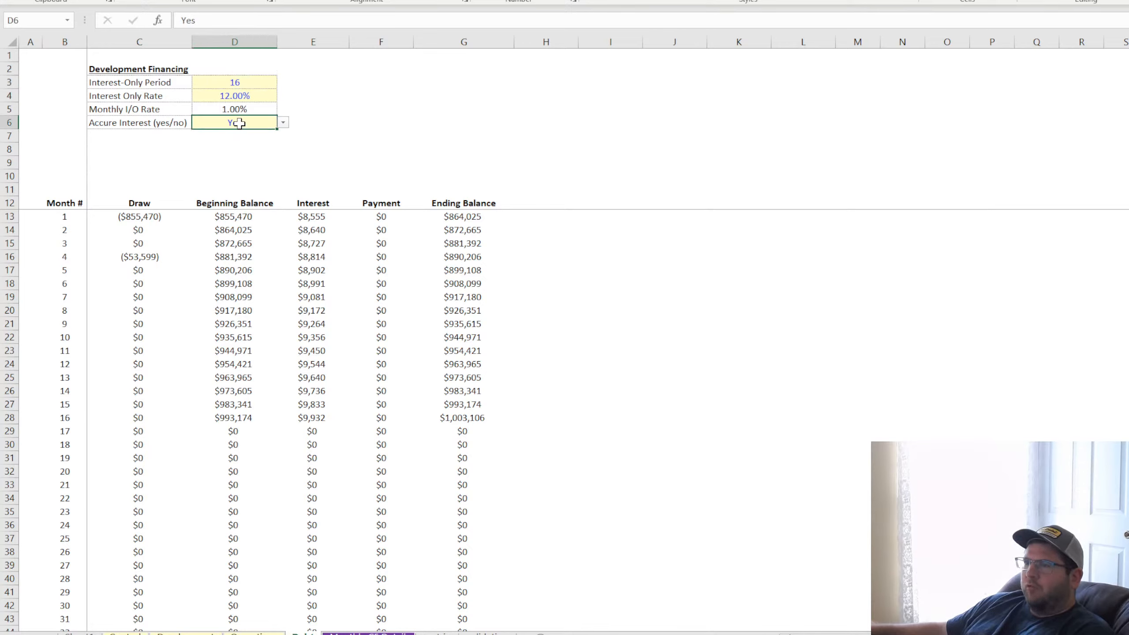
pyautogui.click(318, 218)
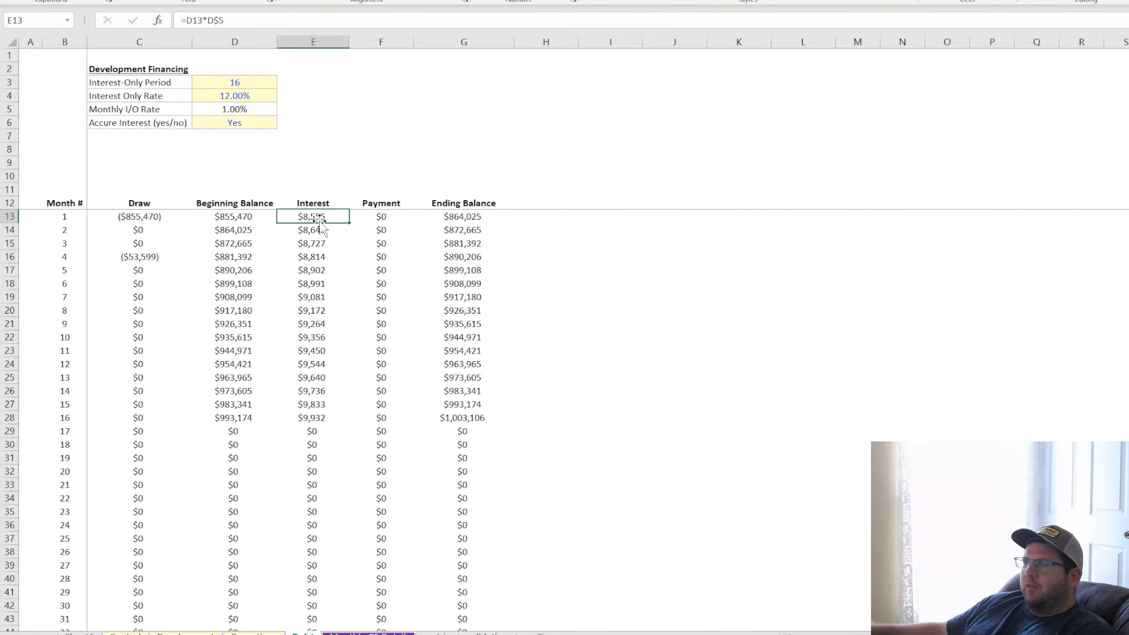
# Compare the Interest formula in E13 with the Beginning Balance formulas down column D through month 9
pyautogui.click(246, 243)
pyautogui.click(318, 216)
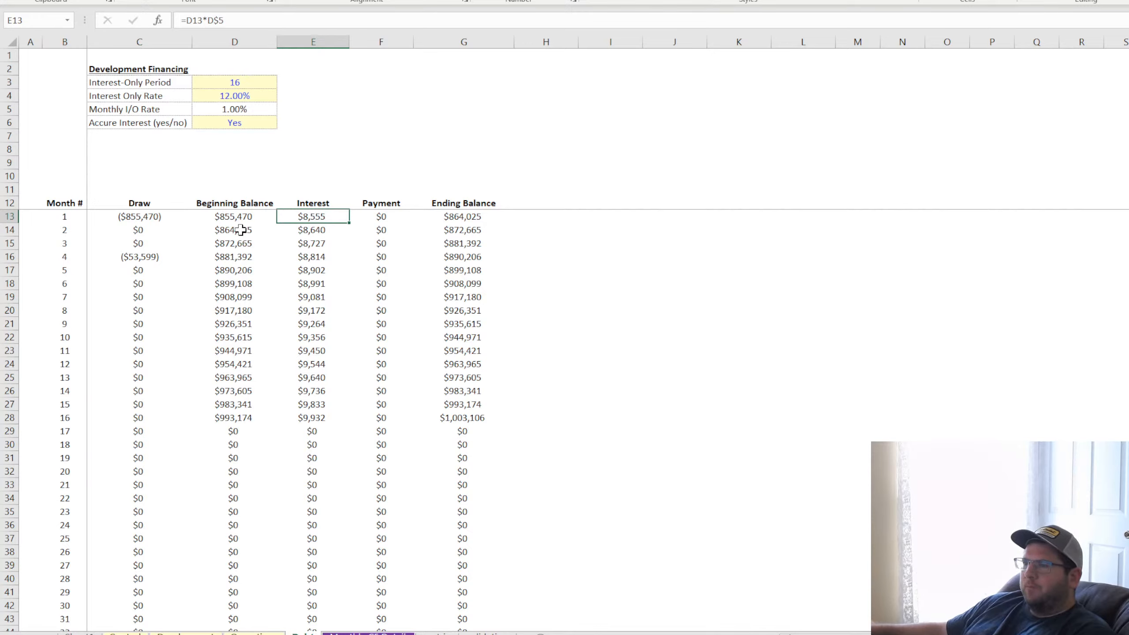
pyautogui.click(229, 229)
pyautogui.click(240, 243)
pyautogui.click(240, 257)
pyautogui.click(236, 284)
pyautogui.click(236, 323)
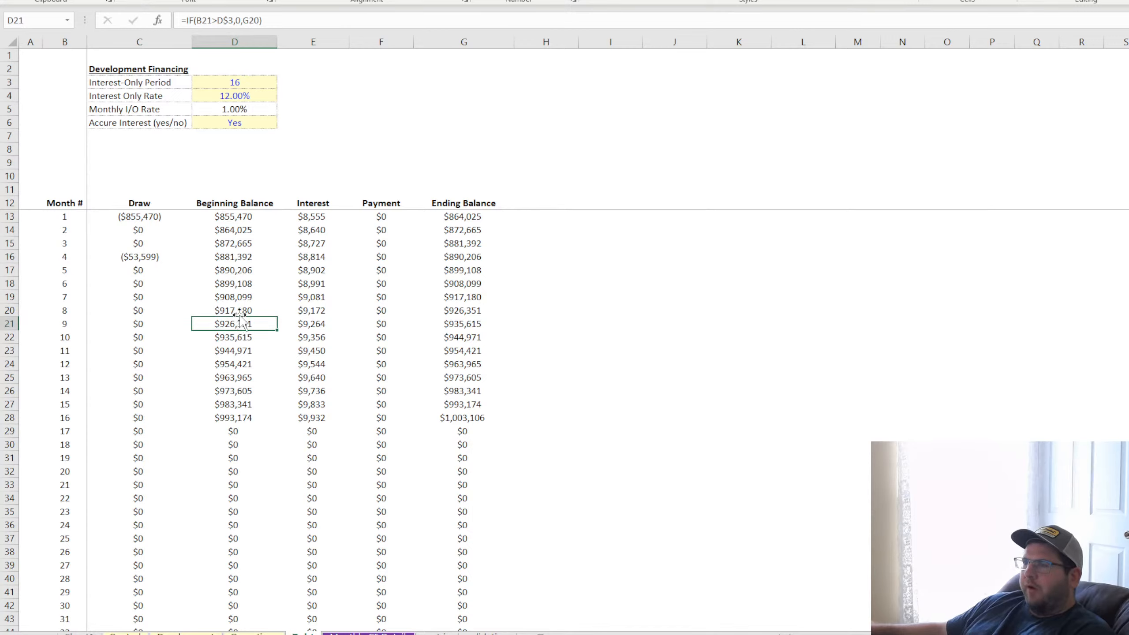
pyautogui.click(316, 217)
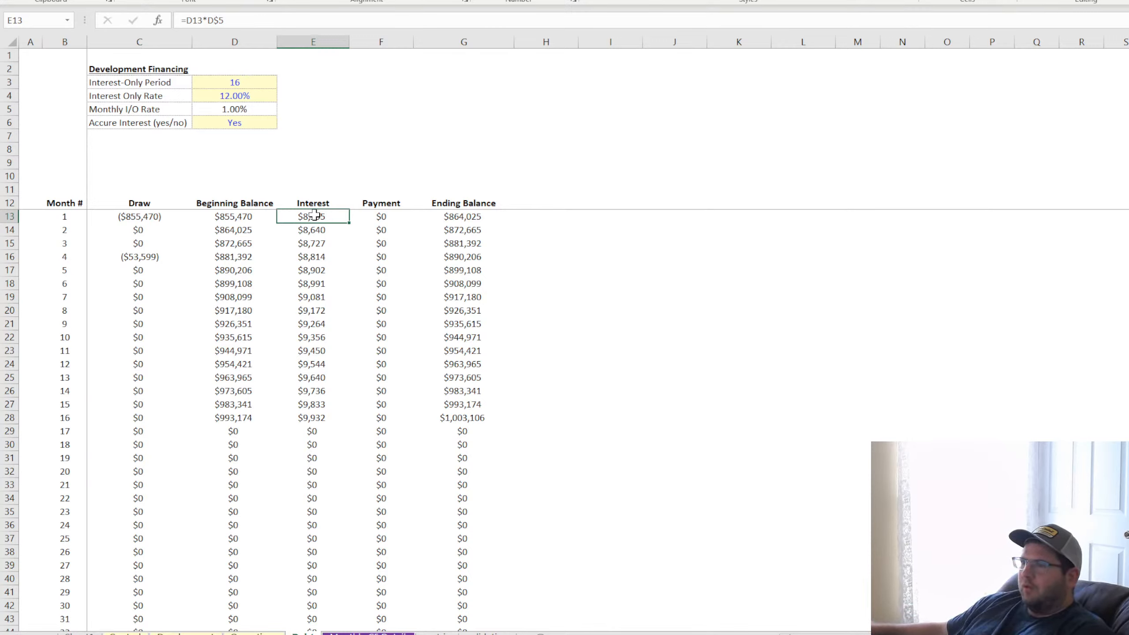
pyautogui.click(636, 246)
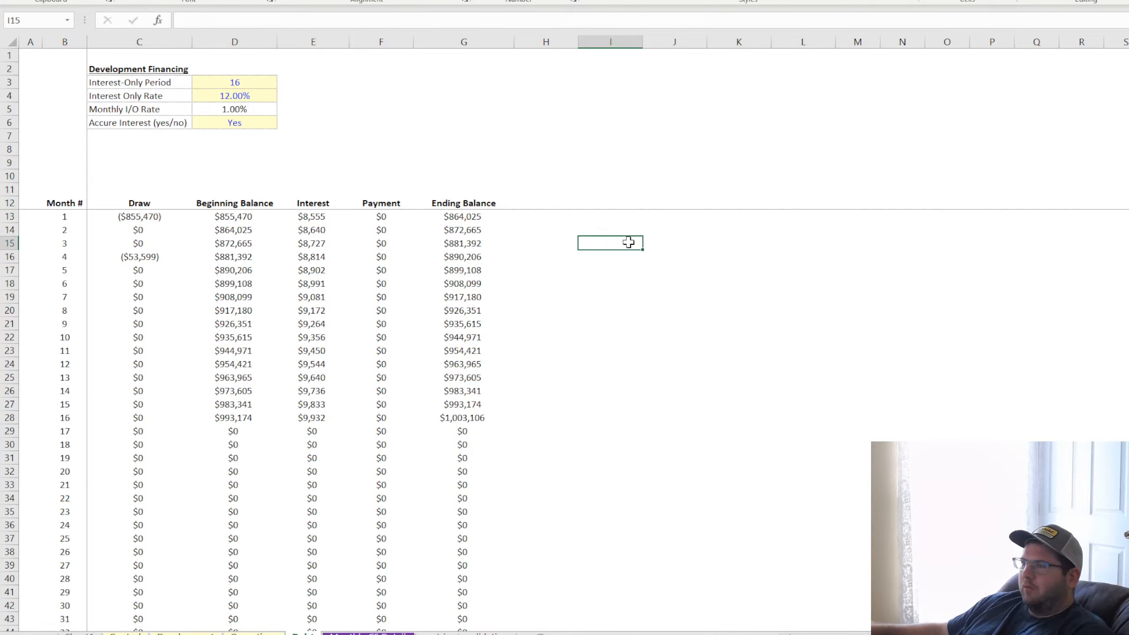
pyautogui.press('Right')
pyautogui.press('Right')
pyautogui.press('Right')
pyautogui.press('Right')
pyautogui.press('Down')
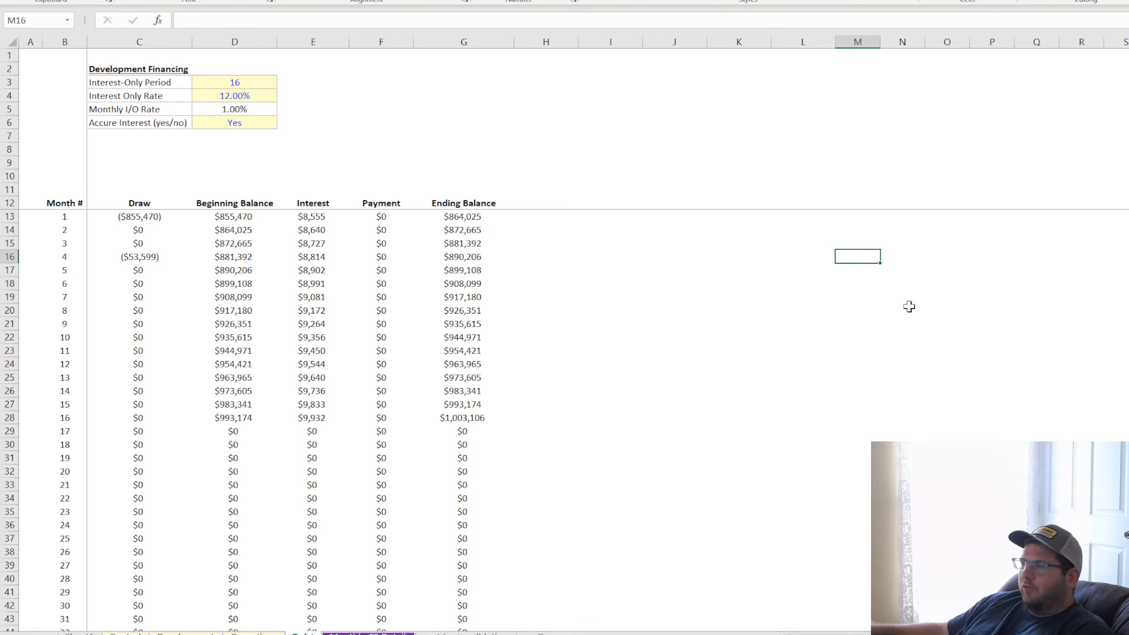
pyautogui.press('Right')
pyautogui.press('Right')
pyautogui.press('Right')
pyautogui.press('Right')
pyautogui.press('Up')
pyautogui.click(233, 216)
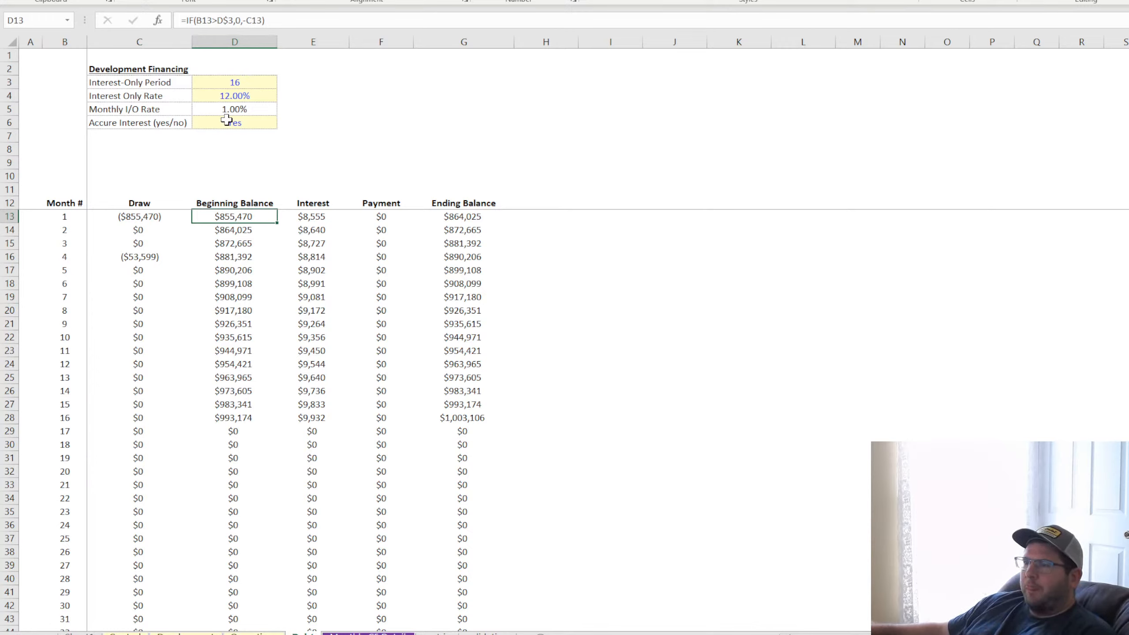
# Add the note "Accrual does not assumt compounding" in E6 beside the accrue-interest input
pyautogui.click(142, 123)
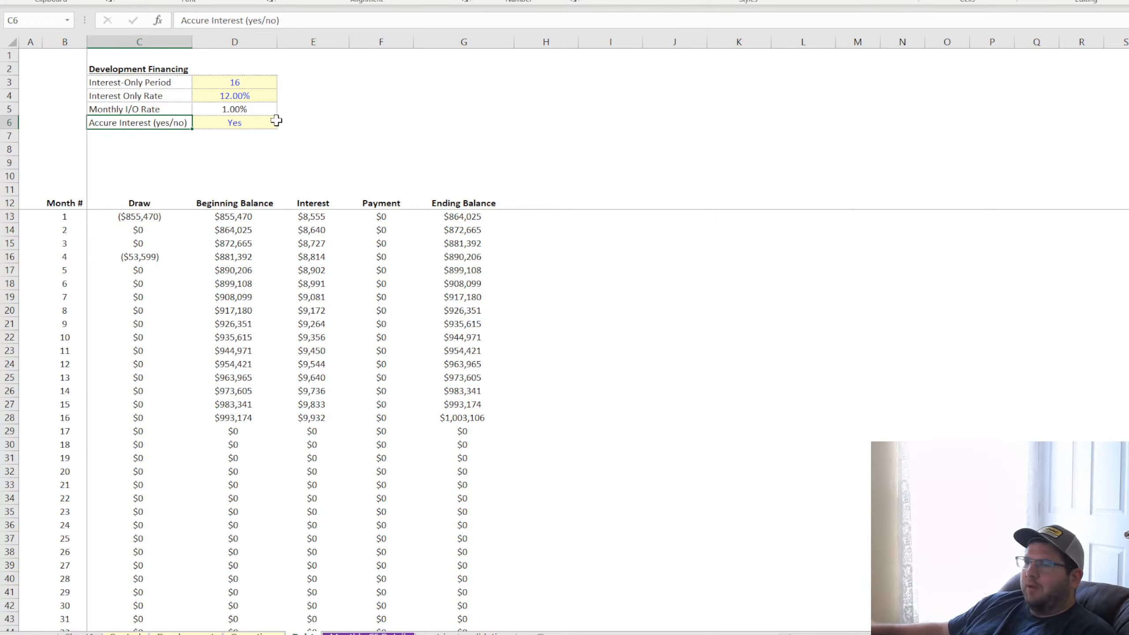
pyautogui.click(291, 122)
pyautogui.write('Accr')
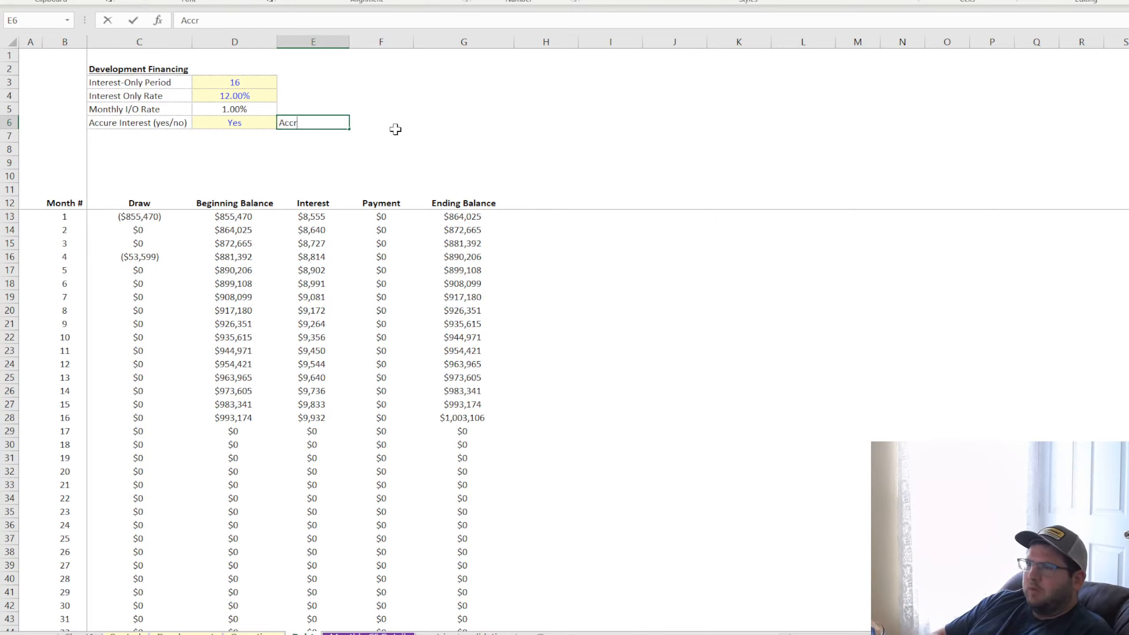
pyautogui.write('ual ASsumes ')
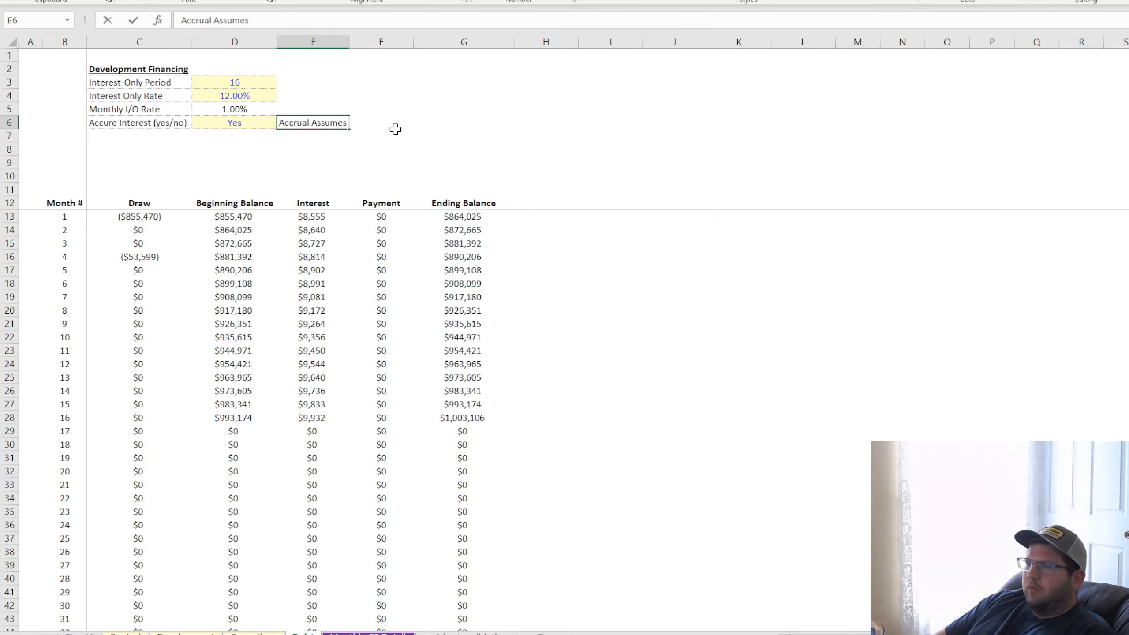
pyautogui.write('this is no')
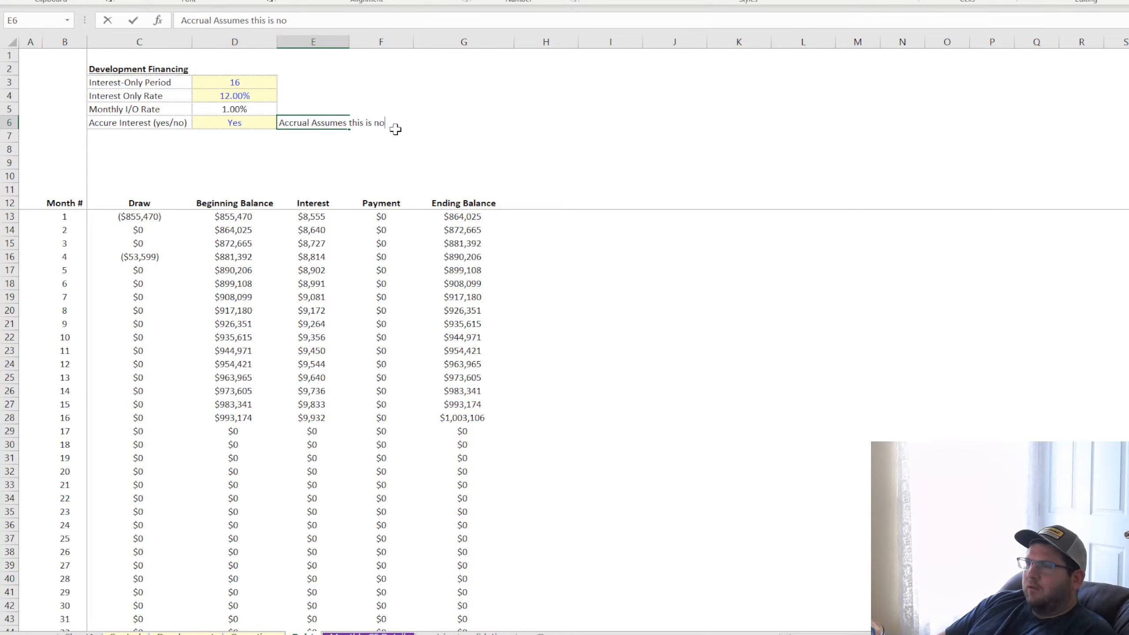
pyautogui.press('BackSpace')
pyautogui.press('BackSpace')
pyautogui.press('BackSpace')
pyautogui.press('BackSpace')
pyautogui.press('BackSpace')
pyautogui.press('BackSpace')
pyautogui.press('BackSpace')
pyautogui.press('BackSpace')
pyautogui.press('BackSpace')
pyautogui.press('BackSpace')
pyautogui.press('BackSpace')
pyautogui.press('BackSpace')
pyautogui.press('BackSpace')
pyautogui.press('BackSpace')
pyautogui.press('BackSpace')
pyautogui.press('BackSpace')
pyautogui.press('BackSpace')
pyautogui.press('BackSpace')
pyautogui.press('BackSpace')
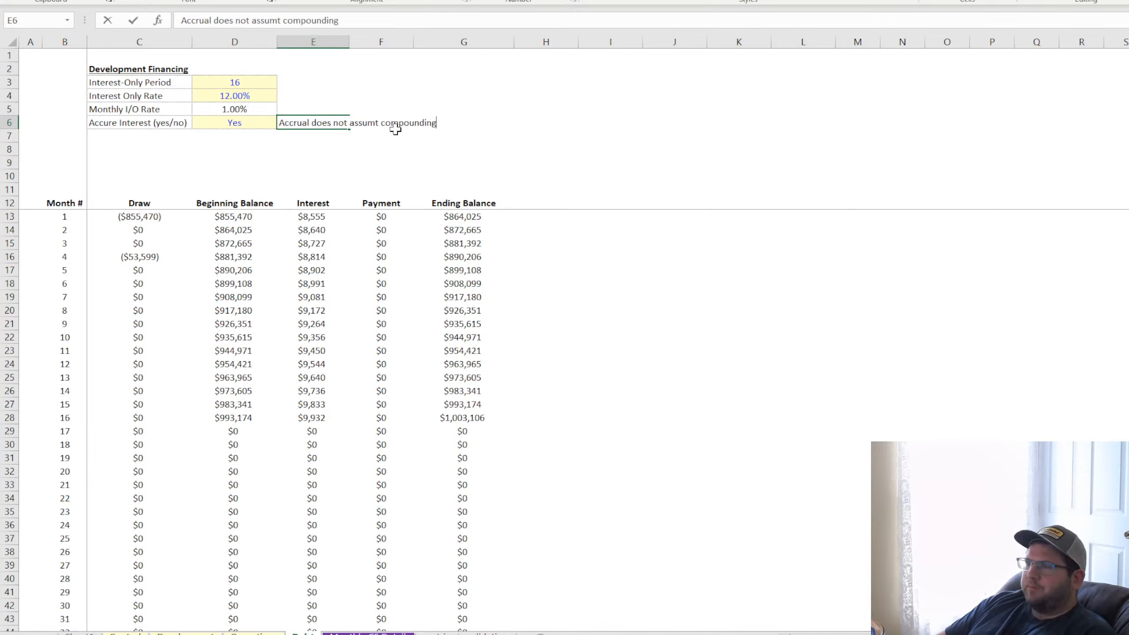
pyautogui.press('Return')
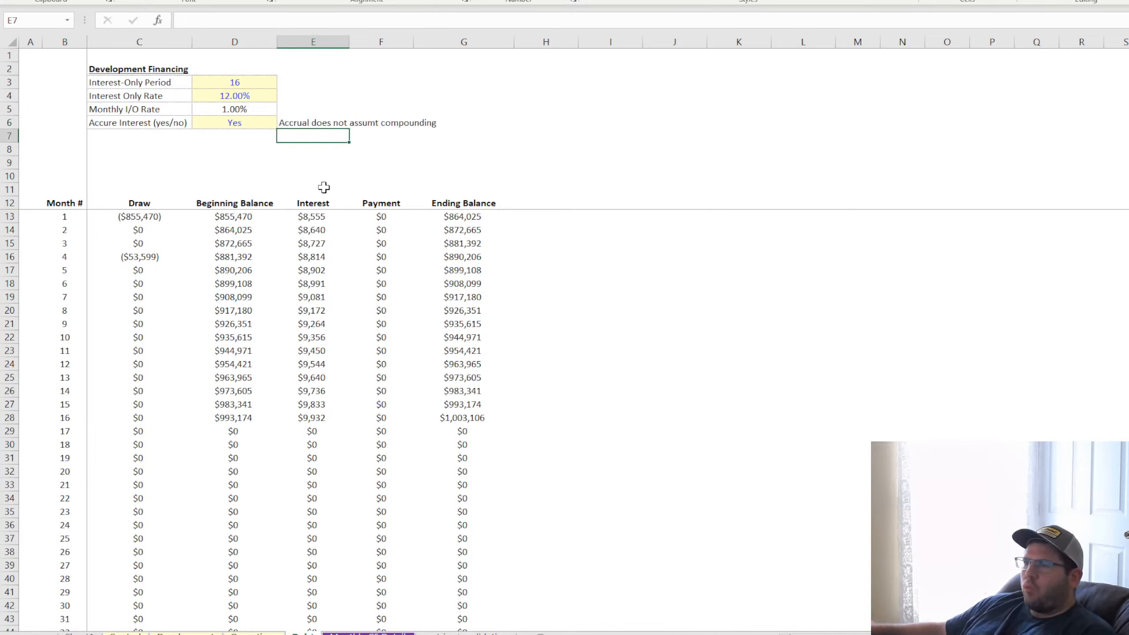
# Examine how the Draw, Beginning Balance and Interest formulas relate across the first months of the schedule
pyautogui.click(236, 218)
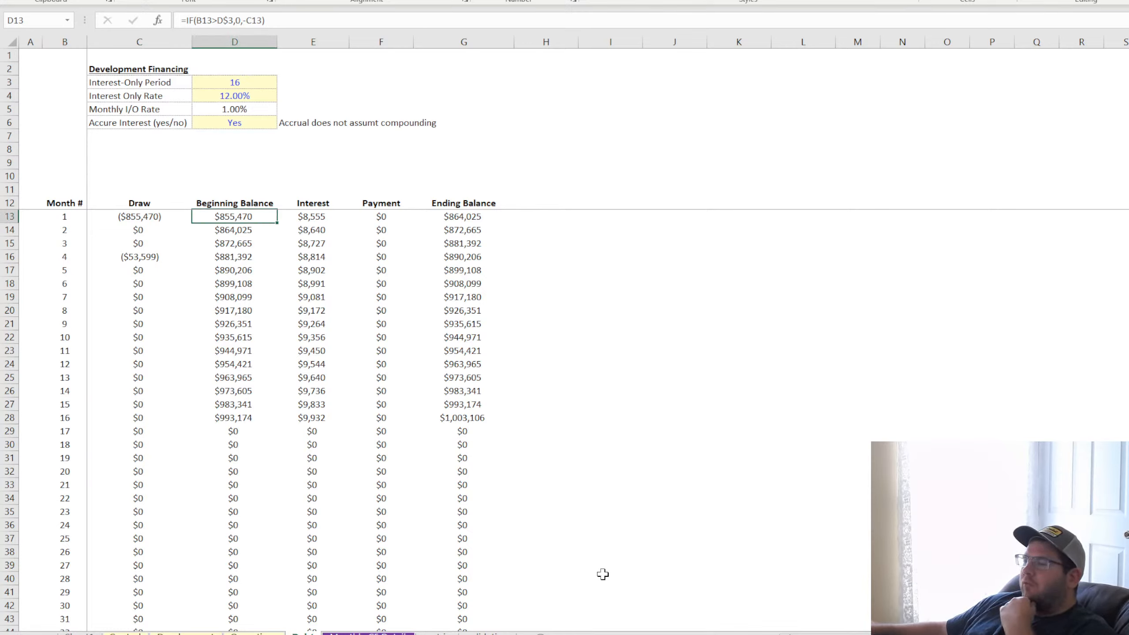
pyautogui.click(662, 427)
pyautogui.click(238, 215)
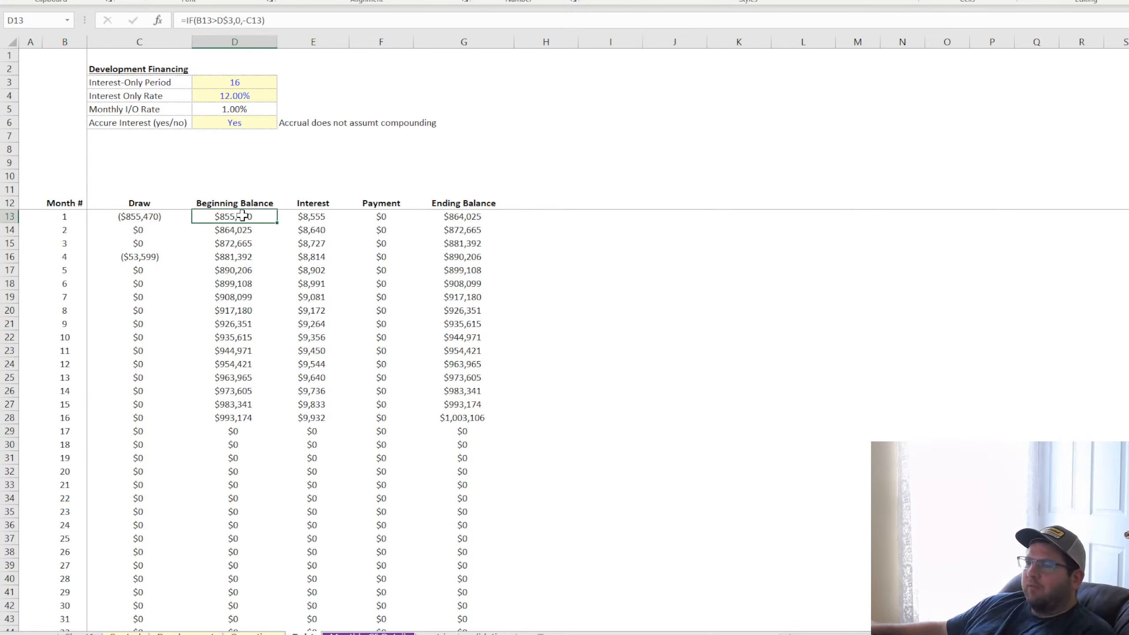
pyautogui.click(155, 219)
pyautogui.click(153, 229)
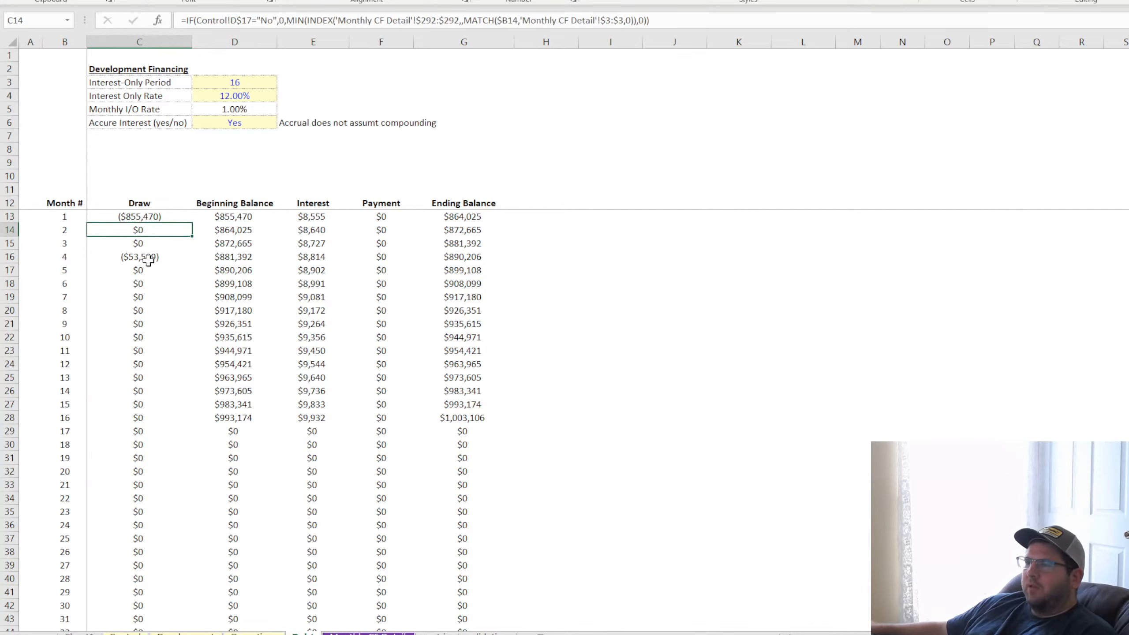
pyautogui.click(149, 217)
pyautogui.click(144, 257)
pyautogui.click(141, 312)
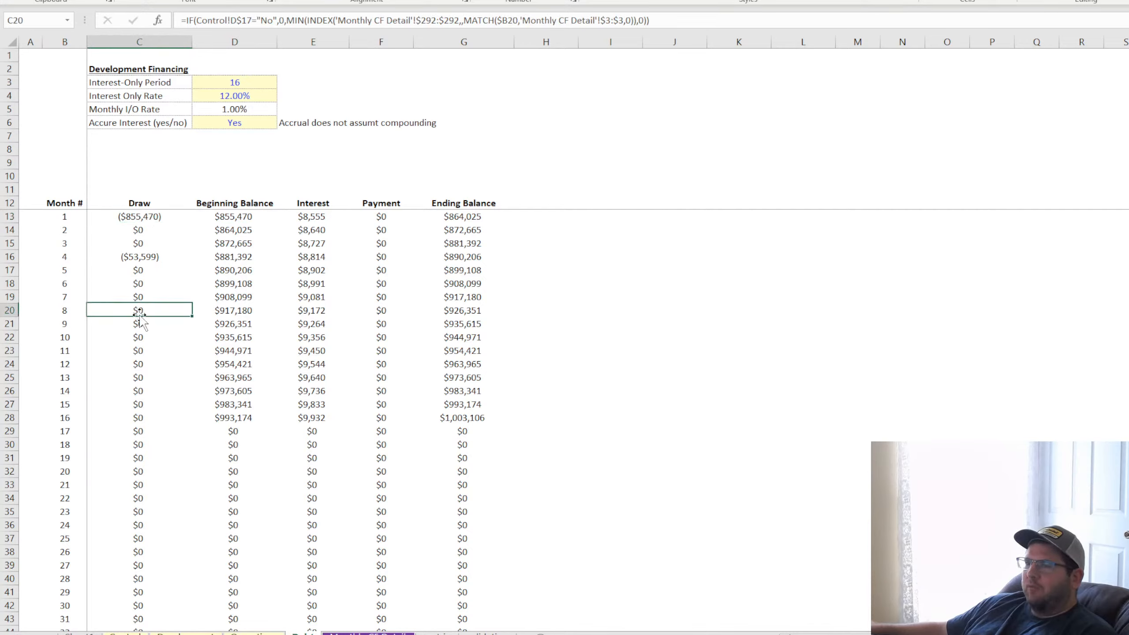
pyautogui.click(142, 216)
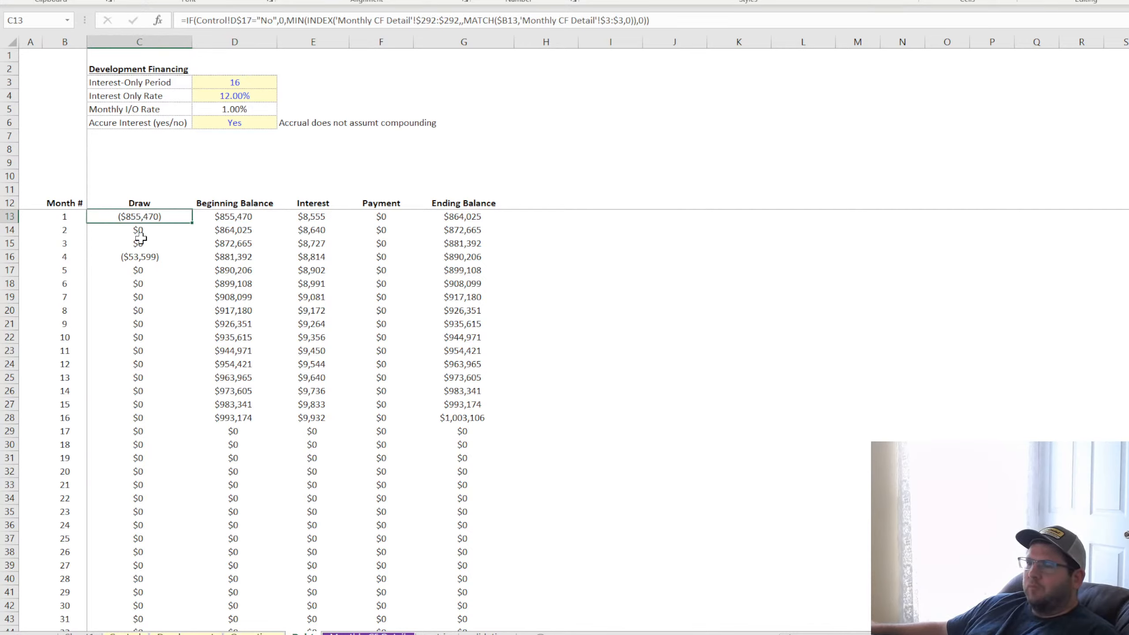
pyautogui.click(140, 241)
pyautogui.click(235, 216)
pyautogui.press('Down')
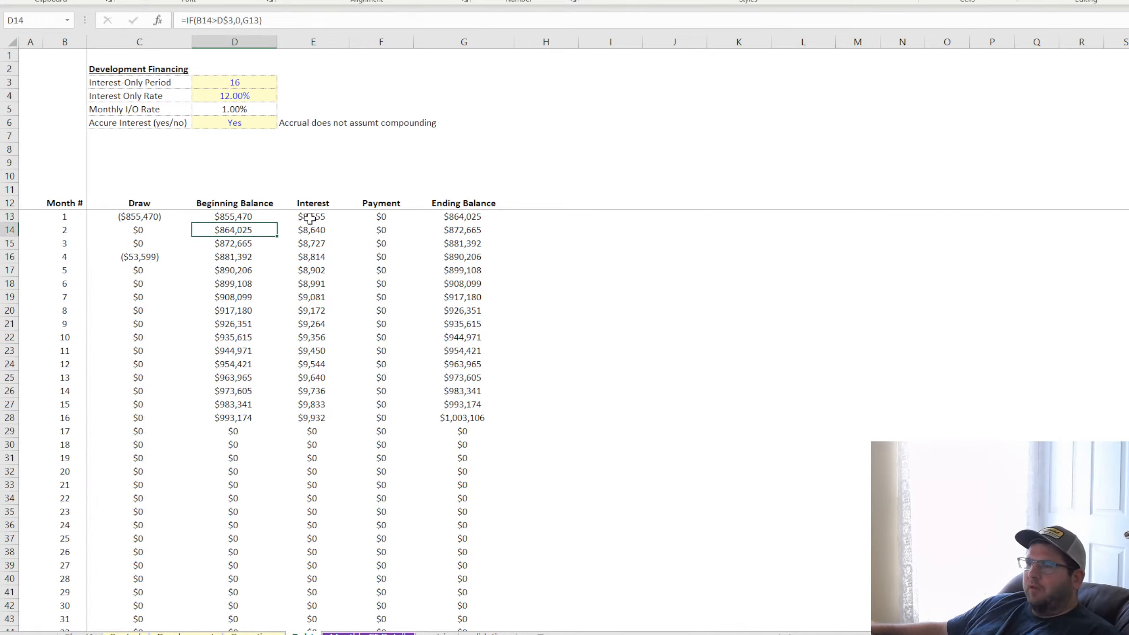
pyautogui.click(312, 231)
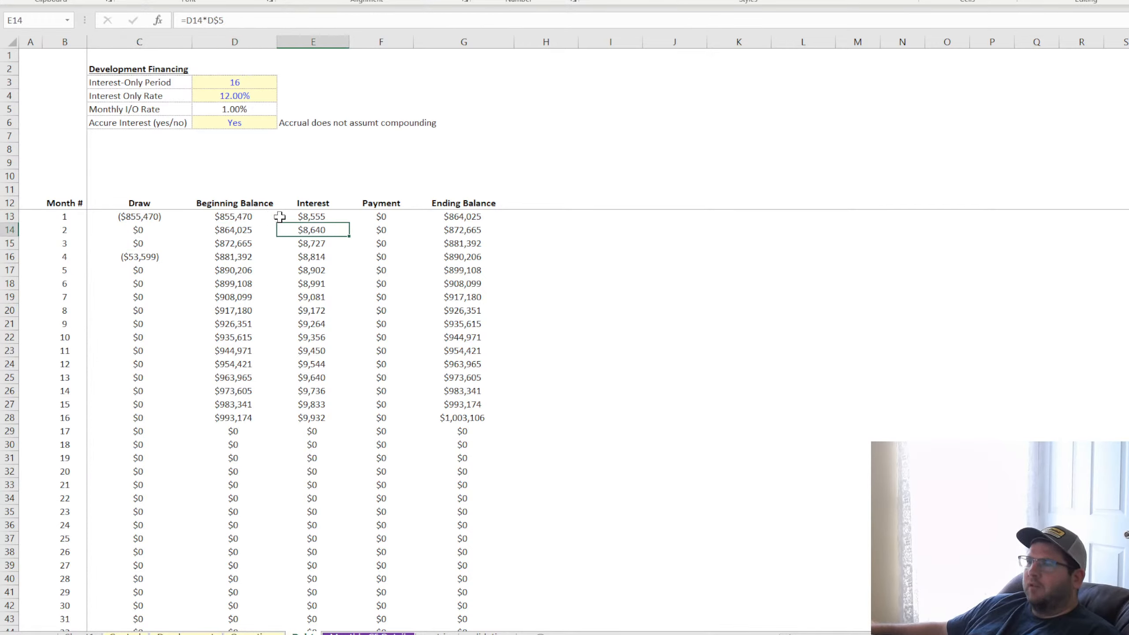
pyautogui.click(323, 217)
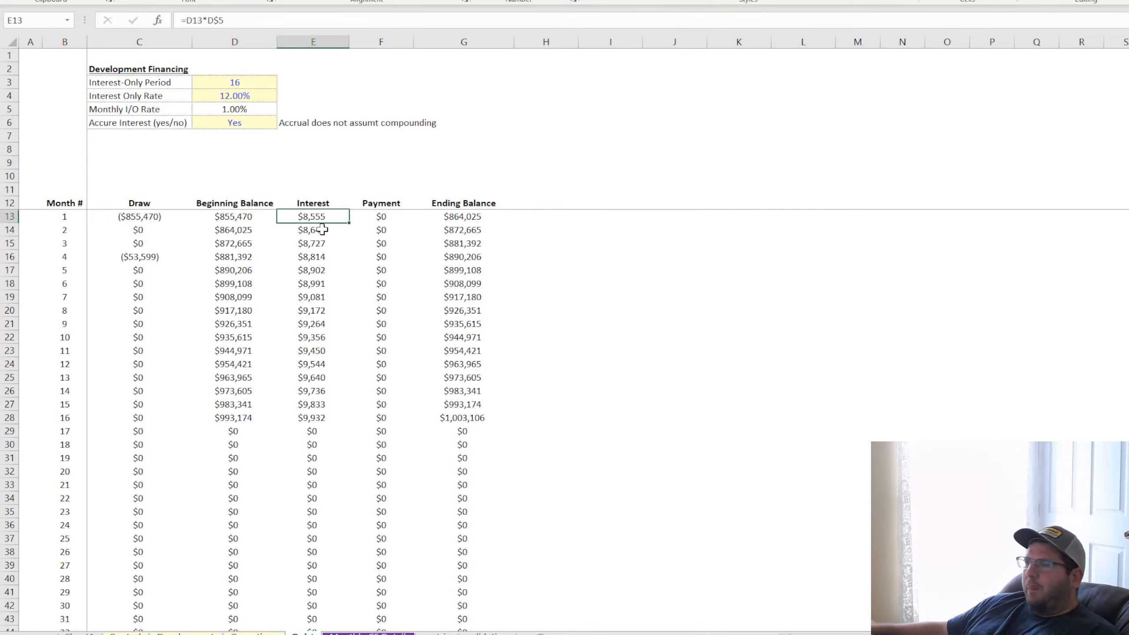
pyautogui.click(319, 229)
pyautogui.click(317, 270)
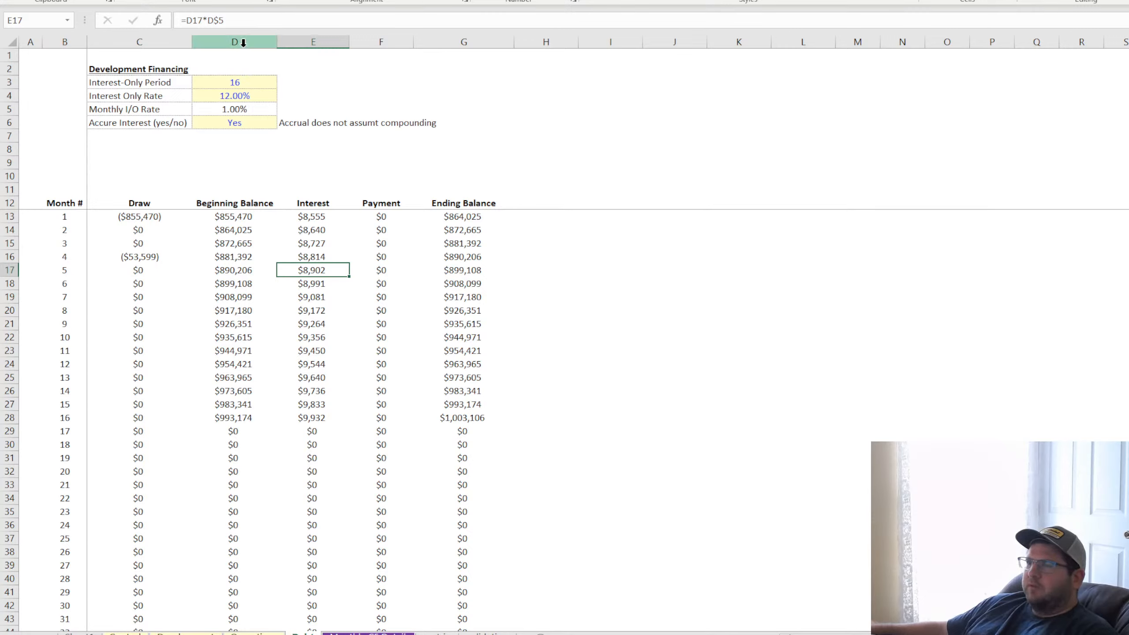
# Add the header "Balance (interest basis)" in H12 with the Ending Balance header's formatting, and fit column H's width to it
pyautogui.click(449, 204)
pyautogui.moveTo(514, 209); pyautogui.dragTo(547, 203)
pyautogui.click(547, 203)
pyautogui.doubleClick(580, 39)
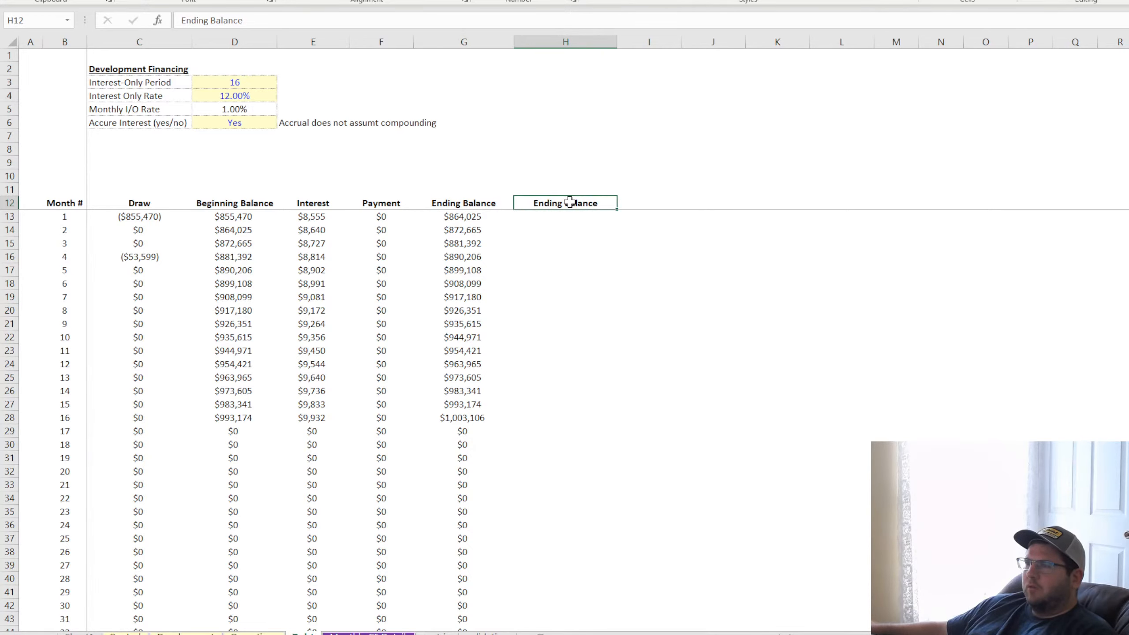
pyautogui.write('I')
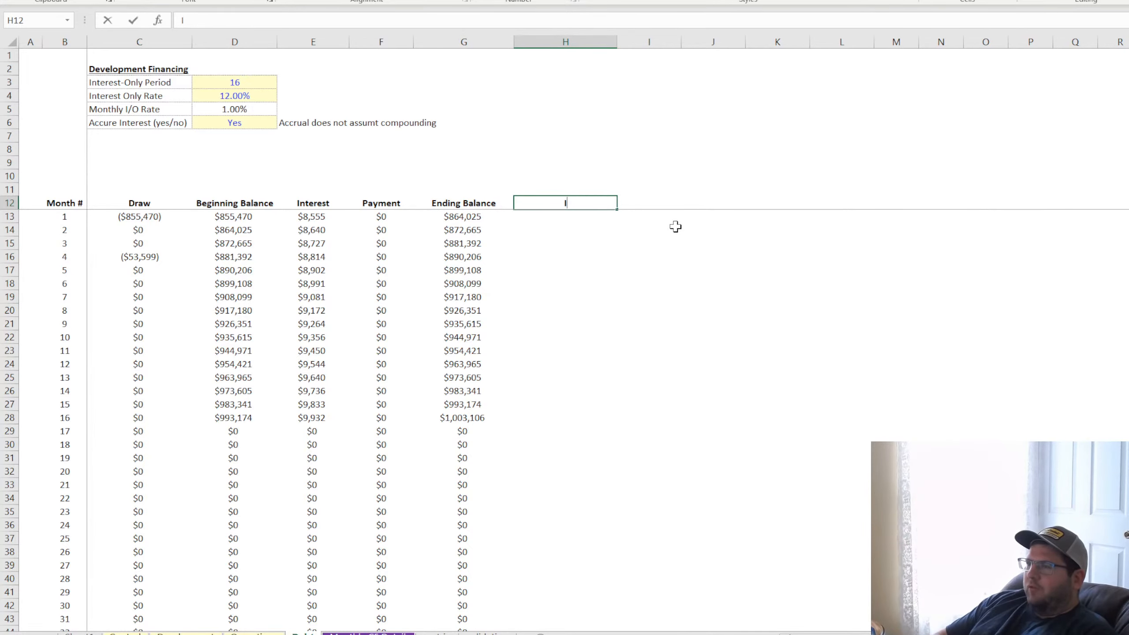
pyautogui.write('nterest')
pyautogui.press('BackSpace')
pyautogui.press('BackSpace')
pyautogui.press('BackSpace')
pyautogui.press('BackSpace')
pyautogui.press('BackSpace')
pyautogui.press('BackSpace')
pyautogui.press('BackSpace')
pyautogui.write('Balance (')
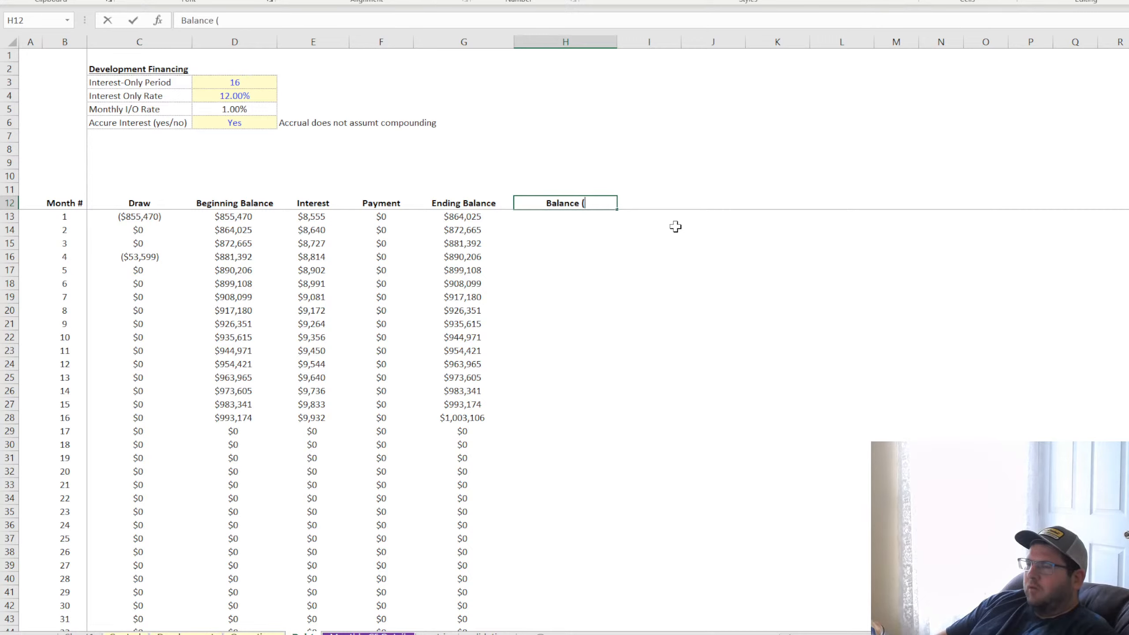
pyautogui.write('interest ba')
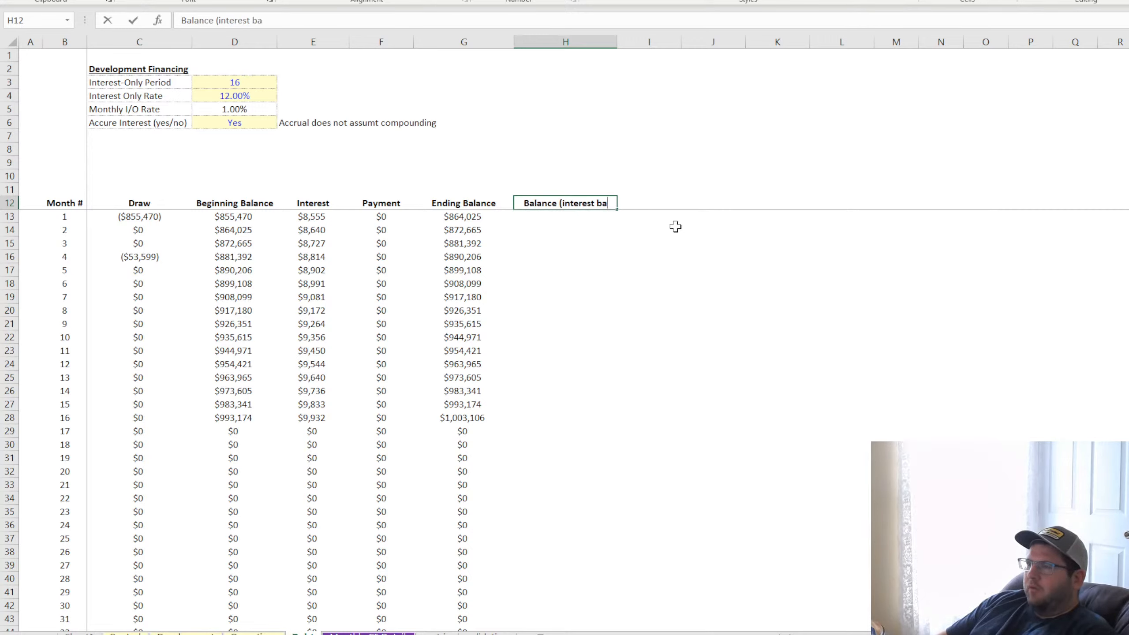
pyautogui.write('sis)')
pyautogui.press('Return')
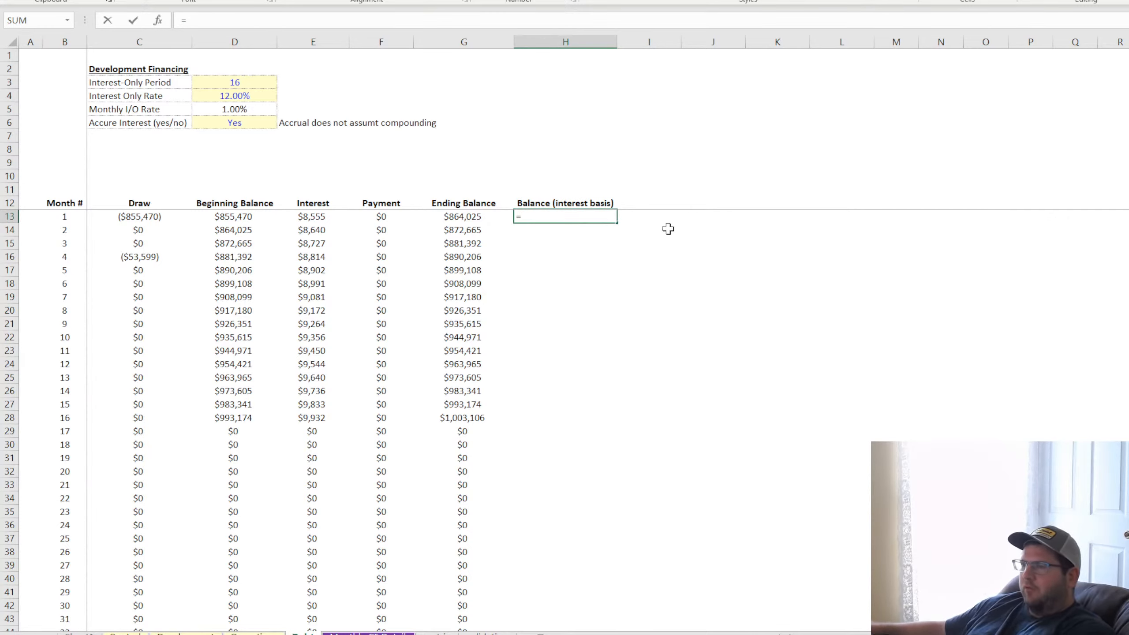
# Set the first month's interest-basis balance in H13 to the positive draw amount with =-C13
pyautogui.click(151, 221)
pyautogui.press('Return')
pyautogui.click(556, 215)
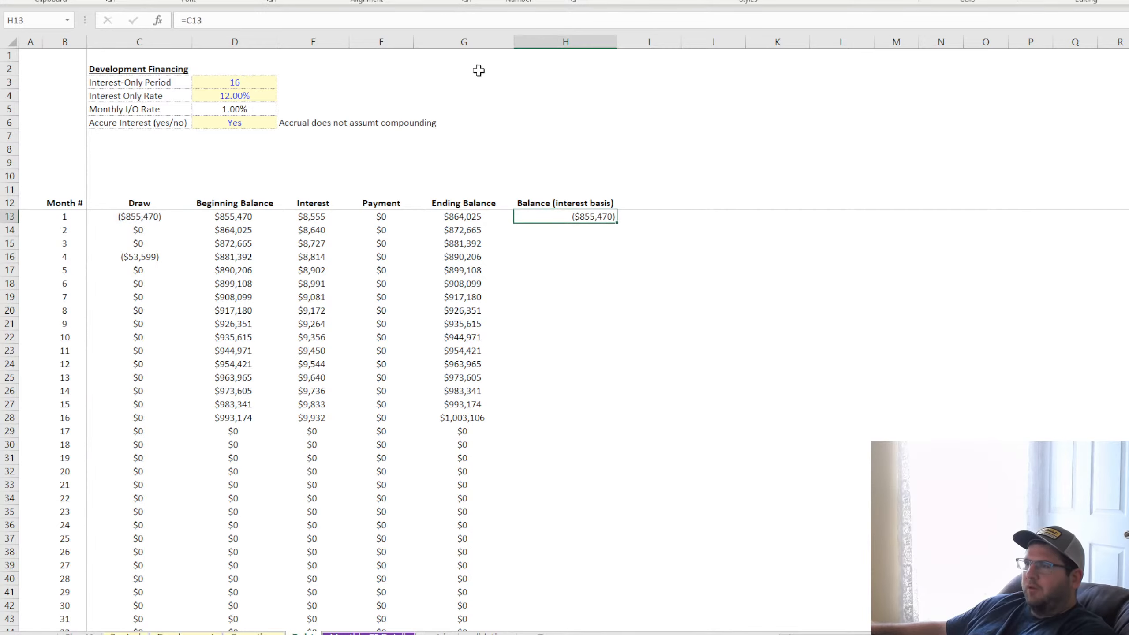
pyautogui.click(186, 20)
pyautogui.write('-')
pyautogui.press('Return')
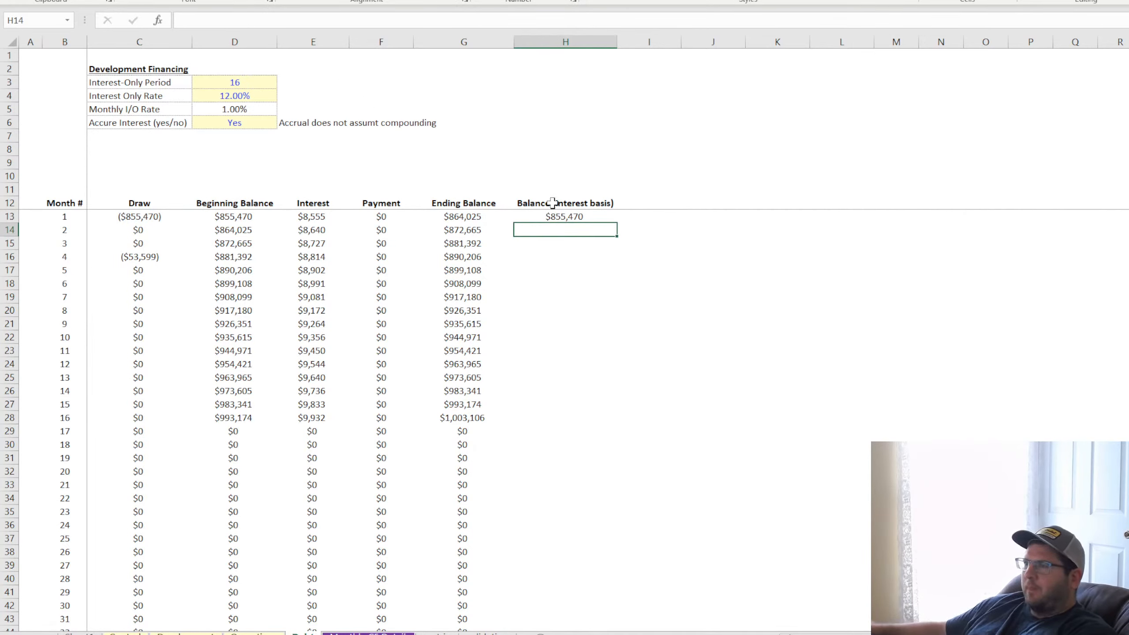
# Enter the centered formula =H13-C14 in H14 and fill it down column H through the remaining months
pyautogui.write('=')
pyautogui.click(570, 216)
pyautogui.write('-')
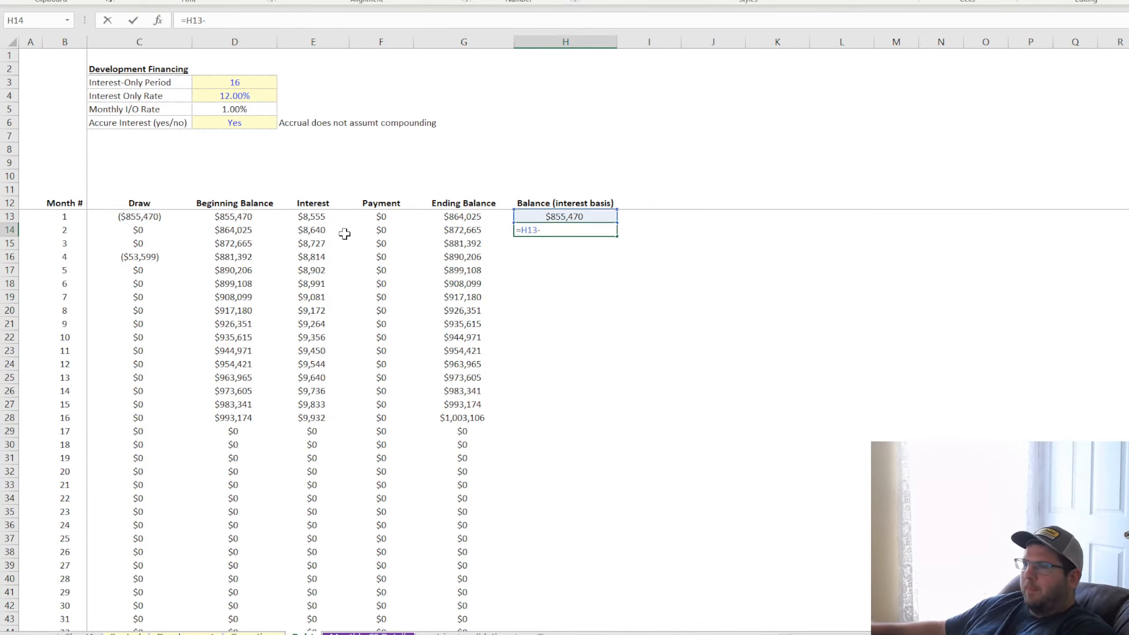
pyautogui.click(171, 231)
pyautogui.press('Return')
pyautogui.press('Up')
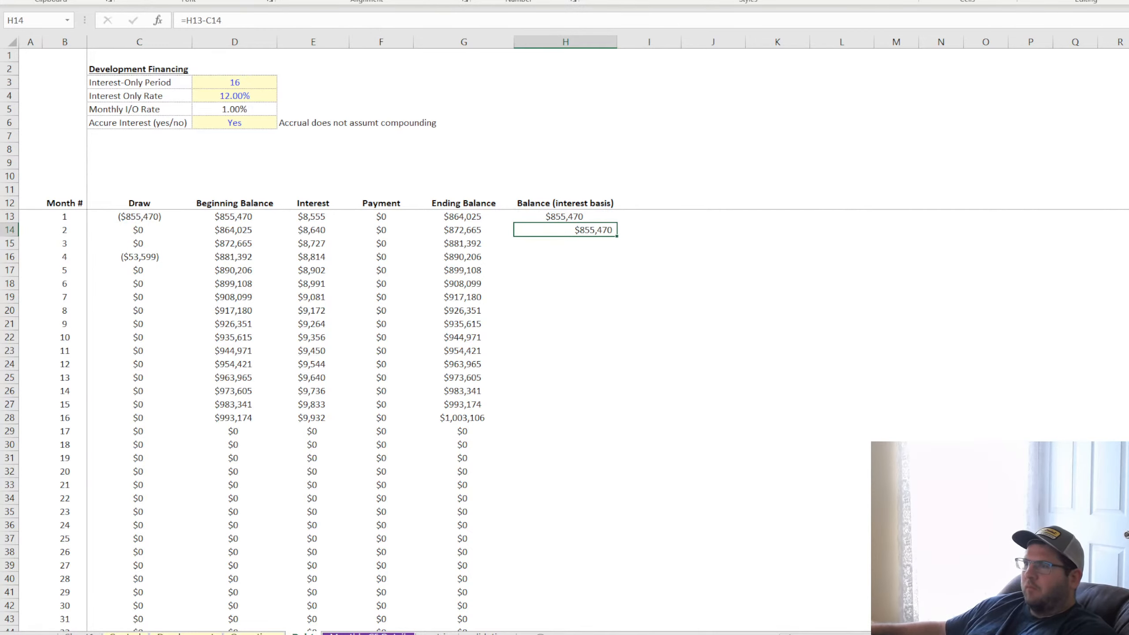
pyautogui.click(311, 1)
pyautogui.doubleClick(616, 237)
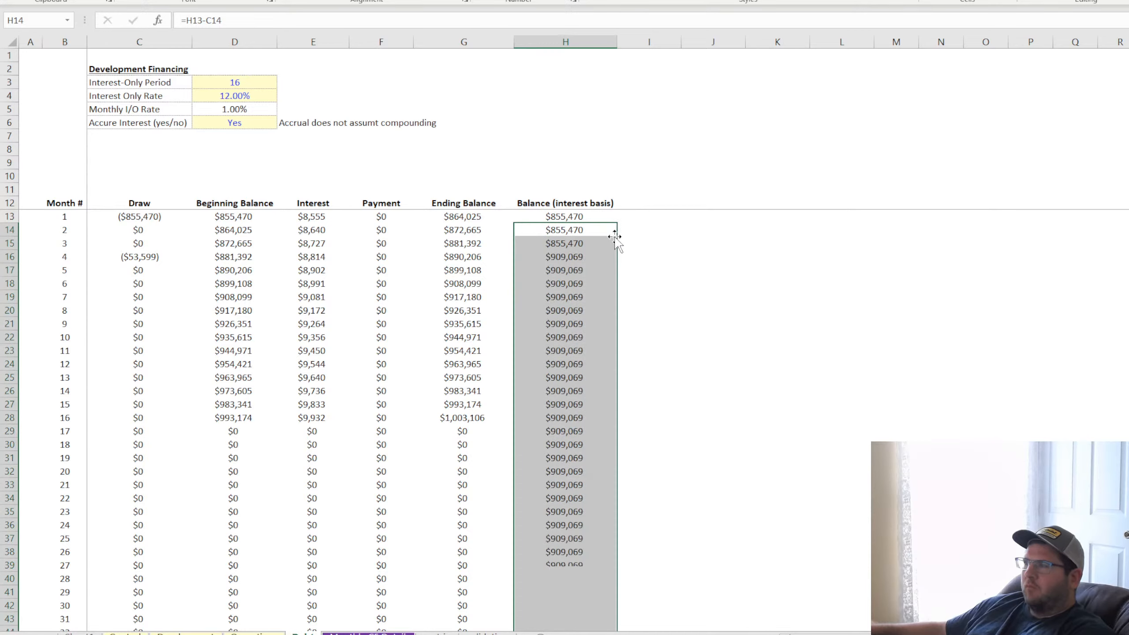
# Check the interest-basis balance formulas in column H against the draws and the first month's Interest formula
pyautogui.click(574, 404)
pyautogui.click(570, 219)
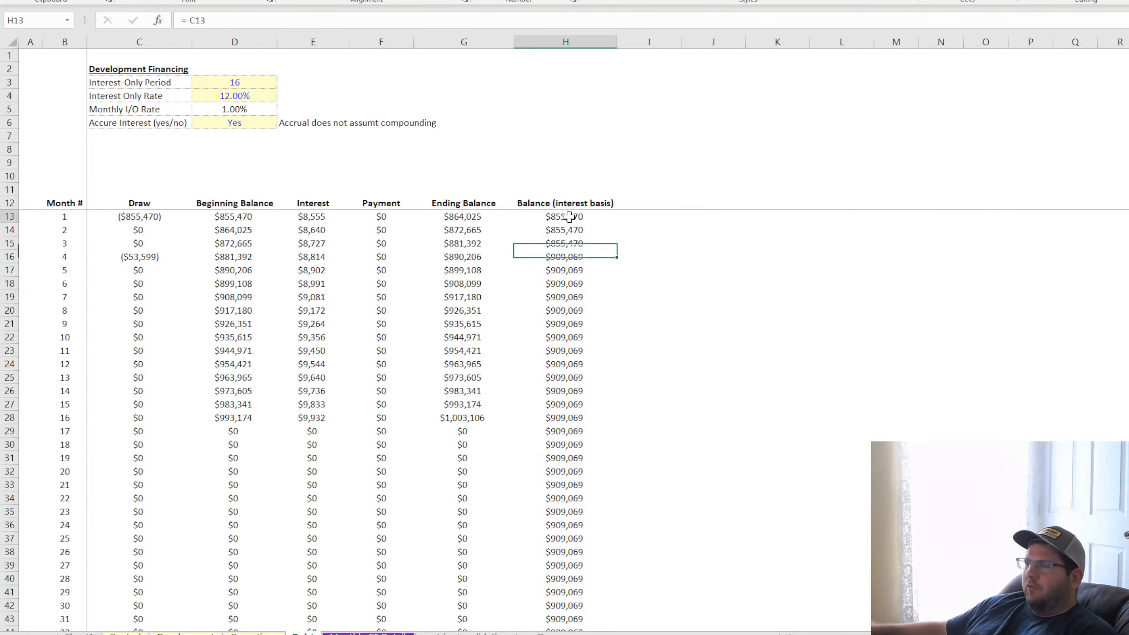
pyautogui.click(569, 257)
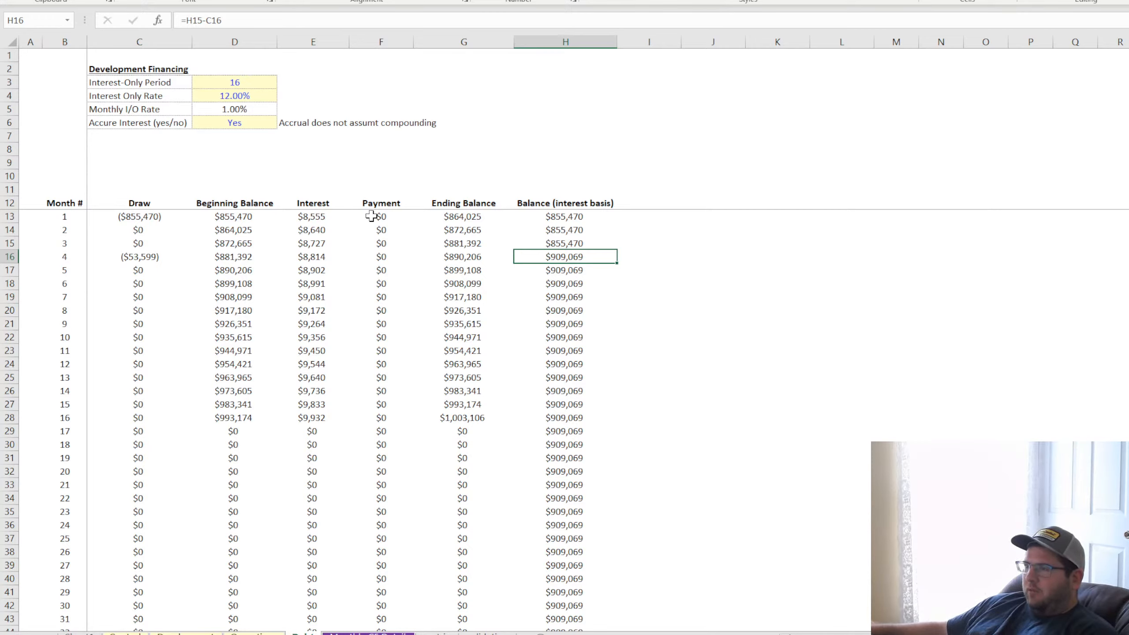
pyautogui.click(313, 216)
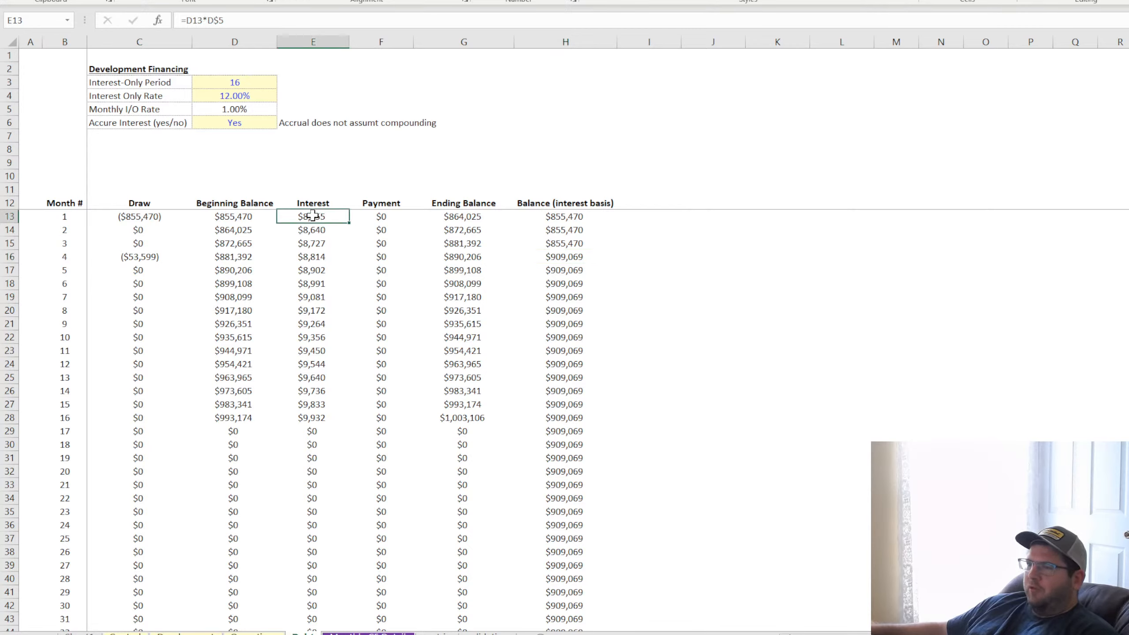
pyautogui.click(551, 216)
pyautogui.click(561, 243)
pyautogui.click(572, 297)
pyautogui.click(570, 218)
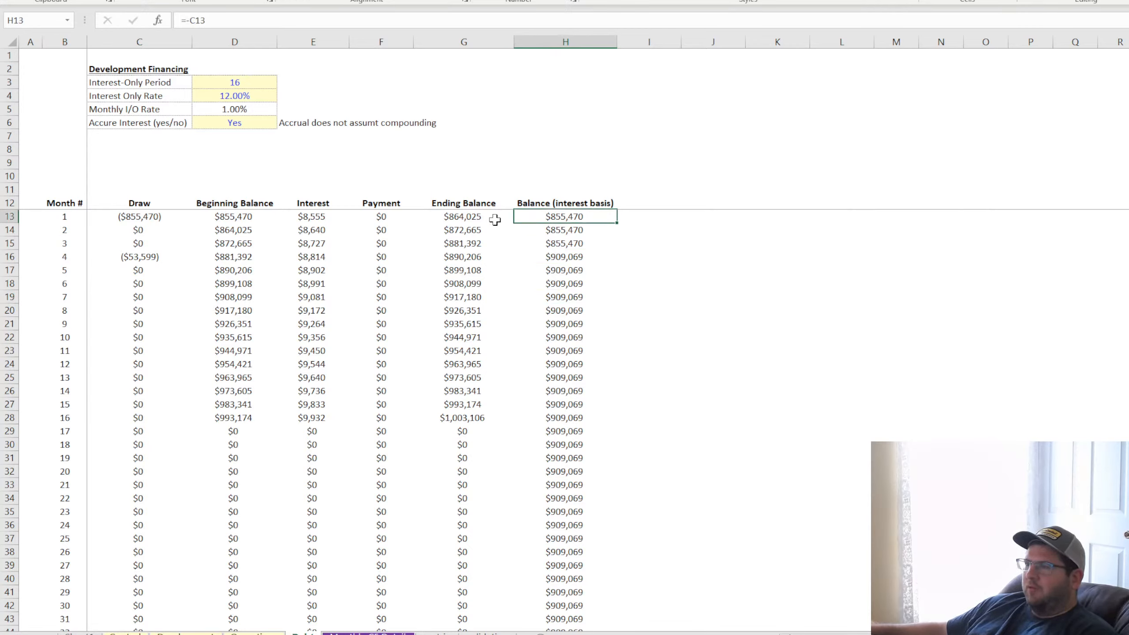
# Base the first month's Interest in E13 on the interest-basis balance with =H13*D$5, and fill the formula down the Interest column
pyautogui.doubleClick(309, 217)
pyautogui.moveTo(236, 218); pyautogui.dragTo(557, 224)
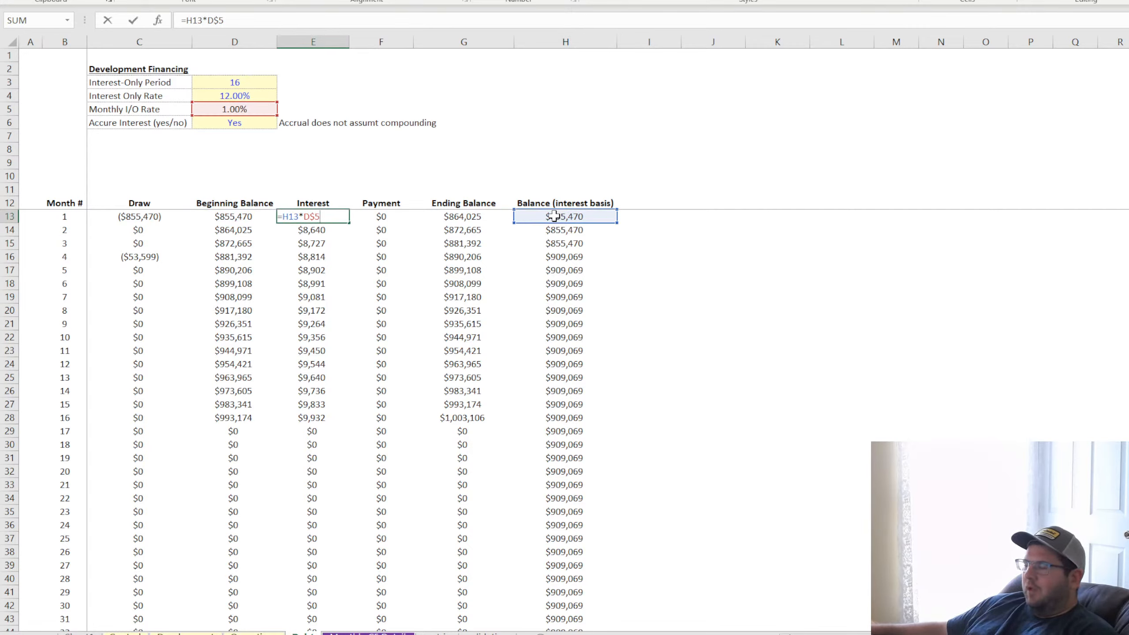
pyautogui.hotkey('ctrl', 'Return')
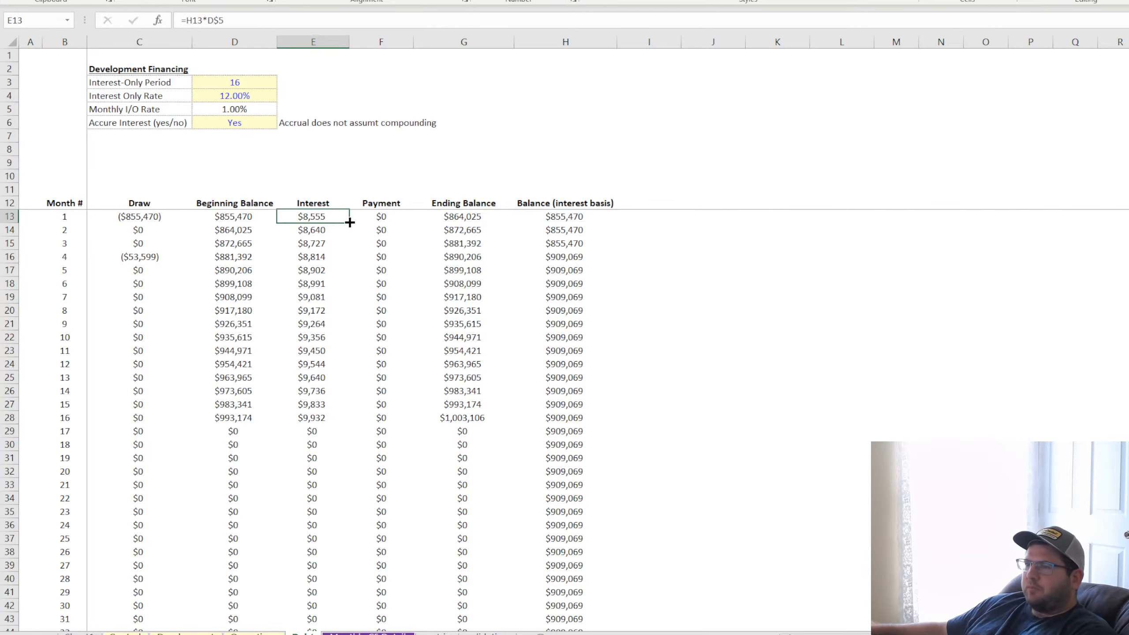
pyautogui.doubleClick(350, 223)
pyautogui.click(310, 218)
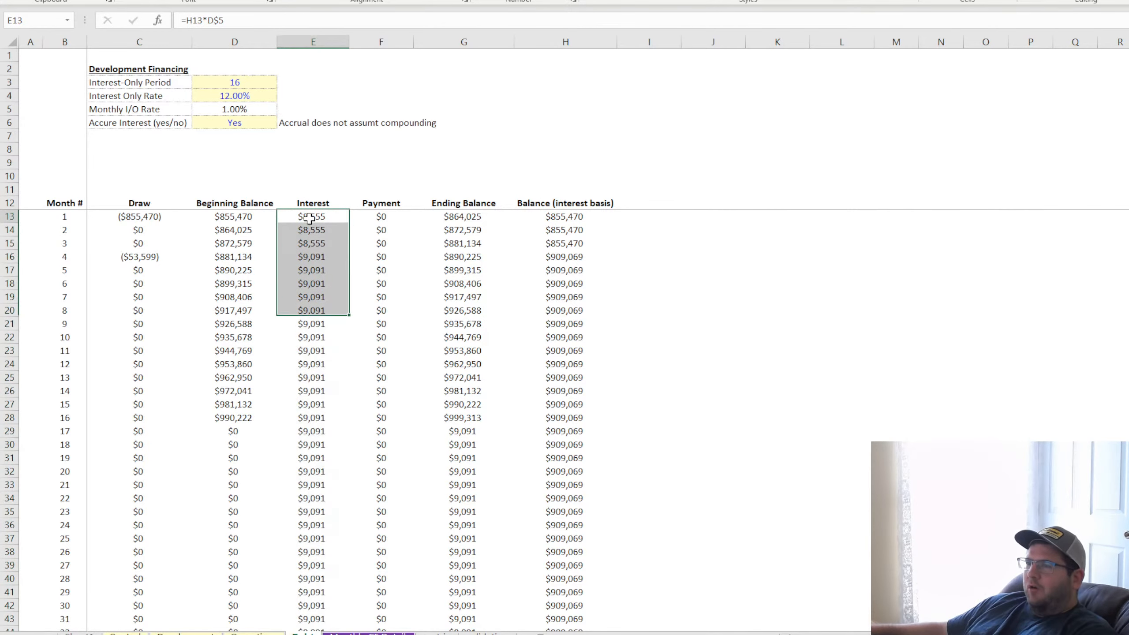
pyautogui.click(310, 218)
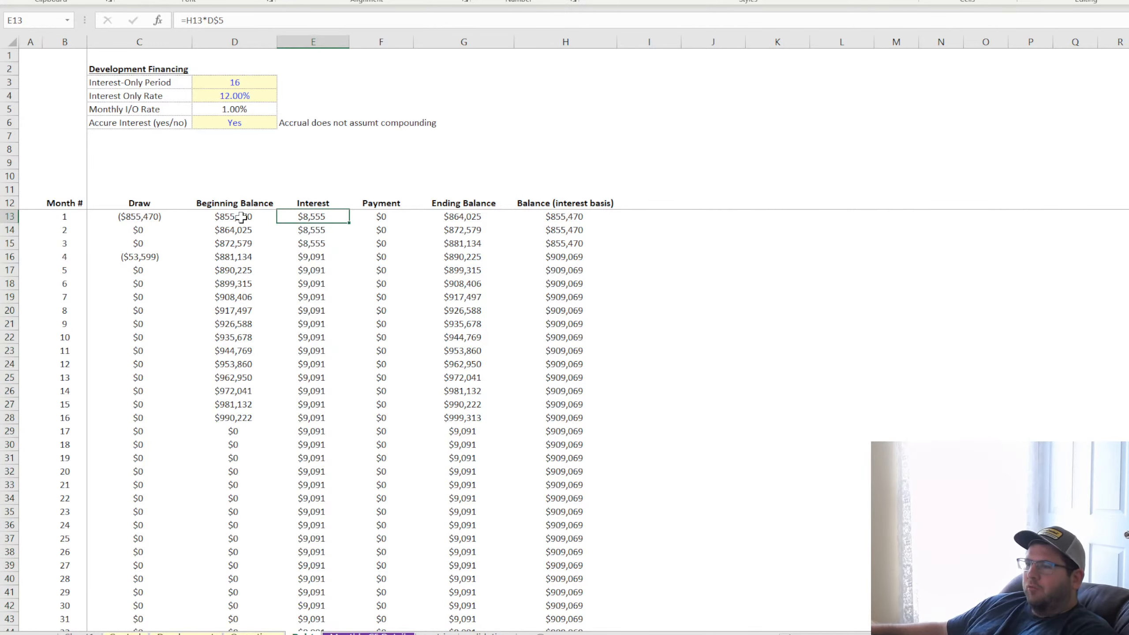
# Check the Beginning Balance formulas in the first months against the Draw and Interest formulas
pyautogui.click(240, 218)
pyautogui.click(235, 227)
pyautogui.click(239, 217)
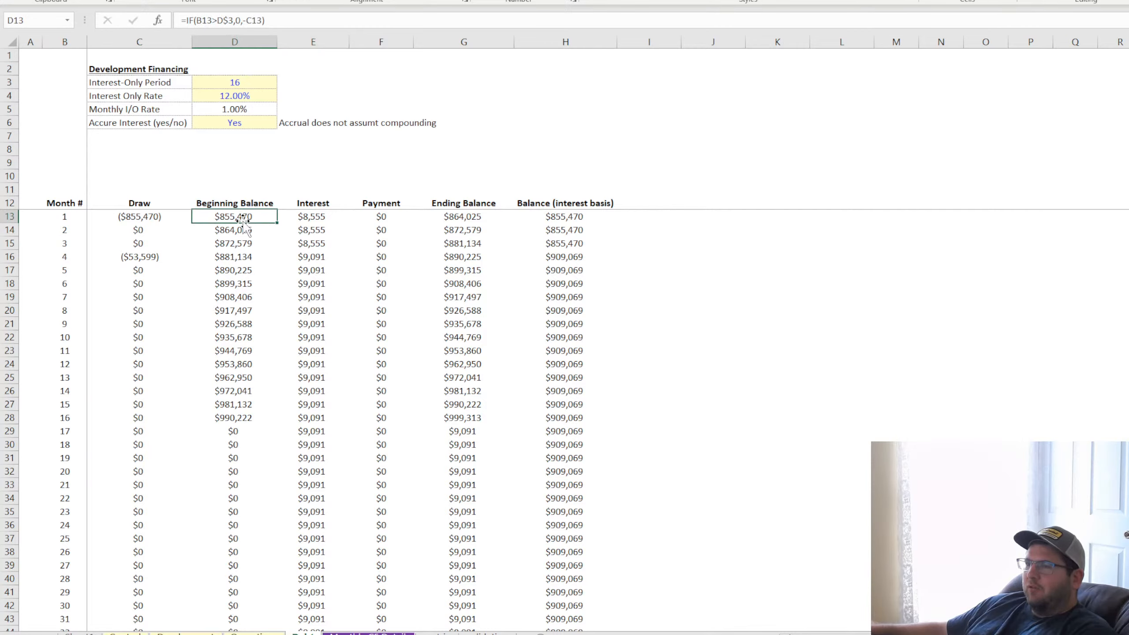
pyautogui.doubleClick(234, 229)
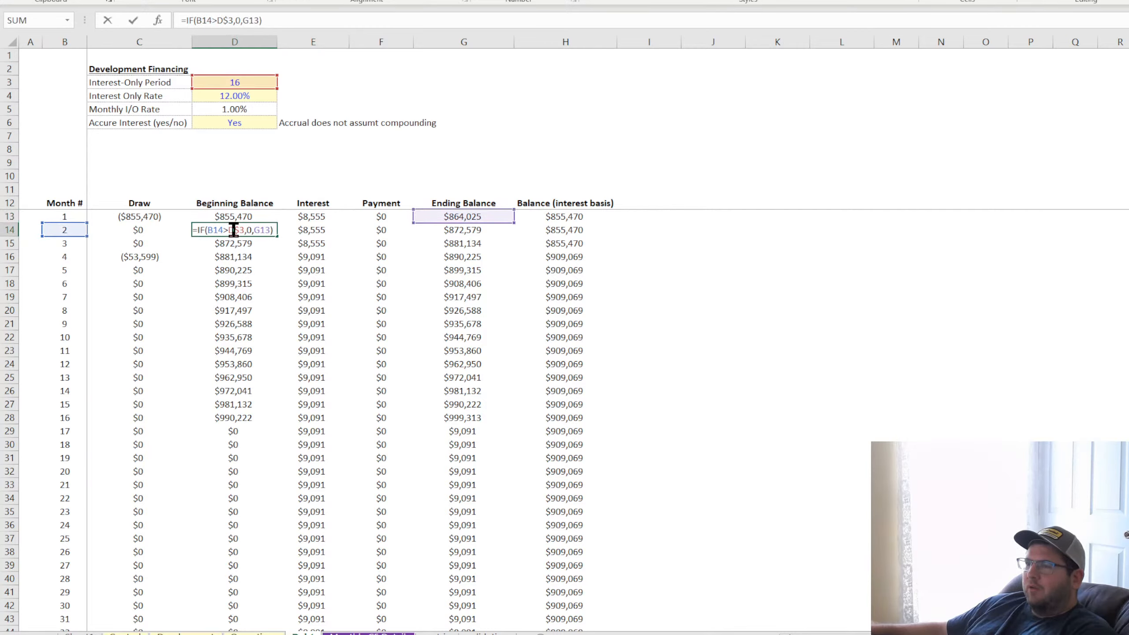
pyautogui.press('Return')
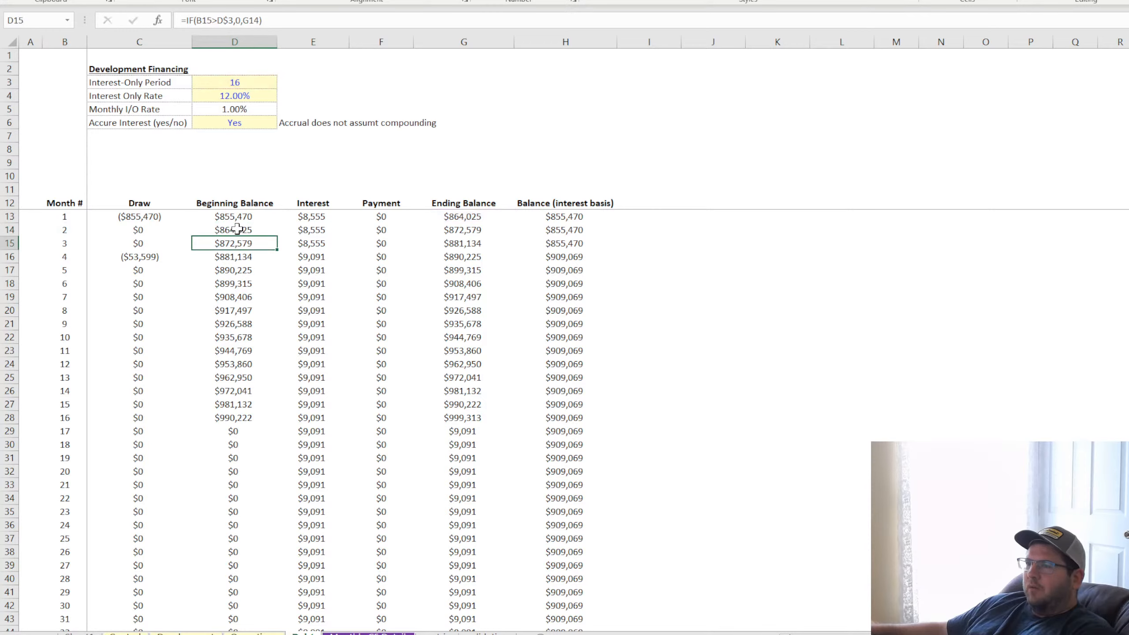
pyautogui.click(142, 218)
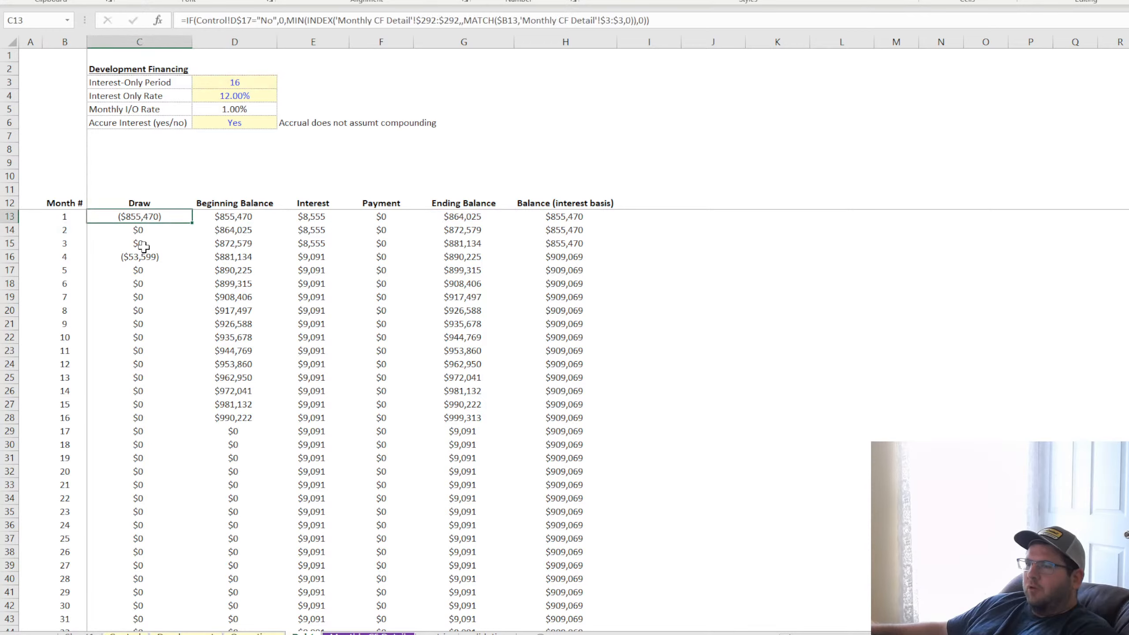
pyautogui.click(319, 259)
pyautogui.click(228, 258)
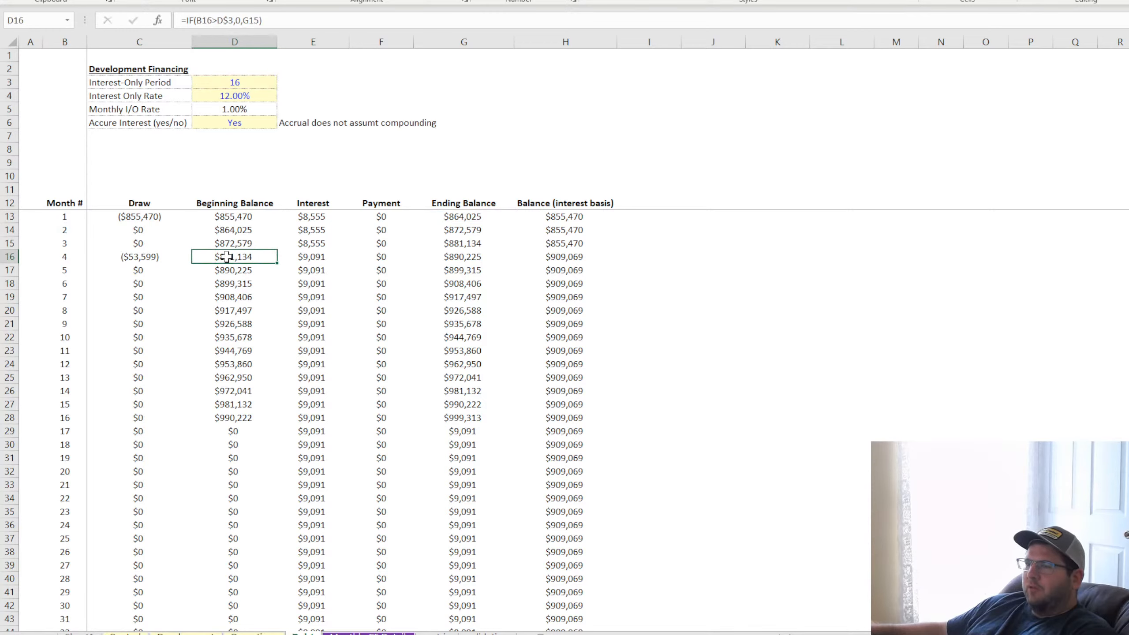
pyautogui.click(321, 230)
# Limit interest to the interest-only period with =IF(B13>D$3,0,H13*D$5) in E13, and fill it down the Interest column
pyautogui.click(316, 217)
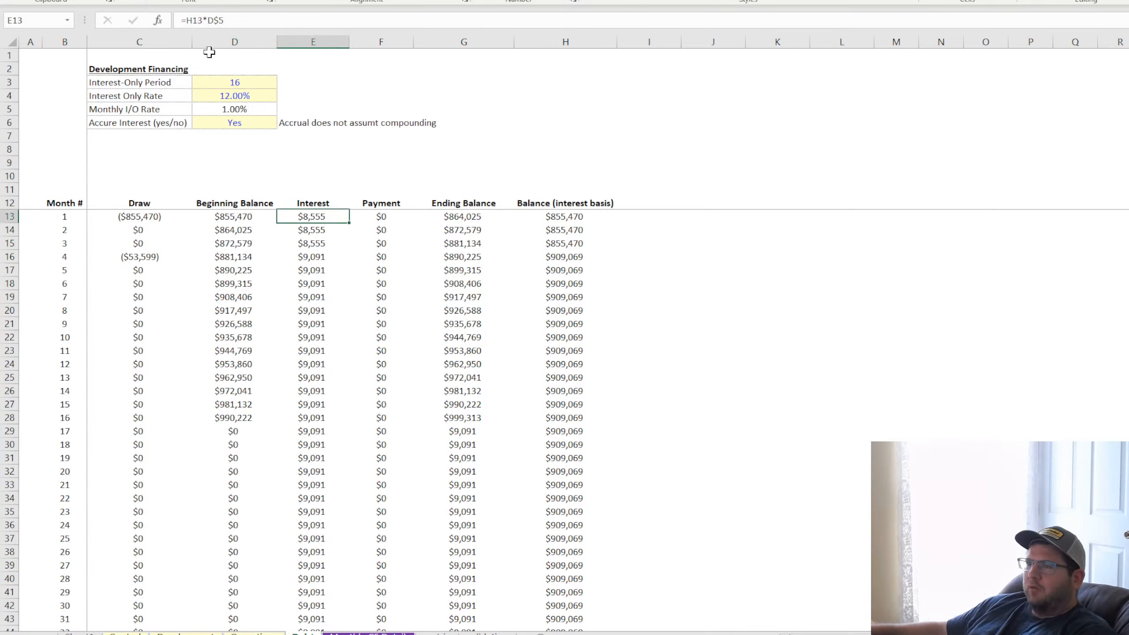
pyautogui.click(186, 20)
pyautogui.write('if(')
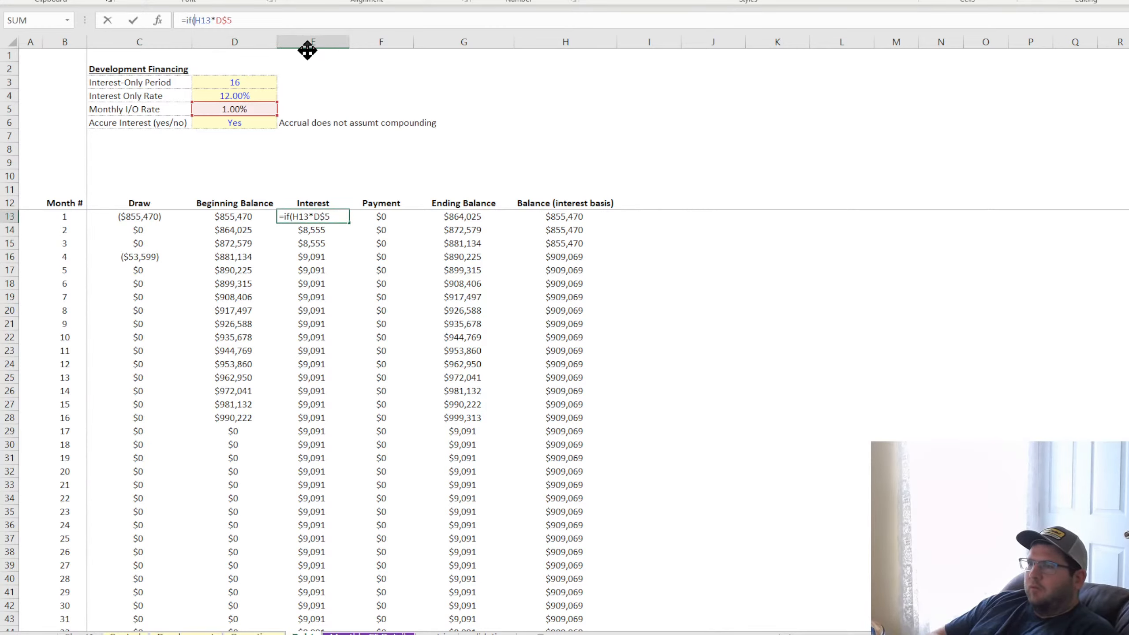
pyautogui.click(64, 216)
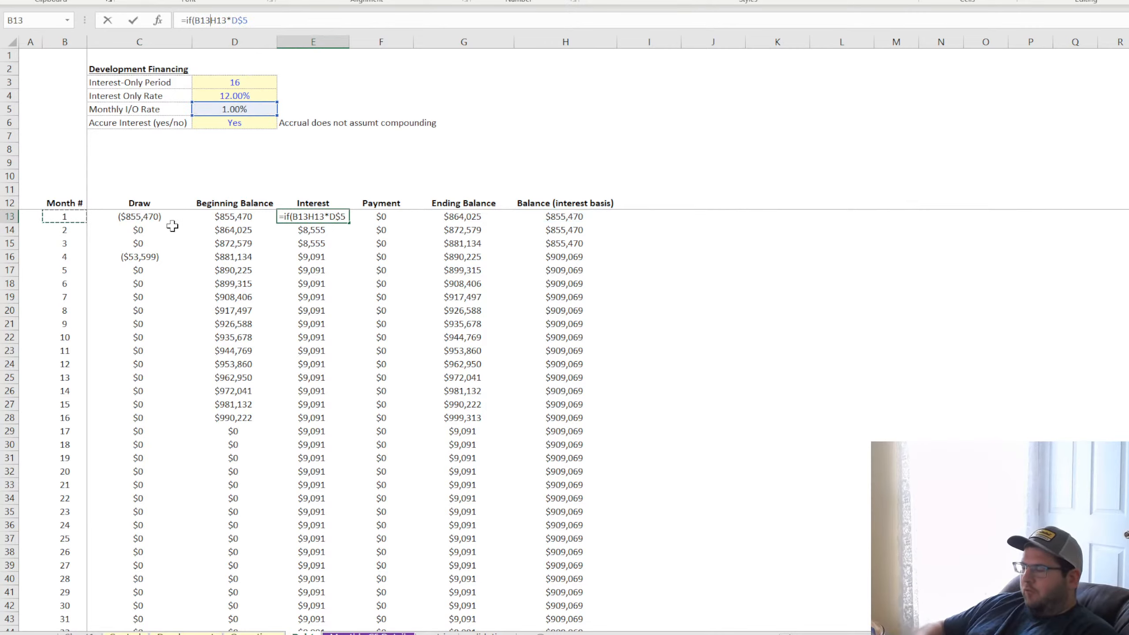
pyautogui.write('>')
pyautogui.click(235, 82)
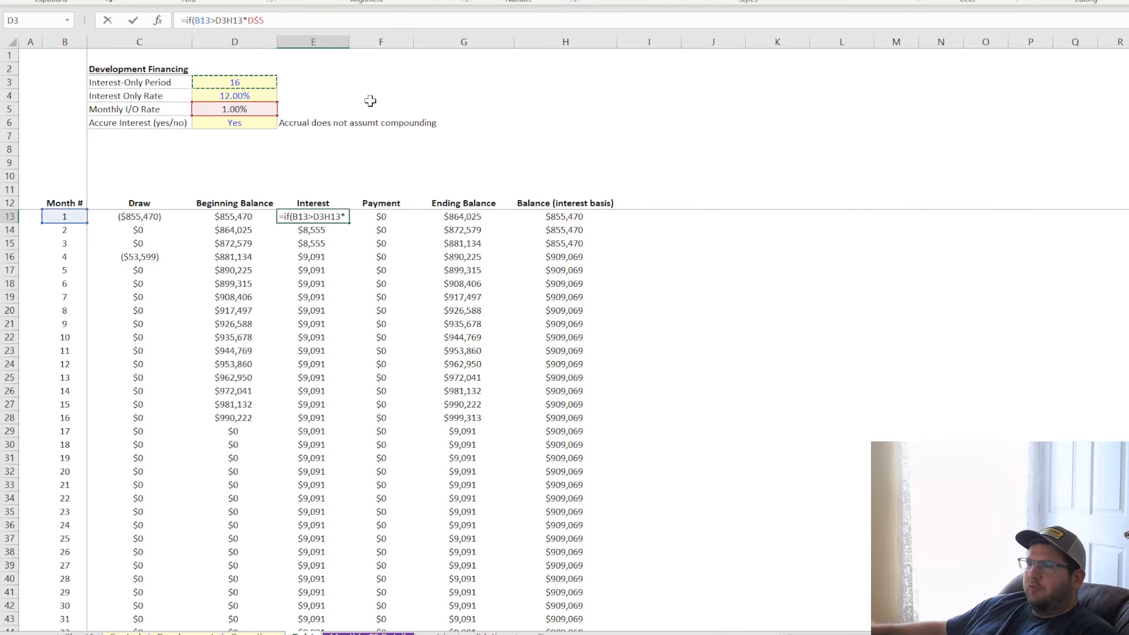
pyautogui.write(',0,')
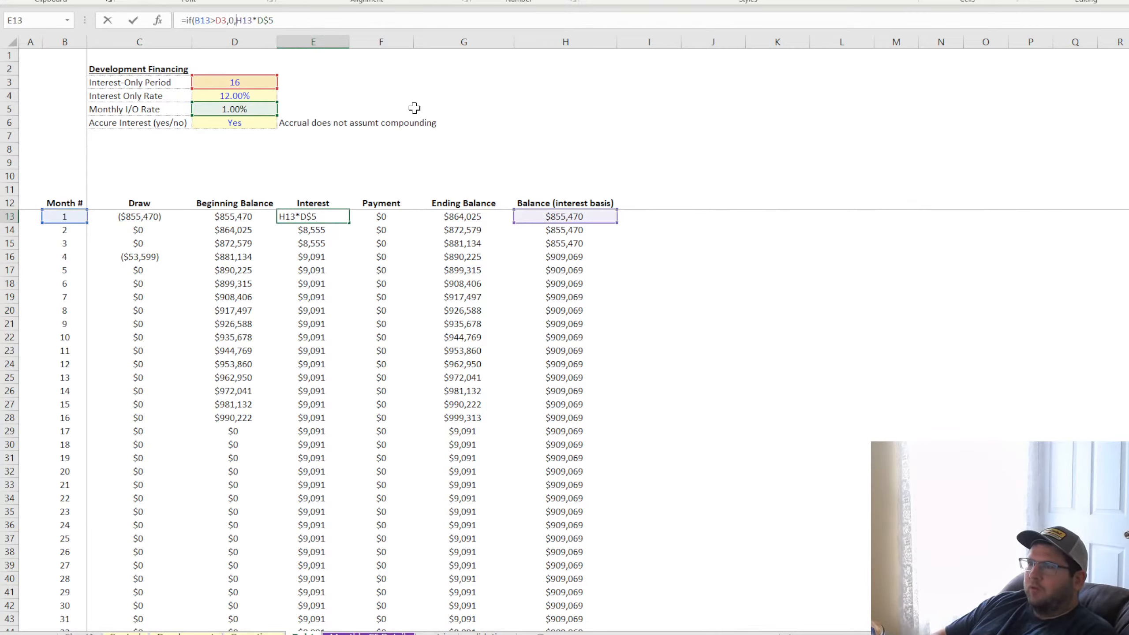
pyautogui.click(221, 19)
pyautogui.write('$')
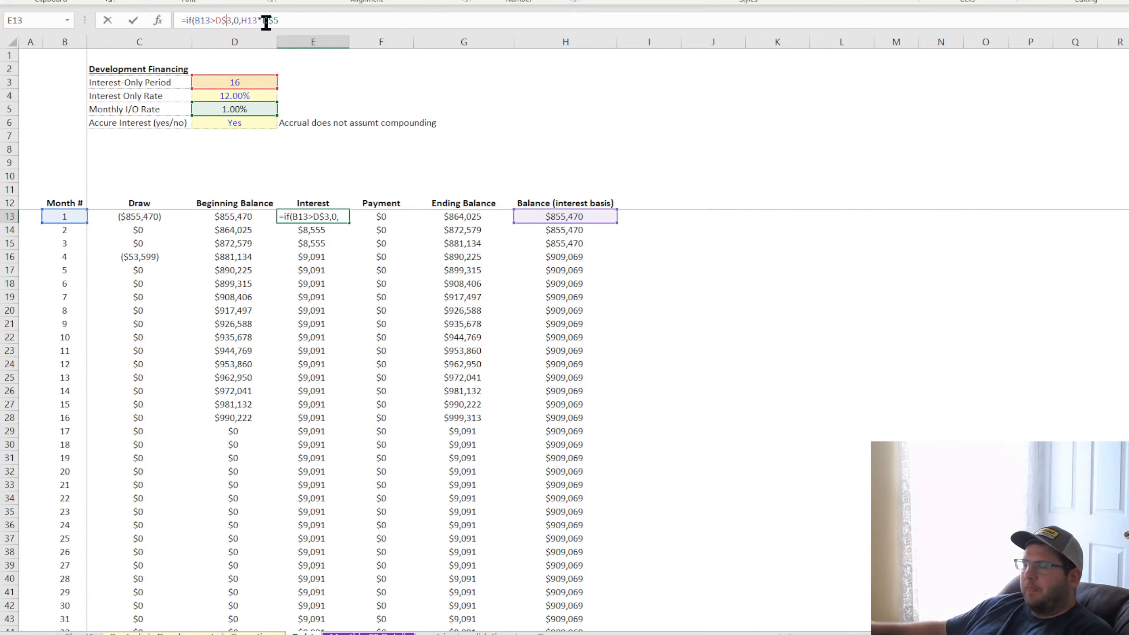
pyautogui.press('Return')
pyautogui.click(324, 214)
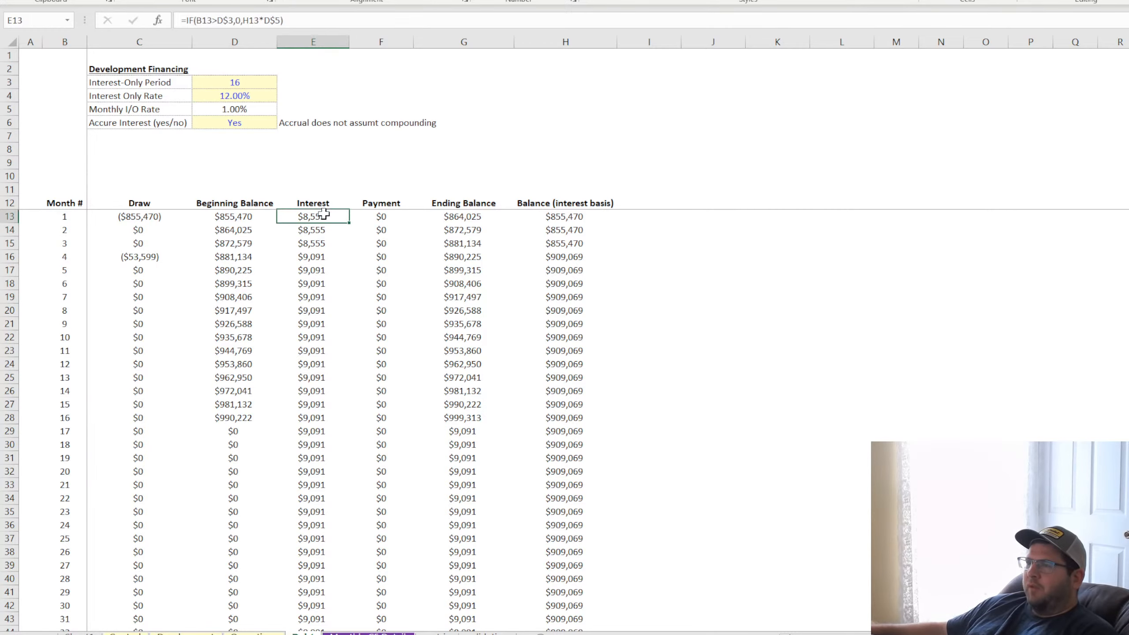
pyautogui.doubleClick(350, 222)
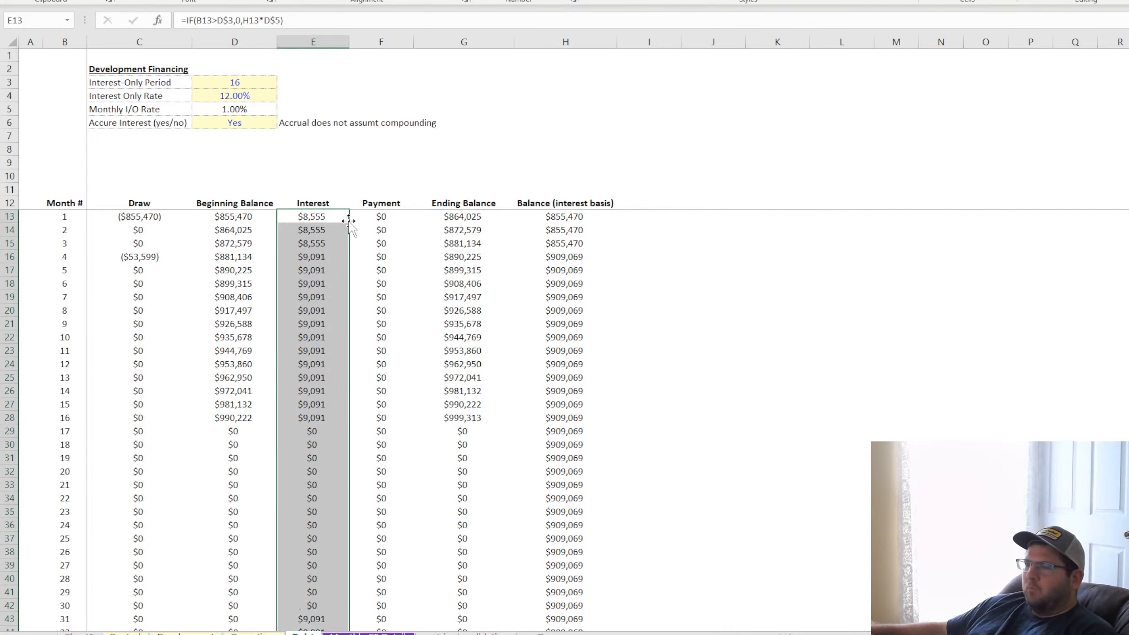
# Review the Cash Flow Before Financing row on Monthly CF Detail and the Control sheet's debt financing setting, and return to the Debt sheet
pyautogui.hotkey('ctrl', 'pagedown')
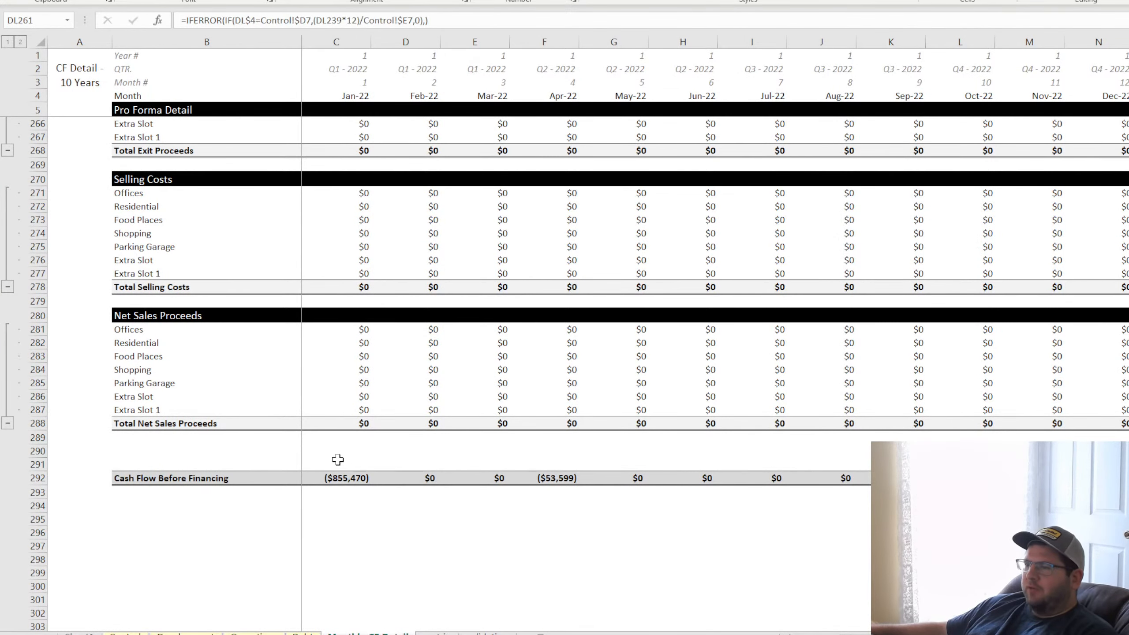
pyautogui.moveTo(338, 456); pyautogui.dragTo(736, 453)
pyautogui.moveTo(491, 523); pyautogui.dragTo(652, 559)
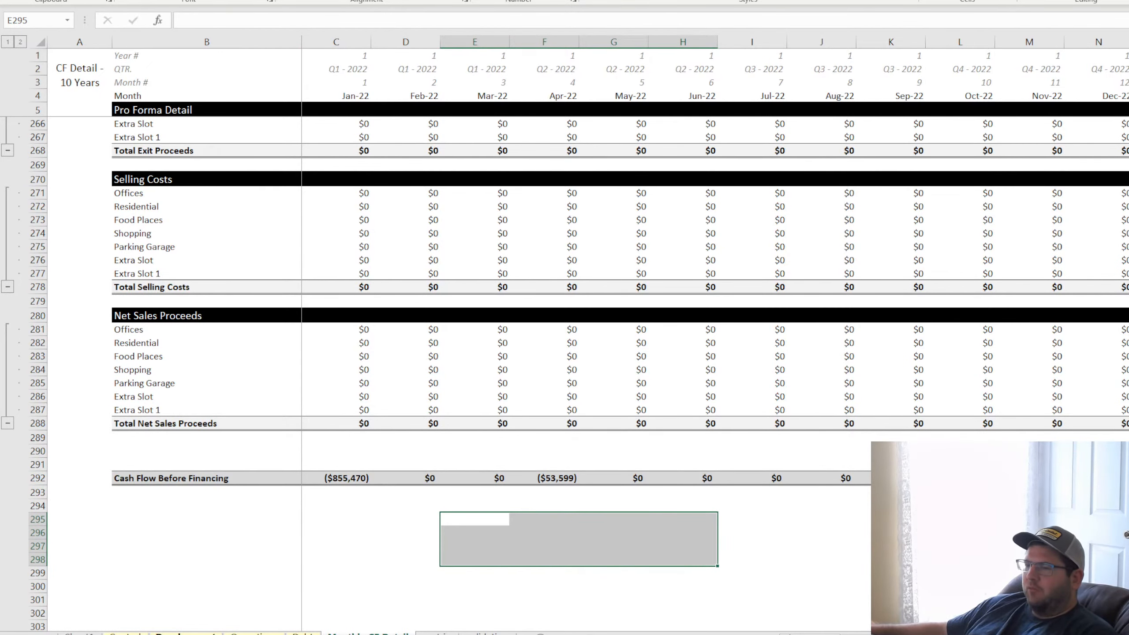
pyautogui.click(187, 633)
pyautogui.click(254, 633)
pyautogui.click(125, 633)
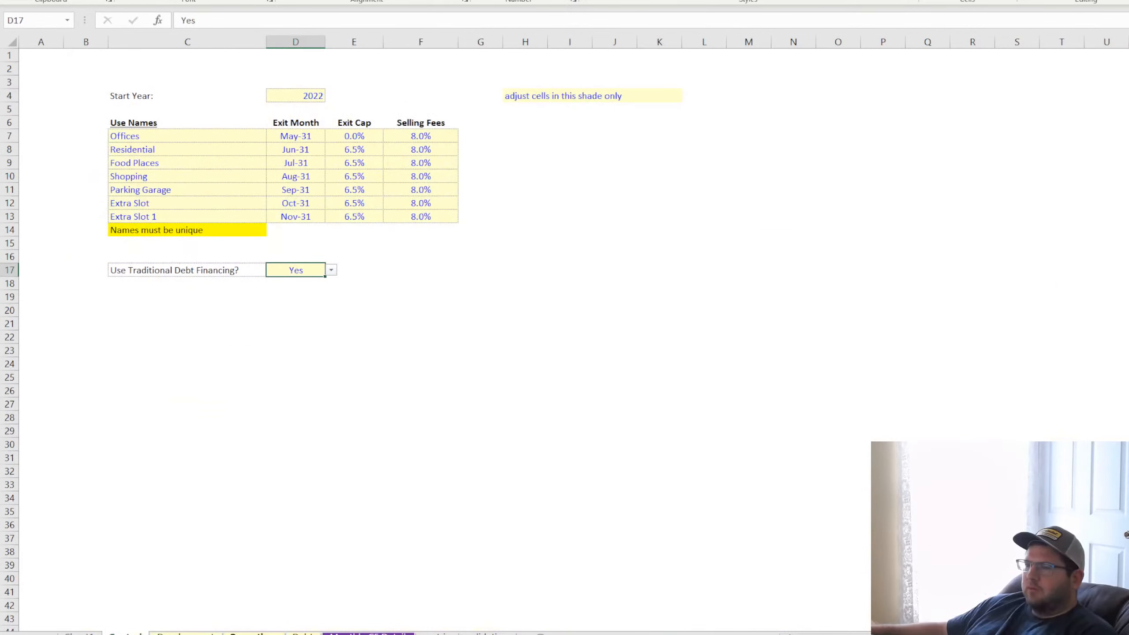
pyautogui.click(302, 633)
pyautogui.click(291, 273)
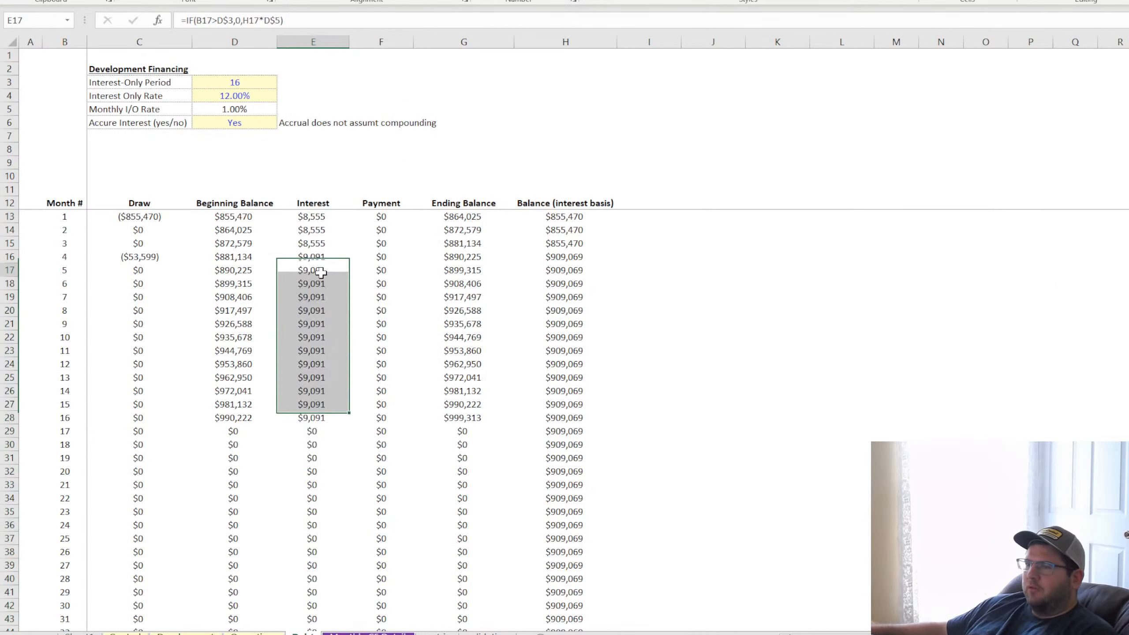
# Check the Interest values for months 1 to 16 and the Ending Balance and Payment formulas on the Debt sheet
pyautogui.click(318, 216)
pyautogui.click(313, 310)
pyautogui.click(313, 337)
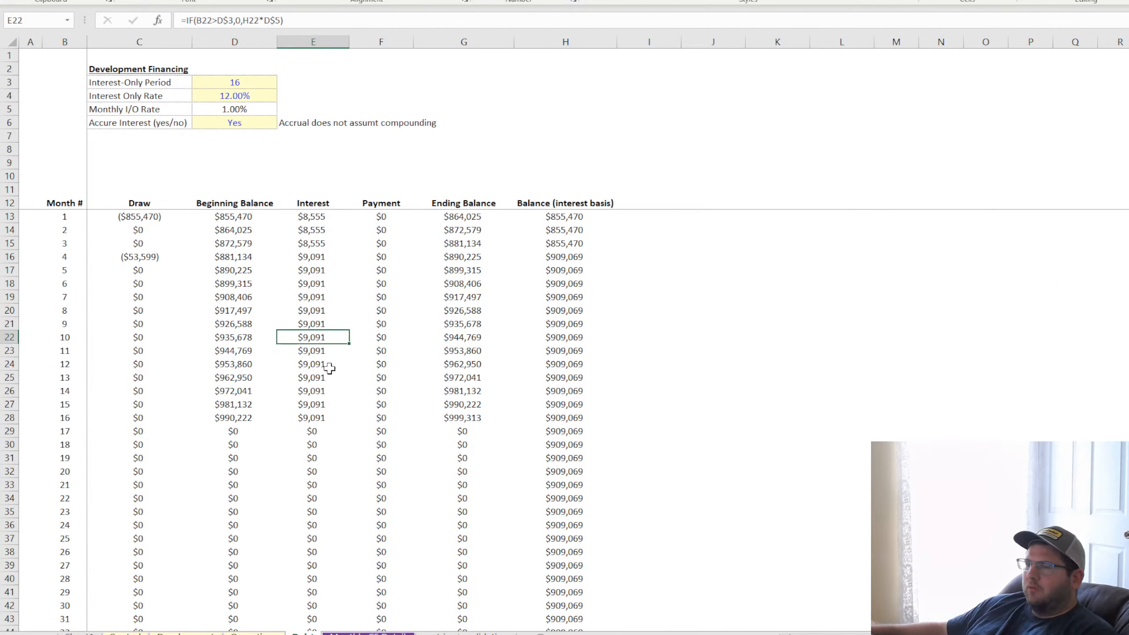
pyautogui.moveTo(326, 216); pyautogui.dragTo(316, 418)
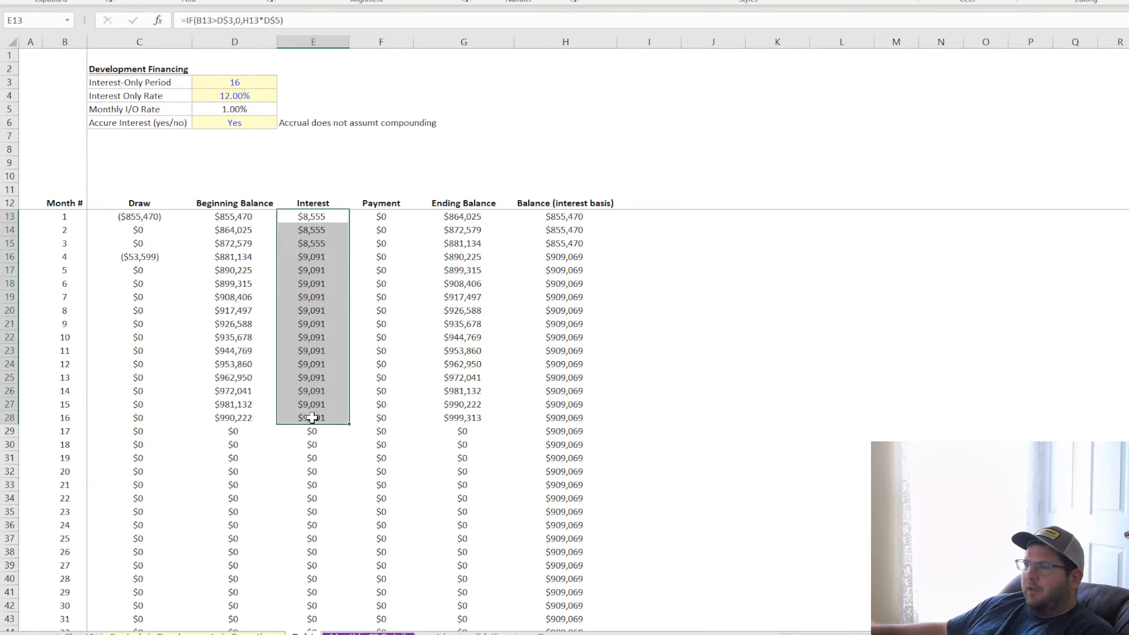
pyautogui.moveTo(464, 230); pyautogui.dragTo(466, 222)
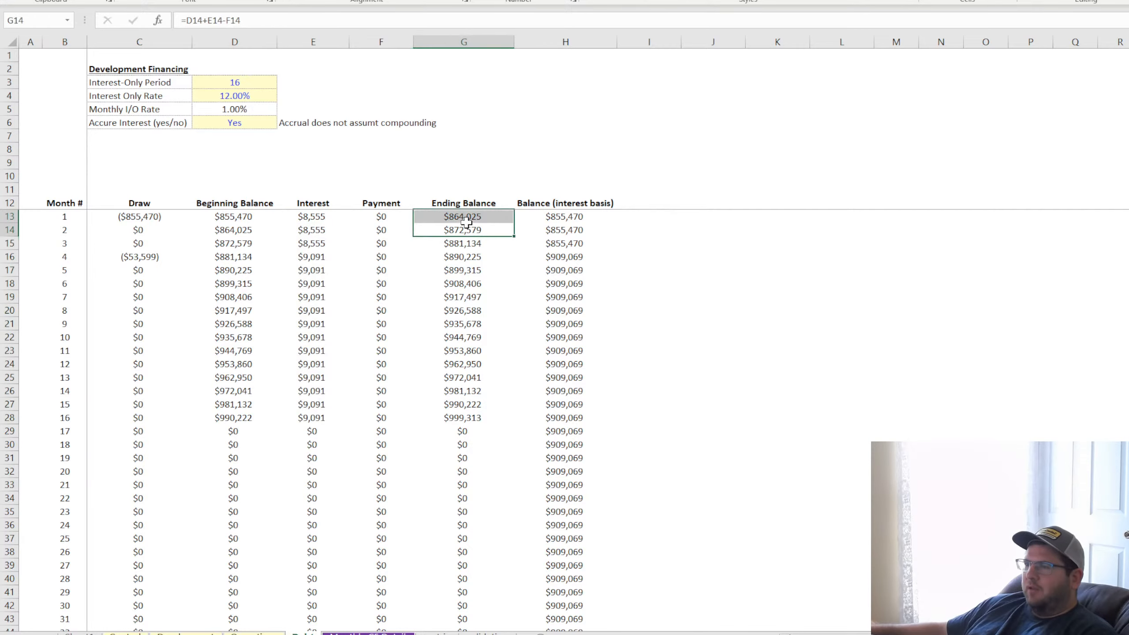
pyautogui.click(461, 418)
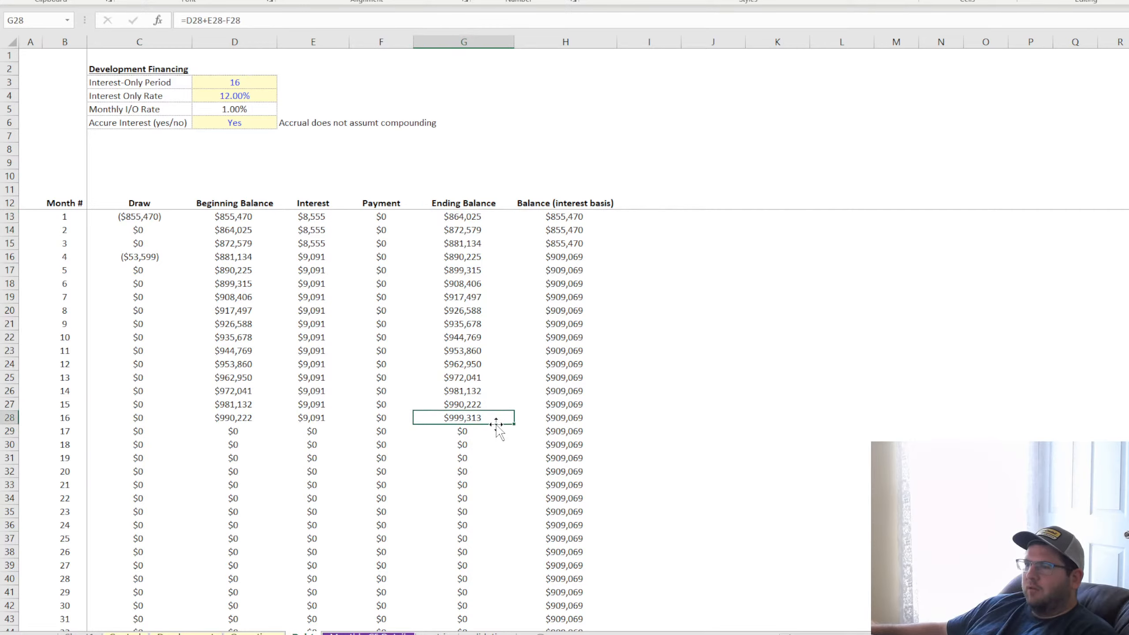
pyautogui.click(381, 217)
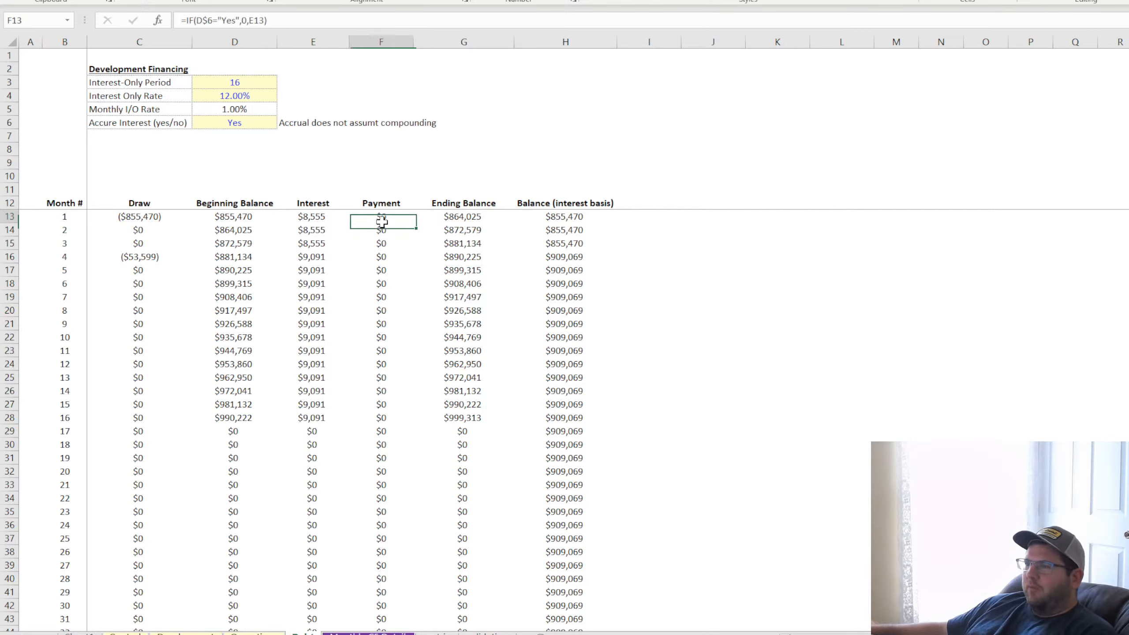
# Total the interest for months 1 to 16 in J7 with a SUM of E13:E28
pyautogui.click(694, 134)
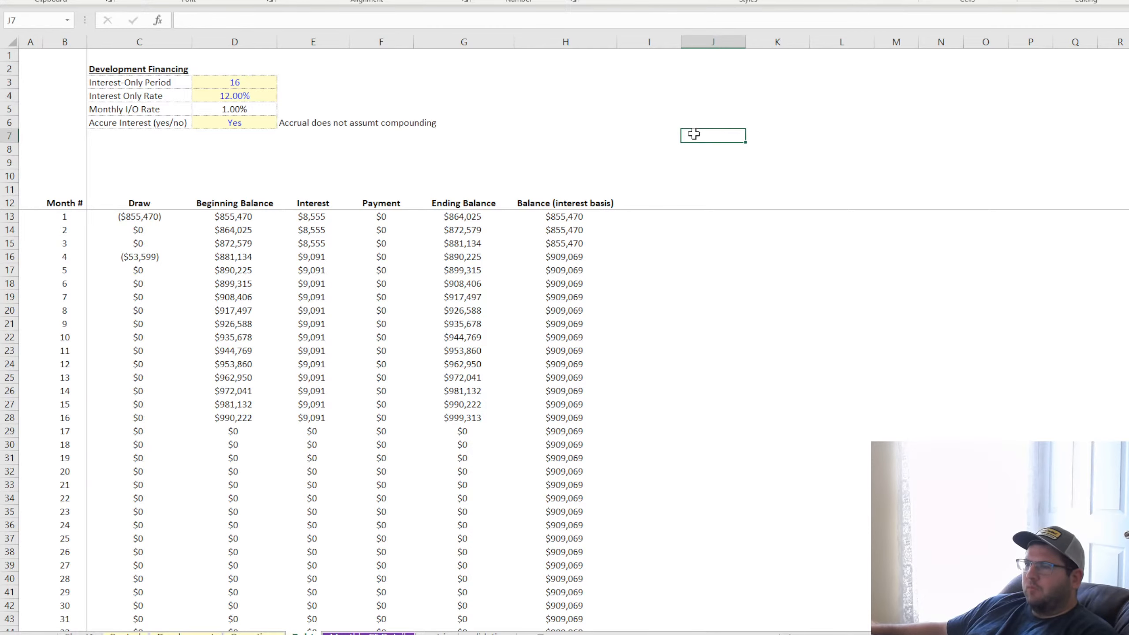
pyautogui.write('=SUM(')
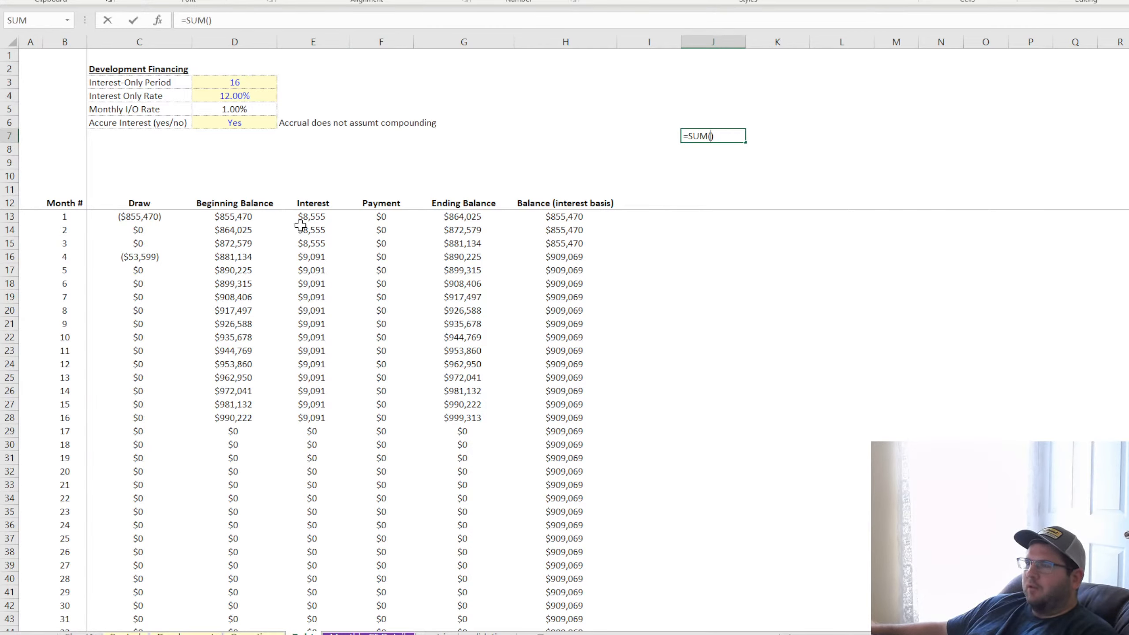
pyautogui.moveTo(314, 216); pyautogui.dragTo(320, 419)
pyautogui.press('Return')
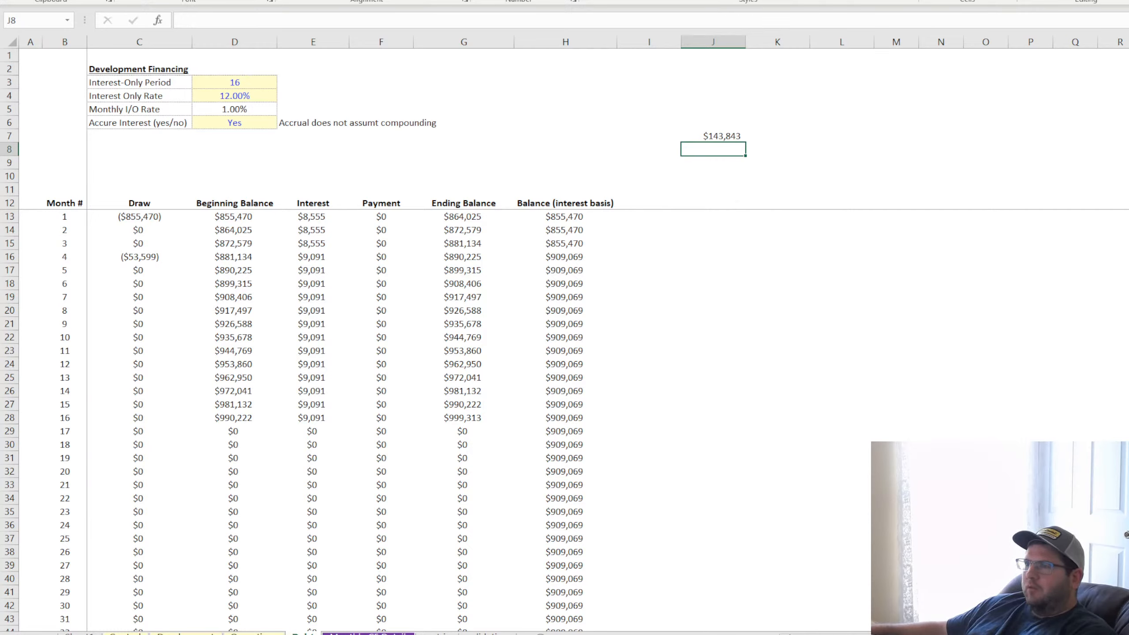
# Add the month 1 and month 4 draws together in J8 with =C13+C16
pyautogui.write('=')
pyautogui.click(142, 217)
pyautogui.write('+')
pyautogui.click(131, 258)
pyautogui.press('Return')
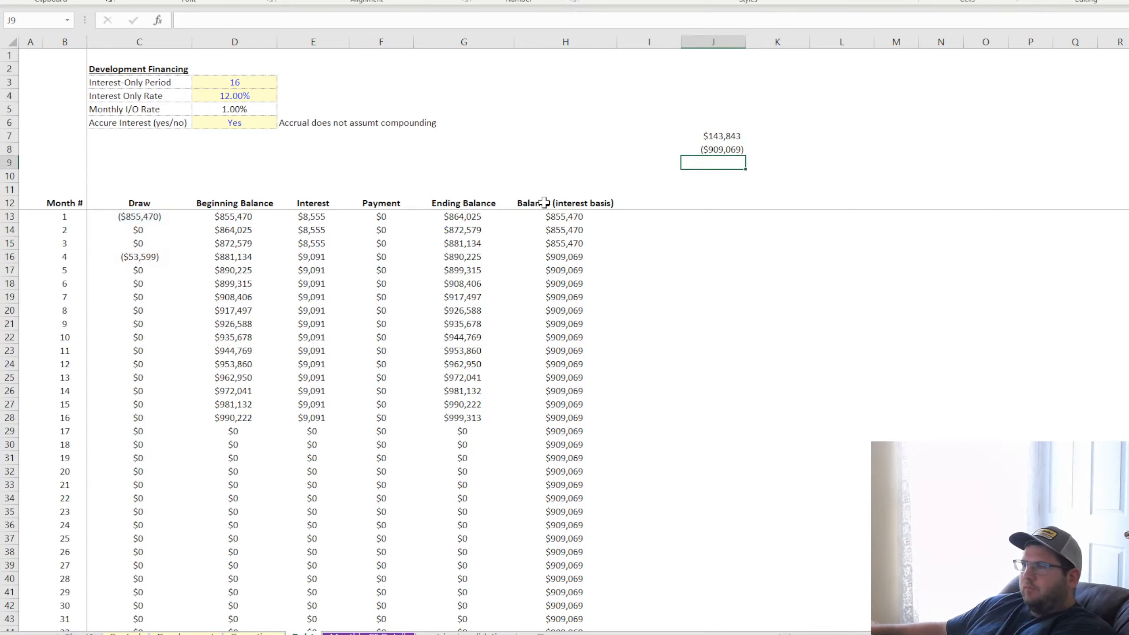
# Enter =-J8 in J9 to make the total draw positive, and add the total interest to it in J10 with =J9+J7
pyautogui.write('=-')
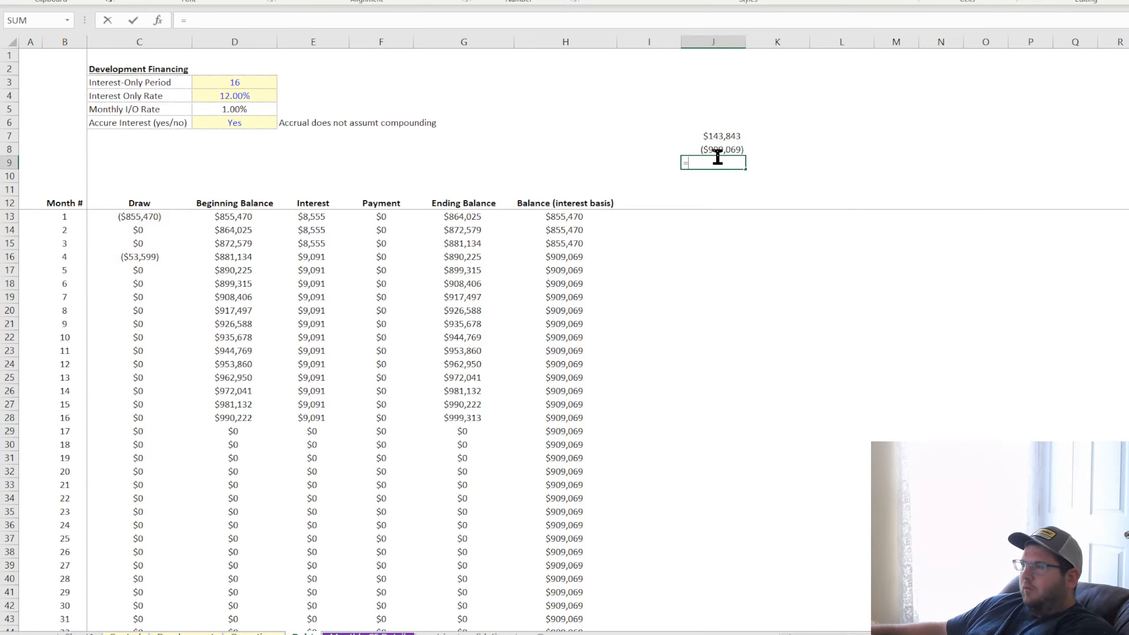
pyautogui.click(725, 150)
pyautogui.press('Return')
pyautogui.write('=')
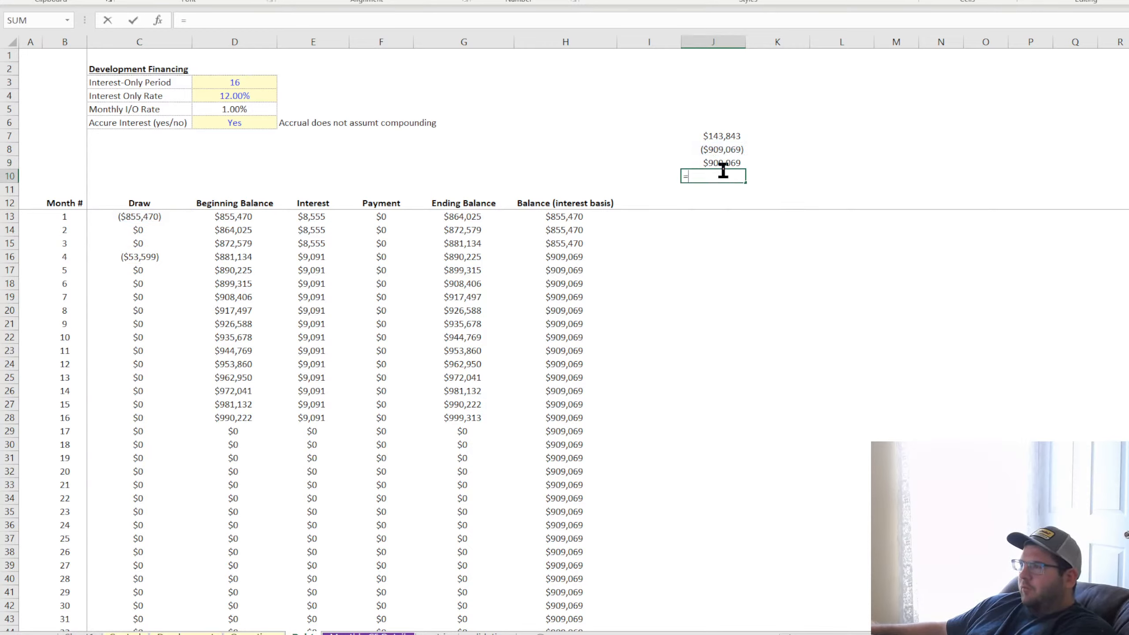
pyautogui.click(720, 163)
pyautogui.write('+')
pyautogui.click(728, 138)
pyautogui.press('Return')
pyautogui.click(718, 176)
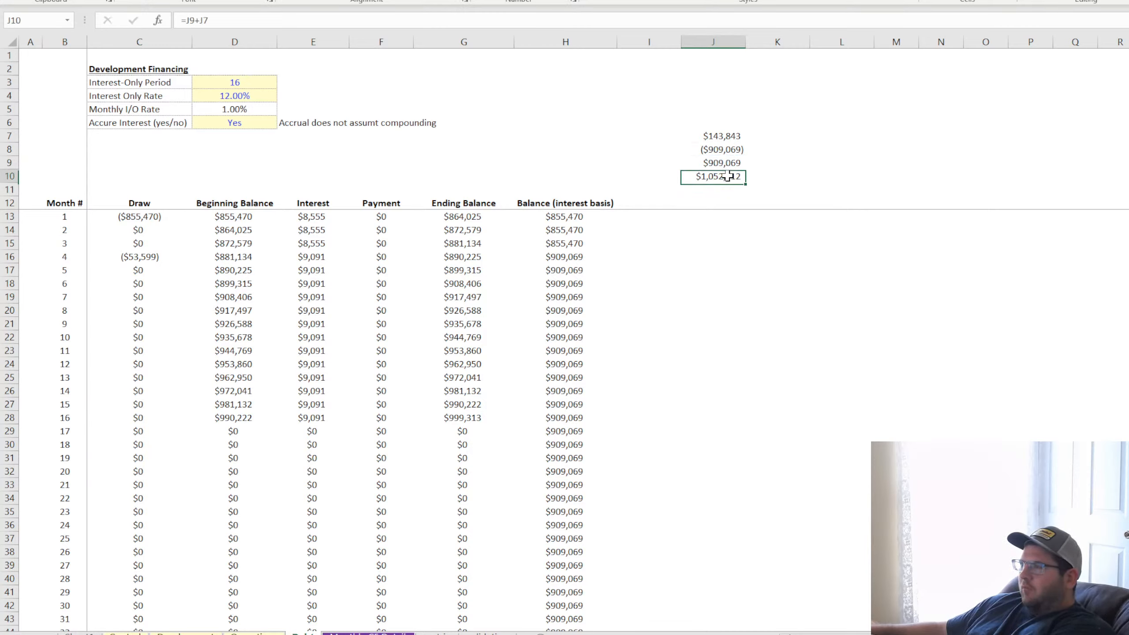
# Inspect the interest-basis formula for month 16 and the Beginning Balance, Interest and Ending Balance formulas in the first months
pyautogui.click(571, 422)
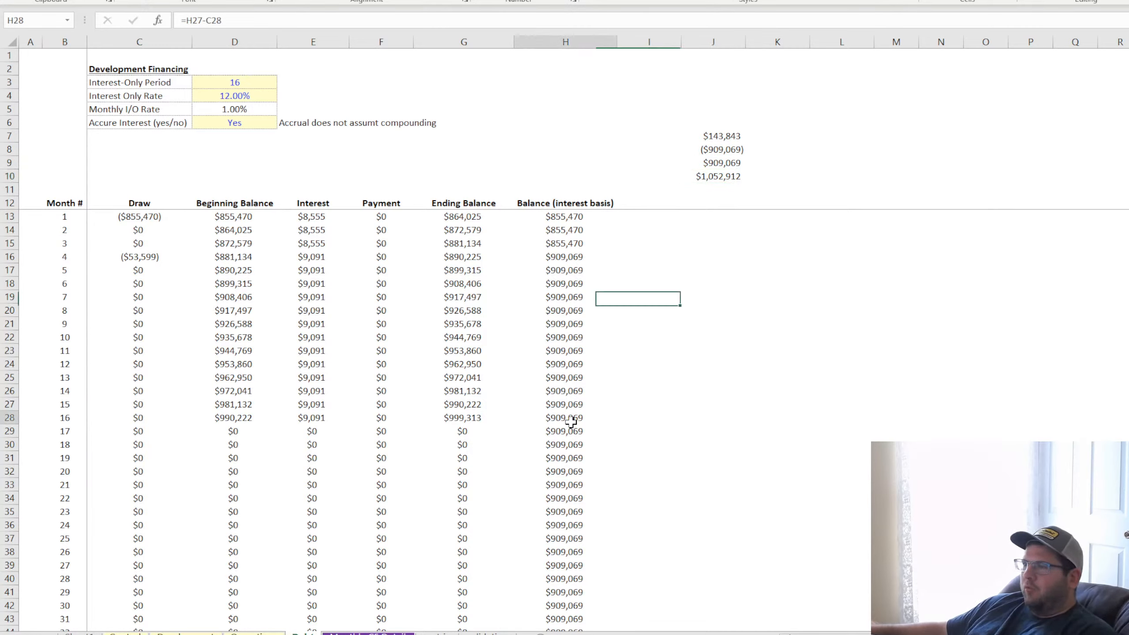
pyautogui.click(465, 266)
pyautogui.click(470, 229)
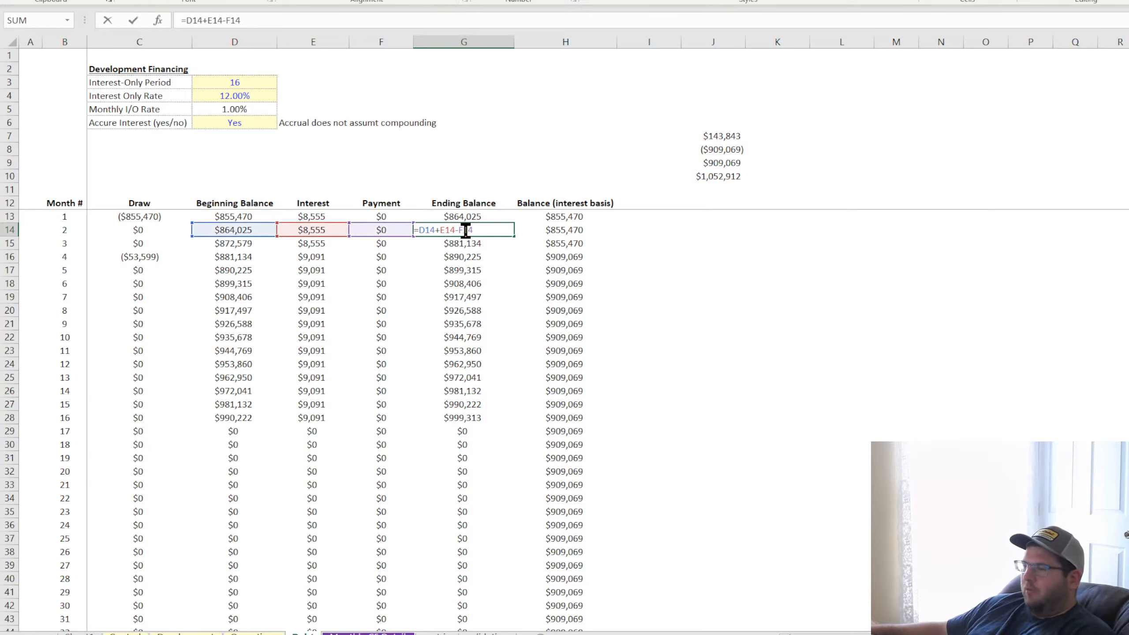
pyautogui.press('Return')
pyautogui.click(250, 218)
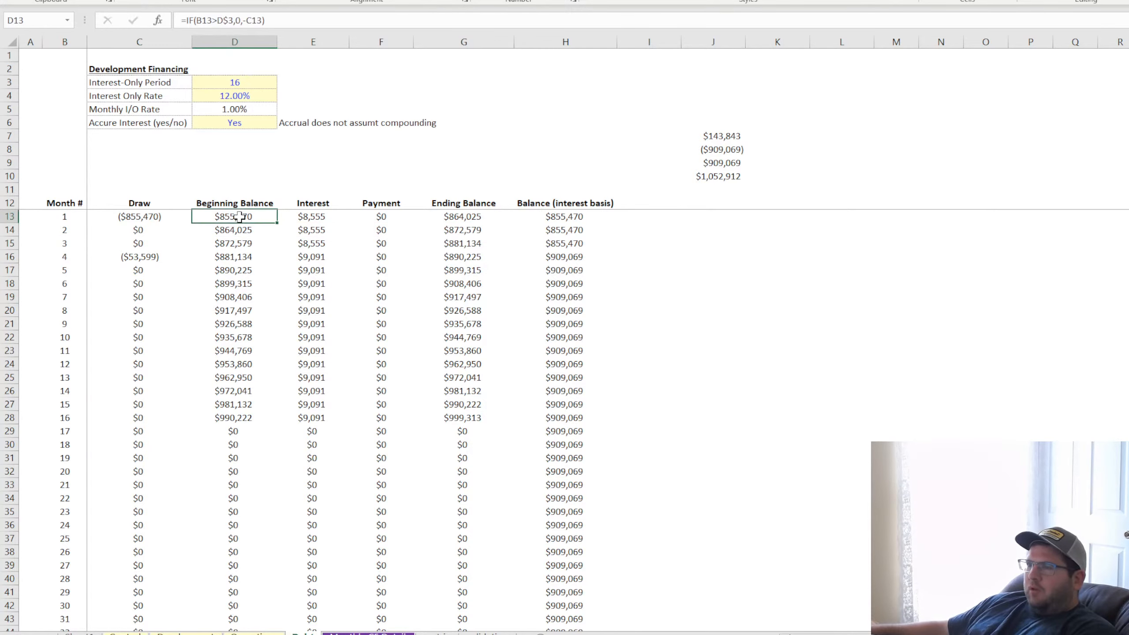
pyautogui.click(312, 218)
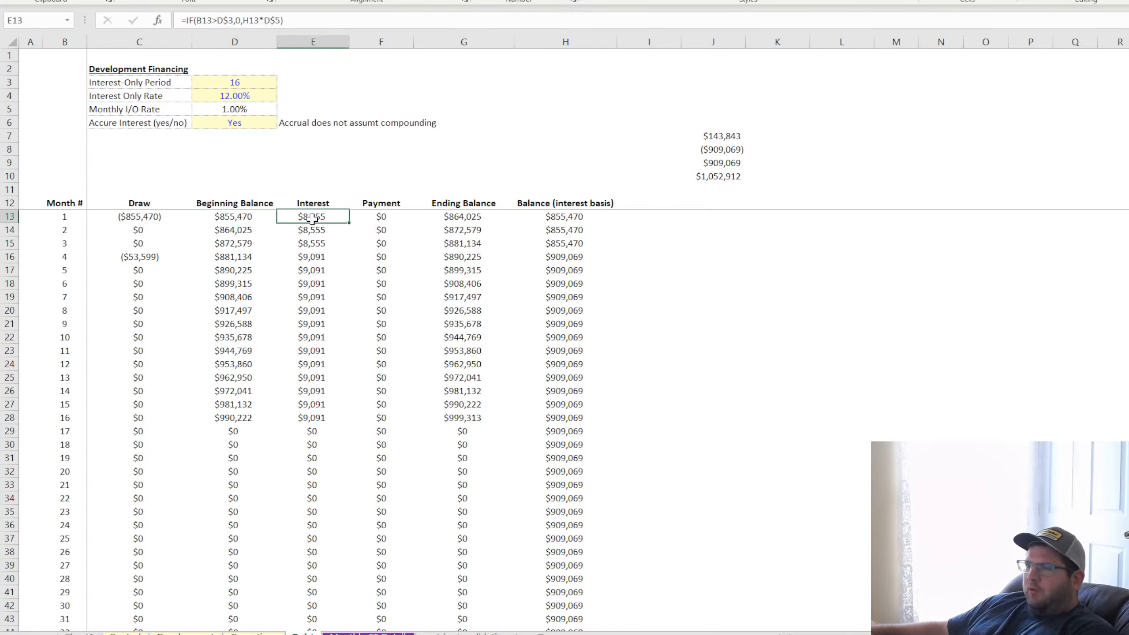
pyautogui.click(474, 216)
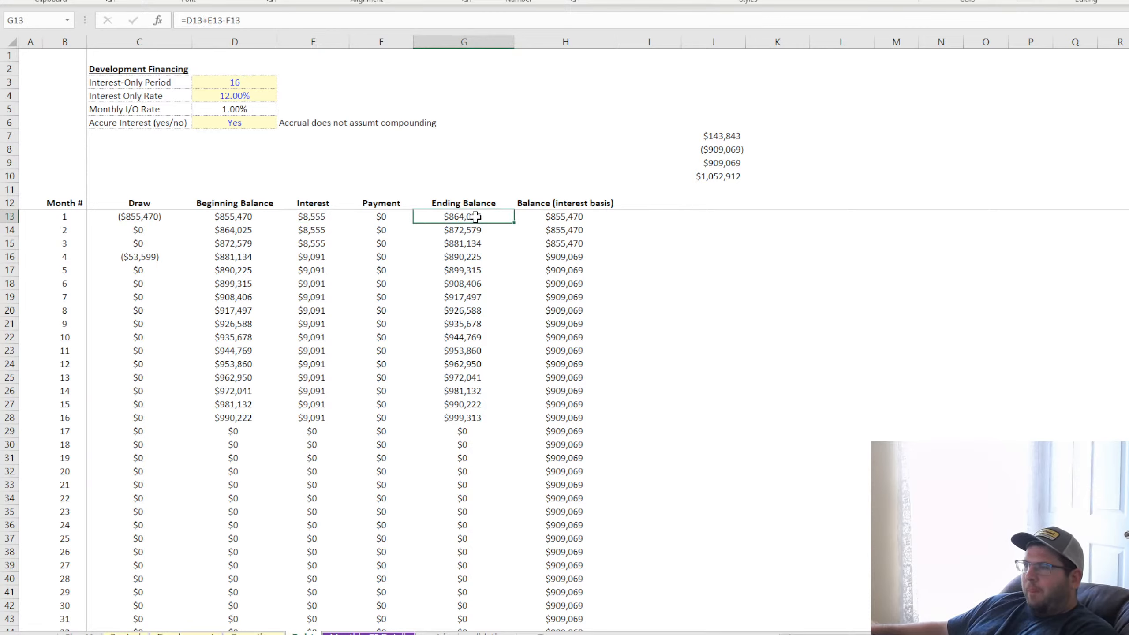
# Rename the Ending Balance column header in G12 to Repay Balance
pyautogui.click(472, 201)
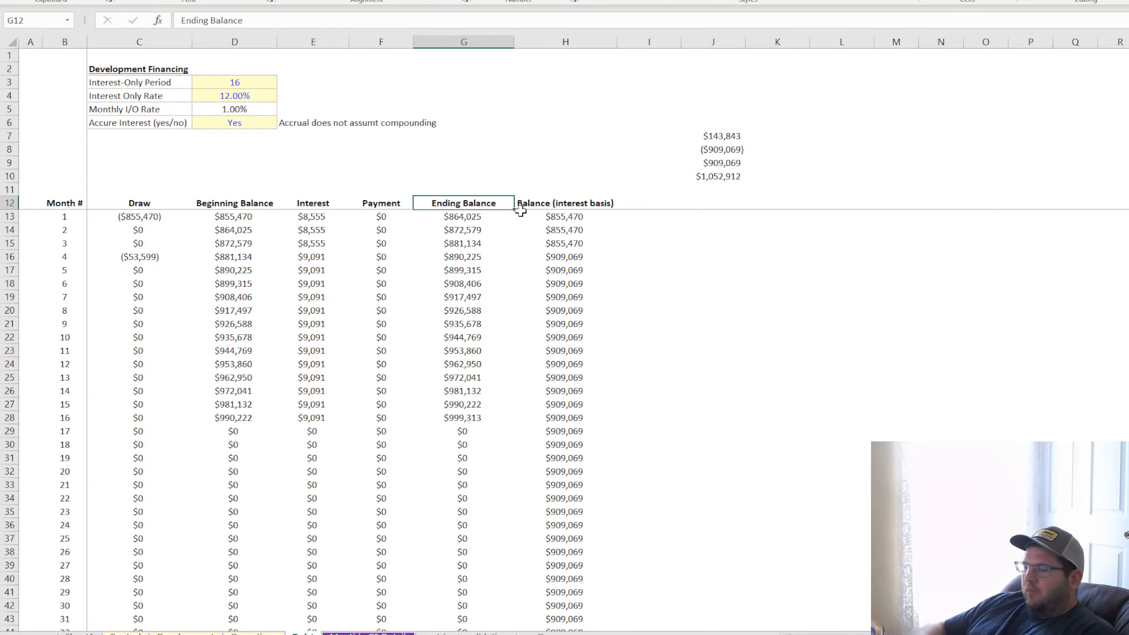
pyautogui.write('Repay Balance')
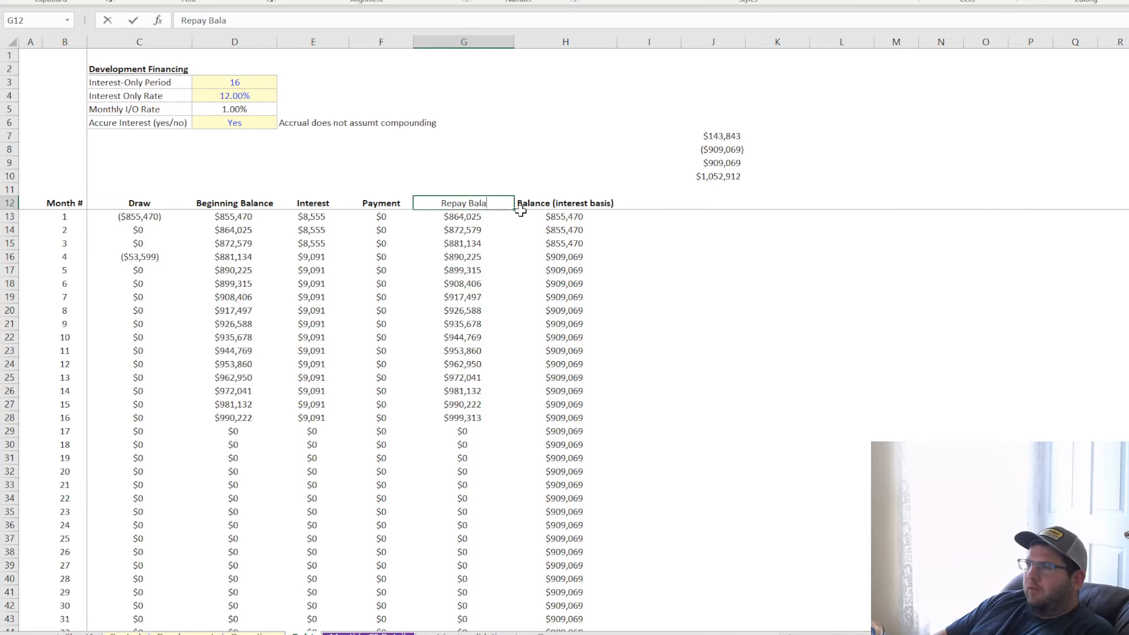
pyautogui.hotkey('ctrl', 'Return')
pyautogui.press('Down')
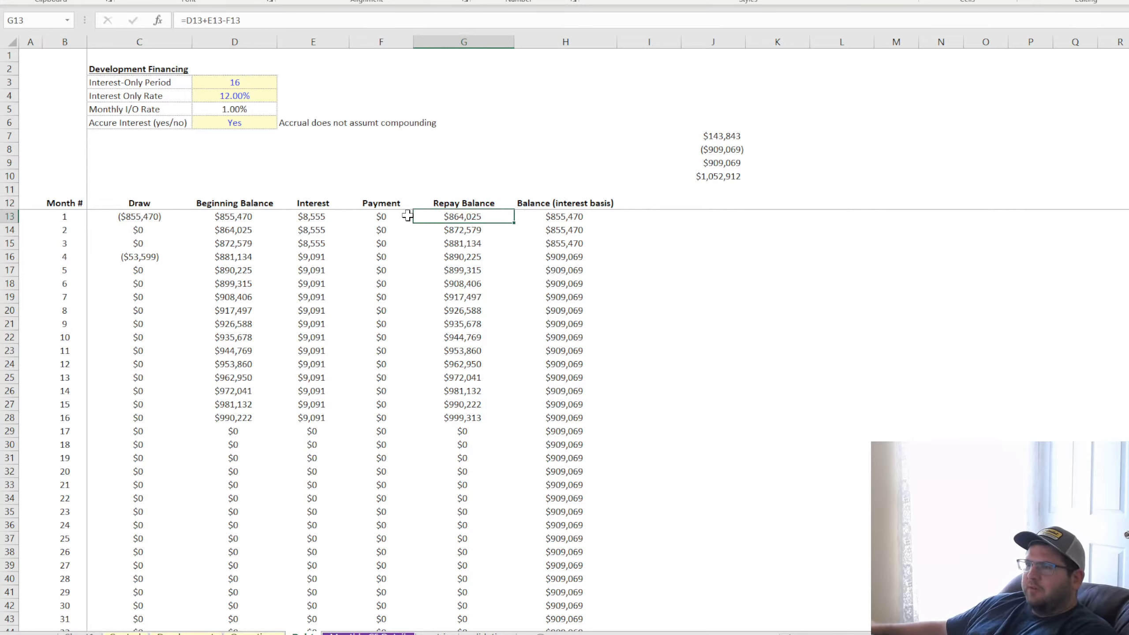
# Trace the Beginning Balance and Repay Balance formulas for months 2 to 4 to see whether the month 4 draw is included
pyautogui.doubleClick(236, 231)
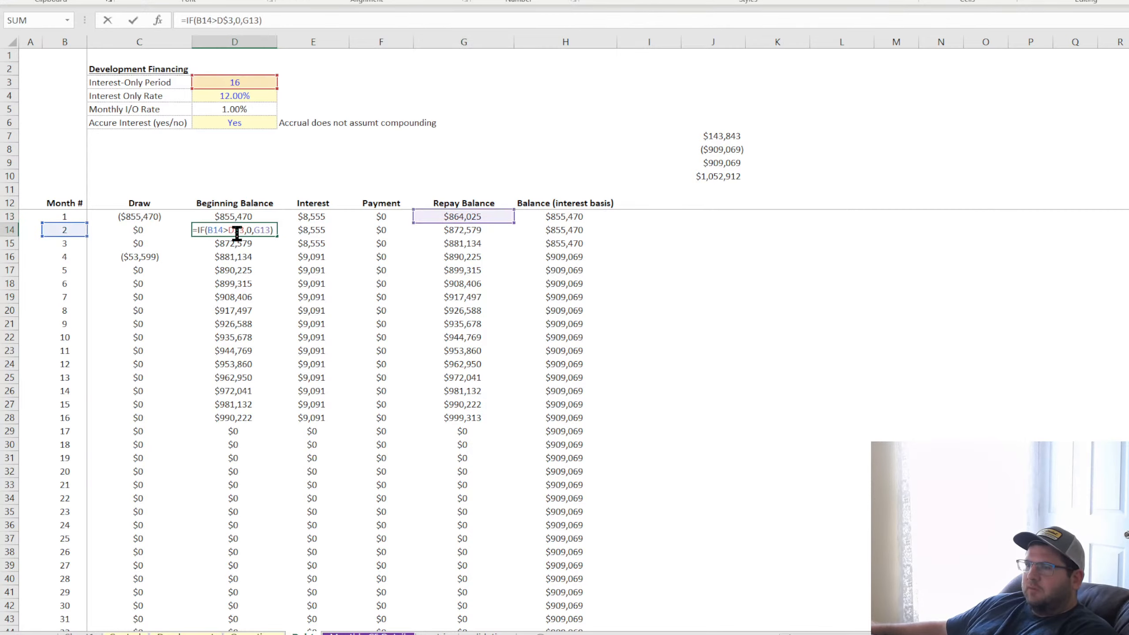
pyautogui.press('Return')
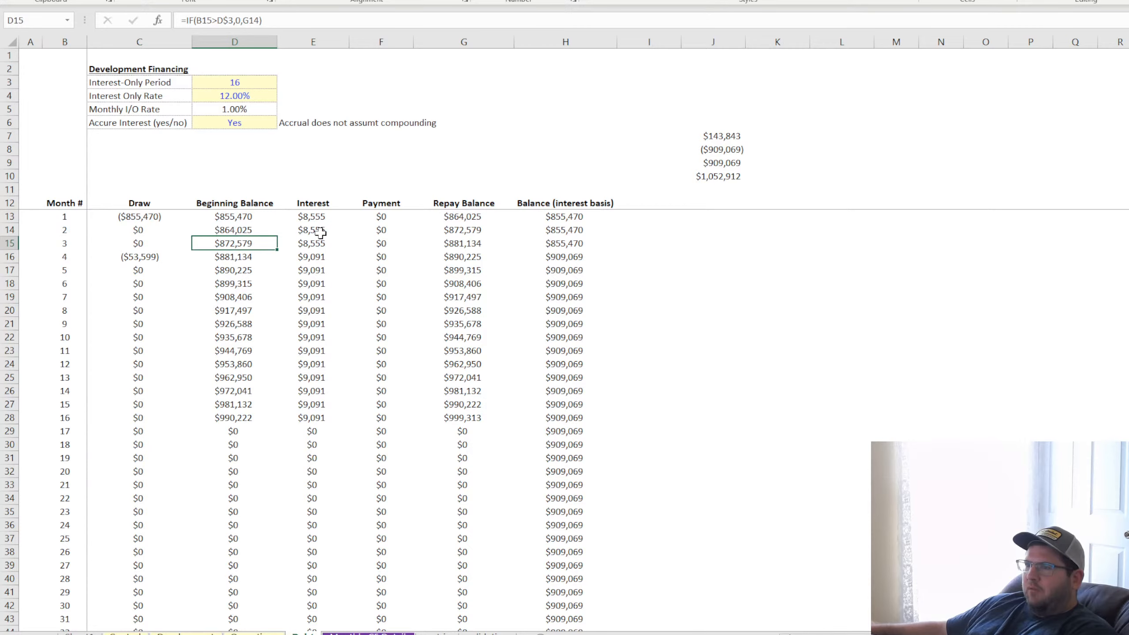
pyautogui.doubleClick(464, 232)
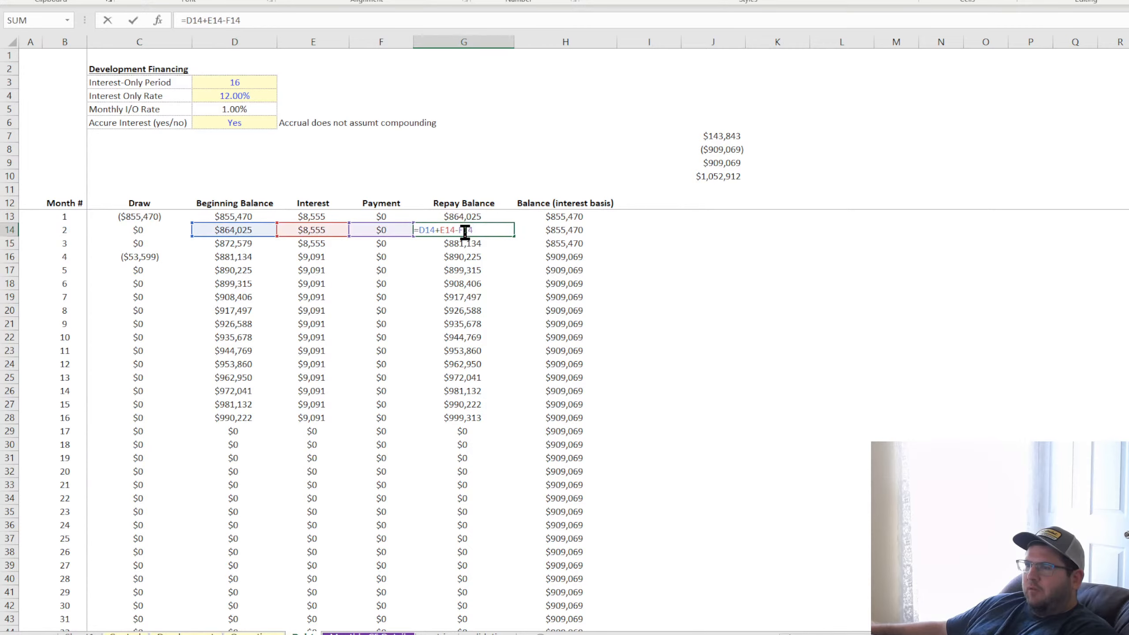
pyautogui.press('Return')
pyautogui.doubleClick(463, 245)
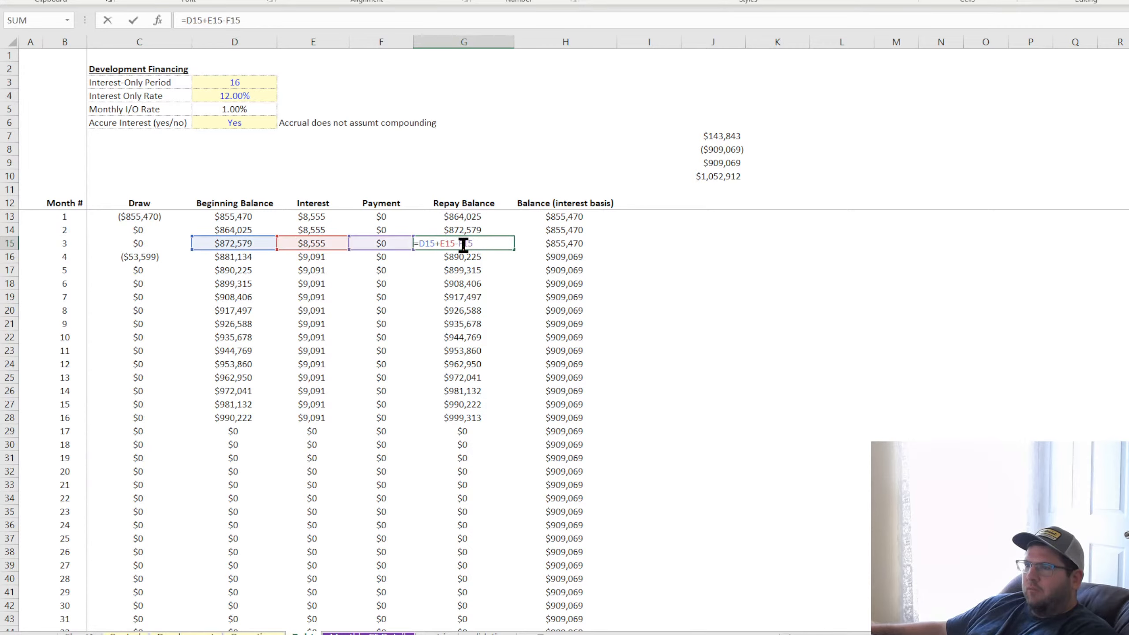
pyautogui.press('Return')
pyautogui.doubleClick(461, 255)
pyautogui.click(234, 258)
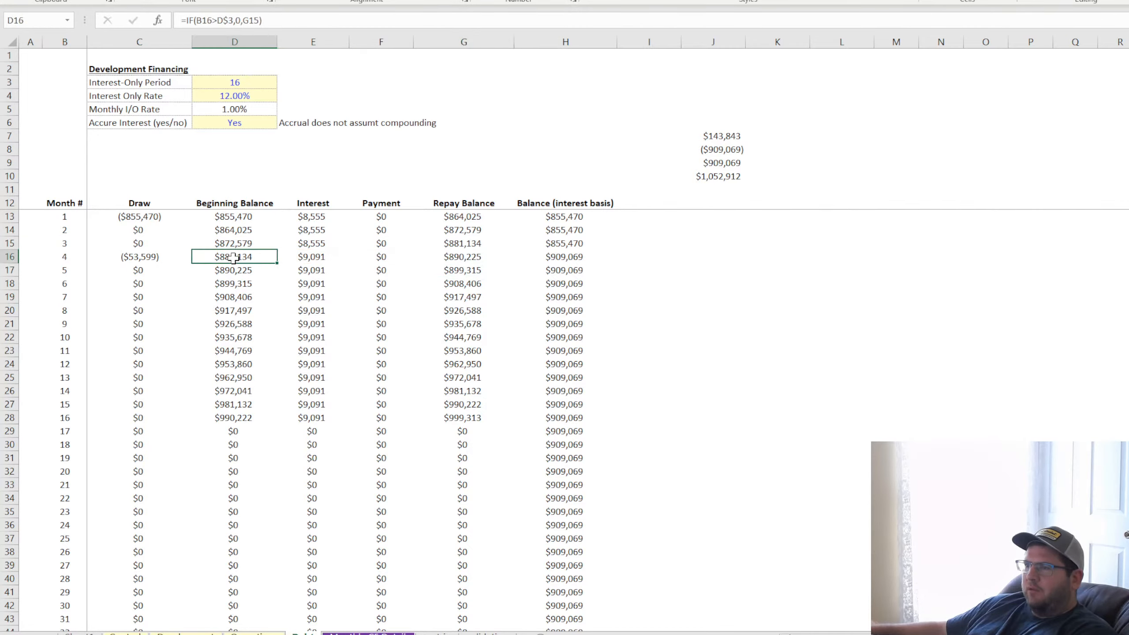
pyautogui.doubleClick(233, 258)
pyautogui.press('Return')
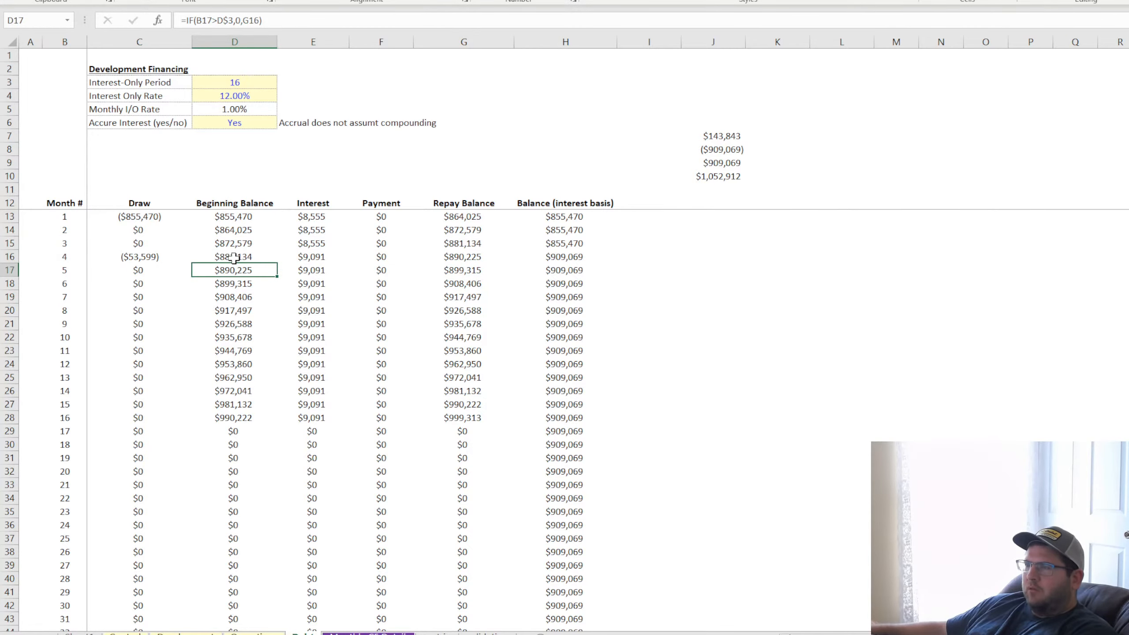
# Clear the check calculations from J6:J10
pyautogui.click(737, 124)
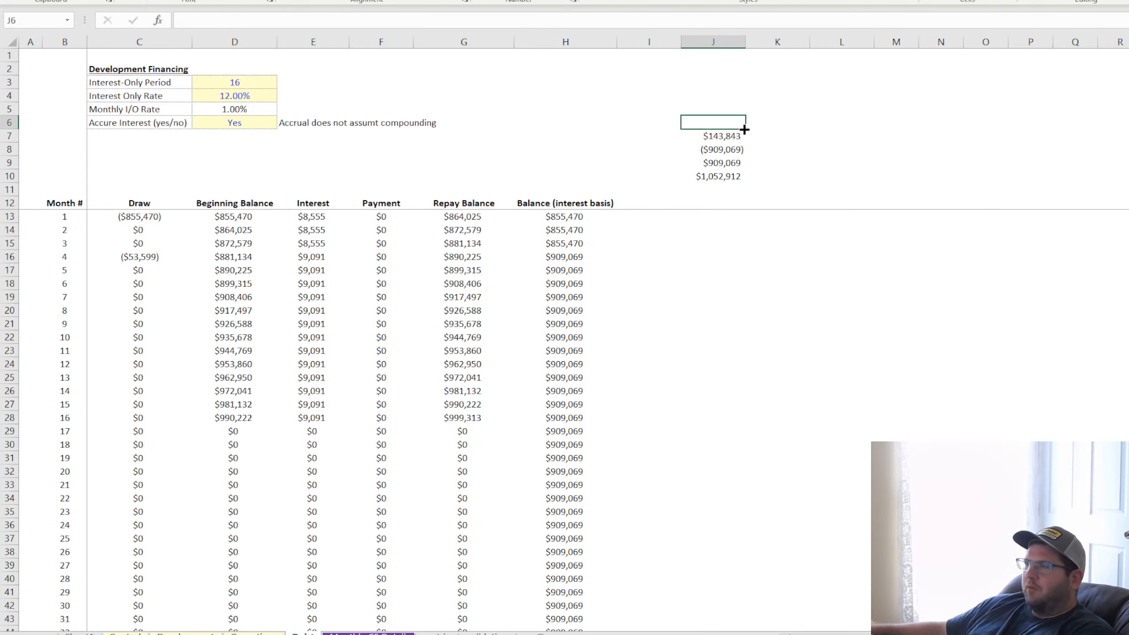
pyautogui.moveTo(746, 128); pyautogui.dragTo(748, 182)
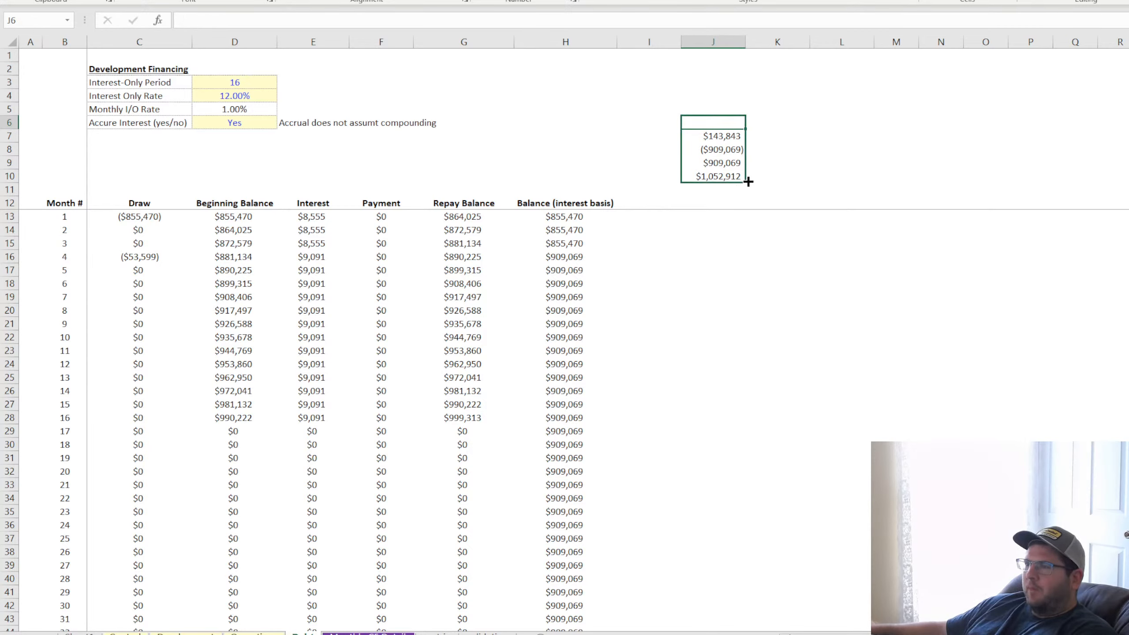
pyautogui.press('Delete')
pyautogui.click(832, 168)
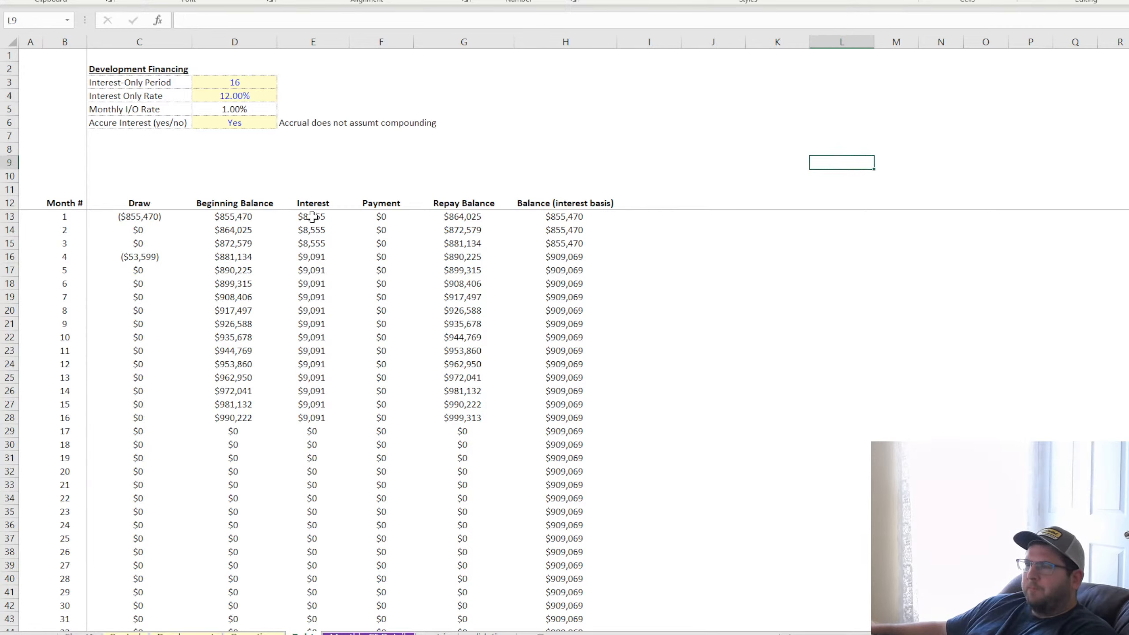
# Set the Interest-Only Period to 6 and review the interest for months 1 to 6 and the draws for months 1 to 4
pyautogui.click(258, 83)
pyautogui.write('6')
pyautogui.press('Return')
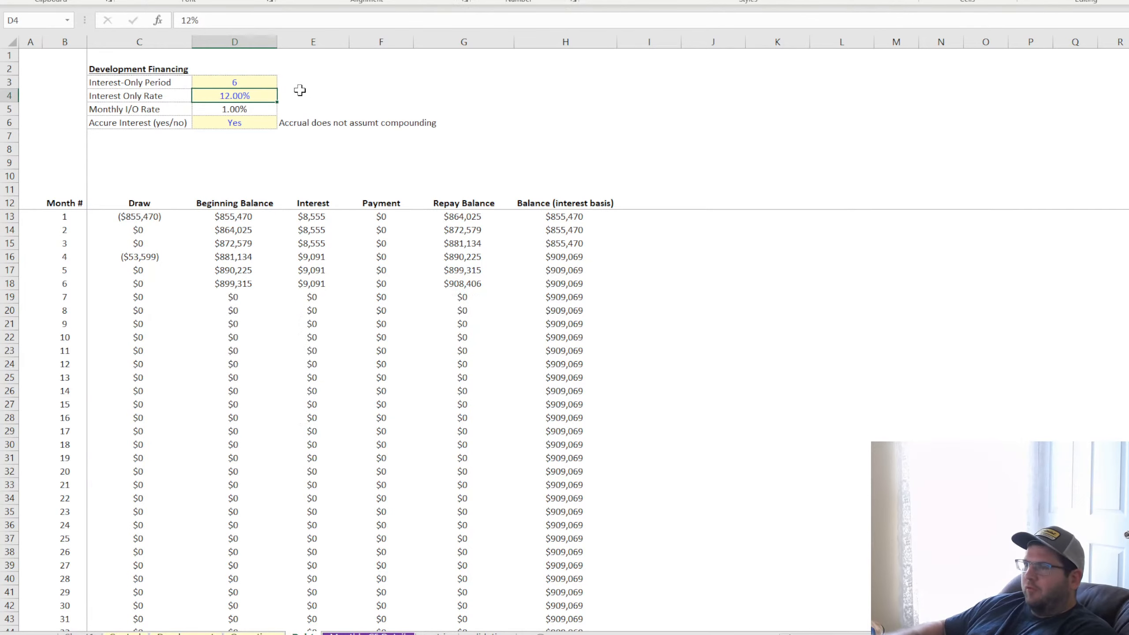
pyautogui.moveTo(312, 218); pyautogui.dragTo(318, 277)
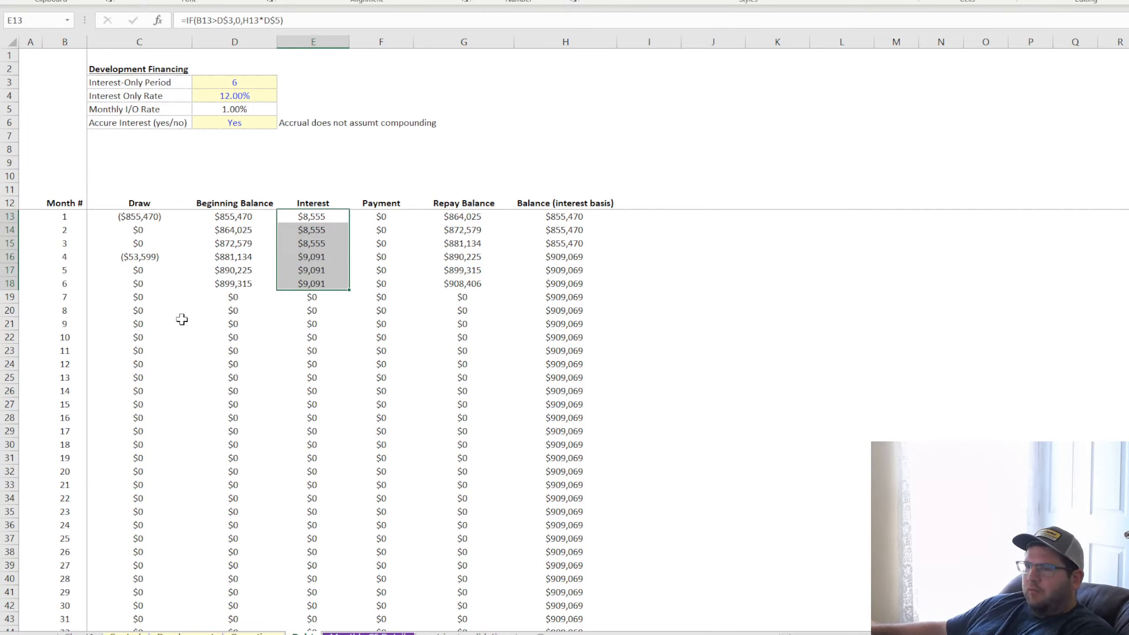
pyautogui.moveTo(151, 217); pyautogui.dragTo(151, 258)
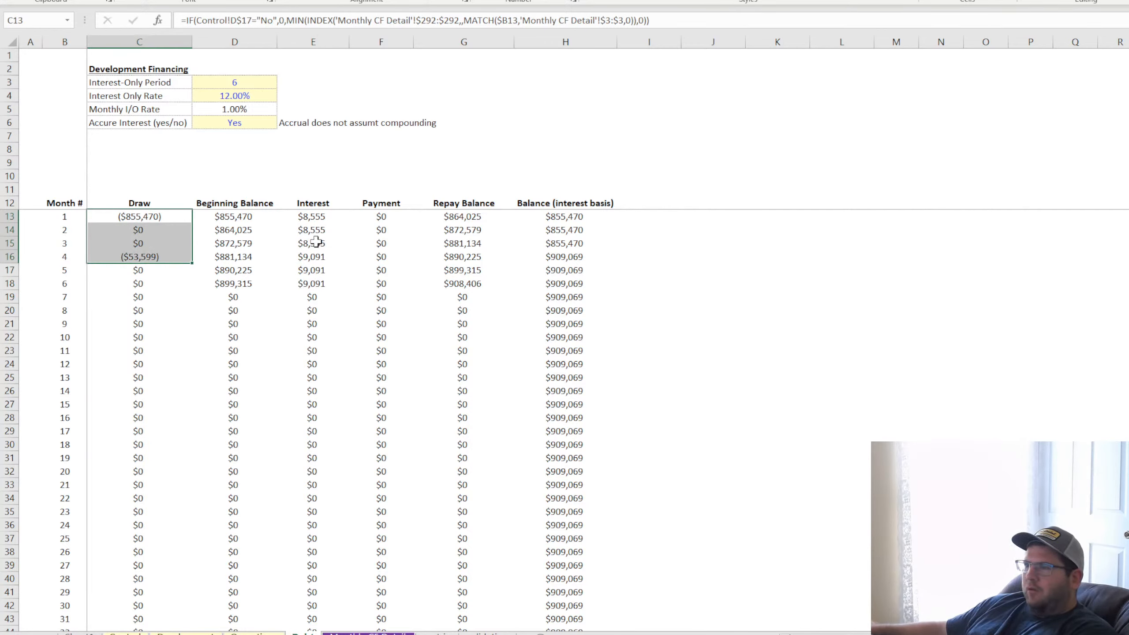
# Subtract the month's draw in the Beginning Balance formula in D14 with =IF(B14>D$3,0,G13-C14), fill it down the column and check the results
pyautogui.doubleClick(239, 218)
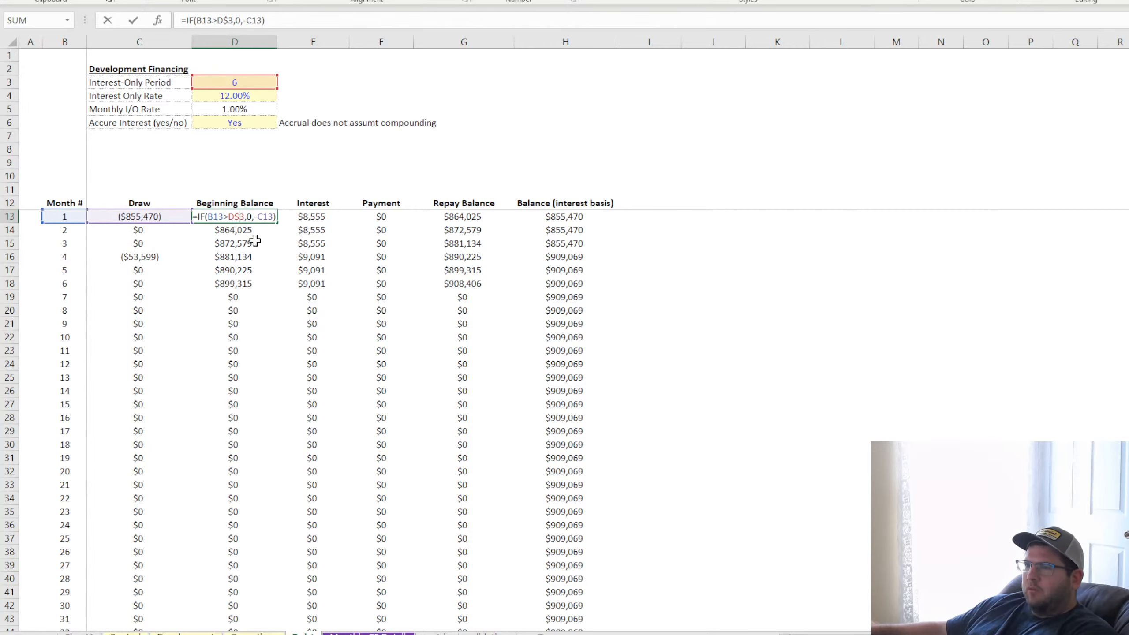
pyautogui.doubleClick(239, 230)
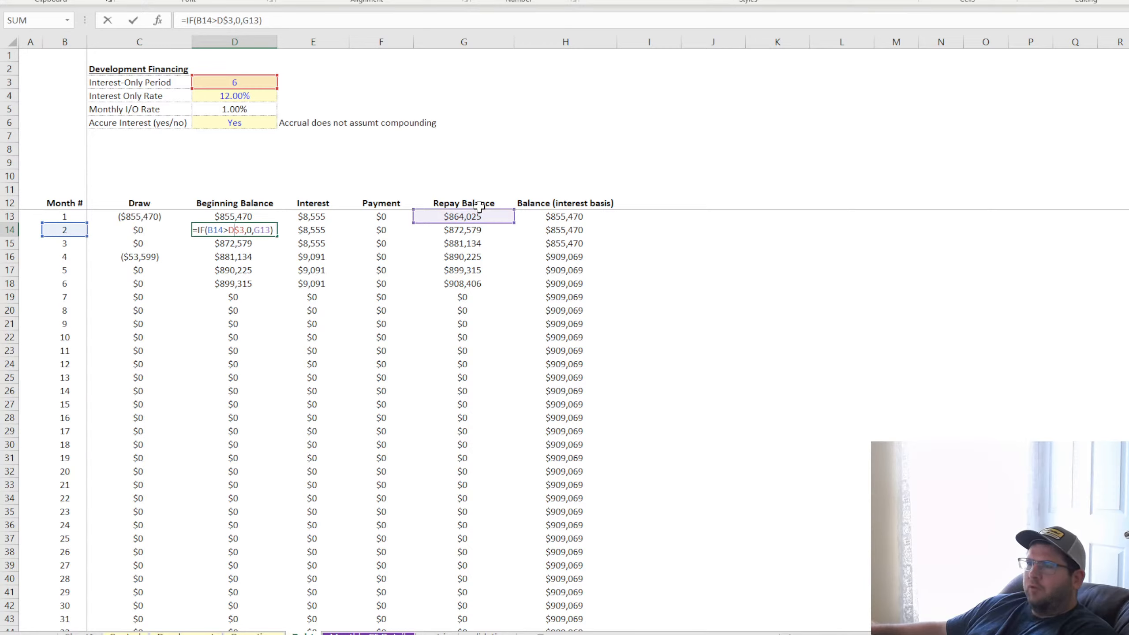
pyautogui.click(261, 20)
pyautogui.write('-')
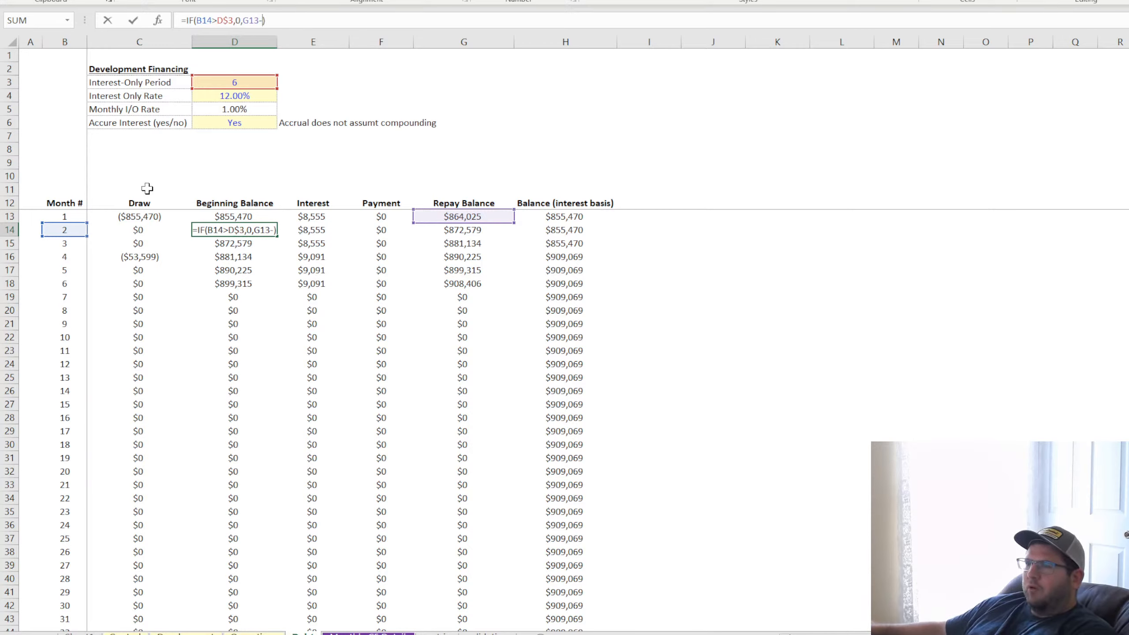
pyautogui.click(130, 230)
pyautogui.press('Return')
pyautogui.click(276, 233)
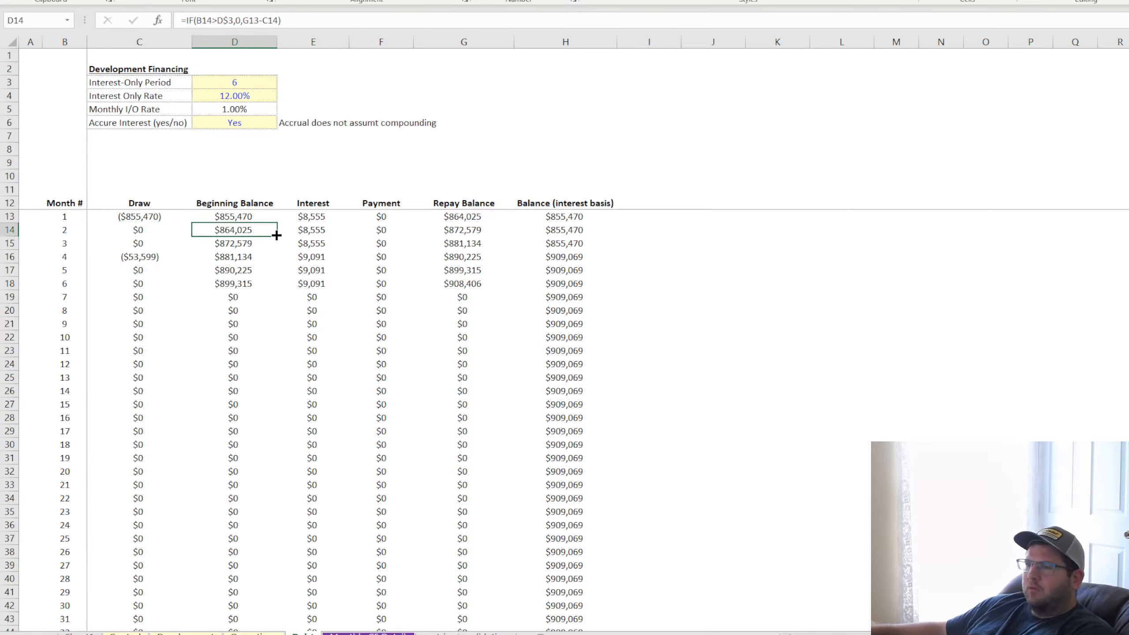
pyautogui.doubleClick(279, 236)
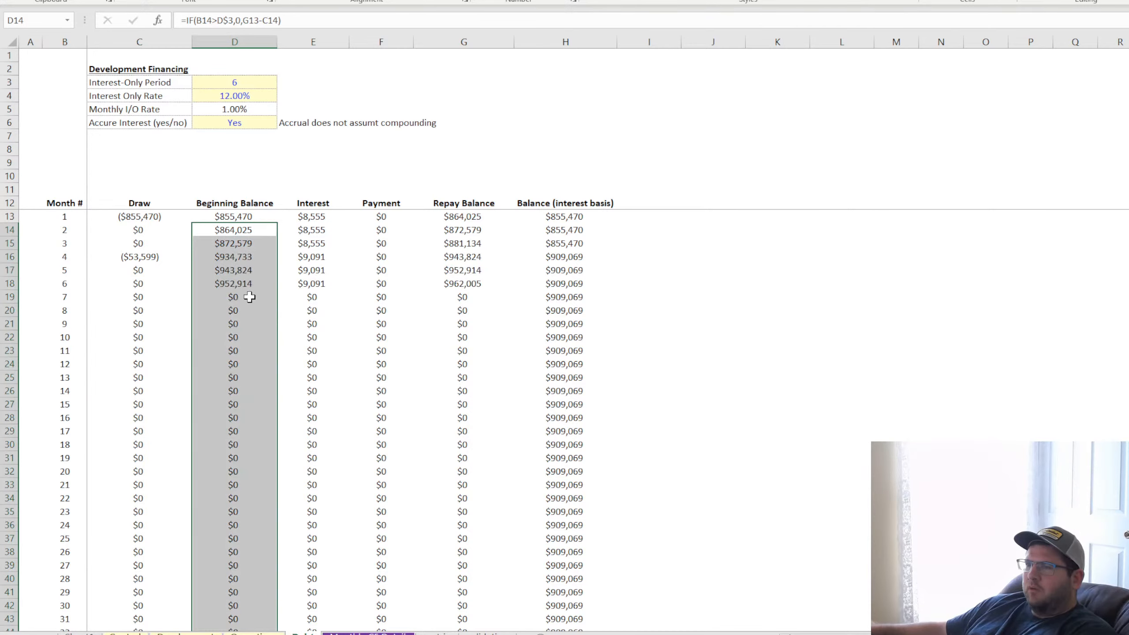
pyautogui.click(234, 243)
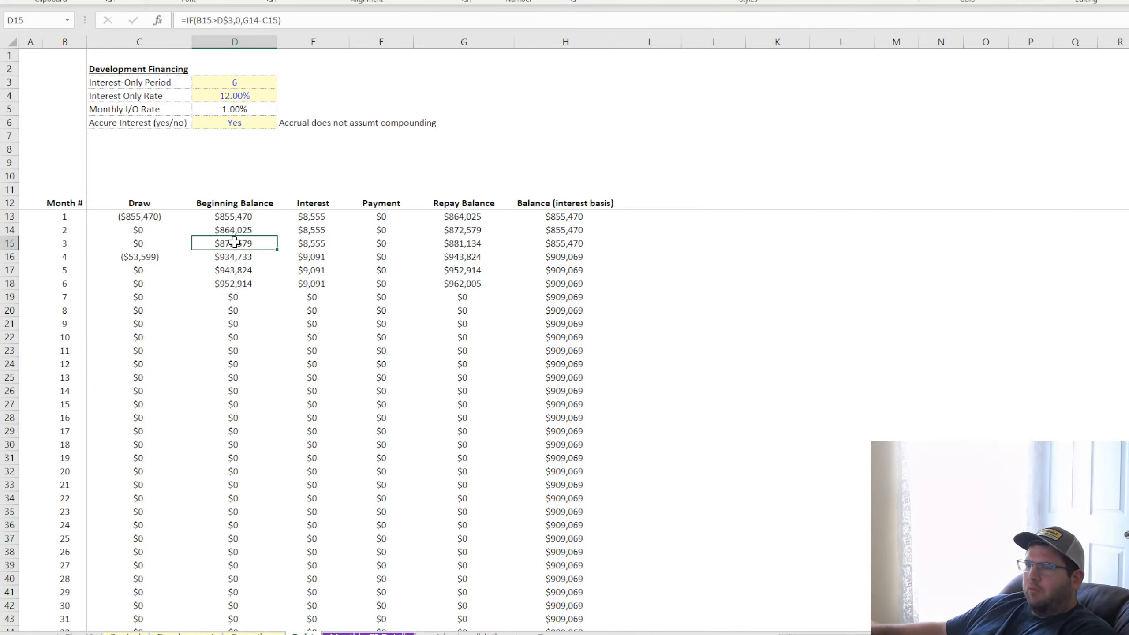
pyautogui.click(472, 285)
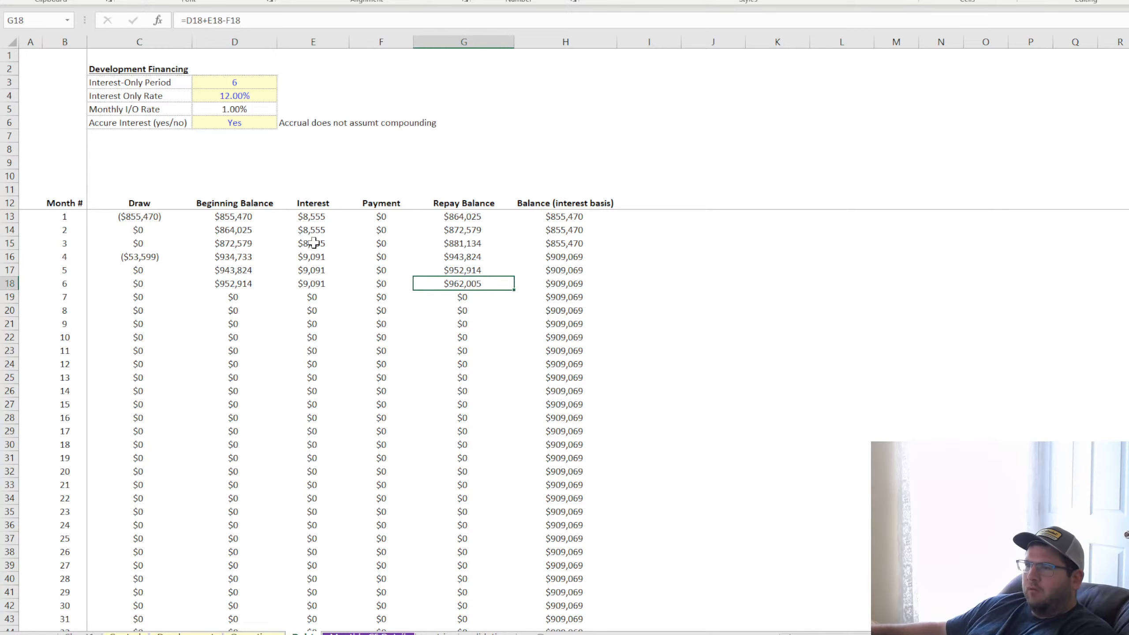
# Set the Interest-Only Period to 16 and check the Repay Balance for month 16
pyautogui.click(230, 82)
pyautogui.write('16')
pyautogui.press('Return')
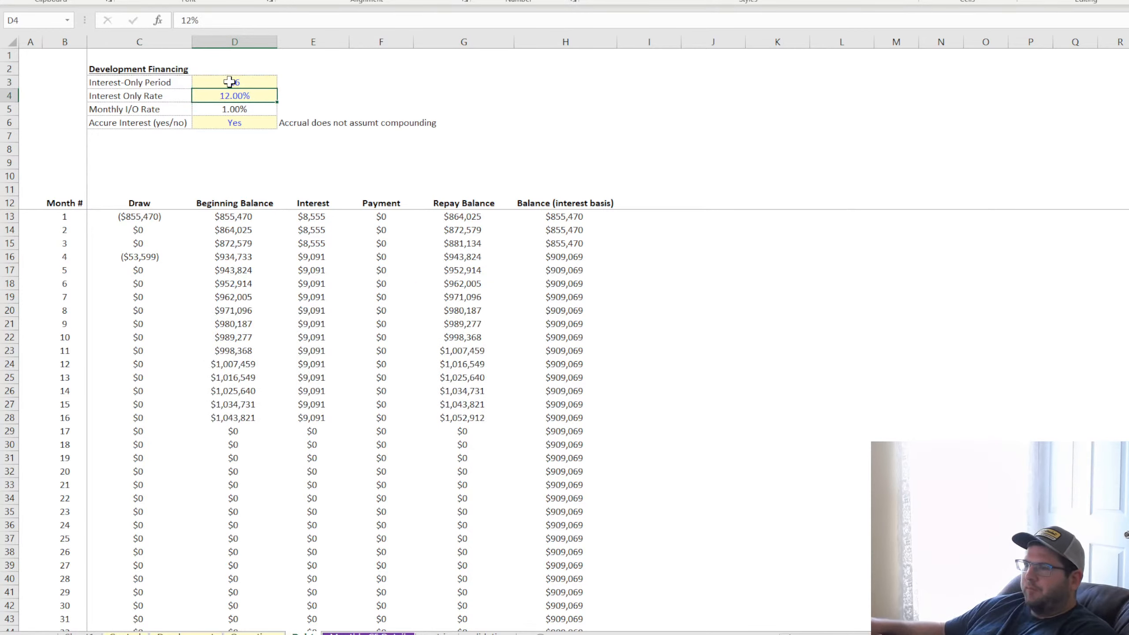
pyautogui.click(462, 418)
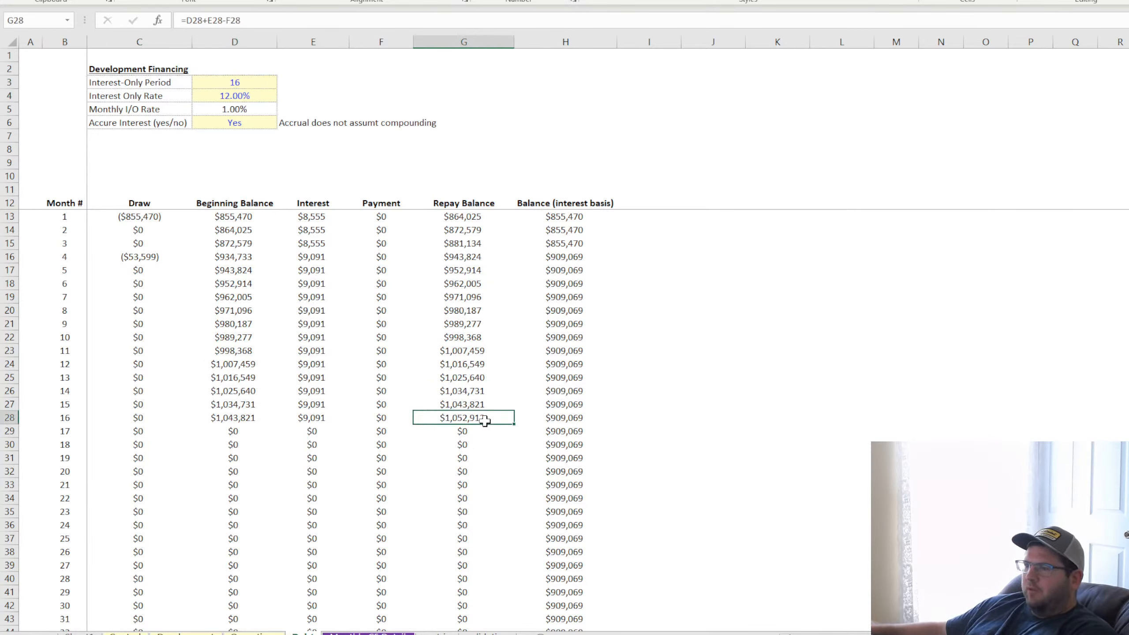
# Total the interest for months 1 to 16 in J8 with =SUM(E13:E28)
pyautogui.moveTo(324, 218); pyautogui.dragTo(328, 417)
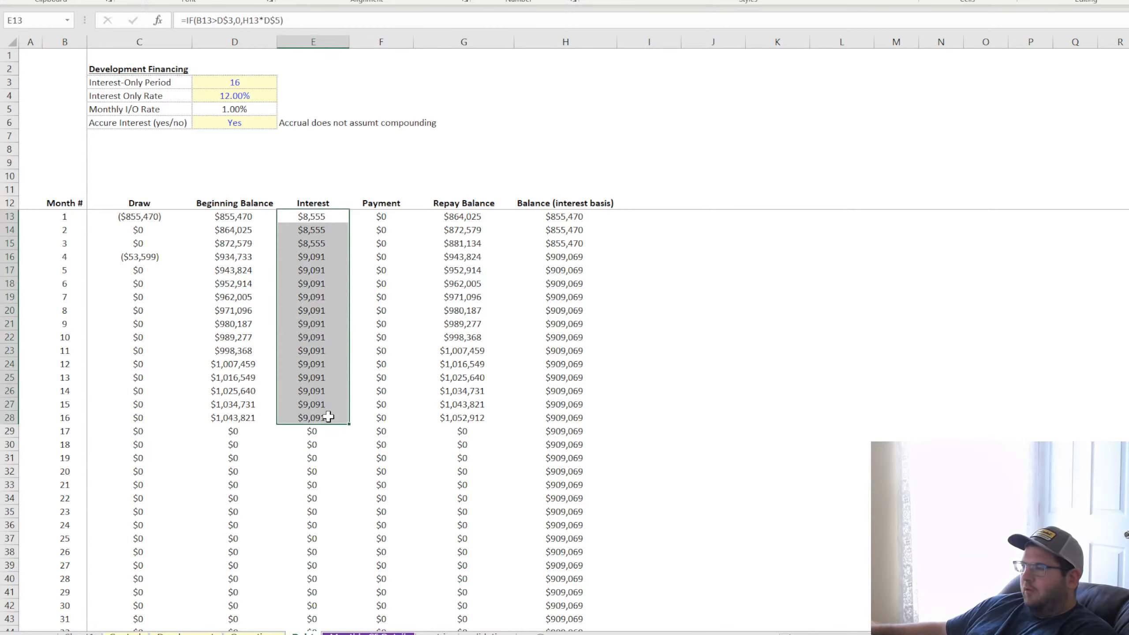
pyautogui.click(707, 148)
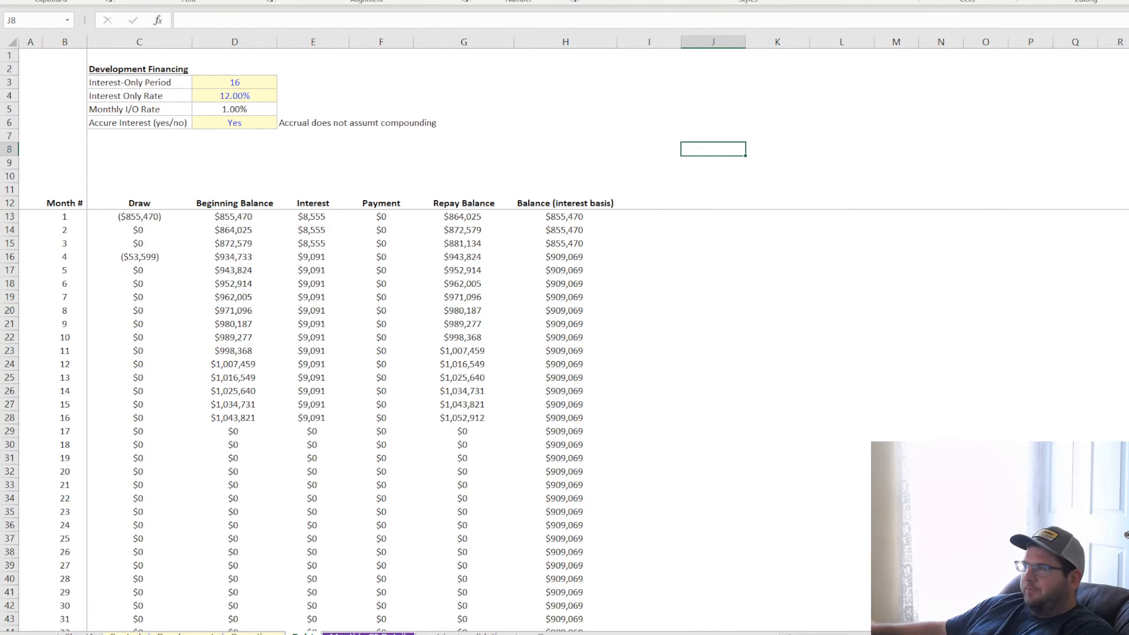
pyautogui.write('=SUM(')
pyautogui.moveTo(308, 218); pyautogui.dragTo(303, 398)
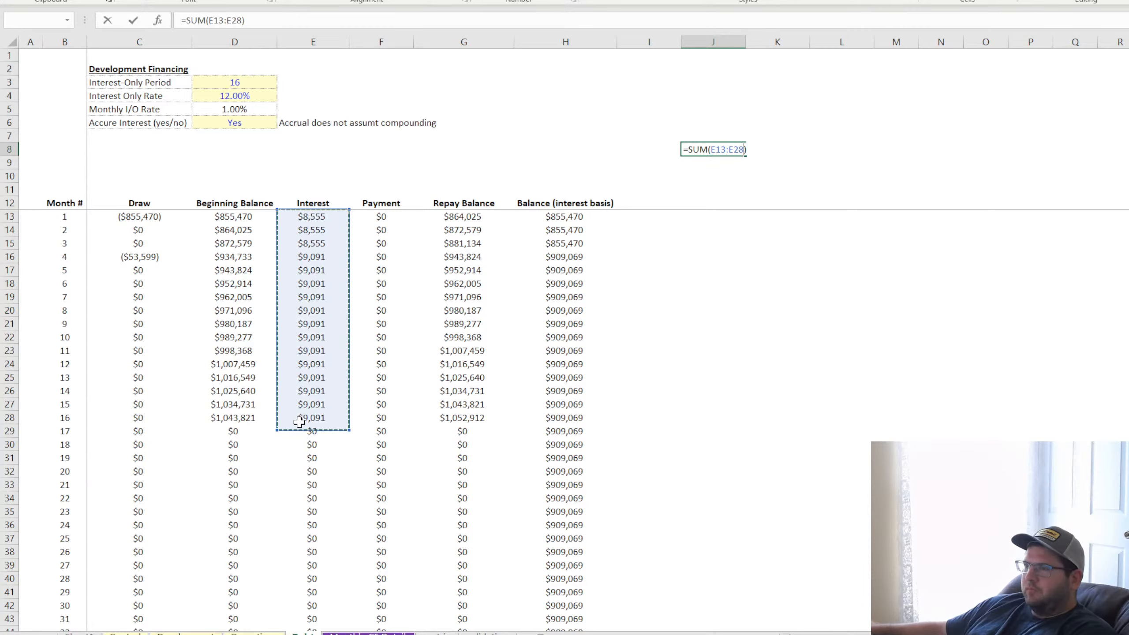
pyautogui.press('Return')
# Enter the total draw as a positive amount in J9 with =-C13-C16, and select J8:J9 to compare their sum with the final Repay Balance
pyautogui.write('=')
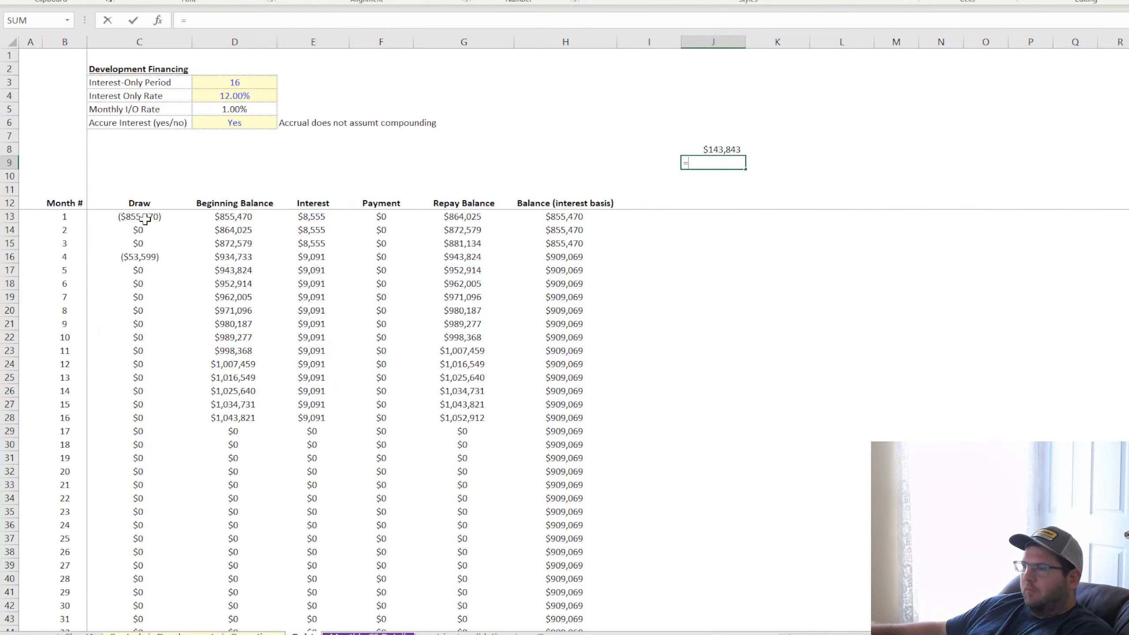
pyautogui.write('-')
pyautogui.click(140, 218)
pyautogui.write('-')
pyautogui.click(139, 258)
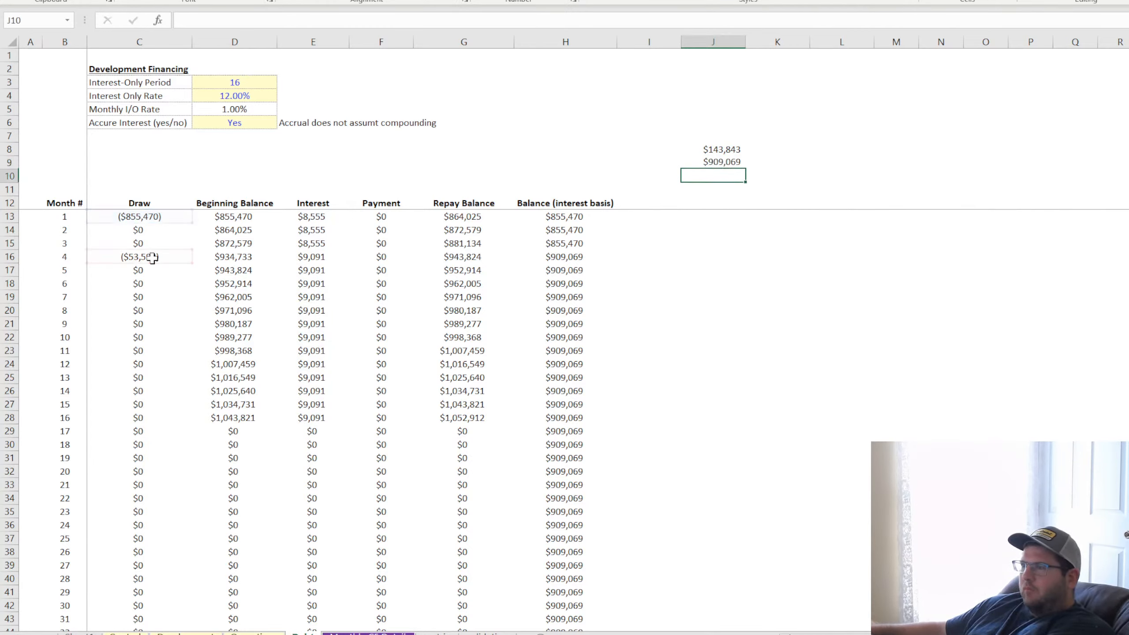
pyautogui.press('Return')
pyautogui.moveTo(720, 149); pyautogui.dragTo(719, 163)
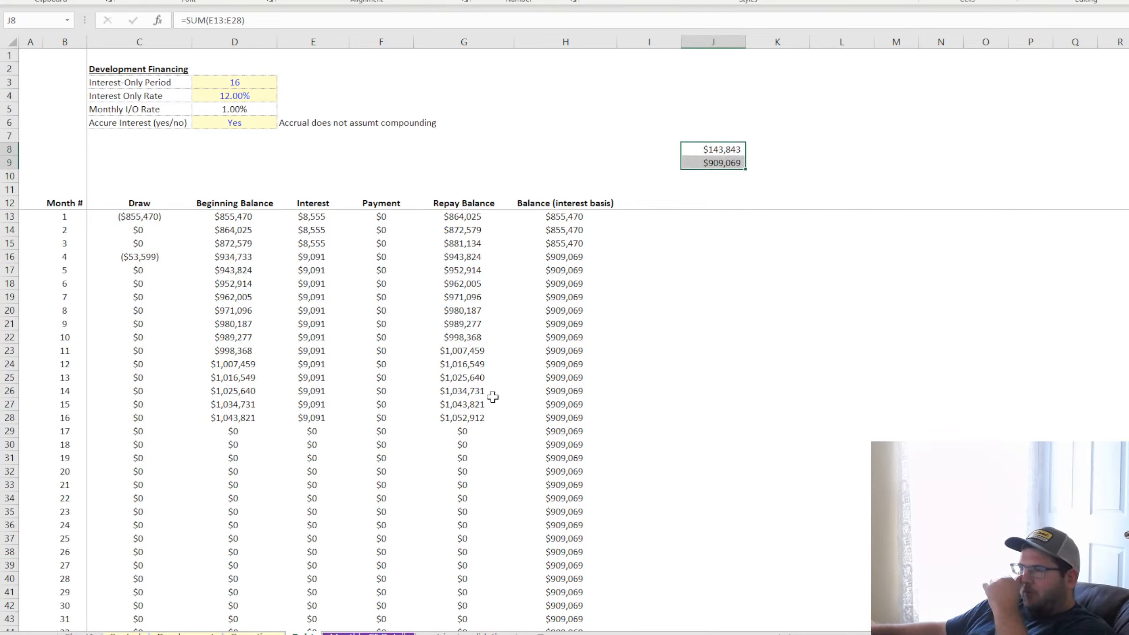
# Clear the temporary check totals in J8:J9
pyautogui.click(465, 417)
pyautogui.click(729, 134)
pyautogui.moveTo(745, 142); pyautogui.dragTo(745, 163)
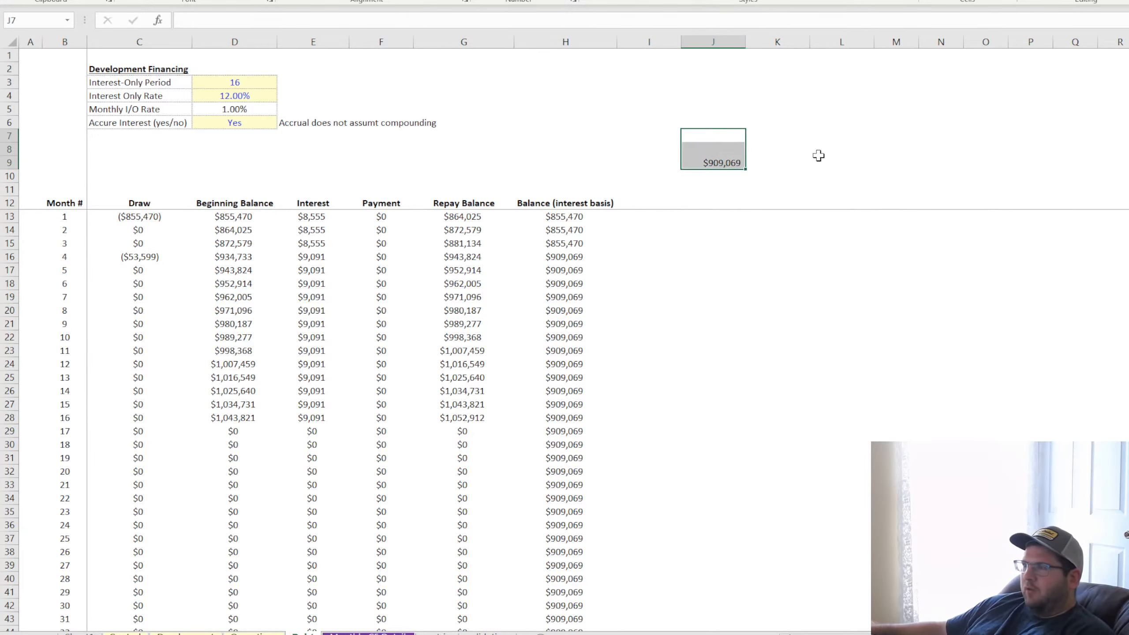
pyautogui.click(820, 154)
# Review the month 1 to 16 schedule in C13:G28, its final Repay Balance in G28, and the month 17 row
pyautogui.click(460, 421)
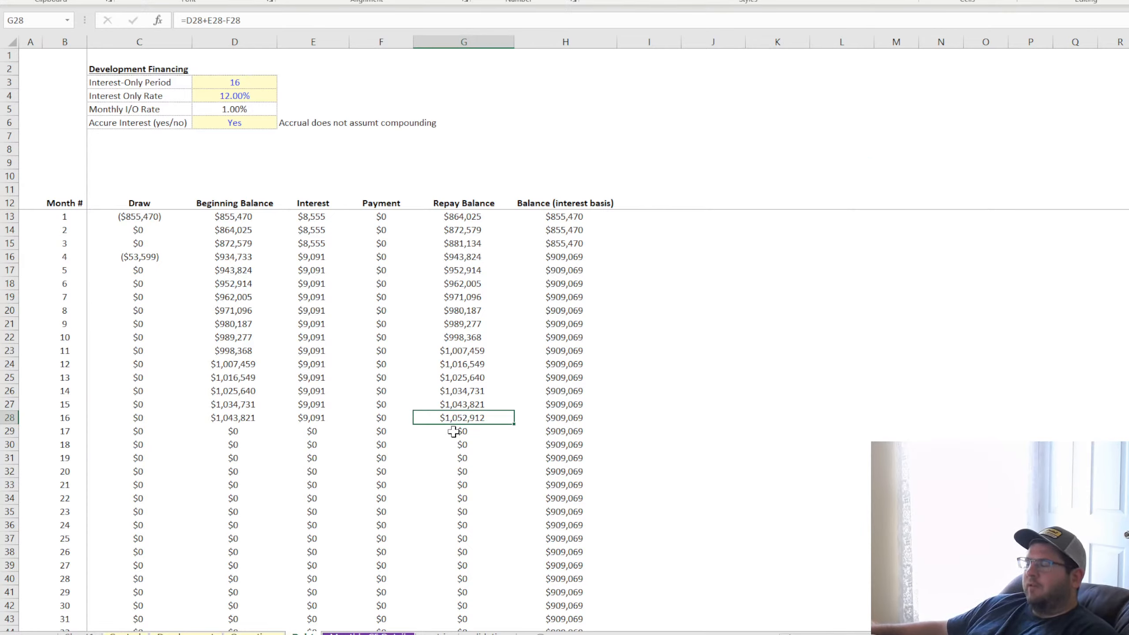
pyautogui.click(869, 408)
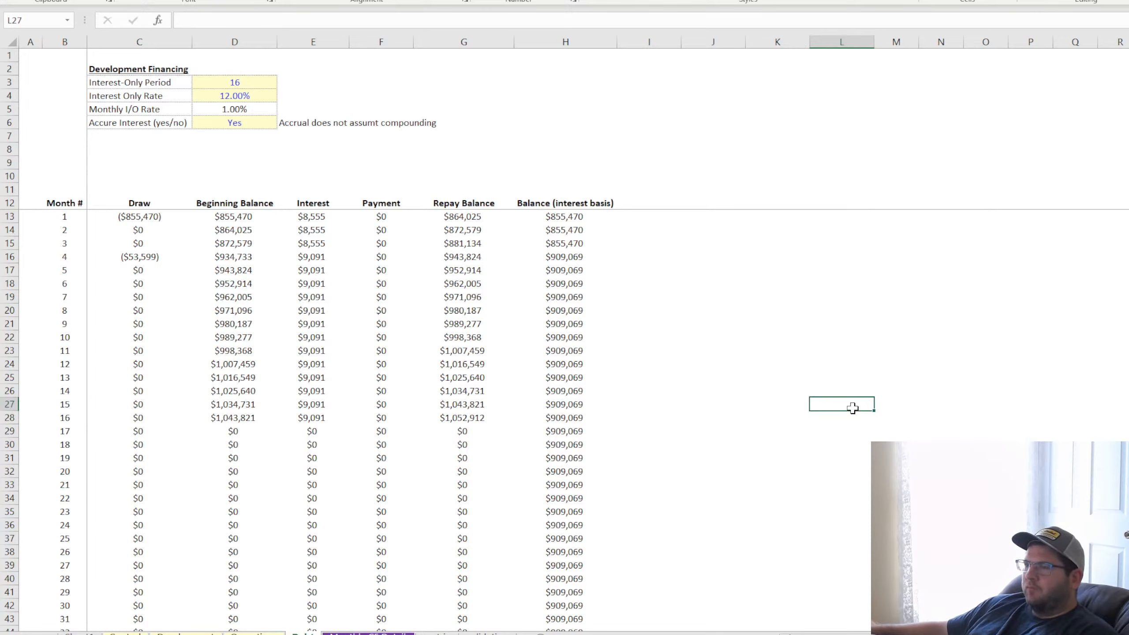
pyautogui.click(741, 417)
pyautogui.moveTo(747, 417); pyautogui.dragTo(849, 416)
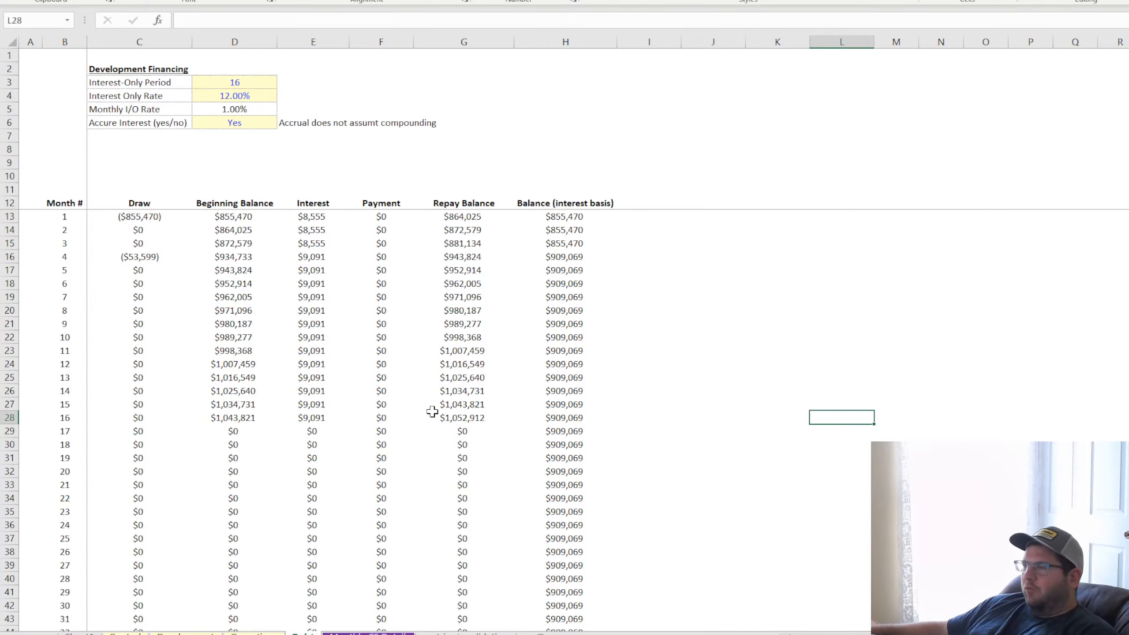
pyautogui.moveTo(121, 431); pyautogui.dragTo(543, 433)
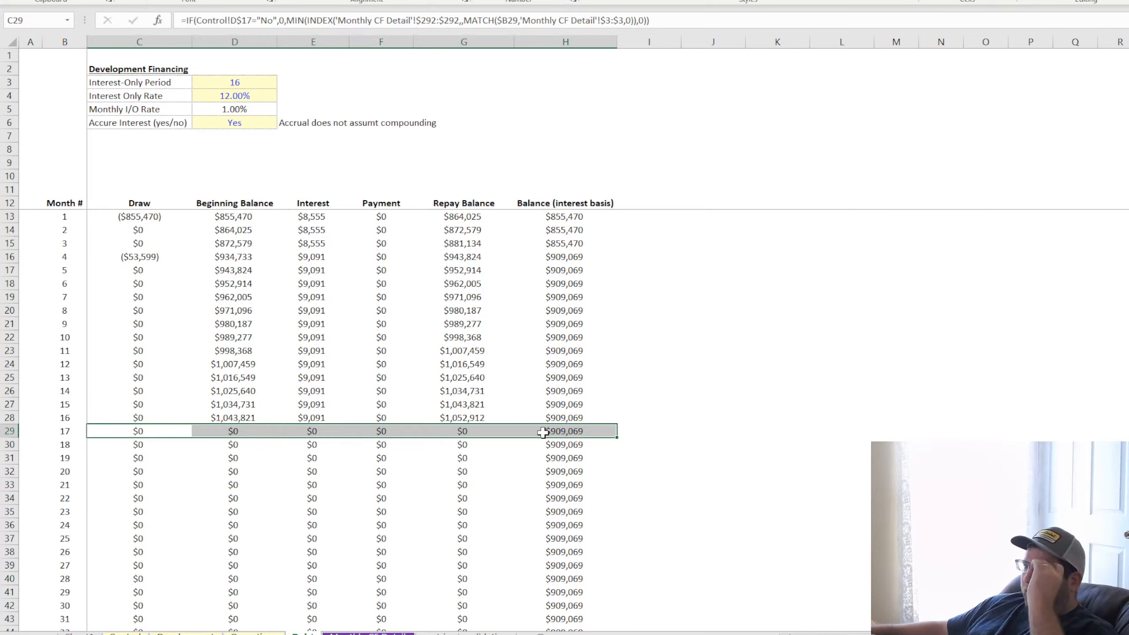
pyautogui.click(755, 430)
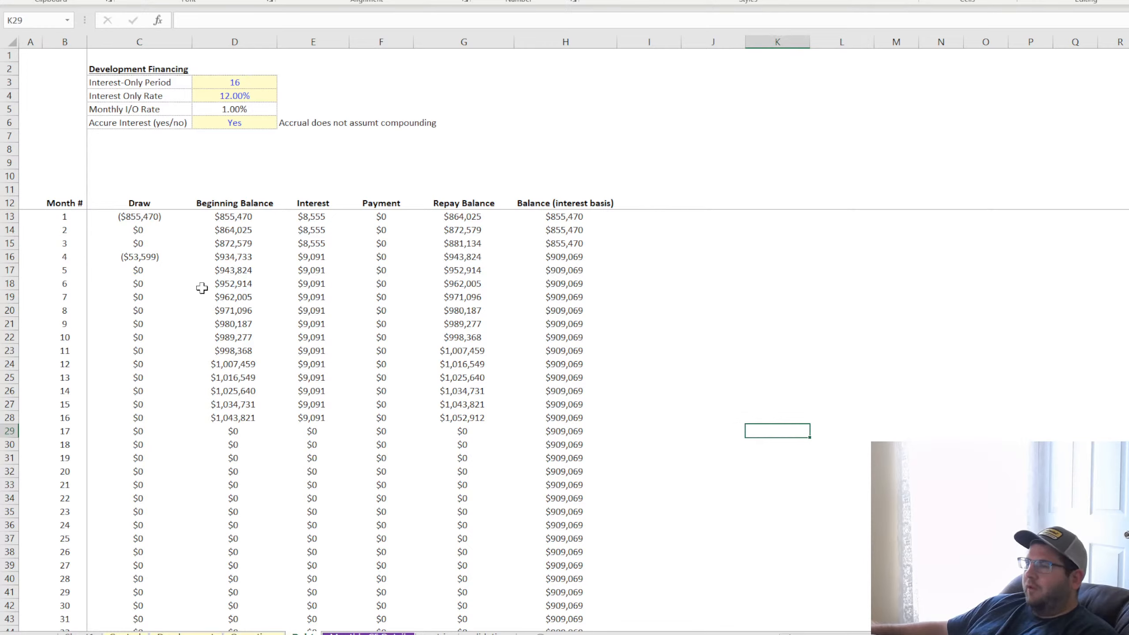
pyautogui.moveTo(123, 215); pyautogui.dragTo(475, 413)
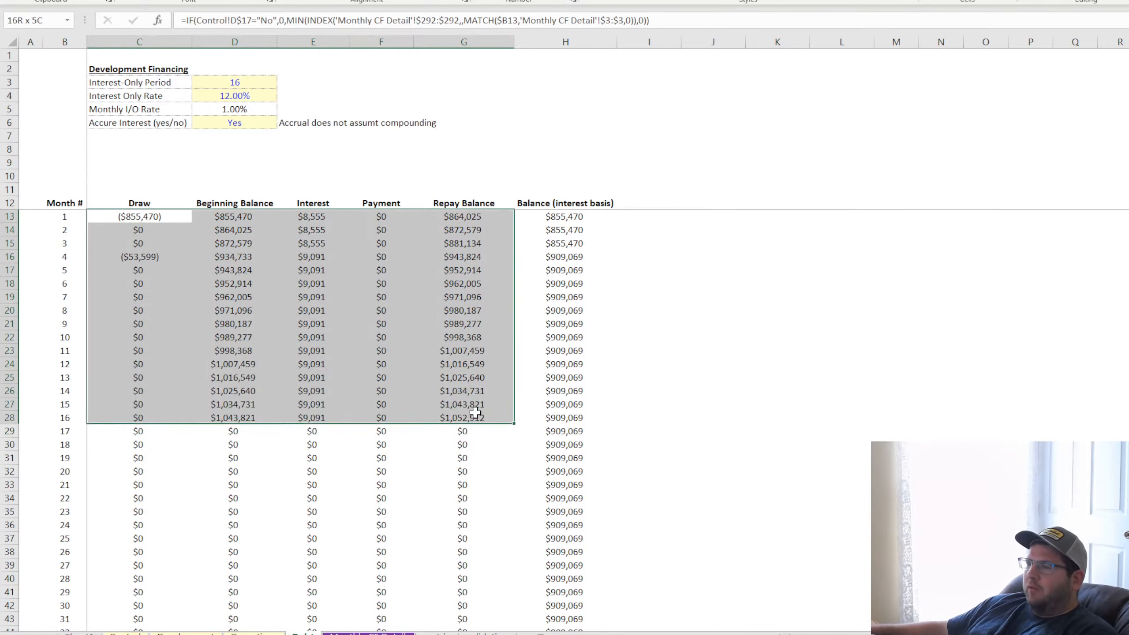
pyautogui.moveTo(135, 219); pyautogui.dragTo(134, 393)
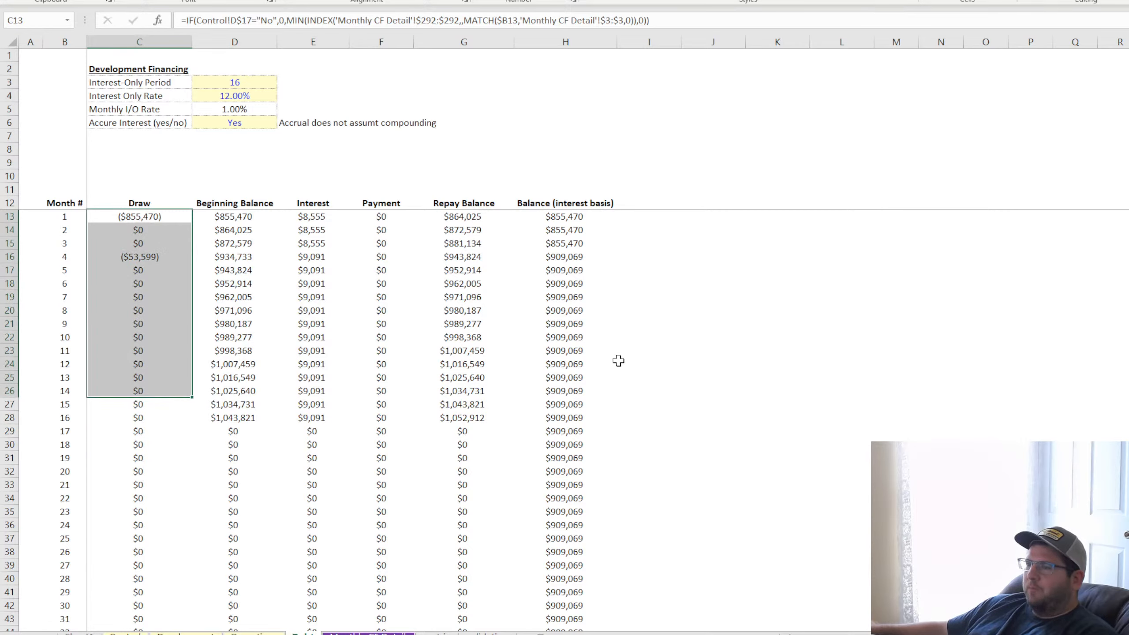
pyautogui.click(797, 393)
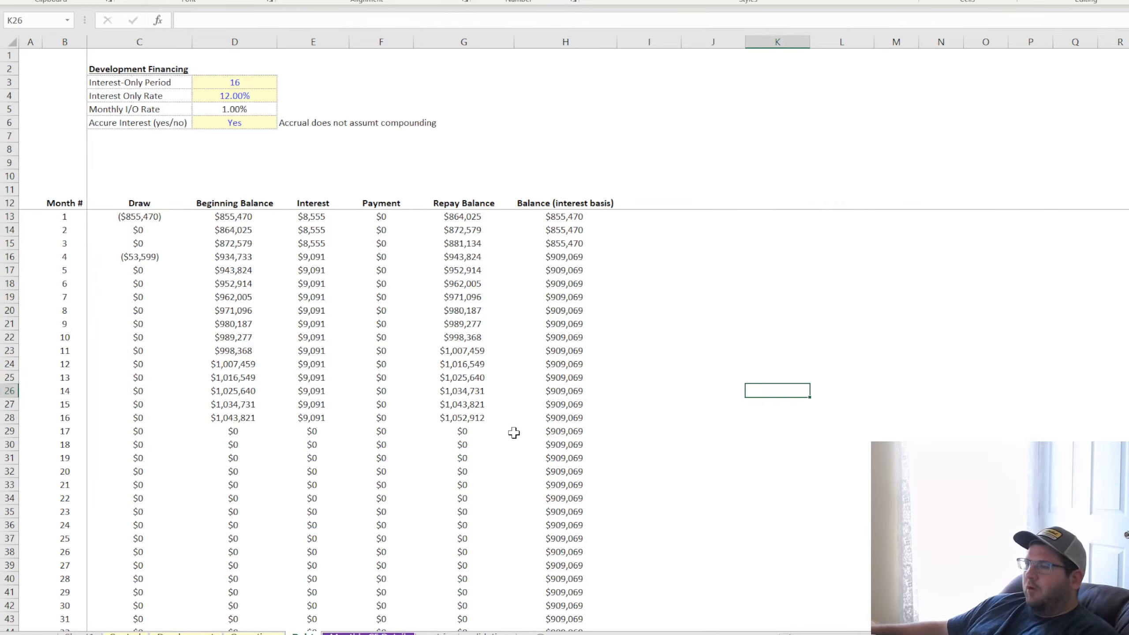
pyautogui.click(462, 416)
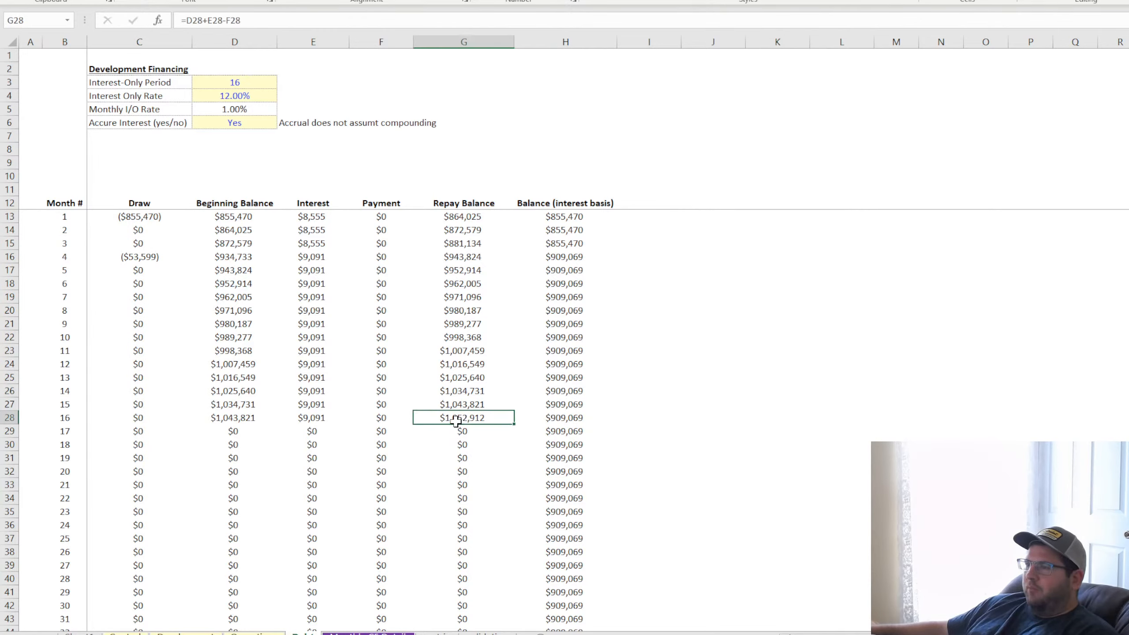
pyautogui.moveTo(128, 217)
pyautogui.mouseDown()
pyautogui.moveTo(489, 354)
pyautogui.moveTo(496, 420)
pyautogui.mouseUp()
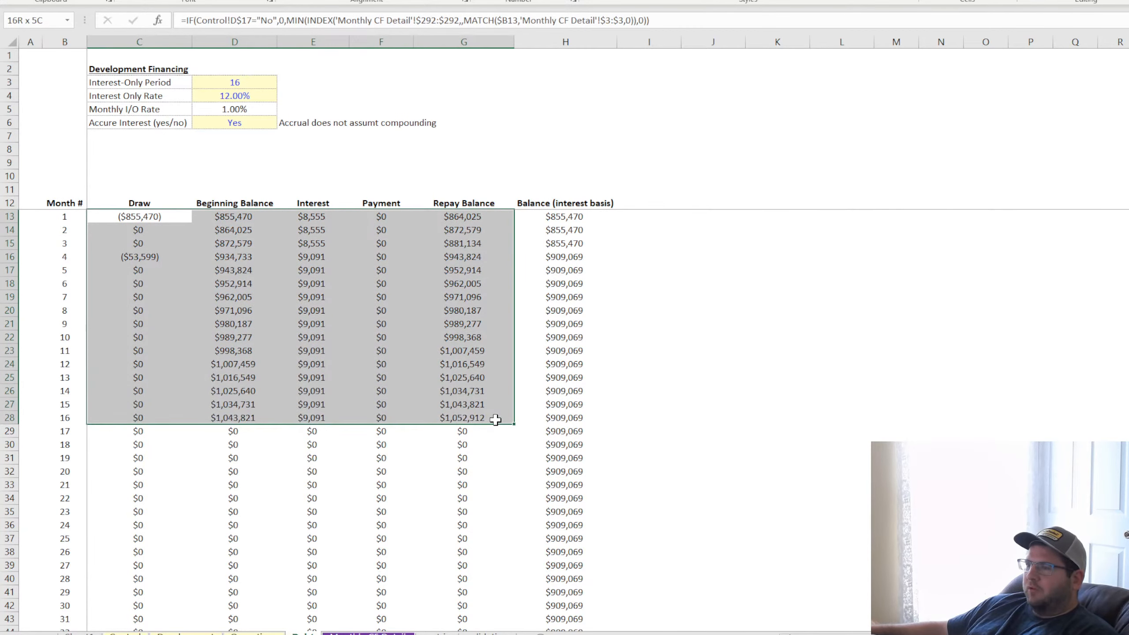
pyautogui.click(708, 336)
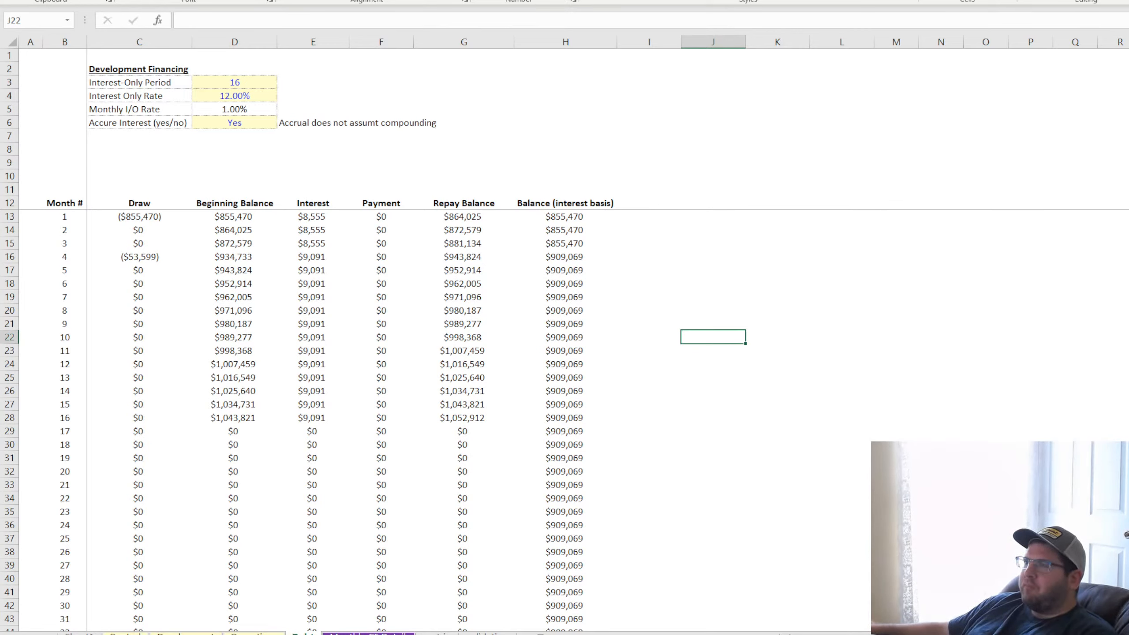
pyautogui.click(751, 516)
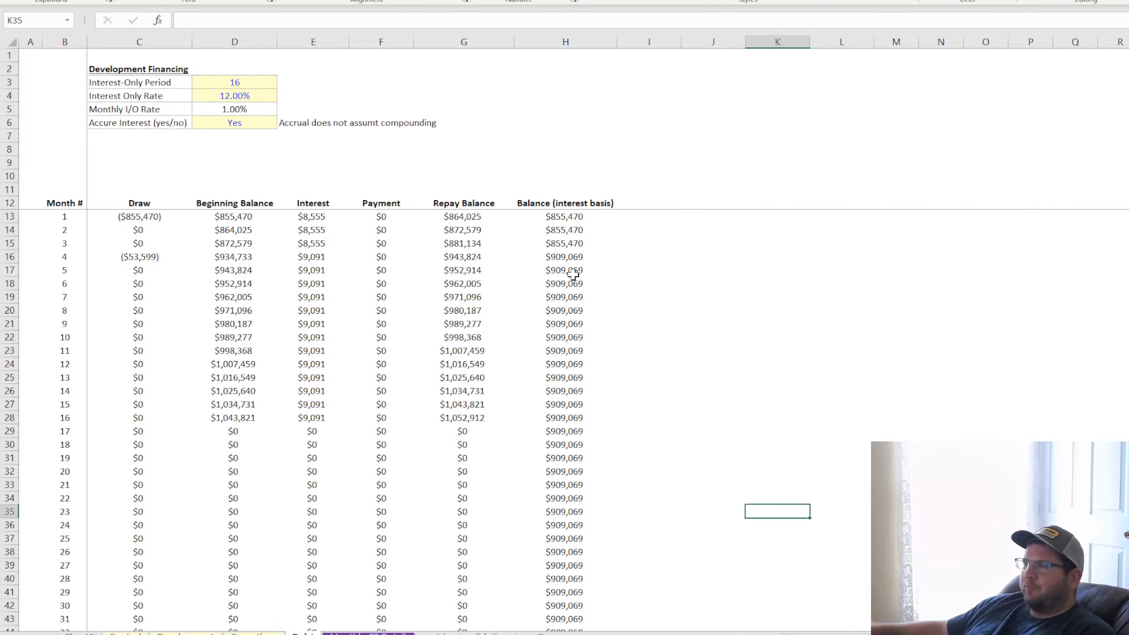
# Inspect the Balance (interest basis) and Interest formulas, and select the draws from month 1 to 11
pyautogui.click(566, 232)
pyautogui.click(568, 265)
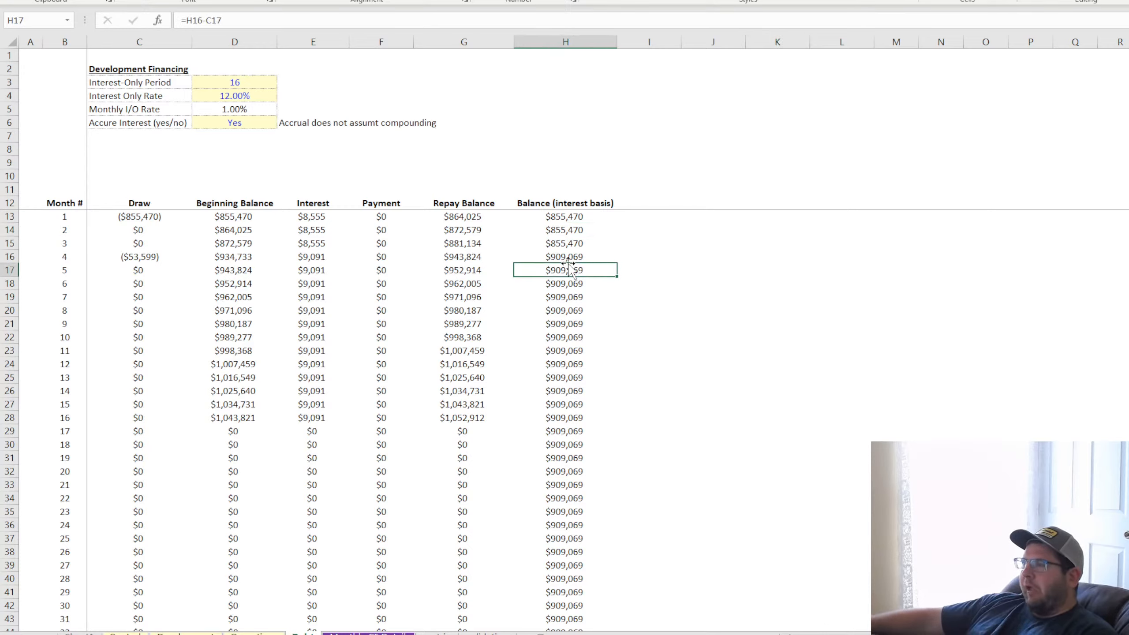
pyautogui.click(311, 216)
pyautogui.click(306, 244)
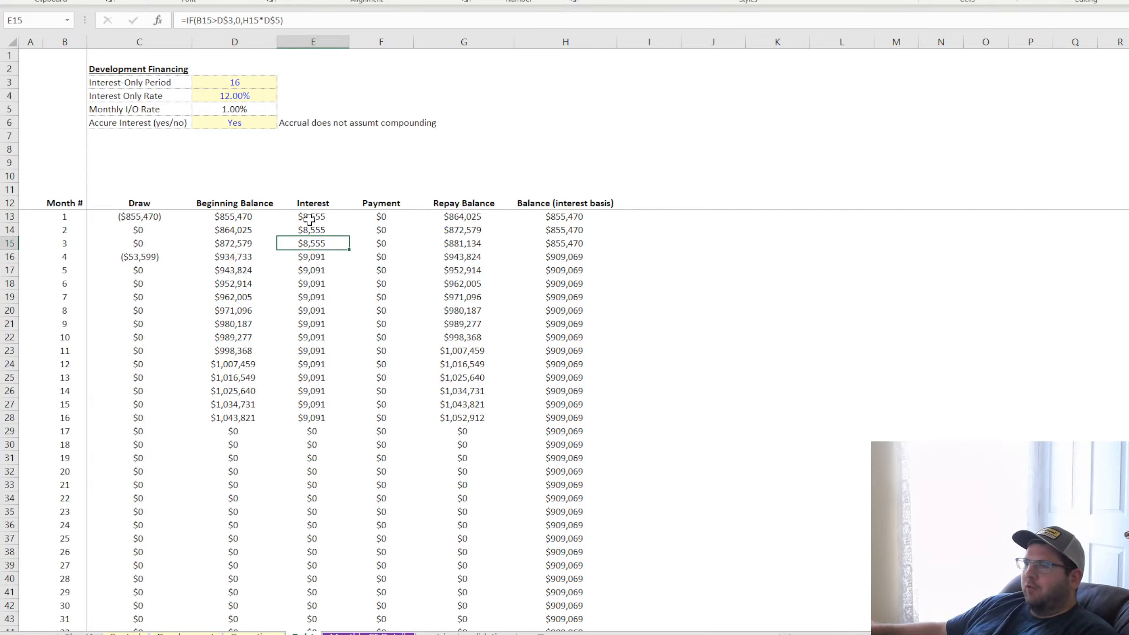
pyautogui.moveTo(150, 218); pyautogui.dragTo(149, 344)
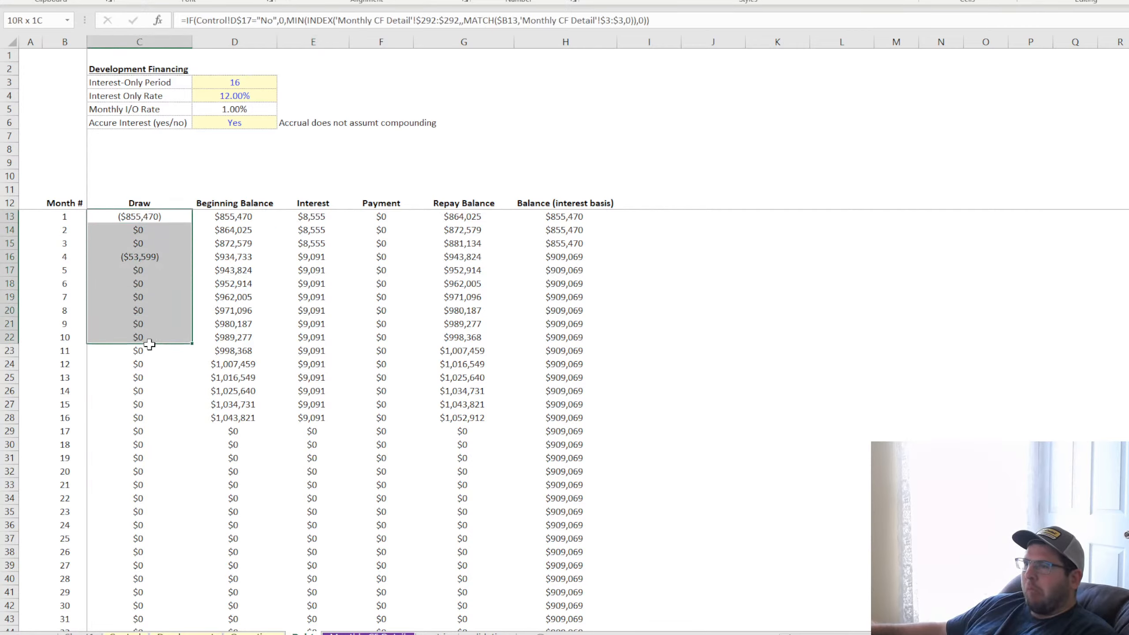
# Set the accrue interest option in D6 to No and check the Interest and Repay Balance columns through month 16
pyautogui.click(252, 123)
pyautogui.click(235, 144)
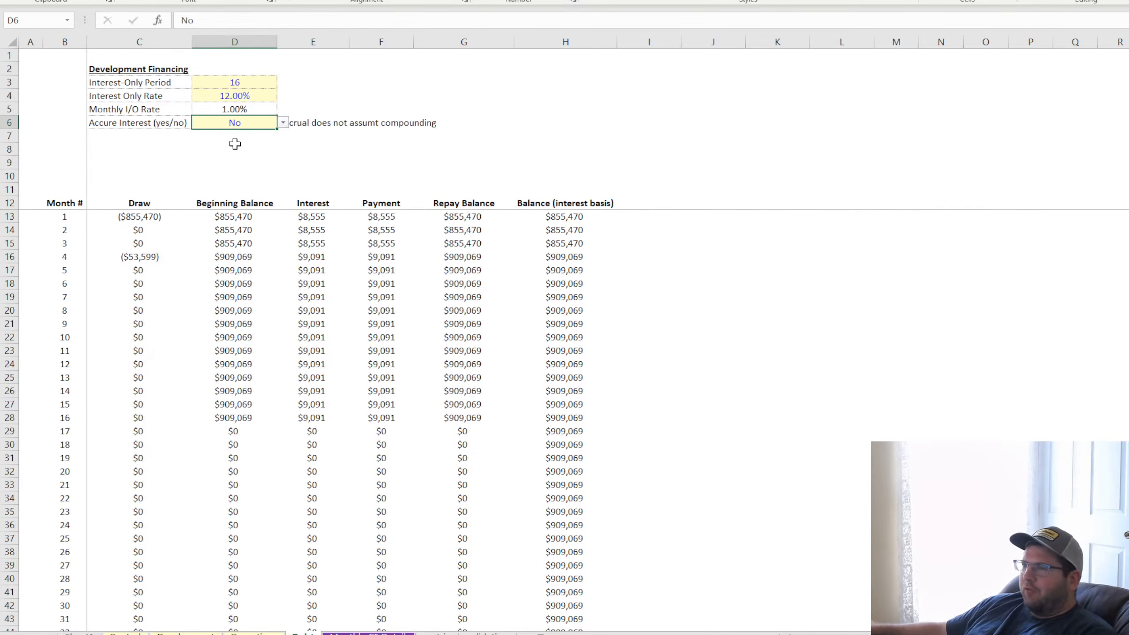
pyautogui.click(308, 217)
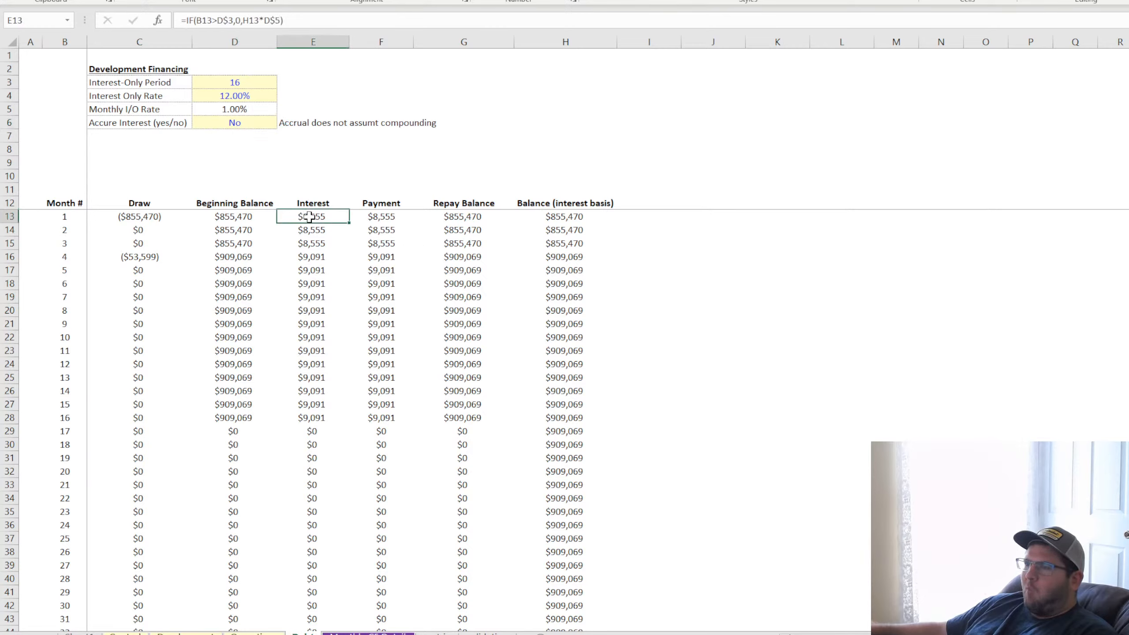
pyautogui.click(465, 223)
pyautogui.click(472, 284)
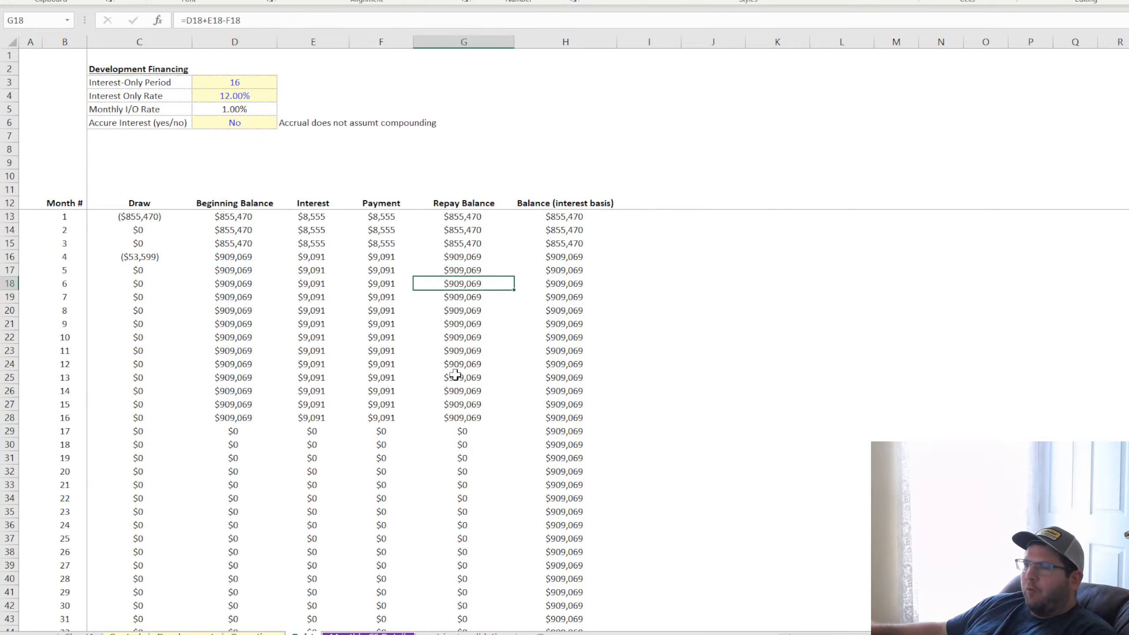
pyautogui.click(458, 374)
pyautogui.click(466, 224)
pyautogui.click(458, 418)
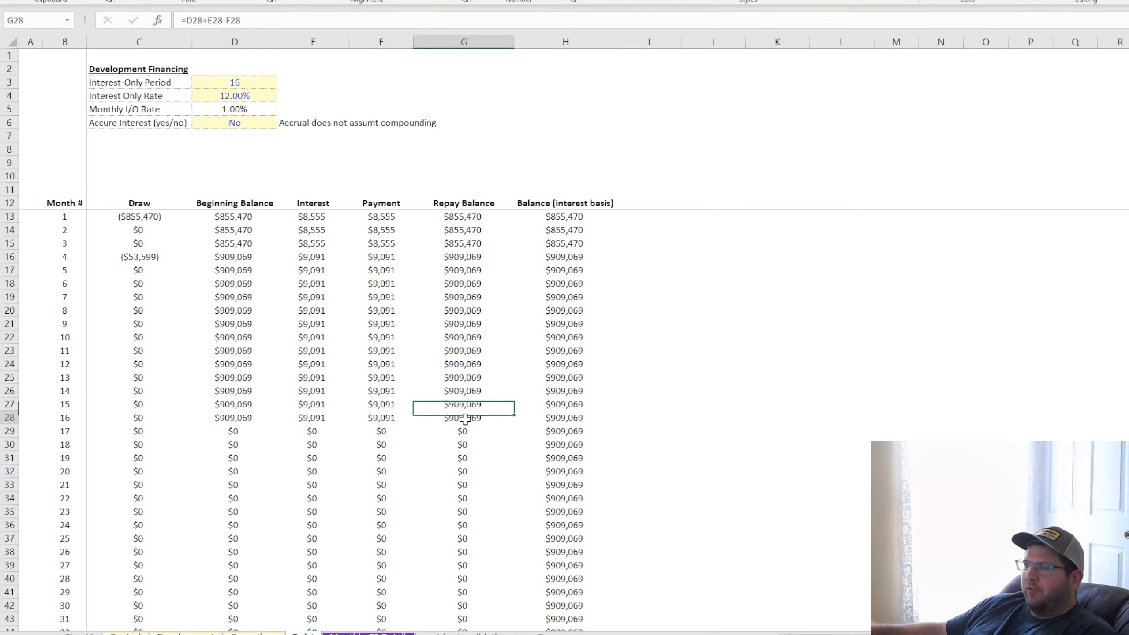
pyautogui.click(155, 260)
# Set the accrue interest option in D6 back to Yes
pyautogui.click(257, 126)
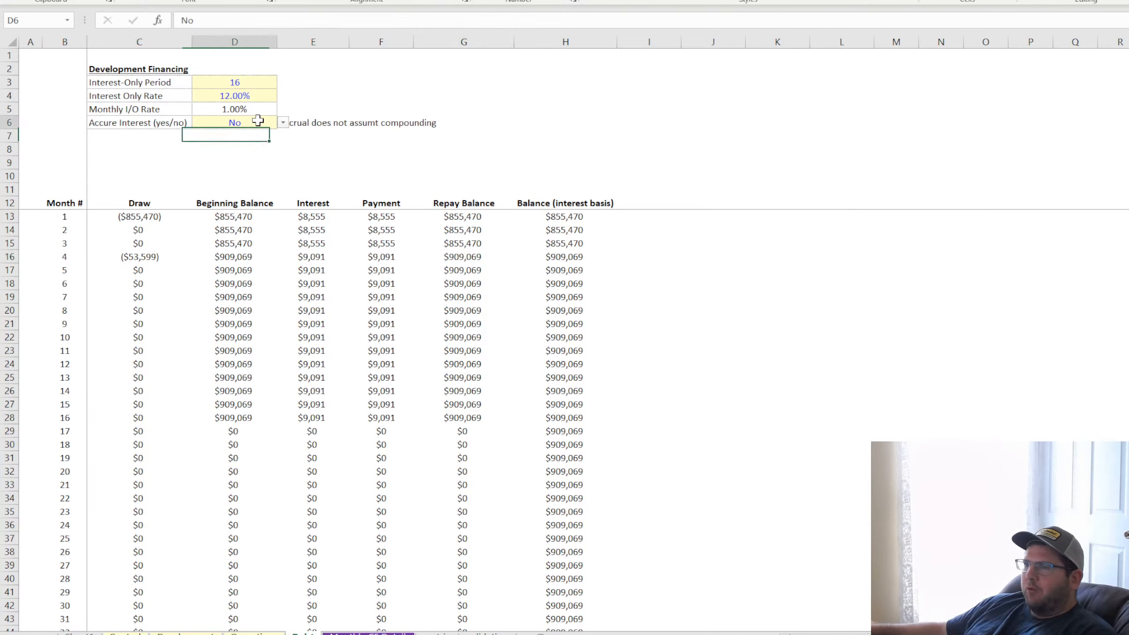
pyautogui.click(284, 123)
pyautogui.click(254, 138)
pyautogui.click(609, 139)
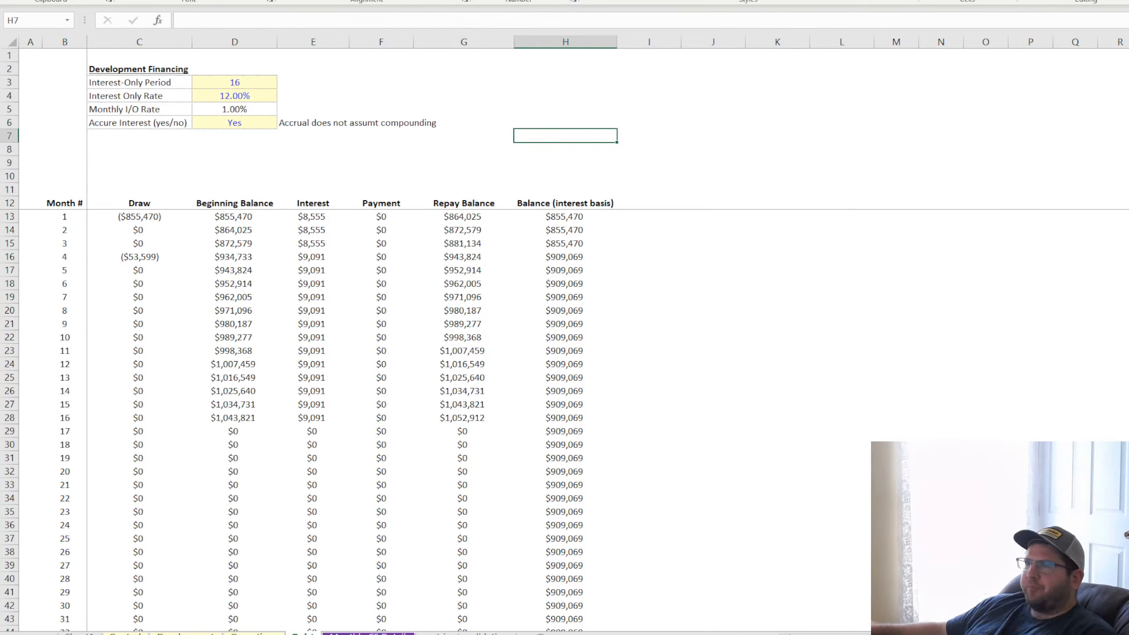
# Examine how the Balance (interest basis) column compares with the accruing Repay Balance up to month 16
pyautogui.click(627, 176)
pyautogui.click(559, 204)
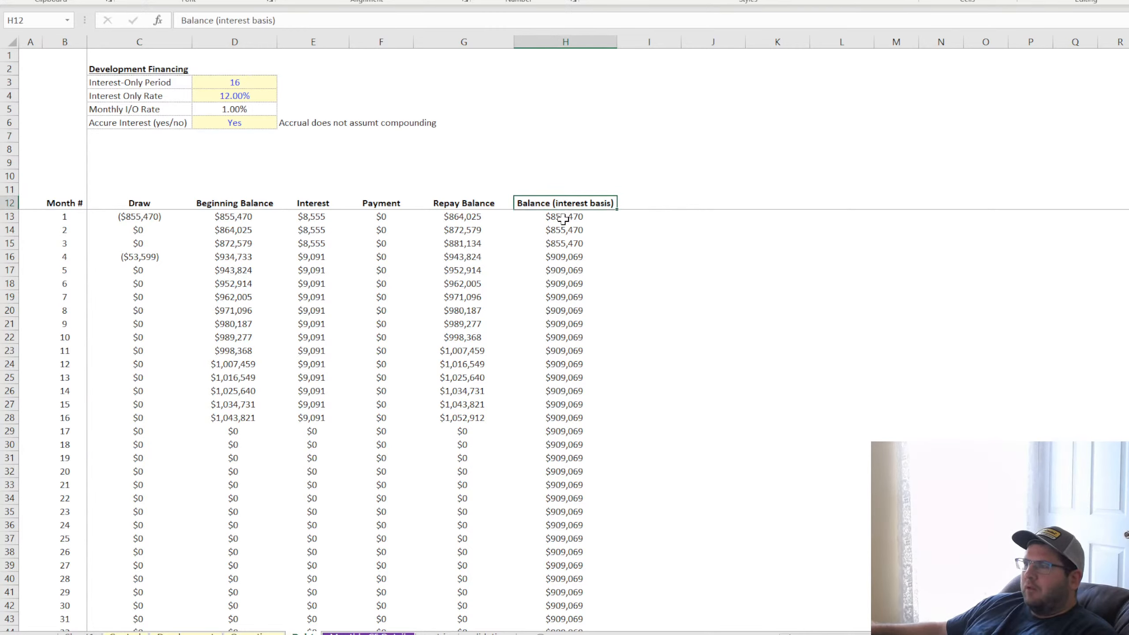
pyautogui.click(566, 218)
pyautogui.click(569, 283)
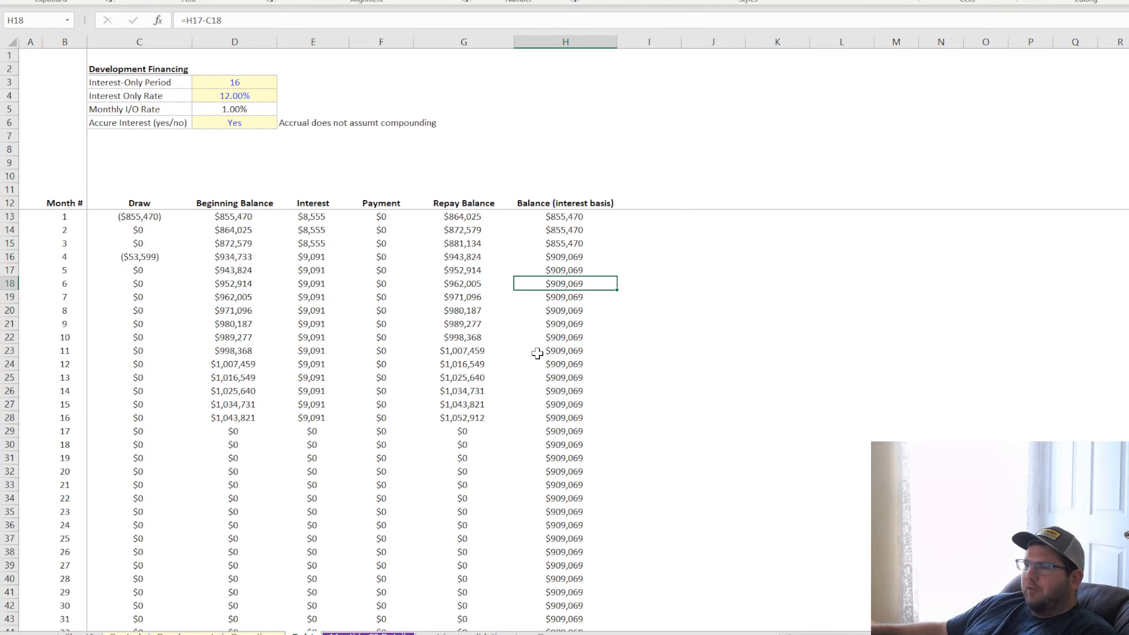
pyautogui.click(472, 376)
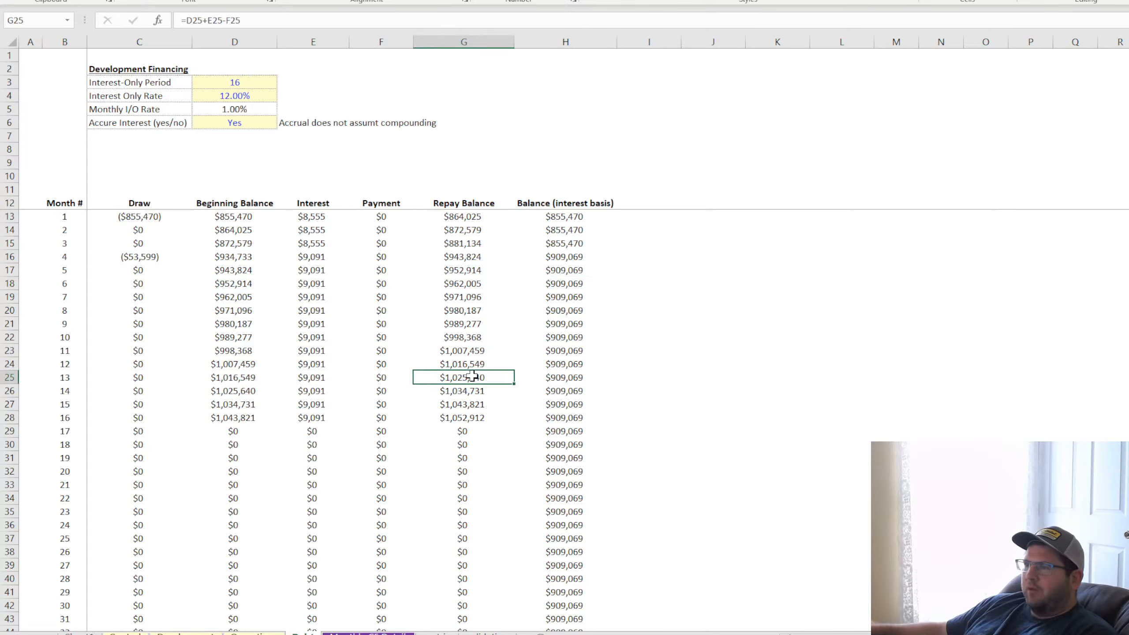
pyautogui.click(472, 417)
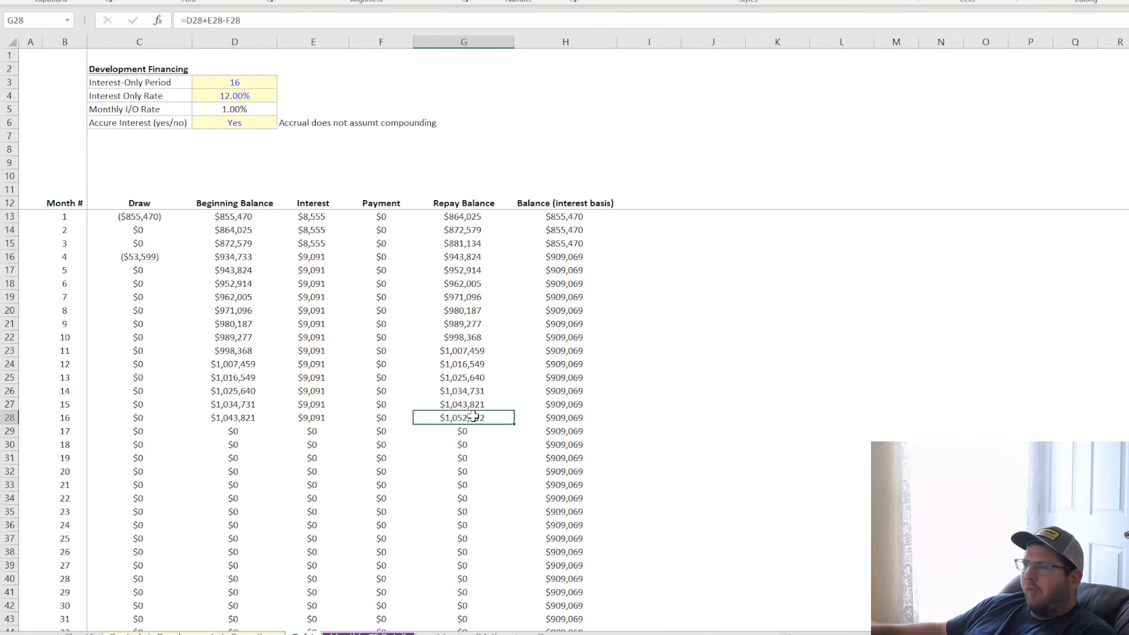
# Review the Development Financing inputs in C2:E6 and the Repay Balance for month 16
pyautogui.click(877, 364)
pyautogui.click(251, 83)
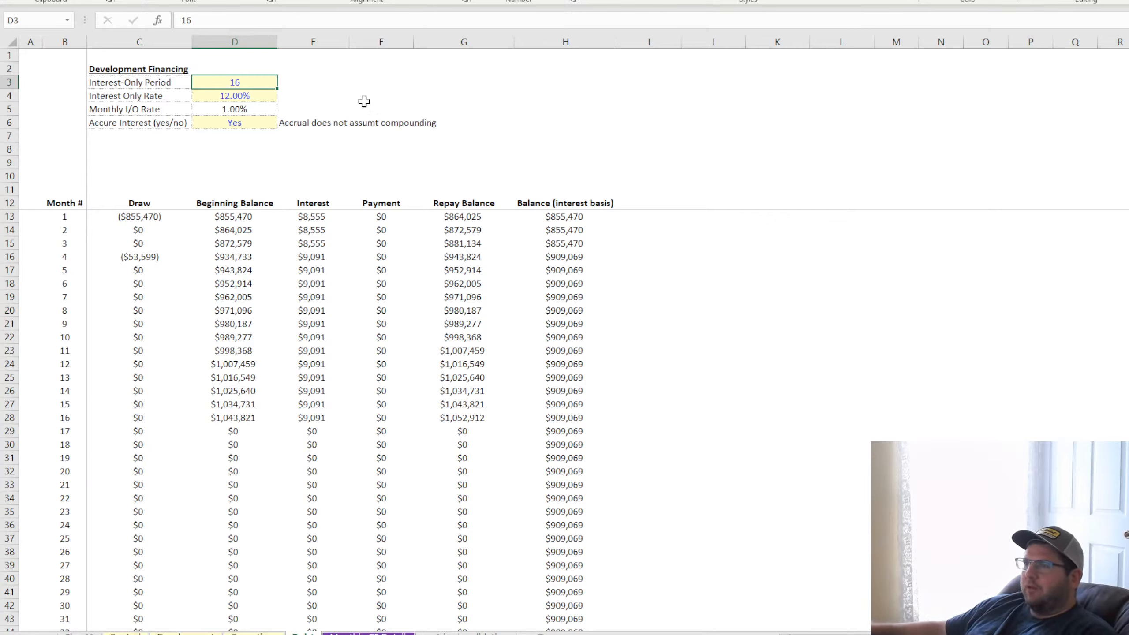
pyautogui.moveTo(146, 71); pyautogui.dragTo(282, 122)
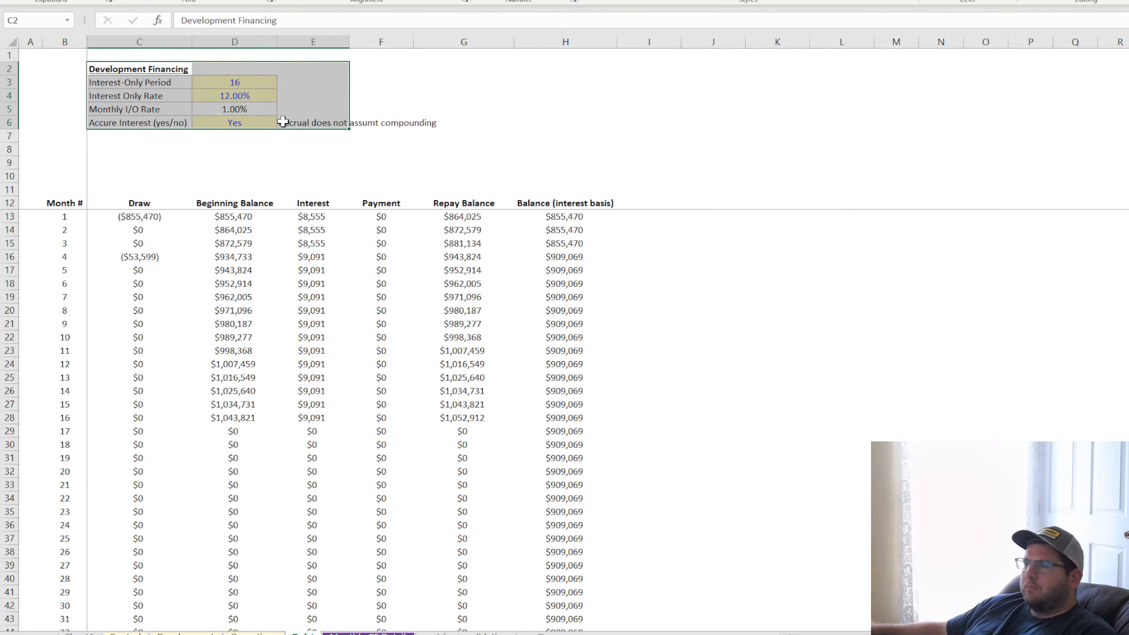
pyautogui.click(693, 141)
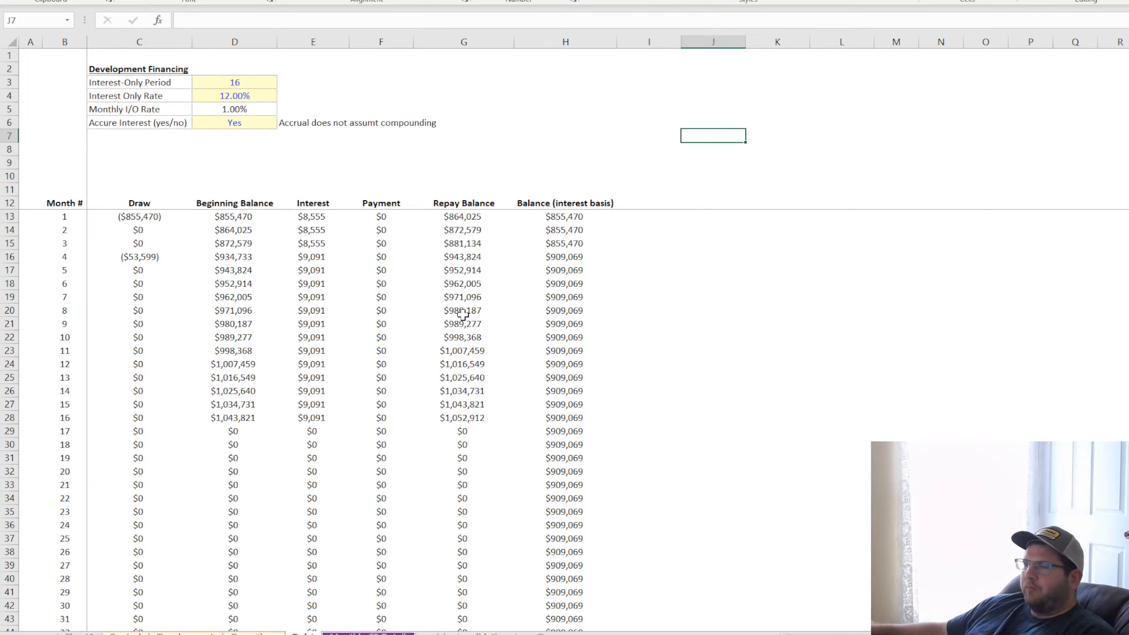
pyautogui.click(470, 419)
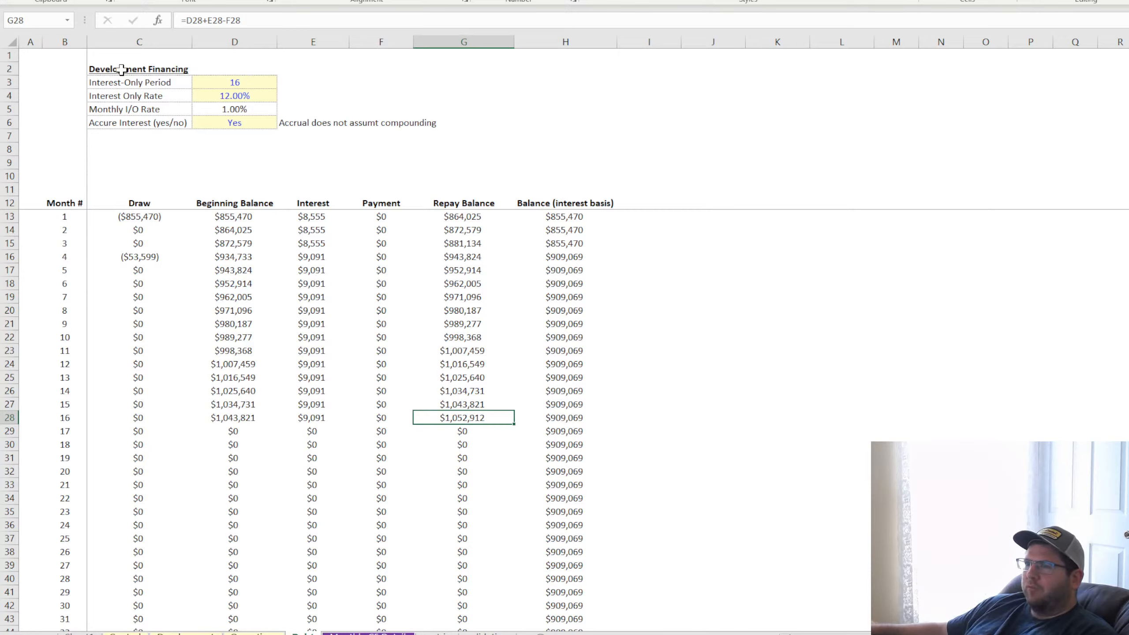
# Copy the Development Financing input block C2:E6 and go to the Control sheet
pyautogui.moveTo(121, 70); pyautogui.dragTo(308, 120)
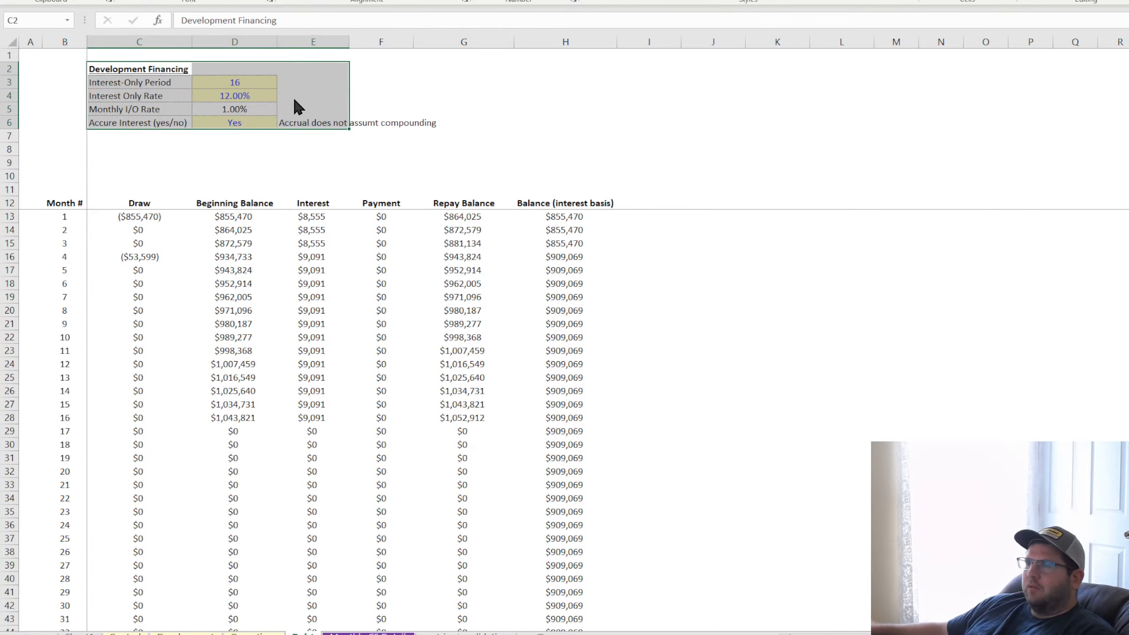
pyautogui.click(597, 131)
pyautogui.click(126, 633)
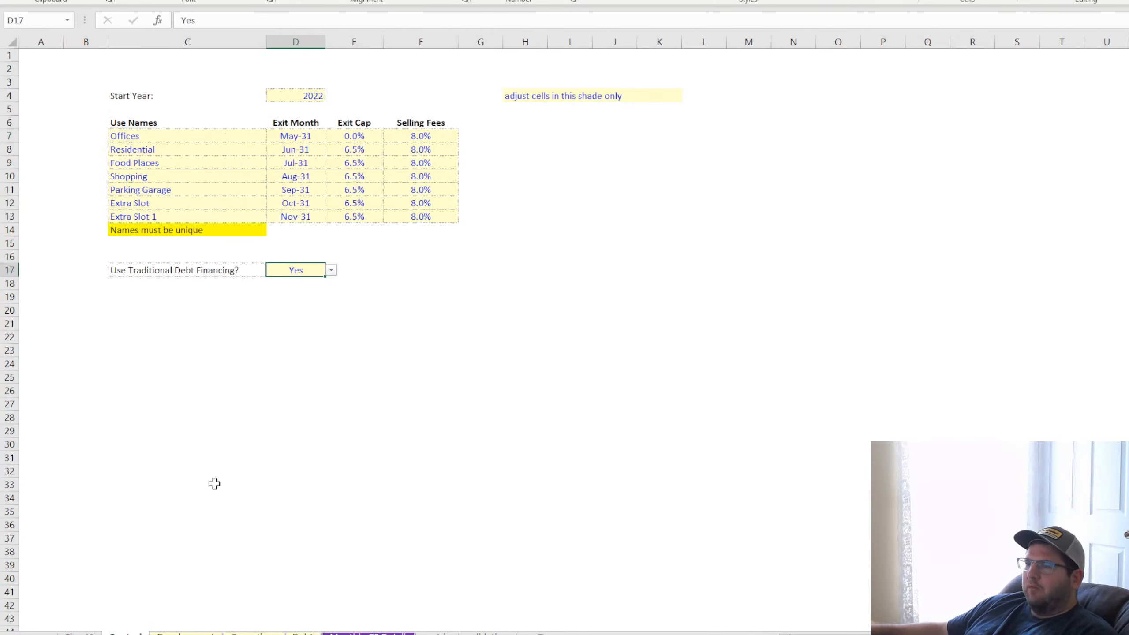
# Set Use Traditional Debt Financing? to No, check the Debt sheet's schedule, and return to that option on the Control sheet
pyautogui.click(331, 270)
pyautogui.click(309, 295)
pyautogui.click(302, 633)
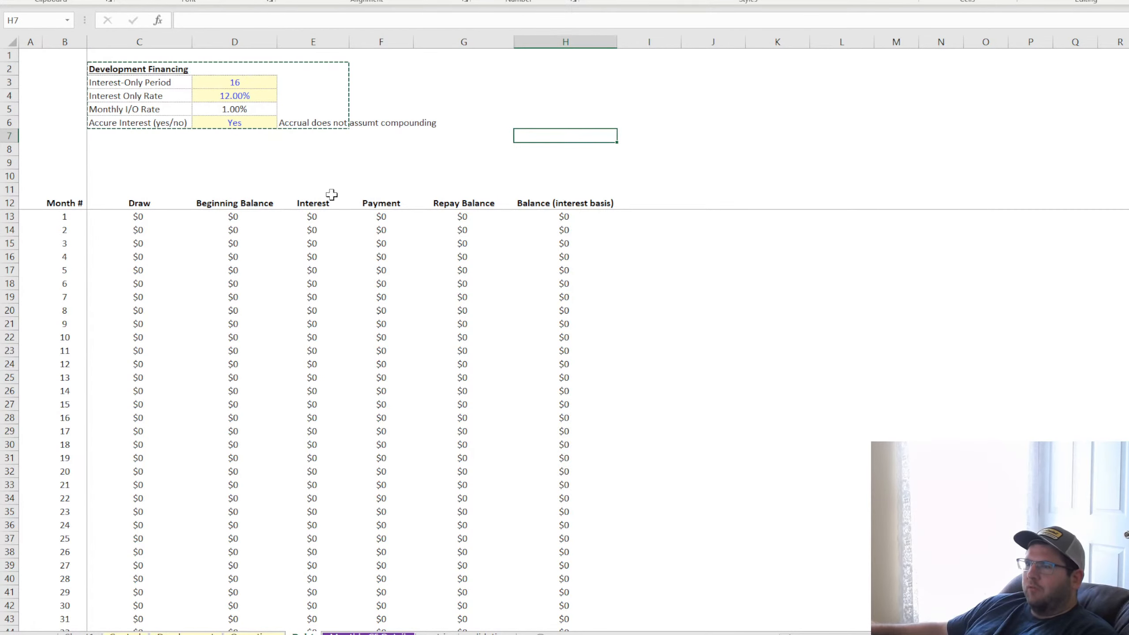
pyautogui.click(126, 633)
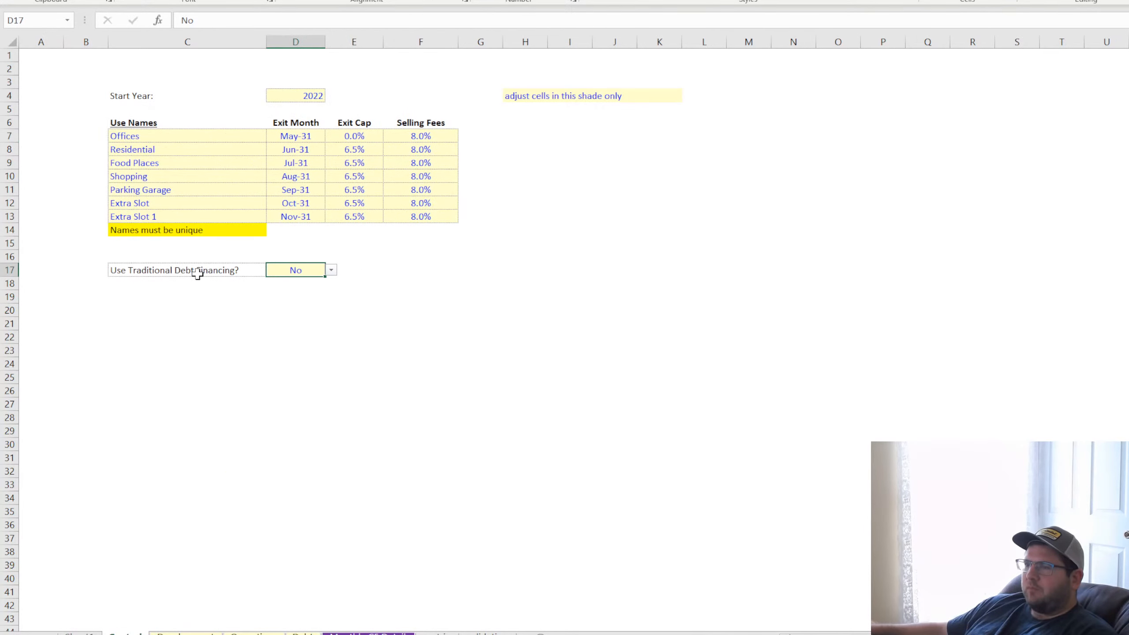
pyautogui.click(171, 270)
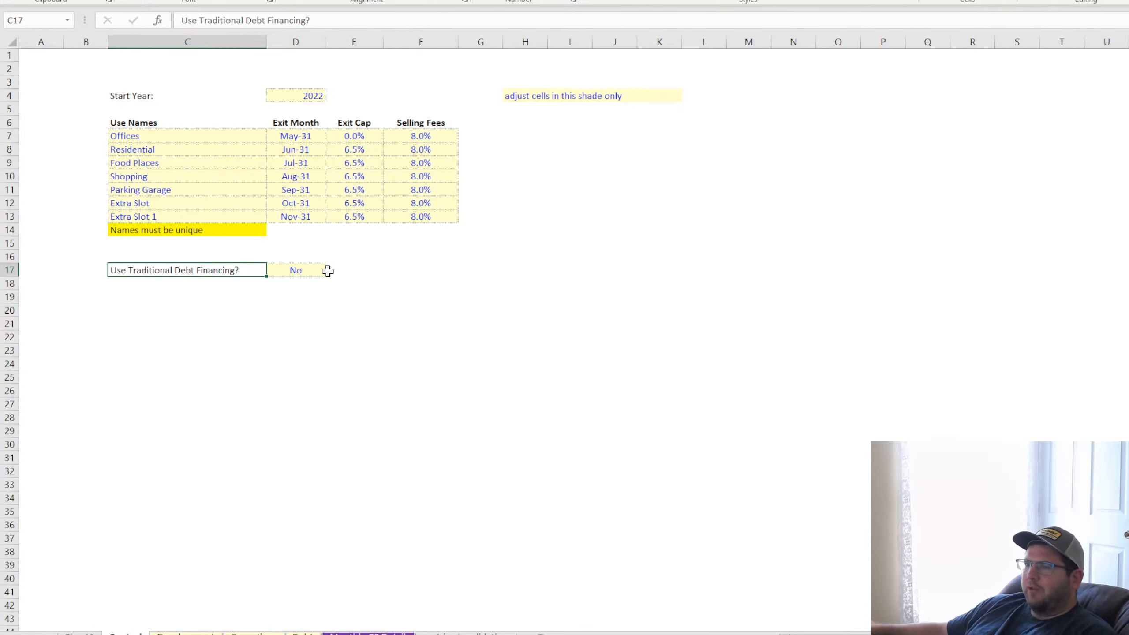
# Set Use Traditional Debt Financing? to Yes on the Control sheet and return to the Debt sheet
pyautogui.click(301, 271)
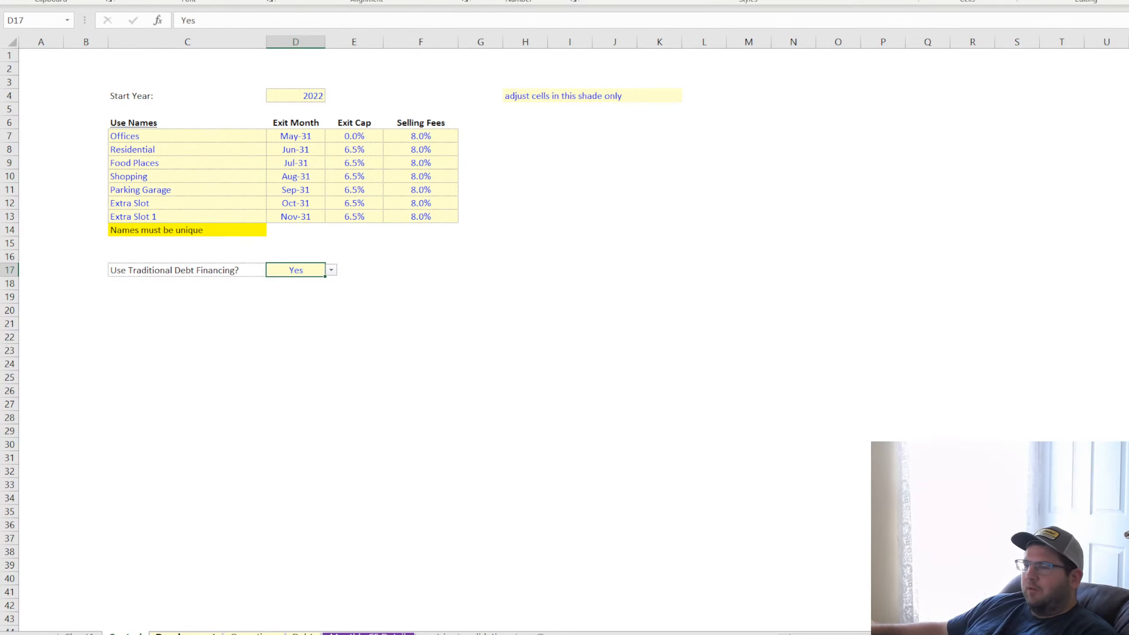
pyautogui.click(186, 632)
pyautogui.click(251, 633)
pyautogui.click(303, 633)
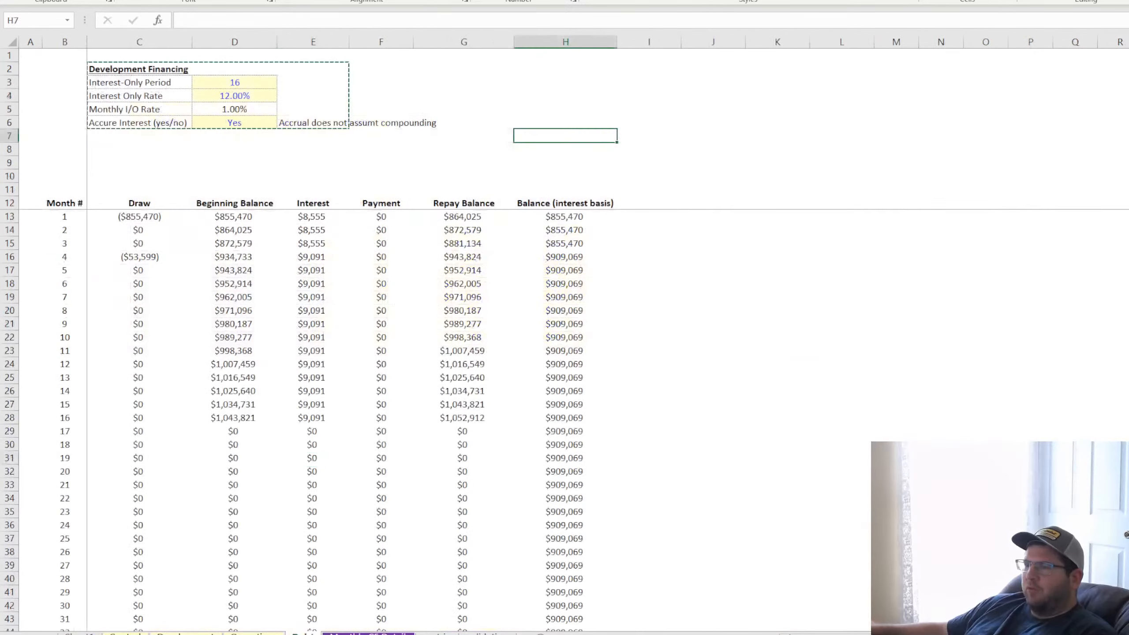
# Test an Interest-Only Period of 0 and inspect the Balance (interest basis) cells for months 1, 4 and 8
pyautogui.click(240, 84)
pyautogui.write('0')
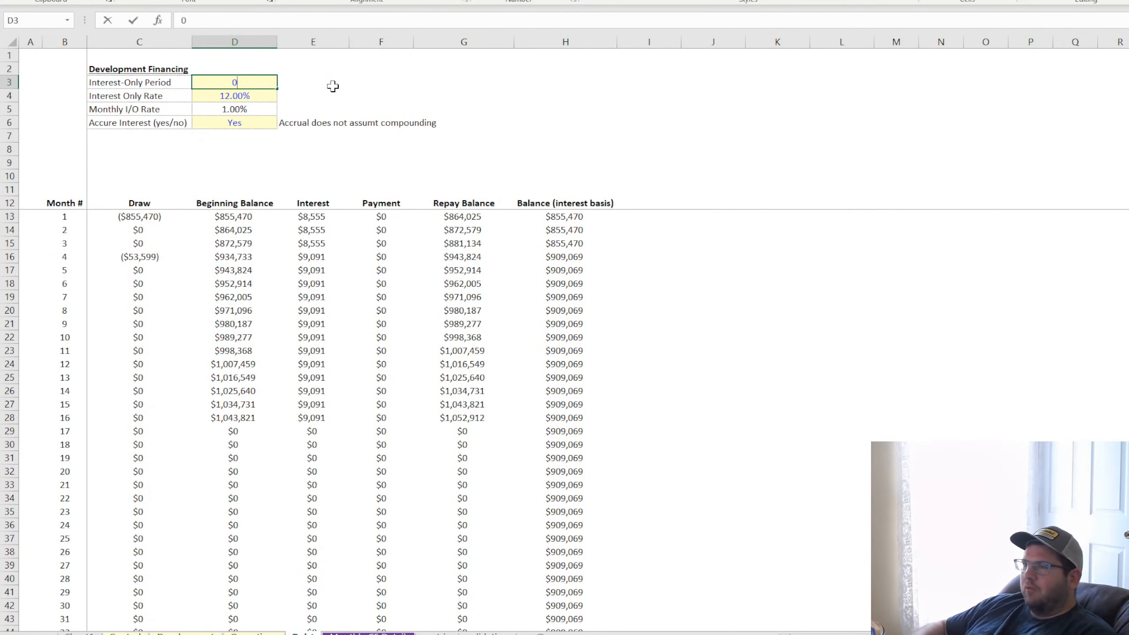
pyautogui.press('Return')
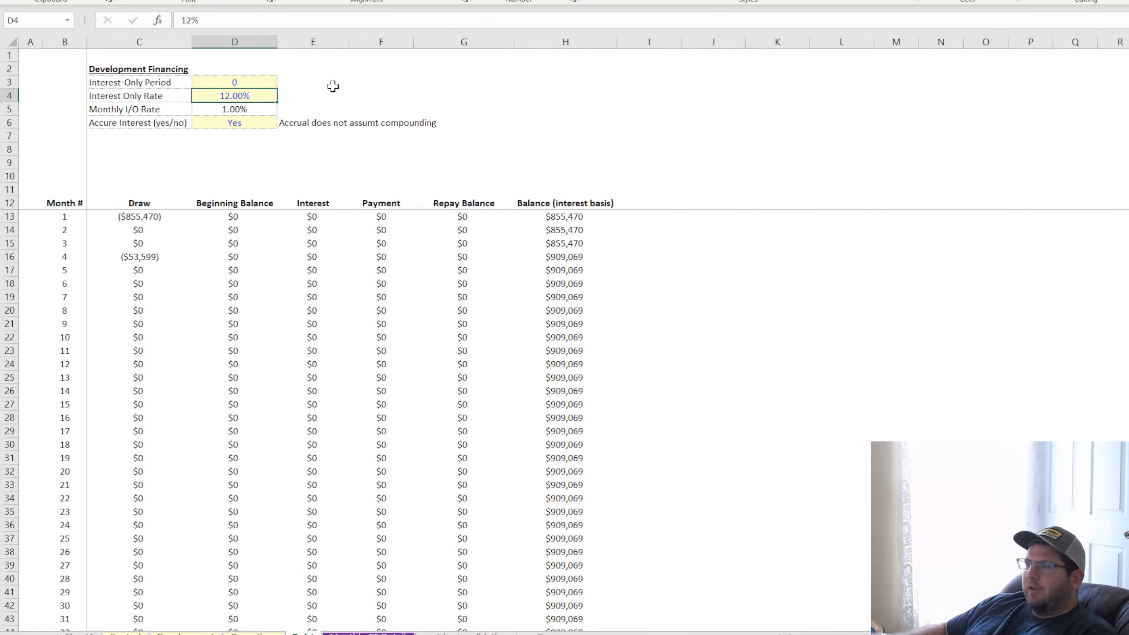
pyautogui.click(584, 217)
pyautogui.click(586, 256)
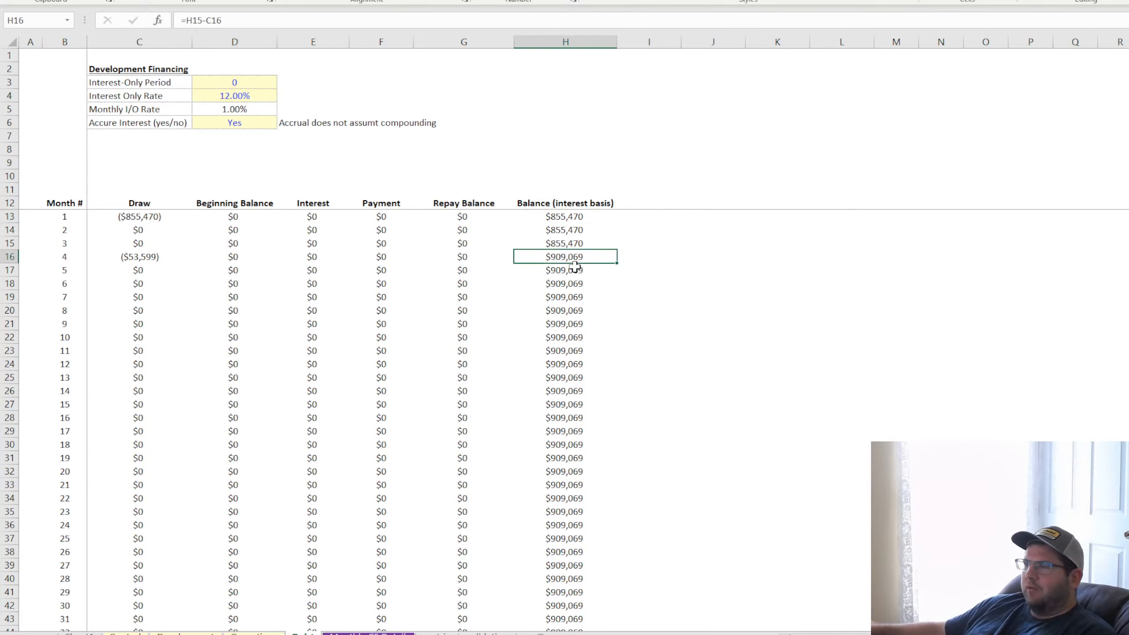
pyautogui.click(581, 308)
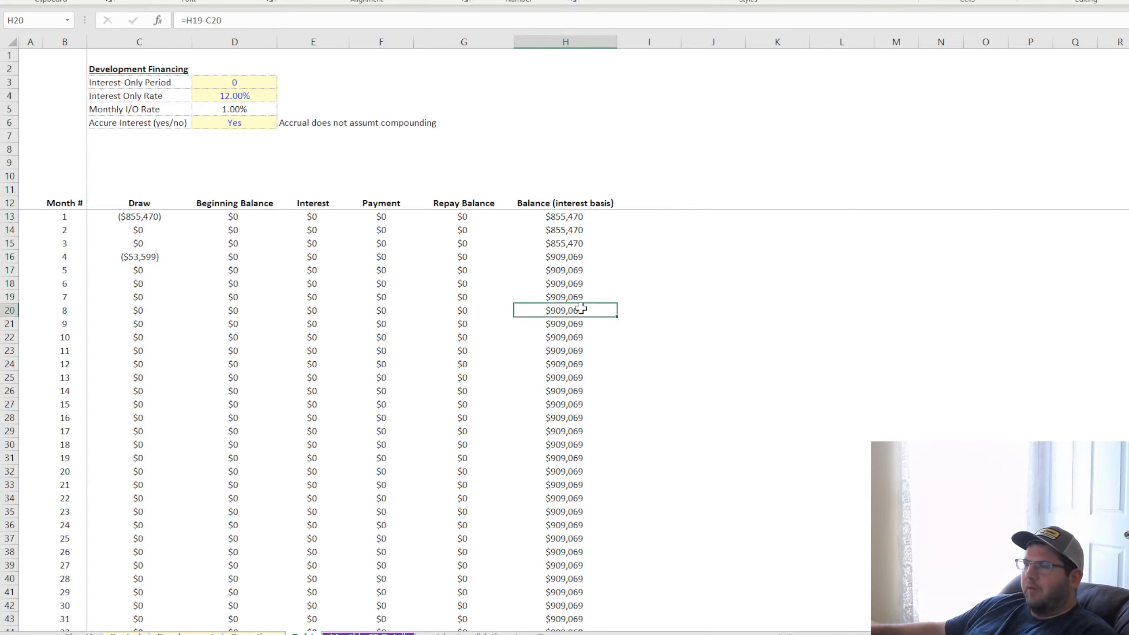
# Set the Interest-Only Period in D3 of the Debt sheet to 6
pyautogui.click(246, 82)
pyautogui.write('6')
pyautogui.press('Return')
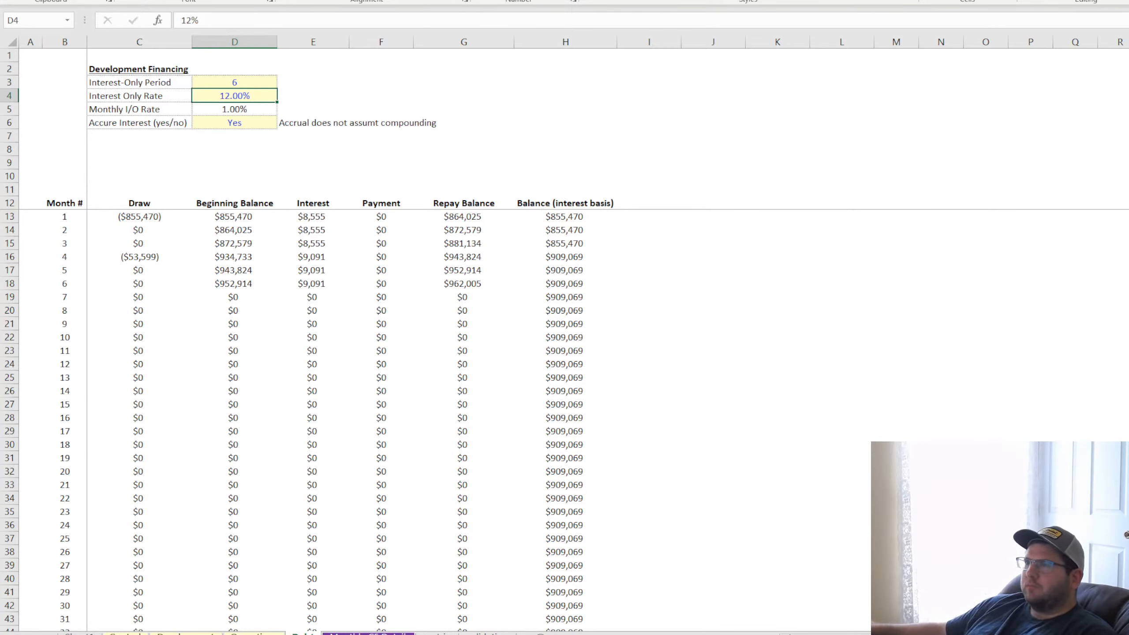
# Rename the financing input block's heading in C2 to "Development Loan"
pyautogui.moveTo(124, 71); pyautogui.dragTo(284, 121)
pyautogui.click(163, 68)
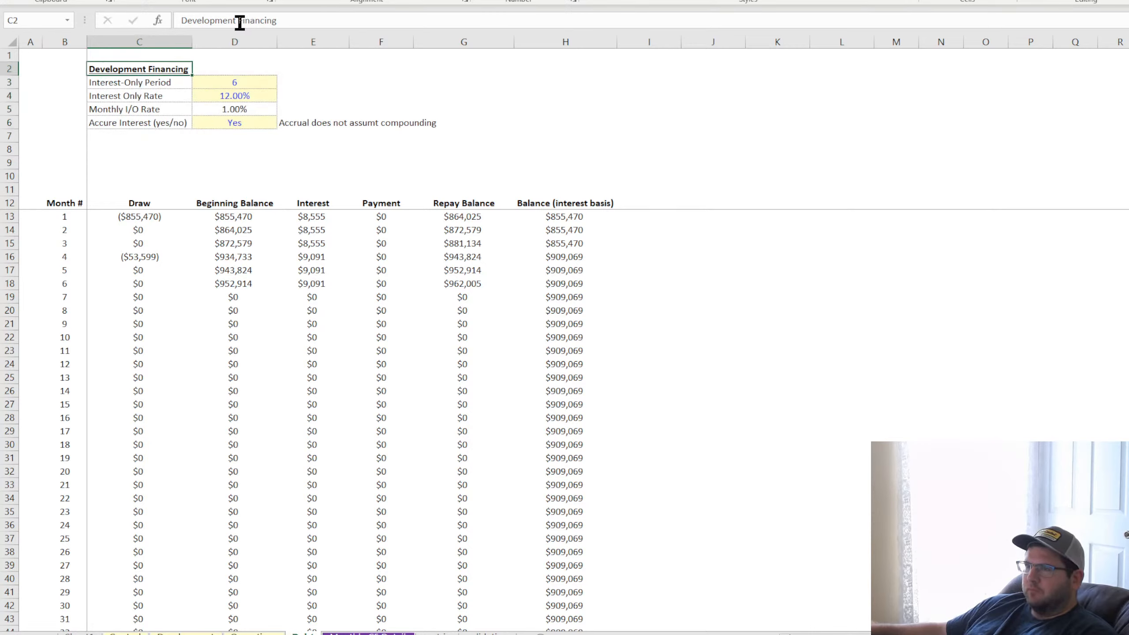
pyautogui.moveTo(238, 20); pyautogui.dragTo(436, 34)
pyautogui.write('Loa')
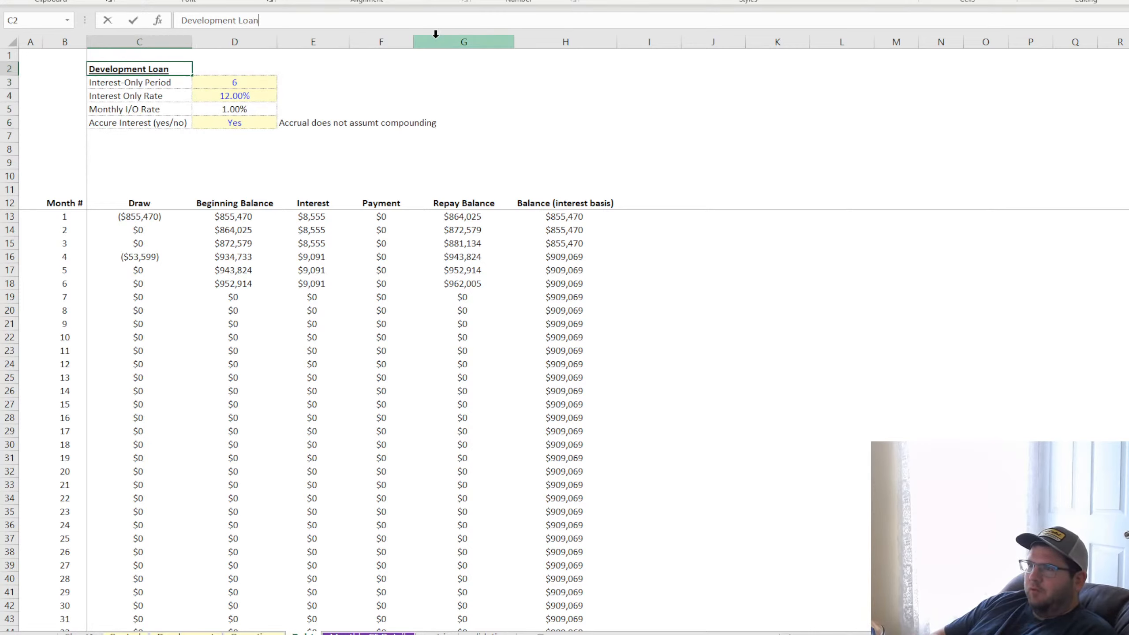
pyautogui.press('Return')
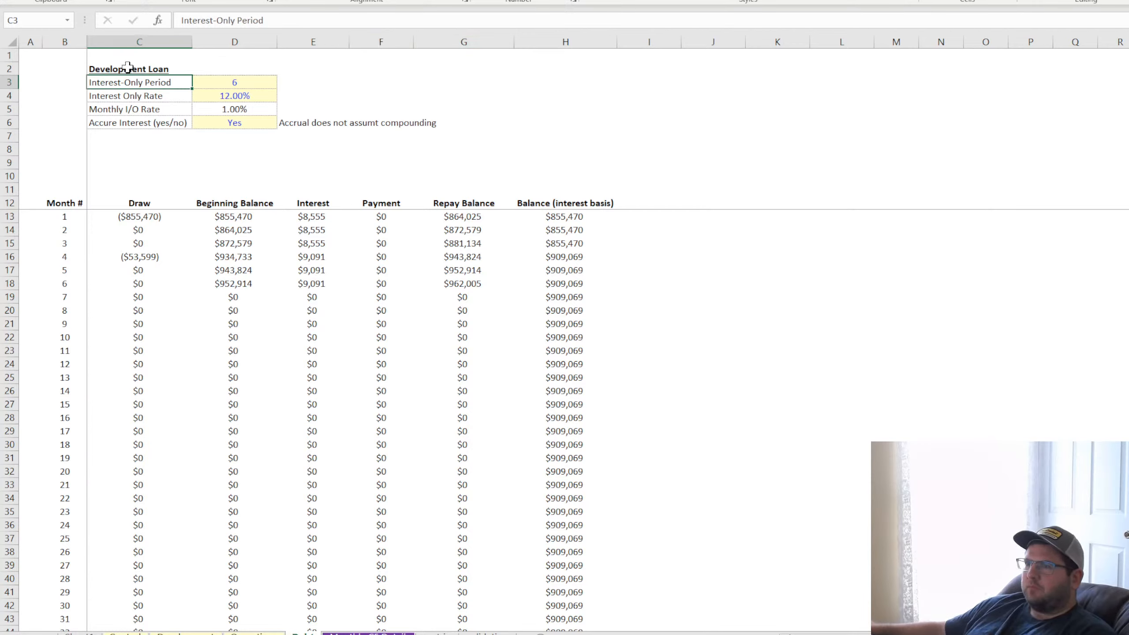
# Copy the Development Loan input block C2:E6 and paste it starting at H2
pyautogui.moveTo(127, 67); pyautogui.dragTo(287, 116)
pyautogui.hotkey('ctrl', 'c')
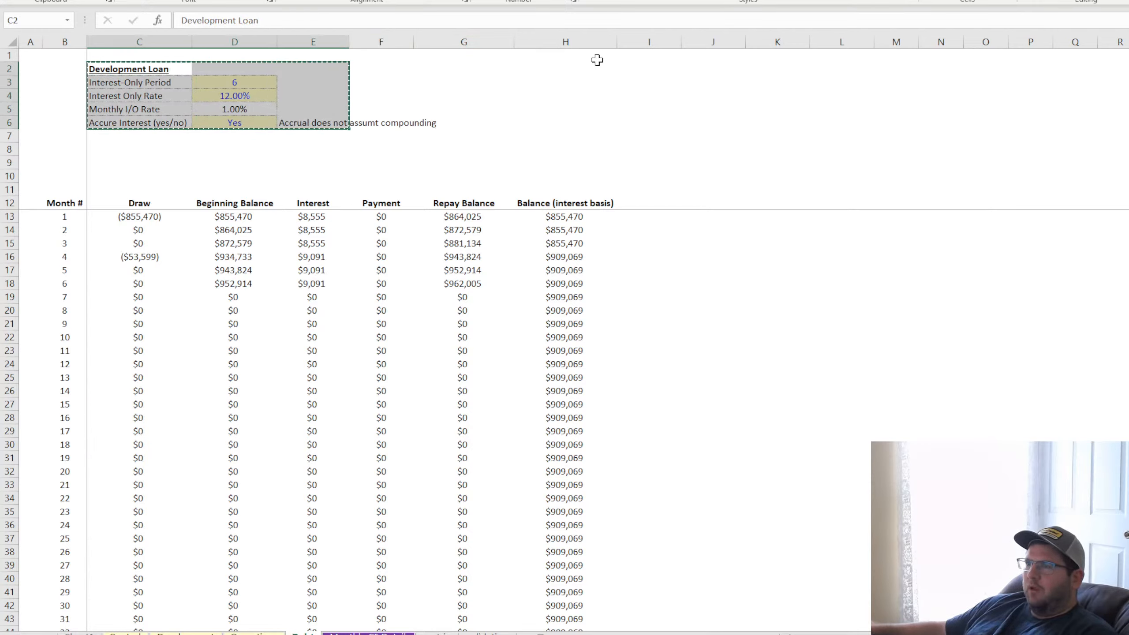
pyautogui.click(563, 67)
pyautogui.hotkey('ctrl', 'v')
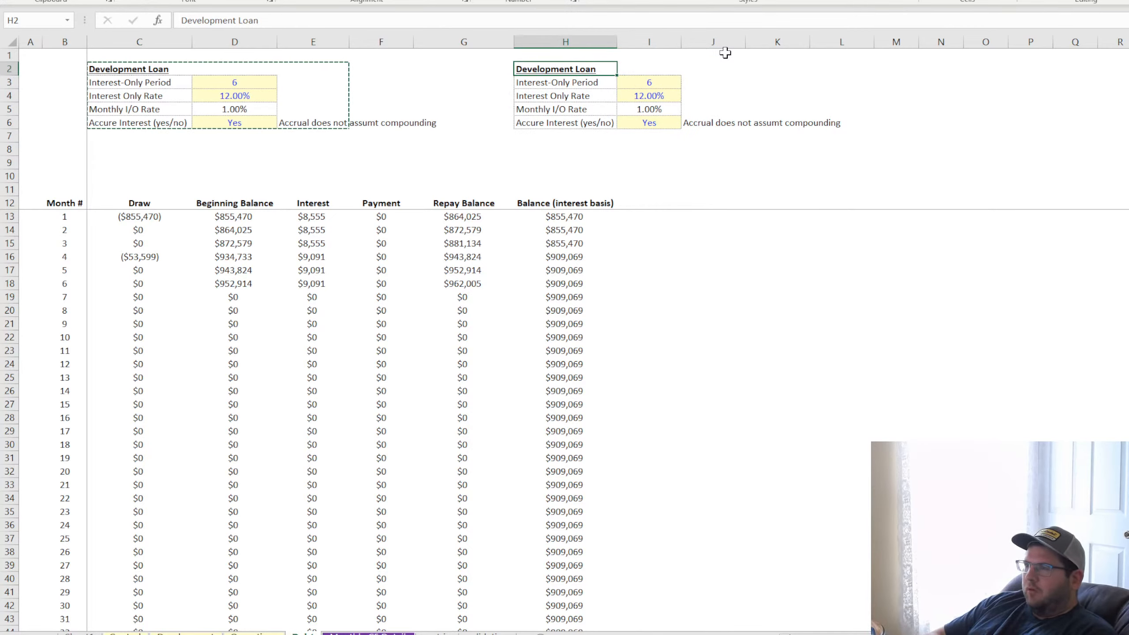
# Title the copied input block in H2 "P+I Traditional Loan"
pyautogui.write('P+I Tr')
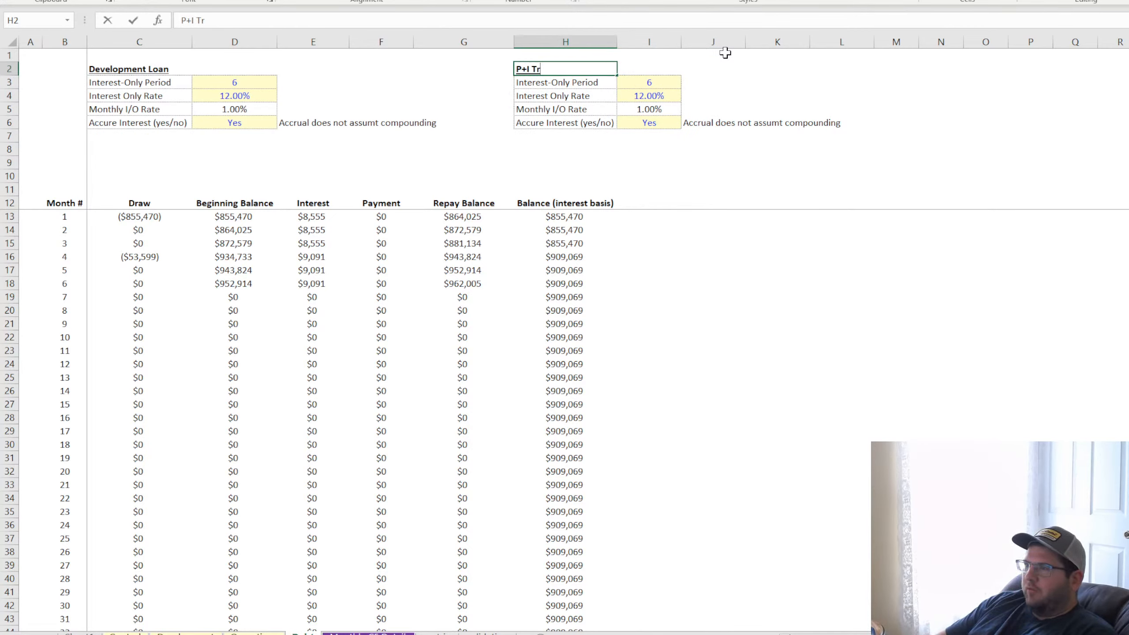
pyautogui.write('aditional Loan')
pyautogui.press('Return')
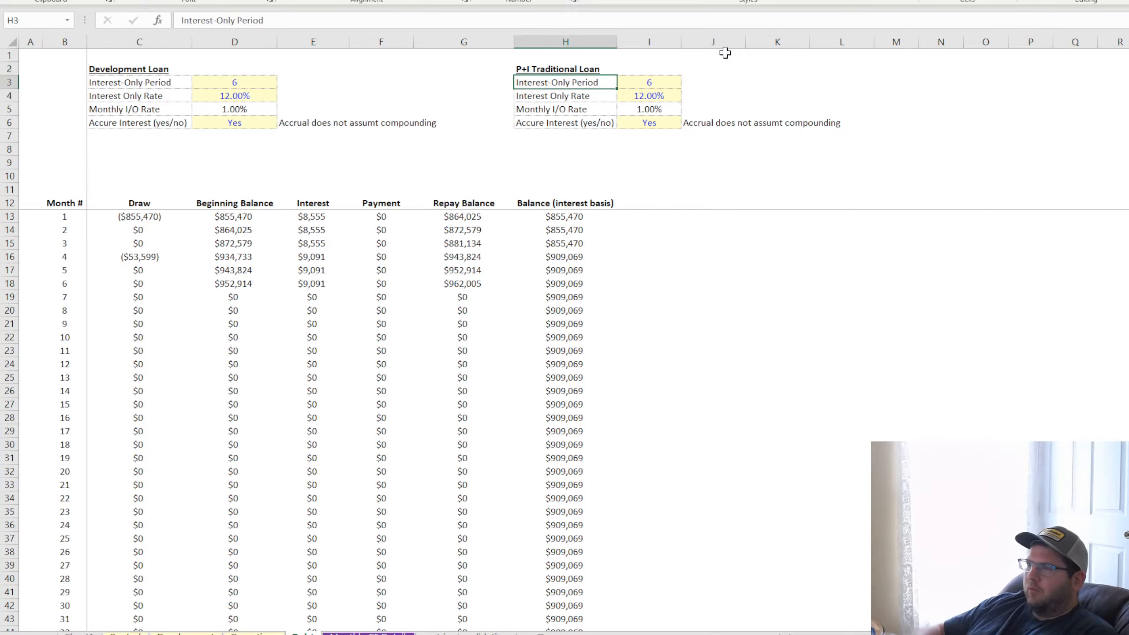
pyautogui.click(991, 80)
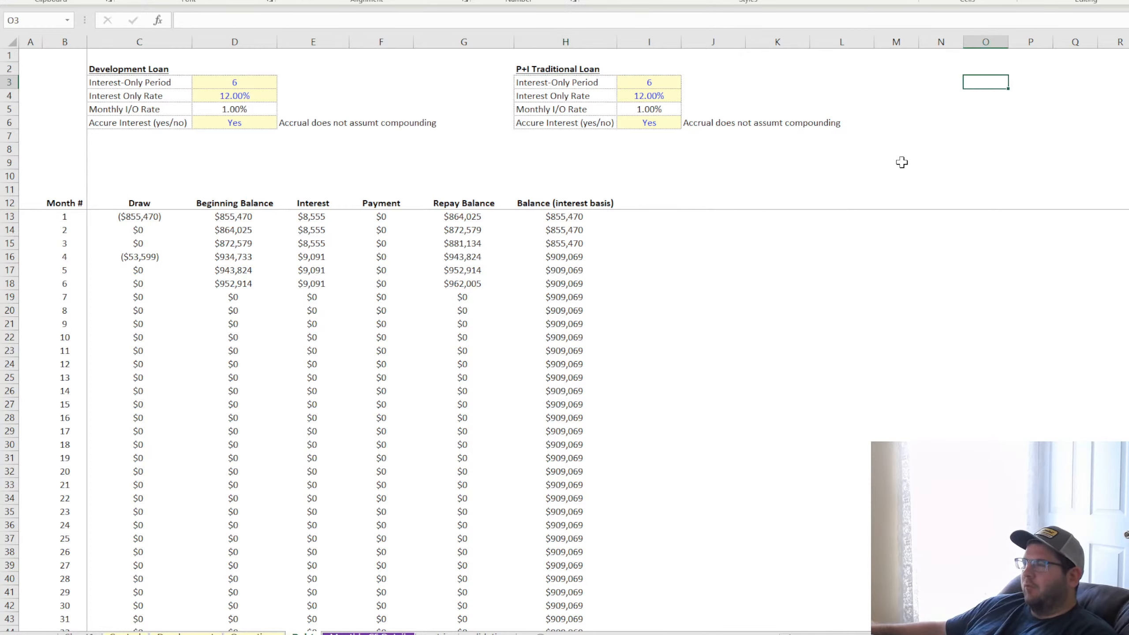
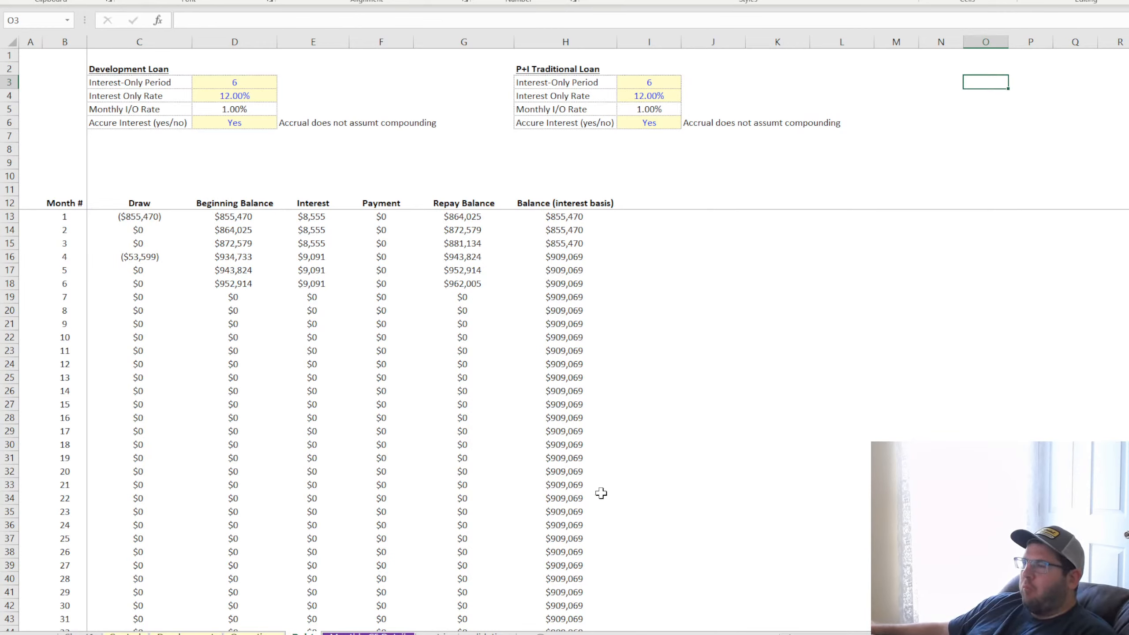
# Move the P+I Traditional Loan input block from column H to start at J2, and autofit column J to its labels
pyautogui.click(649, 405)
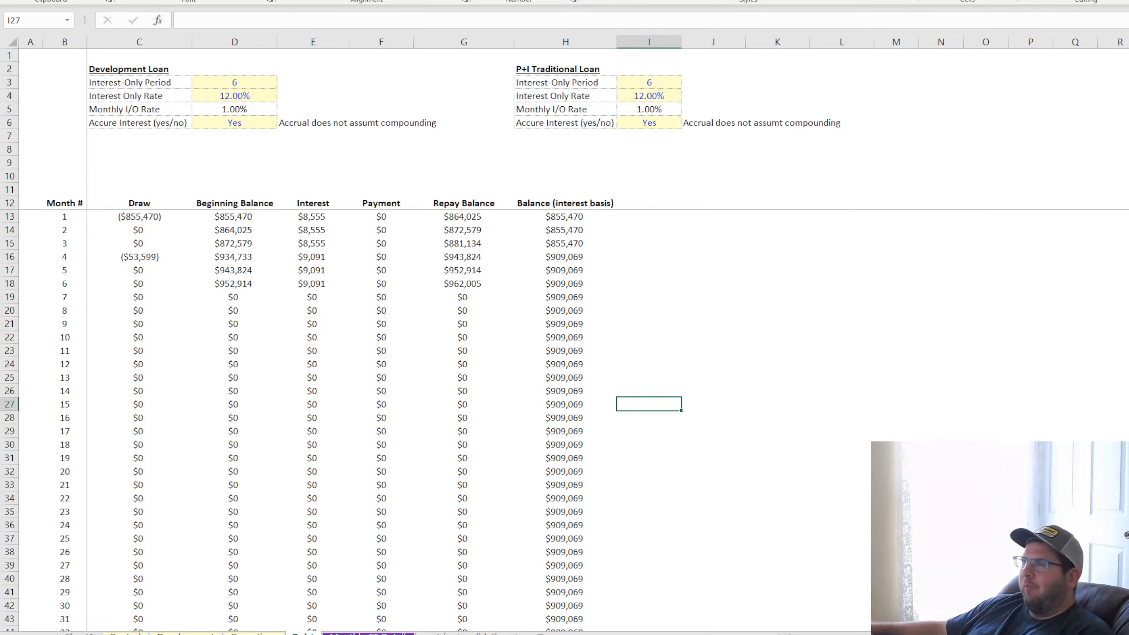
pyautogui.click(738, 307)
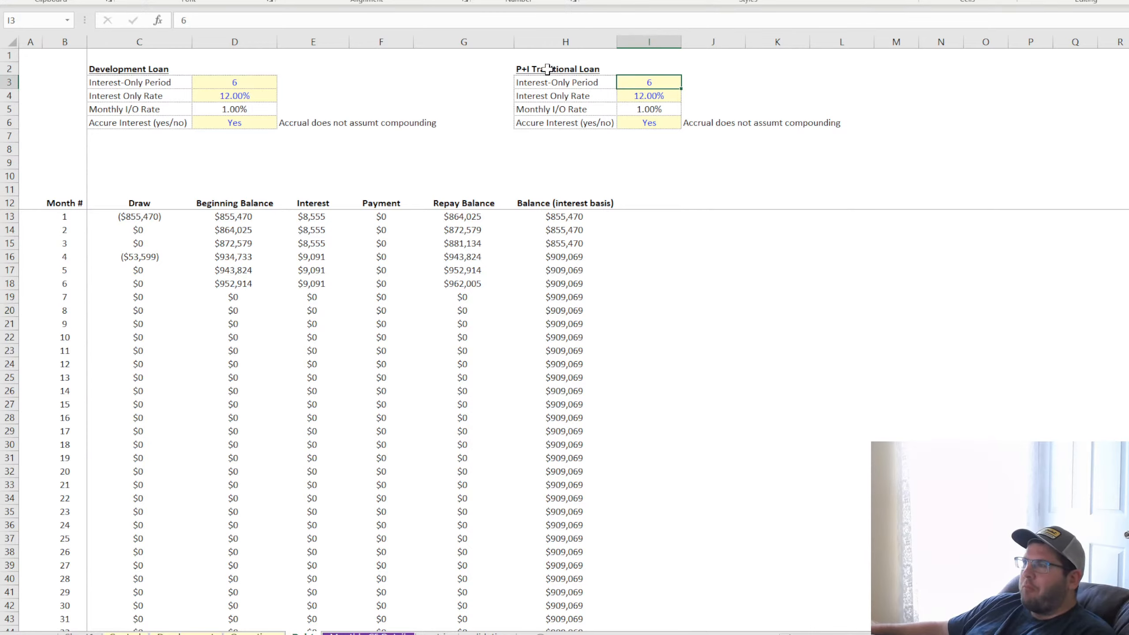
pyautogui.moveTo(548, 69); pyautogui.dragTo(820, 127)
pyautogui.click(817, 216)
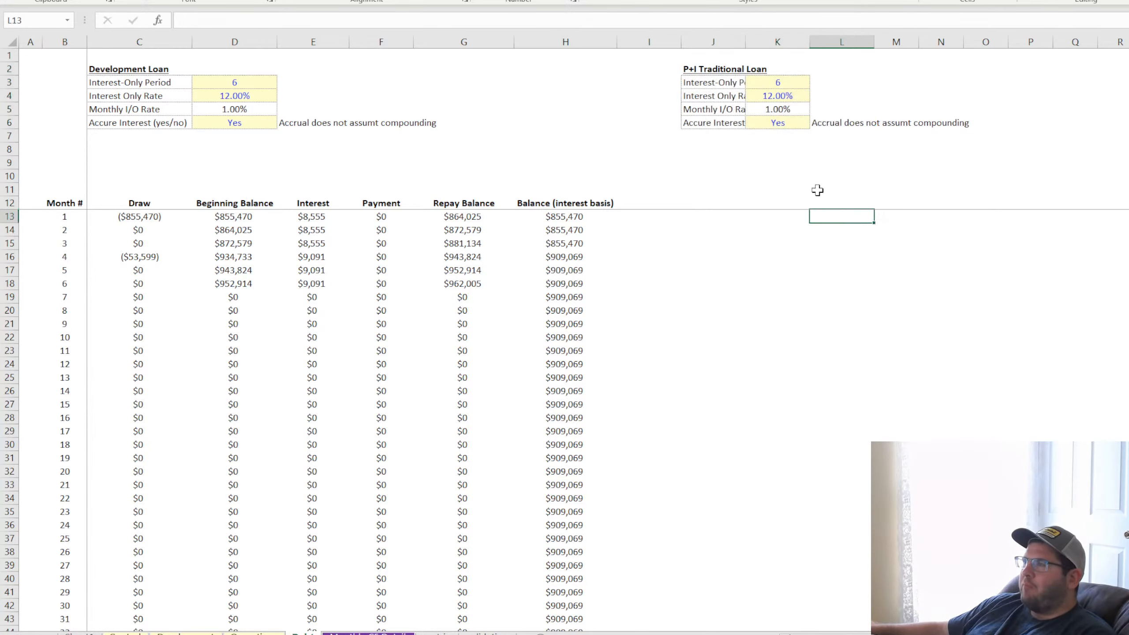
pyautogui.doubleClick(744, 42)
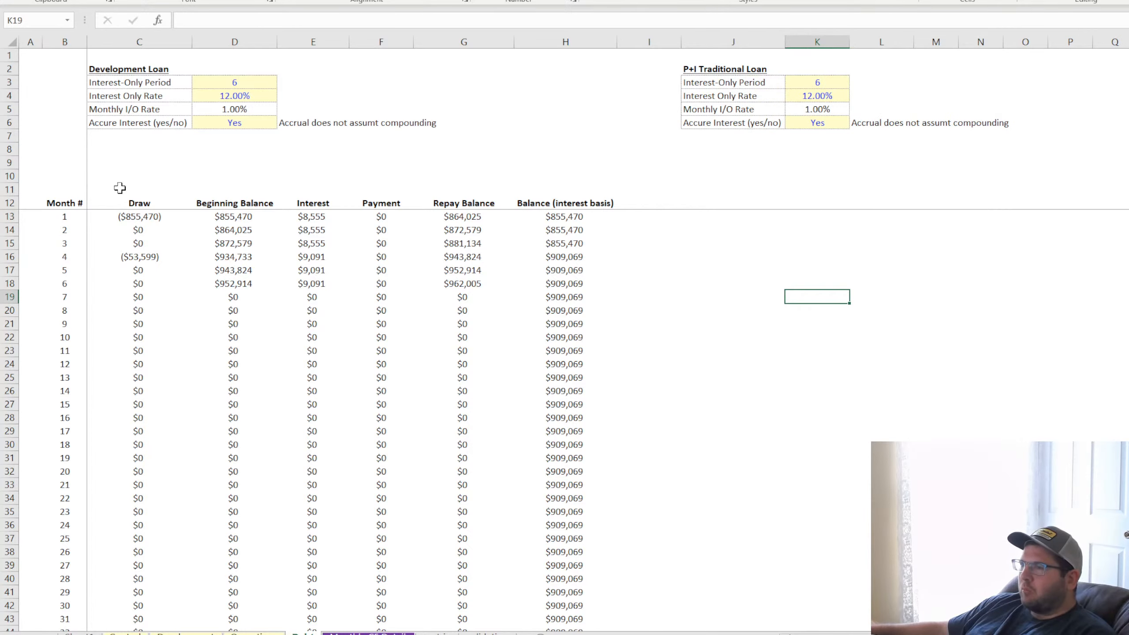
# Review the Development Loan schedule from the Month # column through Balance (interest basis) as the layout reference for the traditional loan
pyautogui.moveTo(51, 203); pyautogui.dragTo(311, 220)
pyautogui.moveTo(415, 232); pyautogui.dragTo(549, 393)
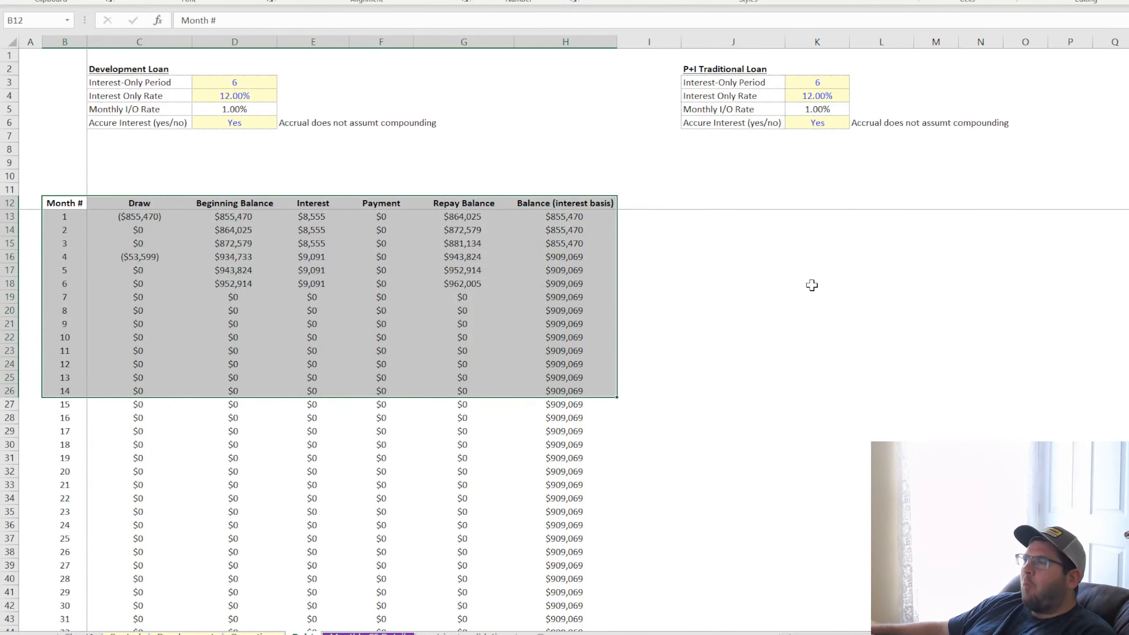
pyautogui.click(813, 283)
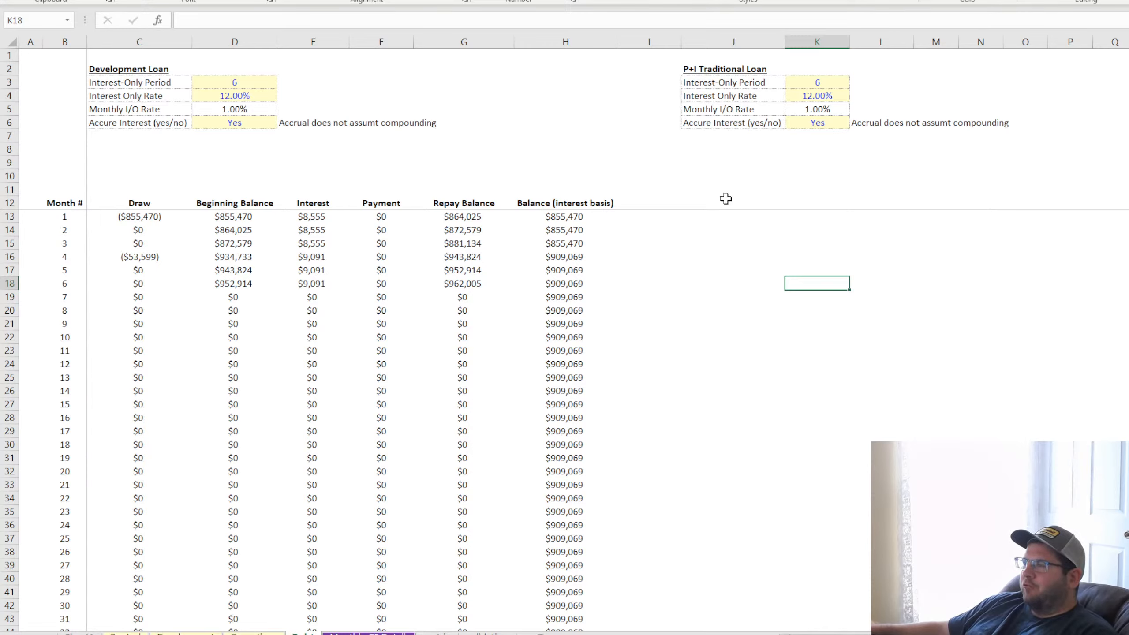
pyautogui.moveTo(724, 202); pyautogui.dragTo(712, 389)
pyautogui.moveTo(67, 204); pyautogui.dragTo(64, 367)
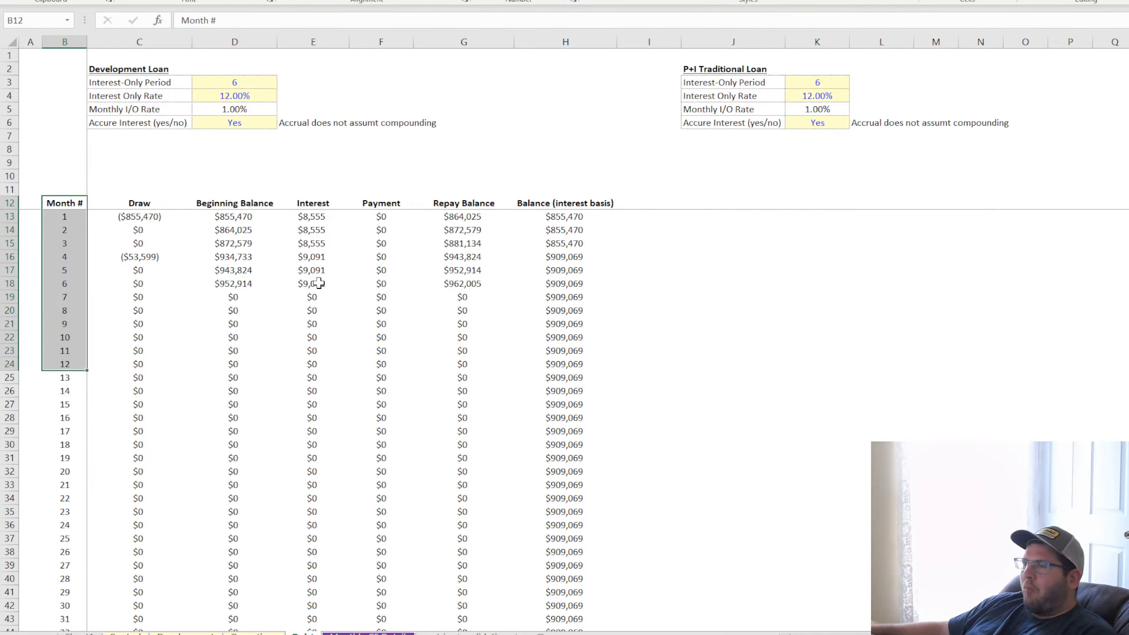
pyautogui.moveTo(126, 218); pyautogui.dragTo(531, 305)
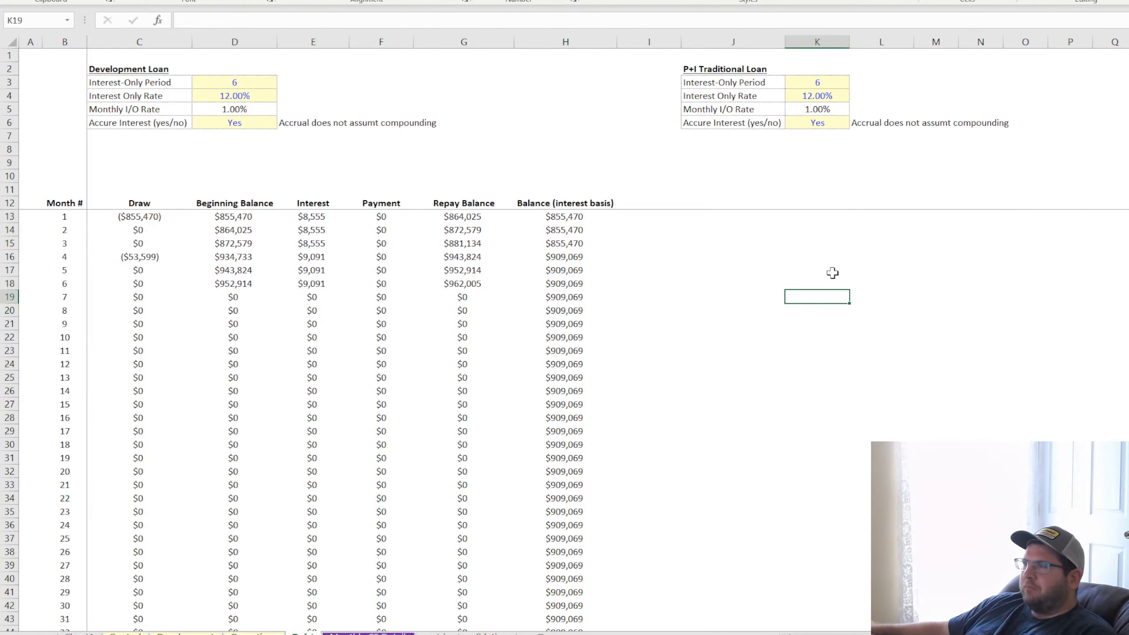
pyautogui.click(828, 296)
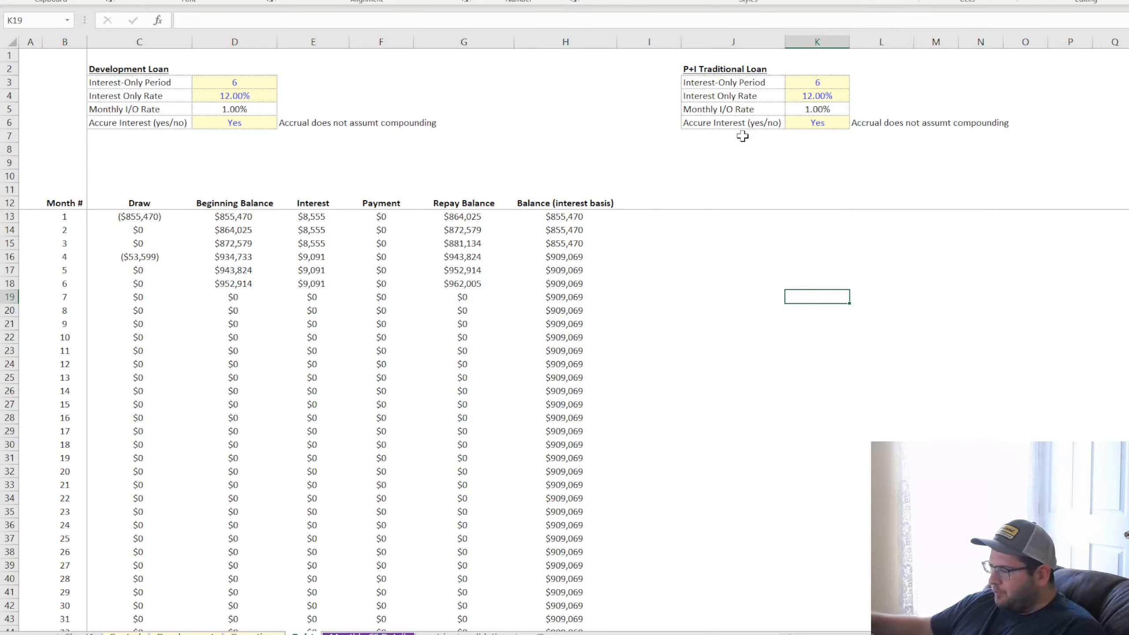
# Rename the first input label of the P+I Traditional Loan block, in J3, to "Start Month"
pyautogui.click(728, 69)
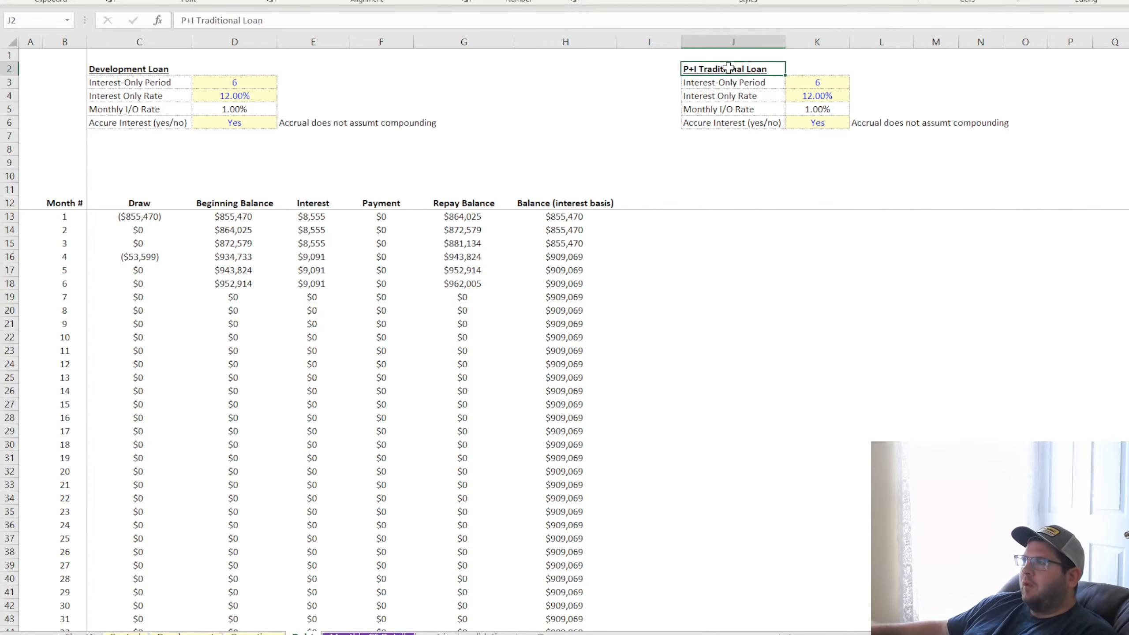
pyautogui.click(733, 83)
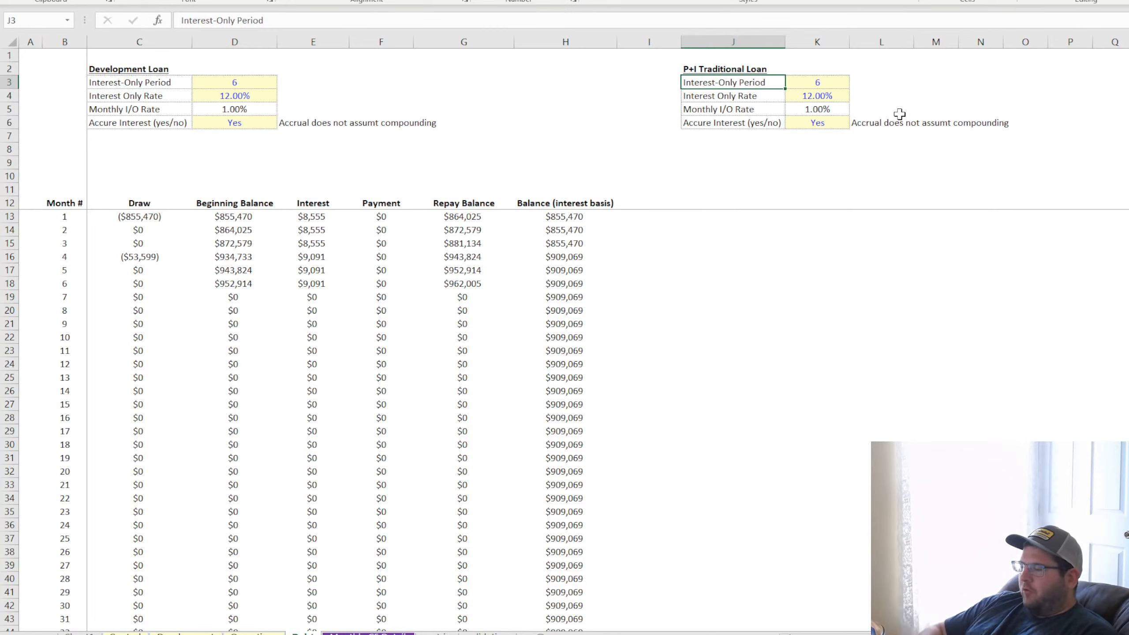
pyautogui.write('Start Month')
pyautogui.press('Return')
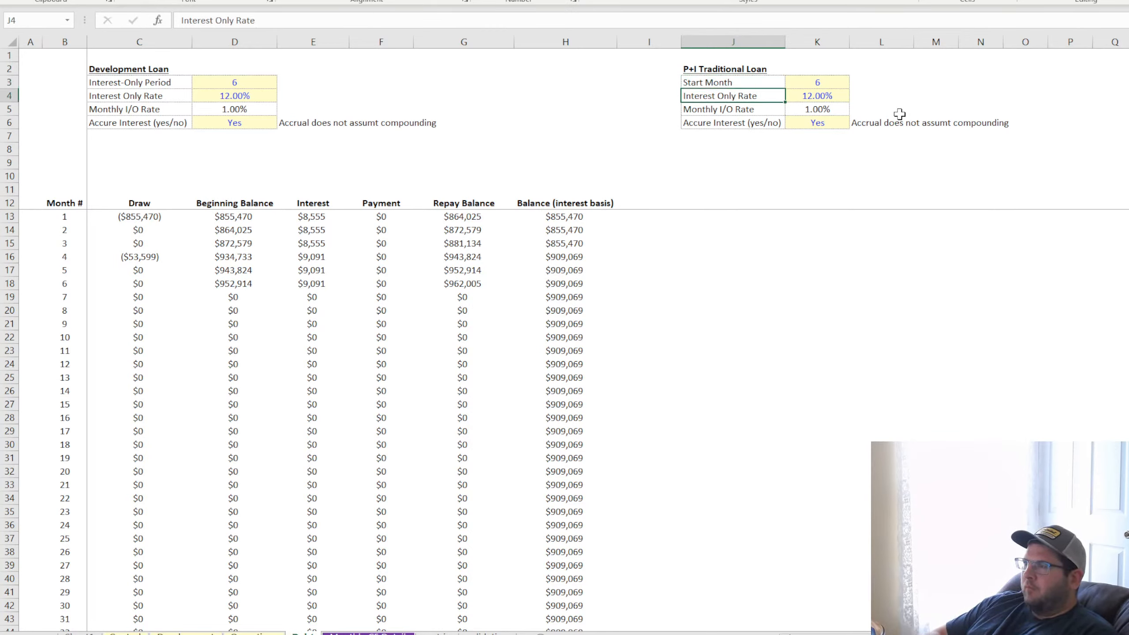
# Calculate the traditional loan's Start Month in K3 as =D3+1 and replace its yellow input formatting with plain calculation formatting
pyautogui.press('Up')
pyautogui.press('Right')
pyautogui.write('=')
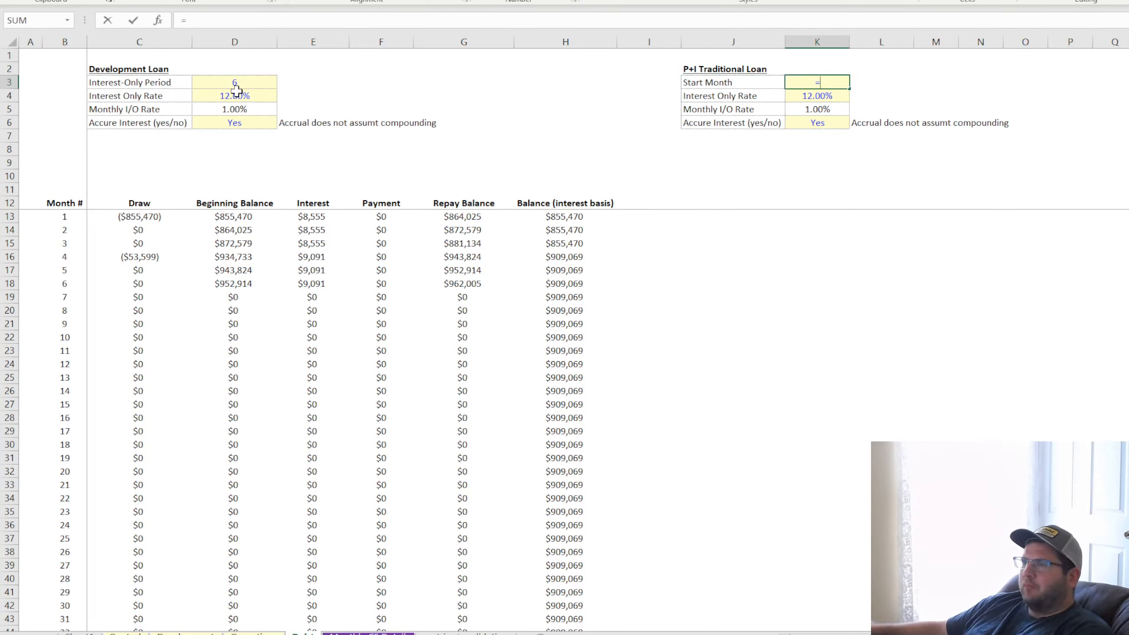
pyautogui.click(247, 86)
pyautogui.write('+1')
pyautogui.press('Return')
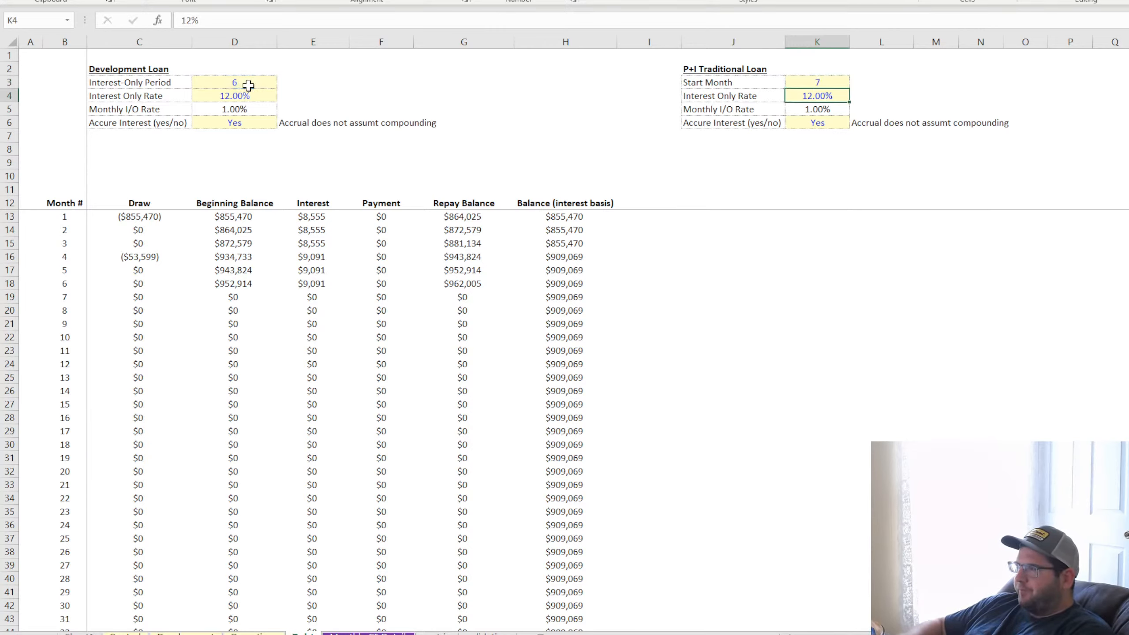
pyautogui.click(821, 78)
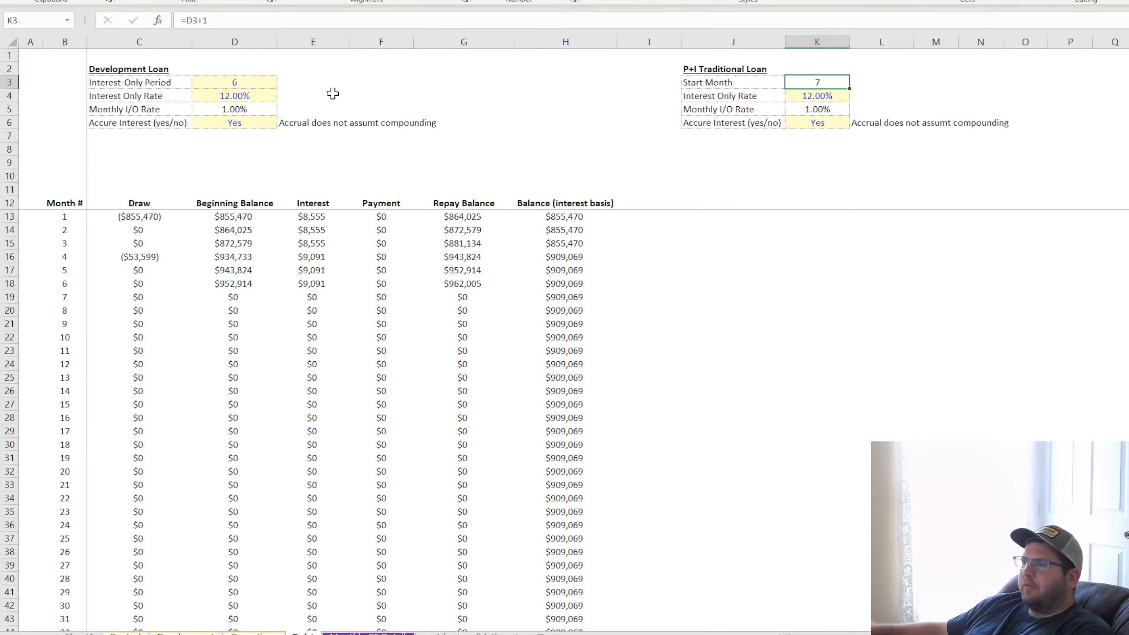
pyautogui.click(835, 400)
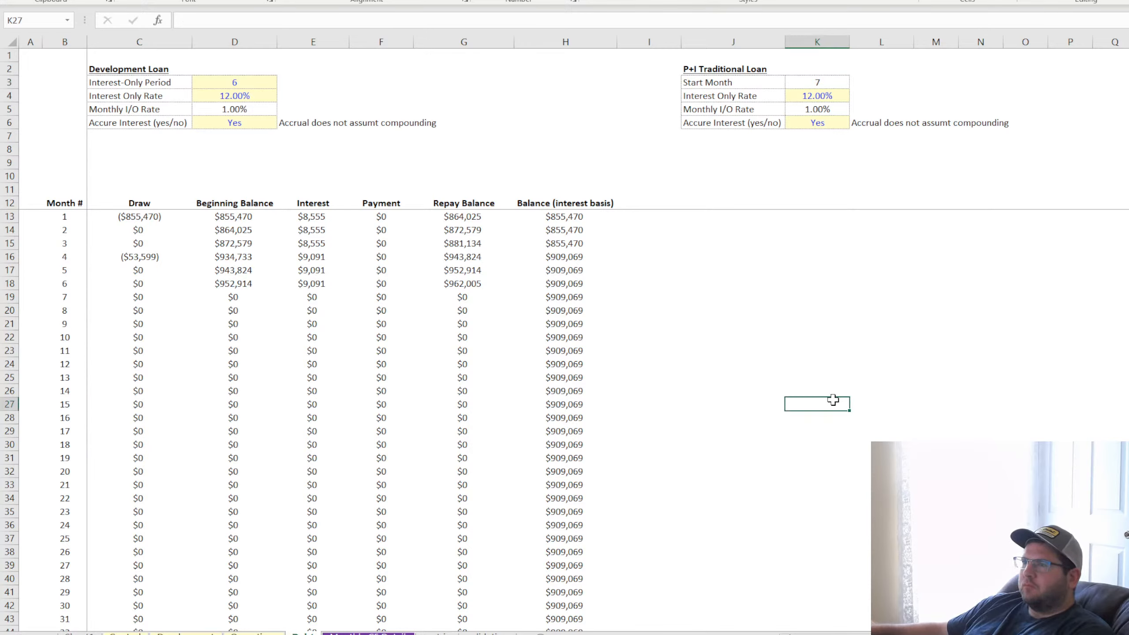
pyautogui.click(830, 77)
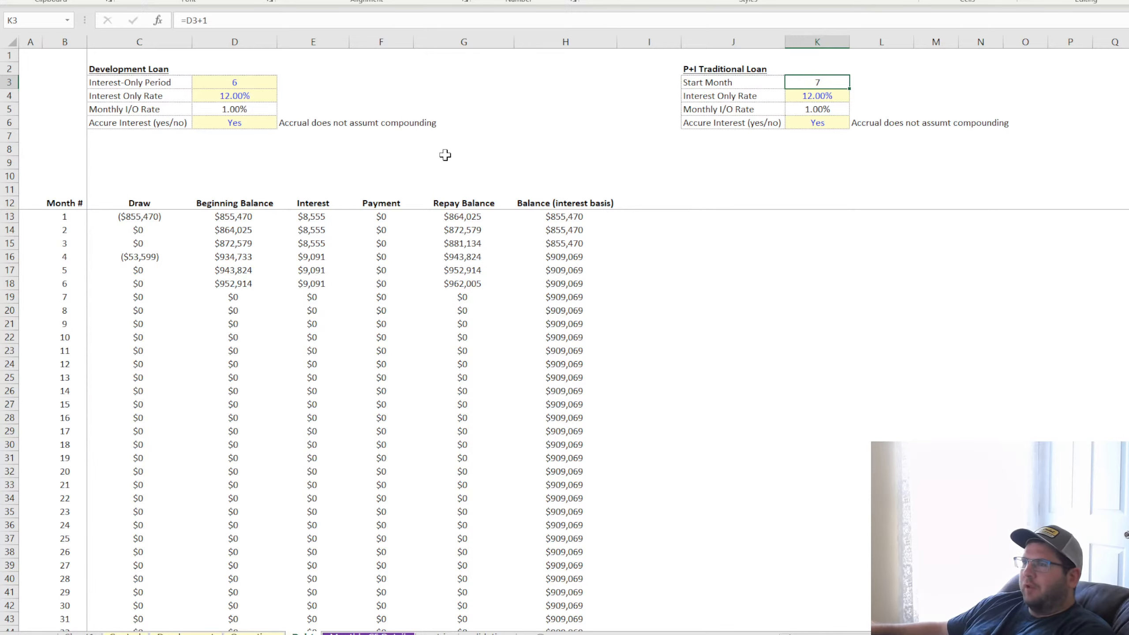
# On the Development sheet, zero the Offices Jan-22 costs in C8:C29 and fill the Residential Jan-22 costs across into Feb-22, D32:D53
pyautogui.hotkey('ctrl', 'pageup')
pyautogui.hotkey('ctrl', 'pageup')
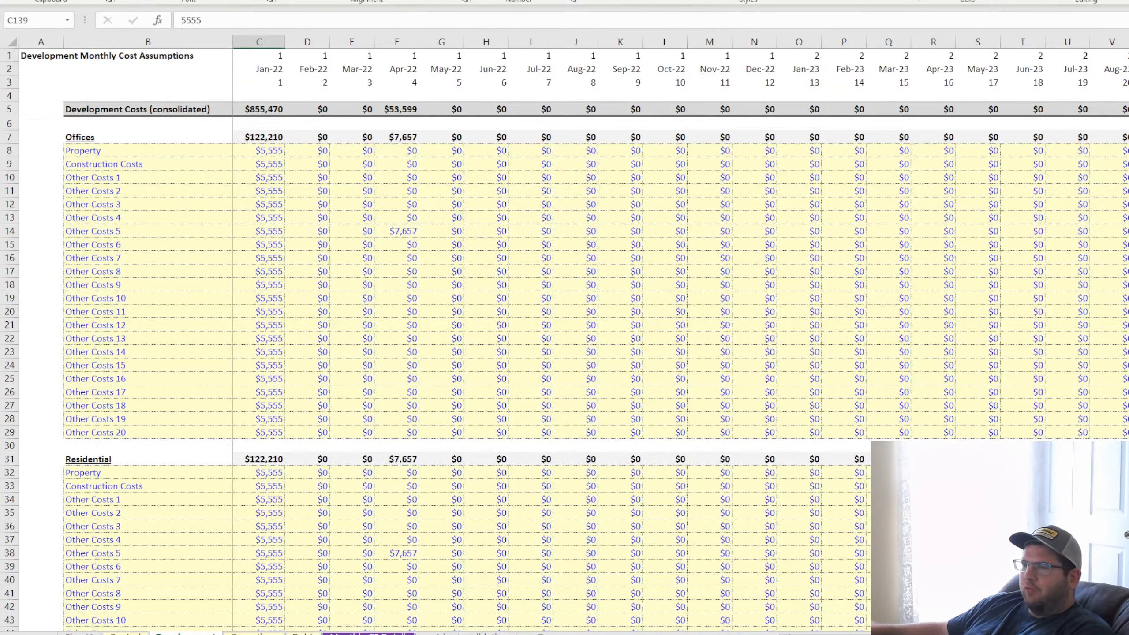
pyautogui.click(265, 150)
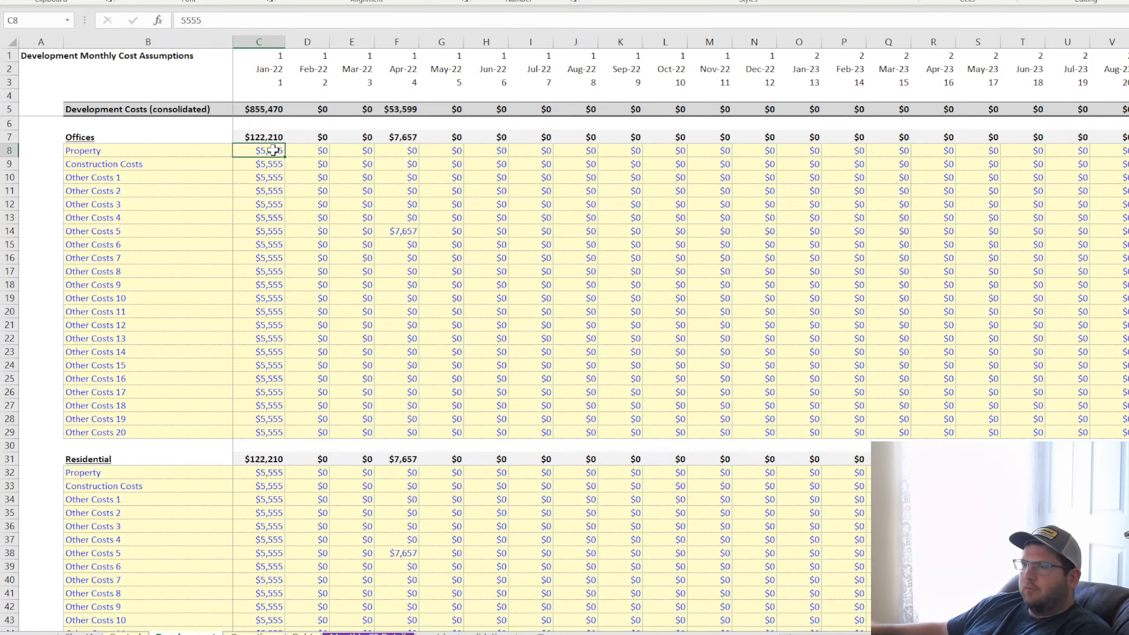
pyautogui.moveTo(320, 151); pyautogui.dragTo(263, 434)
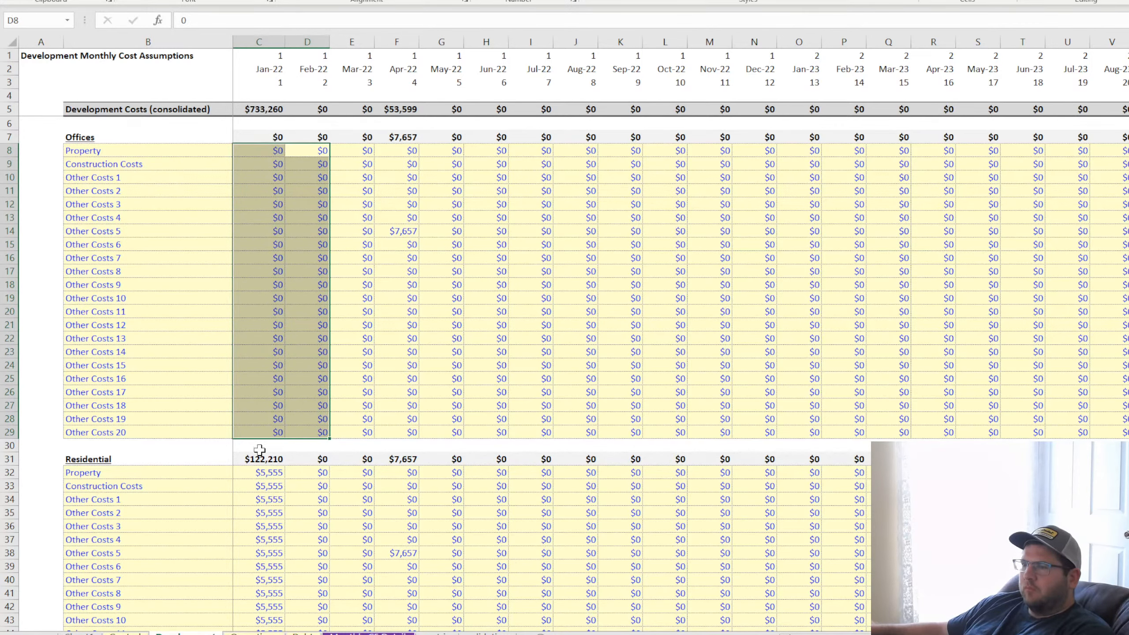
pyautogui.scroll(-4, 266, 326)
pyautogui.moveTo(267, 326); pyautogui.dragTo(329, 612)
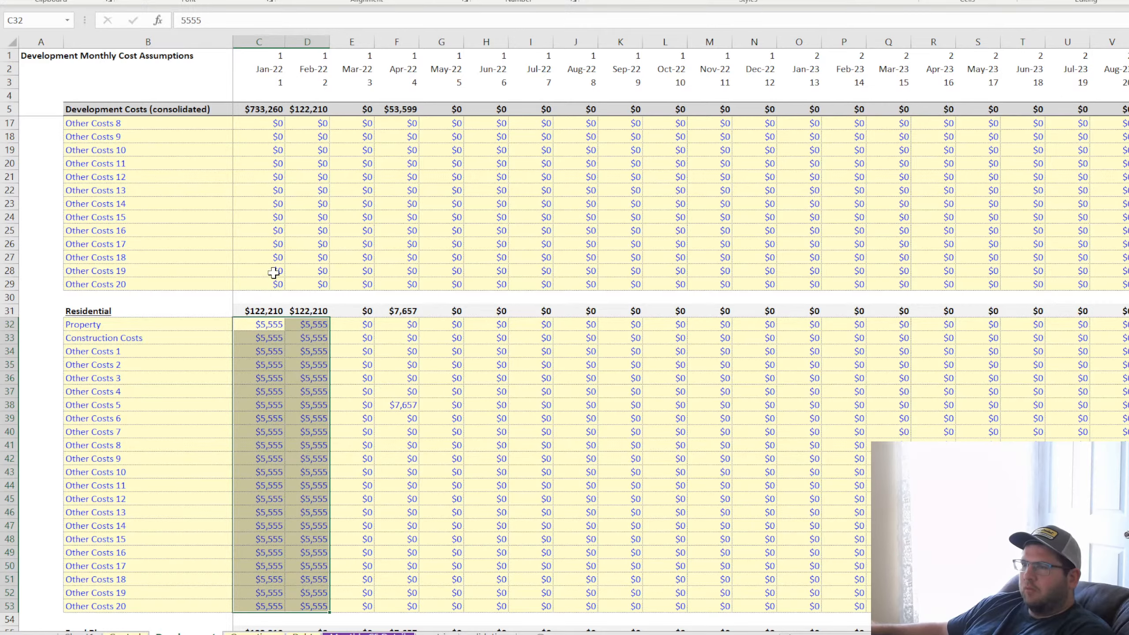
# Copy the zero Offices costs in C8:C29 and paste them over the Residential Jan-22 costs starting at C32
pyautogui.moveTo(269, 283); pyautogui.dragTo(274, 136)
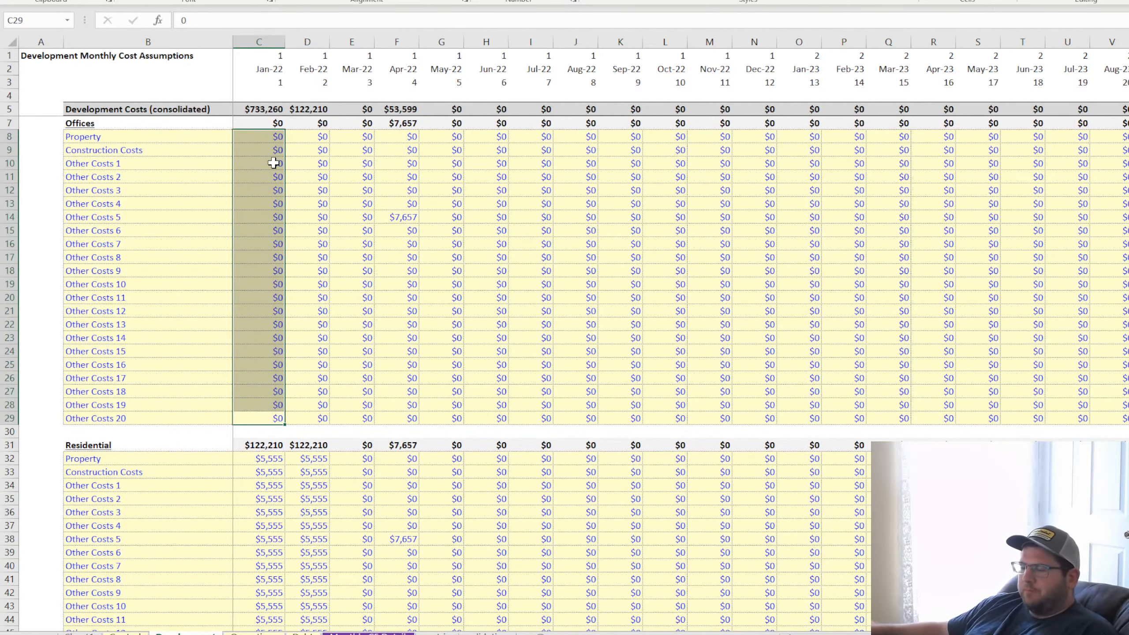
pyautogui.hotkey('ctrl', 'c')
pyautogui.scroll(-4, 323, 328)
pyautogui.click(274, 311)
pyautogui.hotkey('ctrl', 'v')
# Paste the copied zeros over the Jan-22 costs of Food Places, Shopping and Parking Garage, starting at C56, C80 and C104
pyautogui.scroll(-7, 288, 401)
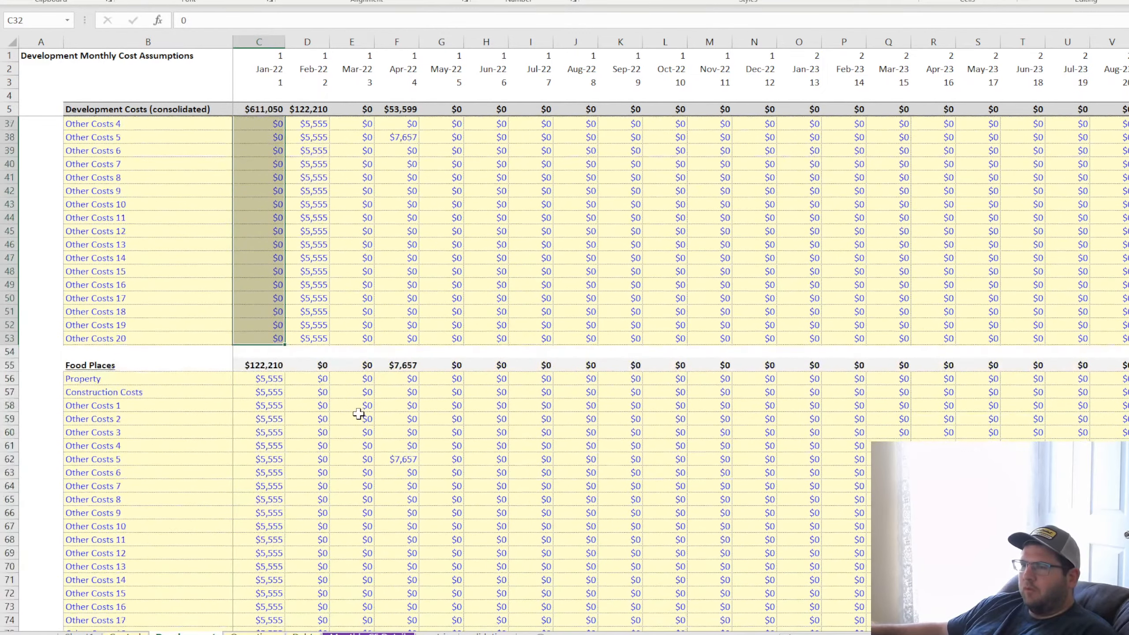
pyautogui.click(262, 338)
pyautogui.hotkey('ctrl', 'v')
pyautogui.scroll(-7, 320, 414)
pyautogui.click(254, 362)
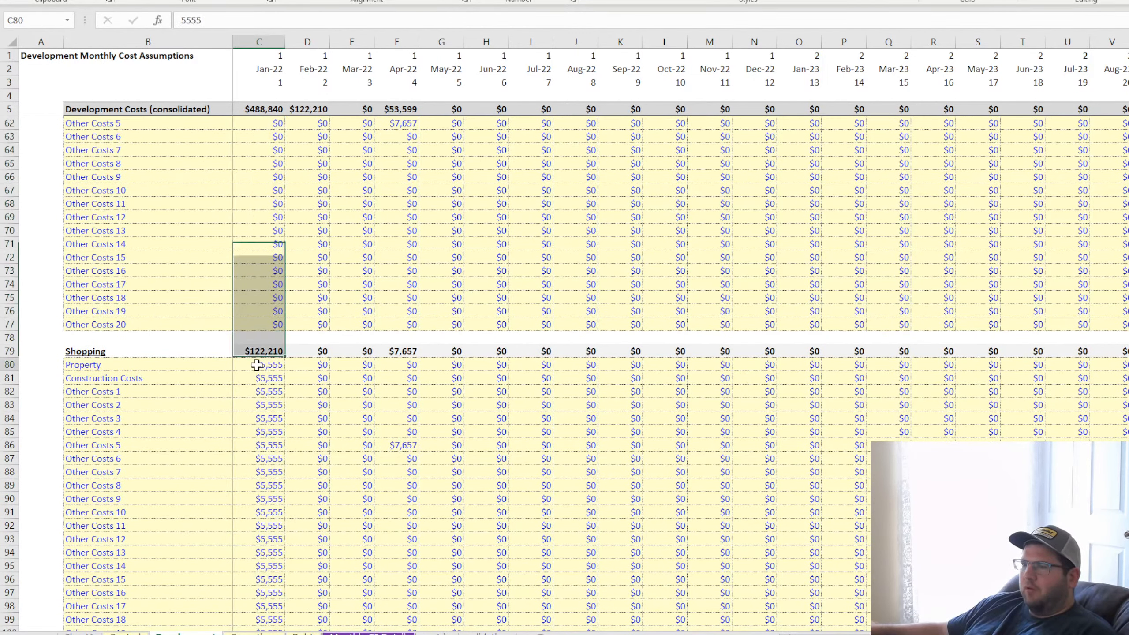
pyautogui.hotkey('ctrl', 'v')
pyautogui.scroll(-7, 311, 422)
pyautogui.click(264, 392)
pyautogui.hotkey('ctrl', 'v')
pyautogui.scroll(-4, 335, 446)
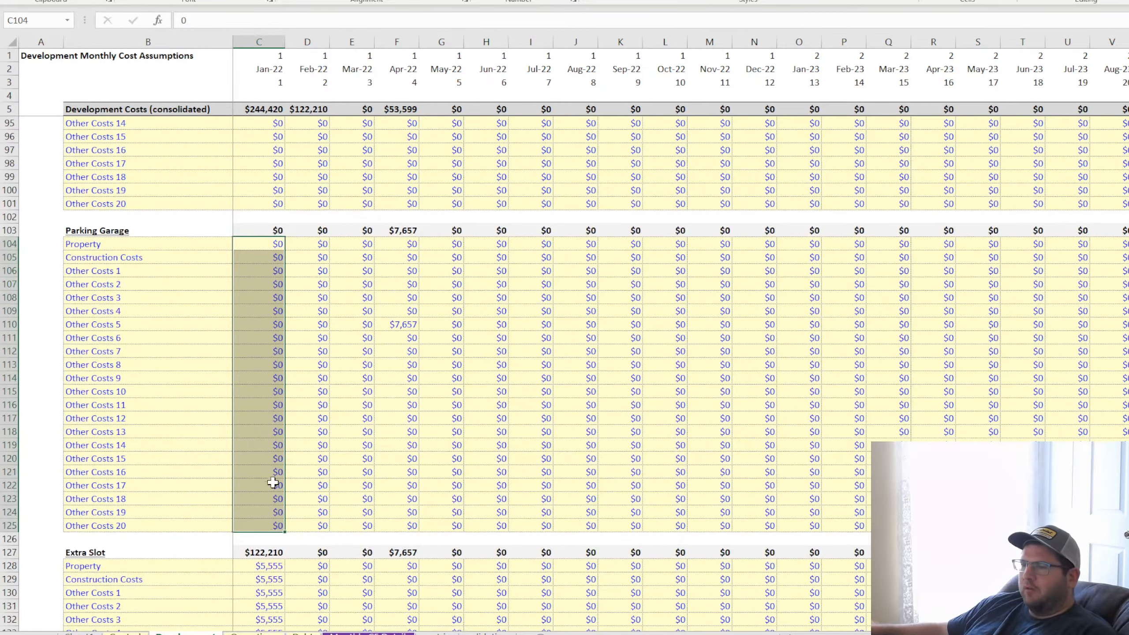
# Paste the copied zeros over the Jan-22 costs of Extra Slot and Extra Slot 1, starting at C128 and C152
pyautogui.click(270, 568)
pyautogui.hotkey('ctrl', 'v')
pyautogui.scroll(-7, 364, 492)
pyautogui.click(263, 592)
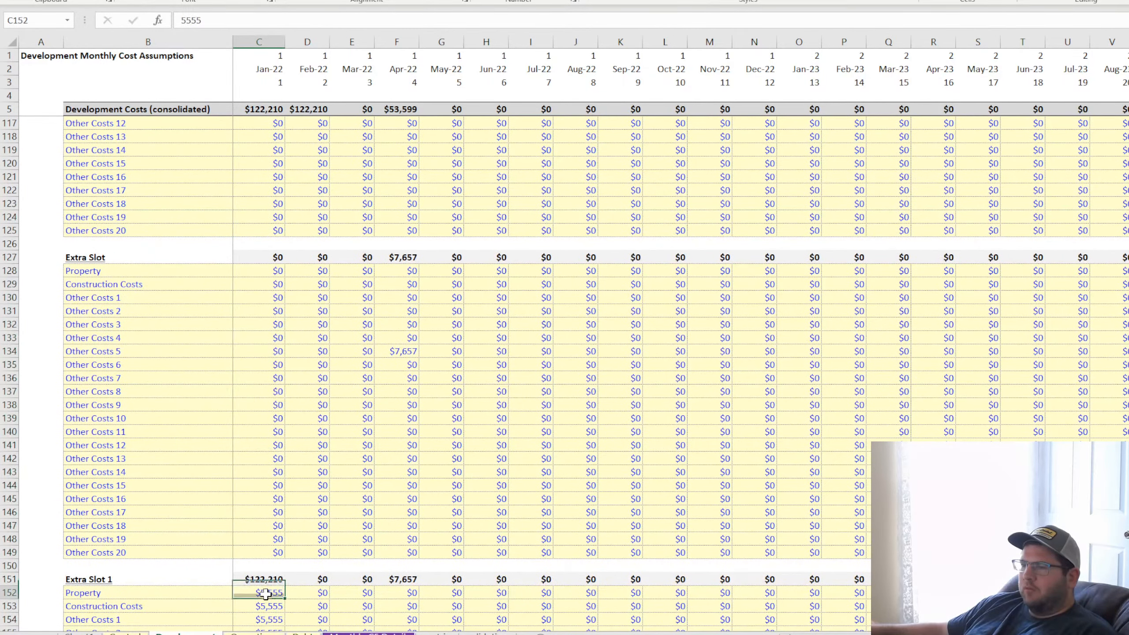
pyautogui.hotkey('ctrl', 'v')
pyautogui.scroll(-7, 398, 516)
pyautogui.scroll(20, 398, 516)
pyautogui.scroll(20, 398, 517)
# On the Debt sheet, check how the Draw and Beginning Balance formulas in C13, D13, D14 and D18 use the Interest-Only Period
pyautogui.click(304, 633)
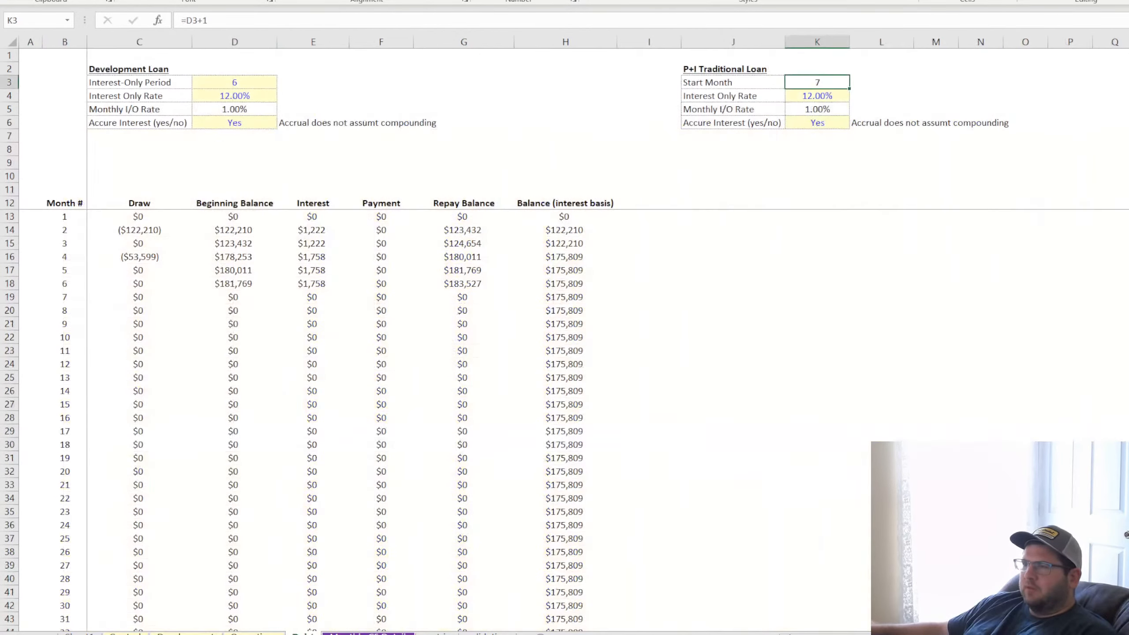
pyautogui.click(136, 216)
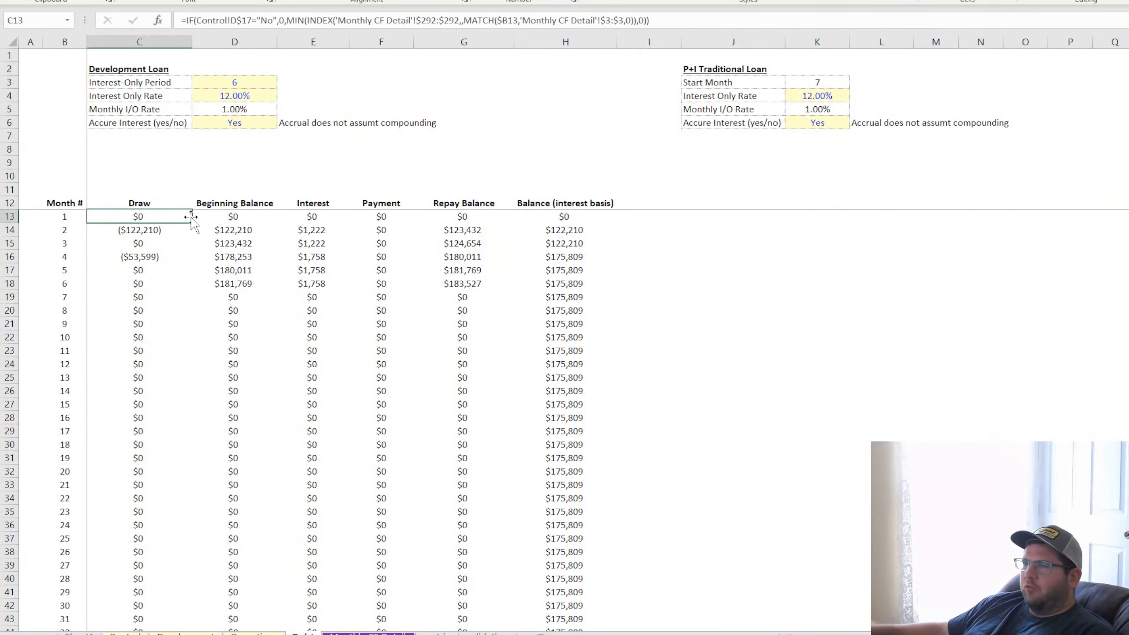
pyautogui.click(234, 80)
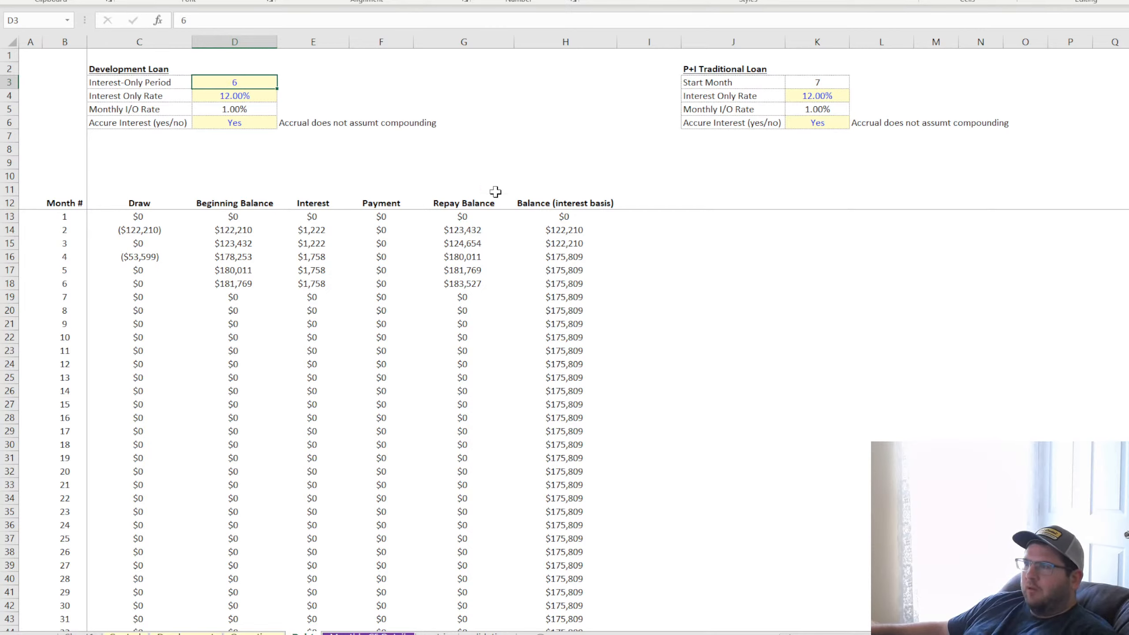
pyautogui.click(232, 282)
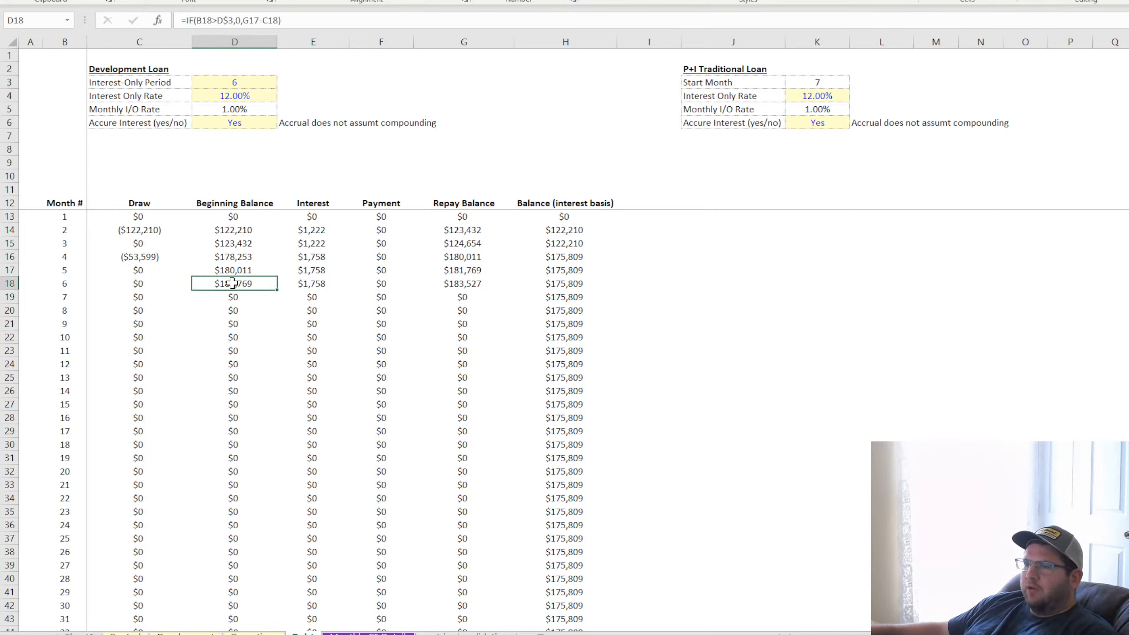
pyautogui.click(235, 217)
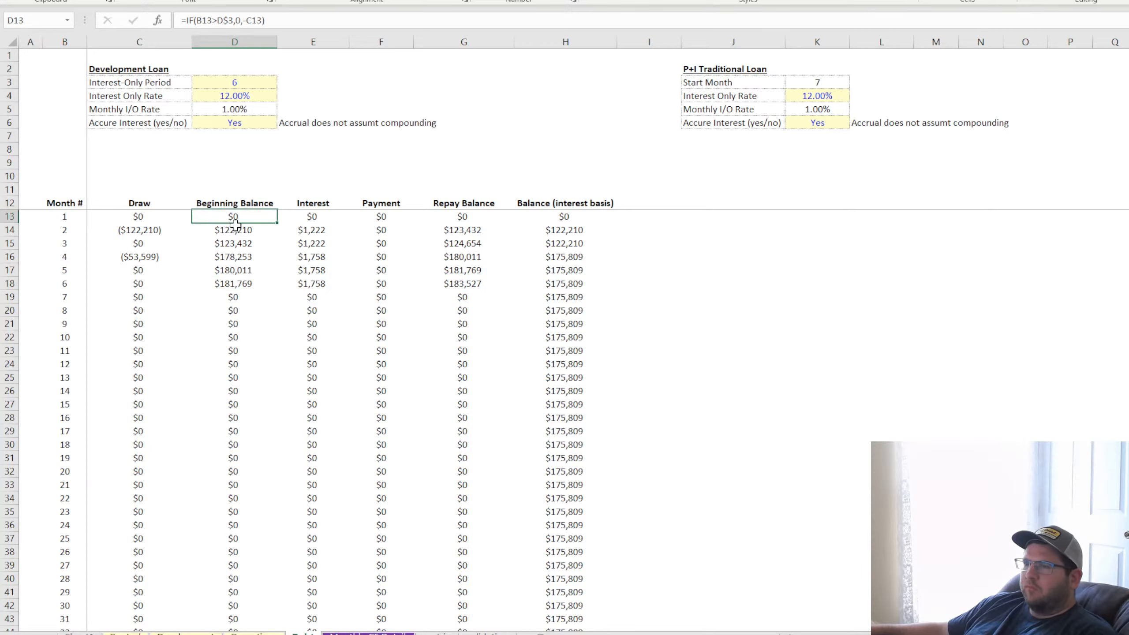
pyautogui.click(236, 230)
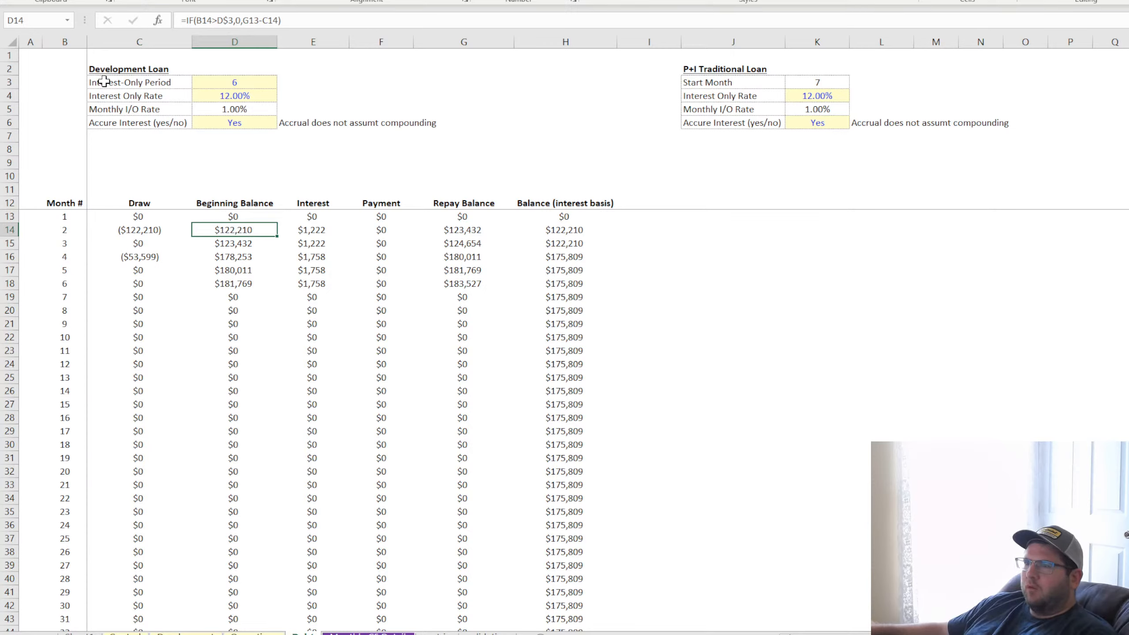
# Move the Development Loan inputs C3:E6 down one row and fill the Interest-Only Period row up into C3:D3 as a new input row
pyautogui.moveTo(102, 81); pyautogui.dragTo(327, 141)
pyautogui.click(441, 96)
pyautogui.moveTo(151, 93); pyautogui.dragTo(277, 80)
# Label the new Development Loan input row in C3 "Start Month of Loan" and select its value cell D3
pyautogui.click(149, 80)
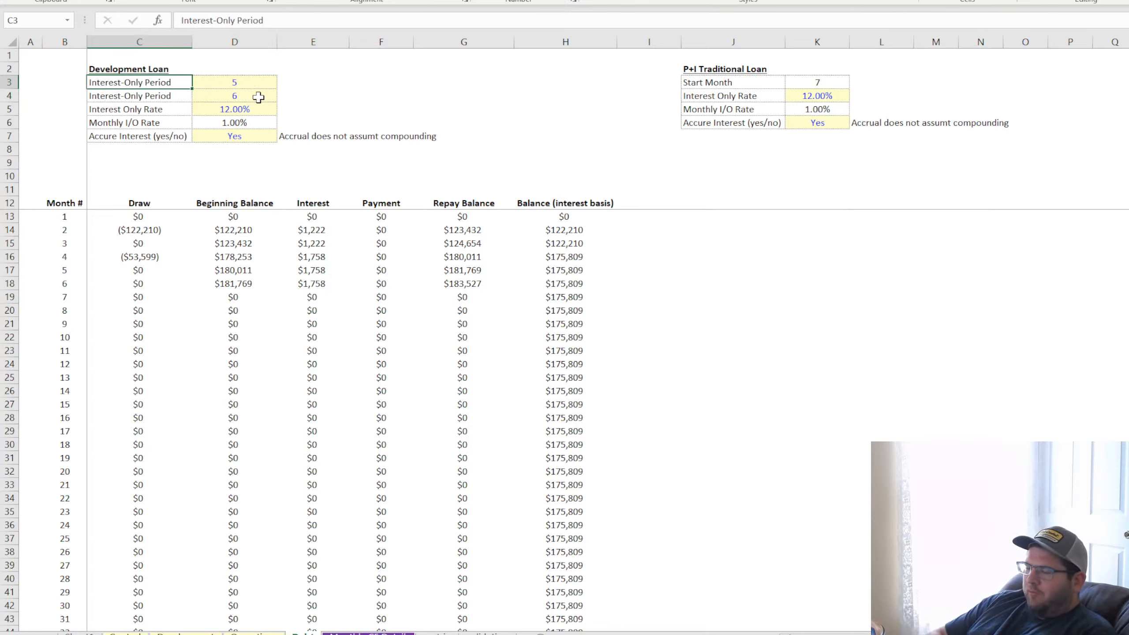
pyautogui.write('Start Month o')
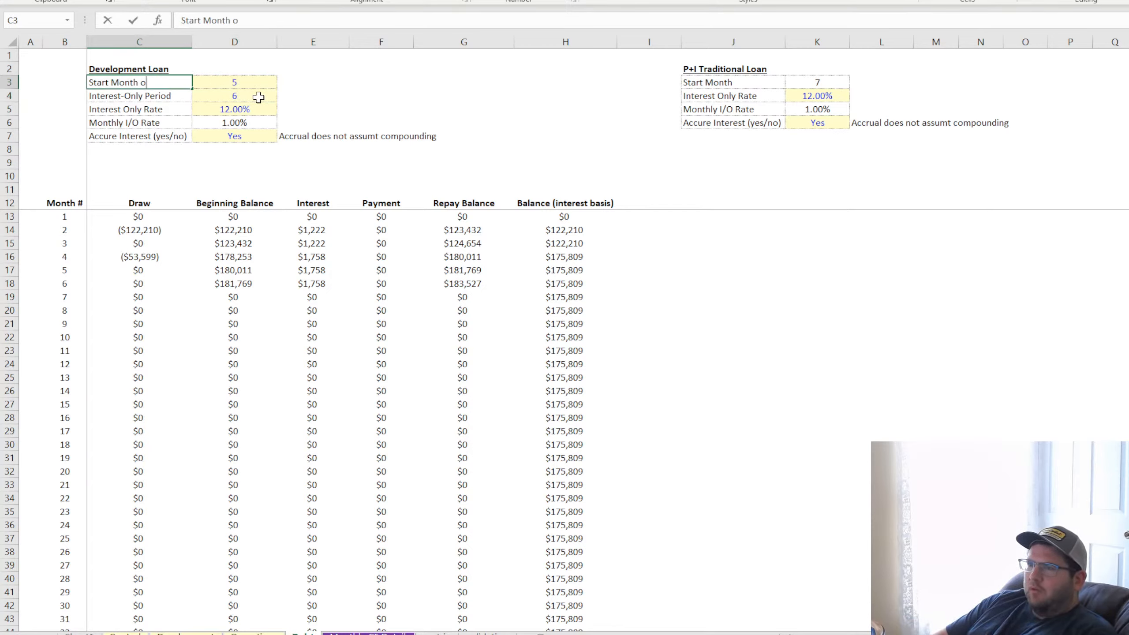
pyautogui.write('f Loan')
pyautogui.press('Return')
pyautogui.press('Up')
pyautogui.press('Right')
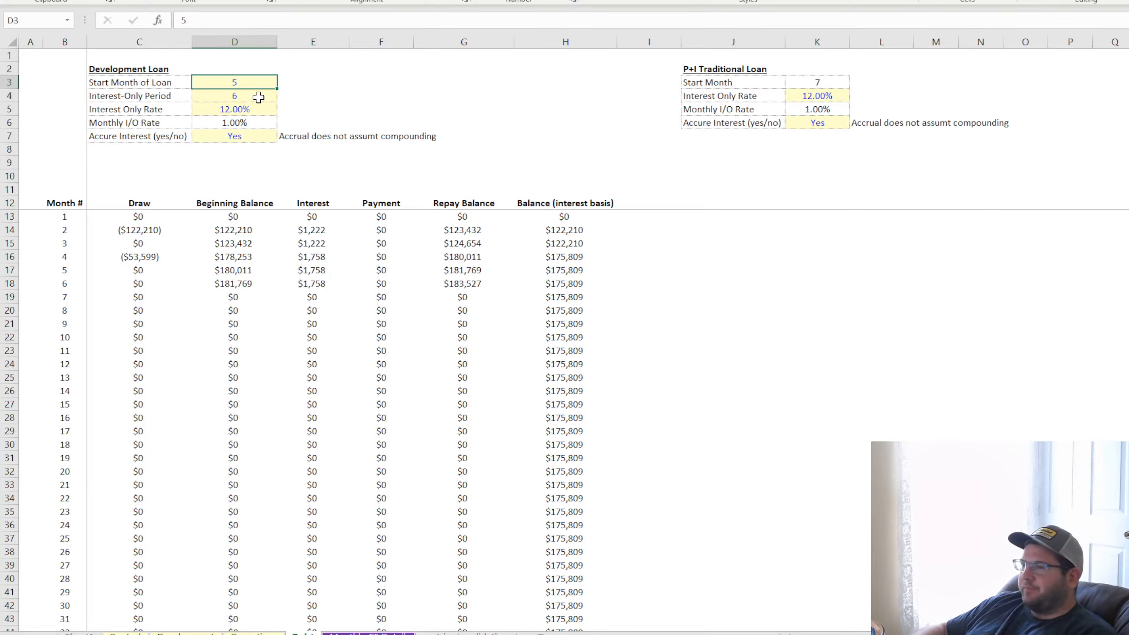
# Set the Development Loan's start month to 2 and make the traditional loan's Start Month in K3 =D3+D4
pyautogui.write('2')
pyautogui.press('Return')
pyautogui.click(245, 83)
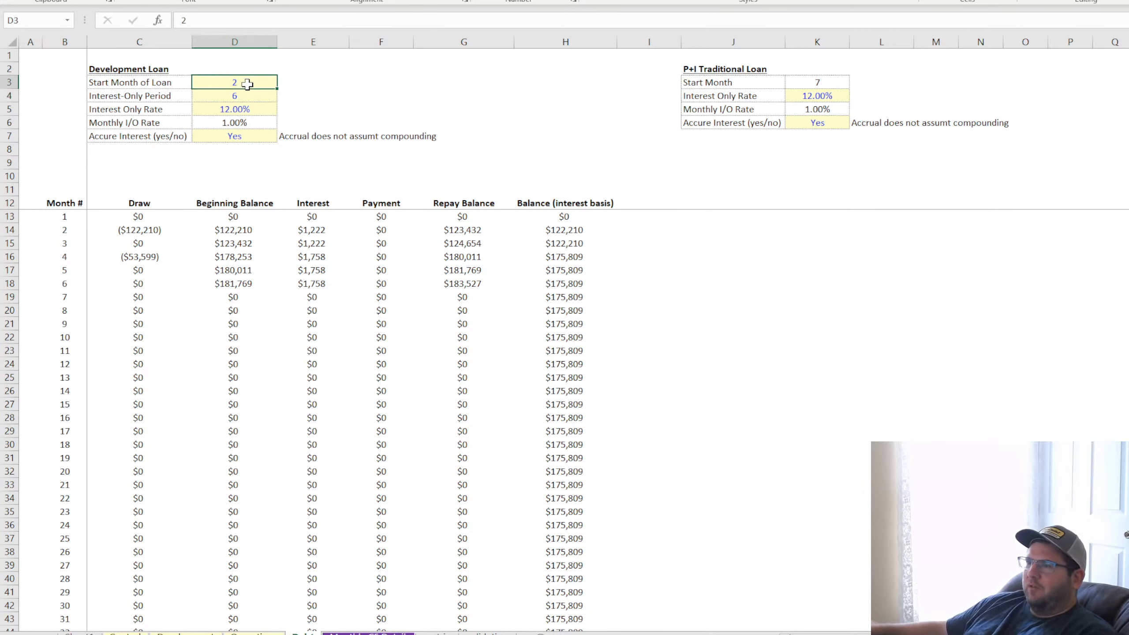
pyautogui.click(829, 83)
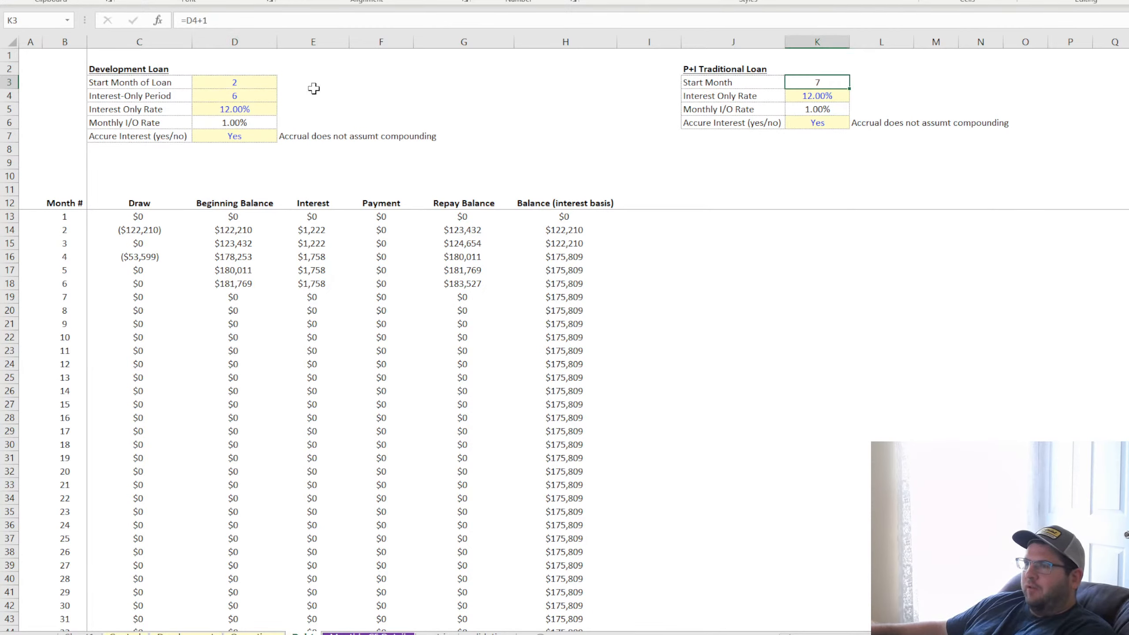
pyautogui.write('=')
pyautogui.click(246, 83)
pyautogui.write('+')
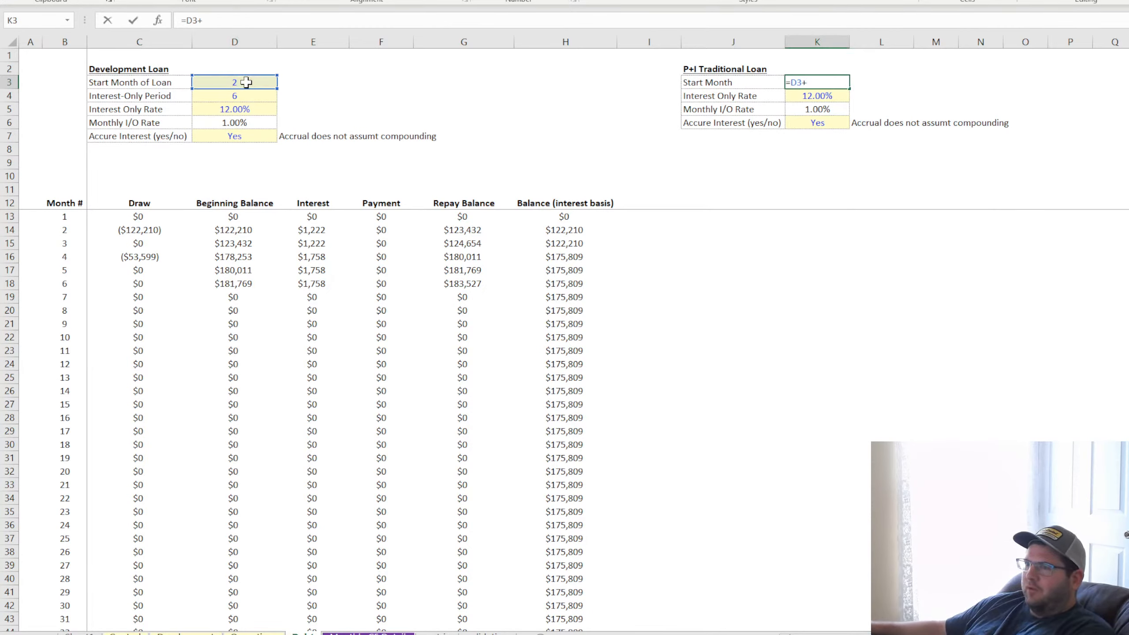
pyautogui.click(247, 96)
pyautogui.press('Return')
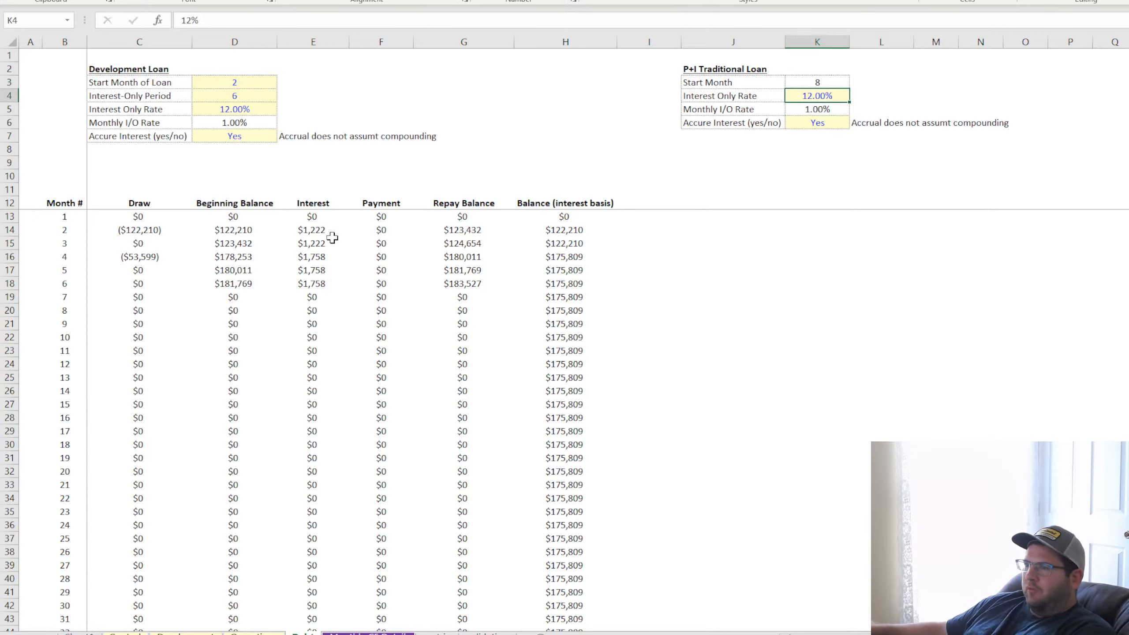
pyautogui.click(243, 229)
pyautogui.moveTo(243, 230); pyautogui.dragTo(236, 300)
pyautogui.click(236, 300)
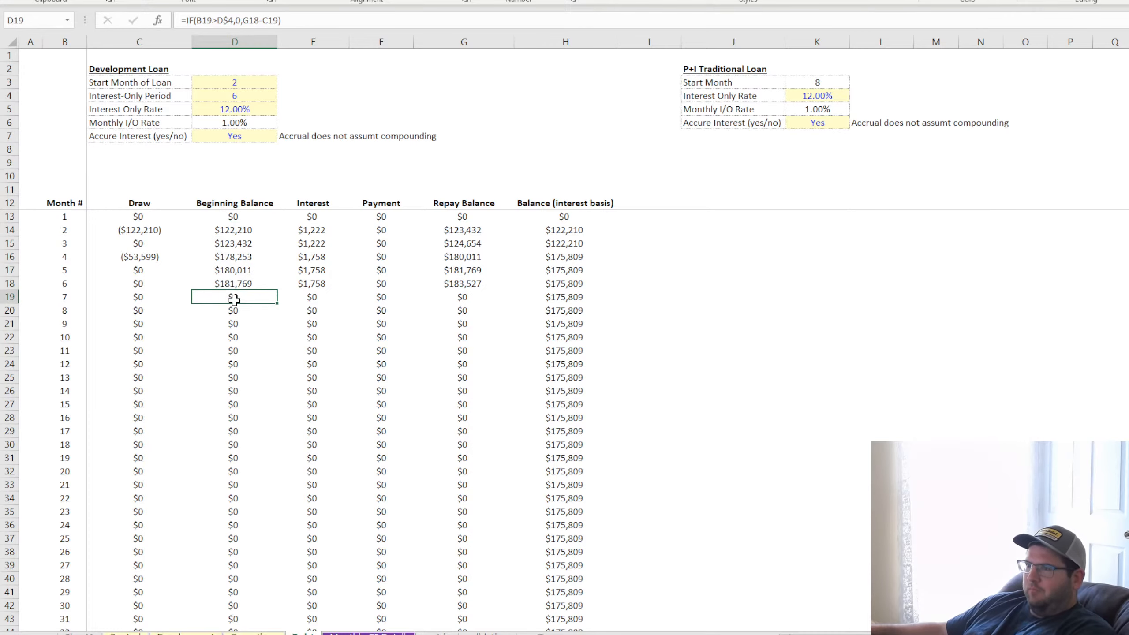
pyautogui.moveTo(139, 307); pyautogui.dragTo(251, 318)
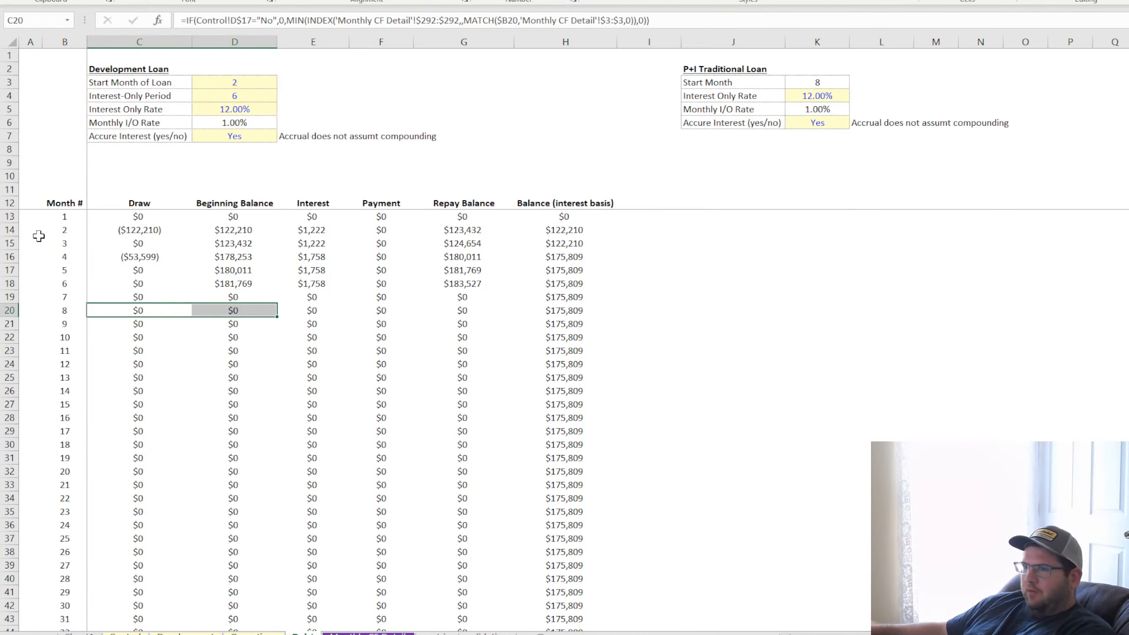
# Copy the Month # header from B12 to A12, rename it "Loan Length" and widen column A to fit it
pyautogui.click(59, 202)
pyautogui.moveTo(86, 42)
pyautogui.mouseDown()
pyautogui.moveTo(109, 41)
pyautogui.moveTo(43, 41)
pyautogui.moveTo(68, 42)
pyautogui.mouseUp()
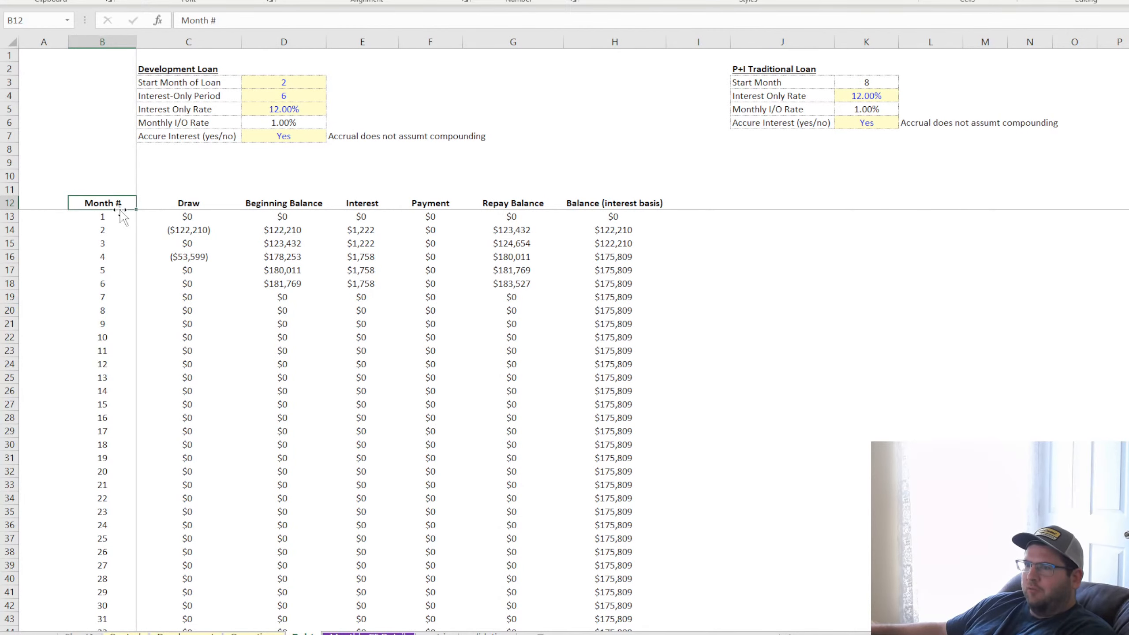
pyautogui.moveTo(135, 210); pyautogui.dragTo(27, 208)
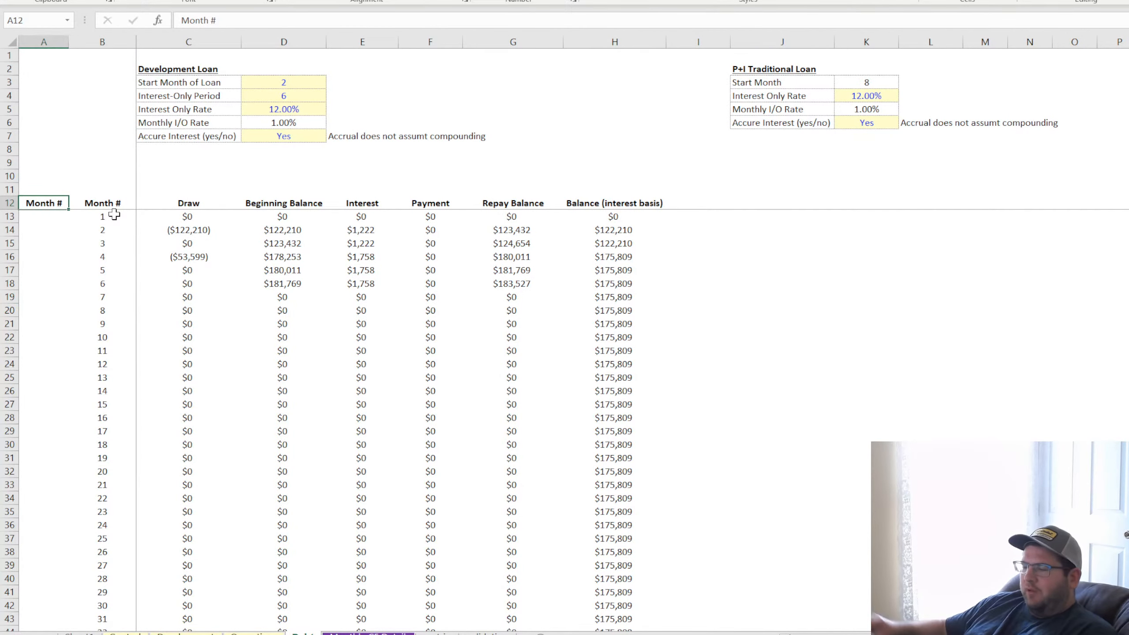
pyautogui.press('BackSpace')
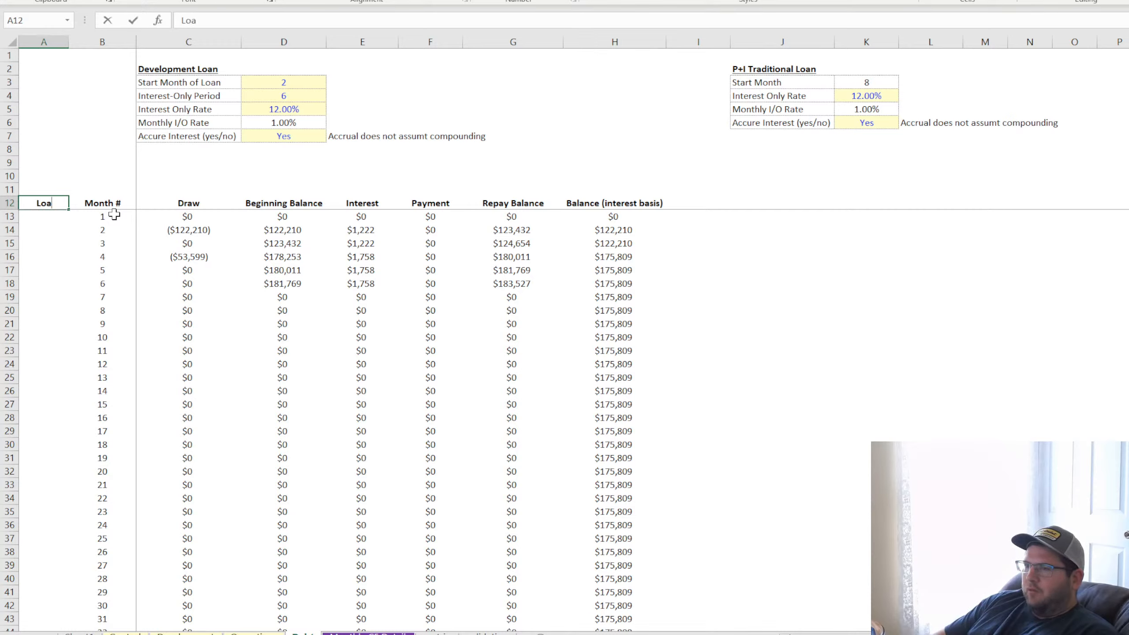
pyautogui.write('Loan Length')
pyautogui.press('Return')
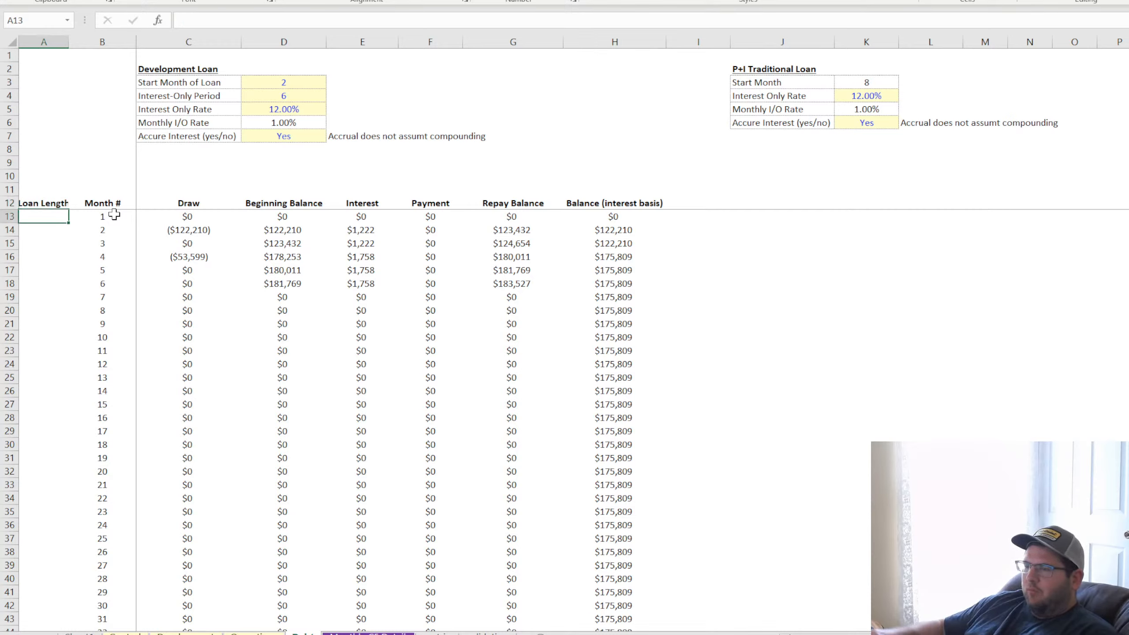
pyautogui.moveTo(69, 42); pyautogui.dragTo(94, 41)
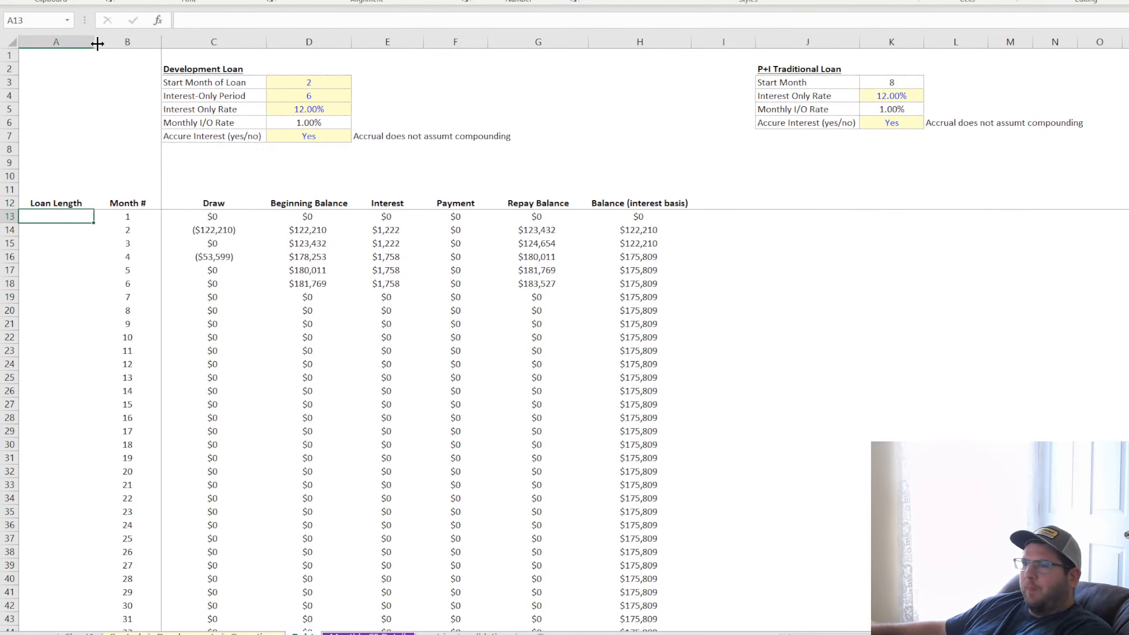
# Enter =B13-D$3 in A13 to count loan months and fill it down the Loan Length column
pyautogui.write('=')
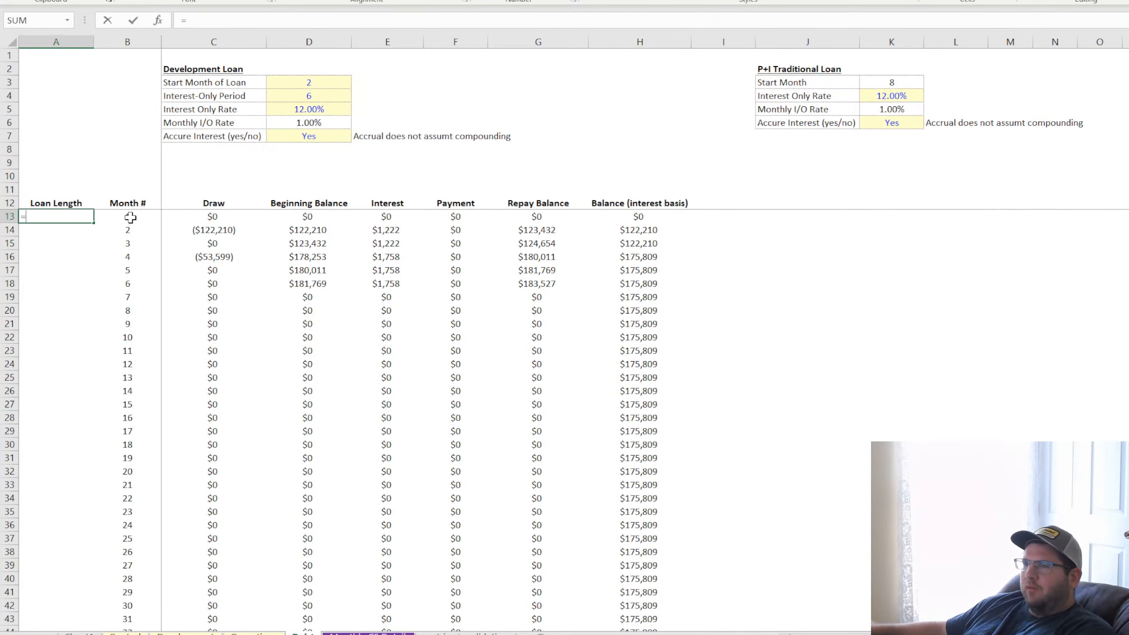
pyautogui.click(128, 217)
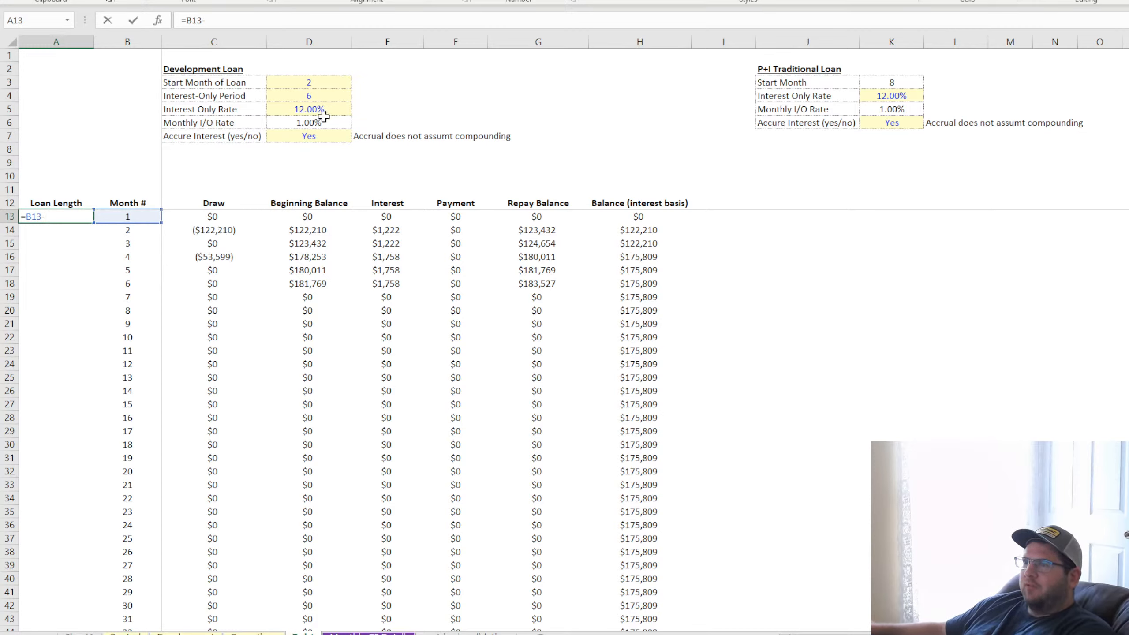
pyautogui.write('-')
pyautogui.click(308, 82)
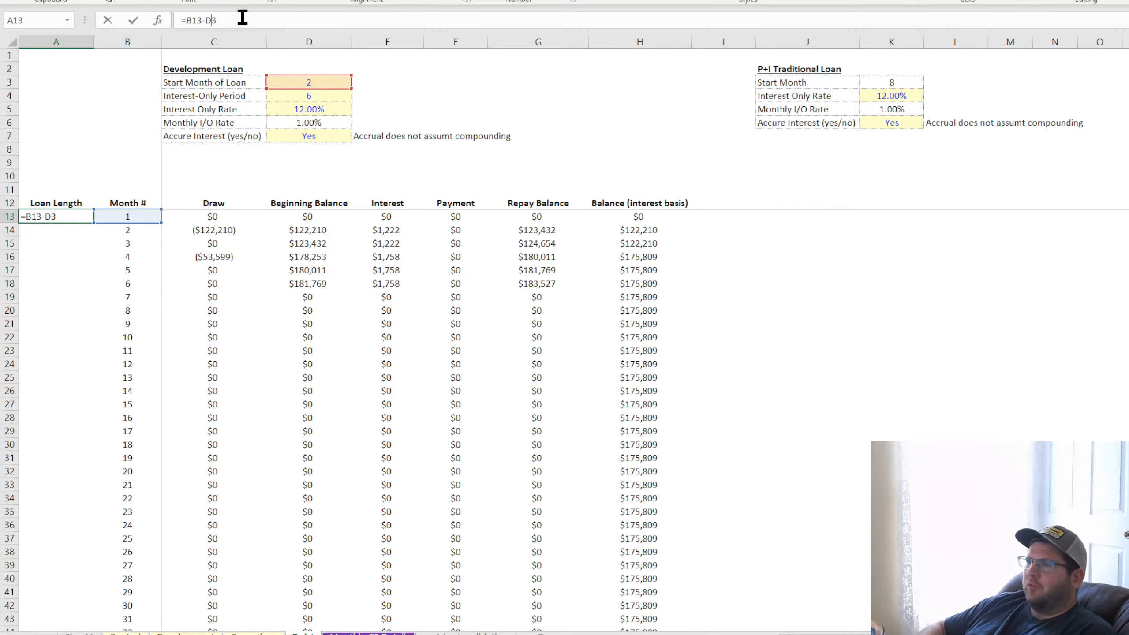
pyautogui.press('Return')
pyautogui.click(51, 216)
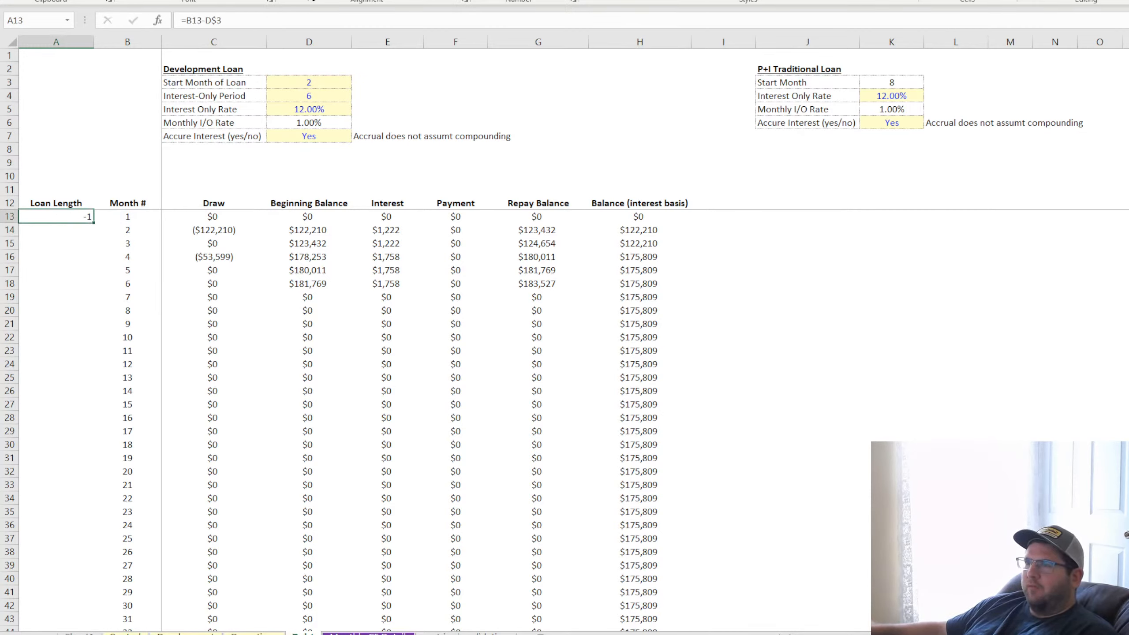
pyautogui.doubleClick(94, 223)
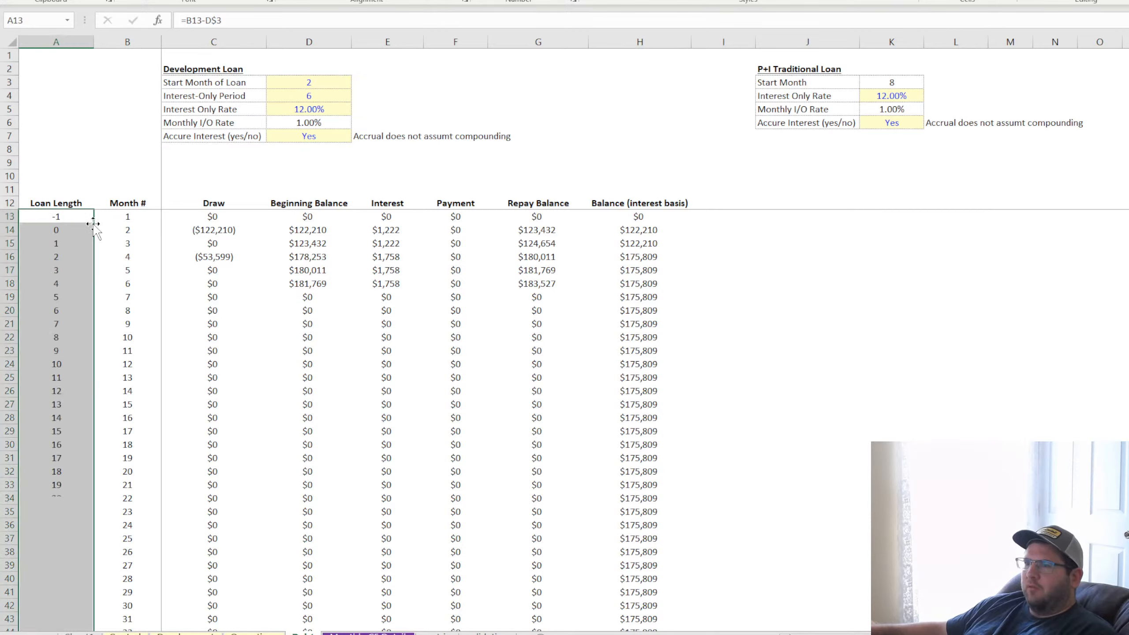
pyautogui.click(59, 229)
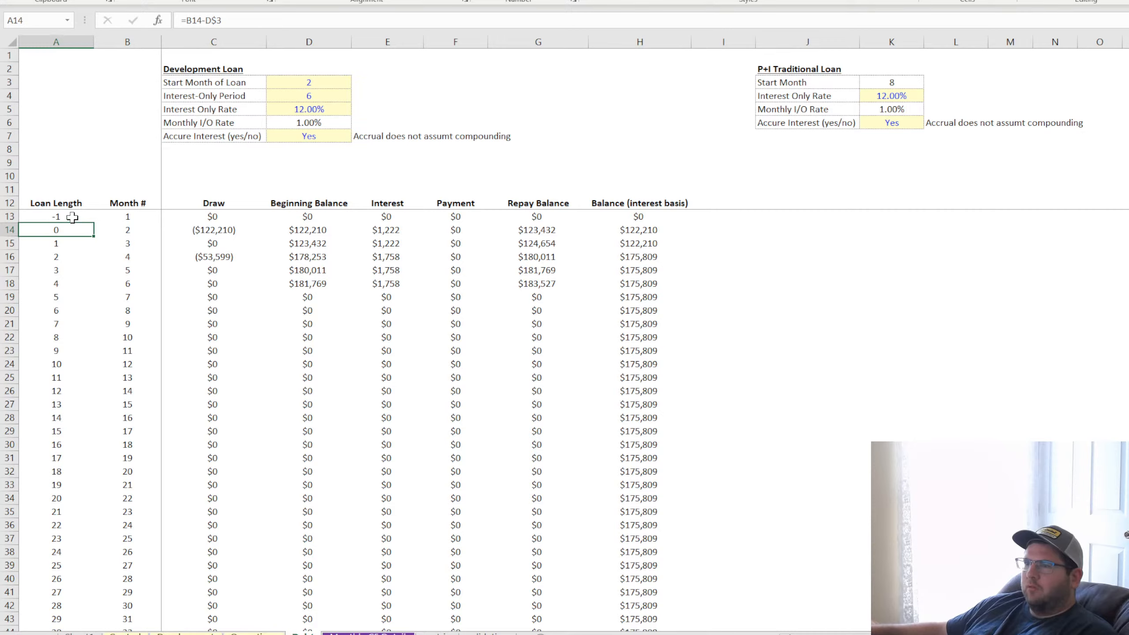
# Add +1 to the Loan Length formula in A13 and refill it down the column
pyautogui.click(72, 217)
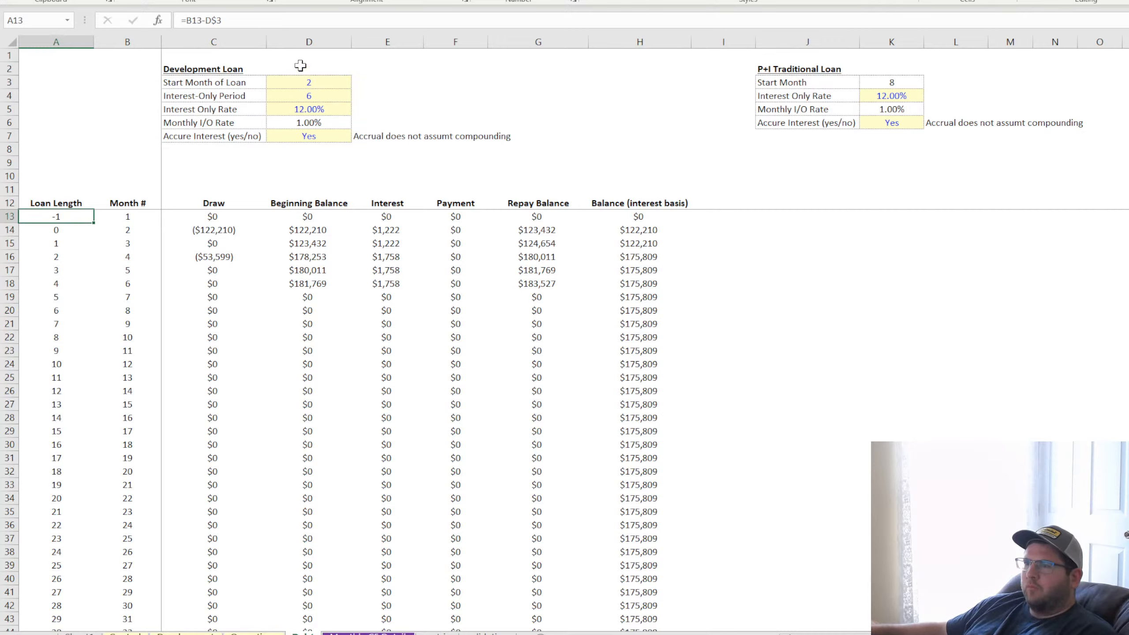
pyautogui.click(236, 16)
pyautogui.write('+1')
pyautogui.press('Return')
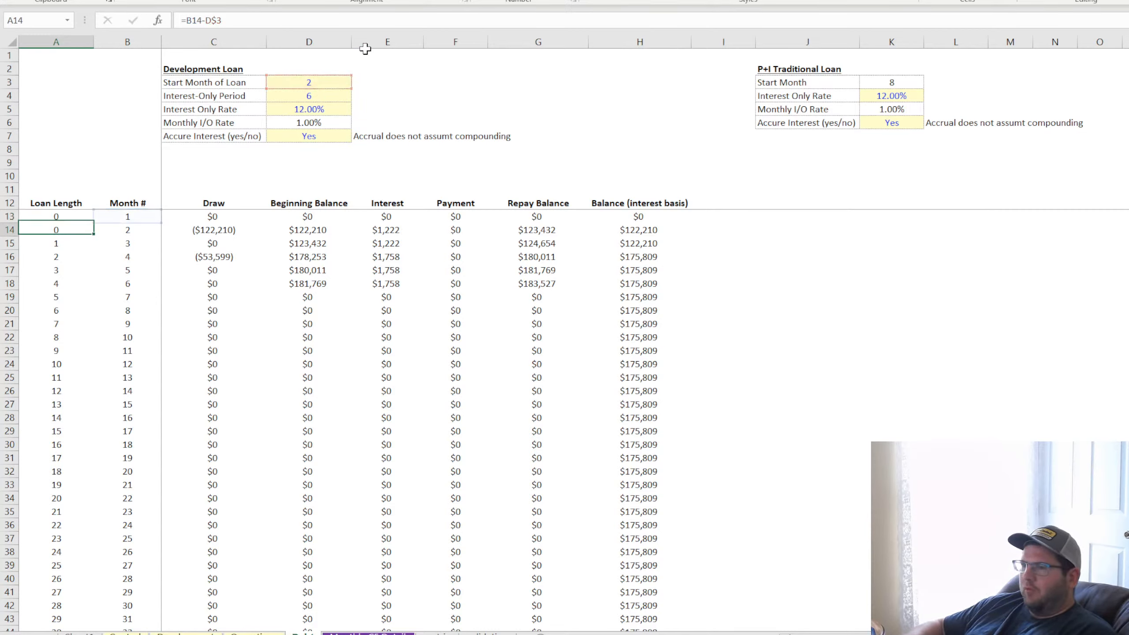
pyautogui.click(87, 217)
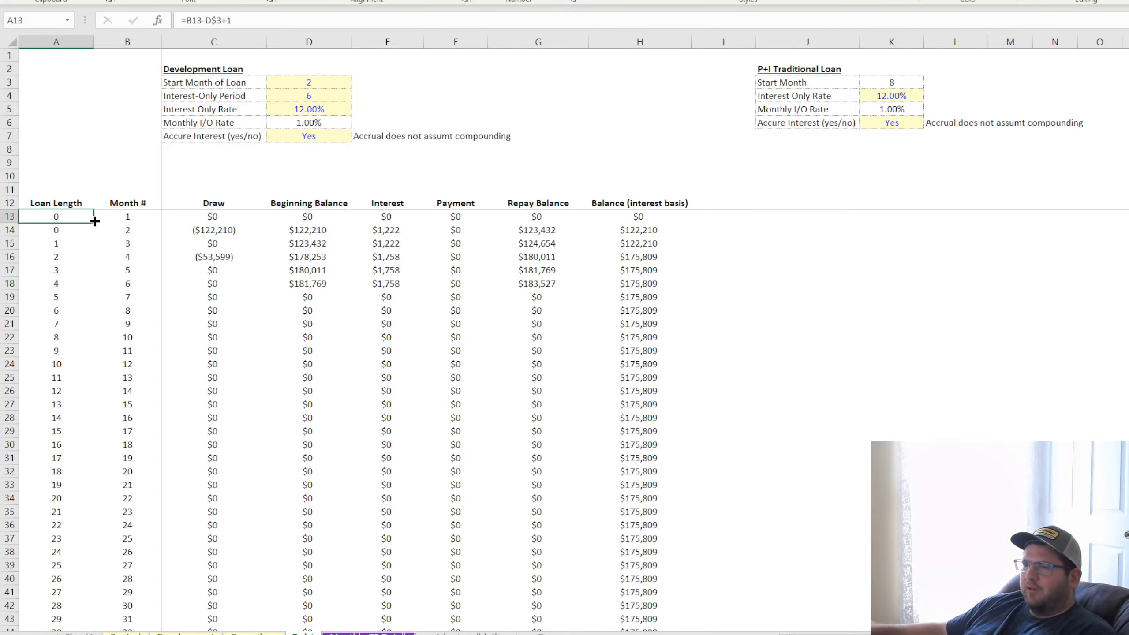
pyautogui.doubleClick(95, 221)
pyautogui.click(67, 230)
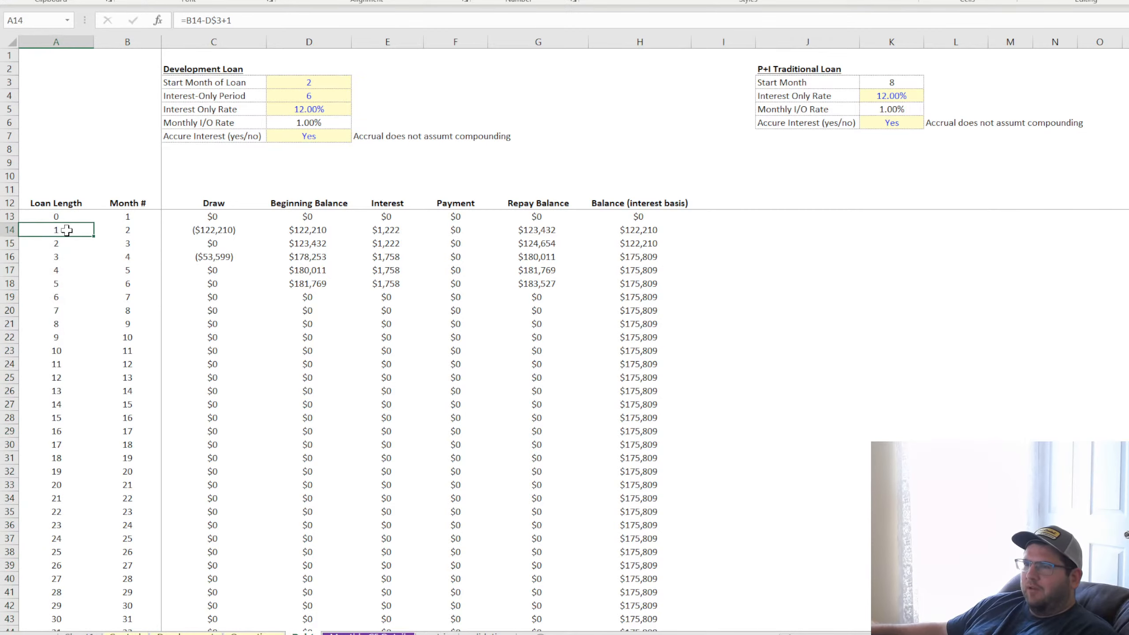
# Test the Loan Length column with Start Month of Loan values 1 and 3, leaving 3, and compare A15 with B15
pyautogui.click(321, 84)
pyautogui.write('1')
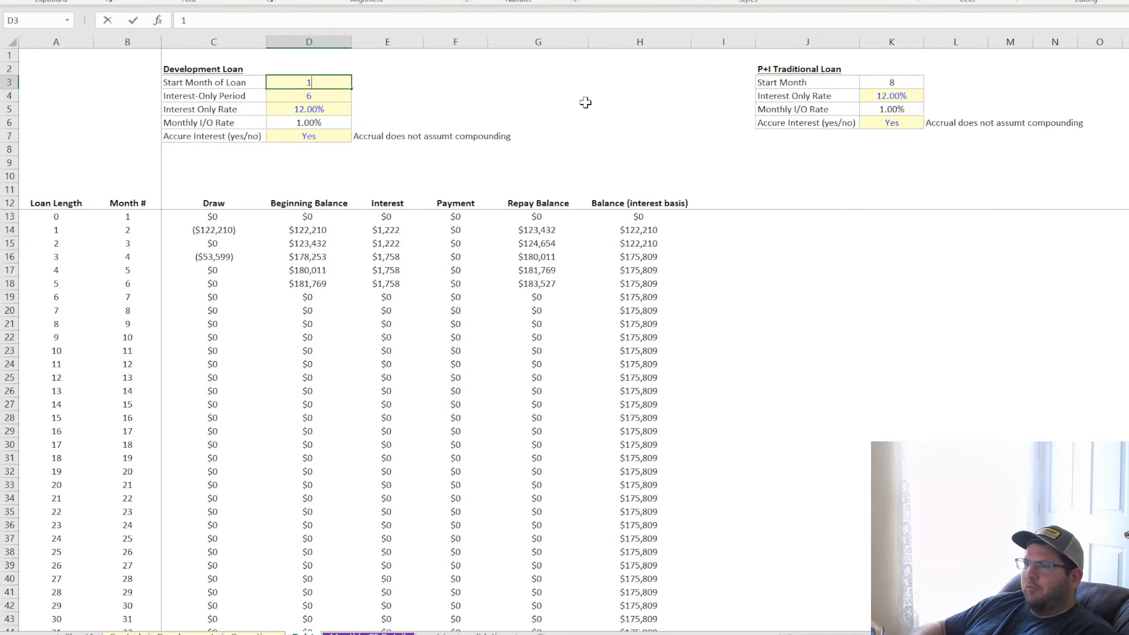
pyautogui.press('Return')
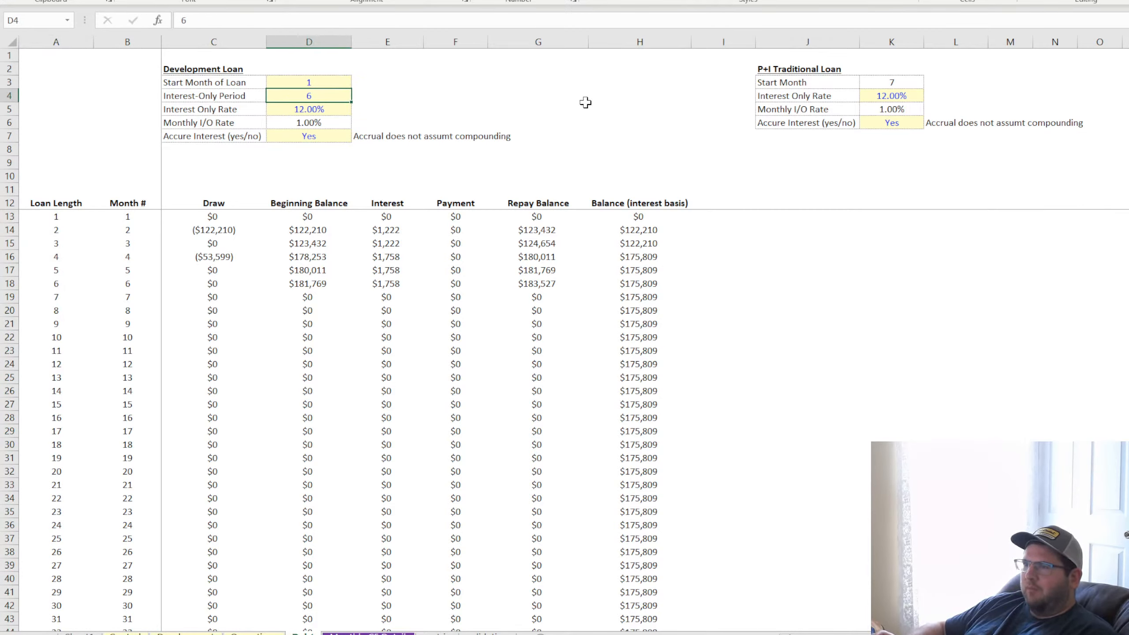
pyautogui.press('Up')
pyautogui.write('3')
pyautogui.press('Return')
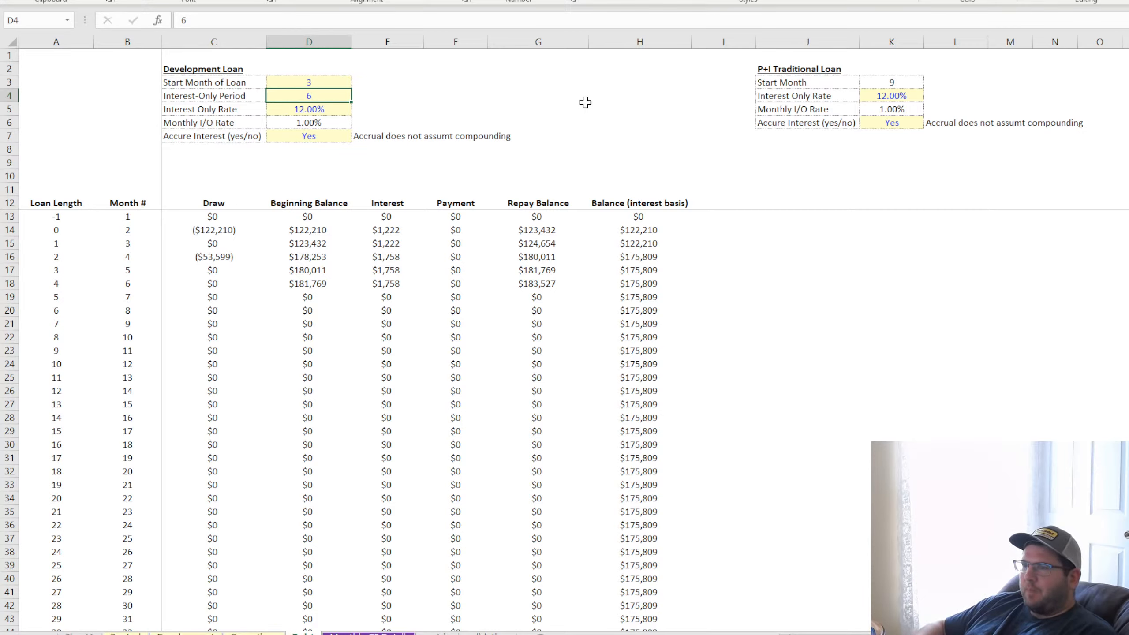
pyautogui.click(61, 246)
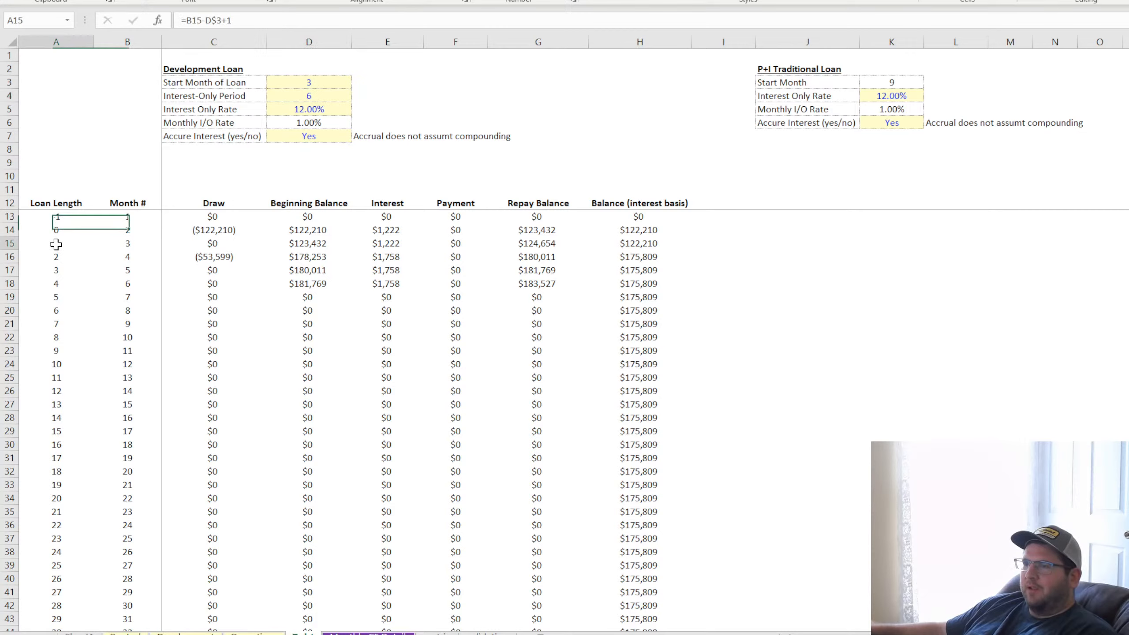
pyautogui.click(130, 245)
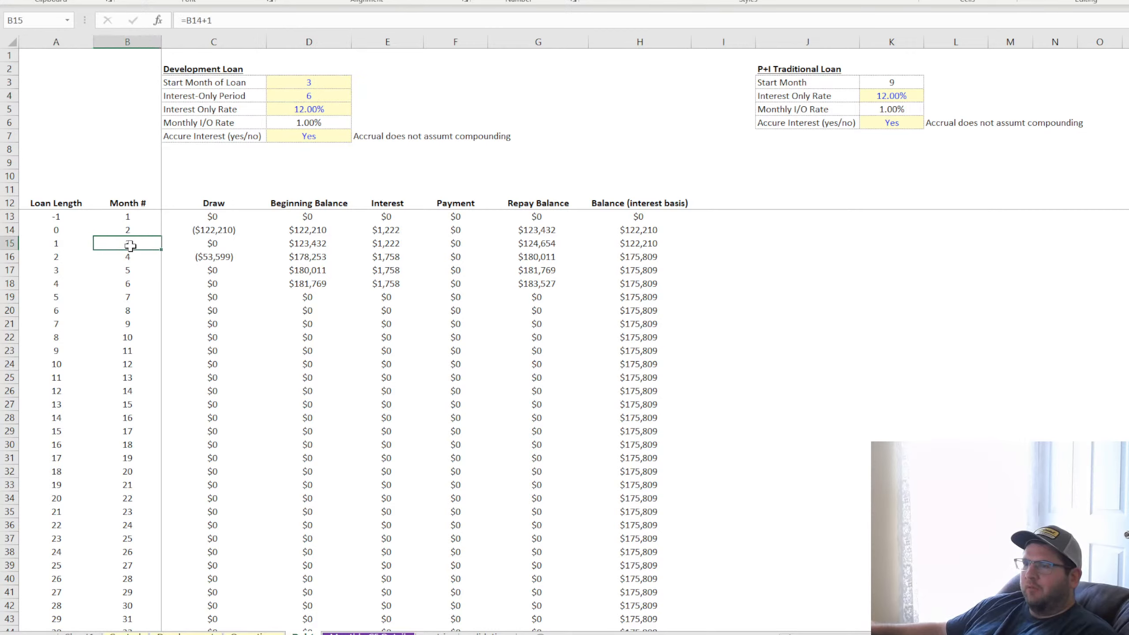
# Change the MATCH lookup in the Draw formula of C13 from the Month # cell to the Loan Length cell $A13
pyautogui.click(215, 217)
pyautogui.doubleClick(217, 218)
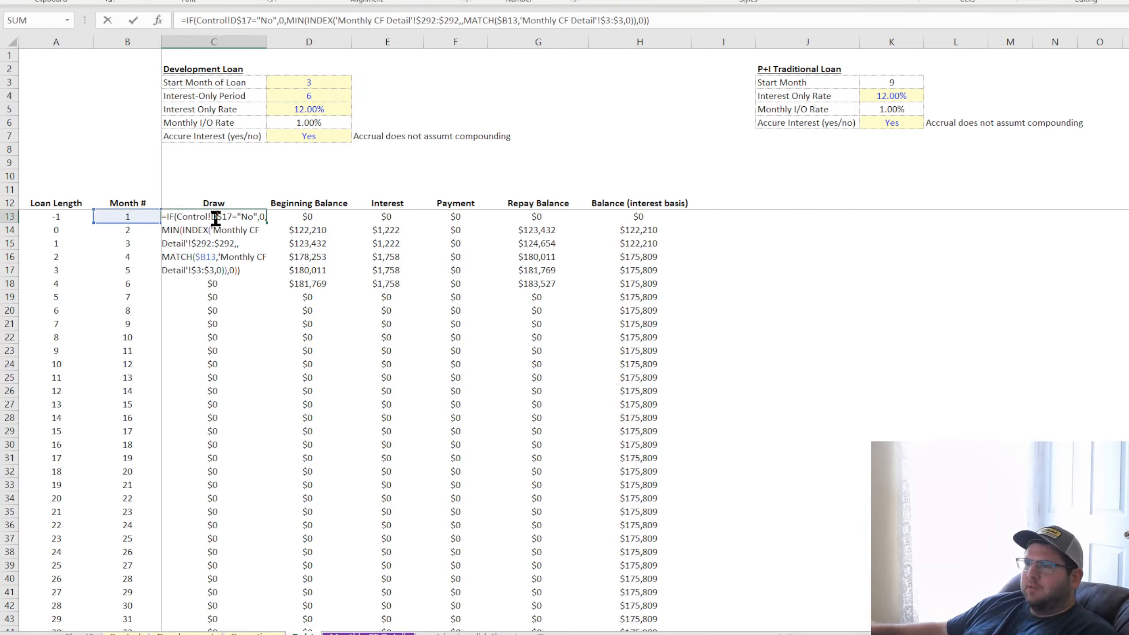
pyautogui.moveTo(146, 223); pyautogui.dragTo(56, 221)
pyautogui.press('Return')
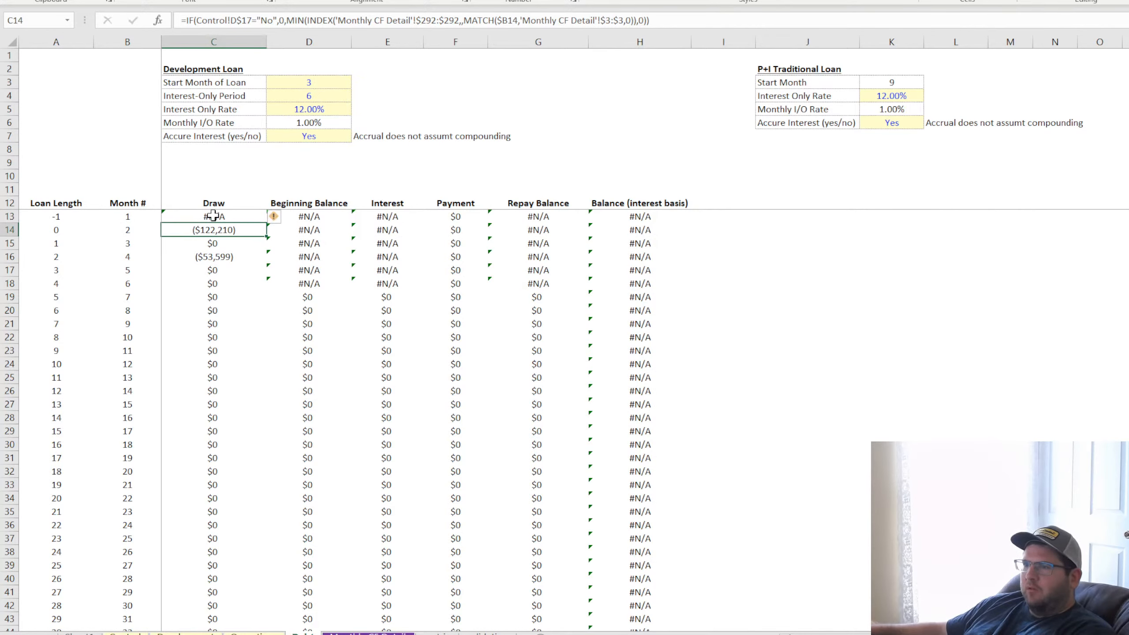
pyautogui.doubleClick(213, 216)
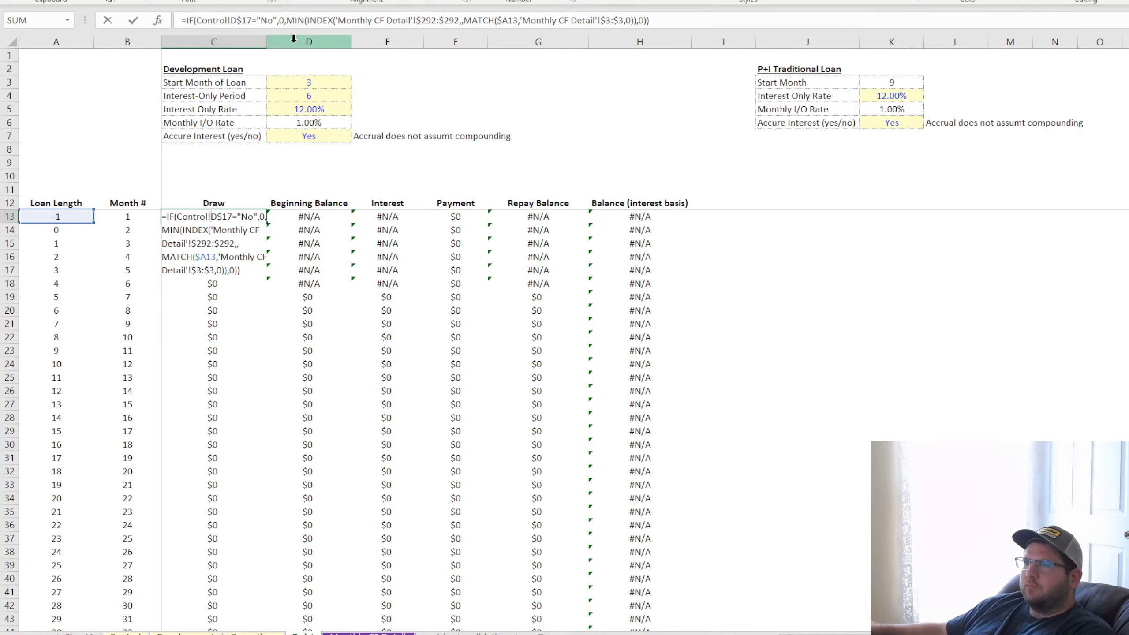
pyautogui.press('Return')
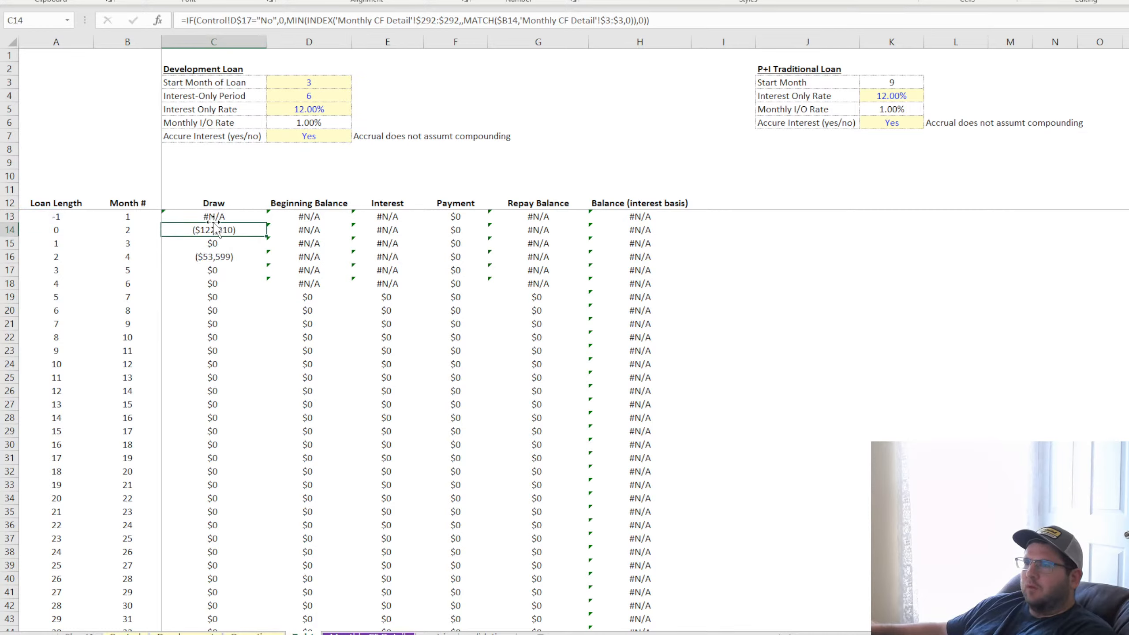
# Wrap the Draw formula in C13 in IFERROR with 0 as the fallback and fill it down the Draw column
pyautogui.click(213, 219)
pyautogui.click(185, 21)
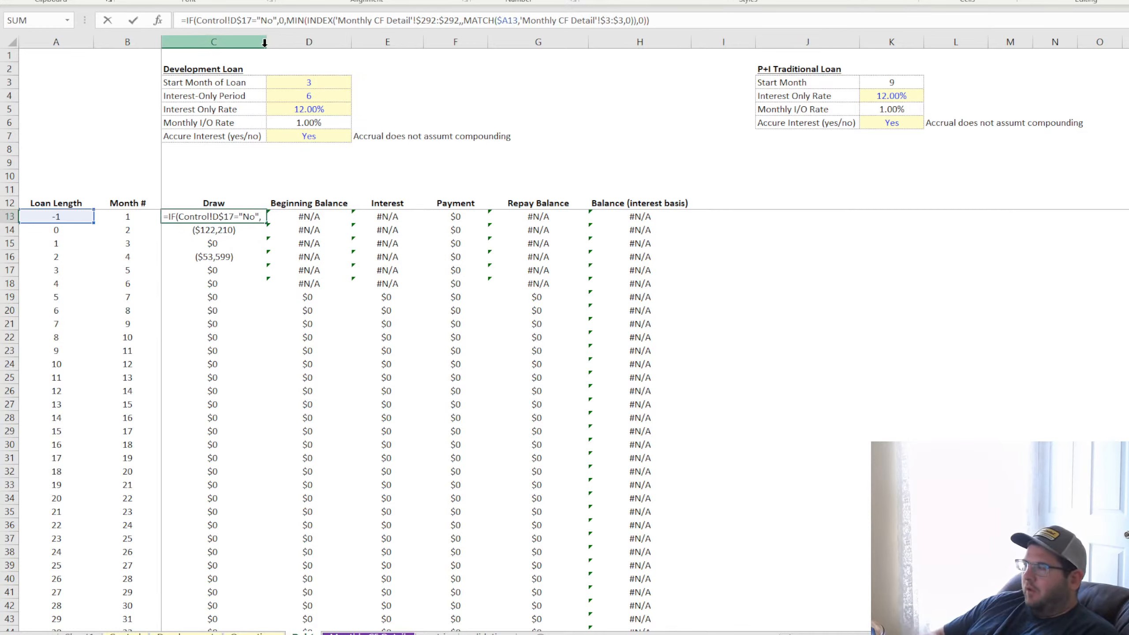
pyautogui.write('iferror(')
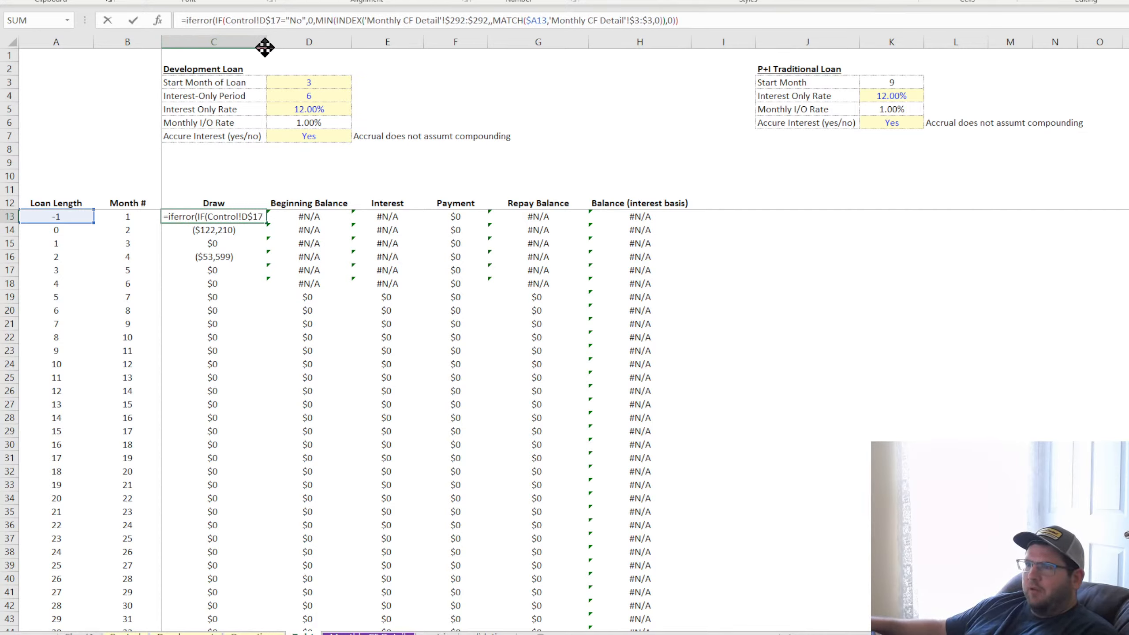
pyautogui.click(704, 20)
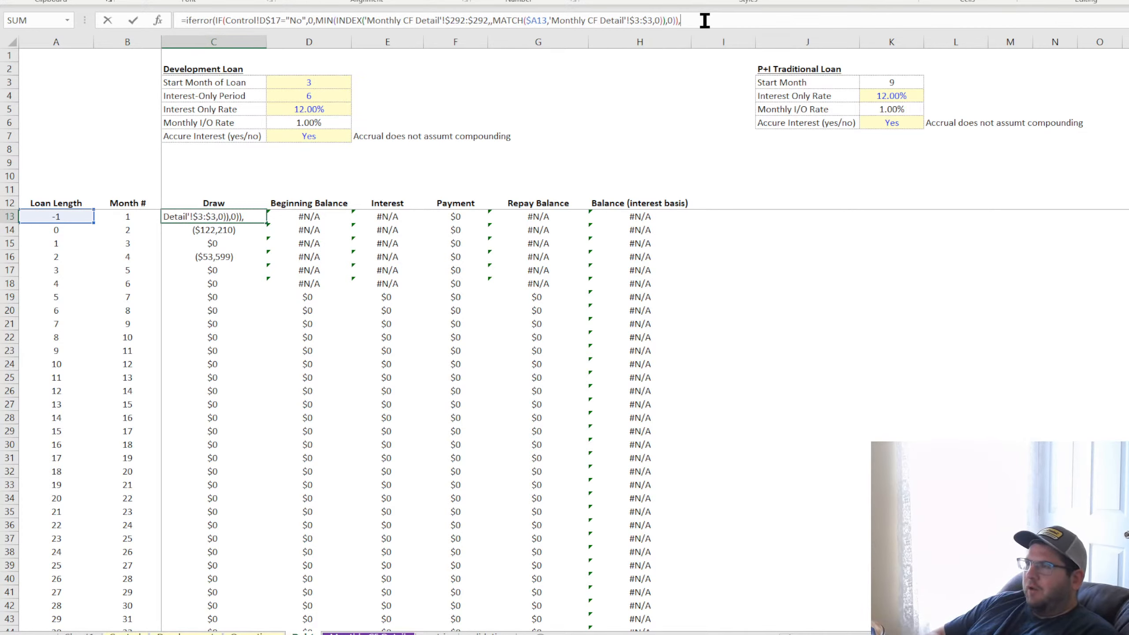
pyautogui.write(',0')
pyautogui.press('Return')
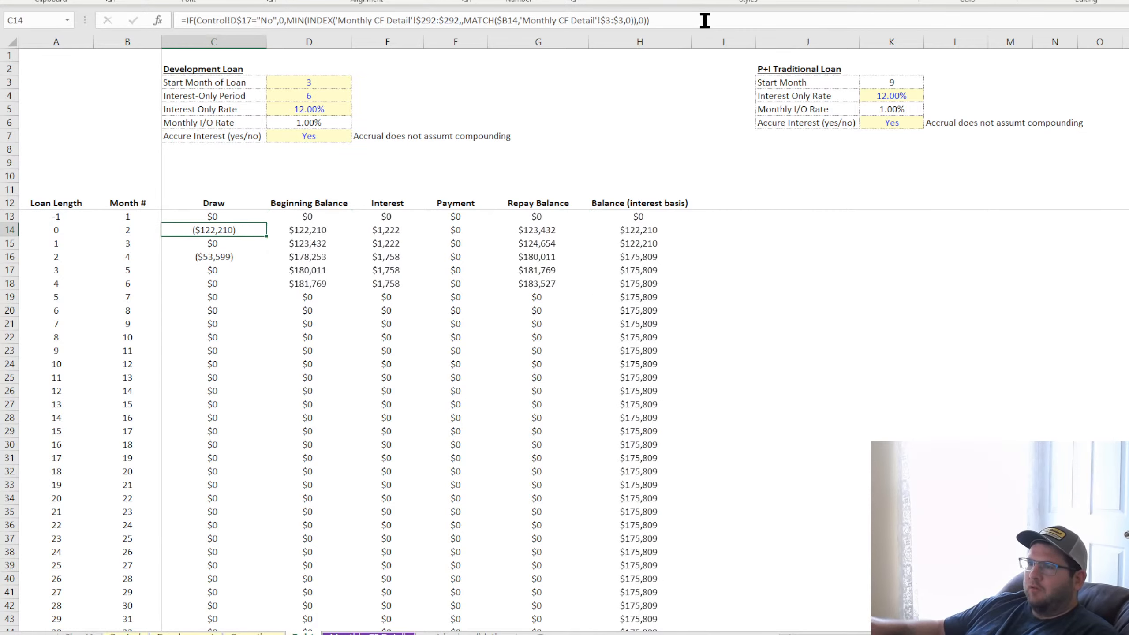
pyautogui.click(239, 217)
pyautogui.doubleClick(266, 224)
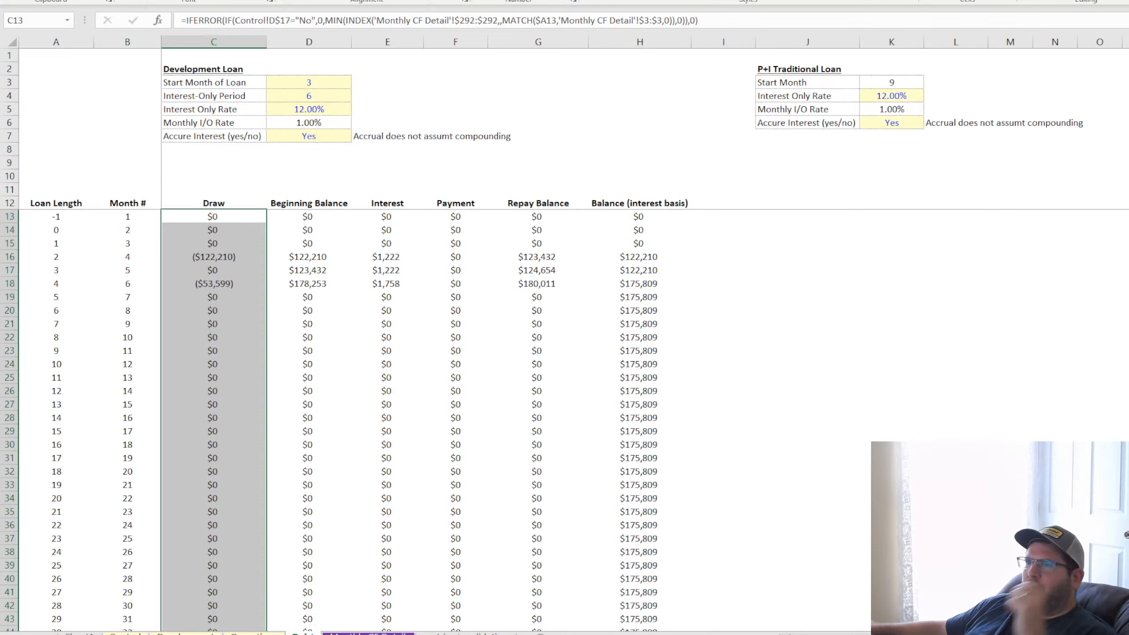
# Undo the IFERROR wrap and the Loan Length lookup in the Draw formulas, and check C13 and C14 against the Month # column
pyautogui.hotkey('ctrl', 'z')
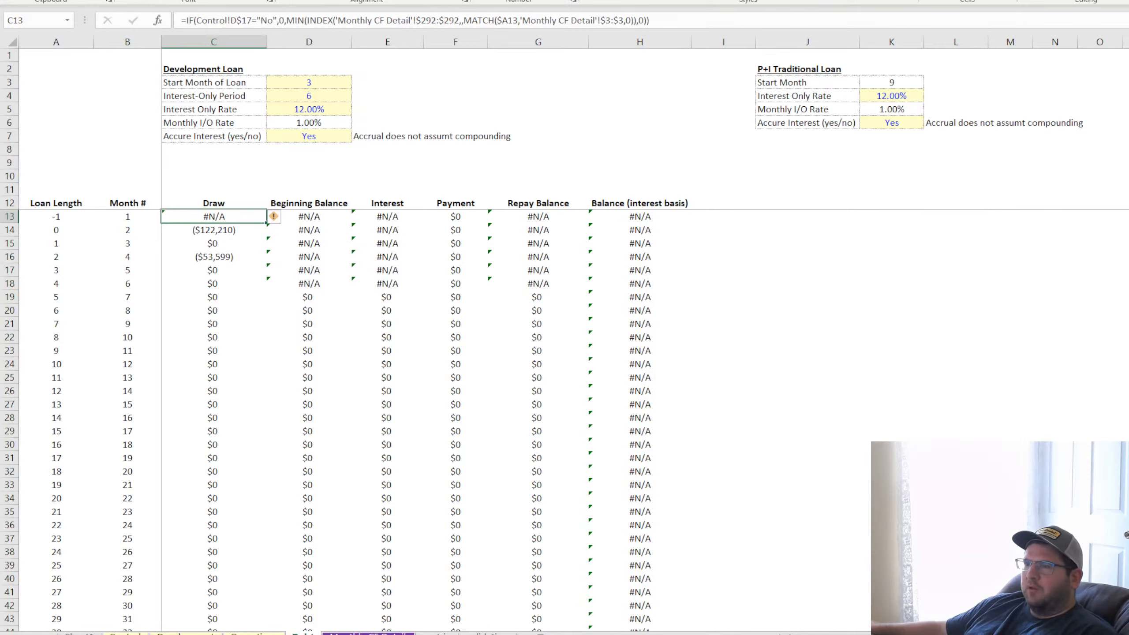
pyautogui.hotkey('ctrl', 'z')
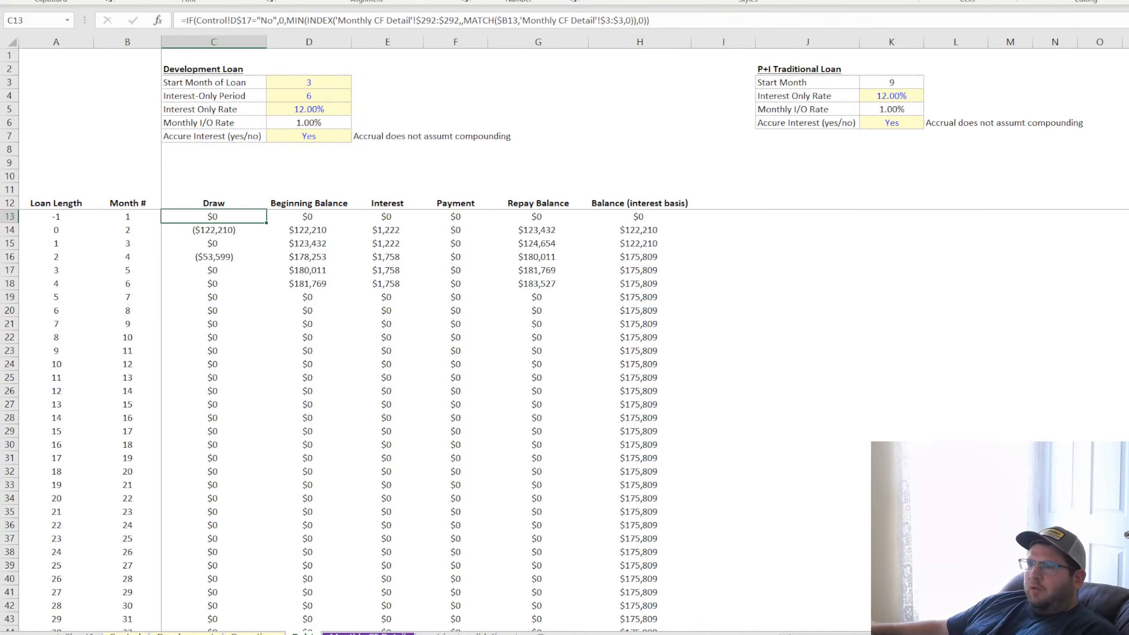
pyautogui.doubleClick(219, 216)
pyautogui.press('Return')
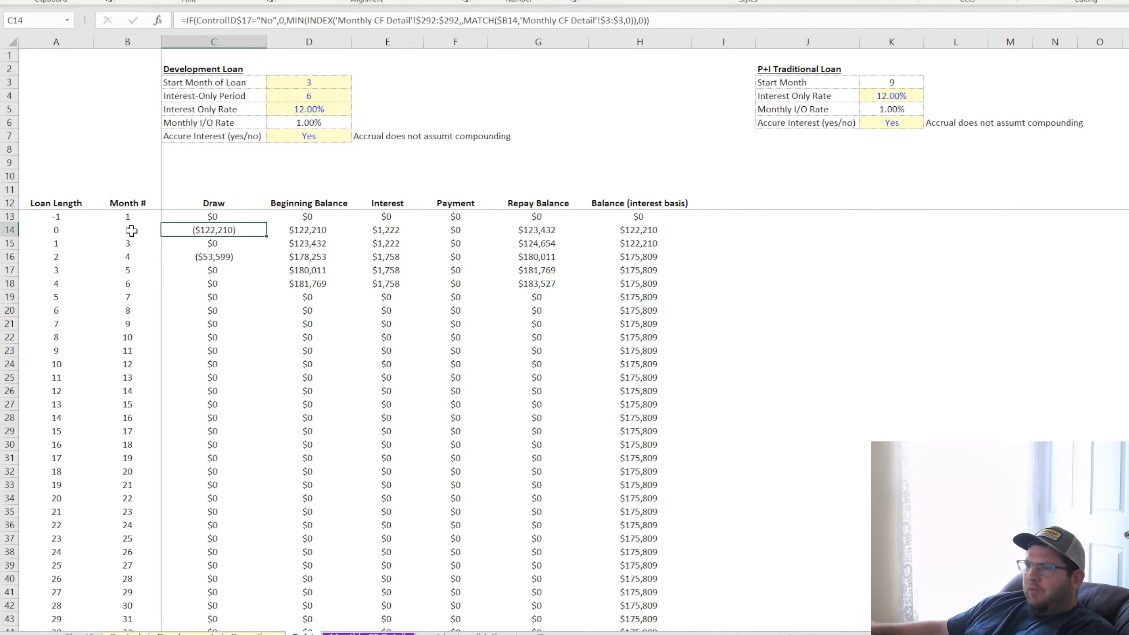
pyautogui.click(131, 228)
pyautogui.click(132, 264)
pyautogui.click(213, 230)
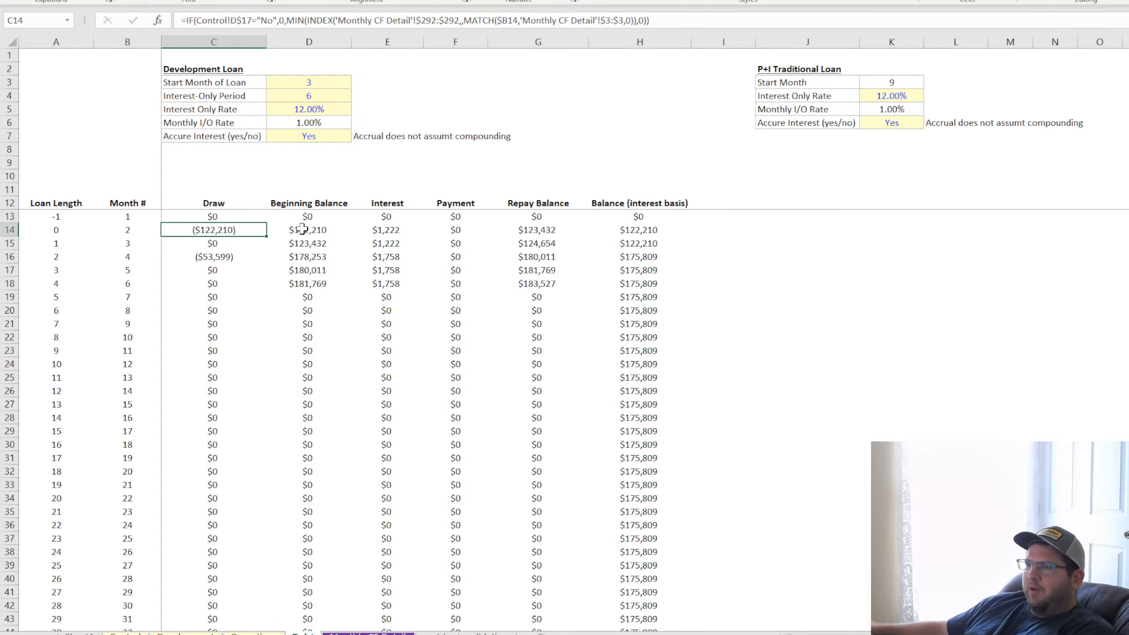
# Change the interest-only period test in Beginning Balance cell D13 from B13 to Loan Length cell A13, undoing the attempted fill down the column
pyautogui.doubleClick(313, 213)
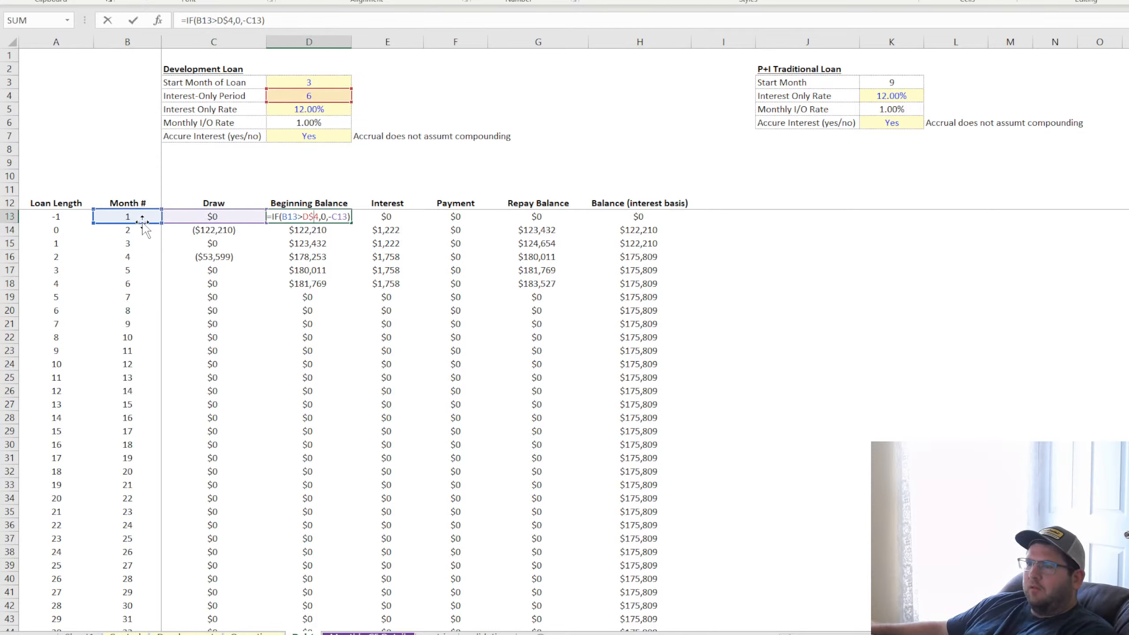
pyautogui.moveTo(94, 225); pyautogui.dragTo(63, 226)
pyautogui.press('Return')
pyautogui.click(311, 216)
pyautogui.doubleClick(351, 223)
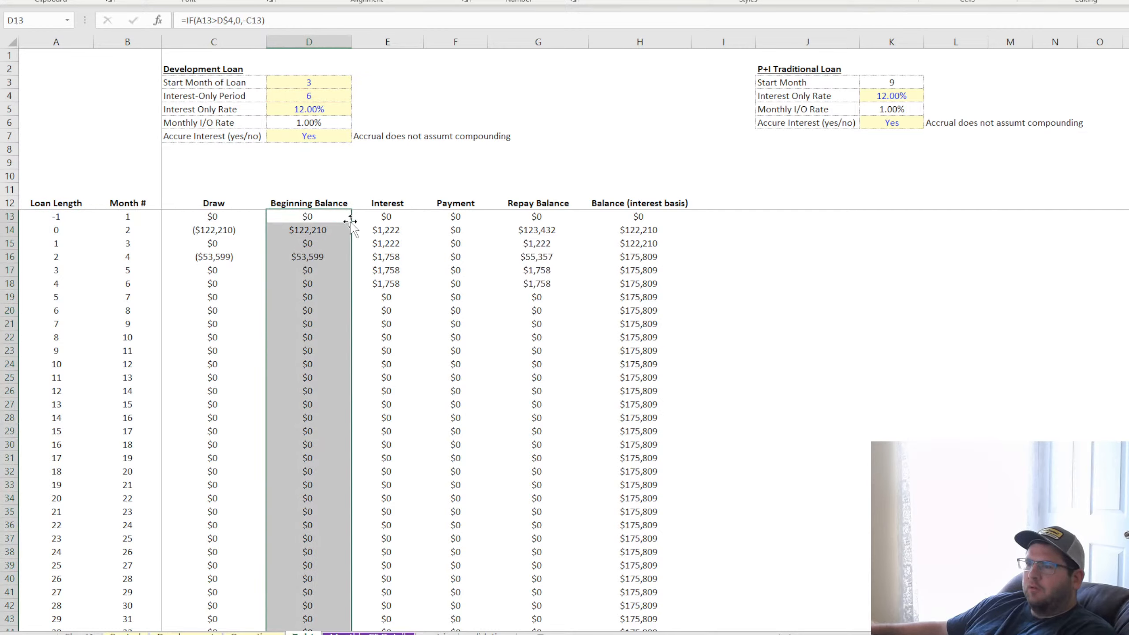
pyautogui.hotkey('ctrl', 'z')
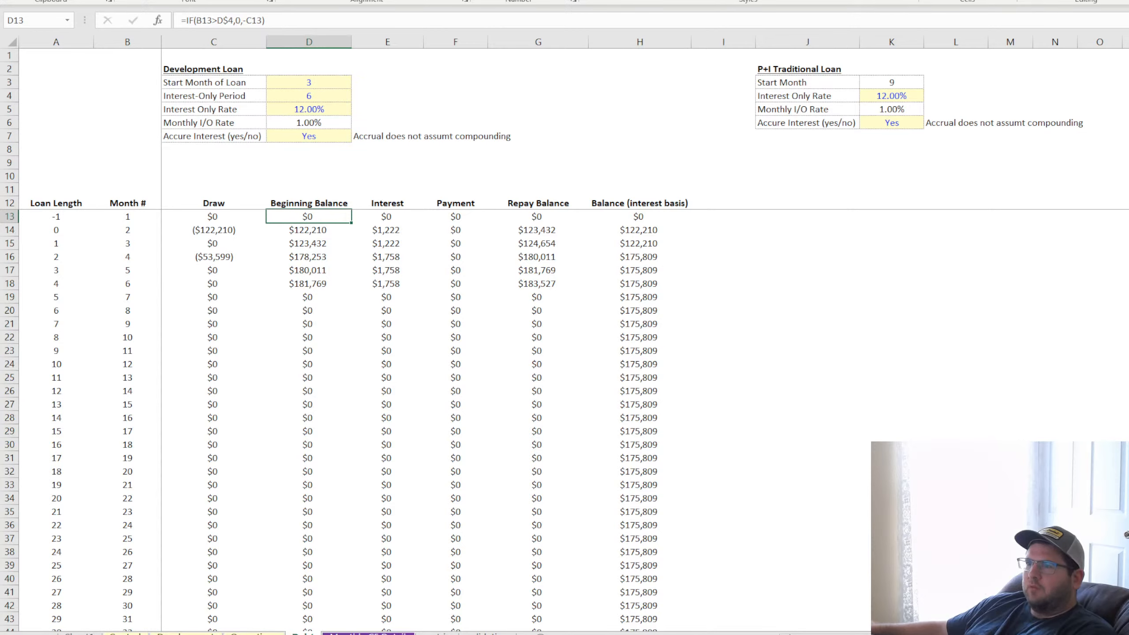
pyautogui.press('Left')
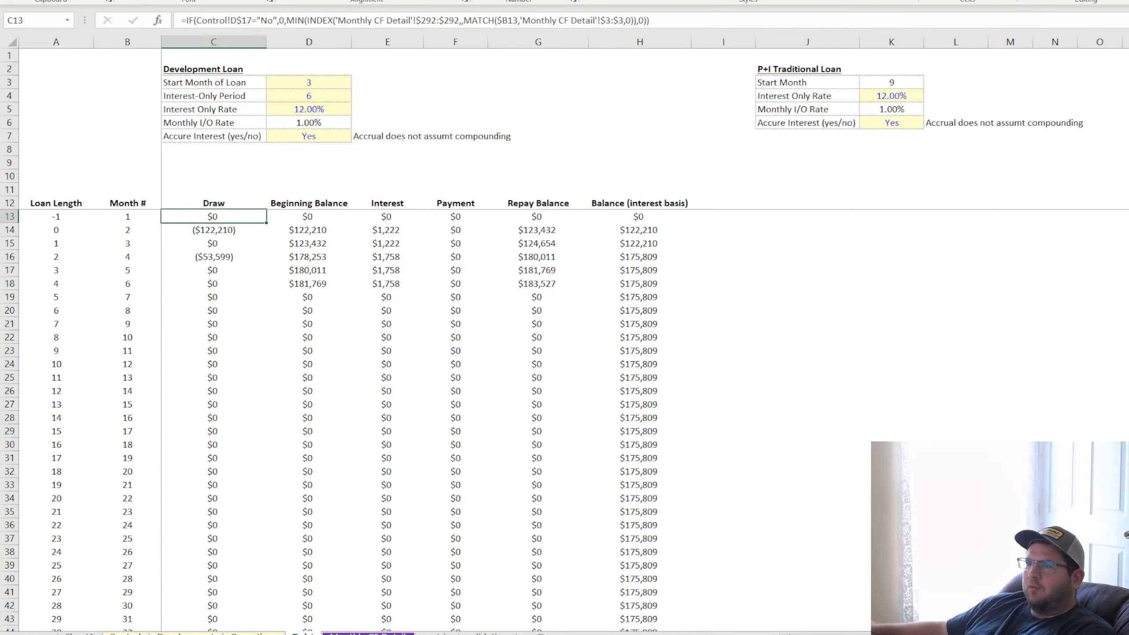
pyautogui.press('Right')
pyautogui.hotkey('ctrl', 'shift', 'Down')
pyautogui.hotkey('ctrl', 'd')
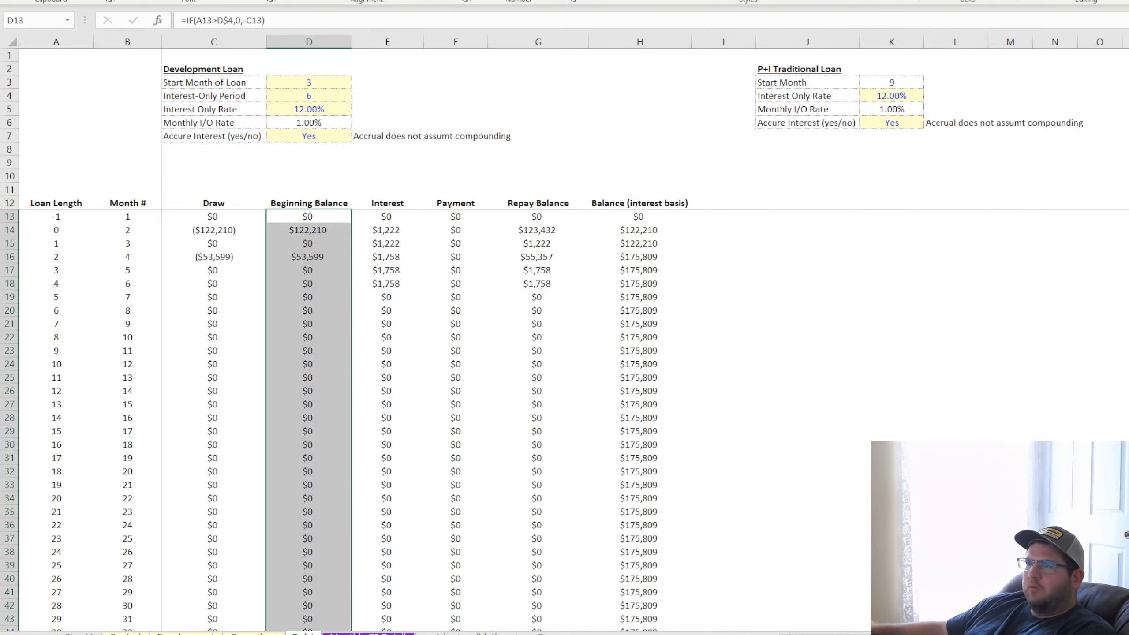
pyautogui.hotkey('ctrl', 'z')
# Point the period test in D14 at Loan Length cell A14, fill it down the Beginning Balance column, and check the formula in D20
pyautogui.doubleClick(313, 228)
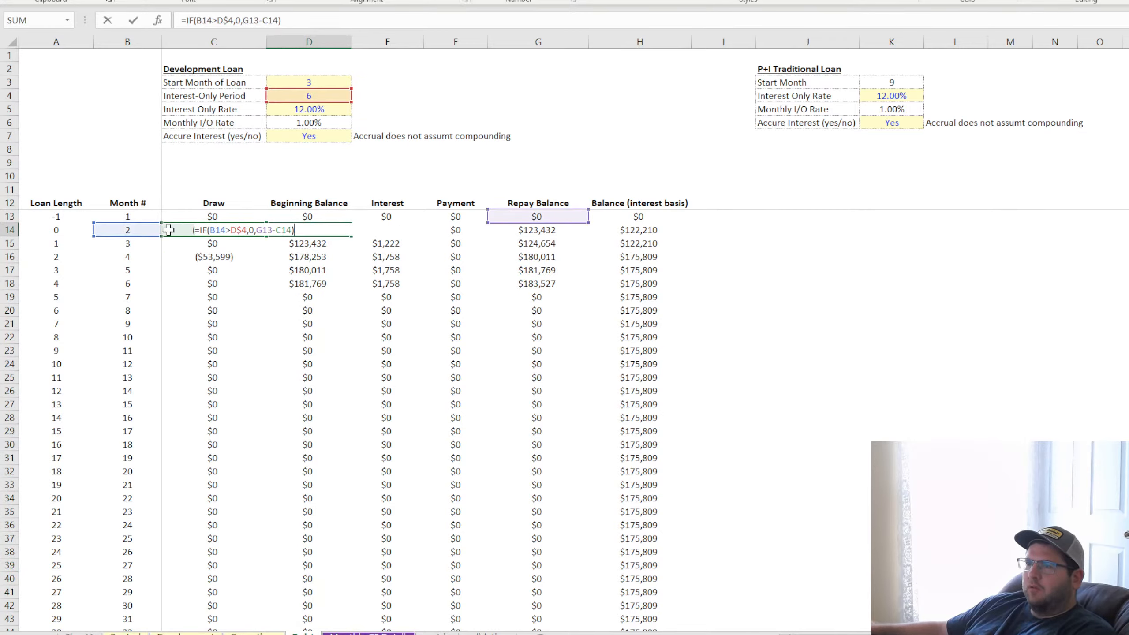
pyautogui.press('Return')
pyautogui.click(327, 228)
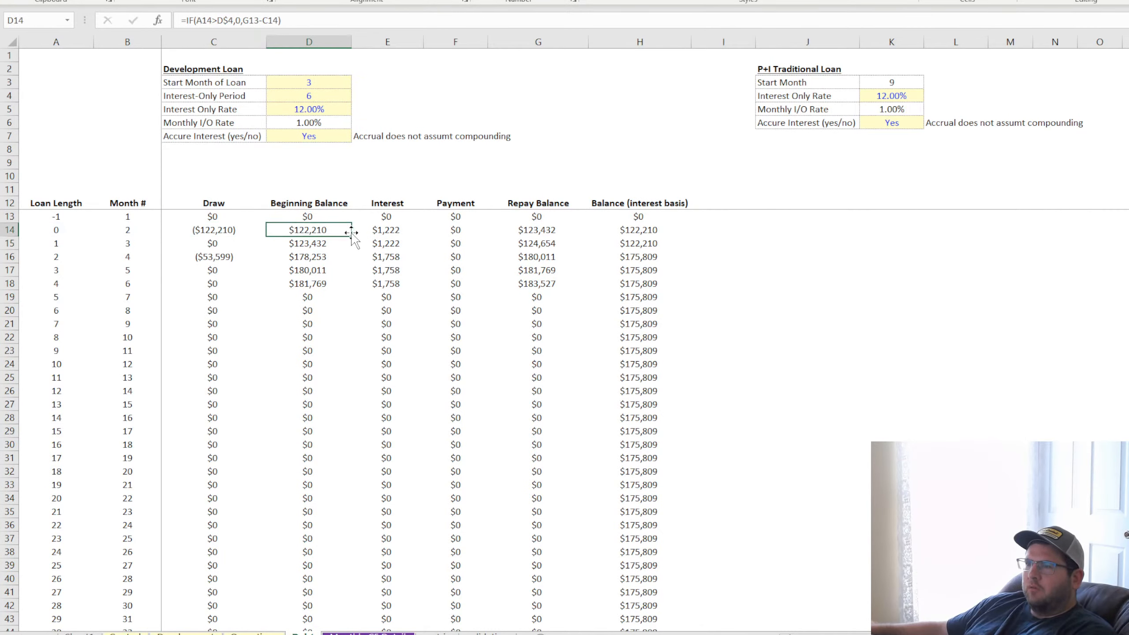
pyautogui.hotkey('ctrl', 'shift', 'Down')
pyautogui.hotkey('ctrl', 'd')
pyautogui.moveTo(316, 229); pyautogui.dragTo(314, 310)
pyautogui.doubleClick(313, 310)
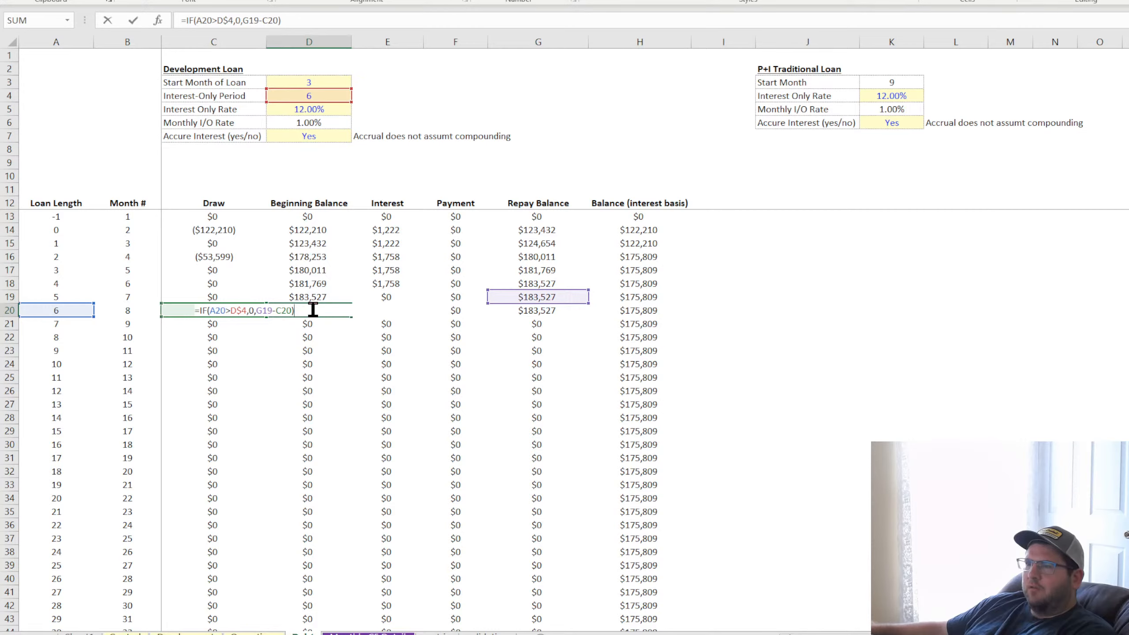
pyautogui.press('Escape')
pyautogui.moveTo(313, 230); pyautogui.dragTo(309, 291)
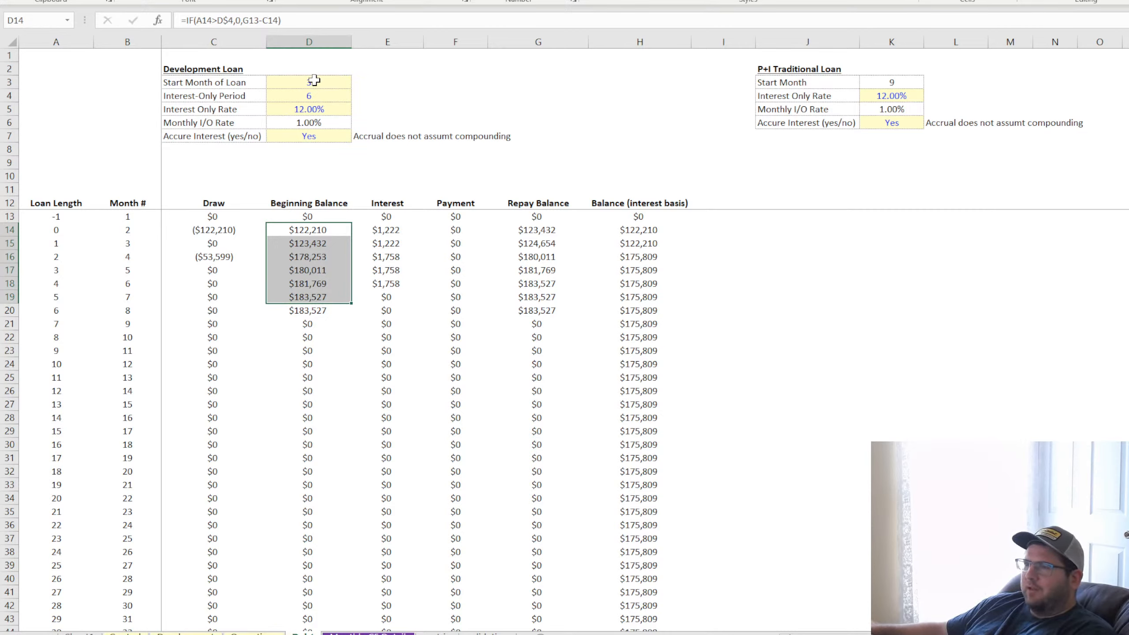
# Add the note "Make sure this matches the first draw month, whatever month that may be." in E3 beside Start Month of Loan
pyautogui.click(315, 81)
pyautogui.click(364, 83)
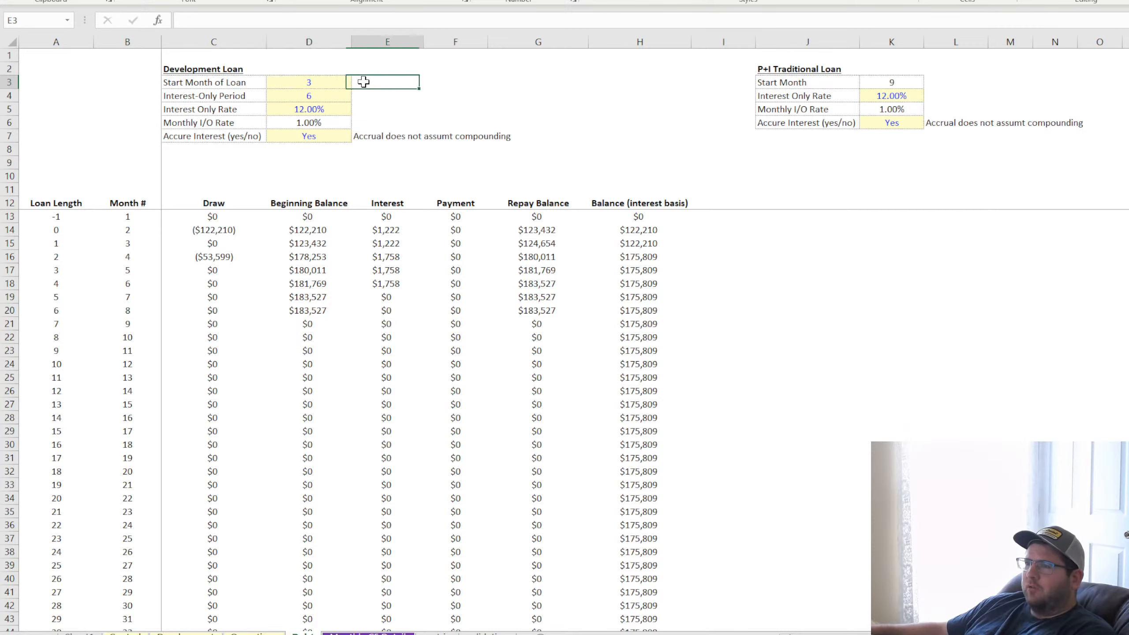
pyautogui.write('Make sure this matches the first draw month, whatever month that may be.')
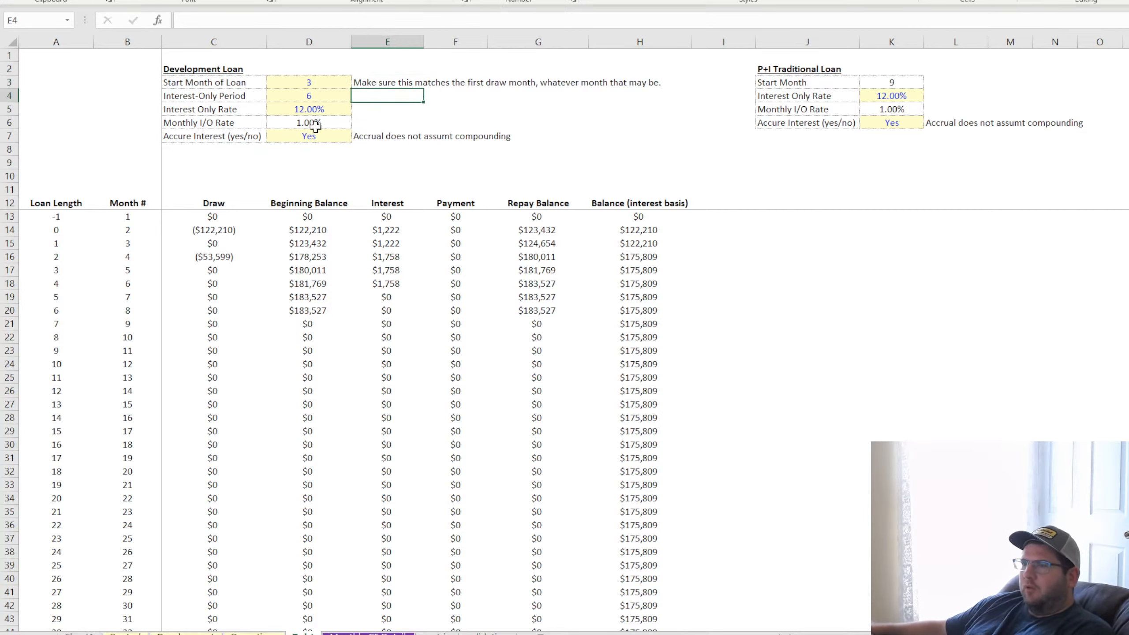
# Check the month of the first draw in row 14 and set the Start Month of Loan to 2
pyautogui.click(195, 229)
pyautogui.click(126, 229)
pyautogui.click(209, 229)
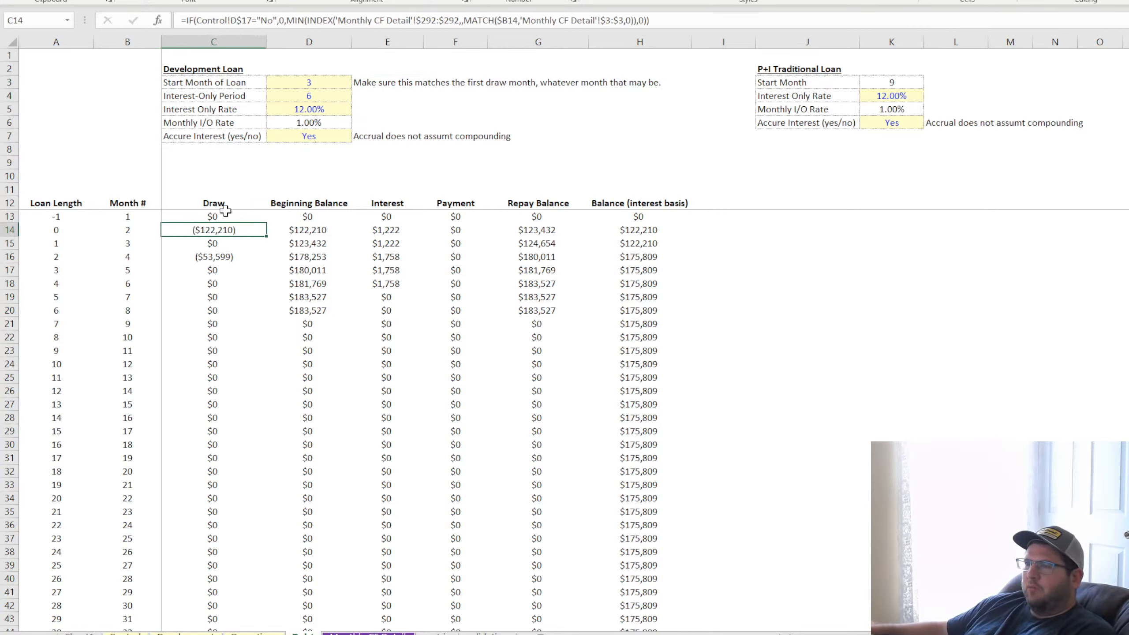
pyautogui.click(311, 82)
pyautogui.write('2')
pyautogui.press('Return')
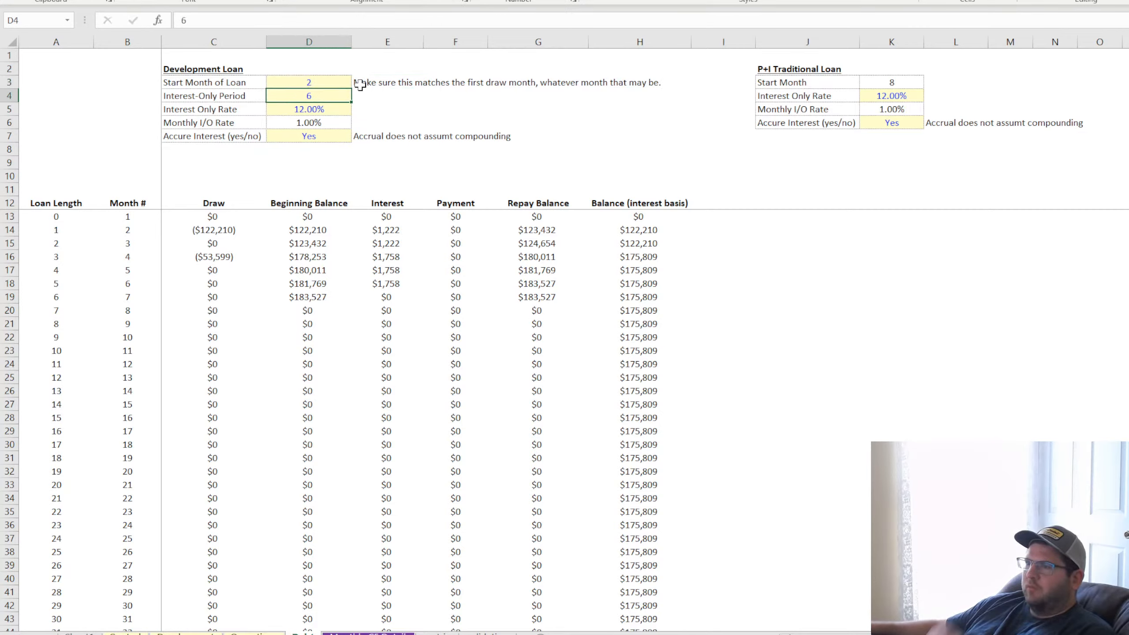
pyautogui.click(301, 298)
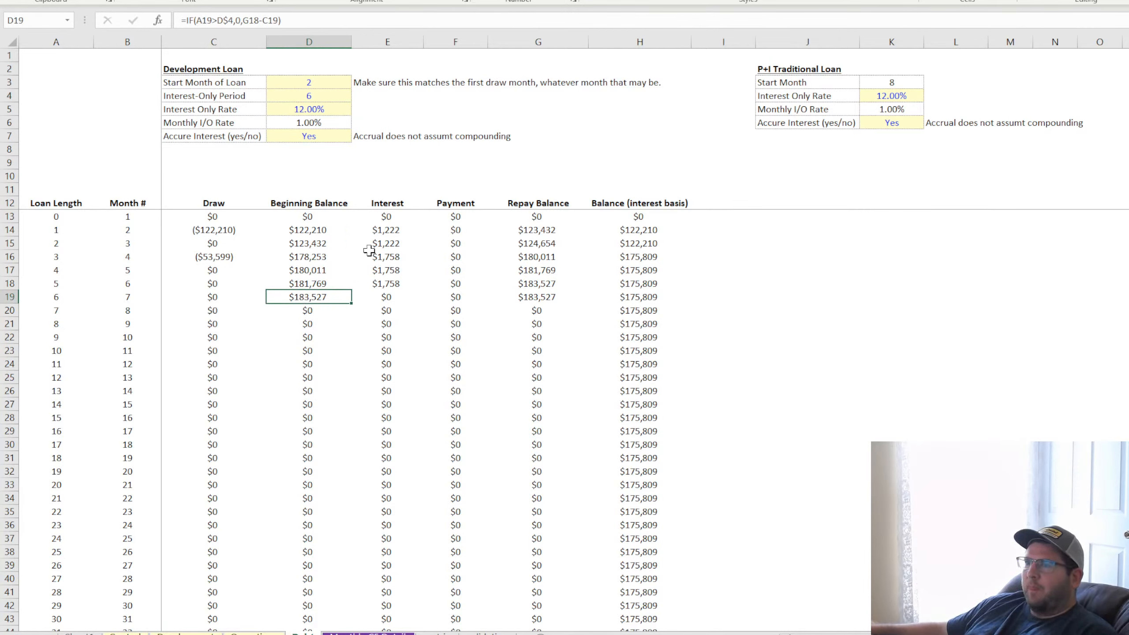
# Change the period test in Interest cell E13 from B13 to Loan Length cell A13 and fill it down the column
pyautogui.click(388, 227)
pyautogui.doubleClick(391, 216)
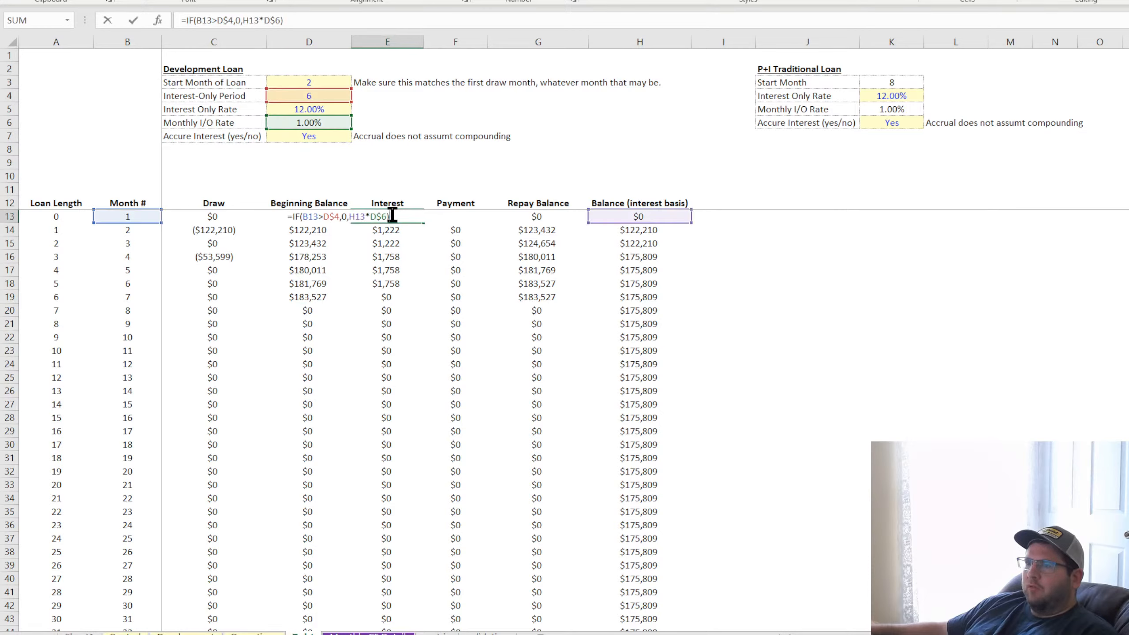
pyautogui.moveTo(161, 217); pyautogui.dragTo(62, 218)
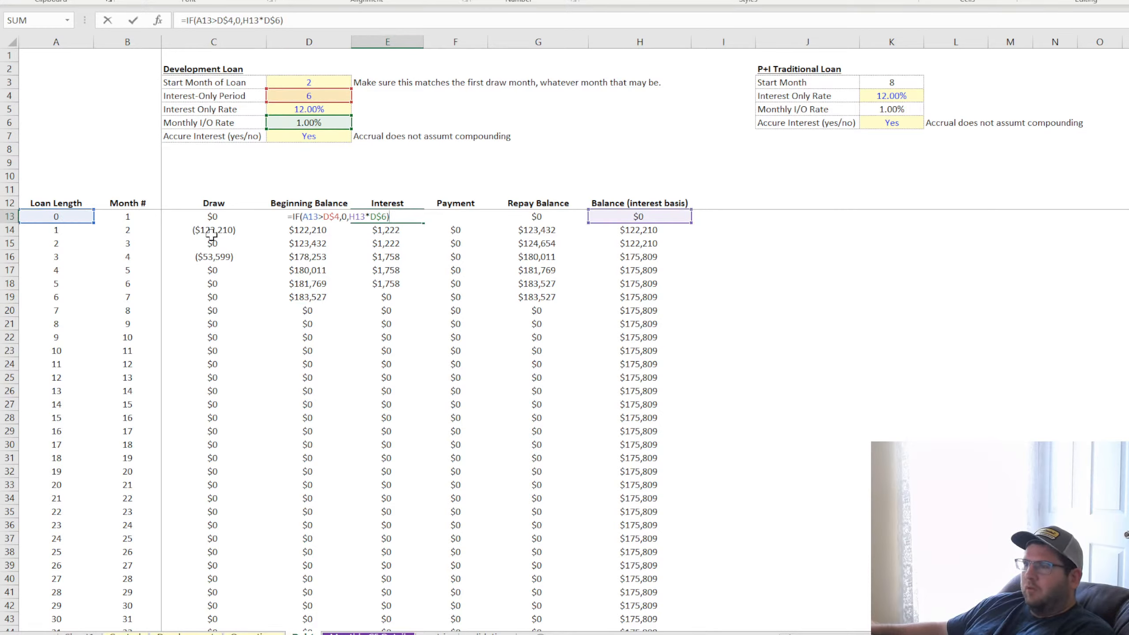
pyautogui.press('Return')
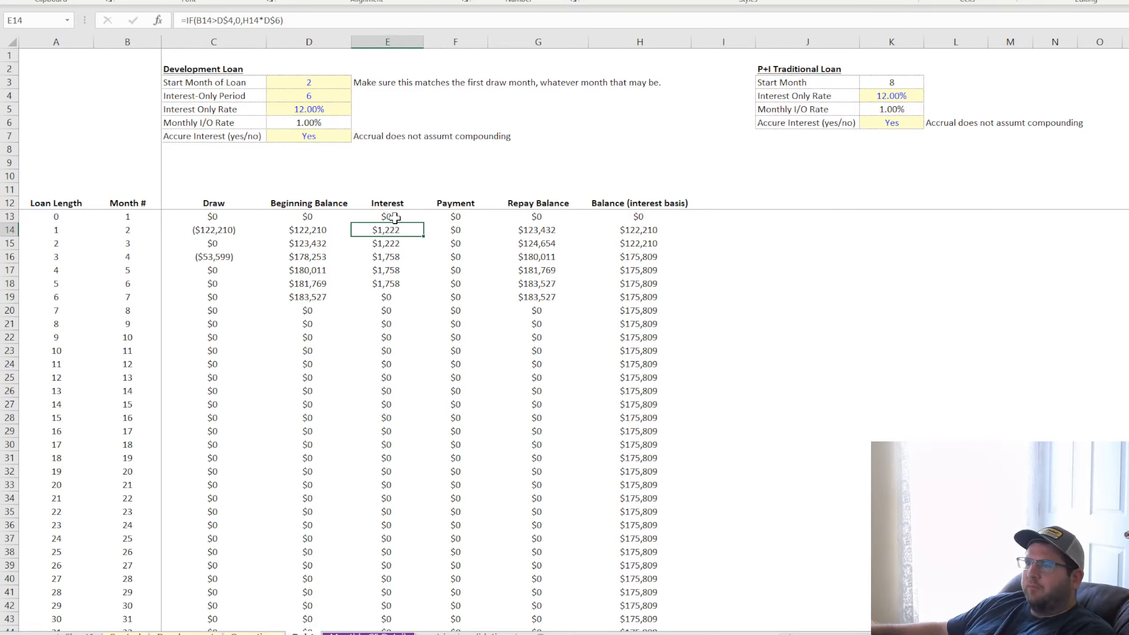
pyautogui.click(391, 217)
pyautogui.doubleClick(423, 221)
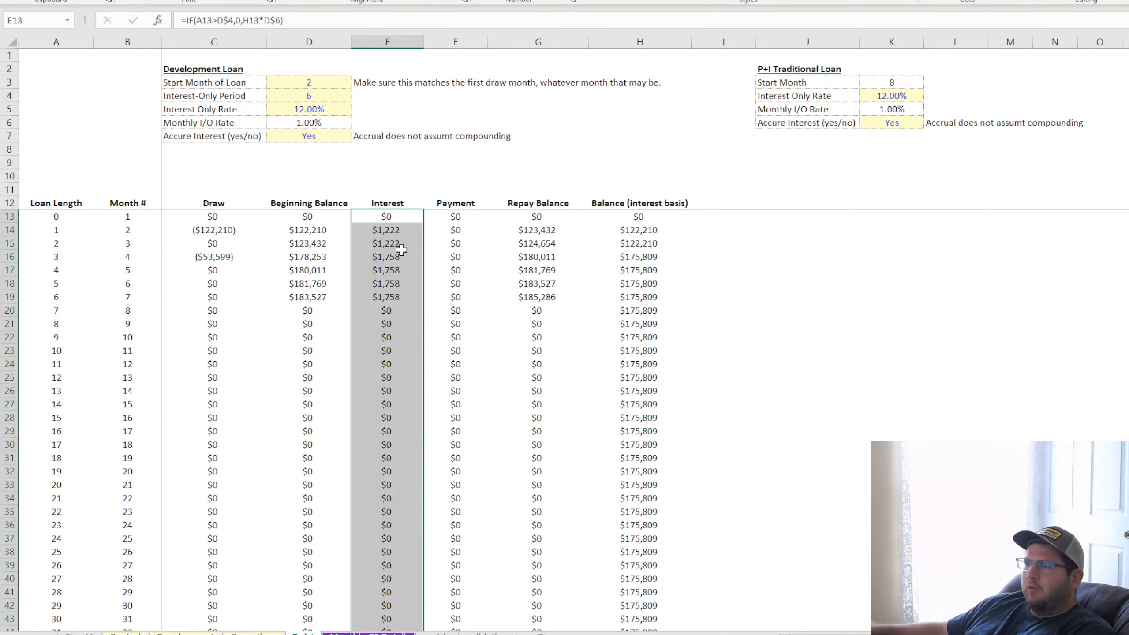
pyautogui.click(380, 294)
# Review the Payment, Repay Balance and interest-basis Balance formulas, the P+I Start Month formula in K3, and the schedule's row 20
pyautogui.click(455, 217)
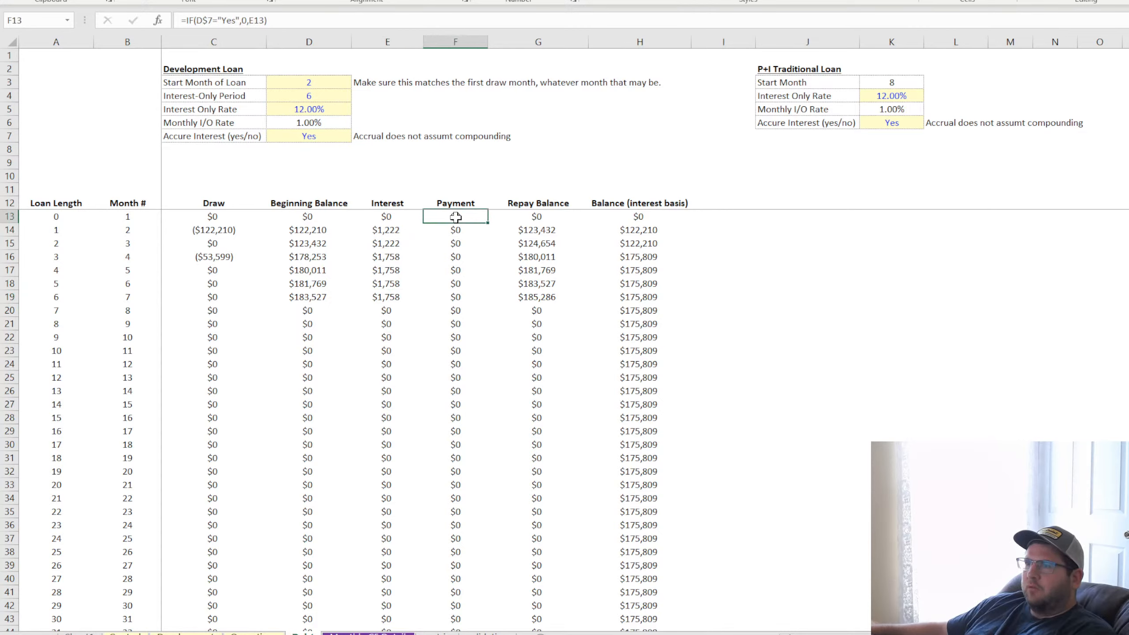
pyautogui.click(456, 229)
pyautogui.click(449, 257)
pyautogui.click(522, 217)
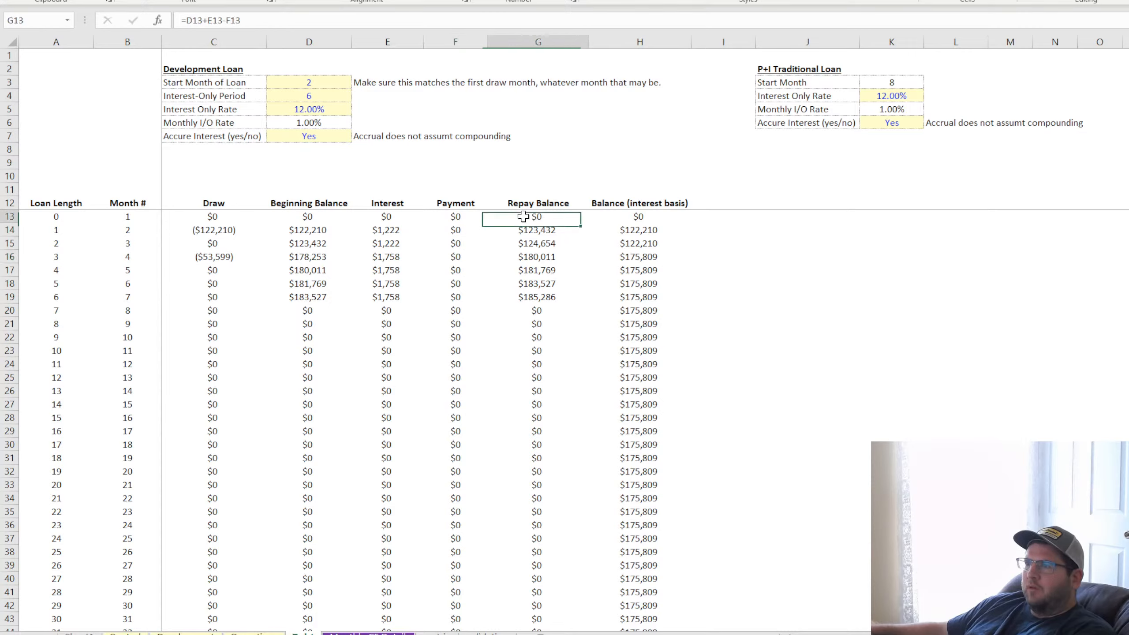
pyautogui.click(529, 229)
pyautogui.click(615, 231)
pyautogui.click(648, 270)
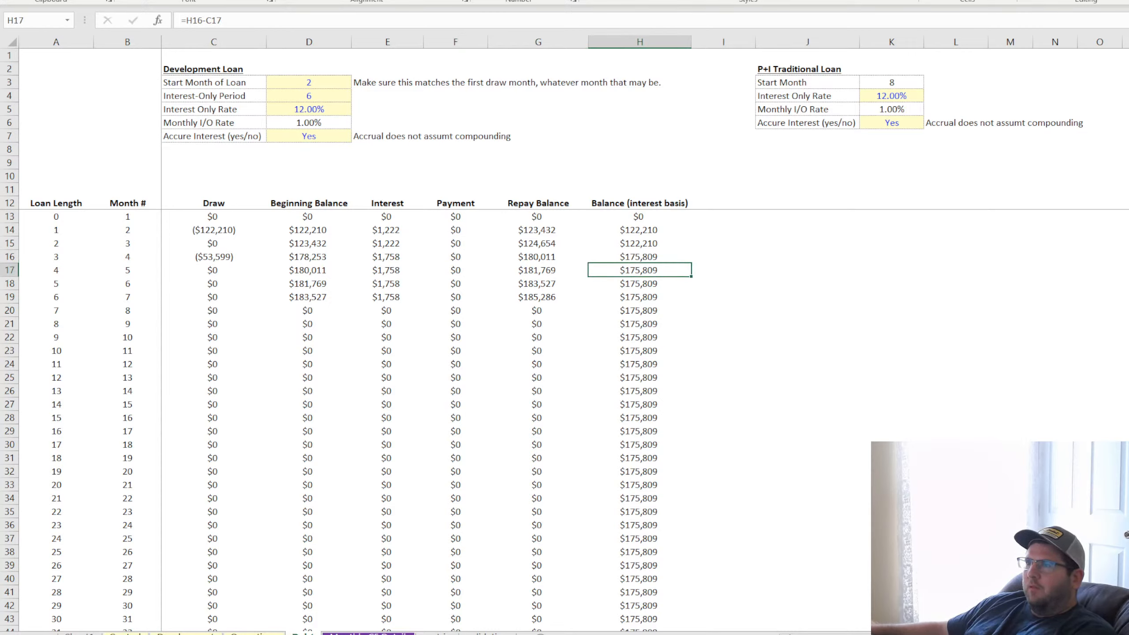
pyautogui.click(894, 83)
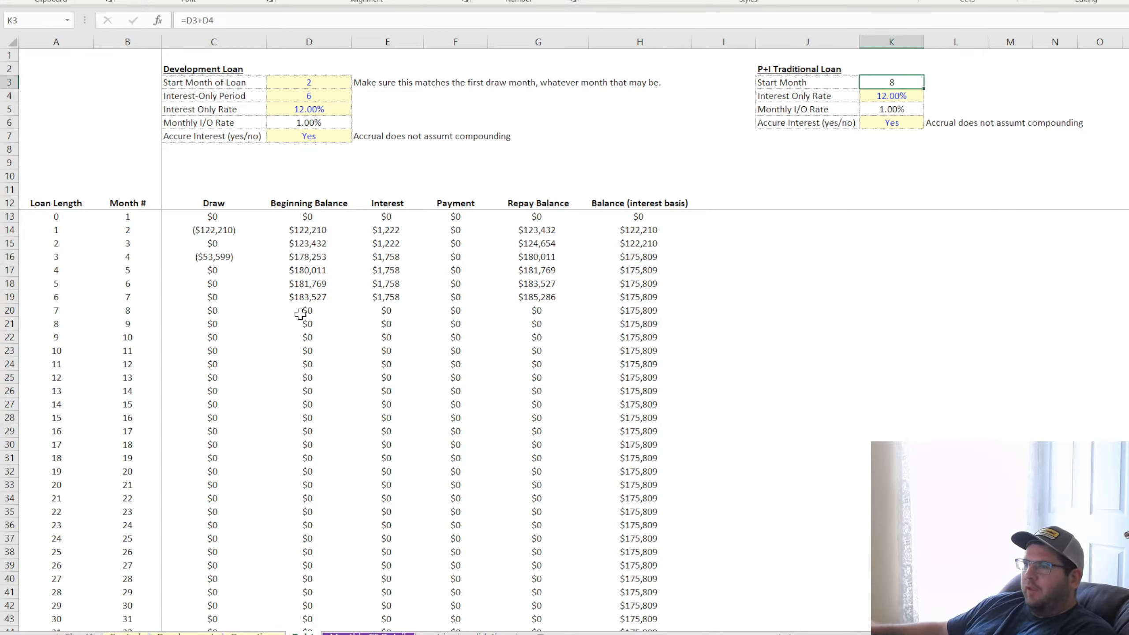
pyautogui.moveTo(300, 314); pyautogui.dragTo(575, 310)
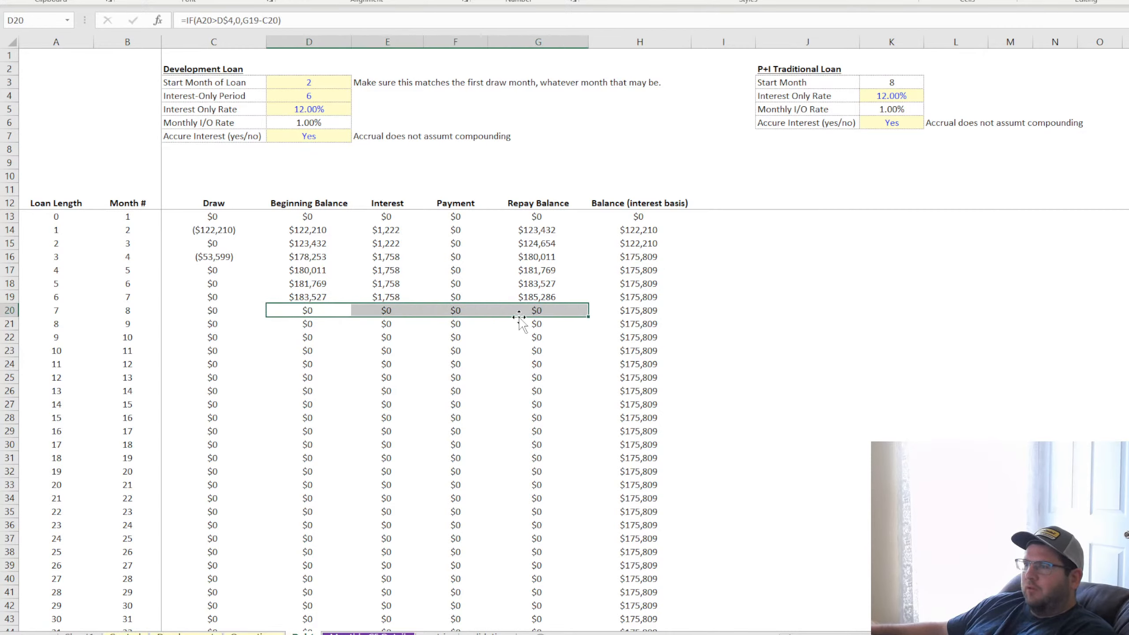
pyautogui.click(636, 314)
pyautogui.click(647, 231)
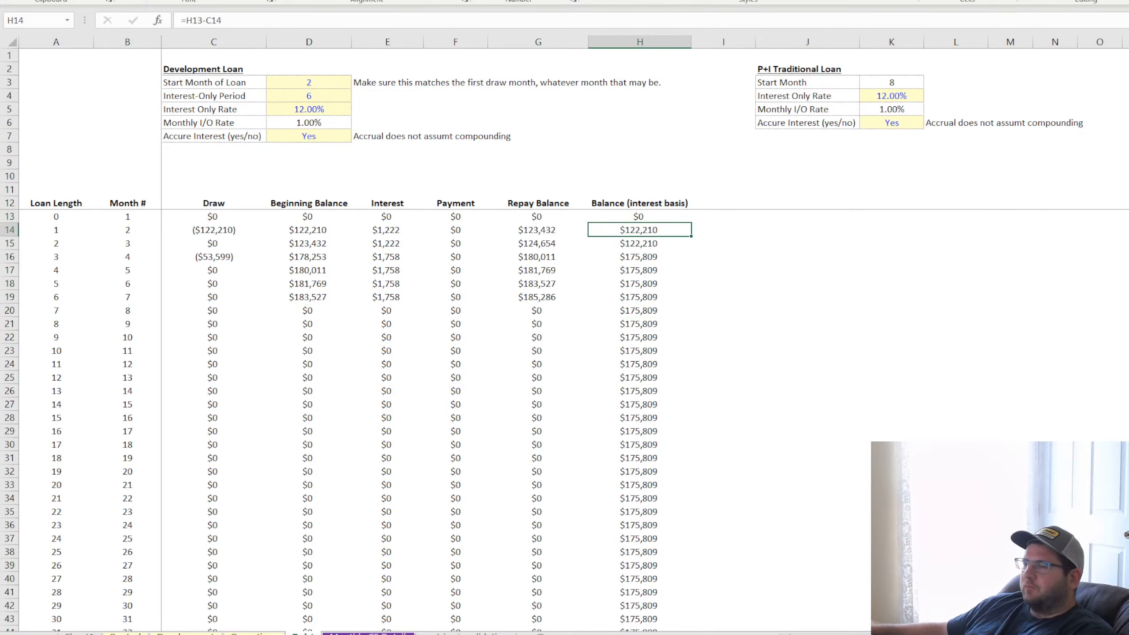
pyautogui.hotkey('alt', 'Tab')
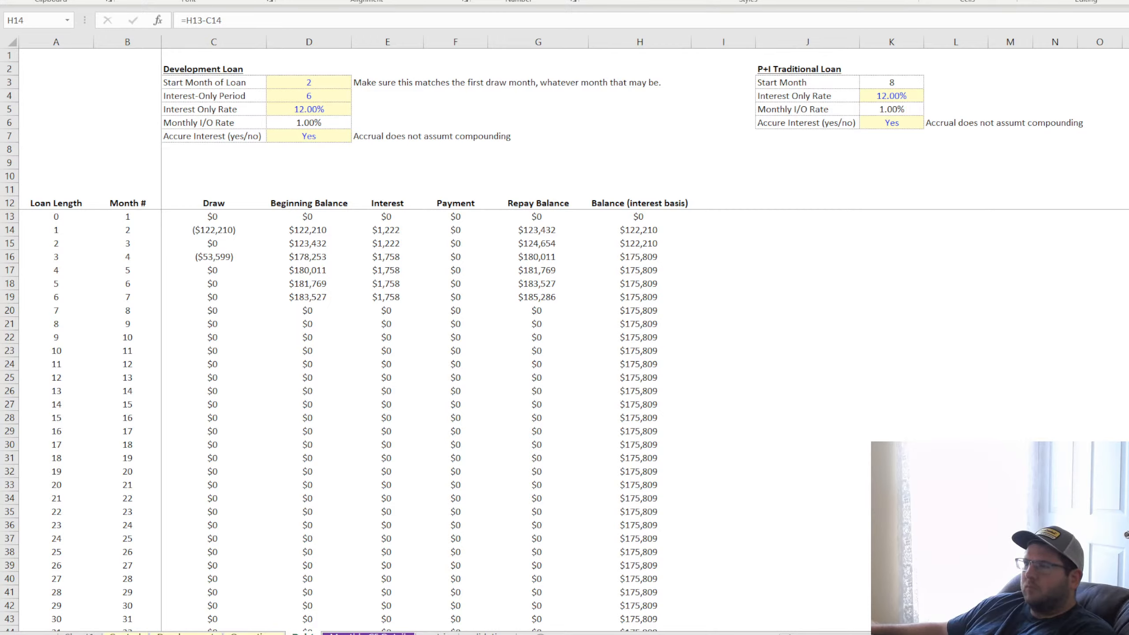
pyautogui.hotkey('alt', 'Tab')
pyautogui.click(891, 404)
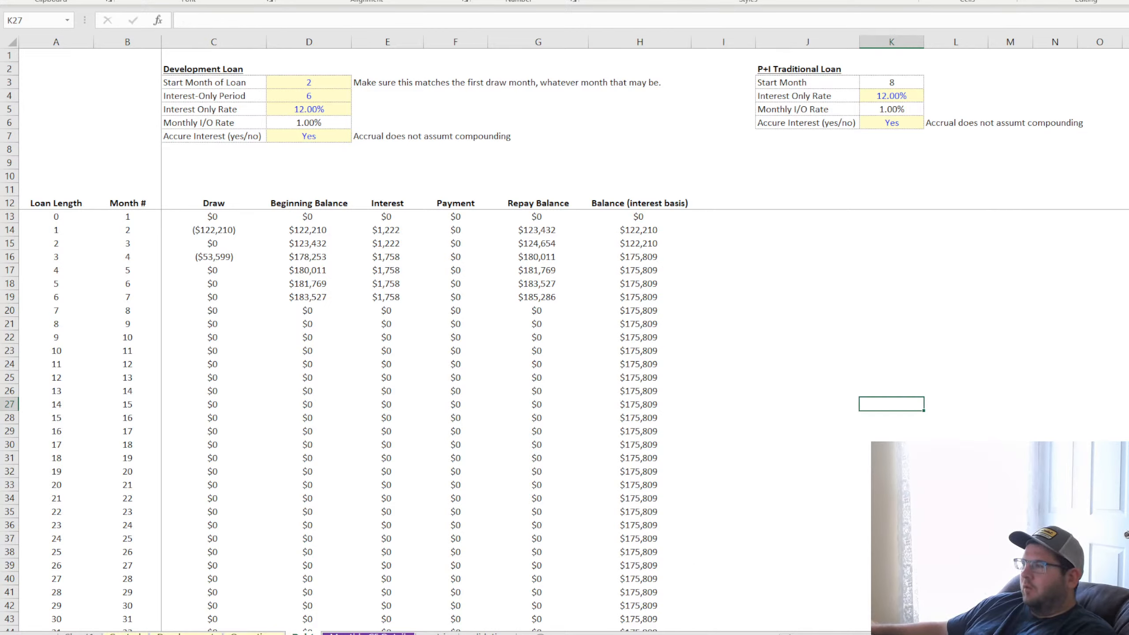
pyautogui.press('Down')
pyautogui.press('Down')
pyautogui.press('Down')
pyautogui.press('Down')
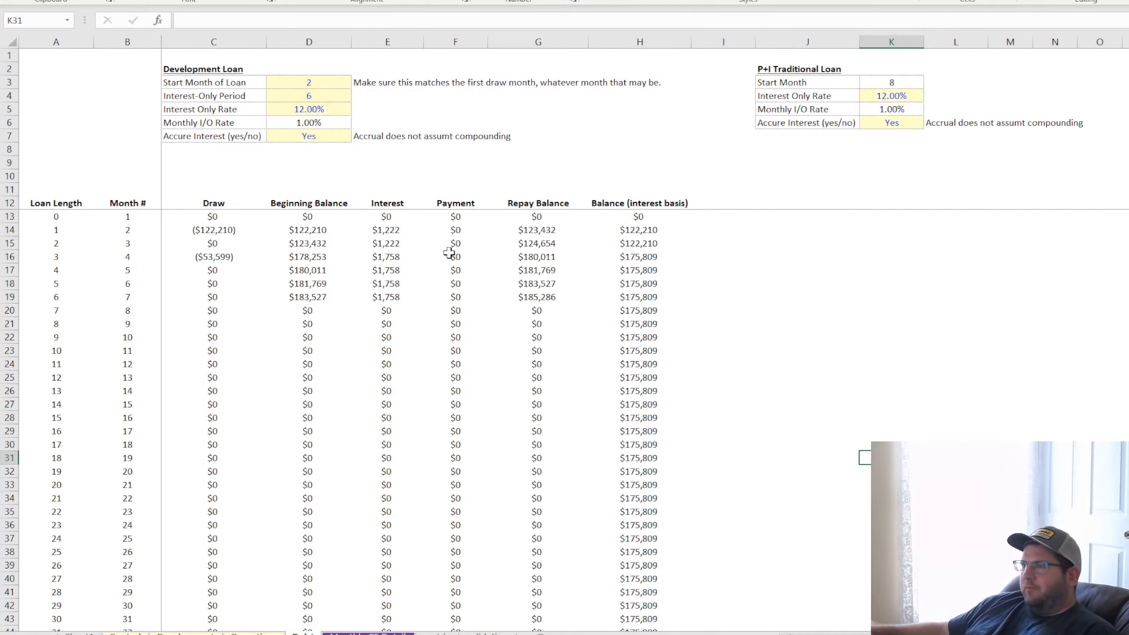
# Examine the accrue-interest setting in D7 and the Repay Balance column from G14 to the final loan month in G19
pyautogui.click(316, 136)
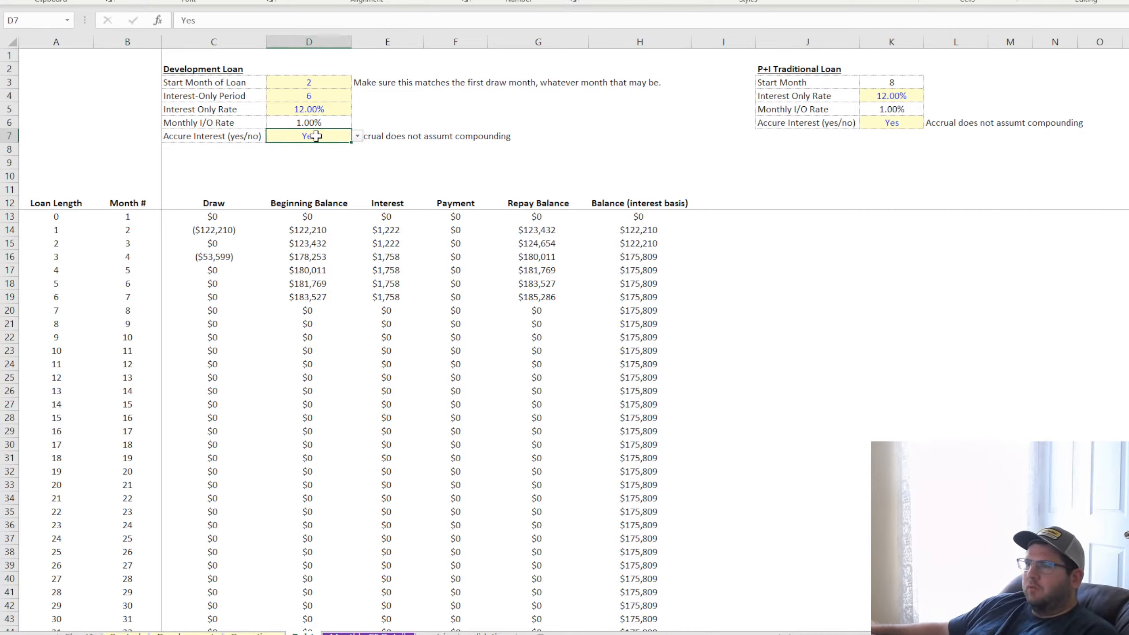
pyautogui.click(543, 246)
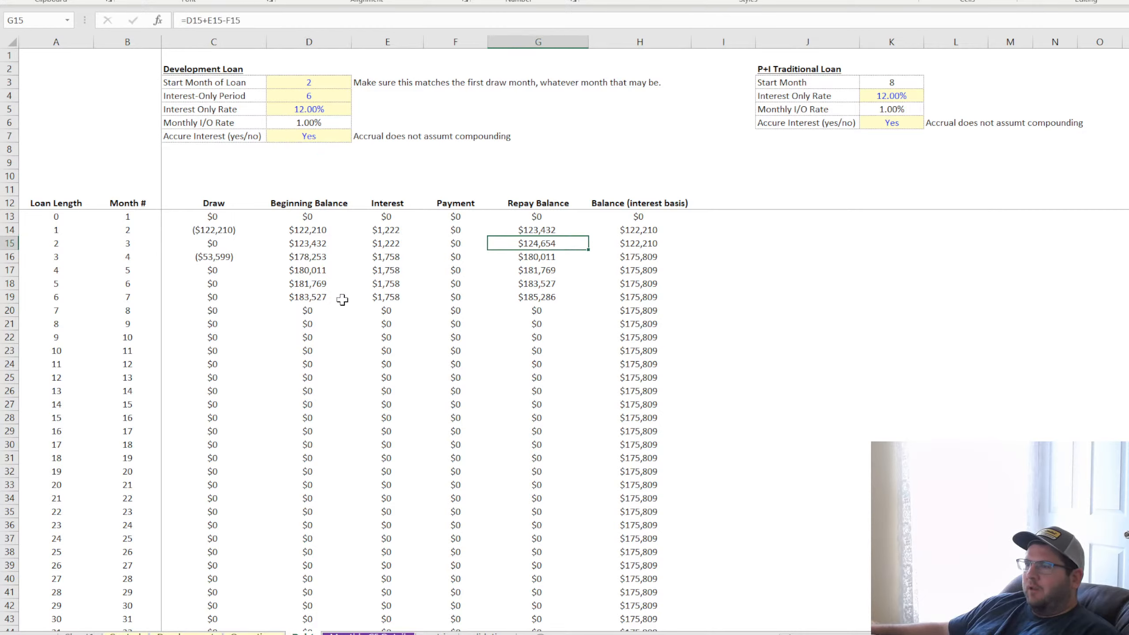
pyautogui.click(546, 301)
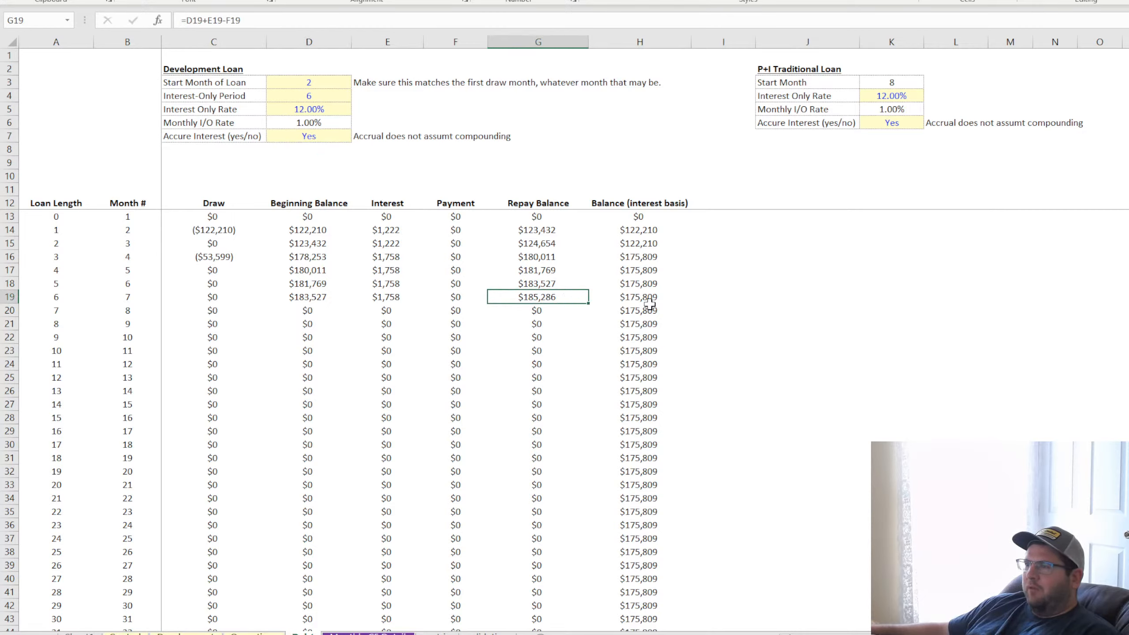
pyautogui.moveTo(538, 230); pyautogui.dragTo(542, 316)
pyautogui.click(539, 268)
pyautogui.click(537, 296)
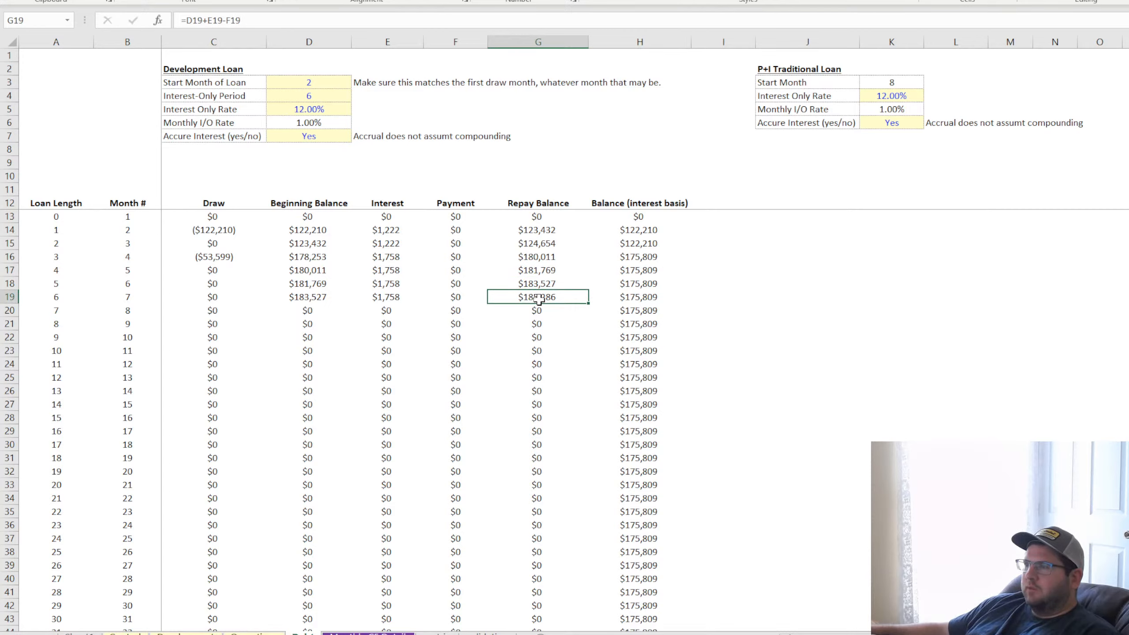
# Add a Starting Balance header in J12 for the P+I Traditional Loan schedule
pyautogui.click(892, 162)
pyautogui.click(892, 192)
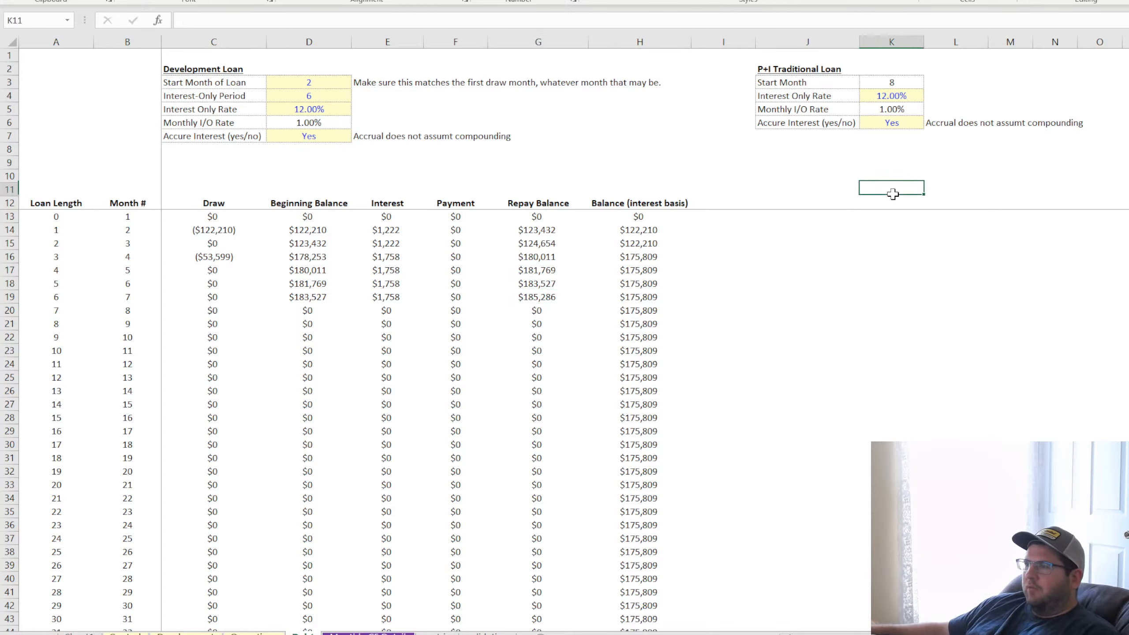
pyautogui.click(811, 204)
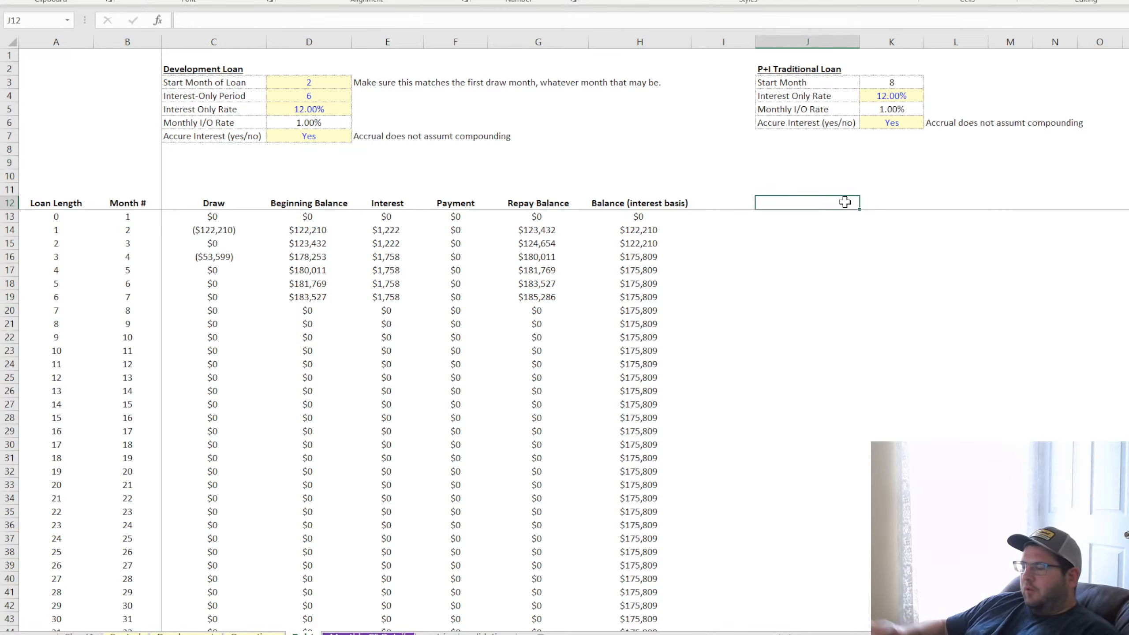
pyautogui.write('Starting Balance')
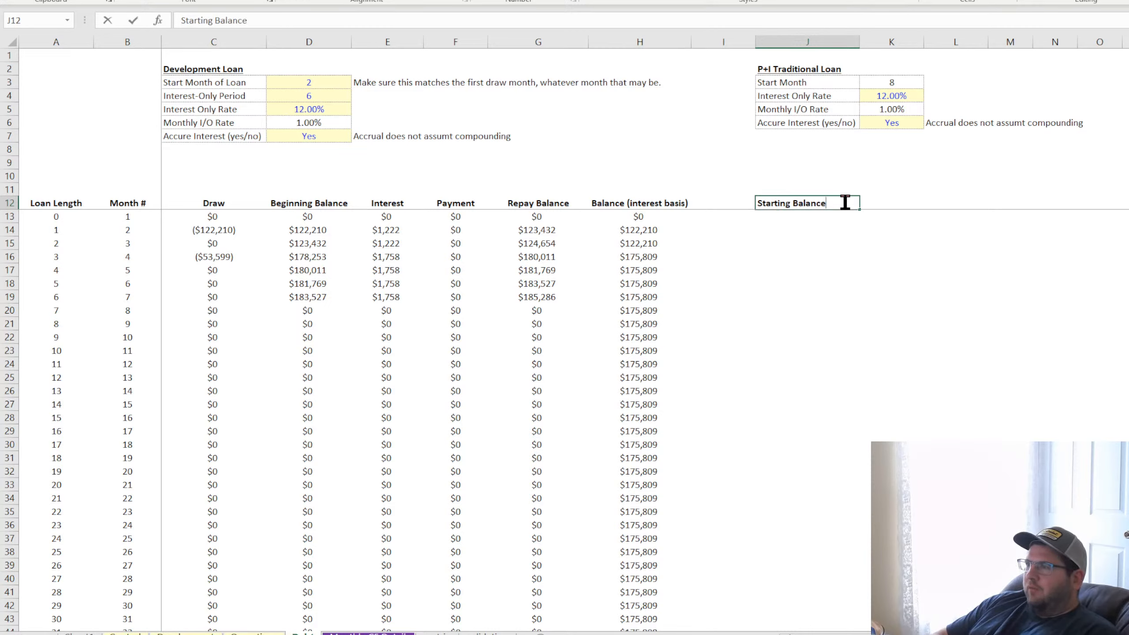
pyautogui.press('Return')
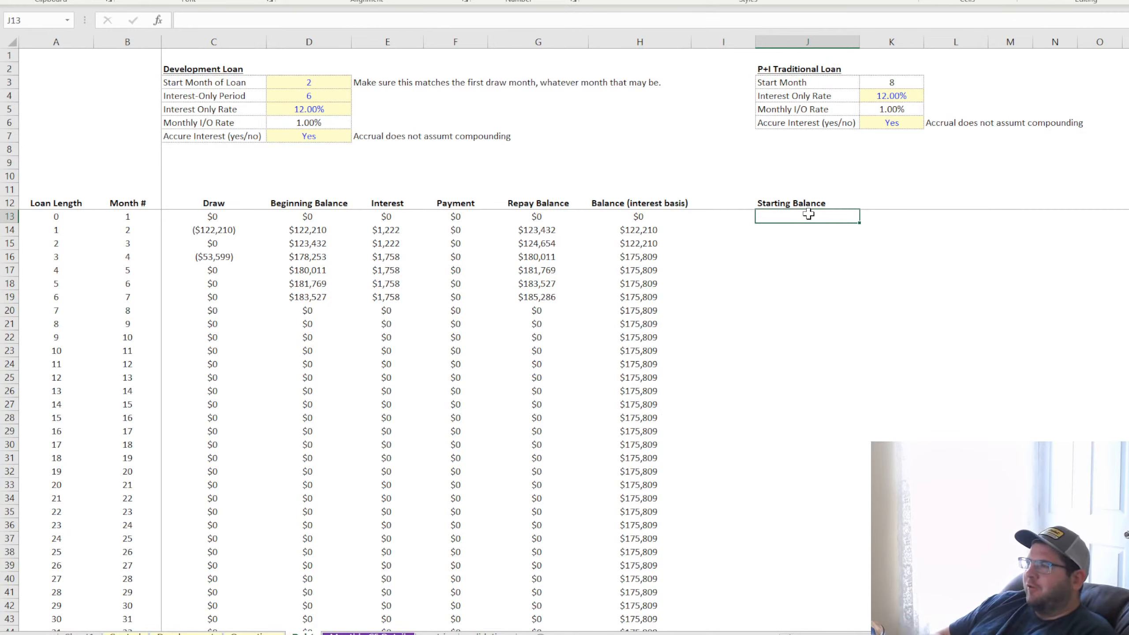
# Enter =IF(B13=K$3,G13,0) in J13 to pull the Repay Balance in the P+I loan's start month
pyautogui.write('=if(')
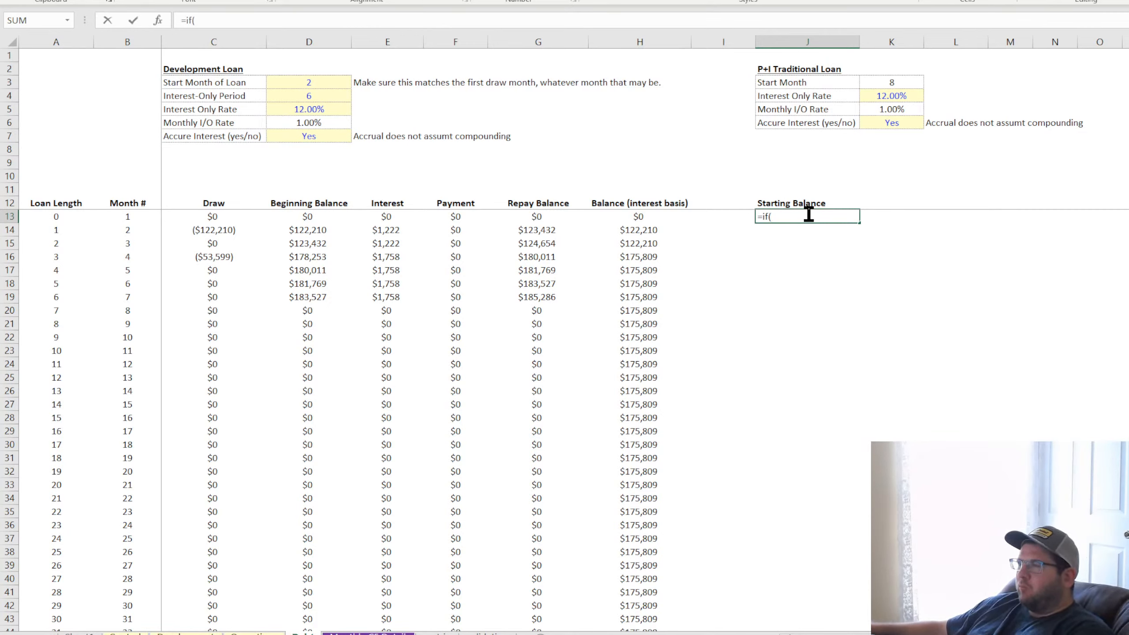
pyautogui.click(132, 217)
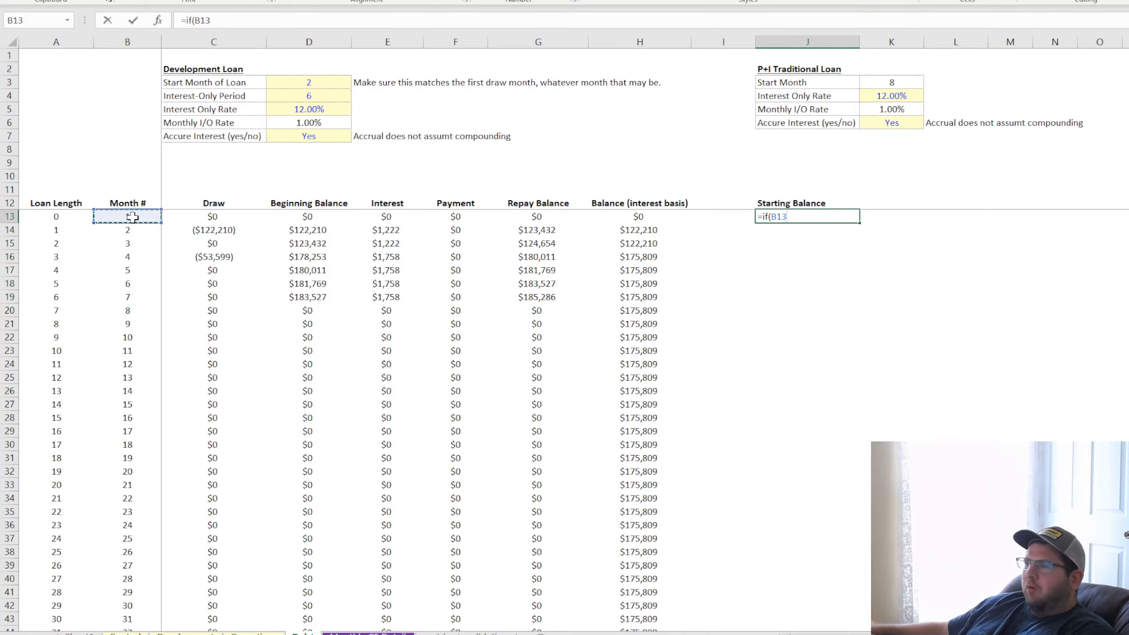
pyautogui.write('=')
pyautogui.click(890, 82)
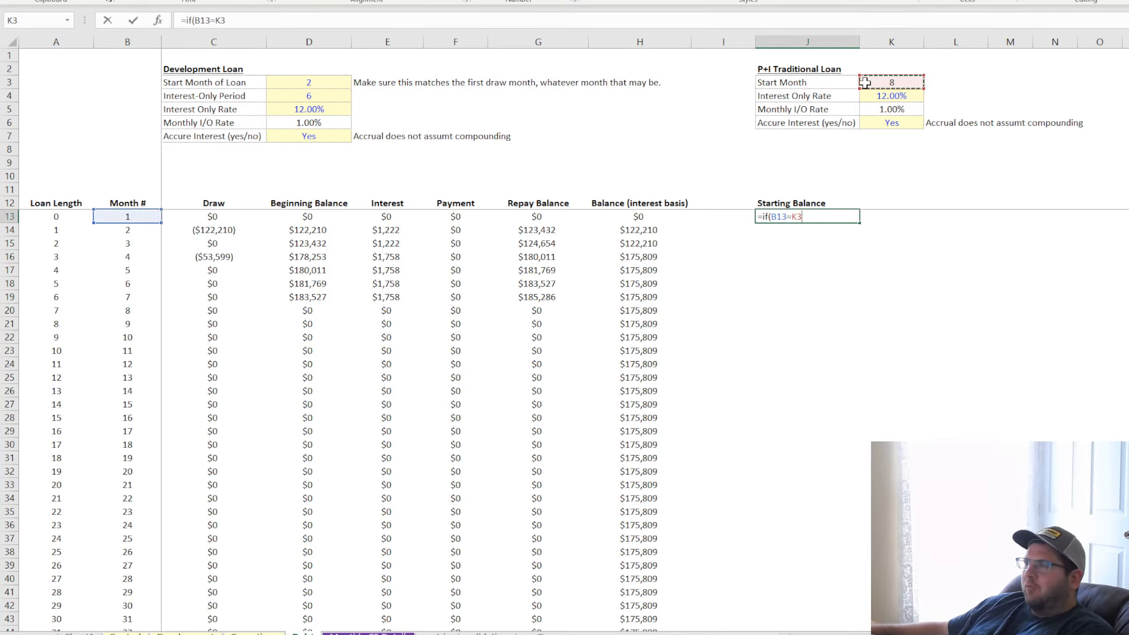
pyautogui.click(231, 15)
pyautogui.press('Left')
pyautogui.write('$')
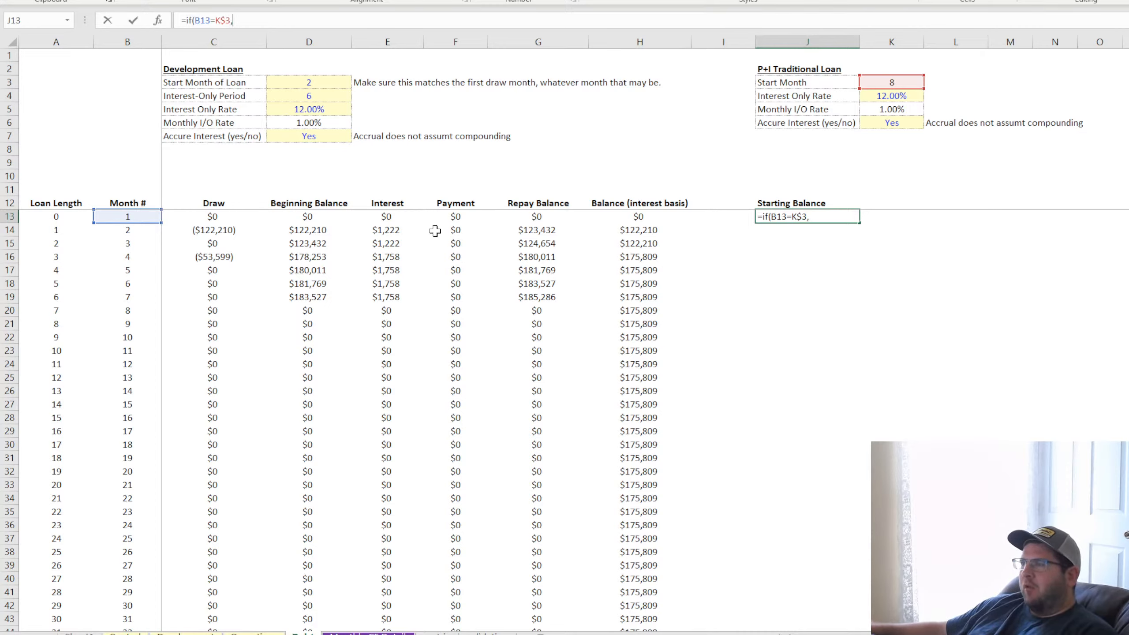
pyautogui.click(645, 217)
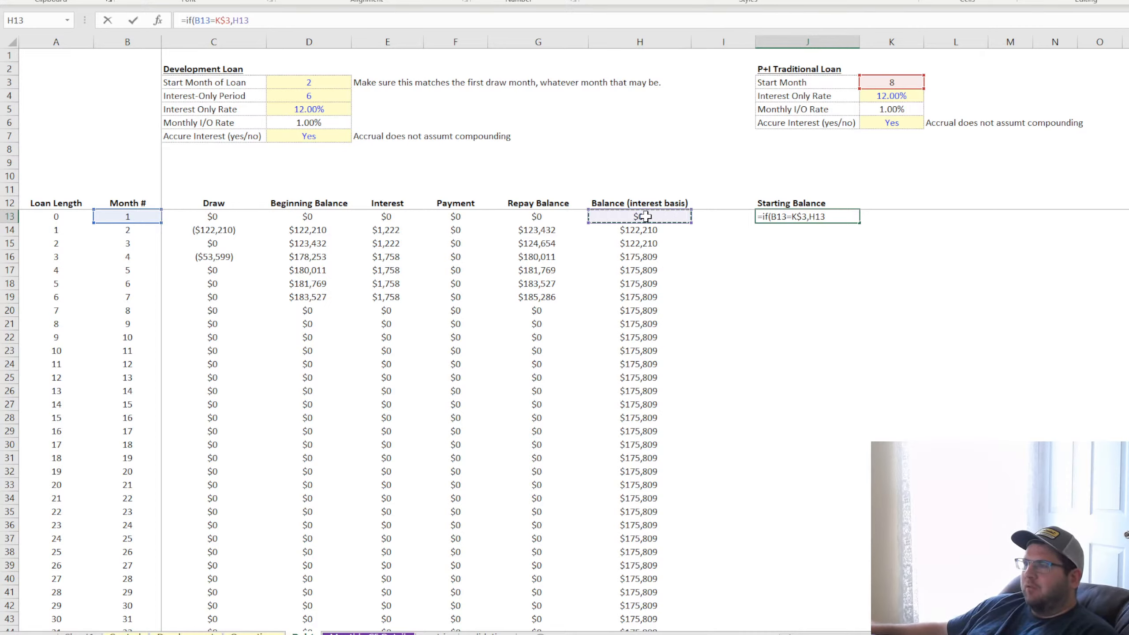
pyautogui.click(546, 218)
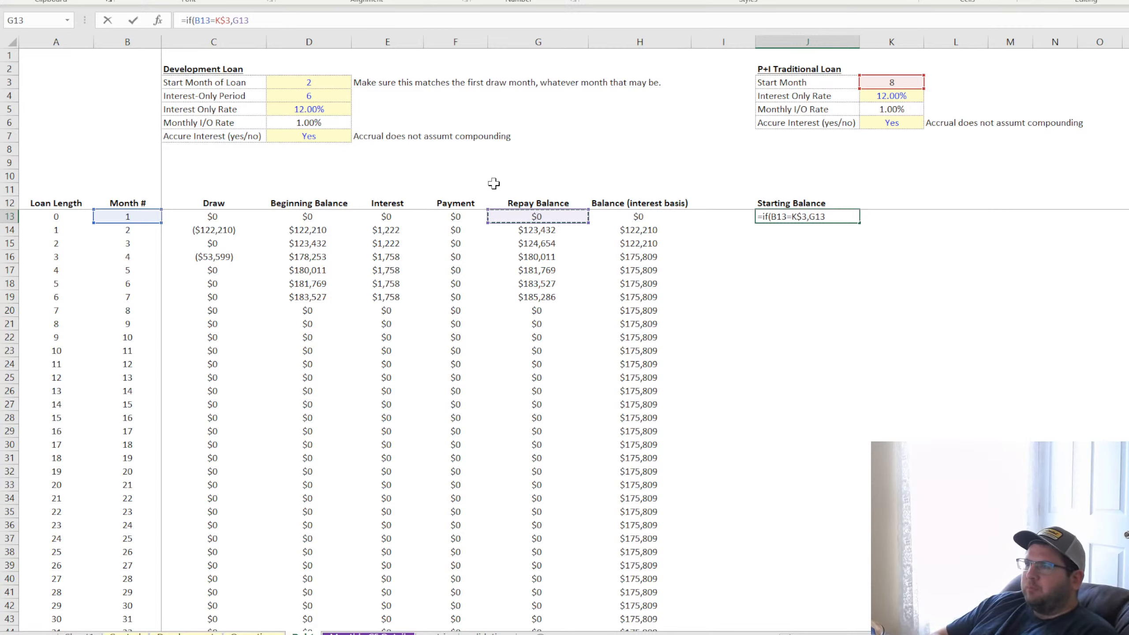
pyautogui.write(',')
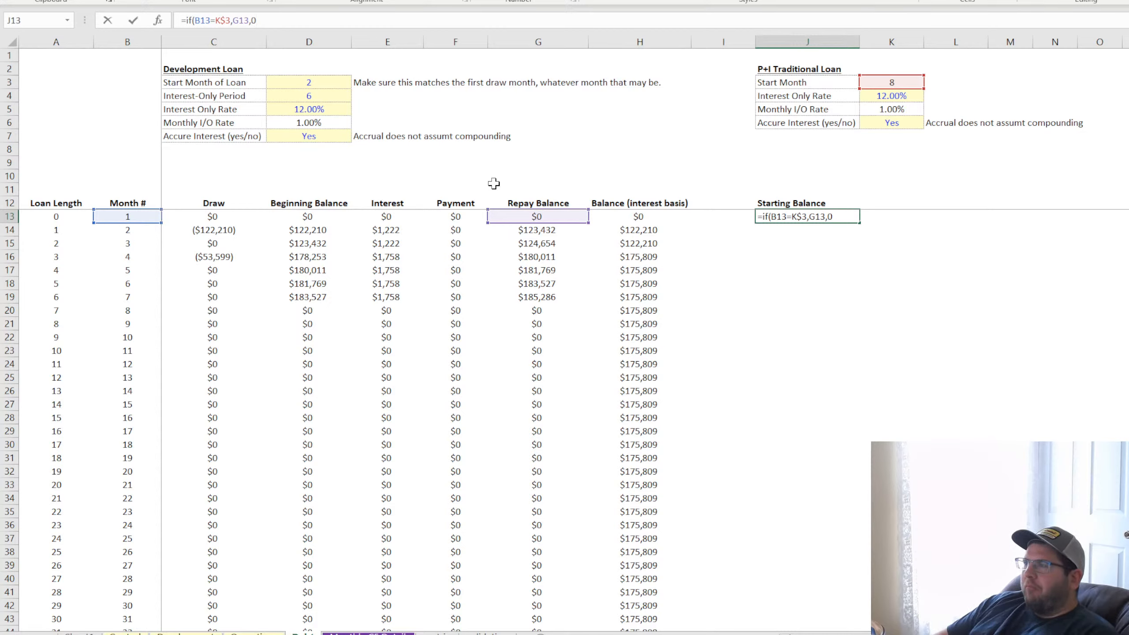
pyautogui.write('0')
pyautogui.press('Return')
pyautogui.press('Up')
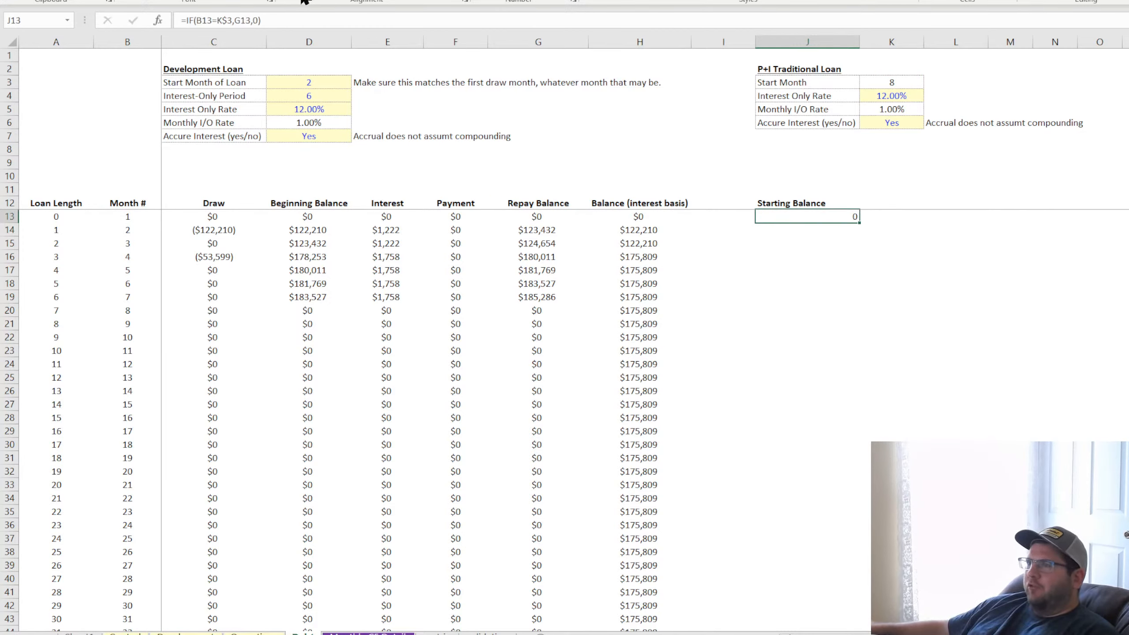
# Left-align J13 and fill its formula down column J to row 132
pyautogui.doubleClick(816, 218)
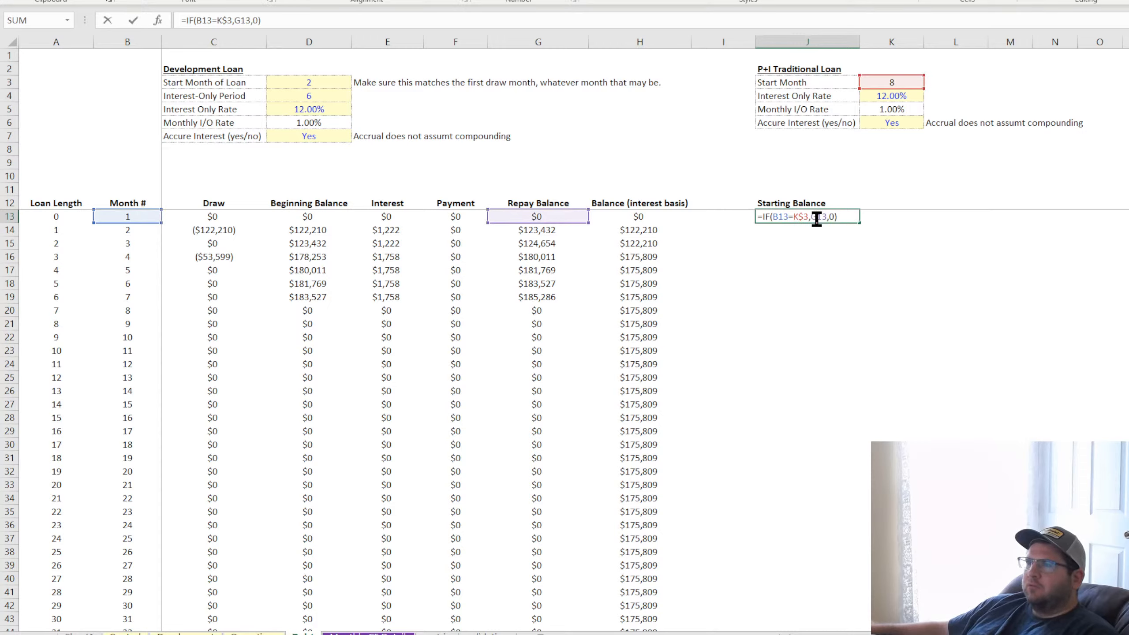
pyautogui.press('Return')
pyautogui.press('Up')
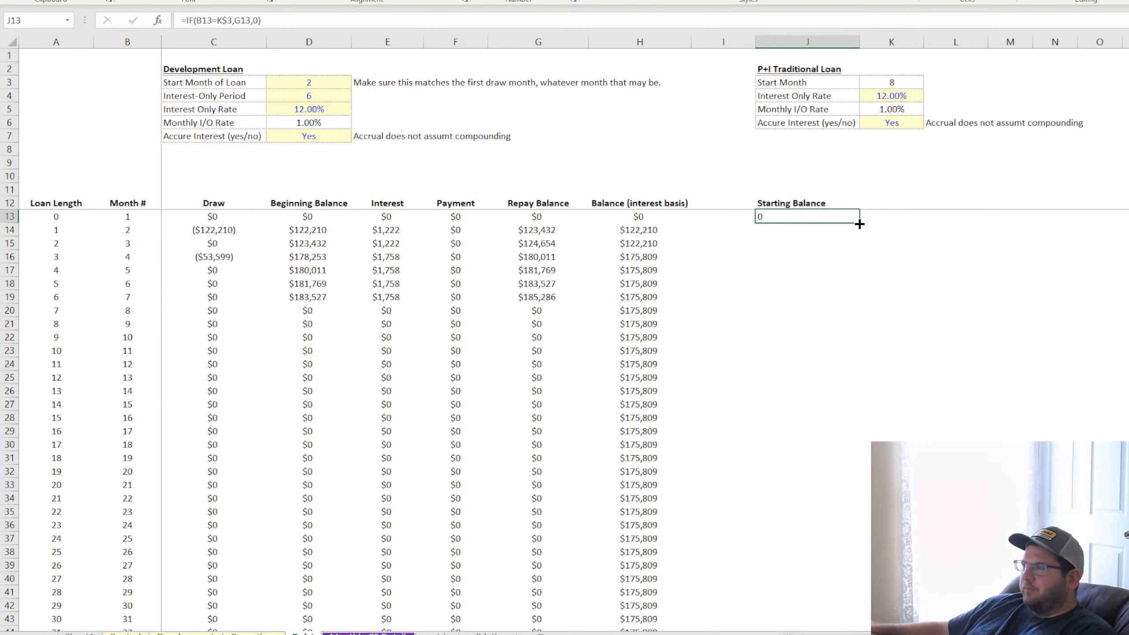
pyautogui.moveTo(860, 224); pyautogui.dragTo(802, 613)
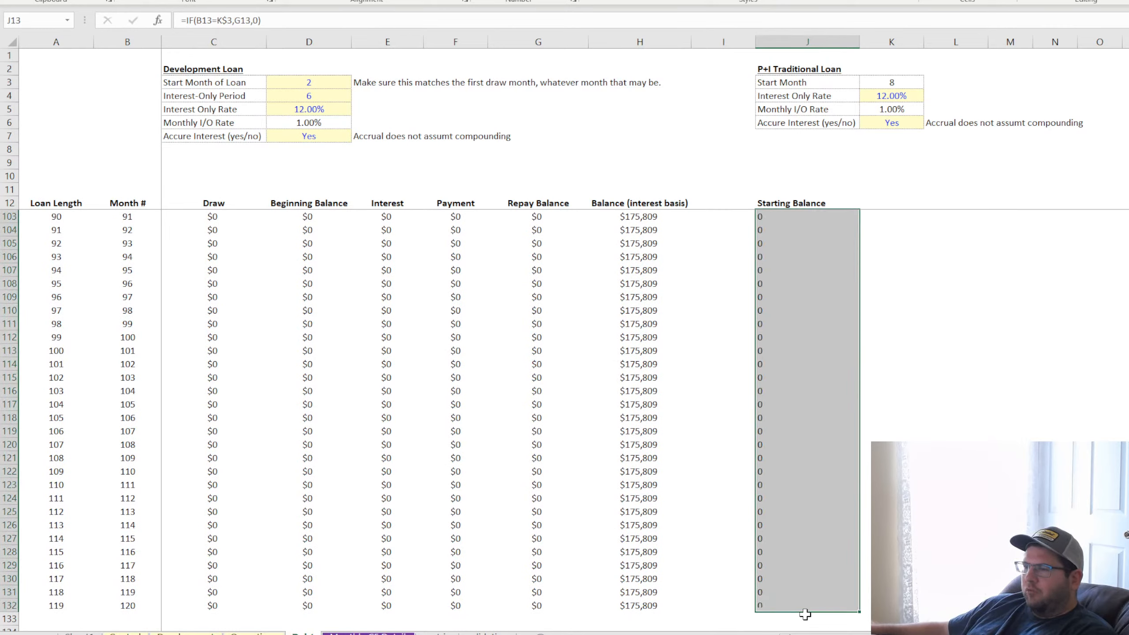
pyautogui.scroll(20, 816, 553)
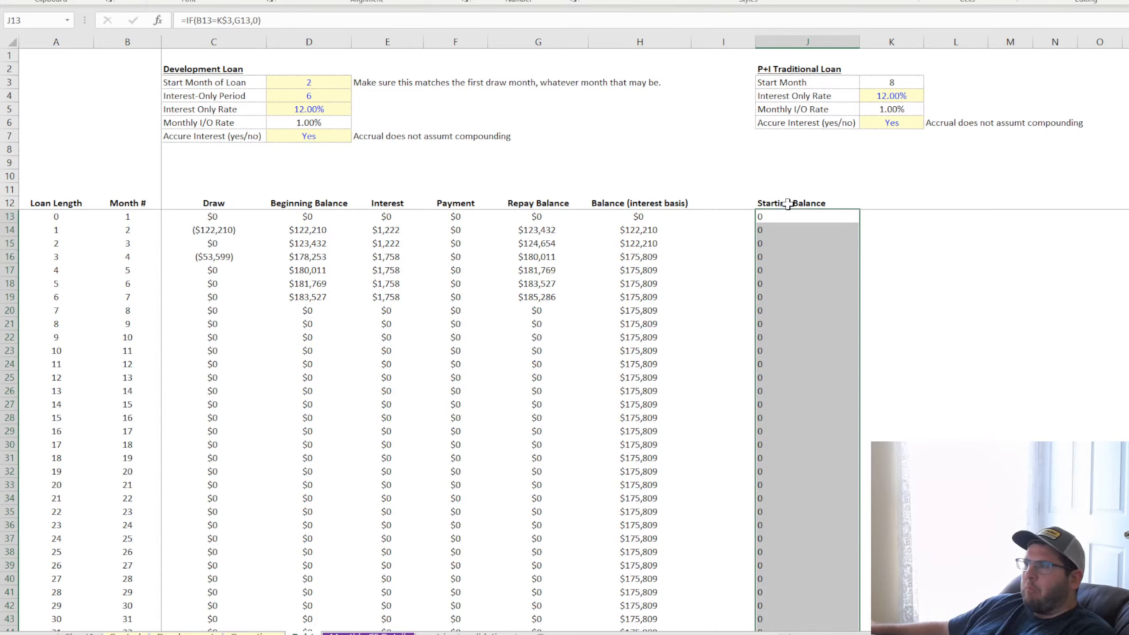
# Examine the Starting Balance formulas in J13, J14 and J19 against the Repay Balance column around the loan's final month
pyautogui.doubleClick(795, 217)
pyautogui.press('Return')
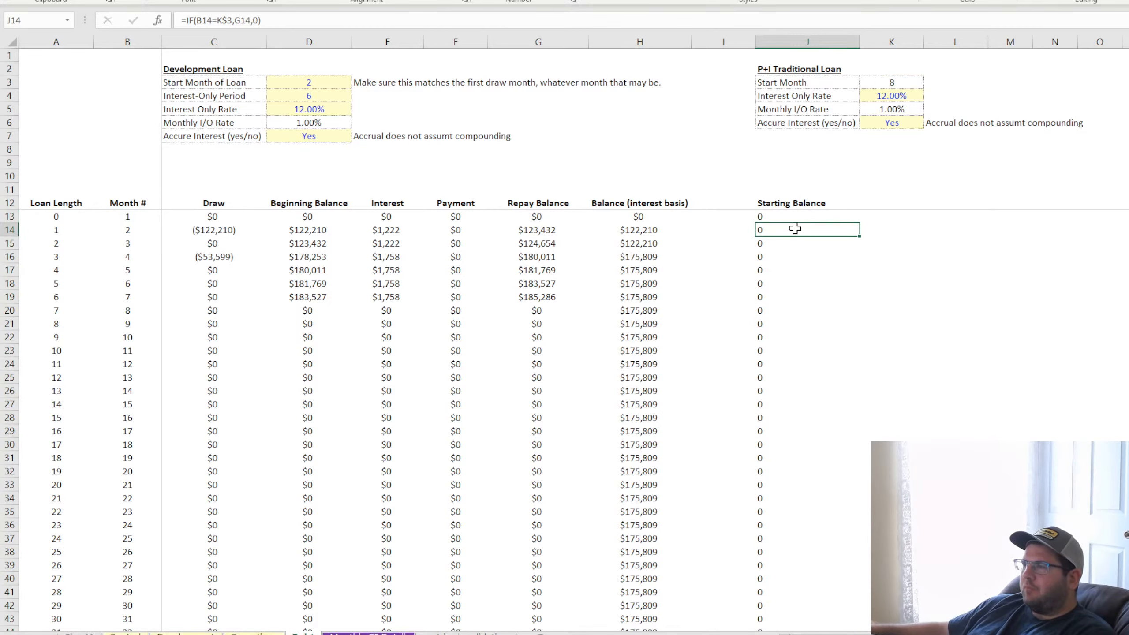
pyautogui.doubleClick(794, 229)
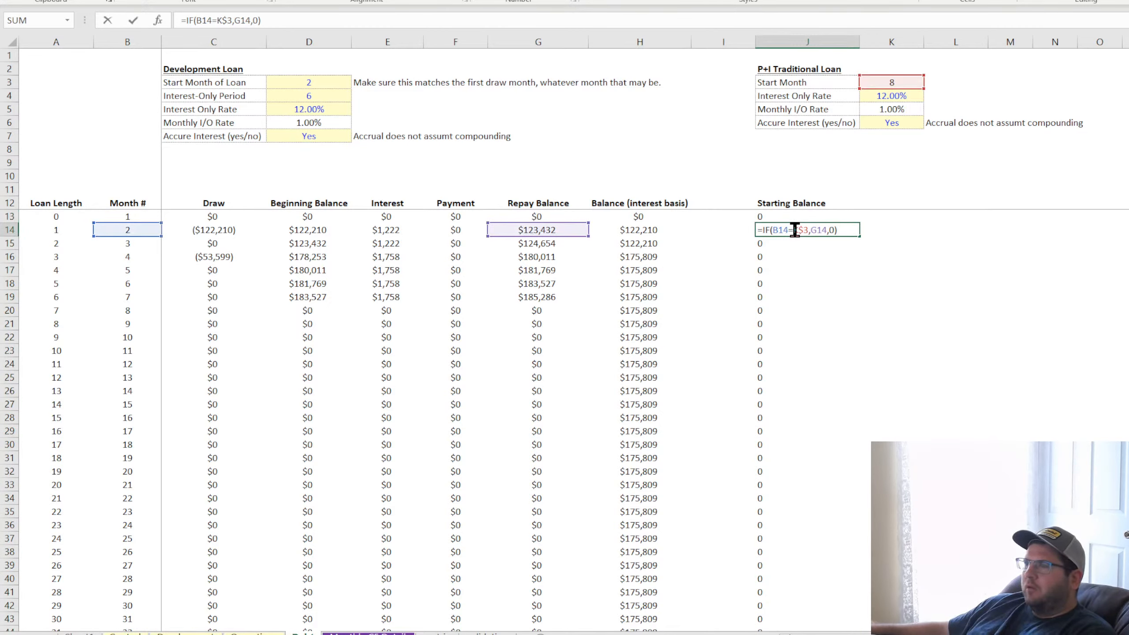
pyautogui.press('Return')
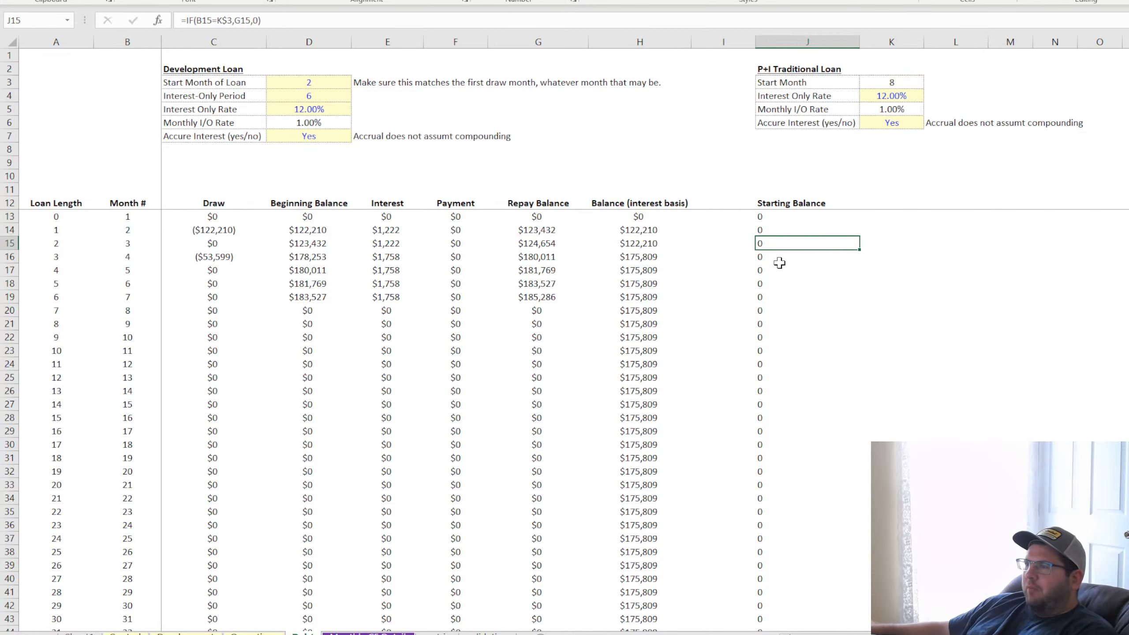
pyautogui.doubleClick(780, 297)
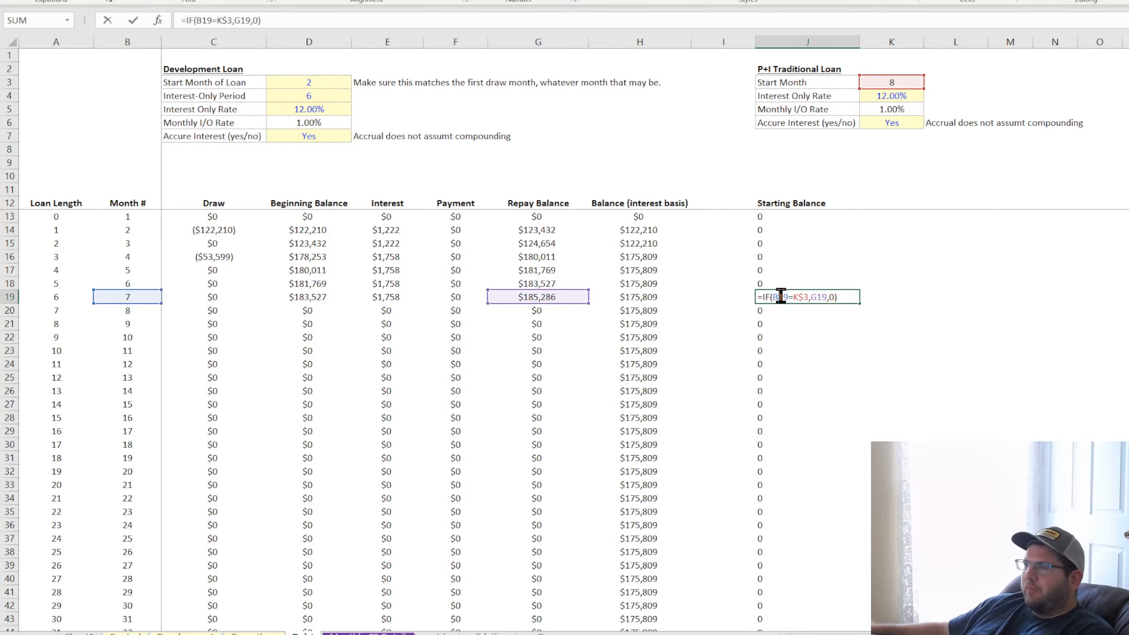
pyautogui.press('Return')
pyautogui.click(766, 216)
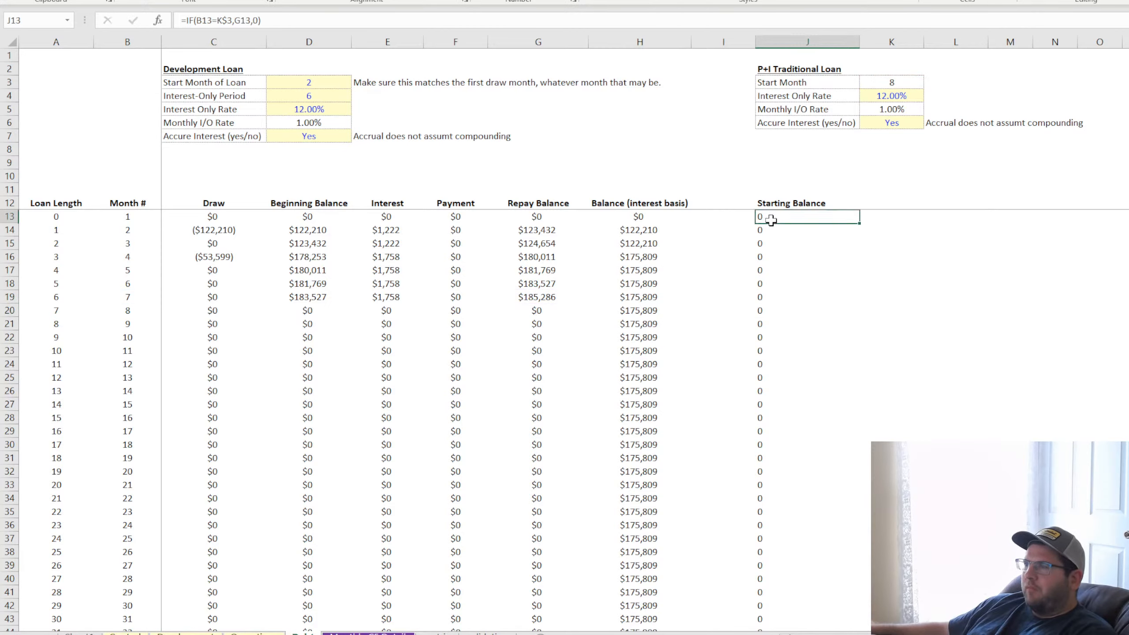
pyautogui.click(556, 296)
pyautogui.click(544, 326)
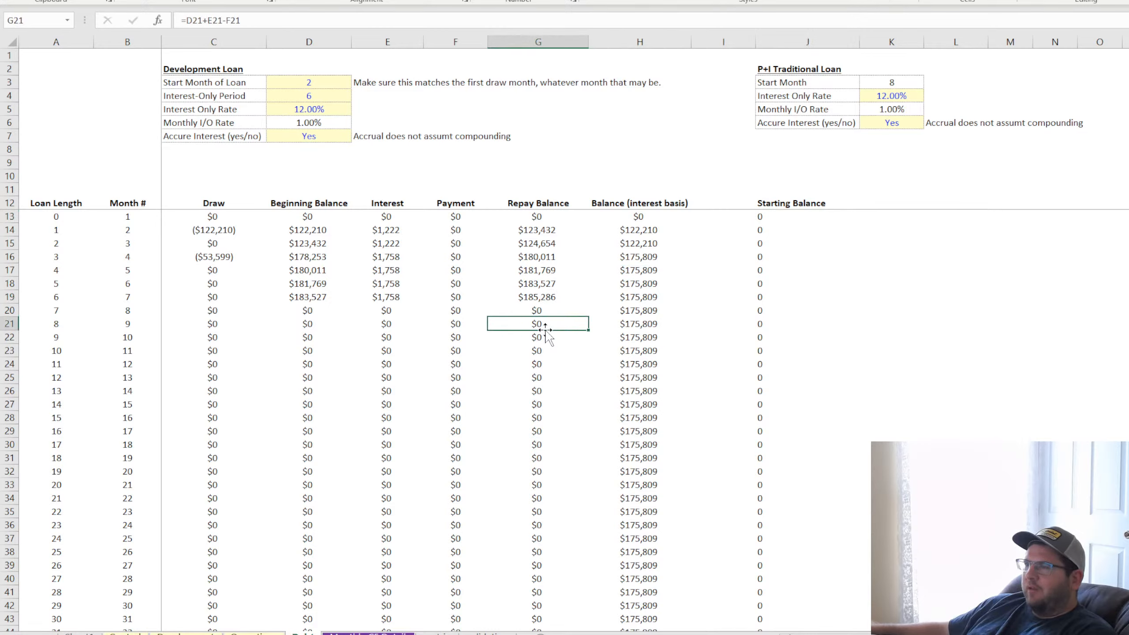
pyautogui.click(547, 203)
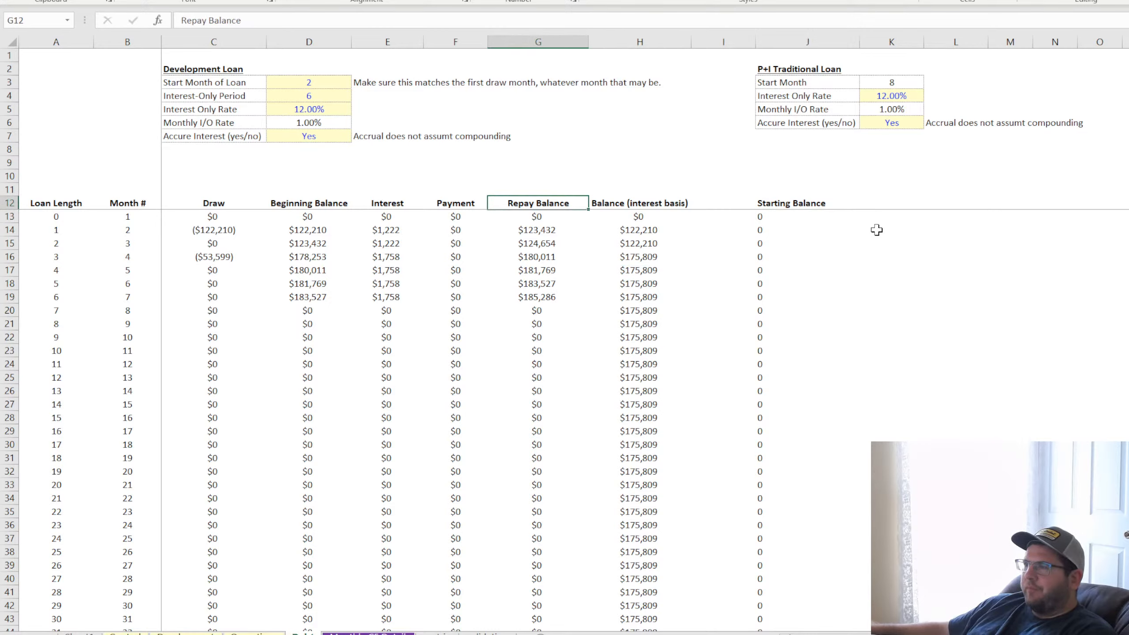
# Change J13 to =IF(B13=K$3-1,G13,0), fill it down the column, and format the column as whole-dollar currency
pyautogui.click(779, 215)
pyautogui.doubleClick(778, 215)
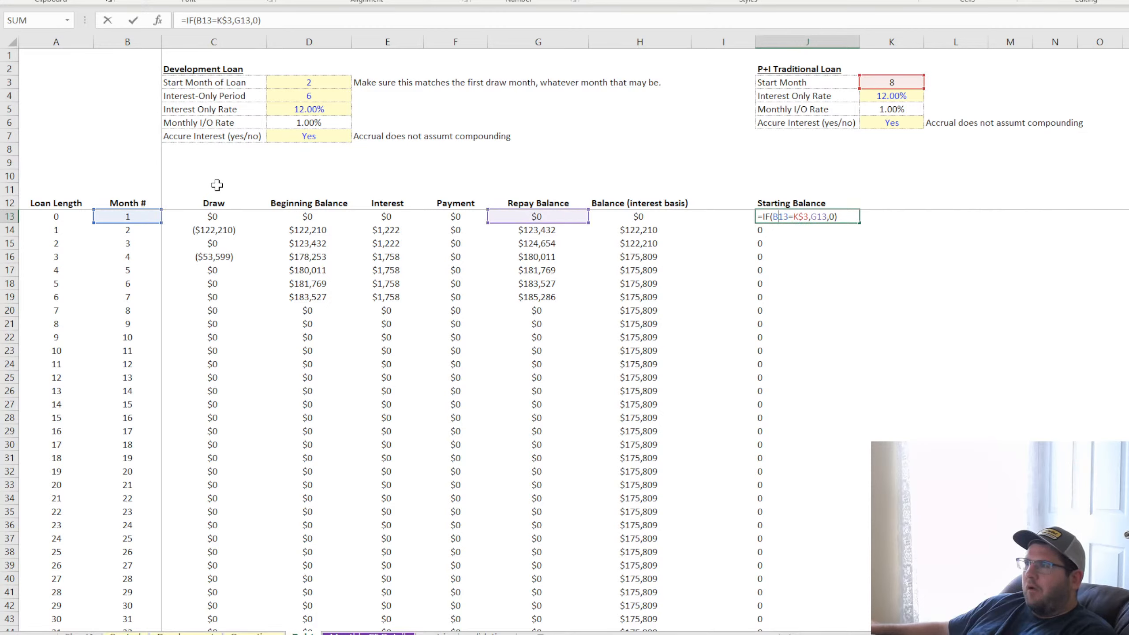
pyautogui.click(251, 20)
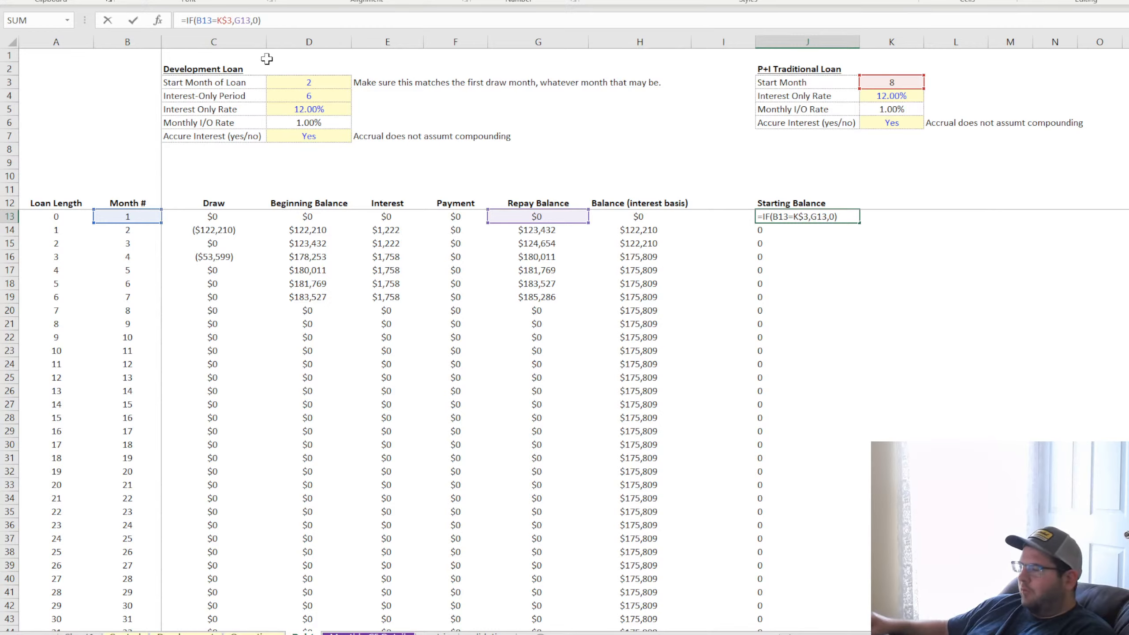
pyautogui.press('Return')
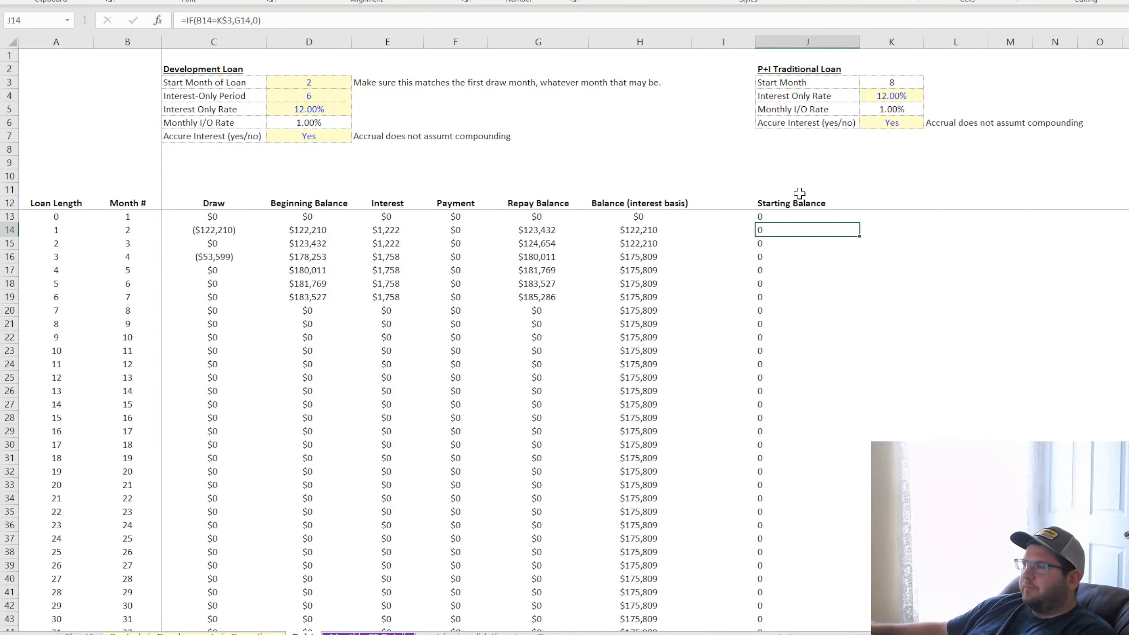
pyautogui.click(798, 218)
pyautogui.doubleClick(860, 222)
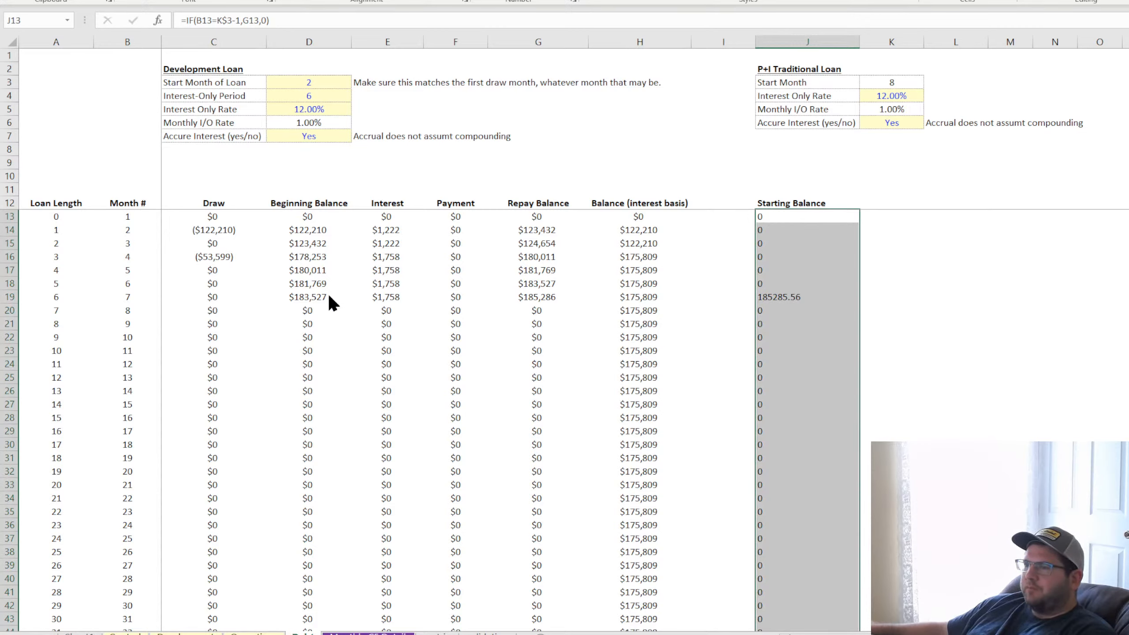
pyautogui.click(505, 543)
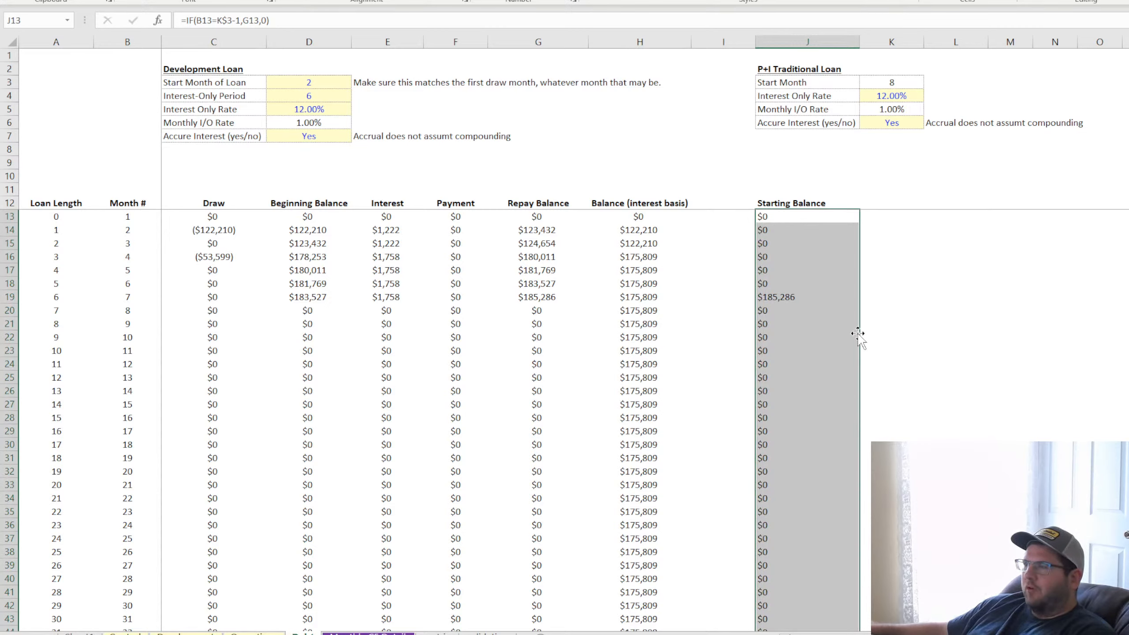
# Set the header in J12 to "Flow to P+i"
pyautogui.click(790, 203)
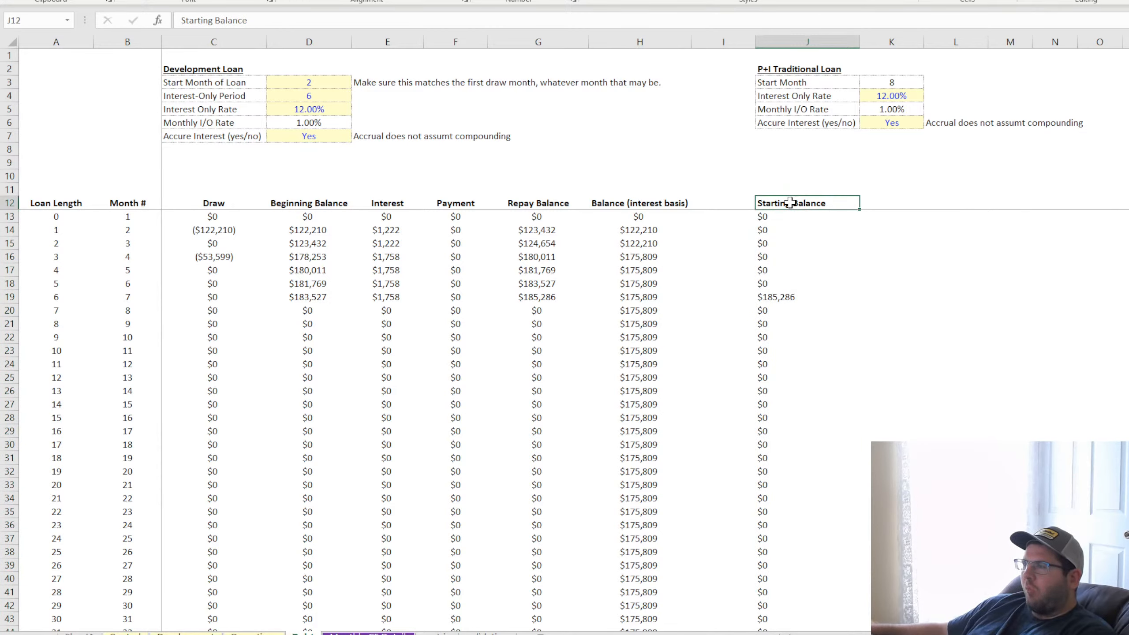
pyautogui.write('F')
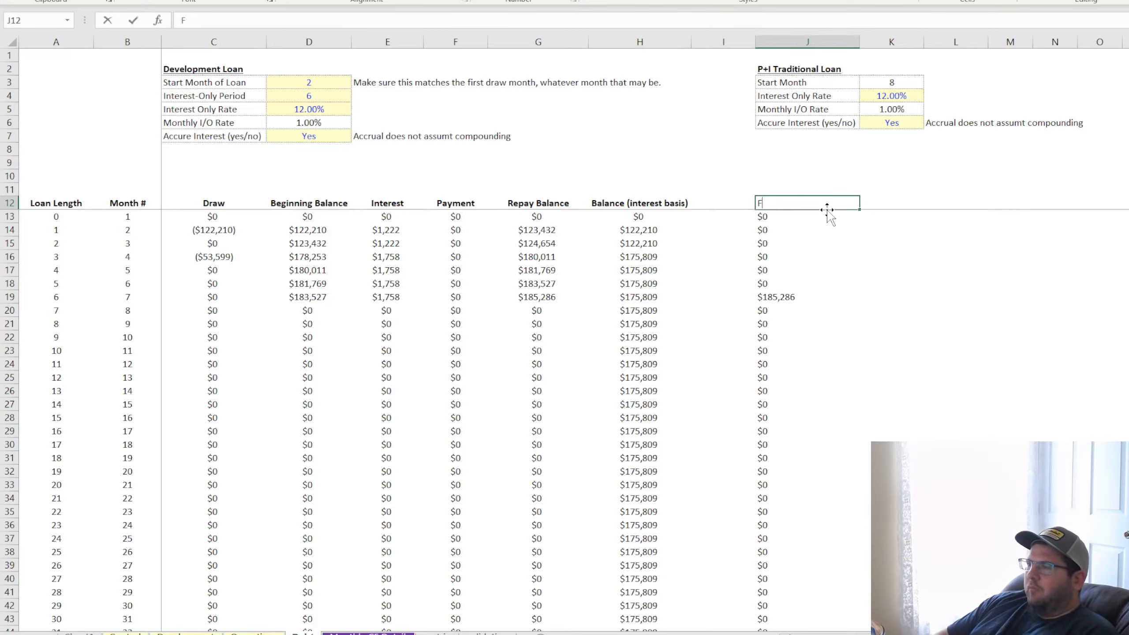
pyautogui.write('low to P+i')
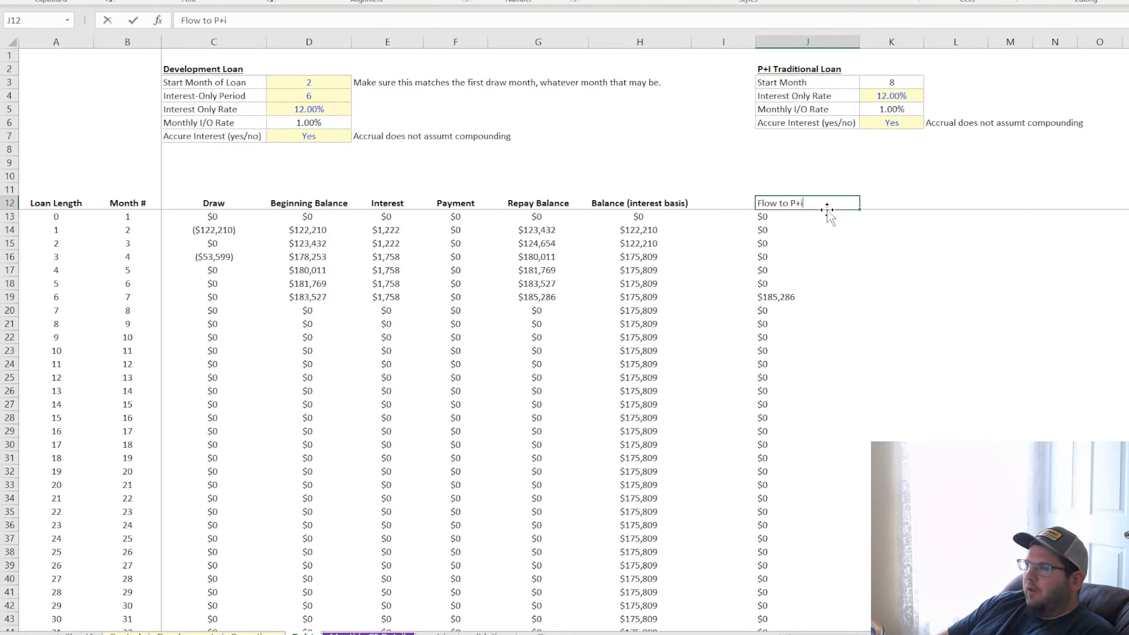
pyautogui.press('Return')
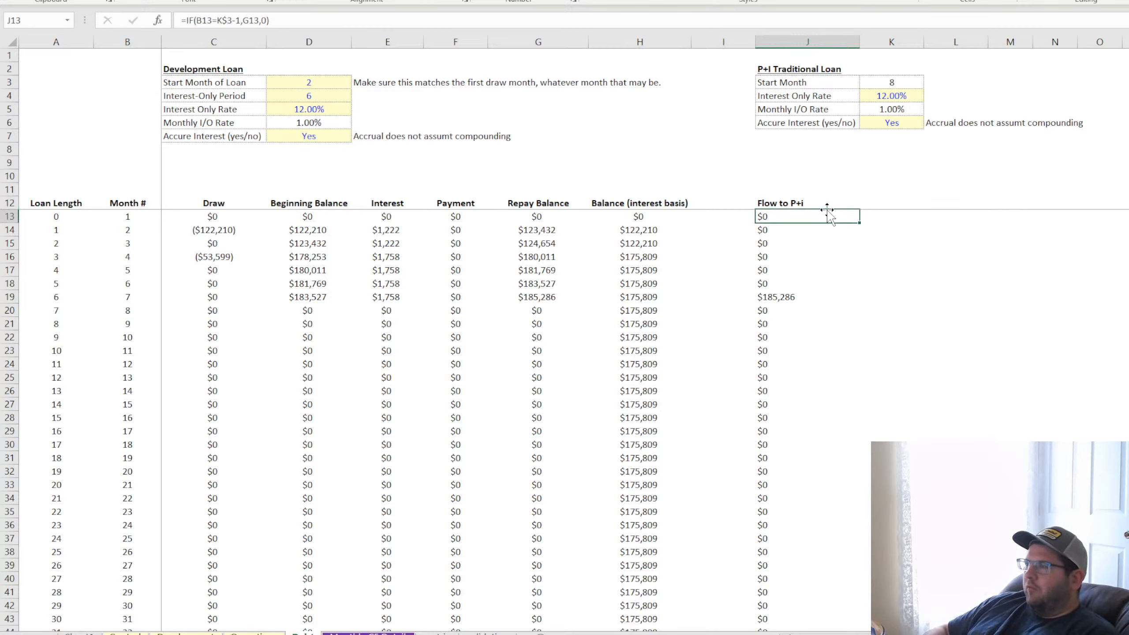
# Add a Starting Balance header in K12 and widen column K to fit it
pyautogui.press('Down')
pyautogui.press('Down')
pyautogui.press('Up')
pyautogui.press('Up')
pyautogui.press('Up')
pyautogui.press('Right')
pyautogui.write('St')
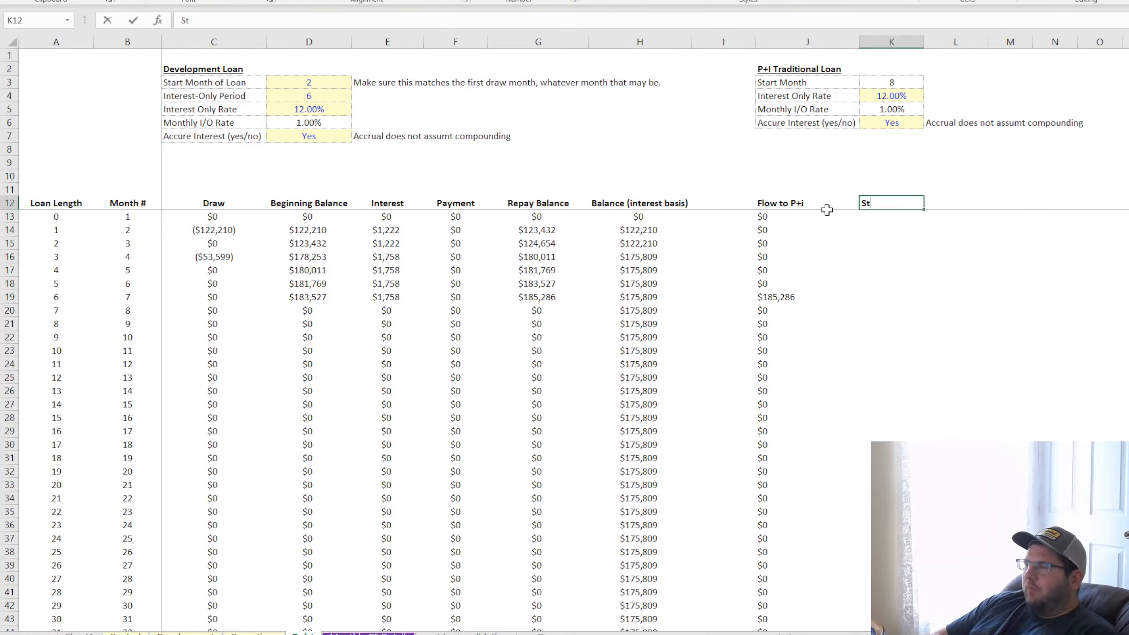
pyautogui.write('arting Balance')
pyautogui.press('Return')
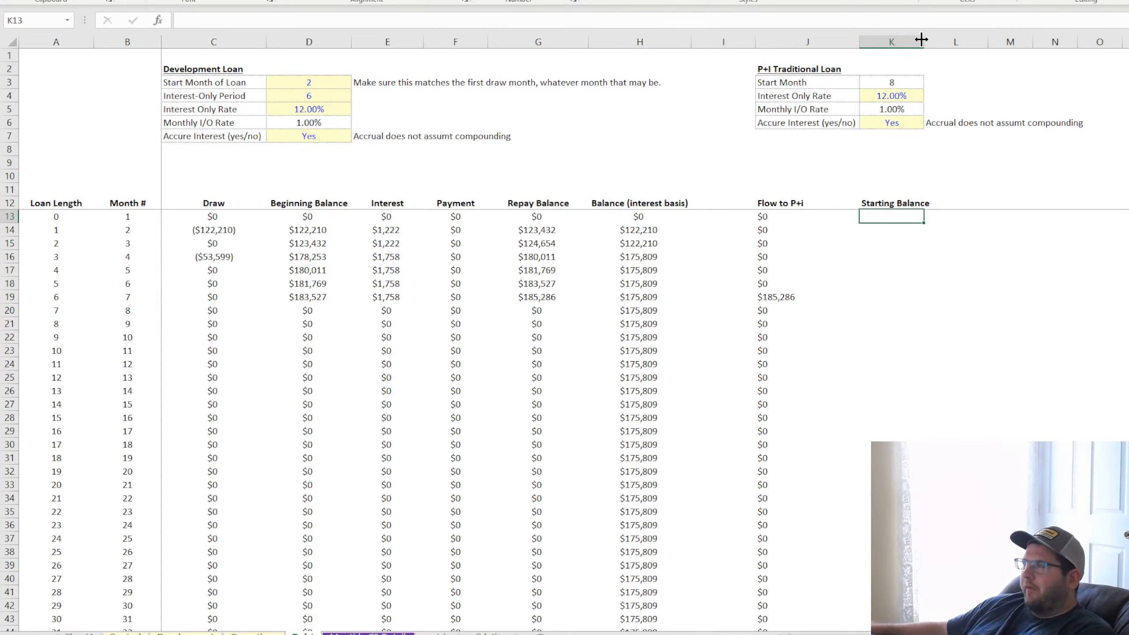
pyautogui.moveTo(923, 38); pyautogui.dragTo(951, 38)
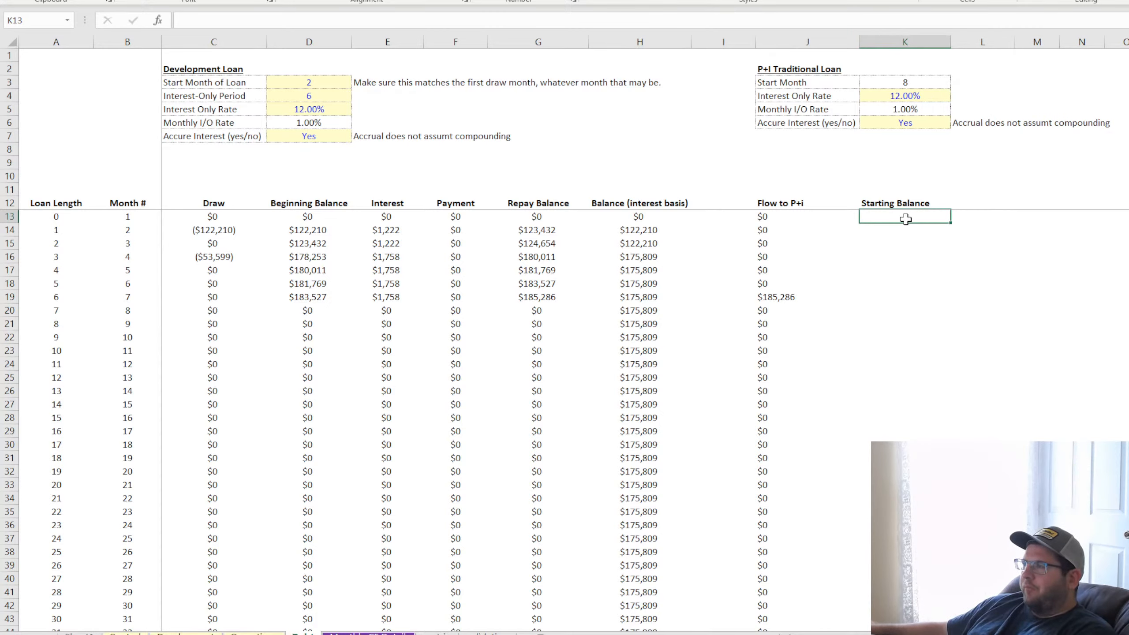
# Set the first Starting Balance cell, K13, to =J13 and centre its contents
pyautogui.write('=')
pyautogui.click(776, 218)
pyautogui.press('Return')
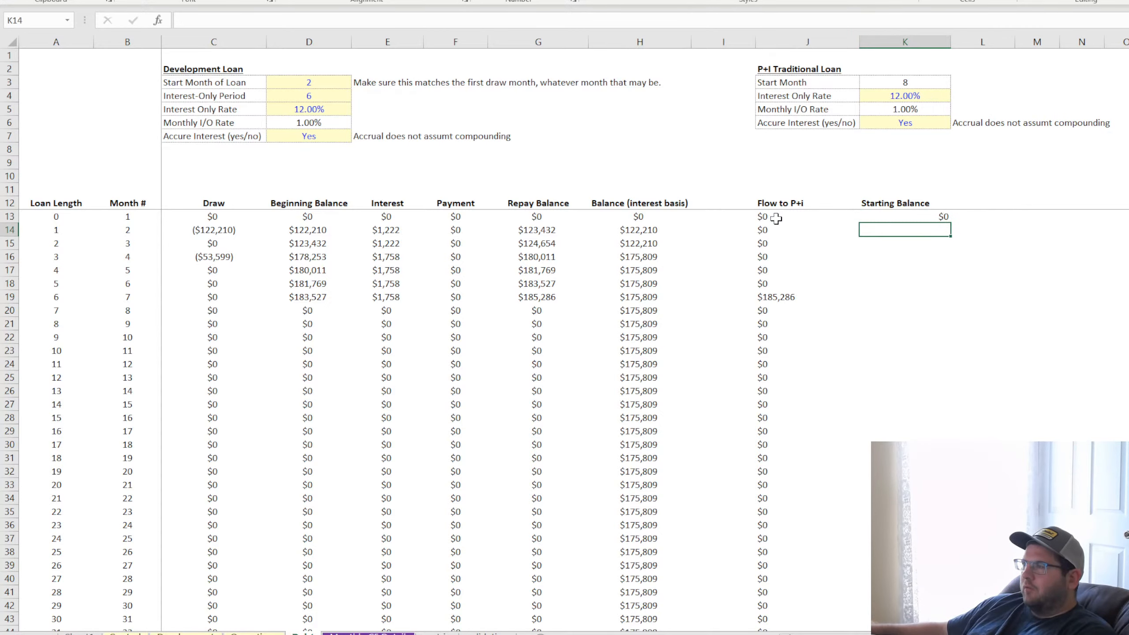
pyautogui.click(895, 217)
pyautogui.click(312, 1)
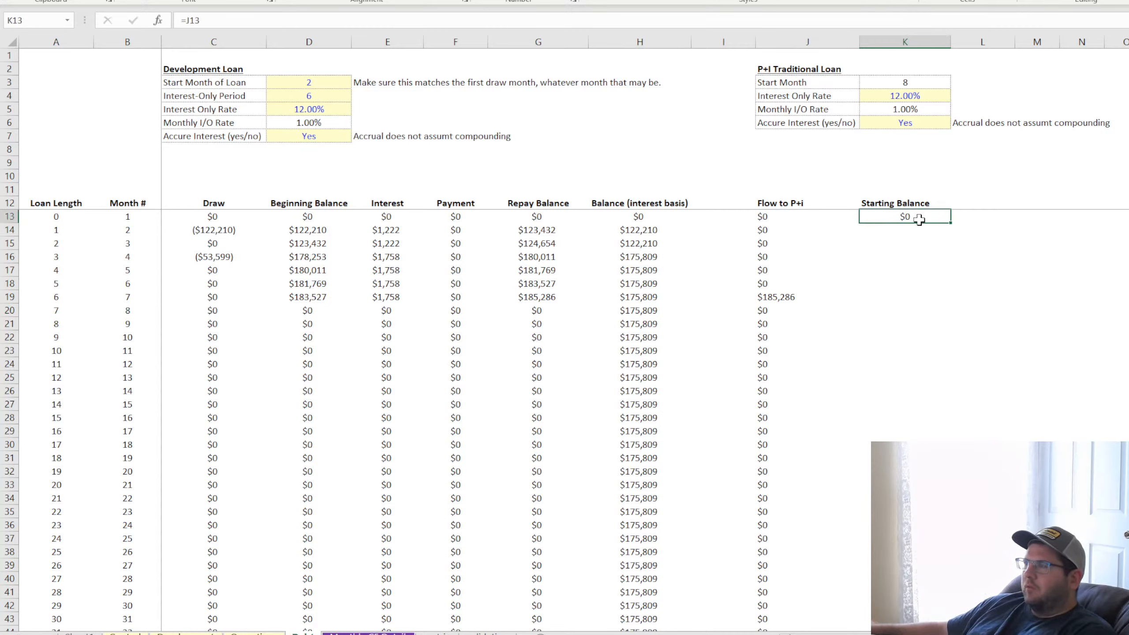
# Rename the P+I Traditional Loan's rate label in J4 to "Interest Rate"
pyautogui.click(787, 82)
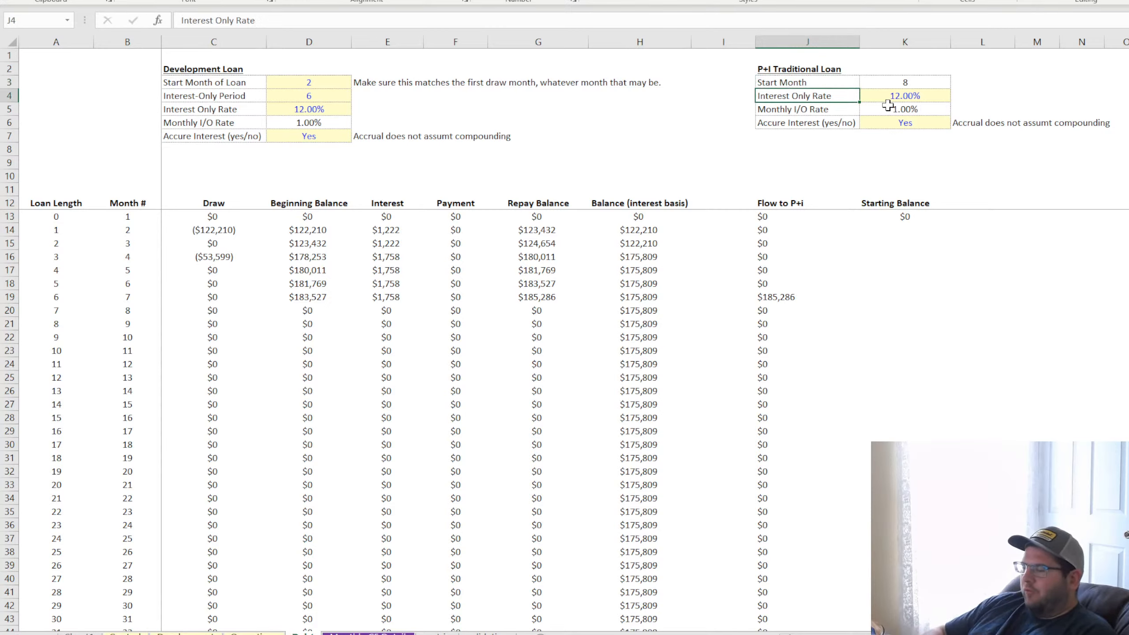
pyautogui.write('Inter')
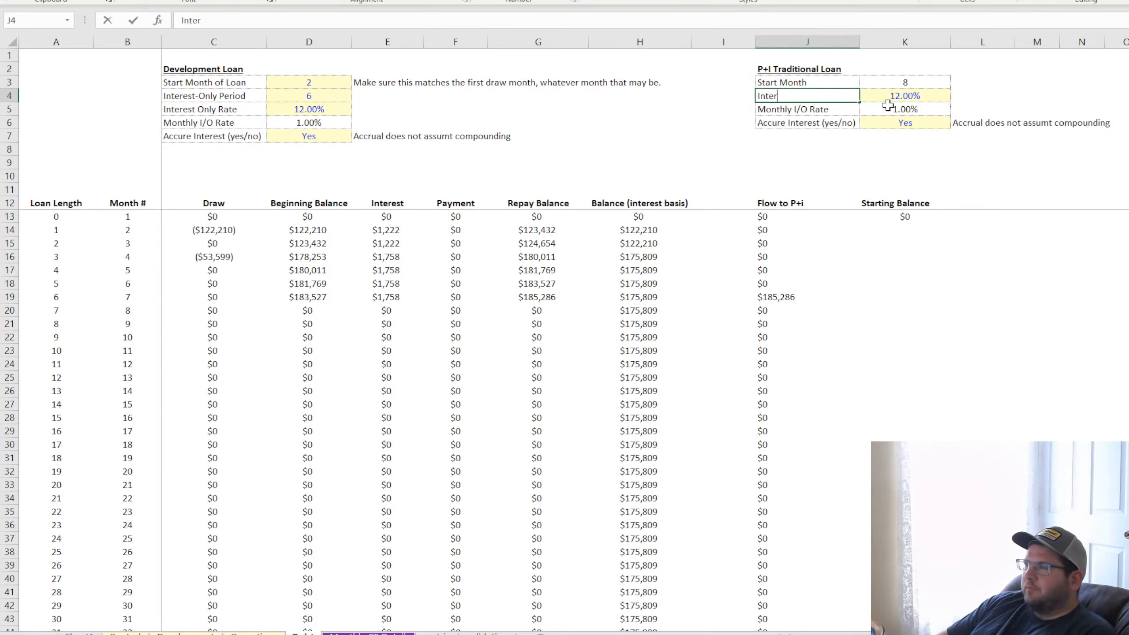
pyautogui.press('Return')
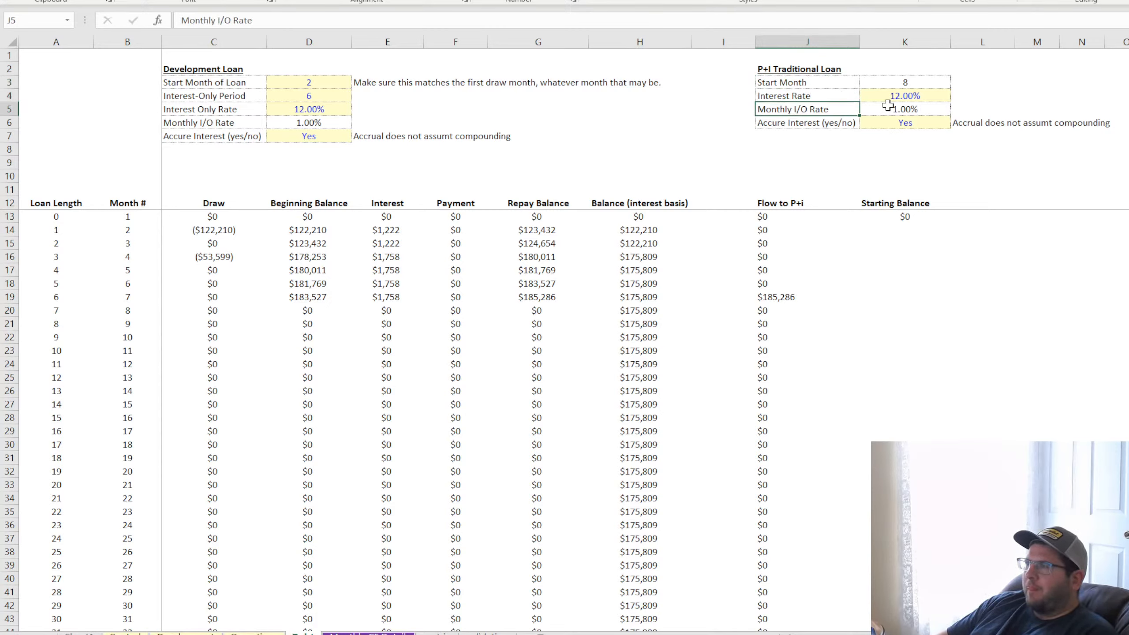
# Remove the Monthly I/O Rate and Accure Interest rows, including the accrual note, from the P+I Traditional Loan inputs
pyautogui.click(902, 110)
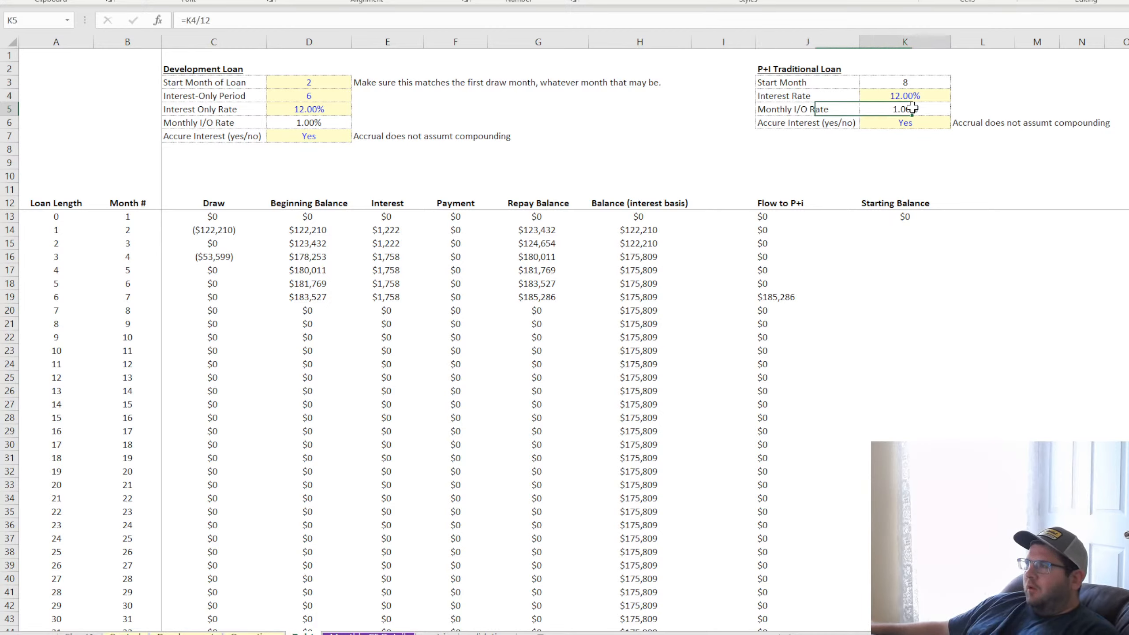
pyautogui.click(754, 105)
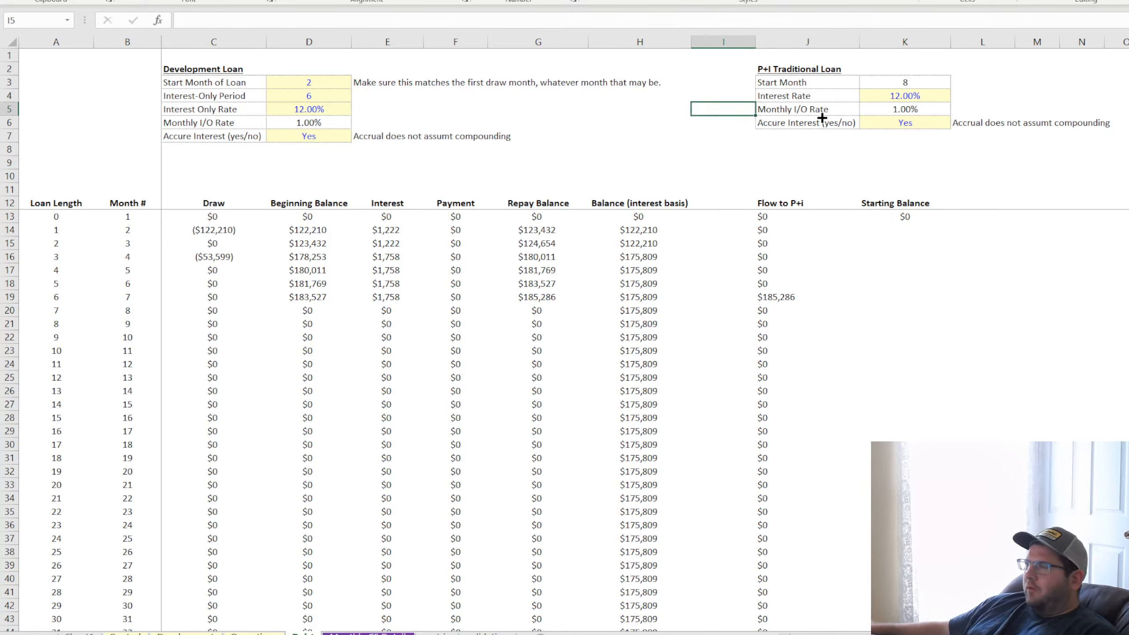
pyautogui.moveTo(754, 106); pyautogui.dragTo(994, 117)
pyautogui.click(729, 123)
pyautogui.moveTo(754, 129); pyautogui.dragTo(1010, 140)
# Copy the Development Loan's Interest-Only Period row into J5:K5 and relabel it "Term (years)"
pyautogui.click(799, 95)
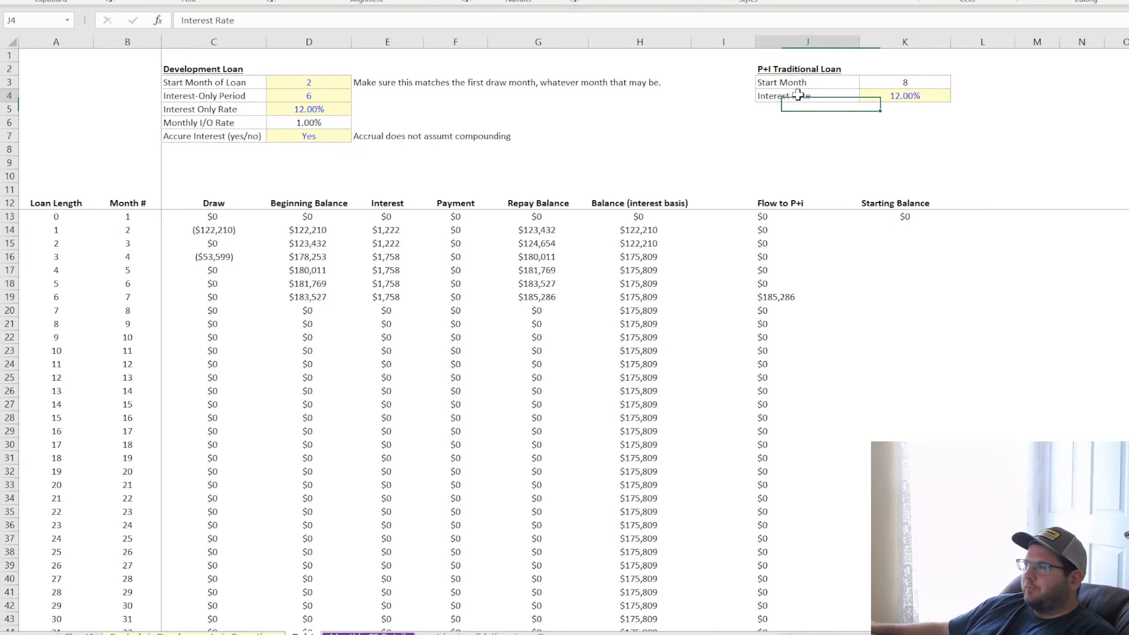
pyautogui.moveTo(799, 95); pyautogui.dragTo(927, 101)
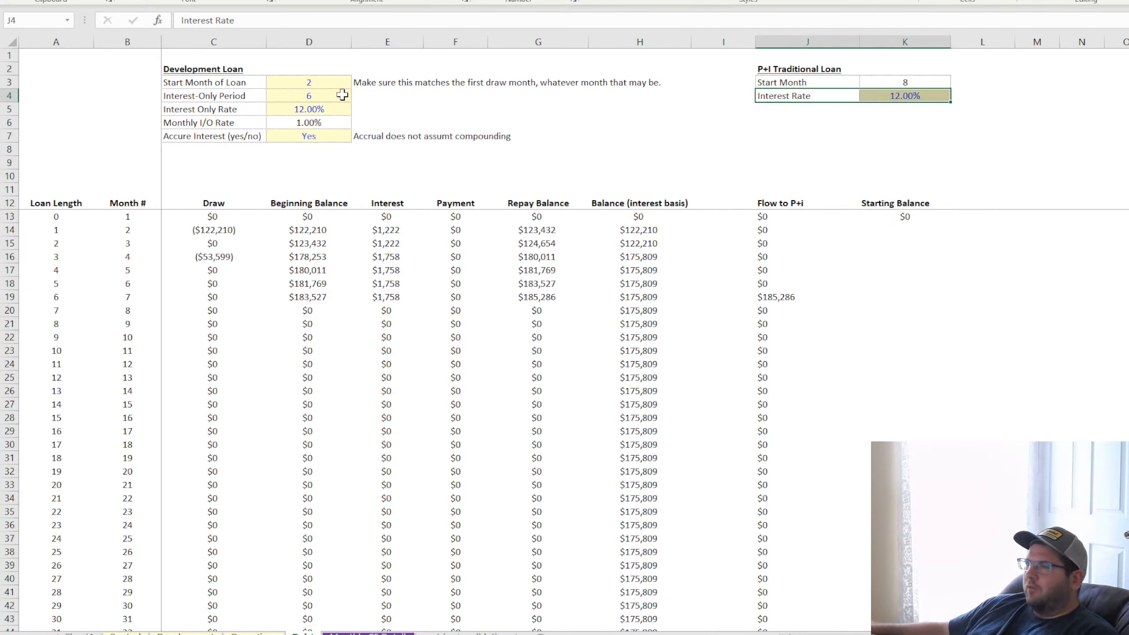
pyautogui.moveTo(340, 95); pyautogui.dragTo(835, 111)
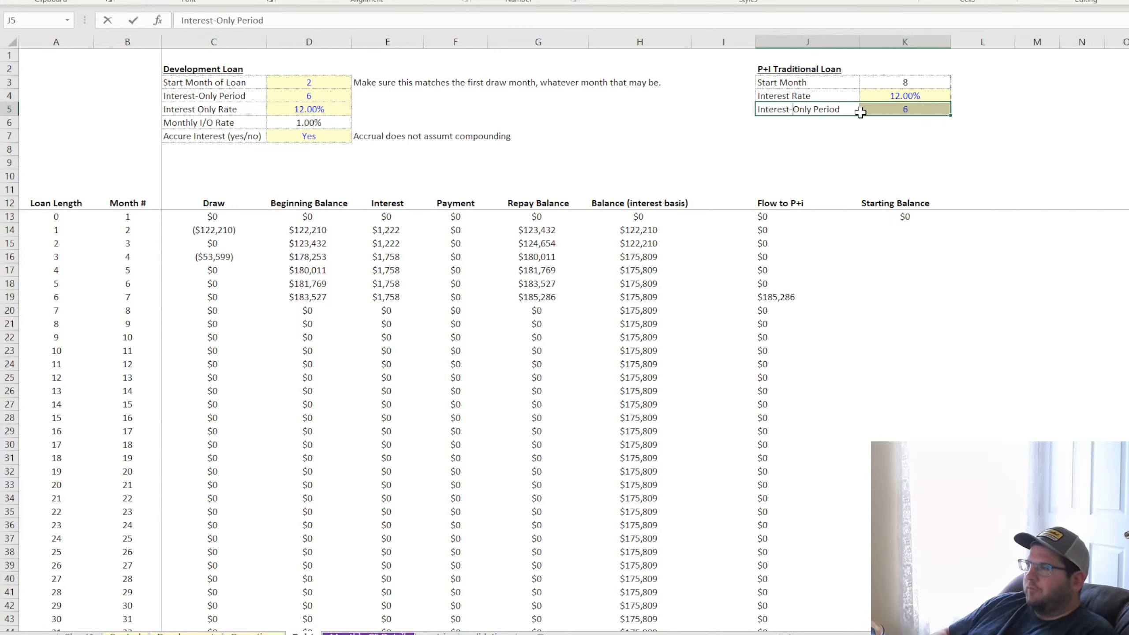
pyautogui.press('Return')
pyautogui.press('Up')
pyautogui.press('Down')
pyautogui.press('Left')
pyautogui.write('T')
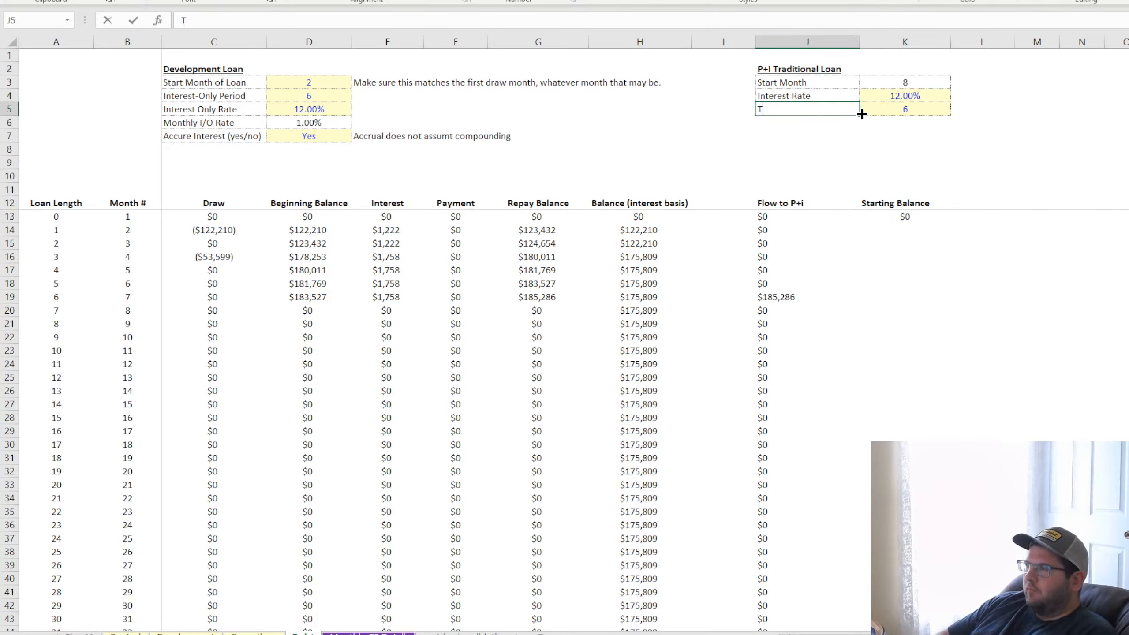
pyautogui.write('erm (years')
pyautogui.press('Return')
pyautogui.press('Up')
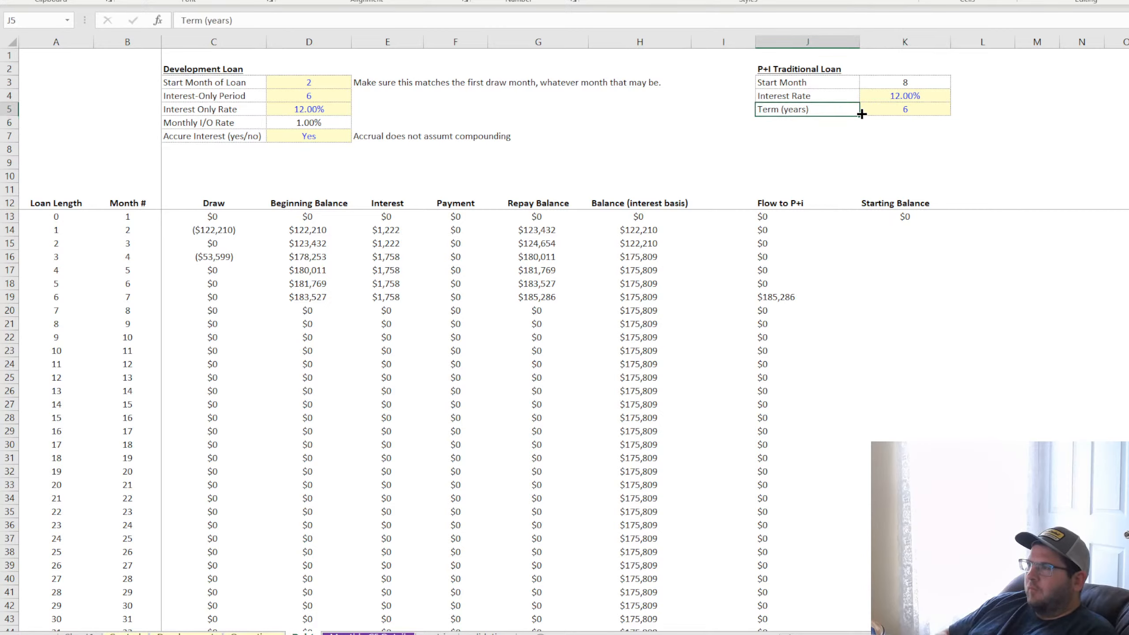
# Set the P+I Traditional Loan's term in K5 to 20 years
pyautogui.press('Up')
pyautogui.press('Right')
pyautogui.press('Down')
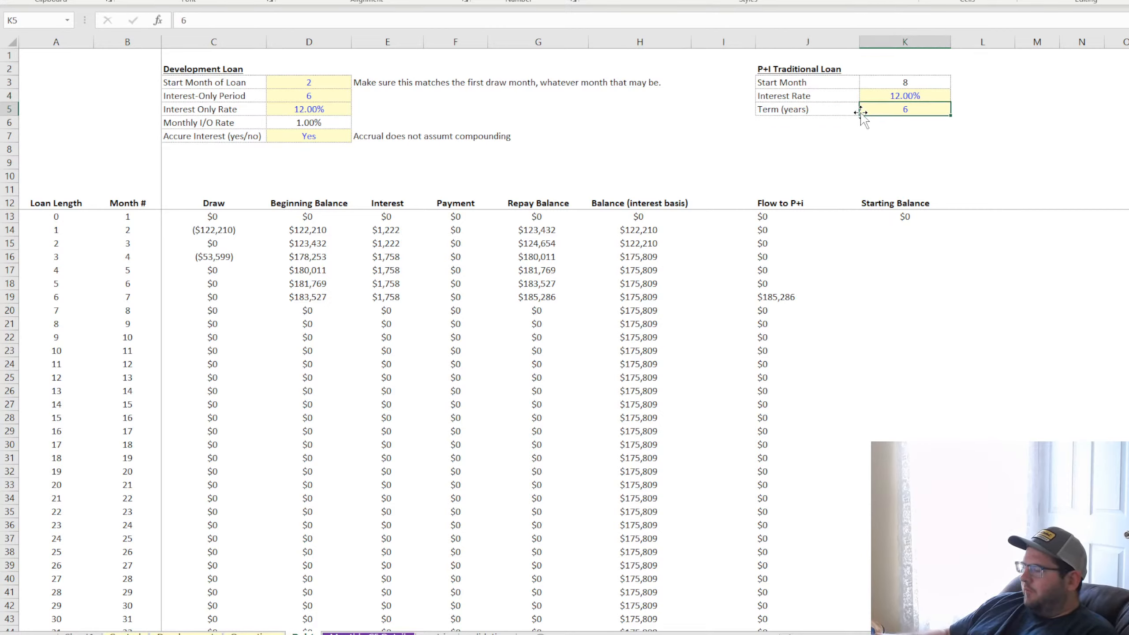
pyautogui.write('20')
pyautogui.press('Return')
pyautogui.press('Up')
pyautogui.press('Left')
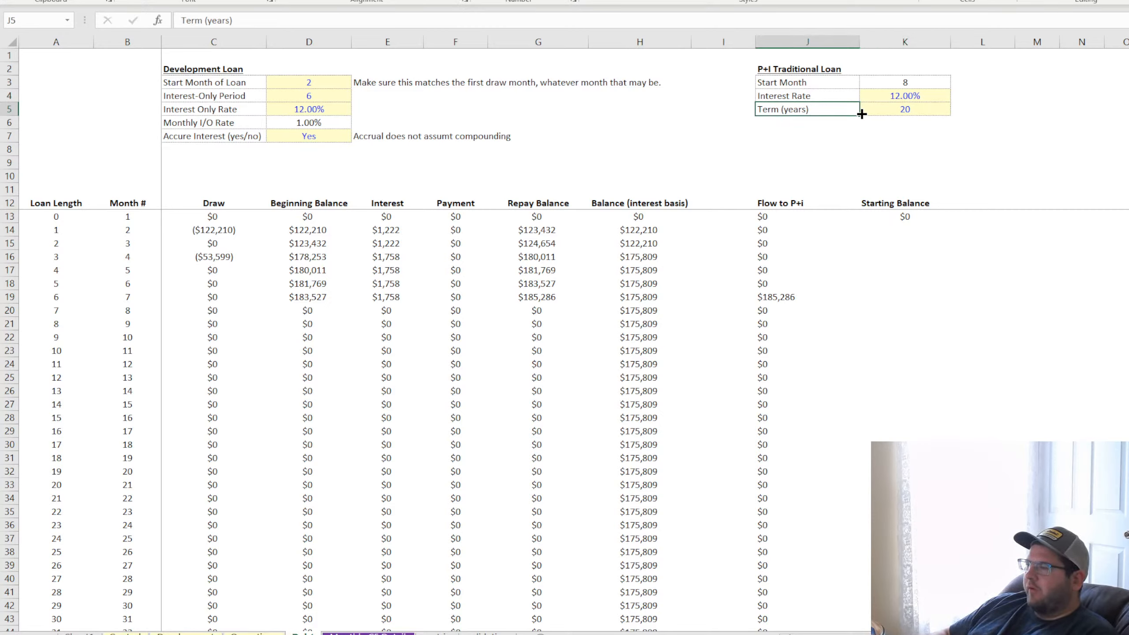
# Add a "Payments per Year" label in J6, directly beneath Term (years)
pyautogui.press('Down')
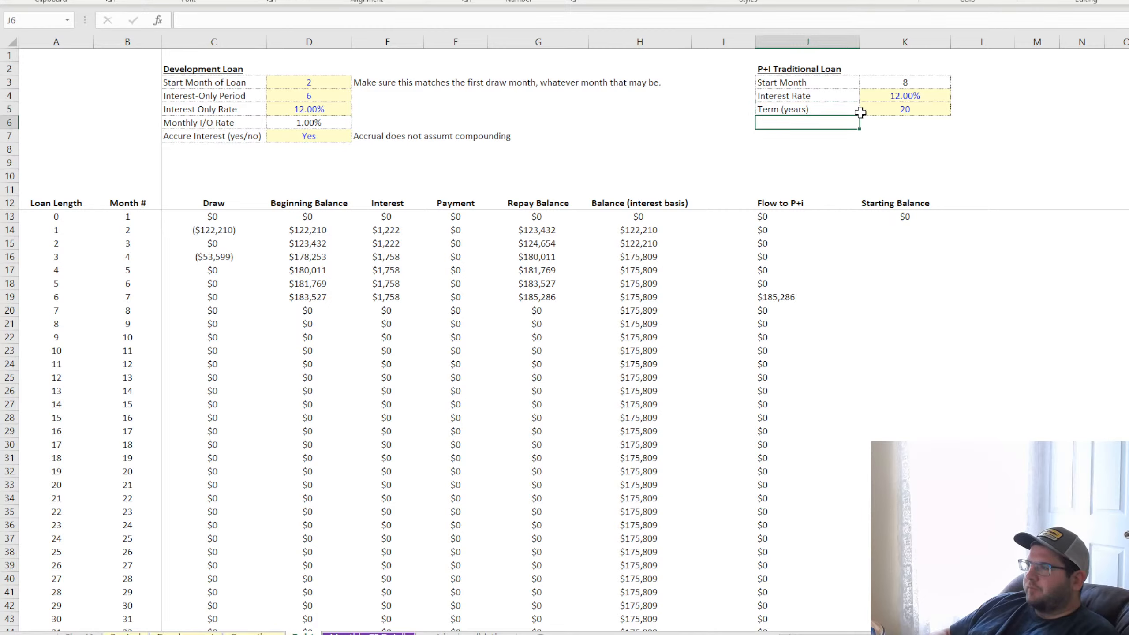
pyautogui.press('Up')
pyautogui.press('Up')
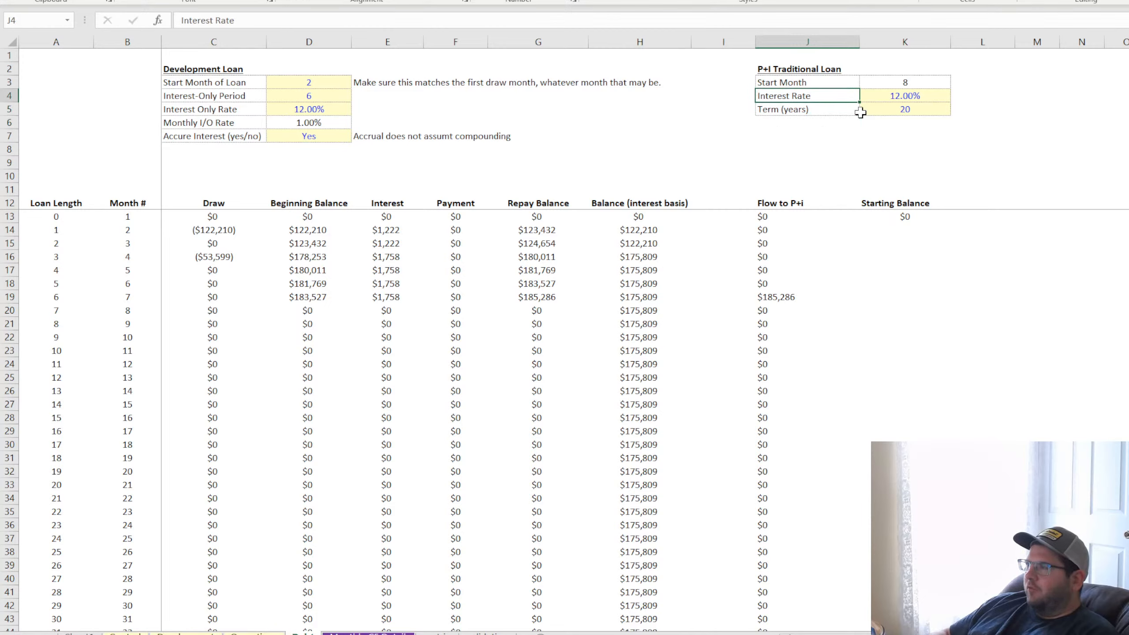
pyautogui.press('Down')
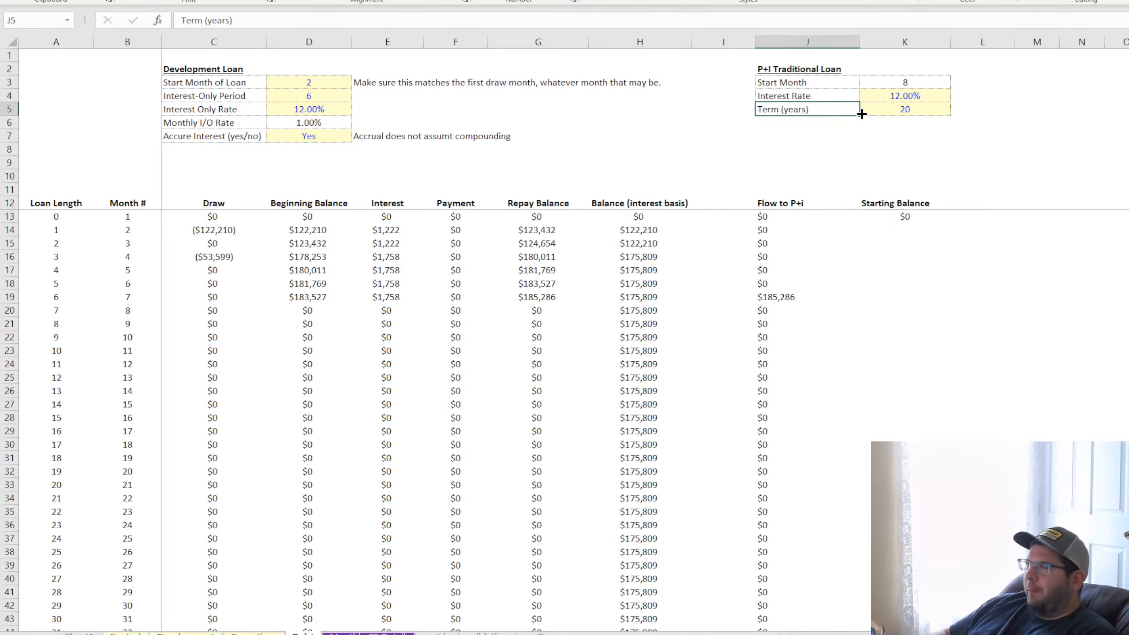
pyautogui.press('Down')
pyautogui.write('Payme')
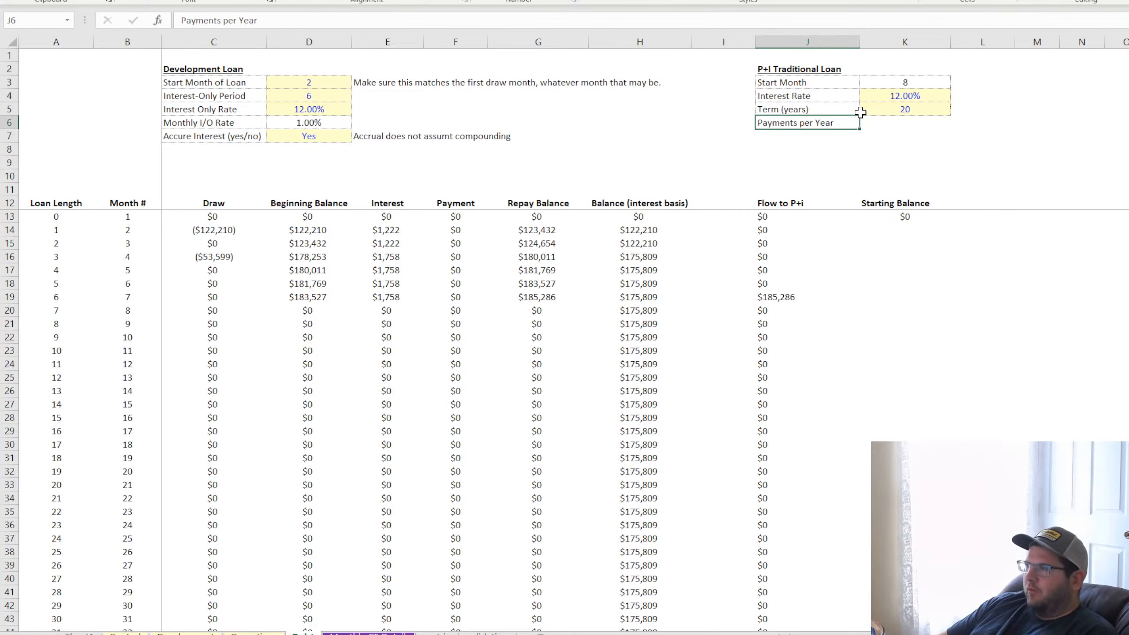
pyautogui.write('nts per Year')
pyautogui.press('Return')
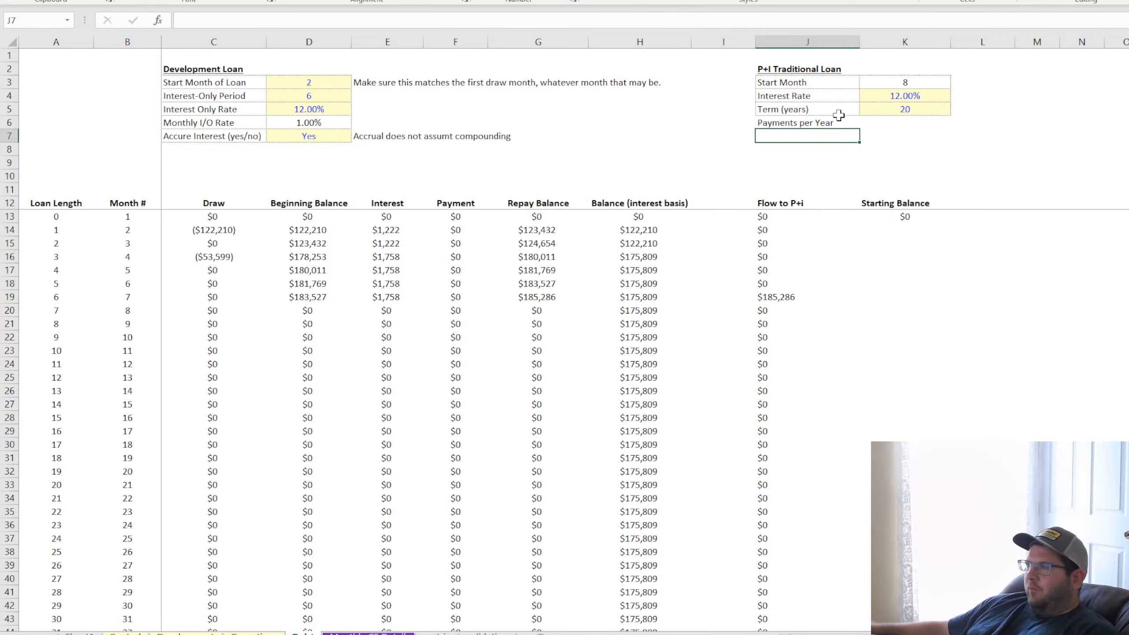
# Extend the input-cell formatting of K5 down to K6 and set Payments per Year to 12
pyautogui.moveTo(839, 117); pyautogui.dragTo(884, 121)
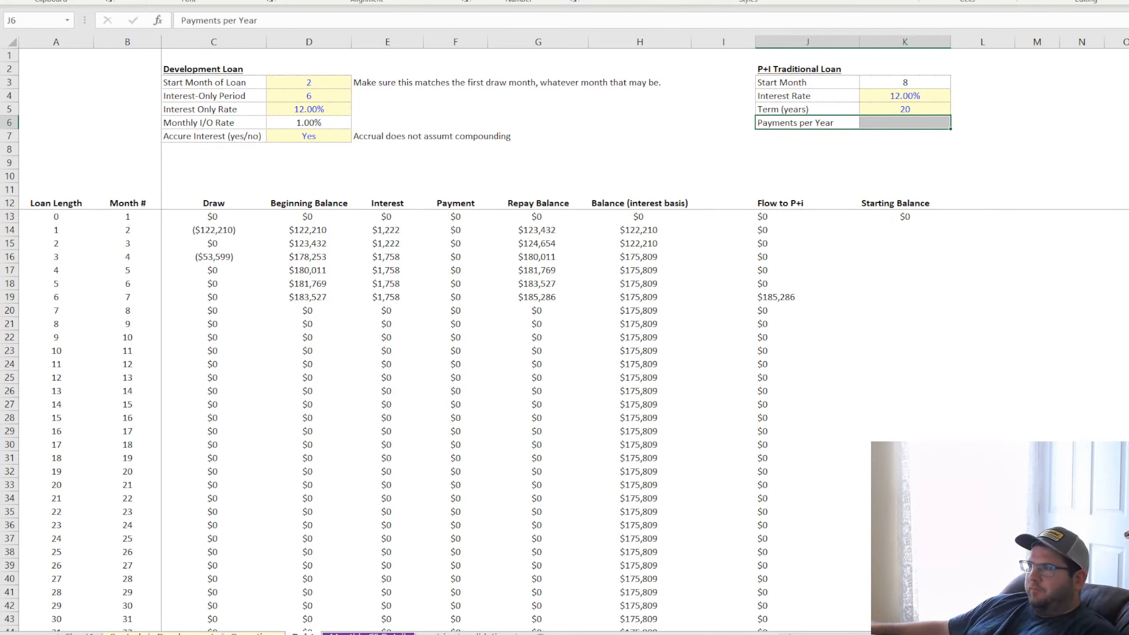
pyautogui.click(900, 111)
pyautogui.moveTo(949, 115); pyautogui.dragTo(948, 125)
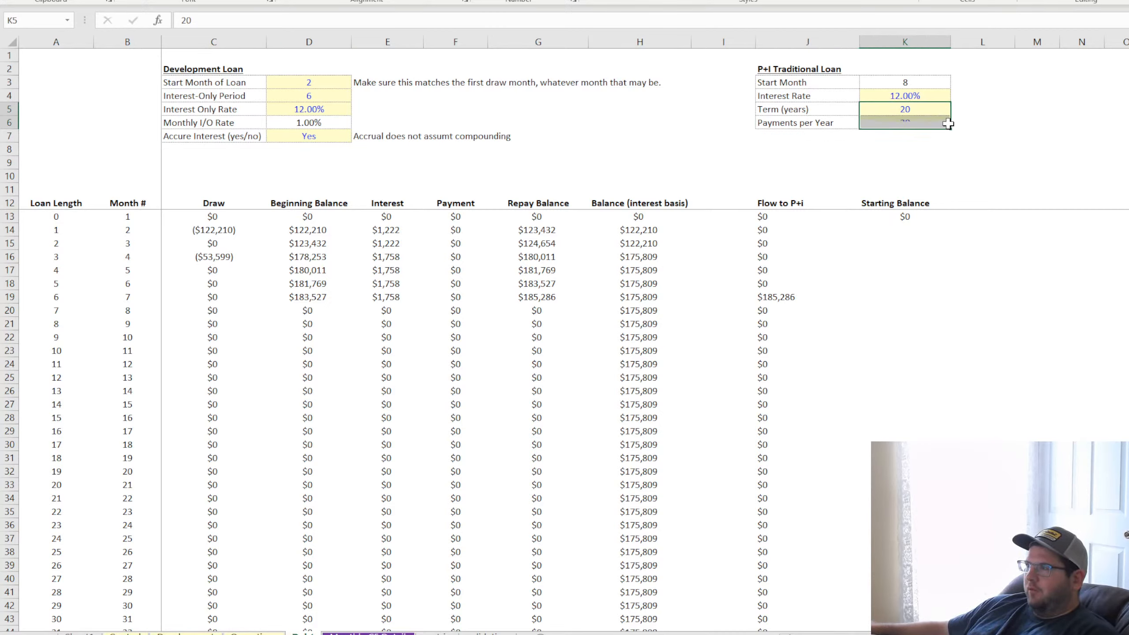
pyautogui.press('Down')
pyautogui.write('12')
pyautogui.press('Return')
pyautogui.press('Up')
# Add the note "This is hard coded to be 12, don't change it." in L6 and give K6 plain black, unfilled formatting
pyautogui.press('Right')
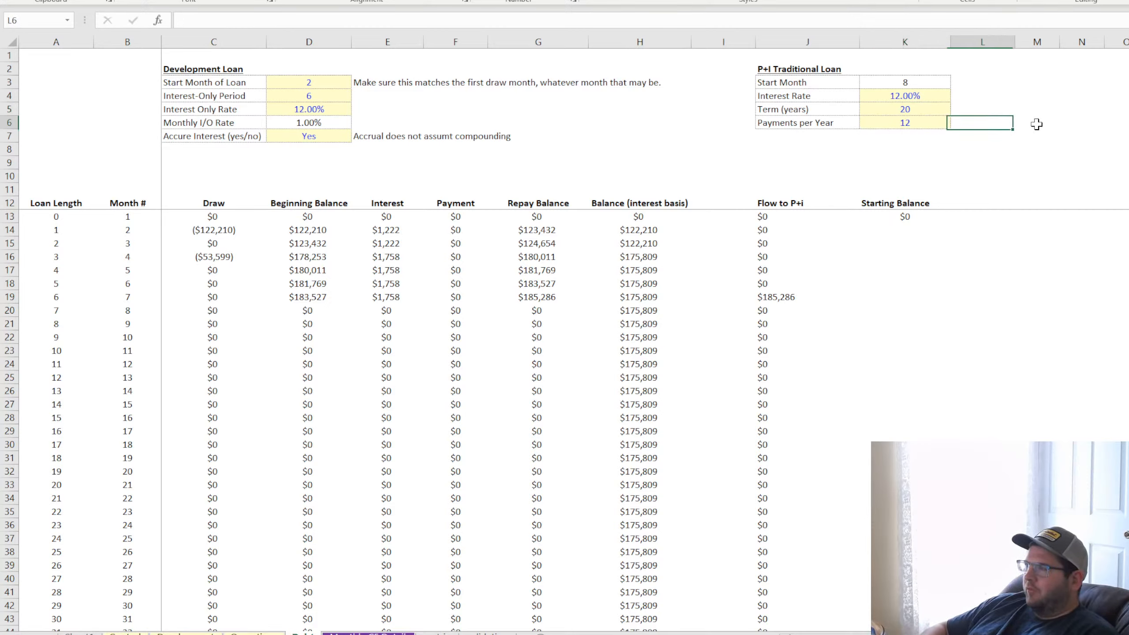
pyautogui.write('This is ')
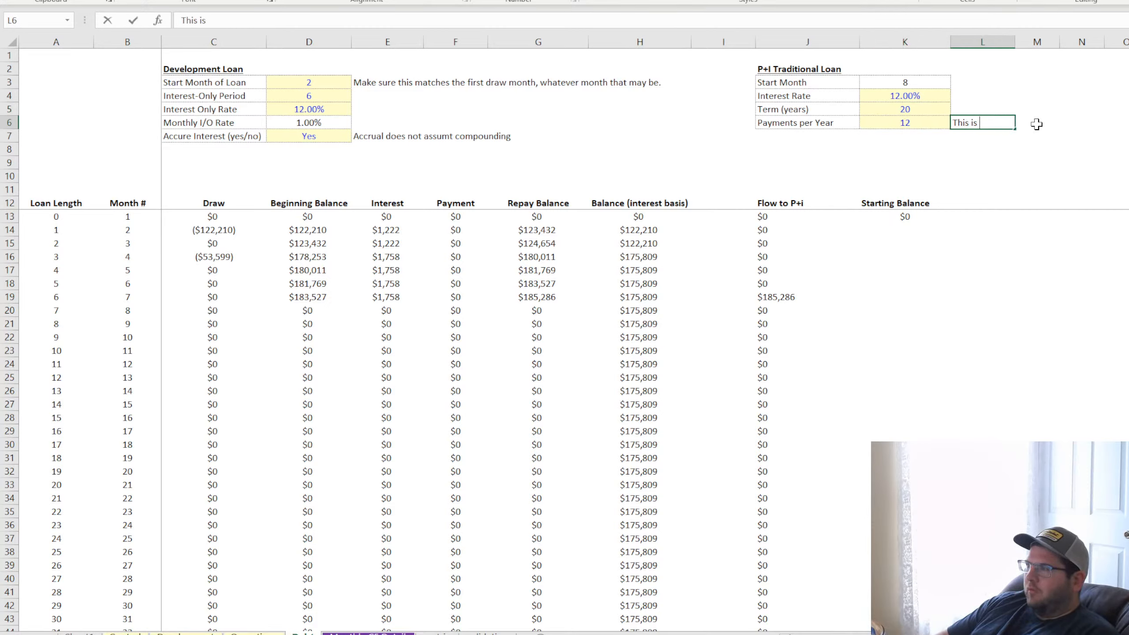
pyautogui.write('hard coded to b')
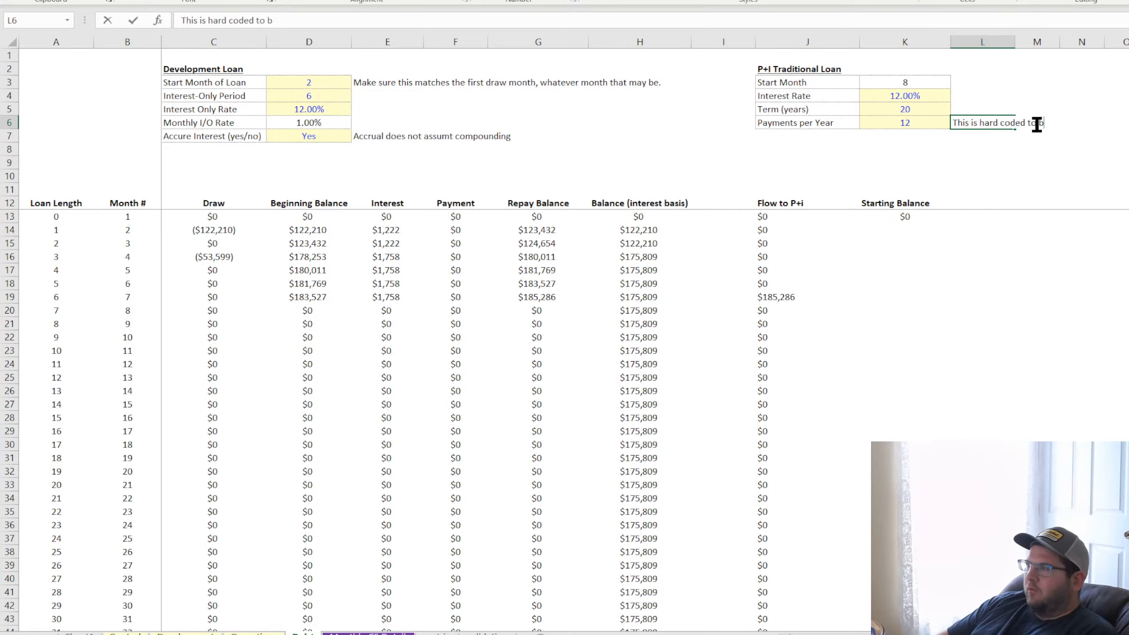
pyautogui.write("e 12, don't c")
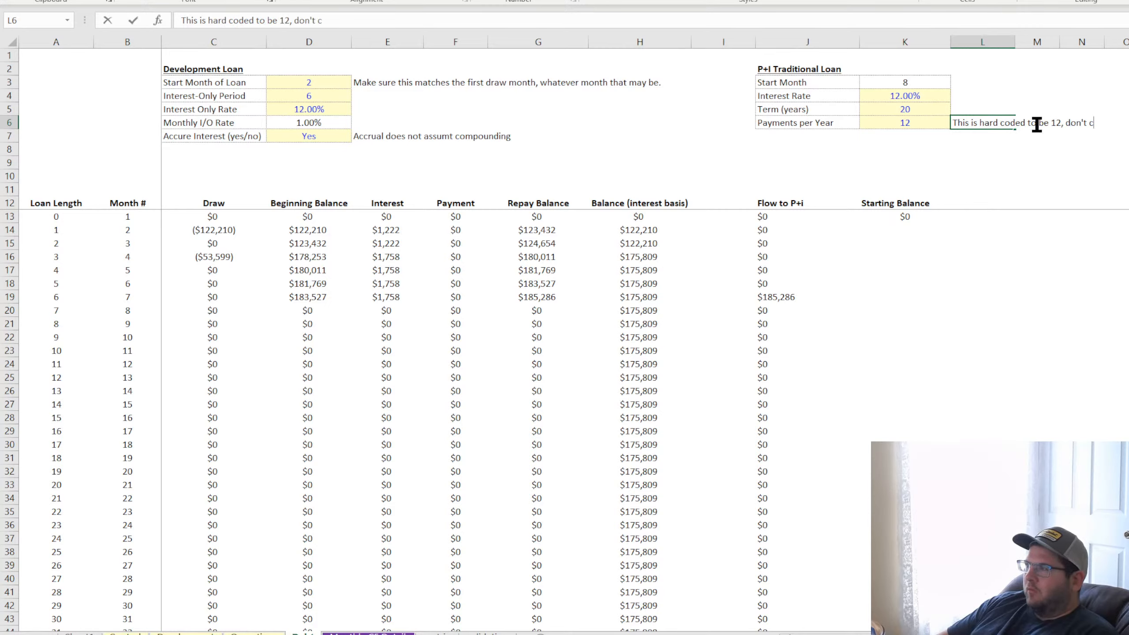
pyautogui.write('hange it.')
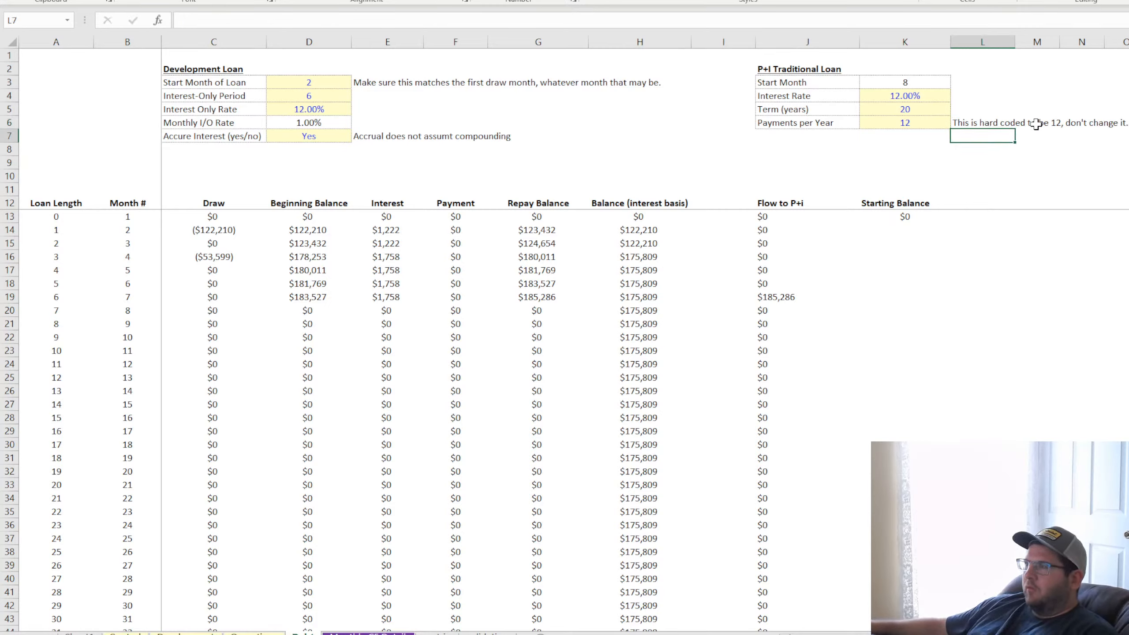
pyautogui.press('Left')
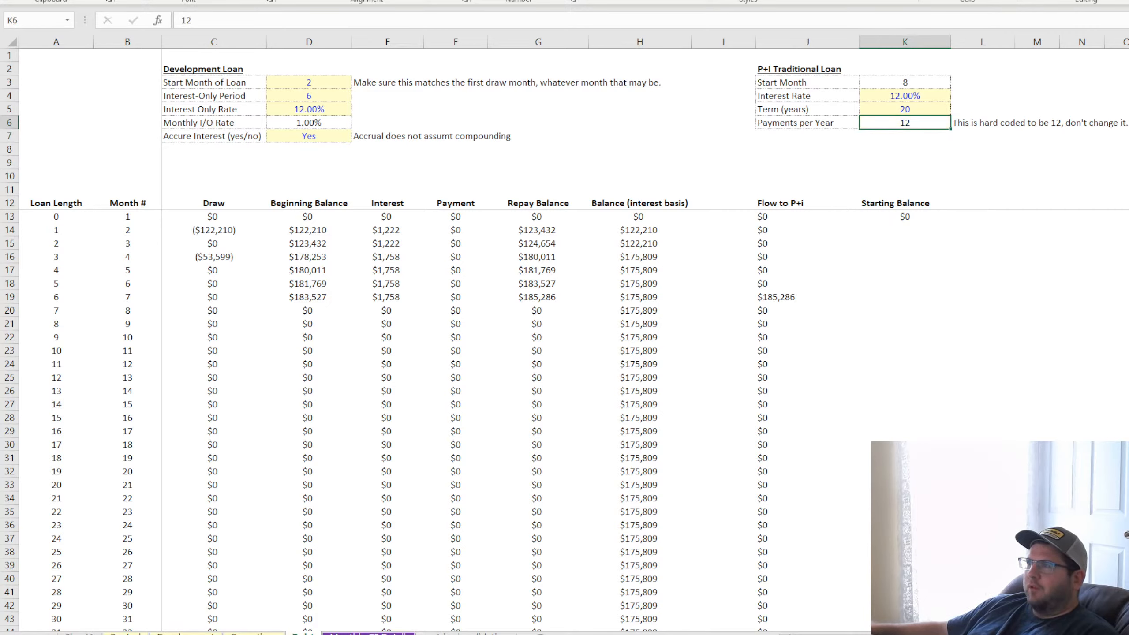
# Insert a row above Payments per Year in the P+I inputs and fill the Term (years) row down into it
pyautogui.click(831, 100)
pyautogui.click(817, 109)
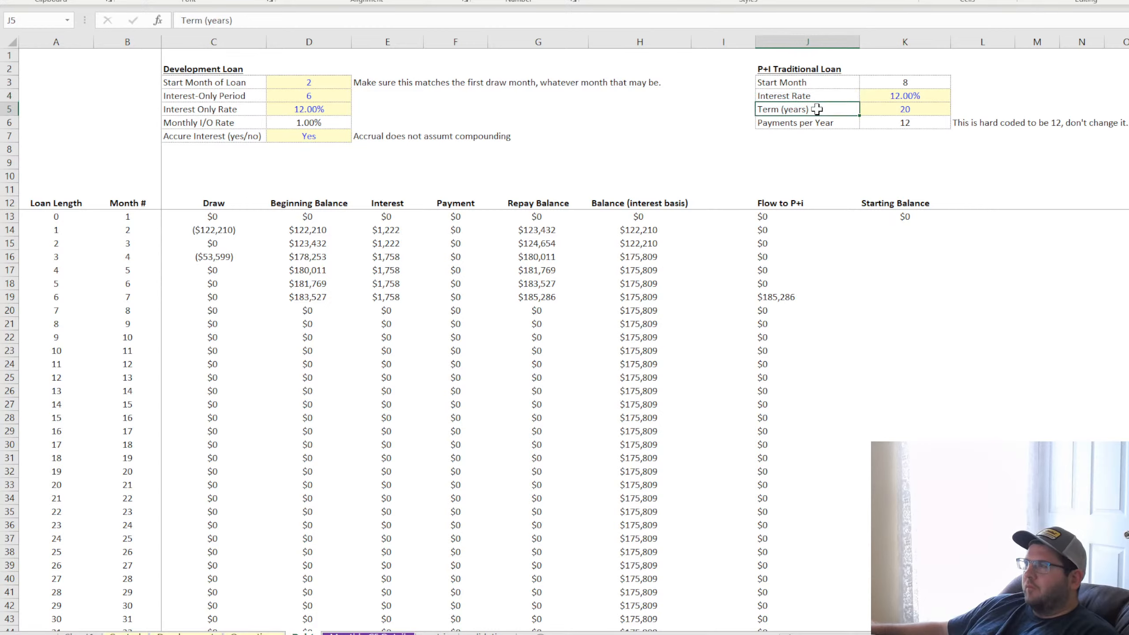
pyautogui.moveTo(808, 122); pyautogui.dragTo(951, 129)
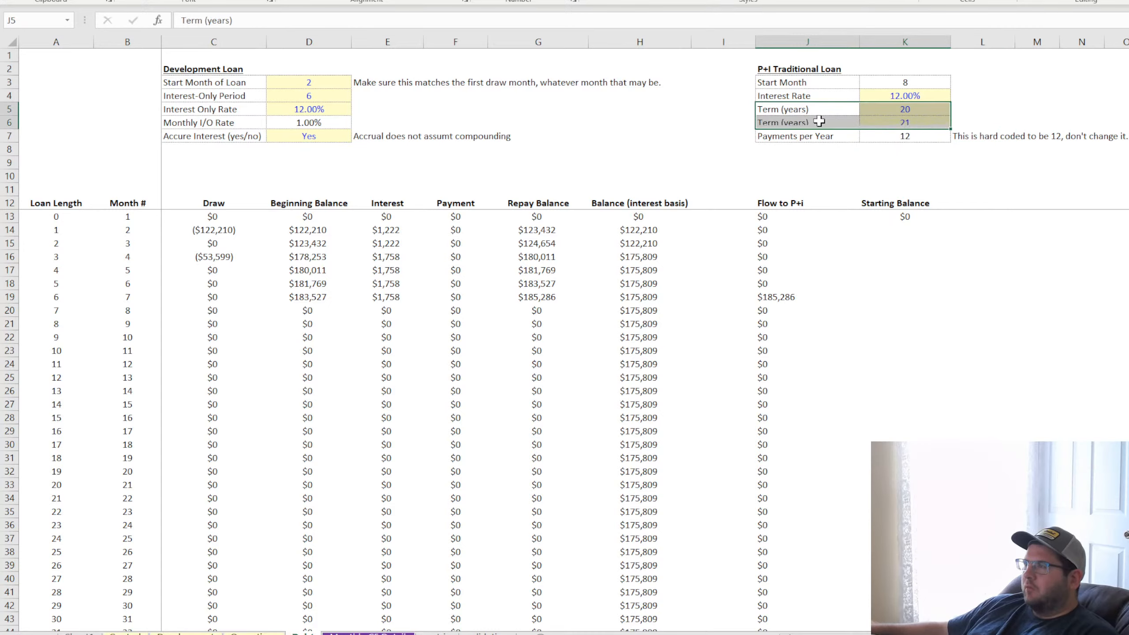
# Relabel the duplicated term row in J6 as "Total Payments"
pyautogui.click(818, 121)
pyautogui.write('Total payme')
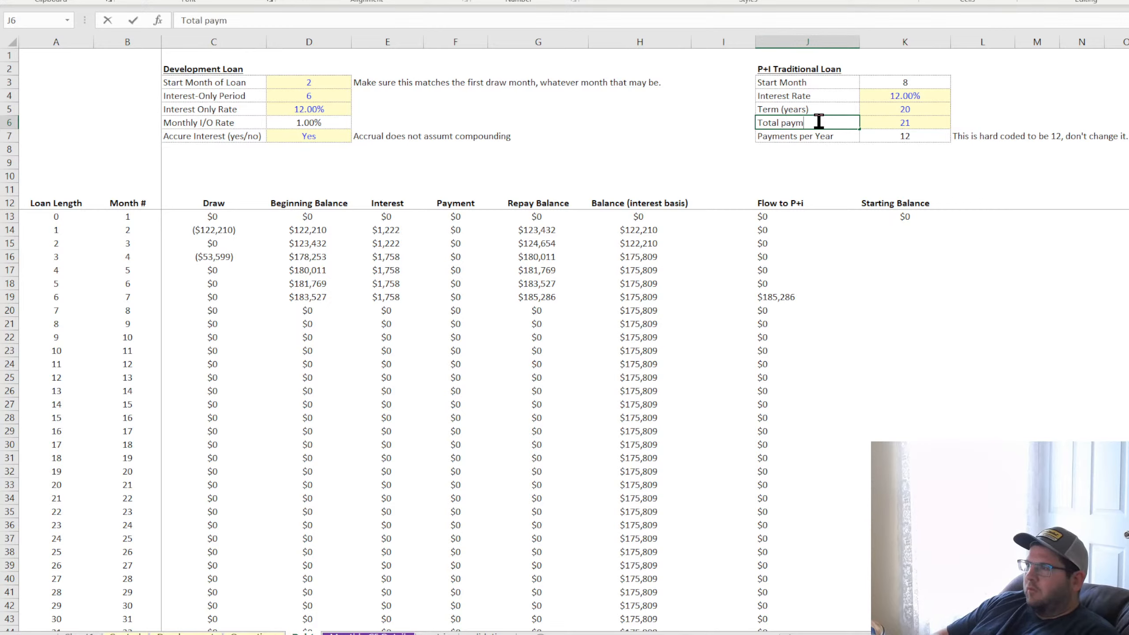
pyautogui.press('BackSpace')
pyautogui.press('BackSpace')
pyautogui.press('BackSpace')
pyautogui.press('BackSpace')
pyautogui.press('BackSpace')
pyautogui.write('Payments')
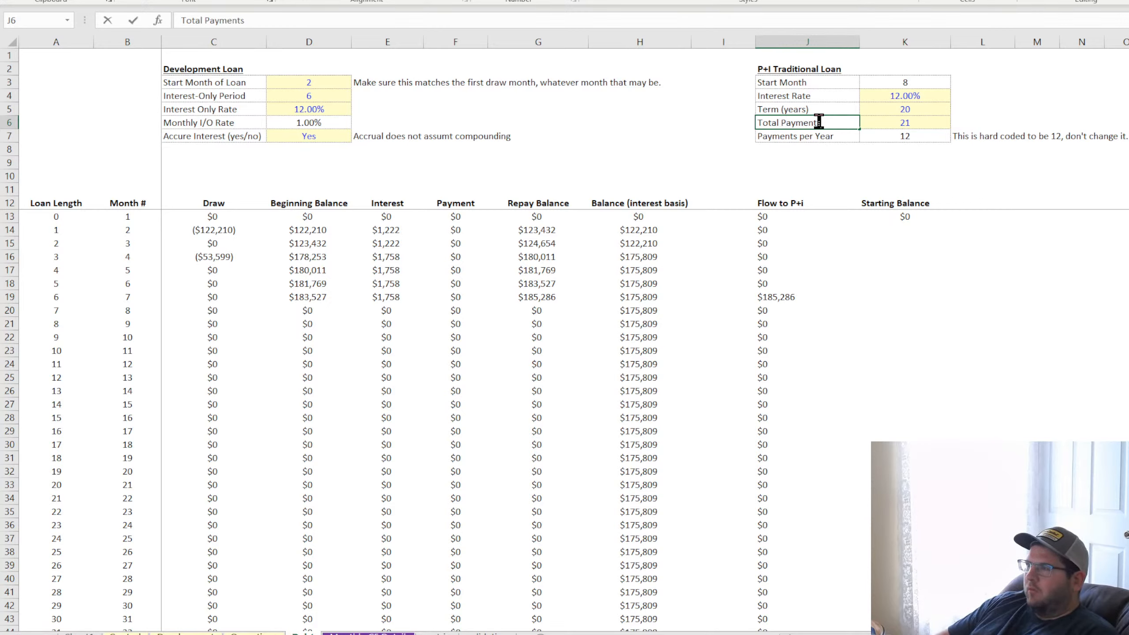
pyautogui.press('Return')
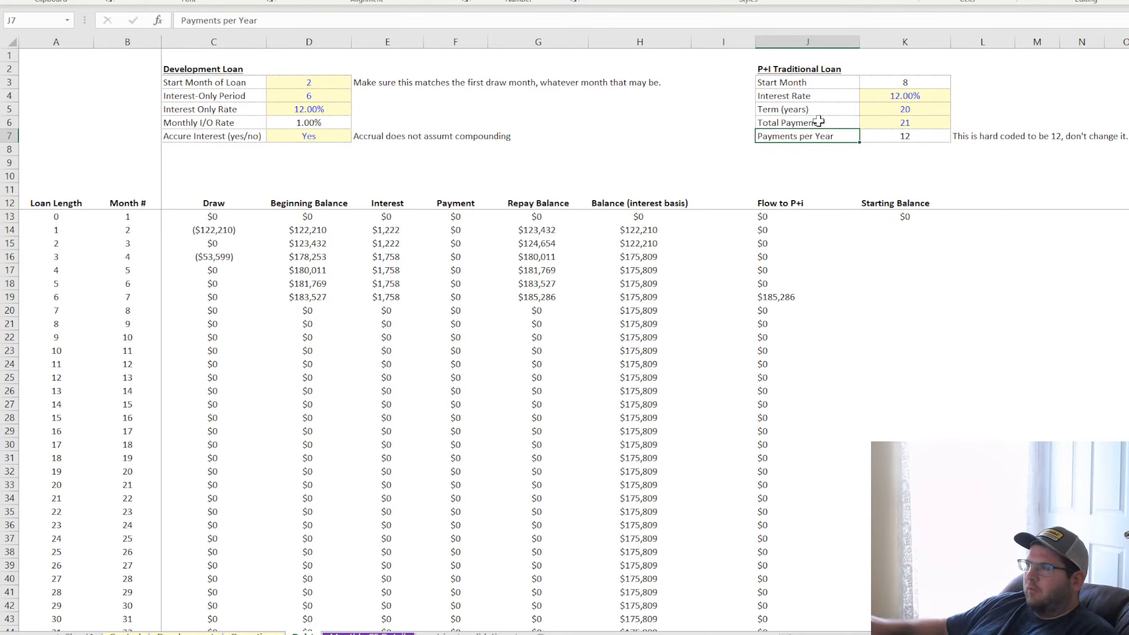
pyautogui.click(915, 123)
pyautogui.click(902, 138)
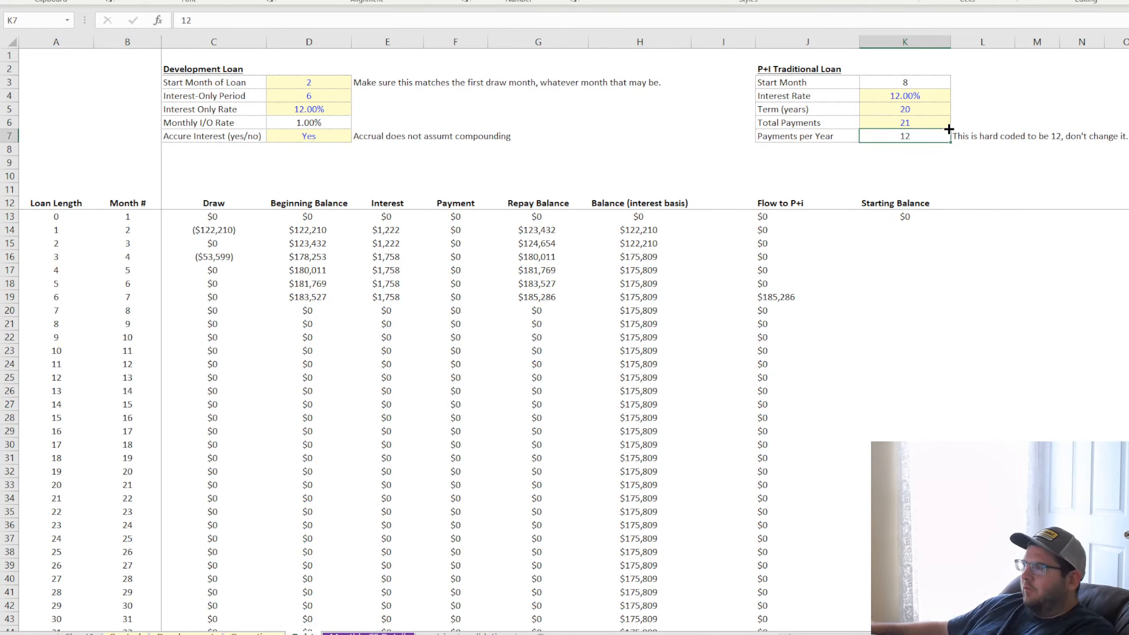
pyautogui.press('Delete')
pyautogui.hotkey('ctrl', 'z')
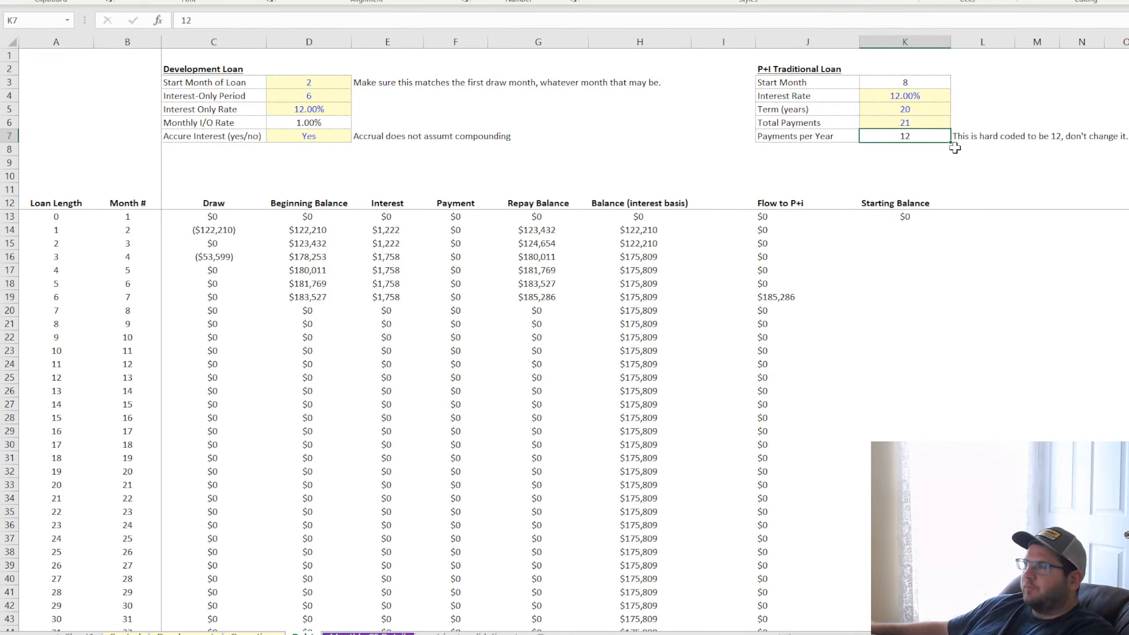
# Calculate Total Payments in K6 by multiplying Payments per Year by Term (years), using =K7*K5
pyautogui.click(938, 121)
pyautogui.write('=')
pyautogui.click(922, 136)
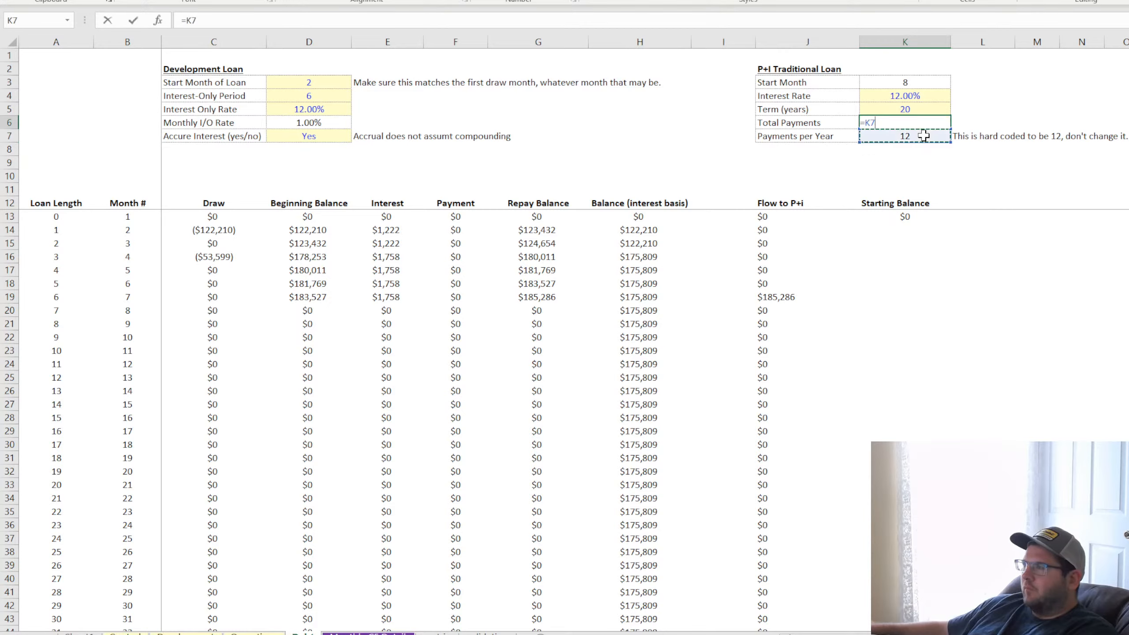
pyautogui.write('*')
pyautogui.click(918, 110)
pyautogui.press('Return')
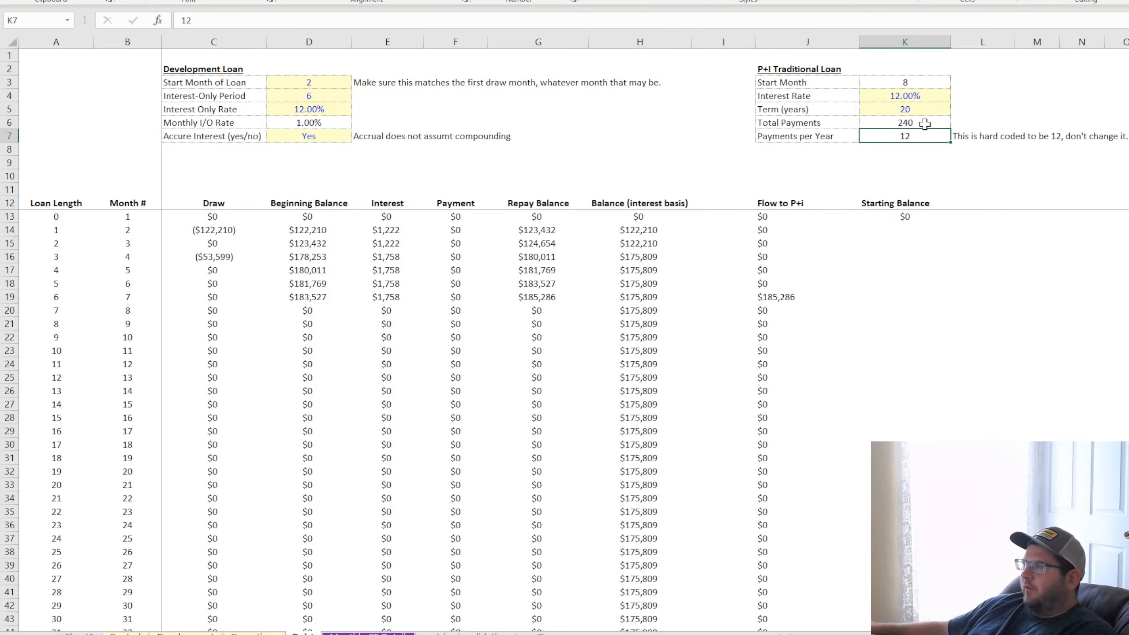
pyautogui.click(920, 123)
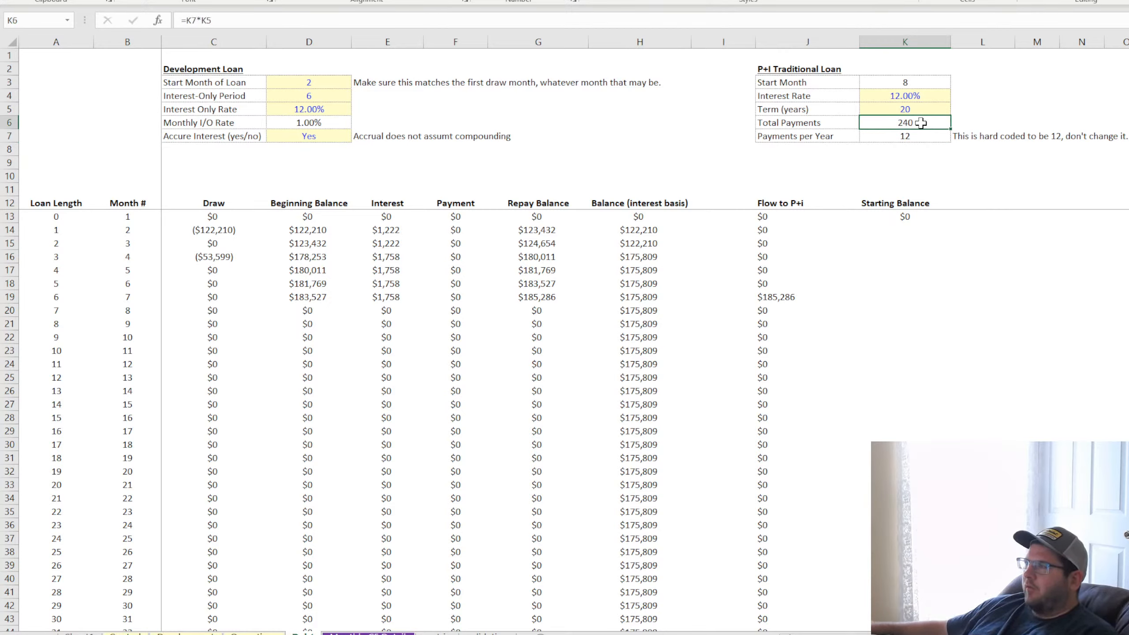
# Add the column headings "Principal" in L12 and "Interest" in M12 beside Starting Balance
pyautogui.click(897, 217)
pyautogui.click(996, 204)
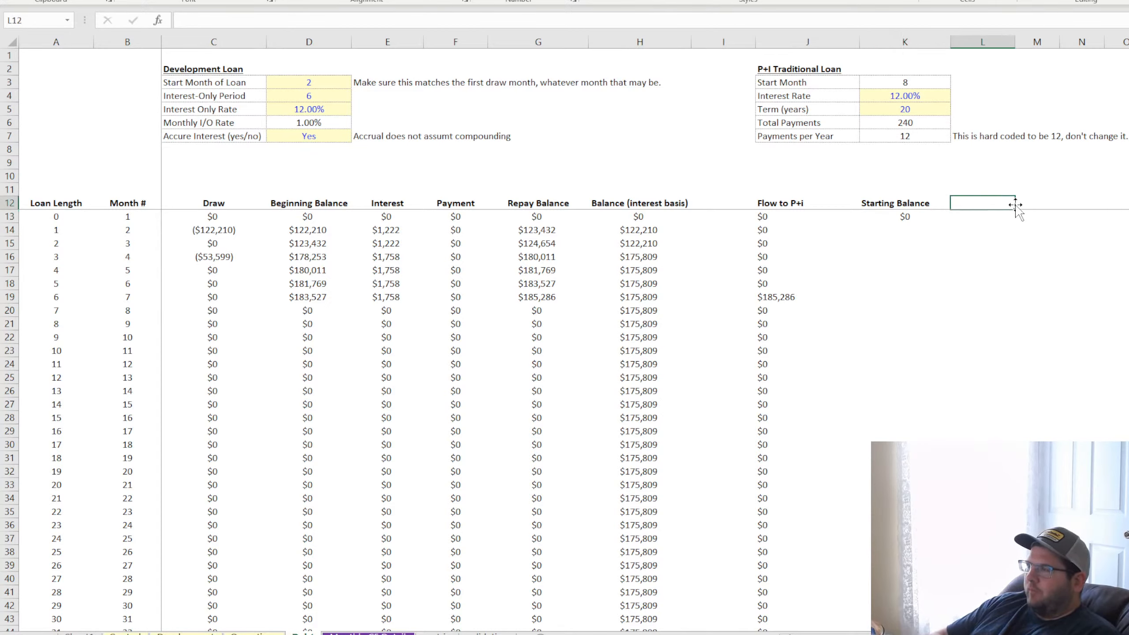
pyautogui.write('pr')
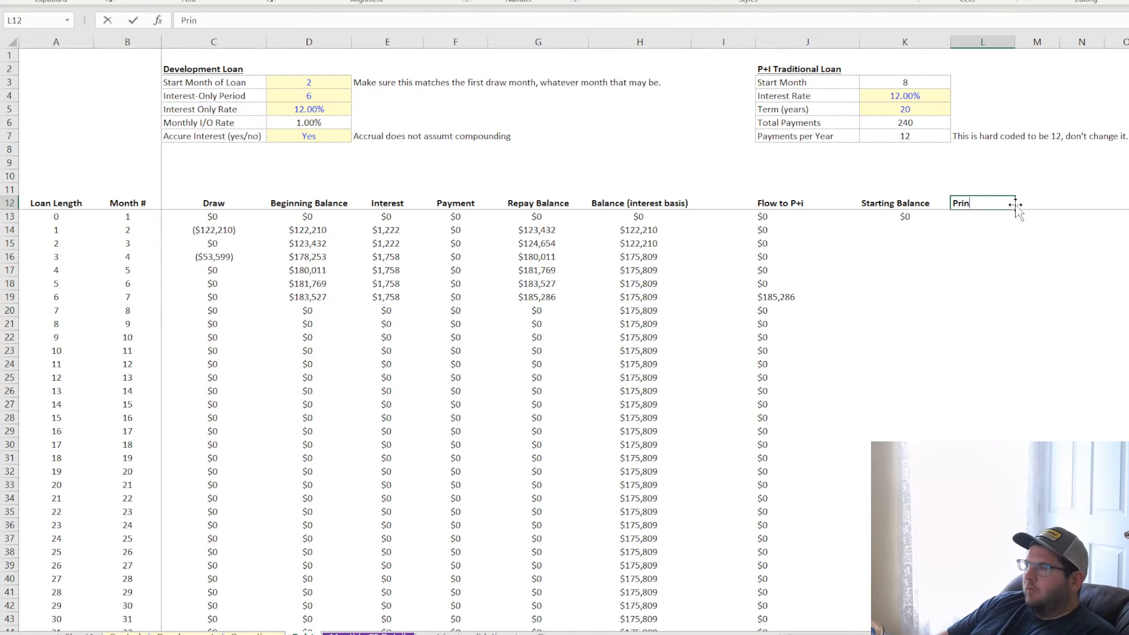
pyautogui.write('incipal')
pyautogui.press('Tab')
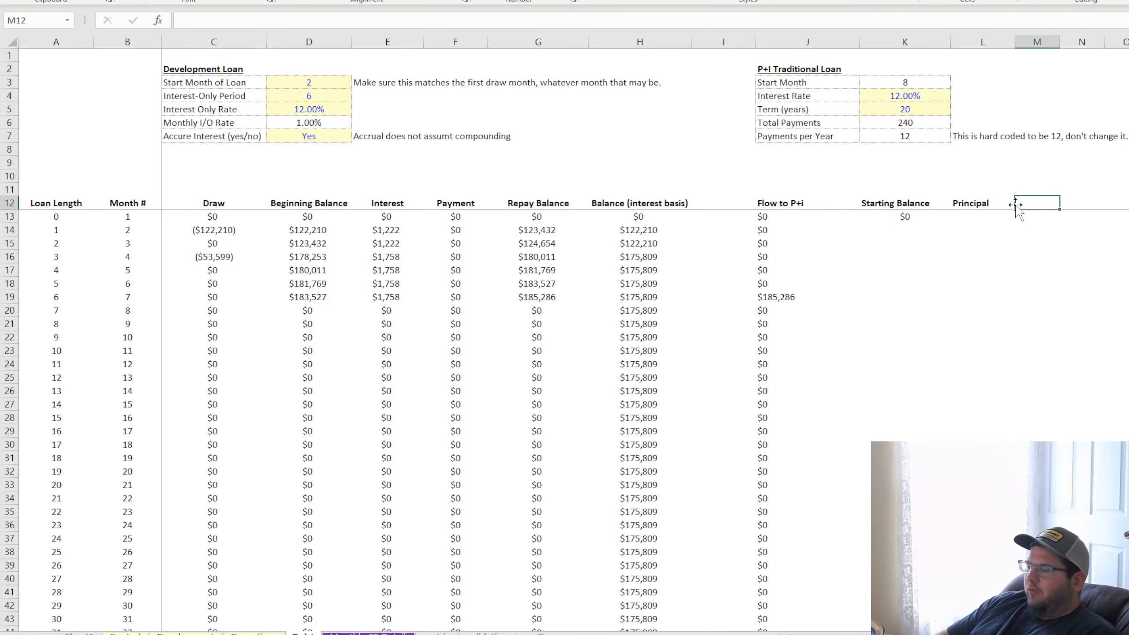
pyautogui.write('Interest')
pyautogui.press('Return')
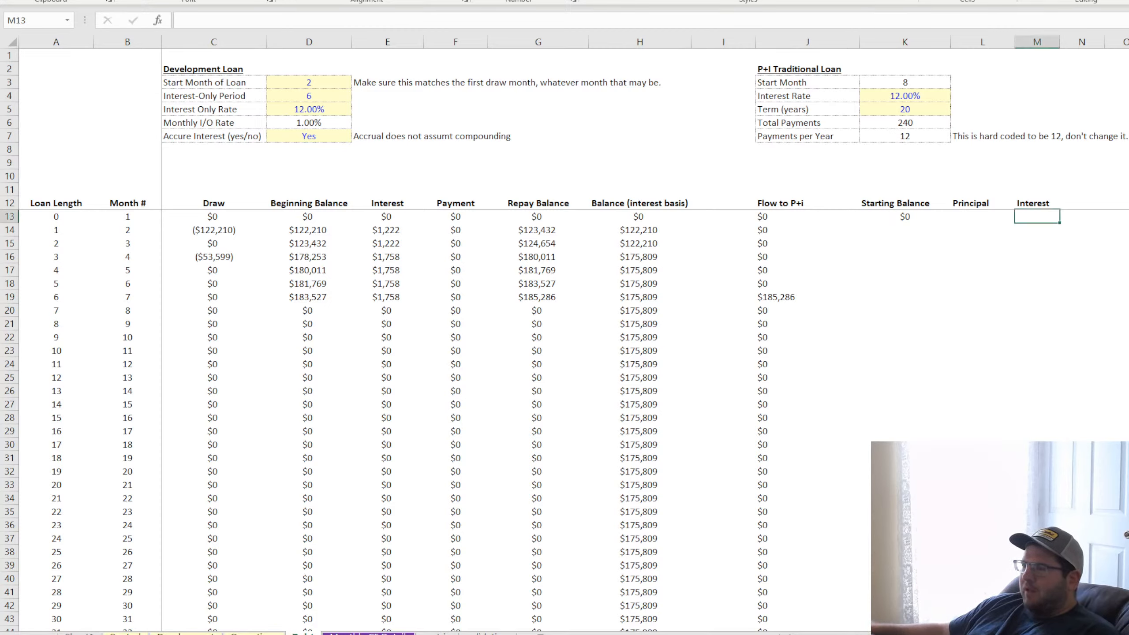
pyautogui.press('Down')
pyautogui.press('Down')
pyautogui.press('Down')
pyautogui.press('Down')
pyautogui.press('Down')
pyautogui.press('Down')
pyautogui.press('Down')
pyautogui.press('Down')
pyautogui.press('Down')
pyautogui.press('Down')
pyautogui.press('Down')
pyautogui.press('Down')
pyautogui.press('Down')
pyautogui.press('Down')
pyautogui.press('Down')
pyautogui.press('Down')
pyautogui.press('Down')
pyautogui.press('Down')
pyautogui.press('Down')
pyautogui.press('Down')
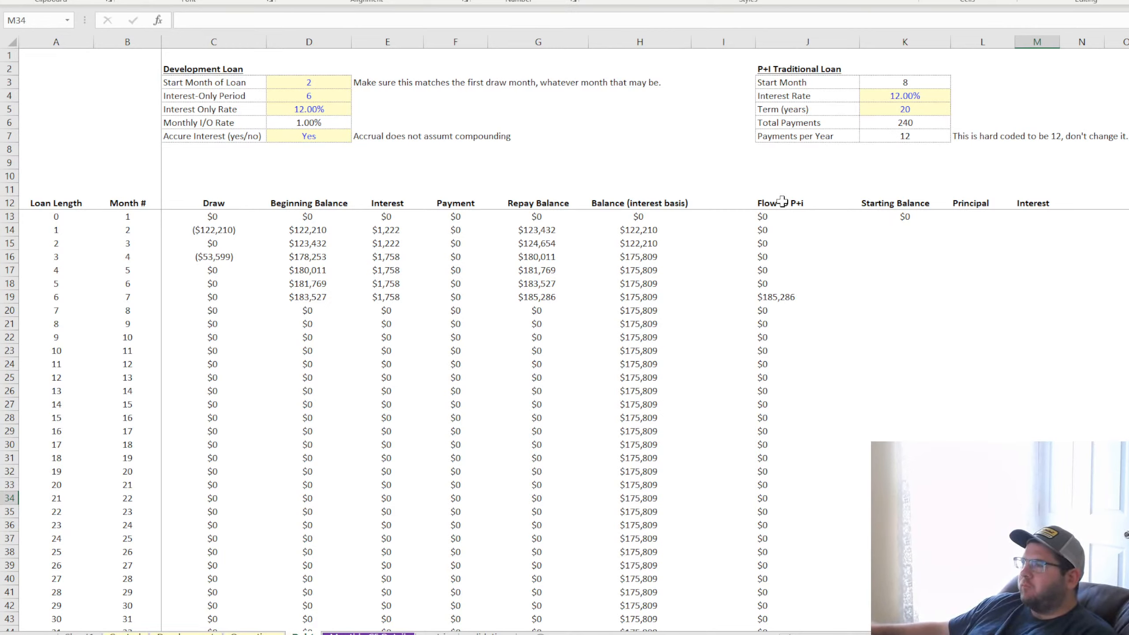
pyautogui.moveTo(783, 204); pyautogui.dragTo(1089, 433)
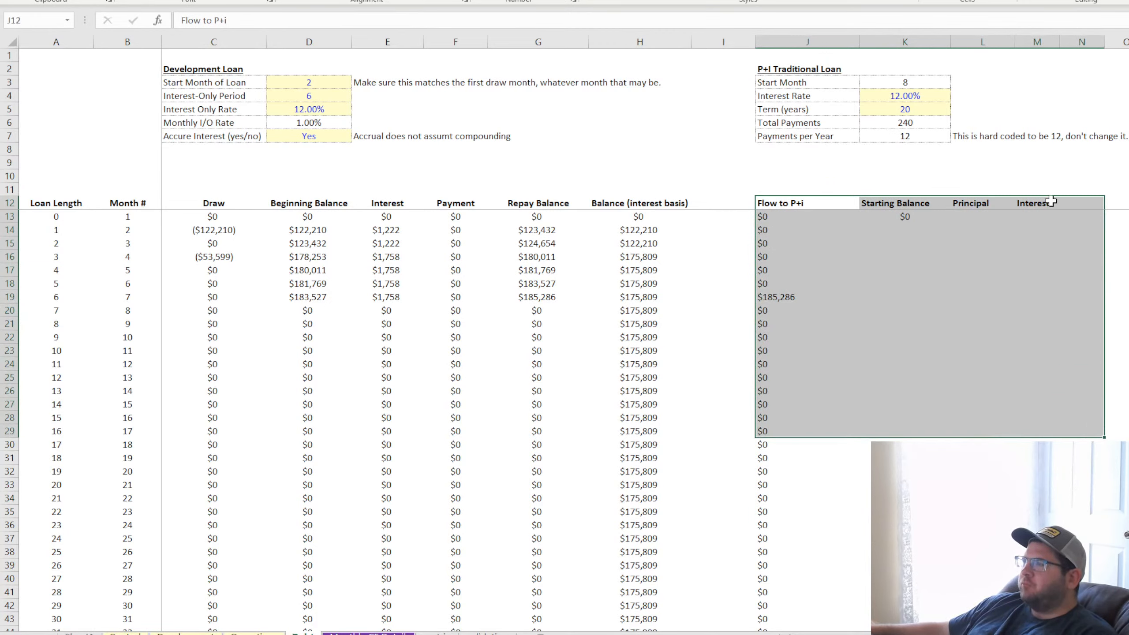
pyautogui.click(1035, 202)
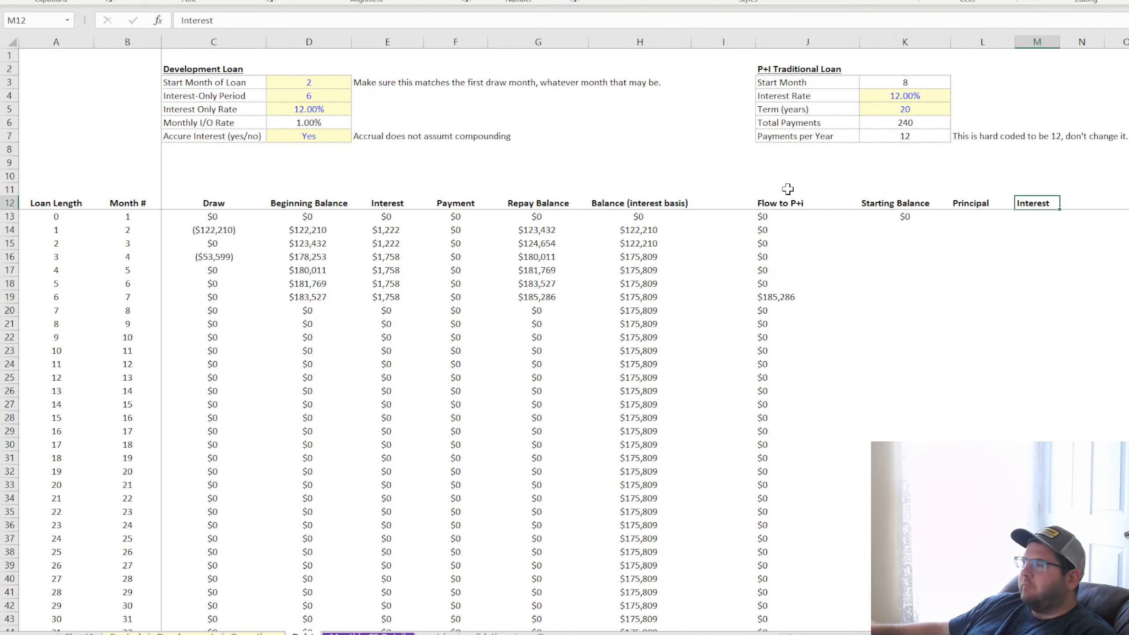
pyautogui.moveTo(809, 41); pyautogui.dragTo(1013, 38)
pyautogui.click(1013, 40)
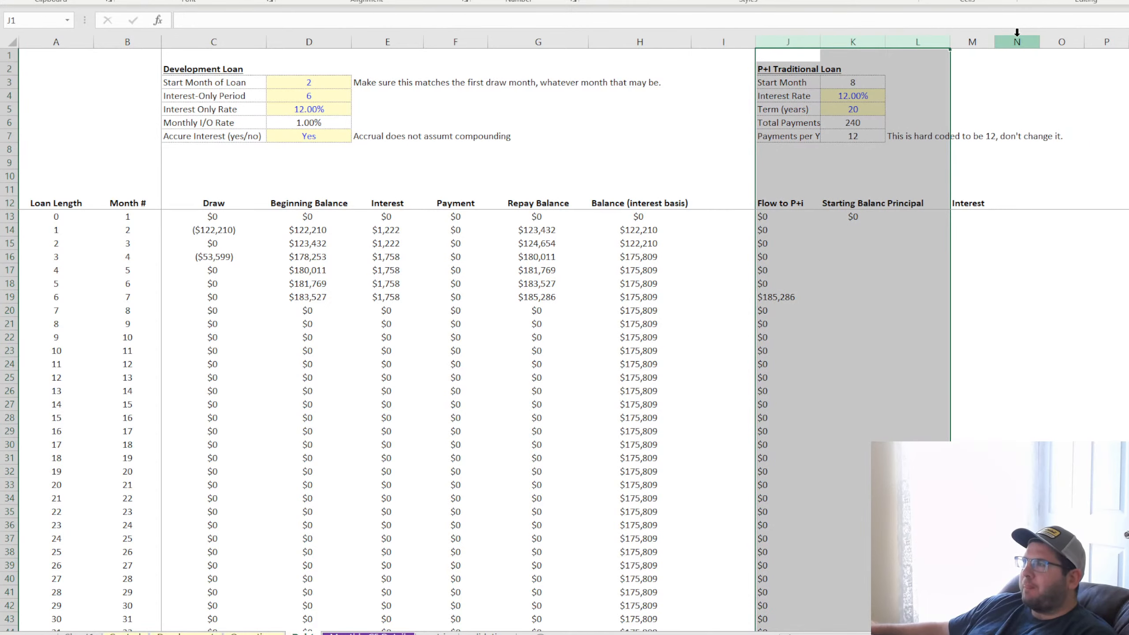
pyautogui.hotkey('ctrl', 'z')
pyautogui.click(1066, 321)
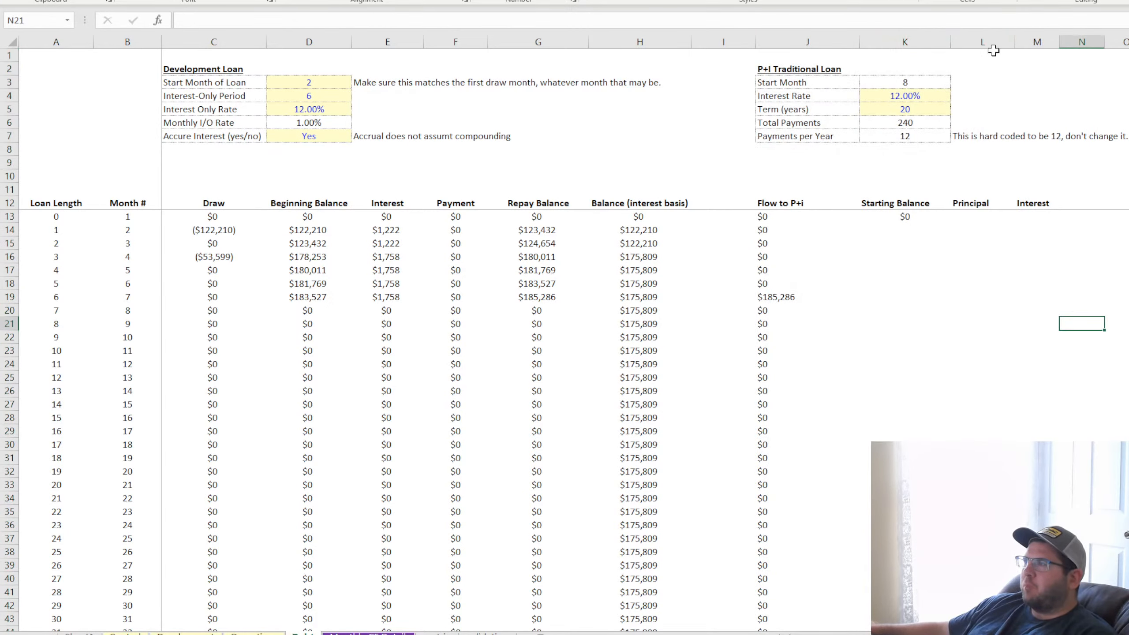
# Center the contents of columns J through M, keeping the P+I Traditional Loan labels in column J left-aligned
pyautogui.moveTo(993, 42); pyautogui.dragTo(1039, 39)
pyautogui.keyDown('shift'); pyautogui.click(811, 40); pyautogui.keyUp('shift')
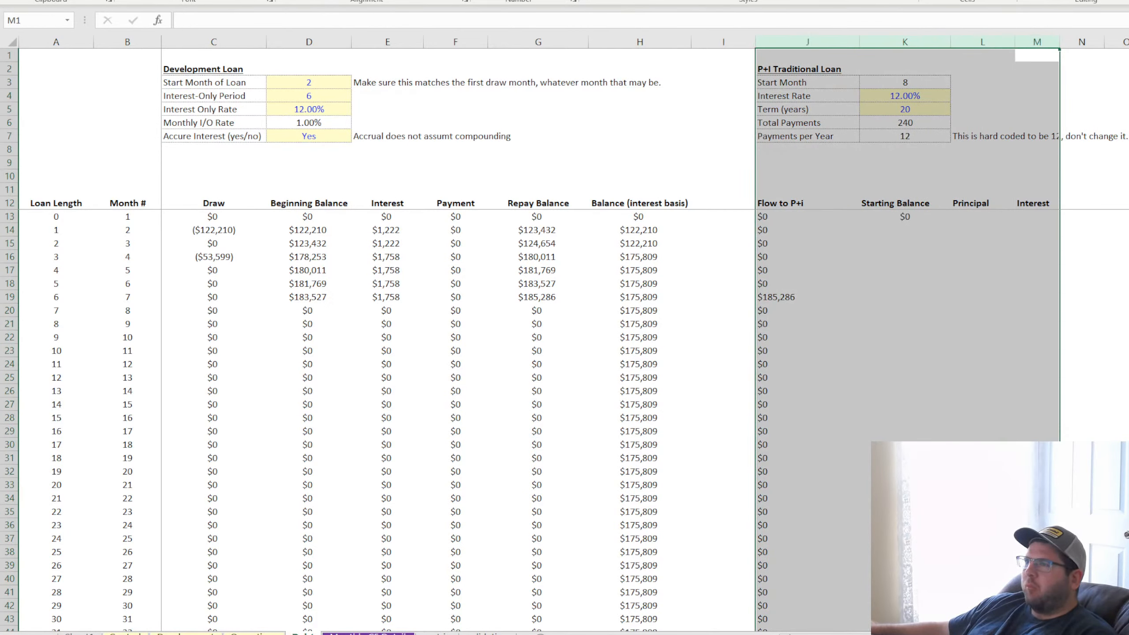
pyautogui.moveTo(832, 66); pyautogui.dragTo(824, 136)
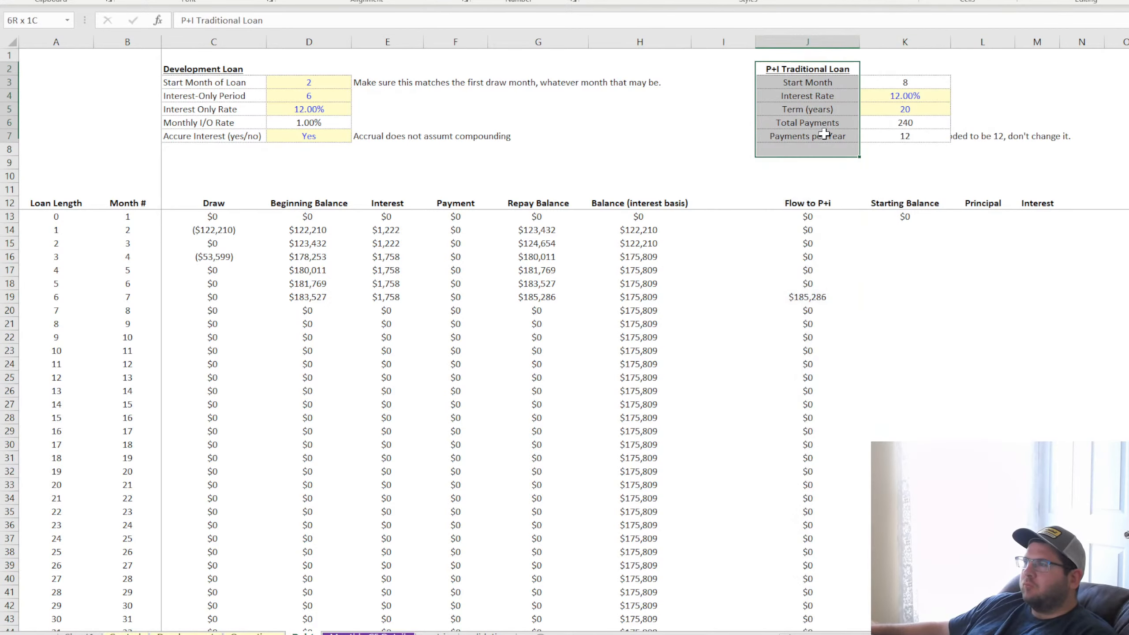
pyautogui.click(286, 0)
pyautogui.click(1120, 368)
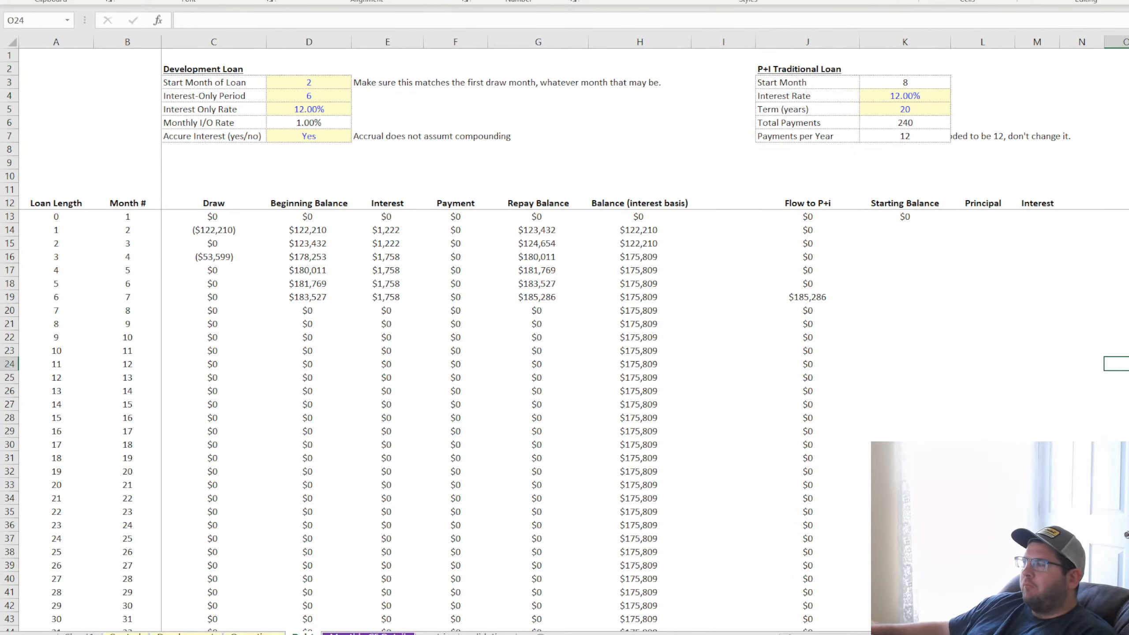
# Review the Flow to P+i and Starting Balance formulas in row 13 and the P+I Traditional Loan inputs above them
pyautogui.click(920, 345)
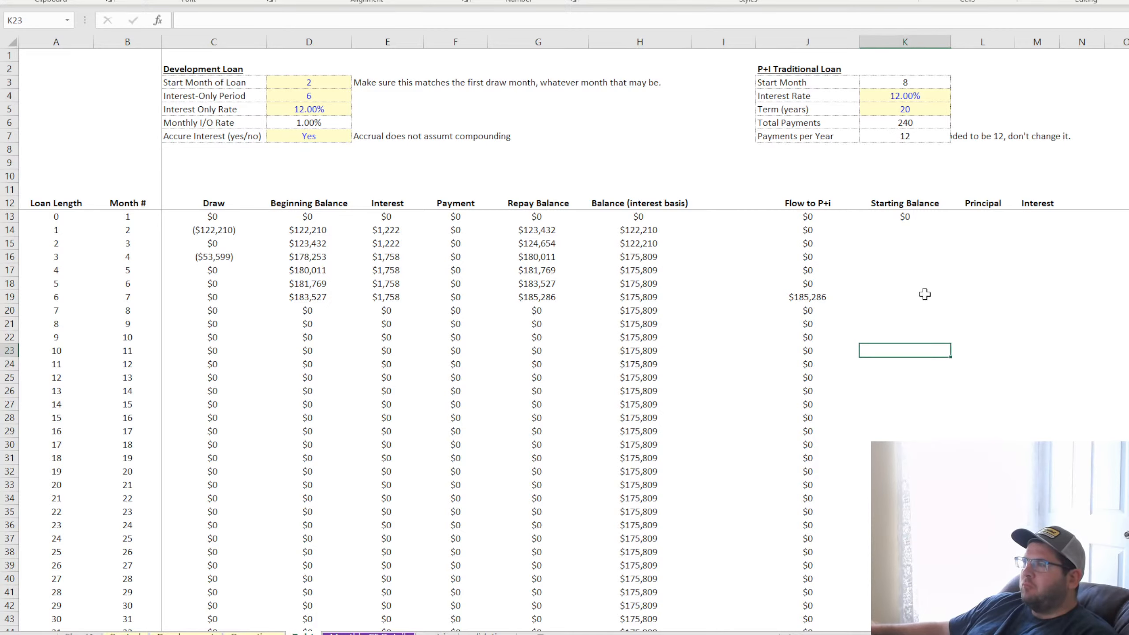
pyautogui.click(907, 218)
pyautogui.click(991, 217)
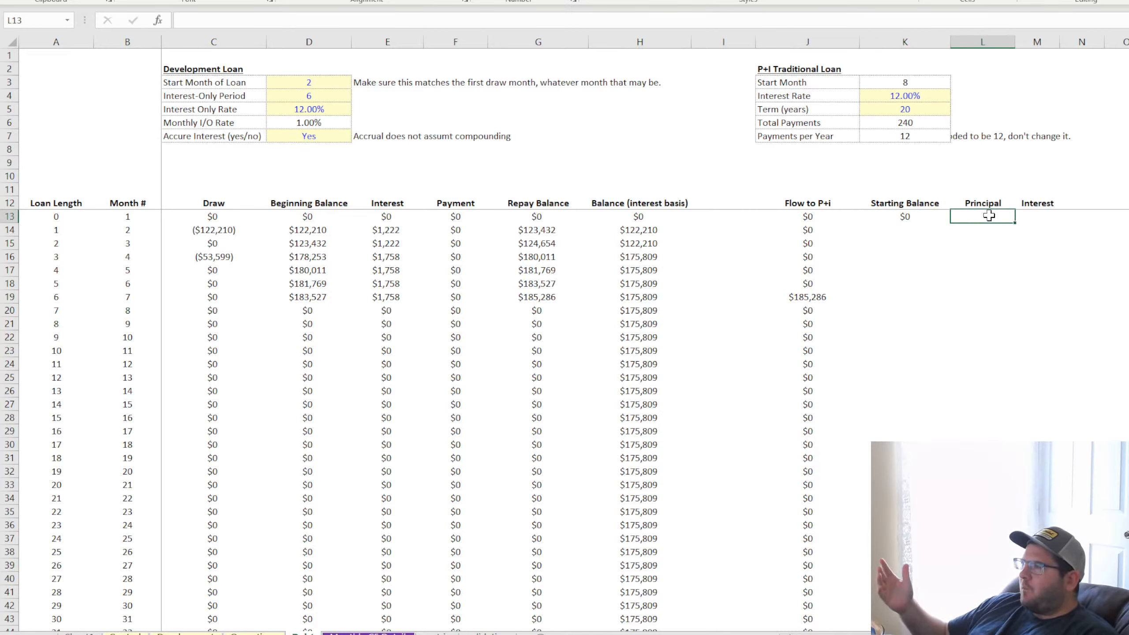
pyautogui.press('Left')
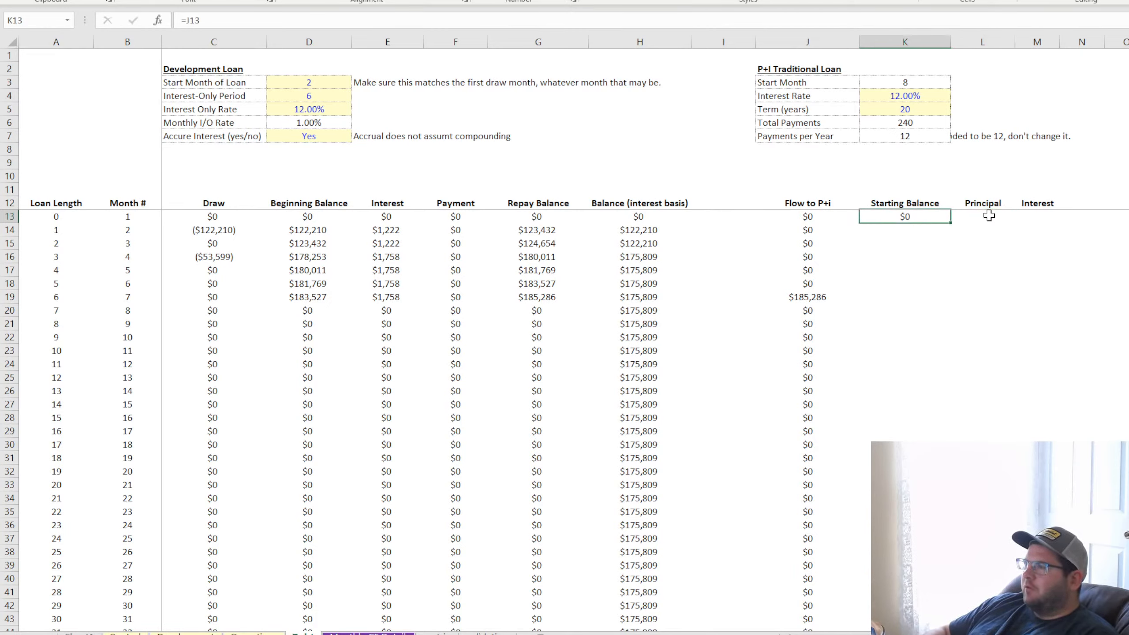
pyautogui.press('Left')
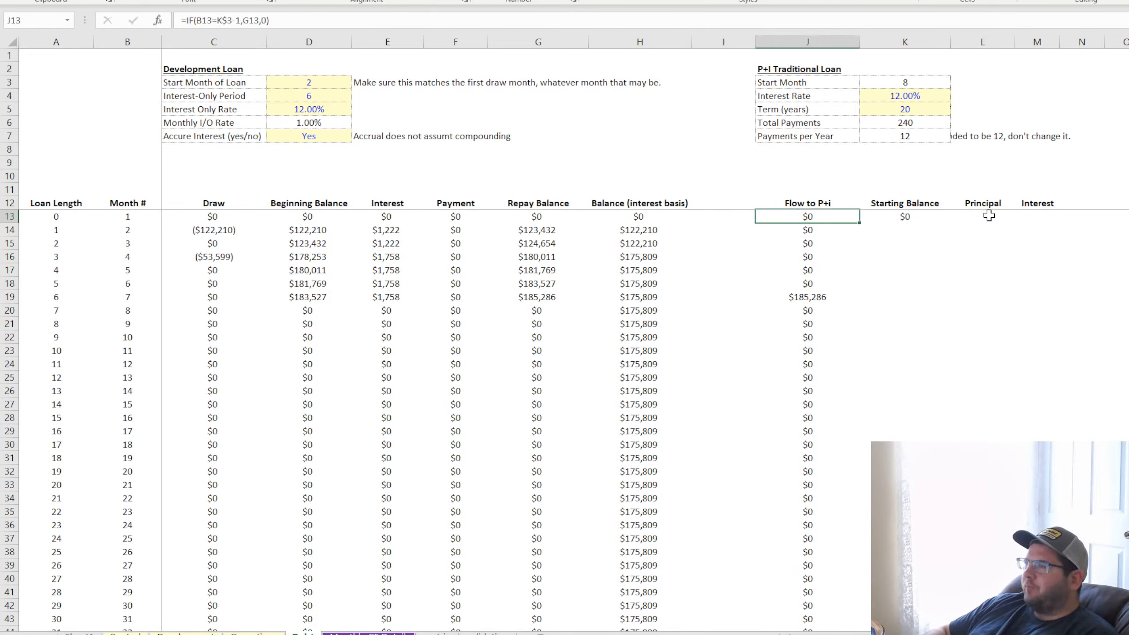
pyautogui.press('Left')
pyautogui.press('Right')
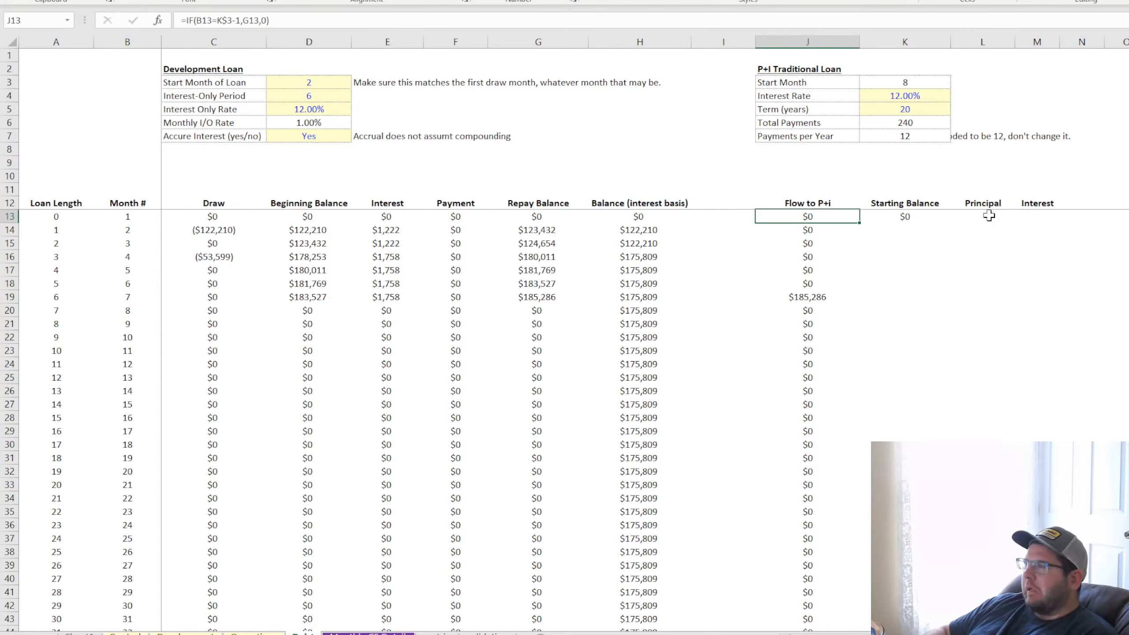
pyautogui.press('Right')
pyautogui.press('Right')
pyautogui.press('Right')
pyautogui.press('Left')
pyautogui.press('Left')
pyautogui.press('Left')
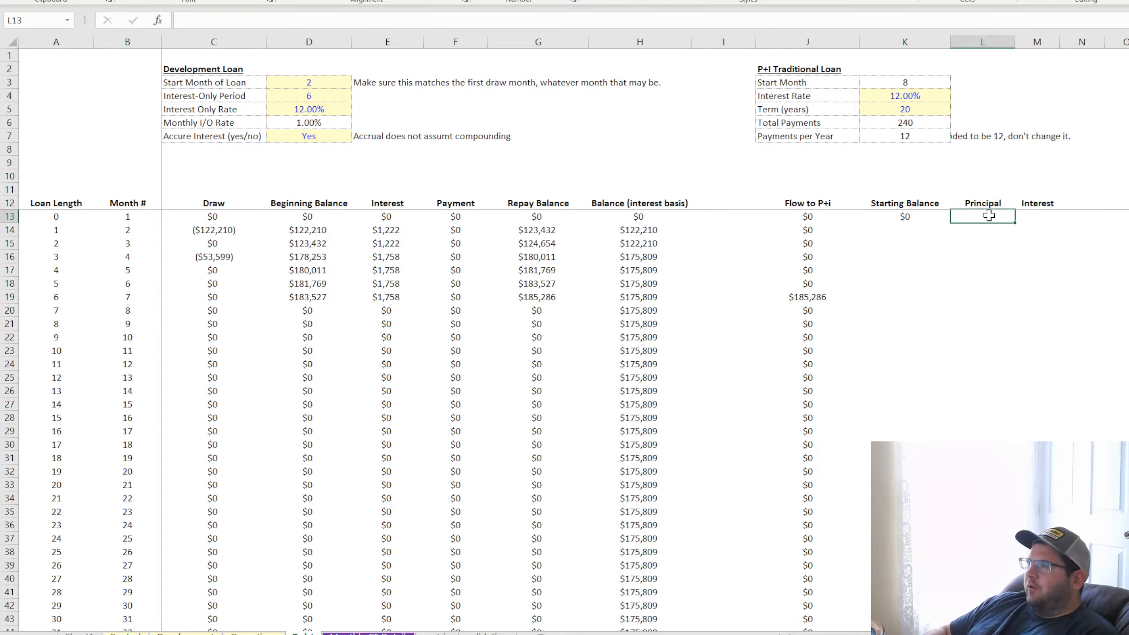
pyautogui.press('Up')
pyautogui.press('Up')
pyautogui.press('Up')
pyautogui.press('Up')
pyautogui.press('Up')
pyautogui.press('Up')
pyautogui.press('Up')
pyautogui.press('Up')
pyautogui.press('Up')
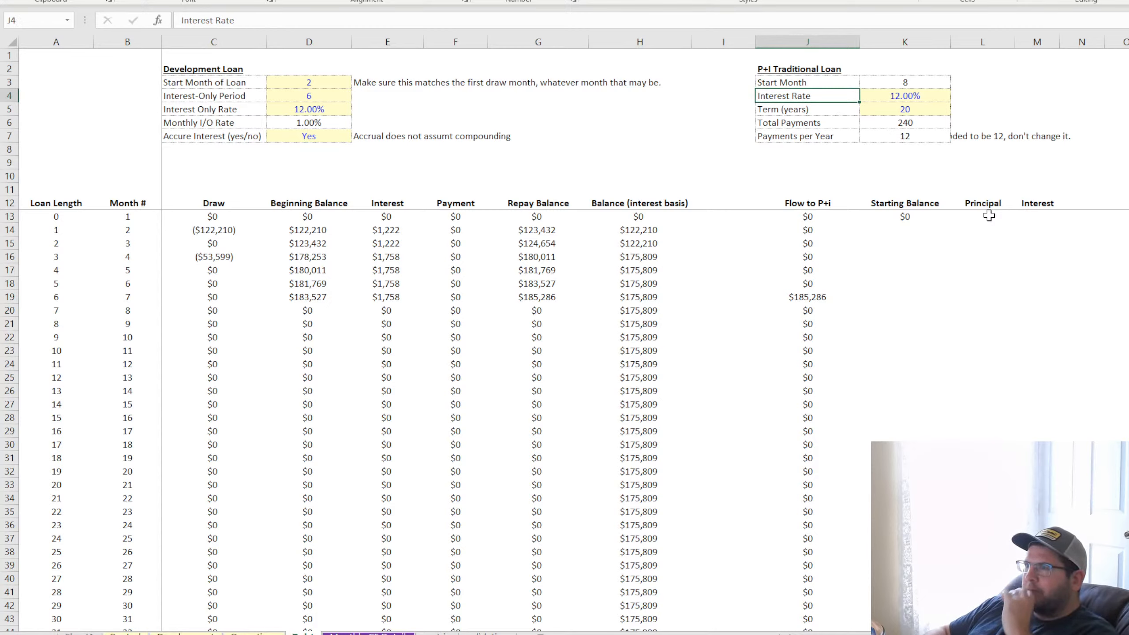
pyautogui.press('Up')
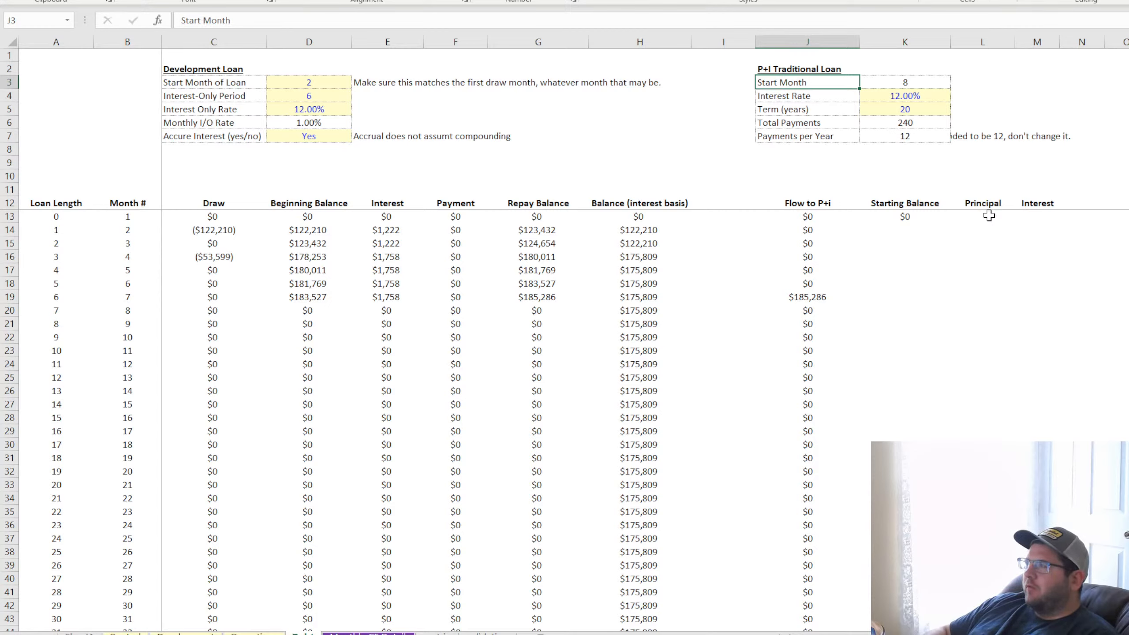
pyautogui.press('Down')
pyautogui.press('Down')
pyautogui.press('Down')
pyautogui.press('Down')
pyautogui.press('Down')
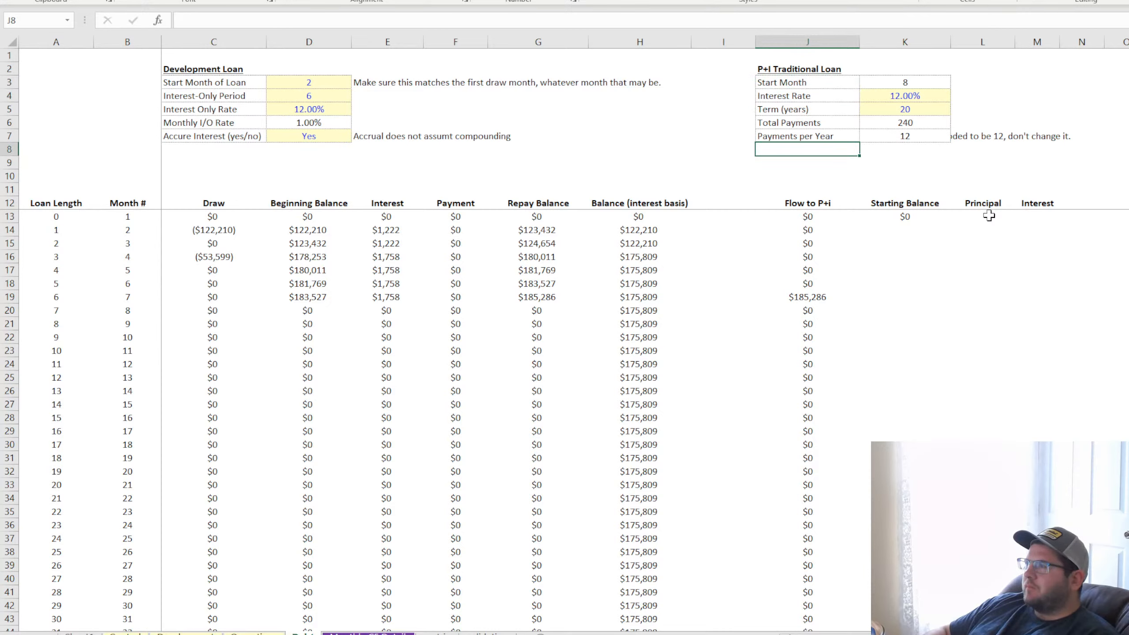
pyautogui.press('Down')
pyautogui.press('Down')
pyautogui.press('Down')
pyautogui.press('Down')
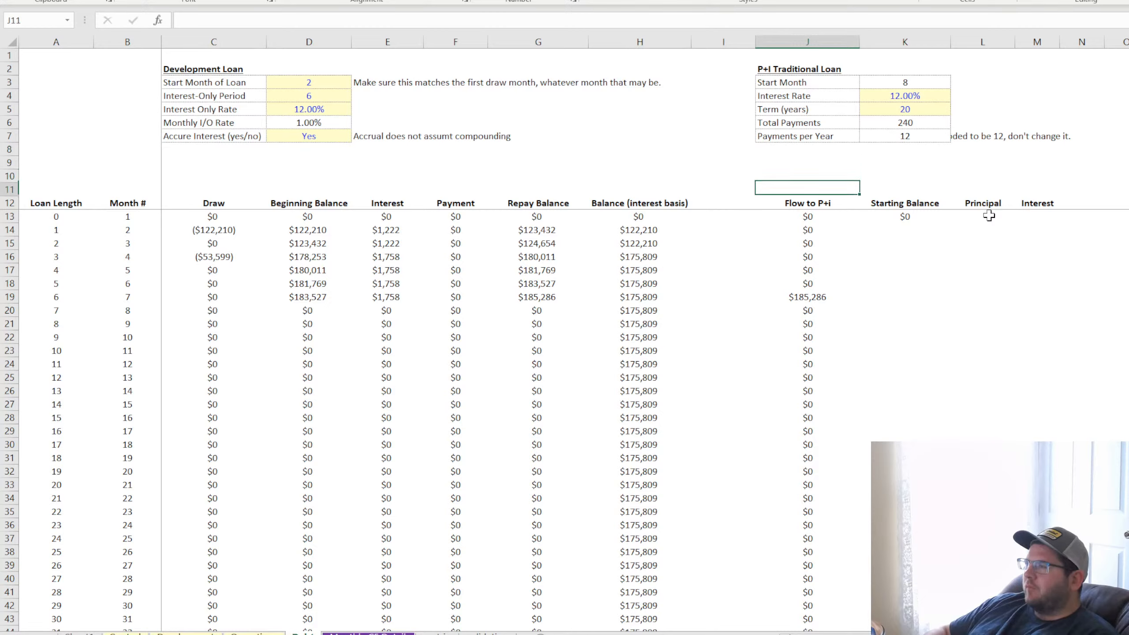
pyautogui.press('Right')
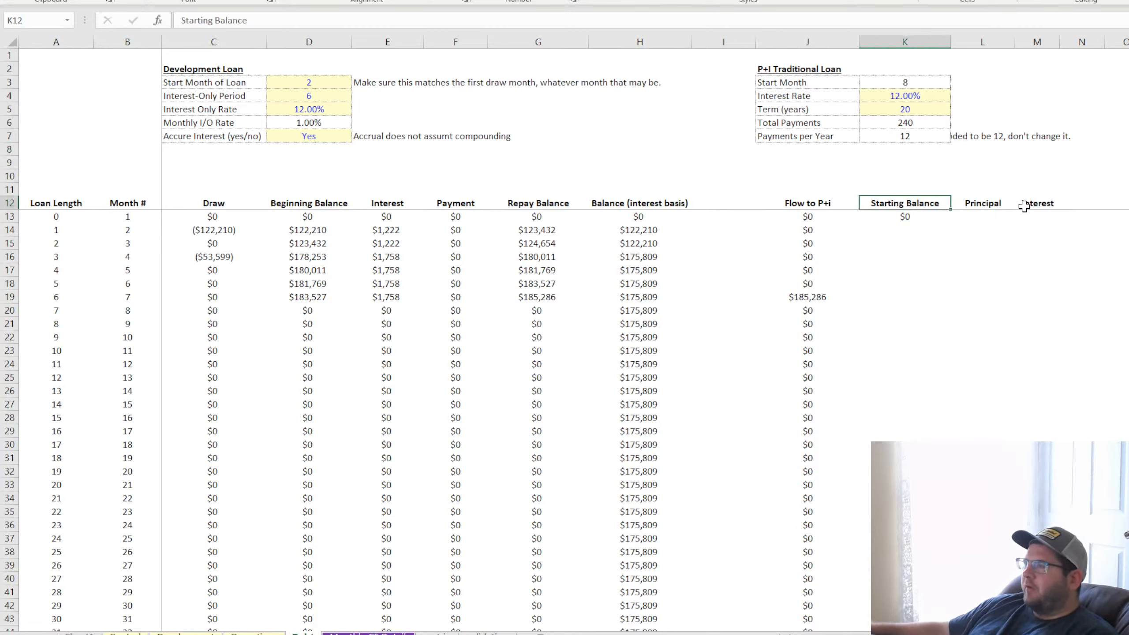
# Move the Principal and Interest headings to M12 and N12 and enter the heading "Payment" in L12
pyautogui.moveTo(987, 203); pyautogui.dragTo(1076, 198)
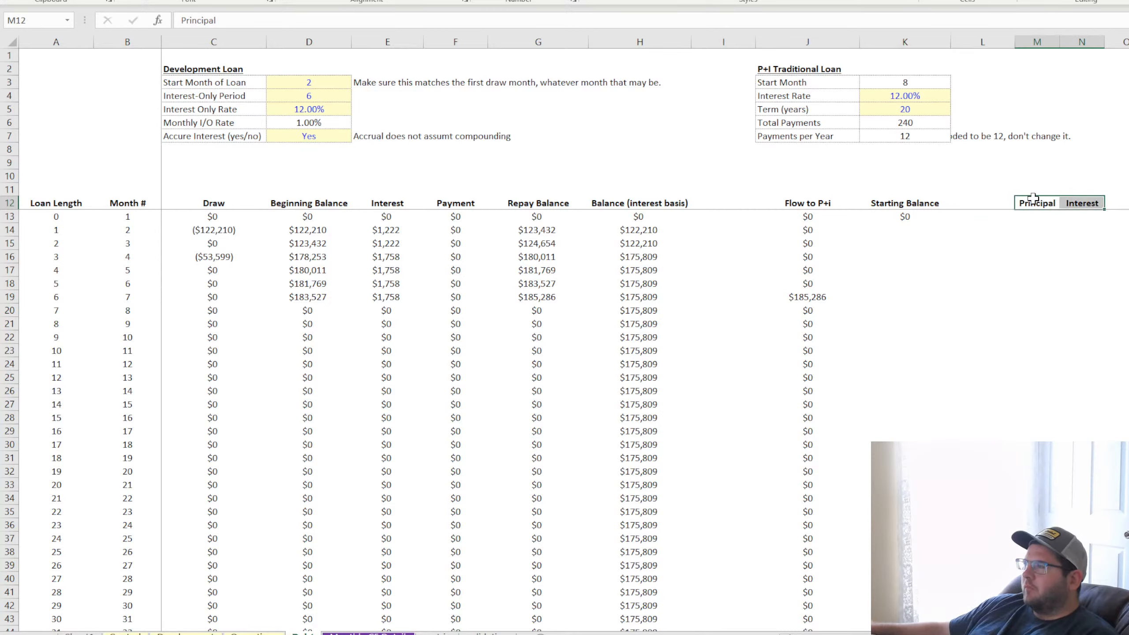
pyautogui.click(1007, 201)
pyautogui.write('Payment')
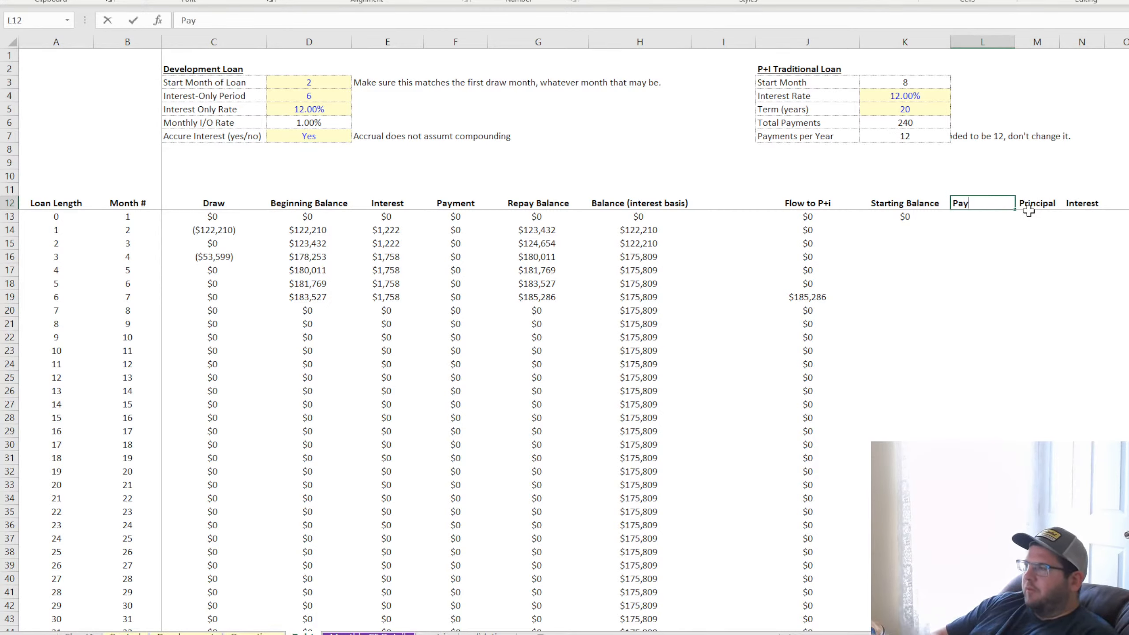
pyautogui.press('Return')
pyautogui.write('=')
pyautogui.press('BackSpace')
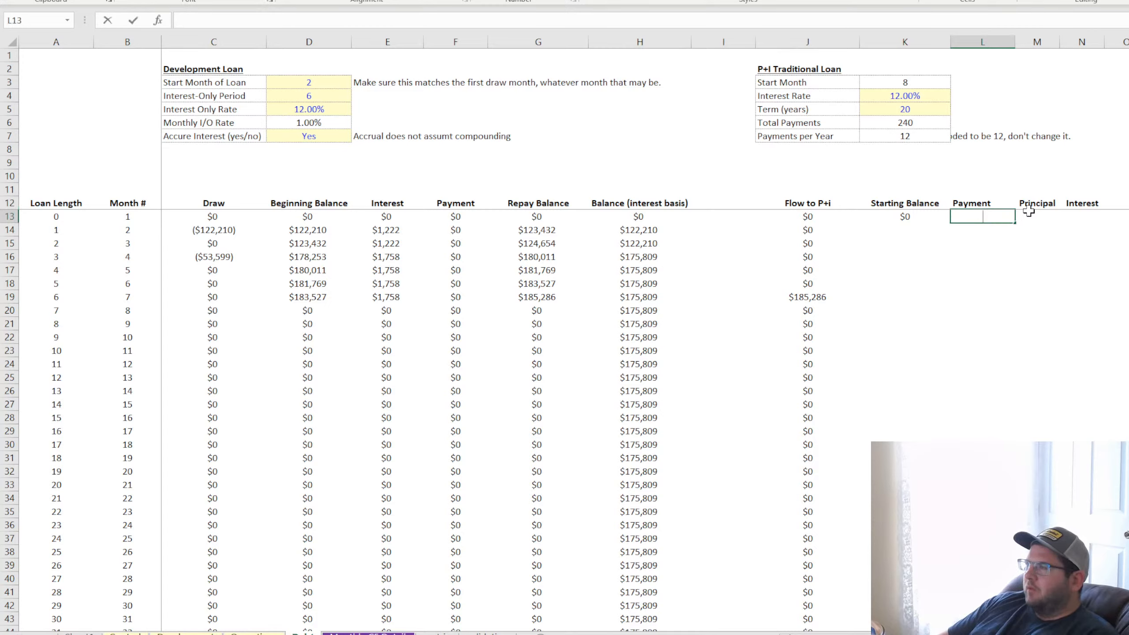
pyautogui.press('Return')
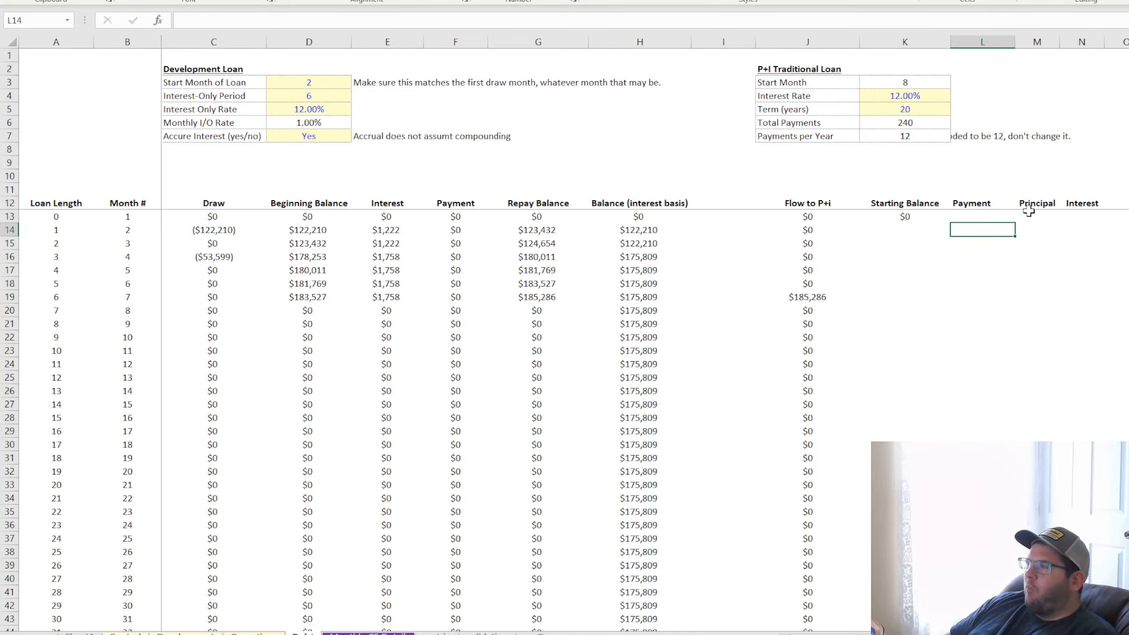
pyautogui.press('Up')
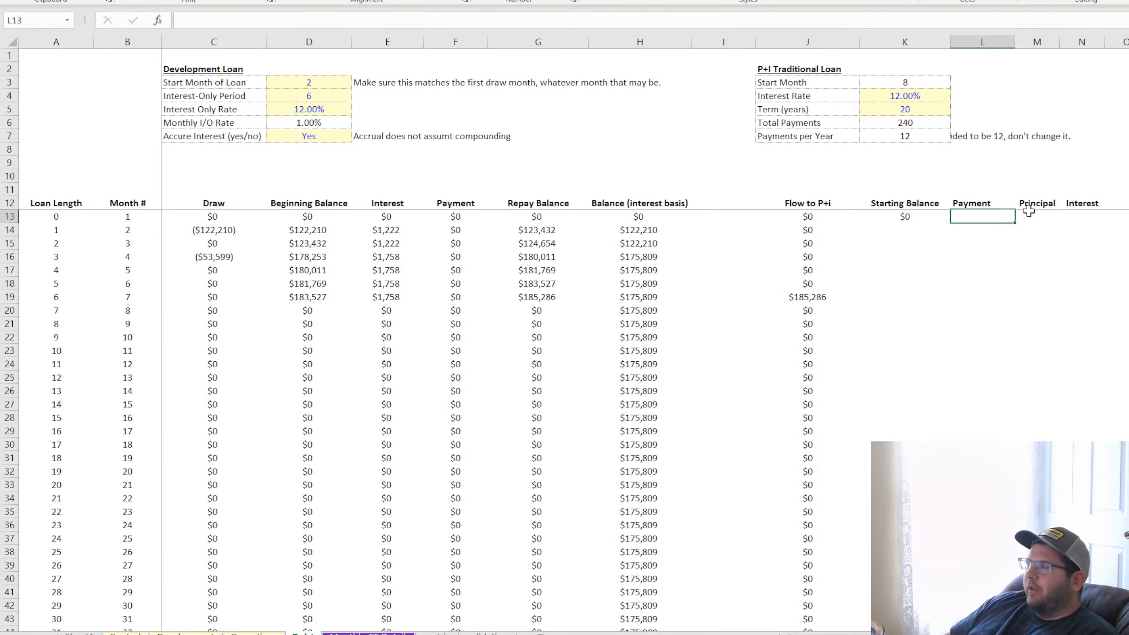
# Start the Payment formula in L13 with an IF test that B13 is at or past the start month, B13>=K$3
pyautogui.write('=if(')
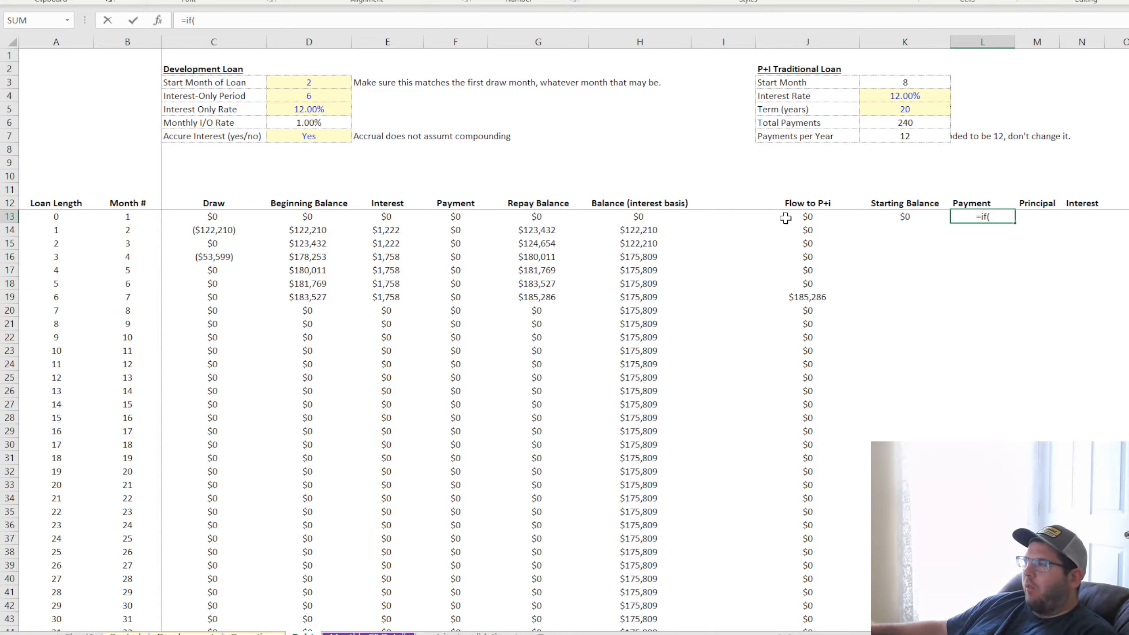
pyautogui.click(54, 217)
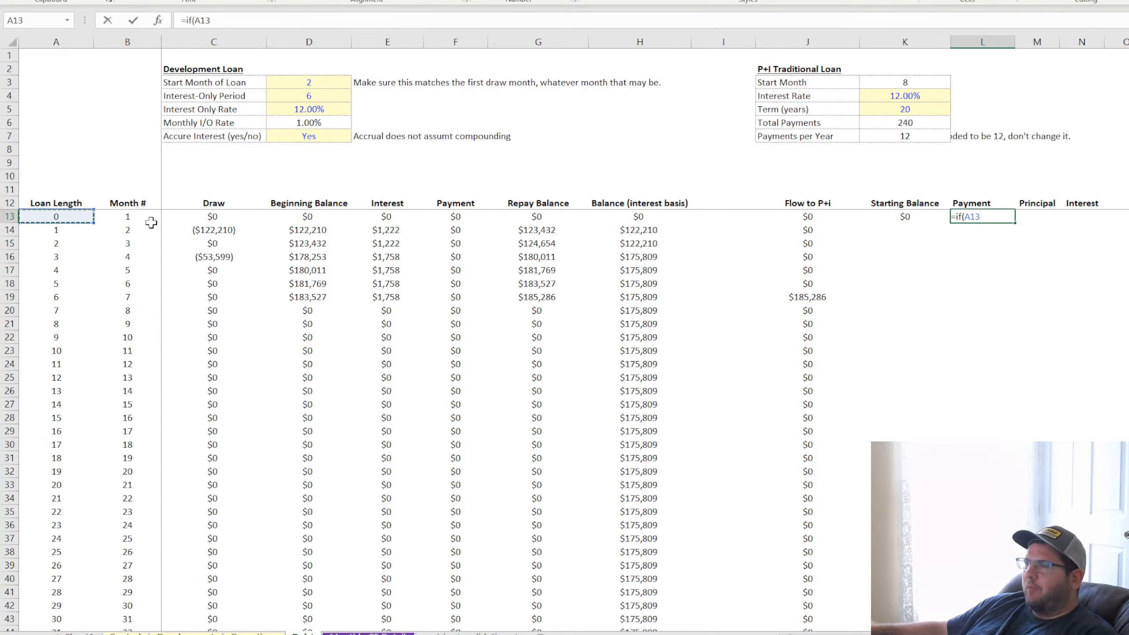
pyautogui.click(136, 217)
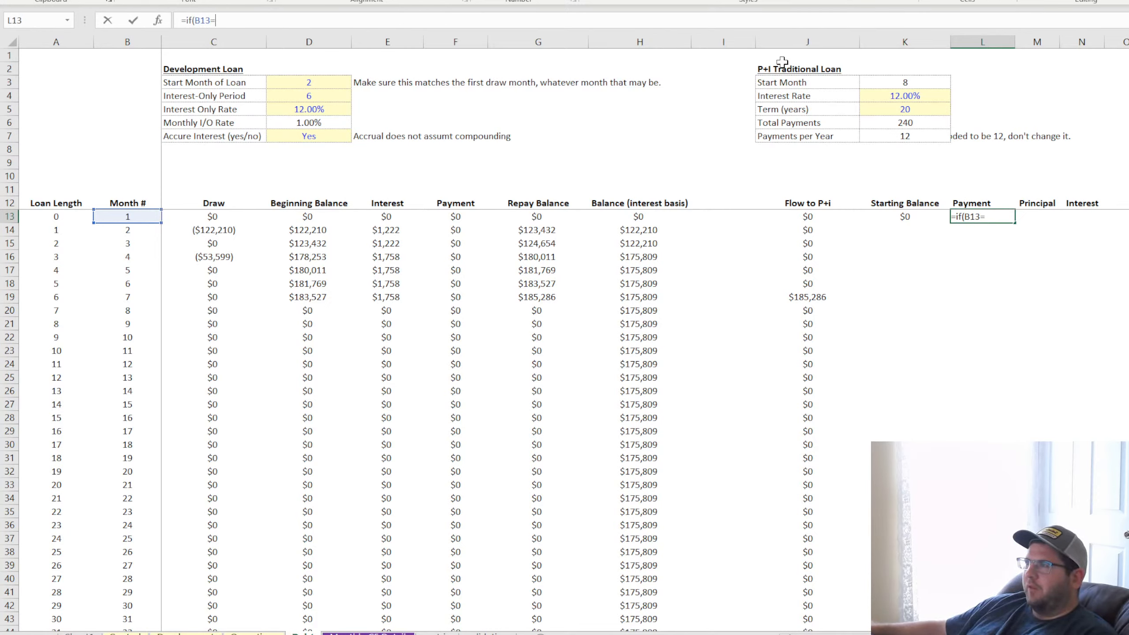
pyautogui.click(909, 81)
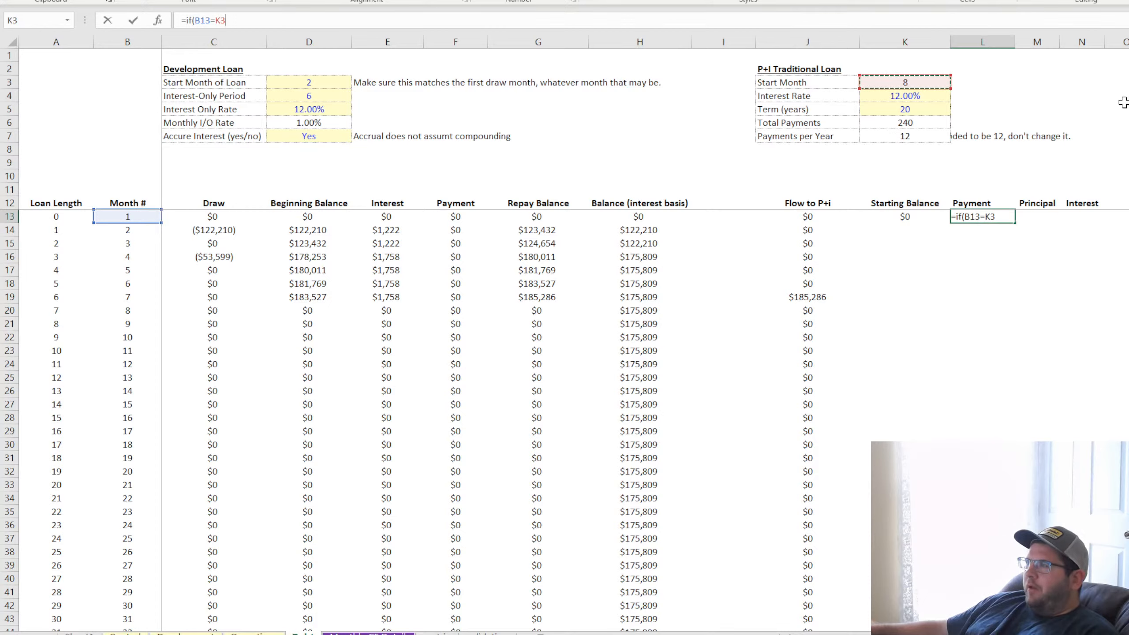
pyautogui.click(212, 20)
pyautogui.write('>')
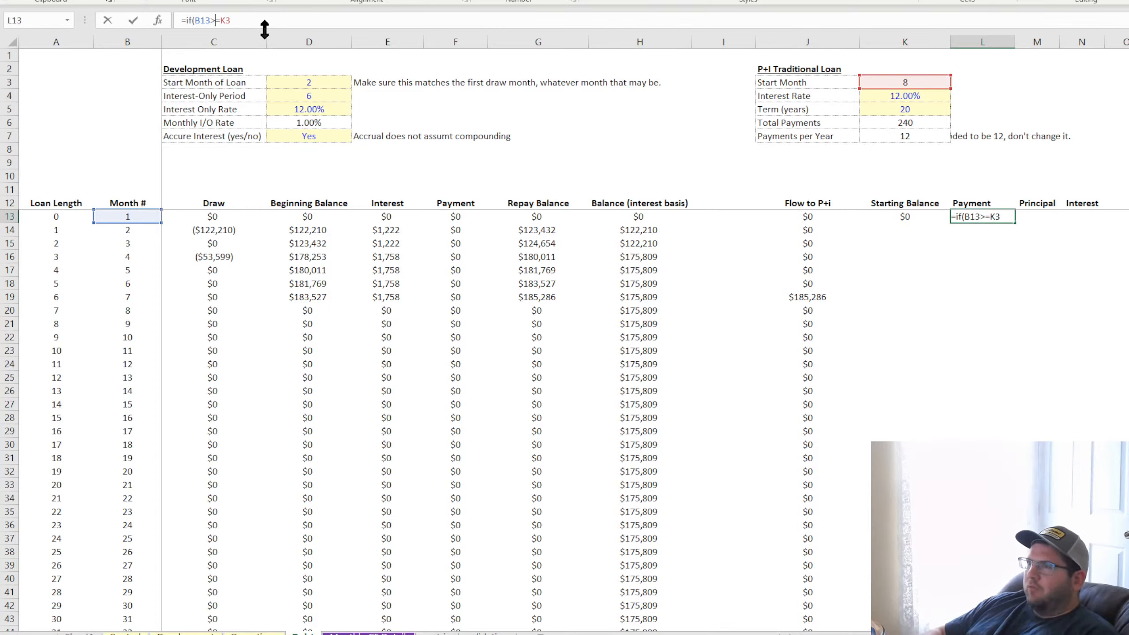
pyautogui.click(226, 21)
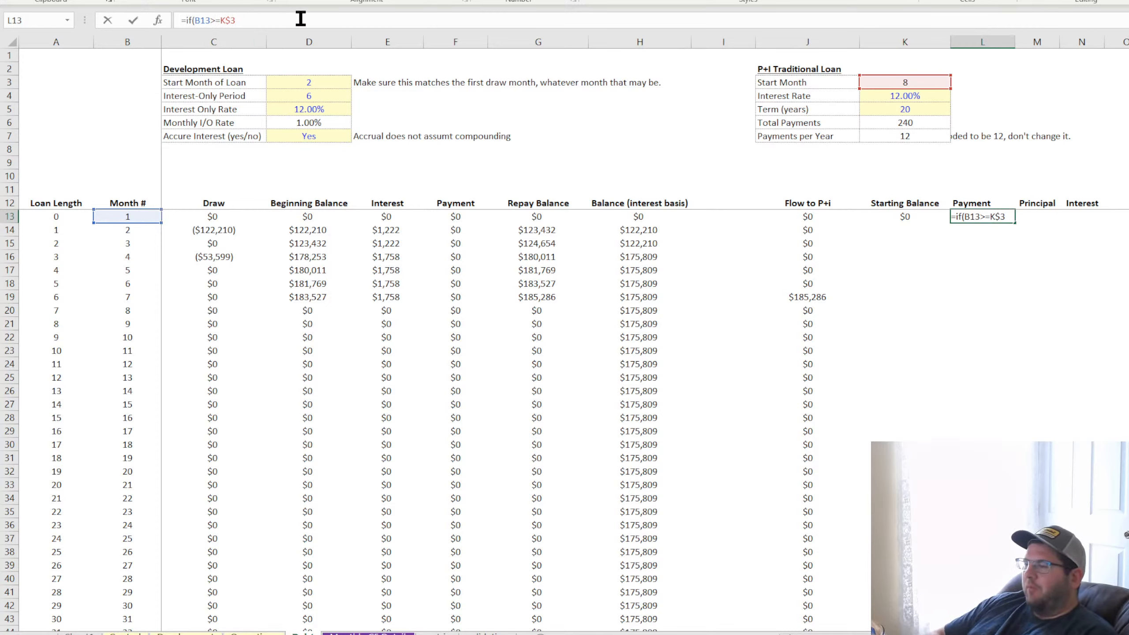
# Extend the L13 formula with pmt(K4/12,K6 and park the incomplete formula as text without its equals sign
pyautogui.write(',pmt(')
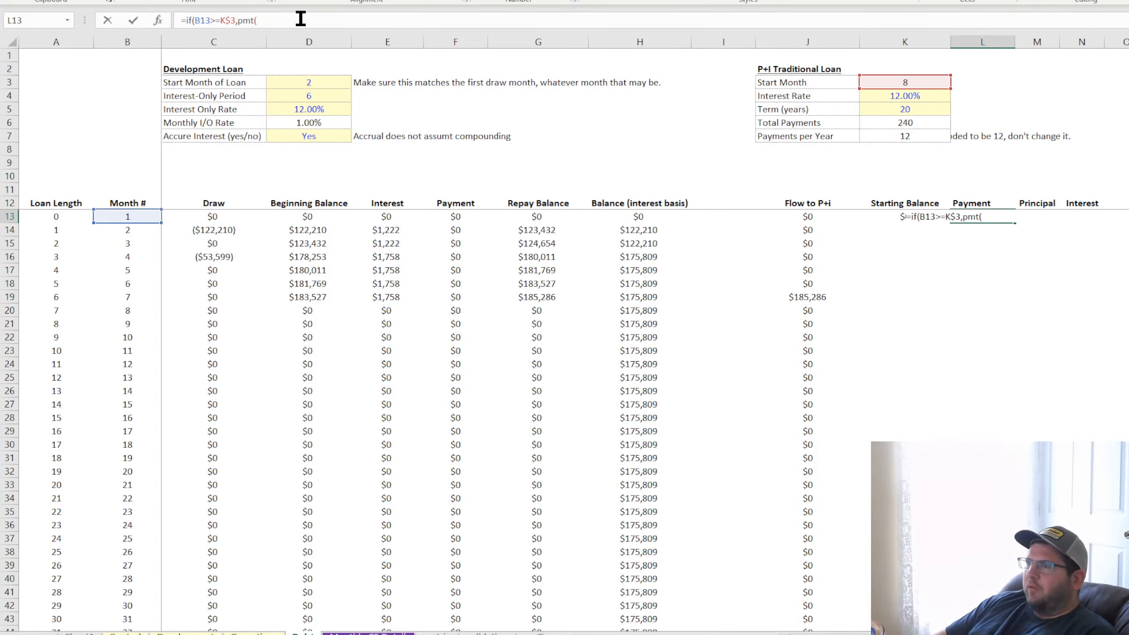
pyautogui.click(908, 96)
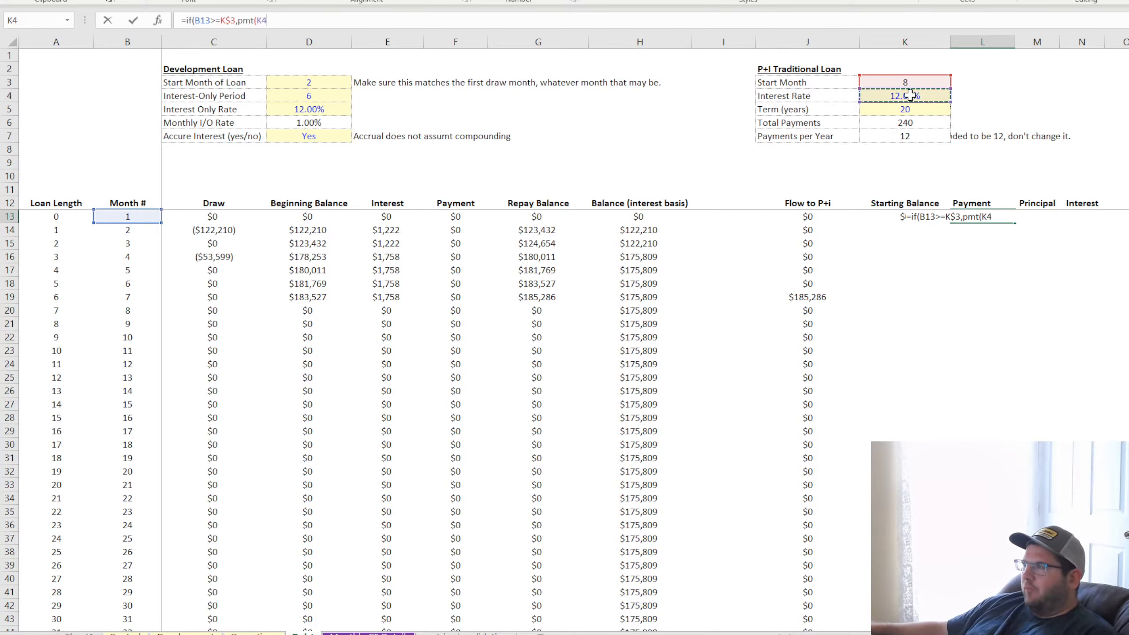
pyautogui.write('/12,')
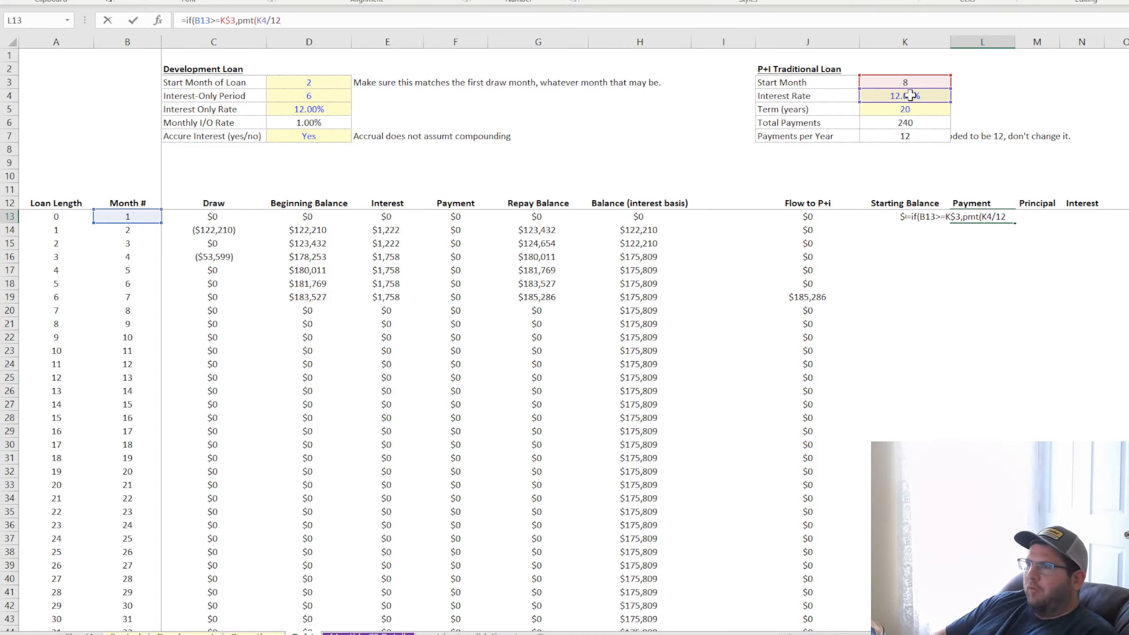
pyautogui.click(903, 122)
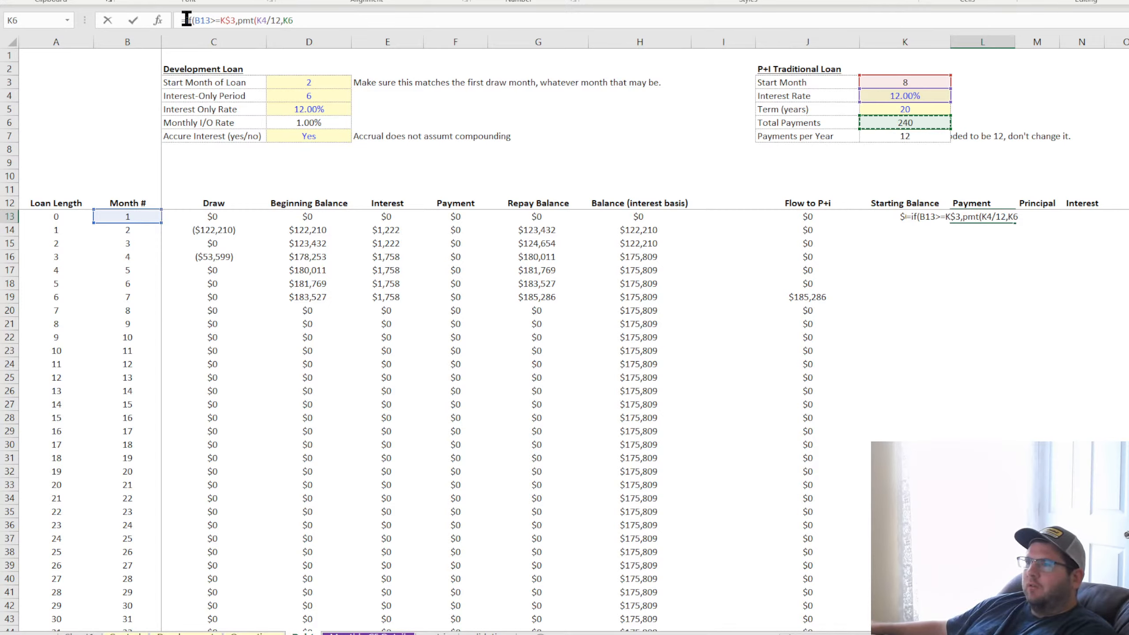
pyautogui.press('Return')
# Examine the formulas in the development loan's Balance (interest basis), Repay Balance and Draw columns for the first months
pyautogui.click(619, 229)
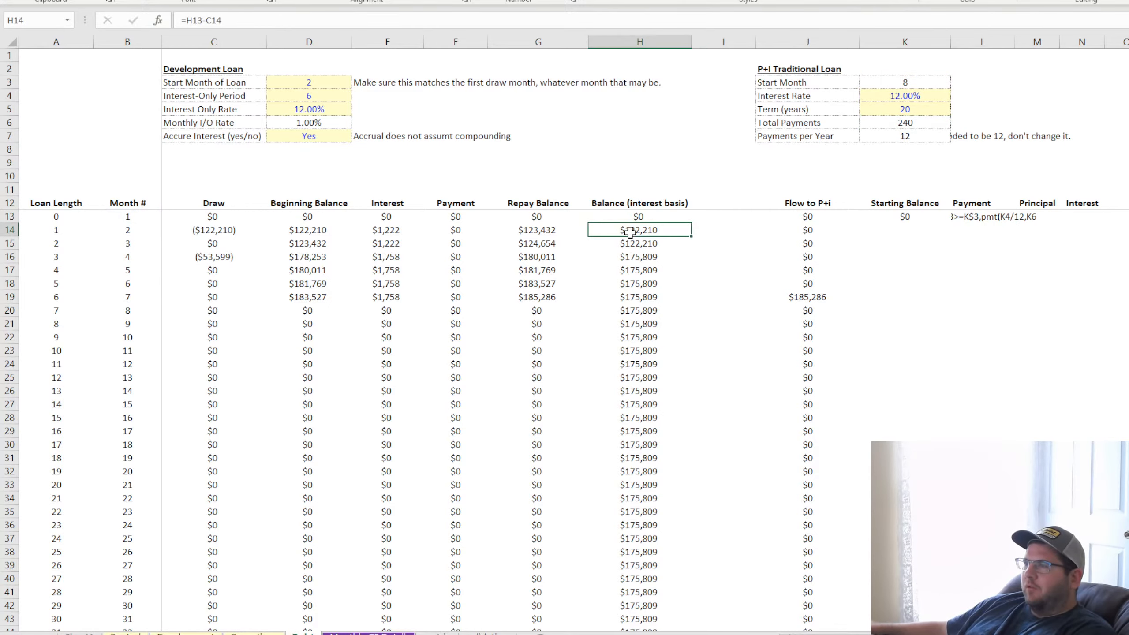
pyautogui.click(649, 269)
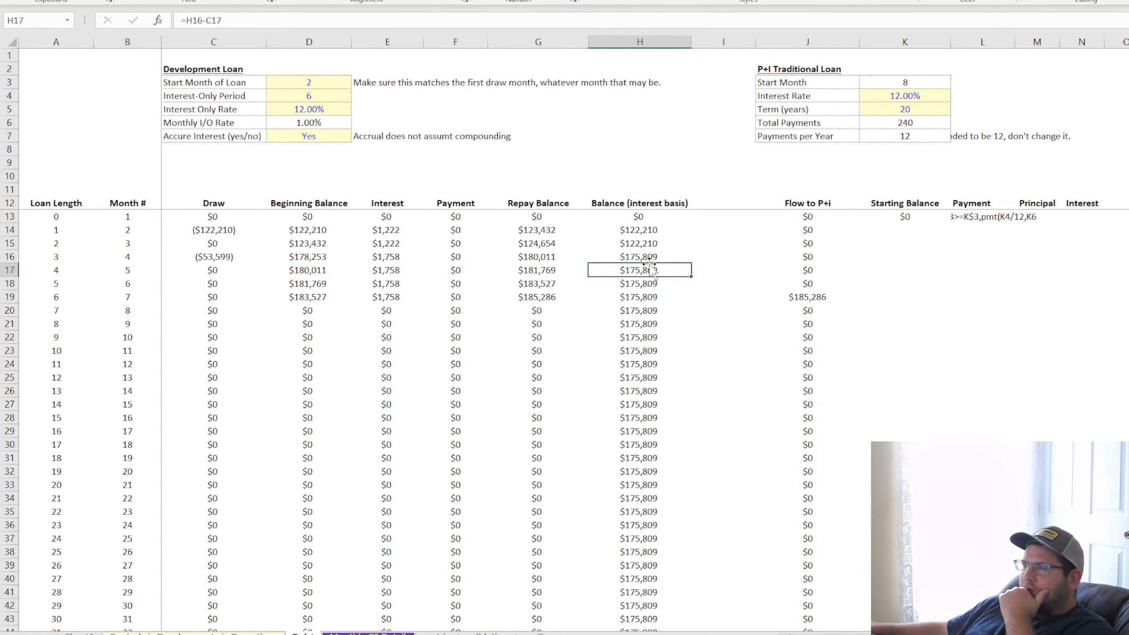
pyautogui.click(546, 231)
pyautogui.click(547, 244)
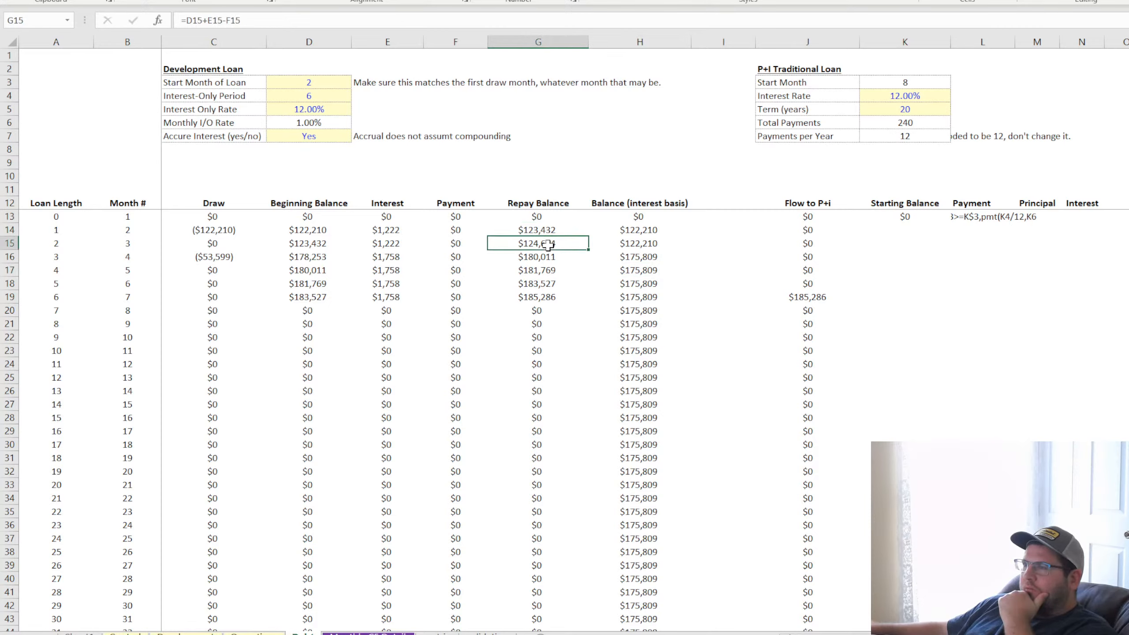
pyautogui.click(548, 259)
pyautogui.click(547, 278)
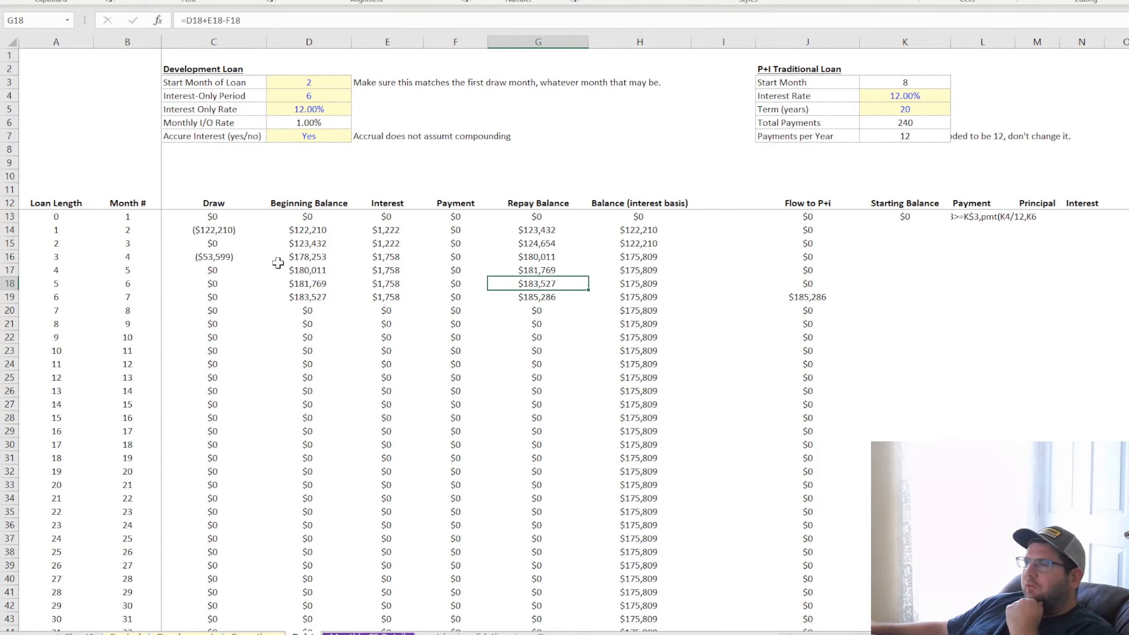
pyautogui.click(226, 234)
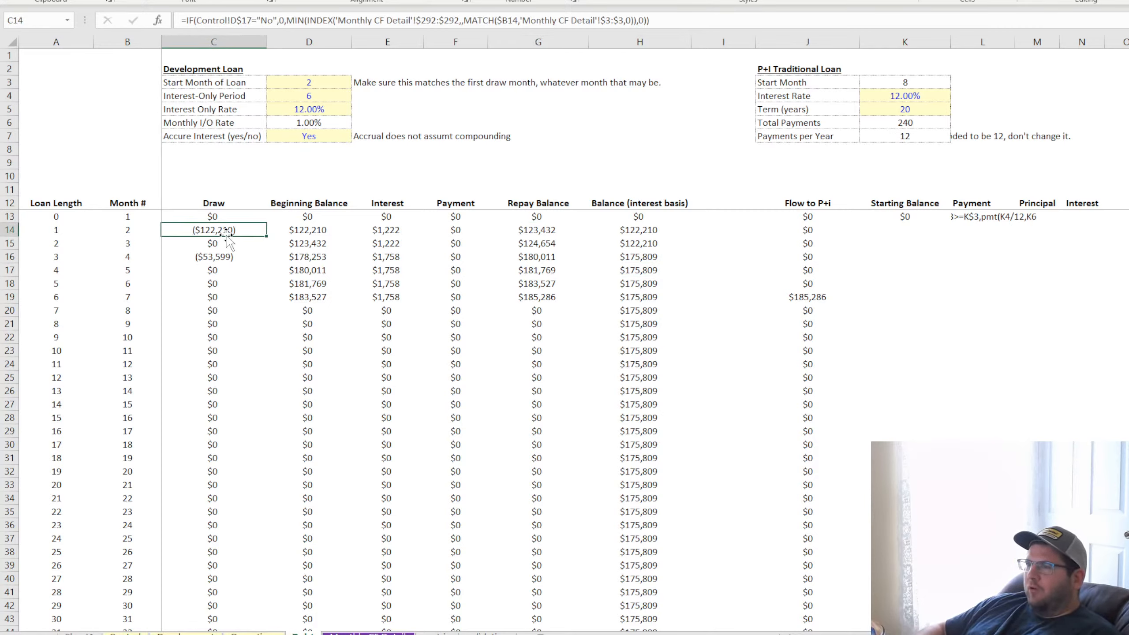
pyautogui.press('Down')
pyautogui.press('Down')
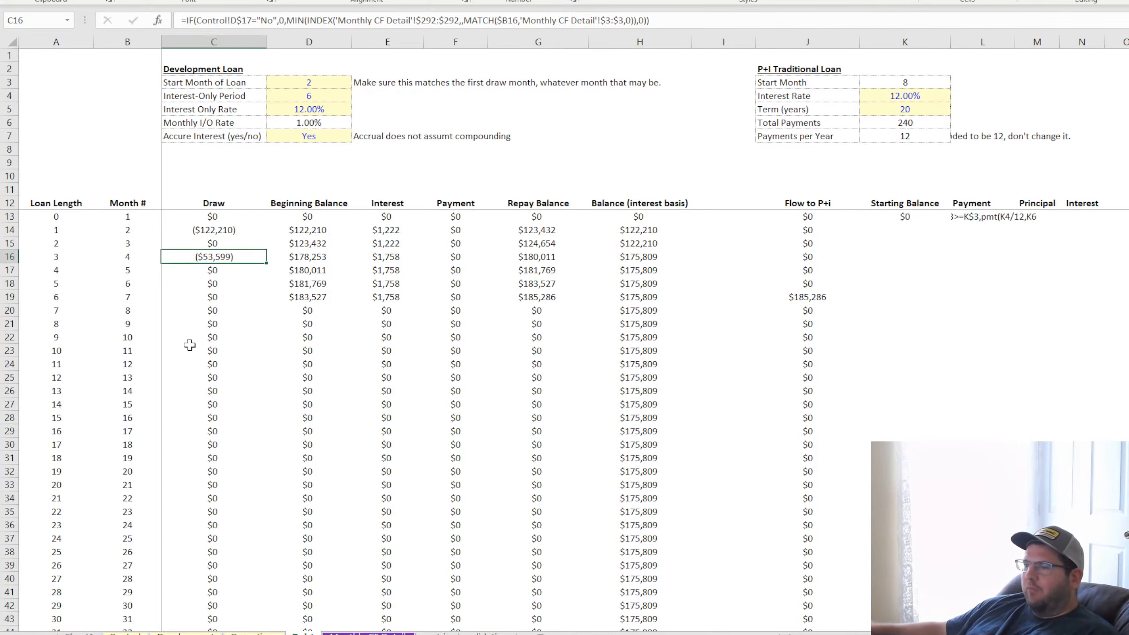
# Enter a 500000 cost for Offices Other Costs 5 in Jul-22 on the development cost sheet
pyautogui.click(187, 633)
pyautogui.click(516, 218)
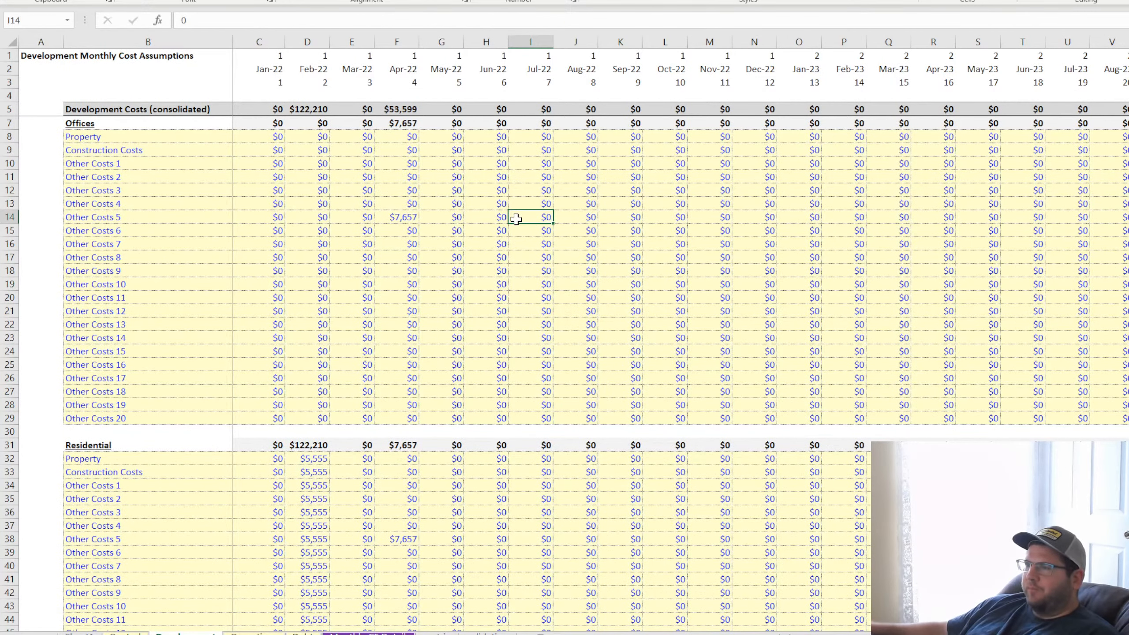
pyautogui.write('500000')
pyautogui.press('Return')
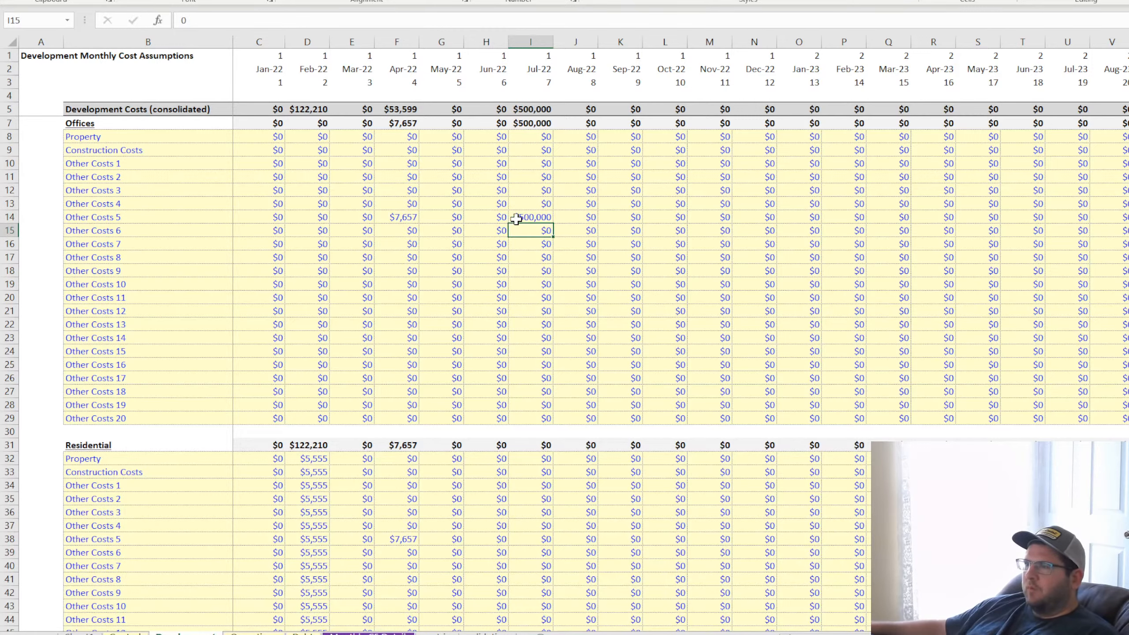
# Return to the debt schedule and check the month 7 draw and the Repay Balance cells G14:G19
pyautogui.click(136, 630)
pyautogui.click(126, 633)
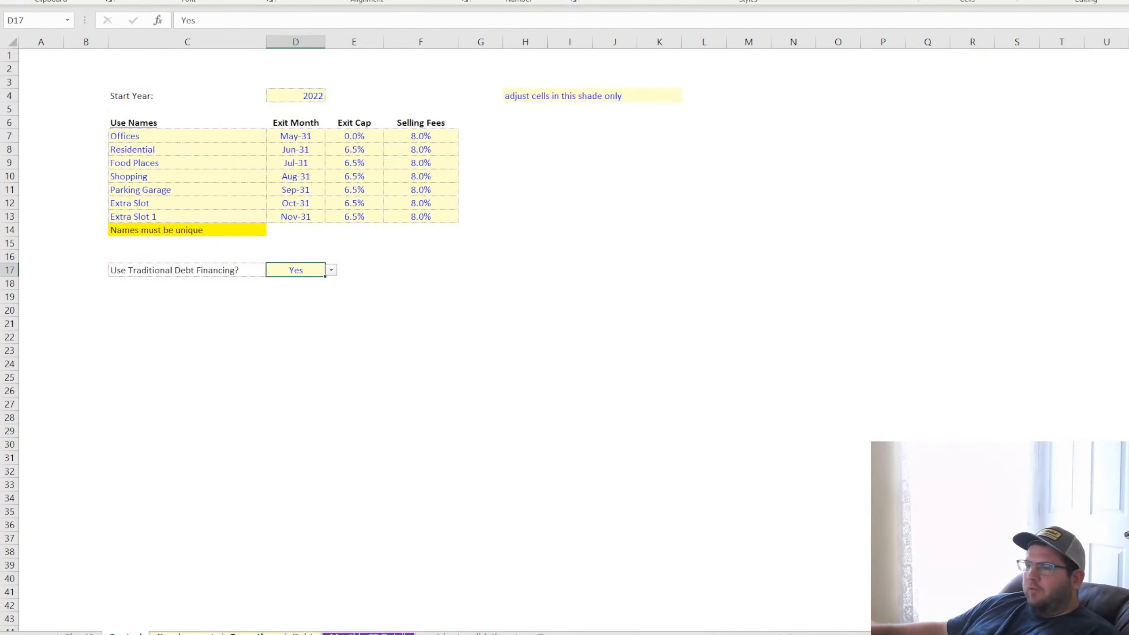
pyautogui.click(254, 633)
pyautogui.click(302, 633)
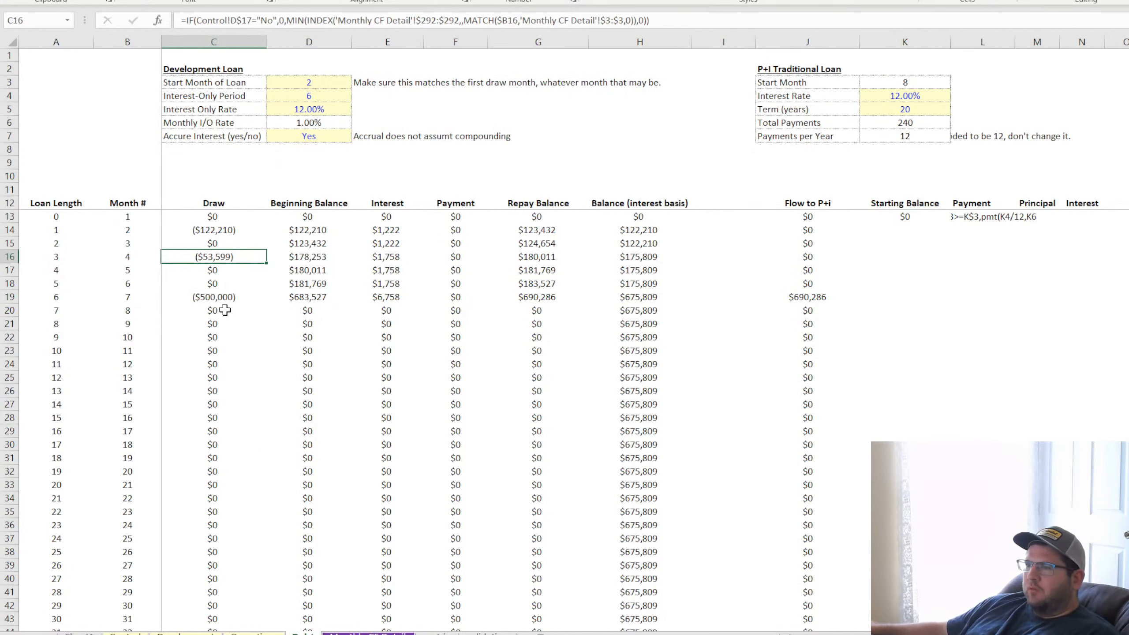
pyautogui.click(213, 298)
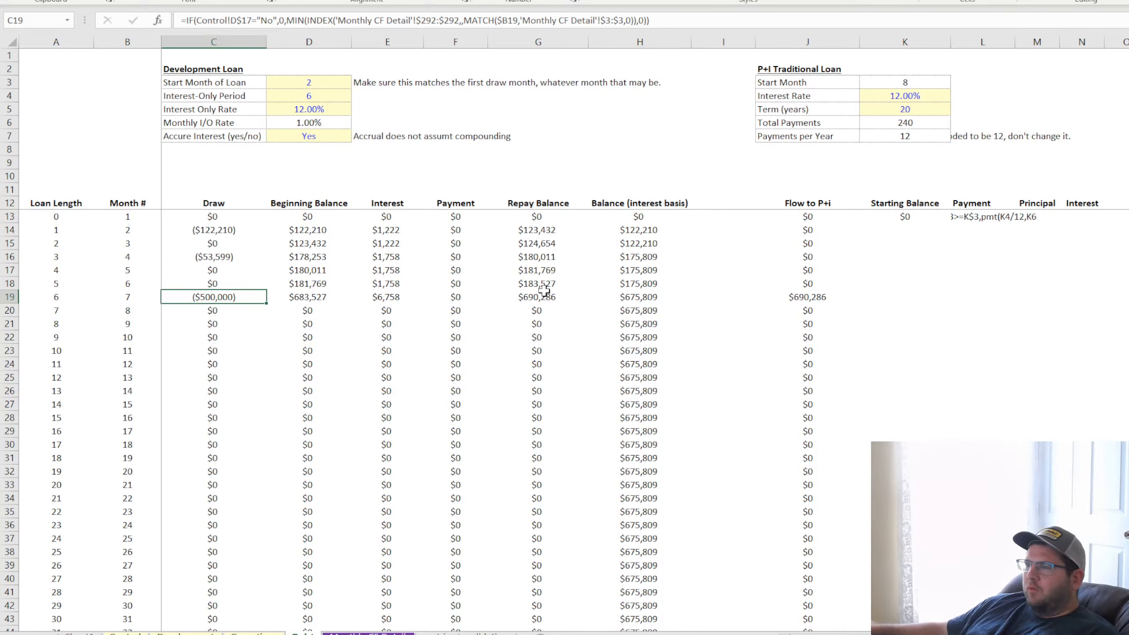
pyautogui.moveTo(544, 228); pyautogui.dragTo(543, 307)
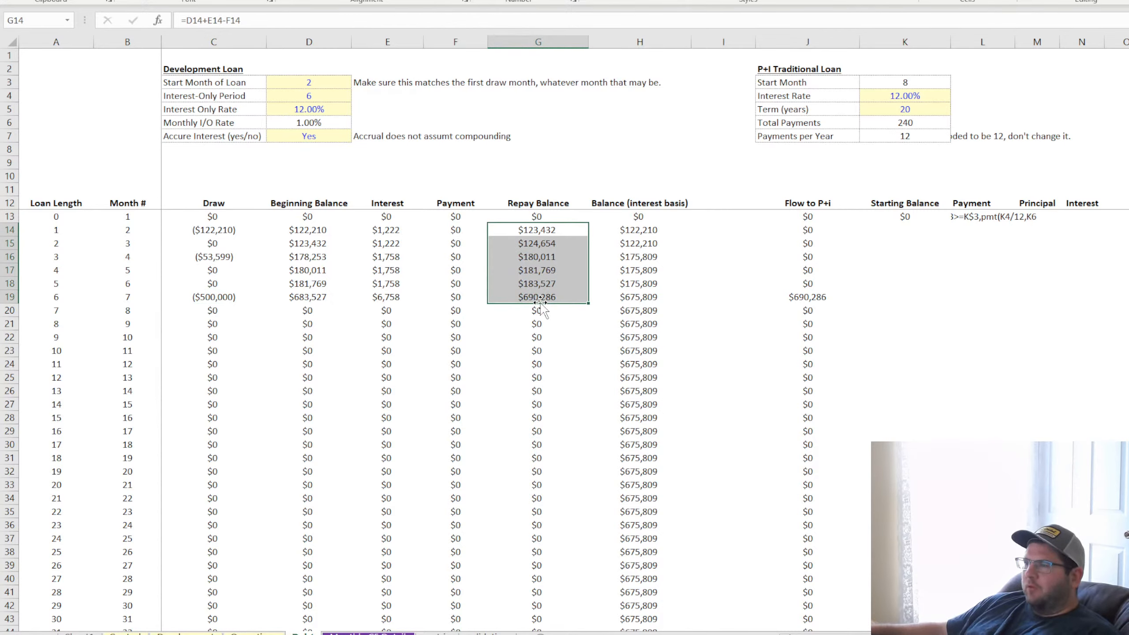
pyautogui.click(535, 246)
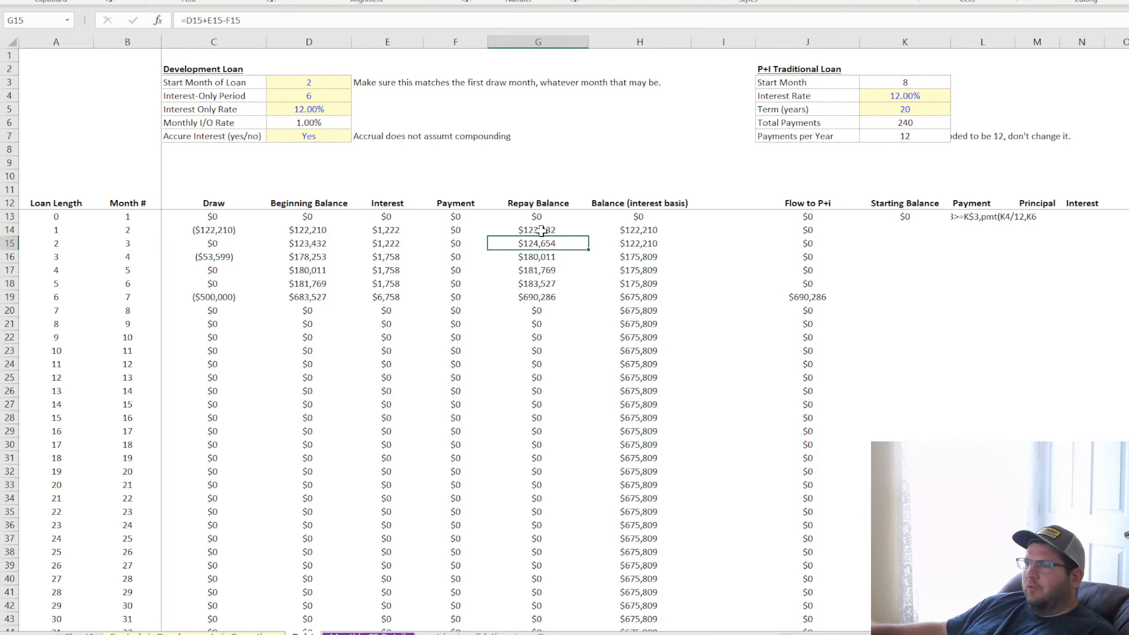
pyautogui.click(540, 297)
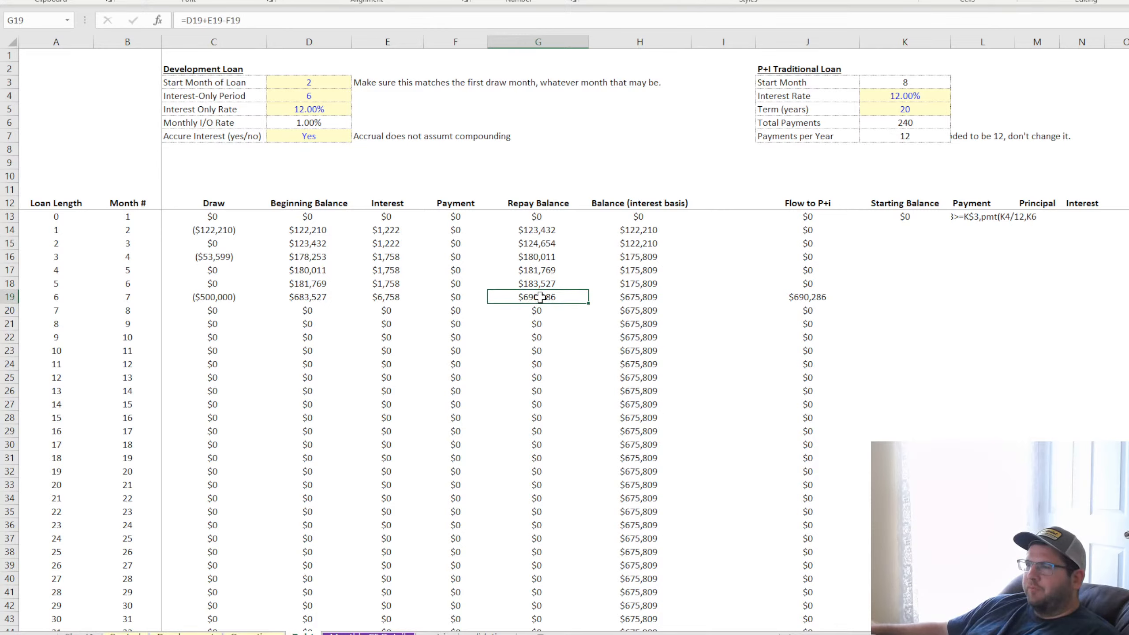
# Set the development loan's Accure Interest option to No and check the Repay Balance cells G14:G19
pyautogui.click(333, 133)
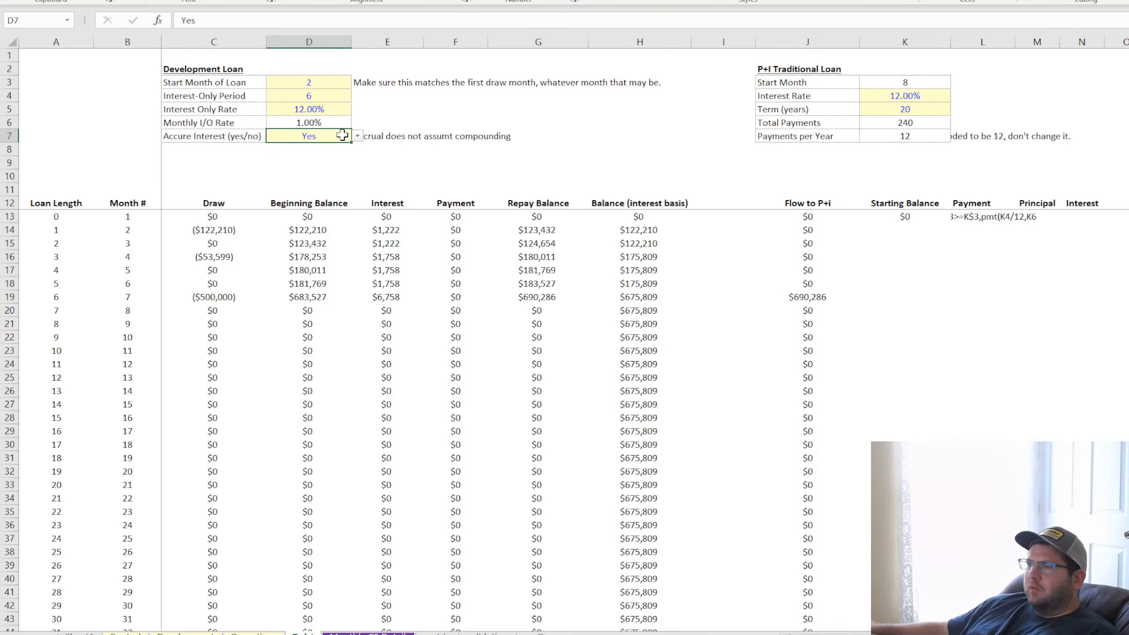
pyautogui.click(337, 157)
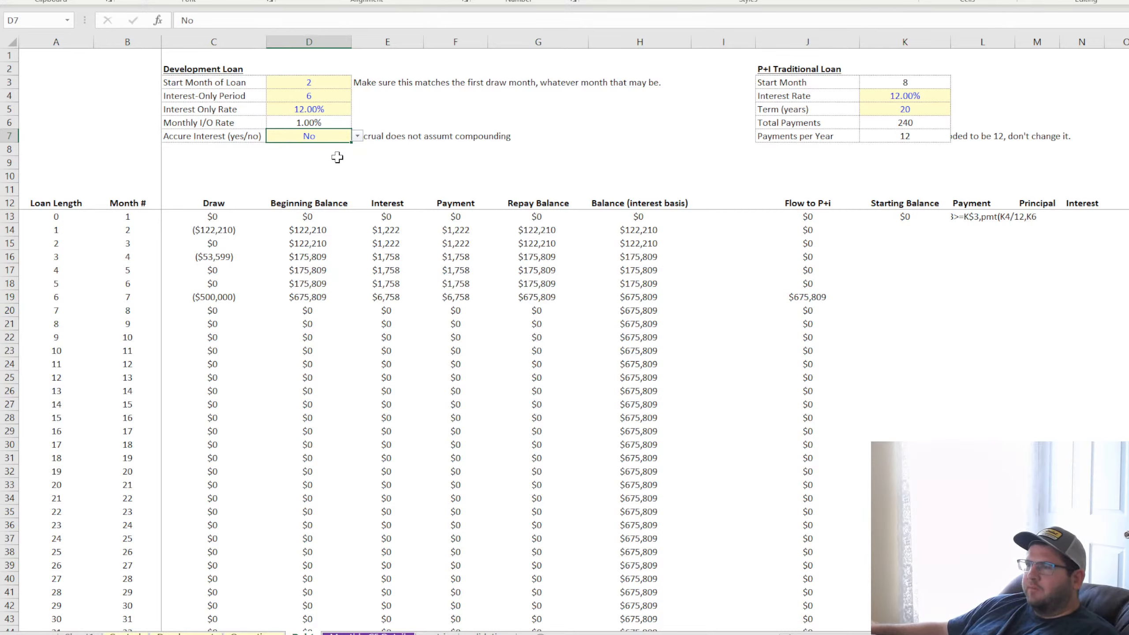
pyautogui.click(533, 232)
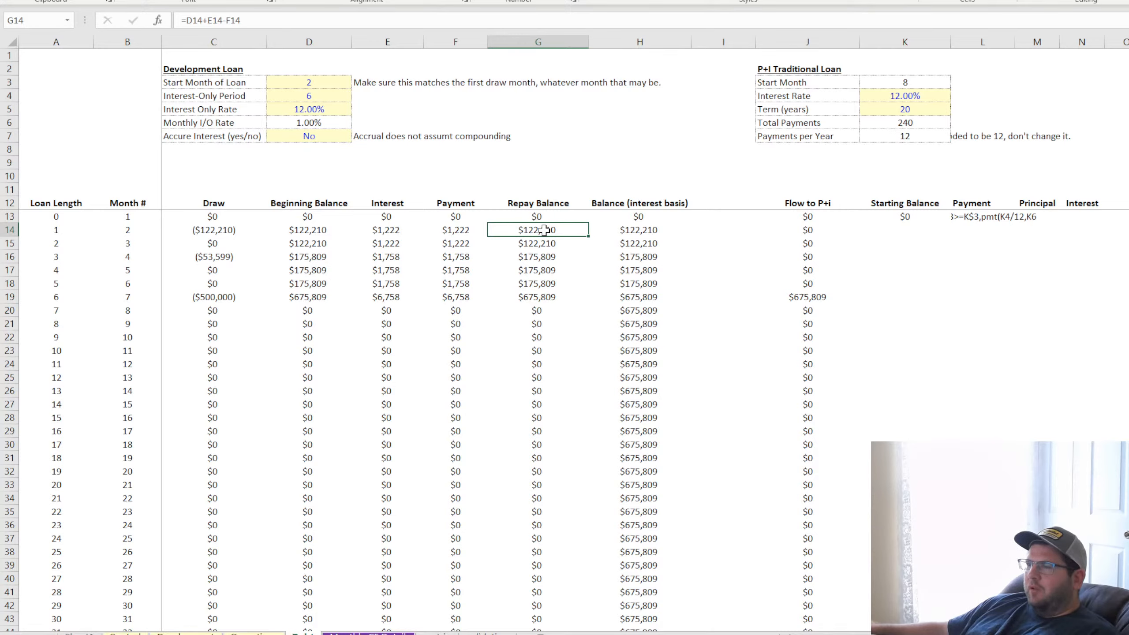
pyautogui.click(542, 245)
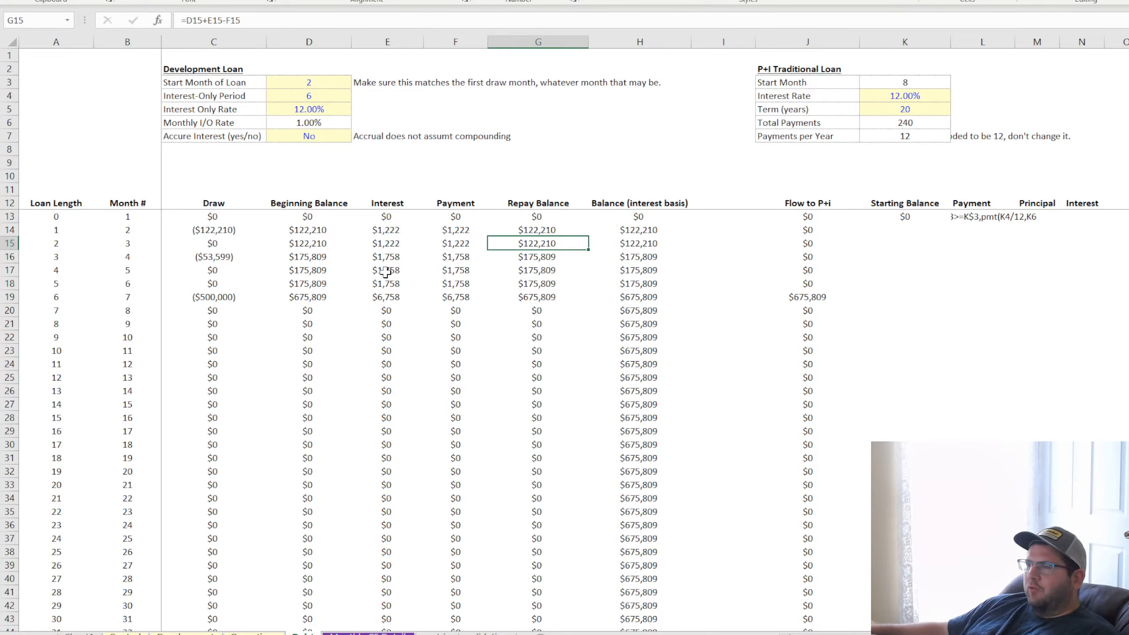
pyautogui.click(554, 255)
pyautogui.click(540, 297)
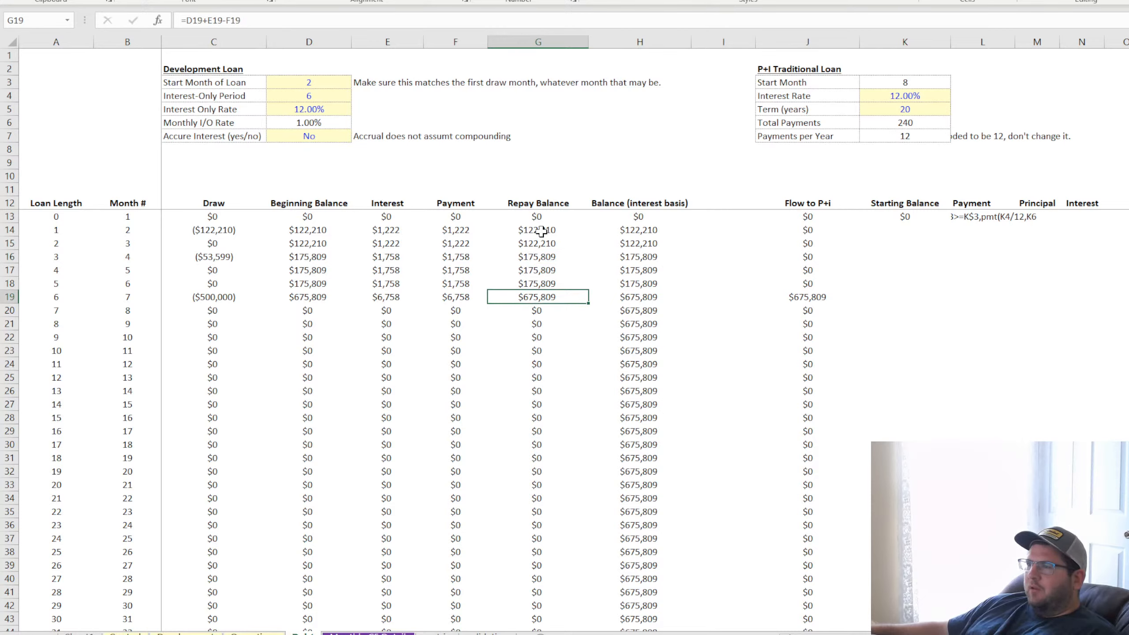
pyautogui.moveTo(539, 229); pyautogui.dragTo(540, 295)
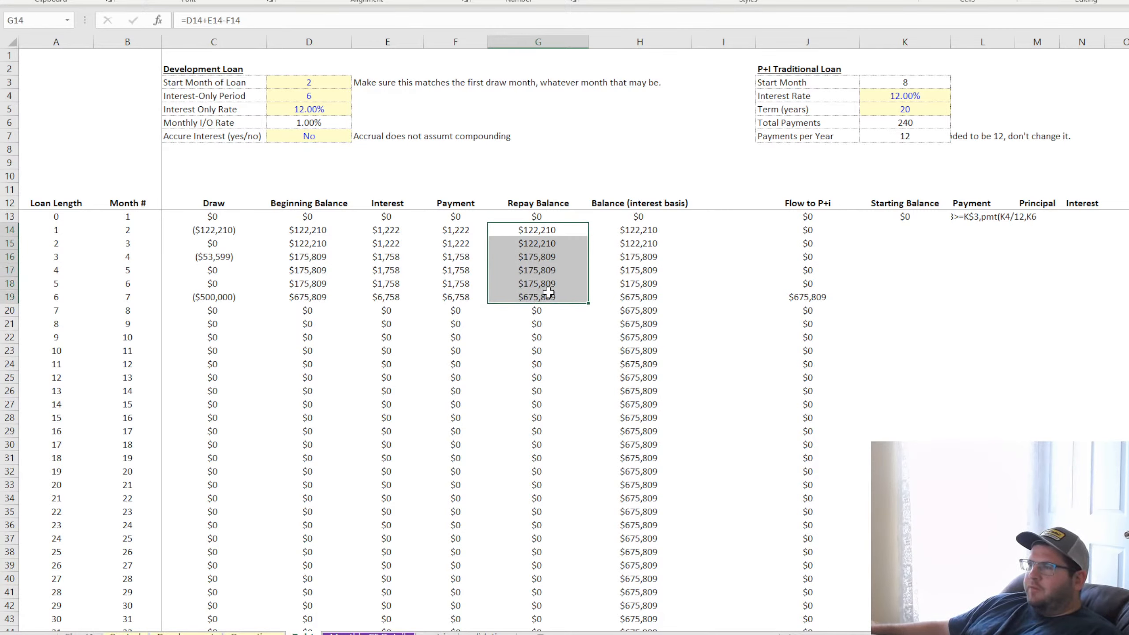
# Add the label "Starting Balance" in J8 beneath Payments per Year in the P+I Traditional Loan inputs
pyautogui.click(812, 154)
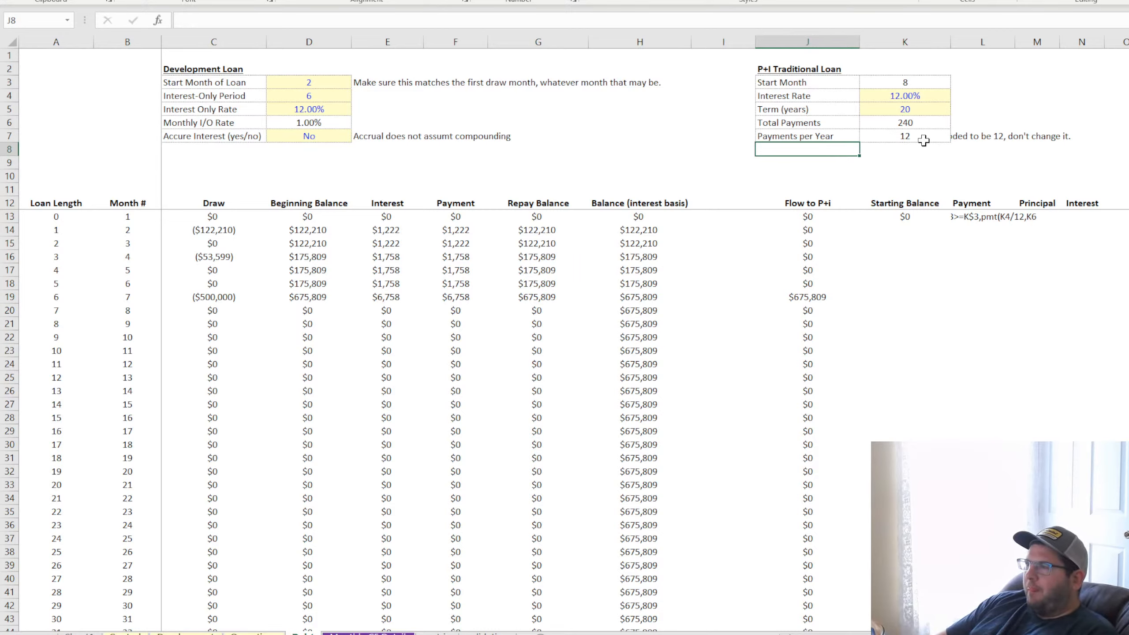
pyautogui.write('Starting Balance')
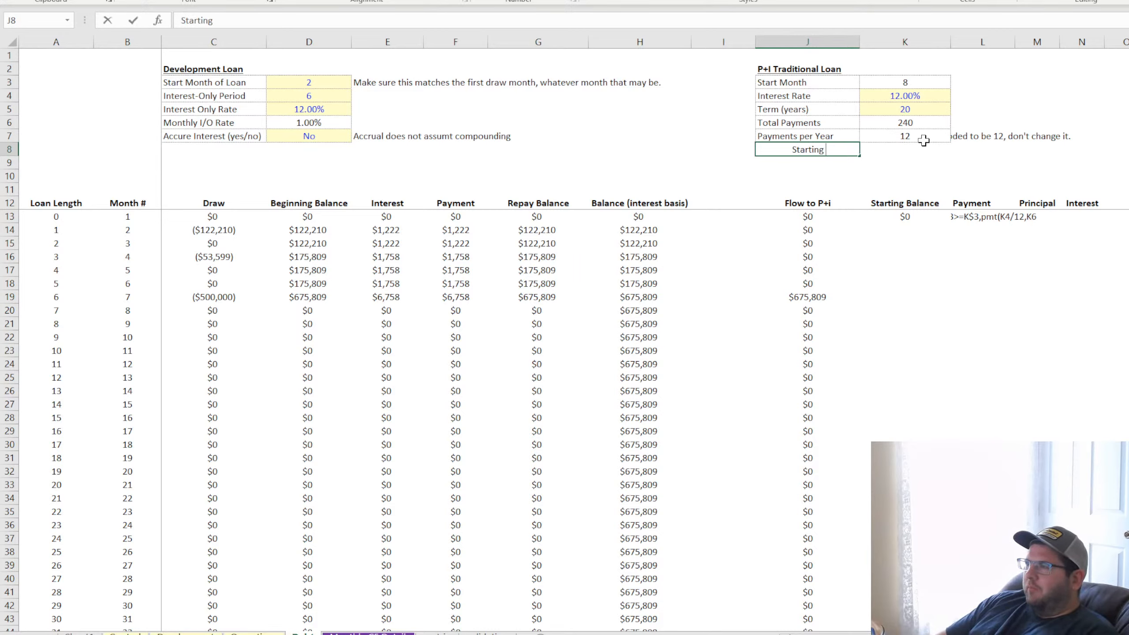
pyautogui.press('Return')
# Enter =INDEX(G:G,MATCH(K3-1,B:B,0)) in K8 to look up the P+I loan's starting balance from the Repay Balance column
pyautogui.click(925, 150)
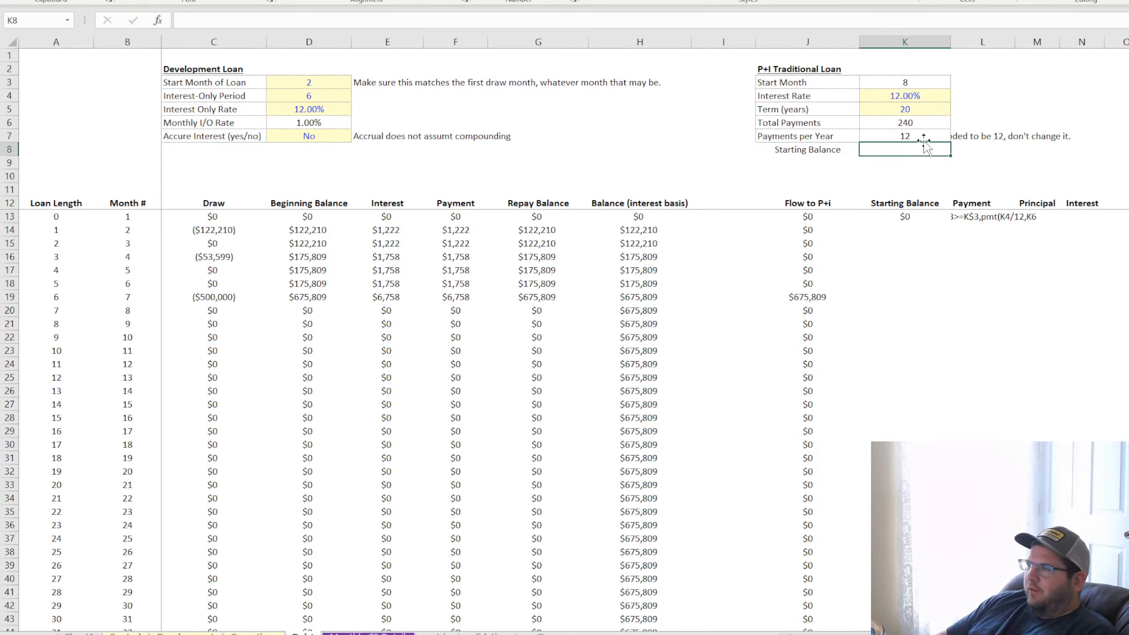
pyautogui.write('=index(')
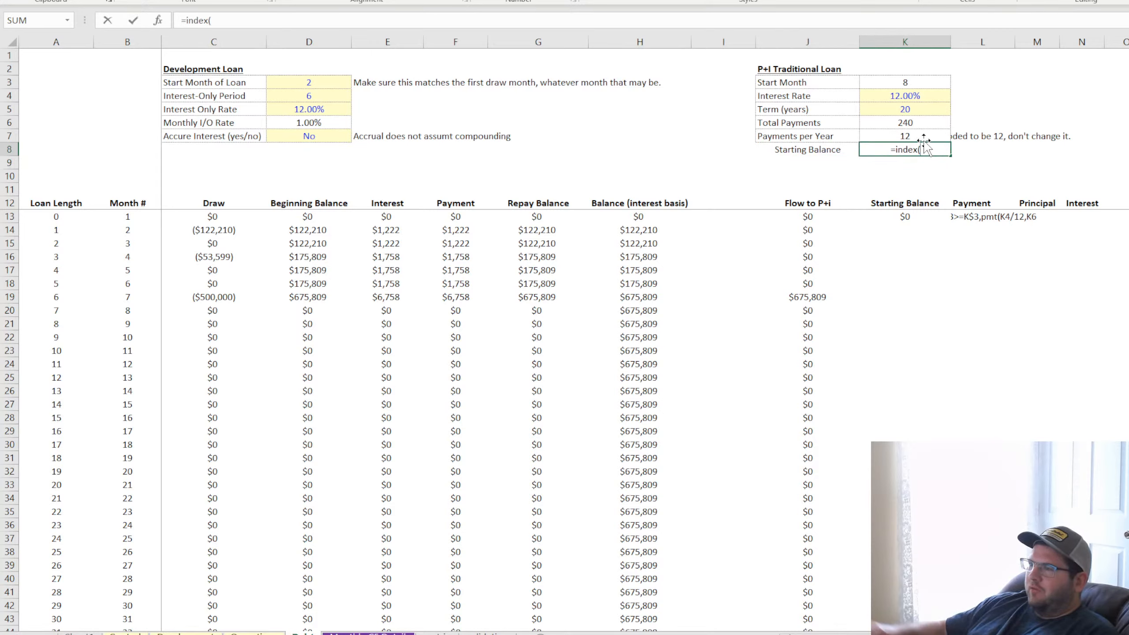
pyautogui.click(533, 41)
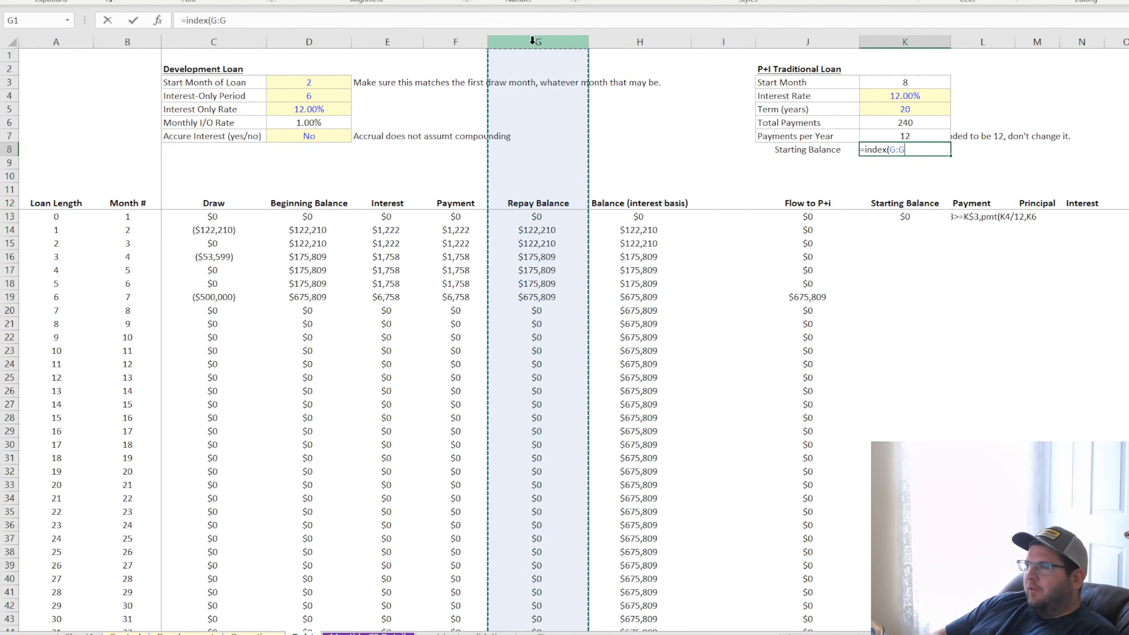
pyautogui.write(',')
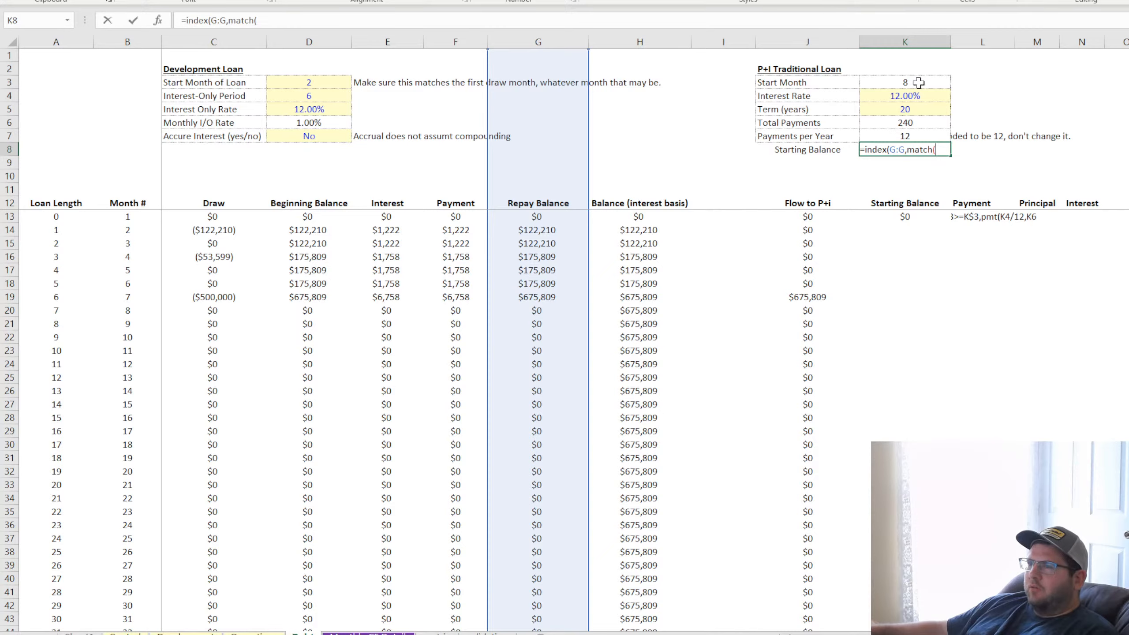
pyautogui.write('match(')
pyautogui.click(918, 82)
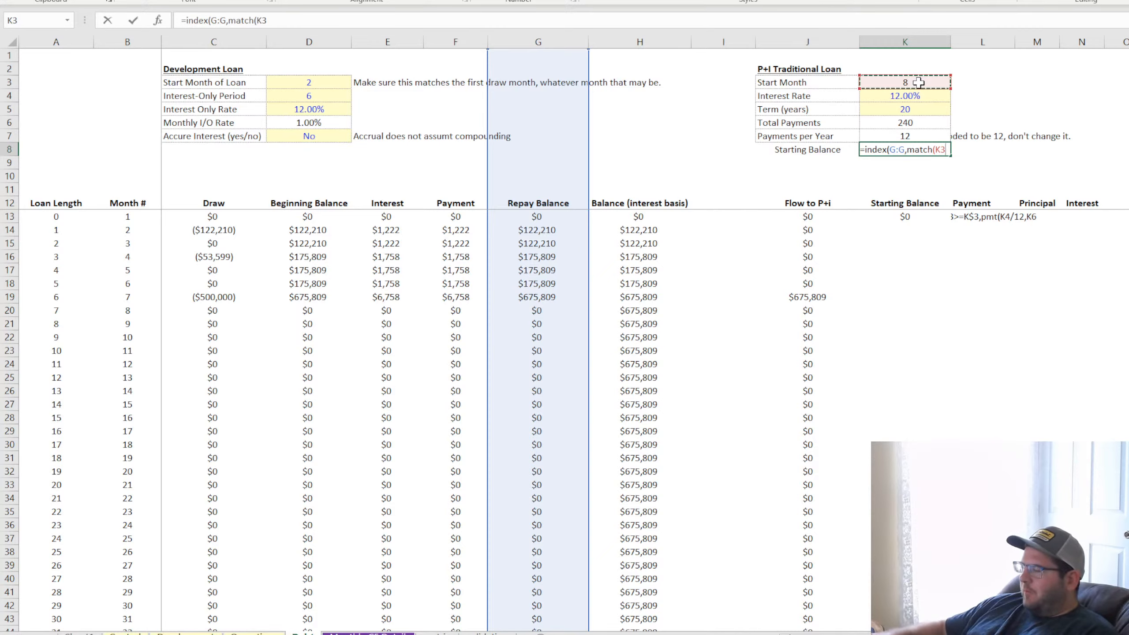
pyautogui.write('-1')
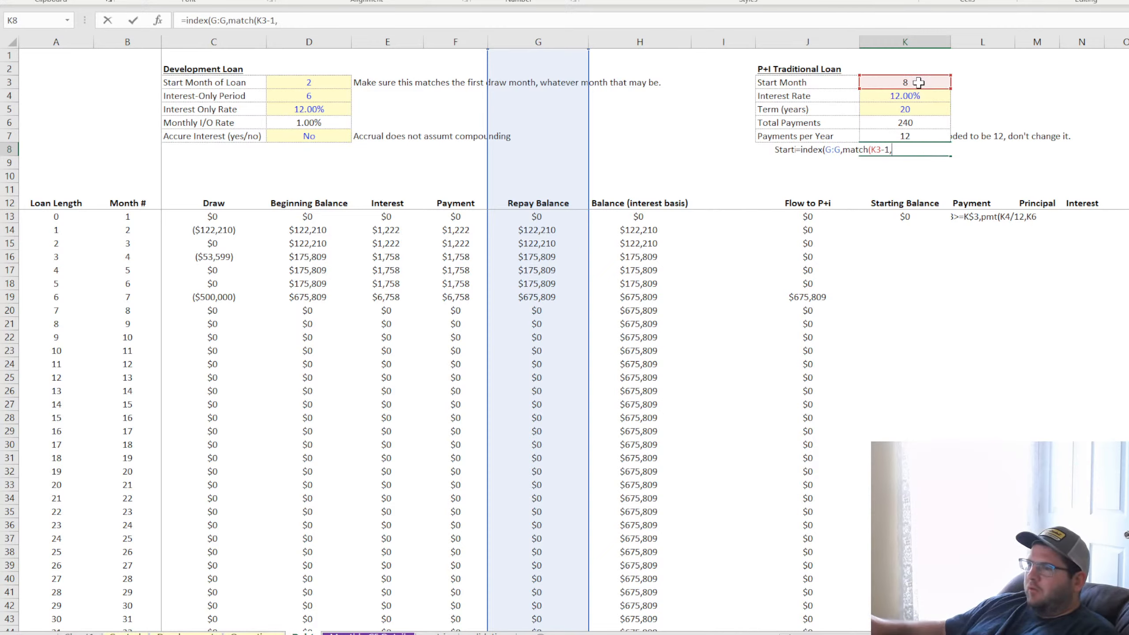
pyautogui.write(',')
pyautogui.click(140, 41)
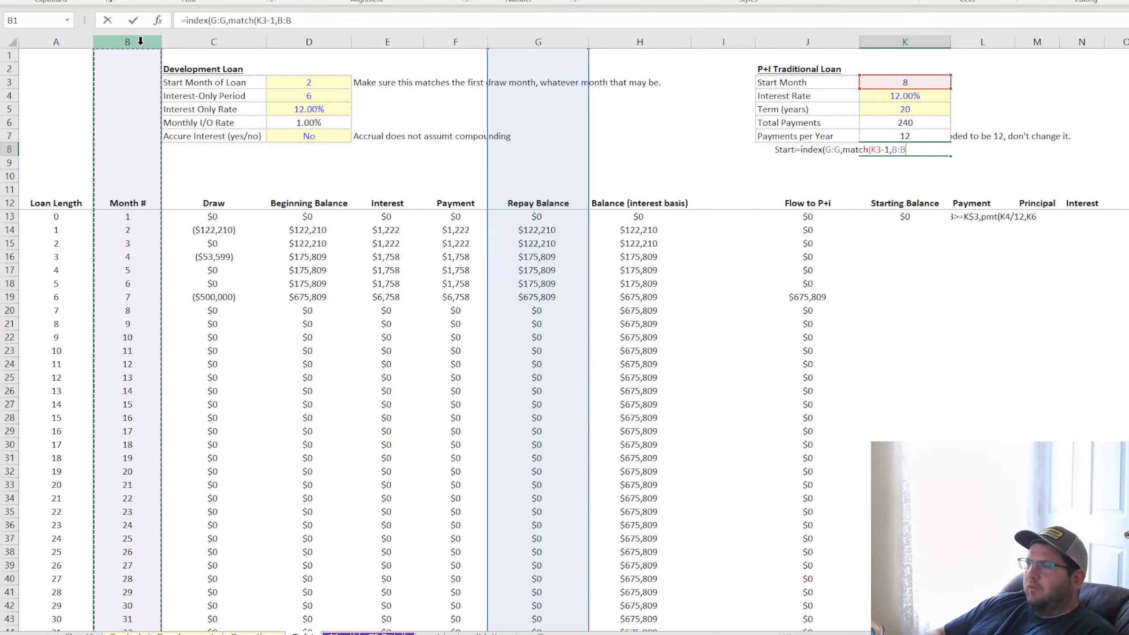
pyautogui.press('Return')
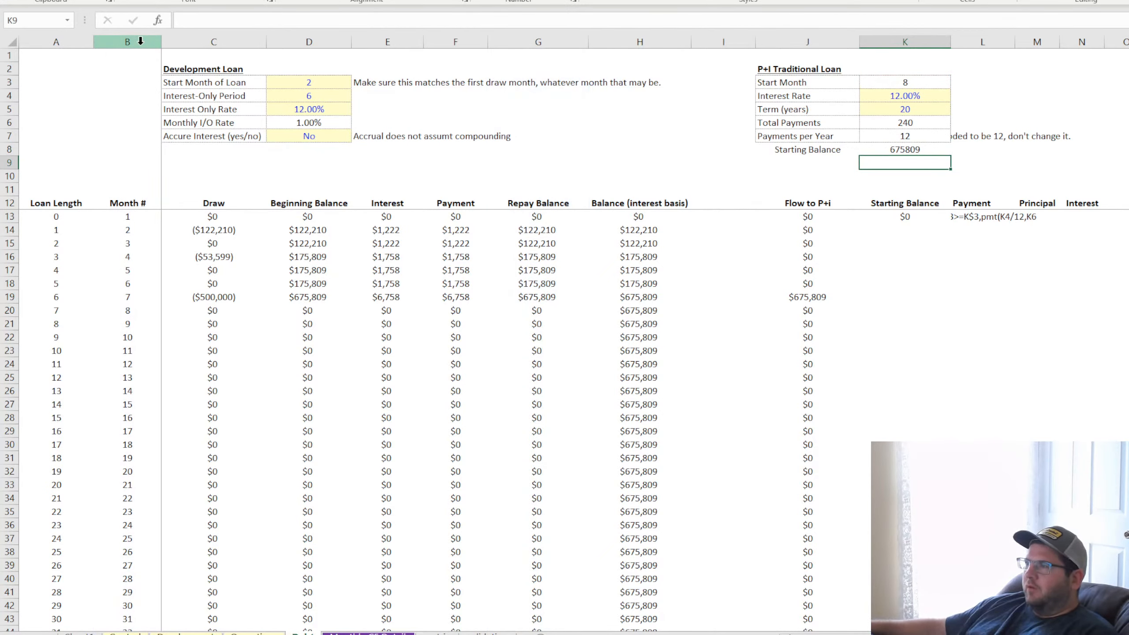
# Format K8 as whole-dollar currency, left-align the Starting Balance label in J8, and add borders around J8:K8
pyautogui.click(922, 148)
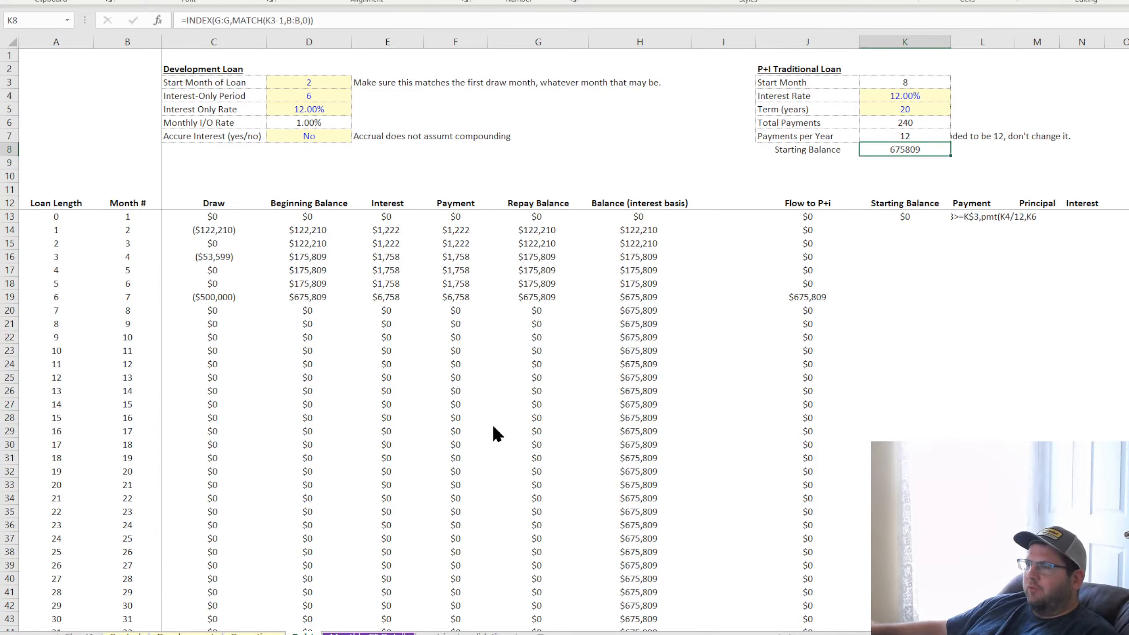
pyautogui.click(820, 152)
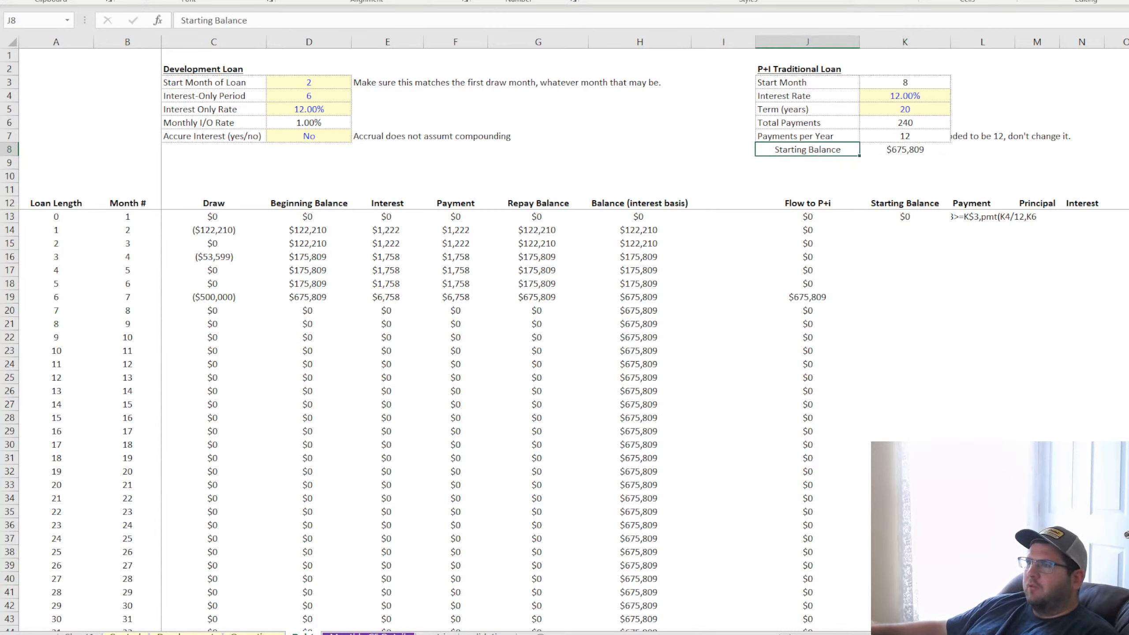
pyautogui.moveTo(817, 148); pyautogui.dragTo(876, 148)
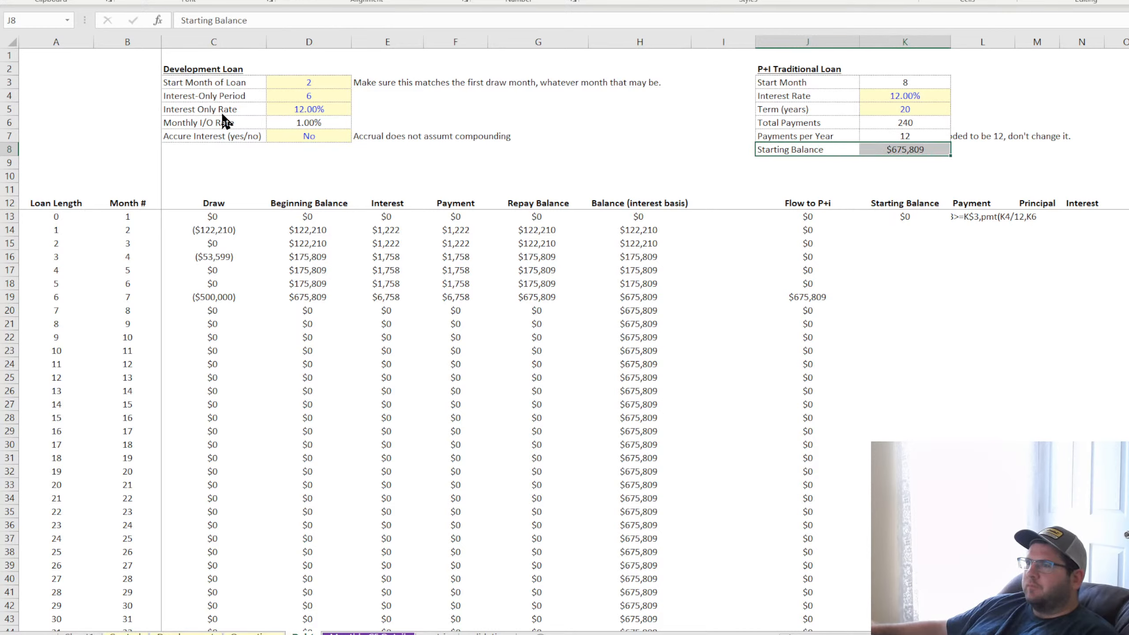
pyautogui.click(1053, 398)
pyautogui.click(906, 150)
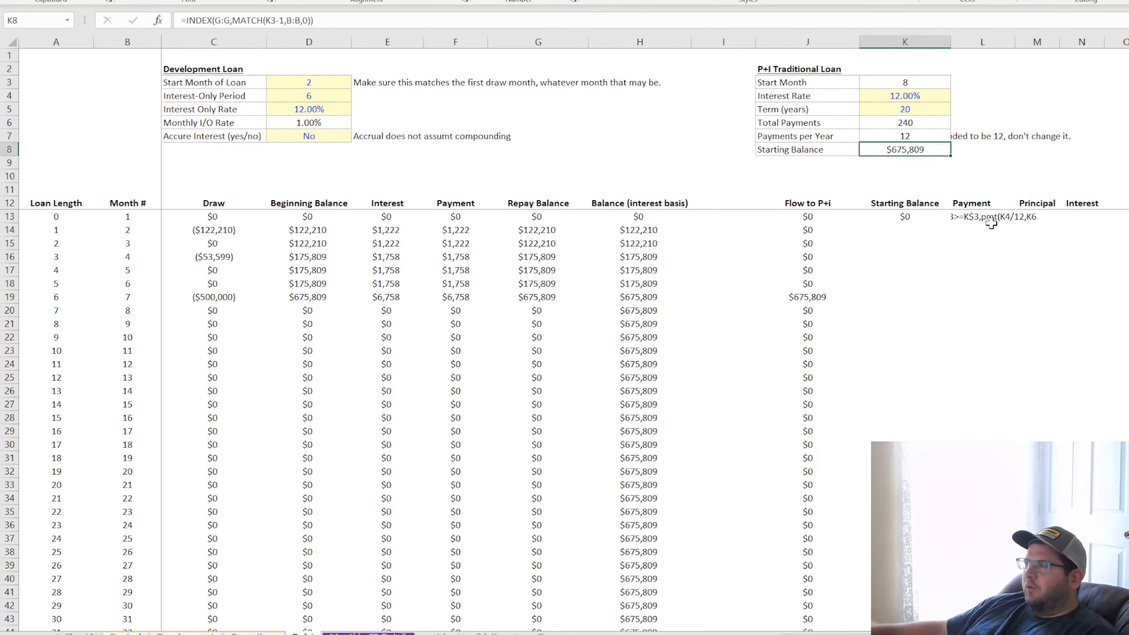
# Turn the Payment text in L13 into the working formula =IF(B13>=K$3,PMT(K4/12,K6,-K$8))
pyautogui.click(181, 20)
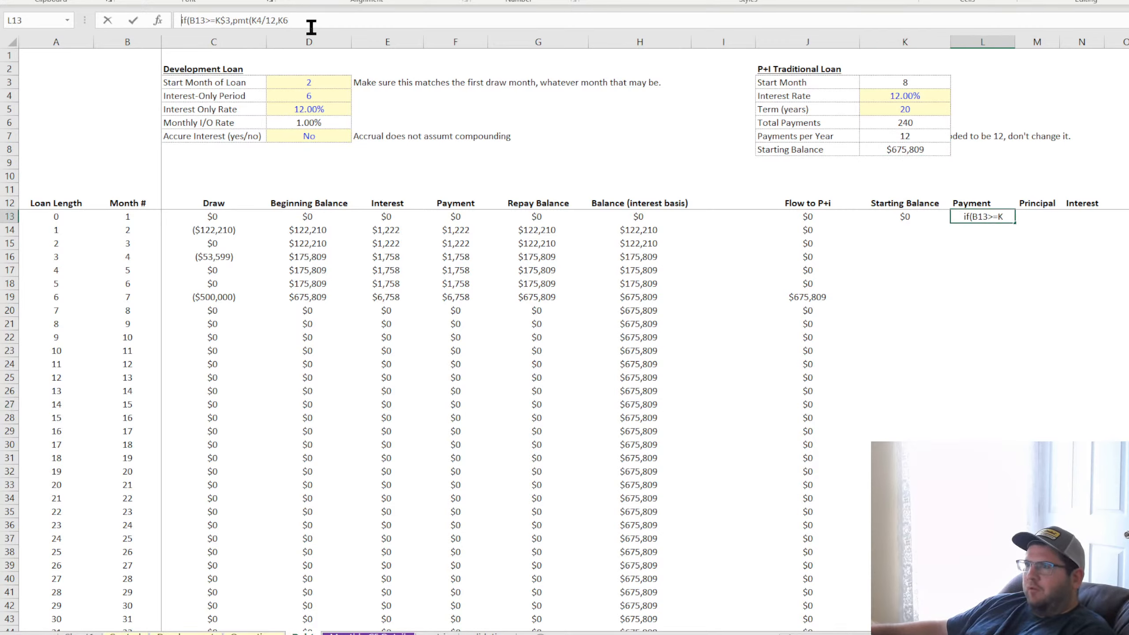
pyautogui.write('=')
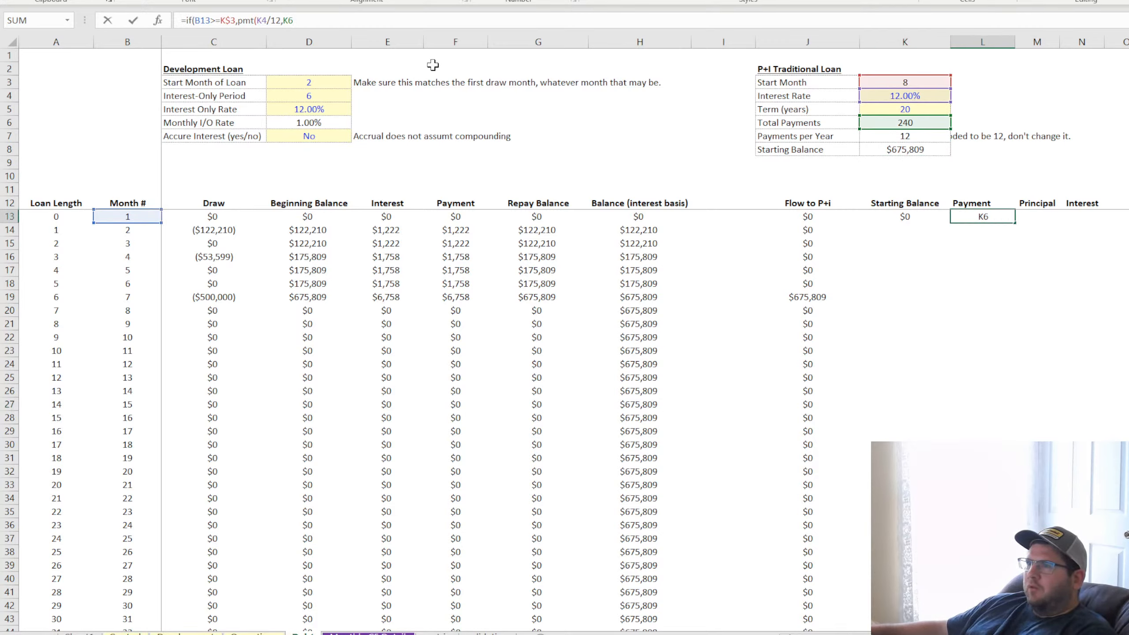
pyautogui.write(',')
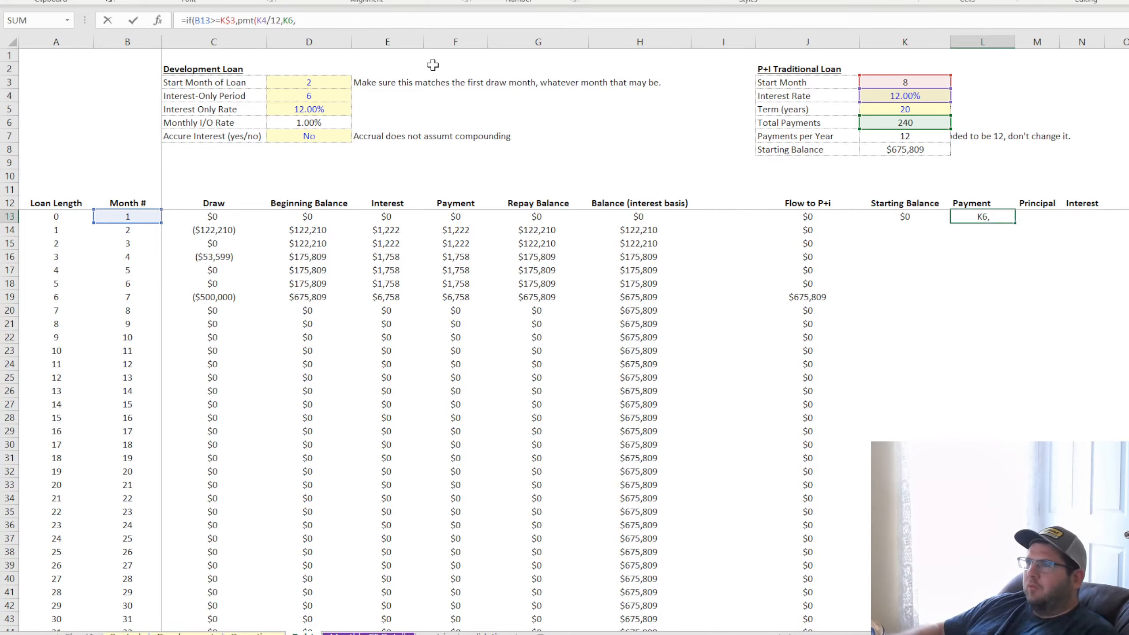
pyautogui.write('-')
pyautogui.click(887, 151)
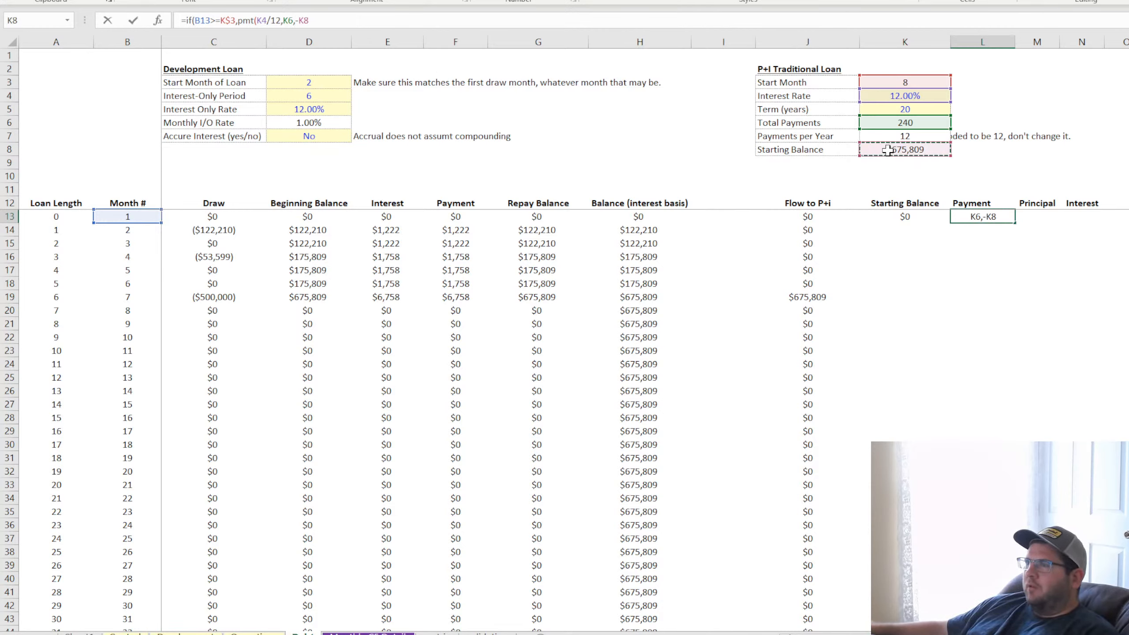
pyautogui.click(303, 20)
pyautogui.write('$')
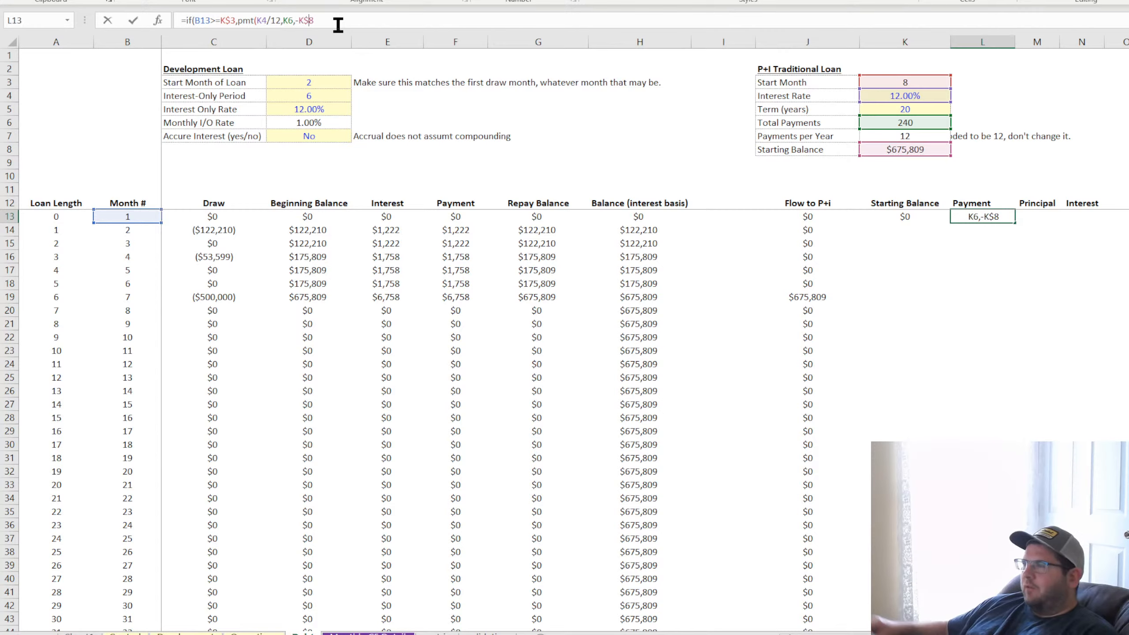
pyautogui.press('Return')
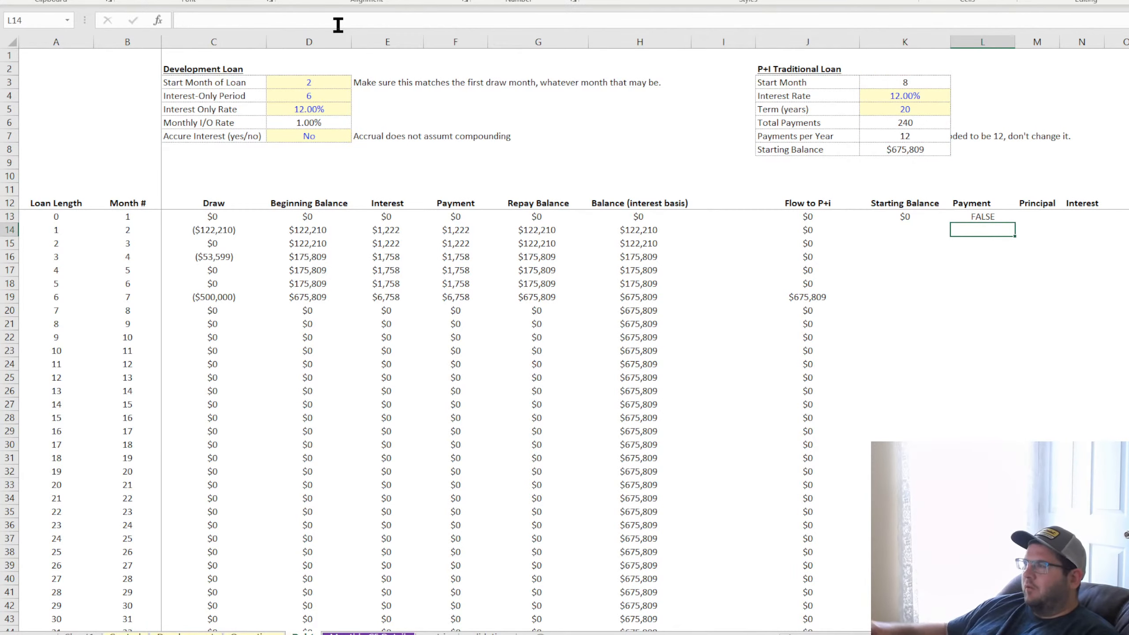
# Add 0 as the value-if-false argument of the IF formula in Payment cell L13
pyautogui.click(991, 216)
pyautogui.click(233, 21)
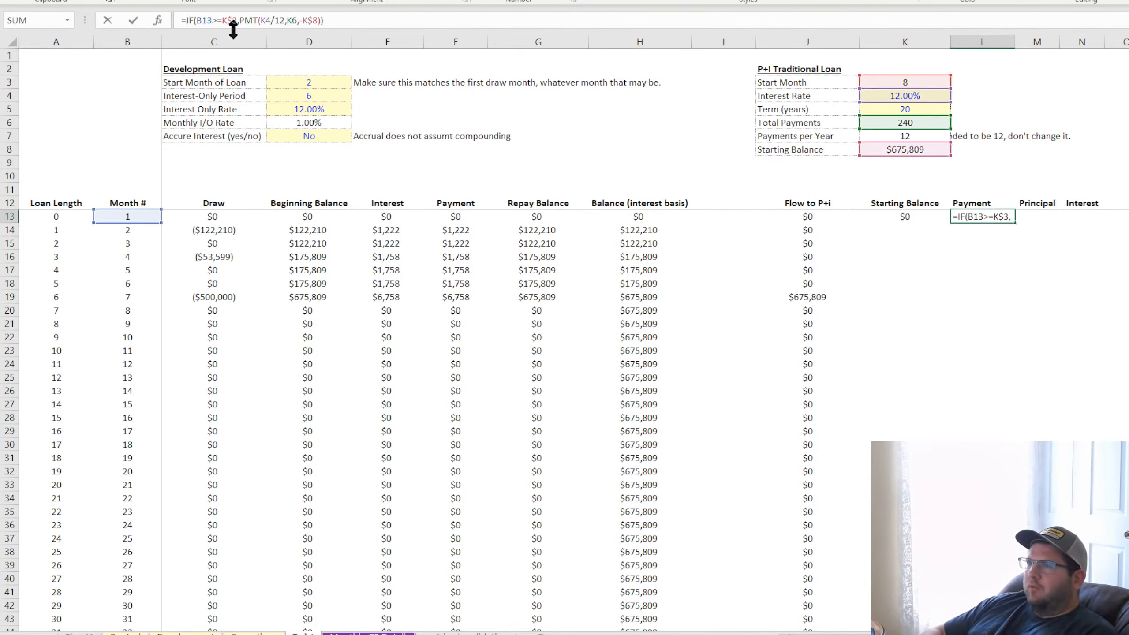
pyautogui.click(381, 19)
pyautogui.press('BackSpace')
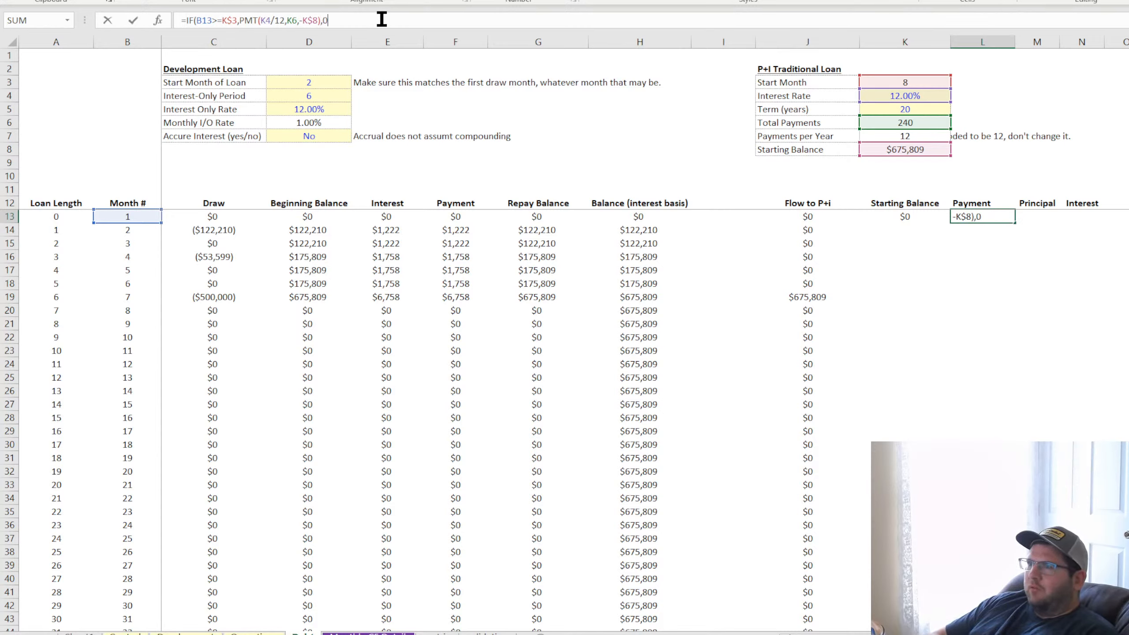
pyautogui.write(',0')
pyautogui.press('Return')
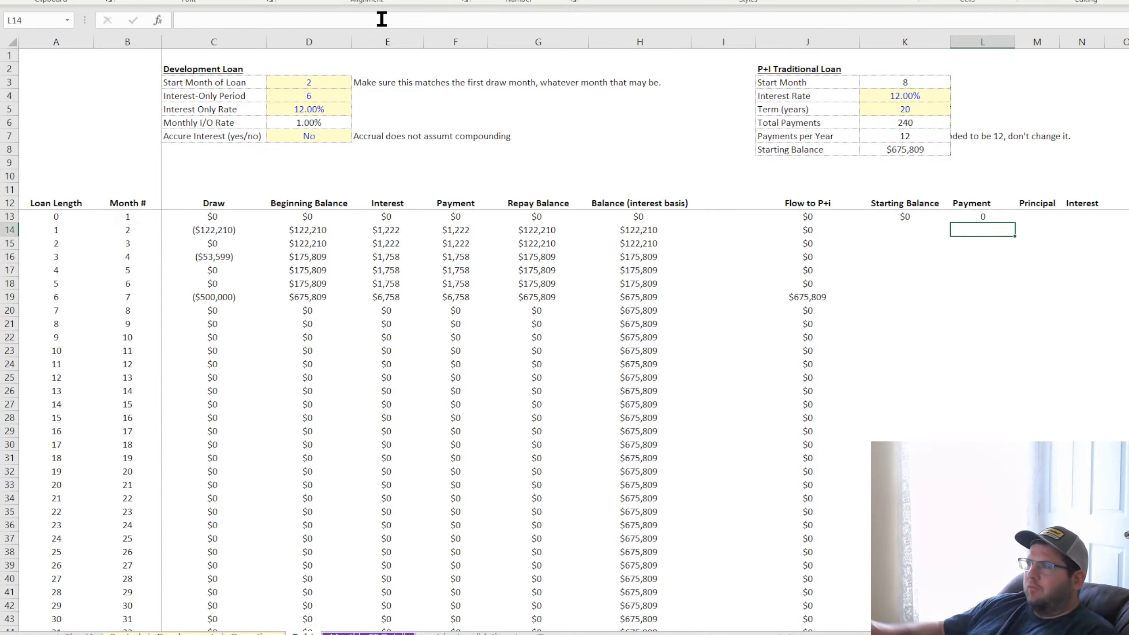
# Lock the row references to K$6 and K$4 in the L13 payment formula
pyautogui.doubleClick(984, 213)
pyautogui.click(293, 20)
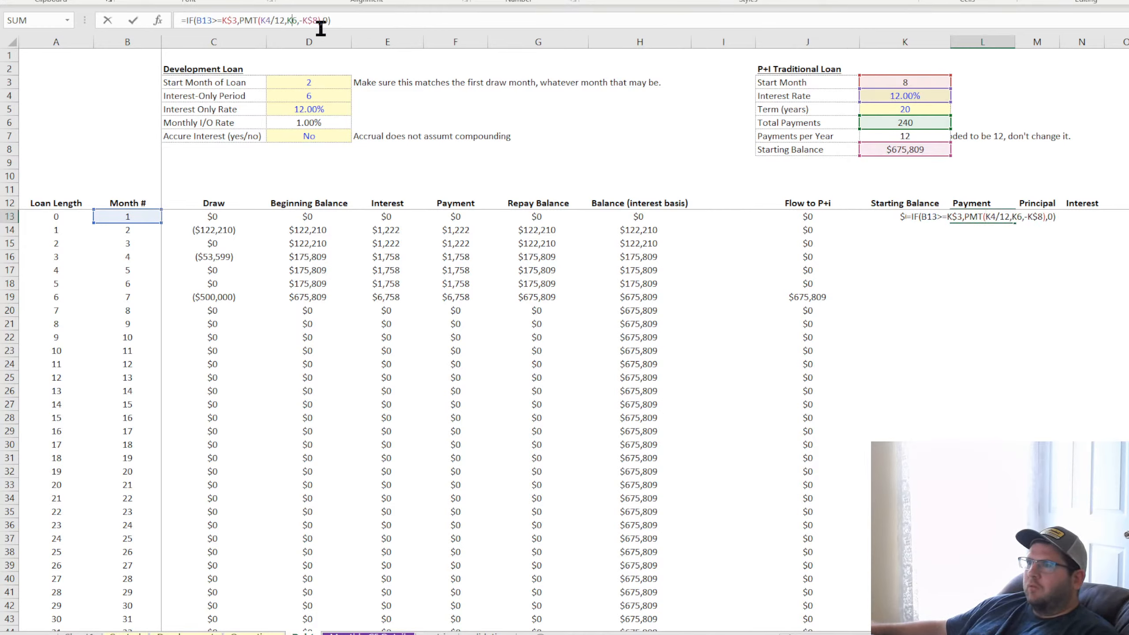
pyautogui.write('$')
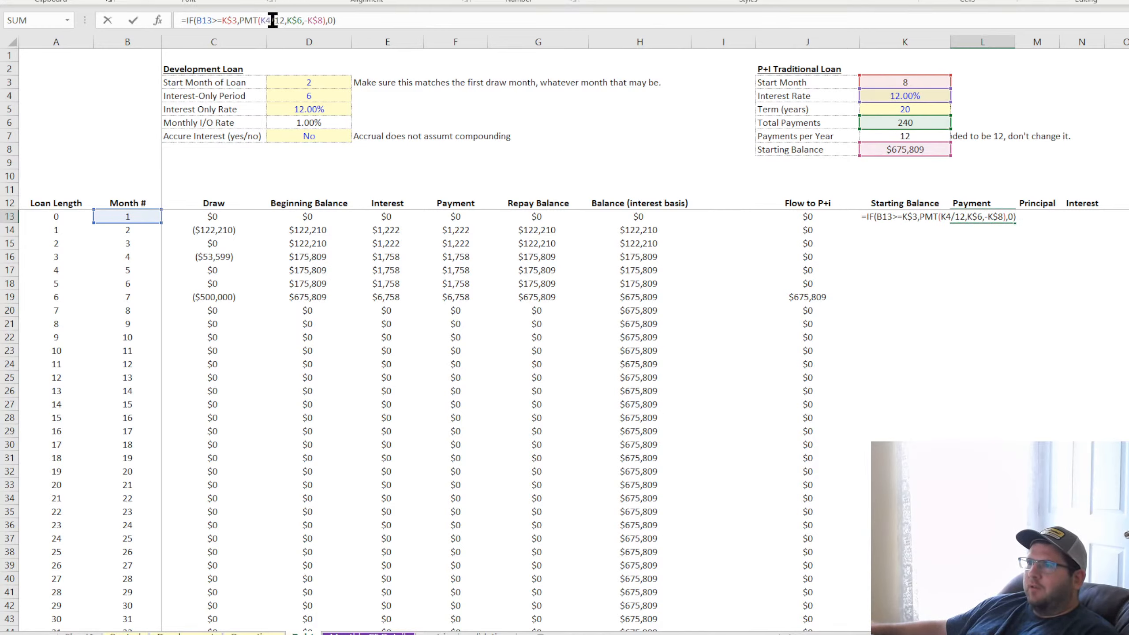
pyautogui.click(263, 18)
pyautogui.click(266, 20)
pyautogui.write('$')
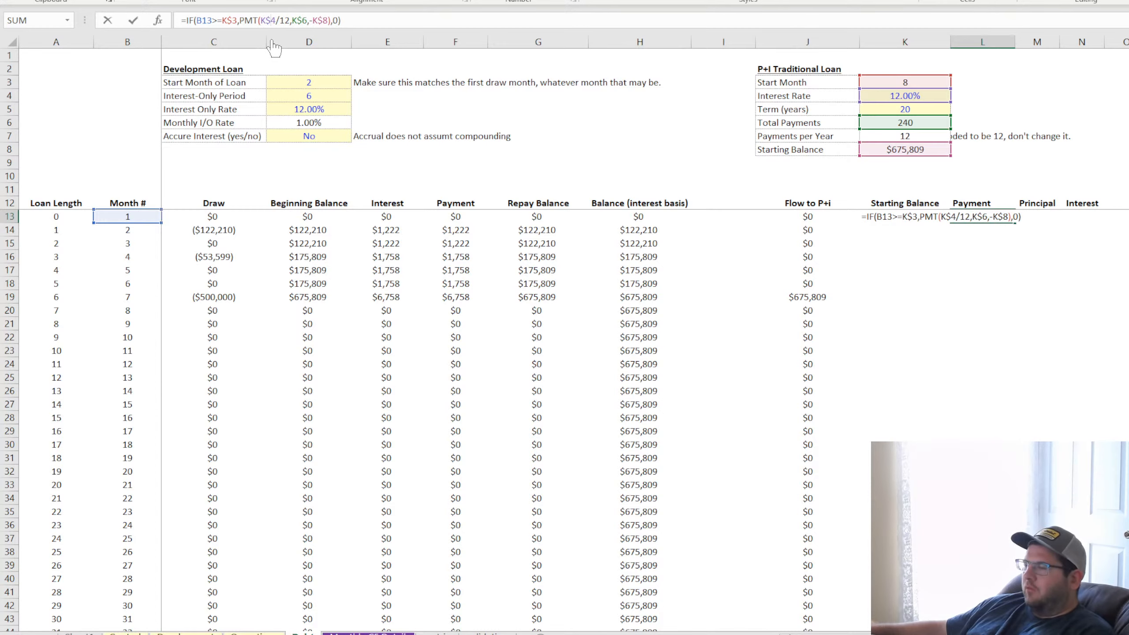
pyautogui.press('Return')
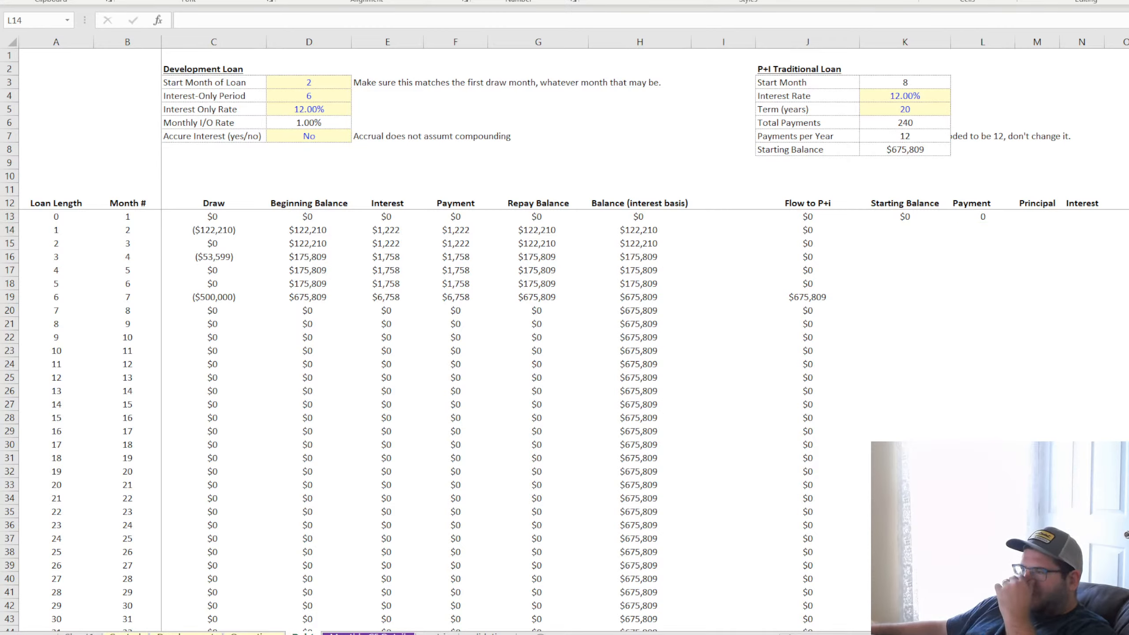
# Fill the L13 payment formula down through L29 and format the range as whole-dollar currency
pyautogui.click(997, 216)
pyautogui.moveTo(1015, 222); pyautogui.dragTo(1015, 436)
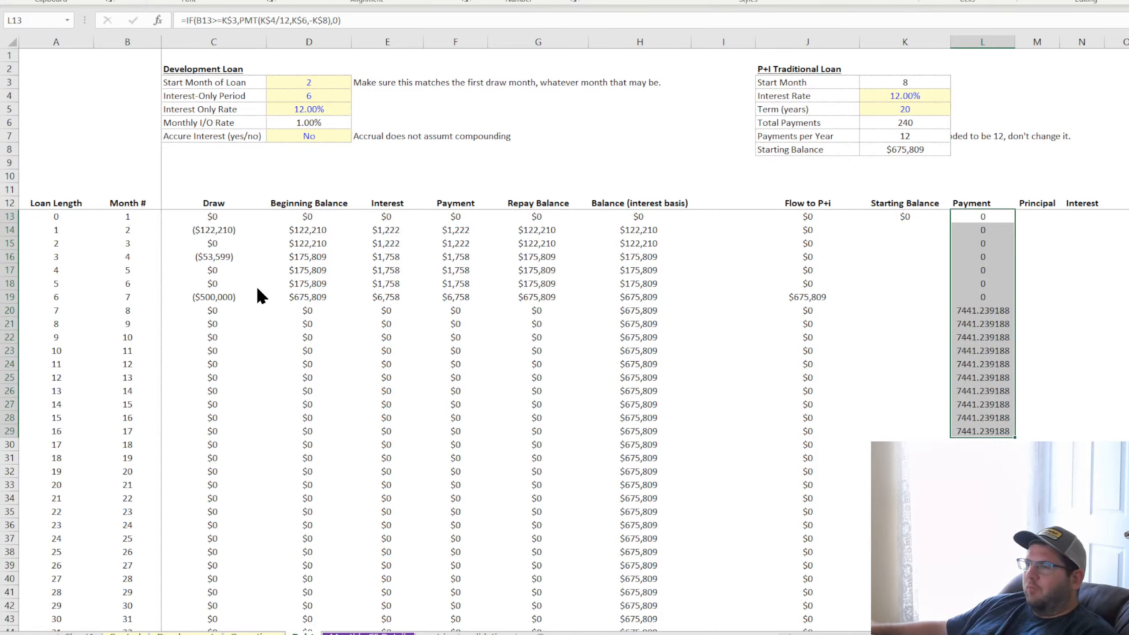
pyautogui.click(497, 539)
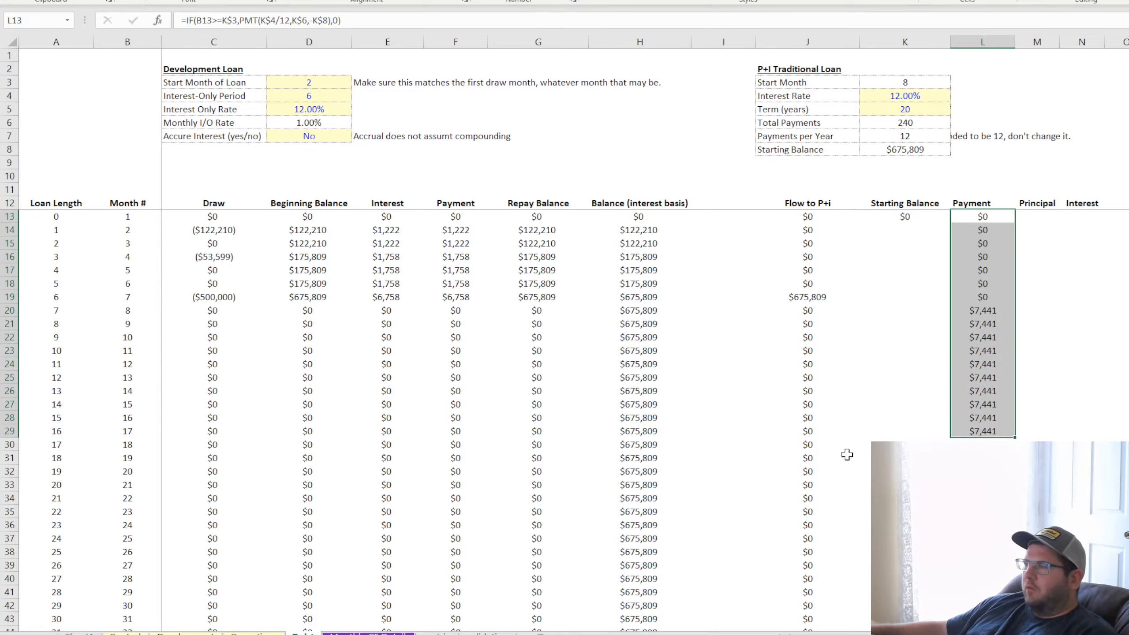
# Check the formulas in Payment cells L20 and L22, Flow to P+i cell J19, and Total Payments cell K6
pyautogui.click(992, 311)
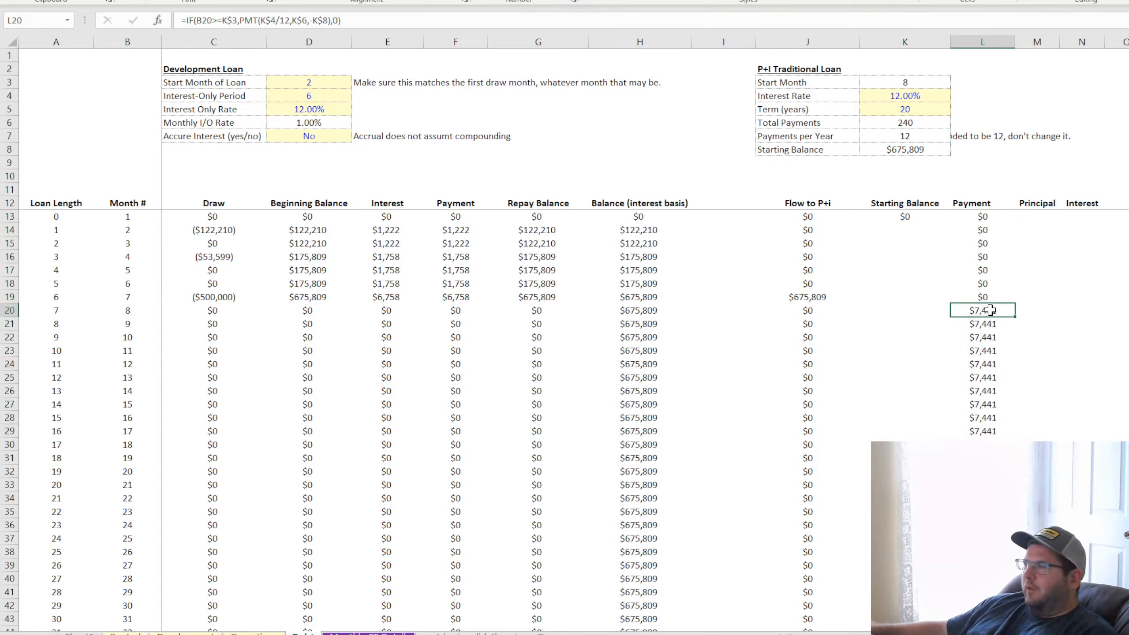
pyautogui.click(794, 295)
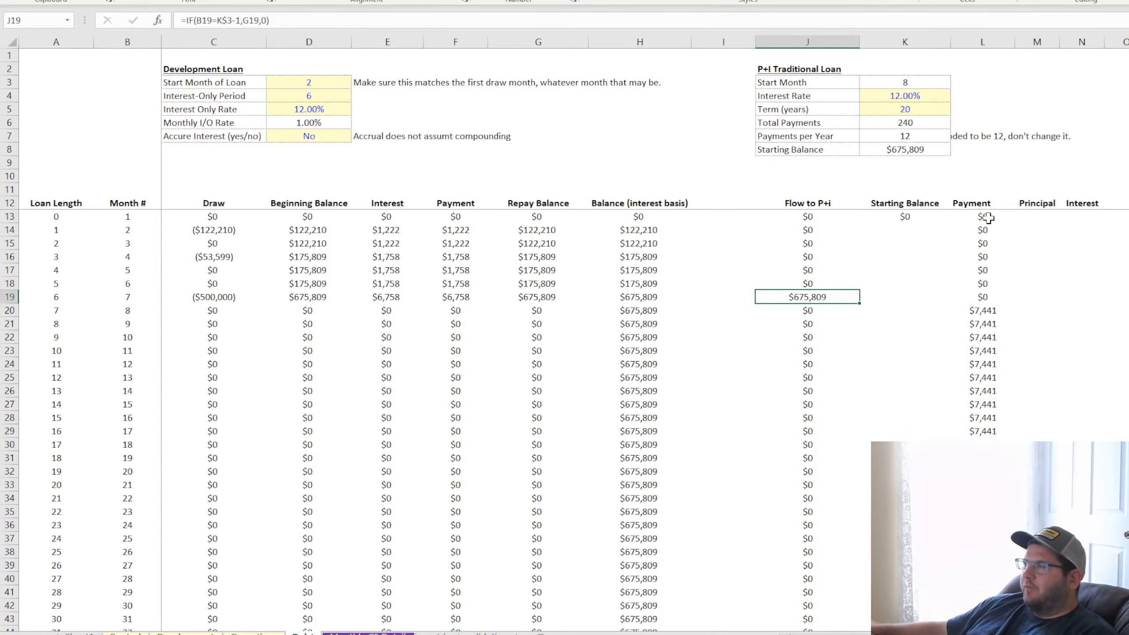
pyautogui.click(995, 436)
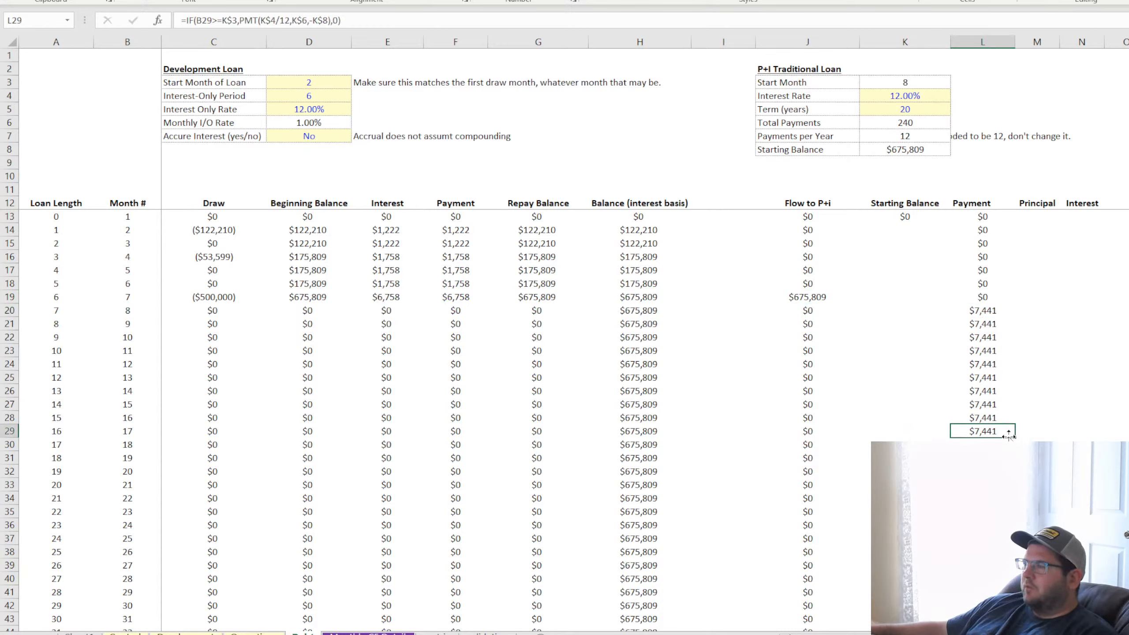
pyautogui.click(984, 217)
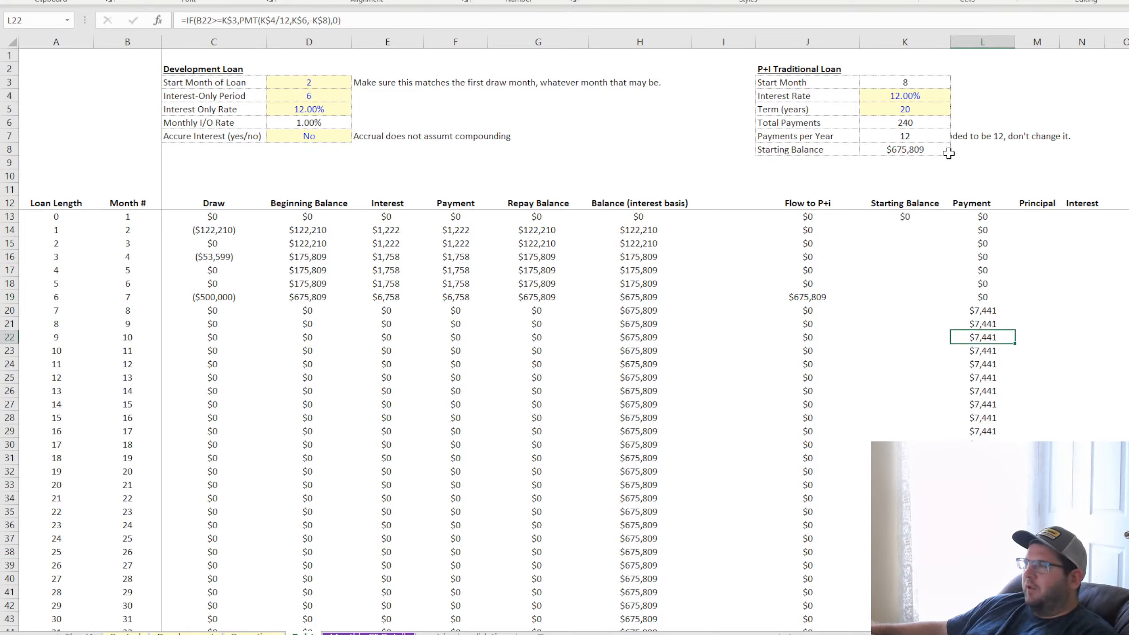
pyautogui.click(915, 126)
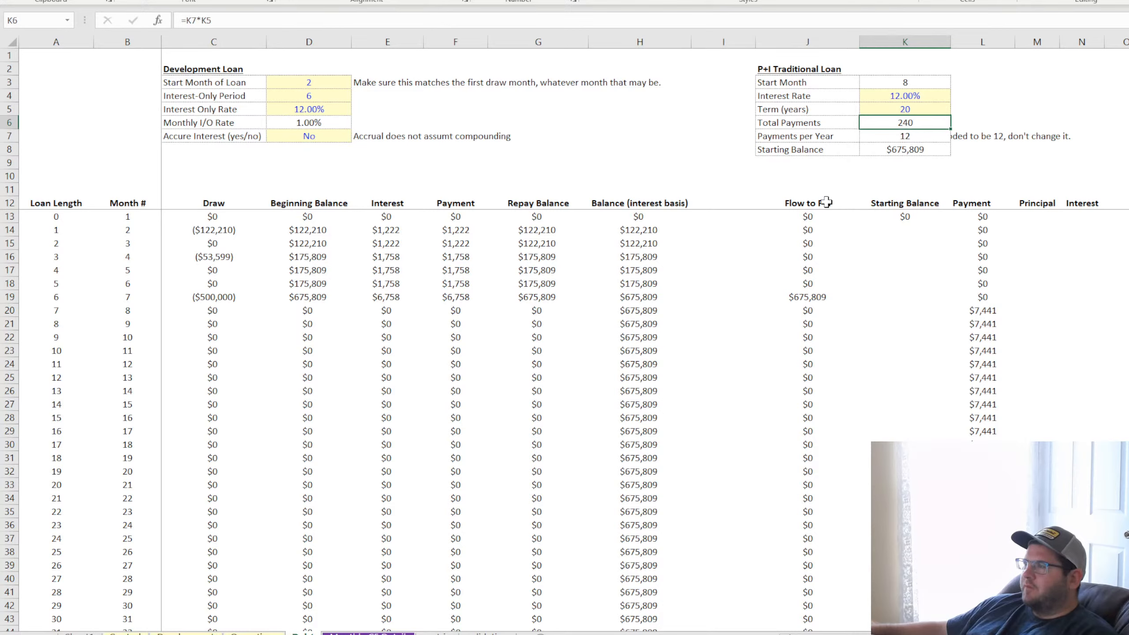
# Center-align the P+I schedule headers and cells in J12:N41
pyautogui.moveTo(807, 203); pyautogui.dragTo(1085, 593)
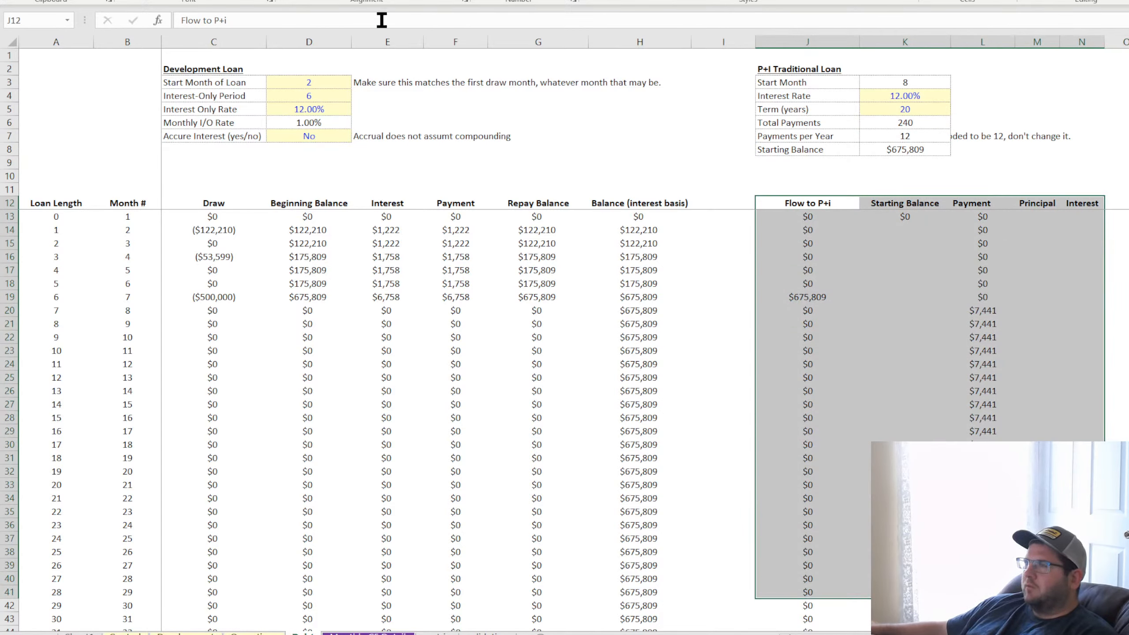
pyautogui.click(311, 1)
pyautogui.click(312, 1)
pyautogui.click(1033, 214)
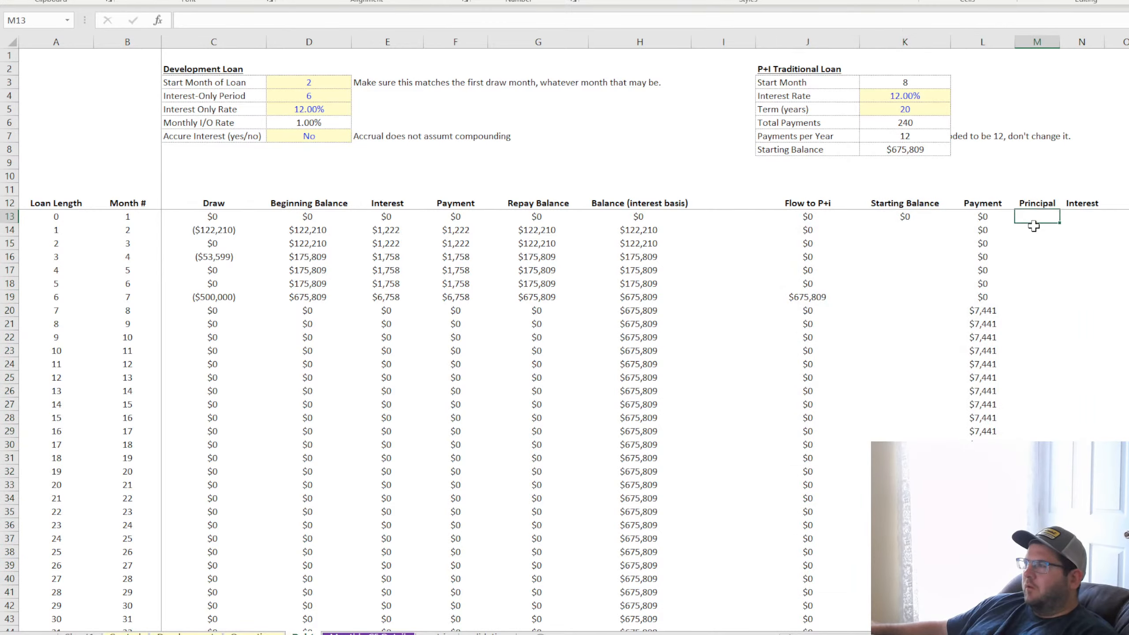
pyautogui.click(1086, 216)
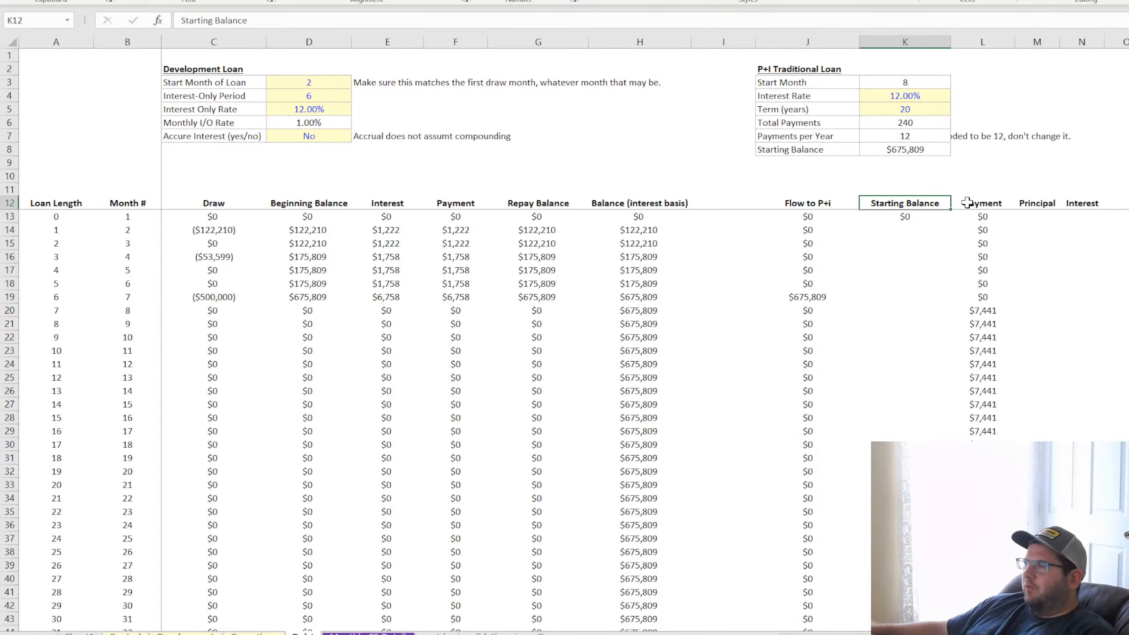
# Add an "Ending Balance" header in O12, after the Interest column of the P+I schedule
pyautogui.press('Right')
pyautogui.press('Right')
pyautogui.press('Right')
pyautogui.click(899, 205)
pyautogui.click(976, 205)
pyautogui.click(1026, 205)
pyautogui.click(1079, 204)
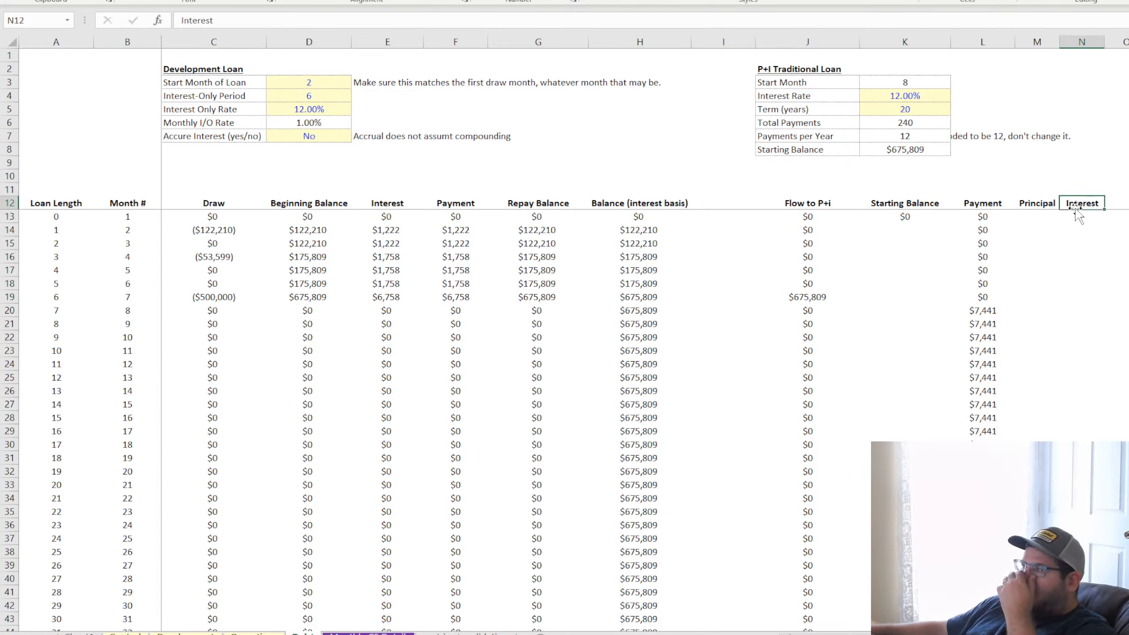
pyautogui.click(1123, 202)
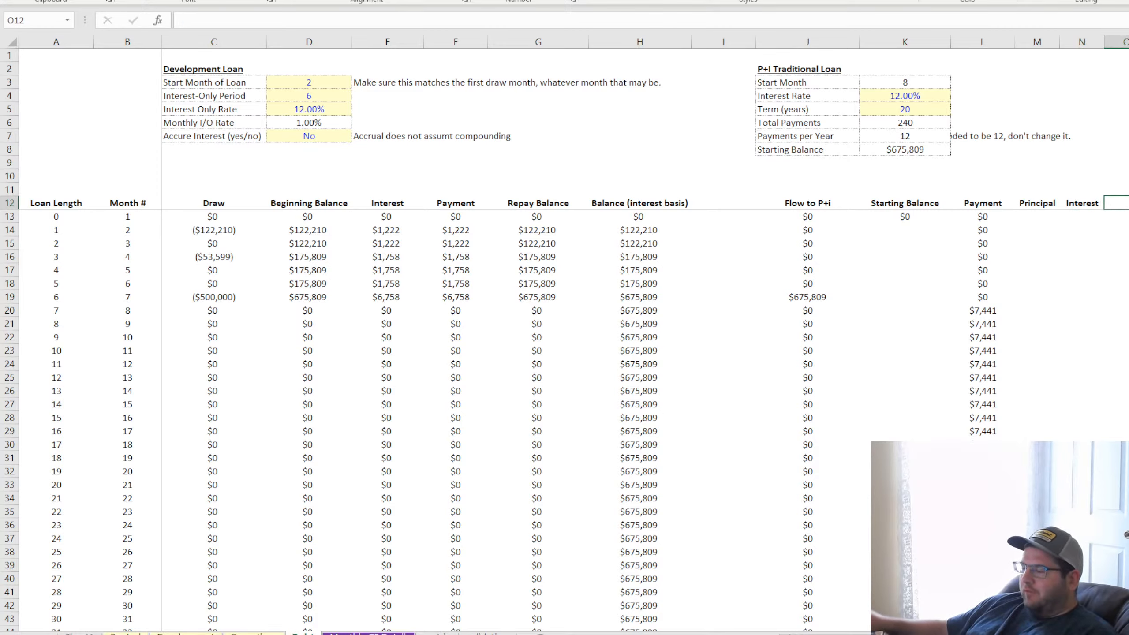
pyautogui.write('Ending Balanc')
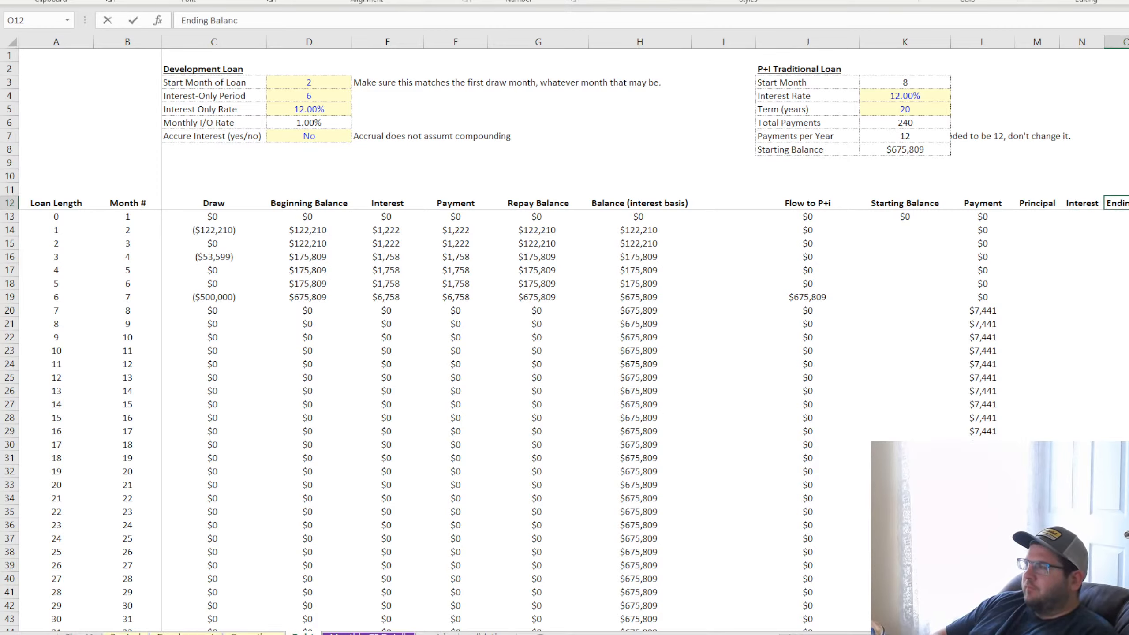
pyautogui.write('e')
pyautogui.press('Return')
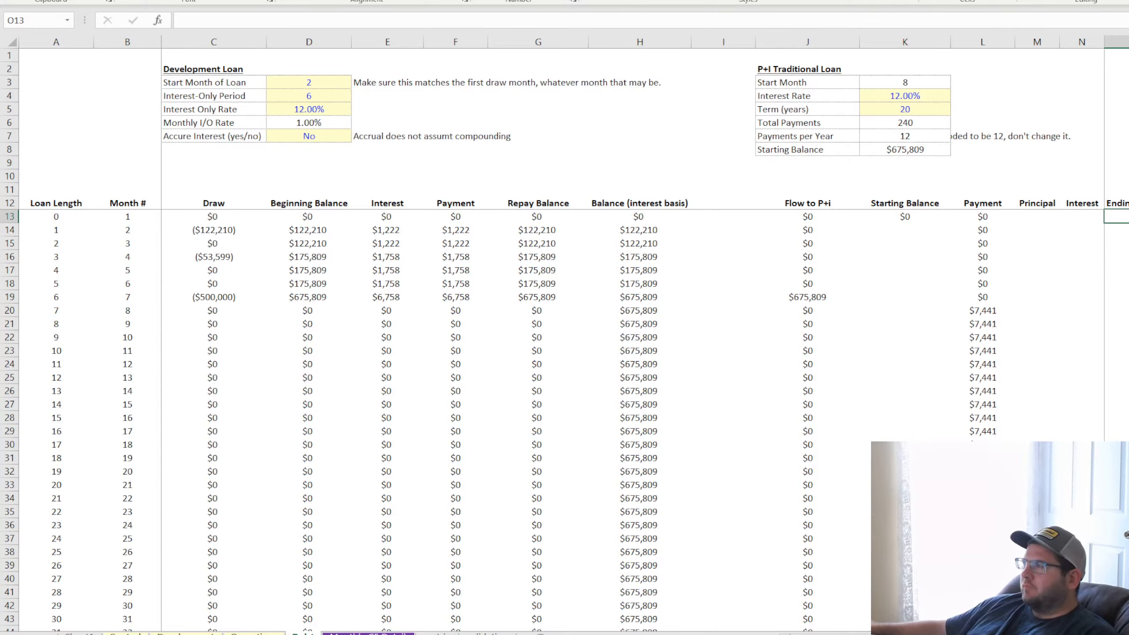
# Widen the Principal and Interest columns M and N, and center-align all of columns J through O
pyautogui.moveTo(1105, 45); pyautogui.dragTo(1128, 43)
pyautogui.moveTo(1059, 41); pyautogui.dragTo(719, 54)
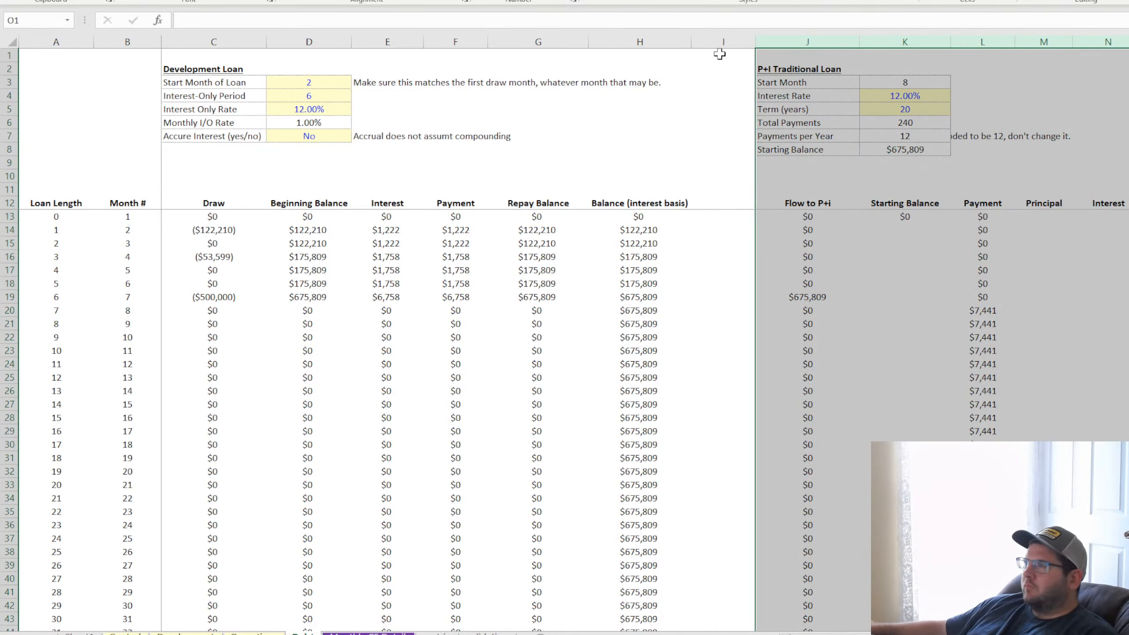
pyautogui.click(285, 0)
pyautogui.click(301, 0)
pyautogui.click(1102, 310)
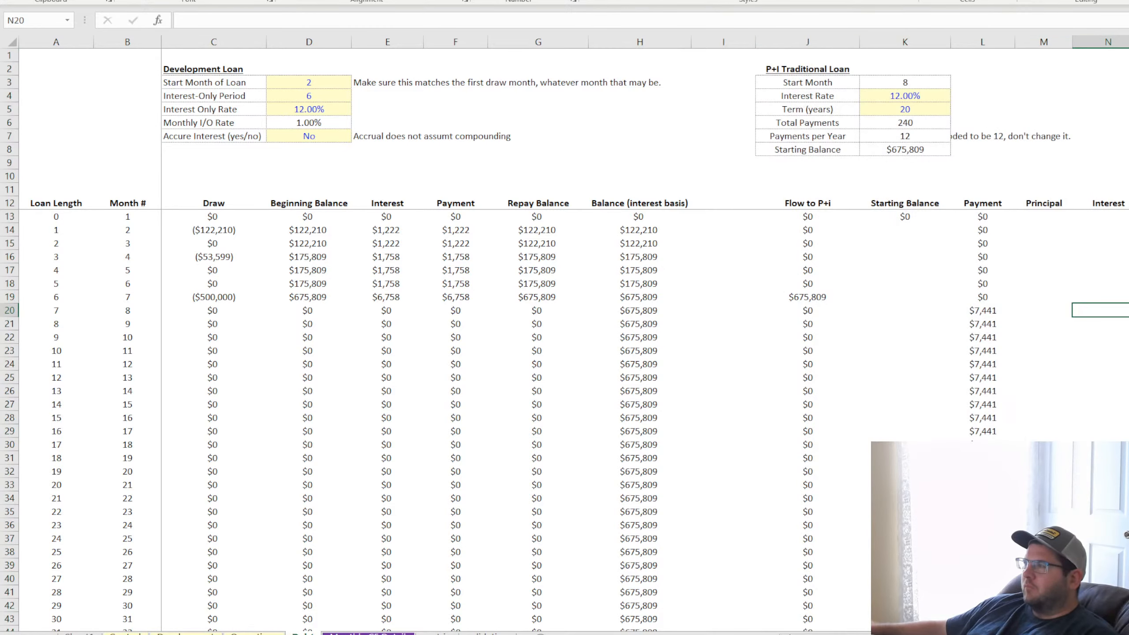
pyautogui.click(1128, 217)
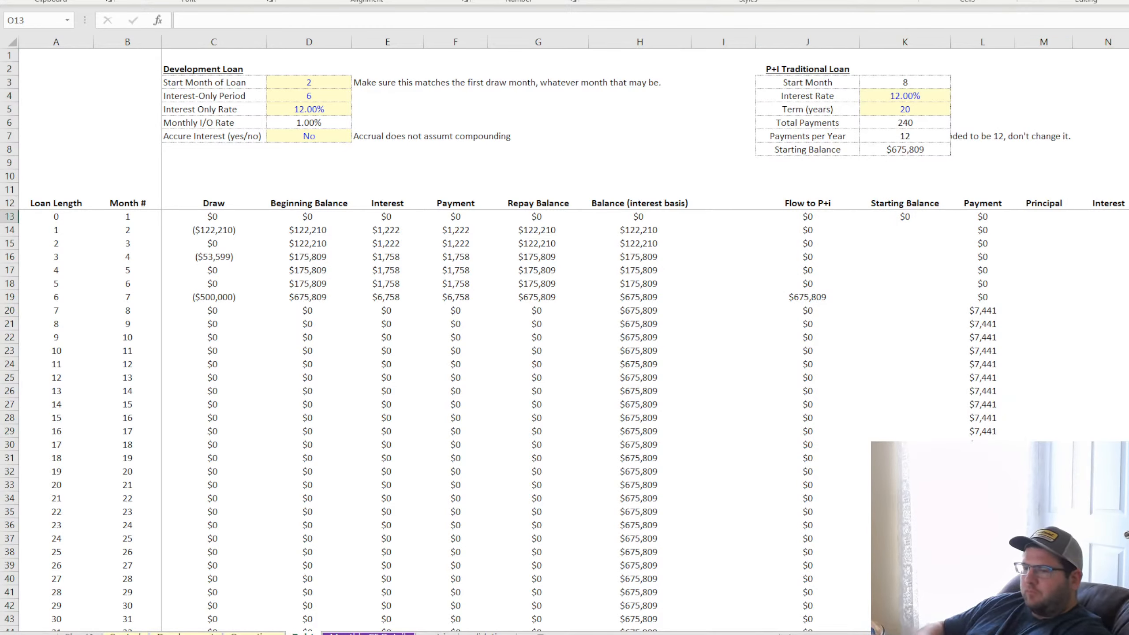
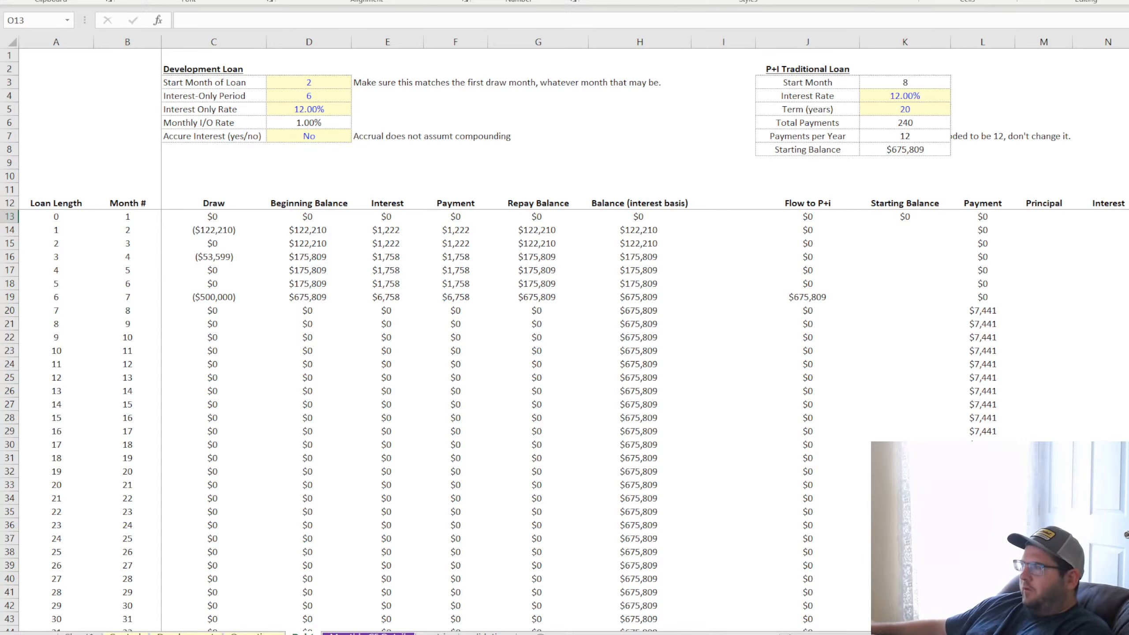
# Enter the formula =K13-M13 in cell O13 to subtract principal from the starting balance
pyautogui.write('=')
pyautogui.click(901, 217)
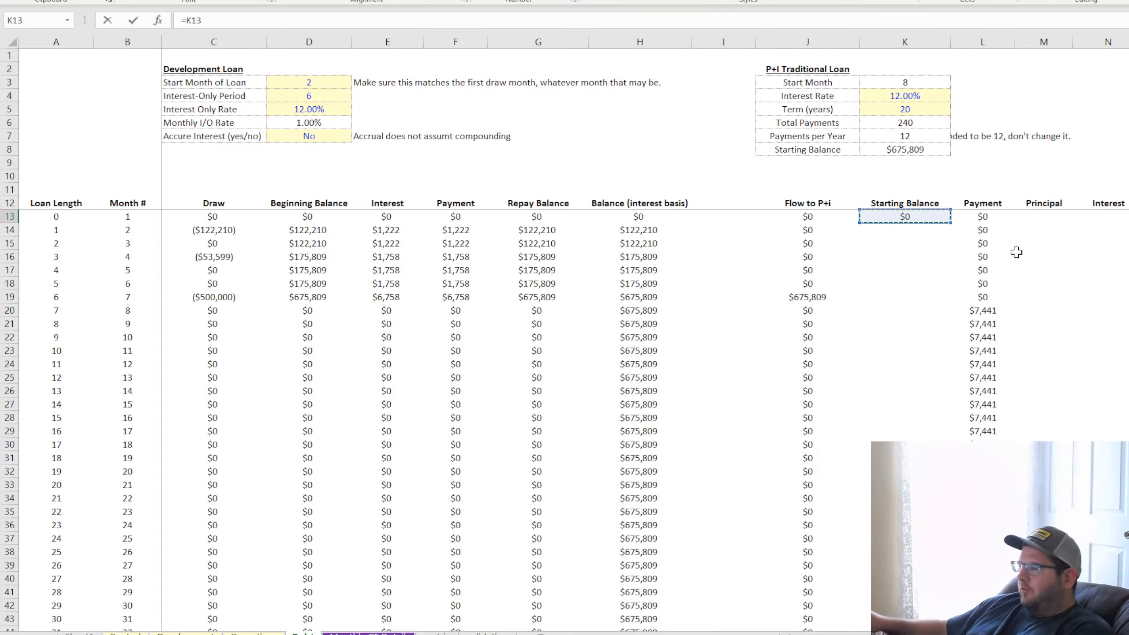
pyautogui.write('-')
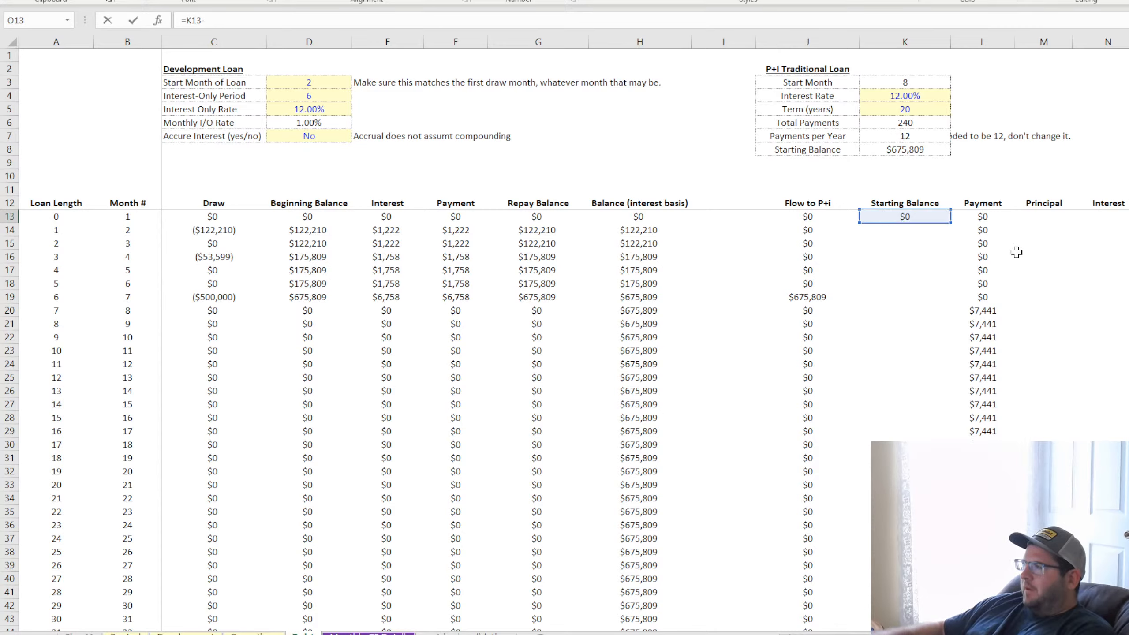
pyautogui.click(1048, 217)
pyautogui.press('Return')
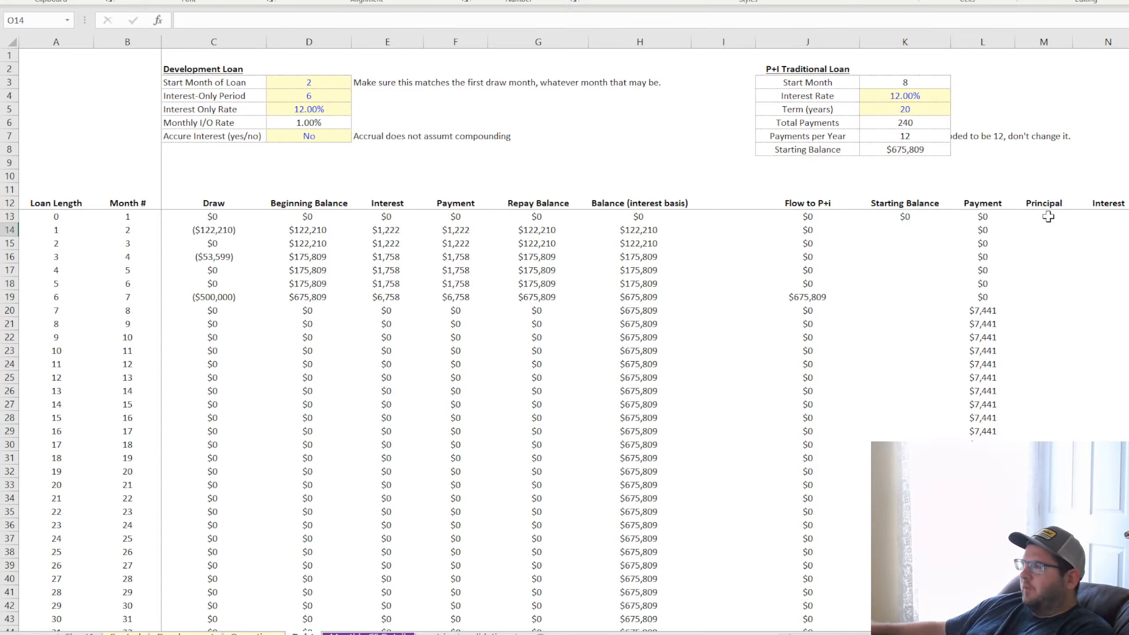
# Enter =O13+J14 in K14 under Starting Balance and fill the formula down the column
pyautogui.click(903, 217)
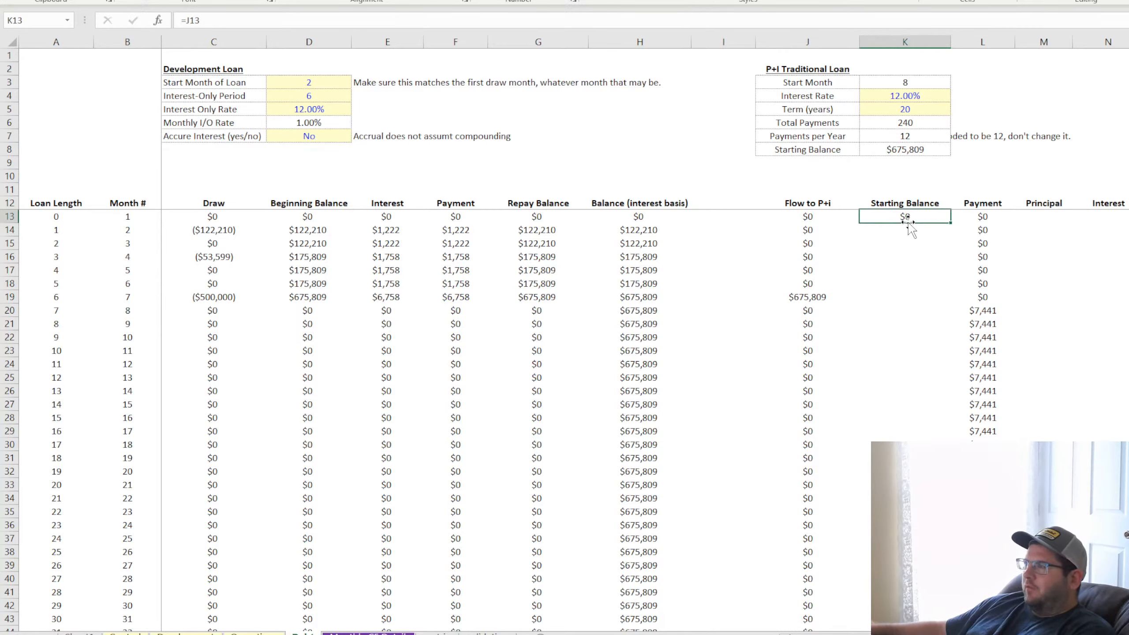
pyautogui.doubleClick(908, 218)
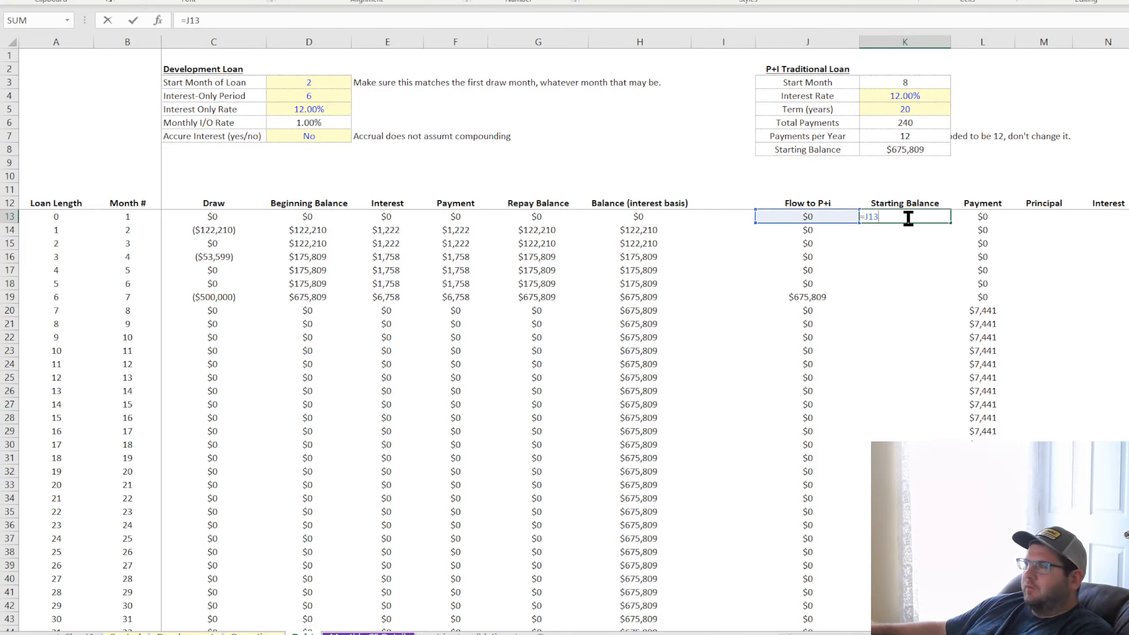
pyautogui.press('Return')
pyautogui.click(908, 218)
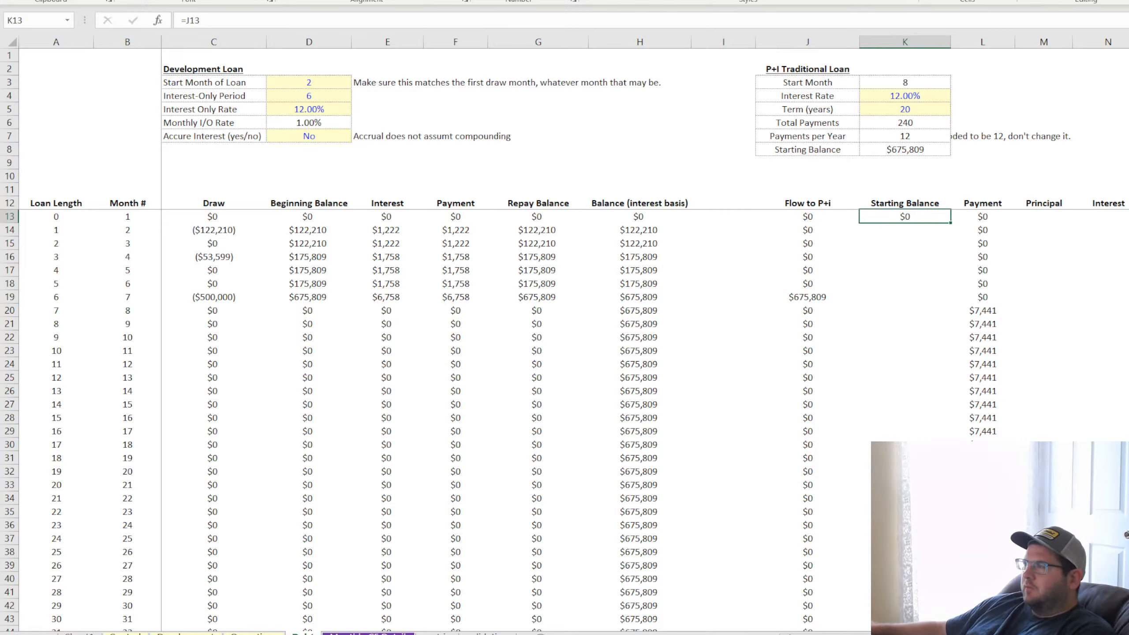
pyautogui.doubleClick(1127, 217)
pyautogui.press('Return')
pyautogui.doubleClick(915, 230)
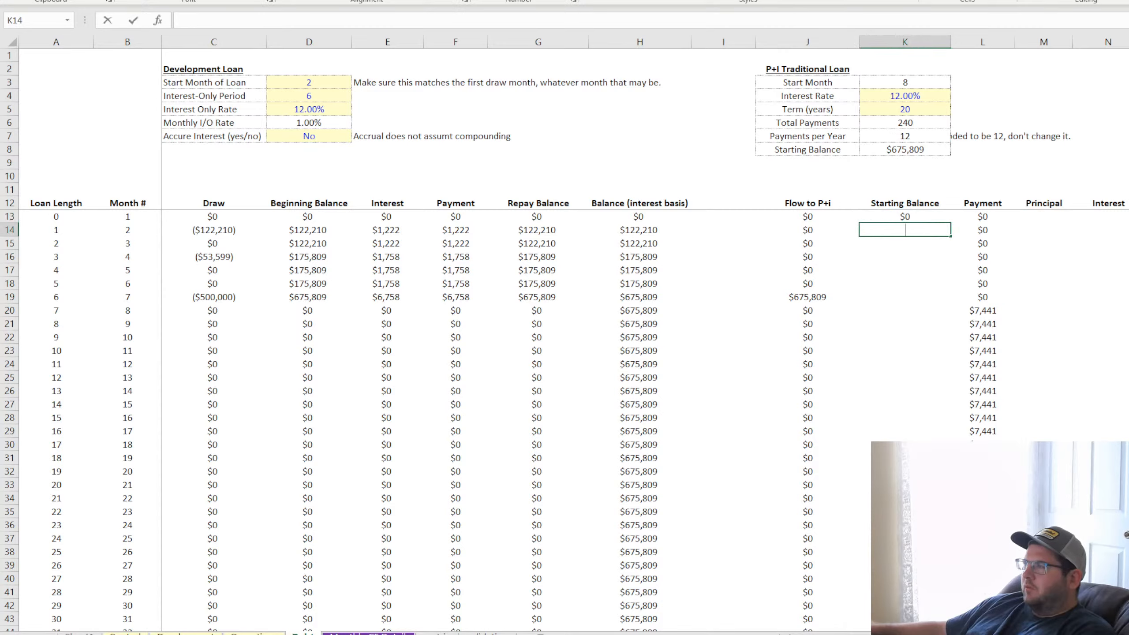
pyautogui.write('=O13+')
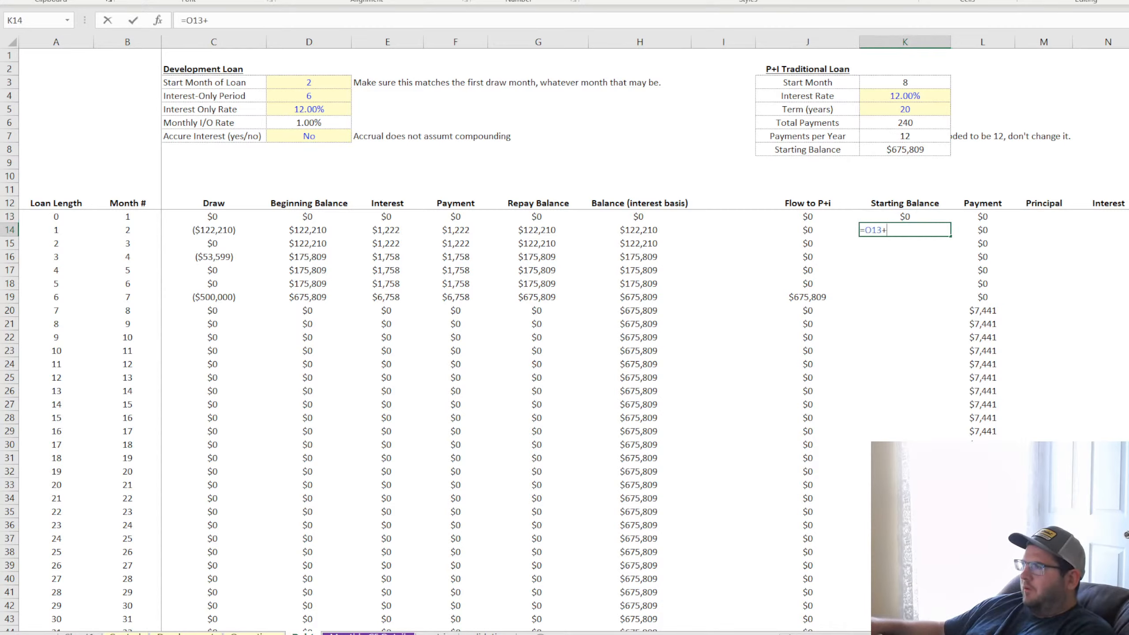
pyautogui.click(807, 229)
pyautogui.press('Return')
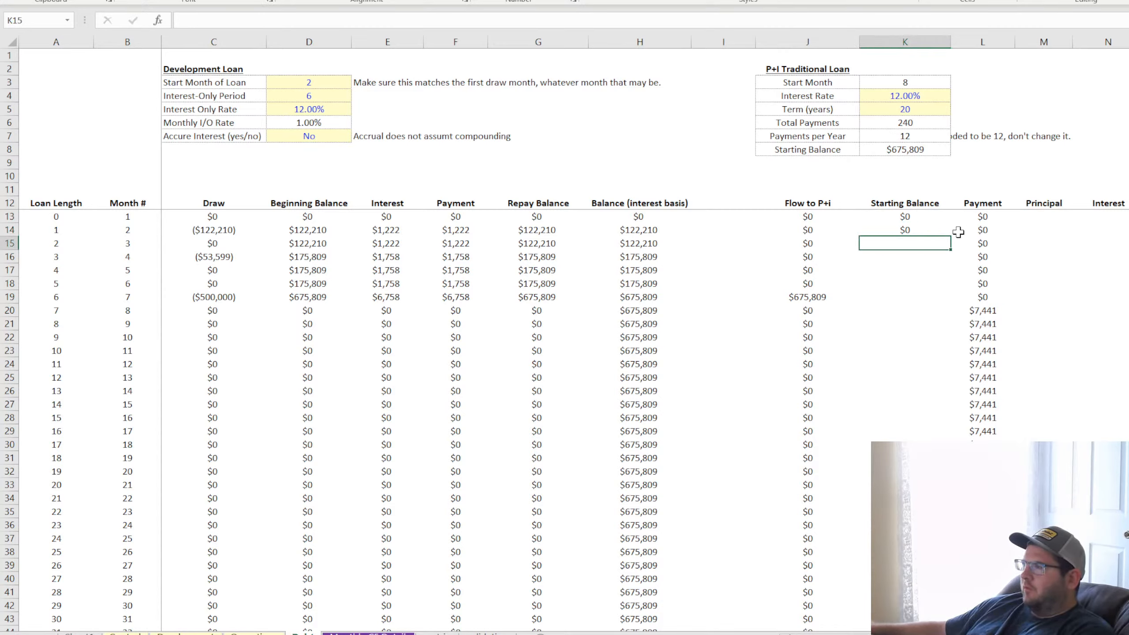
pyautogui.click(942, 232)
pyautogui.doubleClick(951, 236)
# Fill the O13 ending balance formula down through the following months of the loan schedule
pyautogui.click(1128, 216)
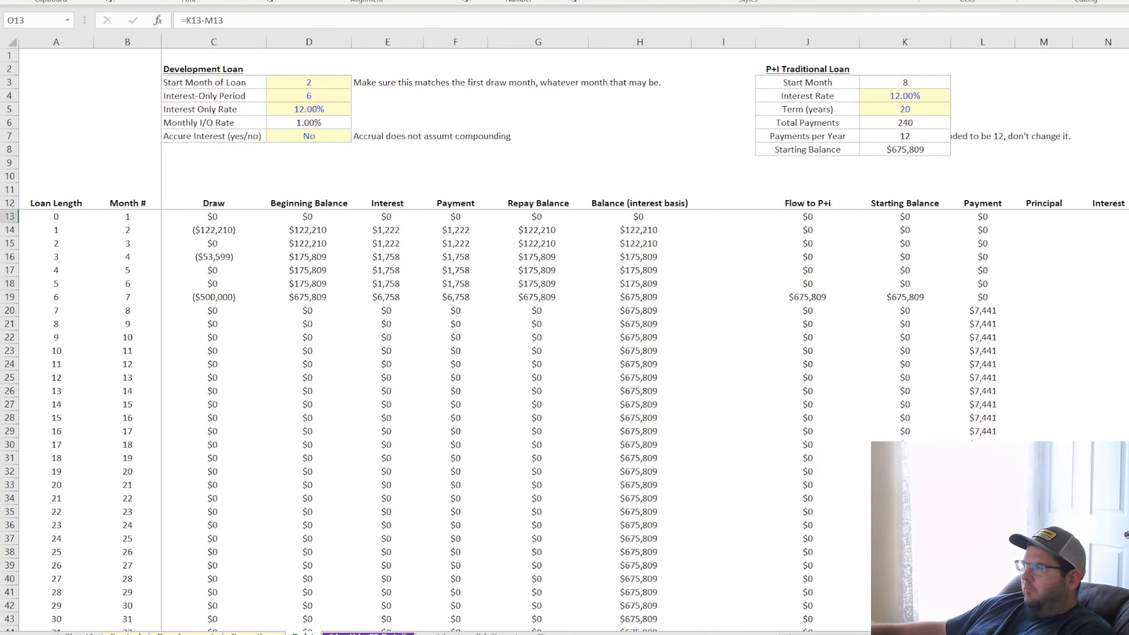
pyautogui.moveTo(1128, 223); pyautogui.dragTo(1128, 605)
pyautogui.click(1128, 377)
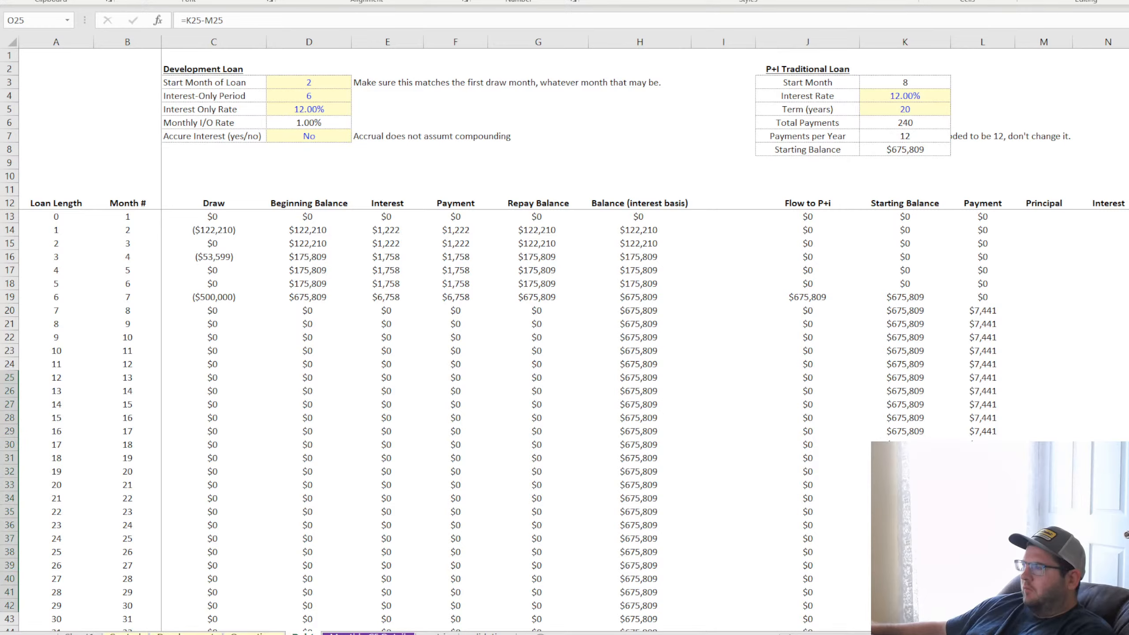
pyautogui.click(982, 592)
pyautogui.moveTo(1014, 598); pyautogui.dragTo(1009, 632)
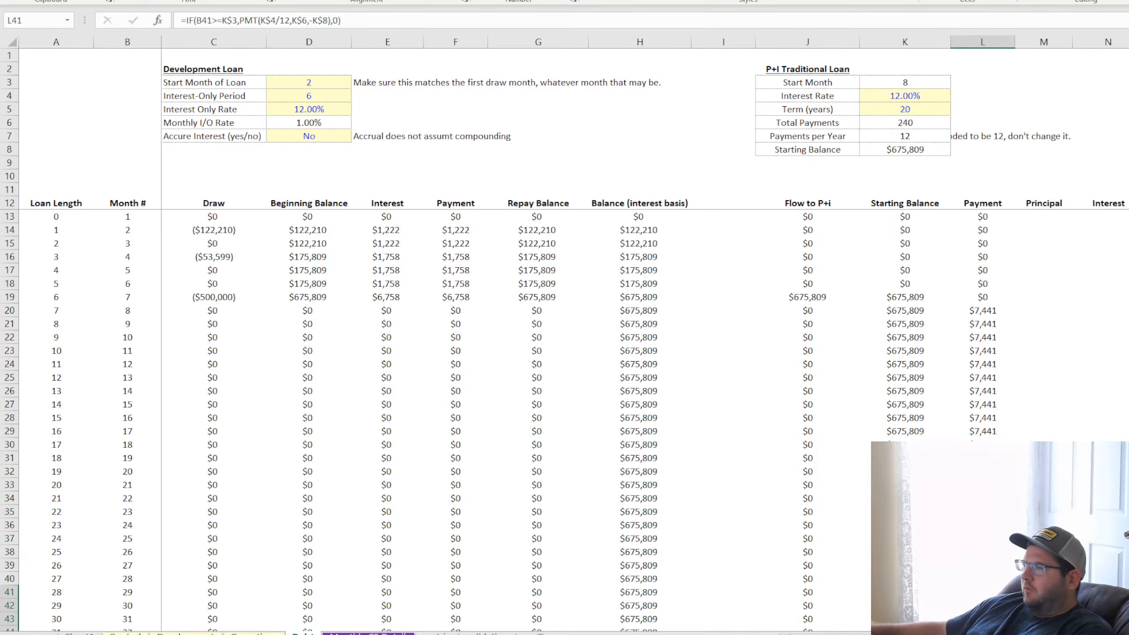
pyautogui.click(1128, 605)
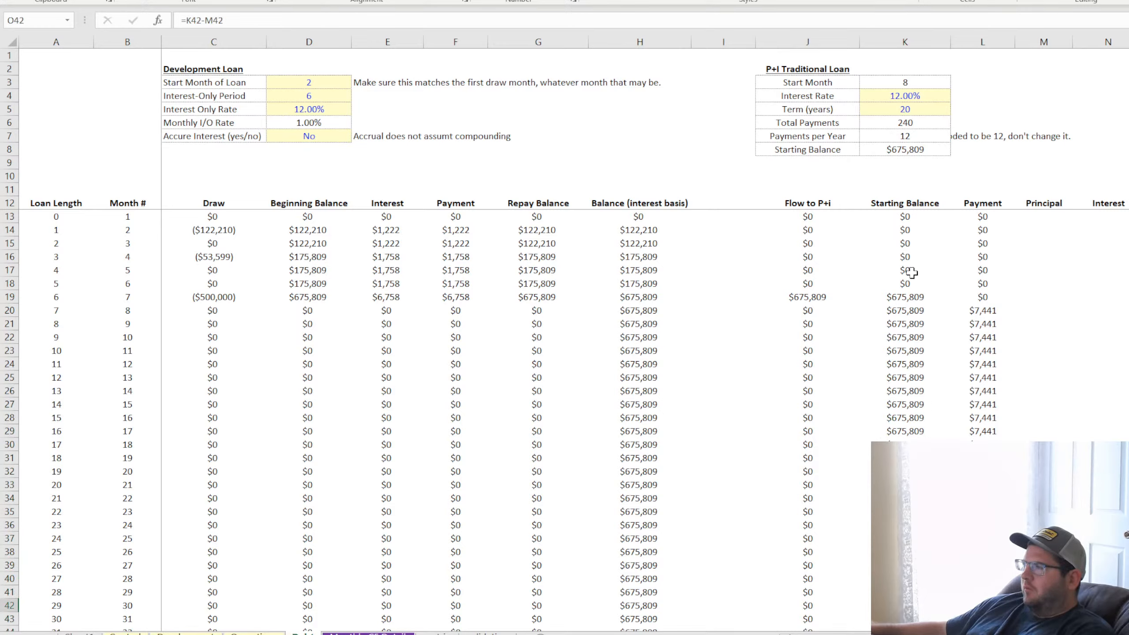
# Examine the starting balance and payment cells for months 7 and 8 alongside the principal and interest columns
pyautogui.click(806, 294)
pyautogui.click(895, 299)
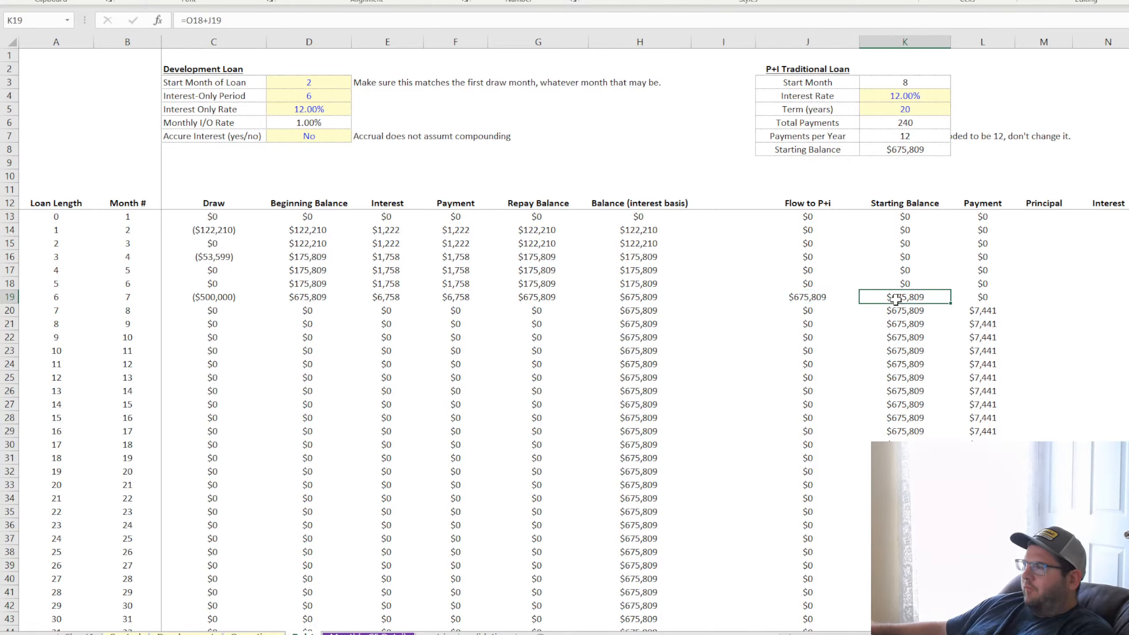
pyautogui.doubleClick(983, 296)
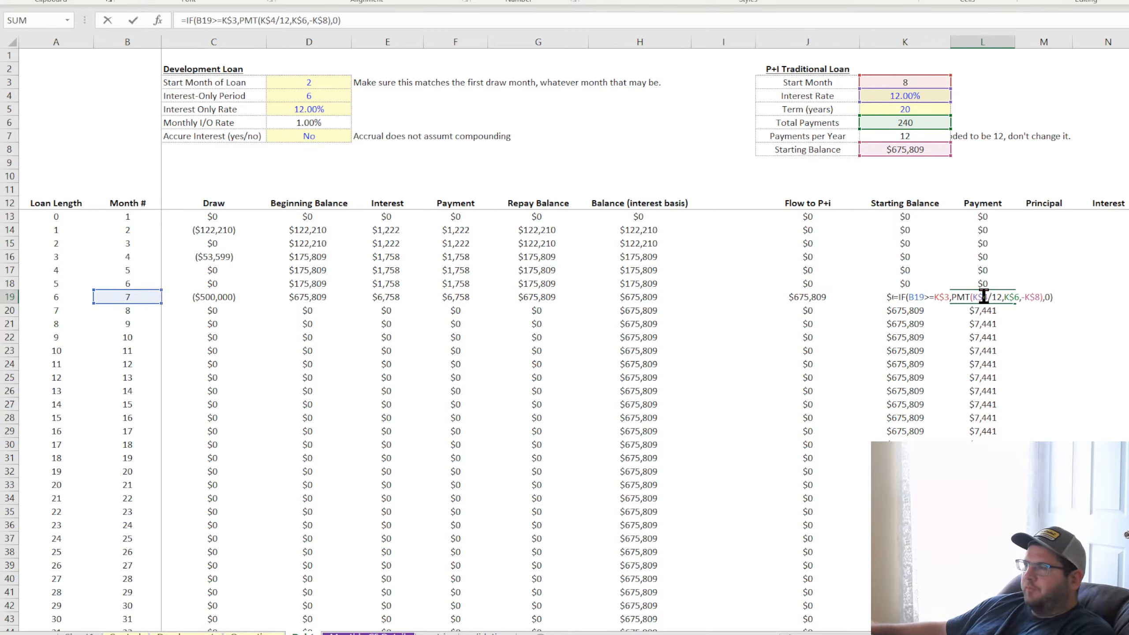
pyautogui.press('Return')
pyautogui.click(904, 297)
pyautogui.click(981, 311)
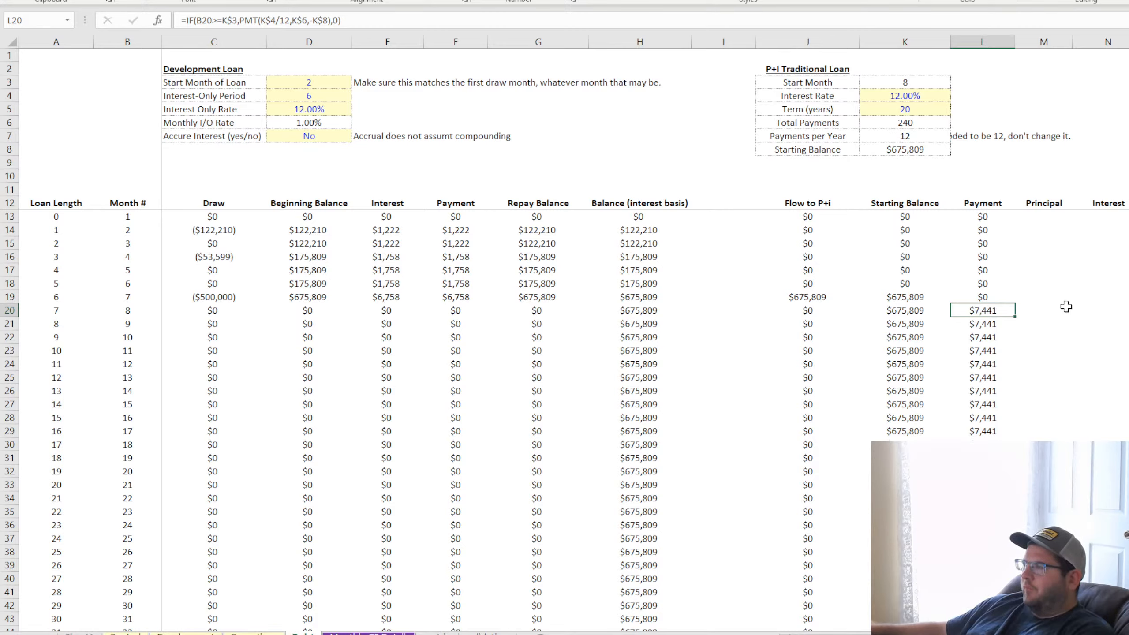
pyautogui.click(1039, 310)
pyautogui.click(1103, 311)
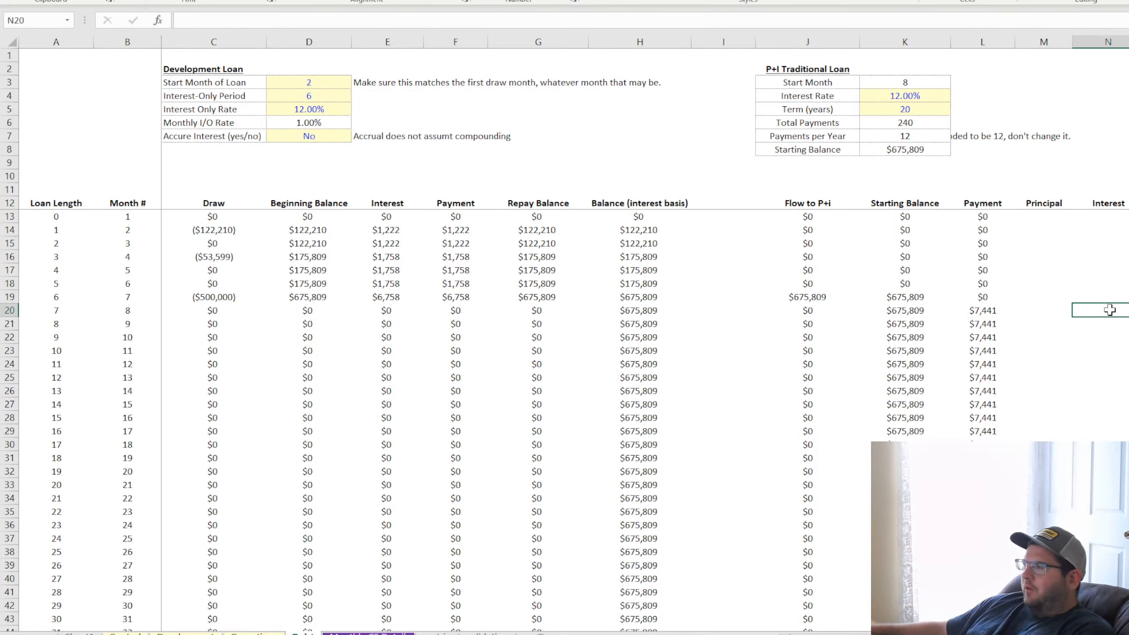
pyautogui.moveTo(926, 298); pyautogui.dragTo(1102, 298)
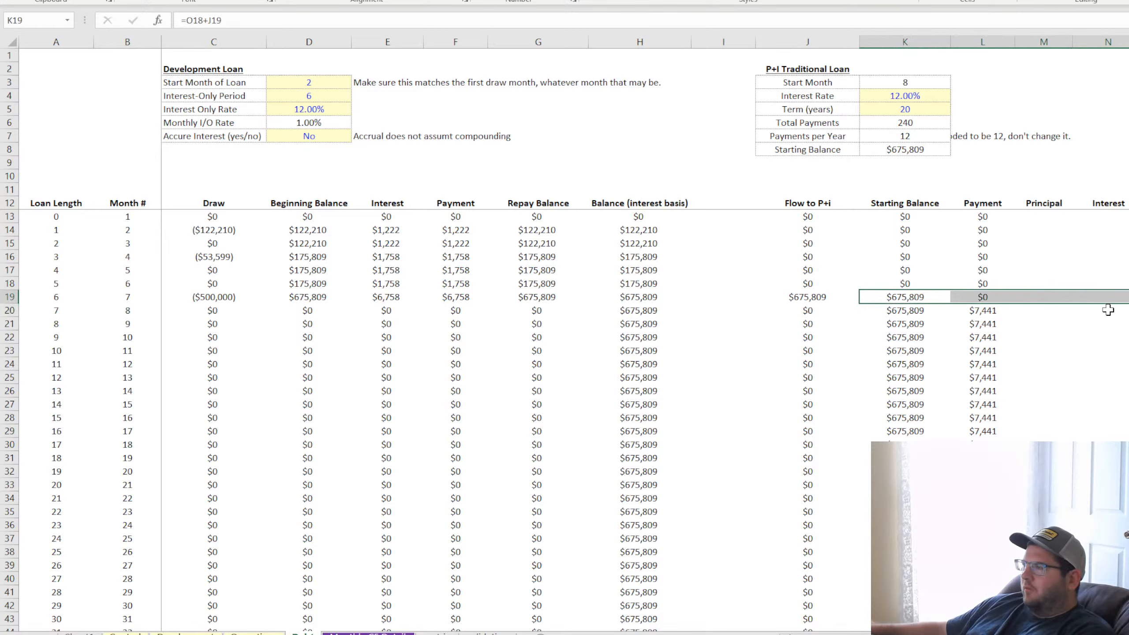
# Start an IF formula in N20 under Interest with the condition B20>=K3, comparing the month number with the start month
pyautogui.click(1107, 310)
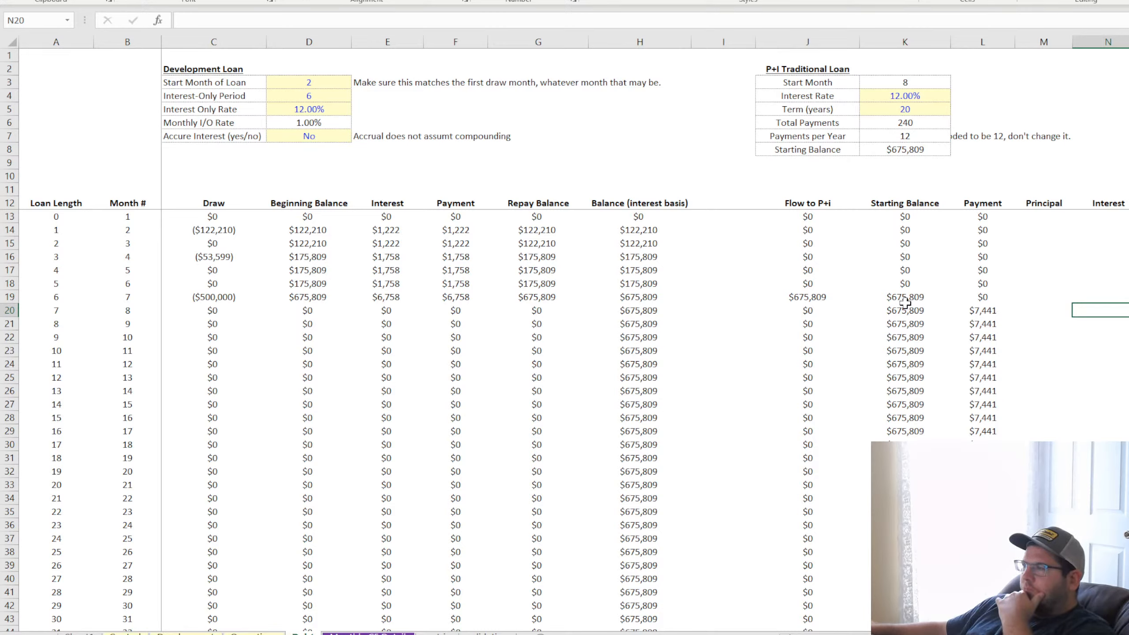
pyautogui.write('=if(')
pyautogui.click(122, 308)
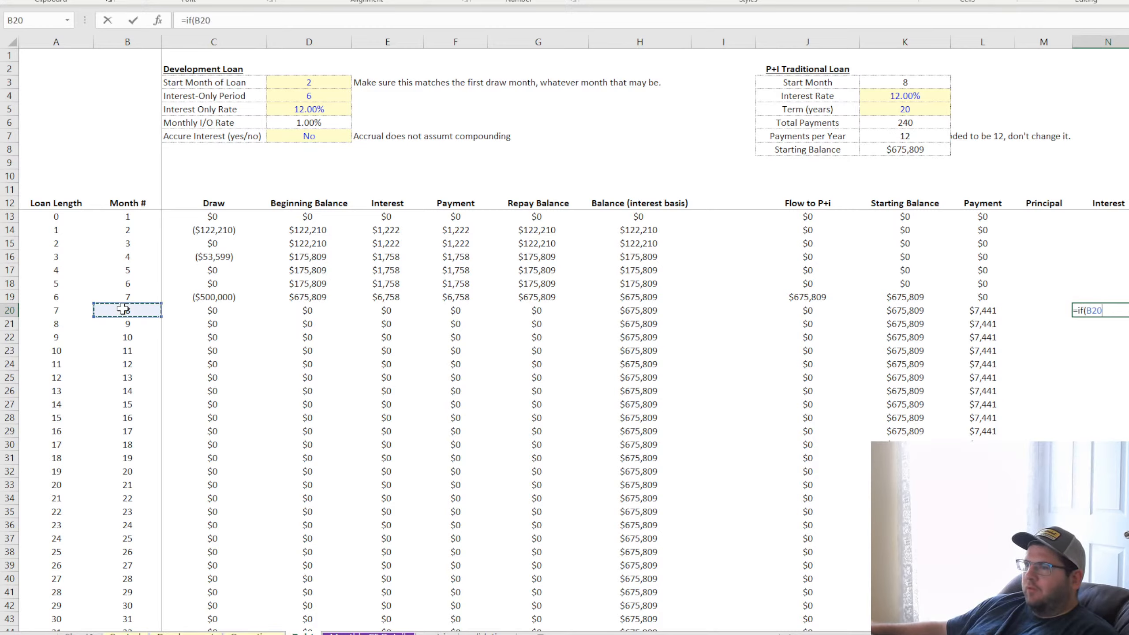
pyautogui.write('>=')
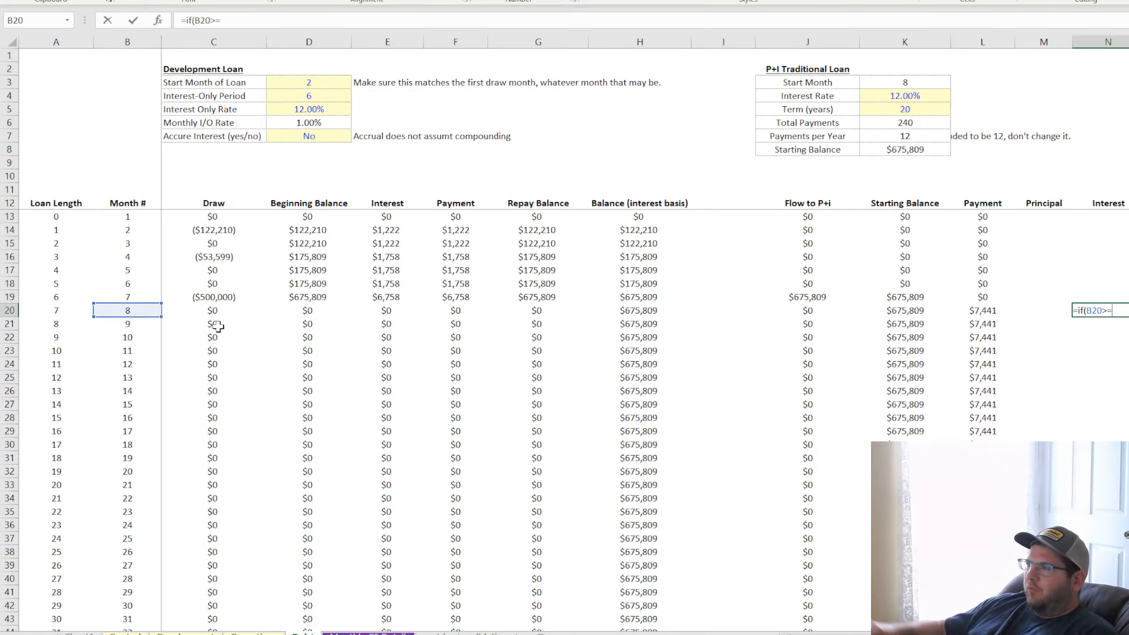
pyautogui.click(919, 83)
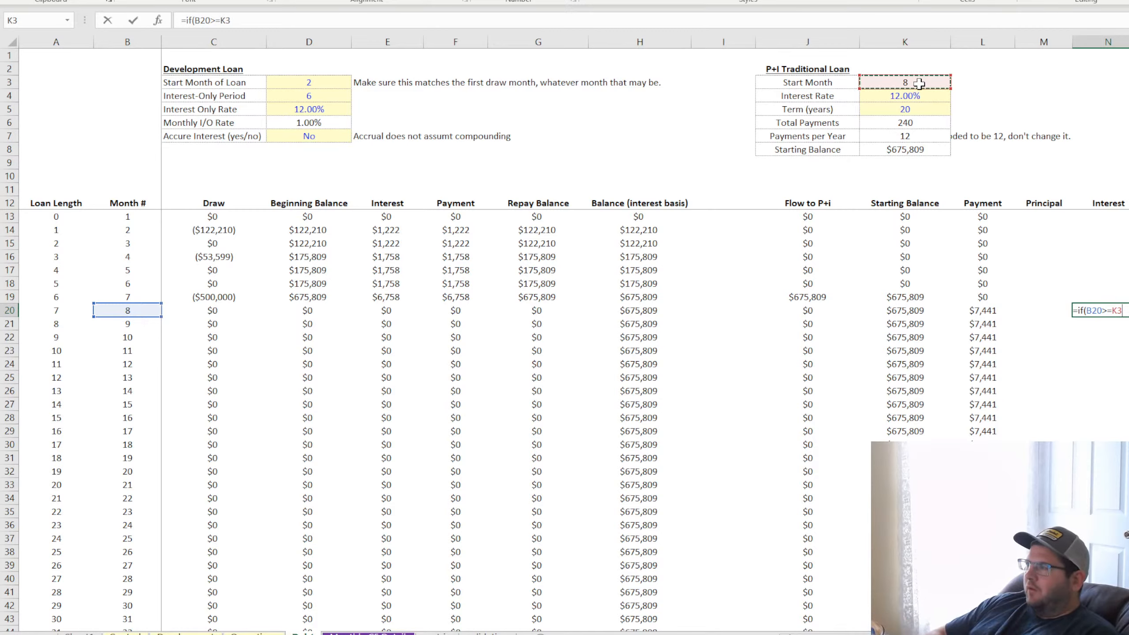
pyautogui.write(',')
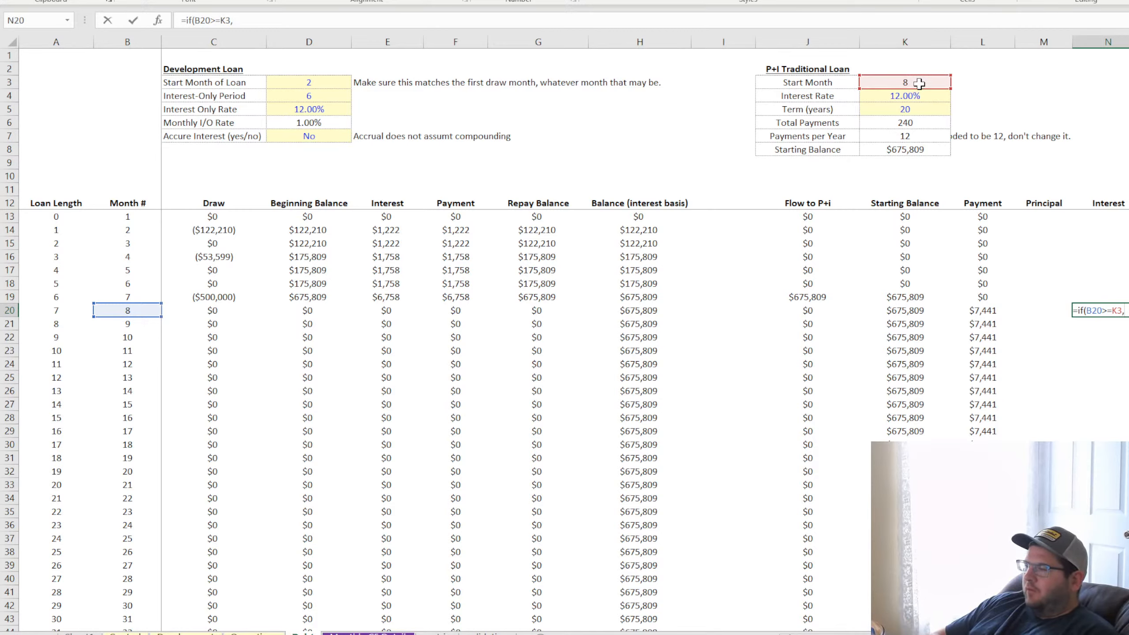
pyautogui.write('(')
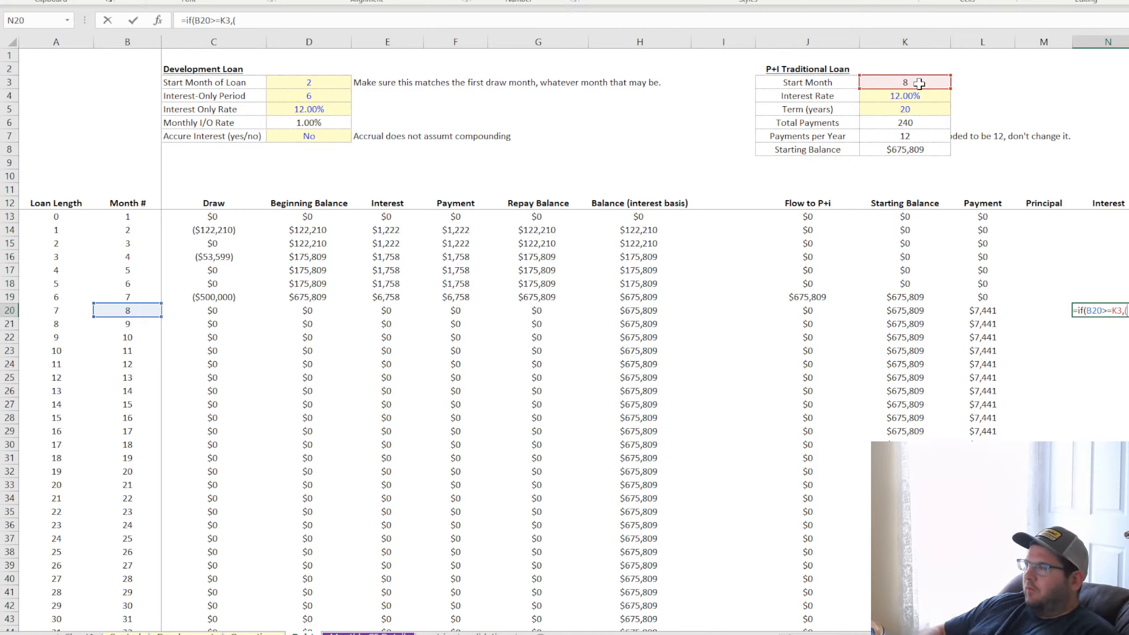
# Add (K4/12)*K20 as the true result and 0 as the false result of the N20 interest formula
pyautogui.click(914, 97)
pyautogui.write('/')
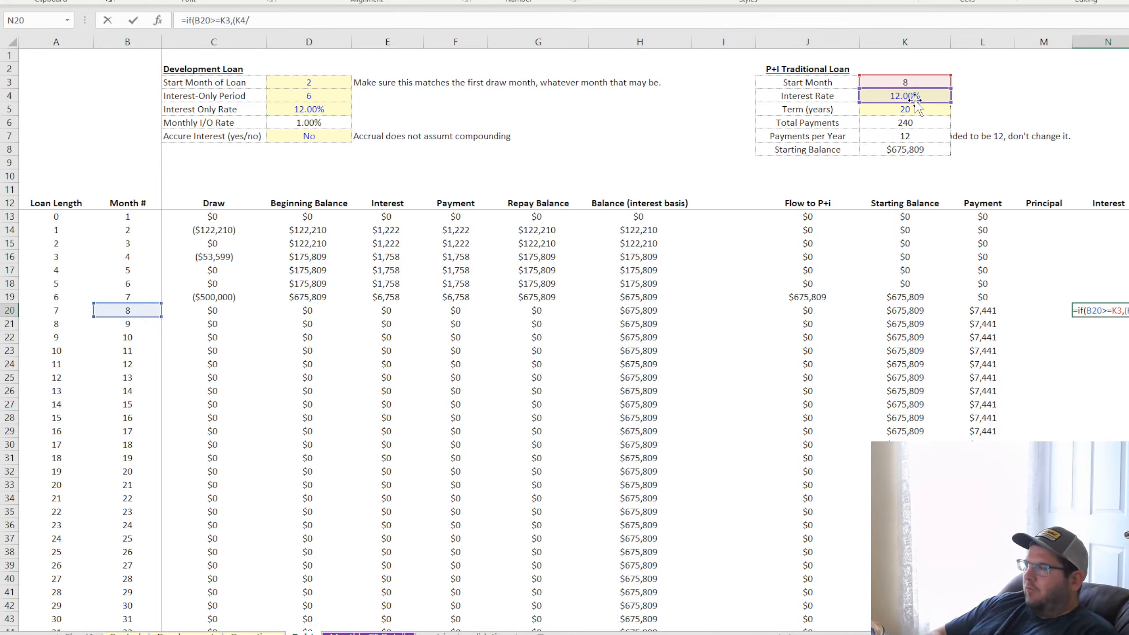
pyautogui.write('12)*')
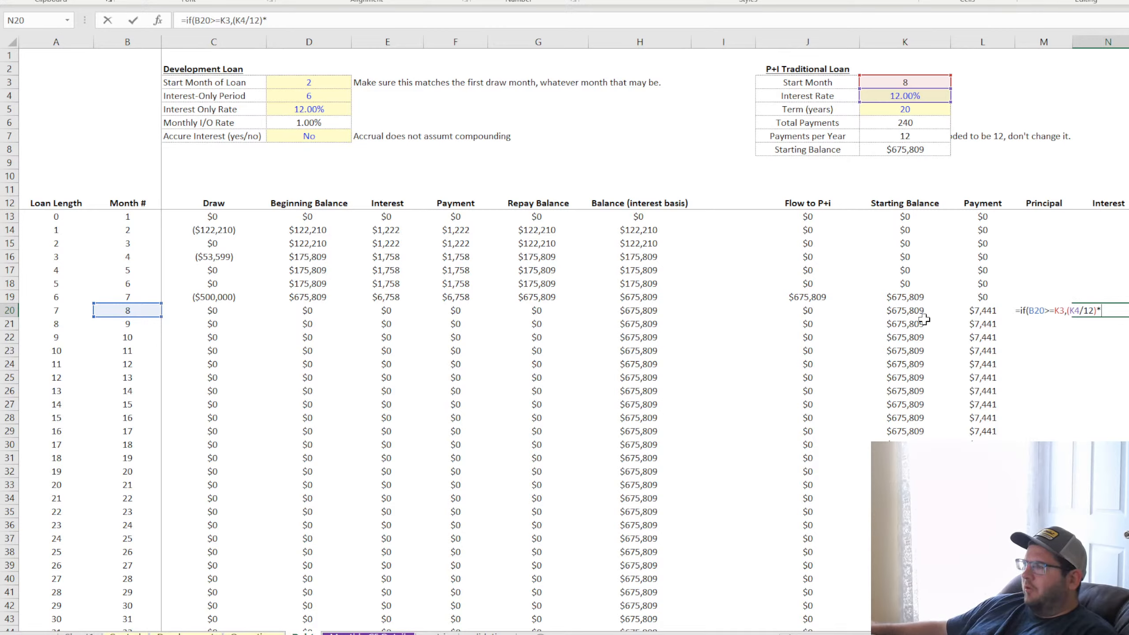
pyautogui.click(906, 312)
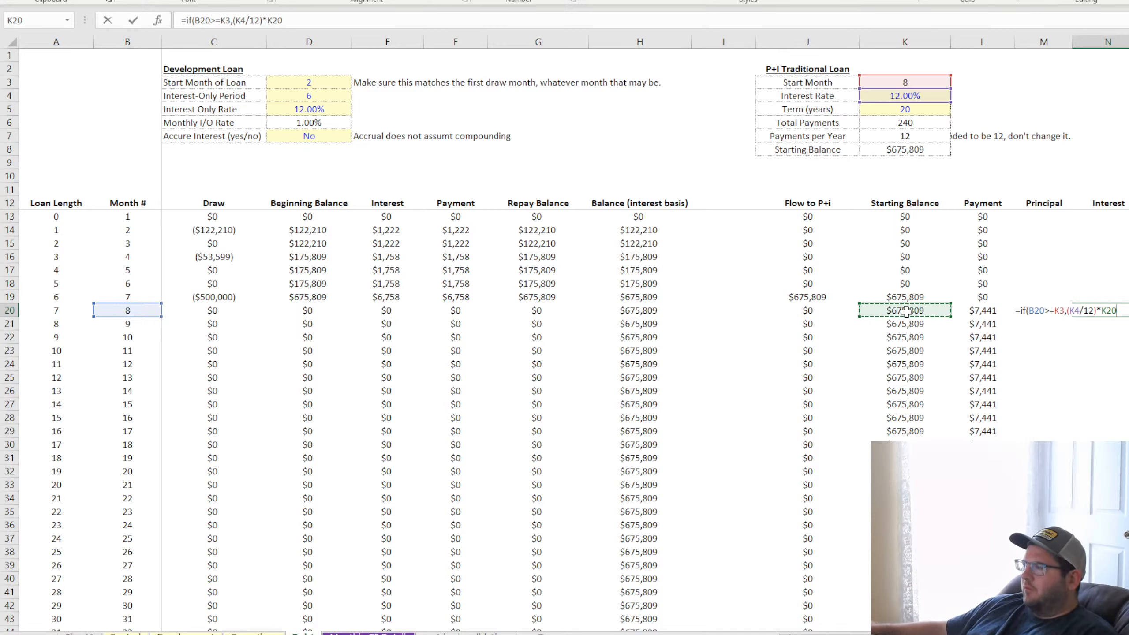
pyautogui.write(',0')
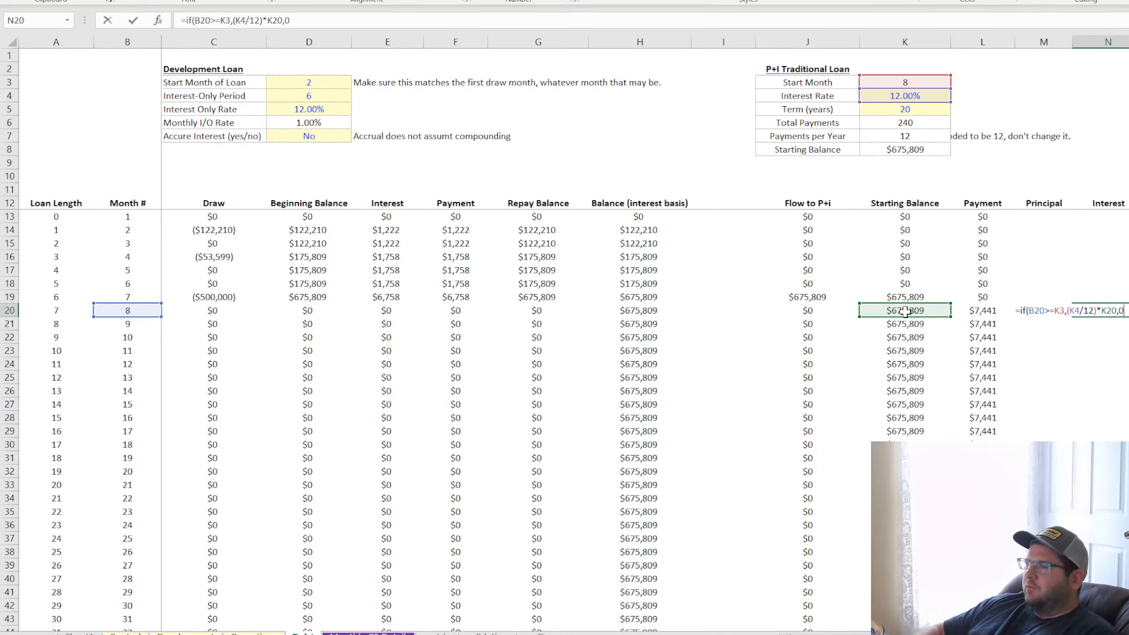
# Lock the start month reference in N20 as K$3, enter the formula and format the cell as whole-dollar currency
pyautogui.click(226, 20)
pyautogui.write('$')
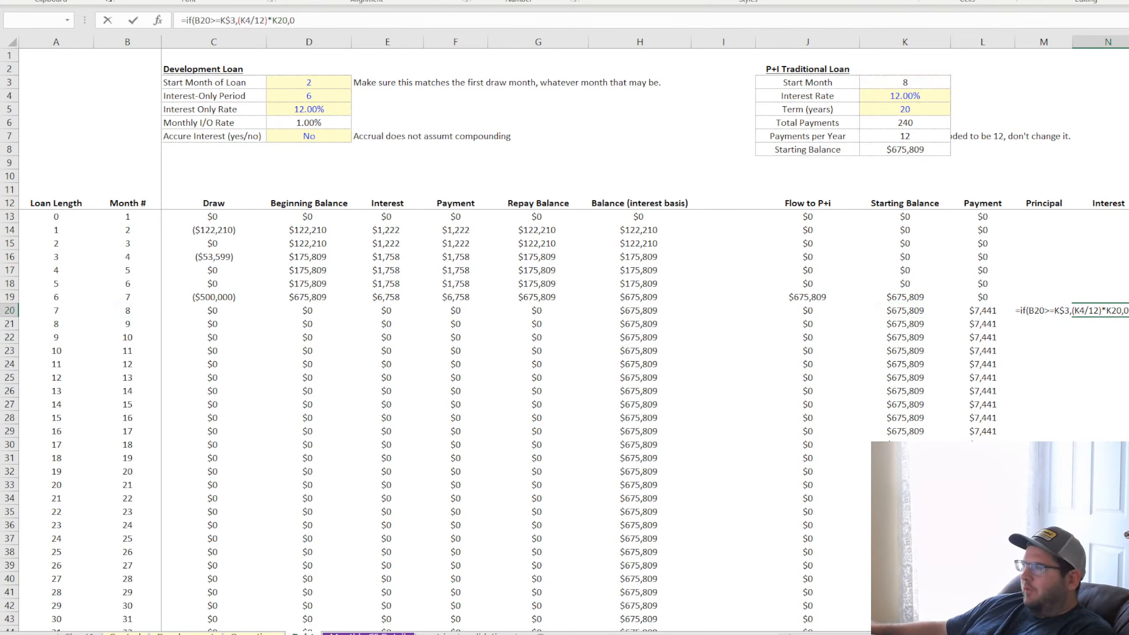
pyautogui.press('Return')
pyautogui.press('Up')
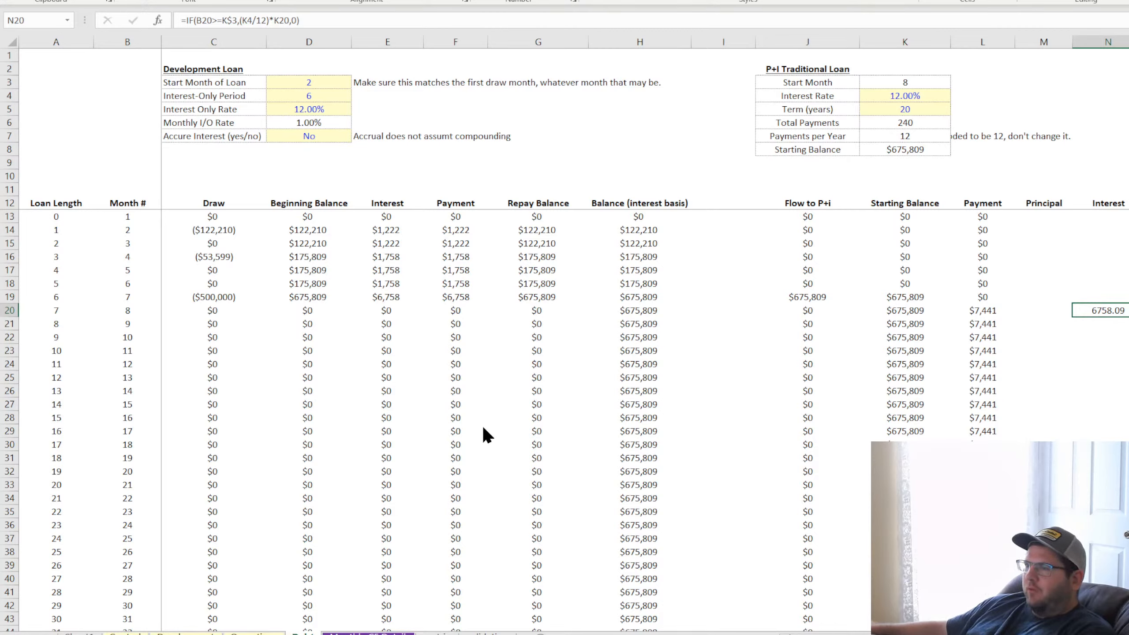
pyautogui.click(304, 20)
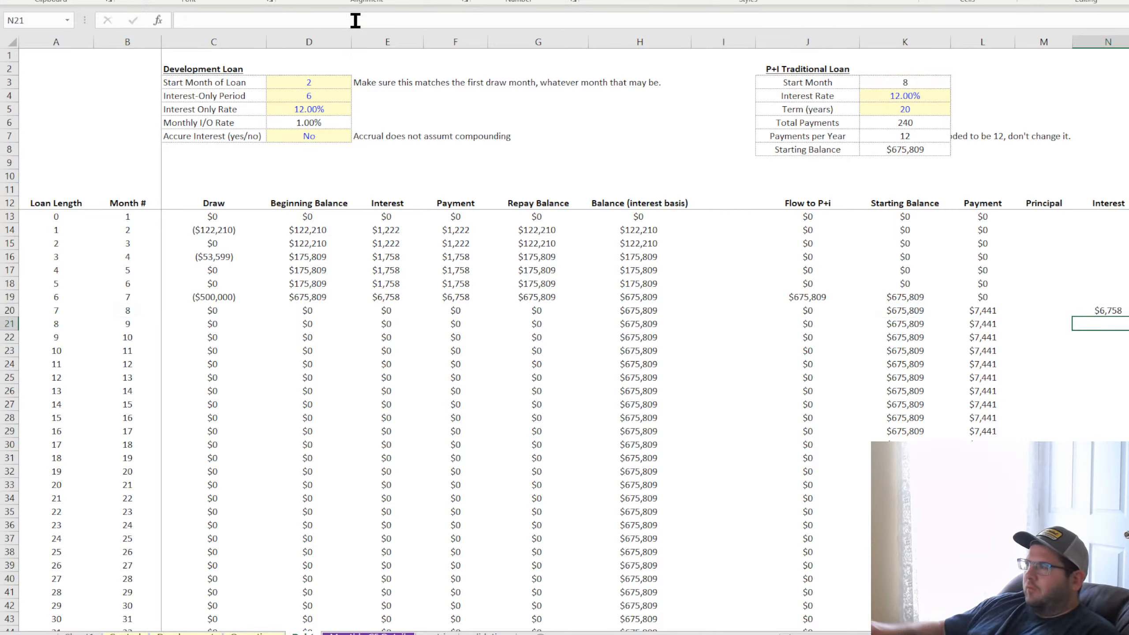
pyautogui.hotkey('ctrl', 'Return')
# Fill the interest formula from N20 down to N27 and check the cell references in the copied formulas
pyautogui.moveTo(1128, 317); pyautogui.dragTo(1128, 405)
pyautogui.doubleClick(1123, 312)
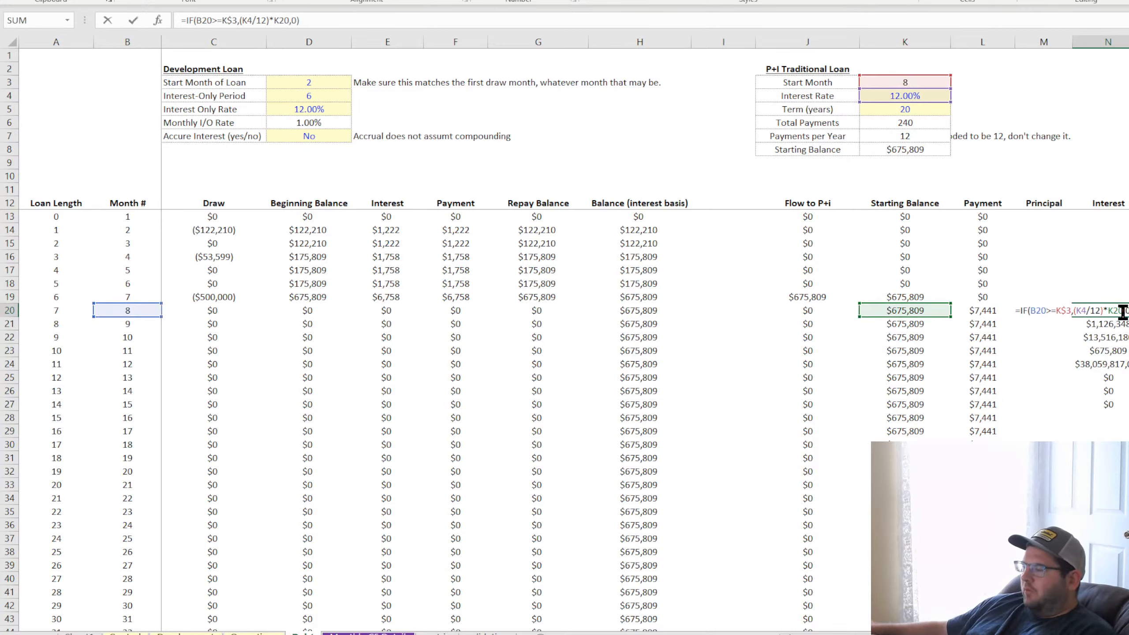
pyautogui.press('Return')
pyautogui.doubleClick(1123, 324)
pyautogui.press('Return')
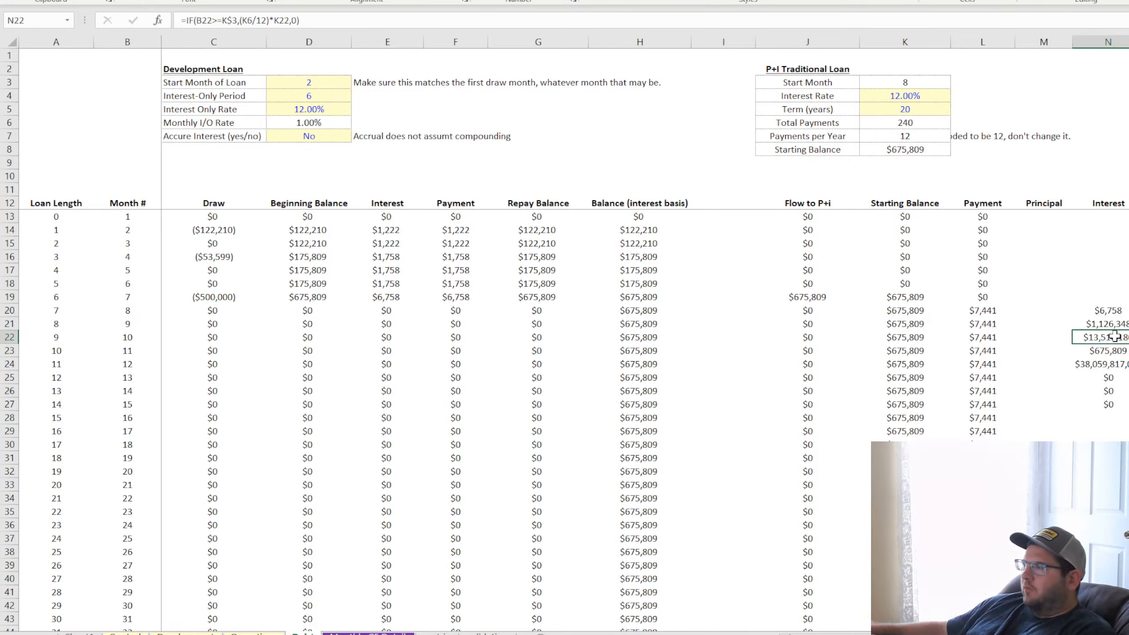
pyautogui.doubleClick(1115, 337)
pyautogui.press('Return')
# Lock the interest rate reference in the N20 interest formula as K$4 and refill the formula down to N27
pyautogui.doubleClick(1114, 310)
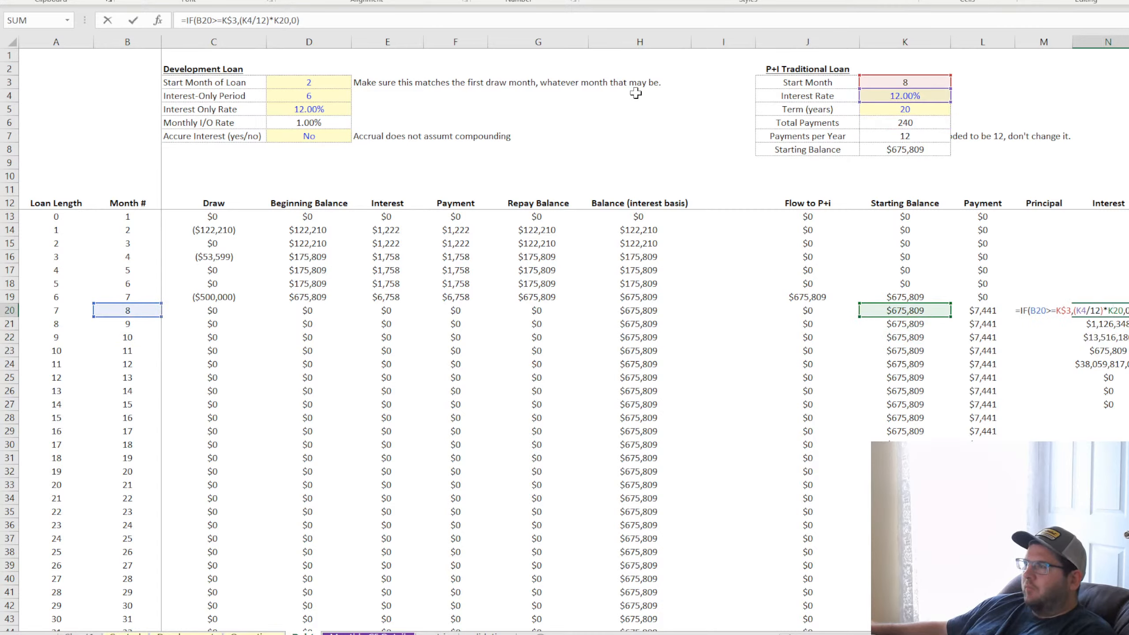
pyautogui.click(248, 20)
pyautogui.write('$')
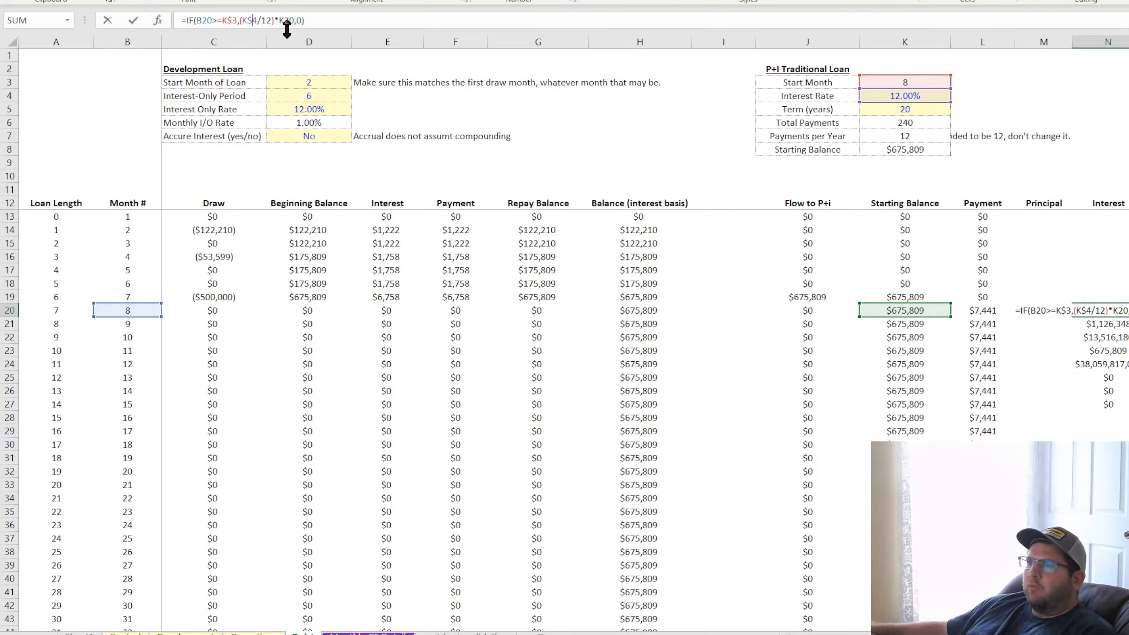
pyautogui.press('Return')
pyautogui.press('Up')
pyautogui.doubleClick(1127, 316)
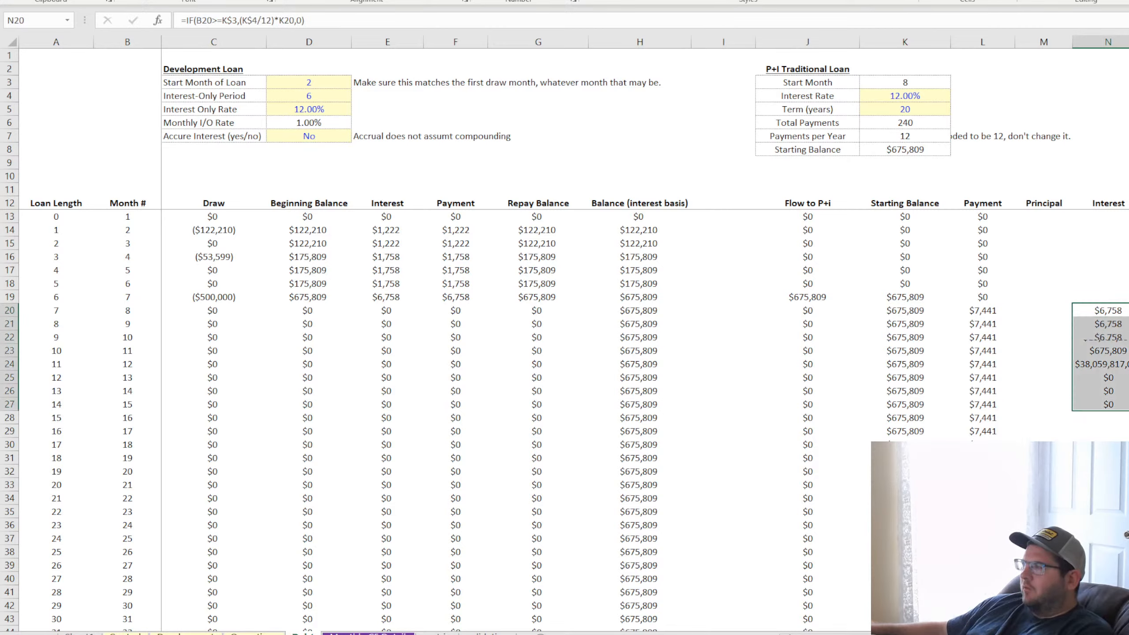
pyautogui.click(1122, 313)
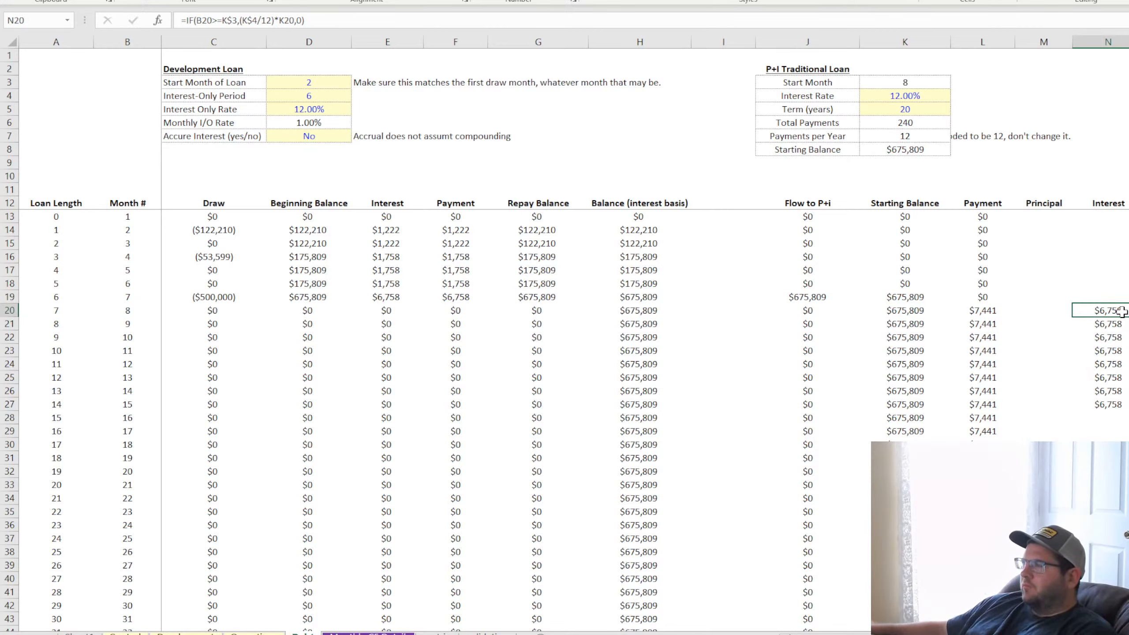
# Enter =L20-N20 in M20 to calculate the principal as payment minus interest
pyautogui.click(1047, 312)
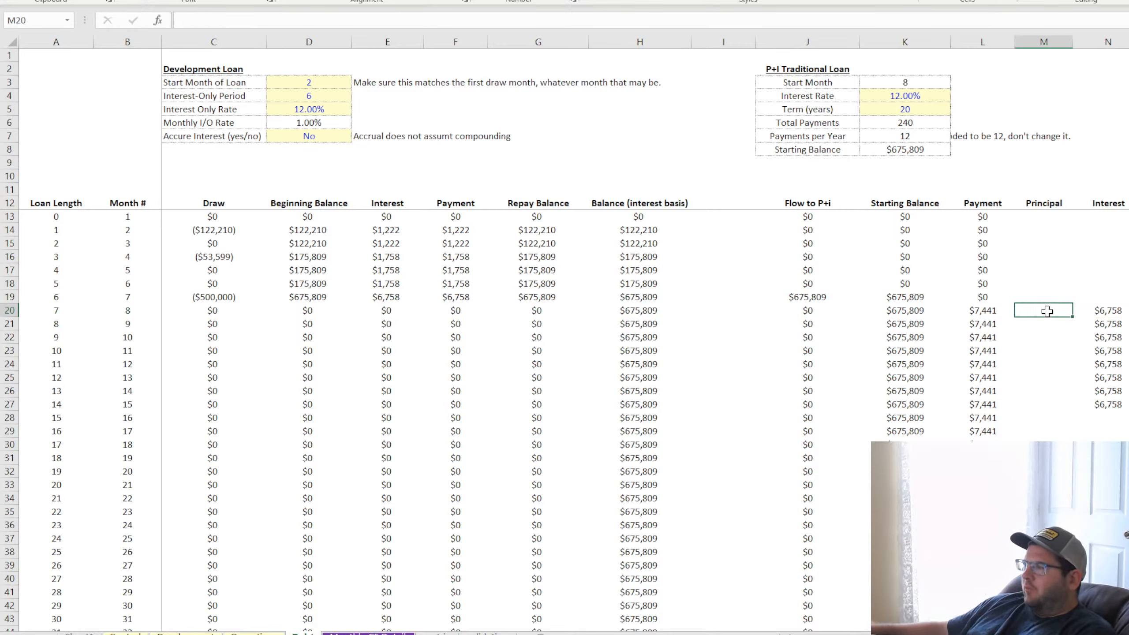
pyautogui.write('=')
pyautogui.click(982, 310)
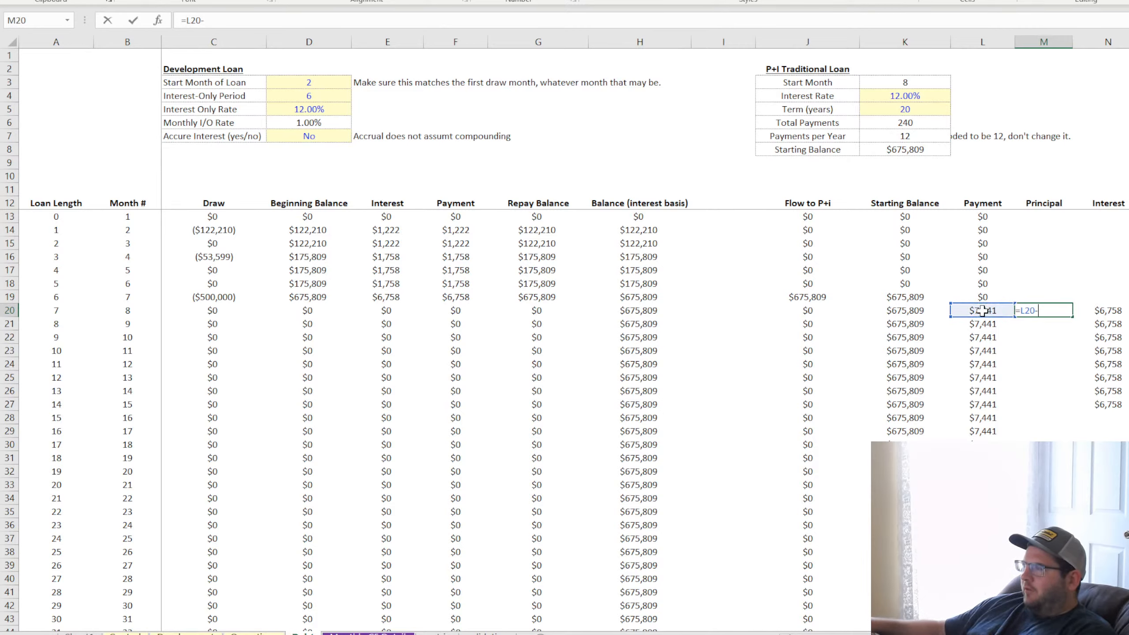
pyautogui.write('-')
pyautogui.click(1110, 310)
pyautogui.press('Return')
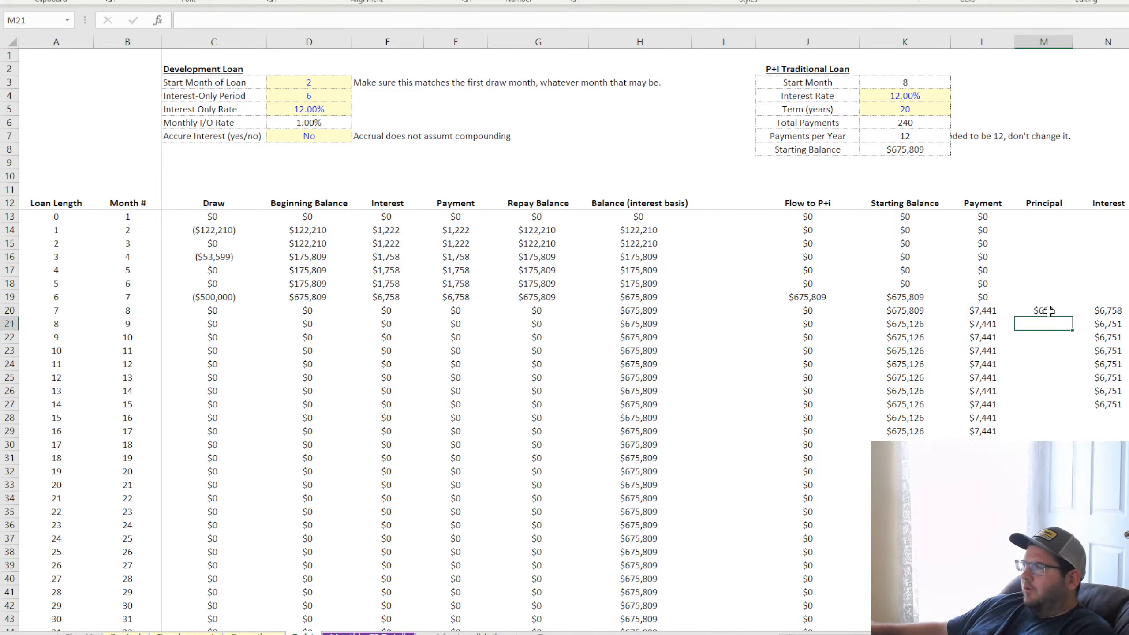
# Fill the principal formula down from M20 and extend the interest formula from N27 through the remaining months
pyautogui.click(1048, 312)
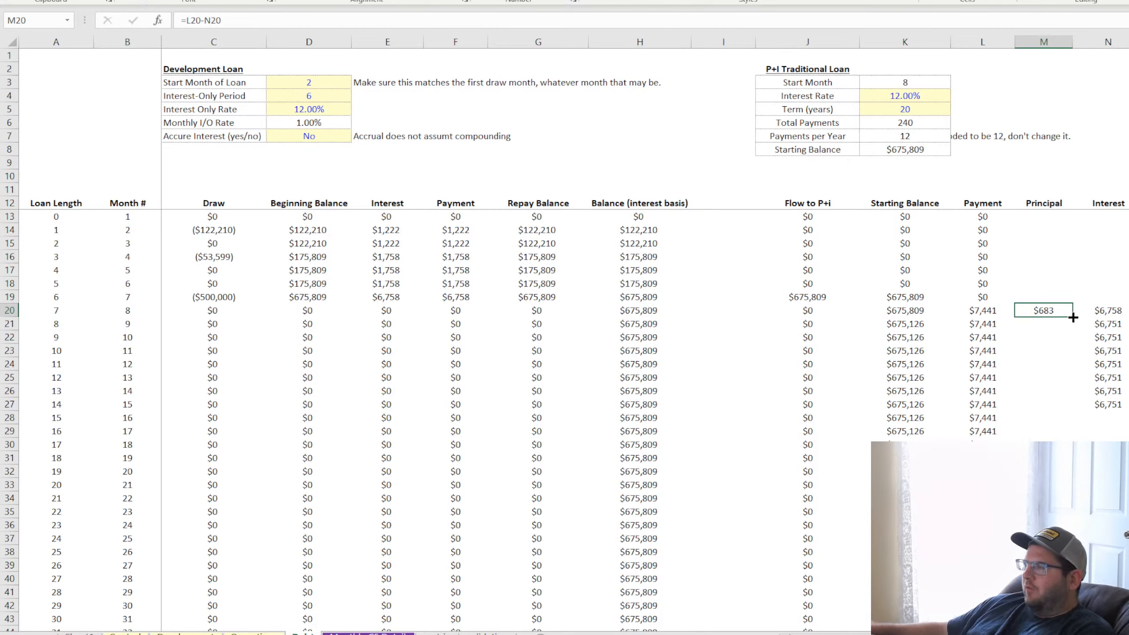
pyautogui.moveTo(1073, 317); pyautogui.dragTo(1072, 434)
pyautogui.click(1123, 407)
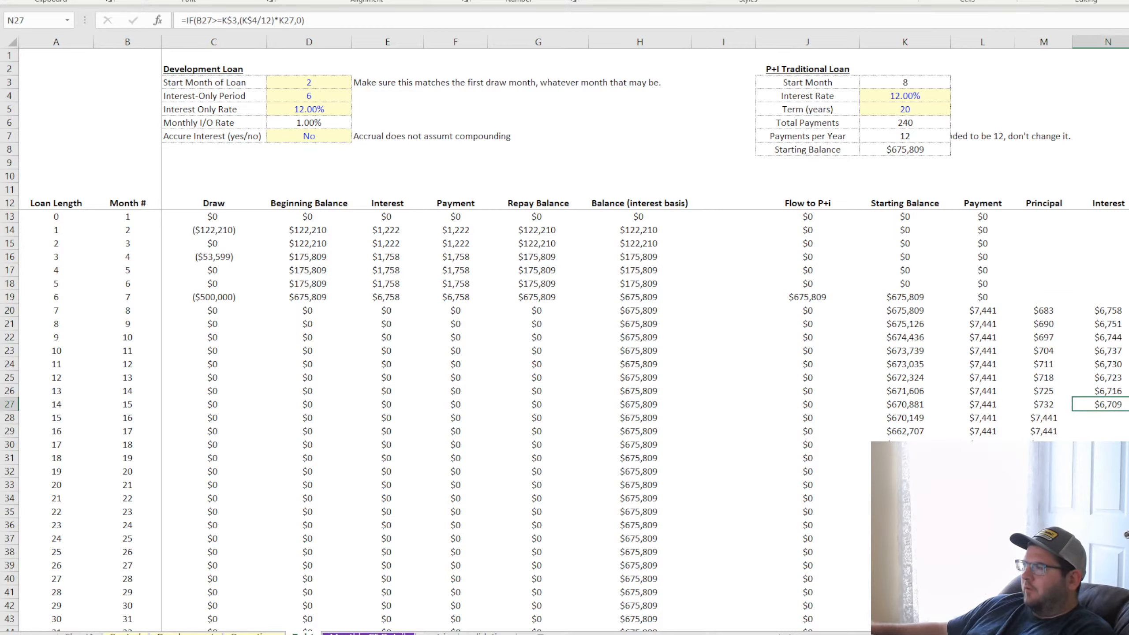
pyautogui.doubleClick(1128, 411)
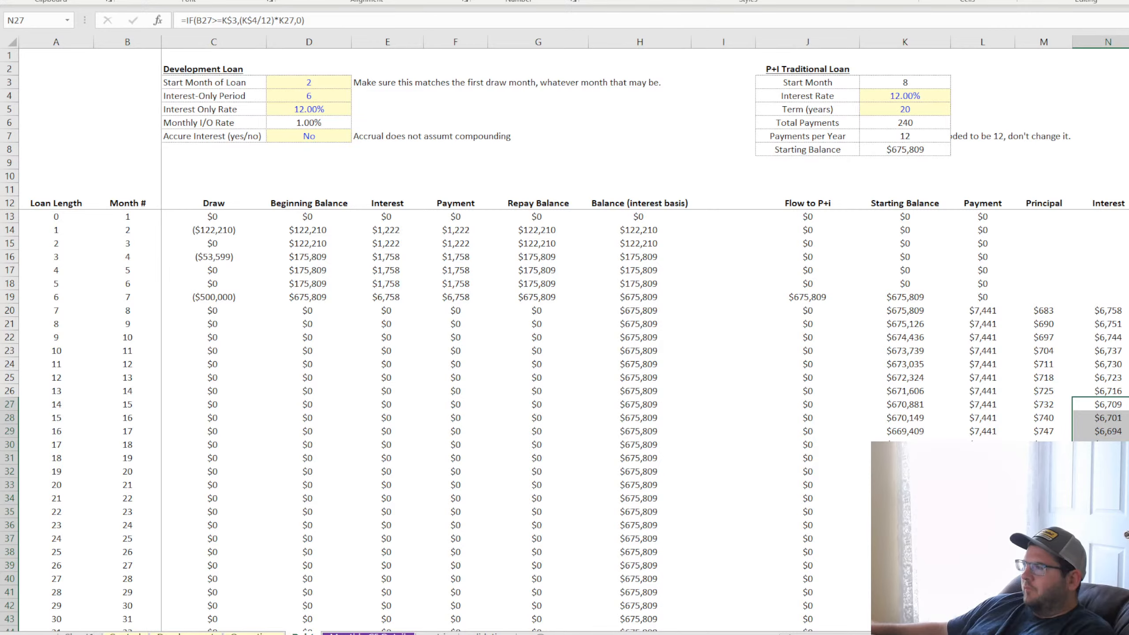
# Check the interest, principal, payment and starting balance formulas in row 20
pyautogui.click(1107, 310)
pyautogui.click(1042, 310)
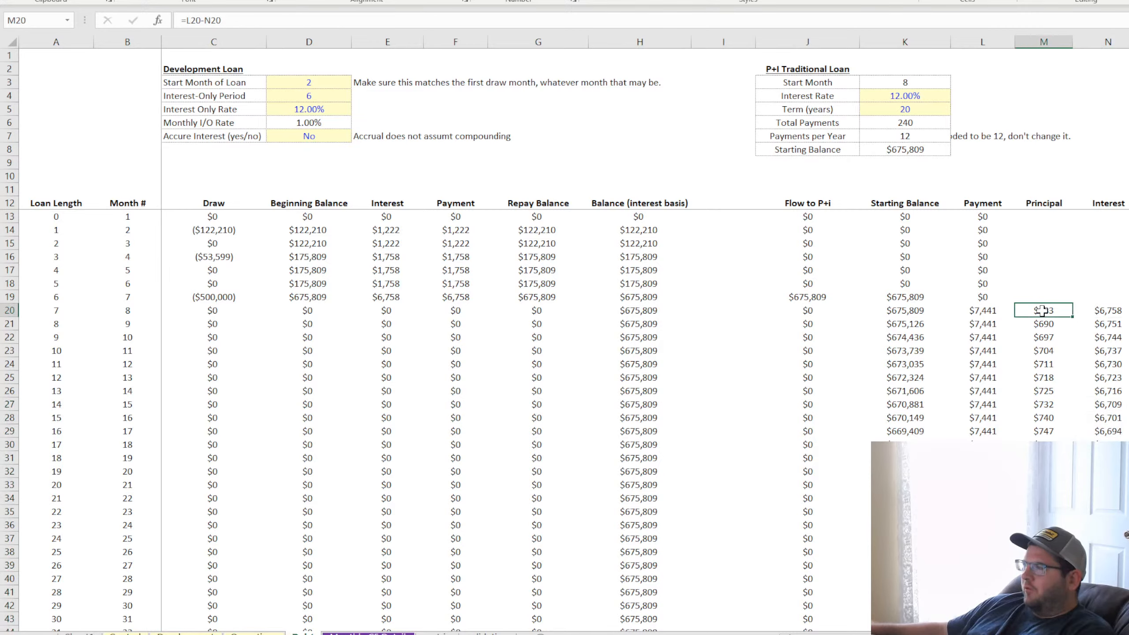
pyautogui.click(972, 310)
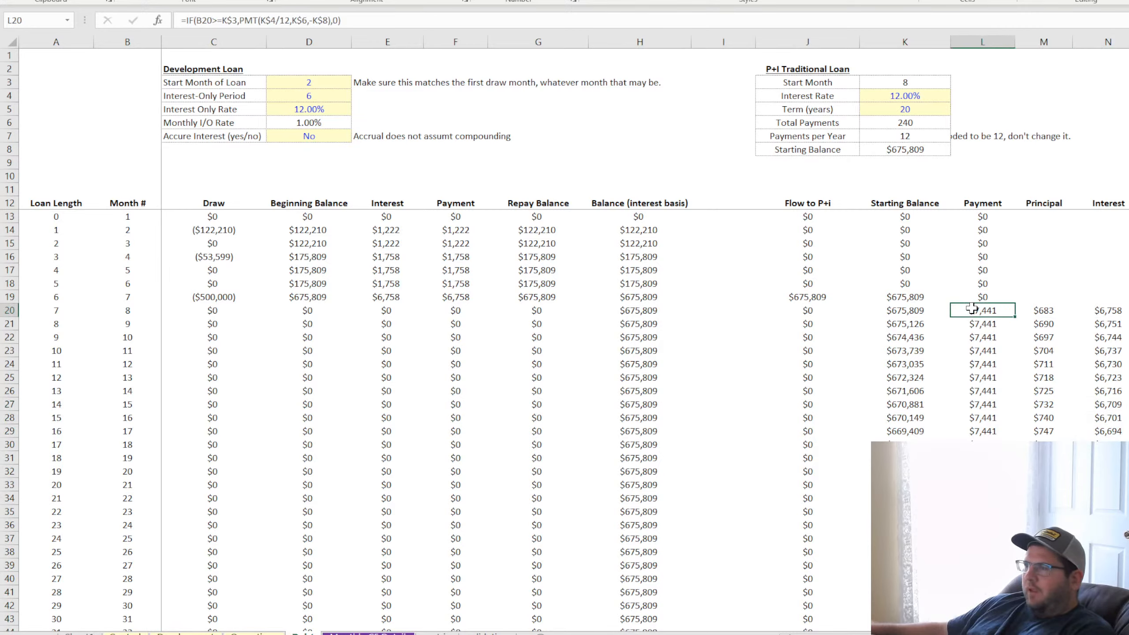
pyautogui.click(902, 310)
pyautogui.click(975, 310)
pyautogui.click(1062, 313)
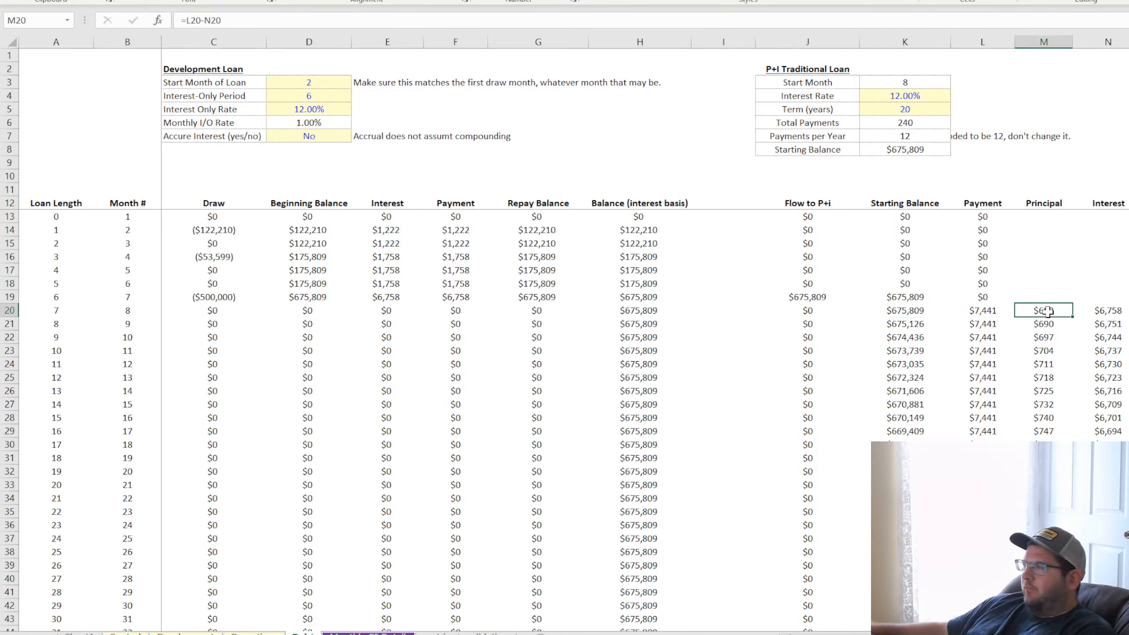
pyautogui.click(1107, 310)
# Fill the ending balance formula from O42 down to the last month in row 132 and check that row's interest formula
pyautogui.click(1128, 606)
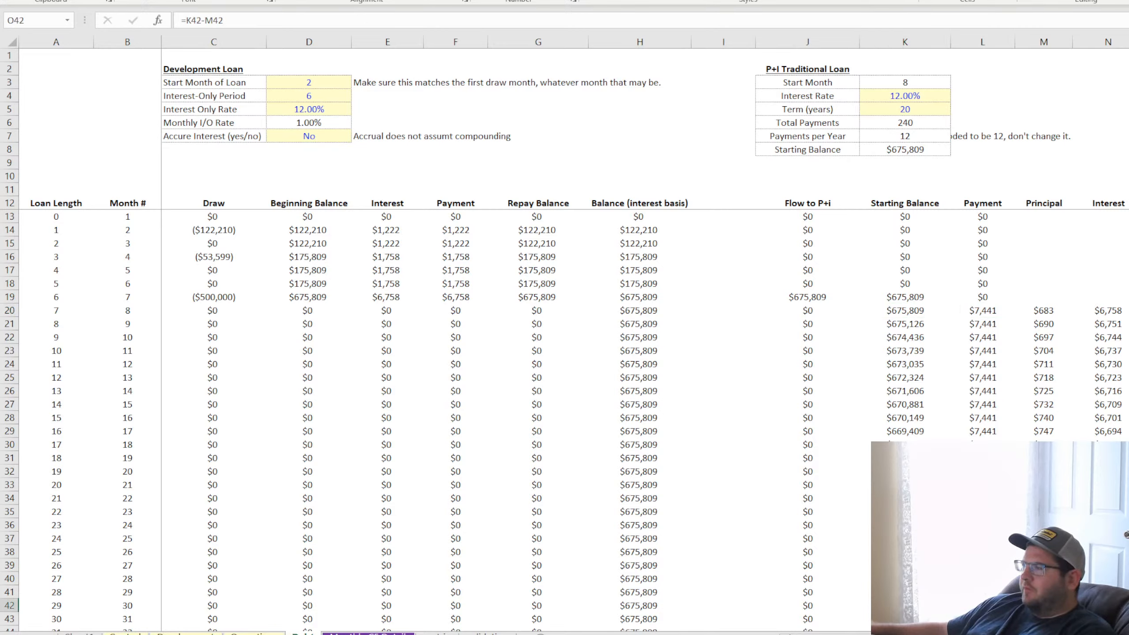
pyautogui.click(1128, 619)
pyautogui.click(1128, 605)
pyautogui.doubleClick(1128, 613)
pyautogui.scroll(-20, 564, 418)
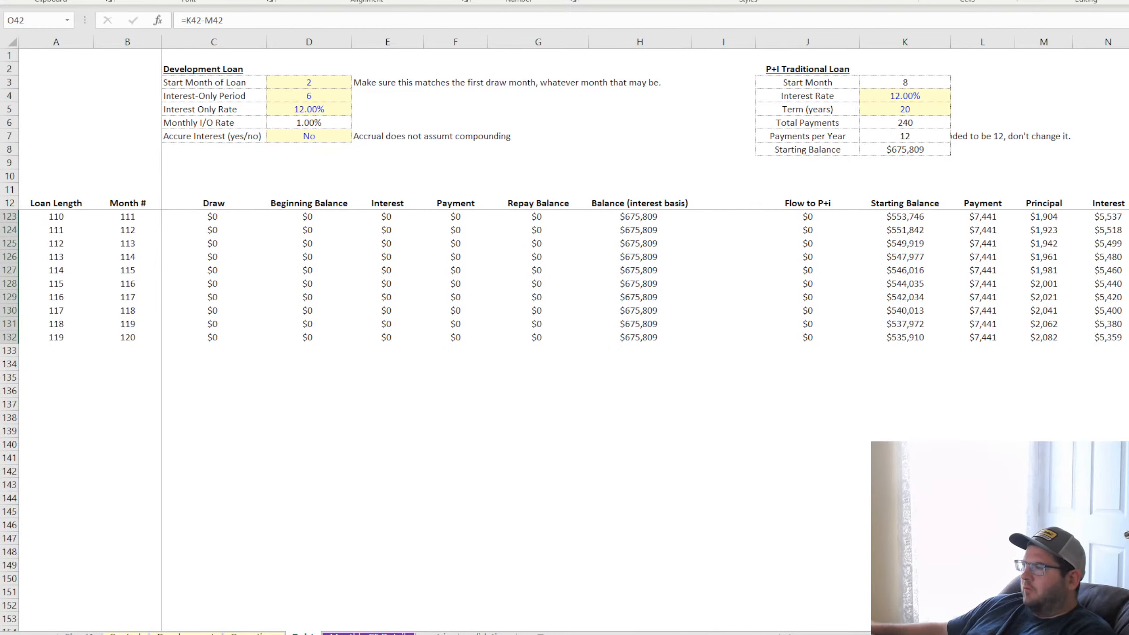
pyautogui.click(1042, 337)
pyautogui.press('Right')
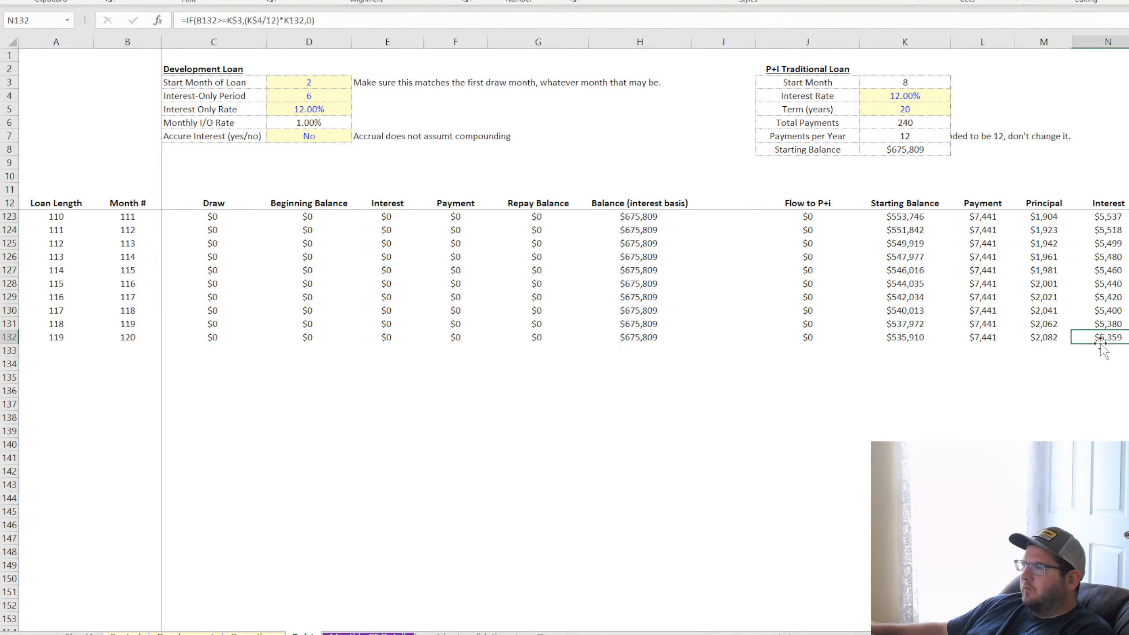
pyautogui.scroll(15, 1047, 423)
pyautogui.scroll(20, 1048, 425)
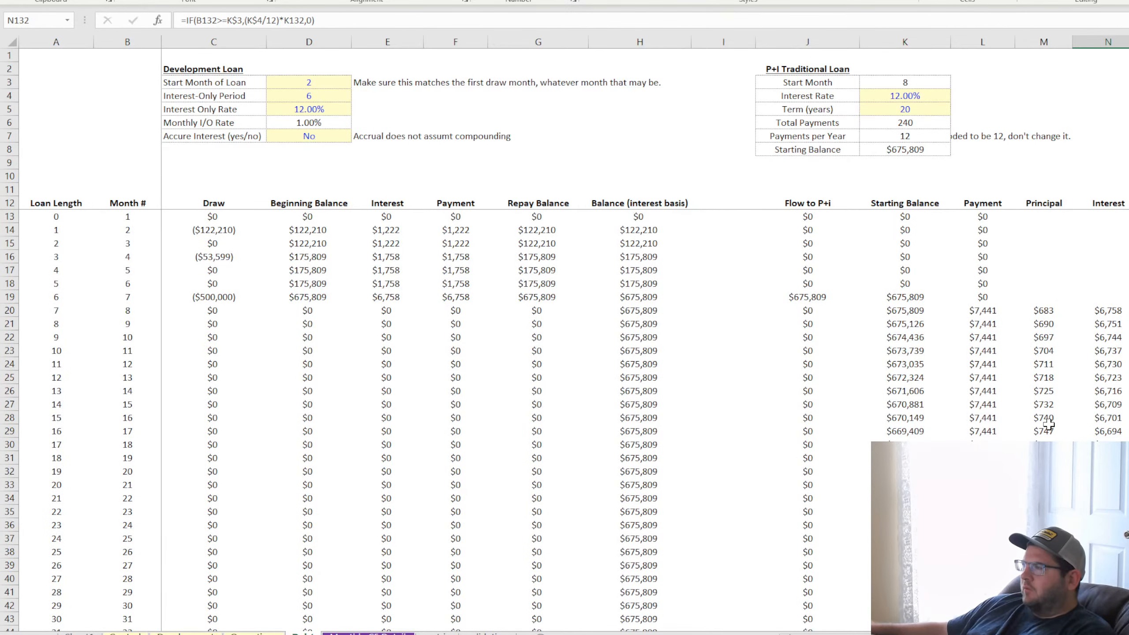
# Start a PPMT formula in the empty Principal cell M16 with K4/12 as the rate
pyautogui.moveTo(1114, 315); pyautogui.dragTo(1056, 313)
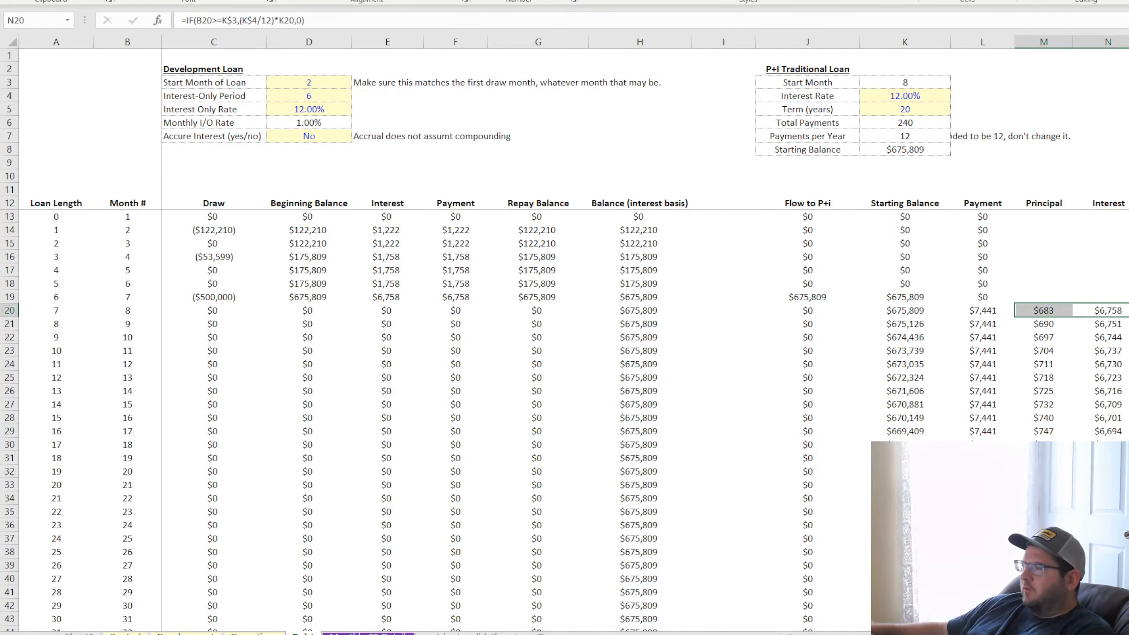
pyautogui.click(1053, 260)
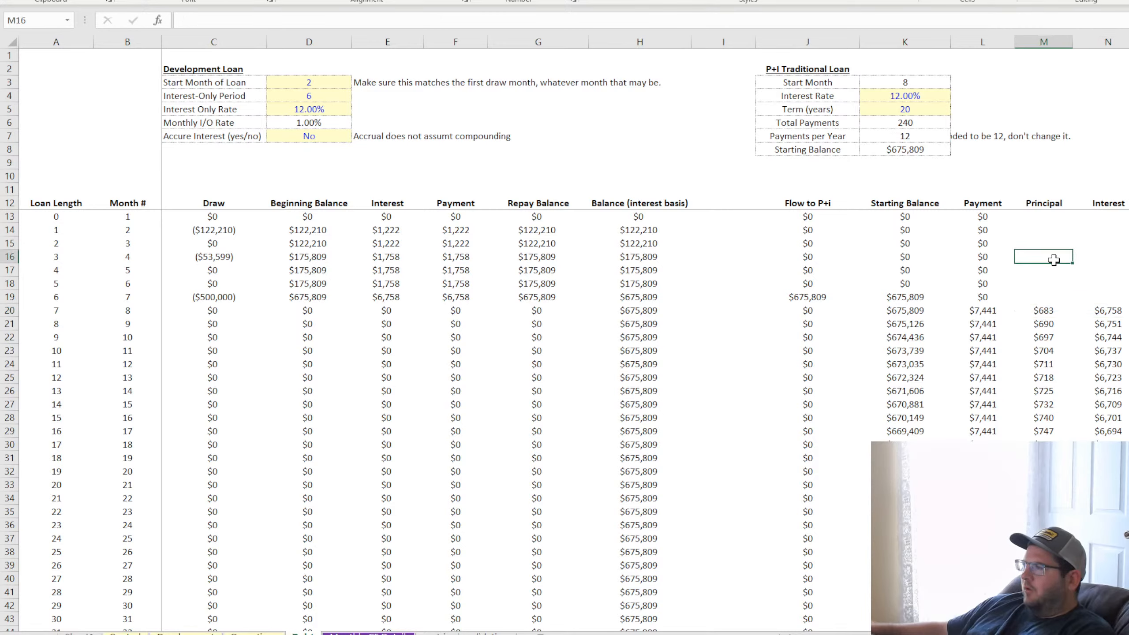
pyautogui.write('=p')
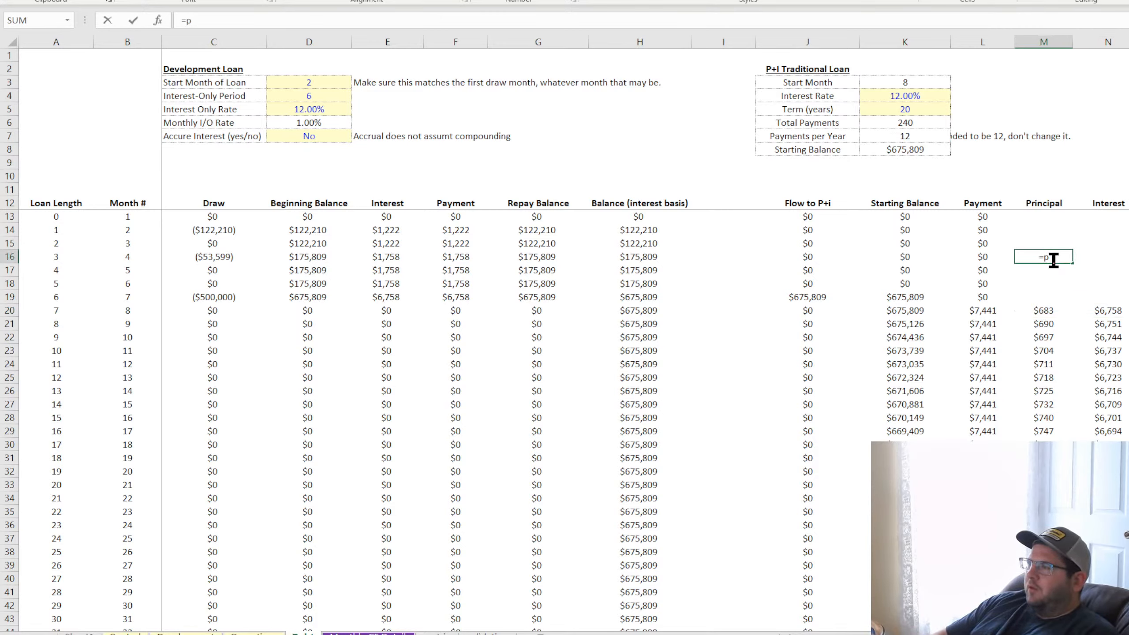
pyautogui.write('pmt(')
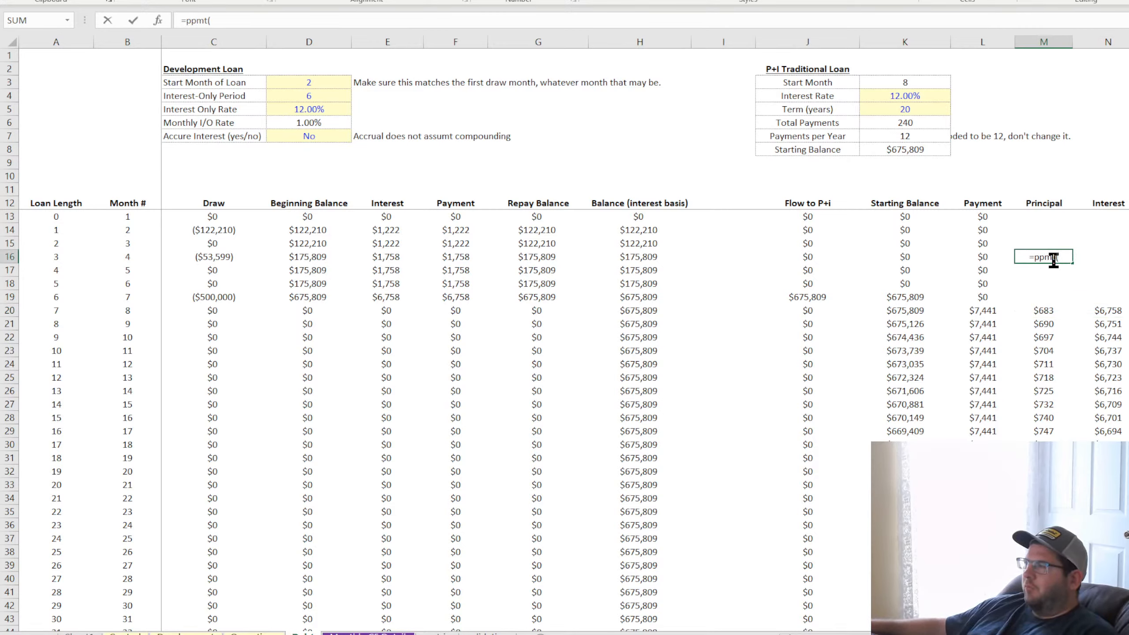
pyautogui.click(919, 95)
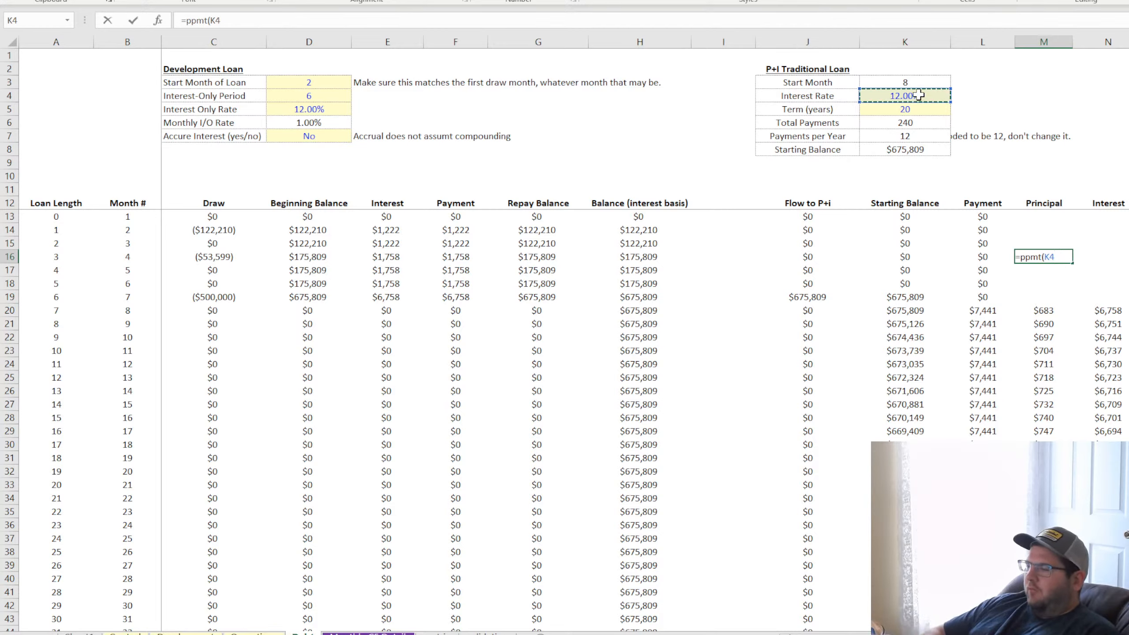
pyautogui.write('/12,')
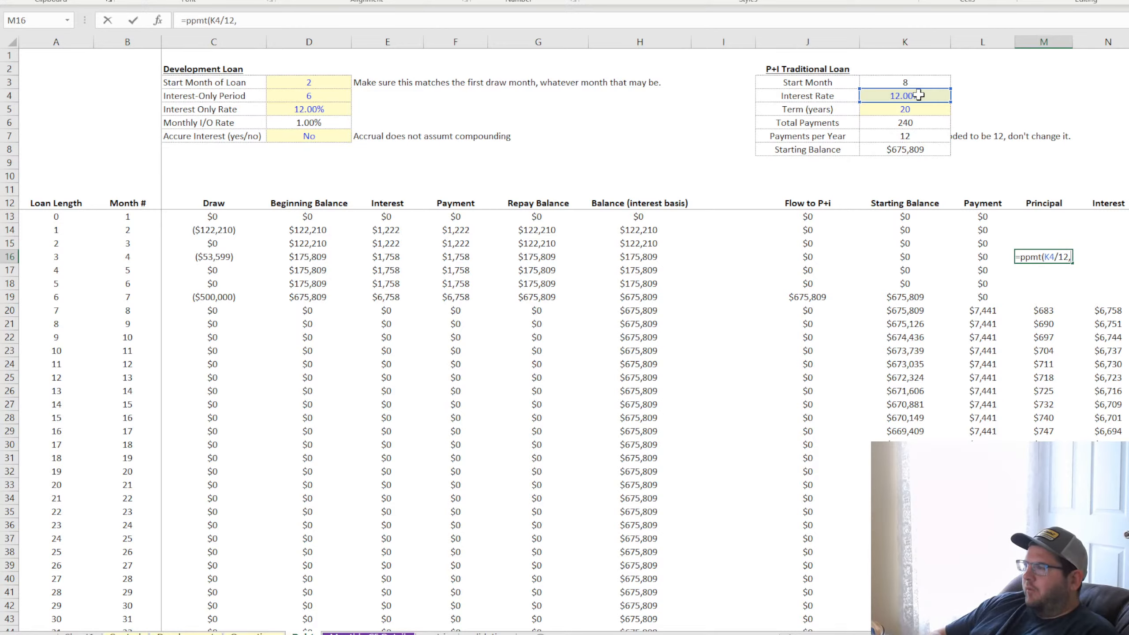
pyautogui.write('3')
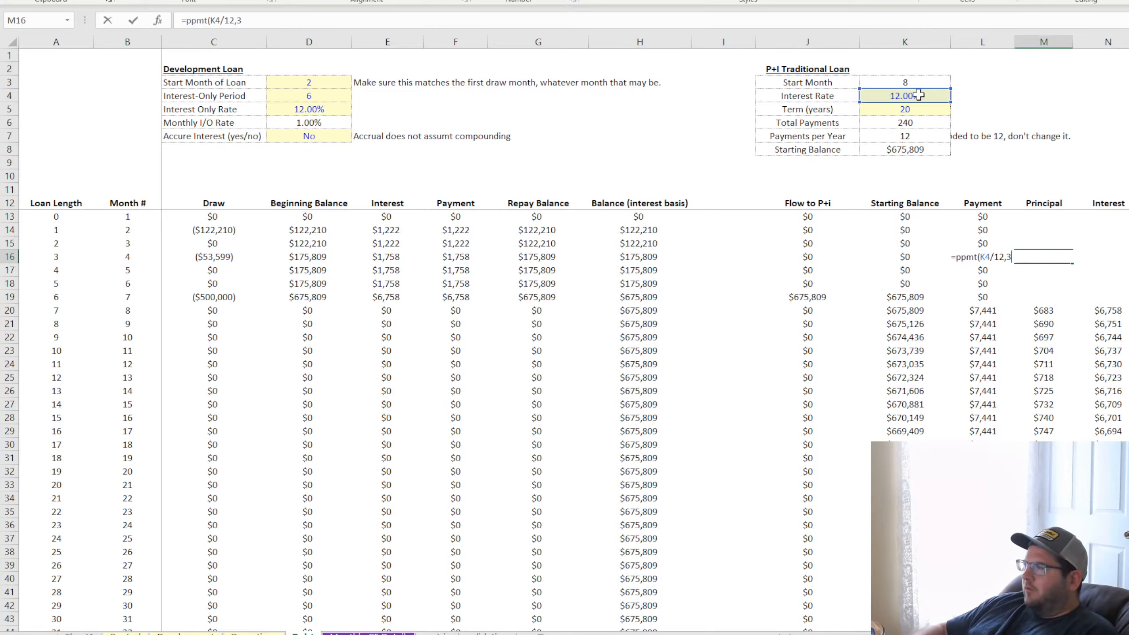
pyautogui.write(',')
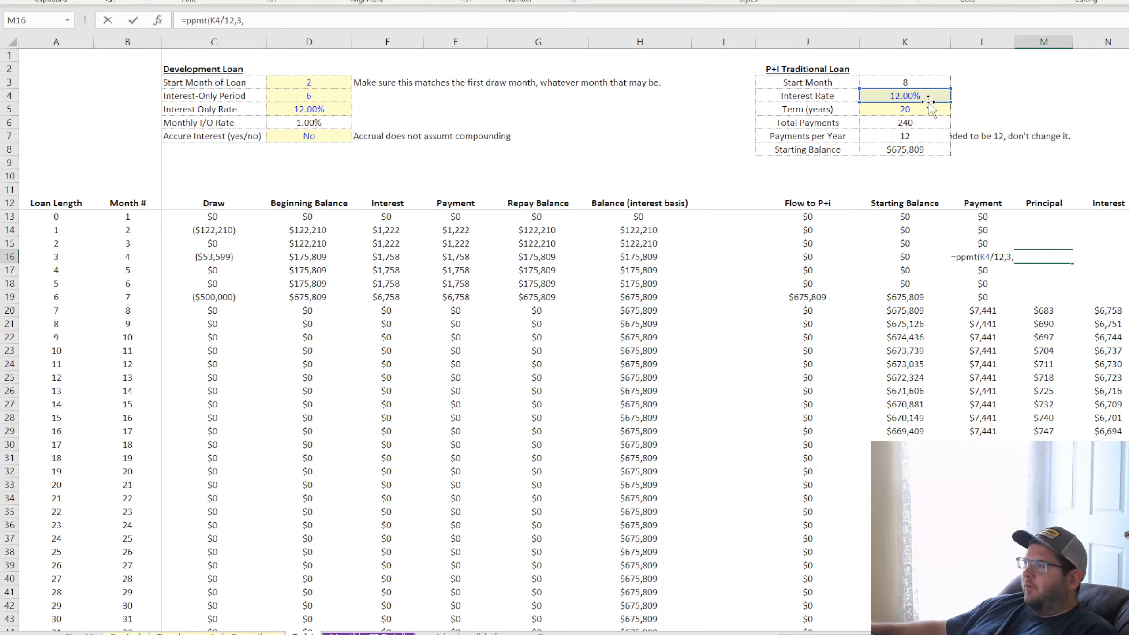
# Complete the PPMT formula in M16 with period 3, total payments K6 and starting balance -K8
pyautogui.click(927, 122)
pyautogui.write(',-')
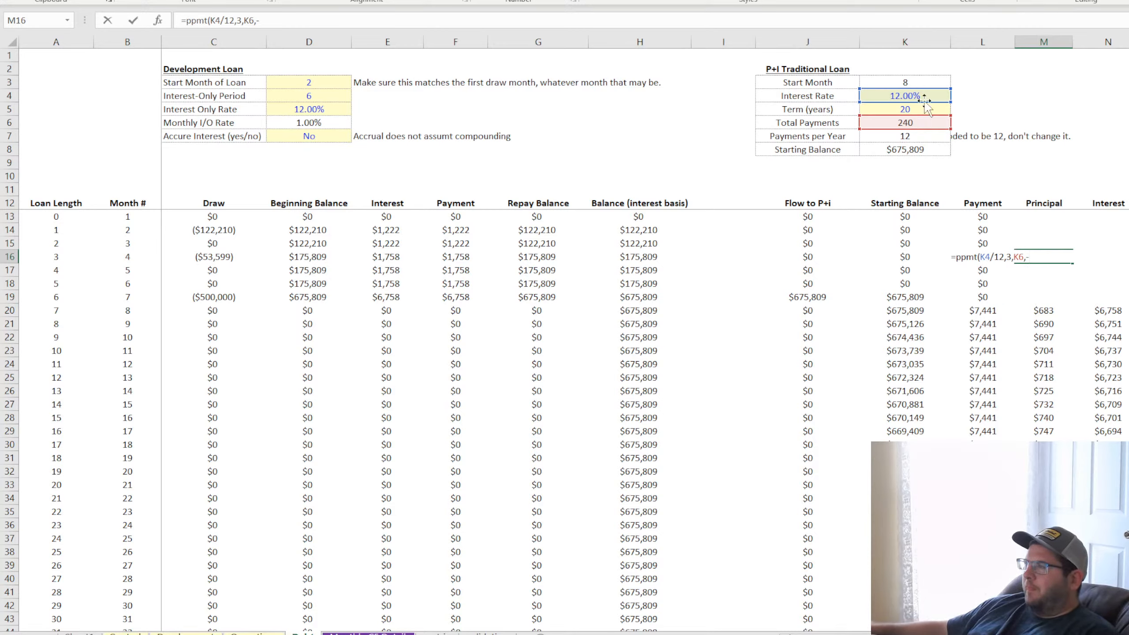
pyautogui.click(909, 154)
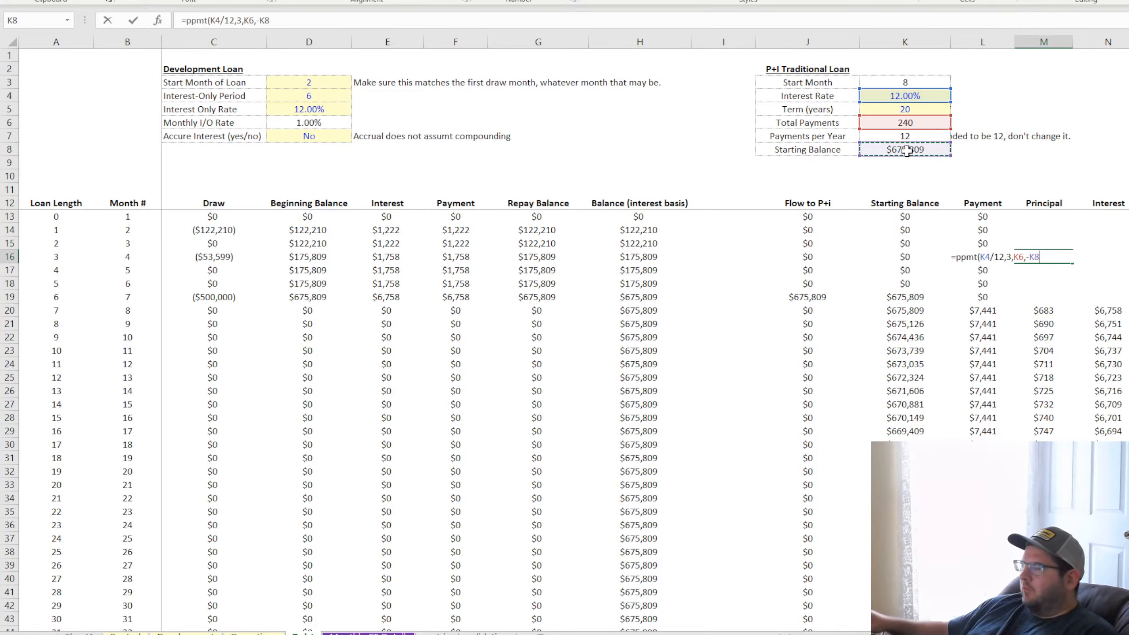
pyautogui.press('Return')
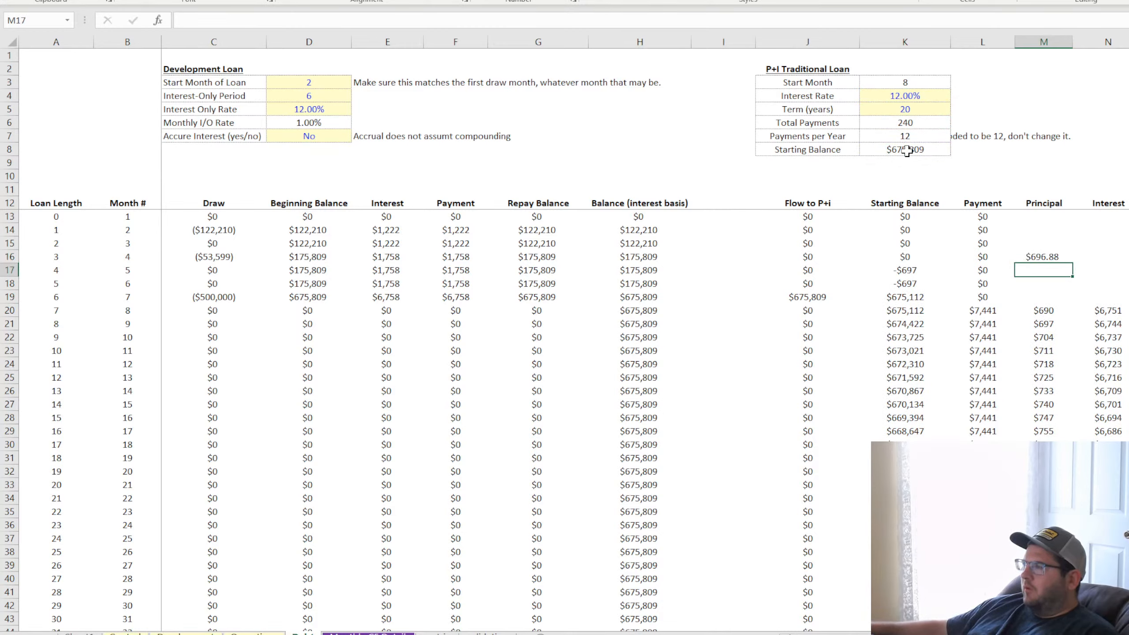
# Try to test in M17 whether the PPMT result in M16 equals the principal in M21, and clear the cell
pyautogui.write('=')
pyautogui.click(1042, 258)
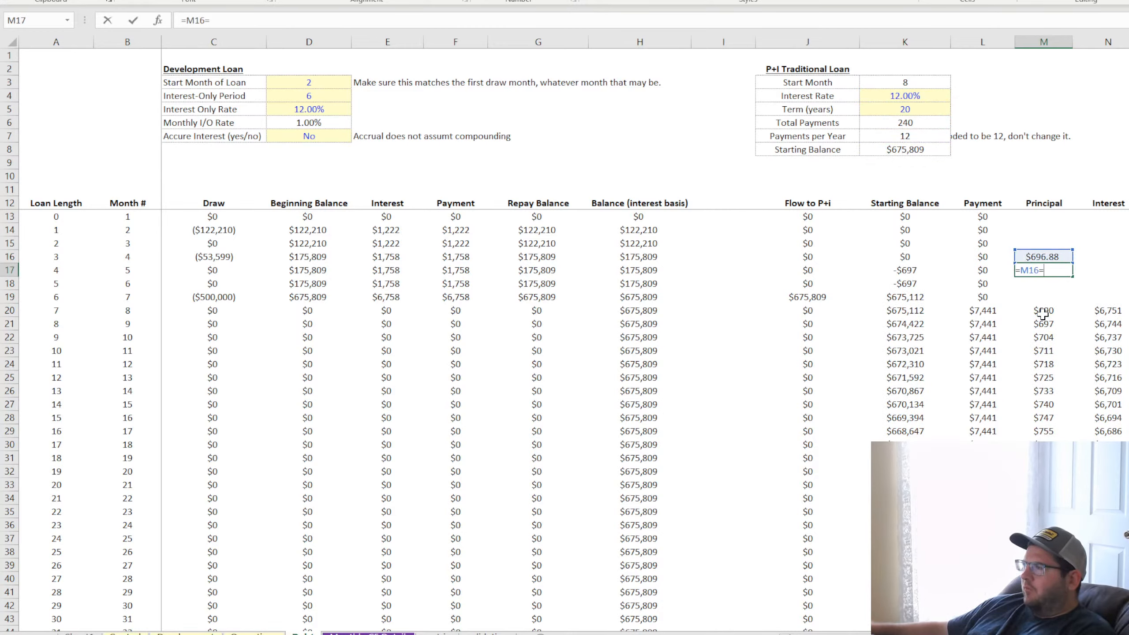
pyautogui.write('=')
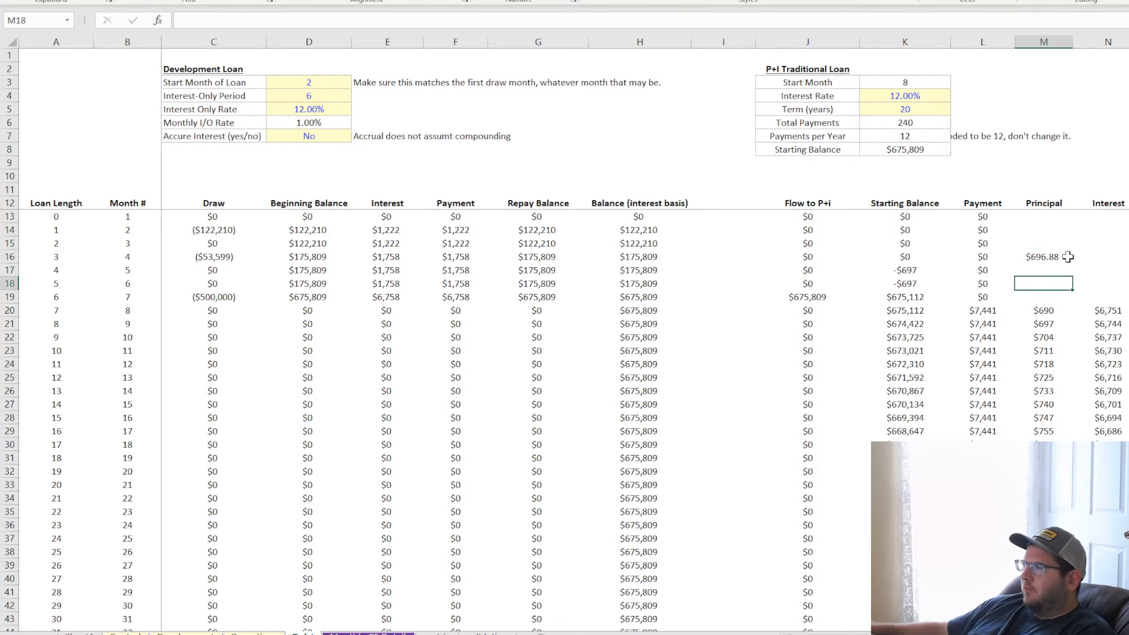
pyautogui.click(1050, 258)
pyautogui.press('Down')
pyautogui.write('=')
pyautogui.click(1049, 257)
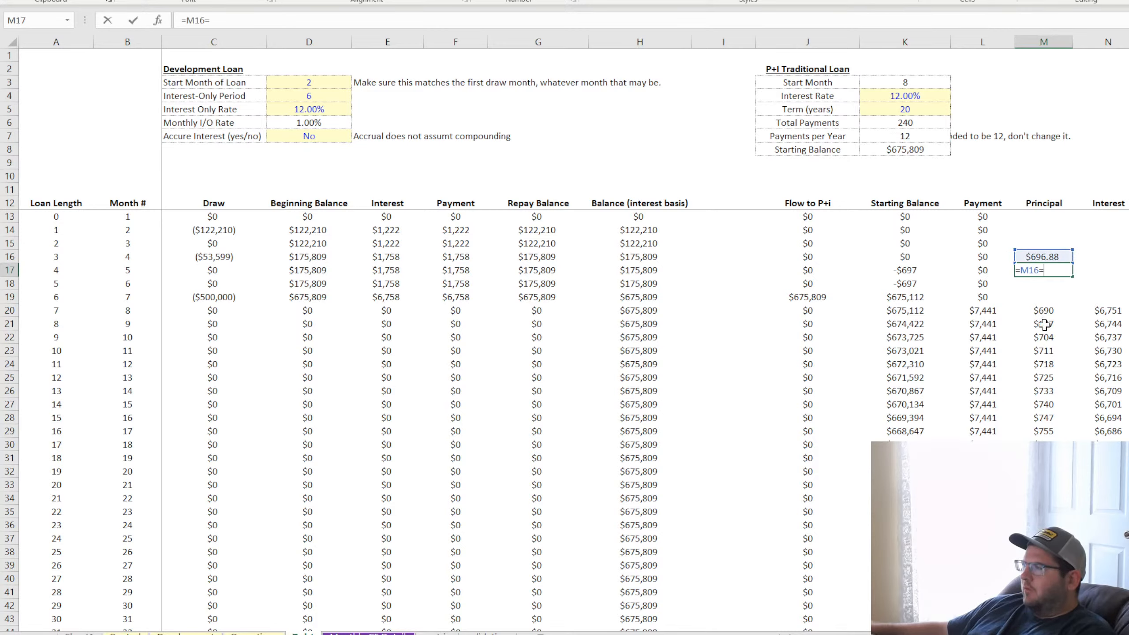
pyautogui.write('-')
pyautogui.click(1043, 323)
pyautogui.press('Return')
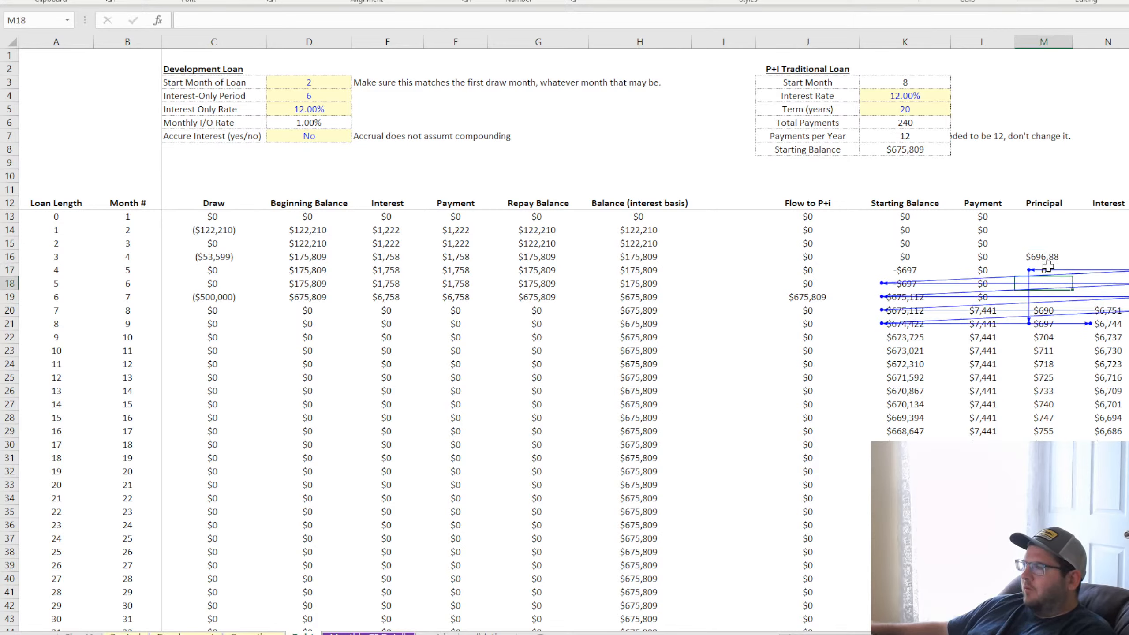
pyautogui.click(1047, 269)
pyautogui.press('Delete')
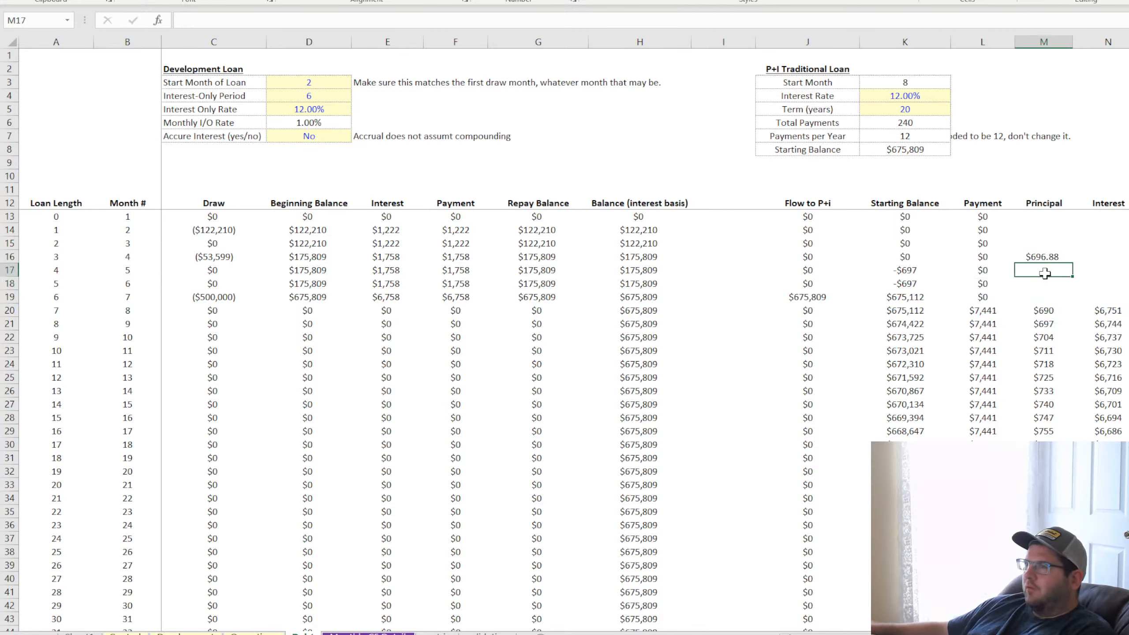
# Enter the test =M16=M21 in O7 to compare the PPMT result with the scheduled principal
pyautogui.click(1039, 228)
pyautogui.click(1047, 254)
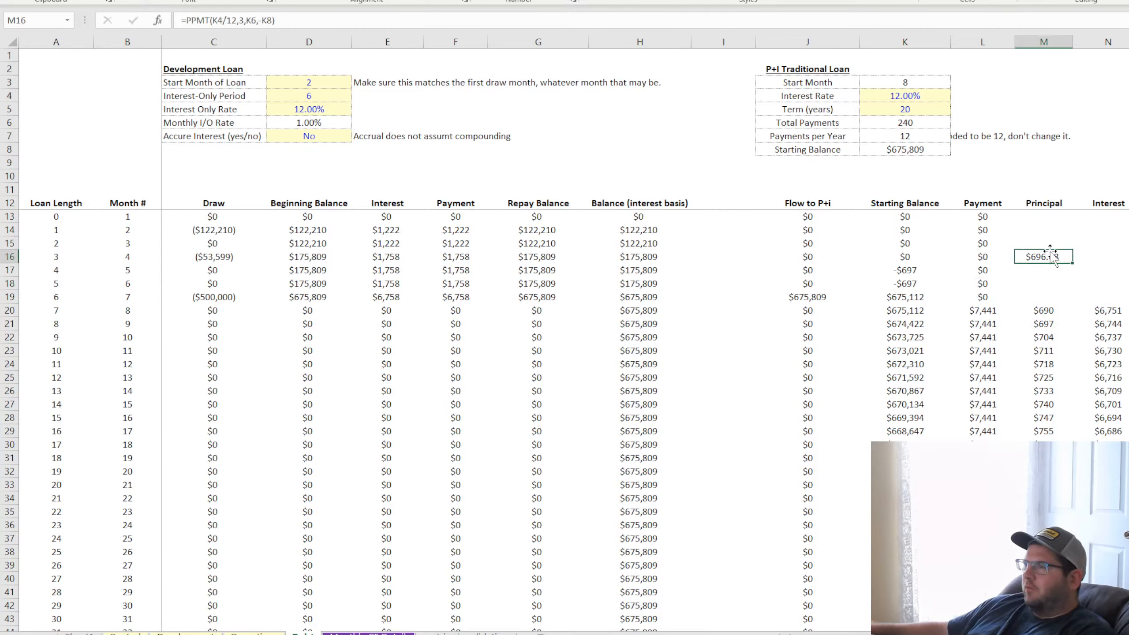
pyautogui.click(1128, 136)
pyautogui.write('=')
pyautogui.click(1042, 255)
pyautogui.write('=')
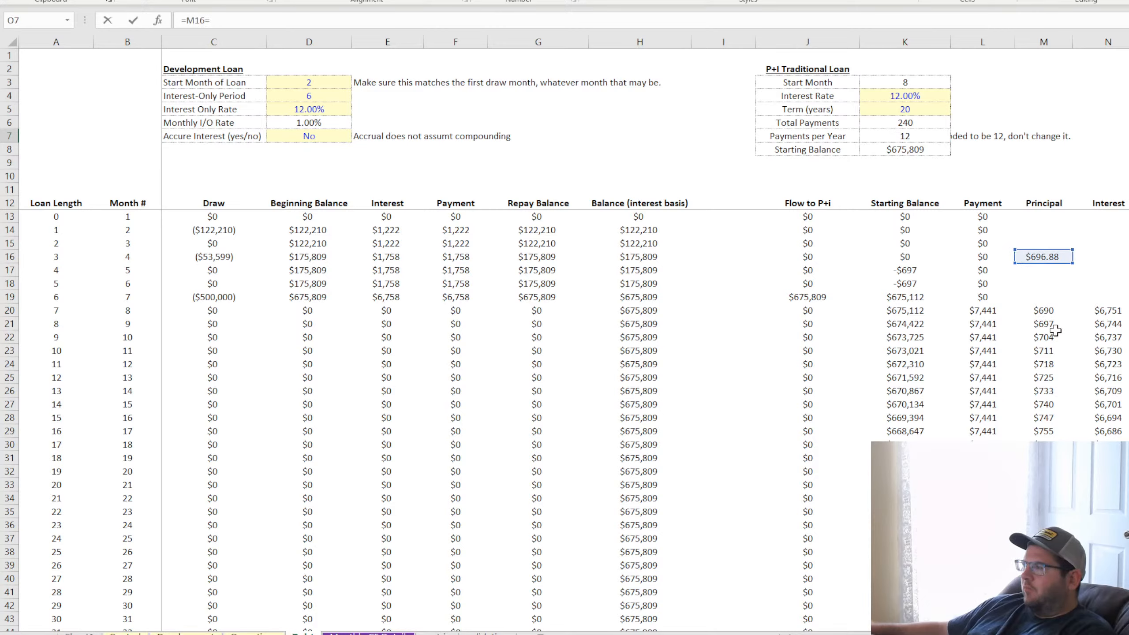
pyautogui.click(1054, 323)
pyautogui.press('Return')
pyautogui.press('Up')
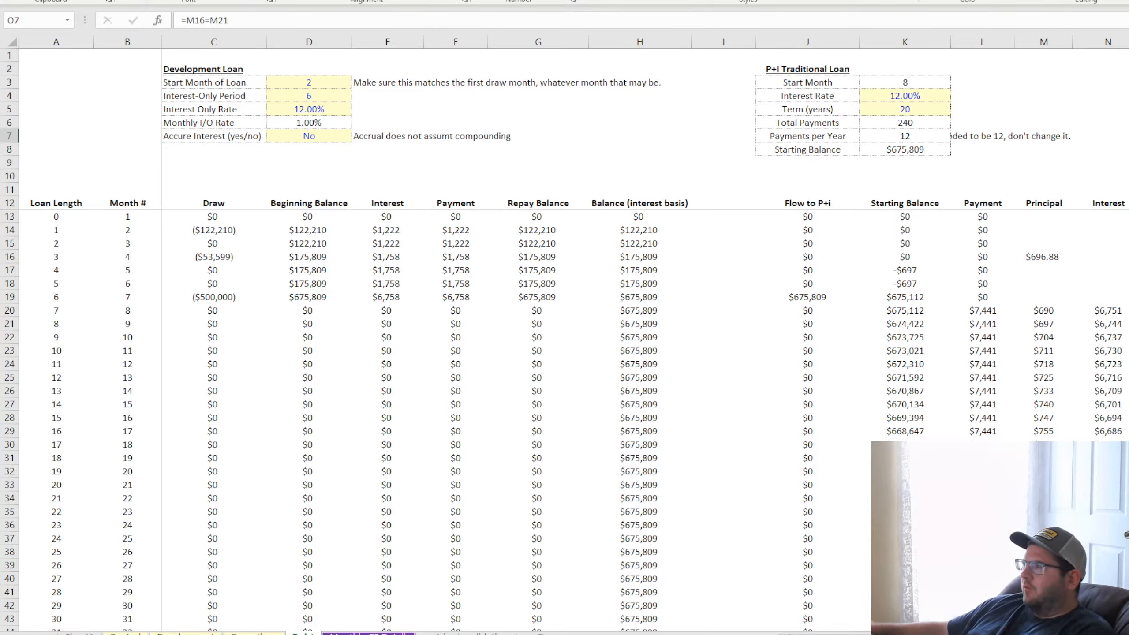
# Show the principal values in M20 and M21 with two decimals and re-evaluate the equality test in O7
pyautogui.click(1042, 310)
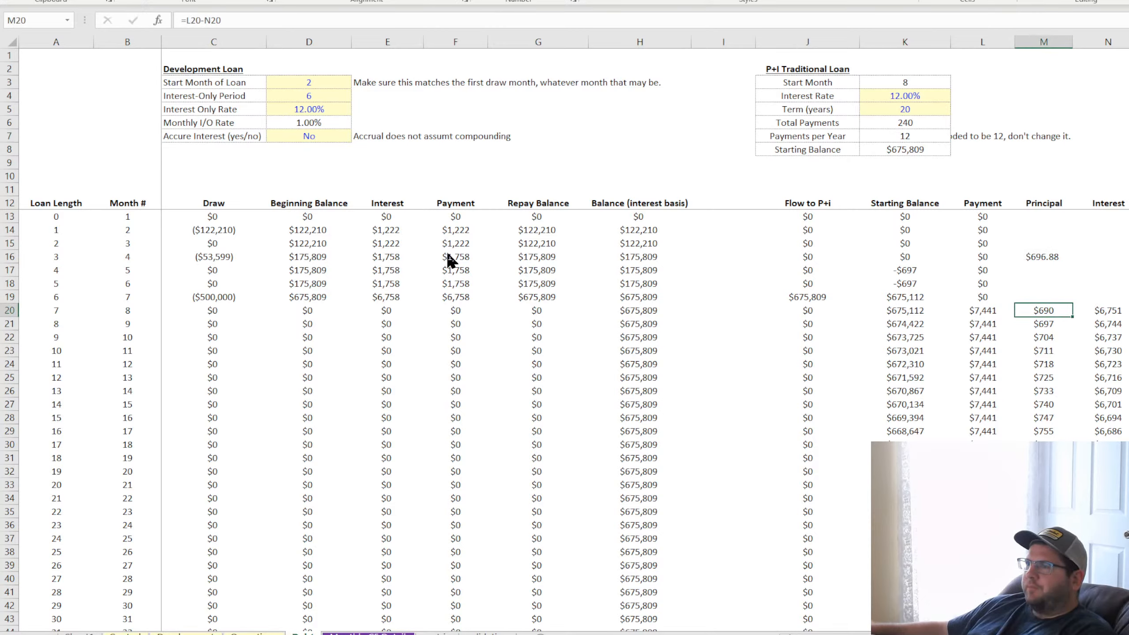
pyautogui.click(489, 544)
pyautogui.click(1052, 258)
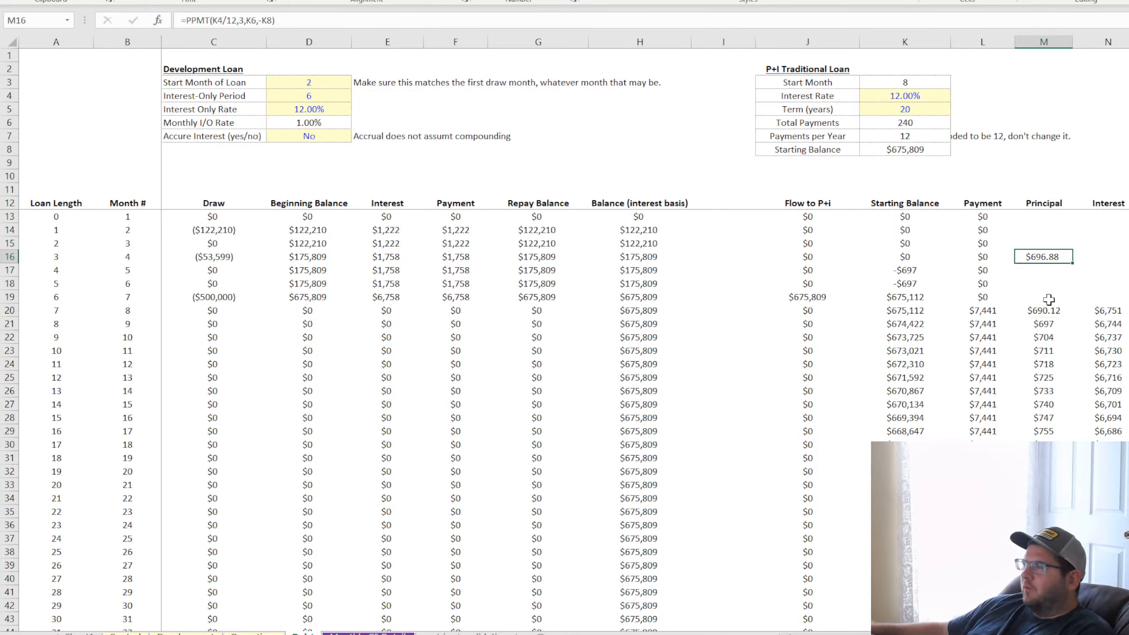
pyautogui.click(1061, 327)
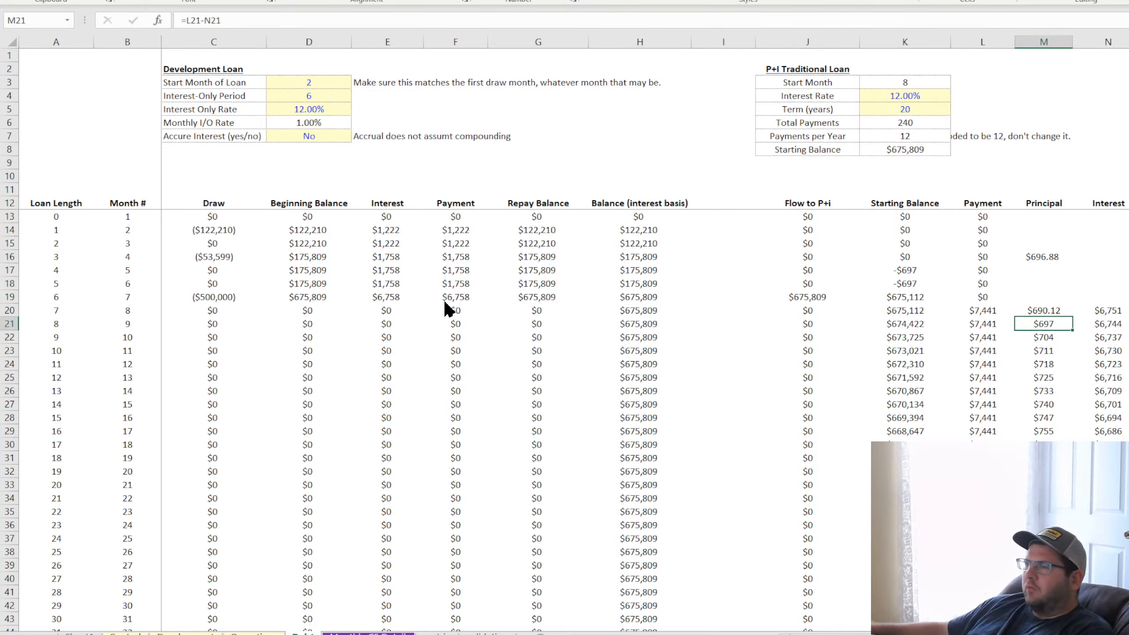
pyautogui.click(513, 543)
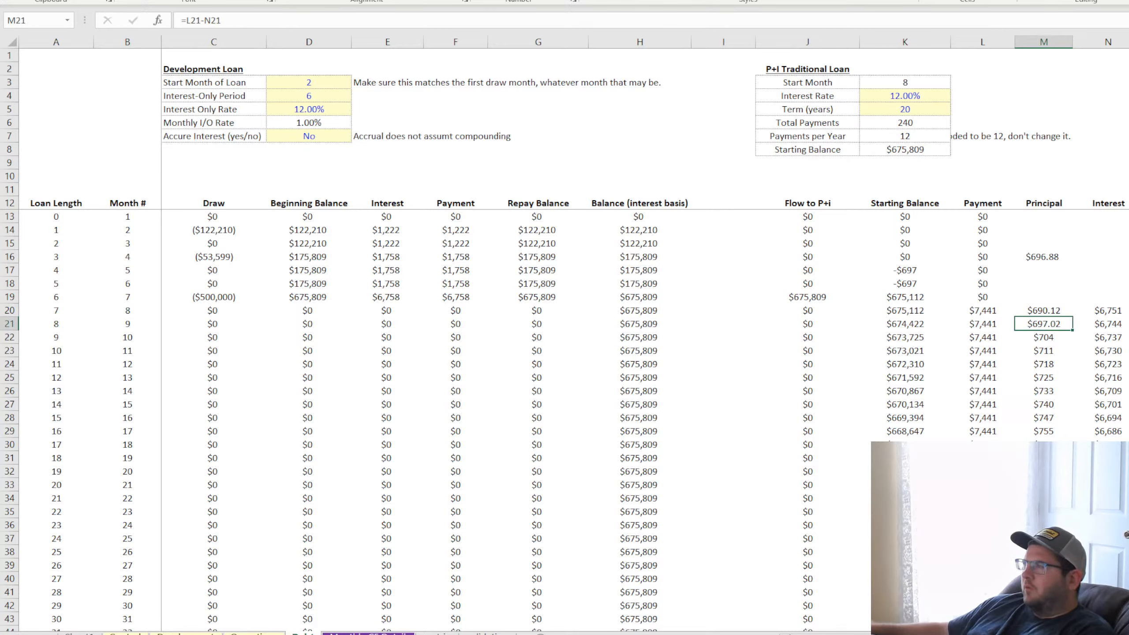
pyautogui.click(1128, 136)
pyautogui.press('F2')
pyautogui.press('Return')
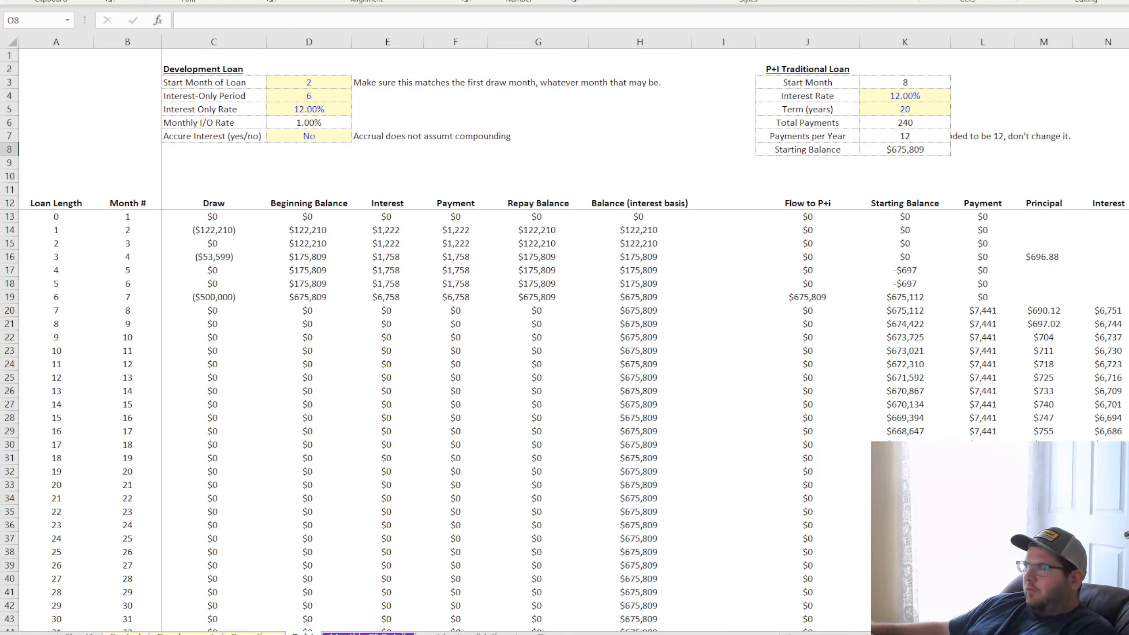
# Try clearing the PPMT formula from M16 and undo the deletion
pyautogui.click(1038, 256)
pyautogui.press('Delete')
pyautogui.press('Return')
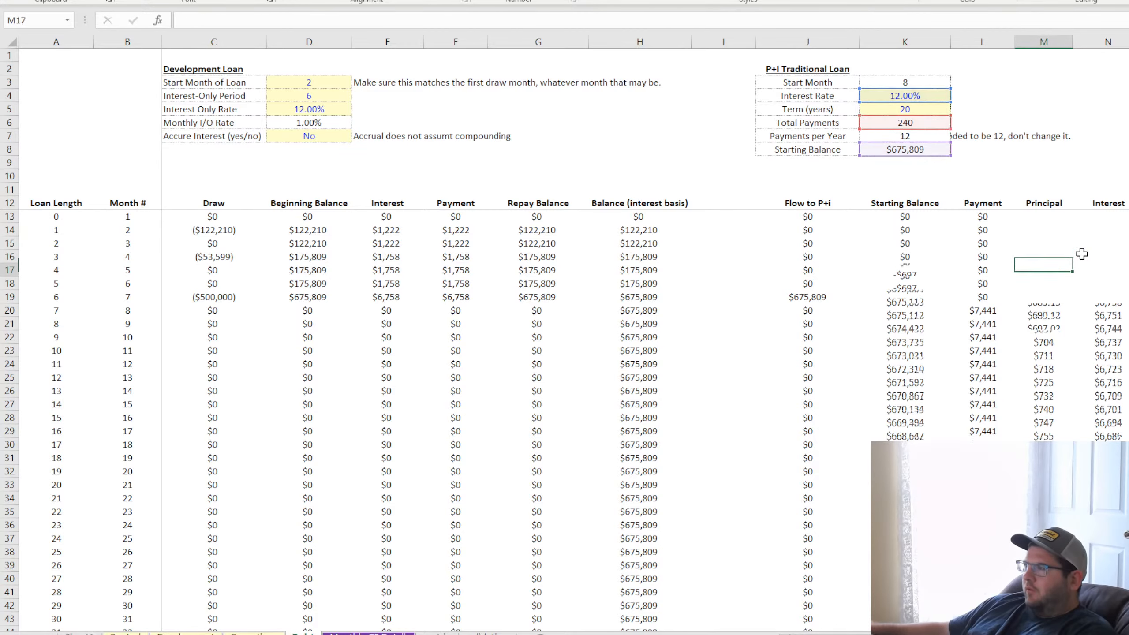
pyautogui.hotkey('ctrl', 'z')
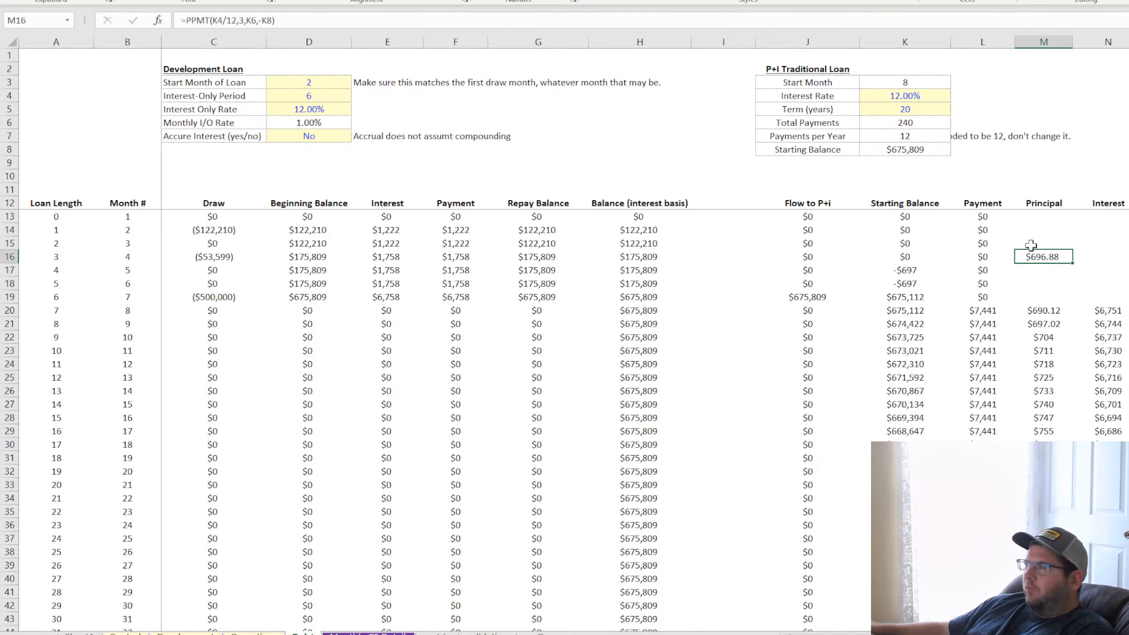
# Try using -K21 as the balance in M16's PPMT formula and undo the change
pyautogui.doubleClick(1049, 255)
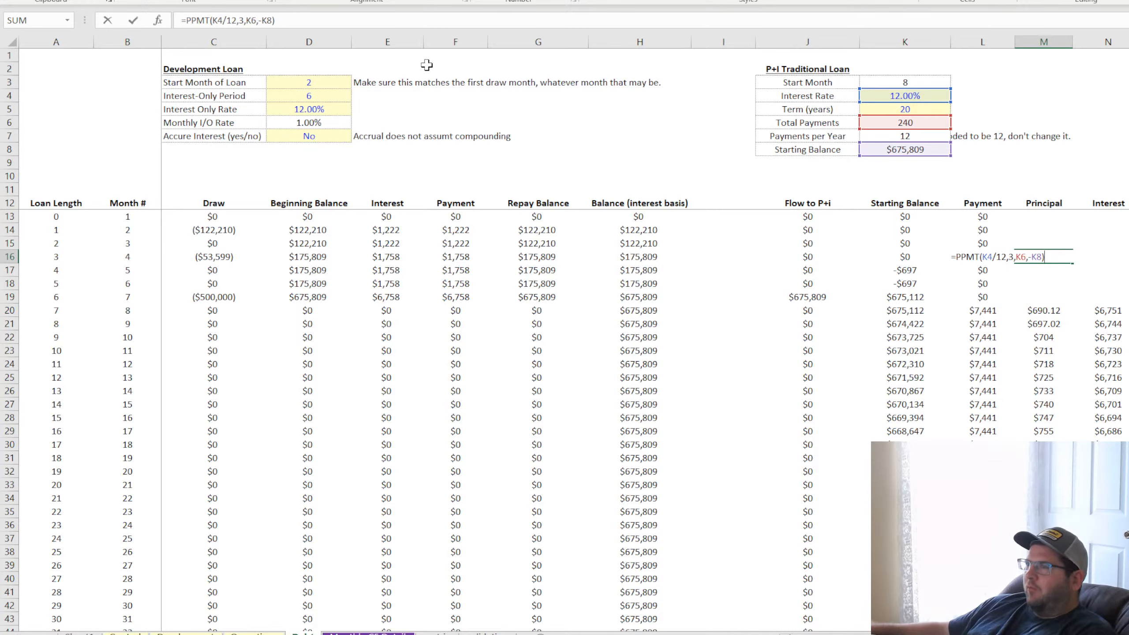
pyautogui.click(273, 20)
pyautogui.press('BackSpace')
pyautogui.press('BackSpace')
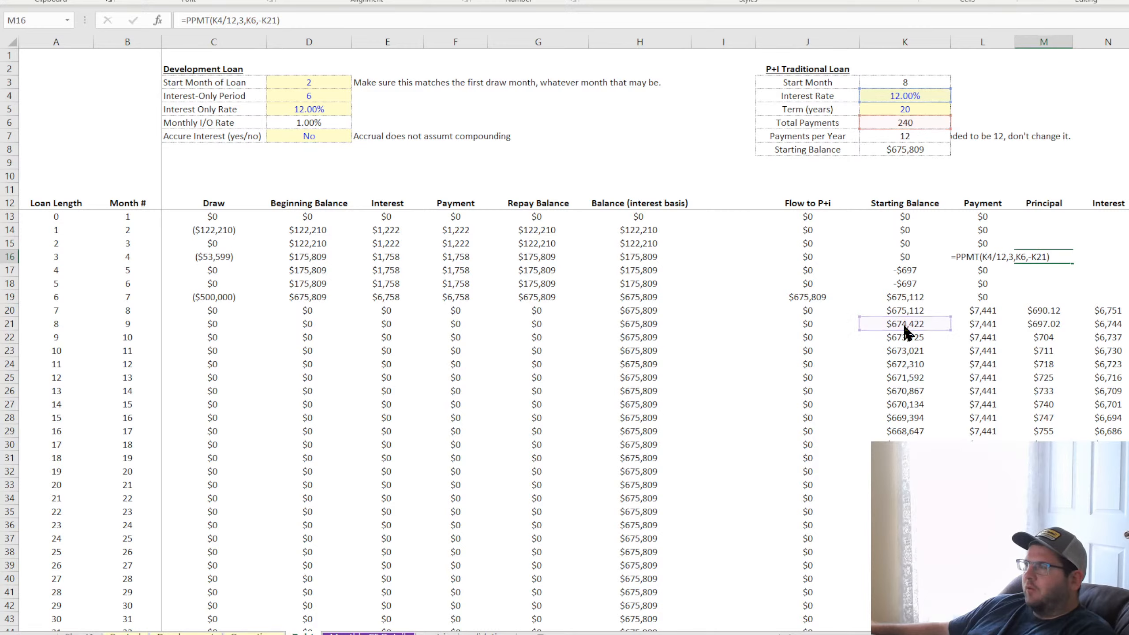
pyautogui.press('Return')
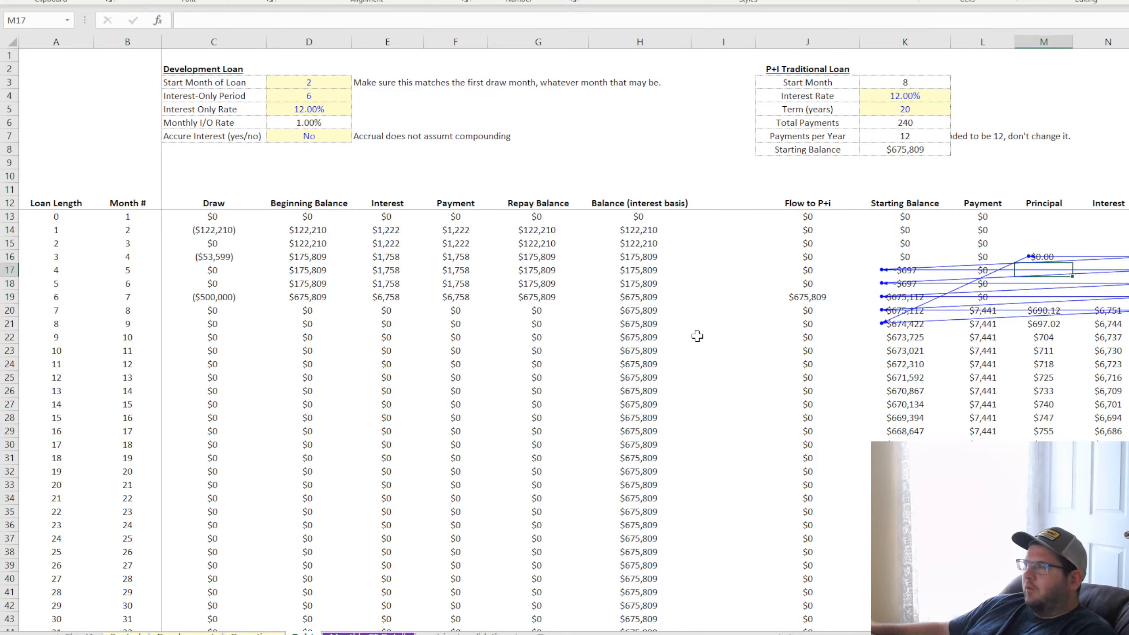
pyautogui.hotkey('ctrl', 'z')
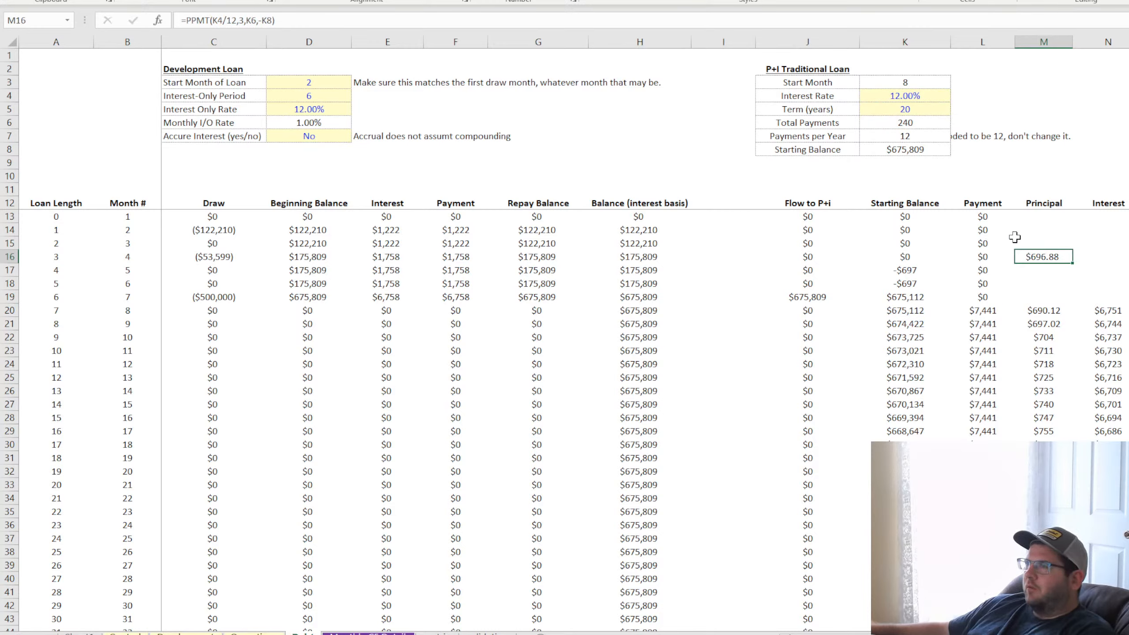
# Copy the PPMT formula text from M16 into N2 and replace its balance argument with -K22
pyautogui.moveTo(335, 17); pyautogui.dragTo(179, 20)
pyautogui.hotkey('ctrl', 'c')
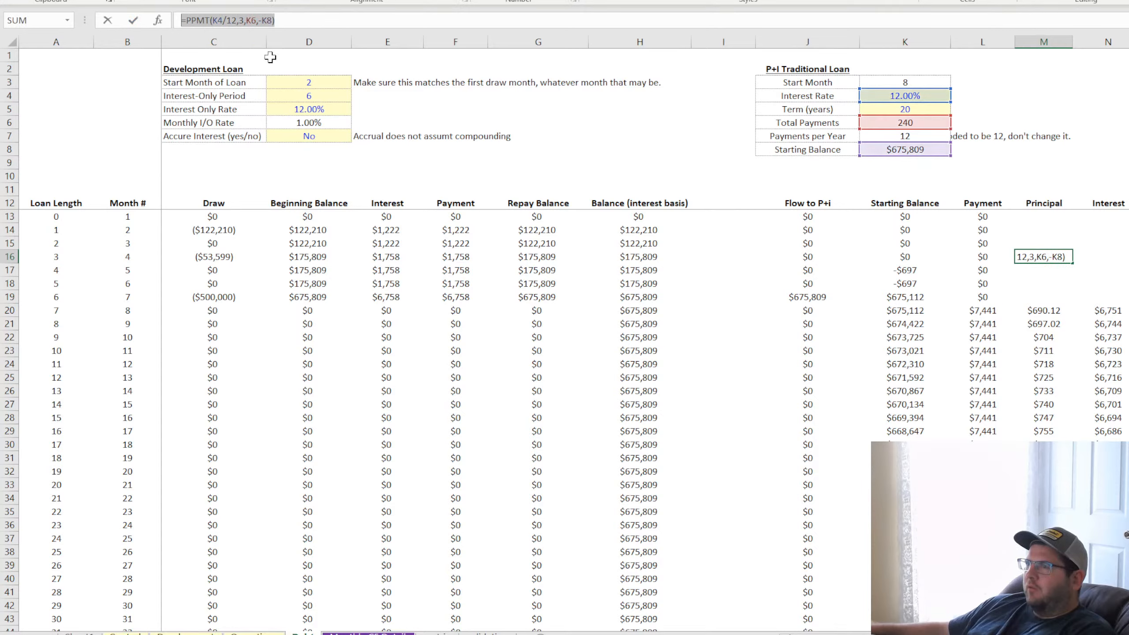
pyautogui.press('Return')
pyautogui.click(1053, 69)
pyautogui.click(1103, 71)
pyautogui.click(306, 17)
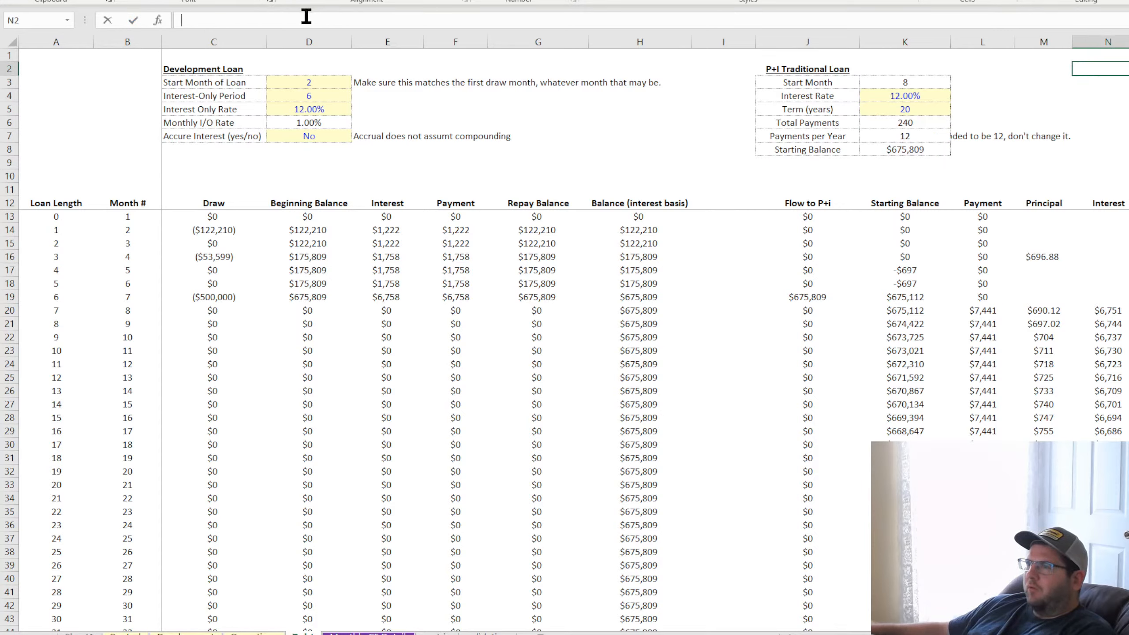
pyautogui.hotkey('ctrl', 'v')
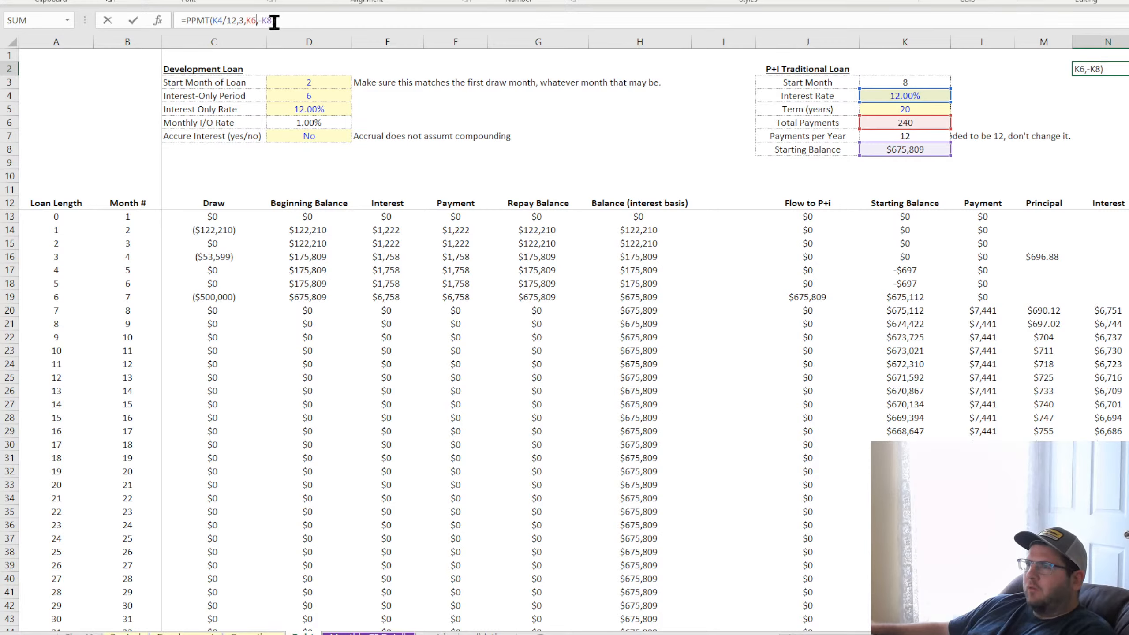
pyautogui.press('BackSpace')
pyautogui.press('BackSpace')
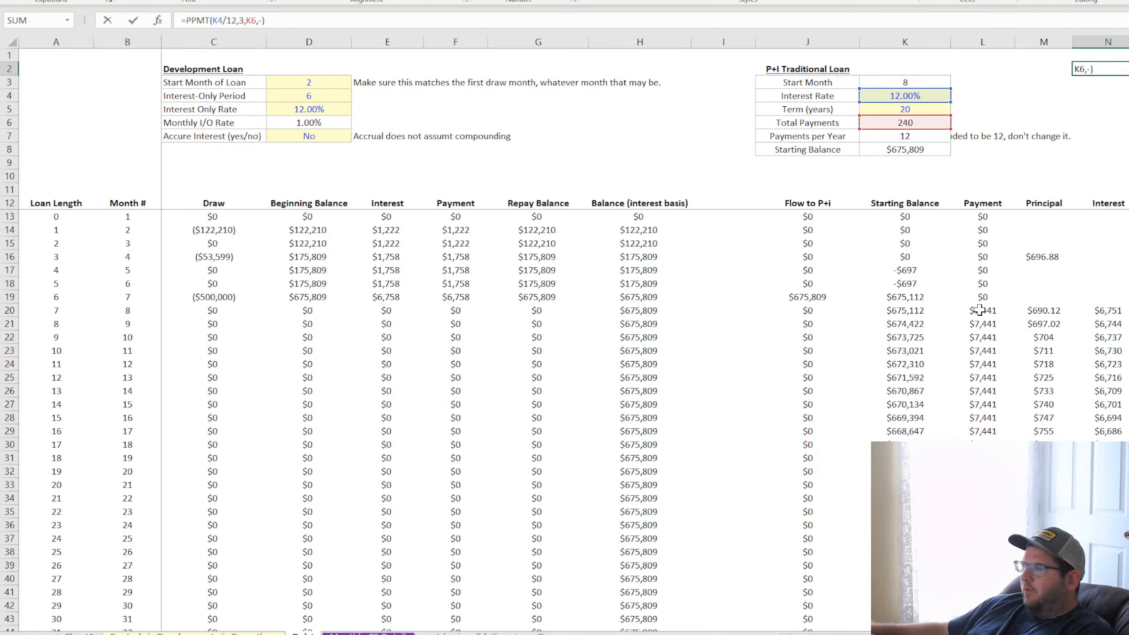
pyautogui.click(905, 337)
pyautogui.press('Return')
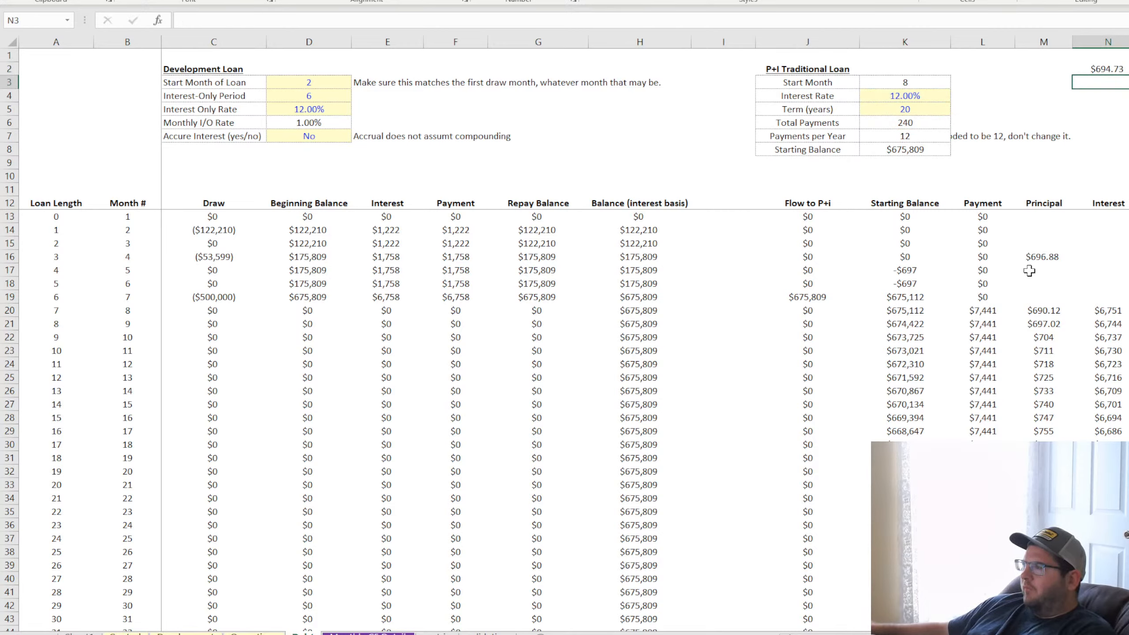
# Try -K21 as the balance in N2's PPMT formula and set the argument back to -K22
pyautogui.doubleClick(1105, 68)
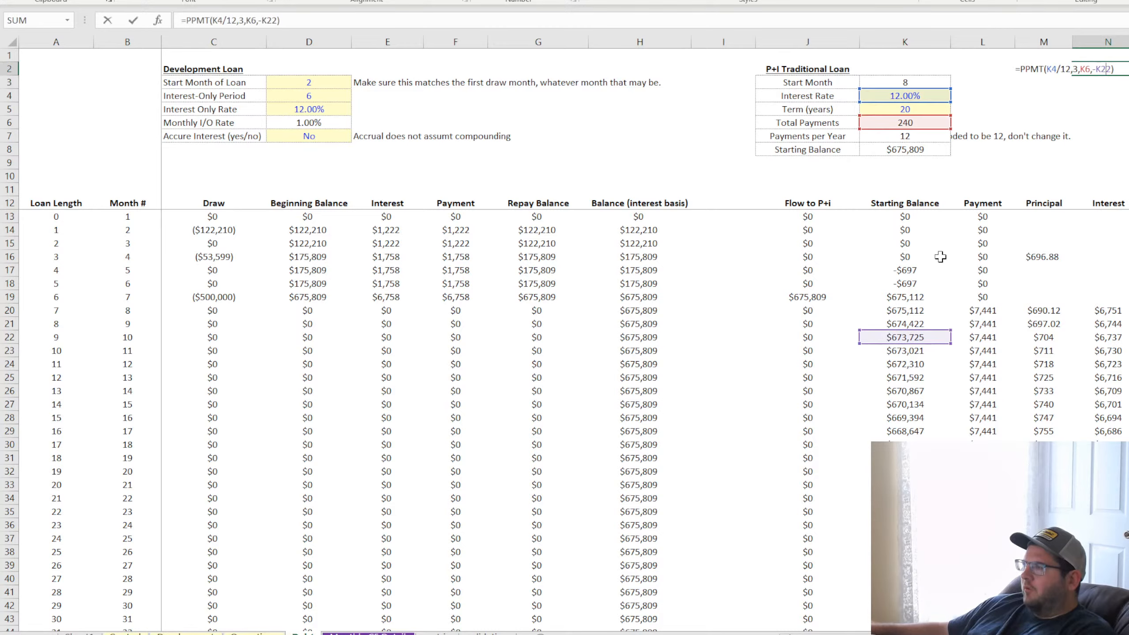
pyautogui.click(911, 323)
pyautogui.press('Return')
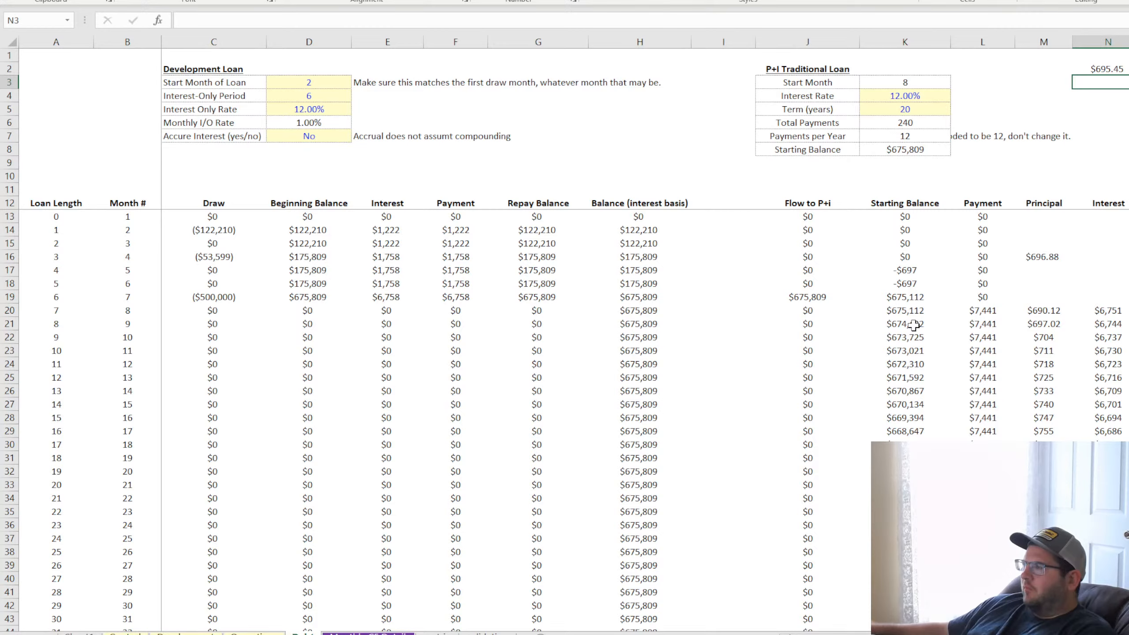
pyautogui.doubleClick(1109, 70)
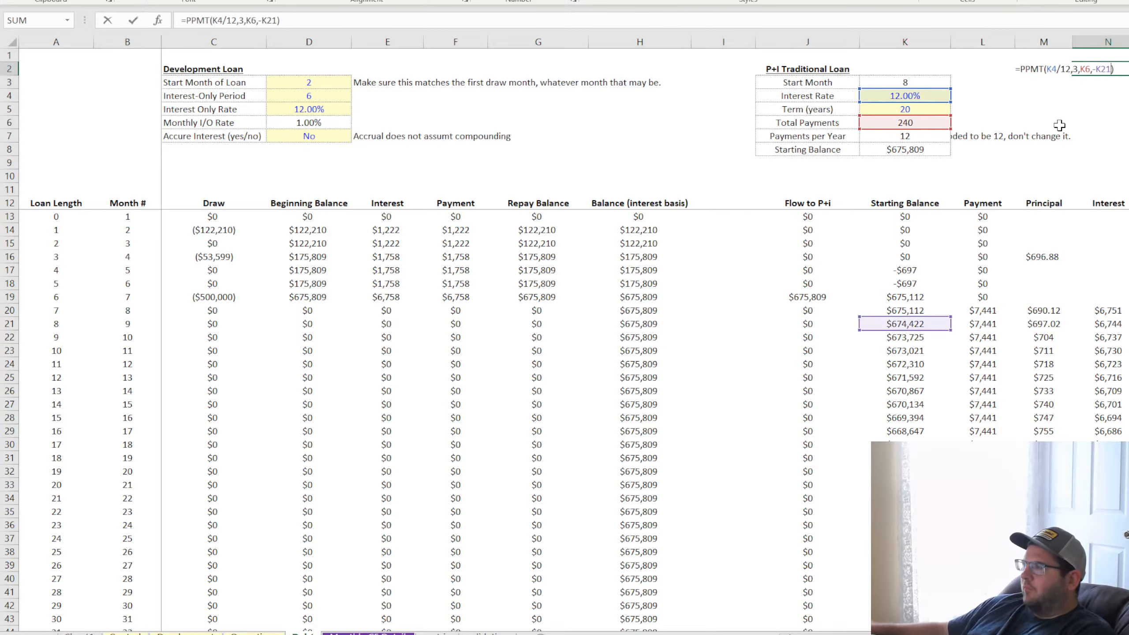
pyautogui.click(917, 337)
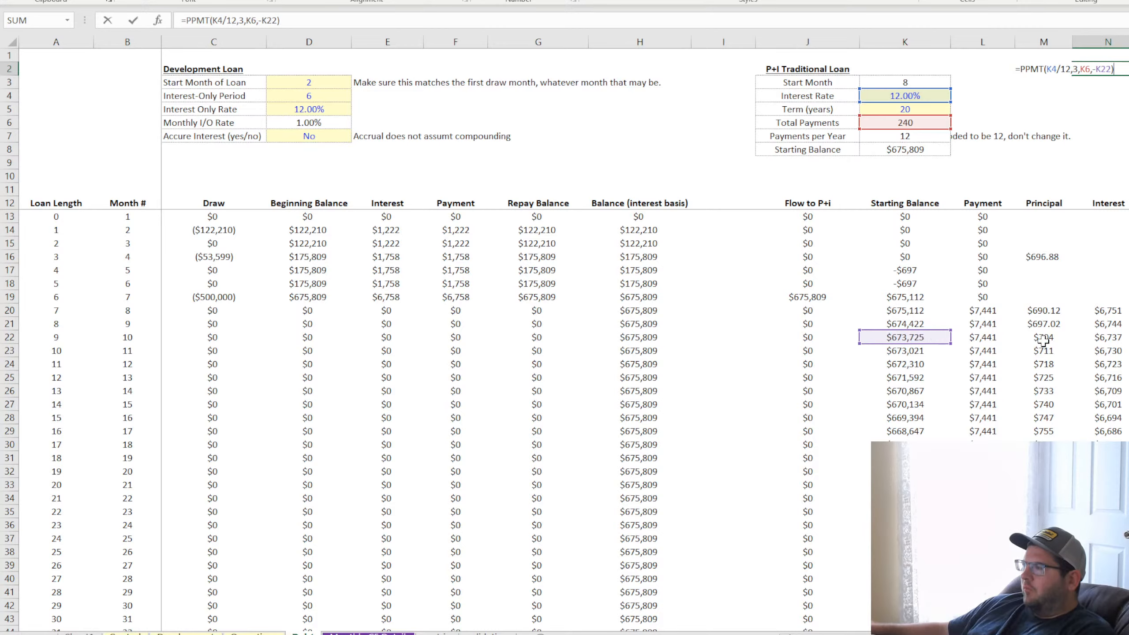
pyautogui.press('Return')
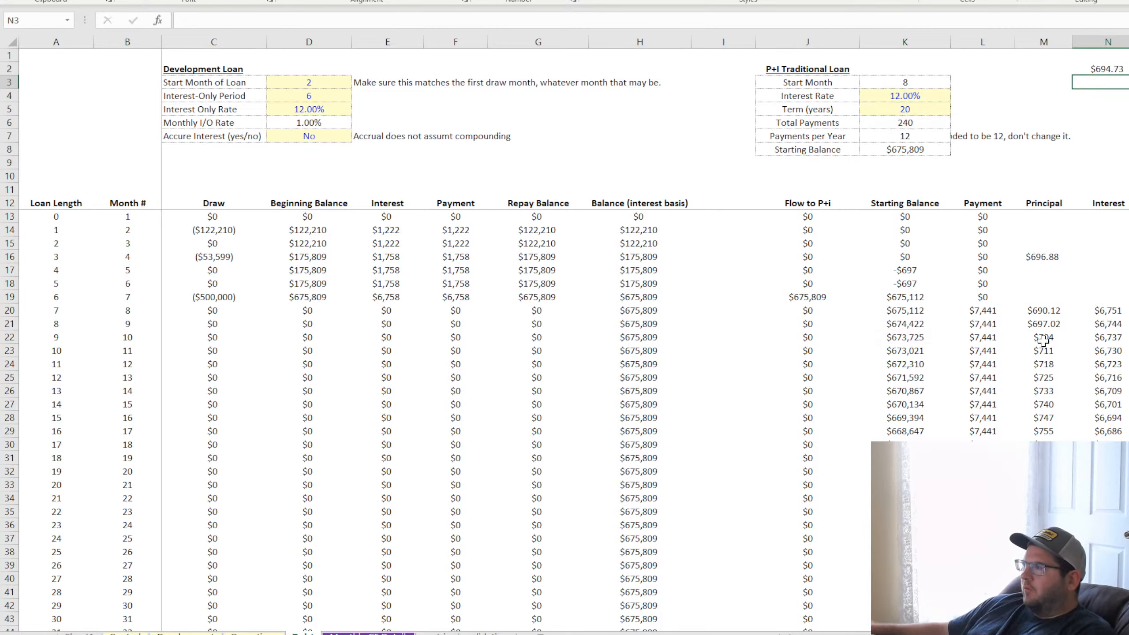
# Compare the PPMT test in N2 with the principal in M20 and M21, and inspect the starting balances in K17 and K18
pyautogui.click(1054, 313)
pyautogui.click(1106, 56)
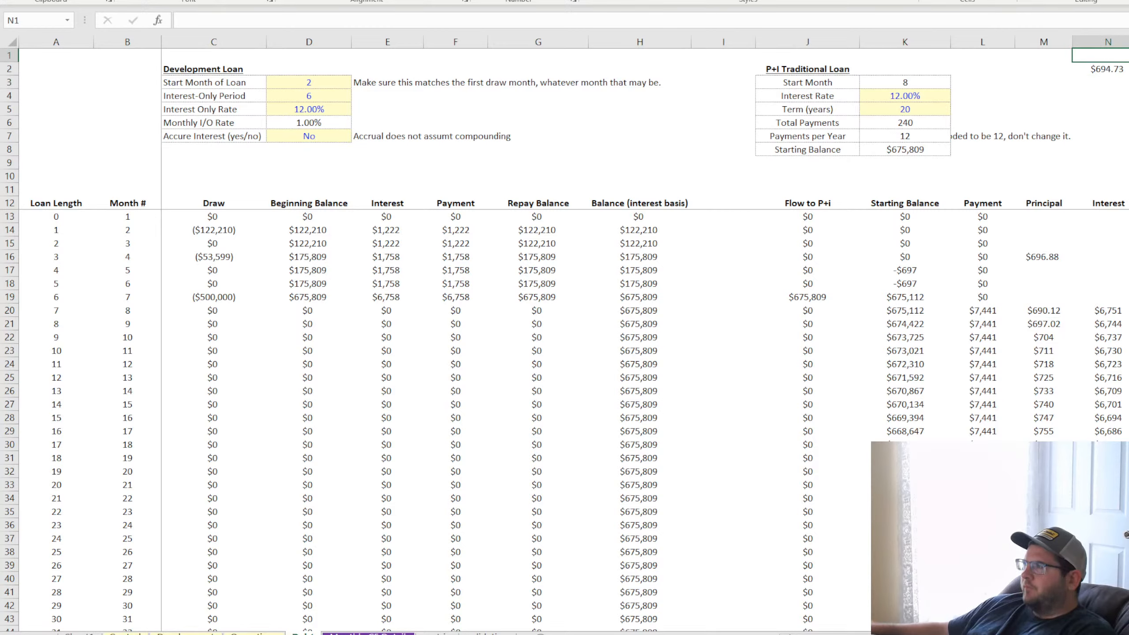
pyautogui.click(1119, 68)
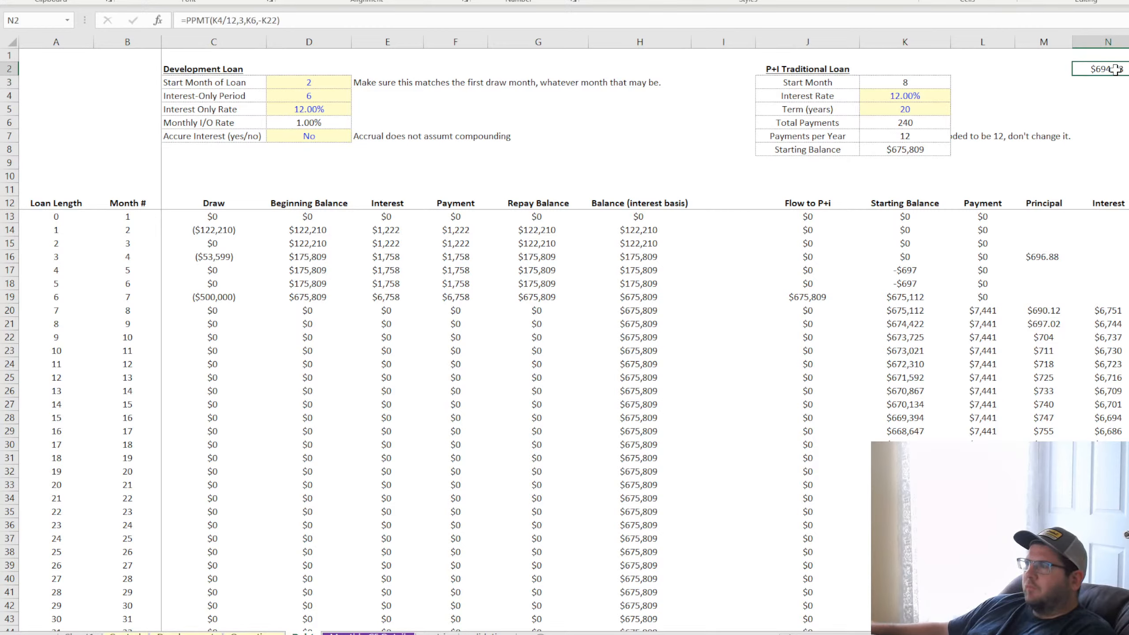
pyautogui.doubleClick(1116, 70)
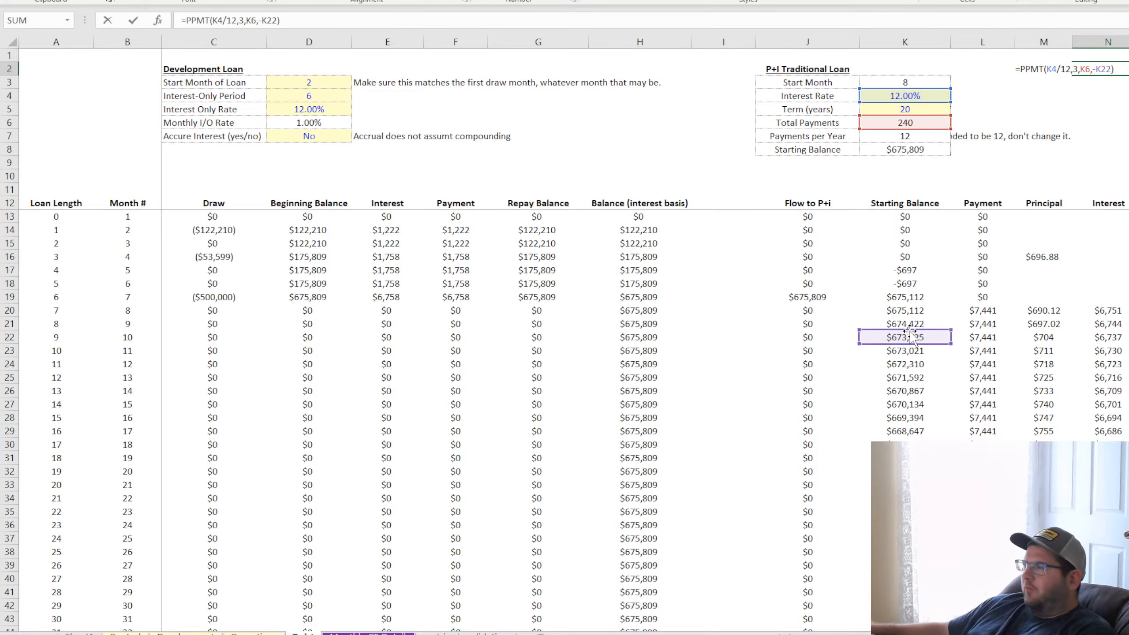
pyautogui.press('Return')
pyautogui.click(1109, 68)
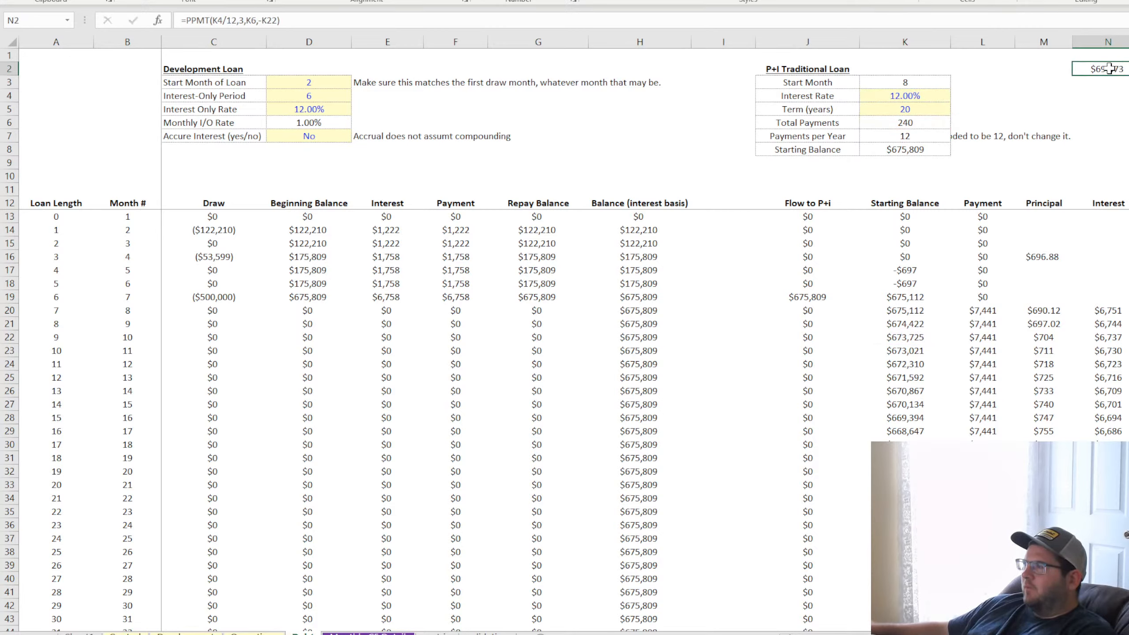
pyautogui.click(1047, 311)
pyautogui.click(1041, 325)
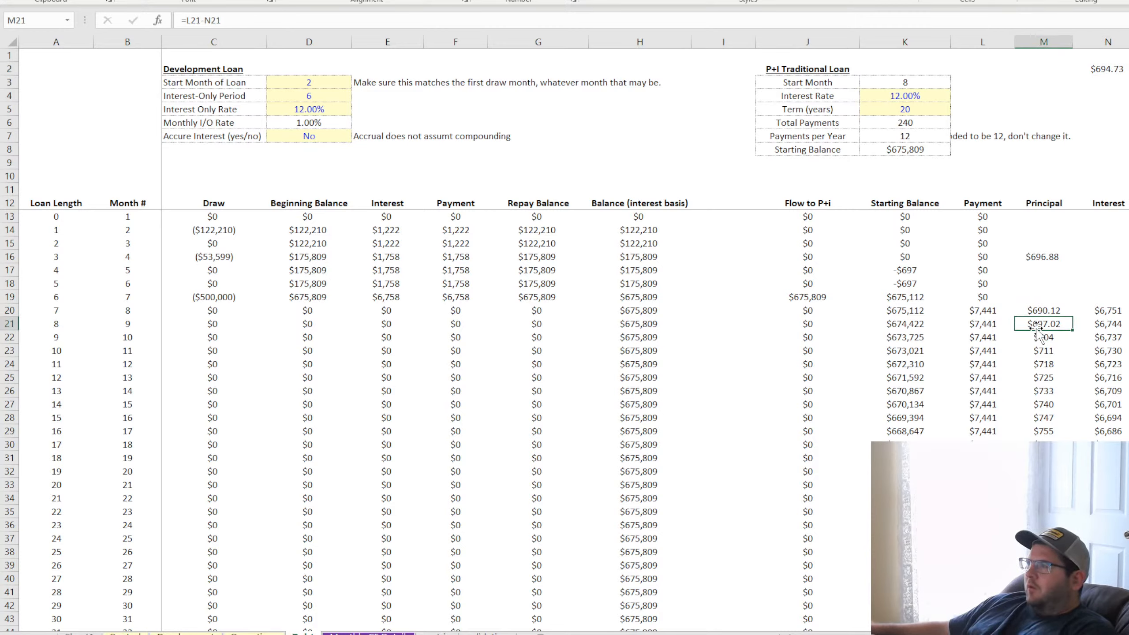
pyautogui.click(907, 269)
pyautogui.click(902, 284)
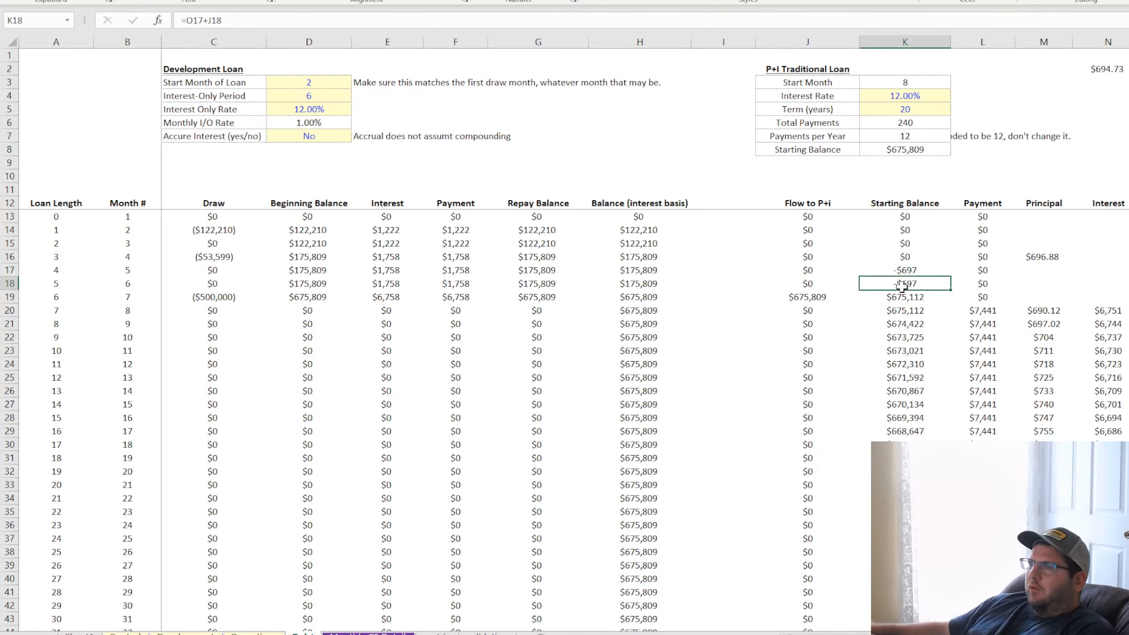
# Delete the PPMT test formulas from M16 and N2
pyautogui.click(1063, 256)
pyautogui.press('Delete')
pyautogui.click(1037, 272)
pyautogui.click(1120, 71)
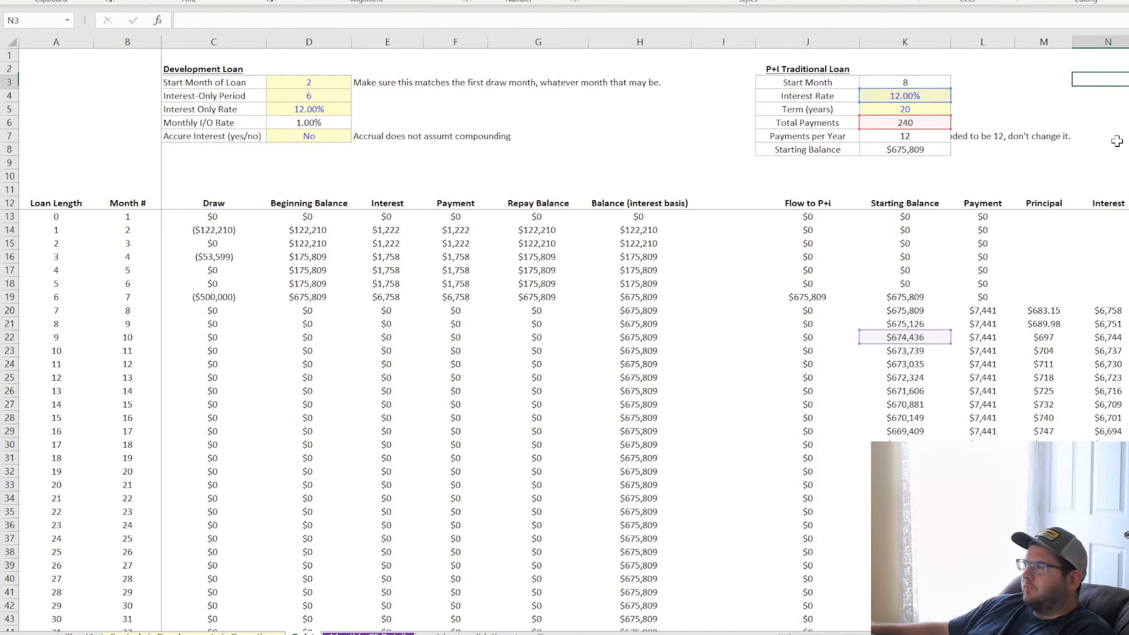
# Return the principal values in M20 and M21 to whole-dollar display
pyautogui.moveTo(1041, 310); pyautogui.dragTo(1042, 324)
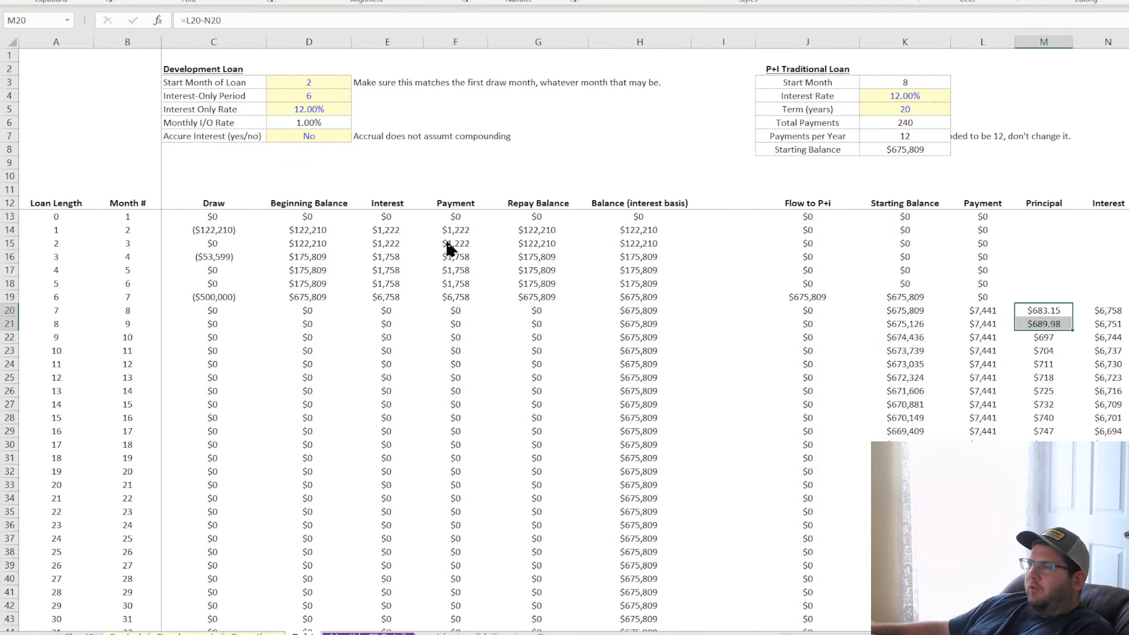
pyautogui.hotkey('ctrl', 'z')
pyautogui.hotkey('ctrl', 'z')
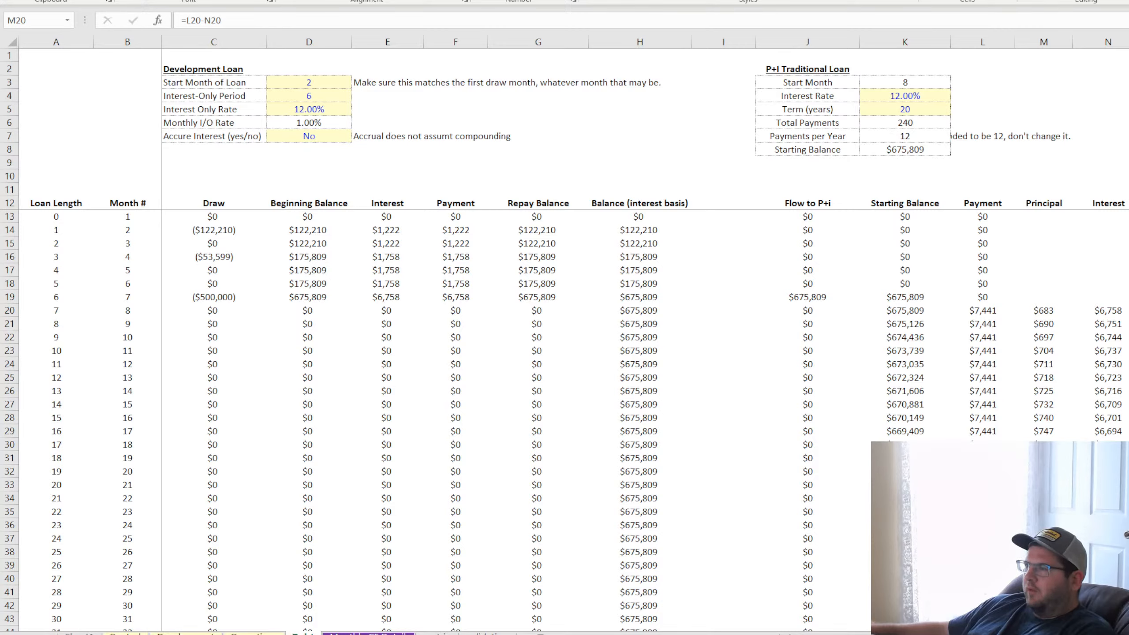
pyautogui.hotkey('shift', 'Down')
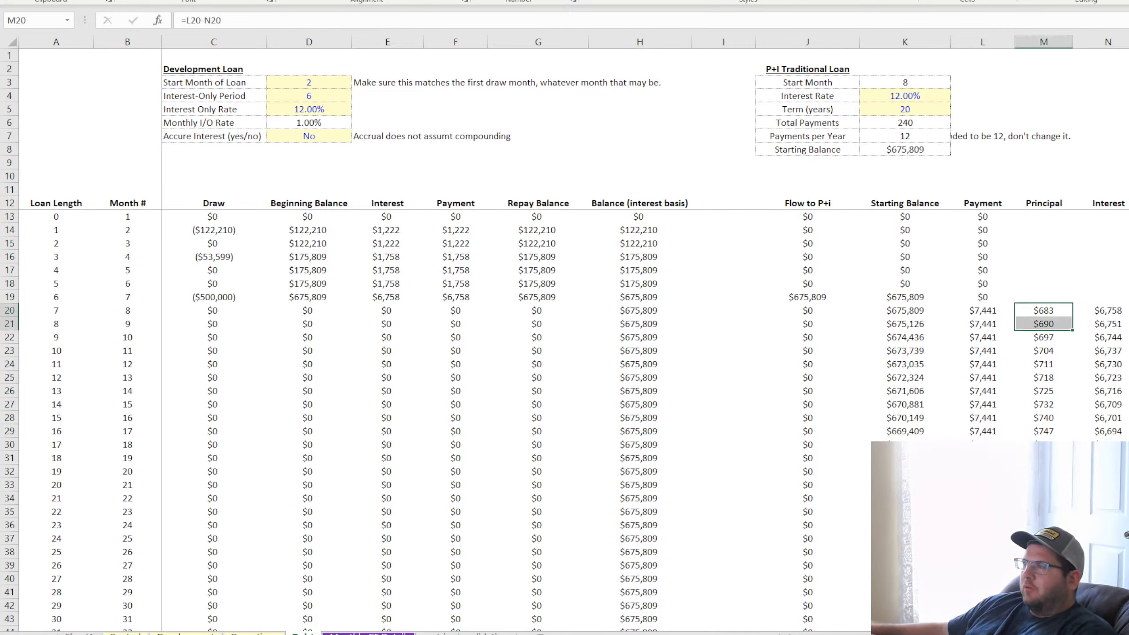
# Copy the P+I loan's starting balance from K8 and inspect the first loan payment in L20
pyautogui.click(907, 152)
pyautogui.hotkey('ctrl', 'c')
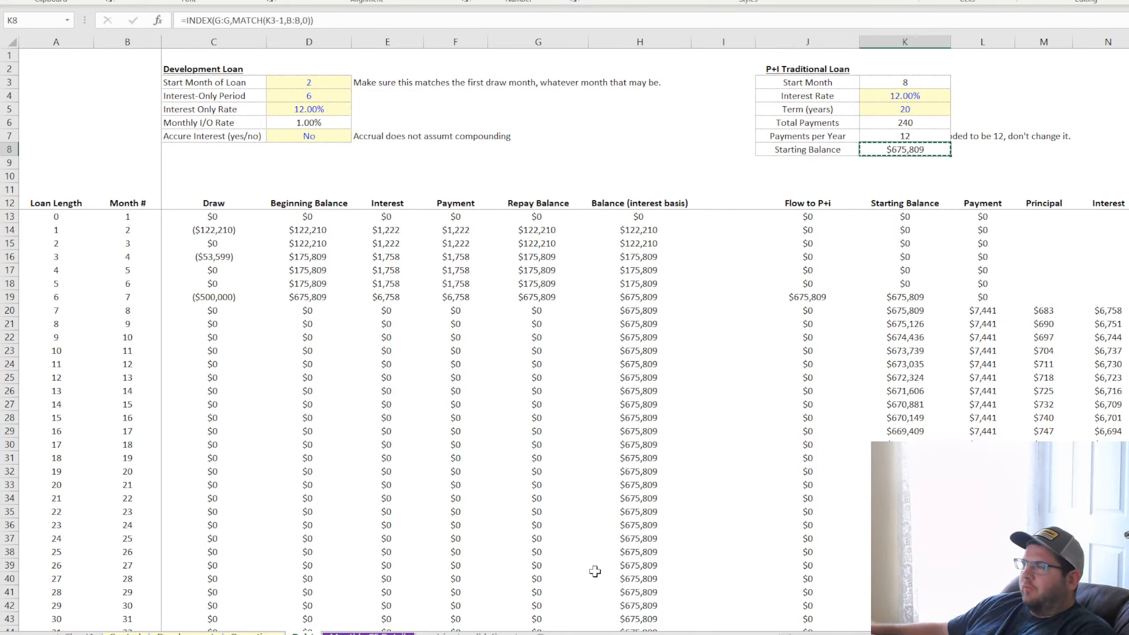
pyautogui.click(546, 634)
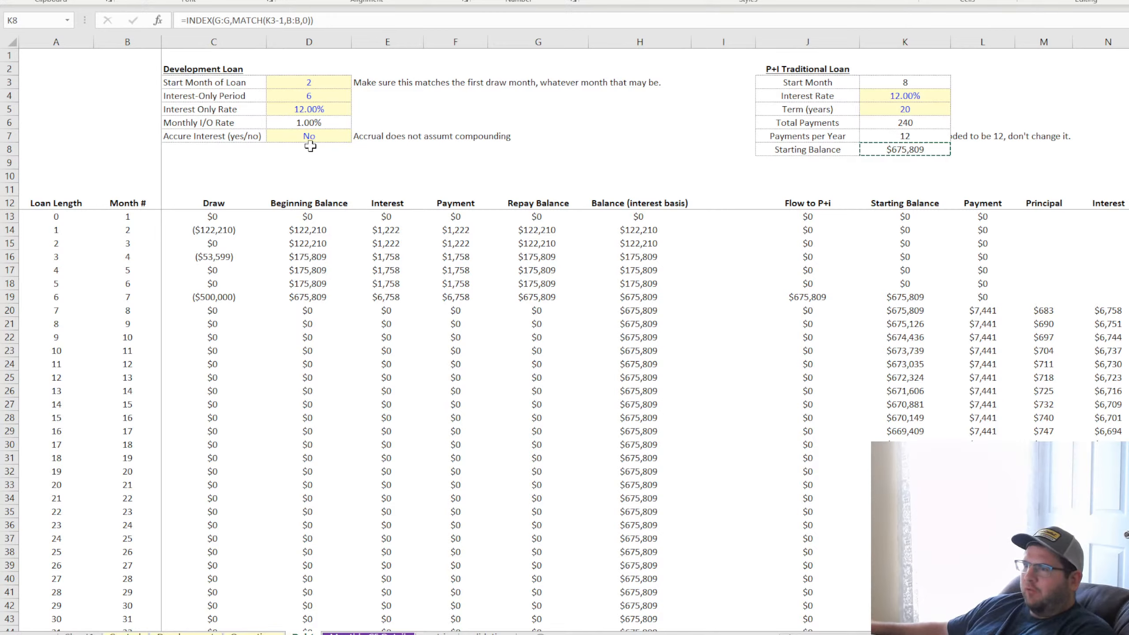
pyautogui.press('Escape')
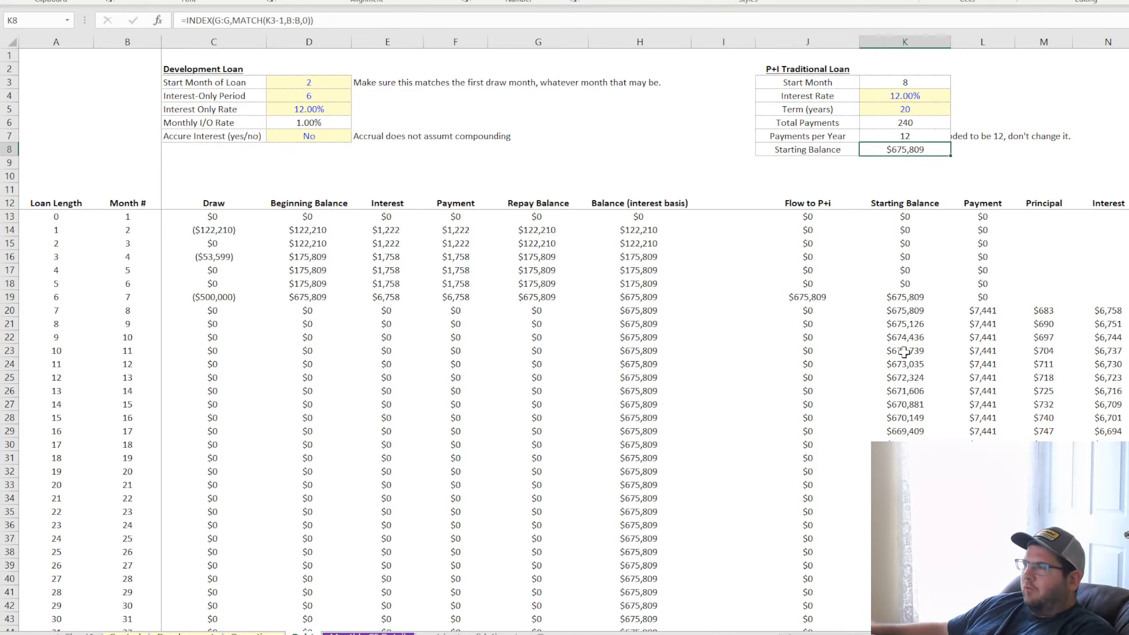
pyautogui.click(980, 309)
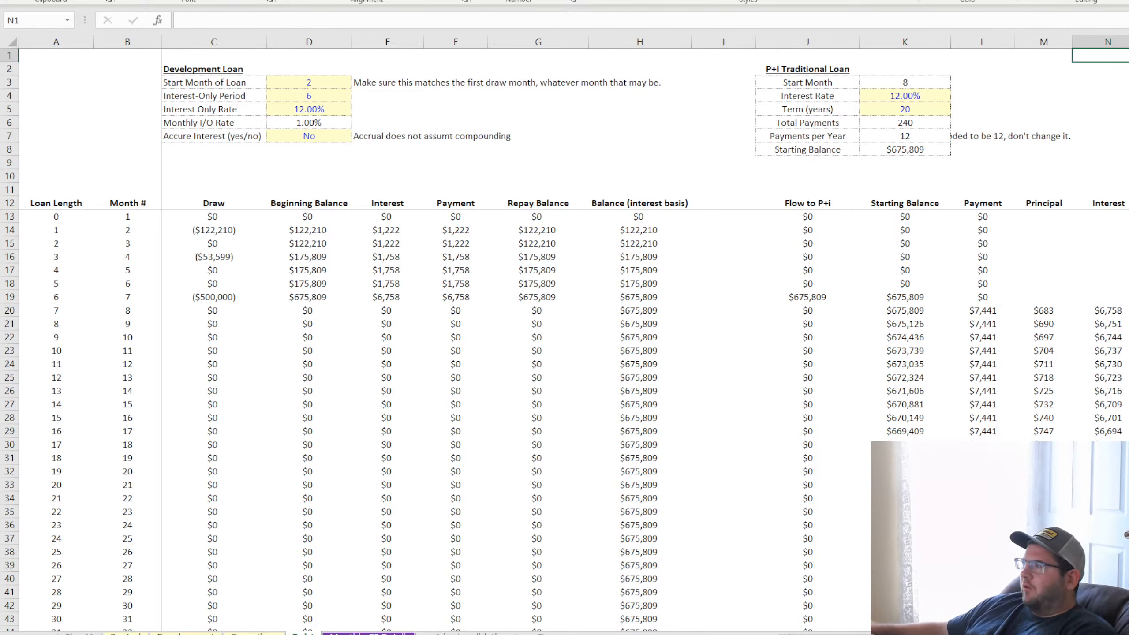
pyautogui.hotkey('ctrl', 'v')
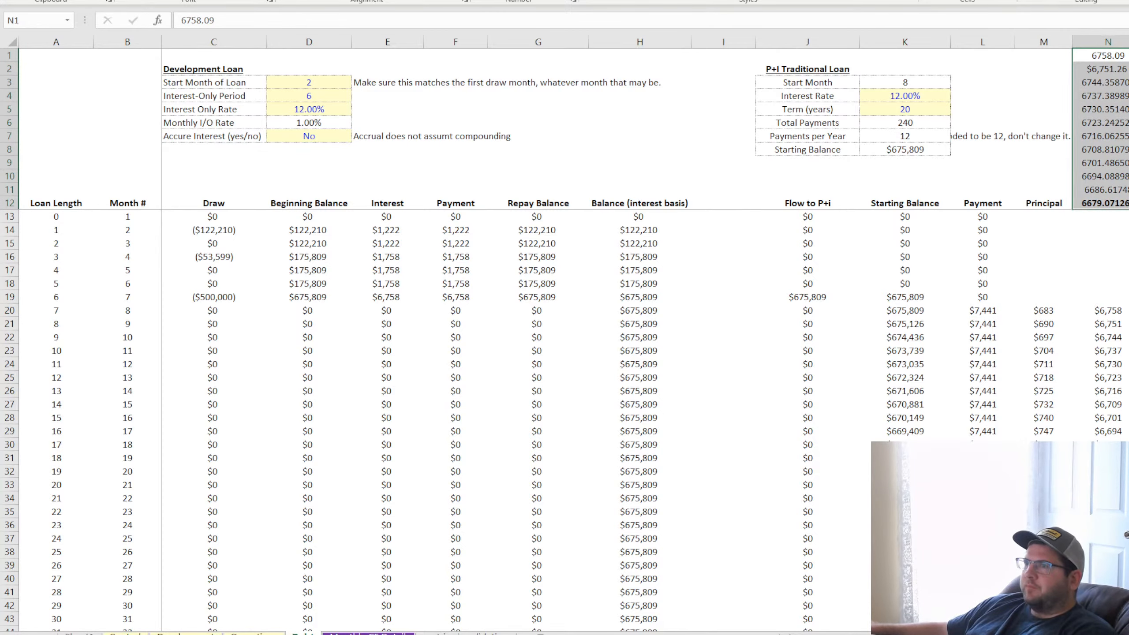
pyautogui.hotkey('ctrl', 'z')
pyautogui.moveTo(1033, 349); pyautogui.dragTo(1128, 378)
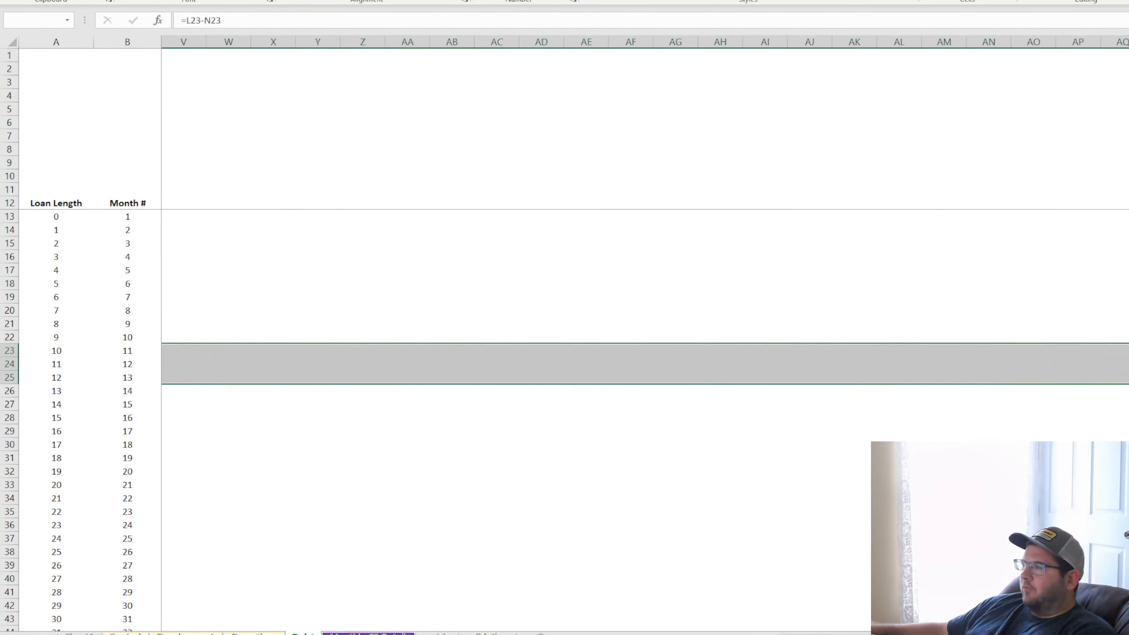
pyautogui.hscroll(-10, 644, 333)
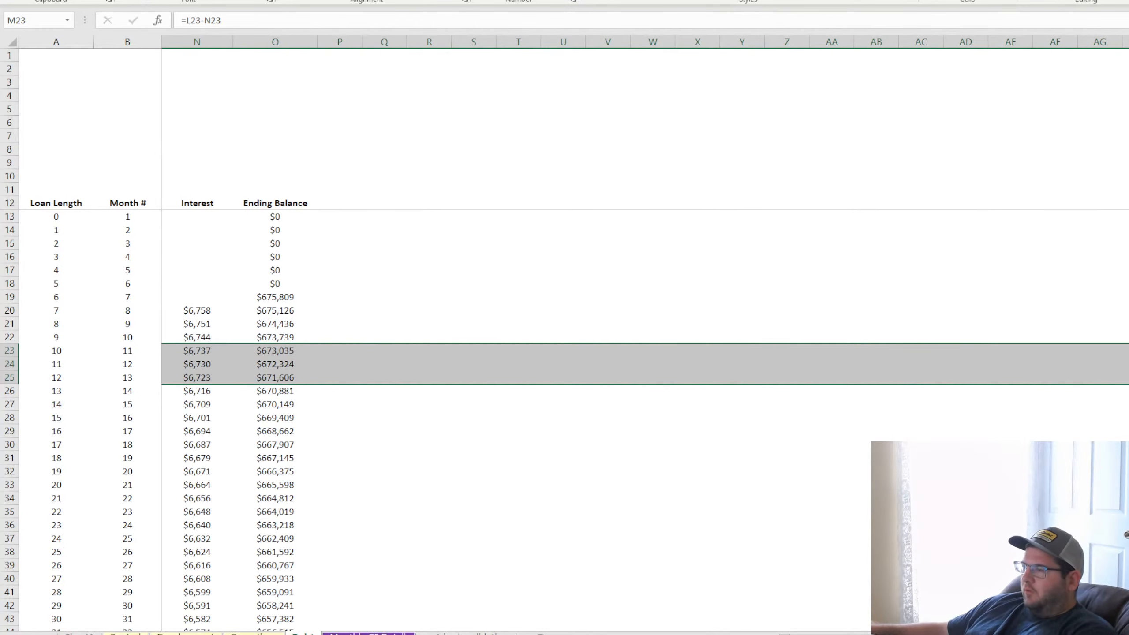
# Paste the copied reference interest and principal figures at R13 and format them as accounting values with two decimals
pyautogui.click(791, 217)
pyautogui.click(894, 225)
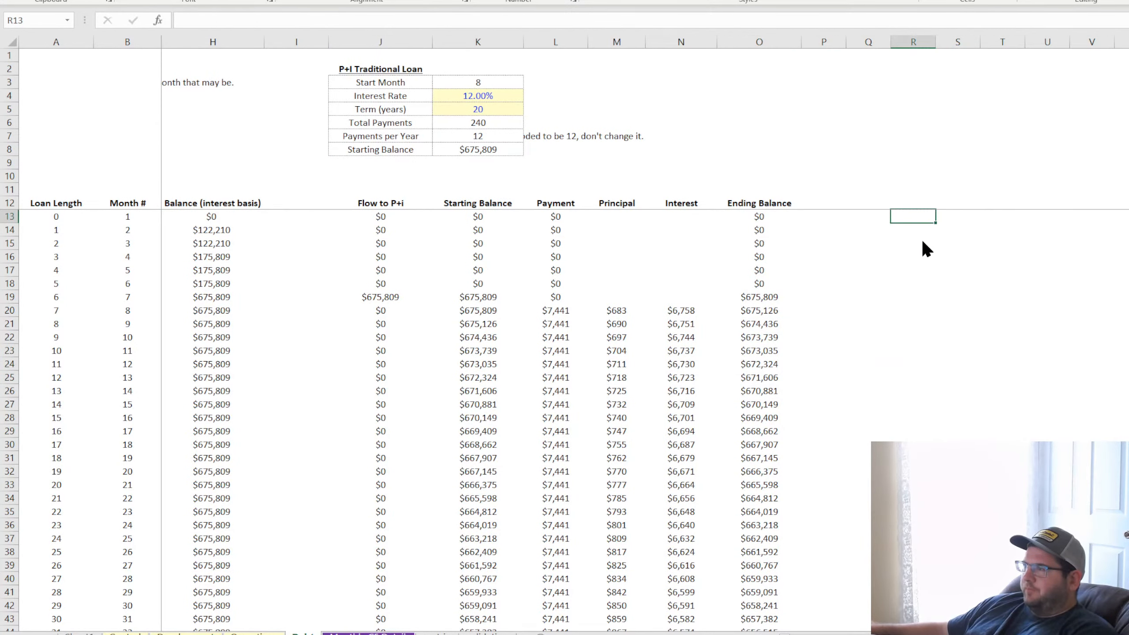
pyautogui.hotkey('ctrl', 'v')
pyautogui.click(482, 1)
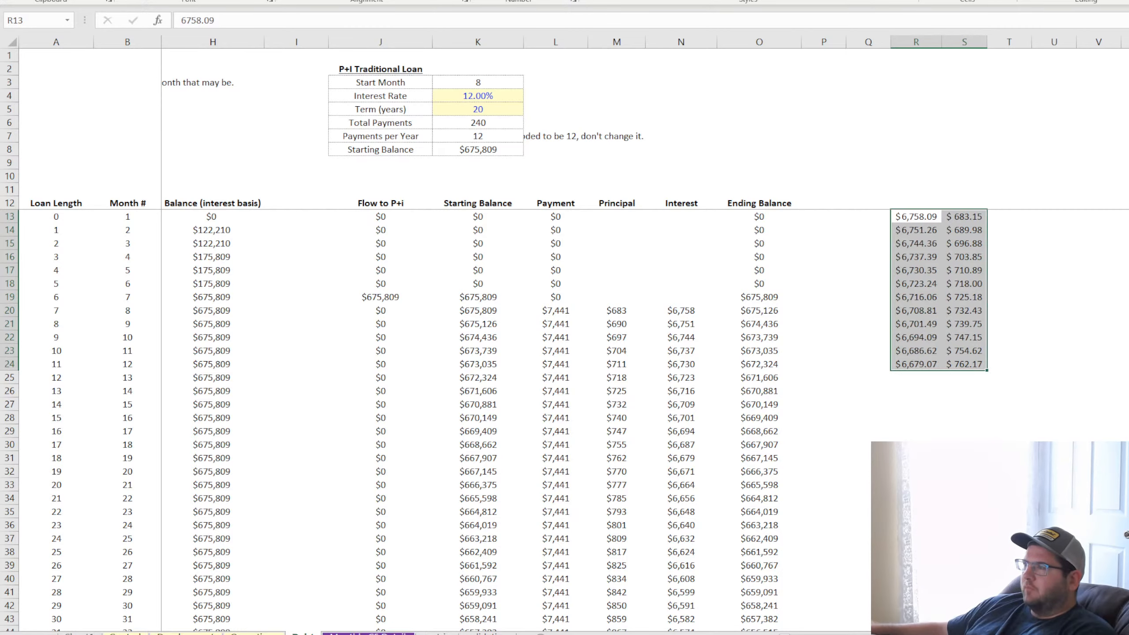
pyautogui.click(1085, 296)
pyautogui.click(920, 219)
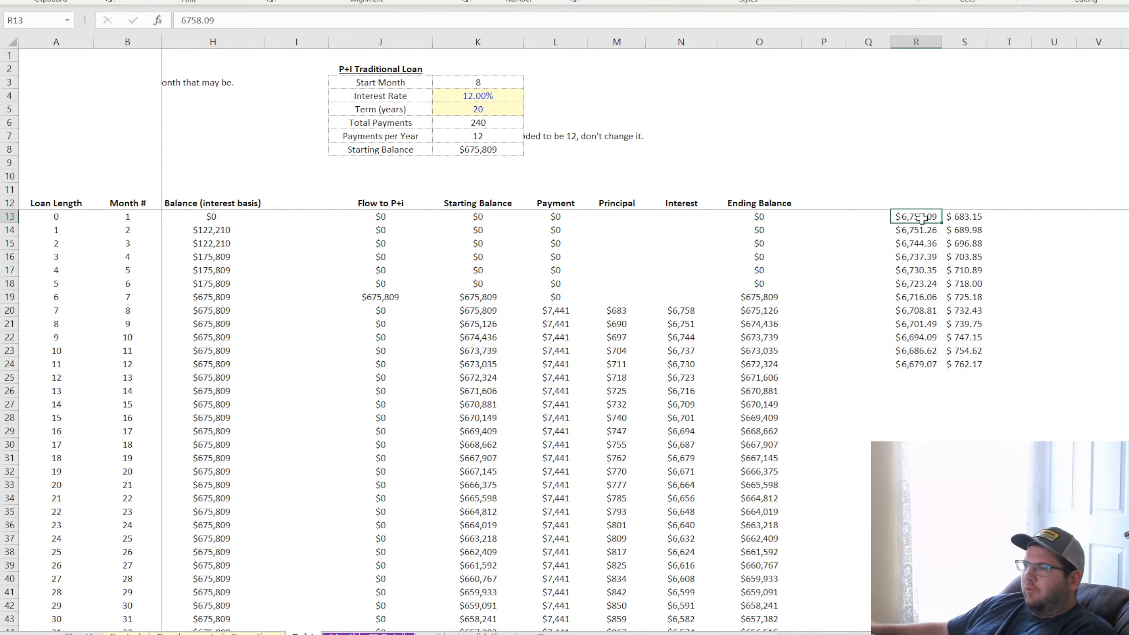
# Sum the pasted interest and principal in T13 with =SUM(R13:S13) and fill the formula down through T23
pyautogui.click(1006, 216)
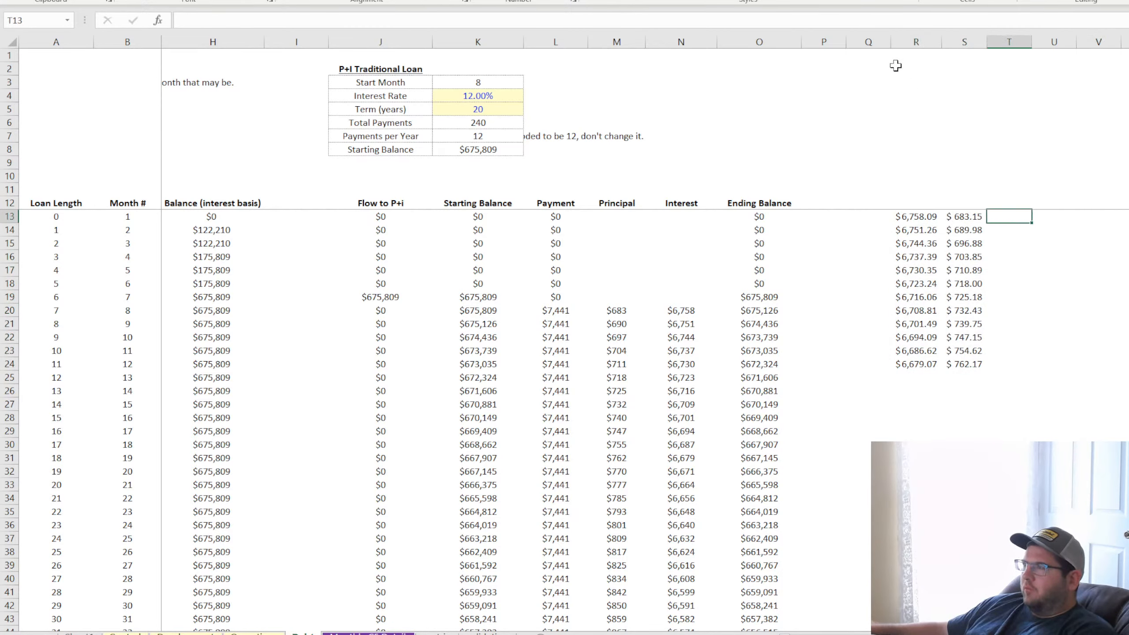
pyautogui.hotkey('alt', '=')
pyautogui.press('Return')
pyautogui.click(1017, 217)
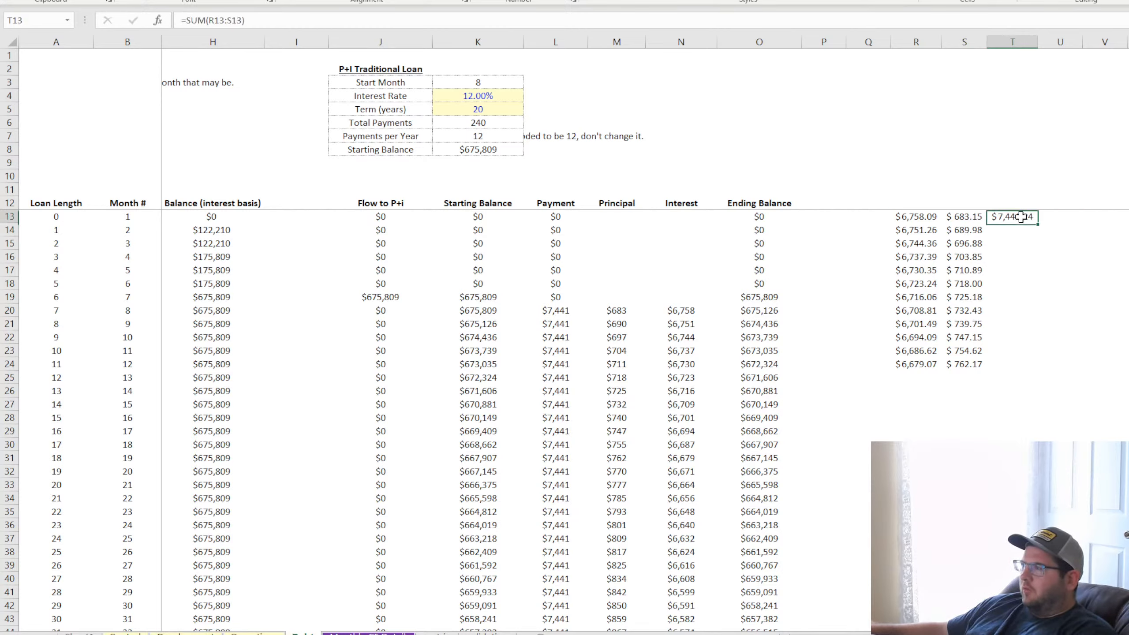
pyautogui.moveTo(1037, 222); pyautogui.dragTo(1031, 356)
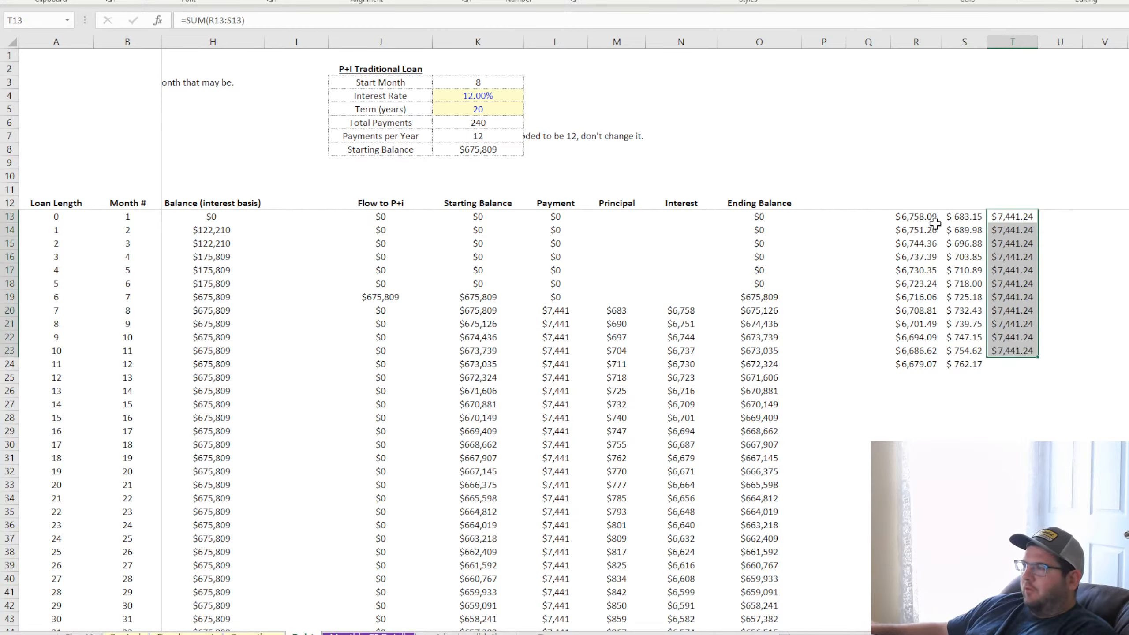
# Compare the schedule's interest in N20:N23 and principal in M20:M24 with the pasted reference figures in columns R and S
pyautogui.click(925, 216)
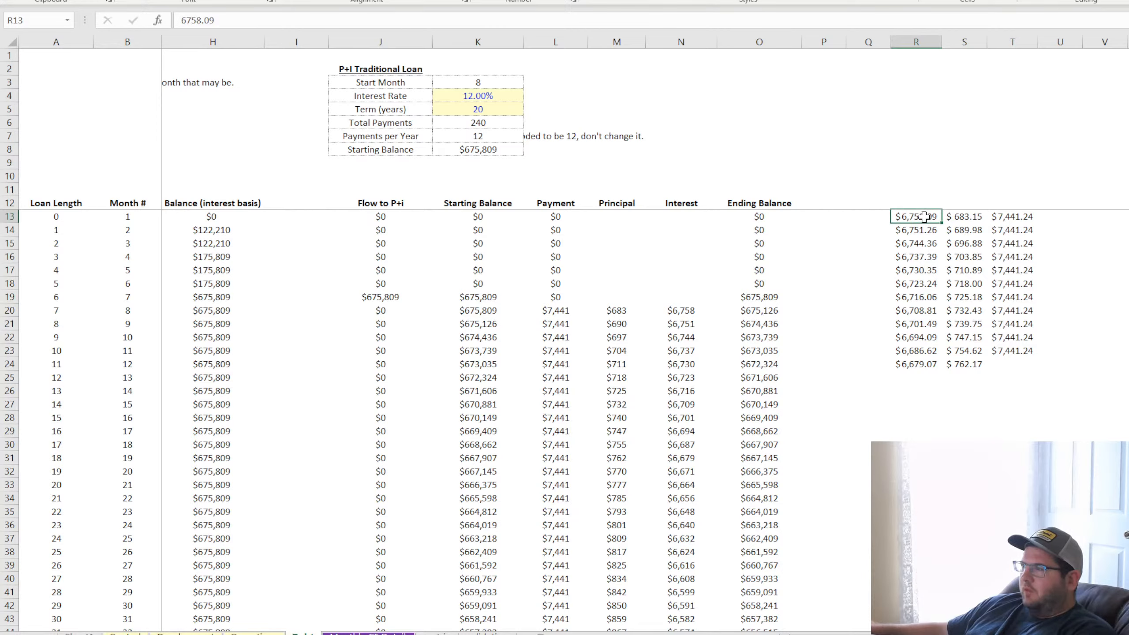
pyautogui.click(682, 312)
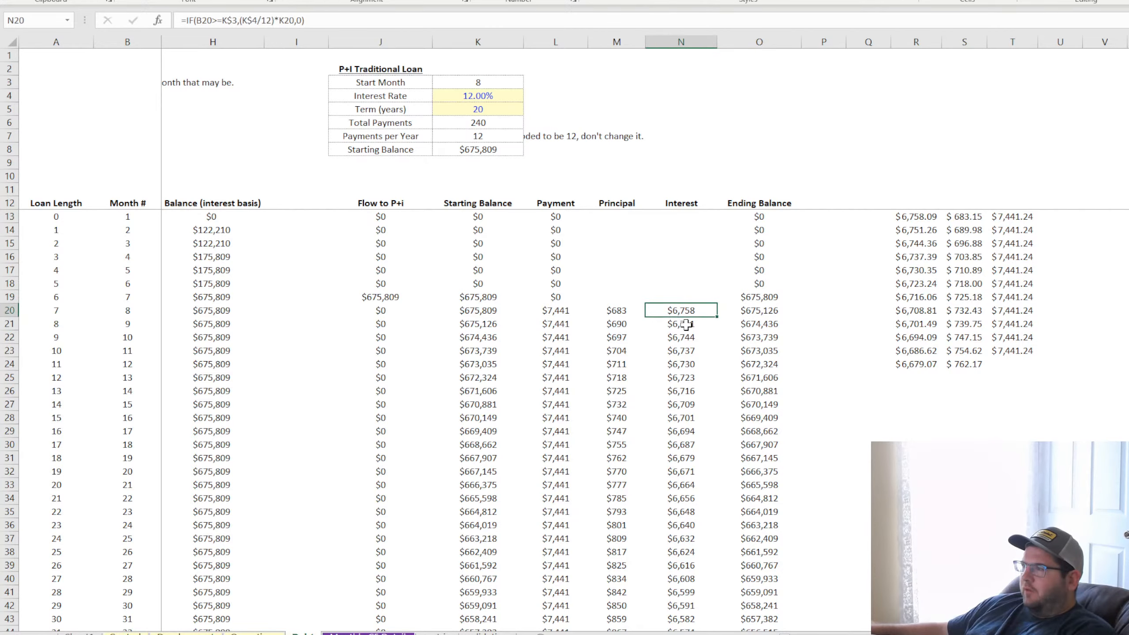
pyautogui.click(706, 328)
pyautogui.click(692, 337)
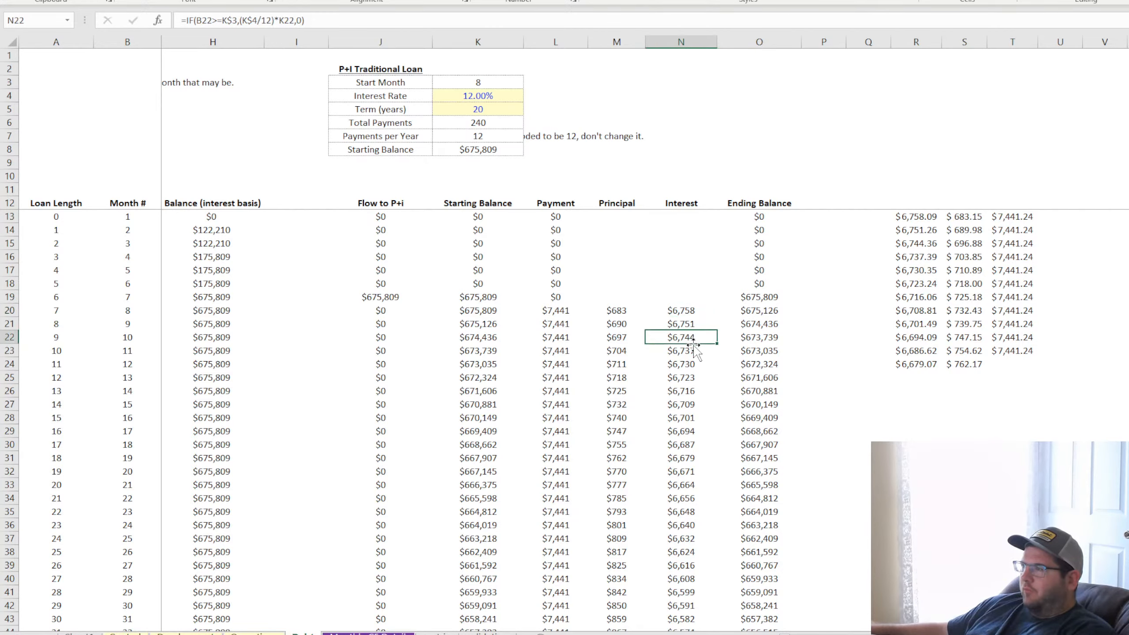
pyautogui.click(694, 352)
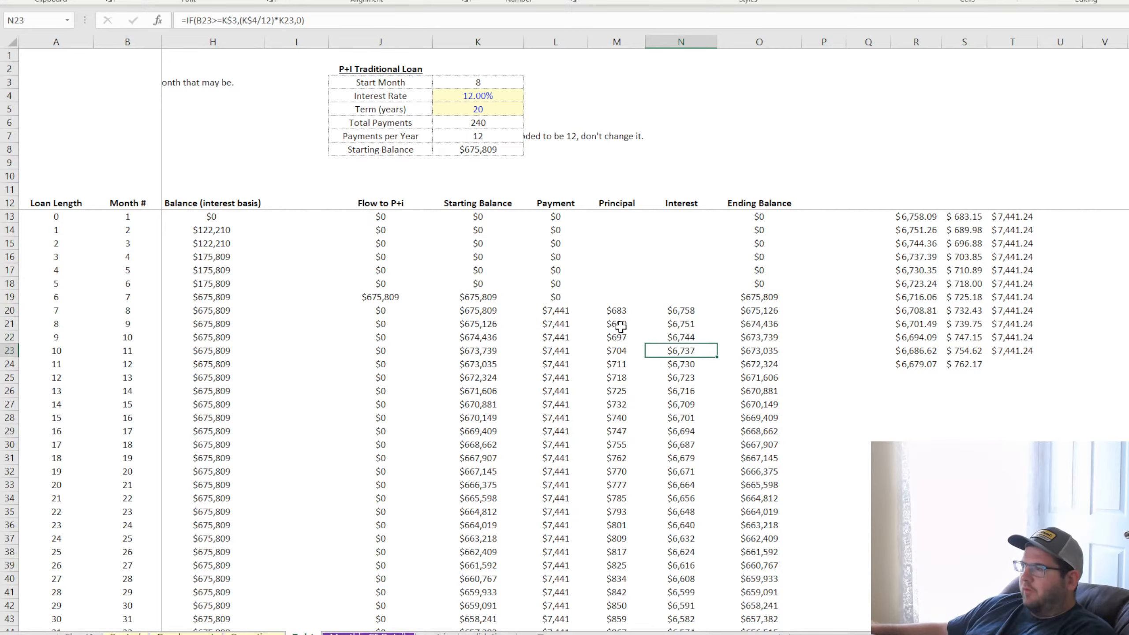
pyautogui.click(618, 310)
pyautogui.click(625, 324)
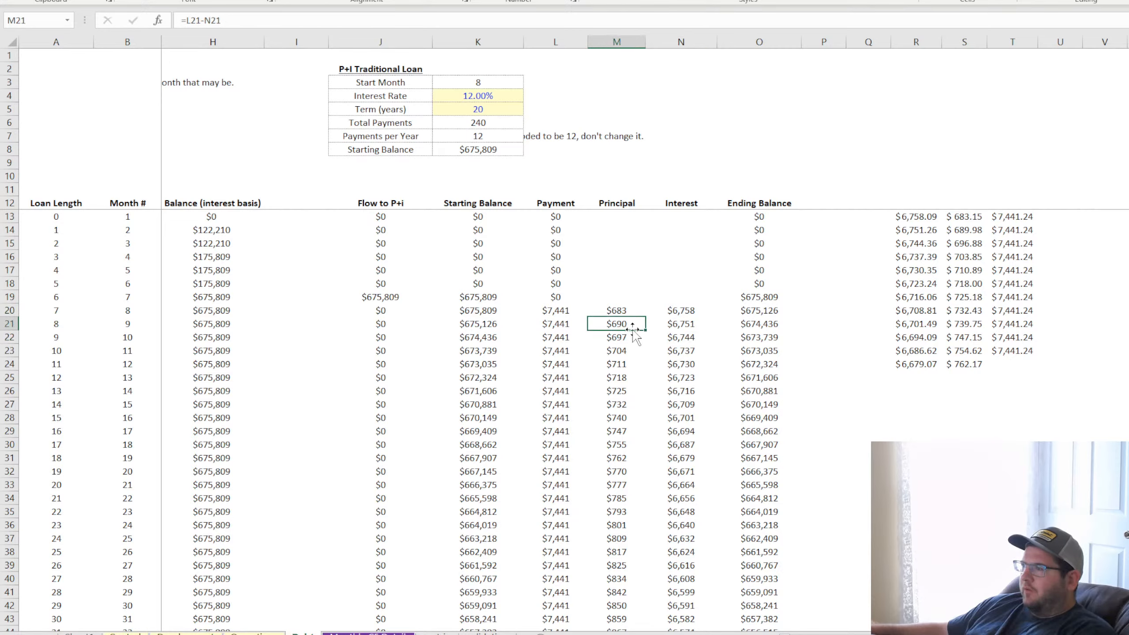
pyautogui.click(624, 337)
pyautogui.click(625, 351)
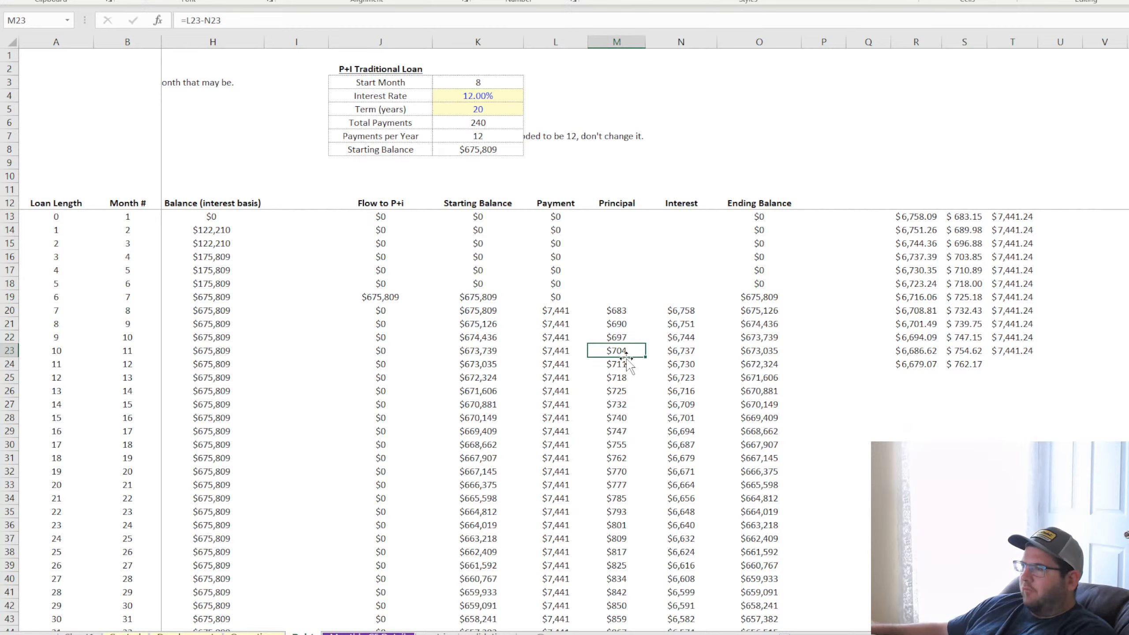
pyautogui.click(627, 363)
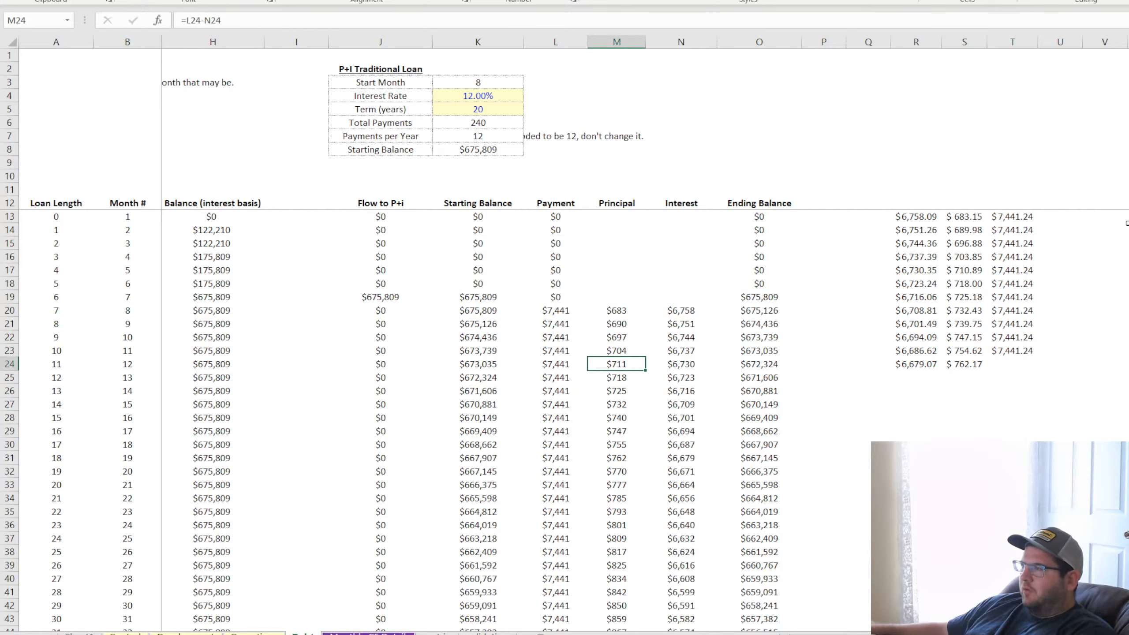
# Enter =S13=M20 in V13 to test whether the pasted principal equals the schedule's principal
pyautogui.click(1085, 217)
pyautogui.write('=')
pyautogui.click(968, 216)
pyautogui.click(620, 311)
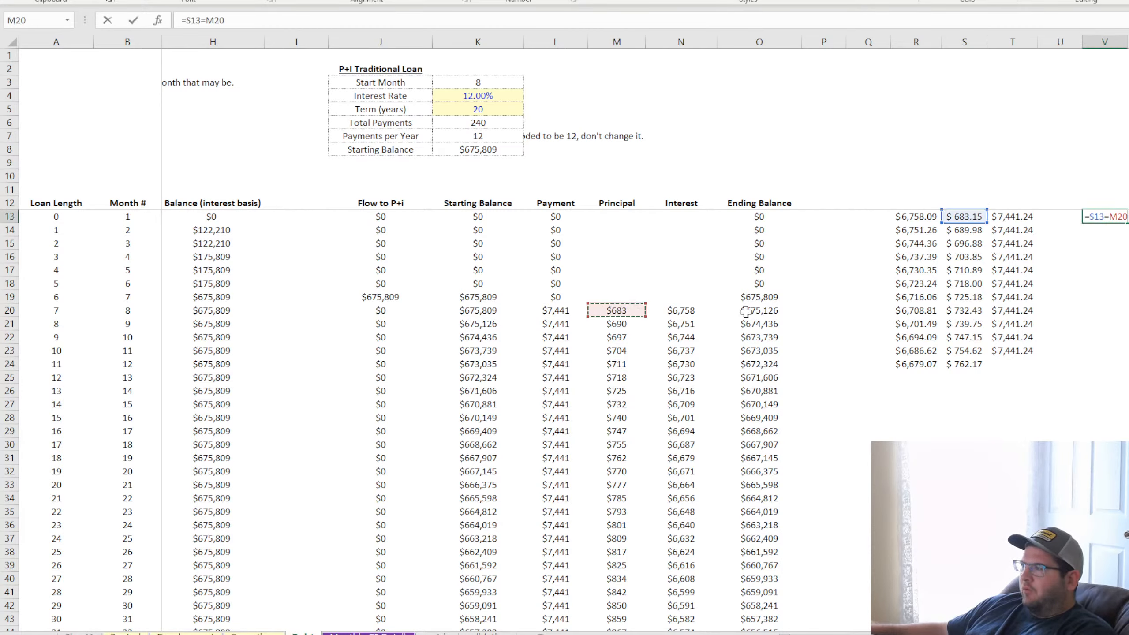
pyautogui.press('Tab')
pyautogui.write('=')
pyautogui.click(712, 312)
pyautogui.write('=')
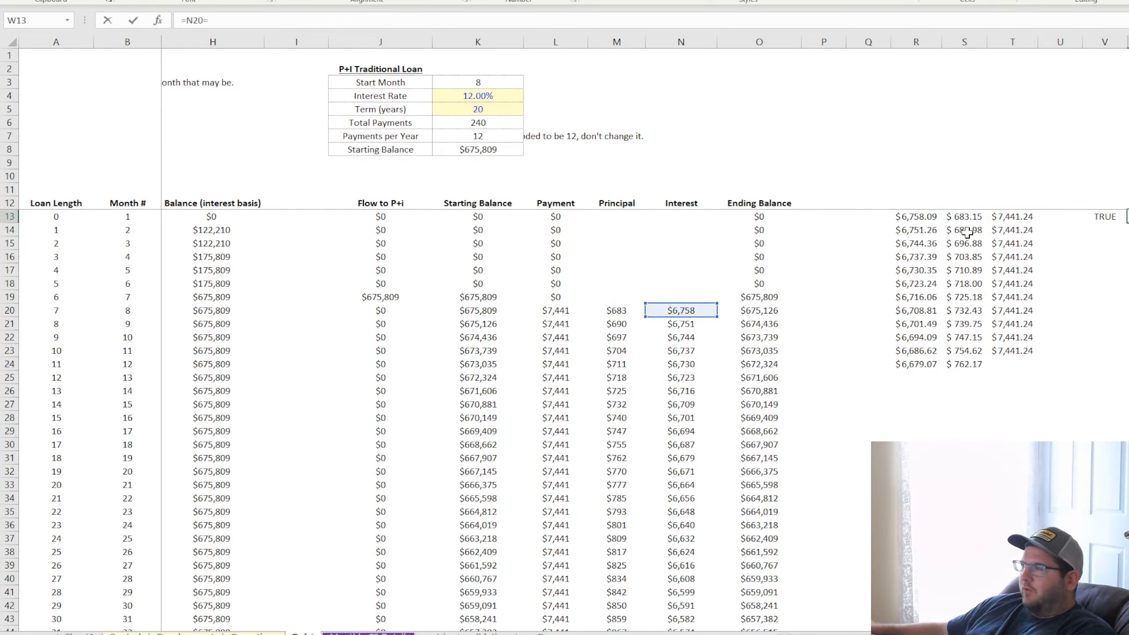
pyautogui.press('Escape')
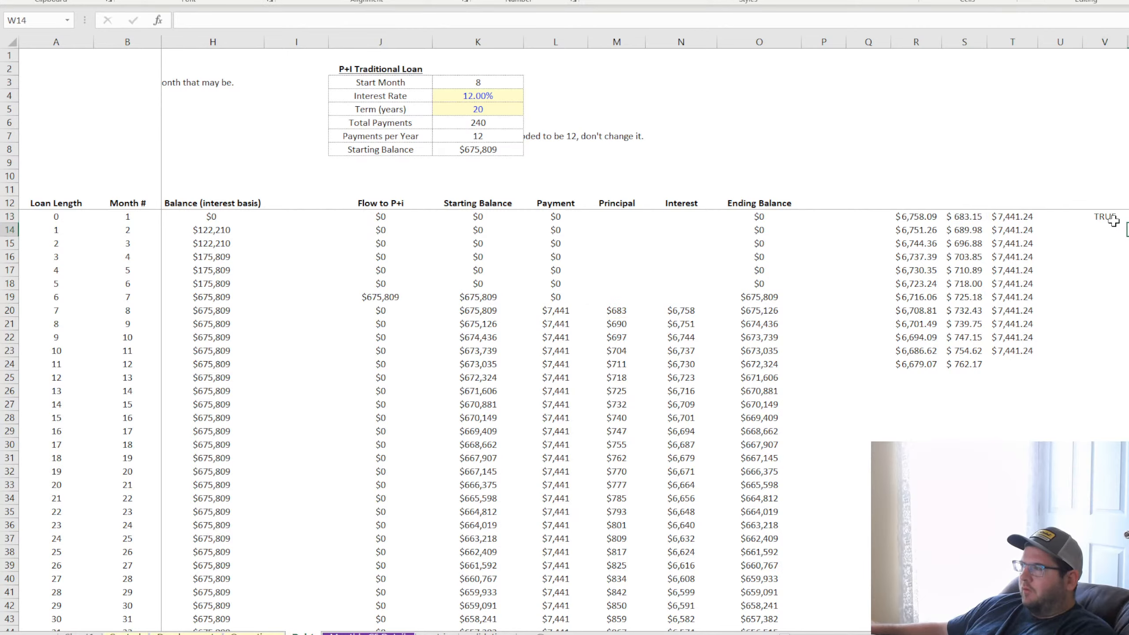
# Fill the principal equality test from V13 down through V22 and inspect the formula in V20
pyautogui.click(1102, 217)
pyautogui.moveTo(1127, 223); pyautogui.dragTo(1127, 340)
pyautogui.click(1106, 313)
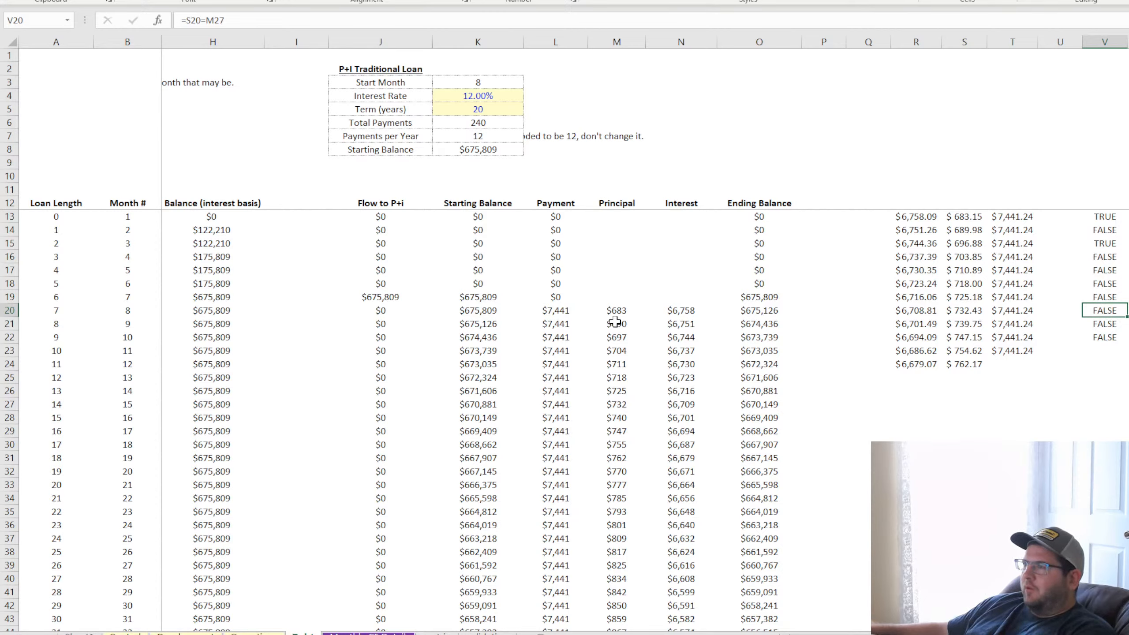
# Clear the equality test from V13 and replace the one in V14 with the difference formula =S14-M21
pyautogui.click(1110, 219)
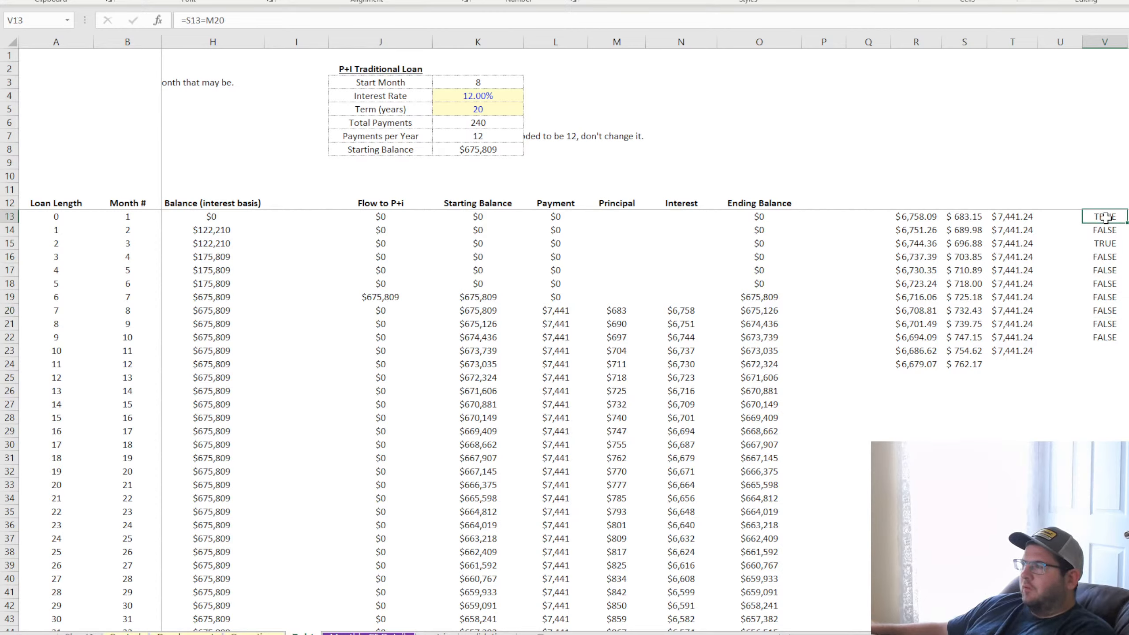
pyautogui.write('=')
pyautogui.press('BackSpace')
pyautogui.press('Return')
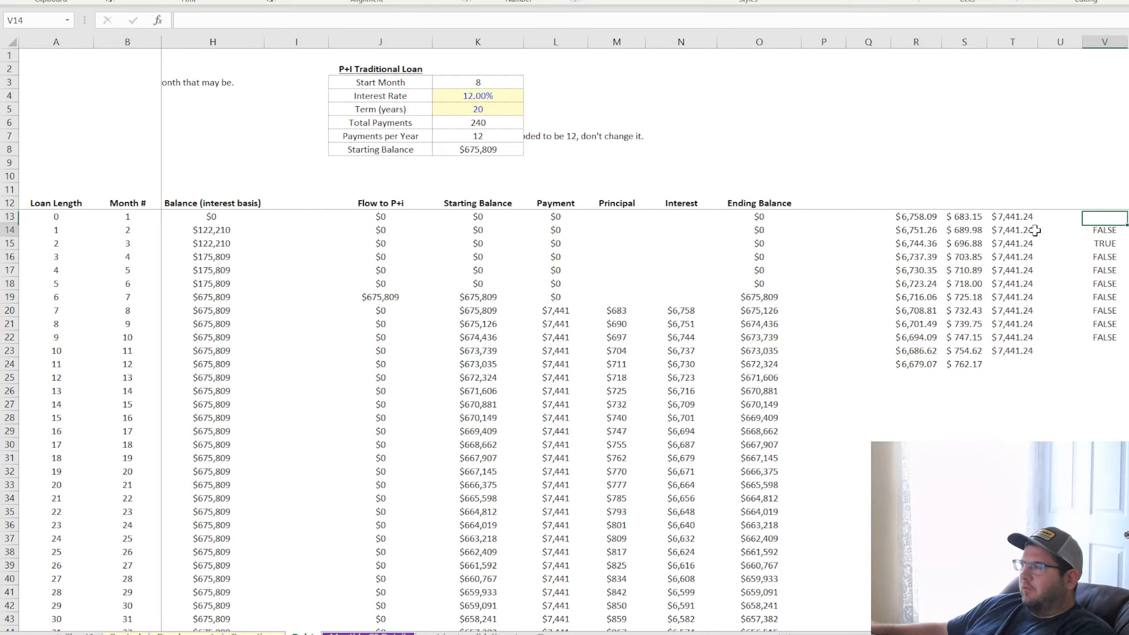
pyautogui.doubleClick(1110, 231)
pyautogui.press('Return')
pyautogui.click(1110, 230)
pyautogui.write('=')
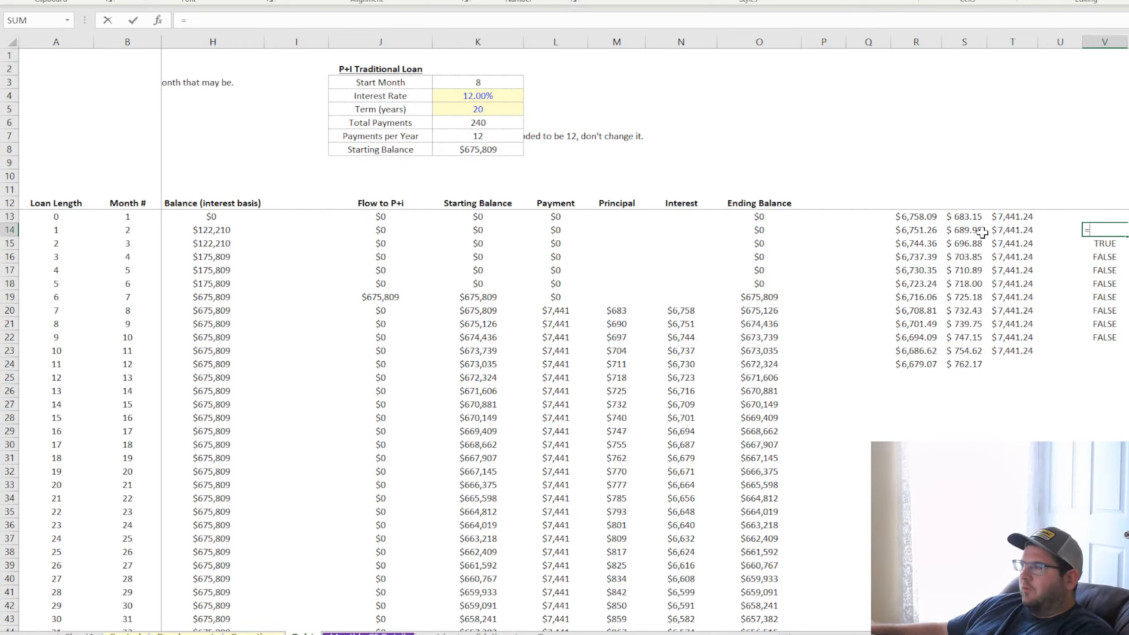
pyautogui.click(964, 230)
pyautogui.write('-')
pyautogui.click(618, 324)
pyautogui.press('Return')
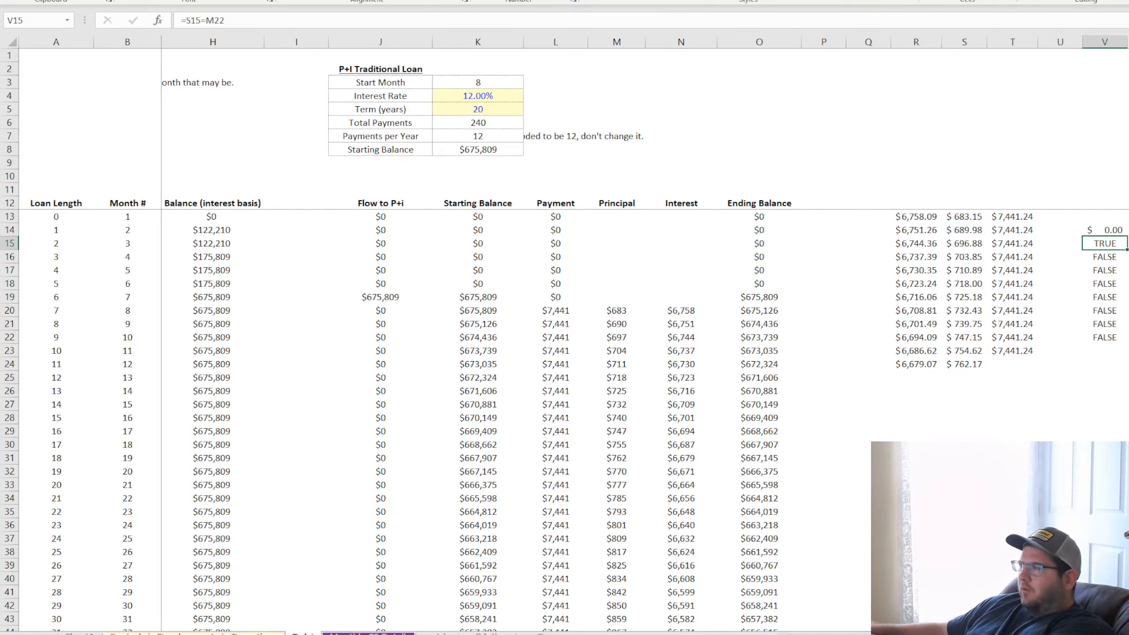
# Fill the principal difference formula from V14 down through V22 and try displaying the results with more decimal places
pyautogui.click(1120, 231)
pyautogui.moveTo(1125, 236); pyautogui.dragTo(1124, 338)
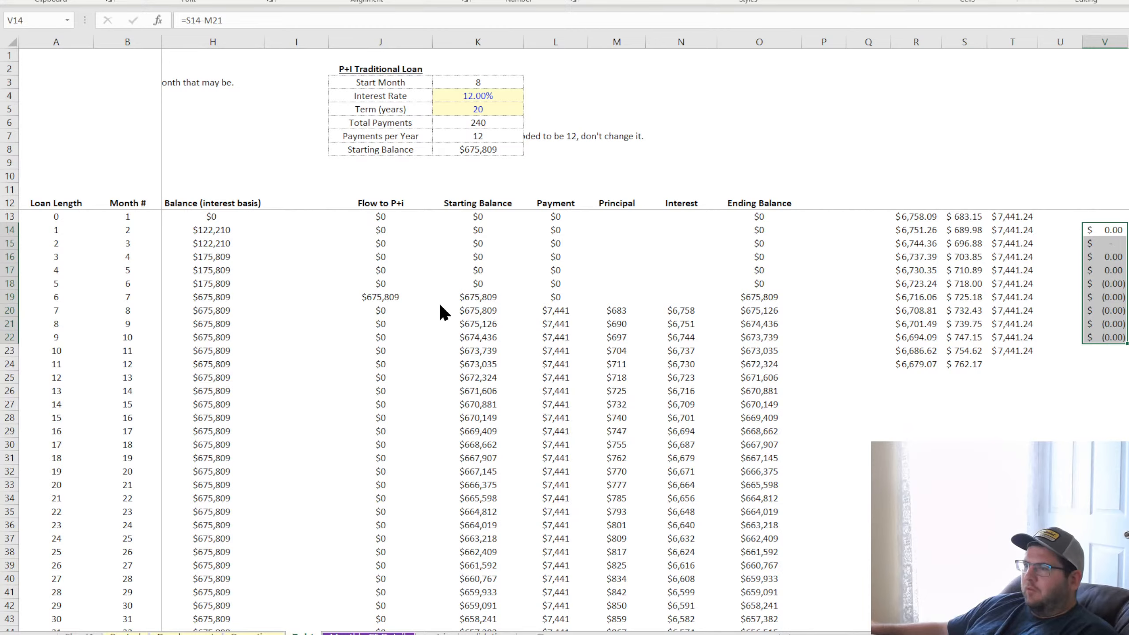
pyautogui.click(497, 539)
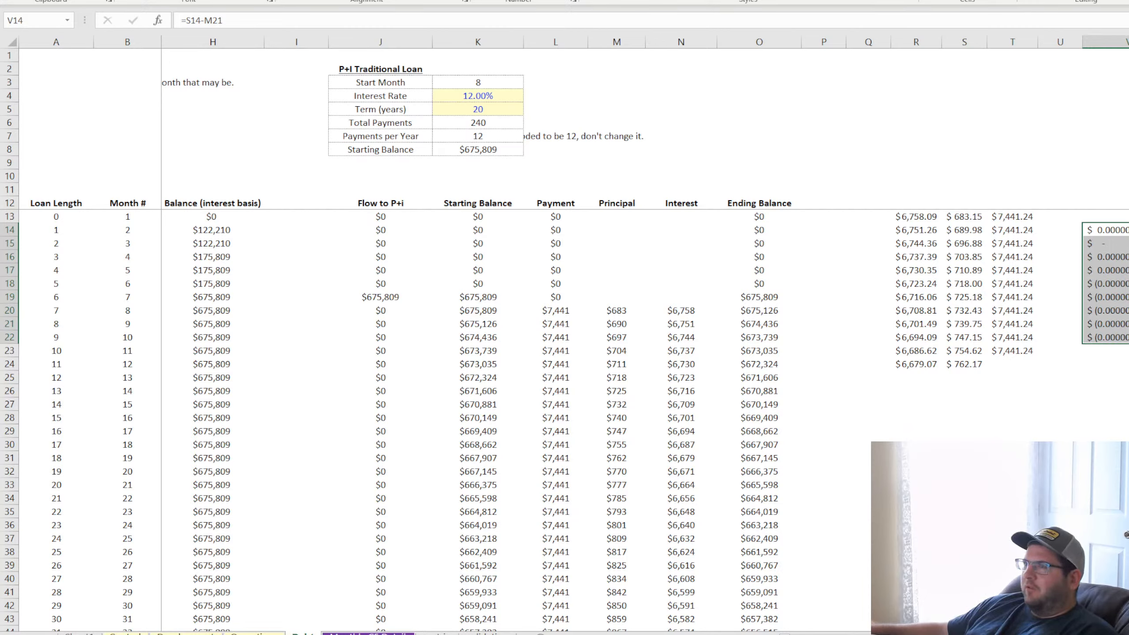
pyautogui.hotkey('ctrl', 'z')
# Delete the temporary difference checks in column V and the pasted reference figures and sums in columns R to T
pyautogui.click(1103, 194)
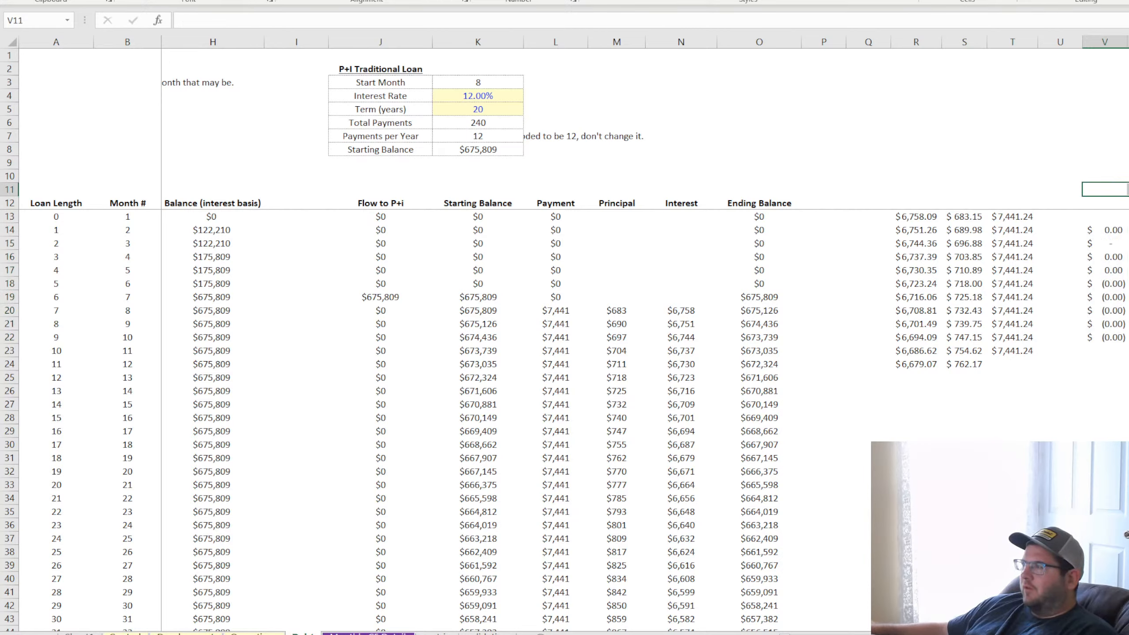
pyautogui.moveTo(1107, 190); pyautogui.dragTo(1125, 471)
pyautogui.press('Delete')
pyautogui.moveTo(912, 191); pyautogui.dragTo(1116, 406)
pyautogui.press('Delete')
pyautogui.click(1060, 458)
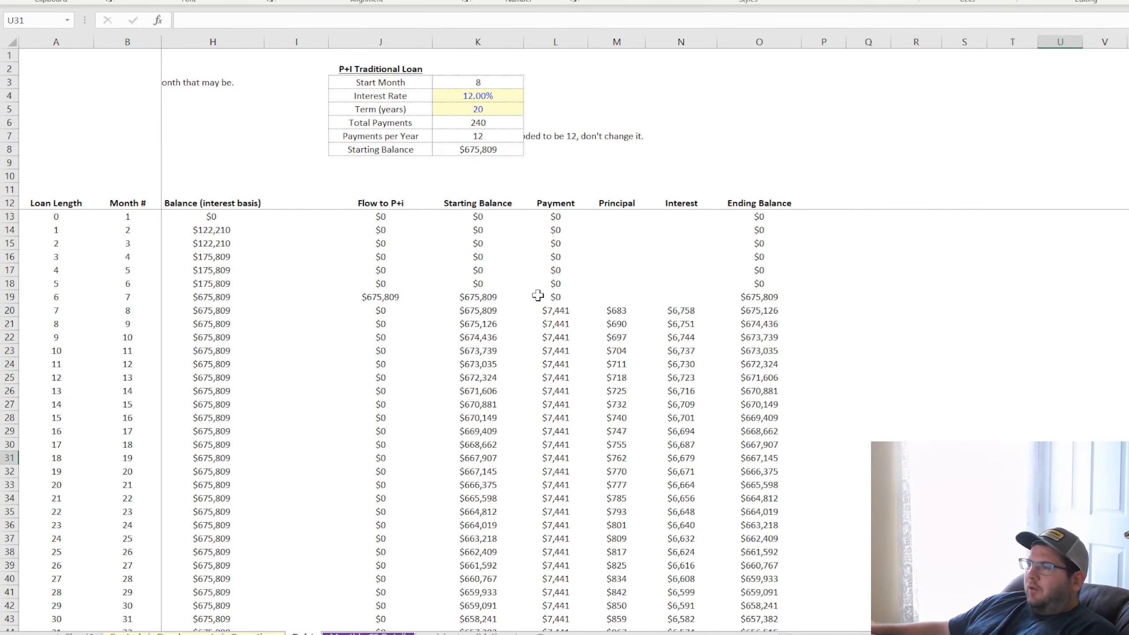
# Inspect the PMT formula behind the monthly loan payment in L25
pyautogui.hscroll(-3, 564, 311)
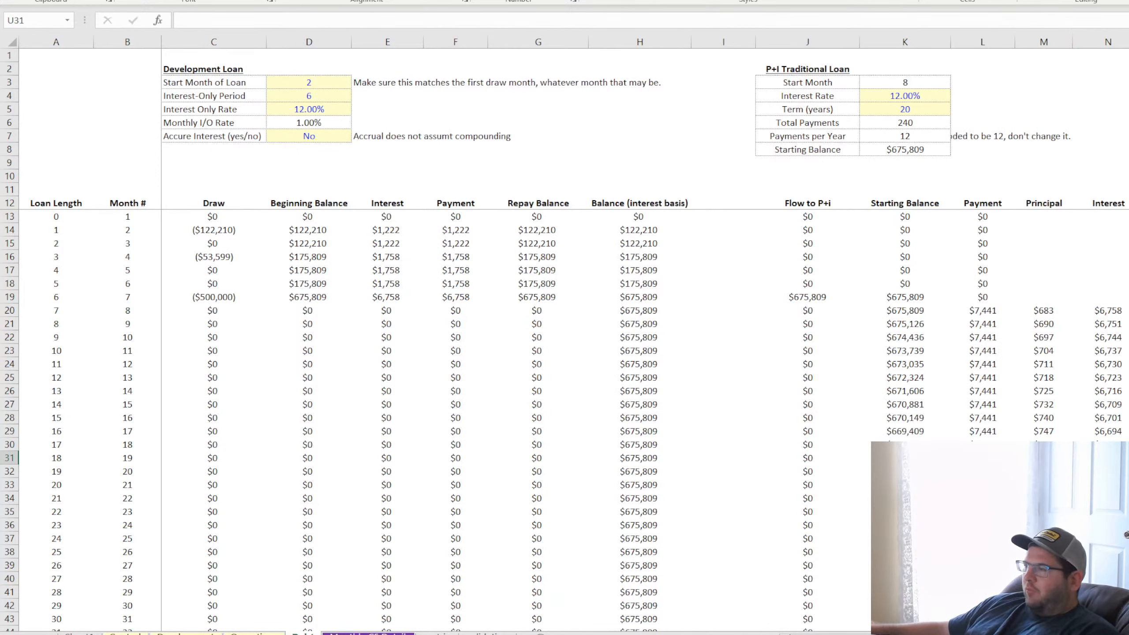
pyautogui.click(978, 378)
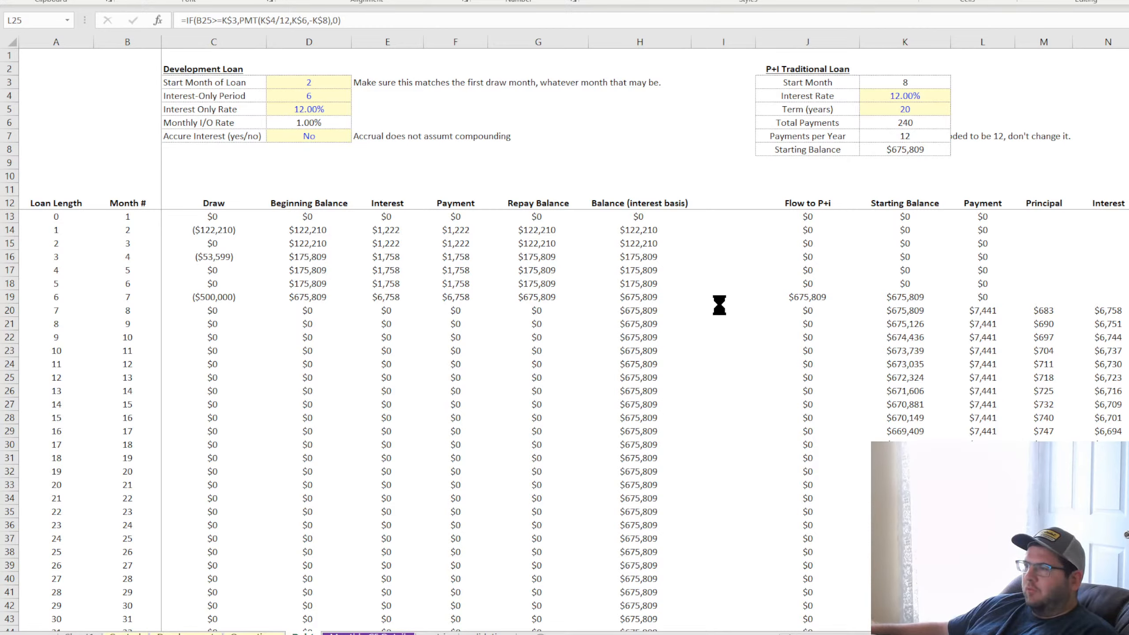
pyautogui.click(723, 337)
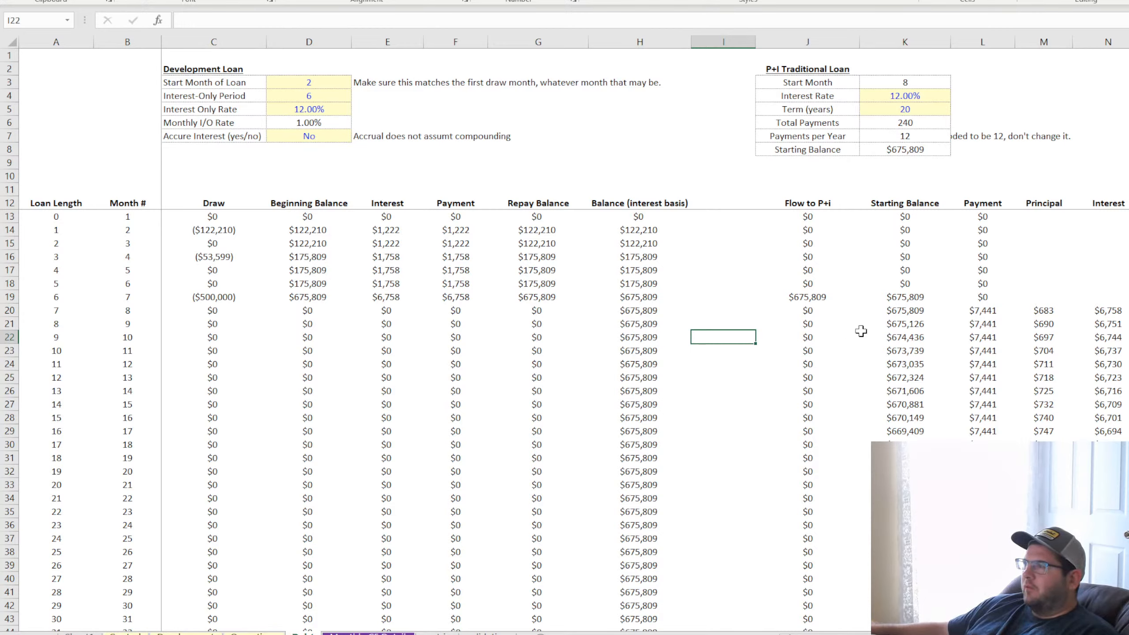
# Inspect the Starting Balance formulas in the P+I schedule from K13 down to K19
pyautogui.click(912, 220)
pyautogui.press('Up')
pyautogui.press('Down')
pyautogui.press('Down')
pyautogui.press('Down')
pyautogui.press('Down')
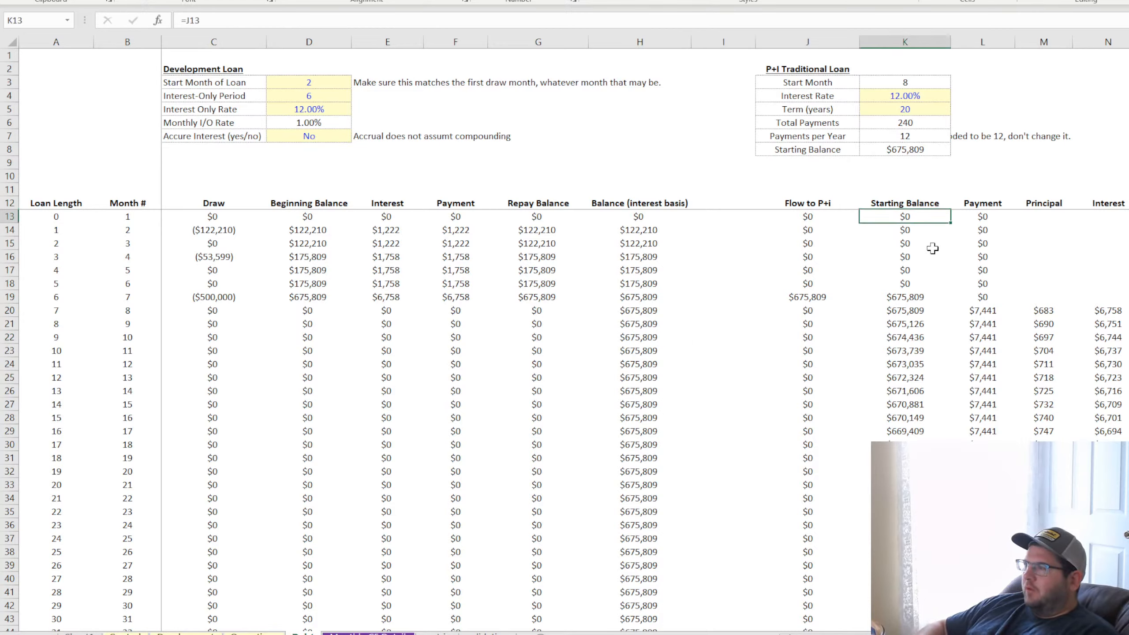
pyautogui.press('Down')
pyautogui.press('Down')
pyautogui.press('Down')
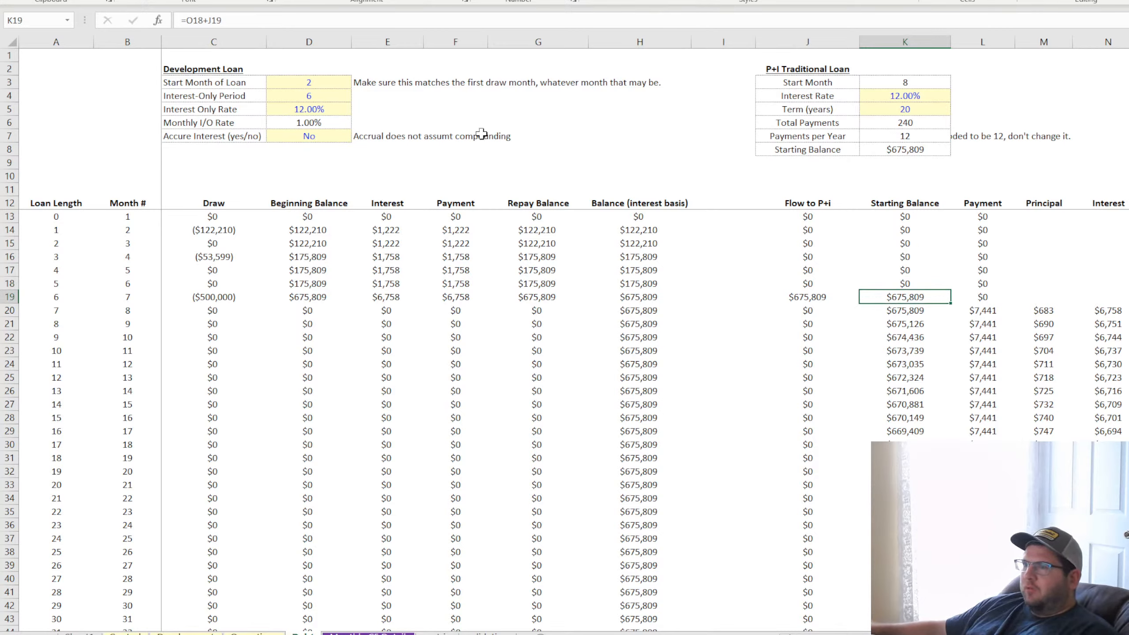
# Set the development loan's interest-only period in D4 to 12
pyautogui.click(316, 95)
pyautogui.write('12')
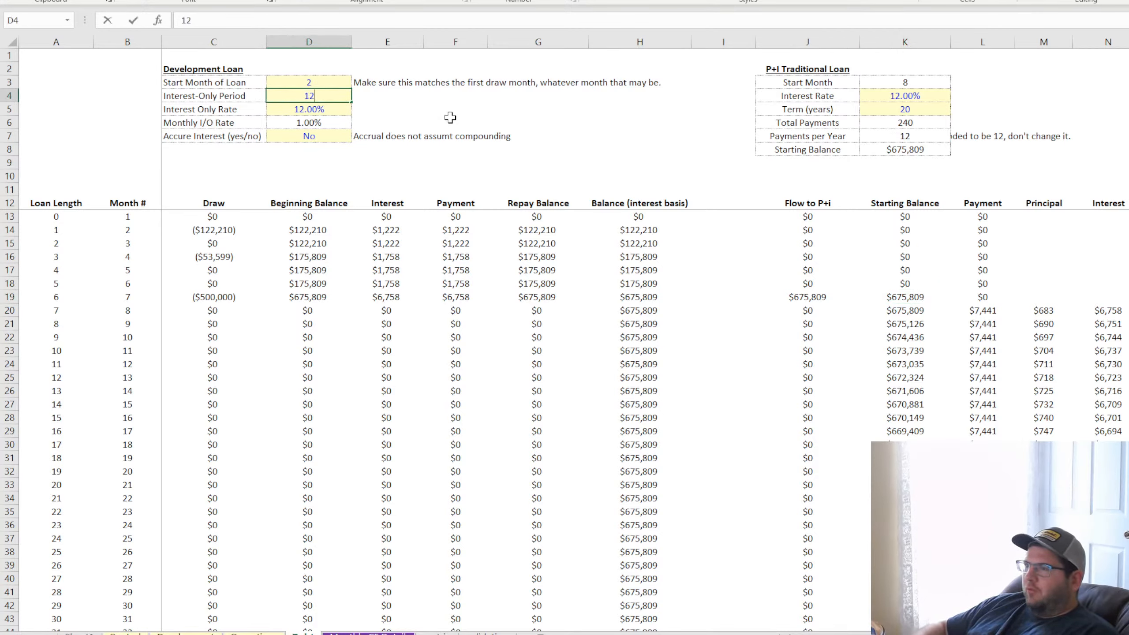
pyautogui.press('Return')
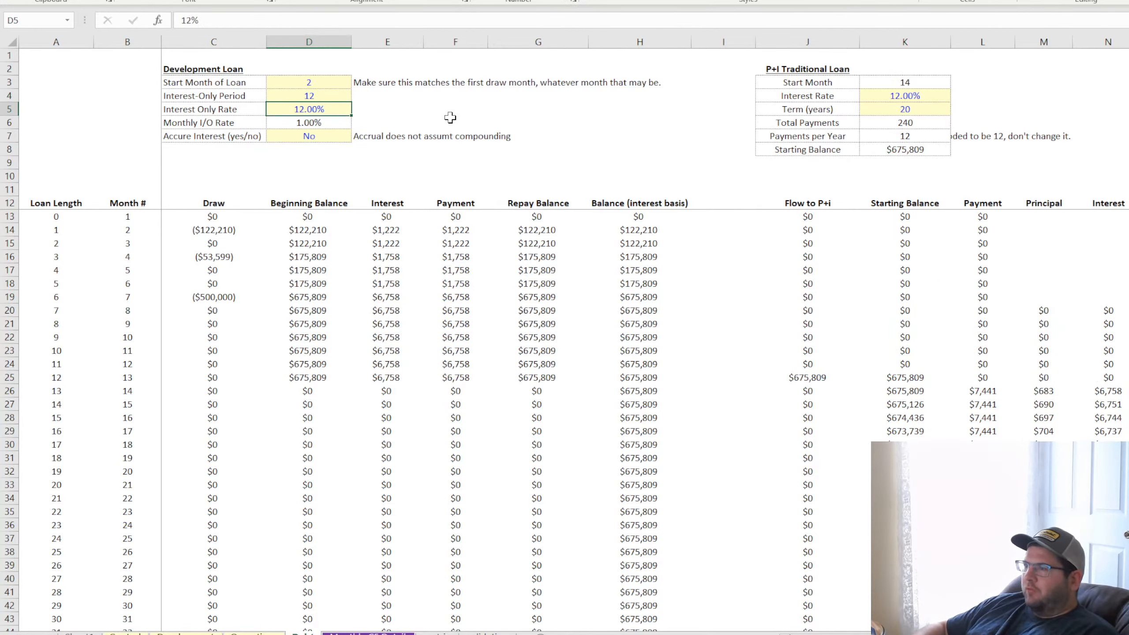
# Trace the development loan balance across row 25 into the P+I starting balance, payment and principal in row 26
pyautogui.click(309, 379)
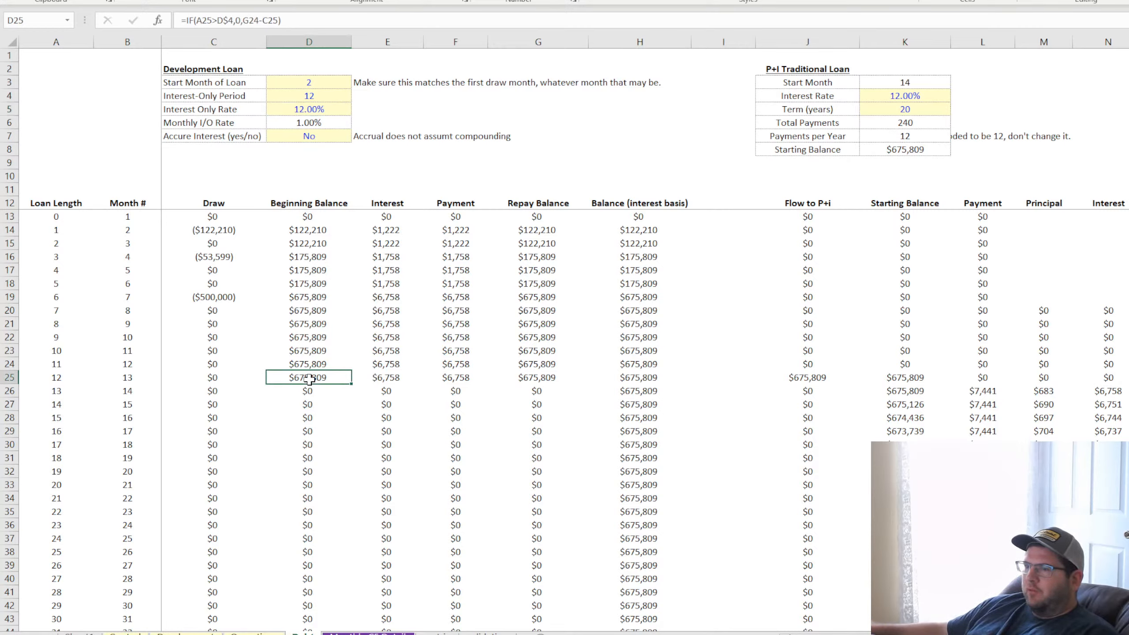
pyautogui.moveTo(299, 378); pyautogui.dragTo(902, 382)
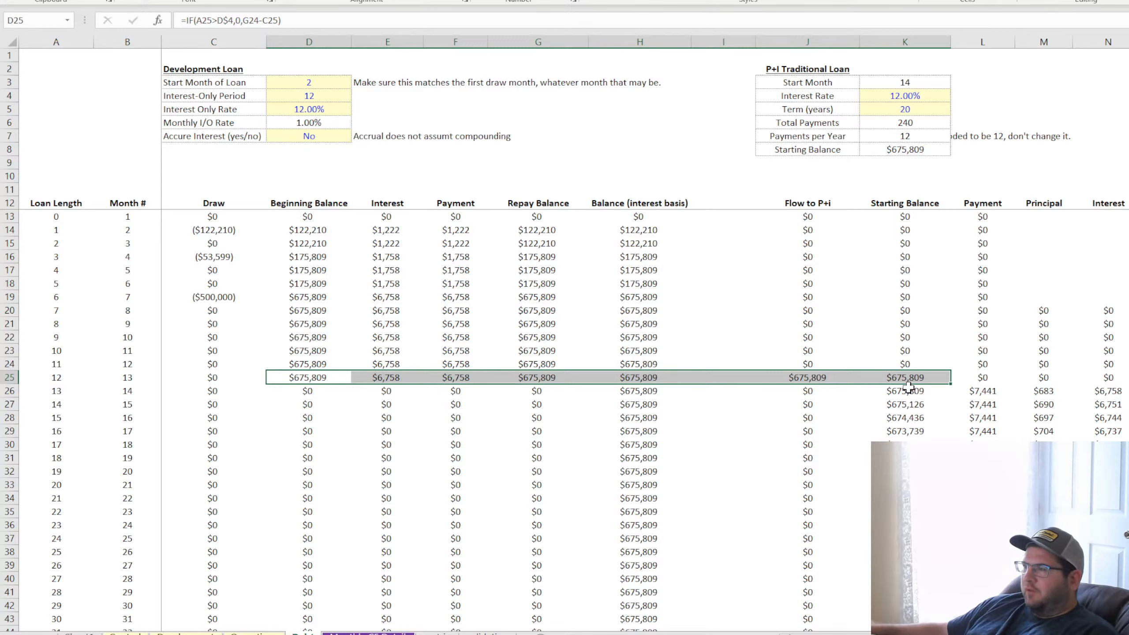
pyautogui.click(908, 389)
pyautogui.click(980, 390)
pyautogui.click(1049, 390)
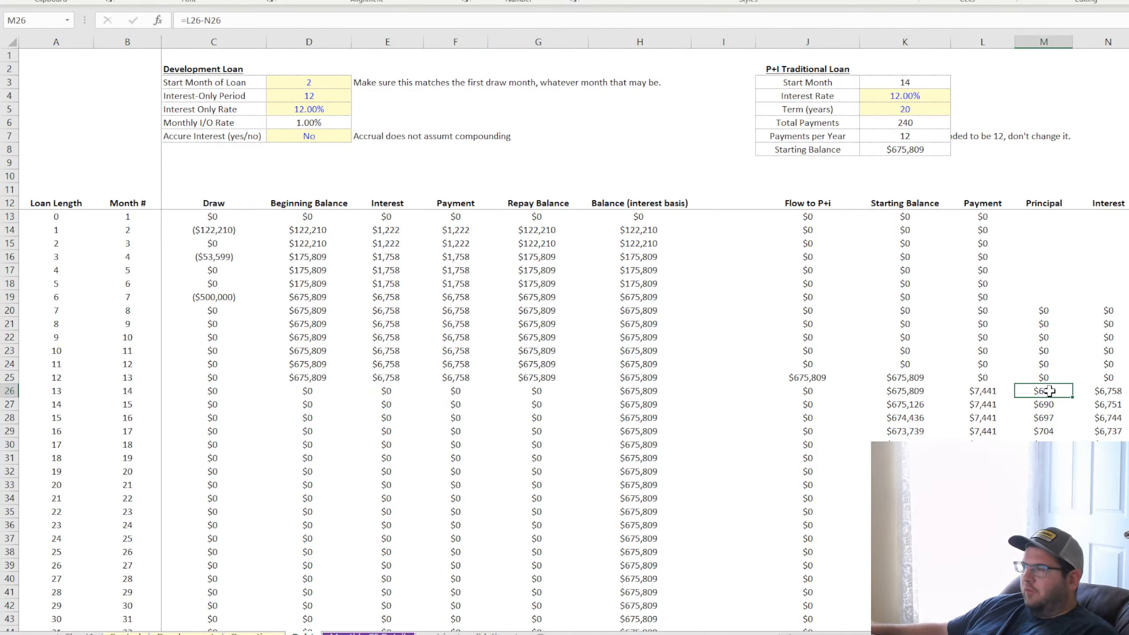
# Fill the Principal and Interest formulas from M20:N20 up through row 13
pyautogui.click(1048, 306)
pyautogui.click(1103, 311)
pyautogui.click(1048, 287)
pyautogui.click(1108, 275)
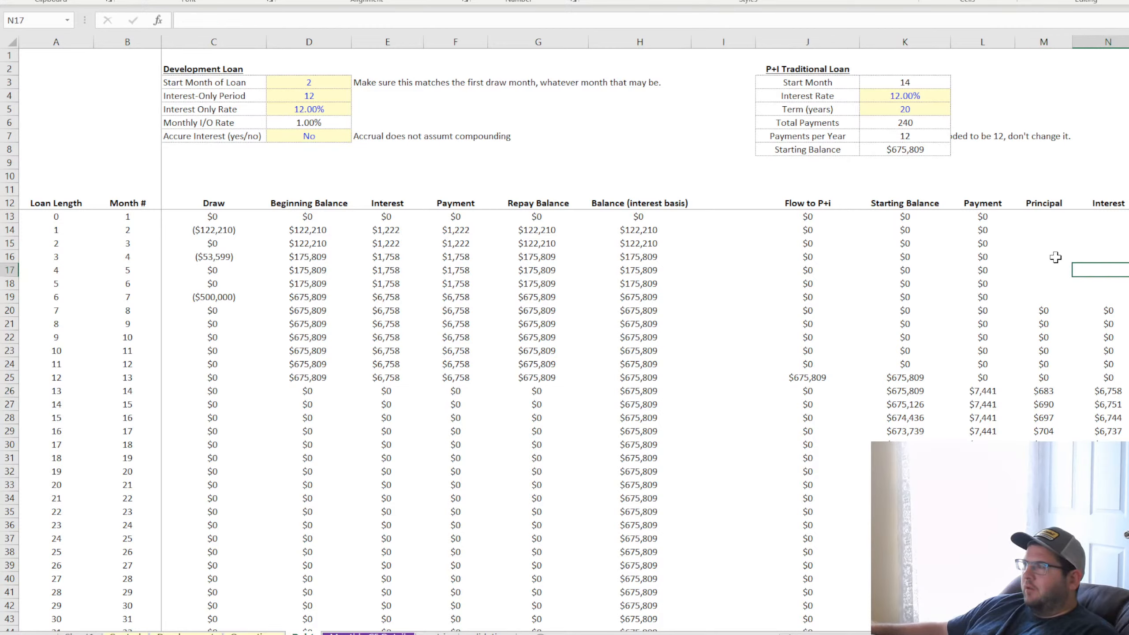
pyautogui.click(1046, 215)
pyautogui.click(1096, 233)
pyautogui.click(1054, 269)
pyautogui.click(1084, 270)
pyautogui.click(1031, 292)
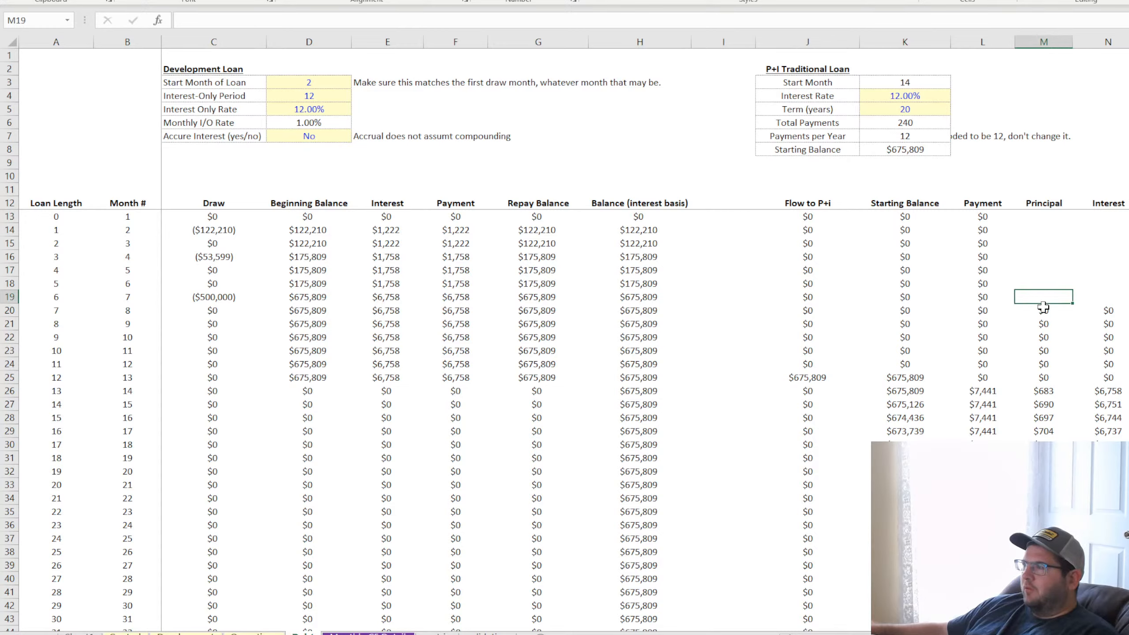
pyautogui.moveTo(1042, 308)
pyautogui.mouseDown()
pyautogui.moveTo(1121, 314)
pyautogui.moveTo(1128, 217)
pyautogui.mouseUp()
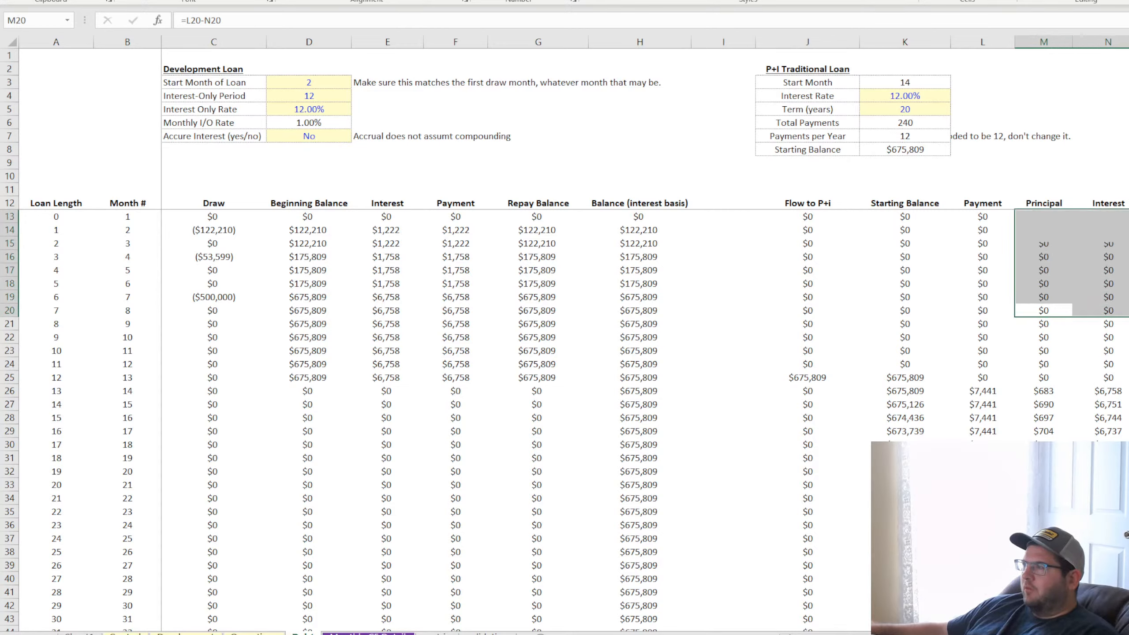
# Check the principal and interest cells around the first P+I payment month and the payment formula in L23
pyautogui.click(1047, 364)
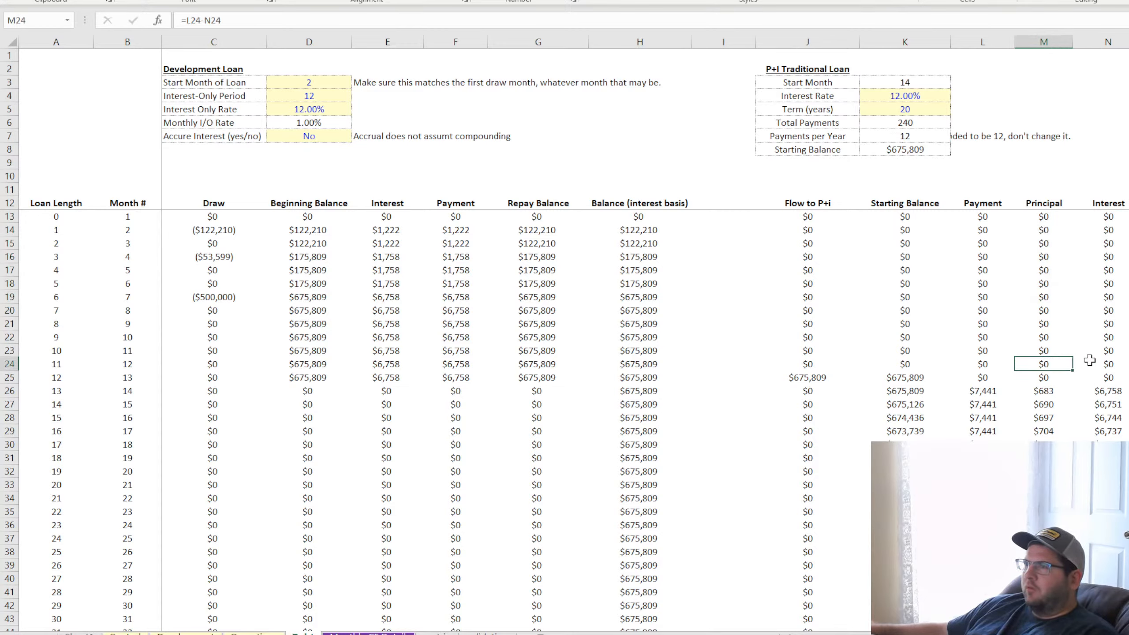
pyautogui.click(1103, 362)
pyautogui.click(1042, 406)
pyautogui.click(1110, 418)
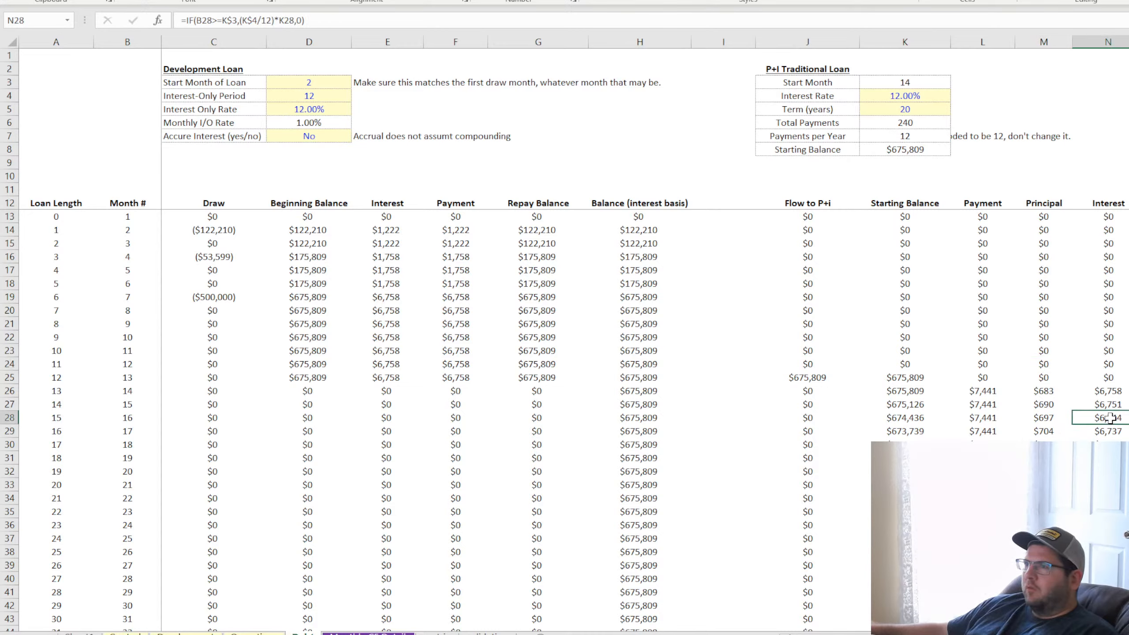
pyautogui.click(990, 350)
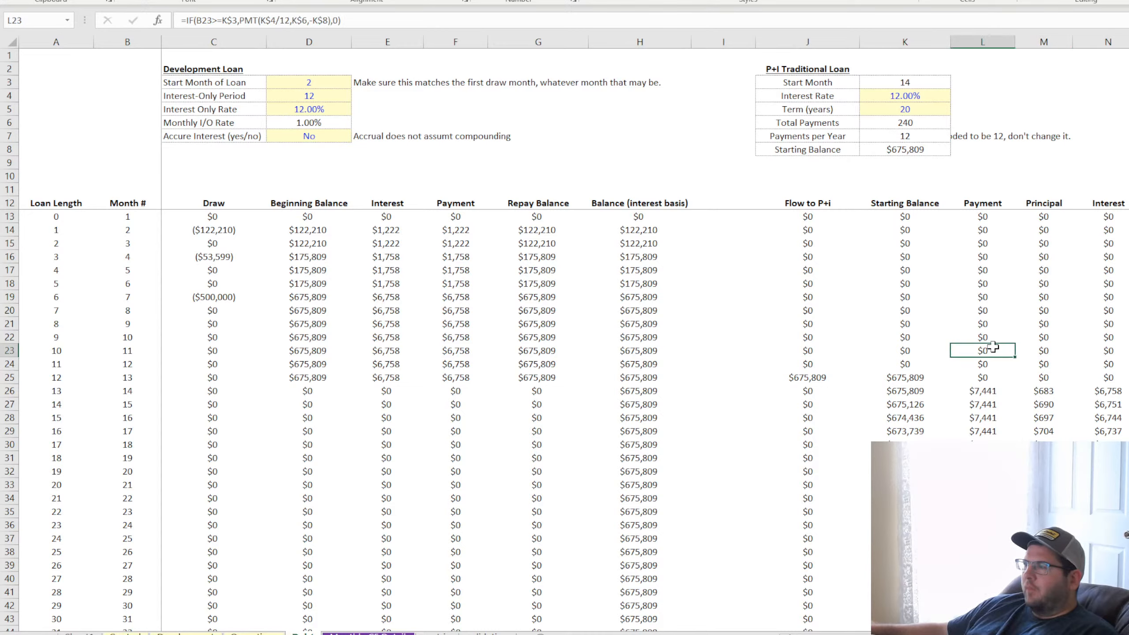
# Inspect the cell references in the principal formula in M21 and the interest formulas in N13 and N26
pyautogui.click(1039, 328)
pyautogui.doubleClick(1042, 325)
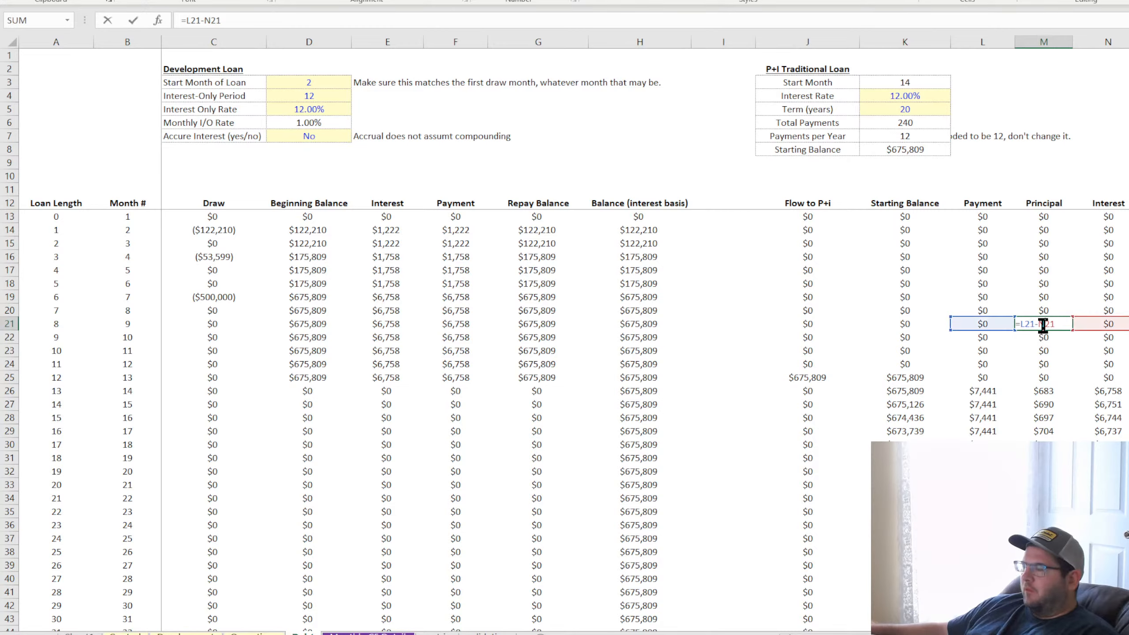
pyautogui.press('Return')
pyautogui.click(1117, 217)
pyautogui.doubleClick(1117, 217)
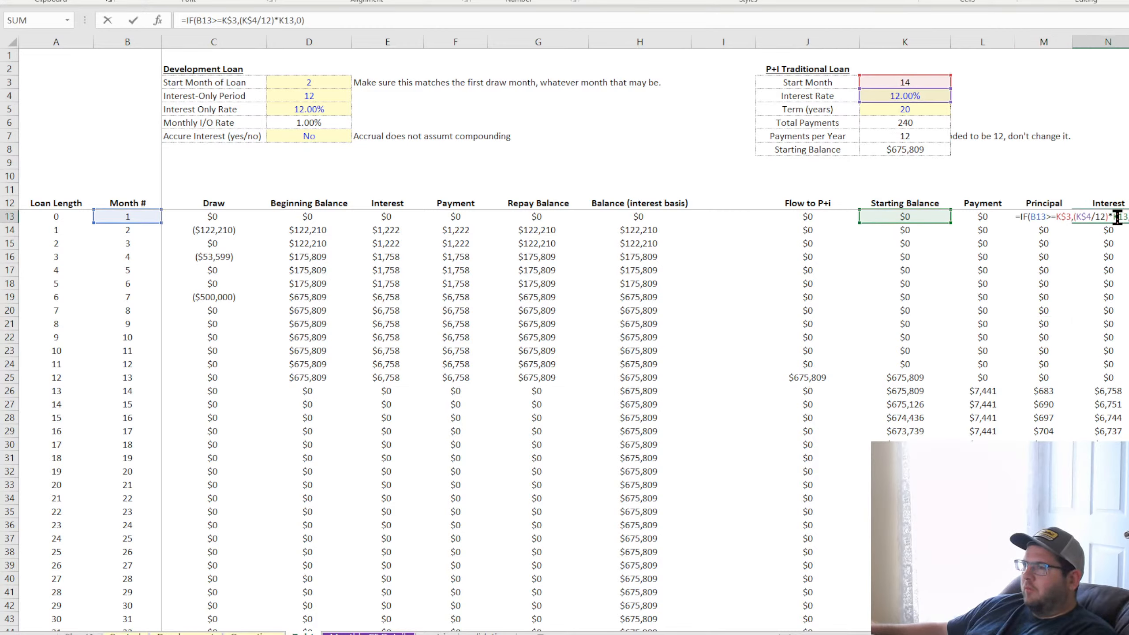
pyautogui.press('Escape')
pyautogui.doubleClick(1106, 391)
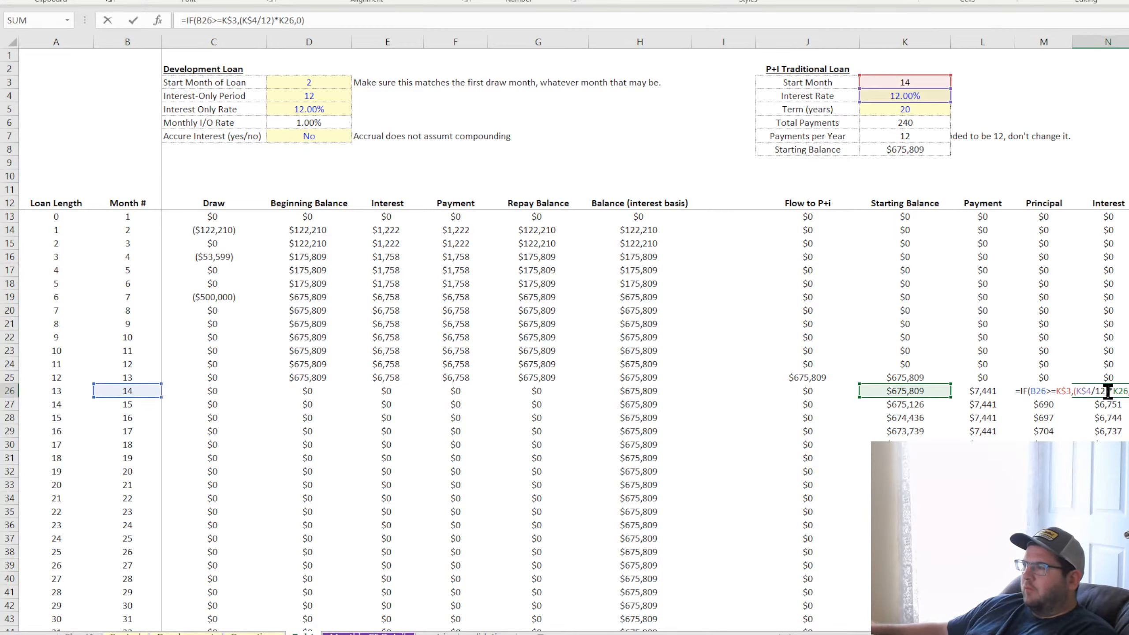
pyautogui.press('Return')
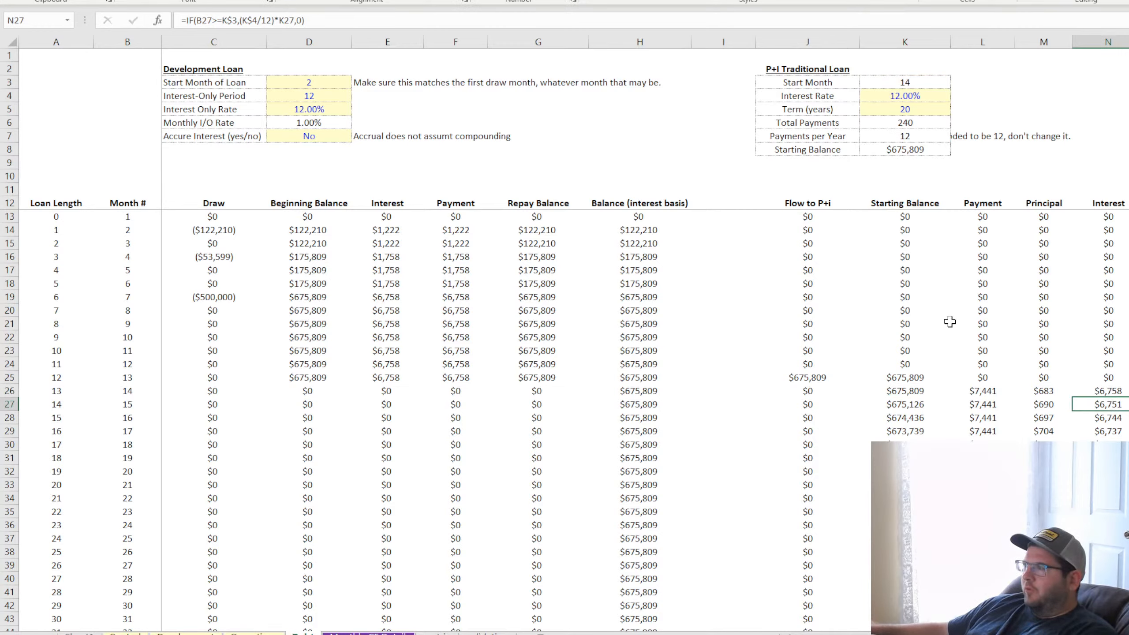
# Review the Flow to P+i column, the starting balance in K25 and the payment and principal cells below it
pyautogui.click(811, 203)
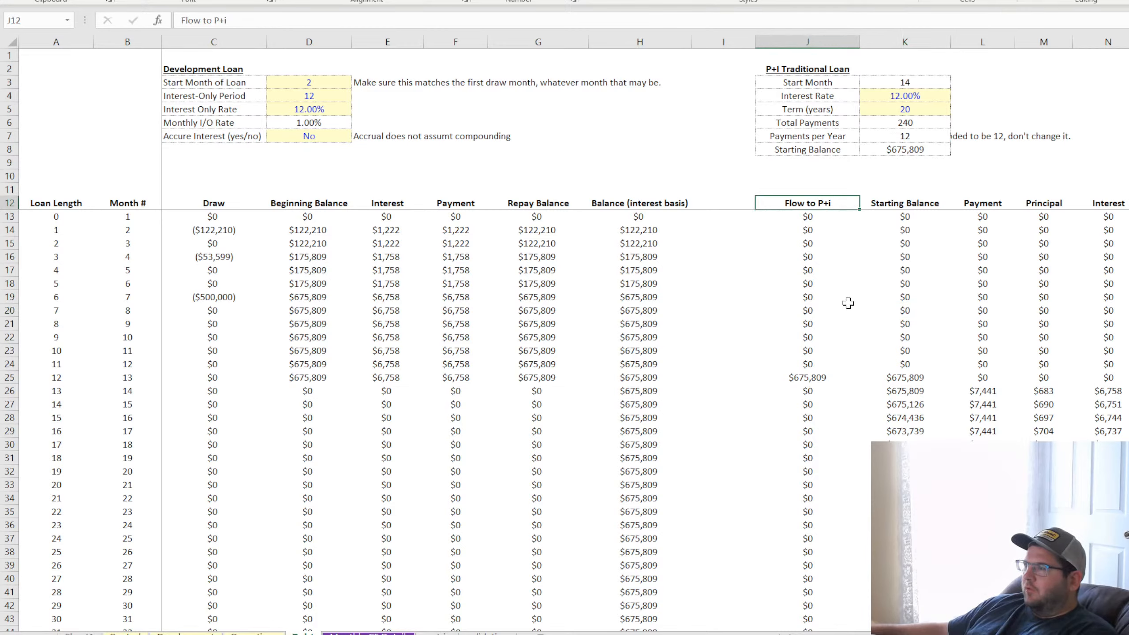
pyautogui.click(918, 378)
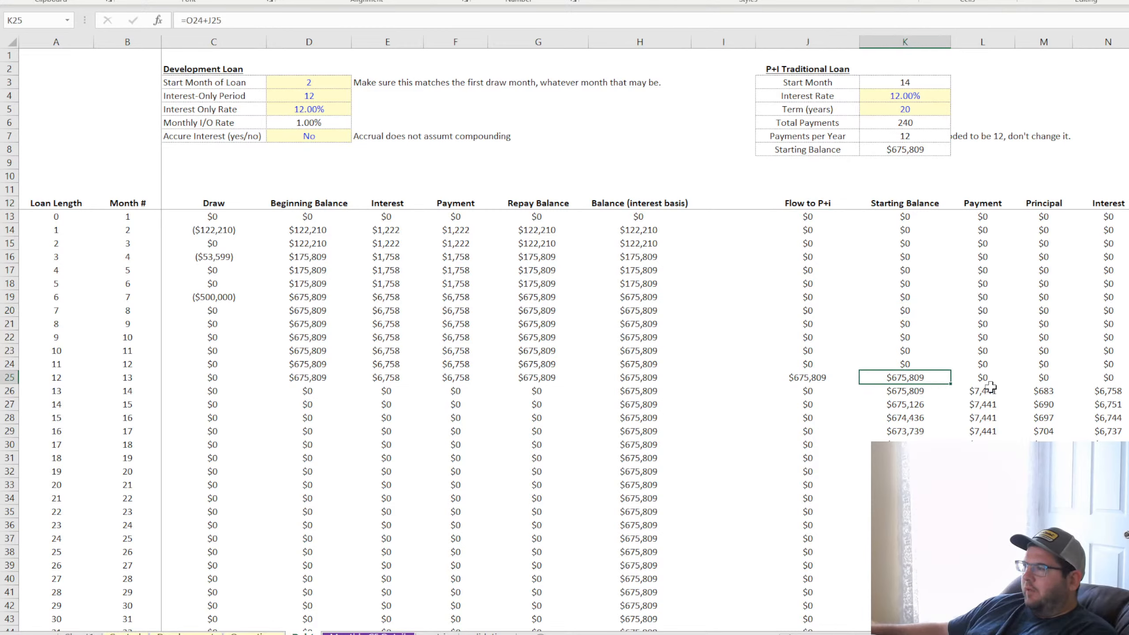
pyautogui.click(995, 391)
pyautogui.click(1039, 391)
pyautogui.click(1047, 430)
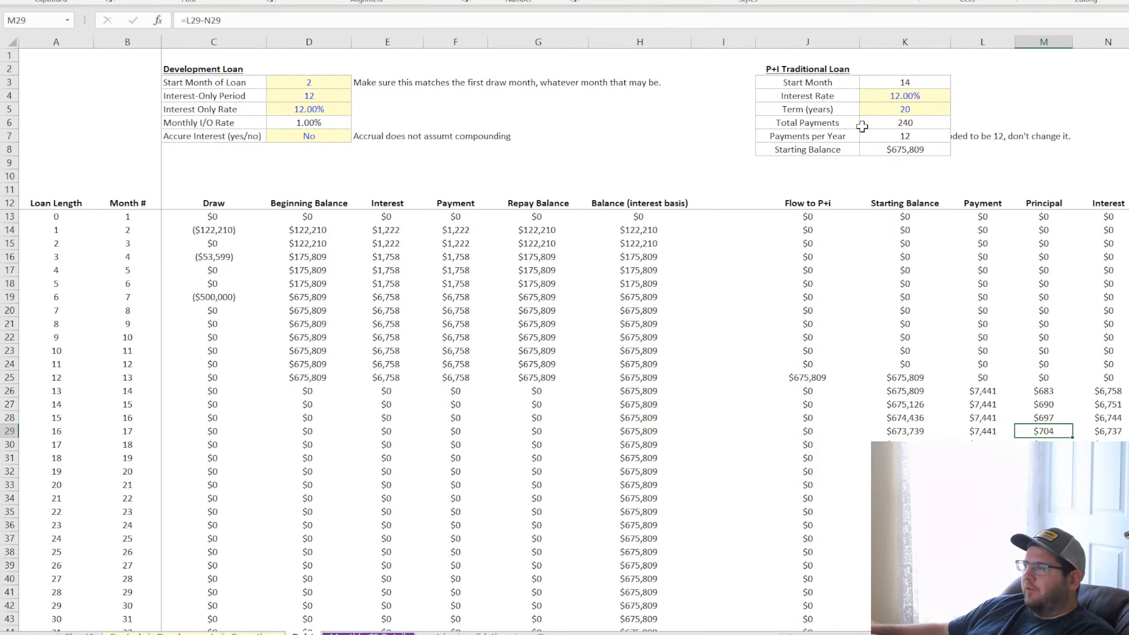
pyautogui.click(817, 166)
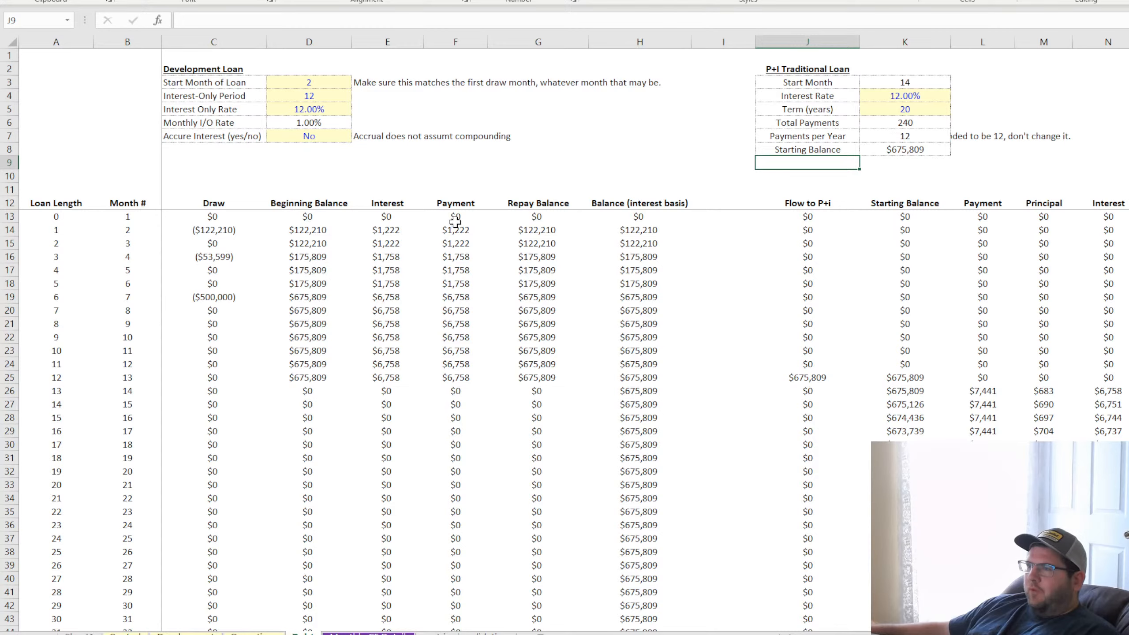
# Set the development loan's accrue interest option in D7 to Yes and check the payments in F13:F25
pyautogui.moveTo(453, 217); pyautogui.dragTo(455, 378)
pyautogui.click(345, 136)
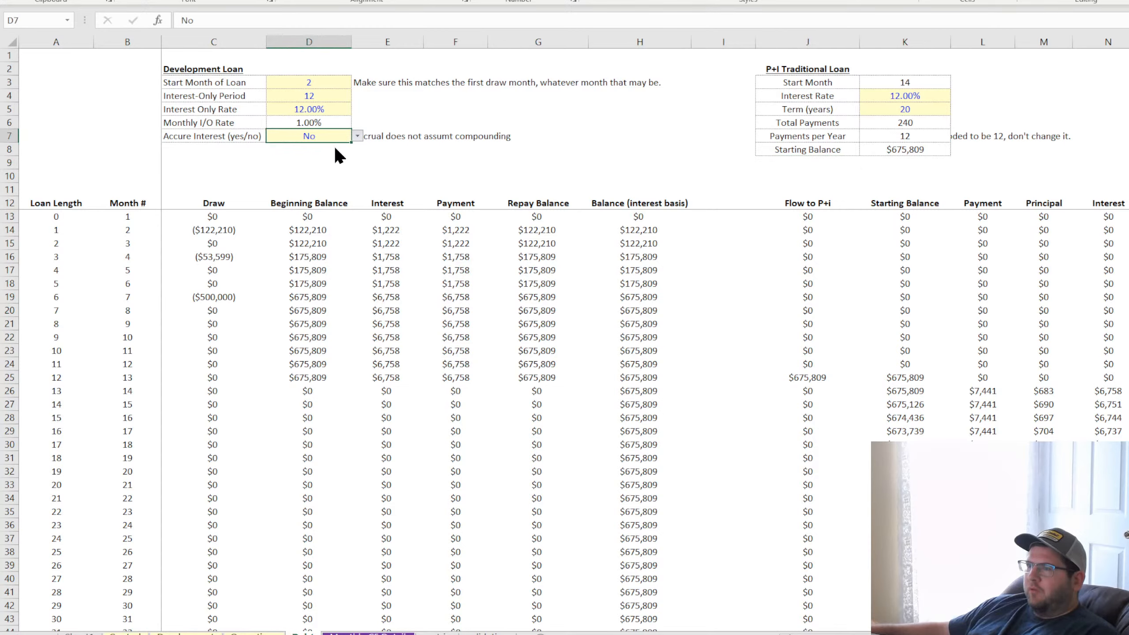
pyautogui.click(332, 148)
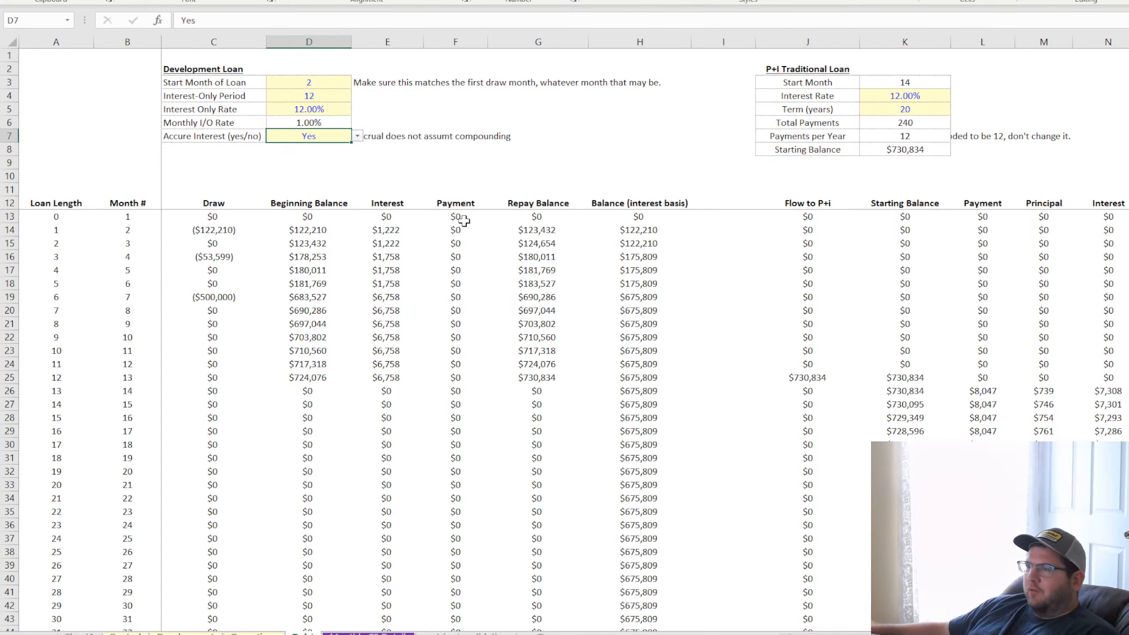
pyautogui.moveTo(463, 220); pyautogui.dragTo(442, 378)
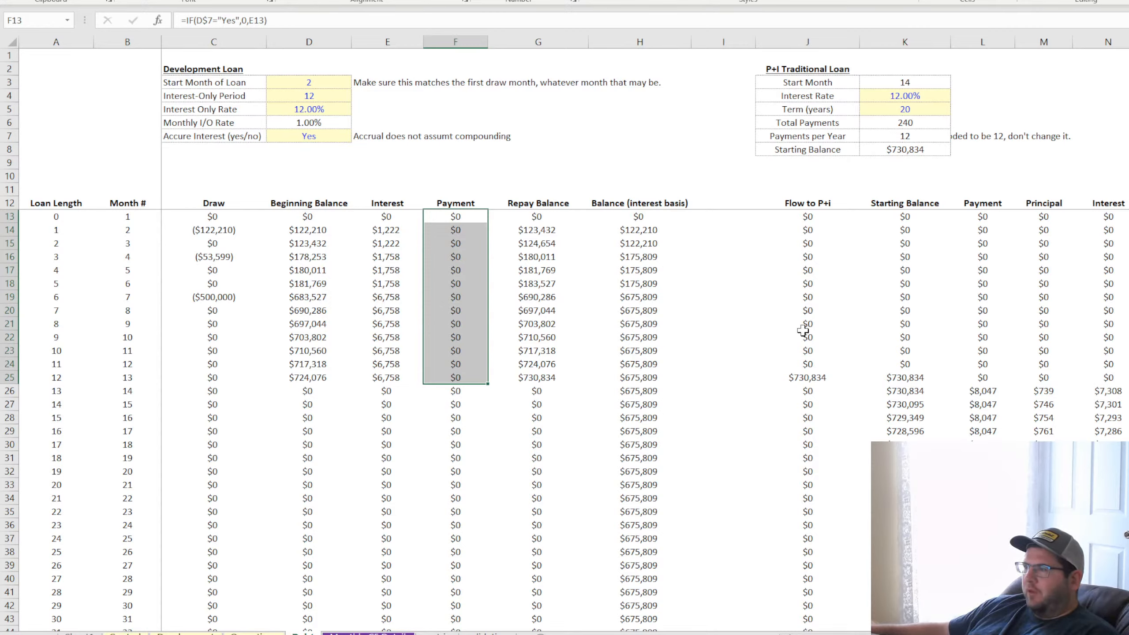
# Examine the P+I payment, principal and interest from row 26 with accrual on, and the payments-per-year note in L7
pyautogui.click(984, 392)
pyautogui.moveTo(984, 392); pyautogui.dragTo(169, 390)
pyautogui.click(975, 389)
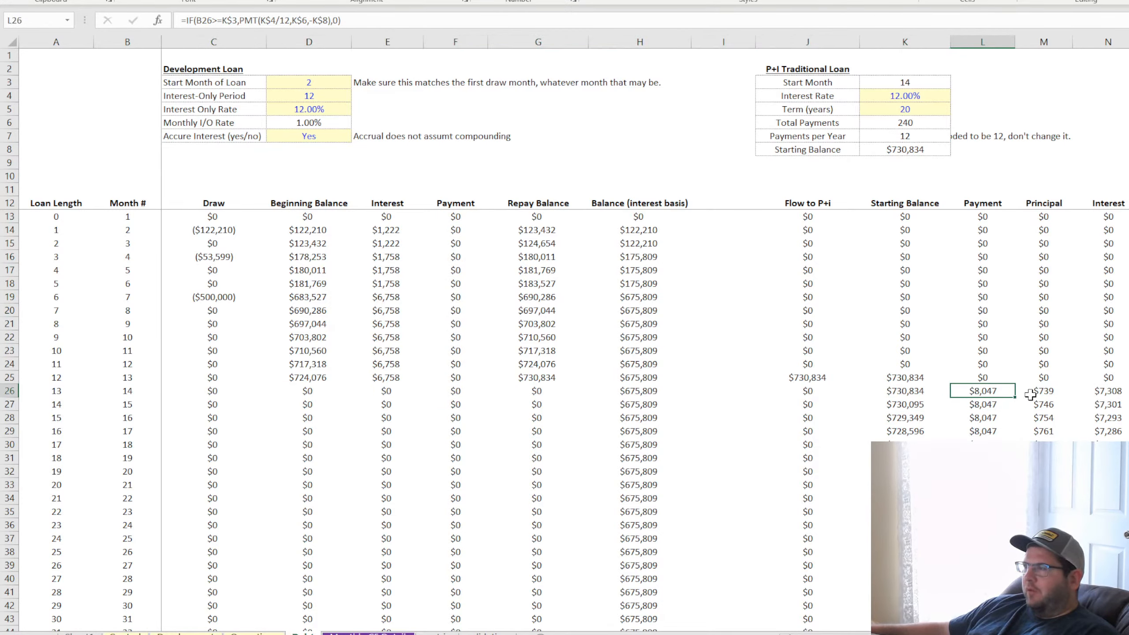
pyautogui.click(1043, 390)
pyautogui.moveTo(1106, 390); pyautogui.dragTo(1058, 471)
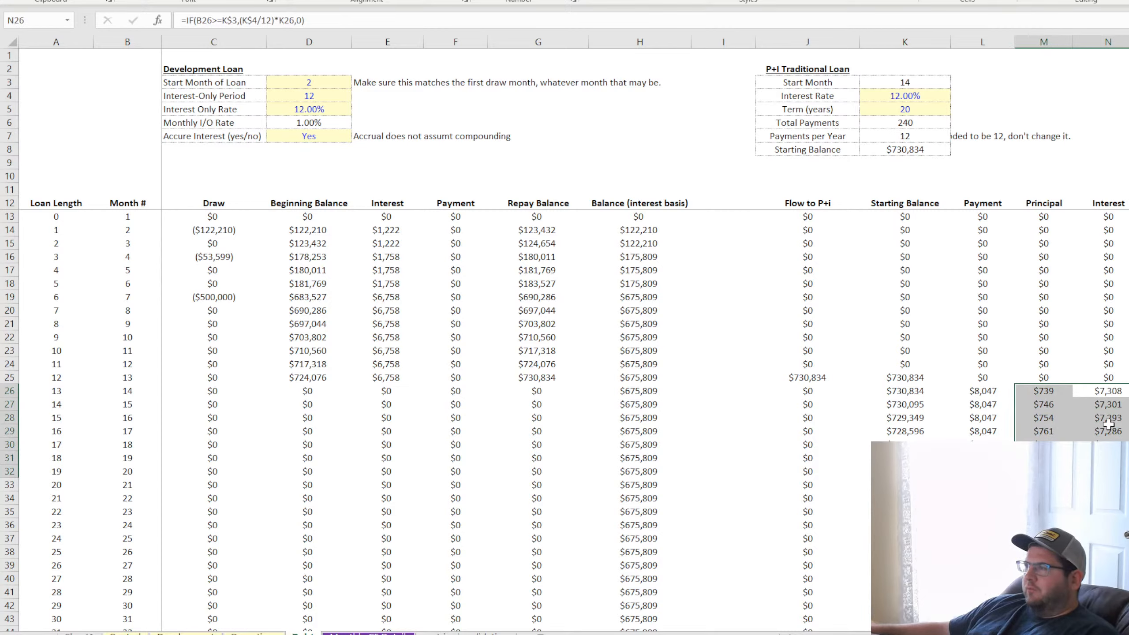
pyautogui.click(965, 136)
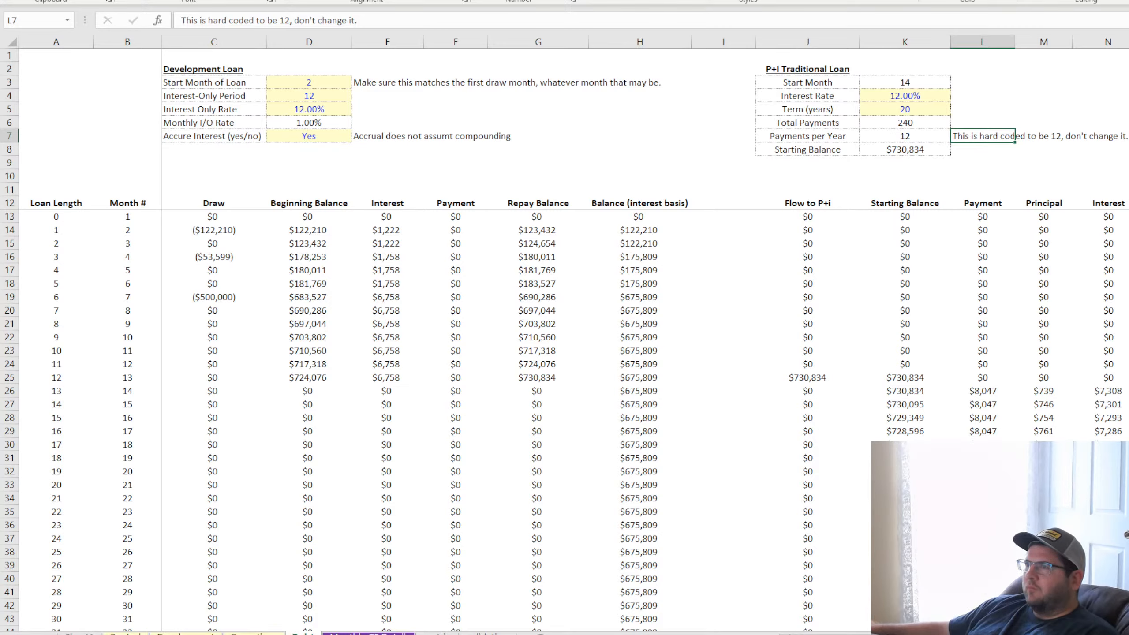
# Switch the accrue interest option to No and back to Yes to compare the two loan scenarios
pyautogui.click(346, 138)
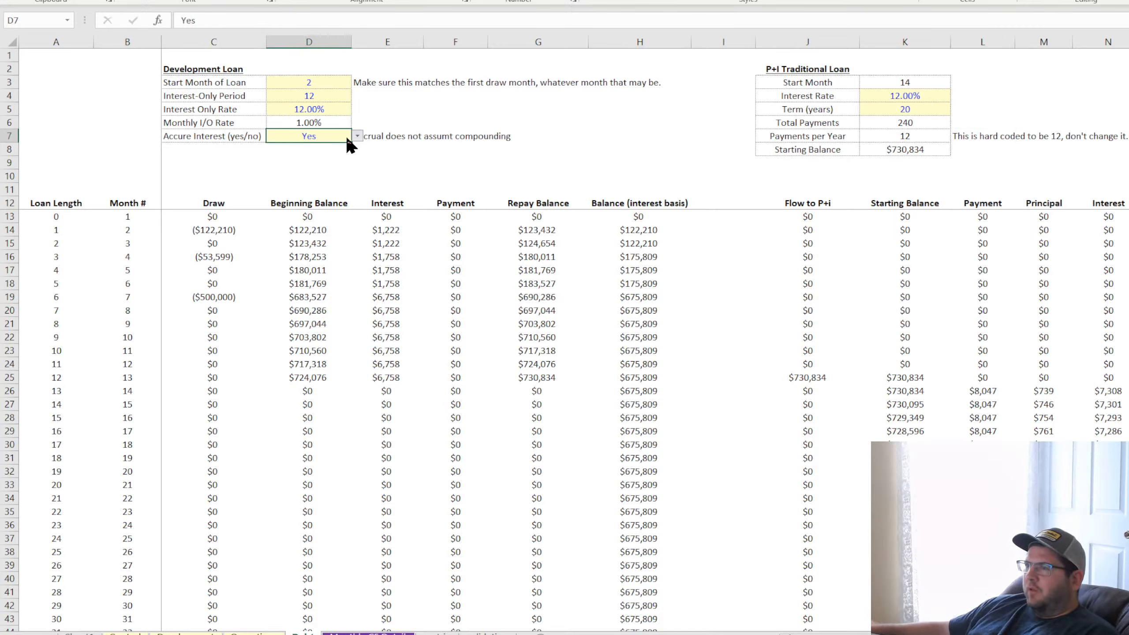
pyautogui.click(320, 156)
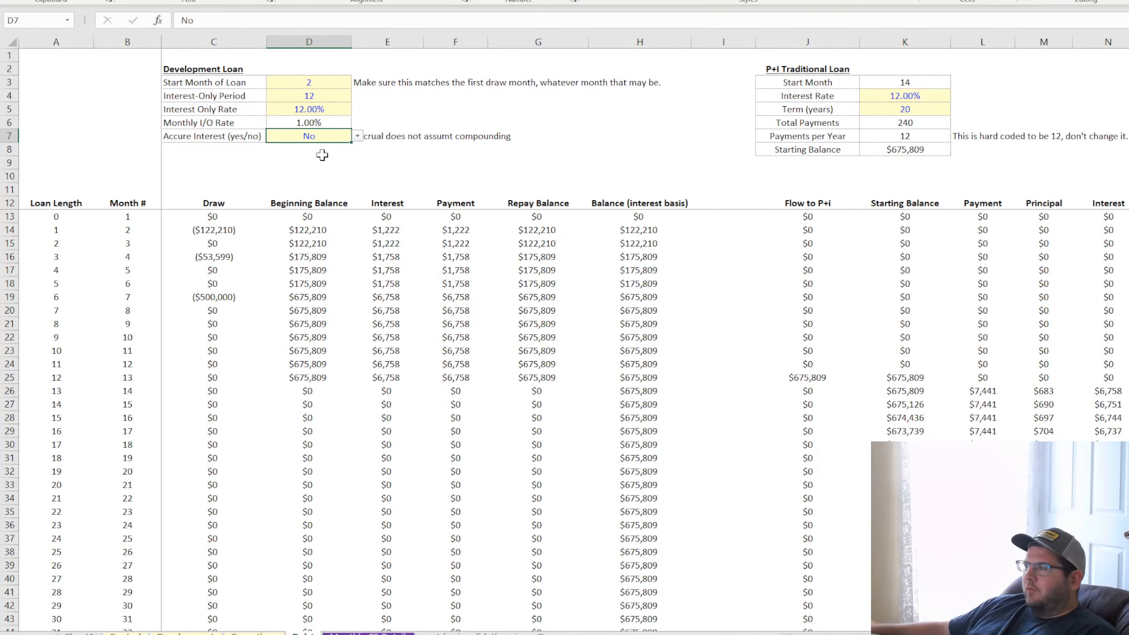
pyautogui.click(324, 146)
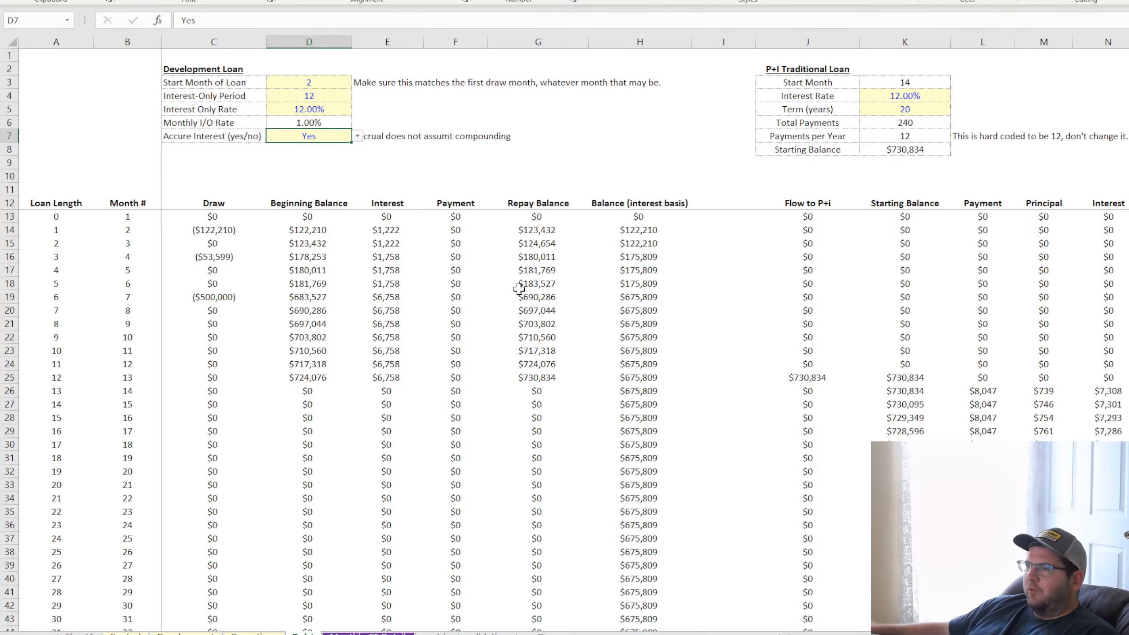
# Examine the P+I schedule from the Flow to P+i column through Ending Balance, including the starting balances in K25 to K35
pyautogui.click(814, 200)
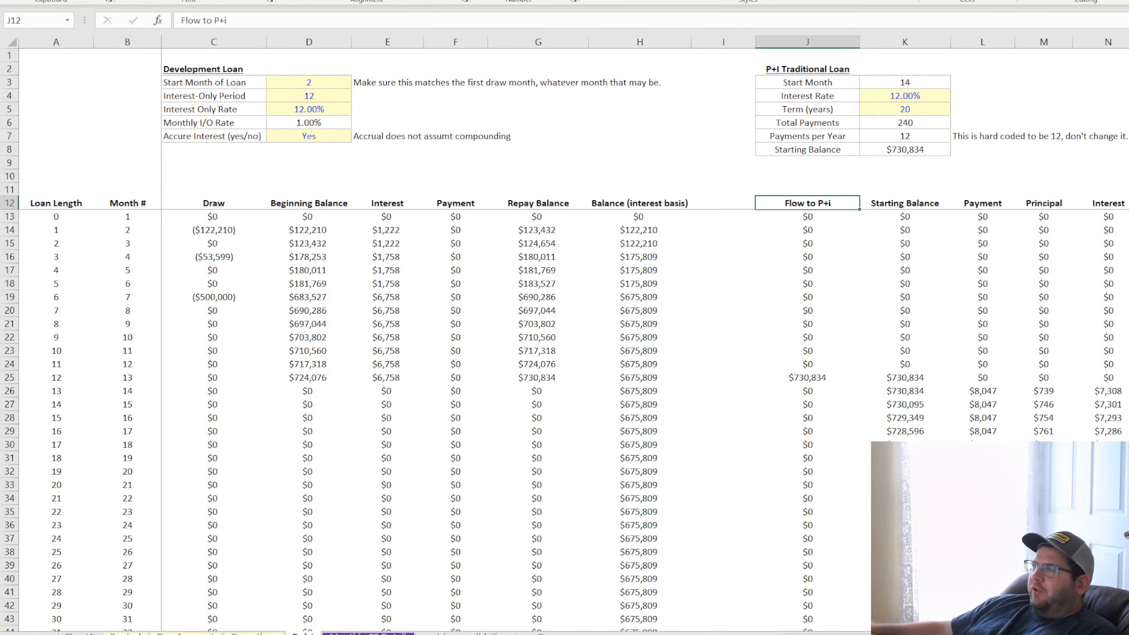
pyautogui.click(911, 376)
pyautogui.click(904, 392)
pyautogui.click(907, 442)
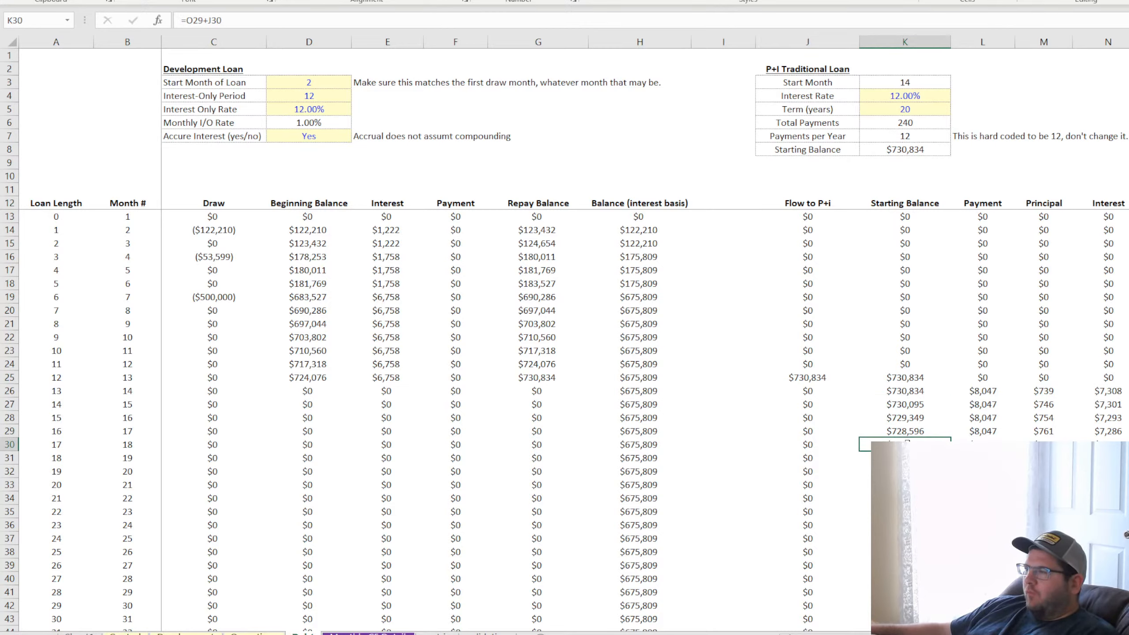
pyautogui.moveTo(916, 376); pyautogui.dragTo(1127, 540)
pyautogui.click(914, 445)
pyautogui.click(994, 434)
pyautogui.click(984, 458)
pyautogui.click(911, 512)
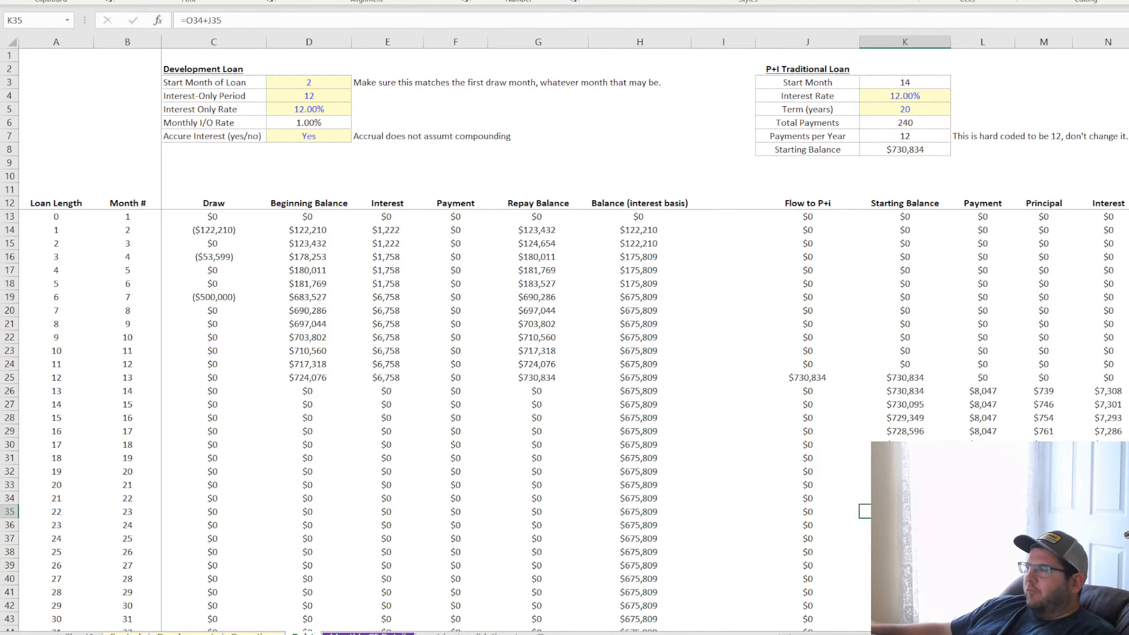
pyautogui.hscroll(5, 623, 334)
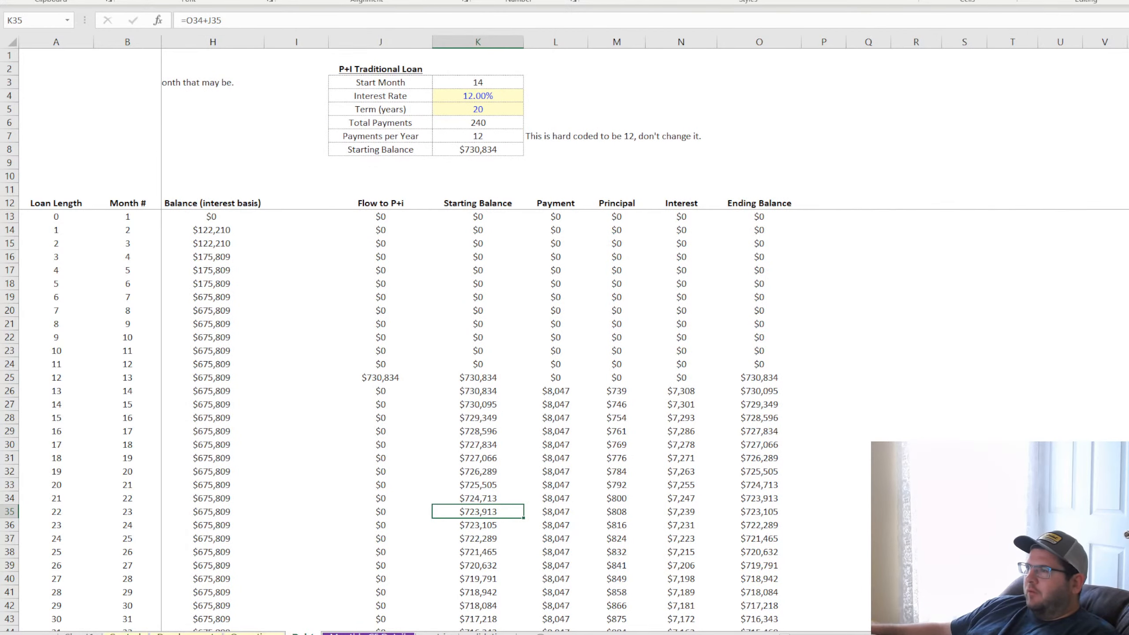
pyautogui.moveTo(393, 207); pyautogui.dragTo(767, 267)
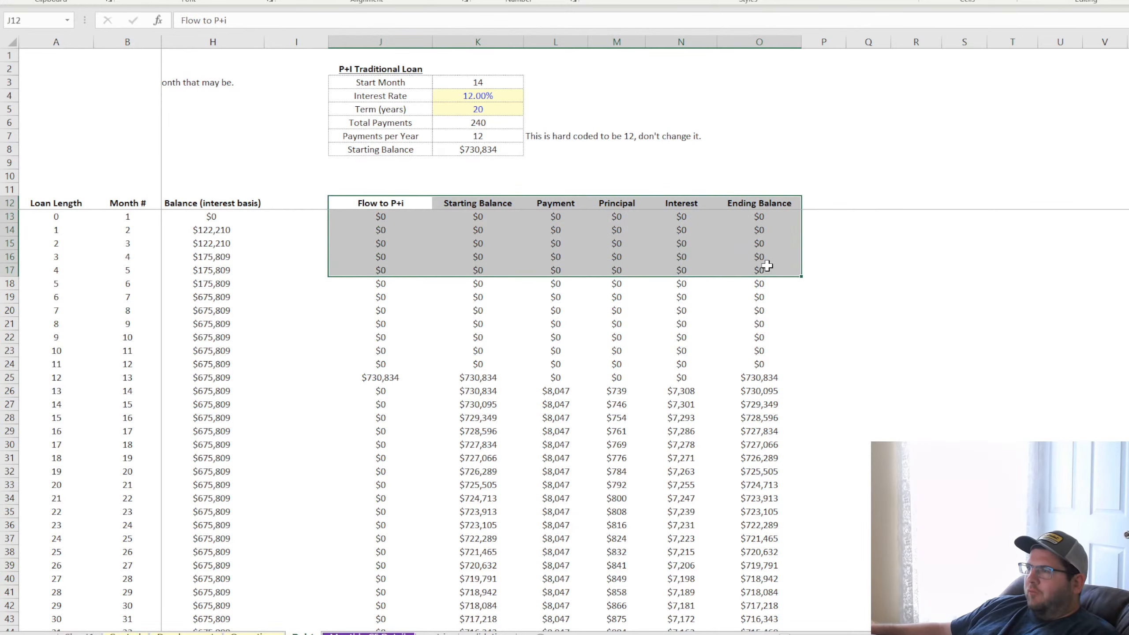
# Copy the P+I schedule's headers and first five rows, J12:O17, to a new block starting at R12
pyautogui.hotkey('ctrl', 'c')
pyautogui.click(823, 201)
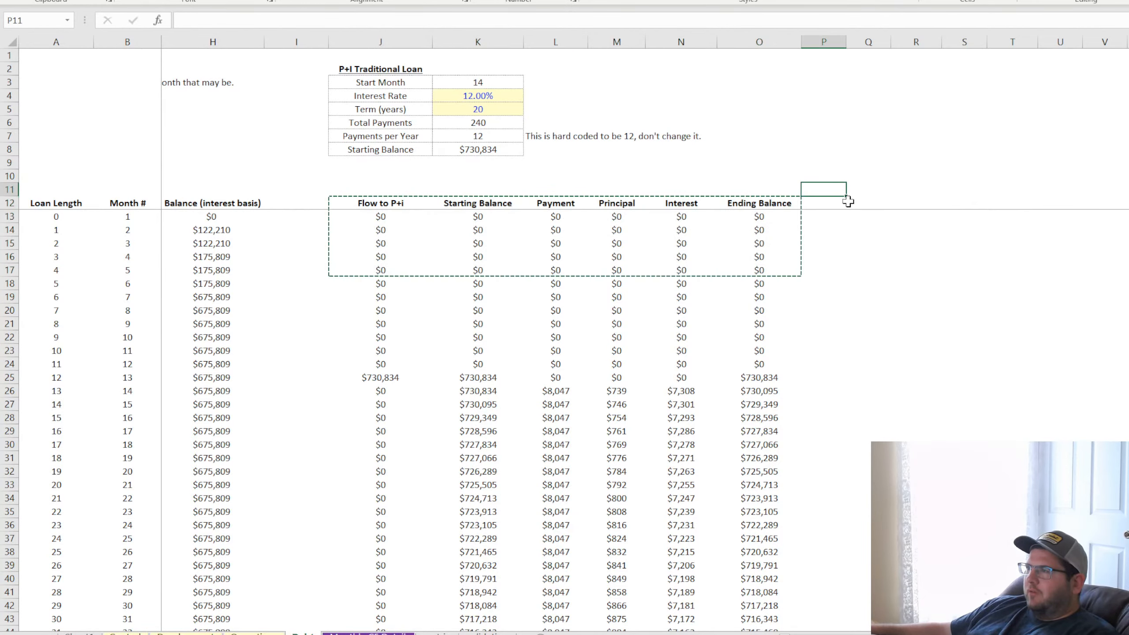
pyautogui.click(907, 203)
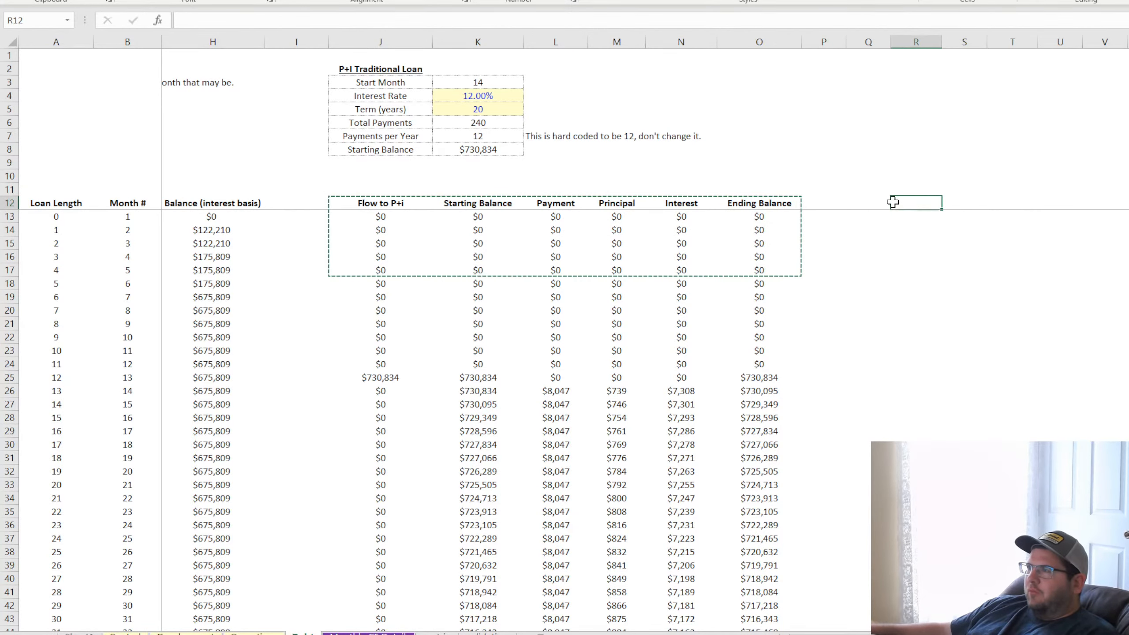
pyautogui.hotkey('ctrl', 'v')
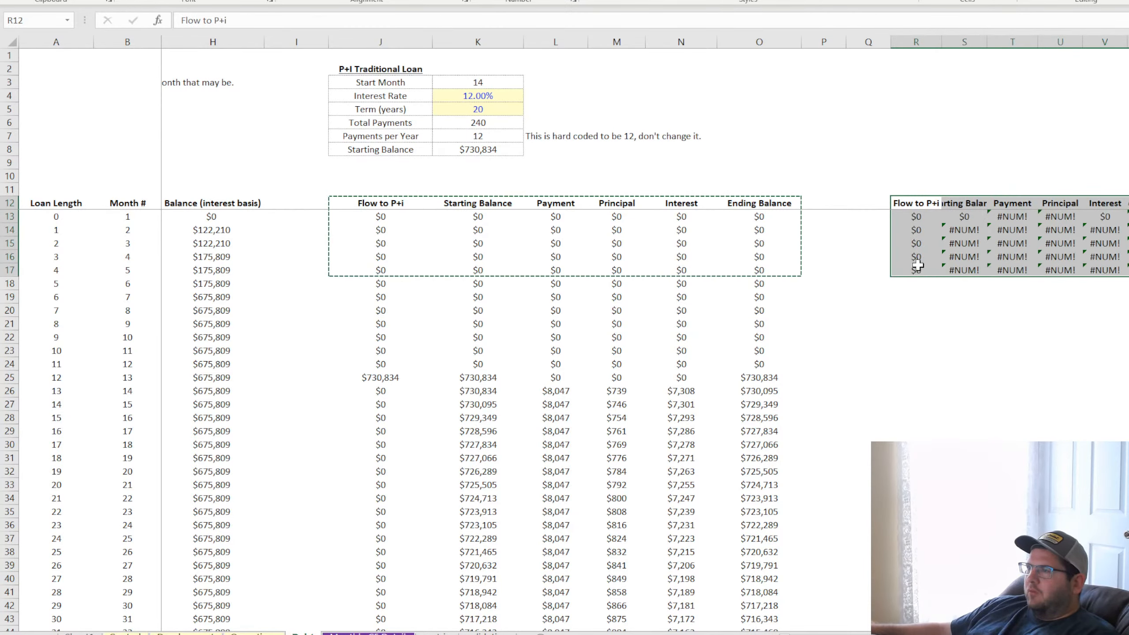
# Add the labels "Refi?" in J9 and "Refi Month #" in J10 below the P+I loan's Starting Balance
pyautogui.click(368, 161)
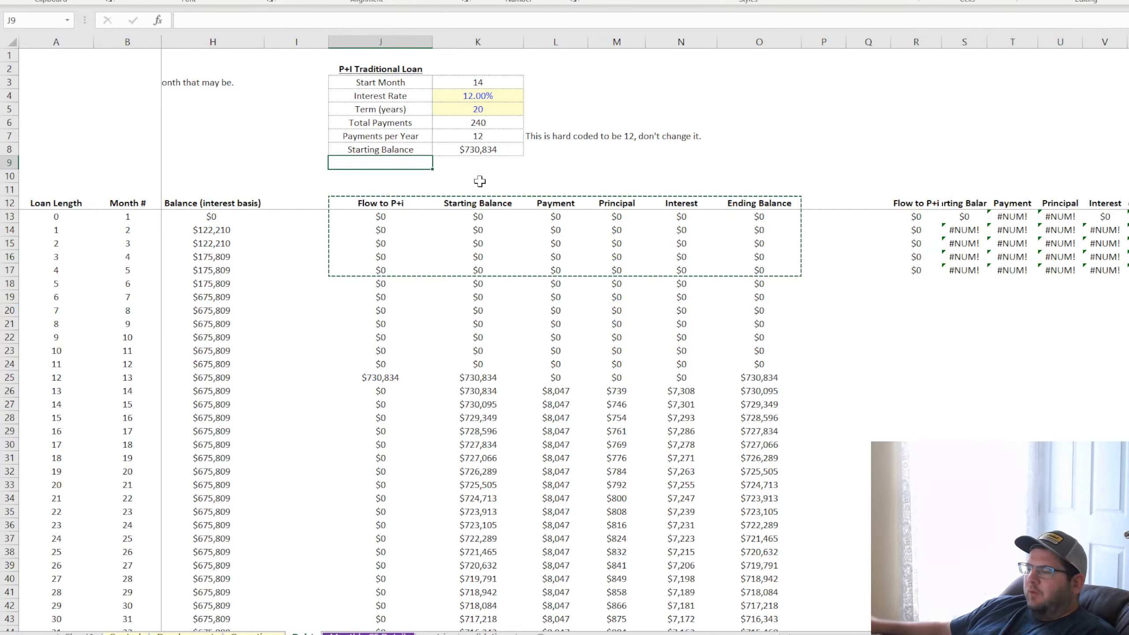
pyautogui.write('Refi')
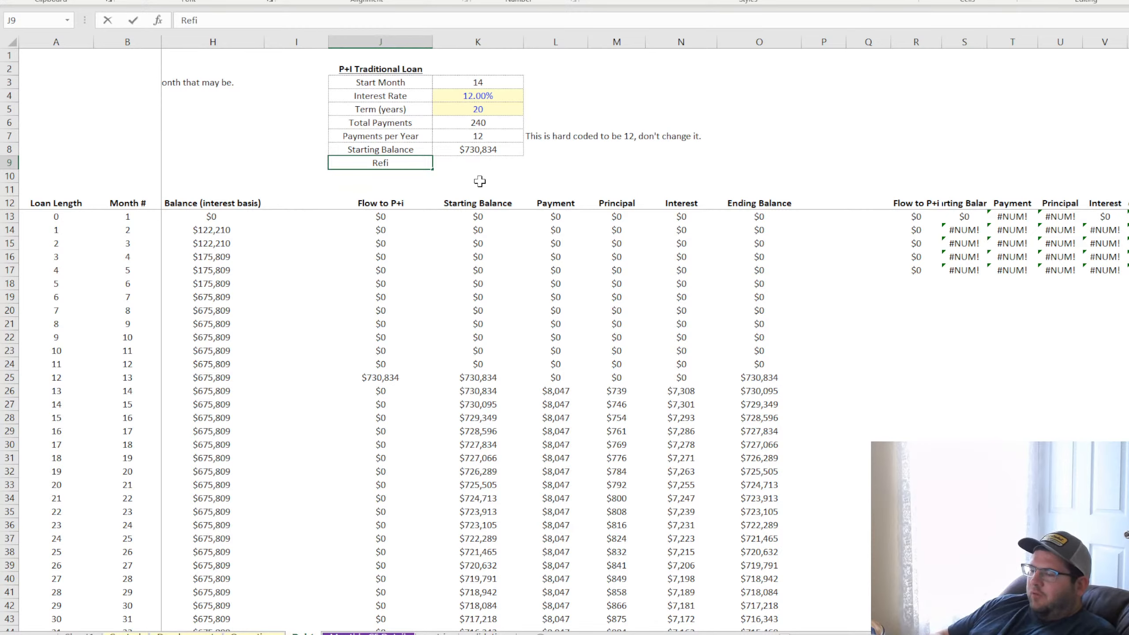
pyautogui.write('>')
pyautogui.press('BackSpace')
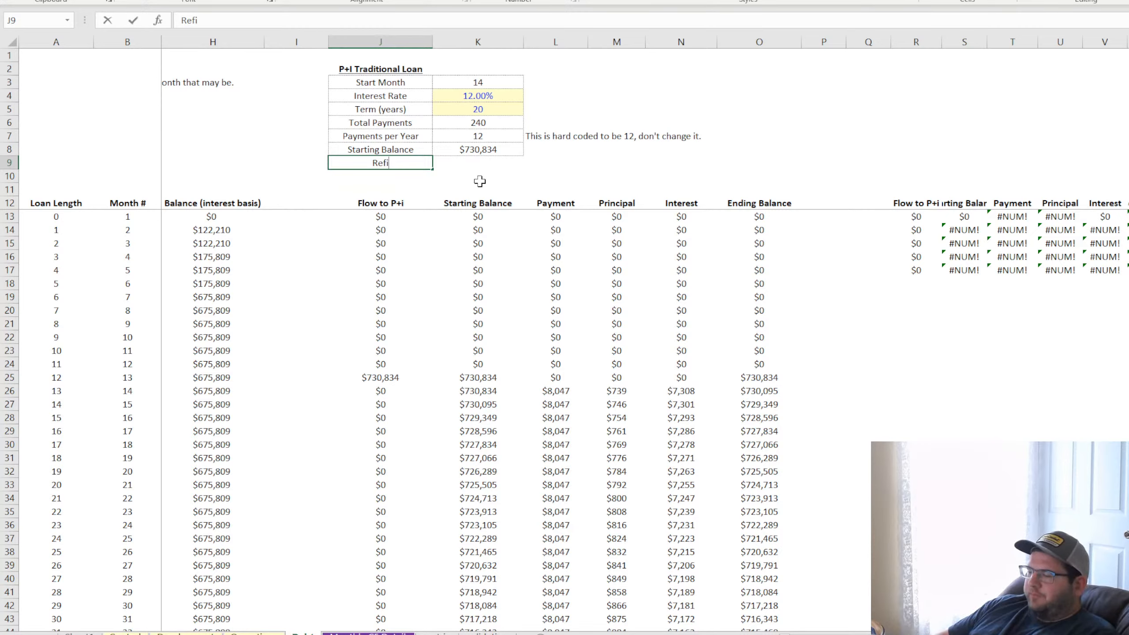
pyautogui.write('?')
pyautogui.press('Return')
pyautogui.write('Refi ')
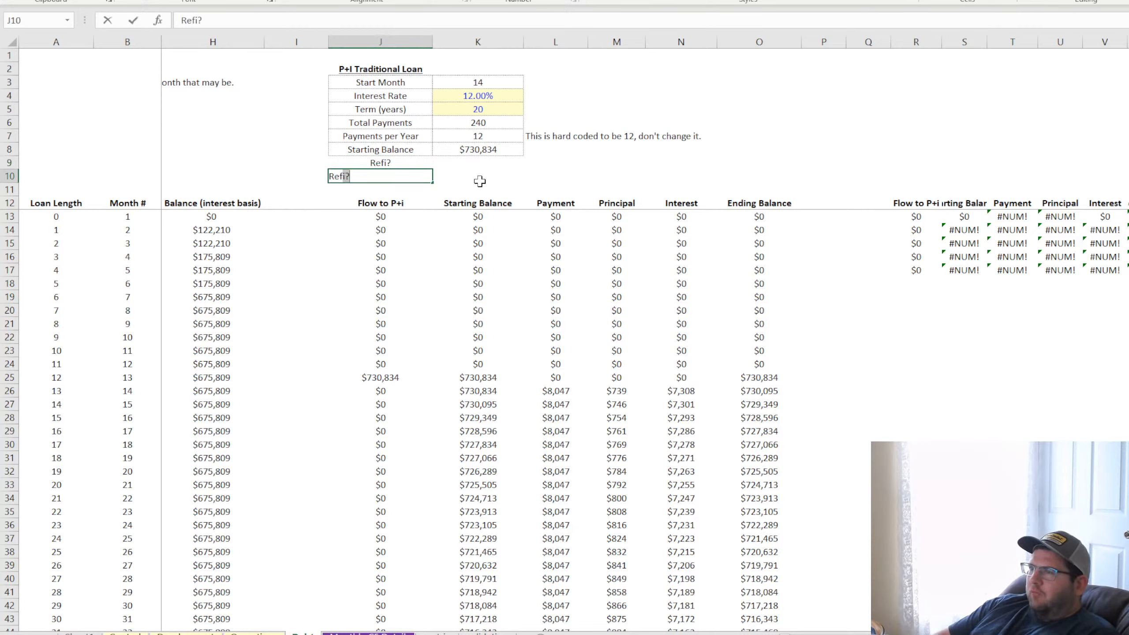
pyautogui.write('Month #')
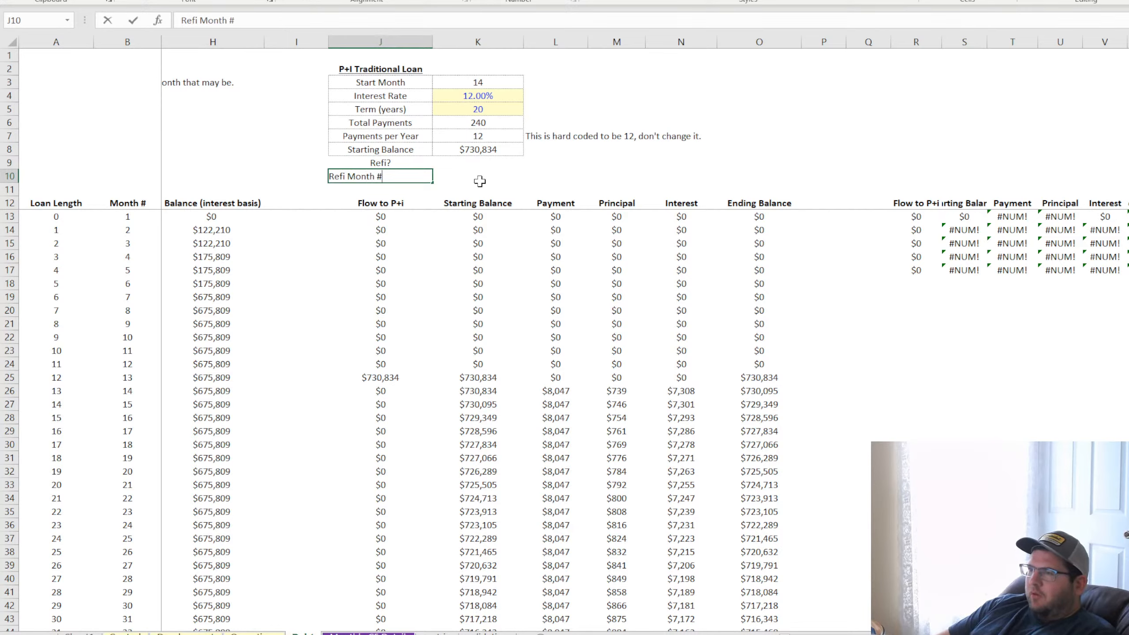
pyautogui.press('Return')
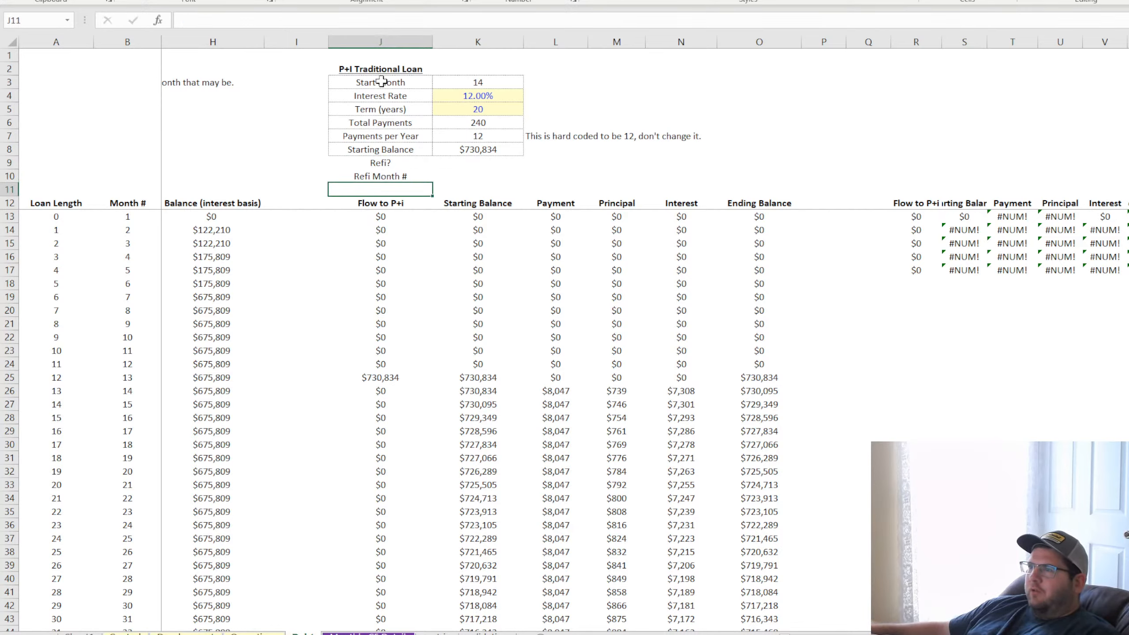
# Left-align the P+I loan labels in J3:J10 and add matching cell borders to the new rows J9:K10
pyautogui.moveTo(378, 82); pyautogui.dragTo(451, 173)
pyautogui.hotkey('alt', 'h')
pyautogui.press('a')
pyautogui.press('l')
pyautogui.click(200, 0)
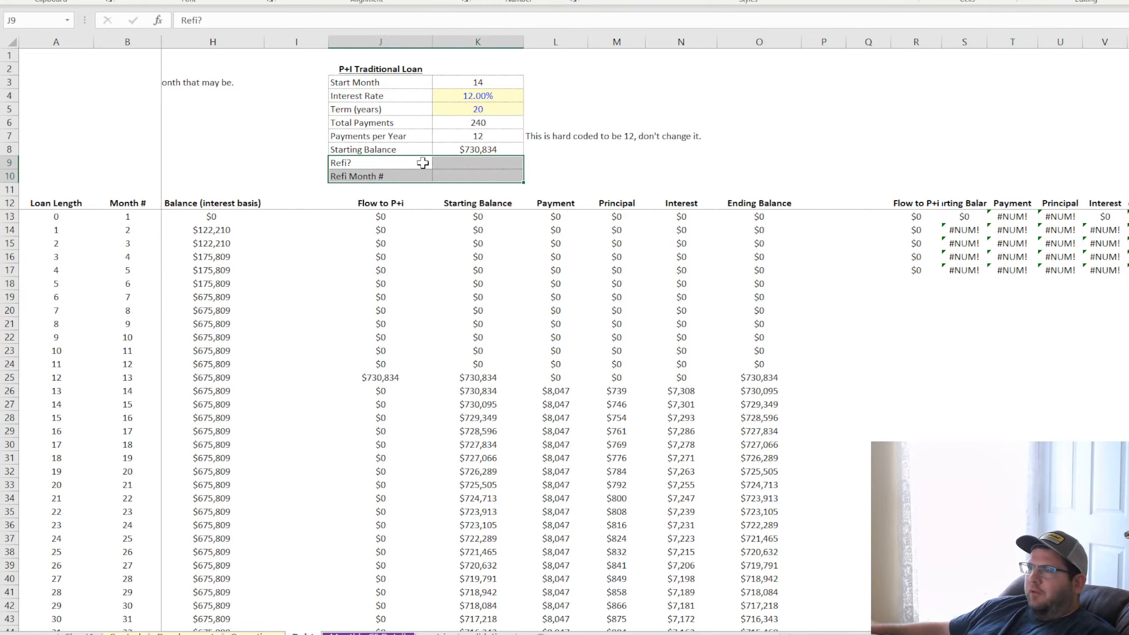
# Copy the Yes option cell with its dropdown from D7 into K9 for the Refi? setting
pyautogui.click(456, 164)
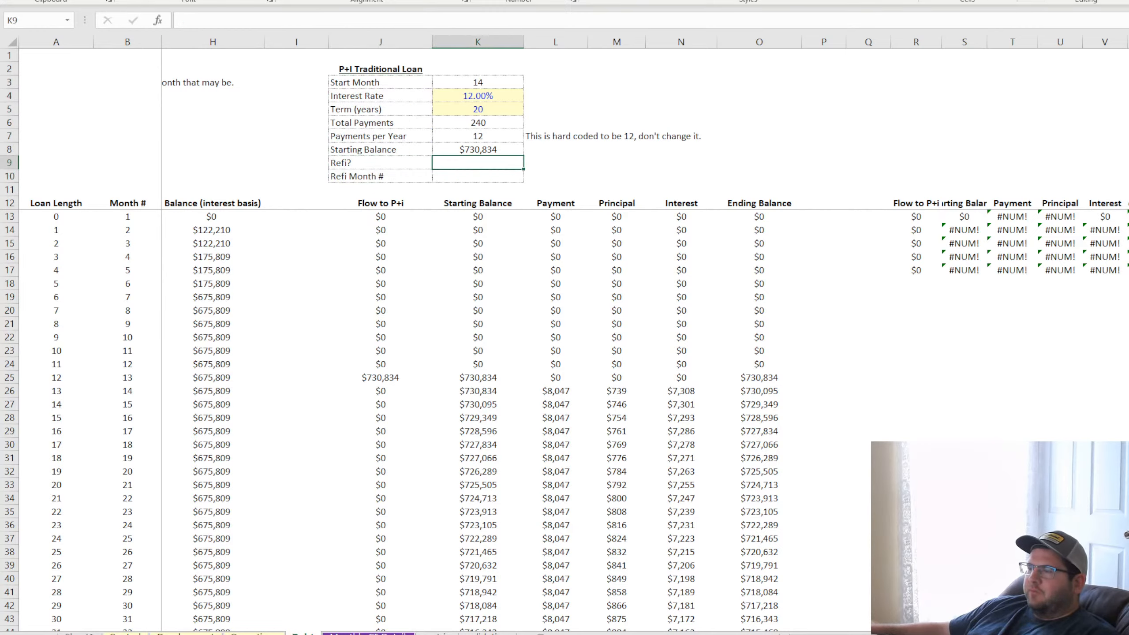
pyautogui.hscroll(-3, 489, 311)
pyautogui.click(324, 140)
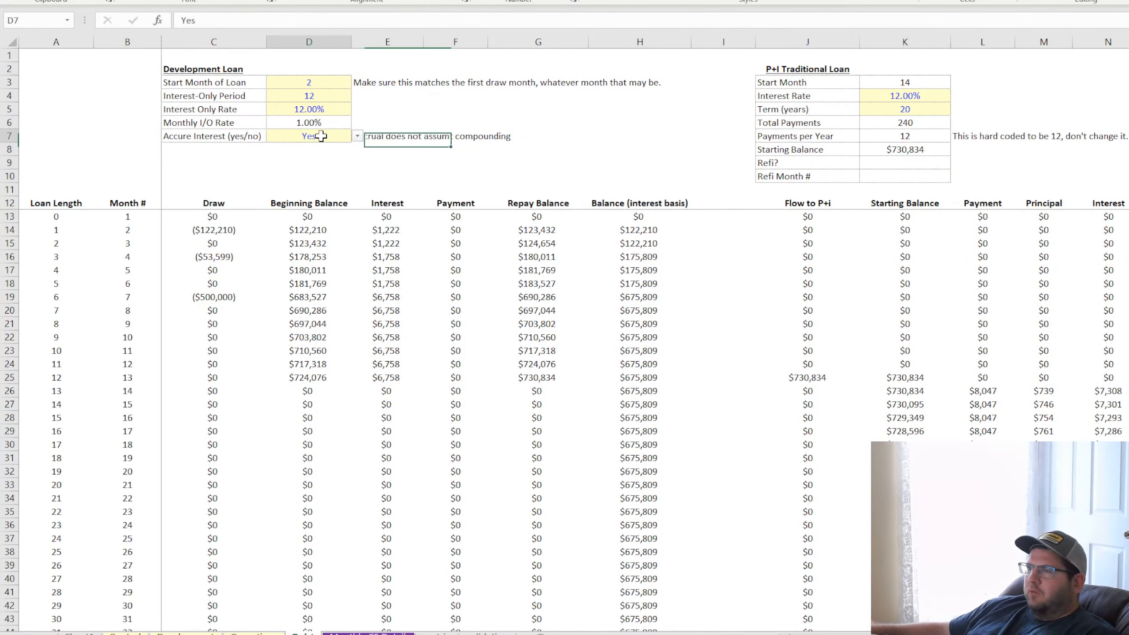
pyautogui.click(907, 164)
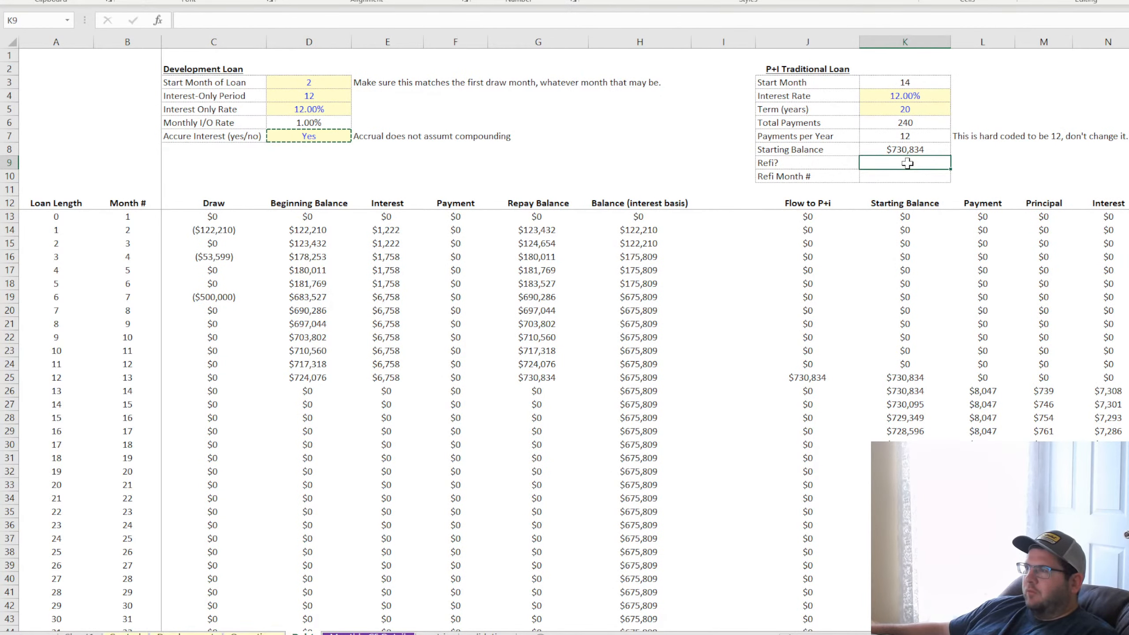
pyautogui.hotkey('ctrl', 'v')
# Set the Refi Month # in K10 to 48
pyautogui.click(902, 175)
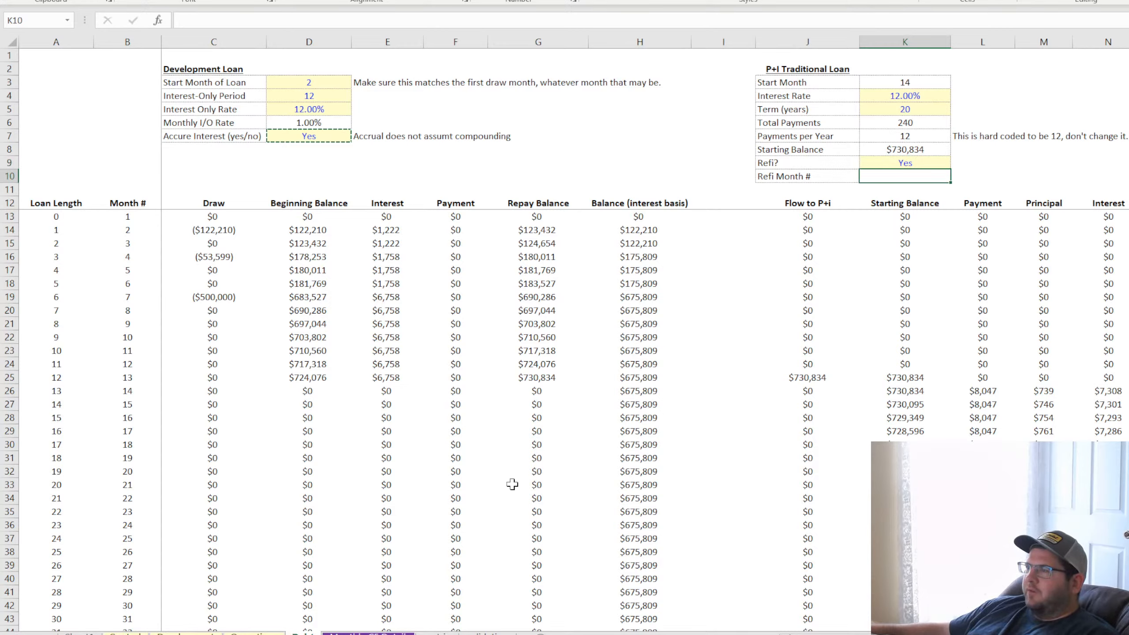
pyautogui.hotkey('alt', 'Tab')
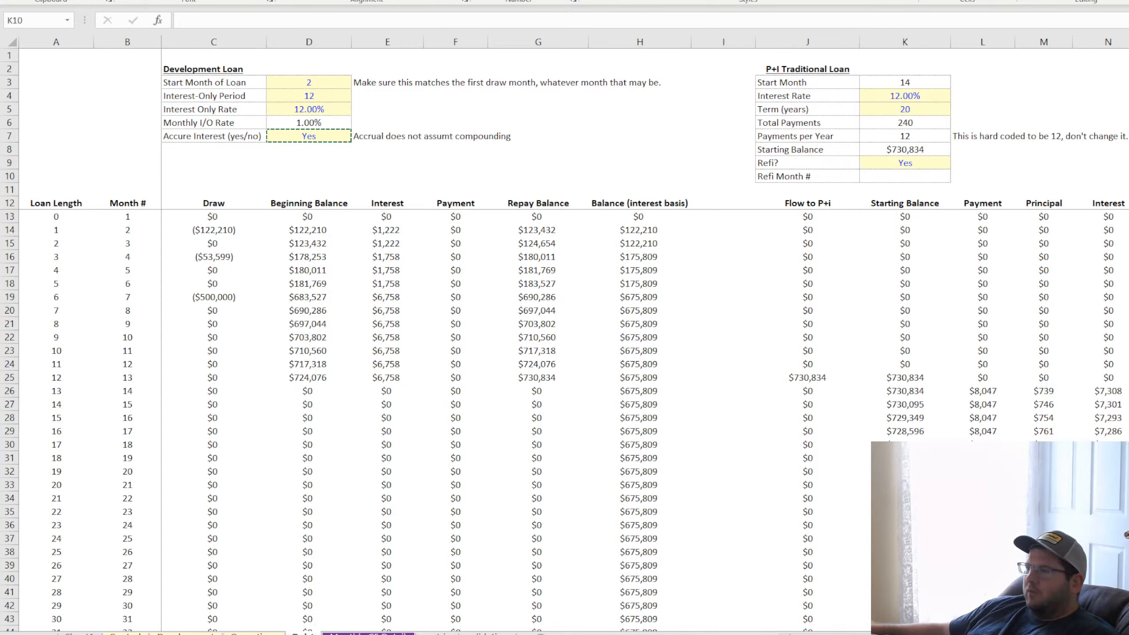
pyautogui.hotkey('alt', 'Tab')
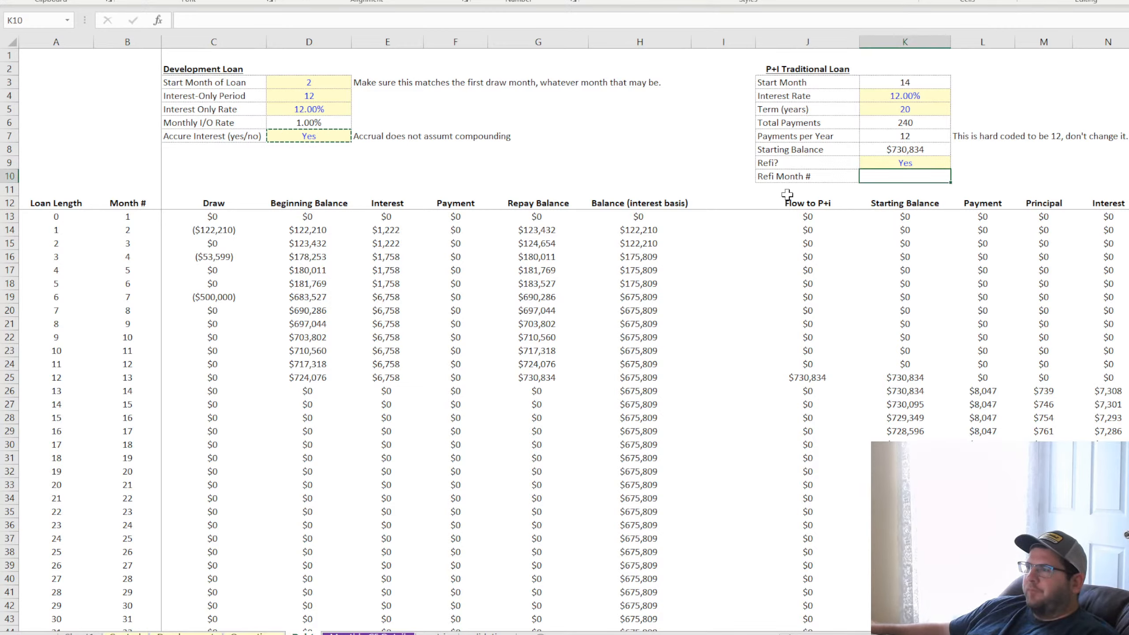
pyautogui.click(803, 175)
pyautogui.click(909, 176)
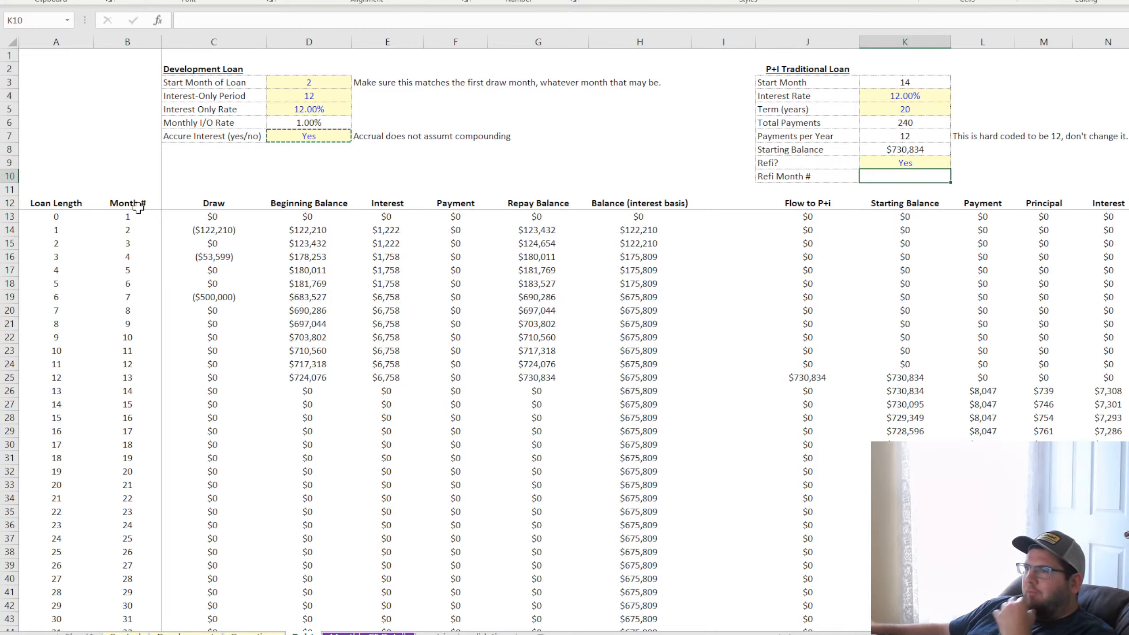
pyautogui.moveTo(133, 219); pyautogui.dragTo(134, 416)
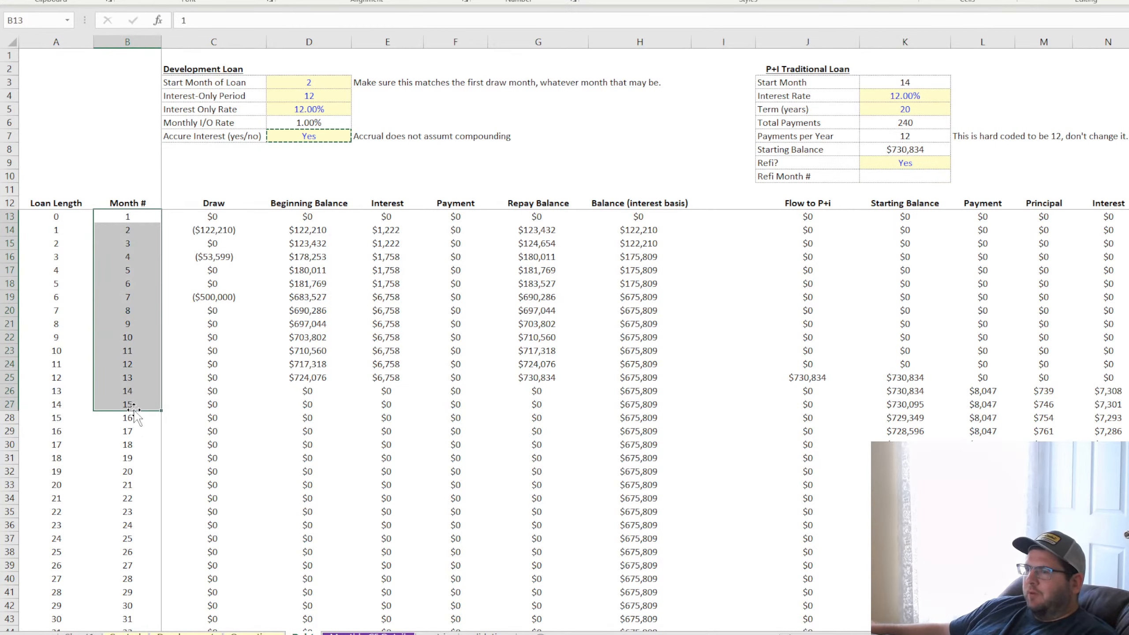
pyautogui.scroll(-11, 135, 310)
pyautogui.scroll(-7, 134, 310)
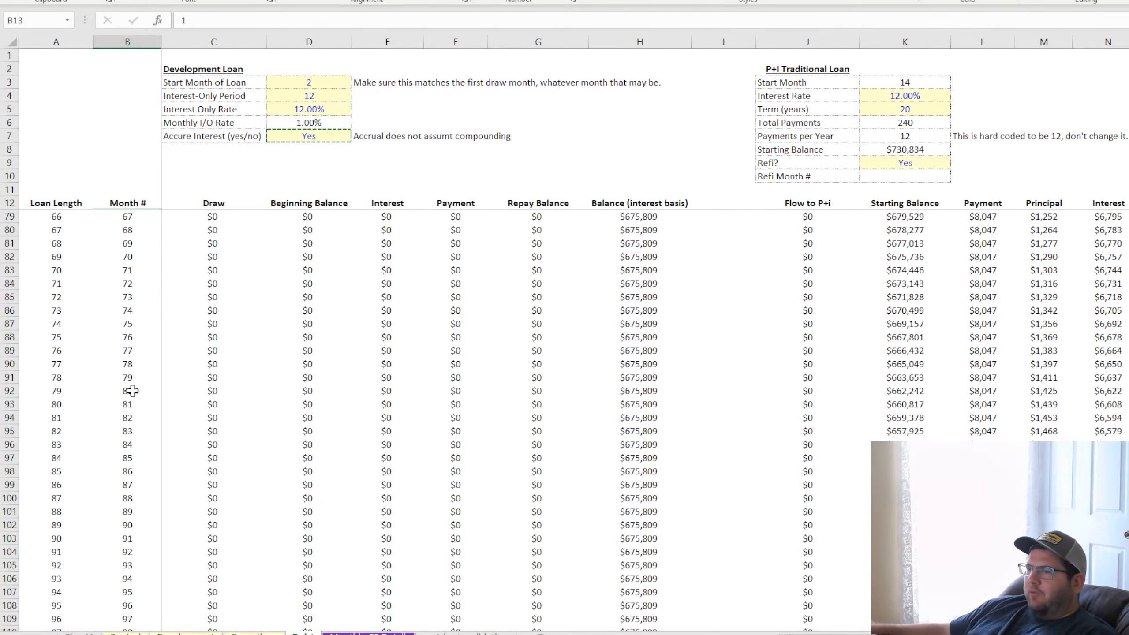
pyautogui.scroll(7, 133, 384)
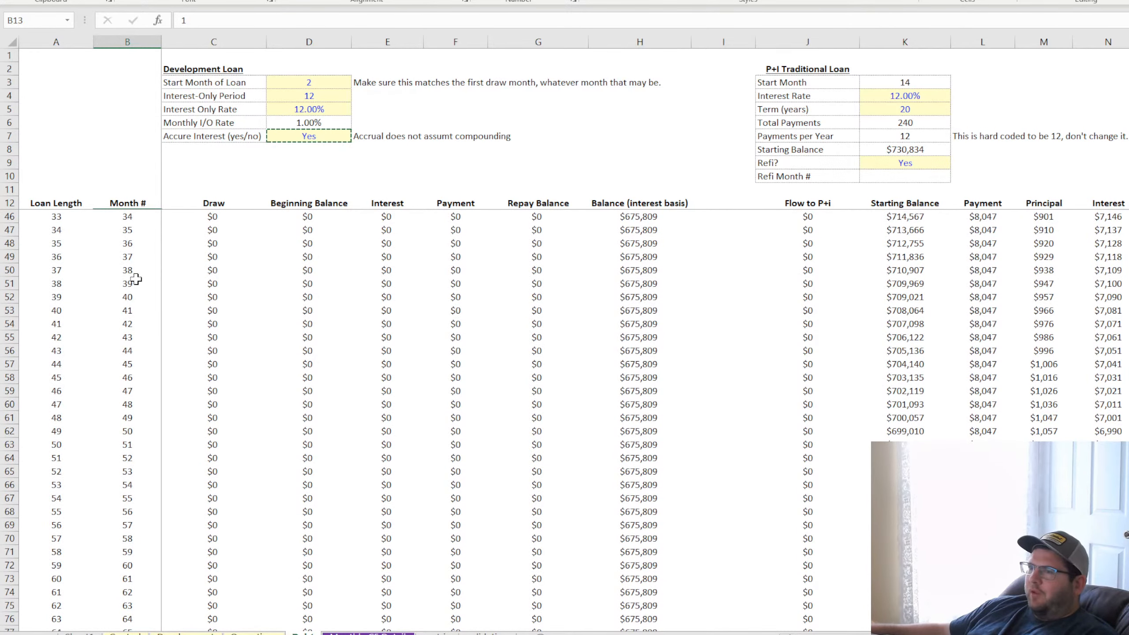
pyautogui.click(905, 176)
pyautogui.write('48')
pyautogui.press('Return')
# Widen the copied schedule's columns from R onward to fit their headers and delete the blank column Q before them
pyautogui.hscroll(5, 564, 400)
pyautogui.hscroll(-4, 565, 400)
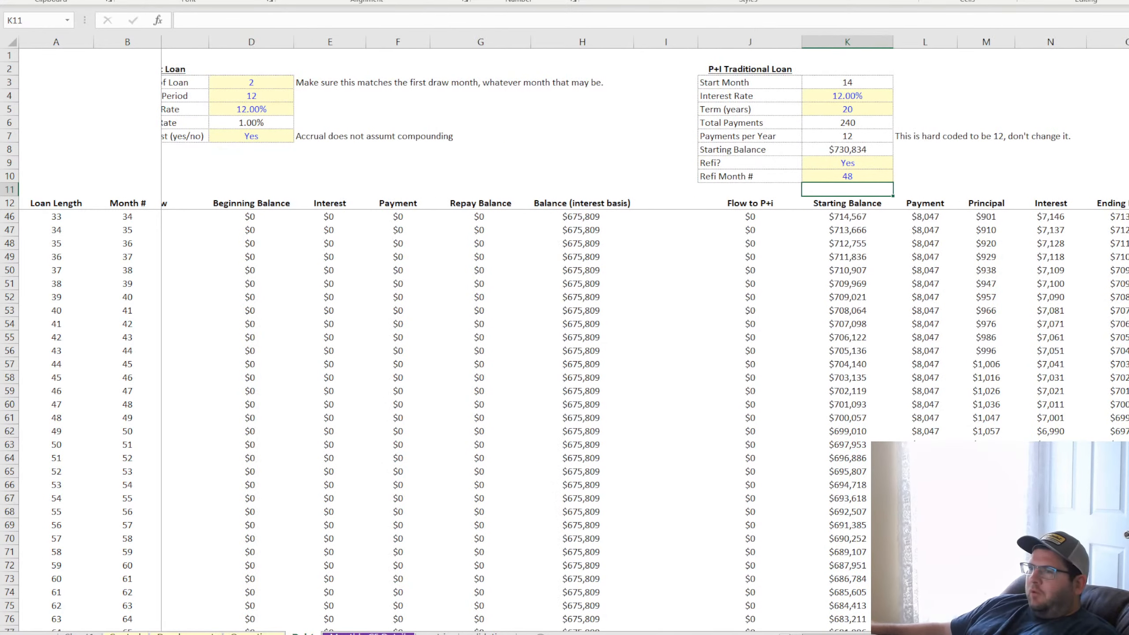
pyautogui.hscroll(4, 1000, 269)
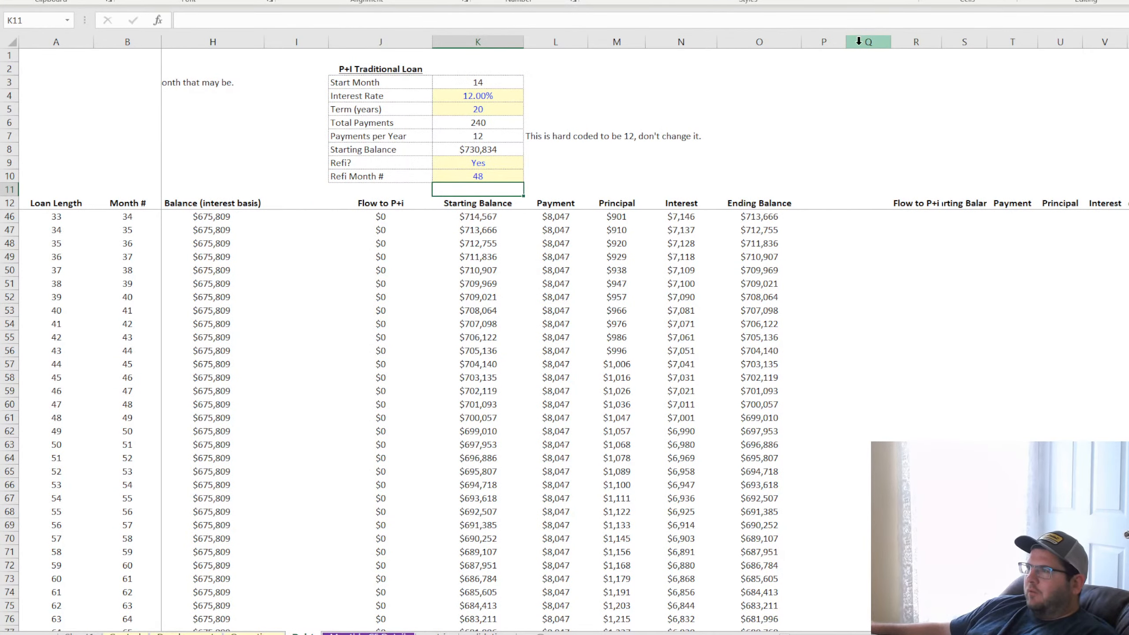
pyautogui.click(683, 41)
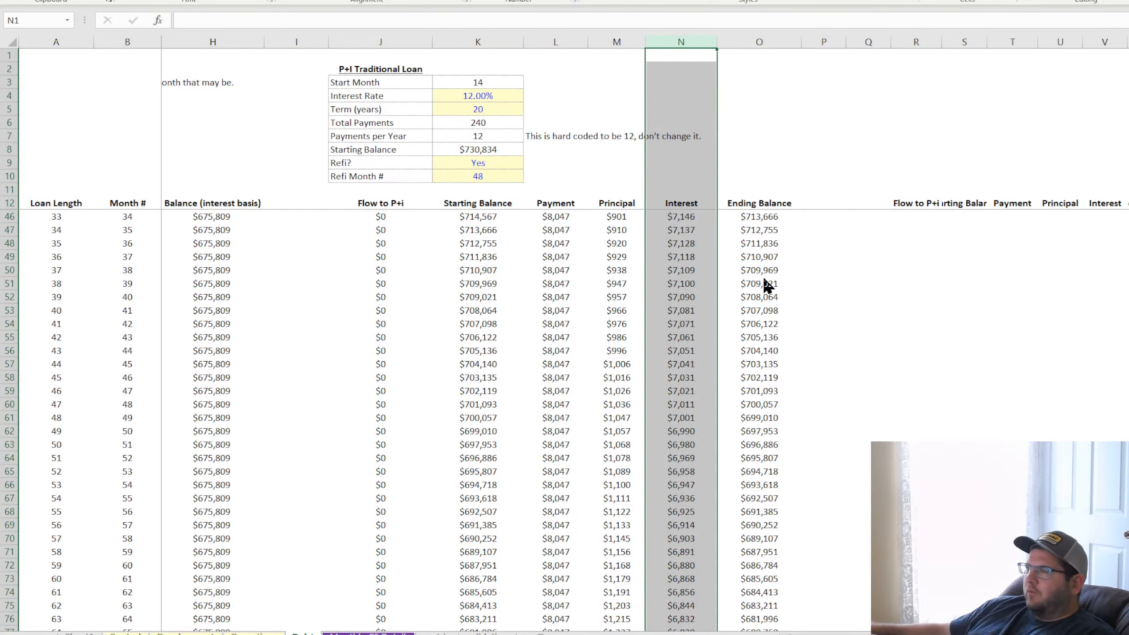
pyautogui.moveTo(916, 41); pyautogui.dragTo(1128, 41)
pyautogui.click(1085, 377)
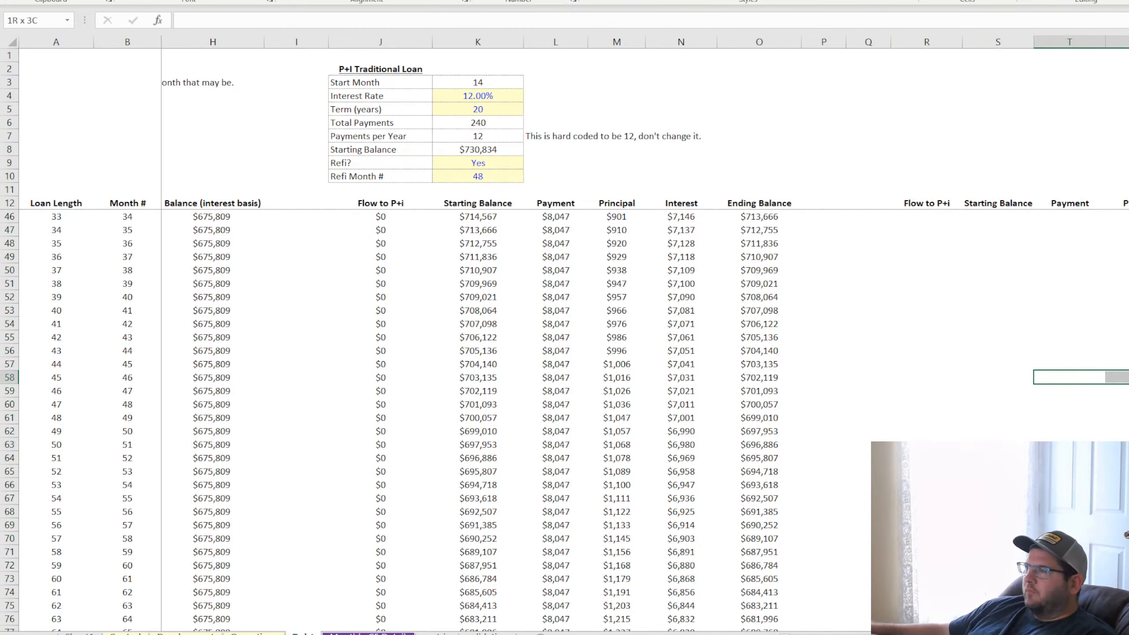
pyautogui.click(872, 40)
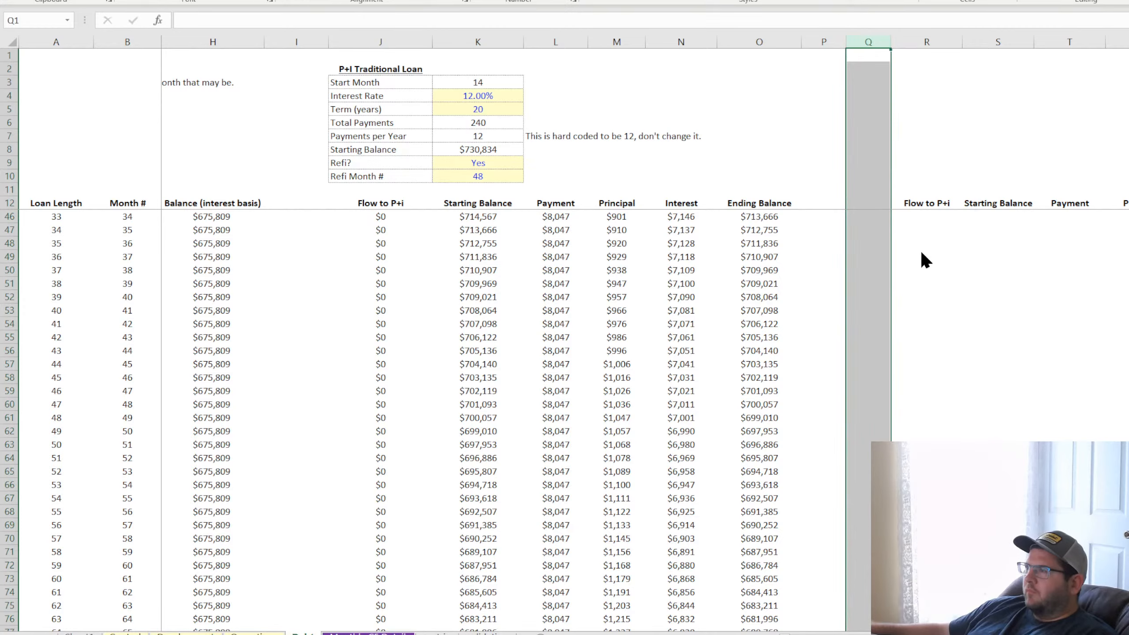
pyautogui.click(1018, 320)
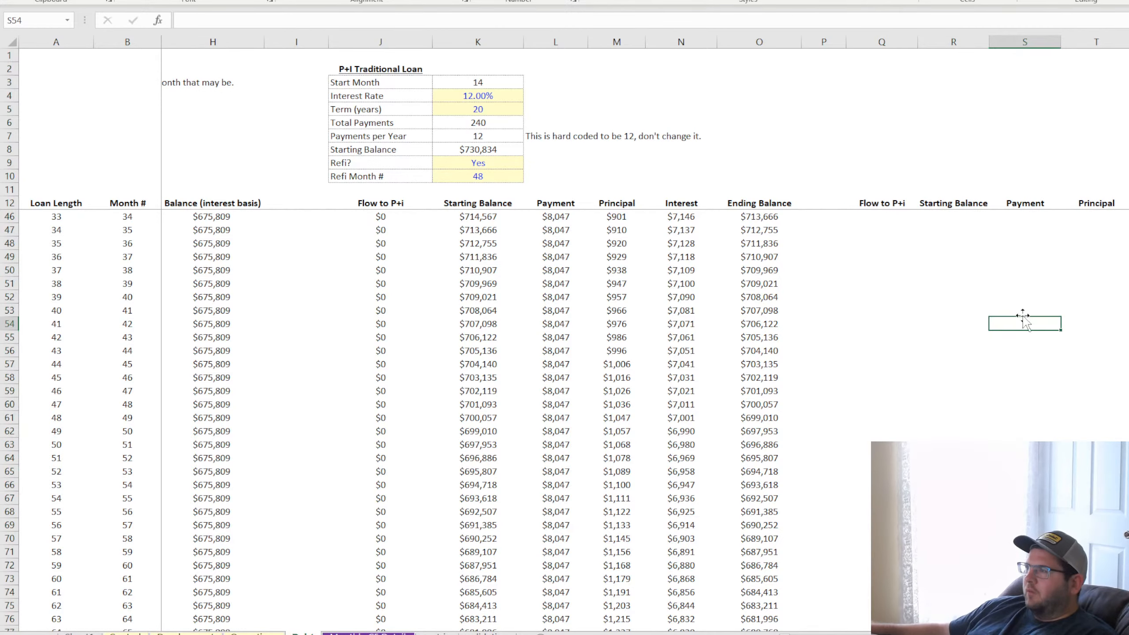
# Rename the copied schedule's first header in Q12 to "Flow to ReFi"
pyautogui.click(894, 203)
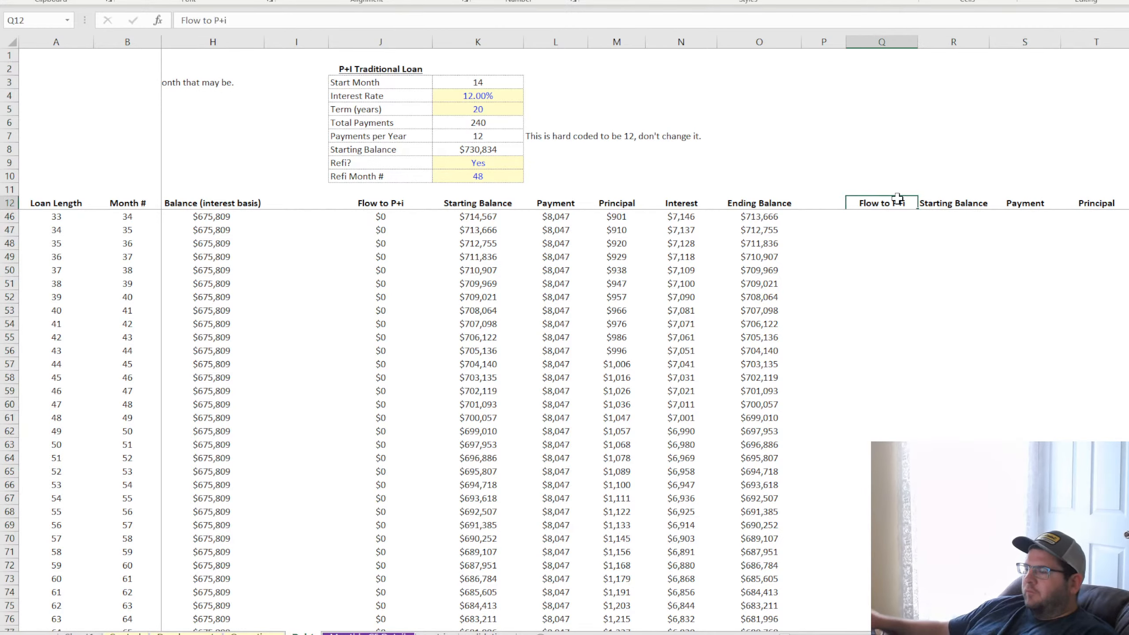
pyautogui.write('Flow to Re')
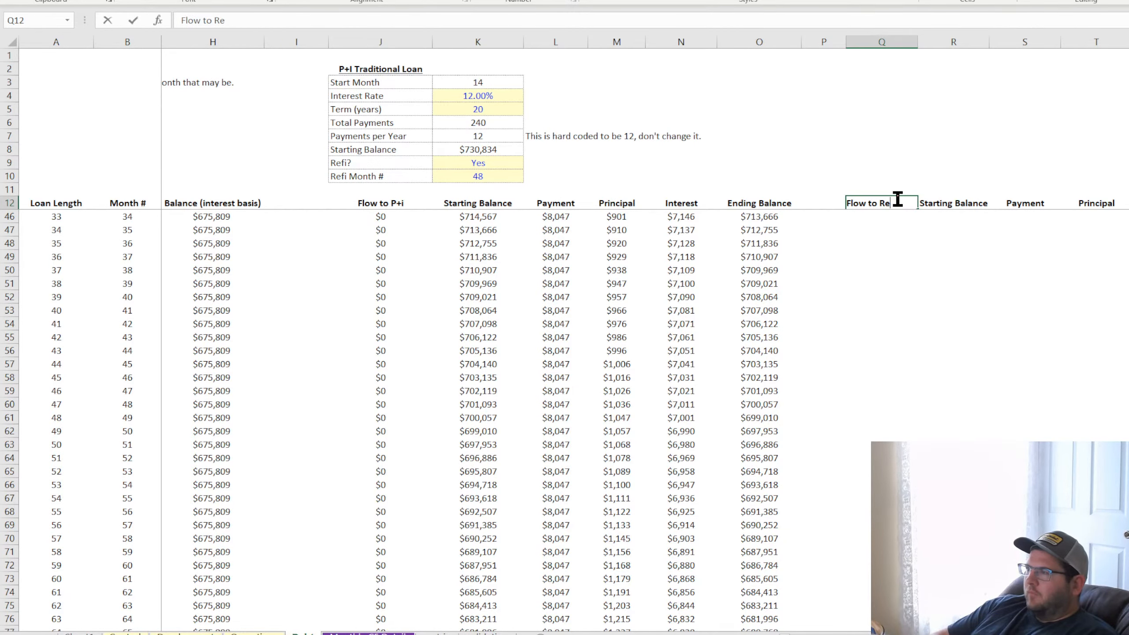
pyautogui.write('Fi')
pyautogui.press('Return')
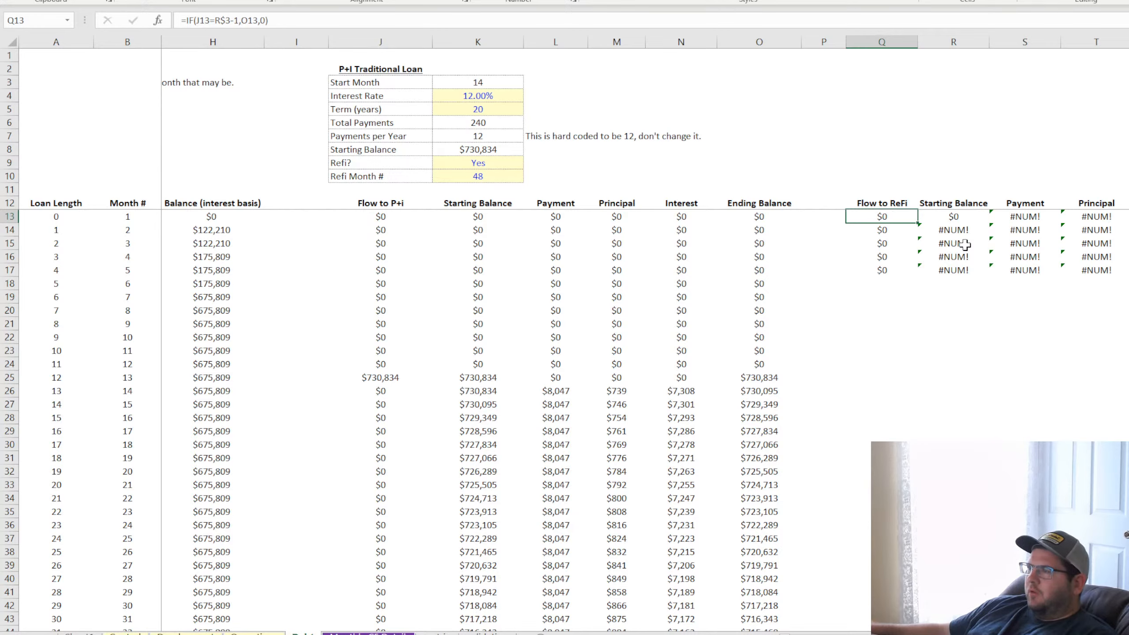
pyautogui.write('=if(')
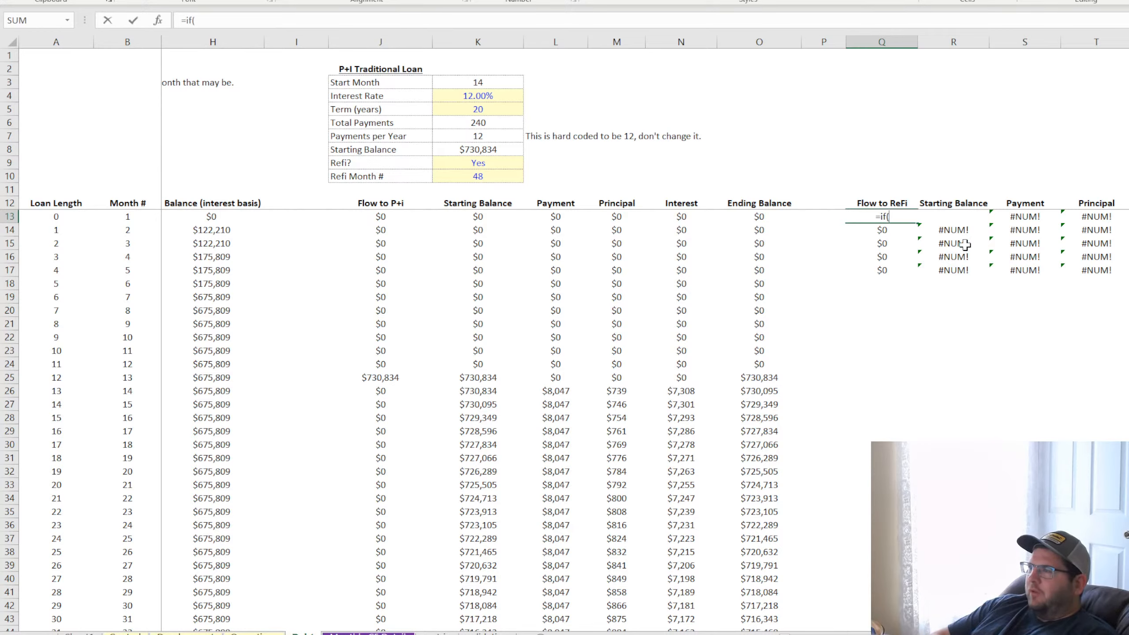
pyautogui.click(129, 217)
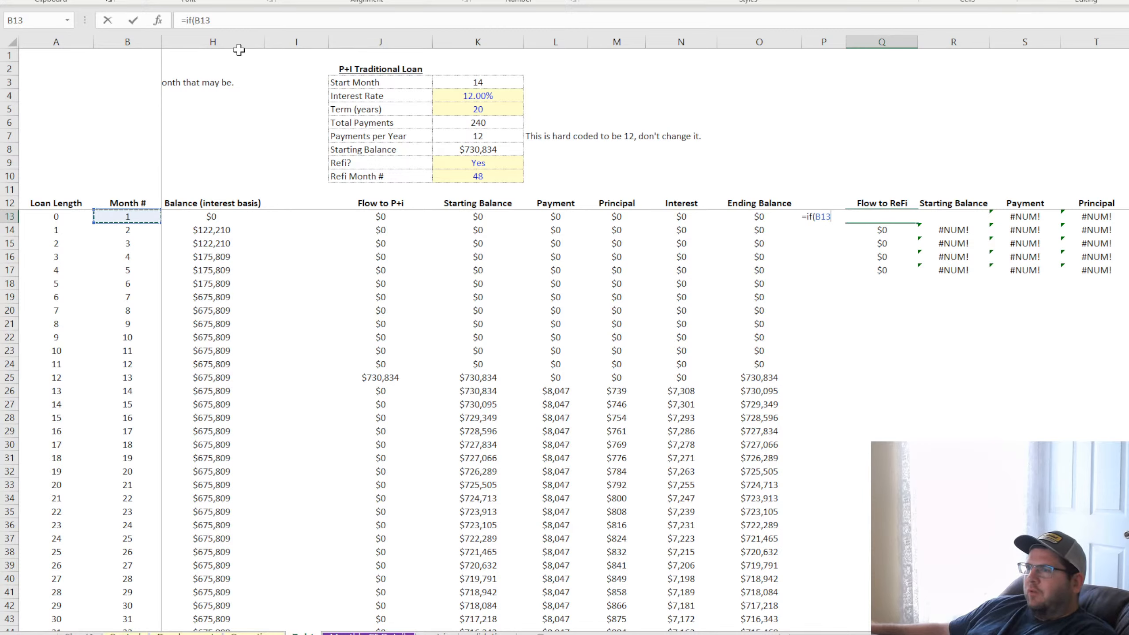
pyautogui.write('=')
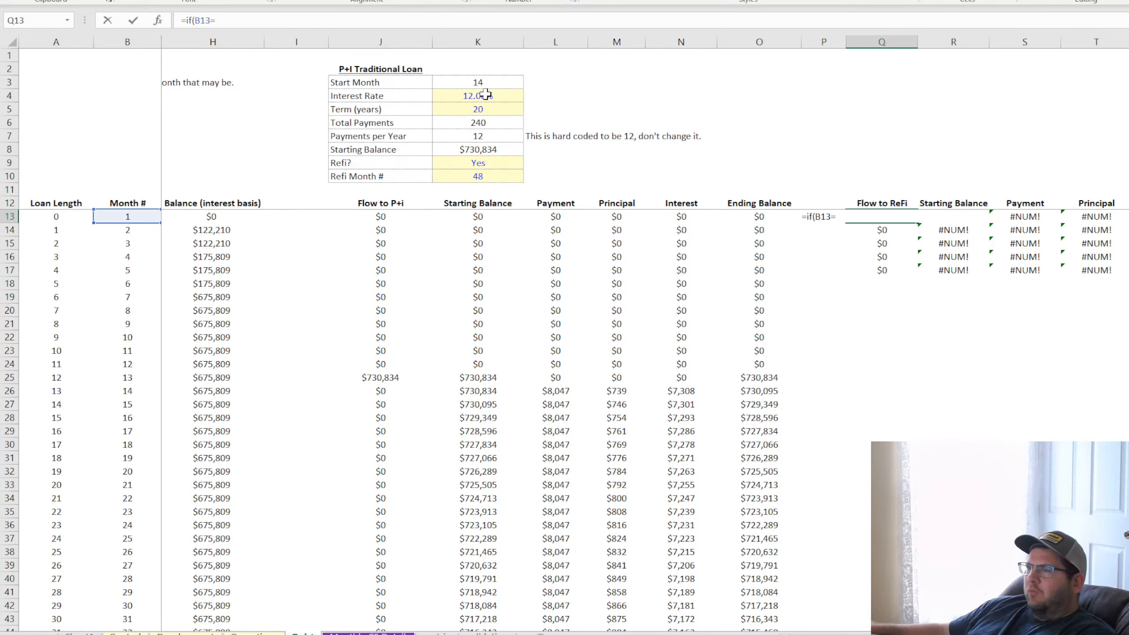
pyautogui.click(491, 176)
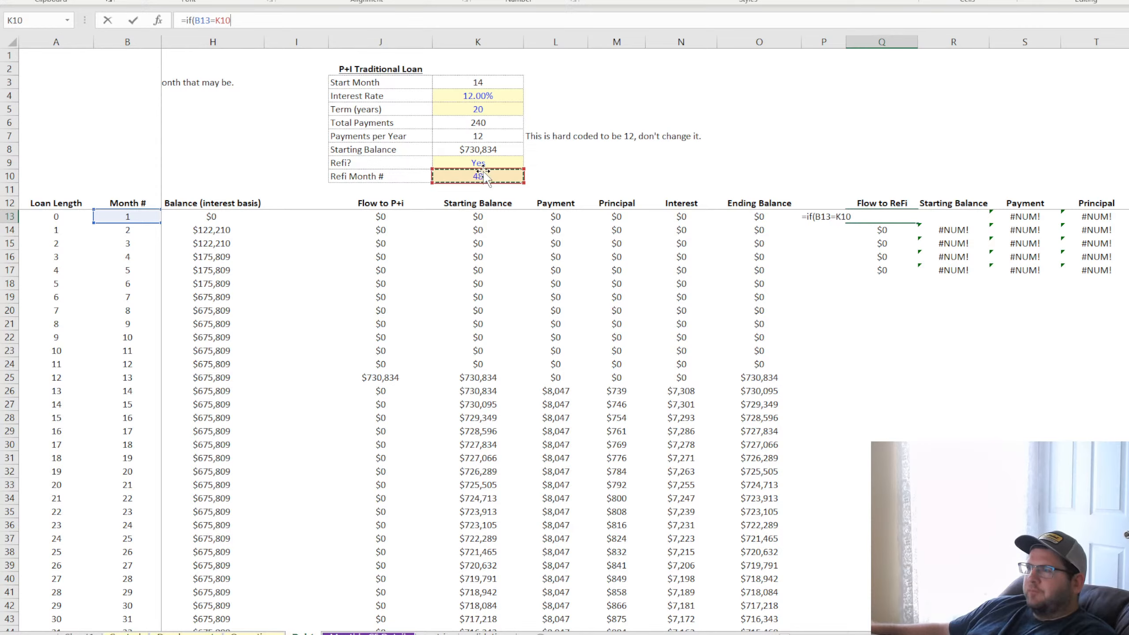
pyautogui.write(',')
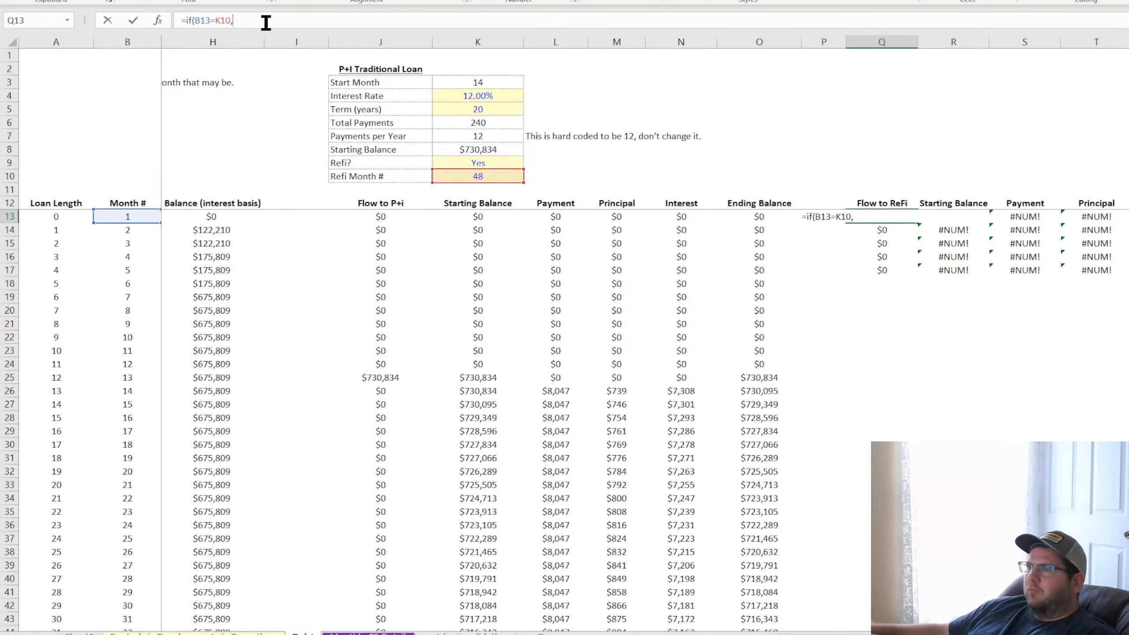
pyautogui.moveTo(265, 21); pyautogui.dragTo(138, 25)
pyautogui.hotkey('ctrl', 'x')
pyautogui.press('Return')
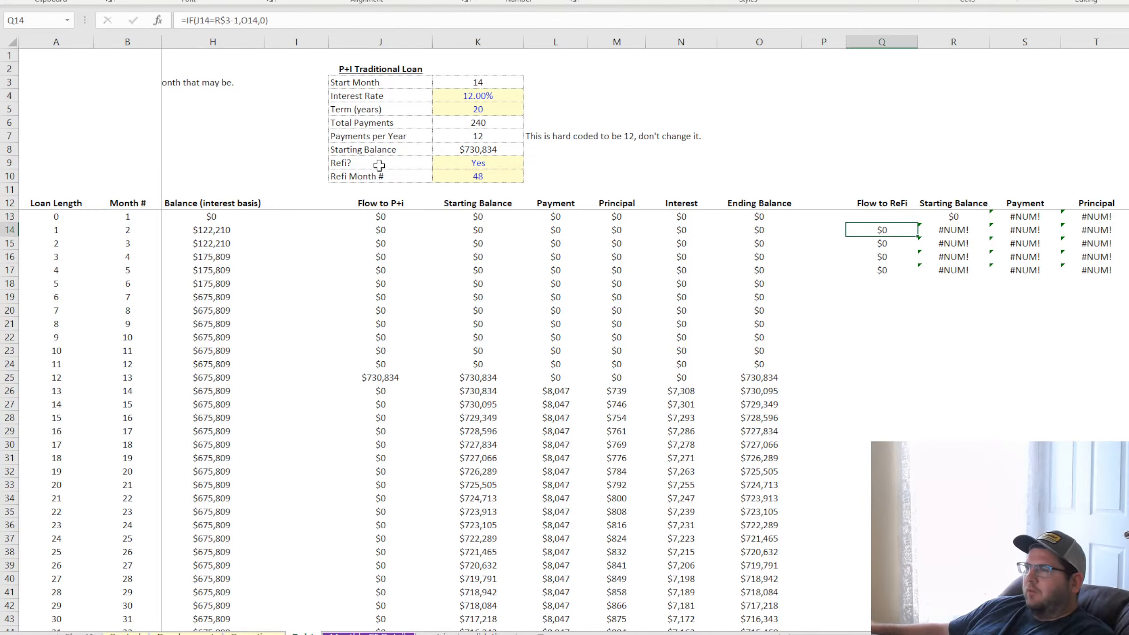
# Move the Refi? and Refi Month # labels and values from J9:K10 to Q3:R4 above the refi schedule
pyautogui.moveTo(365, 162); pyautogui.dragTo(951, 91)
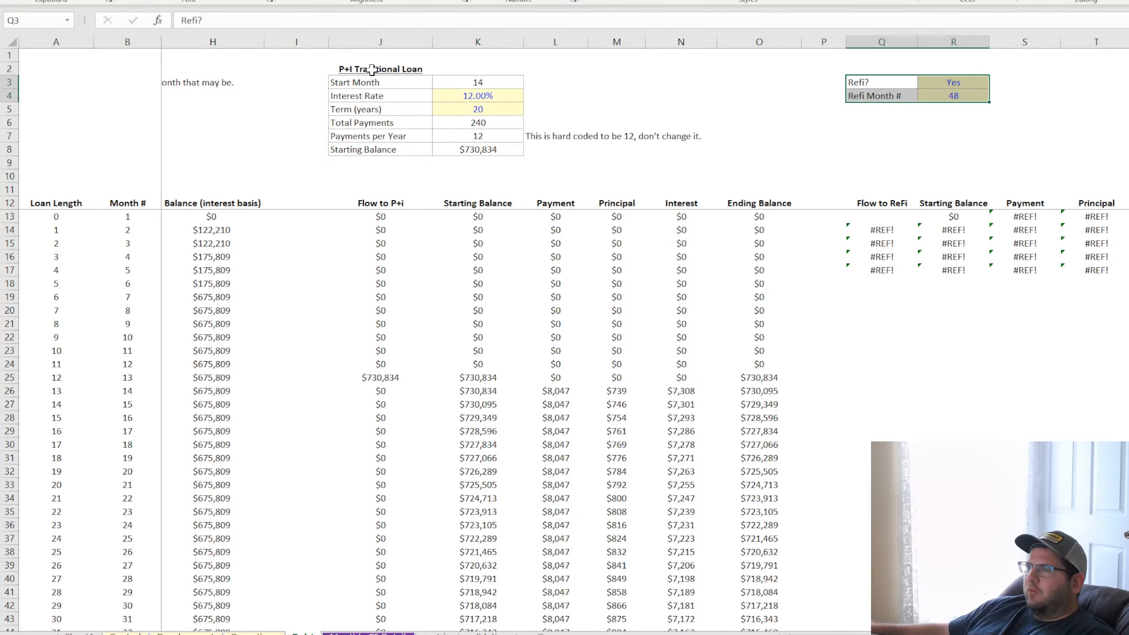
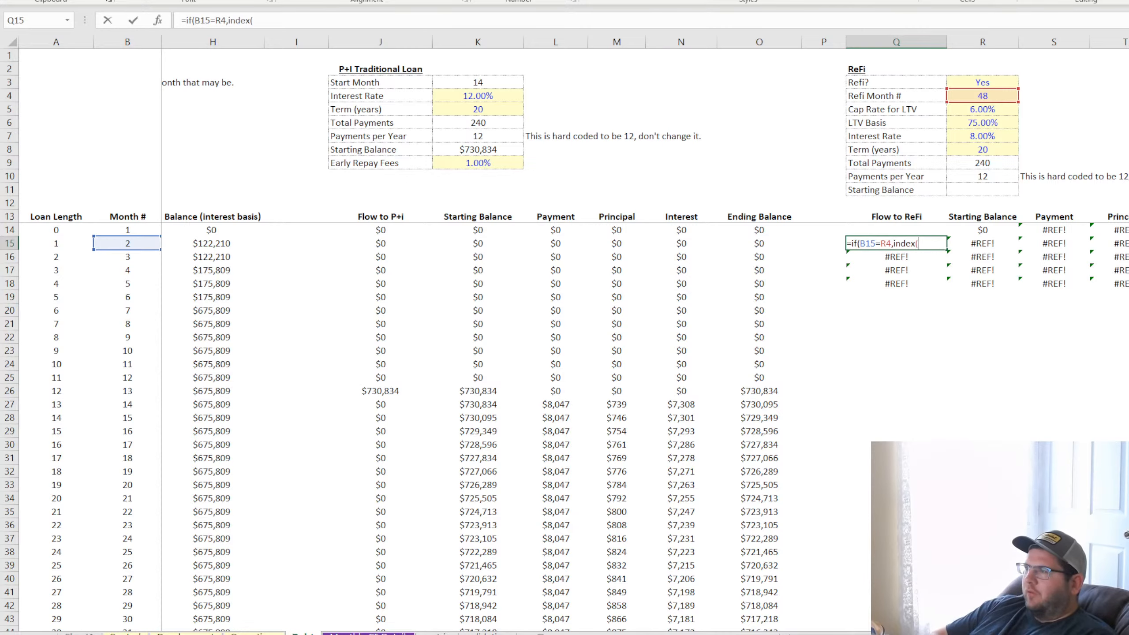
# Complete the Q15 lookup to index row 249 of the Monthly CF Detail sheet, matching B15 exactly in that sheet's row 3
pyautogui.hotkey('ctrl', 'pagedown')
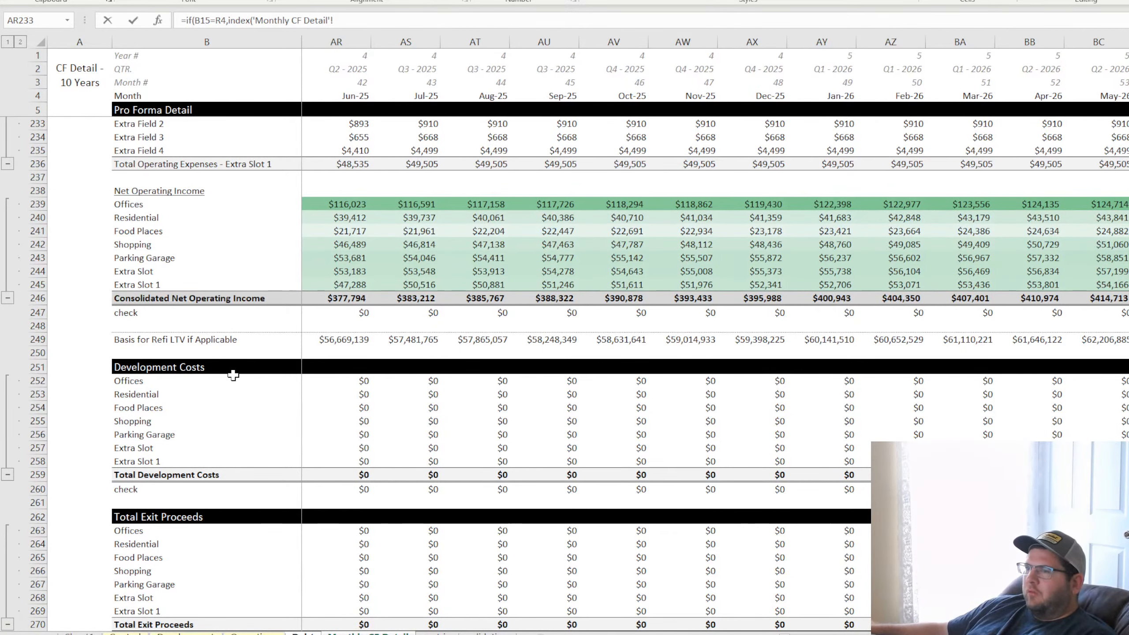
pyautogui.write('249:249,,match(')
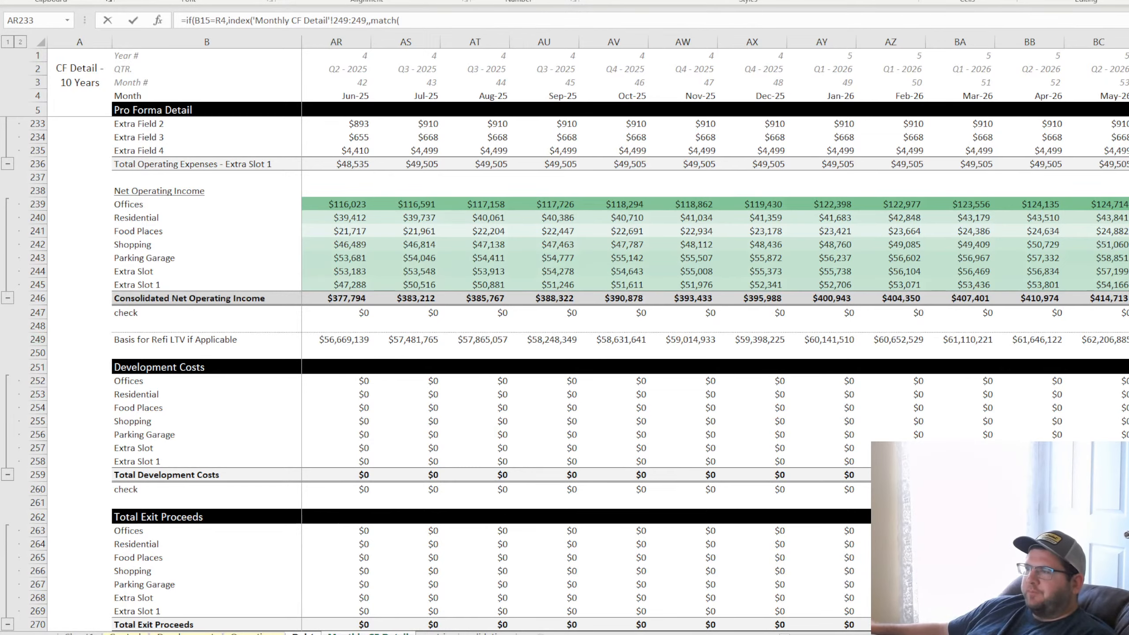
pyautogui.hotkey('ctrl', 'pageup')
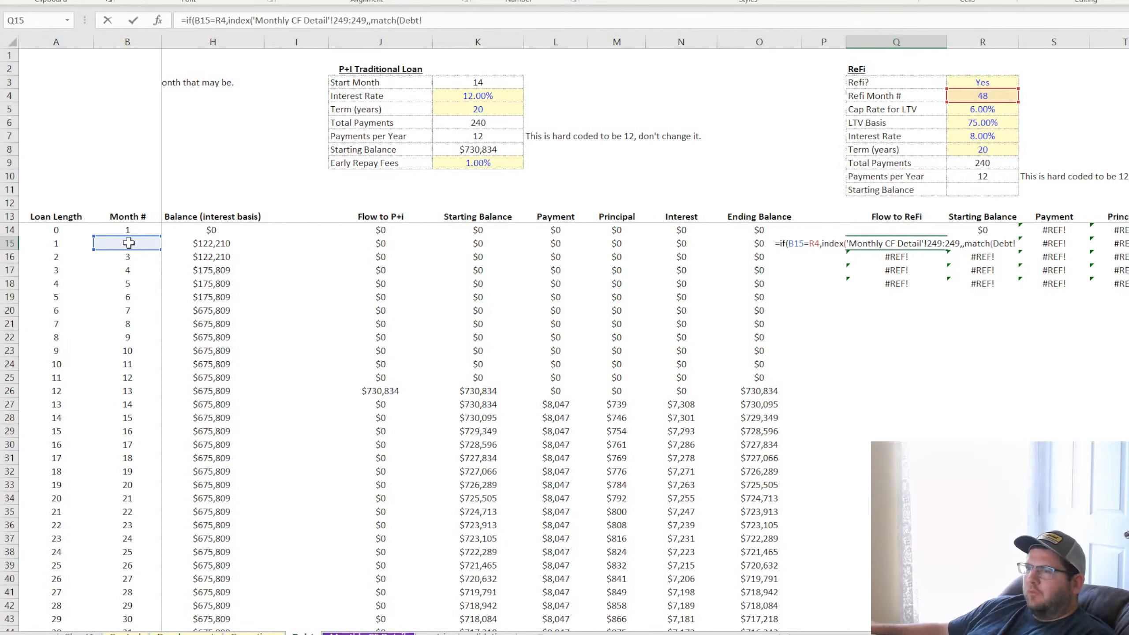
pyautogui.click(129, 243)
pyautogui.write(',')
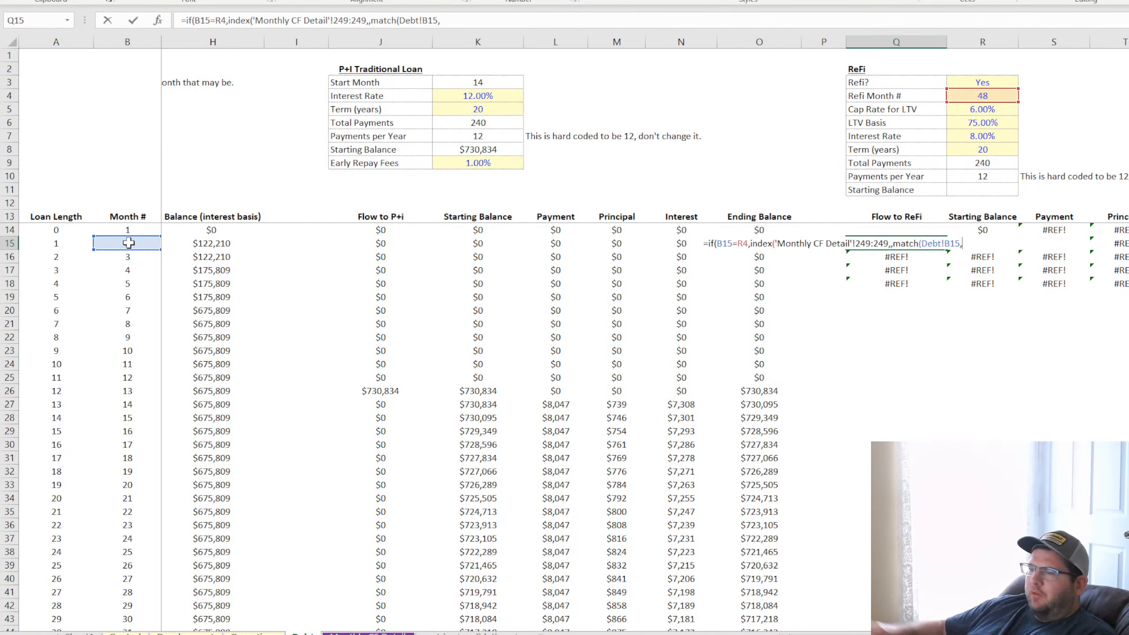
pyautogui.hotkey('ctrl', 'pagedown')
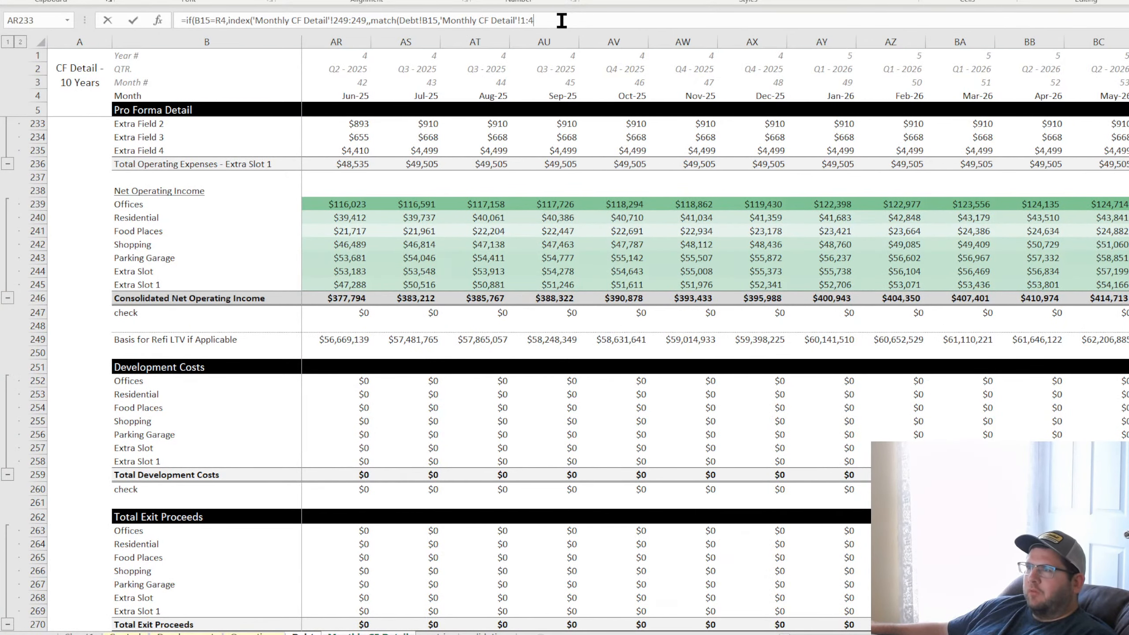
pyautogui.write('3:3,0)))')
pyautogui.press('Return')
# Add 0 as the value returned by the Q15 IF formula when B15 does not equal R4
pyautogui.press('Up')
pyautogui.click(577, 23)
pyautogui.press('BackSpace')
pyautogui.write(',0')
pyautogui.press('Return')
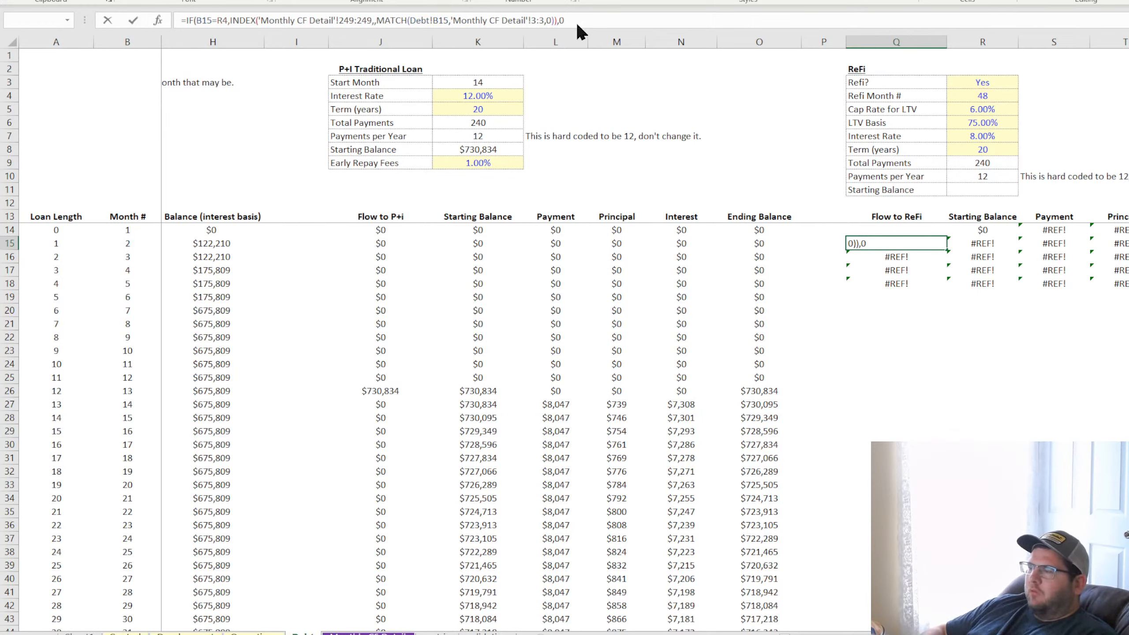
pyautogui.write(')')
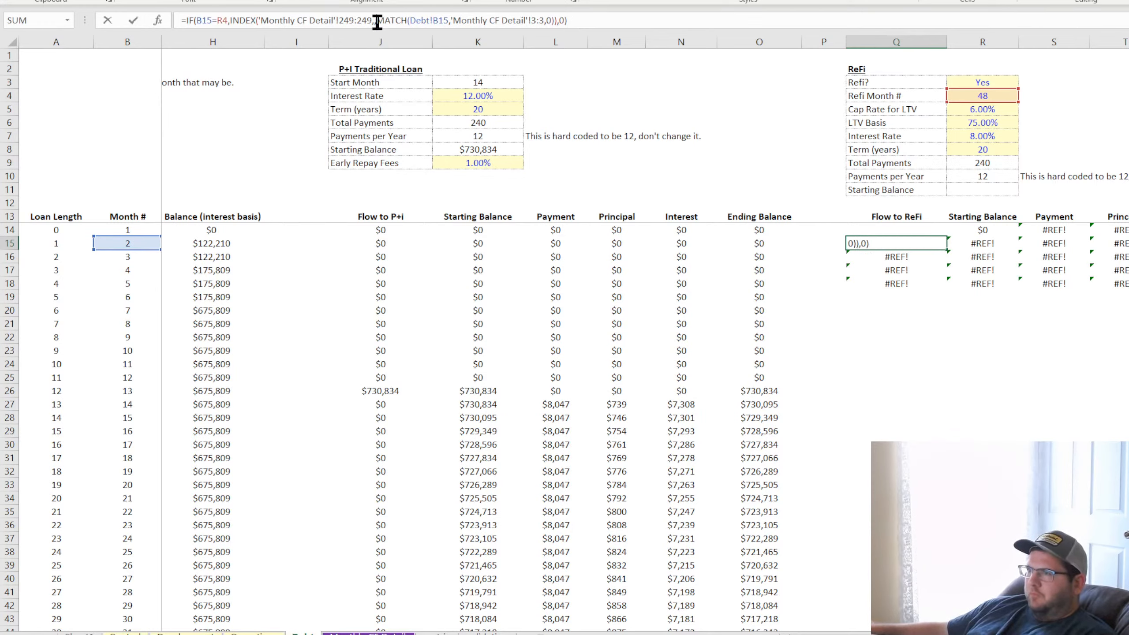
# Anchor the Refi Month # reference in the Q15 formula as R$4
pyautogui.click(377, 22)
pyautogui.write(',')
pyautogui.click(339, 20)
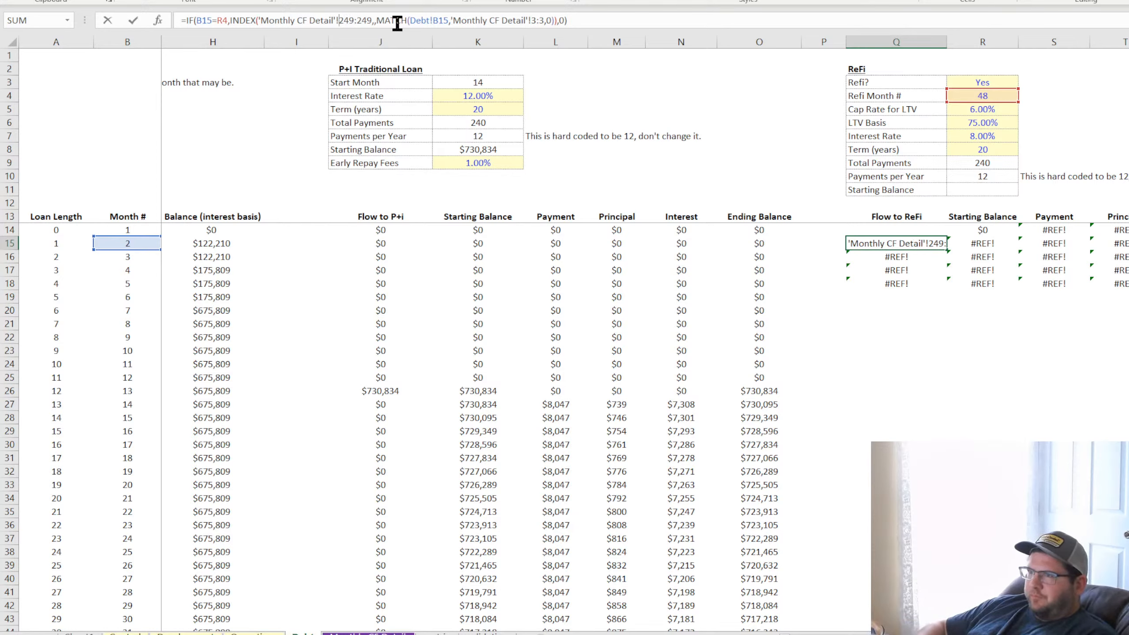
pyautogui.press('Left')
pyautogui.press('Left')
pyautogui.press('Left')
pyautogui.press('Left')
pyautogui.press('Left')
pyautogui.press('Left')
pyautogui.press('Left')
pyautogui.press('Left')
pyautogui.press('Left')
pyautogui.press('Left')
pyautogui.press('Left')
pyautogui.press('Left')
pyautogui.press('Left')
pyautogui.press('Left')
pyautogui.press('Left')
pyautogui.press('Left')
pyautogui.press('Left')
pyautogui.press('Left')
pyautogui.press('Left')
pyautogui.press('Left')
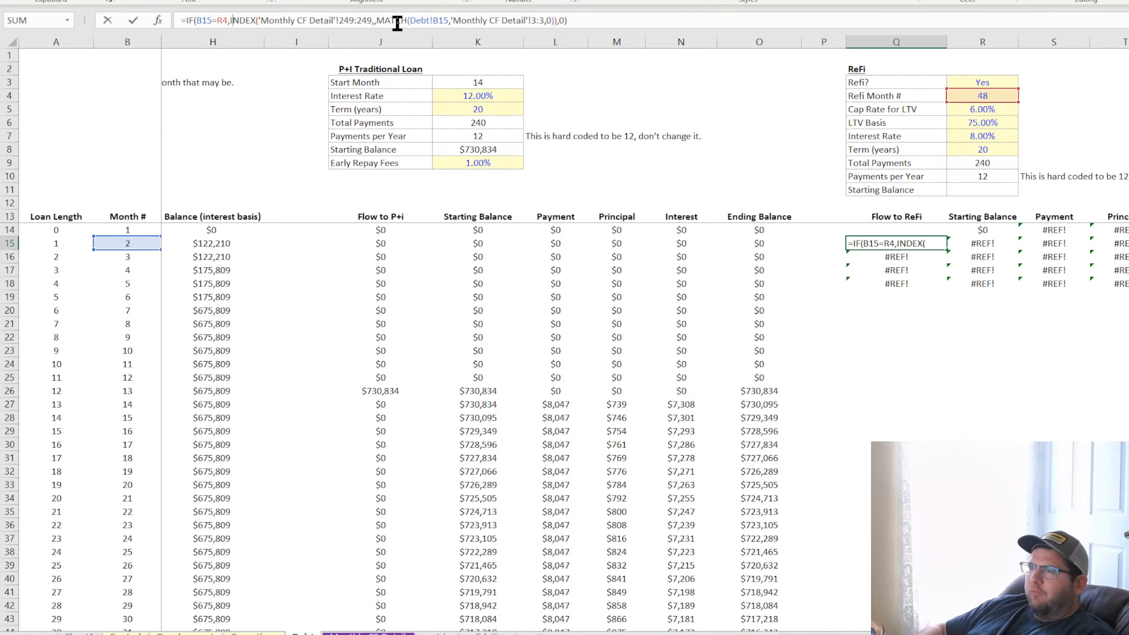
pyautogui.press('F4')
pyautogui.press('F4')
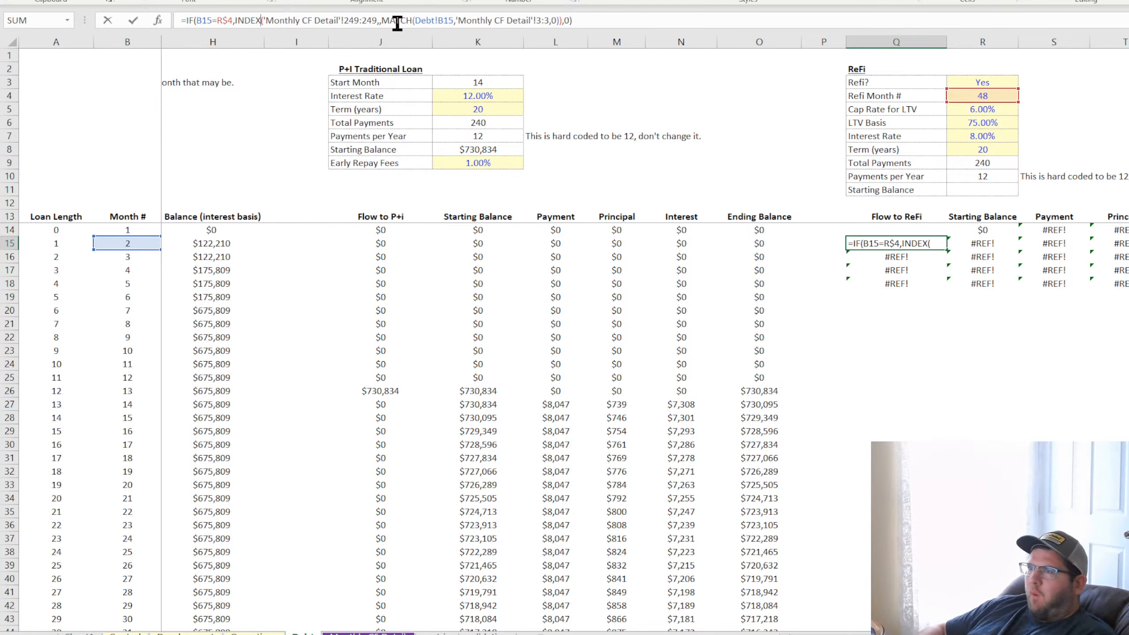
# Remove the redundant Debt! sheet prefix from the B15 reference inside the MATCH function of the Q15 formula
pyautogui.press('Right')
pyautogui.press('Right')
pyautogui.press('Right')
pyautogui.press('Right')
pyautogui.press('Right')
pyautogui.press('Right')
pyautogui.press('Right')
pyautogui.press('Right')
pyautogui.press('Right')
pyautogui.press('Right')
pyautogui.press('Right')
pyautogui.press('Right')
pyautogui.press('Right')
pyautogui.press('Right')
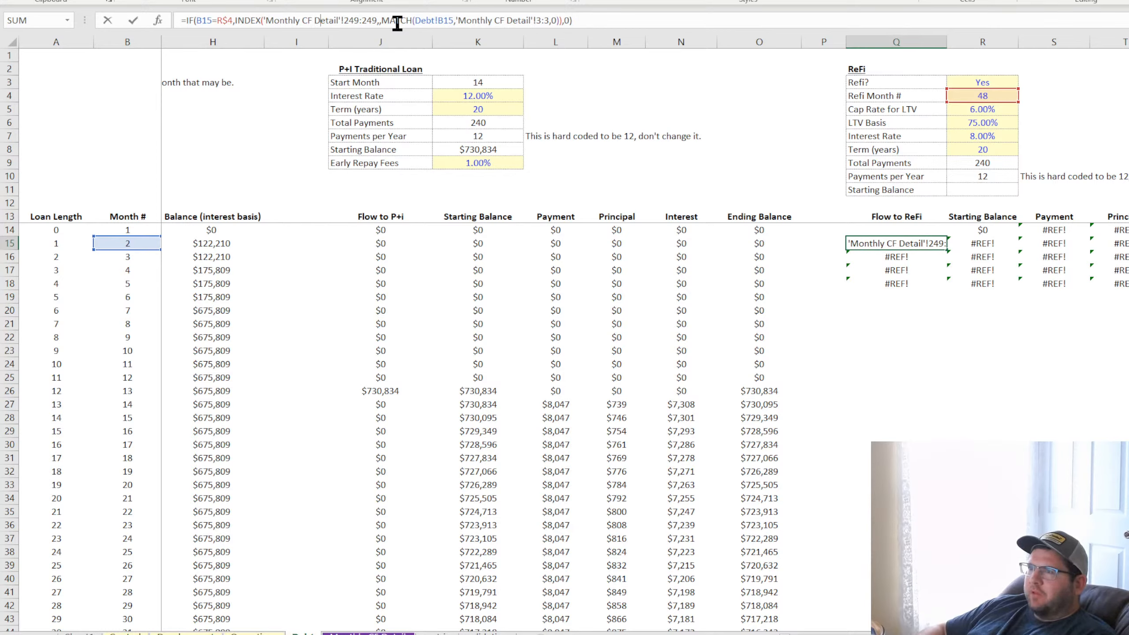
pyautogui.press('Right')
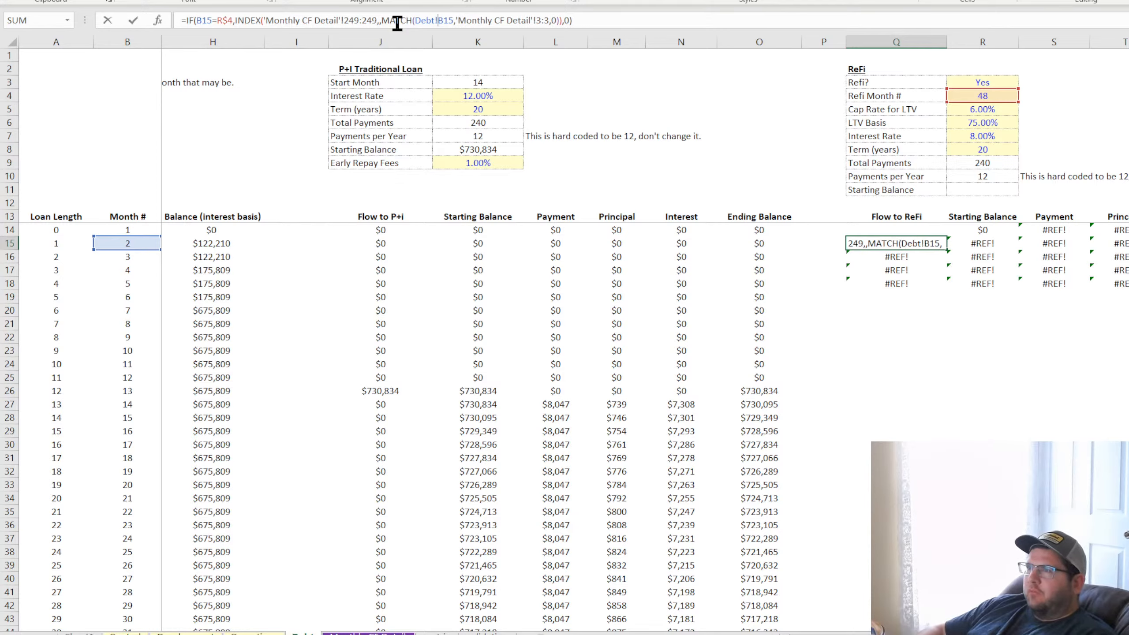
pyautogui.press('BackSpace')
pyautogui.press('BackSpace')
pyautogui.press('BackSpace')
pyautogui.press('BackSpace')
pyautogui.press('BackSpace')
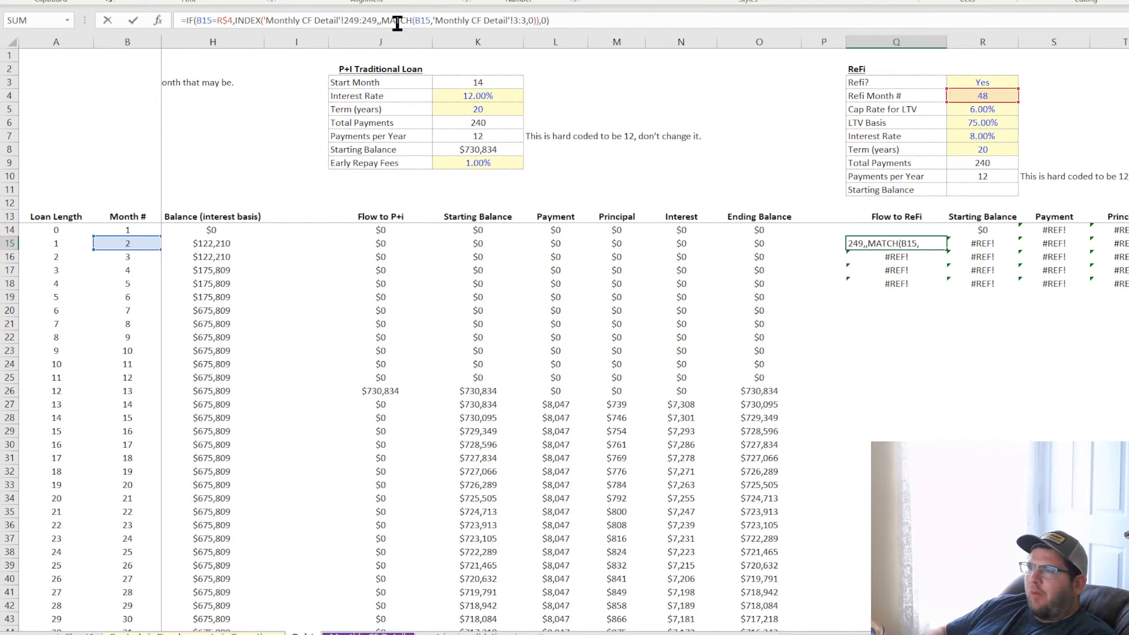
# Lock the MATCH lookup row in the Q15 formula as $3:$3 and commit the formula
pyautogui.press('Right')
pyautogui.press('Right')
pyautogui.press('Right')
pyautogui.press('Right')
pyautogui.press('Right')
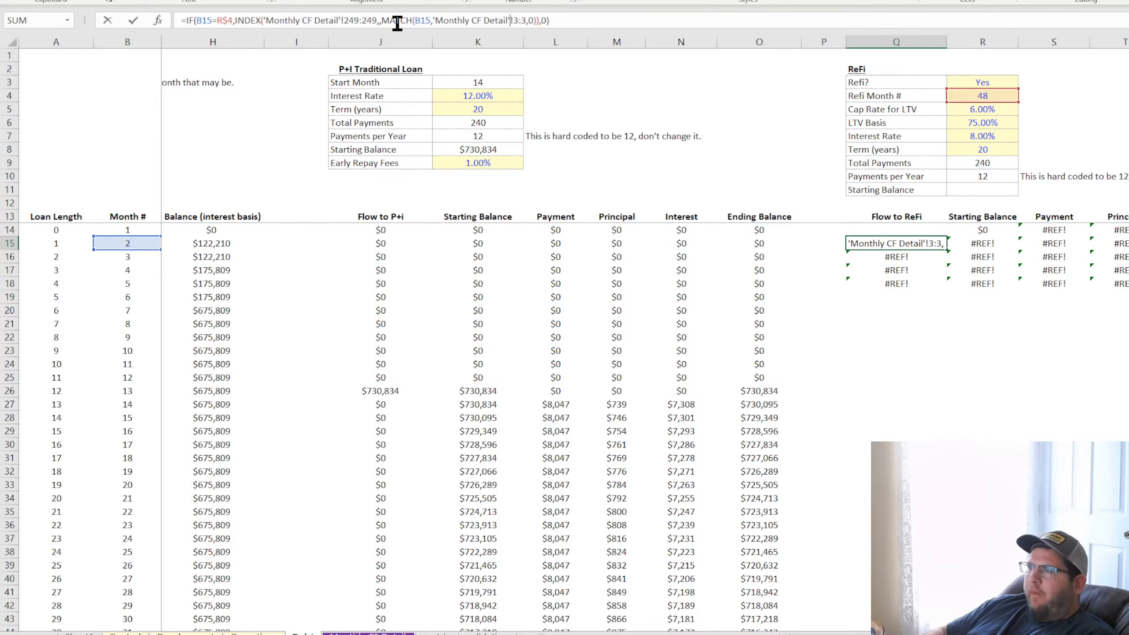
pyautogui.press('F4')
pyautogui.press('Return')
# Set the Refi Month # to 36 and fill the Q15 formula down to row 51, checking the copied references
pyautogui.click(995, 96)
pyautogui.write('36')
pyautogui.press('Return')
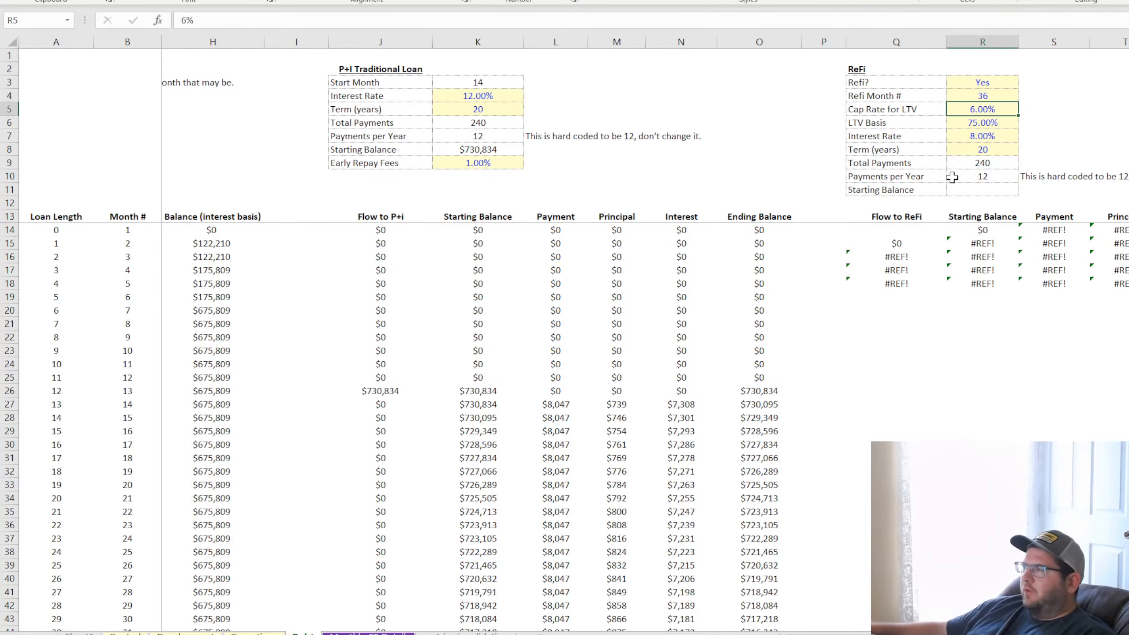
pyautogui.click(897, 243)
pyautogui.moveTo(947, 250)
pyautogui.mouseDown()
pyautogui.moveTo(940, 627)
pyautogui.moveTo(939, 554)
pyautogui.mouseUp()
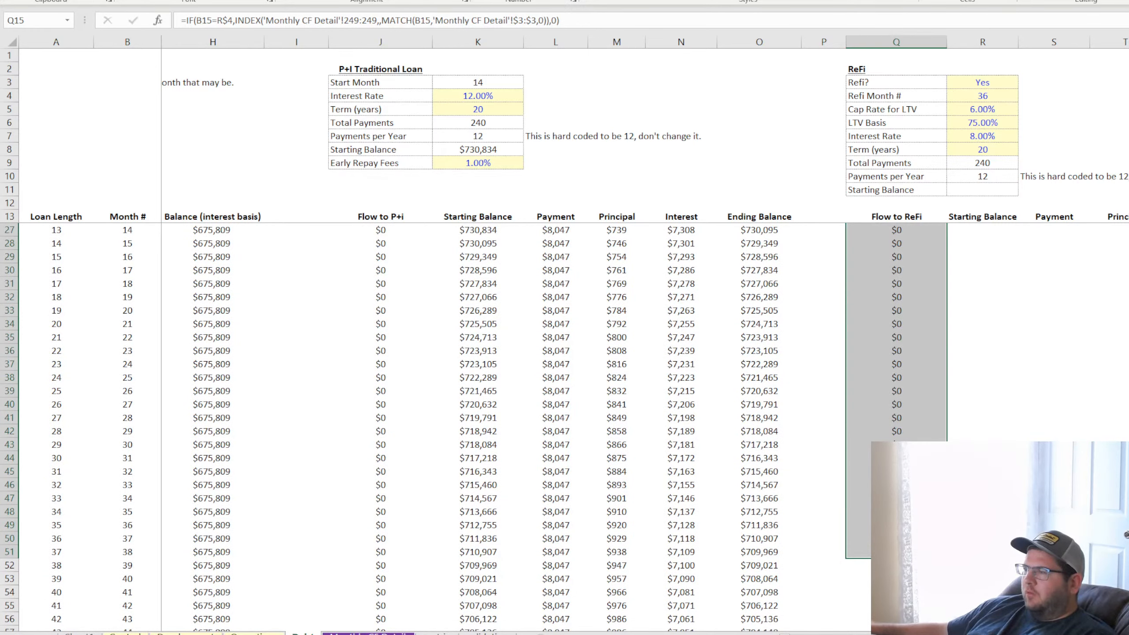
pyautogui.click(920, 552)
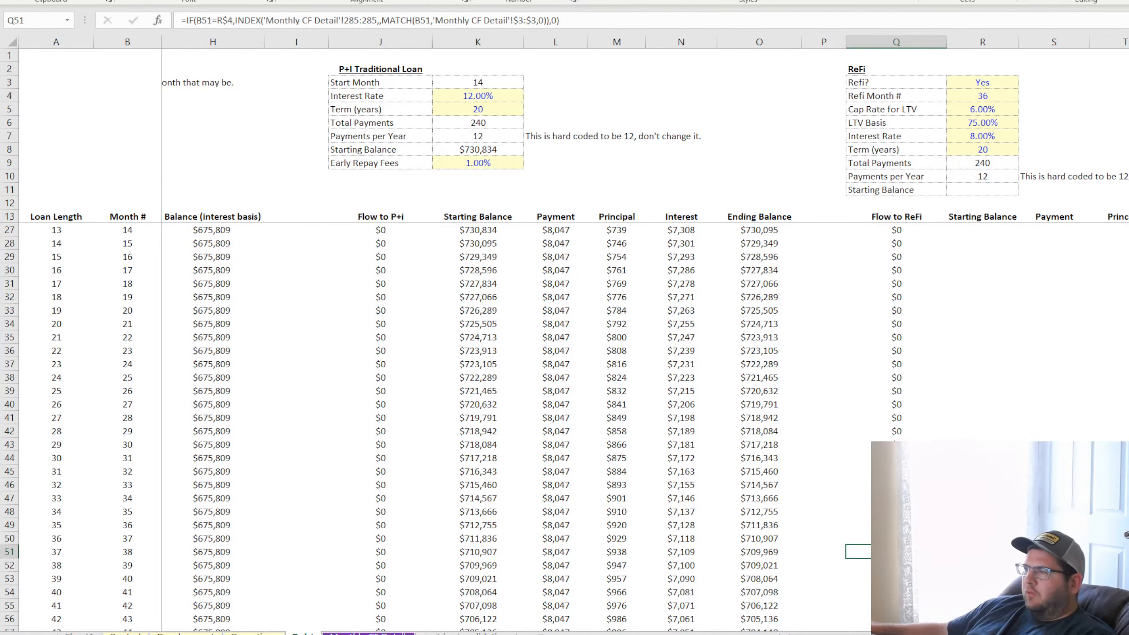
pyautogui.doubleClick(918, 525)
pyautogui.press('Return')
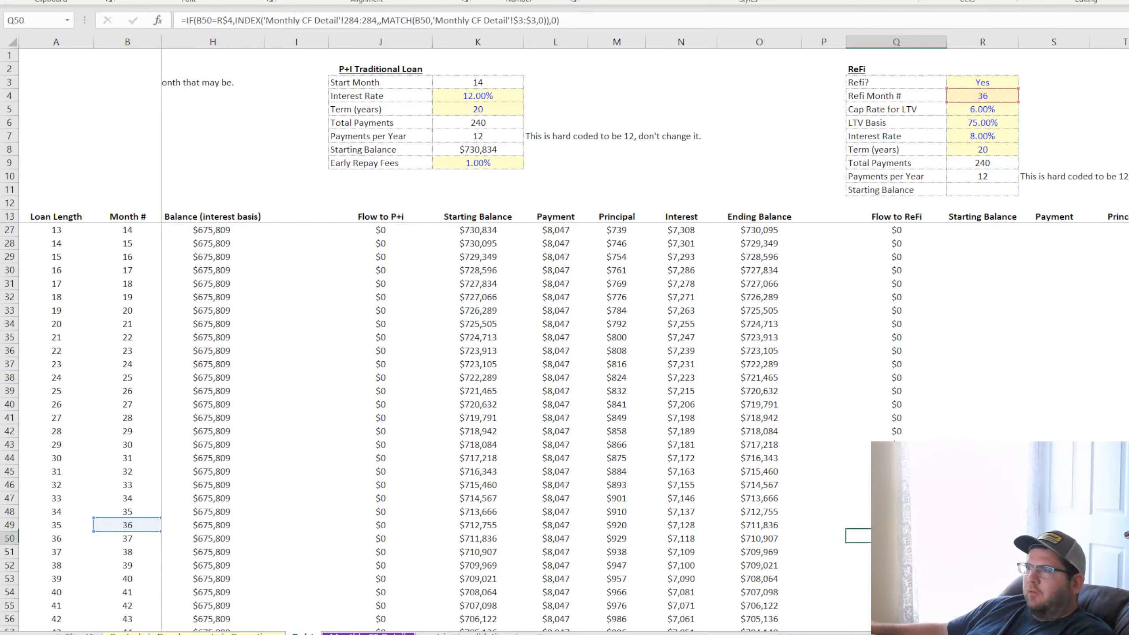
# Lock the INDEX row reference in the Q15 formula as $249:$249
pyautogui.scroll(5, 902, 312)
pyautogui.click(896, 240)
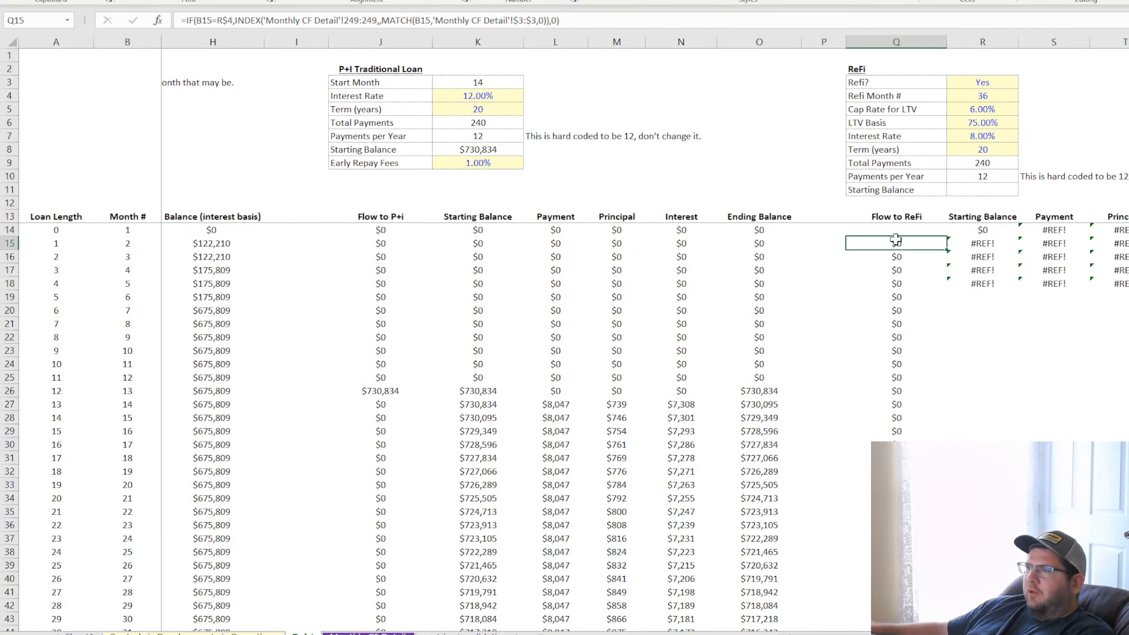
pyautogui.click(343, 19)
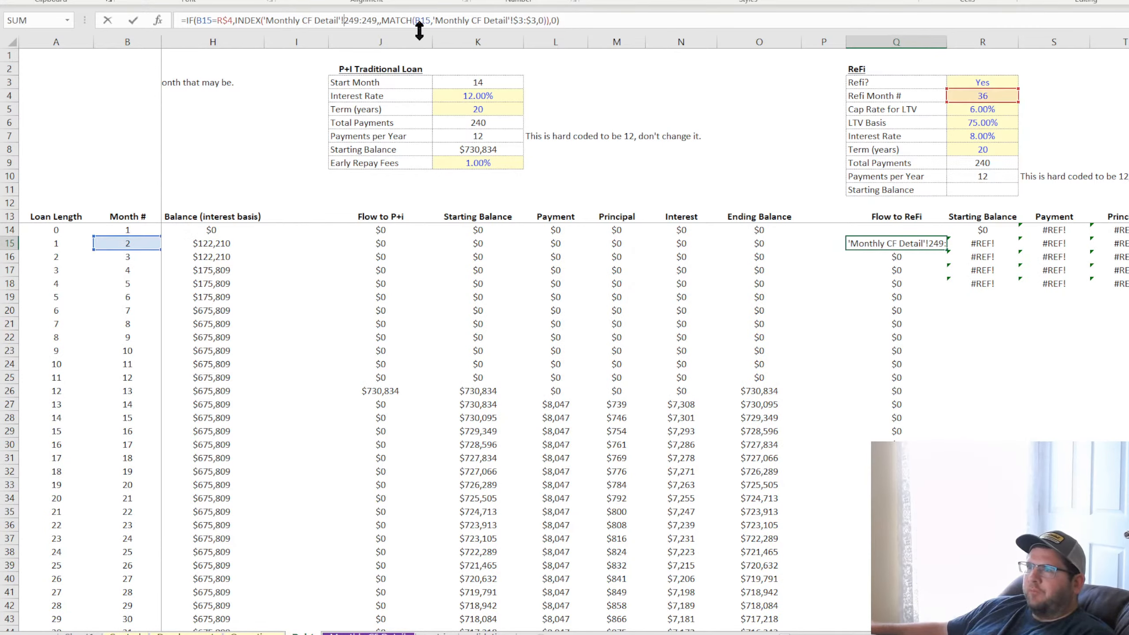
pyautogui.write('$')
pyautogui.press('Right')
pyautogui.press('Right')
pyautogui.press('Right')
pyautogui.press('Right')
pyautogui.write('$')
pyautogui.press('Return')
# Refill the Flow to ReFi column from Q15 and check the refi month's amount in Q49
pyautogui.click(902, 244)
pyautogui.doubleClick(947, 250)
pyautogui.scroll(-7, 951, 401)
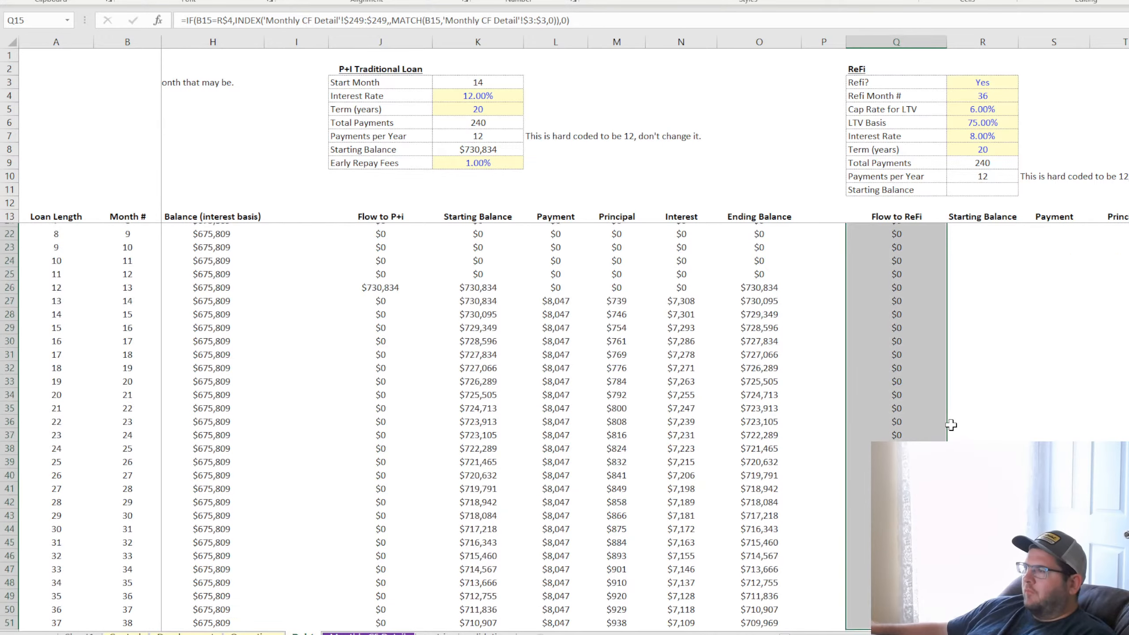
pyautogui.click(911, 406)
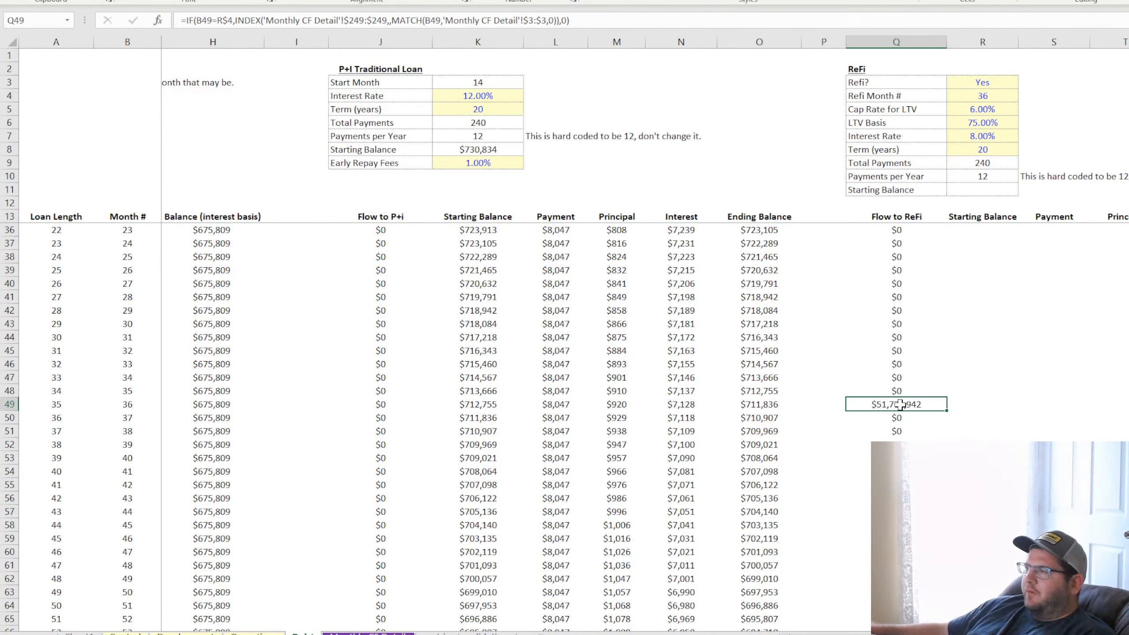
# Check the Refi? options in R3 against the Flow to ReFi column
pyautogui.click(995, 81)
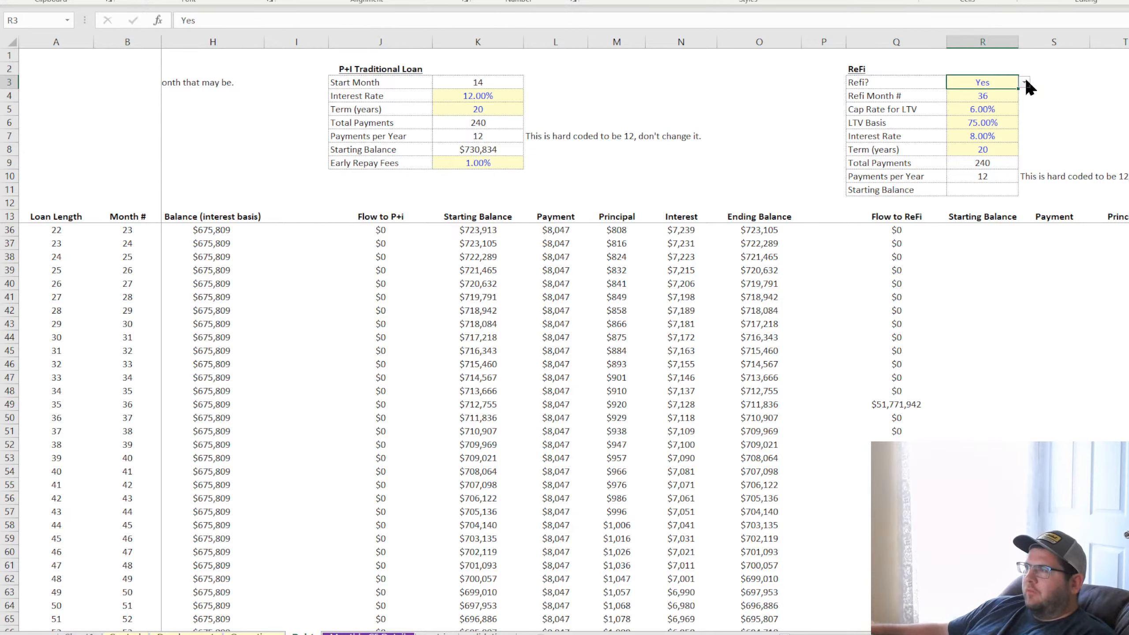
pyautogui.click(1023, 82)
pyautogui.click(993, 97)
pyautogui.click(1006, 99)
# Wrap the Q15 formula in an outer IF that returns 0 when R$3 is "No"
pyautogui.scroll(8, 966, 353)
pyautogui.click(896, 244)
pyautogui.click(186, 20)
pyautogui.write('if(')
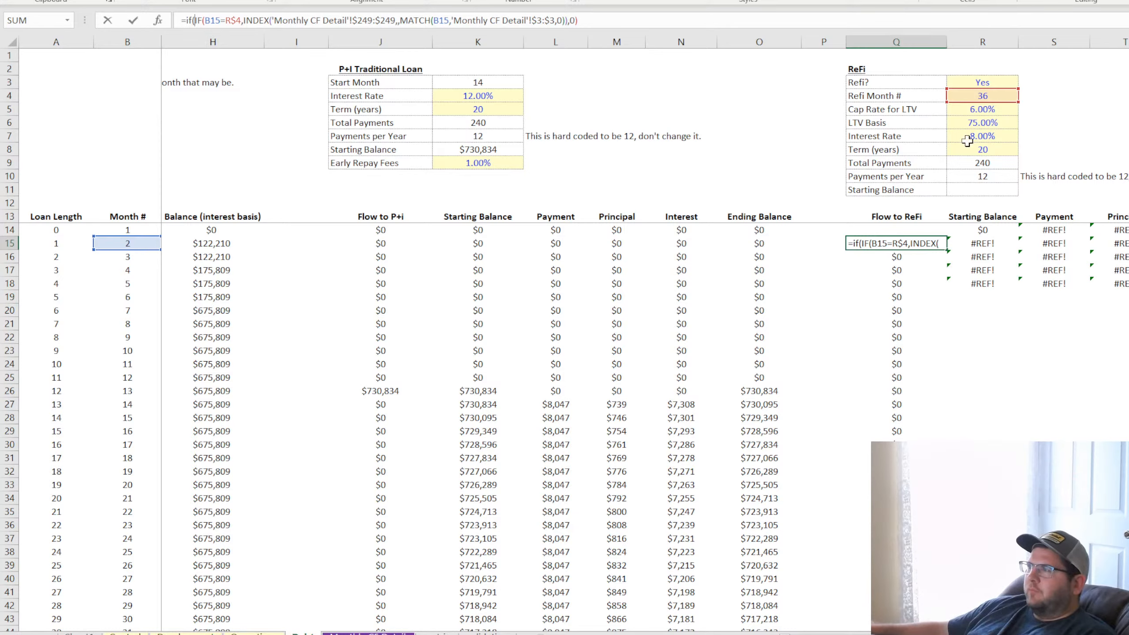
pyautogui.click(992, 82)
pyautogui.write('=')
pyautogui.write('"No",')
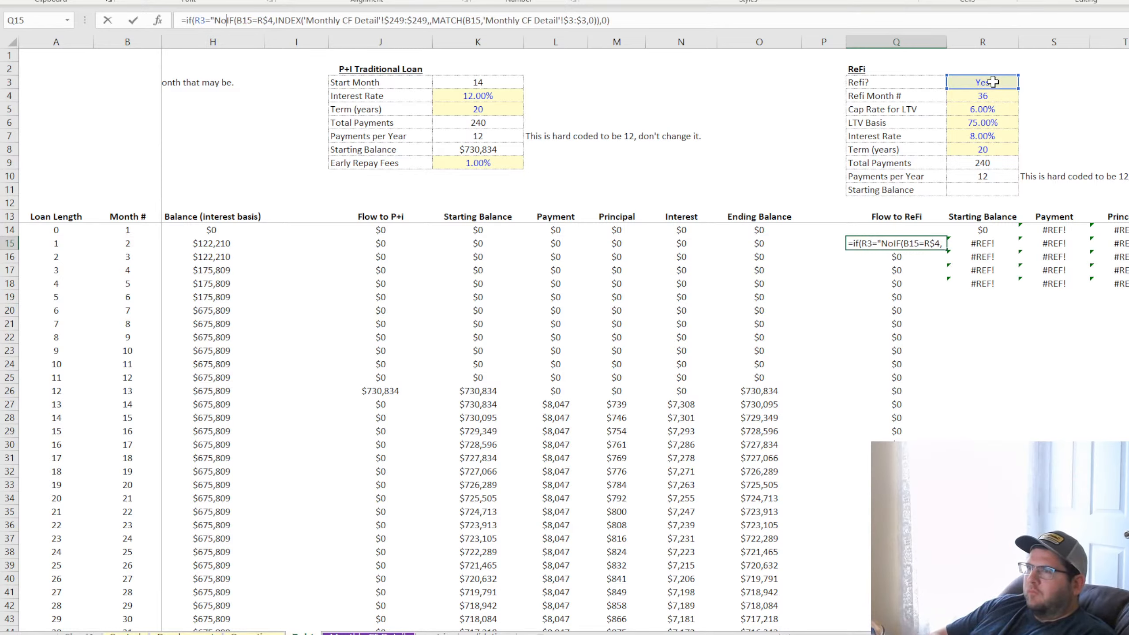
pyautogui.write('0,')
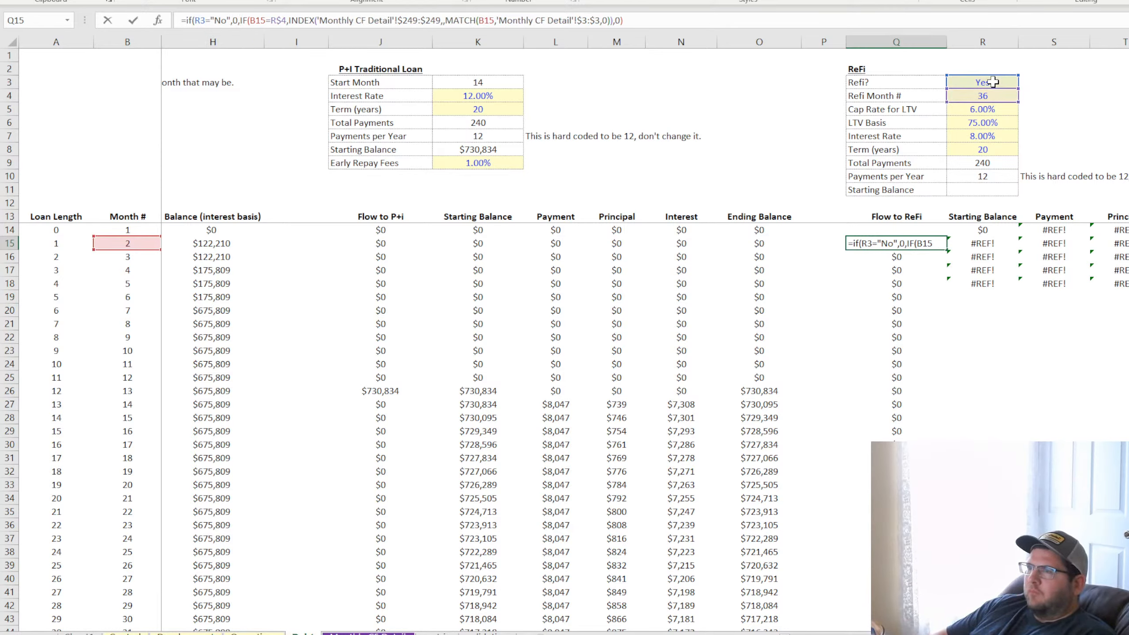
pyautogui.click(201, 20)
pyautogui.write('$')
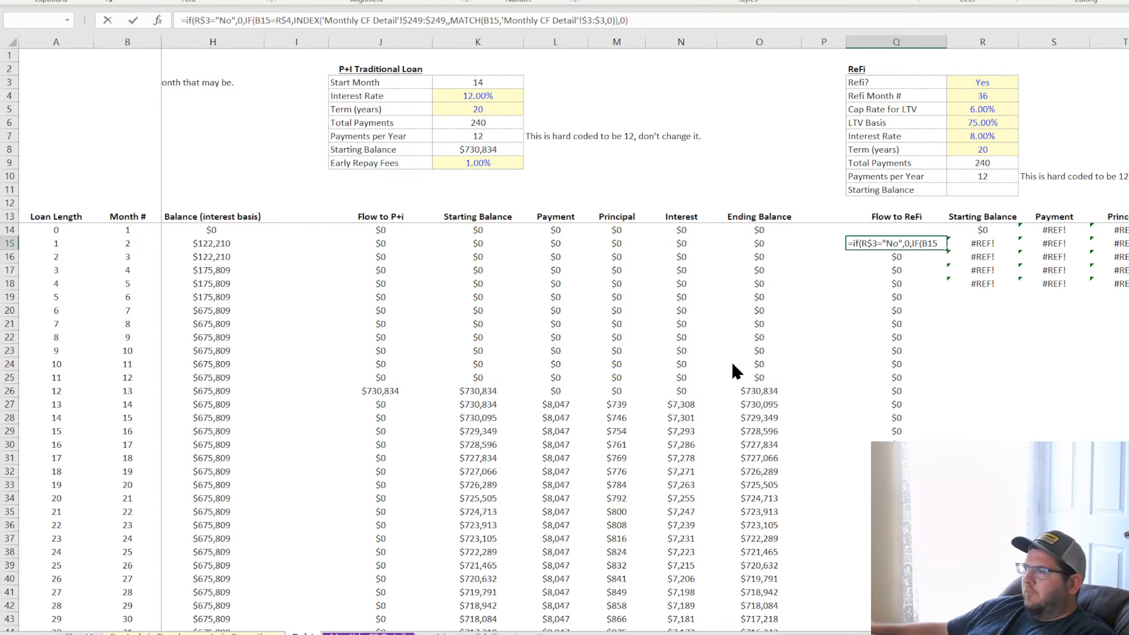
pyautogui.press('Return')
# Copy the updated Q15 formula down the entire Flow to ReFi column
pyautogui.click(930, 244)
pyautogui.doubleClick(946, 250)
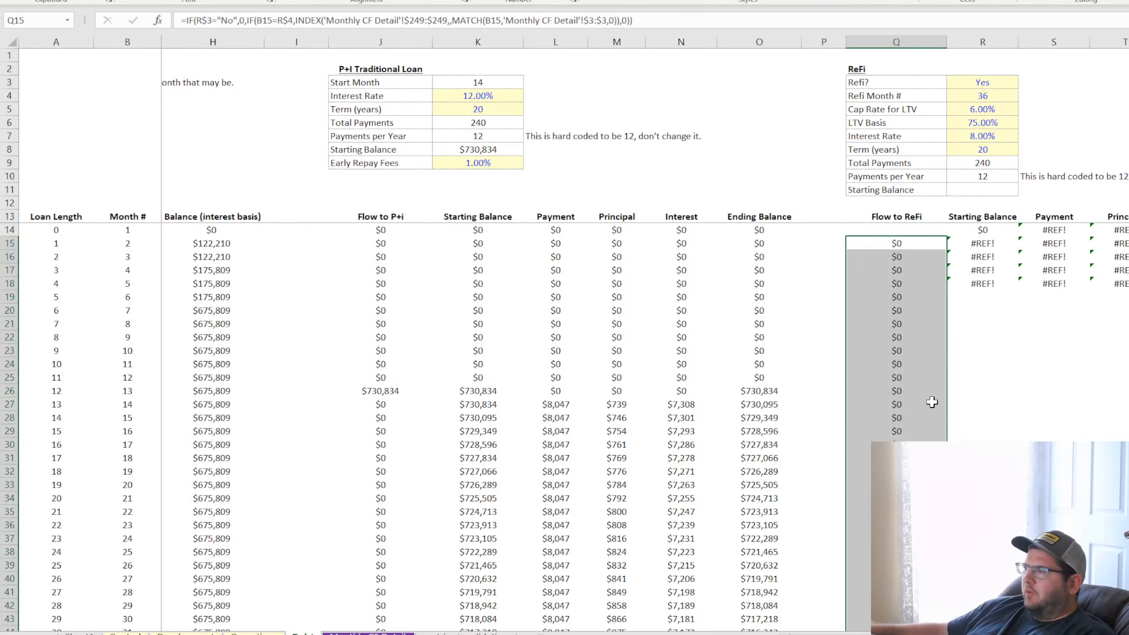
pyautogui.scroll(-7, 932, 402)
# Test the Refi? switch in R3 on the Flow to ReFi column and undo the change
pyautogui.click(1005, 81)
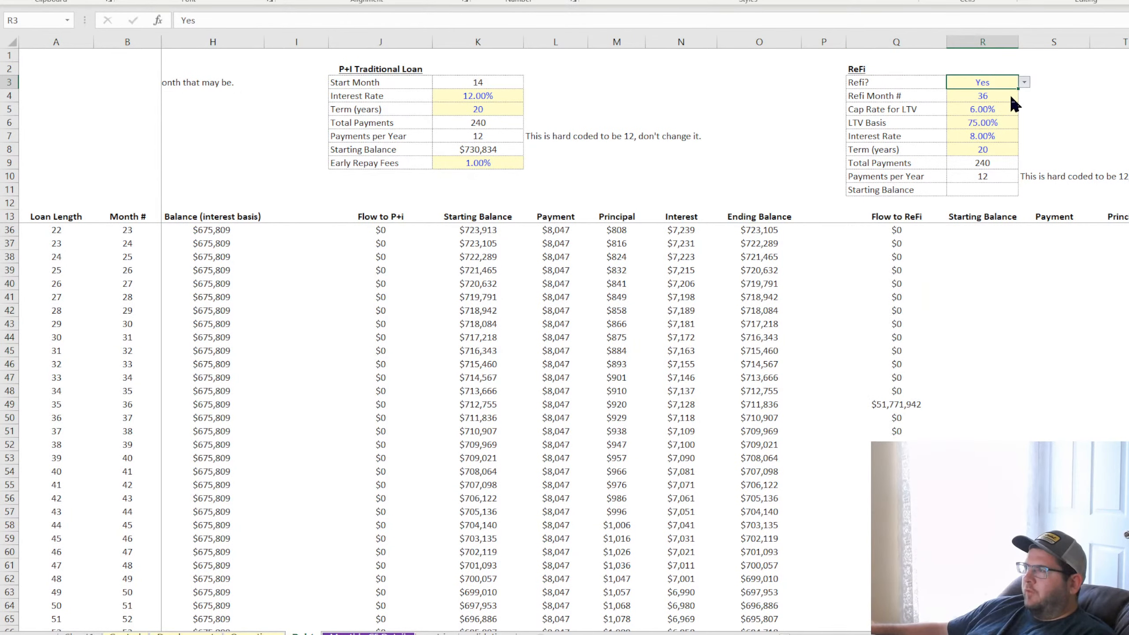
pyautogui.click(1008, 102)
pyautogui.hotkey('ctrl', 'z')
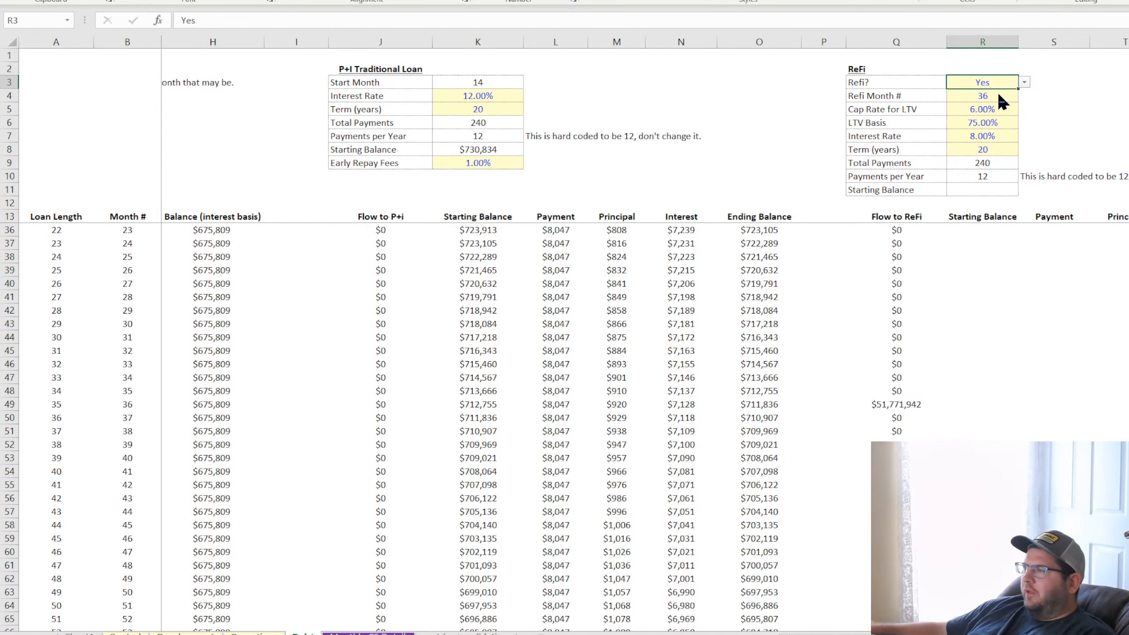
# Subtract the P+I loan's ending balance in O49 from the INDEX result in the Q49 refi flow formula
pyautogui.click(903, 405)
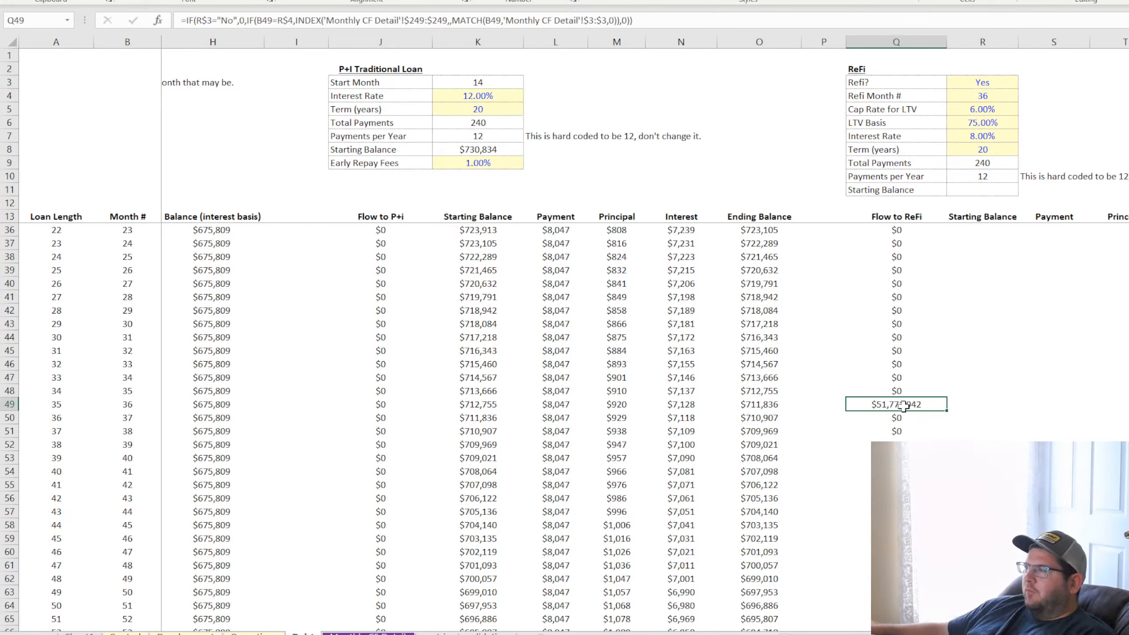
pyautogui.click(620, 17)
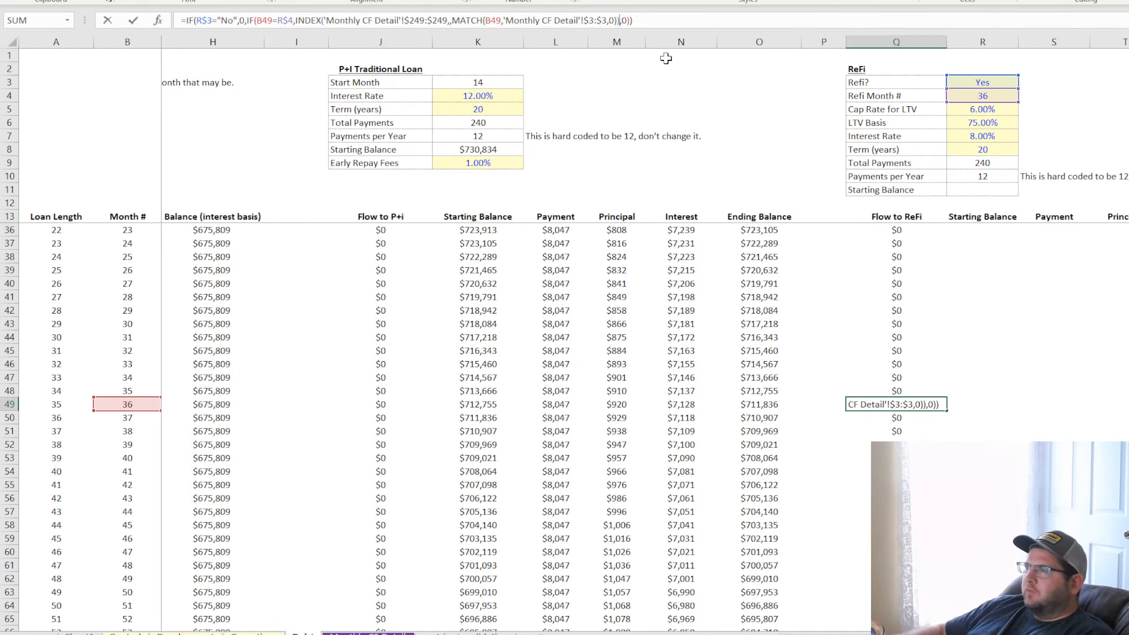
pyautogui.write('-')
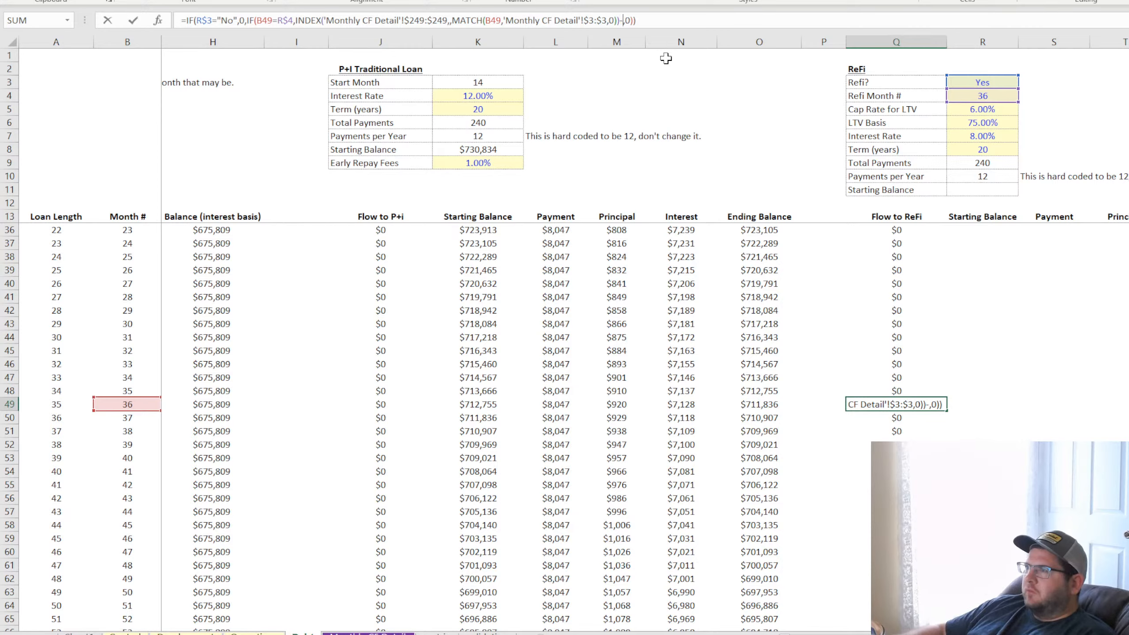
pyautogui.click(764, 406)
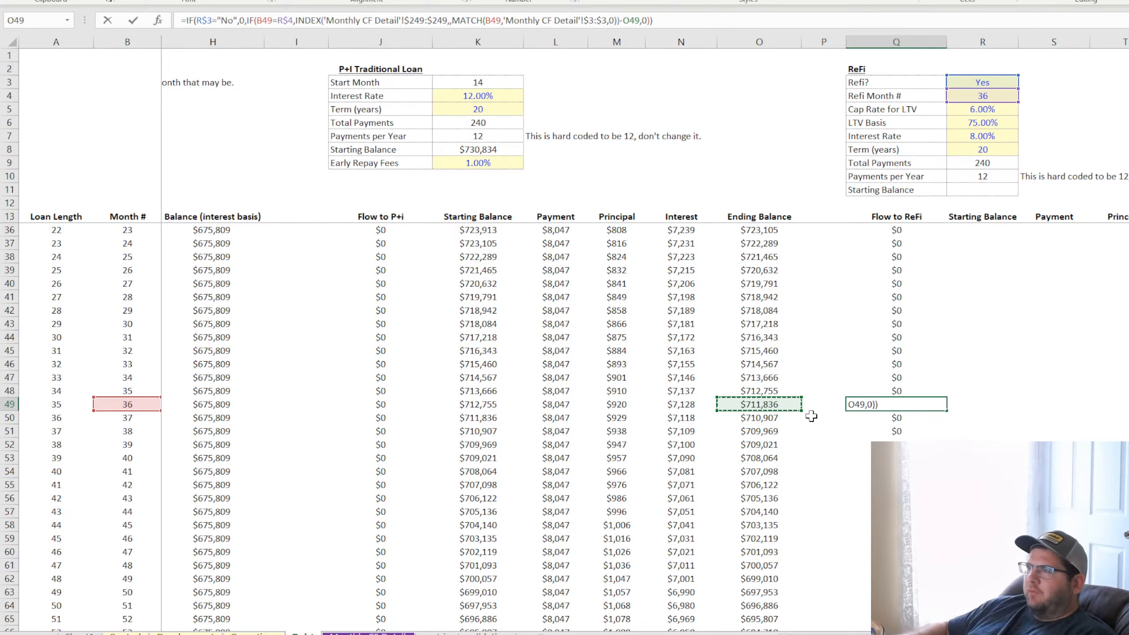
pyautogui.press('Return')
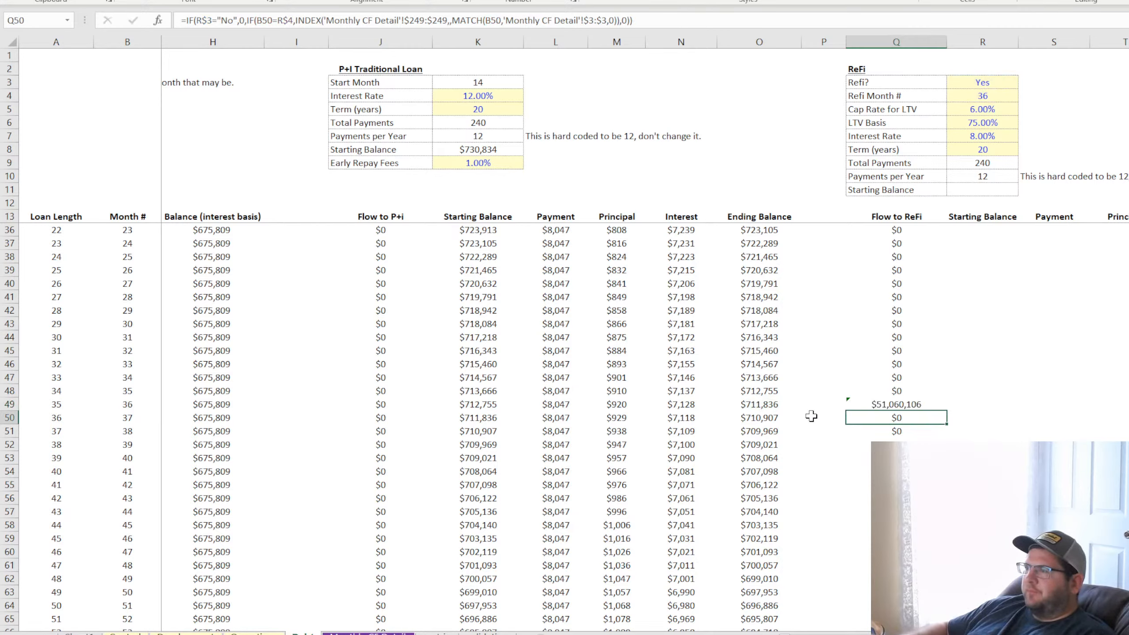
# Copy the updated Q49 formula down and up through the Flow to ReFi column and check it in Q14
pyautogui.click(918, 405)
pyautogui.doubleClick(947, 411)
pyautogui.click(938, 432)
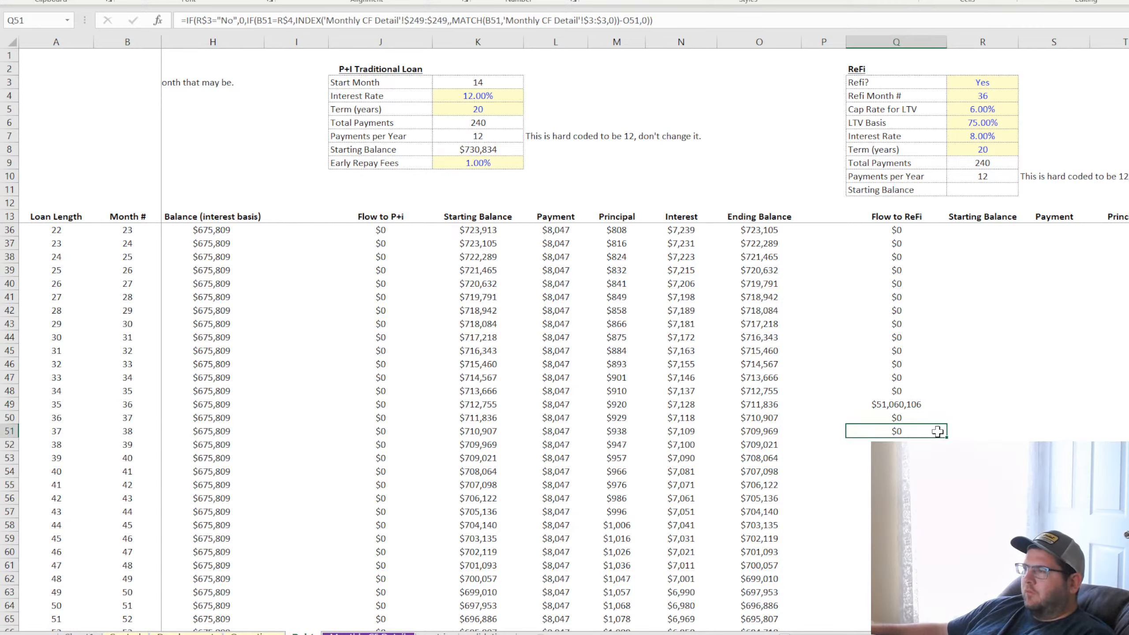
pyautogui.click(916, 404)
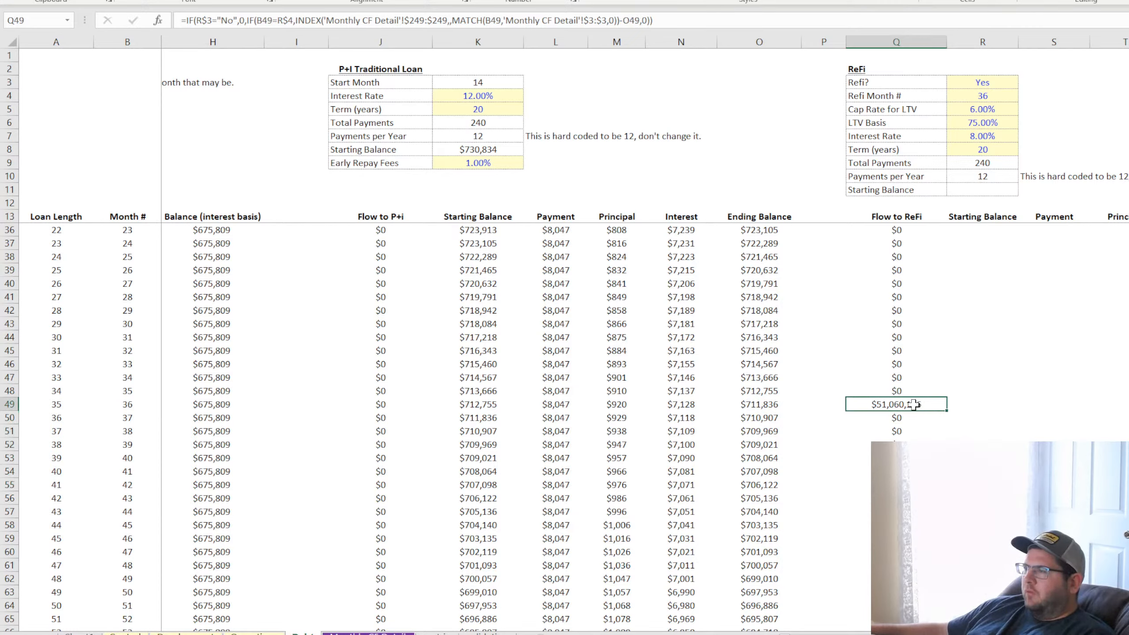
pyautogui.click(760, 404)
pyautogui.click(896, 404)
pyautogui.moveTo(948, 411); pyautogui.dragTo(922, 228)
pyautogui.click(924, 244)
pyautogui.doubleClick(916, 229)
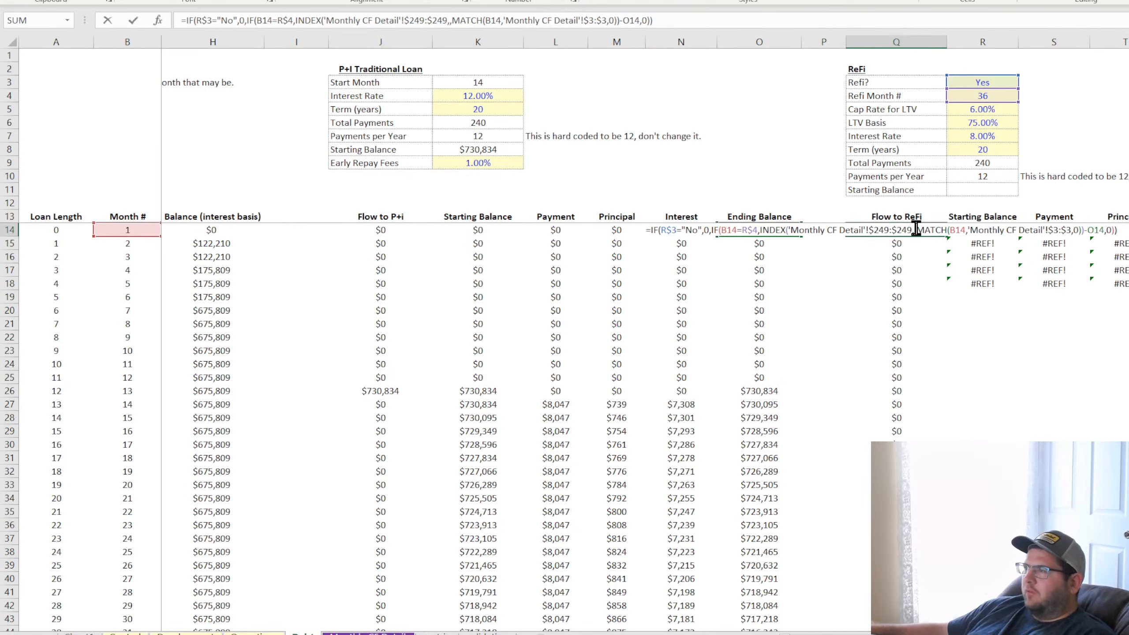
pyautogui.press('Escape')
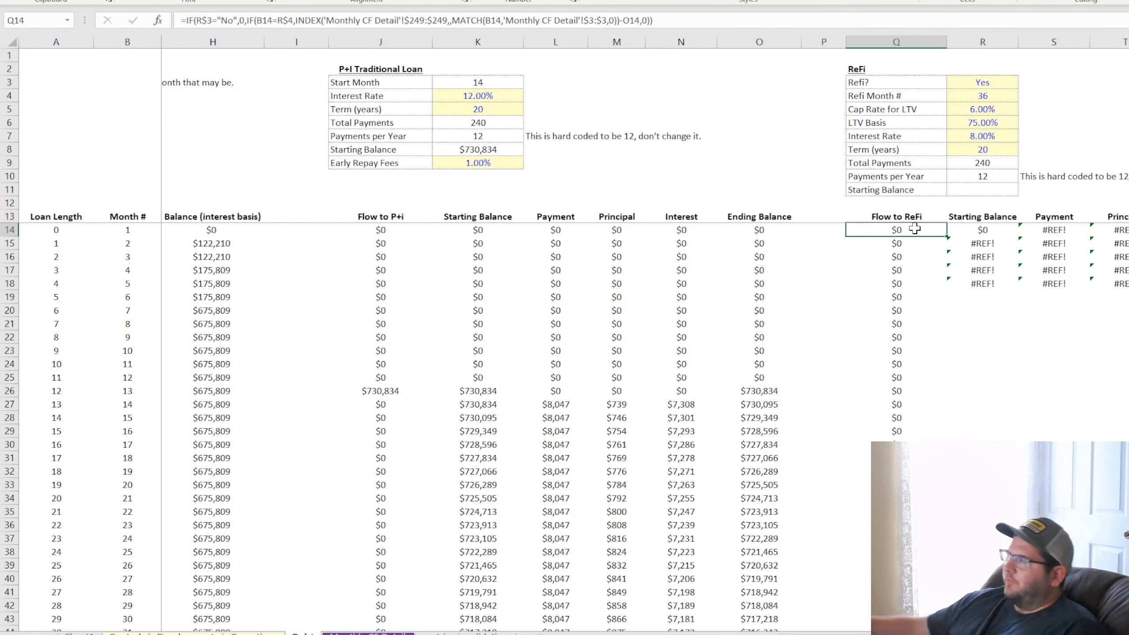
# Review the refi flow in Q49 against the P+I ending balance in O49 and the Early Repay Fees input in K9
pyautogui.scroll(-3, 971, 302)
pyautogui.scroll(-5, 972, 303)
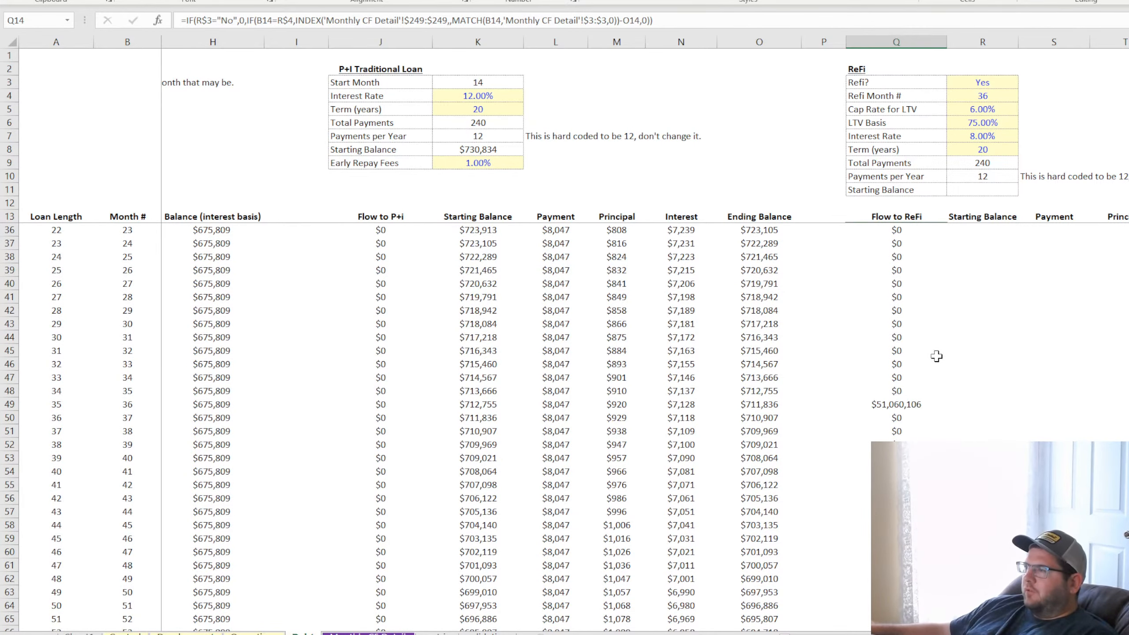
pyautogui.click(900, 405)
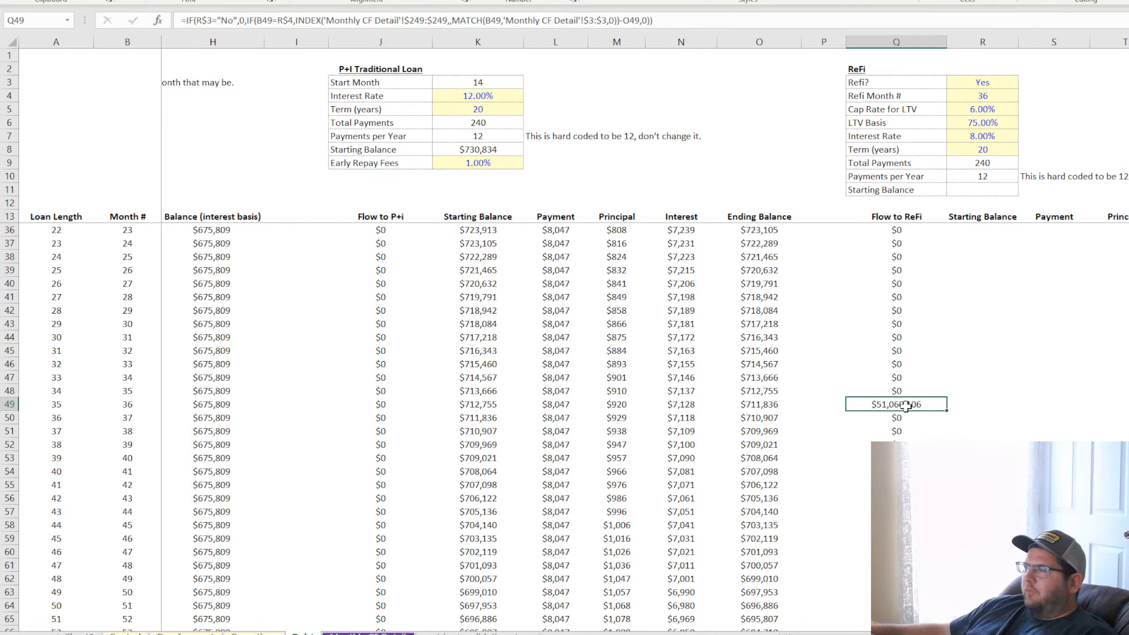
pyautogui.click(758, 402)
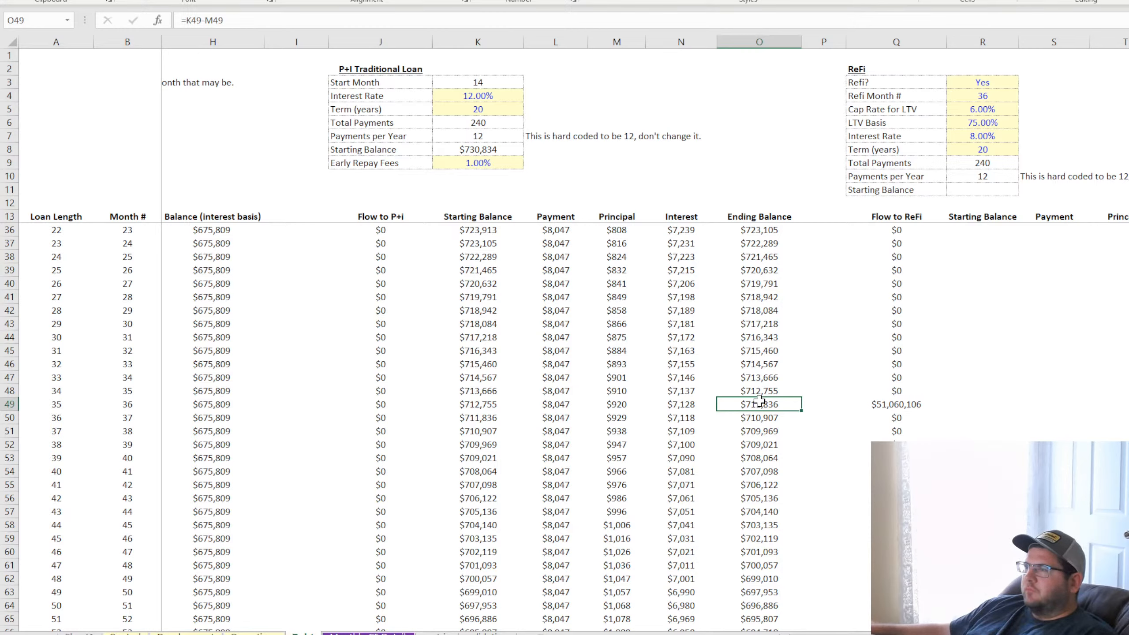
pyautogui.click(416, 164)
pyautogui.click(492, 167)
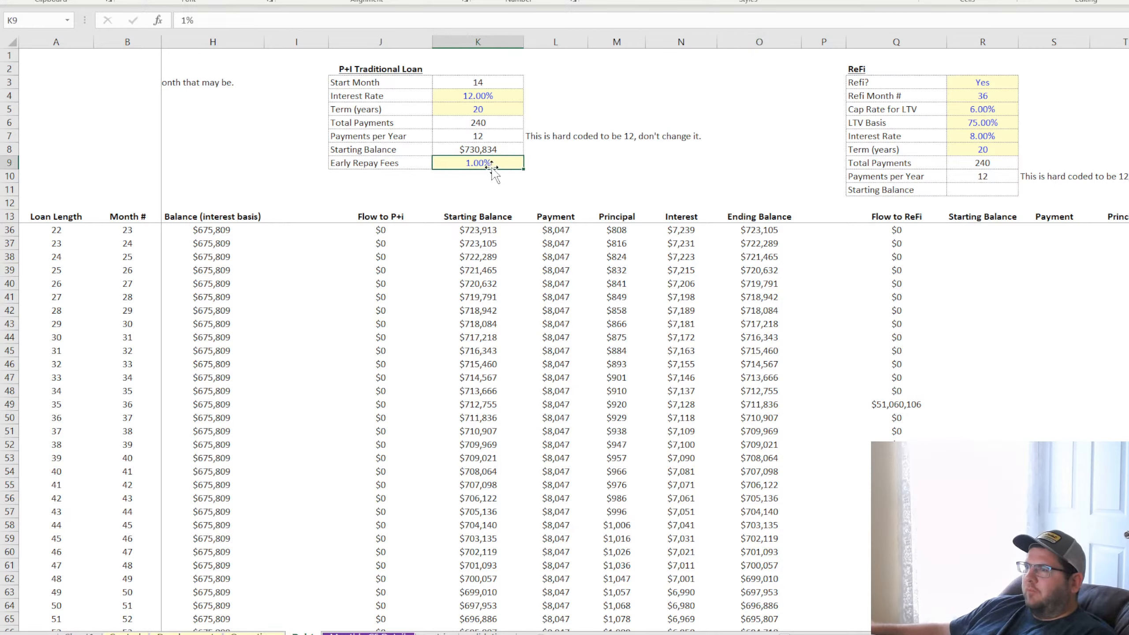
pyautogui.click(400, 161)
pyautogui.click(475, 166)
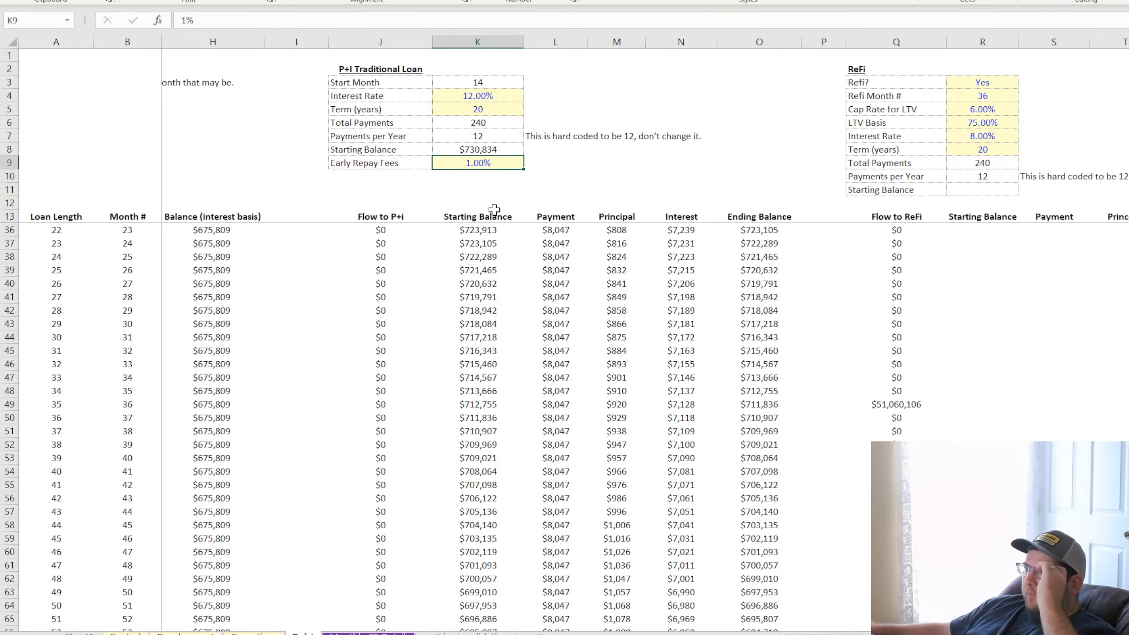
# Examine the P+I ending balances before and after the refi month alongside the Refi? switch in R3
pyautogui.click(762, 406)
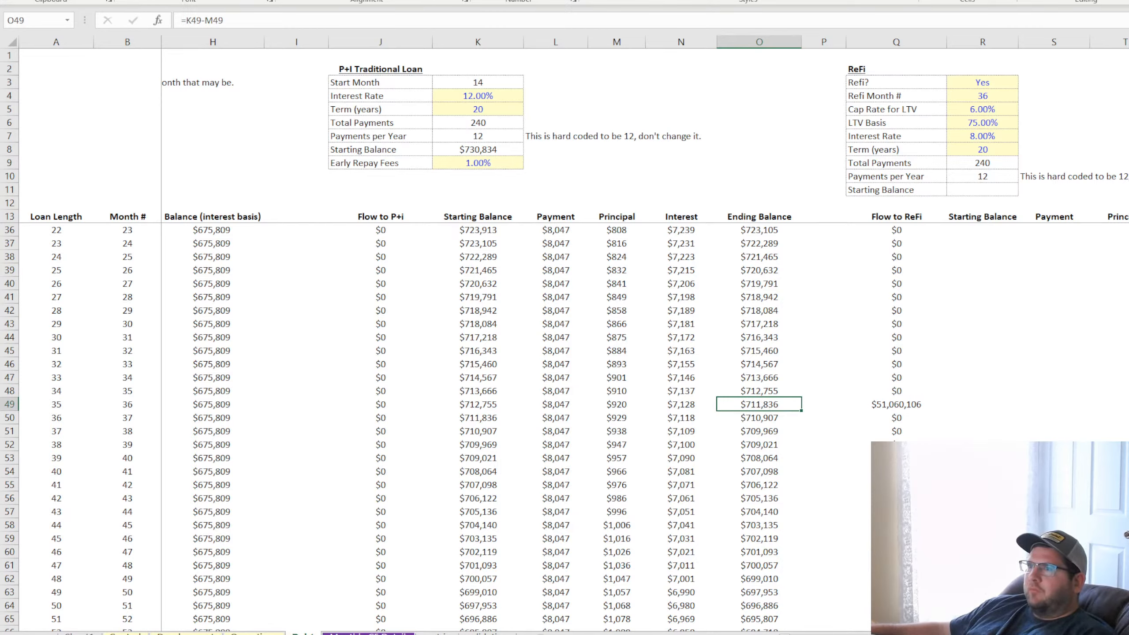
pyautogui.click(762, 393)
pyautogui.click(763, 417)
pyautogui.click(765, 483)
pyautogui.click(756, 246)
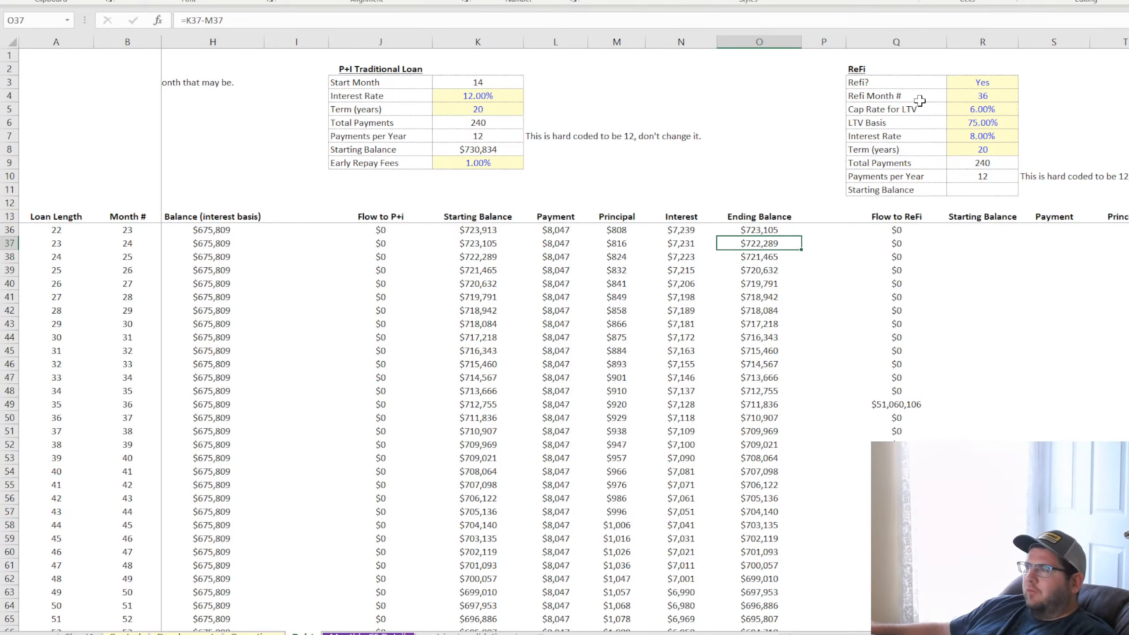
pyautogui.click(982, 83)
pyautogui.scroll(7, 760, 386)
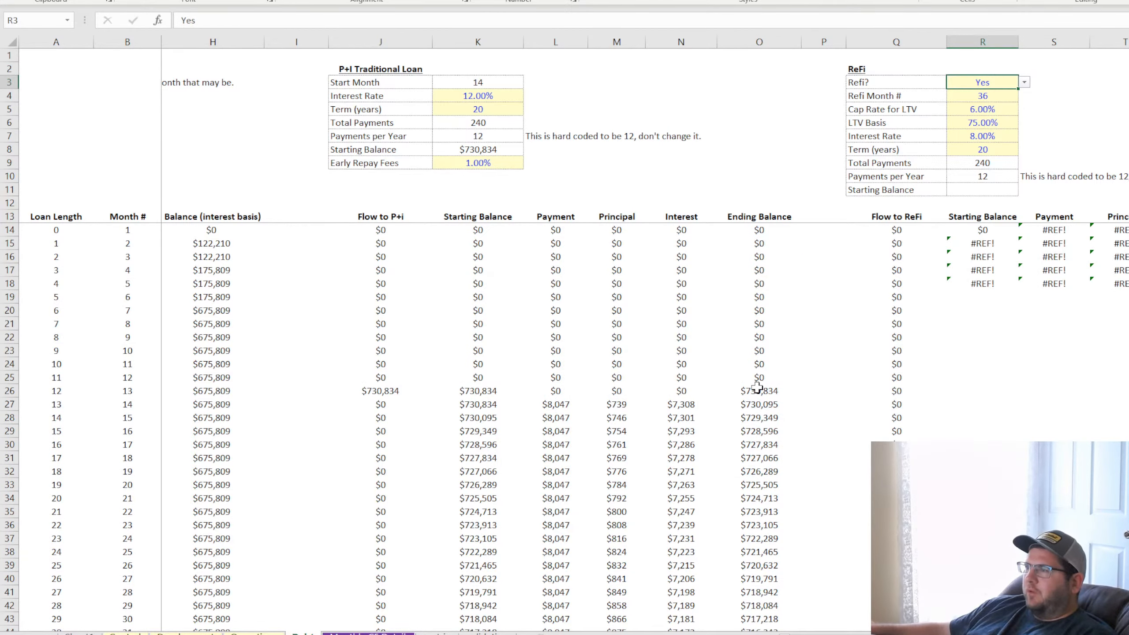
pyautogui.scroll(-4, 757, 387)
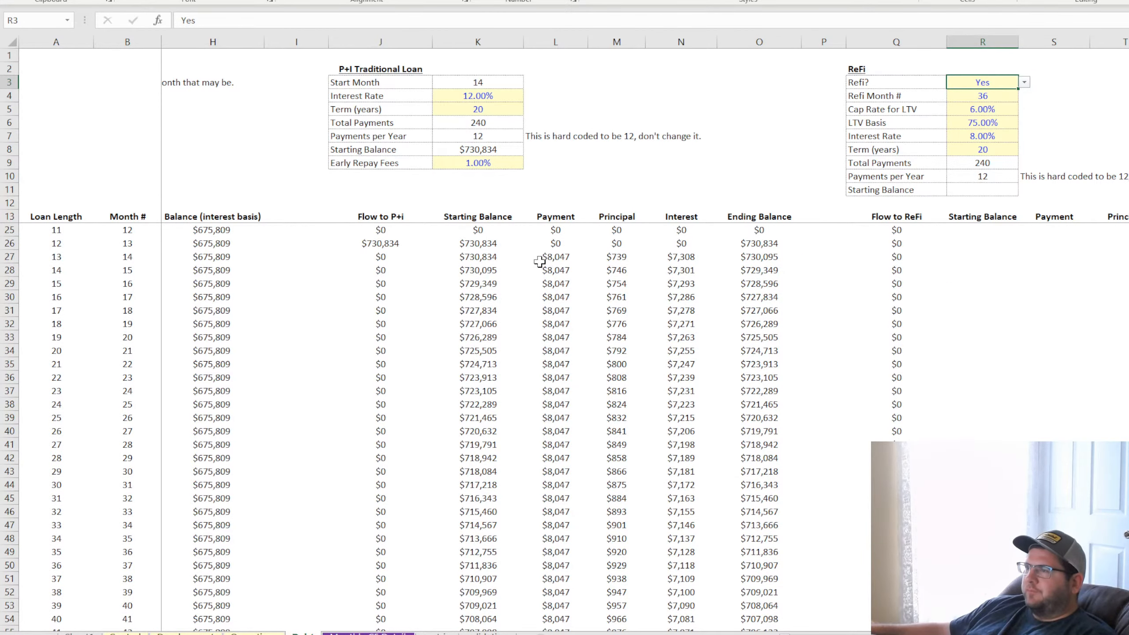
# Wrap the L14 Payment formula in IF(R3="Yes",IF(B14>R4,0, so P+I payments become 0 after the refi month
pyautogui.click(558, 260)
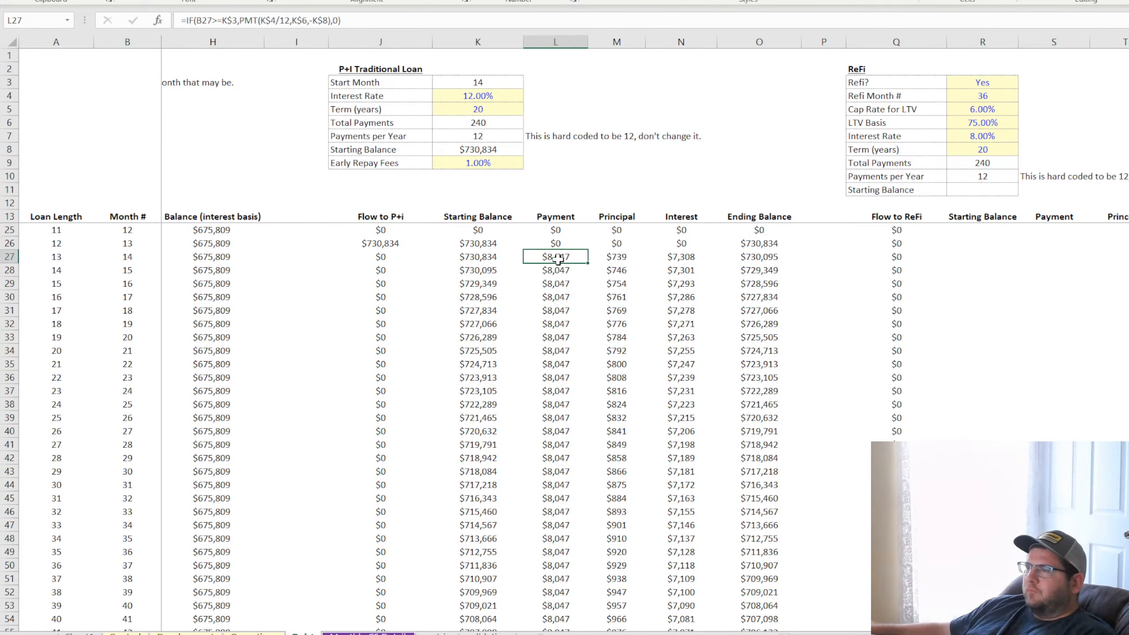
pyautogui.scroll(4, 553, 249)
pyautogui.click(550, 229)
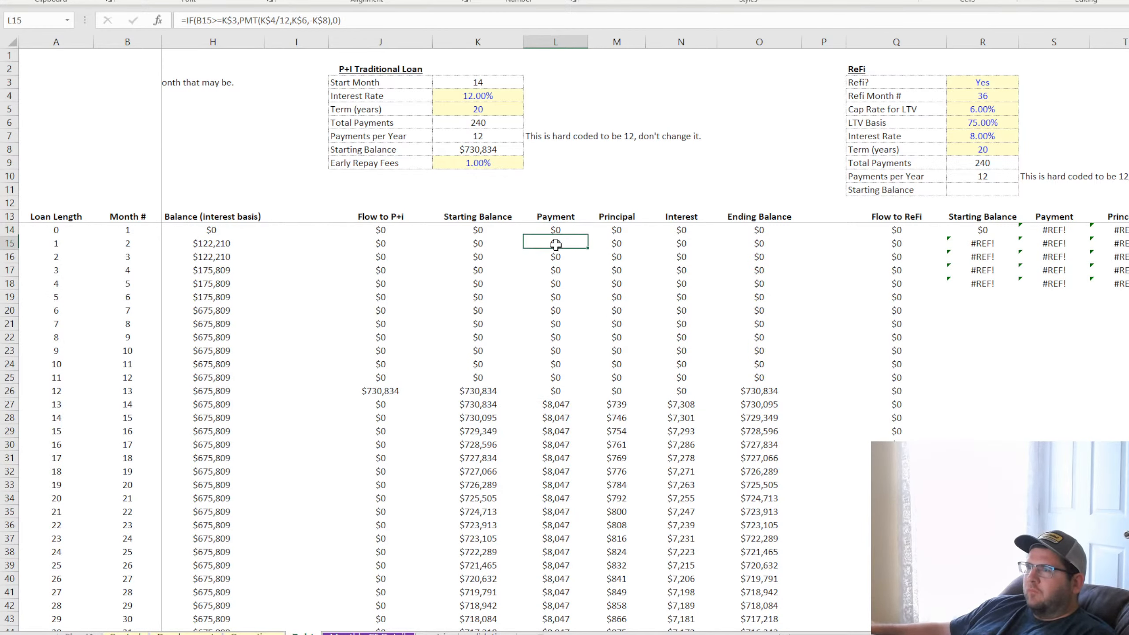
pyautogui.click(189, 20)
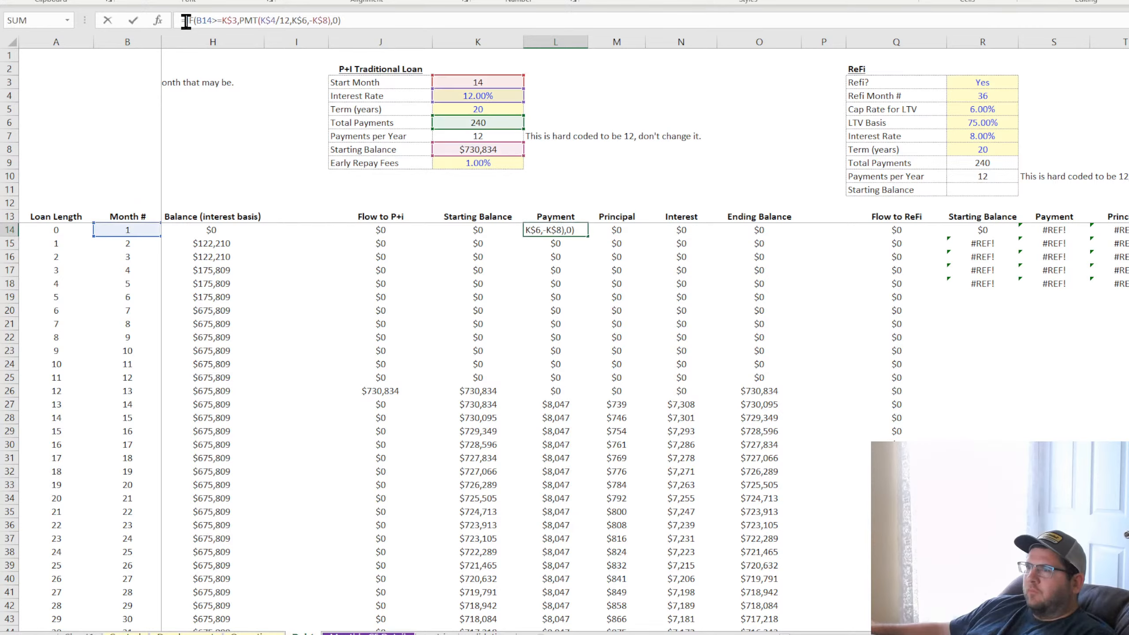
pyautogui.write('if(')
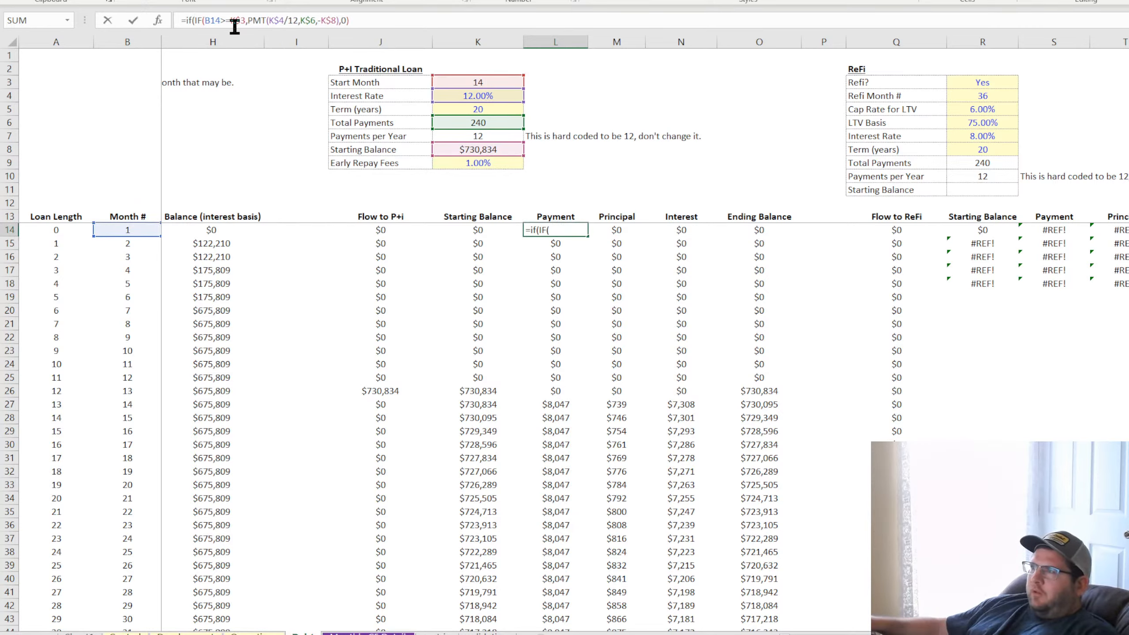
pyautogui.click(991, 83)
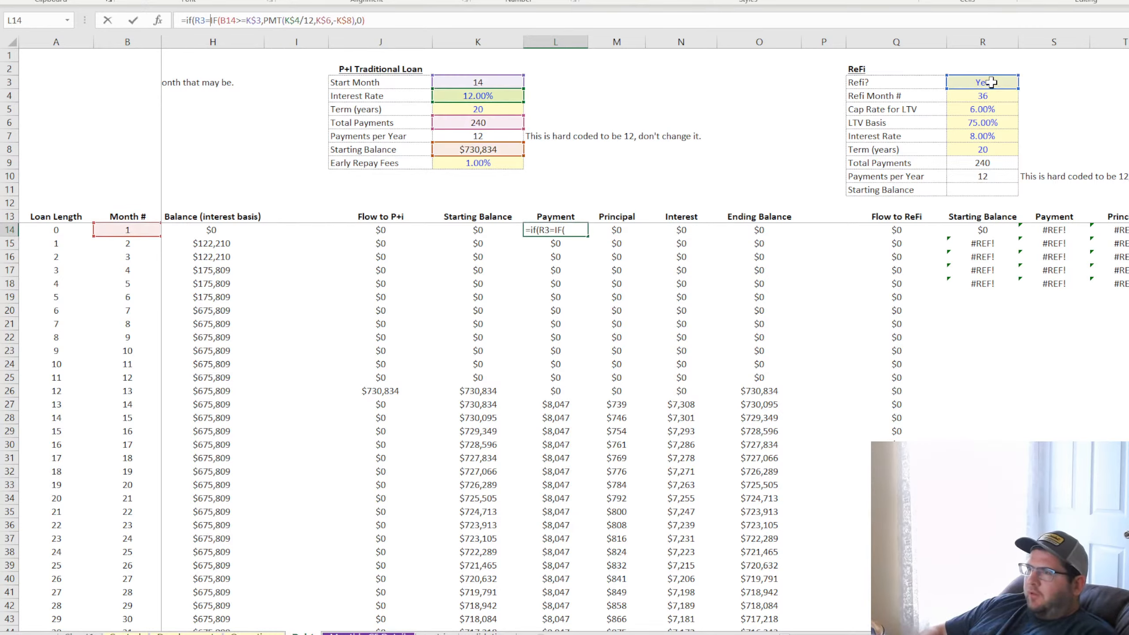
pyautogui.write('="Yes",if(')
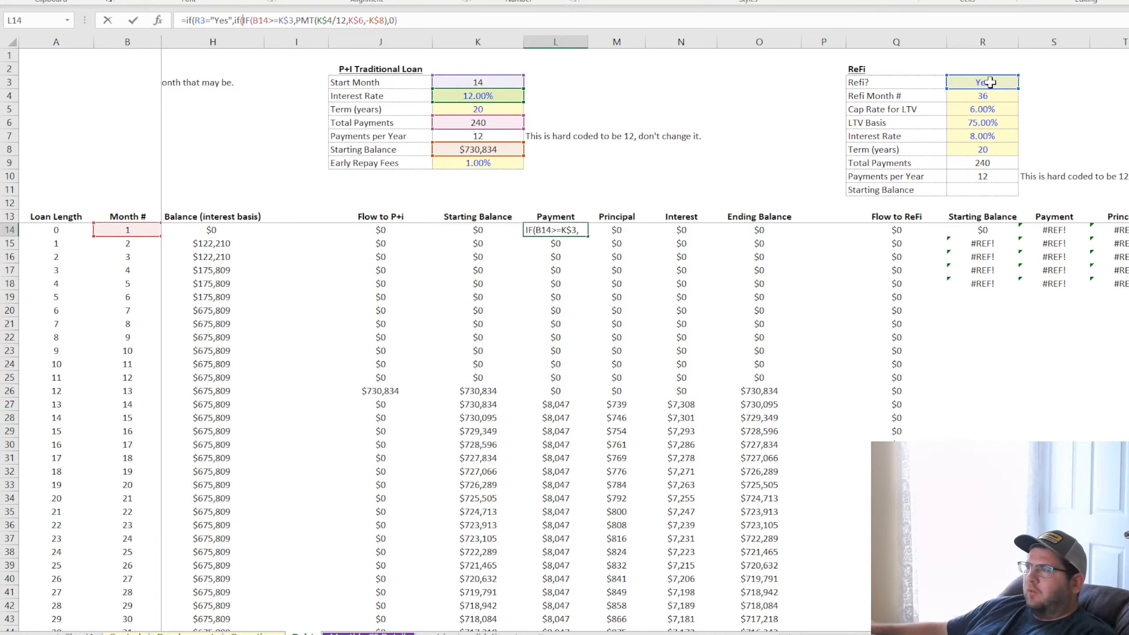
pyautogui.click(129, 229)
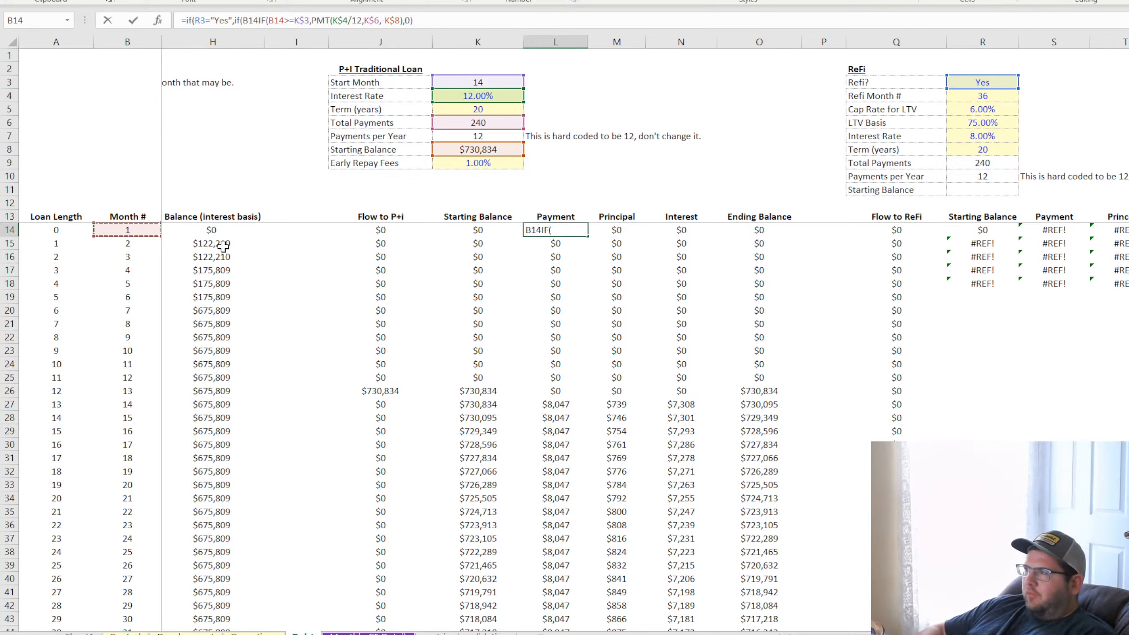
pyautogui.write('>R')
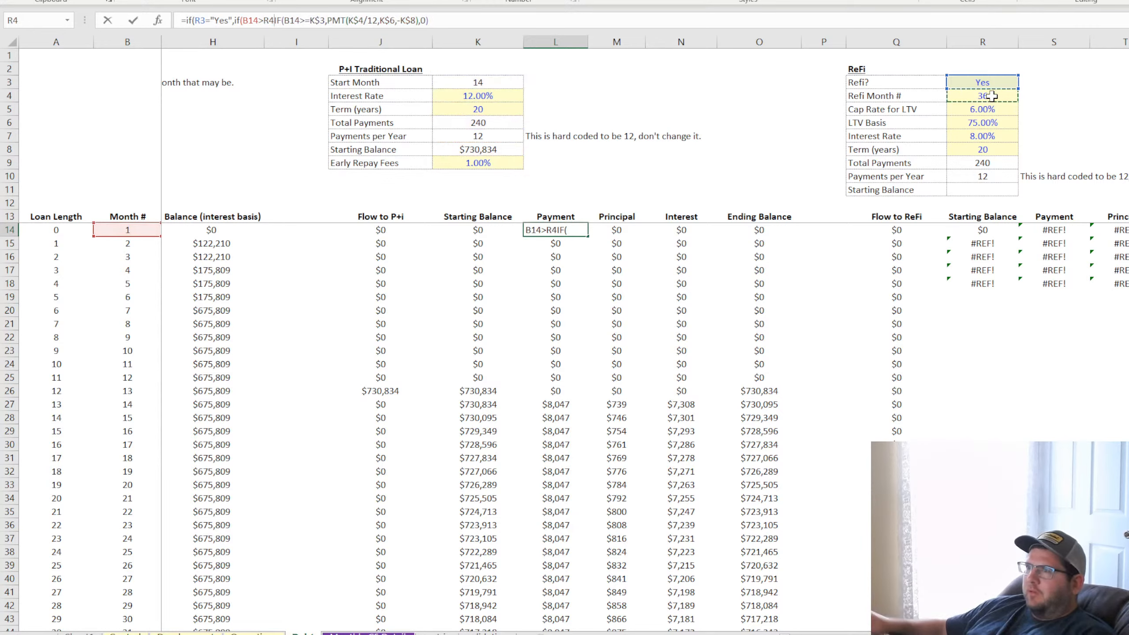
pyautogui.click(992, 96)
pyautogui.write(',0,')
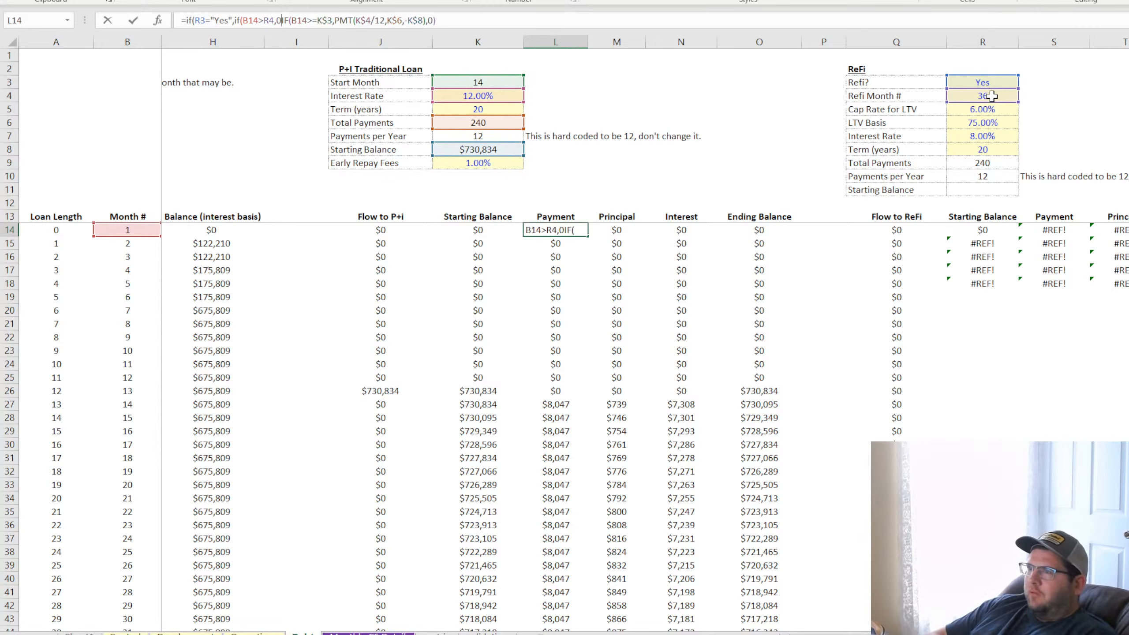
# Lock the rows of the refi references in the L14 formula as R$4 and R$3, and commit it
pyautogui.click(269, 20)
pyautogui.write('$')
pyautogui.click(201, 20)
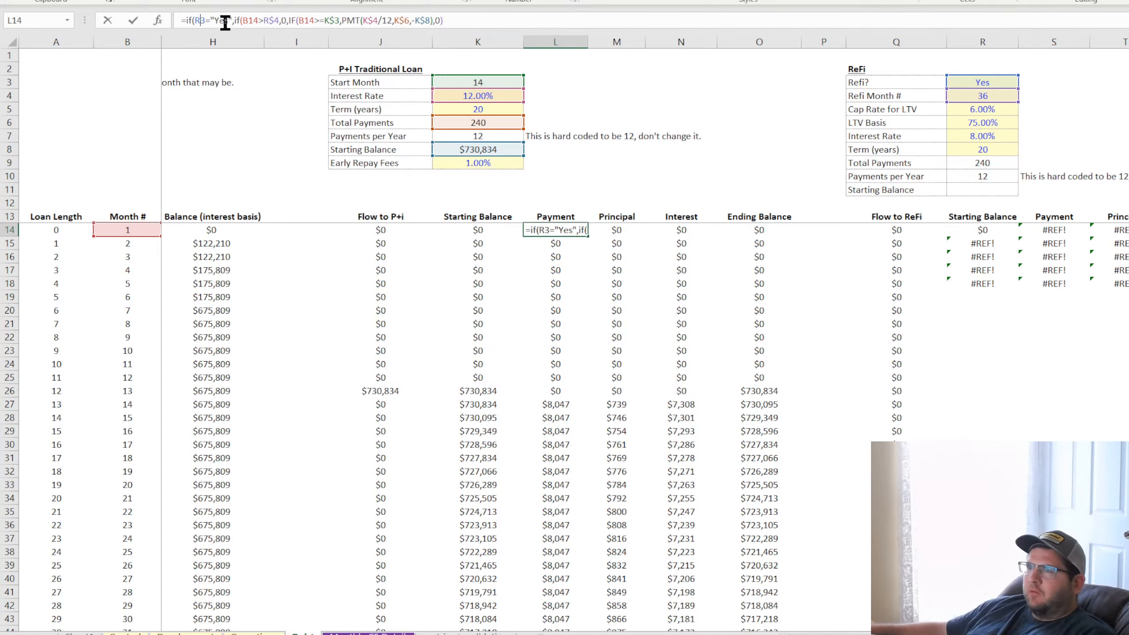
pyautogui.write('$')
pyautogui.press('Return')
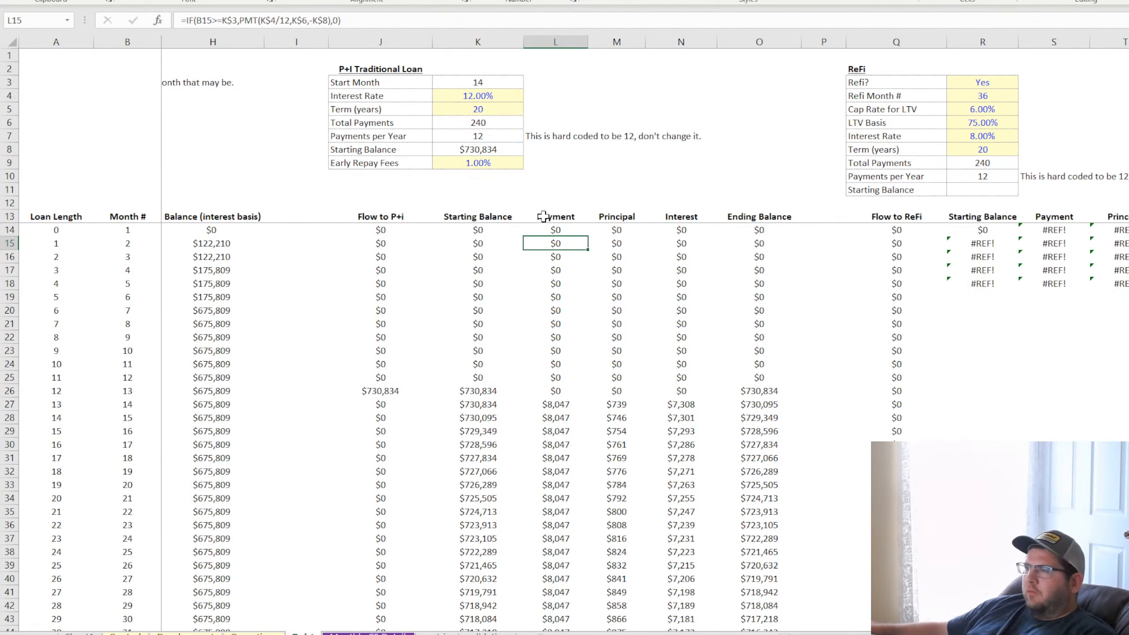
# Copy the L14 formula down the entire P+I Payment column and check the refi-month row 49
pyautogui.click(558, 229)
pyautogui.doubleClick(587, 236)
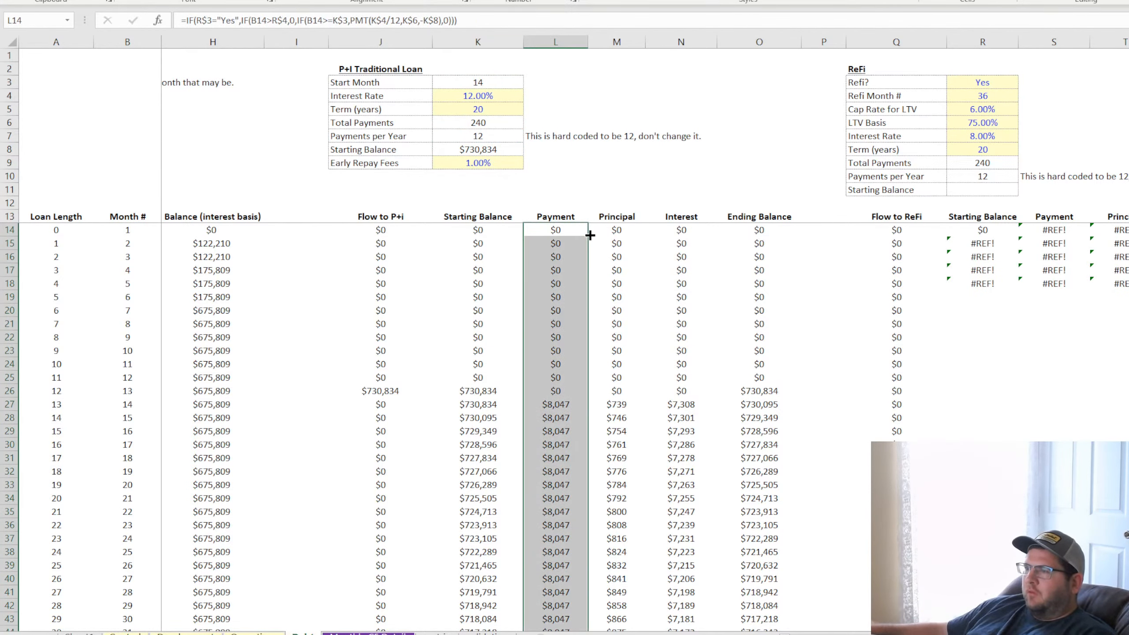
pyautogui.scroll(-3, 635, 467)
pyautogui.scroll(-4, 636, 468)
pyautogui.moveTo(558, 404); pyautogui.dragTo(907, 411)
pyautogui.scroll(7, 610, 388)
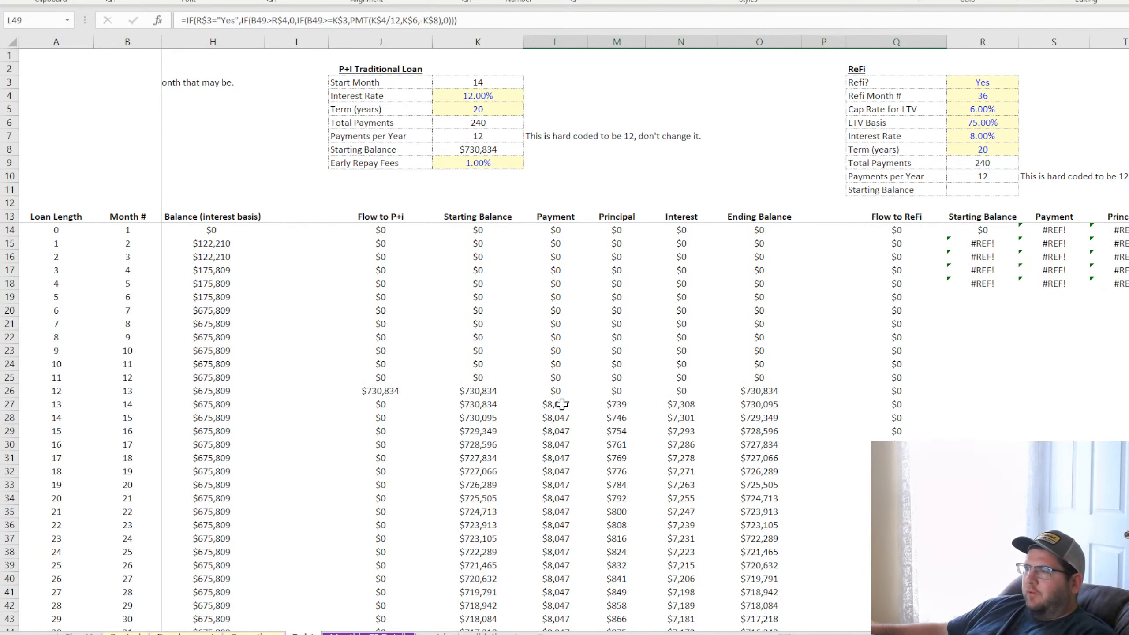
# Copy the IF(R$3="Yes",IF(B14>R$4,0, prefix from L14 and insert it at the start of the N14 Interest formula
pyautogui.click(557, 230)
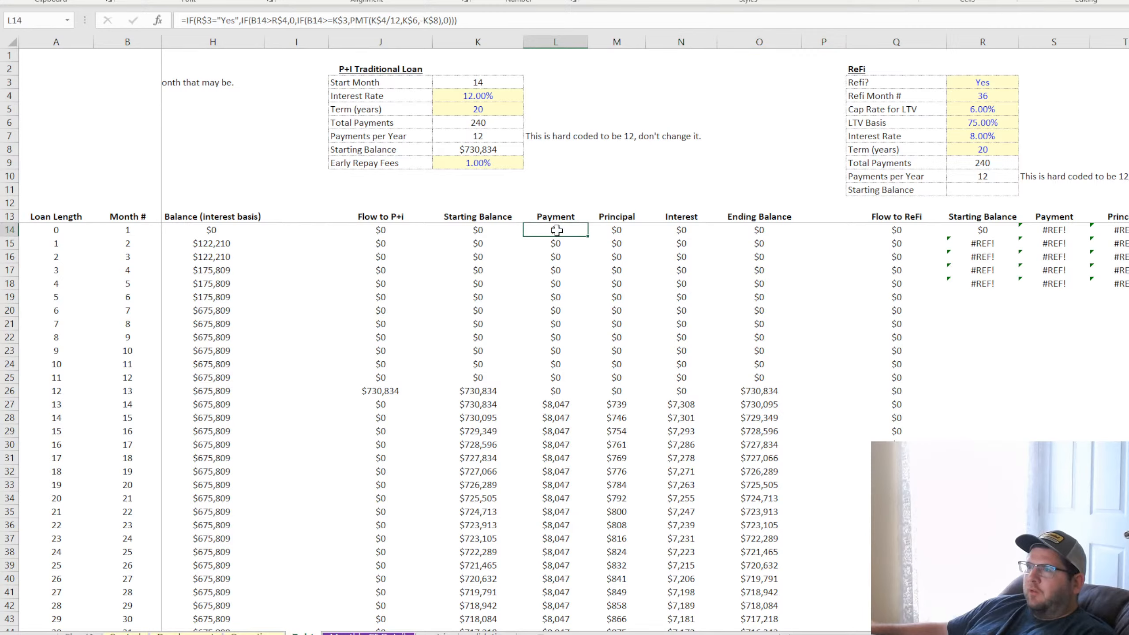
pyautogui.click(189, 20)
pyautogui.moveTo(188, 19); pyautogui.dragTo(298, 20)
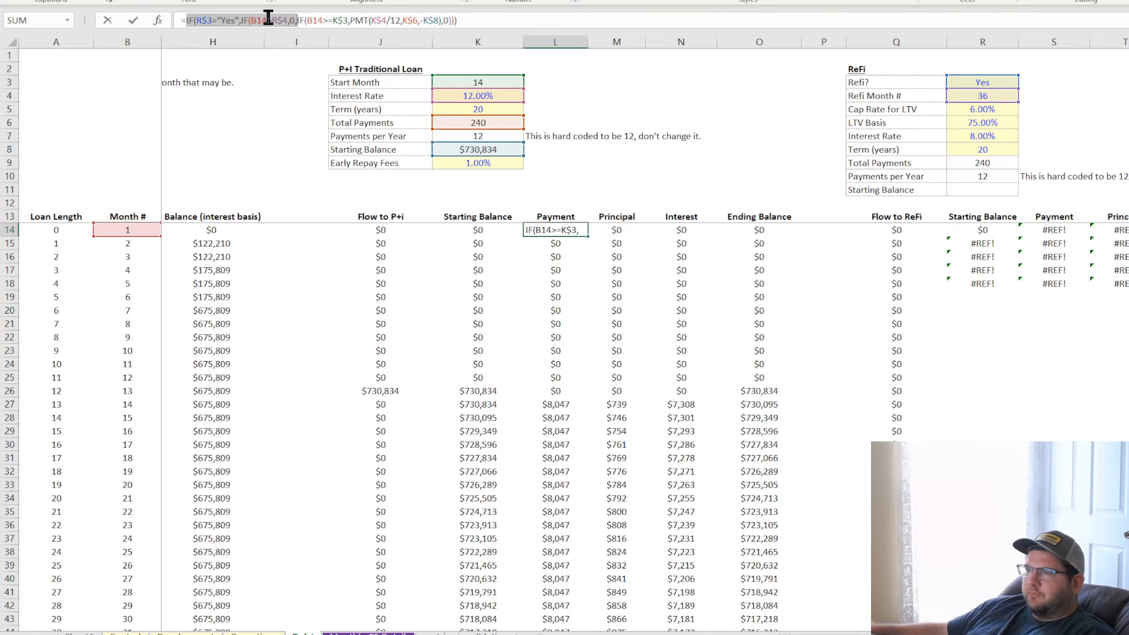
pyautogui.press('Escape')
pyautogui.click(619, 229)
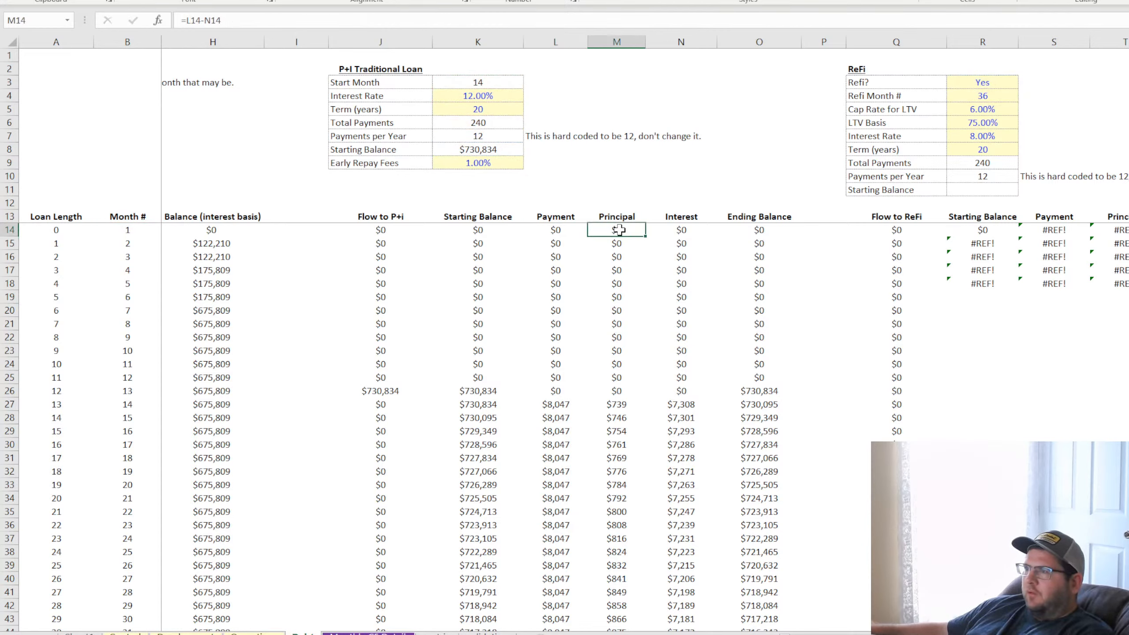
pyautogui.click(677, 228)
pyautogui.click(187, 19)
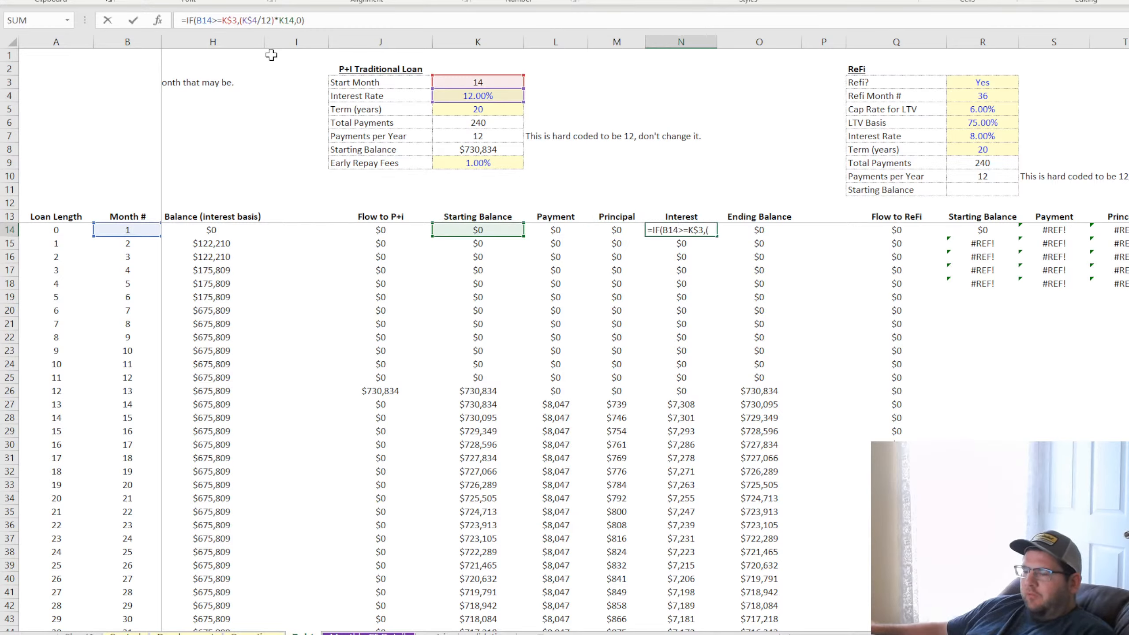
pyautogui.press('Return')
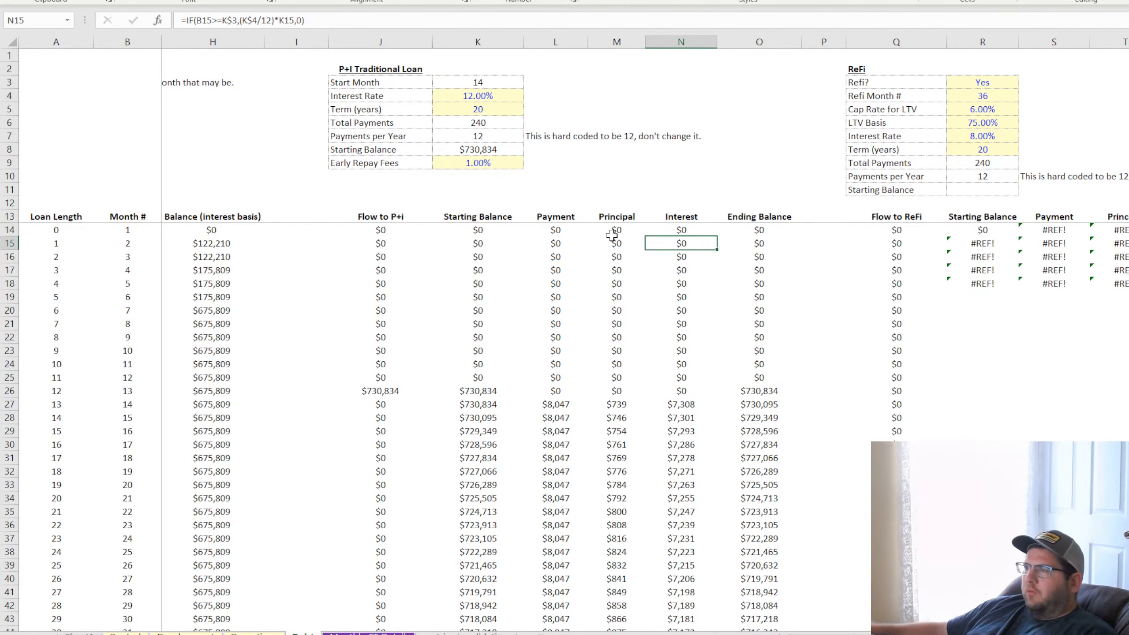
# Copy the updated N14 formula down the entire P+I Interest column and check it in N49
pyautogui.click(687, 229)
pyautogui.doubleClick(718, 235)
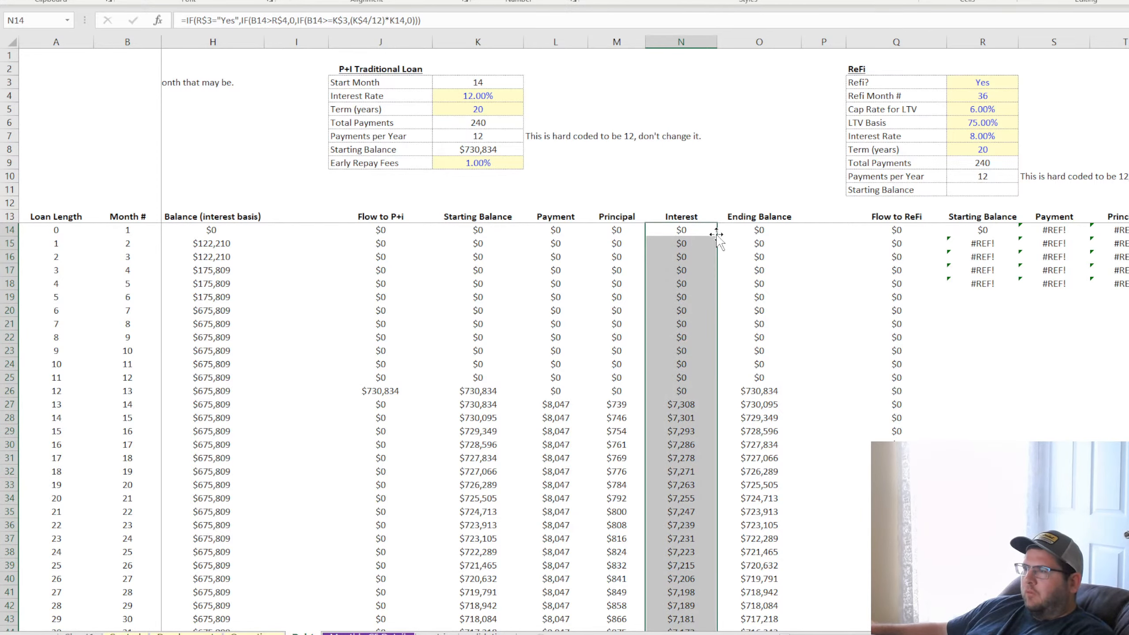
pyautogui.scroll(-7, 724, 424)
pyautogui.click(682, 404)
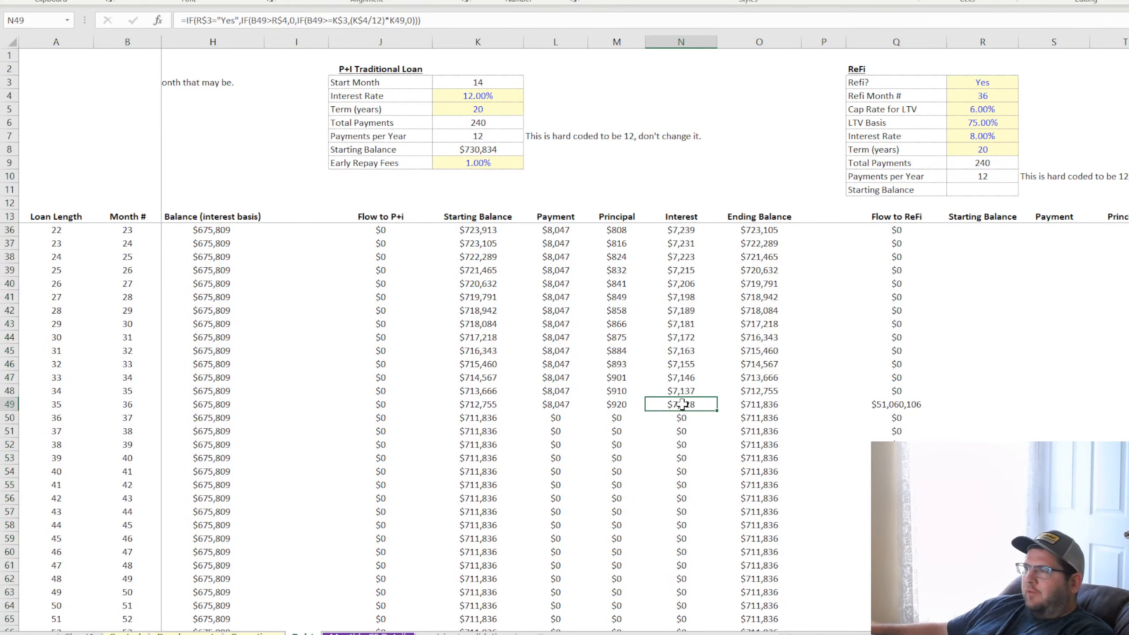
# Set the Refi? switch in R3 to No and check the P+I Payment and Interest columns from their first rows
pyautogui.click(1007, 84)
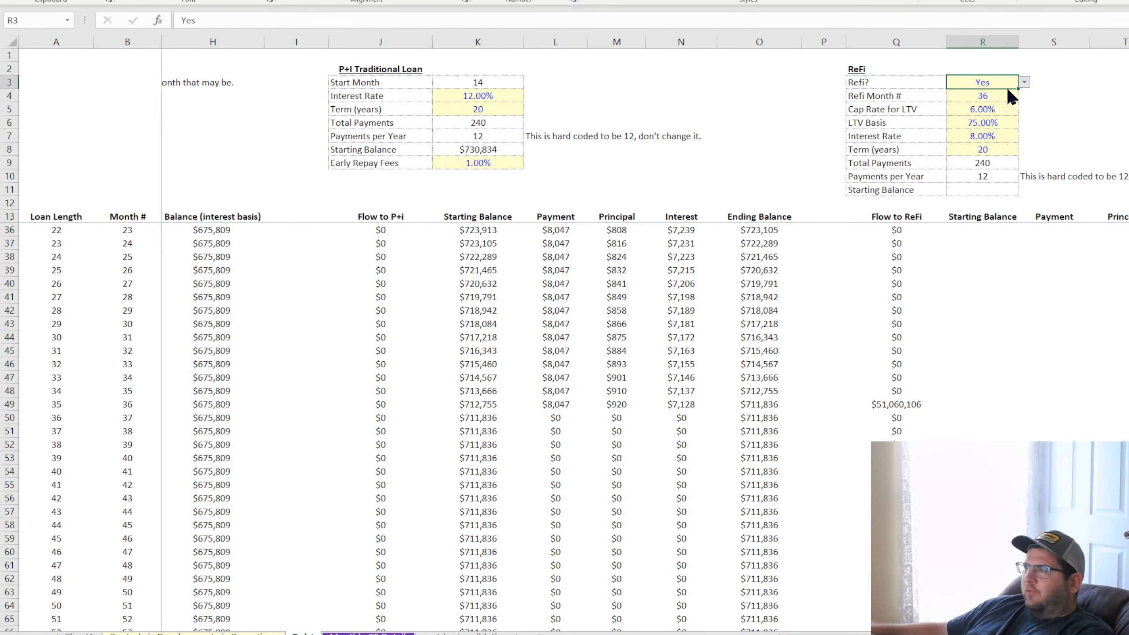
pyautogui.scroll(7, 650, 400)
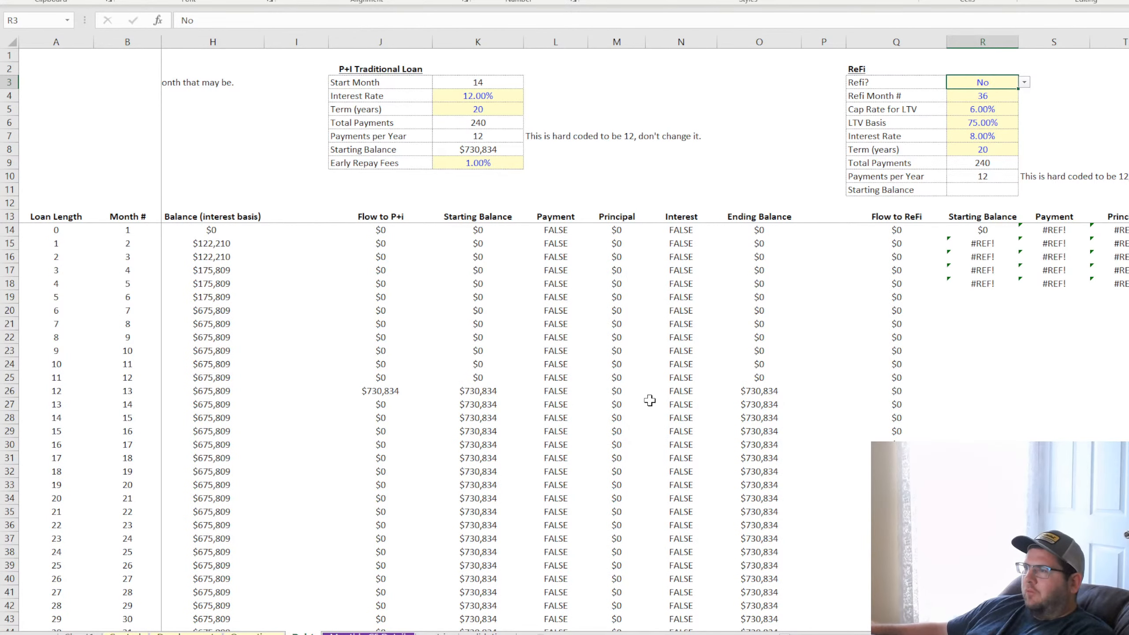
# Review the nested IF conditions in the L14 P+I Payment formula, from the Refi? test through the PMT part
pyautogui.click(557, 229)
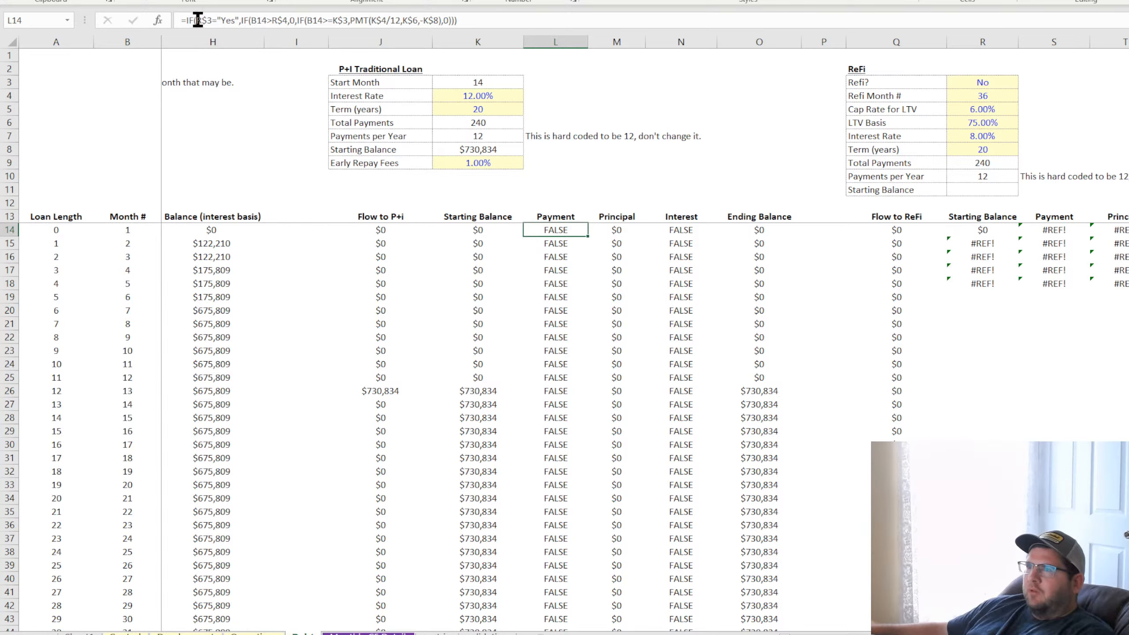
pyautogui.click(240, 21)
pyautogui.moveTo(240, 20); pyautogui.dragTo(284, 20)
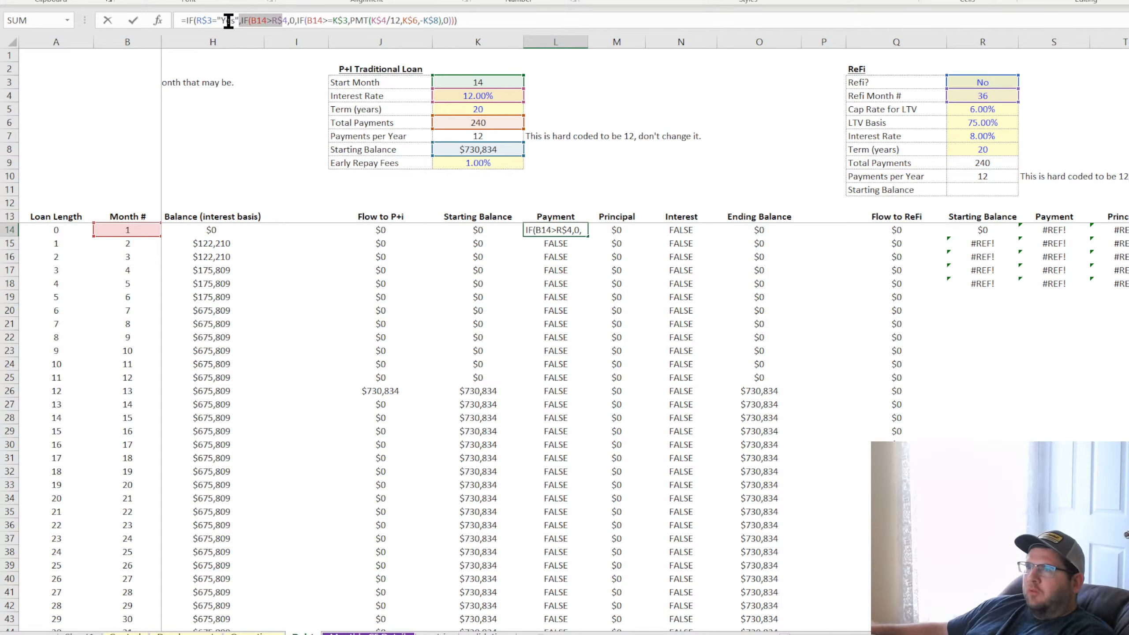
pyautogui.click(289, 20)
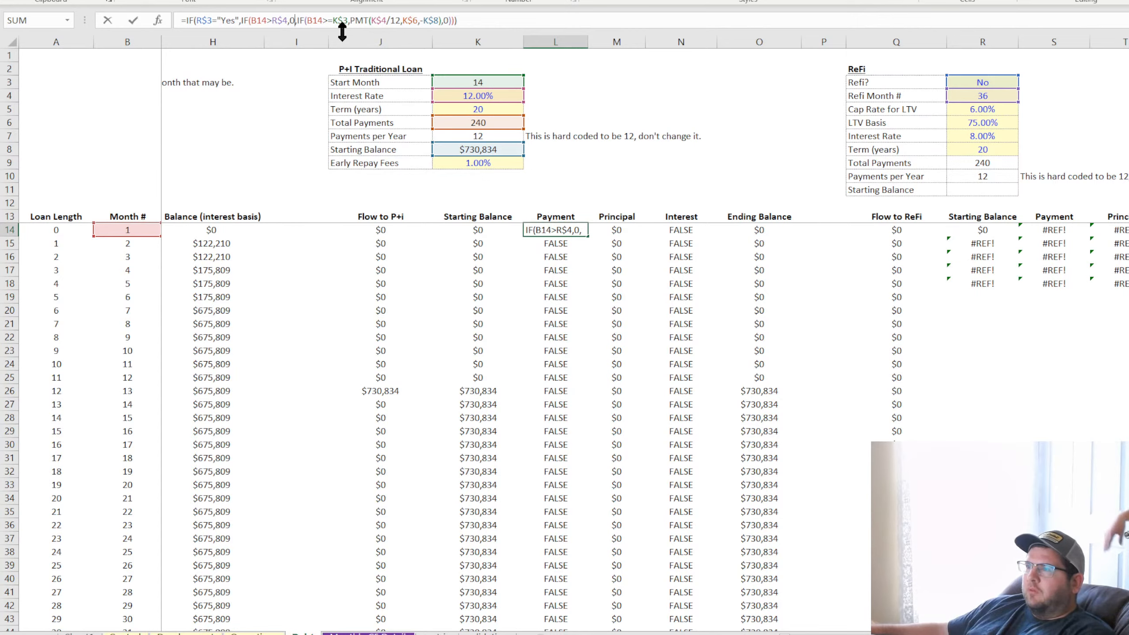
pyautogui.press('Return')
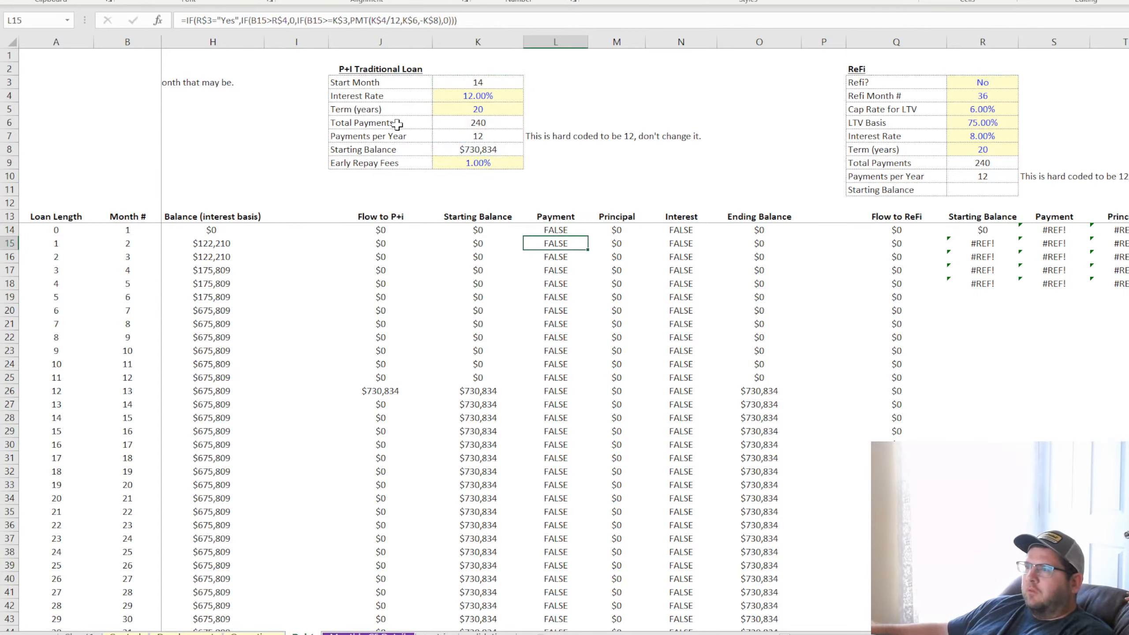
pyautogui.click(556, 230)
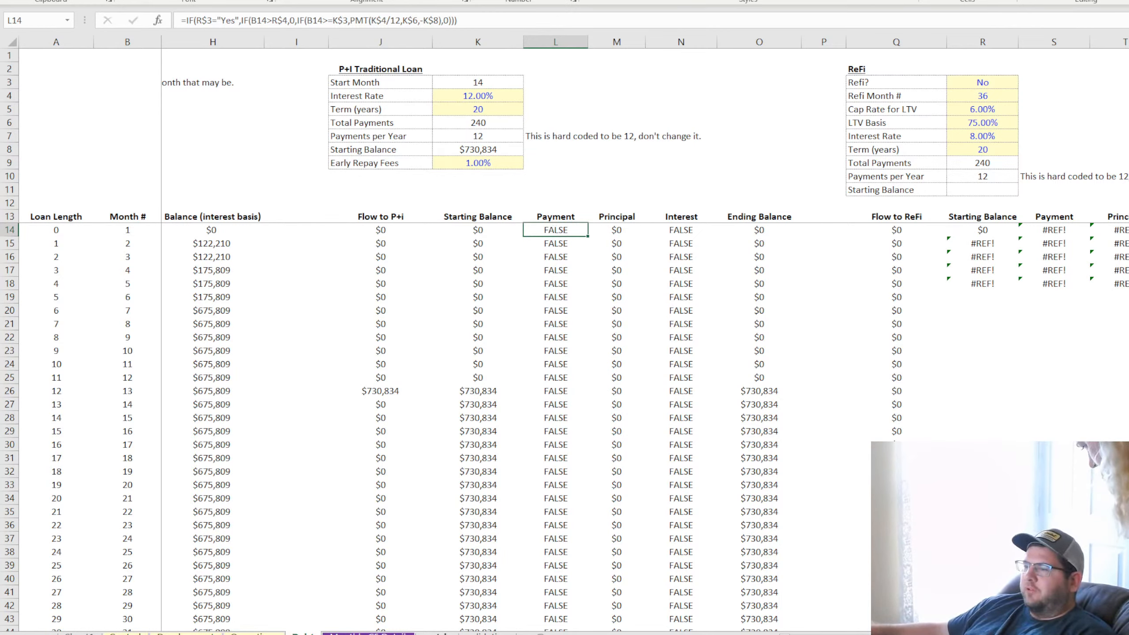
pyautogui.hotkey('alt', 'Tab')
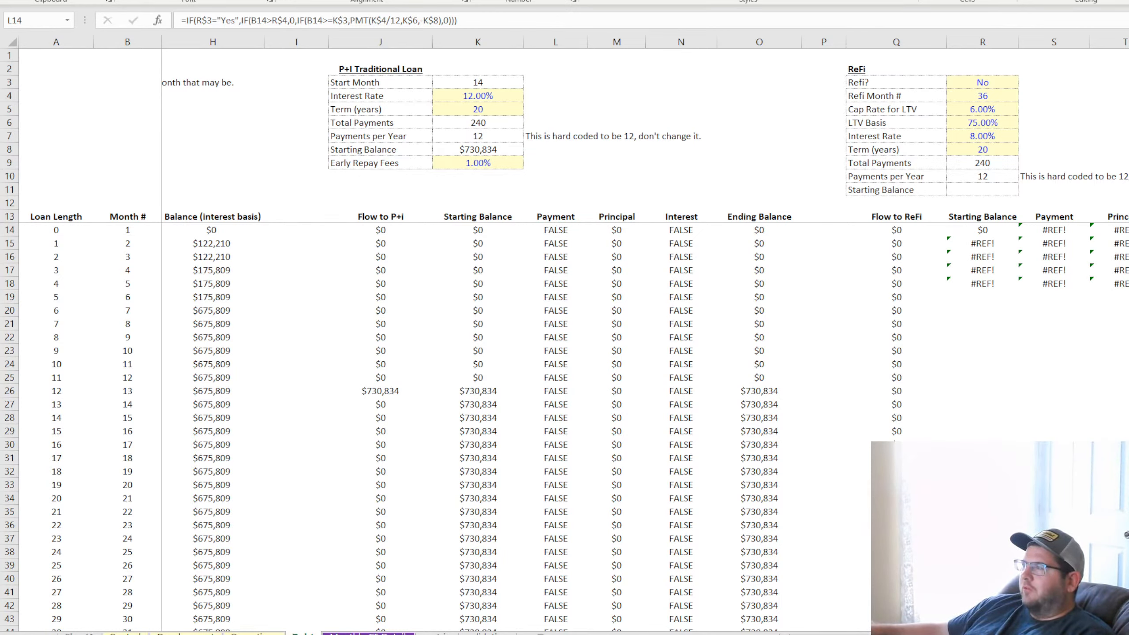
pyautogui.hotkey('alt', 'Tab')
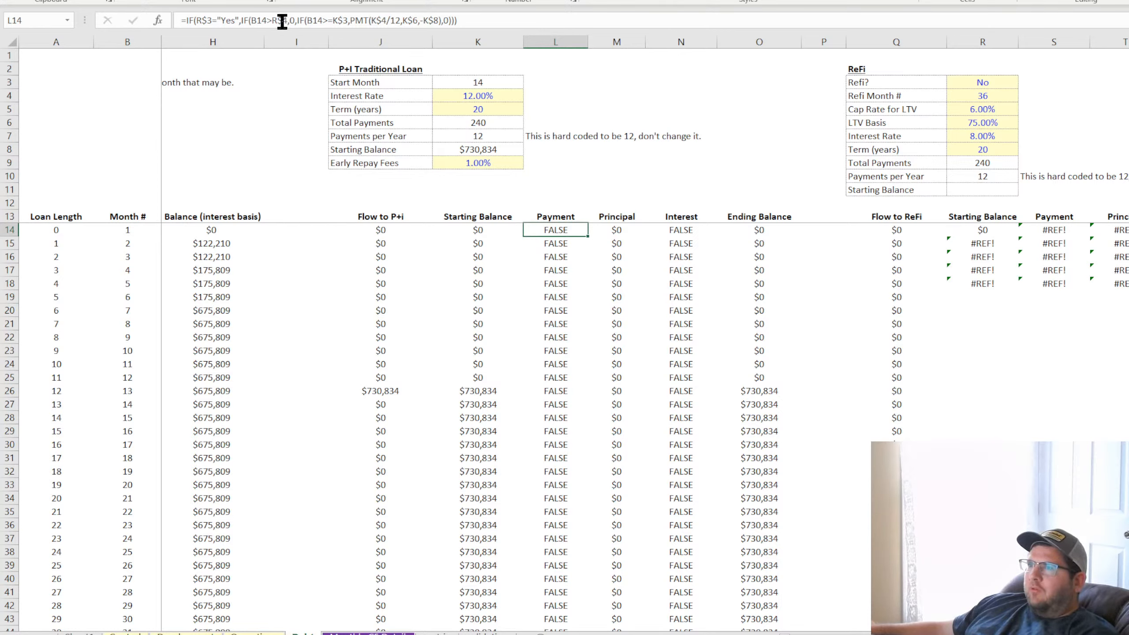
pyautogui.click(297, 19)
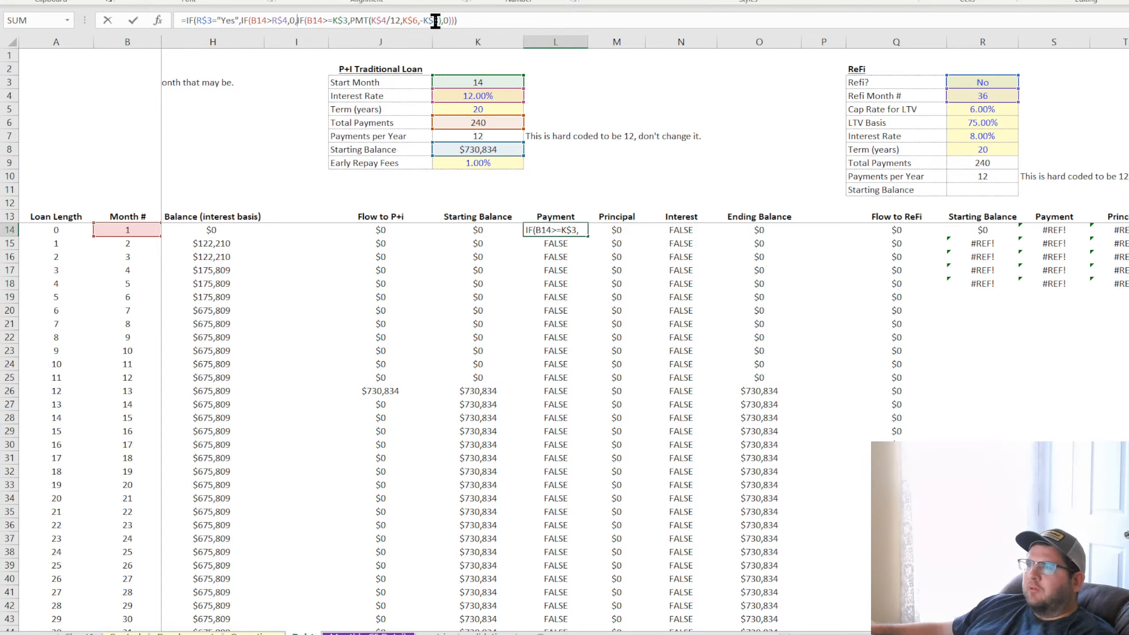
pyautogui.click(466, 20)
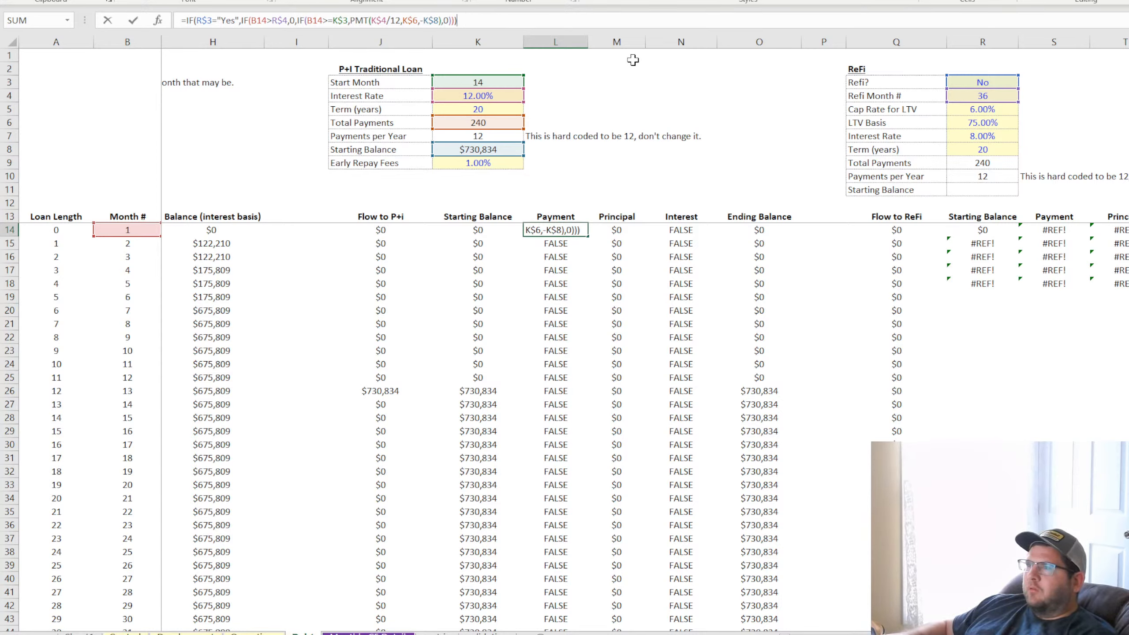
pyautogui.press('Return')
pyautogui.click(561, 229)
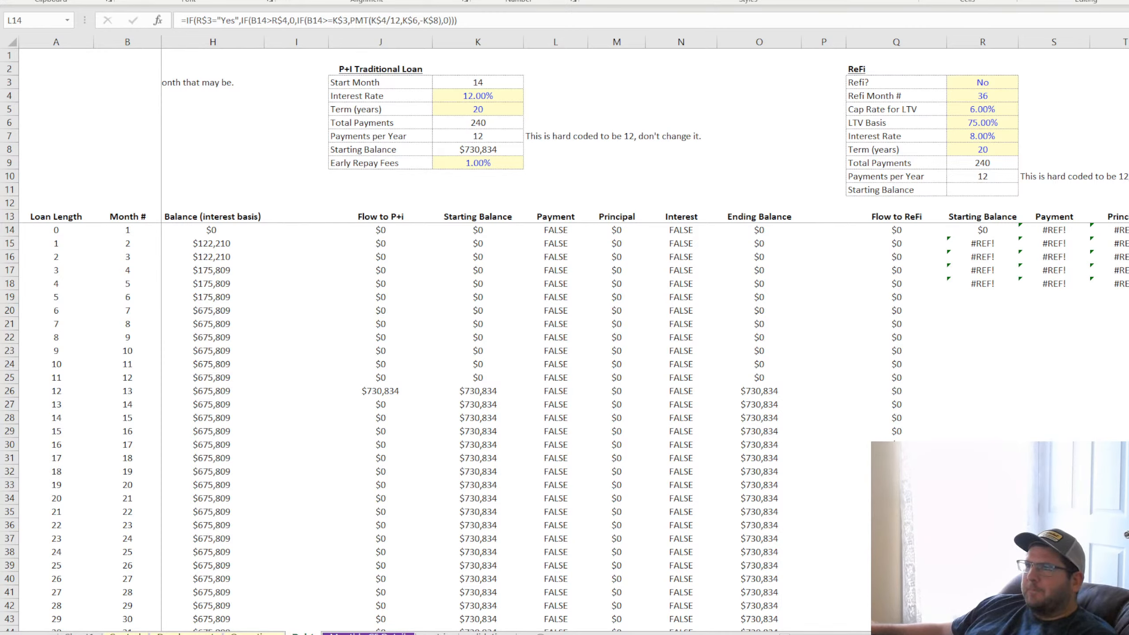
# Add 0 as the outer IF's false value at the end of the L14 formula and copy it down the P+I Payment column
pyautogui.click(556, 230)
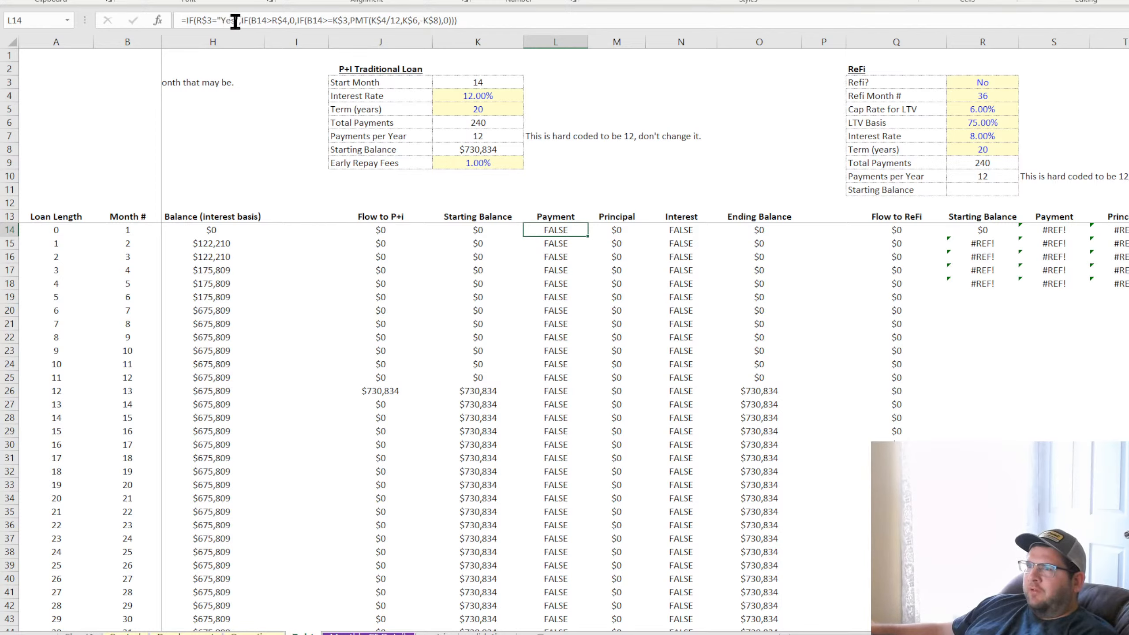
pyautogui.moveTo(243, 20); pyautogui.dragTo(283, 20)
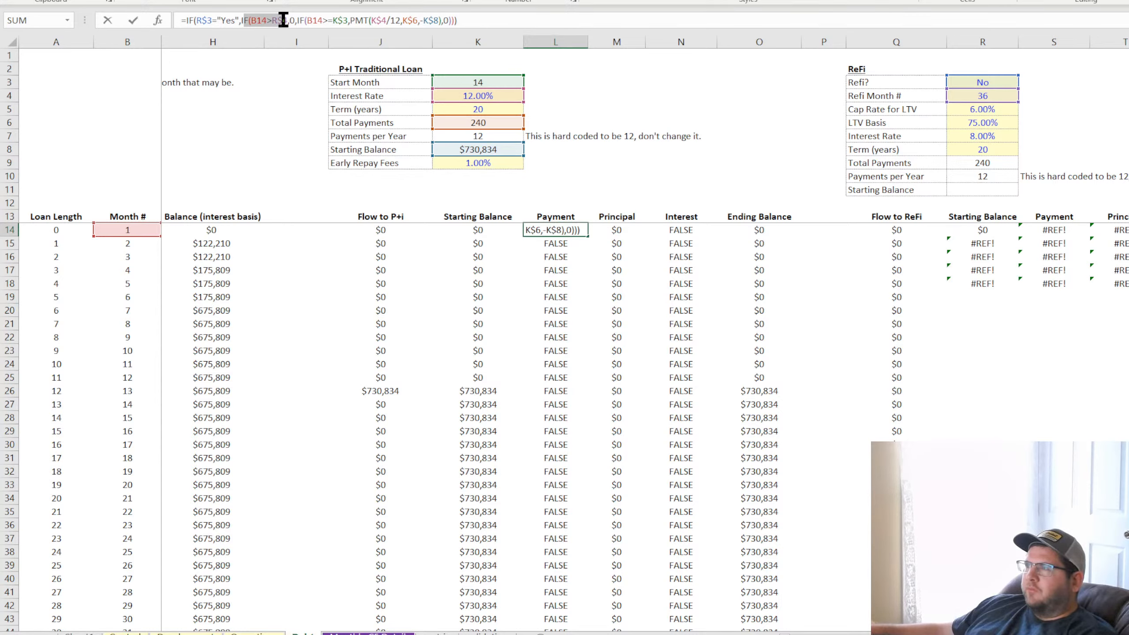
pyautogui.moveTo(283, 20); pyautogui.dragTo(285, 19)
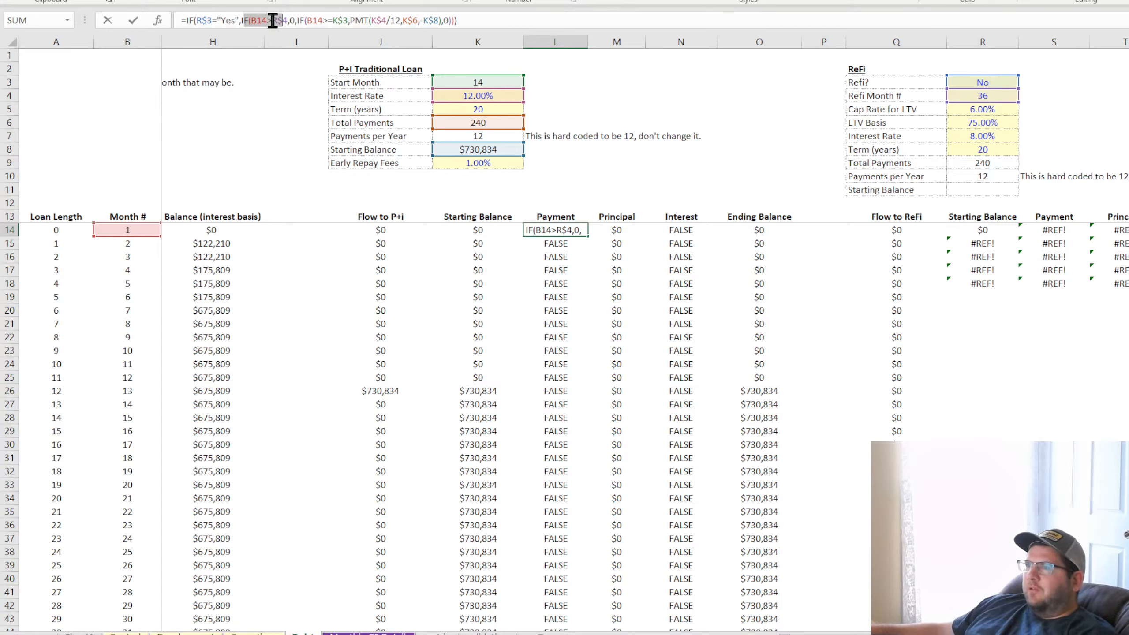
pyautogui.click(293, 20)
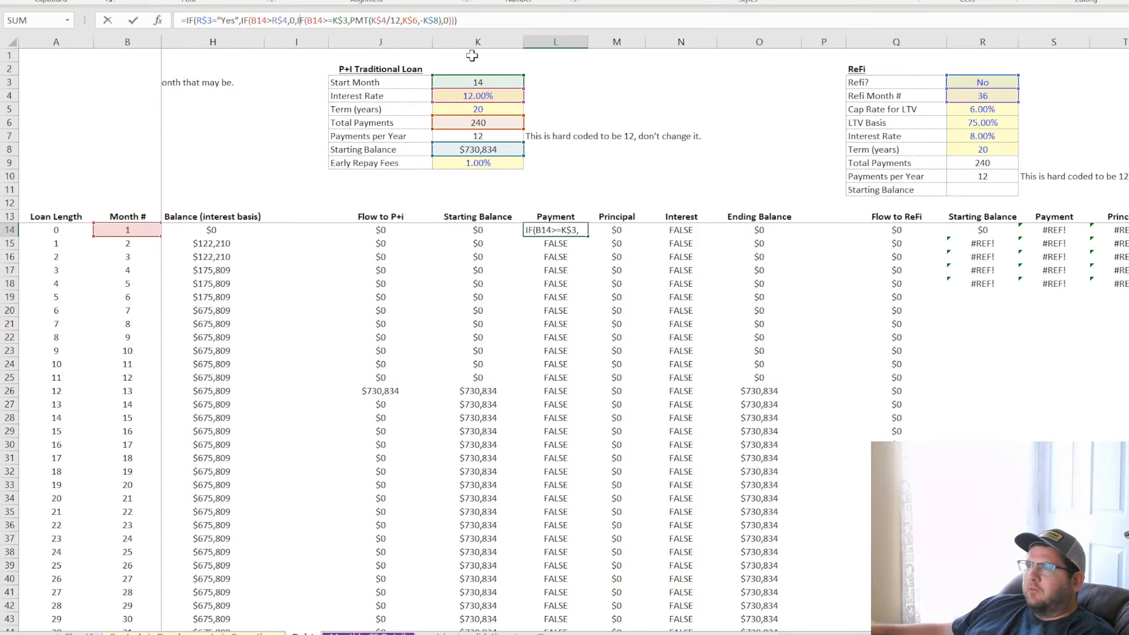
pyautogui.click(466, 19)
pyautogui.press('BackSpace')
pyautogui.write(',0')
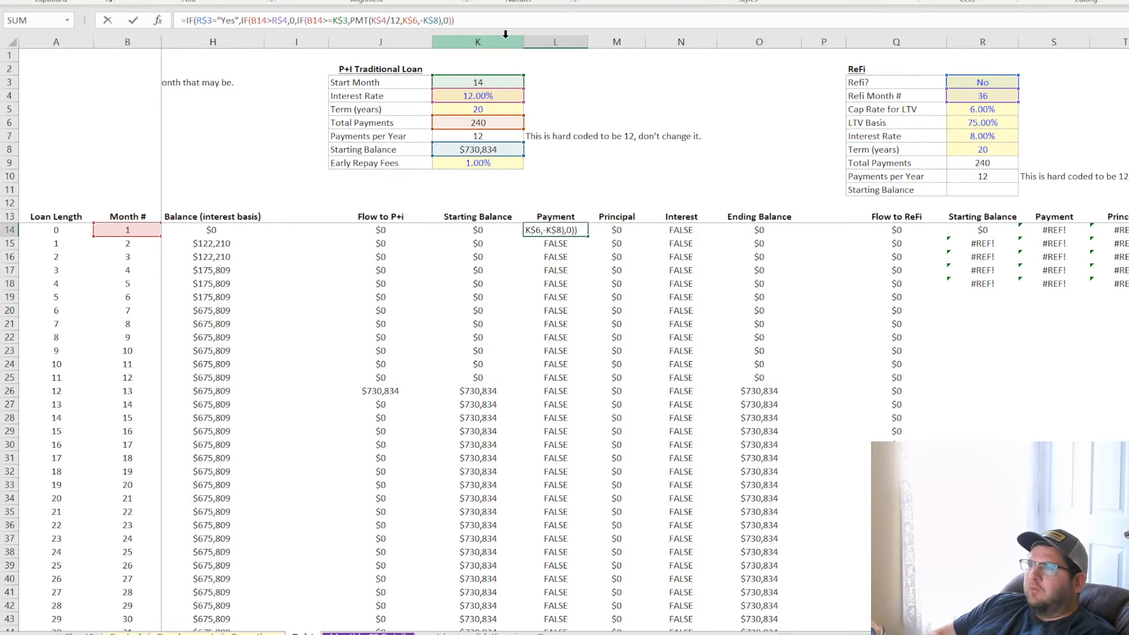
pyautogui.write(')')
pyautogui.hotkey('ctrl', 'Return')
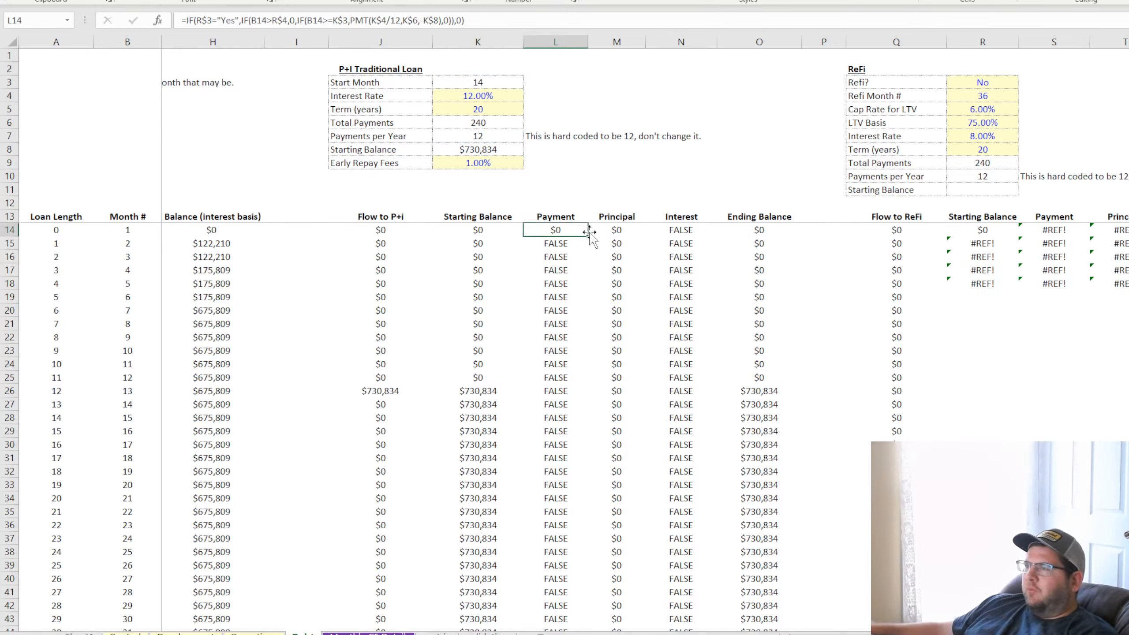
pyautogui.doubleClick(587, 235)
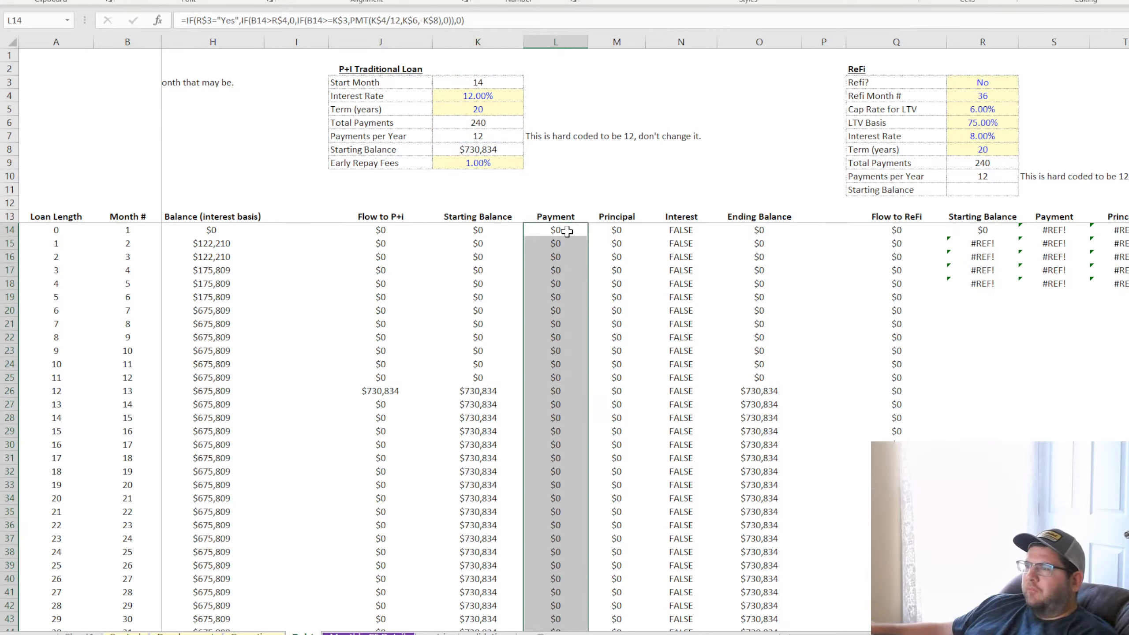
pyautogui.click(567, 231)
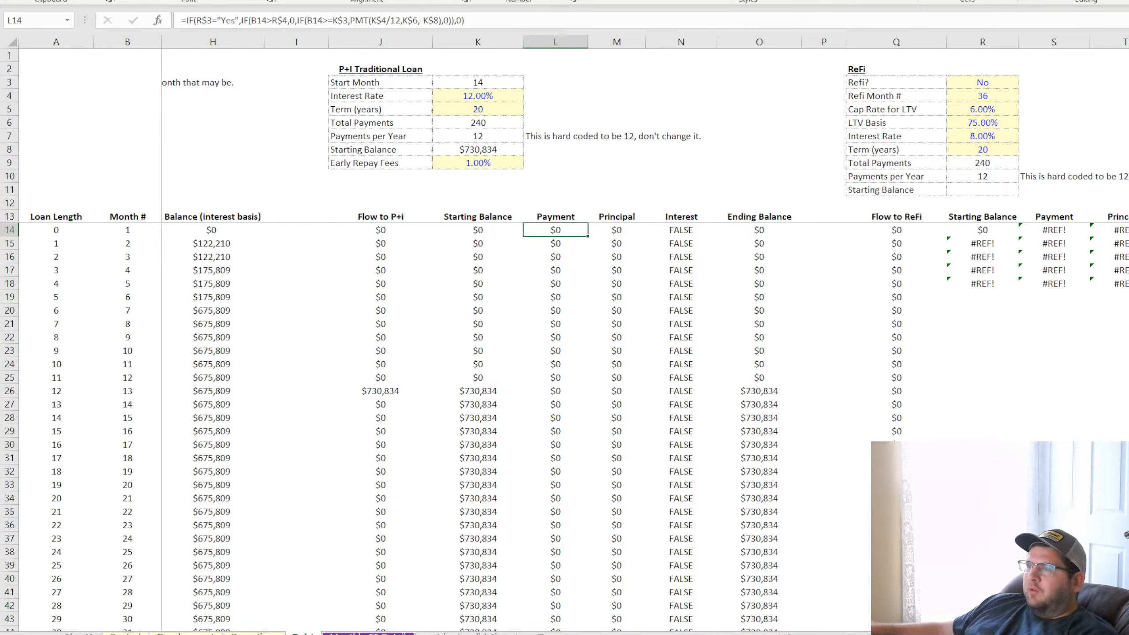
# Undo the recent changes back to Refi? set to Yes, check the loan columns, and redo the changes
pyautogui.hotkey('ctrl', 'z')
pyautogui.hotkey('ctrl', 'z')
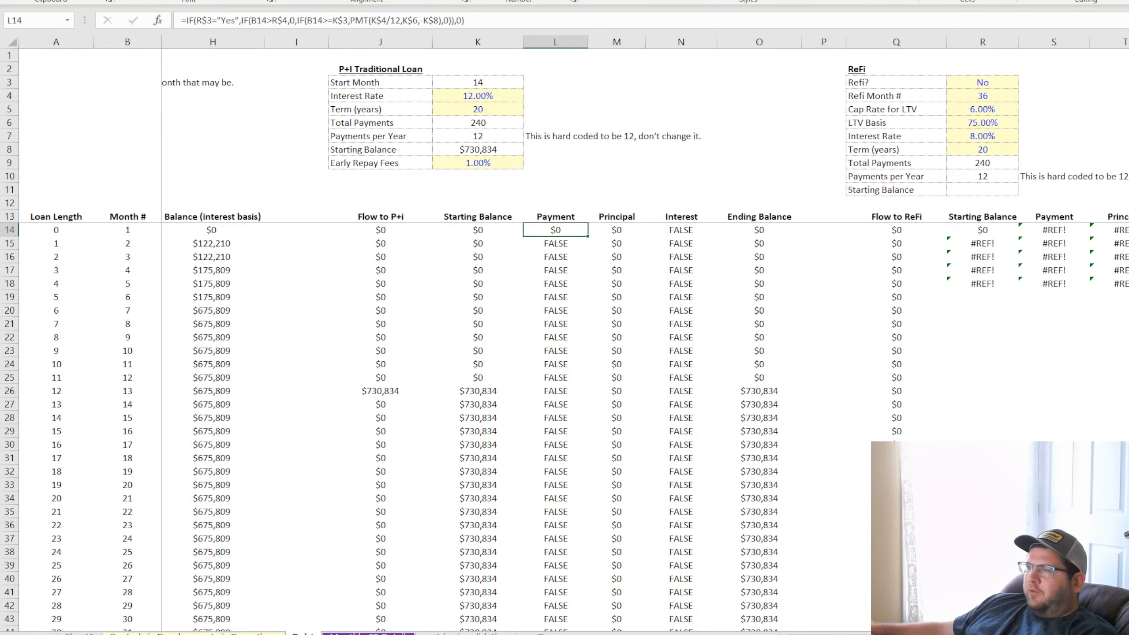
pyautogui.hotkey('ctrl', 'z')
pyautogui.hotkey('ctrl', 'z')
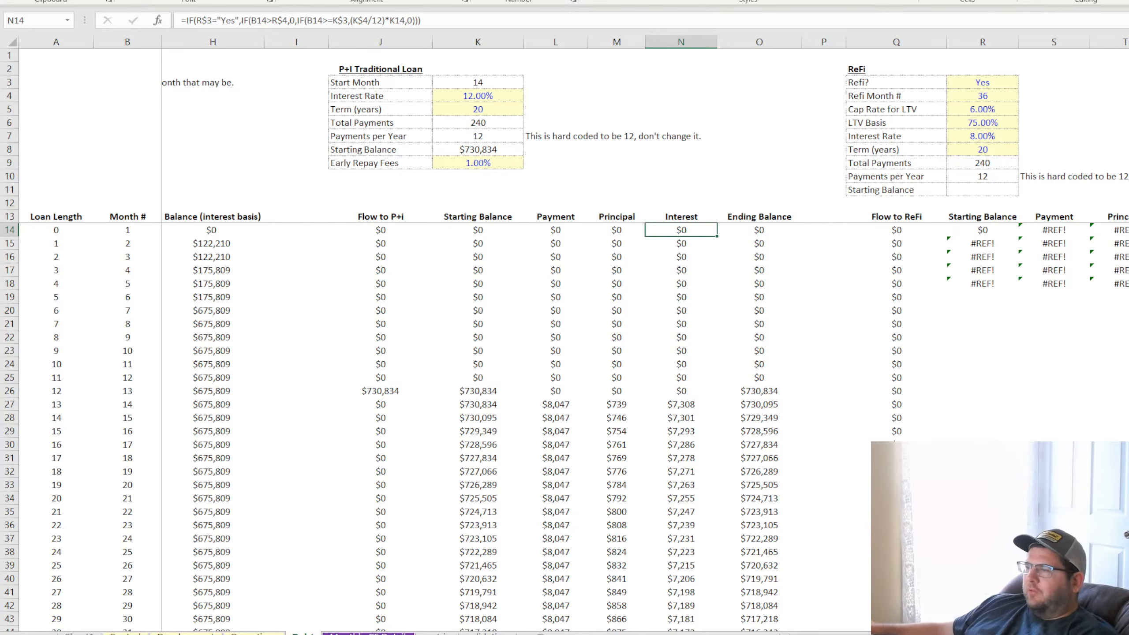
pyautogui.hscroll(-4, 645, 333)
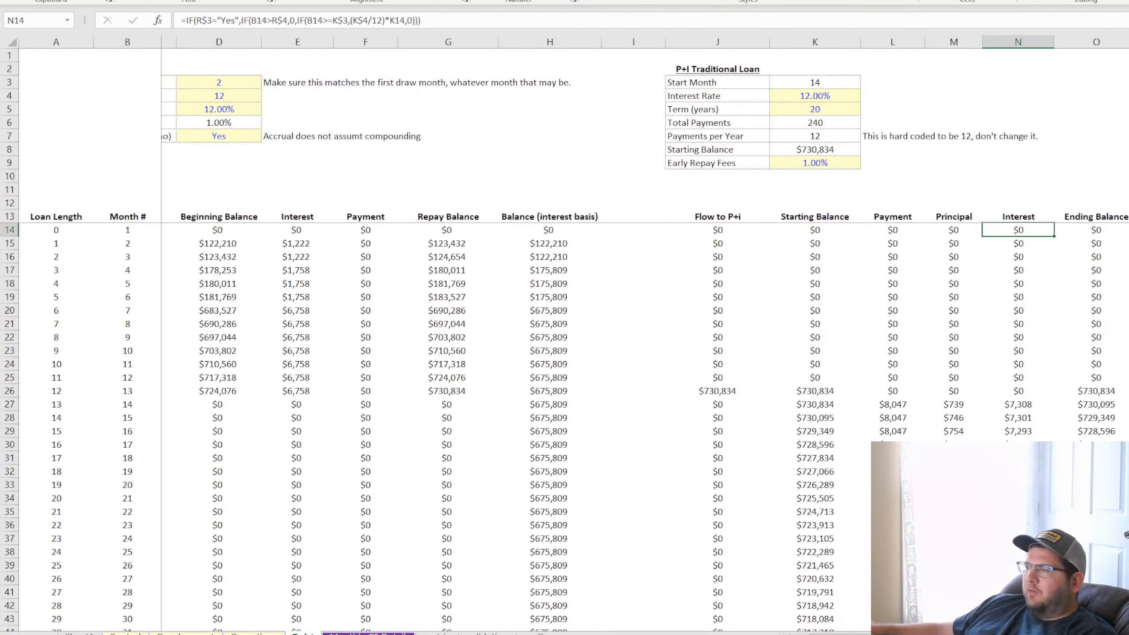
pyautogui.hscroll(1, 644, 333)
pyautogui.hotkey('ctrl', 'shift', 'Down')
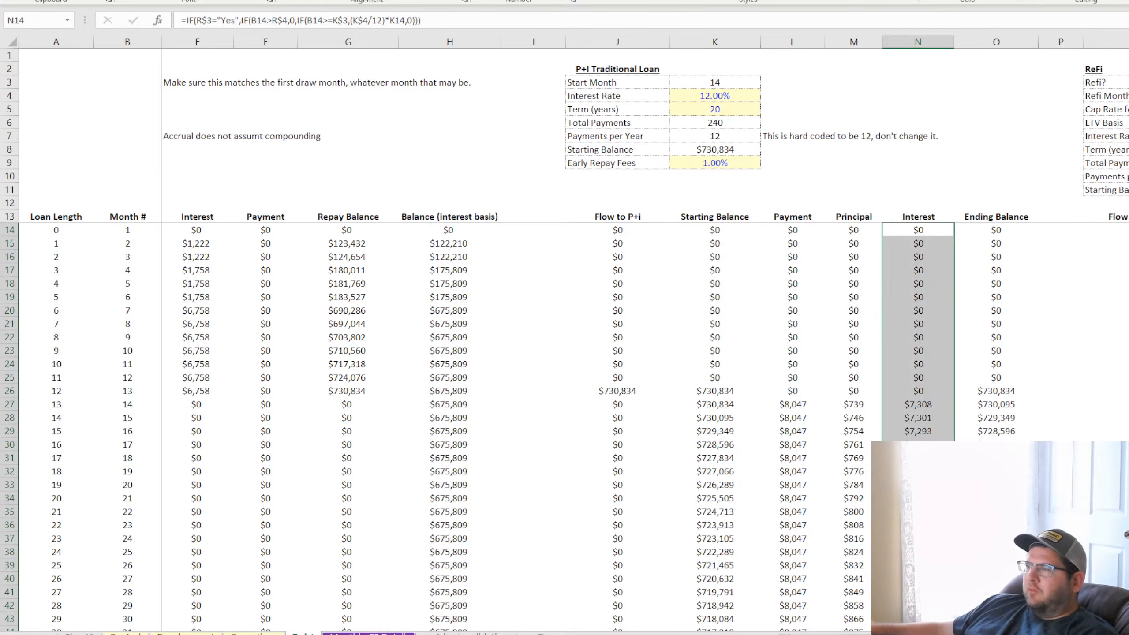
pyautogui.hotkey('ctrl', 'd')
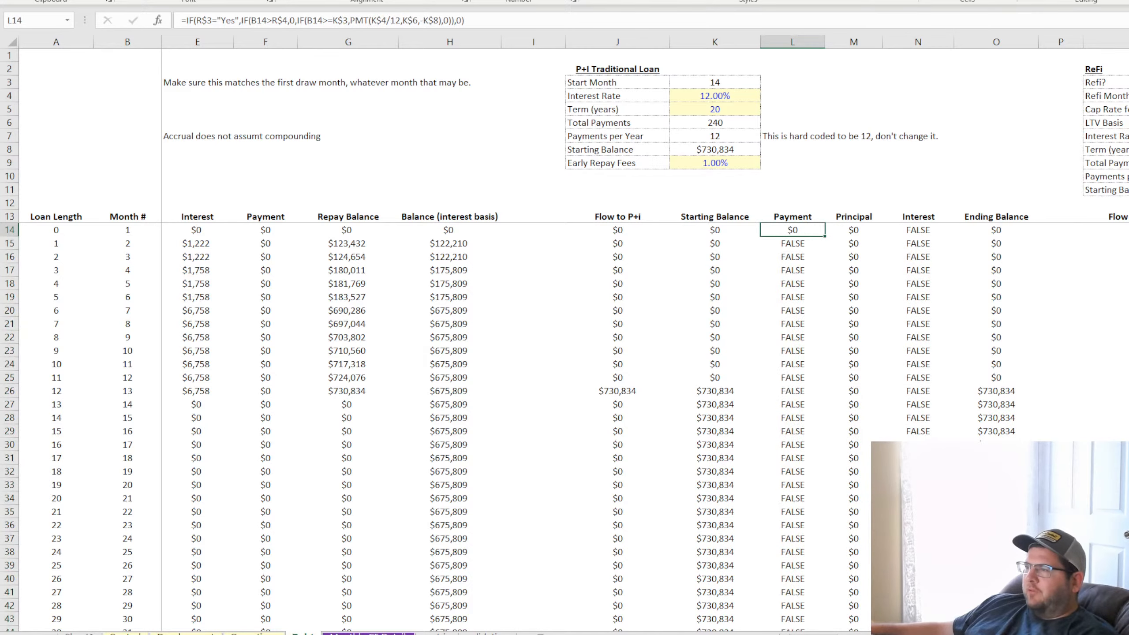
pyautogui.hotkey('ctrl', 'shift', 'Down')
pyautogui.hotkey('ctrl', 'd')
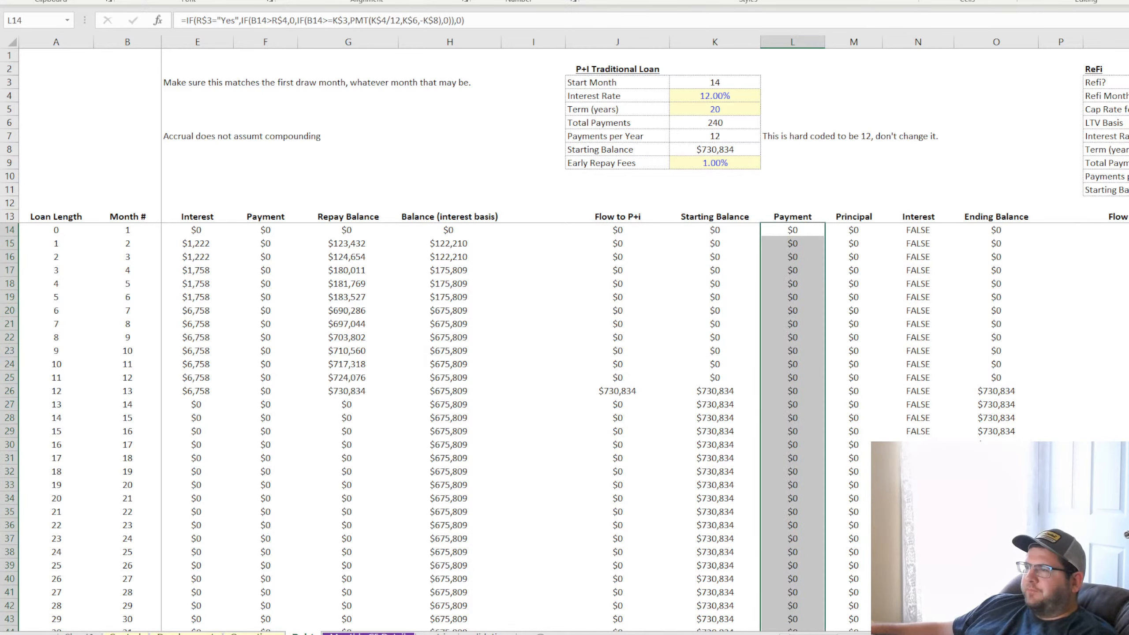
# Inspect the P+I Payment formulas in L26 and L27 around the loan's start month
pyautogui.click(726, 391)
pyautogui.click(791, 394)
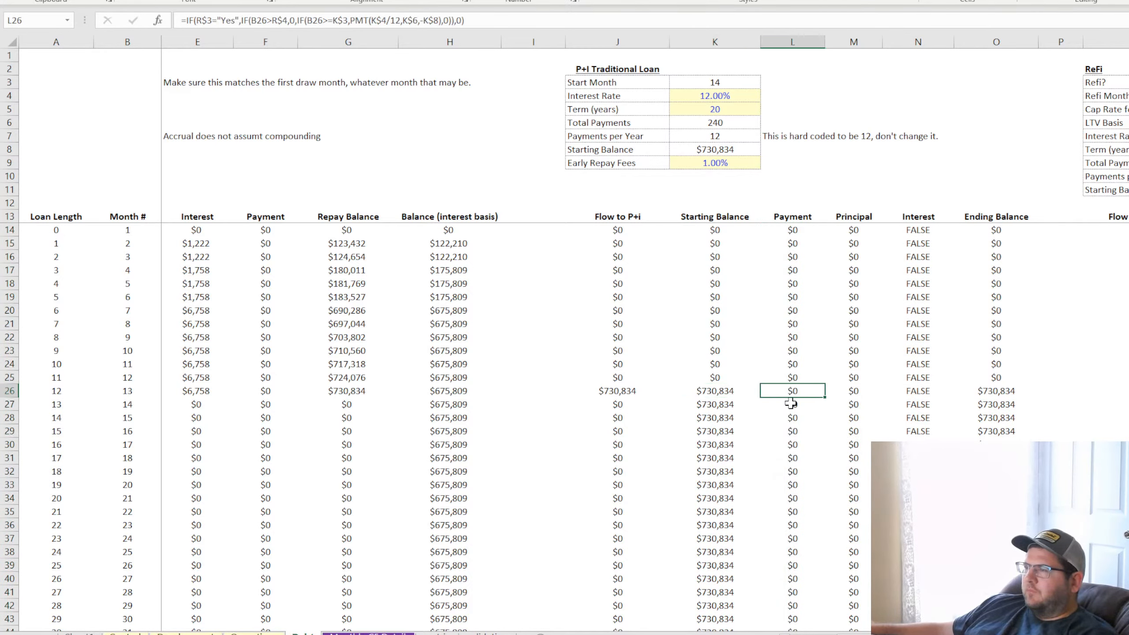
pyautogui.doubleClick(790, 404)
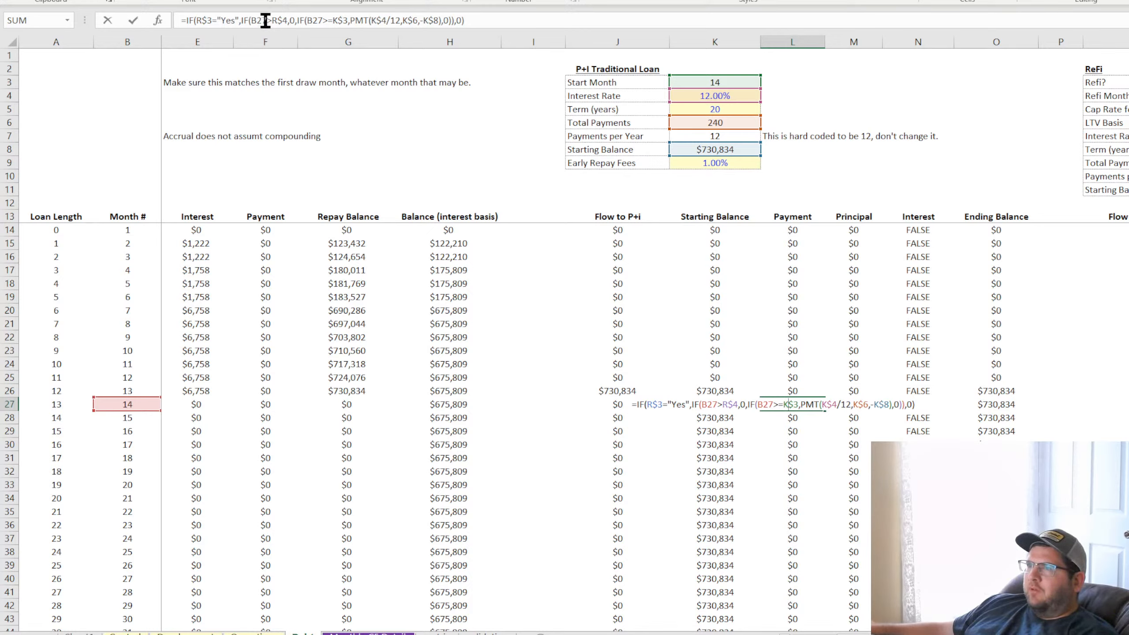
pyautogui.click(297, 20)
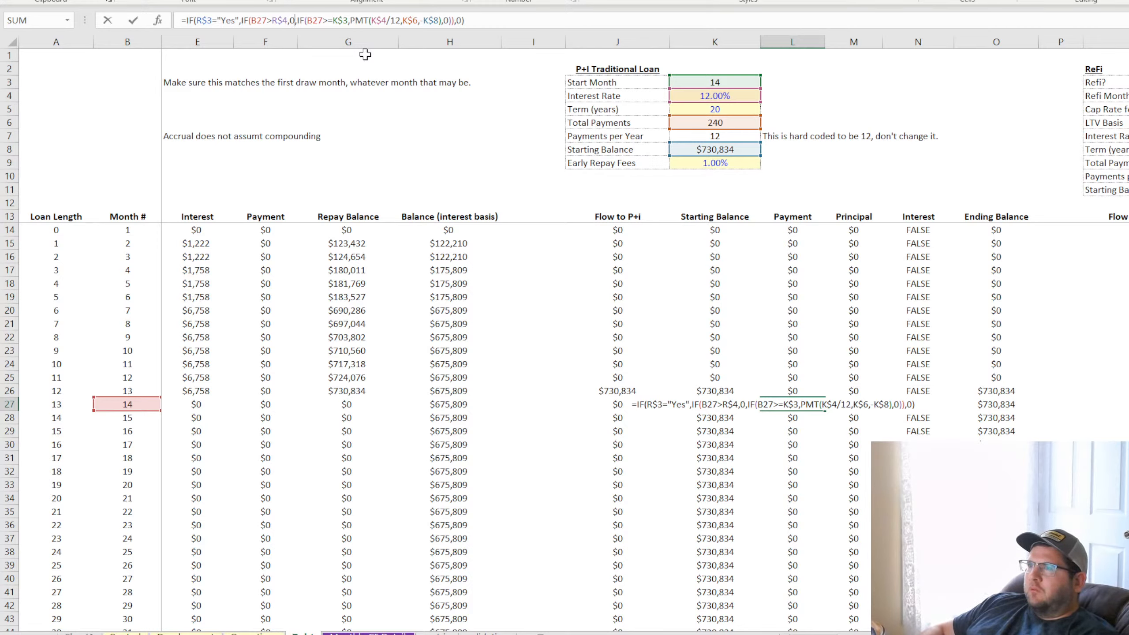
pyautogui.press('Return')
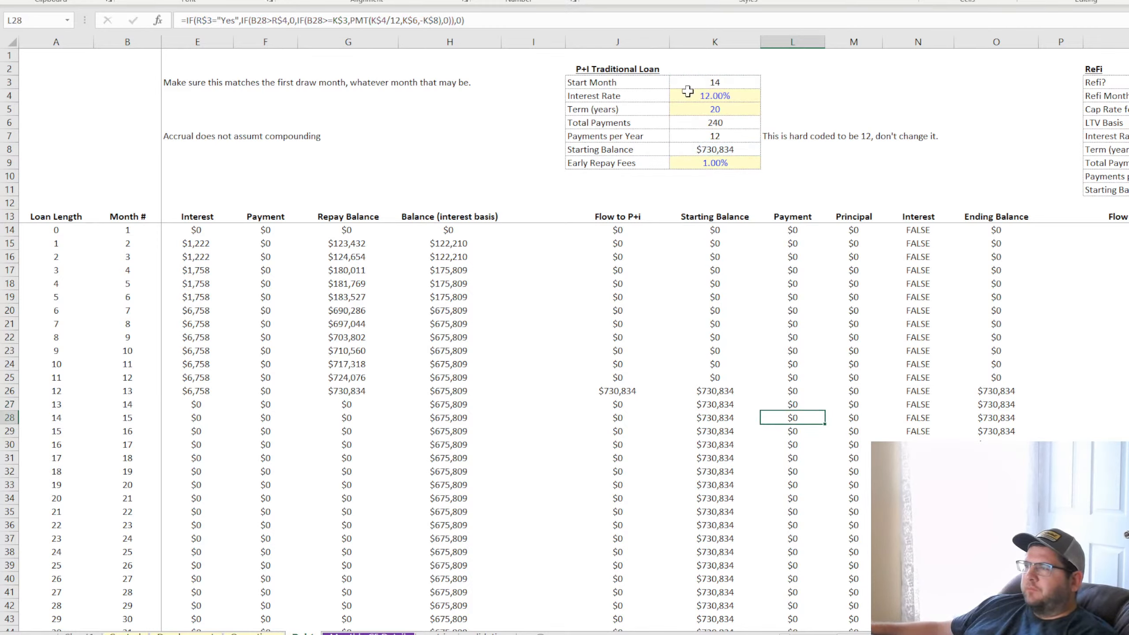
# Strip the refi conditions from the L14 formula, leaving =IF(B14>=K$3,PMT(K$4/12,K$6,-K$8),0)
pyautogui.click(793, 231)
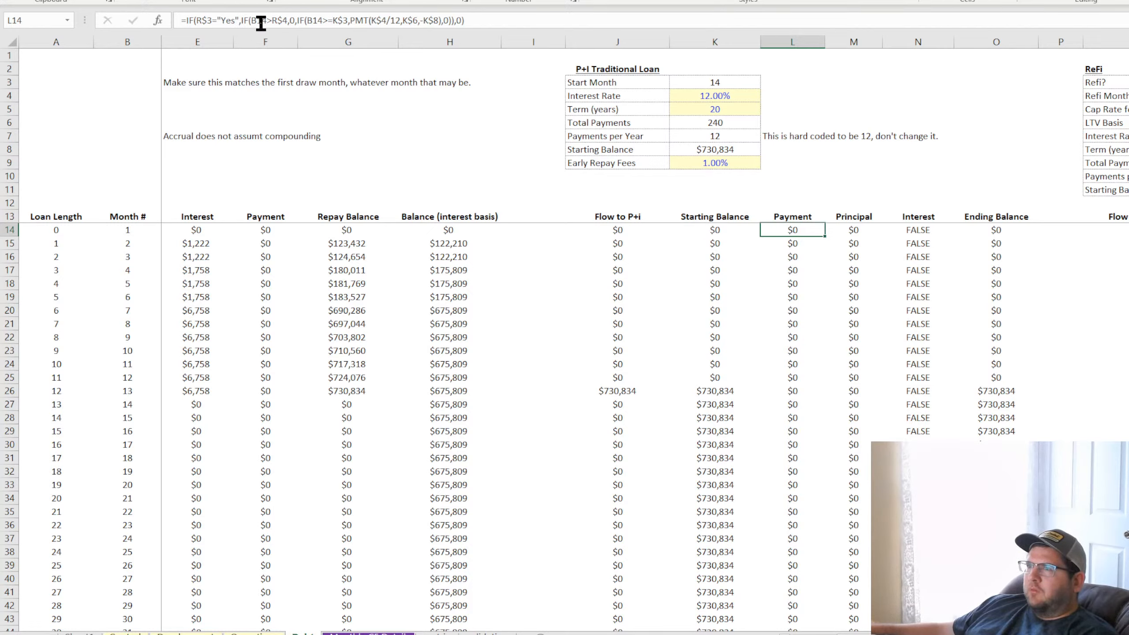
pyautogui.click(294, 21)
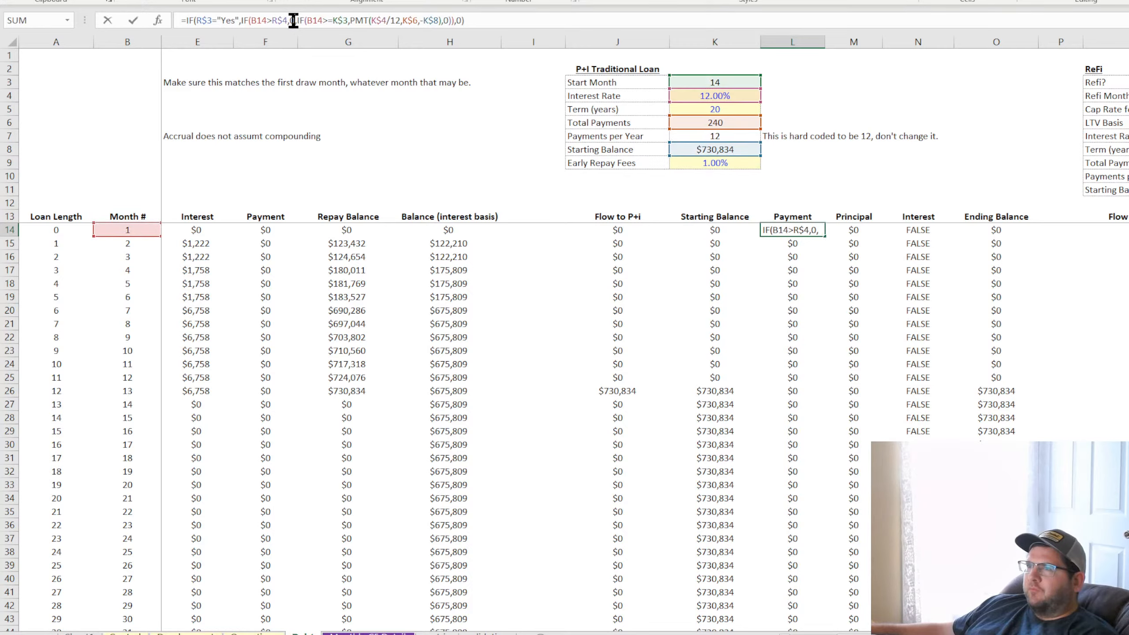
pyautogui.click(307, 20)
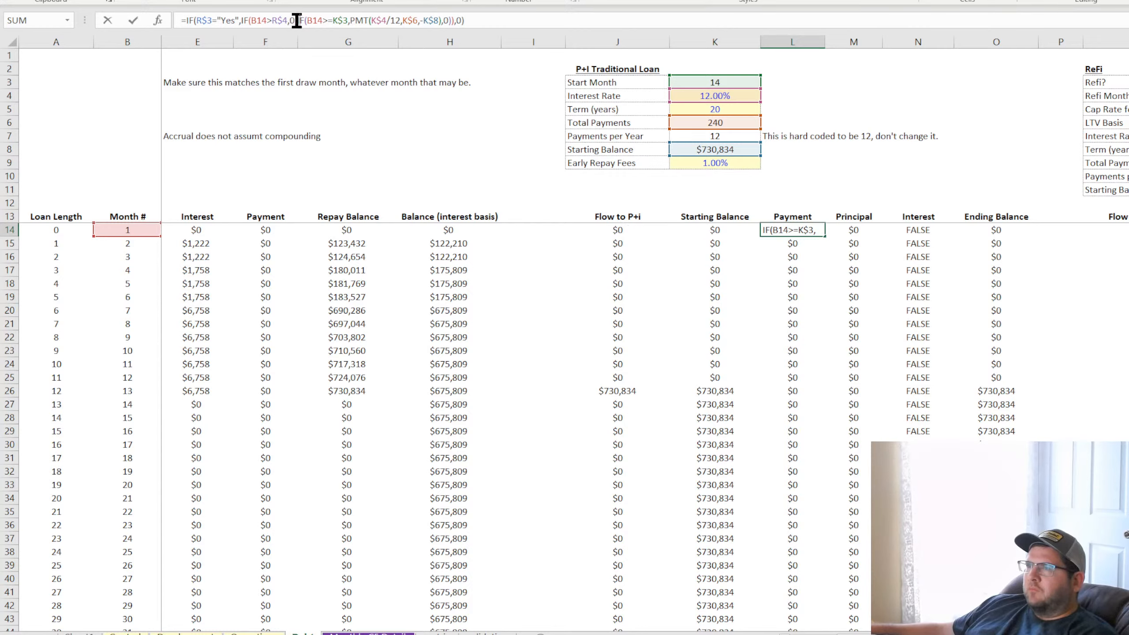
pyautogui.moveTo(297, 20); pyautogui.dragTo(187, 20)
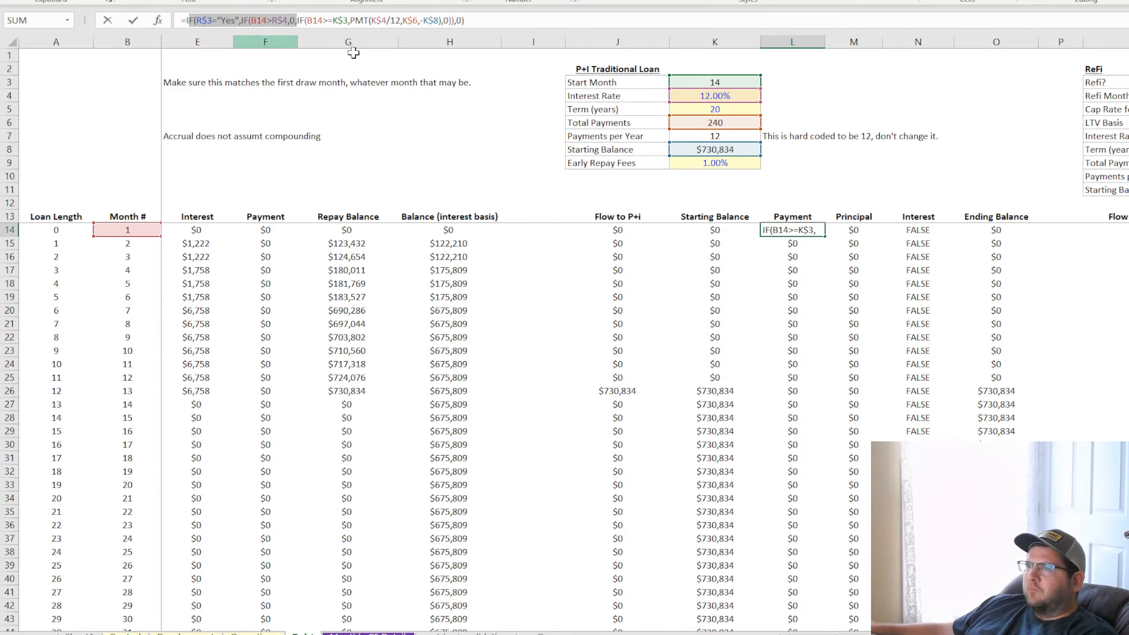
pyautogui.press('BackSpace')
pyautogui.click(367, 19)
pyautogui.press('BackSpace')
pyautogui.press('BackSpace')
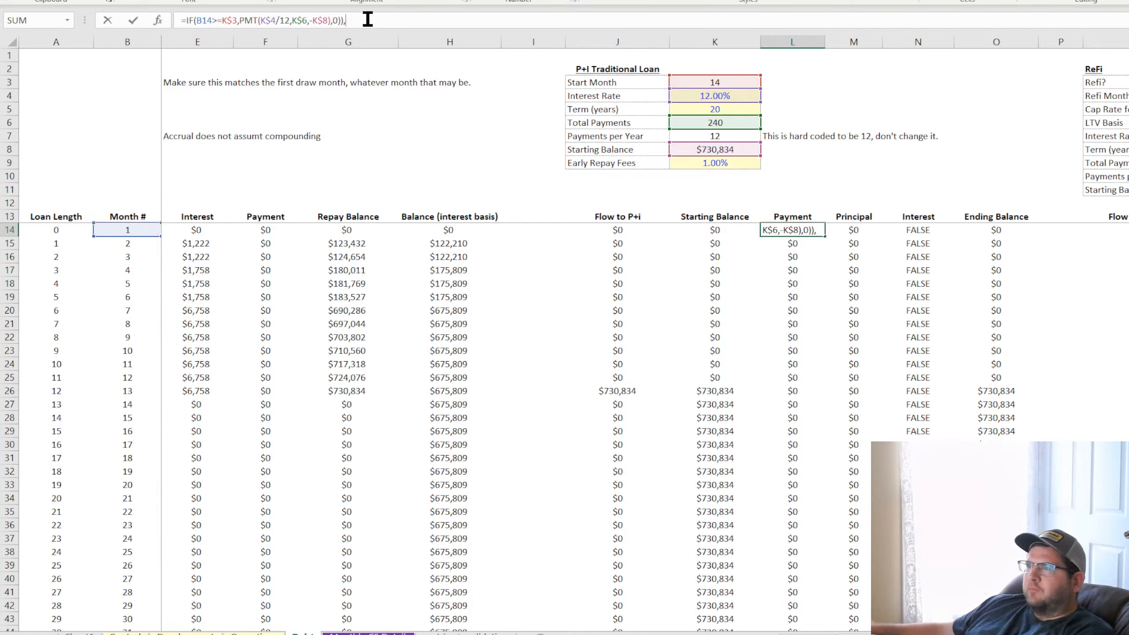
pyautogui.press('BackSpace')
pyautogui.press('Return')
# Copy the simplified L14 formula down the P+I Payment column and check it in L27
pyautogui.click(796, 229)
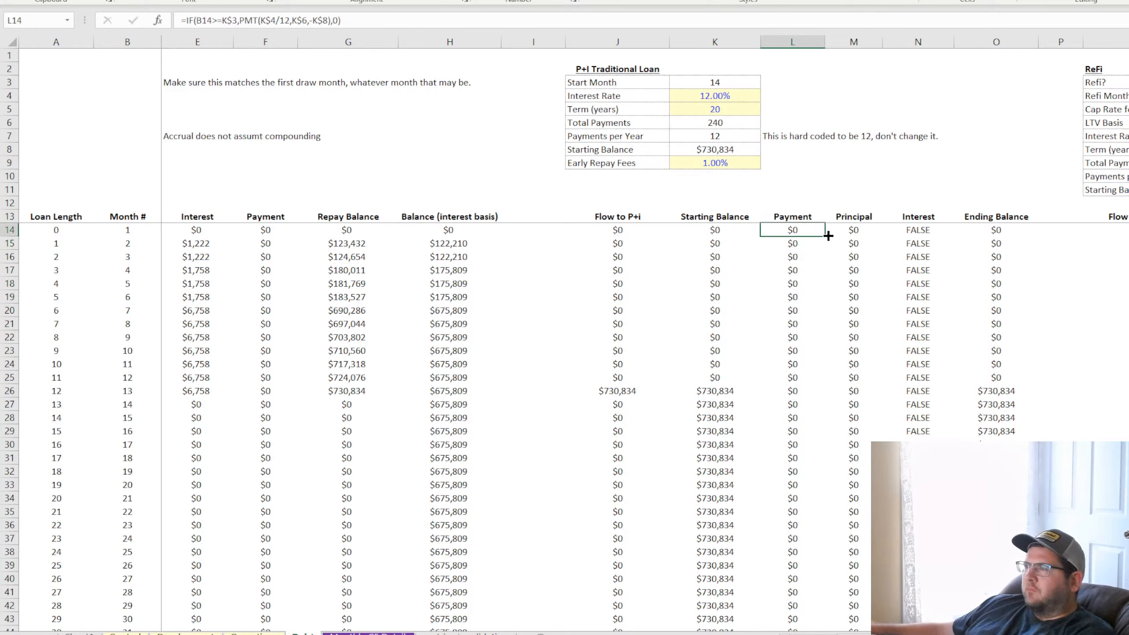
pyautogui.doubleClick(825, 236)
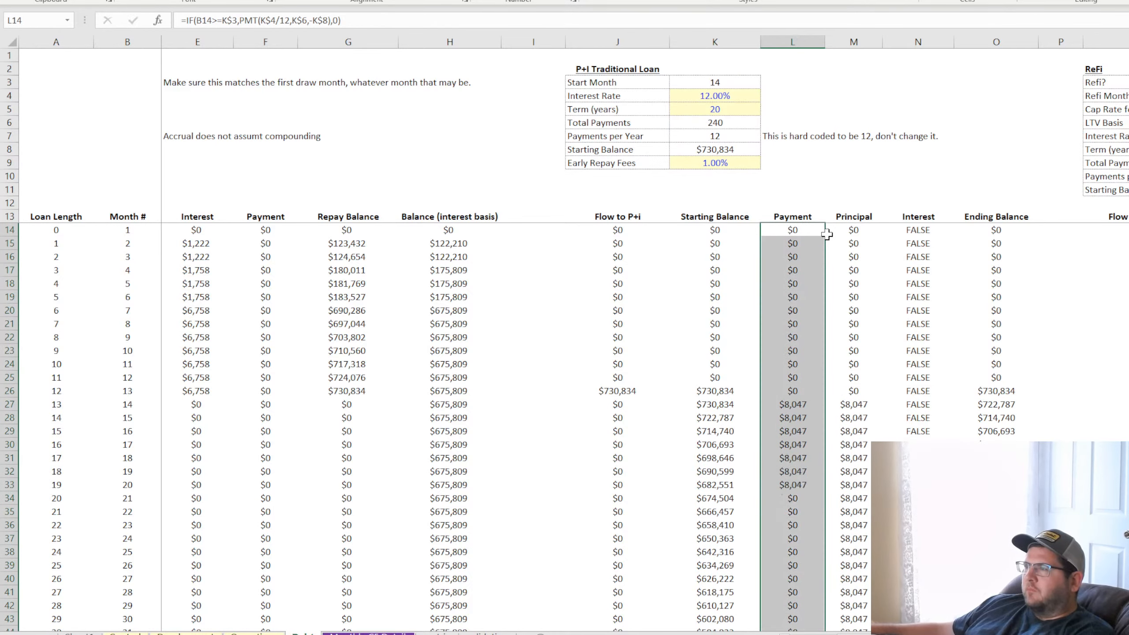
pyautogui.click(797, 403)
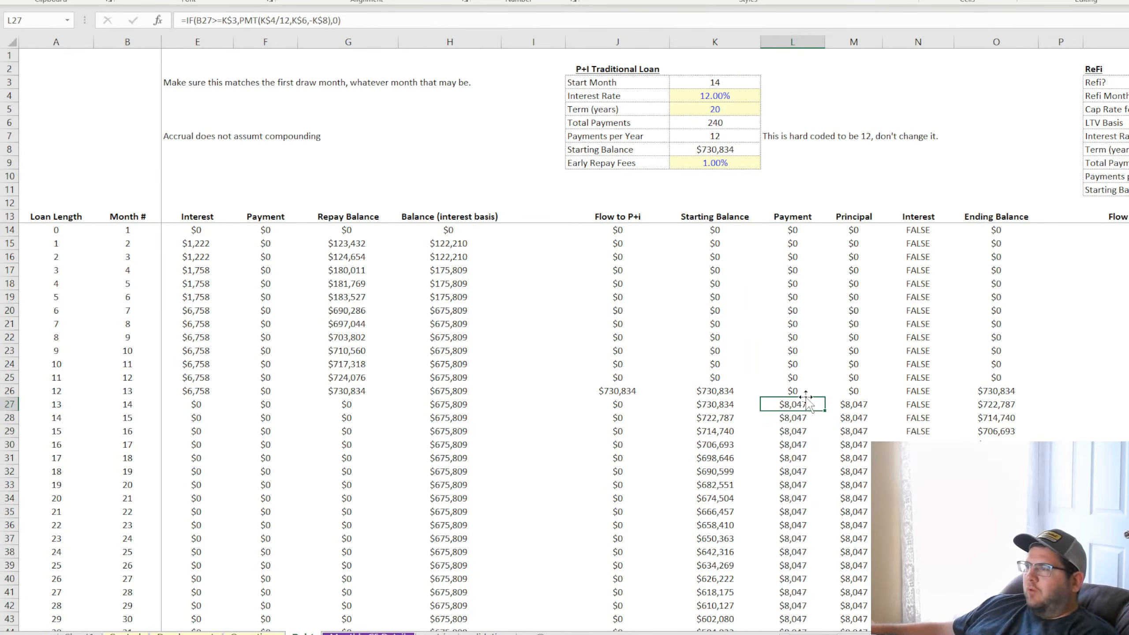
# Wrap the L27 Payment formula in an outer IF that tests whether R3="Yes"
pyautogui.click(185, 20)
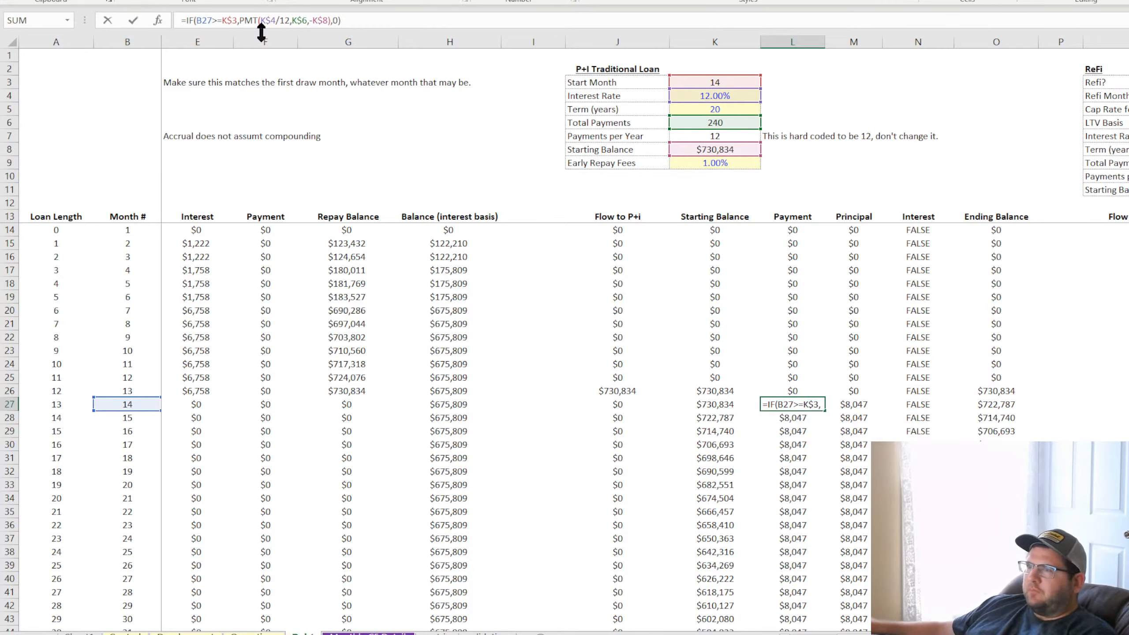
pyautogui.write('if(')
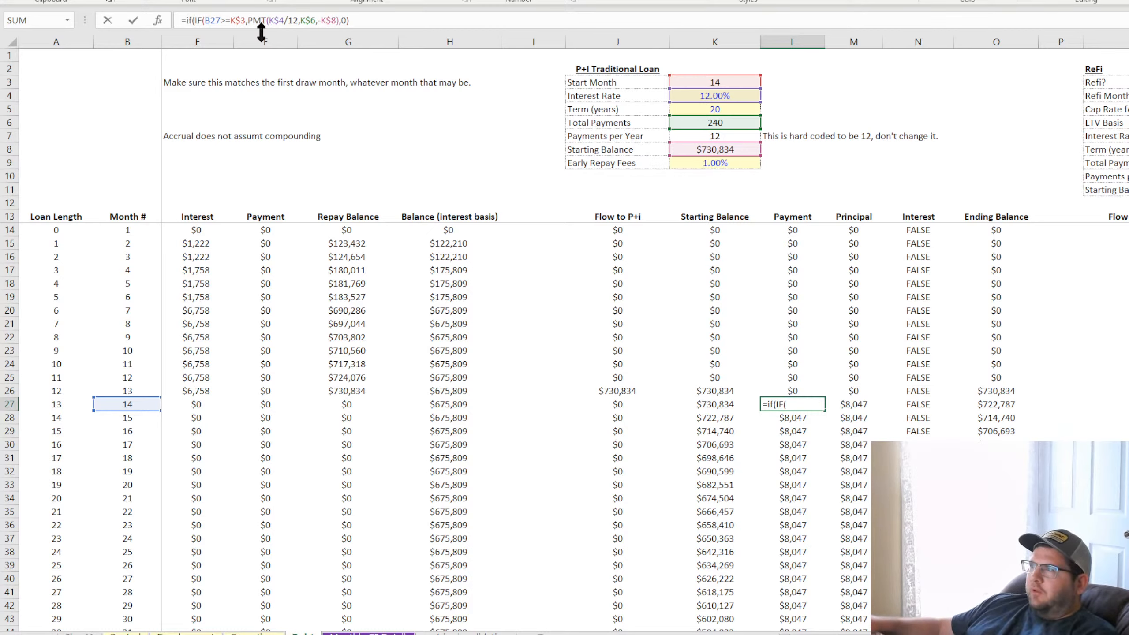
pyautogui.write('R3')
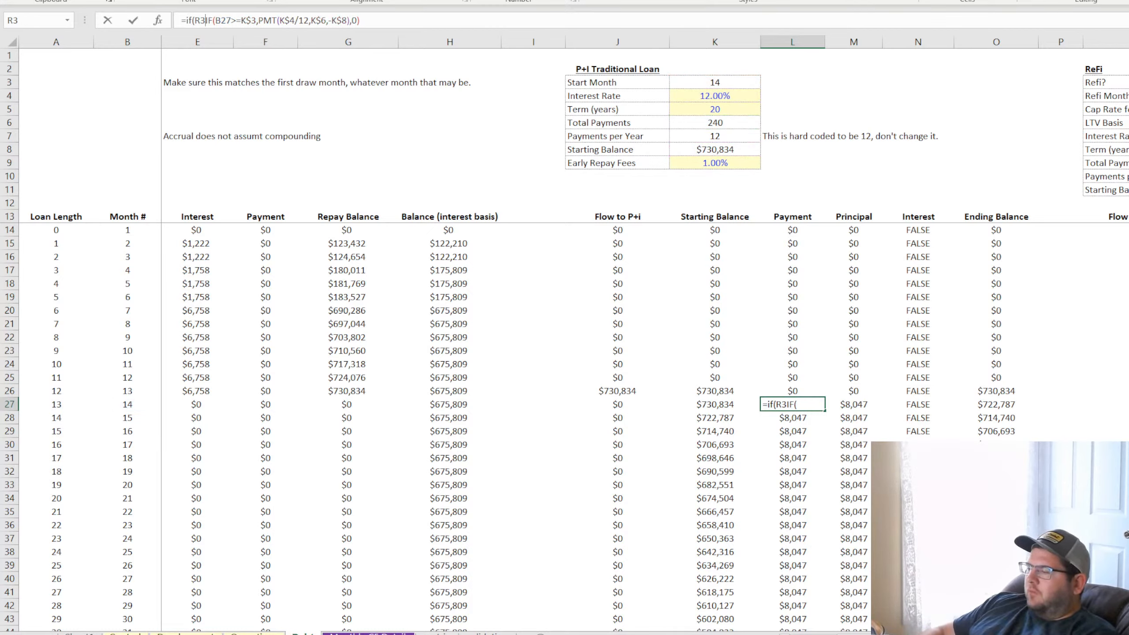
pyautogui.write('=')
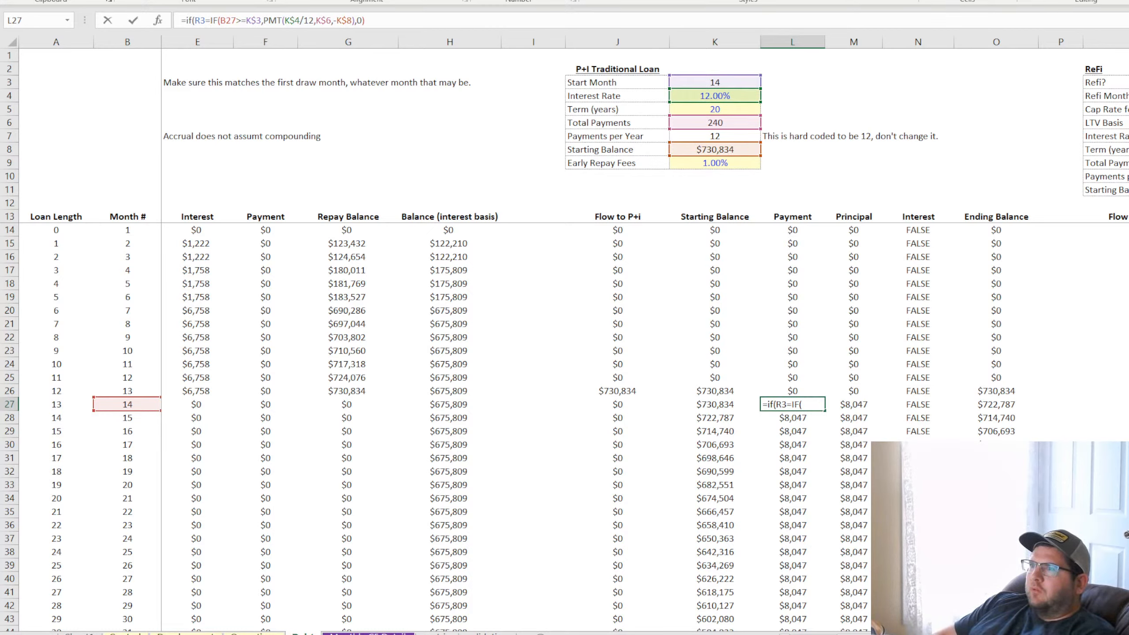
pyautogui.write('"')
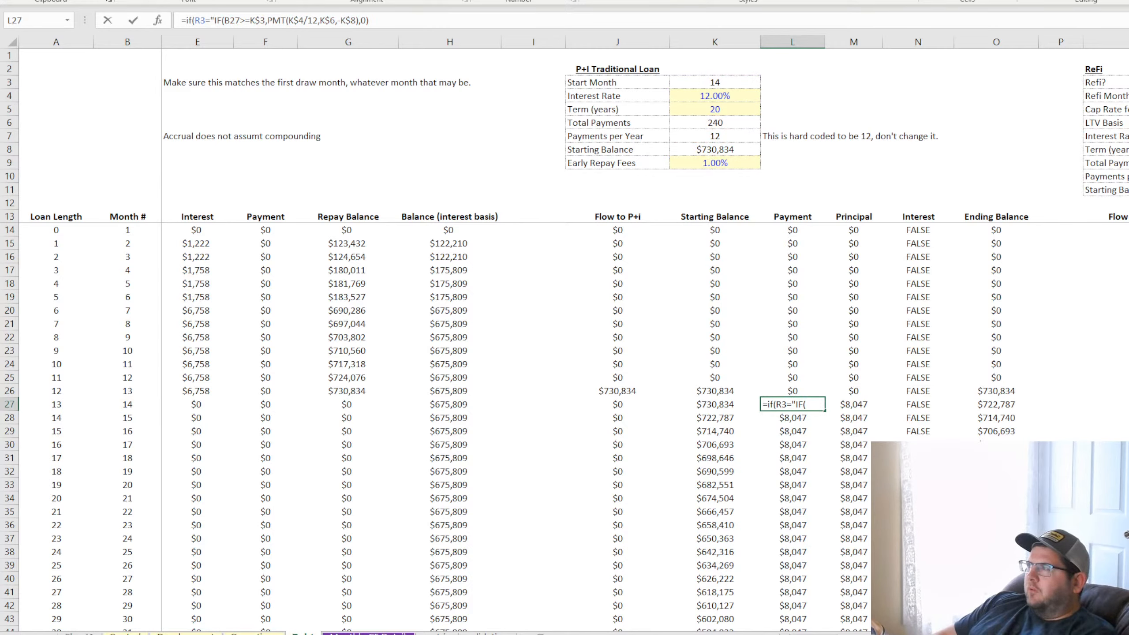
pyautogui.write('No')
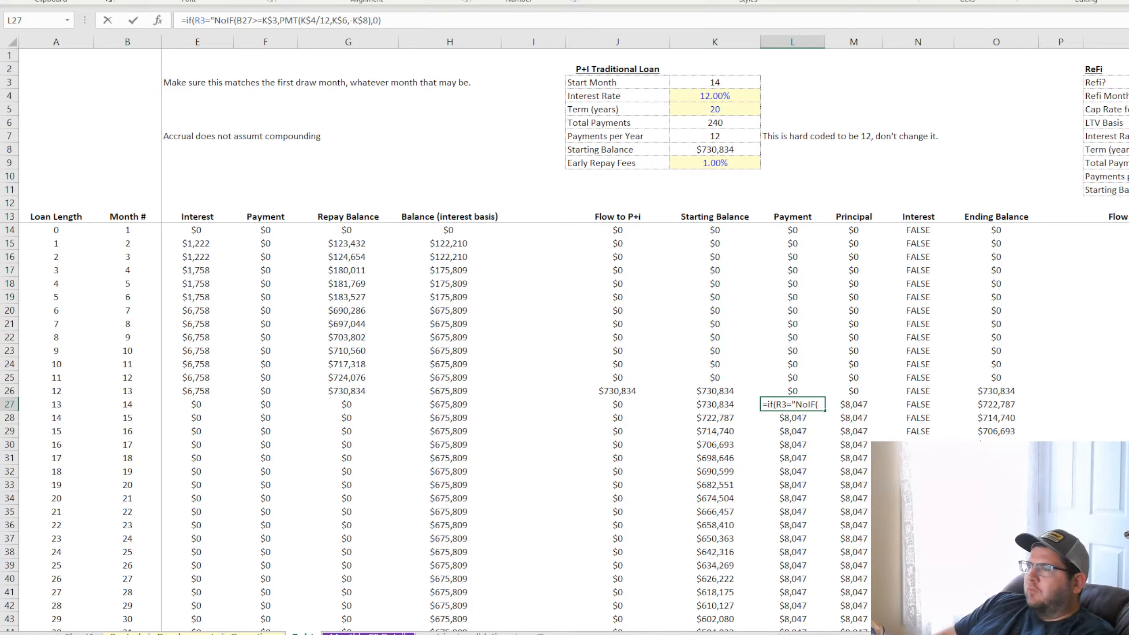
pyautogui.press('BackSpace')
pyautogui.press('BackSpace')
pyautogui.write('Yes"')
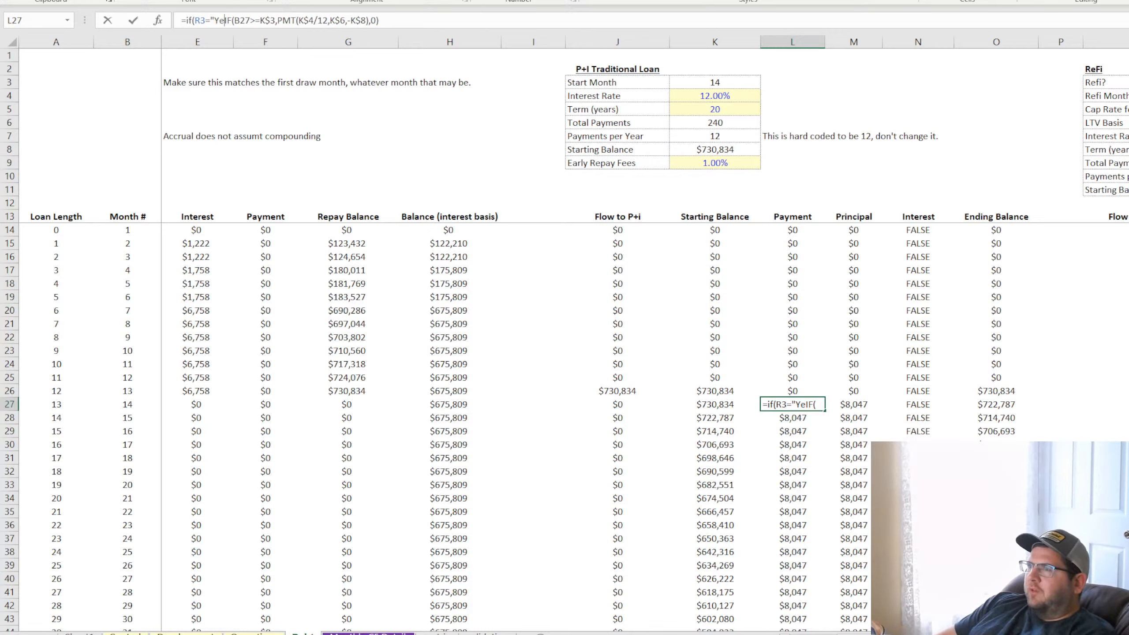
pyautogui.write(',if(')
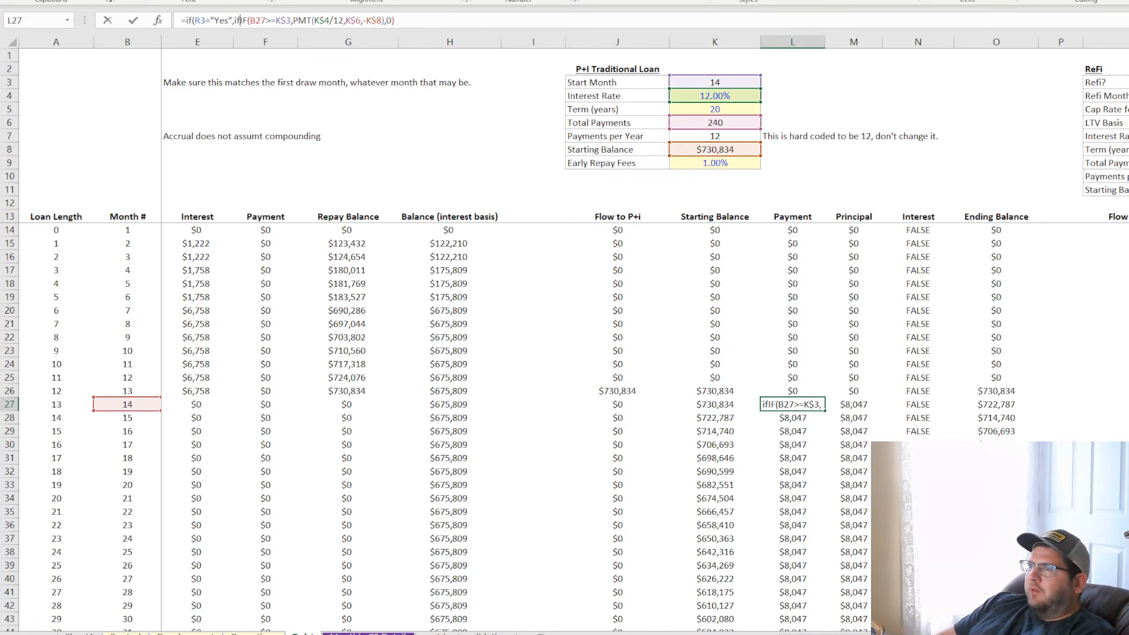
# Add a nested IF(B27>R4,0, before the existing start-month test in L27 and enter the formula
pyautogui.click(123, 403)
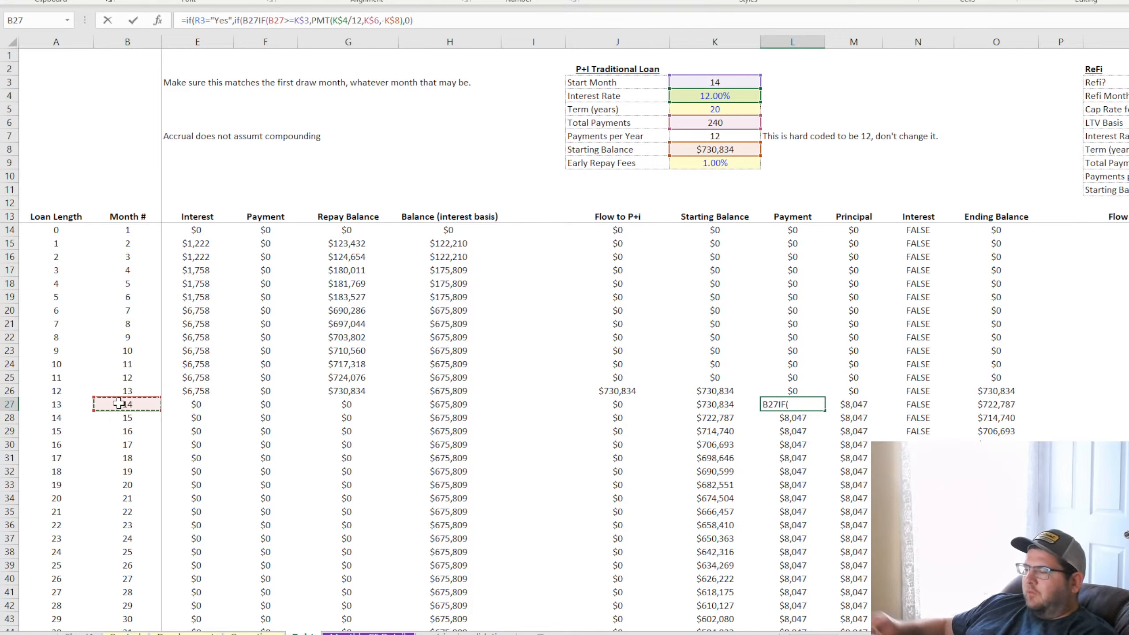
pyautogui.write('>')
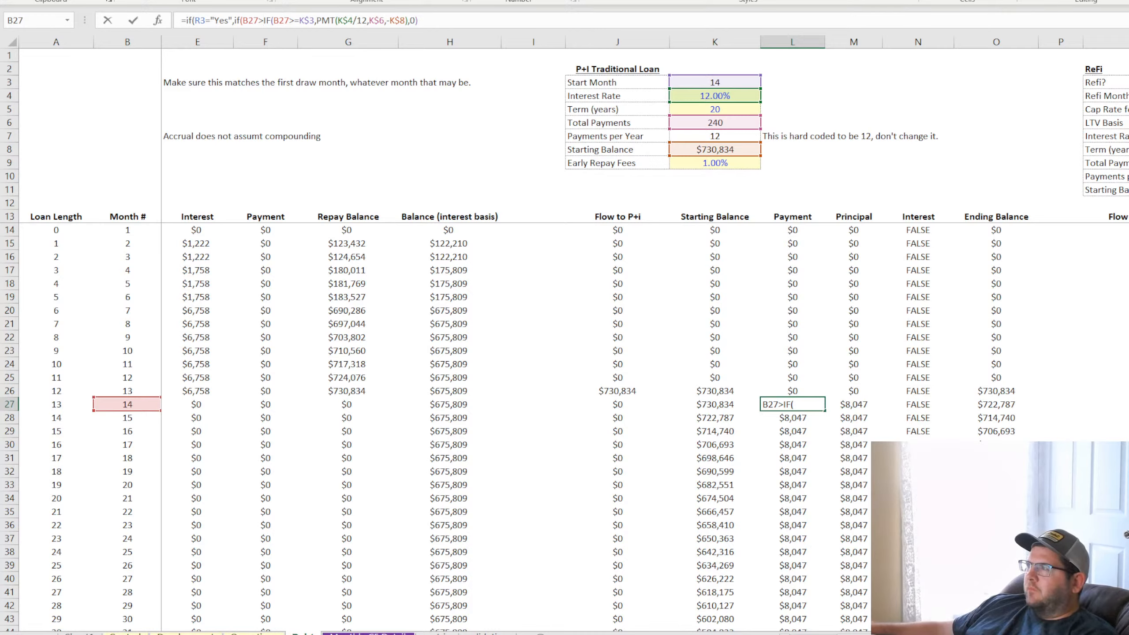
pyautogui.write('R4')
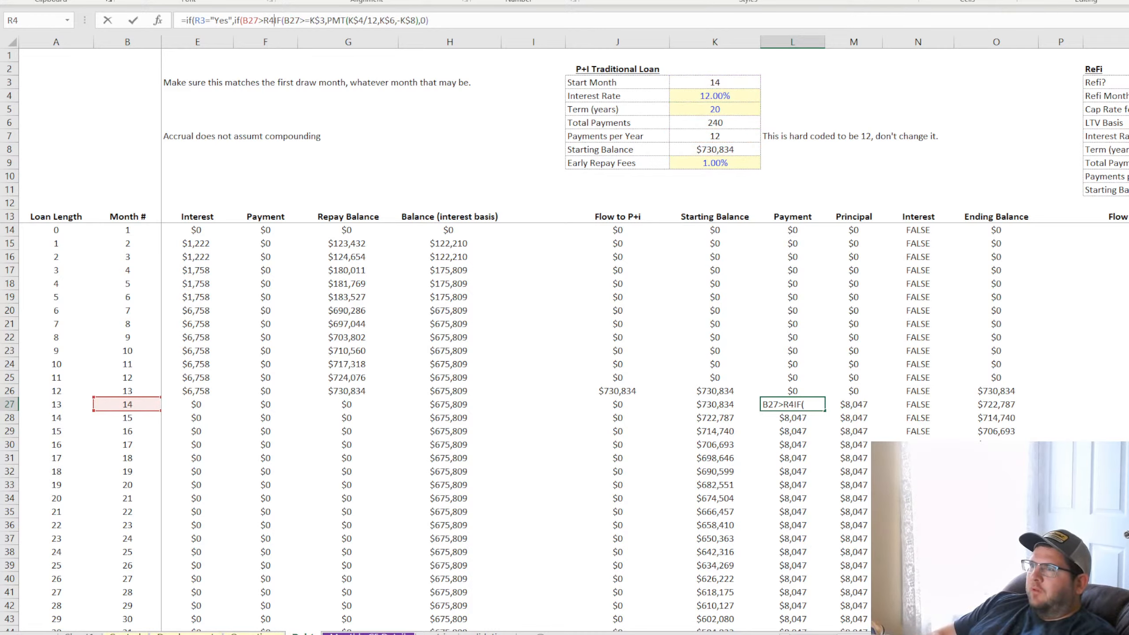
pyautogui.write(',0')
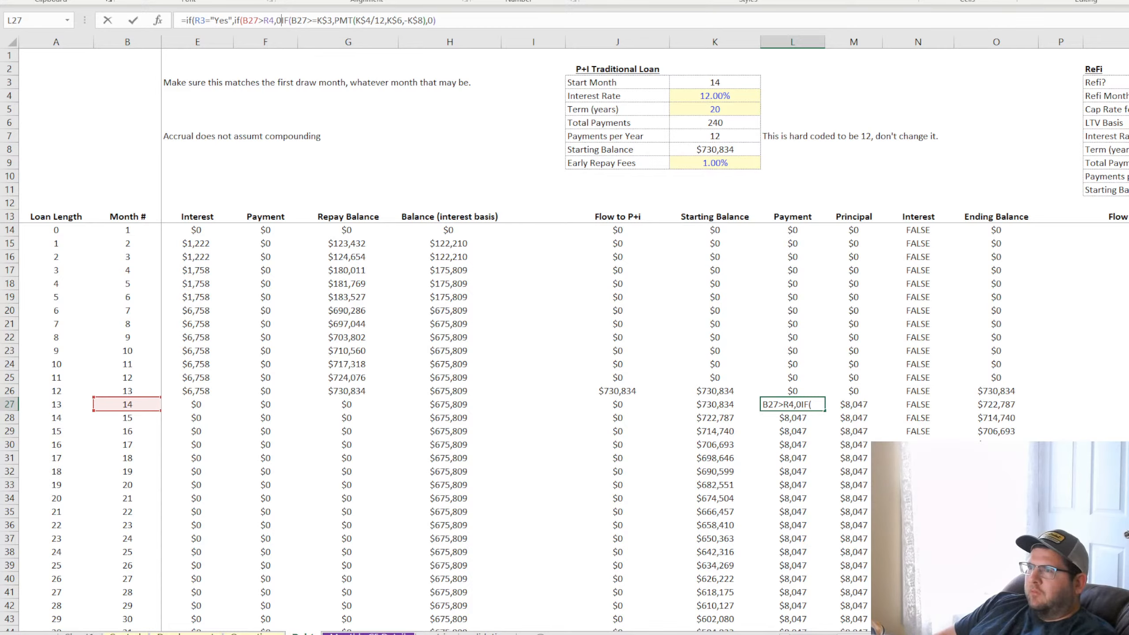
pyautogui.write(',')
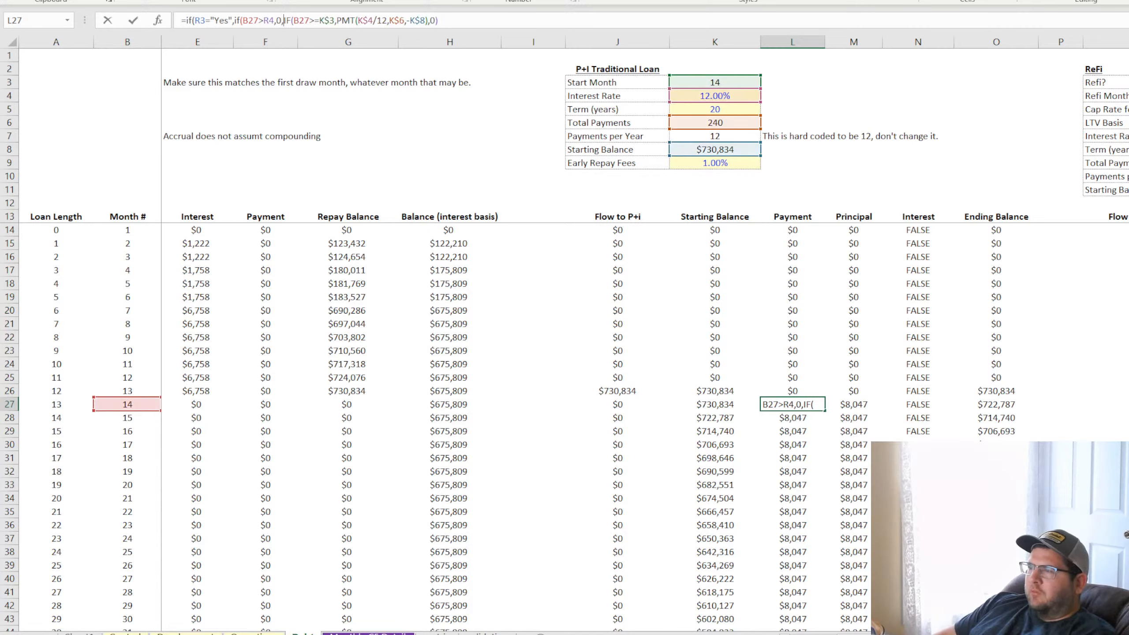
pyautogui.press('Return')
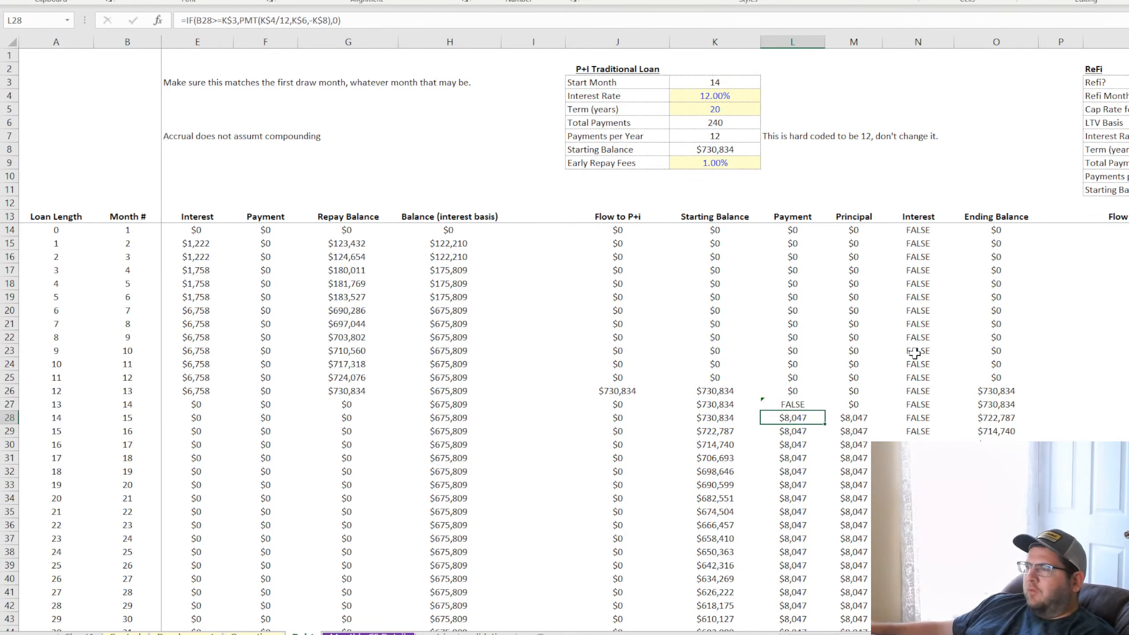
# Lock the row references in the L27 formula as R$3 and R$4
pyautogui.click(811, 402)
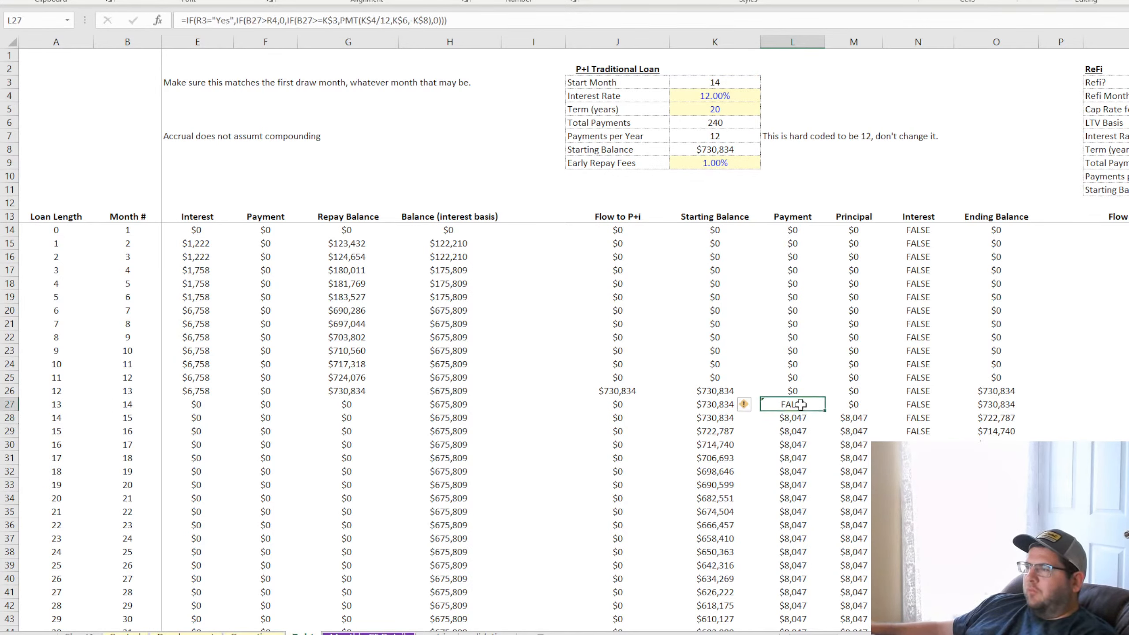
pyautogui.click(205, 20)
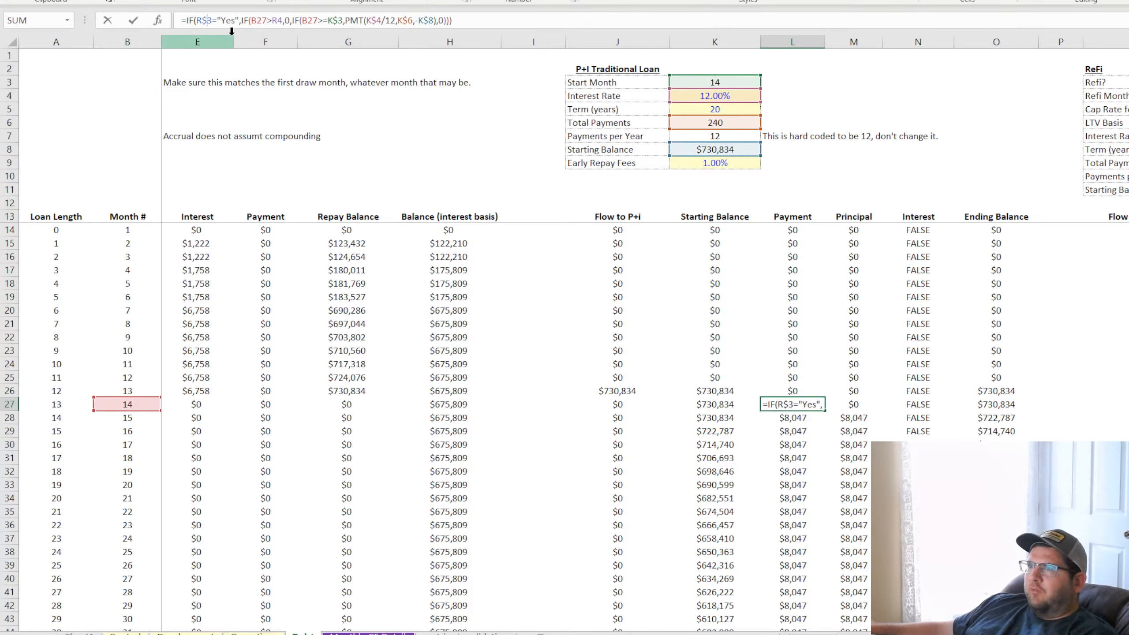
pyautogui.click(282, 21)
pyautogui.write('$')
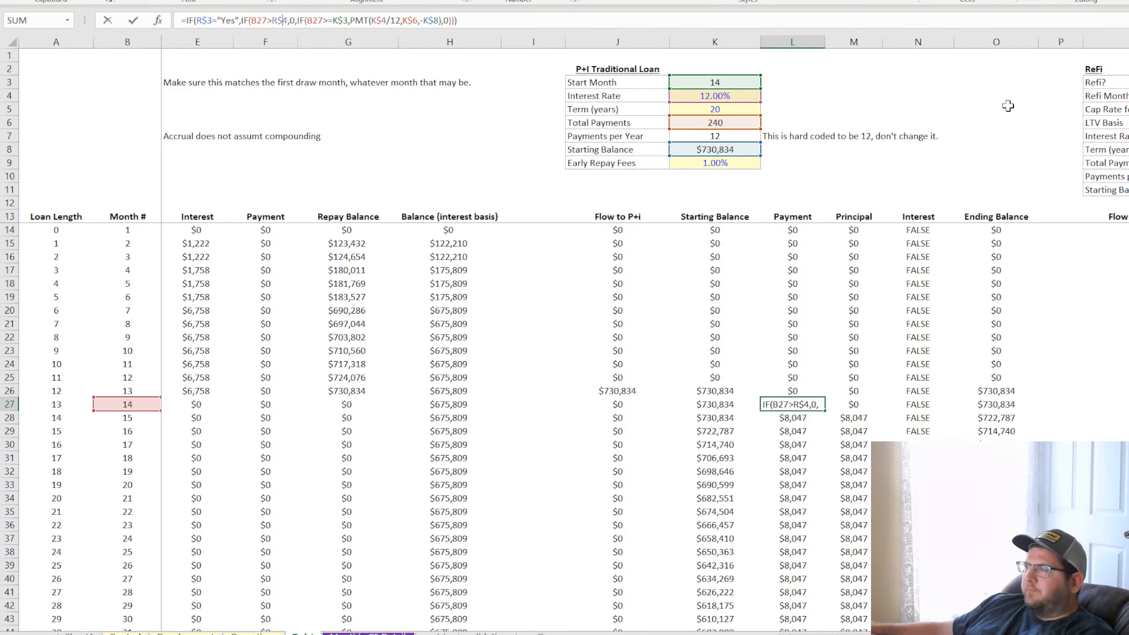
pyautogui.press('Return')
# Set Refi? in R3 to Yes and fill the L27 formula down the Payment column to row 70
pyautogui.click(1128, 82)
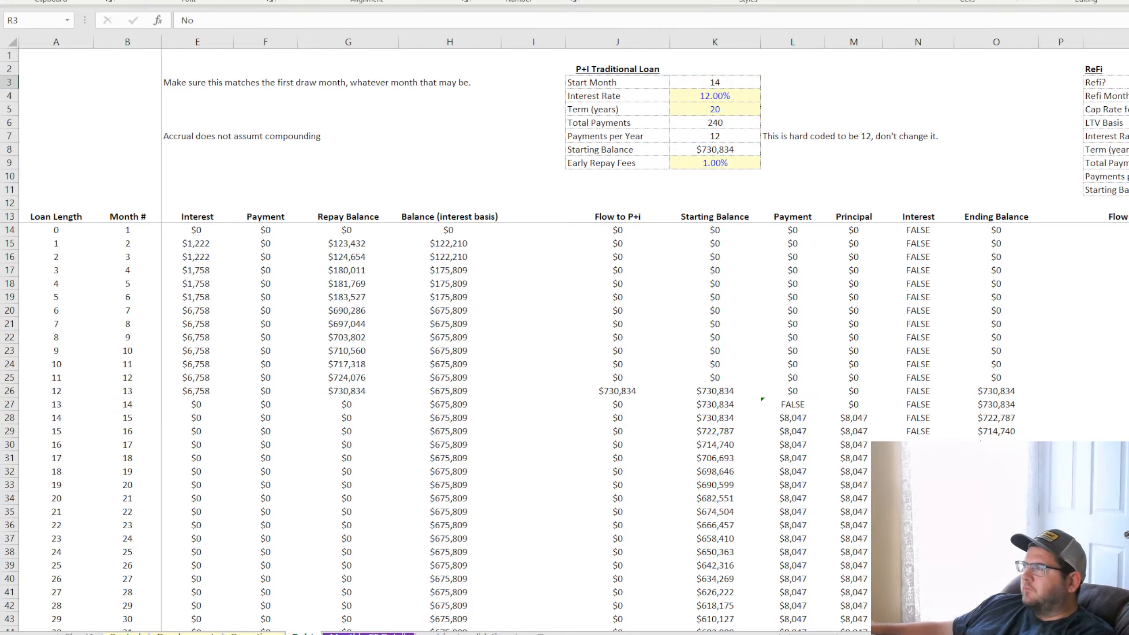
pyautogui.click(803, 404)
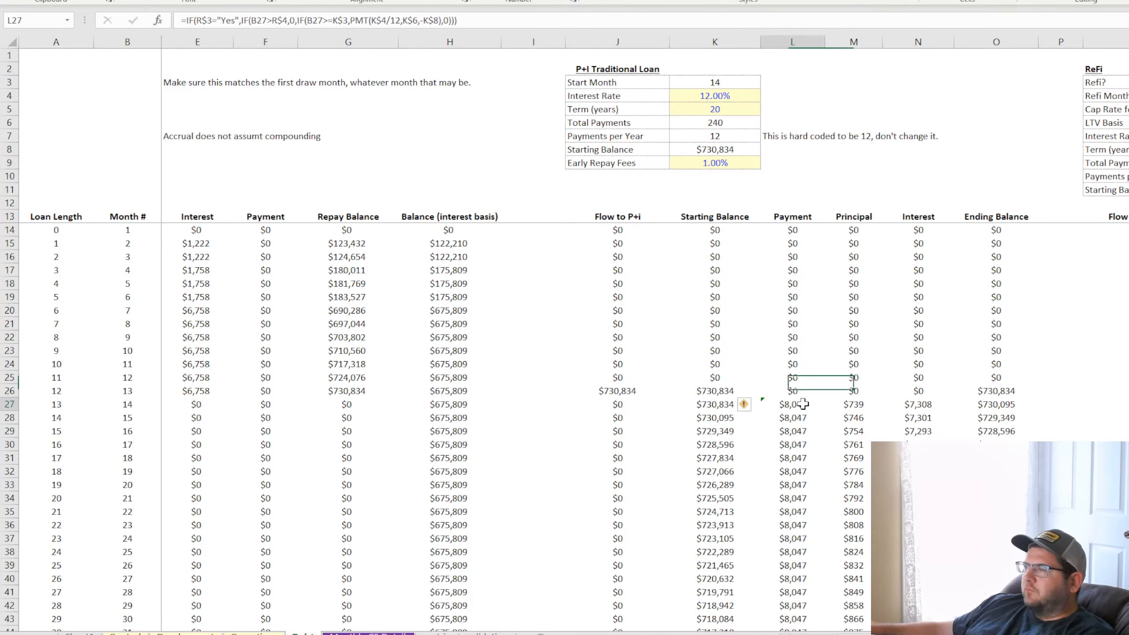
pyautogui.moveTo(802, 403)
pyautogui.mouseDown()
pyautogui.moveTo(823, 467)
pyautogui.moveTo(829, 632)
pyautogui.moveTo(806, 574)
pyautogui.mouseUp()
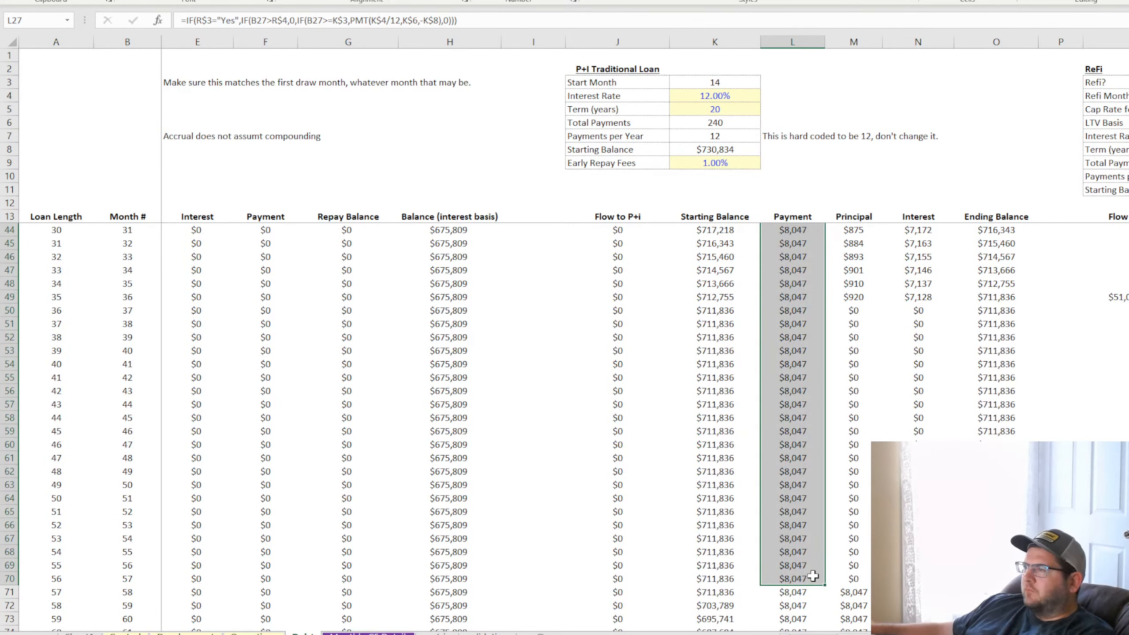
# Check the filled Payment formulas in L50, just past the refi month, and in L29
pyautogui.click(794, 308)
pyautogui.scroll(10, 795, 312)
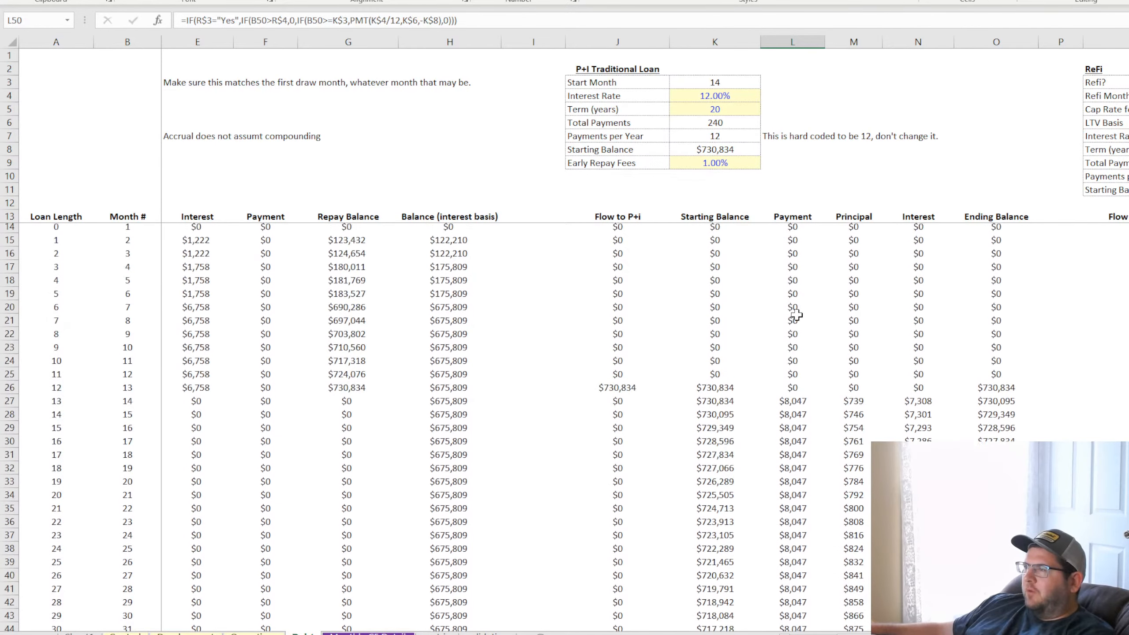
pyautogui.click(798, 424)
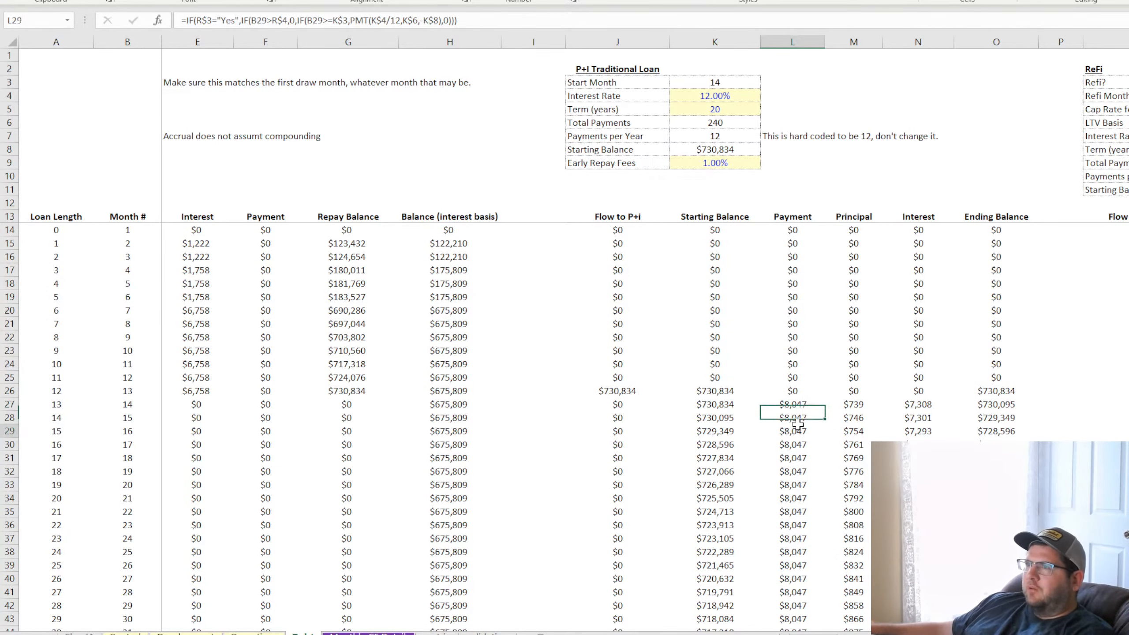
# Examine the nested conditions in the L27 formula, from the R$3="Yes" test to the B27>R$4 and B27>=K$3 tests
pyautogui.click(791, 403)
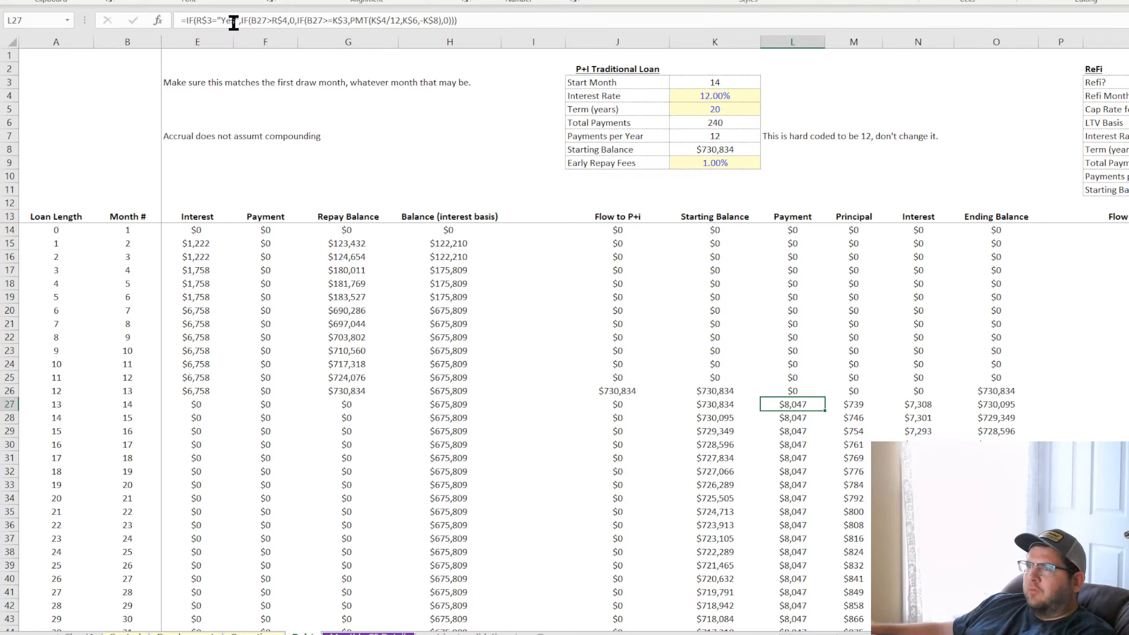
pyautogui.click(296, 20)
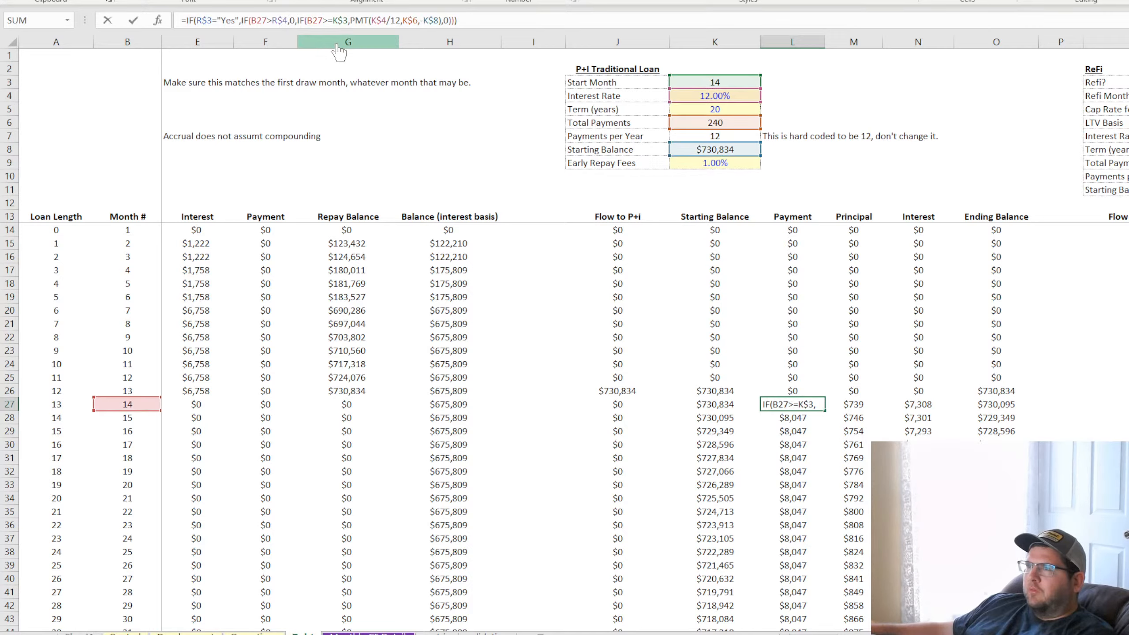
pyautogui.click(295, 20)
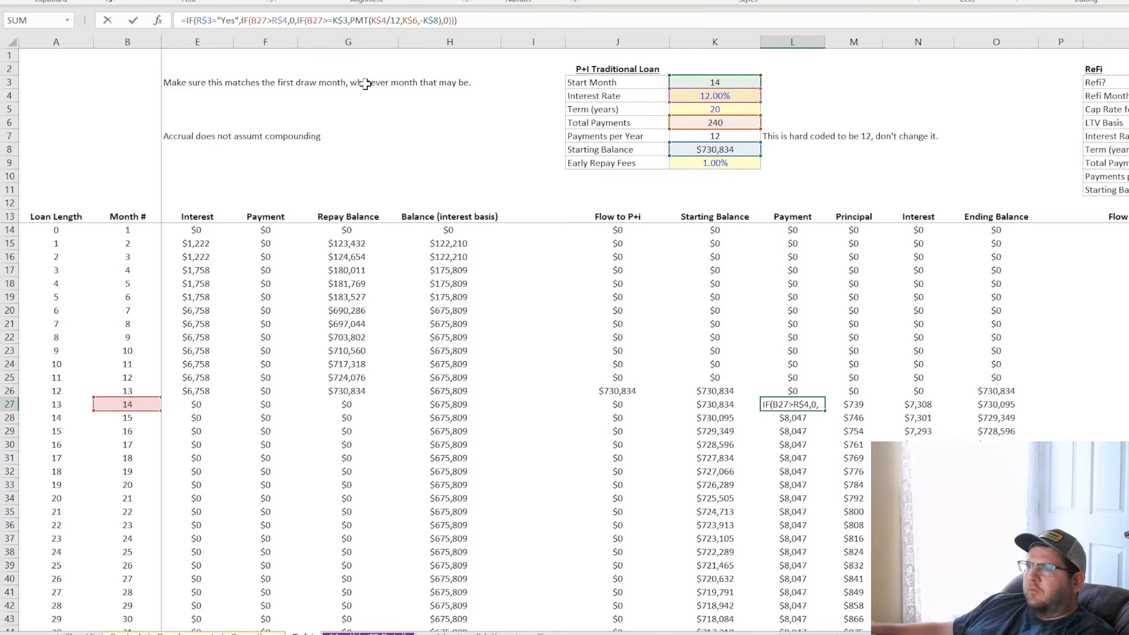
pyautogui.press('Left')
pyautogui.press('Left')
pyautogui.press('Left')
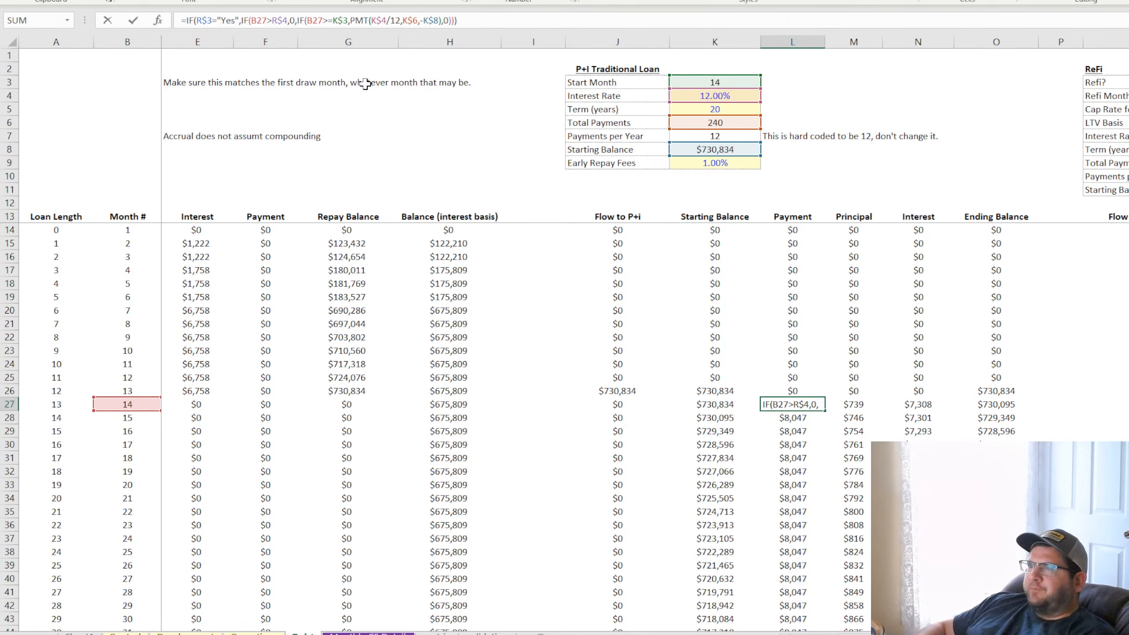
pyautogui.press('Left')
pyautogui.press('Left')
pyautogui.press('Left')
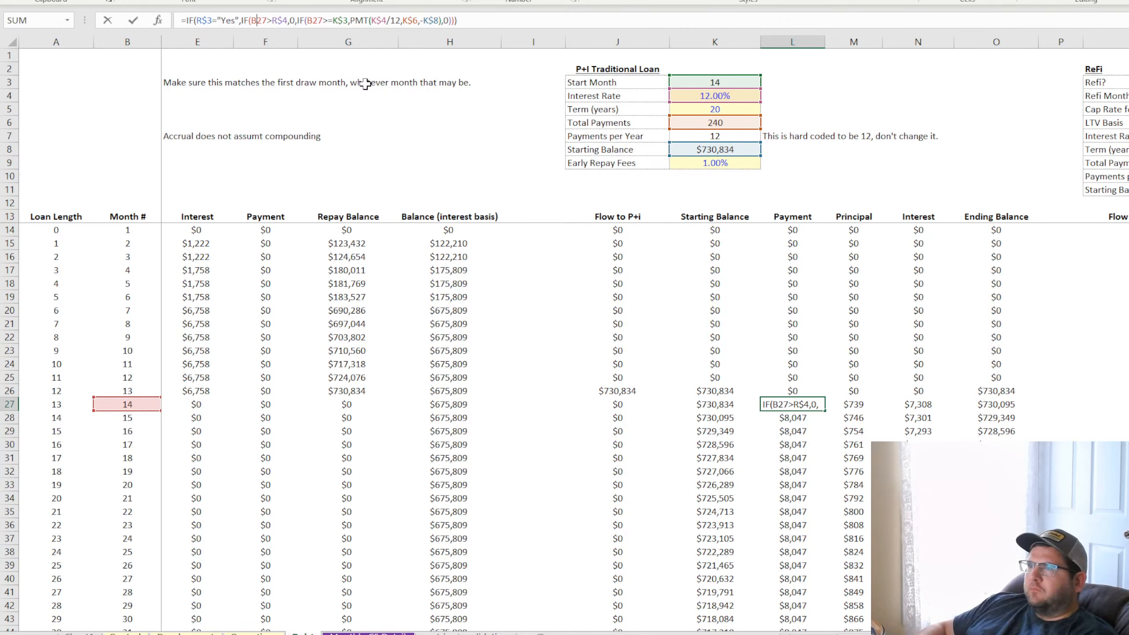
pyautogui.press('Right')
pyautogui.press('Right')
pyautogui.press('Right')
pyautogui.press('Right')
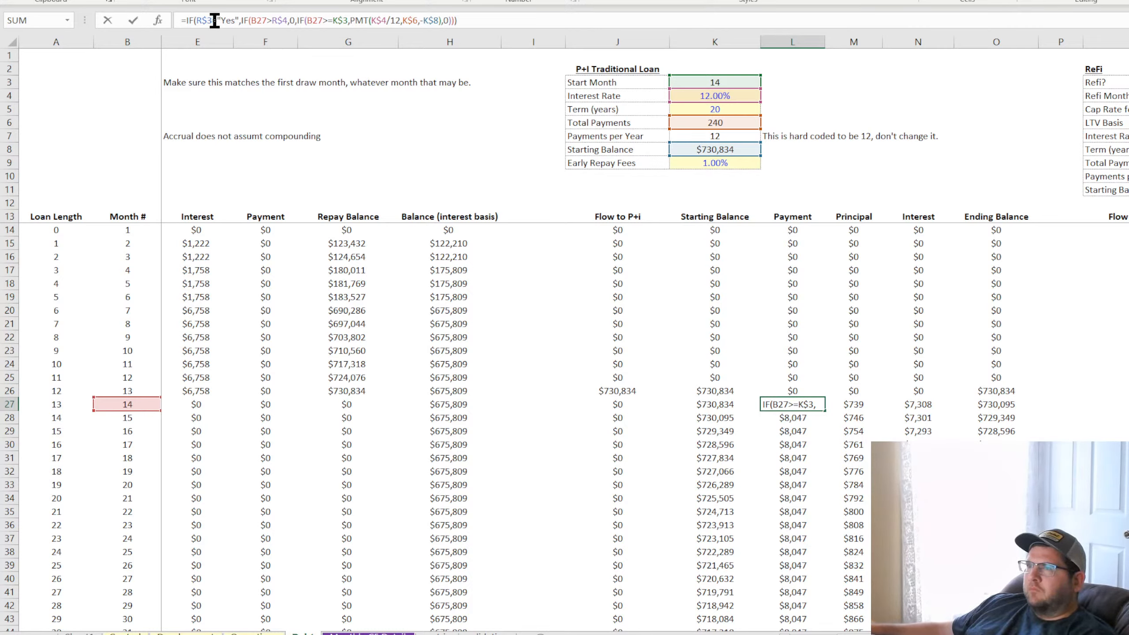
pyautogui.click(235, 20)
pyautogui.click(248, 19)
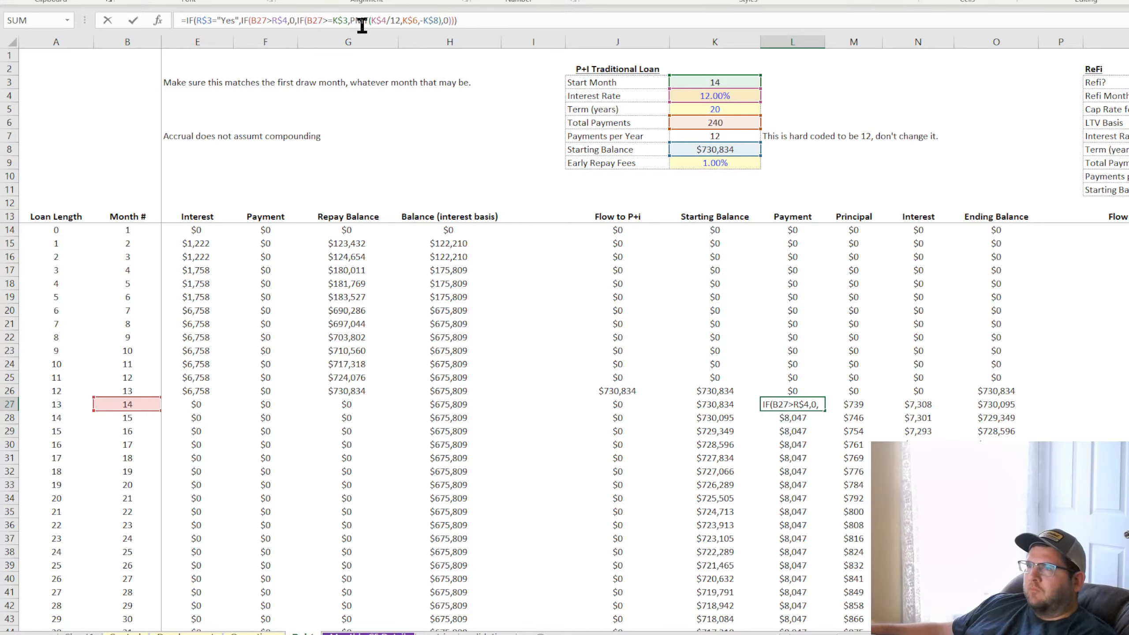
# Close the refi-month IF in L27 as IF(B27>R$4,0,), so the start-month IF becomes the outer test's false branch
pyautogui.click(296, 20)
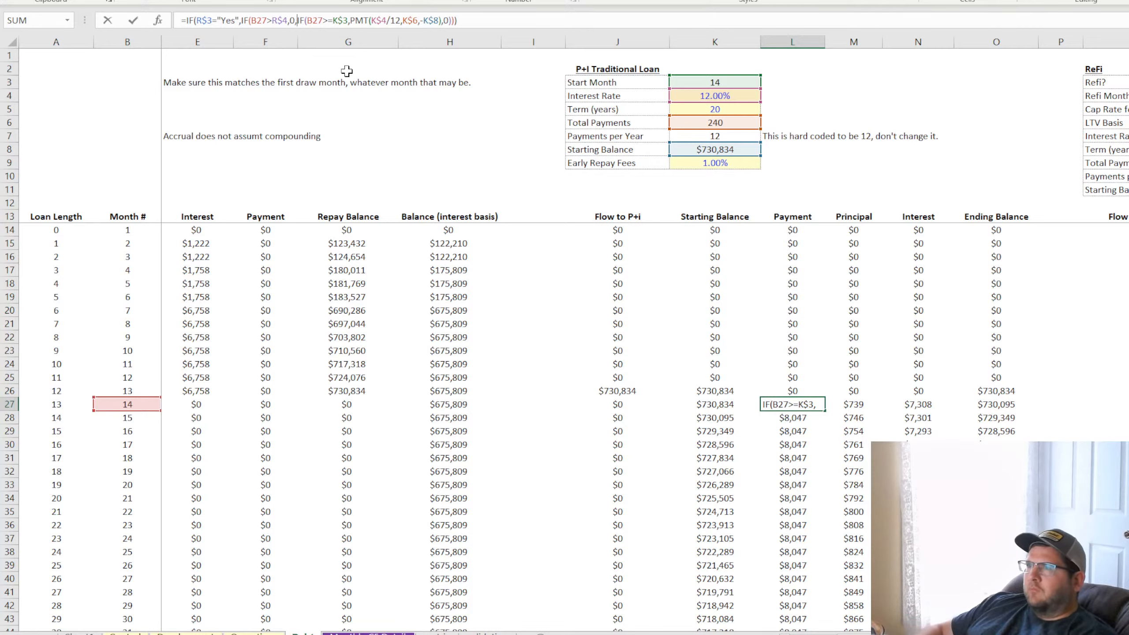
pyautogui.press('BackSpace')
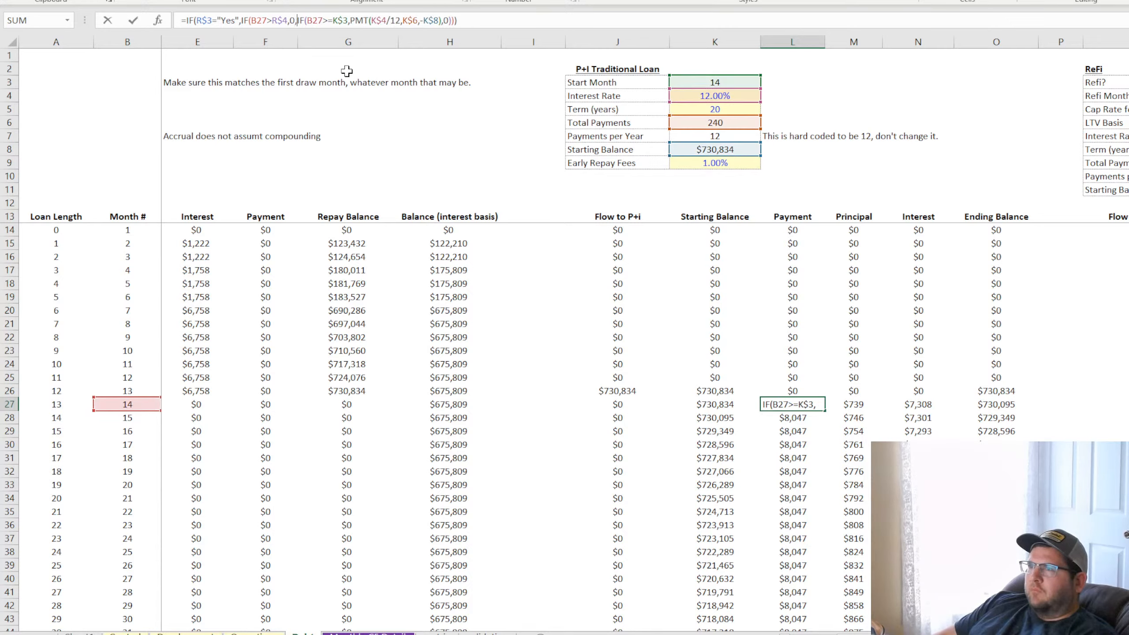
pyautogui.write(',),')
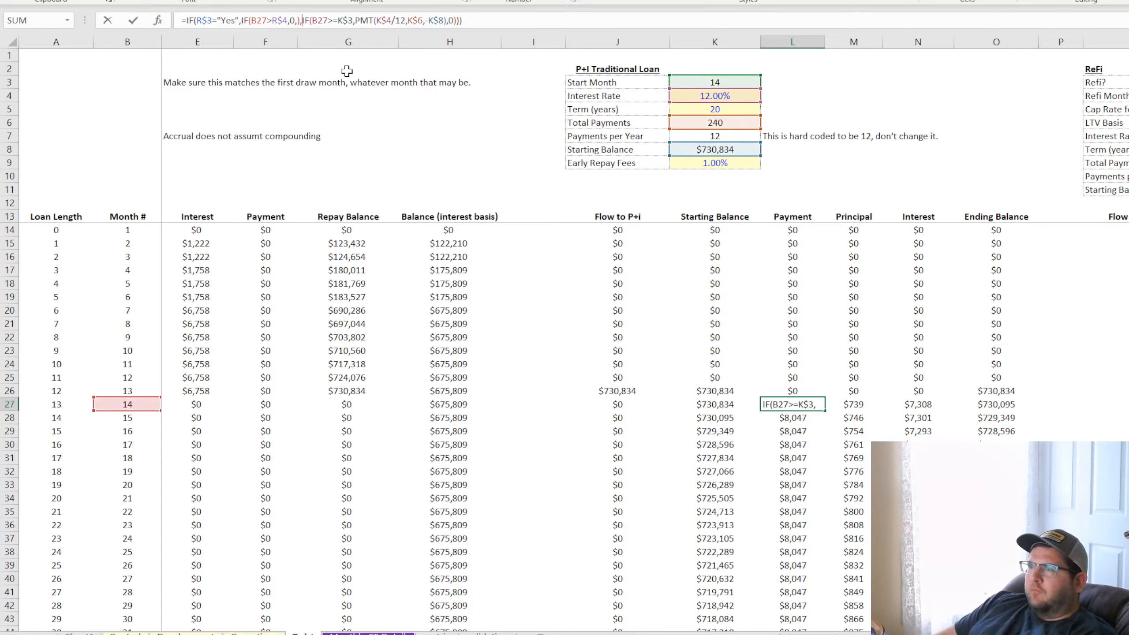
pyautogui.press('Return')
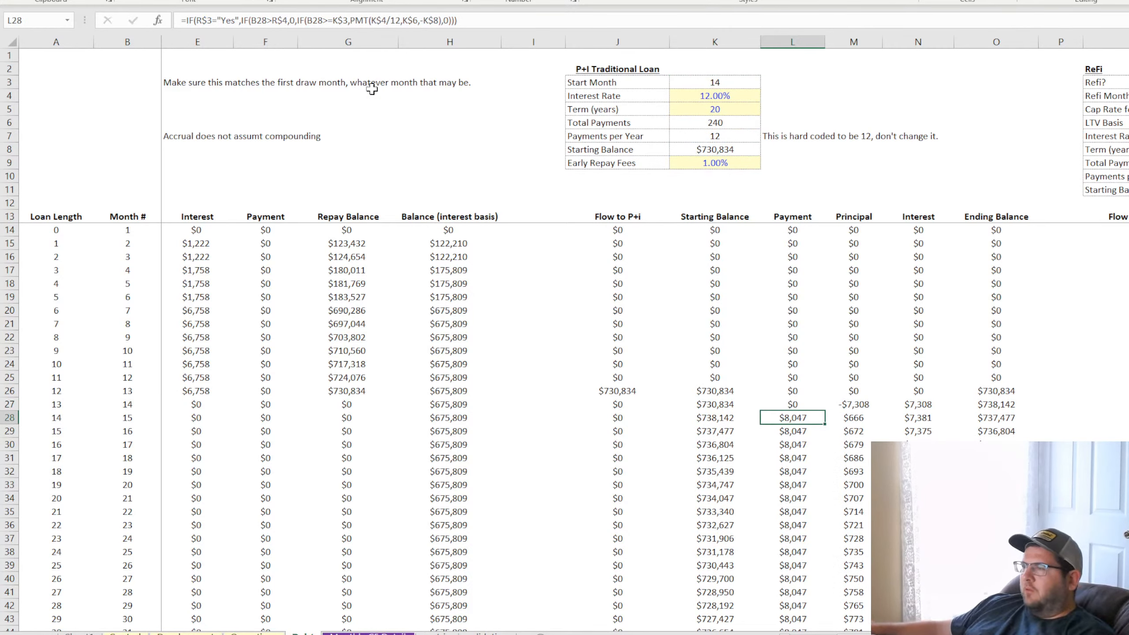
# Copy the revised L27 formula down the P+I Payment column
pyautogui.click(807, 403)
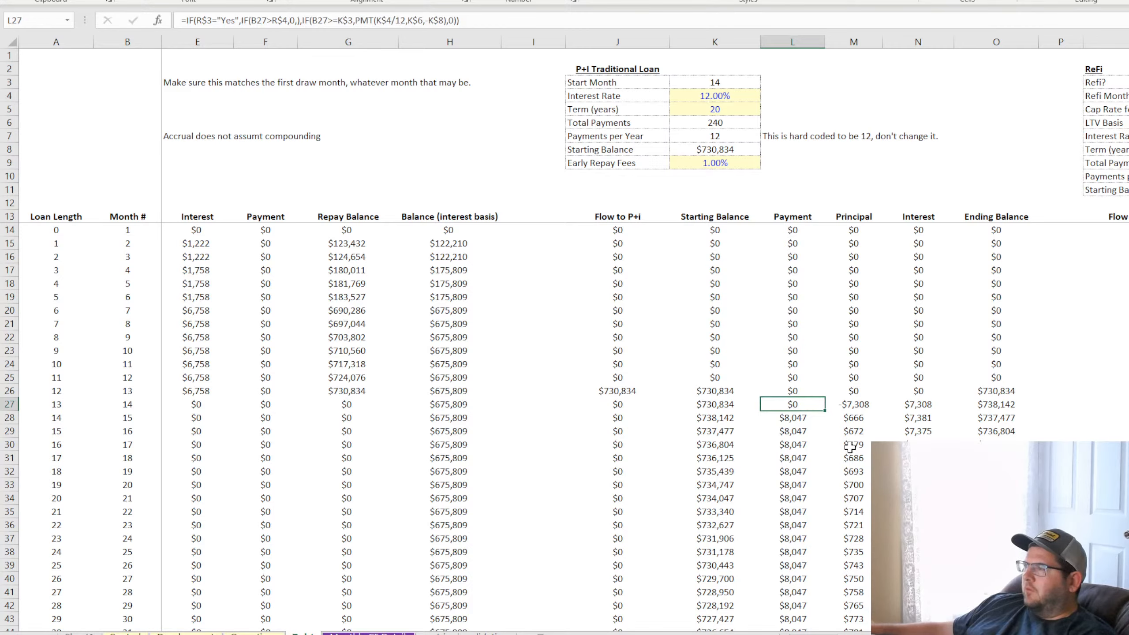
pyautogui.doubleClick(824, 410)
pyautogui.click(821, 406)
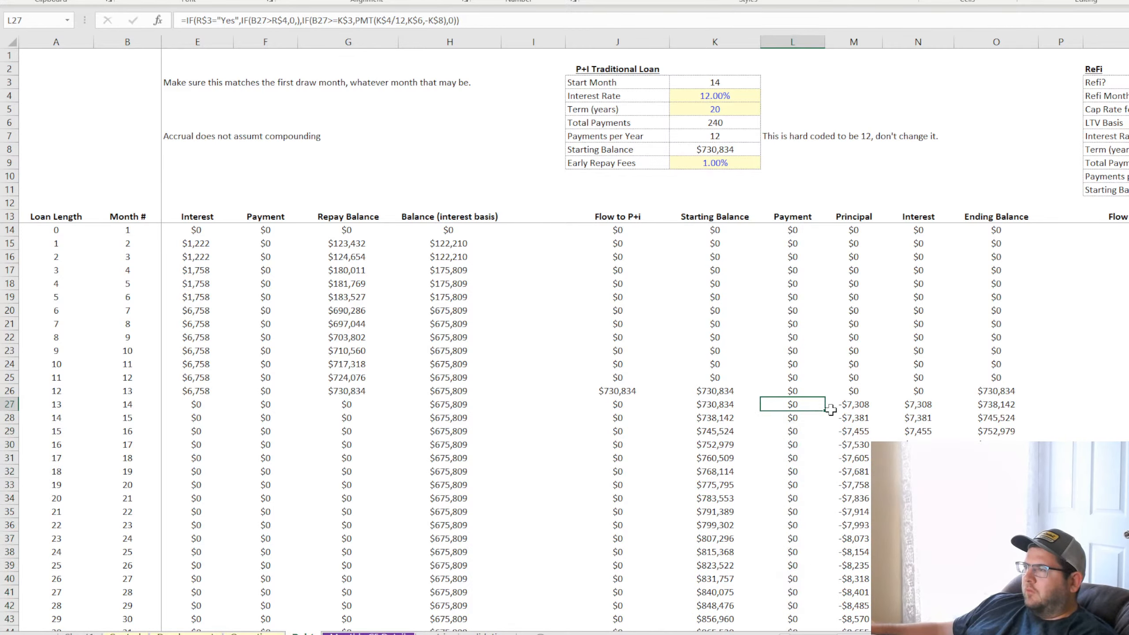
# Copy the revised L27 Payment formula up to L14 and check the filled cells at the start of the column
pyautogui.moveTo(821, 407)
pyautogui.mouseDown()
pyautogui.moveTo(815, 249)
pyautogui.moveTo(814, 272)
pyautogui.moveTo(802, 231)
pyautogui.mouseUp()
pyautogui.click(802, 231)
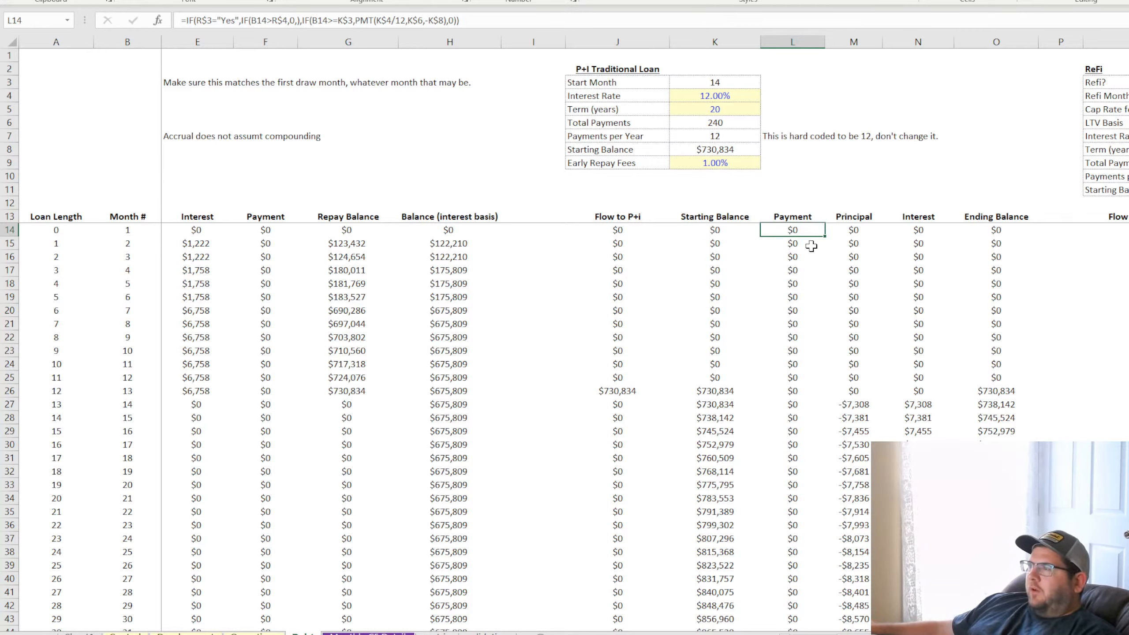
pyautogui.click(792, 257)
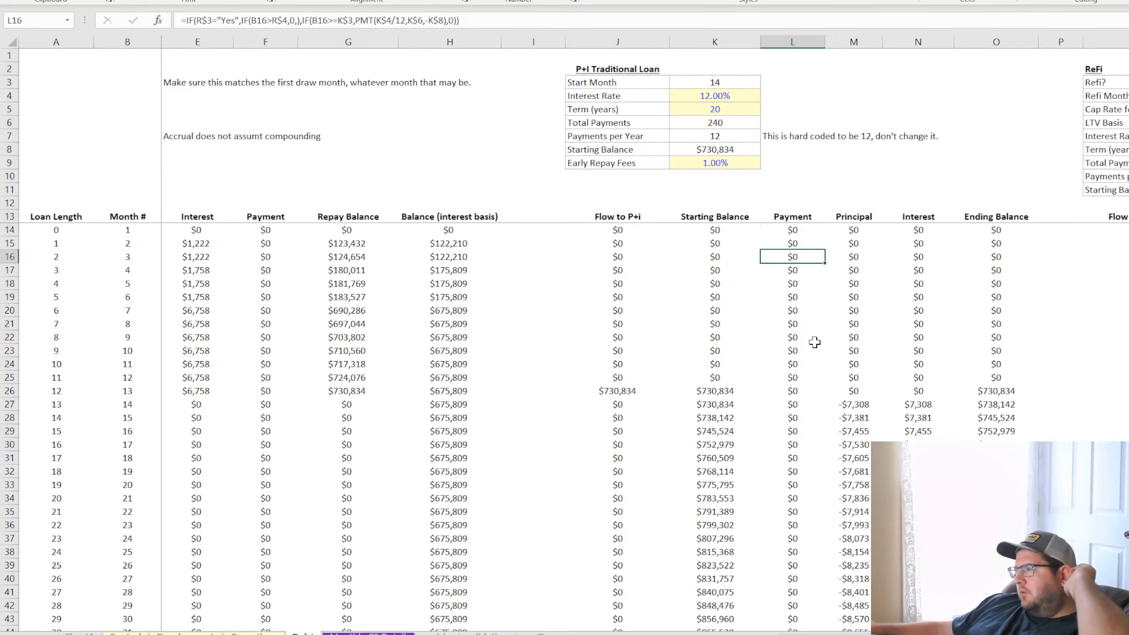
pyautogui.click(797, 231)
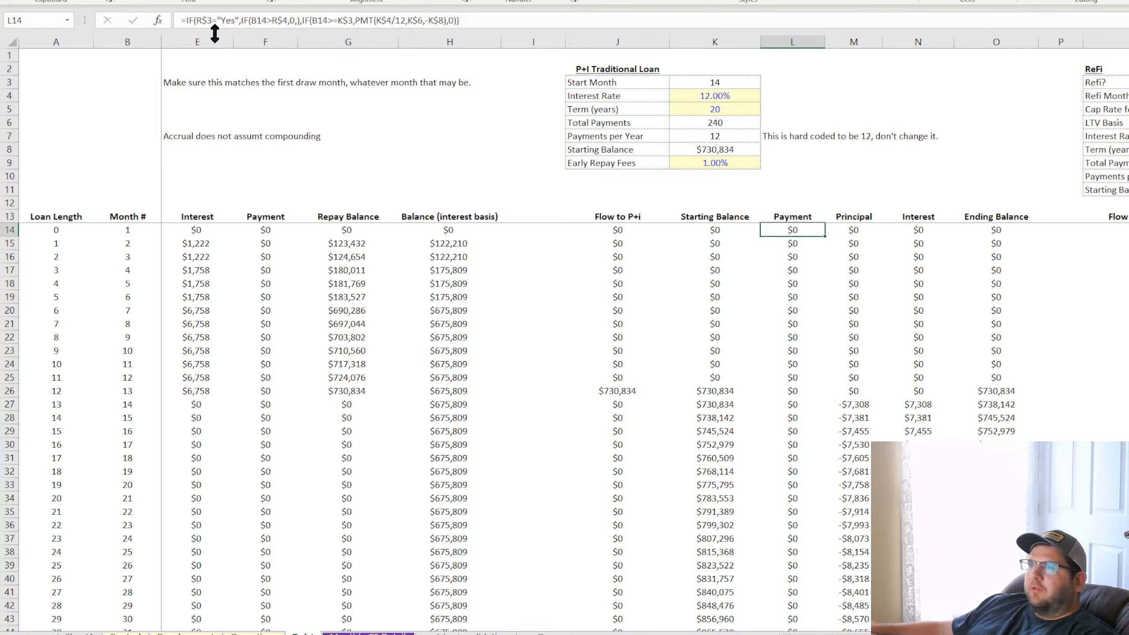
# Undo the Payment formula revisions back to the version with only the start-month IF around PMT
pyautogui.click(792, 404)
pyautogui.hotkey('ctrl', 'z')
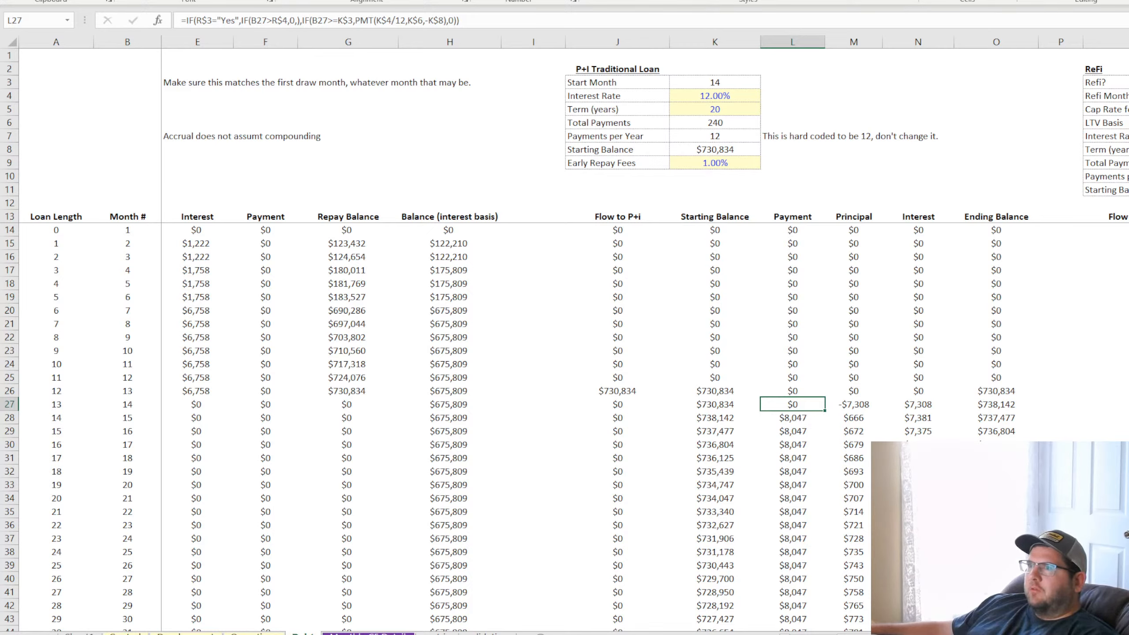
pyautogui.hotkey('ctrl', 'z')
pyautogui.hotkey('ctrl', 'z')
pyautogui.hotkey('ctrl', 'z')
pyautogui.hotkey('ctrl', 'z')
pyautogui.hotkey('ctrl', 'z')
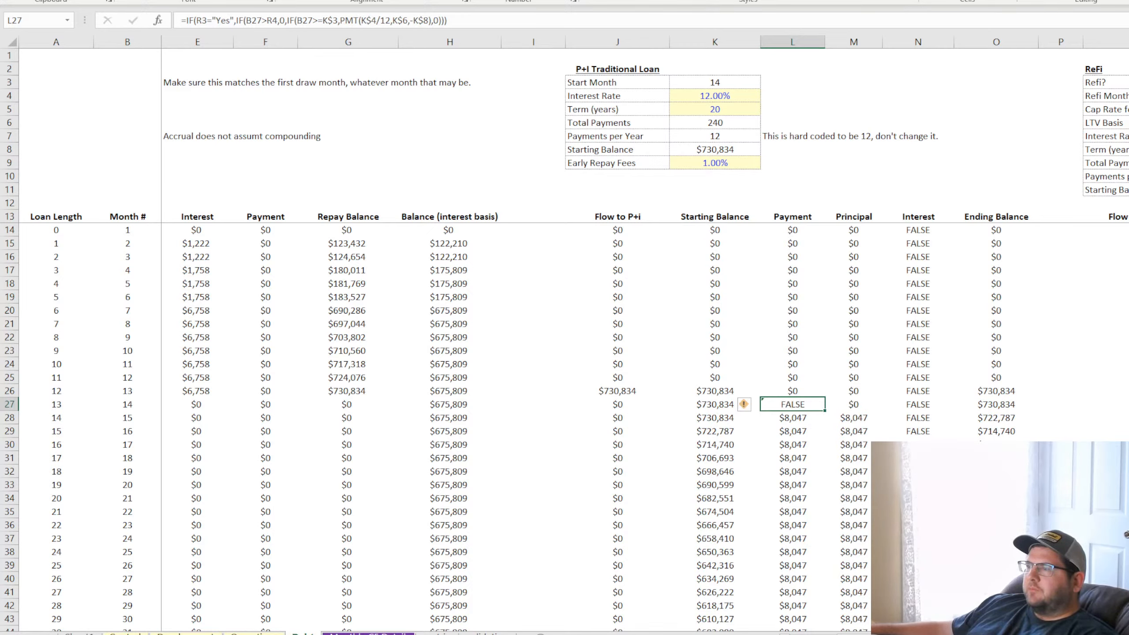
pyautogui.hotkey('ctrl', 'z')
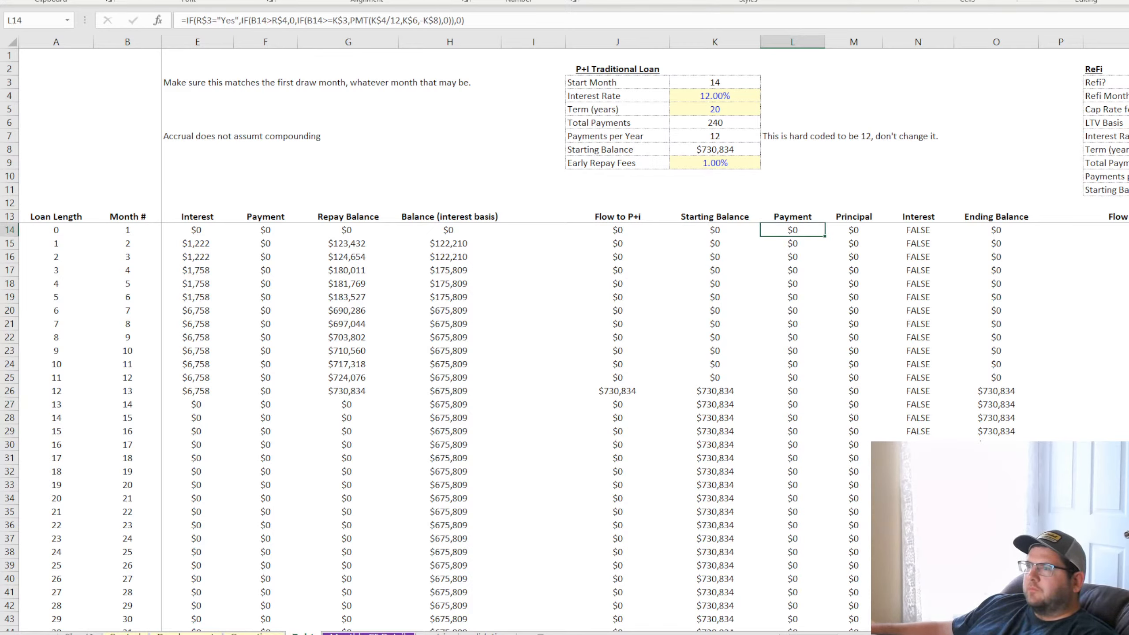
pyautogui.hotkey('ctrl', 'z')
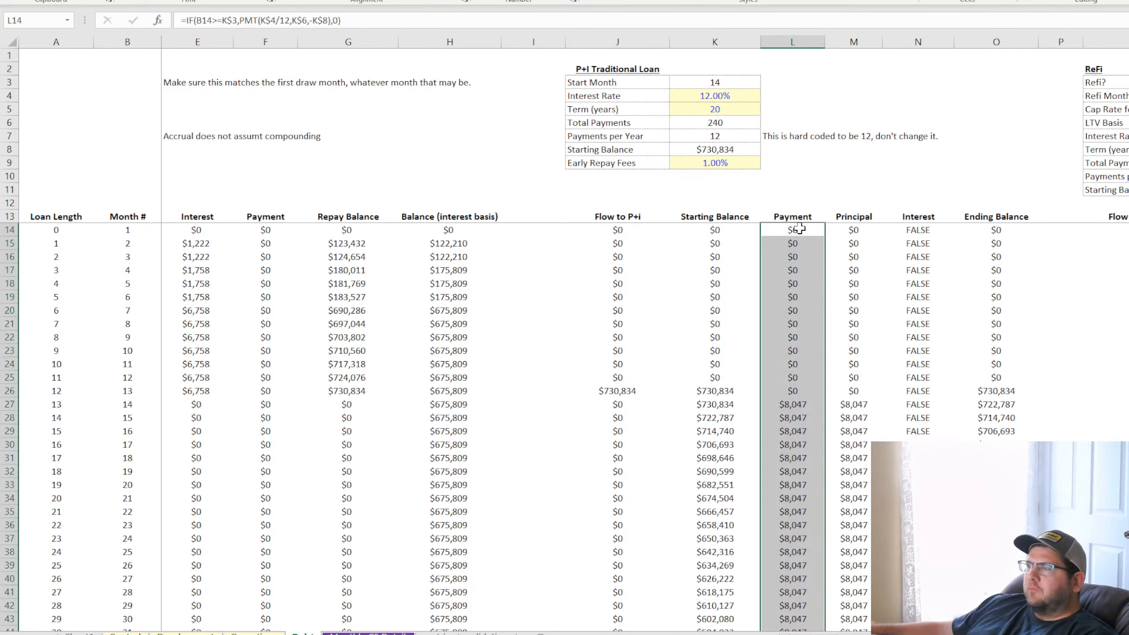
# Check the restored Payment formula in L29 and set Refi? in R3 to Yes
pyautogui.press('Down')
pyautogui.press('Down')
pyautogui.press('Down')
pyautogui.press('Down')
pyautogui.press('Down')
pyautogui.press('Down')
pyautogui.press('Down')
pyautogui.press('Down')
pyautogui.press('Down')
pyautogui.press('Down')
pyautogui.press('Down')
pyautogui.press('Down')
pyautogui.press('Down')
pyautogui.click(794, 434)
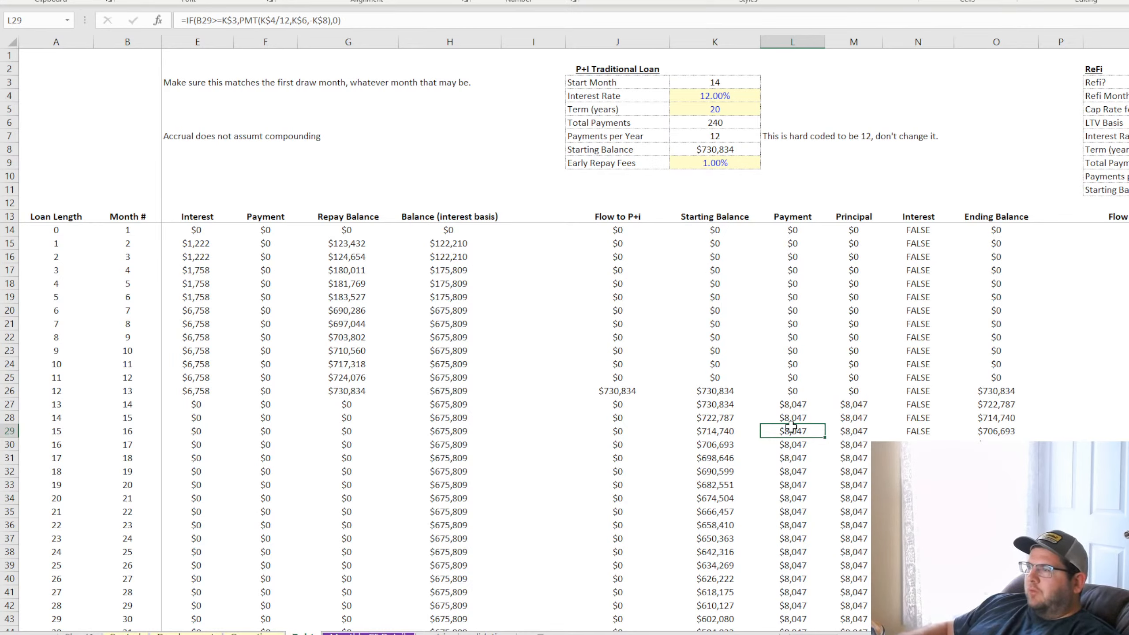
pyautogui.click(1128, 82)
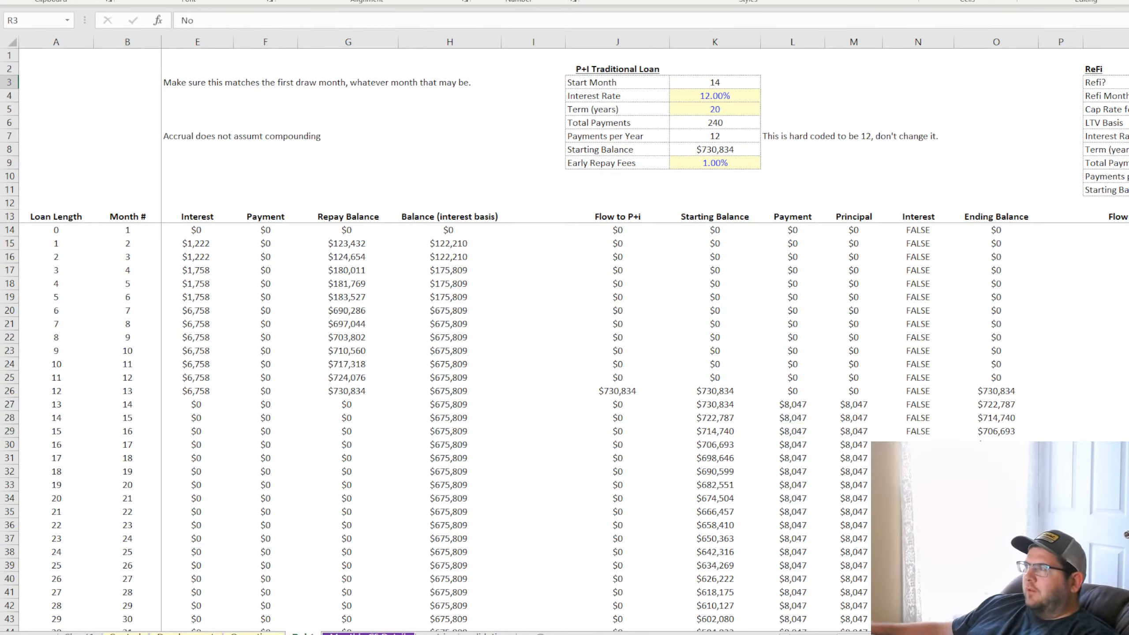
pyautogui.click(1127, 96)
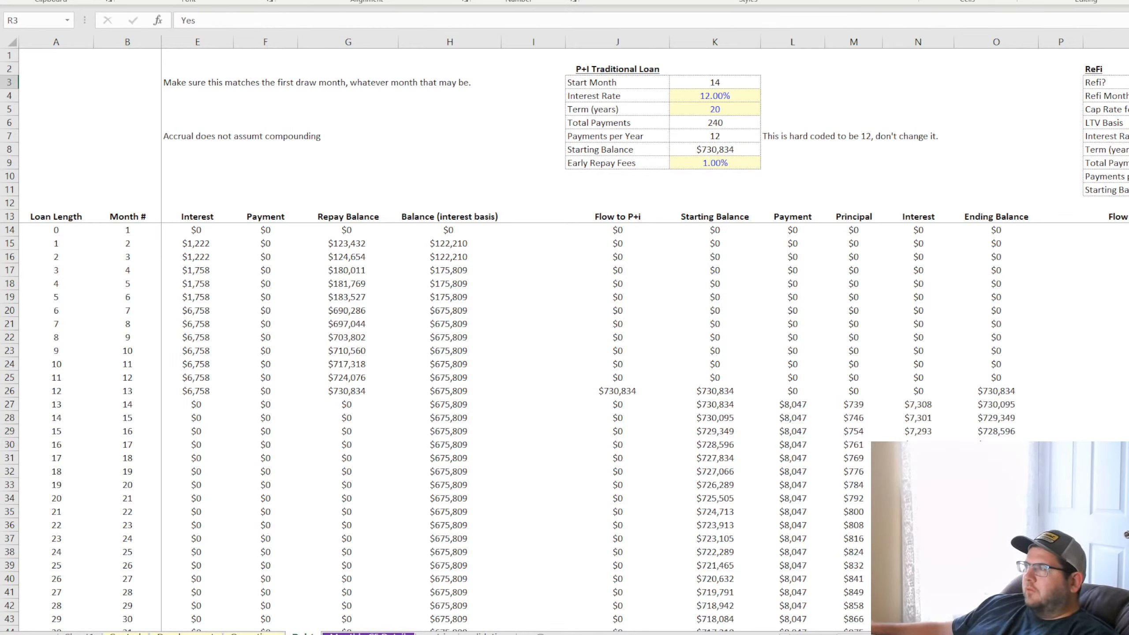
# Check the restored Payment formula at the refi month in L49 and in the first row, L14
pyautogui.scroll(-7, 799, 404)
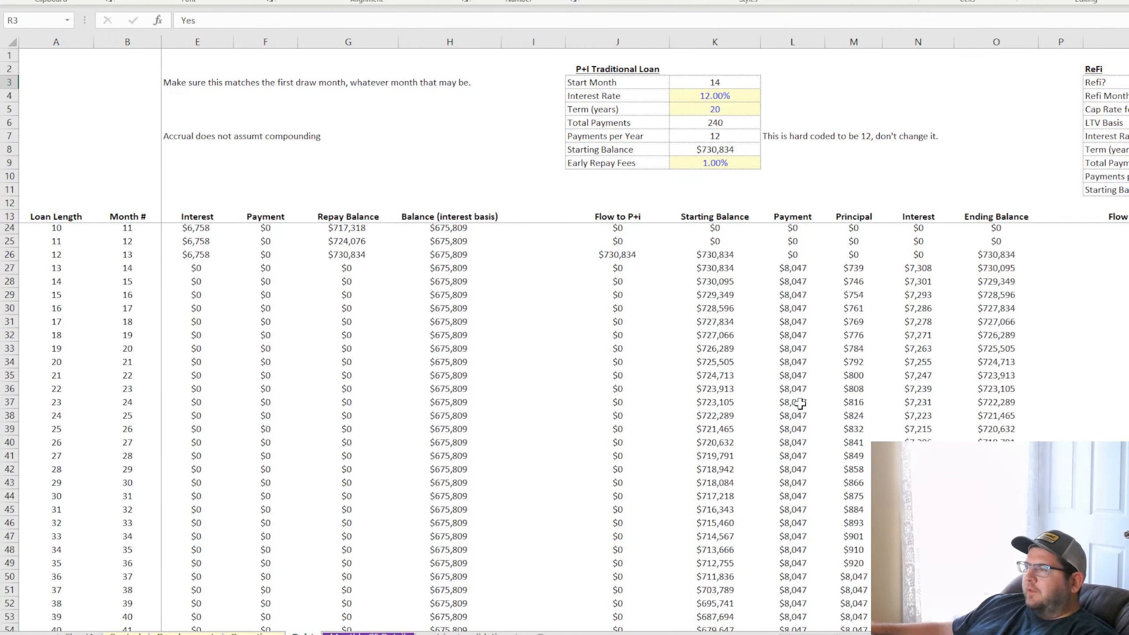
pyautogui.click(803, 404)
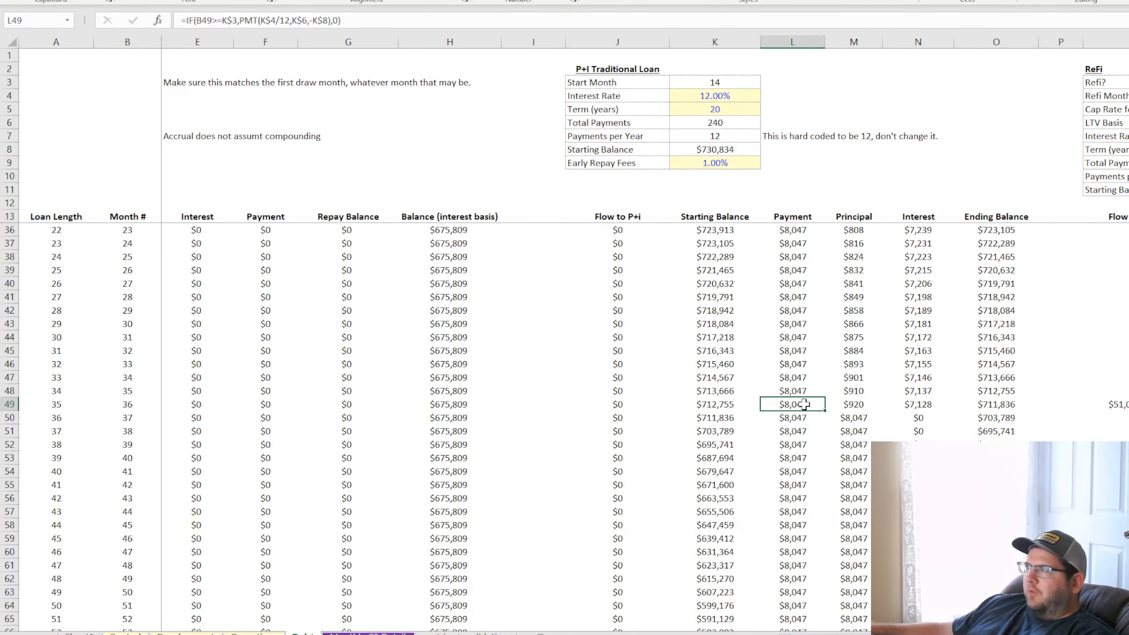
pyautogui.scroll(7, 804, 404)
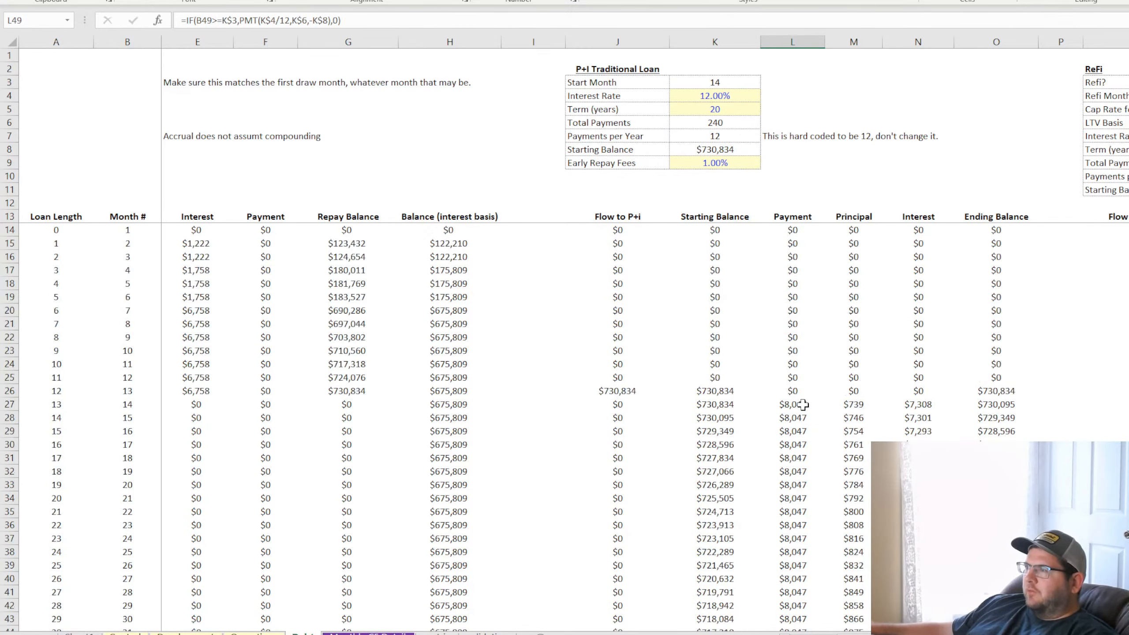
pyautogui.click(795, 229)
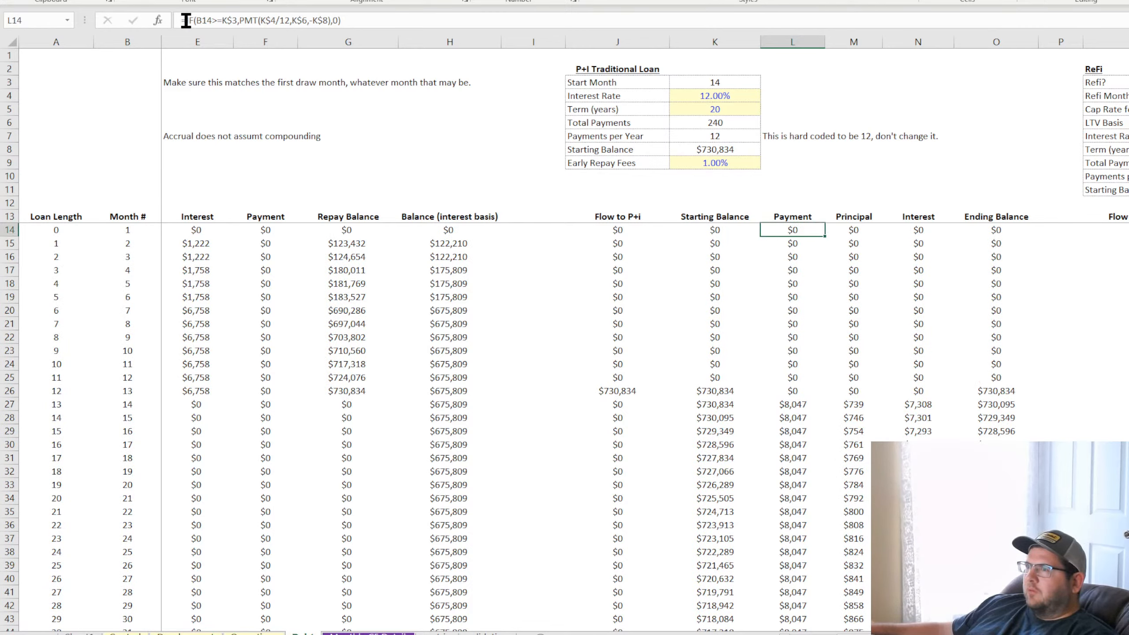
pyautogui.moveTo(796, 323); pyautogui.dragTo(799, 497)
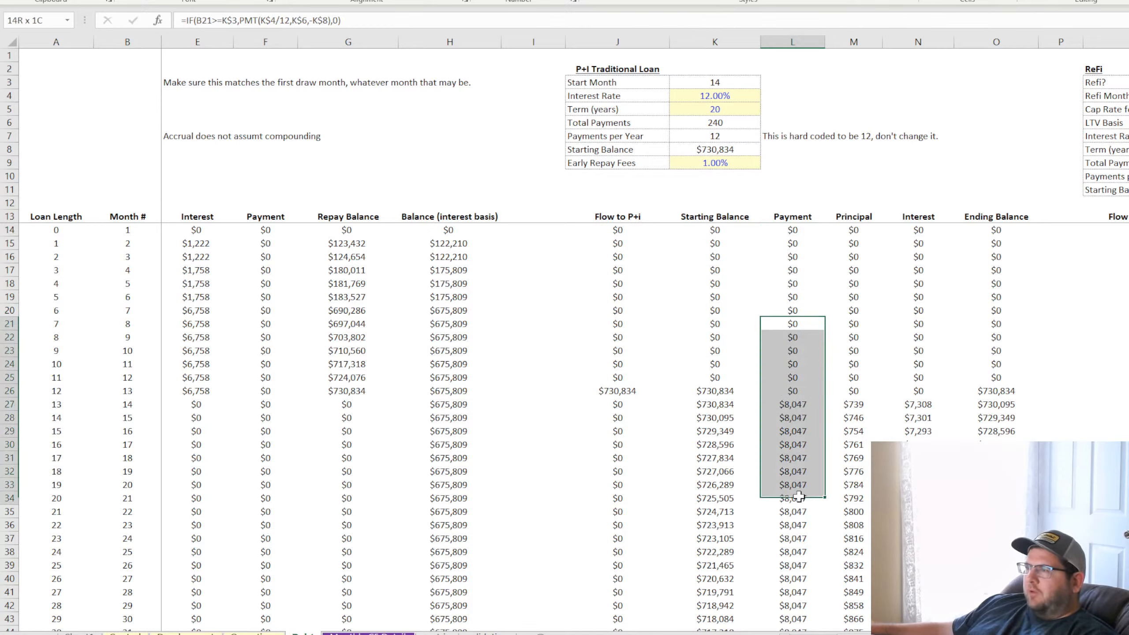
# Wrap the L24 Payment formula in an outer IF testing R3="Yes", with a placeholder 1 as the true result and the existing IF as the false branch
pyautogui.click(793, 364)
pyautogui.click(183, 20)
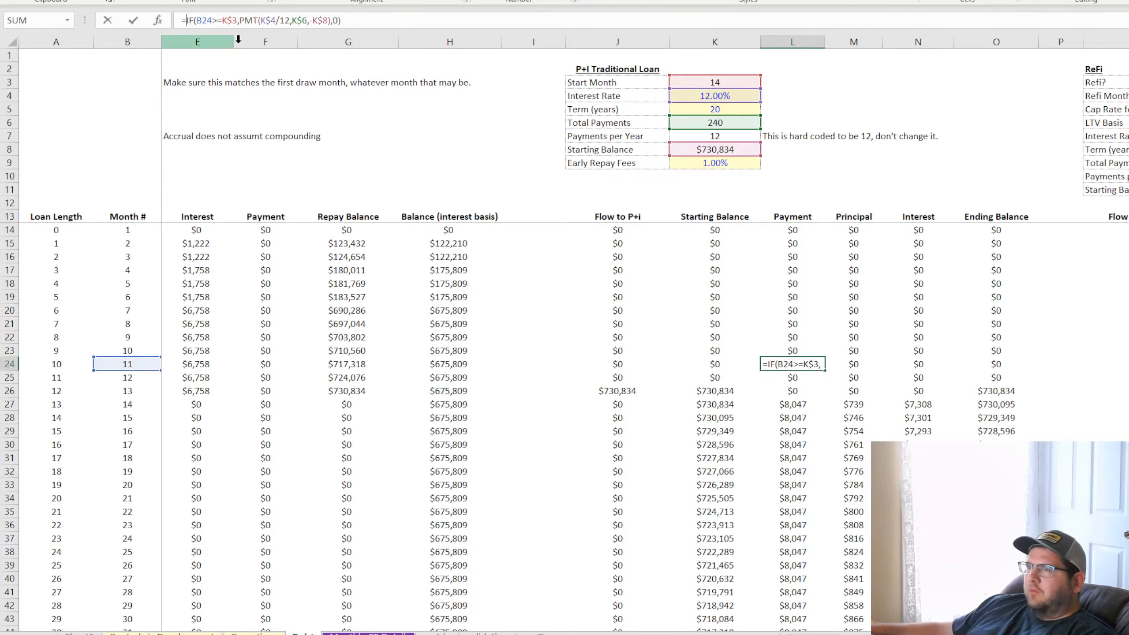
pyautogui.write('if(')
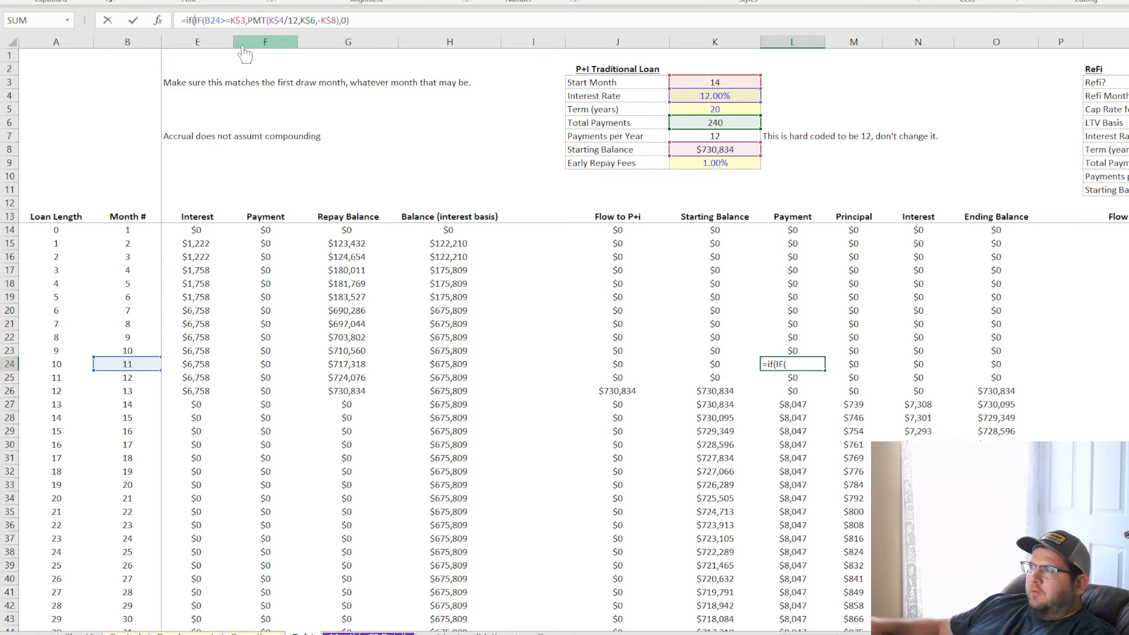
pyautogui.write('R3=')
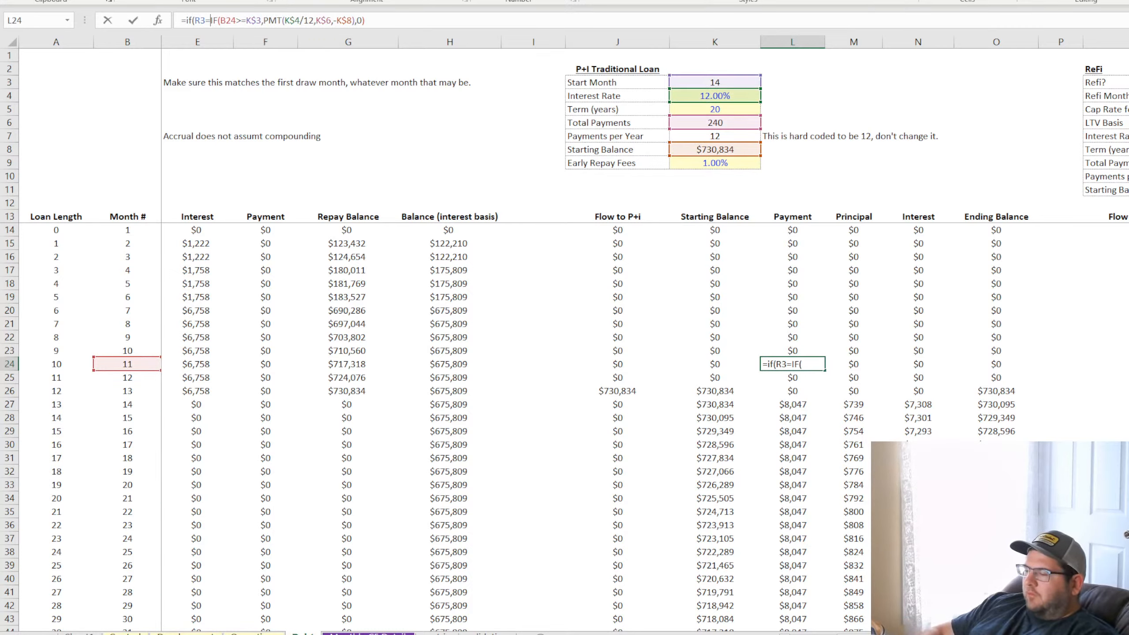
pyautogui.write('"Yes"')
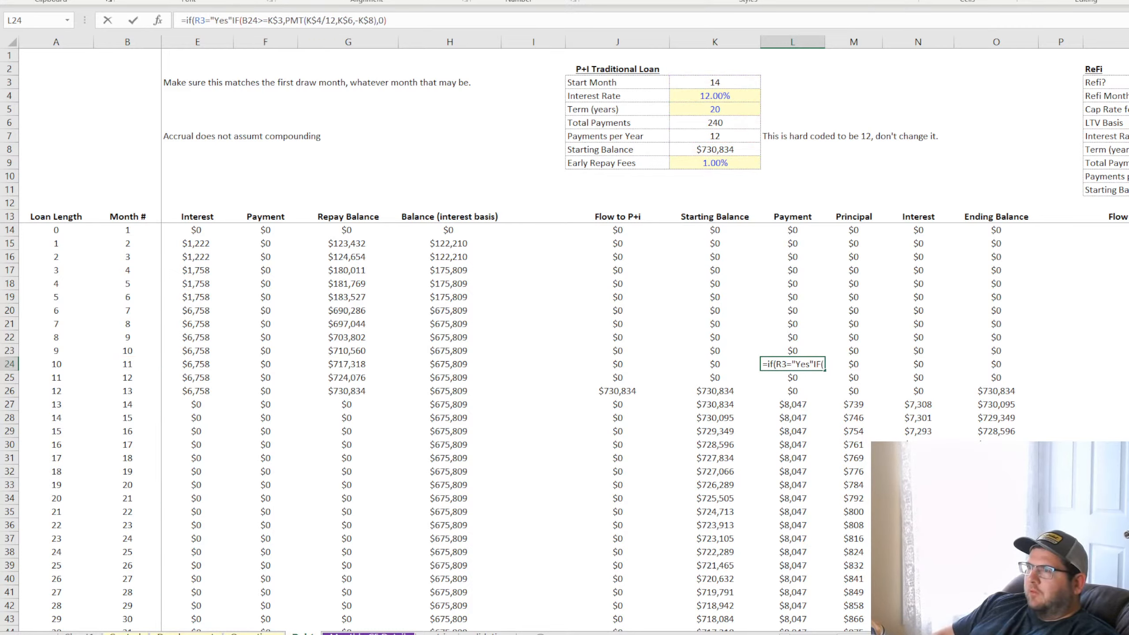
pyautogui.write(',')
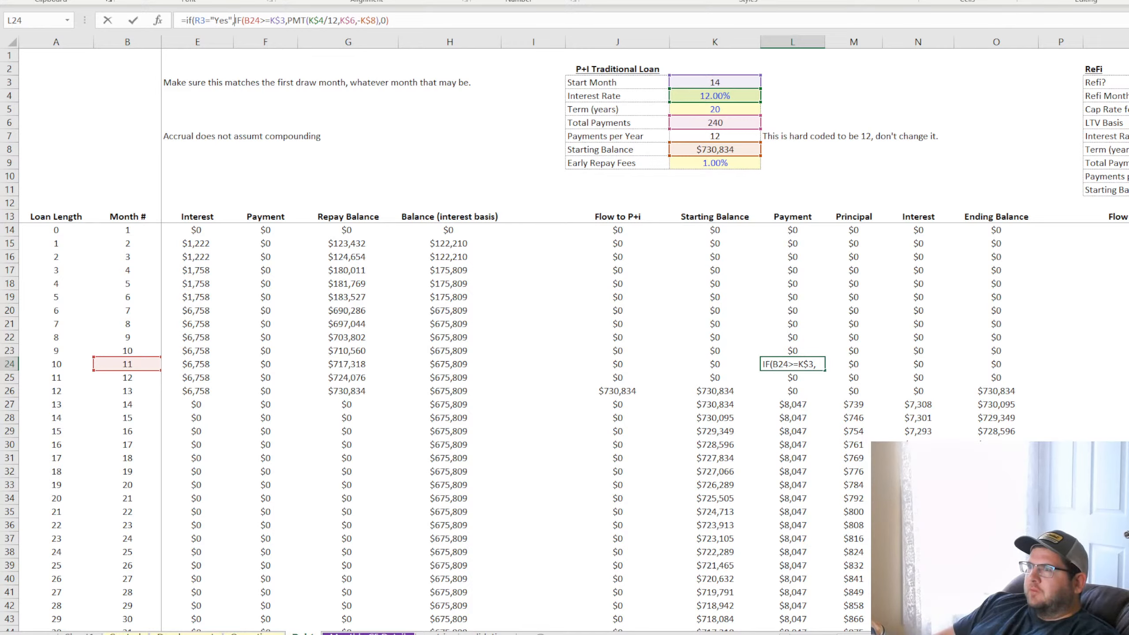
pyautogui.write('1')
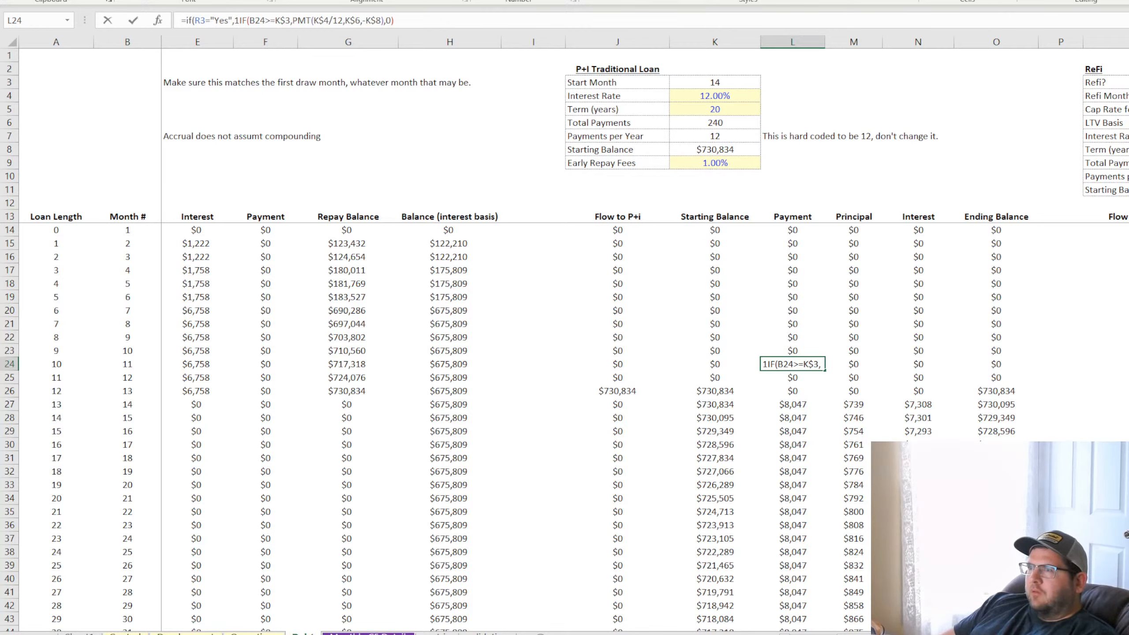
pyautogui.write(',')
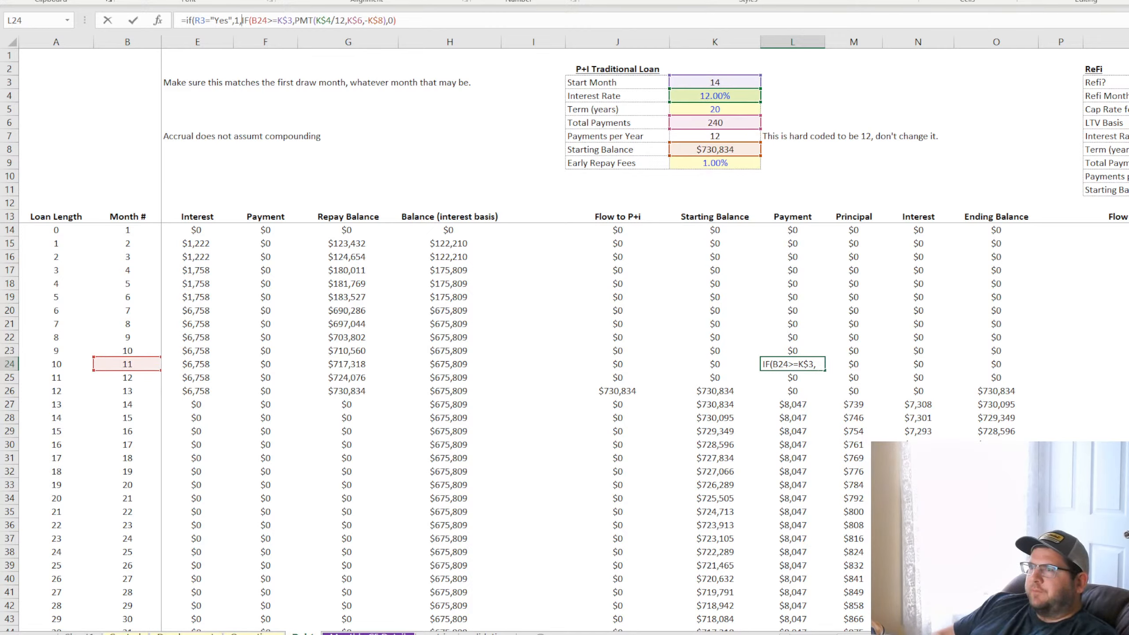
# Lock the row of the Refi? reference in L24 as R$3 and commit the formula
pyautogui.click(198, 20)
pyautogui.write('$')
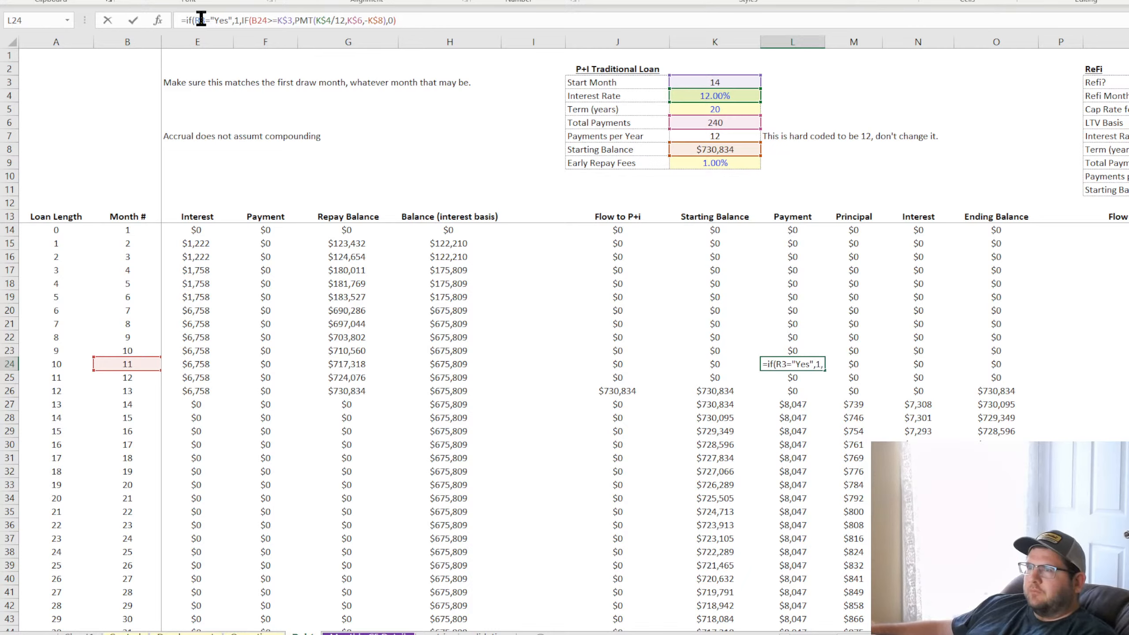
pyautogui.press('Return')
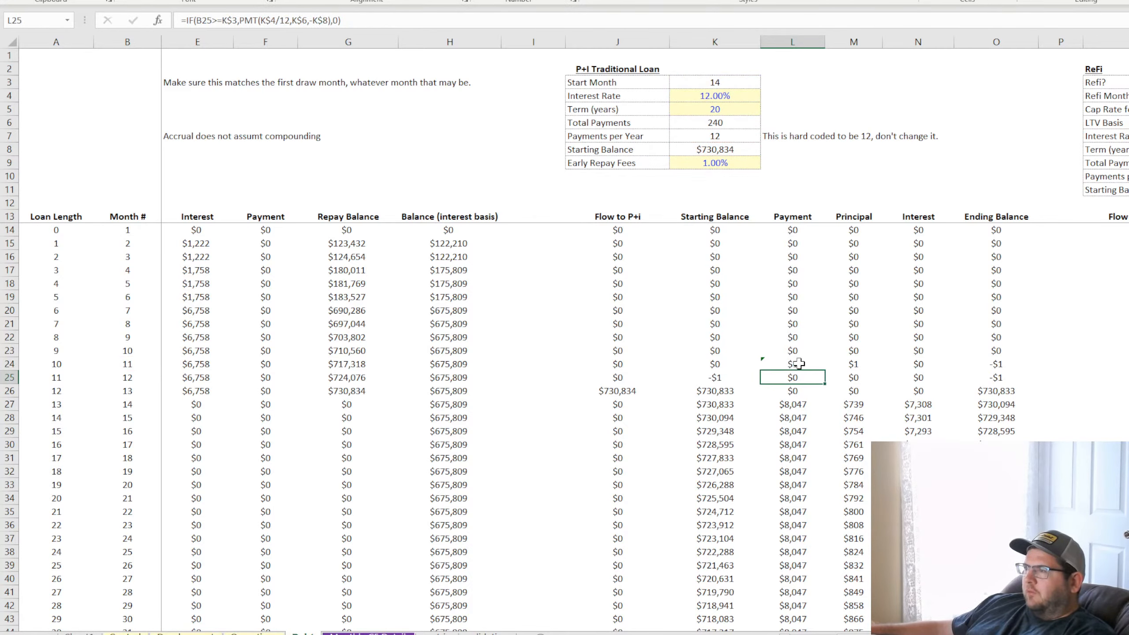
# Copy the L24 formula down the P+I Payment column and up to L14
pyautogui.click(795, 364)
pyautogui.doubleClick(825, 369)
pyautogui.click(809, 366)
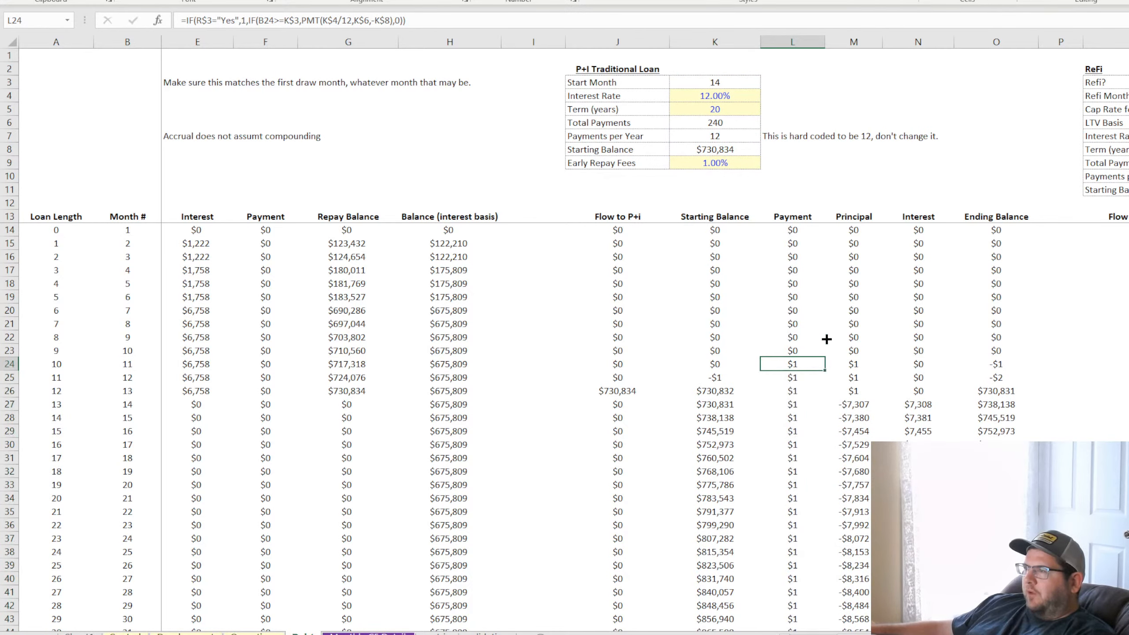
pyautogui.keyDown('shift'); pyautogui.click(805, 222); pyautogui.keyUp('shift')
pyautogui.click(801, 229)
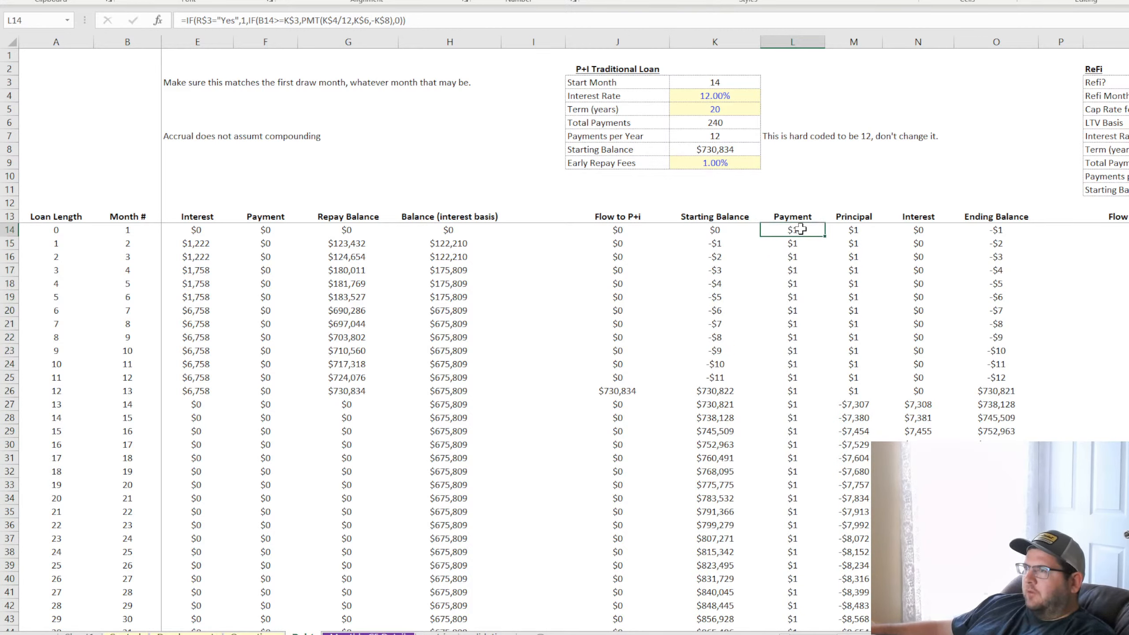
# Review the L14 formula's references, then set Refi? in R3 to No to test the false branch
pyautogui.press('F2')
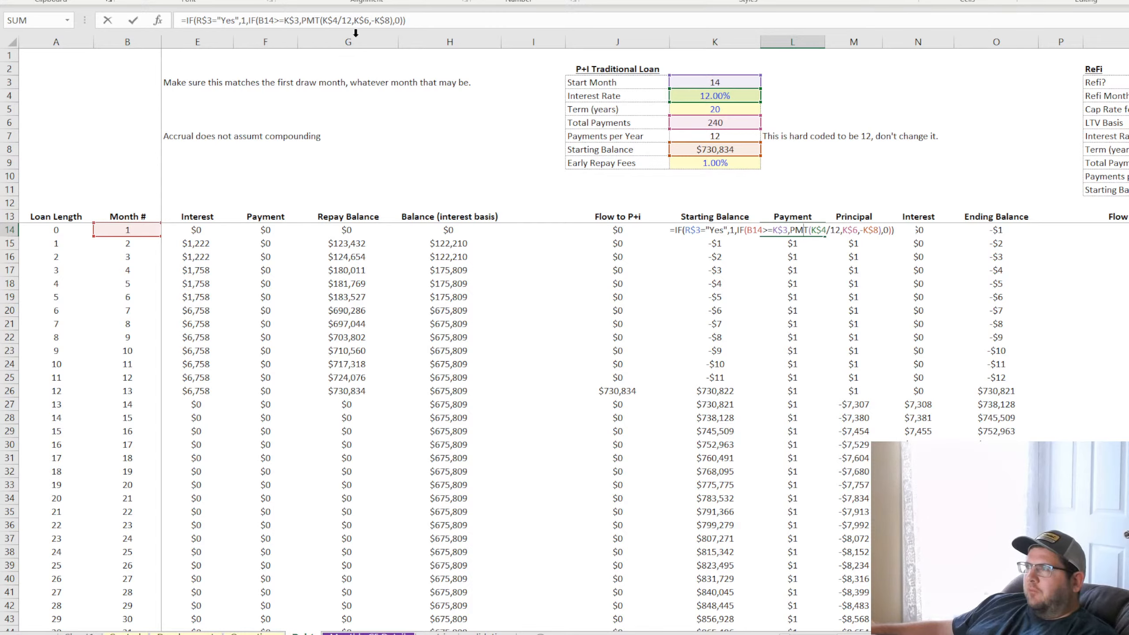
pyautogui.press('Escape')
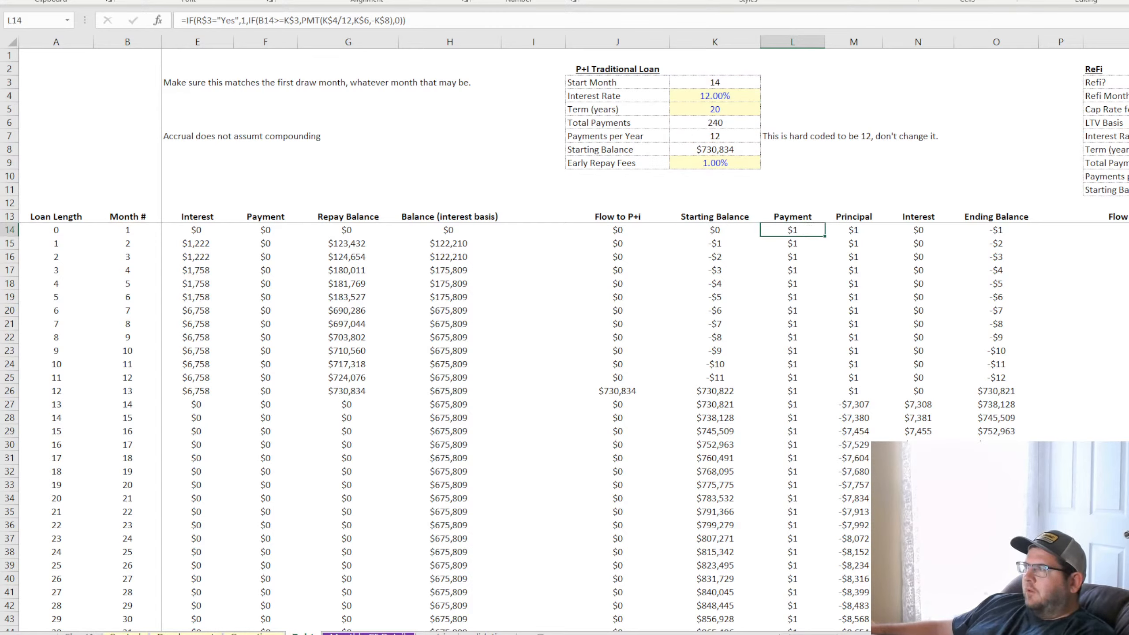
pyautogui.click(1128, 83)
pyautogui.click(1128, 106)
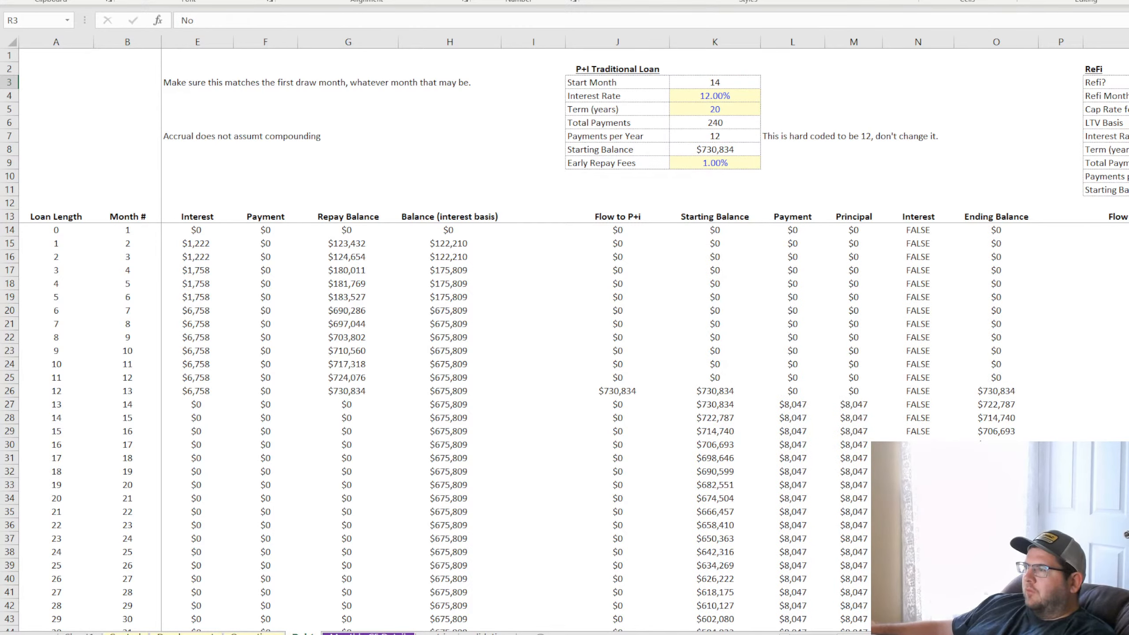
pyautogui.click(792, 402)
# Replace the placeholder 1 in the L14 Payment formula with a nested IF testing whether B14 is greater than R4
pyautogui.click(799, 230)
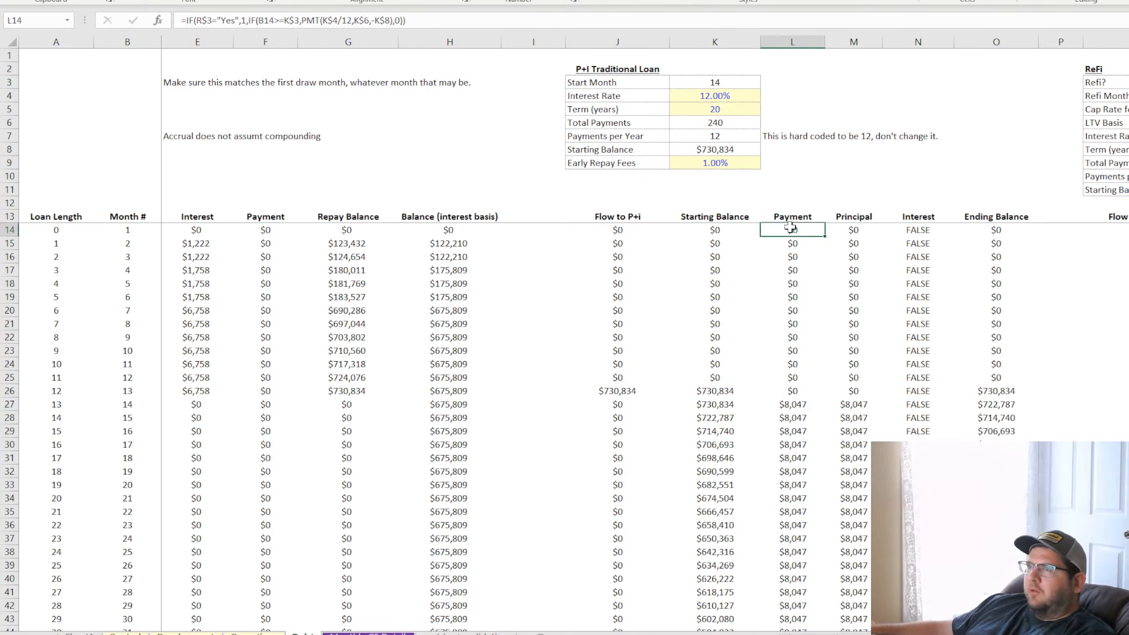
pyautogui.click(247, 20)
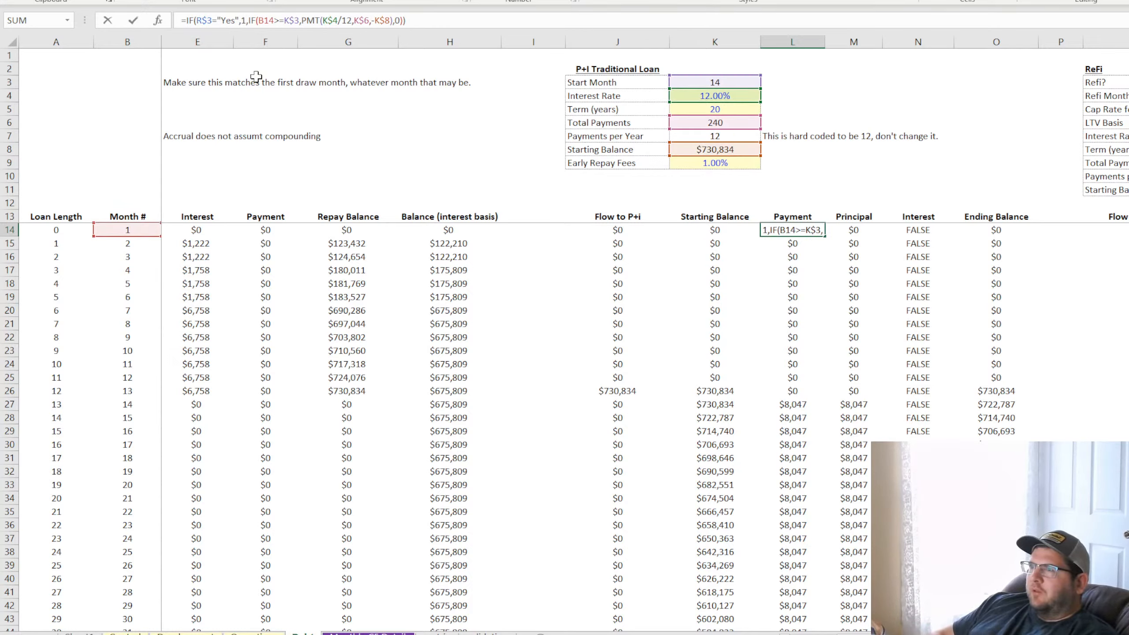
pyautogui.press('BackSpace')
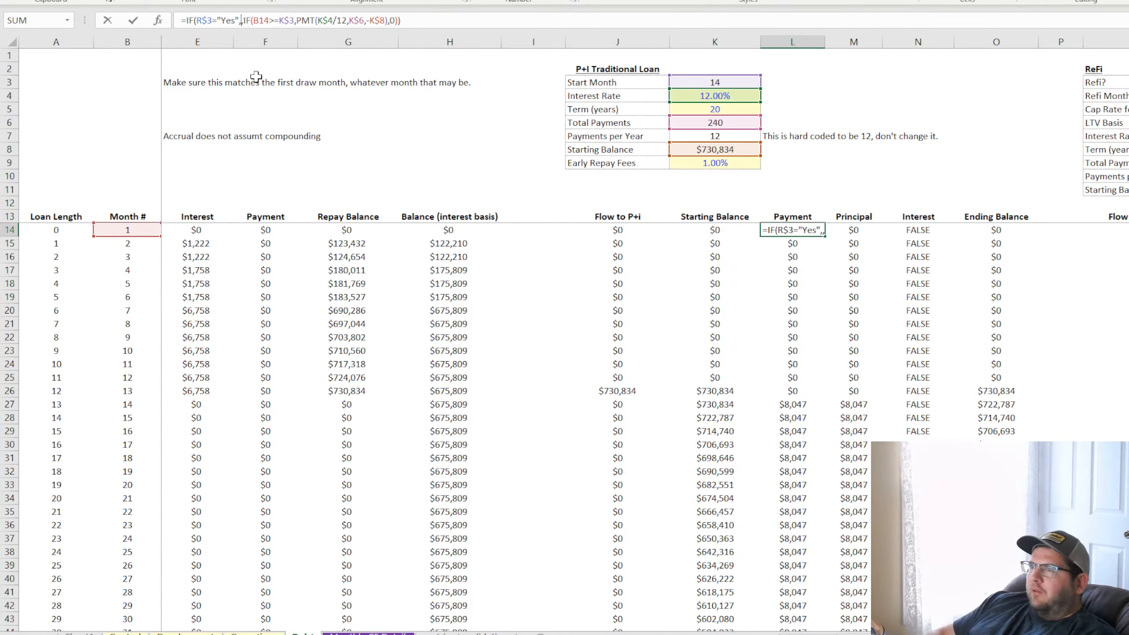
pyautogui.write('if(')
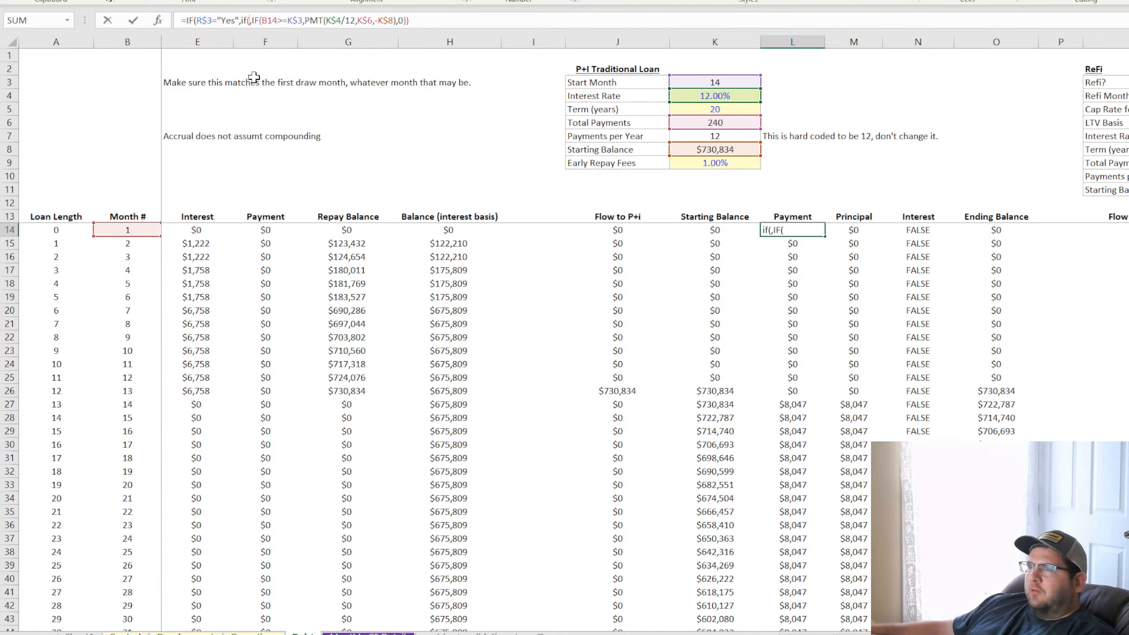
pyautogui.click(129, 230)
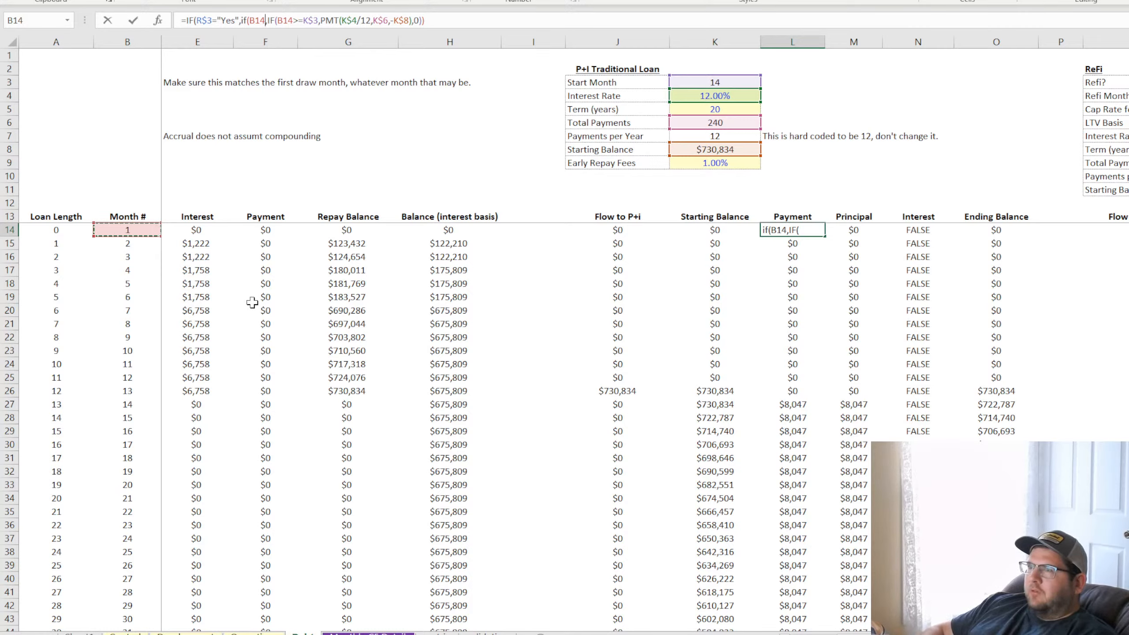
pyautogui.write('>')
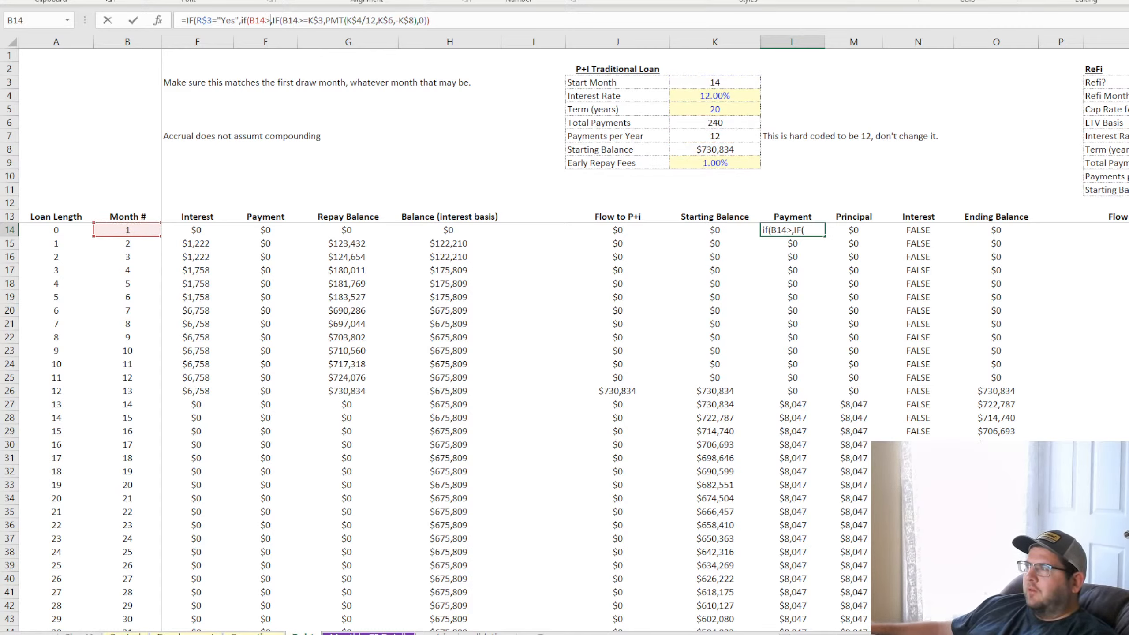
pyautogui.write('R4')
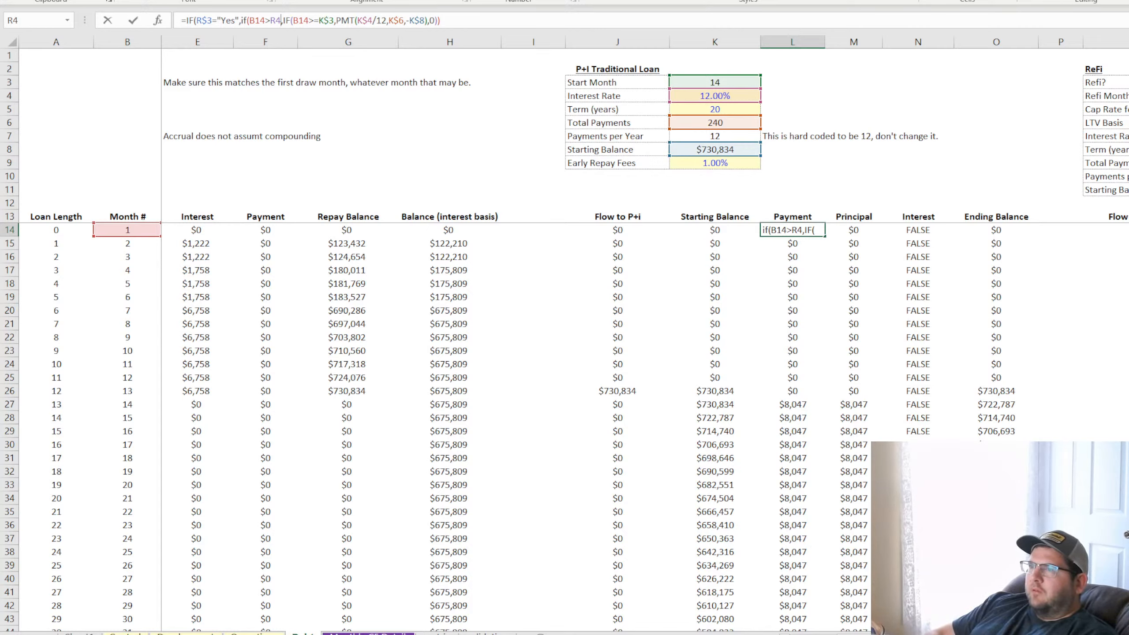
pyautogui.write(',0')
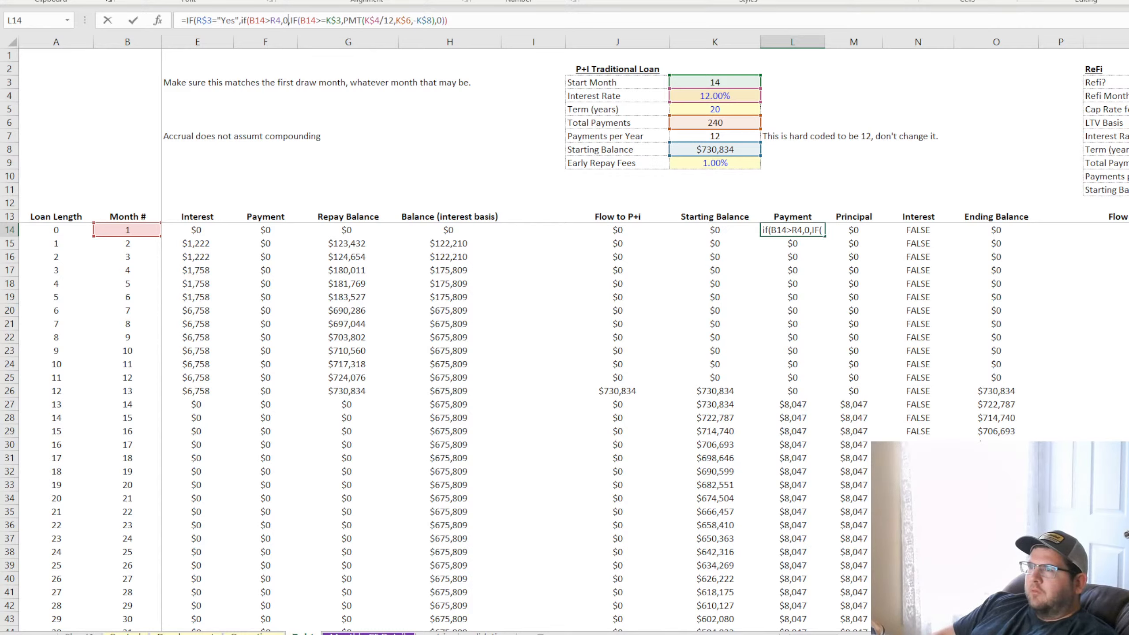
# Give L14's nested IF a true result of 0, keep the existing PMT IF as its false branch, and commit the formula
pyautogui.write(',')
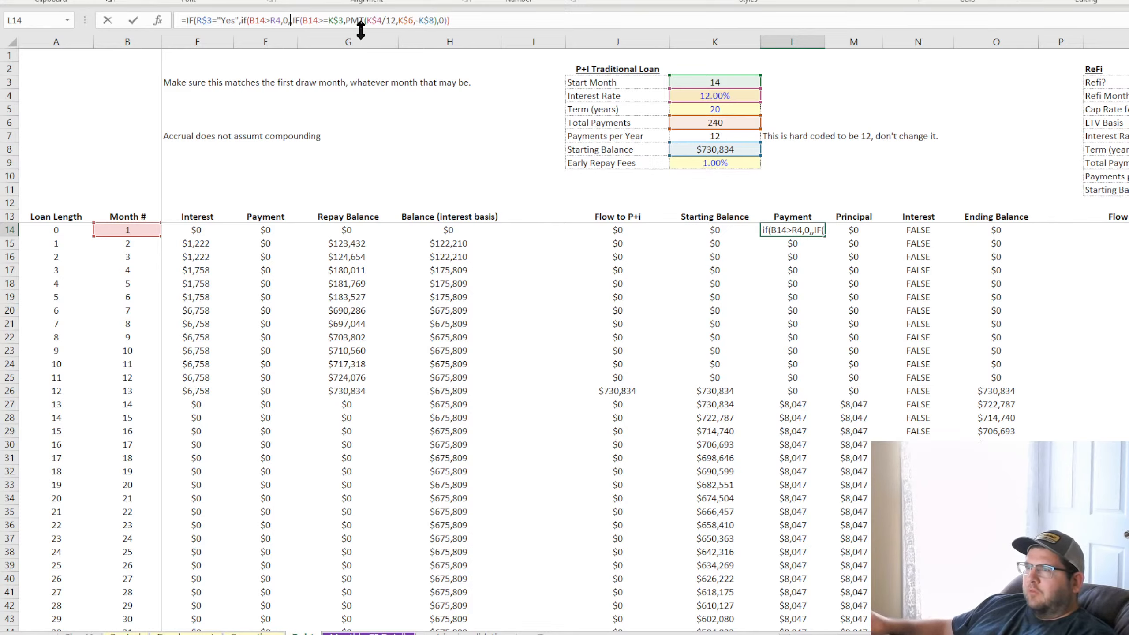
pyautogui.press('BackSpace')
pyautogui.press('Return')
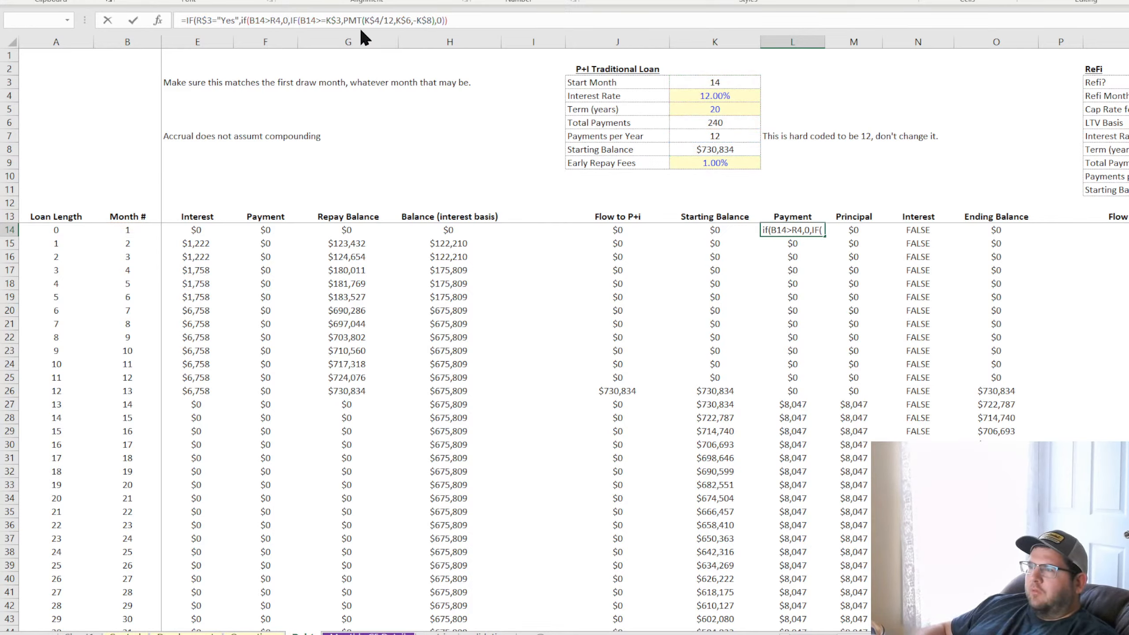
pyautogui.press('Return')
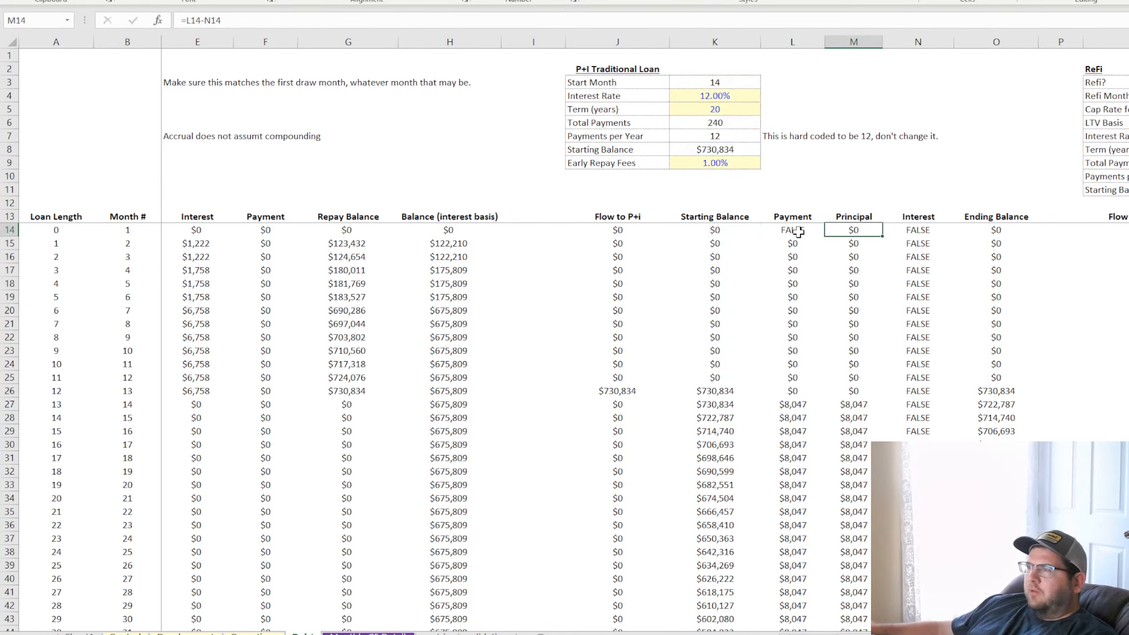
# Complete the L14 formula by adding 0 as the outer IF's false result
pyautogui.click(798, 230)
pyautogui.click(482, 20)
pyautogui.press('BackSpace')
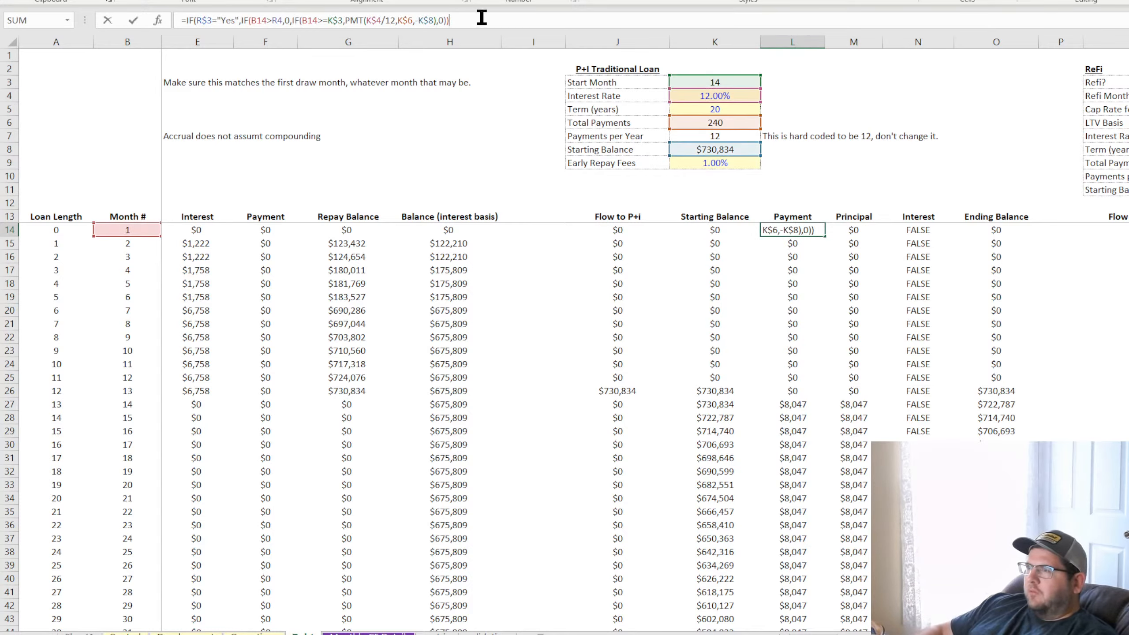
pyautogui.write(')')
pyautogui.press('Return')
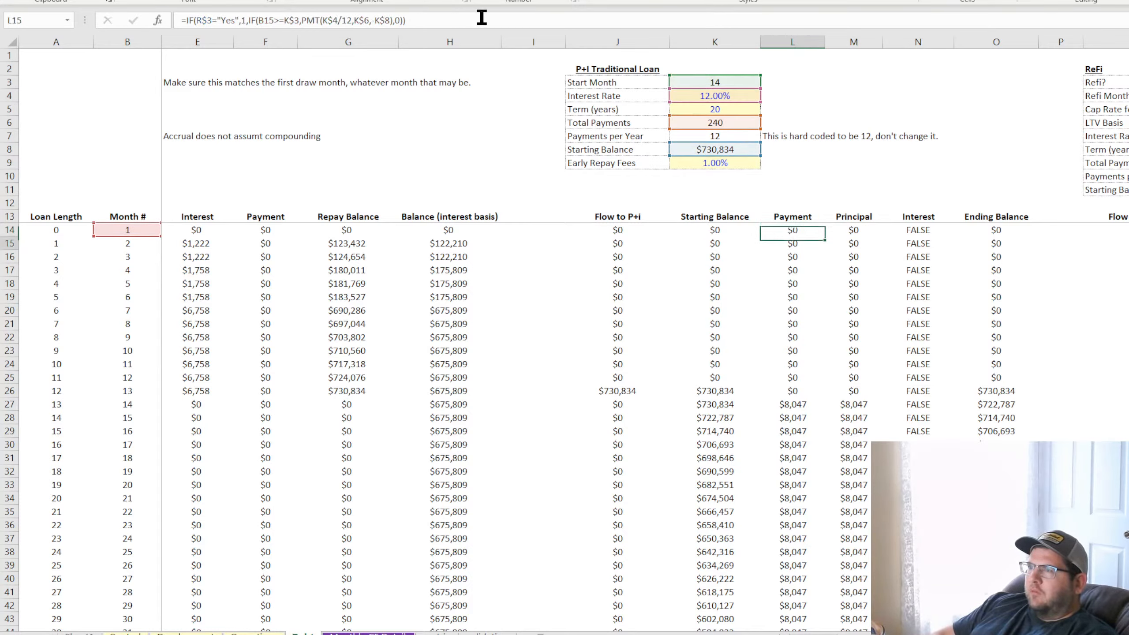
# Lock the row of the Refi Month reference in the L14 formula as R$4 and commit it
pyautogui.click(805, 229)
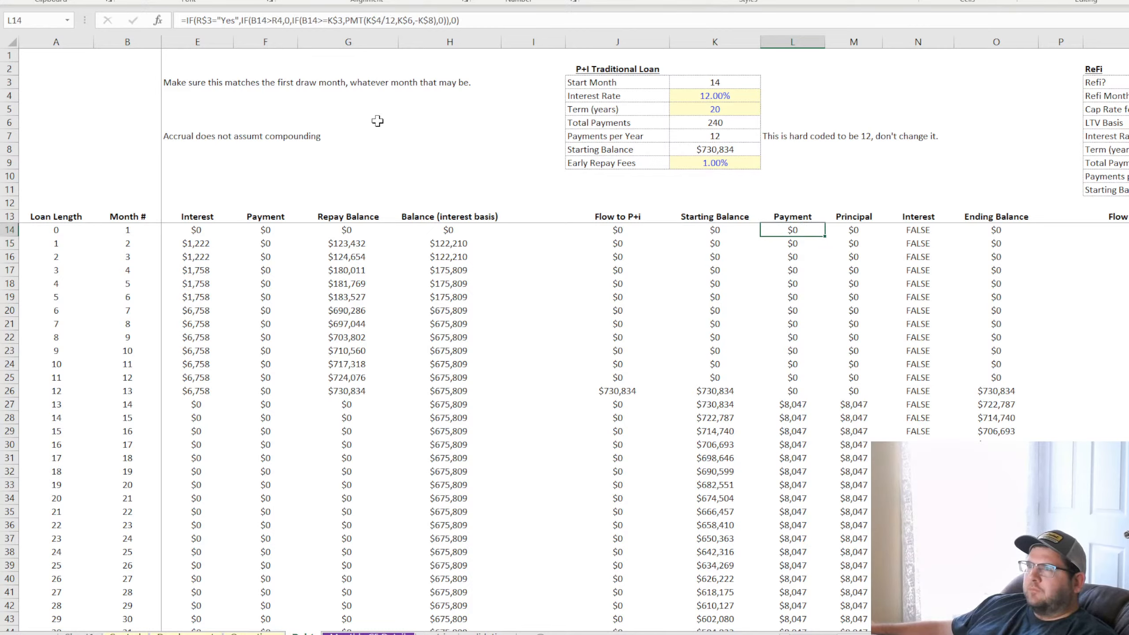
pyautogui.click(282, 20)
pyautogui.press('F4')
pyautogui.press('F4')
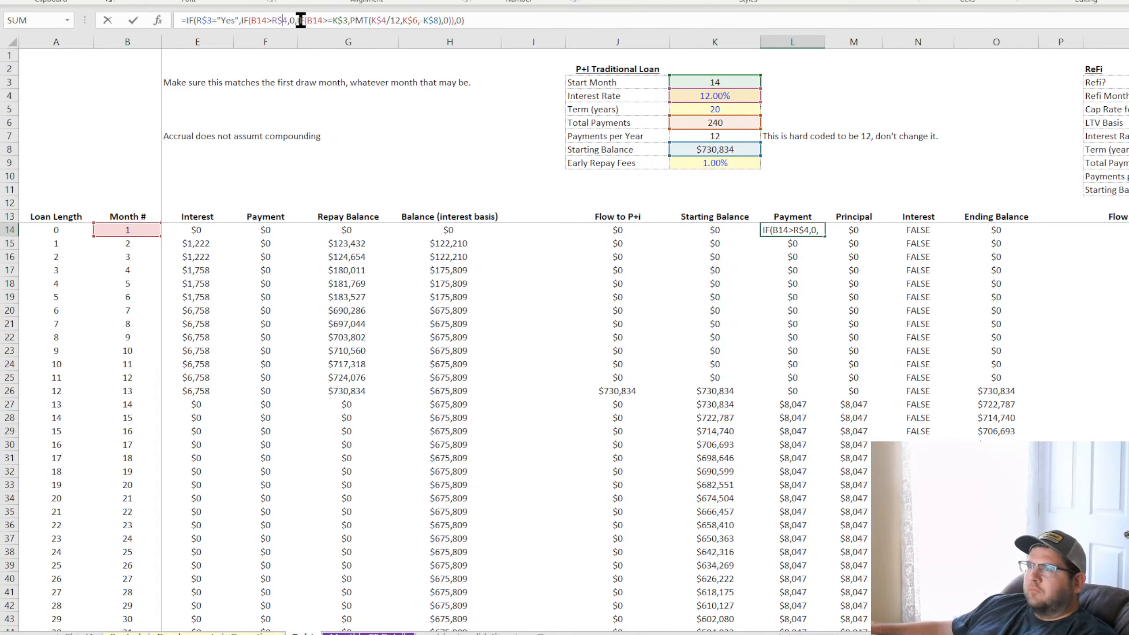
pyautogui.press('Return')
# Copy the L14 formula down the P+I Payment column and check the copies in L26 and L16
pyautogui.click(802, 231)
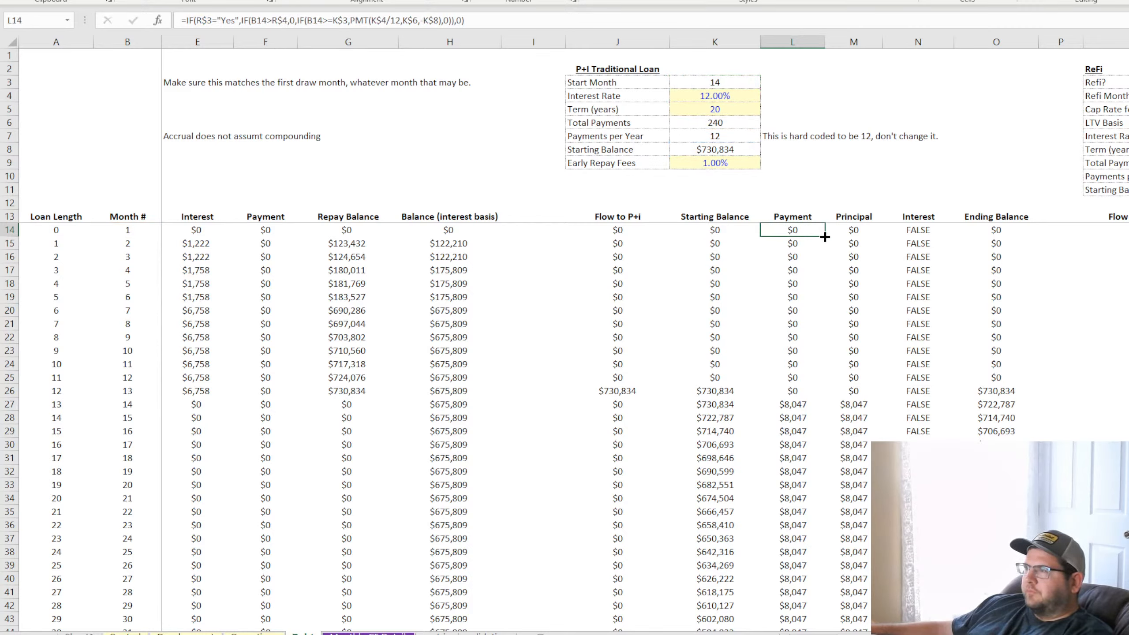
pyautogui.doubleClick(824, 238)
pyautogui.click(800, 391)
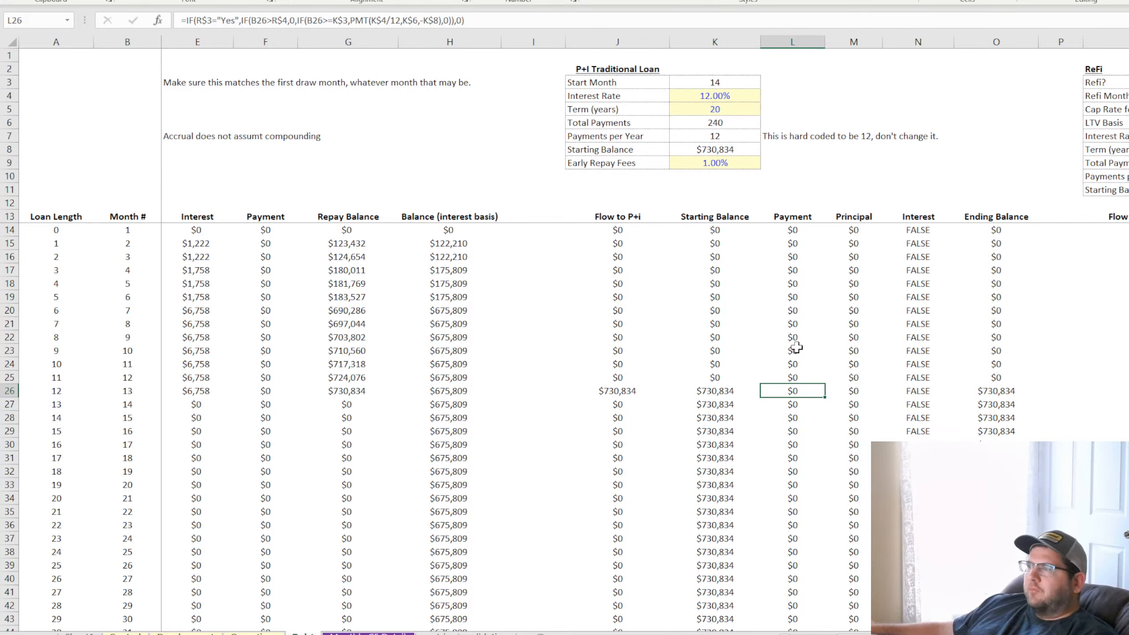
pyautogui.click(789, 232)
pyautogui.click(791, 257)
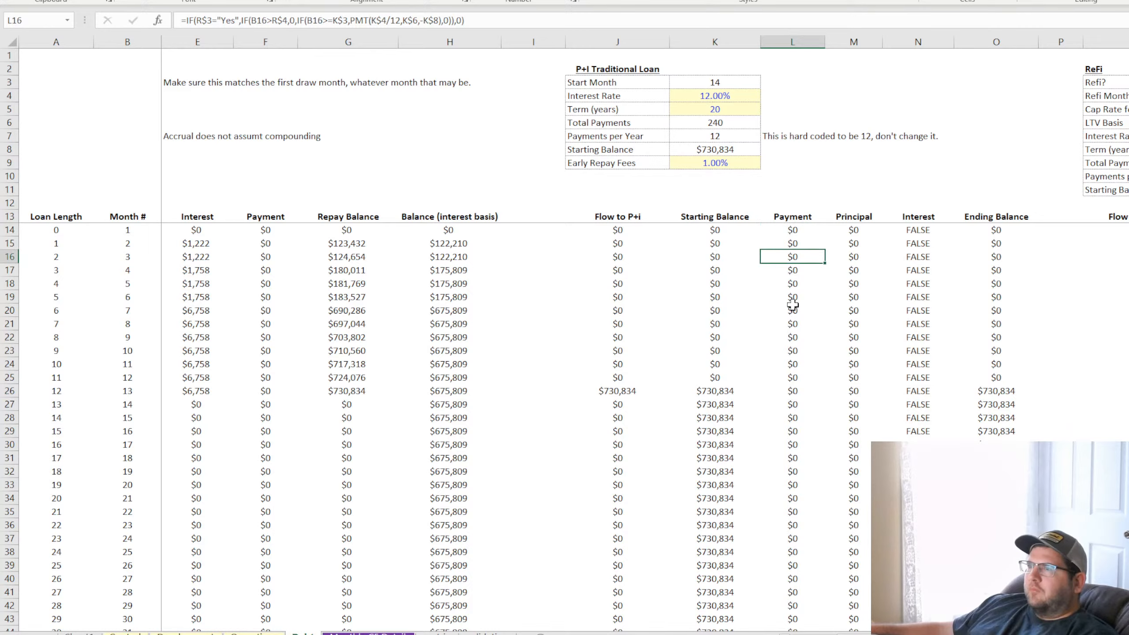
pyautogui.doubleClick(790, 390)
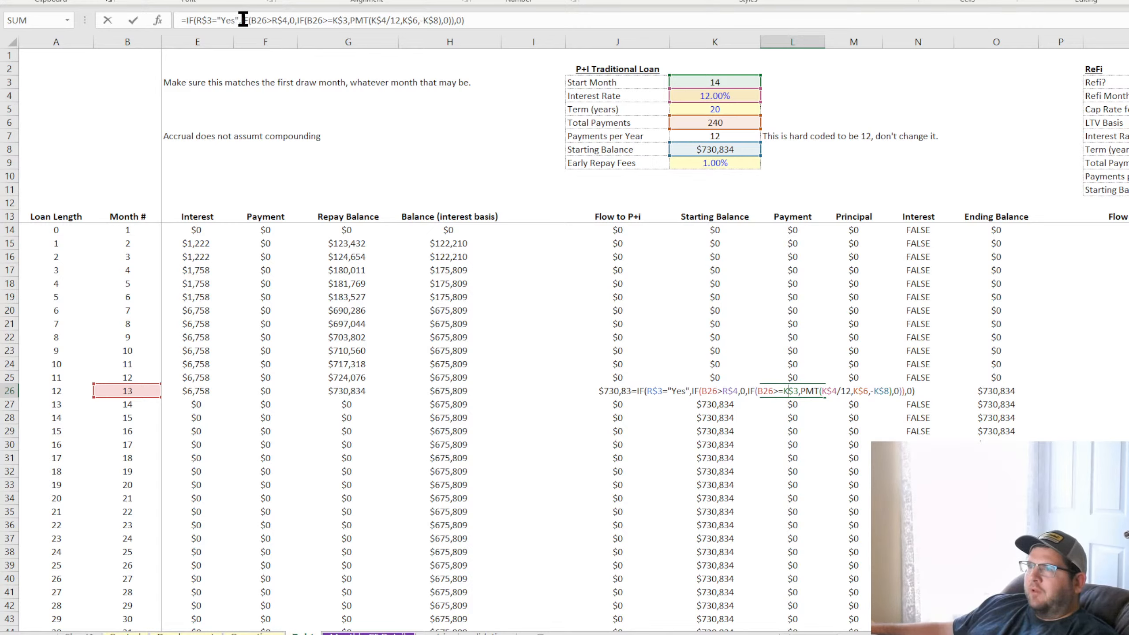
pyautogui.moveTo(242, 20); pyautogui.dragTo(283, 20)
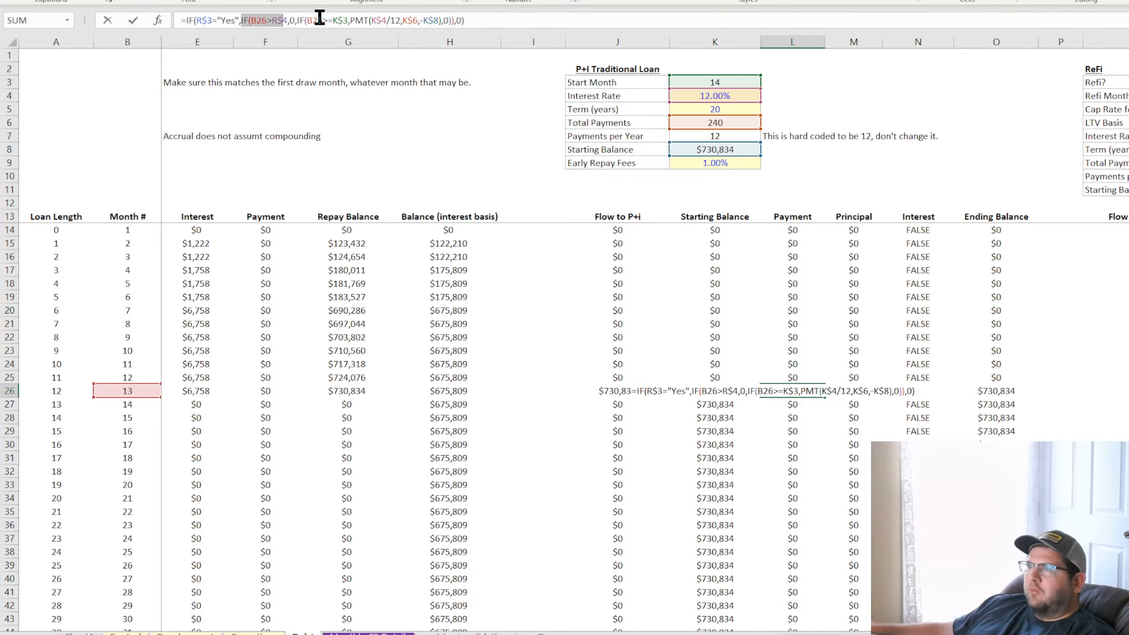
pyautogui.moveTo(297, 18); pyautogui.dragTo(440, 18)
pyautogui.hotkey('ctrl', 'c')
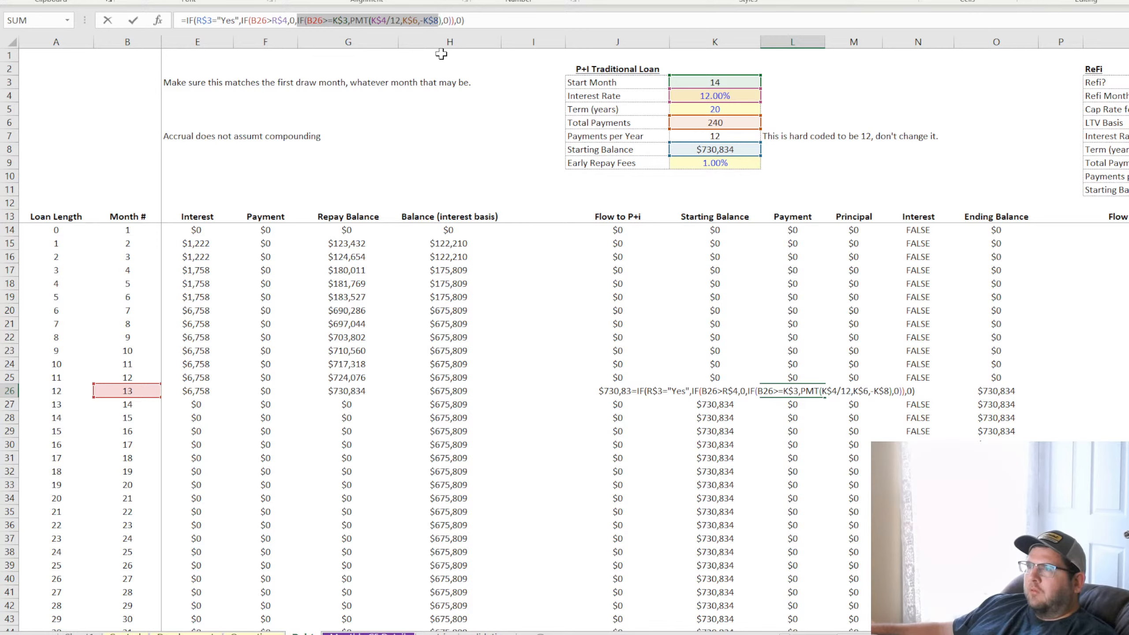
pyautogui.doubleClick(445, 20)
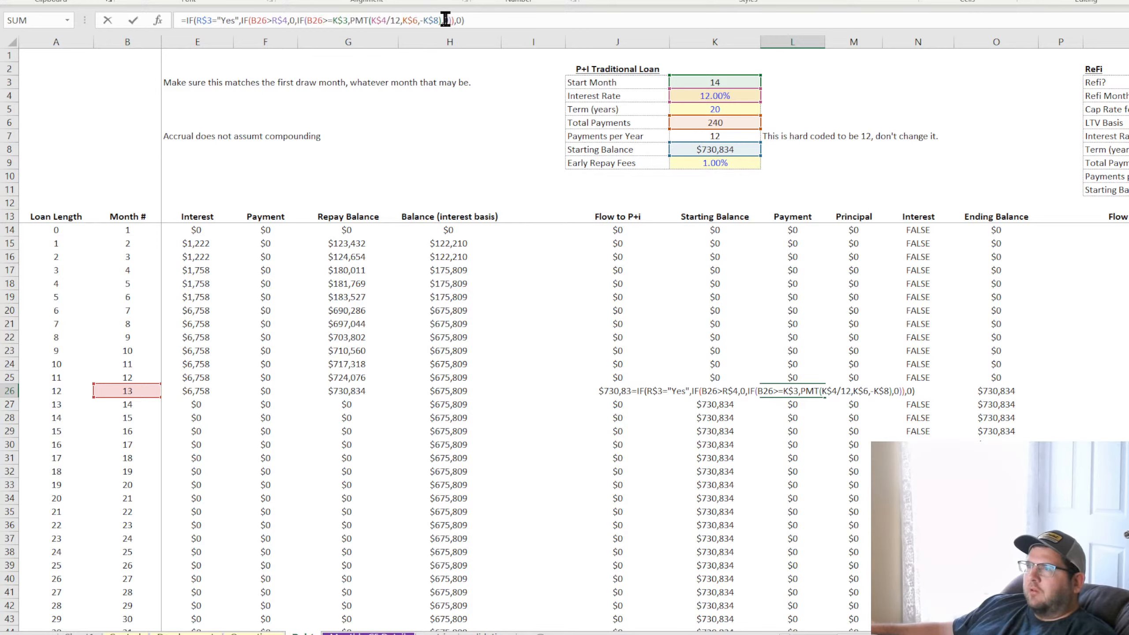
pyautogui.hotkey('ctrl', 'v')
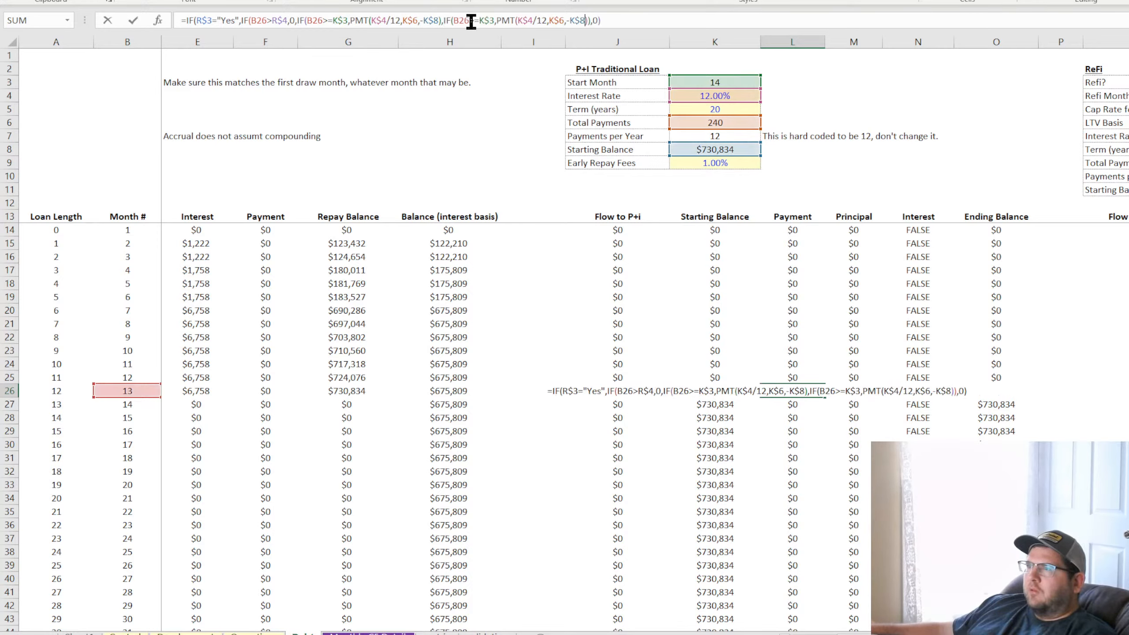
pyautogui.doubleClick(595, 20)
pyautogui.hotkey('ctrl', 'v')
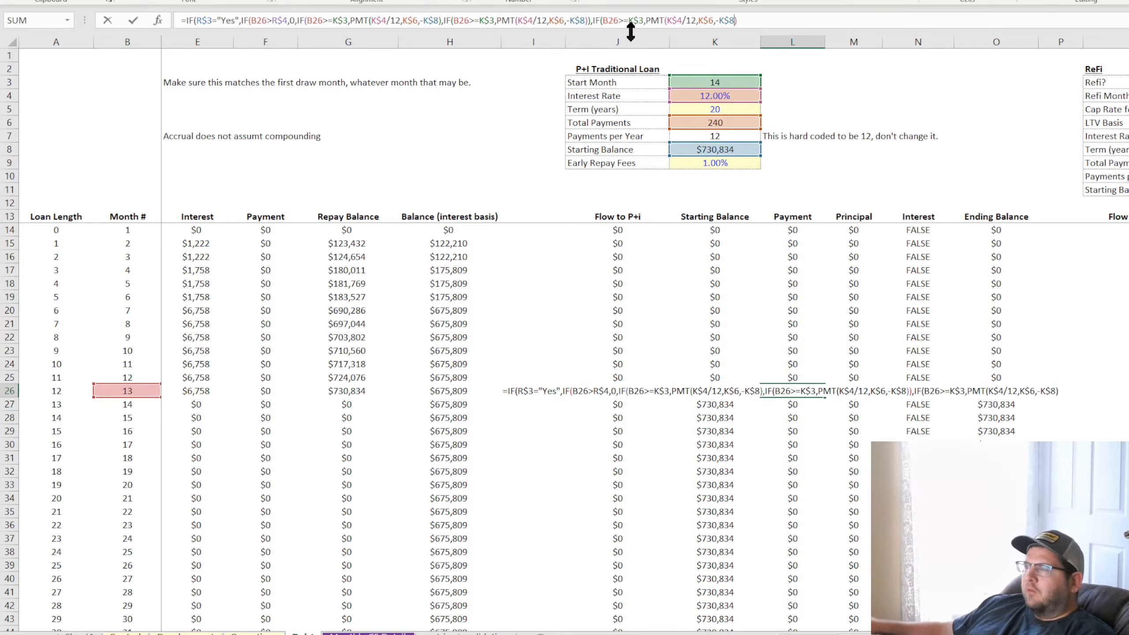
pyautogui.click(663, 21)
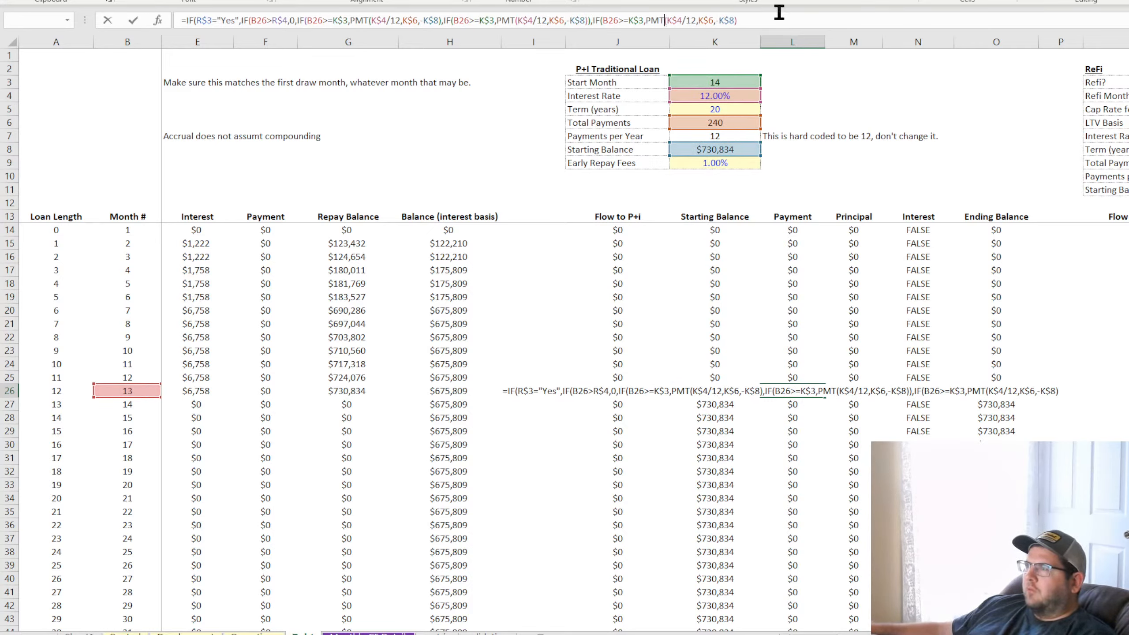
pyautogui.click(751, 20)
pyautogui.click(589, 20)
pyautogui.press('BackSpace')
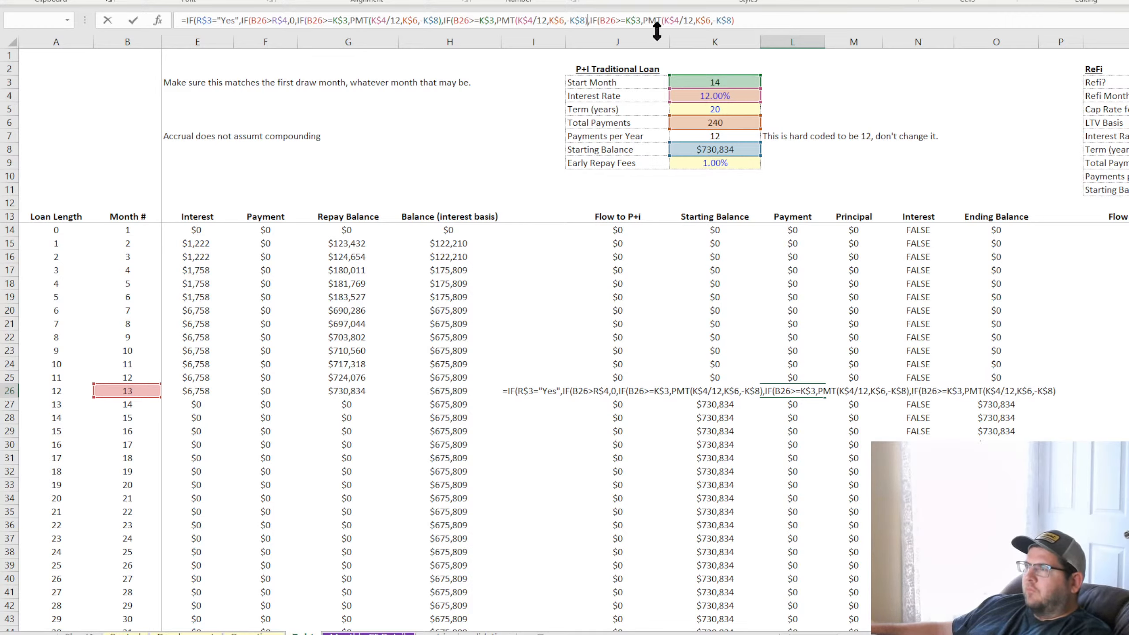
pyautogui.click(768, 19)
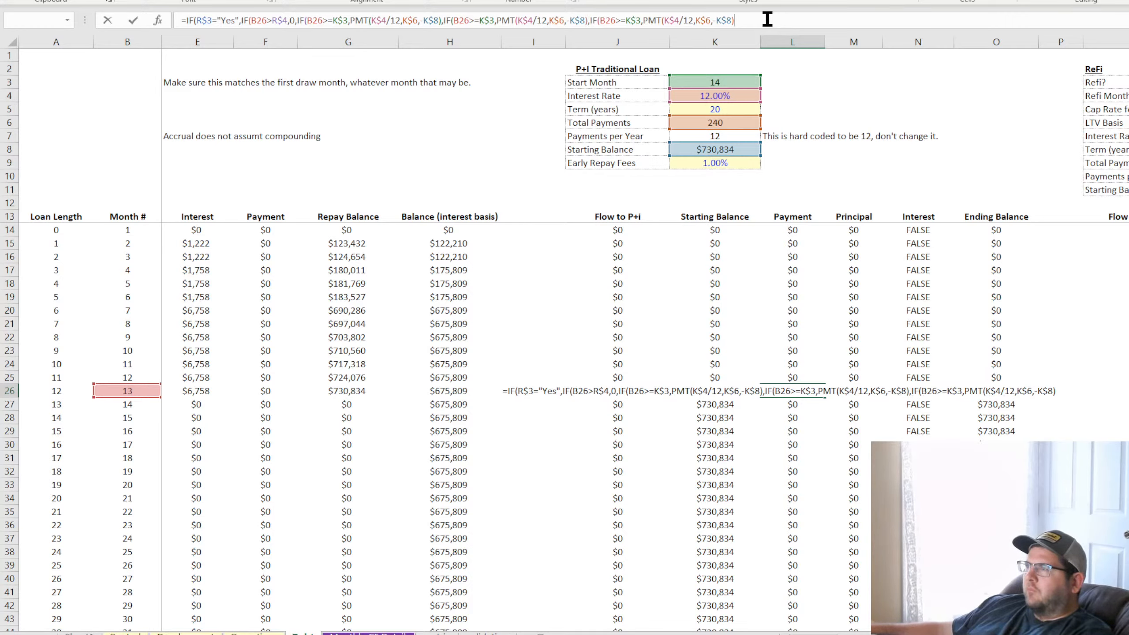
pyautogui.moveTo(766, 19); pyautogui.dragTo(182, 5)
pyautogui.press('Escape')
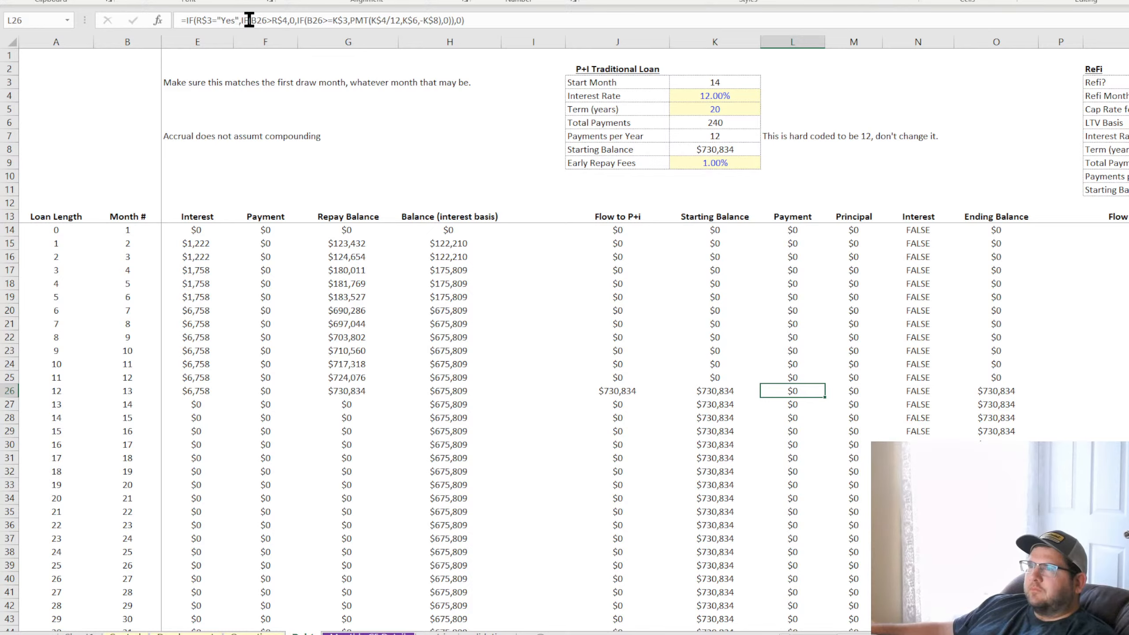
# Replace the inner IF's 0 false result in L26 with a copy of IF(B26>=K$3,PMT(K$4/12,K$6,-K$8)
pyautogui.moveTo(242, 20); pyautogui.dragTo(442, 18)
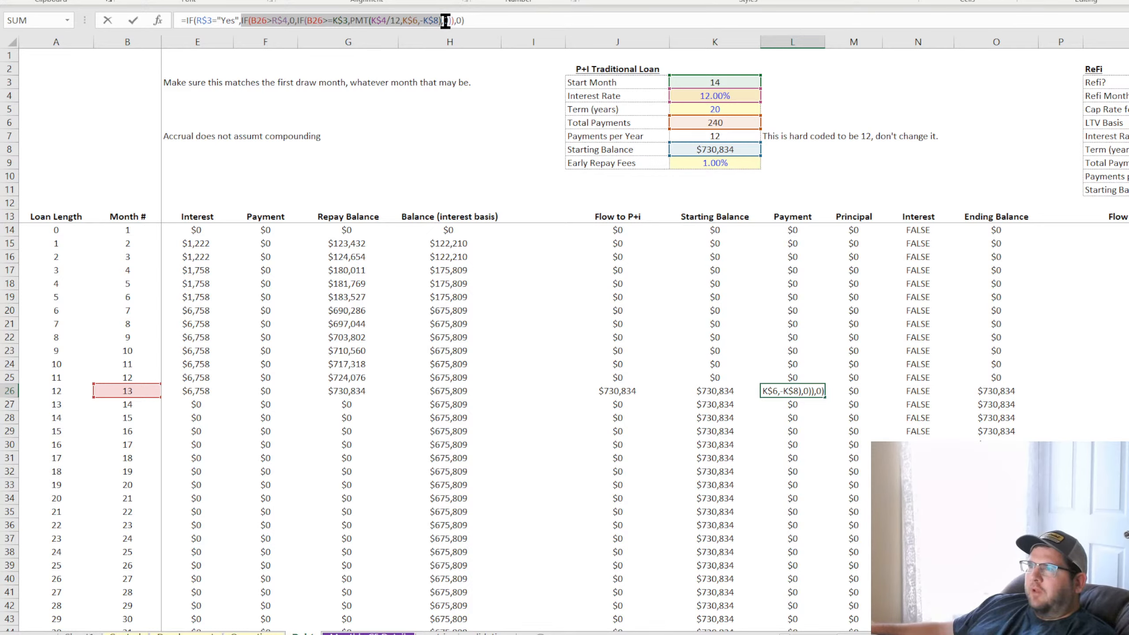
pyautogui.click(442, 20)
pyautogui.moveTo(441, 20)
pyautogui.mouseDown()
pyautogui.moveTo(299, 21)
pyautogui.moveTo(438, 20)
pyautogui.mouseUp()
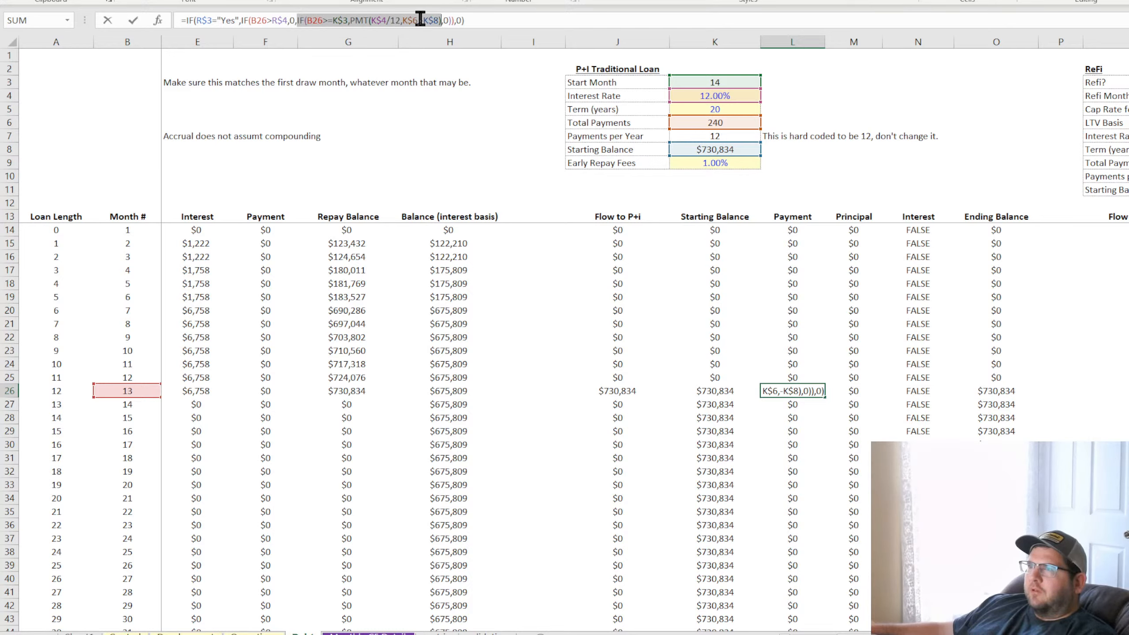
pyautogui.click(372, 21)
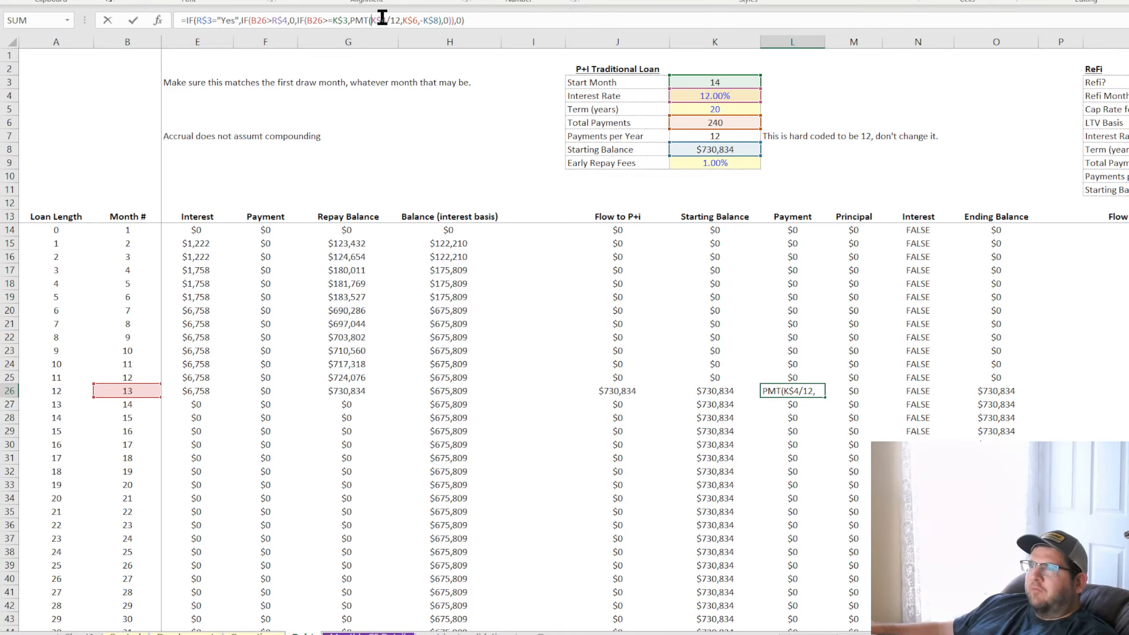
pyautogui.click(449, 20)
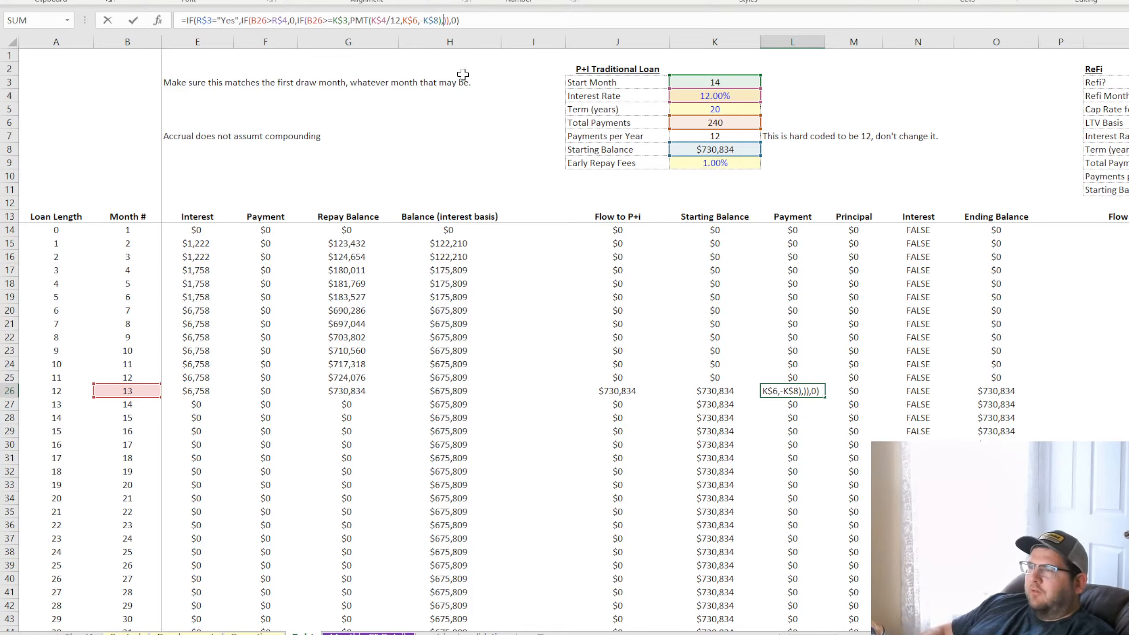
pyautogui.write('IF(B26>=K$3,PMT(K$4/12,K$6,-K$8)')
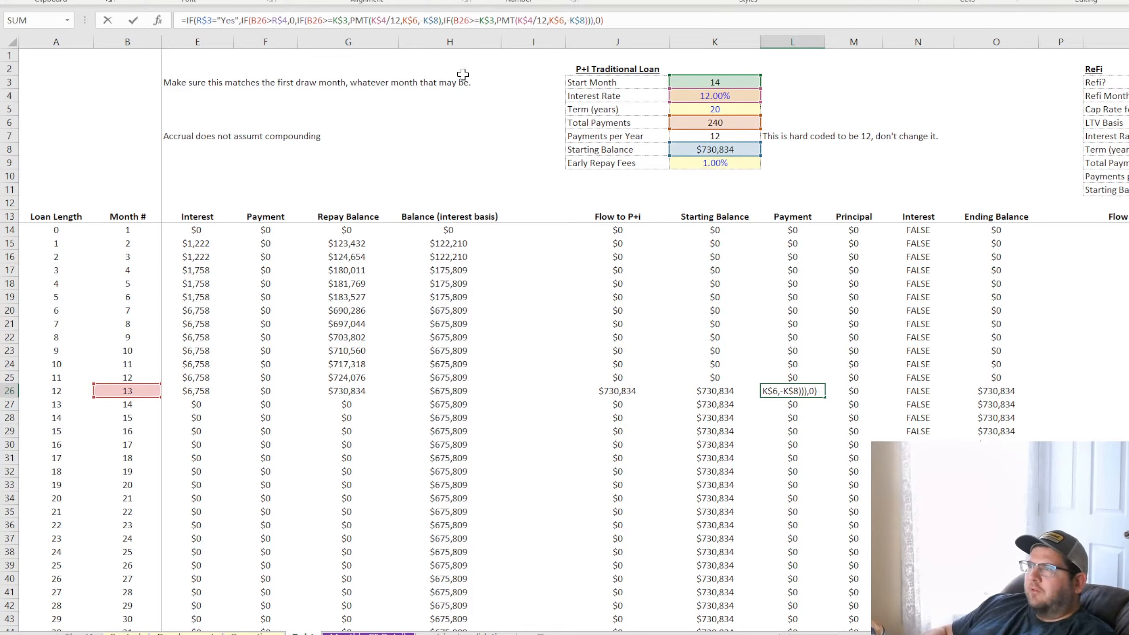
pyautogui.press('Return')
# Remove the outer IF's 0 false result from the end of the L26 formula and commit it
pyautogui.press('Return')
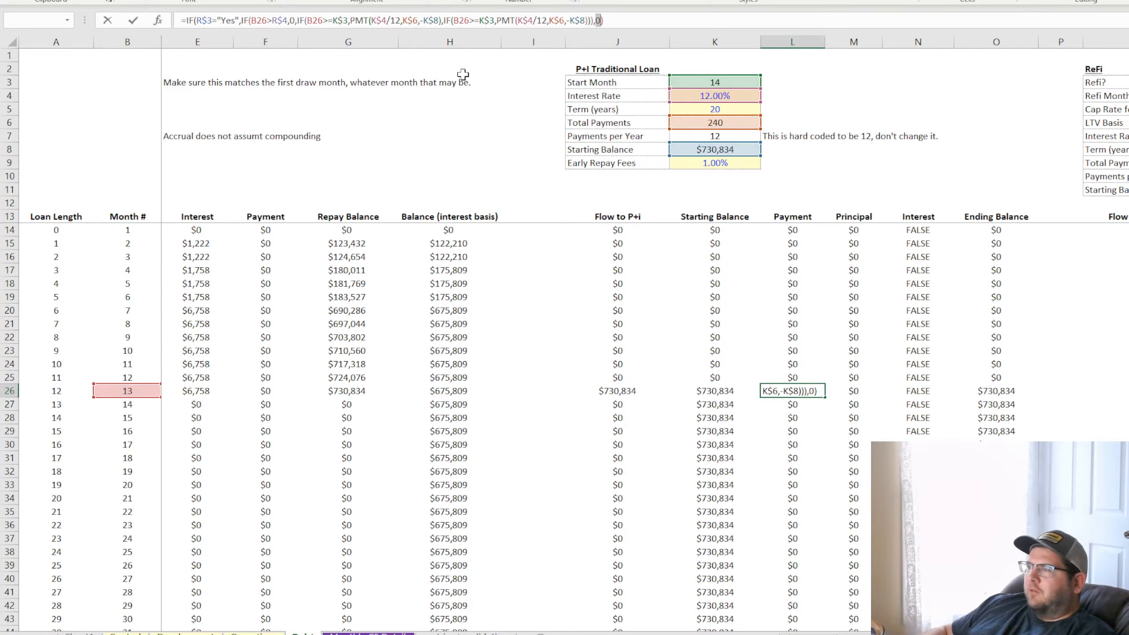
pyautogui.click(619, 25)
pyautogui.press('BackSpace')
pyautogui.press('BackSpace')
pyautogui.press('BackSpace')
pyautogui.press('Return')
pyautogui.press('Return')
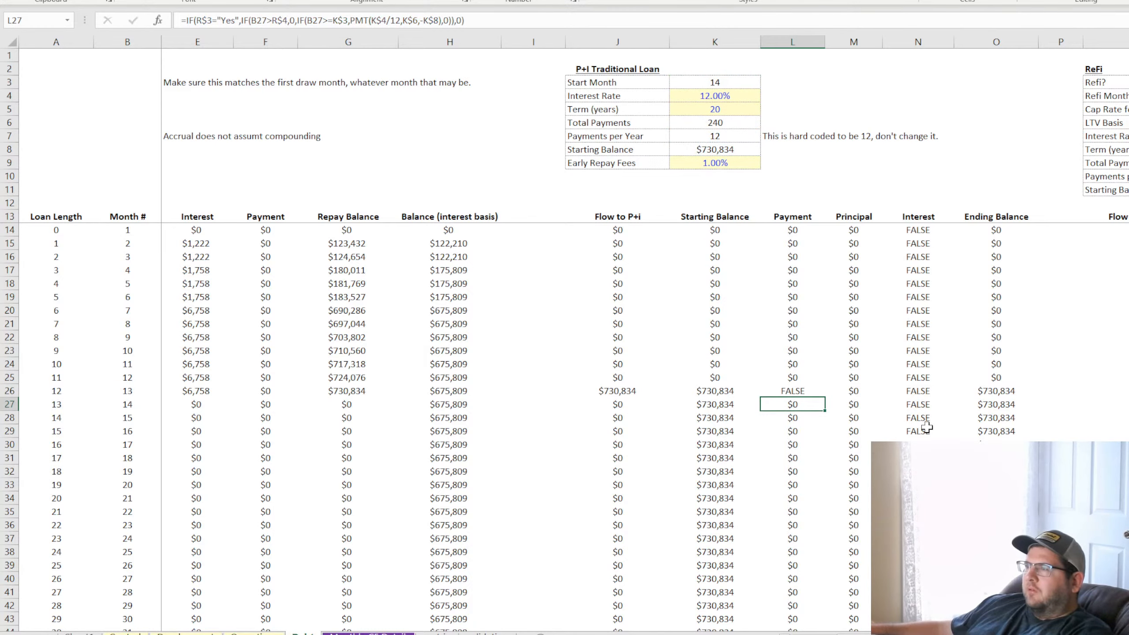
# Copy the L26 formula down the Payment column and up to L14
pyautogui.click(802, 387)
pyautogui.click(828, 392)
pyautogui.click(807, 392)
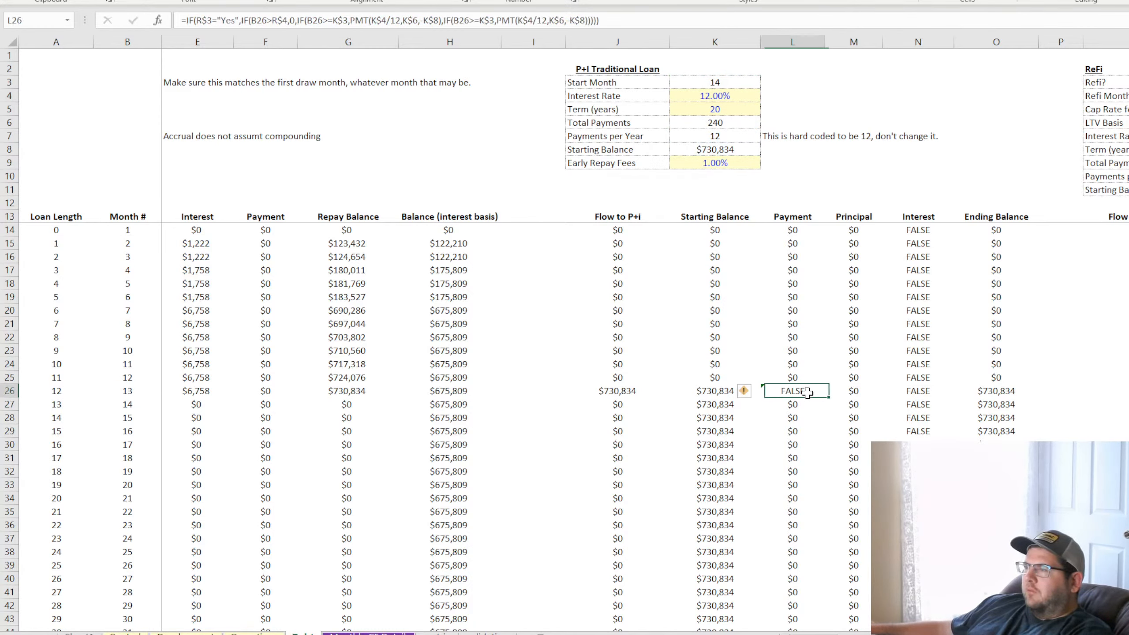
pyautogui.doubleClick(827, 396)
pyautogui.click(816, 393)
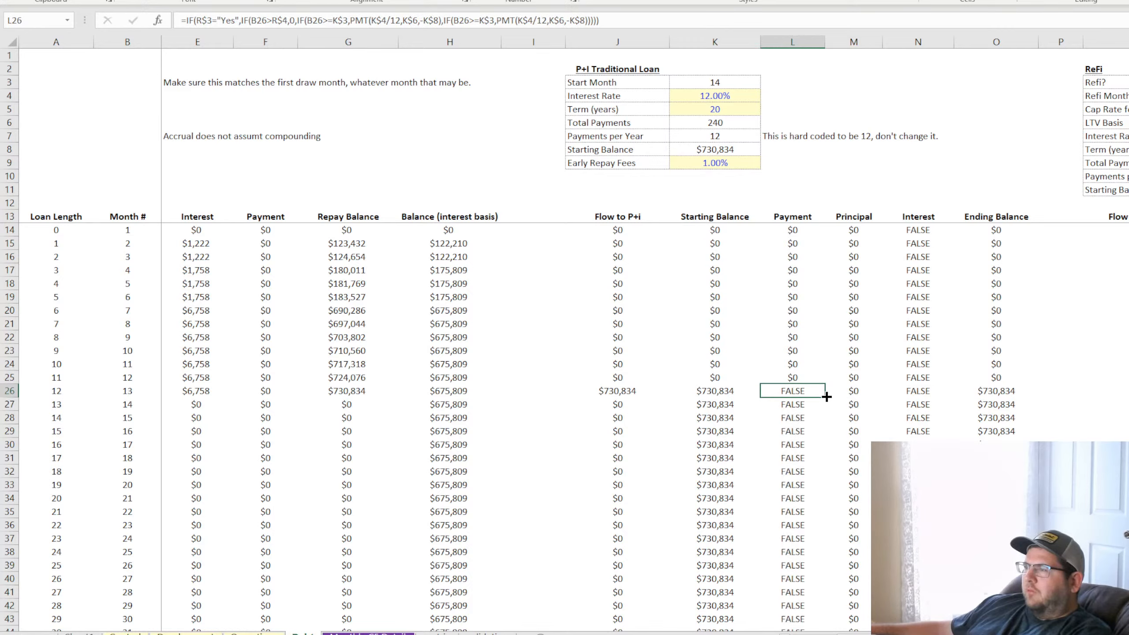
pyautogui.moveTo(827, 397); pyautogui.dragTo(826, 229)
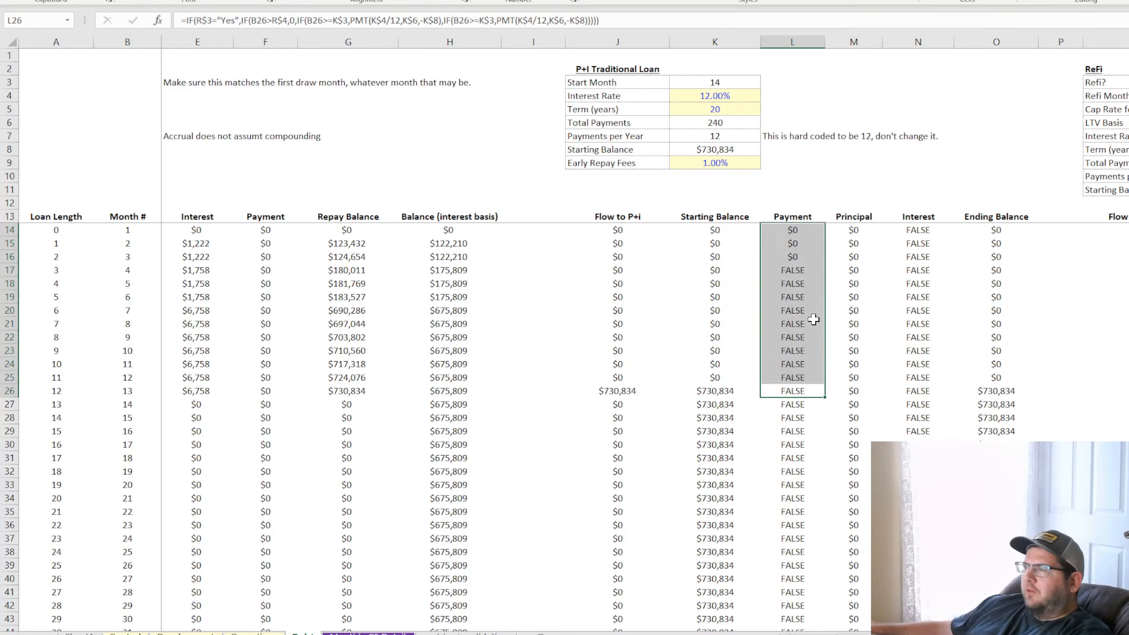
# Add IF(B26>=K$3,PMT(K$4/12,K$6,-K$8)) as the outer IF's false result in L26 and commit the formula
pyautogui.click(795, 391)
pyautogui.click(622, 20)
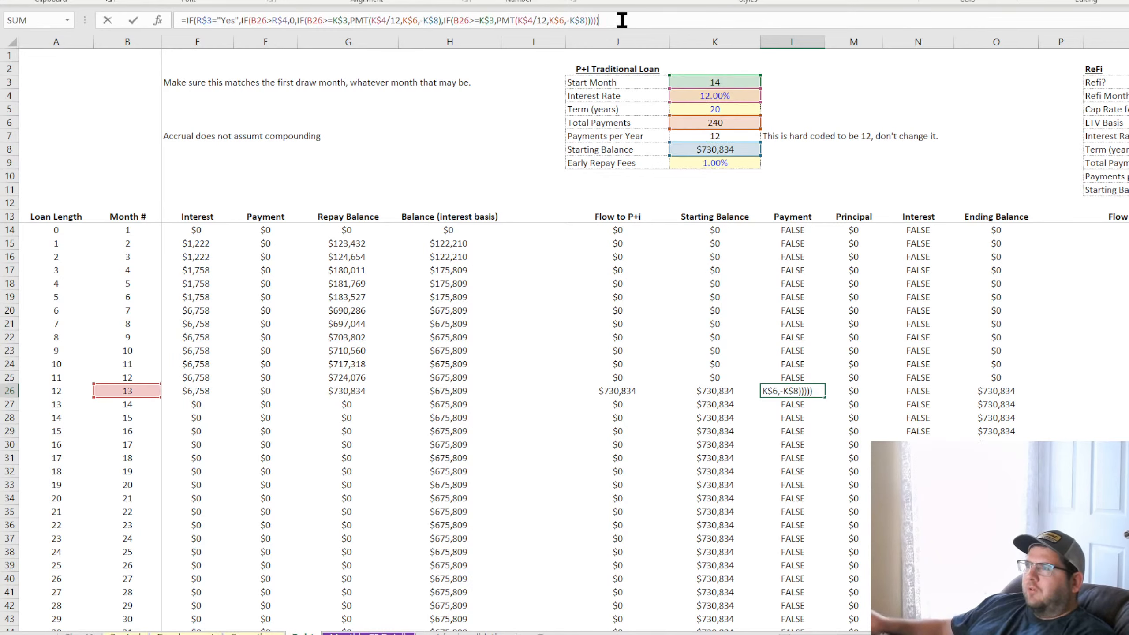
pyautogui.press('BackSpace')
pyautogui.write(',')
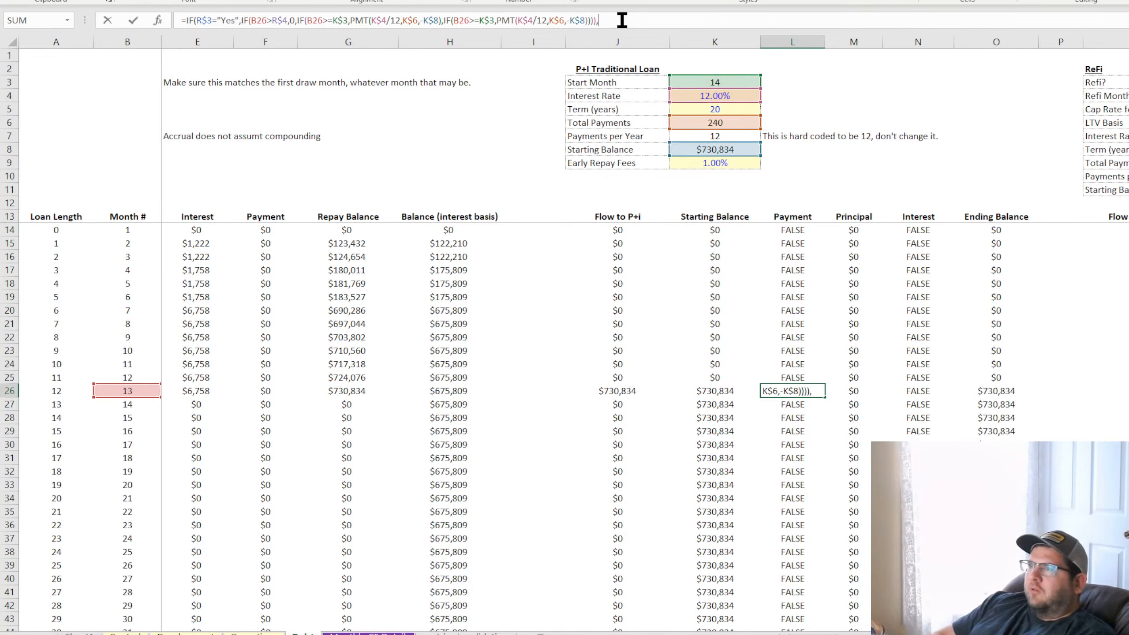
pyautogui.press('BackSpace')
pyautogui.write(')')
pyautogui.press('Return')
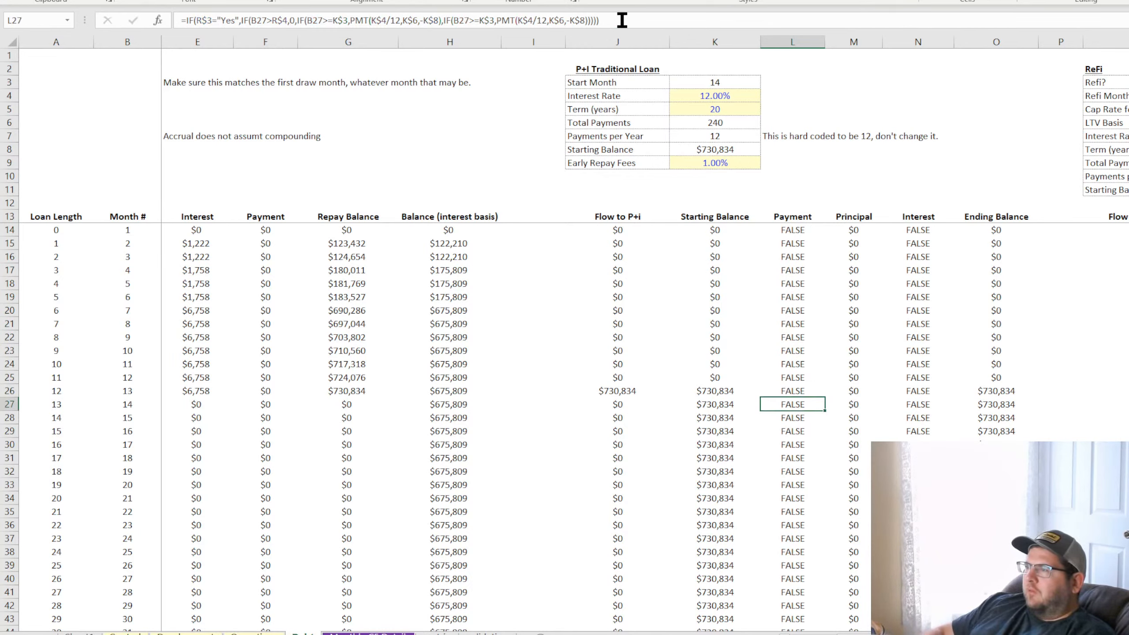
# Fill the revised L26 formula through the Payment column in both directions, up to L14, and review the rows below
pyautogui.click(793, 390)
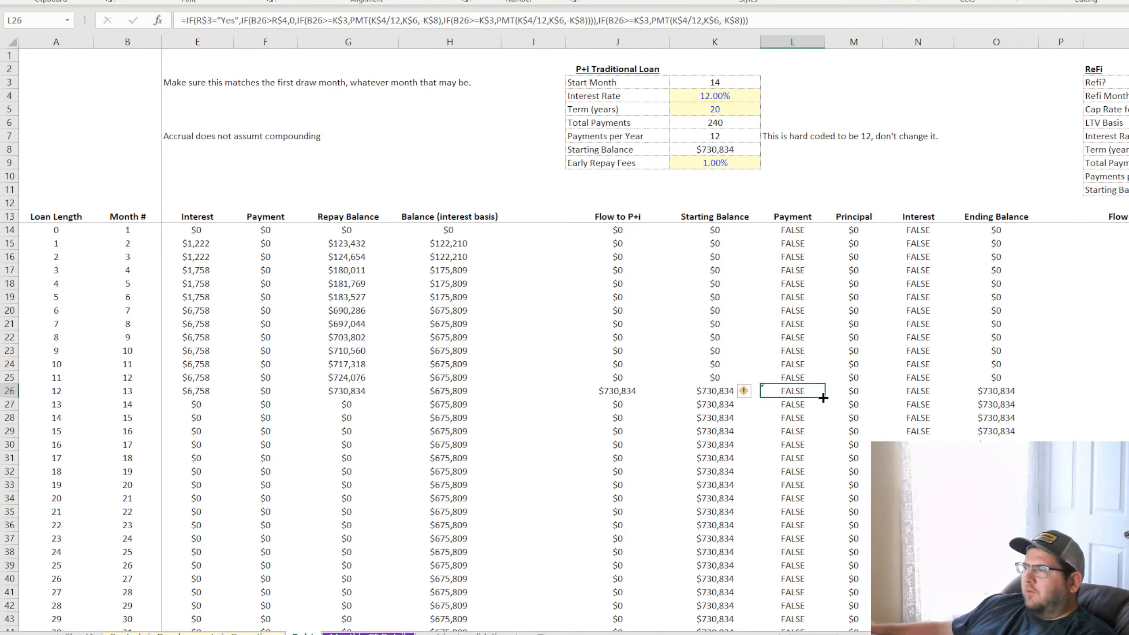
pyautogui.doubleClick(824, 397)
pyautogui.click(812, 390)
pyautogui.moveTo(824, 398); pyautogui.dragTo(806, 230)
pyautogui.scroll(-7, 808, 285)
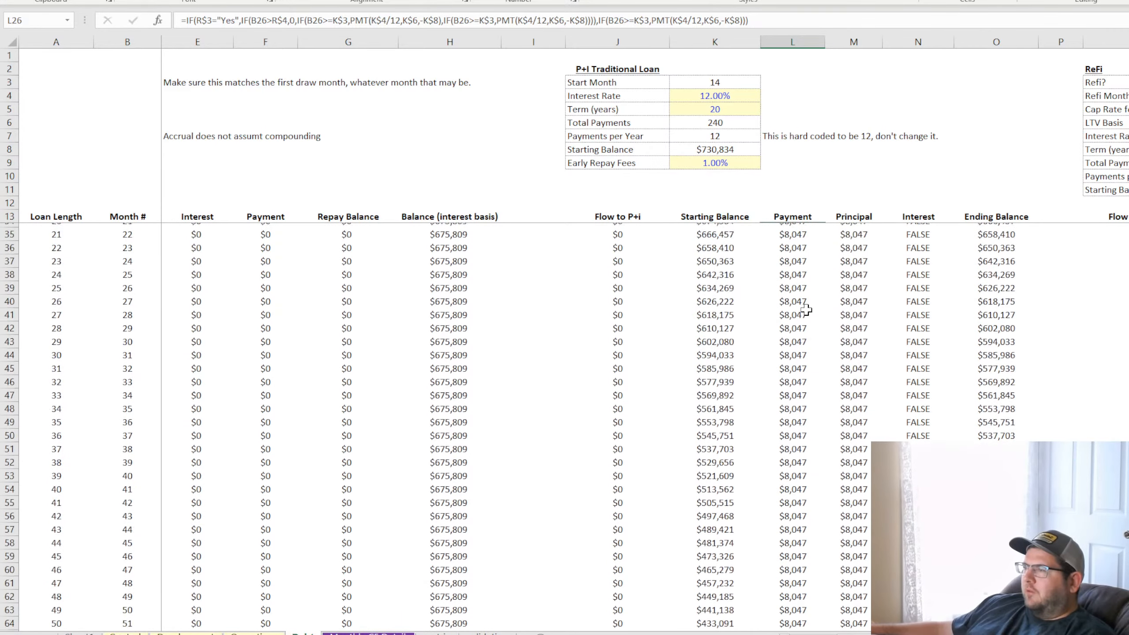
pyautogui.scroll(7, 806, 310)
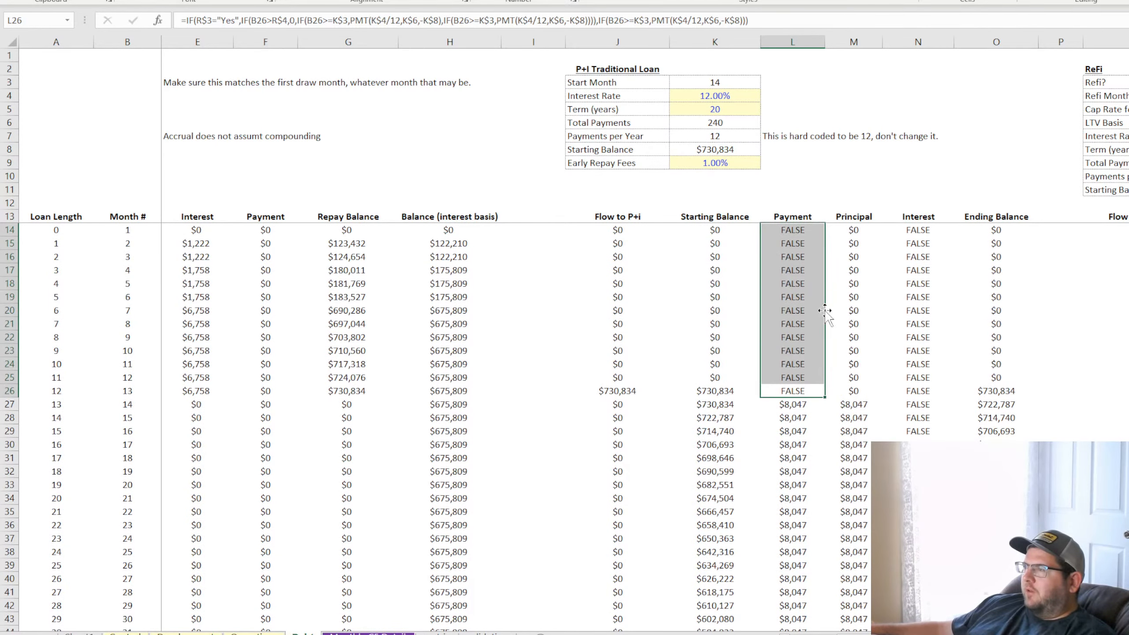
# Set Refi? in R3 to Yes and check the Payment column around the refi month, including L49
pyautogui.click(1128, 83)
pyautogui.scroll(-7, 854, 465)
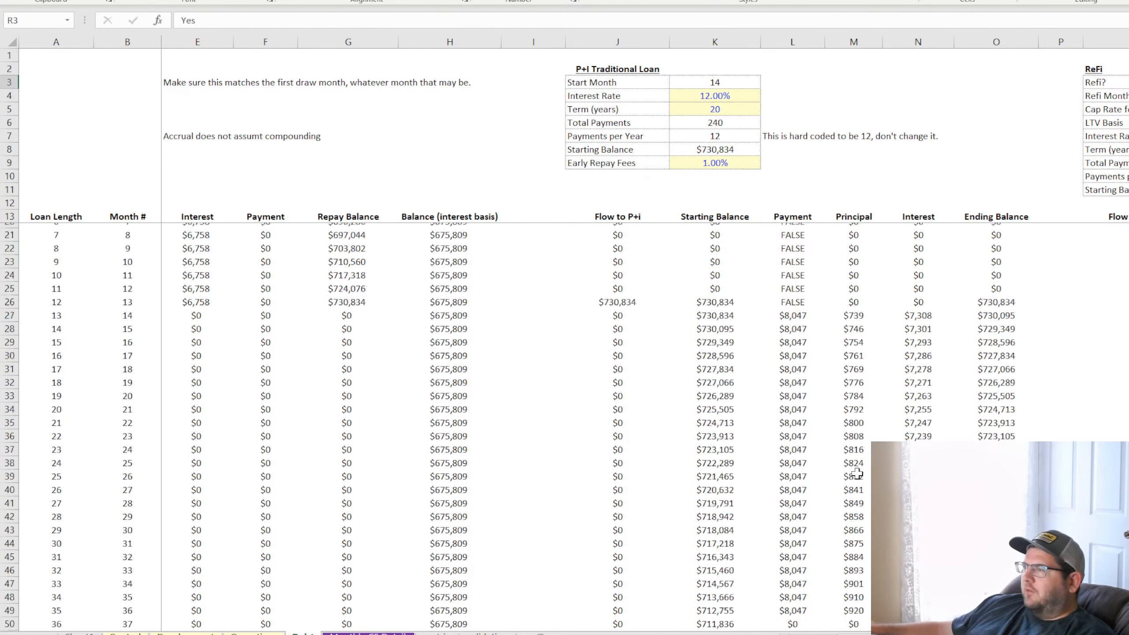
pyautogui.click(793, 405)
pyautogui.scroll(7, 792, 409)
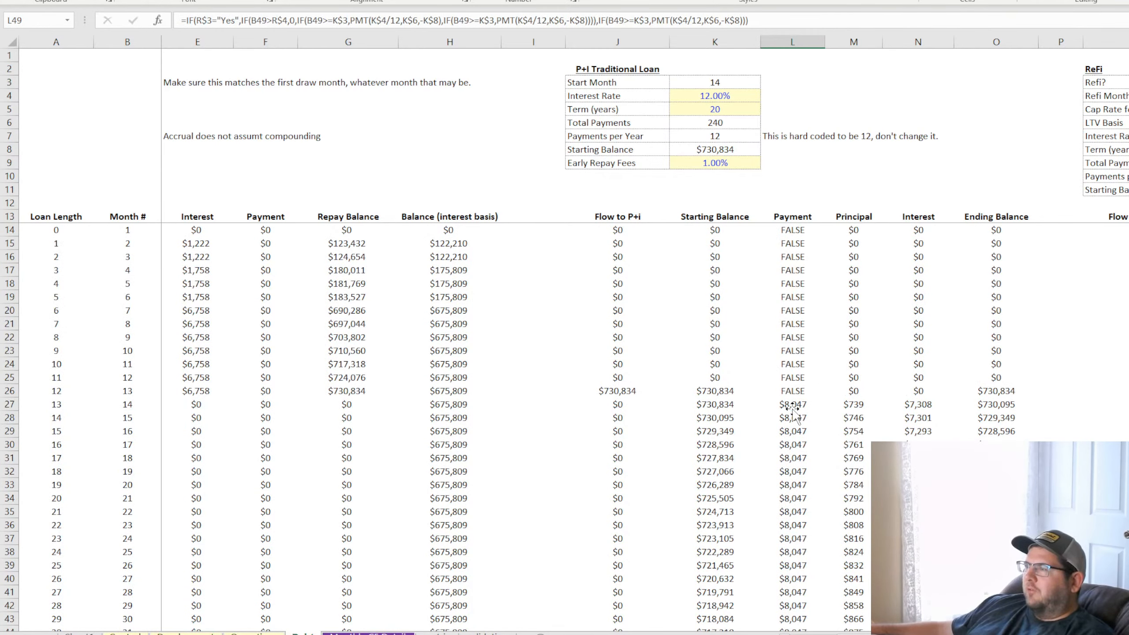
# Add 0 as the last IF's false result in the L14 formula and copy it down the Payment column
pyautogui.click(796, 230)
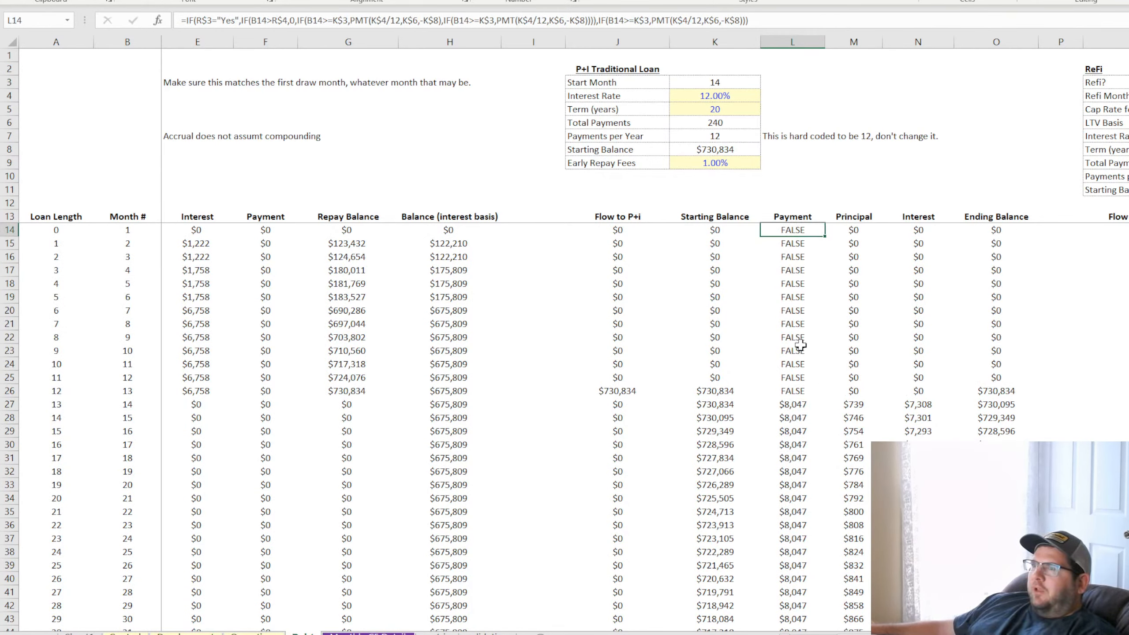
pyautogui.click(758, 17)
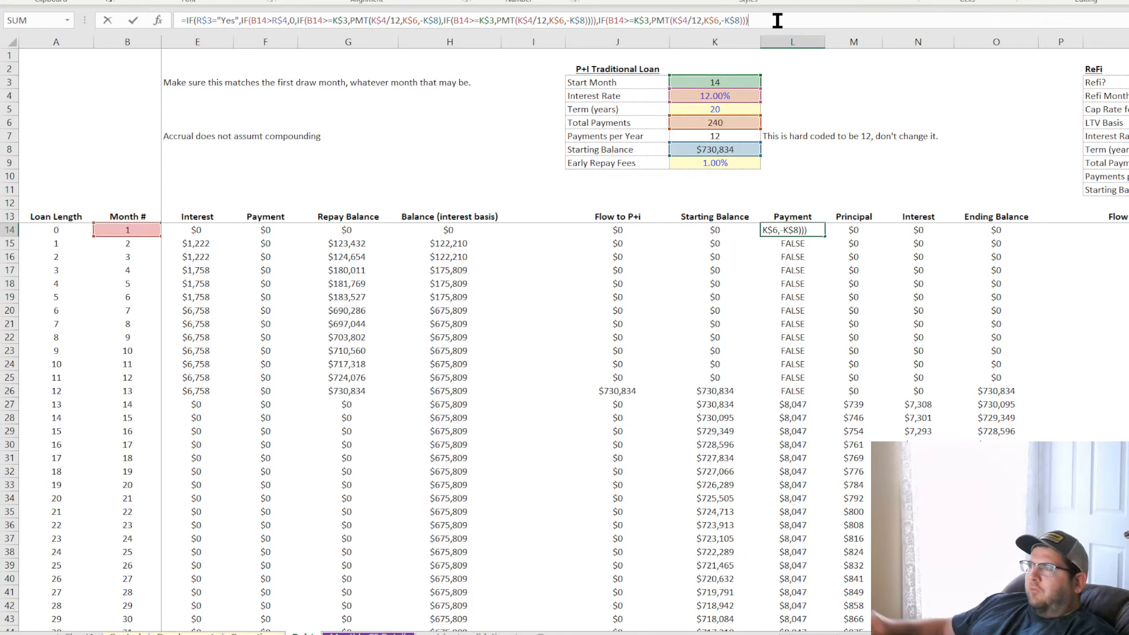
pyautogui.press('BackSpace')
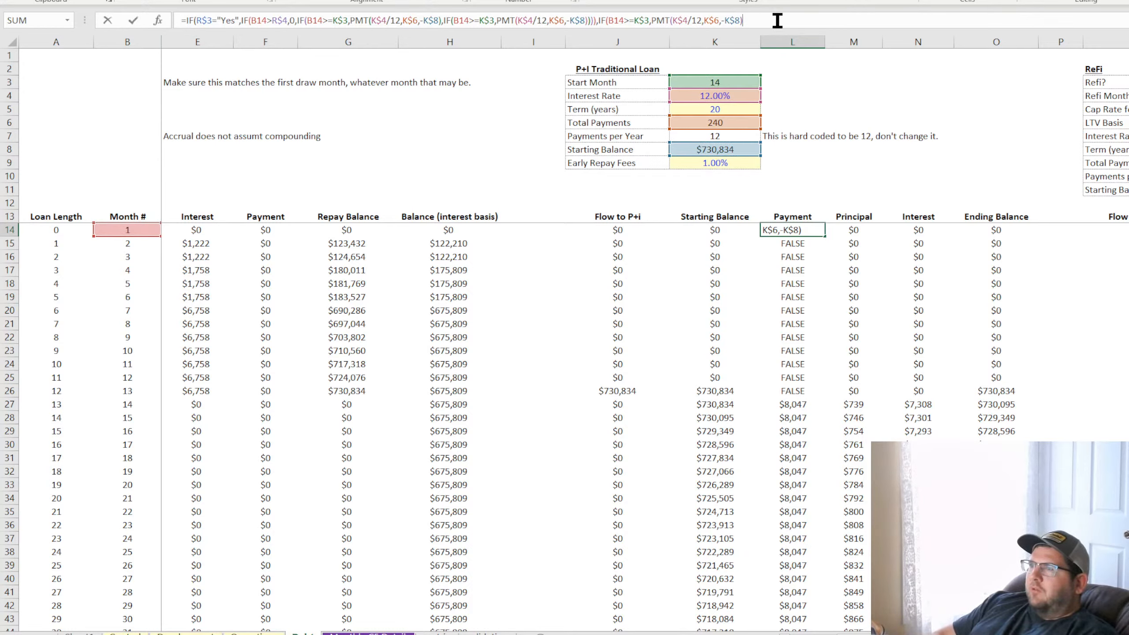
pyautogui.write(',0')
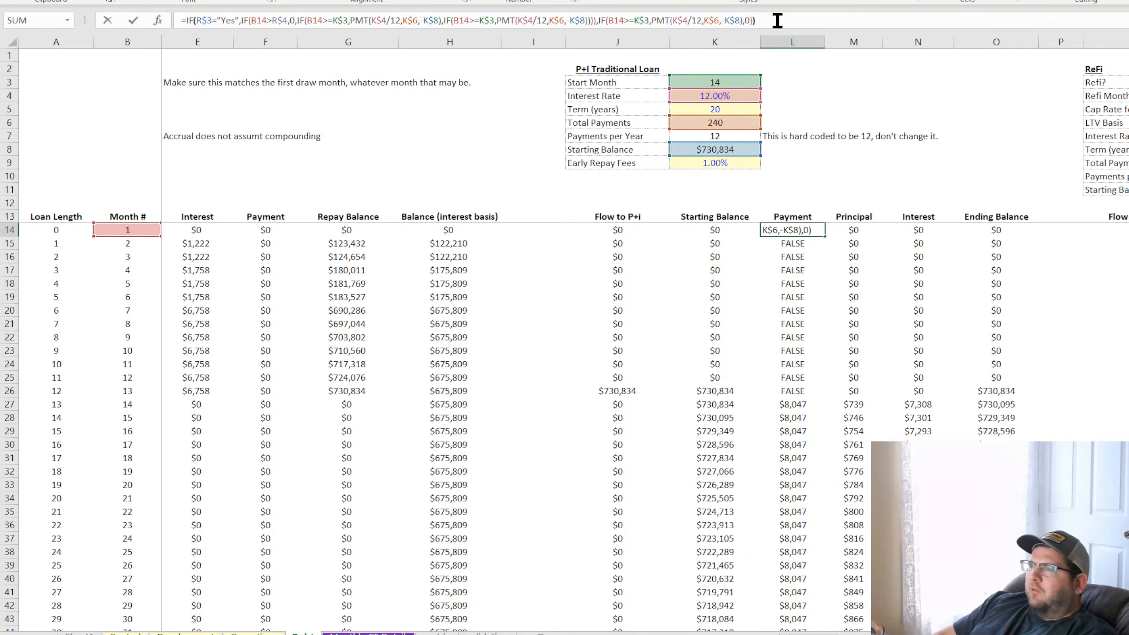
pyautogui.hotkey('ctrl', 'Return')
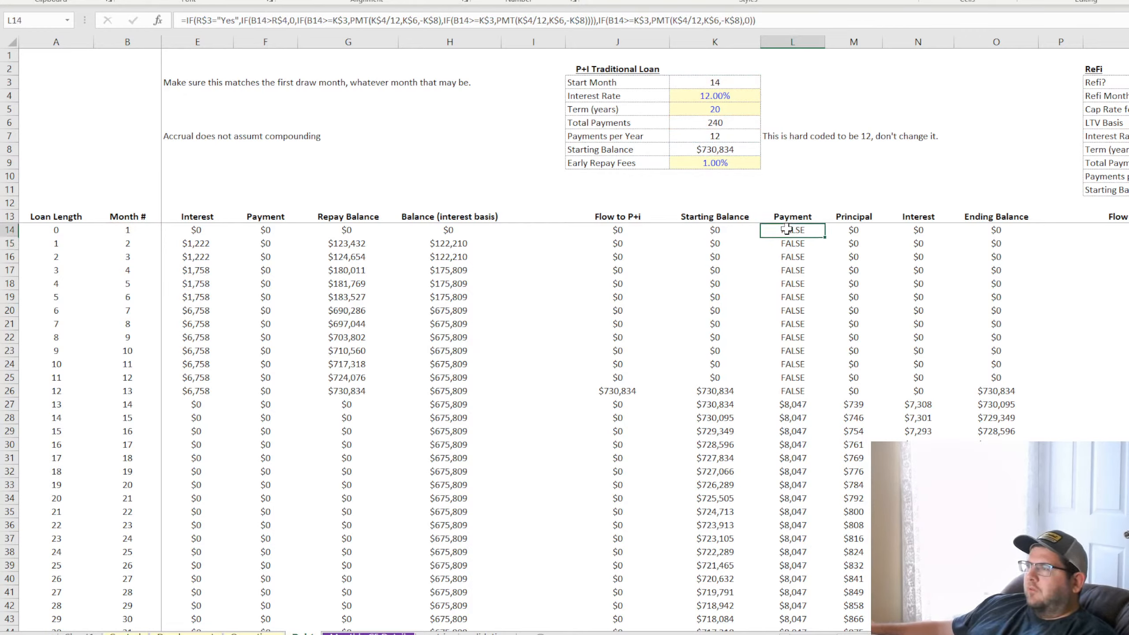
pyautogui.doubleClick(824, 237)
# Add 0 as the false result of the innermost IF in the Yes branch of the L14 formula
pyautogui.click(799, 230)
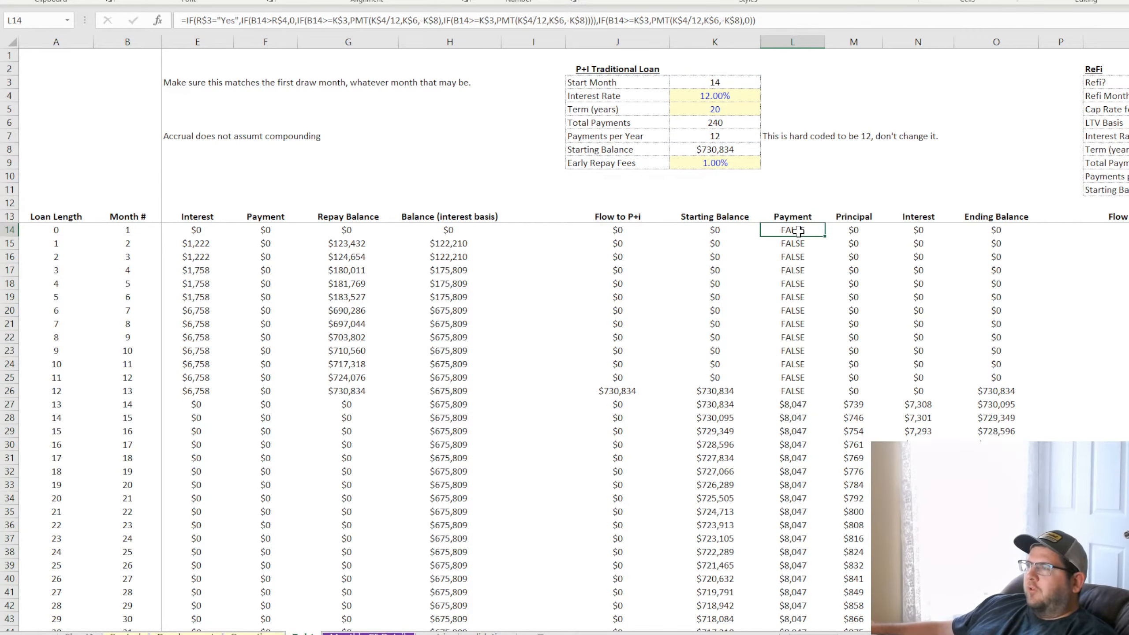
pyautogui.click(612, 20)
pyautogui.write(',')
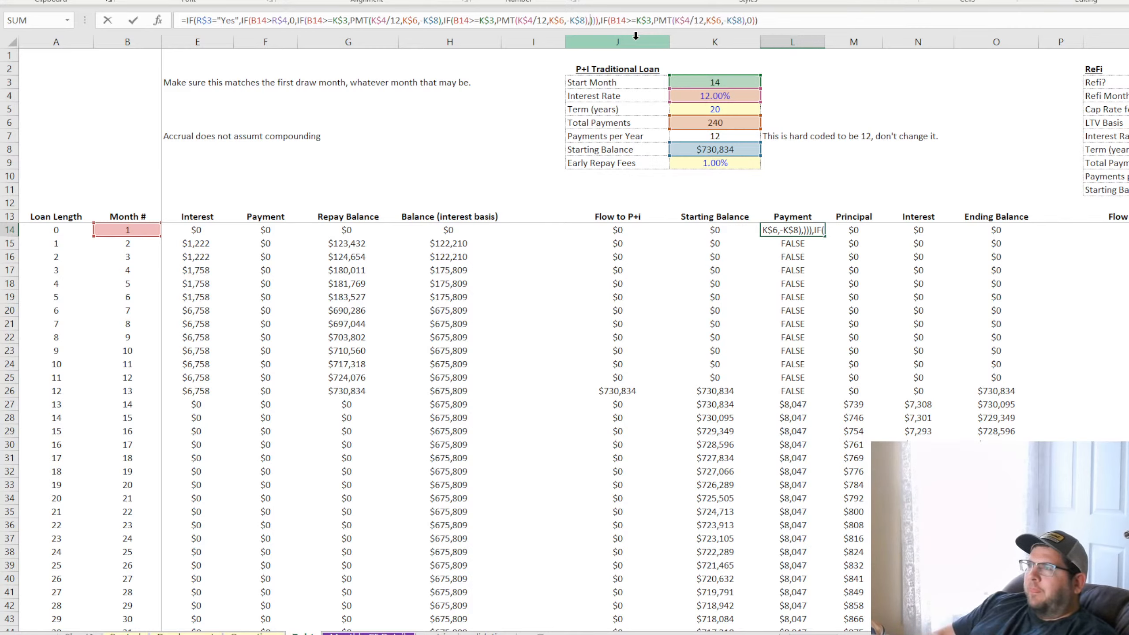
pyautogui.write('0)')
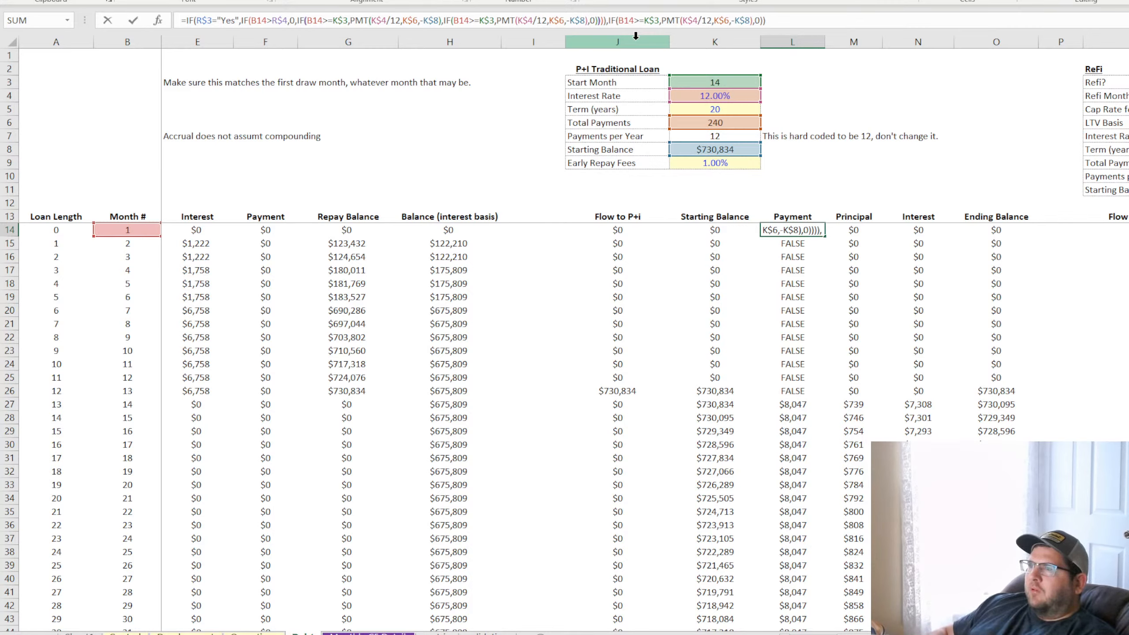
# Remove the 0 from the last IF at the end of the L14 formula, keeping the comma before it
pyautogui.press('End')
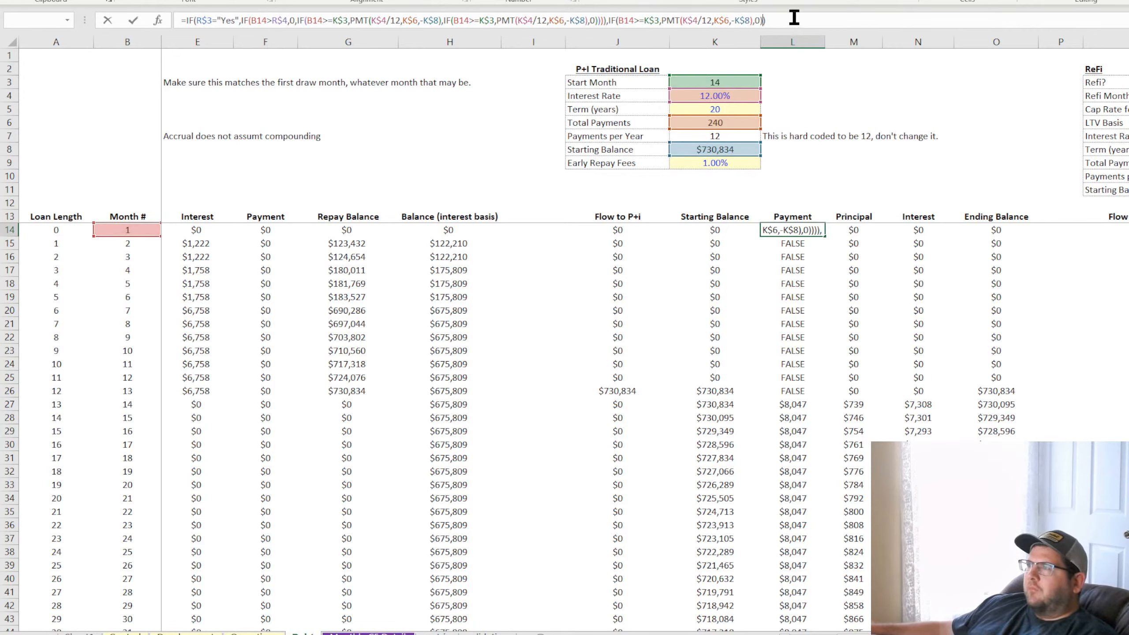
pyautogui.write(')')
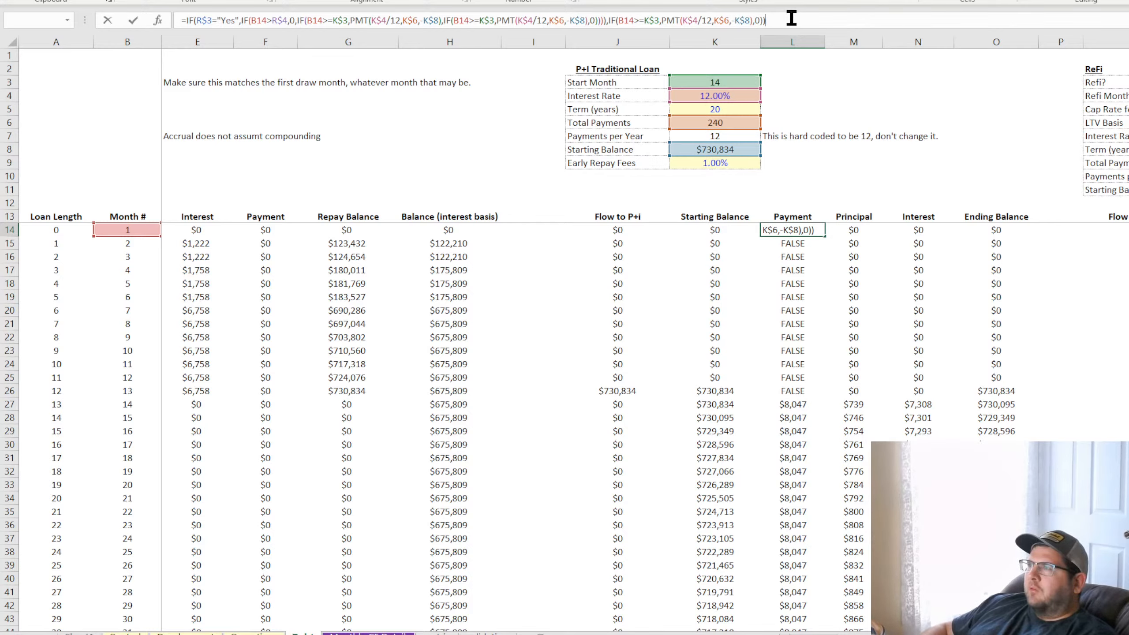
pyautogui.press('BackSpace')
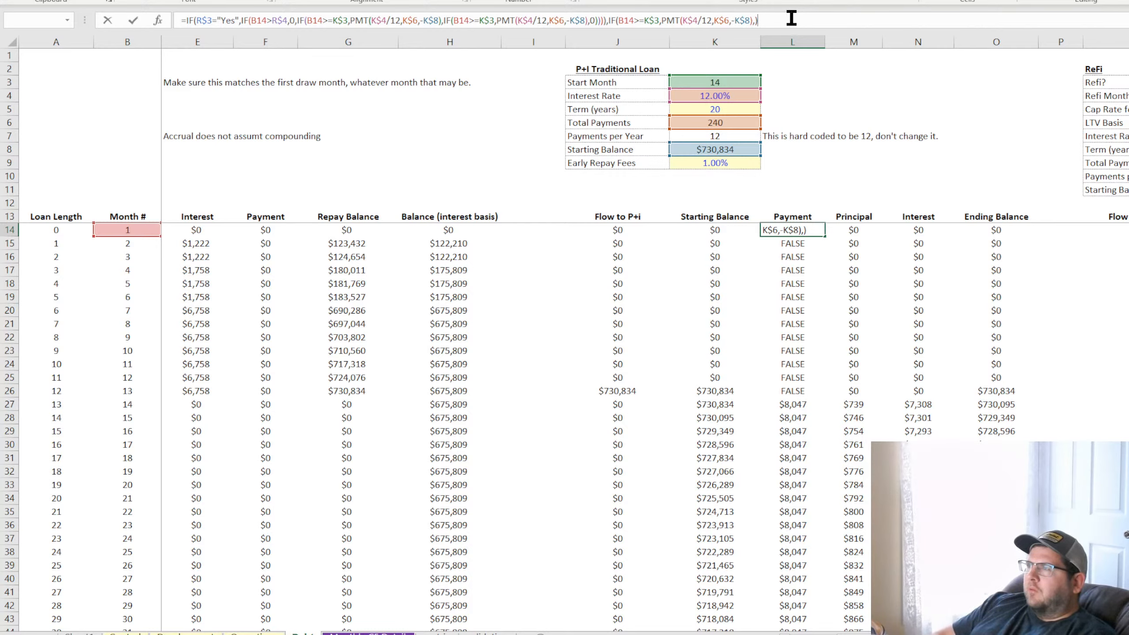
# Try adding further empty and 0 false results among the nested IFs' closing parentheses in the middle of the L14 formula
pyautogui.click(603, 20)
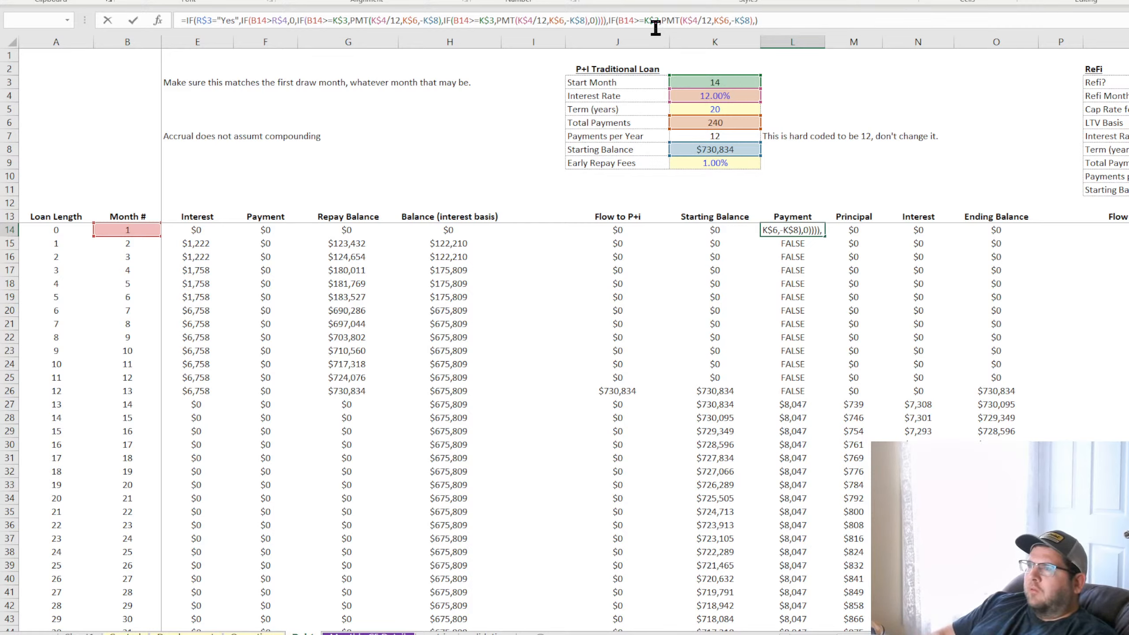
pyautogui.write(',)')
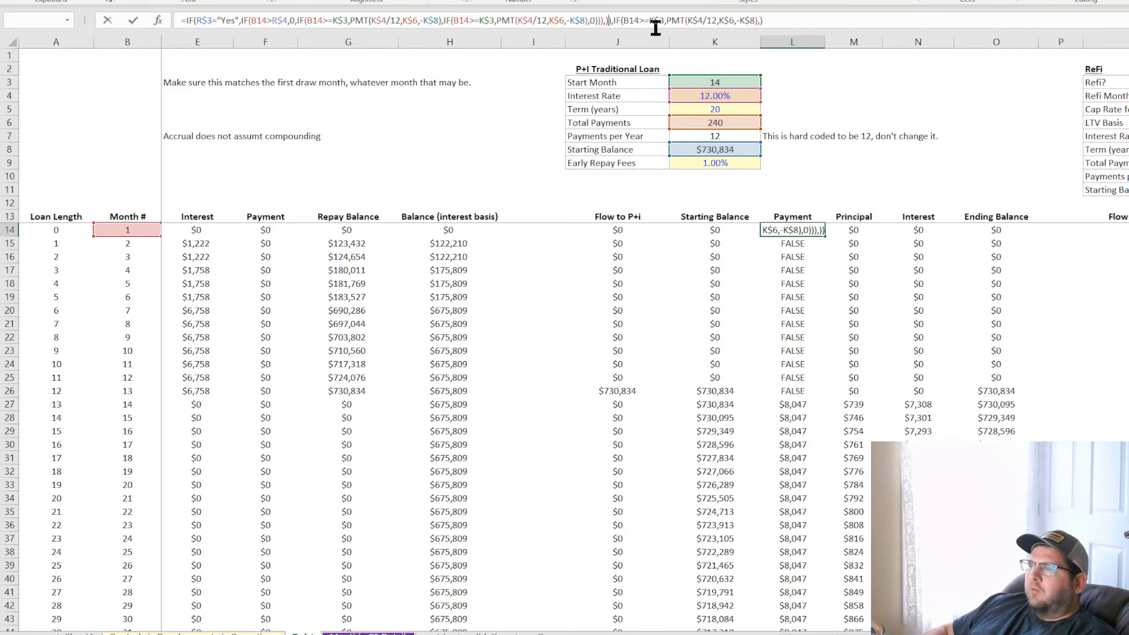
pyautogui.press('Left')
pyautogui.press('Left')
pyautogui.write(',)')
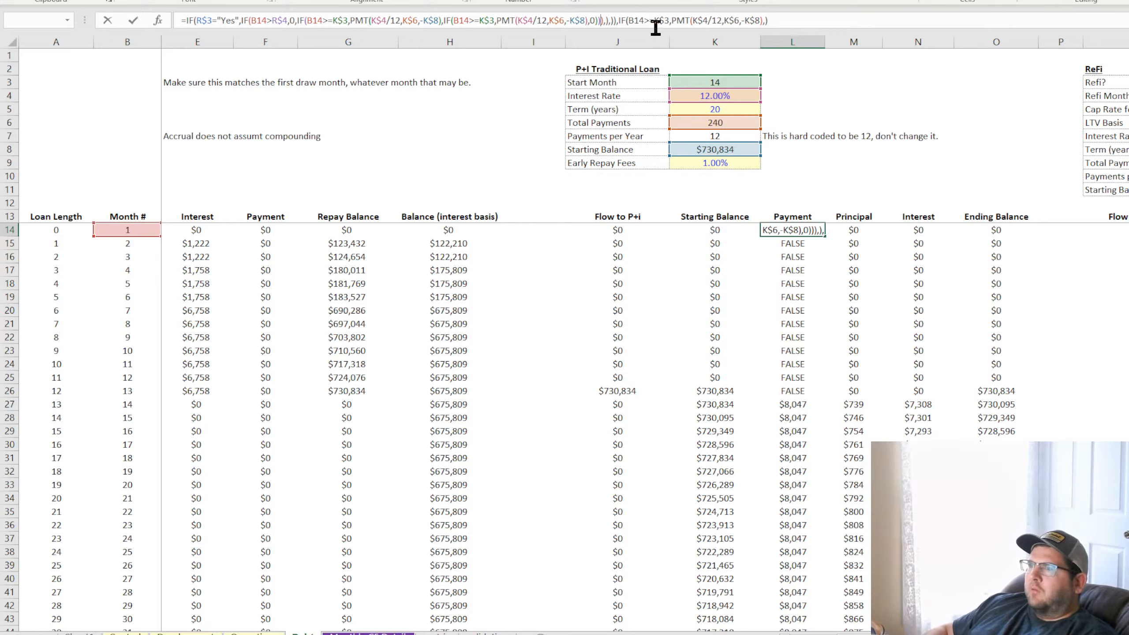
pyautogui.write(',)')
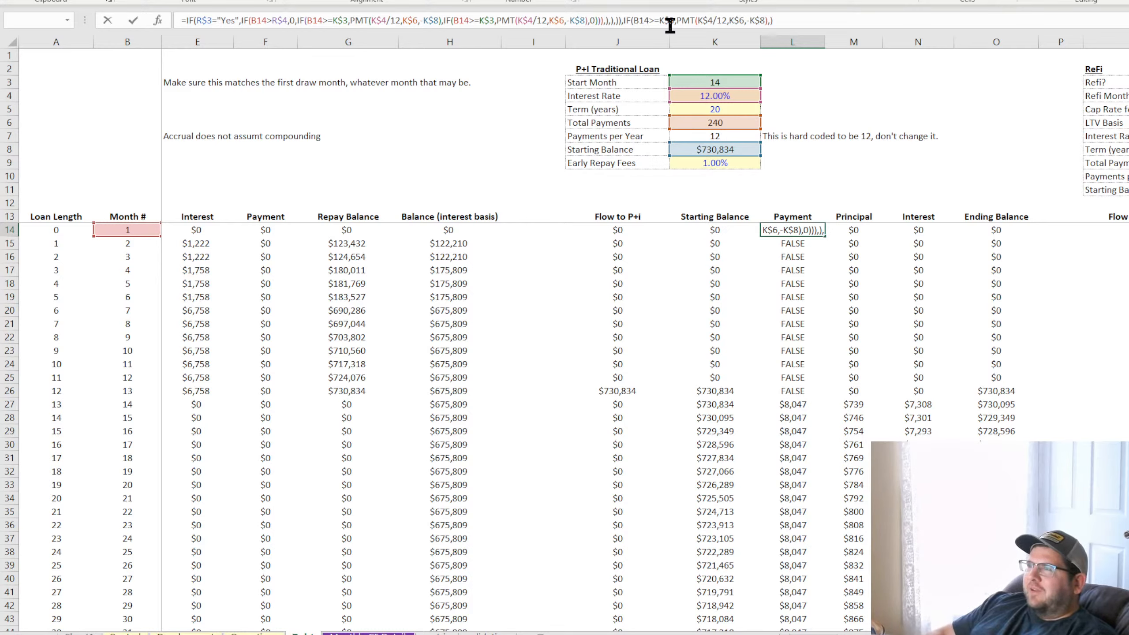
pyautogui.write(')')
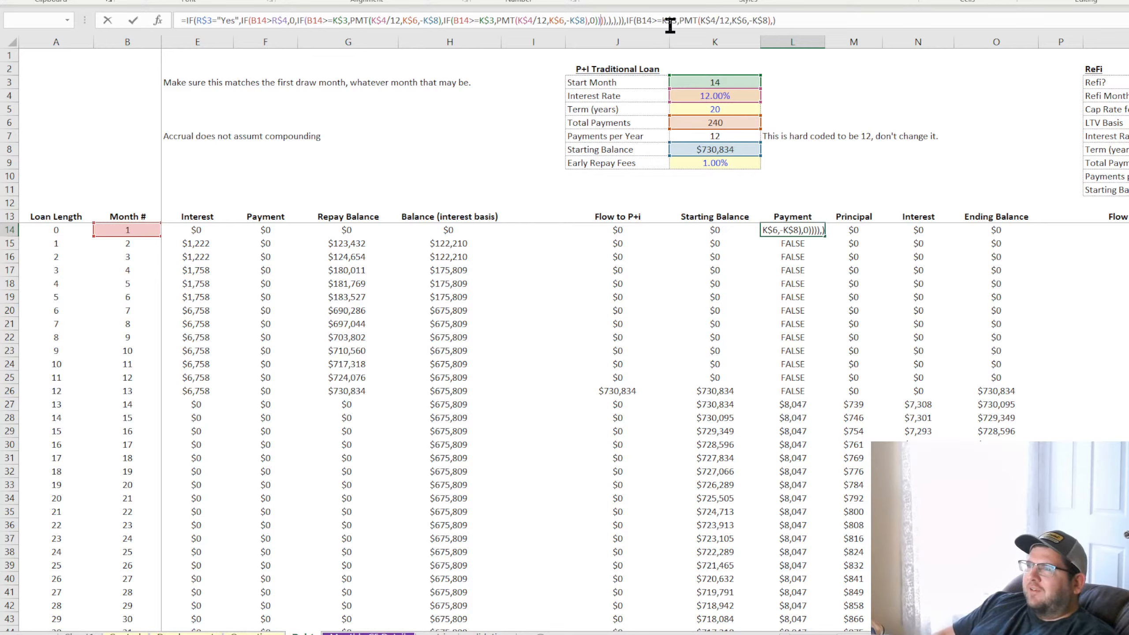
pyautogui.write('),0')
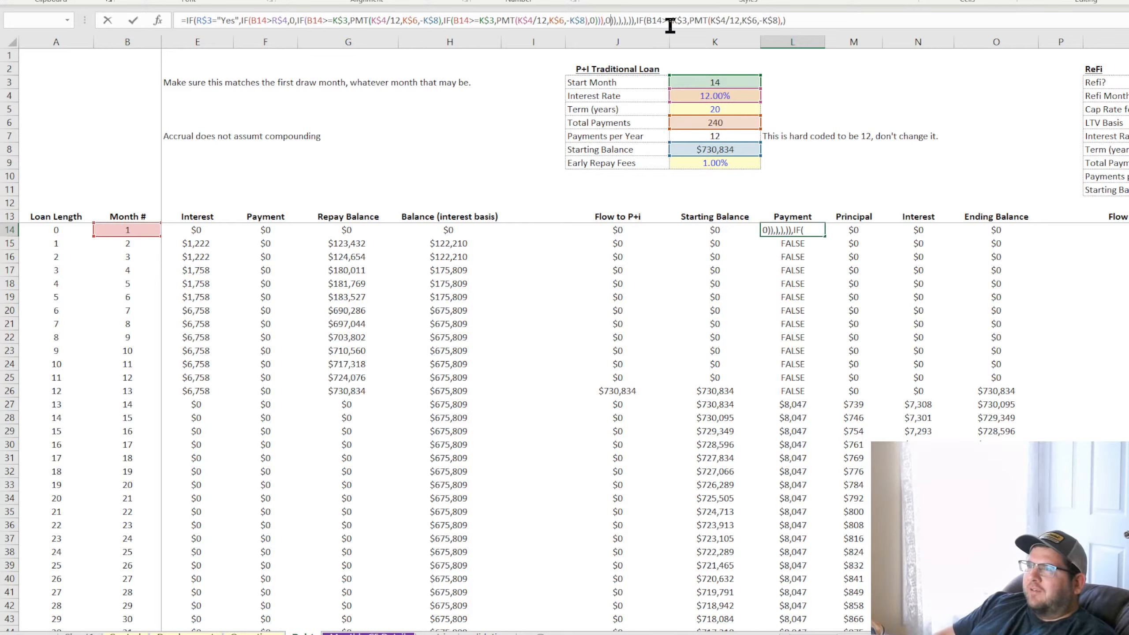
pyautogui.write(')')
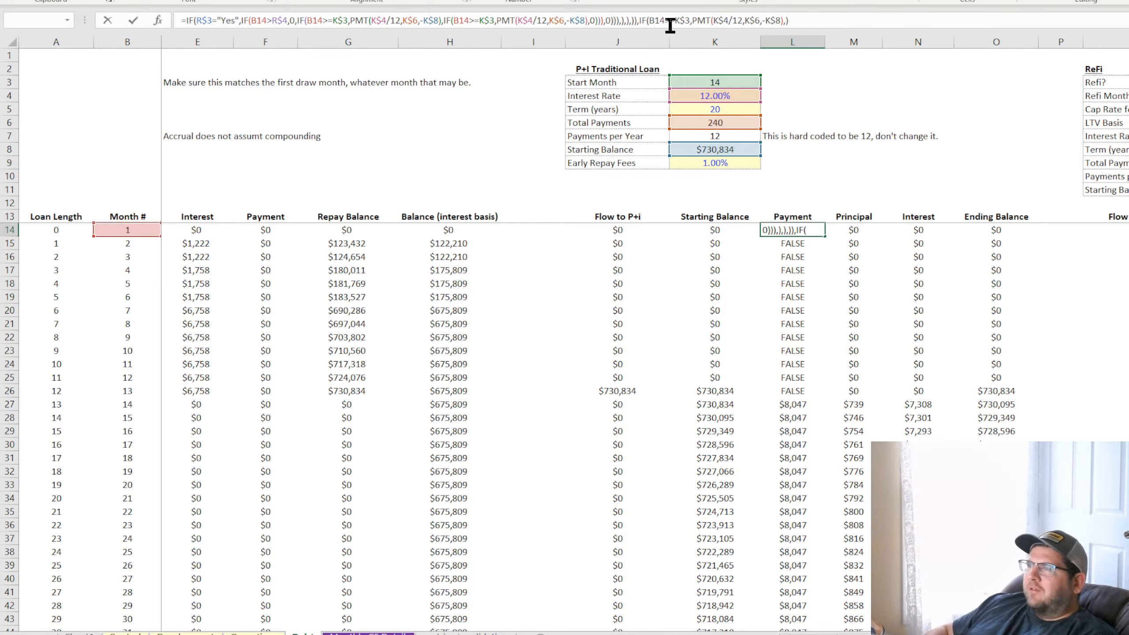
# Delete the surplus commas, 0 and parentheses before the last IF in L14, leaving 0))),IF(, and commit the formula
pyautogui.press('Right')
pyautogui.press('Right')
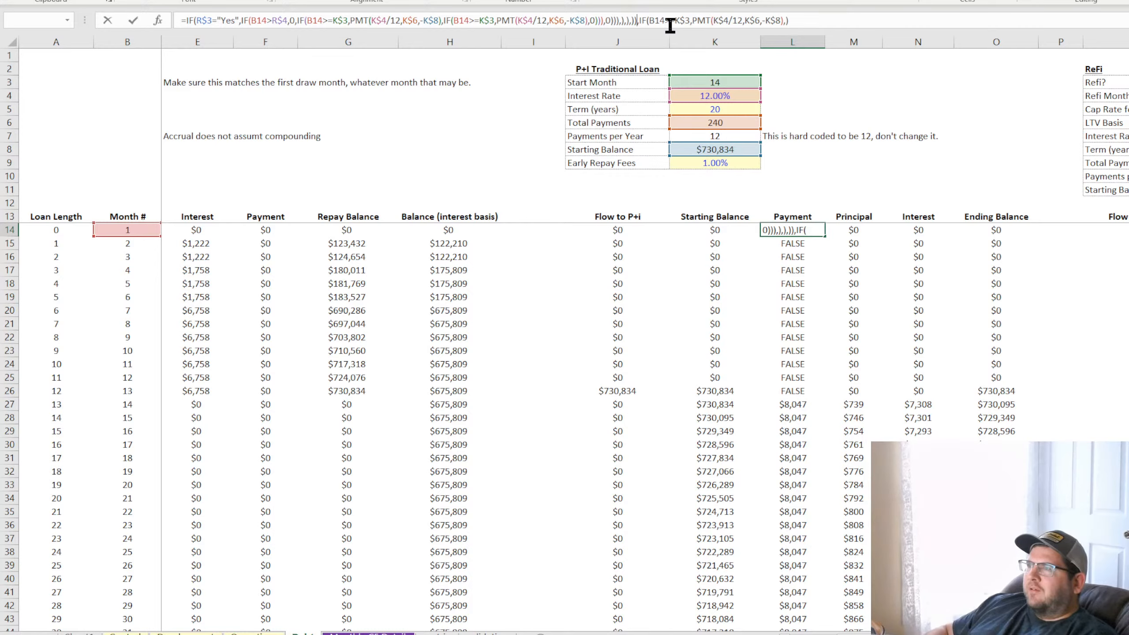
pyautogui.press('BackSpace')
pyautogui.press('BackSpace')
pyautogui.press('BackSpace')
pyautogui.press('BackSpace')
pyautogui.press('BackSpace')
pyautogui.press('BackSpace')
pyautogui.press('BackSpace')
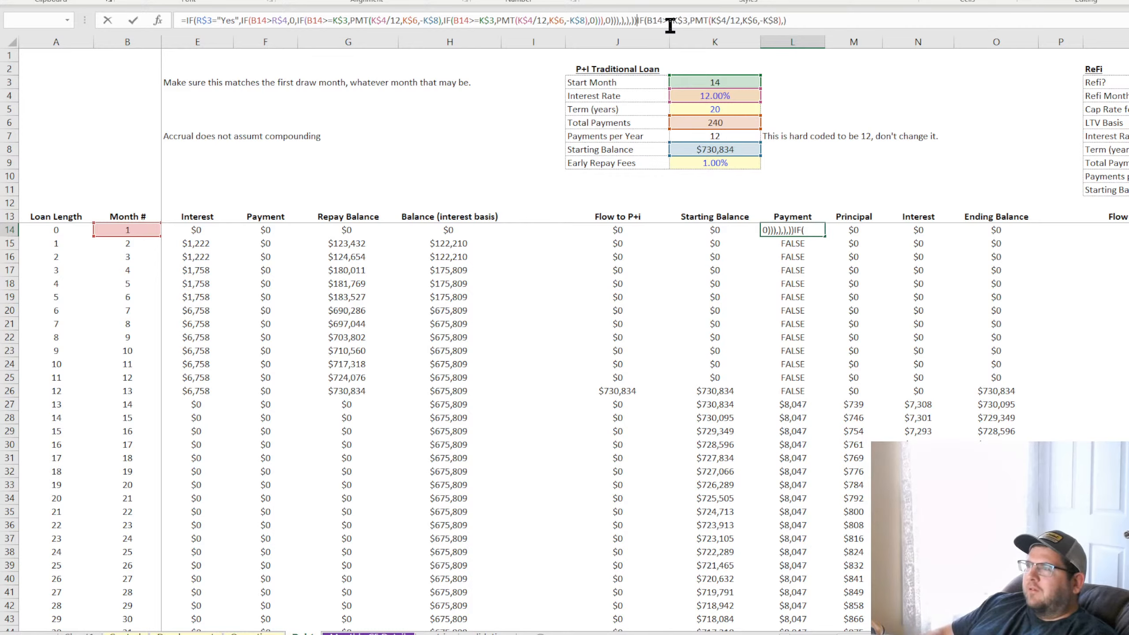
pyautogui.press('BackSpace')
pyautogui.press('BackSpace')
pyautogui.press('BackSpace')
pyautogui.press('BackSpace')
pyautogui.press('BackSpace')
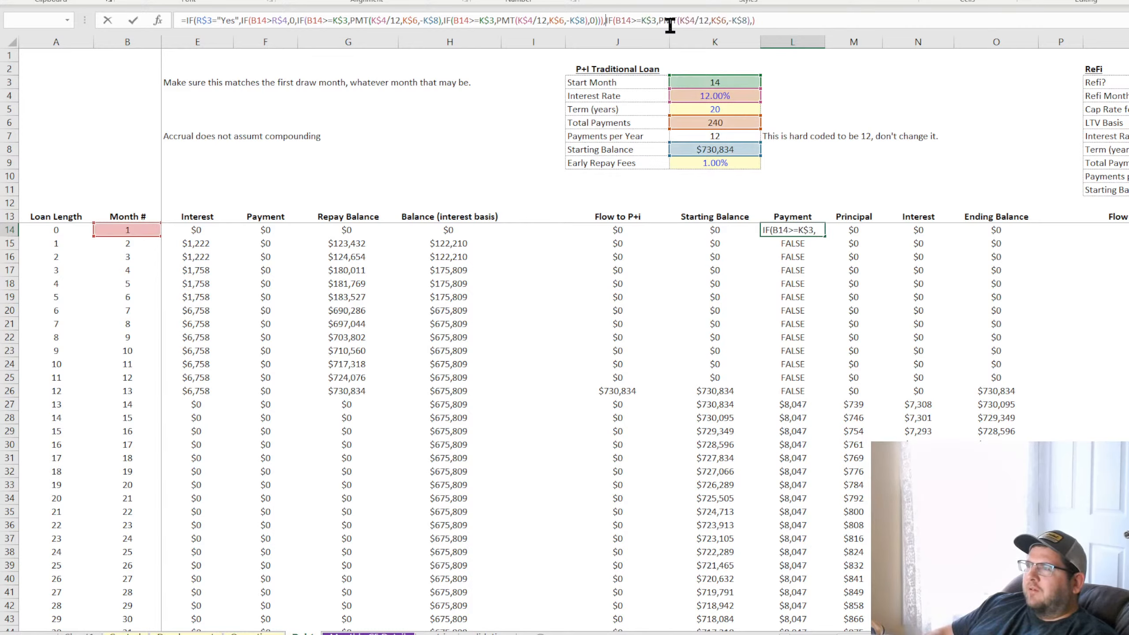
pyautogui.write('0')
pyautogui.press('Return')
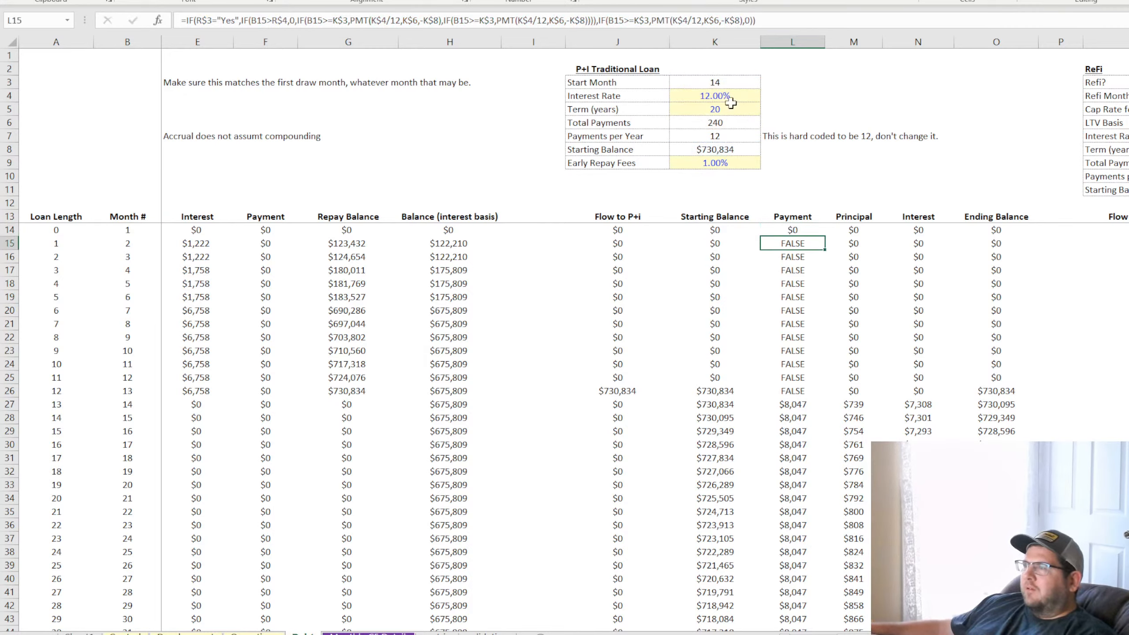
# Copy the corrected L14 formula down the Payment column and check the copy in L18
pyautogui.click(809, 233)
pyautogui.doubleClick(825, 236)
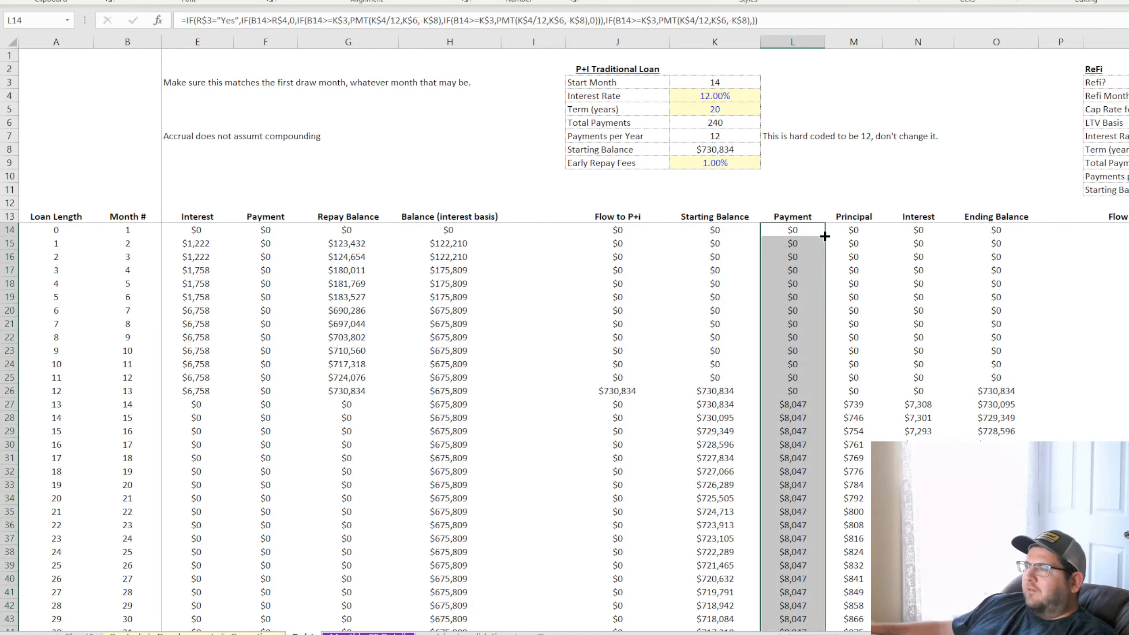
pyautogui.click(812, 278)
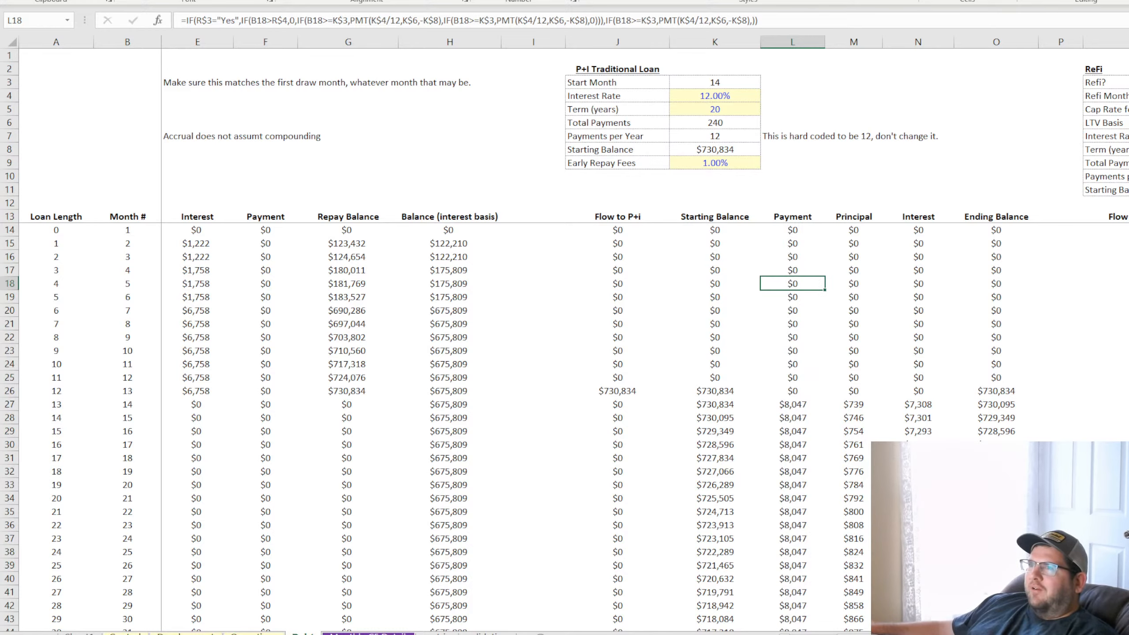
# Examine the copied Payment formulas in L14 and L46 and the Interest formulas around the refi month, rows 48 to 50
pyautogui.click(791, 230)
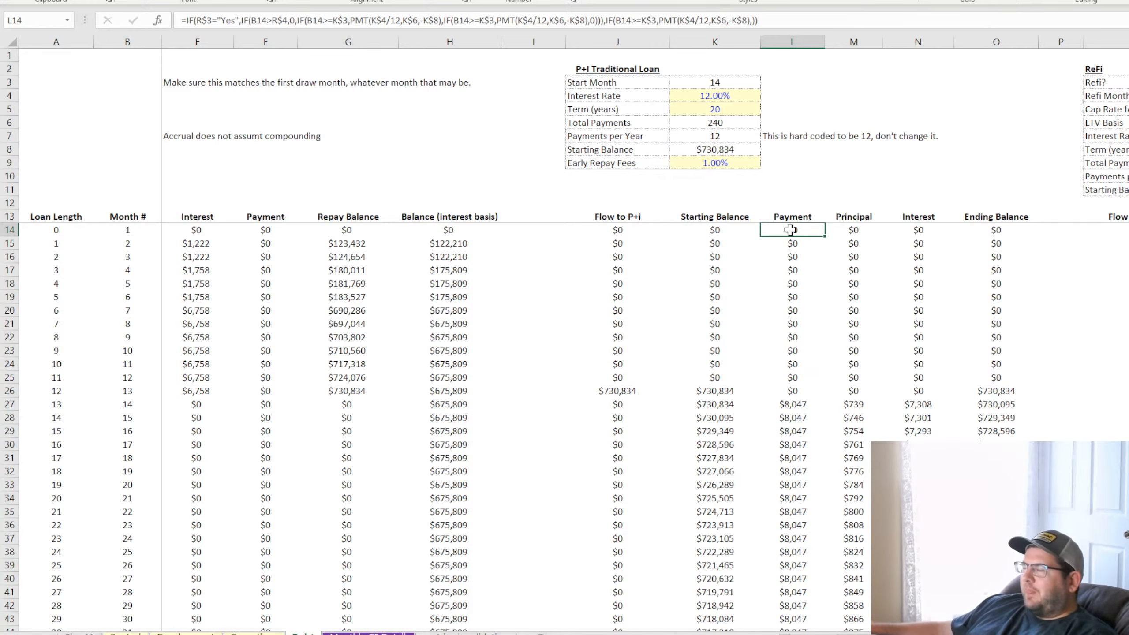
pyautogui.scroll(-4, 789, 286)
pyautogui.click(796, 511)
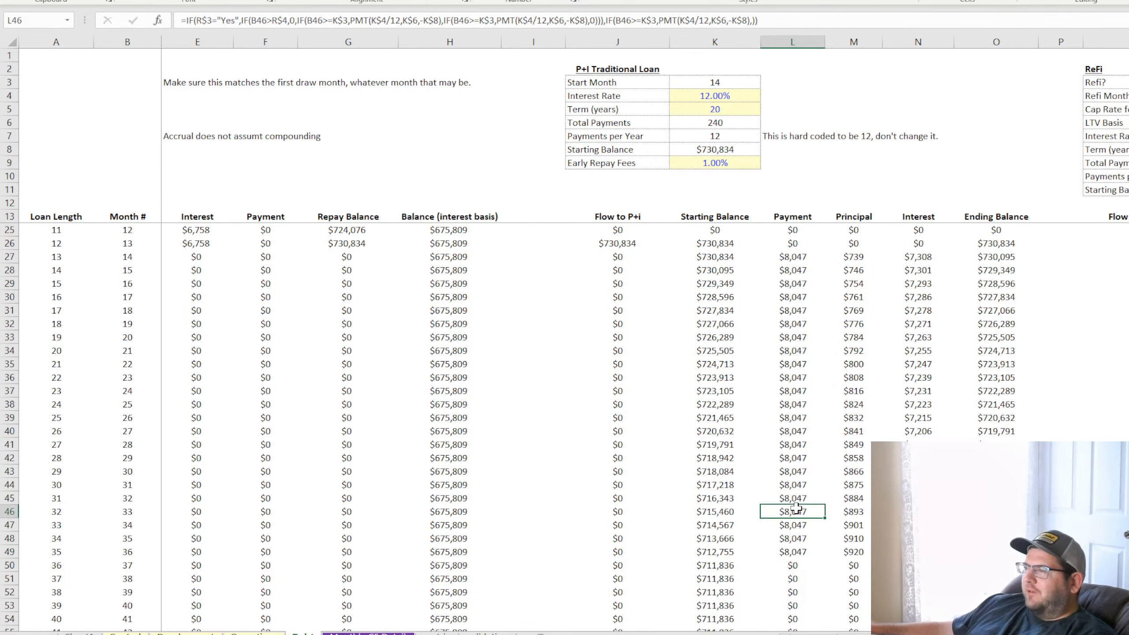
pyautogui.click(917, 538)
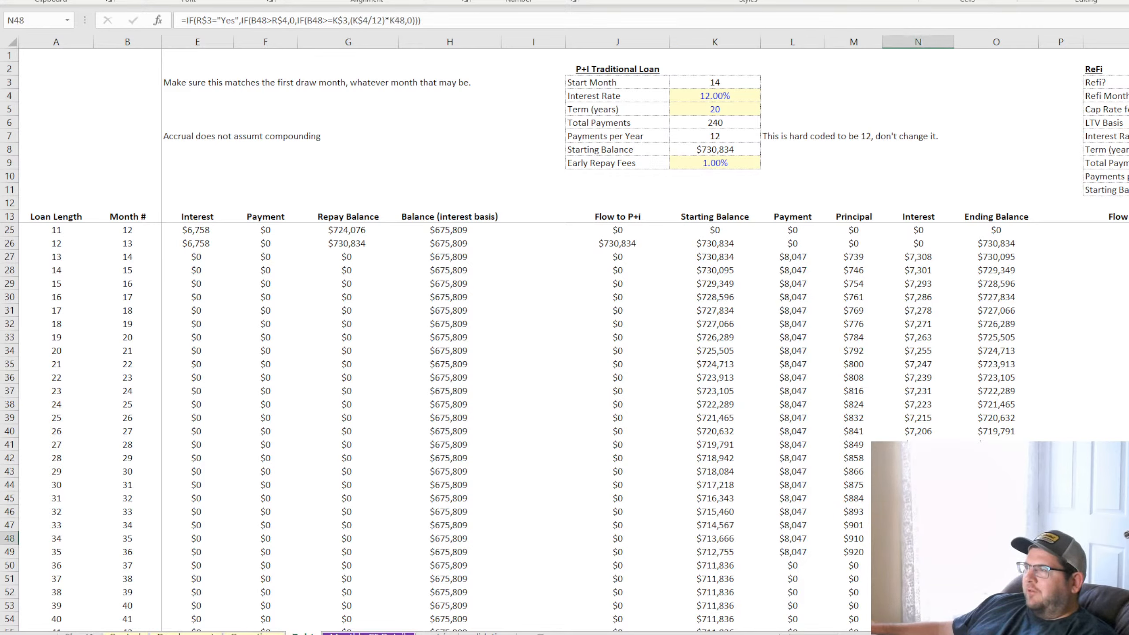
pyautogui.click(858, 535)
pyautogui.doubleClick(917, 552)
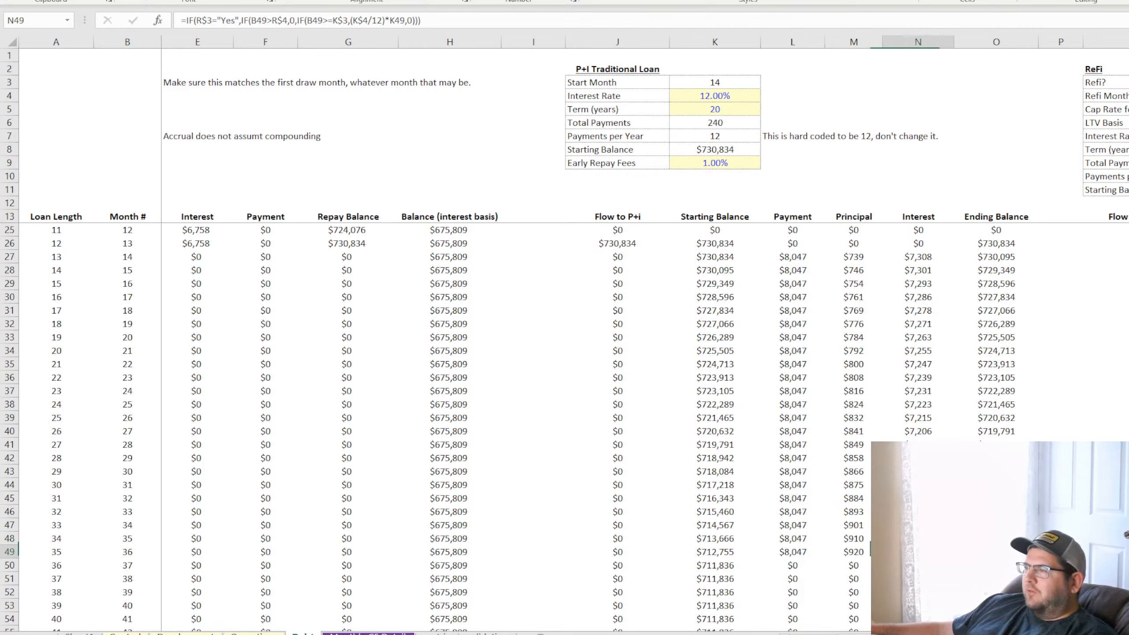
pyautogui.press('Return')
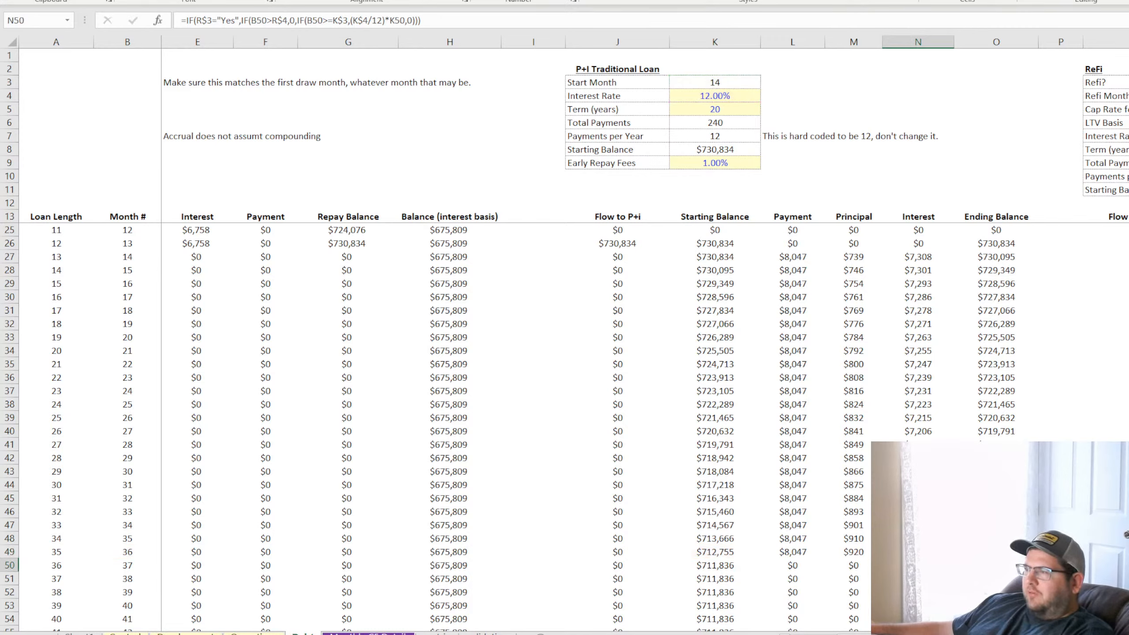
pyautogui.press('F2')
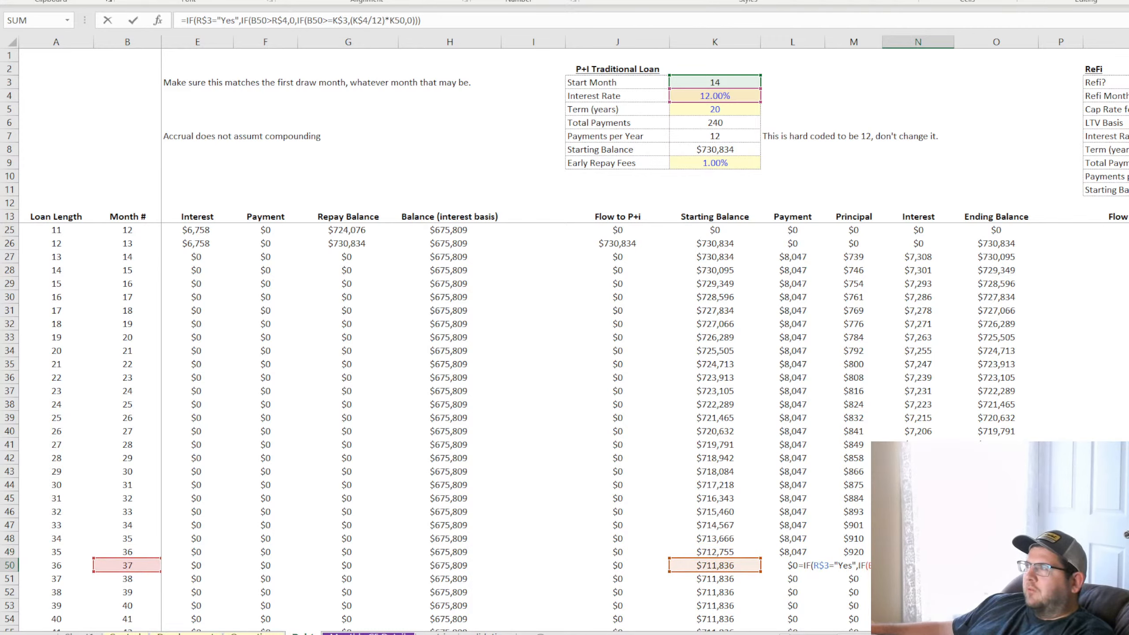
pyautogui.press('Return')
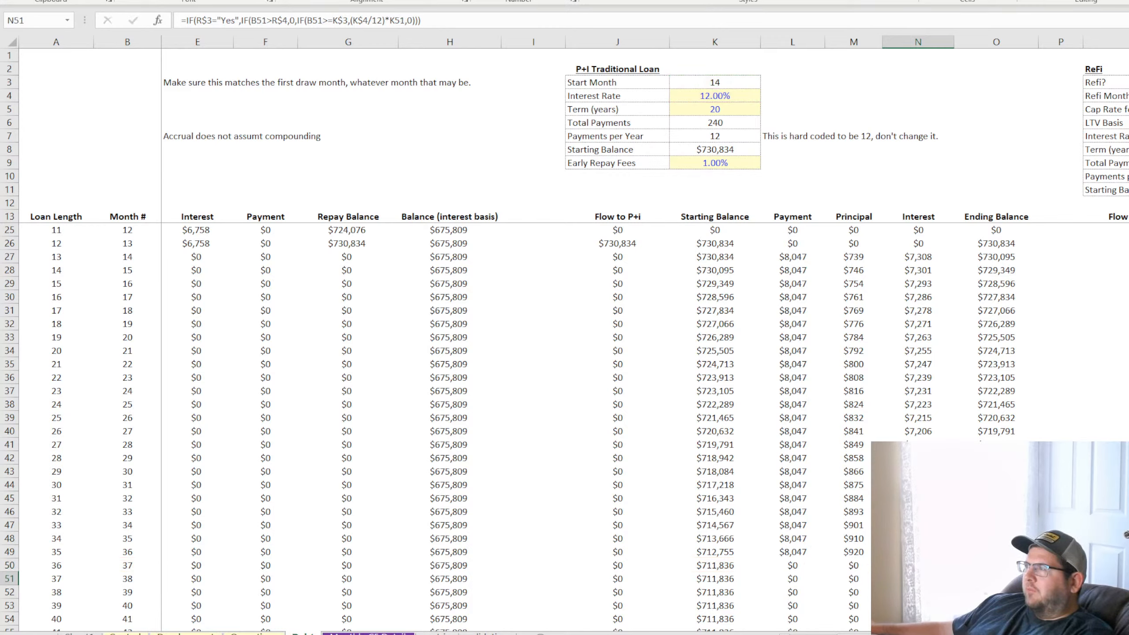
# Compare the P+I loan's Interest formulas across several months between rows 27 and 42
pyautogui.click(924, 258)
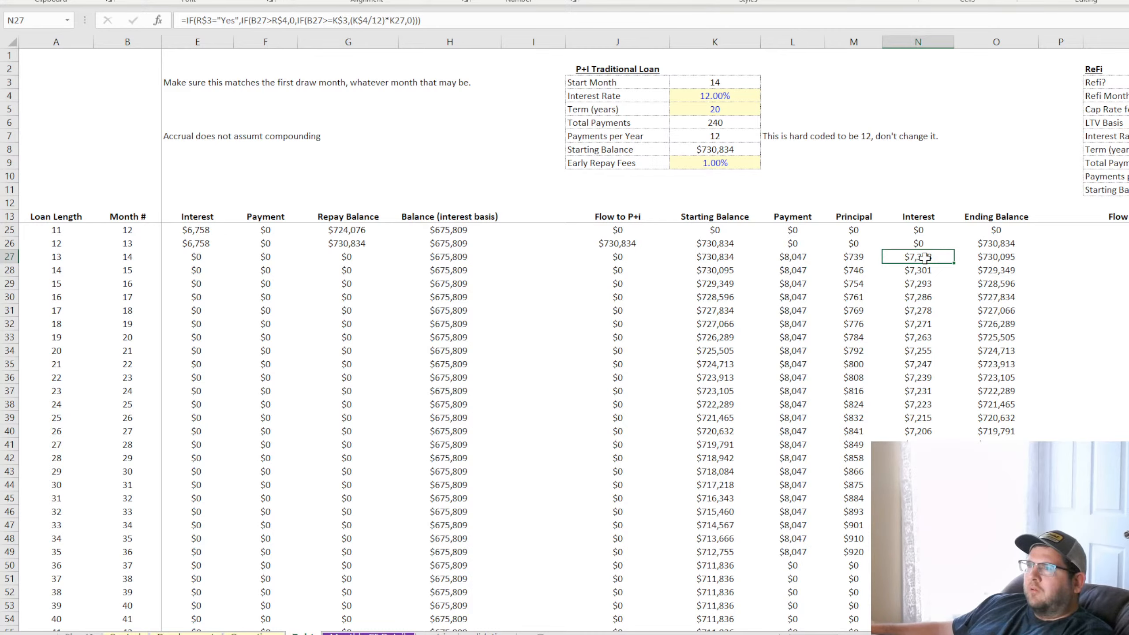
pyautogui.click(925, 294)
pyautogui.click(925, 352)
pyautogui.click(928, 421)
pyautogui.click(930, 458)
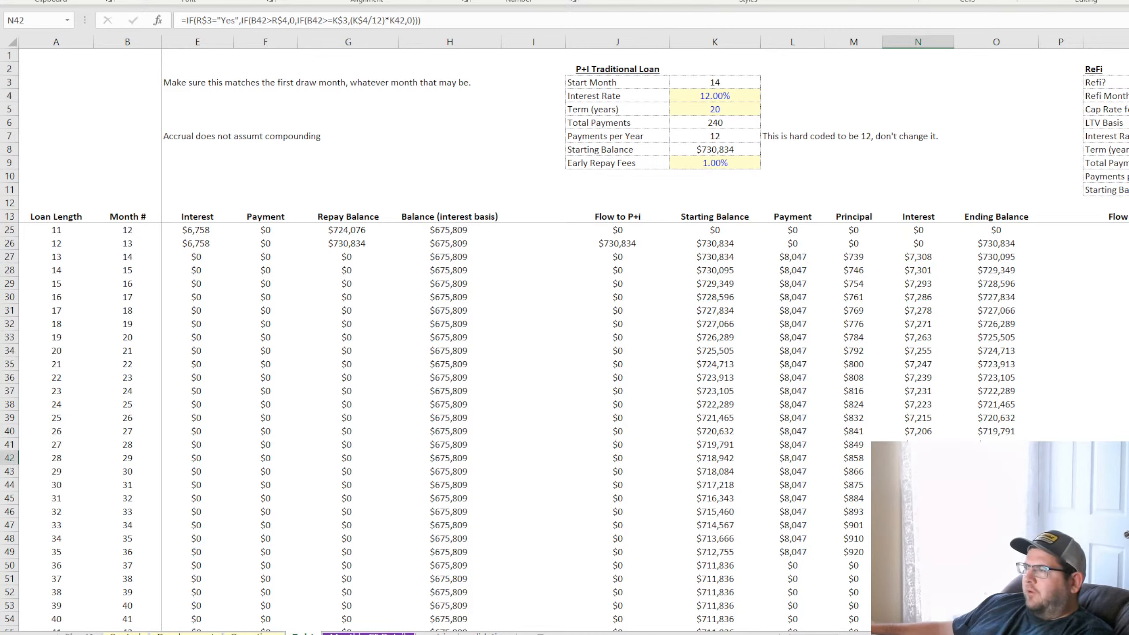
pyautogui.click(926, 257)
pyautogui.click(919, 311)
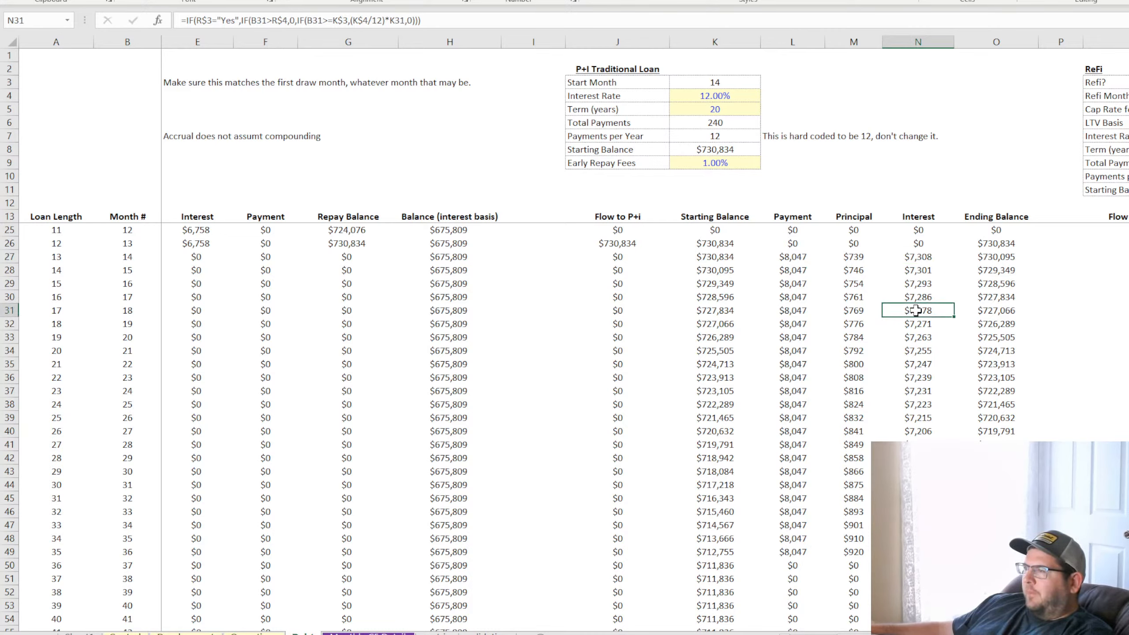
# Examine the Ending Balance, Payment, Principal, Interest and Flow to ReFi cells at refi month 36 in row 49
pyautogui.click(997, 248)
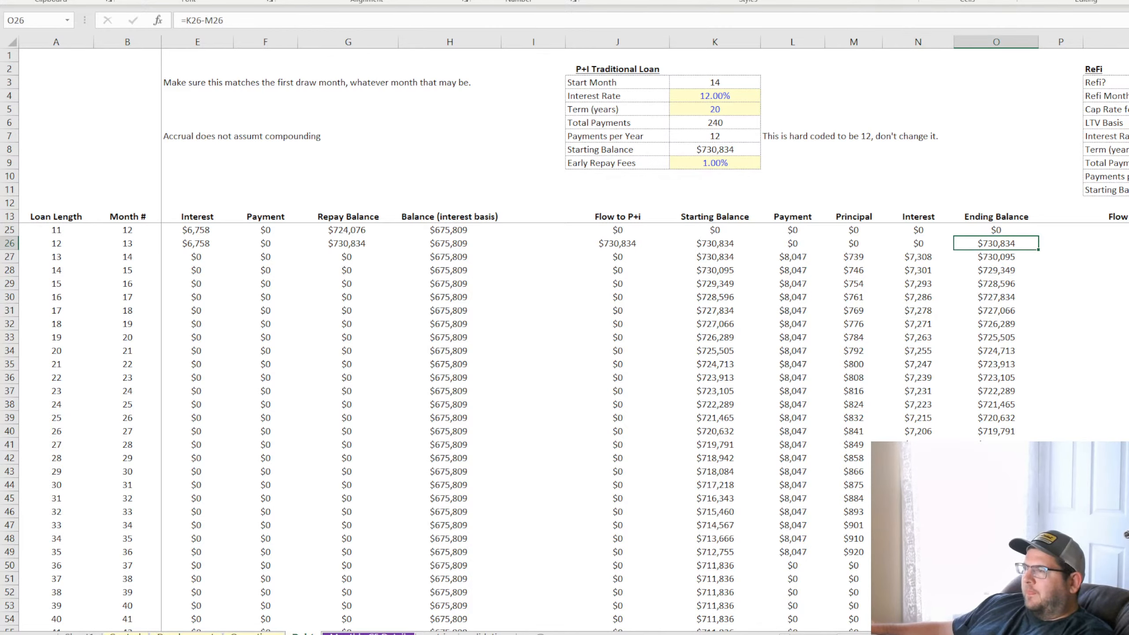
pyautogui.scroll(4, 991, 243)
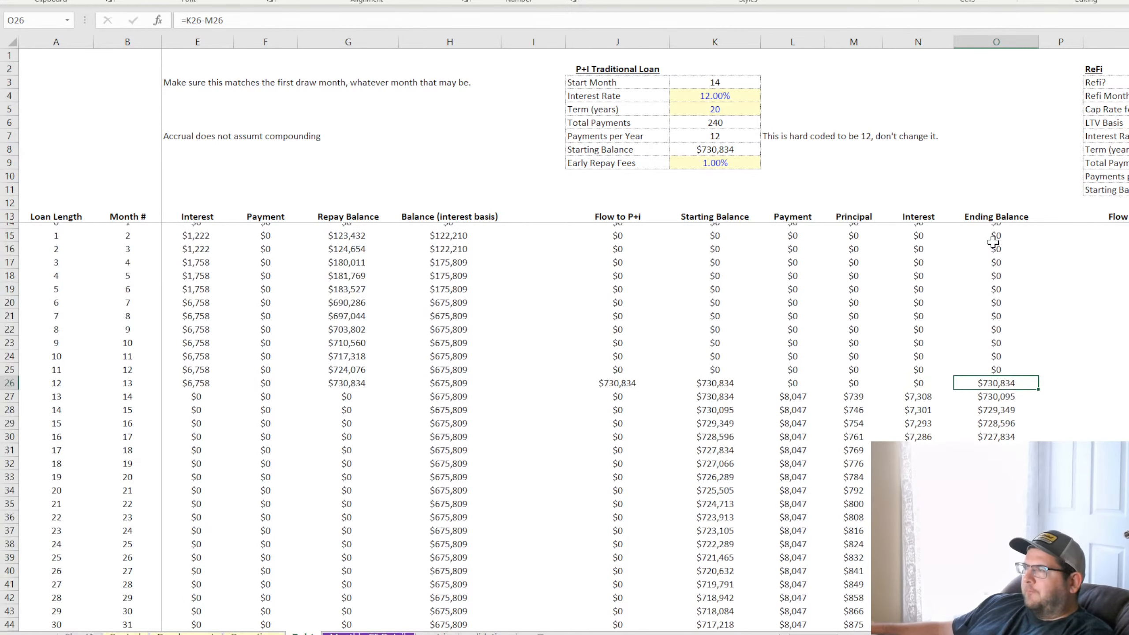
pyautogui.scroll(-7, 1020, 434)
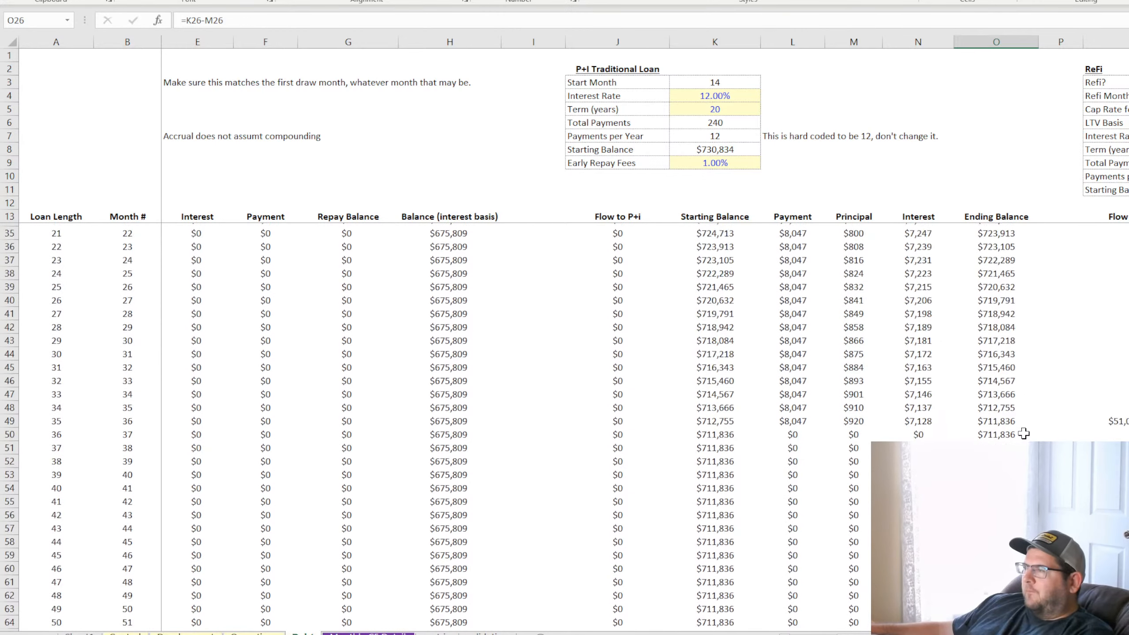
pyautogui.click(923, 404)
pyautogui.click(1000, 404)
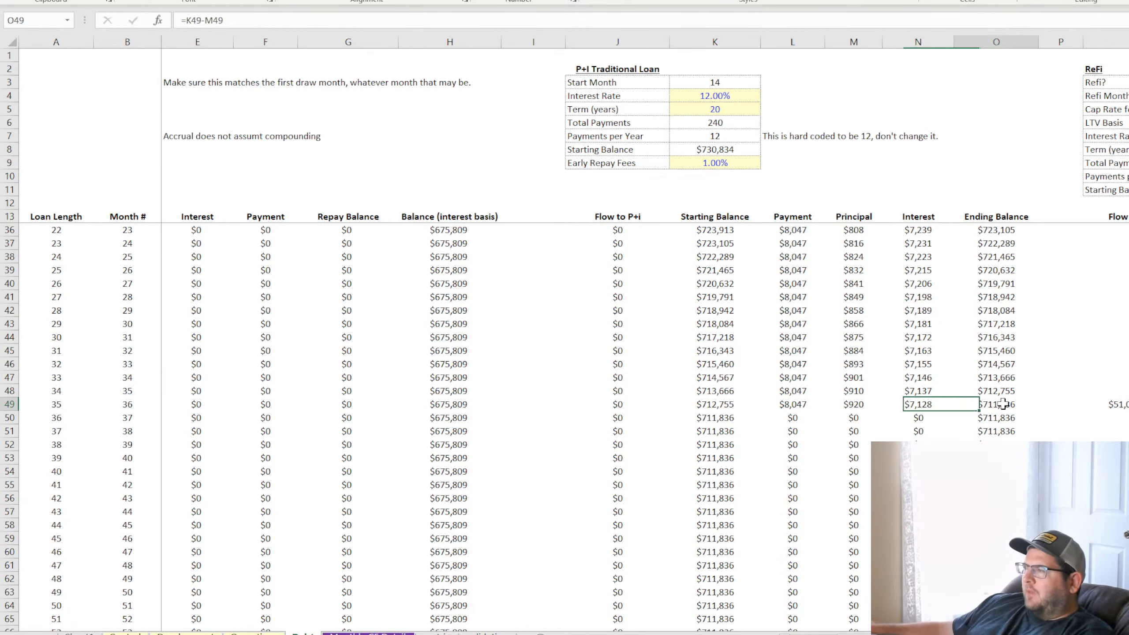
pyautogui.click(1007, 419)
pyautogui.doubleClick(1120, 404)
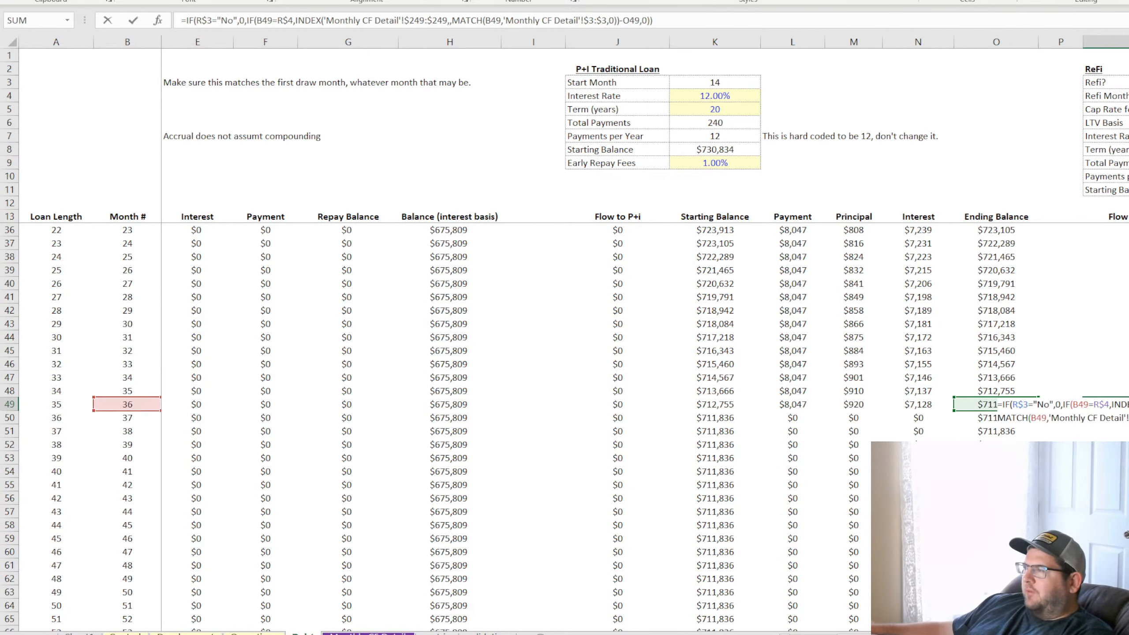
pyautogui.press('Return')
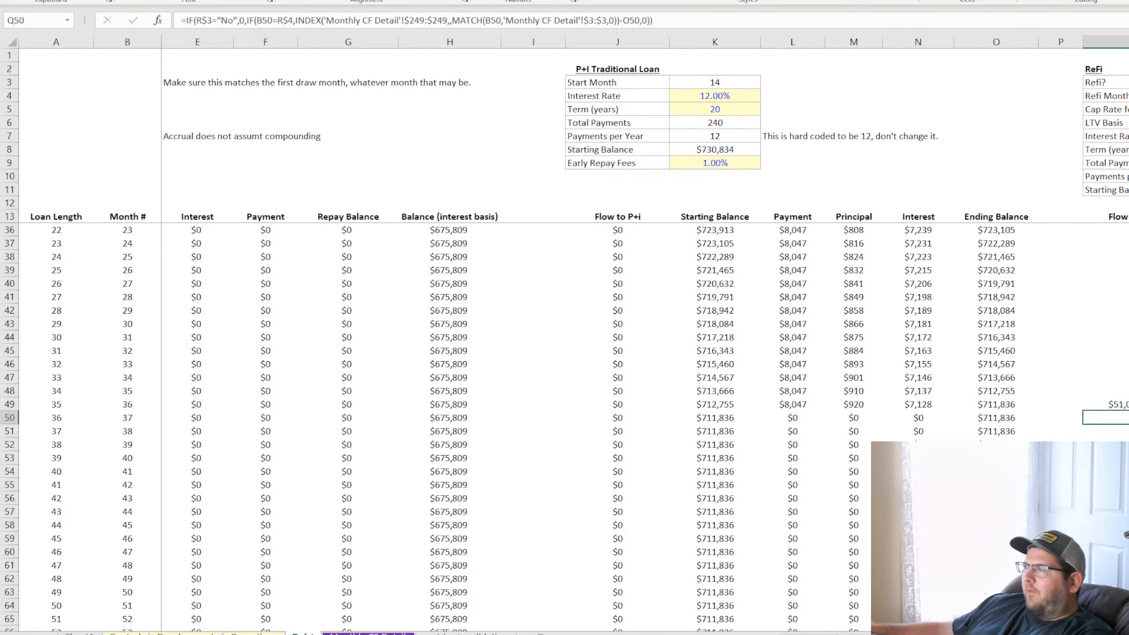
pyautogui.click(786, 406)
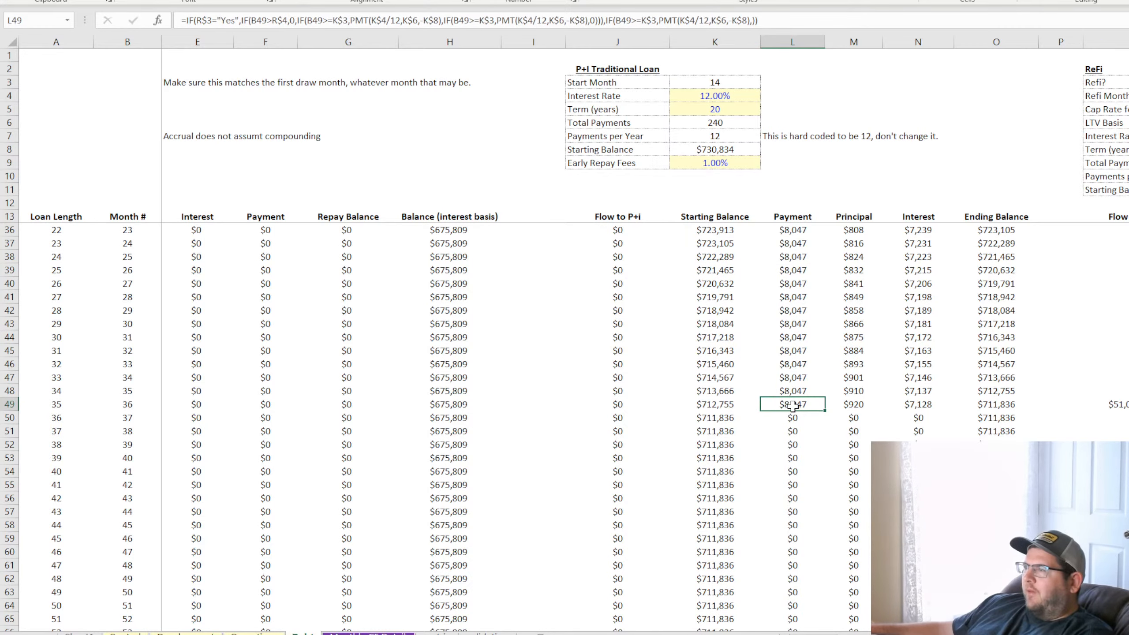
pyautogui.moveTo(786, 406); pyautogui.dragTo(933, 405)
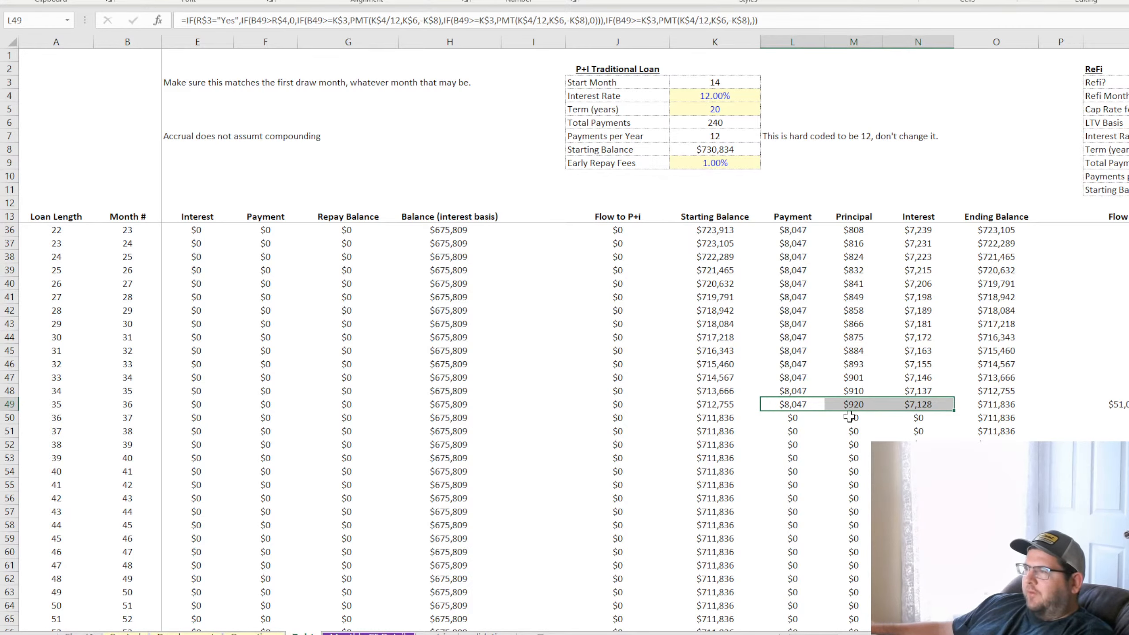
pyautogui.click(1113, 405)
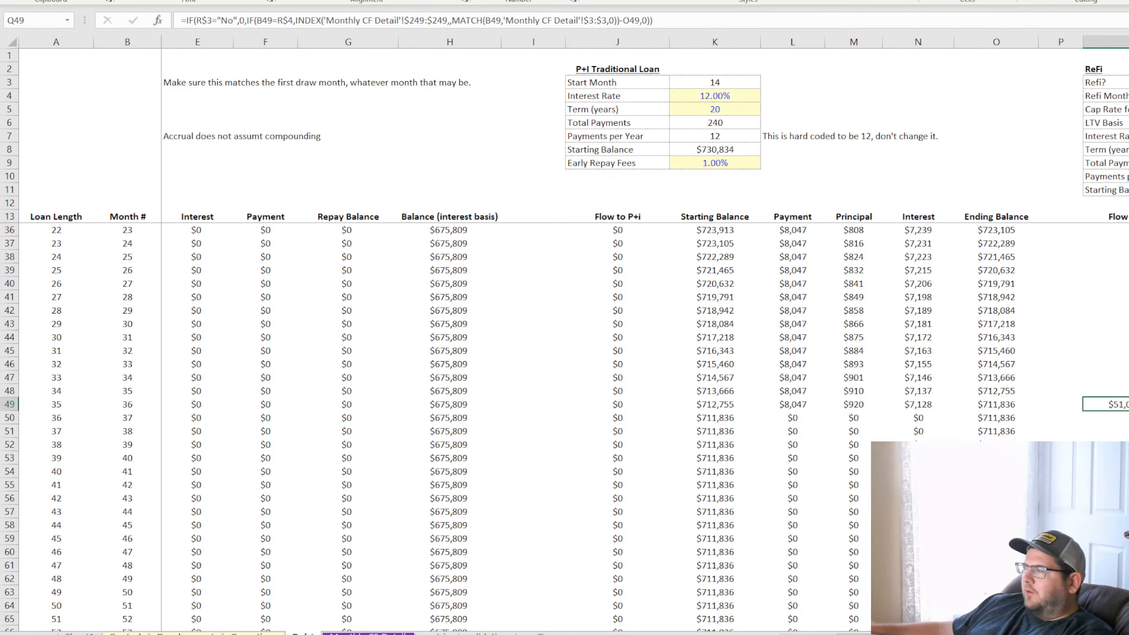
# Set Refi? to No and check the P+I Payment column from month 14 onward
pyautogui.hscroll(4, 644, 338)
pyautogui.click(871, 82)
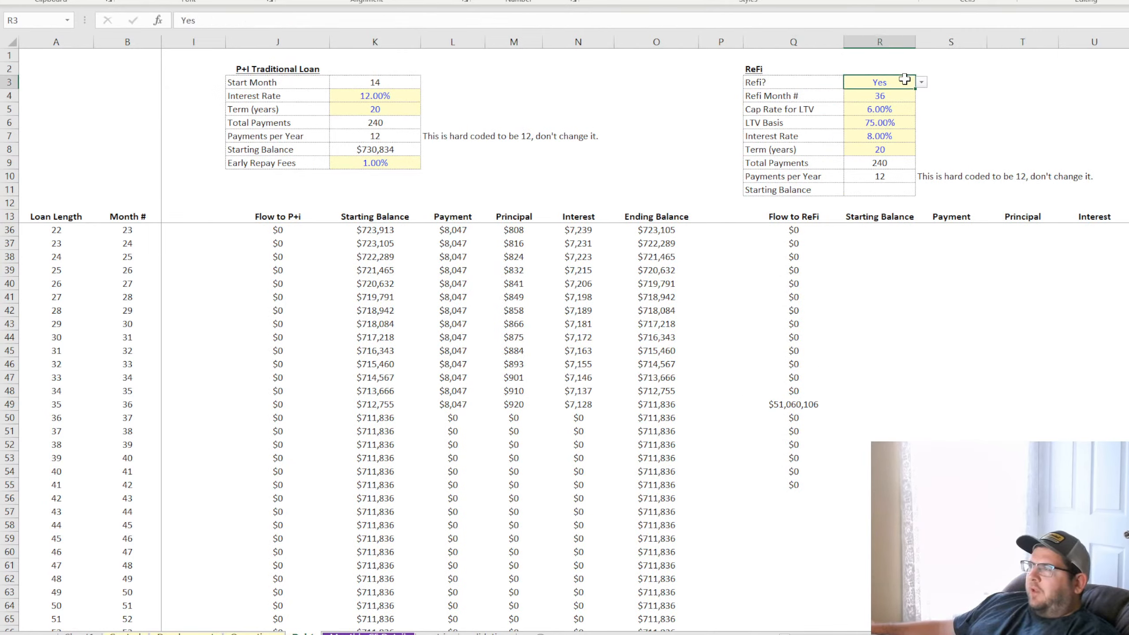
pyautogui.click(921, 83)
pyautogui.click(904, 101)
pyautogui.scroll(7, 563, 360)
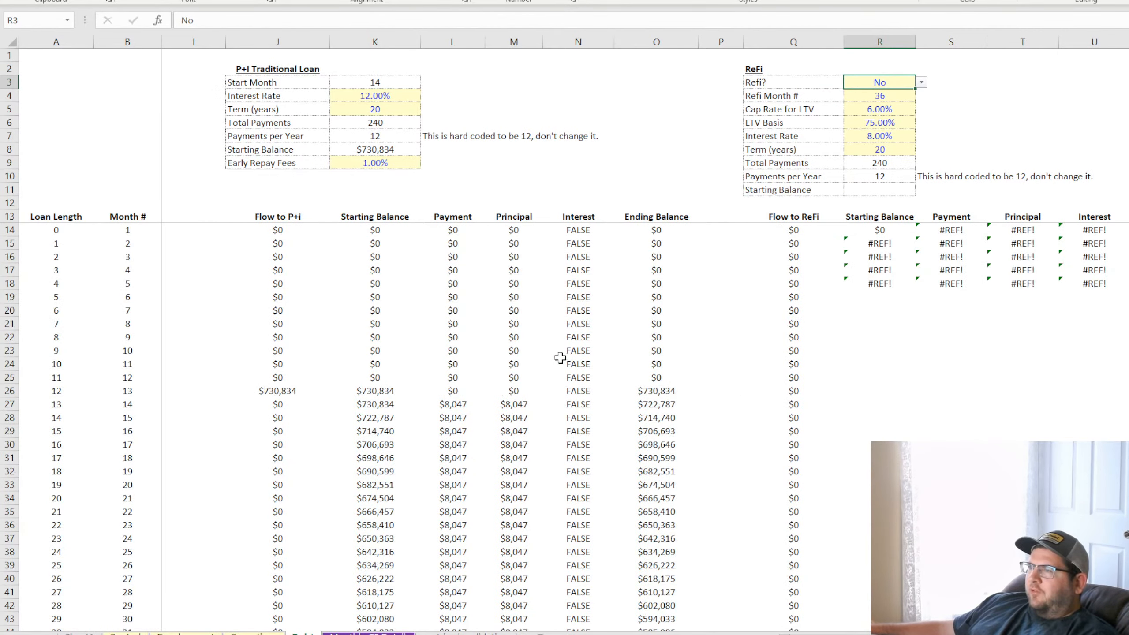
pyautogui.click(458, 404)
pyautogui.scroll(-11, 540, 416)
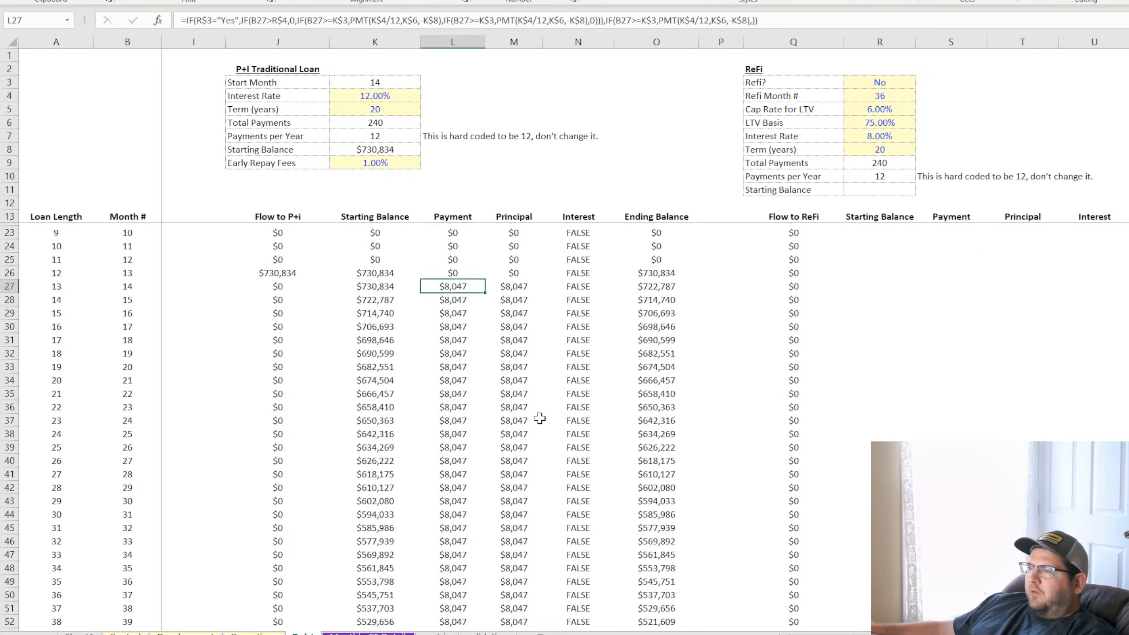
pyautogui.scroll(11, 545, 415)
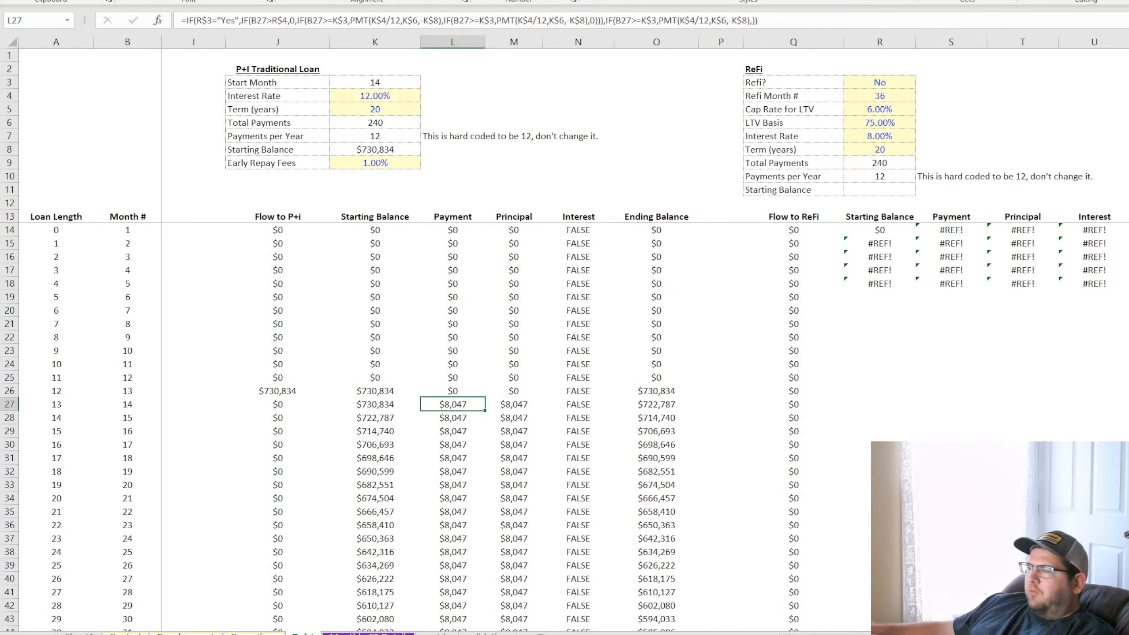
# Inspect the first P+I Interest formula in N14 alongside the ReFi inputs it references
pyautogui.hscroll(-1, 642, 334)
pyautogui.hscroll(-6, 565, 338)
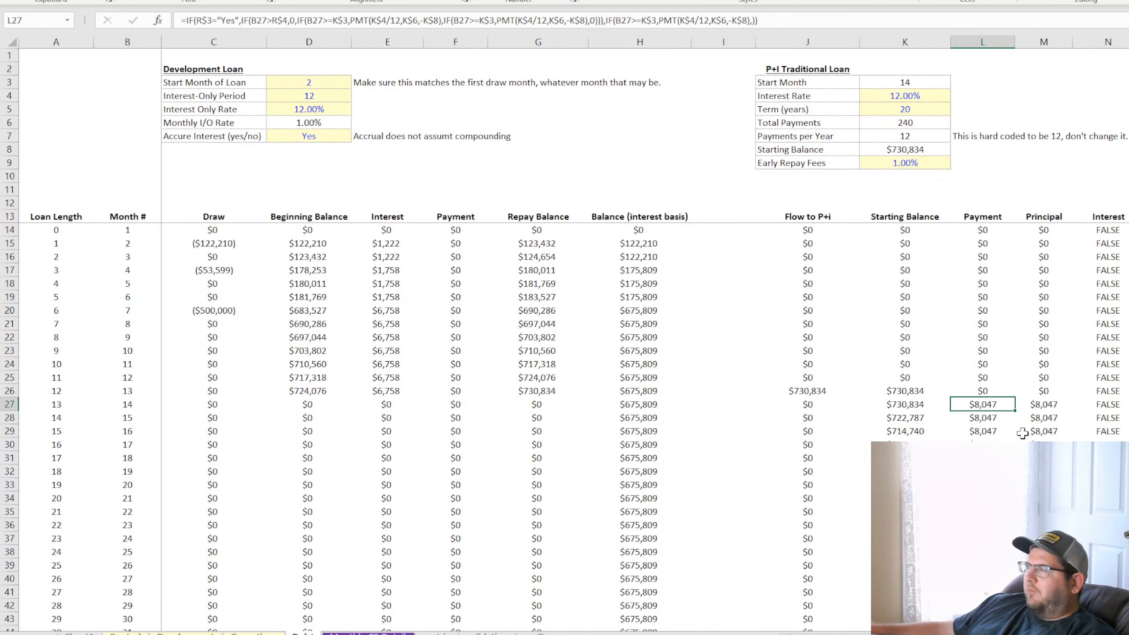
pyautogui.click(1109, 231)
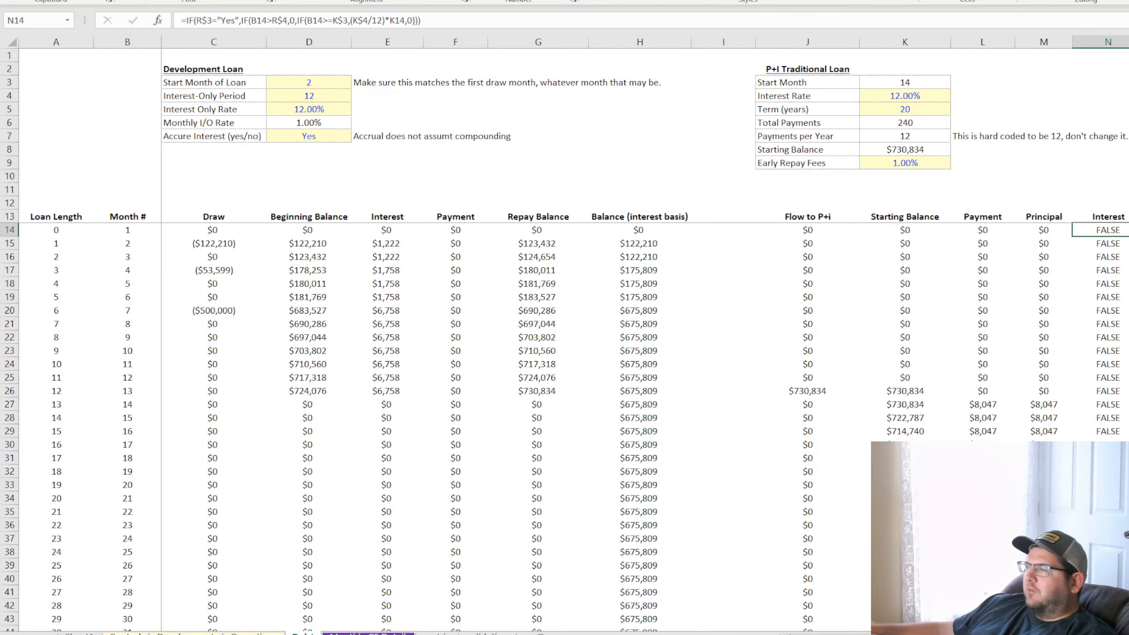
pyautogui.hscroll(1, 1110, 230)
pyautogui.hscroll(5, 683, 228)
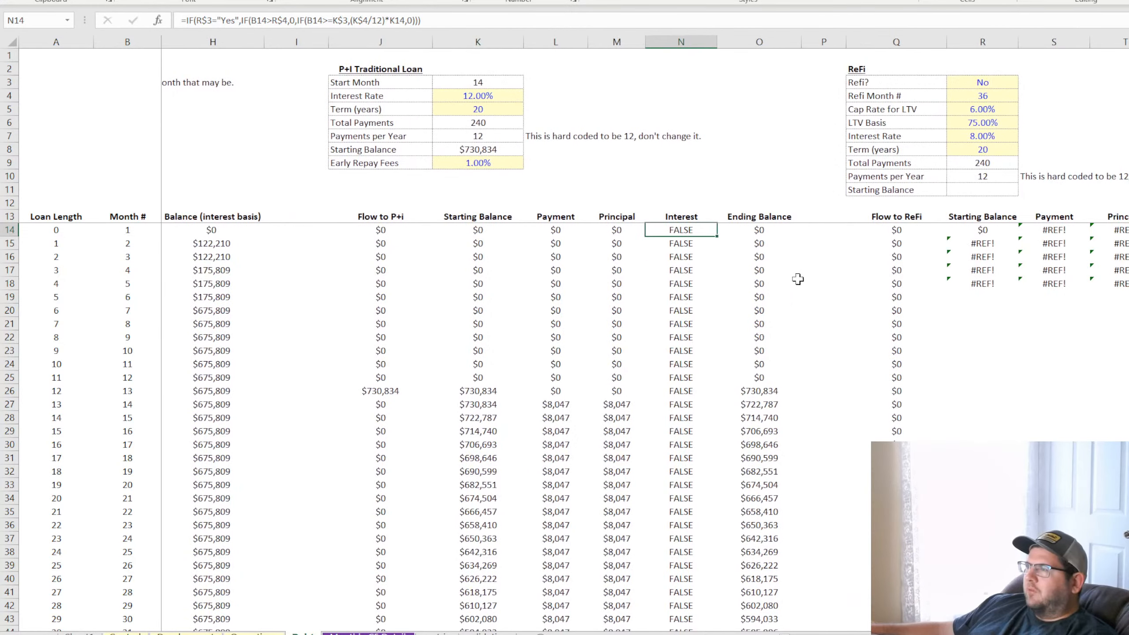
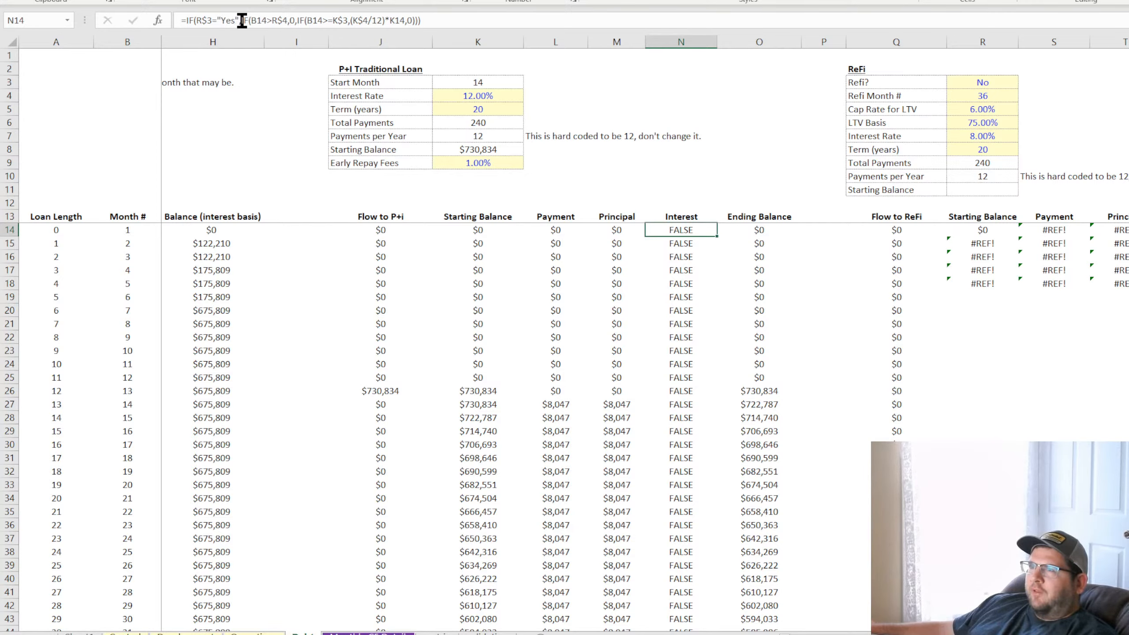
# Try to append a copy of the IF(B14>=K$3,(K$4/12)*K14 test to N14's Interest formula for when Refi? is No
pyautogui.moveTo(298, 20); pyautogui.dragTo(403, 19)
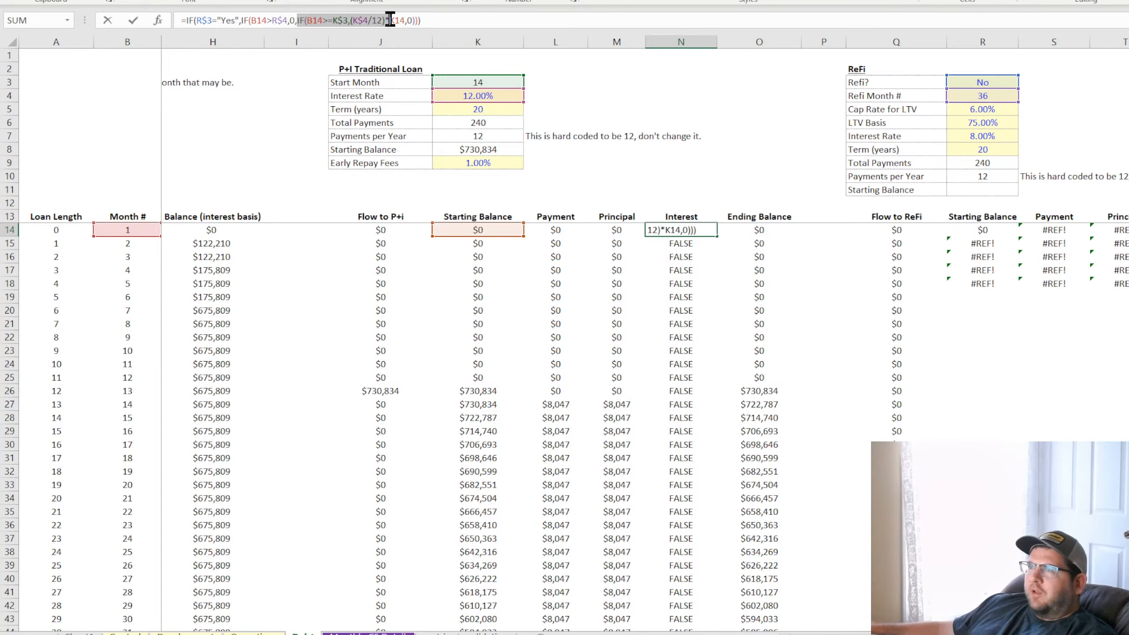
pyautogui.hotkey('ctrl', 'c')
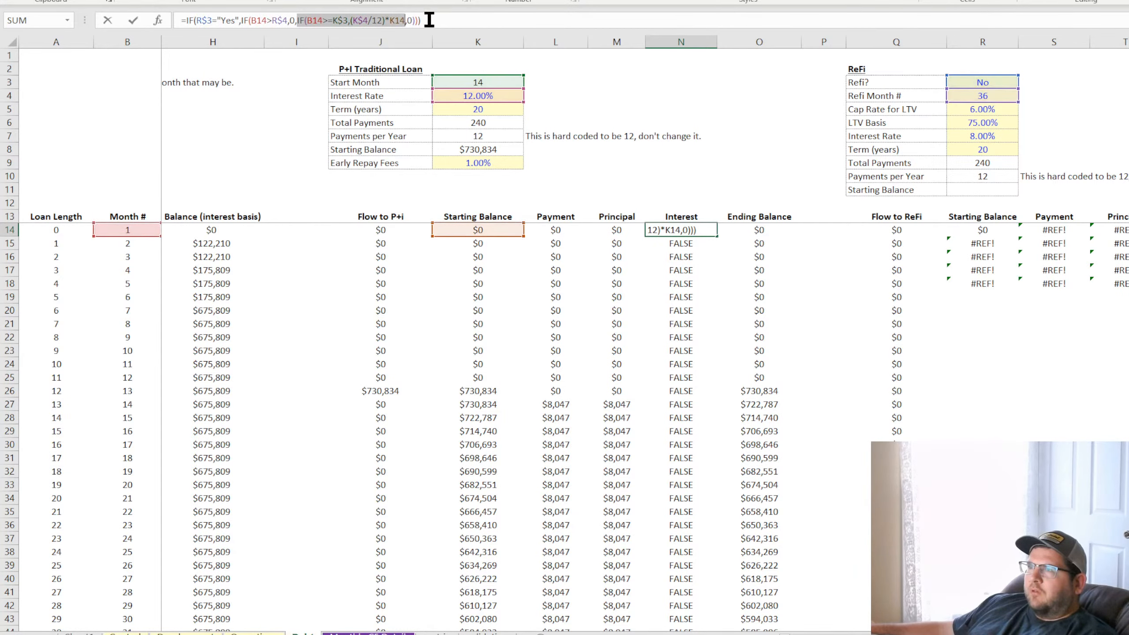
pyautogui.click(428, 19)
pyautogui.press('BackSpace')
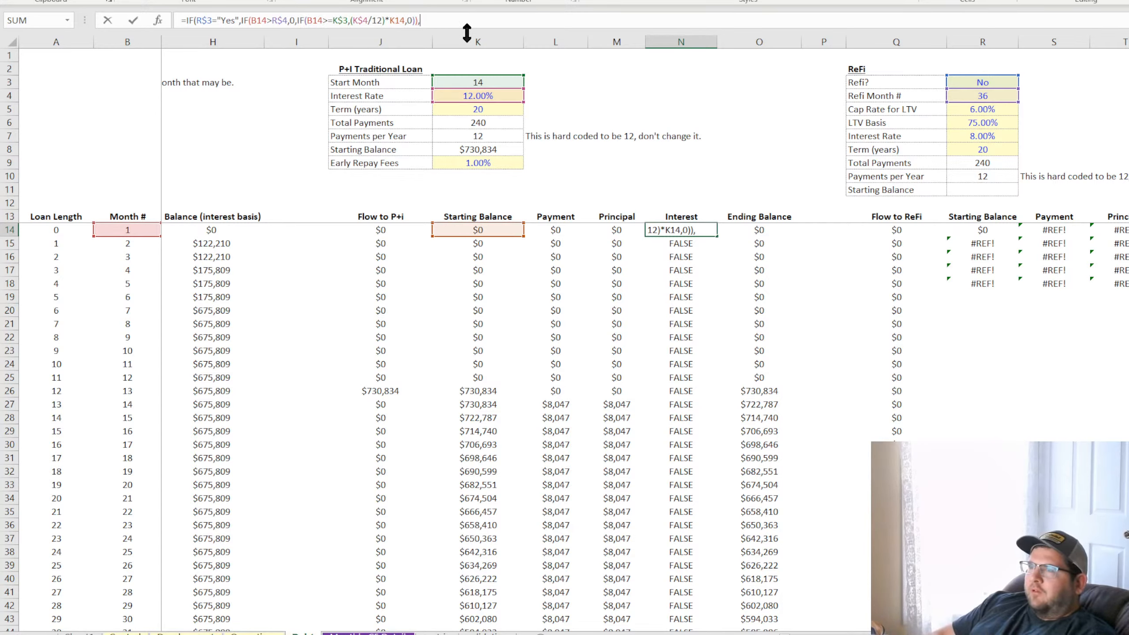
pyautogui.write(',')
pyautogui.hotkey('ctrl', 'v')
pyautogui.write(')')
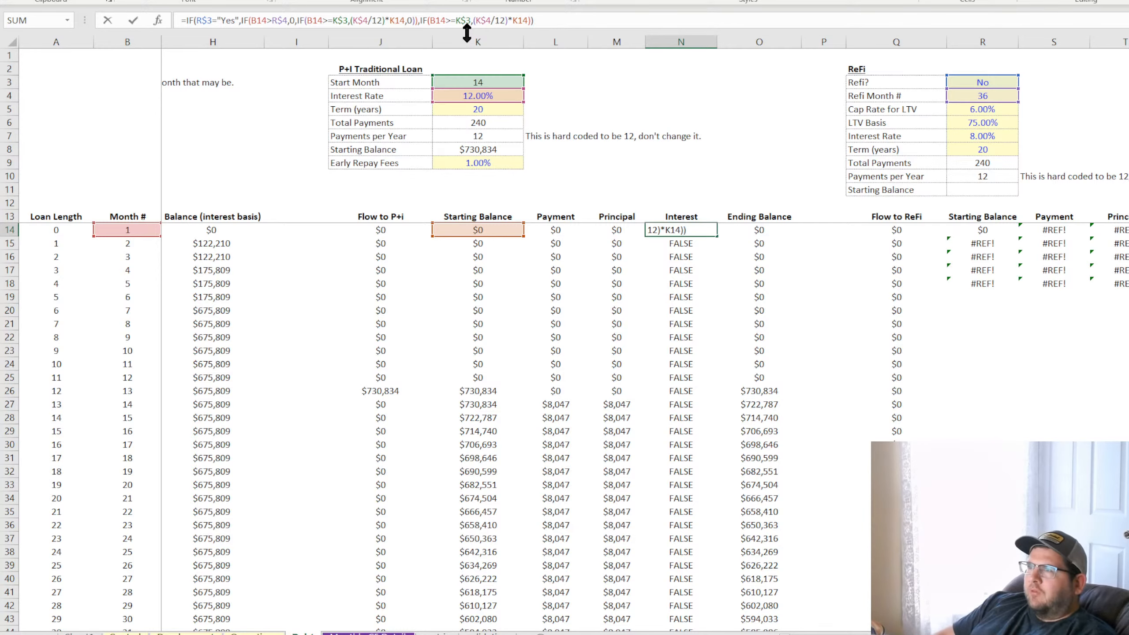
pyautogui.hotkey('ctrl', 'Return')
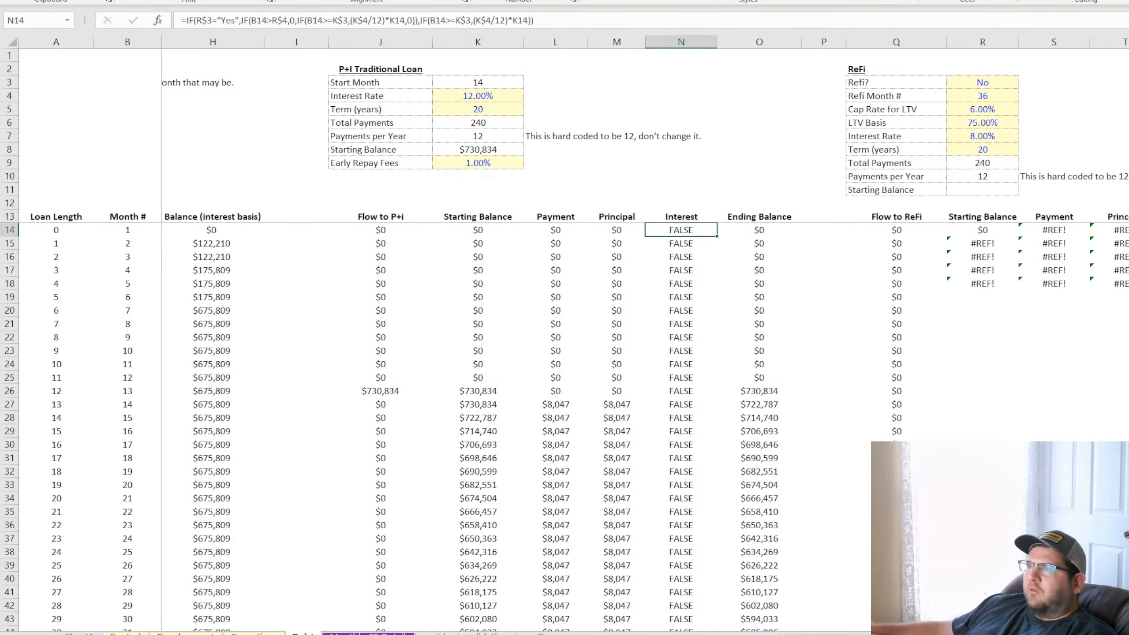
pyautogui.hotkey('ctrl', 'z')
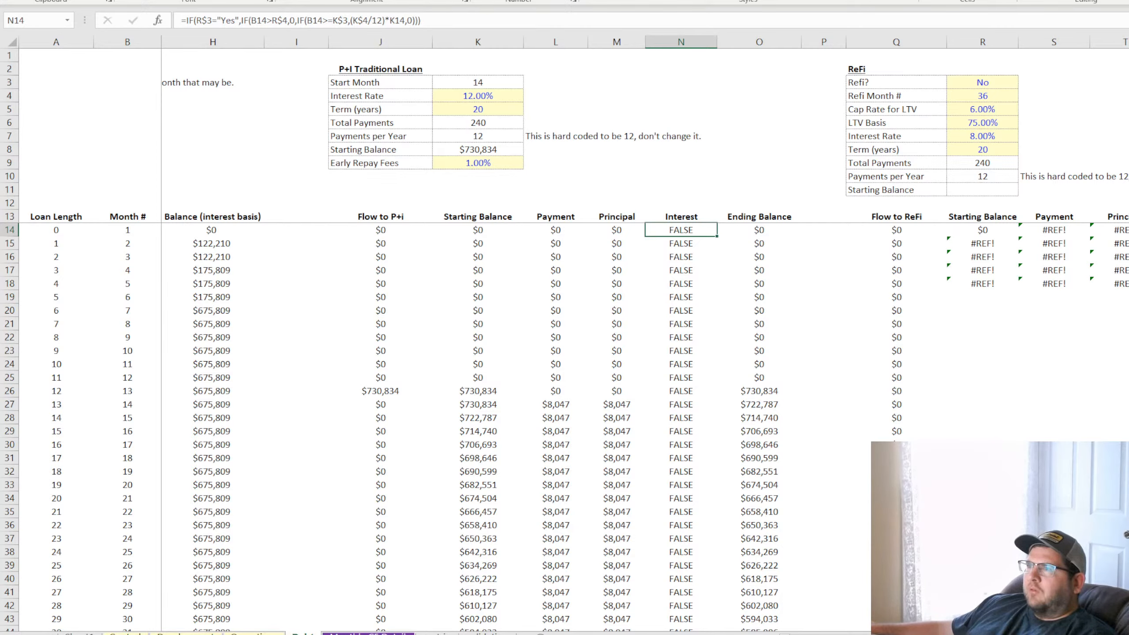
# Add IF(B14>=K$3,(K$4/12)*K14) as the value-if-false branch of the Refi? test in N14's Interest formula
pyautogui.click(385, 19)
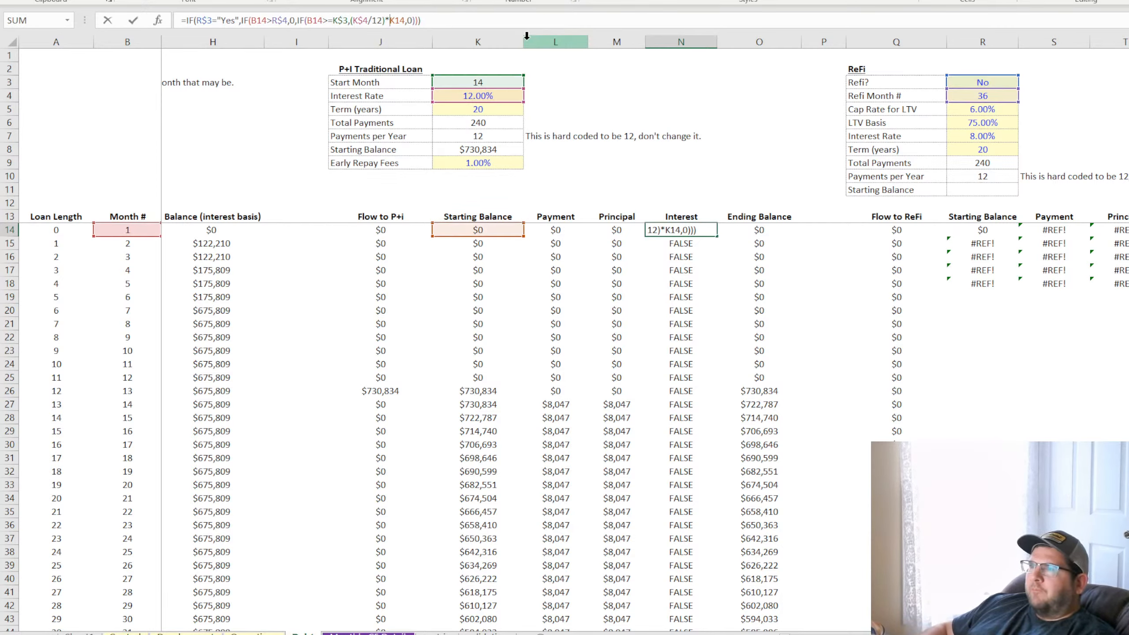
pyautogui.press('Right')
pyautogui.press('Right')
pyautogui.press('Right')
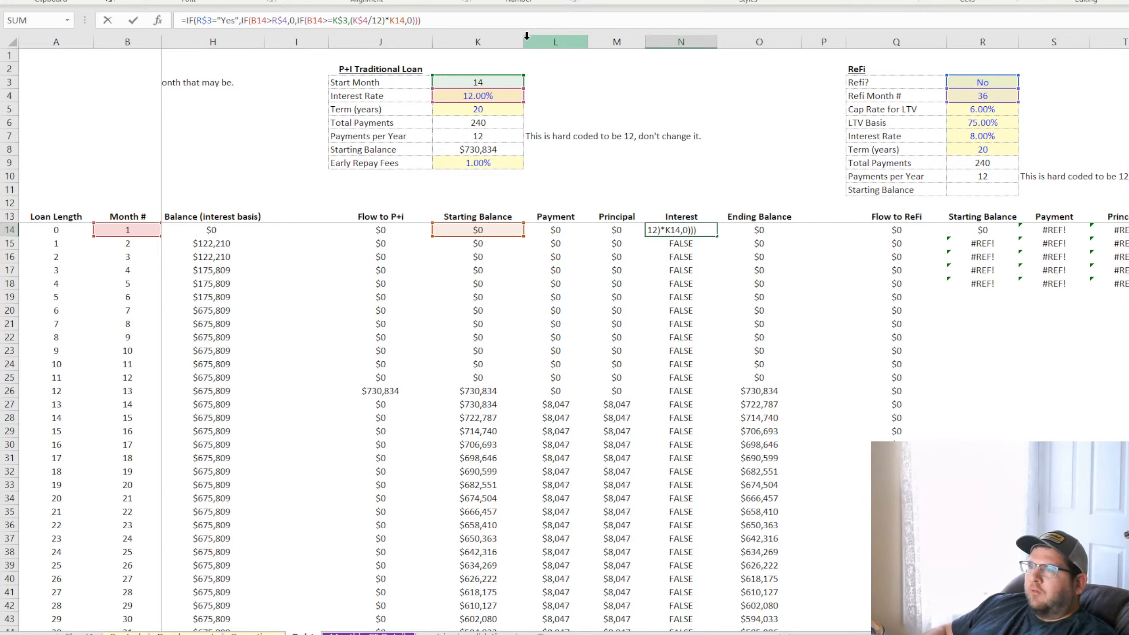
pyautogui.hotkey('ctrl', 'v')
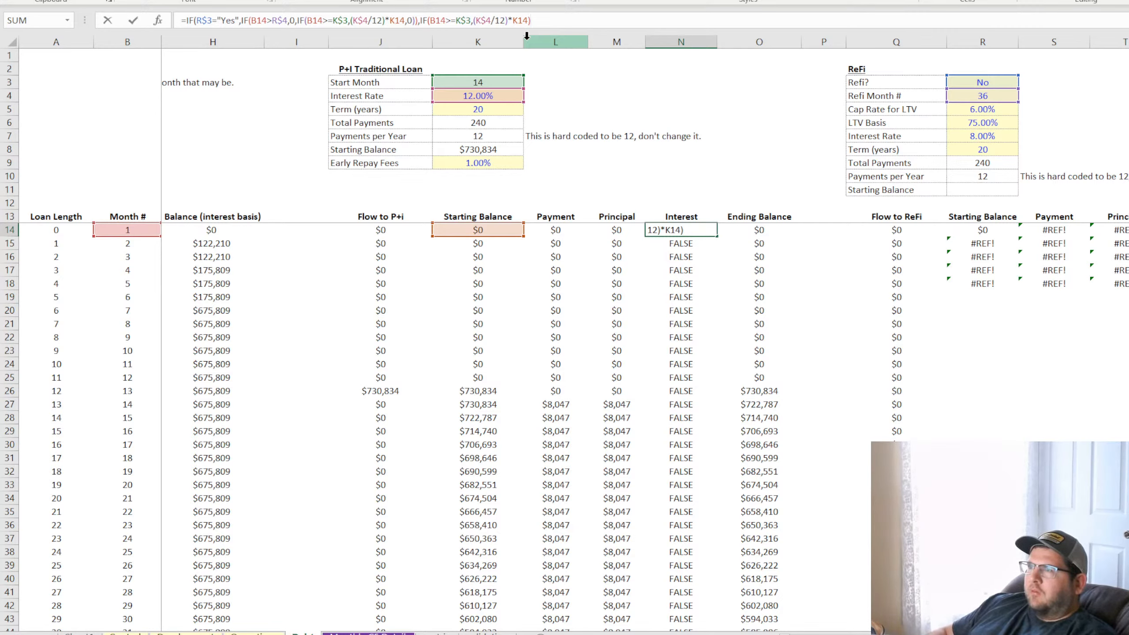
pyautogui.write(')')
pyautogui.press('Return')
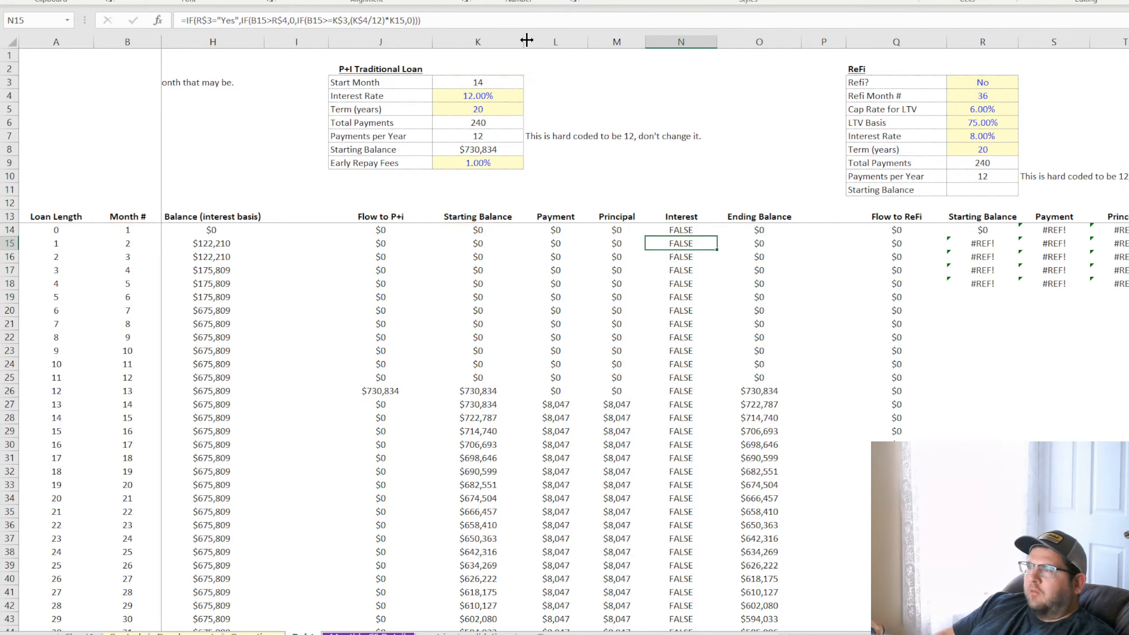
# Add 0 as the value-if-false of the last IF in N14's Interest formula
pyautogui.click(691, 230)
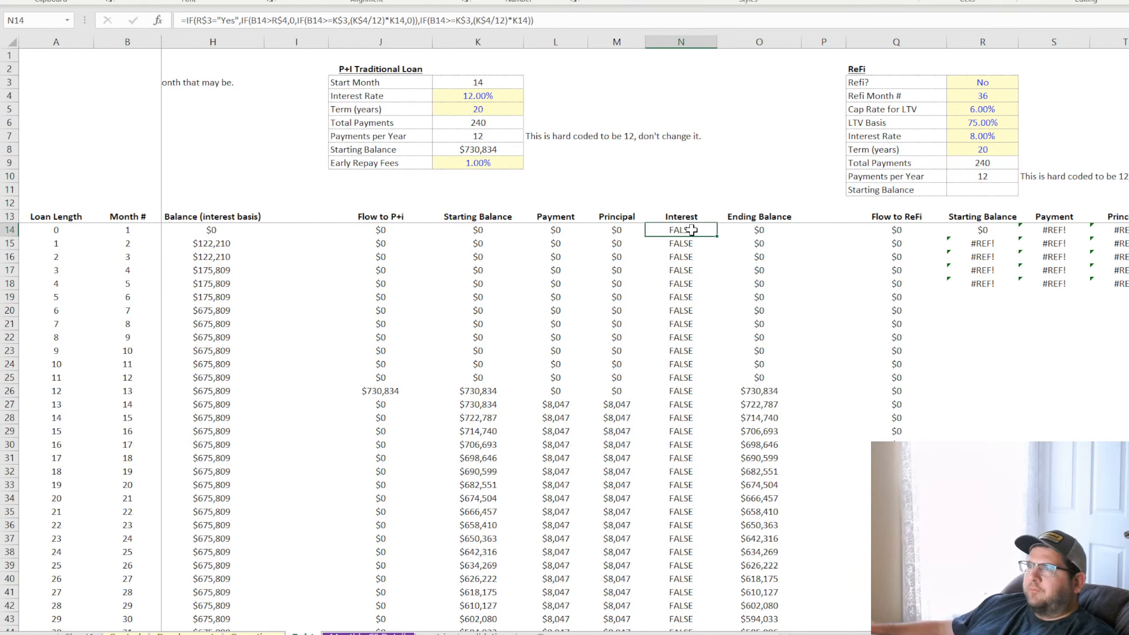
pyautogui.click(415, 20)
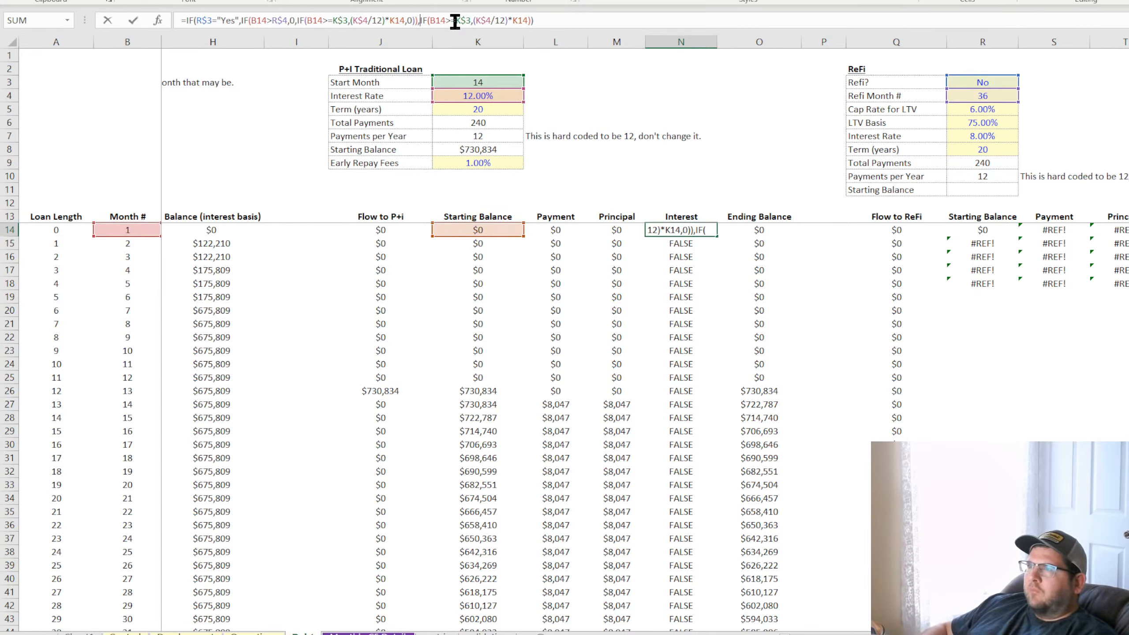
pyautogui.press('Right')
pyautogui.press('Right')
pyautogui.press('Right')
pyautogui.press('Right')
pyautogui.press('Right')
pyautogui.press('Right')
pyautogui.press('Right')
pyautogui.press('Right')
pyautogui.press('Right')
pyautogui.press('Right')
pyautogui.press('Right')
pyautogui.press('Right')
pyautogui.press('Right')
pyautogui.press('Right')
pyautogui.press('Right')
pyautogui.press('Right')
pyautogui.press('Right')
pyautogui.press('Right')
pyautogui.press('Right')
pyautogui.press('Right')
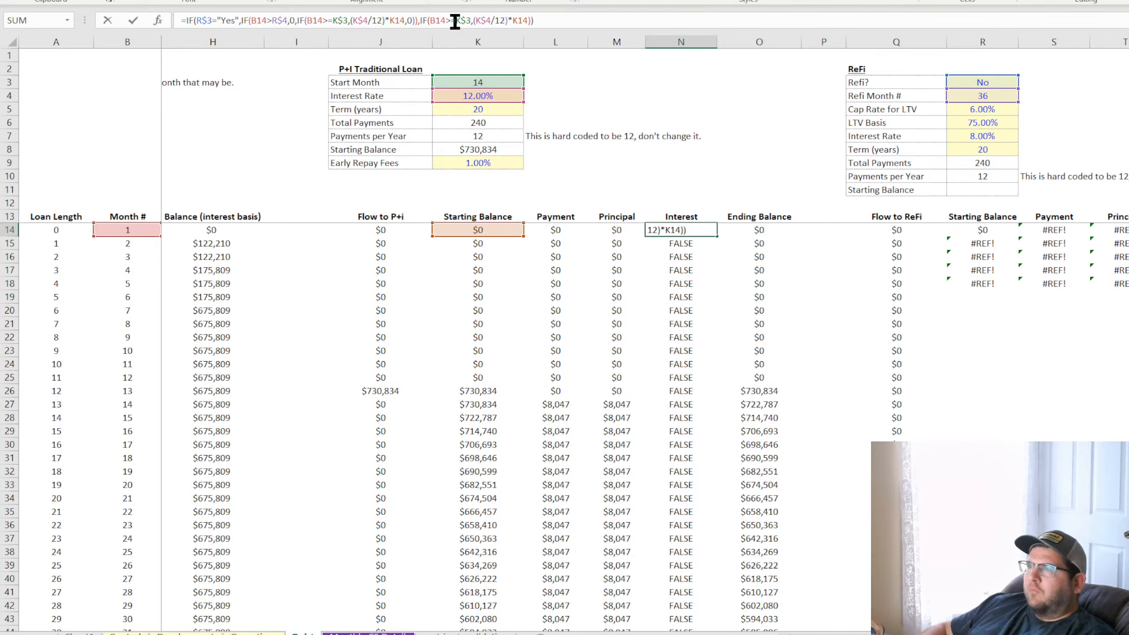
pyautogui.press('Delete')
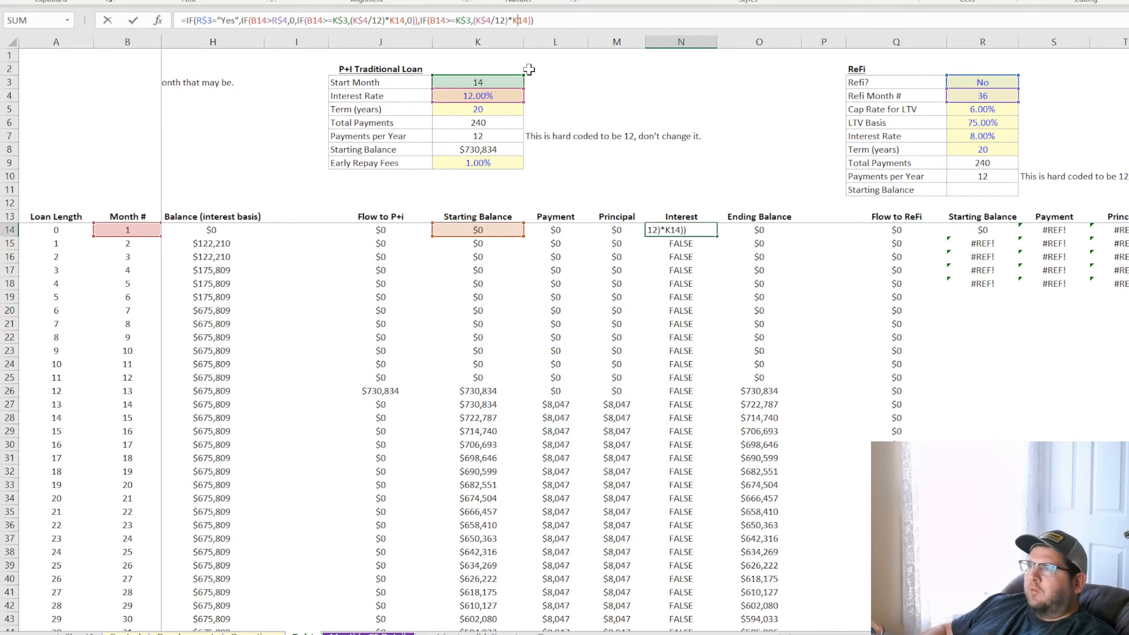
pyautogui.press('Right')
pyautogui.press('Right')
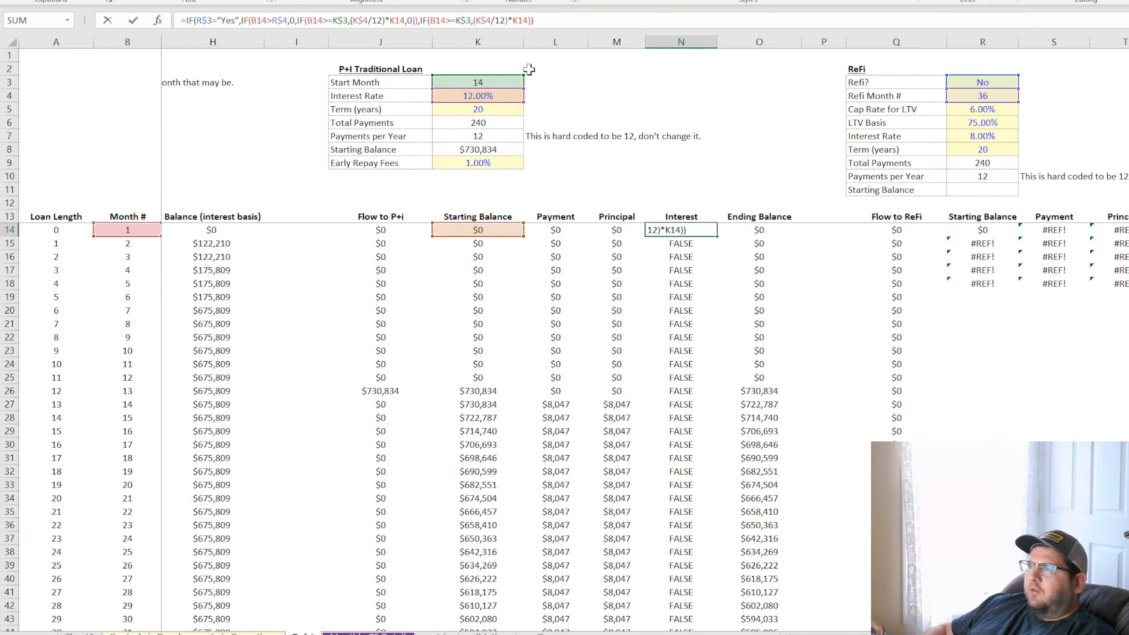
pyautogui.write(',0')
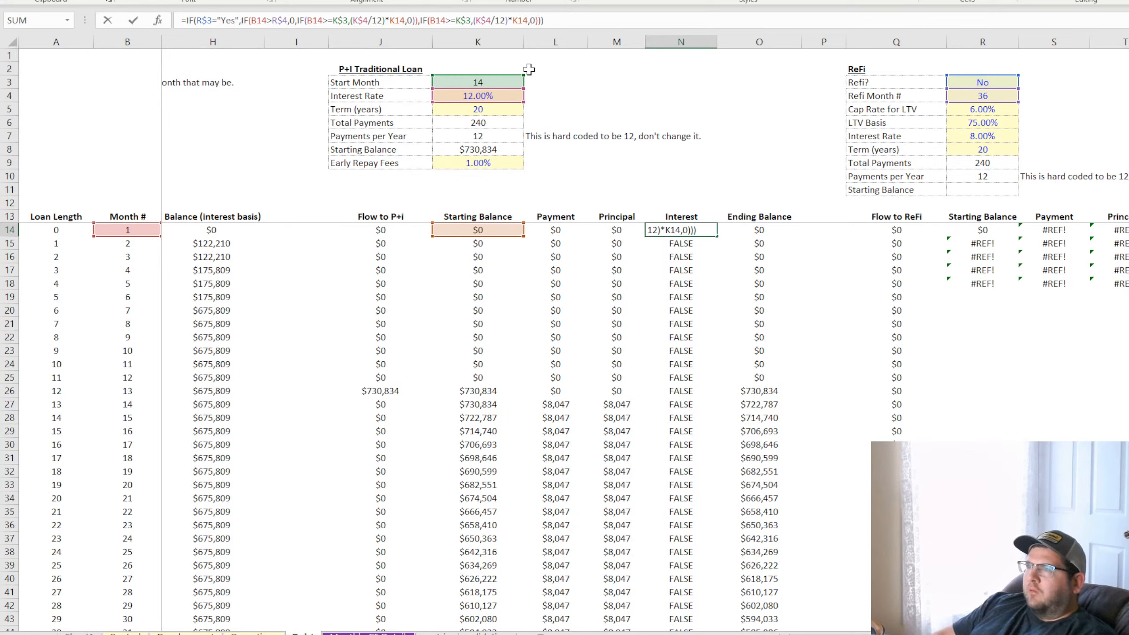
pyautogui.press('Return')
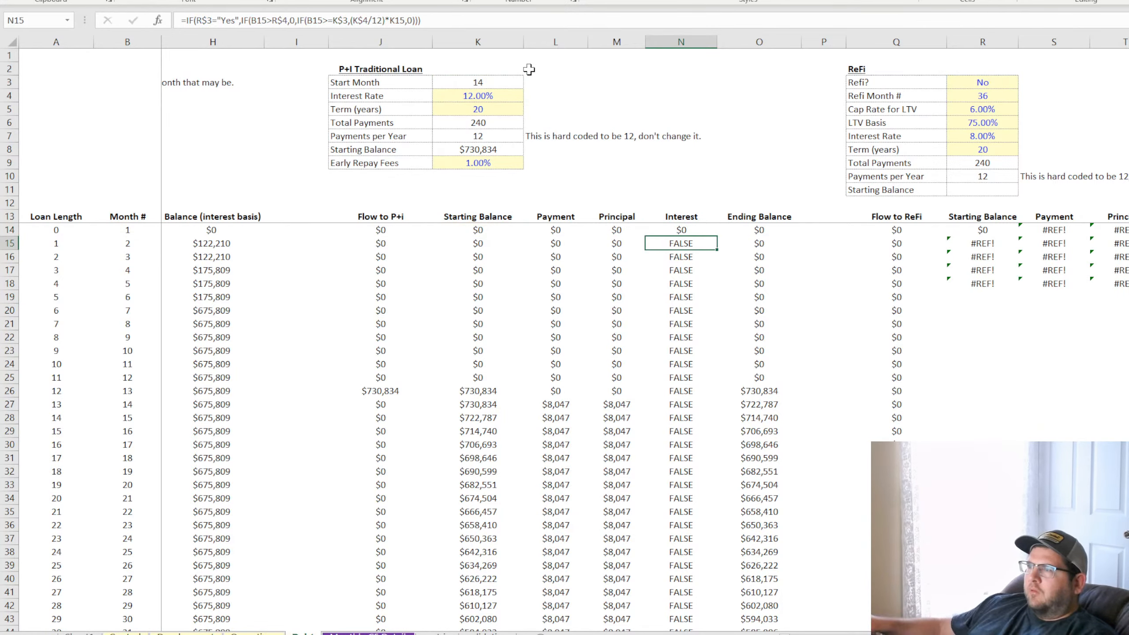
# Fill the corrected N14 Interest formula down the P+I column and check the results from month 14 onward
pyautogui.click(704, 230)
pyautogui.doubleClick(717, 236)
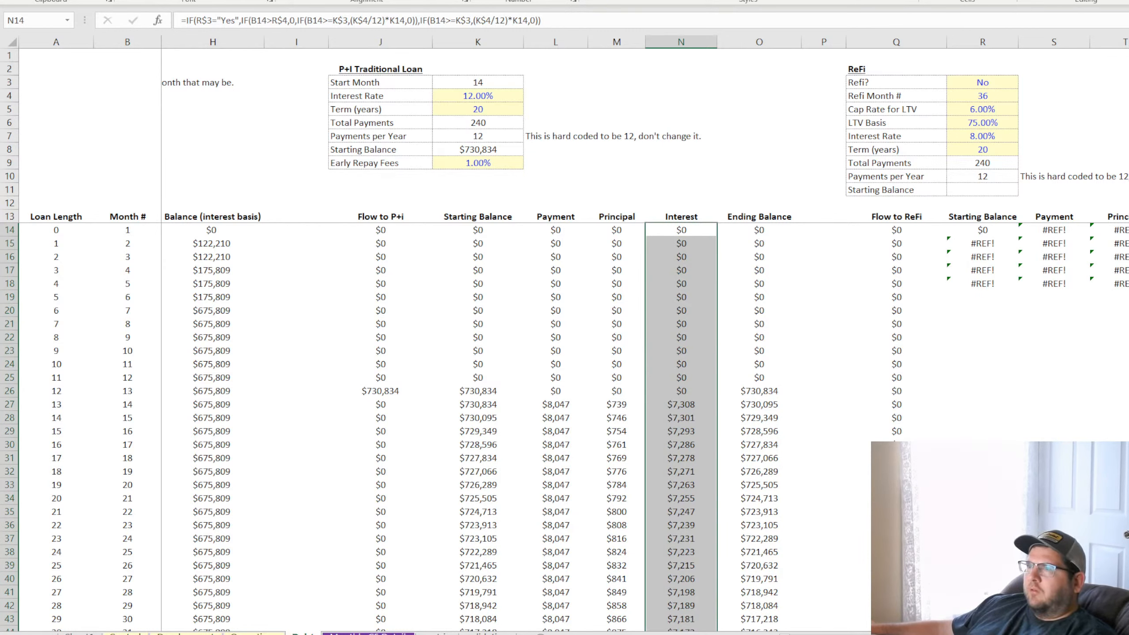
pyautogui.click(684, 406)
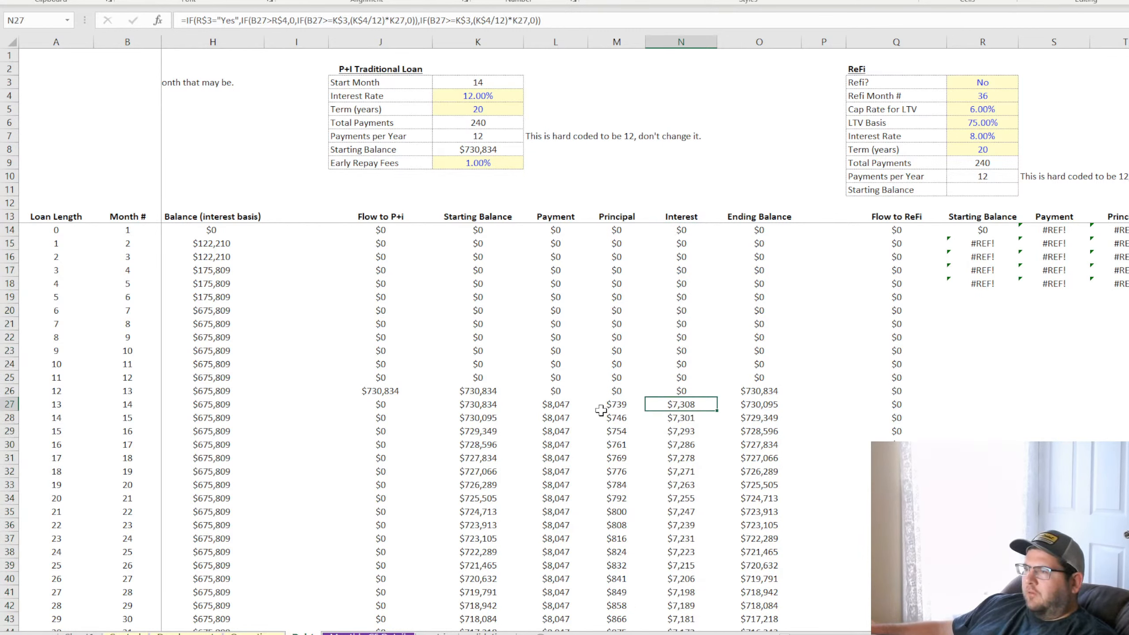
pyautogui.click(667, 444)
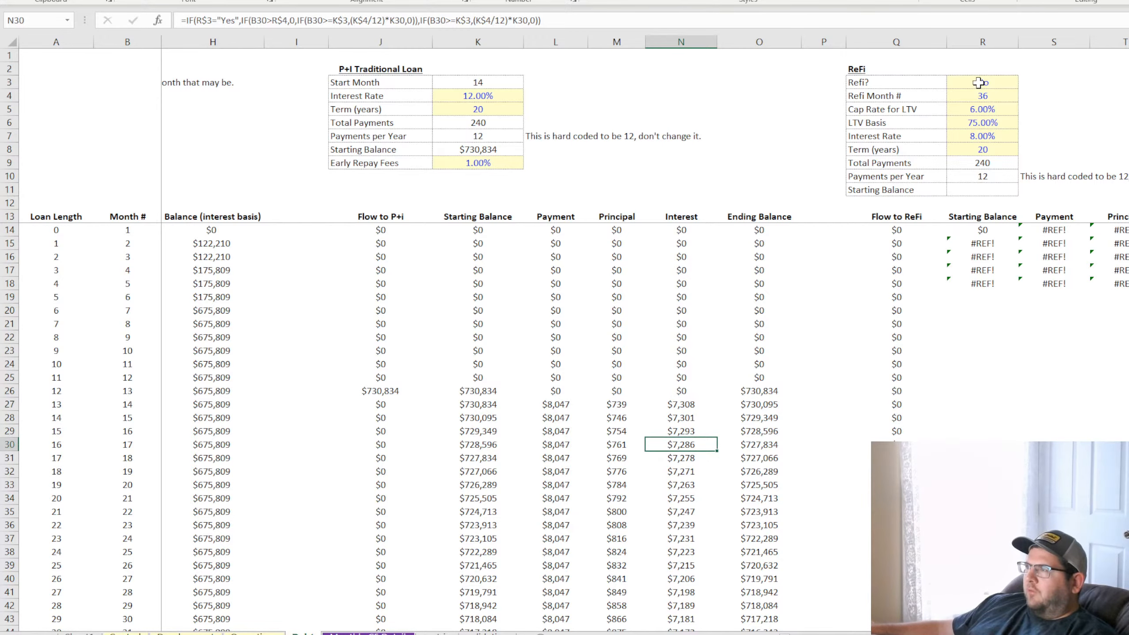
pyautogui.scroll(-11, 695, 405)
pyautogui.scroll(11, 697, 405)
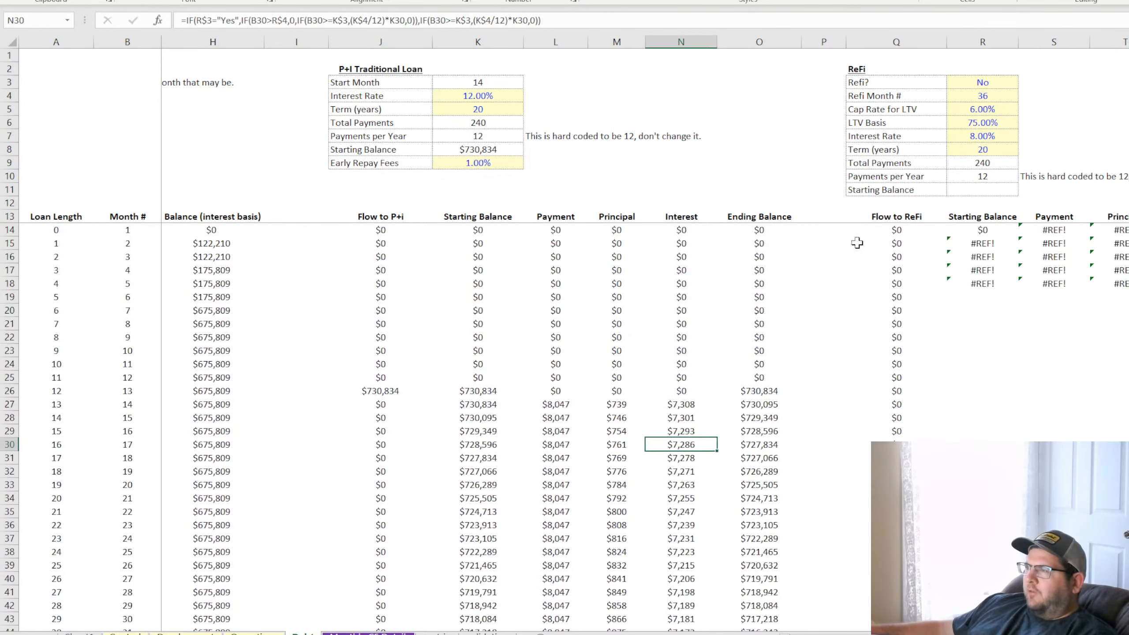
# Set Refi? to Yes and check the P+I Interest, Starting Balance and Ending Balance around refi month 36
pyautogui.click(992, 82)
pyautogui.click(1024, 83)
pyautogui.click(1003, 99)
pyautogui.scroll(-4, 679, 393)
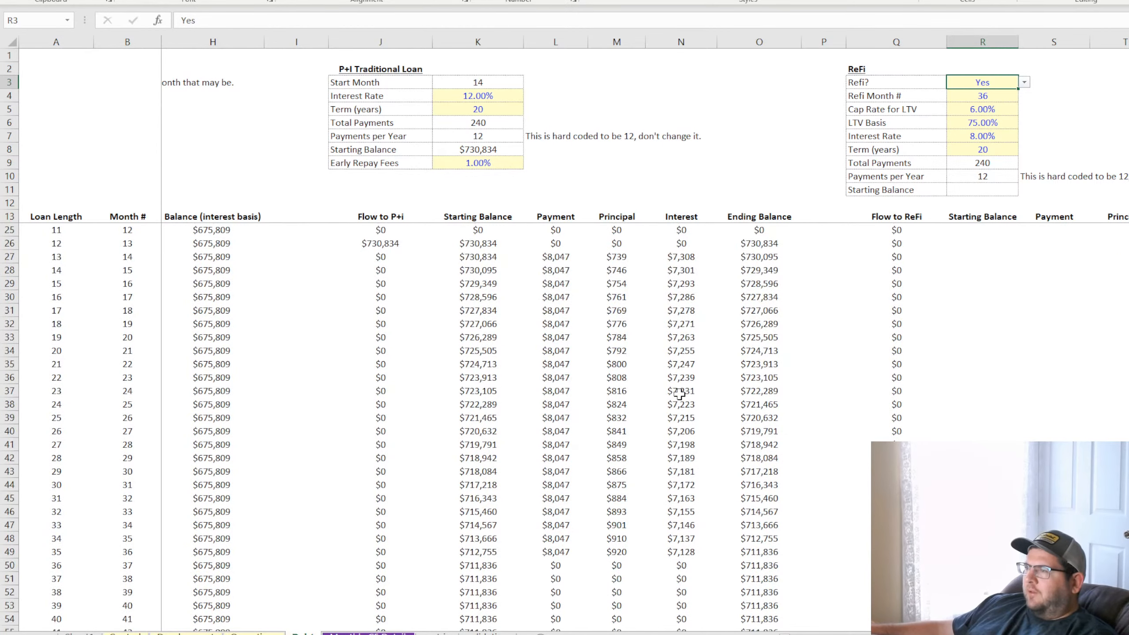
pyautogui.click(680, 551)
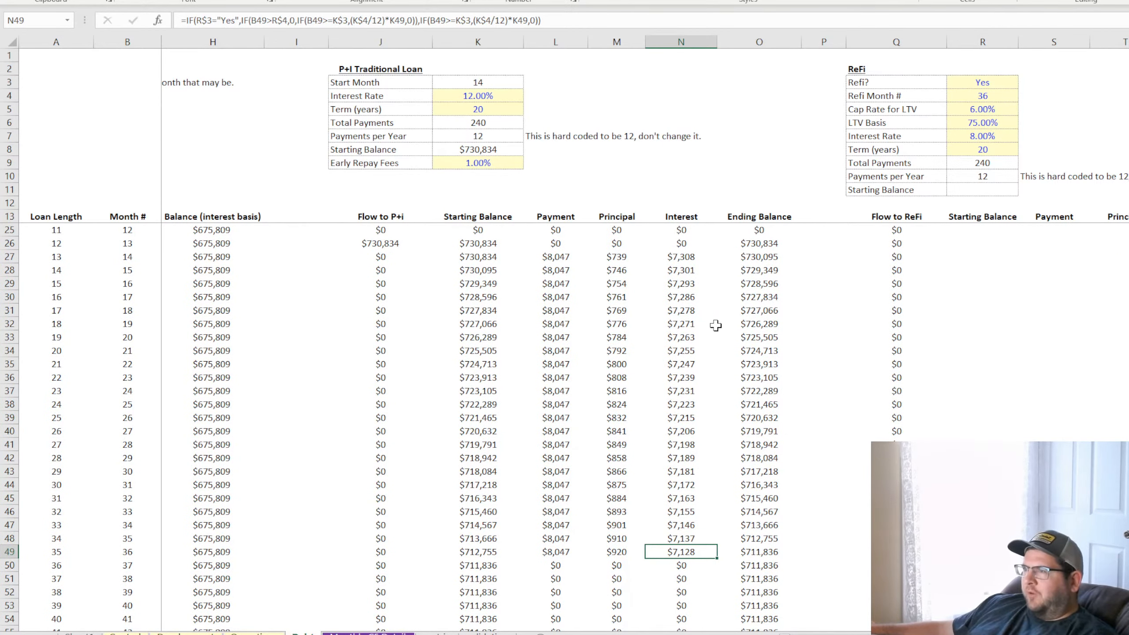
pyautogui.click(551, 336)
pyautogui.click(488, 353)
pyautogui.click(479, 511)
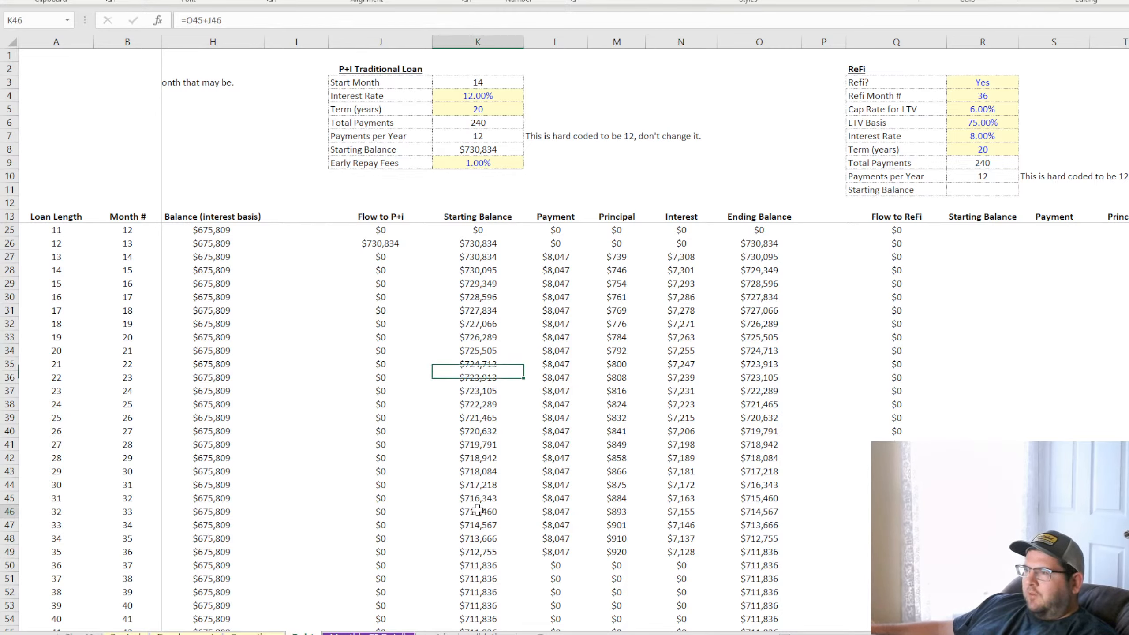
pyautogui.click(478, 566)
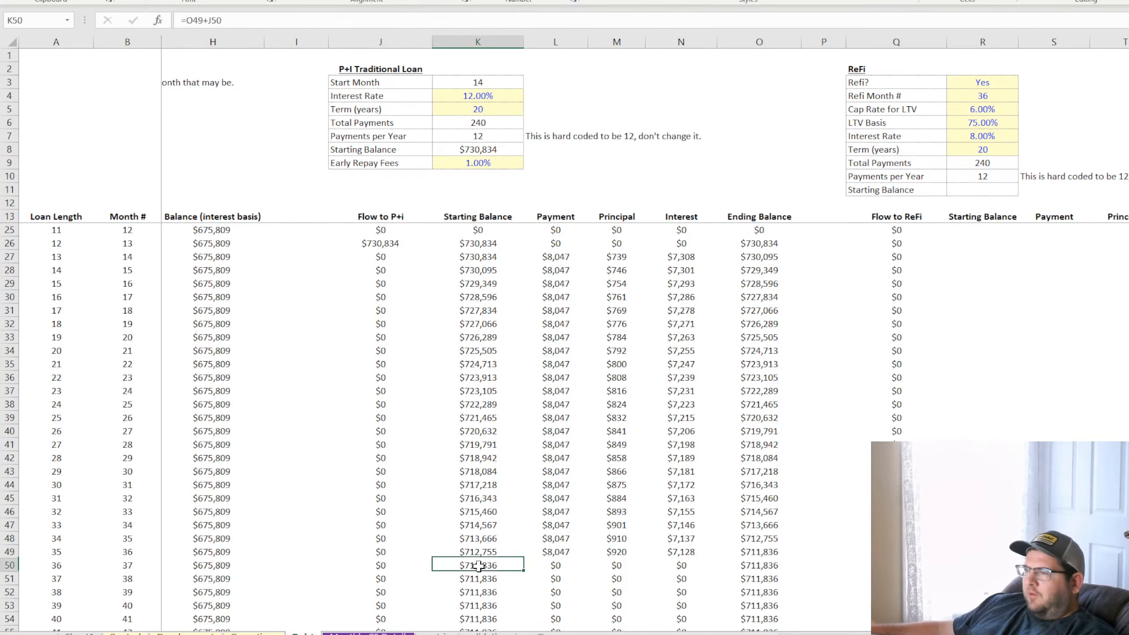
pyautogui.click(769, 551)
# Set Refi Month # to 48 and check the P+I loan columns around that month
pyautogui.click(996, 81)
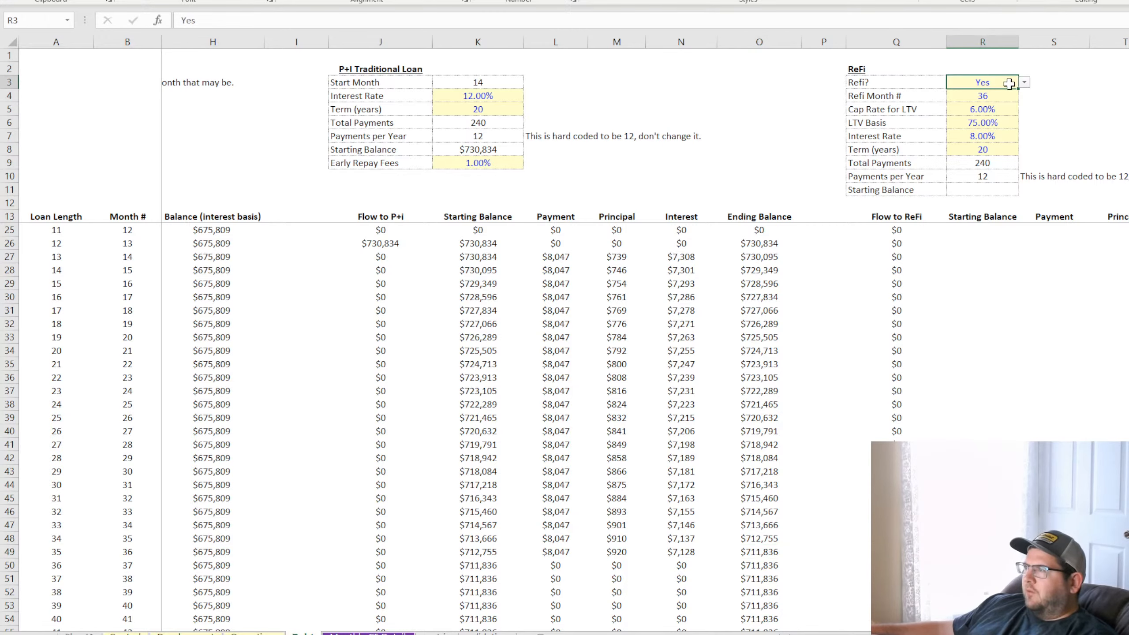
pyautogui.click(1007, 97)
pyautogui.write('48')
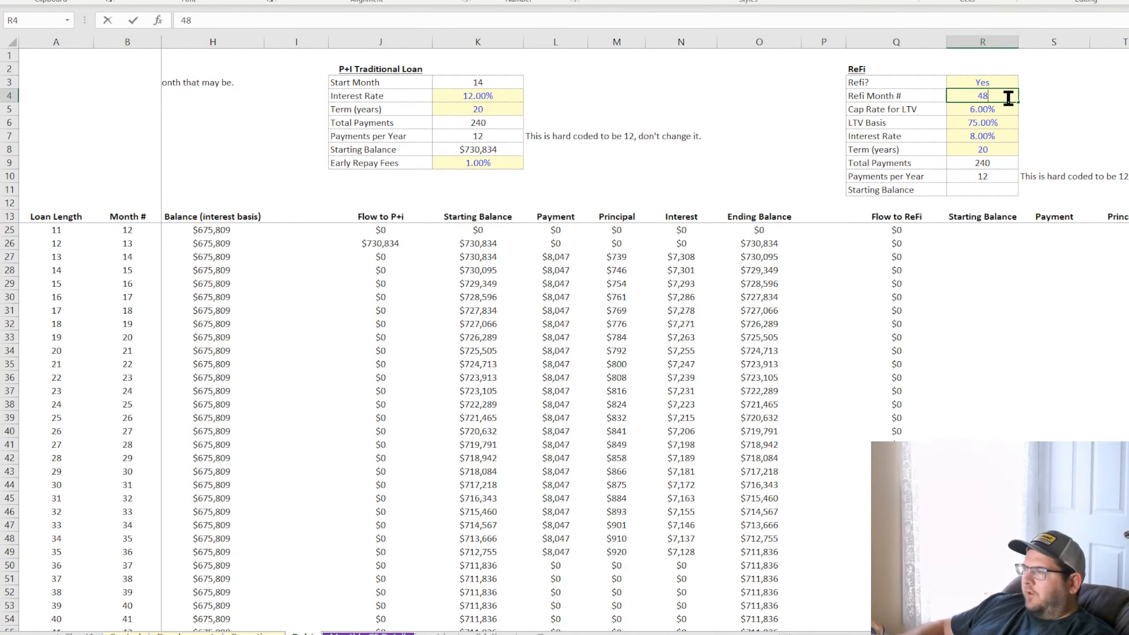
pyautogui.press('Return')
pyautogui.scroll(-7, 1010, 378)
# Fill the Flow to ReFi formula from Q55 down through month 120 and inspect the month 48 cell
pyautogui.click(920, 337)
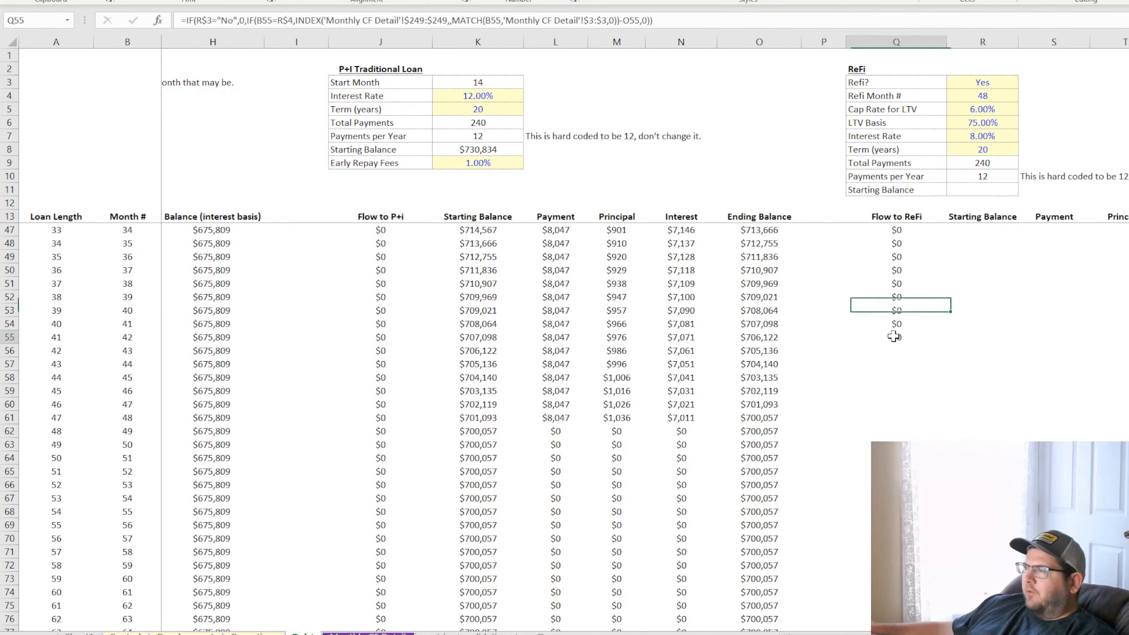
pyautogui.moveTo(948, 343); pyautogui.dragTo(942, 625)
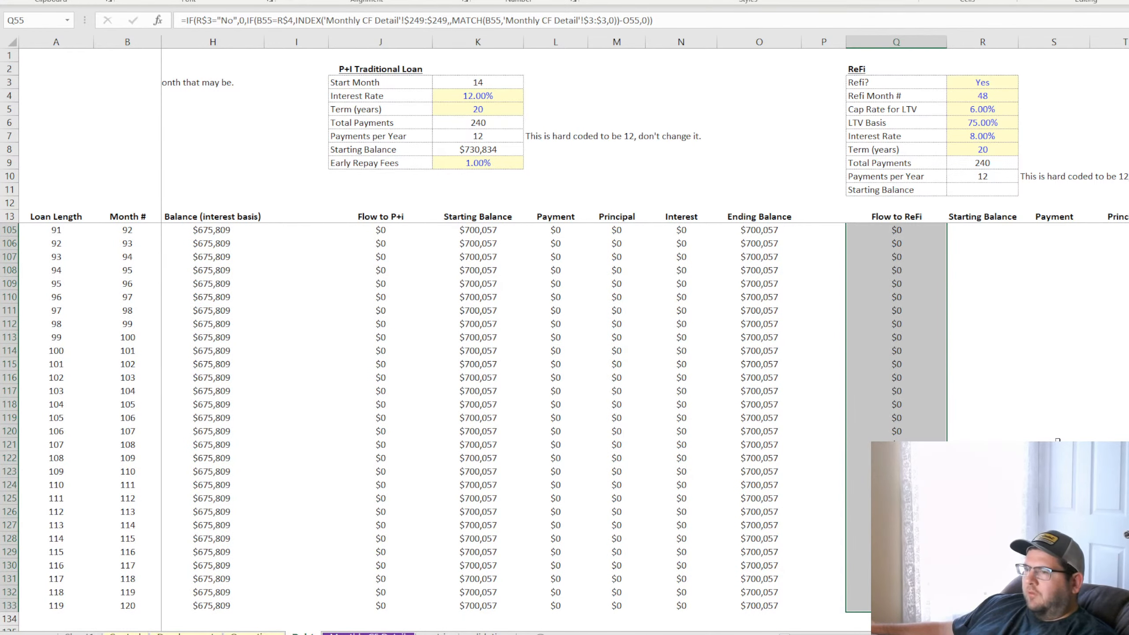
pyautogui.scroll(20, 1058, 444)
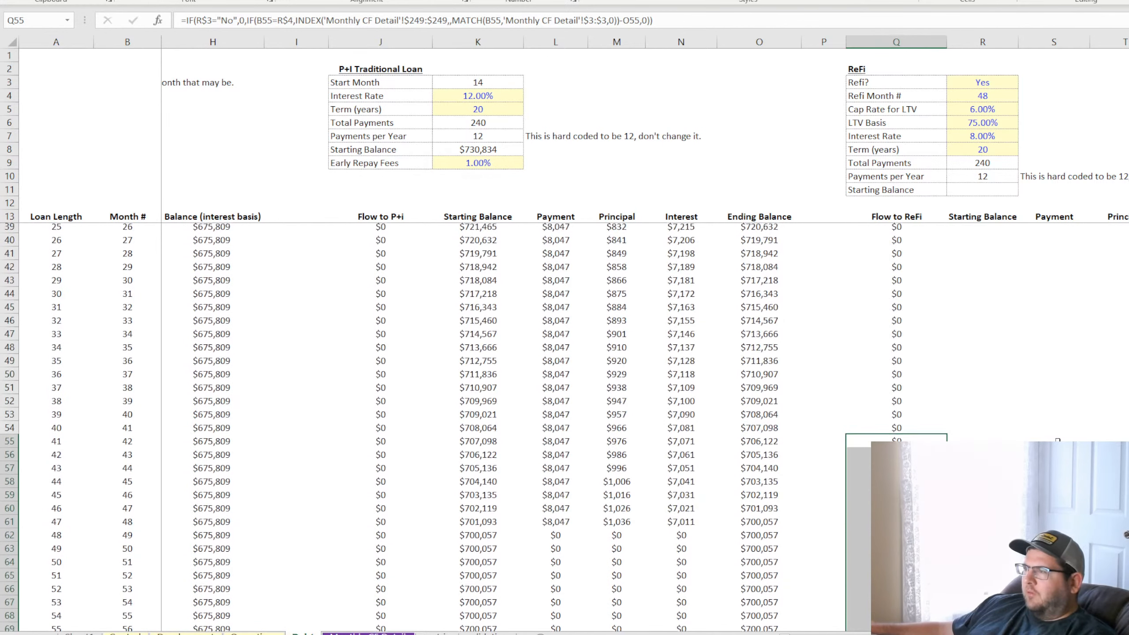
pyautogui.click(911, 525)
pyautogui.scroll(8, 1022, 405)
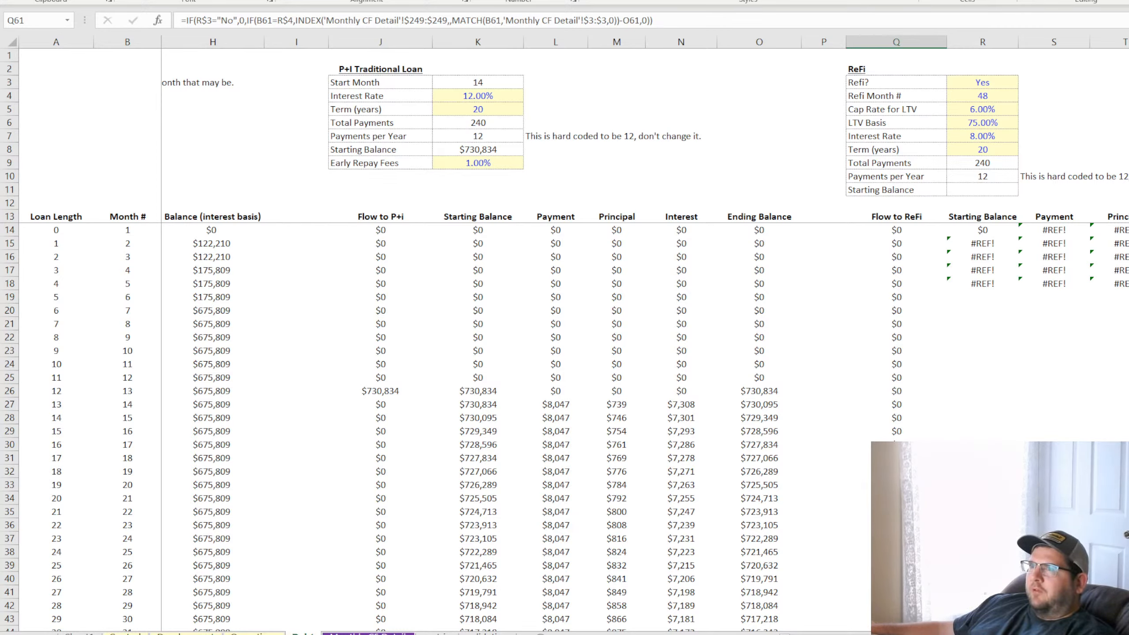
pyautogui.click(1016, 336)
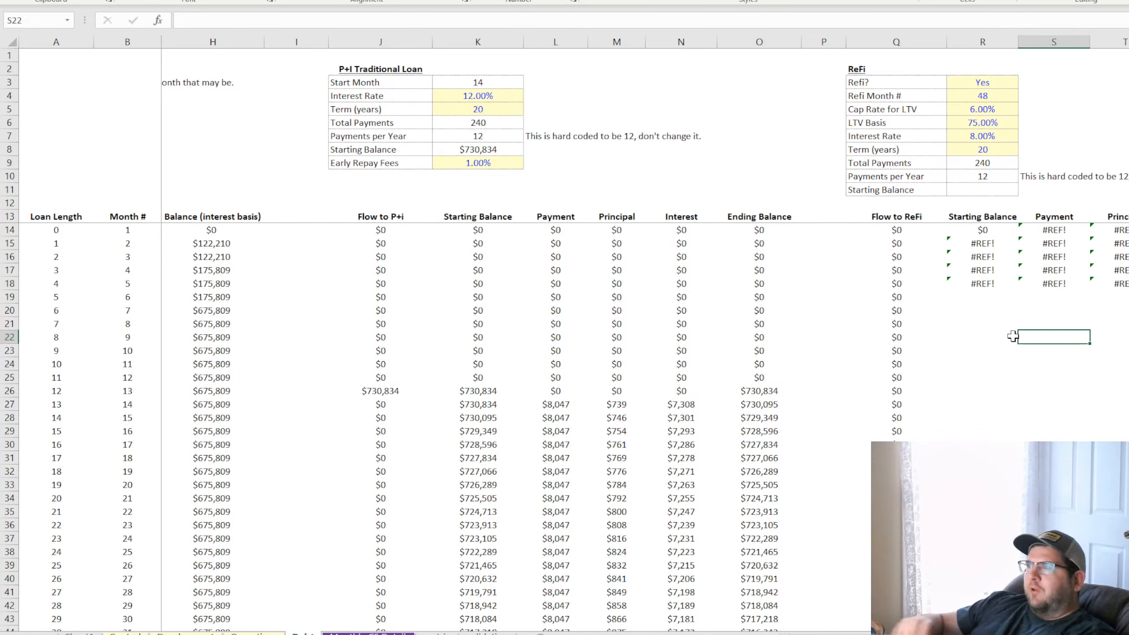
pyautogui.click(976, 295)
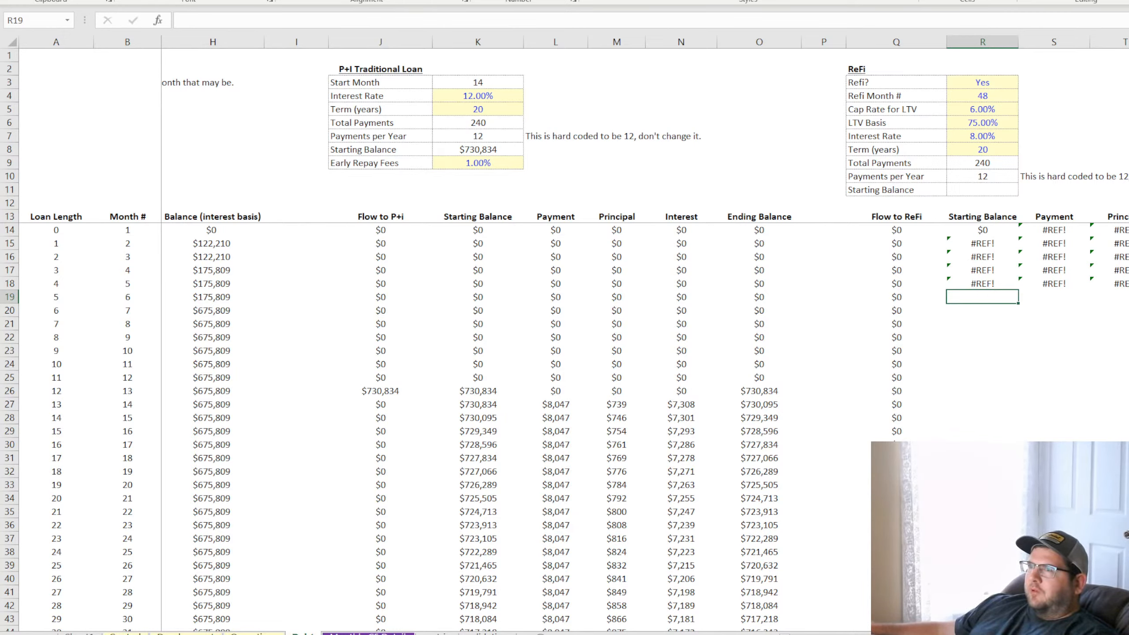
pyautogui.click(994, 324)
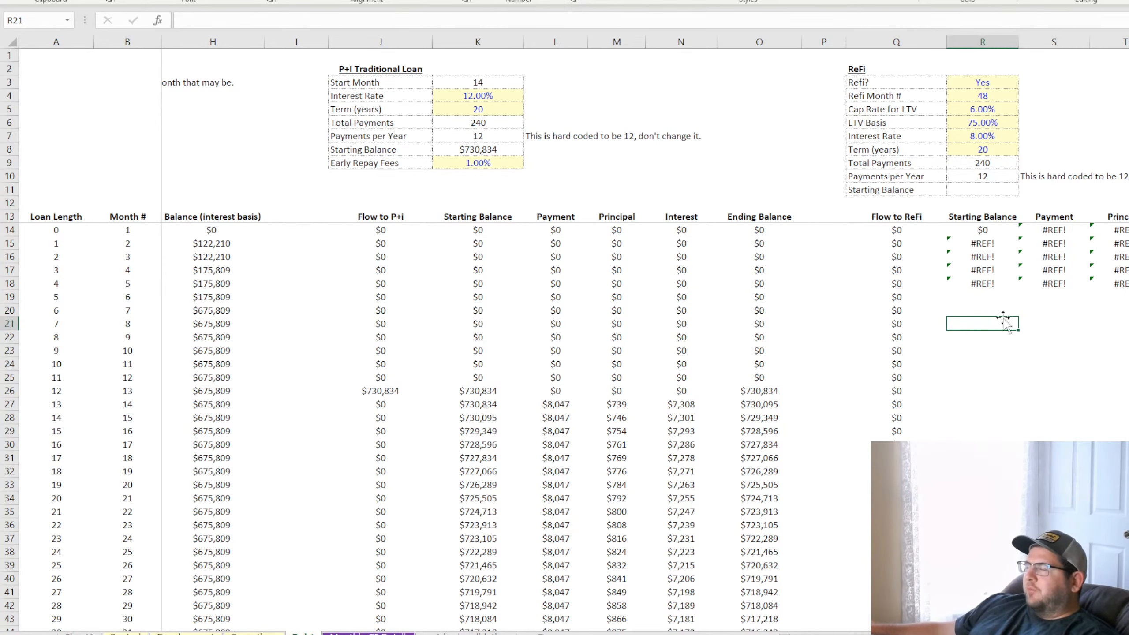
pyautogui.click(1054, 196)
pyautogui.click(1090, 113)
pyautogui.press('Right')
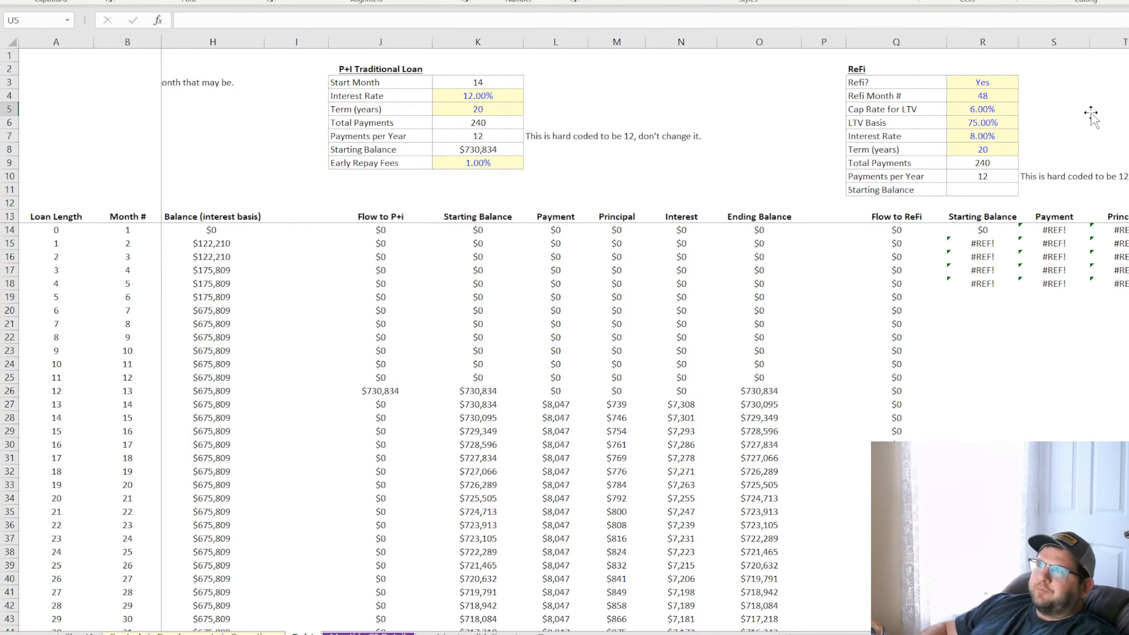
pyautogui.press('Left')
pyautogui.write('smarthelping.com')
pyautogui.press('Return')
pyautogui.click(1027, 111)
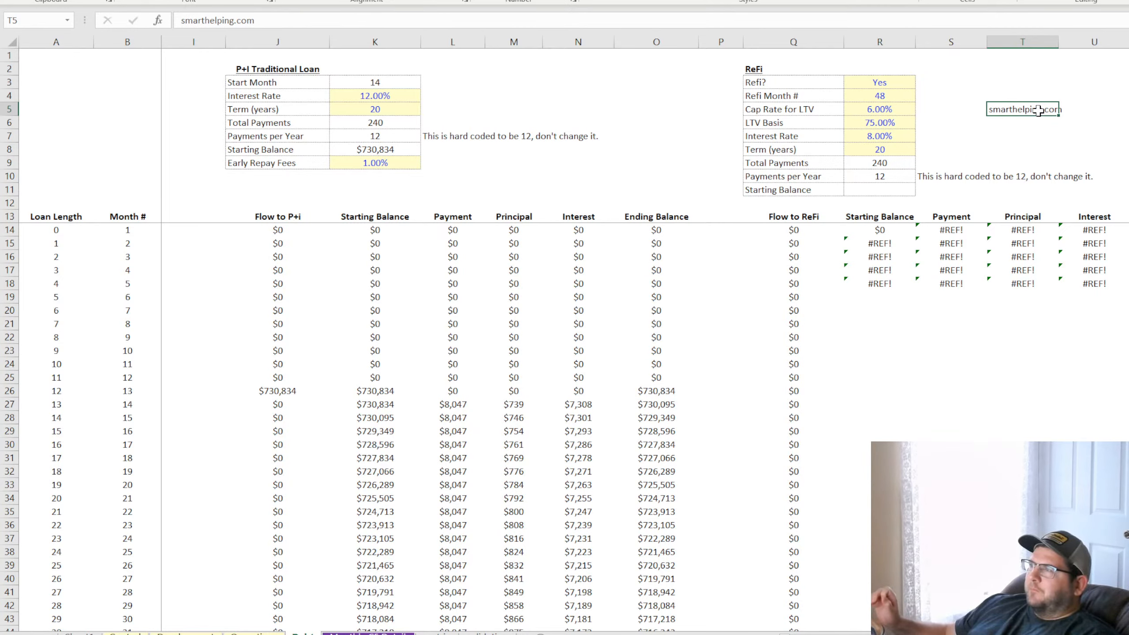
pyautogui.press('F2')
pyautogui.press('Escape')
pyautogui.press('Return')
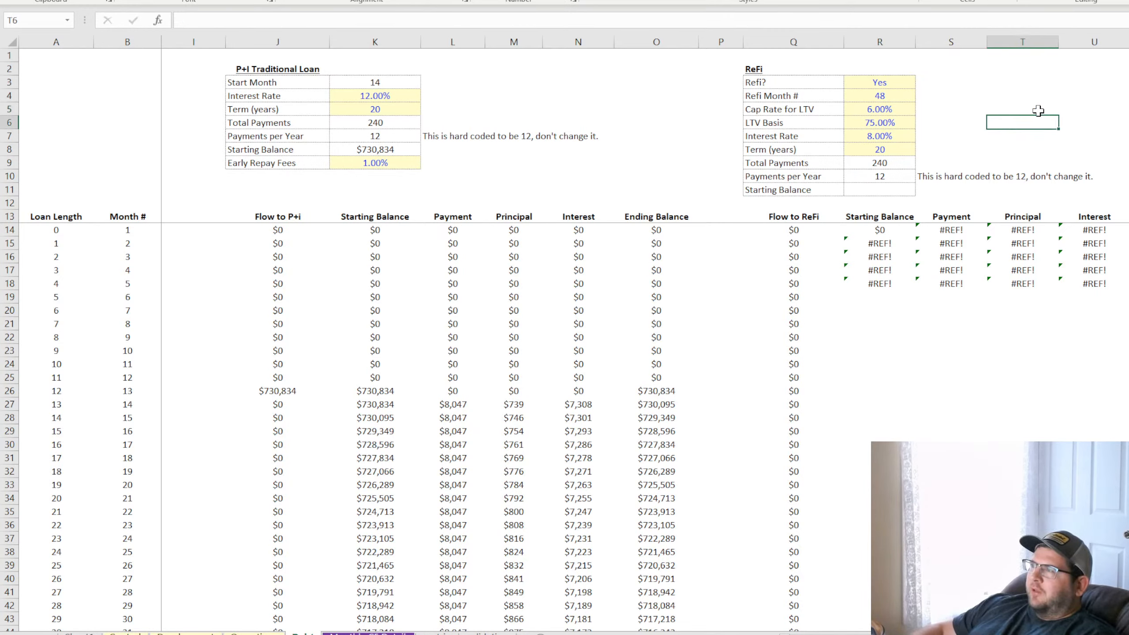
pyautogui.click(1033, 109)
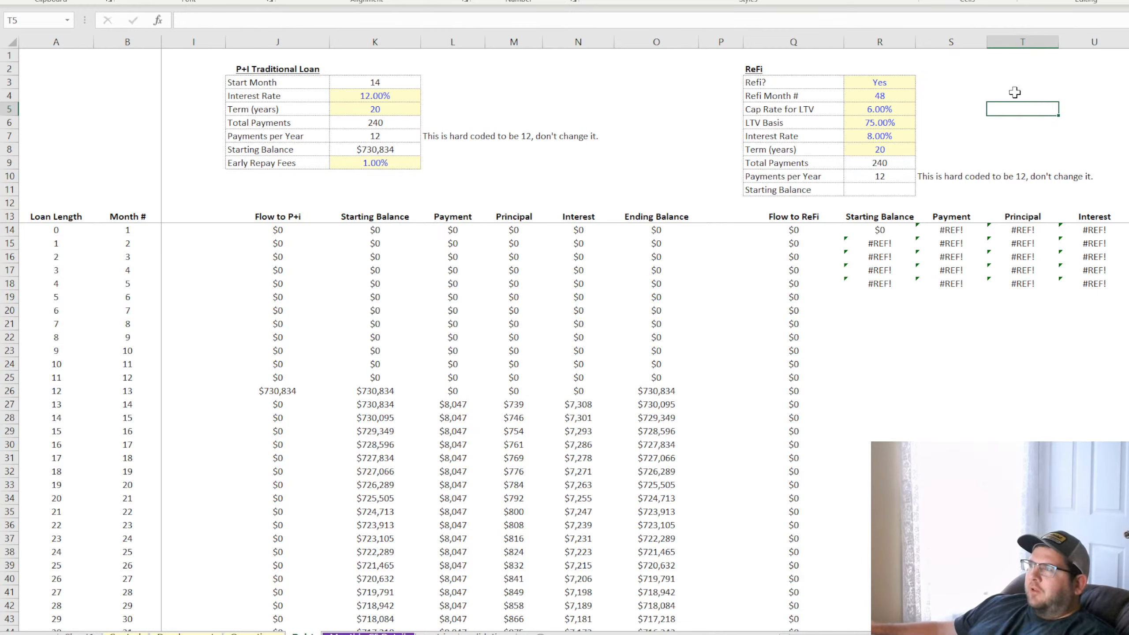
pyautogui.click(1013, 94)
# Clear the leftover formulas in rows 14 to 19 of the ReFi loan columns, from Starting Balance across
pyautogui.moveTo(872, 229)
pyautogui.mouseDown()
pyautogui.moveTo(1093, 283)
pyautogui.moveTo(1093, 297)
pyautogui.mouseUp()
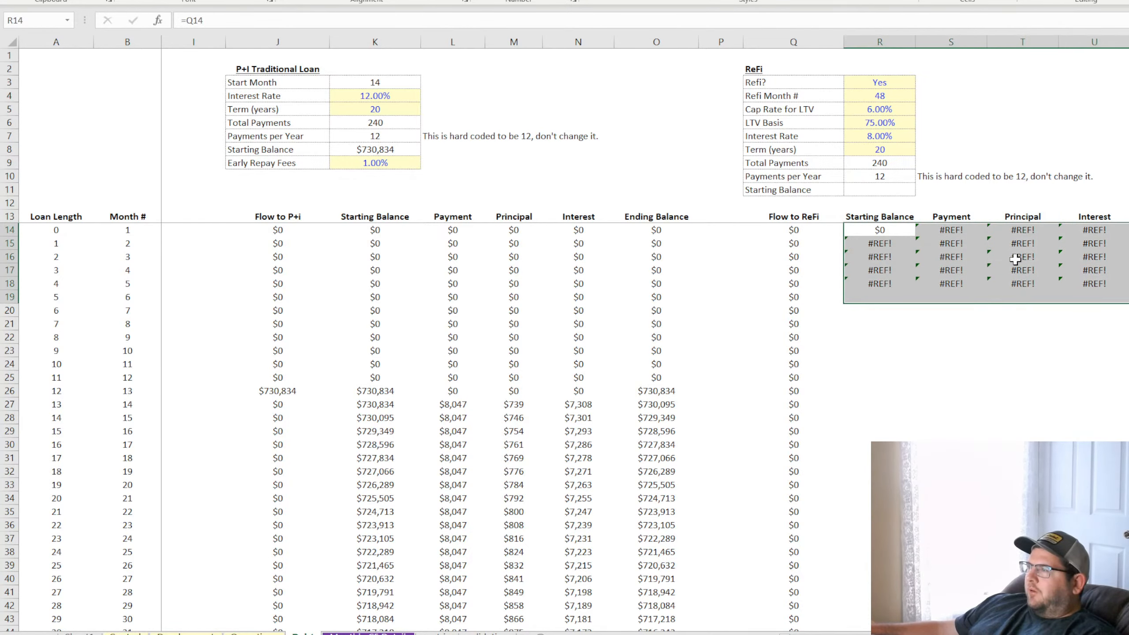
pyautogui.press('Delete')
pyautogui.click(951, 417)
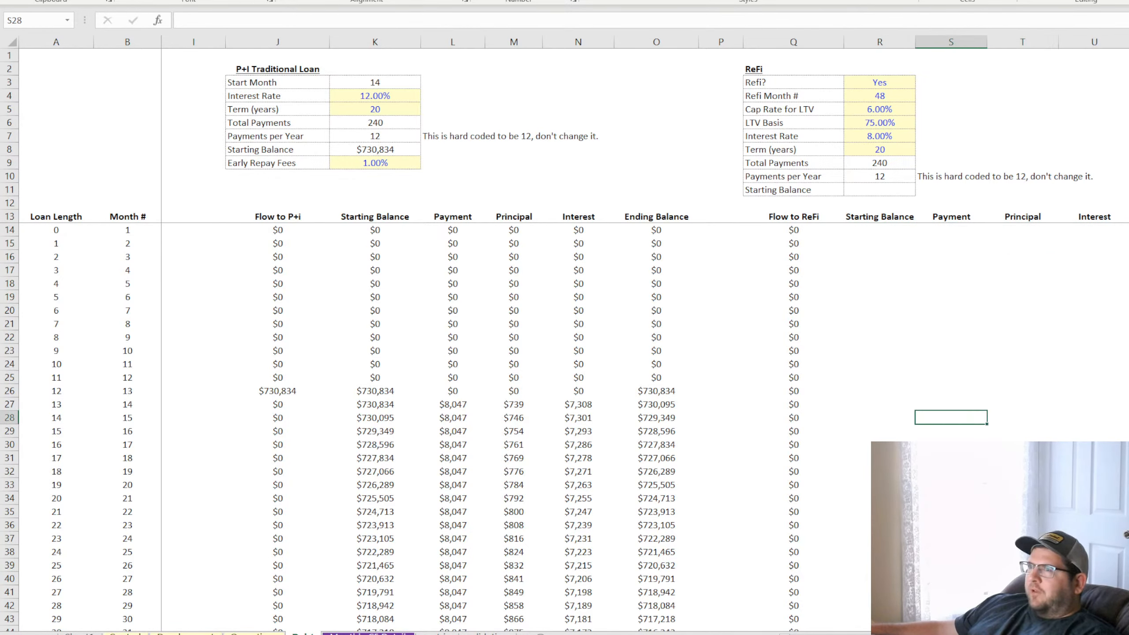
# Examine the Basis for Refi LTV row in the monthly cash flow detail and the P+I schedule on the debt sheet through month 48
pyautogui.scroll(-4, 865, 591)
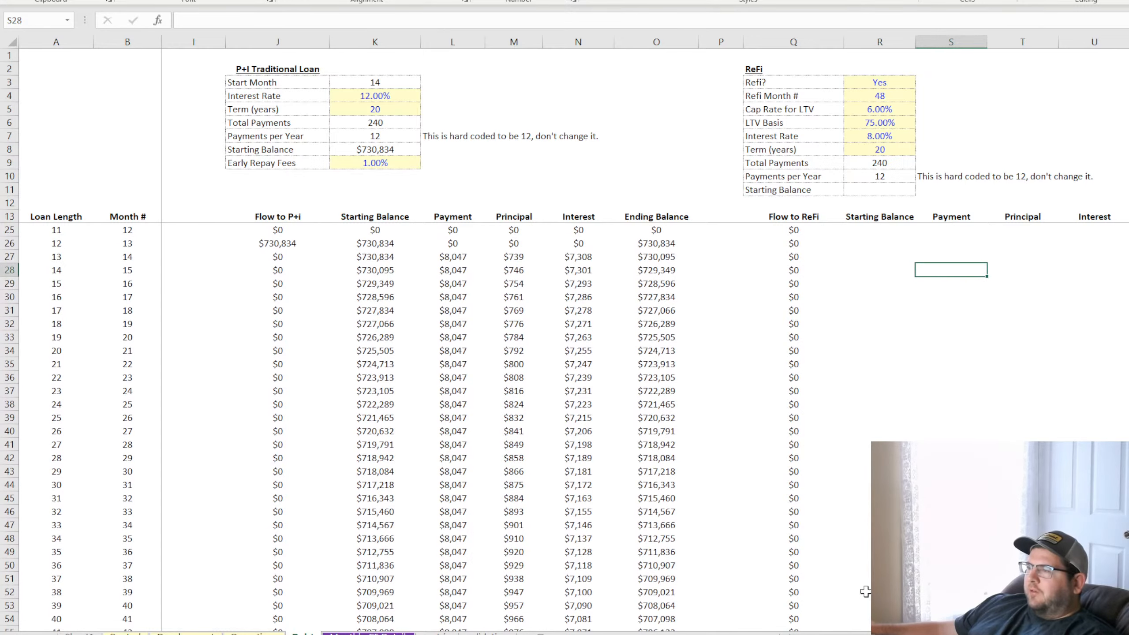
pyautogui.hscroll(-3, 754, 616)
pyautogui.click(403, 631)
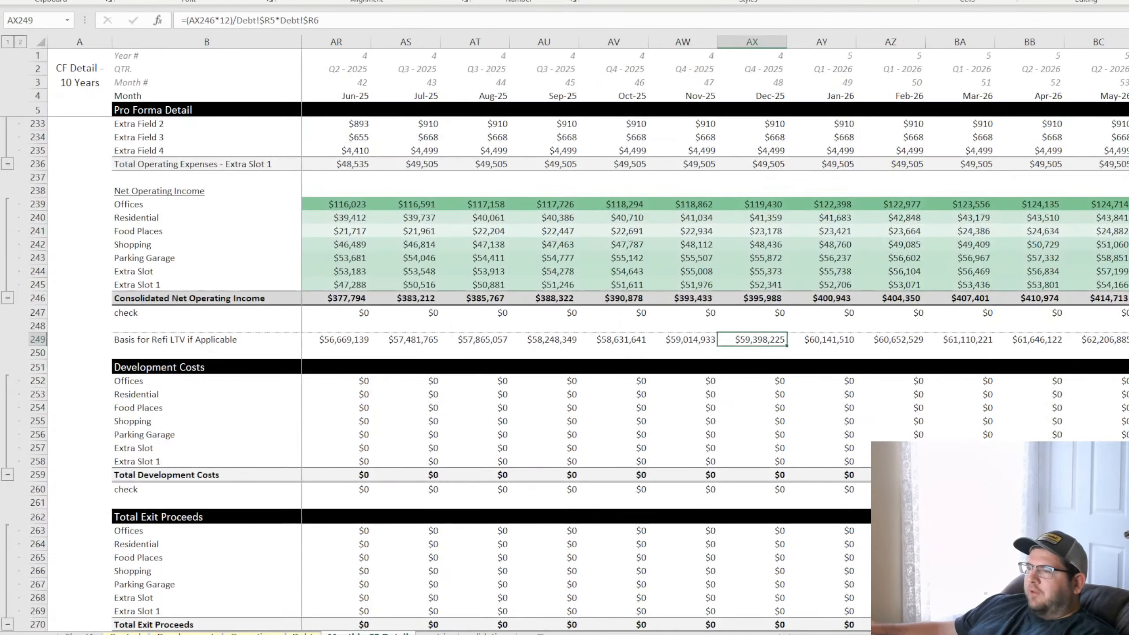
pyautogui.scroll(-12, 358, 555)
pyautogui.scroll(5, 358, 555)
pyautogui.hotkey('ctrl', 'pageup')
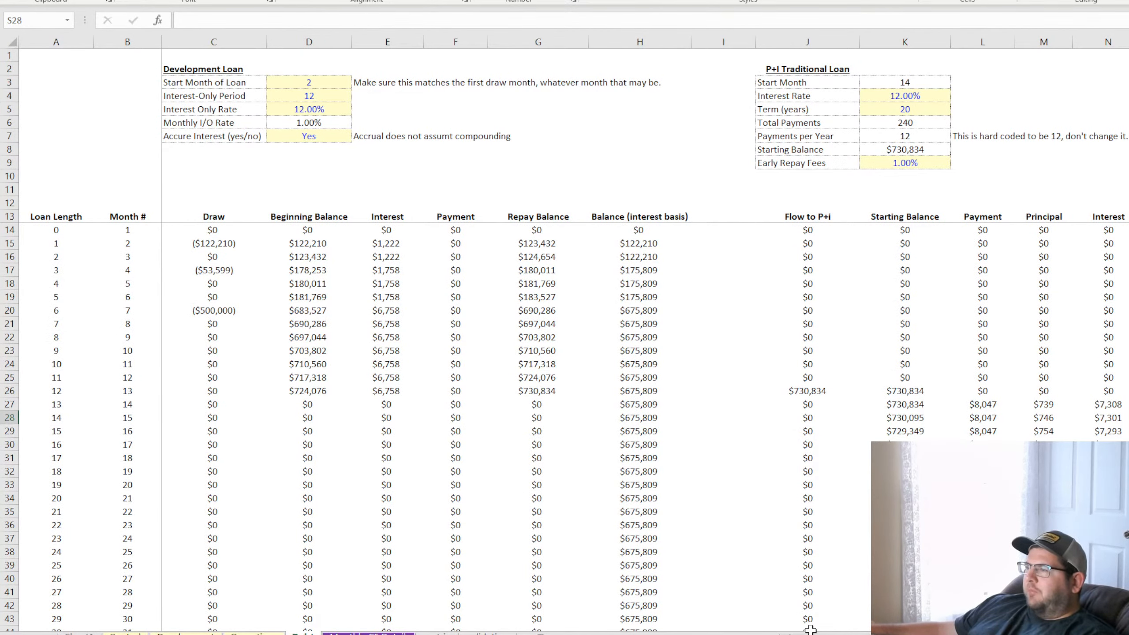
pyautogui.hscroll(10, 810, 628)
pyautogui.scroll(-7, 706, 466)
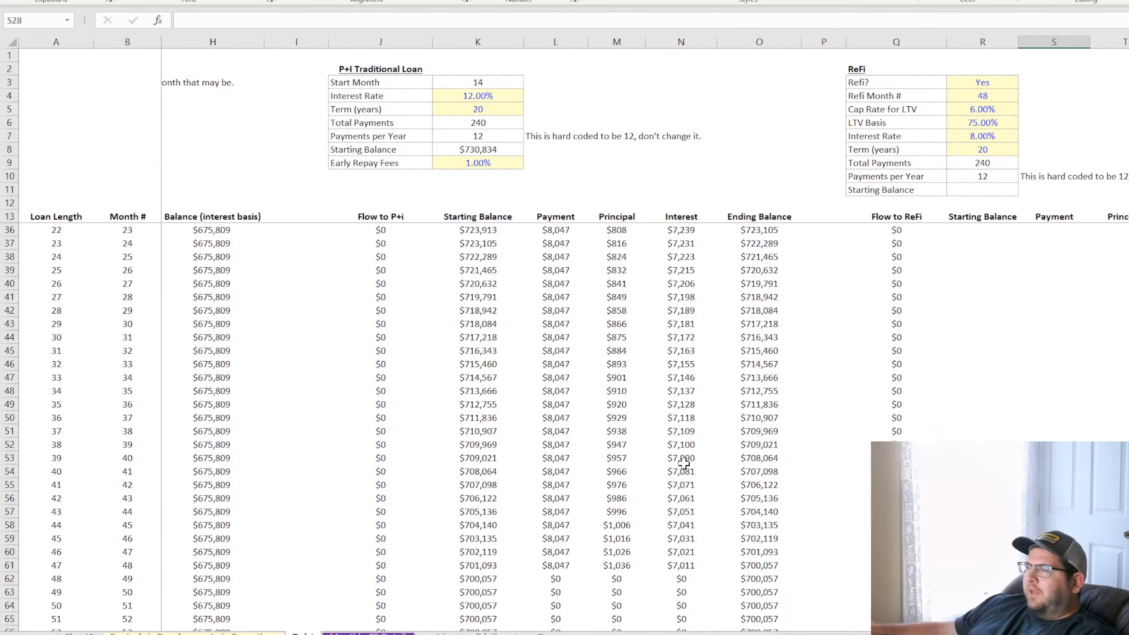
pyautogui.scroll(7, 597, 386)
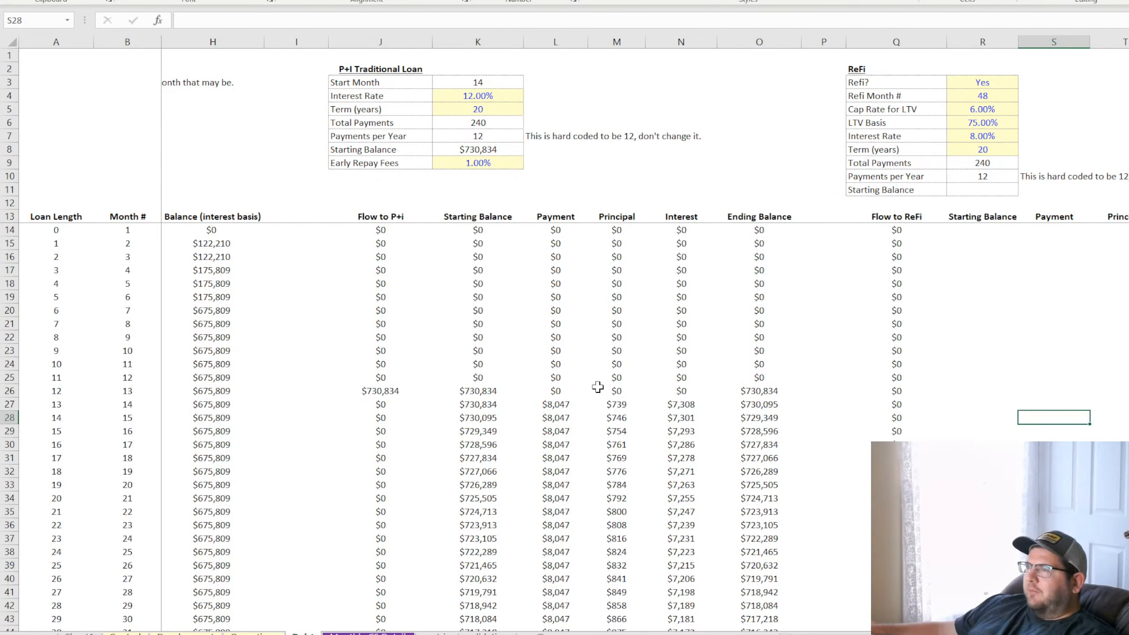
pyautogui.click(983, 81)
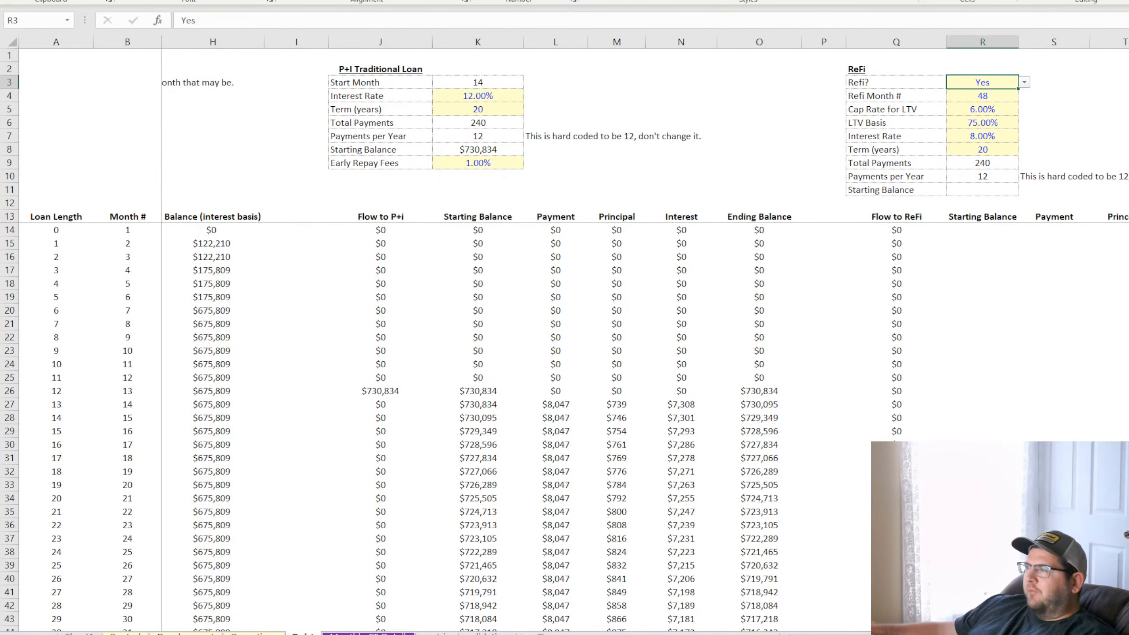
pyautogui.scroll(-15, 1106, 387)
pyautogui.scroll(11, 1106, 388)
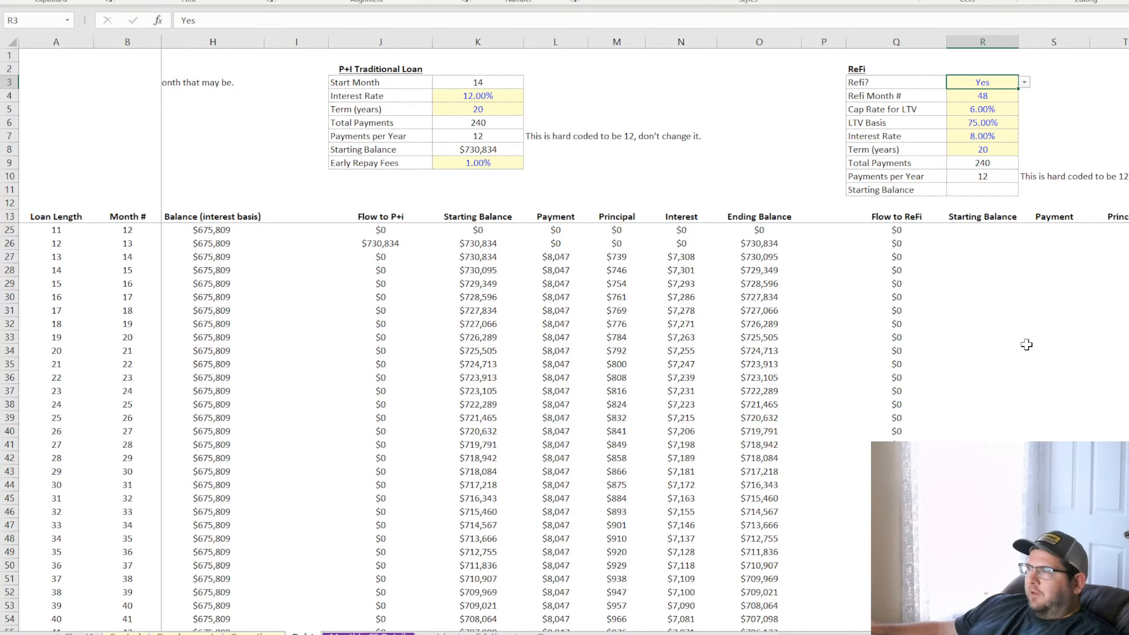
pyautogui.click(1001, 331)
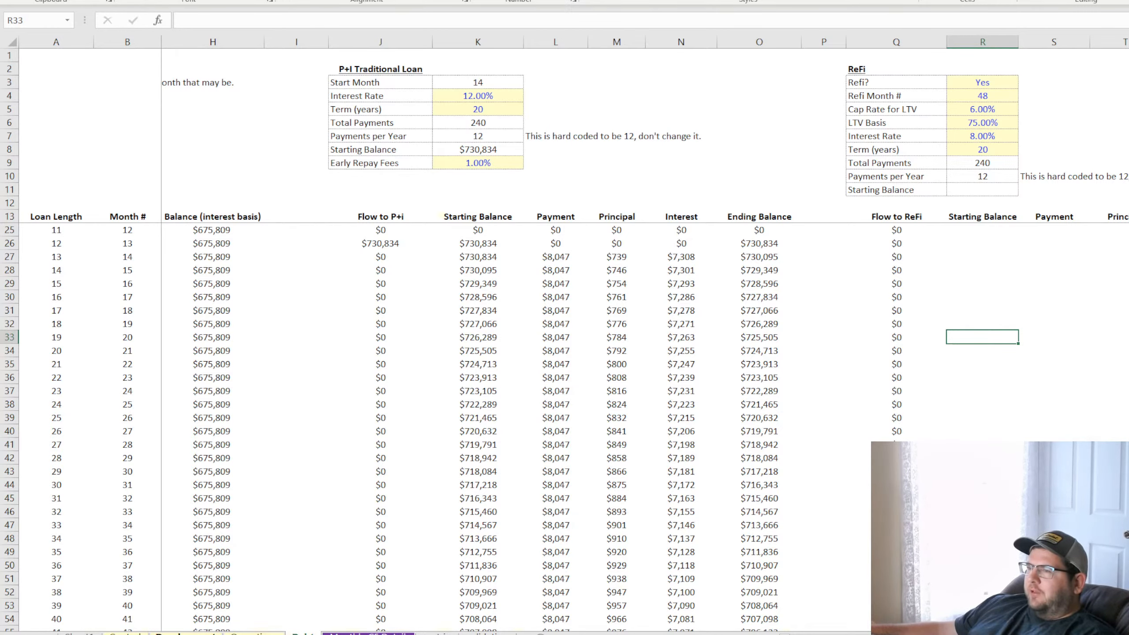
# Check the control sheet's exit months for Offices, Residential and Shopping, and view the development cost assumptions
pyautogui.click(185, 633)
pyautogui.click(126, 633)
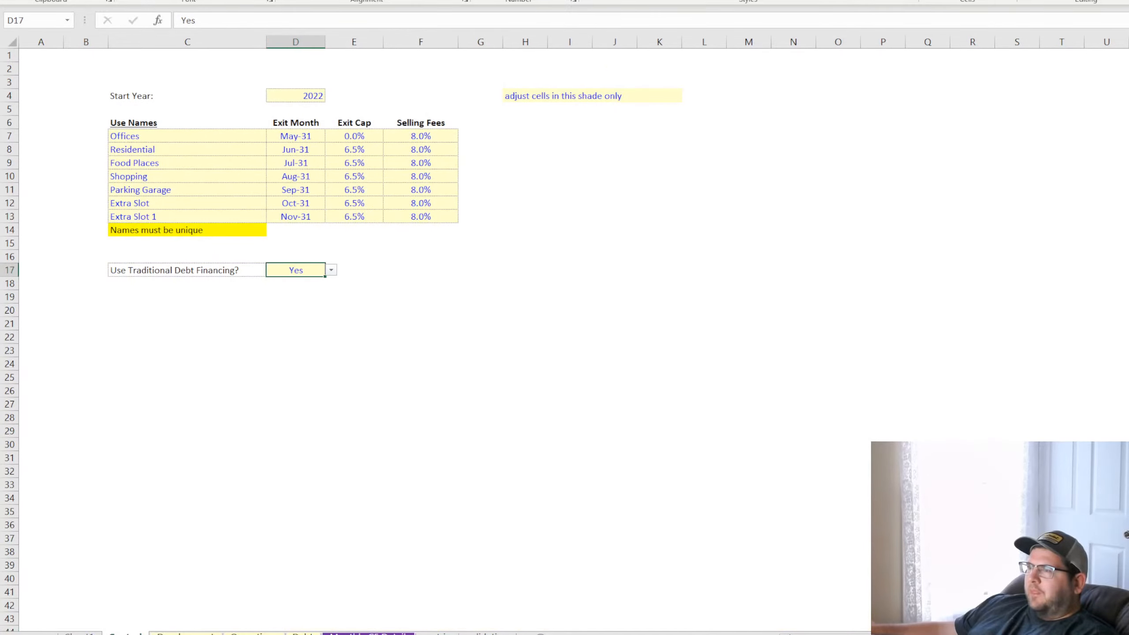
pyautogui.click(297, 138)
pyautogui.click(300, 150)
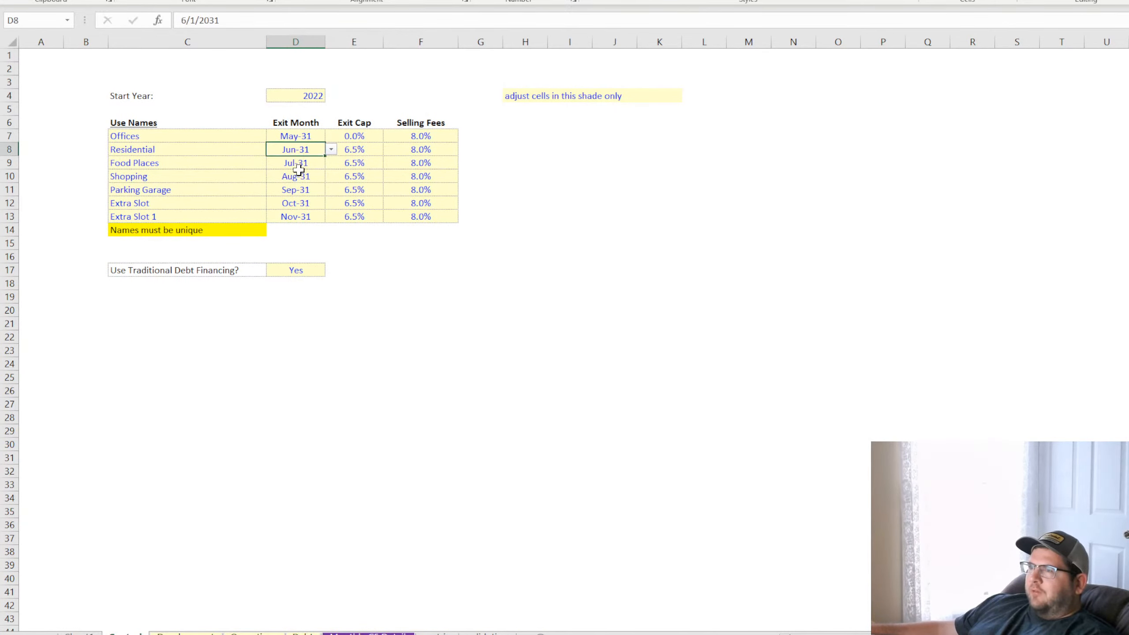
pyautogui.click(296, 176)
pyautogui.click(202, 632)
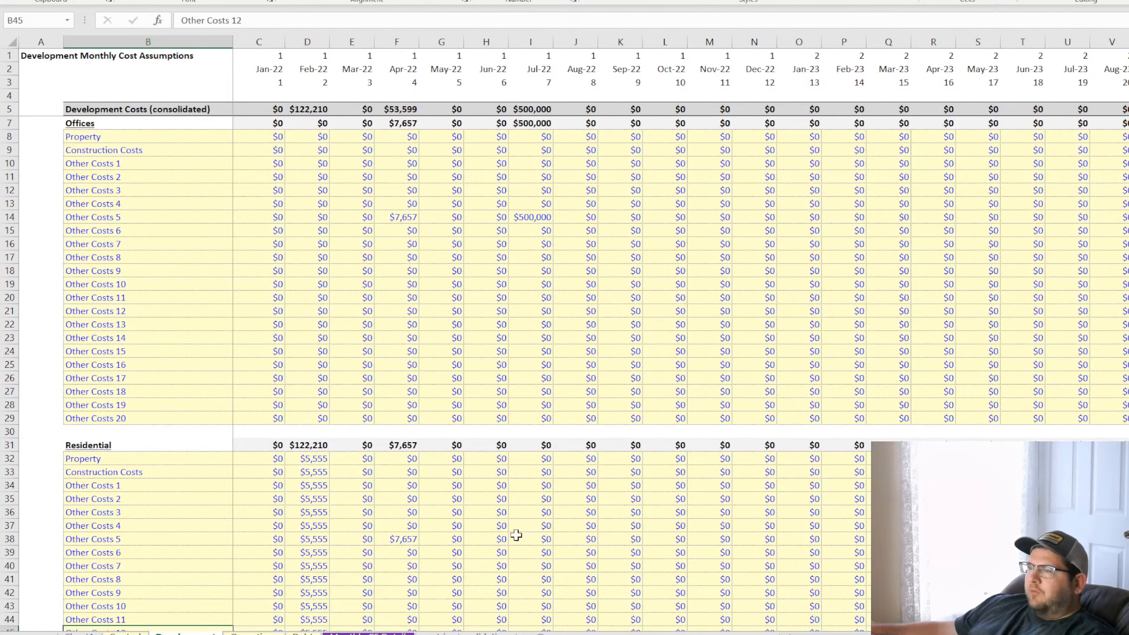
pyautogui.click(301, 632)
pyautogui.moveTo(978, 232); pyautogui.dragTo(963, 419)
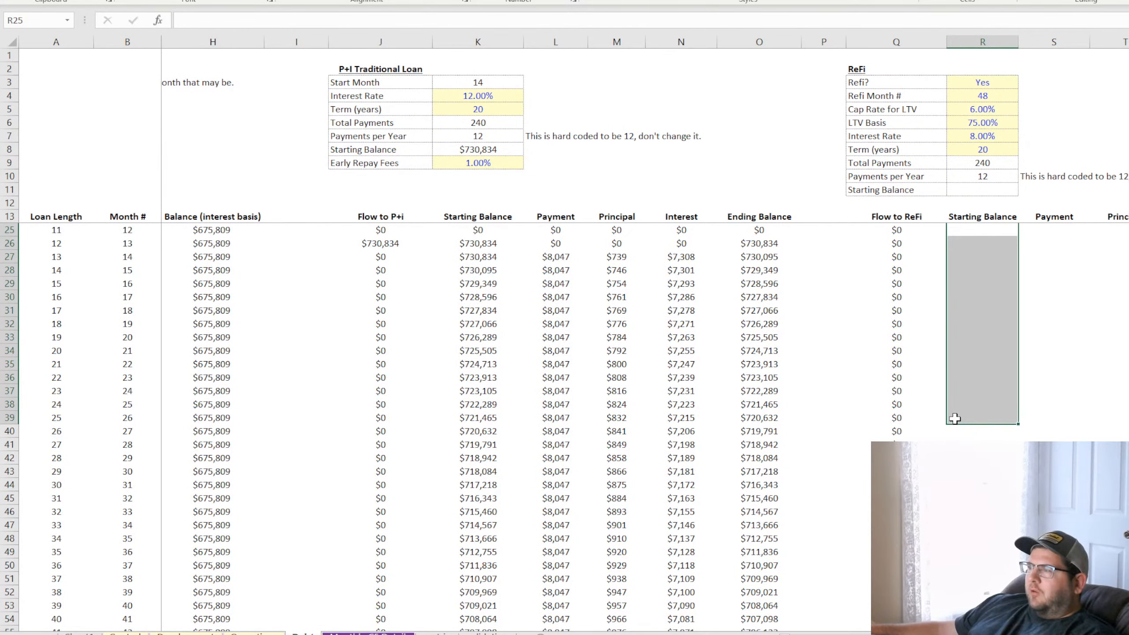
pyautogui.click(973, 418)
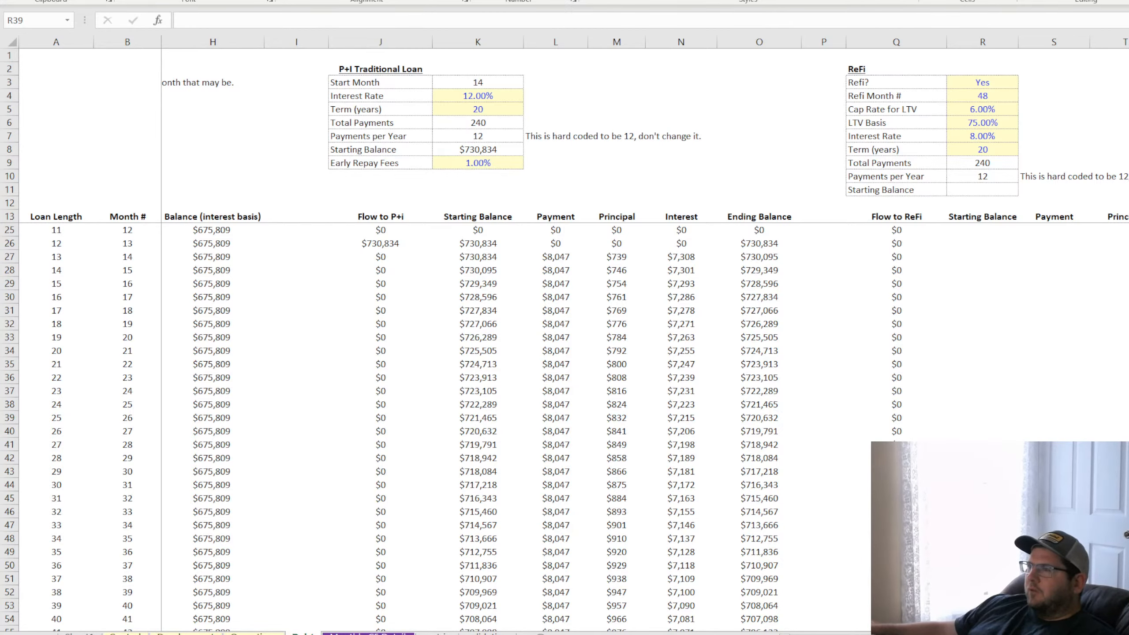
pyautogui.click(1008, 299)
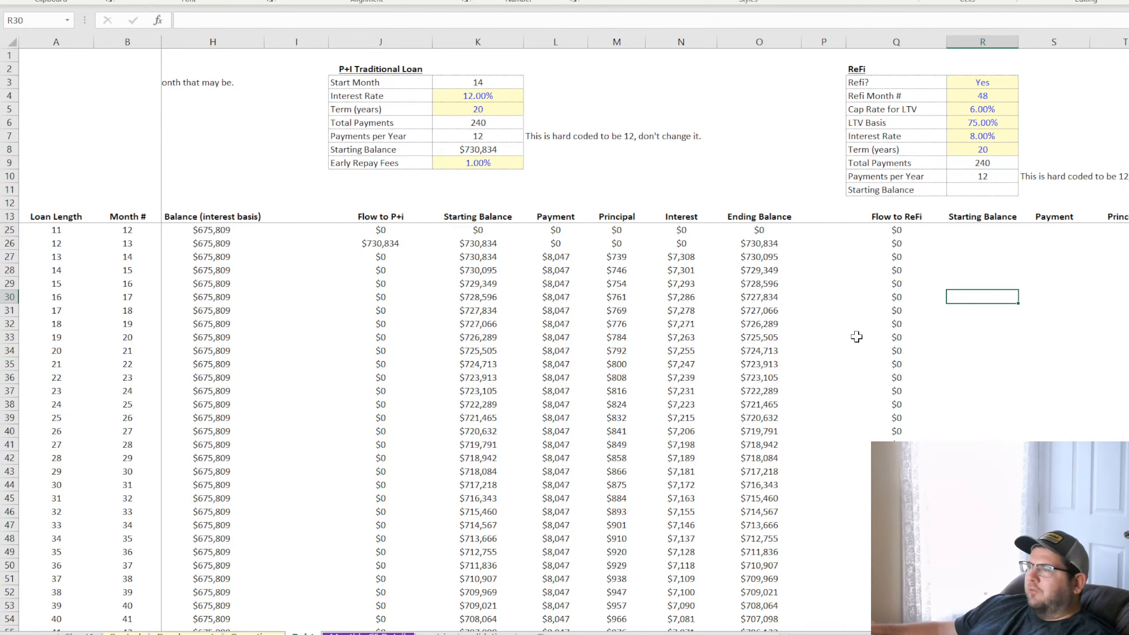
pyautogui.scroll(-4, 516, 424)
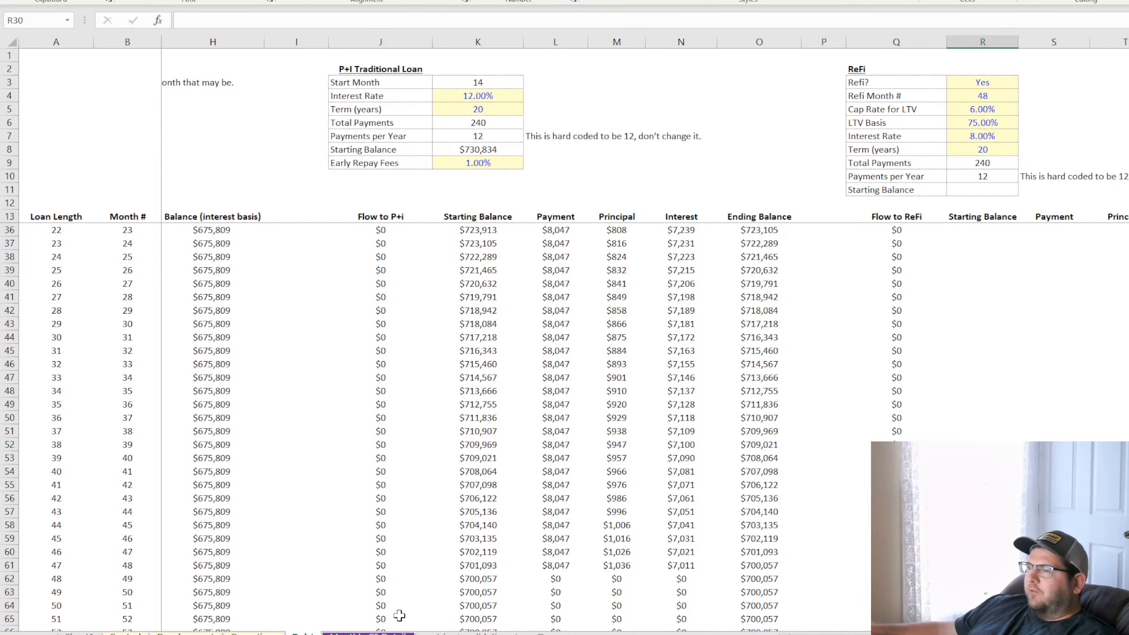
pyautogui.click(186, 633)
pyautogui.click(252, 633)
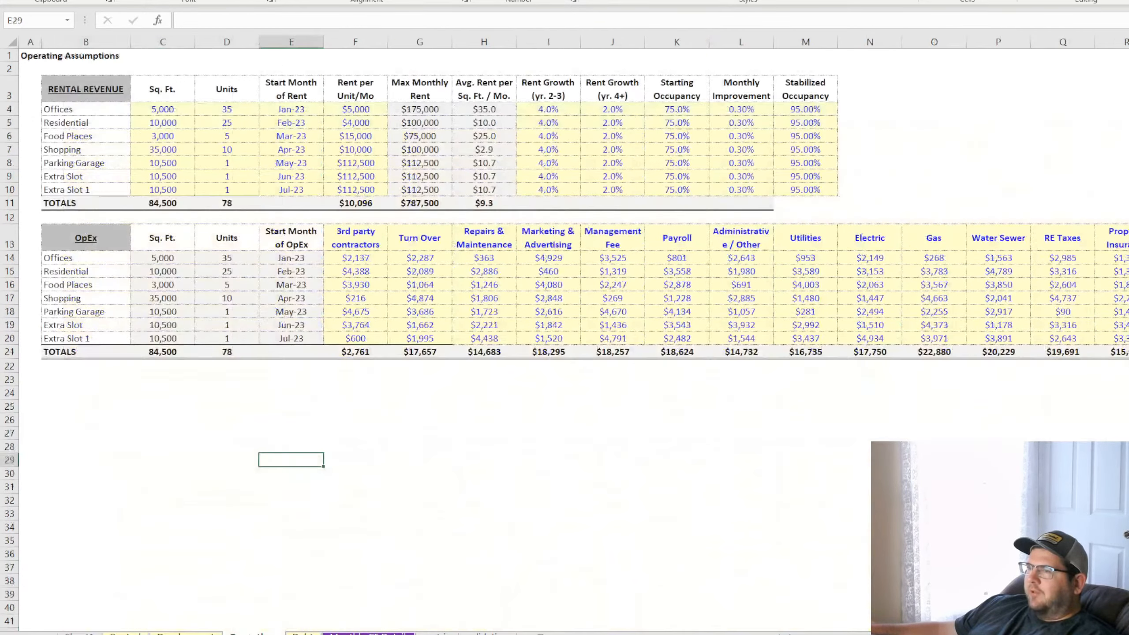
# Review the Exit Month entries for all uses on the control sheet, from Offices through Extra Slot 1
pyautogui.click(126, 633)
pyautogui.click(304, 217)
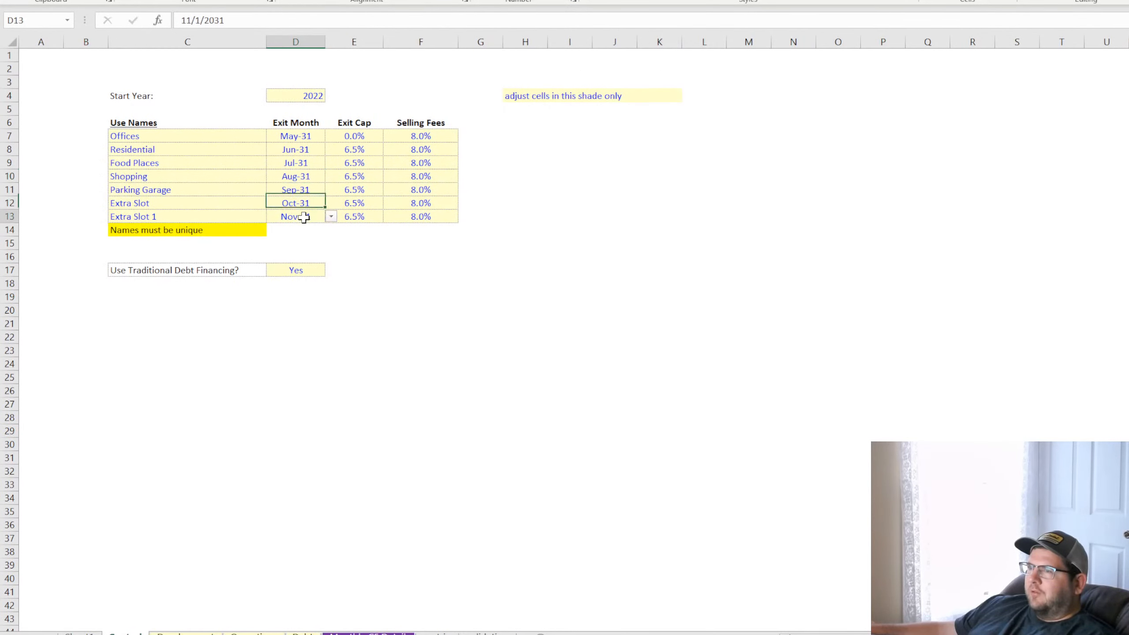
pyautogui.click(305, 204)
pyautogui.click(306, 191)
pyautogui.click(306, 176)
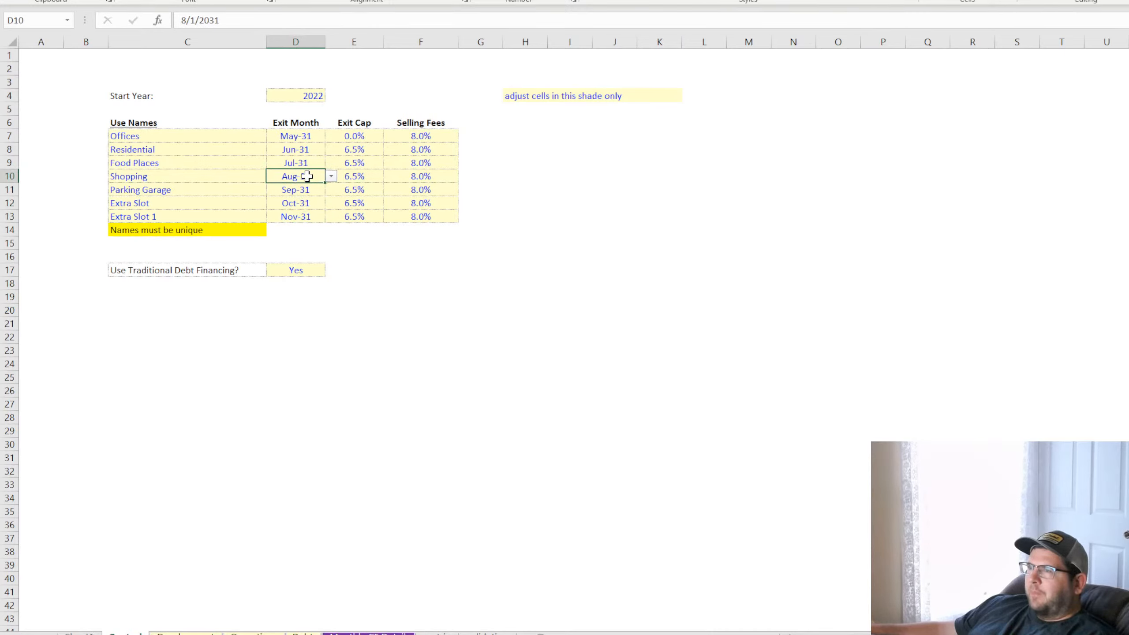
pyautogui.click(301, 216)
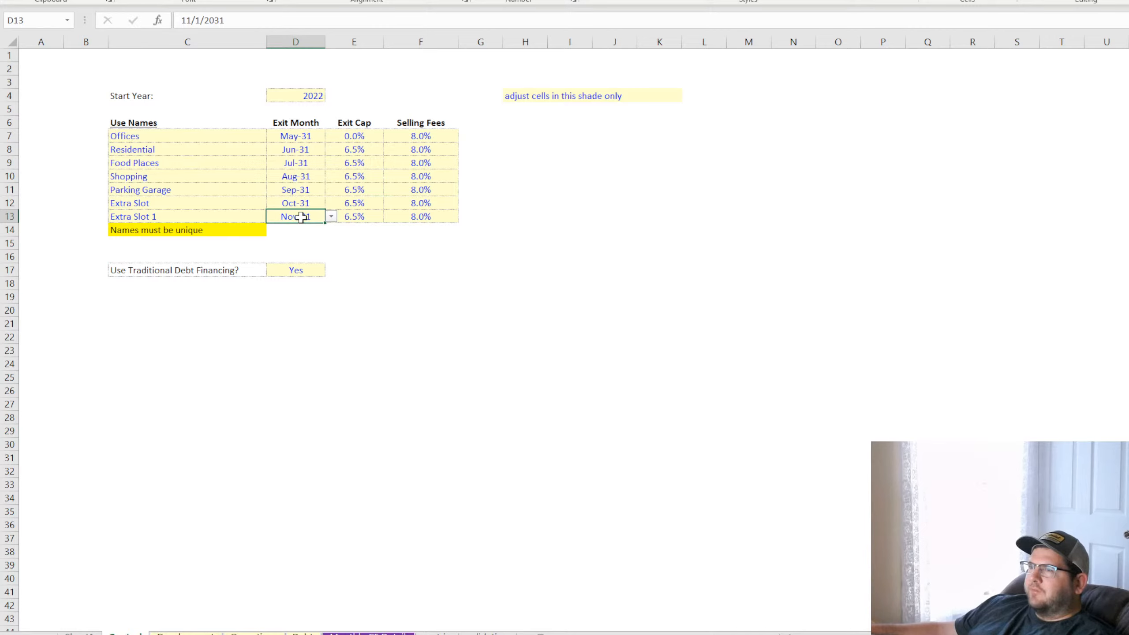
pyautogui.moveTo(303, 136); pyautogui.dragTo(295, 211)
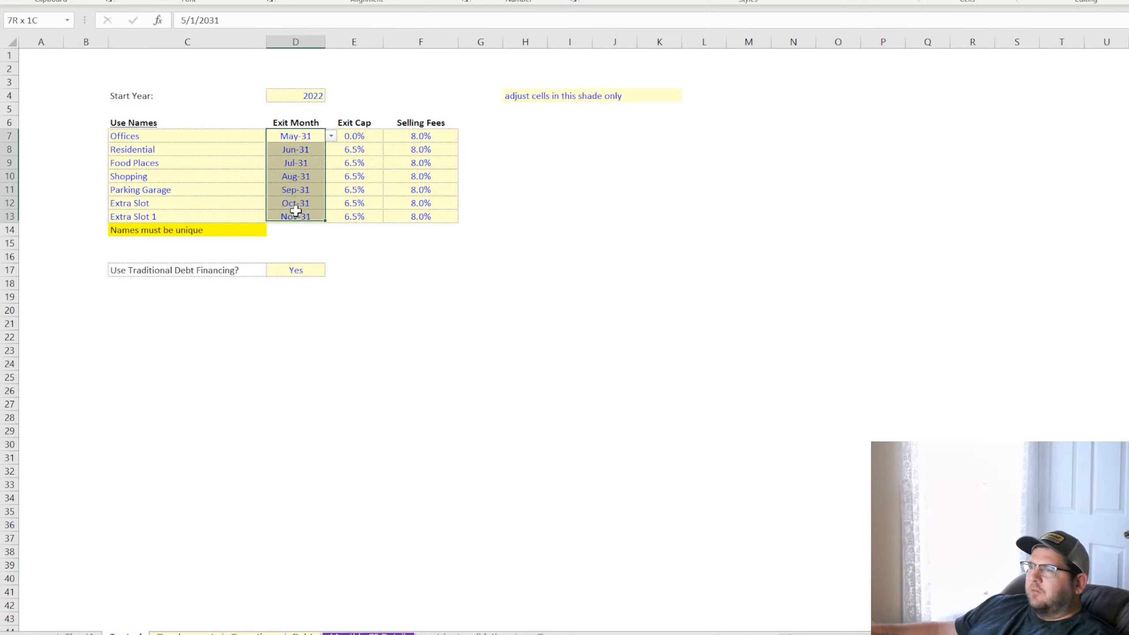
# Set both Use Traditional Debt Financing? on the control sheet and Refi? on the debt sheet to No, checking the loan columns
pyautogui.moveTo(151, 271); pyautogui.dragTo(292, 270)
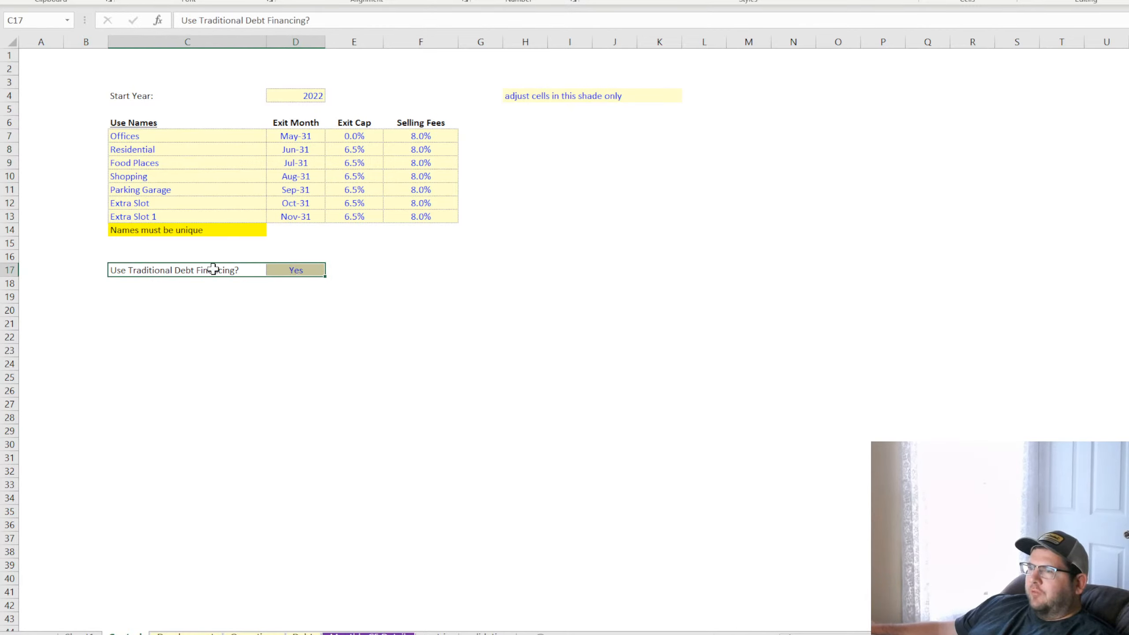
pyautogui.click(306, 270)
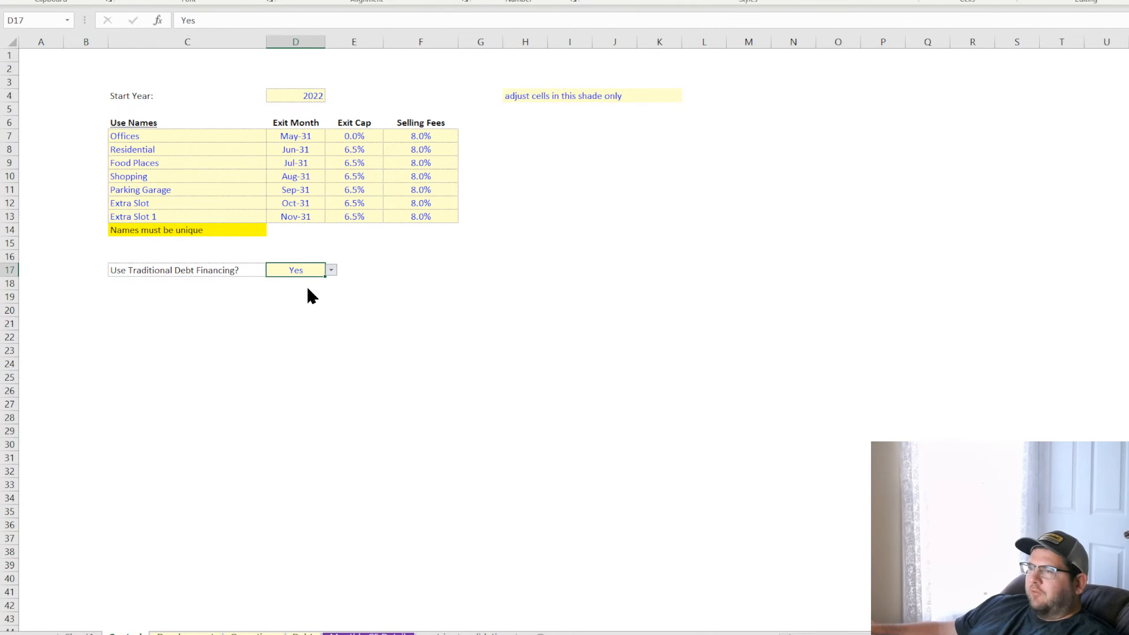
pyautogui.click(251, 633)
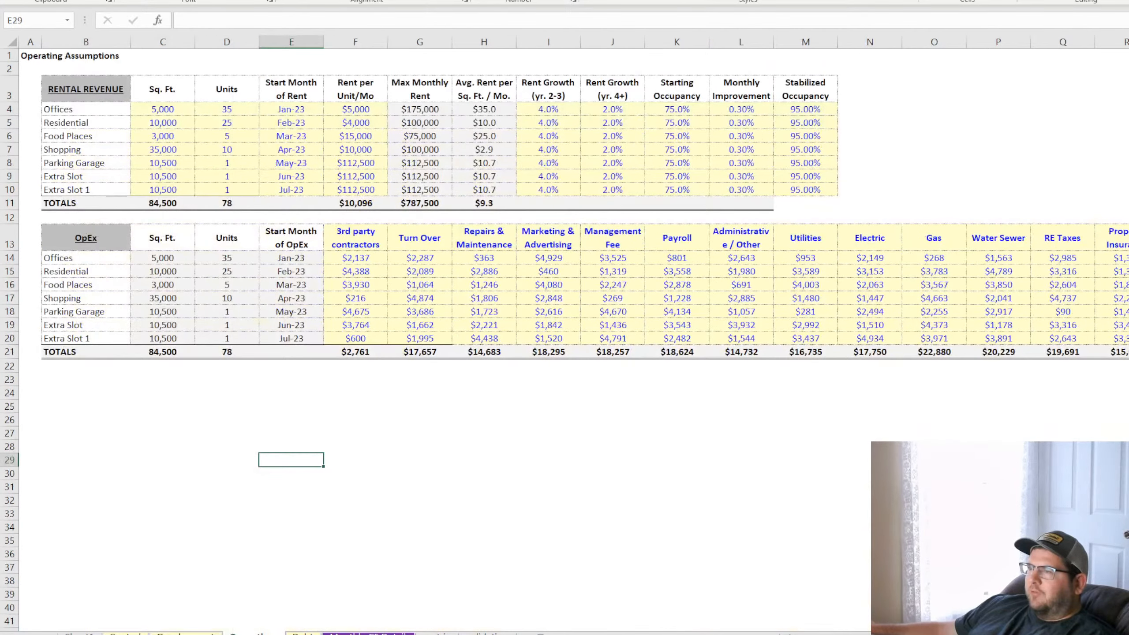
pyautogui.click(302, 633)
pyautogui.hscroll(-6, 644, 338)
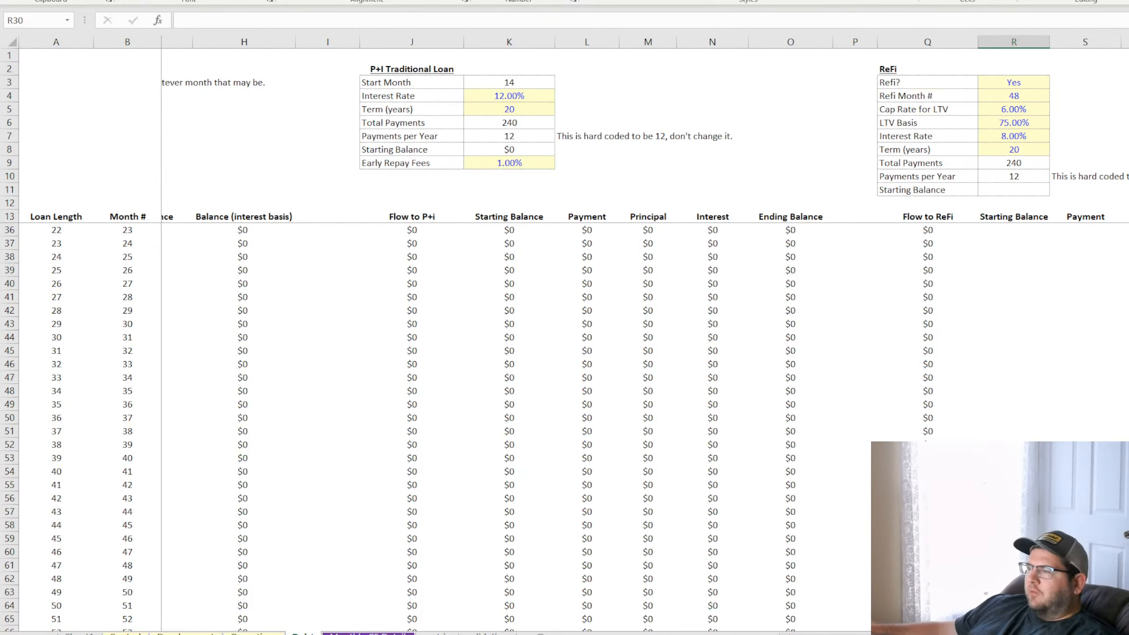
pyautogui.hscroll(6, 644, 338)
pyautogui.hscroll(-6, 1127, 255)
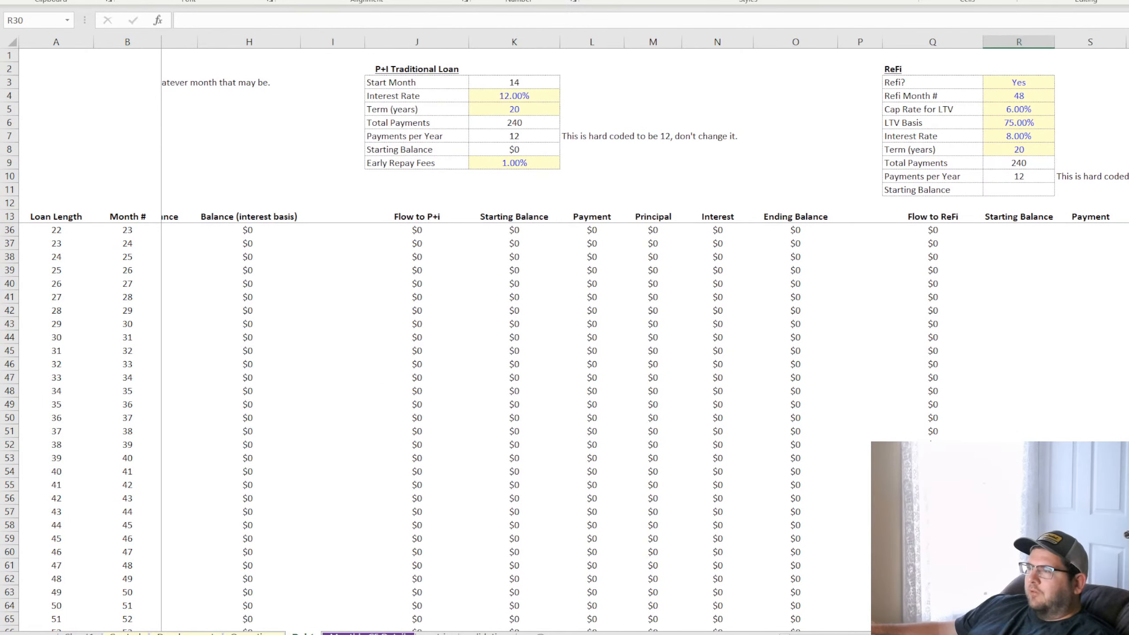
pyautogui.hscroll(4, 1127, 254)
pyautogui.click(1120, 82)
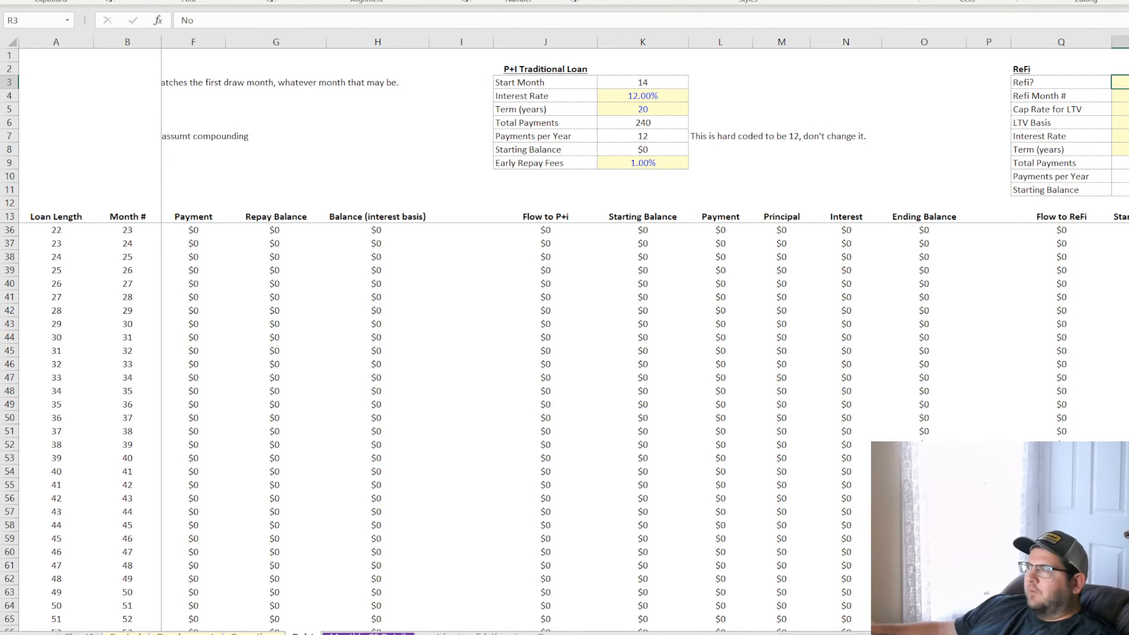
# Duplicate the Use Traditional Debt Financing? row directly beneath it on the control sheet and label the copy "Month of Loan Payback if Applicable"
pyautogui.click(127, 632)
pyautogui.click(155, 269)
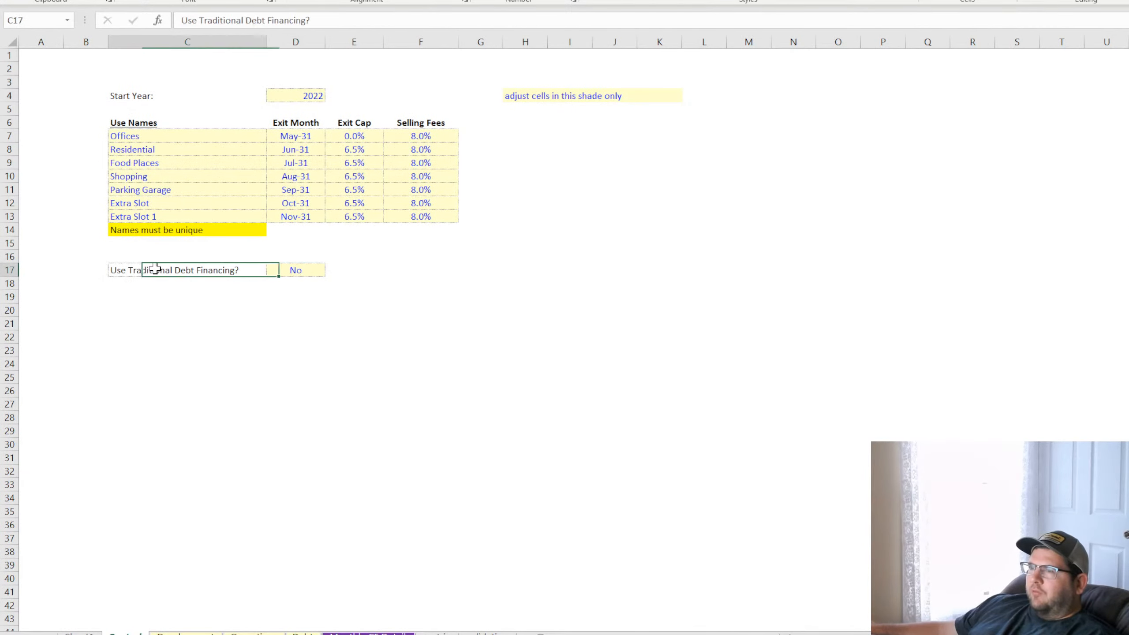
pyautogui.moveTo(154, 269); pyautogui.dragTo(294, 268)
pyautogui.hotkey('ctrl', 'c')
pyautogui.click(138, 282)
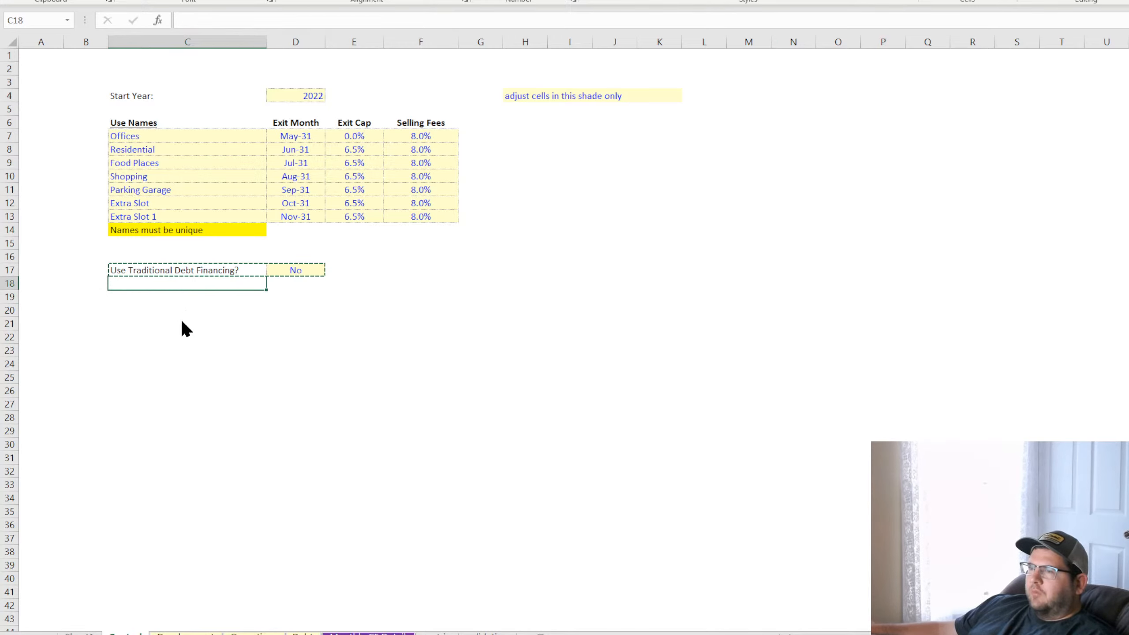
pyautogui.hotkey('ctrl', 'v')
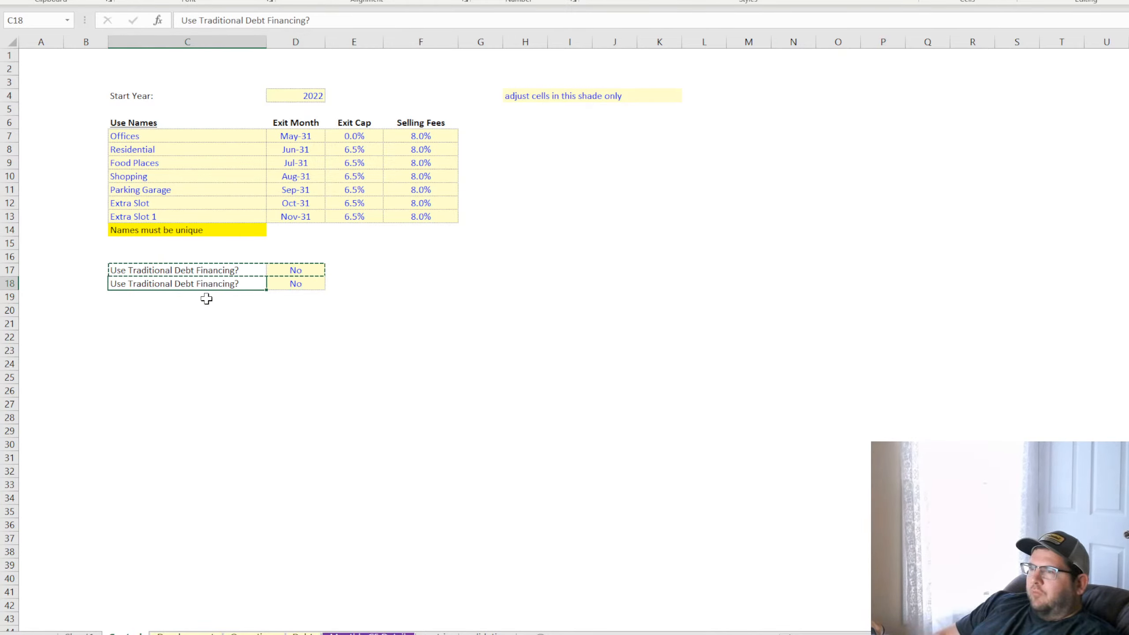
pyautogui.write('Month of')
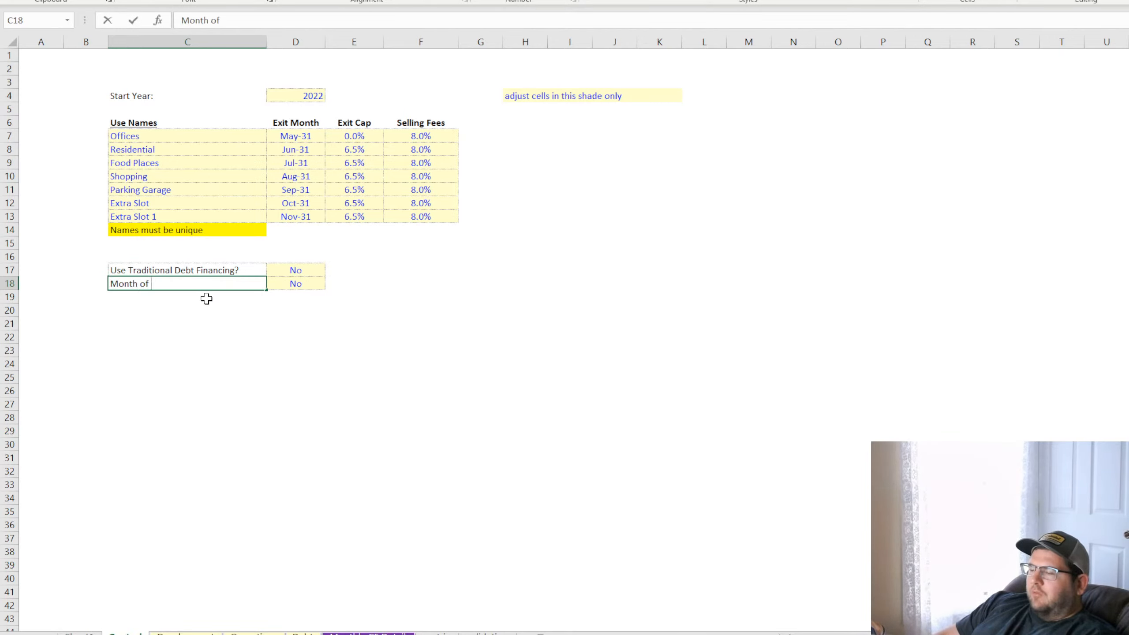
pyautogui.write(' Loan Payback')
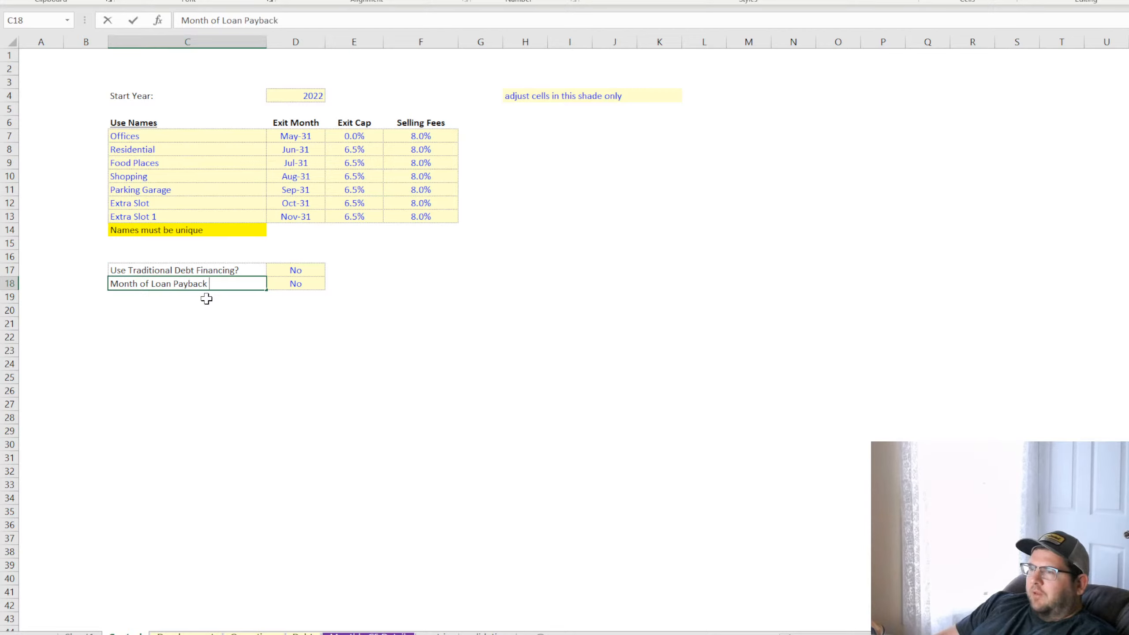
pyautogui.write(' if Applicable')
pyautogui.press('Return')
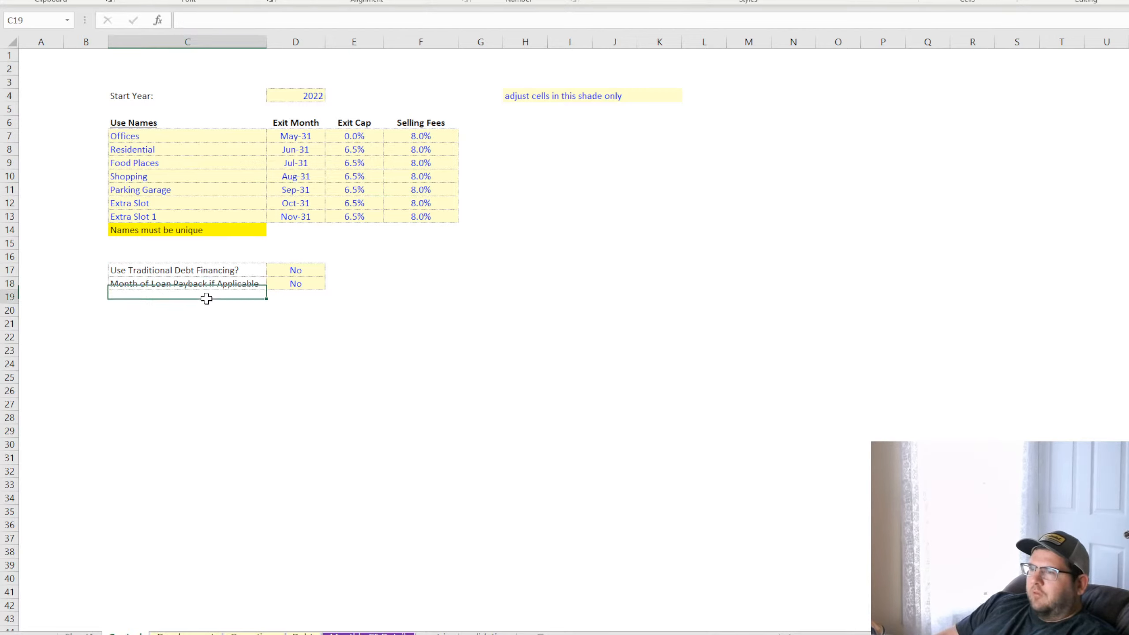
# Copy the Offices Exit Month cell into the Month of Loan Payback if Applicable input
pyautogui.click(306, 138)
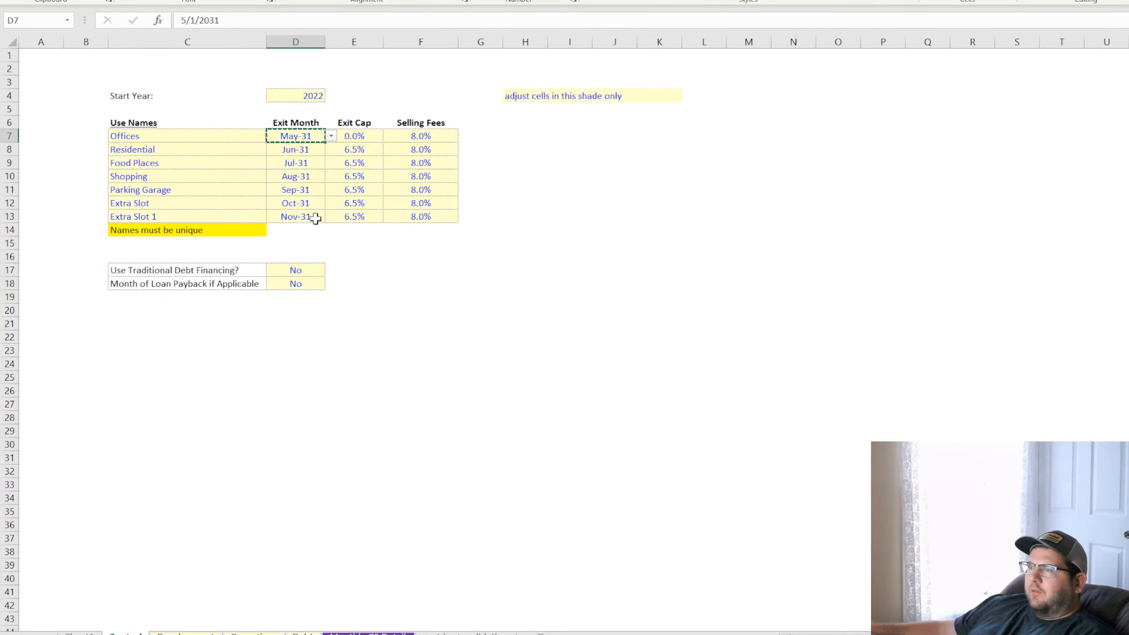
pyautogui.click(293, 284)
pyautogui.hotkey('ctrl', 'v')
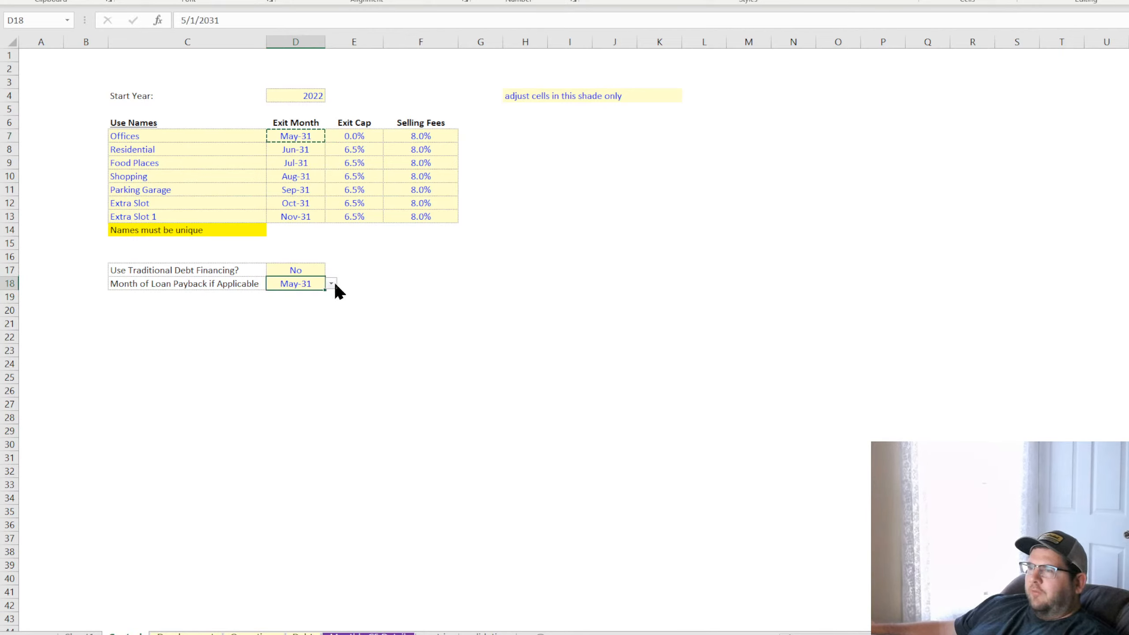
# Review the uses Offices through Food Places and set the Month of Loan Payback if Applicable to Jul-31
pyautogui.click(142, 151)
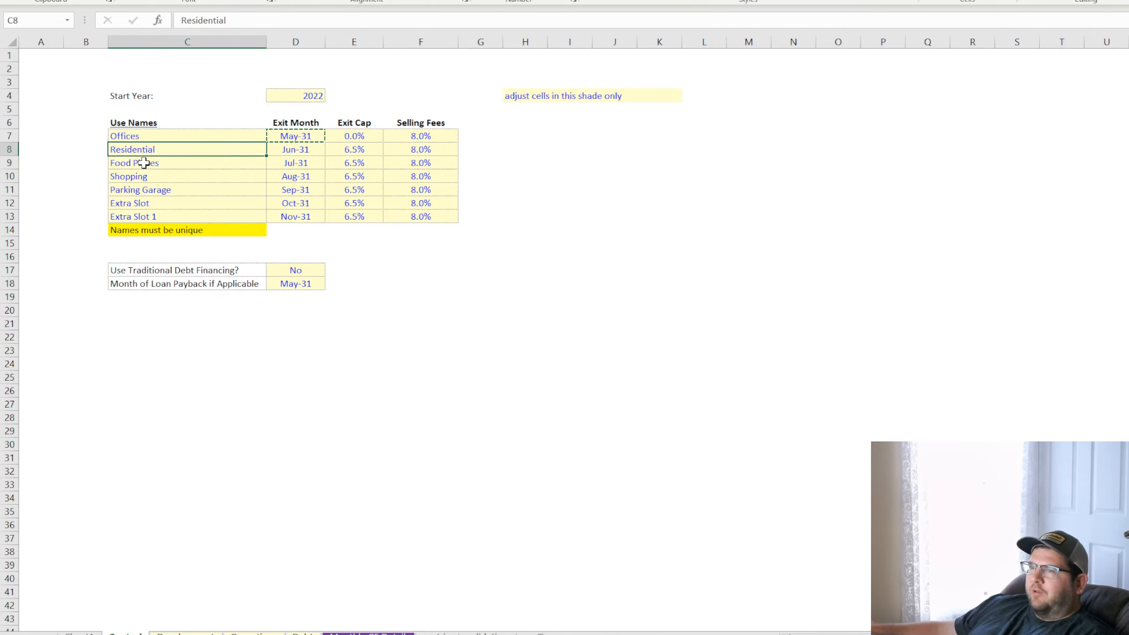
pyautogui.click(143, 163)
pyautogui.click(145, 137)
pyautogui.click(145, 151)
pyautogui.click(147, 164)
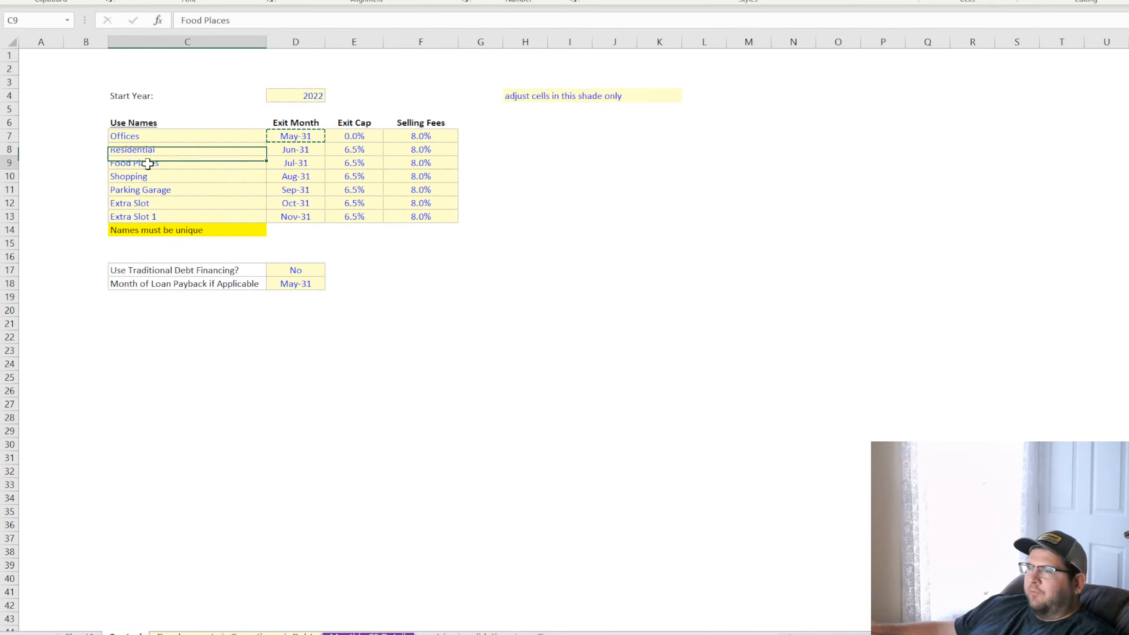
pyautogui.moveTo(151, 138); pyautogui.dragTo(153, 164)
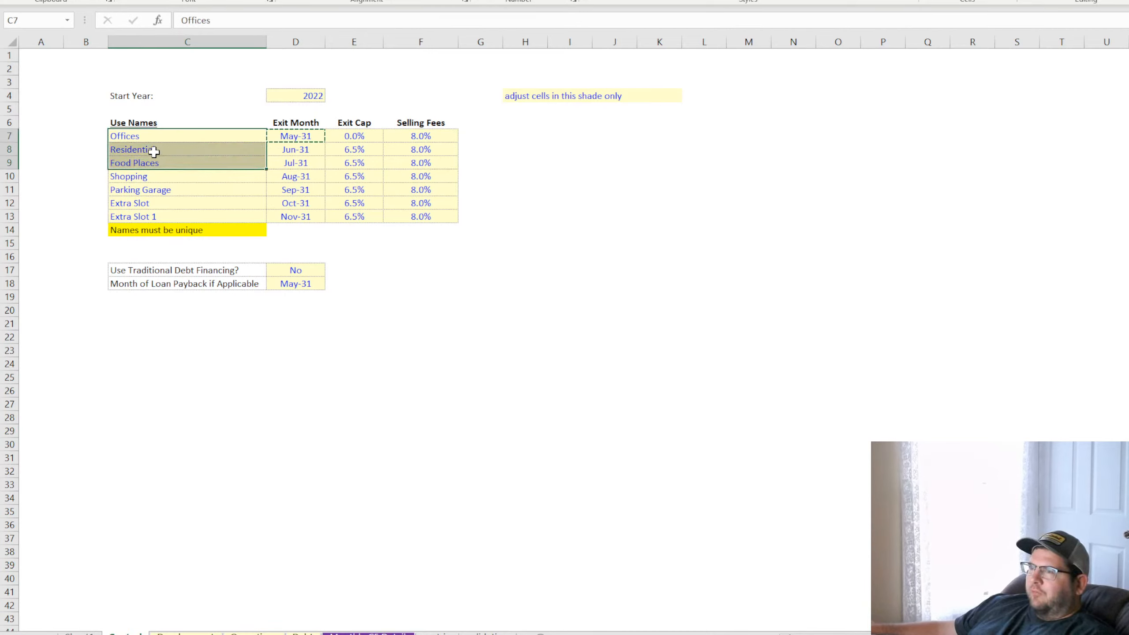
pyautogui.click(300, 282)
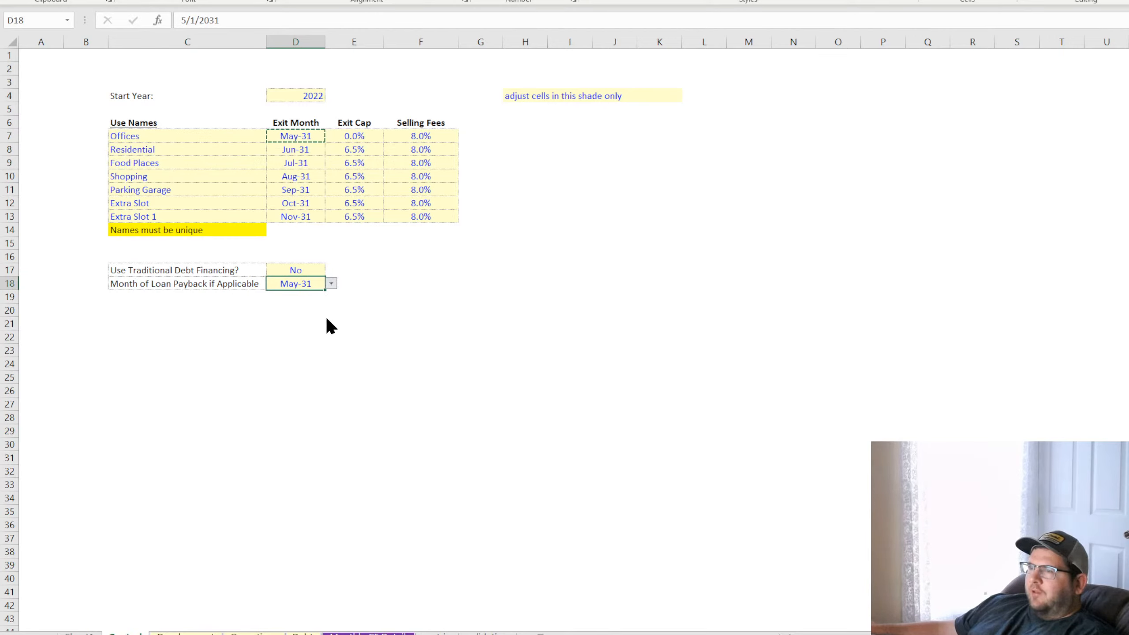
pyautogui.click(301, 314)
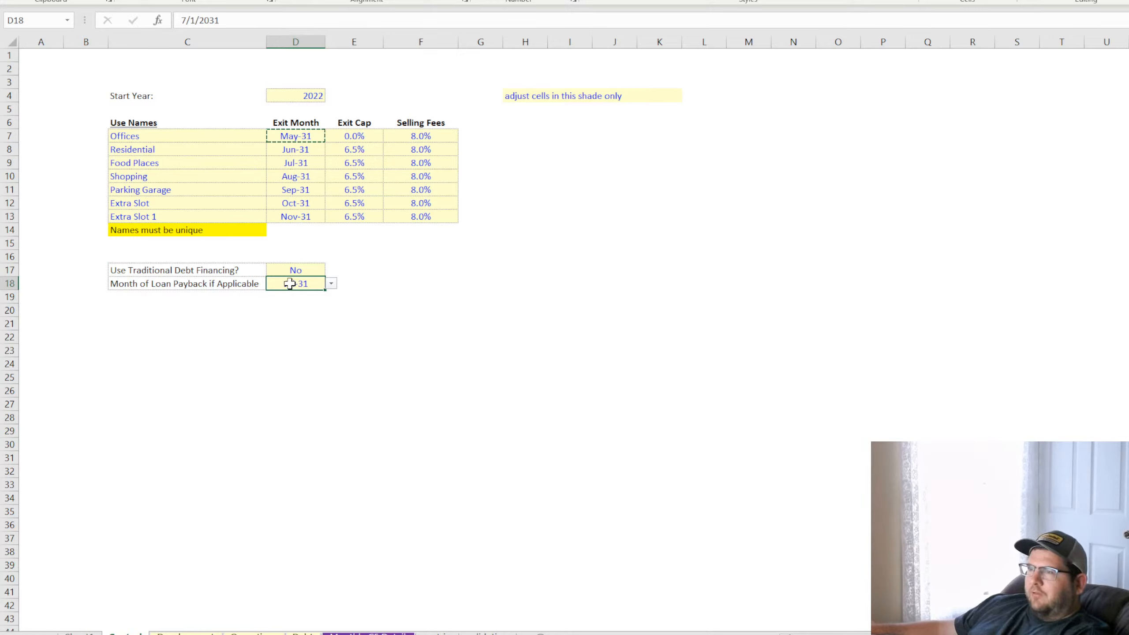
pyautogui.click(405, 321)
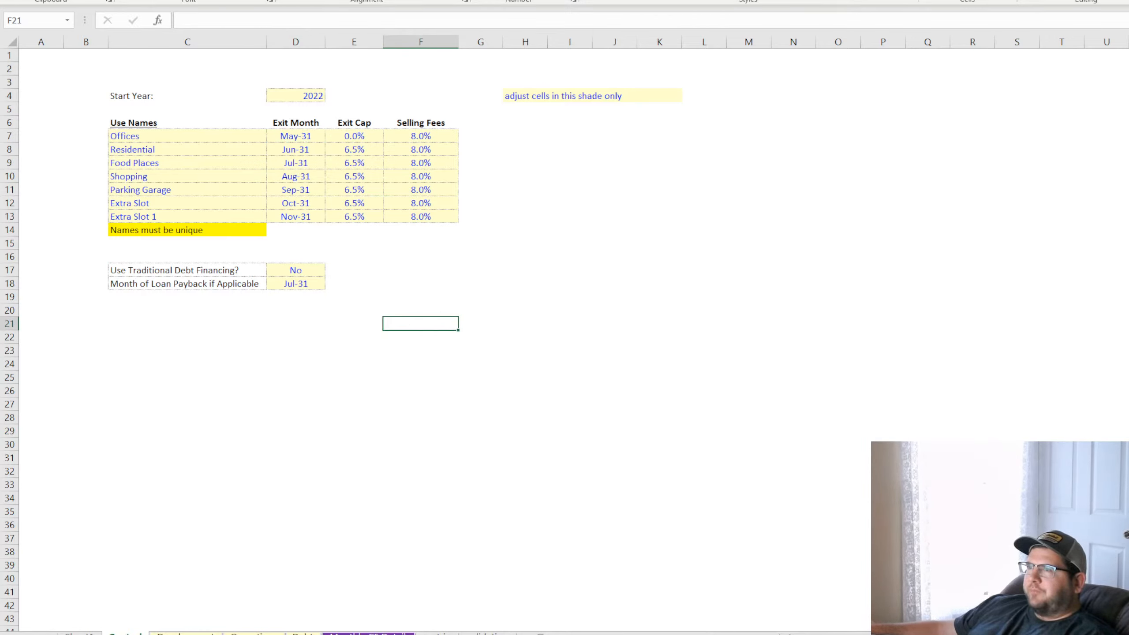
pyautogui.click(563, 284)
# Compare the exit months of all uses, from Offices through Extra Slot 1, with the loan payback month
pyautogui.moveTo(297, 132); pyautogui.dragTo(297, 212)
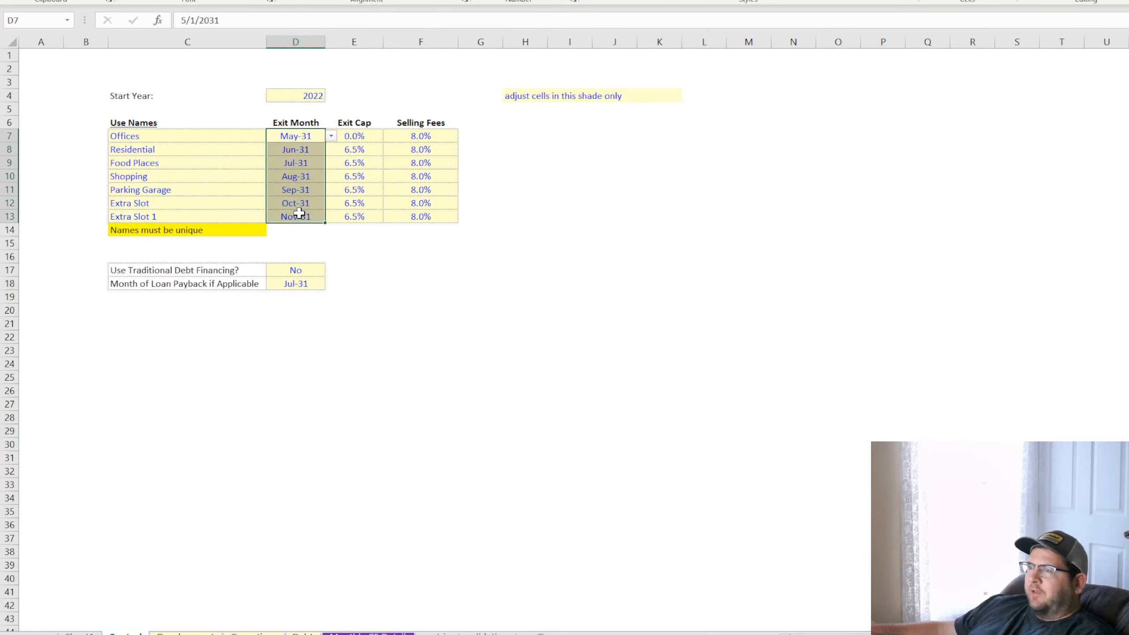
pyautogui.click(168, 216)
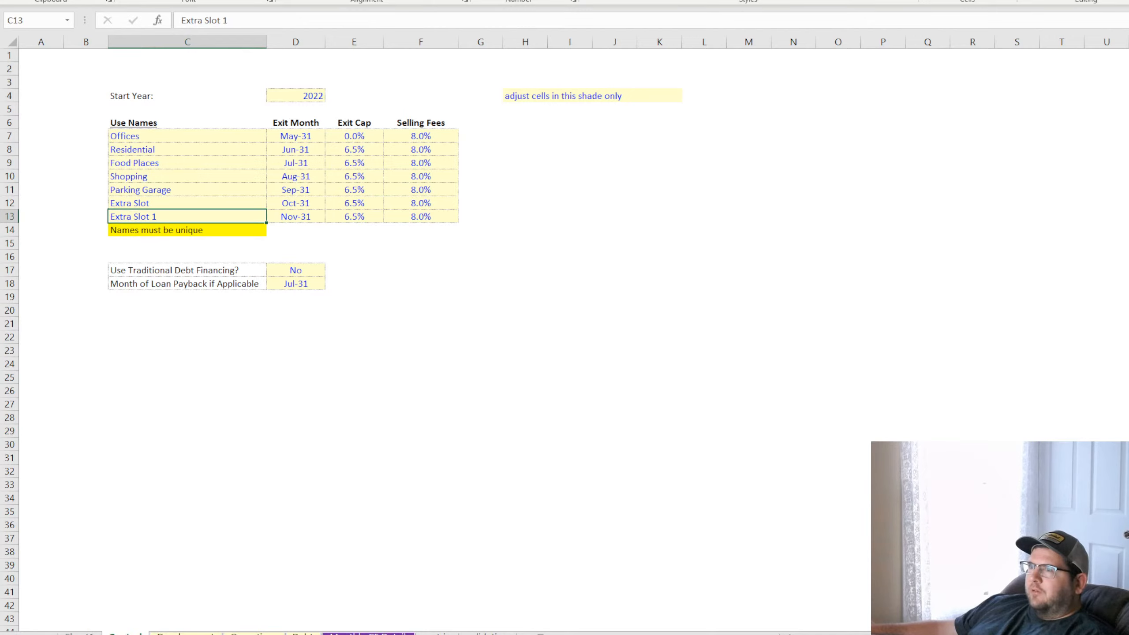
pyautogui.click(296, 282)
pyautogui.click(297, 216)
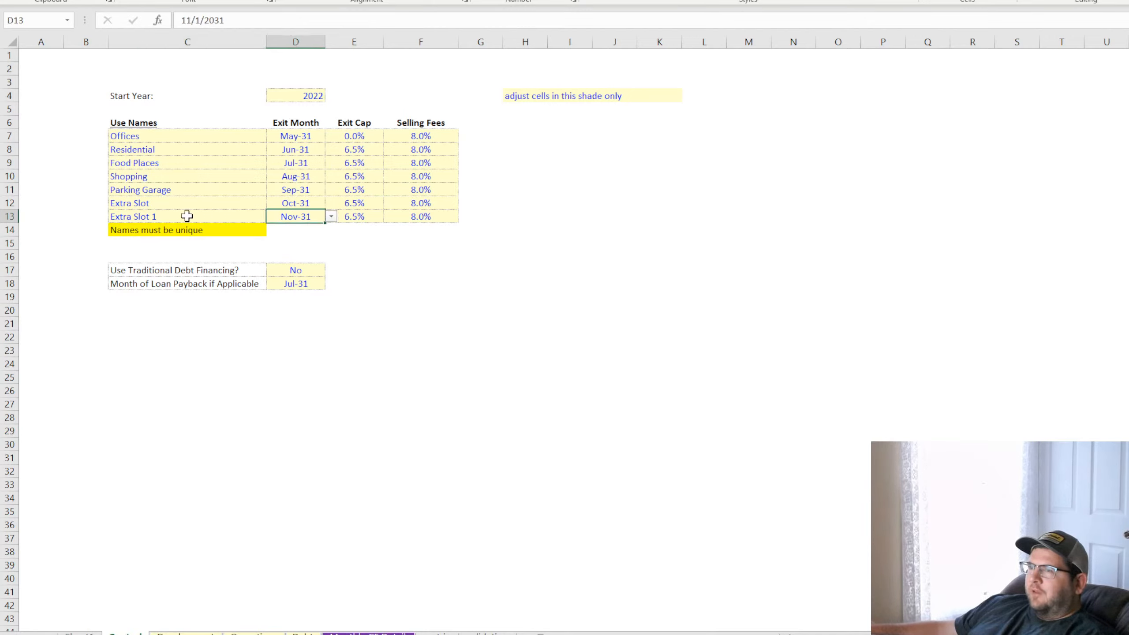
pyautogui.click(180, 216)
pyautogui.click(174, 136)
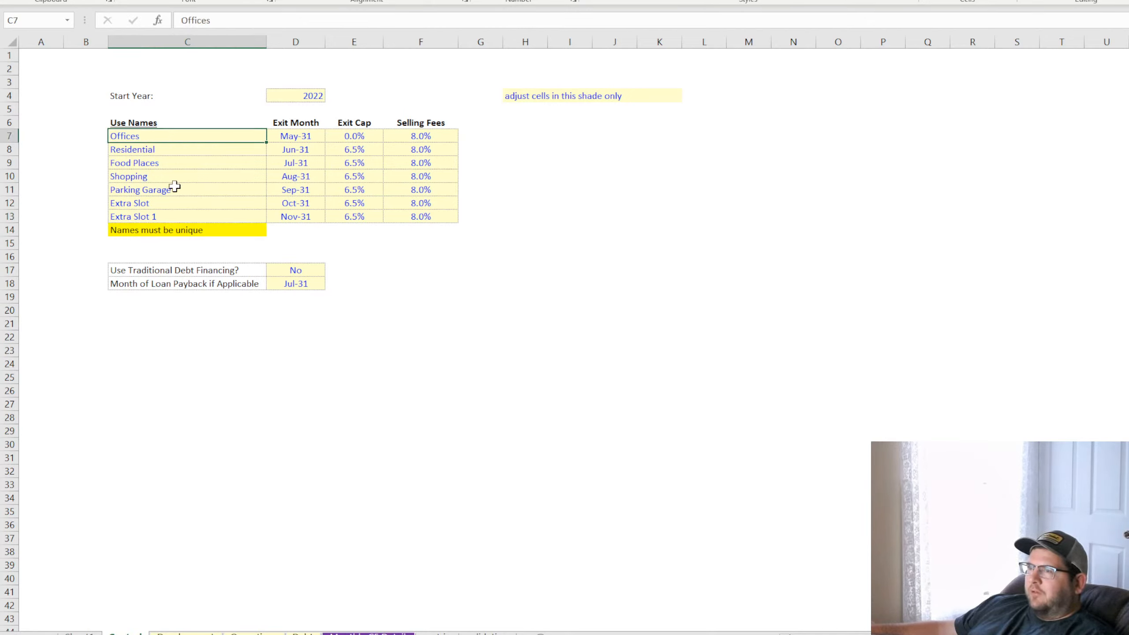
pyautogui.click(174, 188)
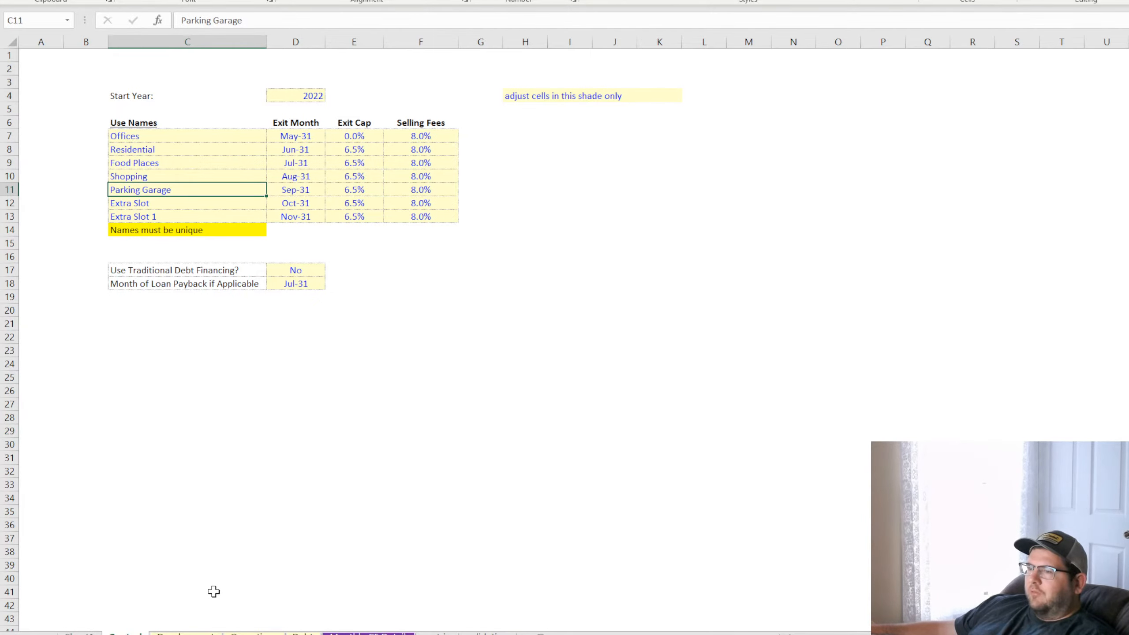
# Set Refi? on the debt sheet to Yes and check the P+I and ReFi loan columns
pyautogui.click(209, 633)
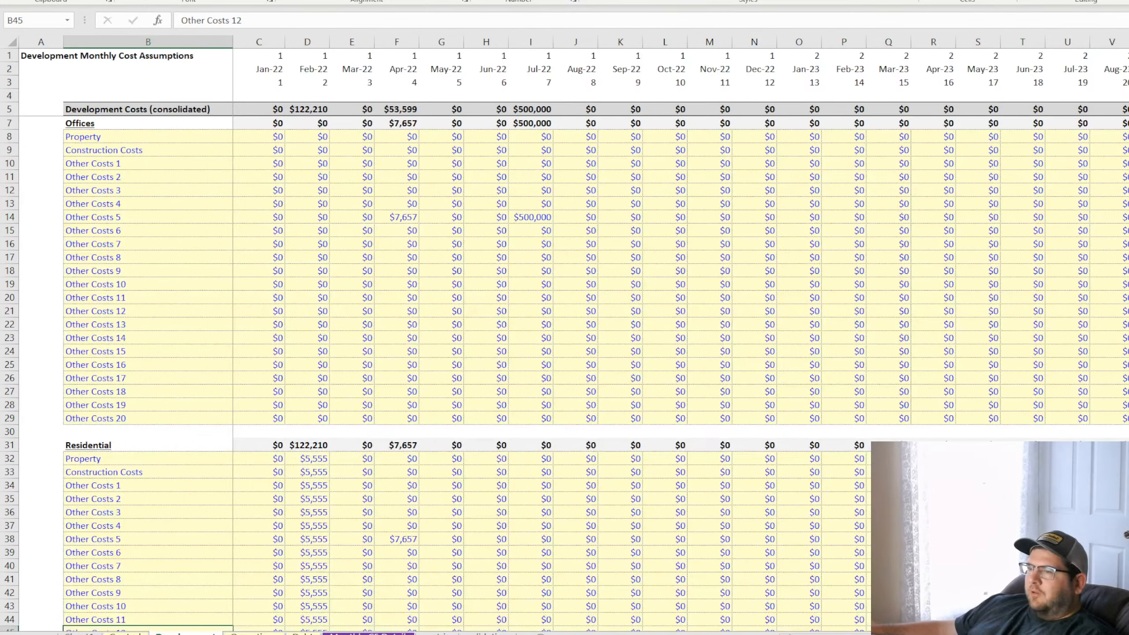
pyautogui.hotkey('ctrl', 'pagedown')
pyautogui.hotkey('ctrl', 'pagedown')
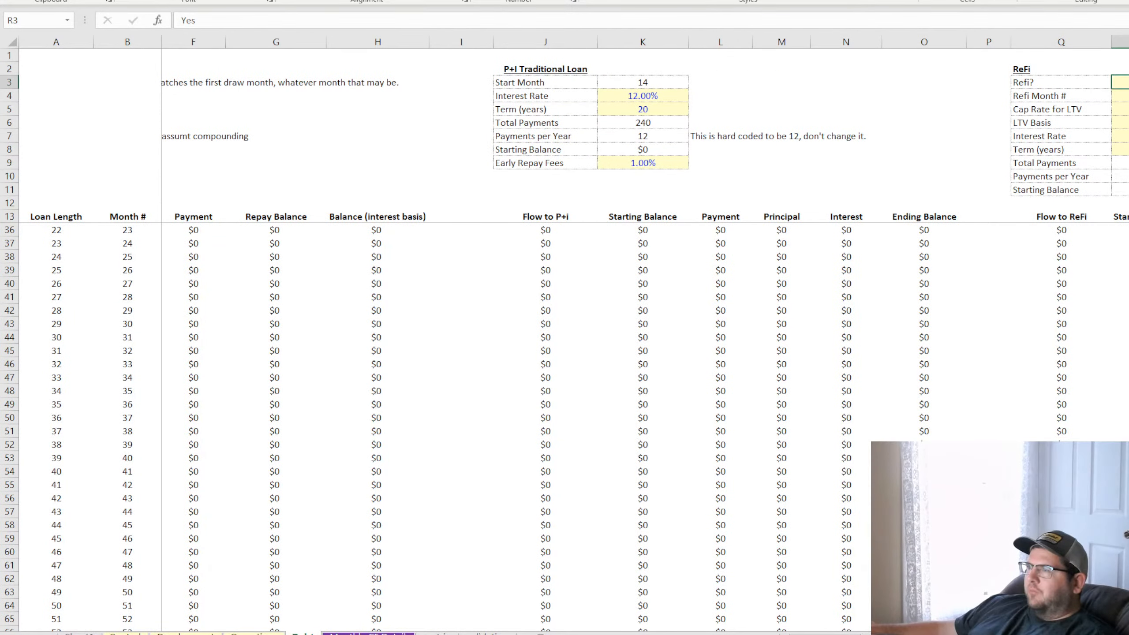
pyautogui.click(775, 380)
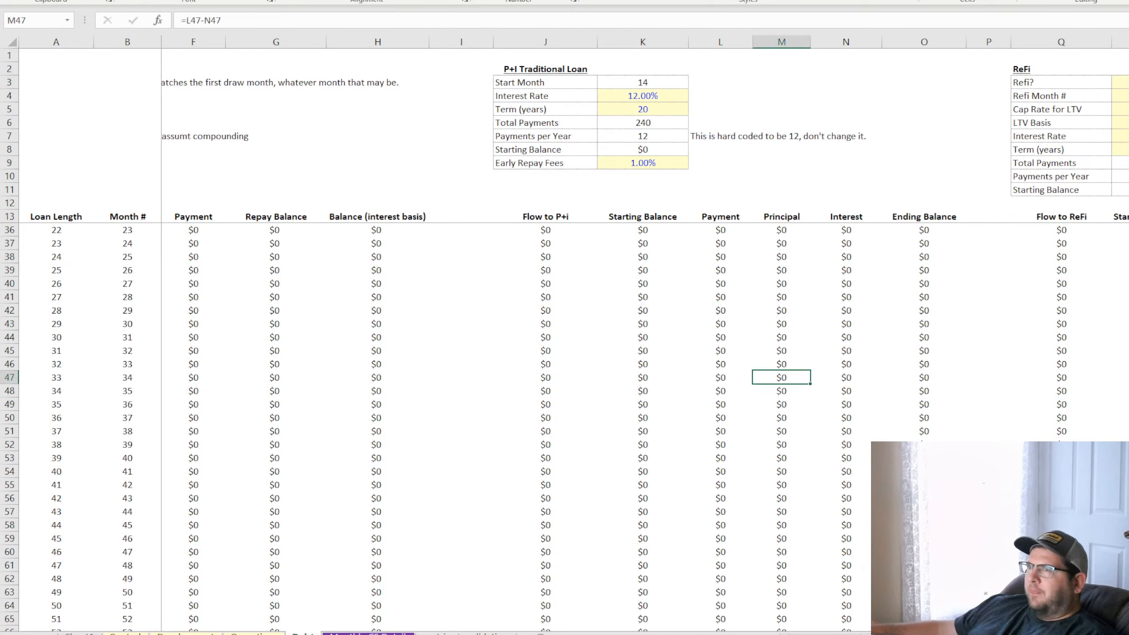
pyautogui.scroll(-7, 726, 456)
pyautogui.scroll(7, 869, 559)
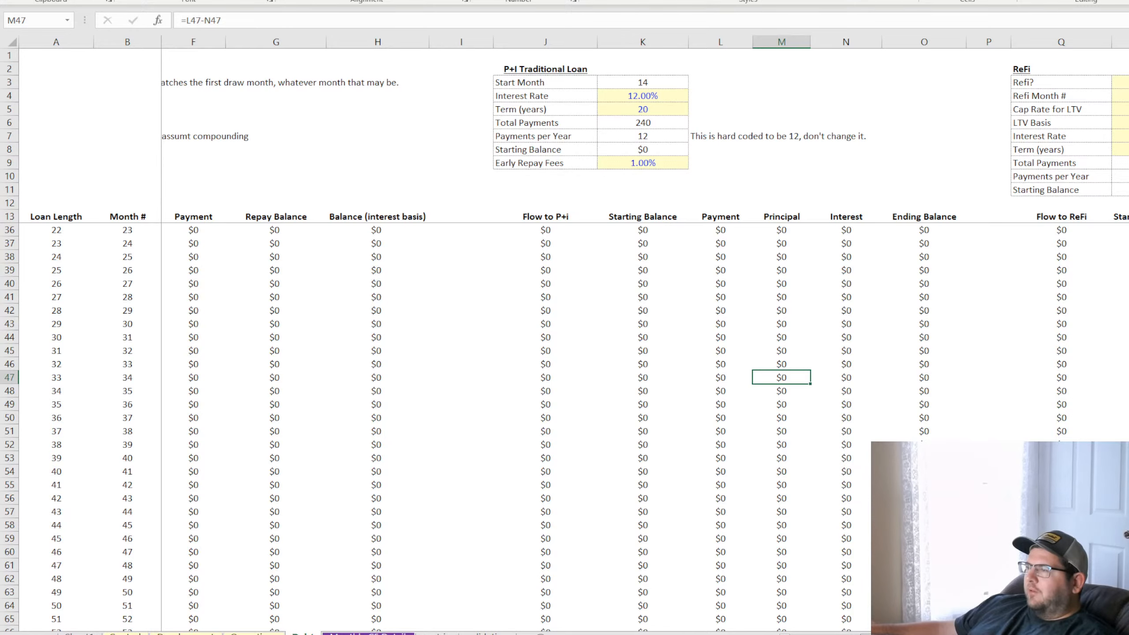
pyautogui.hscroll(2, 644, 329)
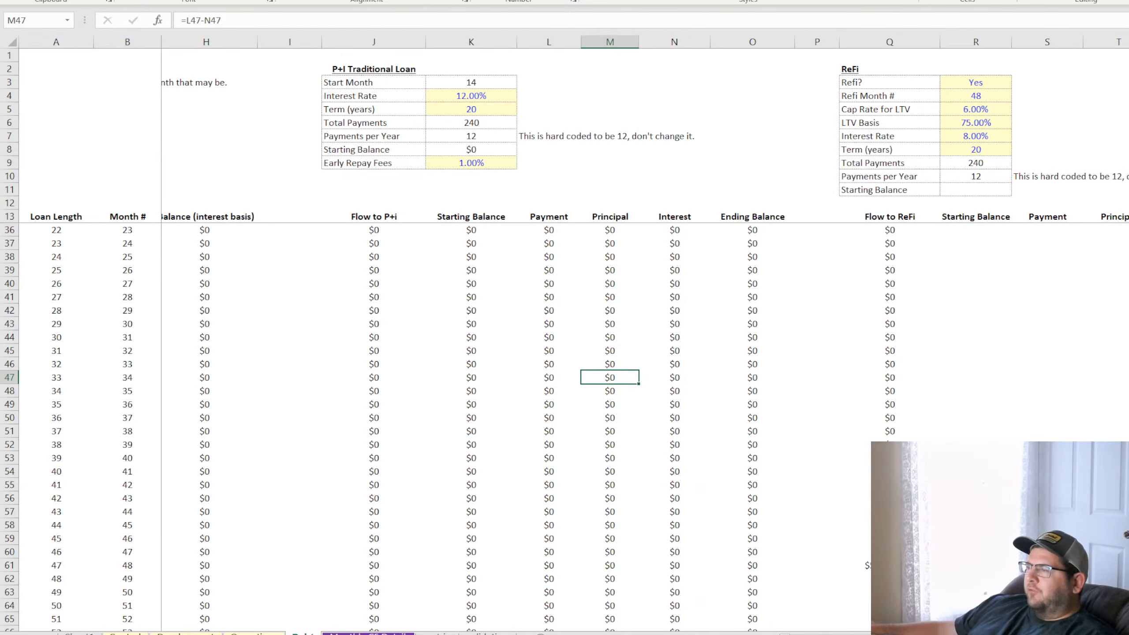
pyautogui.click(1051, 350)
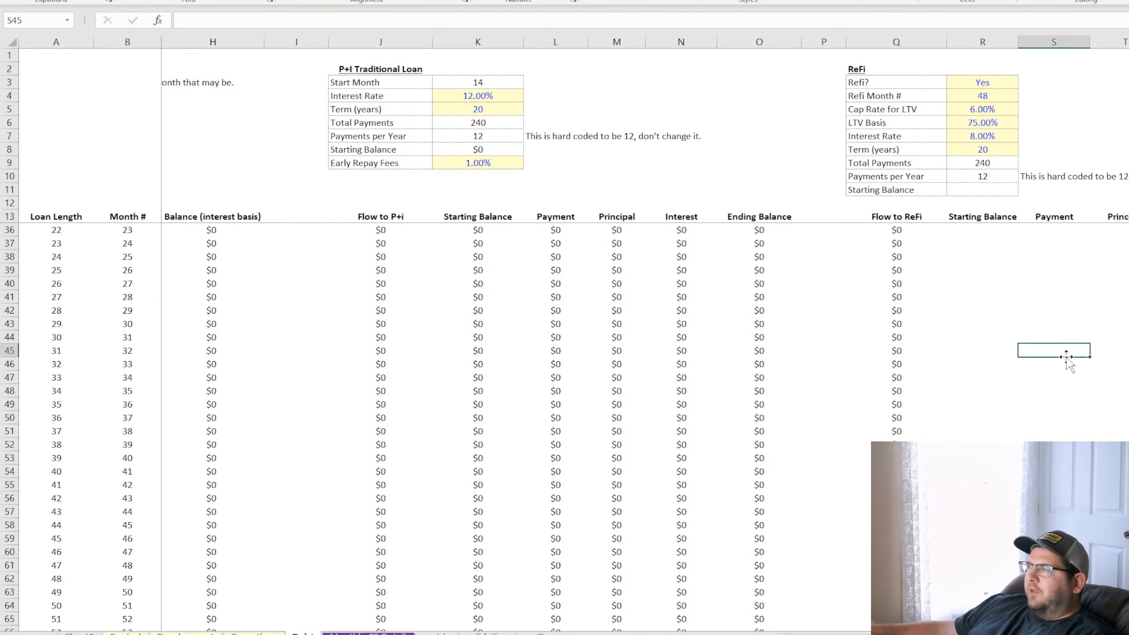
pyautogui.click(1056, 389)
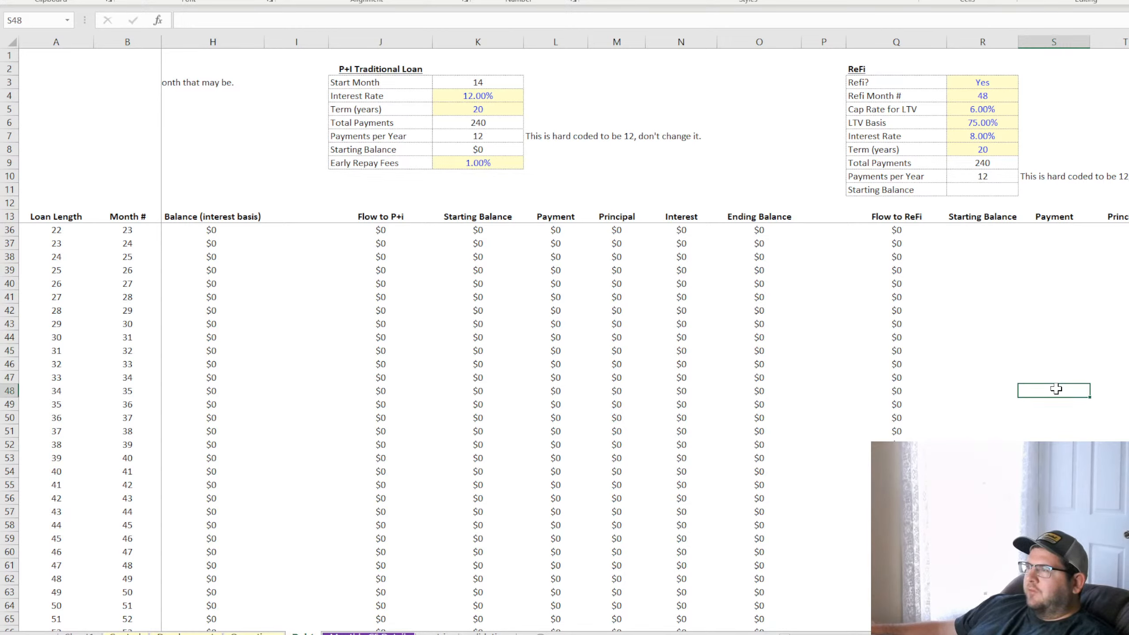
# Examine the P+I Payment formulas for months 34 and 31 and the Starting Balance formulas for months 23 and 26
pyautogui.click(547, 253)
pyautogui.press('Down')
pyautogui.press('Down')
pyautogui.press('Down')
pyautogui.press('Down')
pyautogui.press('Down')
pyautogui.press('Down')
pyautogui.press('Down')
pyautogui.press('Down')
pyautogui.press('Down')
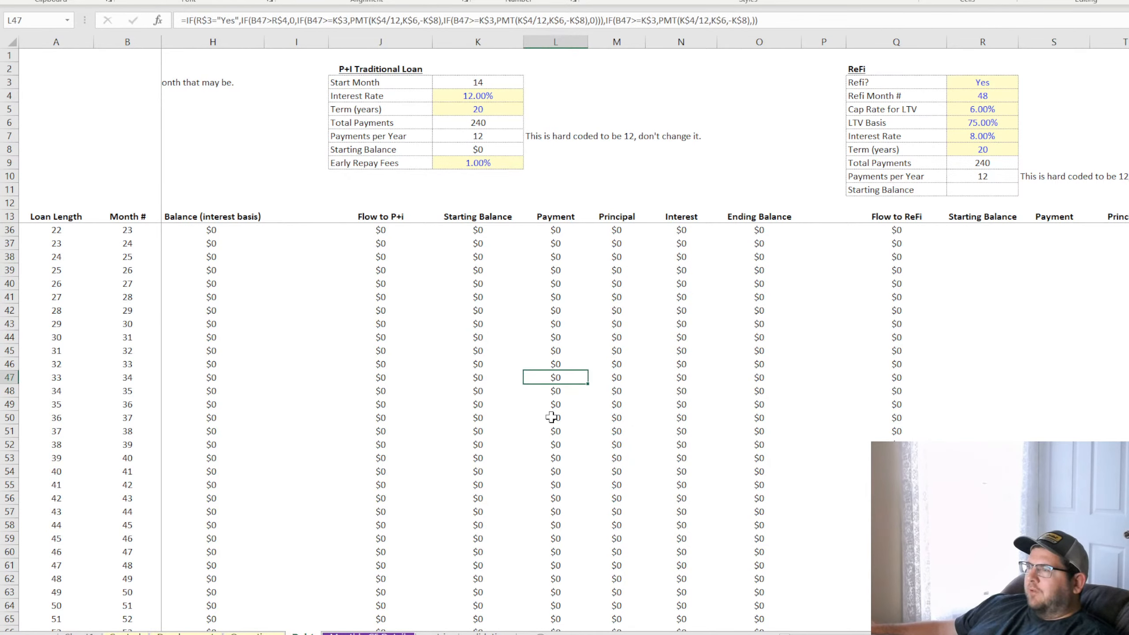
pyautogui.doubleClick(563, 377)
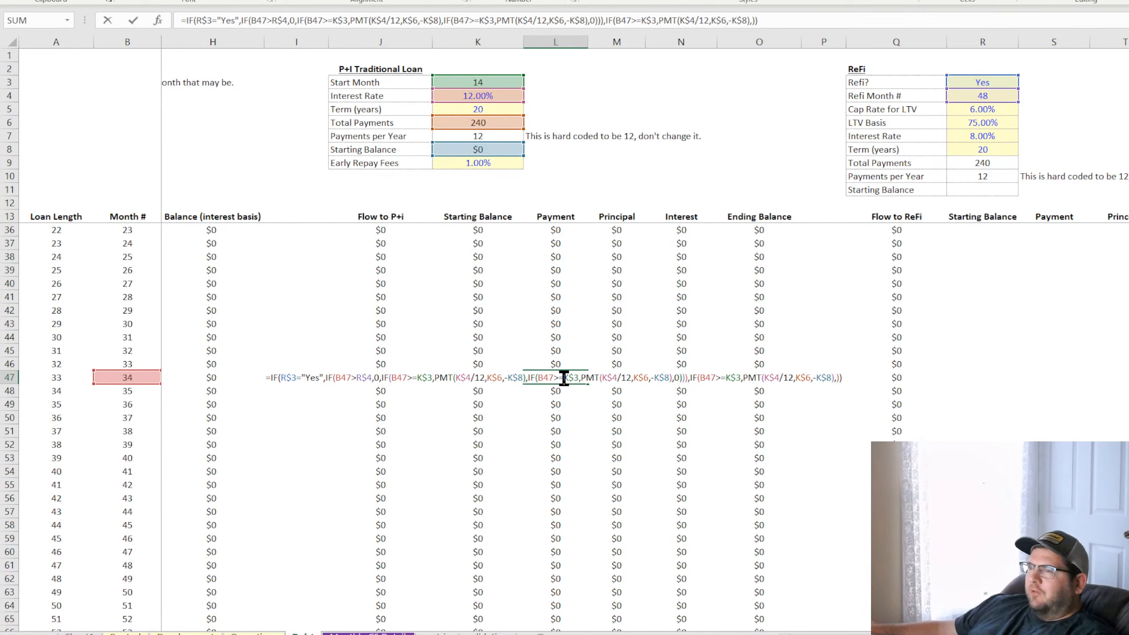
pyautogui.press('Return')
pyautogui.click(558, 337)
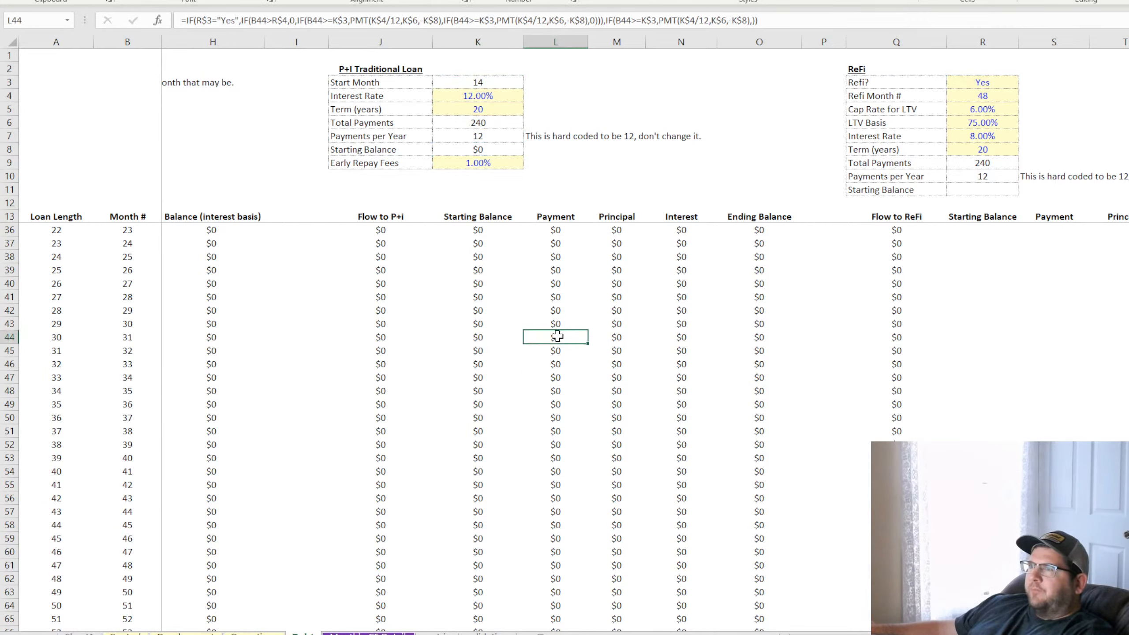
pyautogui.doubleClick(557, 337)
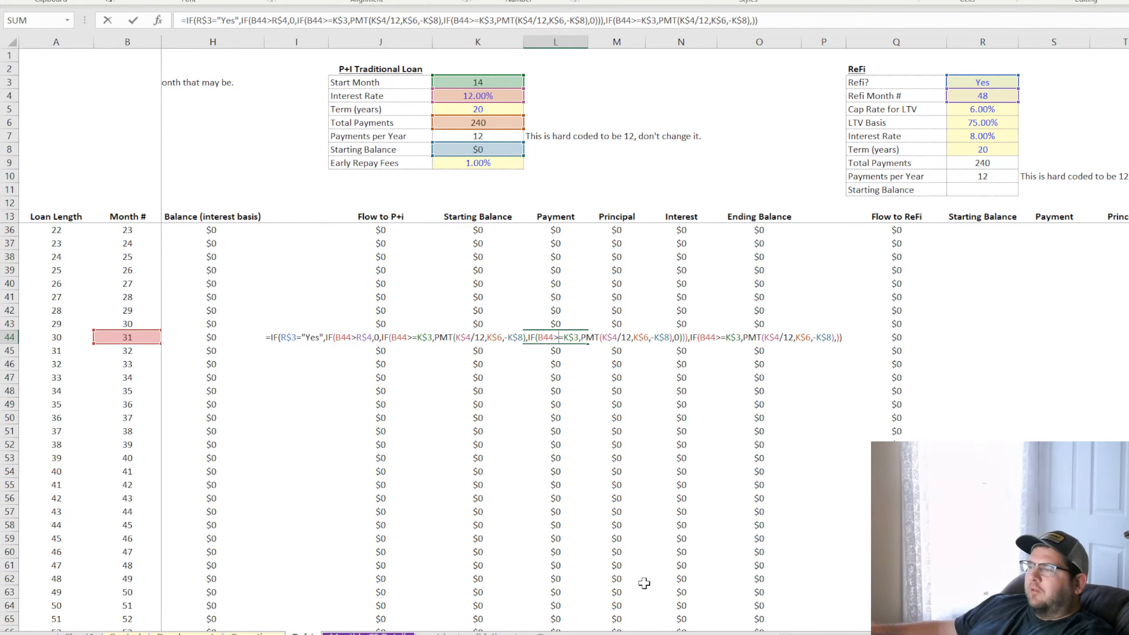
pyautogui.hscroll(-3, 644, 583)
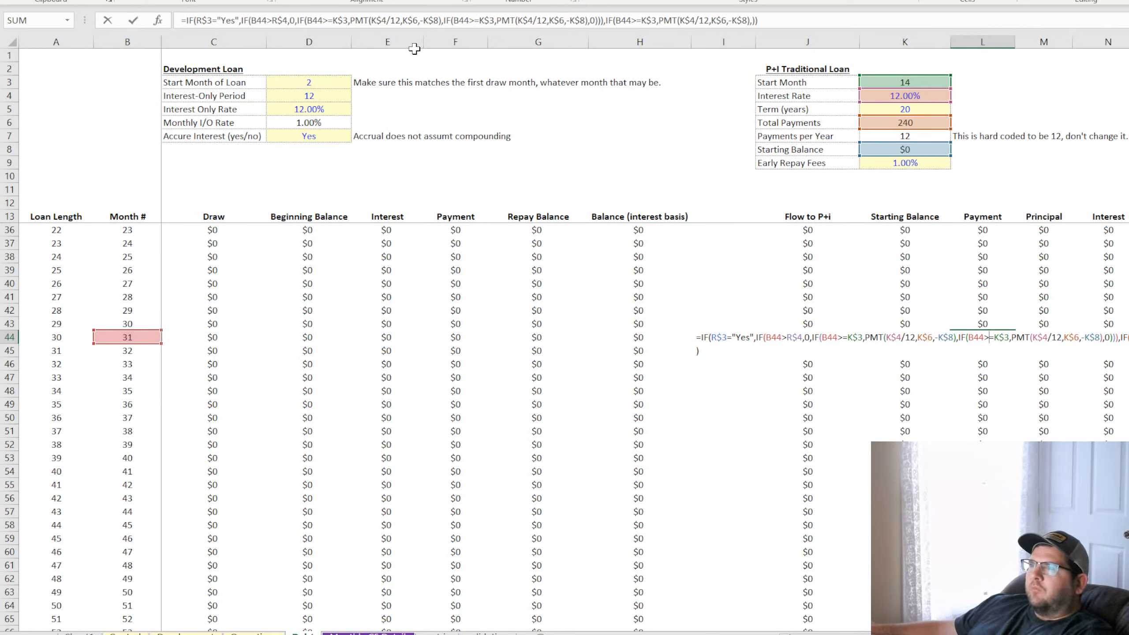
pyautogui.click(379, 20)
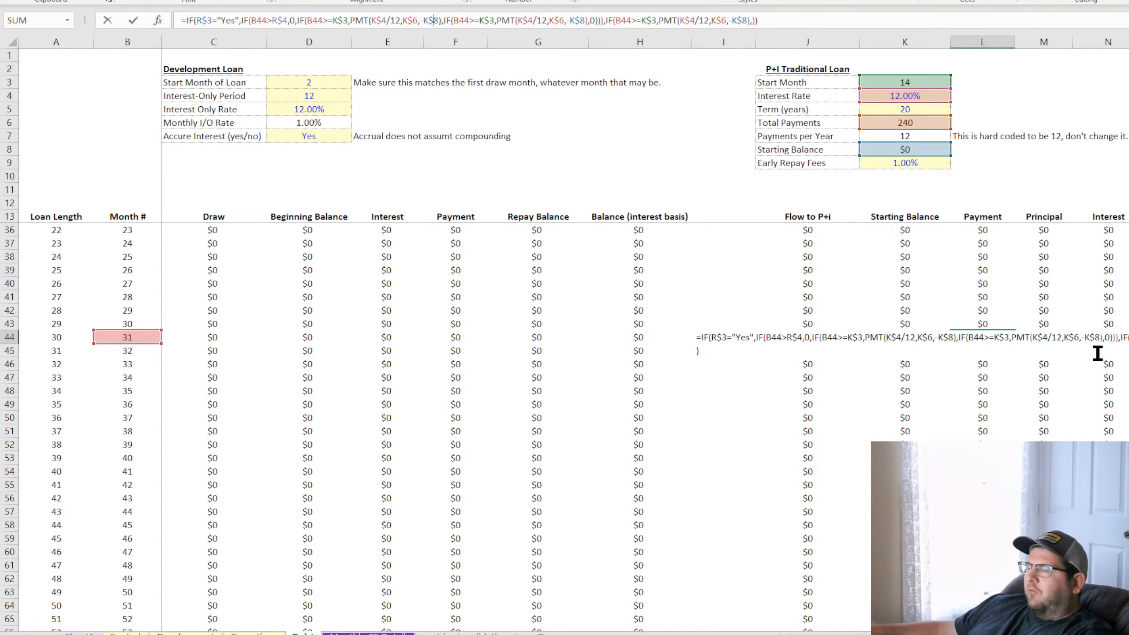
pyautogui.press('Return')
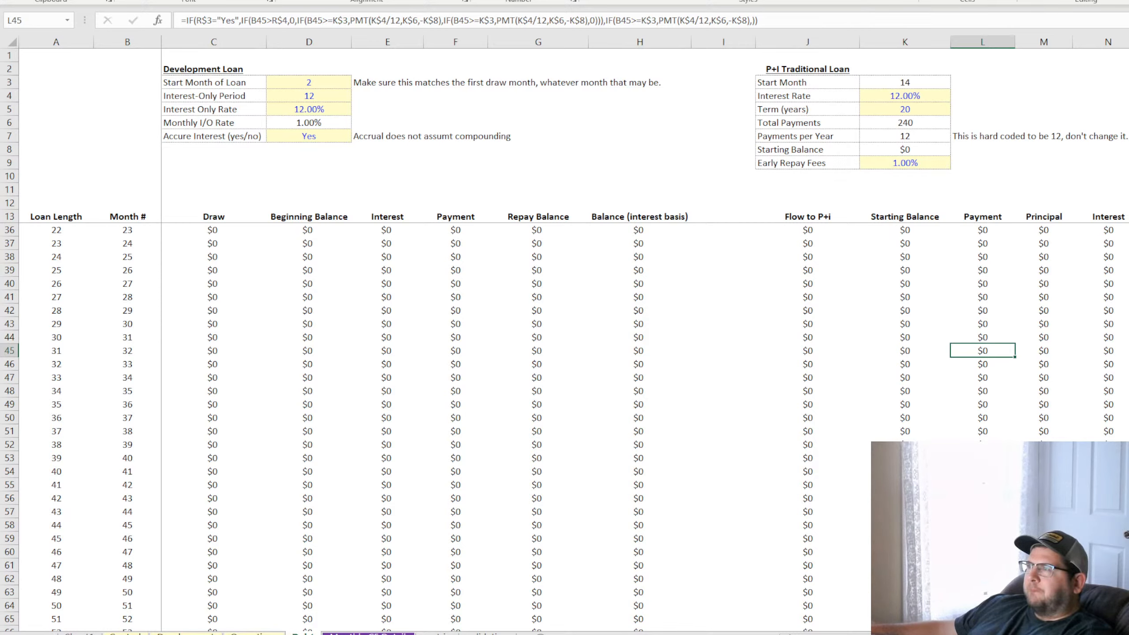
pyautogui.click(917, 230)
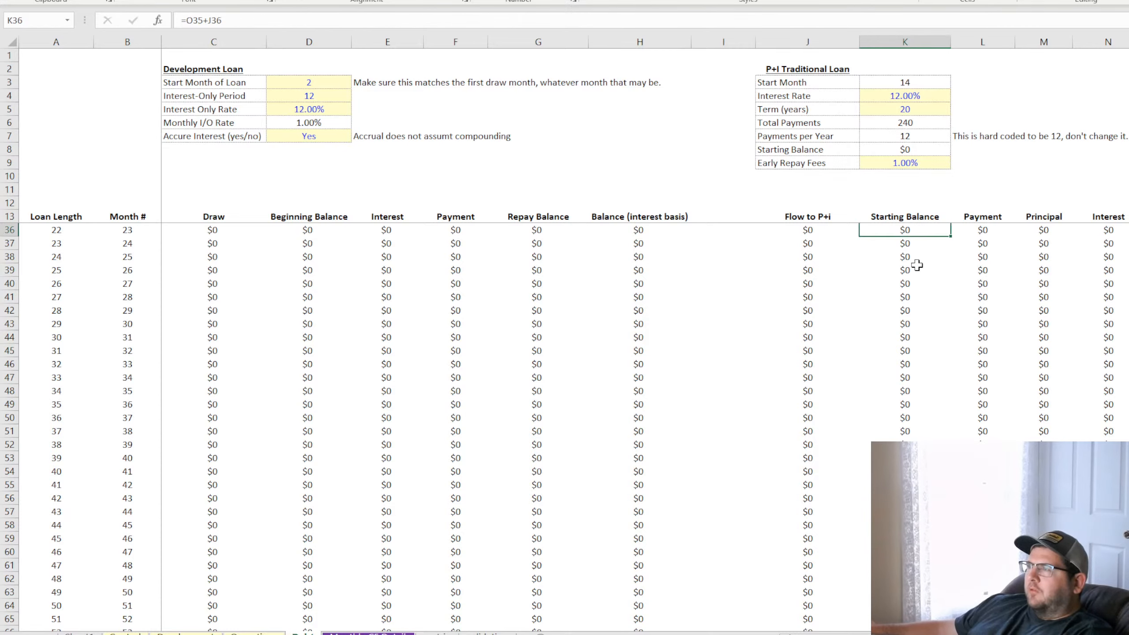
pyautogui.click(917, 270)
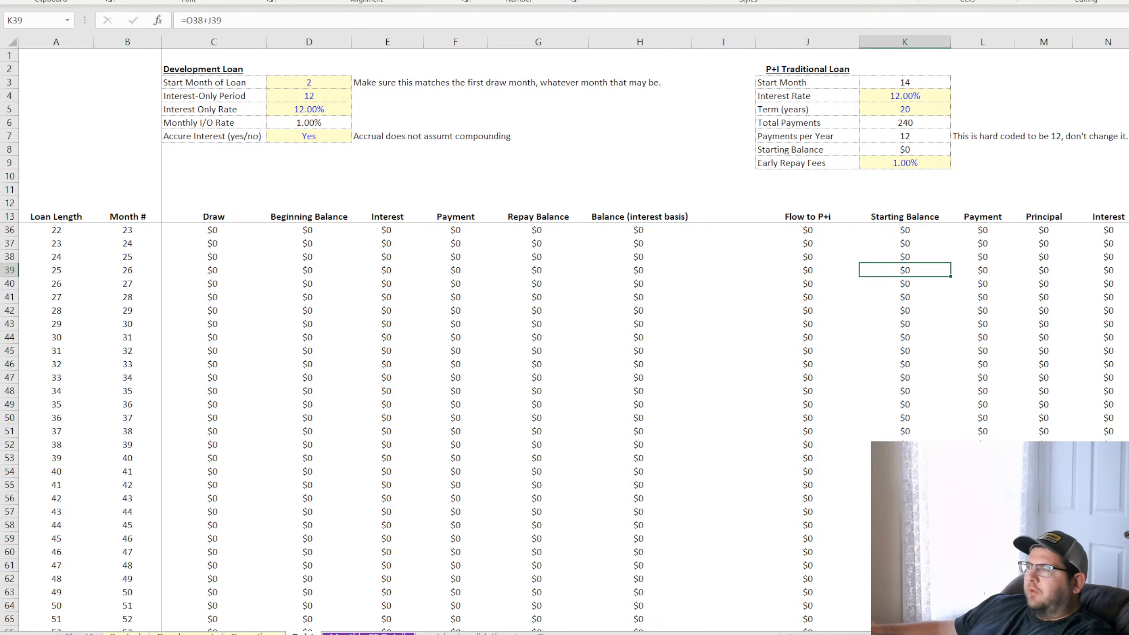
# Recheck the debt sheet's loan columns and compare the control sheet's exit months with the Month of Loan Payback if Applicable
pyautogui.hscroll(6, 645, 333)
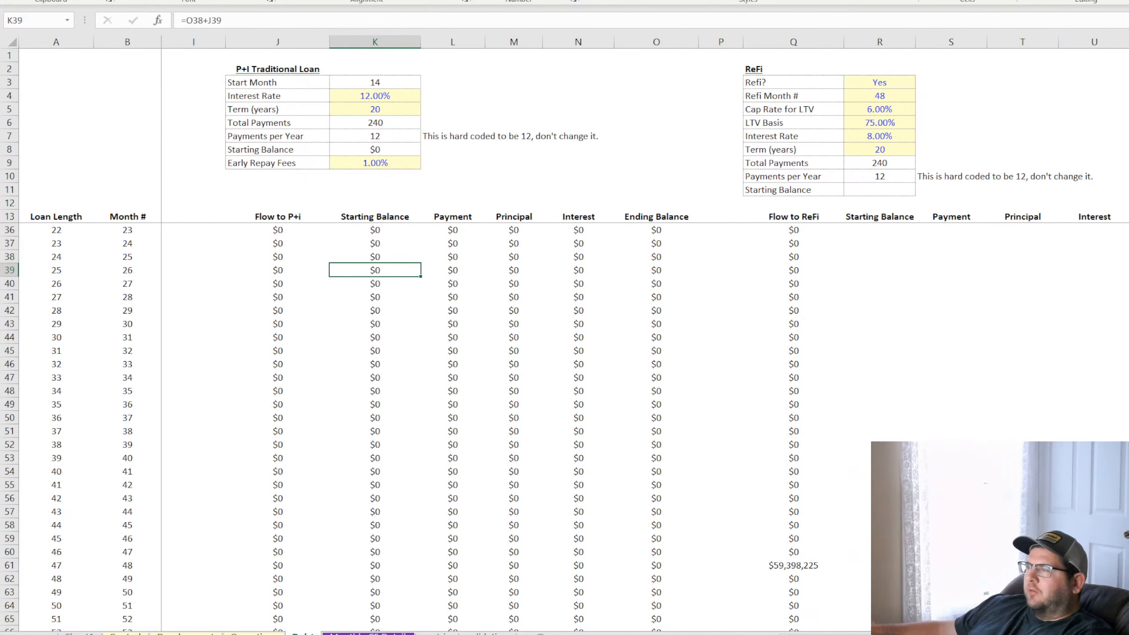
pyautogui.hscroll(-1, 644, 333)
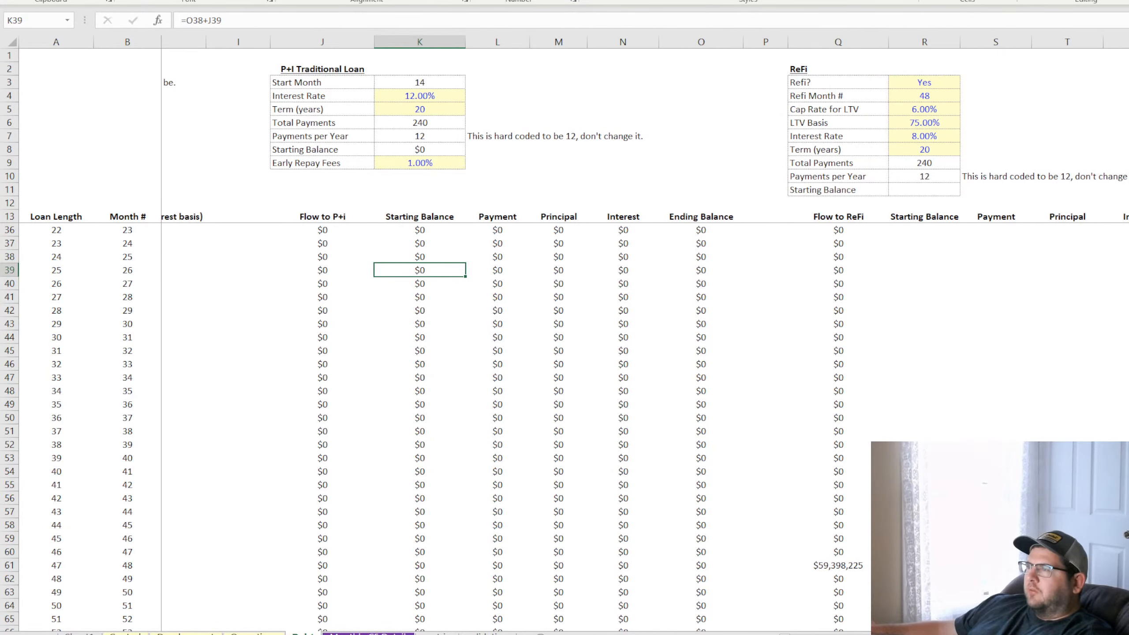
pyautogui.hscroll(1, 644, 333)
pyautogui.click(215, 633)
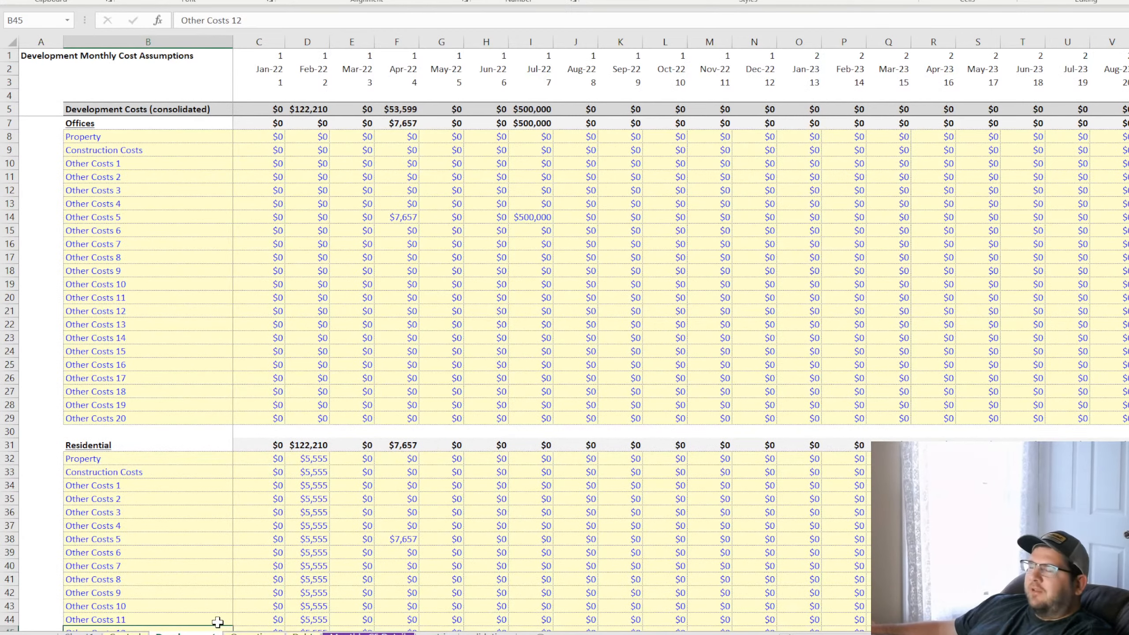
pyautogui.click(127, 633)
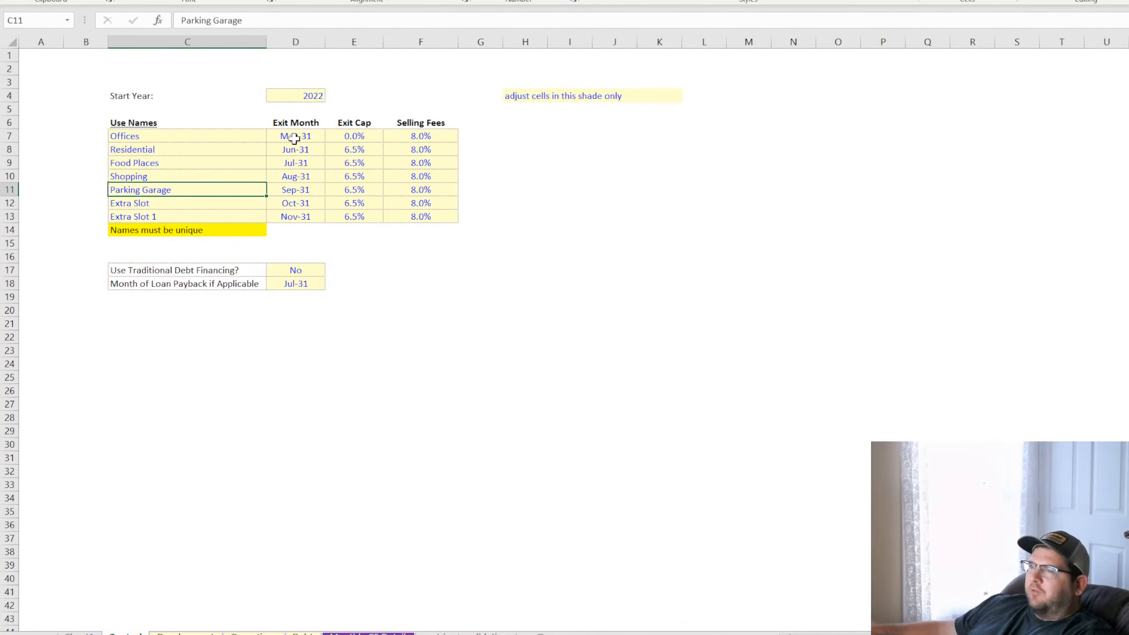
pyautogui.moveTo(295, 136); pyautogui.dragTo(302, 217)
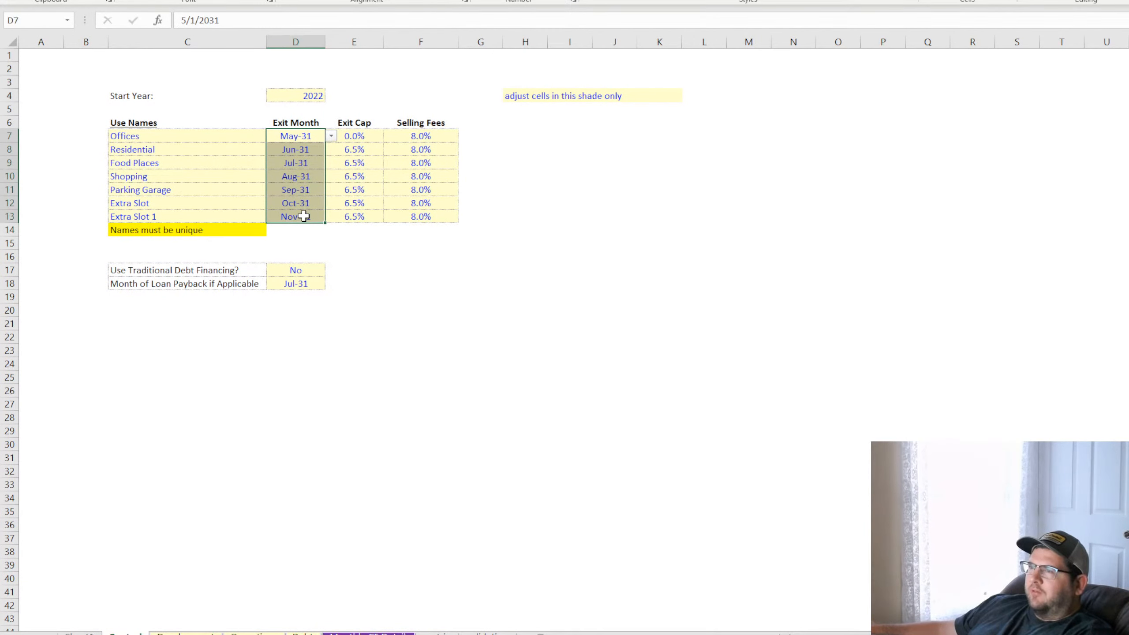
pyautogui.click(303, 285)
pyautogui.click(196, 285)
pyautogui.click(295, 284)
pyautogui.click(302, 134)
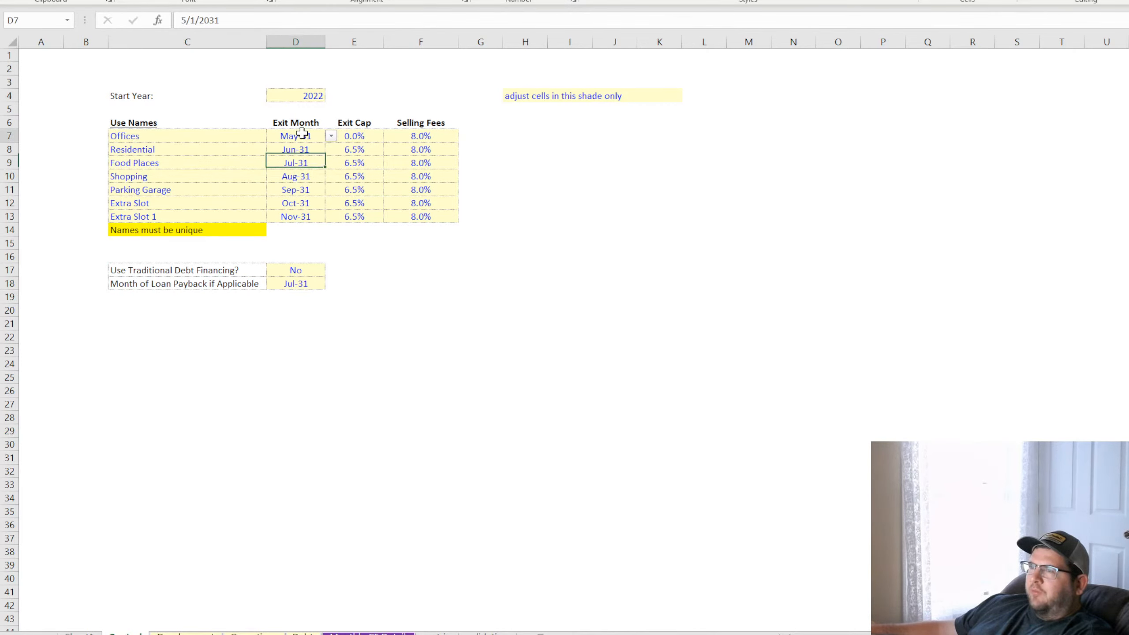
pyautogui.moveTo(302, 133)
pyautogui.mouseDown()
pyautogui.moveTo(304, 215)
pyautogui.moveTo(295, 134)
pyautogui.mouseUp()
pyautogui.click(304, 284)
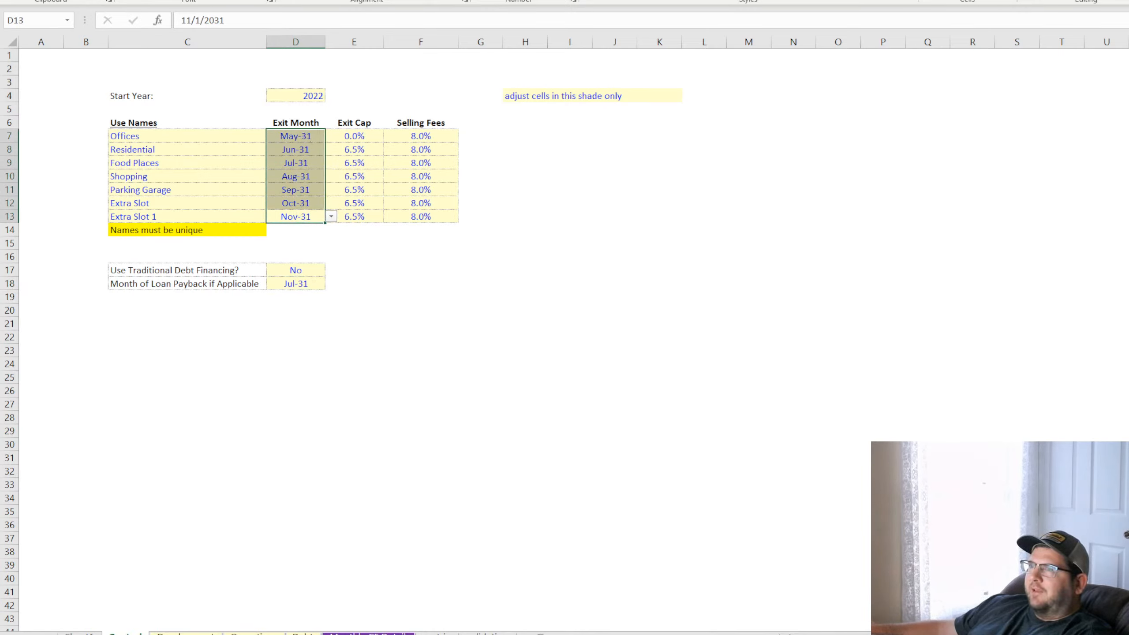
pyautogui.click(302, 177)
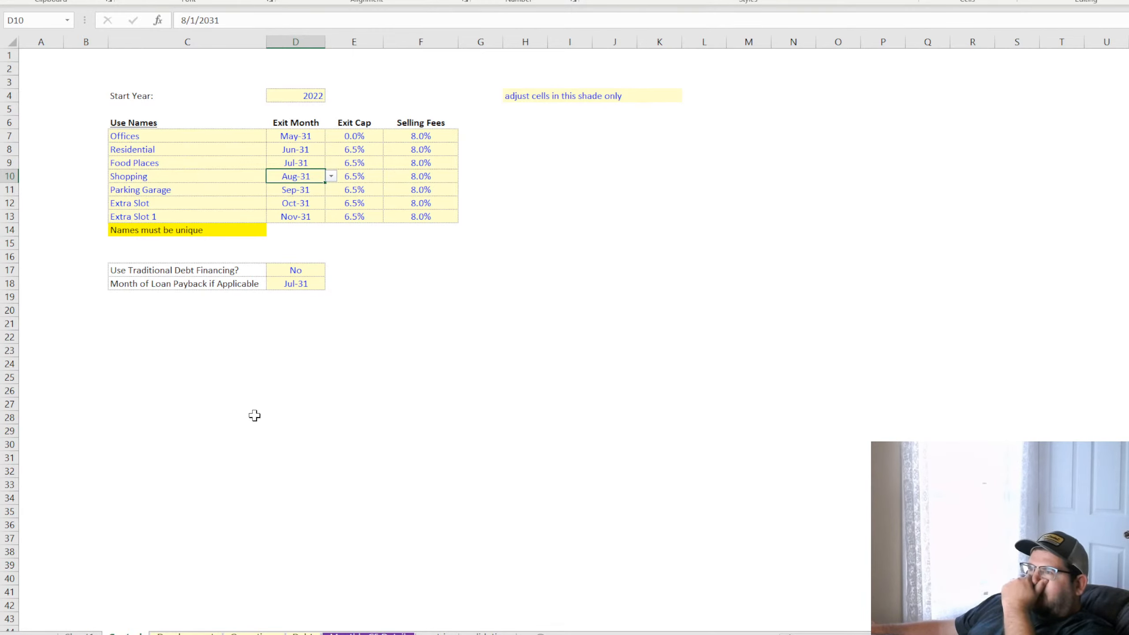
# Review the full Exit Month range again alongside the traditional debt financing choice and the loan payback month
pyautogui.click(233, 427)
pyautogui.click(397, 428)
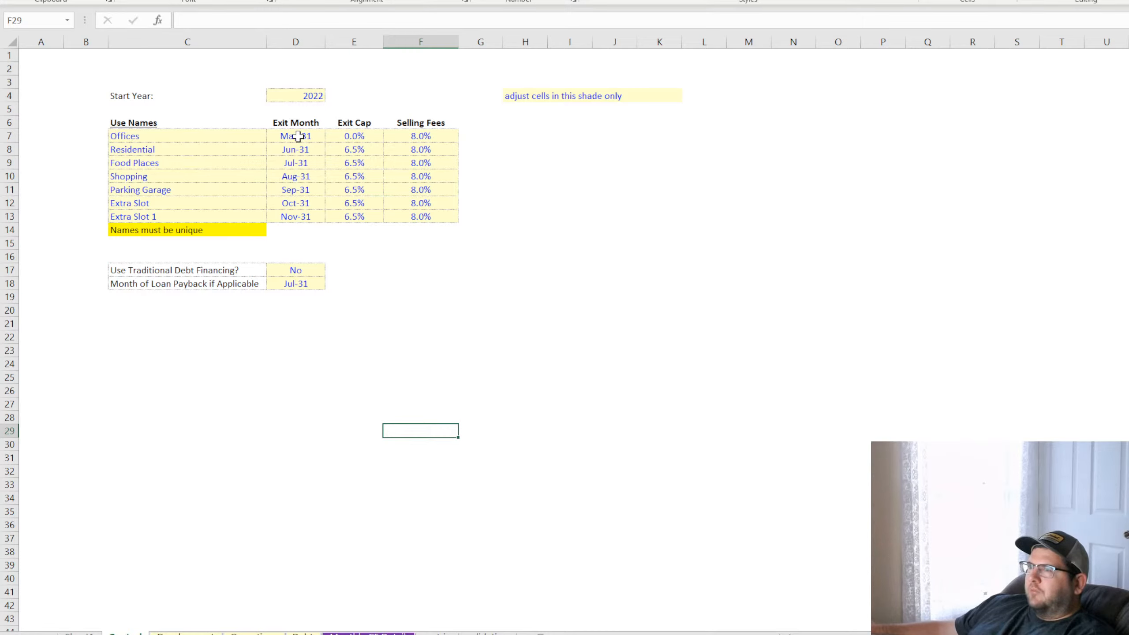
pyautogui.moveTo(298, 136); pyautogui.dragTo(292, 215)
pyautogui.moveTo(297, 134); pyautogui.dragTo(293, 217)
pyautogui.moveTo(309, 139); pyautogui.dragTo(303, 217)
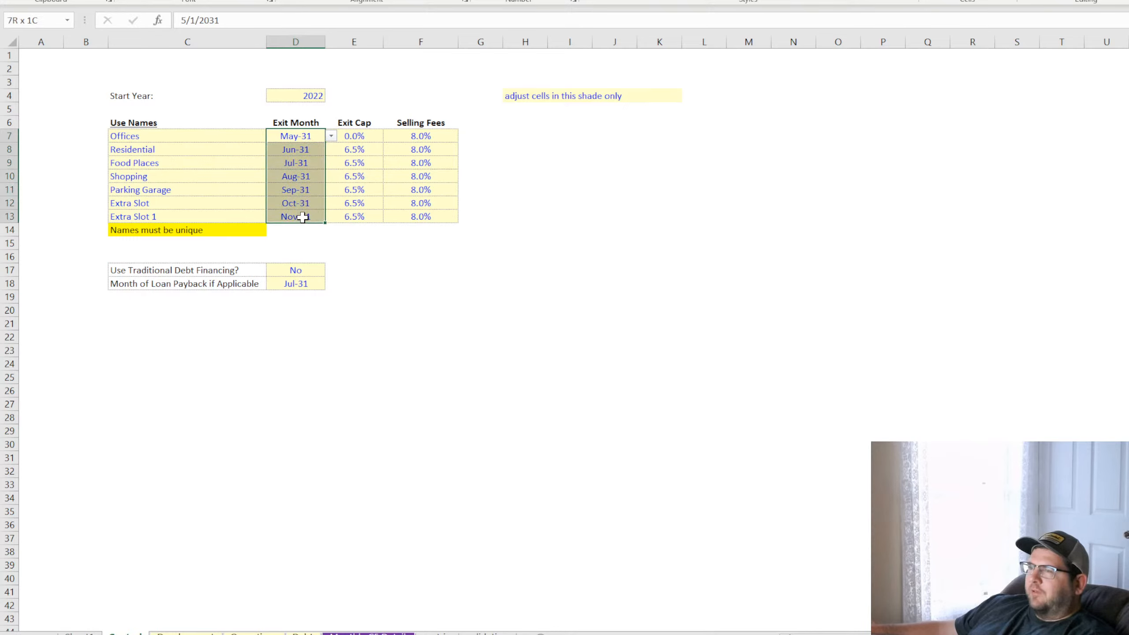
pyautogui.click(291, 268)
pyautogui.click(303, 283)
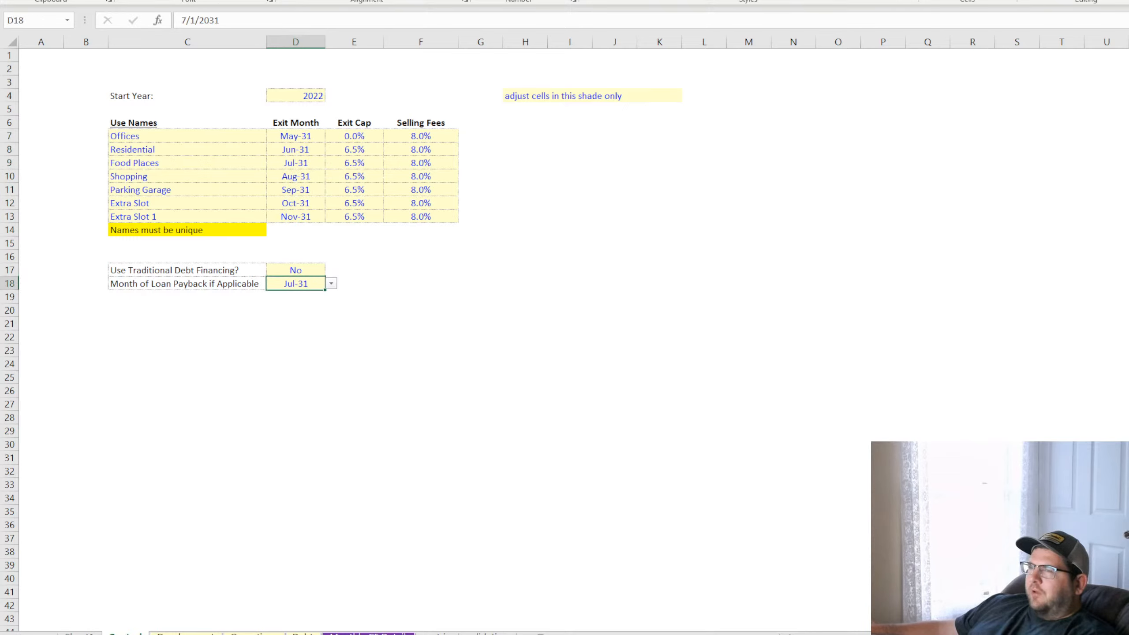
pyautogui.click(447, 322)
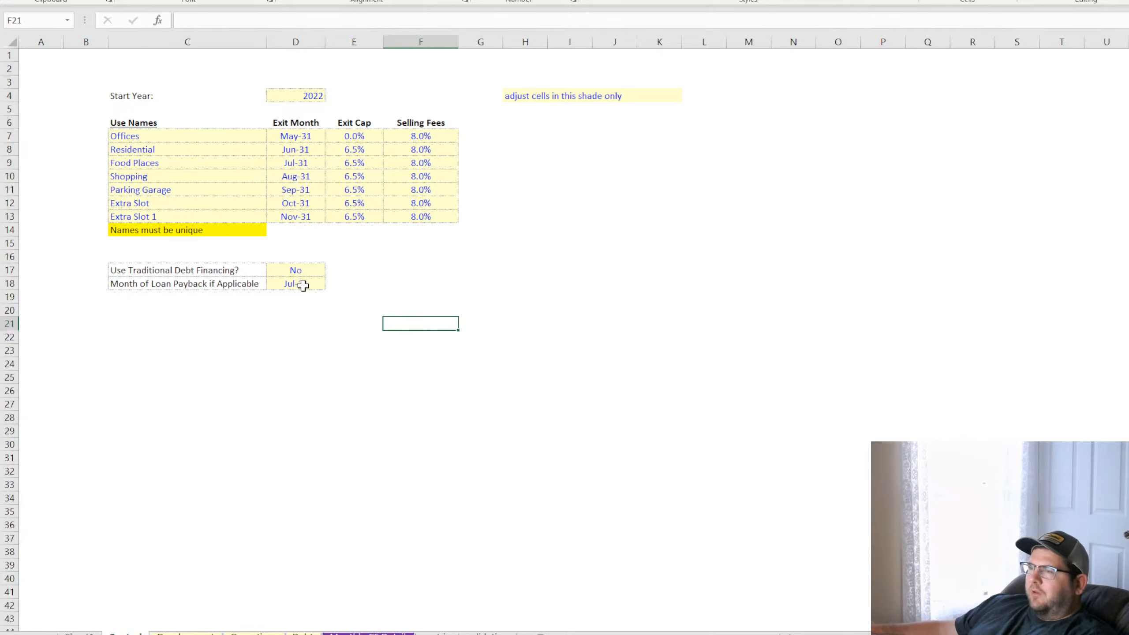
# Examine the P+I Interest formula for month 39 and the development and P+I loan columns on the debt sheet
pyautogui.click(184, 633)
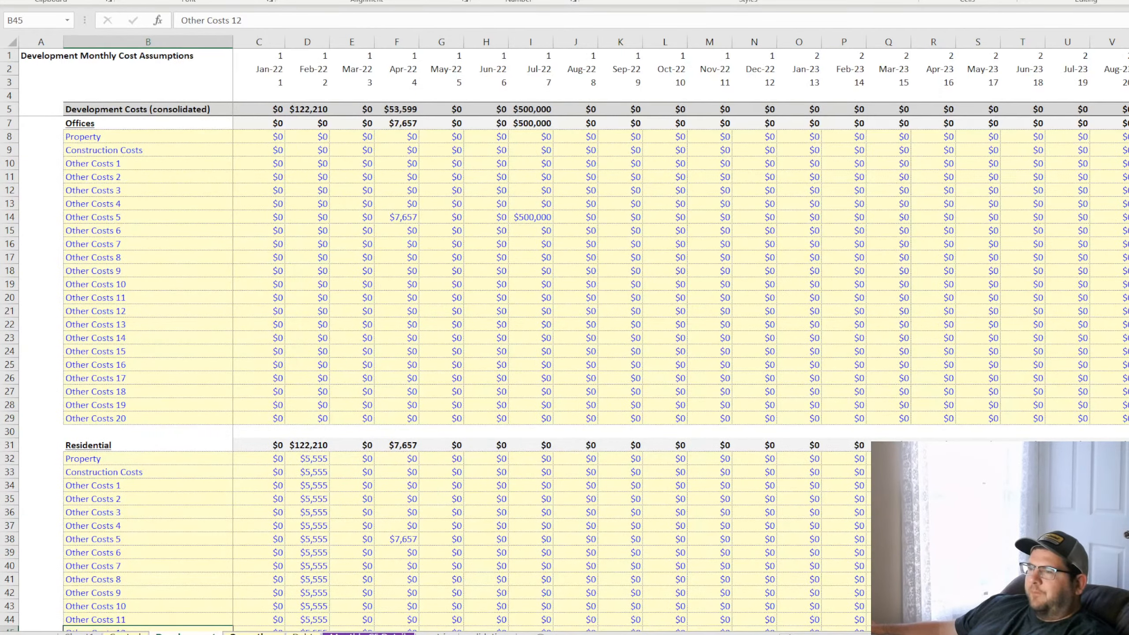
pyautogui.click(253, 633)
pyautogui.click(303, 633)
pyautogui.click(609, 448)
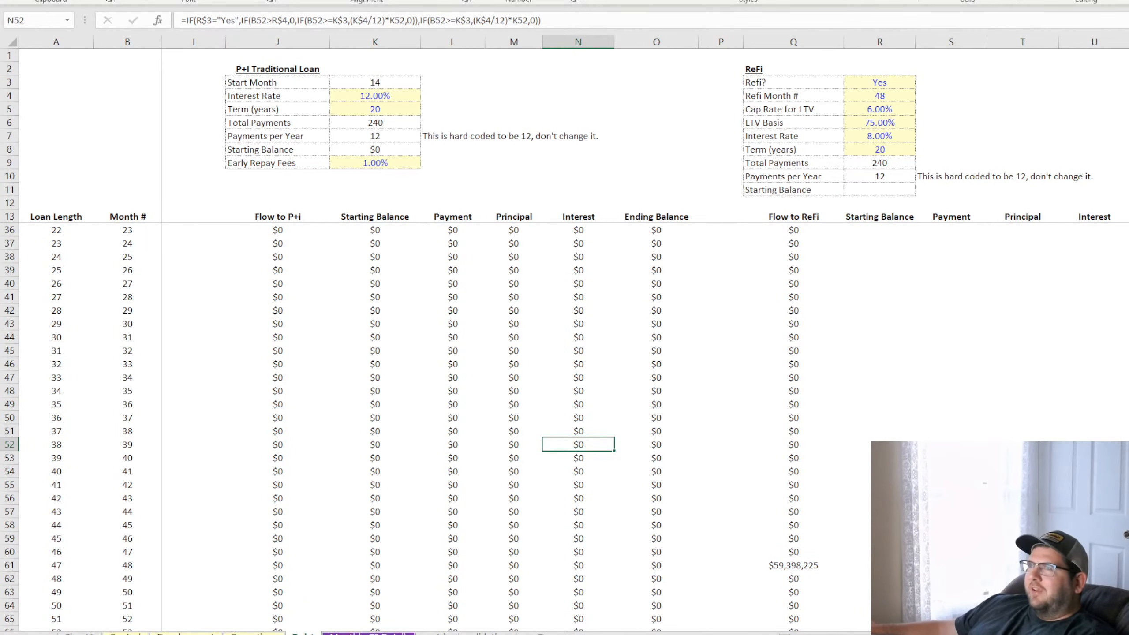
pyautogui.scroll(-15, 443, 399)
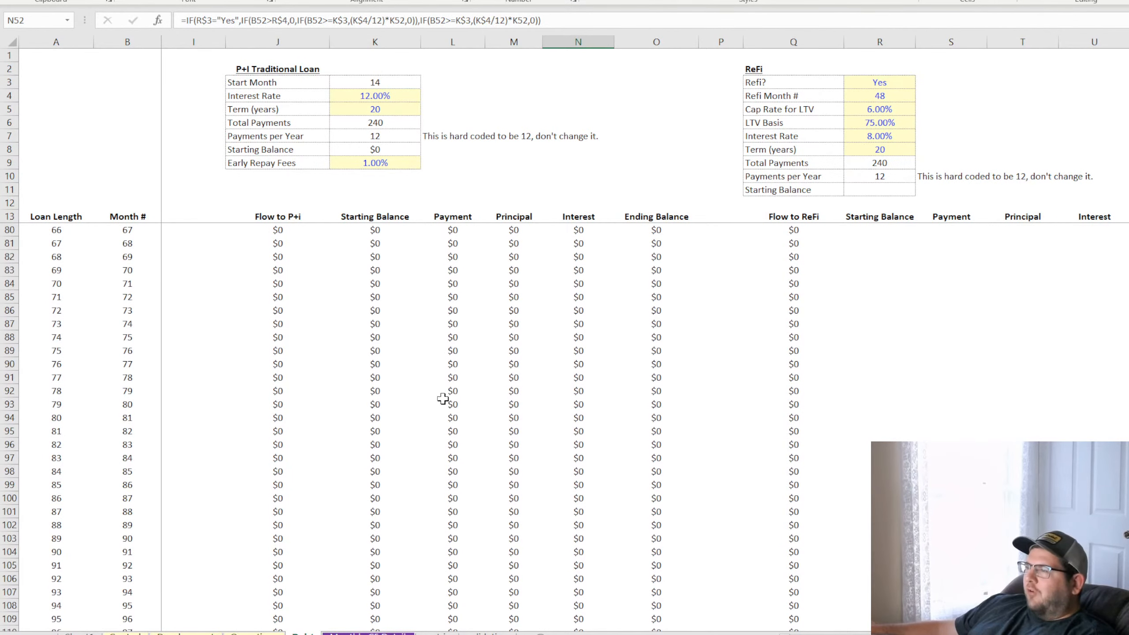
pyautogui.scroll(20, 448, 485)
pyautogui.hscroll(-3, 547, 489)
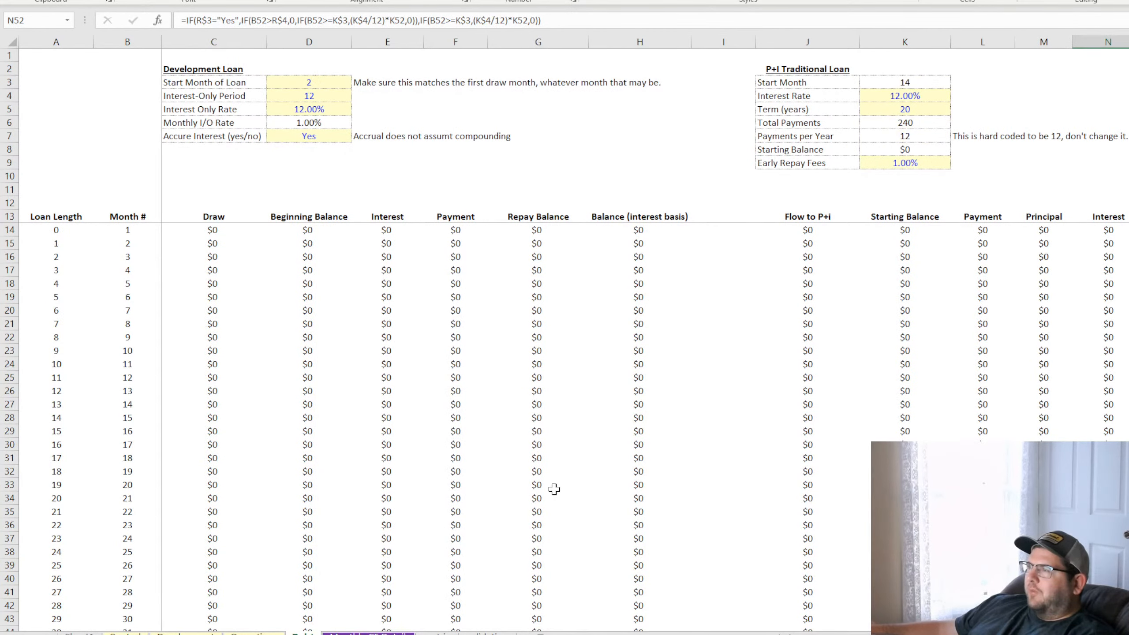
pyautogui.hscroll(4, 842, 541)
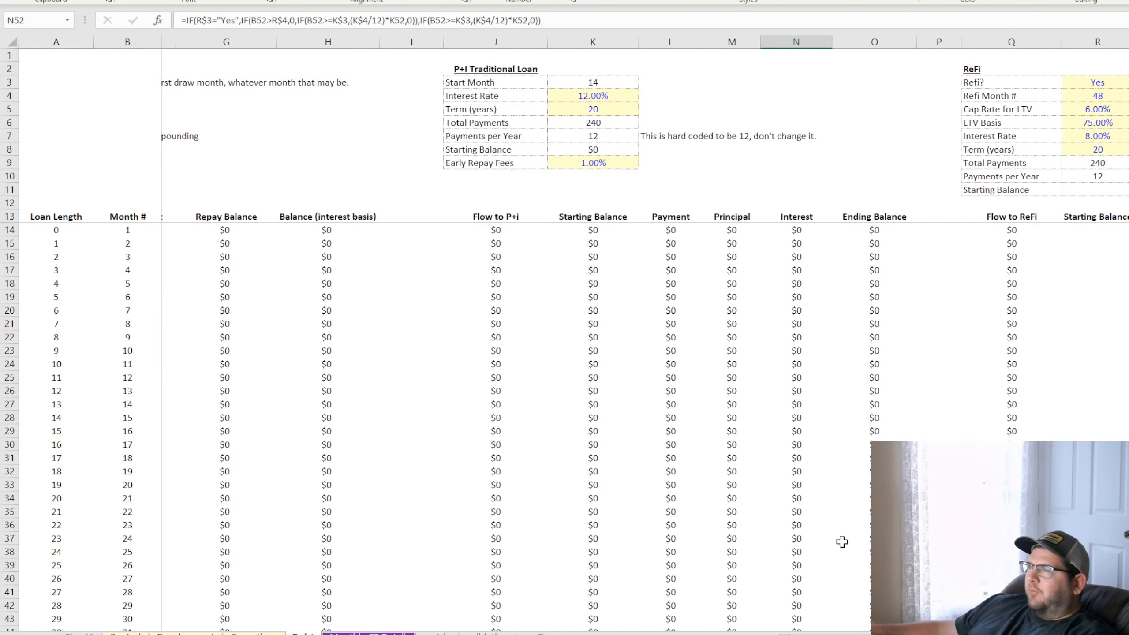
# Highlight the Early Repay Fees label and rate in the P+I Traditional Loan inputs with a bright yellow fill
pyautogui.moveTo(450, 163); pyautogui.dragTo(550, 165)
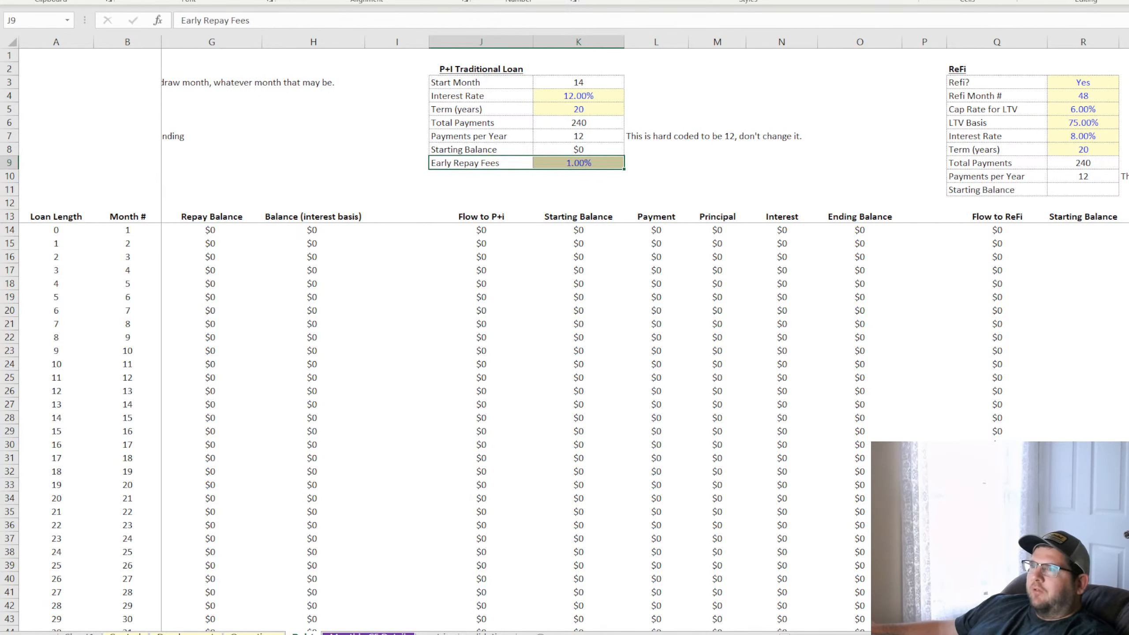
pyautogui.click(257, 103)
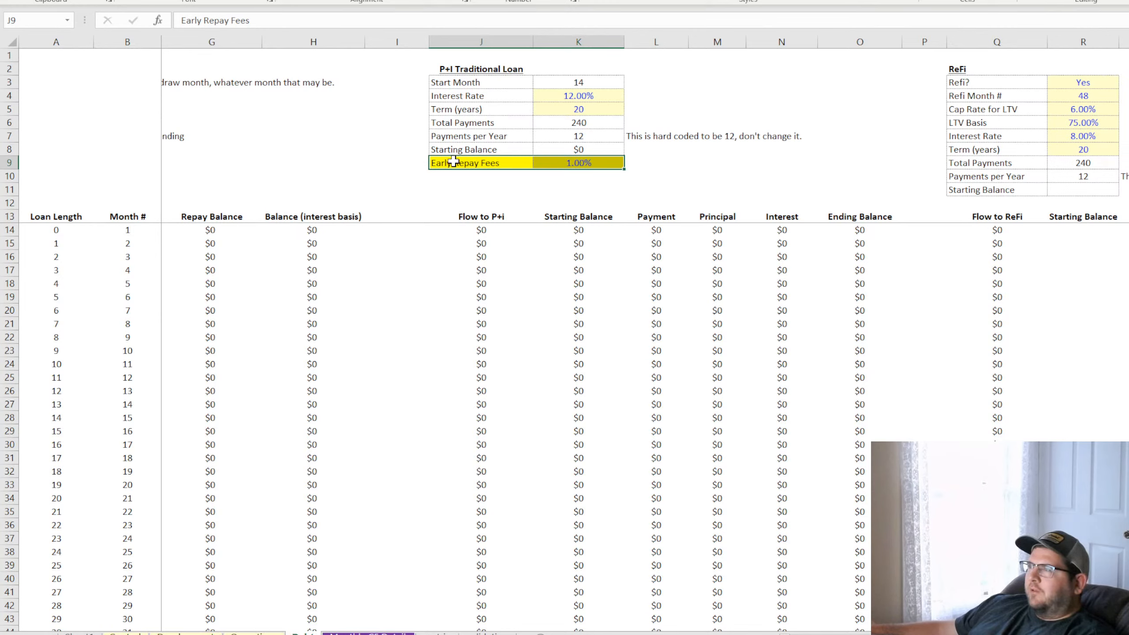
pyautogui.moveTo(453, 162); pyautogui.dragTo(556, 162)
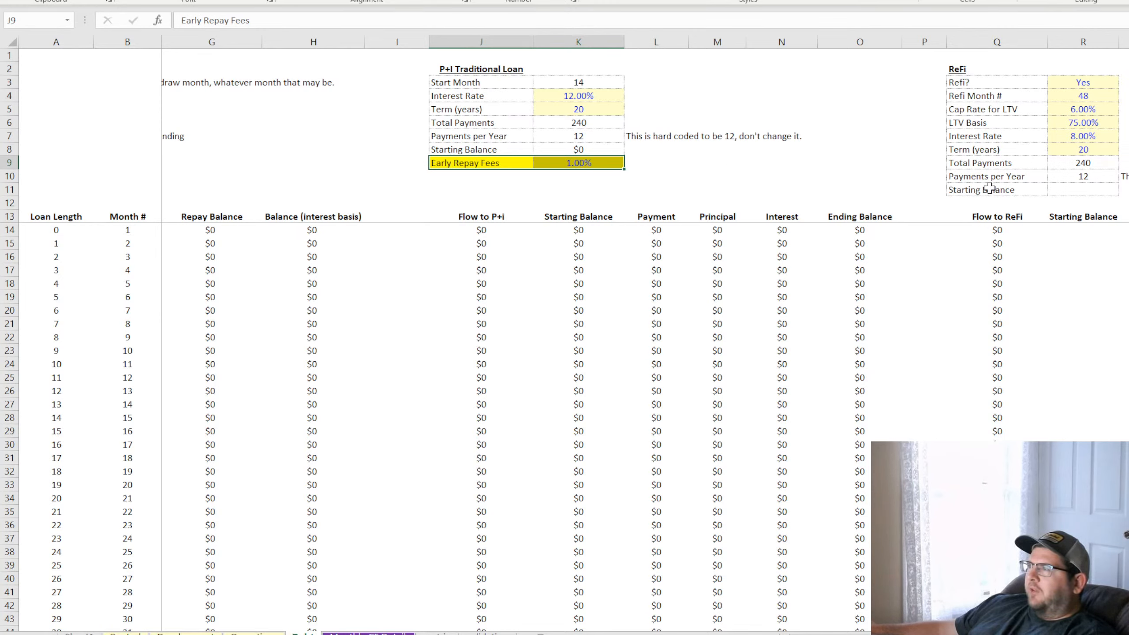
# Insert a blank row at row 12, between the ReFi loan inputs and the table headers
pyautogui.click(996, 203)
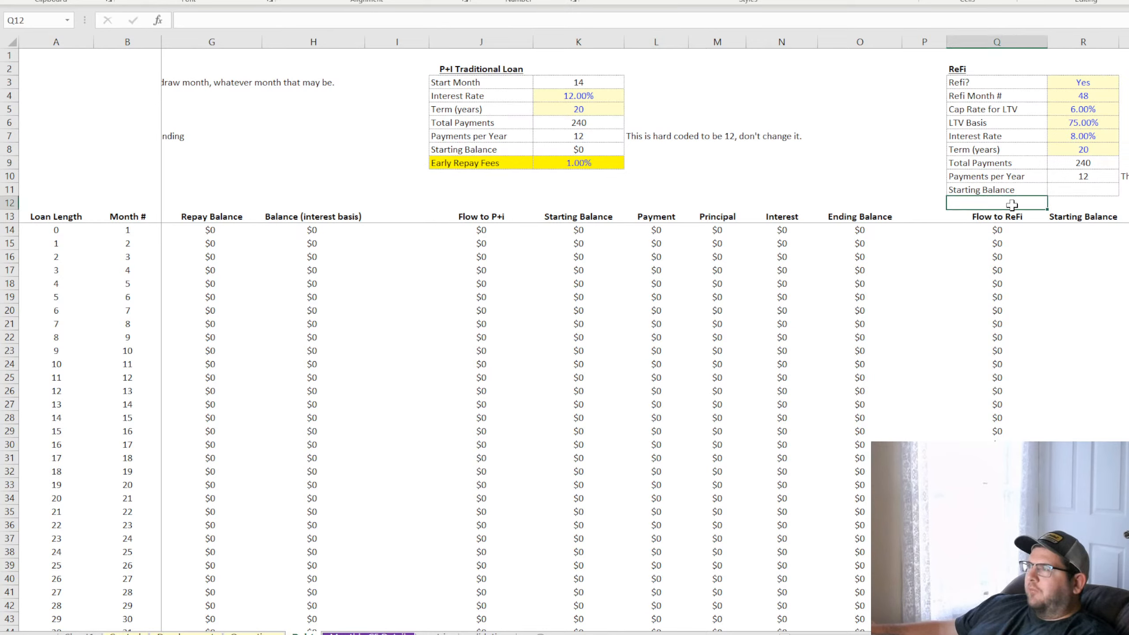
pyautogui.click(9, 203)
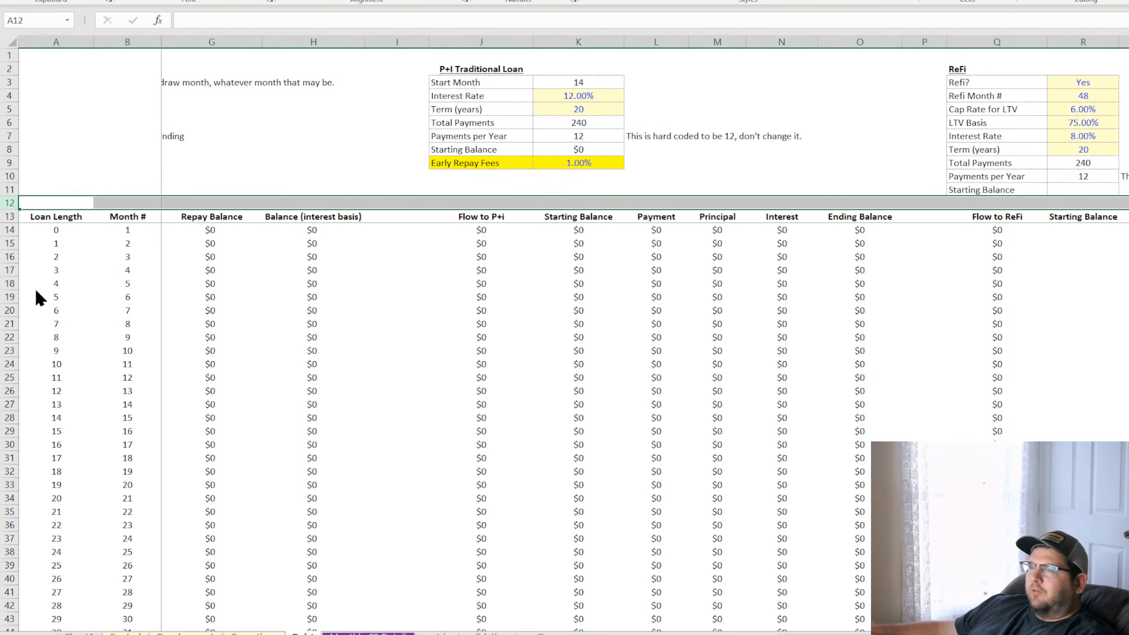
pyautogui.hotkey('ctrl', 'shift', '=')
pyautogui.click(795, 309)
# Copy the highlighted Early Repay Fees label and its 1.00% rate to the row below Starting Balance in the ReFi inputs
pyautogui.moveTo(474, 164); pyautogui.dragTo(593, 166)
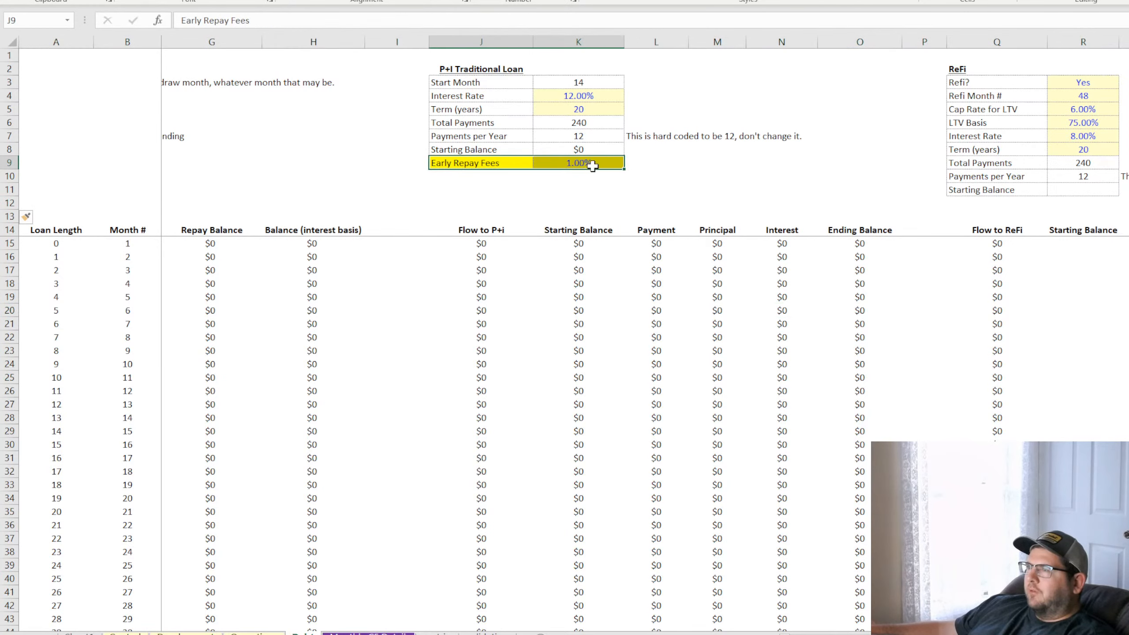
pyautogui.hotkey('ctrl', 'c')
pyautogui.click(996, 203)
pyautogui.hotkey('ctrl', 'v')
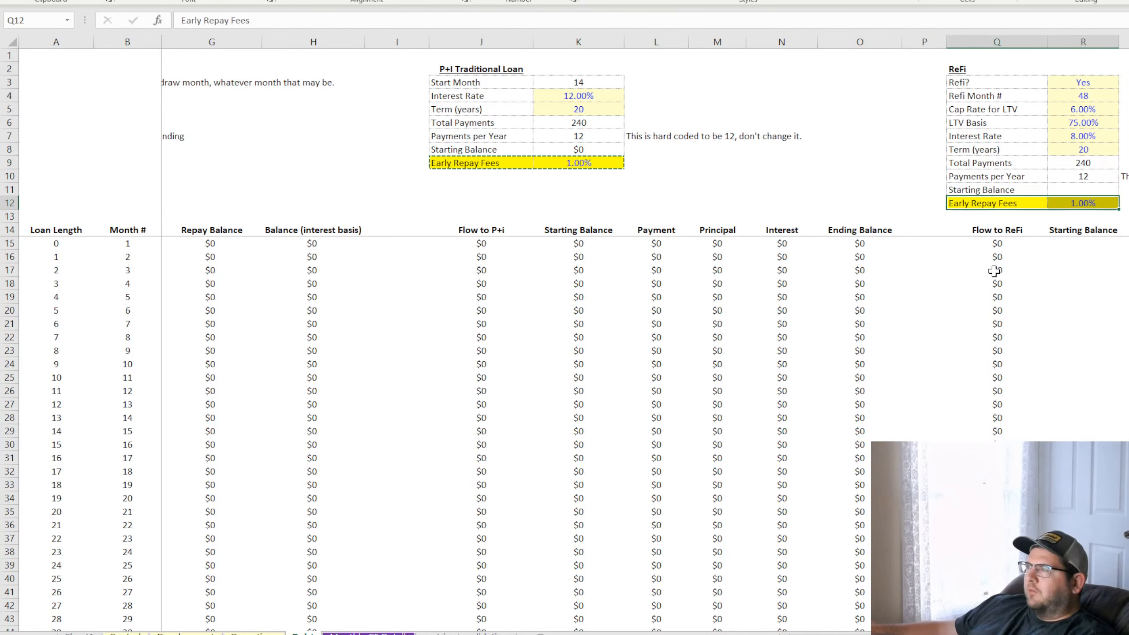
pyautogui.press('Escape')
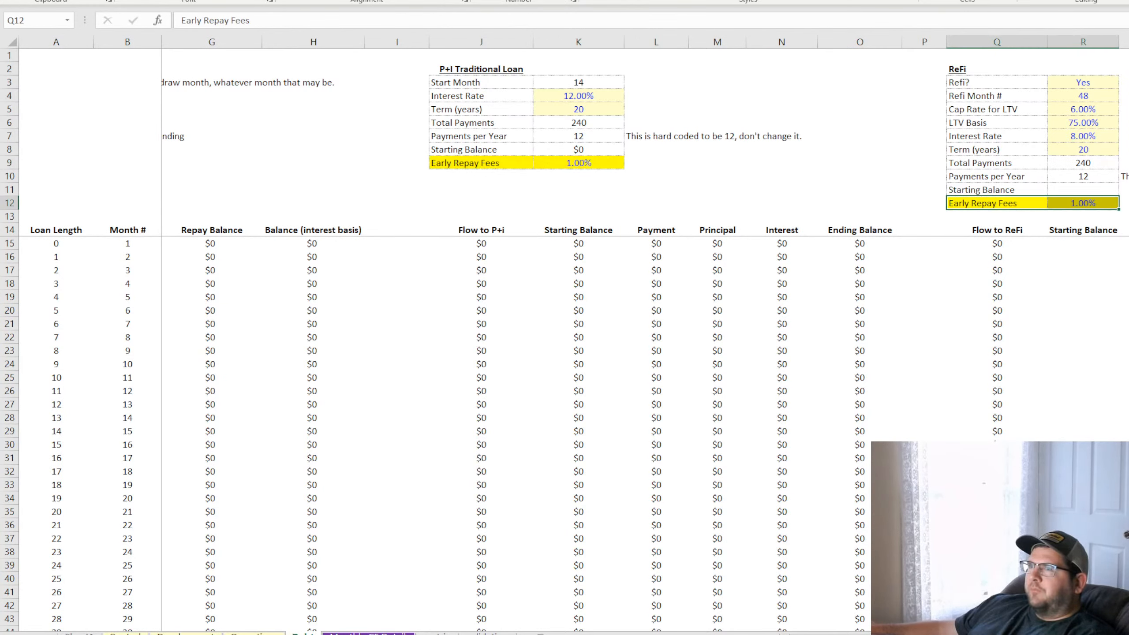
pyautogui.click(1076, 204)
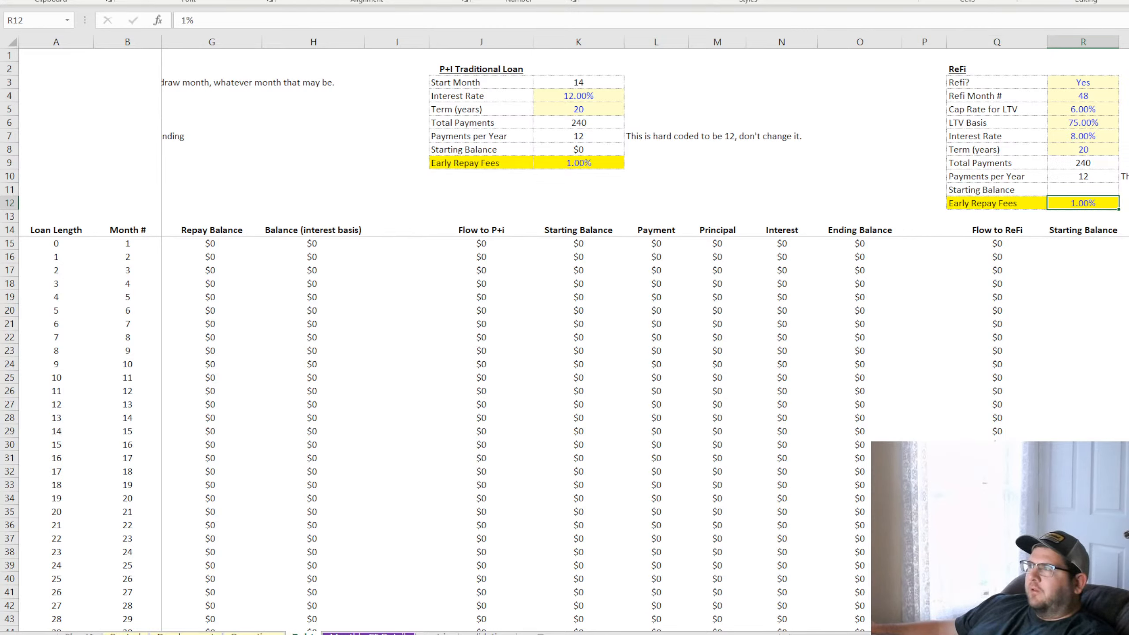
# Check the P+I Payment formula for month 13 and set Use Traditional Debt Financing? to Yes on the control sheet
pyautogui.hscroll(2, 516, 159)
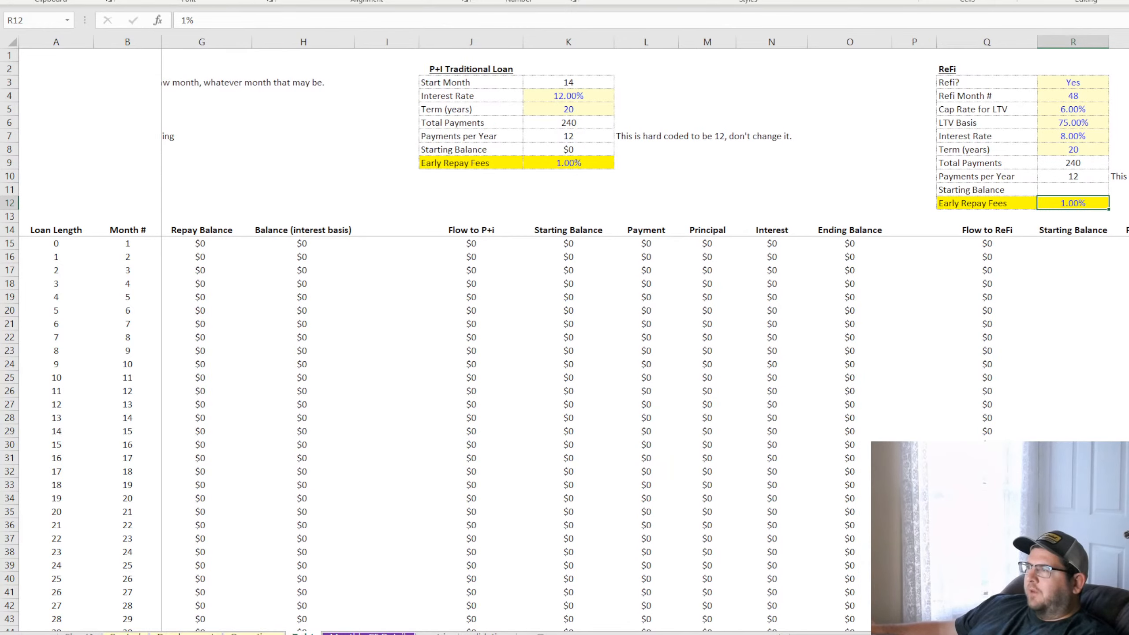
pyautogui.hscroll(-3, 577, 311)
pyautogui.click(877, 404)
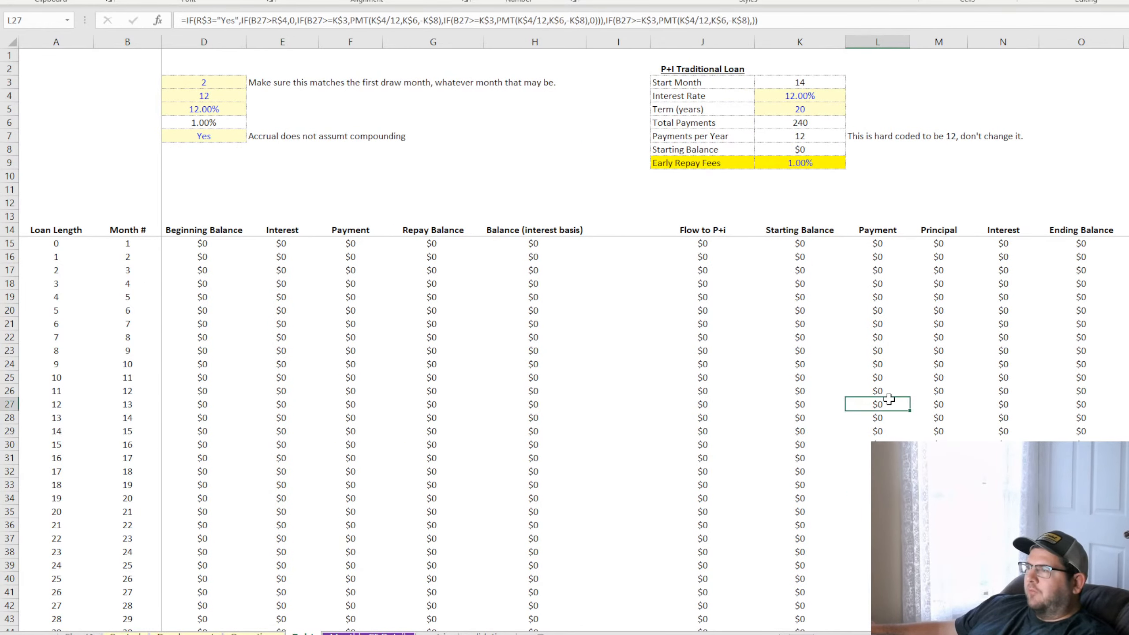
pyautogui.scroll(-14, 889, 398)
pyautogui.scroll(14, 317, 570)
pyautogui.click(126, 633)
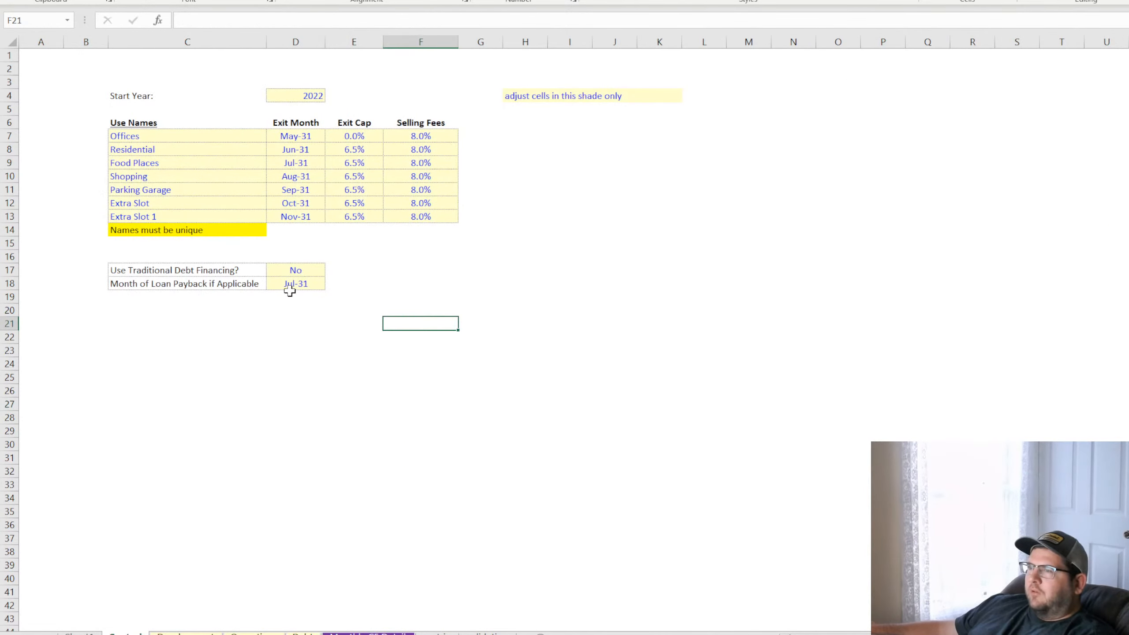
pyautogui.click(300, 270)
pyautogui.click(331, 271)
pyautogui.click(311, 283)
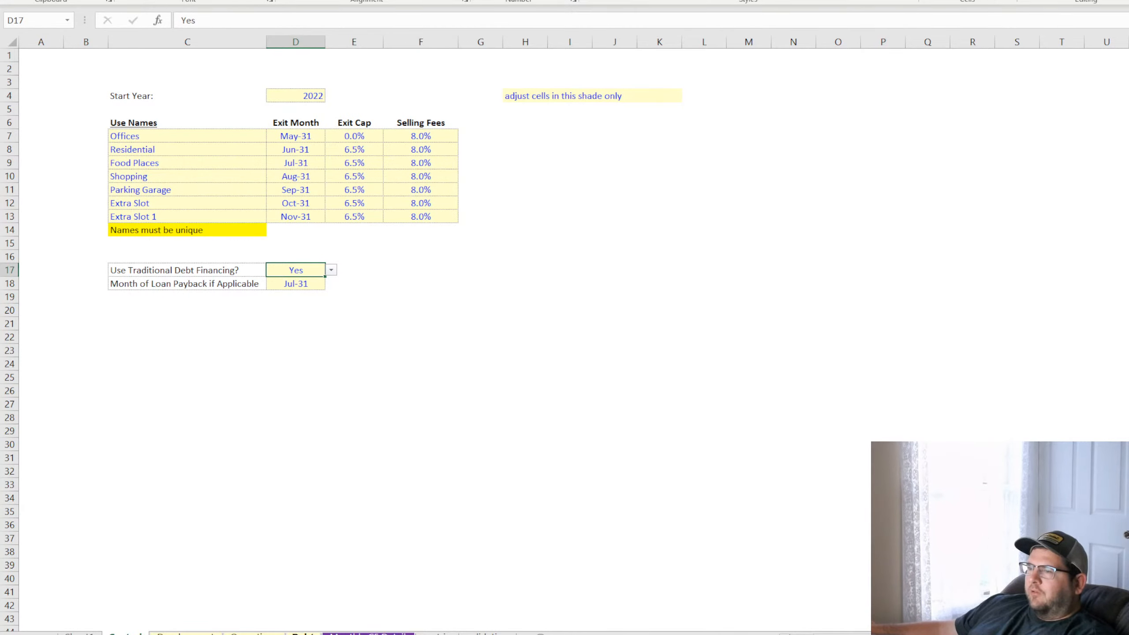
# Inspect the debt sheet's Refi Month # and the Flow to ReFi formula for month 48, and open the Monthly CF Detail sheet it references
pyautogui.click(303, 633)
pyautogui.hscroll(3, 578, 338)
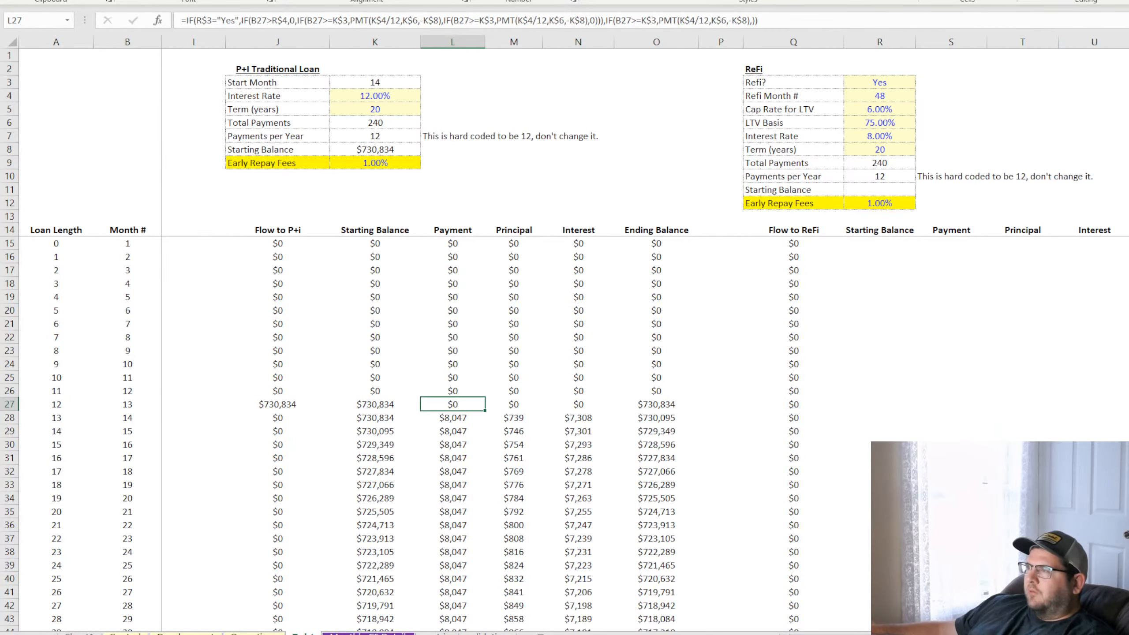
pyautogui.click(879, 94)
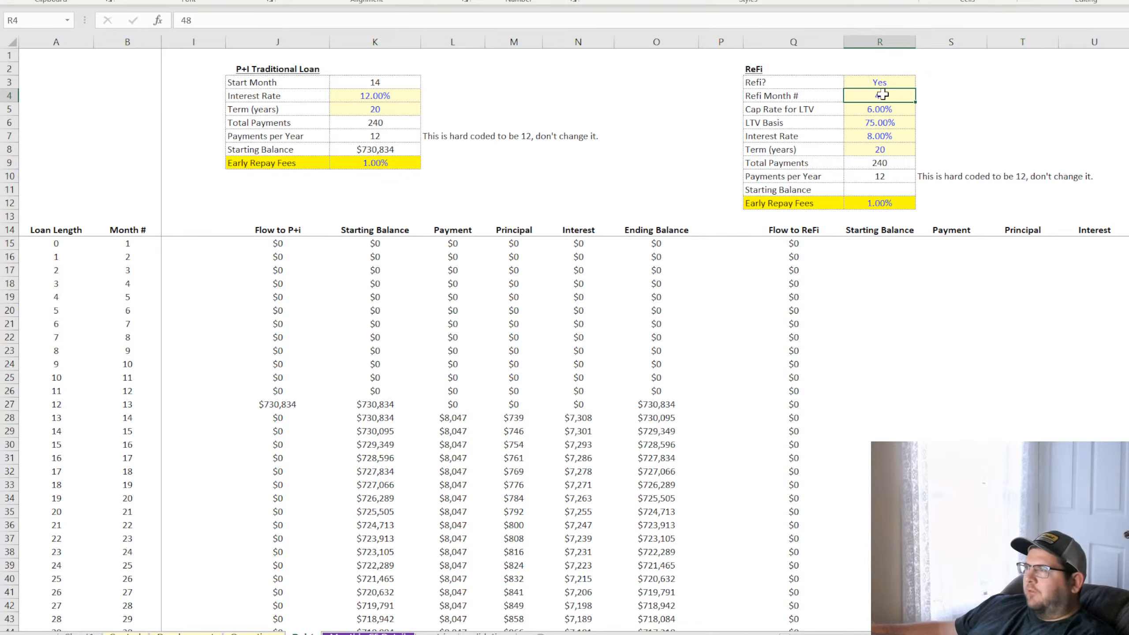
pyautogui.scroll(-14, 584, 427)
pyautogui.scroll(3, 589, 427)
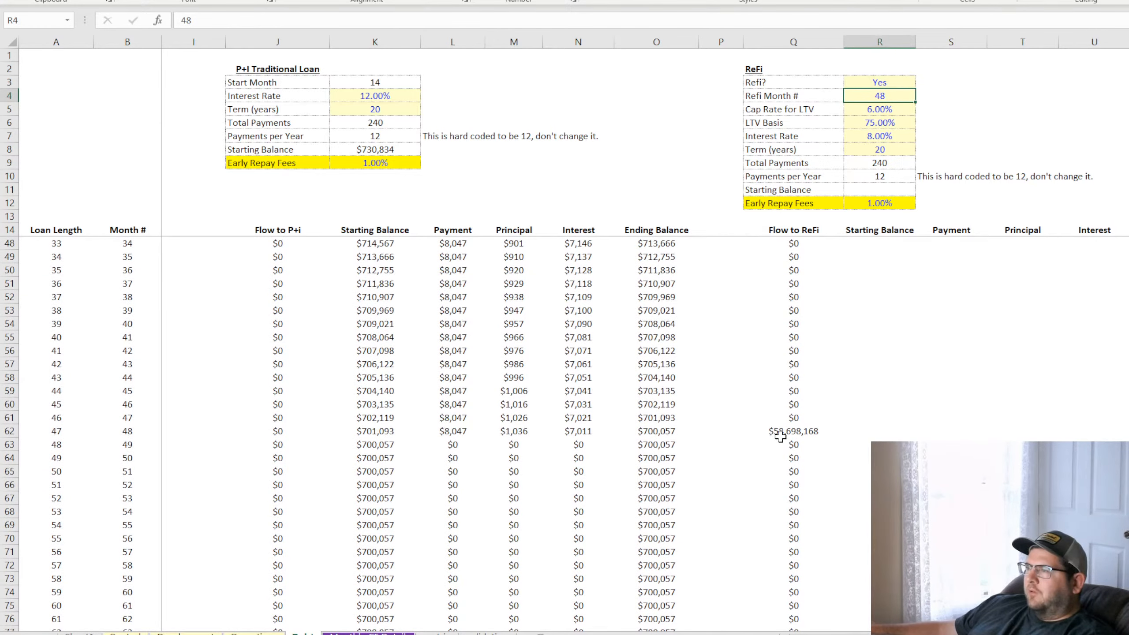
pyautogui.click(782, 431)
pyautogui.scroll(11, 768, 406)
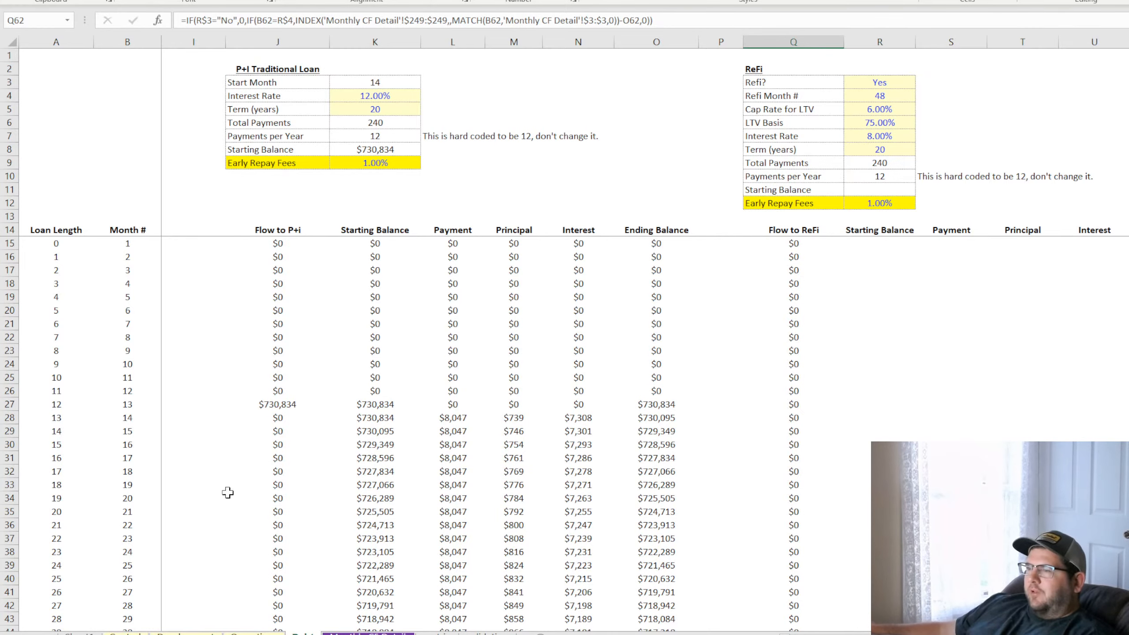
pyautogui.click(370, 632)
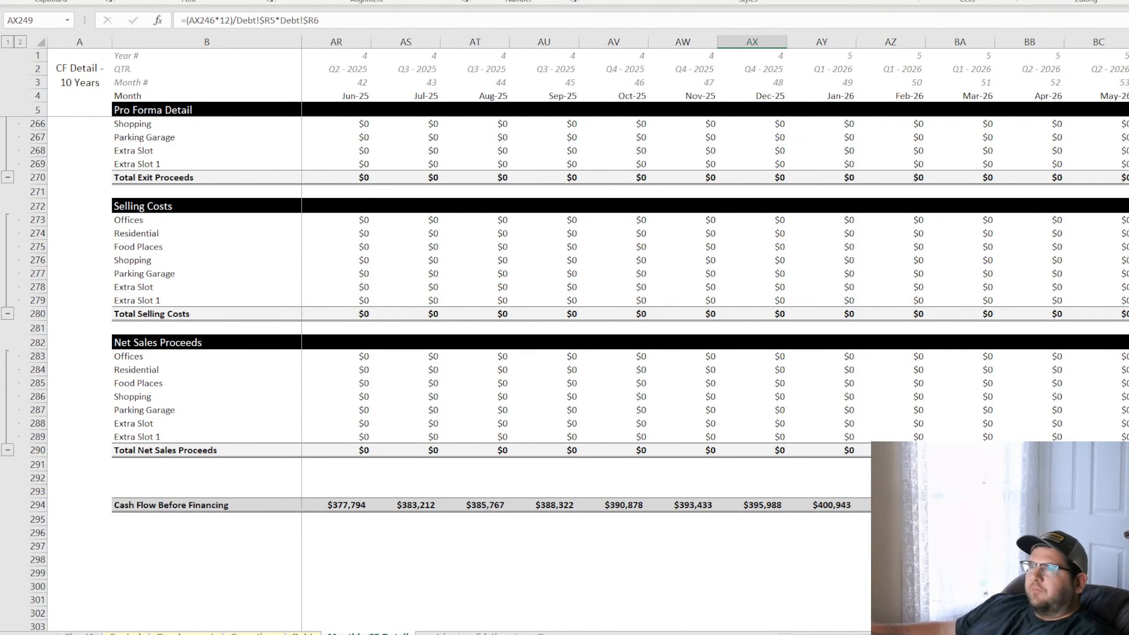